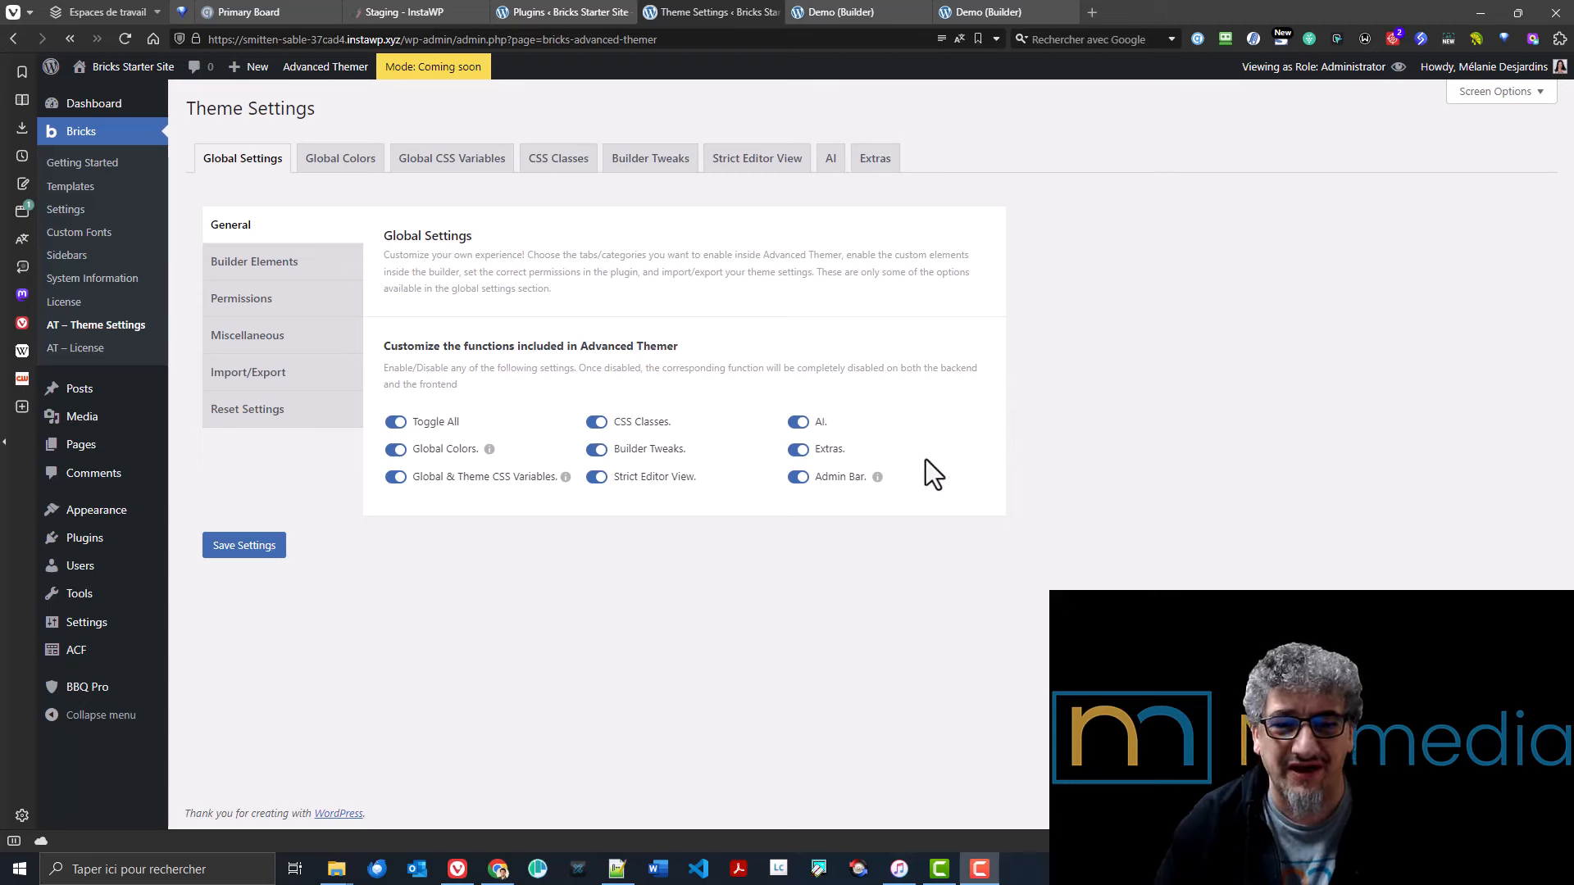
# - In the standard Demo builder, add a section and a block, and move the block inside the section's container
pyautogui.click(855, 12)
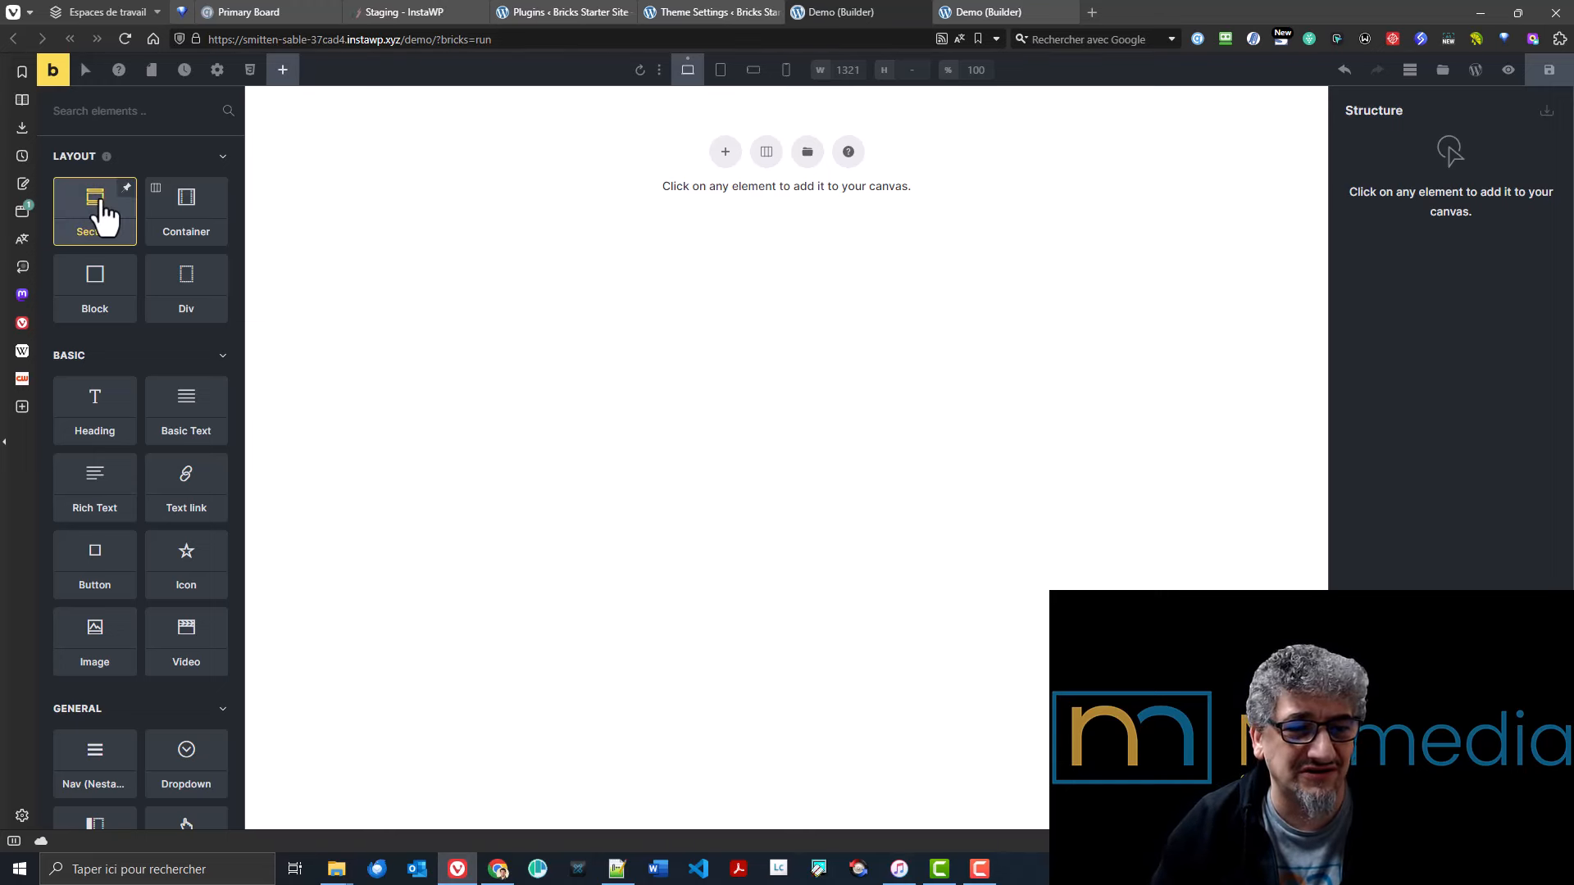
pyautogui.click(97, 207)
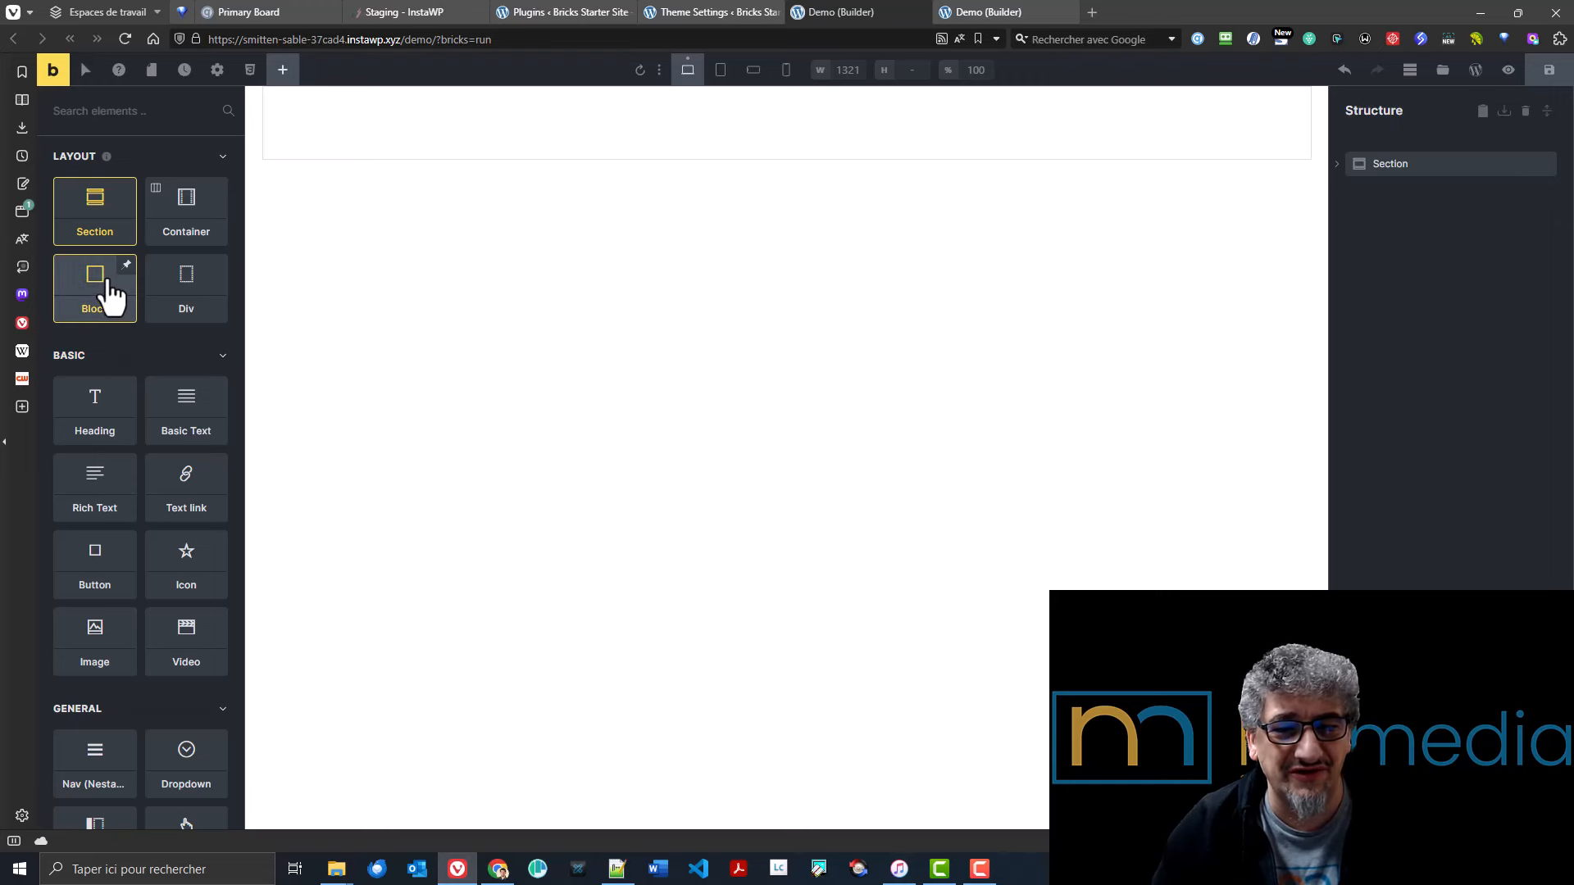
pyautogui.click(109, 294)
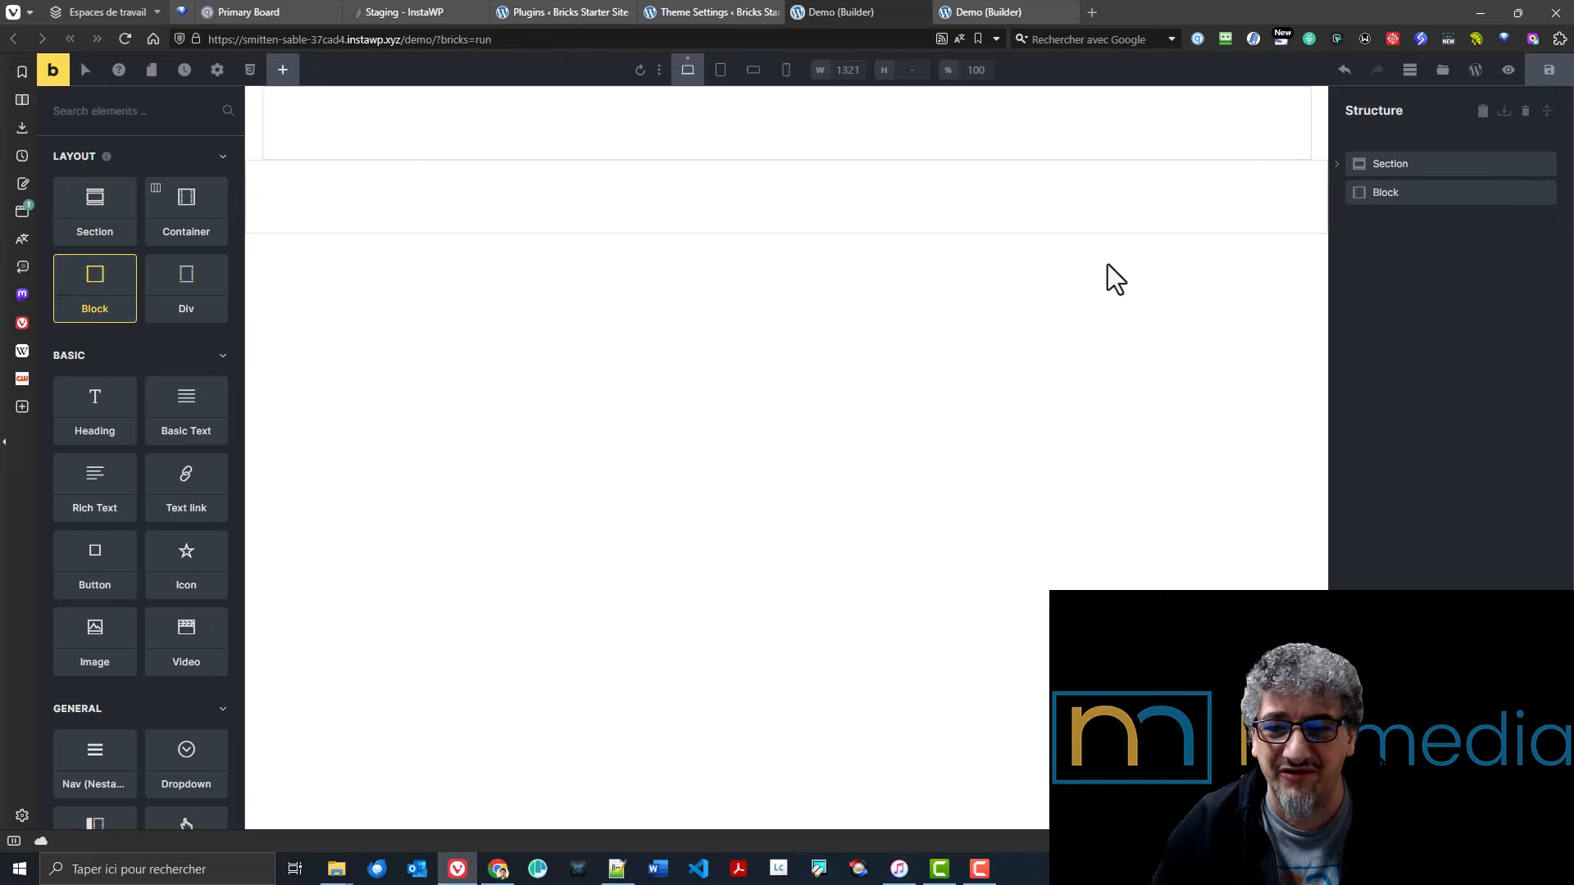
pyautogui.click(1338, 168)
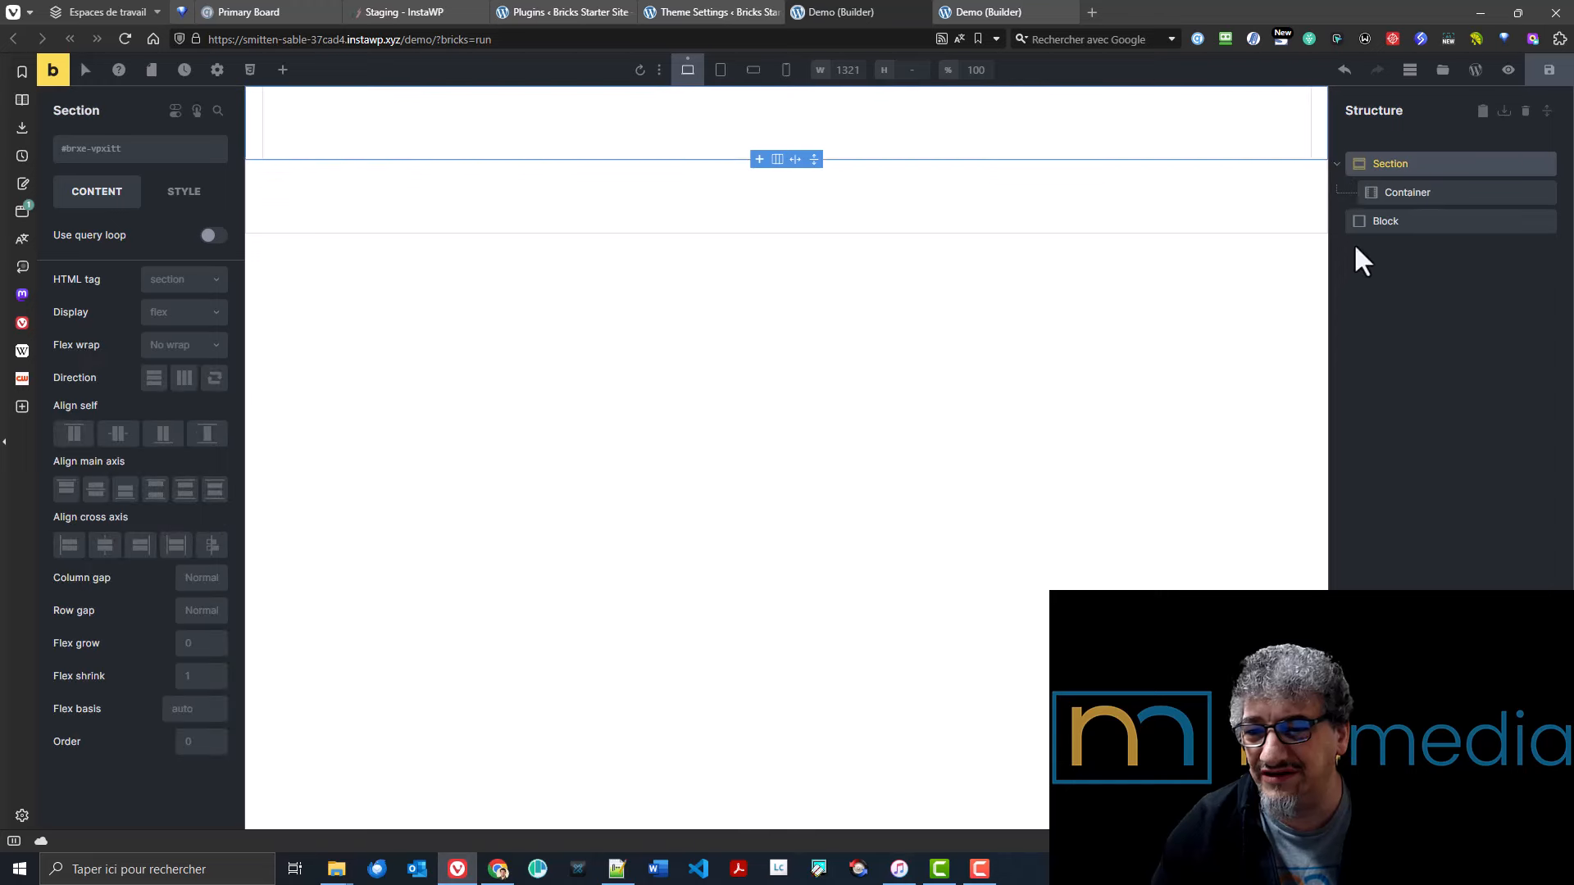
pyautogui.moveTo(1363, 219)
pyautogui.mouseDown()
pyautogui.moveTo(1397, 233)
pyautogui.moveTo(1408, 201)
pyautogui.moveTo(1357, 196)
pyautogui.moveTo(1363, 218)
pyautogui.mouseUp()
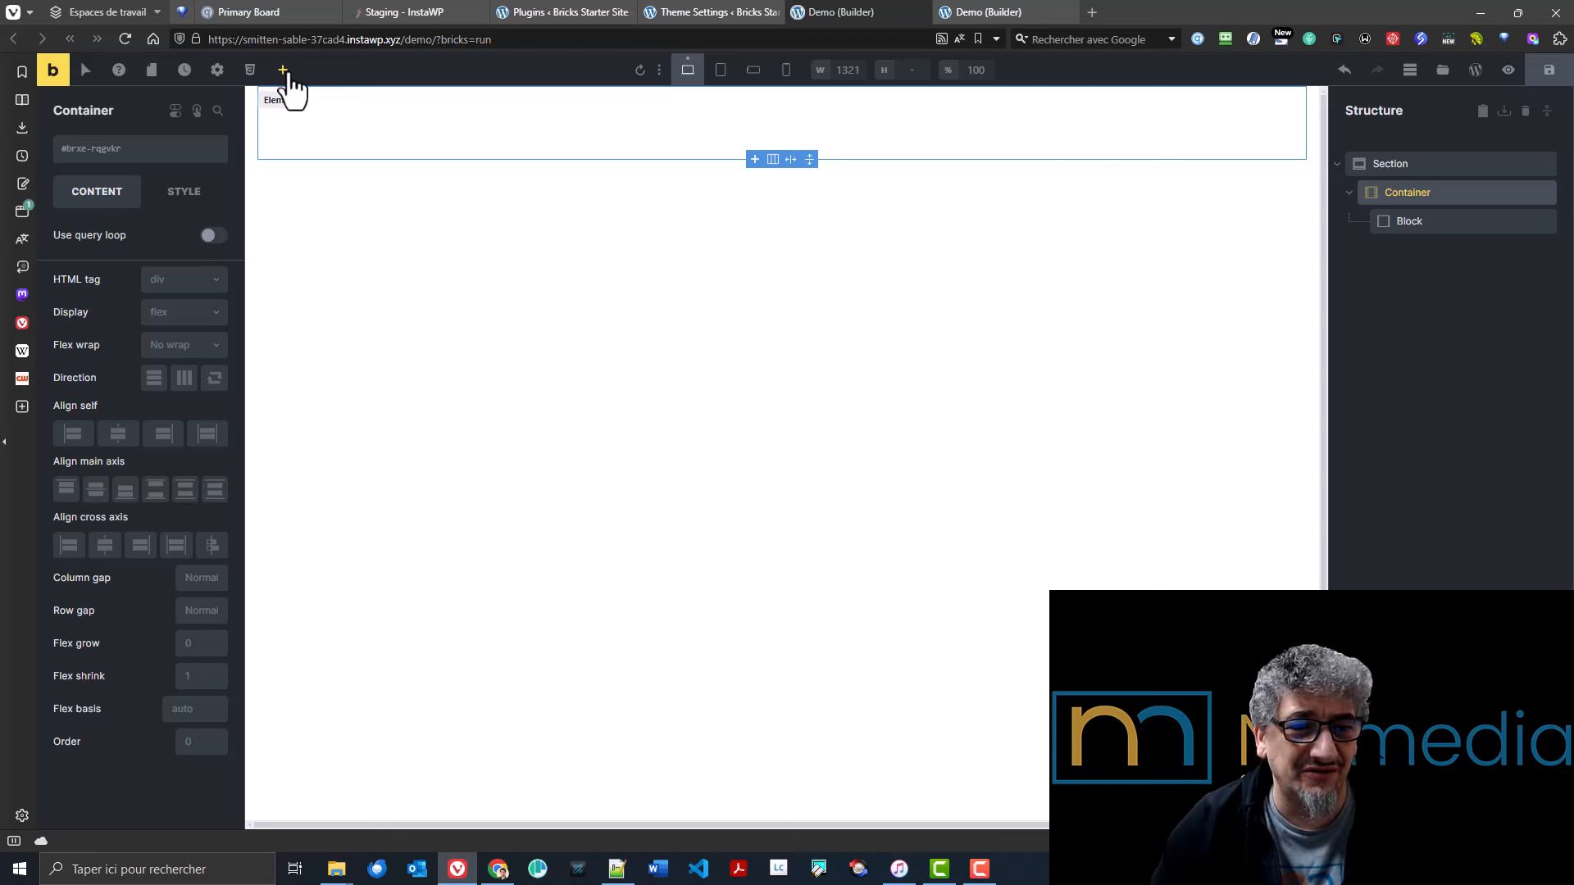
# - Add two more blocks inside the section's container
pyautogui.click(283, 72)
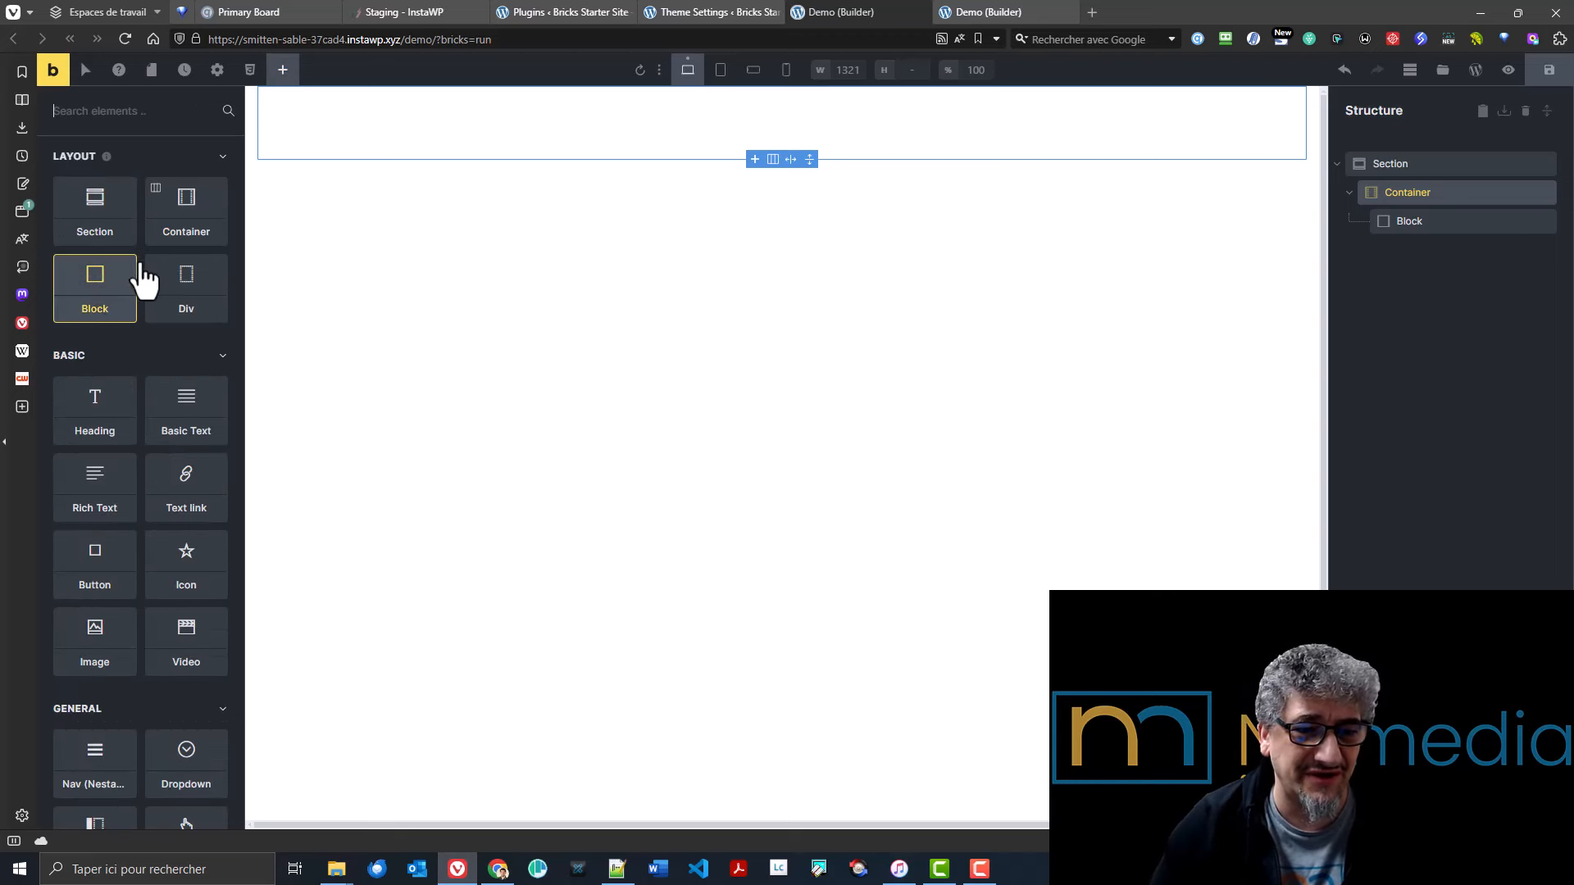
pyautogui.click(115, 295)
pyautogui.click(115, 295)
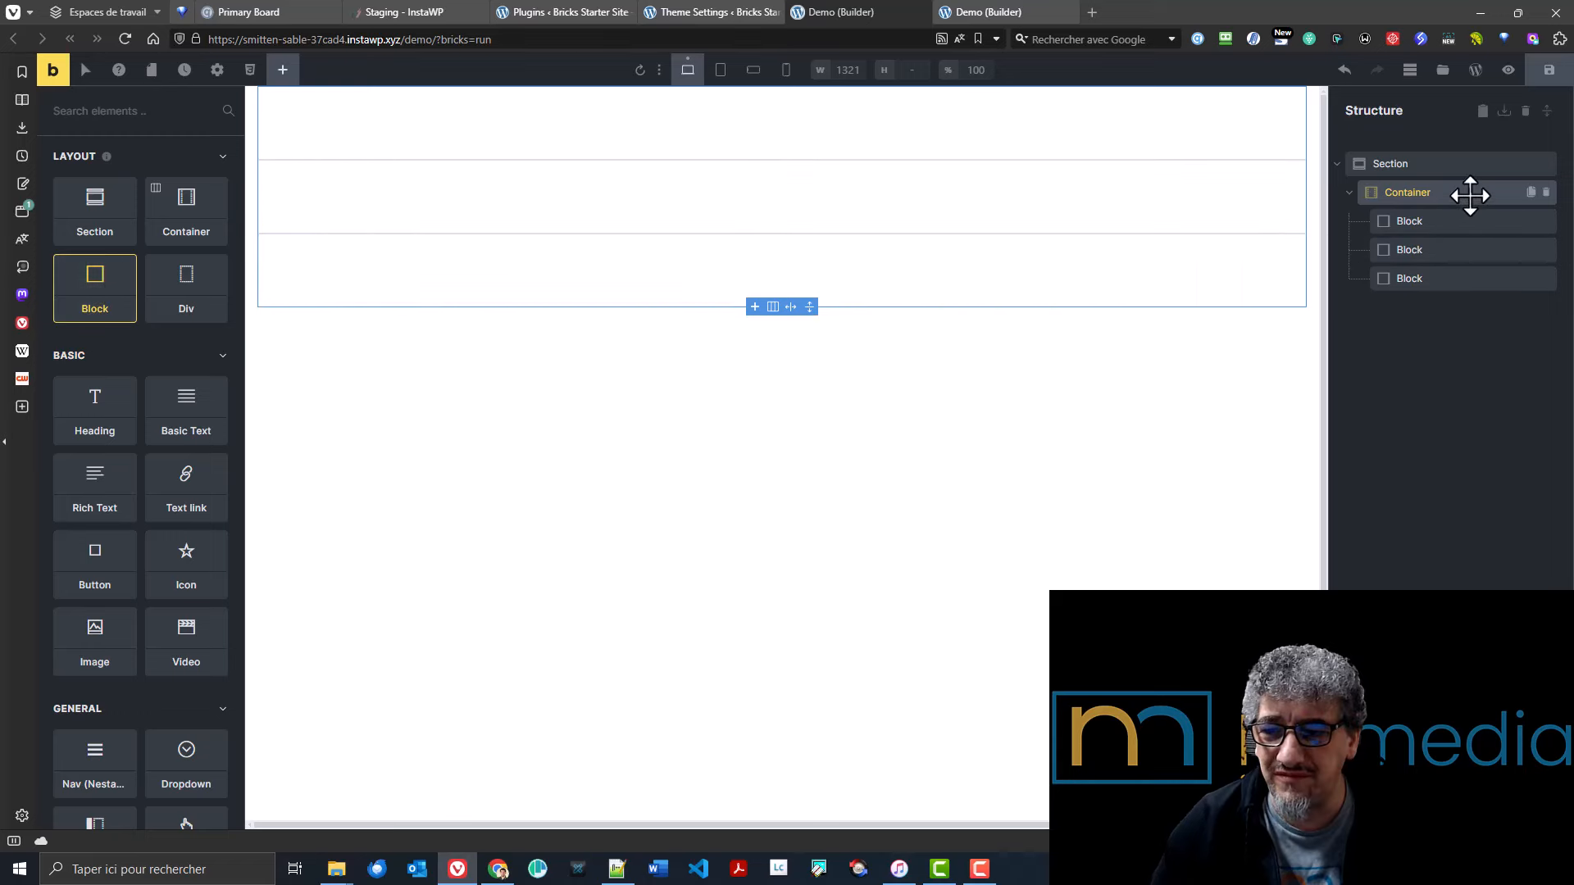
# - Set the container's display to grid with a gap of 2rem
pyautogui.click(1467, 197)
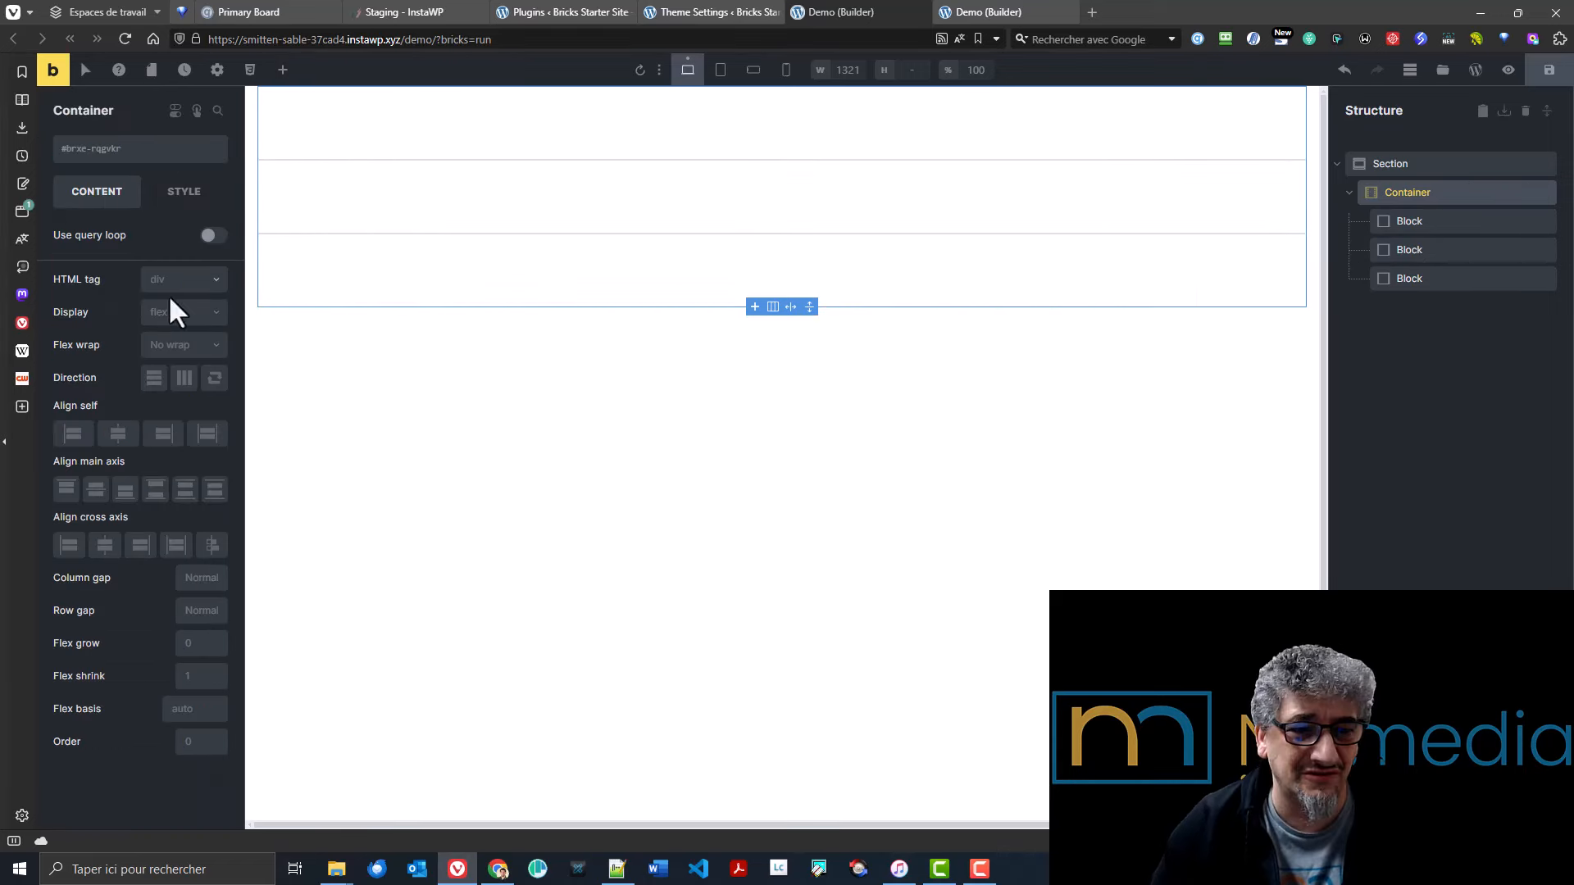
pyautogui.click(182, 313)
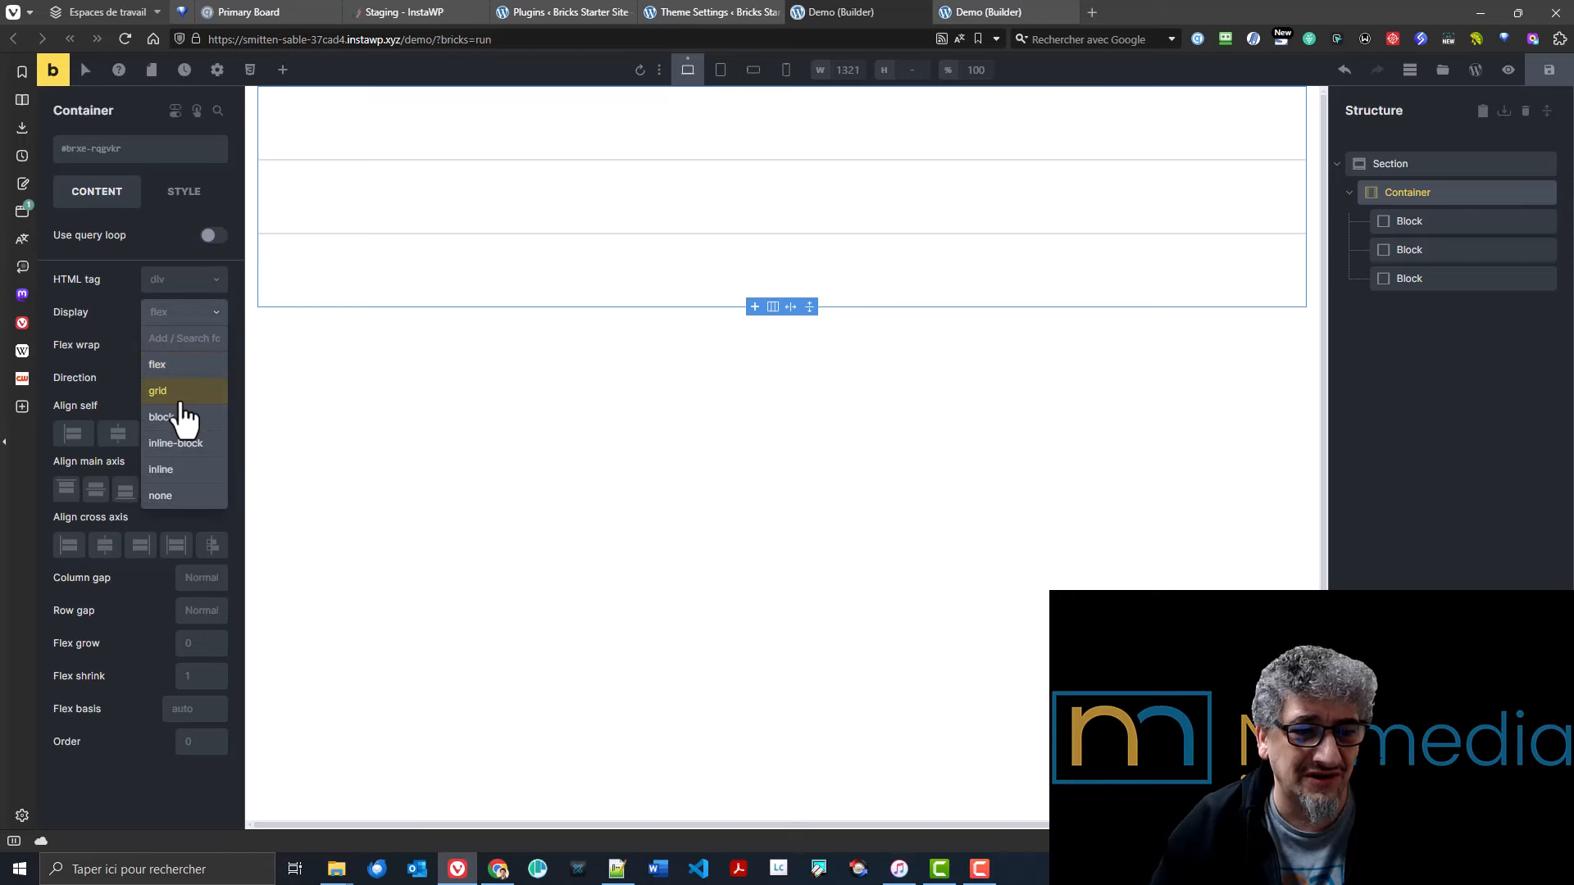
pyautogui.click(180, 390)
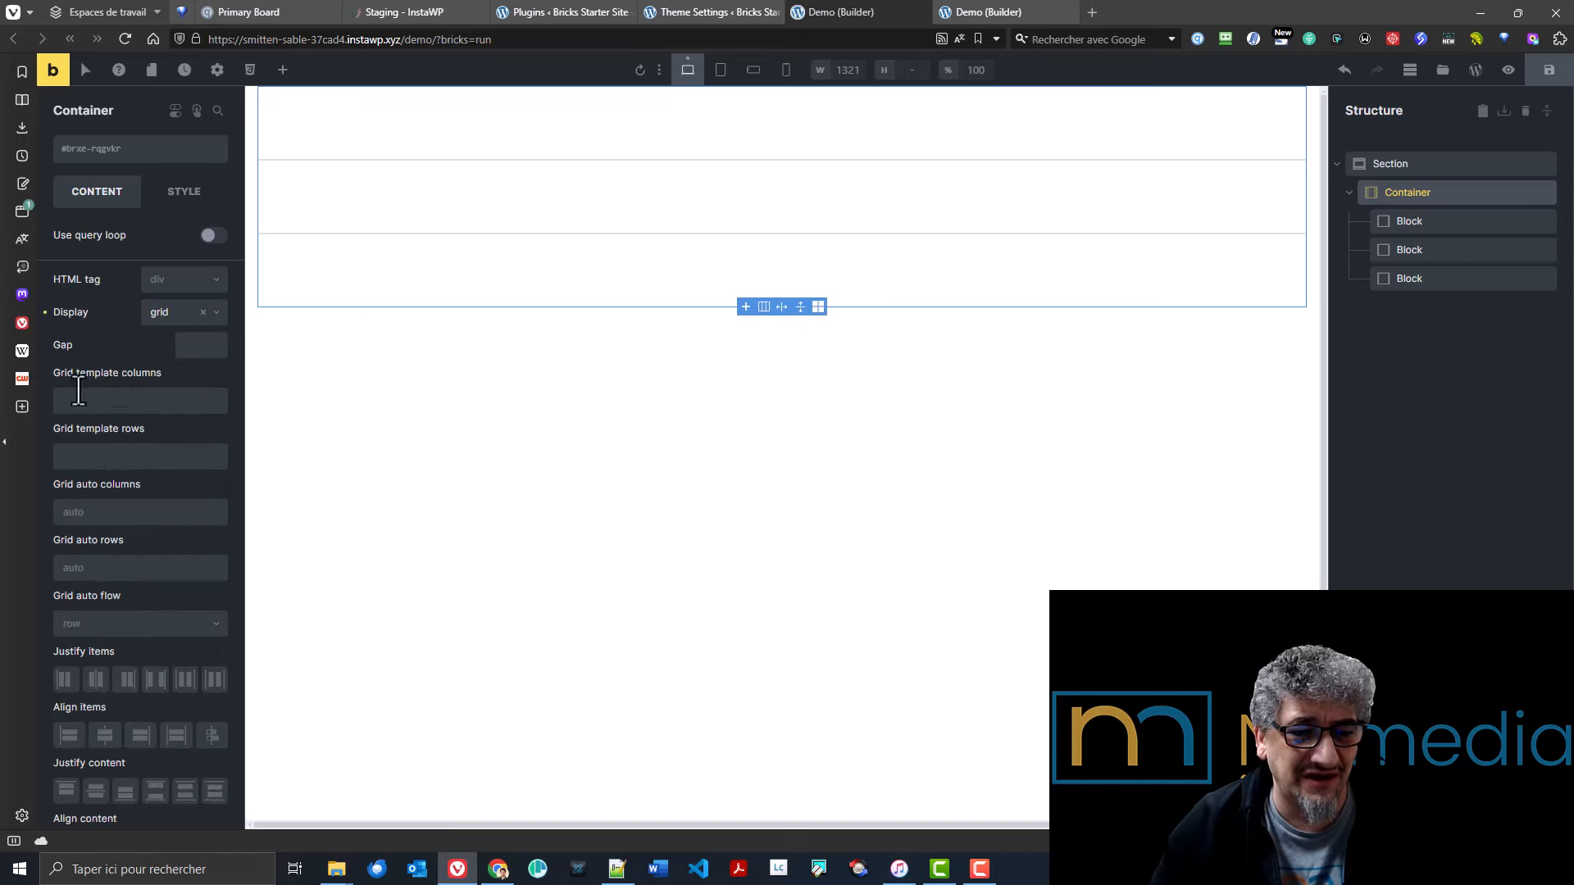
pyautogui.click(205, 356)
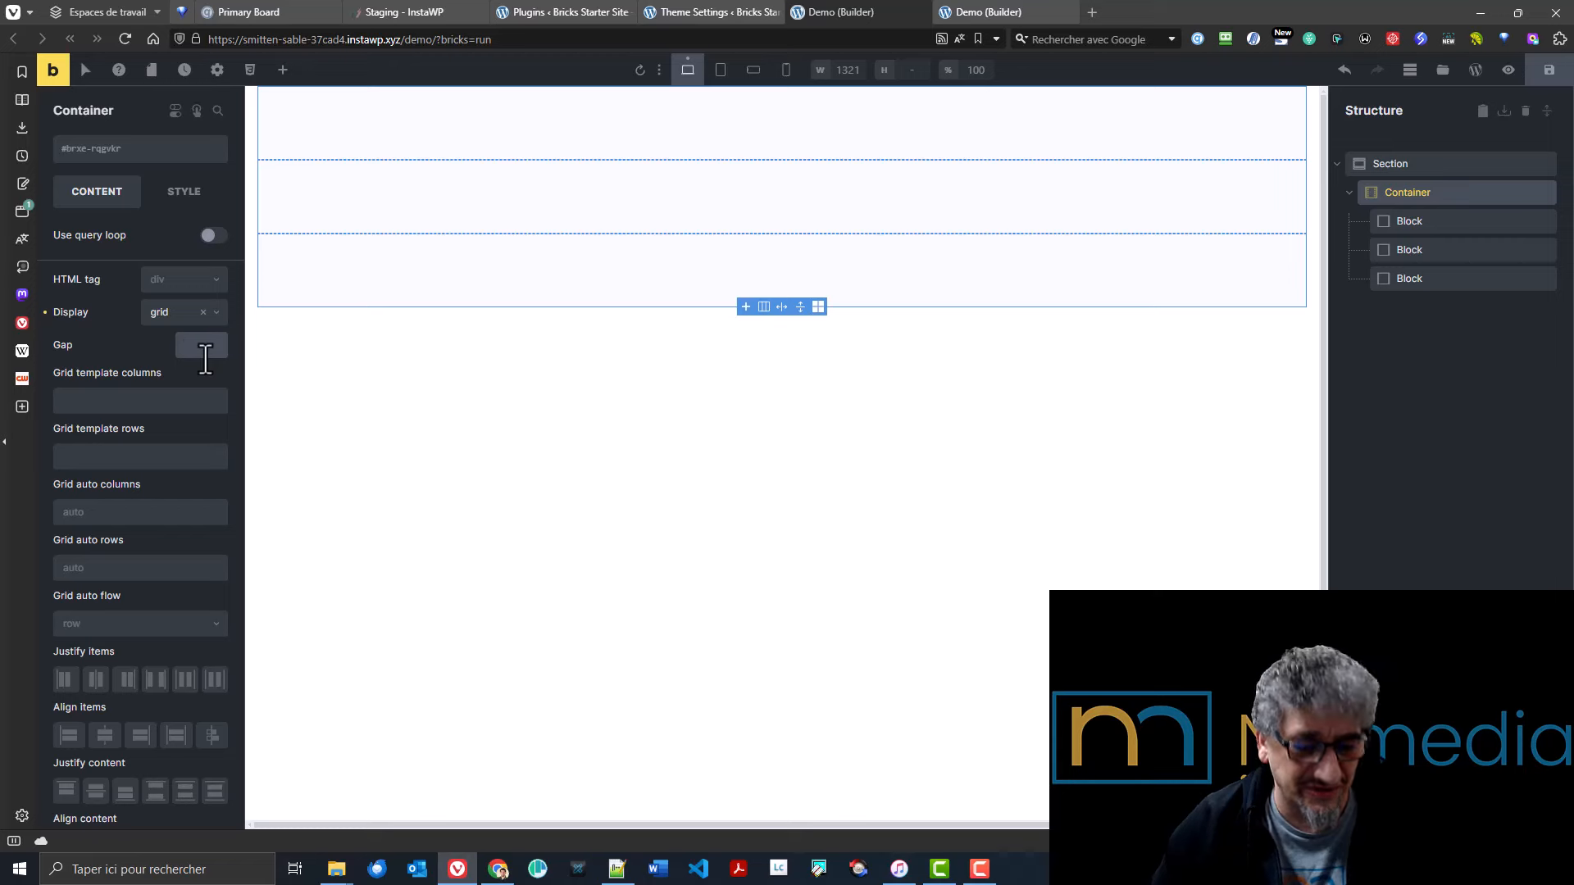
pyautogui.write('2rem')
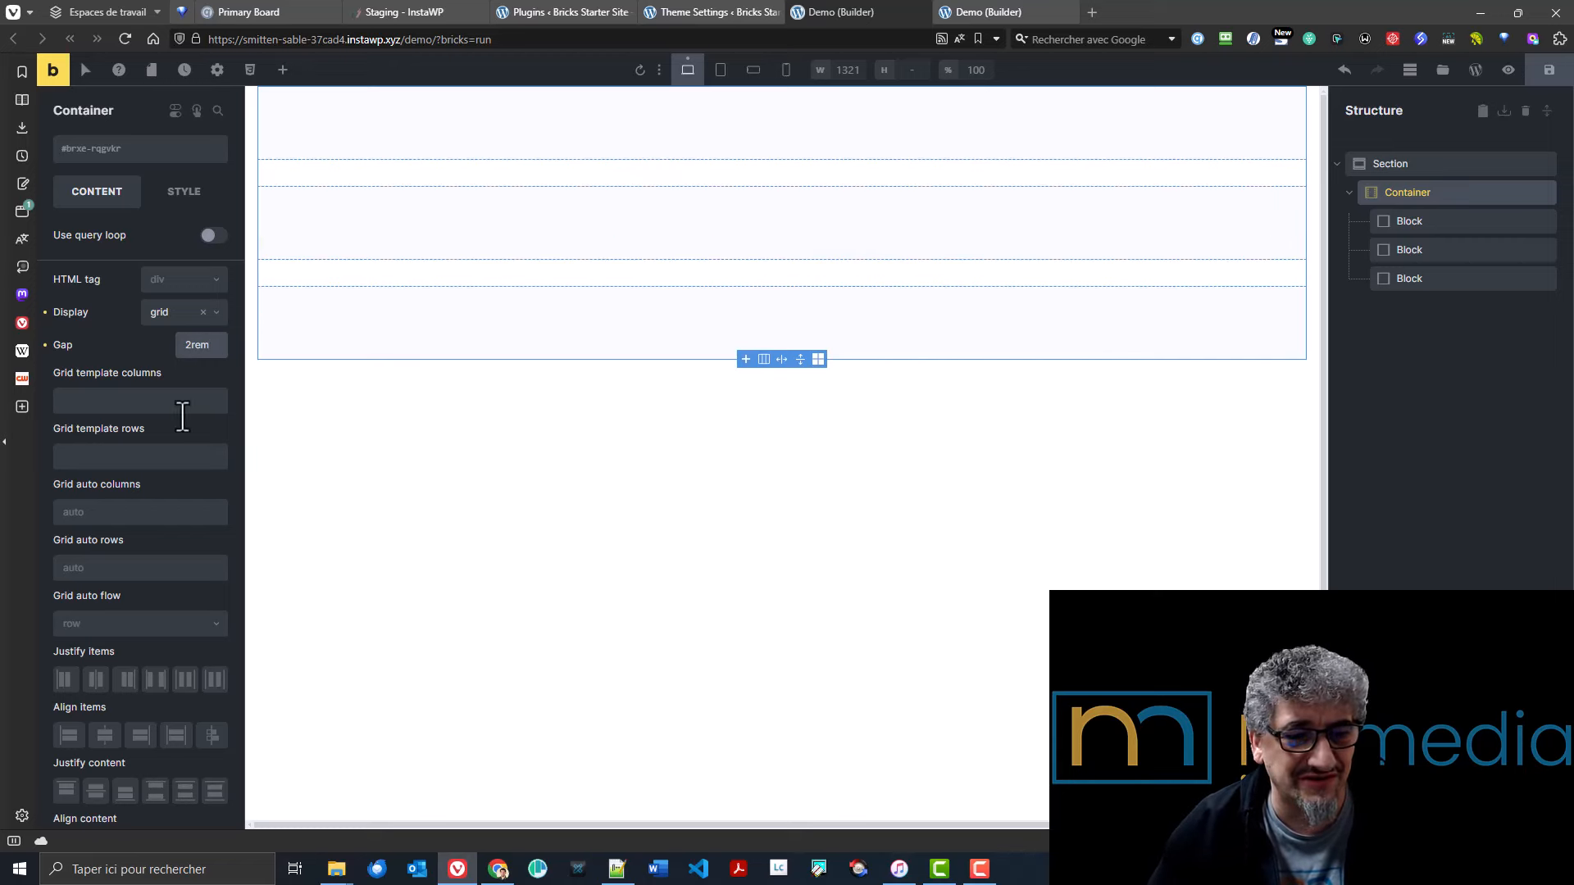
# - Set the container's grid template columns to repeat(3, 1fr)
pyautogui.click(158, 410)
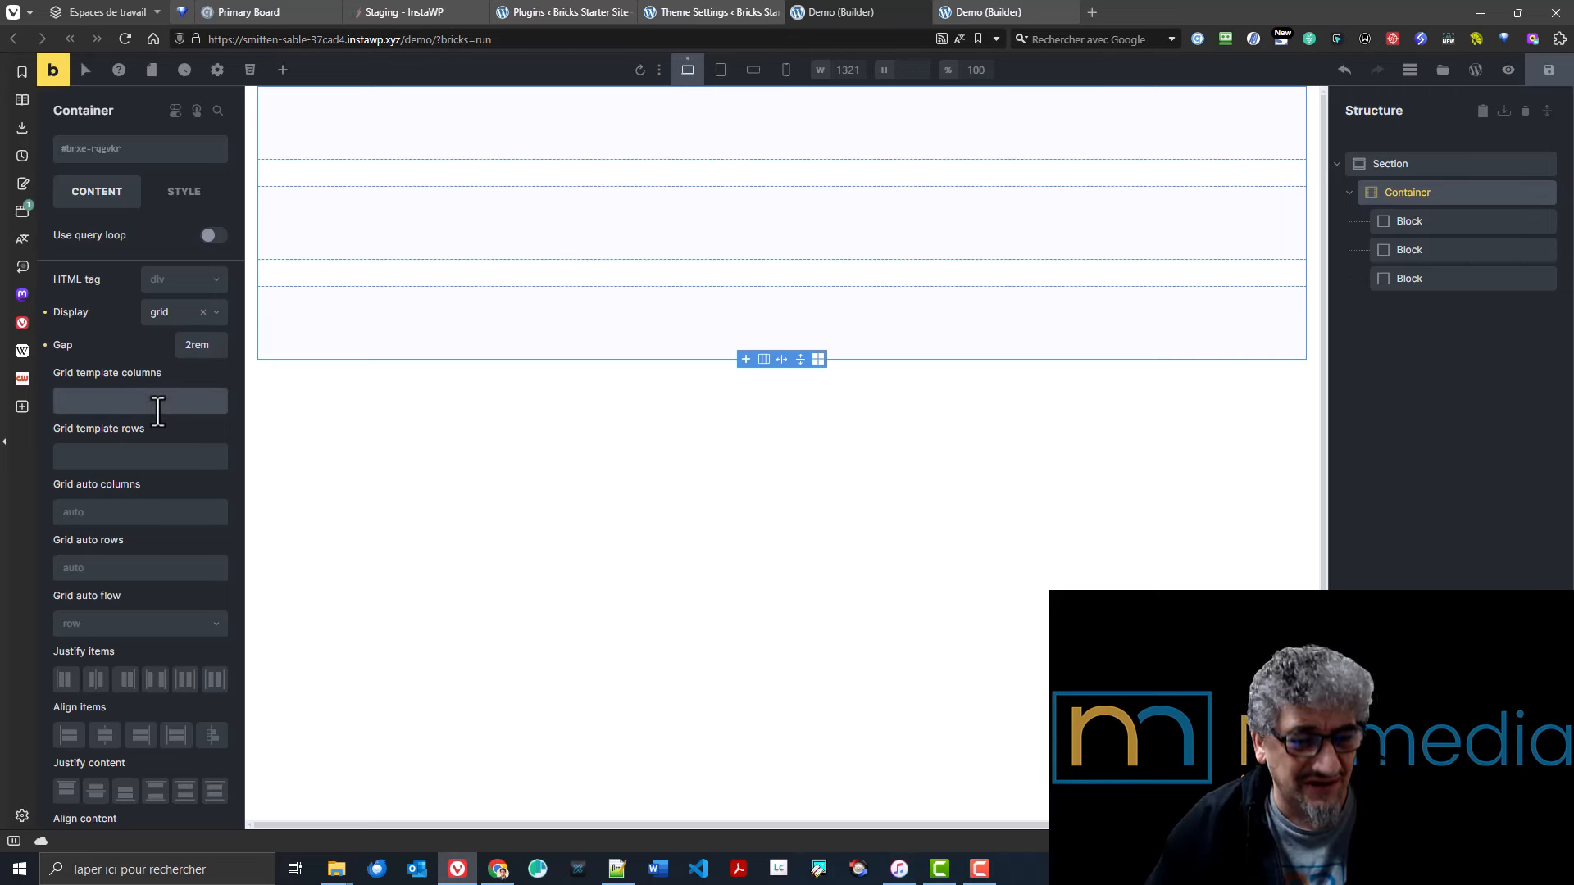
pyautogui.write('repeat')
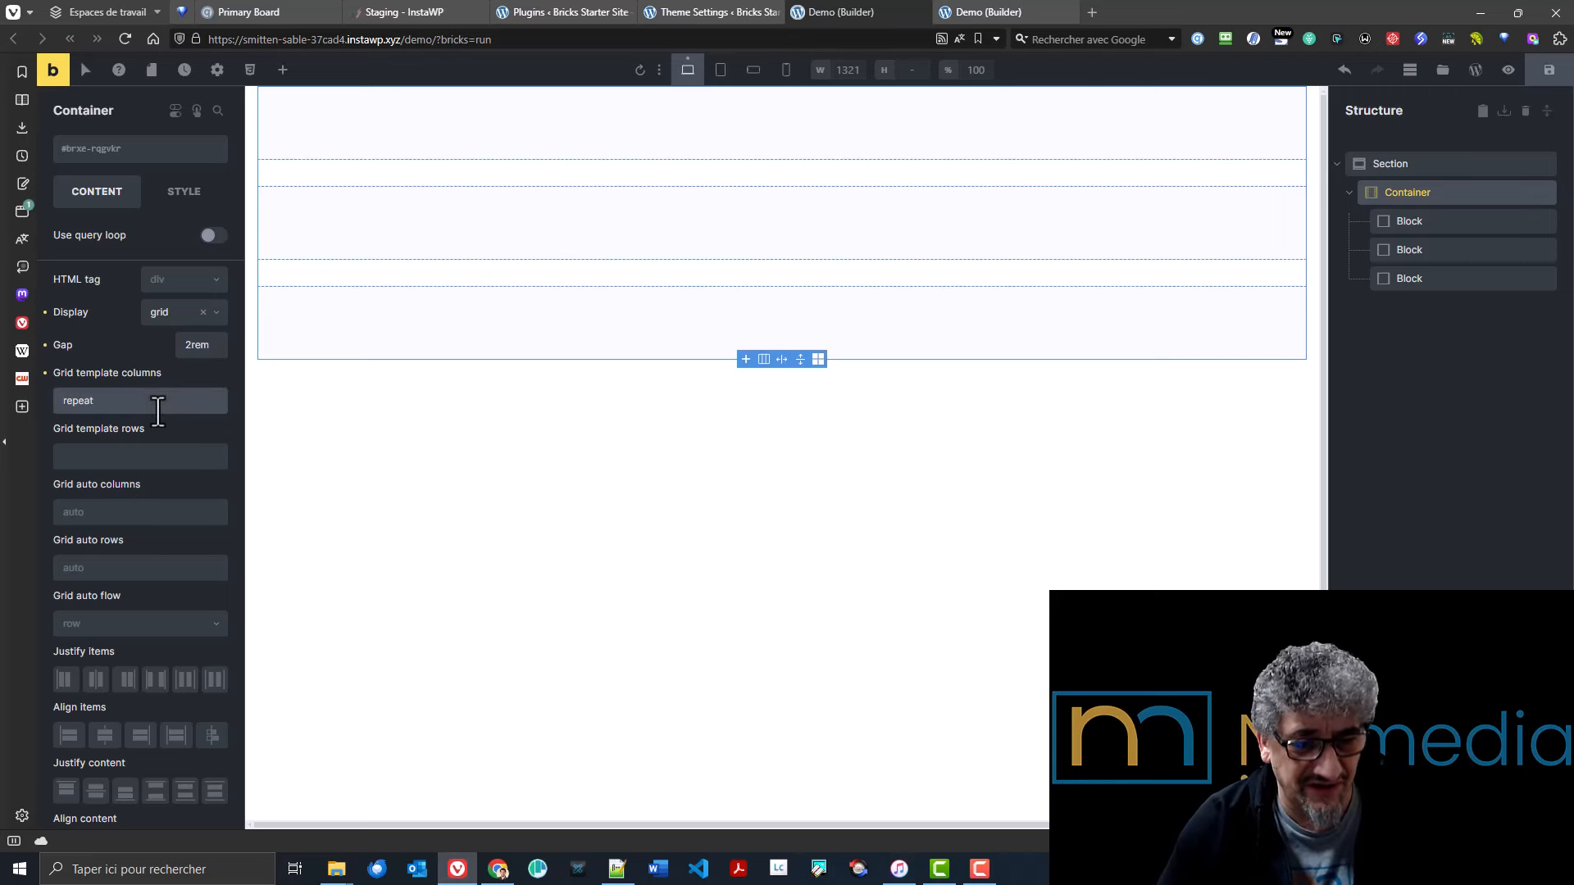
pyautogui.write('(3, 1')
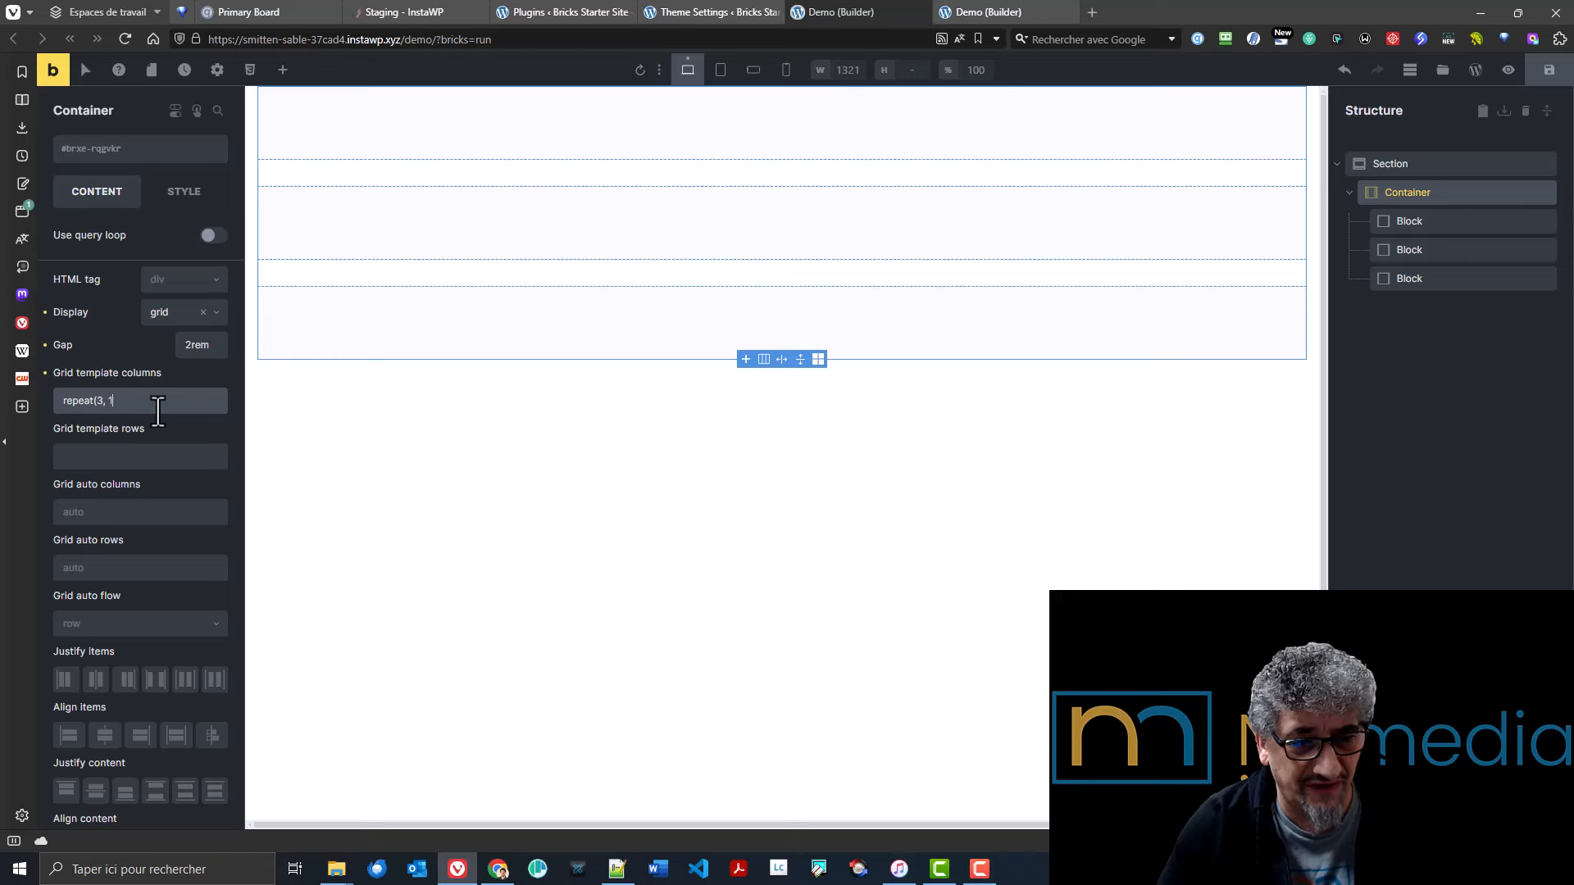
pyautogui.write('fr)')
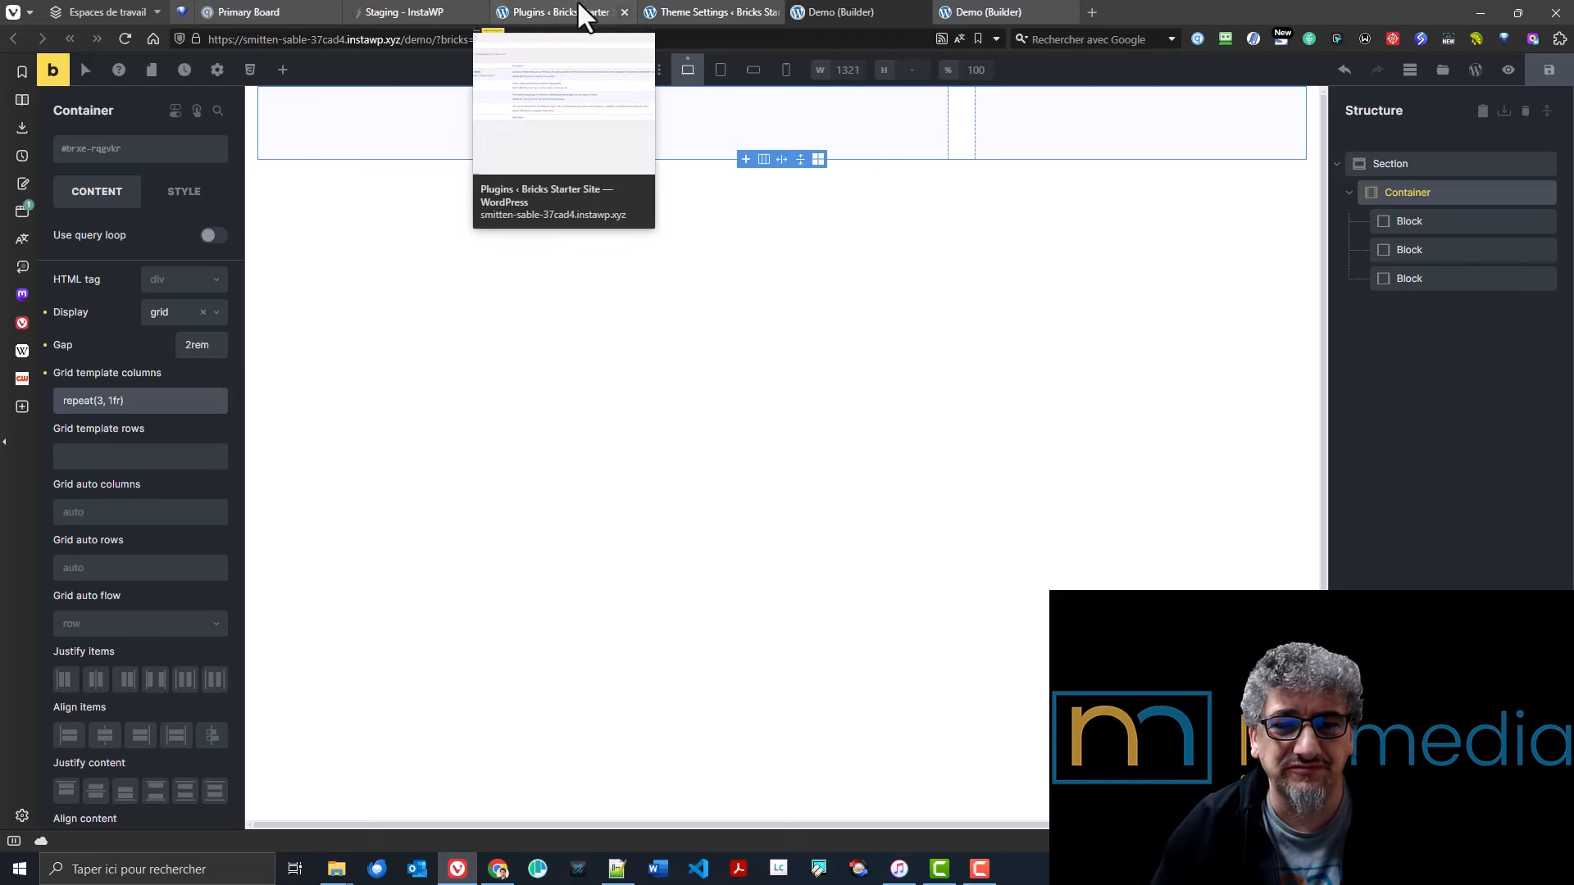
# - Switch to the Demo builder that has Advanced Themer and add a section with three blocks in its container
pyautogui.click(1036, 20)
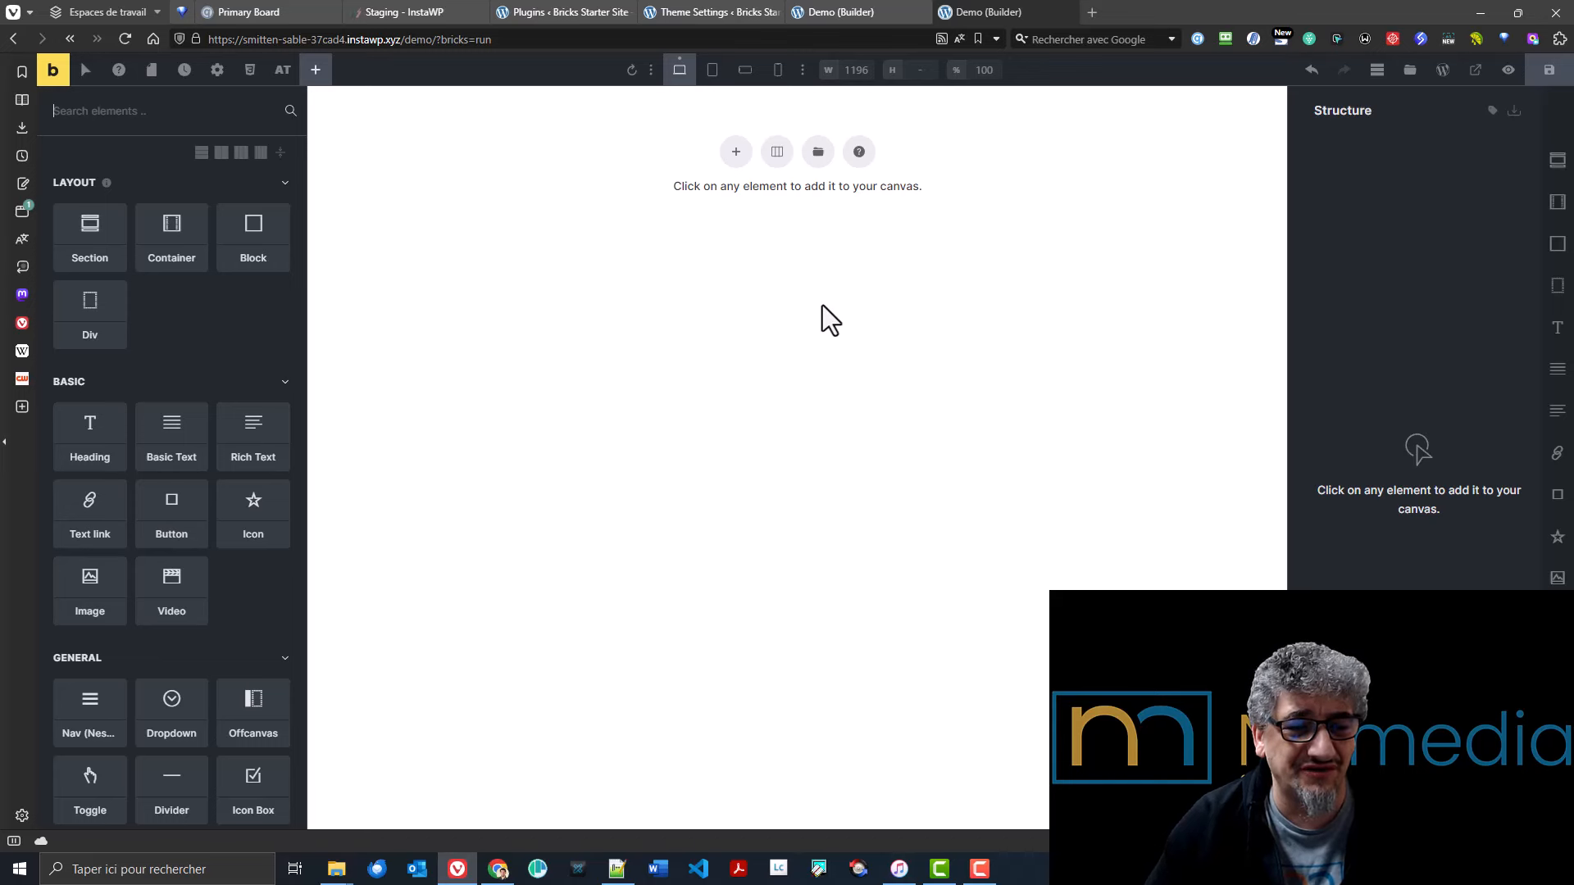
pyautogui.click(1558, 164)
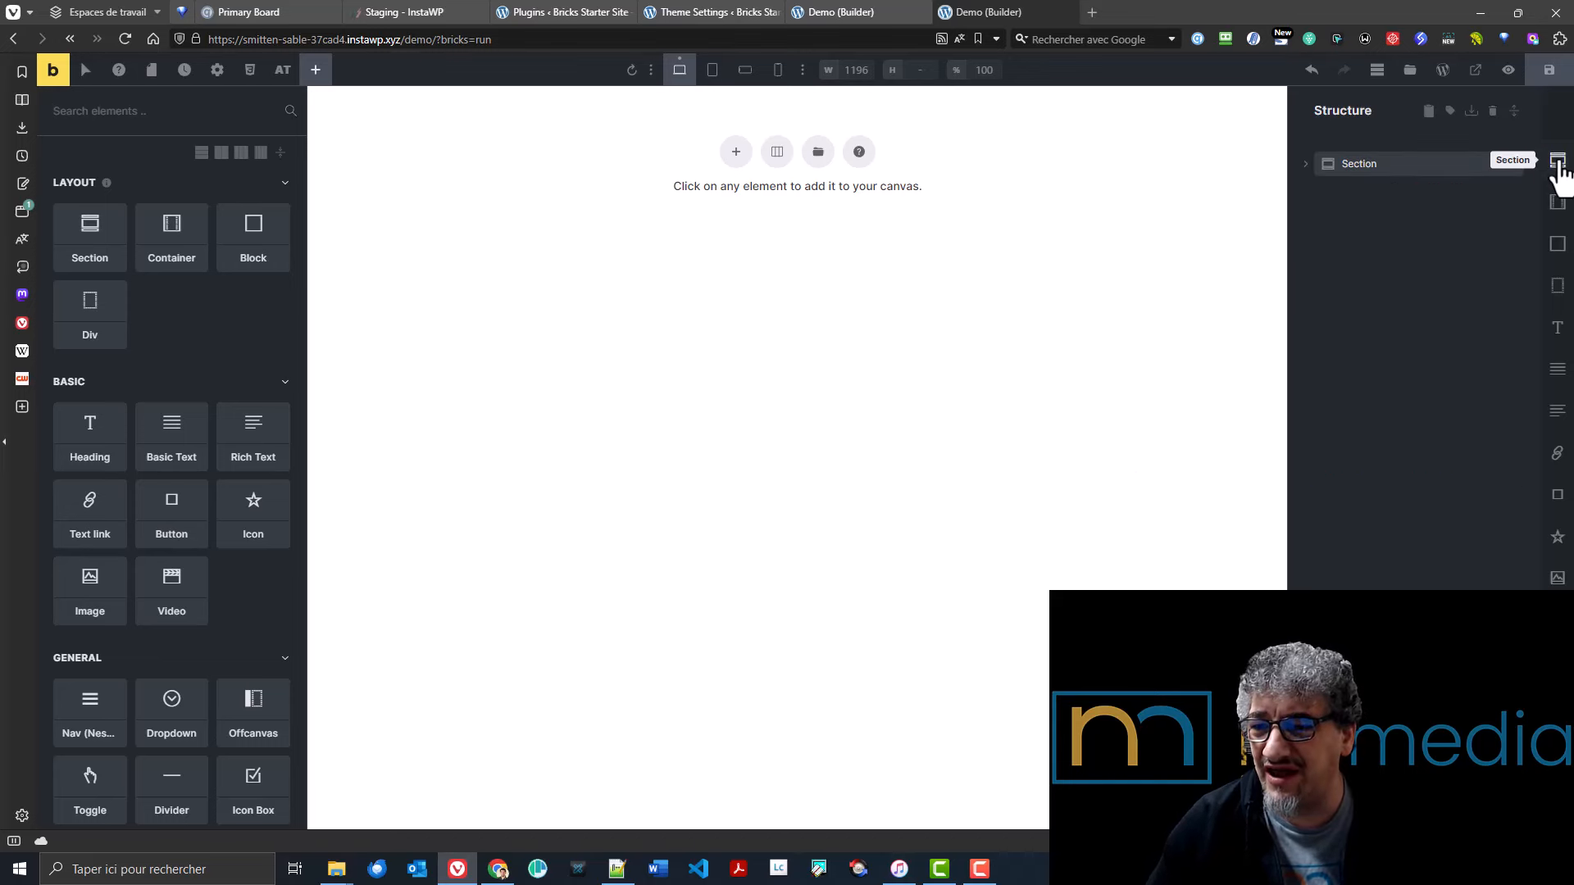
pyautogui.click(1557, 251)
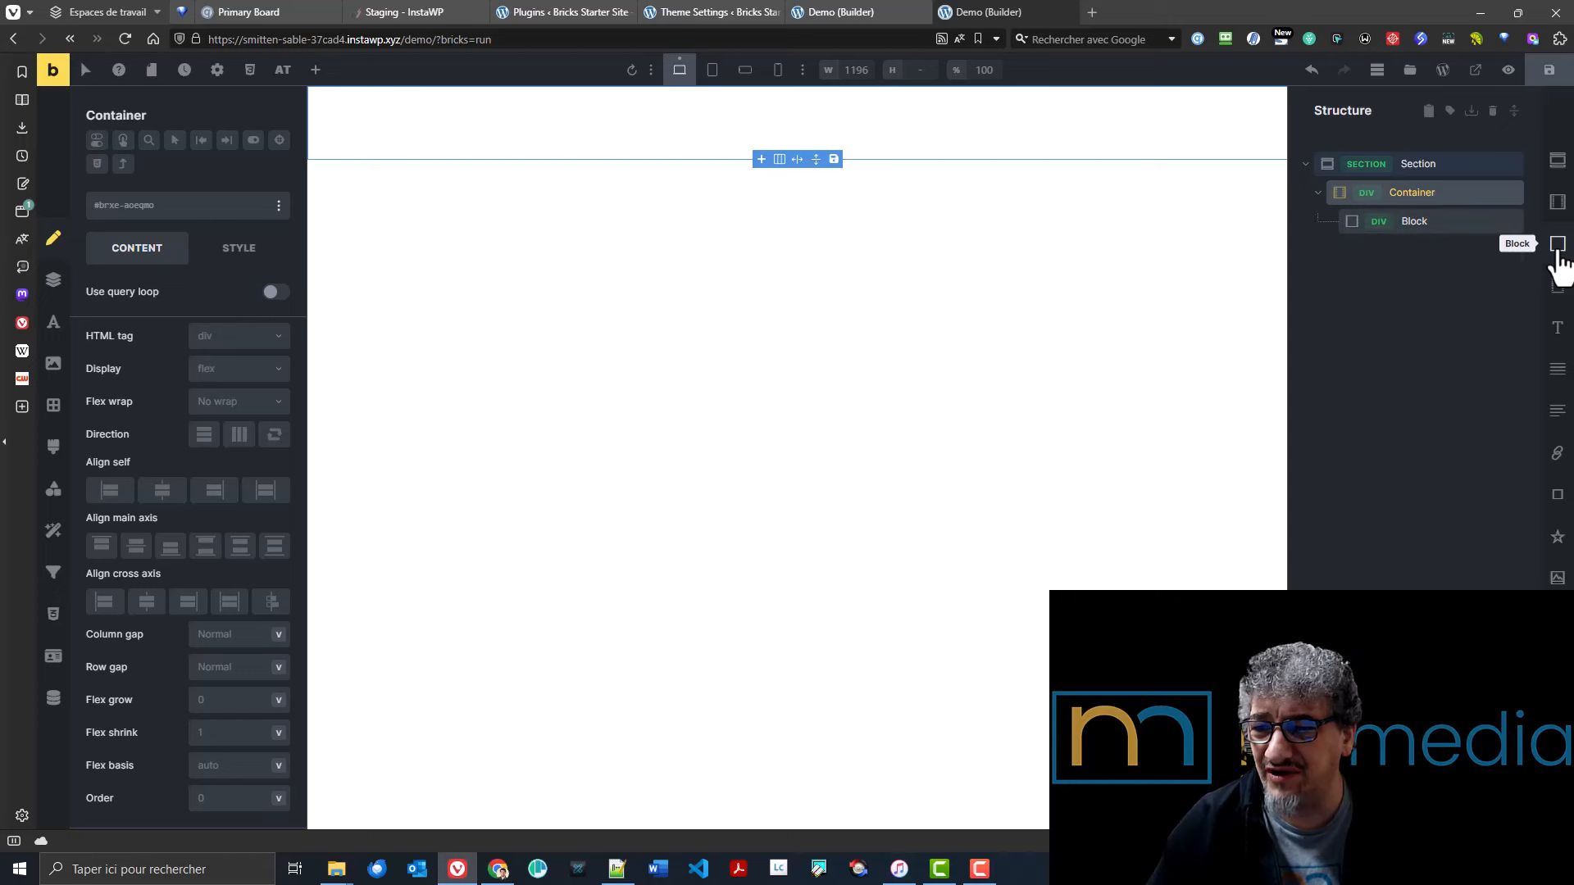
pyautogui.click(1557, 251)
pyautogui.click(1557, 254)
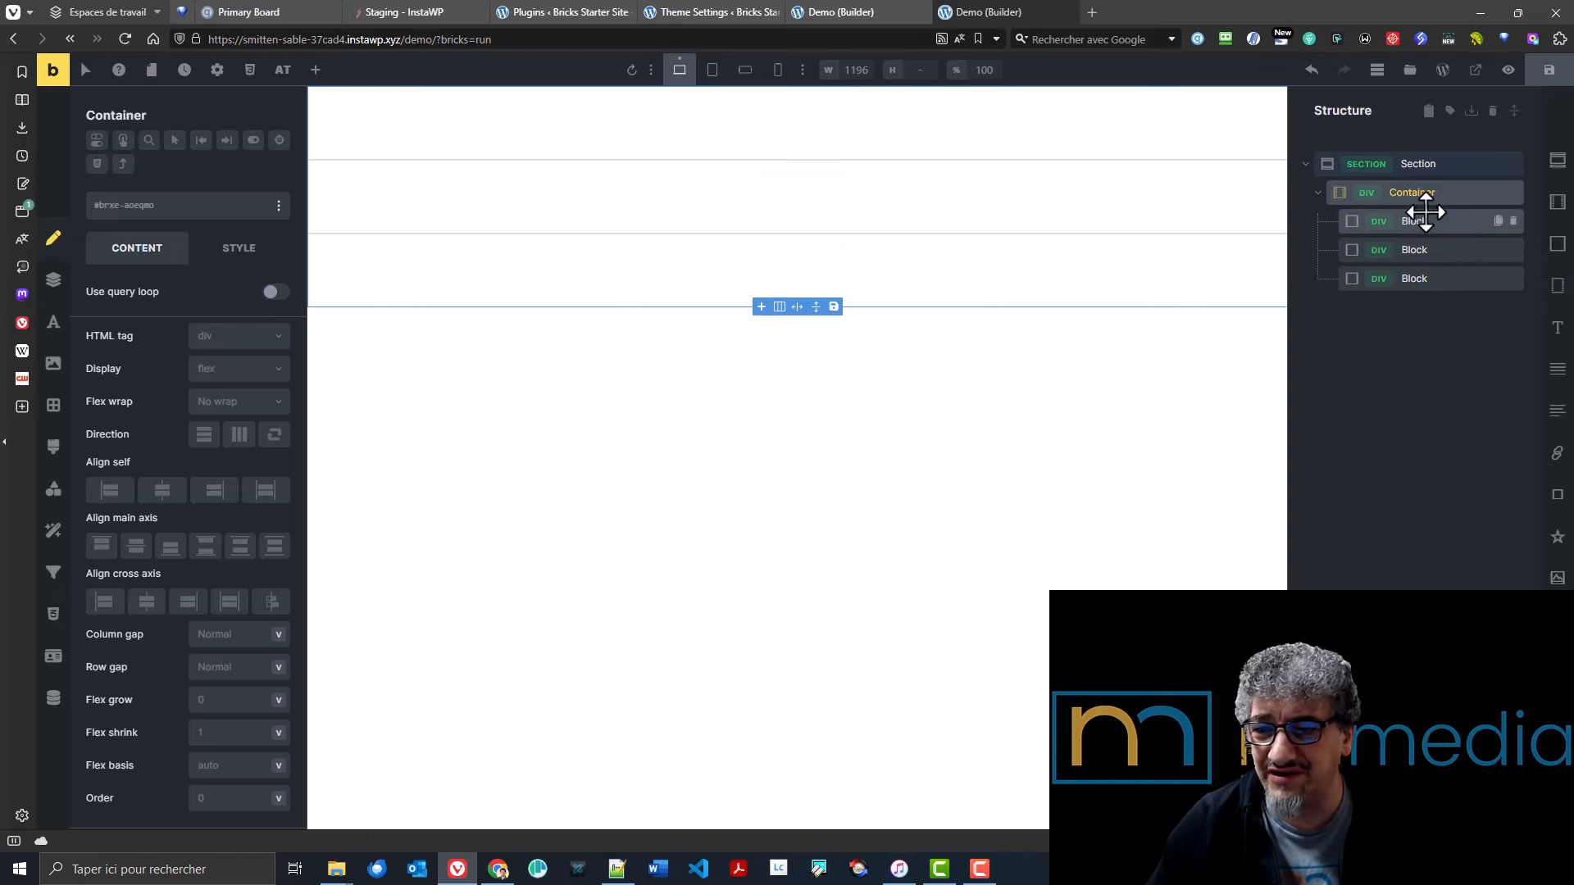
# - Set the container's display to grid and open the Grid Builder for it
pyautogui.click(238, 373)
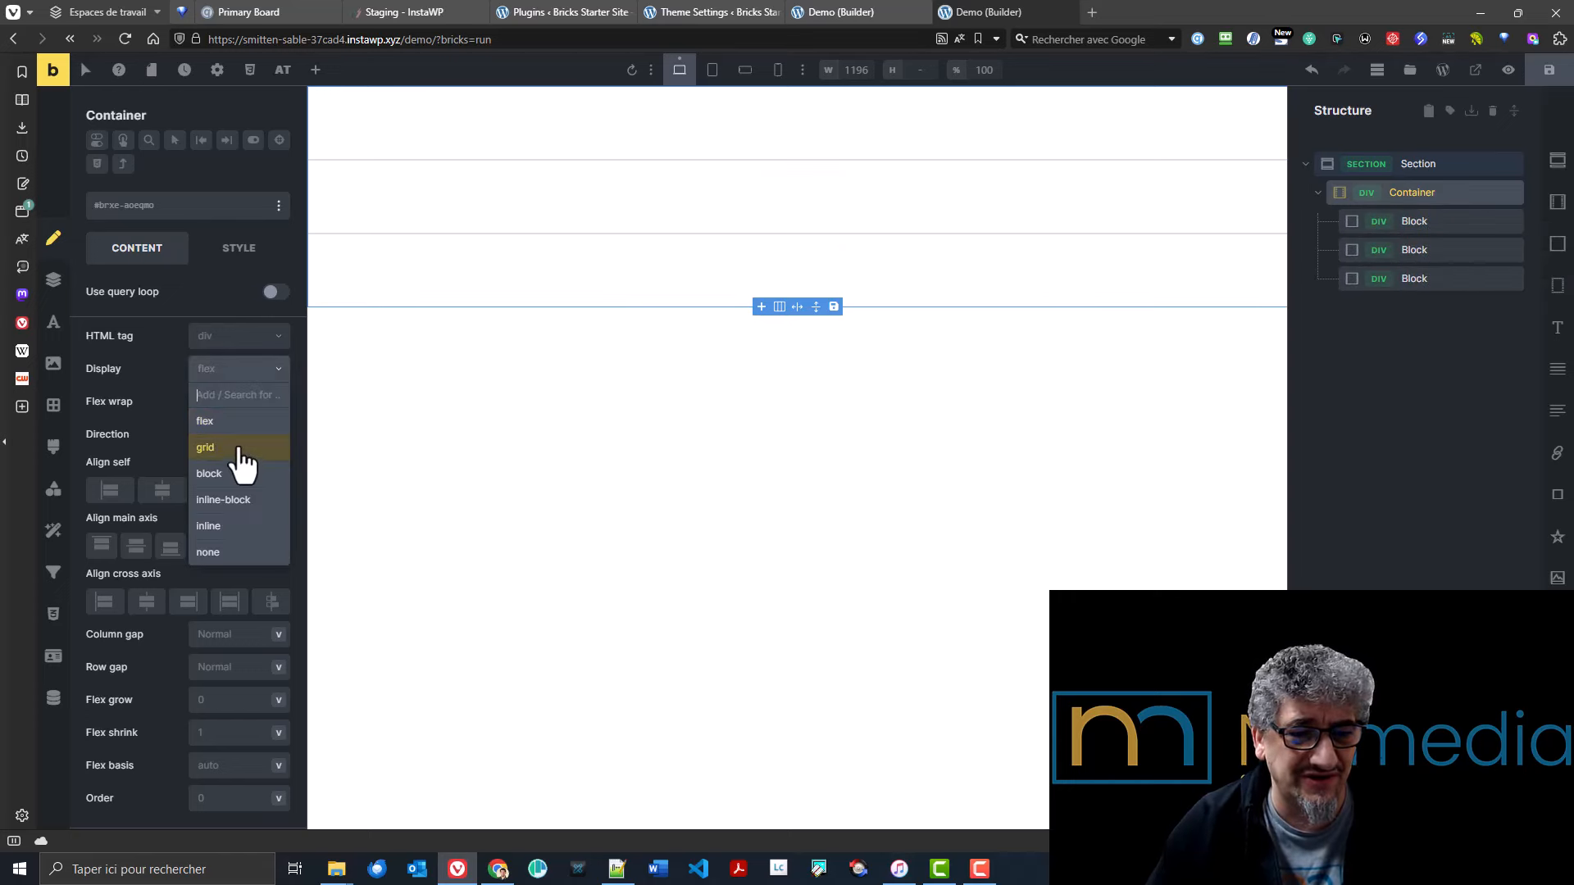
pyautogui.click(239, 449)
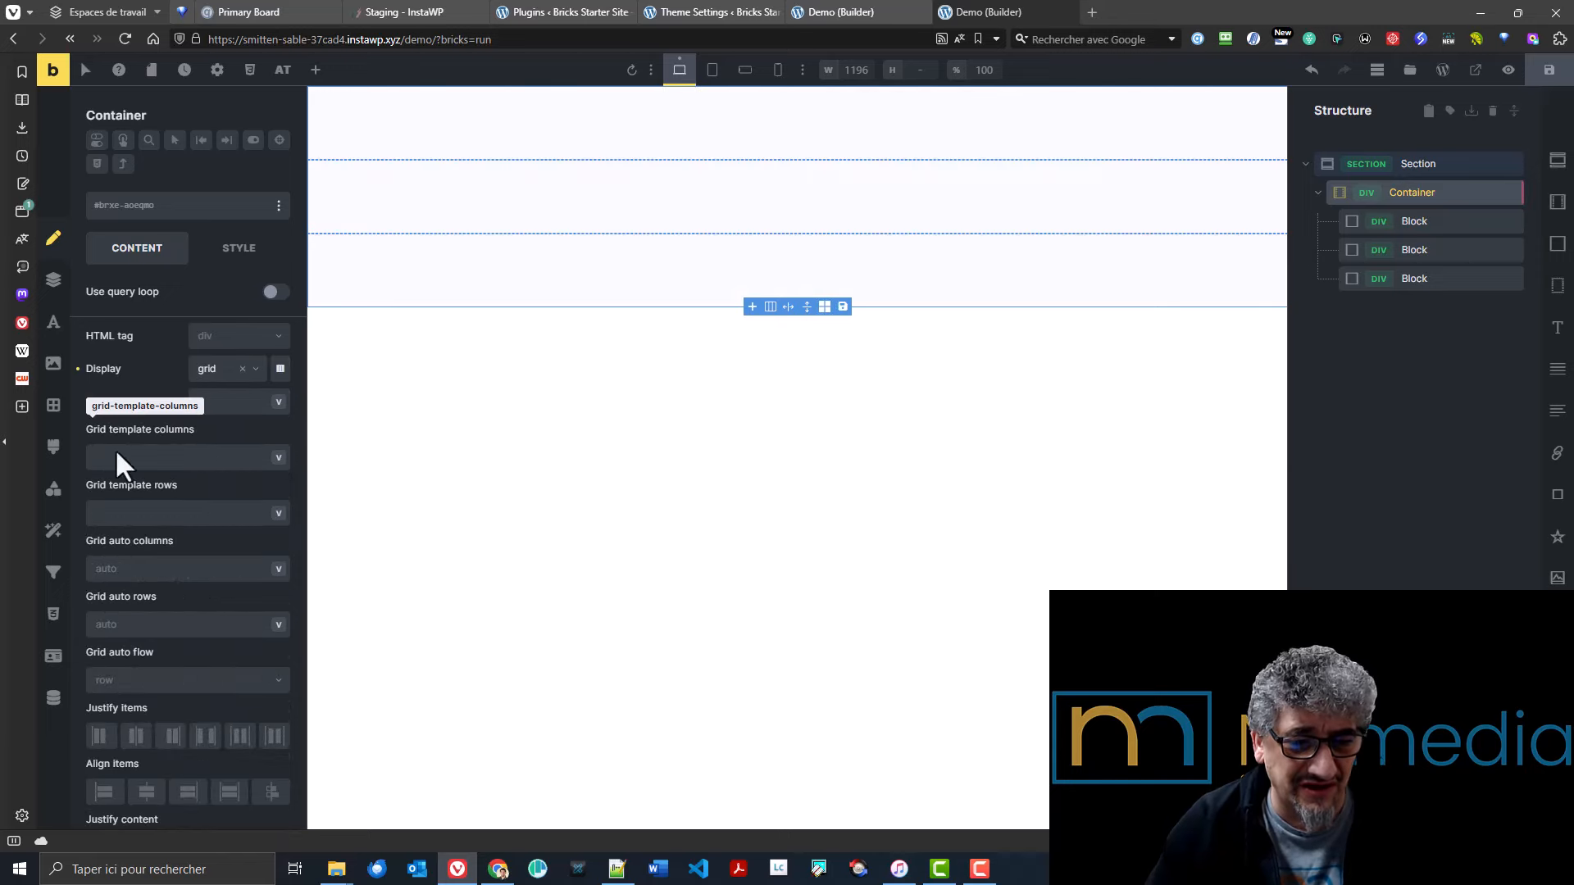
pyautogui.click(280, 370)
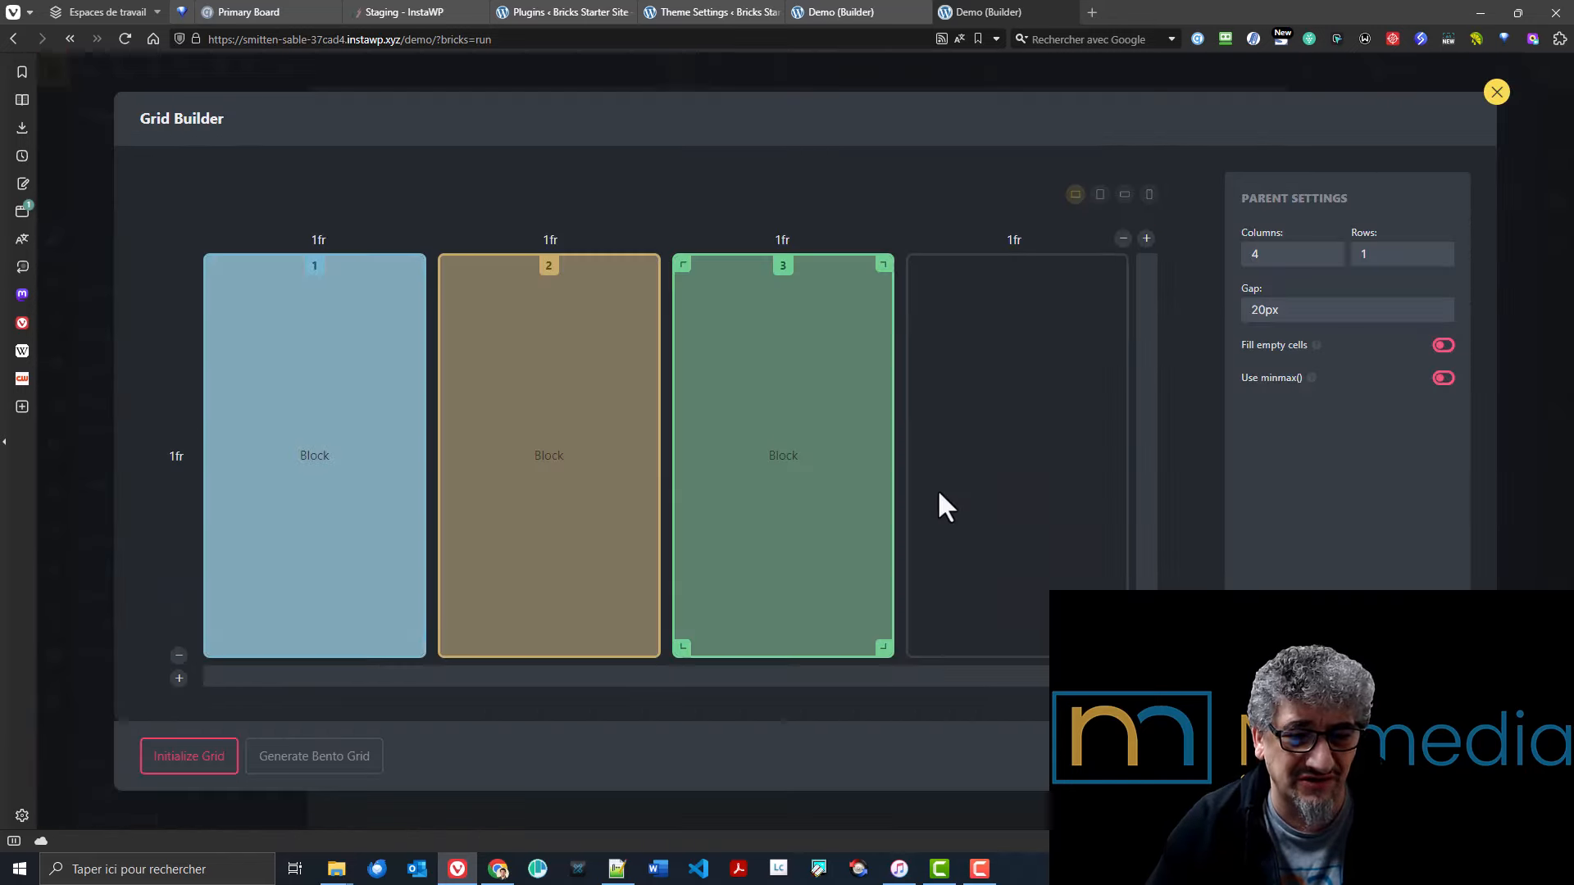
# - Lay out the grid with 3 columns and a 2rem gap, and apply it to the container
pyautogui.click(1328, 260)
pyautogui.moveTo(1303, 311); pyautogui.dragTo(1206, 311)
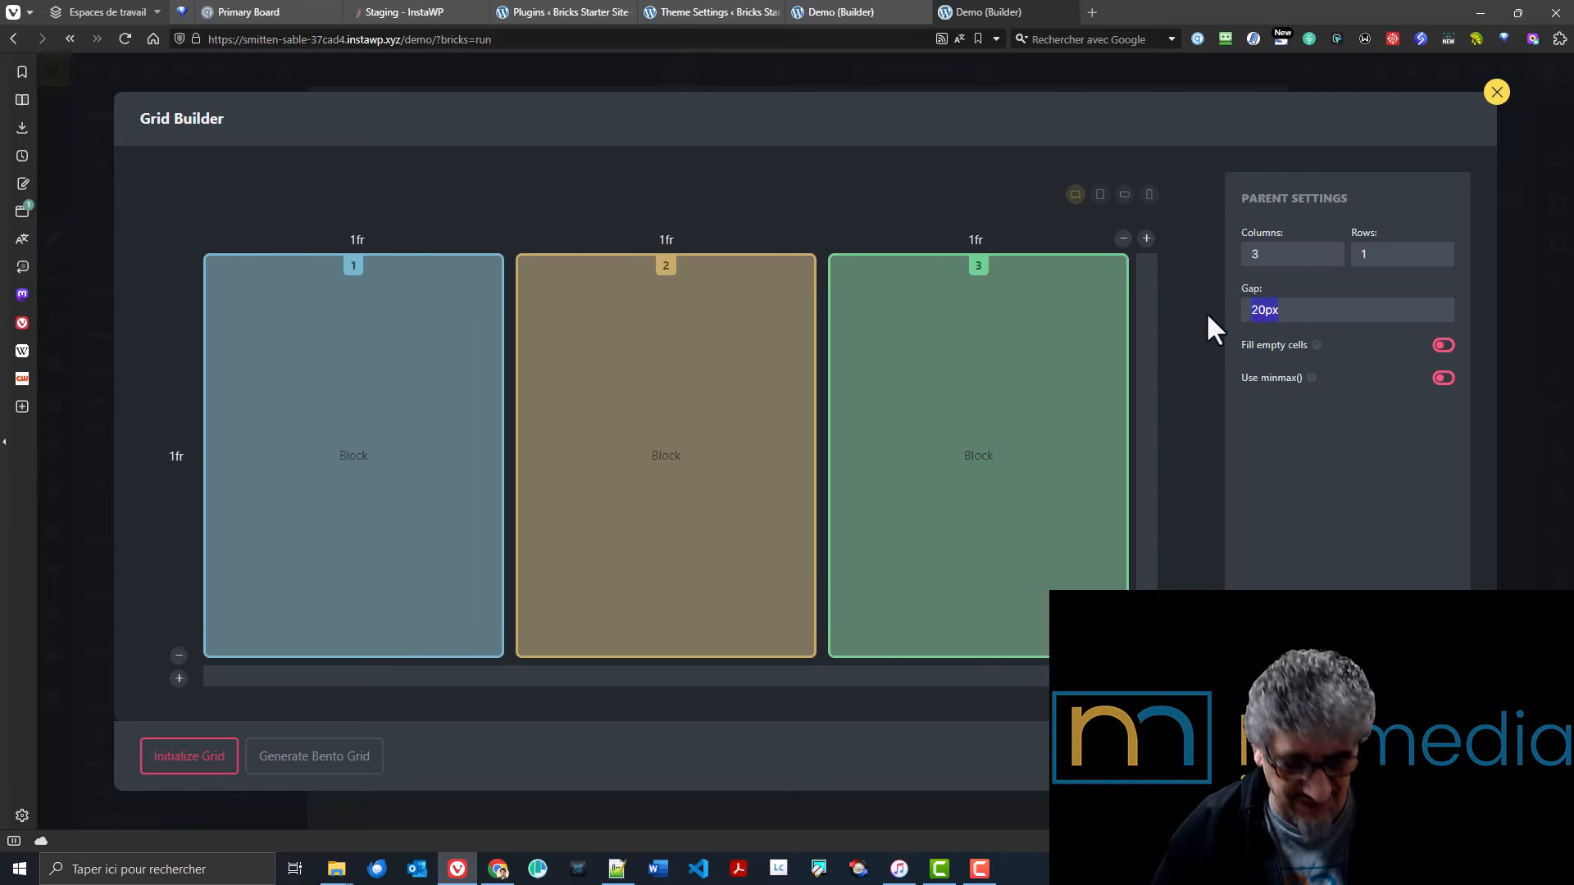
pyautogui.write('2re,m')
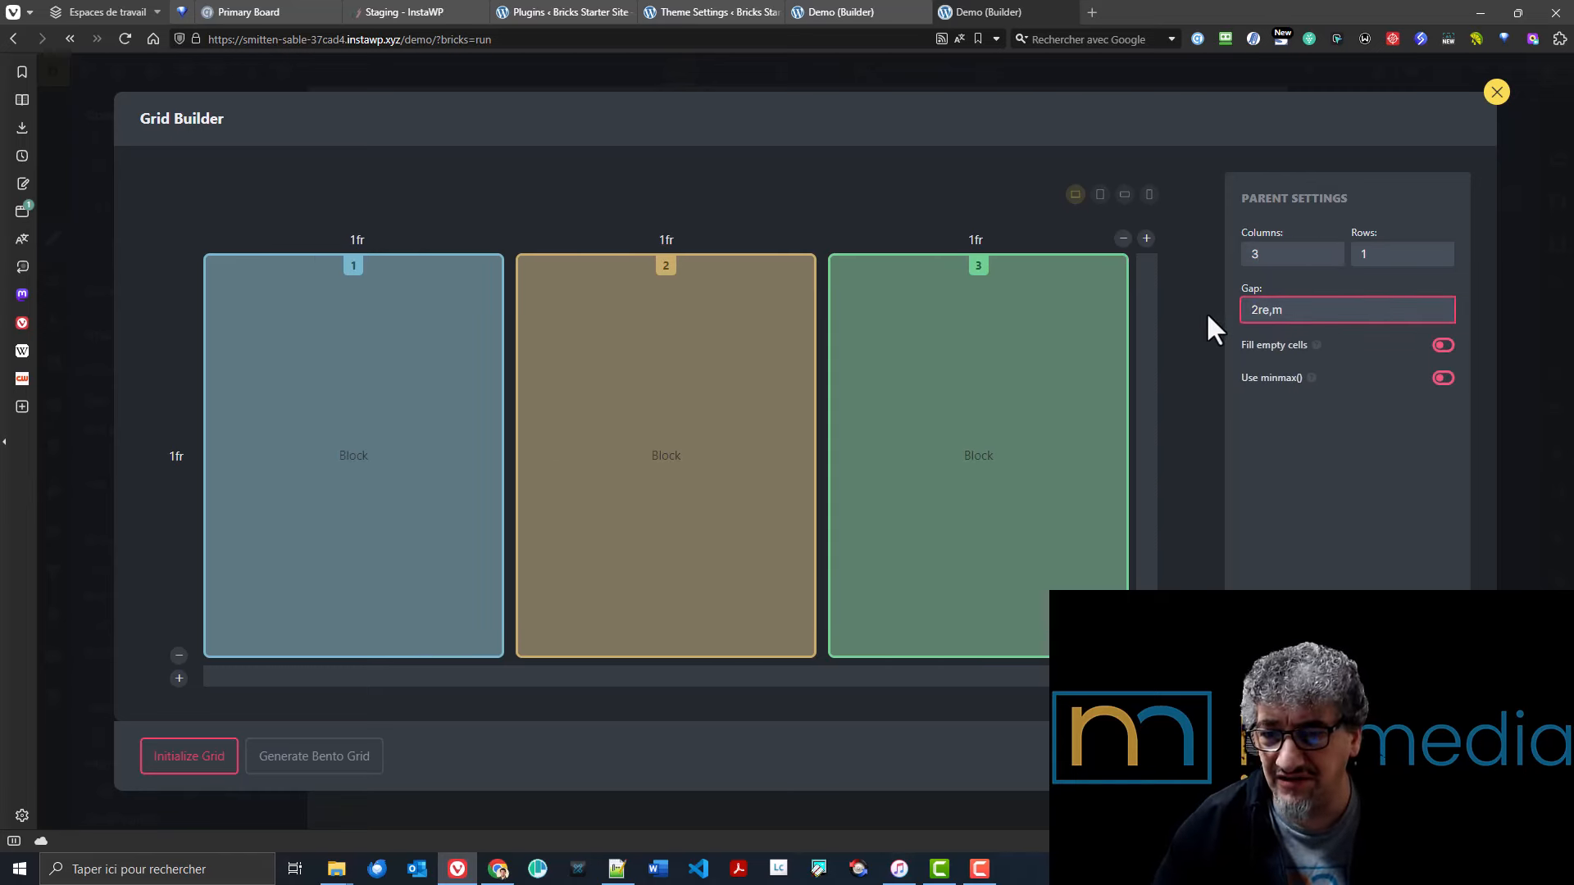
pyautogui.press('Left')
pyautogui.press('BackSpace')
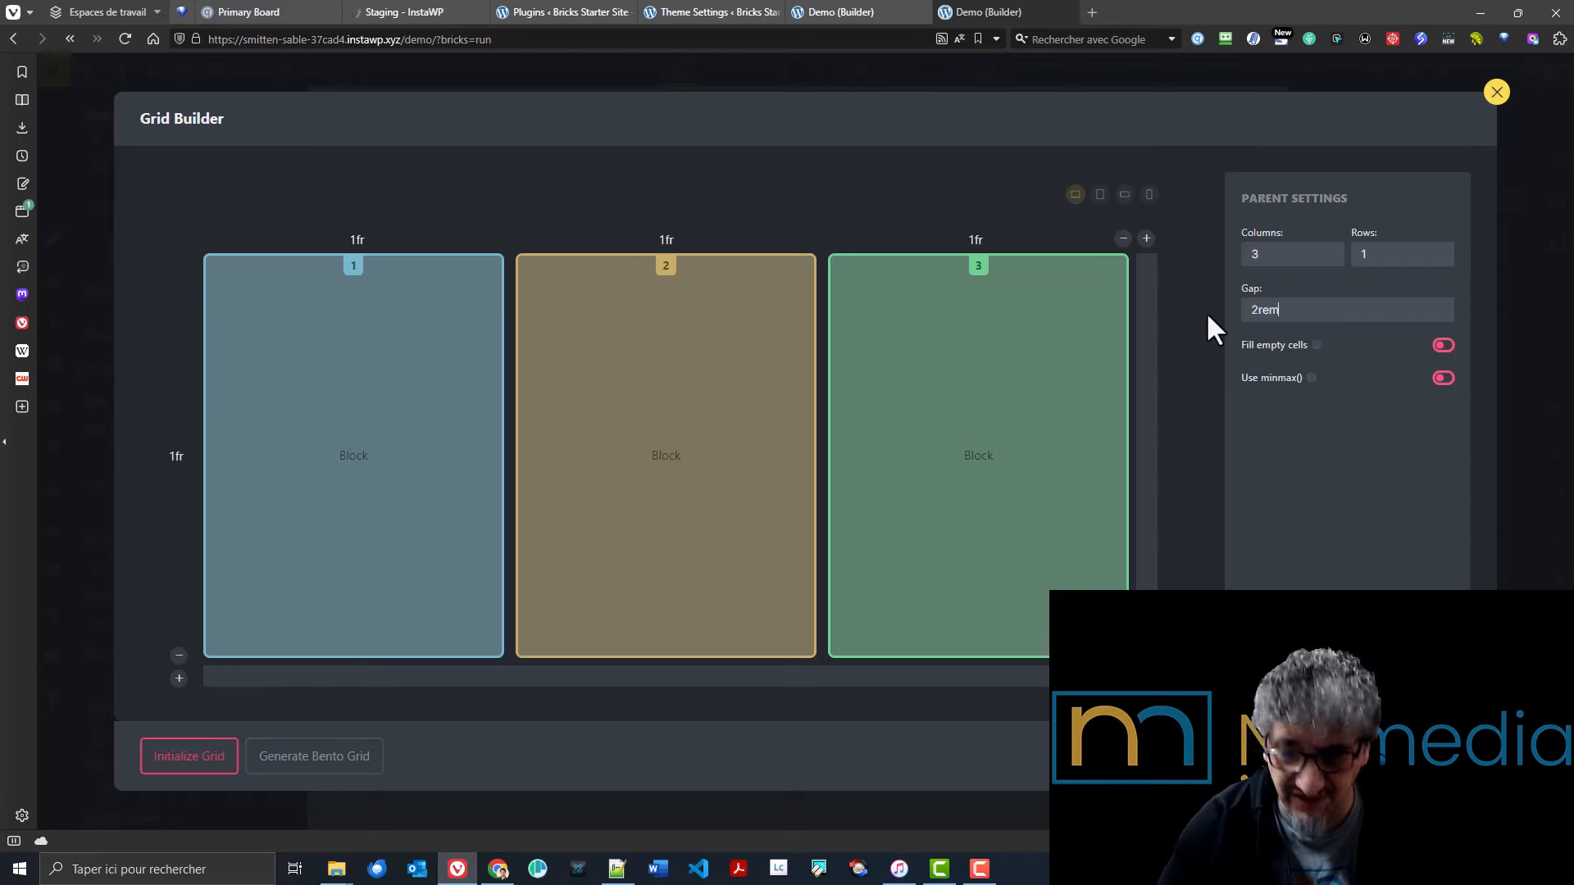
pyautogui.click(1426, 756)
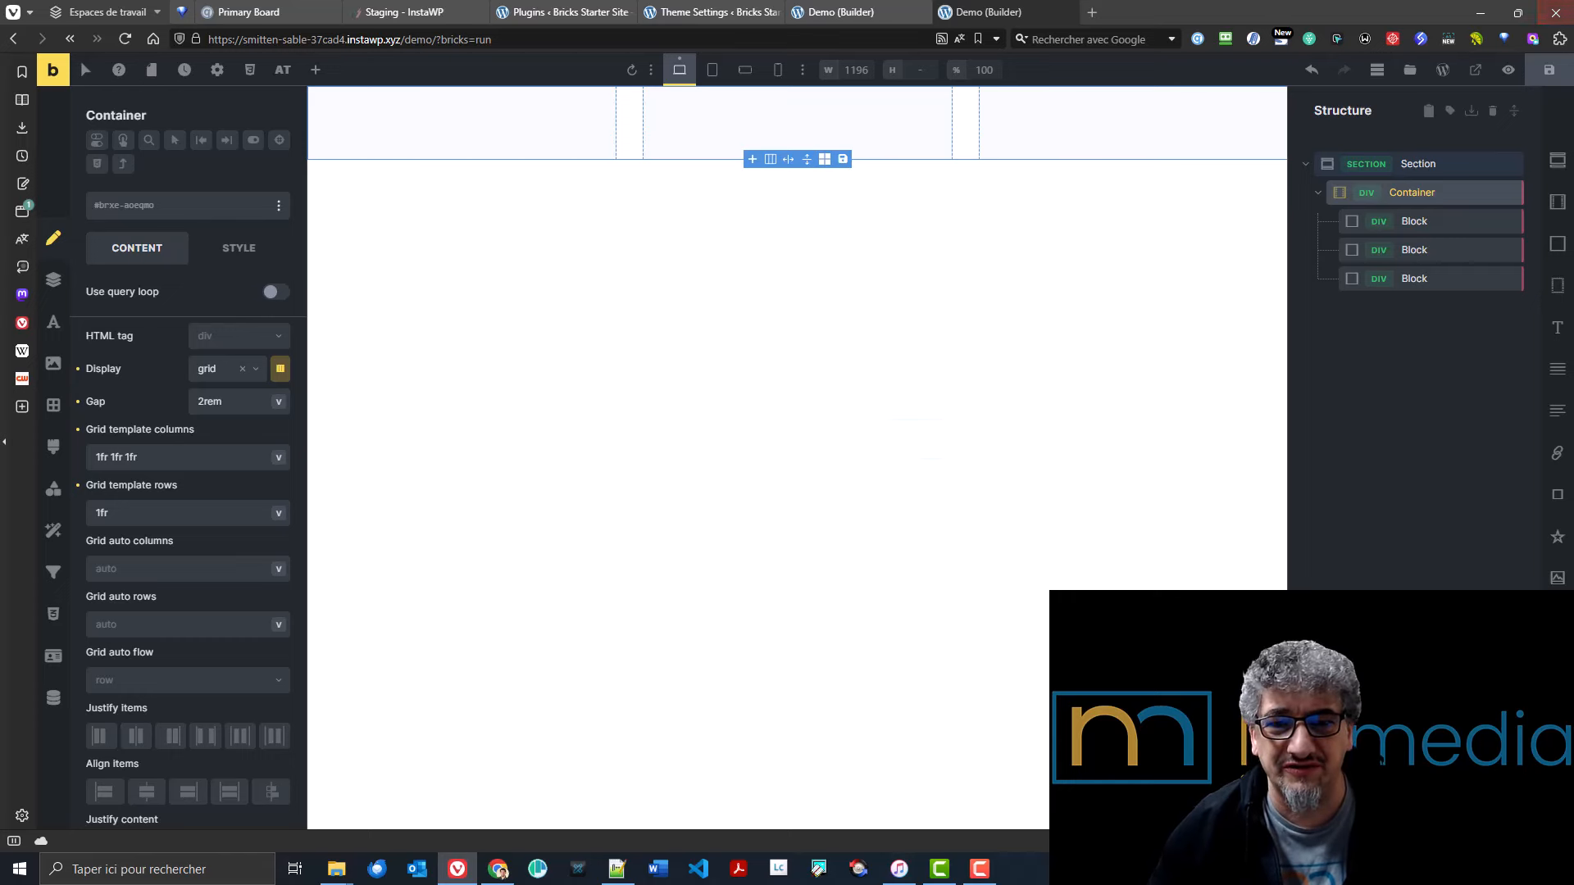
# - Review which builder elements are enabled or disabled in the Advanced Themer theme settings
pyautogui.click(684, 12)
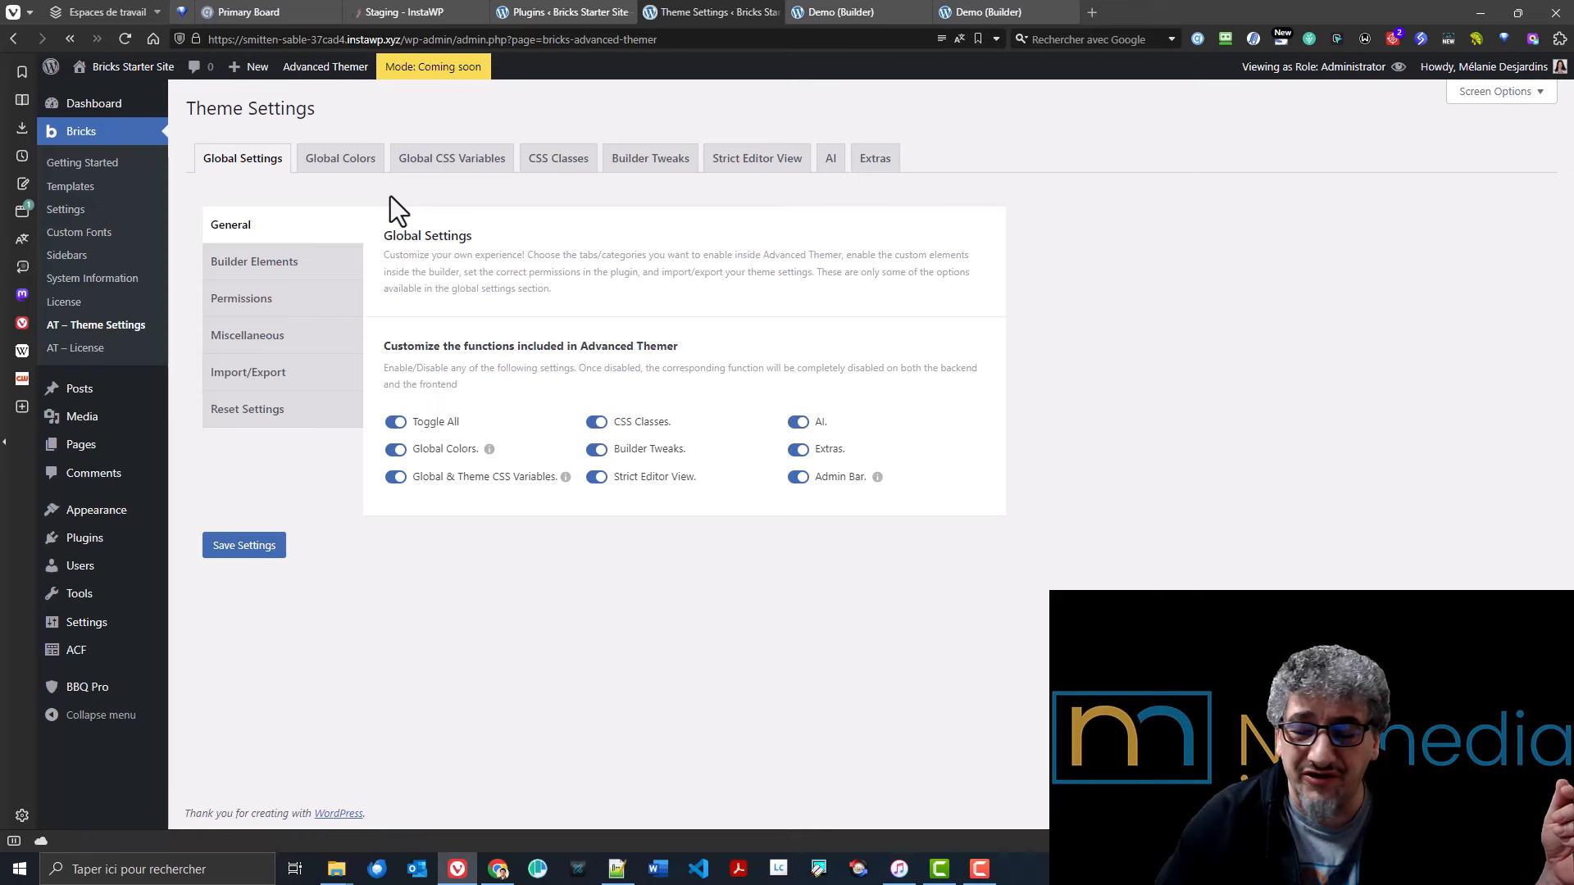
pyautogui.click(321, 275)
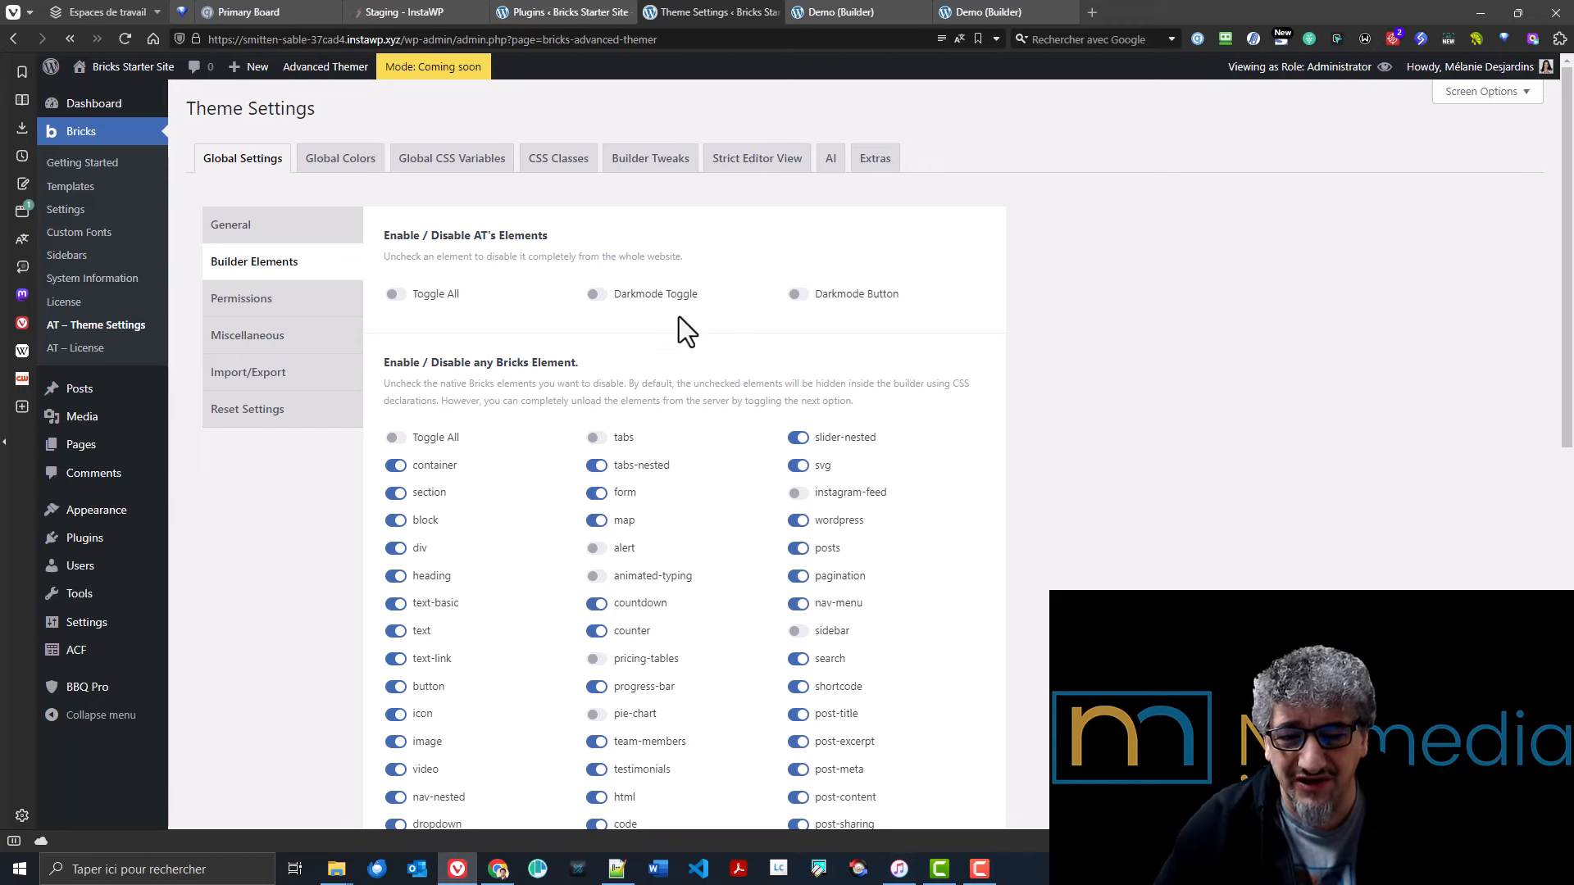
pyautogui.scroll(-3, 656, 354)
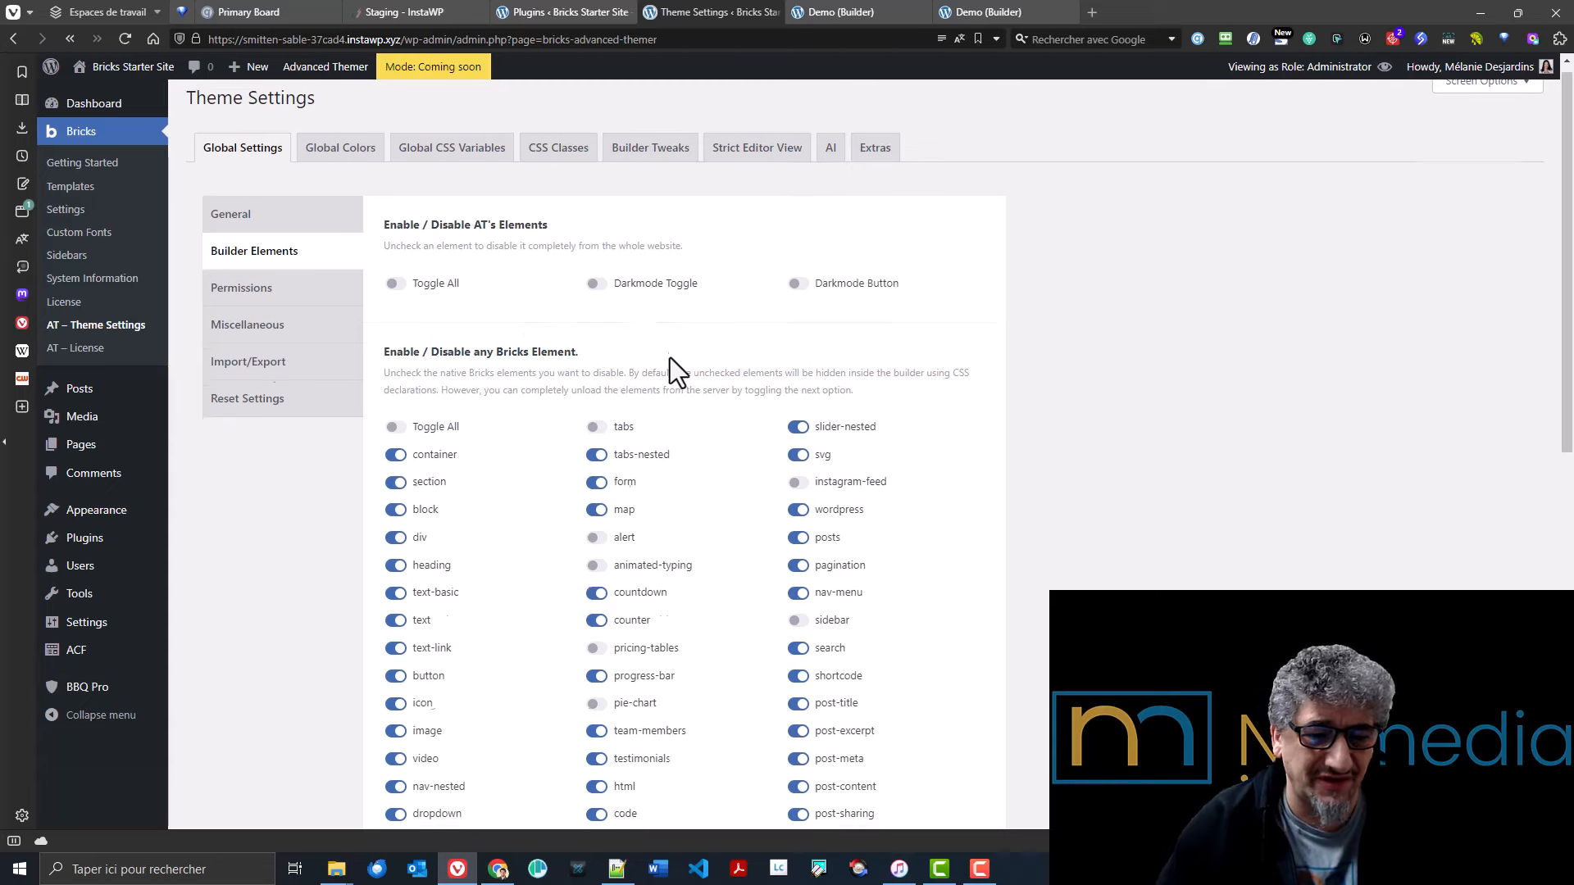
pyautogui.scroll(-3, 734, 369)
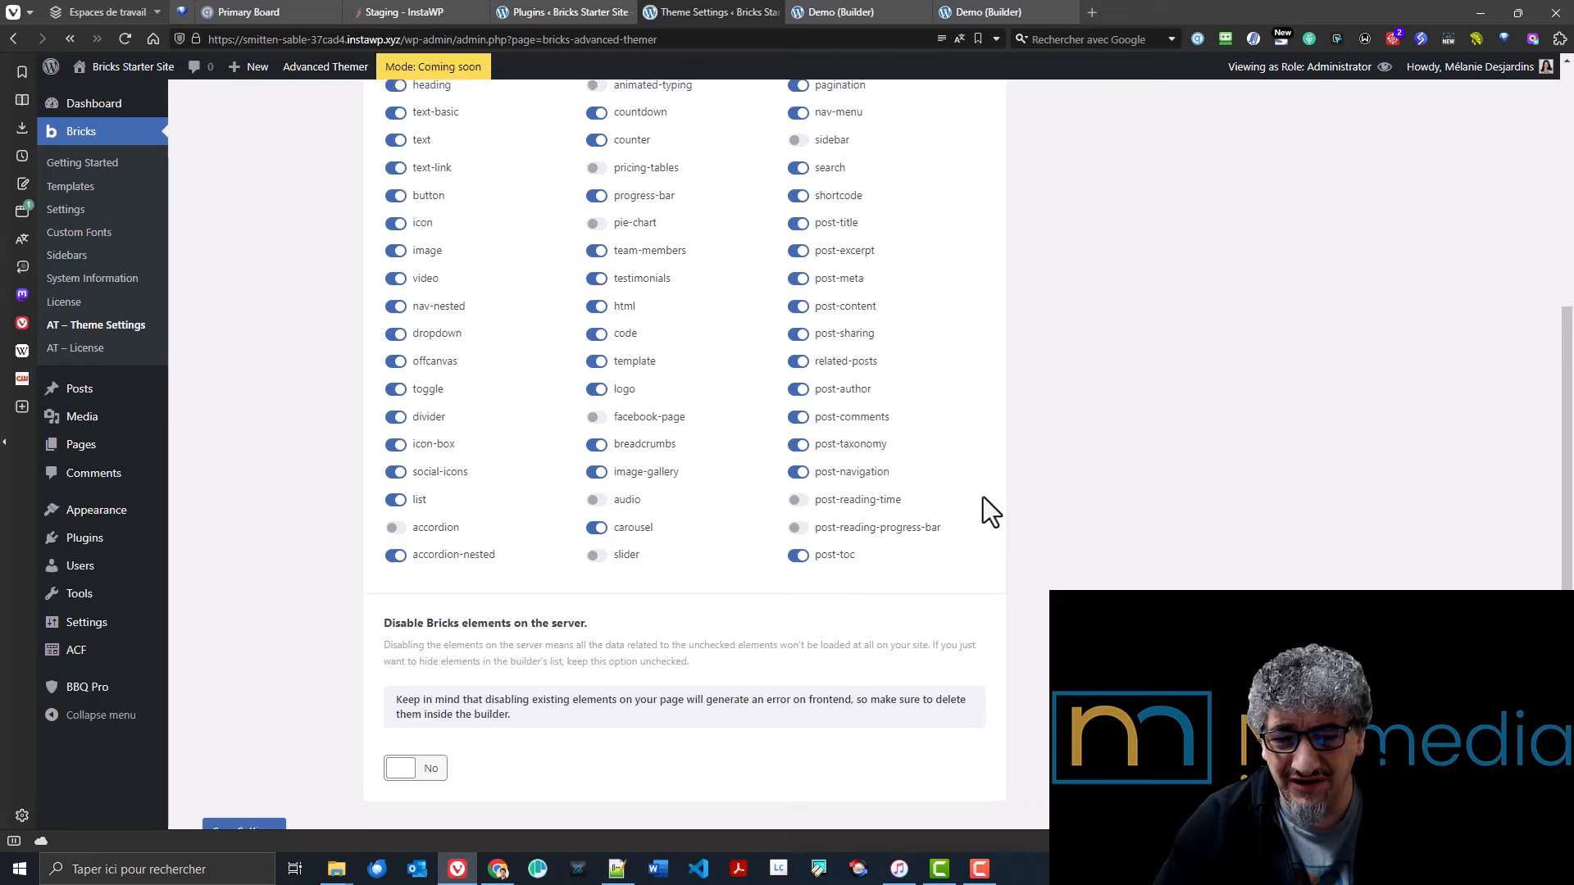
pyautogui.scroll(4, 982, 497)
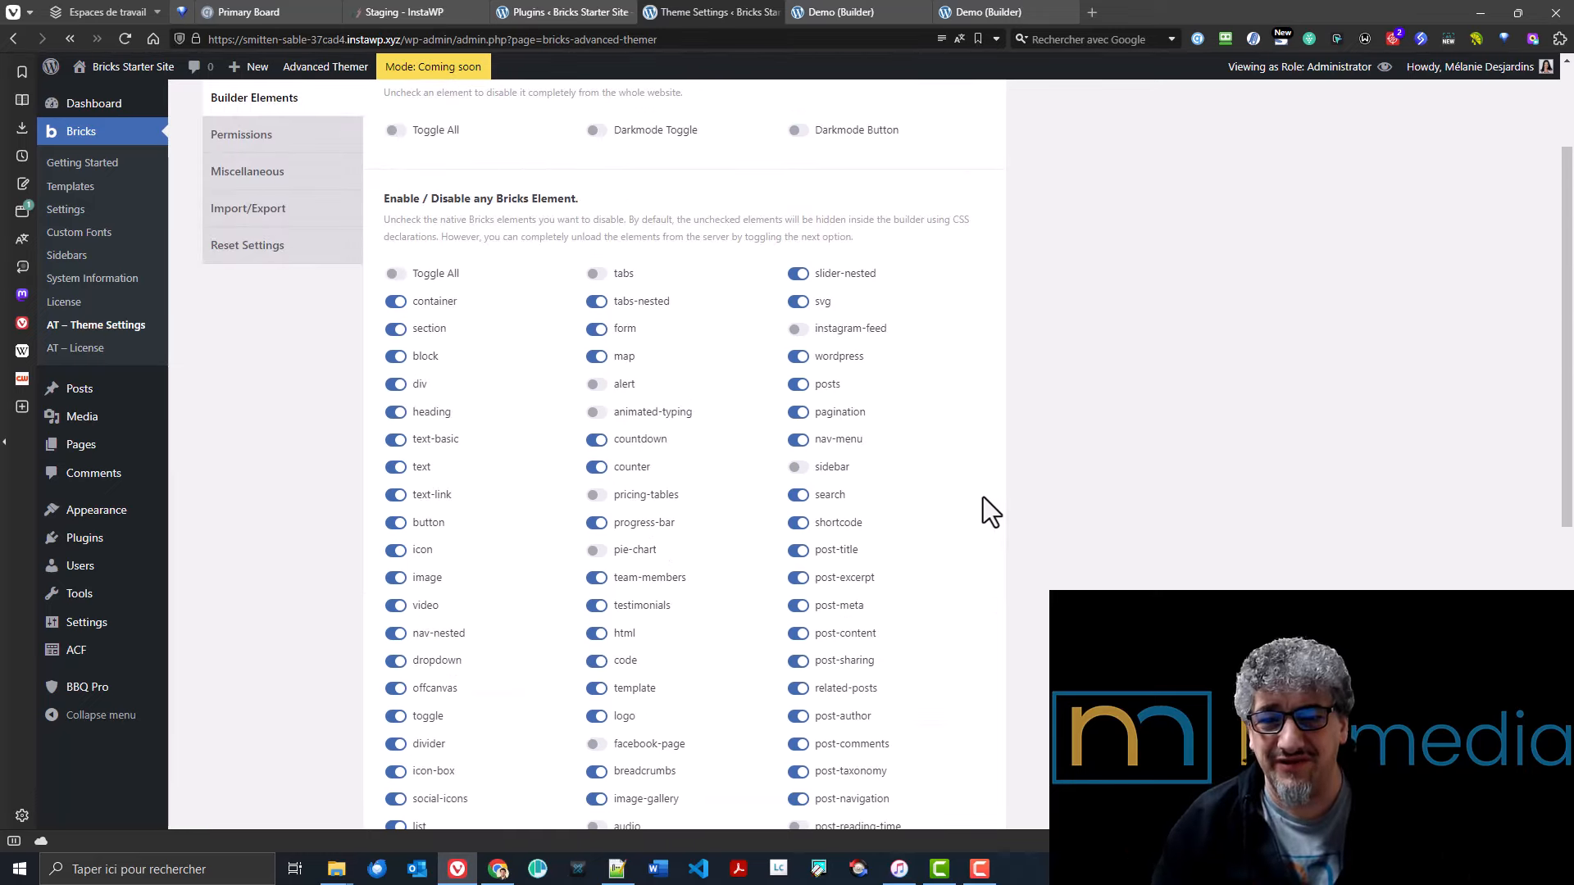
# - Check the list of available elements in the Advanced Themer Demo builder, and return to the theme settings
pyautogui.click(992, 11)
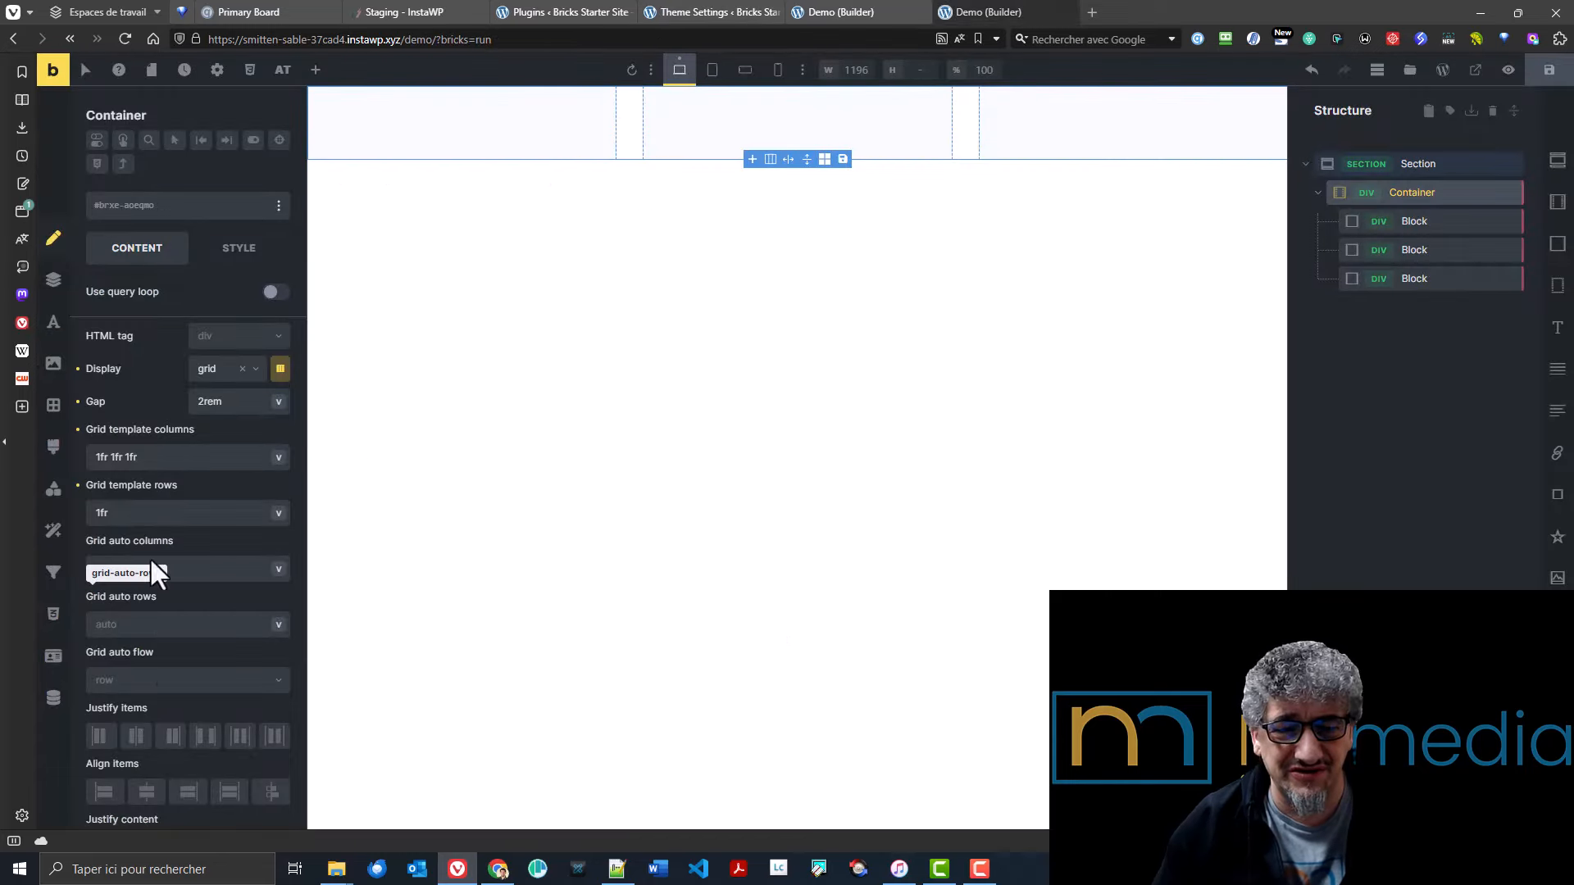
pyautogui.click(315, 70)
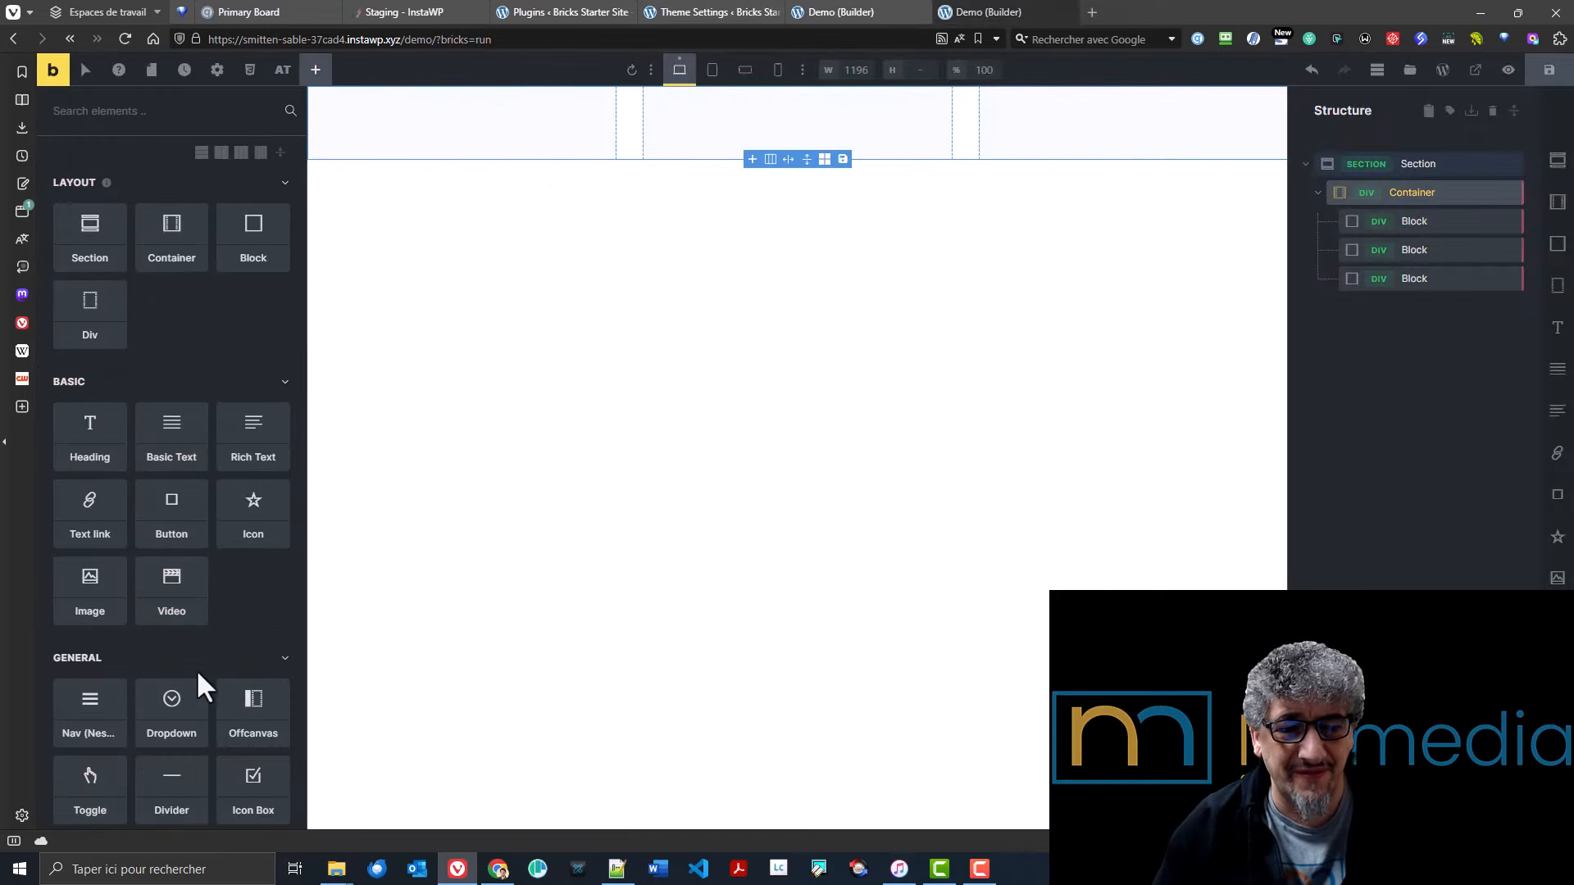
pyautogui.click(670, 6)
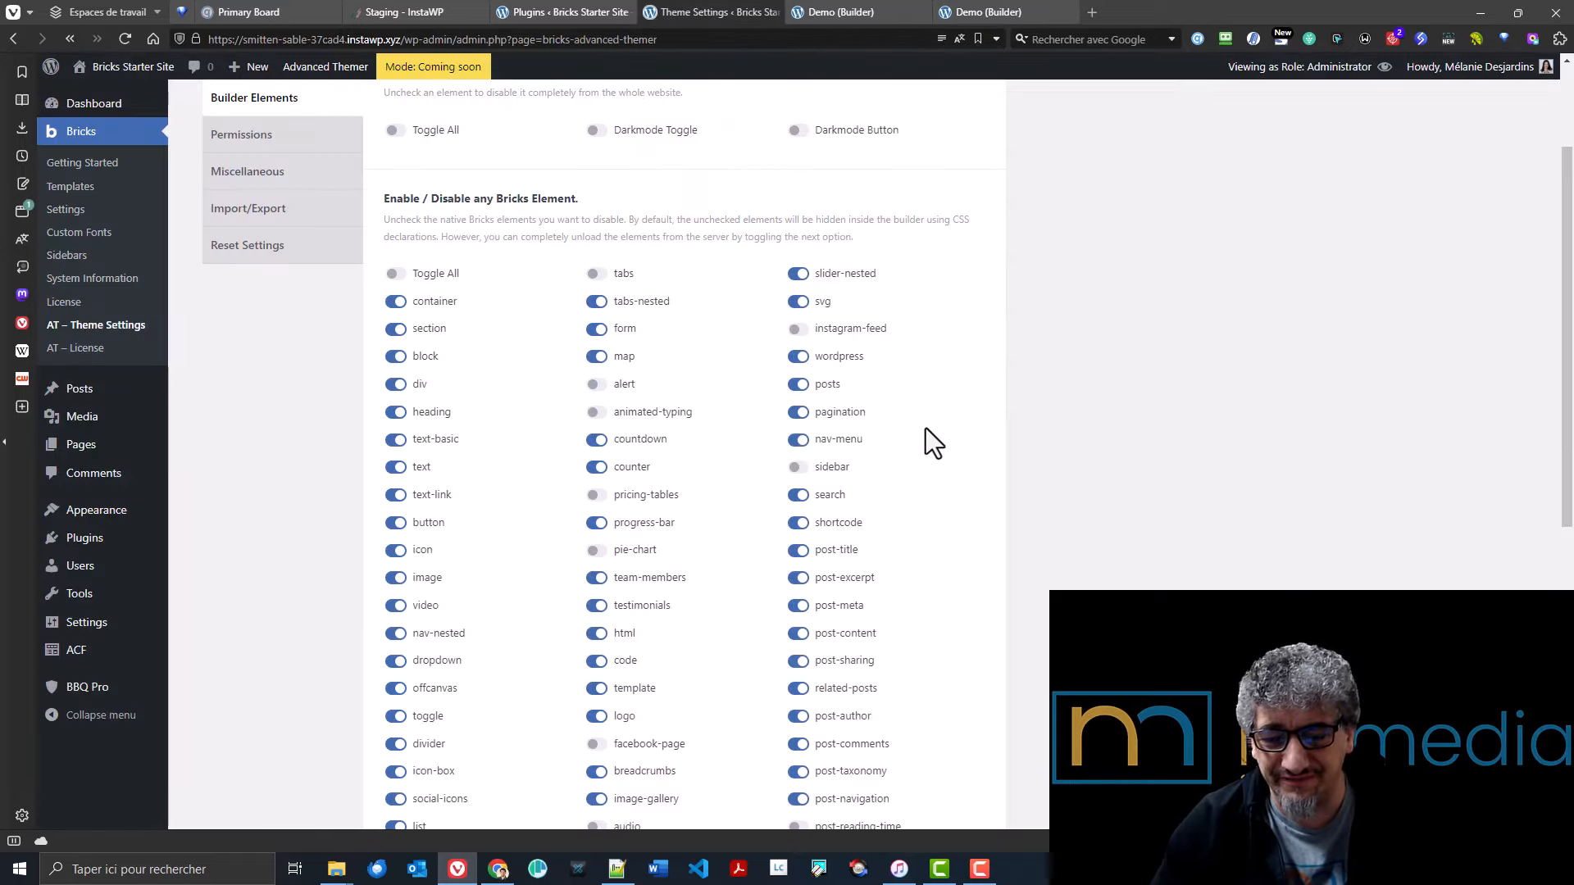
# - Try the option that disables the unchecked Bricks elements on the server, and switch it back to No
pyautogui.scroll(-5, 926, 443)
pyautogui.click(595, 469)
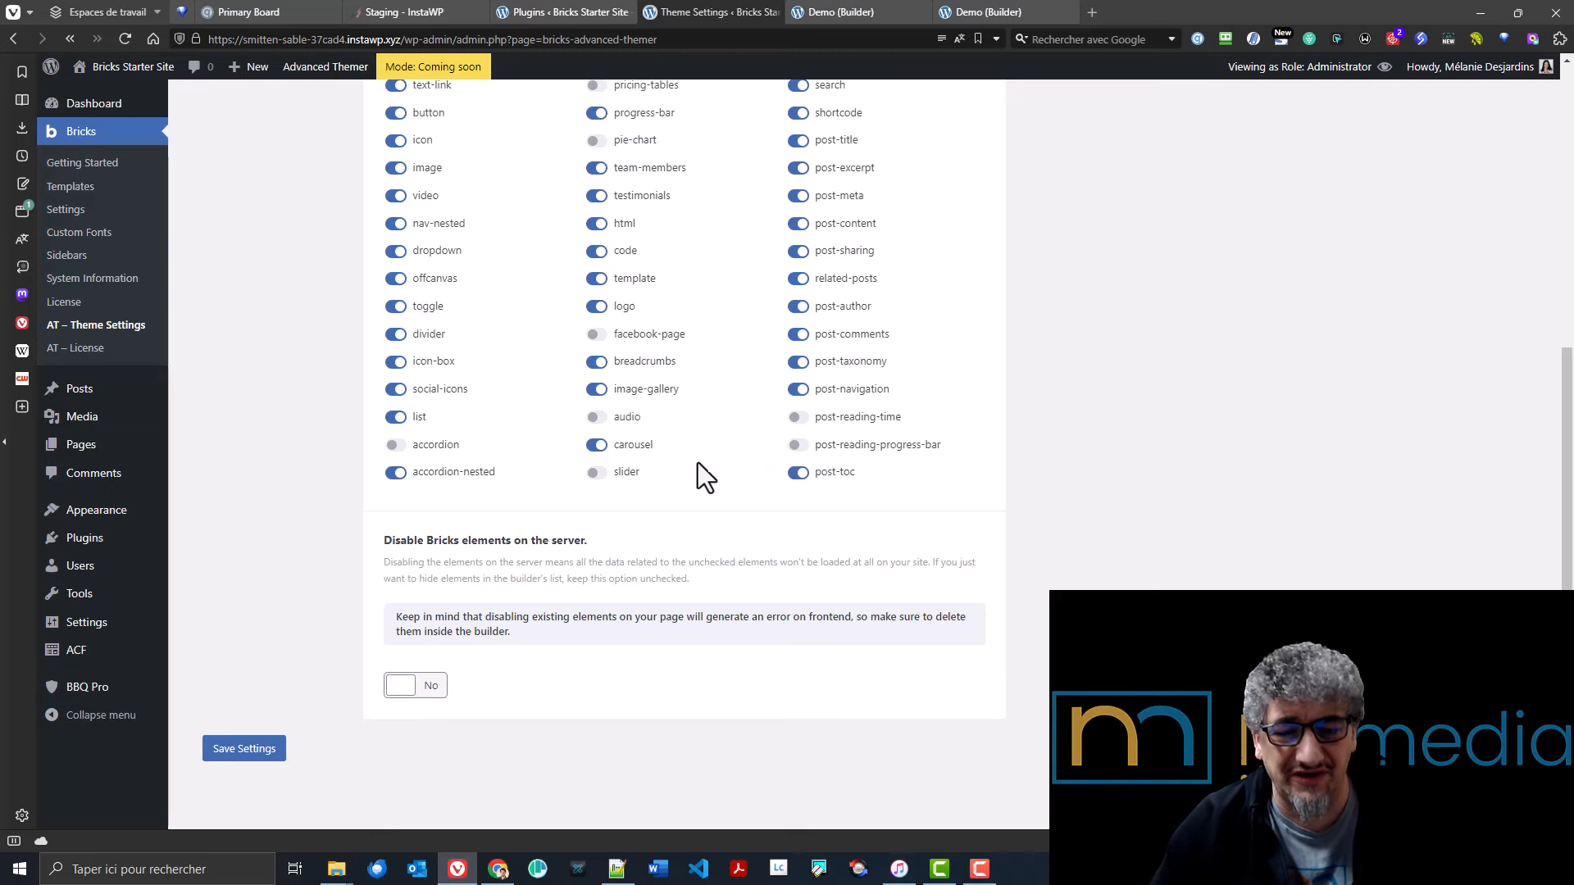
pyautogui.scroll(-3, 603, 601)
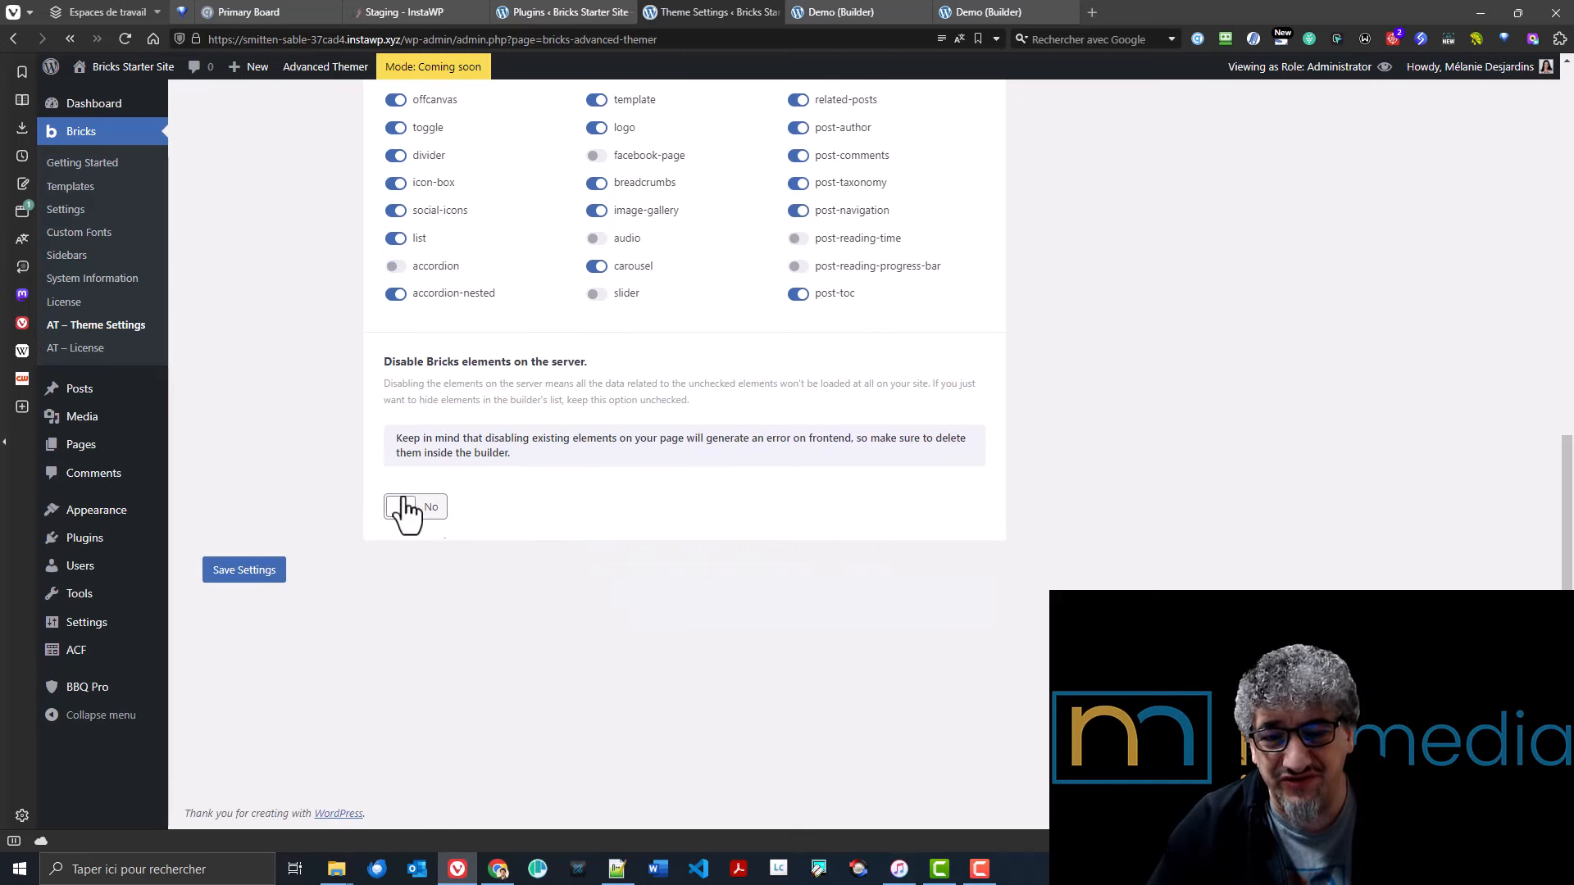
pyautogui.click(429, 514)
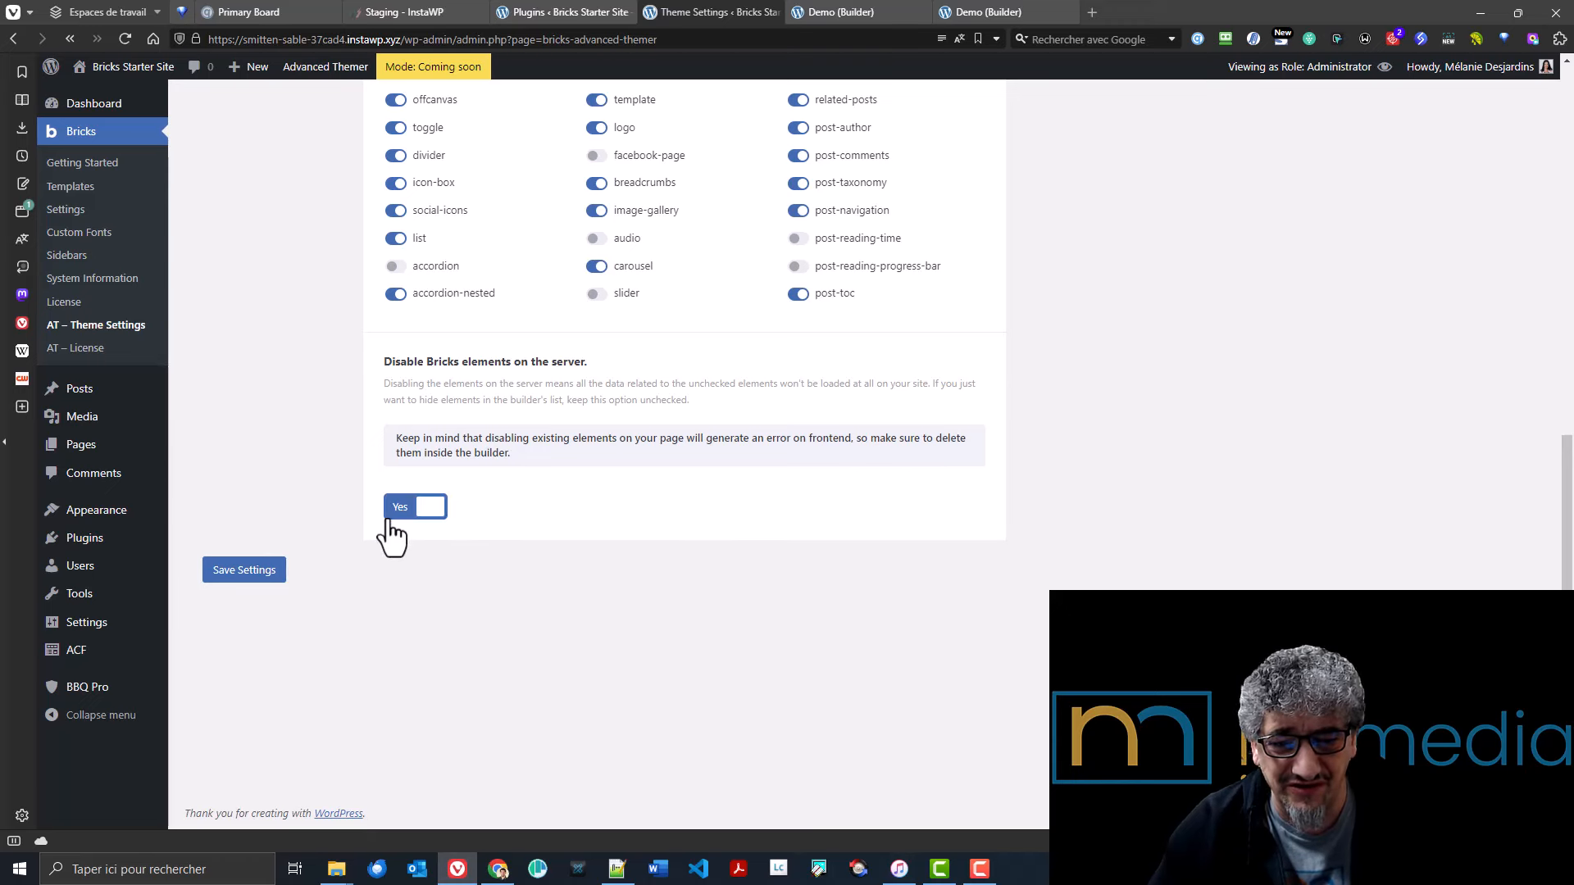
pyautogui.click(390, 518)
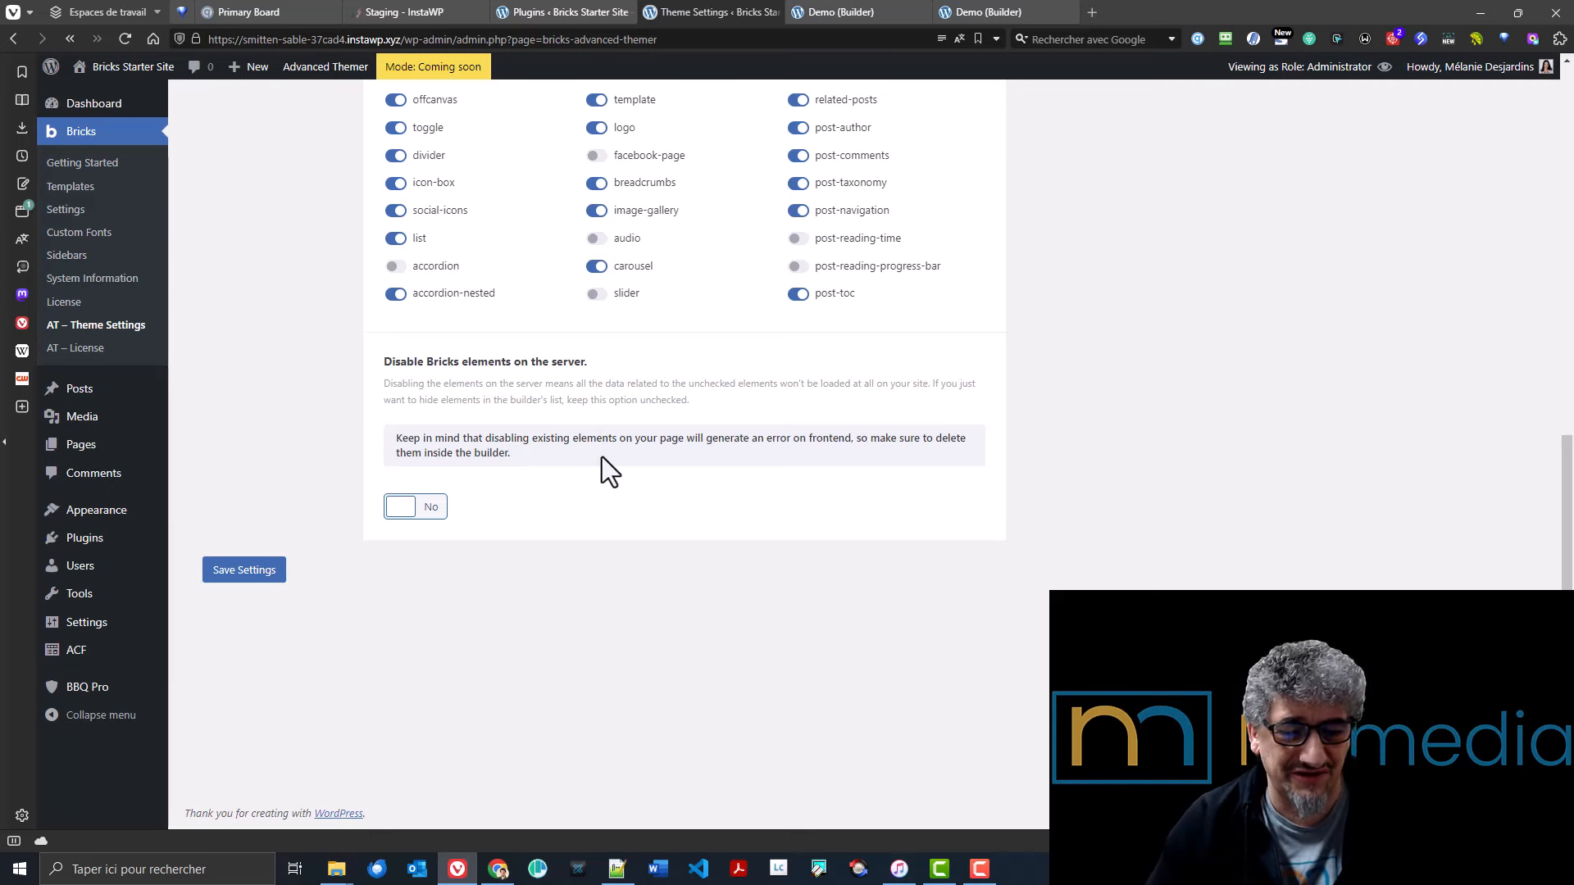
pyautogui.scroll(4, 662, 570)
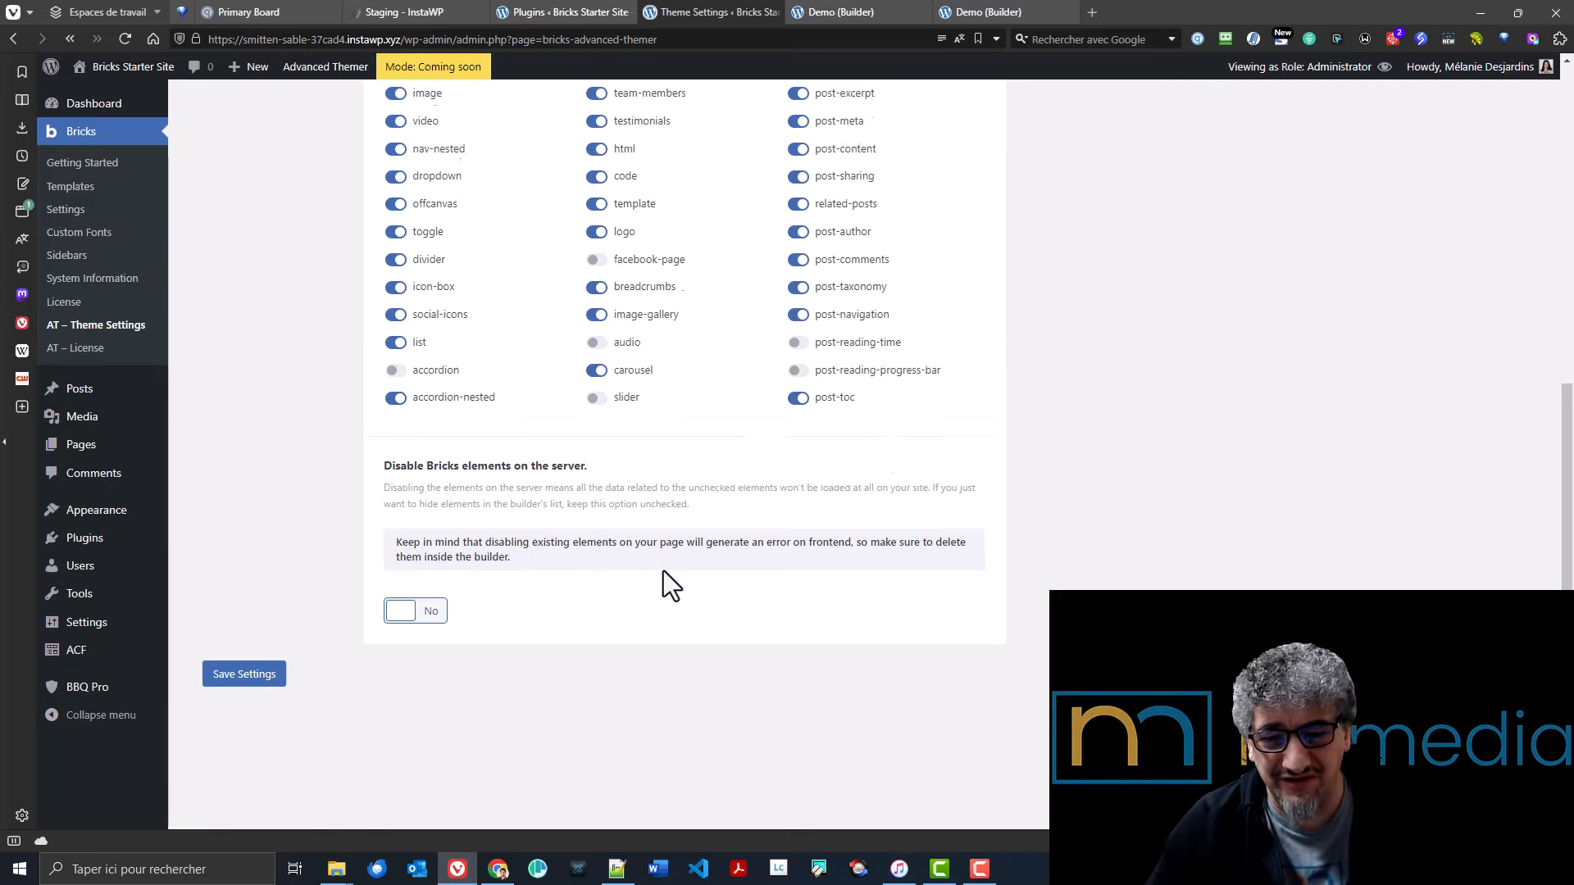
pyautogui.scroll(5, 682, 567)
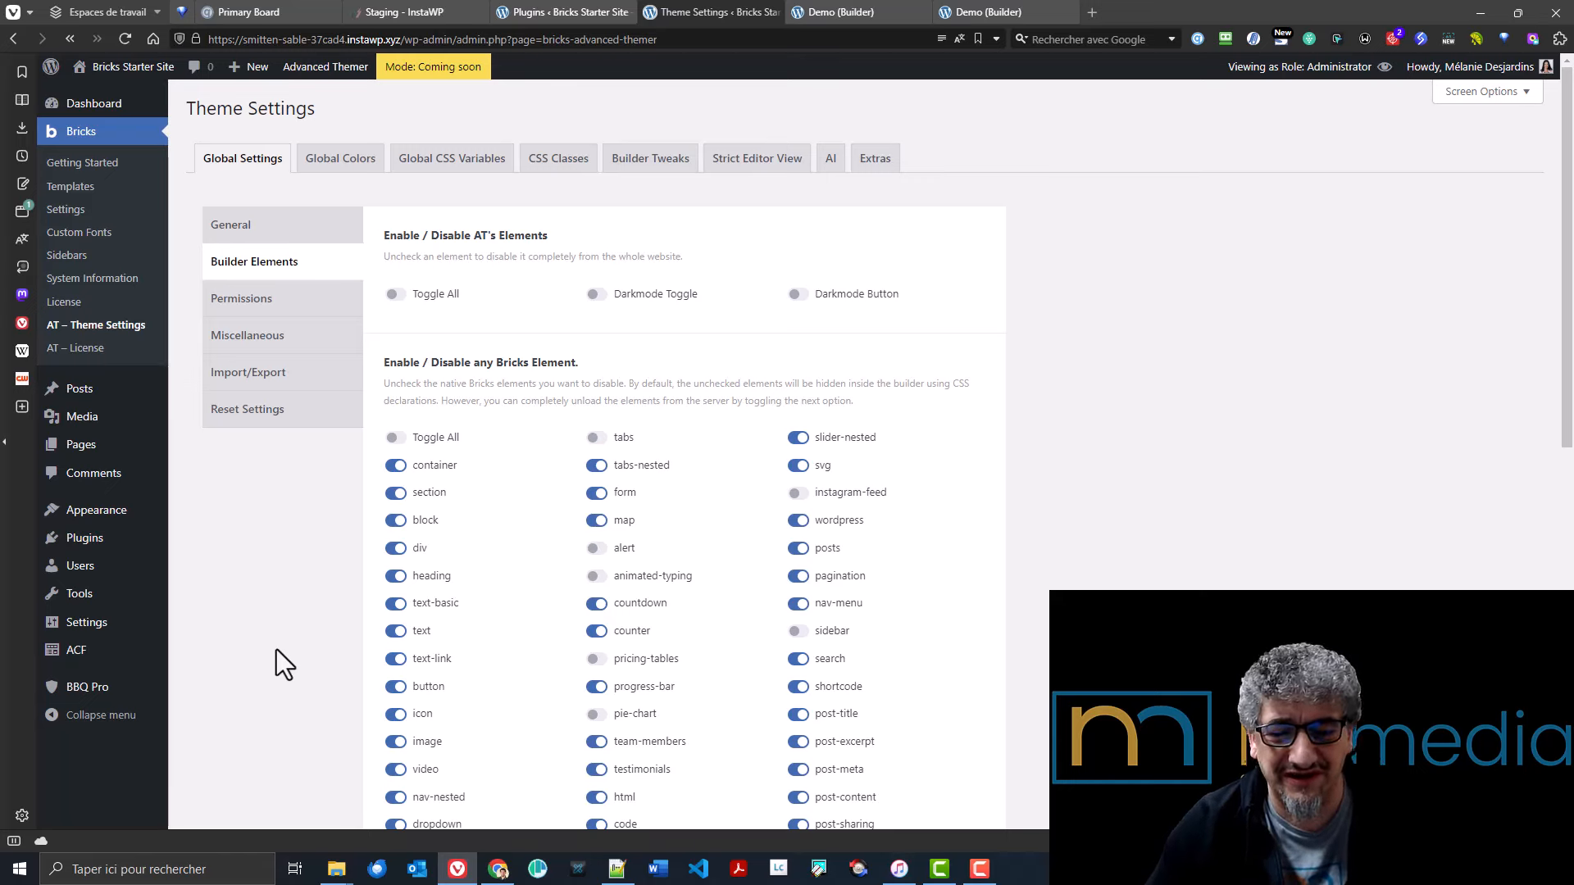
# - Review the user role and file upload permissions, and the miscellaneous option for disabling the ACF menu item
pyautogui.click(264, 311)
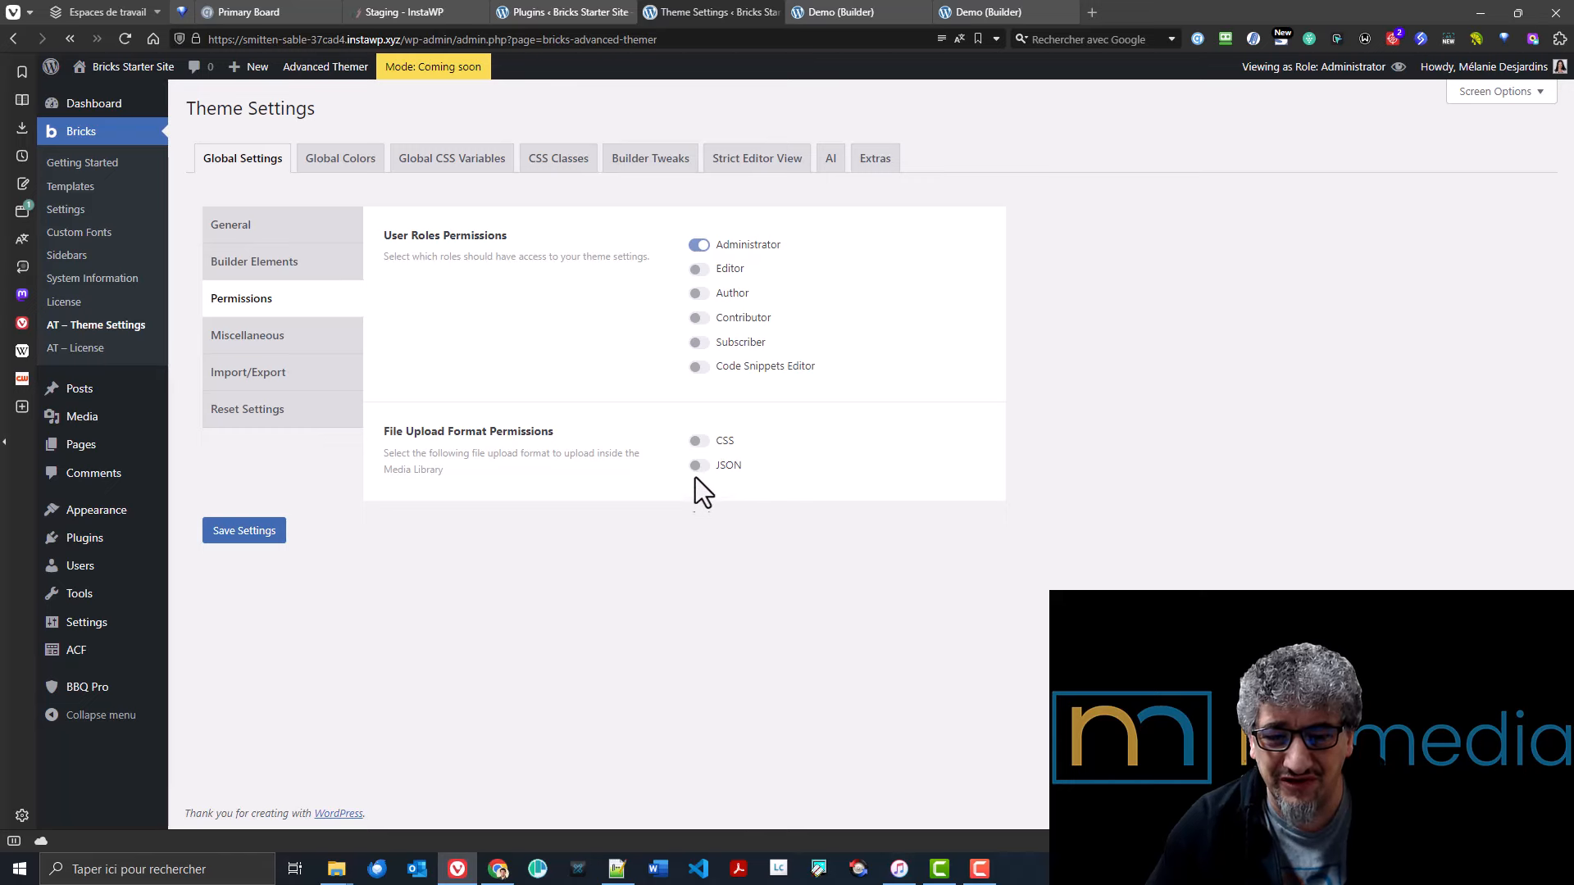
pyautogui.click(271, 348)
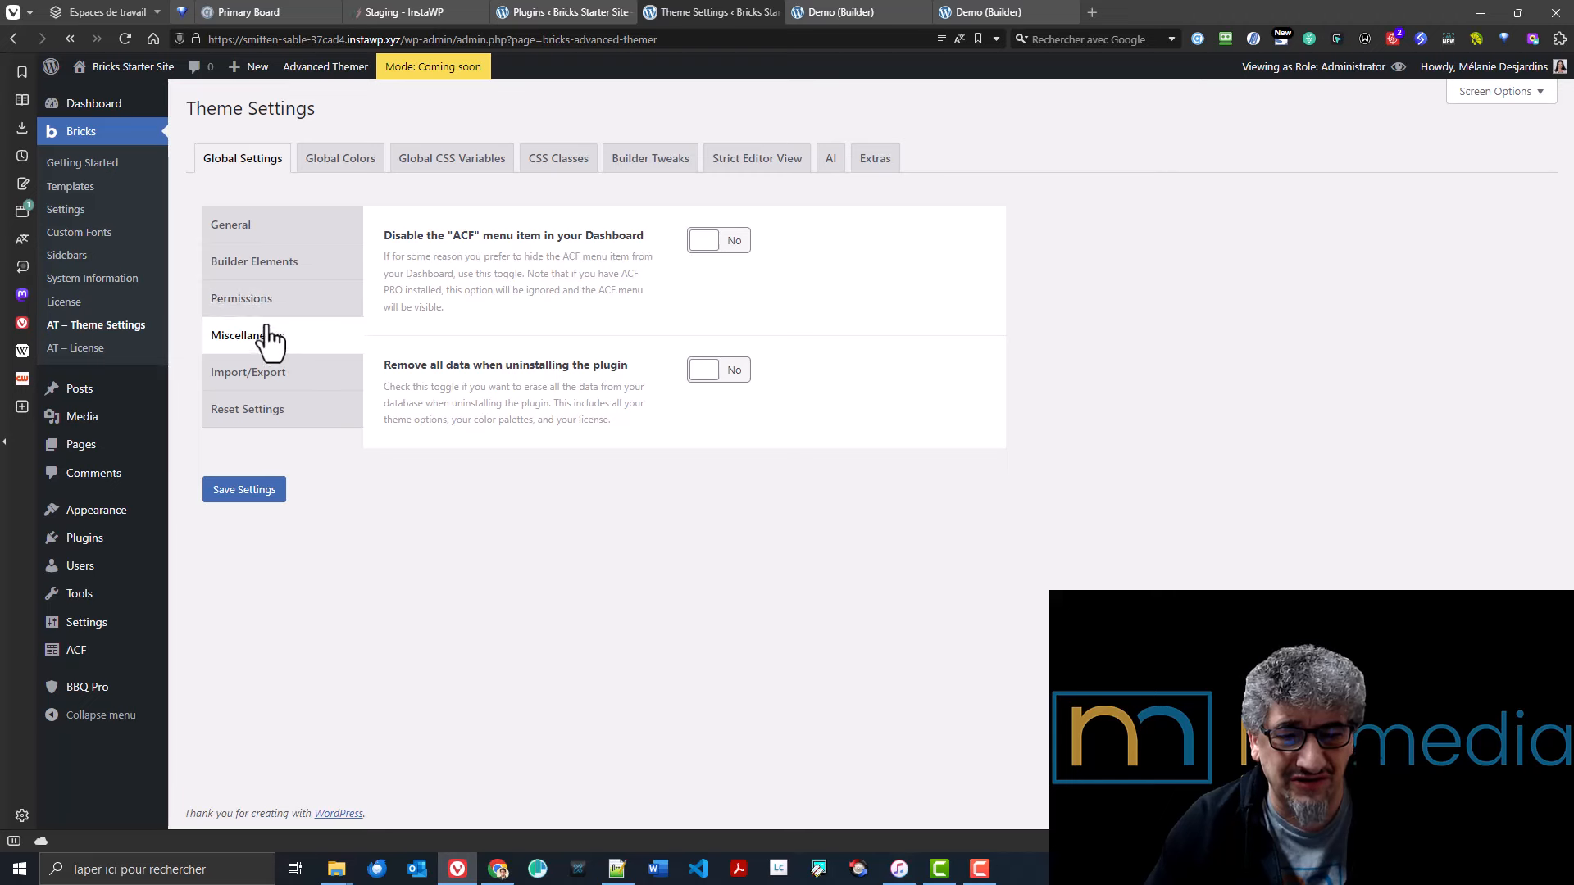
pyautogui.click(268, 312)
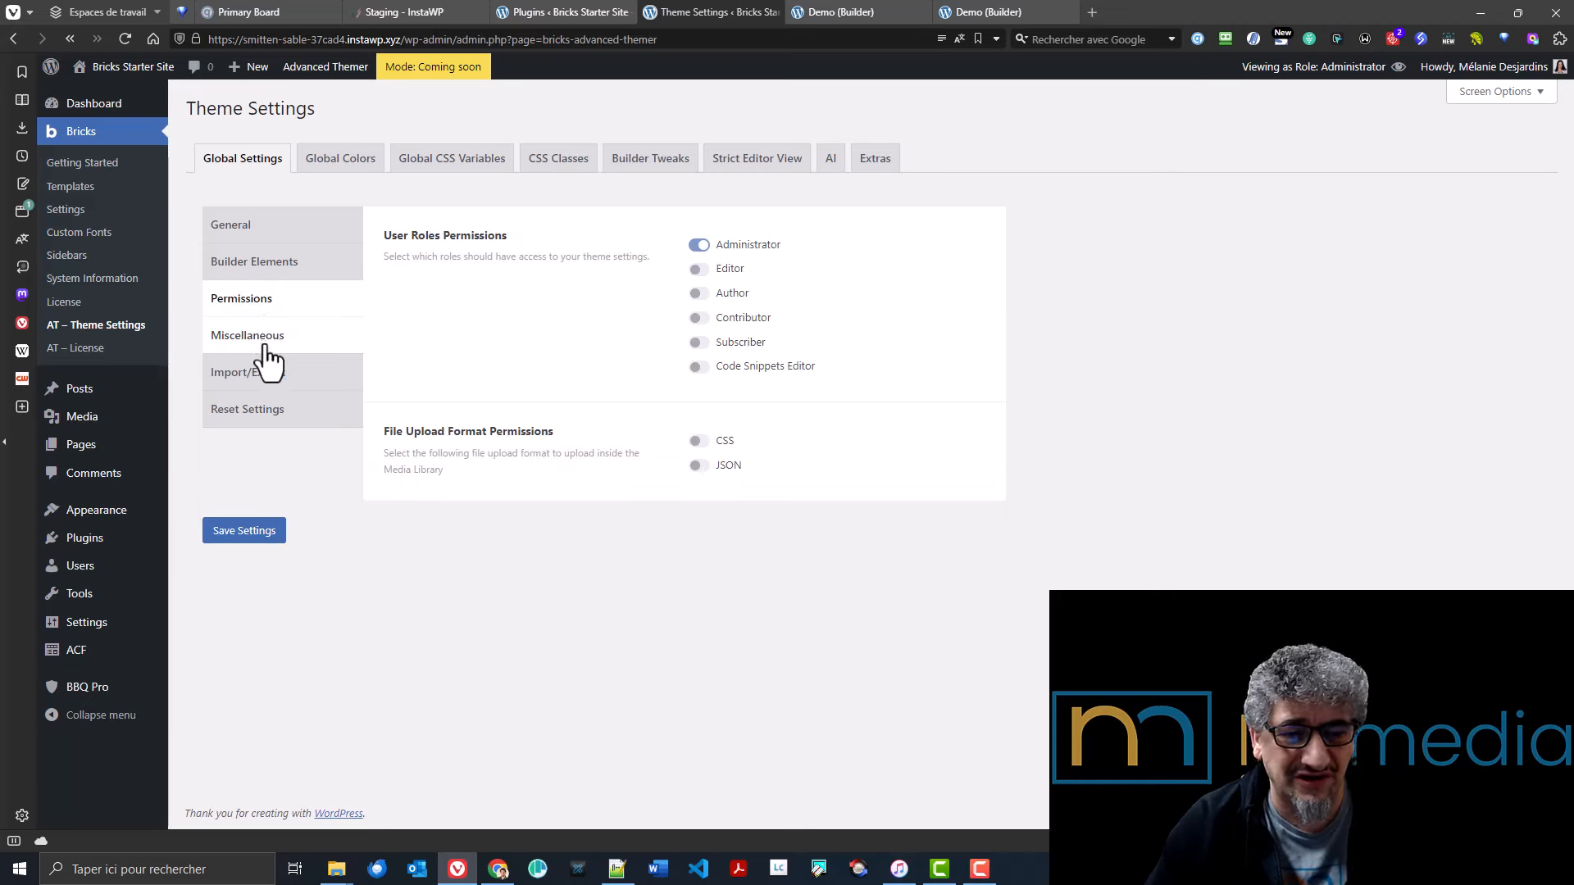
pyautogui.click(267, 344)
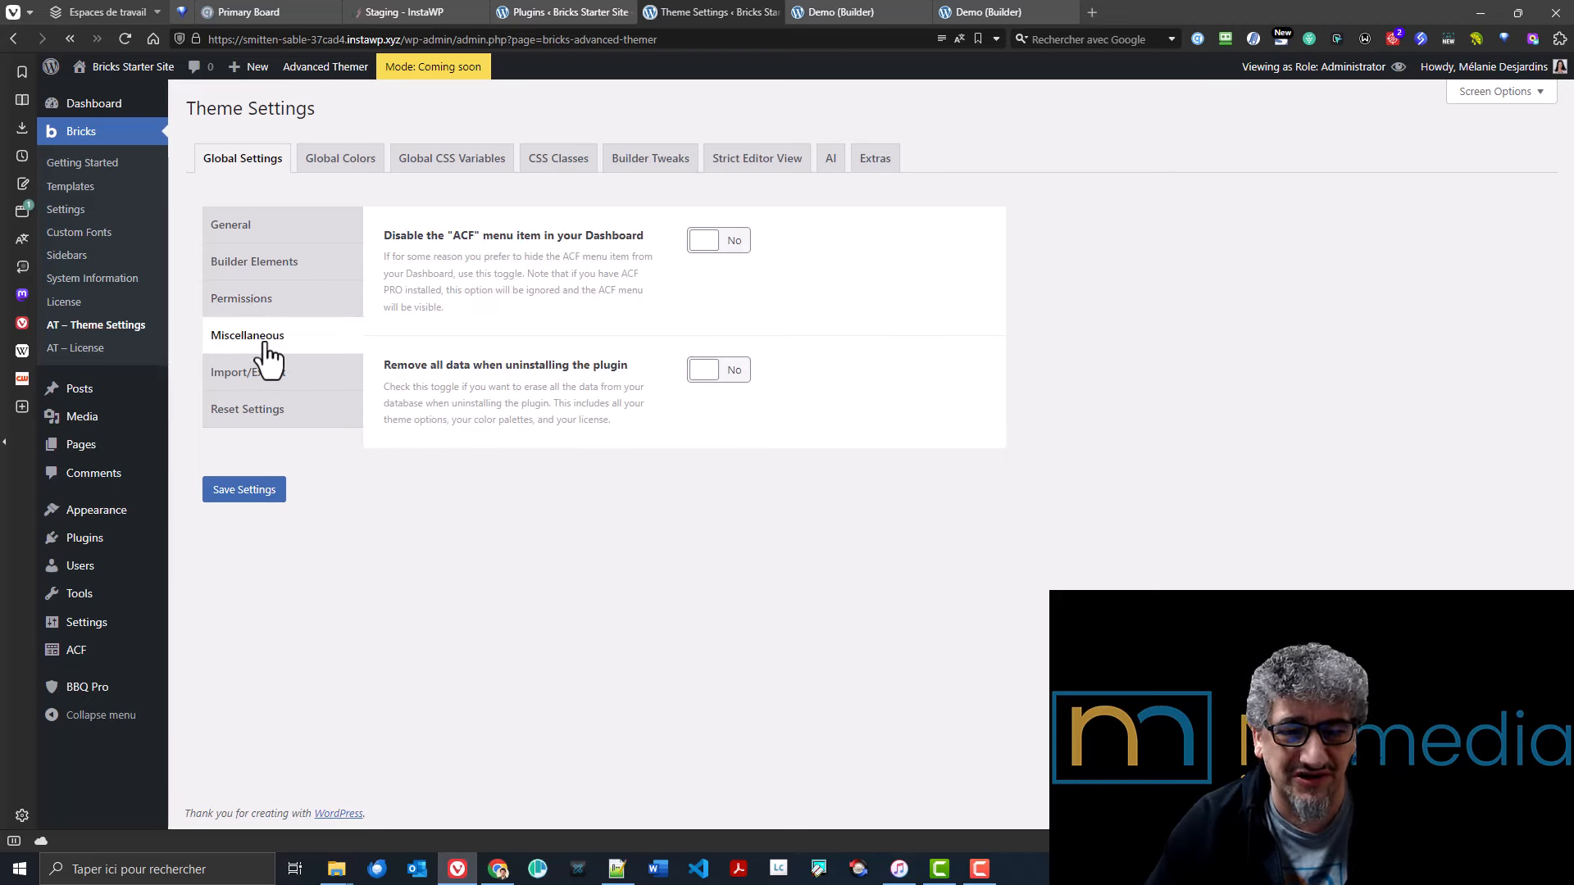
pyautogui.moveTo(385, 238); pyautogui.dragTo(541, 243)
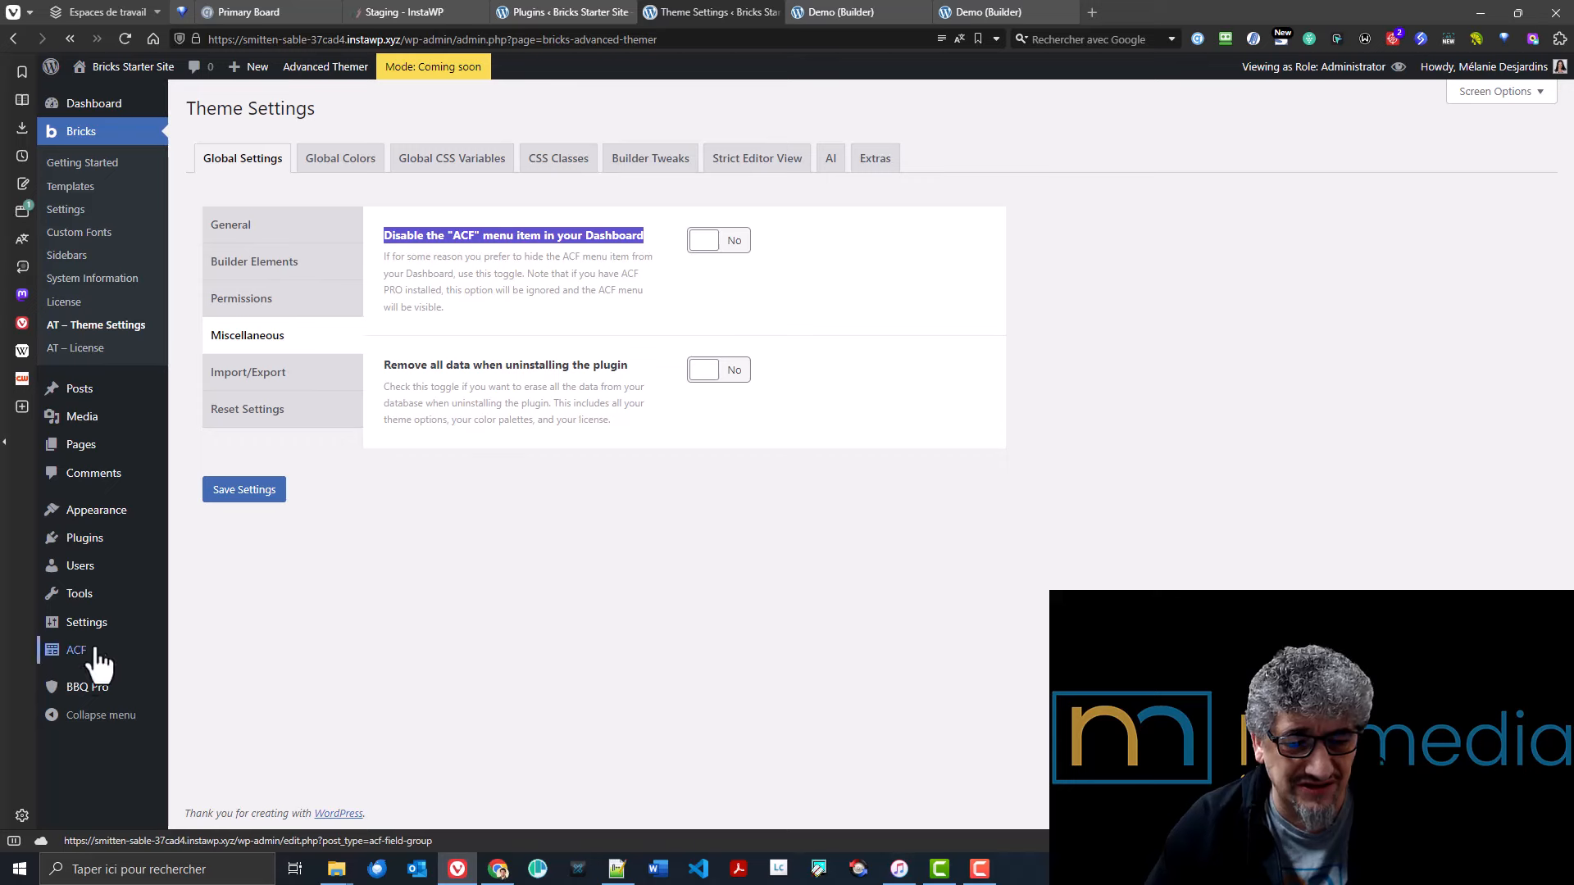
pyautogui.click(732, 245)
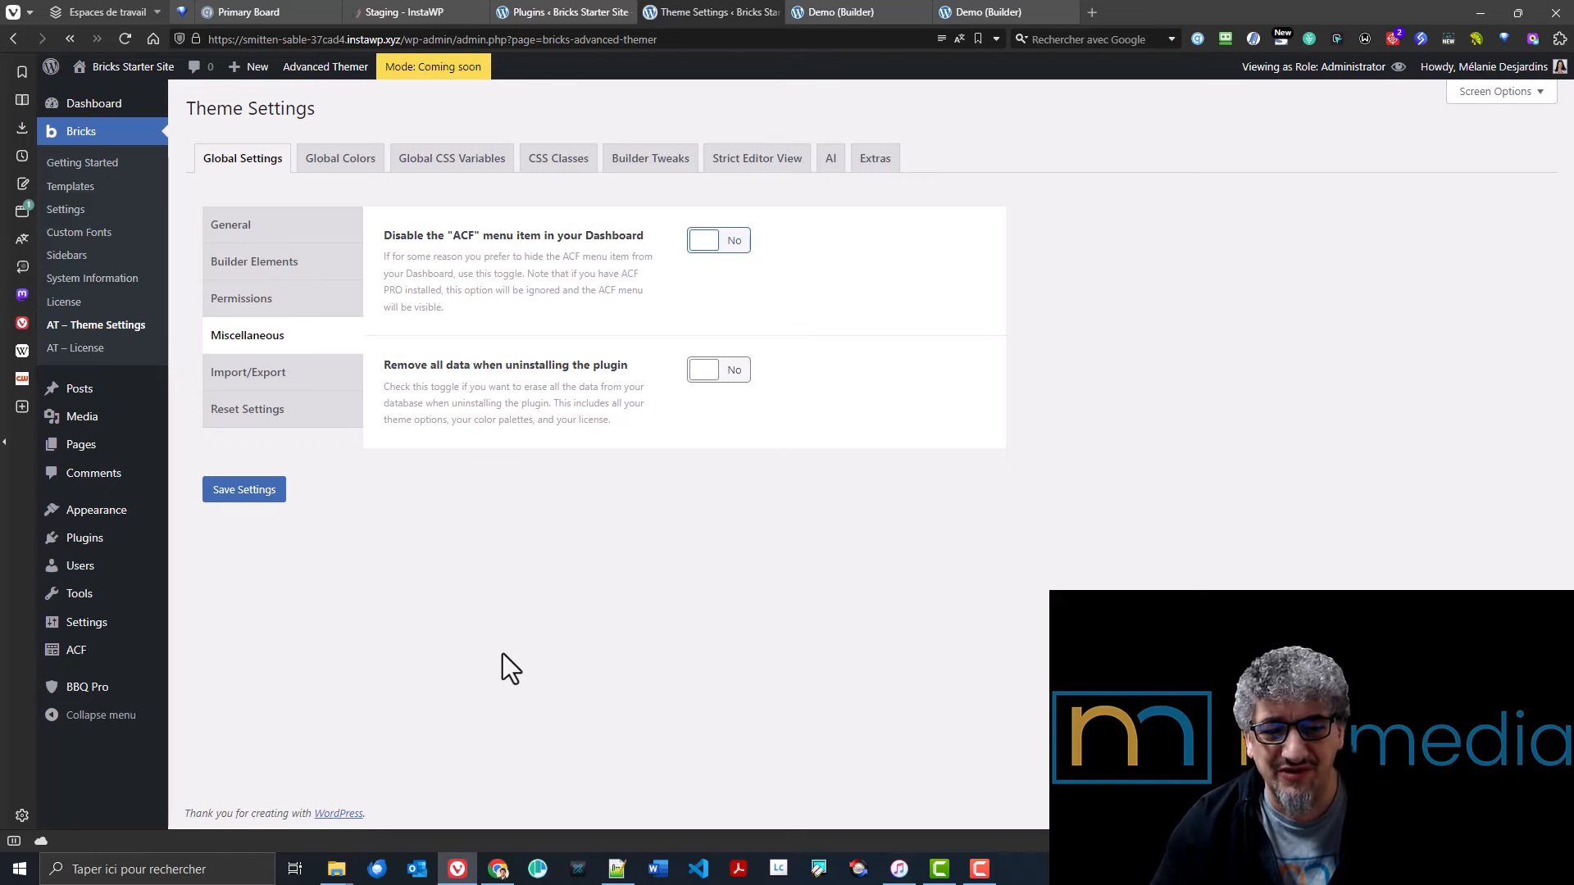
# - Check the ACF Field Groups page in a separate browser tab, and return to the theme settings
pyautogui.click(59, 652)
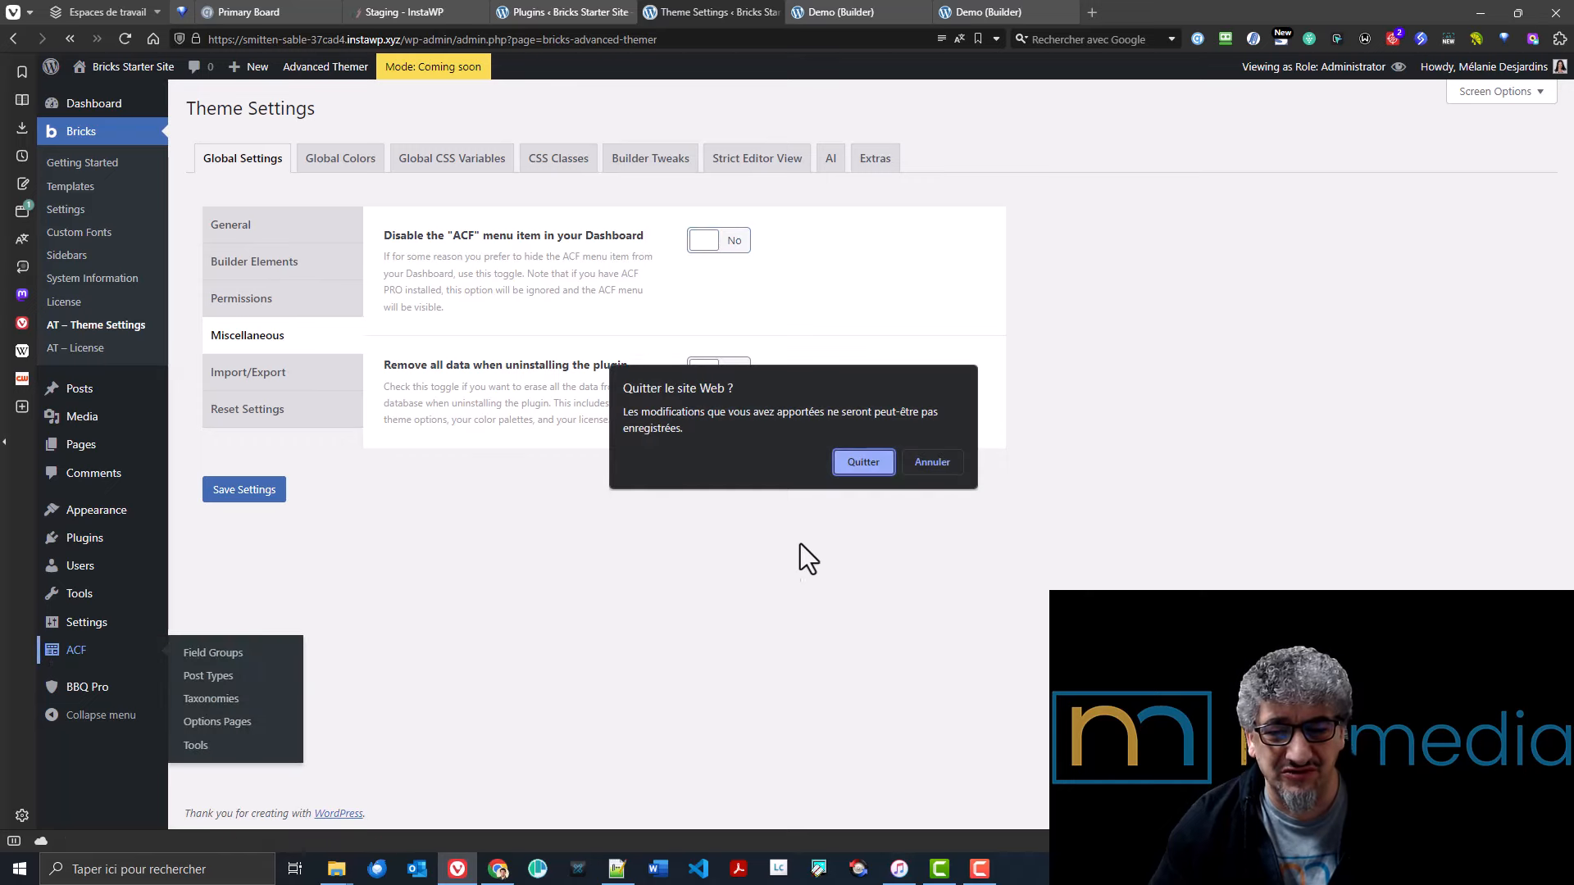
pyautogui.click(938, 467)
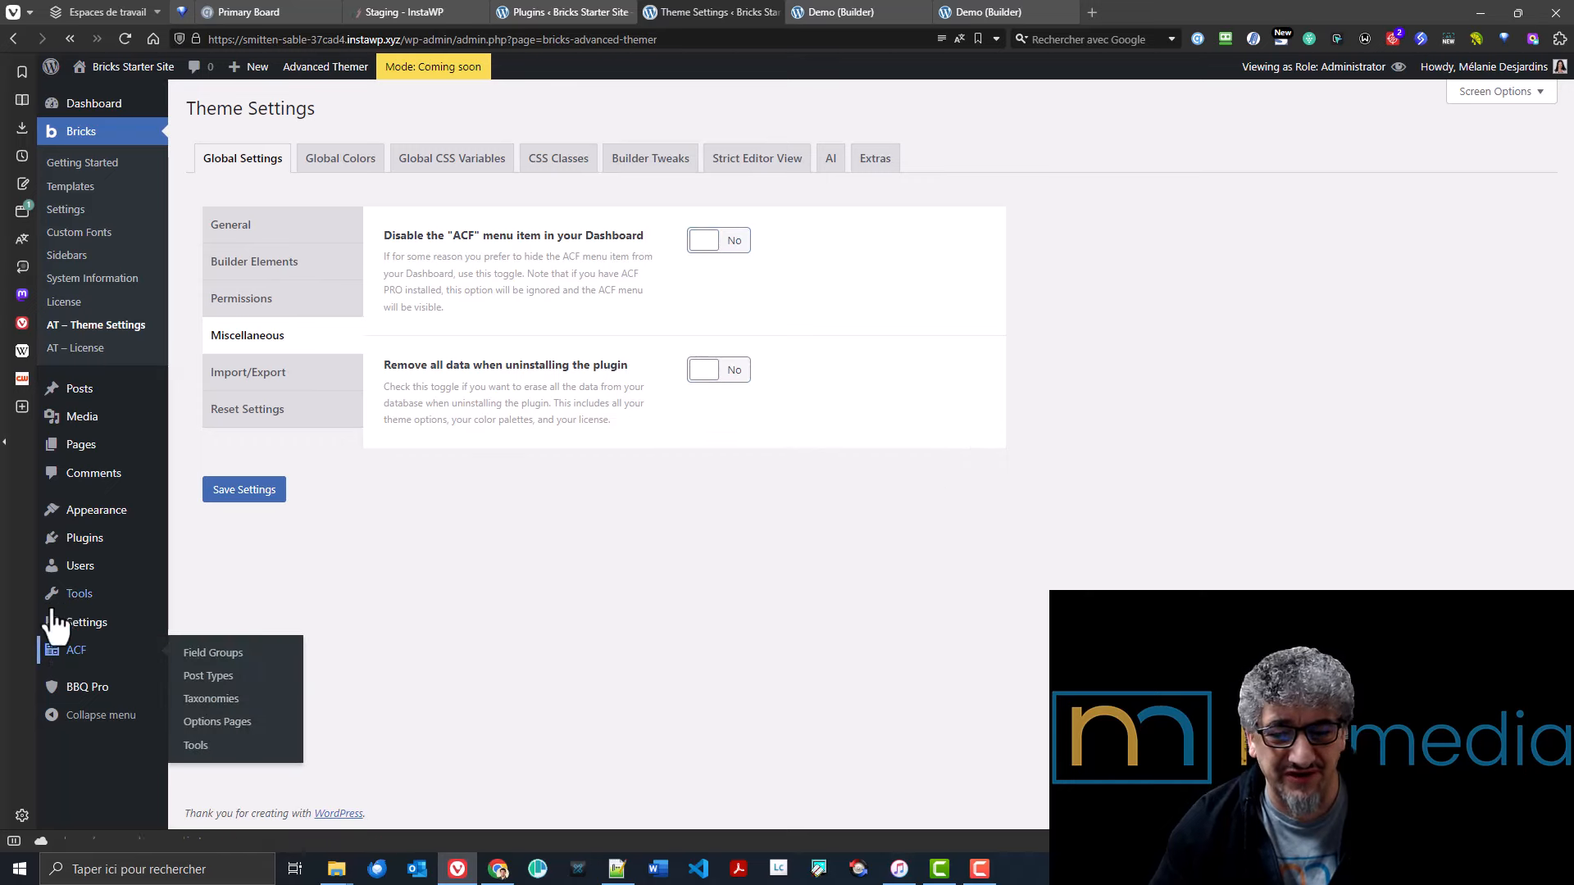
pyautogui.rightClick(207, 654)
pyautogui.click(368, 300)
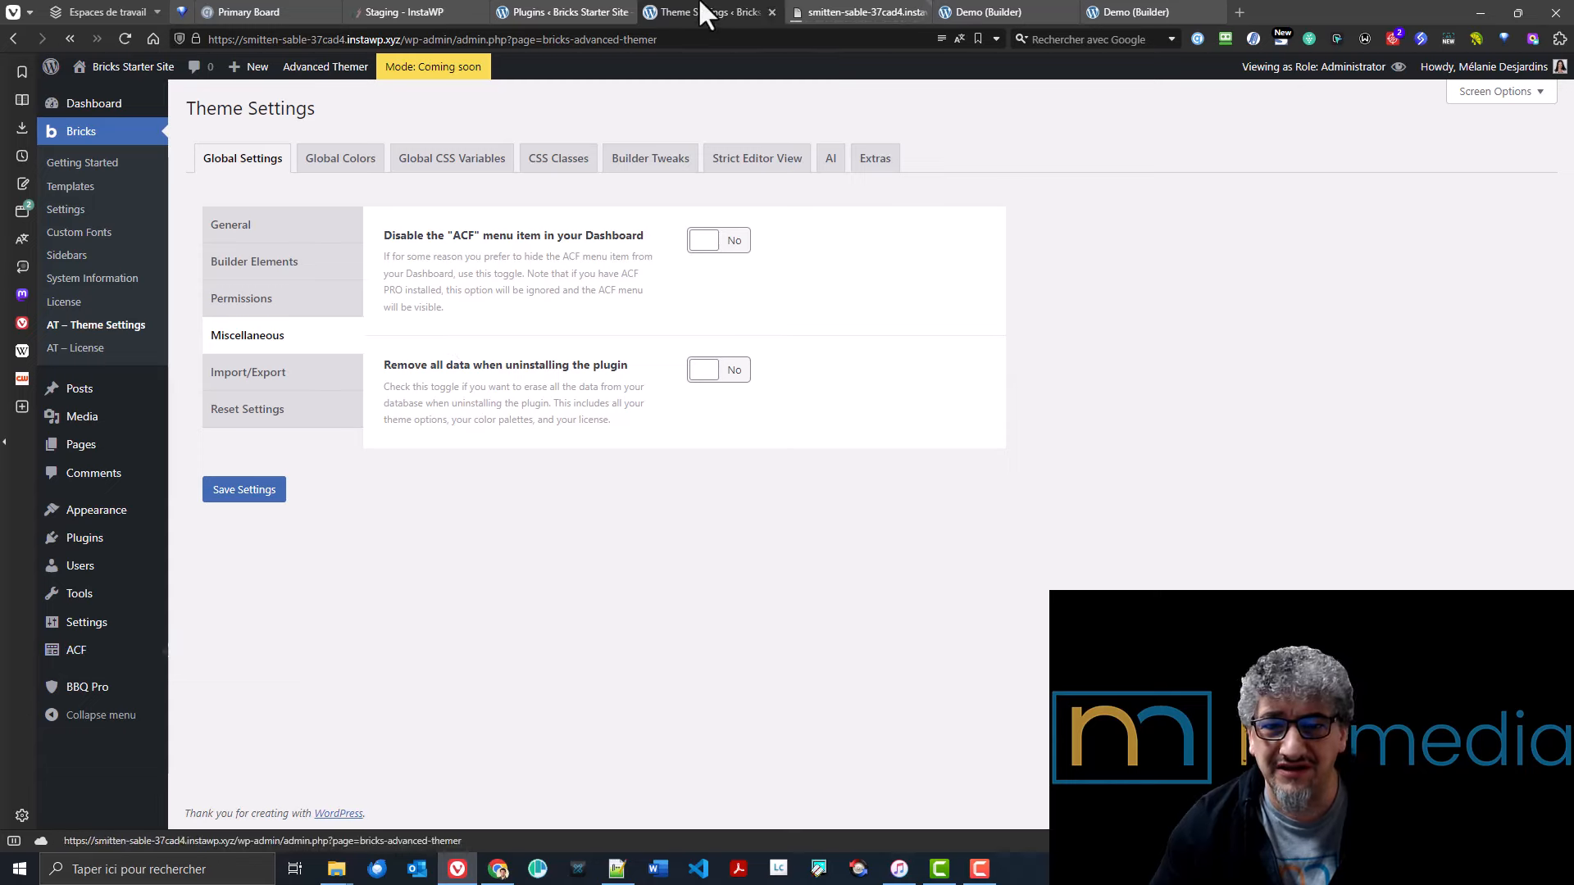
pyautogui.click(882, 3)
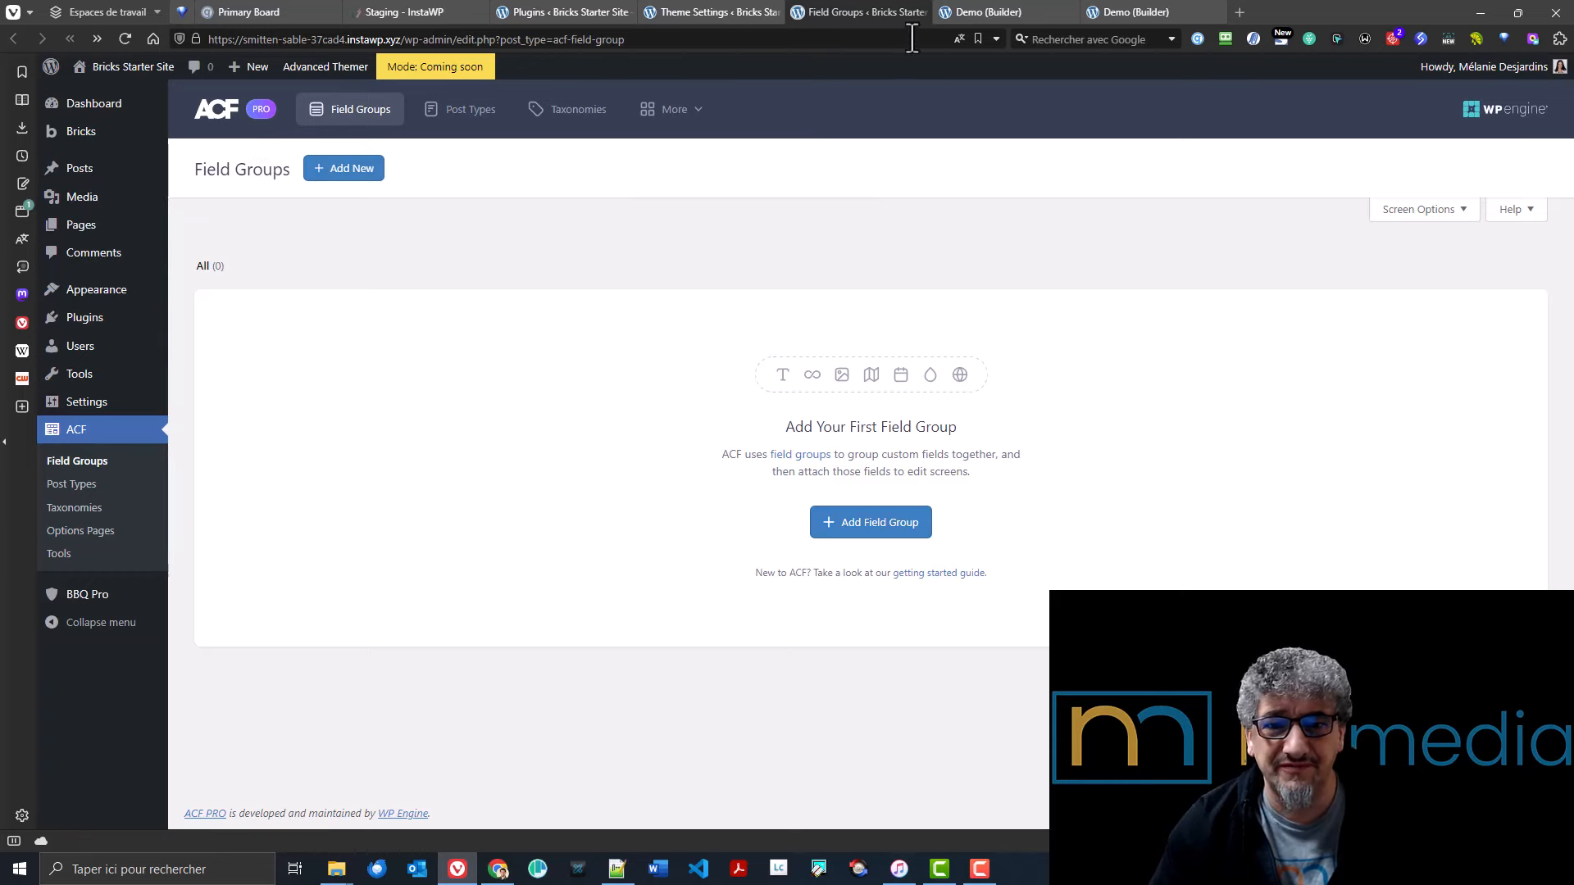
pyautogui.click(918, 13)
pyautogui.click(918, 13)
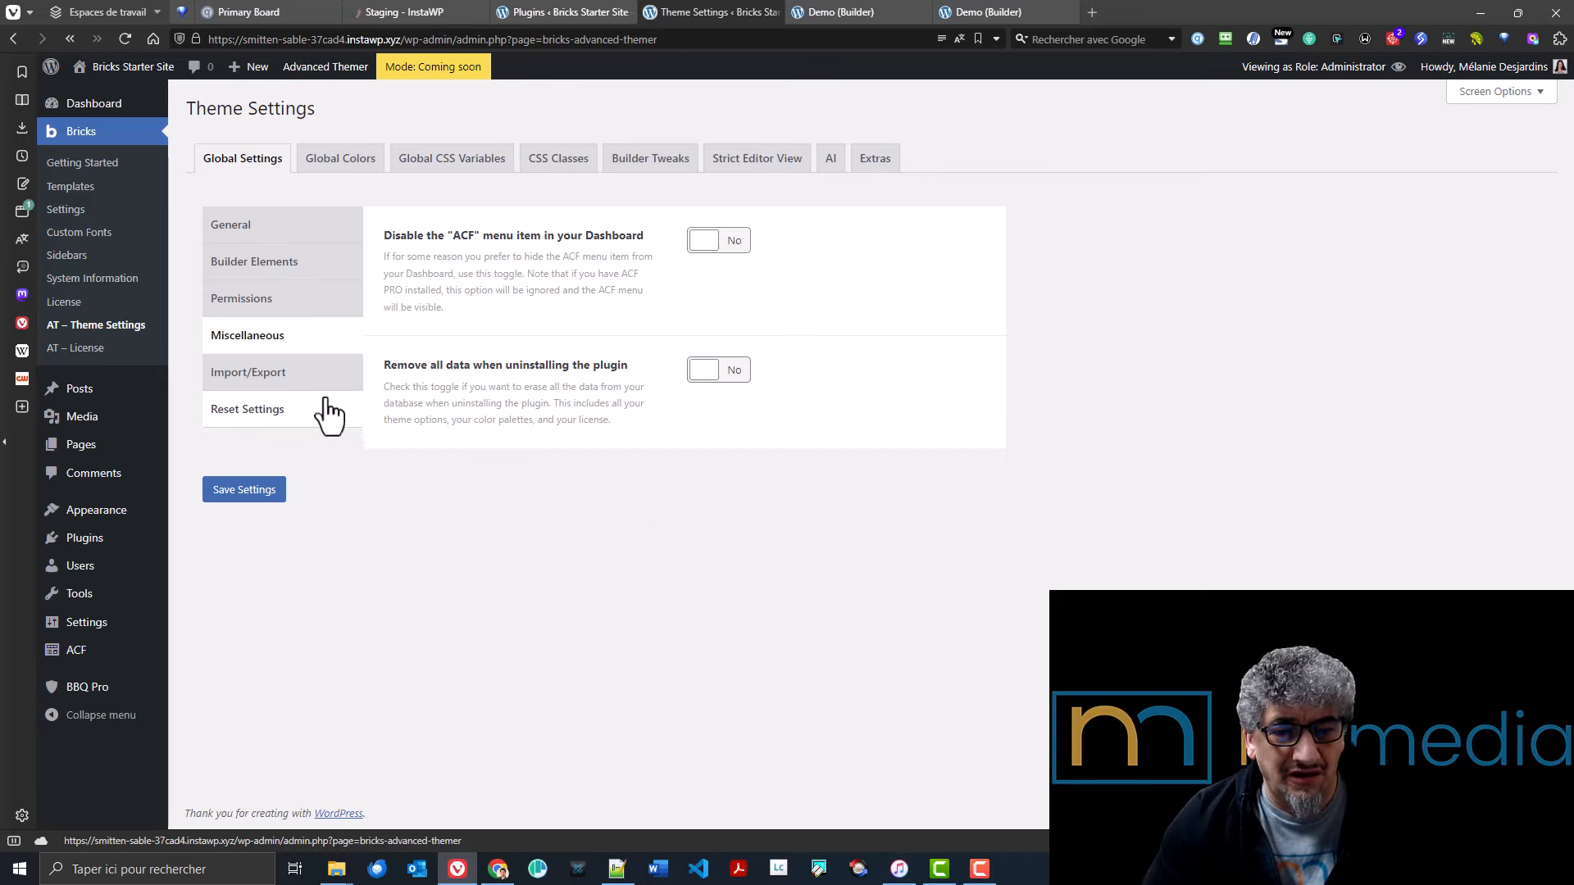
# - Review the remaining global settings: data removal on uninstall, import/export, reset, and the functions included in Advanced Themer
pyautogui.moveTo(636, 370); pyautogui.dragTo(377, 375)
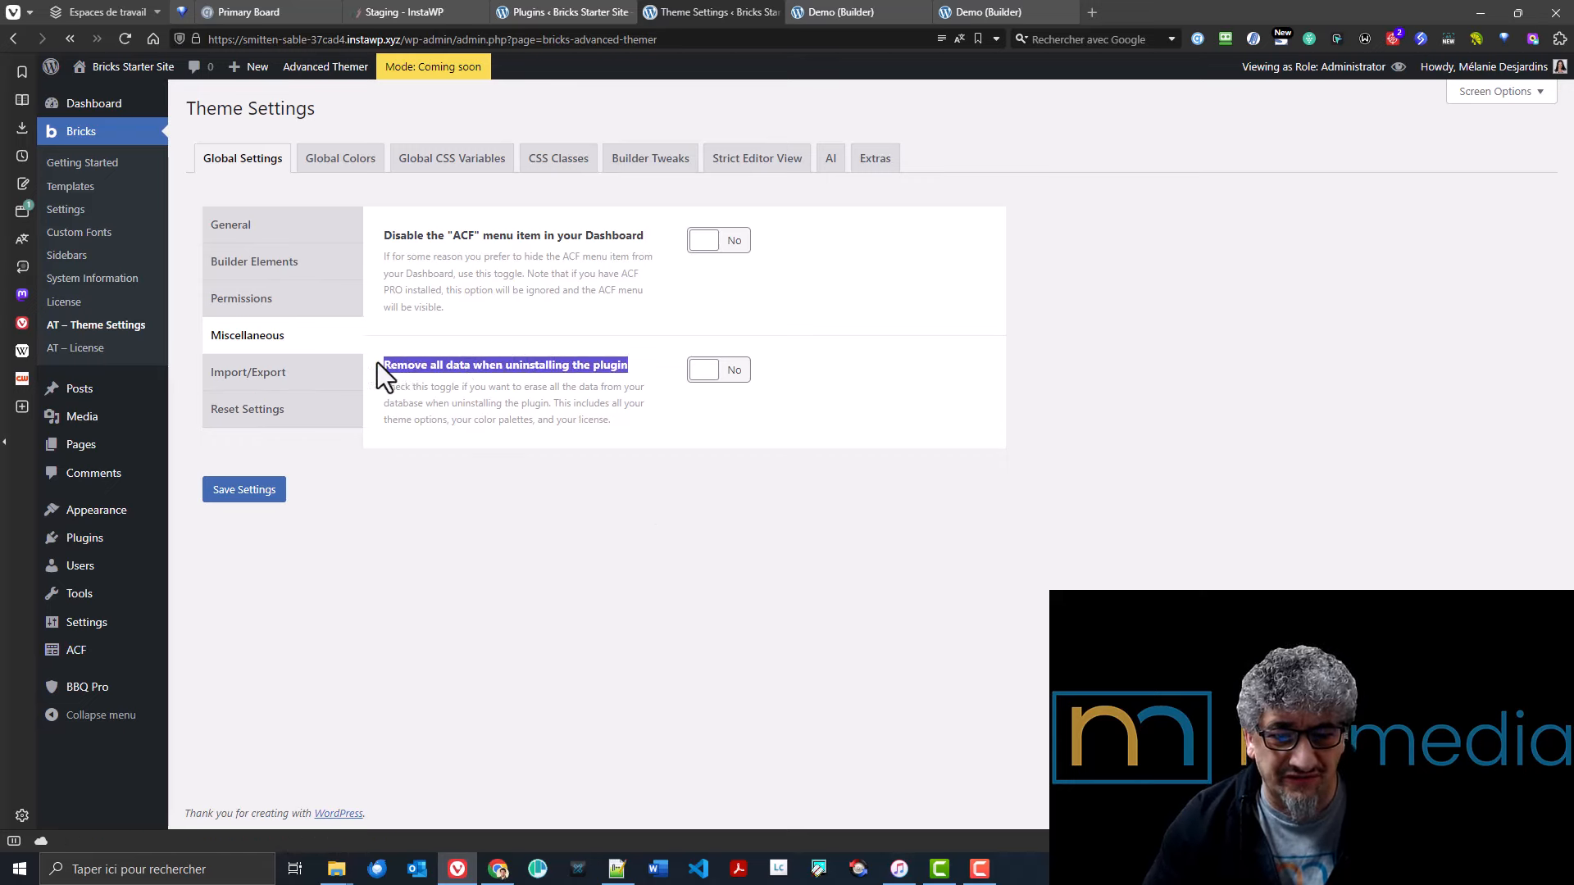
pyautogui.click(582, 521)
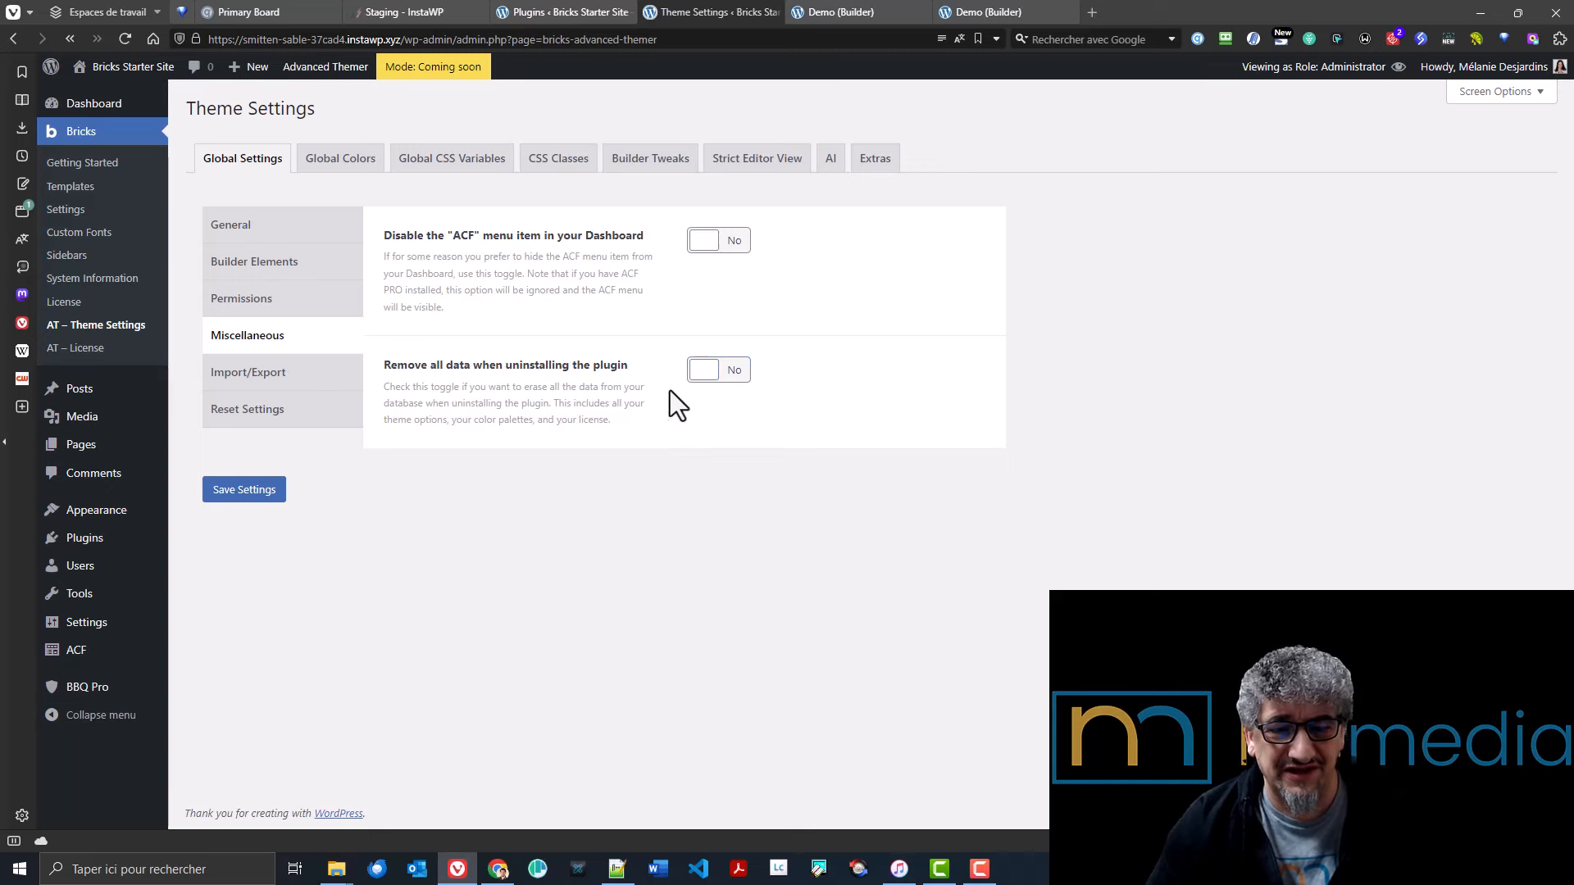
pyautogui.click(262, 379)
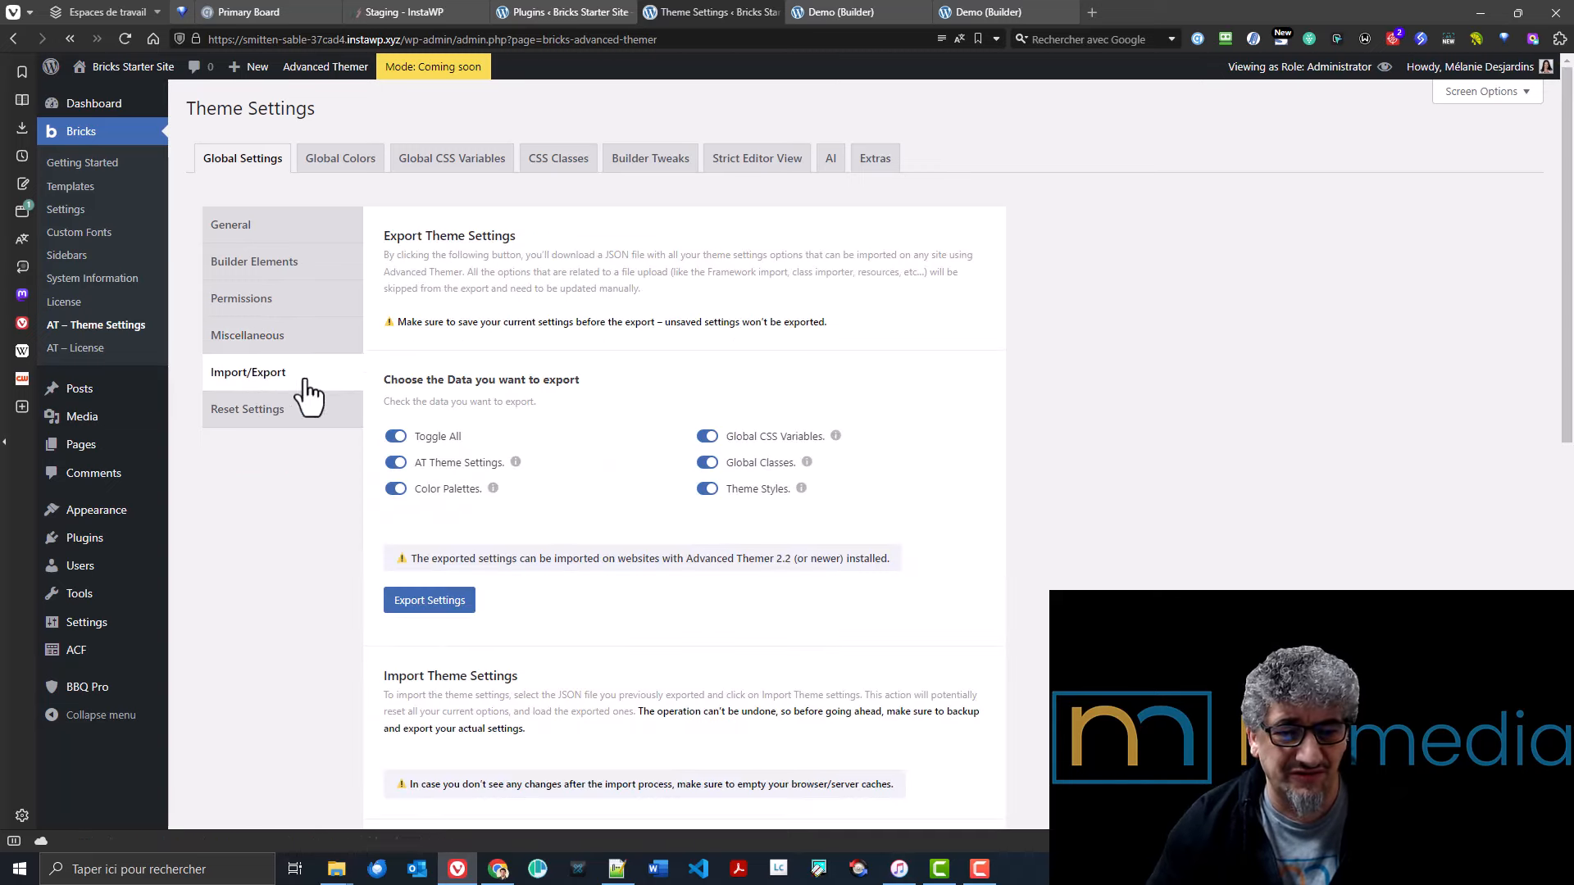
pyautogui.scroll(-7, 706, 463)
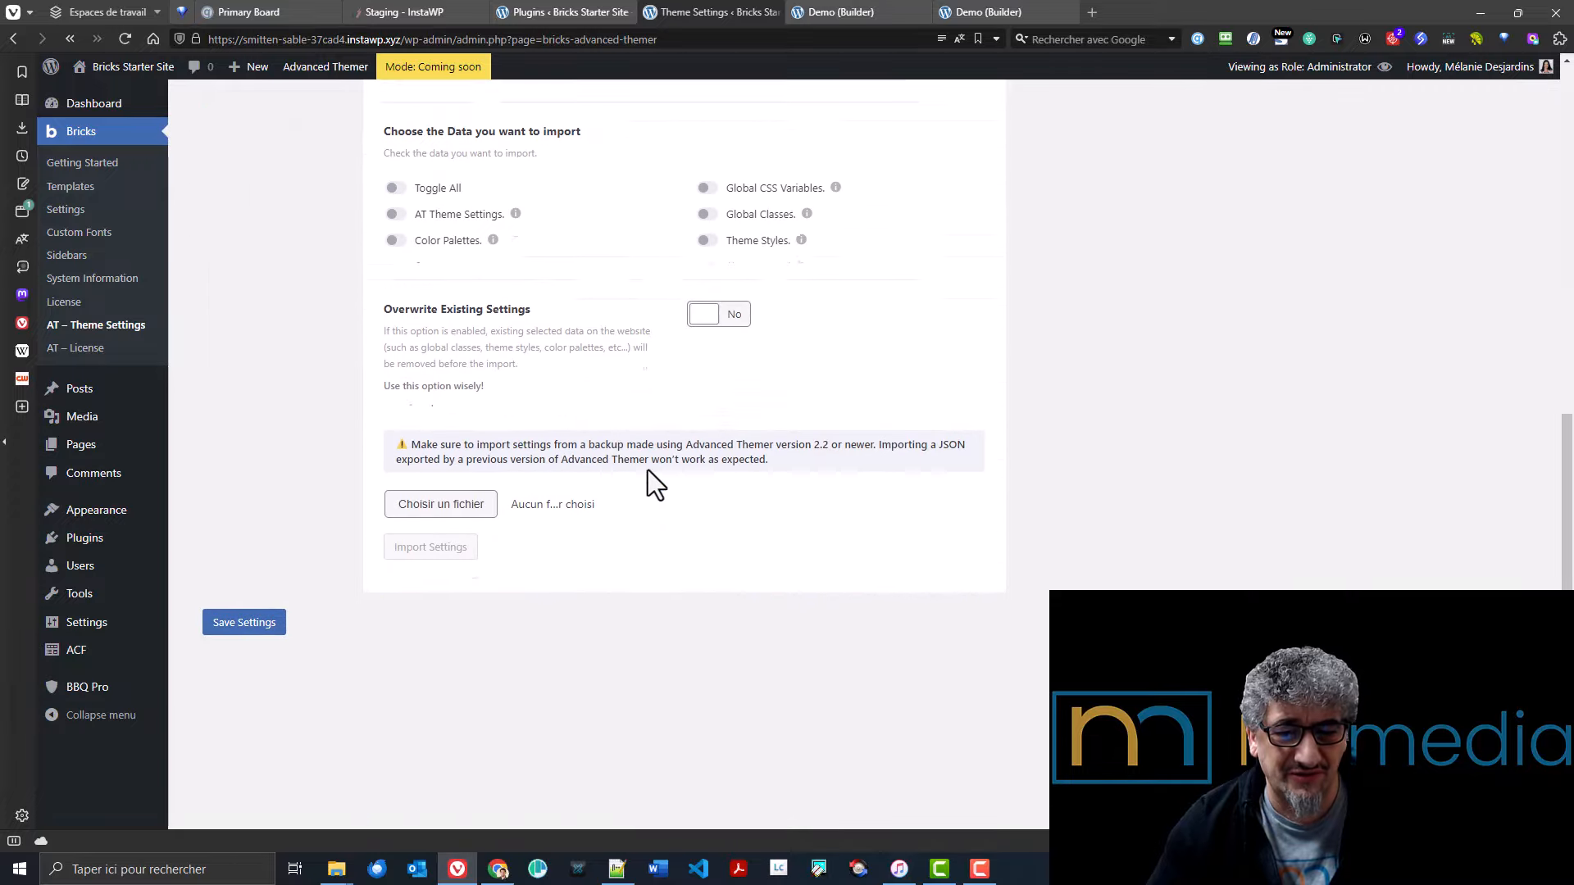
pyautogui.scroll(7, 636, 475)
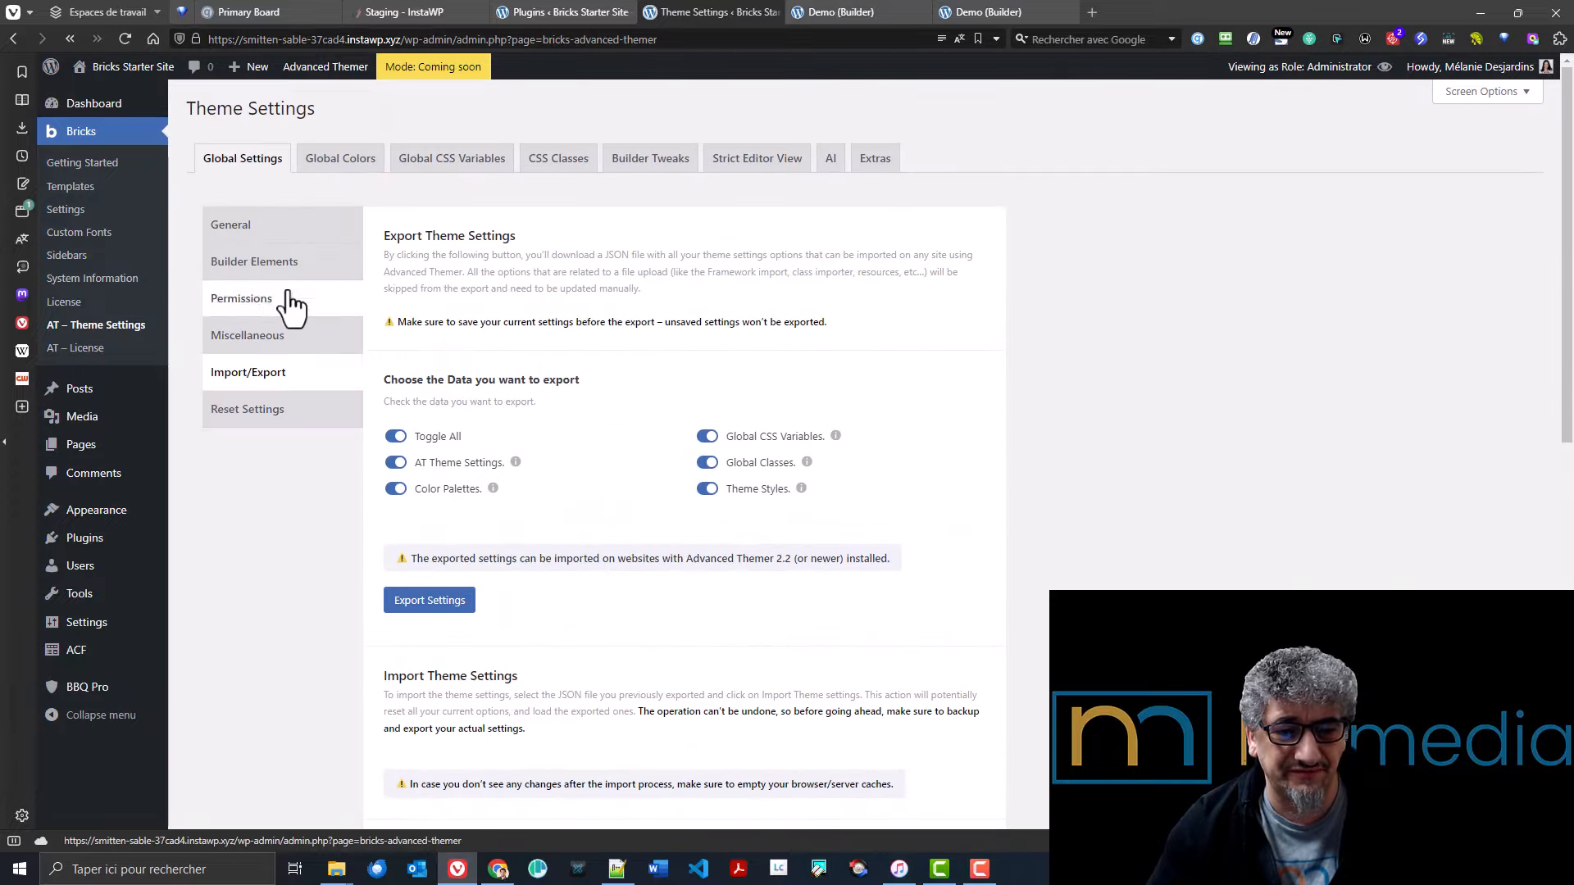
pyautogui.click(251, 414)
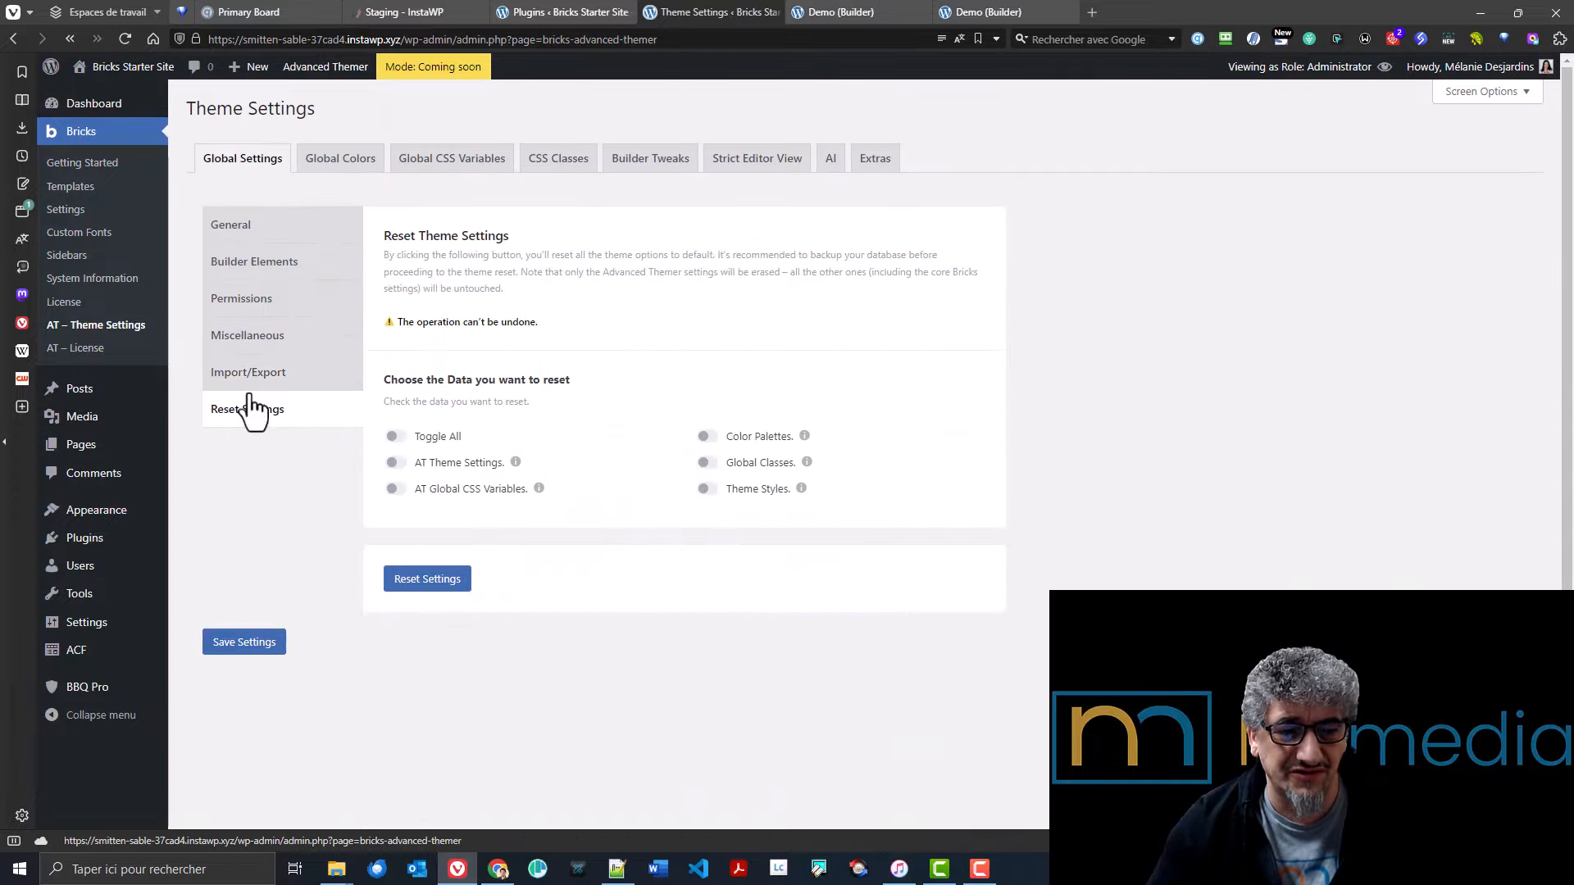
pyautogui.click(289, 236)
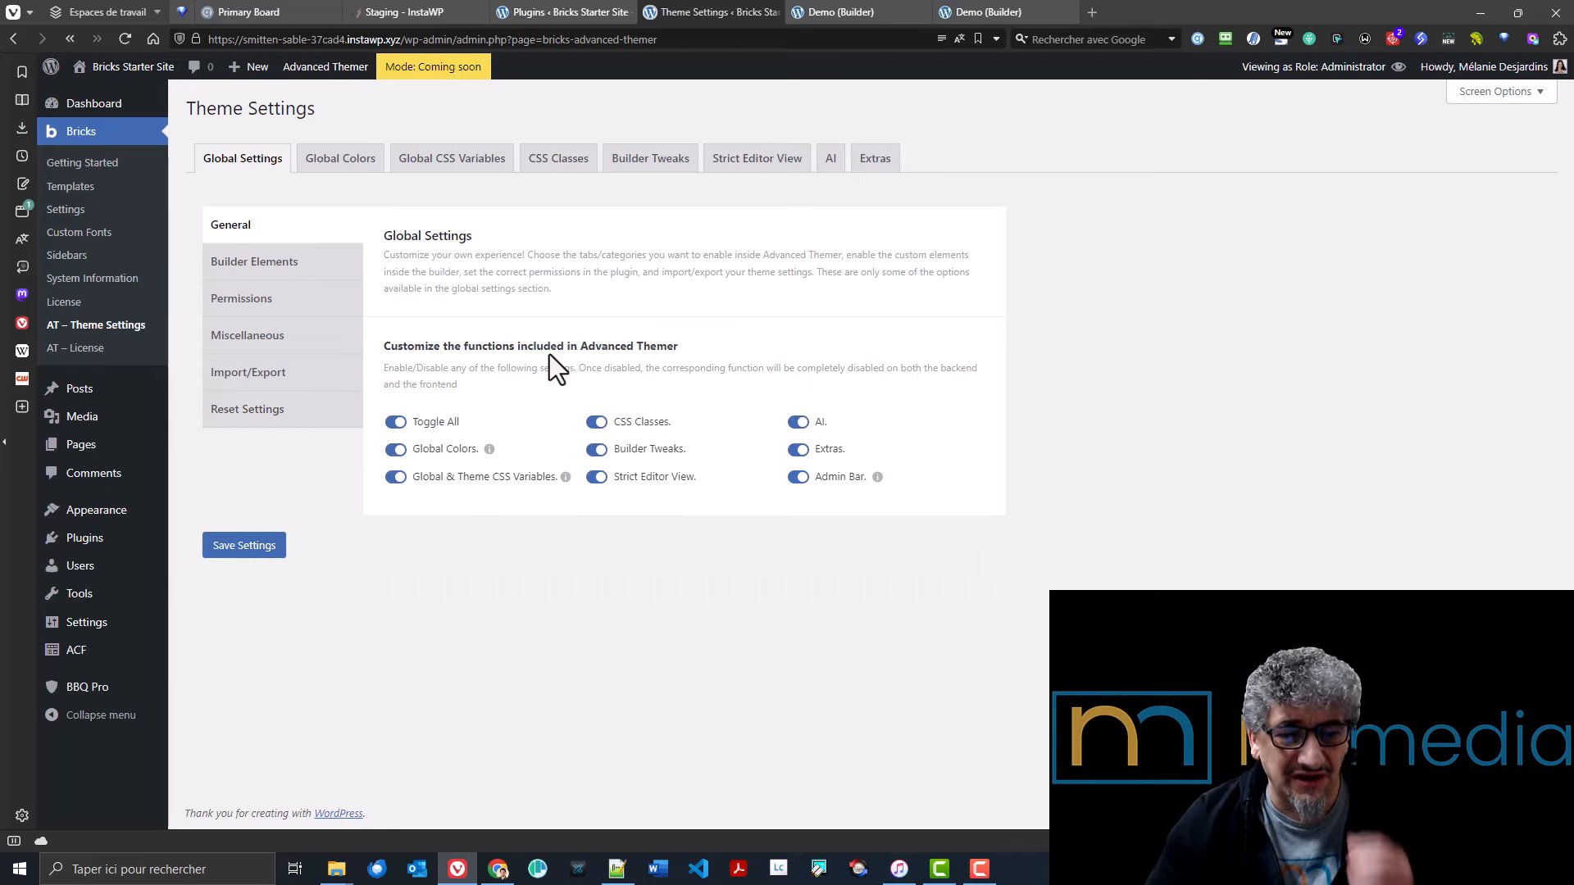
pyautogui.moveTo(490, 451)
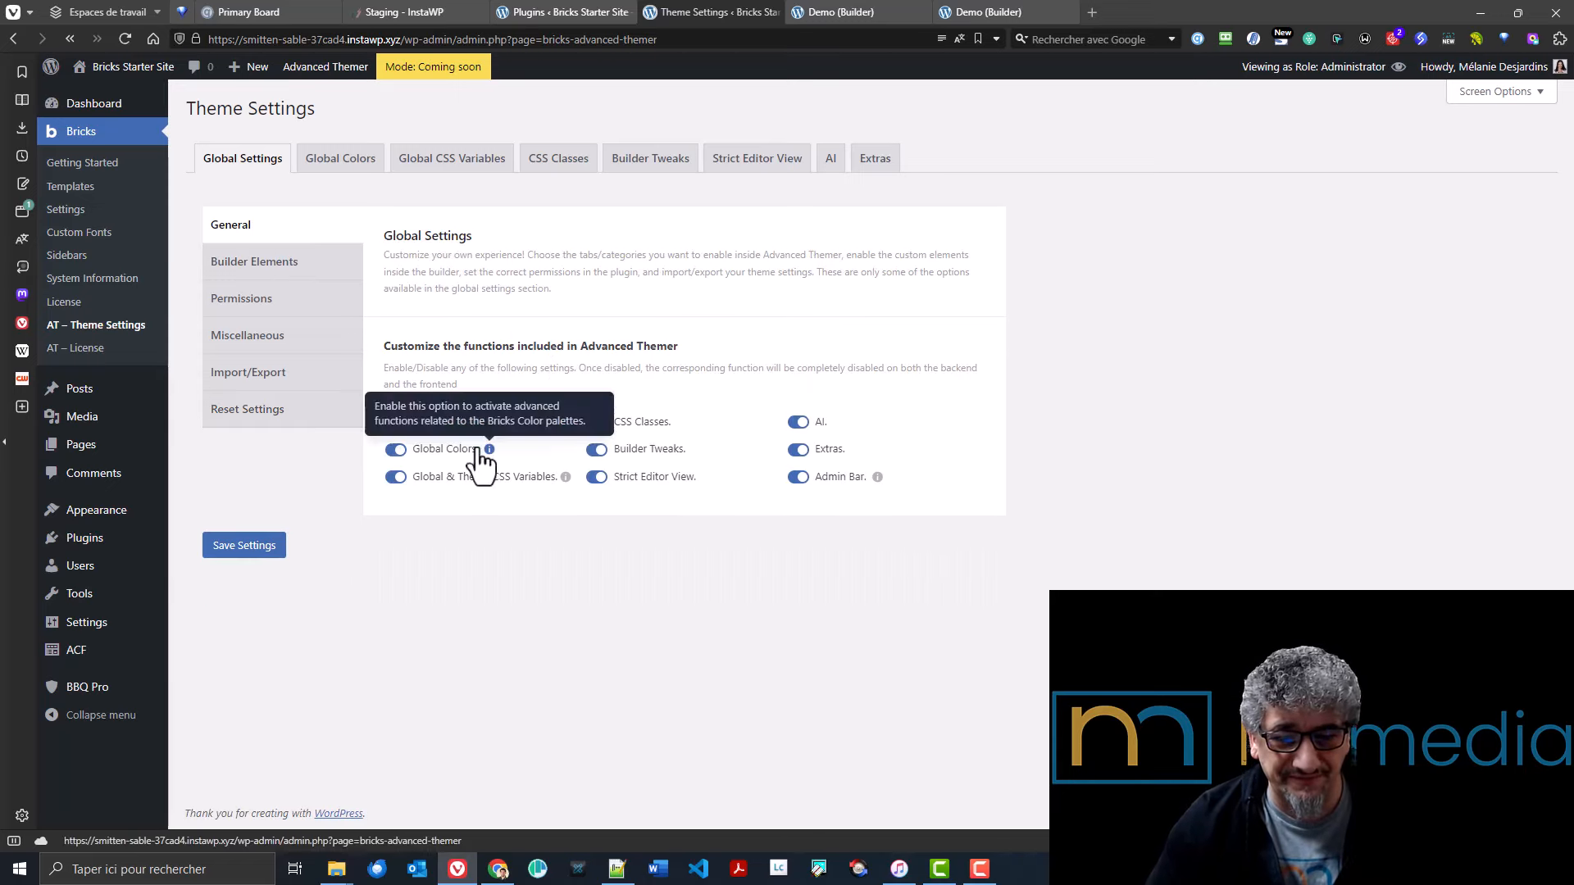
# - Examine the Global Colors settings, including the CSS variable prefix, the frontend dark mode and the Gutenberg options
pyautogui.click(340, 161)
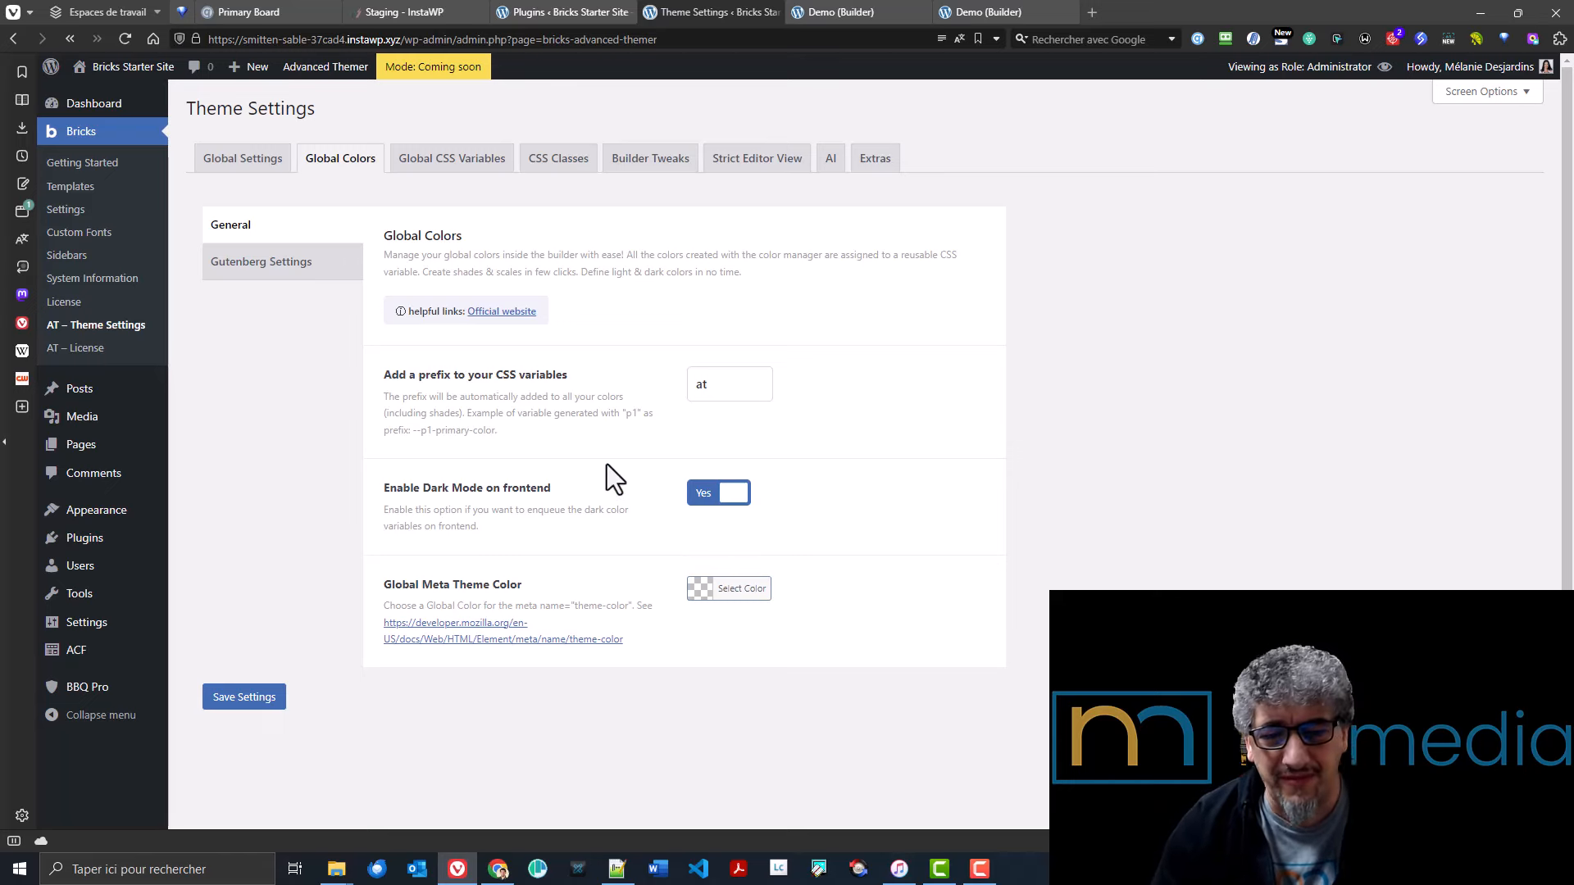
pyautogui.moveTo(708, 385); pyautogui.dragTo(691, 386)
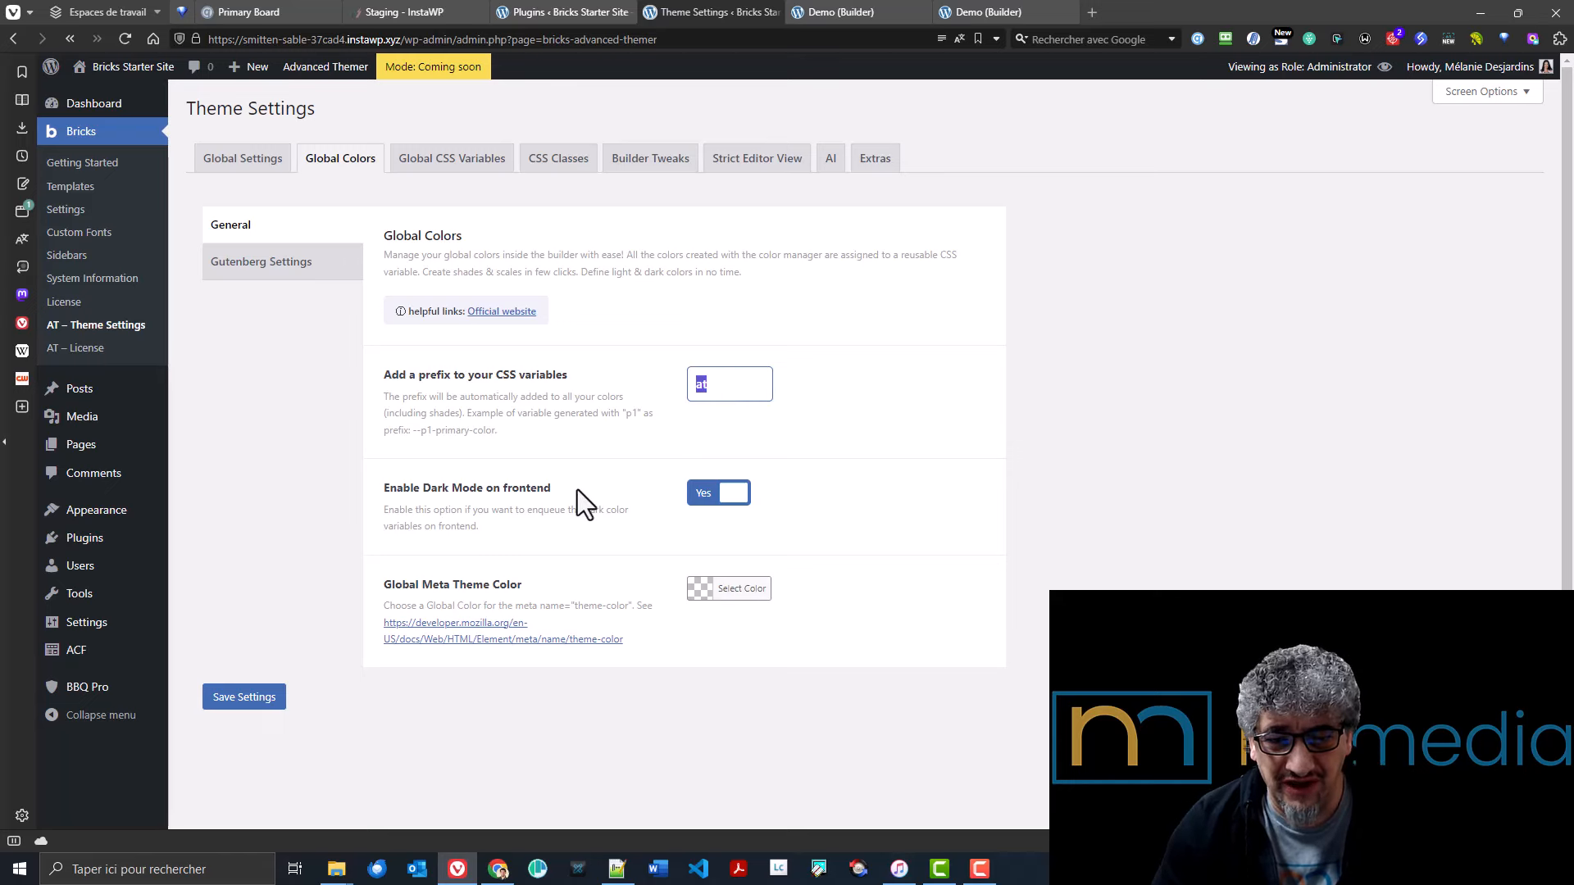
pyautogui.click(716, 385)
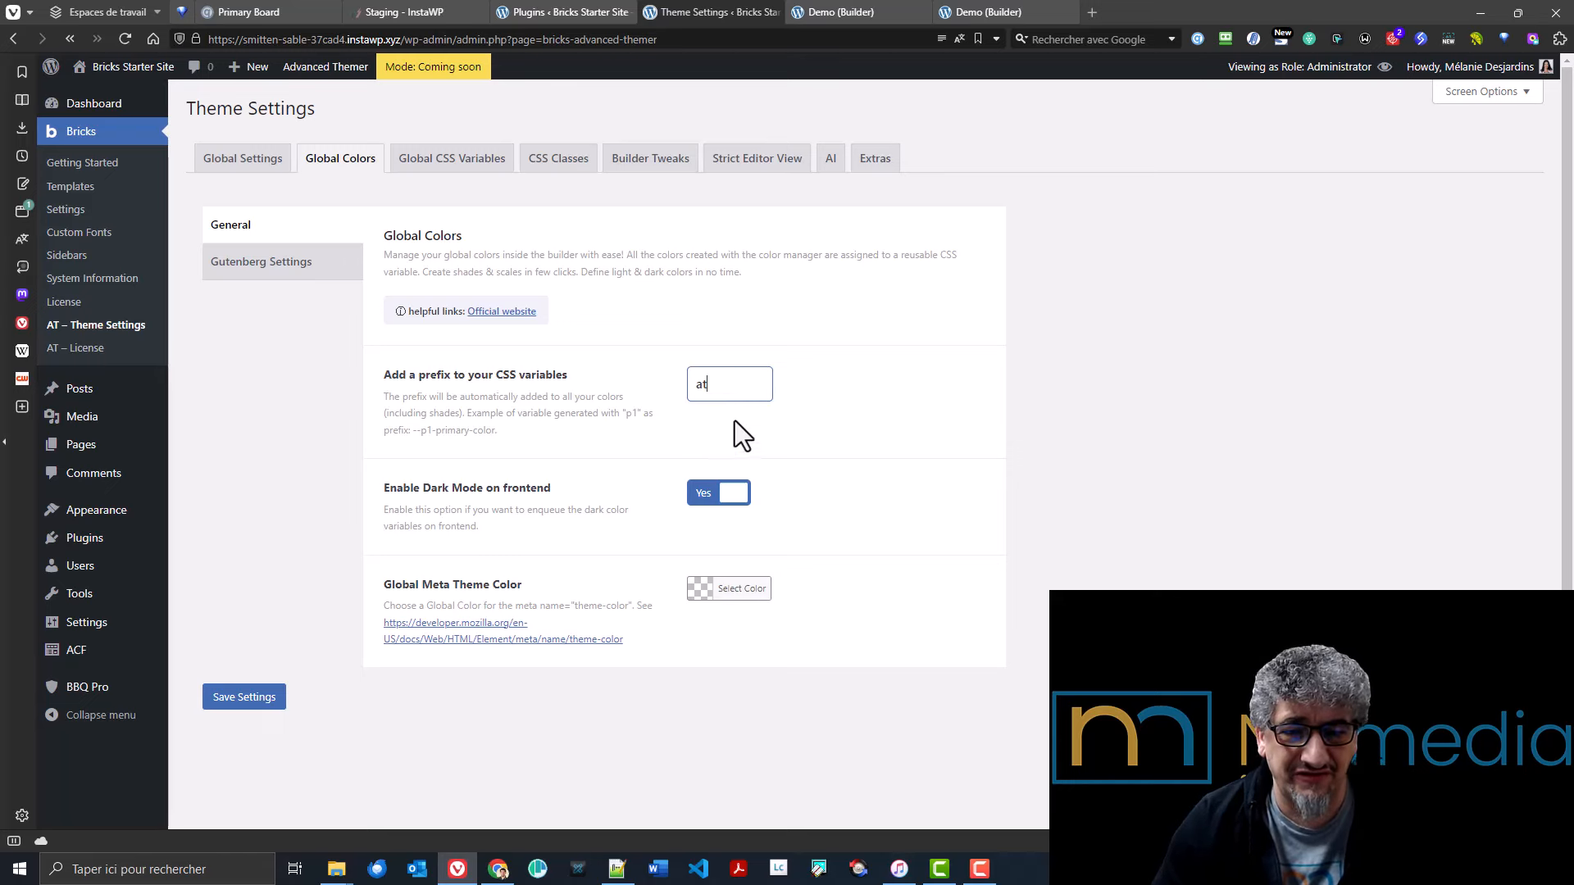
pyautogui.doubleClick(697, 385)
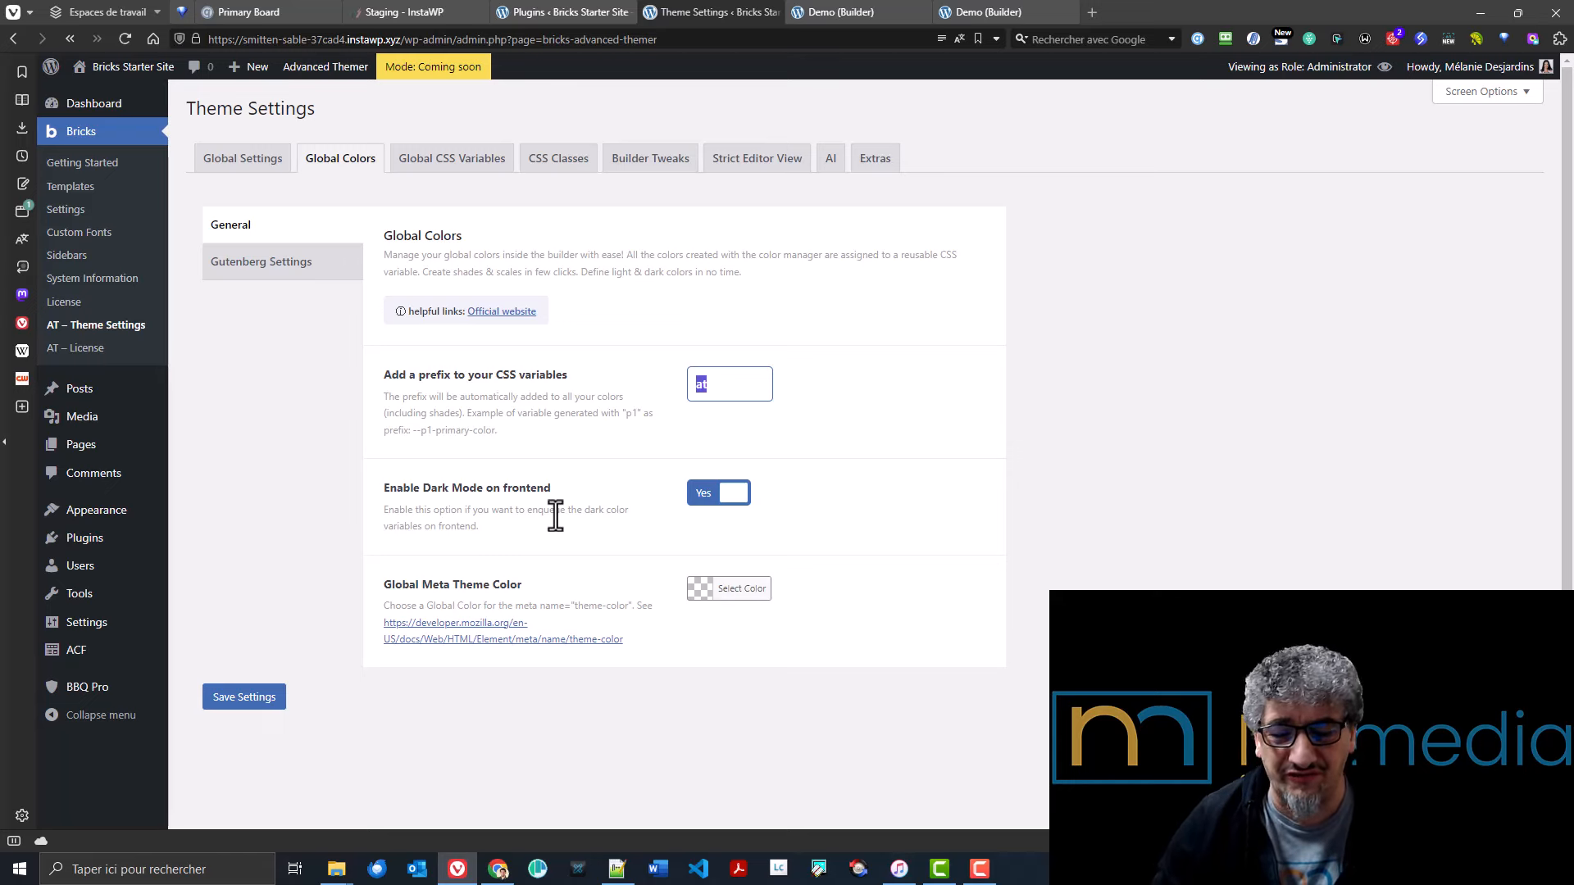
pyautogui.click(573, 440)
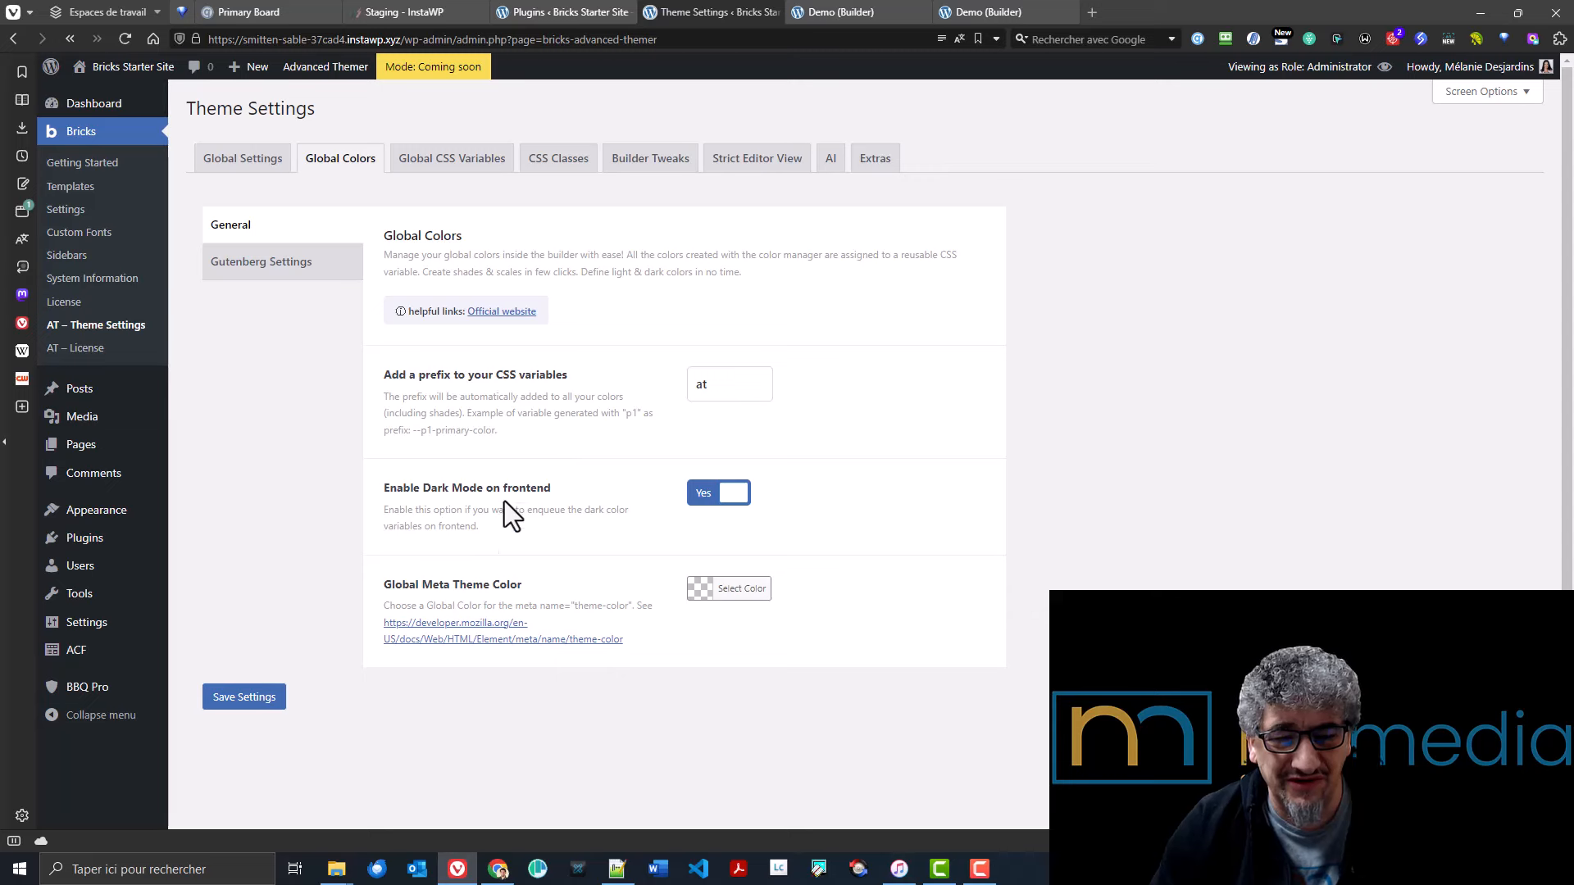
pyautogui.click(248, 266)
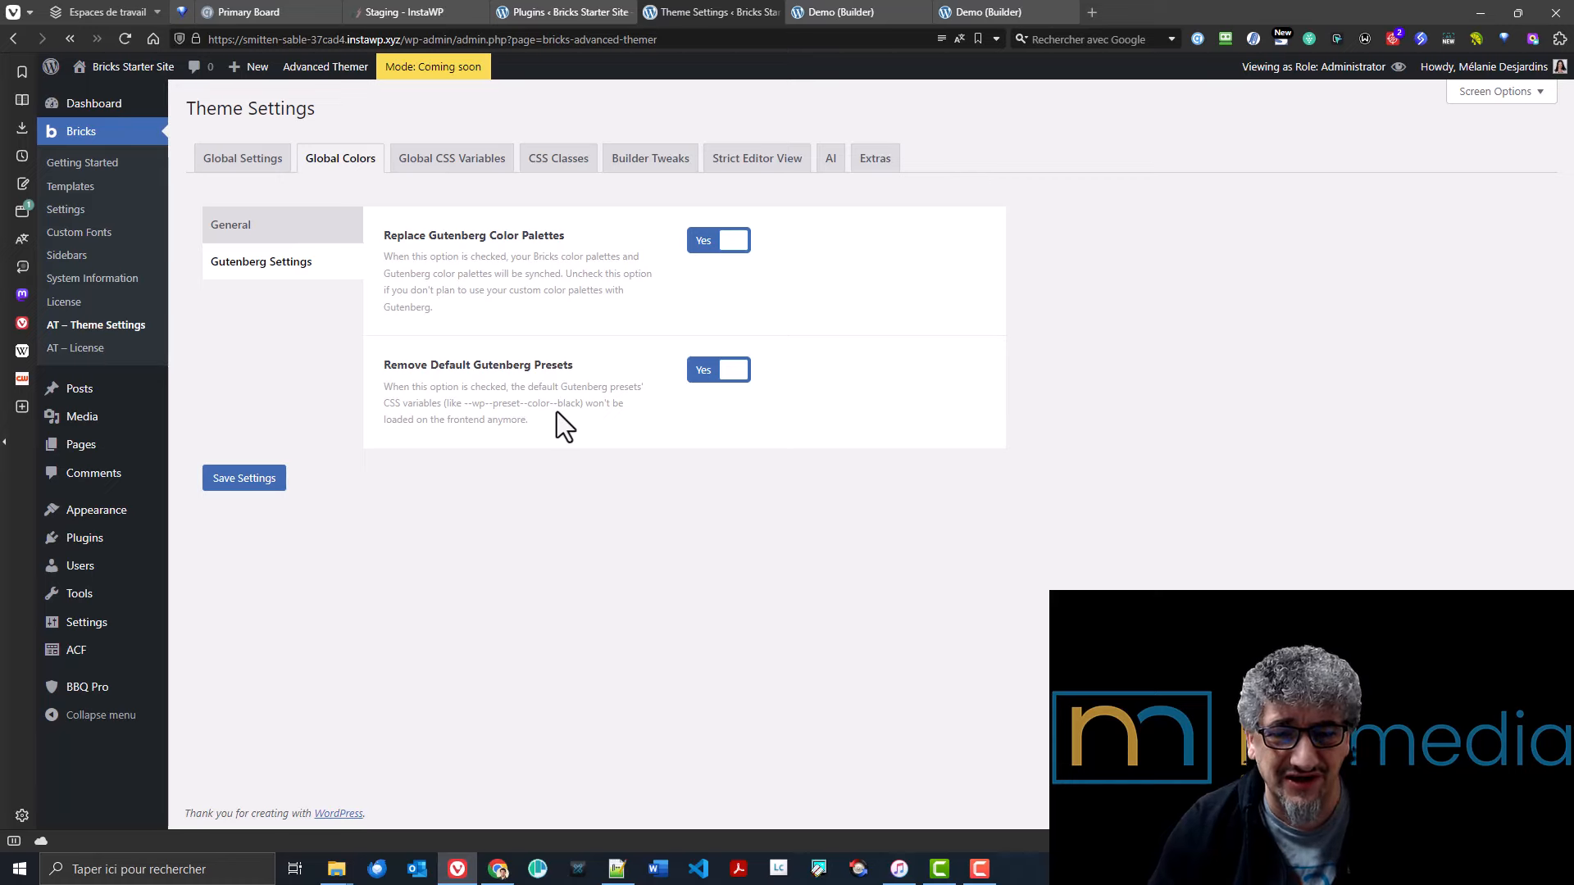
# - Switch to the Advanced Themer Demo builder and open its Global Color Manager
pyautogui.click(994, 11)
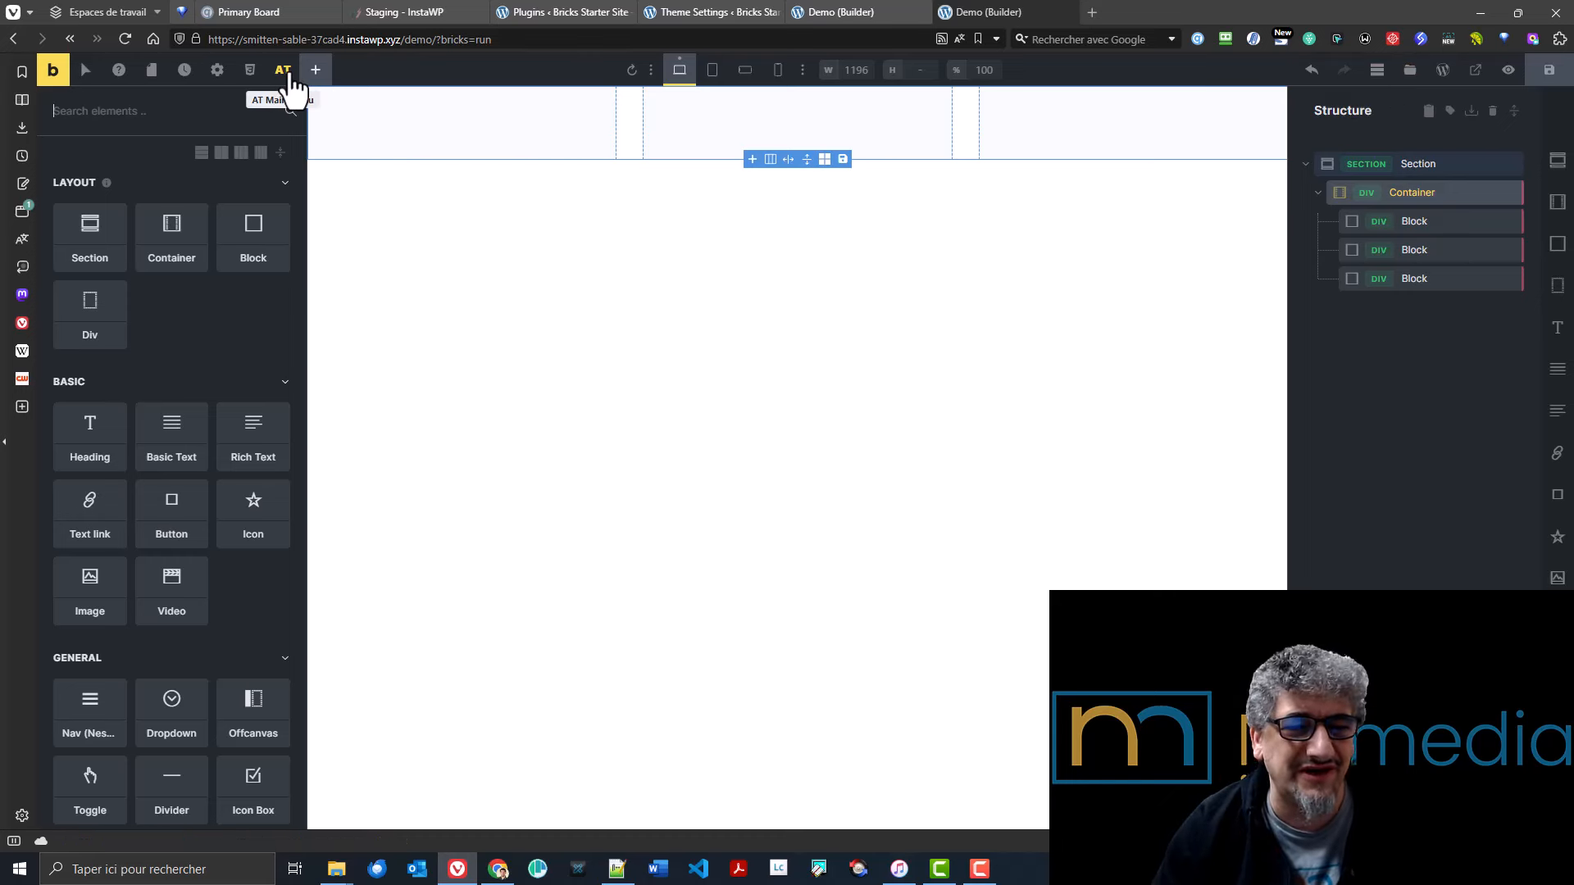
pyautogui.click(291, 79)
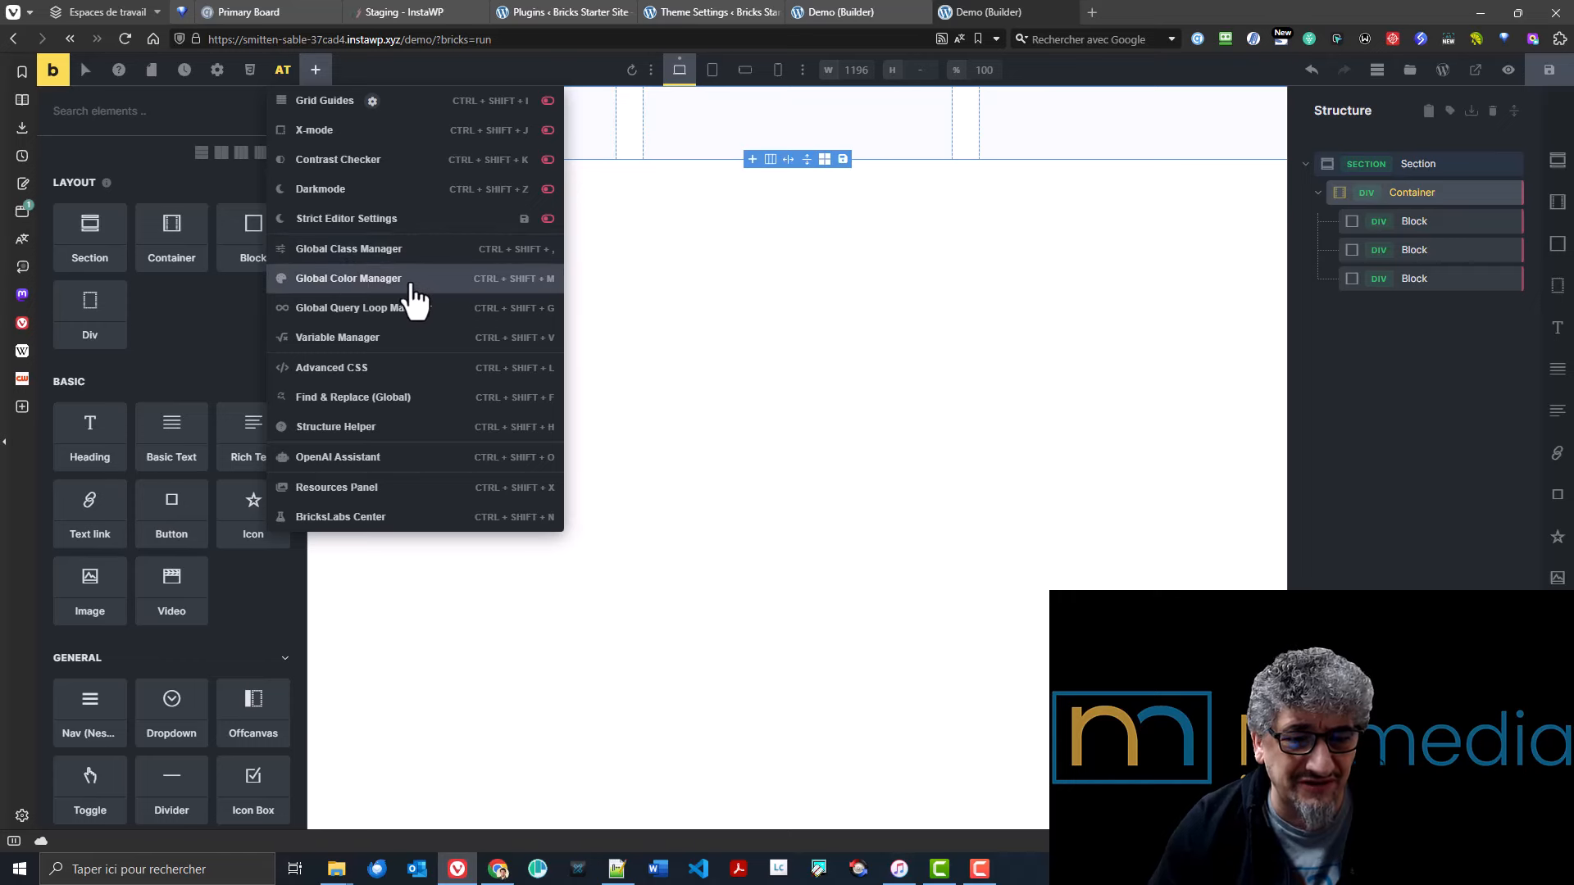
pyautogui.click(412, 289)
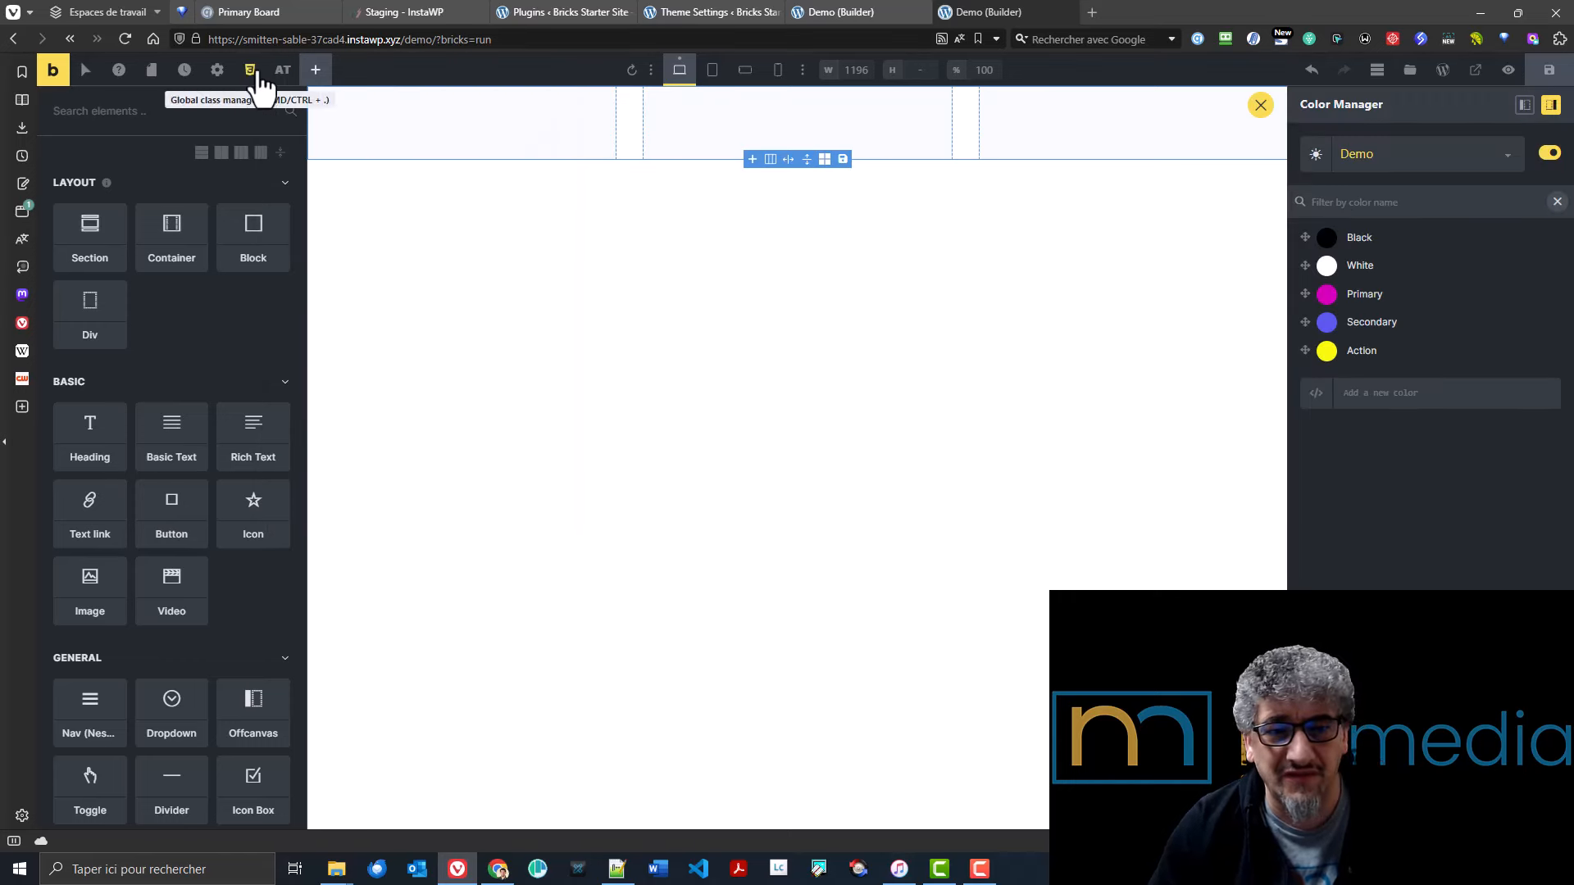
pyautogui.click(288, 72)
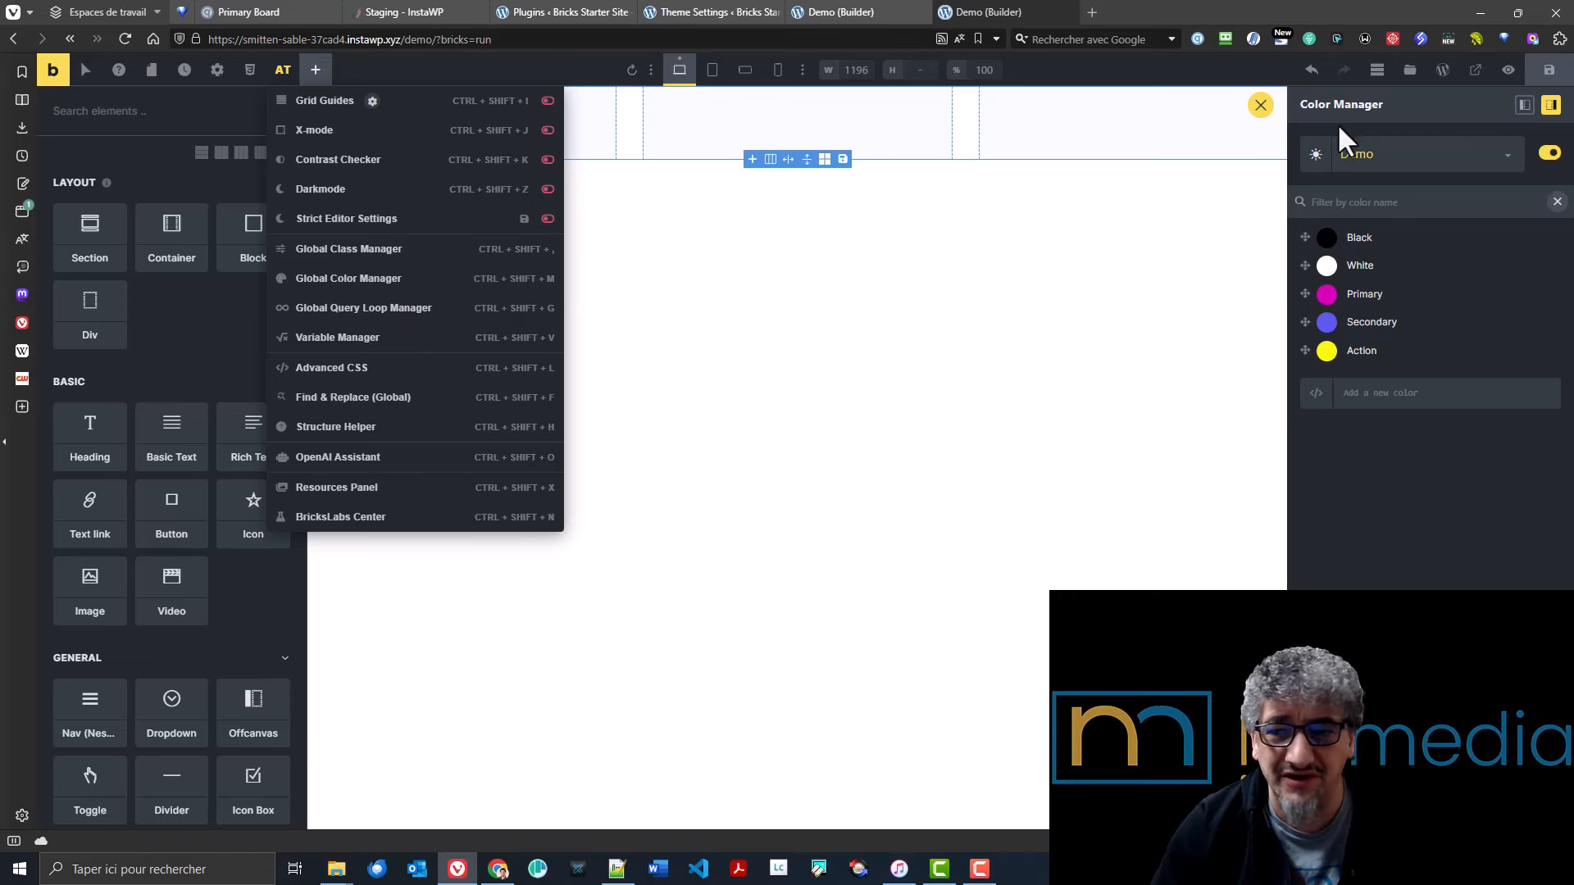
# - Create a new color palette named "Test" in the Color Manager
pyautogui.click(1400, 527)
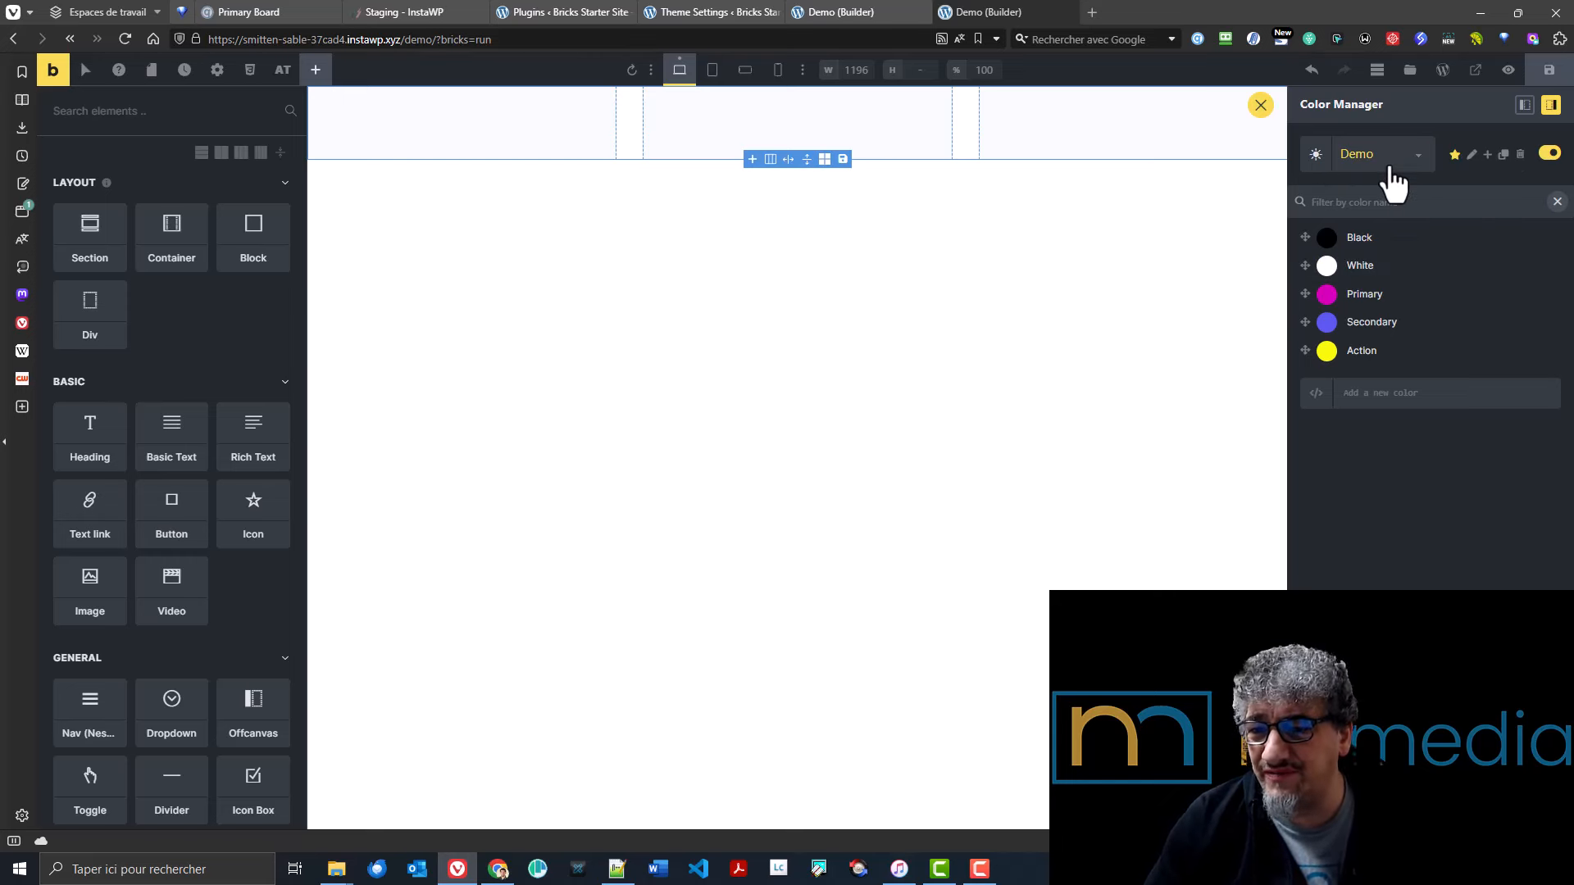
pyautogui.click(1392, 167)
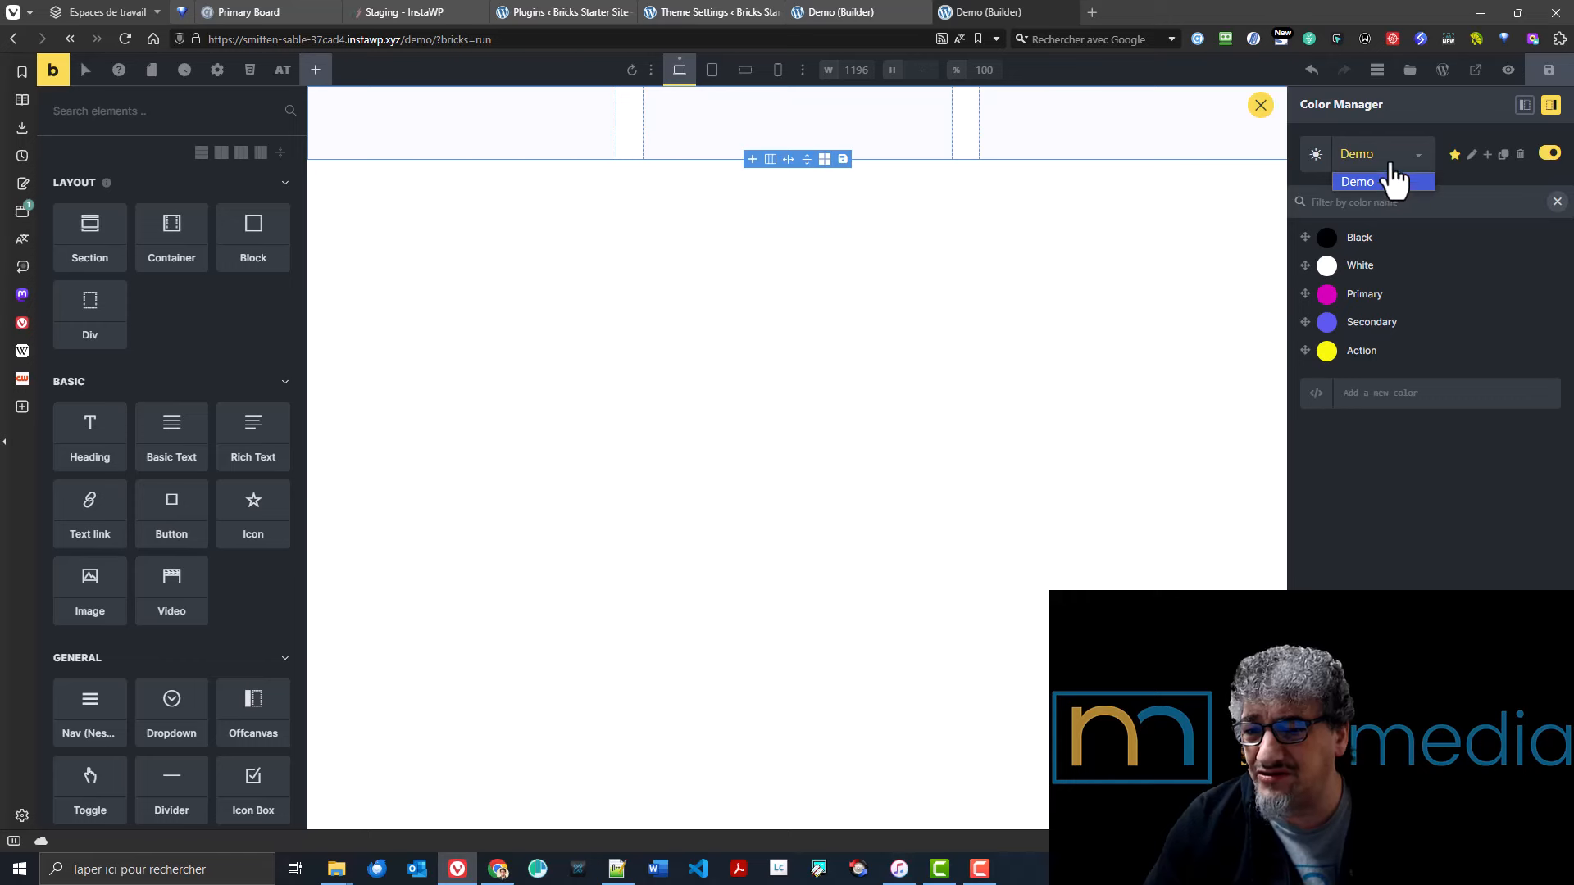
pyautogui.click(1411, 575)
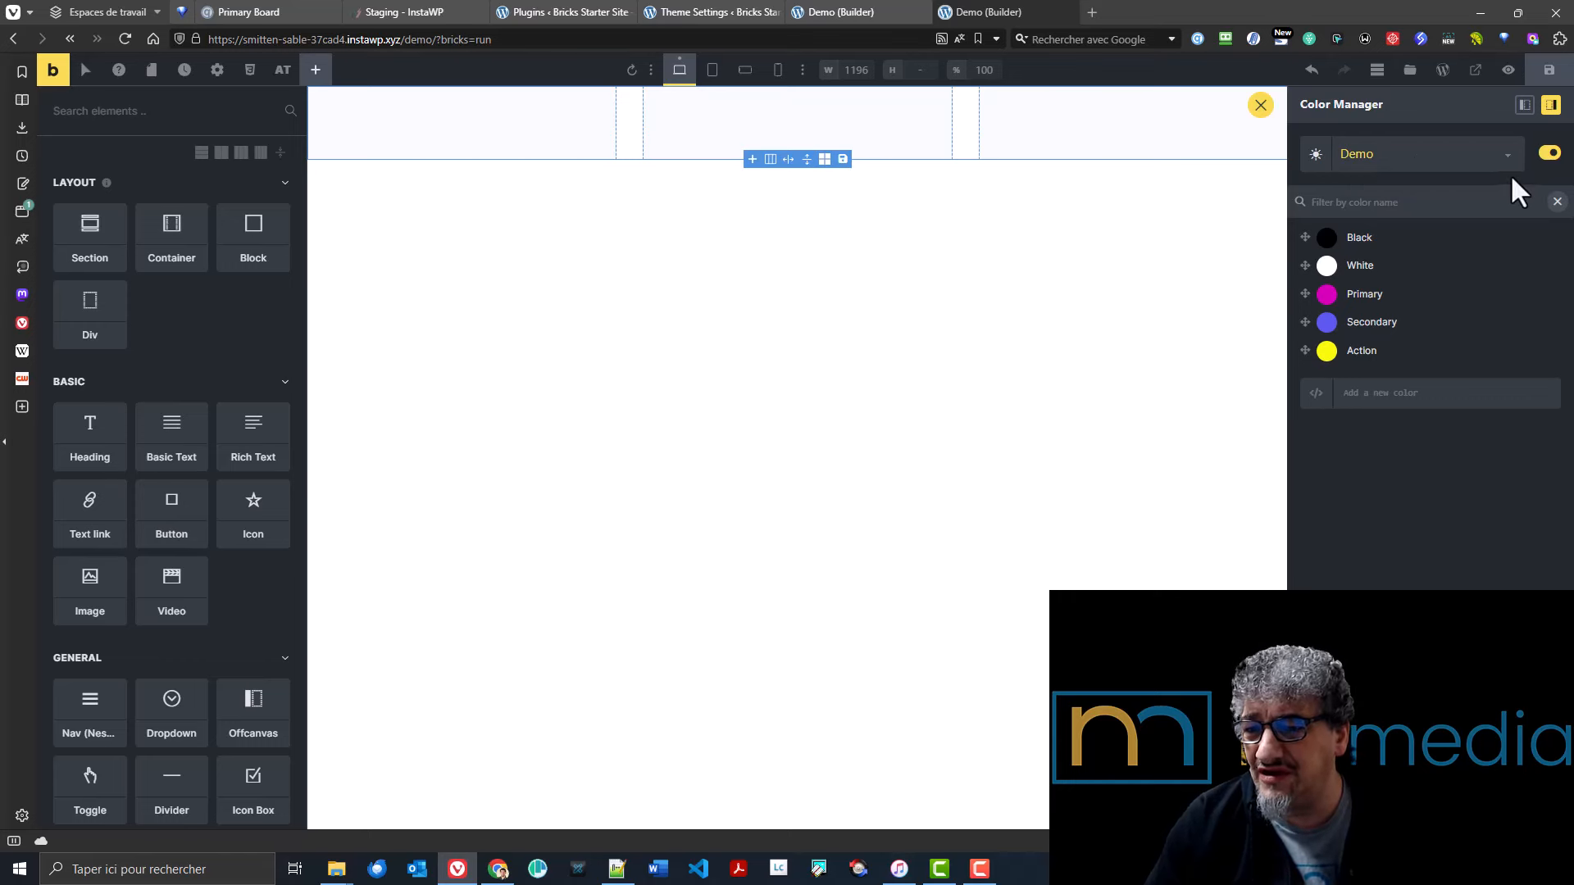
pyautogui.click(1485, 156)
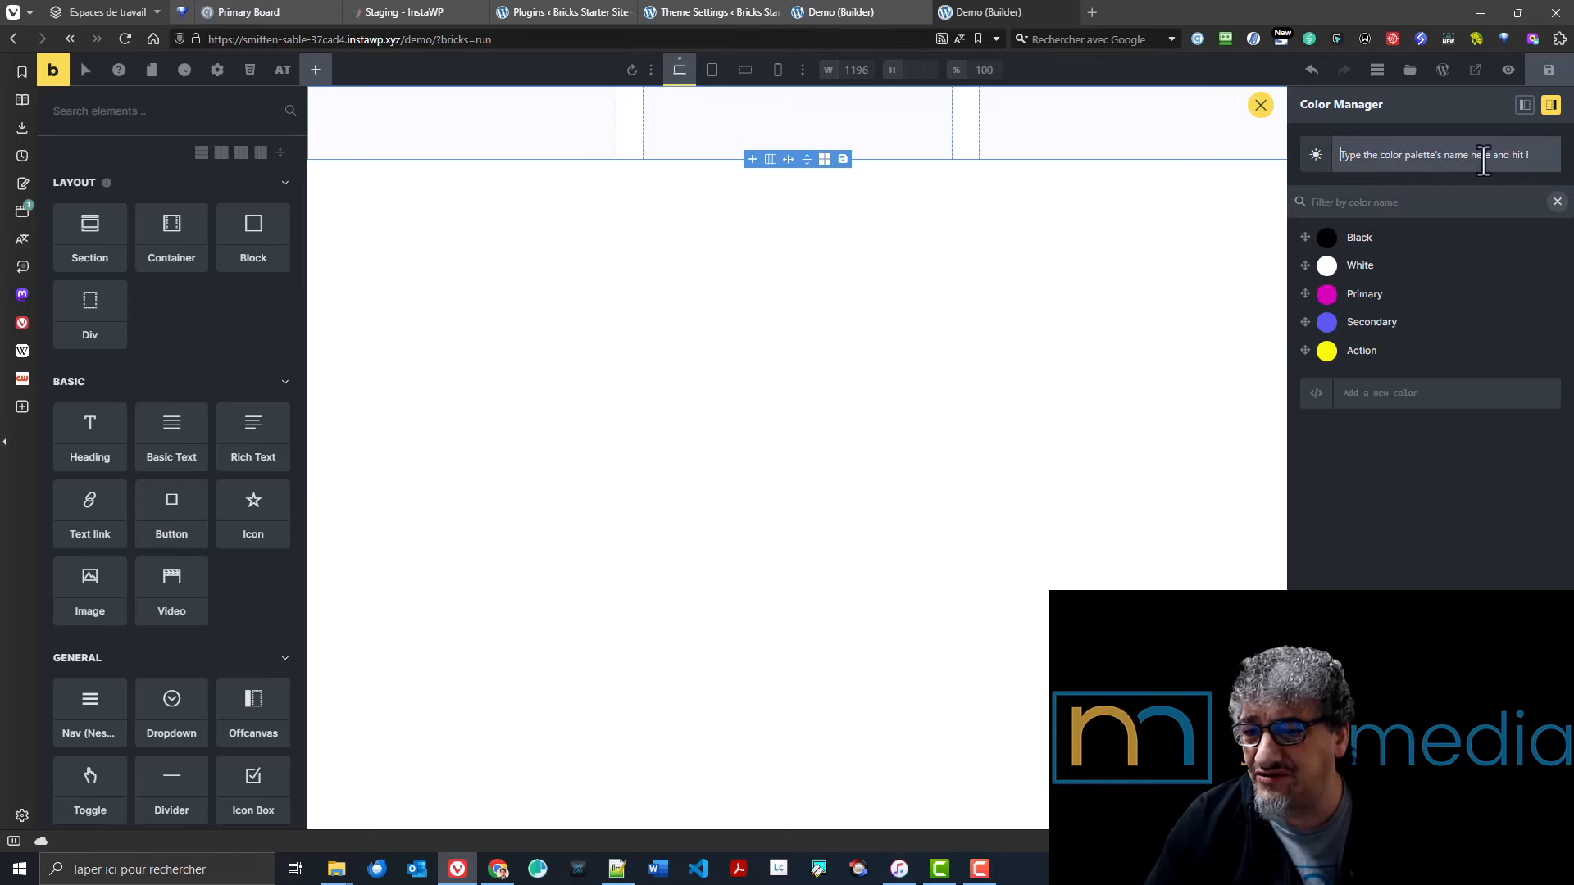
pyautogui.write('Test')
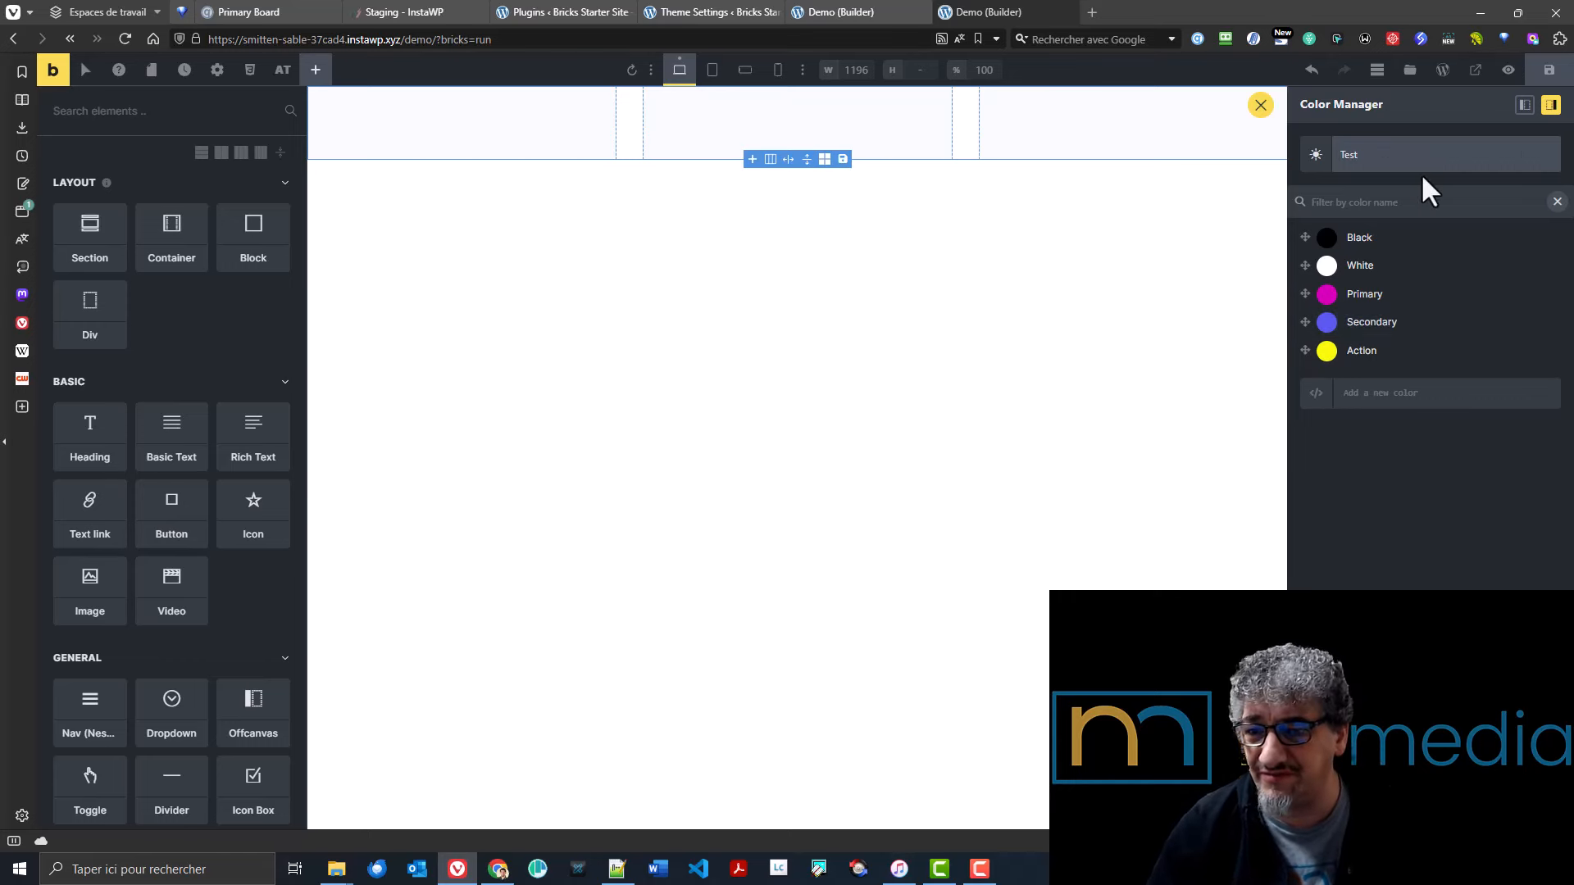
pyautogui.press('Return')
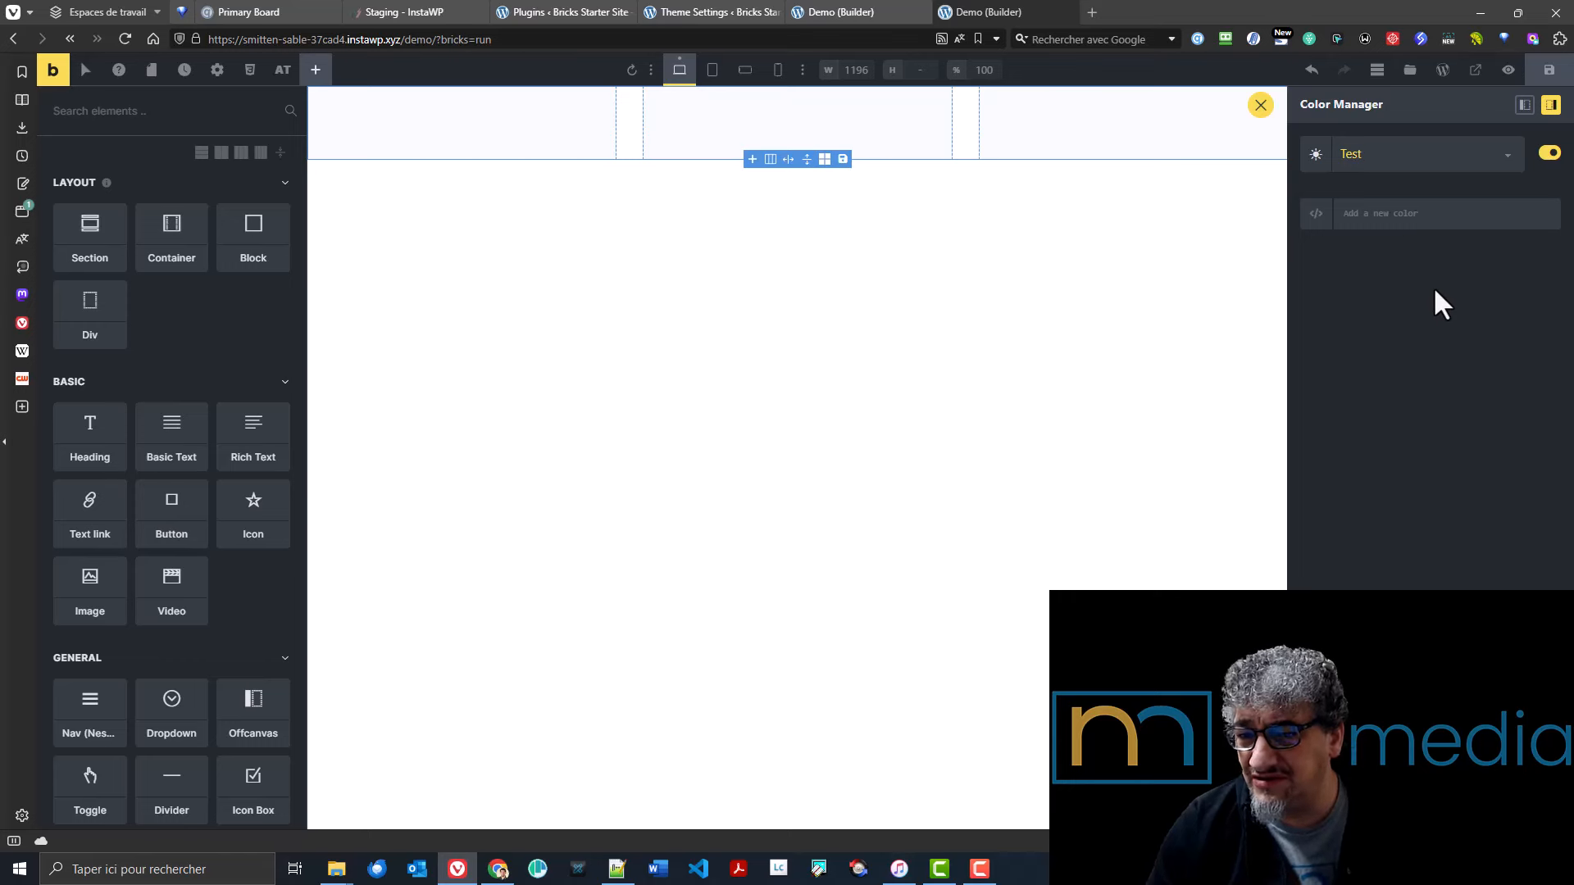
# - Add a color named "Primary" to the Test palette and set it to the blue-violet #738dc9
pyautogui.write('Pri')
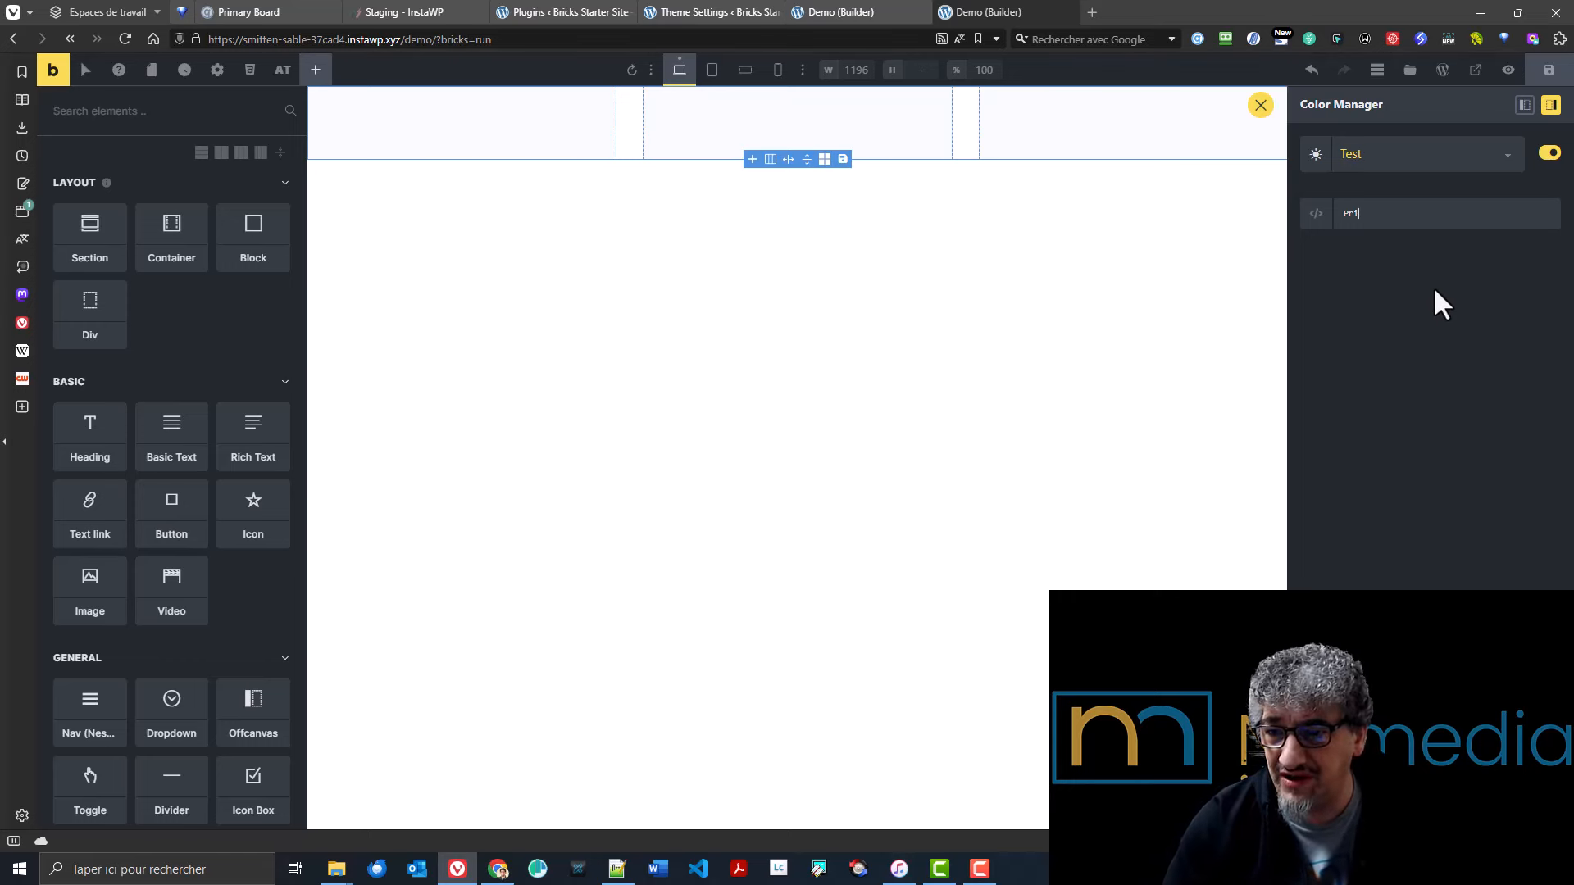
pyautogui.write('mary')
pyautogui.press('Return')
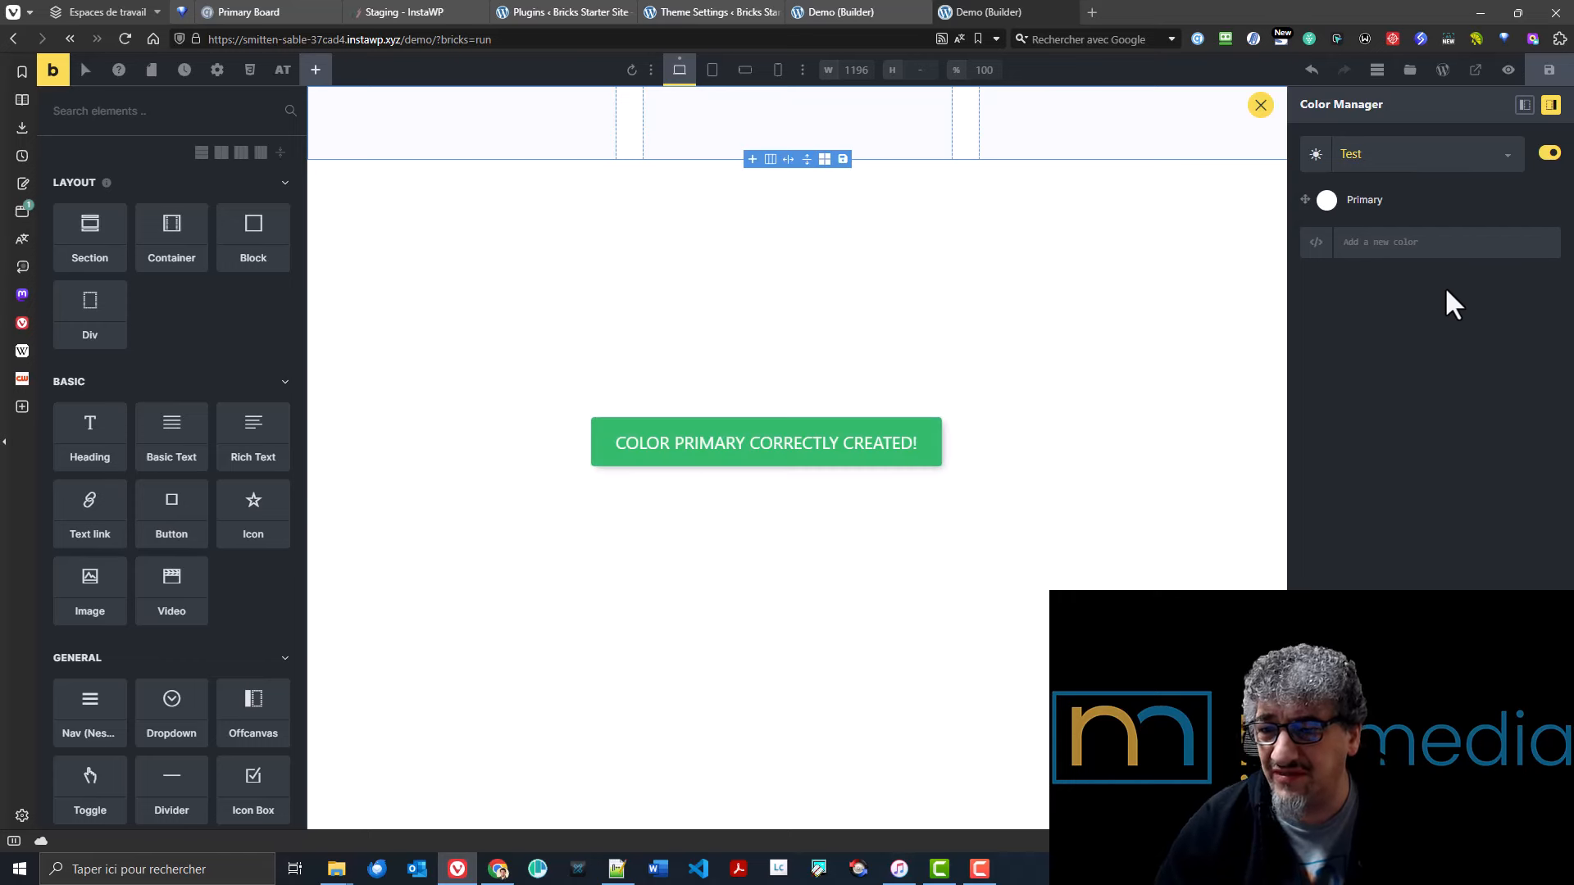
pyautogui.click(1326, 202)
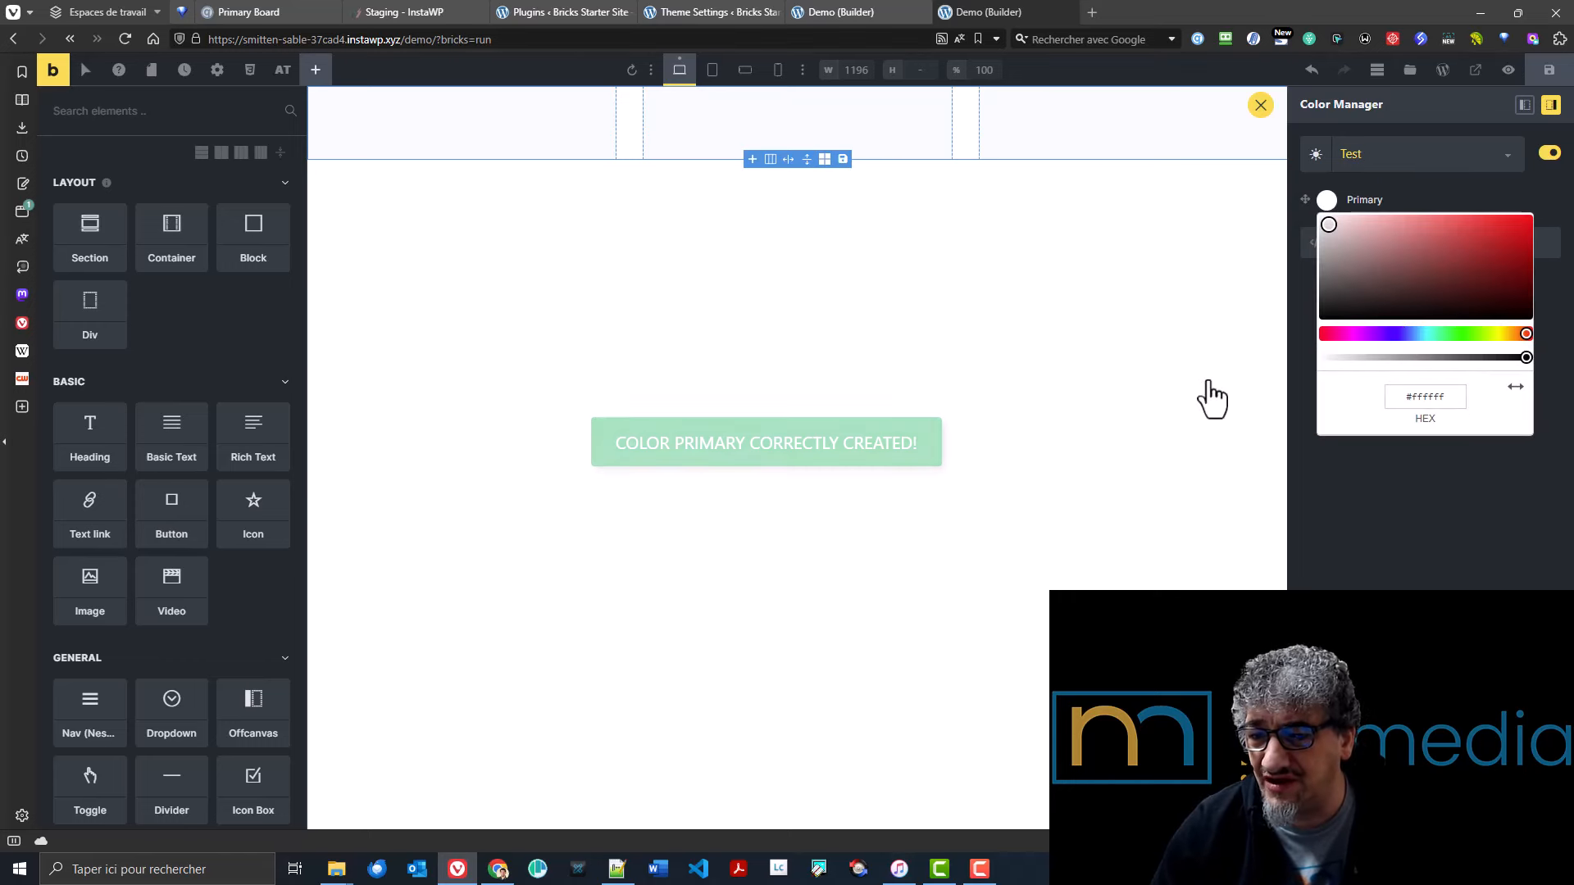
pyautogui.click(1402, 333)
pyautogui.click(1417, 245)
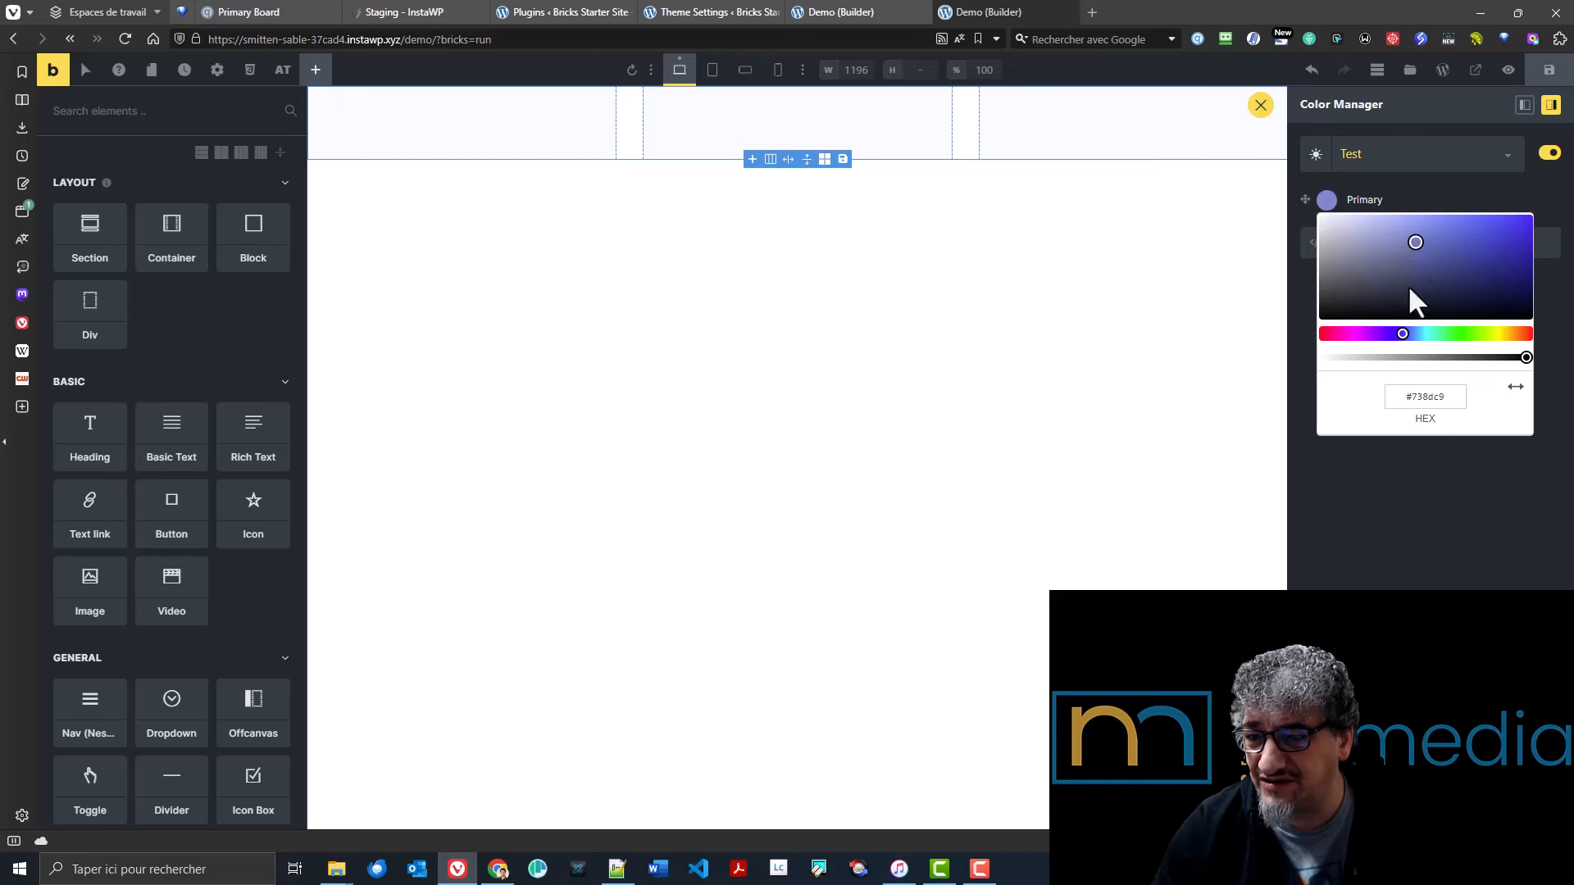
pyautogui.click(1403, 553)
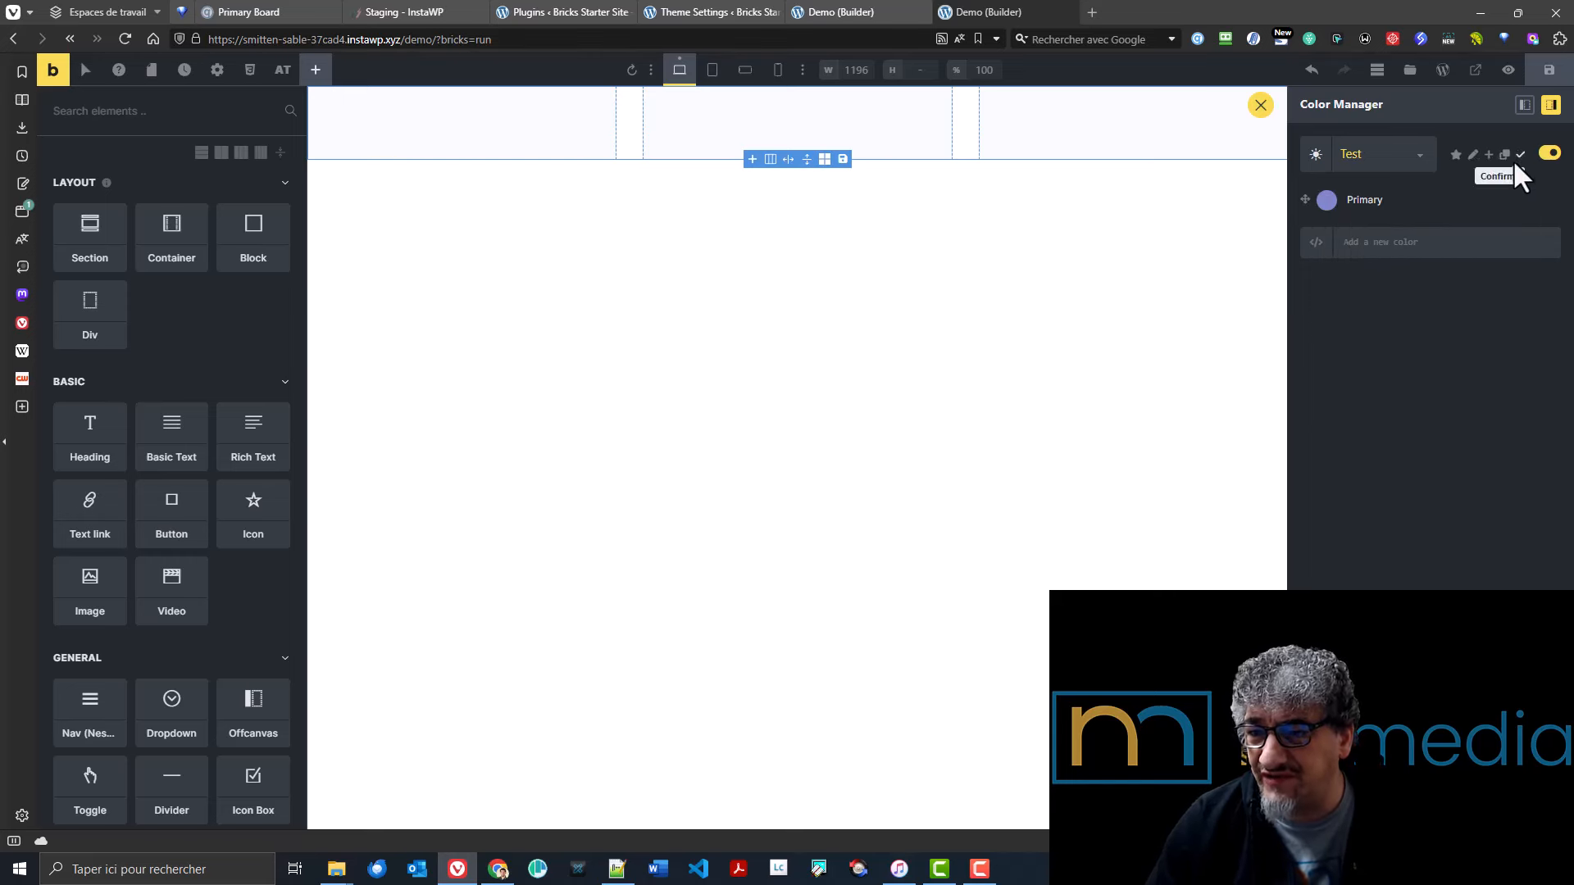
# - Delete the Test color palette and confirm its removal
pyautogui.click(1521, 156)
pyautogui.click(1520, 158)
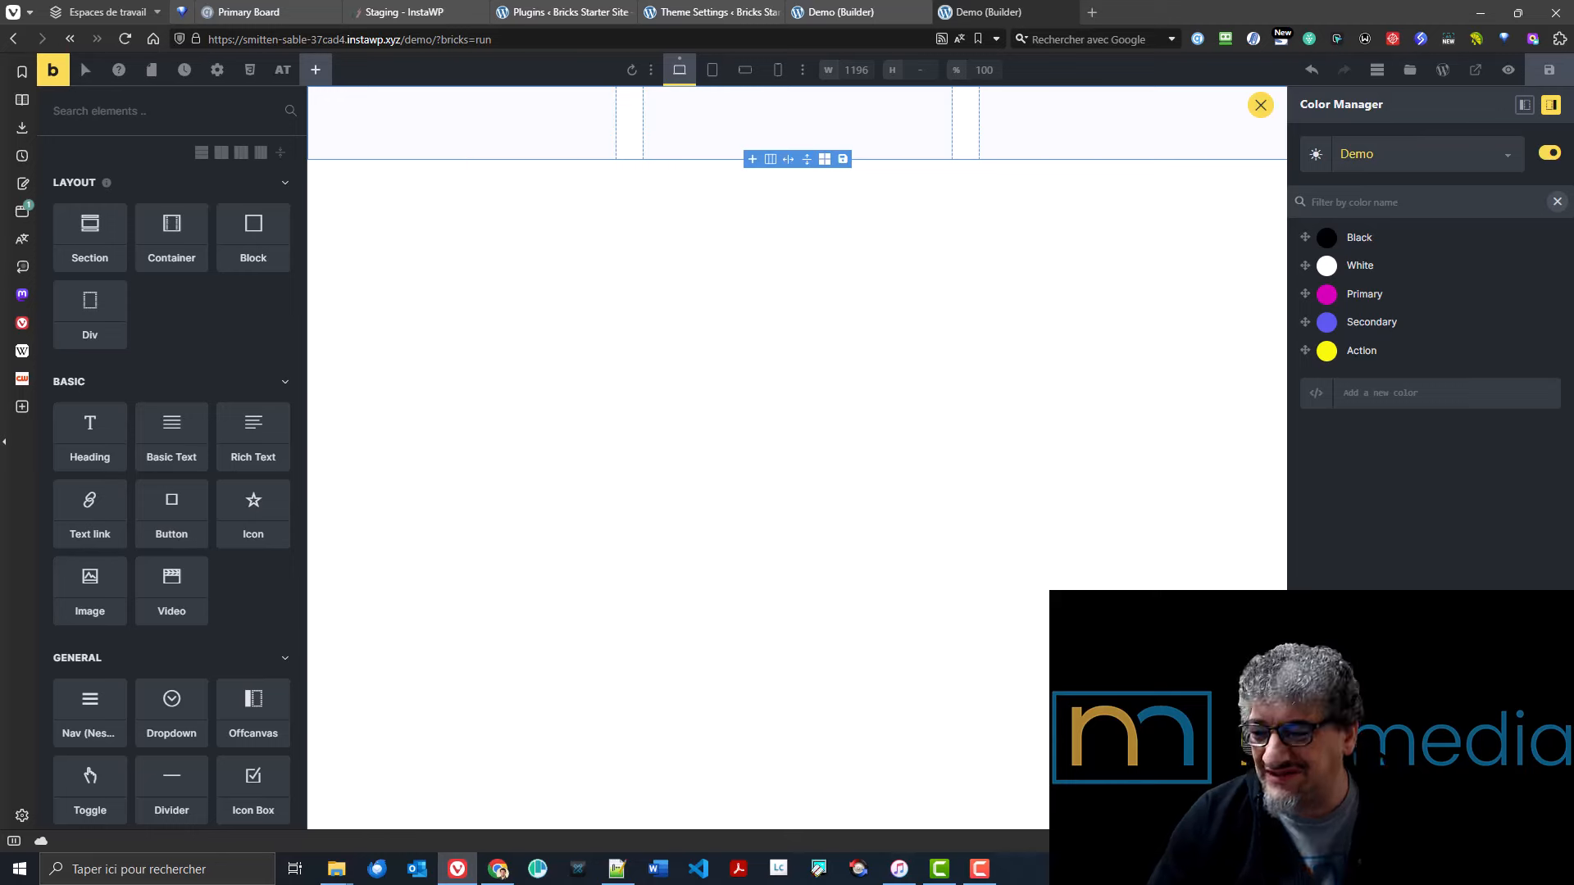
# - Open the All Posts list in a separate tab from the WordPress admin, and open the untitled draft post for editing
pyautogui.click(721, 11)
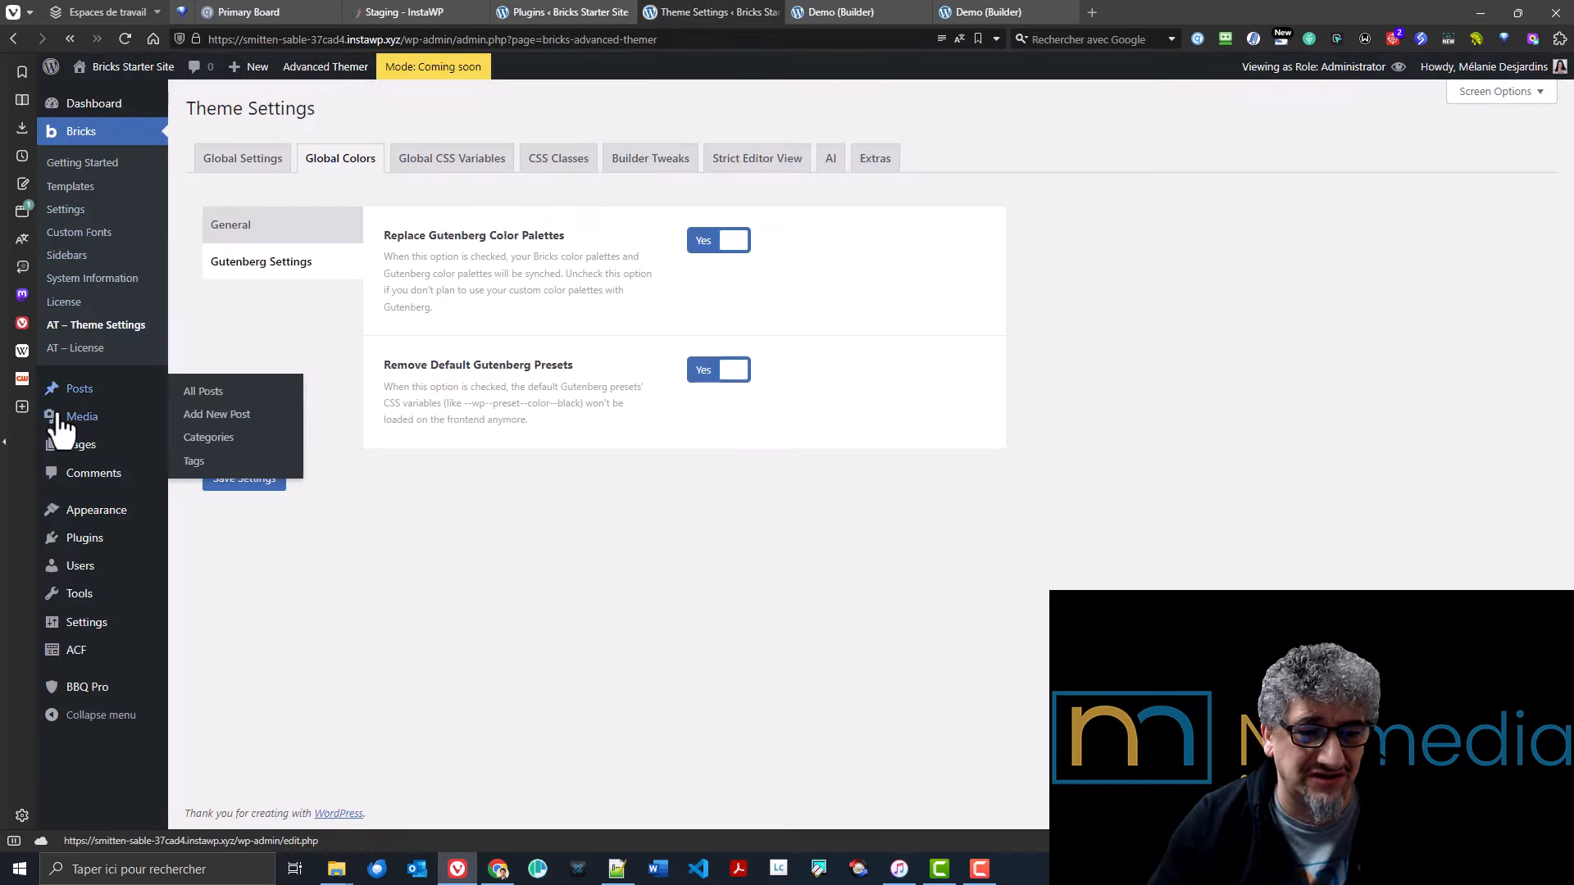
pyautogui.rightClick(194, 395)
pyautogui.click(257, 397)
pyautogui.click(839, 13)
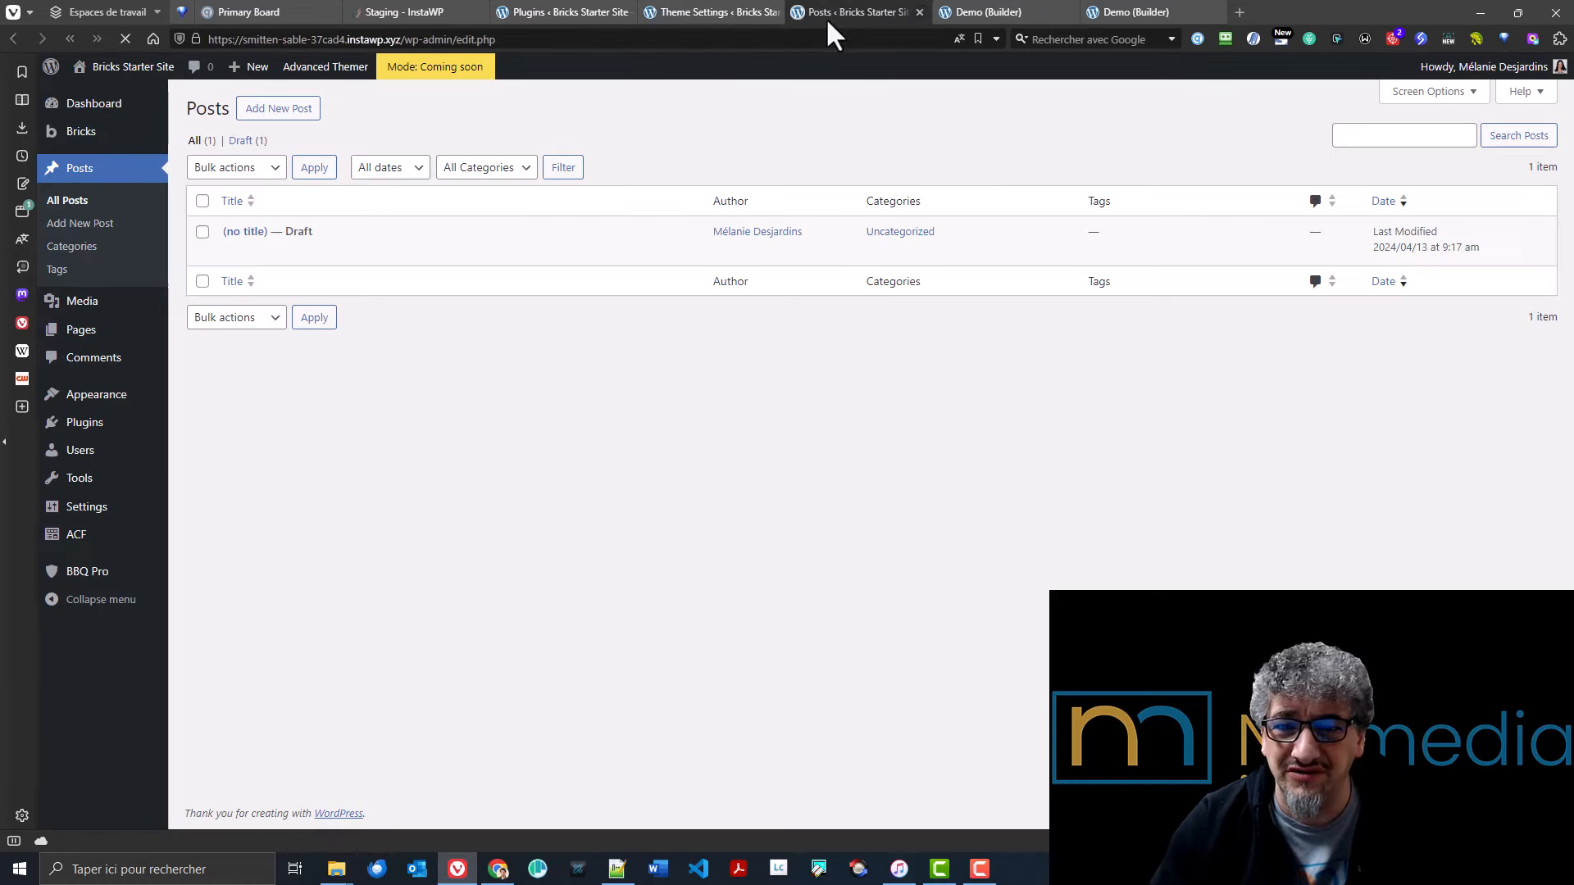
pyautogui.click(246, 231)
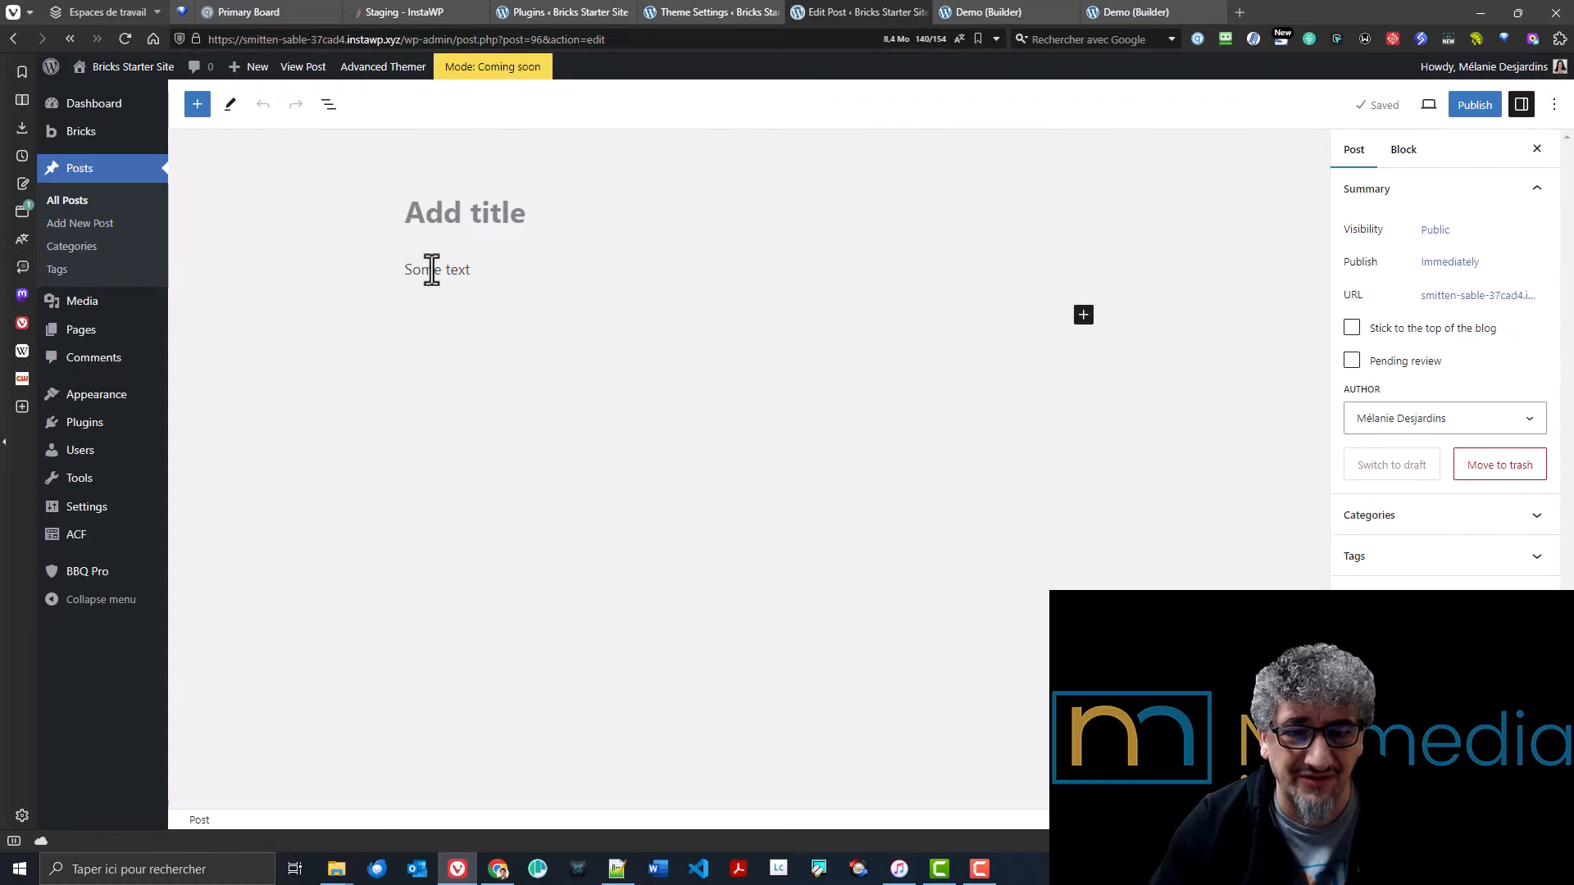
# - Check the theme colors offered for the "Some text" paragraph's text color, and return to the theme settings
pyautogui.click(434, 270)
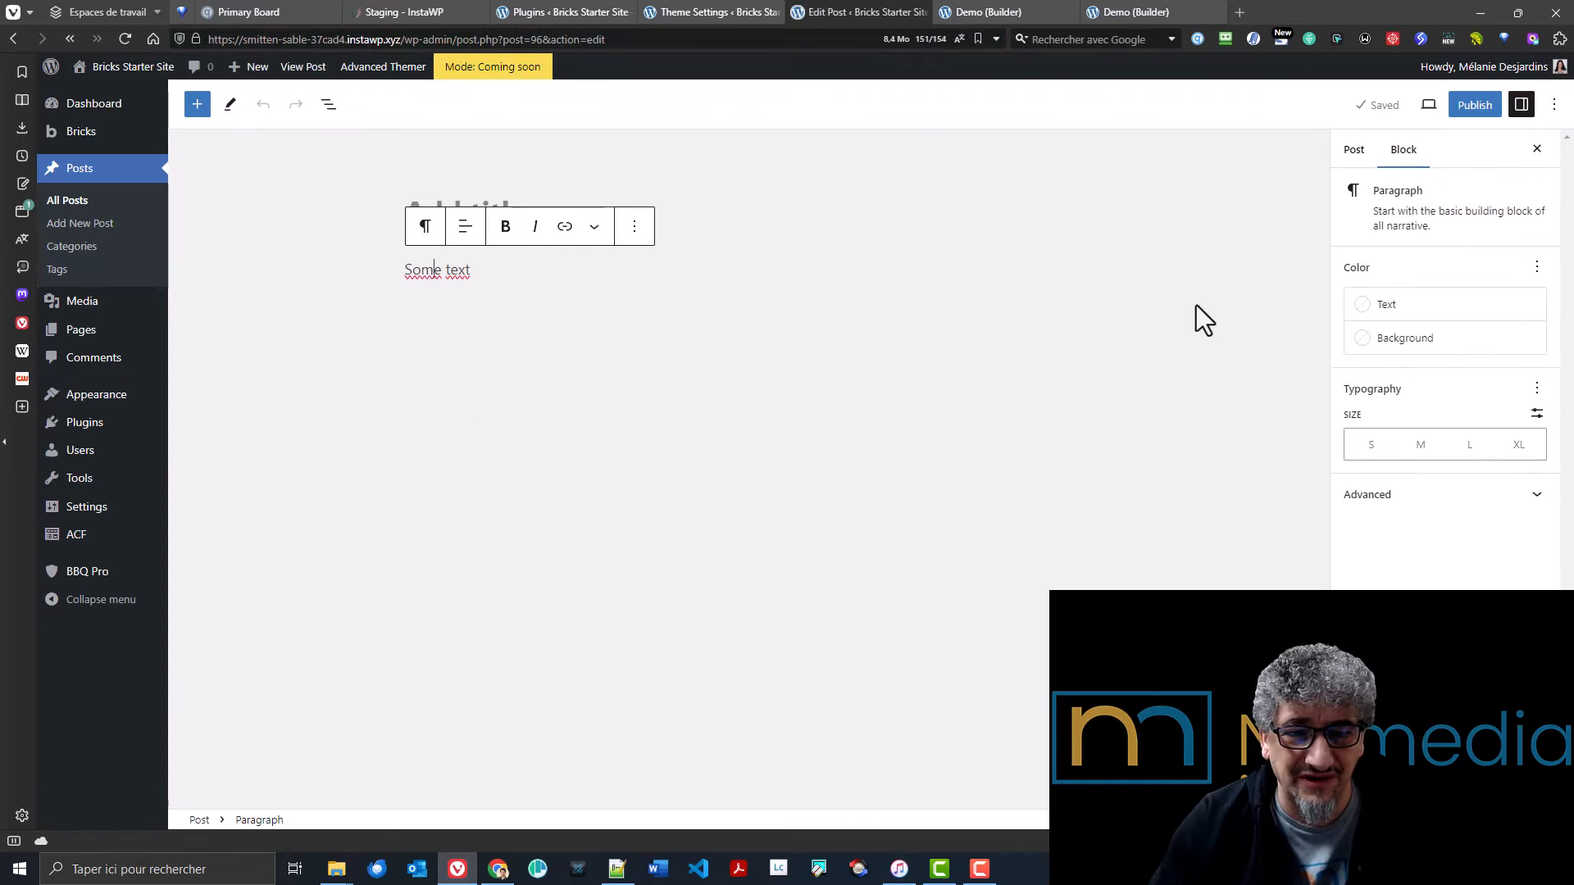
pyautogui.click(1430, 305)
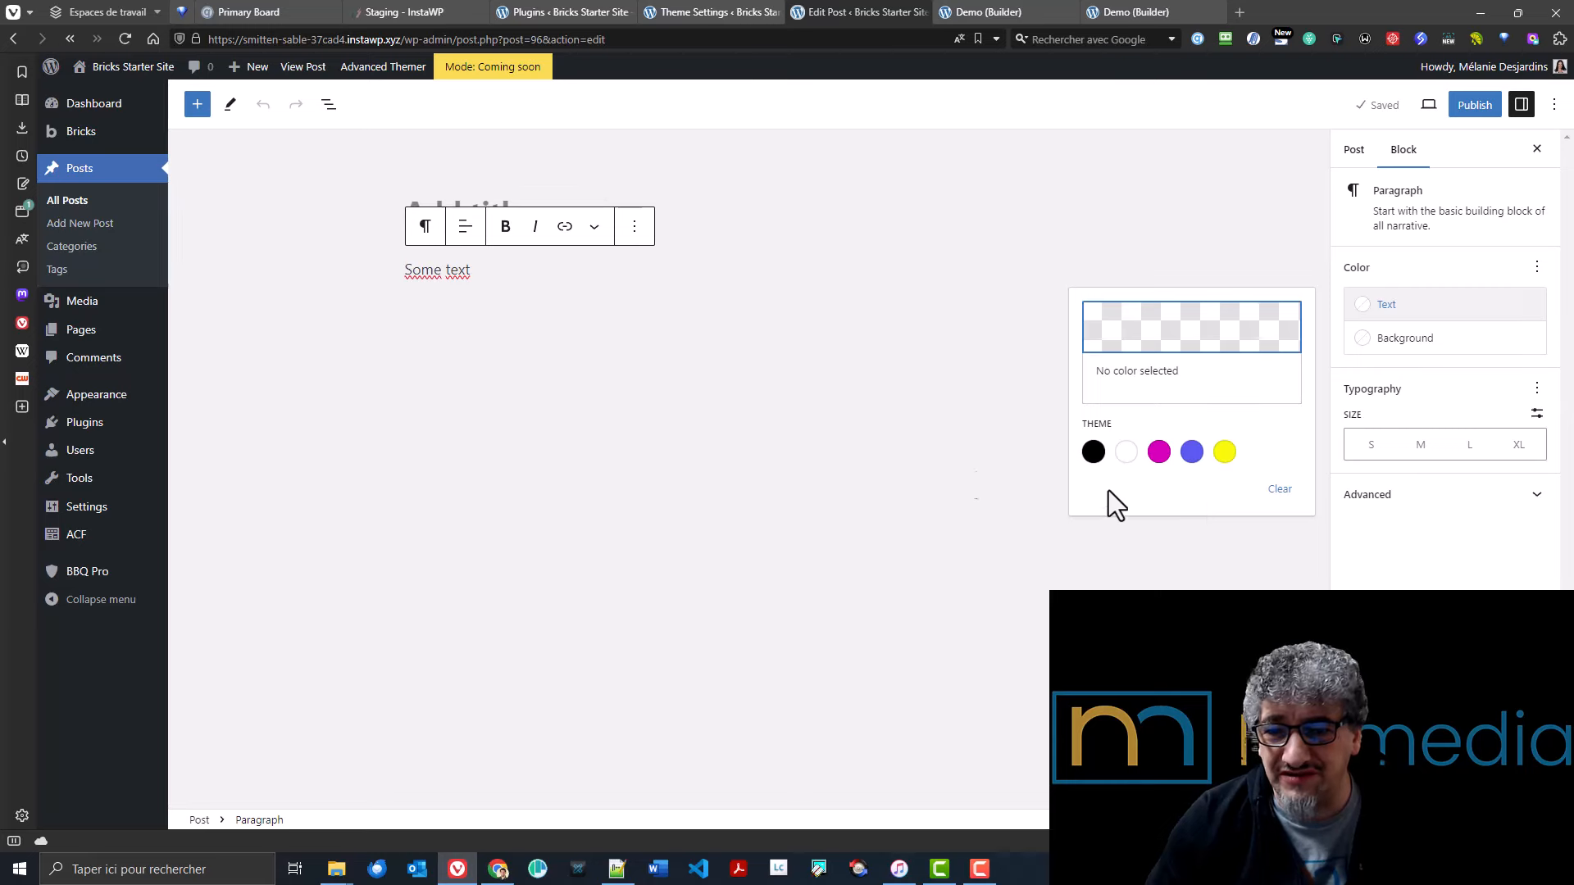
pyautogui.click(689, 13)
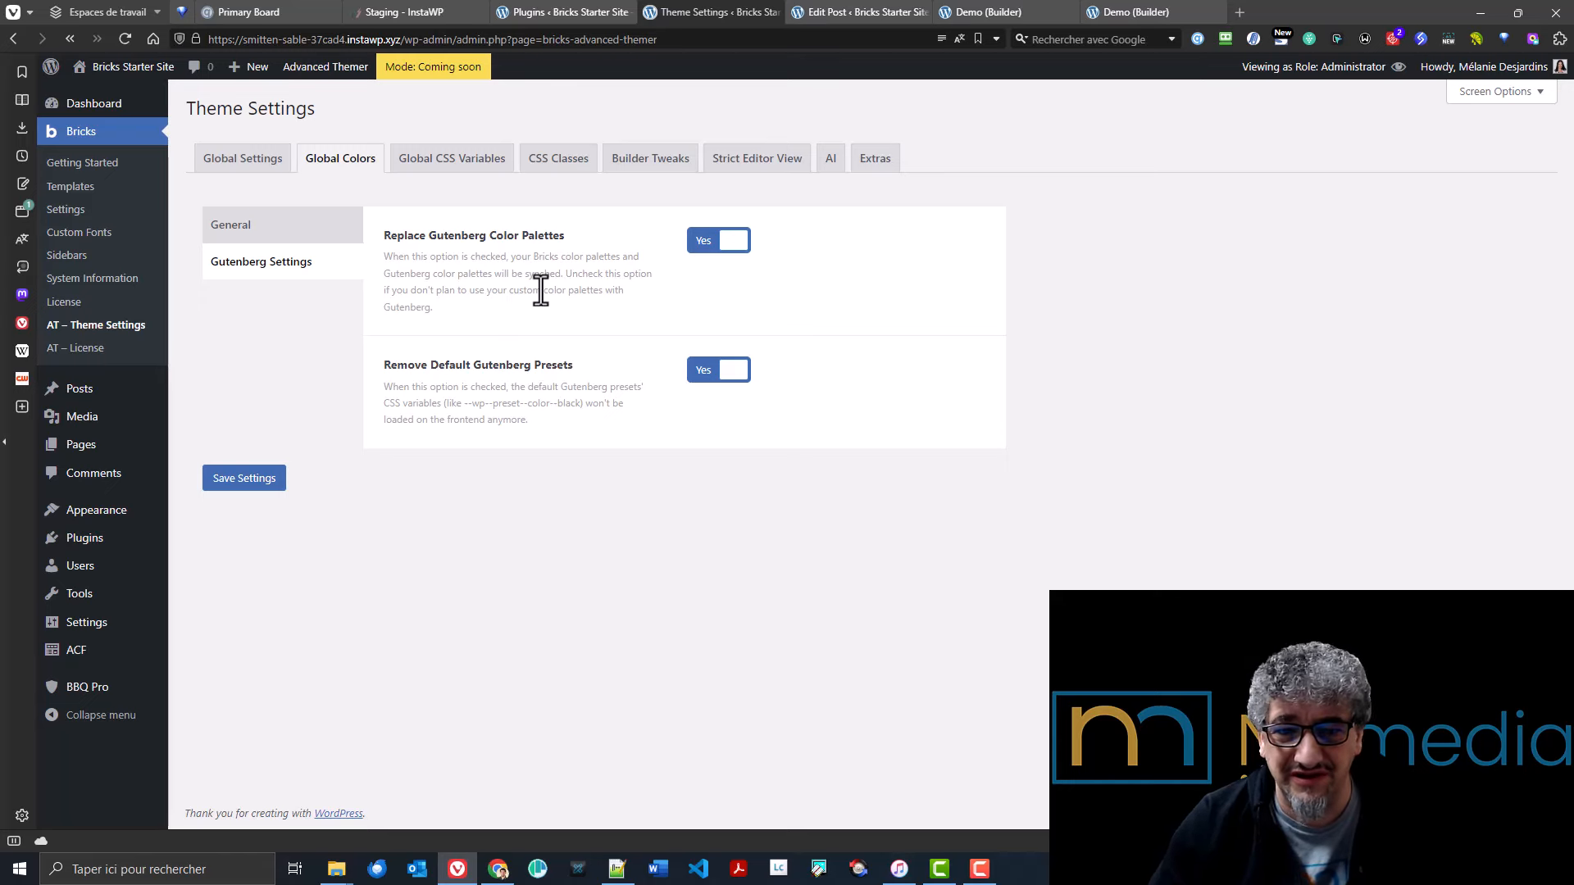
# - In the Global CSS Variables settings, disable the Border-Radius feature and enable it again
pyautogui.click(459, 160)
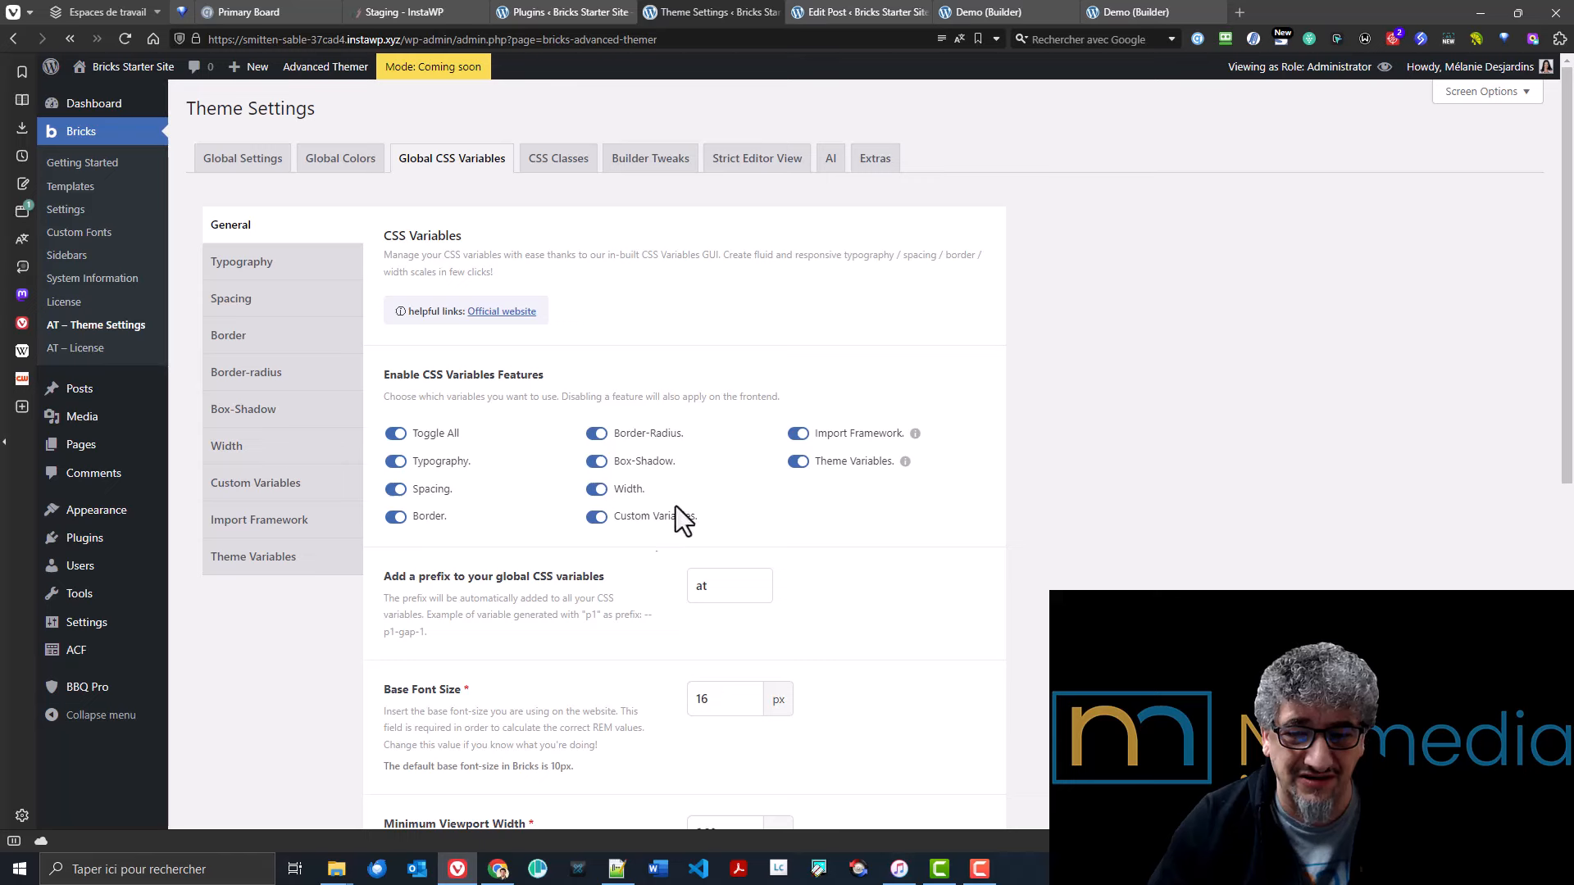
pyautogui.click(626, 432)
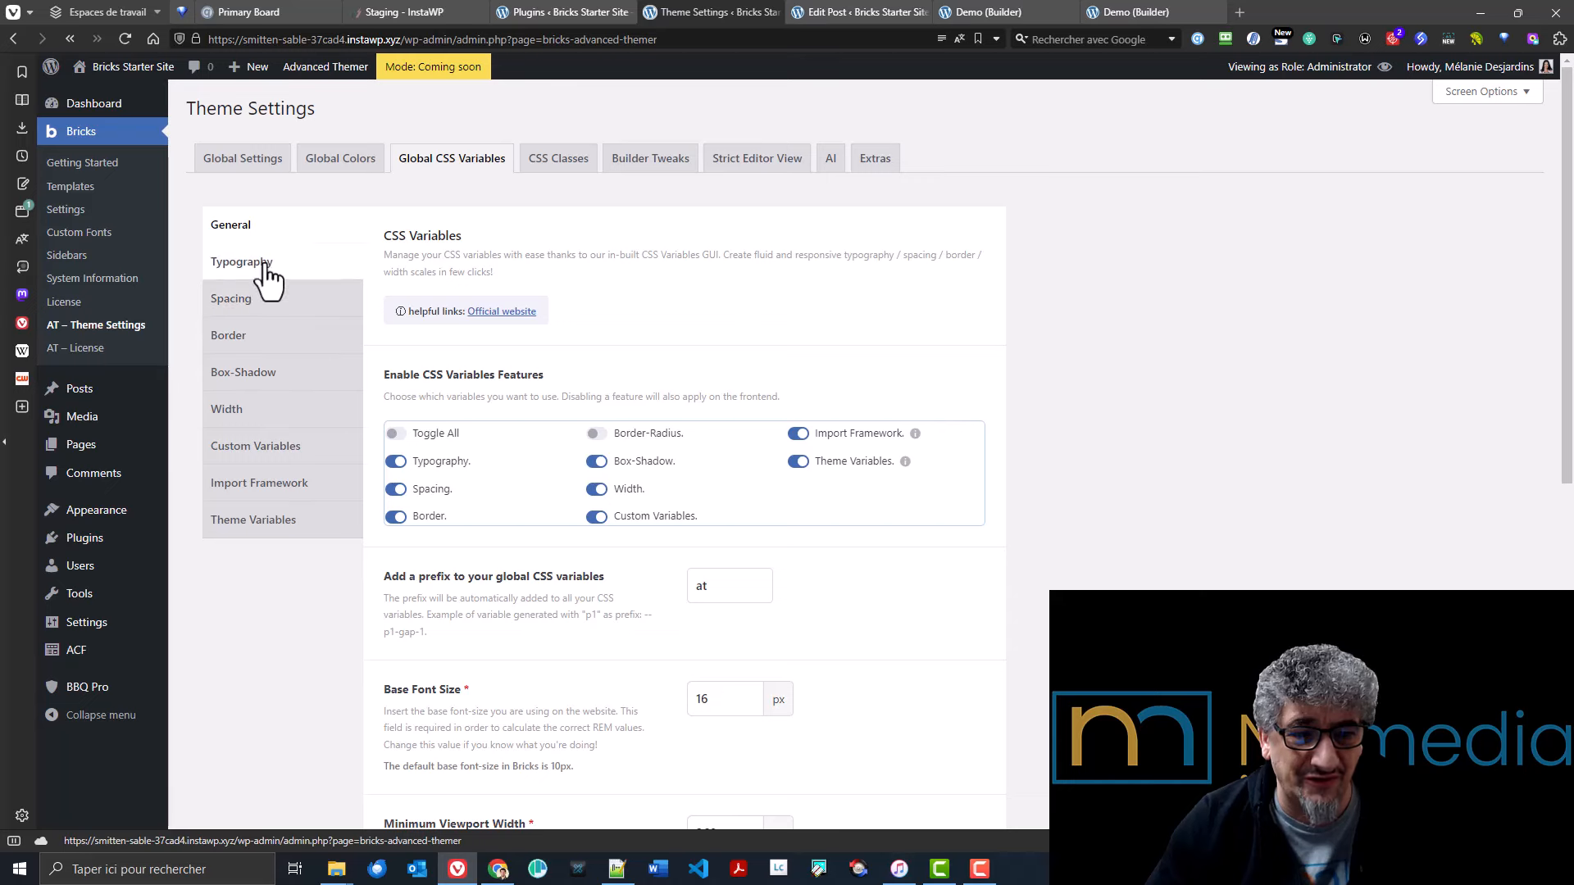
pyautogui.click(644, 435)
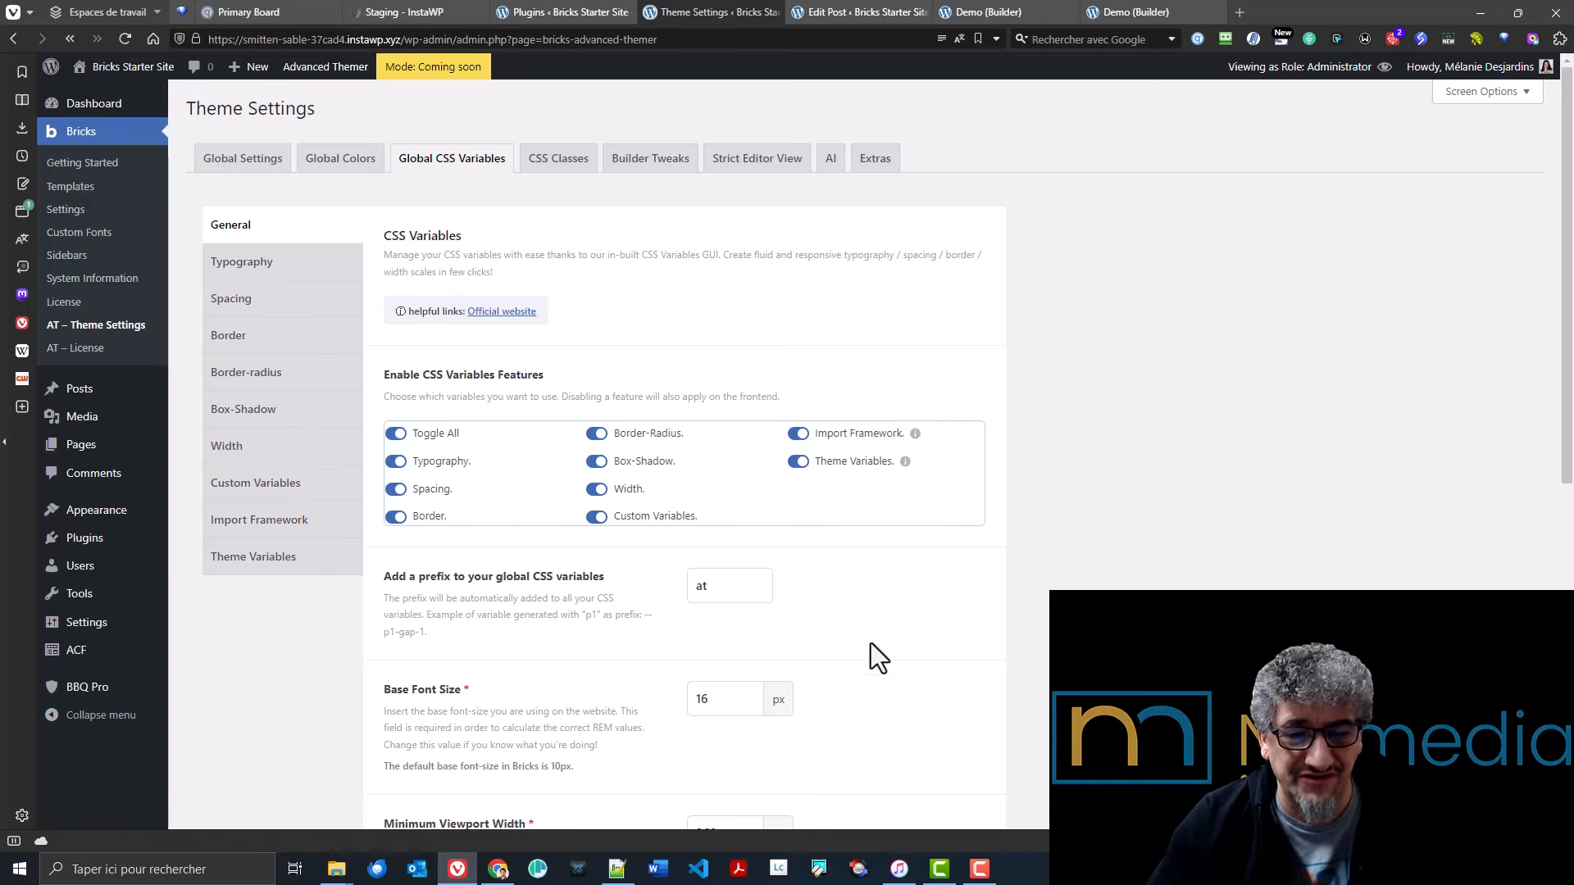
# - Review the general Global CSS Variables settings: the prefix, base font size, minimum and maximum viewport widths, and clamp unit
pyautogui.scroll(-4, 978, 616)
pyautogui.scroll(4, 799, 509)
pyautogui.scroll(-3, 798, 509)
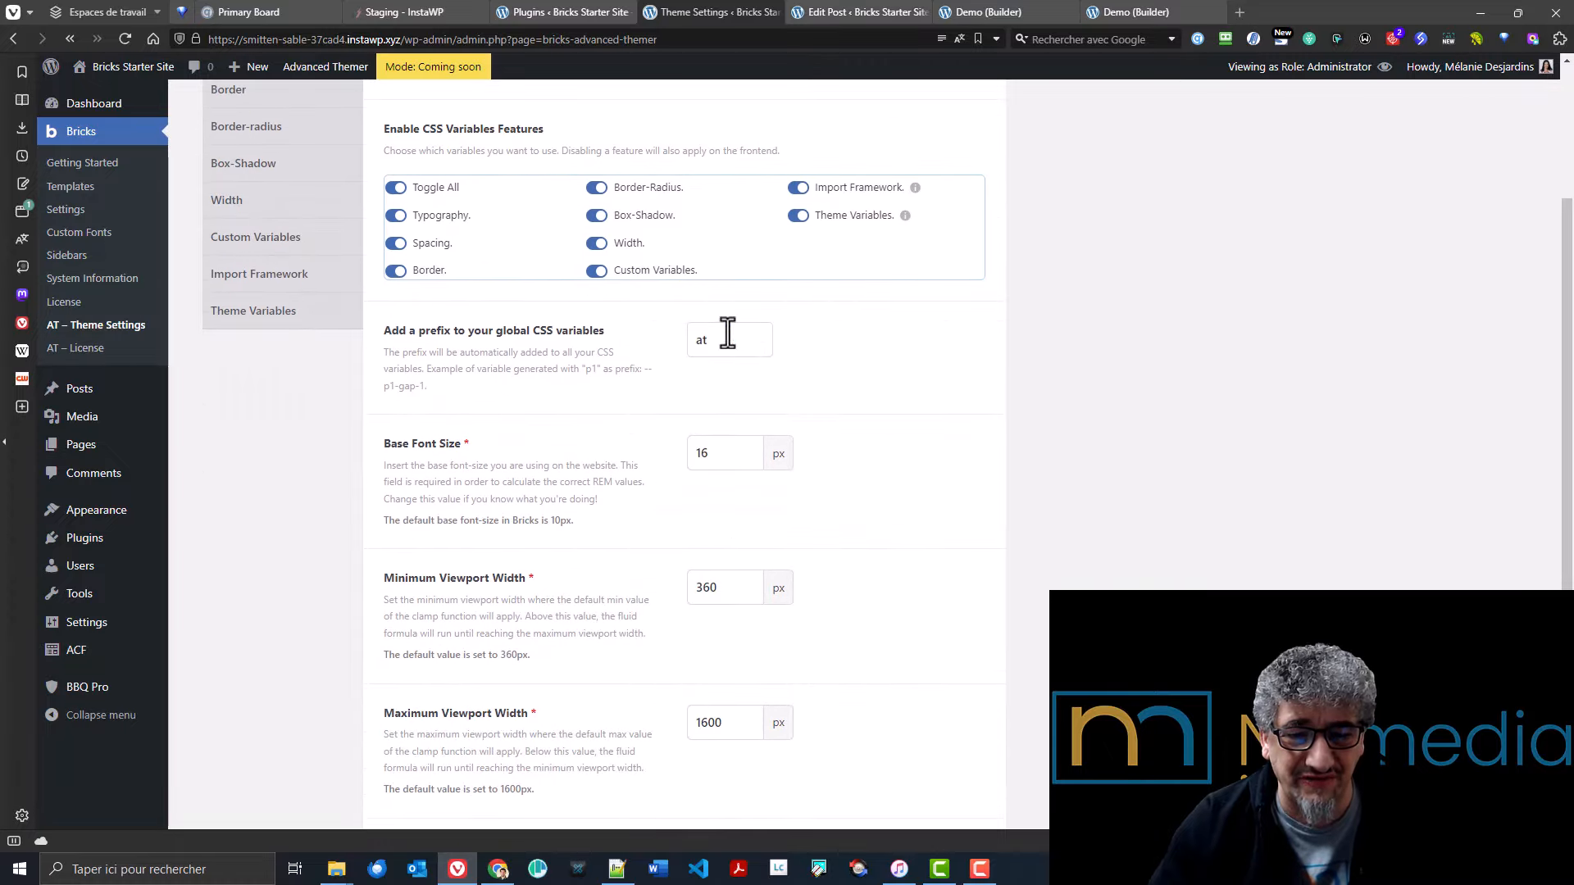
pyautogui.click(723, 338)
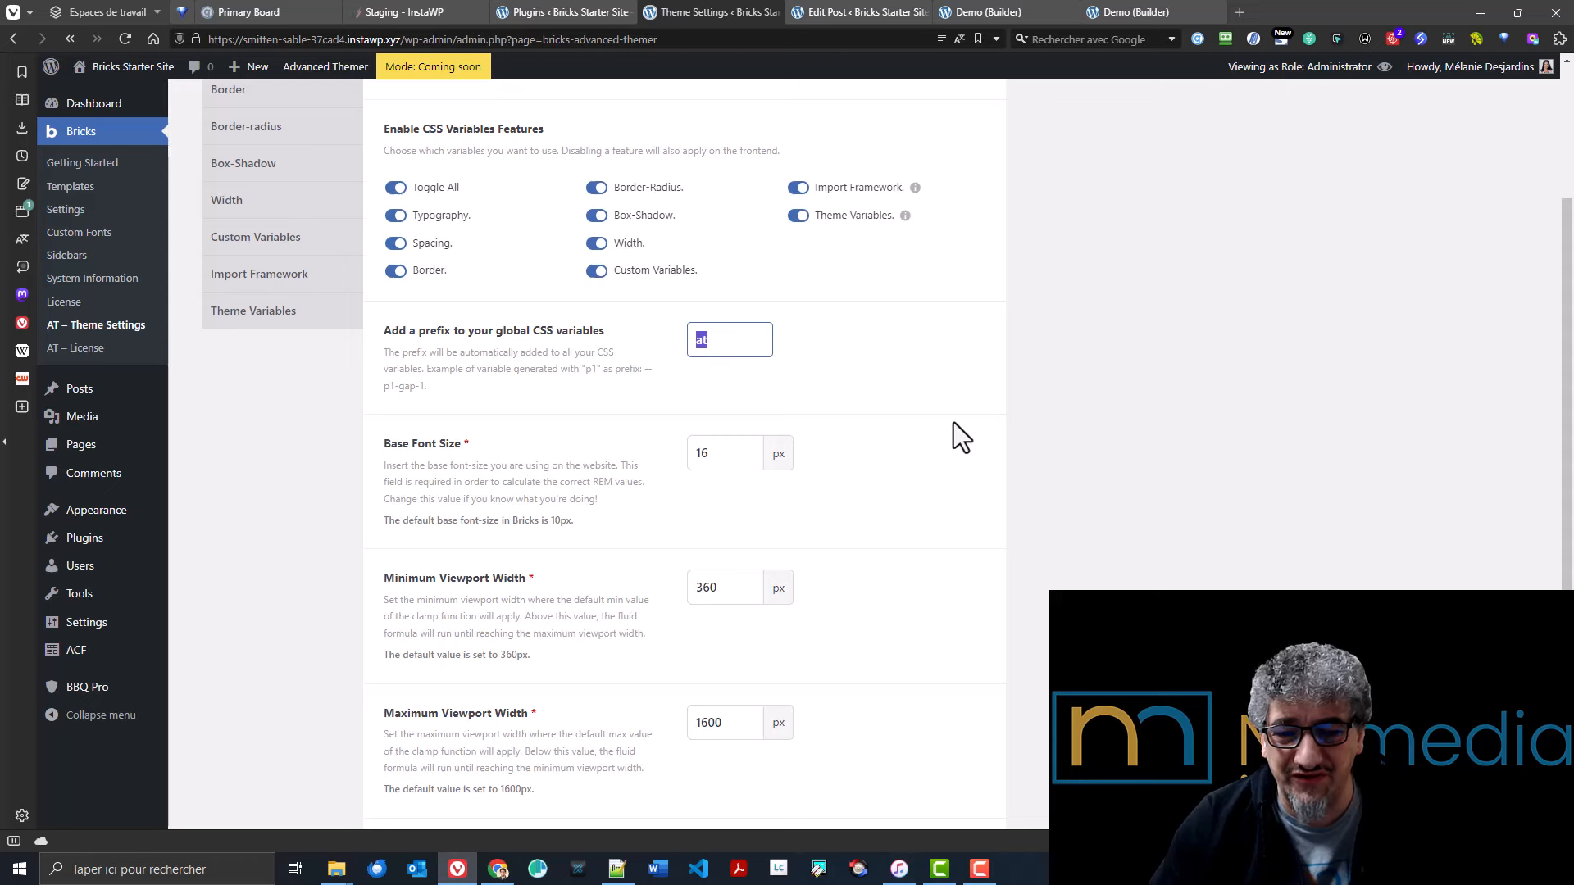
pyautogui.click(713, 453)
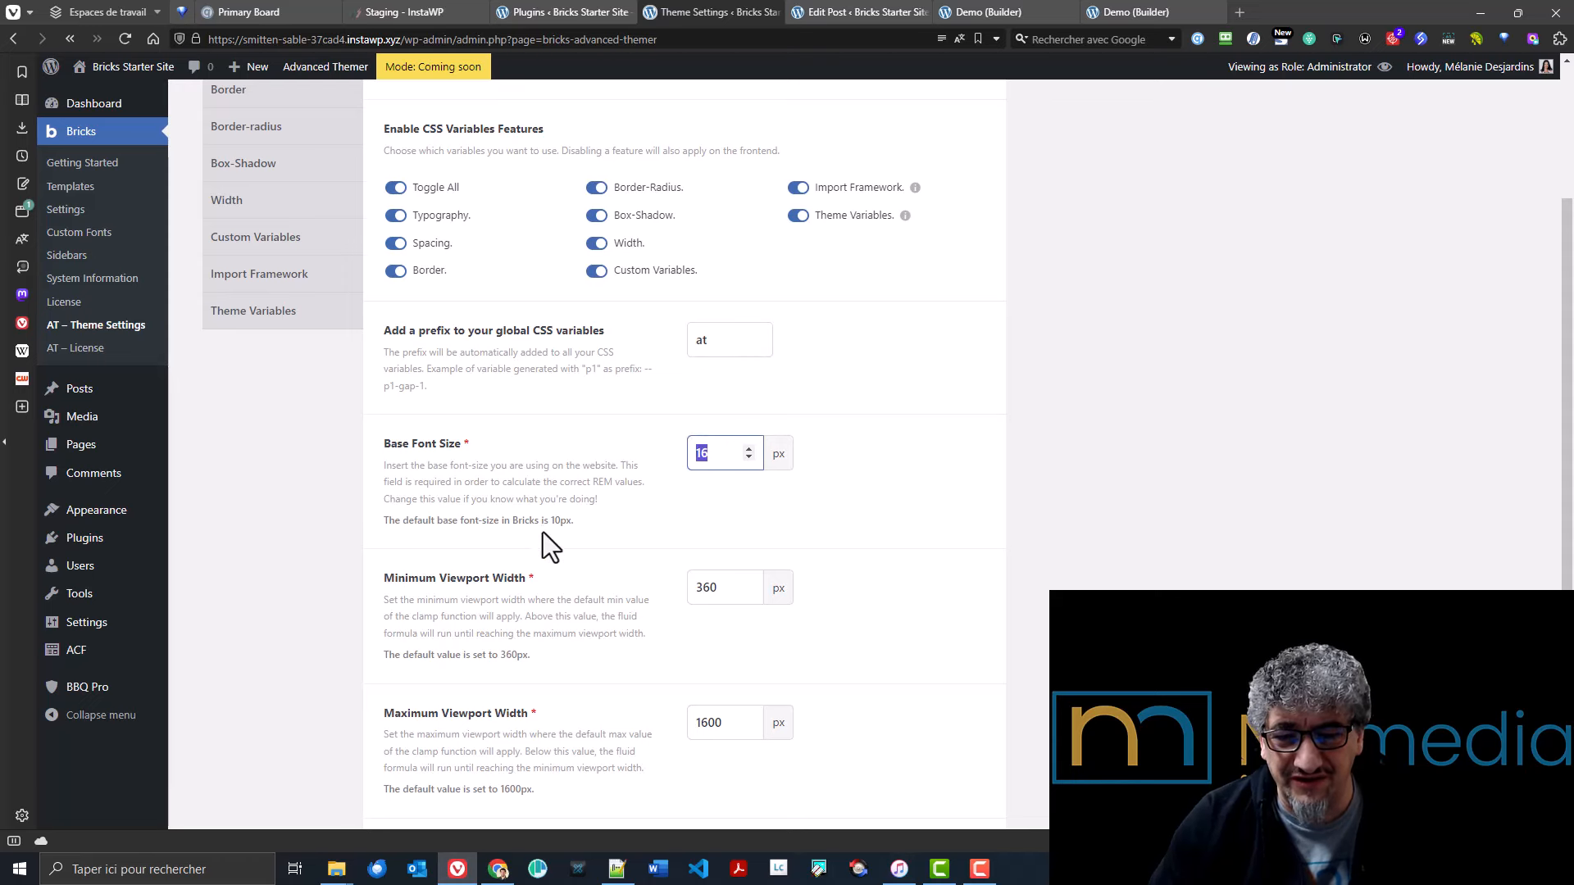
pyautogui.moveTo(541, 521); pyautogui.dragTo(572, 521)
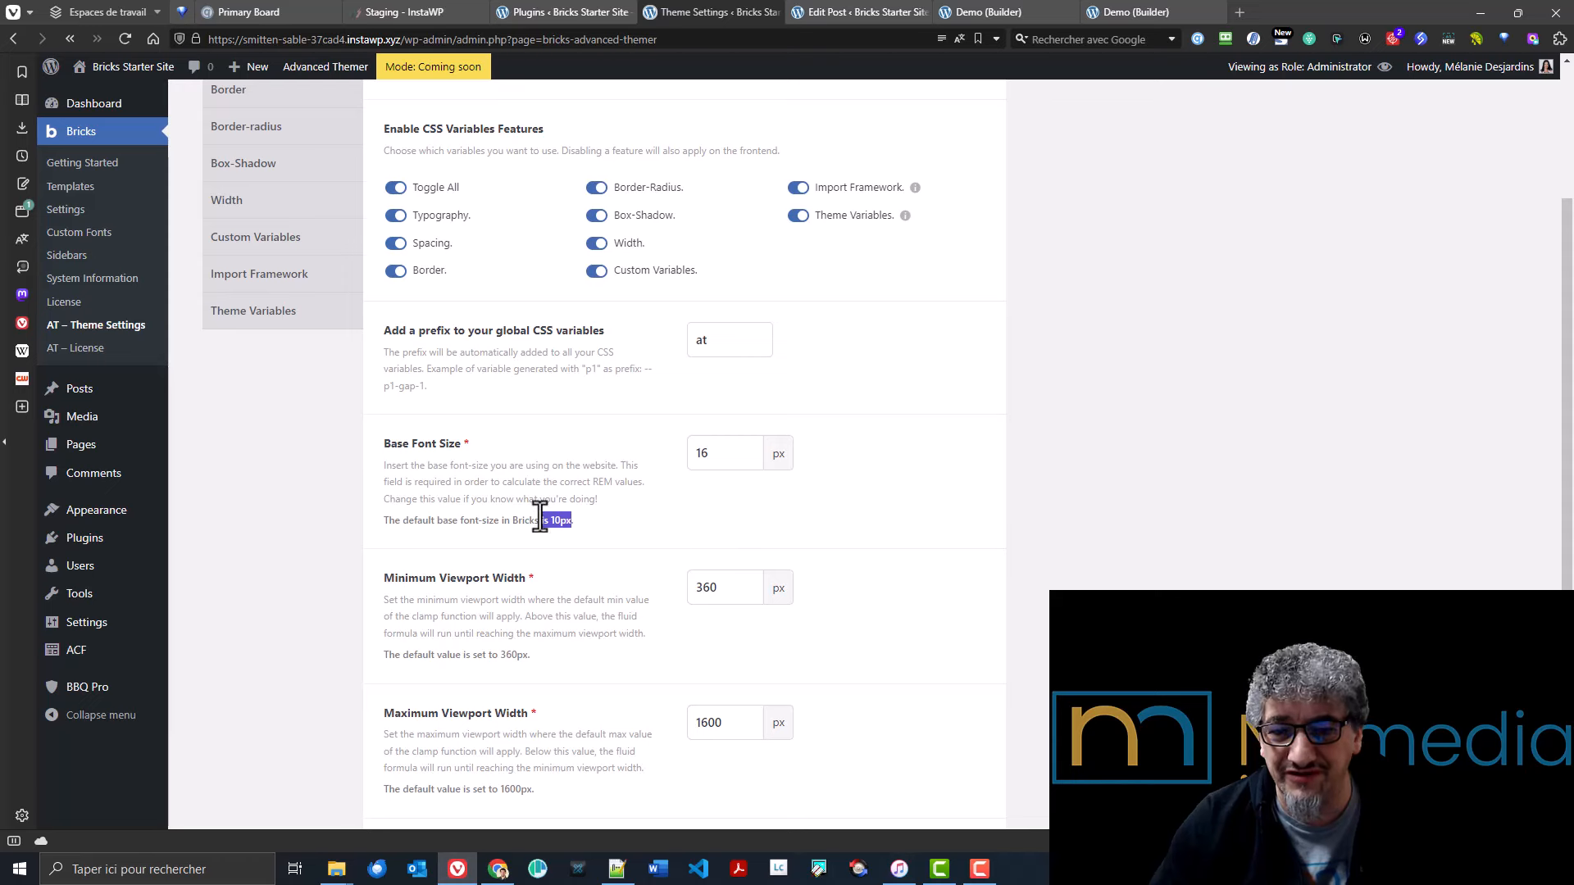
pyautogui.moveTo(709, 453); pyautogui.dragTo(689, 449)
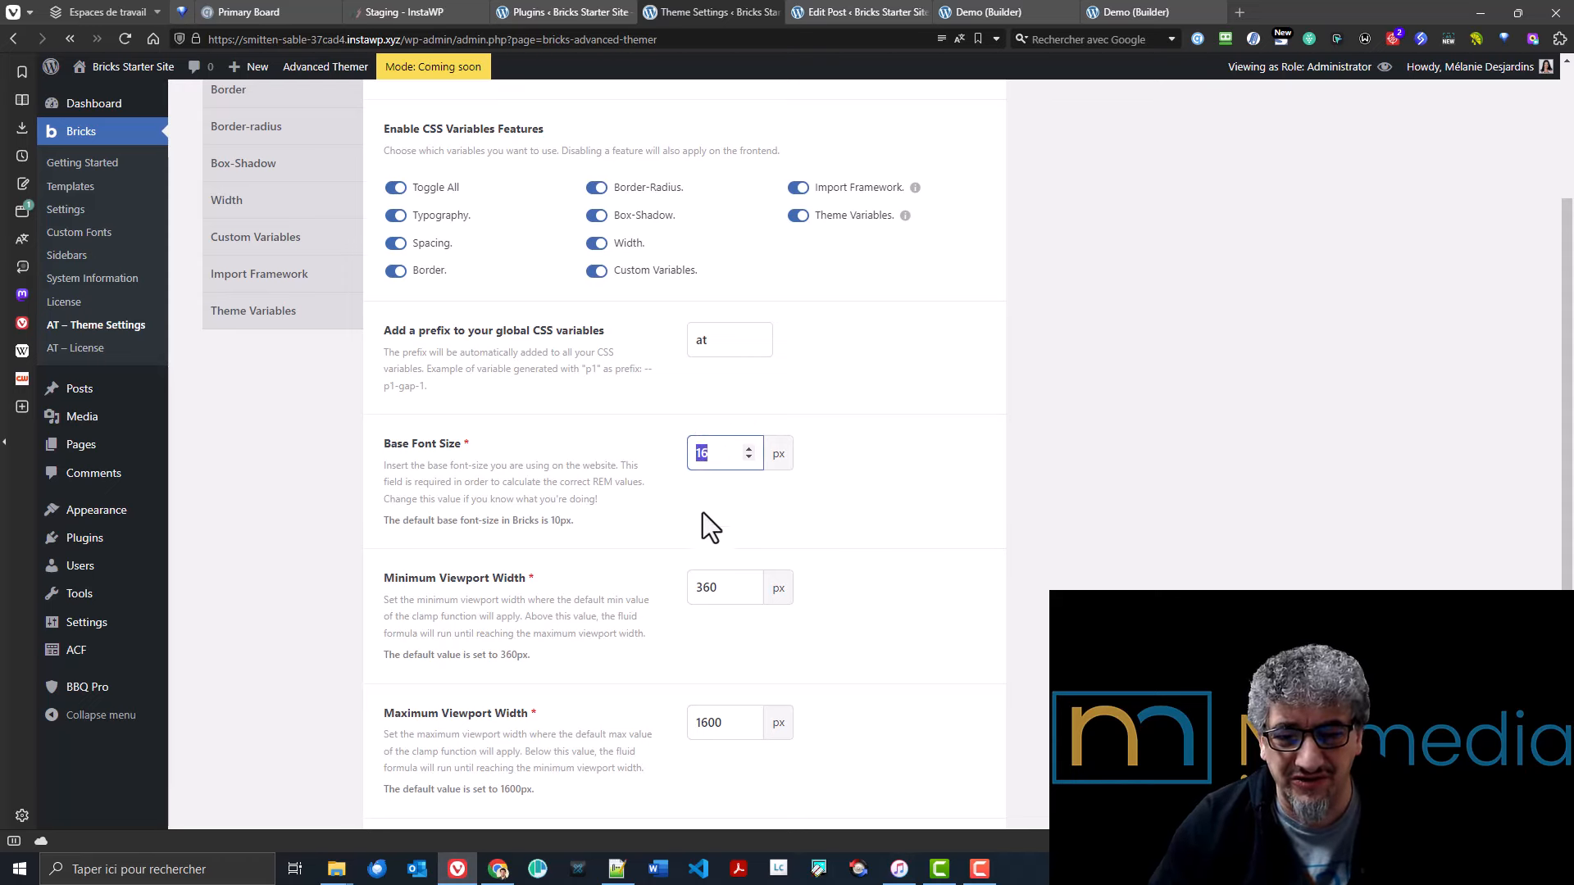
pyautogui.scroll(-3, 661, 484)
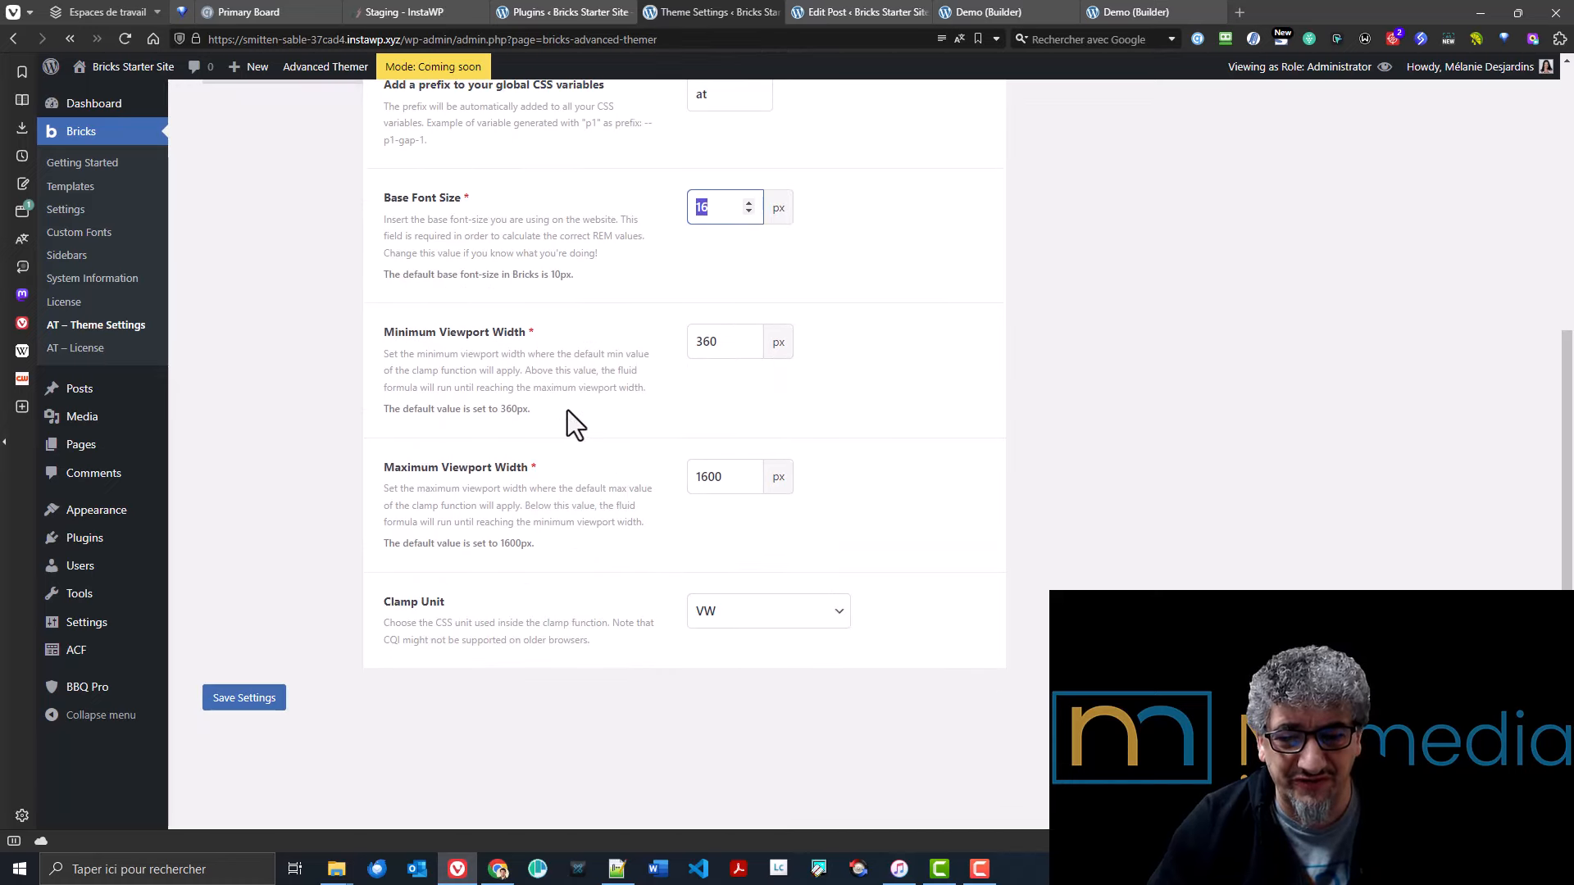
pyautogui.scroll(6, 567, 411)
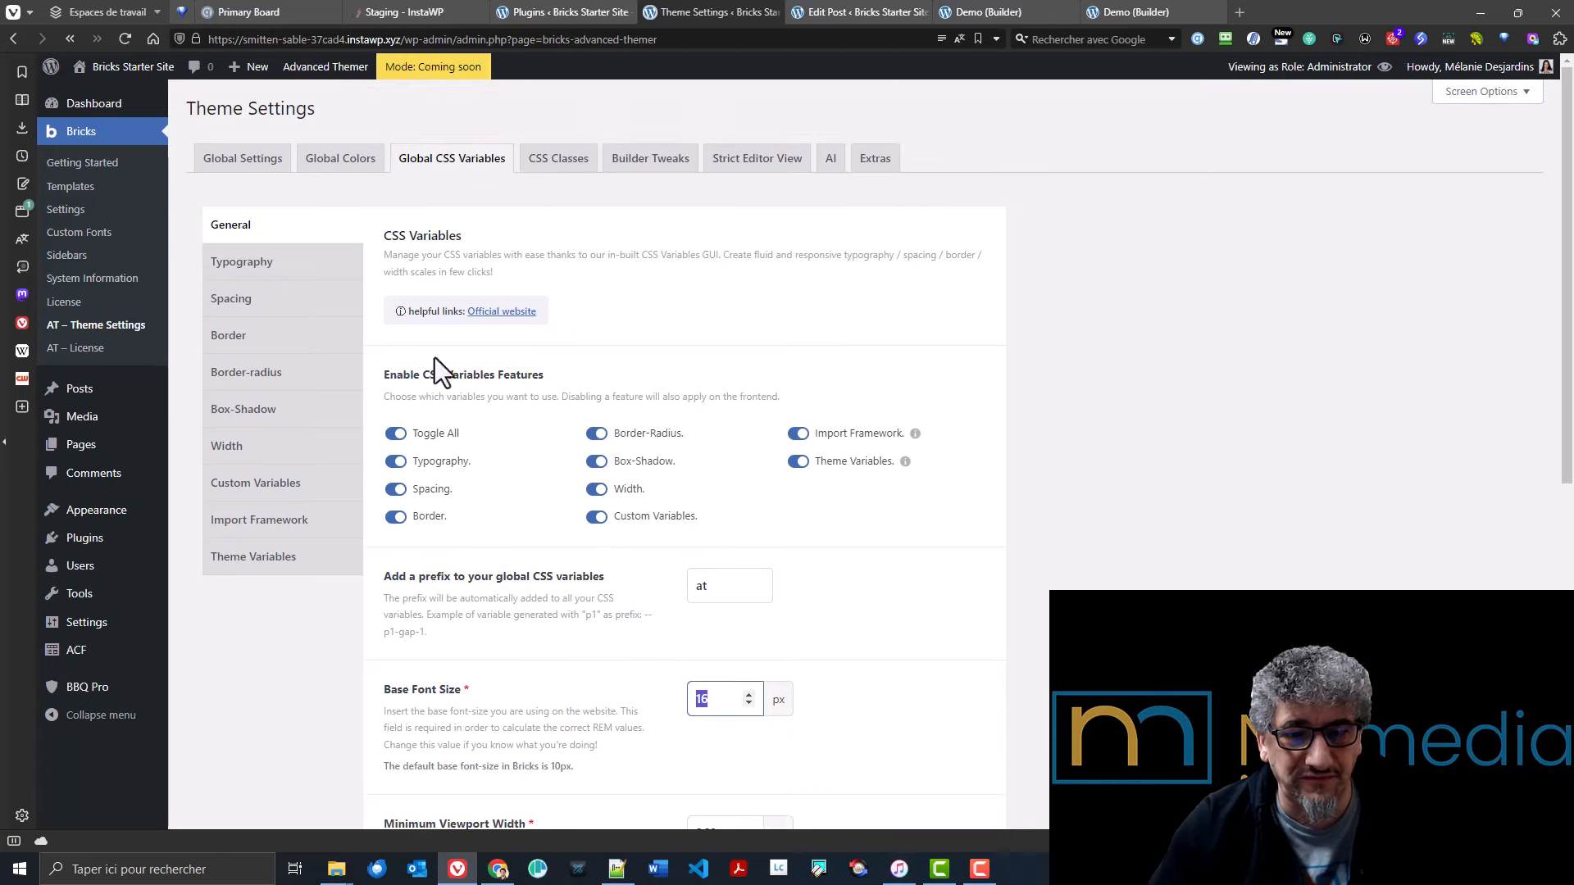
# - Examine the global typography variables from font-h1 to font-body, including the option for adding a new one
pyautogui.click(297, 268)
pyautogui.scroll(-2, 578, 308)
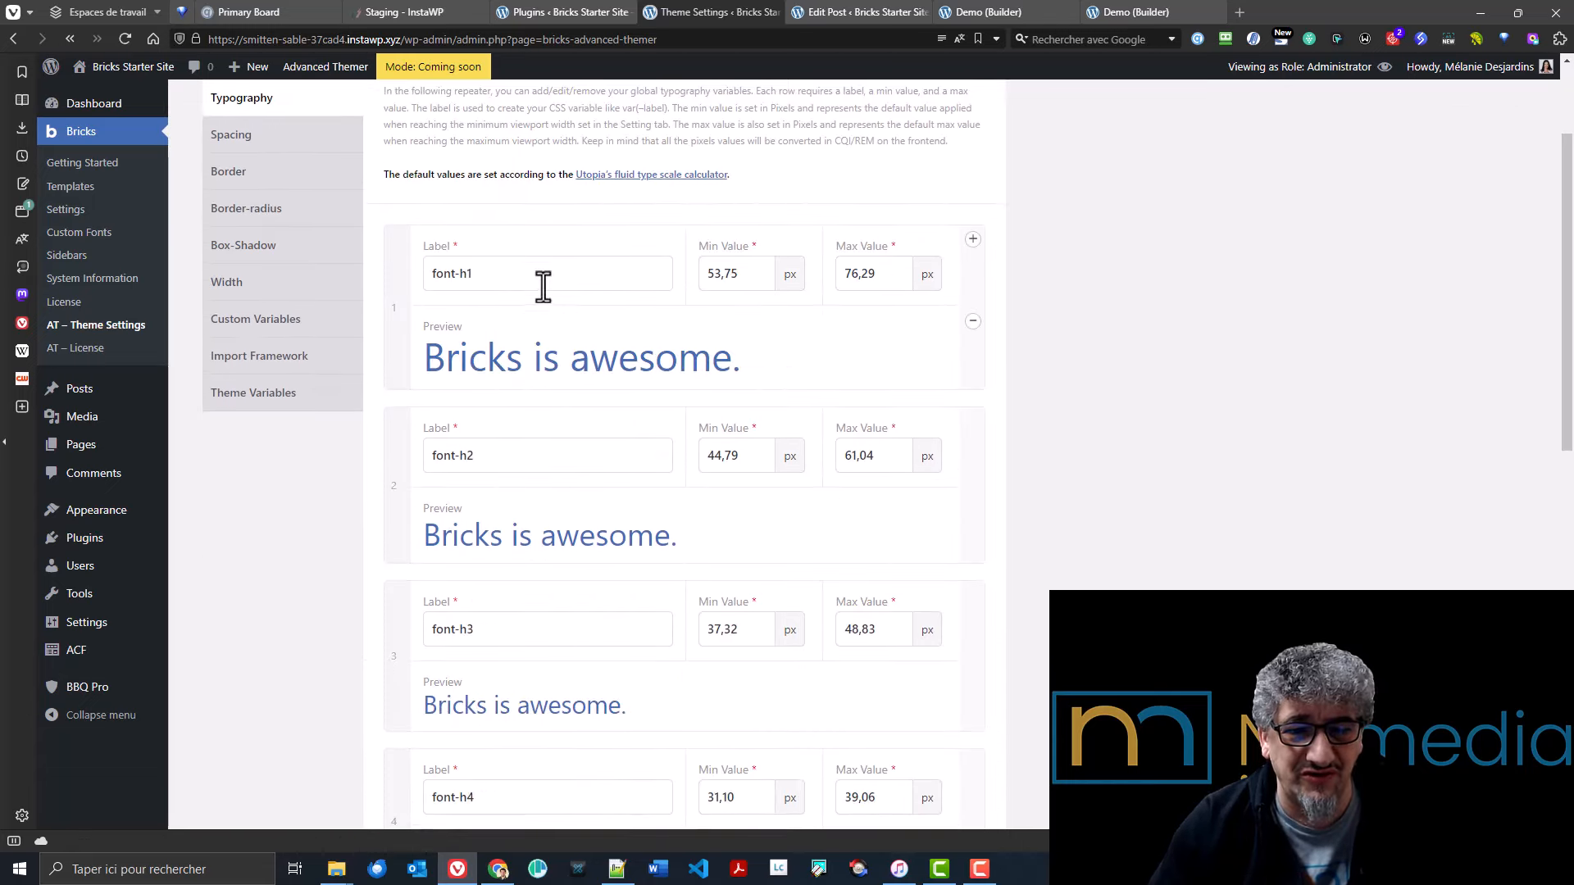
pyautogui.click(544, 273)
pyautogui.click(548, 466)
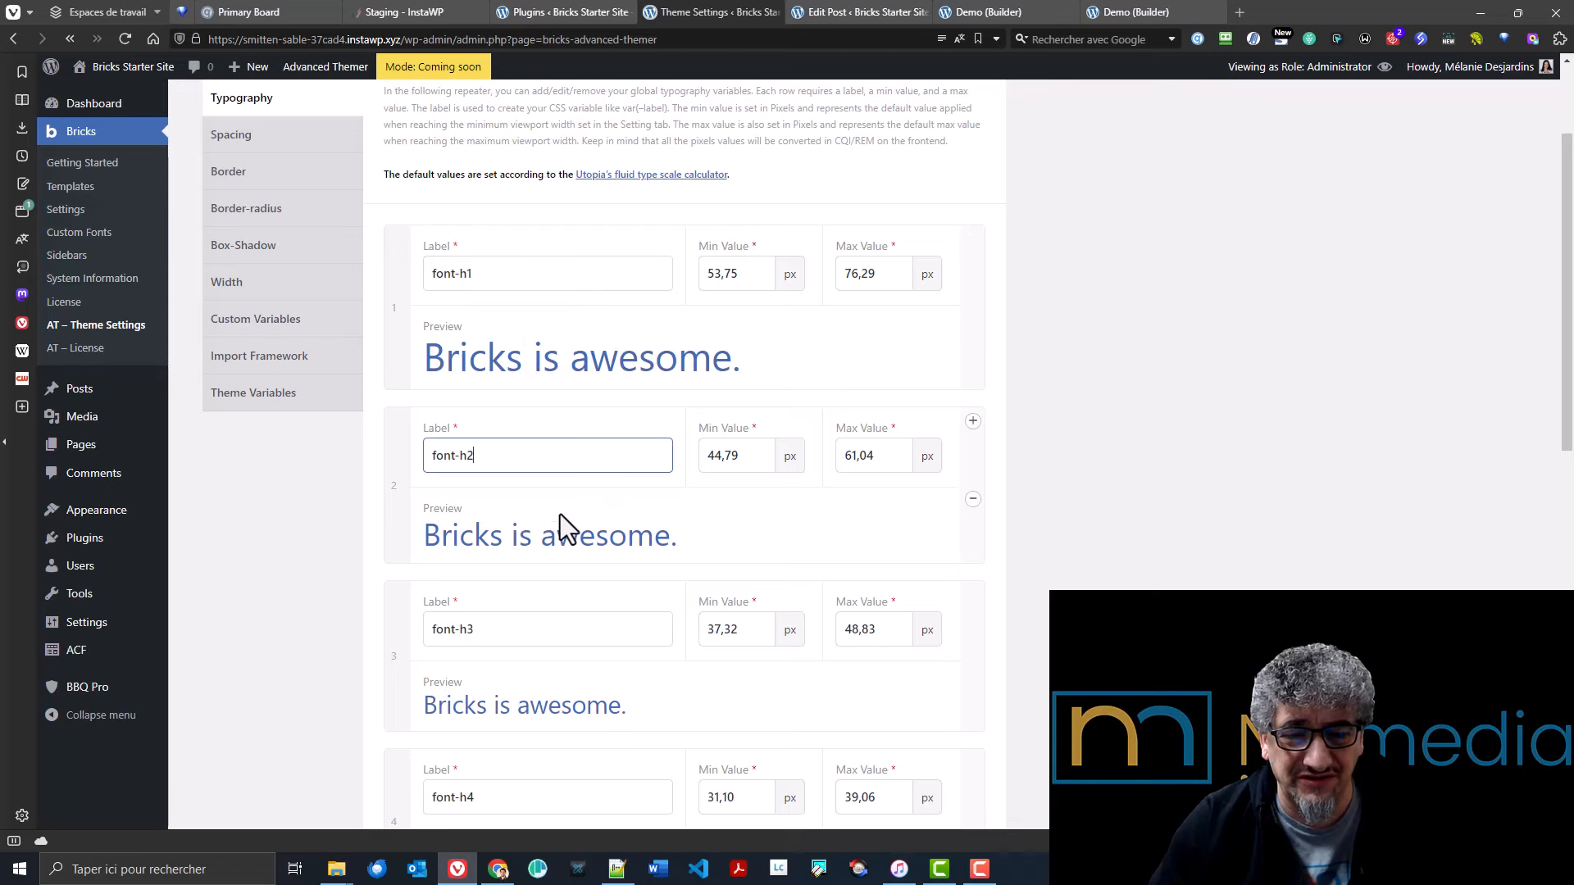
pyautogui.click(558, 639)
pyautogui.scroll(-3, 595, 577)
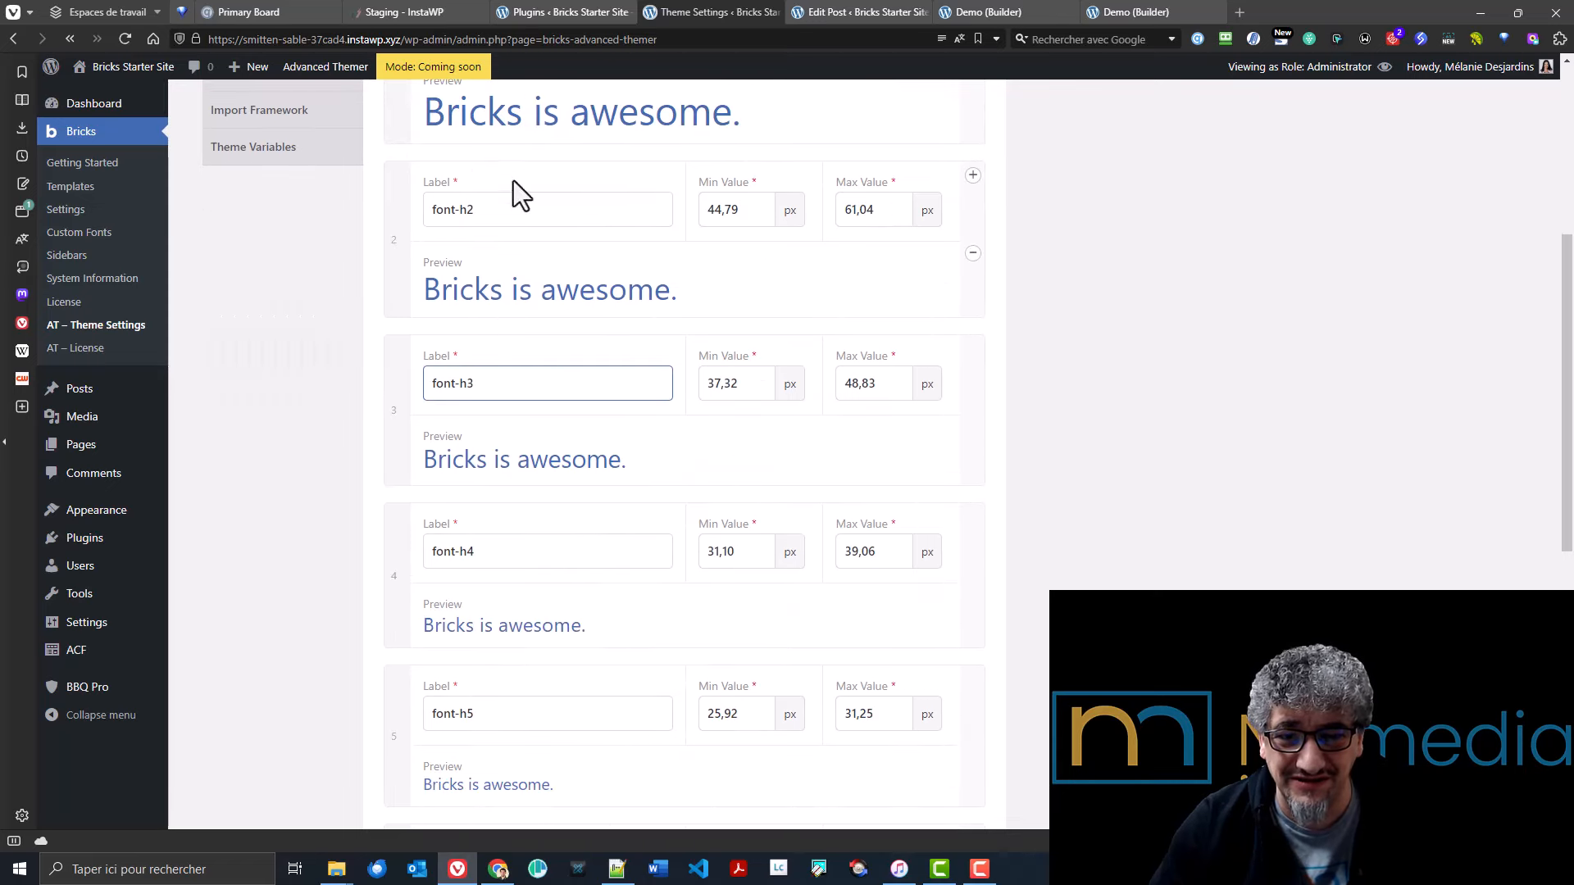
pyautogui.scroll(-6, 597, 528)
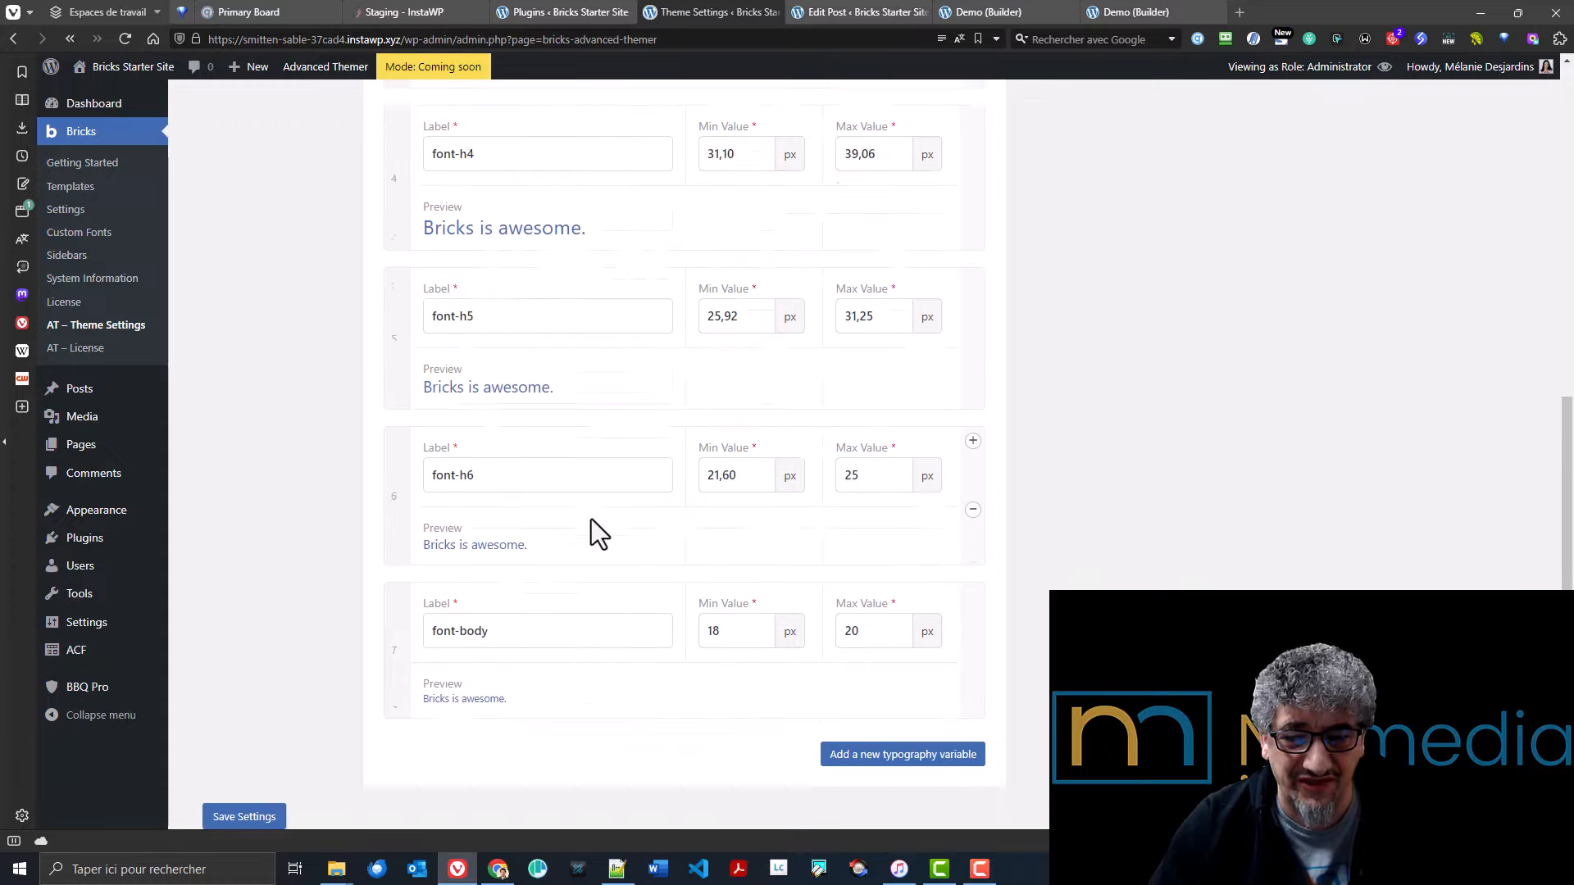
pyautogui.click(507, 386)
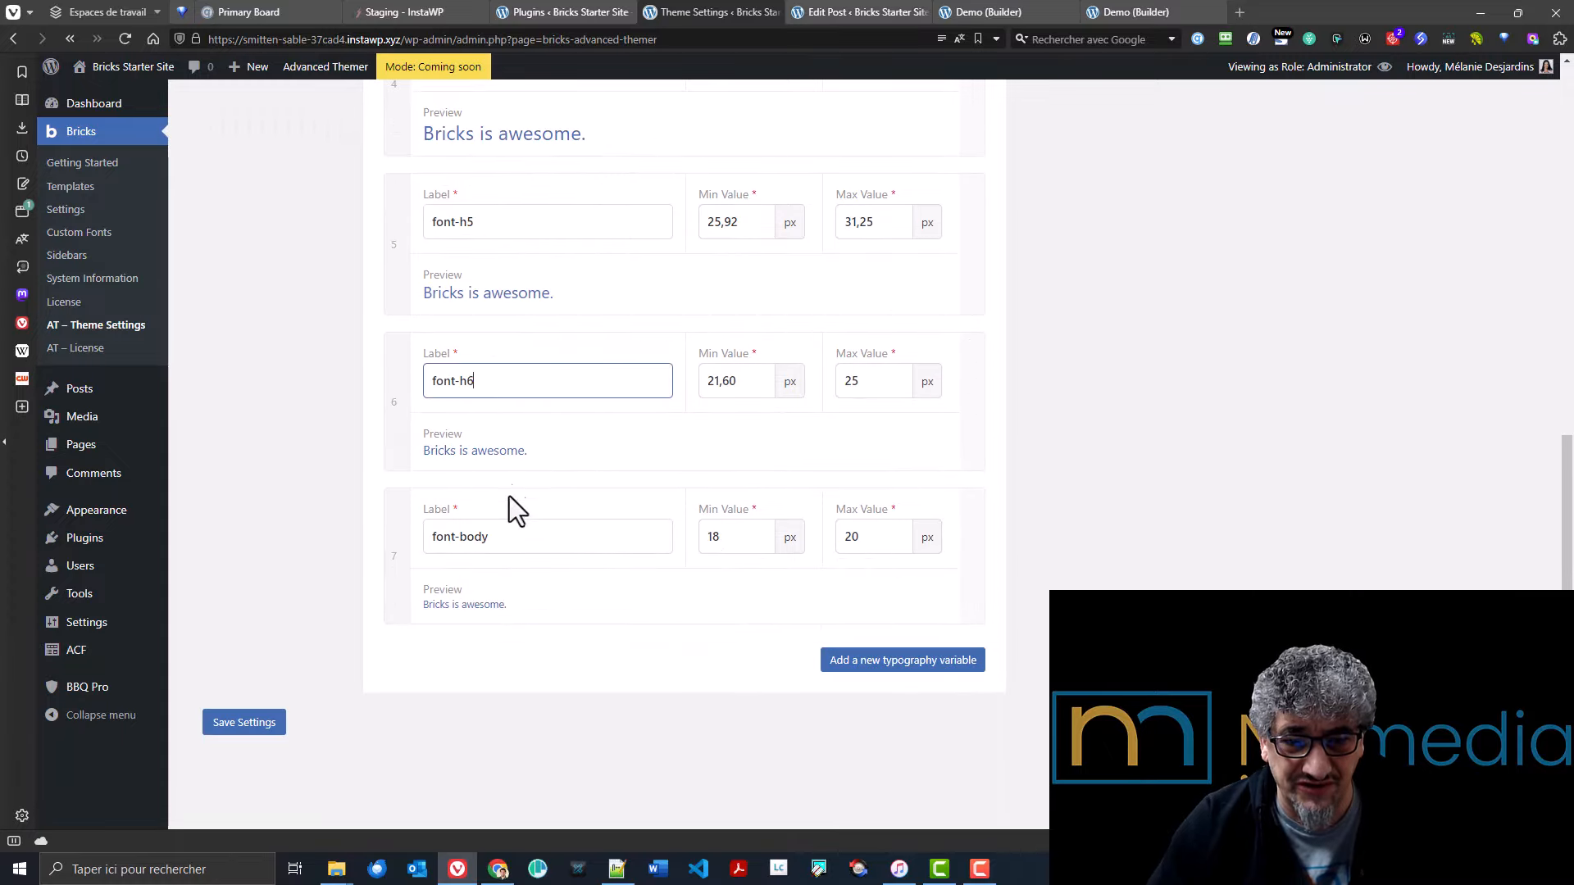
pyautogui.click(506, 533)
pyautogui.moveTo(505, 533); pyautogui.dragTo(356, 544)
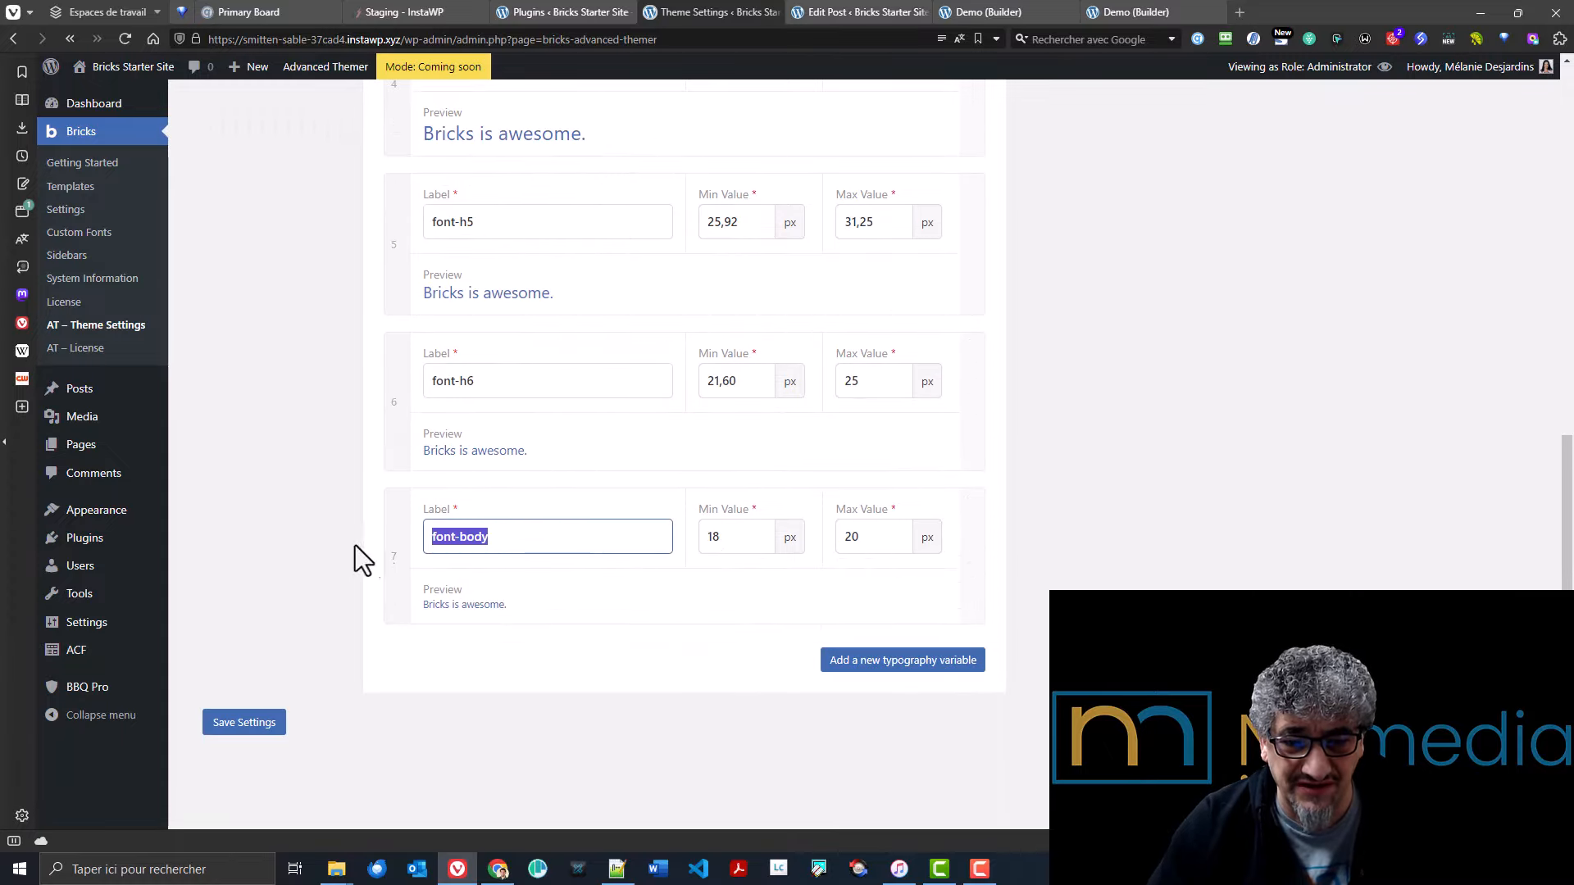
pyautogui.click(928, 662)
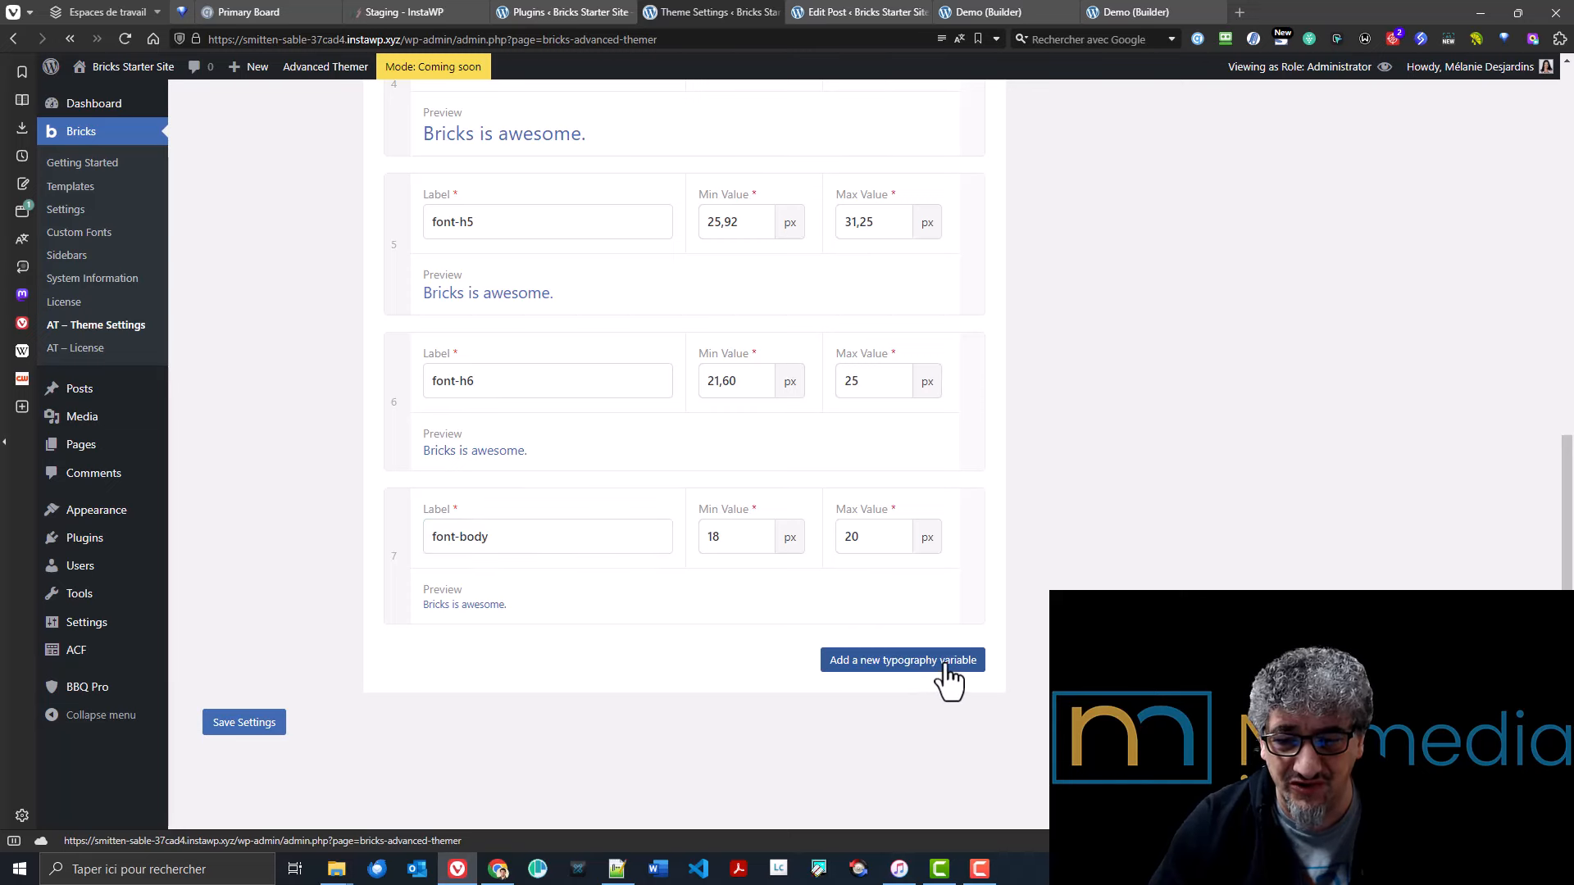
# - Add a new typography variable labelled font-big, keeping its default minimum and maximum values, and save the settings
pyautogui.scroll(-4, 685, 603)
pyautogui.click(513, 377)
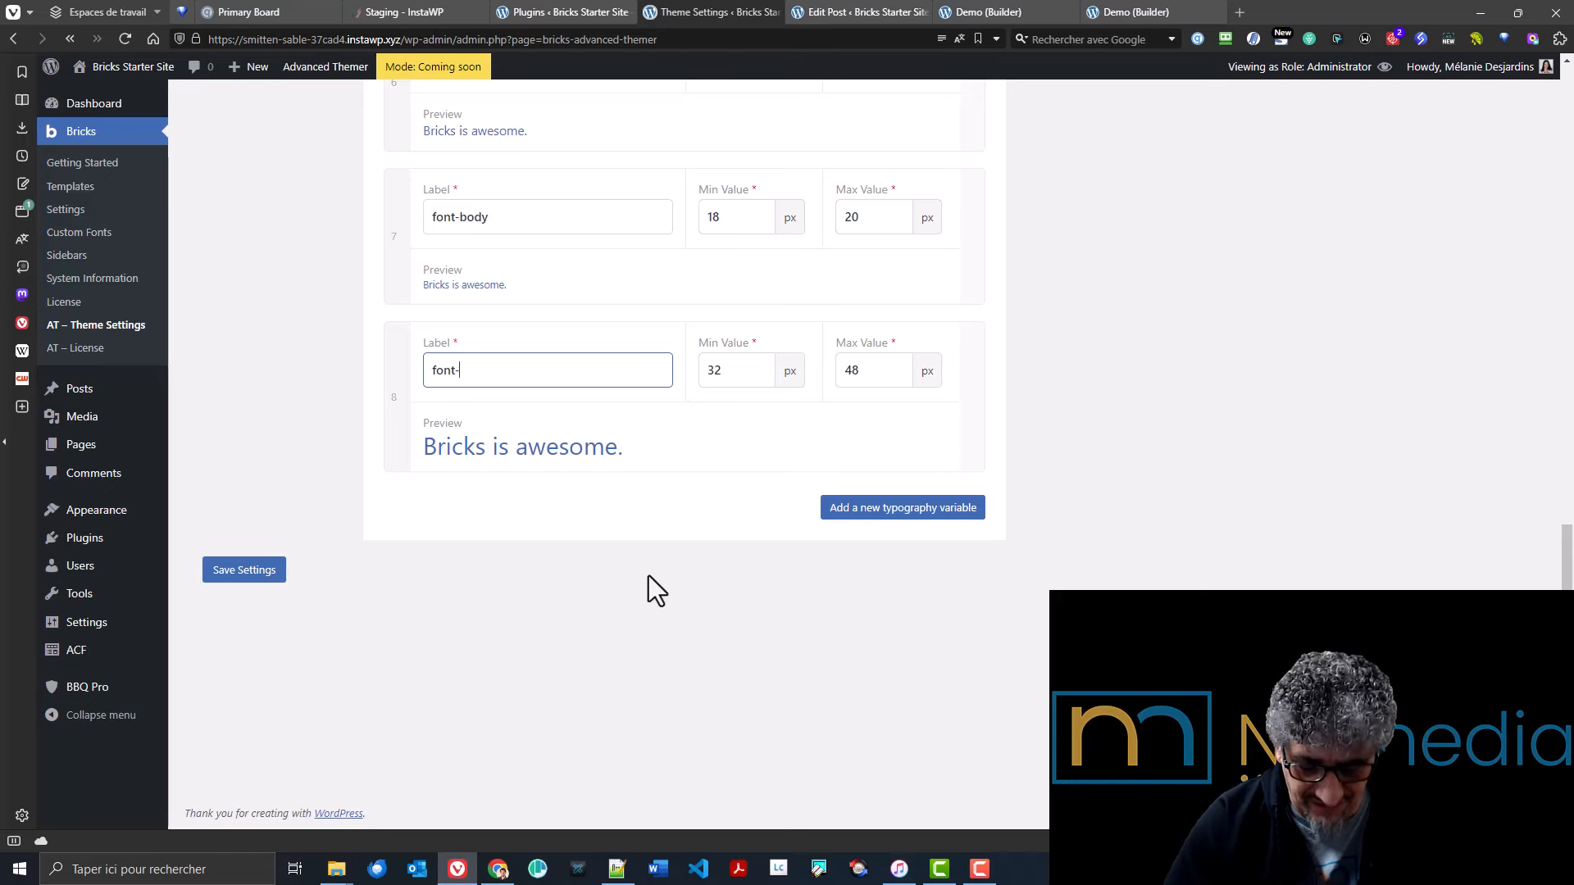
pyautogui.write('font-big')
pyautogui.press('Tab')
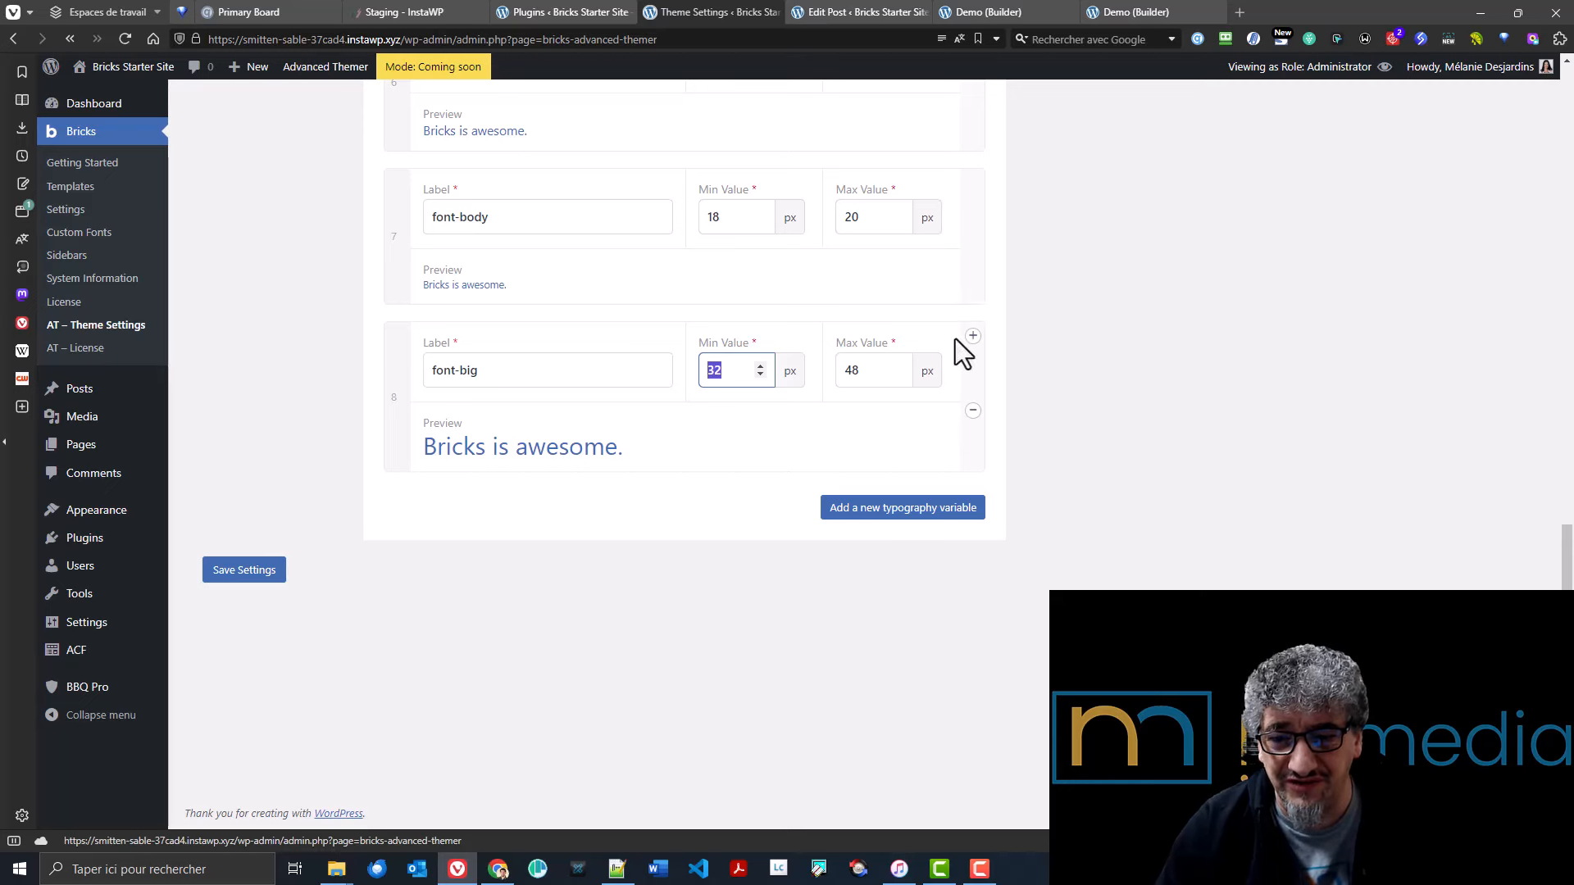
pyautogui.click(244, 569)
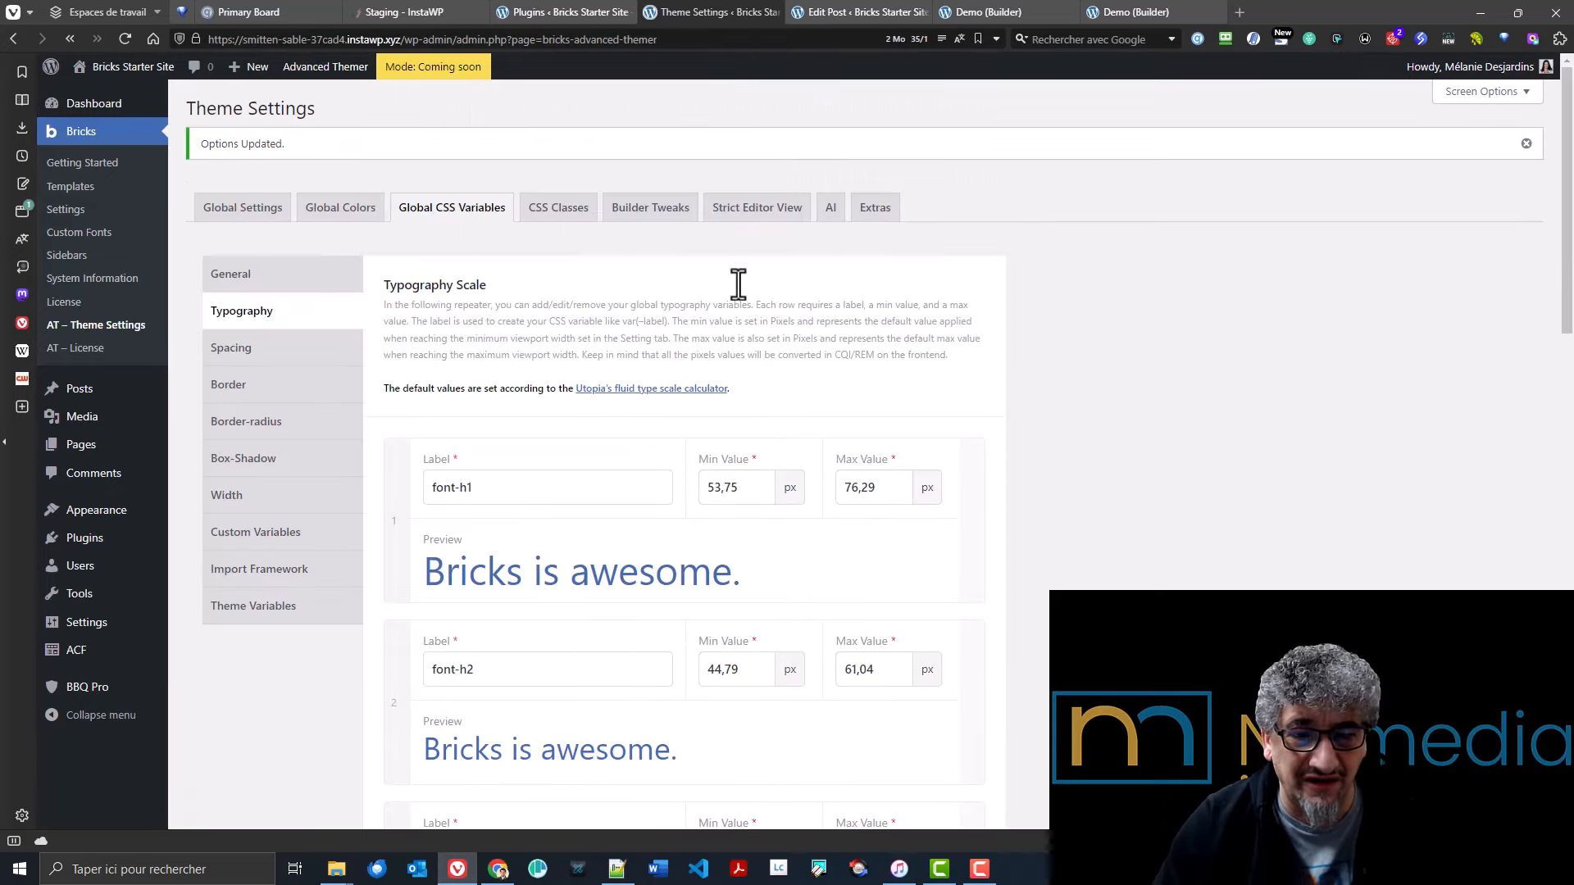
# - In the Demo page's builder with Advanced Themer active, close the Color Manager and add a Basic Text element to the first block
pyautogui.click(987, 4)
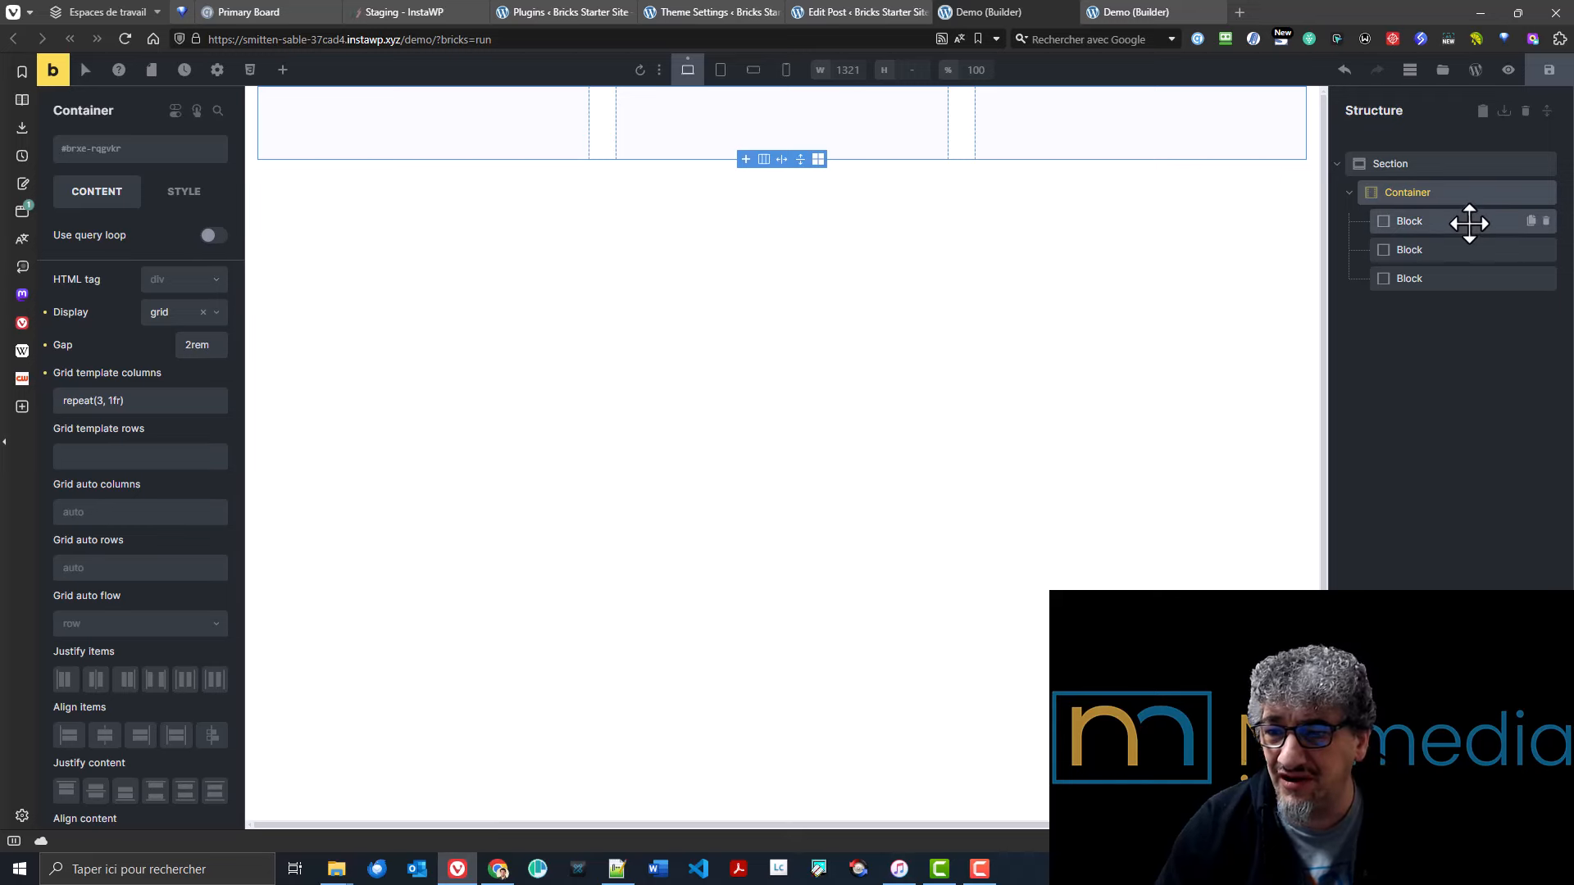
pyautogui.click(1167, 13)
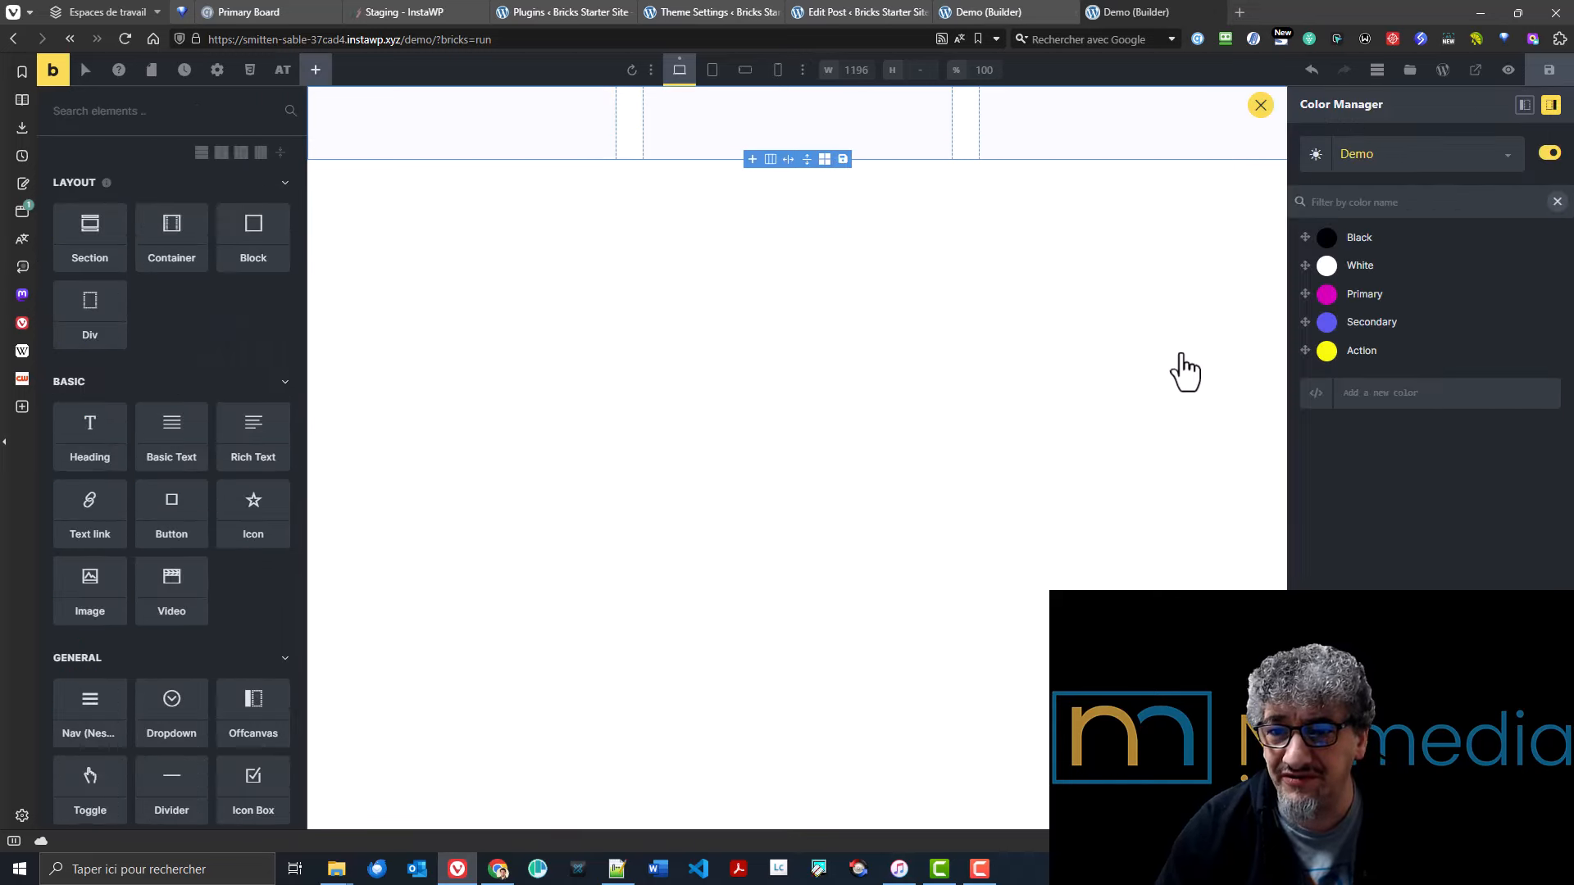
pyautogui.click(1259, 106)
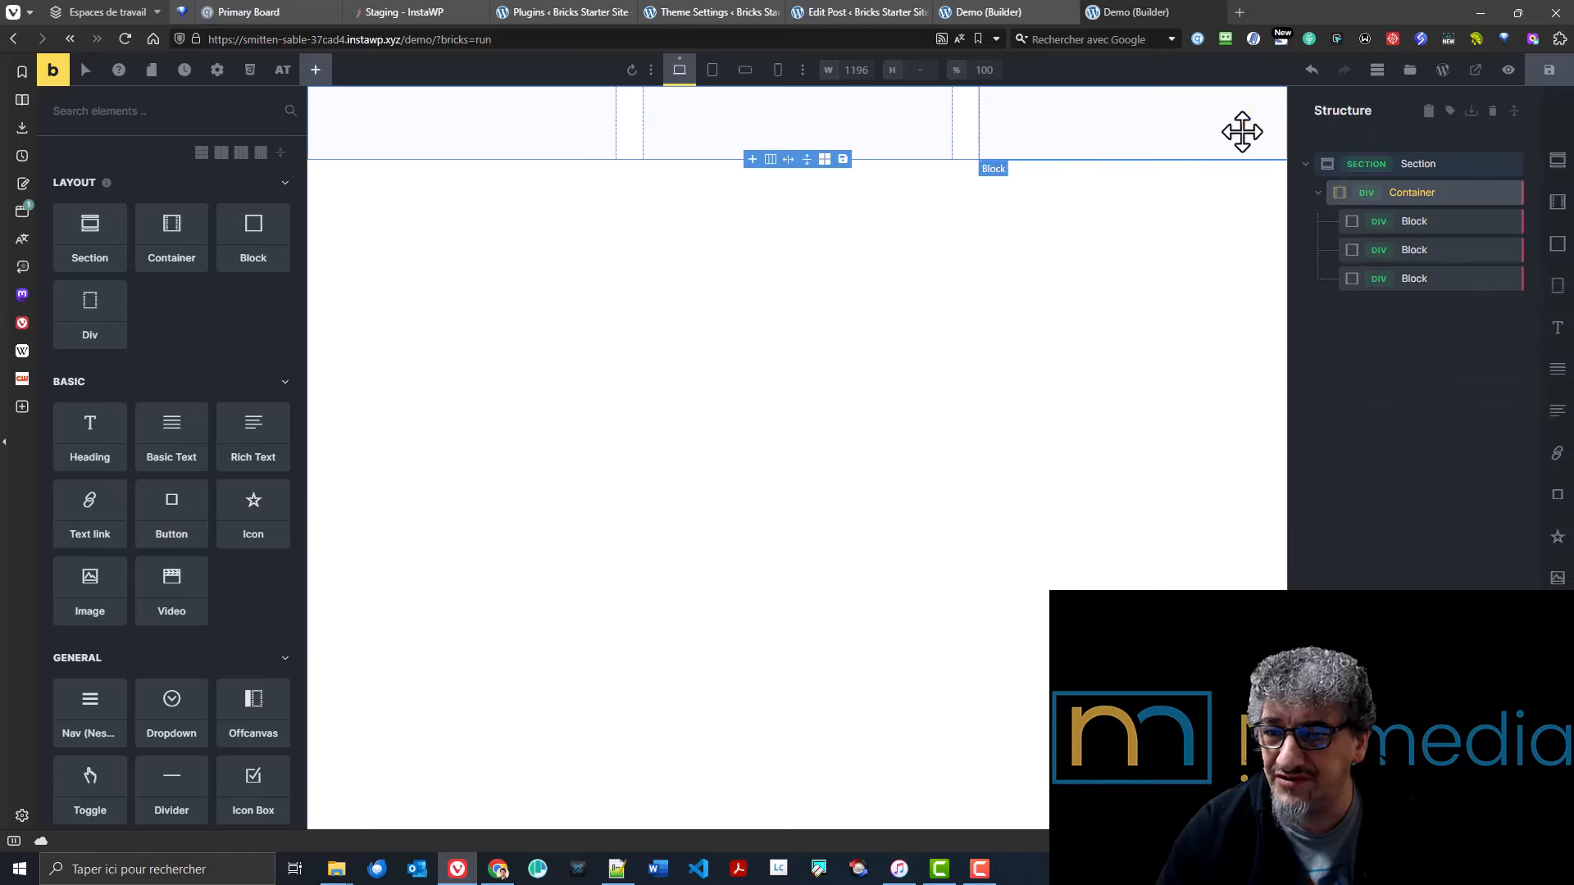
pyautogui.click(1446, 222)
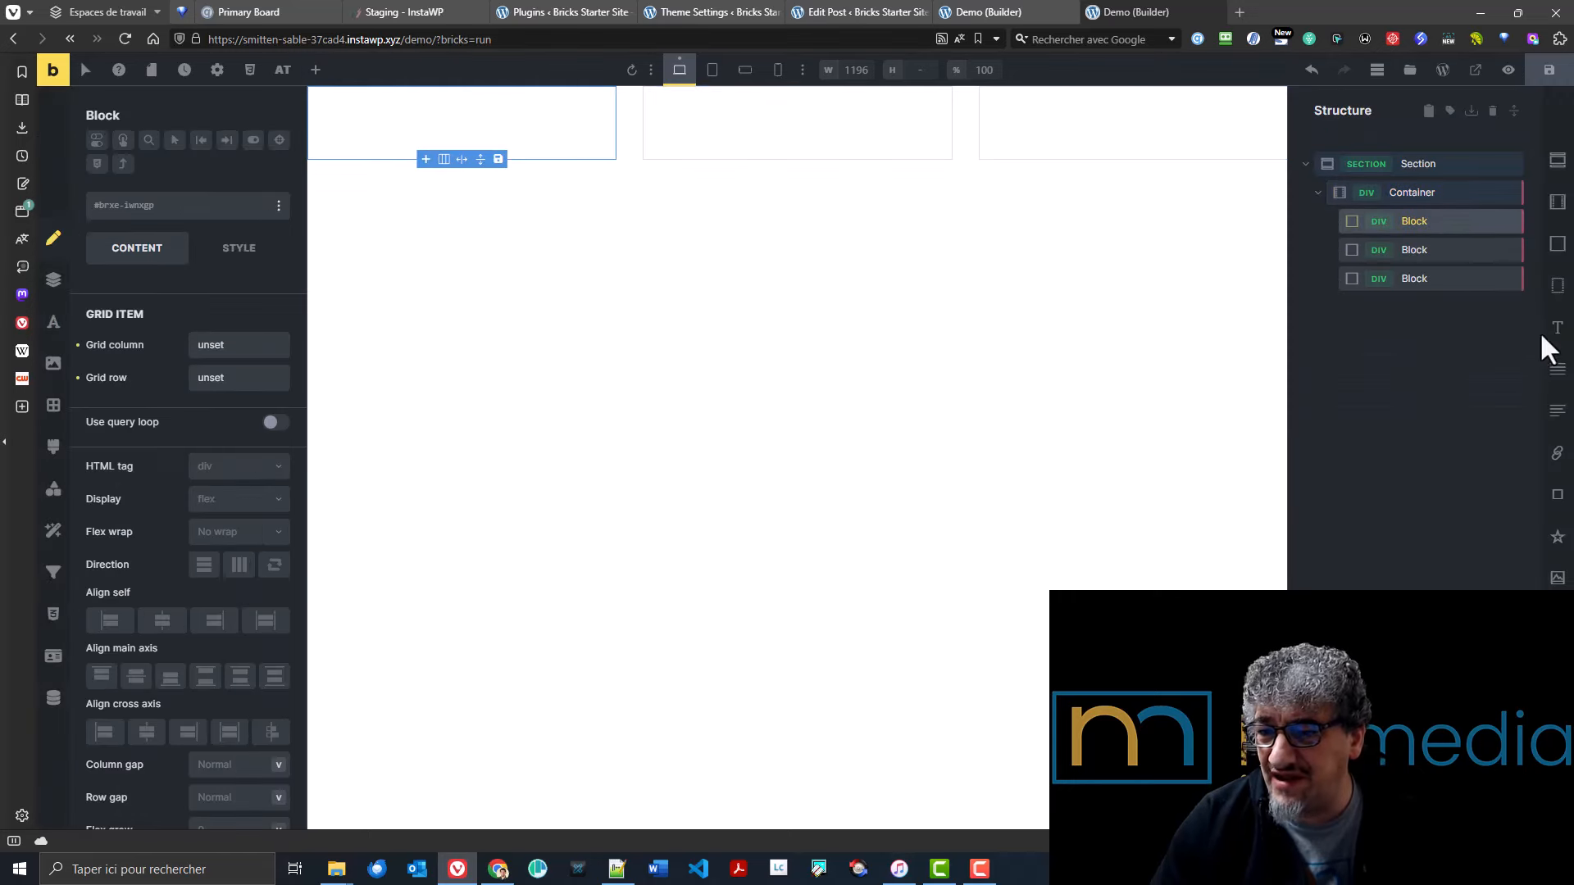
pyautogui.click(1557, 370)
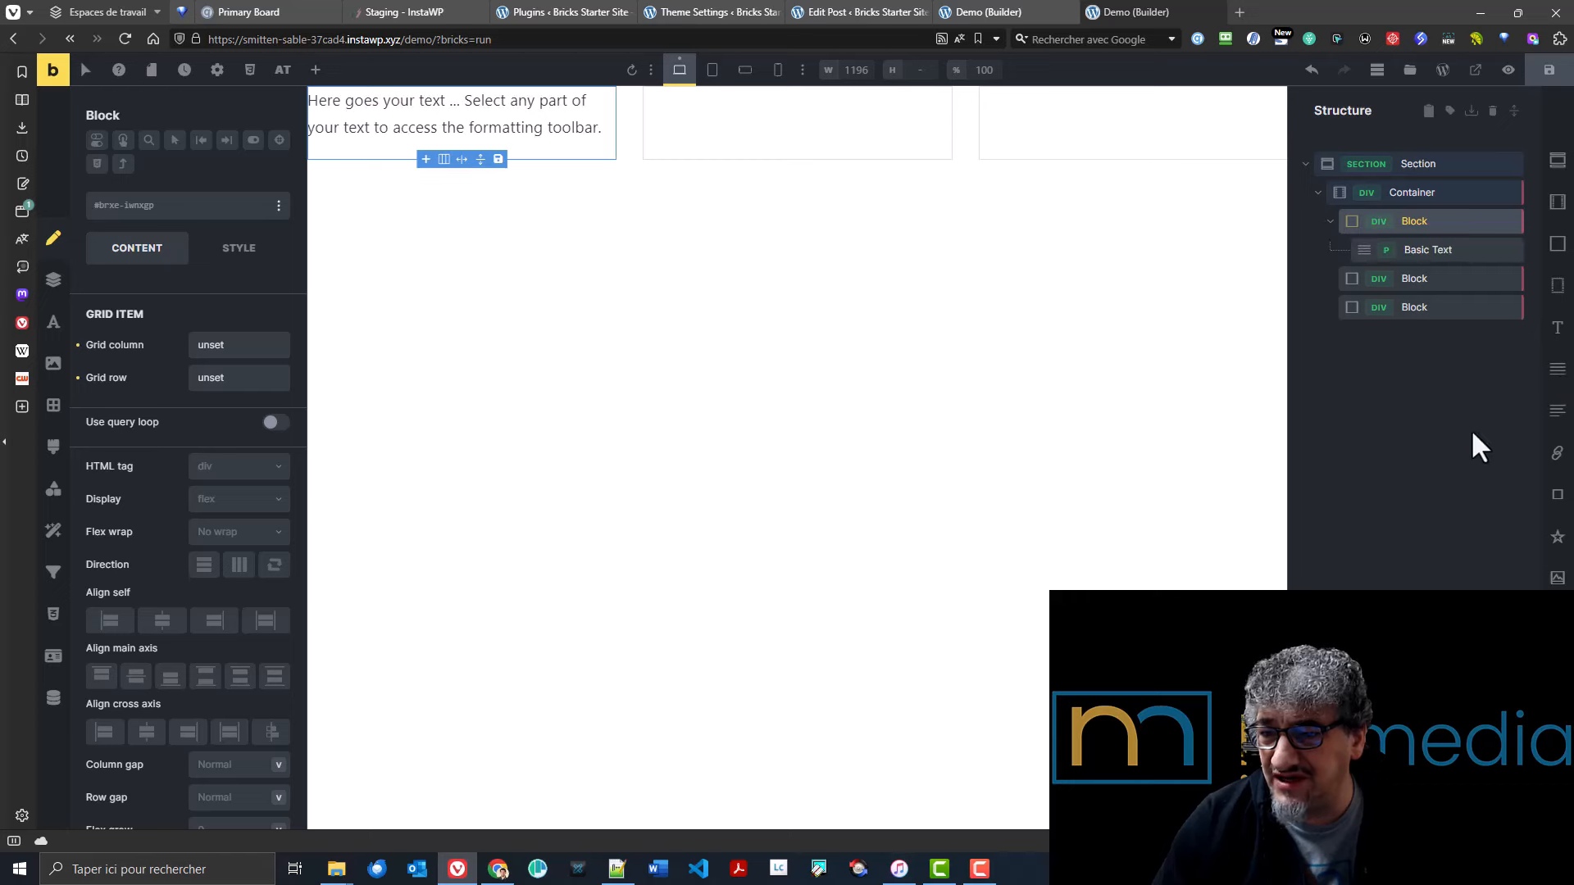
# - Try the font-h3 variable as the Basic Text element's font size, and replace it with the font-body variable
pyautogui.click(1438, 249)
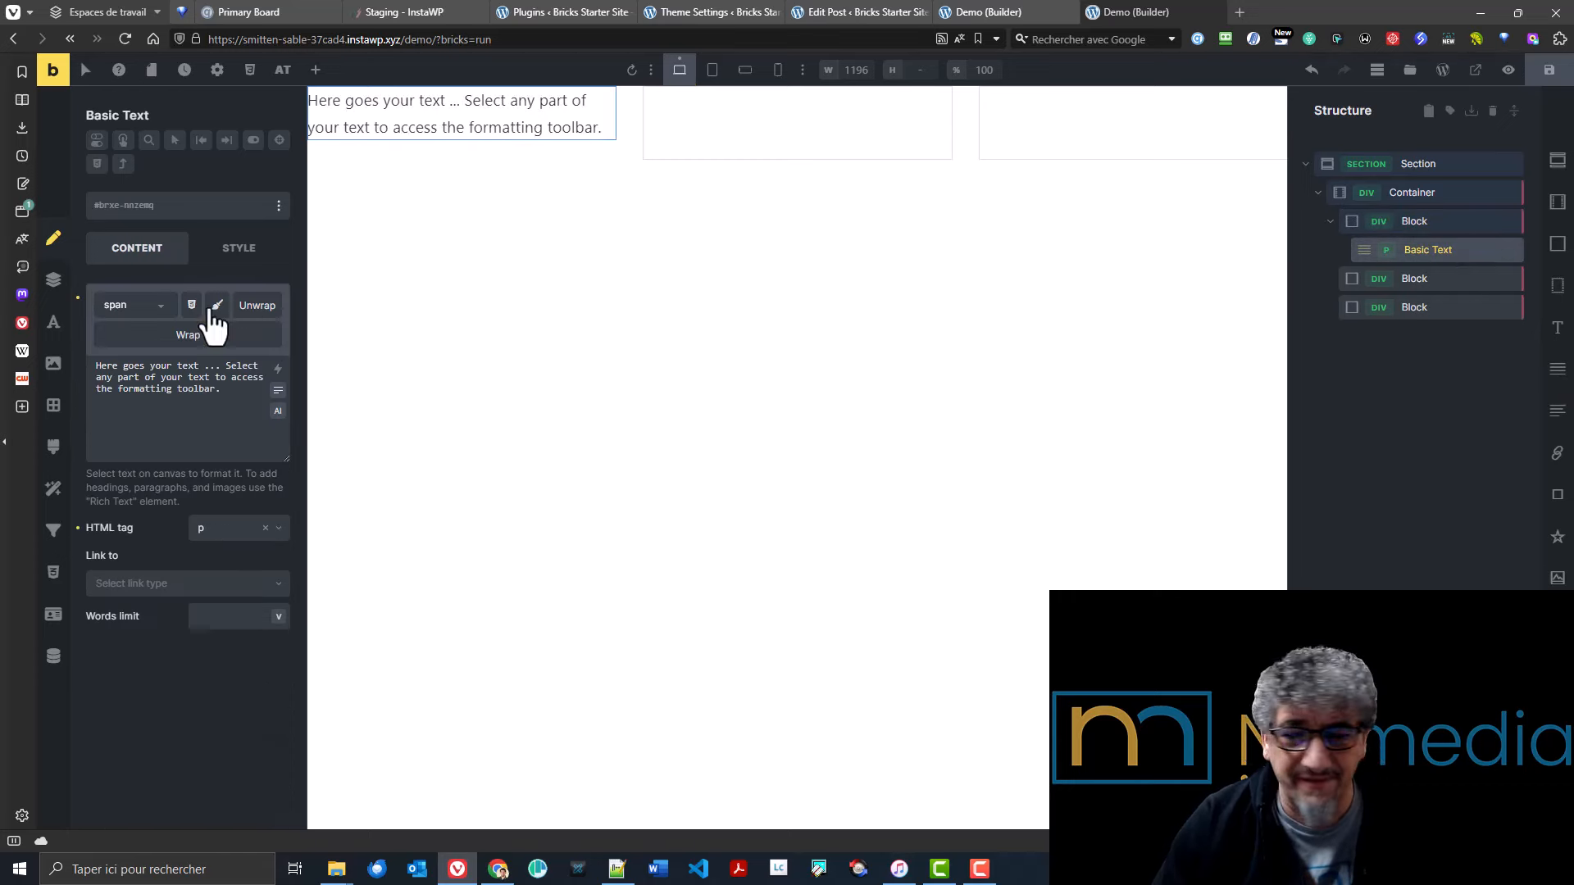
pyautogui.click(238, 249)
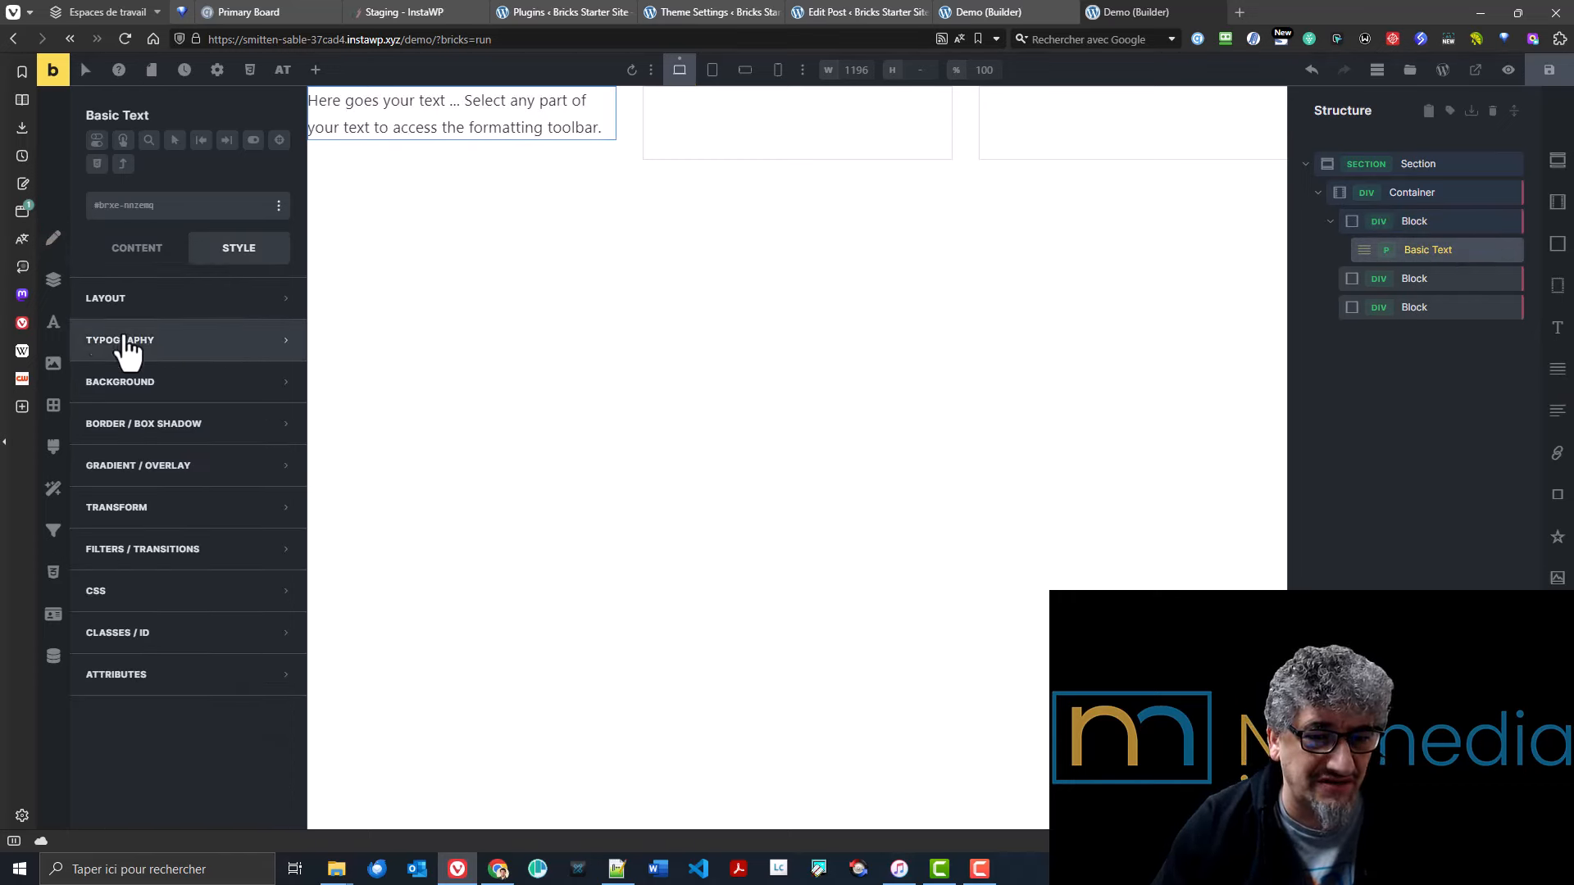
pyautogui.click(104, 341)
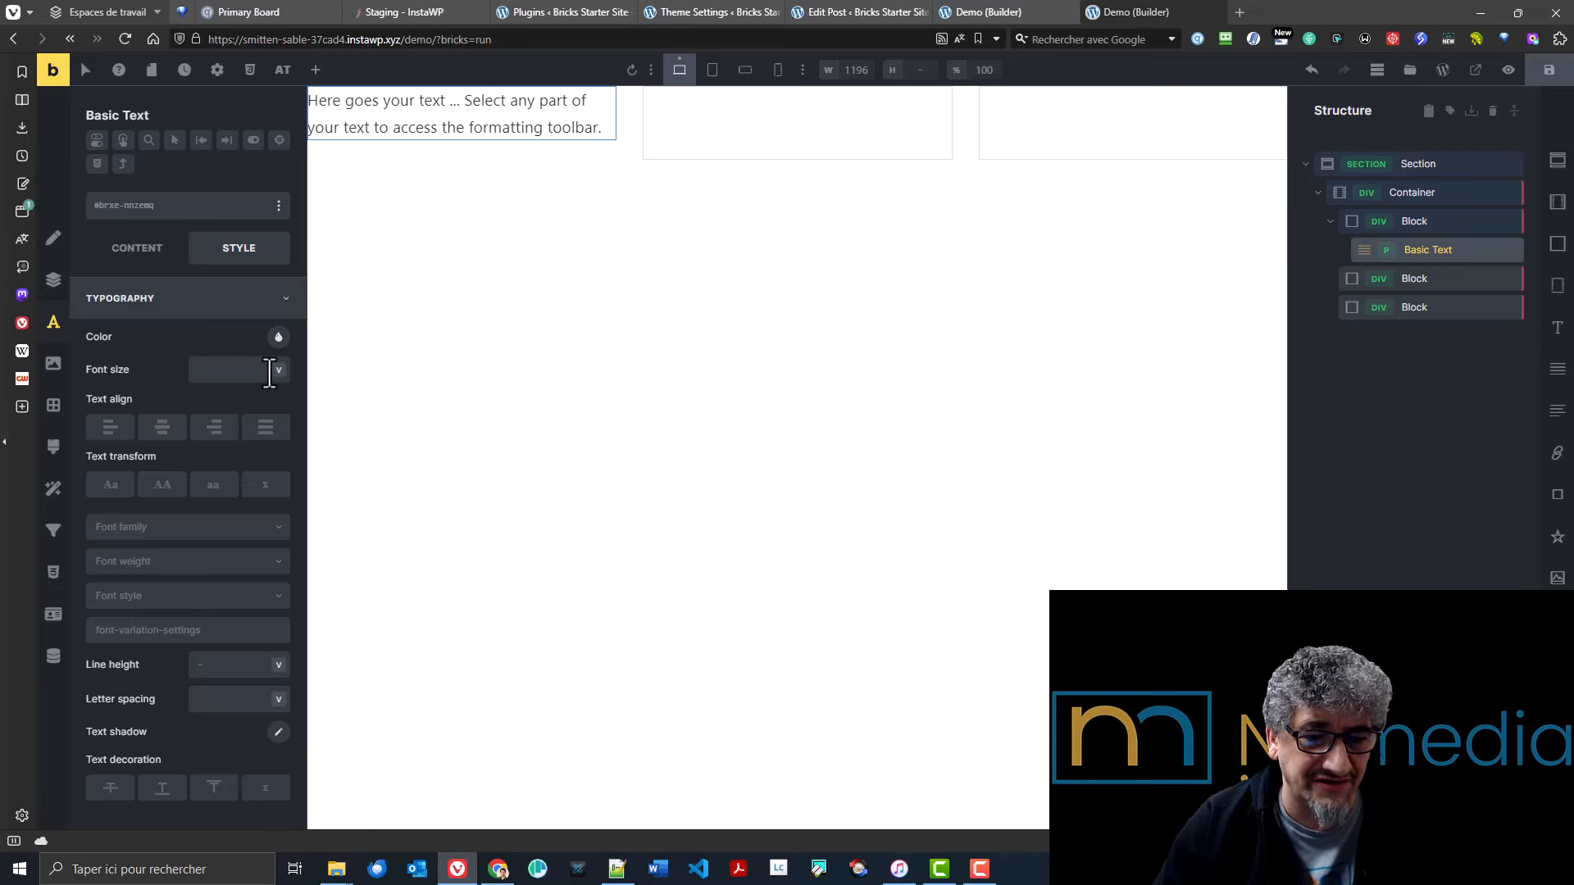
pyautogui.click(279, 371)
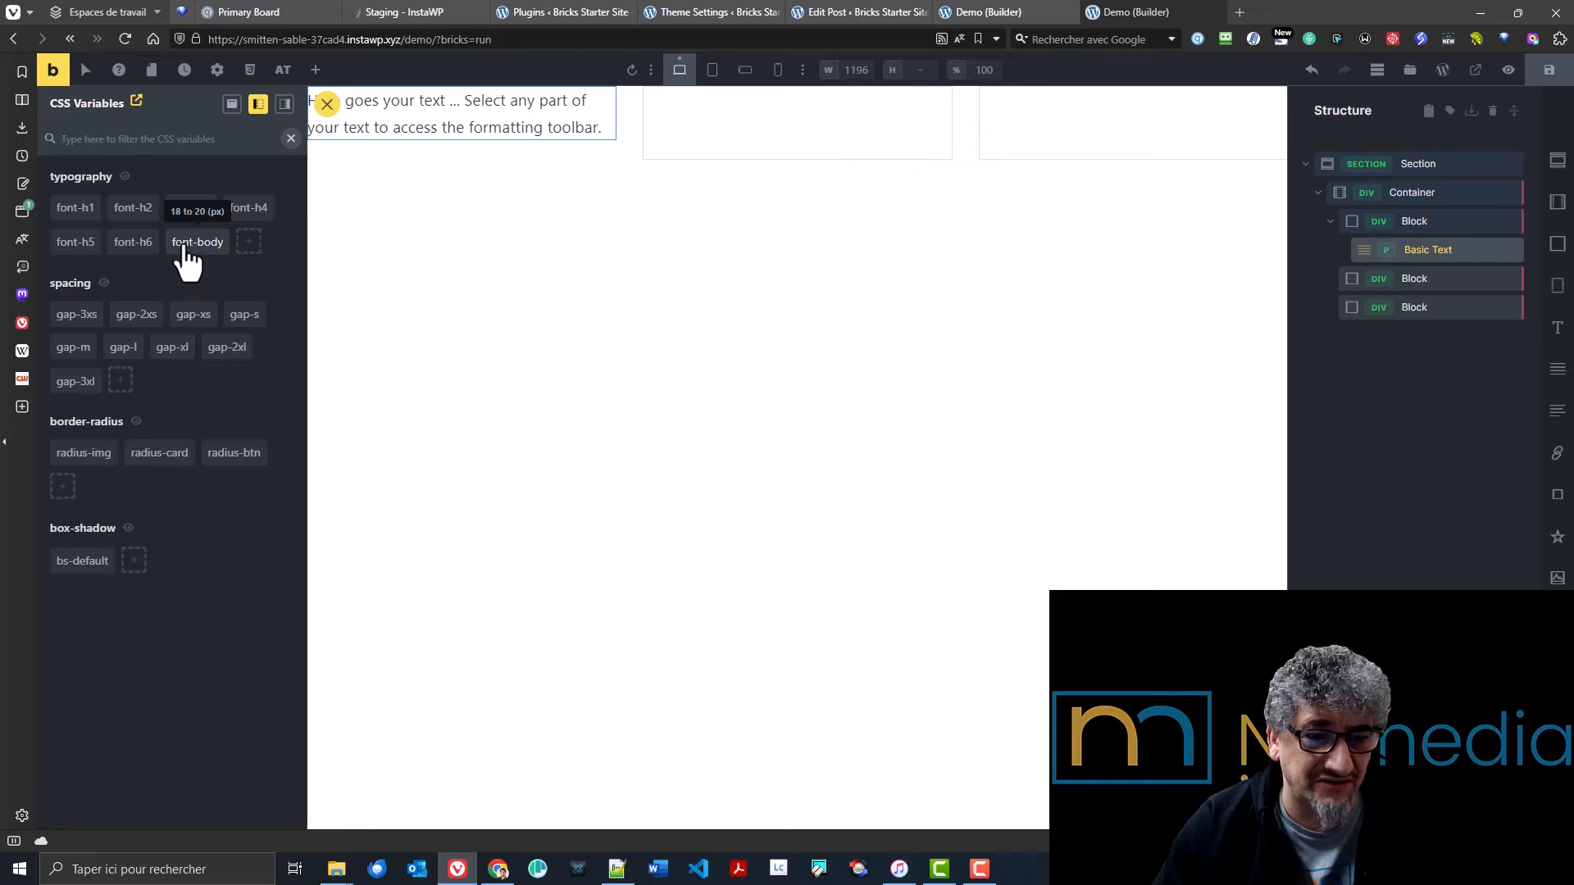
pyautogui.click(205, 218)
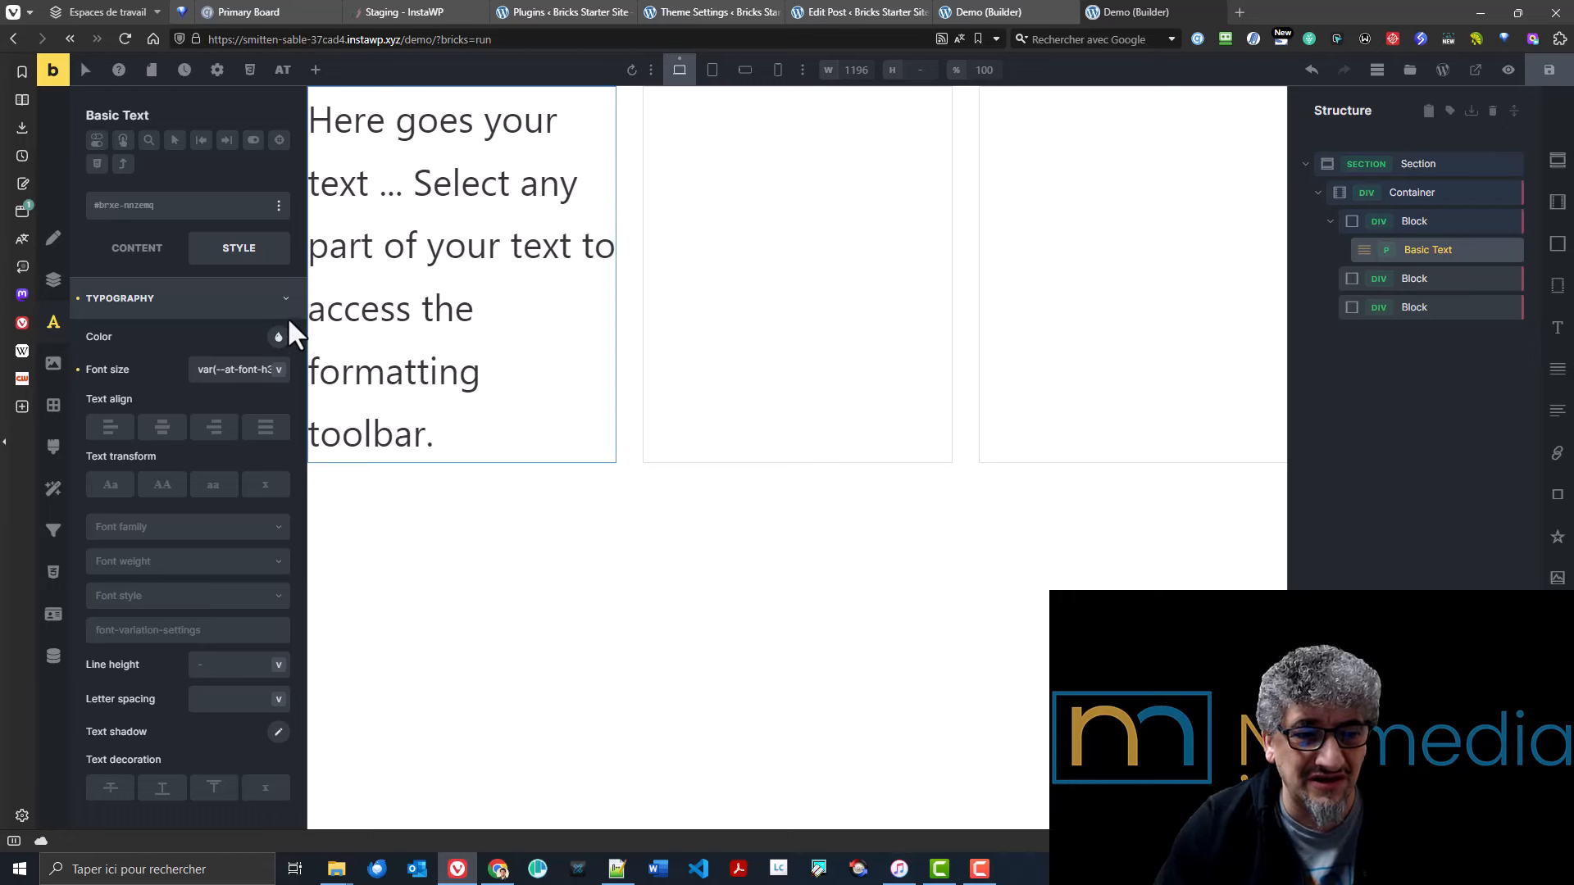
pyautogui.click(279, 371)
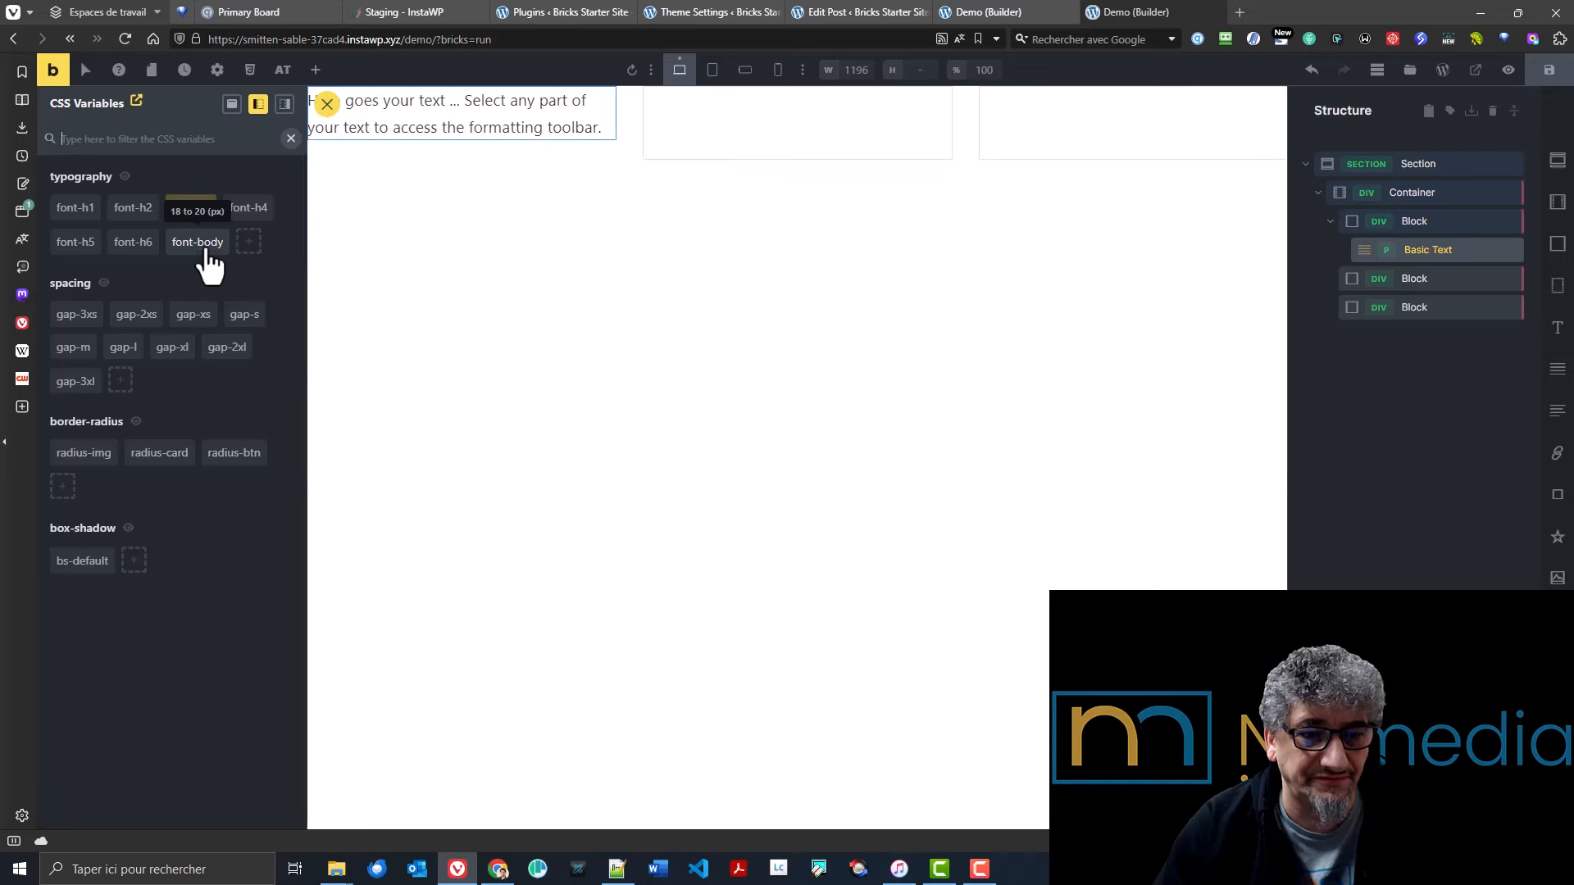
pyautogui.click(201, 246)
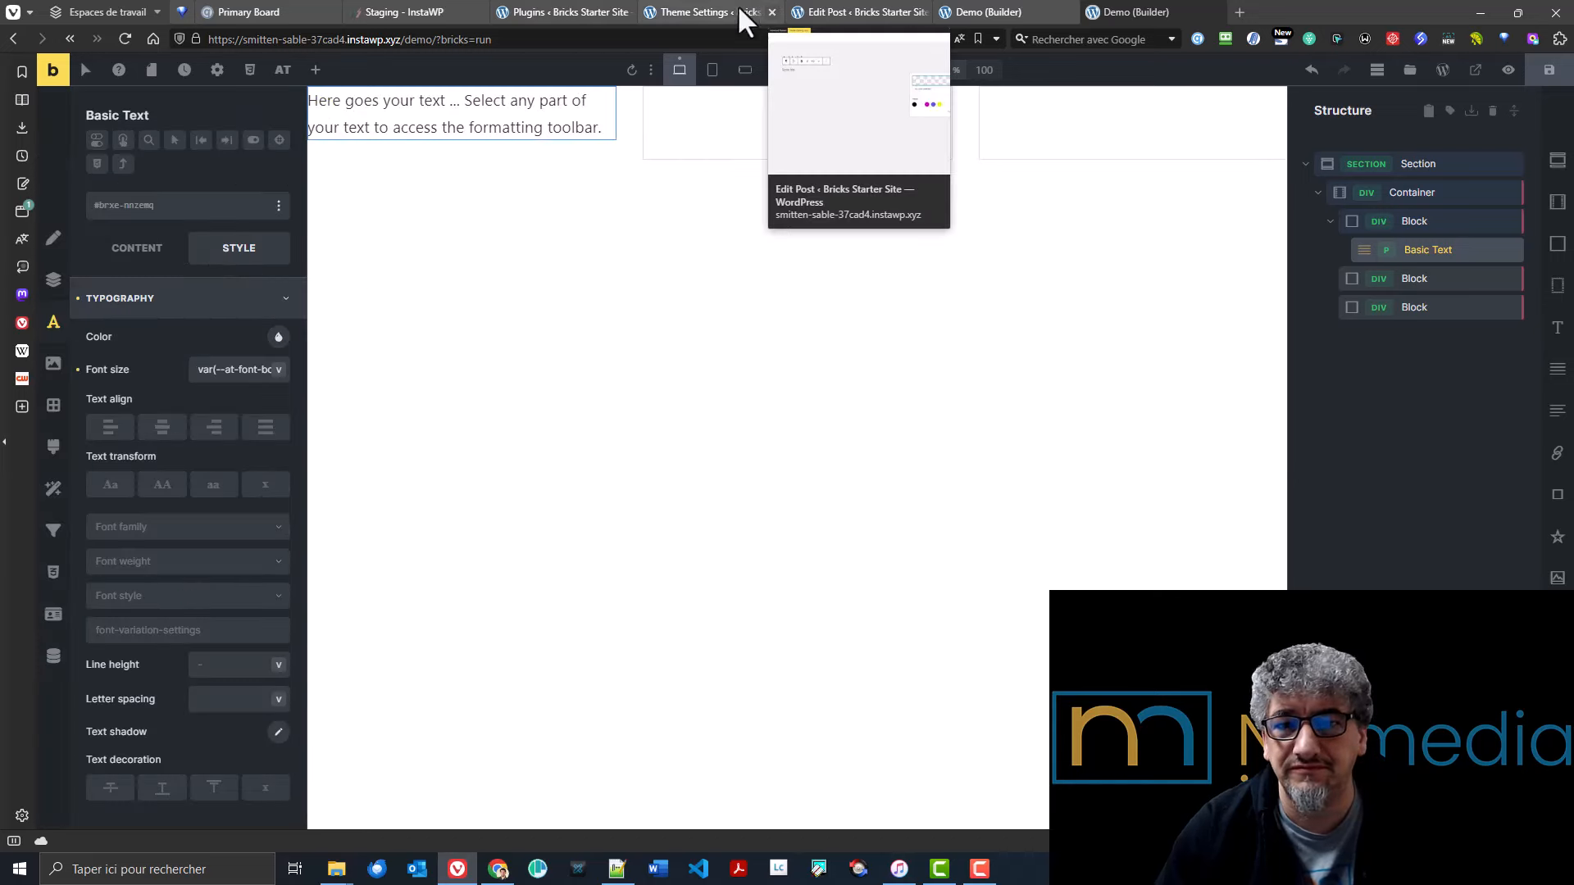
# - Return to the theme settings and examine the global spacing variables from gap-3xs to gap-3xl
pyautogui.click(710, 13)
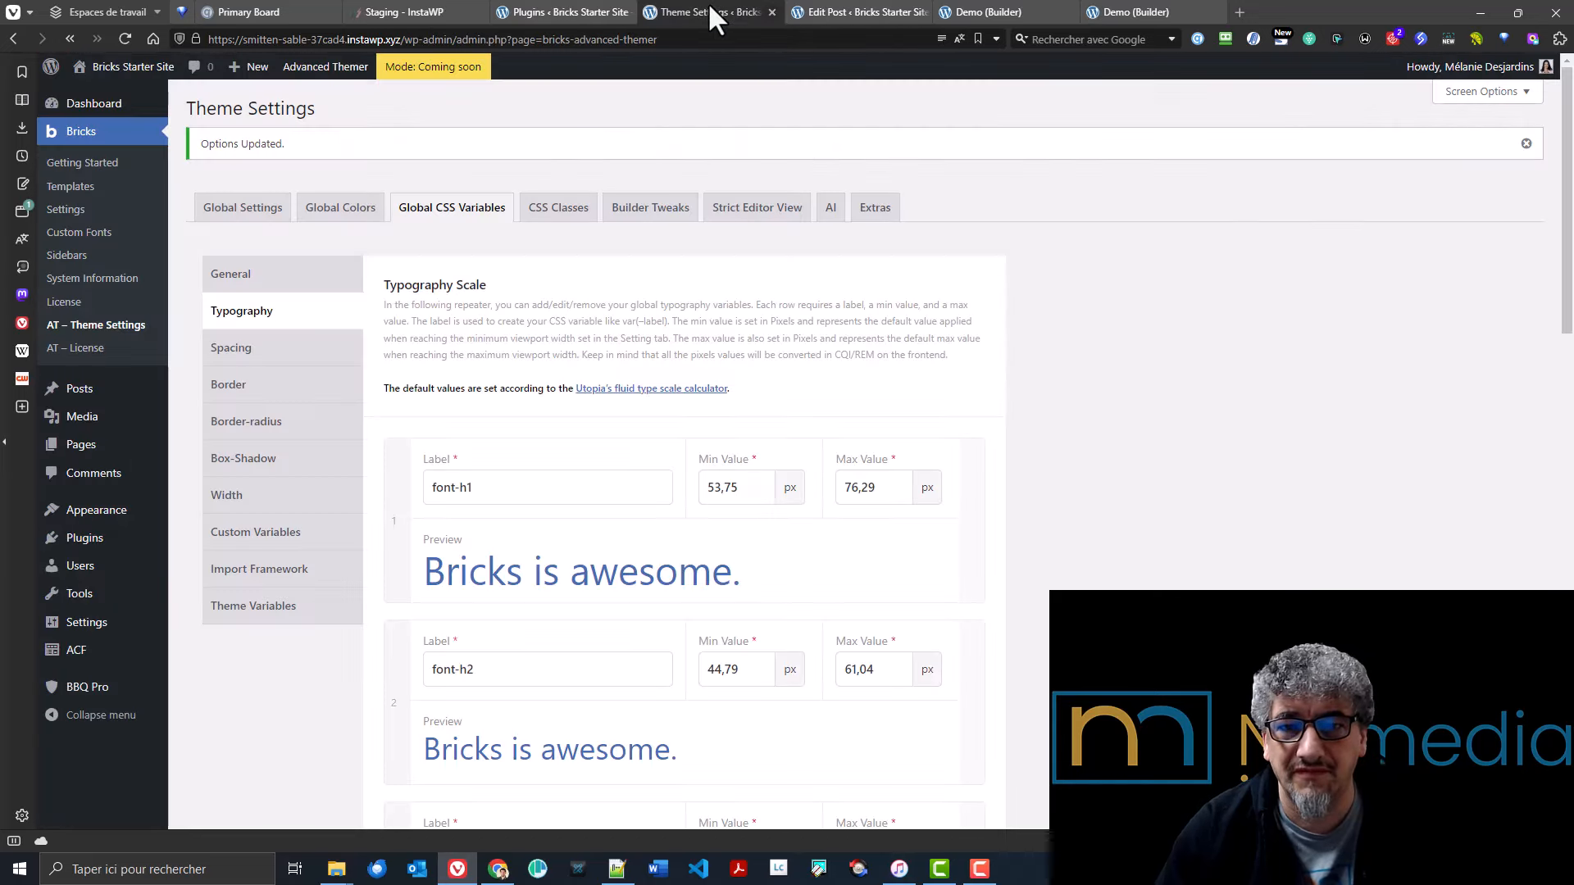
pyautogui.click(235, 357)
pyautogui.scroll(-3, 576, 392)
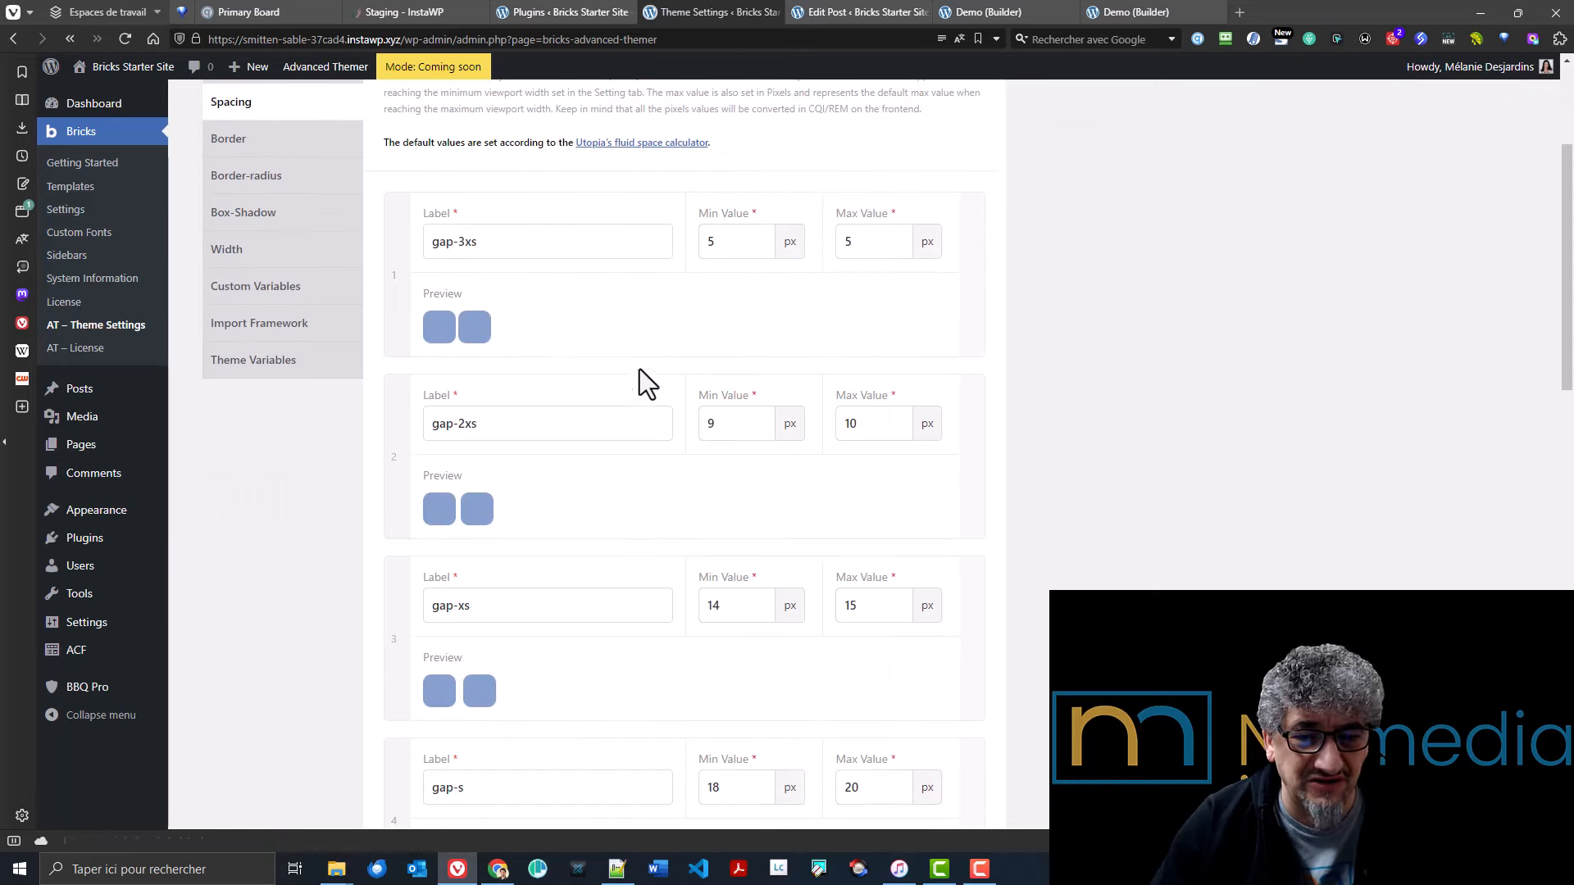
pyautogui.scroll(-15, 525, 549)
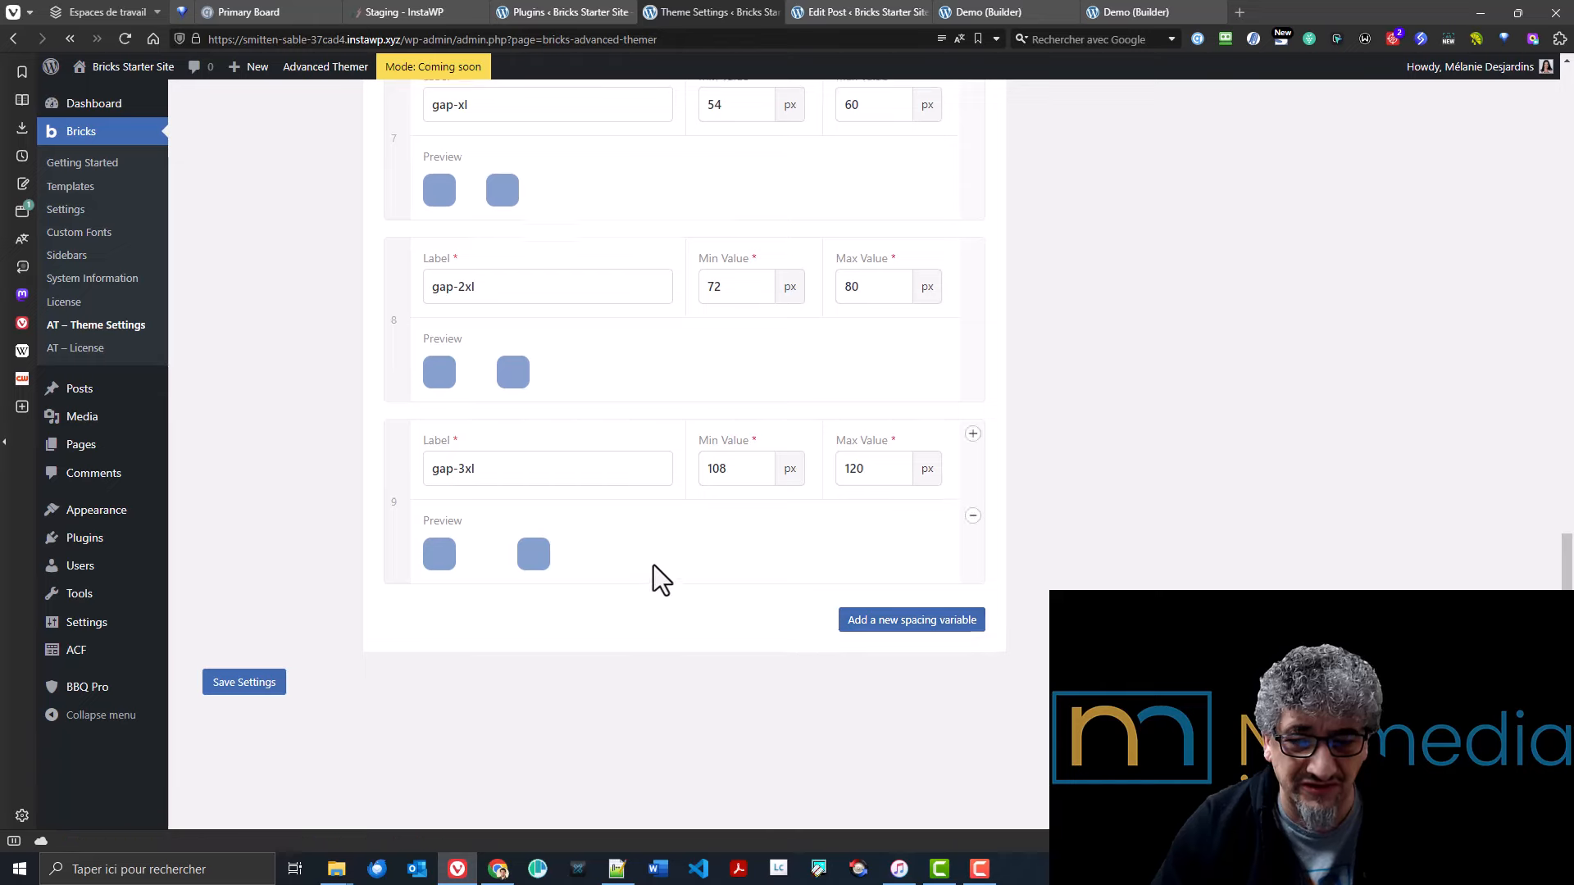
pyautogui.scroll(4, 841, 578)
pyautogui.scroll(10, 841, 577)
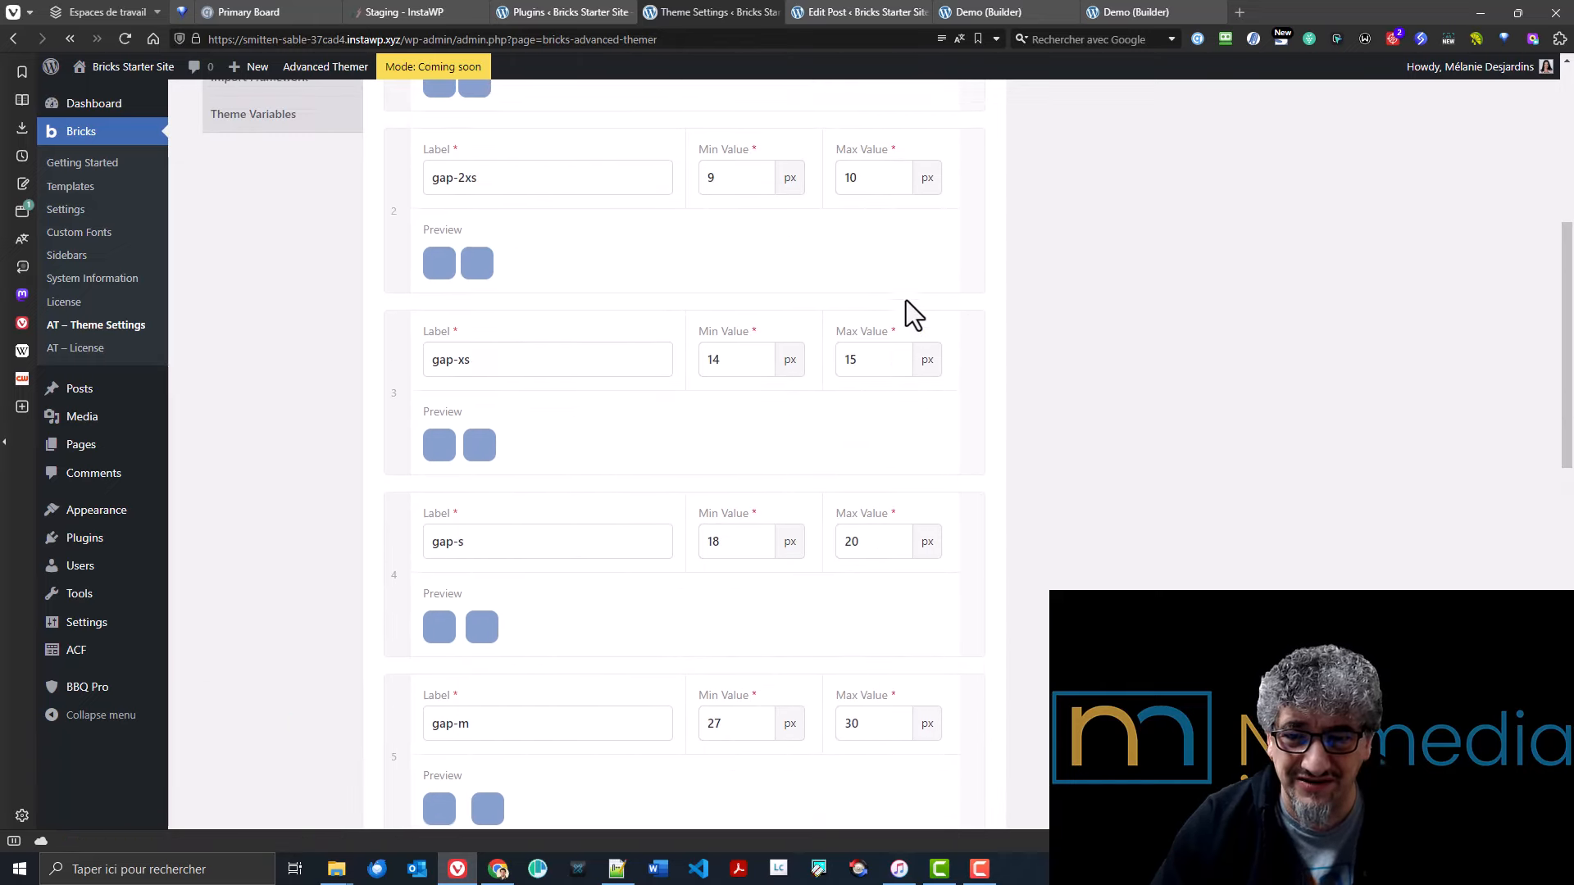
pyautogui.scroll(3, 914, 324)
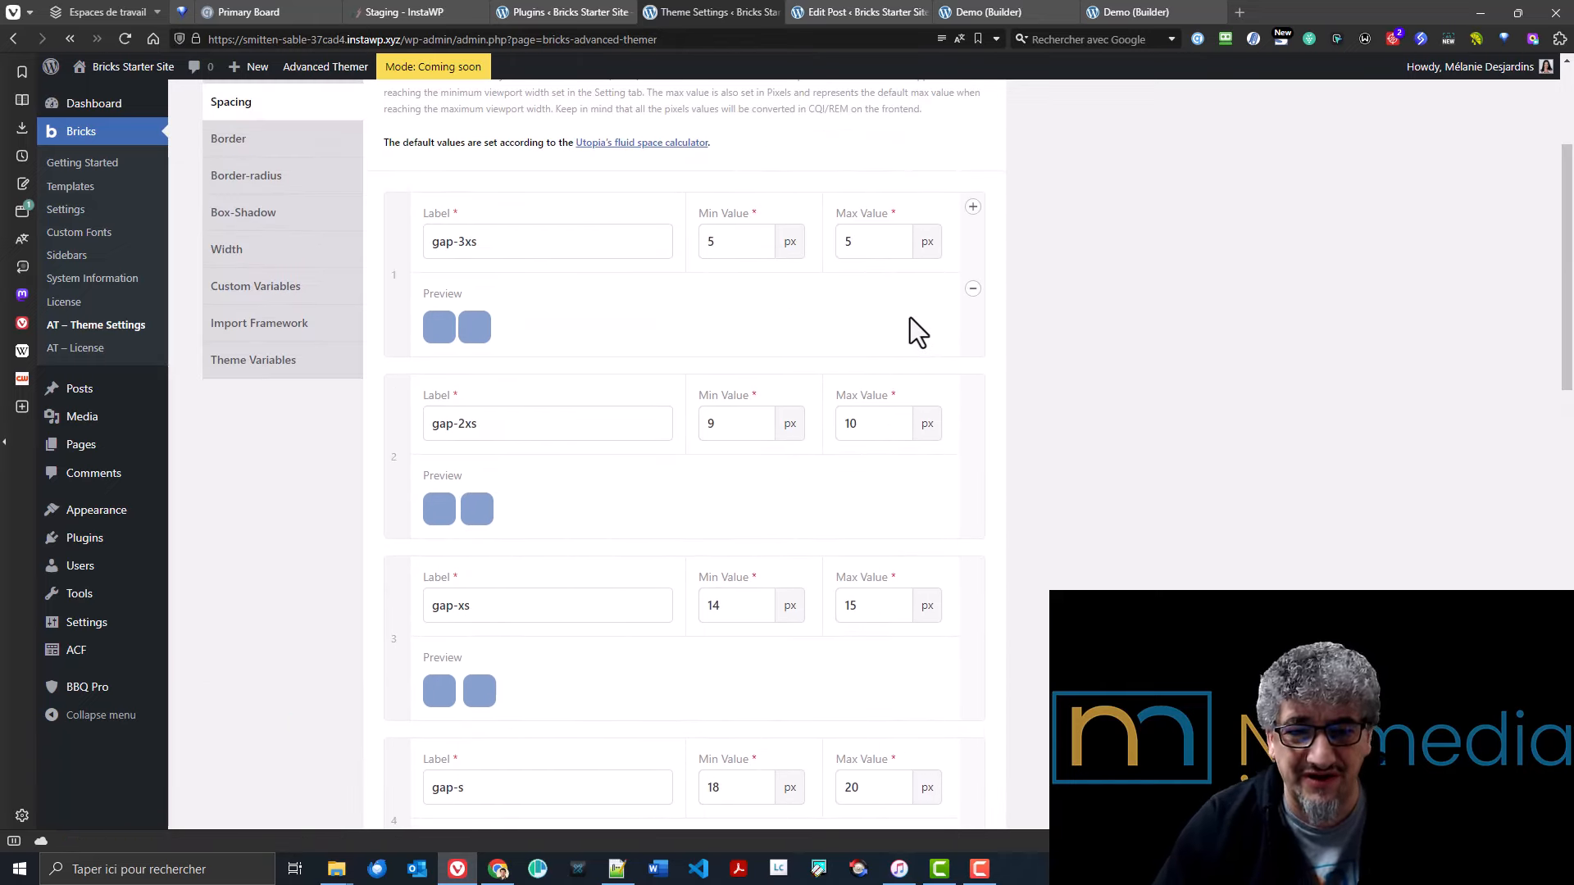
pyautogui.scroll(-5, 910, 319)
pyautogui.scroll(7, 902, 336)
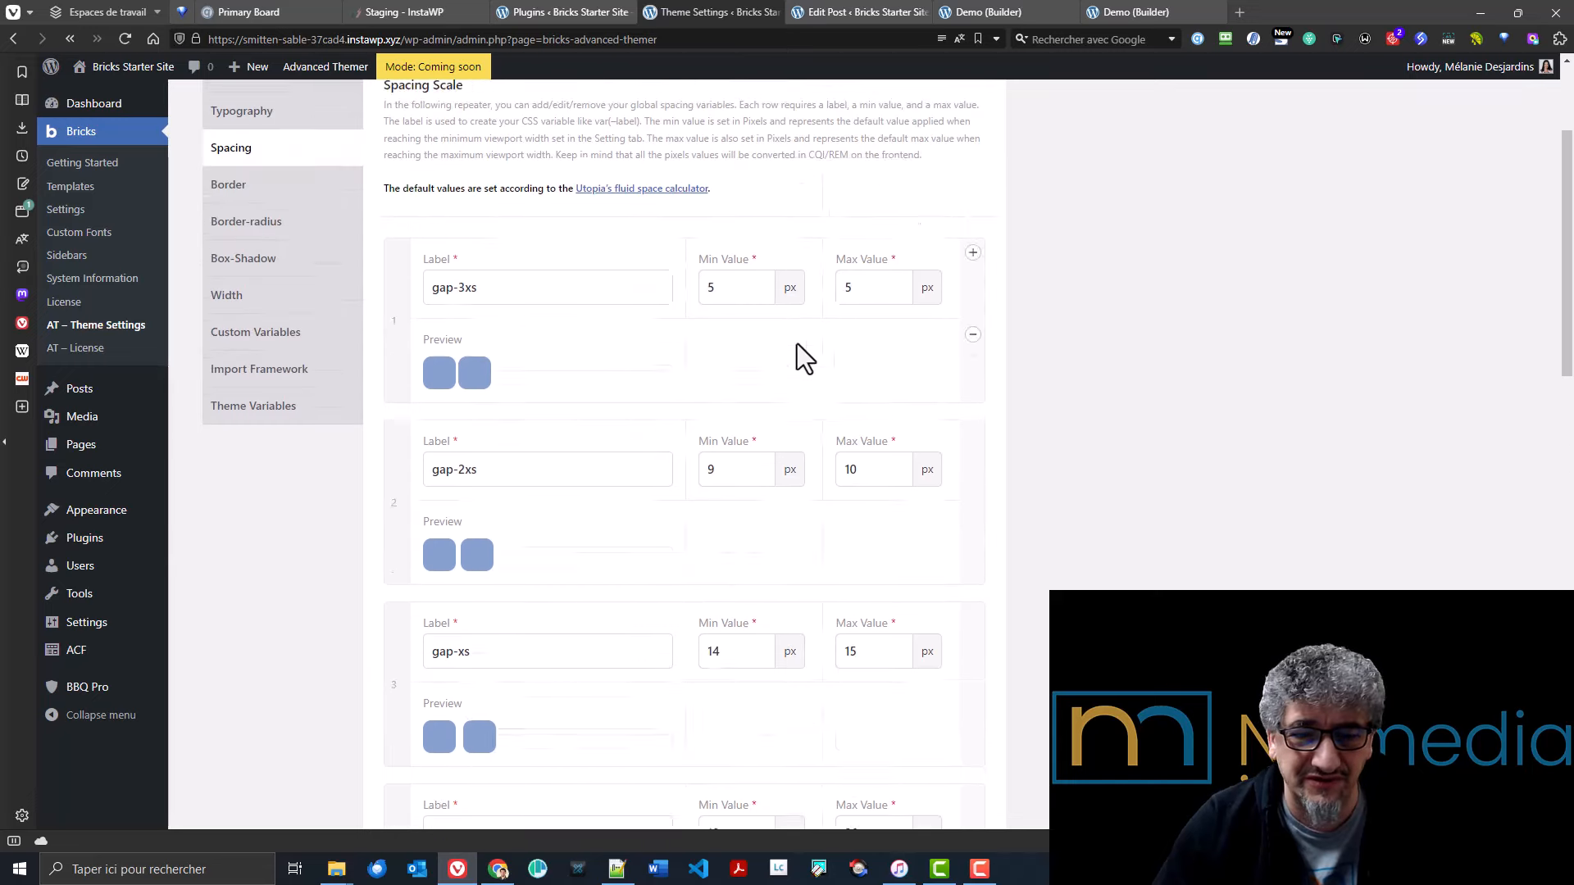
# - Add a new global border variable with the default value 3px solid #1061a3, leaving its label empty
pyautogui.click(291, 315)
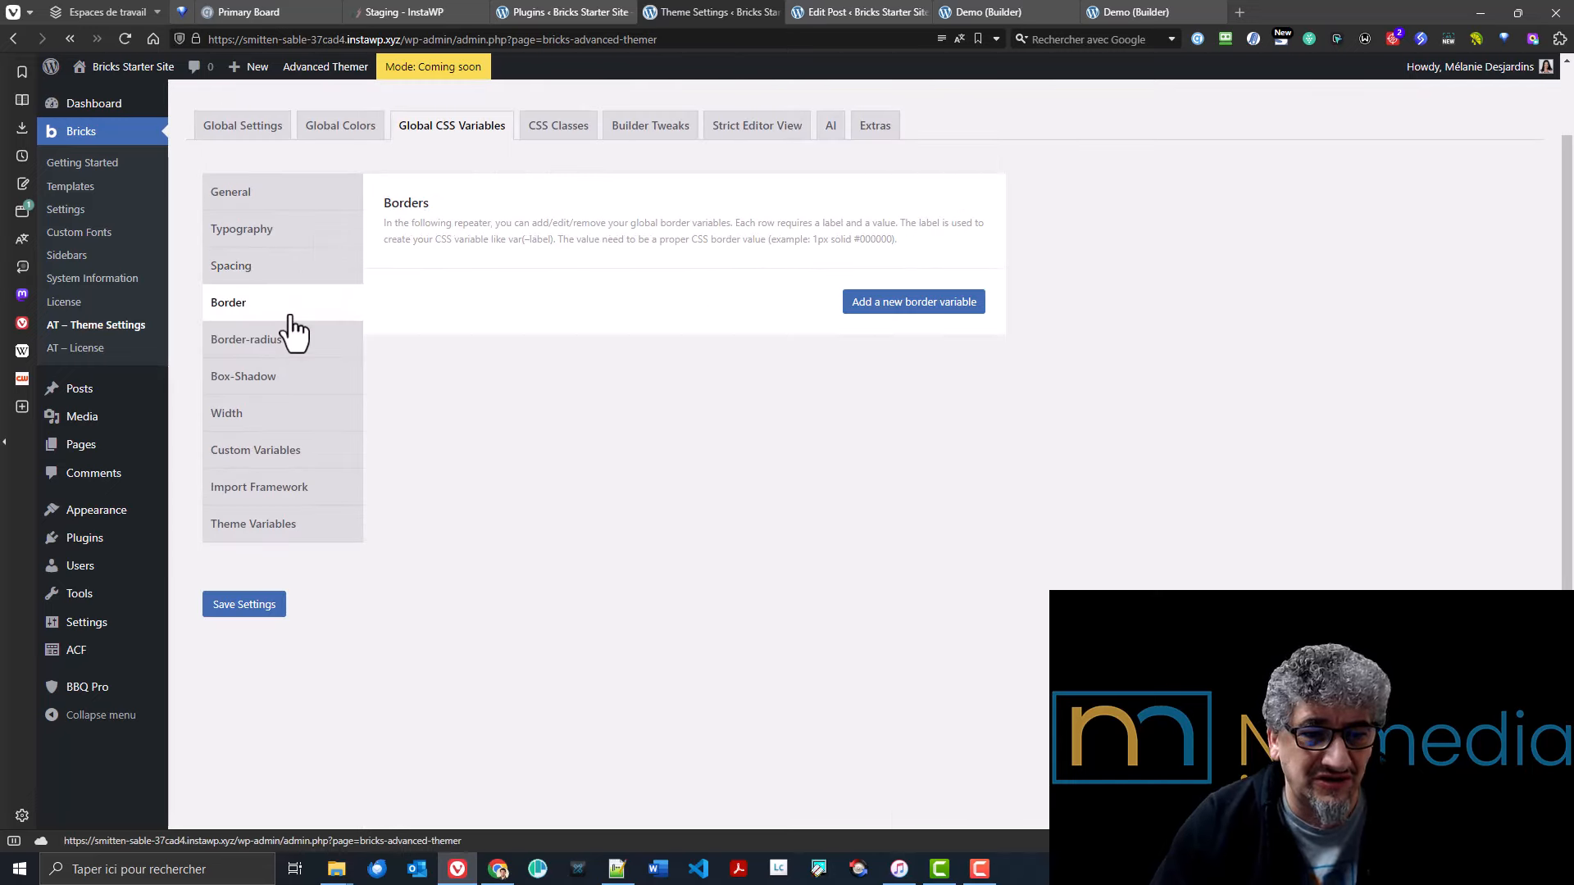
pyautogui.click(895, 308)
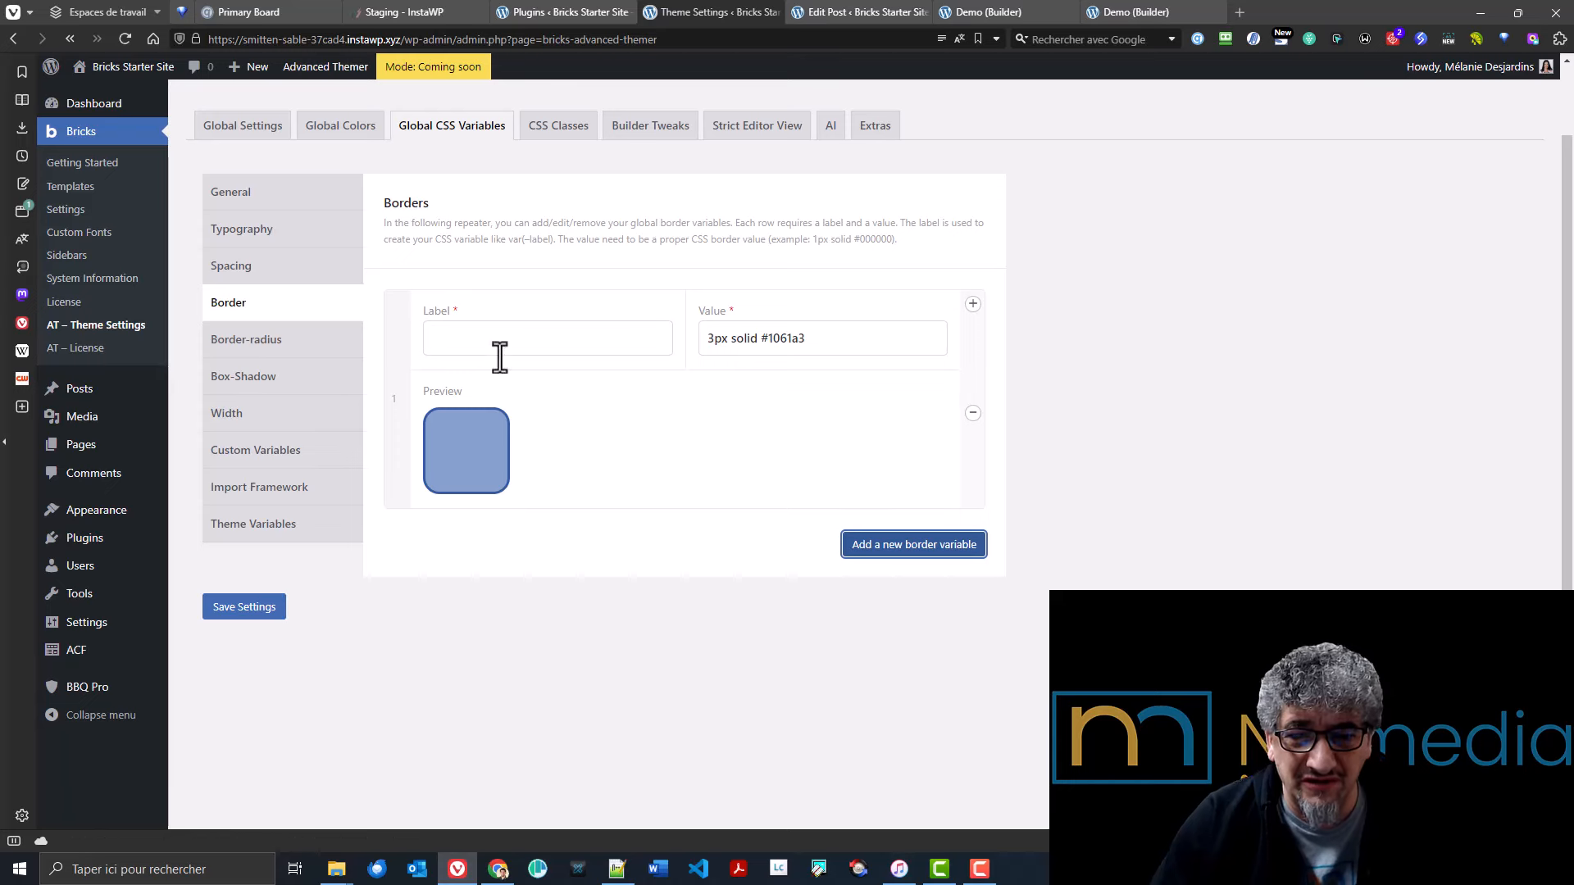
pyautogui.moveTo(820, 341); pyautogui.dragTo(681, 348)
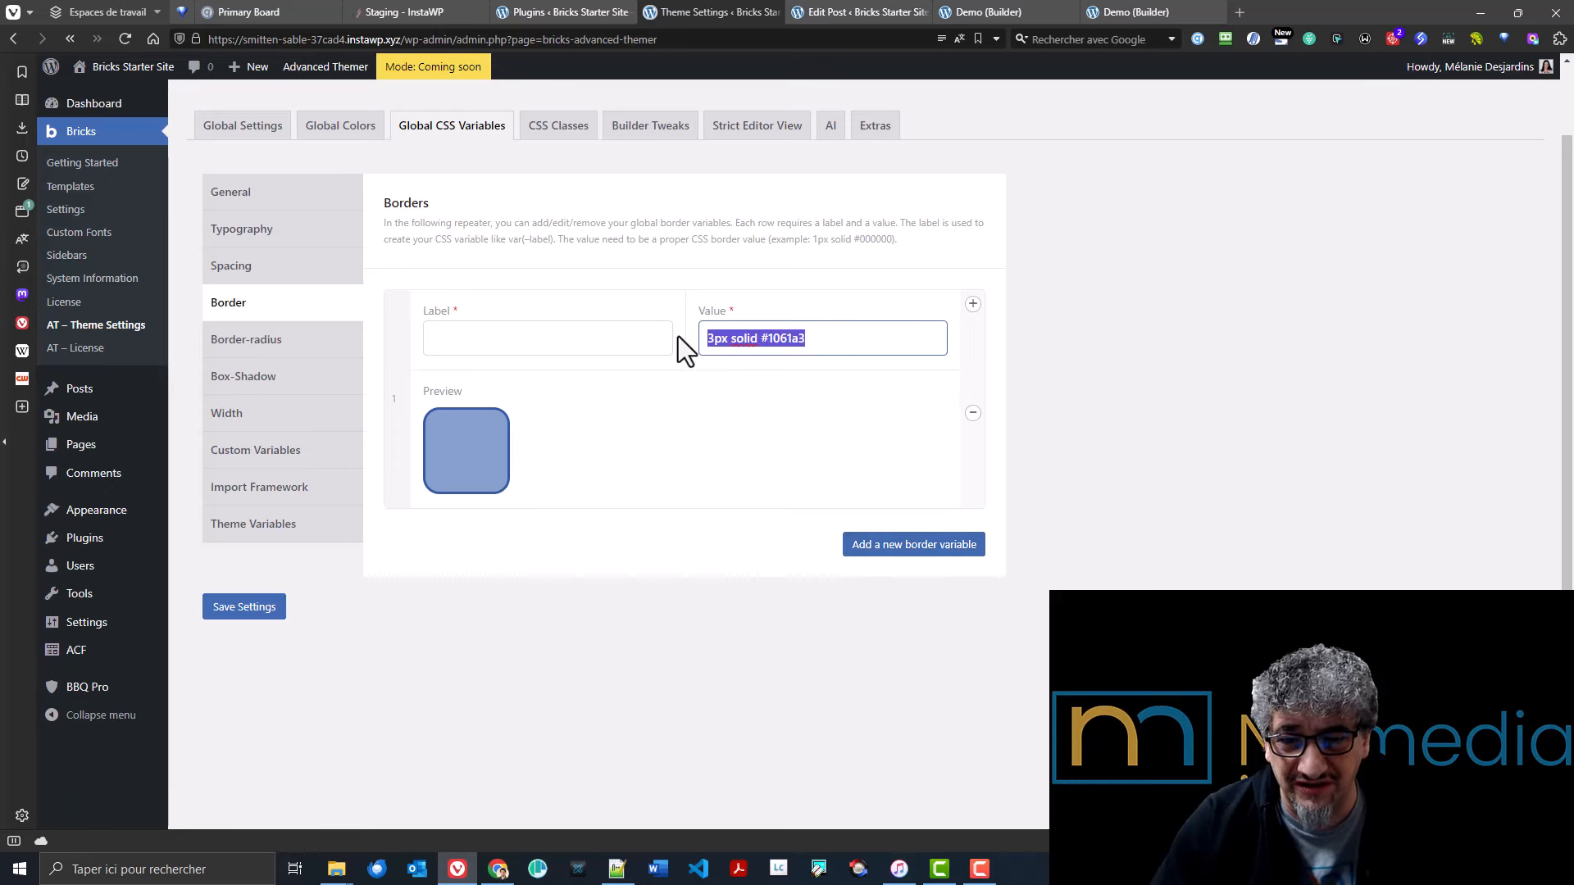
pyautogui.click(595, 350)
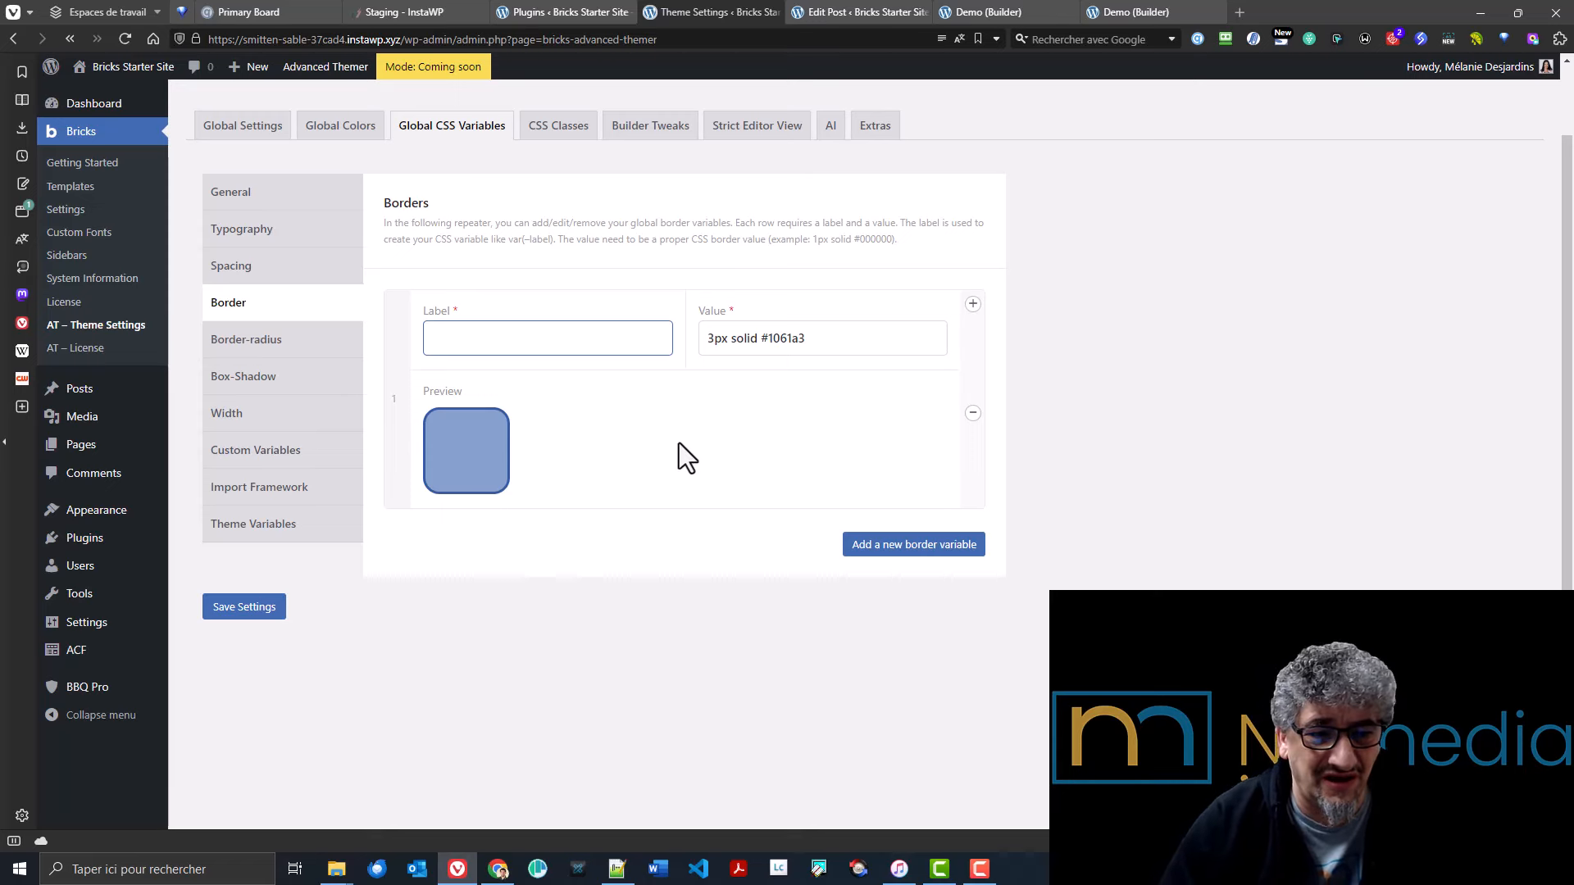
# - Set the radius-btn border-radius variable to a minimum of 10 px and a maximum of 20 px, and save the settings
pyautogui.click(287, 350)
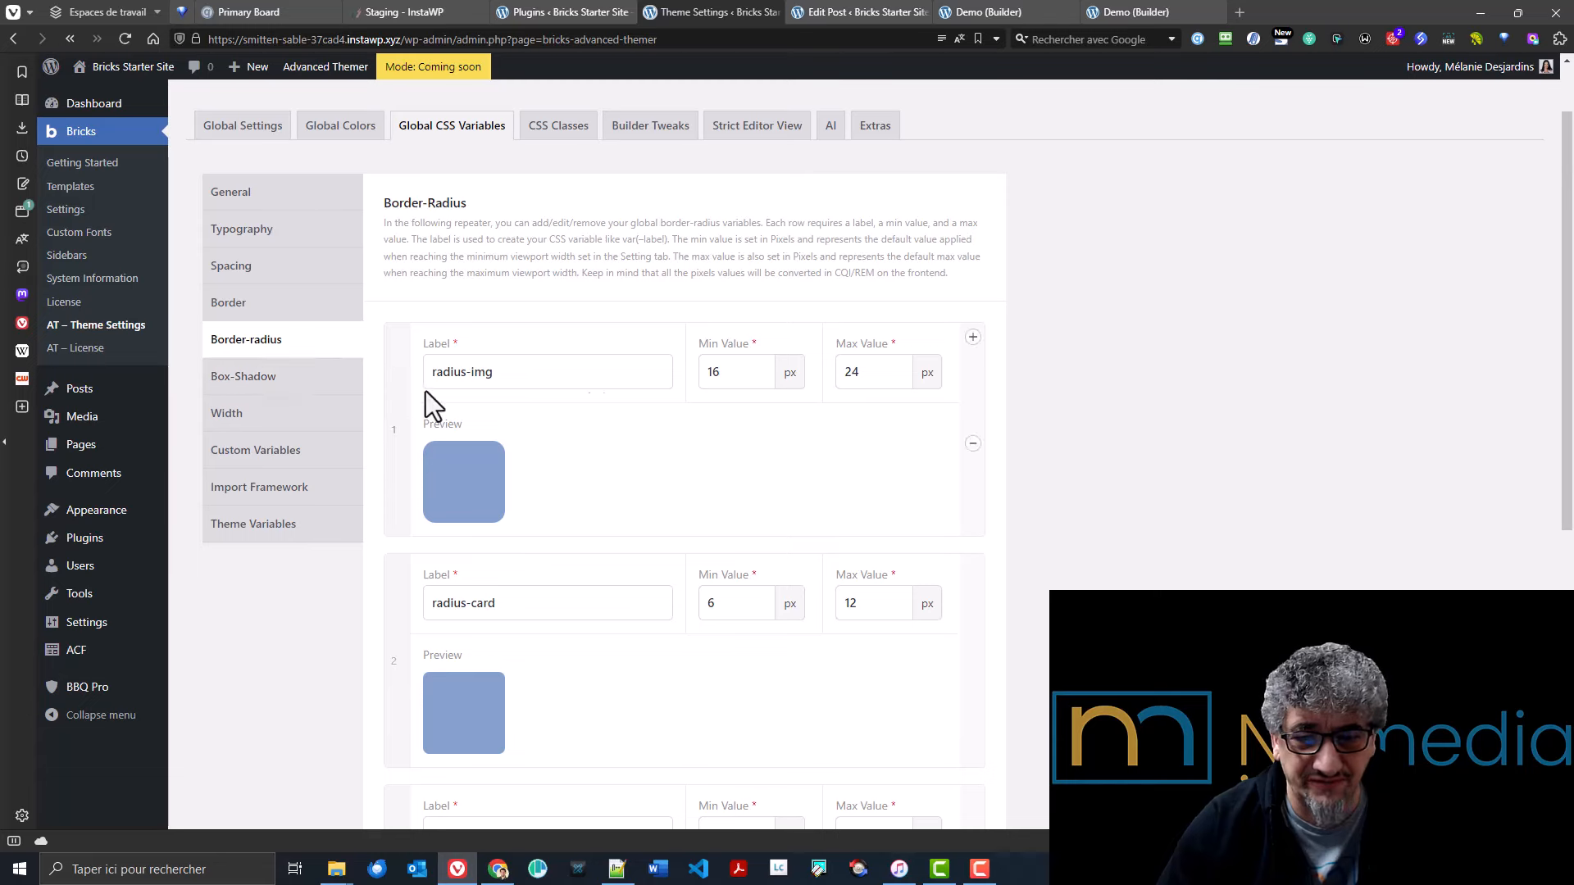
pyautogui.scroll(-4, 524, 393)
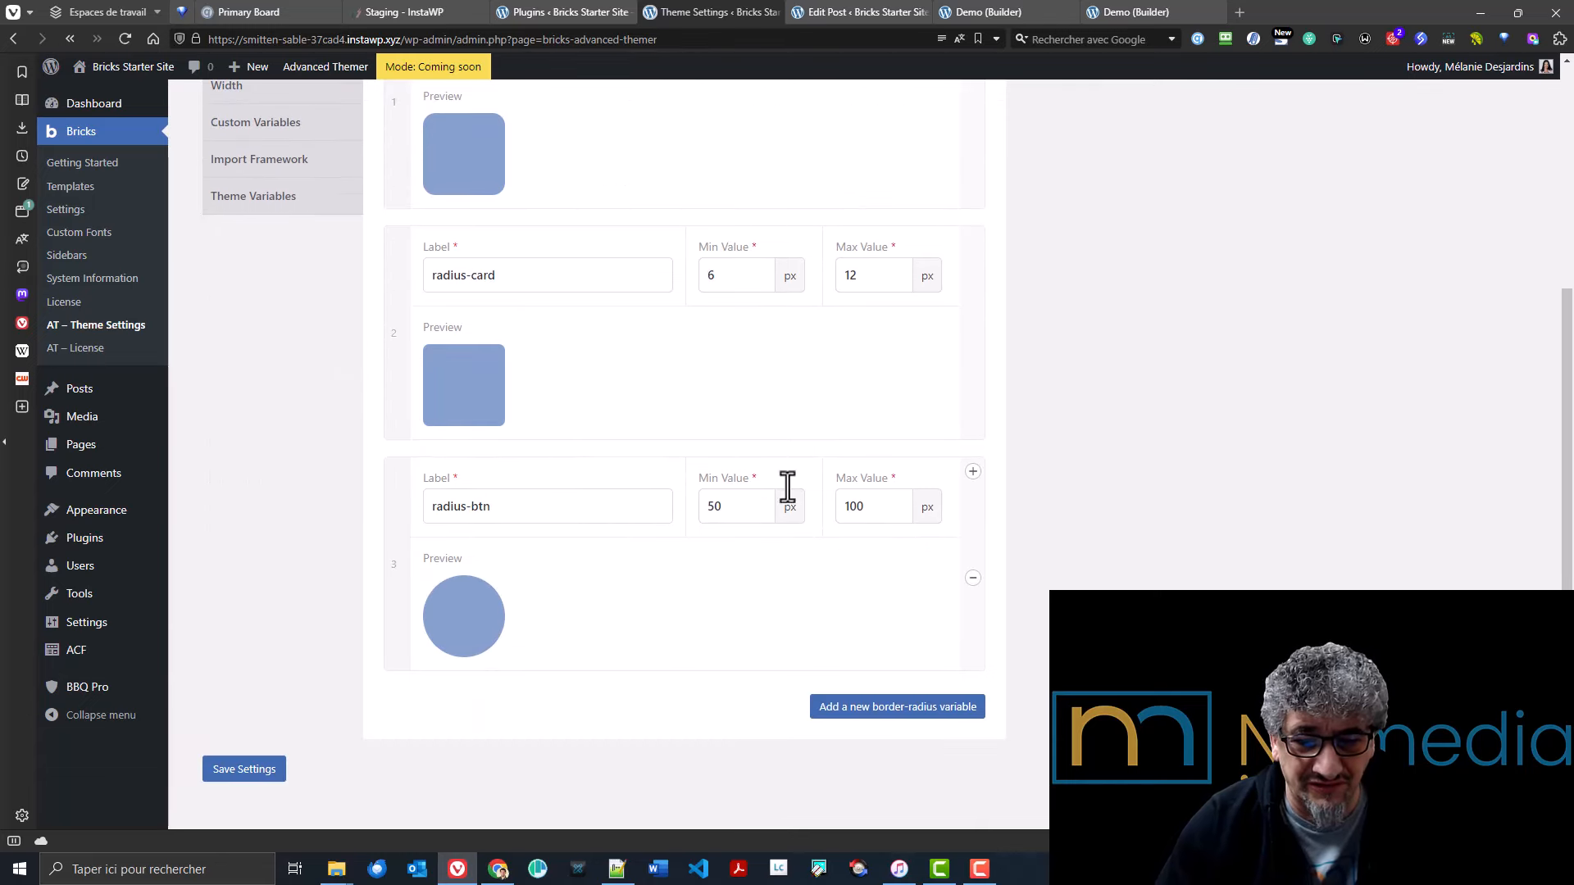
pyautogui.moveTo(864, 506); pyautogui.dragTo(841, 506)
pyautogui.click(490, 505)
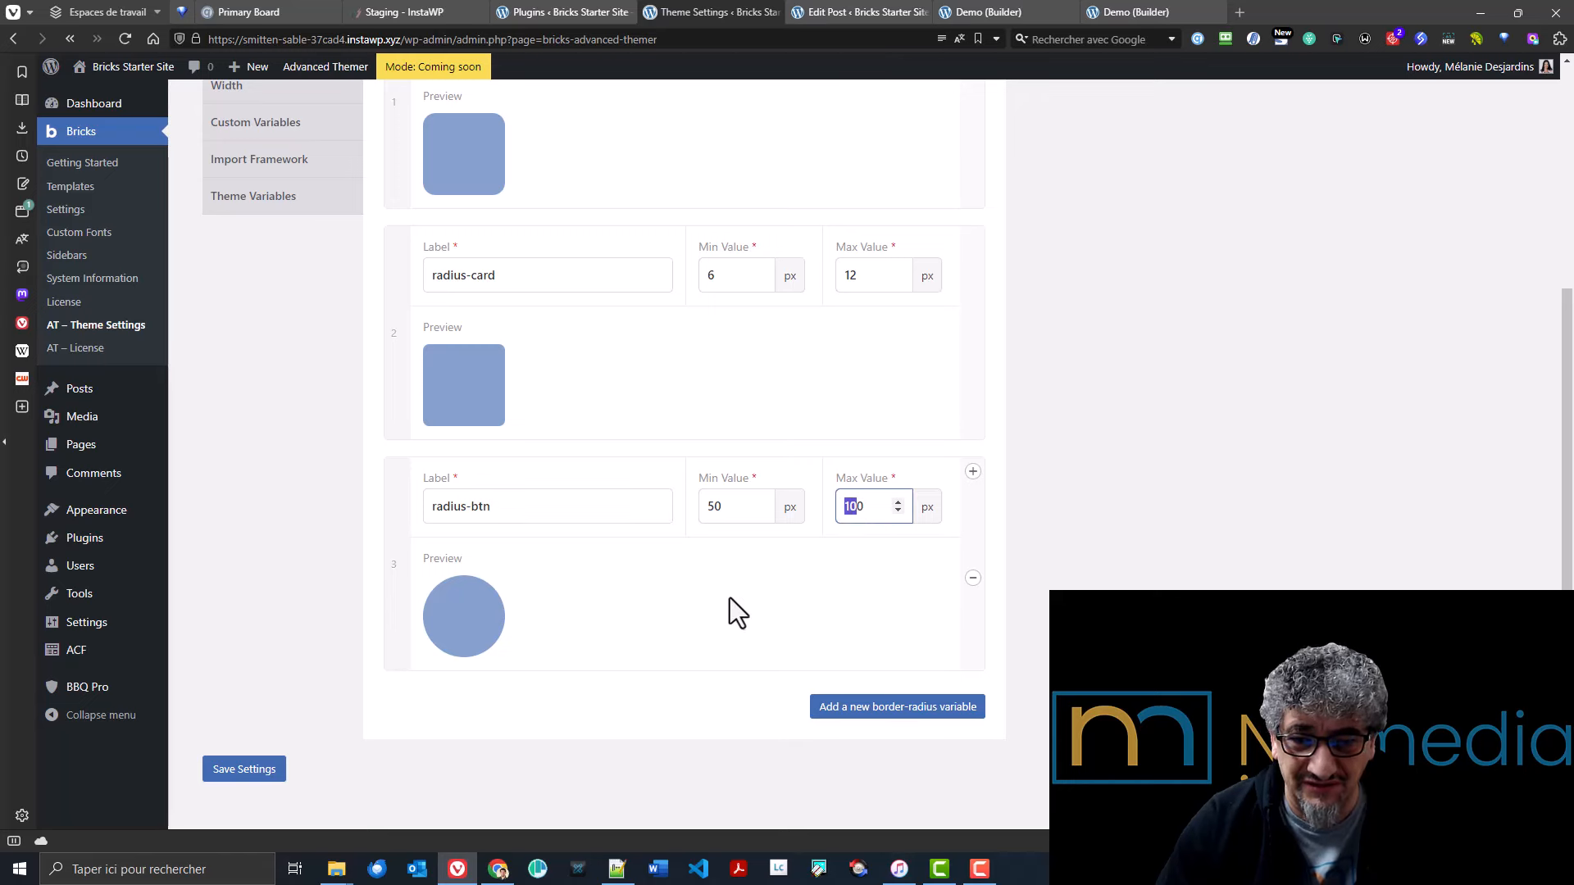
pyautogui.hotkey('ctrl', 'a')
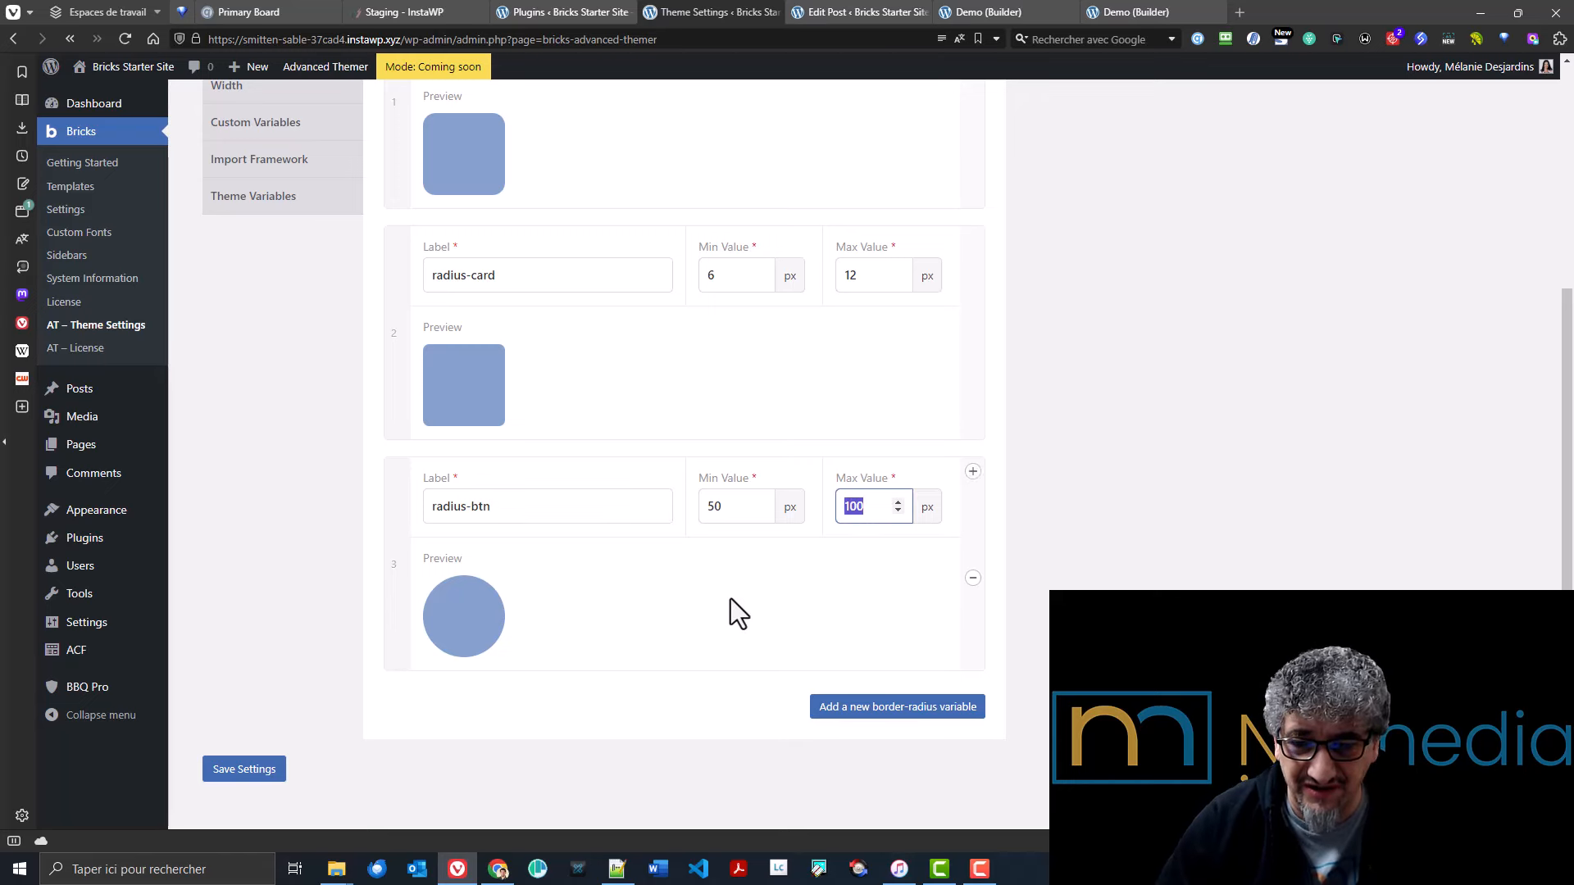
pyautogui.write('20')
pyautogui.hotkey('shift', 'Tab')
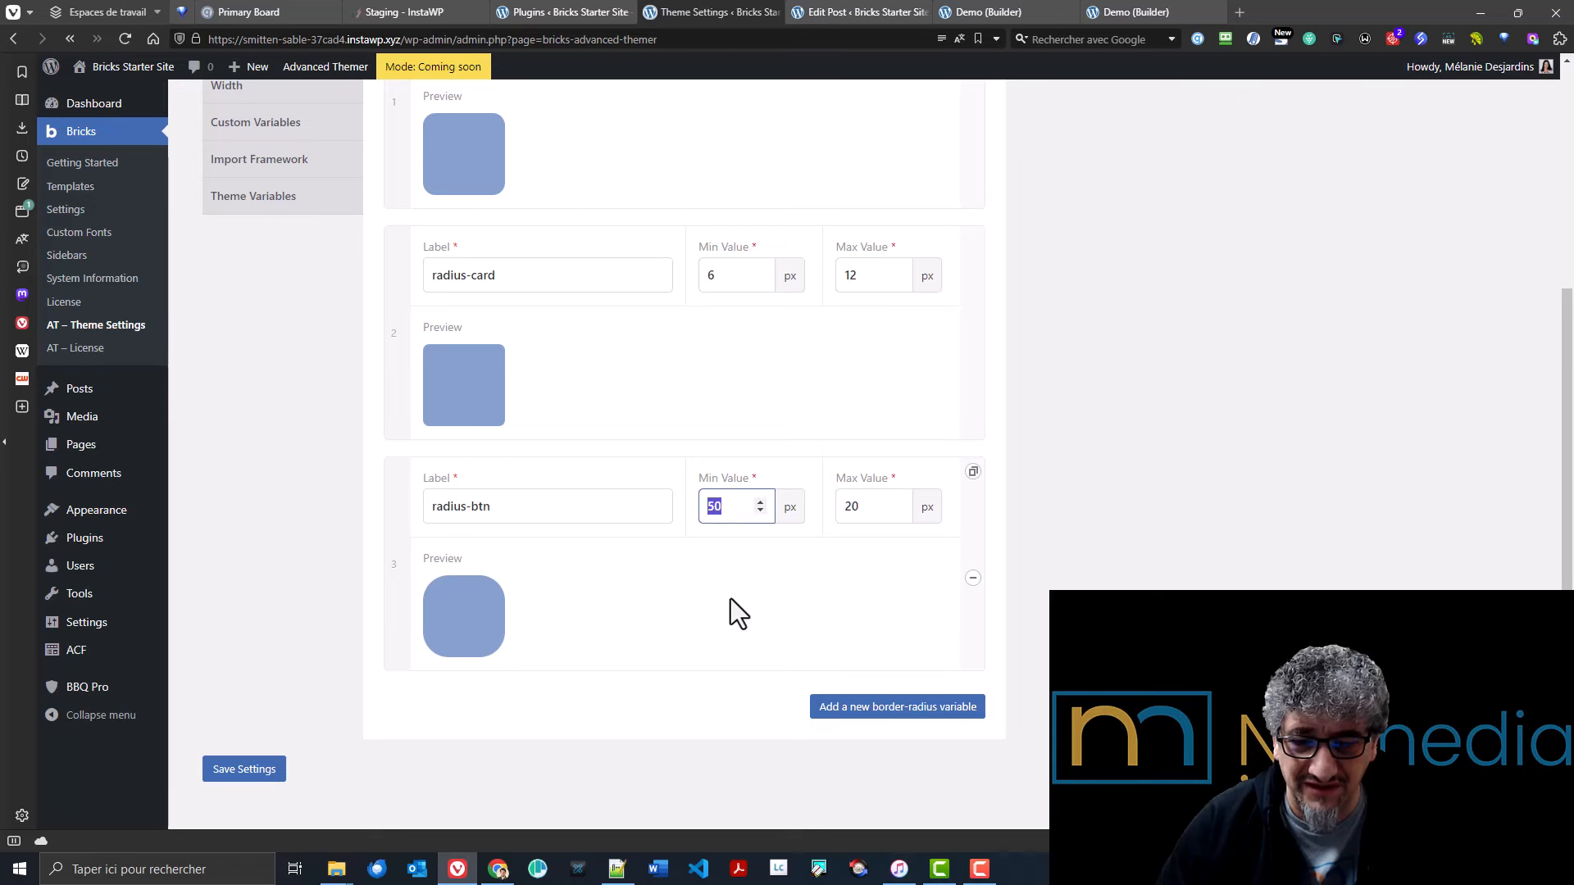
pyautogui.write('10')
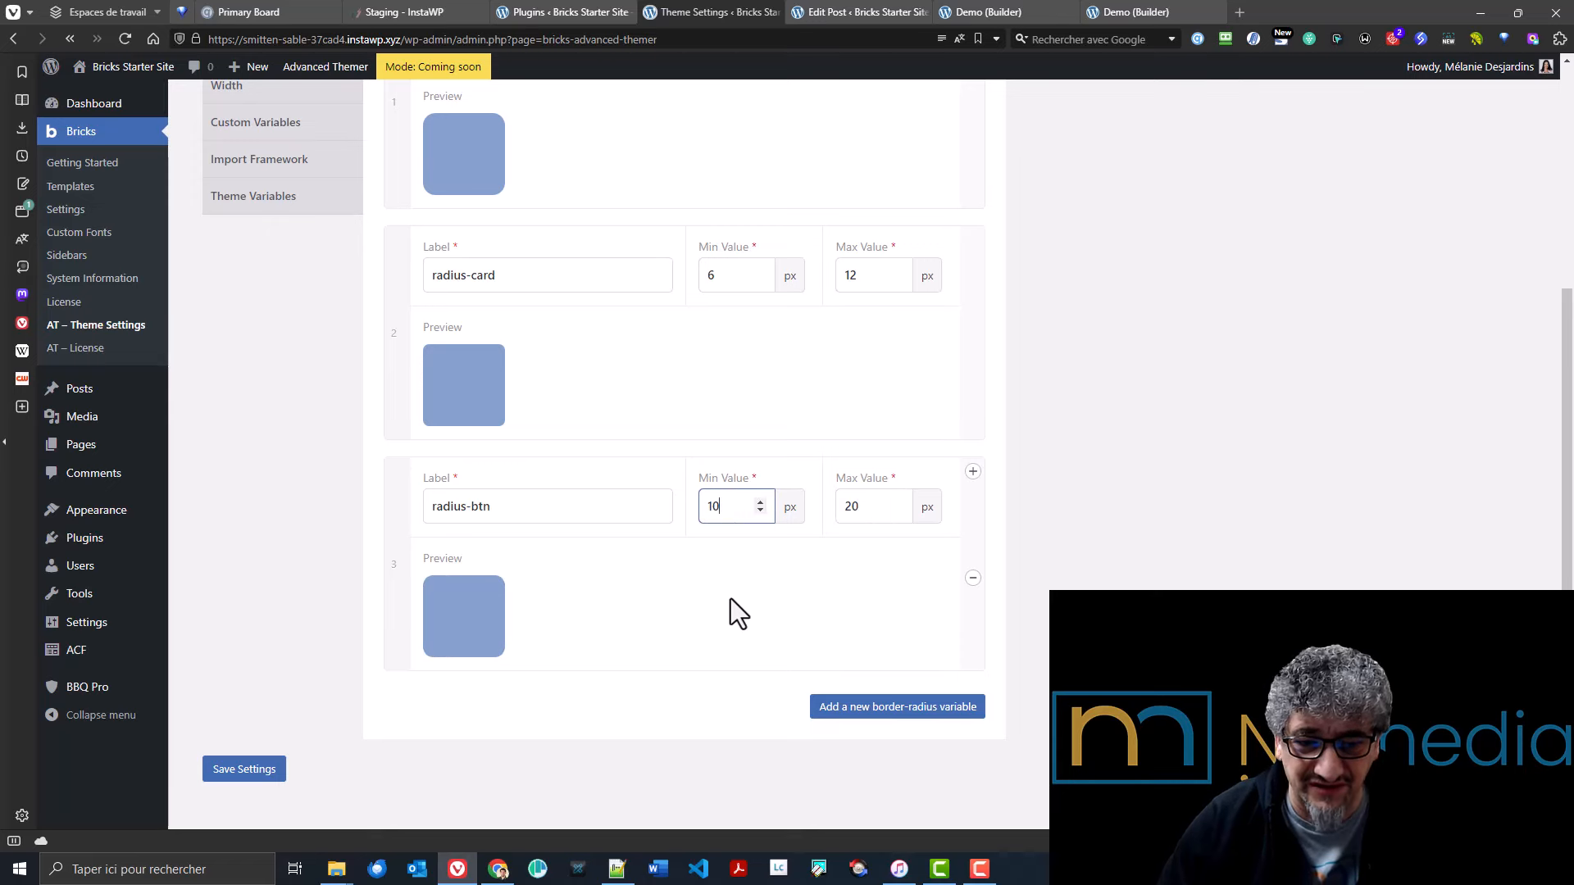
pyautogui.click(232, 775)
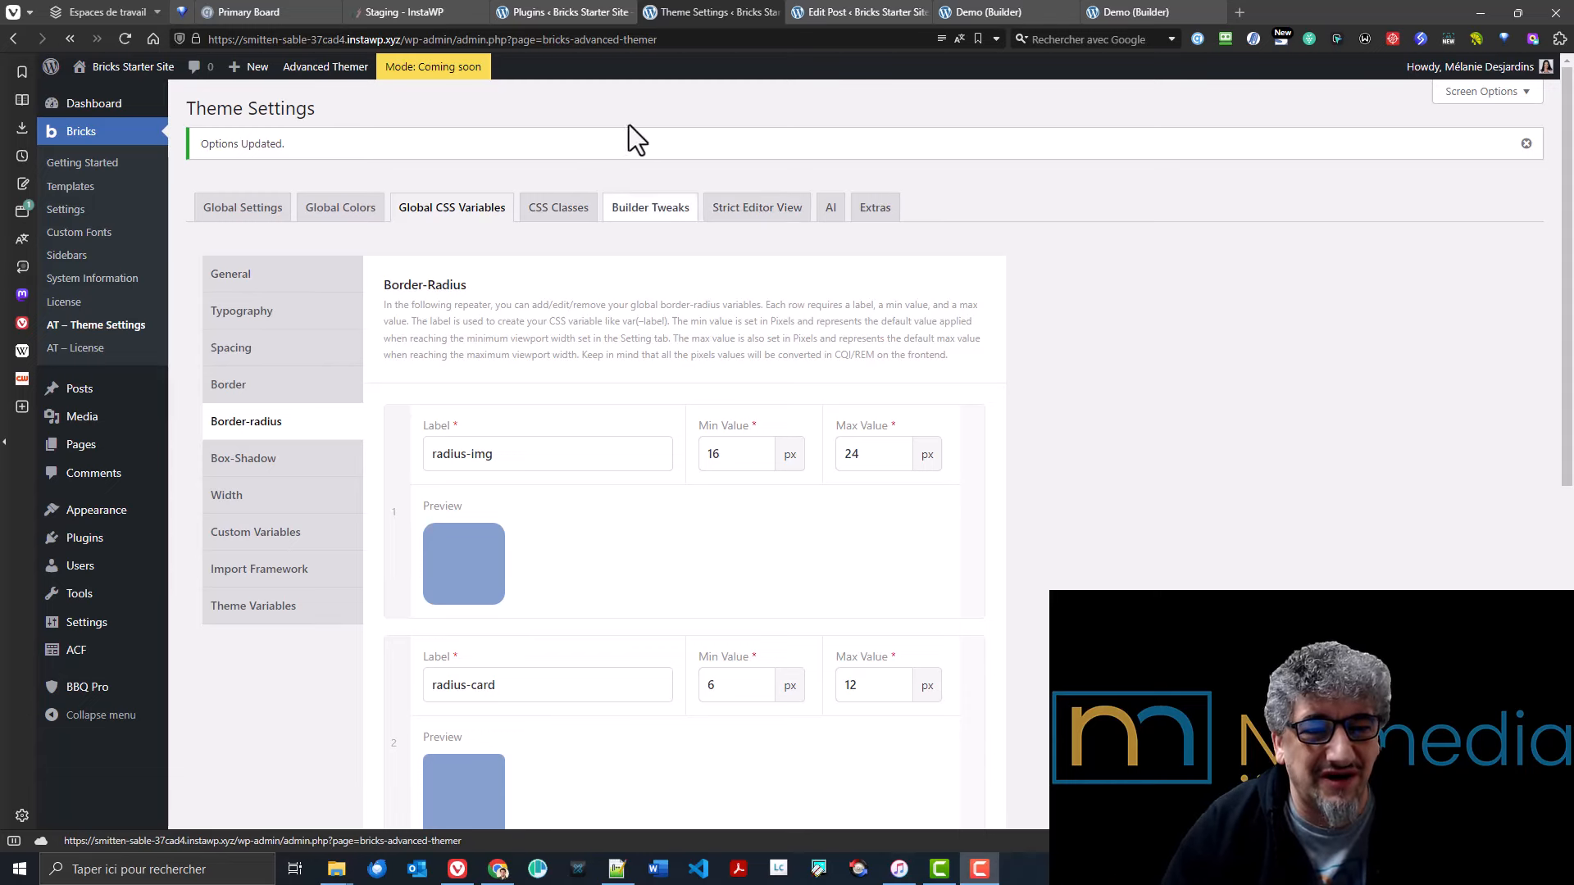
# - Review the saved border-radius variables radius-img, radius-card and radius-btn
pyautogui.scroll(-1, 600, 435)
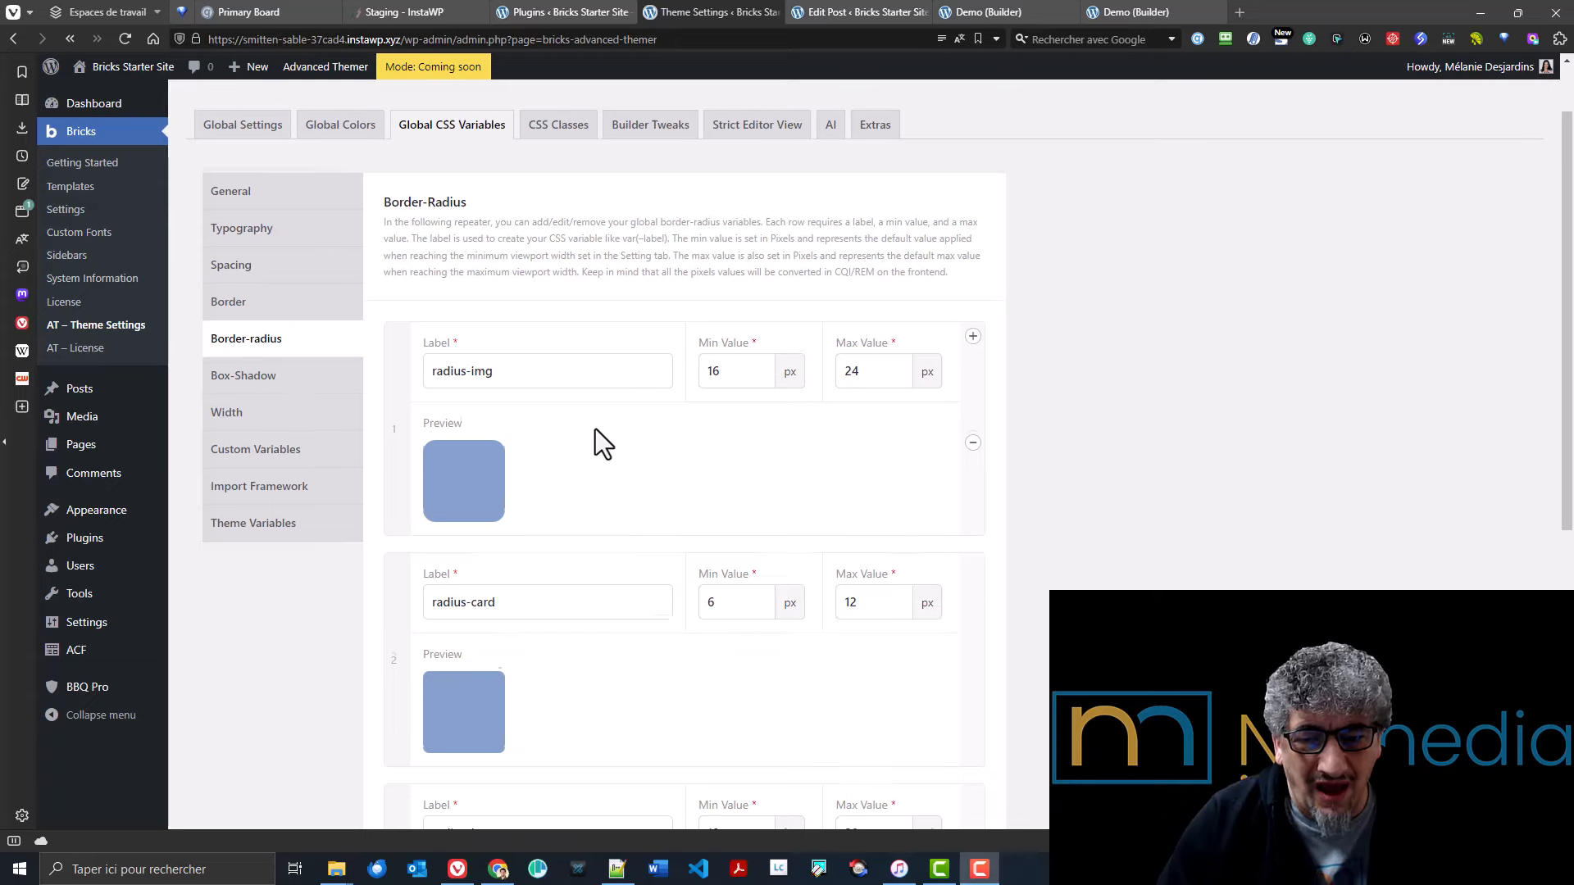
pyautogui.scroll(-6, 595, 429)
pyautogui.moveTo(499, 342); pyautogui.dragTo(312, 384)
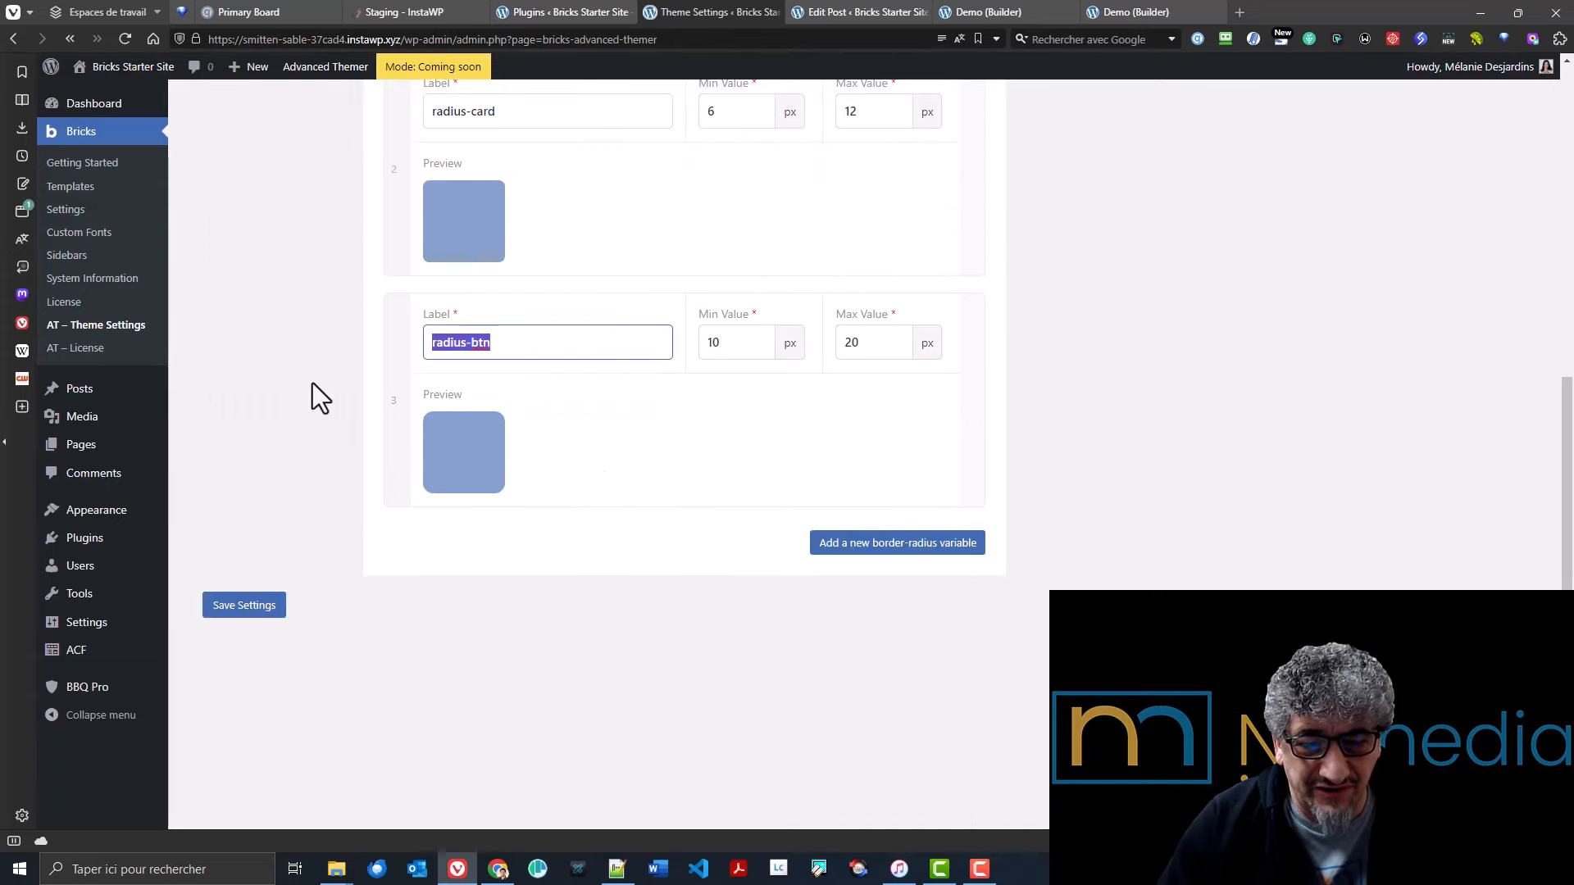
pyautogui.scroll(7, 590, 482)
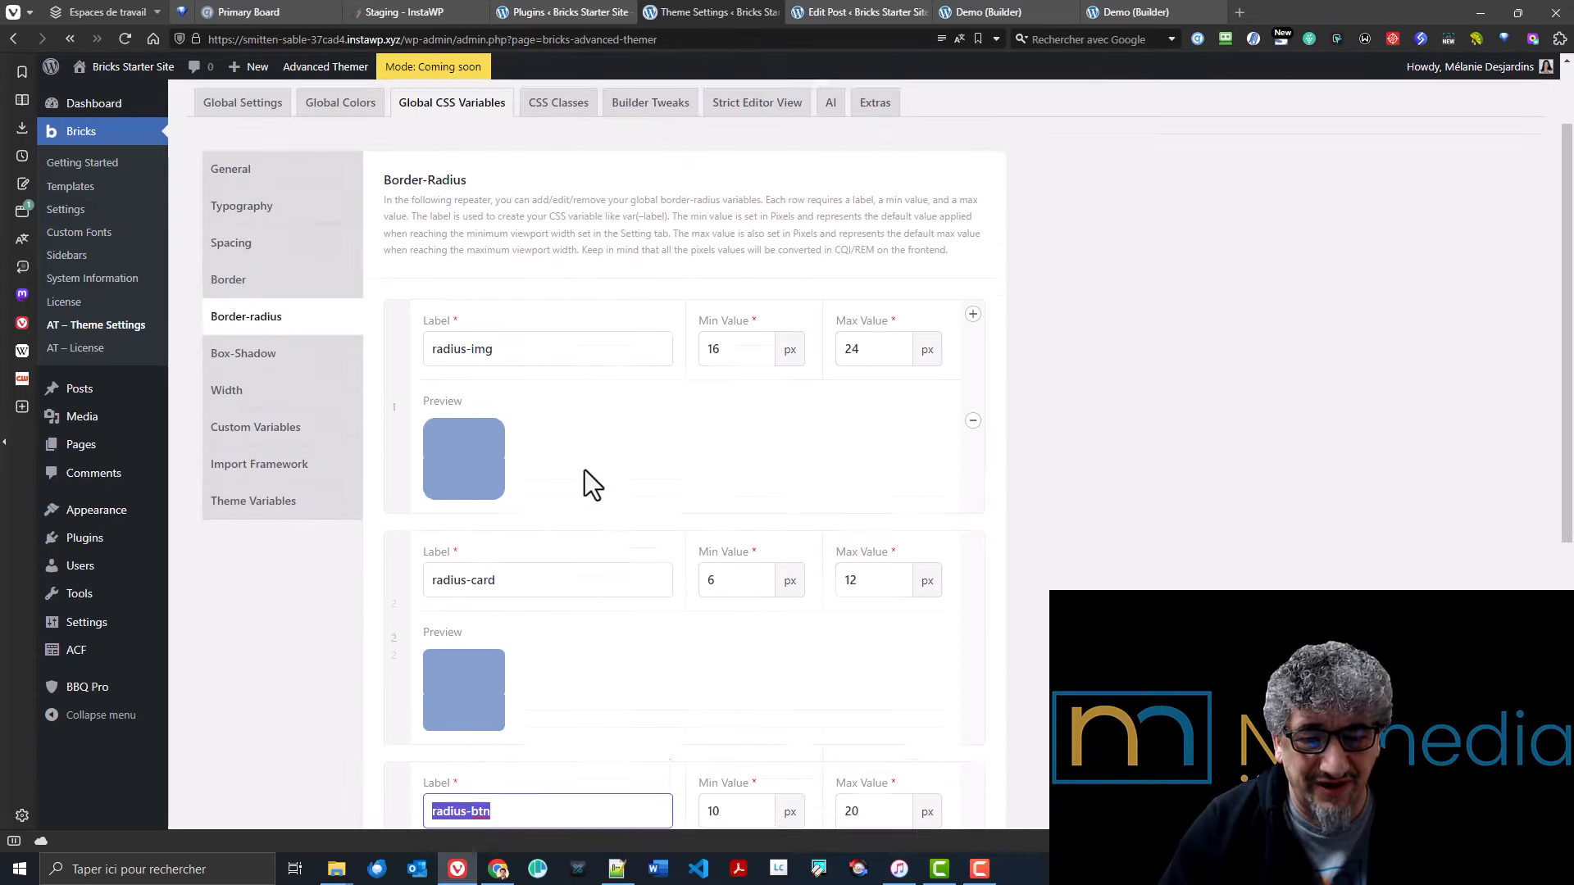
# - Open the global box-shadow variables and examine the label and value of bs-default
pyautogui.click(298, 397)
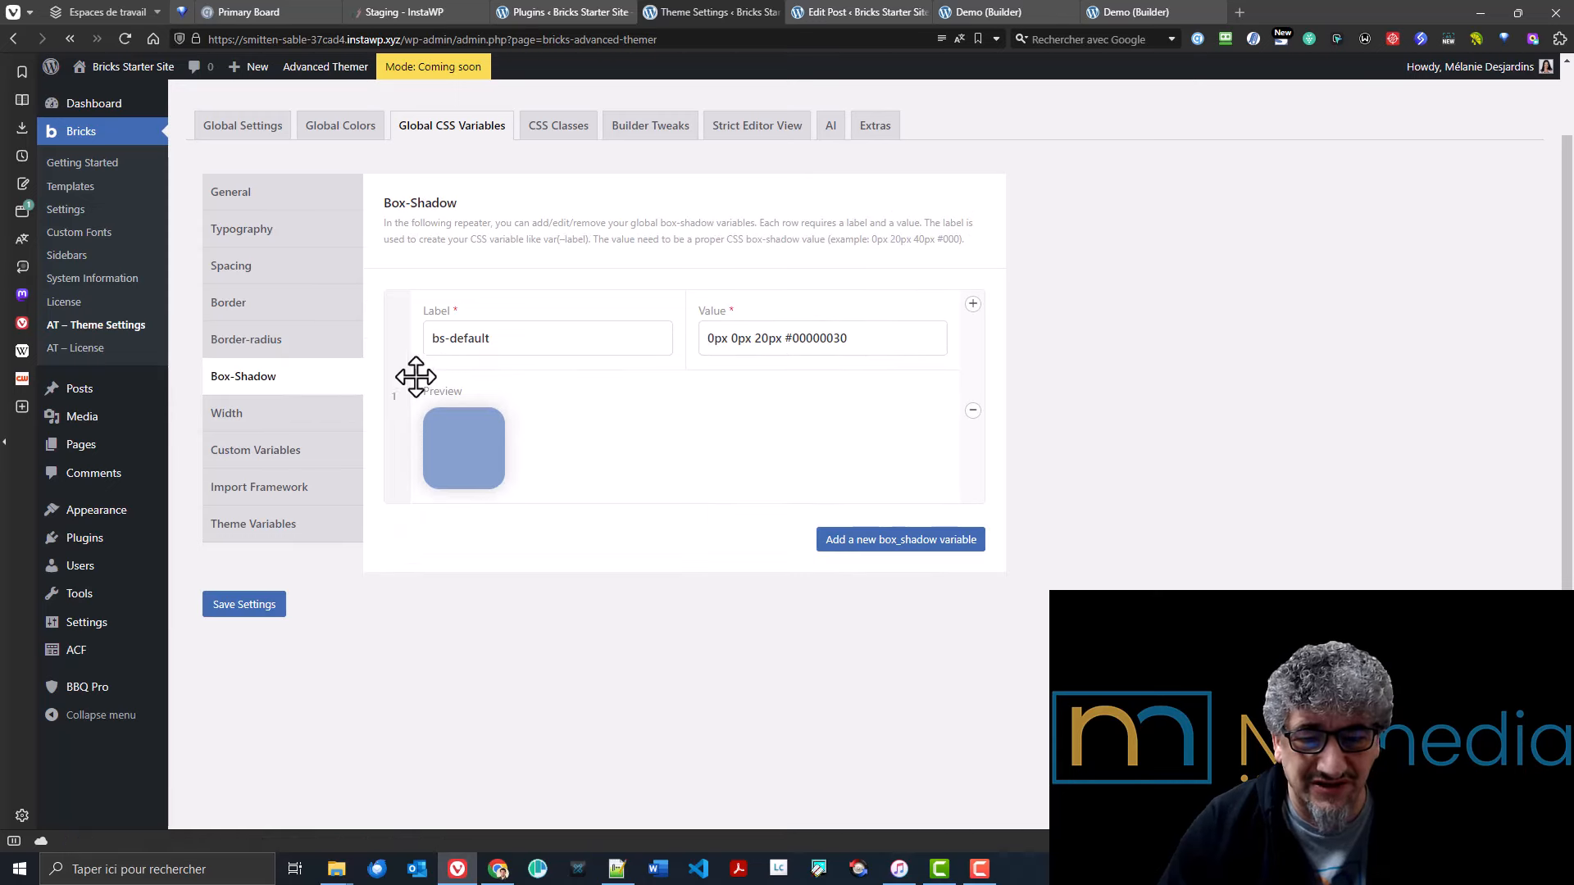
pyautogui.moveTo(527, 344); pyautogui.dragTo(352, 369)
pyautogui.moveTo(860, 340); pyautogui.dragTo(692, 338)
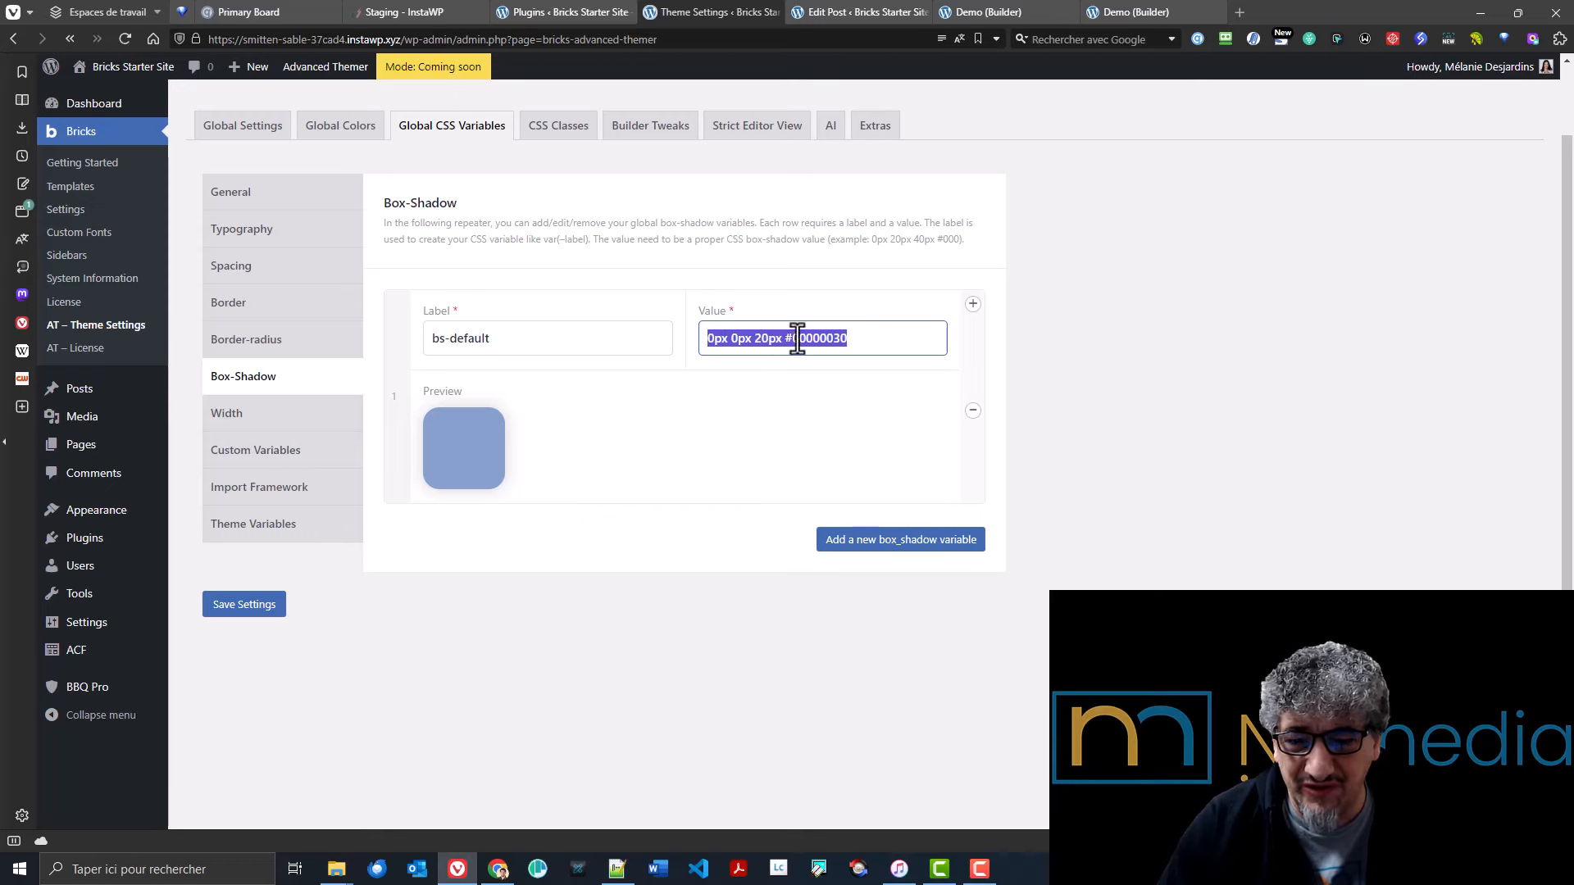
pyautogui.click(889, 338)
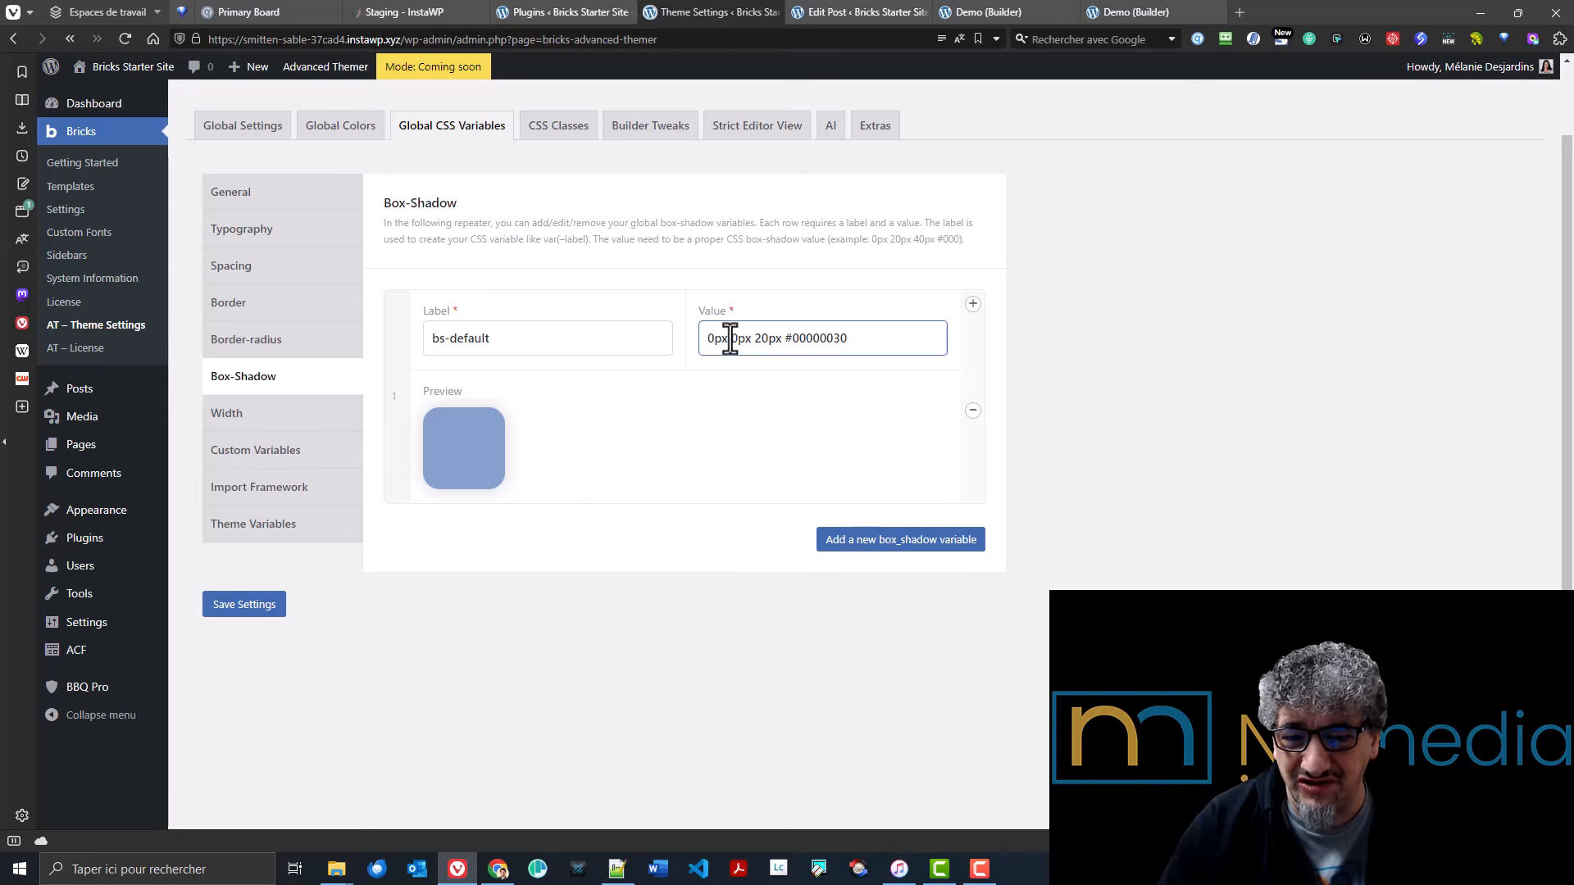
# - In the Demo page builder, add a button below the basic text with radius-btn as its border radius, and save the page
pyautogui.click(1116, 11)
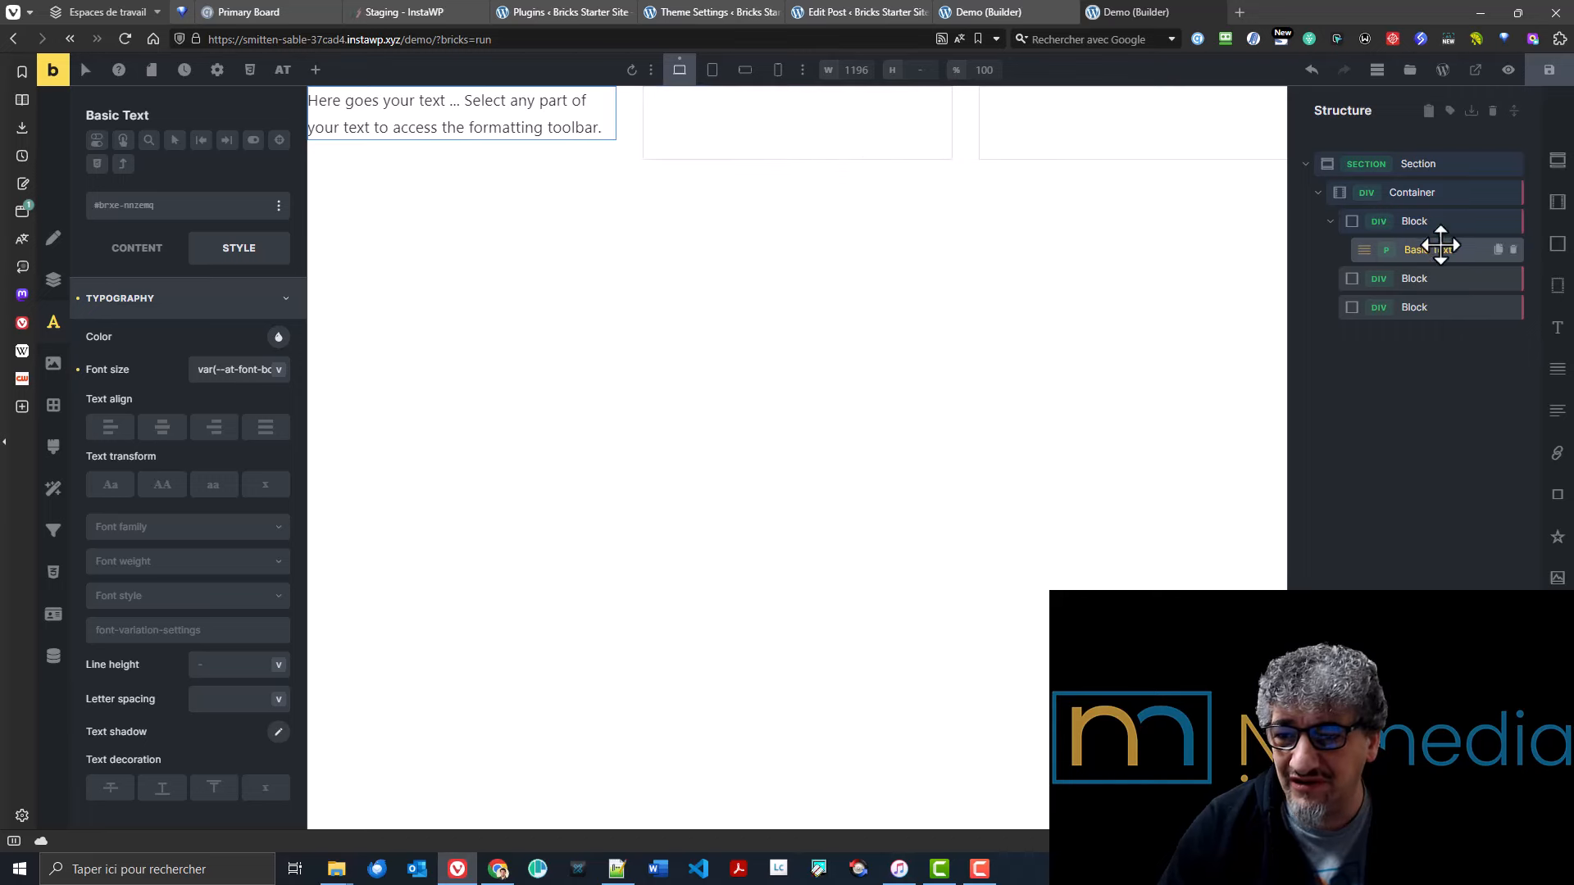
pyautogui.click(1559, 497)
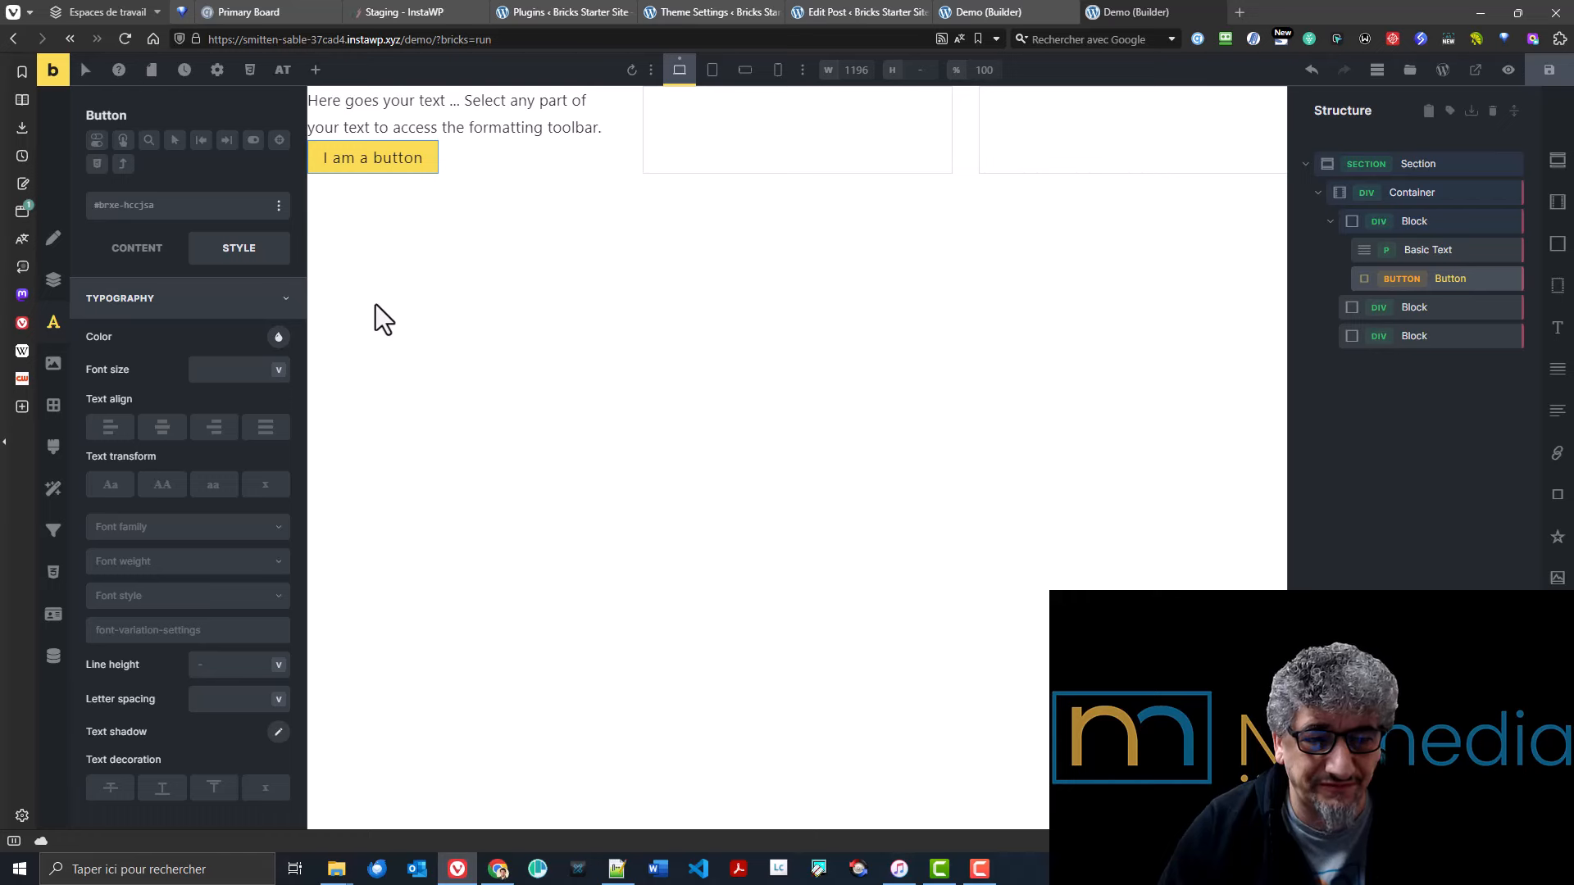
pyautogui.click(53, 405)
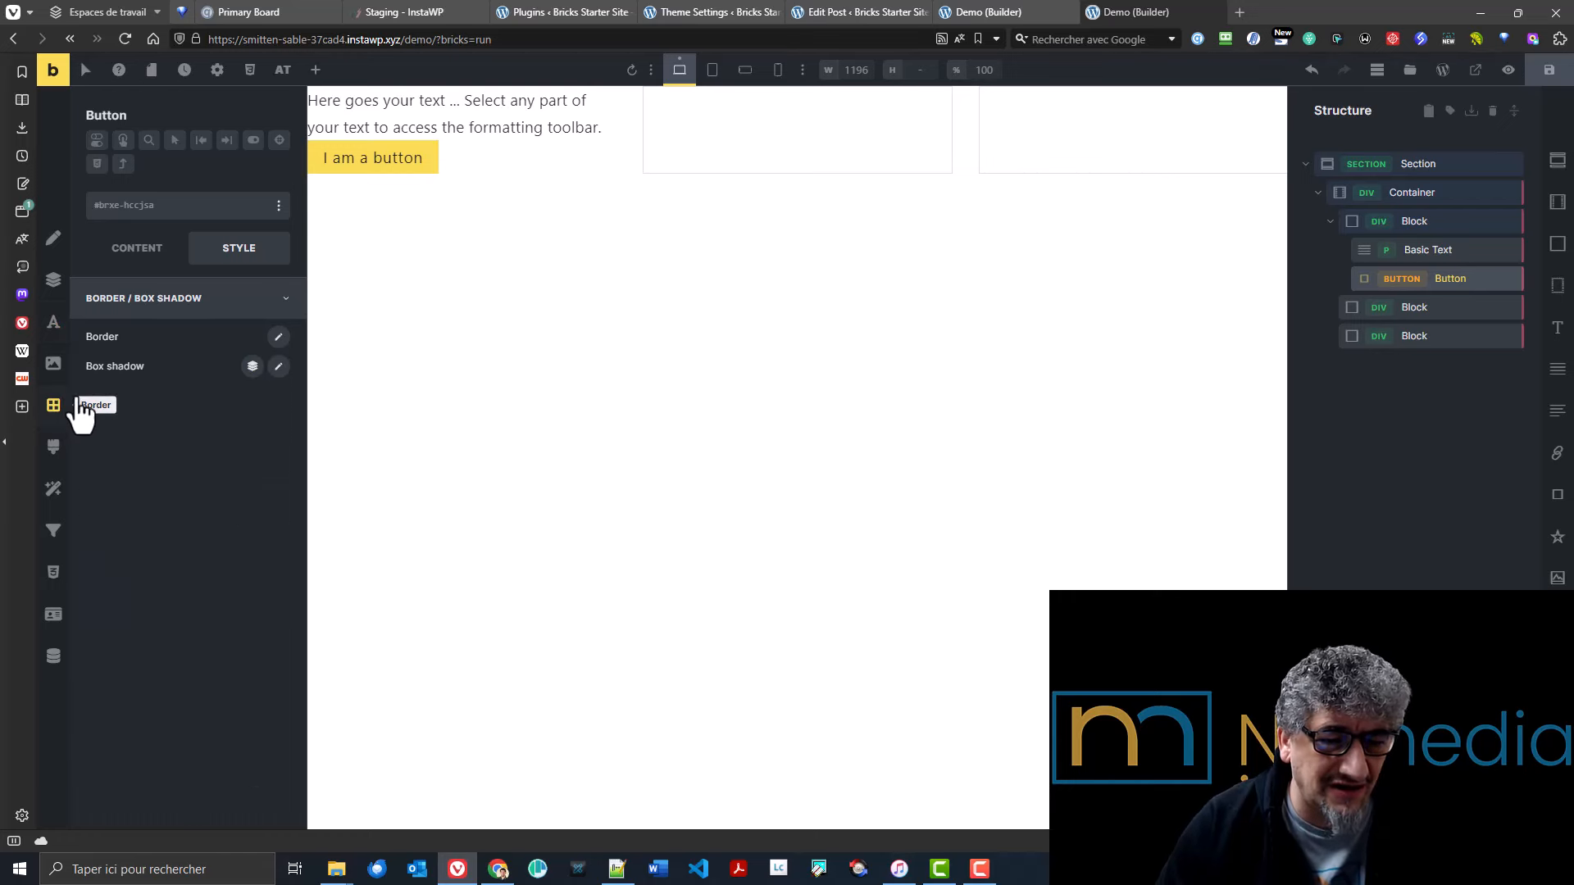
pyautogui.click(277, 337)
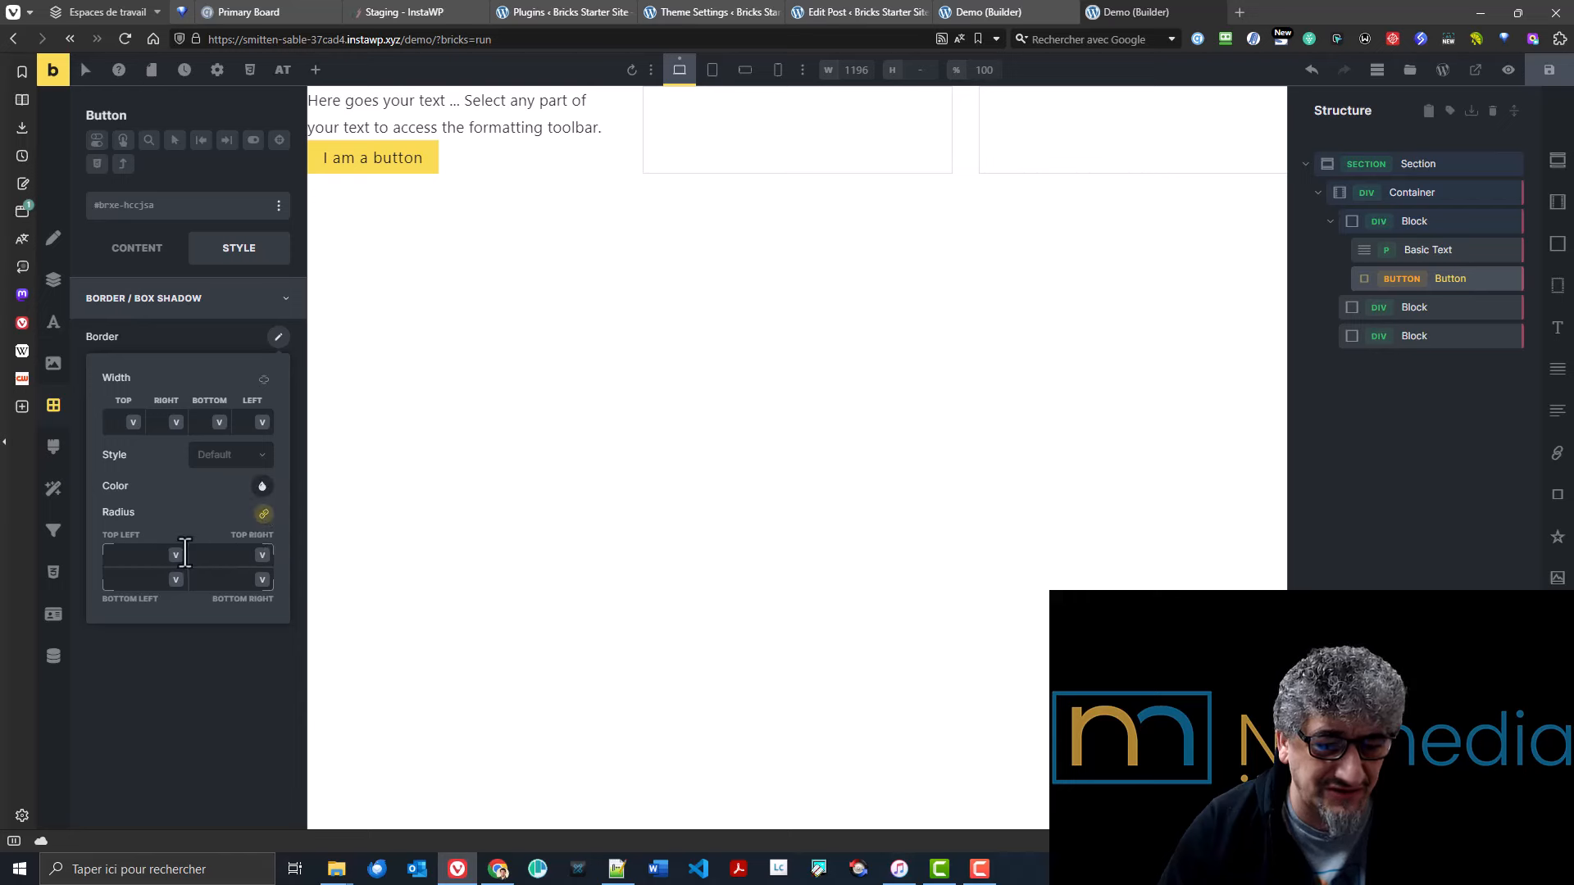
pyautogui.click(177, 559)
pyautogui.click(177, 559)
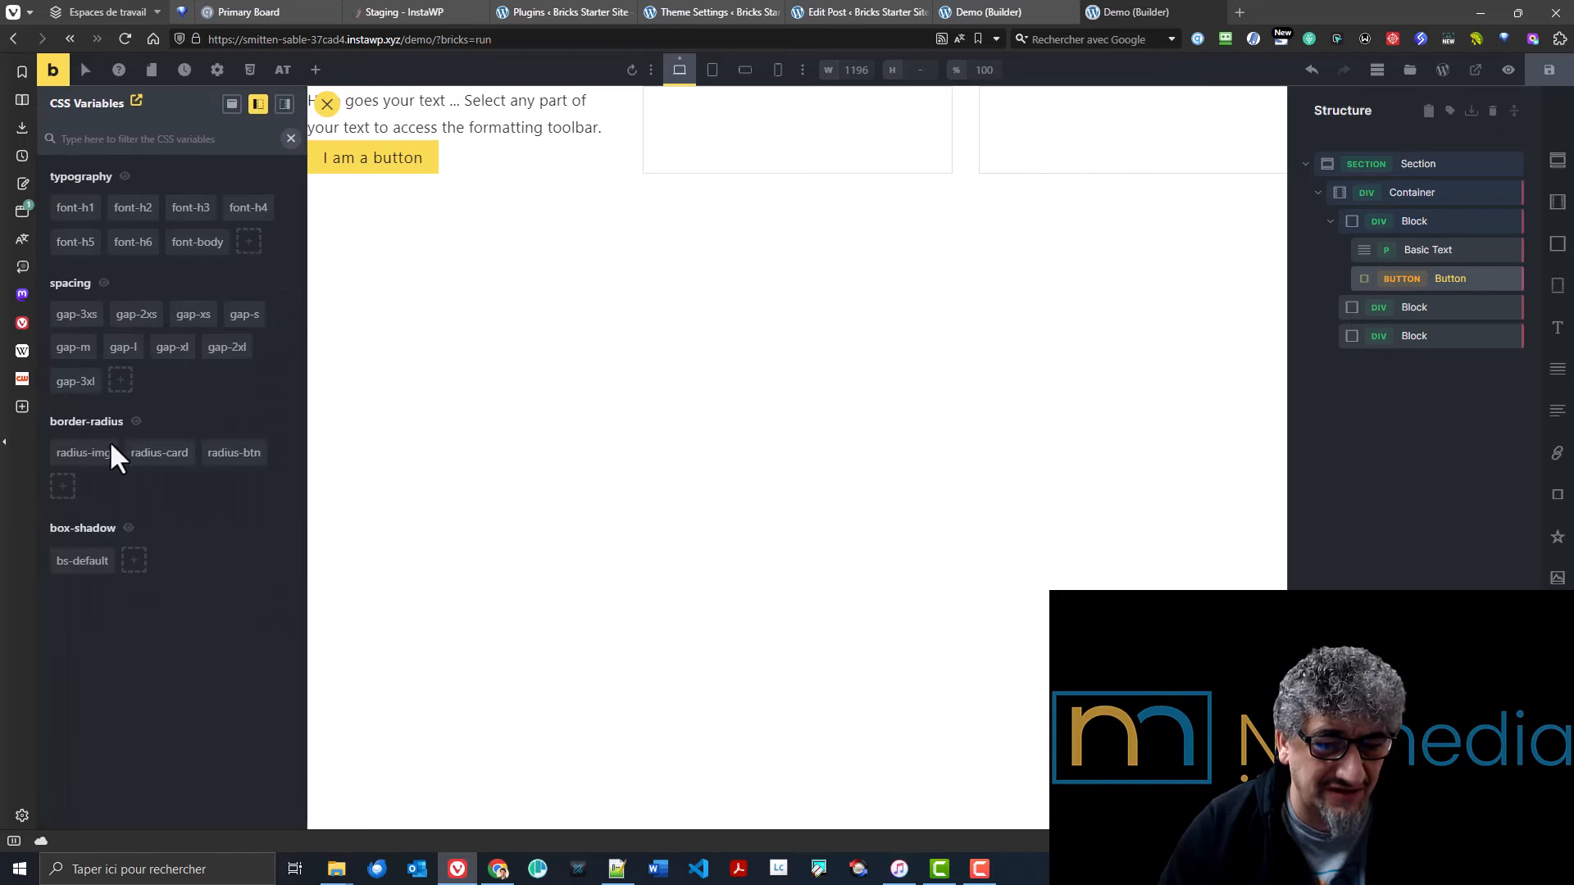
pyautogui.click(233, 464)
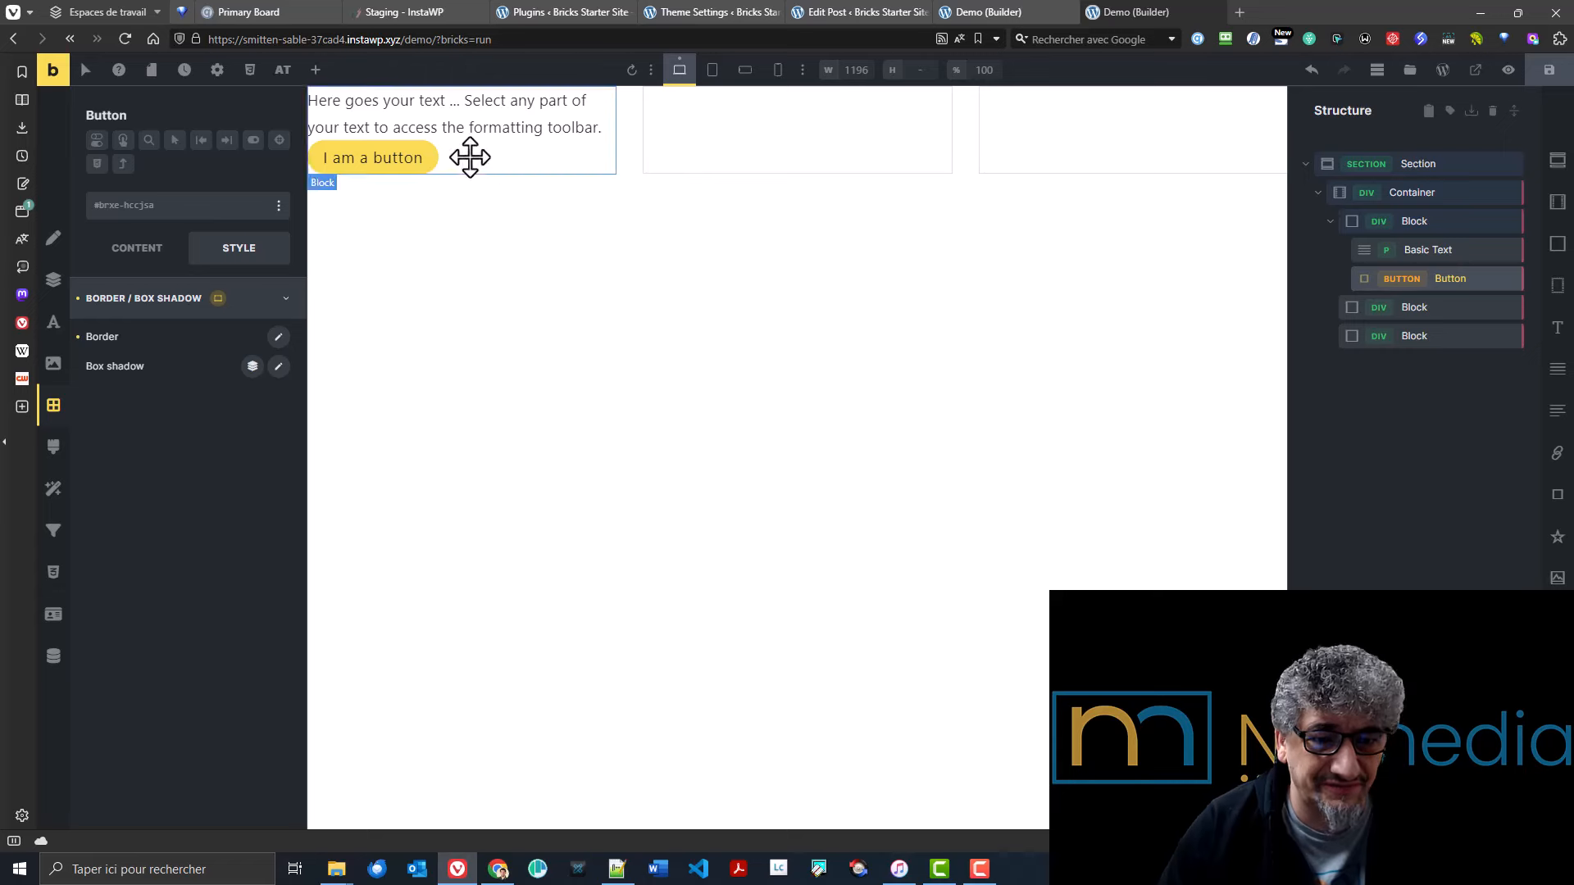
pyautogui.click(1548, 70)
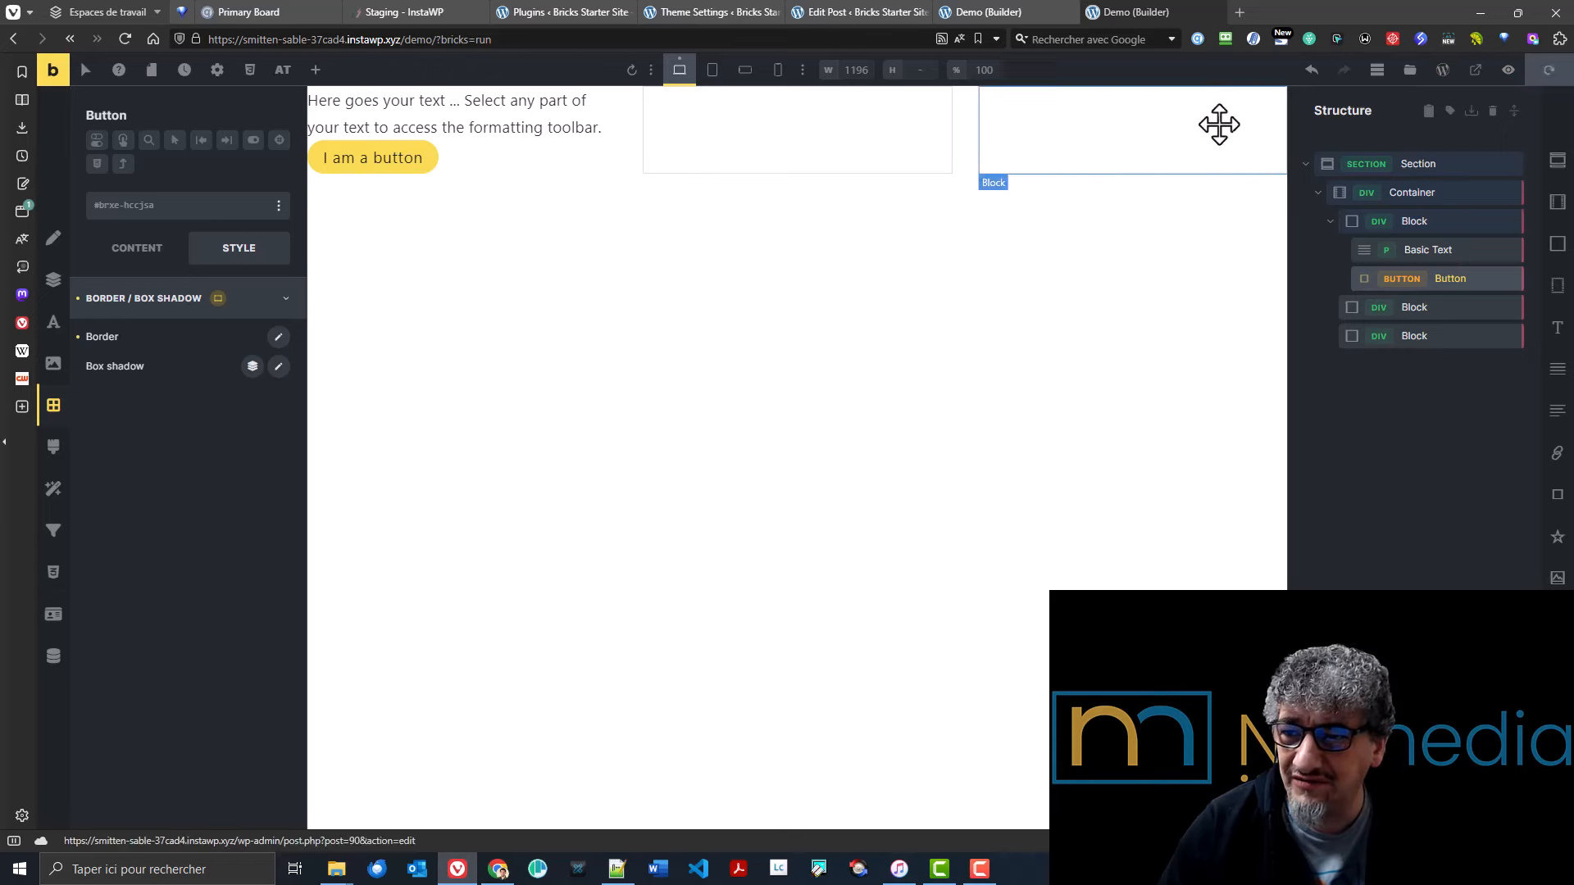
# - Reload the builder, expand the structure and check the button's border radius settings
pyautogui.click(125, 38)
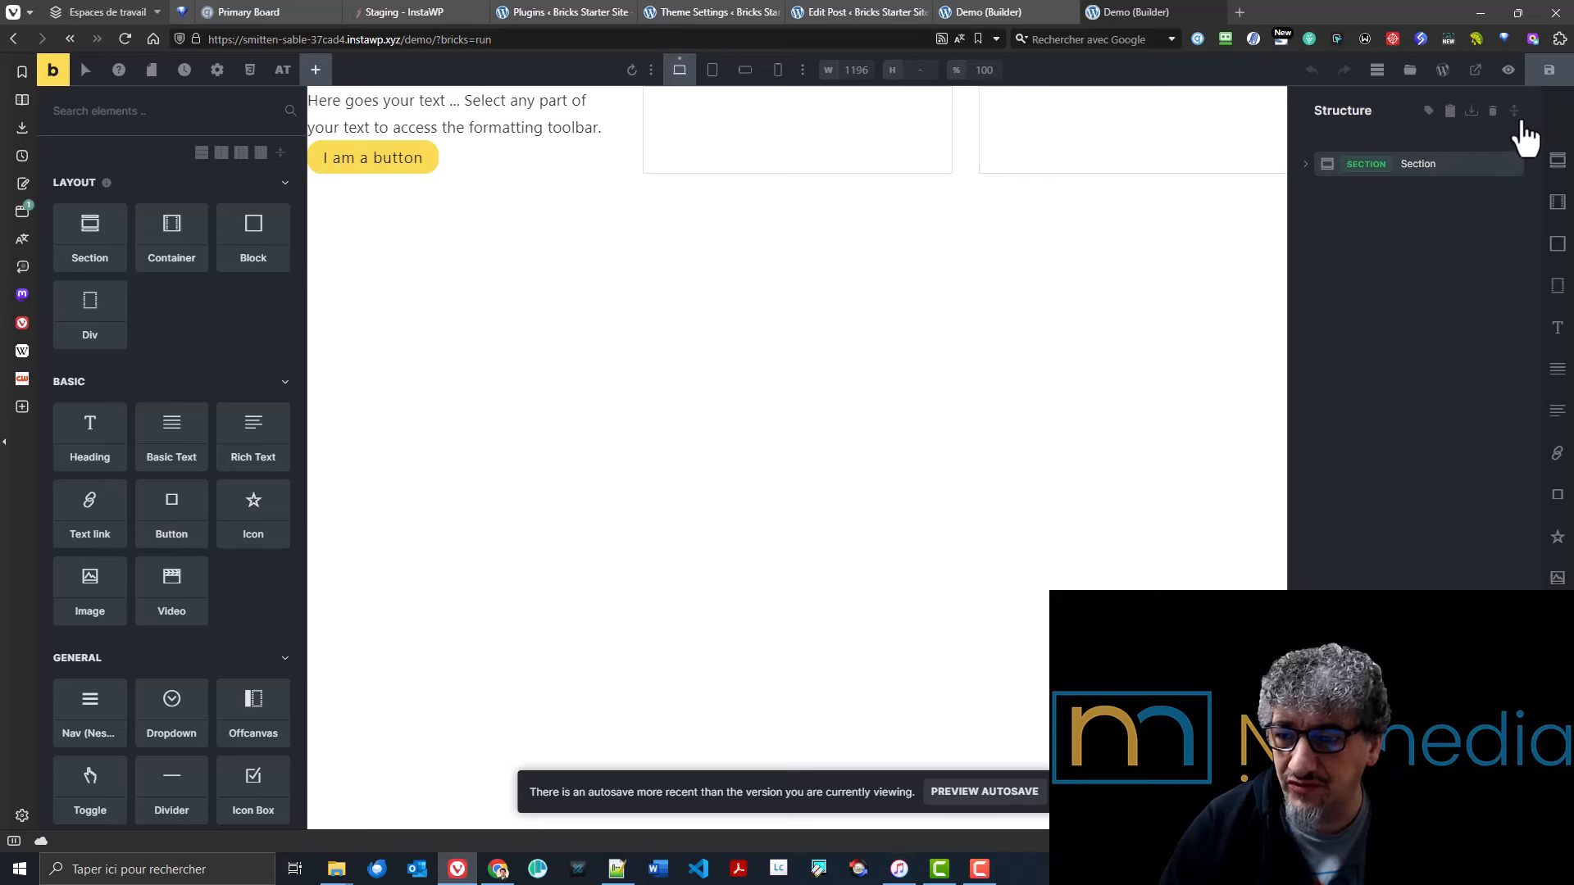
pyautogui.click(1514, 111)
pyautogui.click(1442, 274)
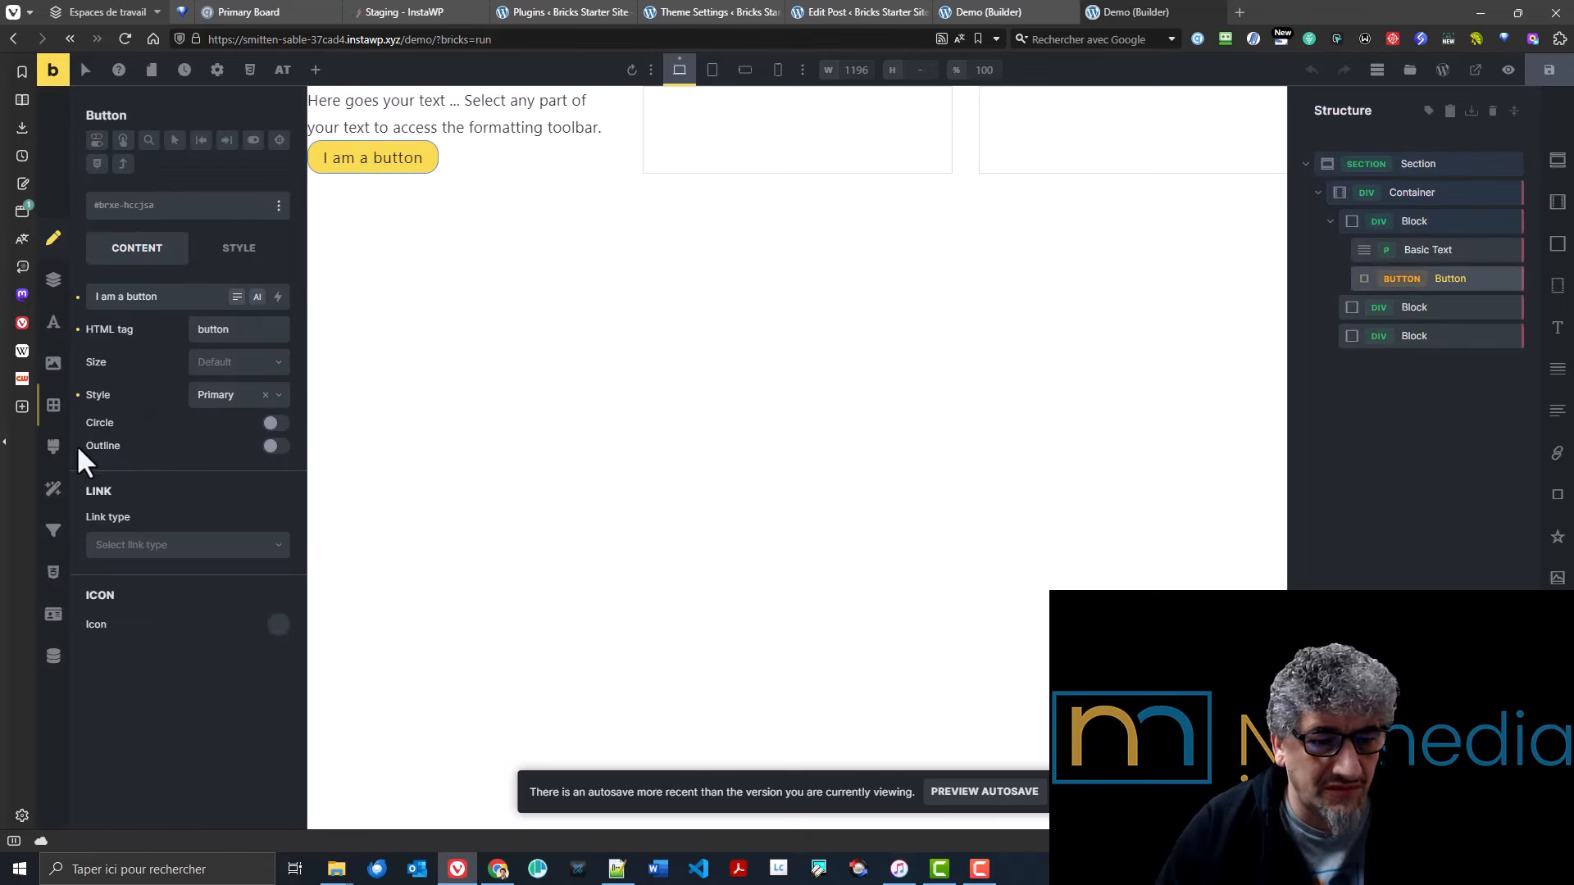
pyautogui.click(53, 405)
pyautogui.click(279, 337)
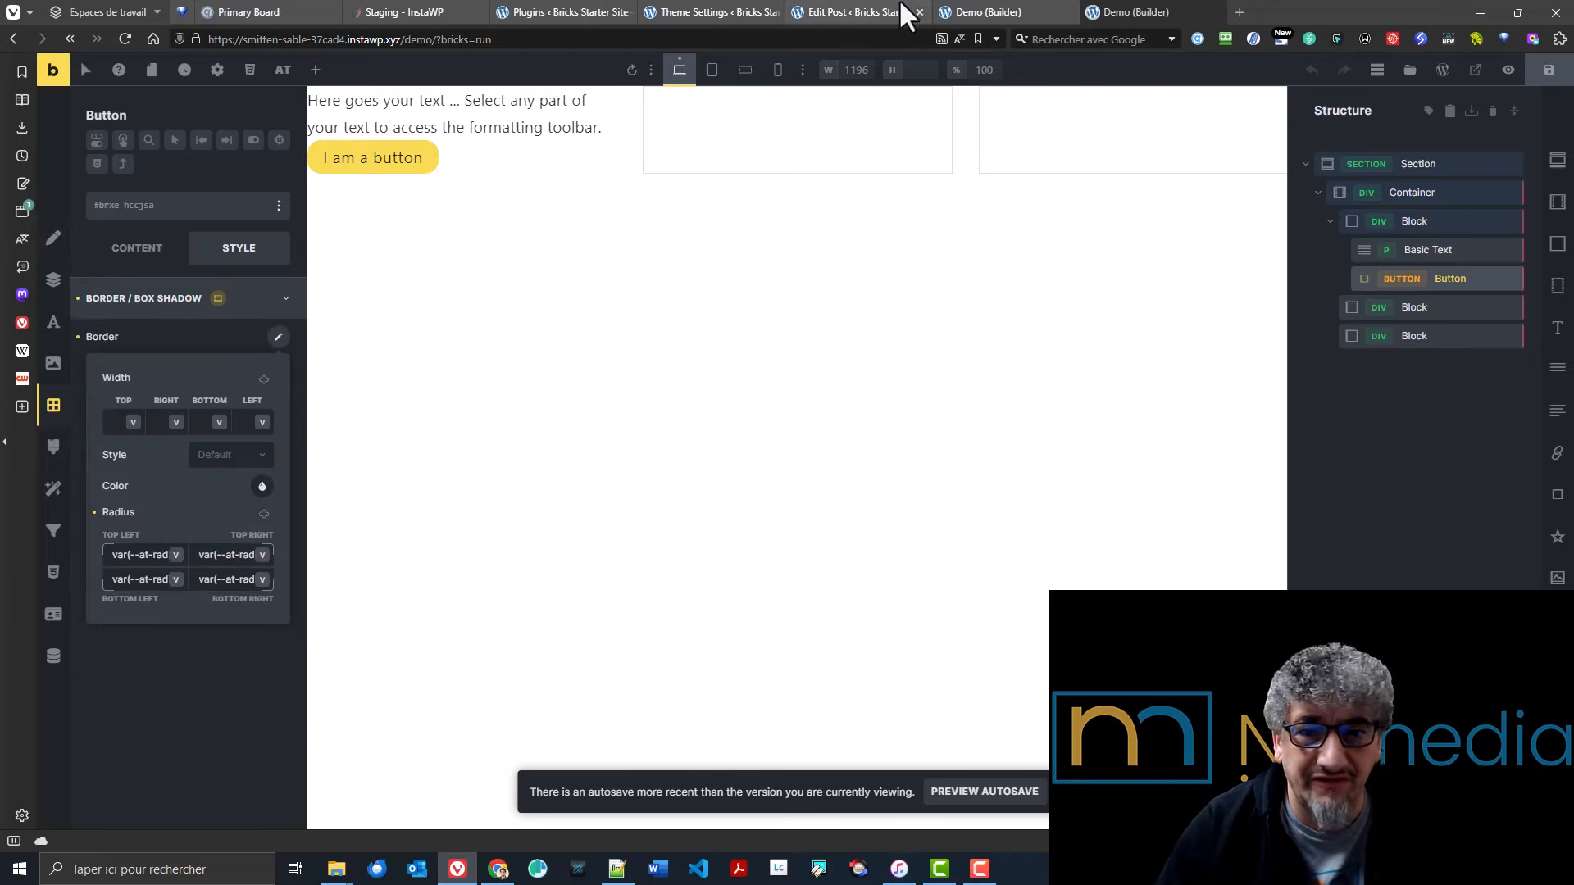
# - Close the post editor page and return to the Advanced Themer theme settings
pyautogui.click(993, 12)
pyautogui.click(835, 9)
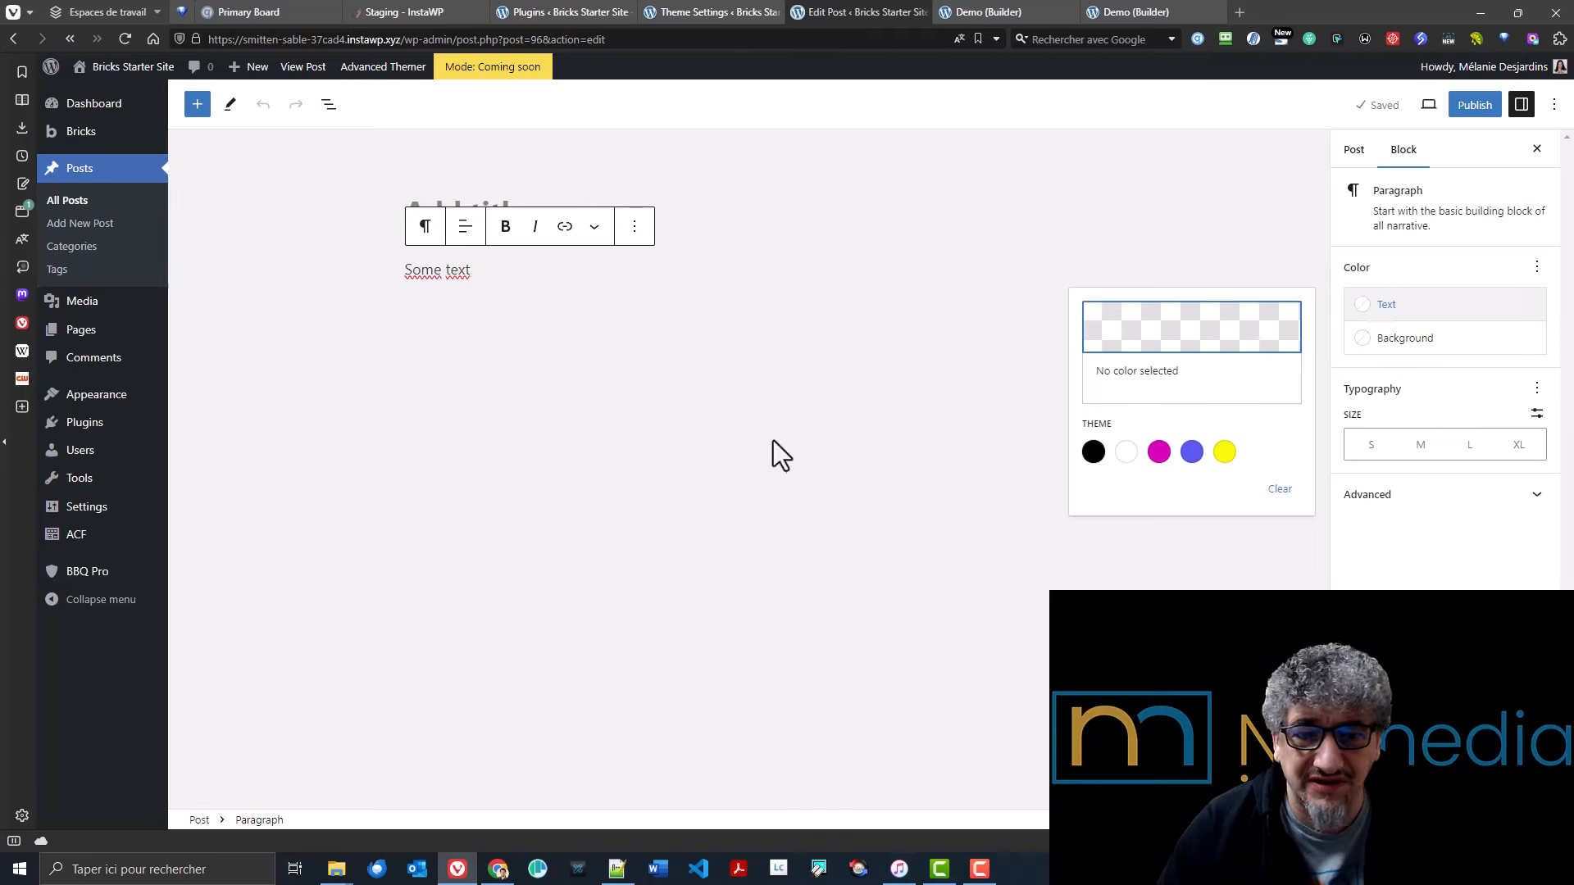
pyautogui.click(709, 12)
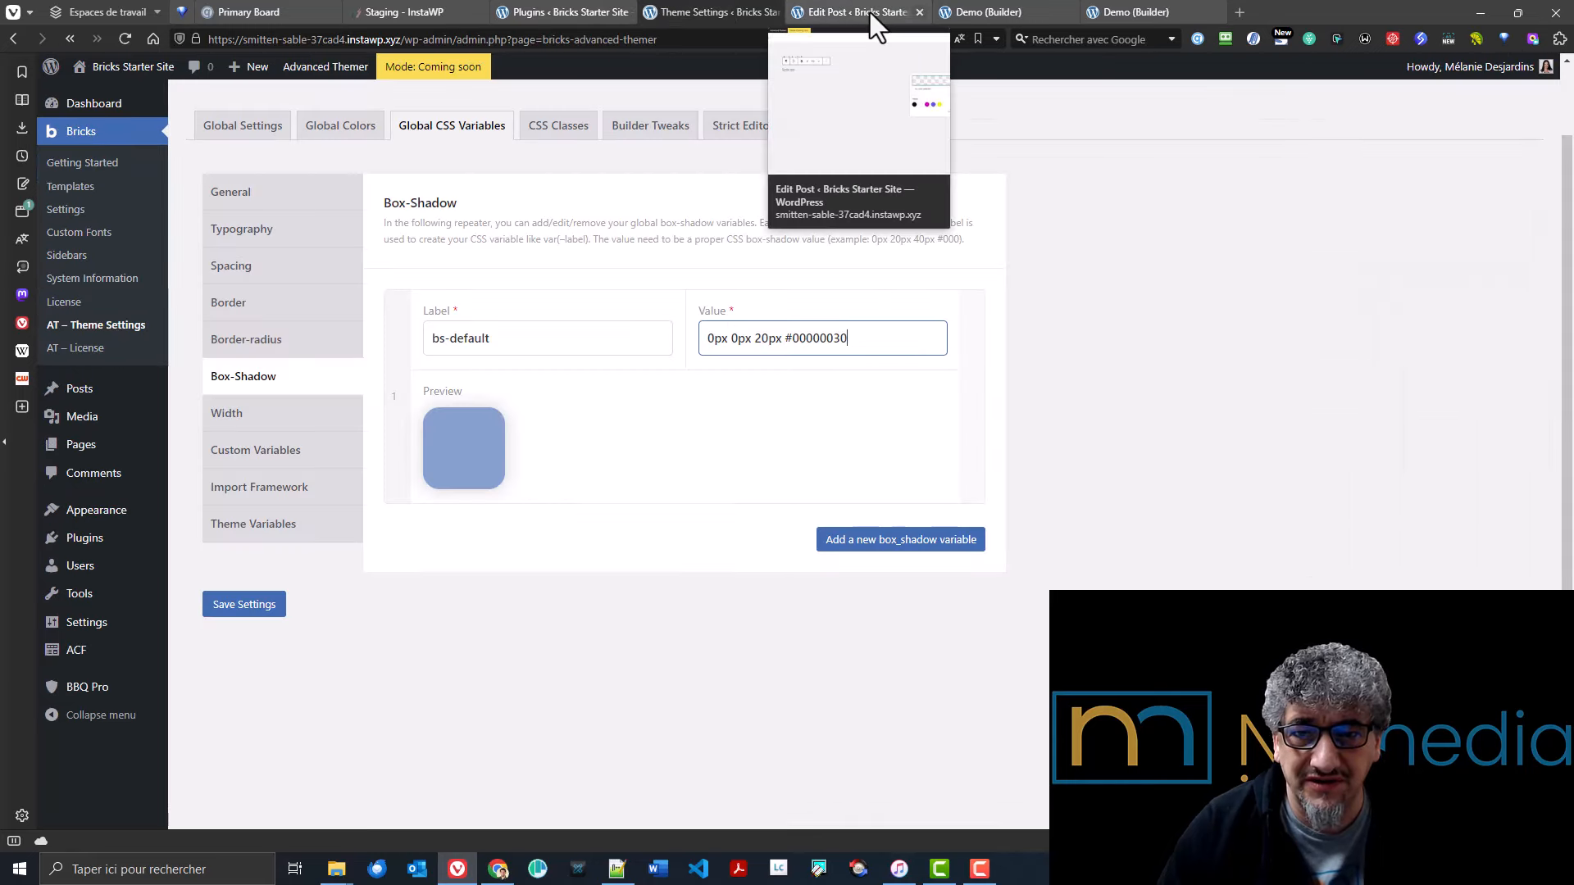
pyautogui.click(918, 11)
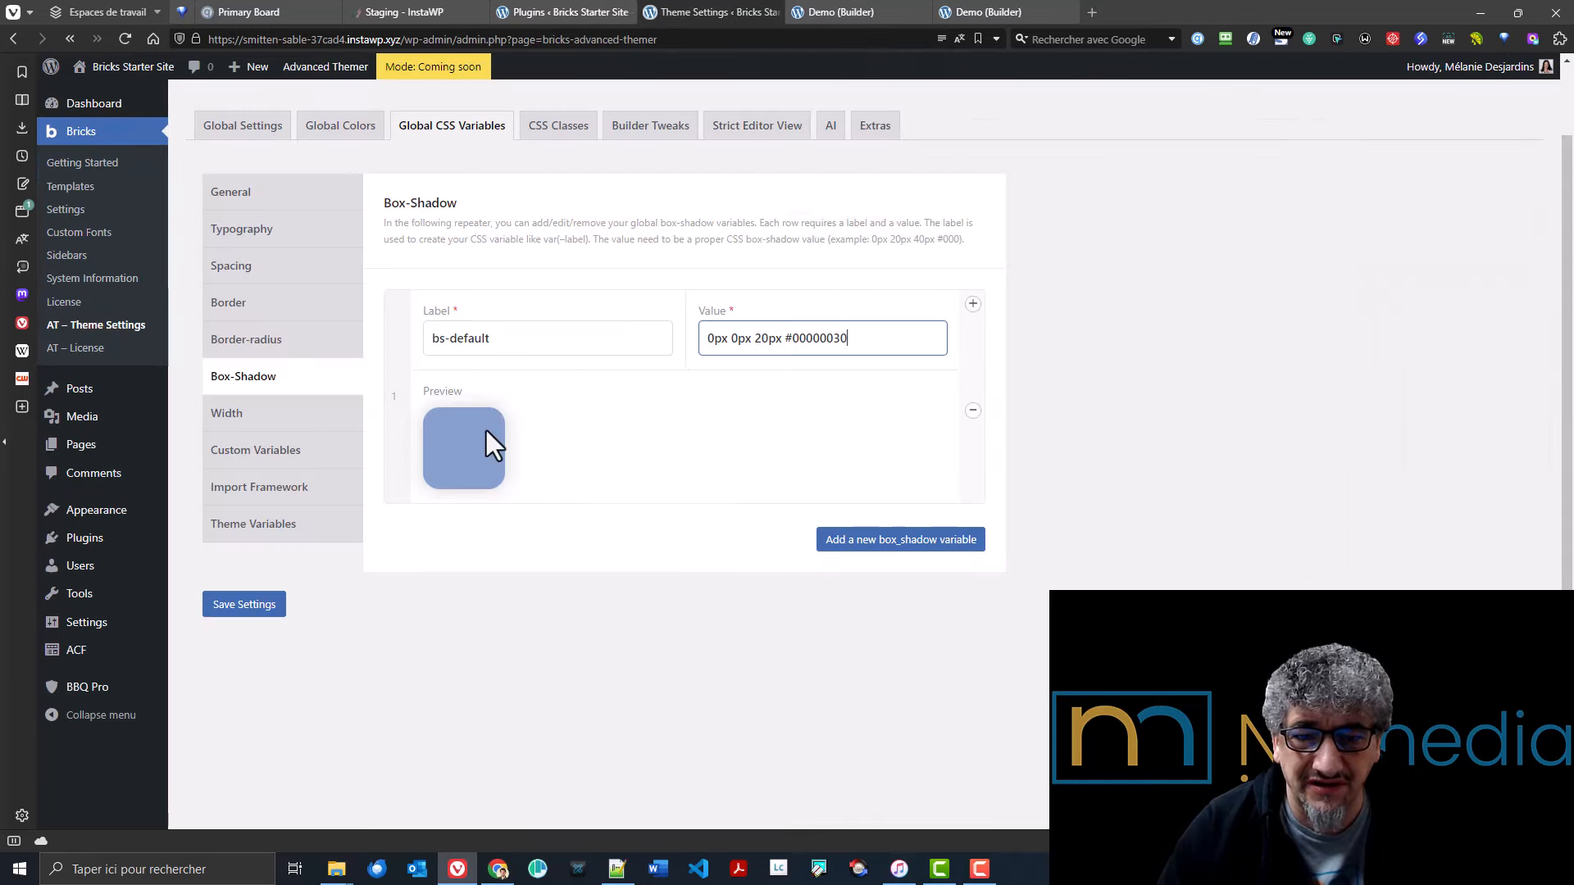
# - Save the border-radius variables again and reload the Demo page builder, accepting the loss of unsaved changes
pyautogui.click(281, 345)
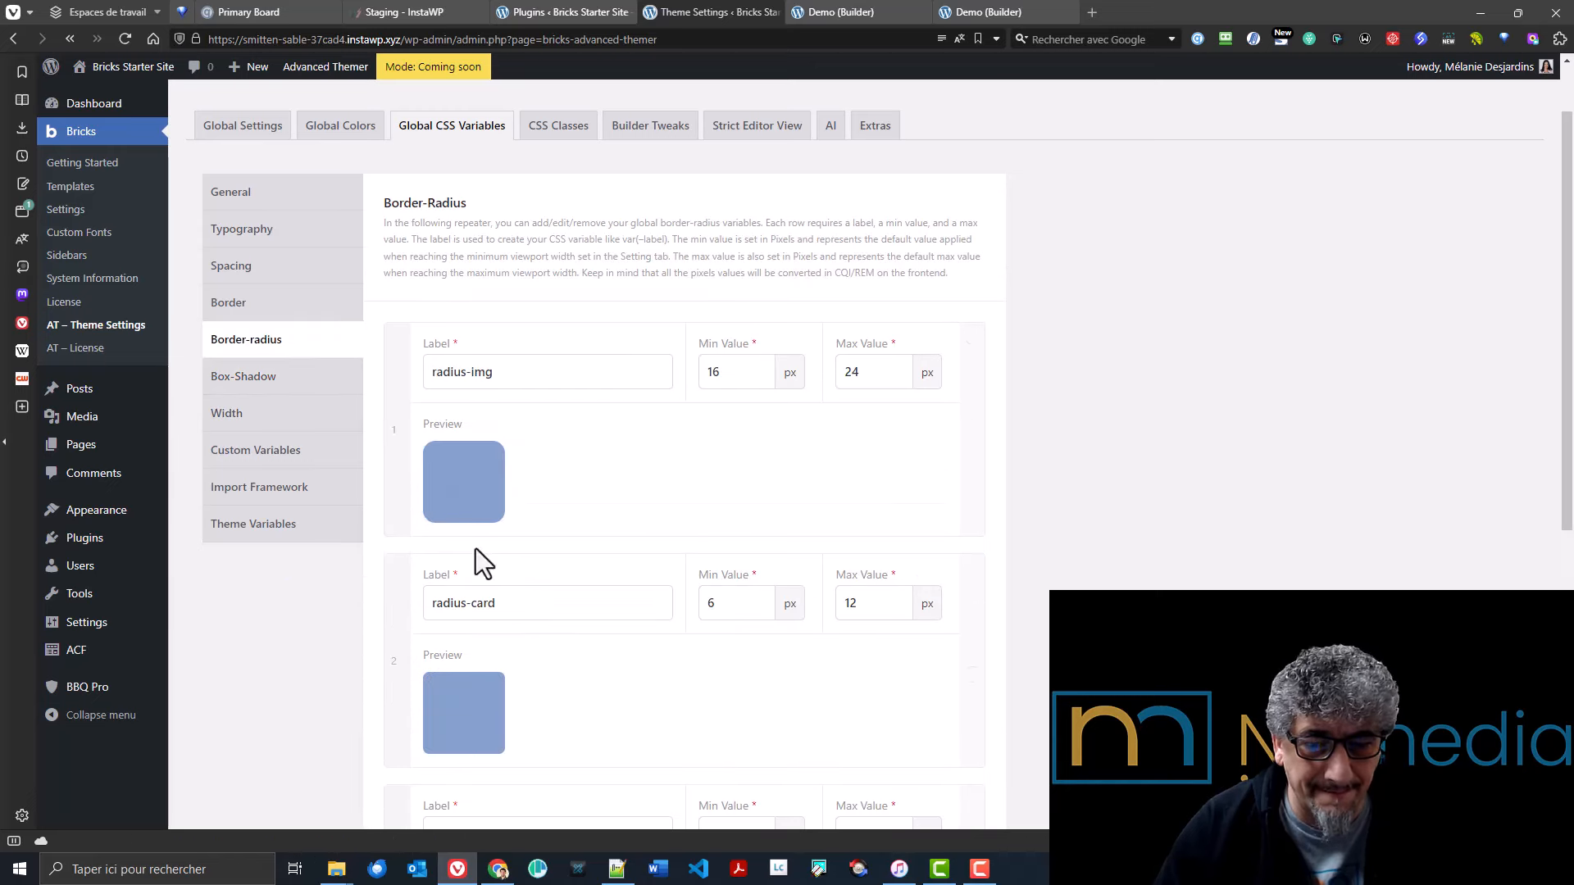
pyautogui.scroll(-5, 533, 574)
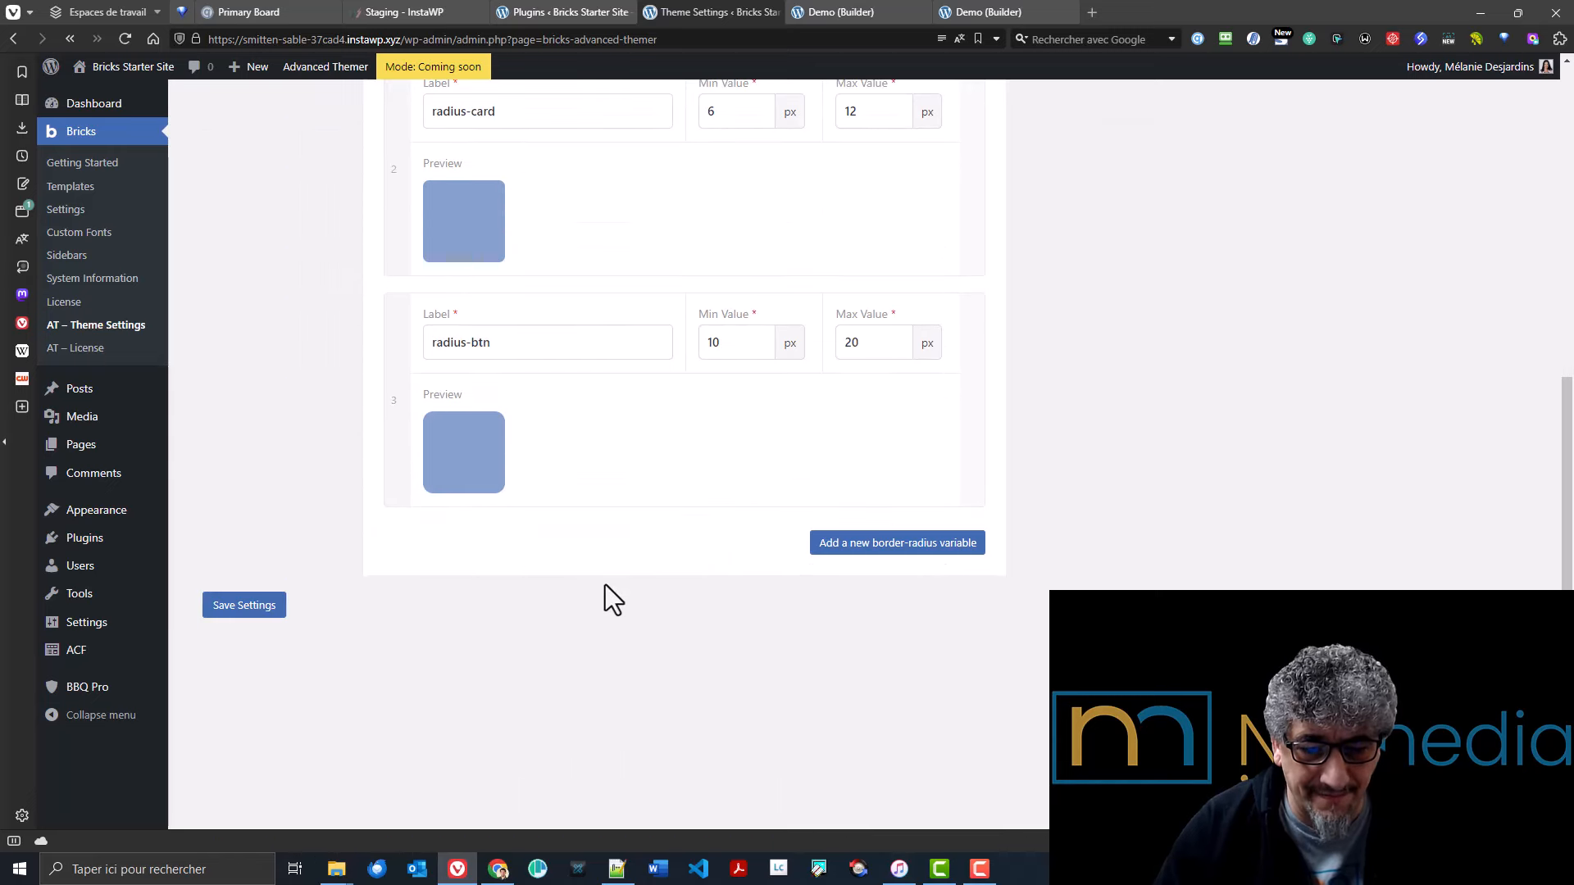
pyautogui.click(239, 607)
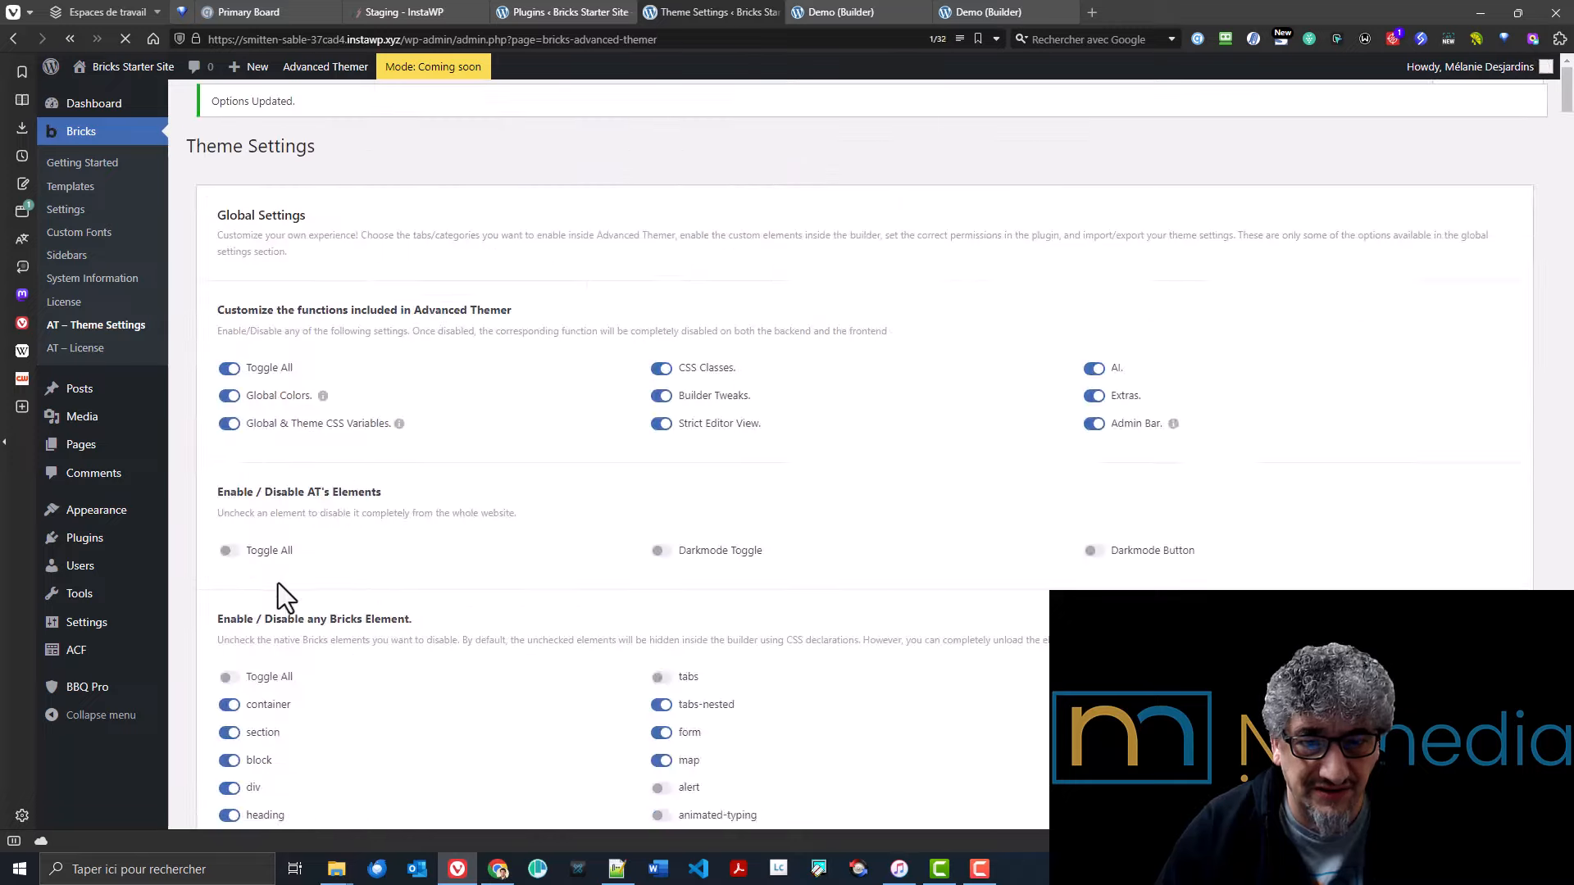
pyautogui.click(975, 13)
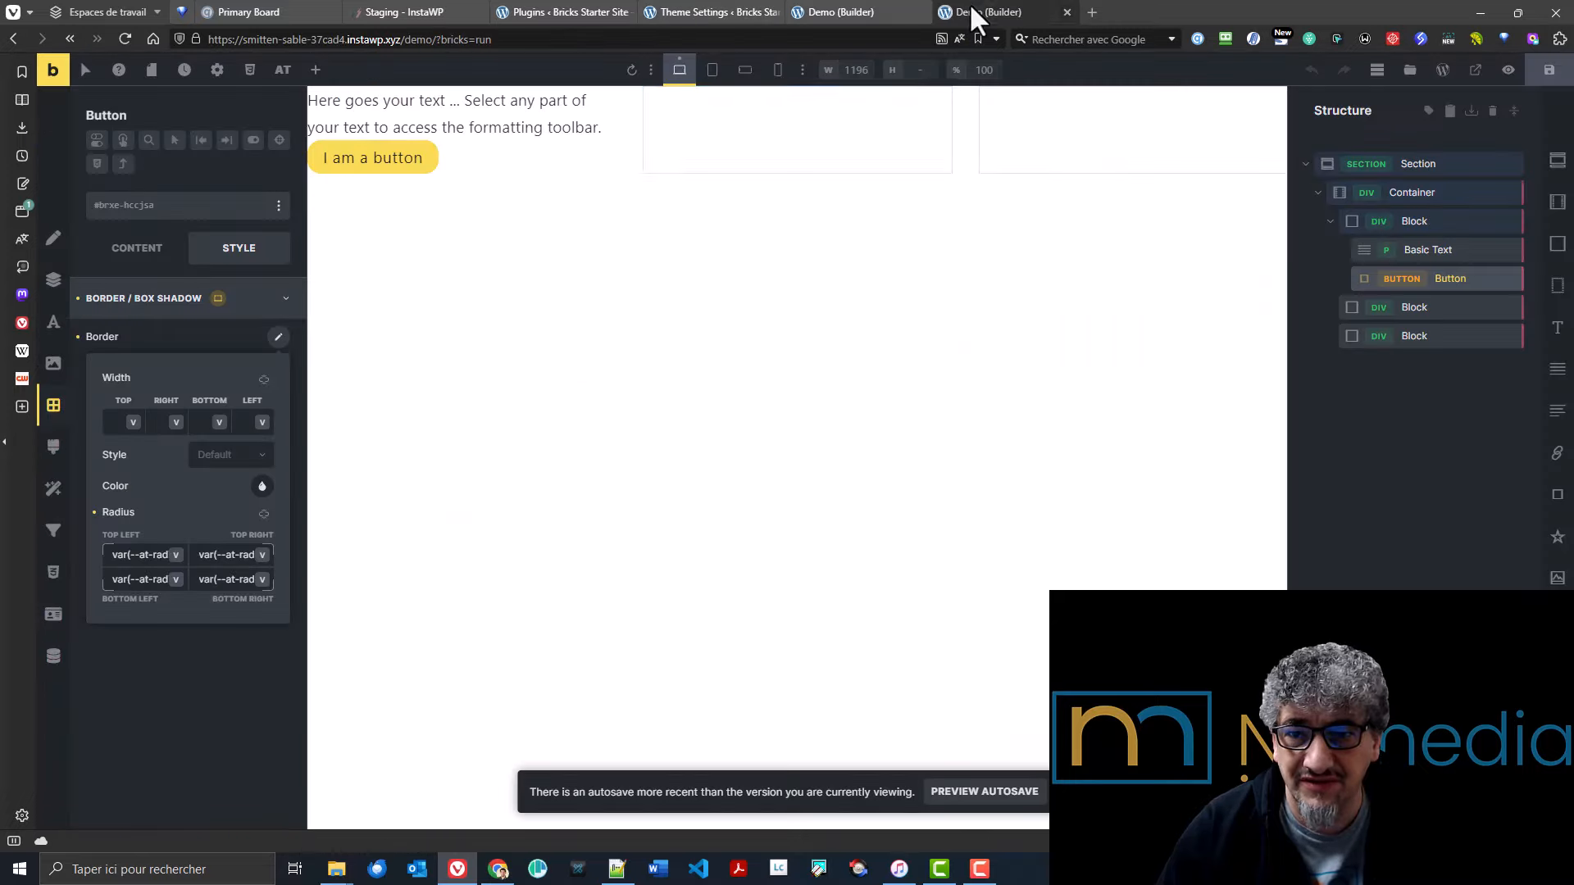
pyautogui.press('F5')
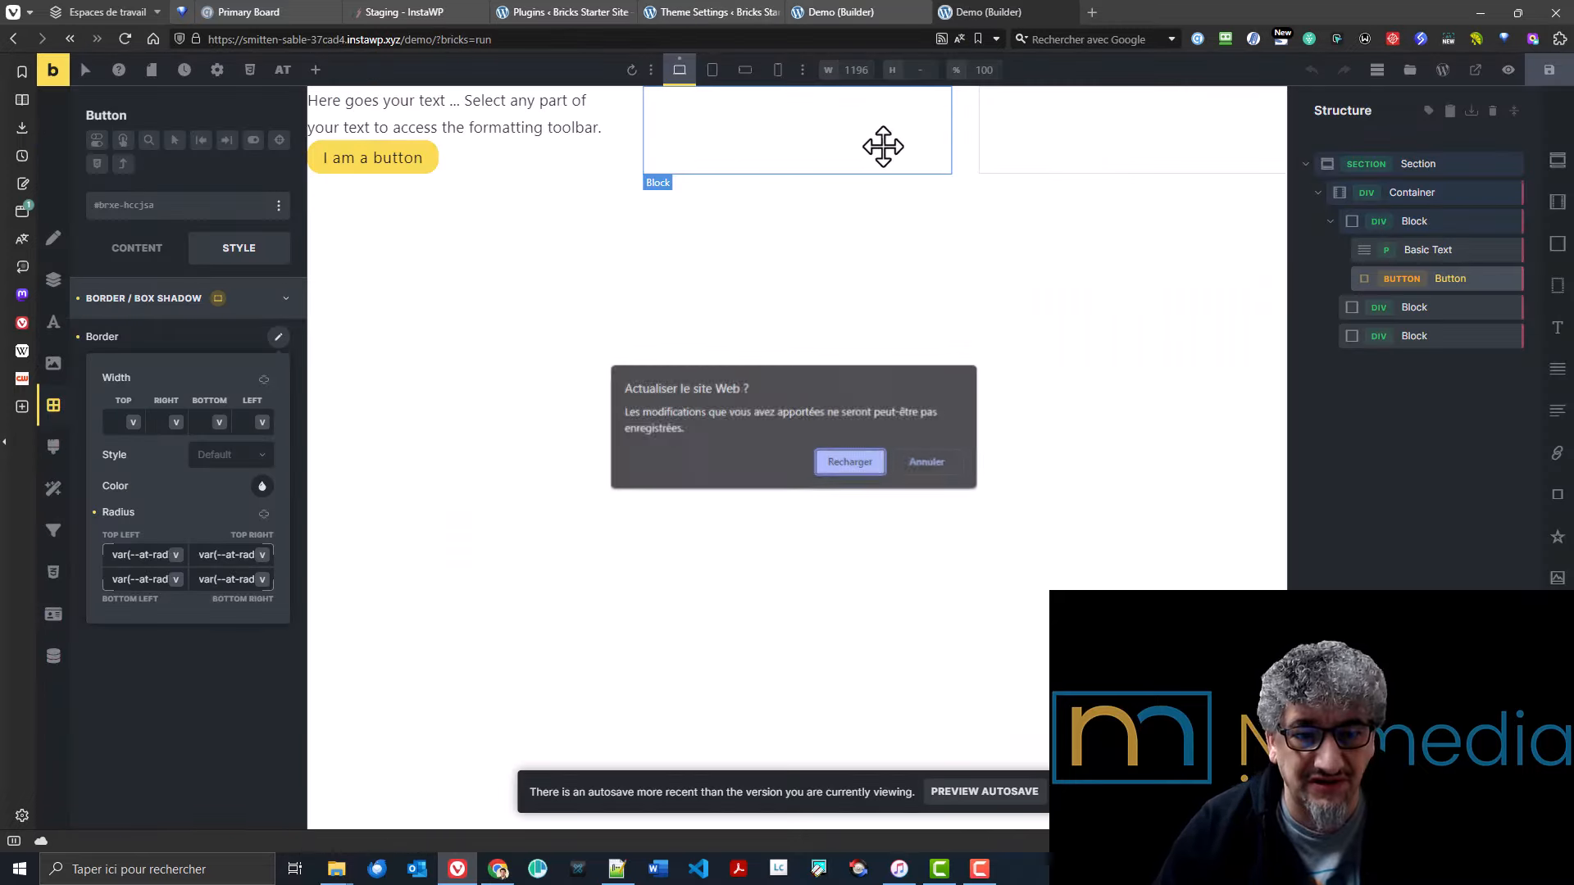
pyautogui.click(841, 464)
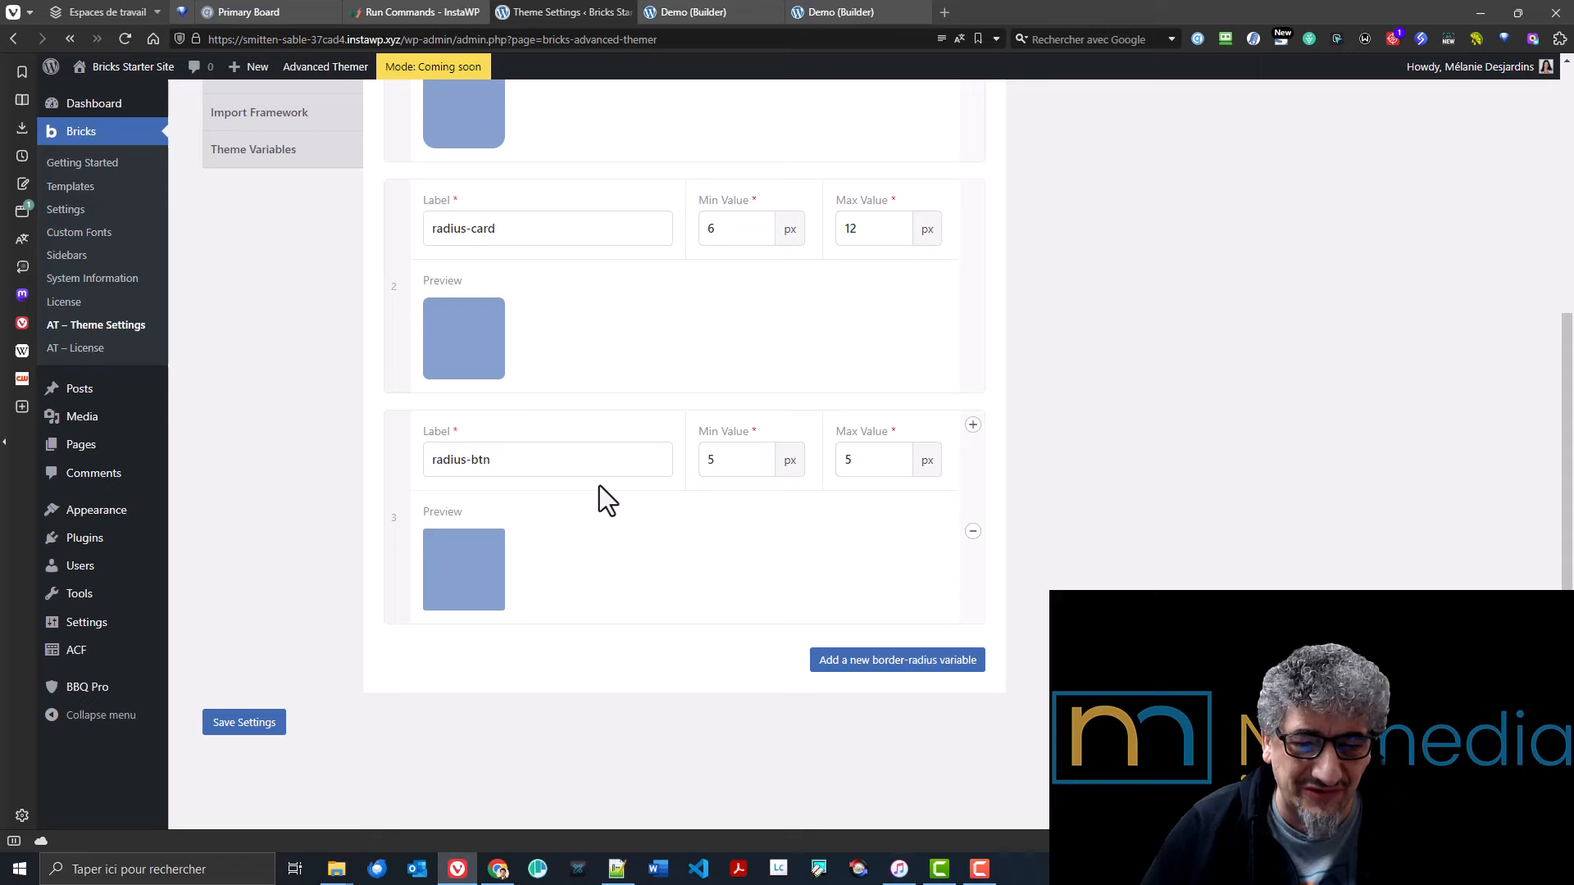
# - Compare the radius-btn minimum and maximum values in the theme settings with the button's rounding in the Demo builder
pyautogui.scroll(-1, 598, 486)
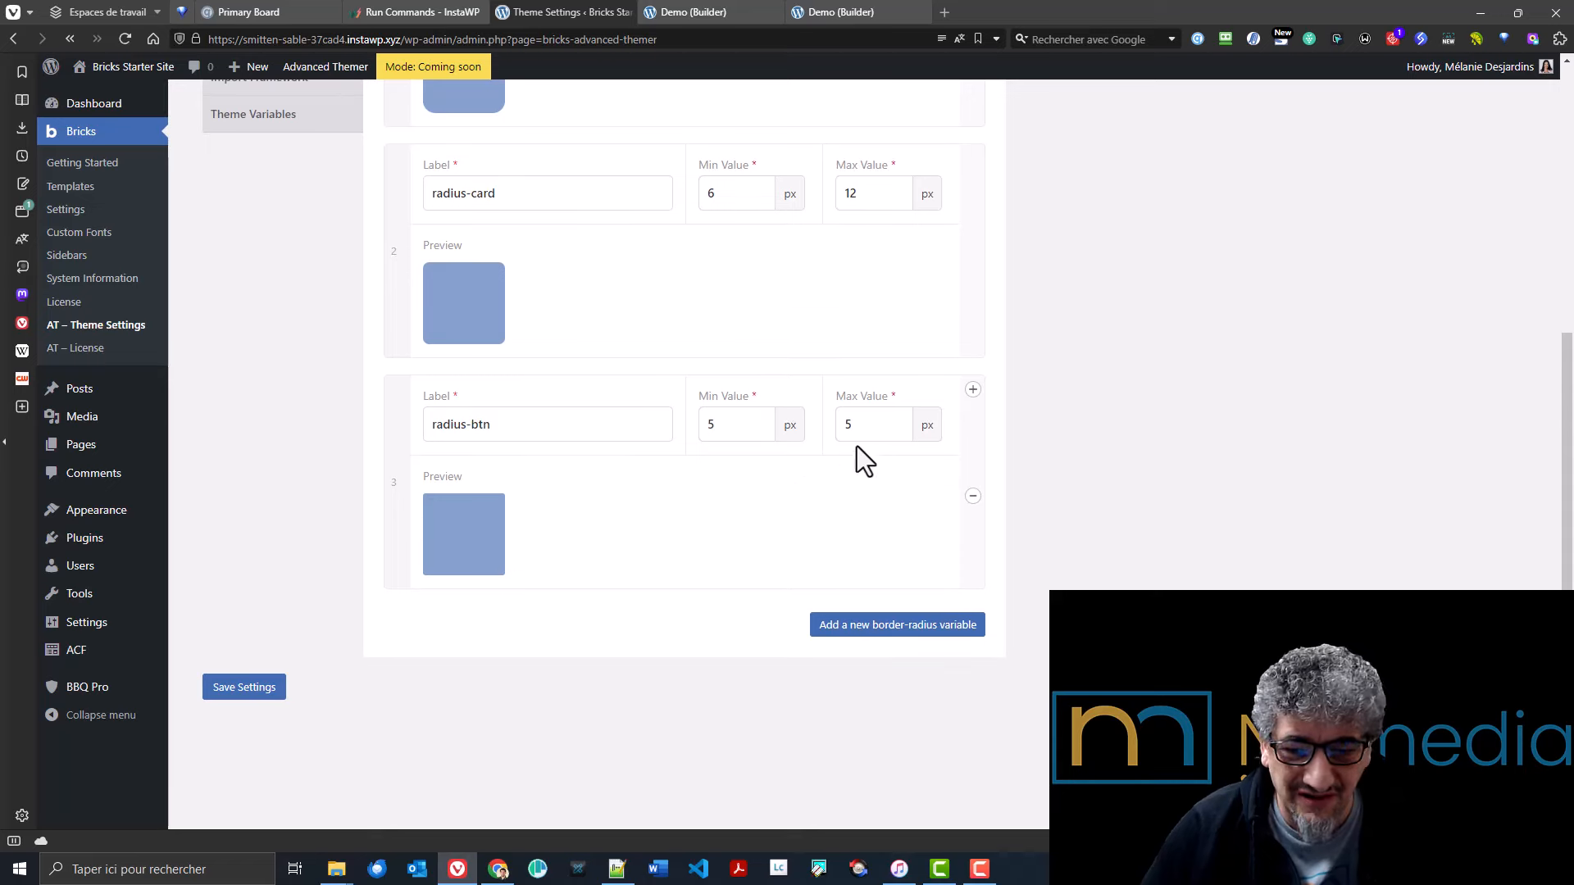
pyautogui.moveTo(859, 426); pyautogui.dragTo(793, 417)
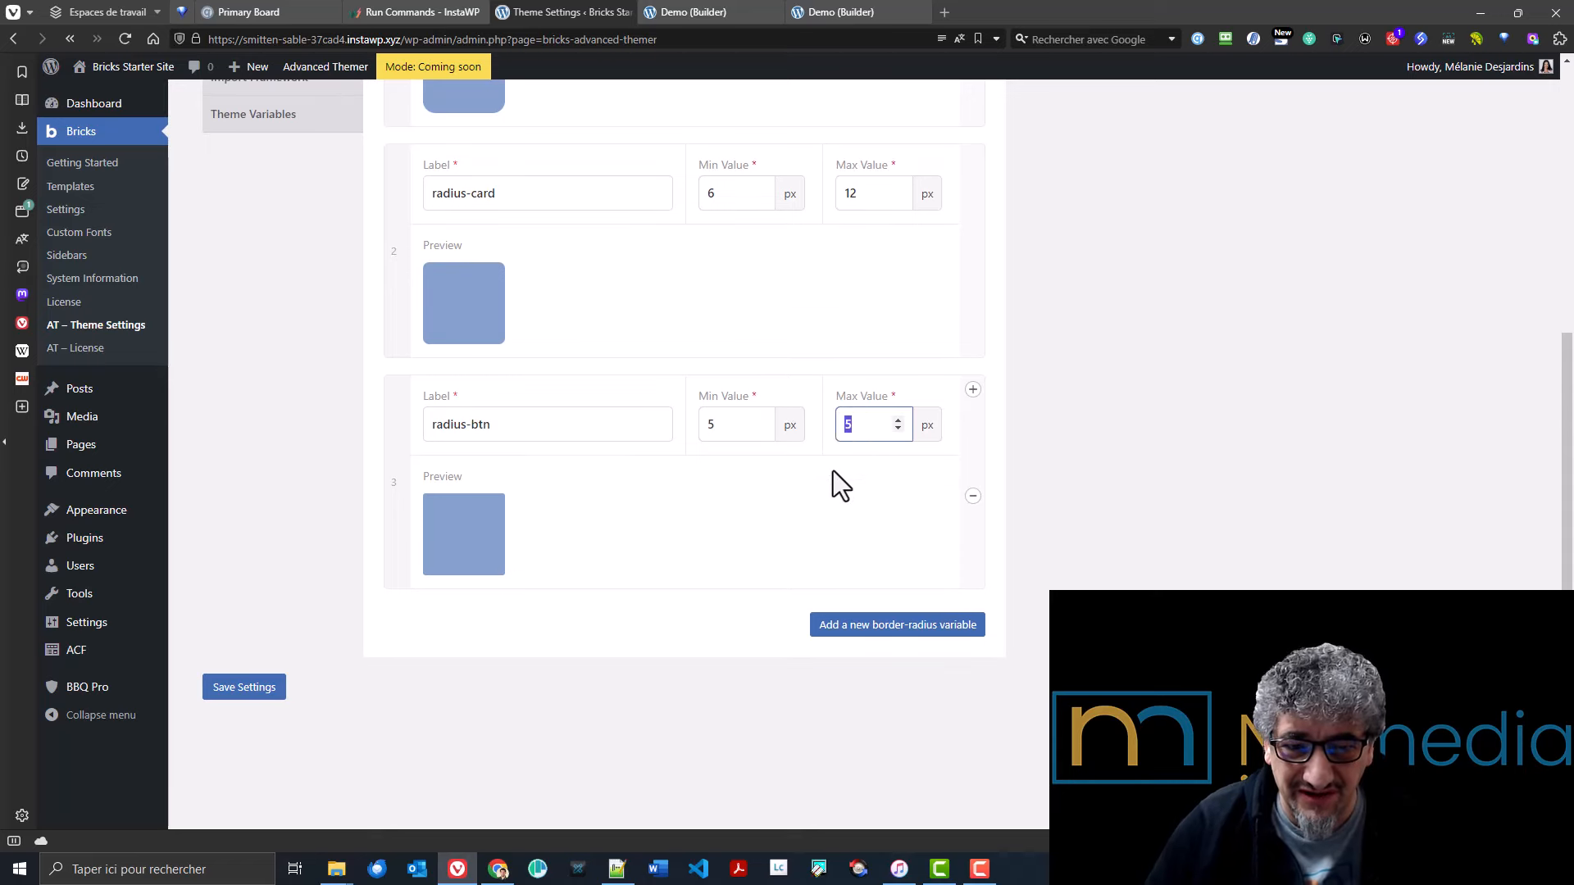
pyautogui.click(833, 11)
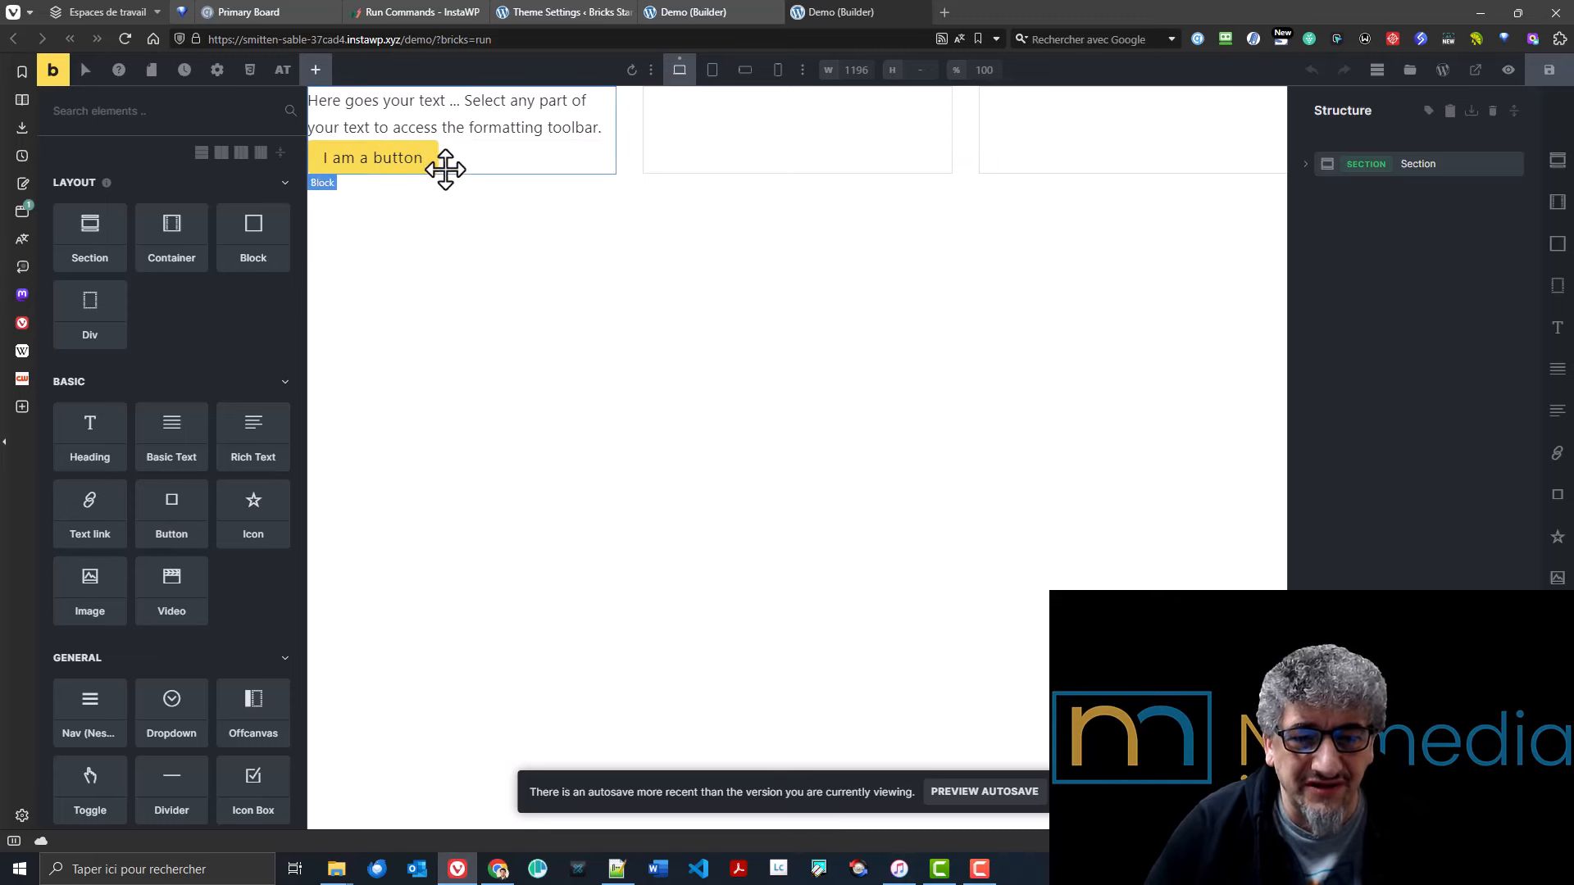
pyautogui.click(415, 160)
pyautogui.click(54, 405)
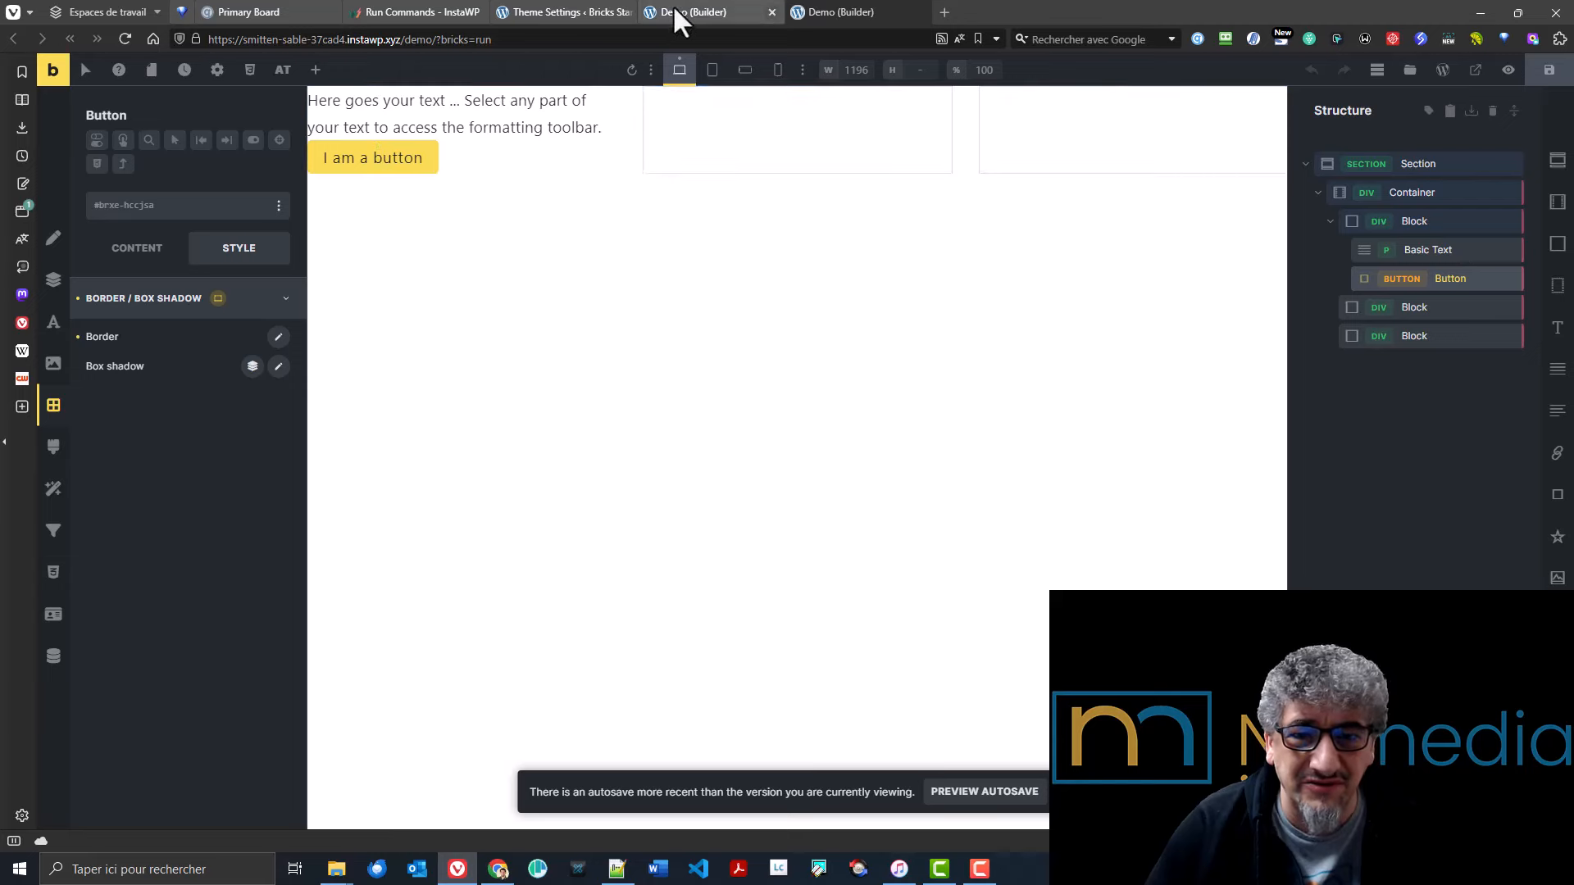
pyautogui.click(648, 13)
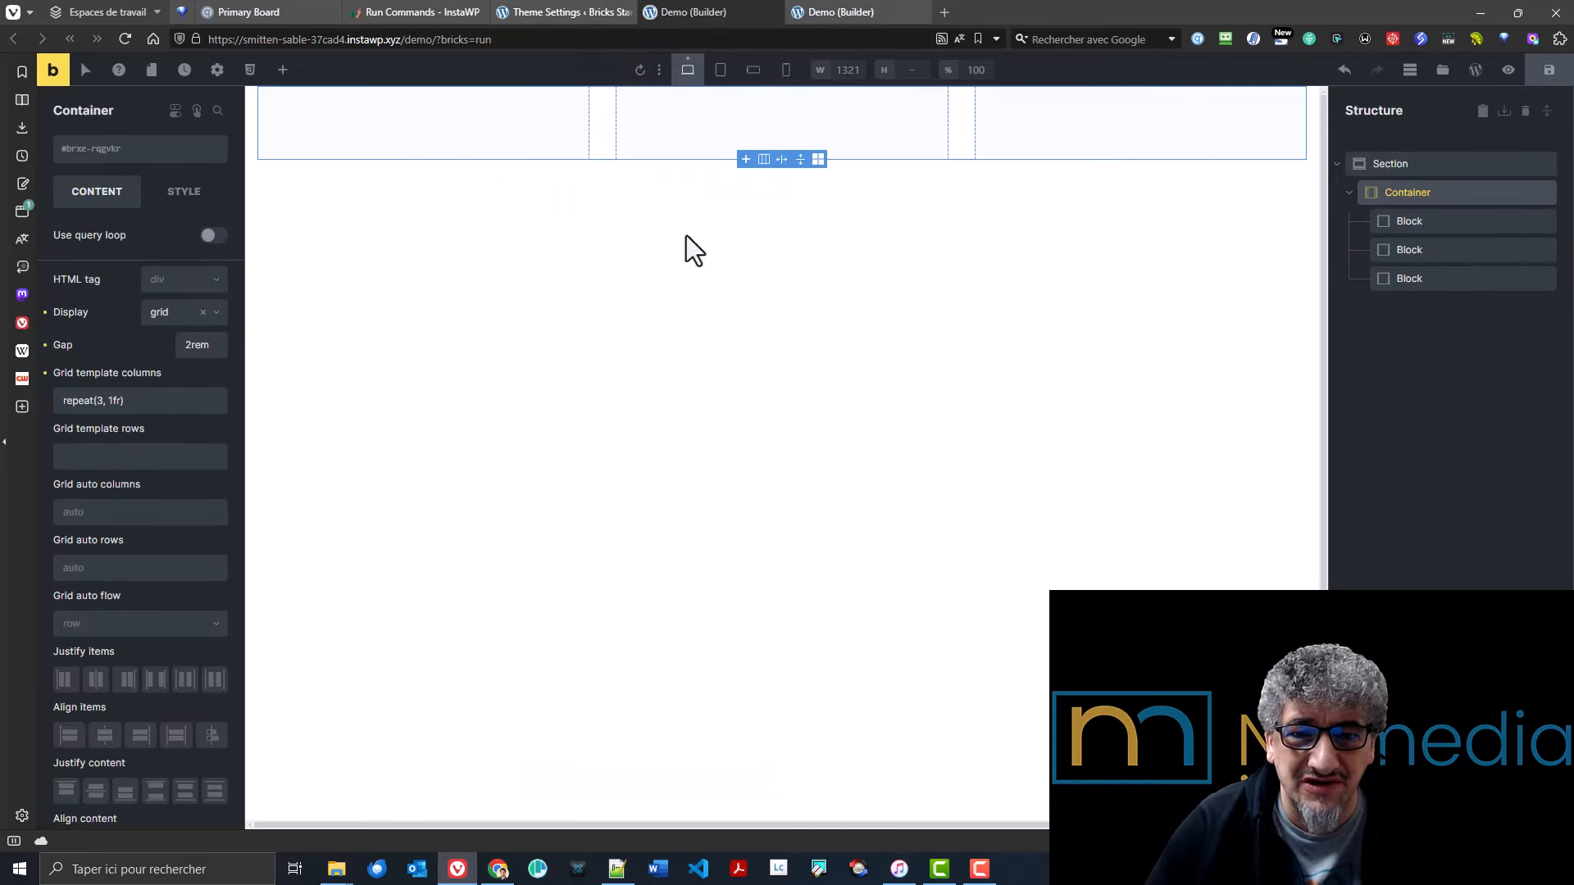
# - Set the radius-btn variable to a minimum of 50 px and a maximum of 100 px, and save the settings
pyautogui.click(548, 12)
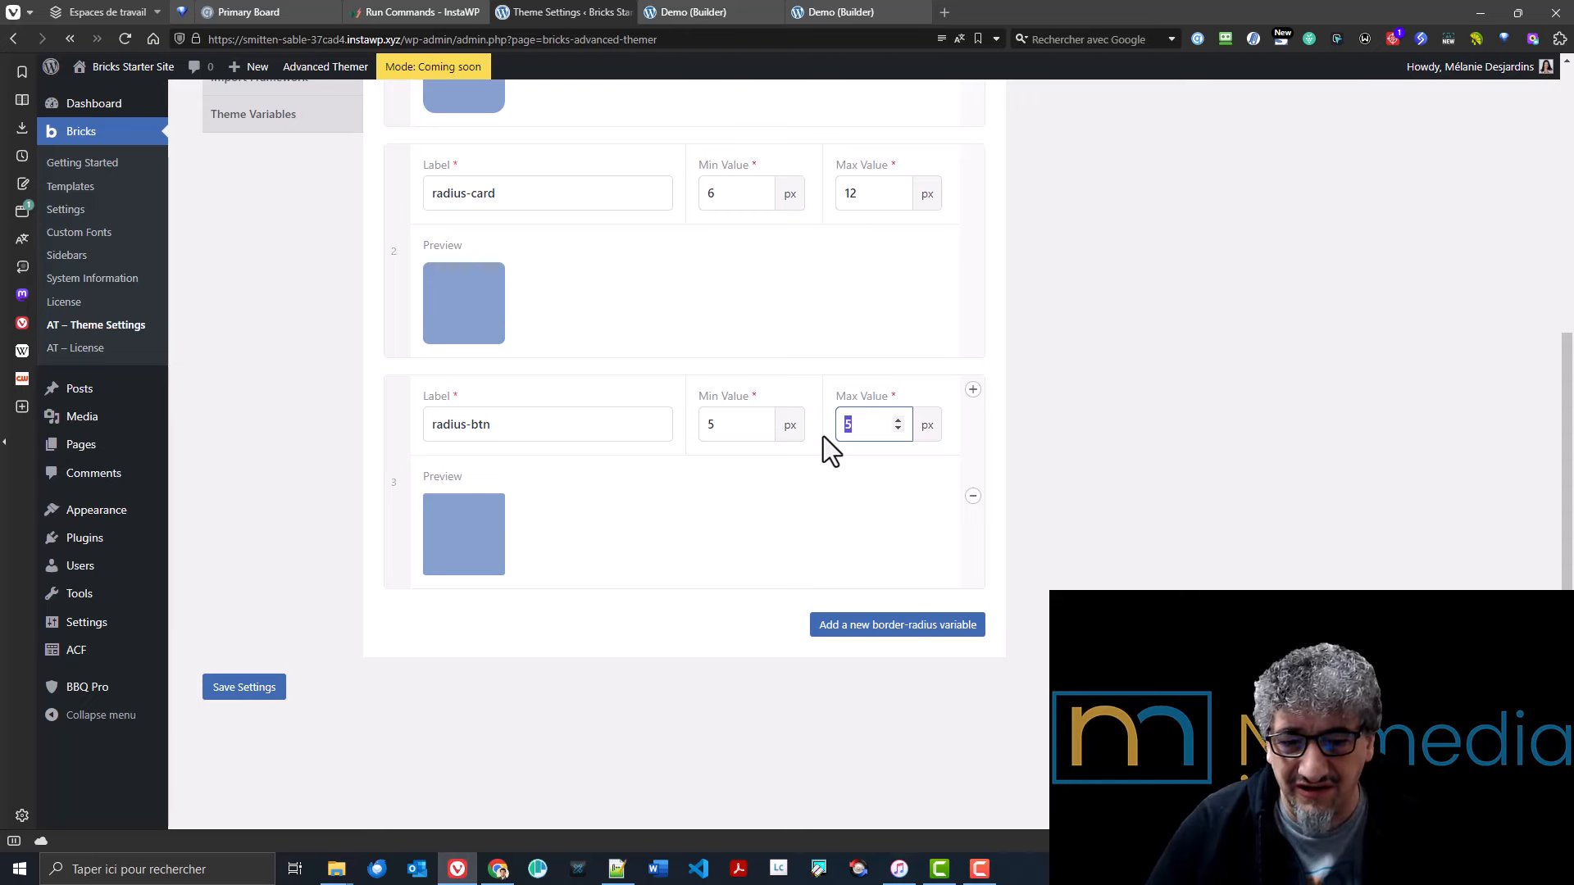
pyautogui.write('100')
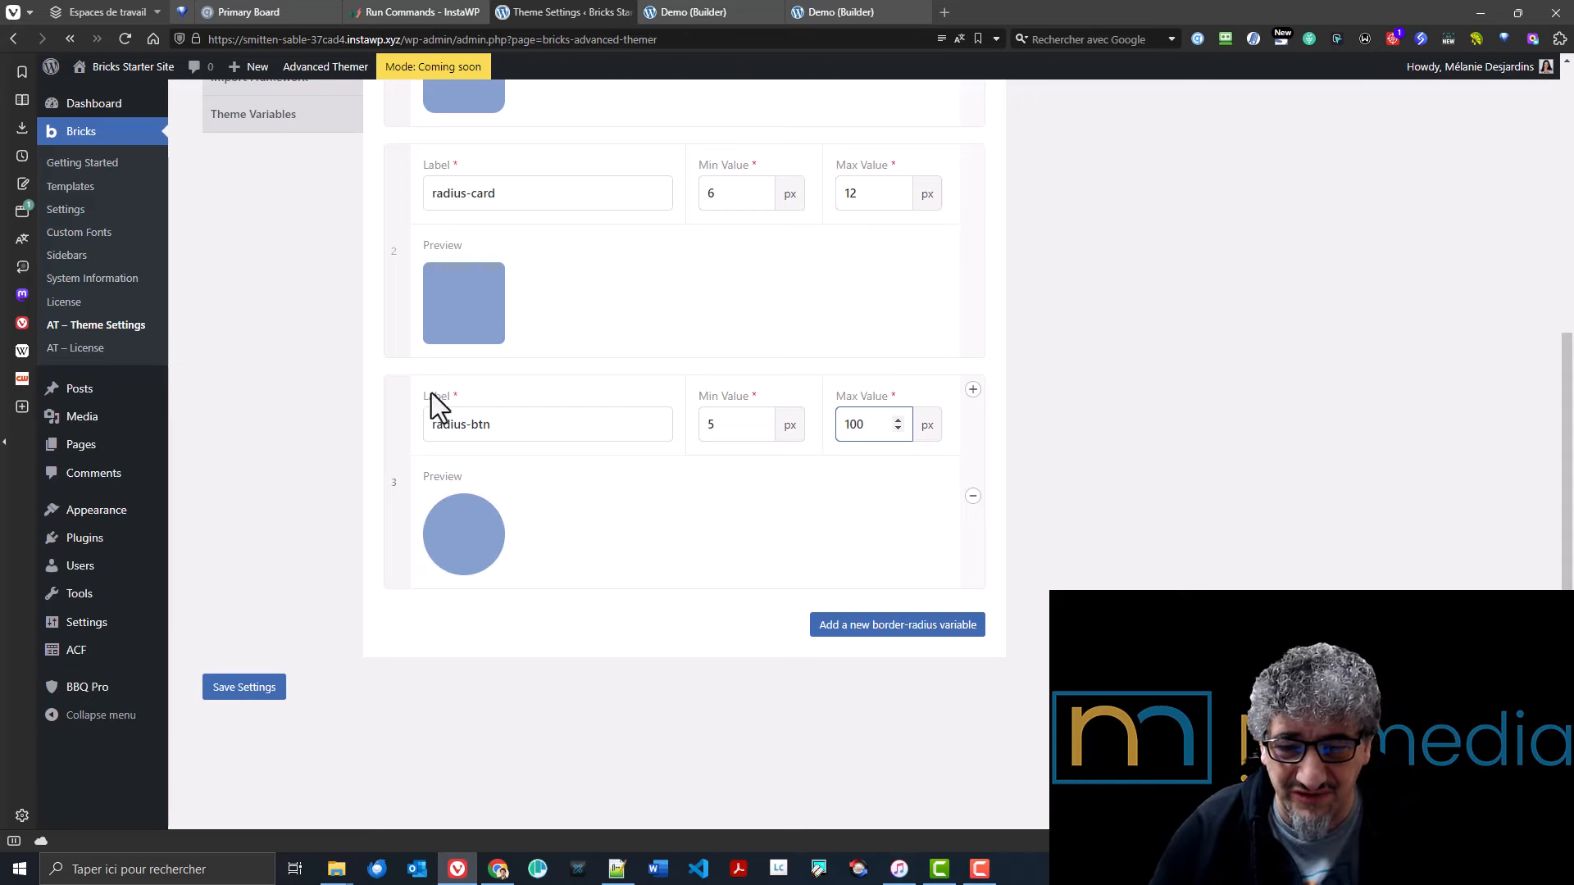
pyautogui.click(728, 435)
pyautogui.write('0')
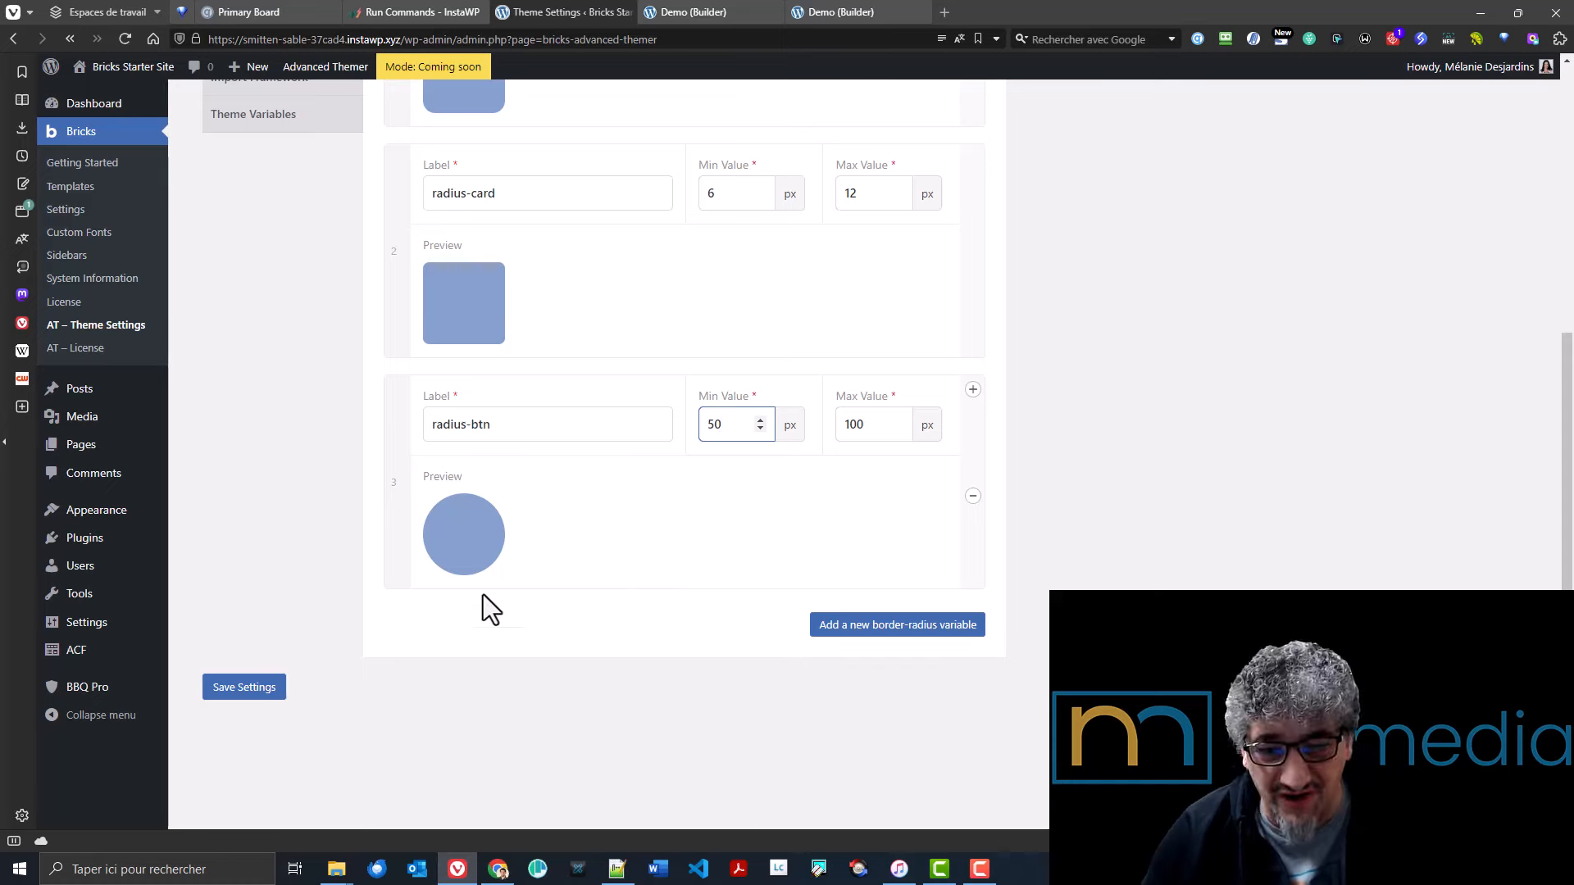
pyautogui.click(220, 695)
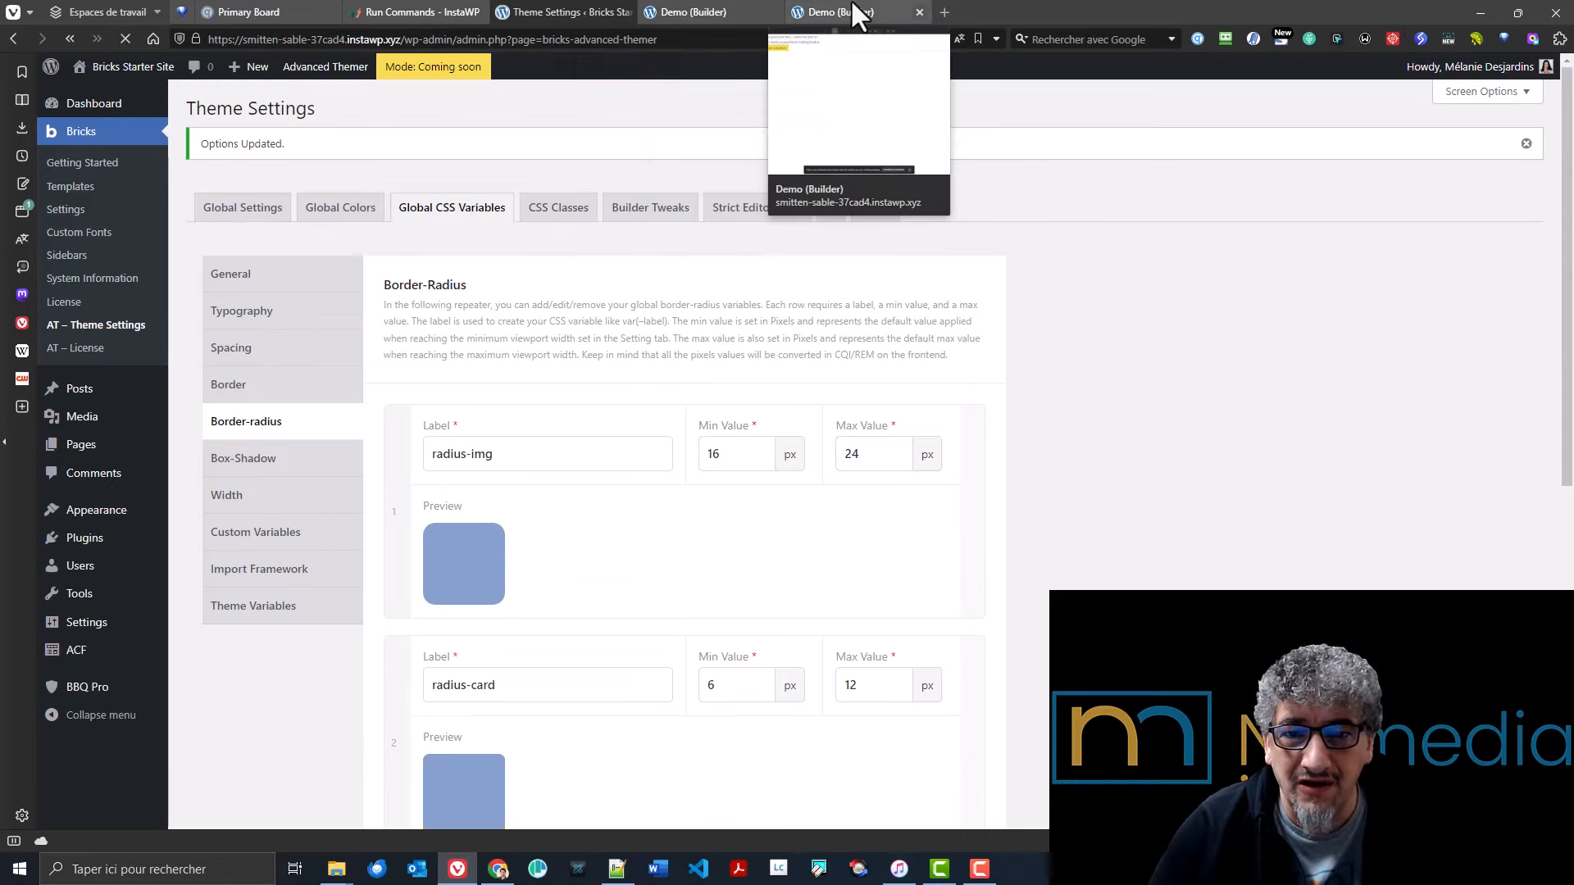
# - Refresh the Demo page builder to check the button's rounding, and open the button's border and box-shadow settings
pyautogui.click(857, 14)
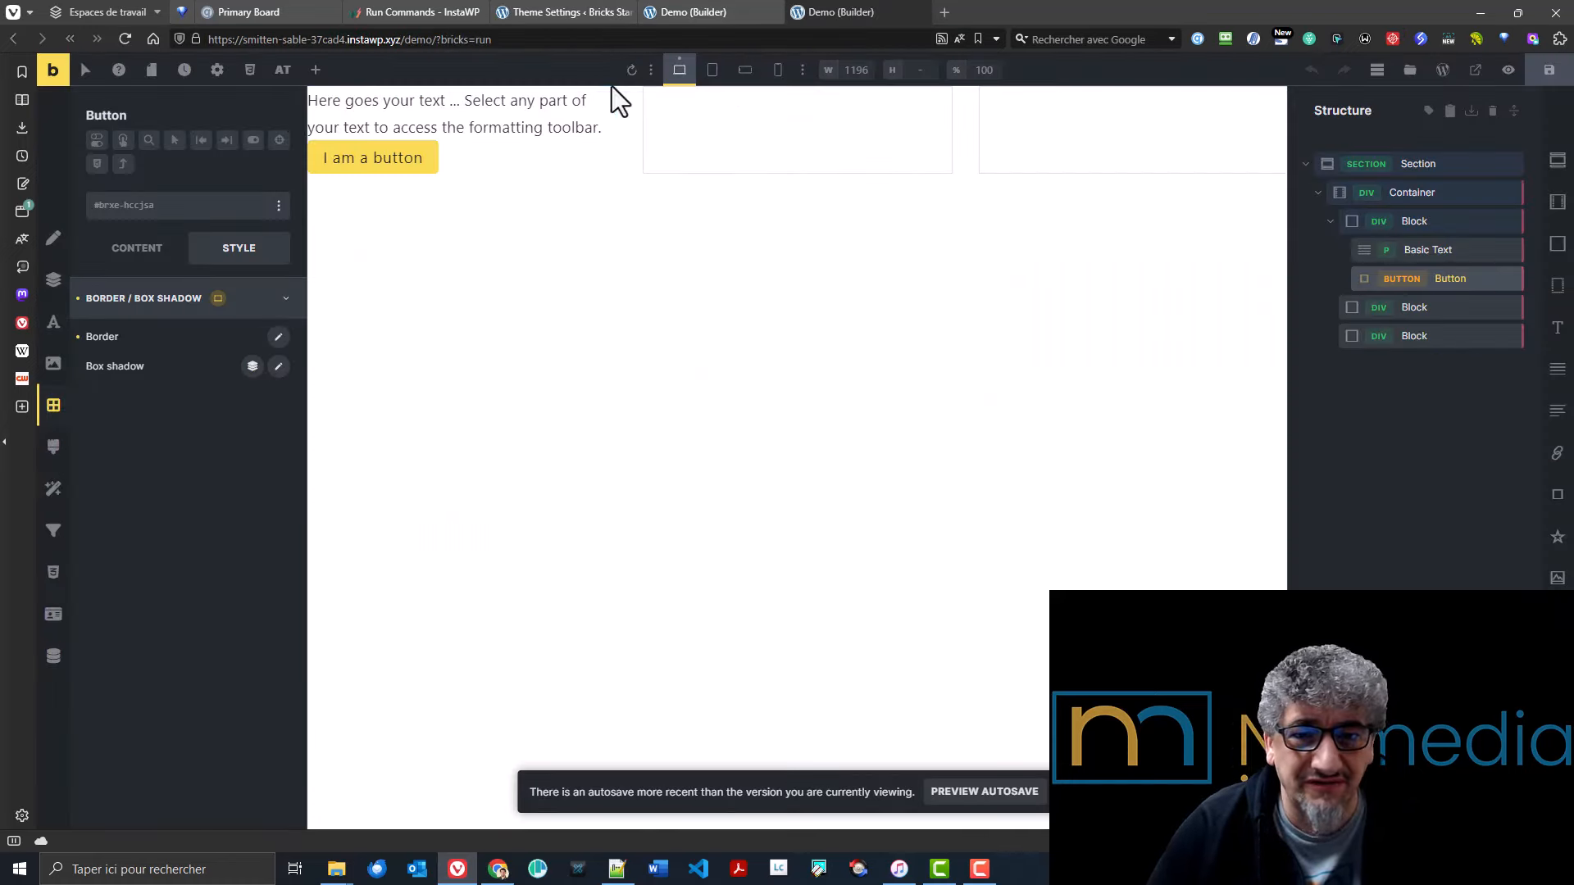
pyautogui.click(631, 71)
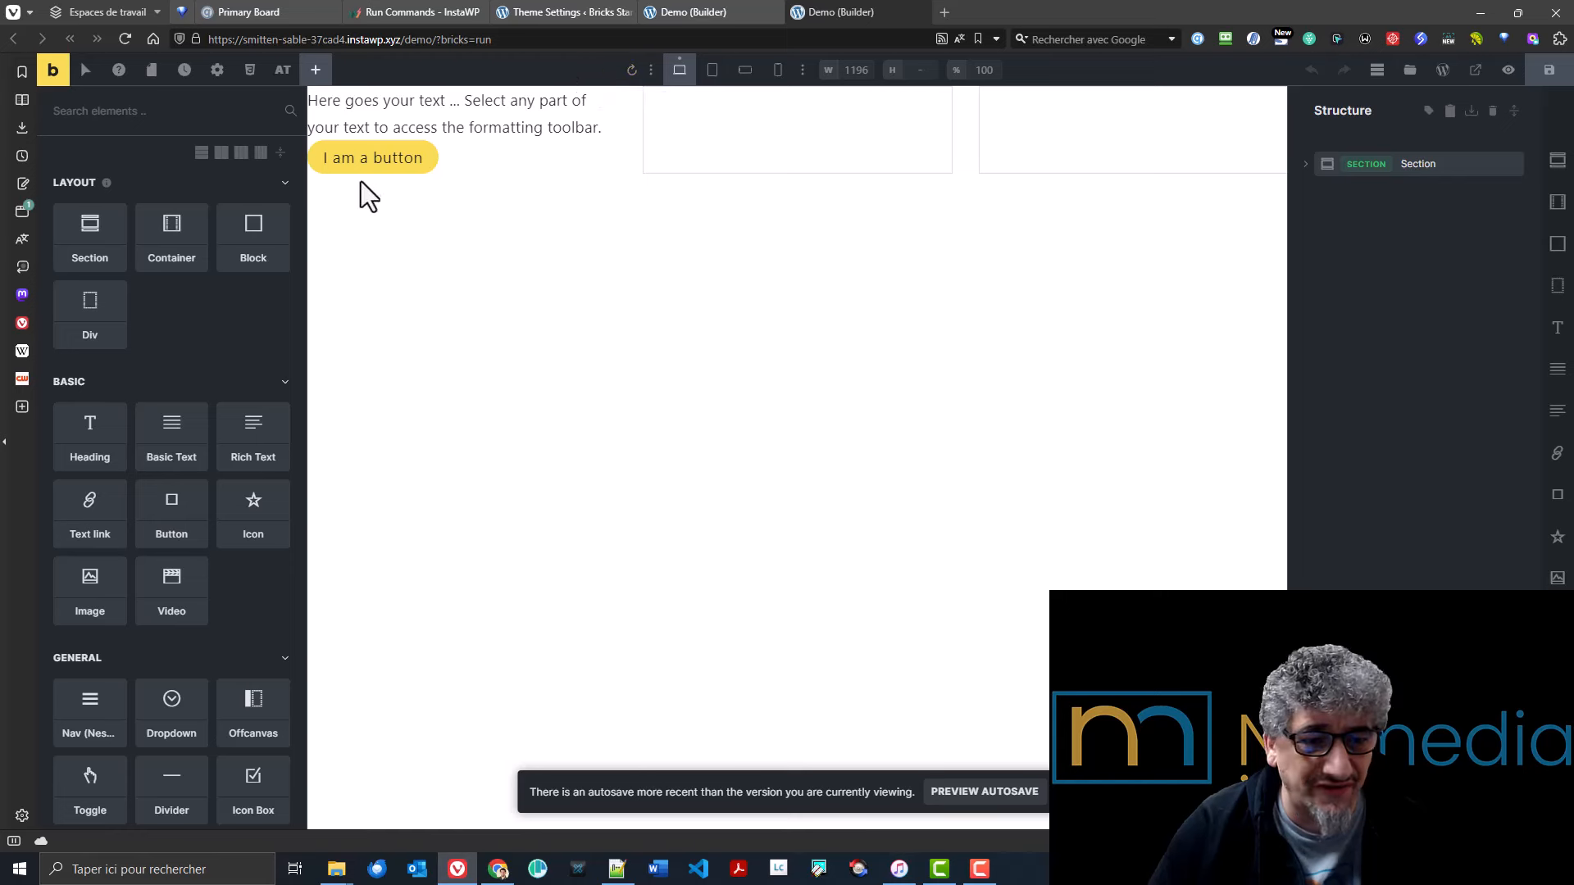
pyautogui.click(368, 158)
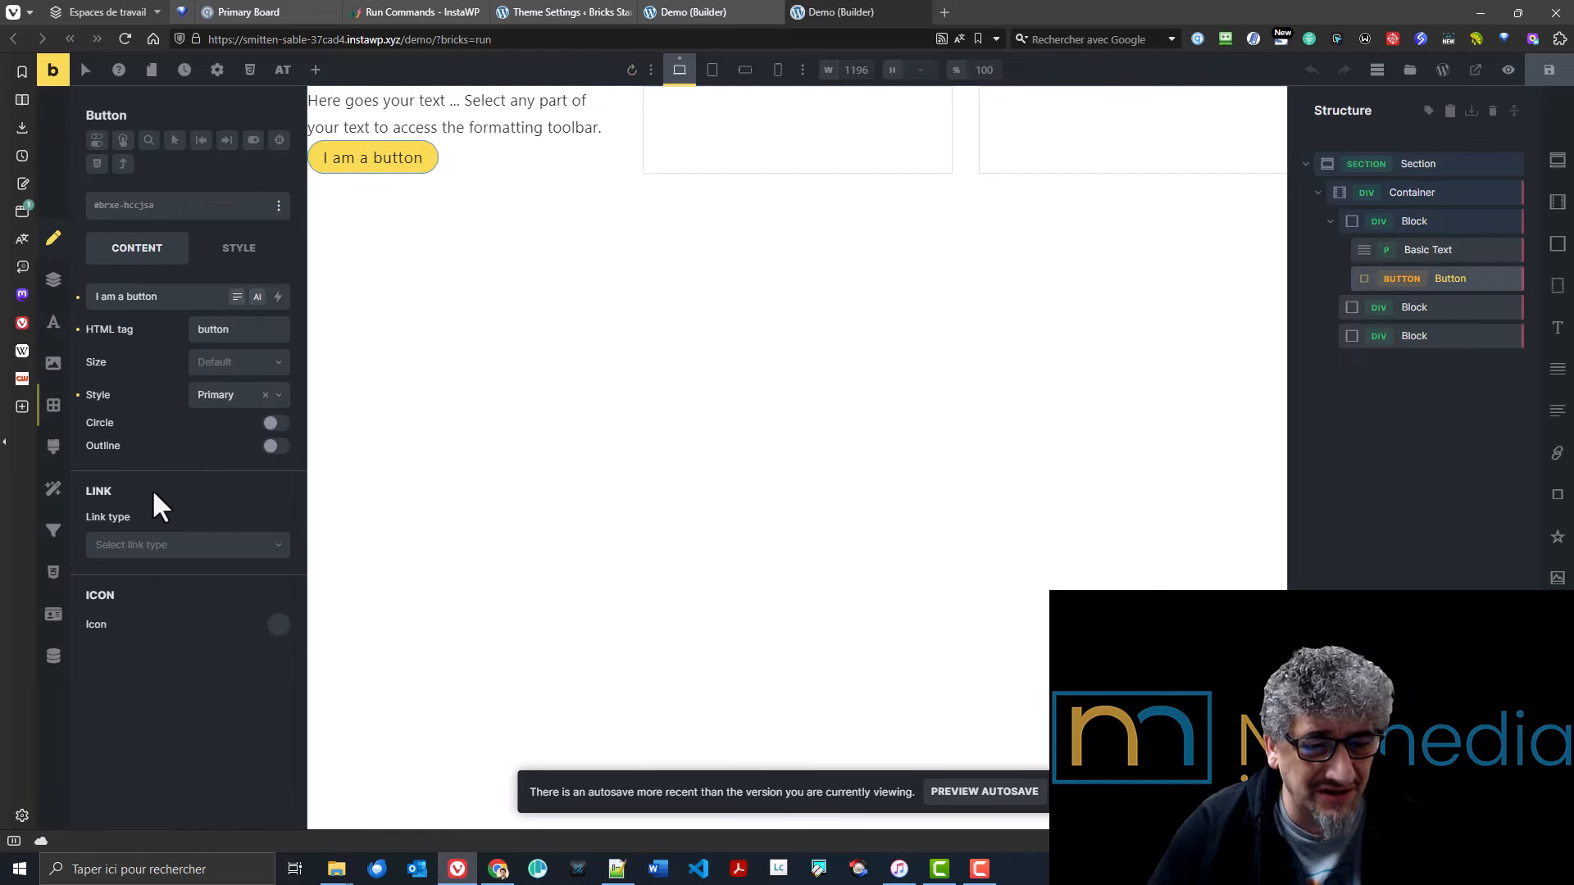
pyautogui.click(56, 409)
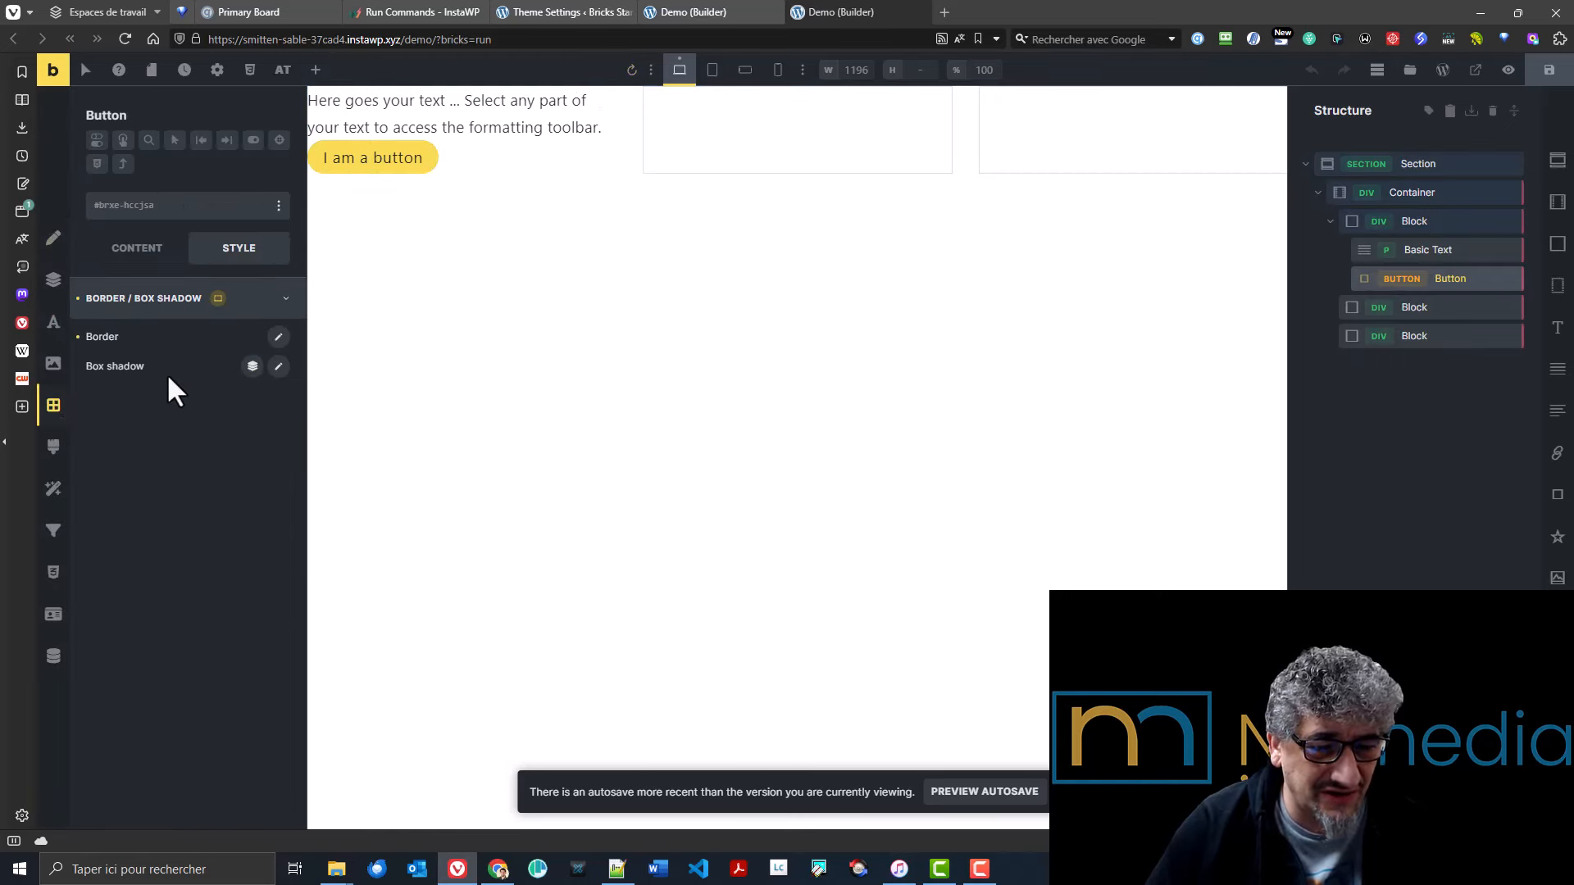
# - Inspect the button's box-shadow fields, move the Theme Settings browser tab beside the edited Demo builder, and open the Box-Shadow variables
pyautogui.click(279, 367)
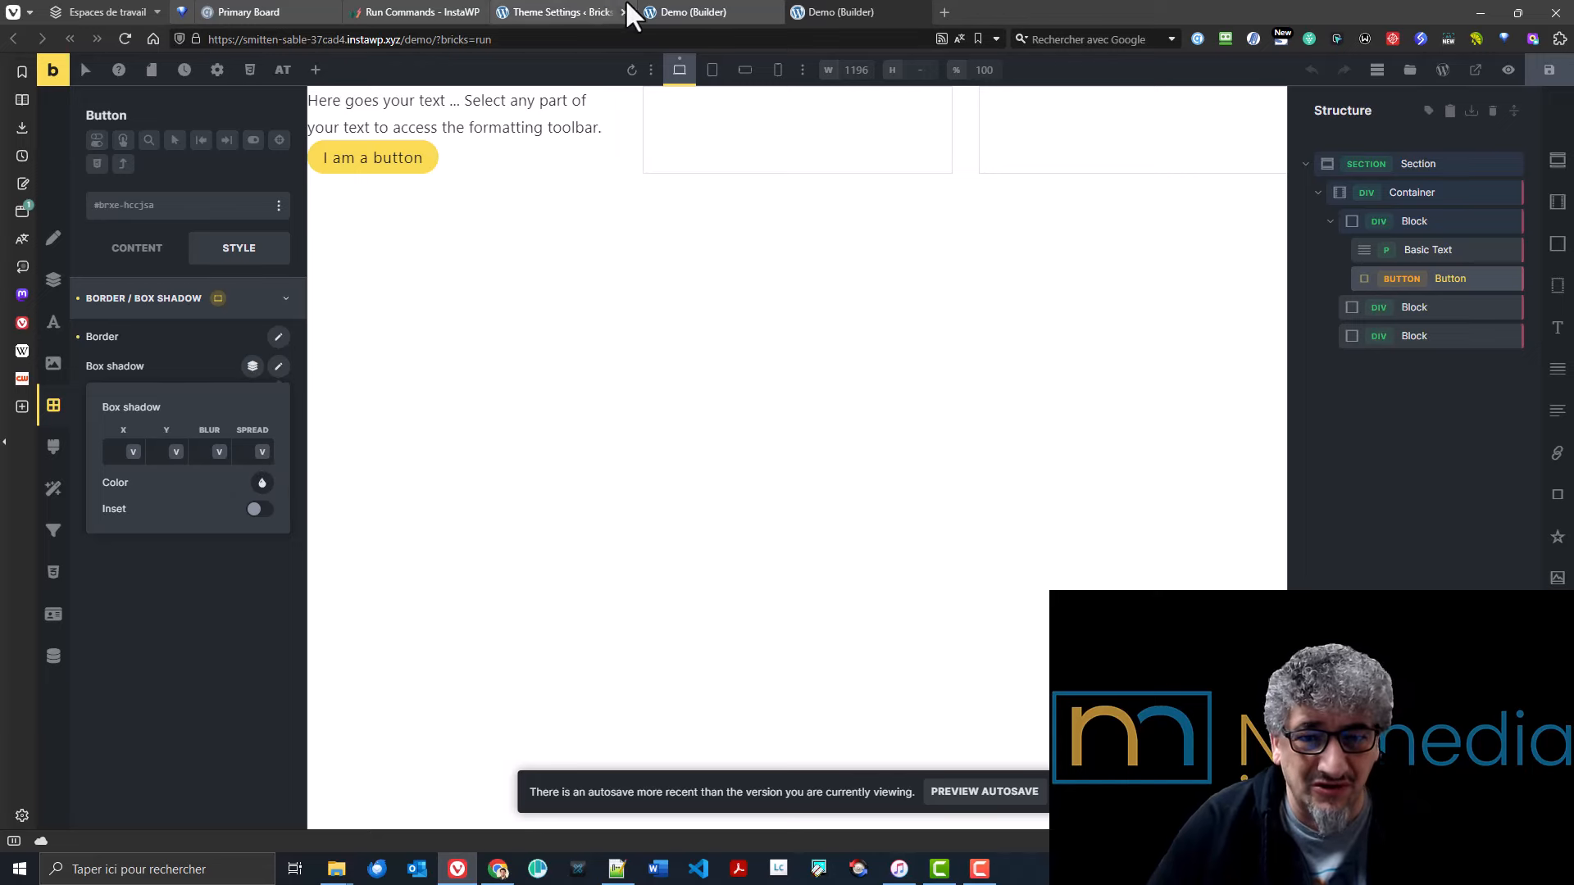
pyautogui.click(717, 13)
pyautogui.click(584, 11)
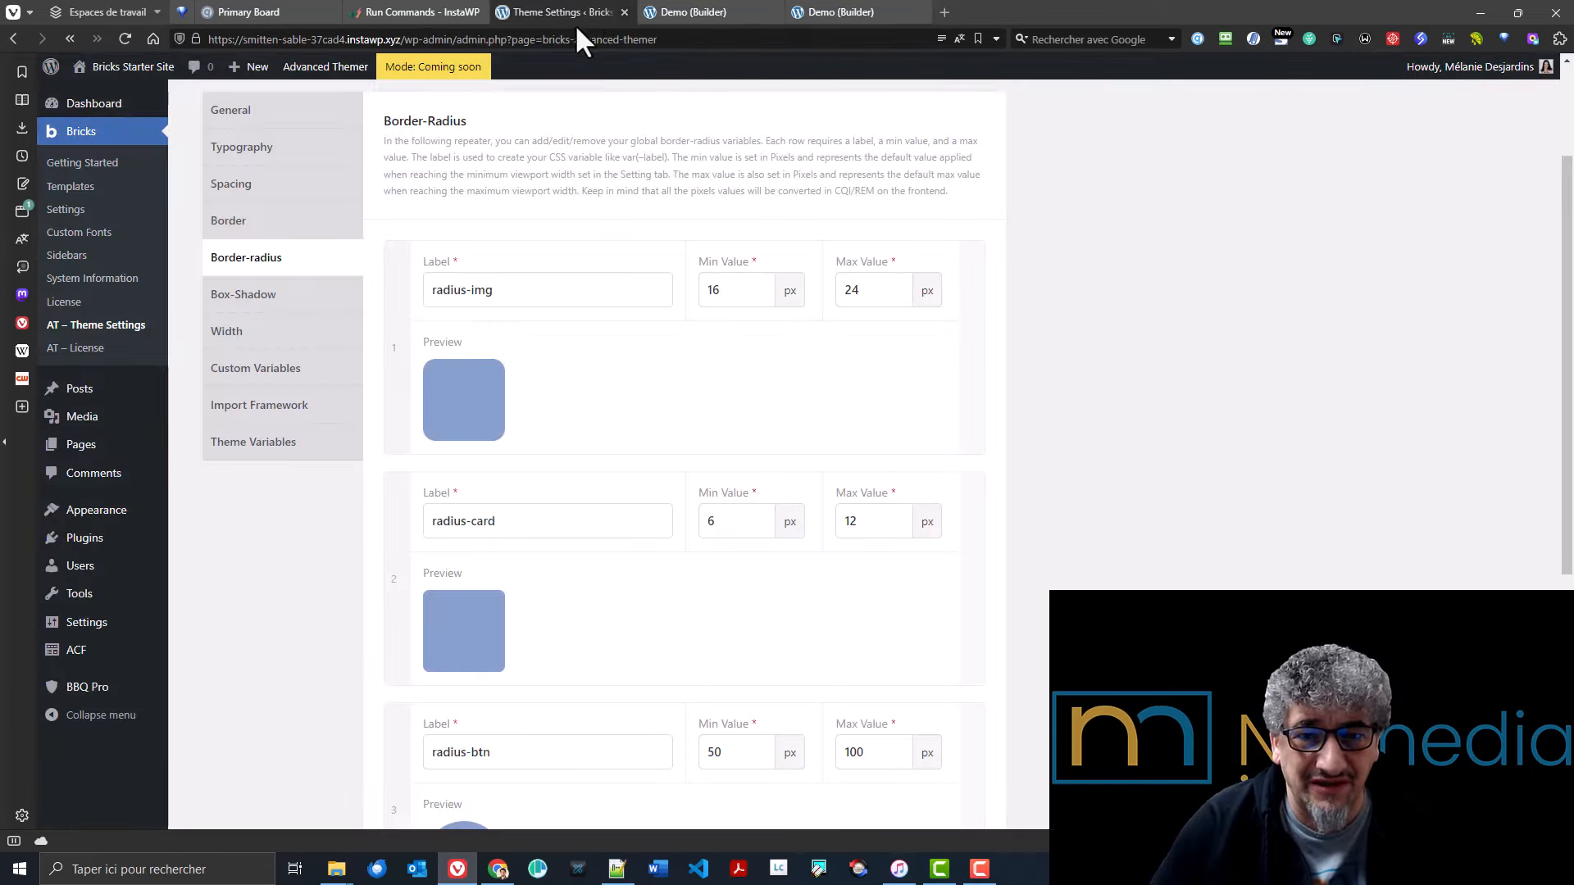
pyautogui.moveTo(705, 11); pyautogui.dragTo(564, 5)
pyautogui.click(659, 10)
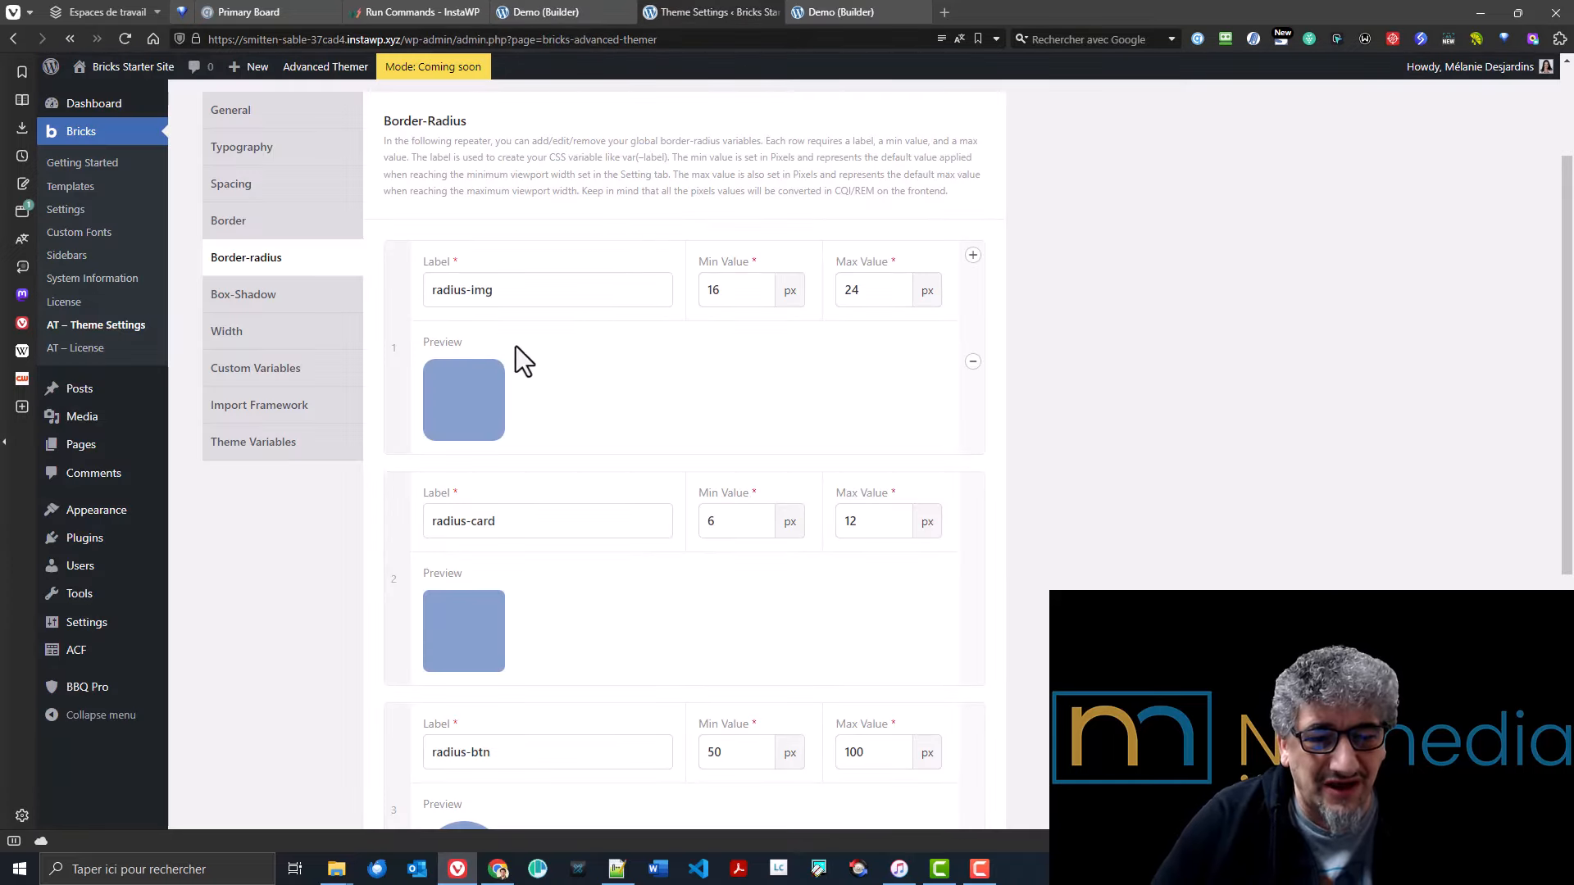
pyautogui.click(248, 297)
# - In the Demo builder, add the custom CSS box-shadow: var(--at-bs-default) to the button and deselect it
pyautogui.click(840, 12)
pyautogui.click(361, 514)
pyautogui.write('box-shadow: var(--at-bs-default)')
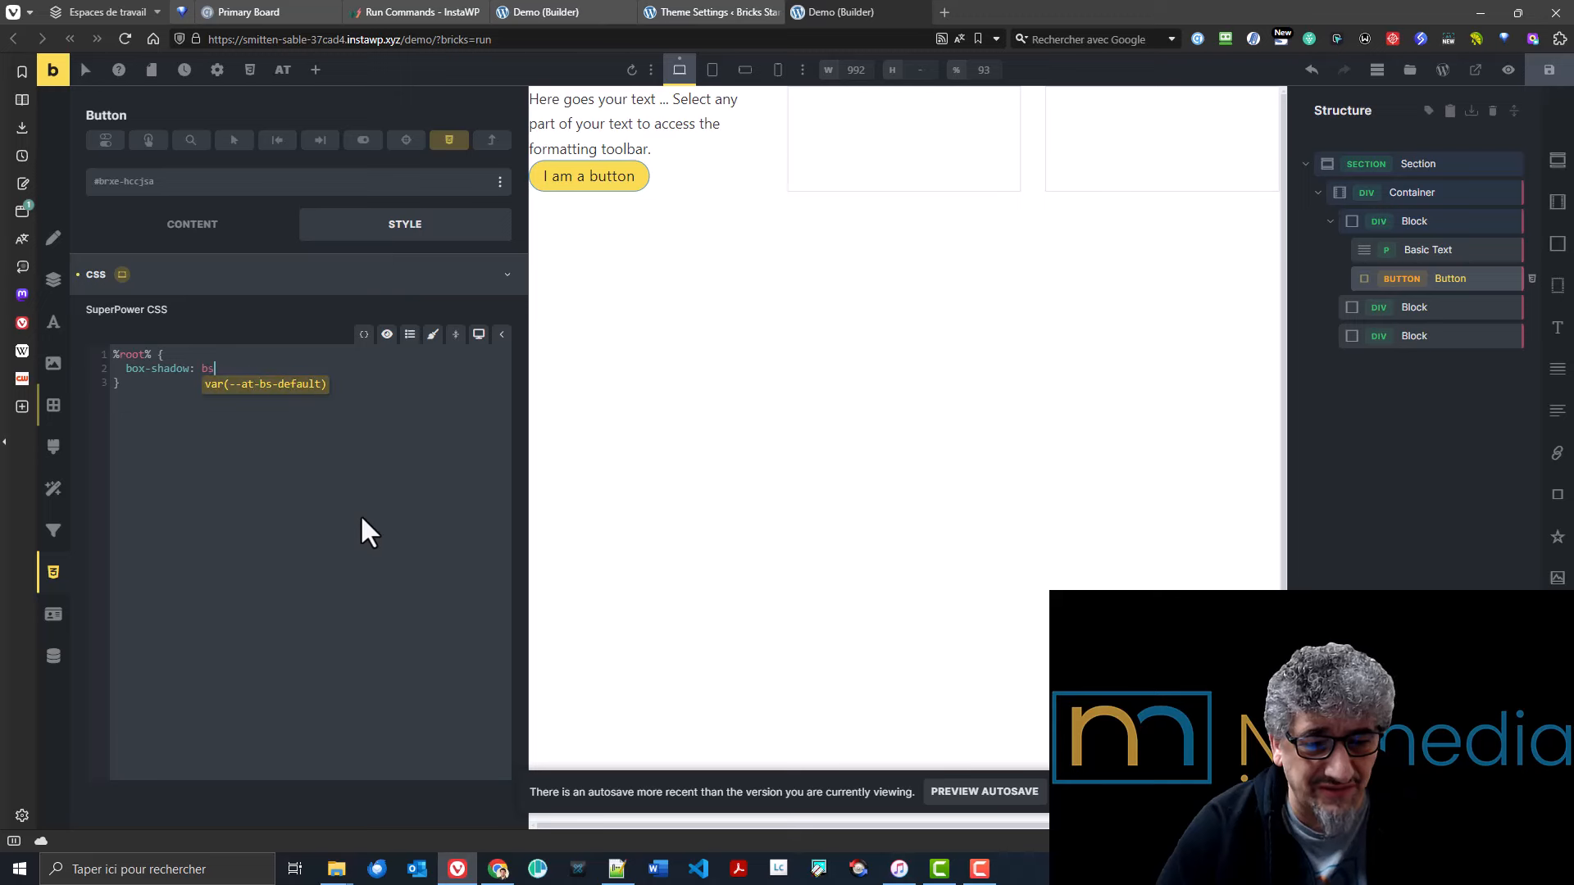
pyautogui.press('Return')
pyautogui.write(';')
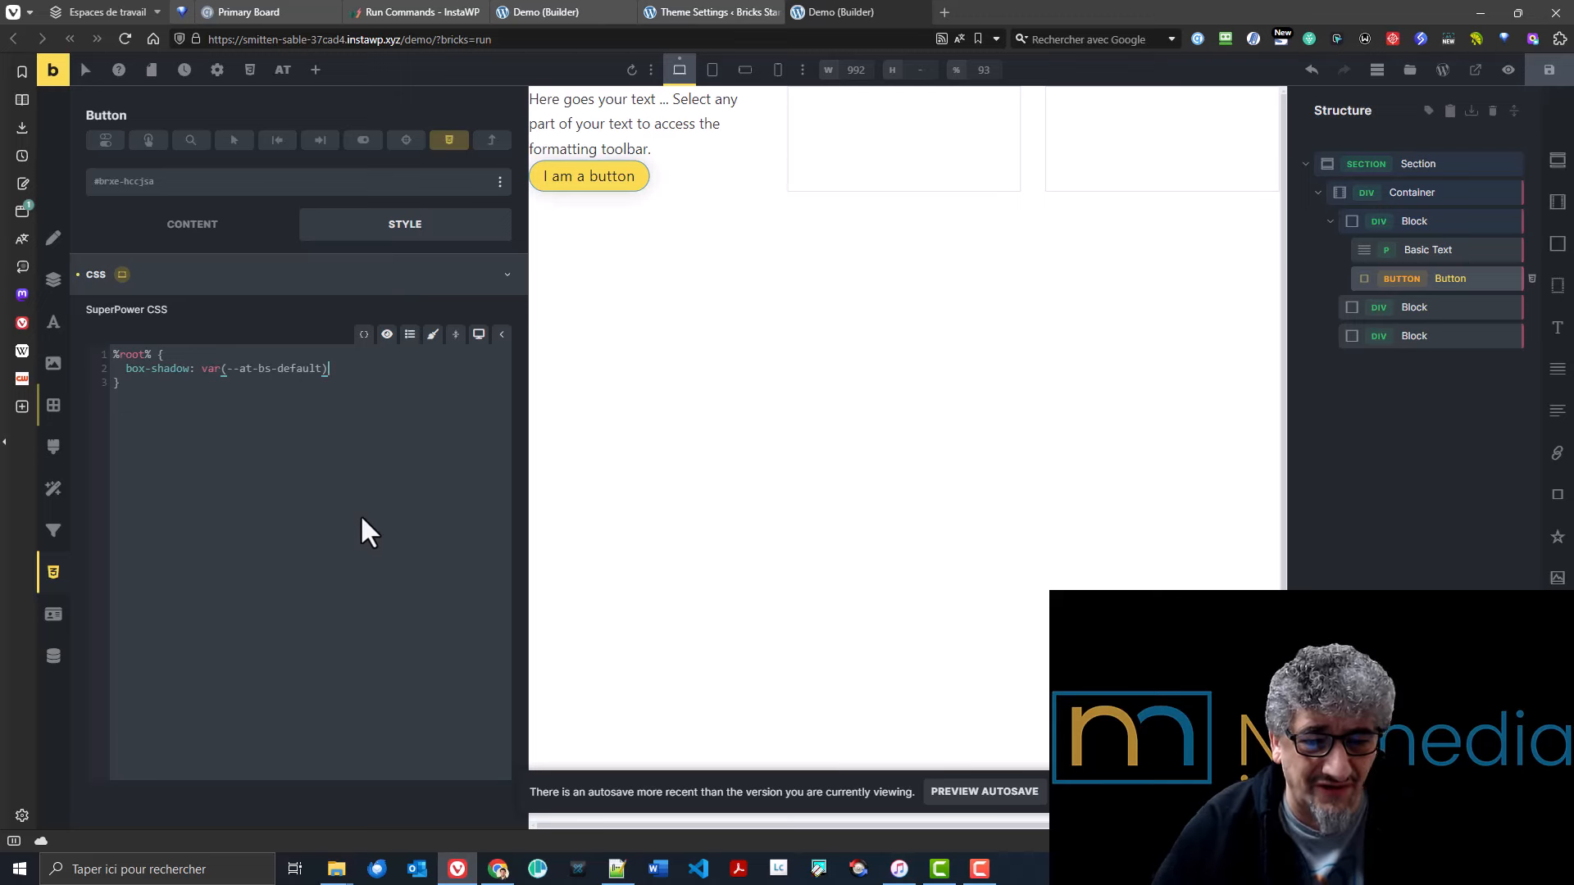
pyautogui.click(567, 428)
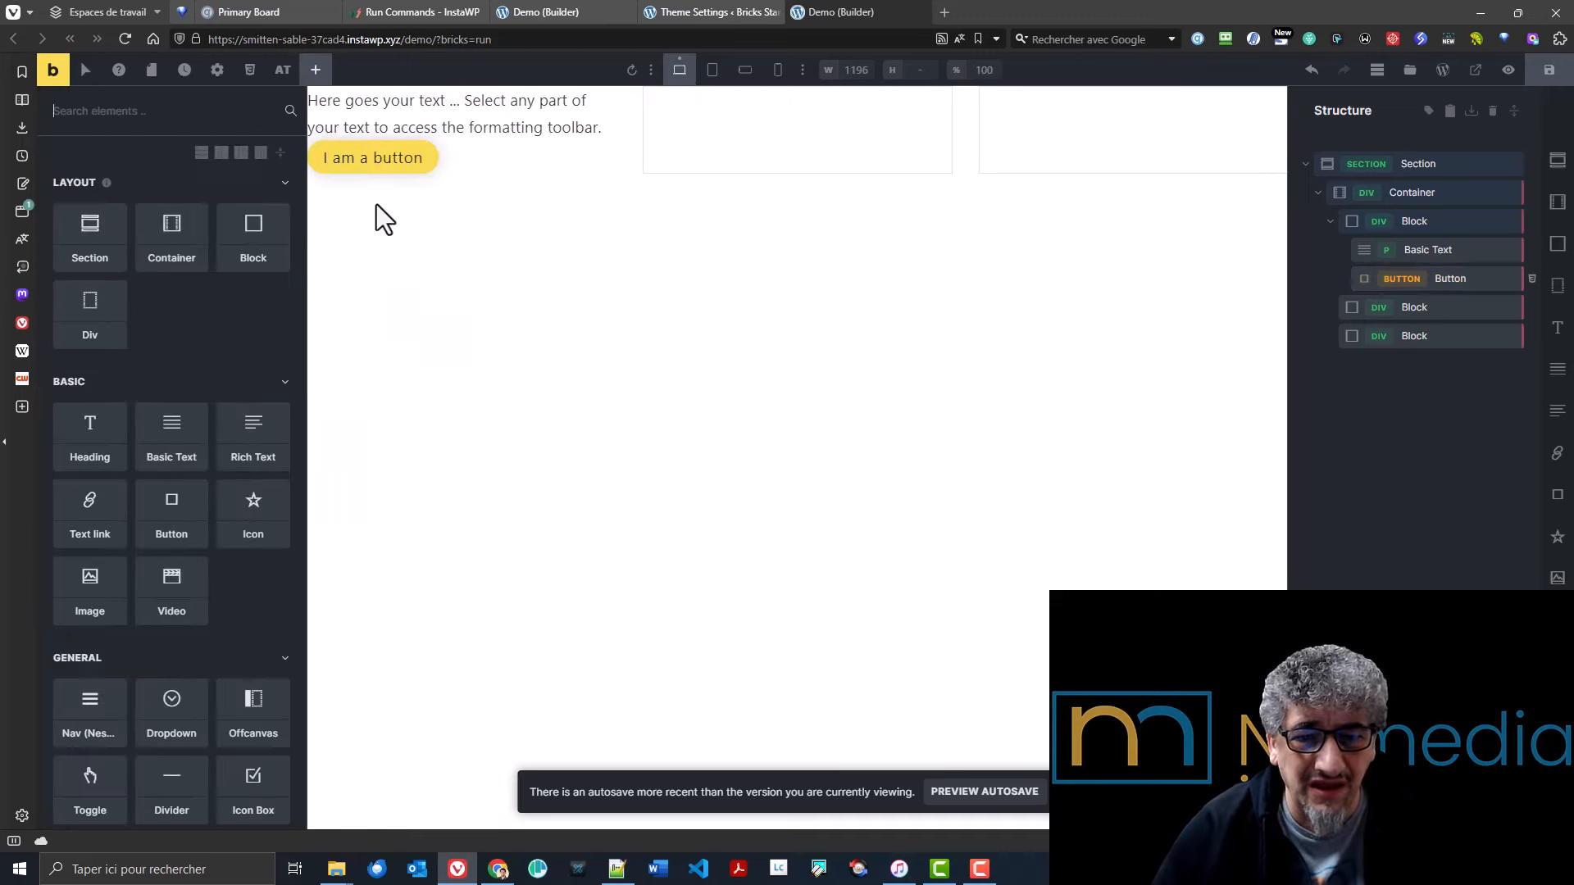
# - Review the Width, Custom Variables, Import Framework and Theme Variables sections of the global CSS variables in the theme settings
pyautogui.click(709, 12)
pyautogui.click(246, 378)
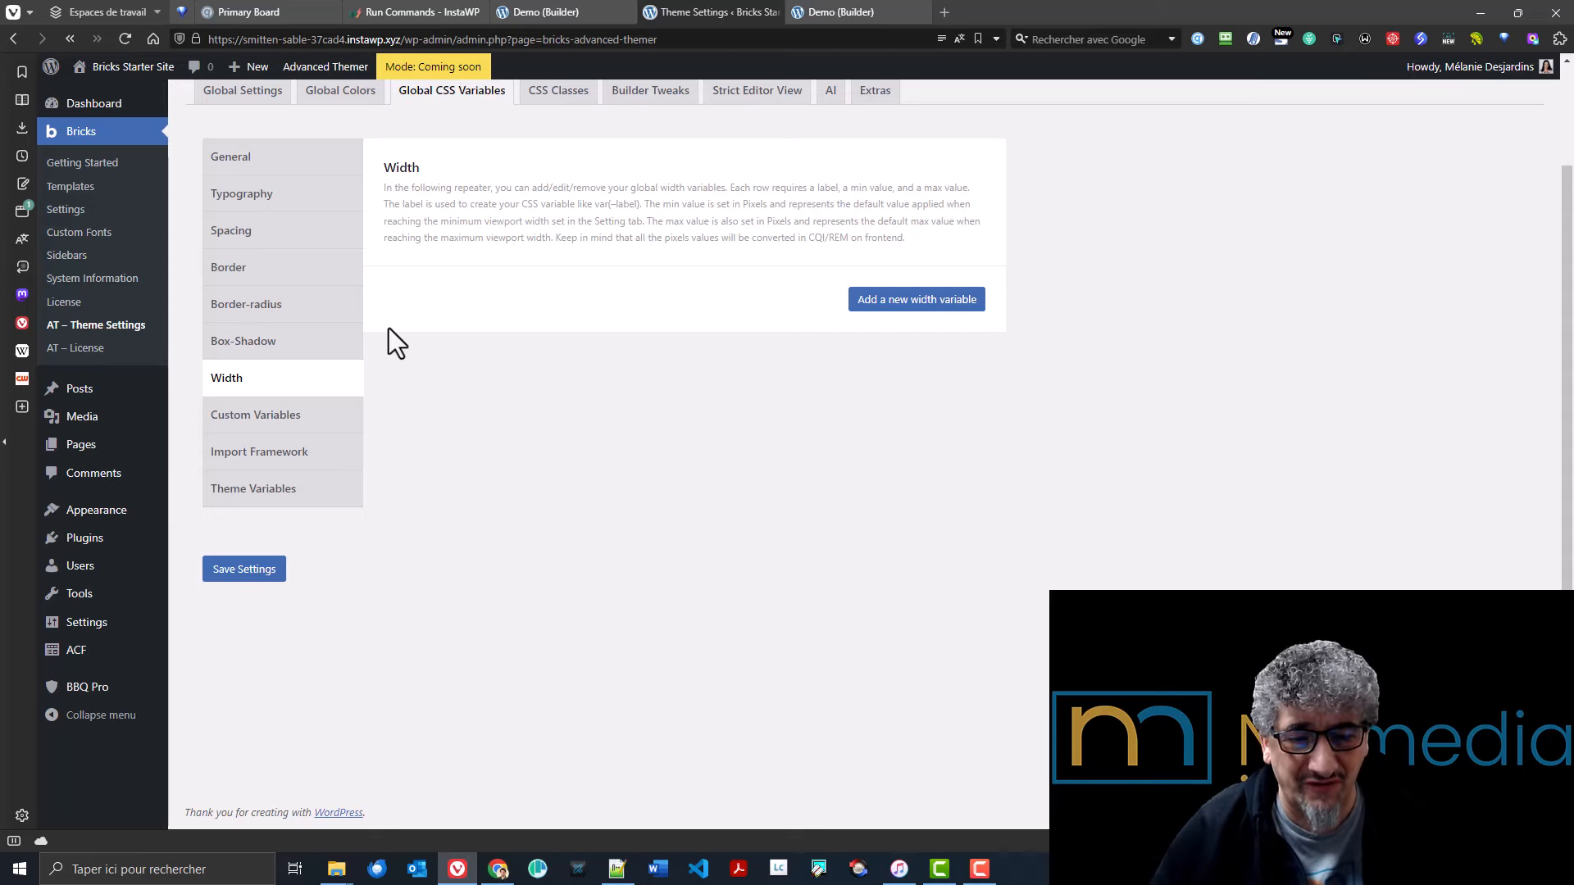
pyautogui.click(324, 417)
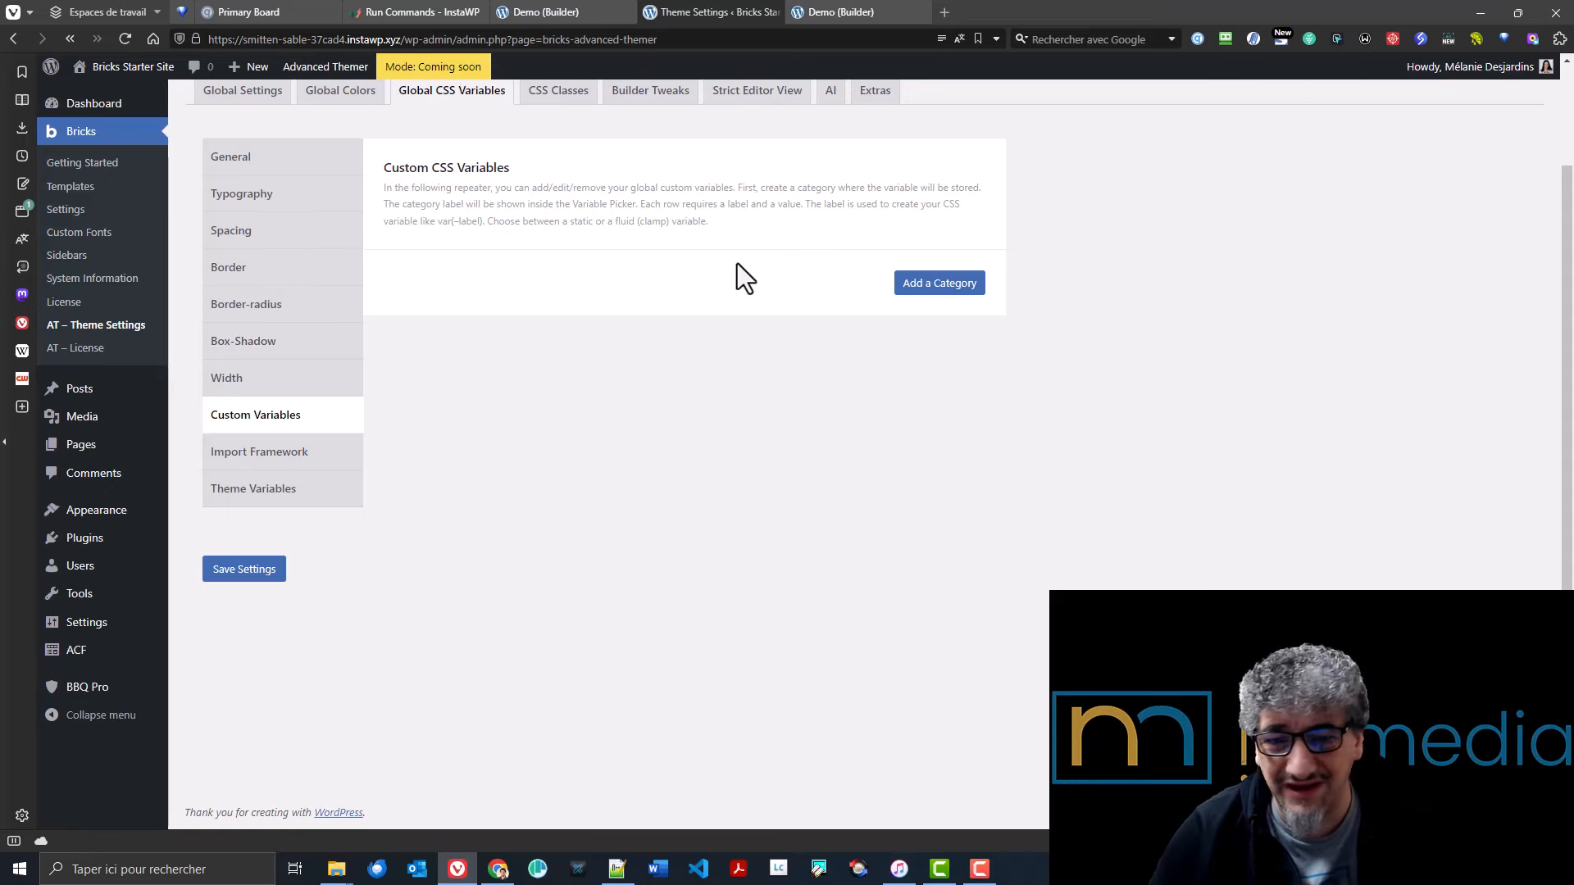
pyautogui.click(246, 452)
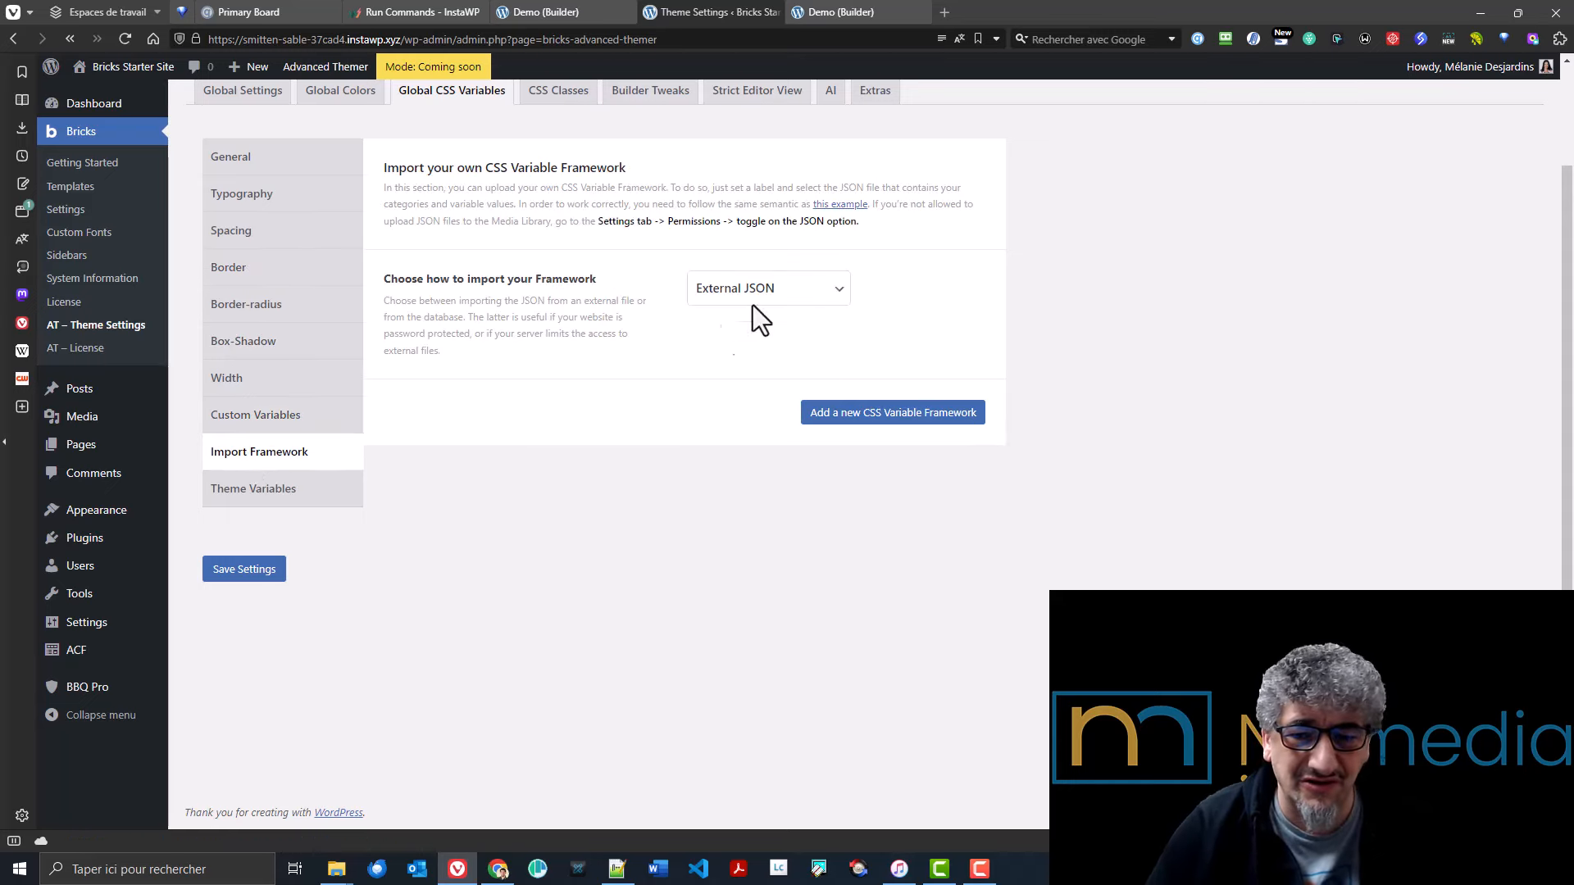
pyautogui.click(253, 489)
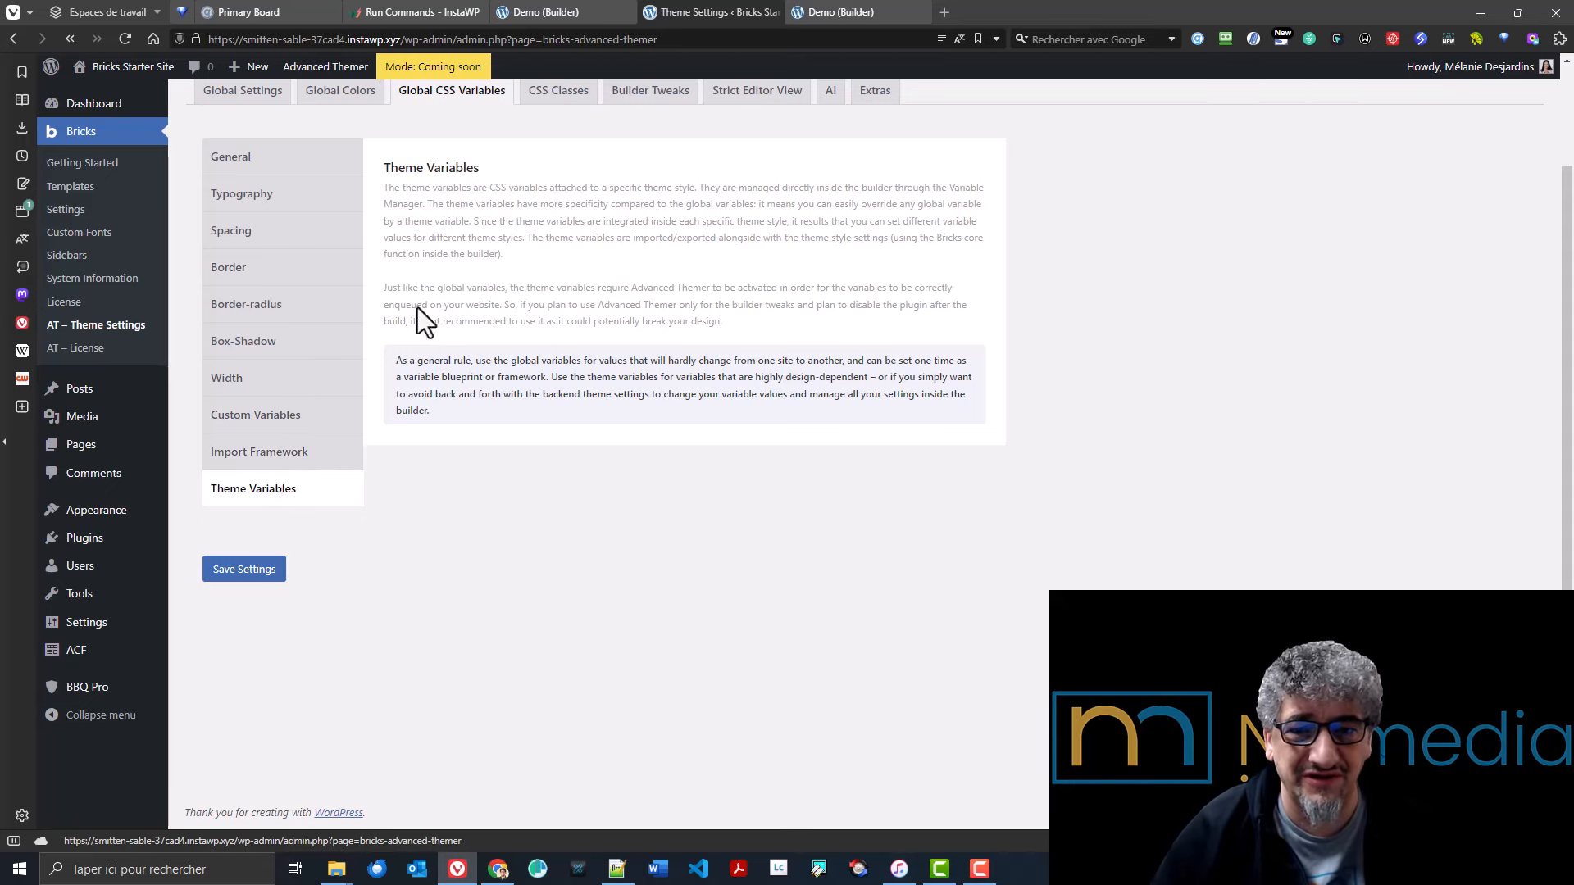
# - Add a second grid utility class in the CSS class settings and name it grid-2
pyautogui.click(558, 91)
pyautogui.click(259, 311)
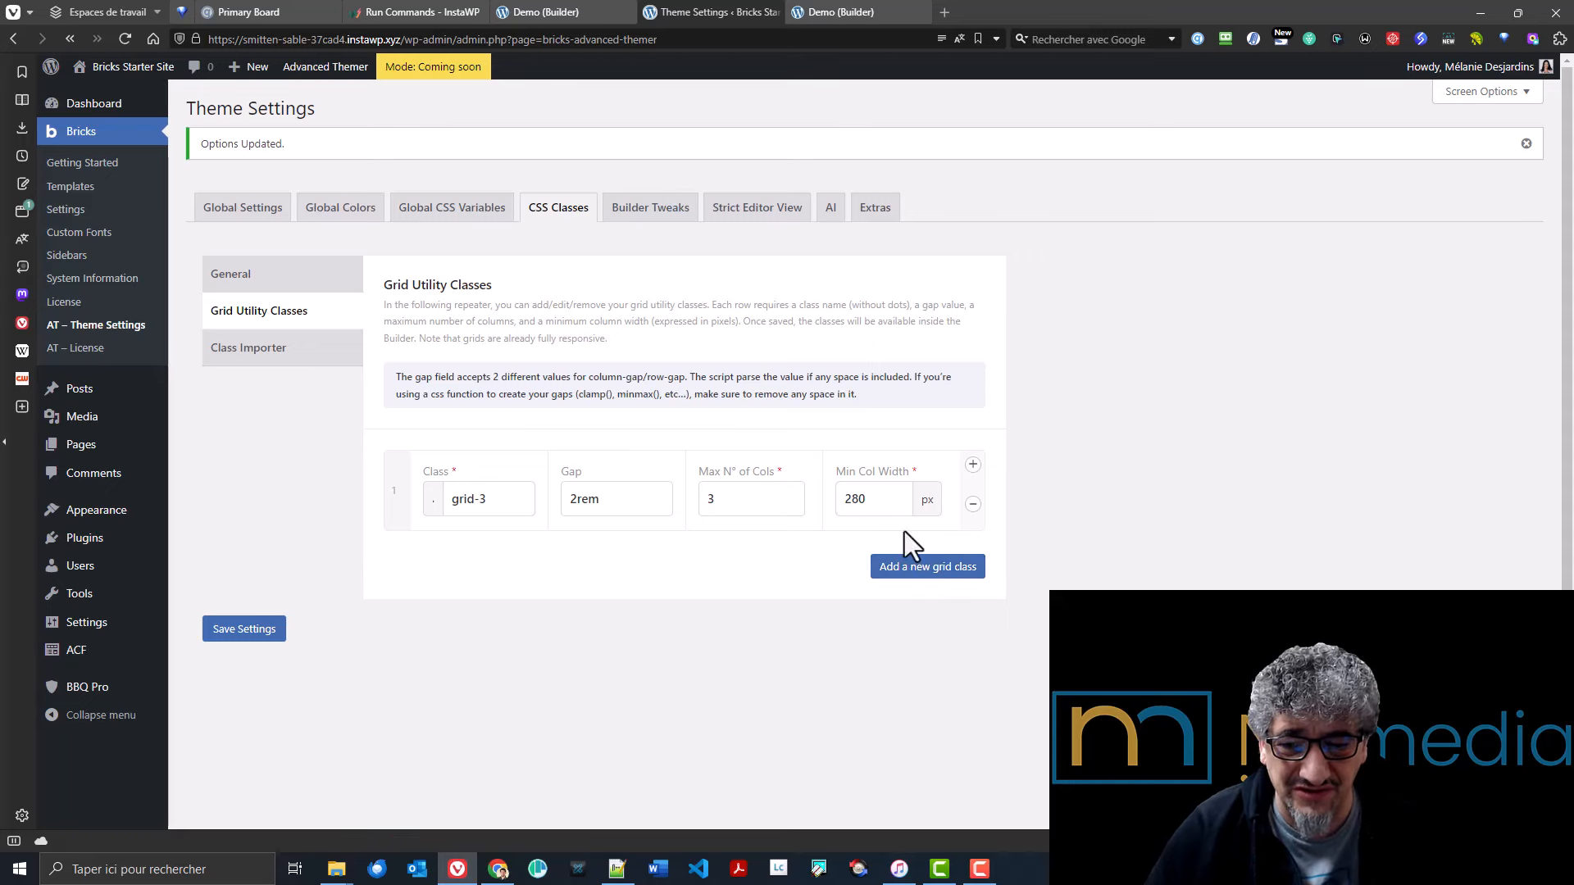
pyautogui.click(934, 567)
pyautogui.click(509, 590)
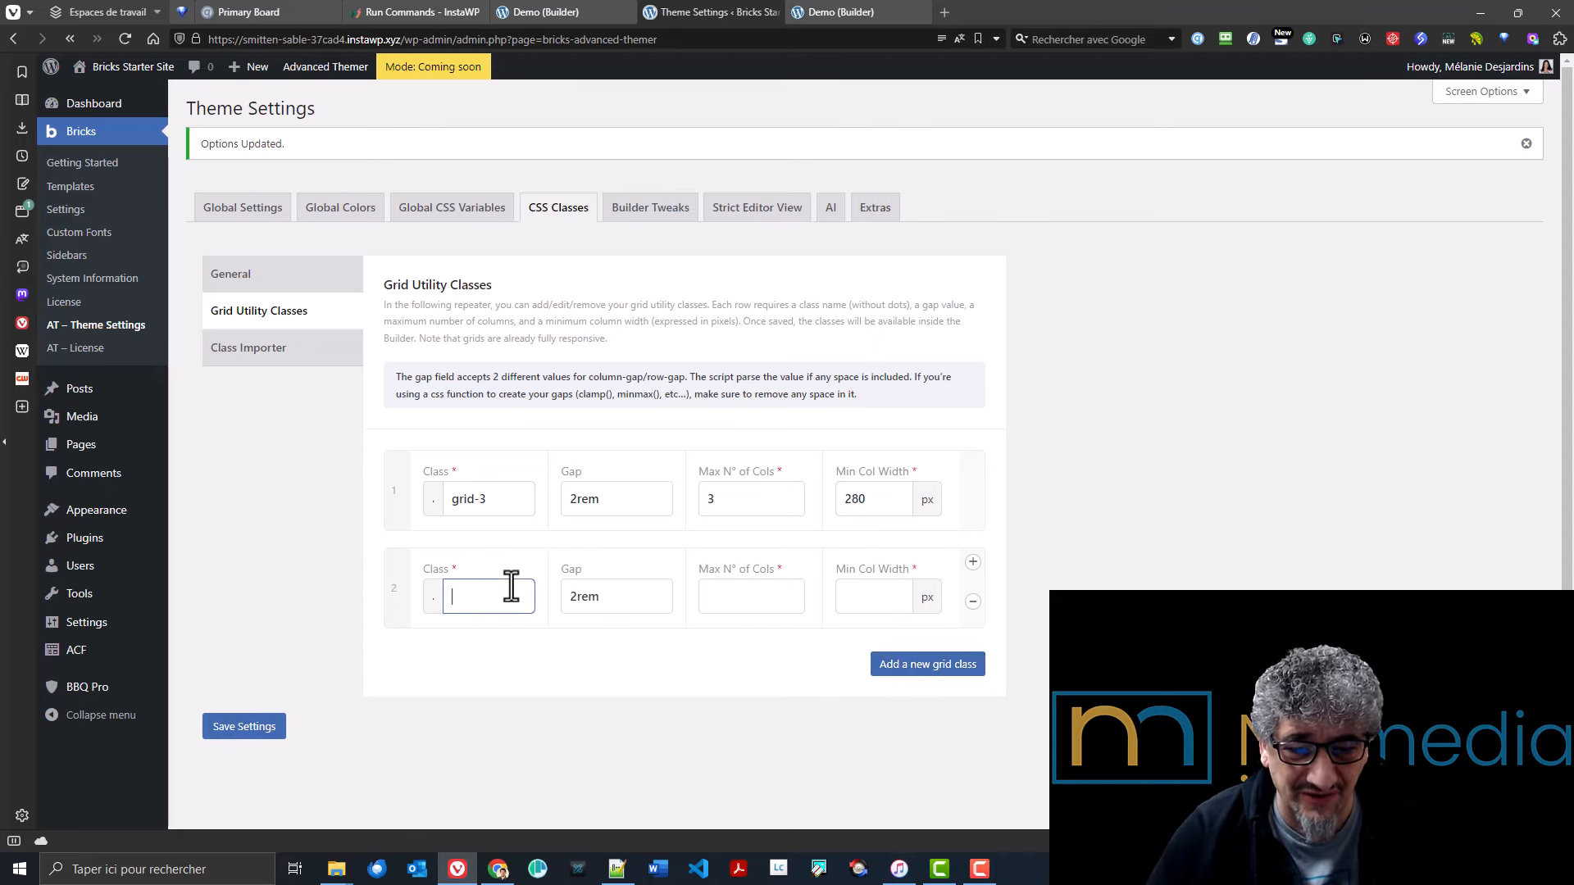
pyautogui.write('gri')
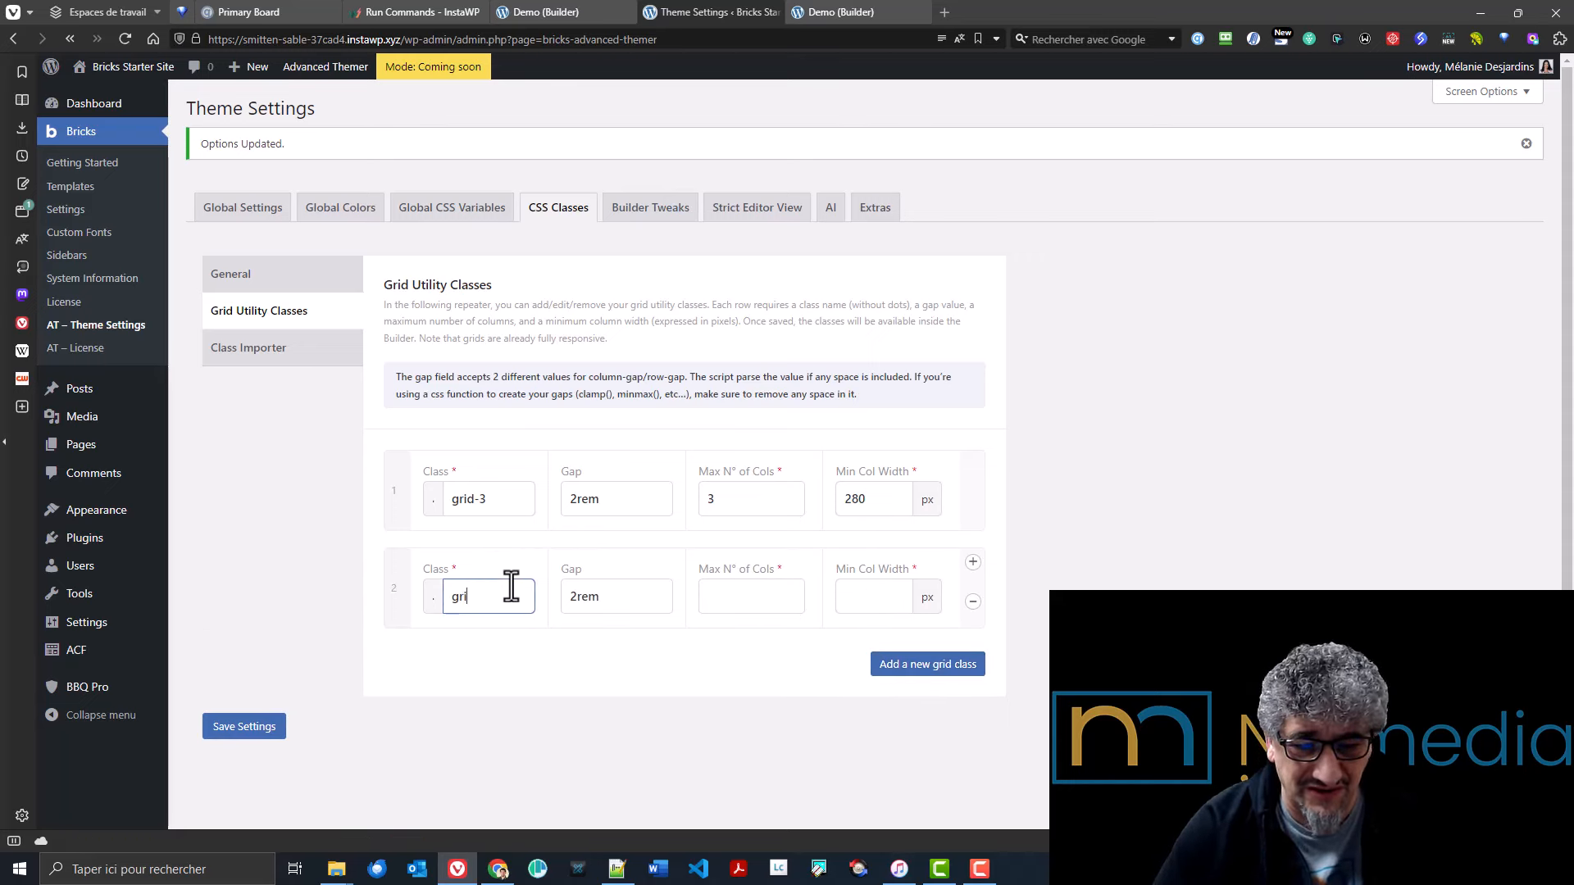
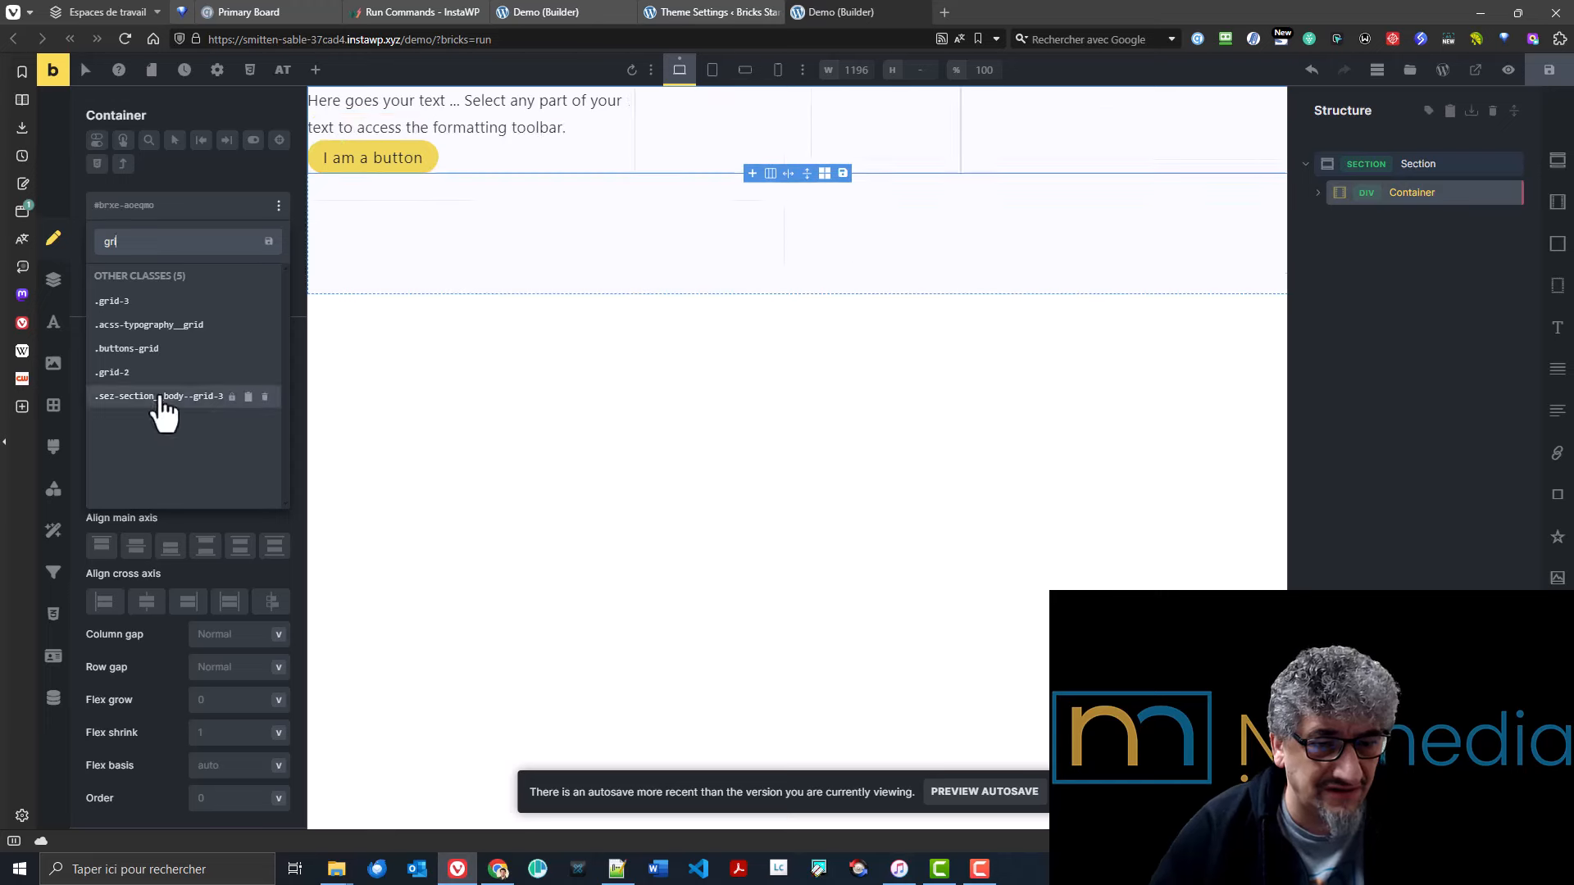
# - Try the grid-2 class on the Demo page's container, remove it, and assign the grid-3 class instead
pyautogui.click(159, 377)
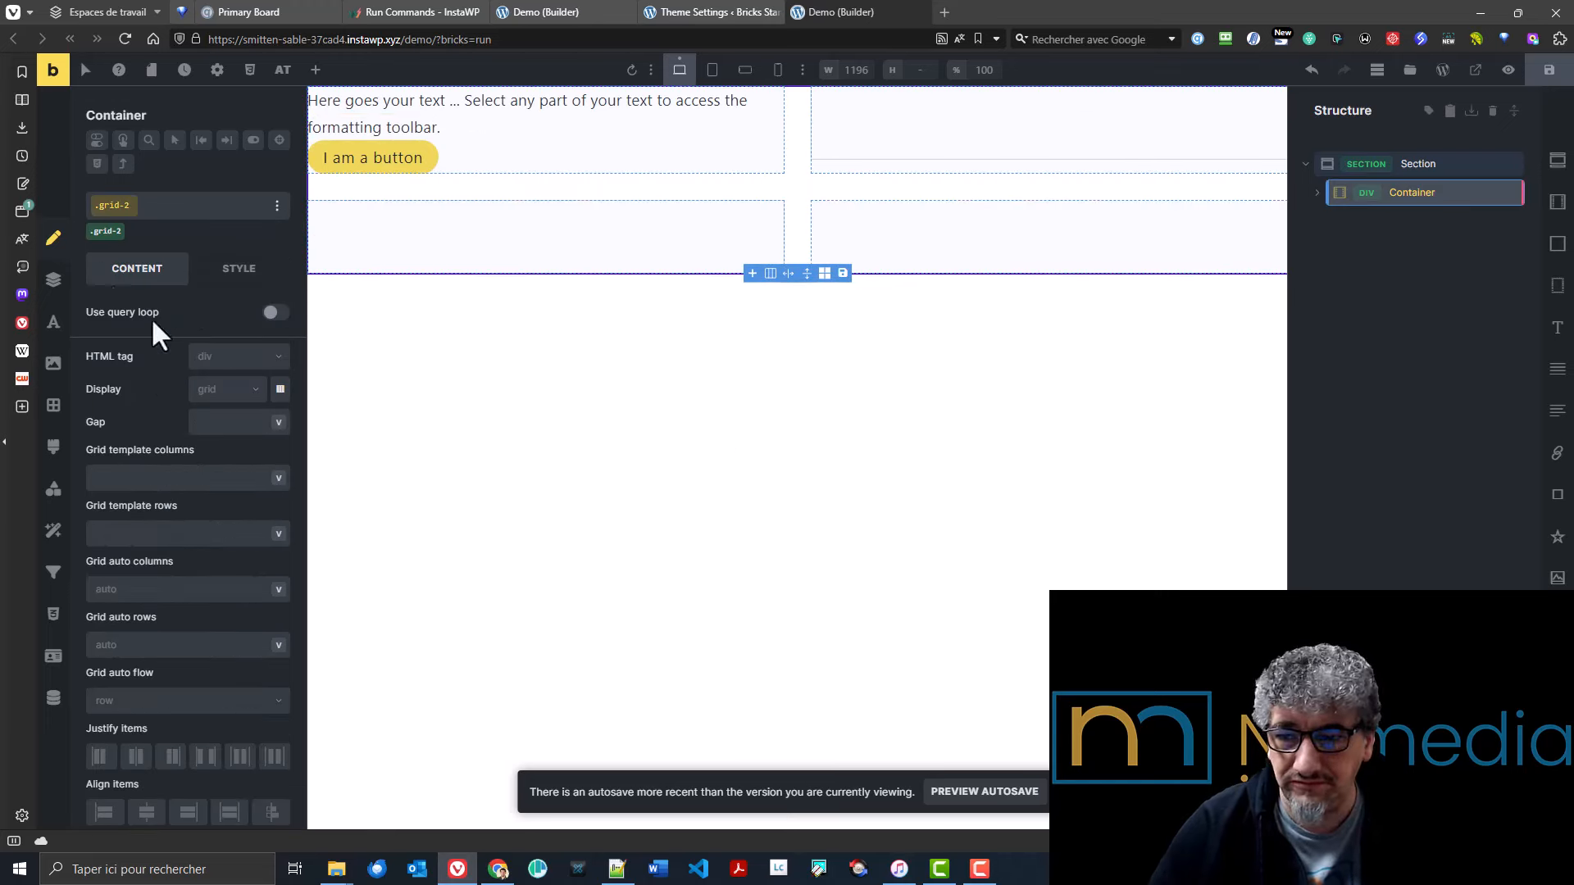
pyautogui.click(121, 230)
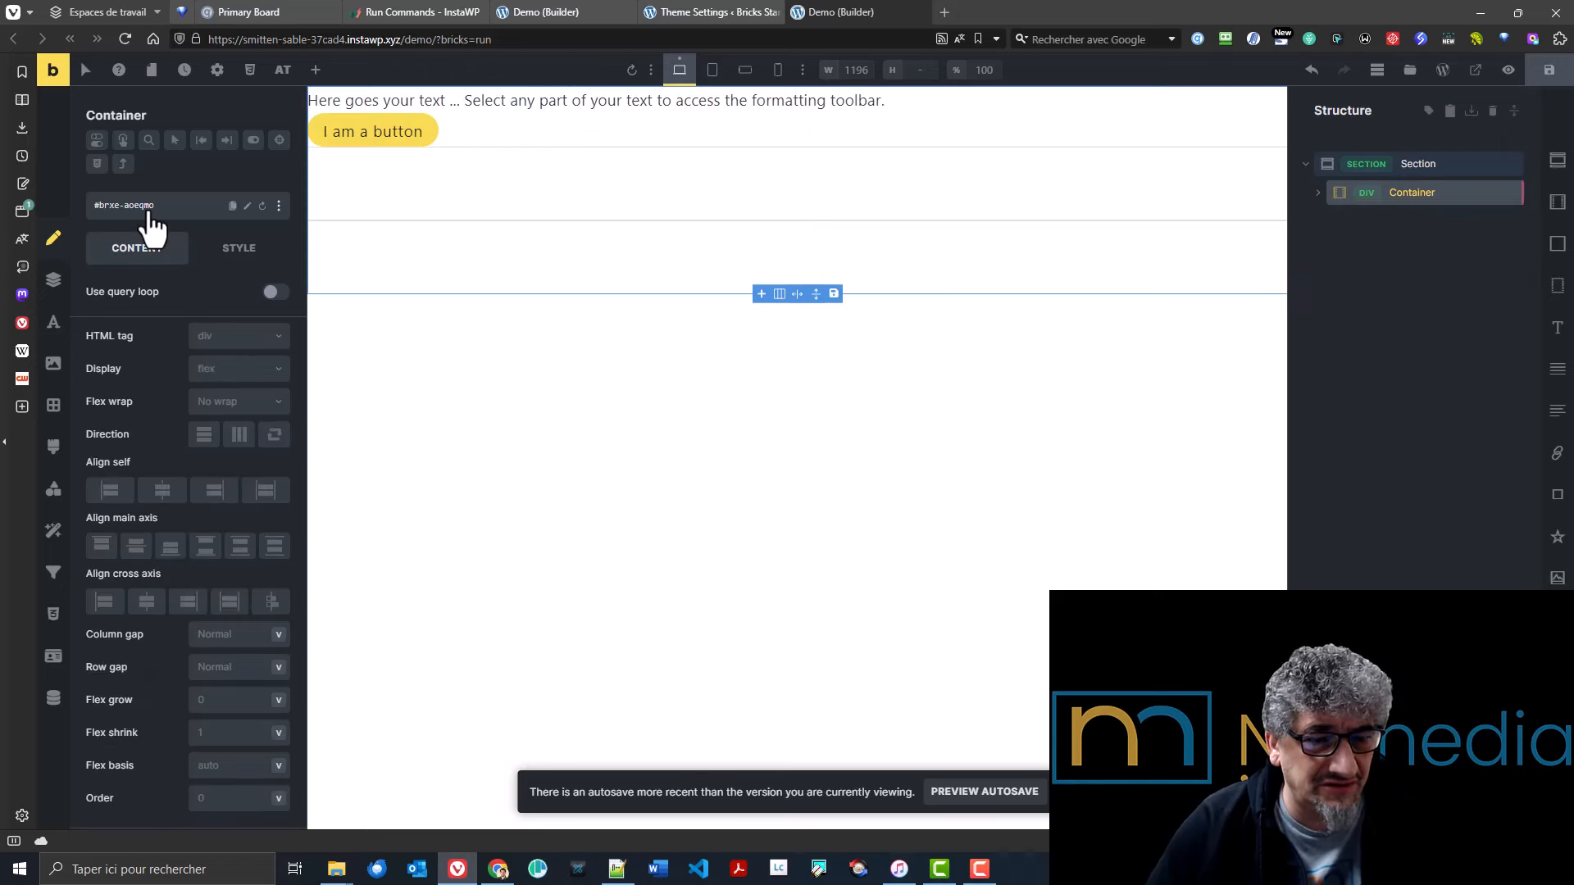
pyautogui.click(155, 209)
pyautogui.write('gr')
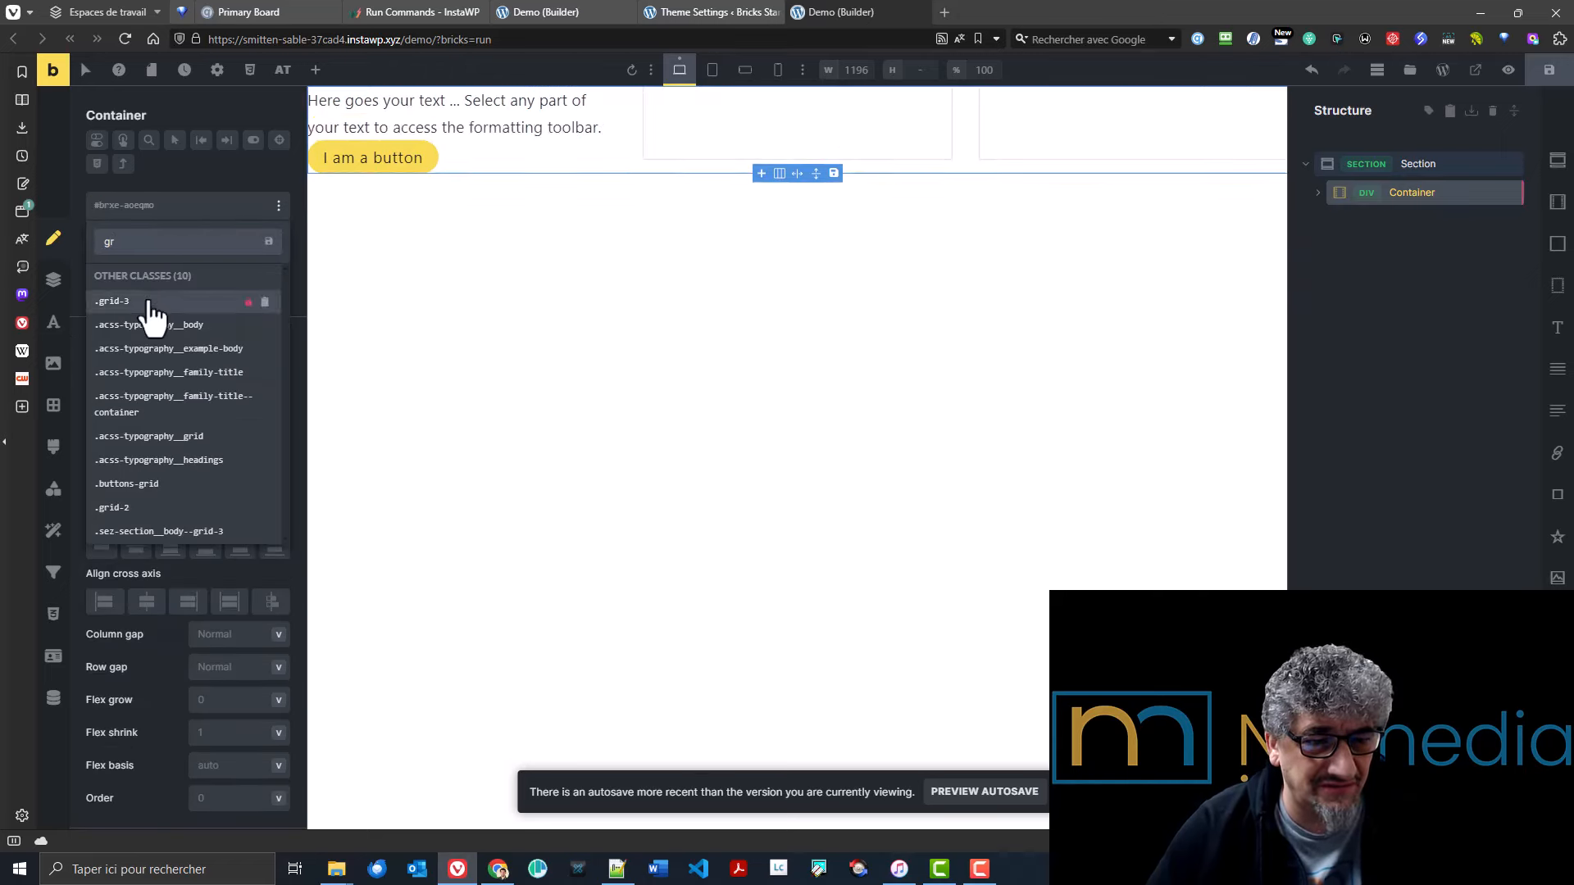
pyautogui.click(154, 304)
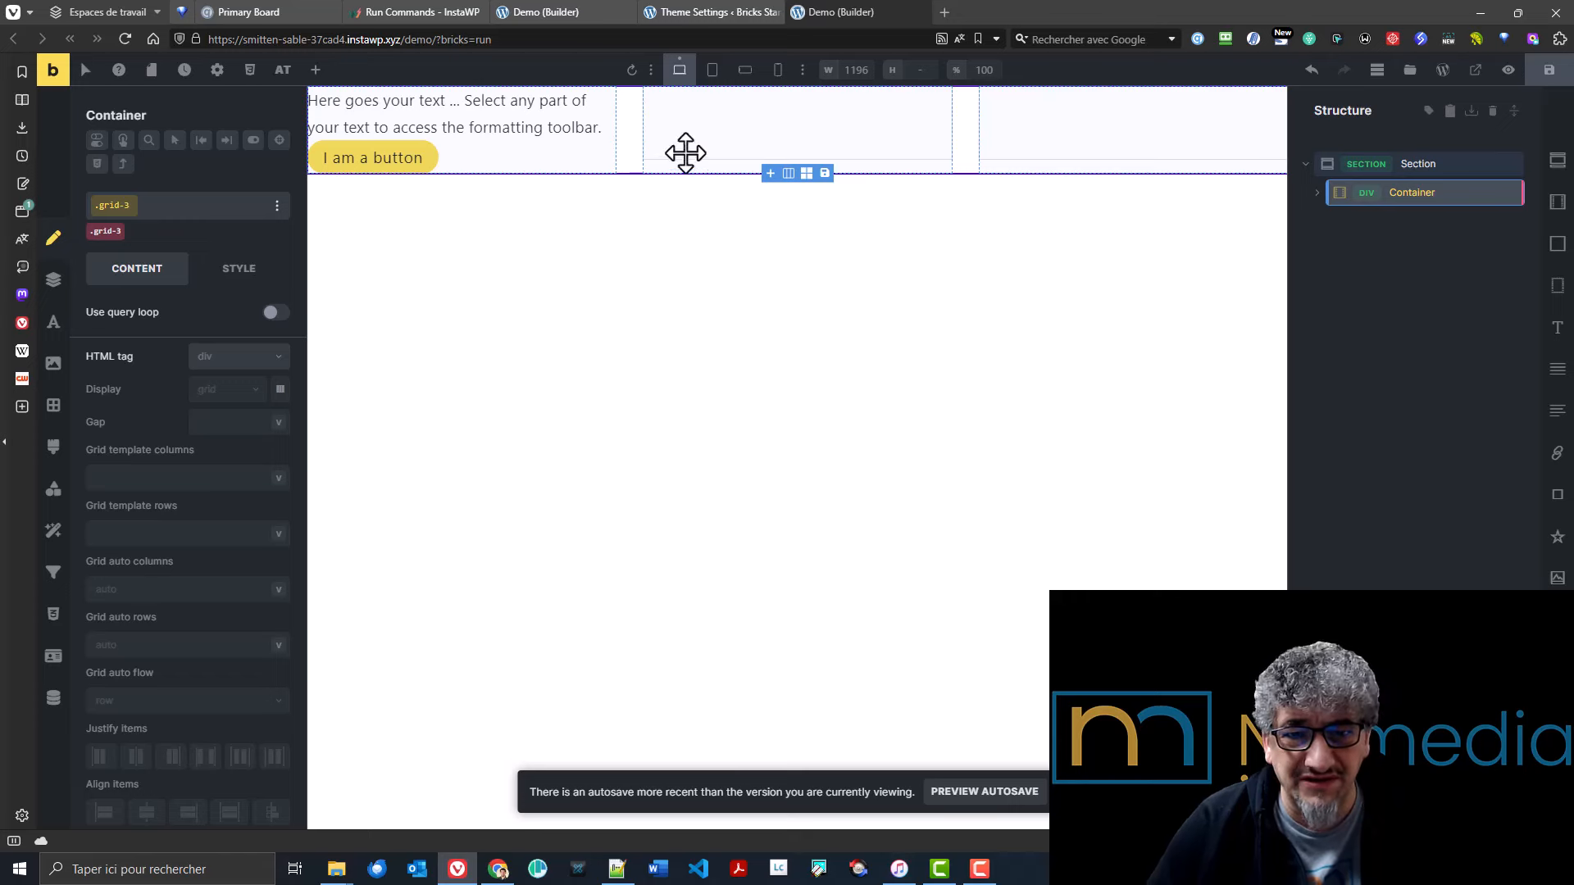
# - Preview the grid-3 container at the tablet portrait, mobile landscape and mobile portrait breakpoints
pyautogui.click(713, 72)
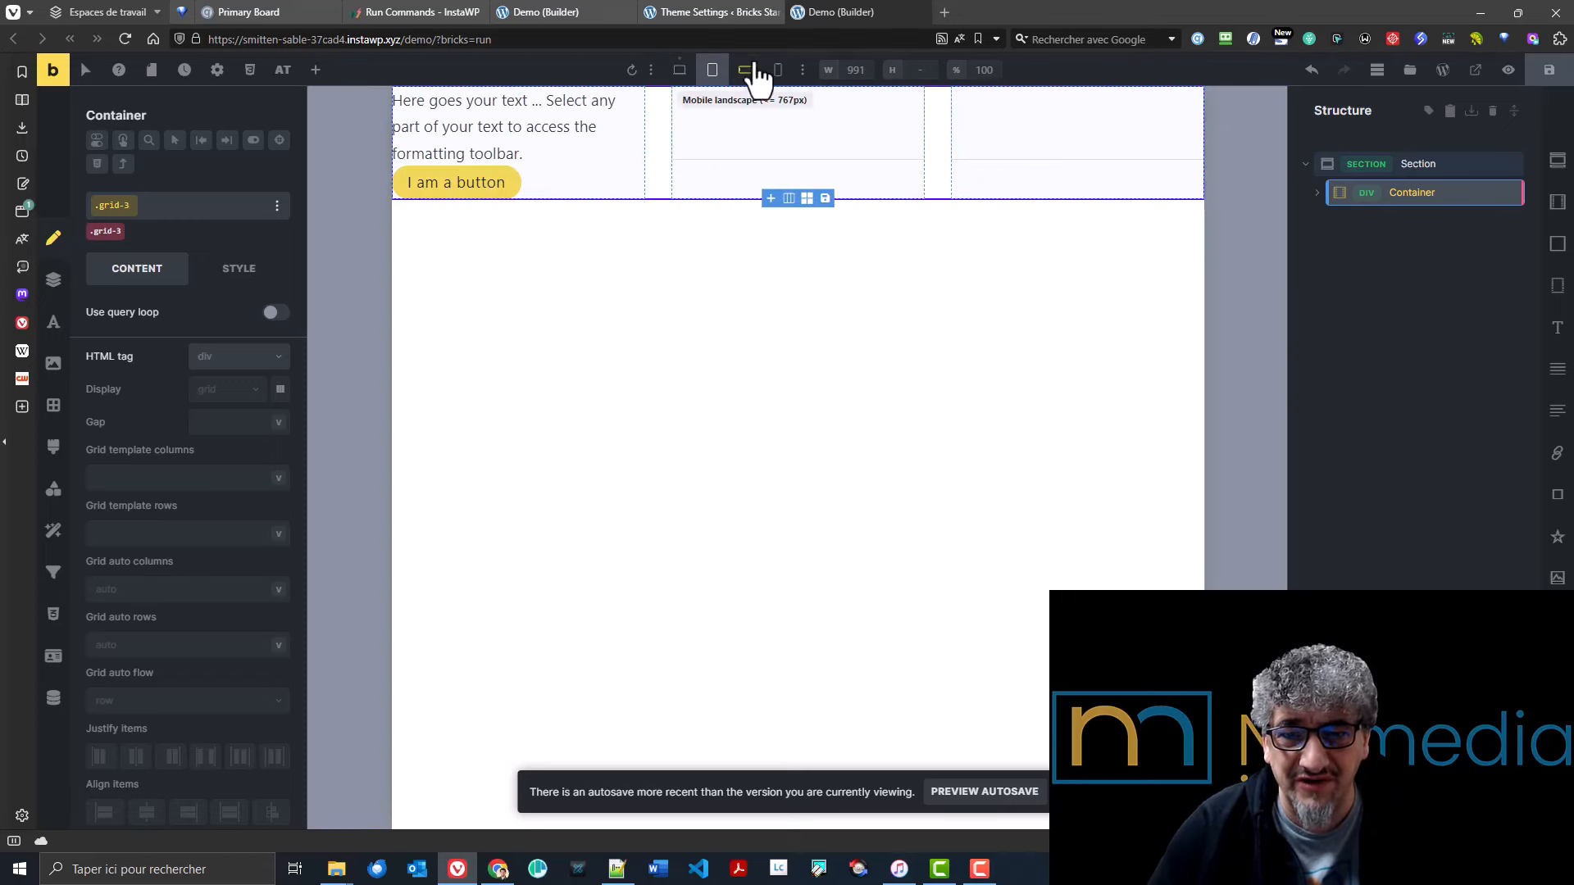
pyautogui.click(745, 70)
pyautogui.click(777, 73)
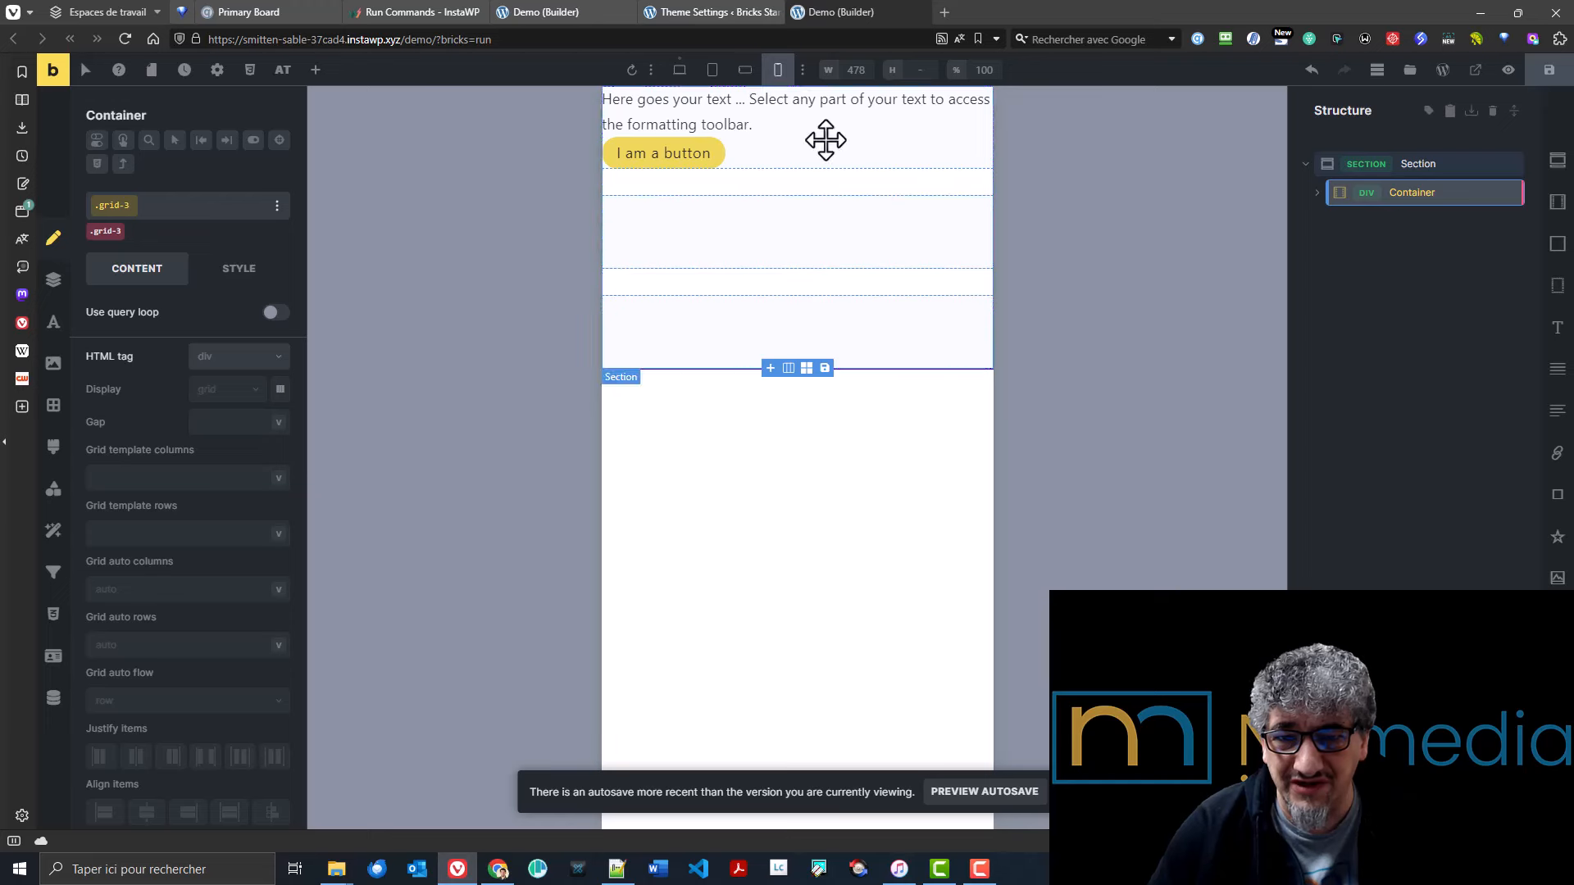
pyautogui.click(744, 70)
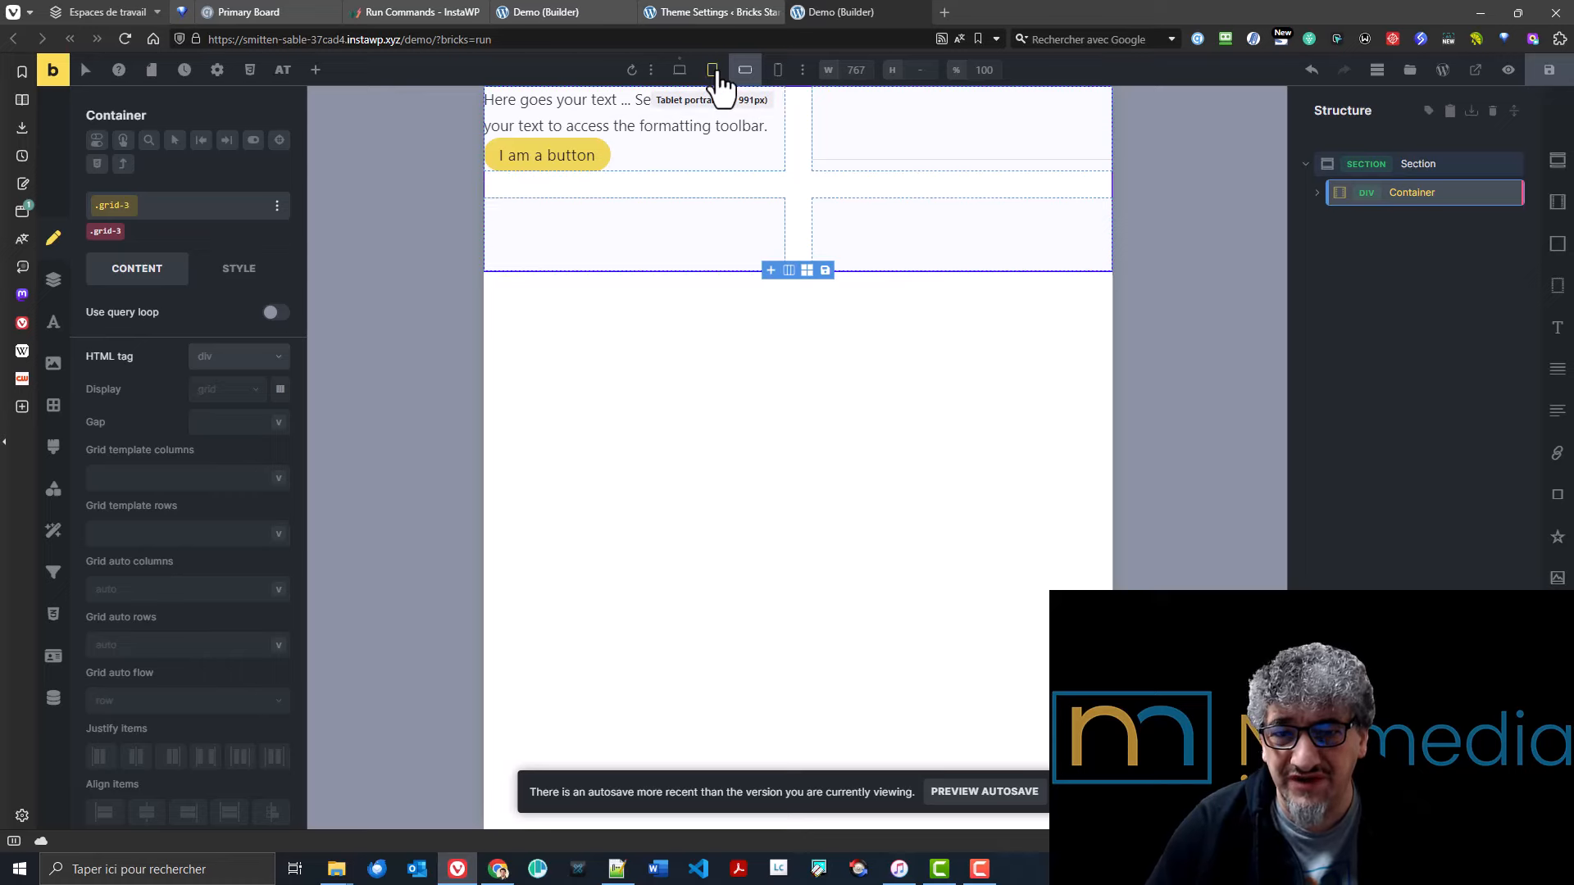
# - Check the grid-3 class's minimum column width in the grid utility classes and return to the Demo builder
pyautogui.click(727, 13)
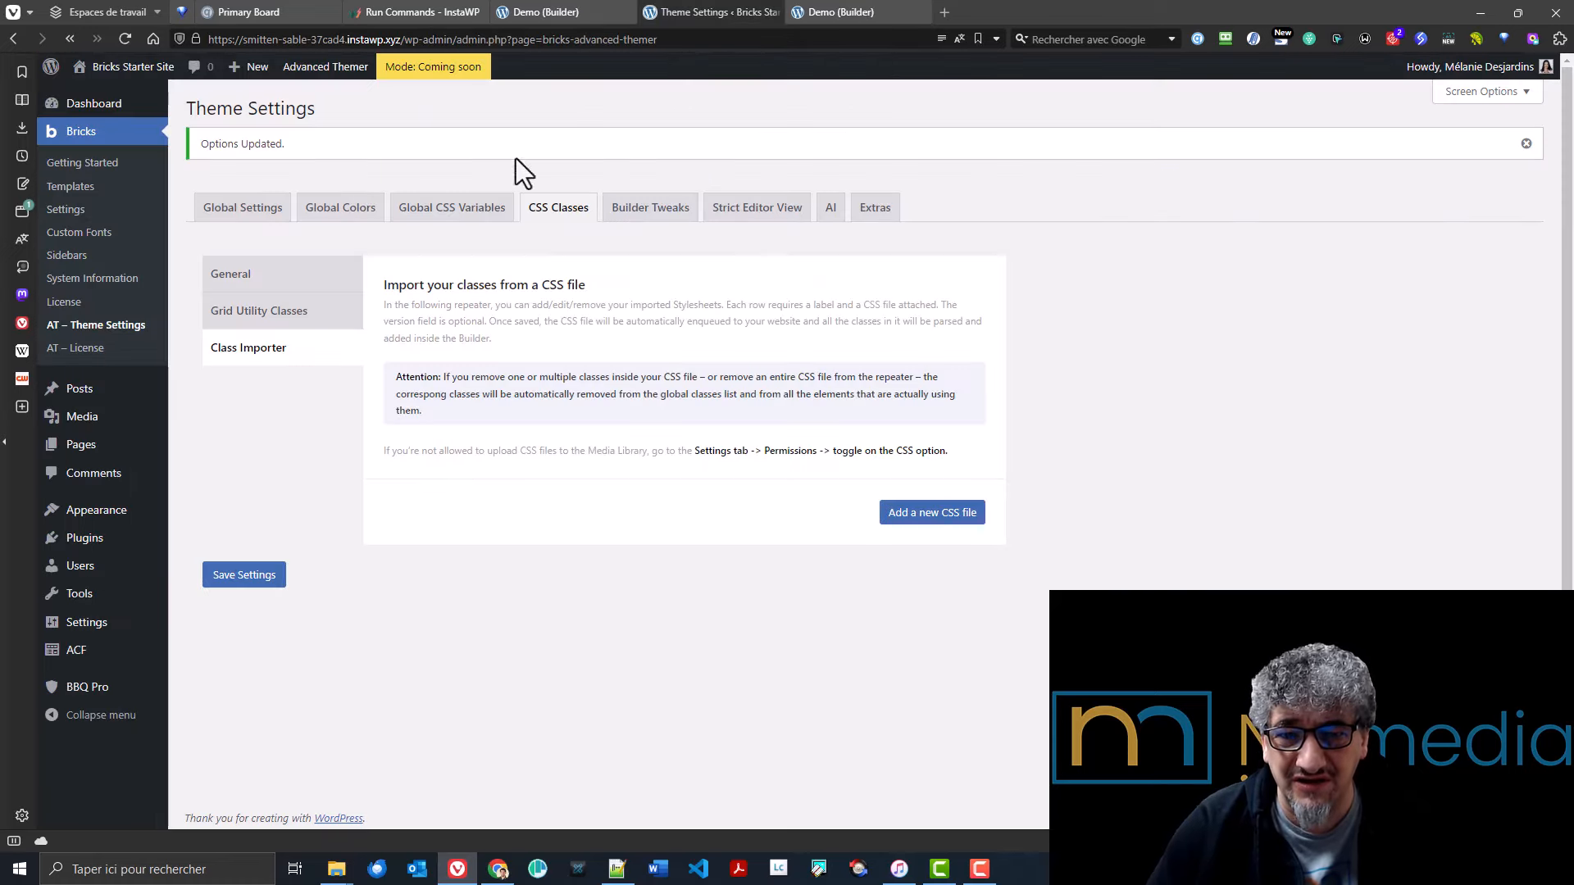
pyautogui.click(260, 315)
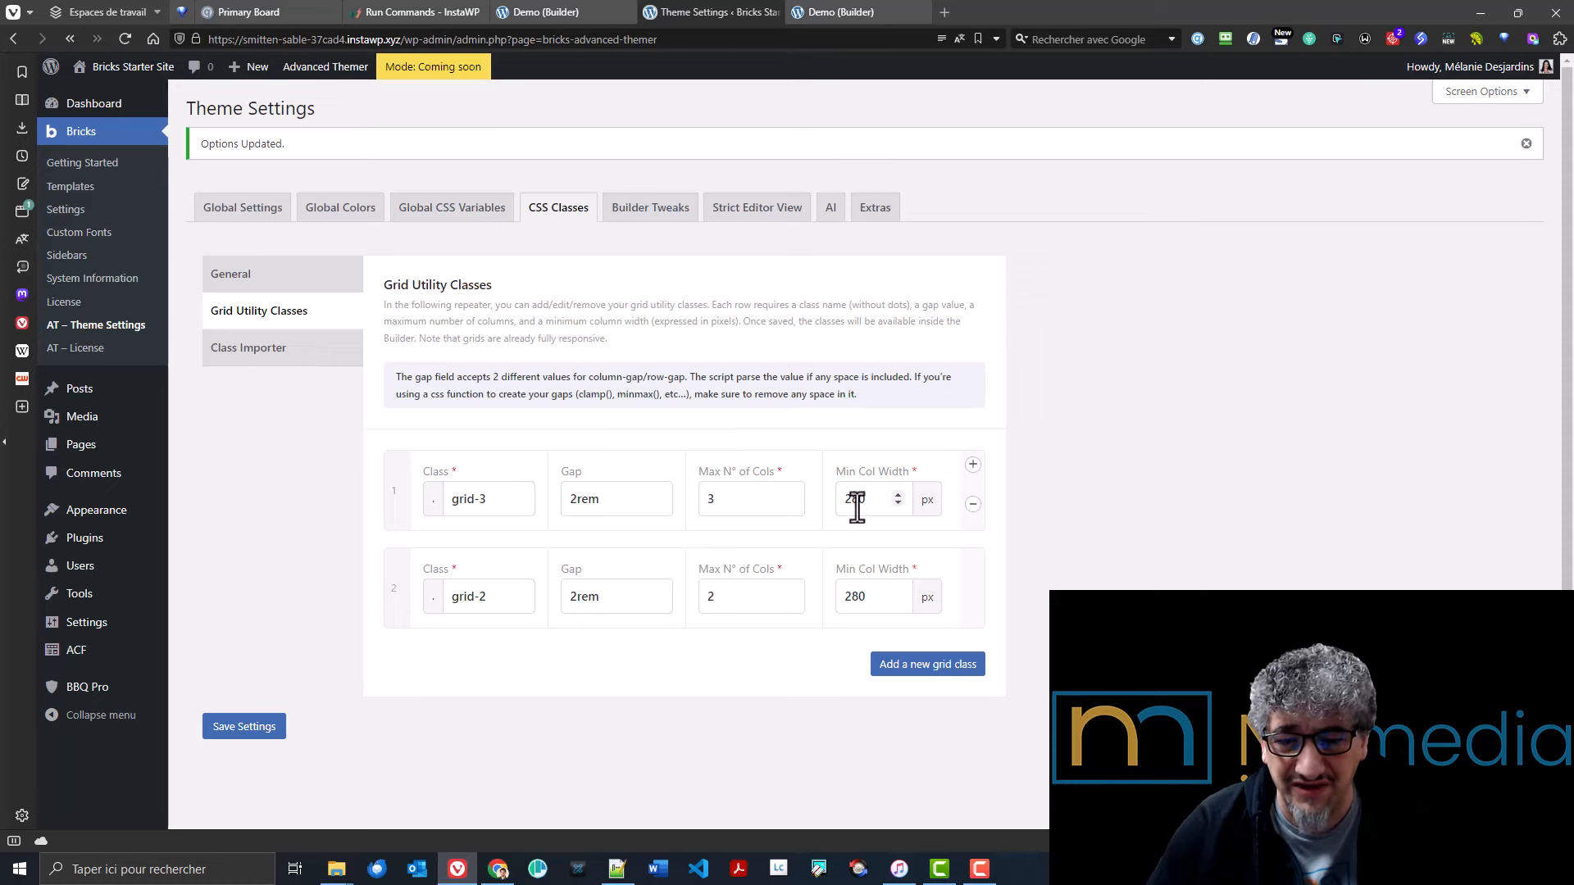
pyautogui.moveTo(858, 500); pyautogui.dragTo(813, 513)
pyautogui.click(827, 5)
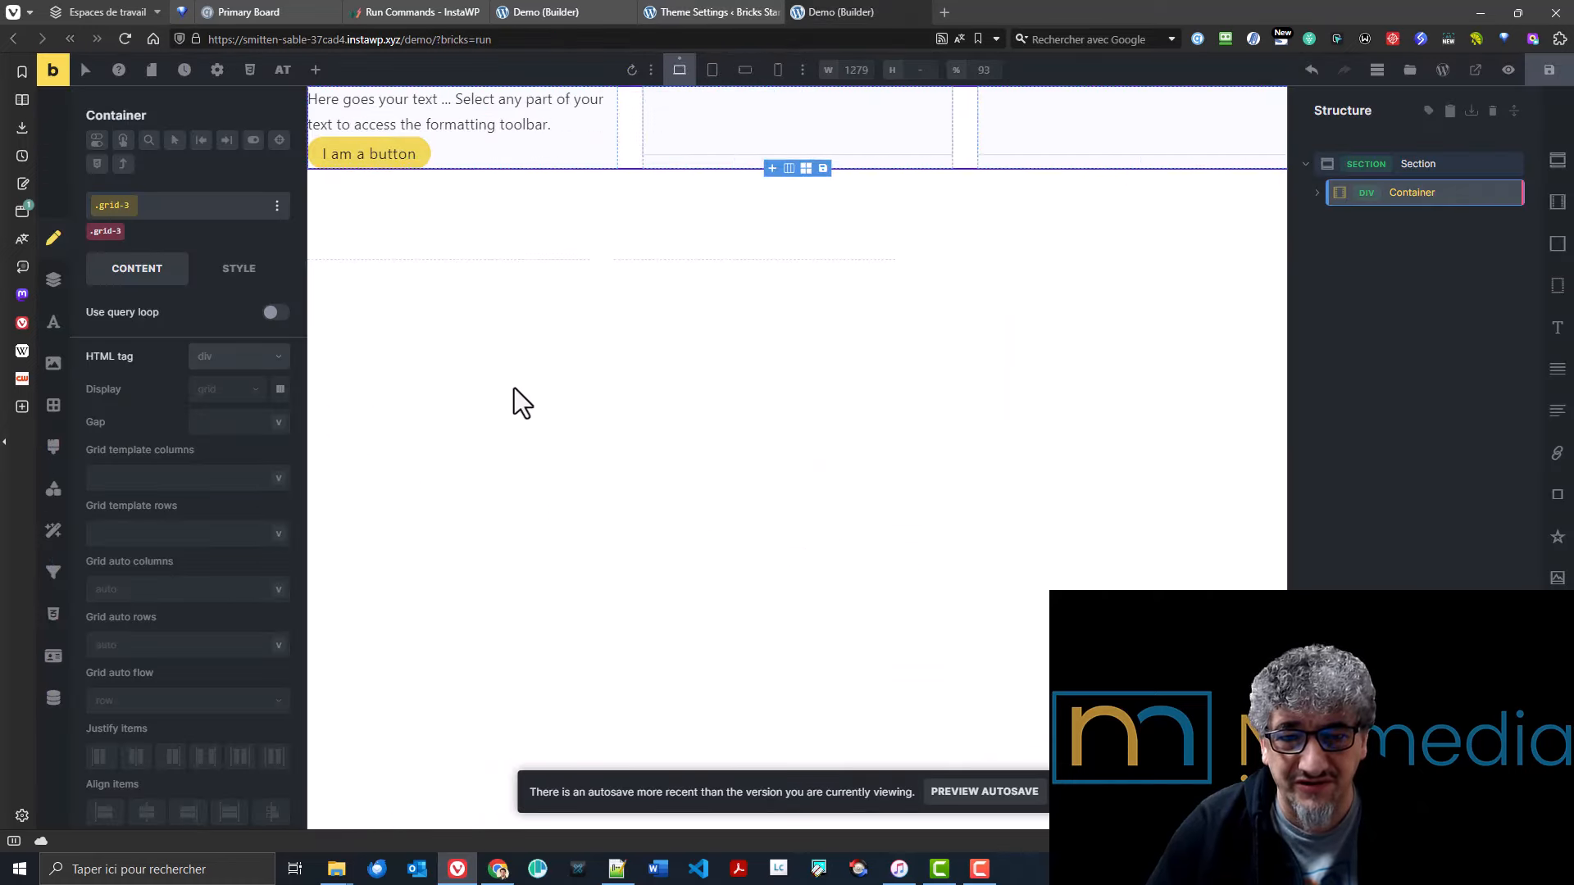
# - In the global settings, try disabling Global Colors, CSS Classes and Global & Theme CSS Variables, and re-enable all functions
pyautogui.click(709, 11)
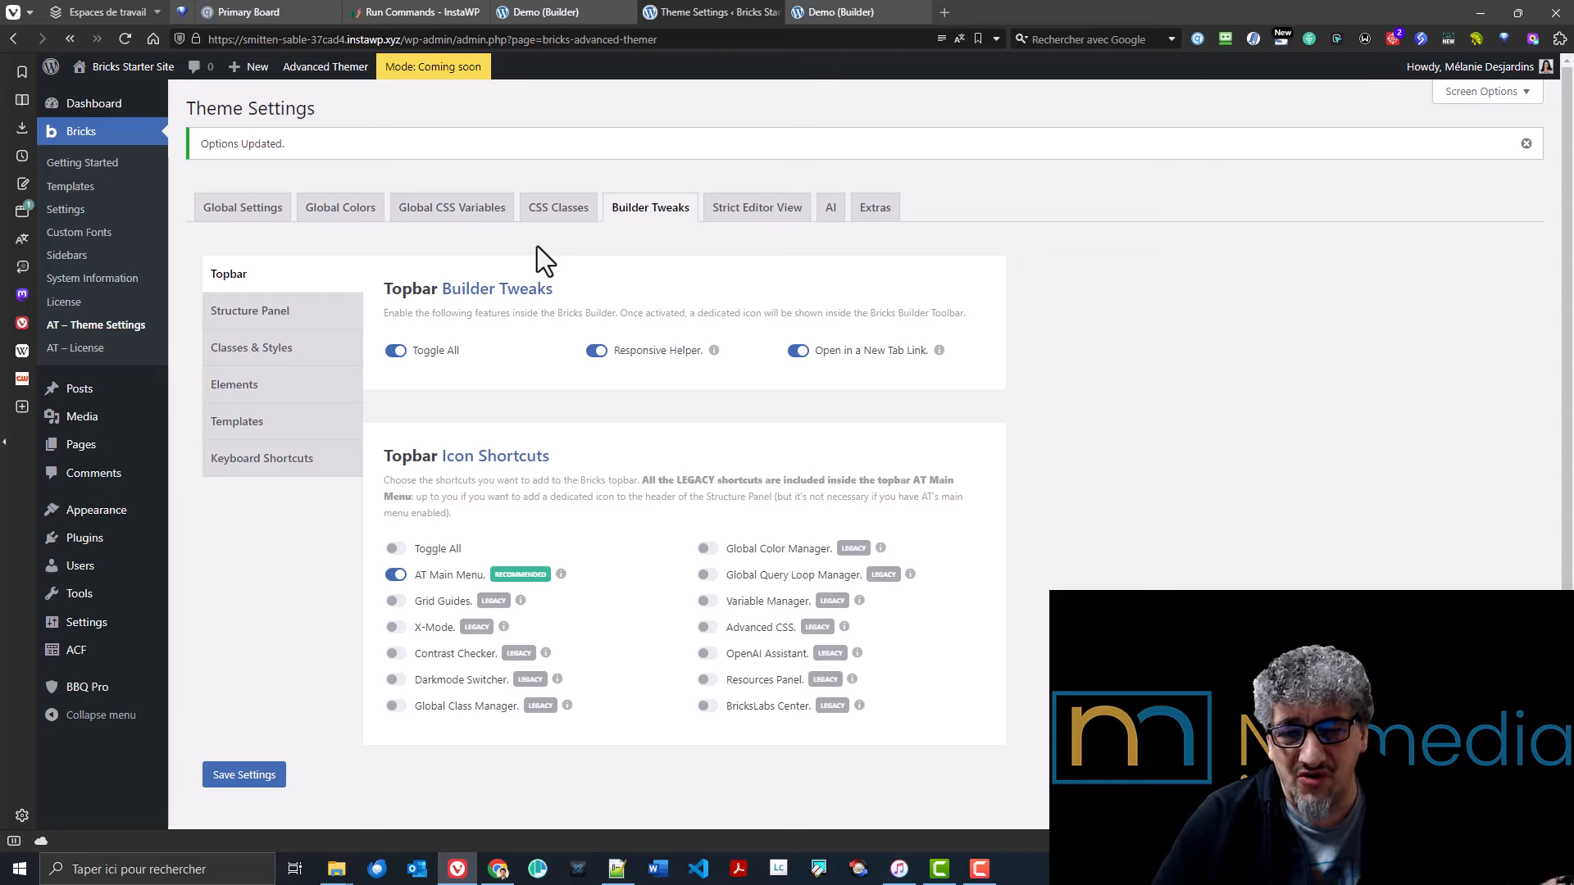
pyautogui.click(243, 207)
pyautogui.click(394, 498)
pyautogui.click(596, 471)
pyautogui.click(495, 526)
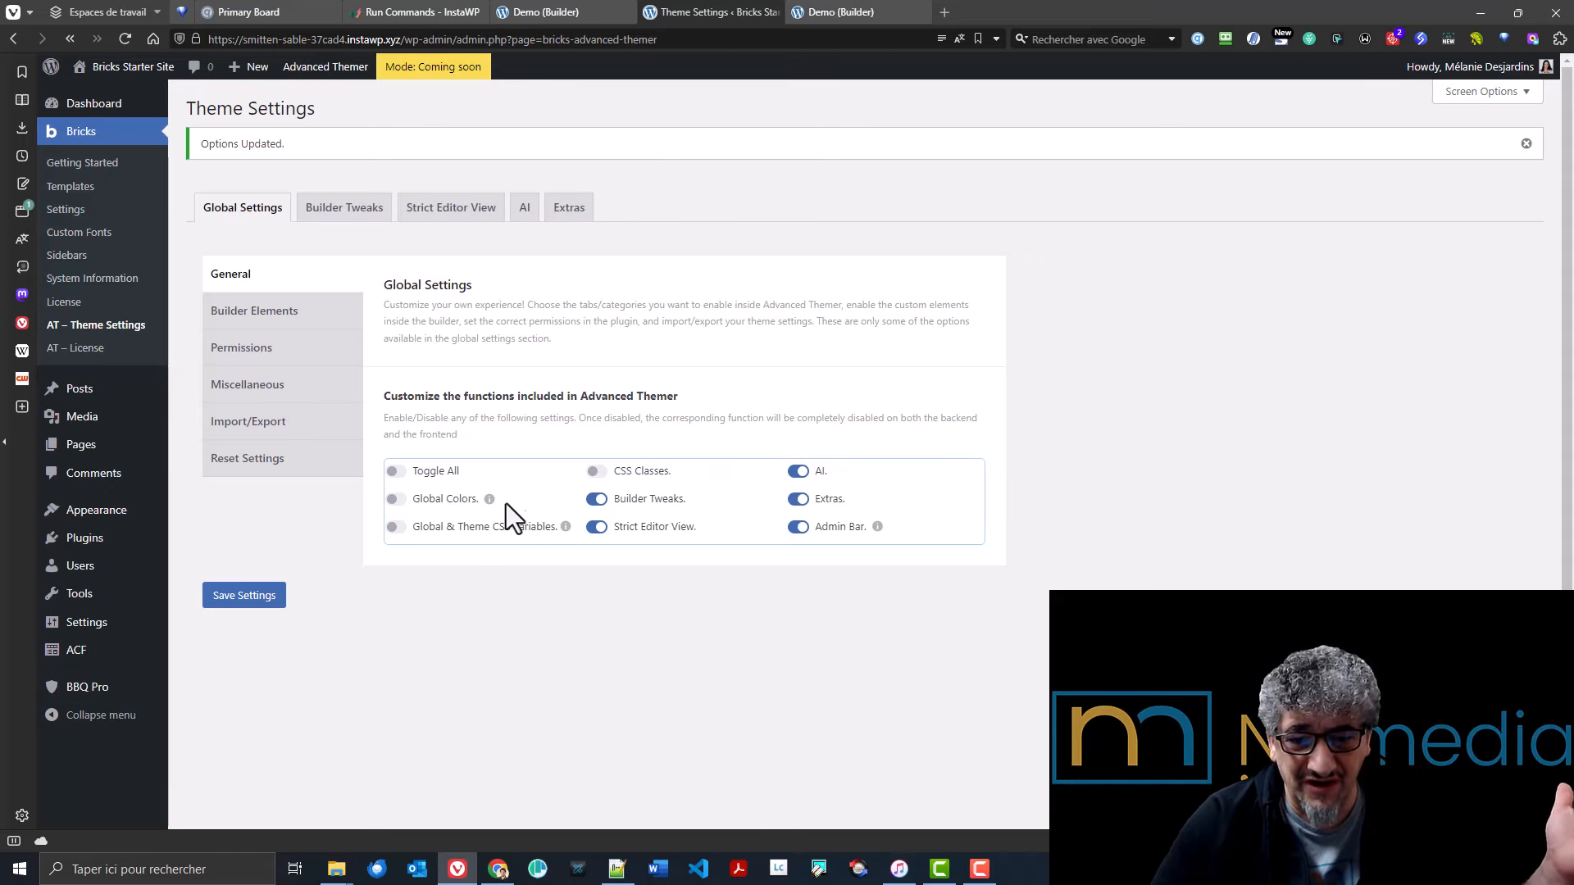
pyautogui.click(424, 472)
# - Examine the topbar builder tweaks in the theme settings and the tools listed in the Demo builder's AT main menu
pyautogui.click(650, 207)
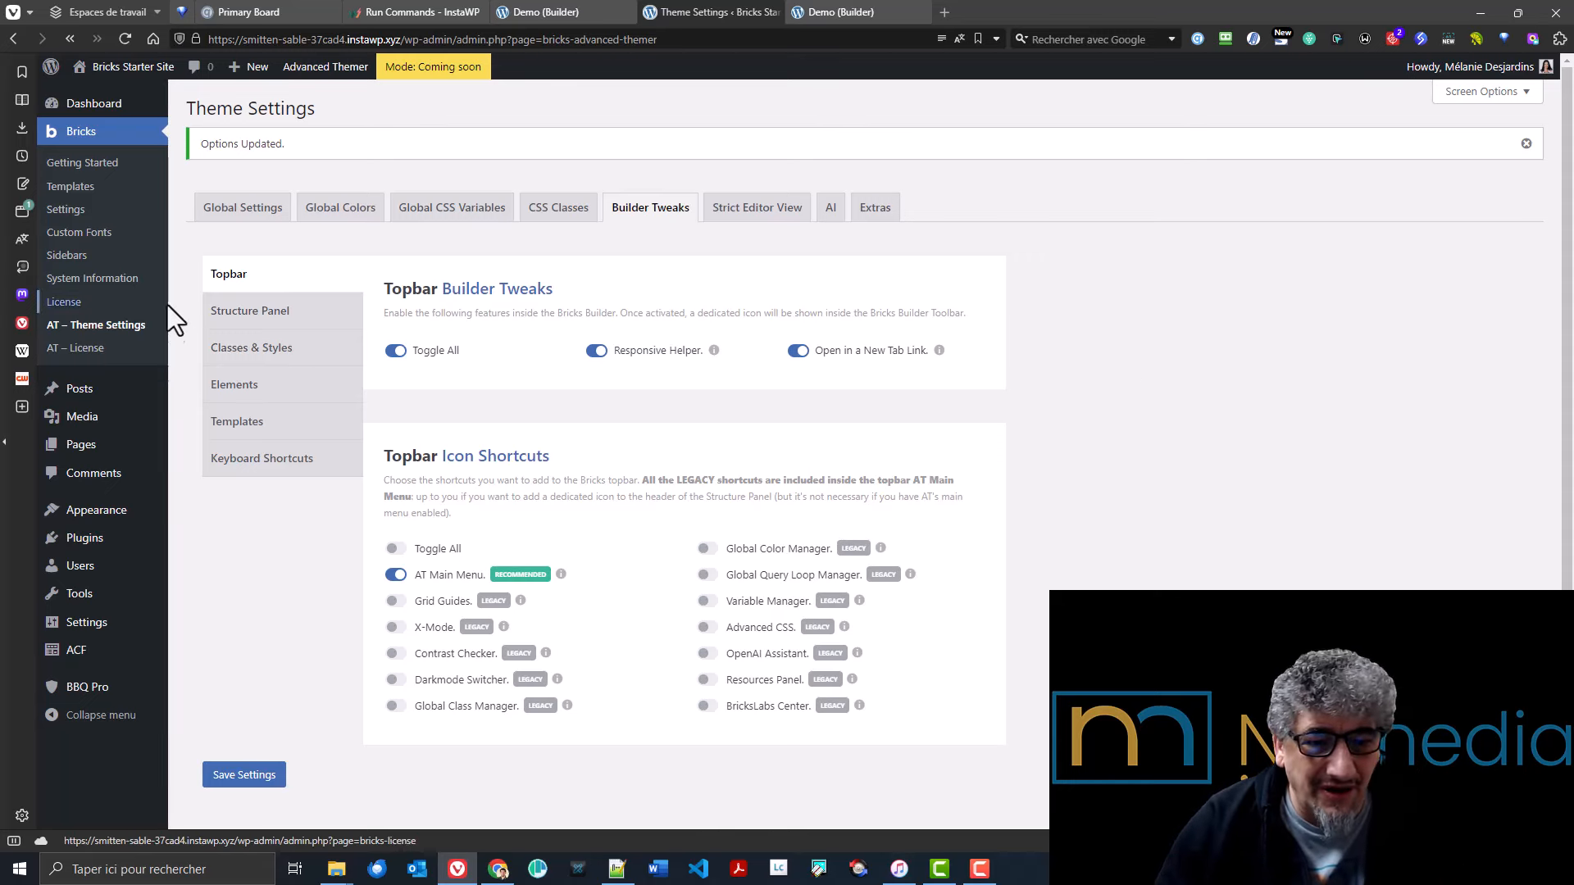
pyautogui.click(841, 12)
pyautogui.click(283, 71)
pyautogui.click(282, 71)
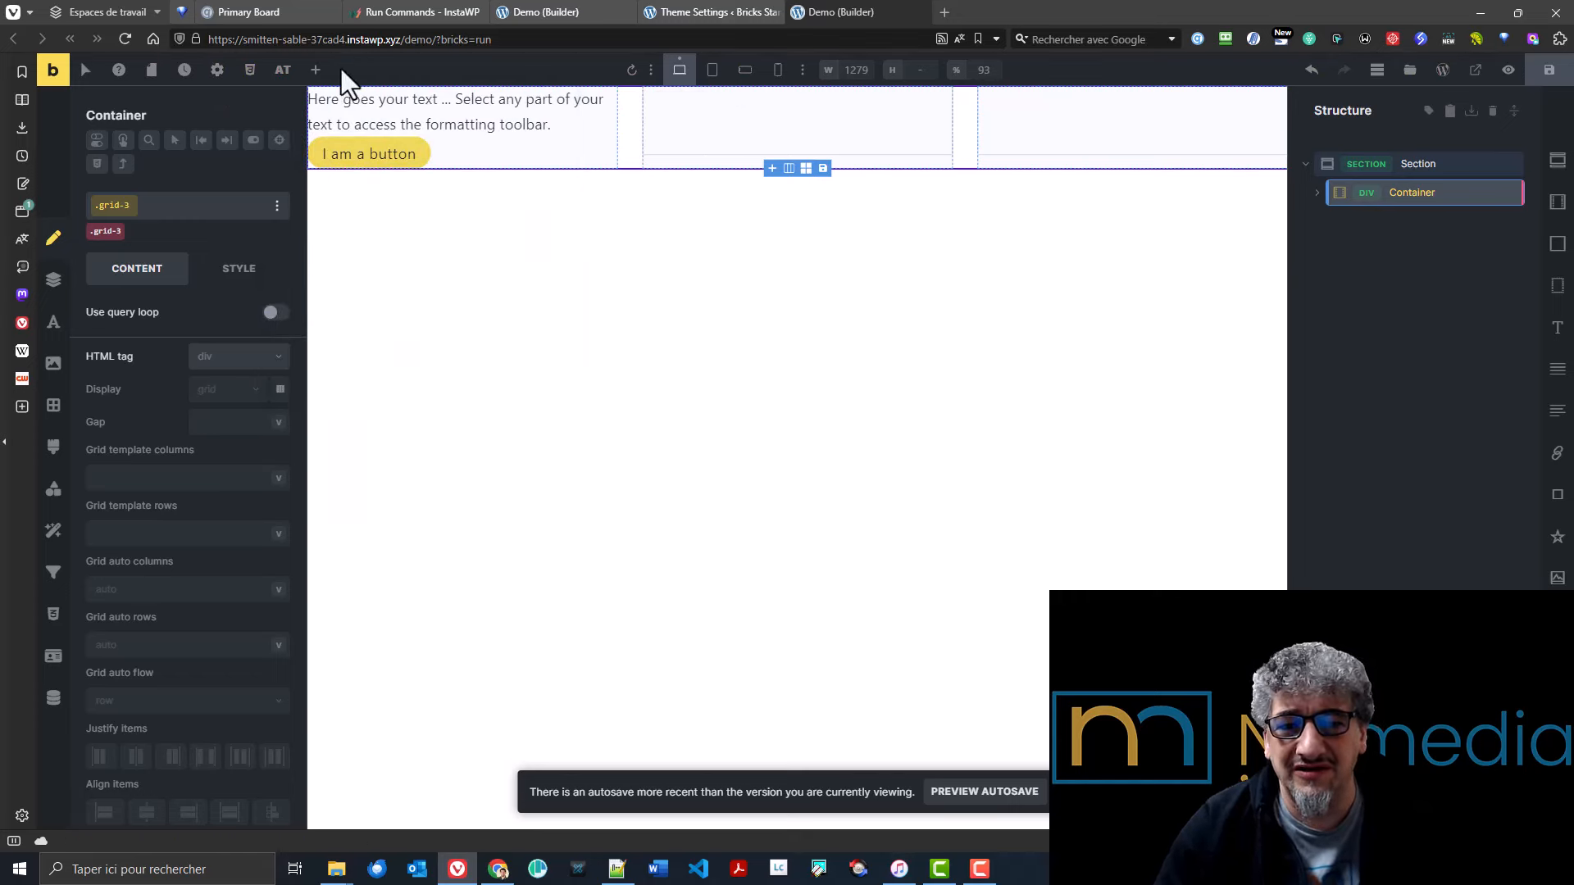
pyautogui.click(282, 73)
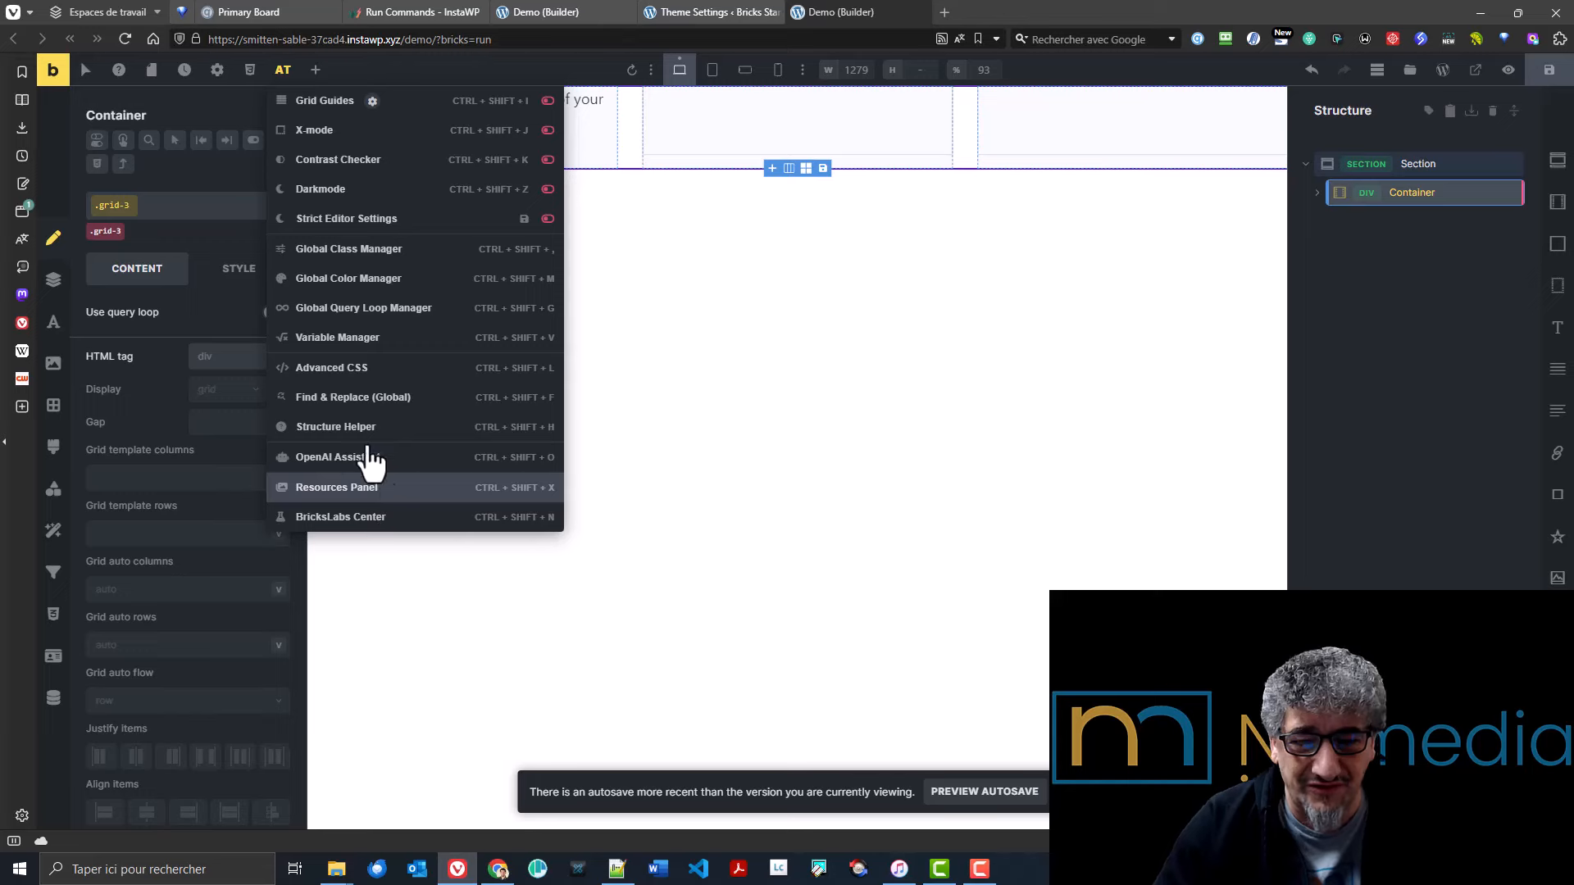
# - Disable the AT Main Menu topbar shortcut, enable all the legacy icon shortcuts, and save the theme settings
pyautogui.click(669, 13)
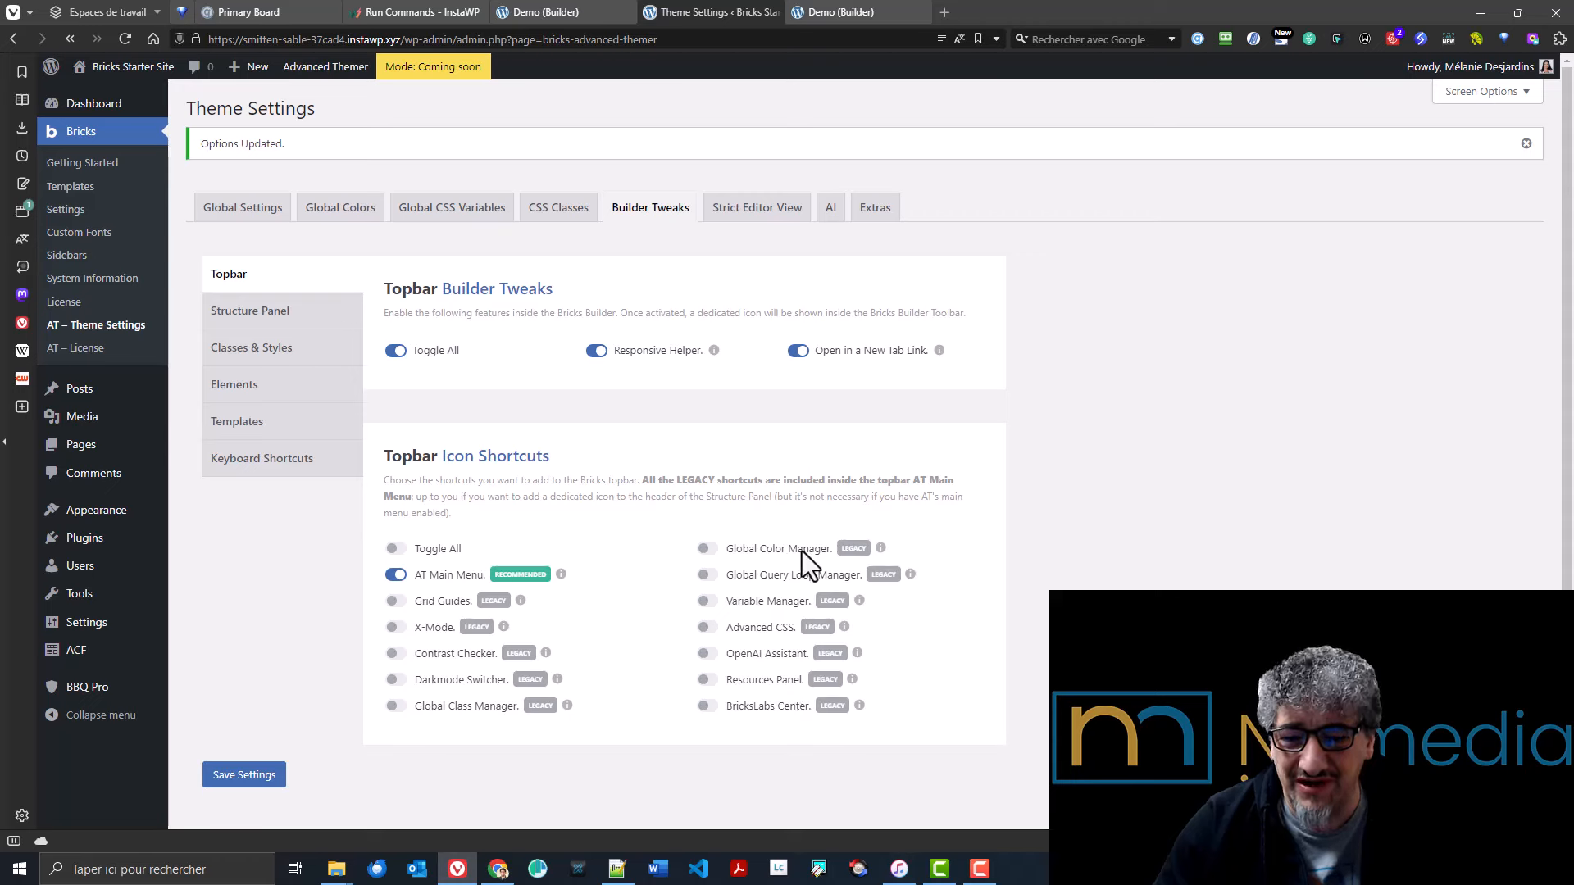
pyautogui.click(395, 574)
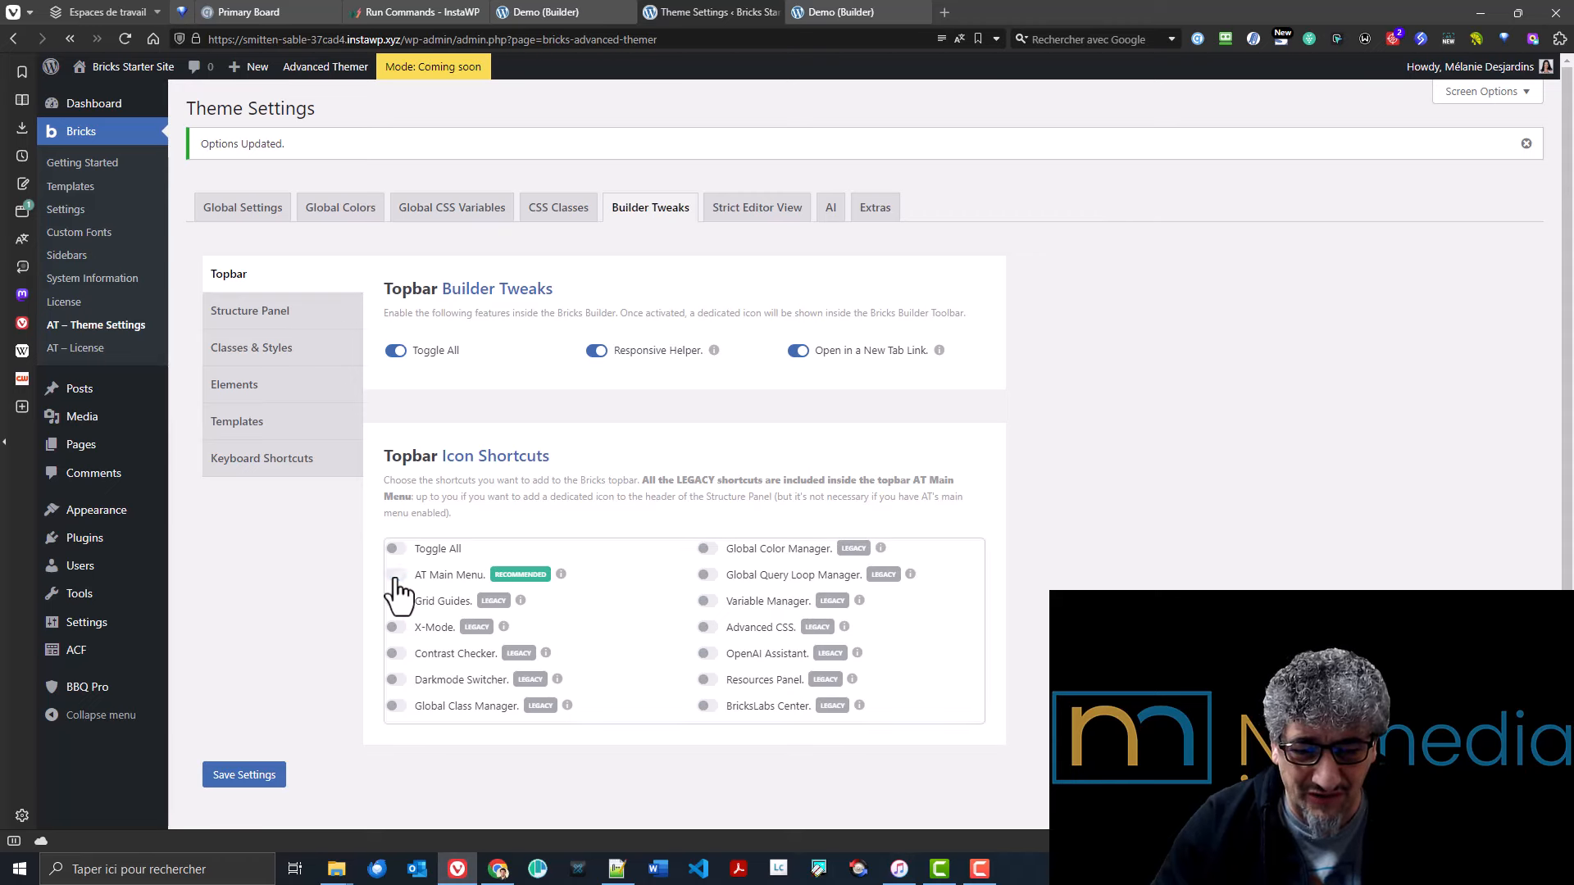
pyautogui.click(395, 548)
pyautogui.click(395, 574)
pyautogui.click(245, 775)
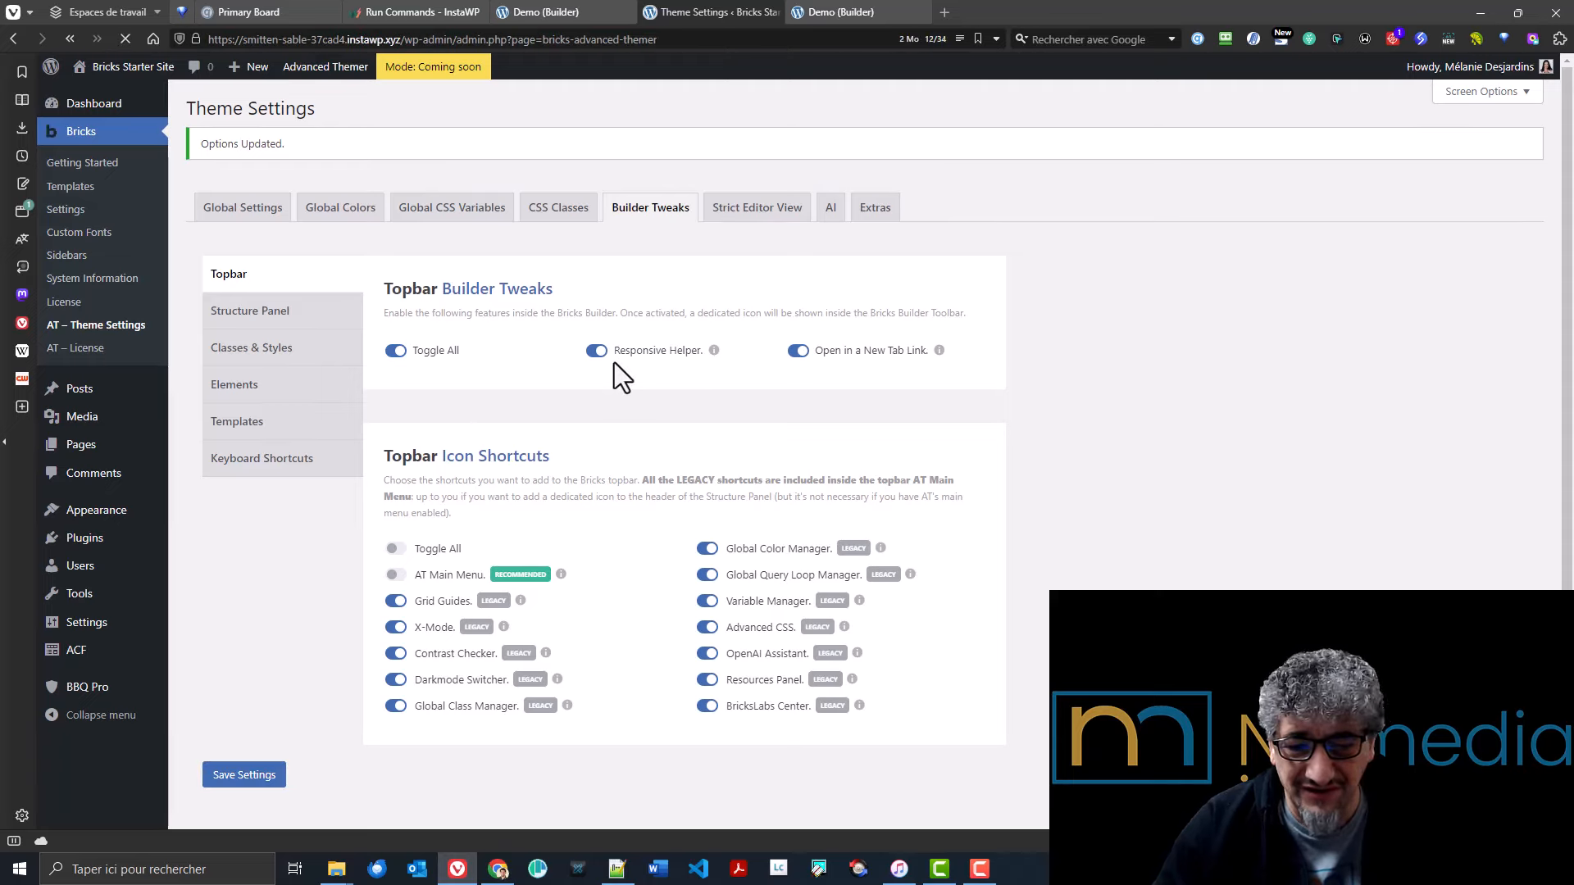
# - Reload the Demo builder to examine the individual topbar shortcuts, and return to the topbar builder tweaks in the theme settings
pyautogui.click(819, 13)
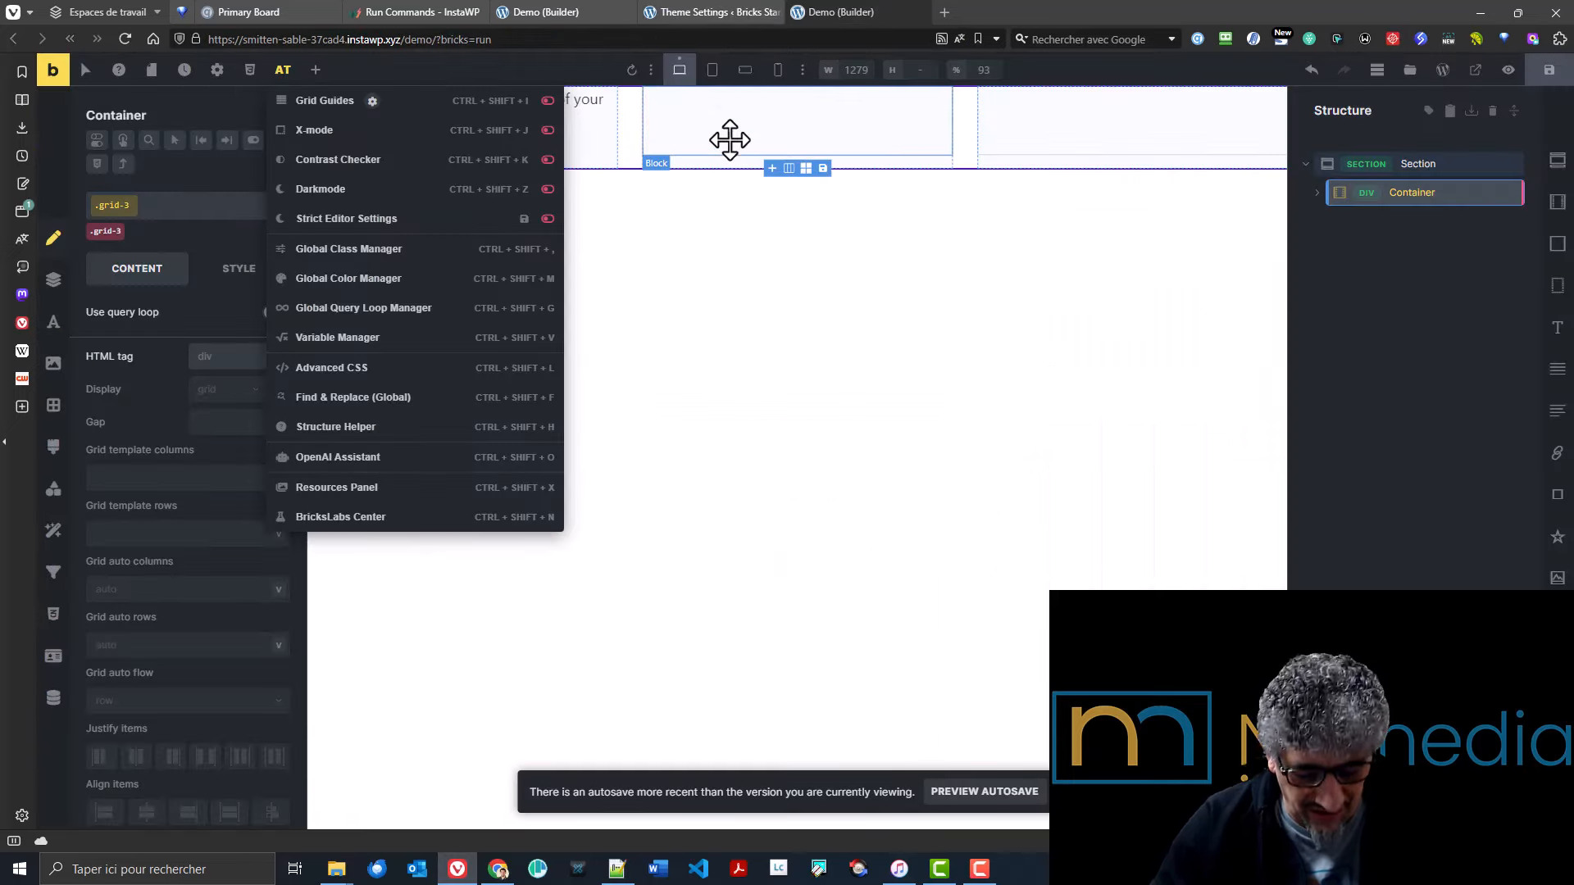
pyautogui.press('F5')
pyautogui.click(859, 474)
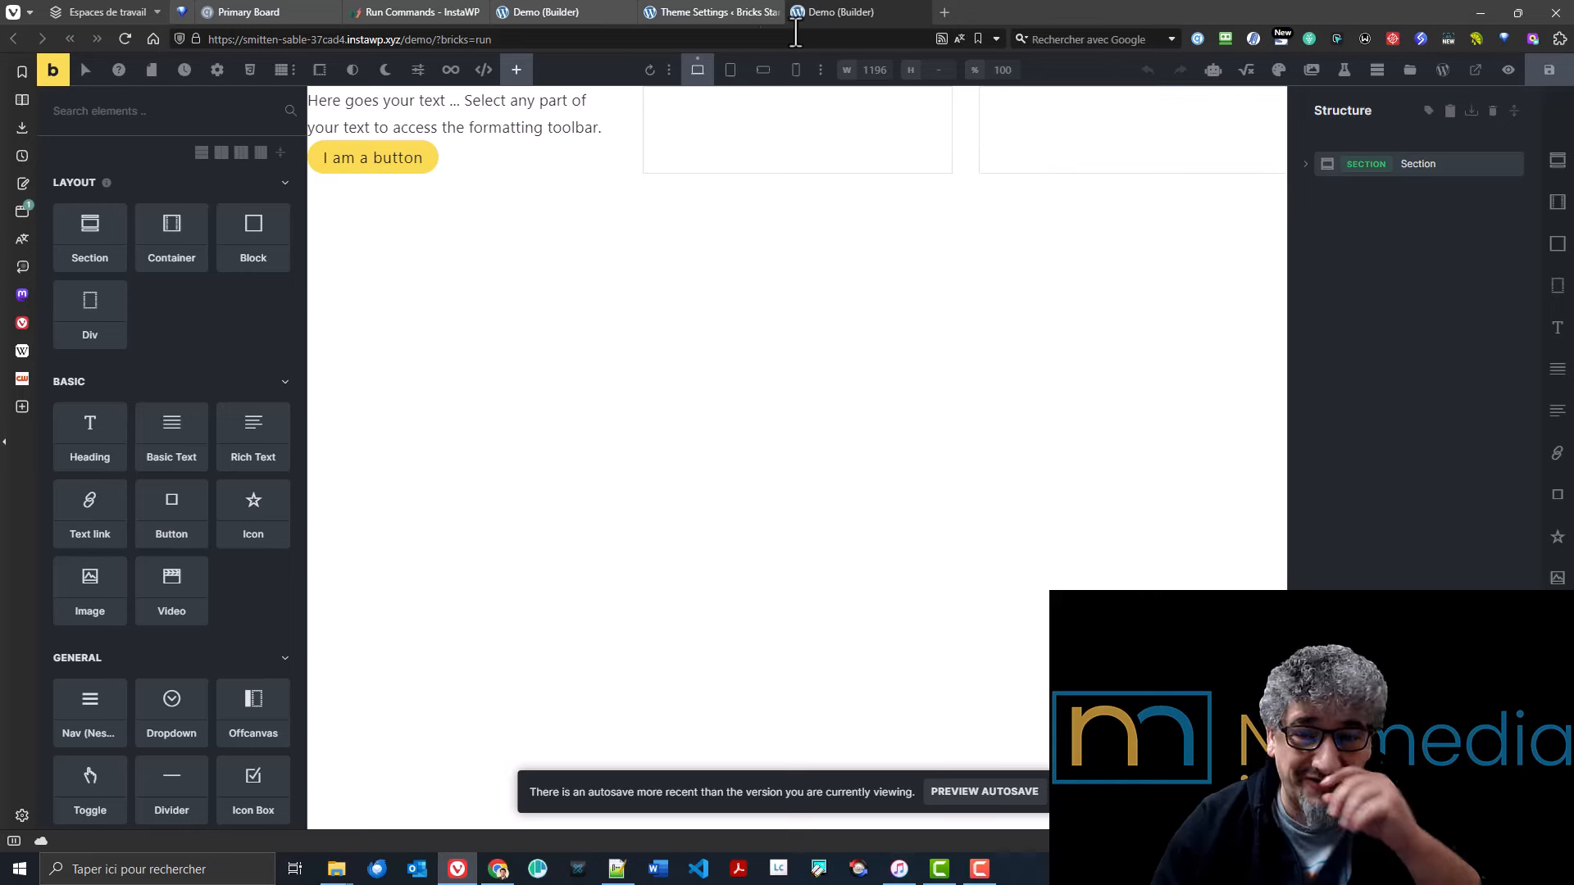
pyautogui.click(711, 11)
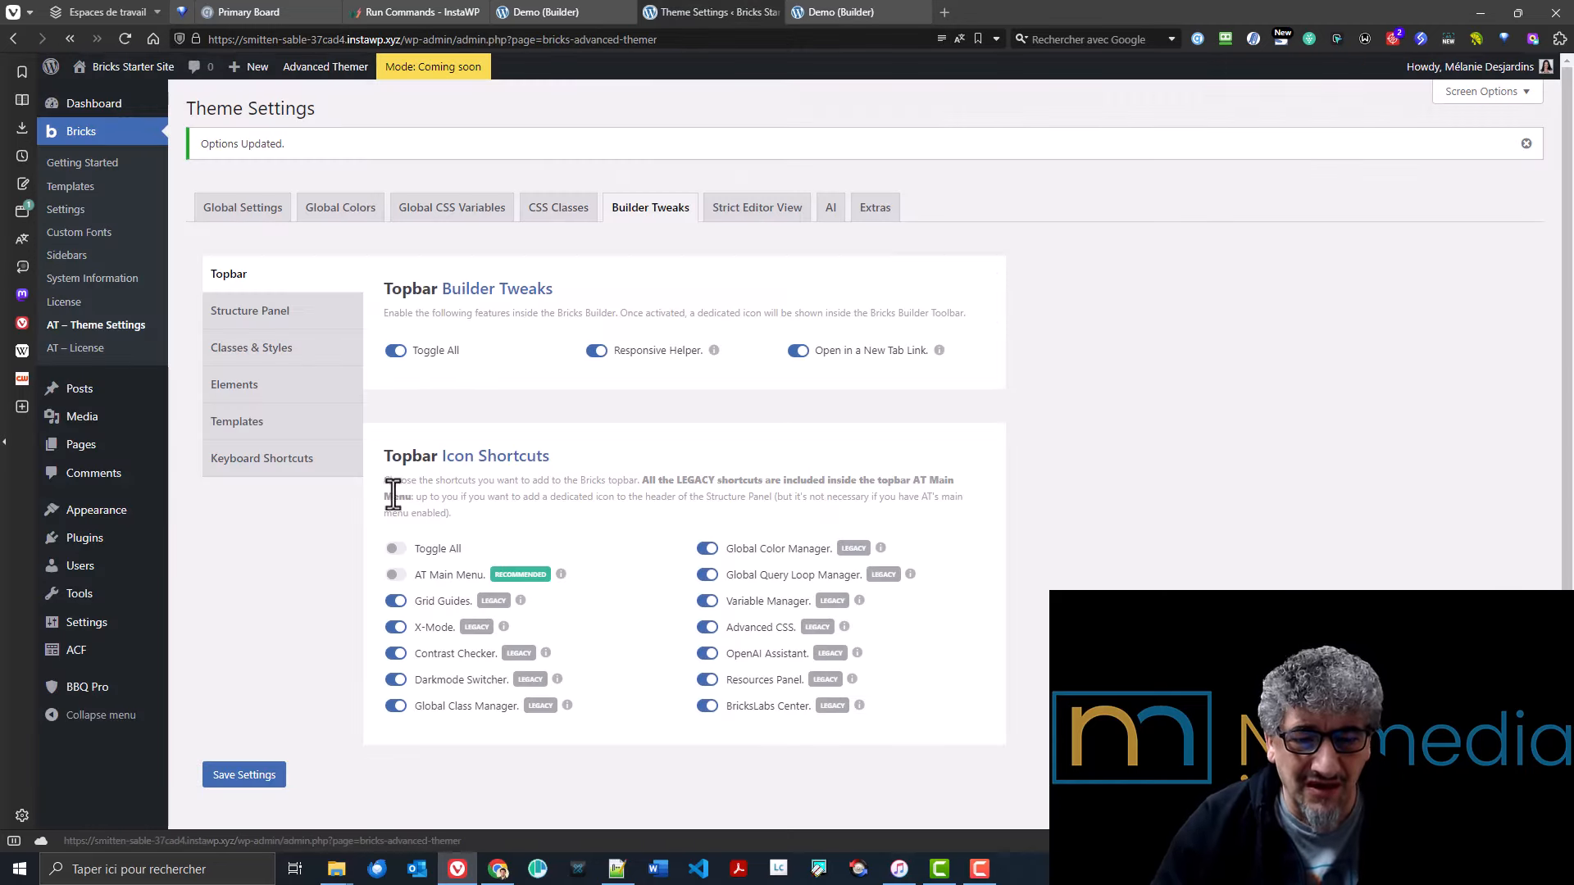
# - Toggle all the topbar icon shortcuts at once in the theme settings
pyautogui.click(395, 547)
pyautogui.click(395, 547)
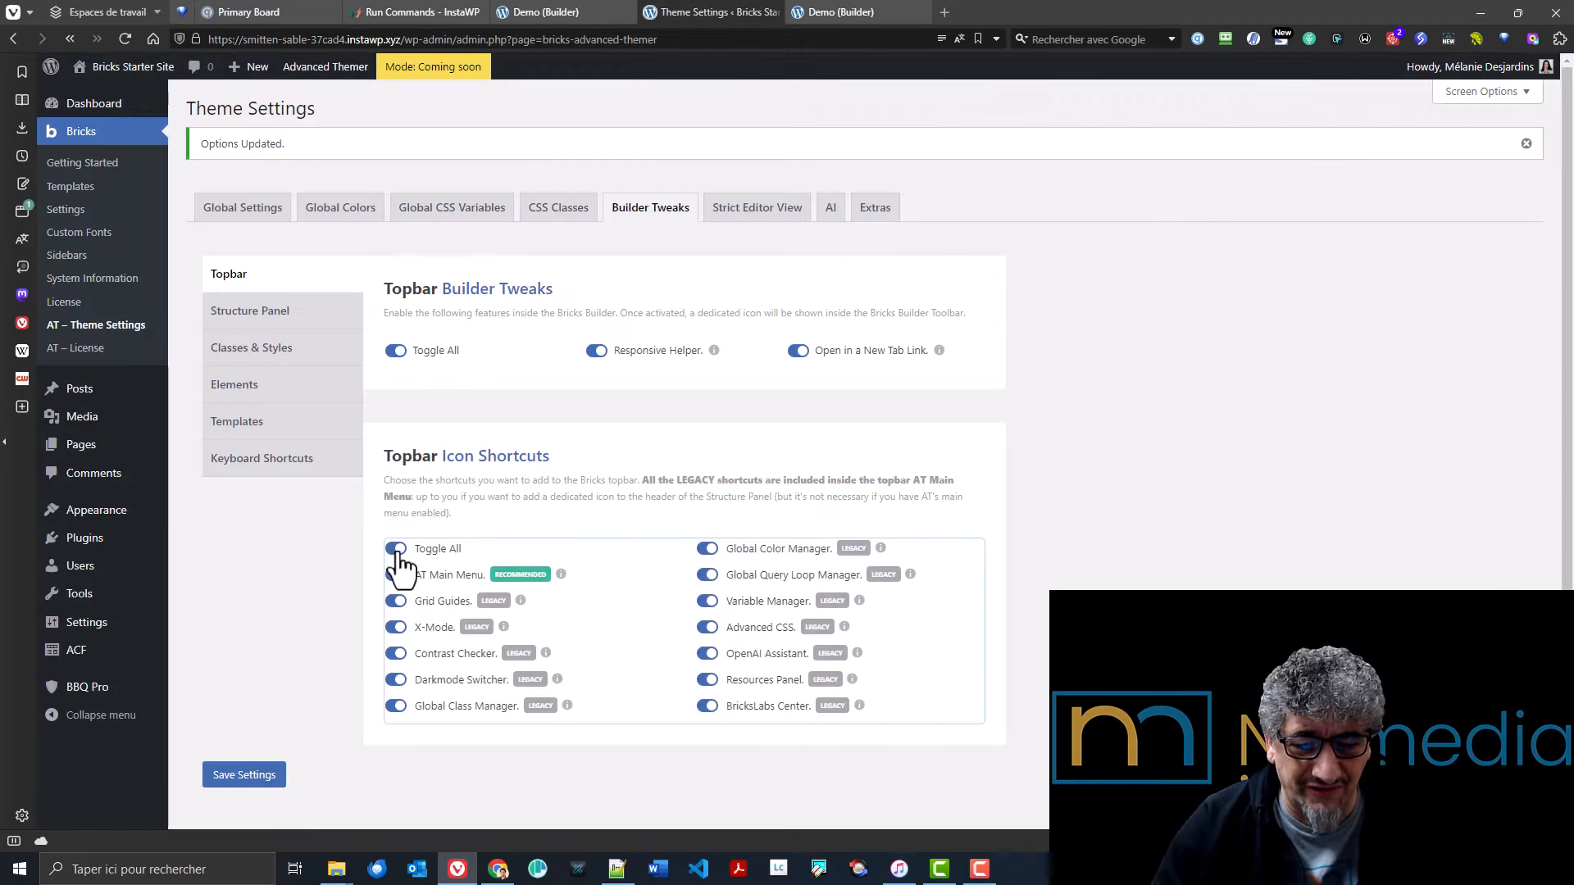
# - Examine the structure panel builder tweaks, including element shortcuts, icon shortcuts and contextual menu options, with a check of the Demo builder's topbar
pyautogui.click(250, 311)
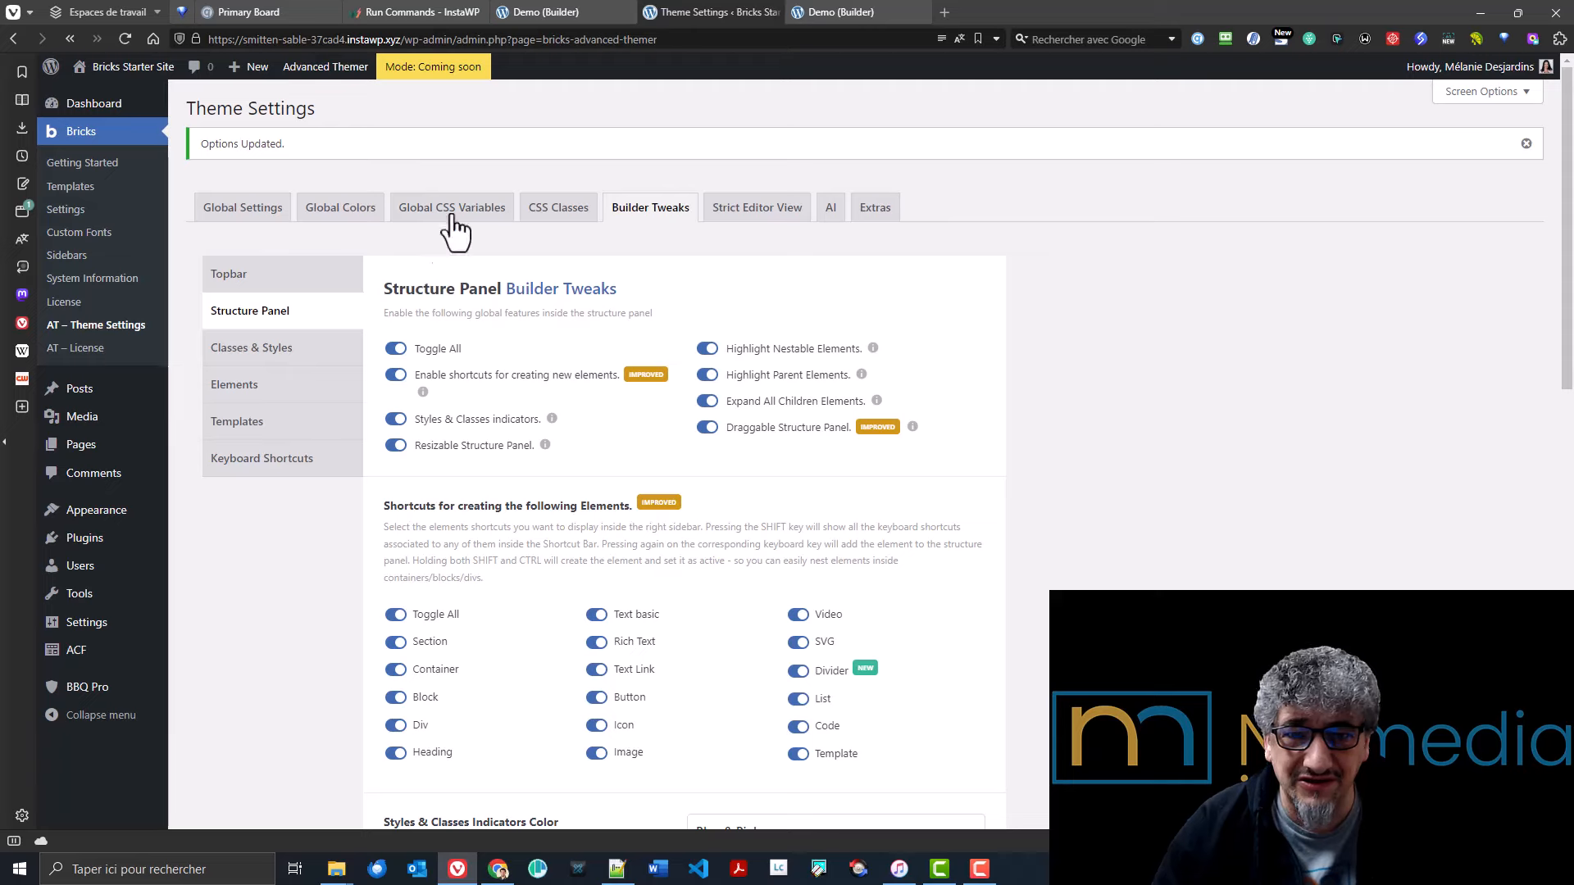
pyautogui.click(869, 11)
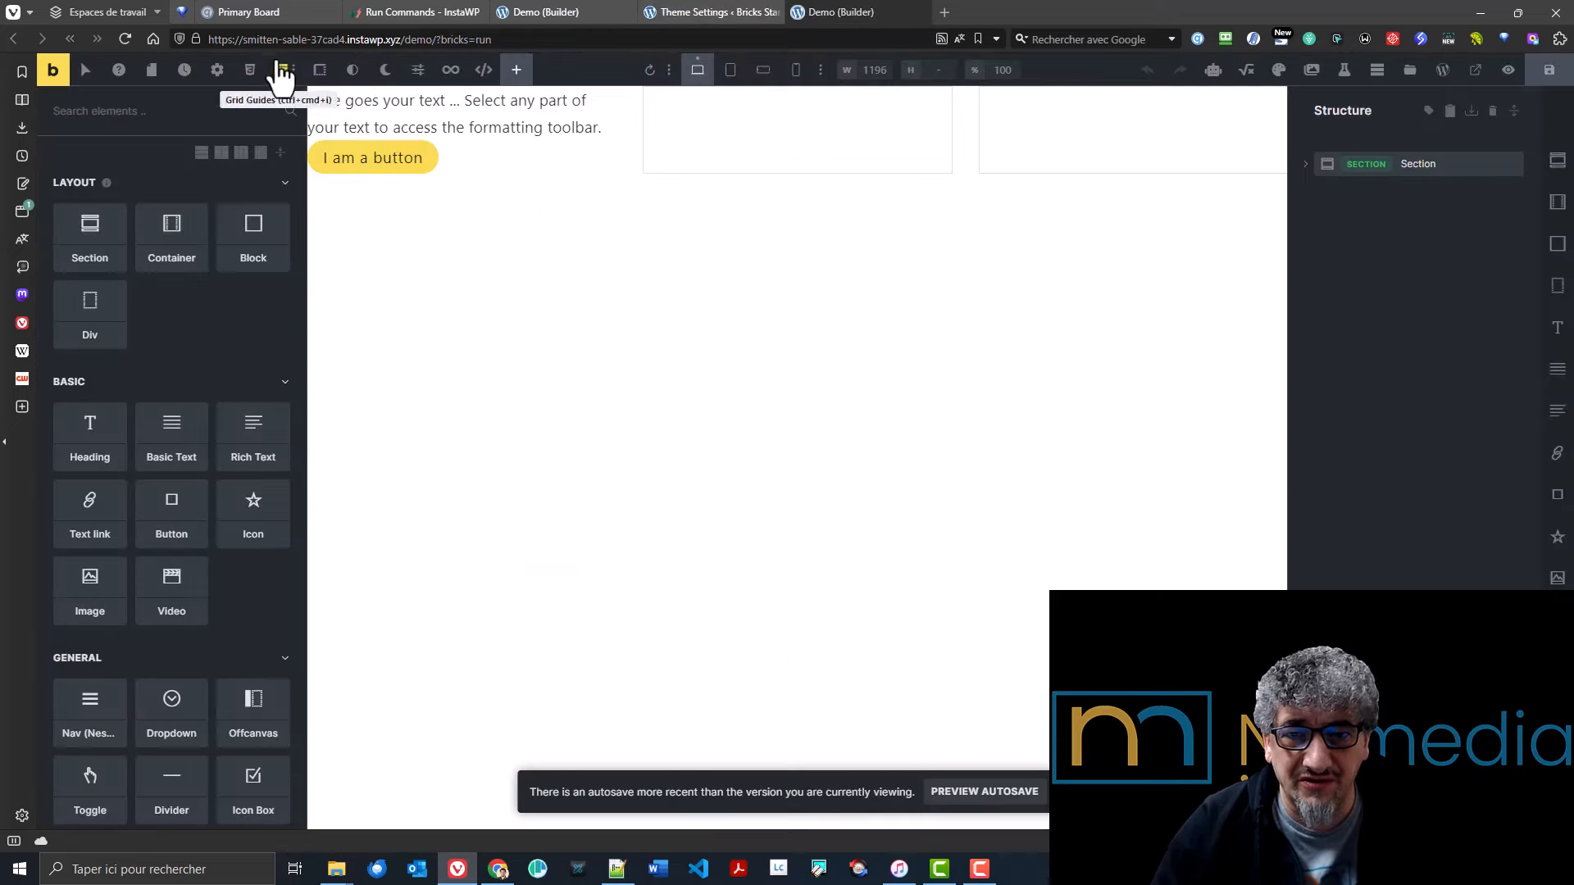
pyautogui.click(643, 12)
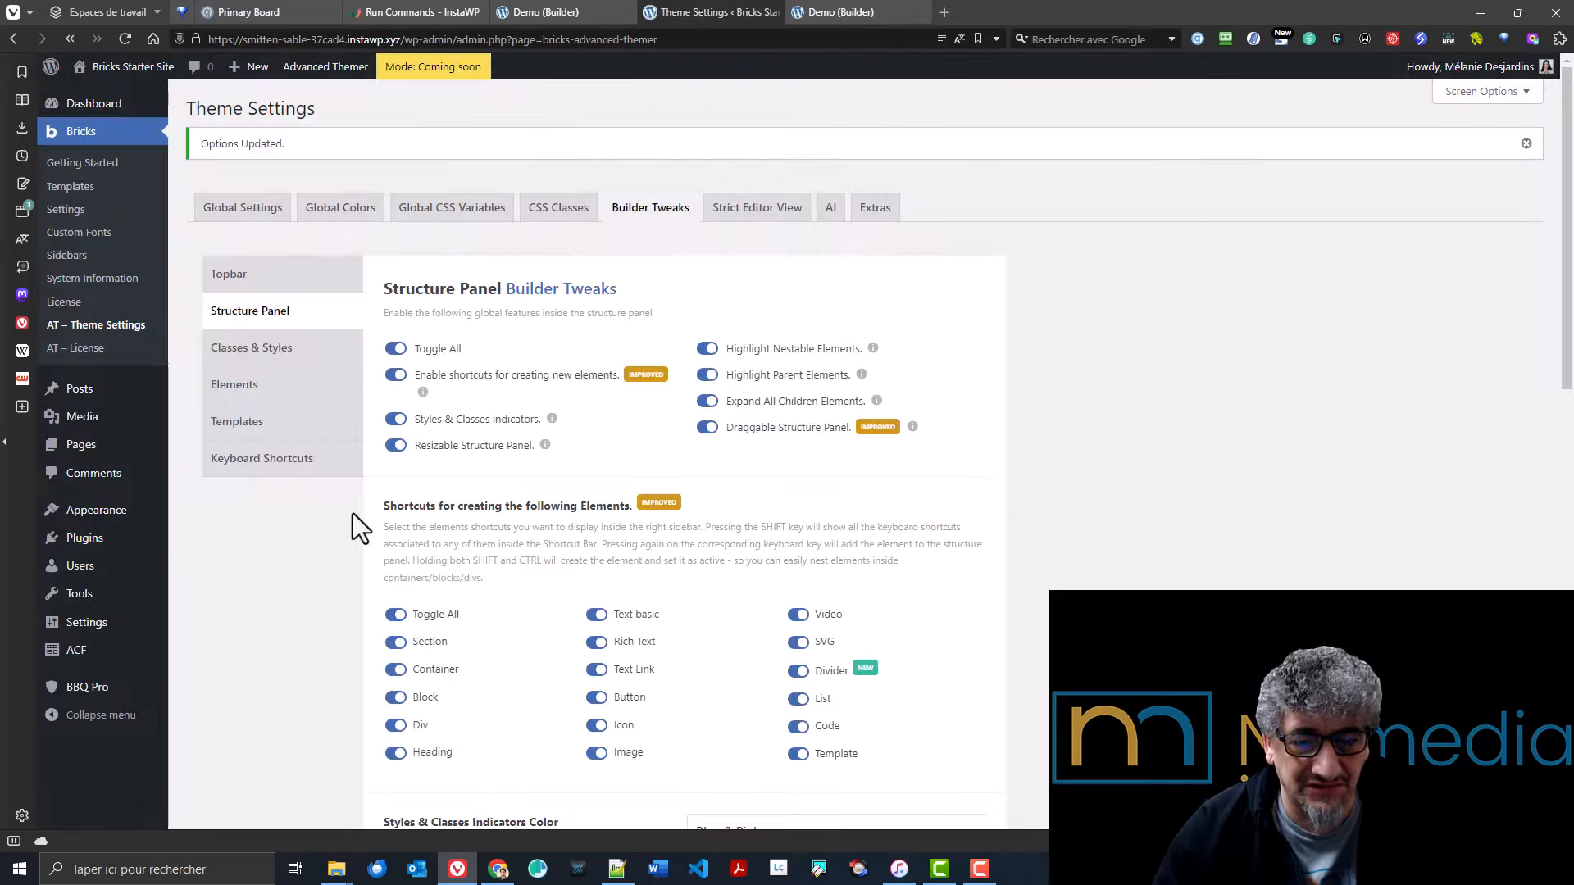
pyautogui.scroll(-5, 351, 574)
pyautogui.scroll(2, 672, 418)
pyautogui.scroll(-5, 647, 468)
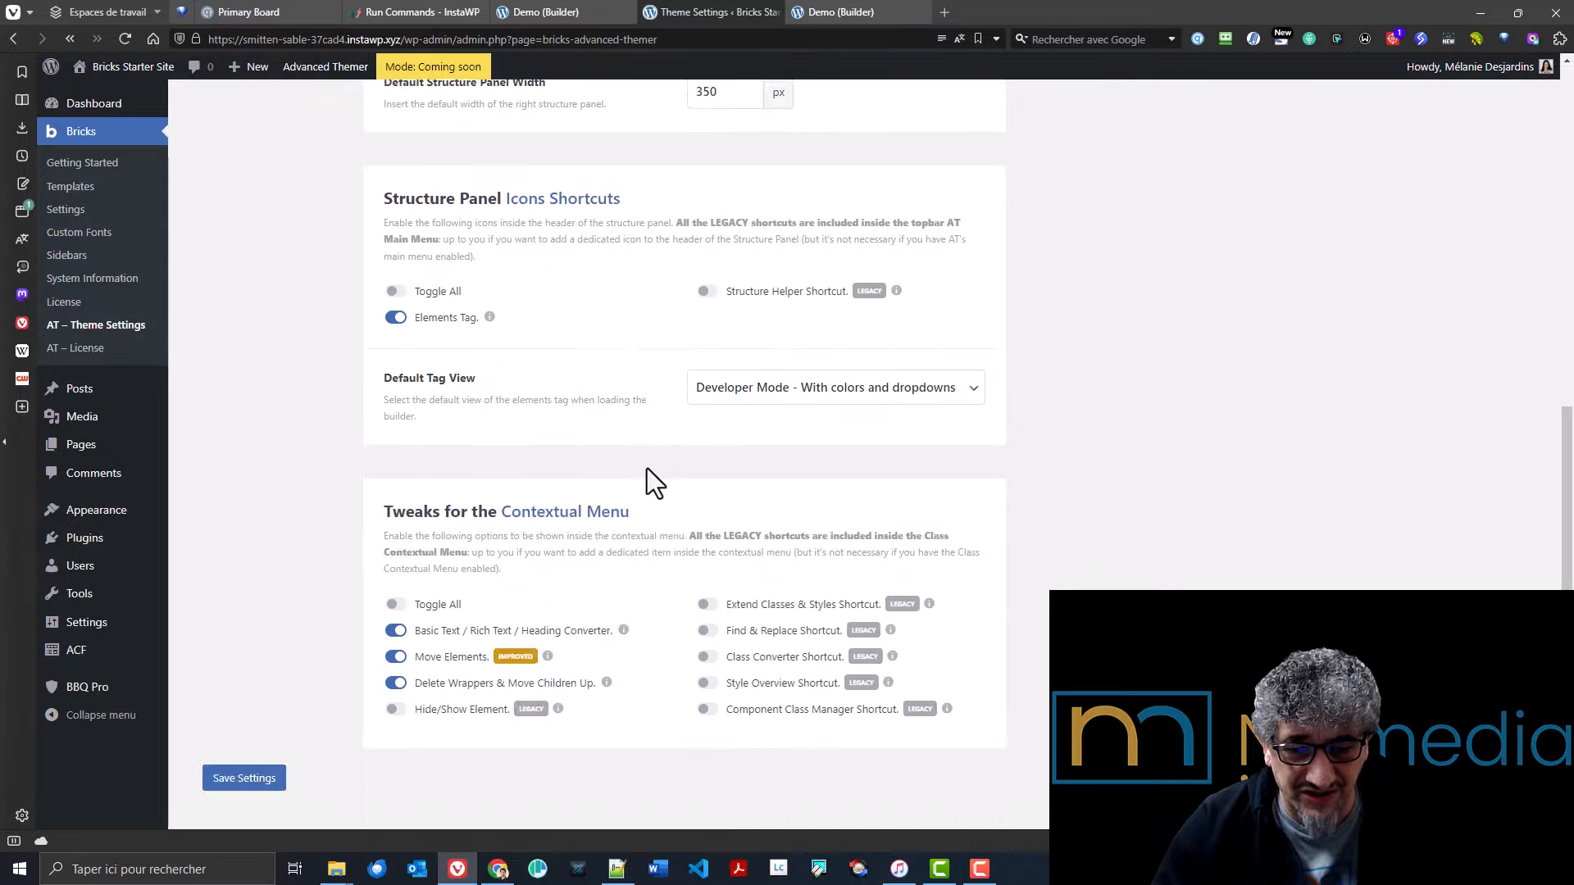
pyautogui.scroll(10, 646, 467)
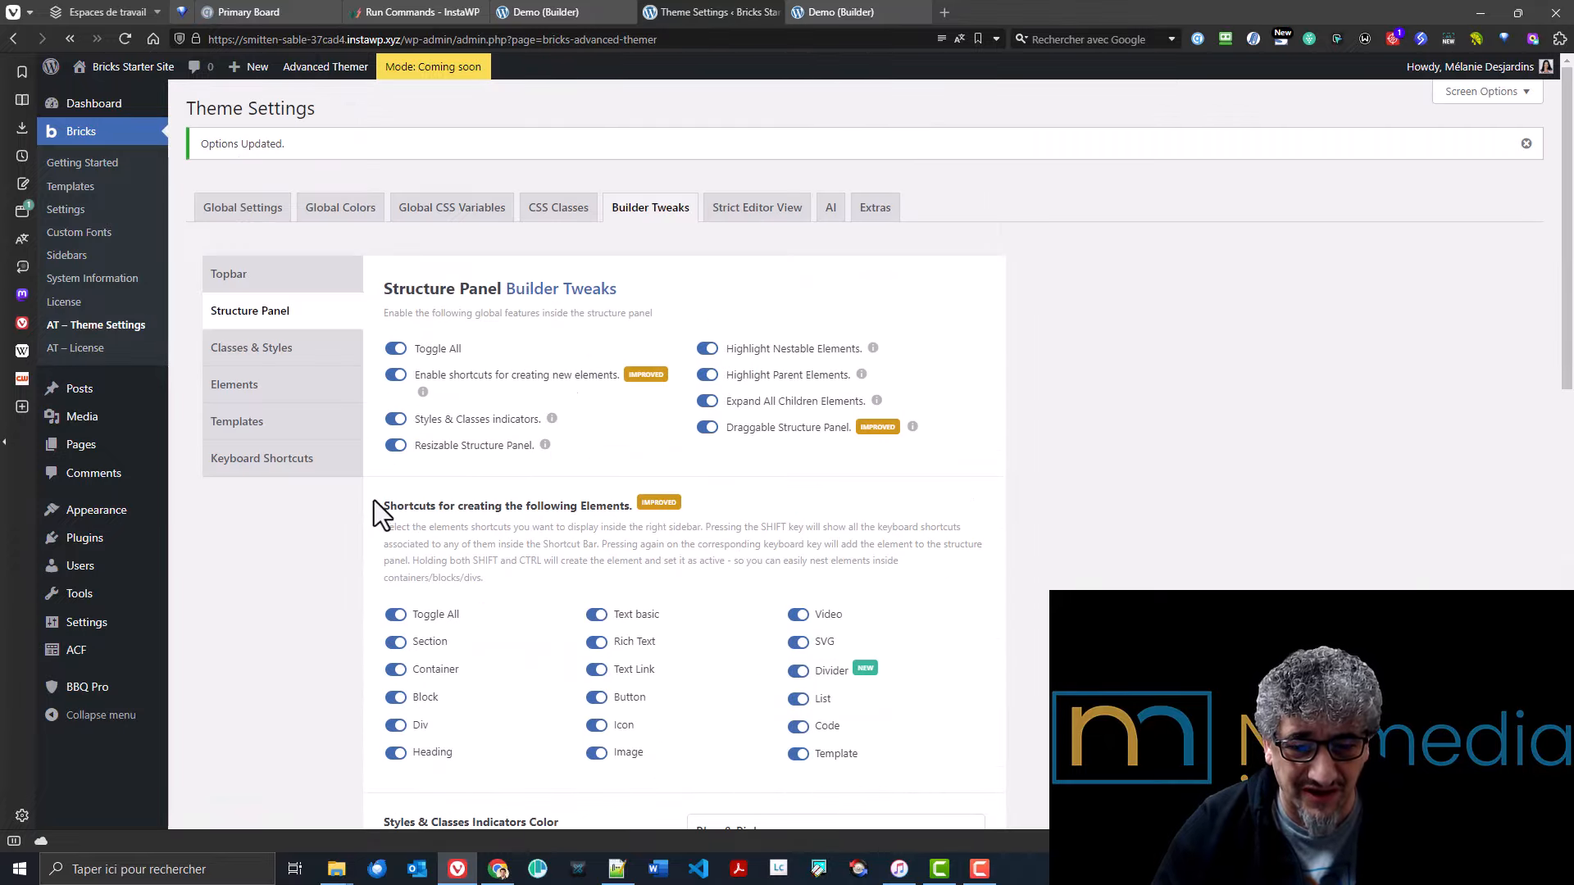
pyautogui.moveTo(374, 500); pyautogui.dragTo(402, 503)
# - In the Demo builder, expand the structure tree, delete all the page's elements and add a new section
pyautogui.click(841, 12)
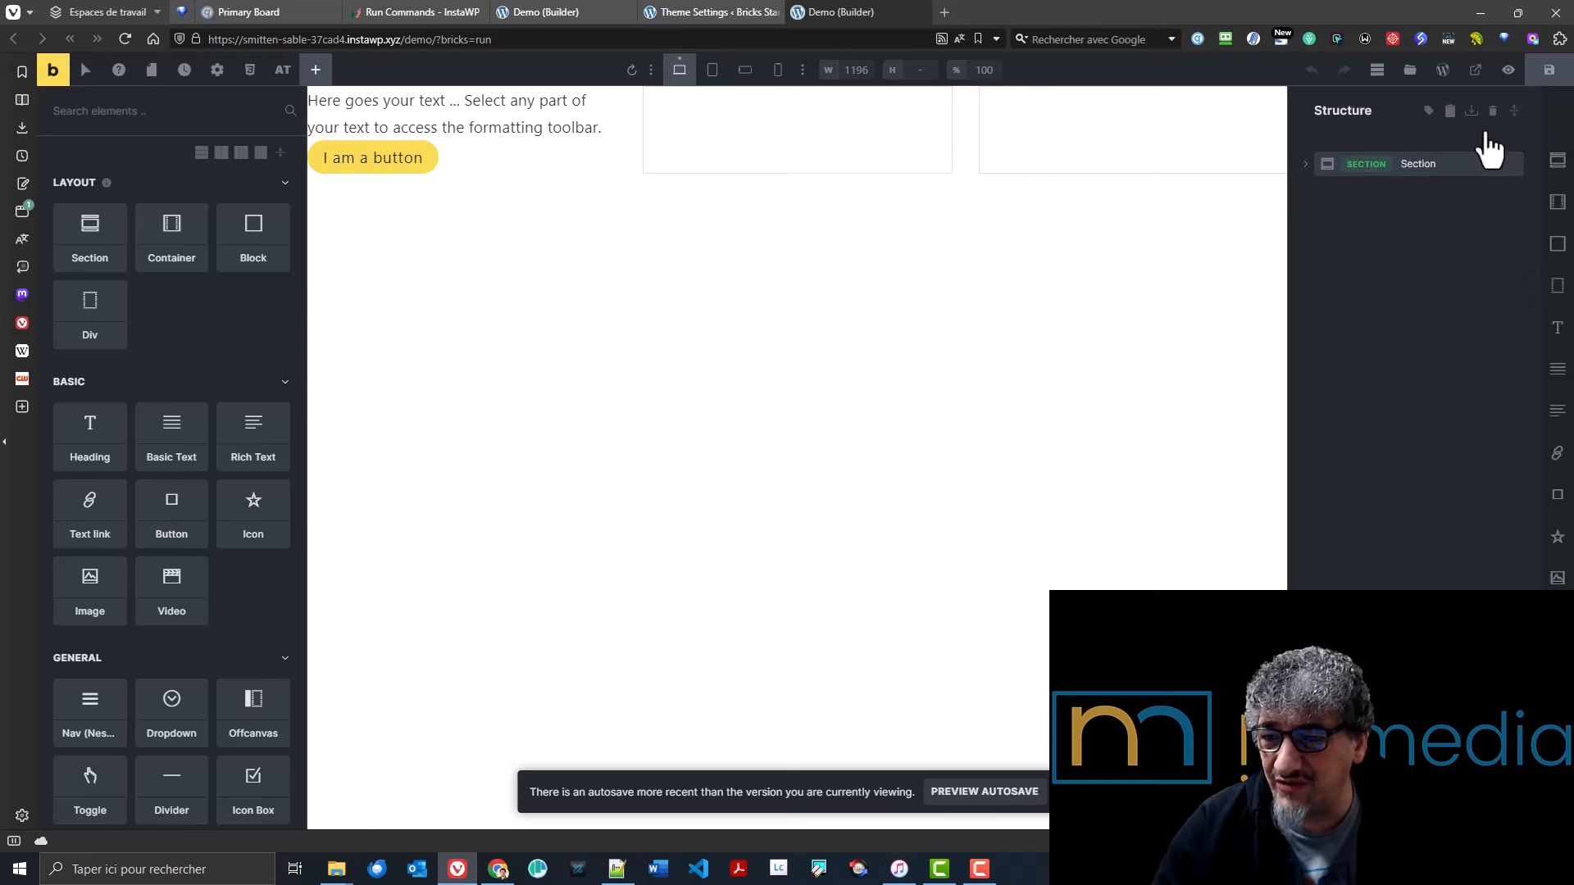
pyautogui.click(1514, 112)
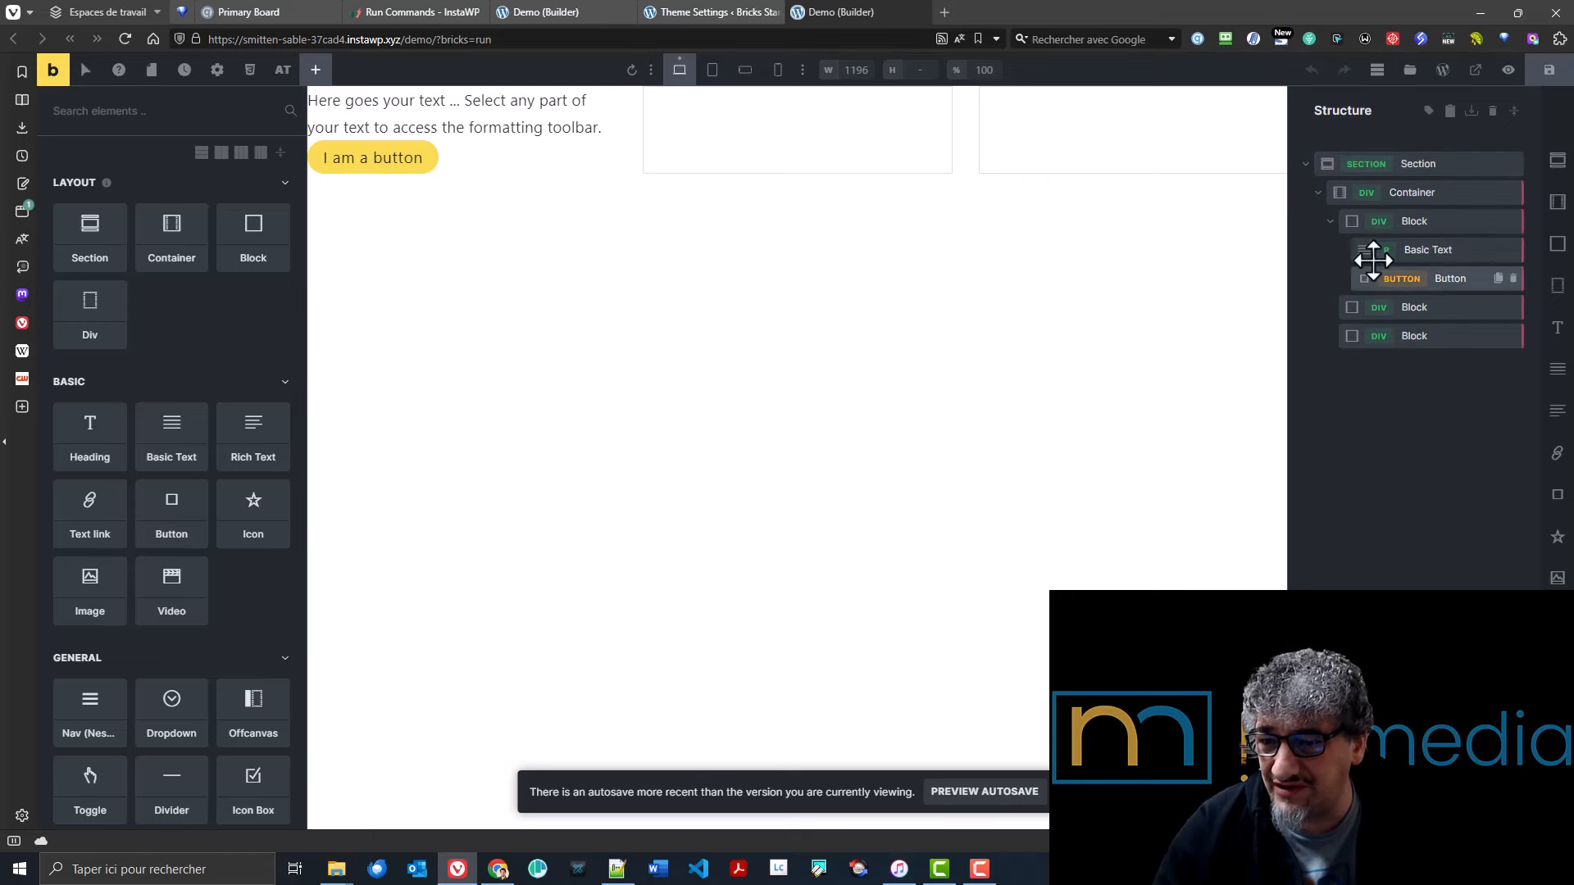
pyautogui.click(1494, 112)
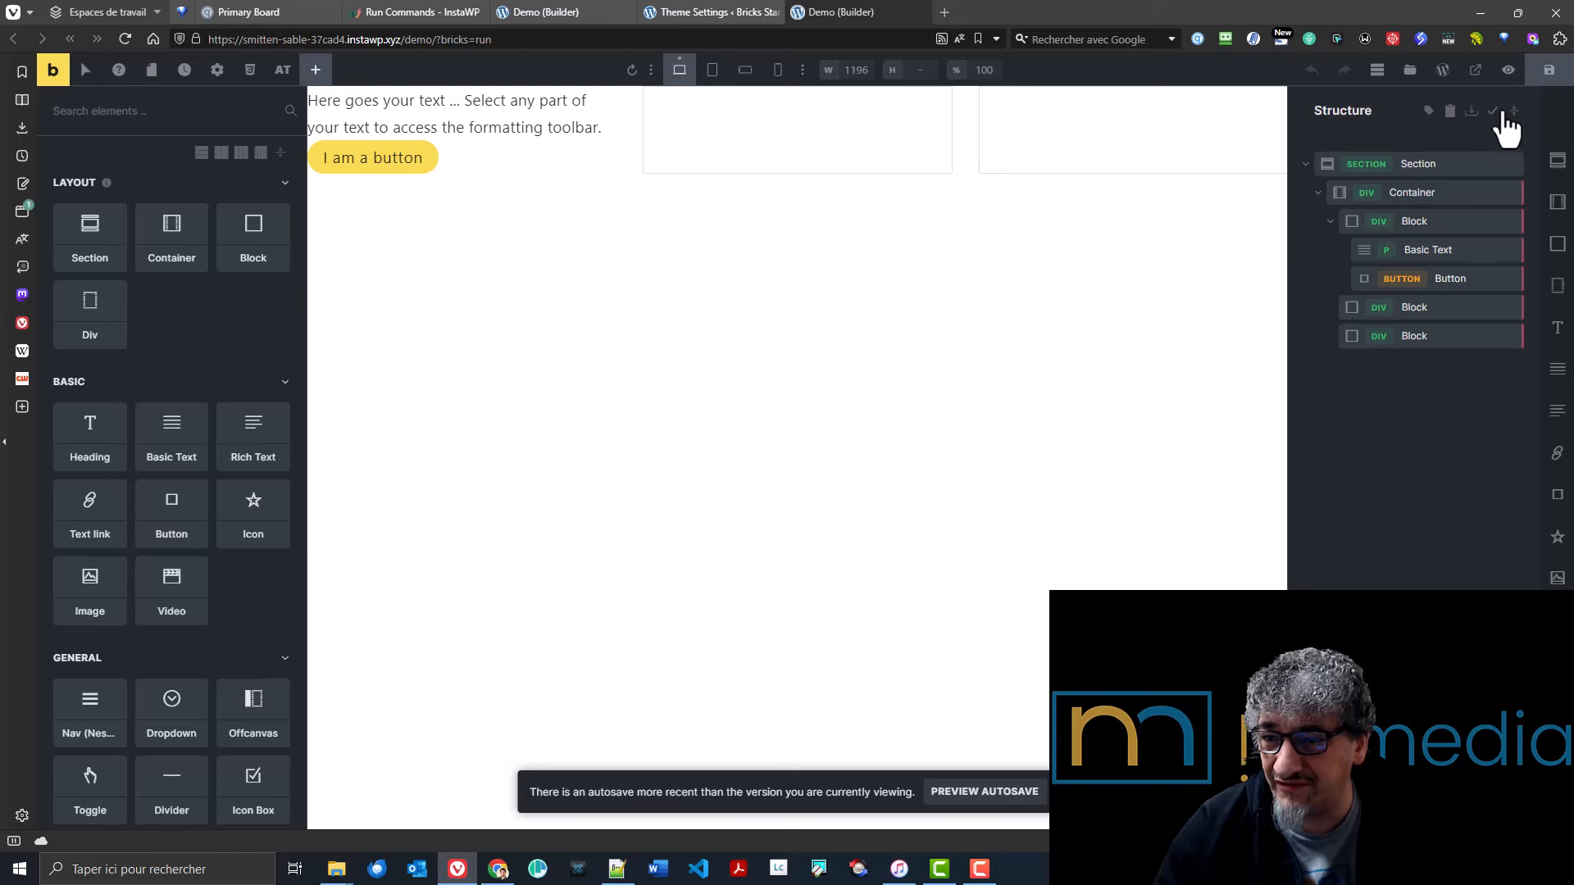
pyautogui.click(1503, 115)
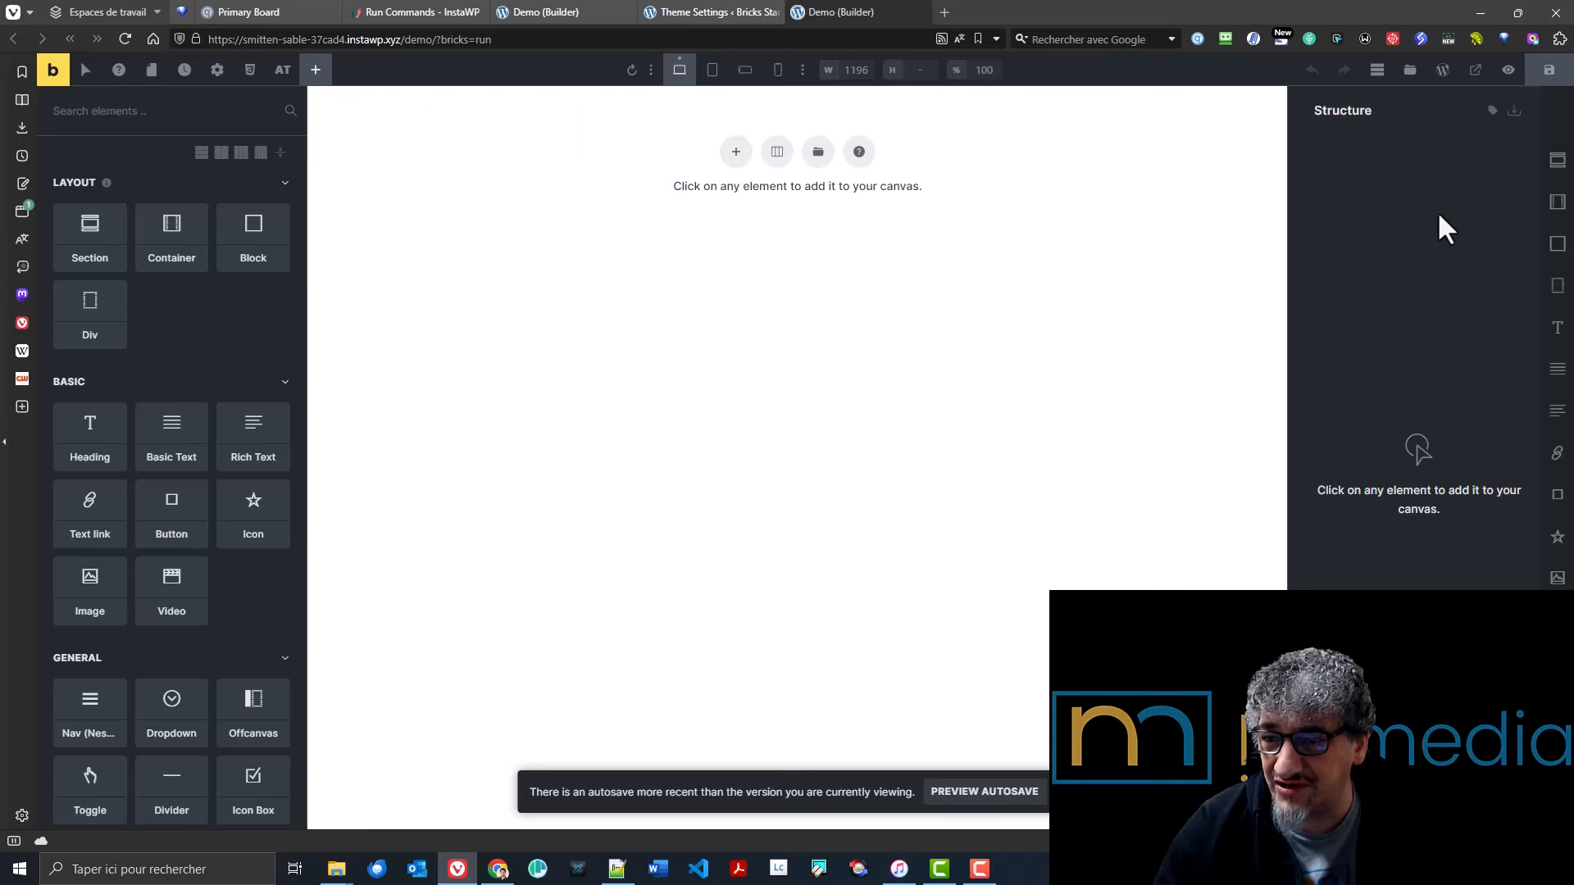
pyautogui.click(1559, 162)
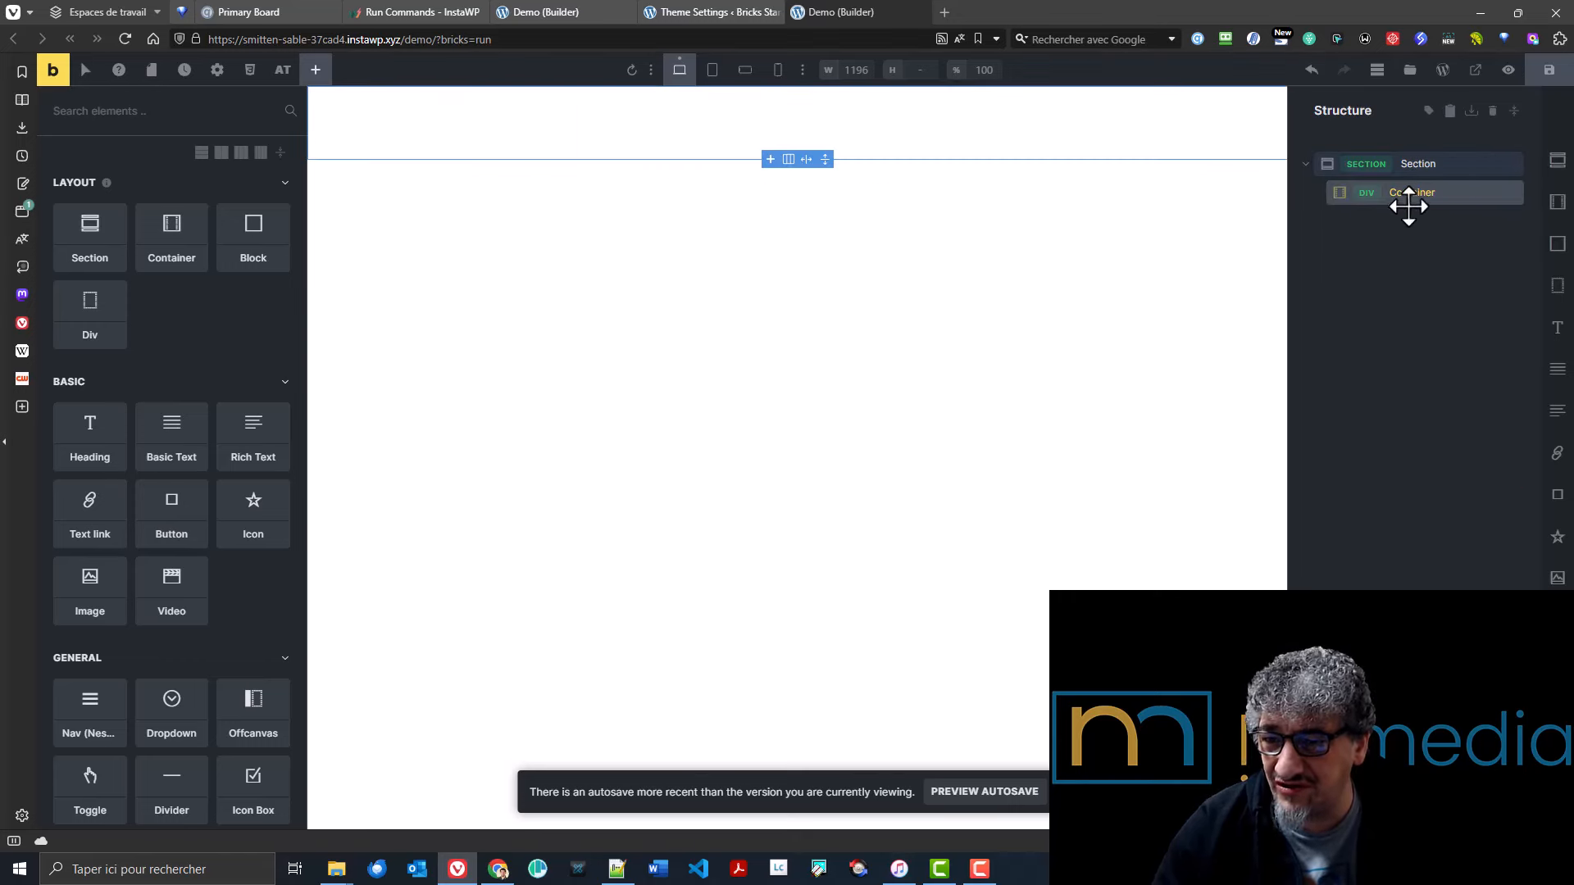
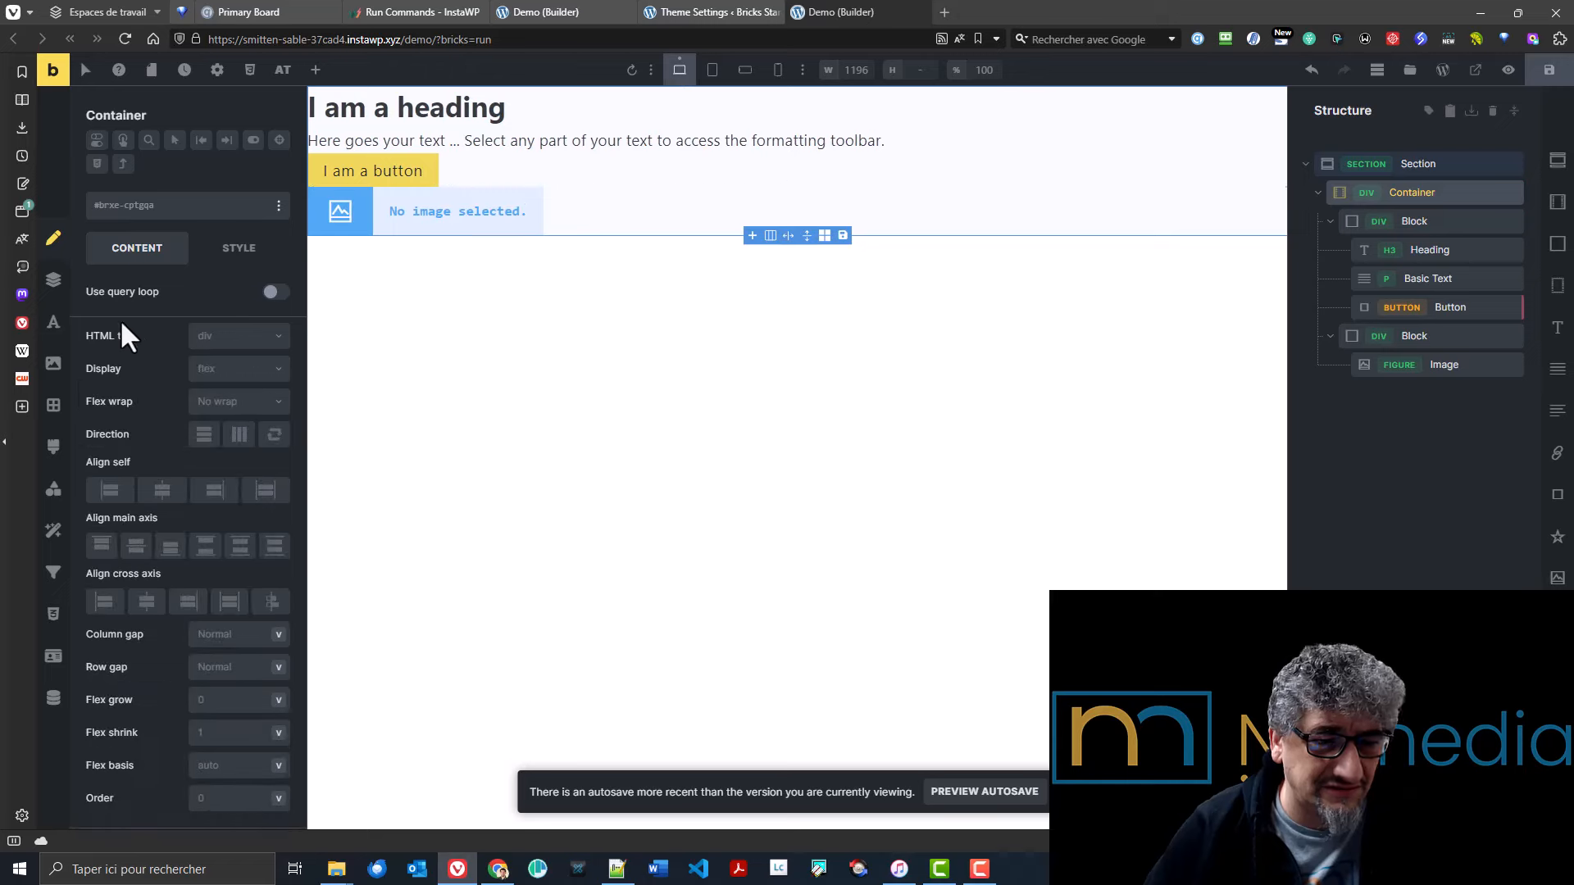
# - Search the class list for "gr" and apply the .grid-2 class to the container
pyautogui.click(176, 211)
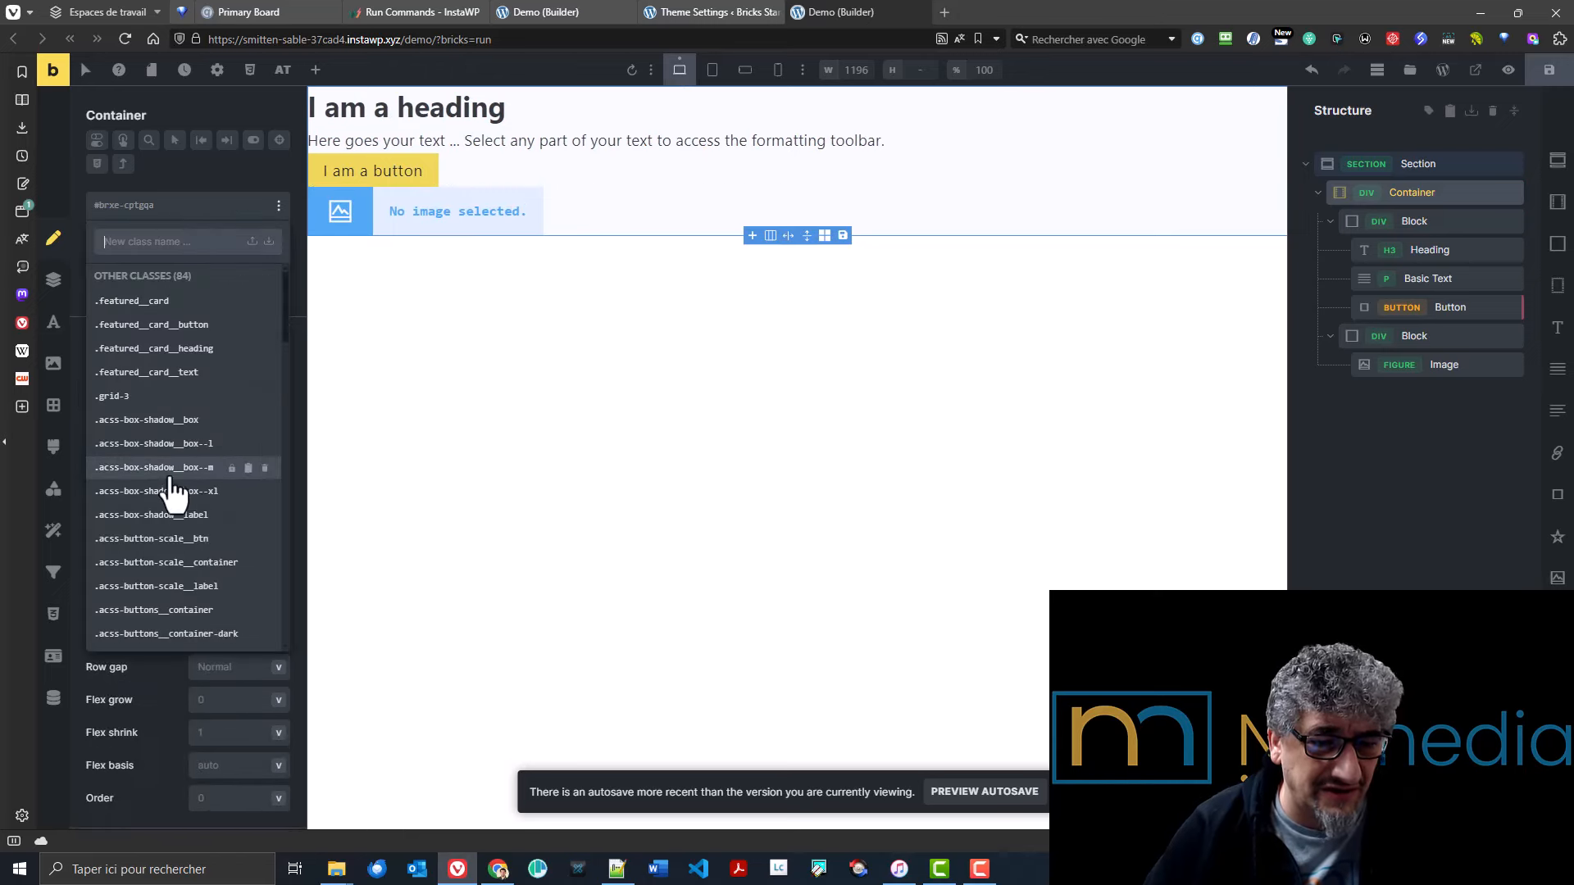
pyautogui.scroll(-5, 160, 410)
pyautogui.scroll(3, 164, 344)
pyautogui.write('gr')
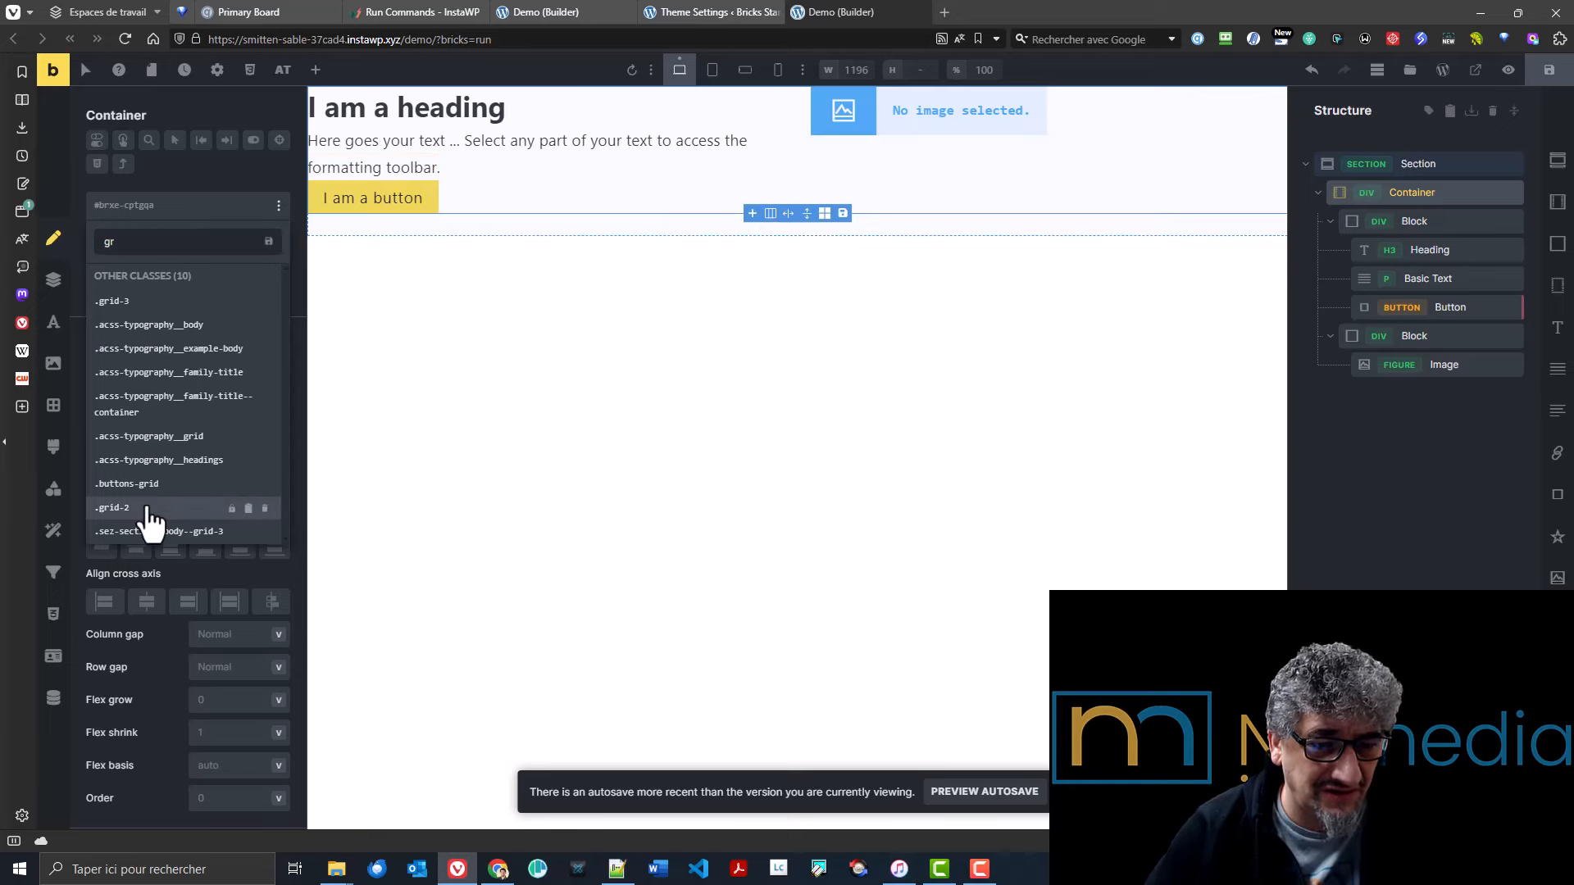
pyautogui.click(147, 509)
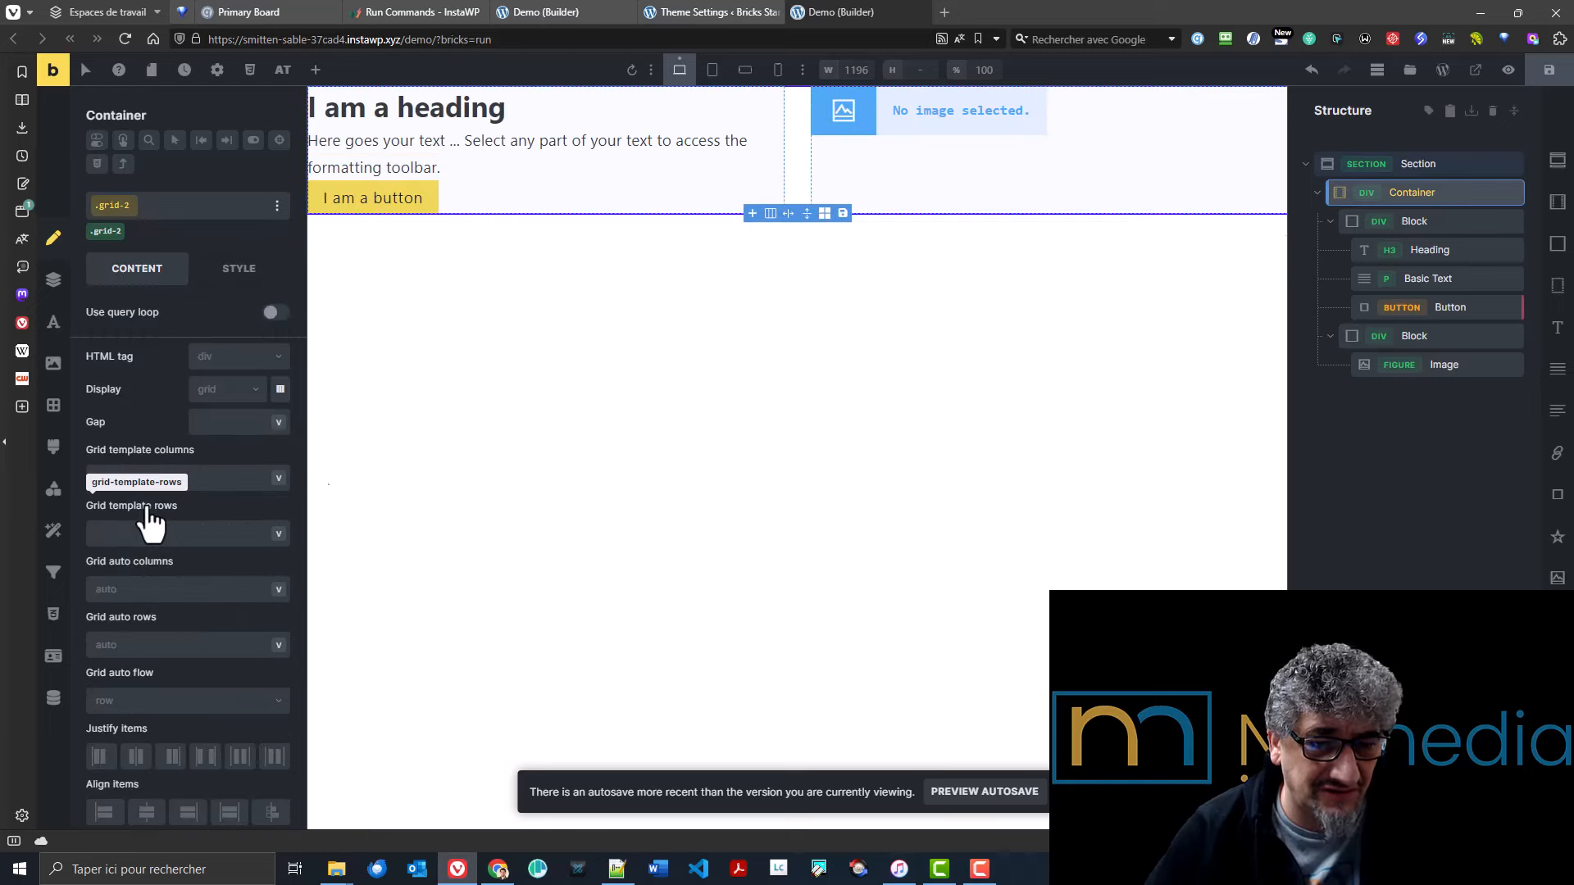
# - Set the text color on the container's own ID to var(--at-primary) from the Demo palette
pyautogui.click(112, 206)
pyautogui.click(53, 322)
pyautogui.click(278, 357)
pyautogui.click(162, 455)
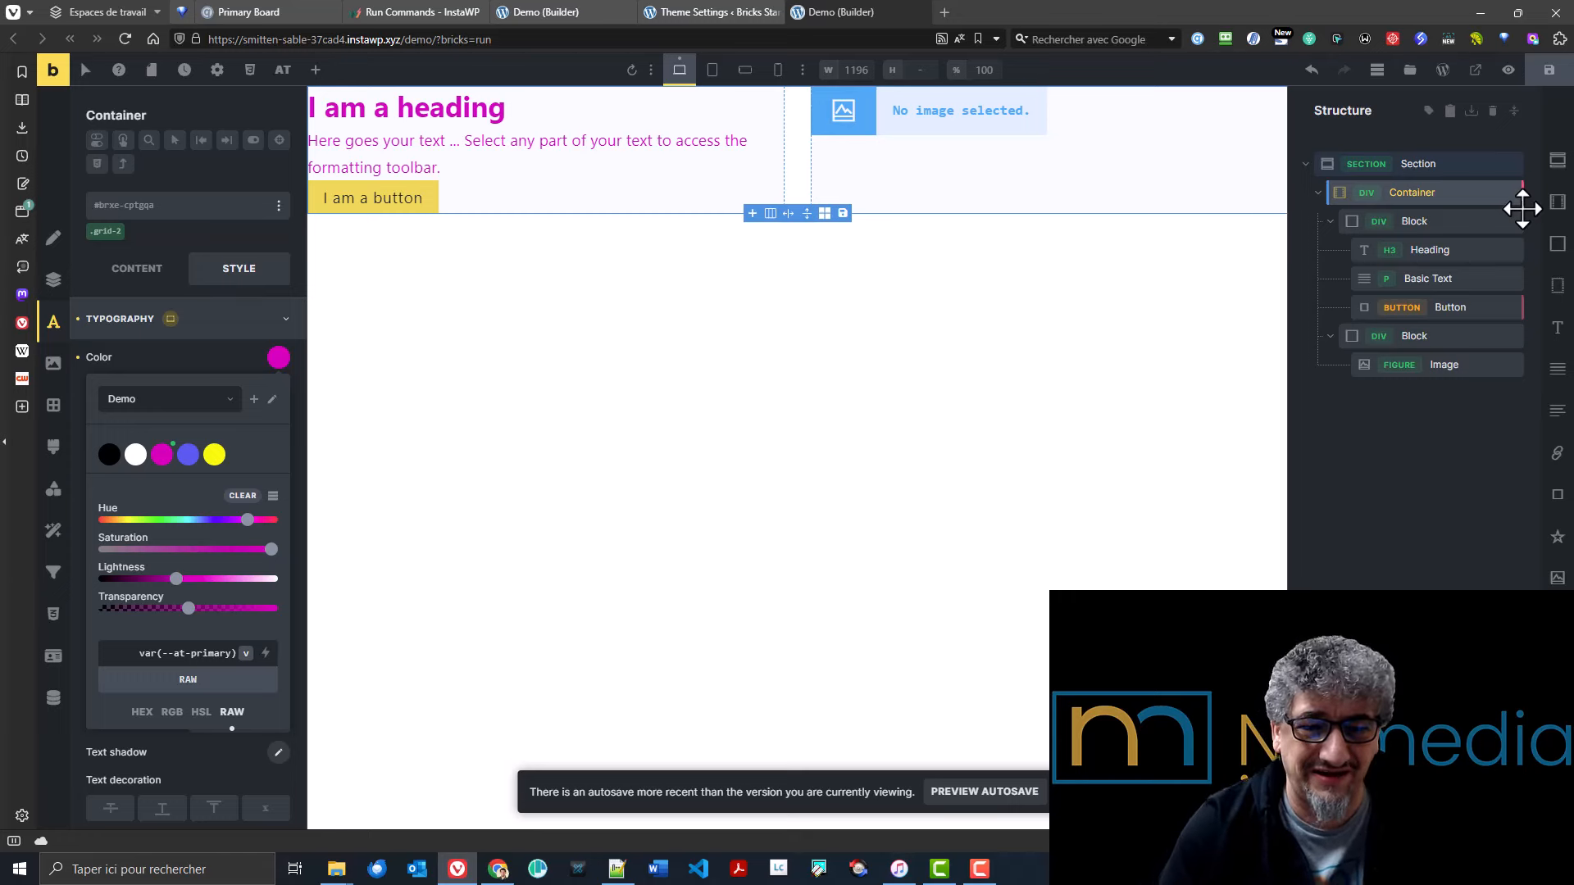
# - In the theme settings, examine the structure panel's styles and classes indicators, indicator color and default panel width options
pyautogui.click(713, 11)
pyautogui.scroll(-3, 533, 395)
pyautogui.scroll(4, 544, 417)
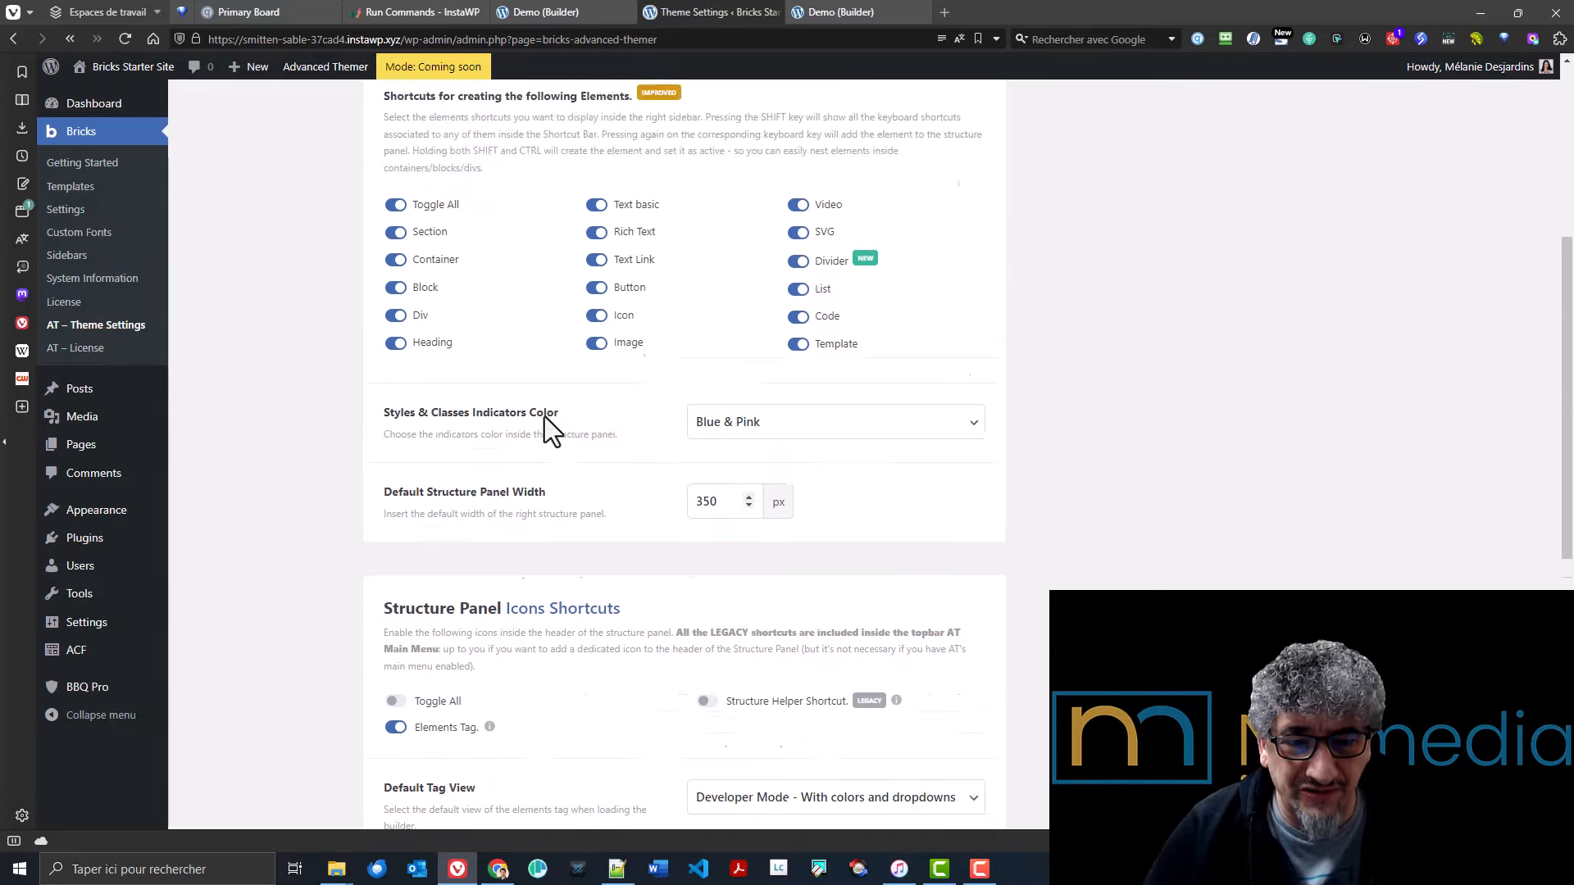
pyautogui.scroll(2, 544, 416)
pyautogui.scroll(-3, 544, 416)
pyautogui.scroll(5, 544, 417)
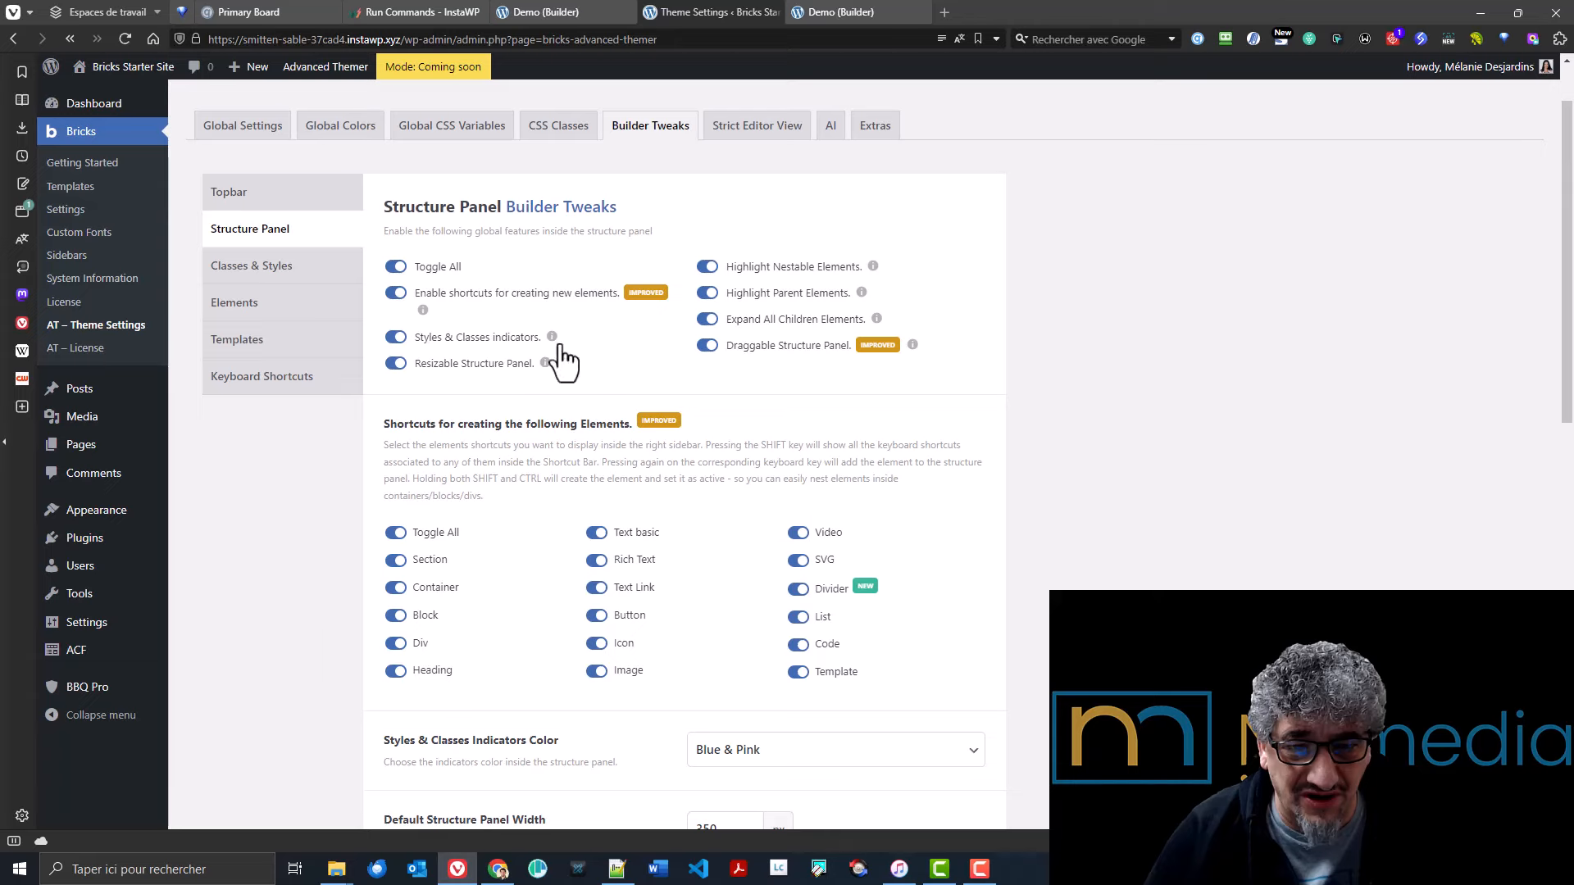
pyautogui.scroll(-3, 595, 580)
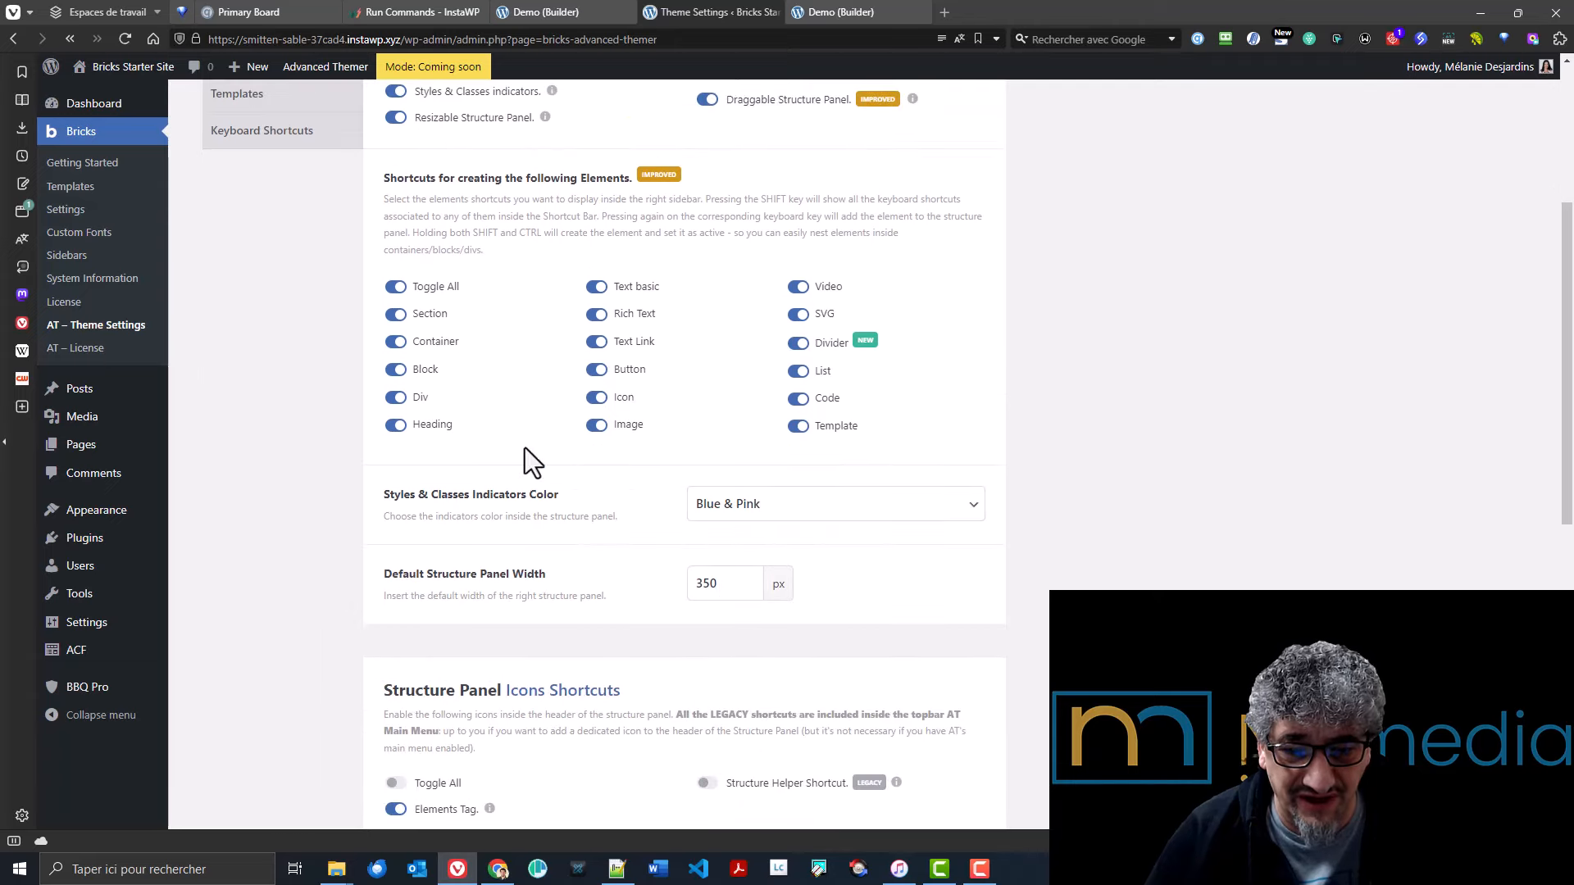
pyautogui.scroll(1, 525, 448)
pyautogui.scroll(1, 441, 740)
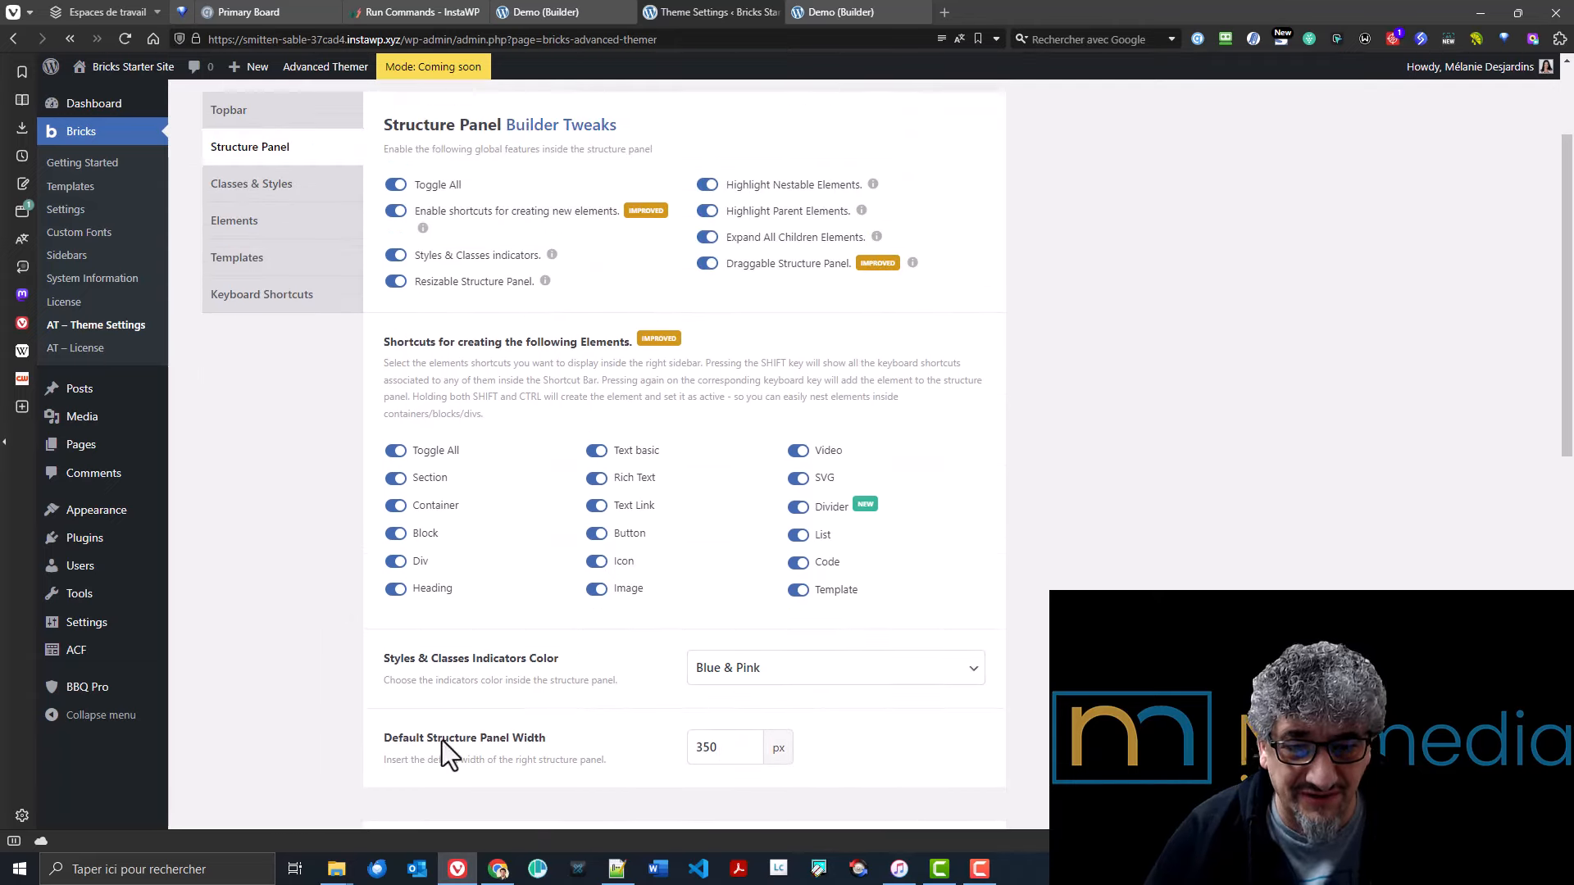
pyautogui.scroll(2, 608, 740)
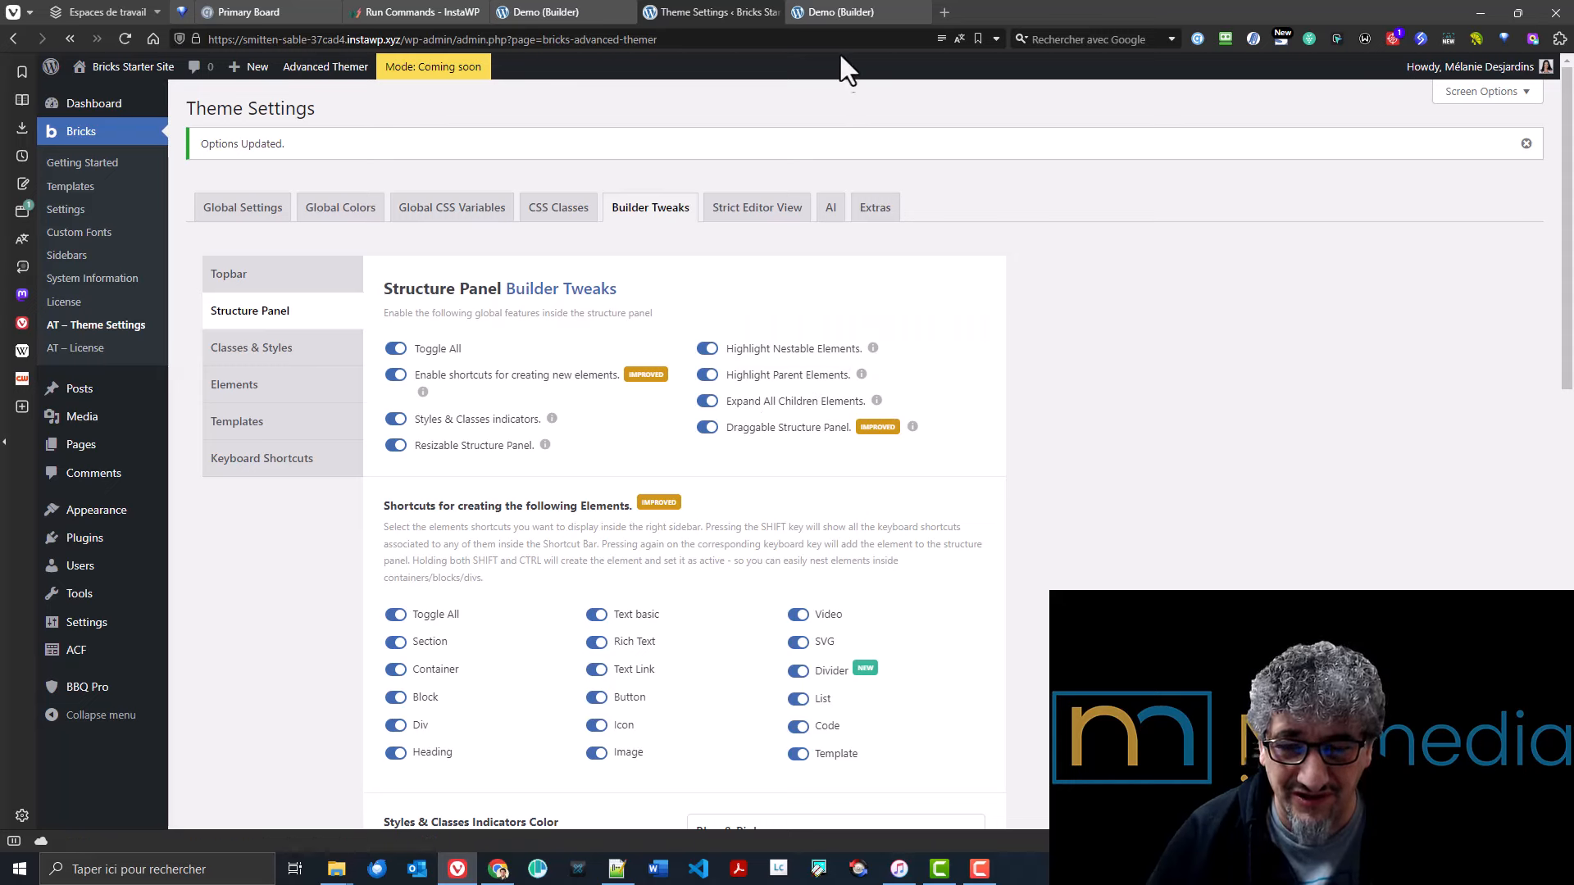
# - Select the heading in the Demo builder to examine its parent highlighting, and compare with the structure panel tweaks in the theme settings
pyautogui.click(832, 7)
pyautogui.click(1442, 250)
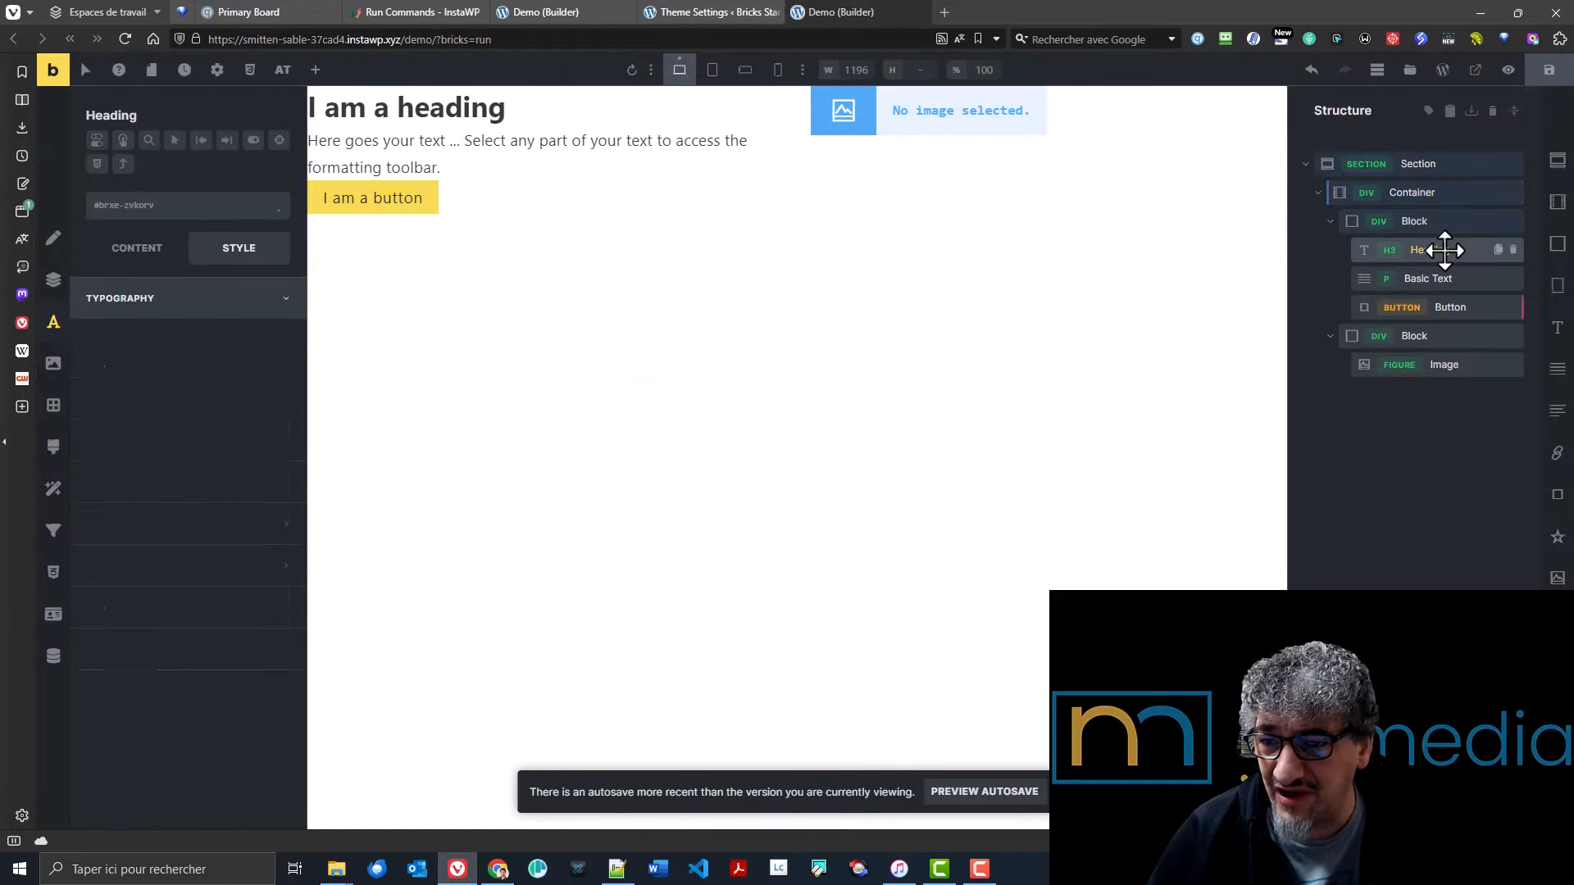
pyautogui.click(695, 10)
pyautogui.click(833, 11)
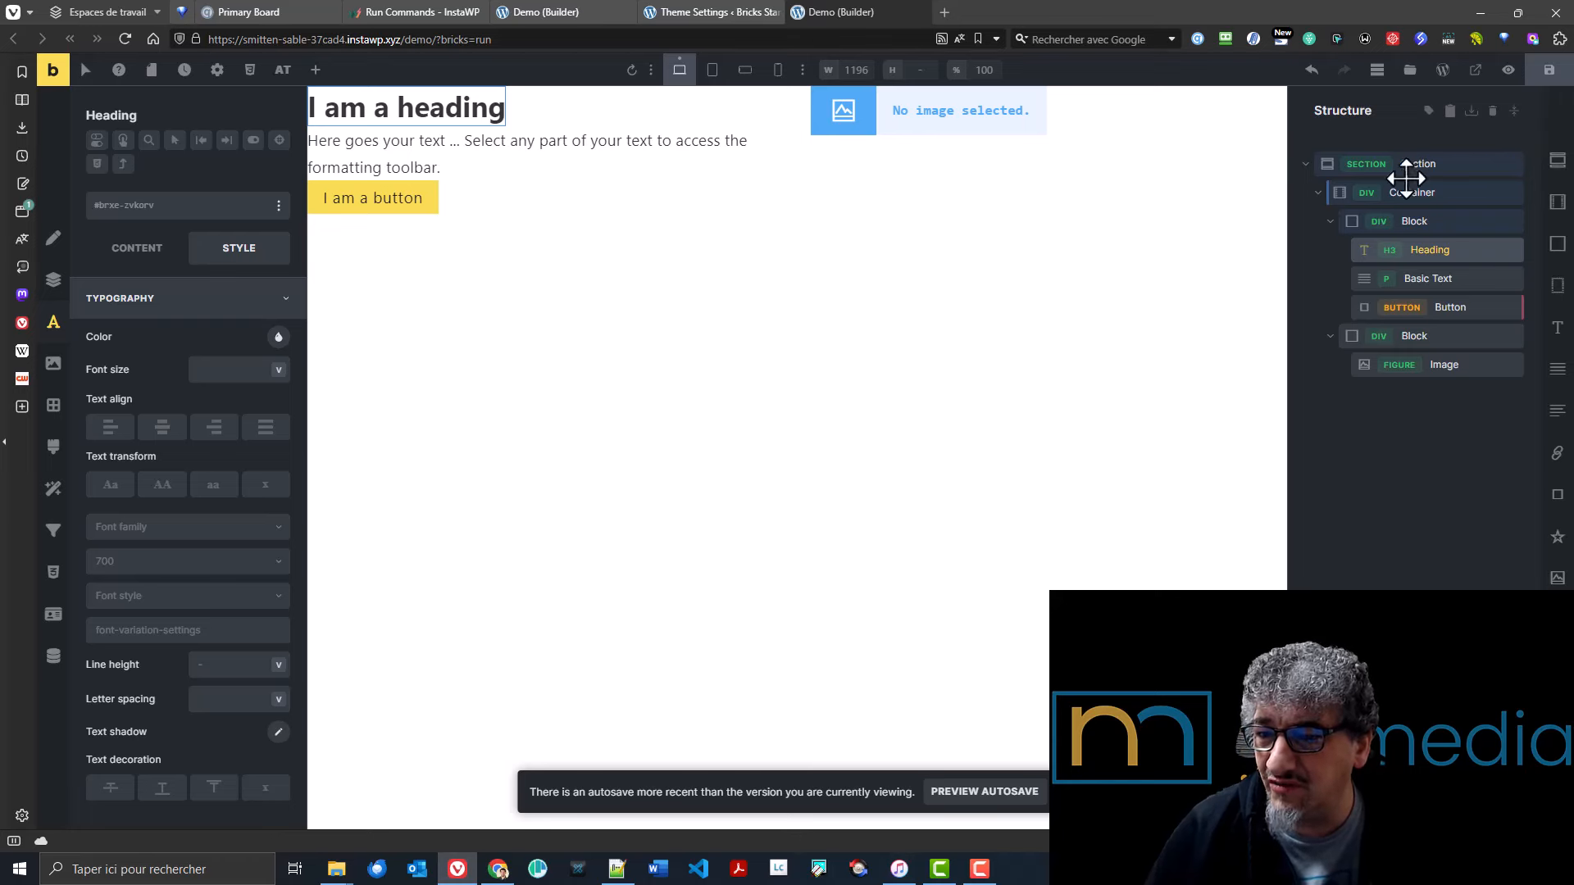
# - Add a second section with two blocks in its container and place an image inside the first block
pyautogui.click(1557, 161)
pyautogui.click(1557, 244)
pyautogui.click(1557, 244)
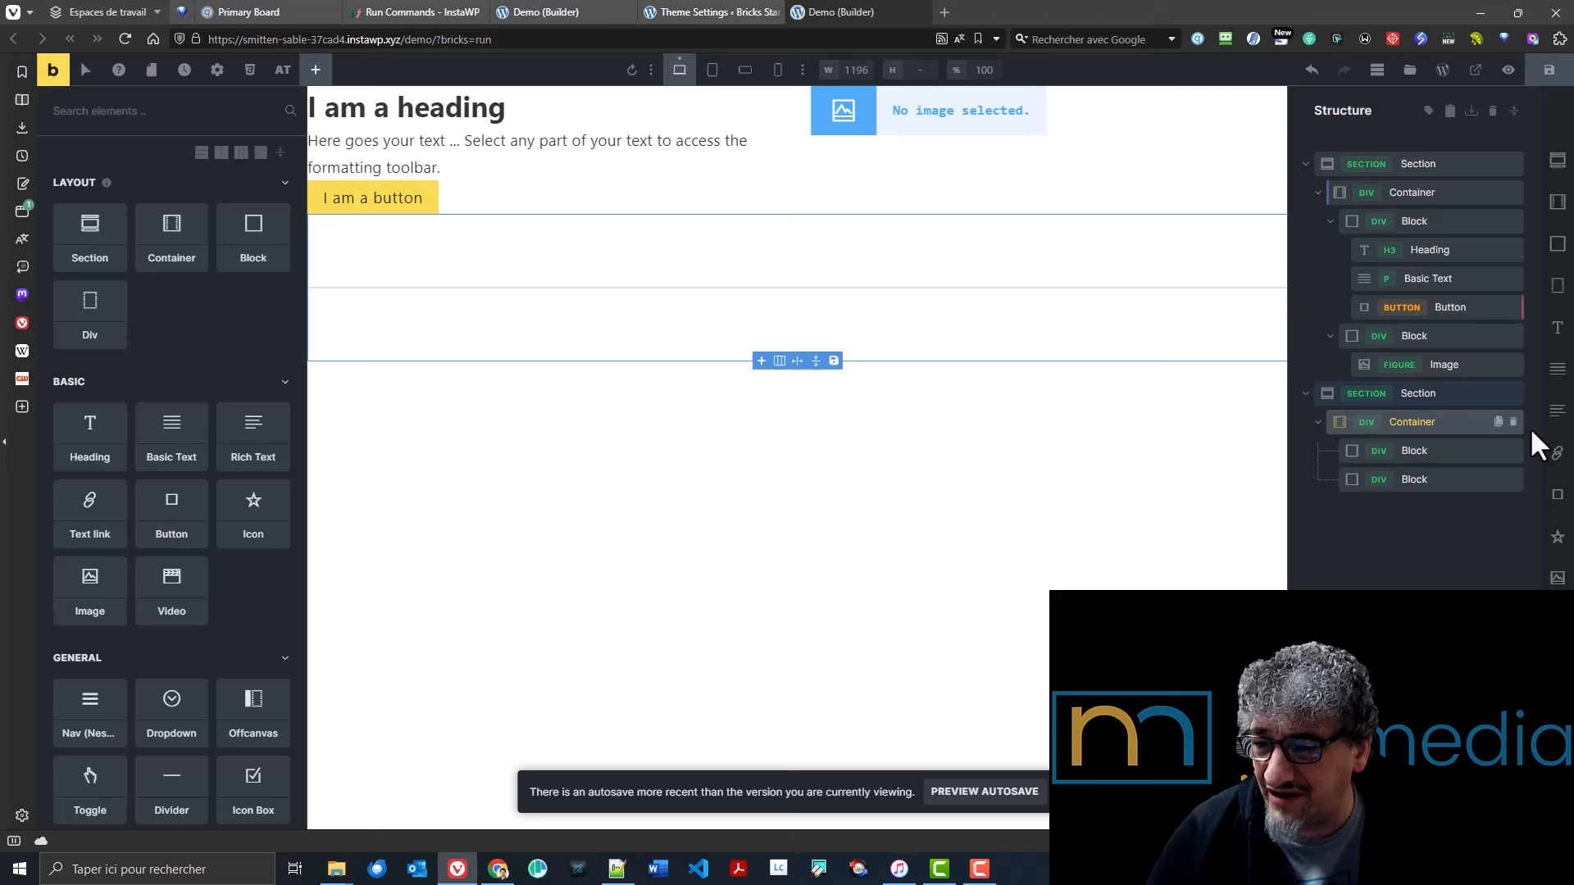
pyautogui.click(1557, 579)
pyautogui.moveTo(1352, 515); pyautogui.dragTo(1410, 455)
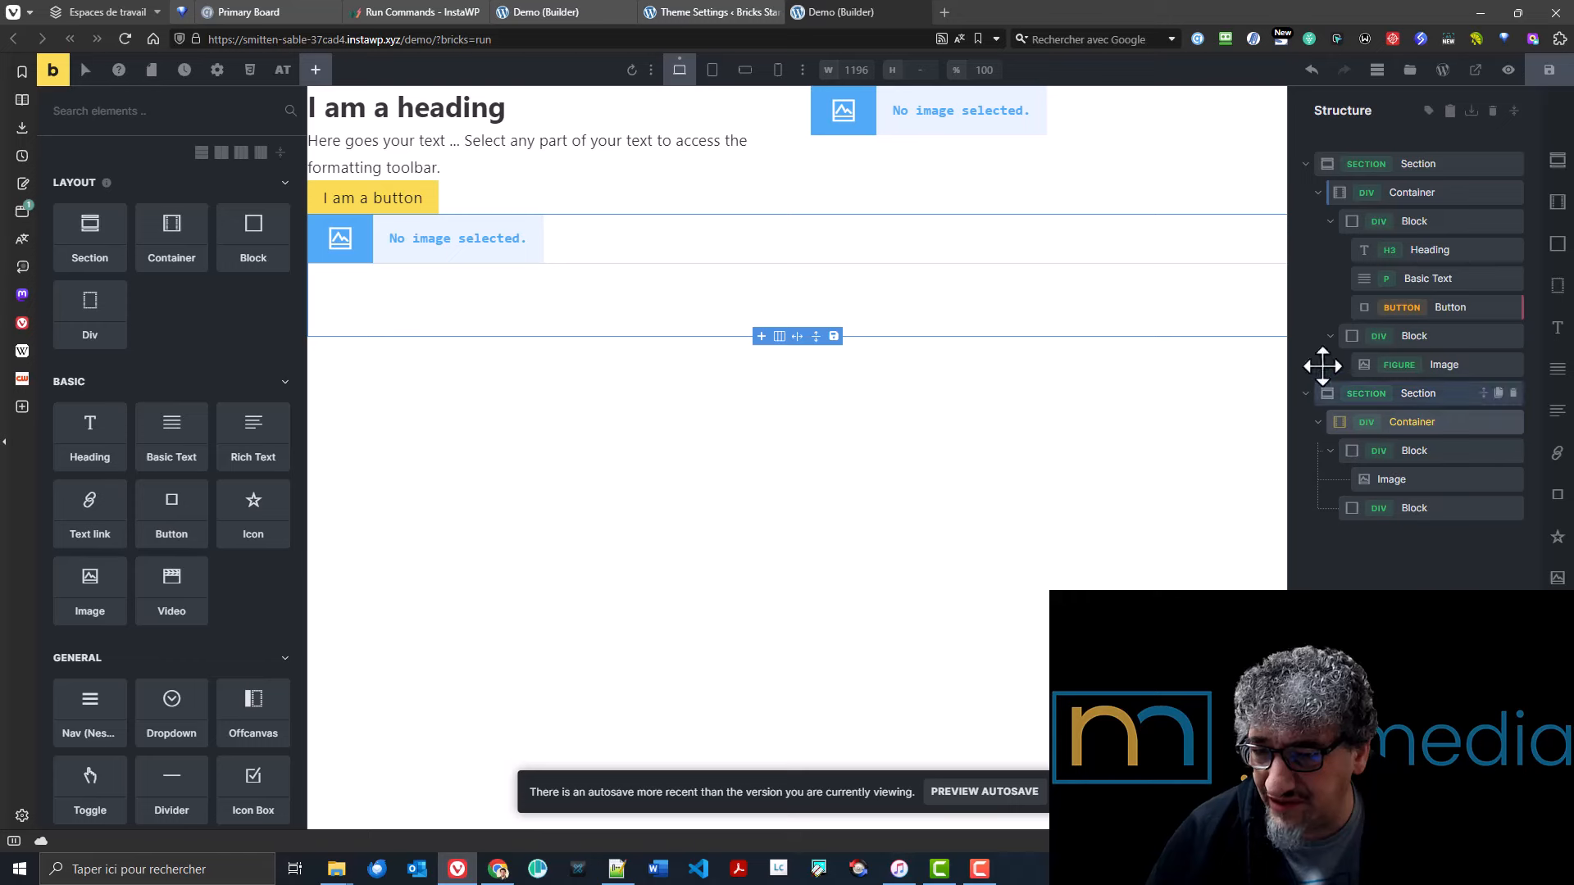
# - Collapse both sections in the structure tree and expand all elements again
pyautogui.click(1303, 164)
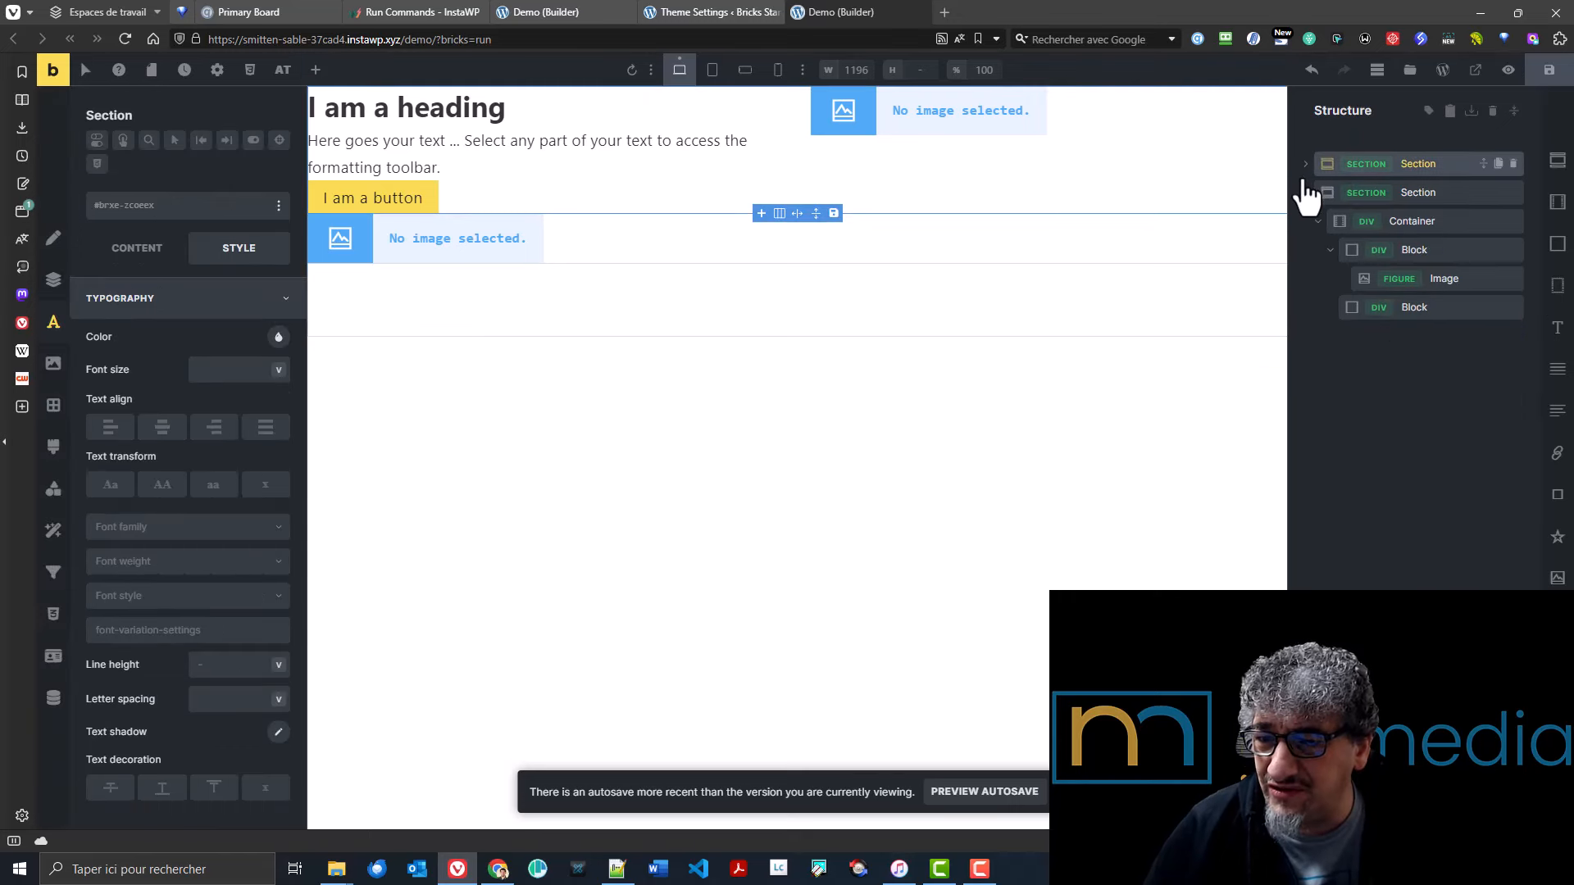
pyautogui.click(1306, 191)
pyautogui.click(658, 484)
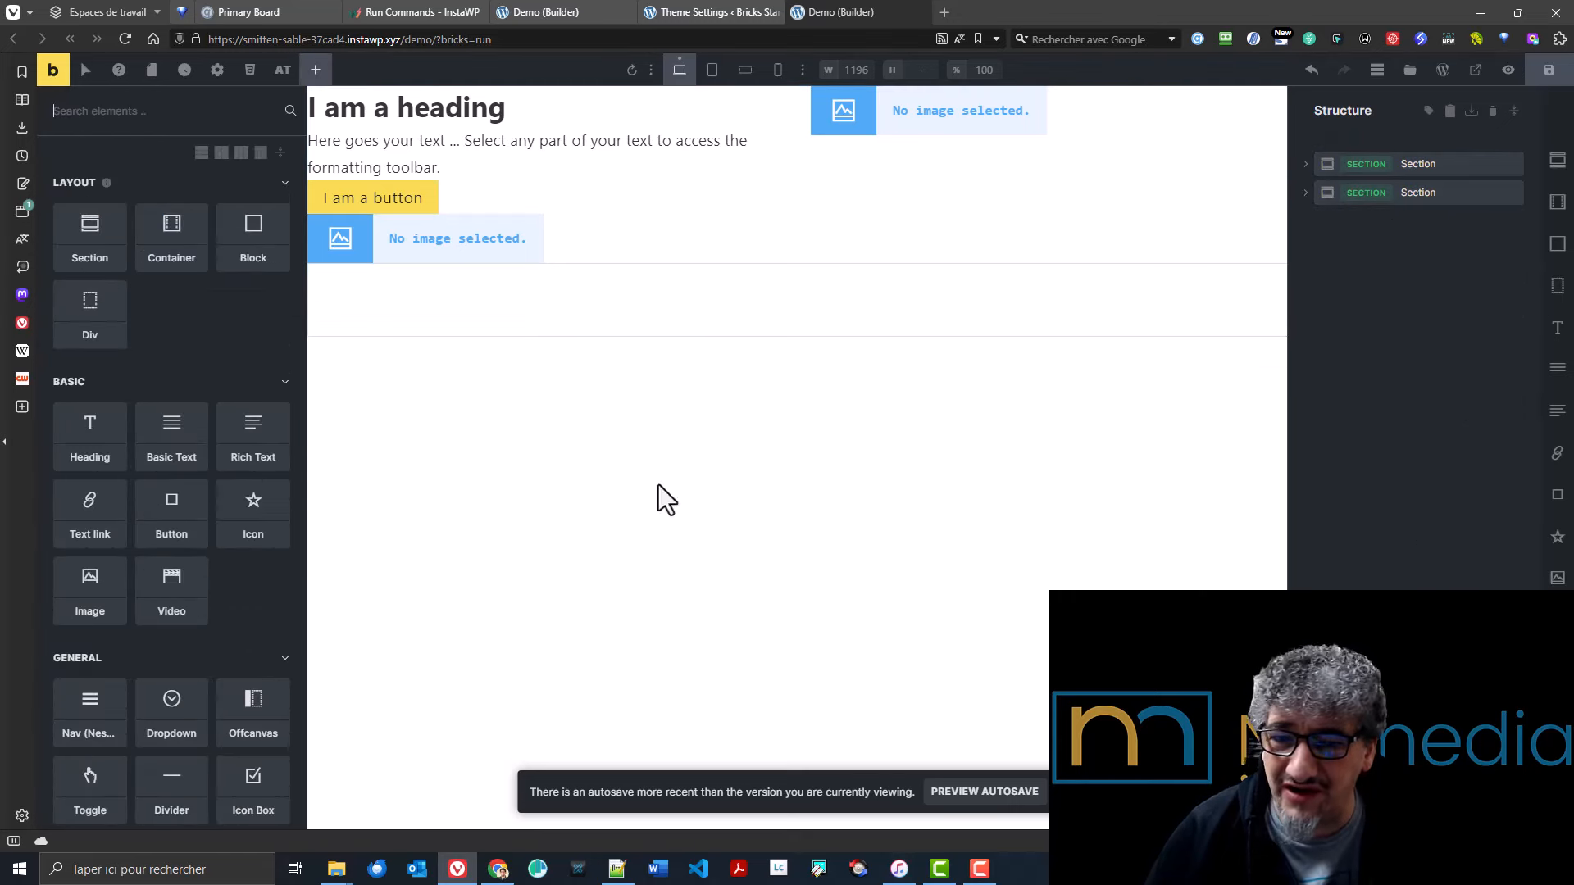
pyautogui.click(1514, 112)
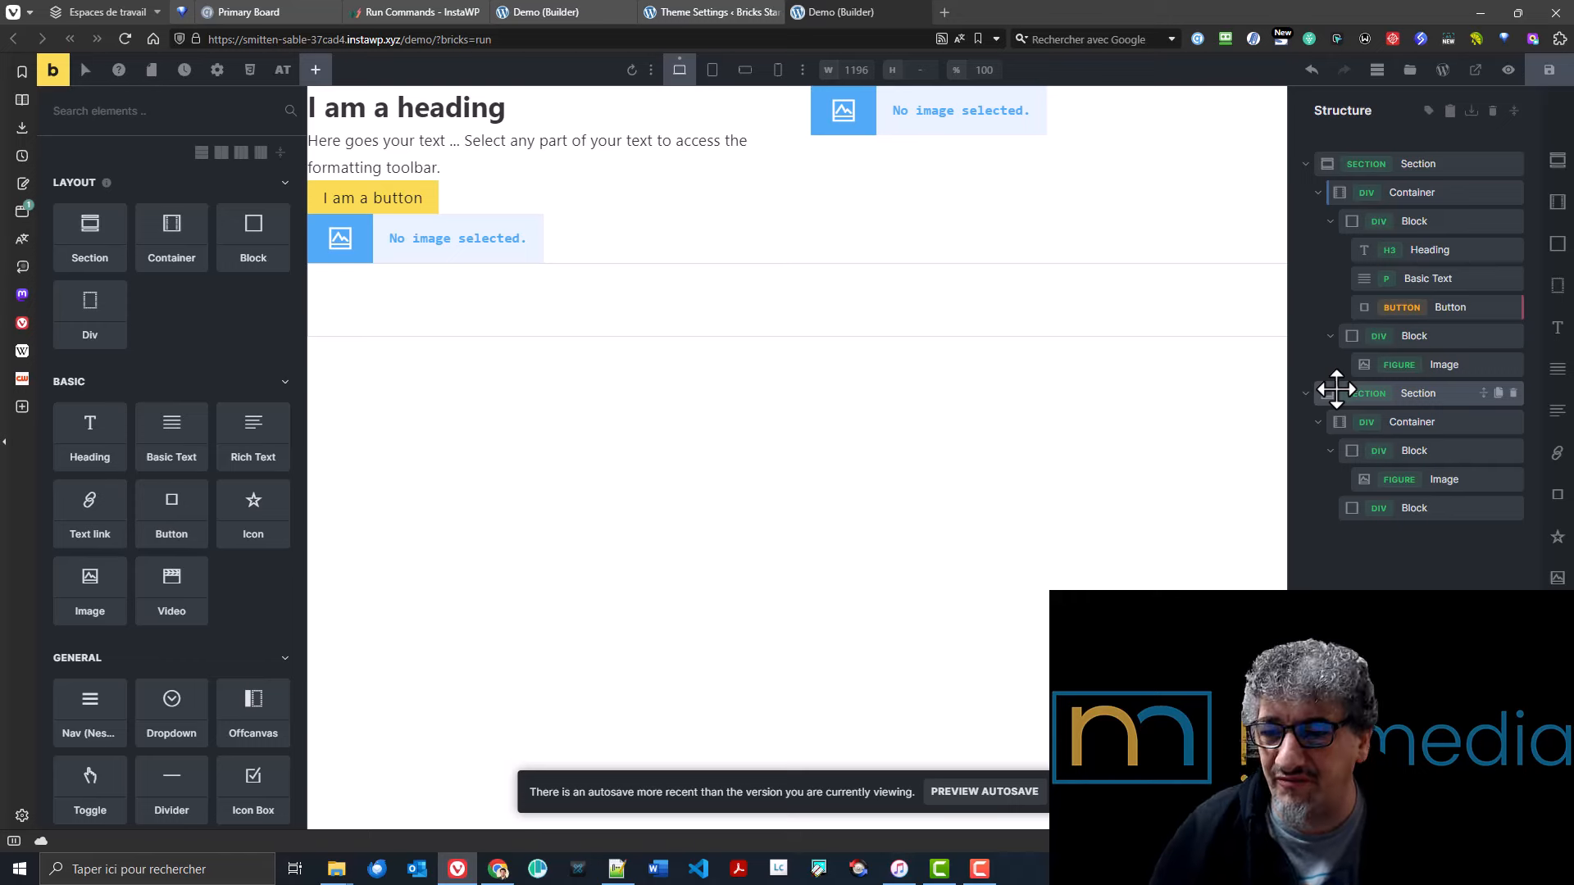
# - Collapse both sections individually in the structure tree and reopen only the first one to examine its children
pyautogui.click(1304, 395)
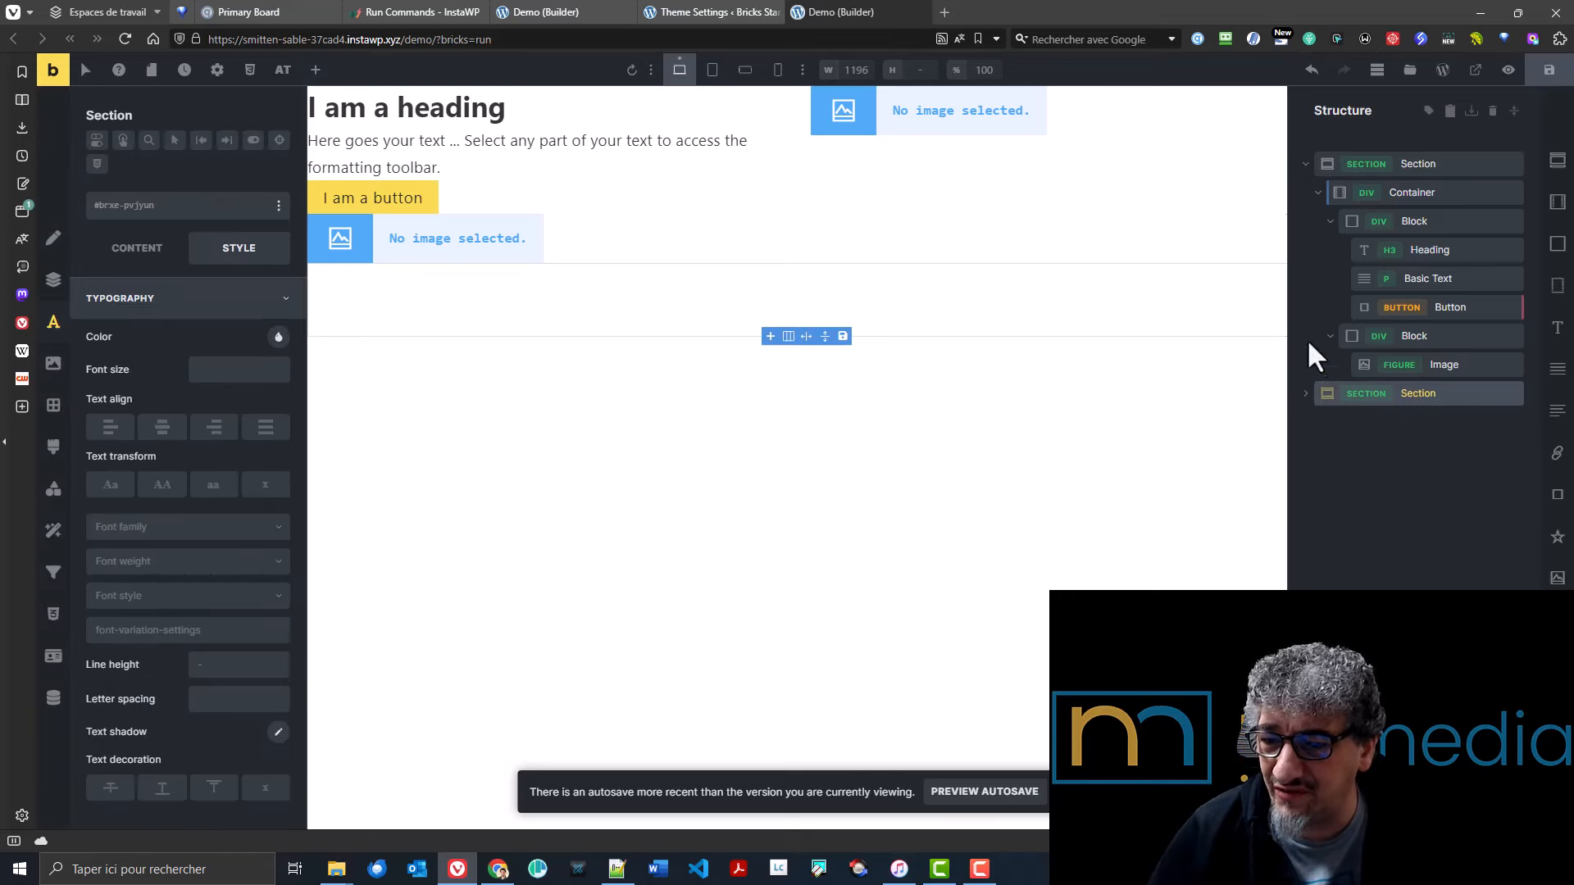
pyautogui.click(1305, 164)
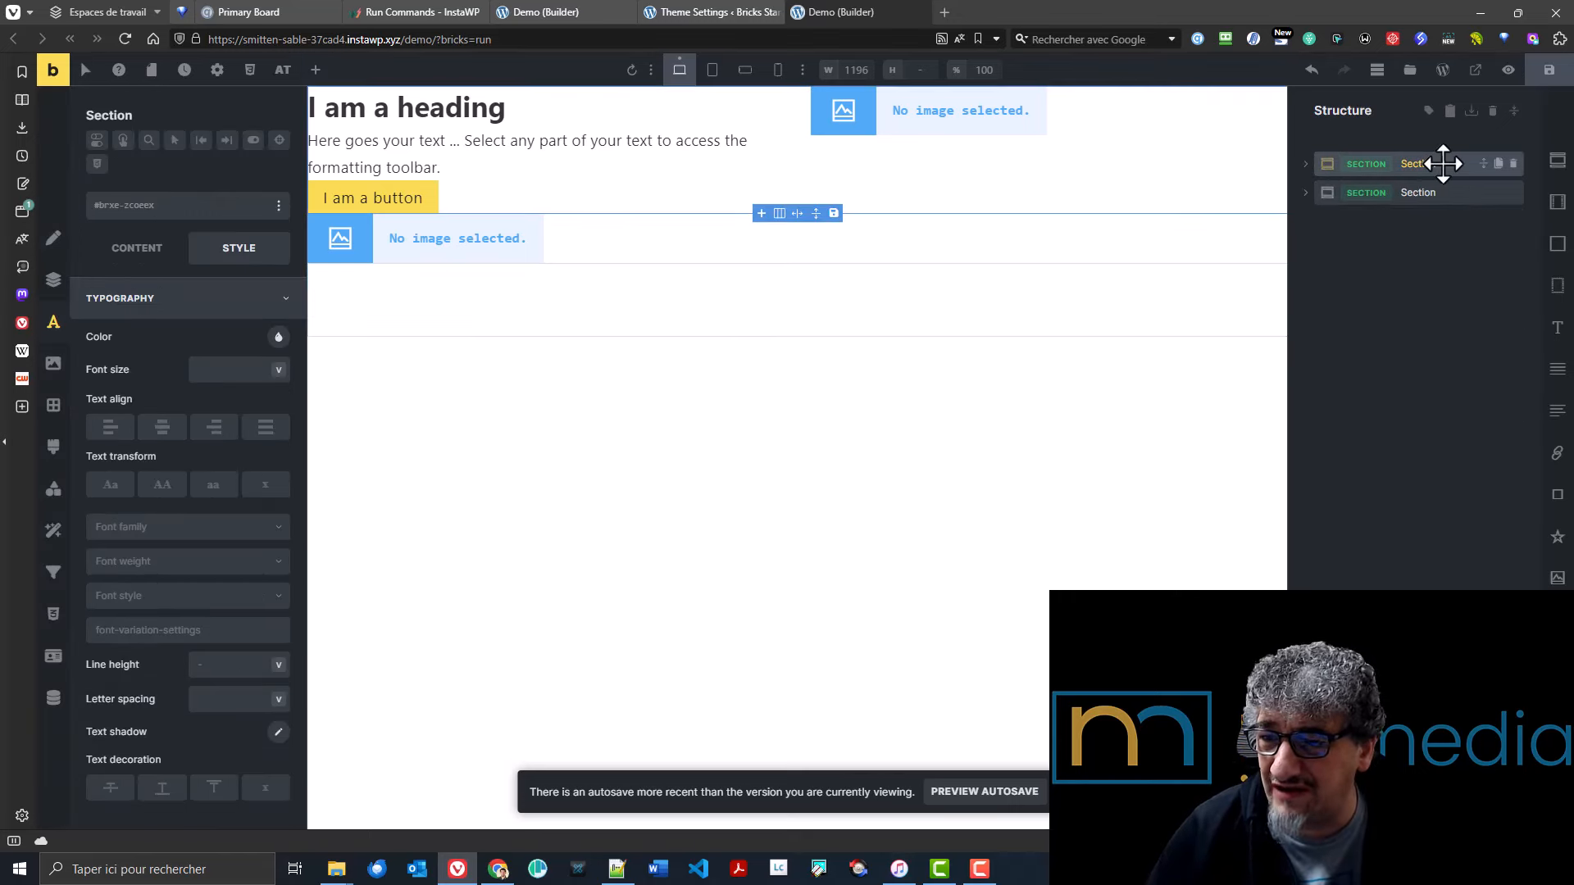
pyautogui.click(1306, 165)
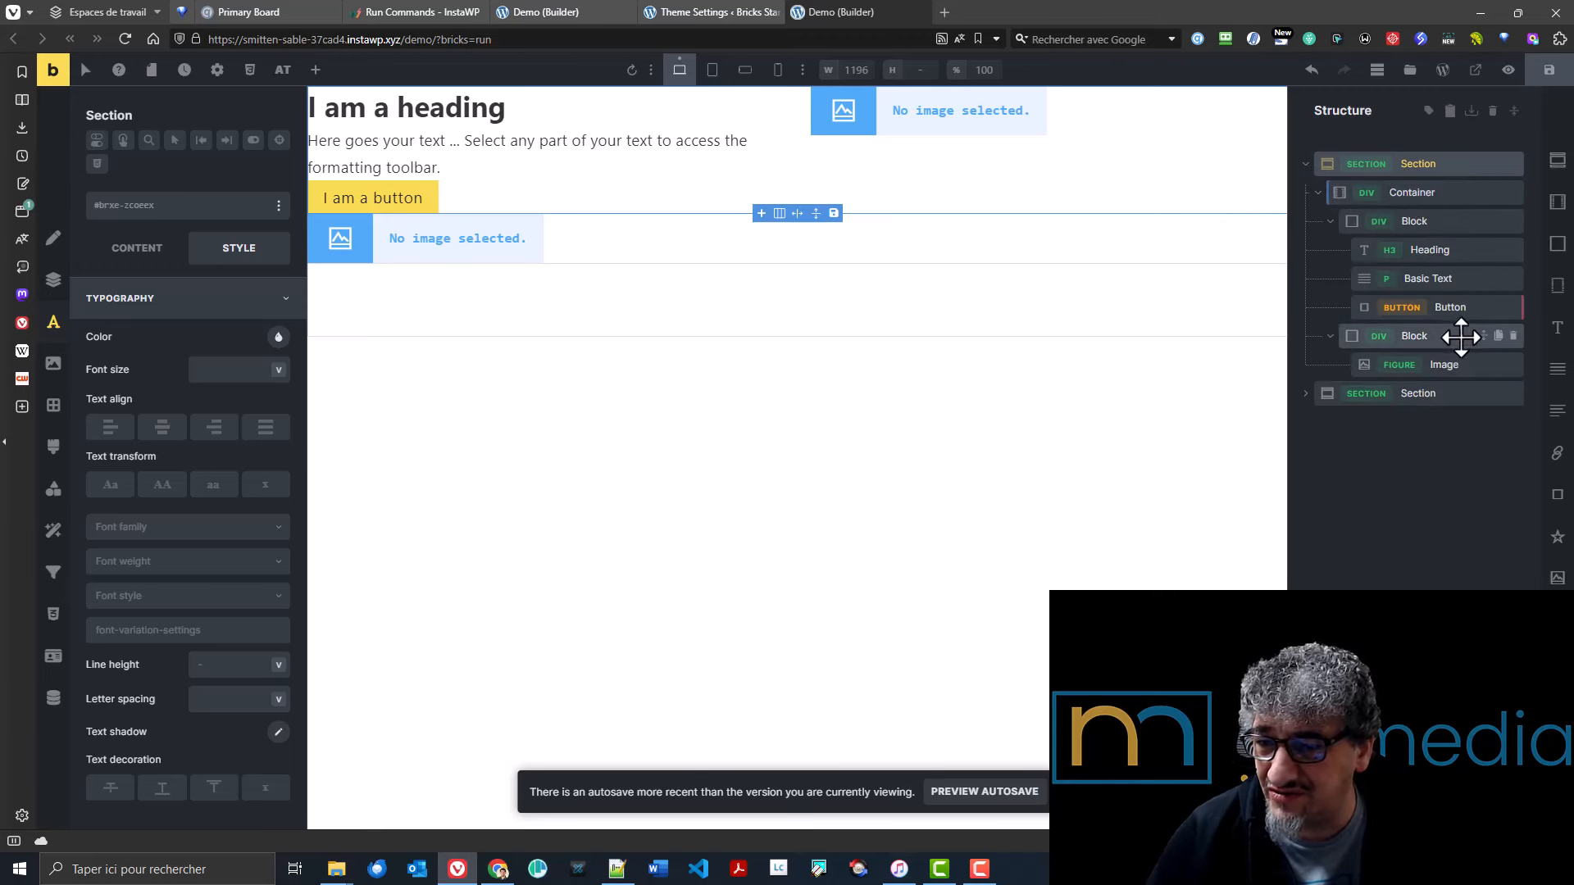
pyautogui.moveTo(1312, 175); pyautogui.dragTo(1455, 177)
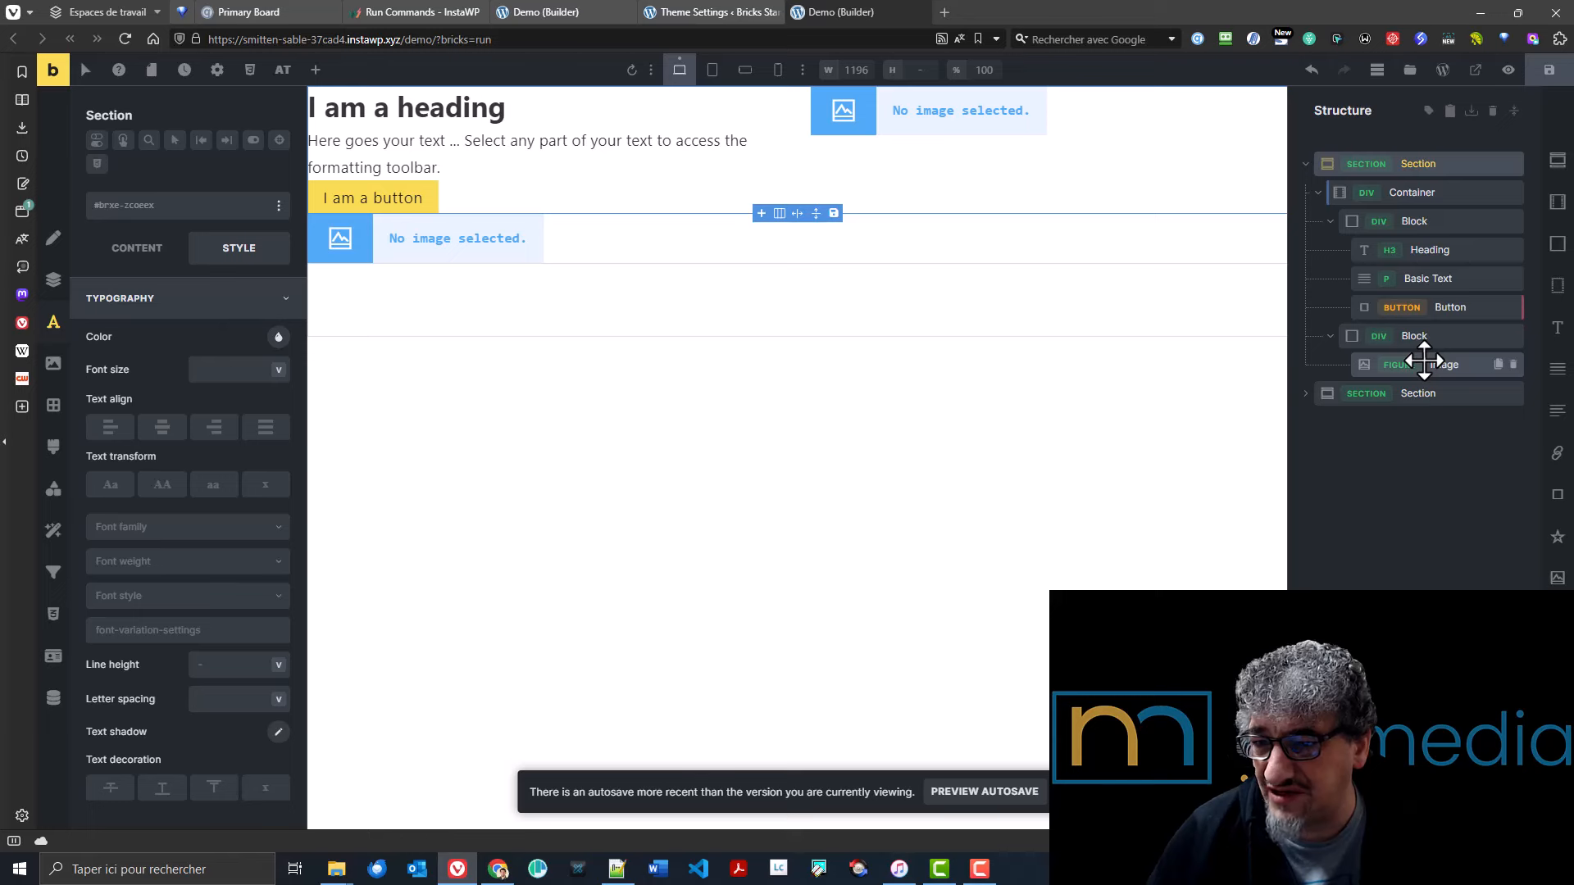
# - Collapse the first section level by level from its first block upward, and expand all of that section's children at once
pyautogui.click(1332, 228)
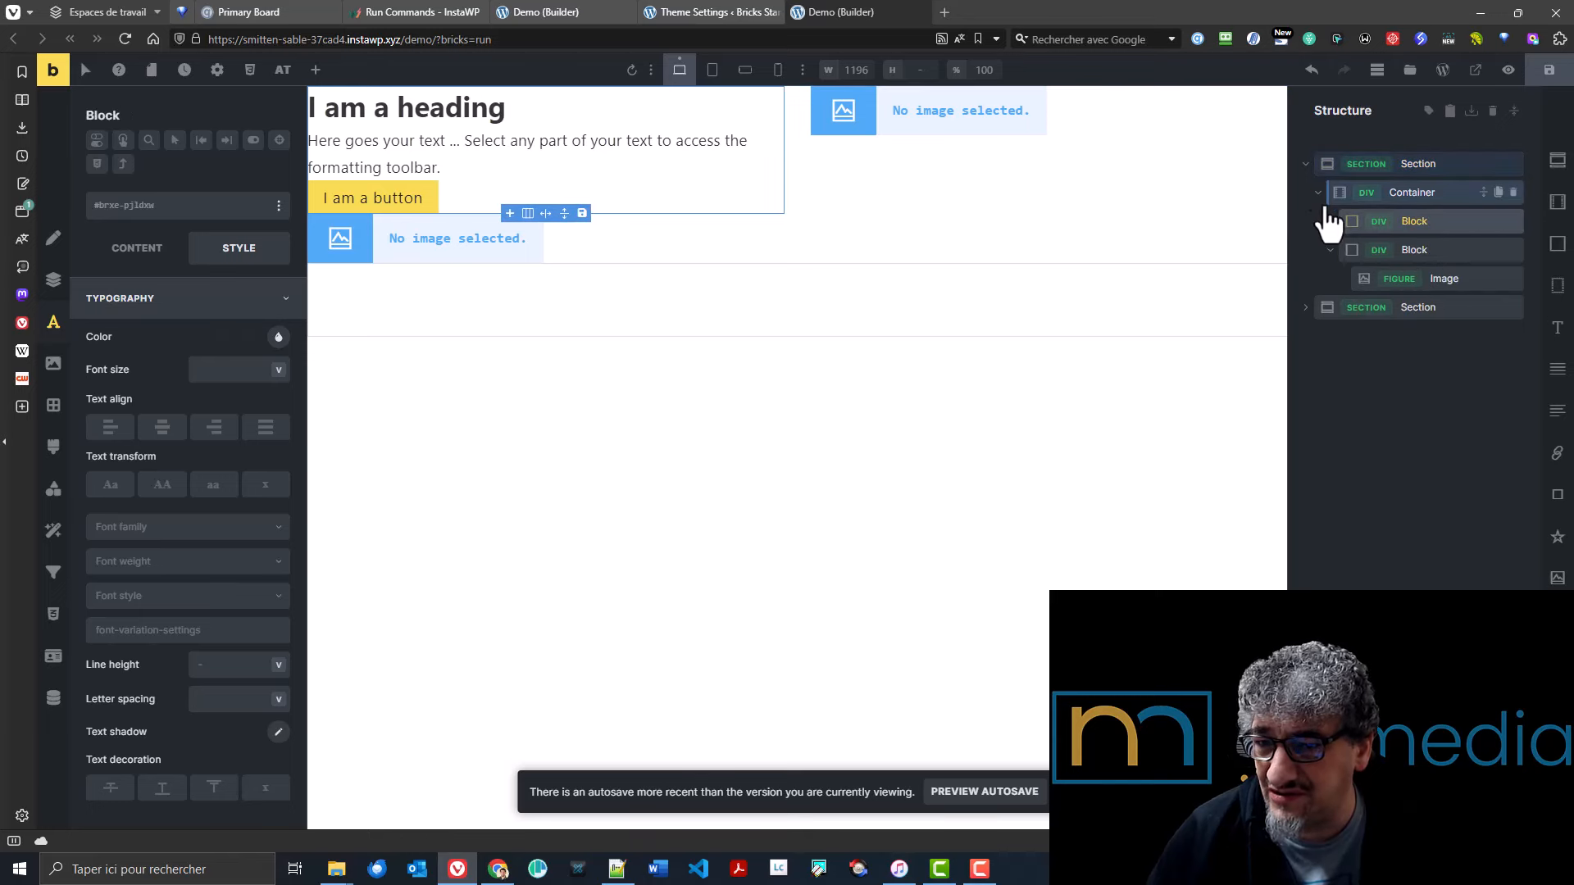
pyautogui.click(1317, 193)
pyautogui.click(1308, 167)
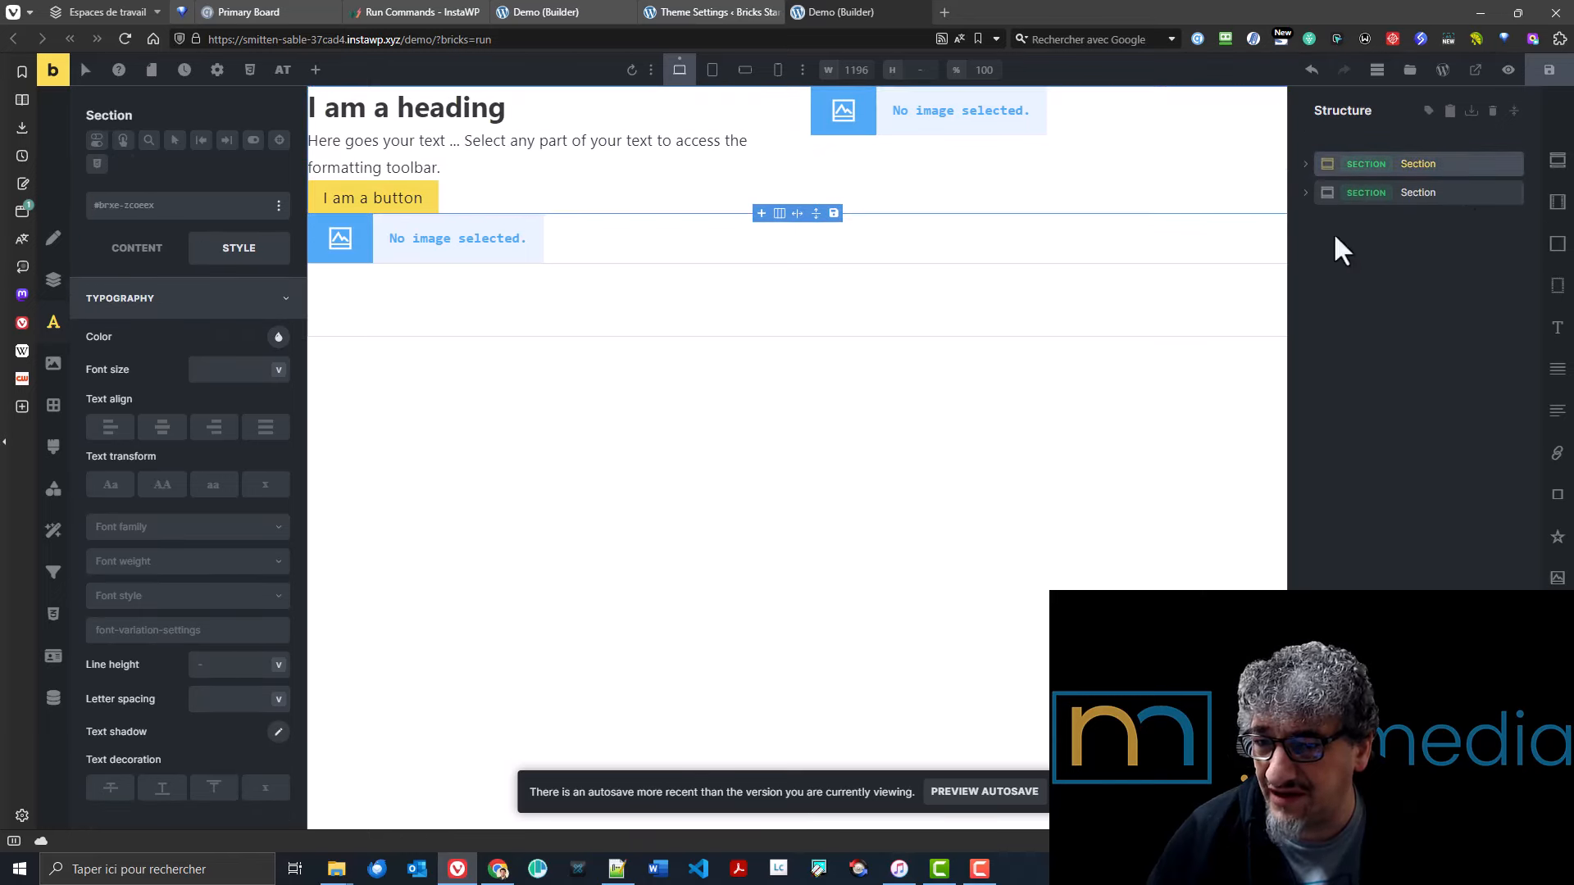
pyautogui.click(1483, 167)
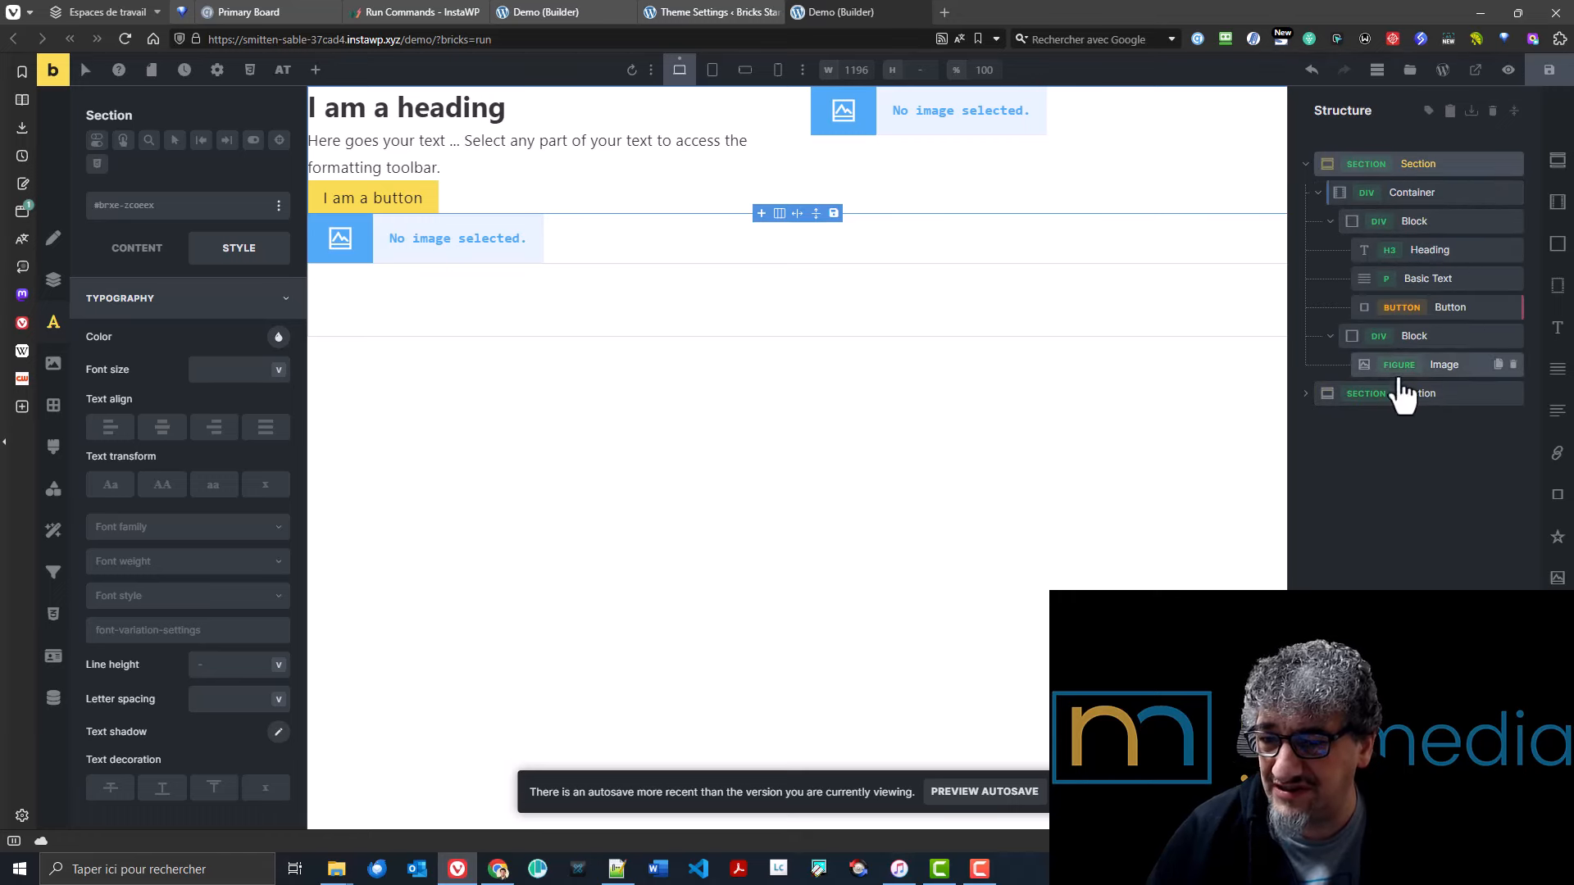
# - Check the Draggable Structure Panel tweak, and in the builder move the structure panel over the canvas and return it to its docked place
pyautogui.click(701, 8)
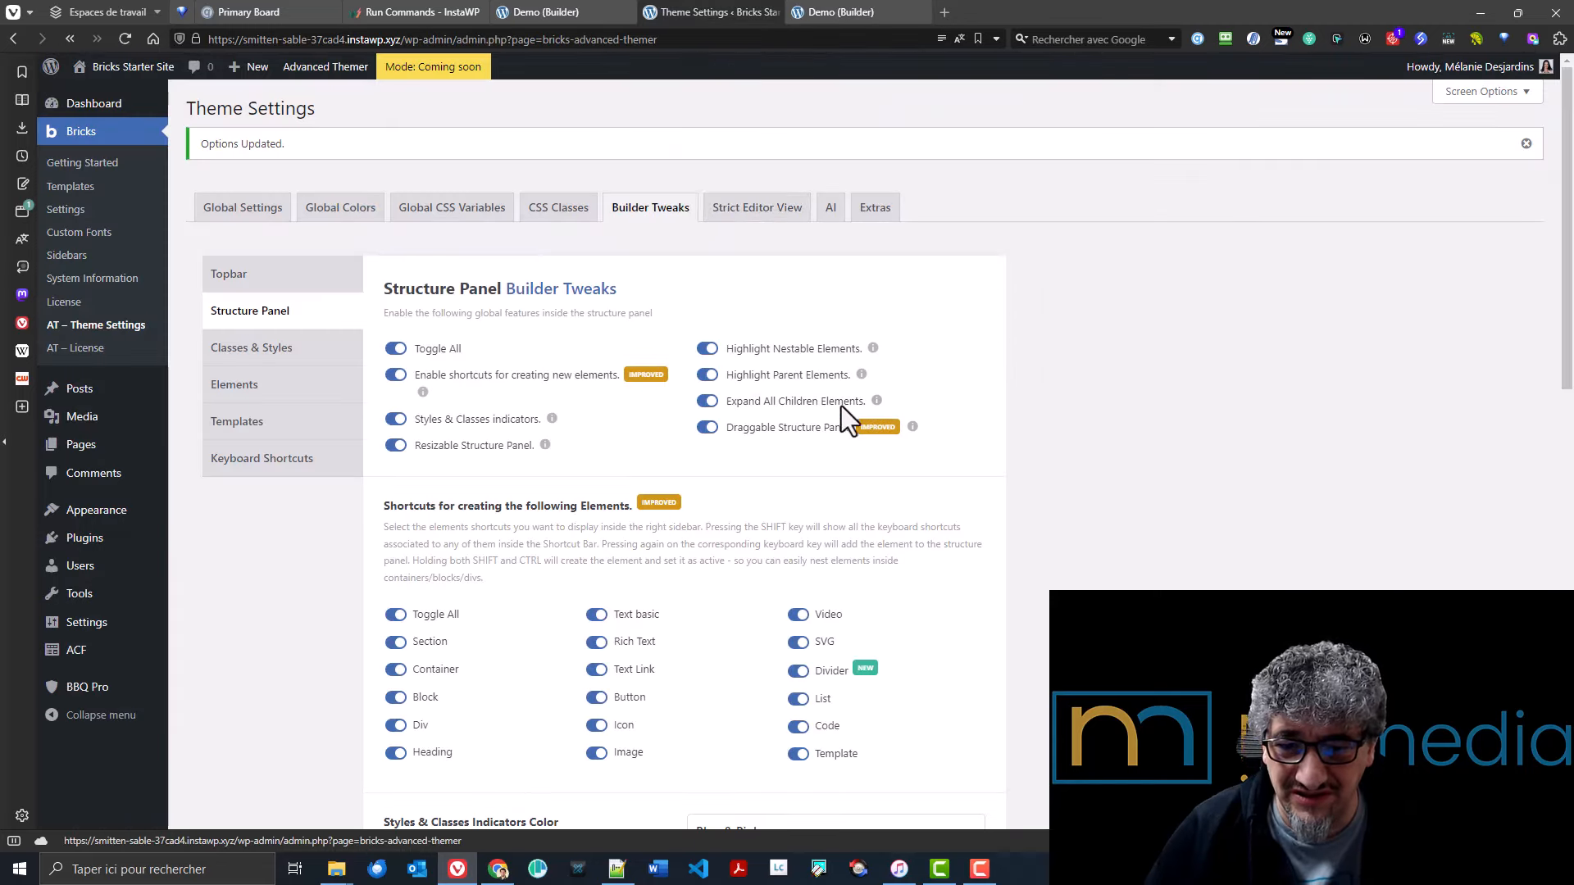
pyautogui.scroll(-1, 933, 493)
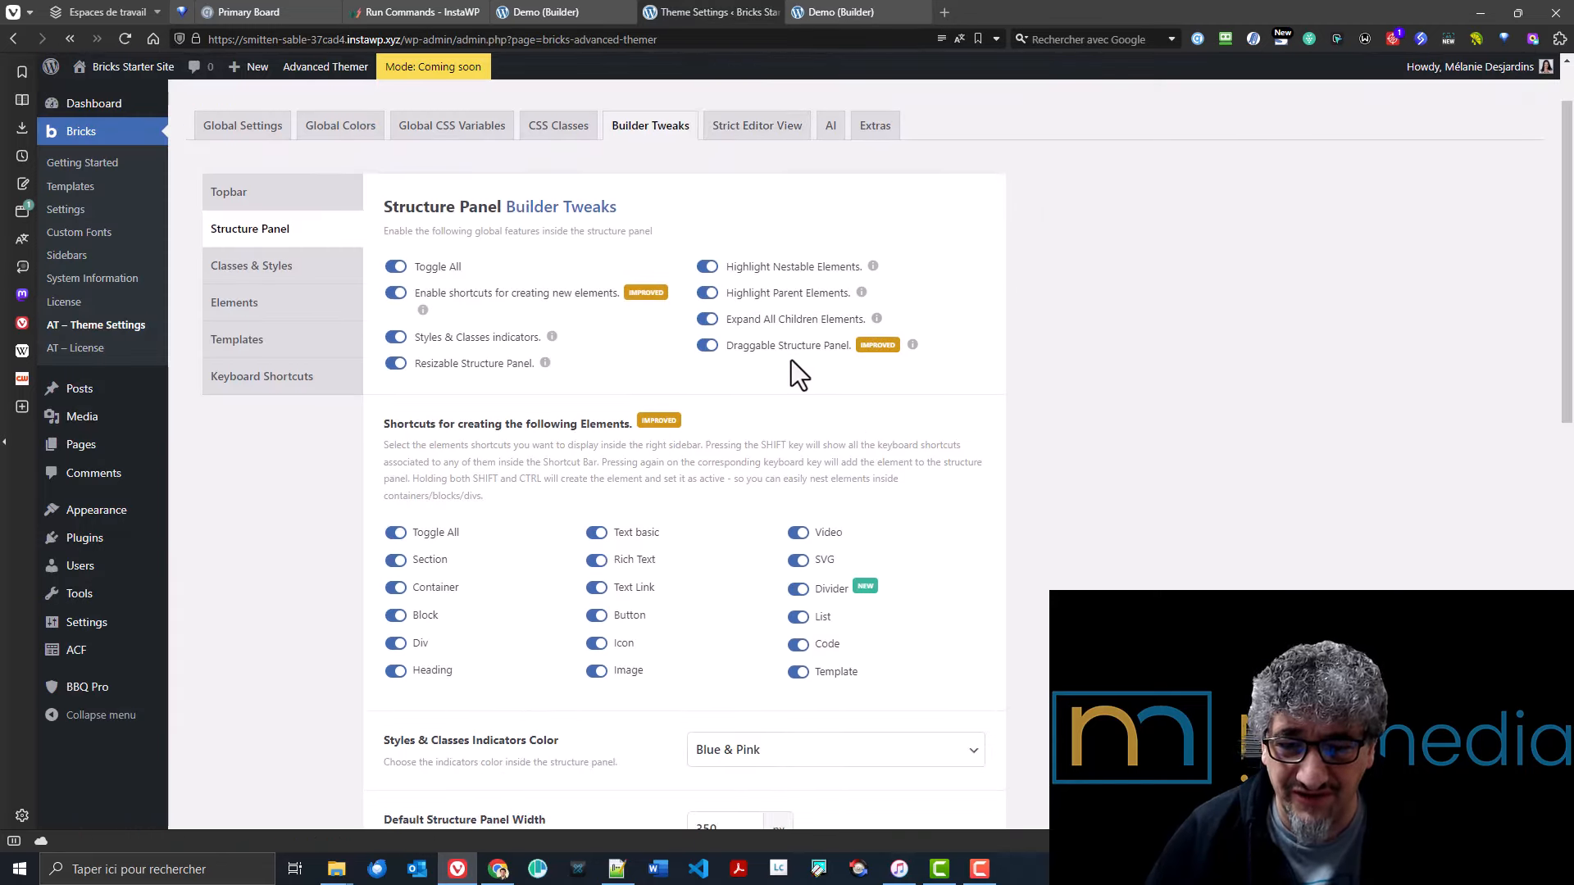
pyautogui.click(811, 11)
pyautogui.moveTo(1403, 113); pyautogui.dragTo(697, 160)
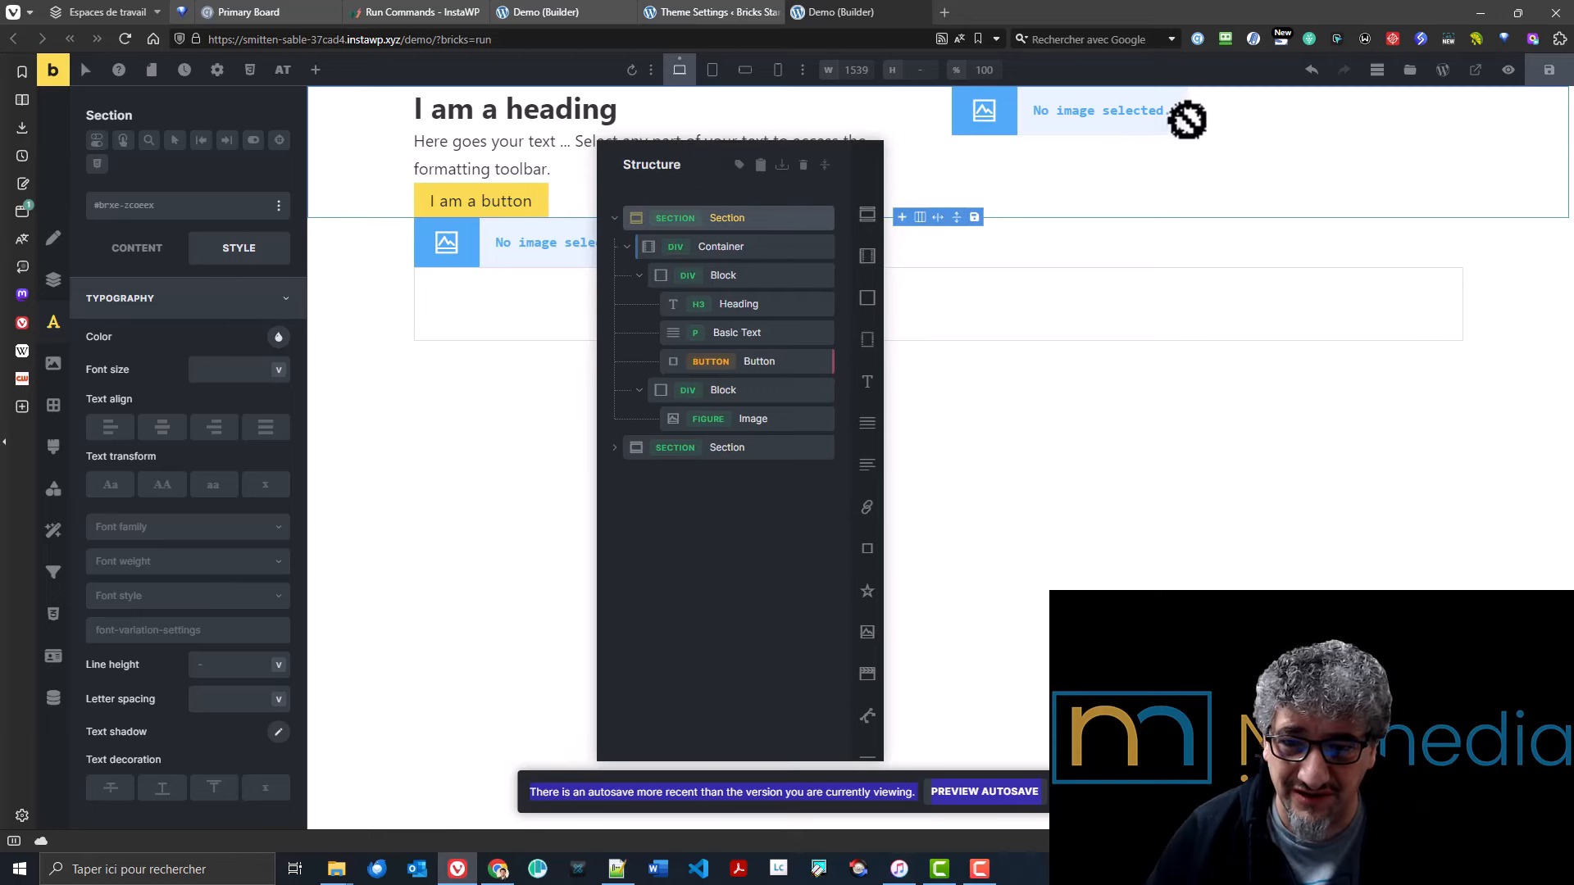
pyautogui.moveTo(1187, 120); pyautogui.dragTo(1295, 135)
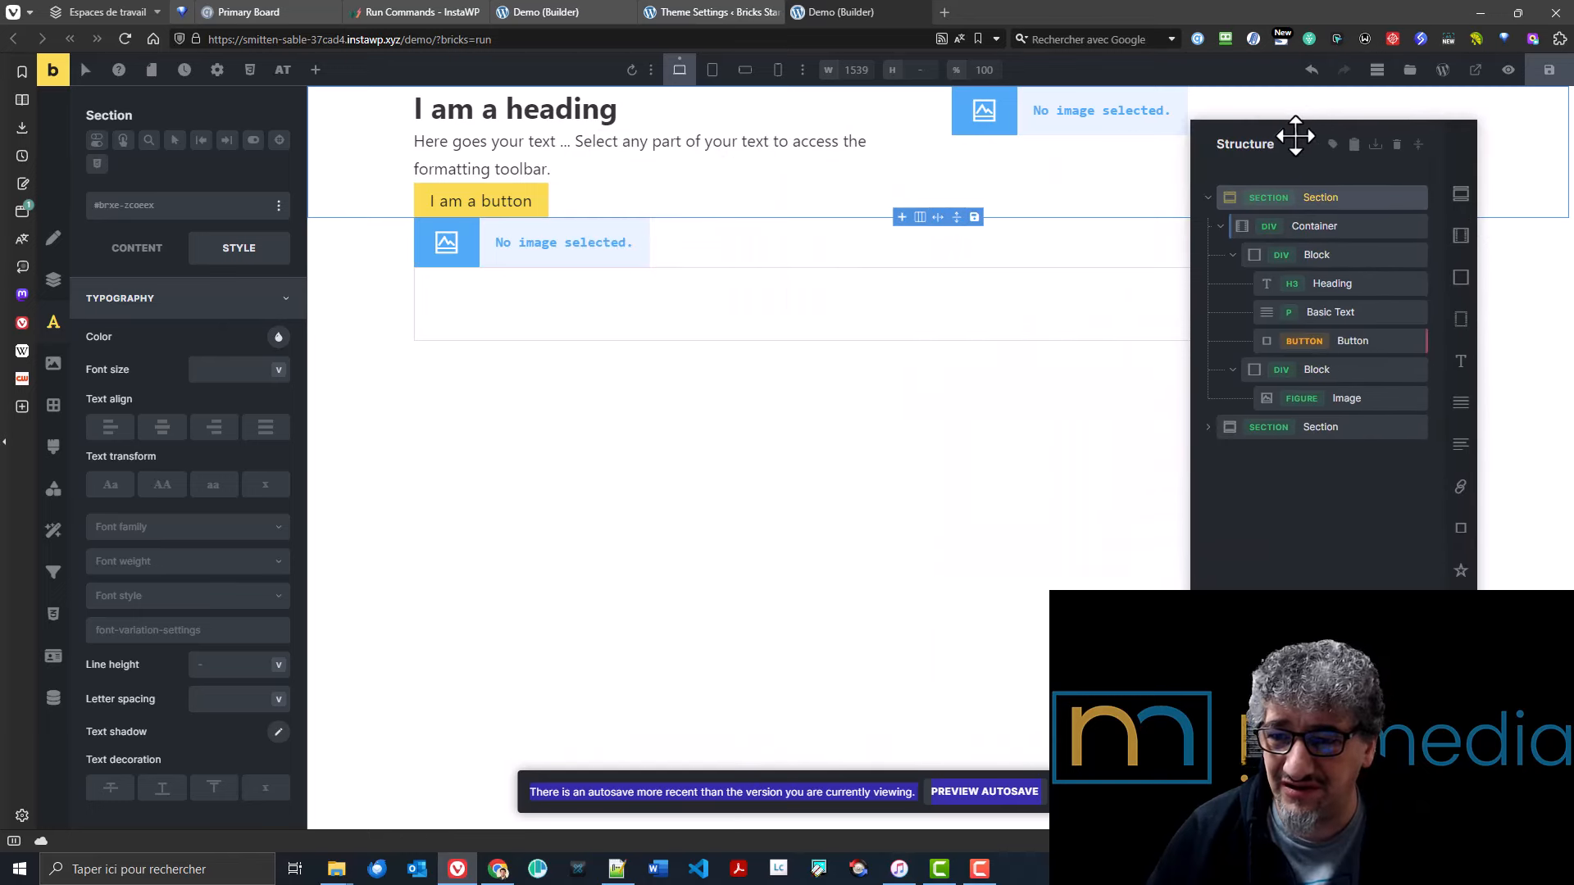
pyautogui.click(1295, 135)
# - Review the structure panel's icon shortcuts and the available Default Tag View modes in the theme settings
pyautogui.click(718, 13)
pyautogui.scroll(-2, 534, 351)
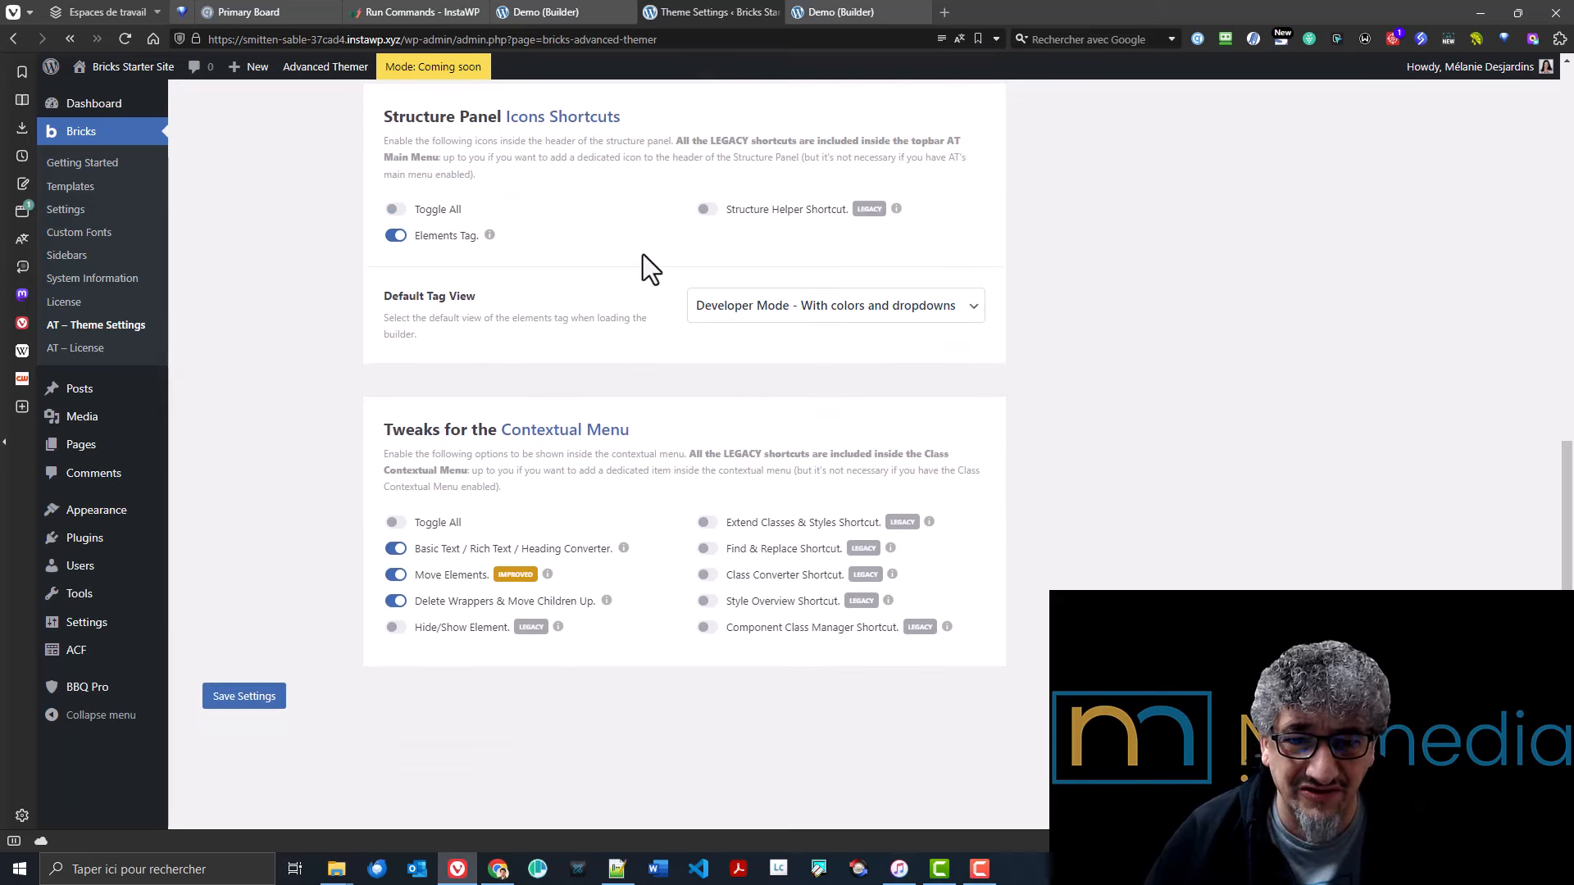
pyautogui.scroll(2, 814, 252)
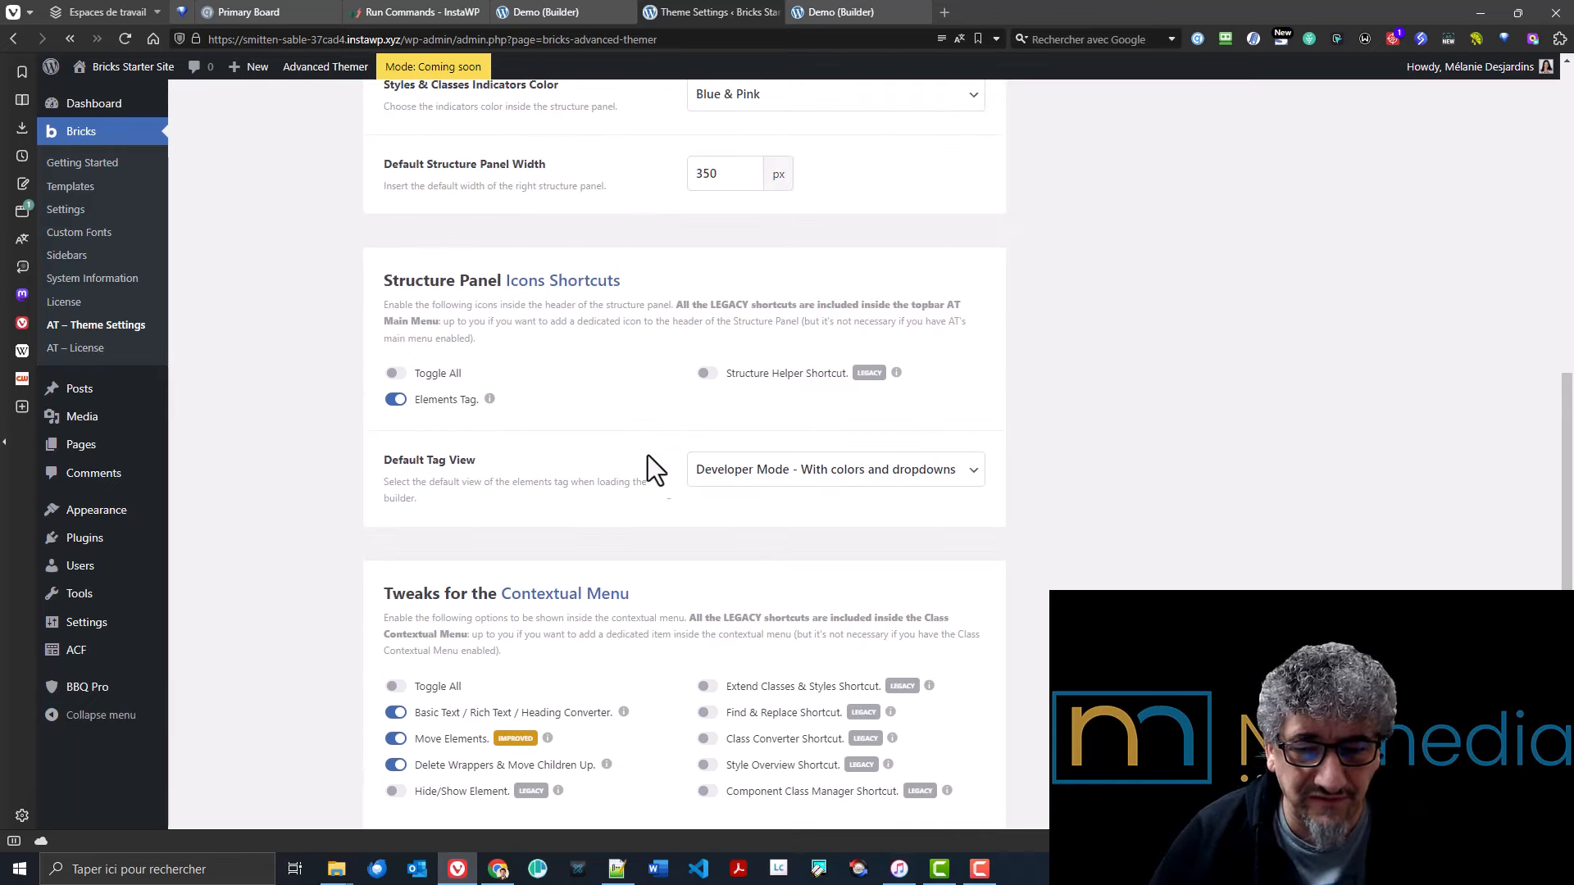
pyautogui.click(927, 471)
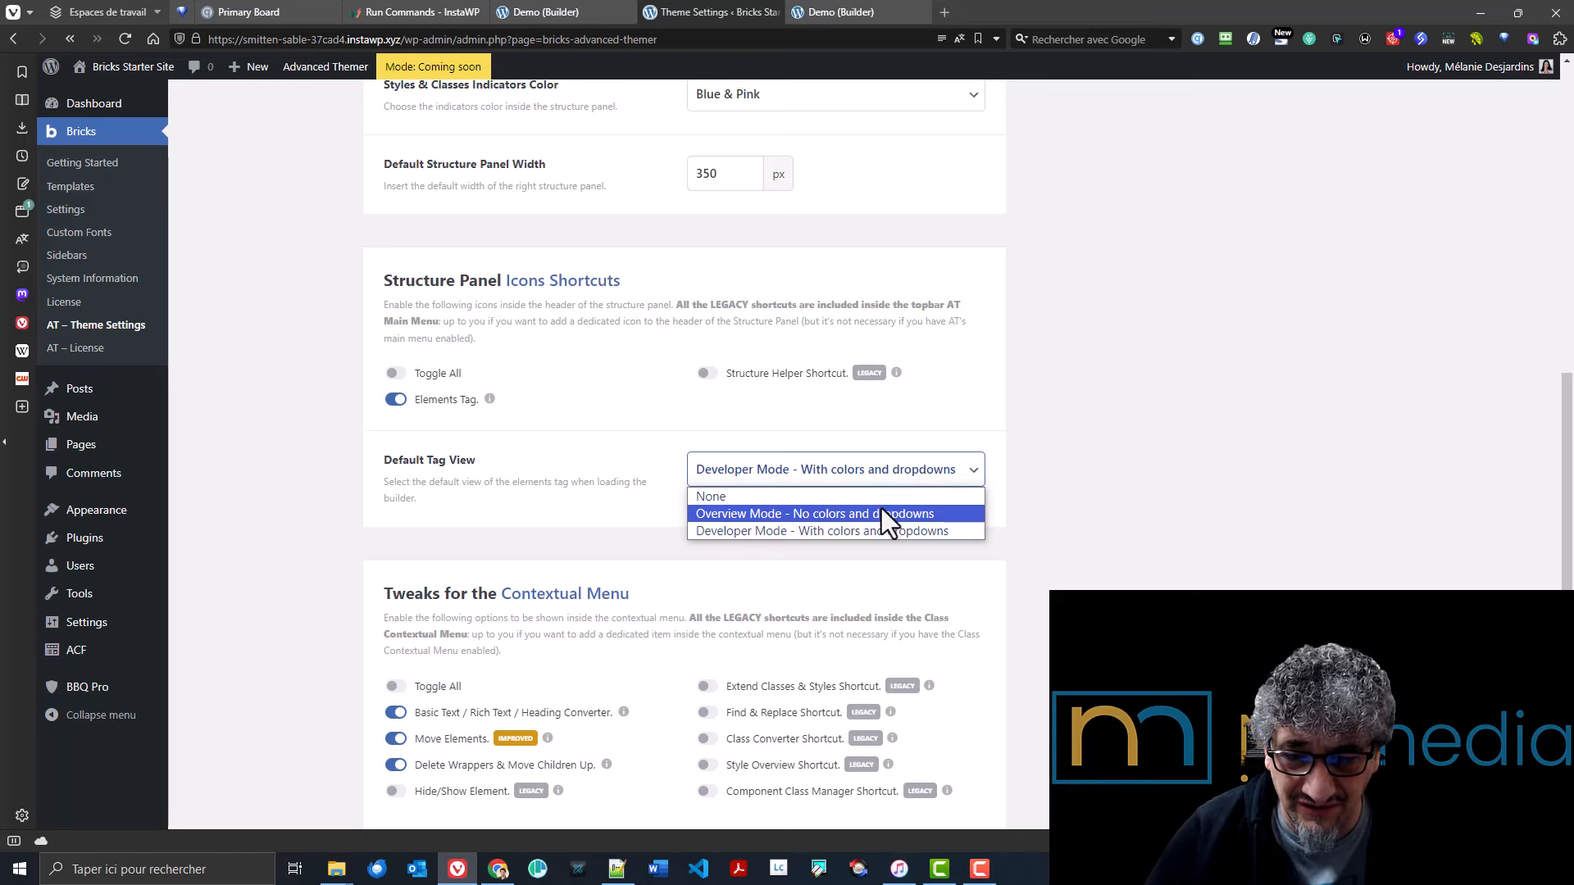
# - In the builder, cycle the structure tree's element tags through the hidden, colorless overview and colored developer views
pyautogui.click(839, 12)
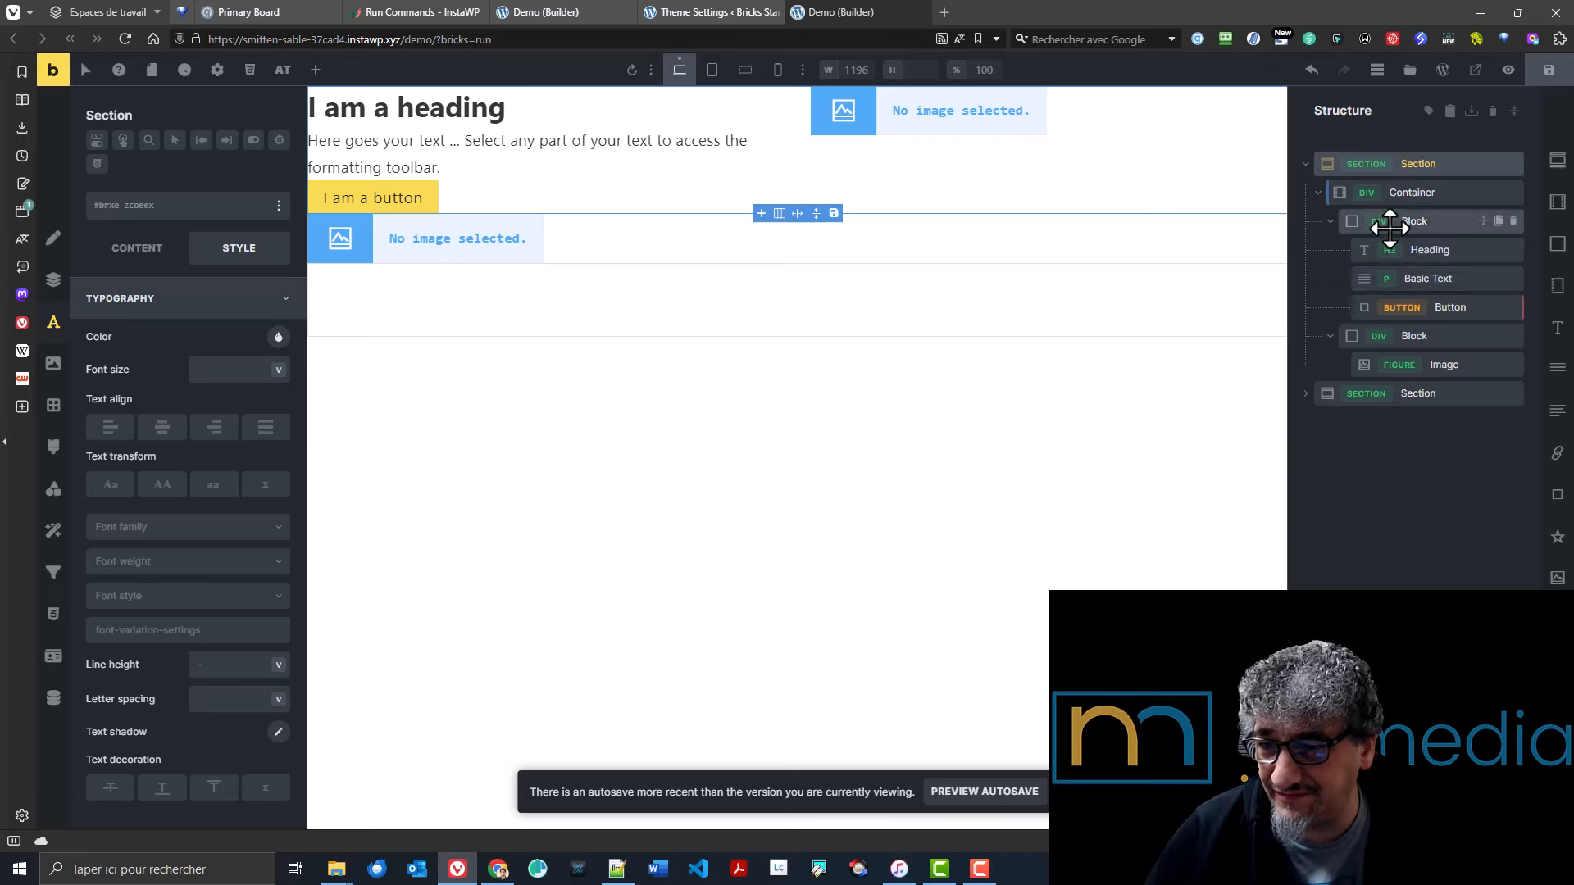
pyautogui.click(1428, 112)
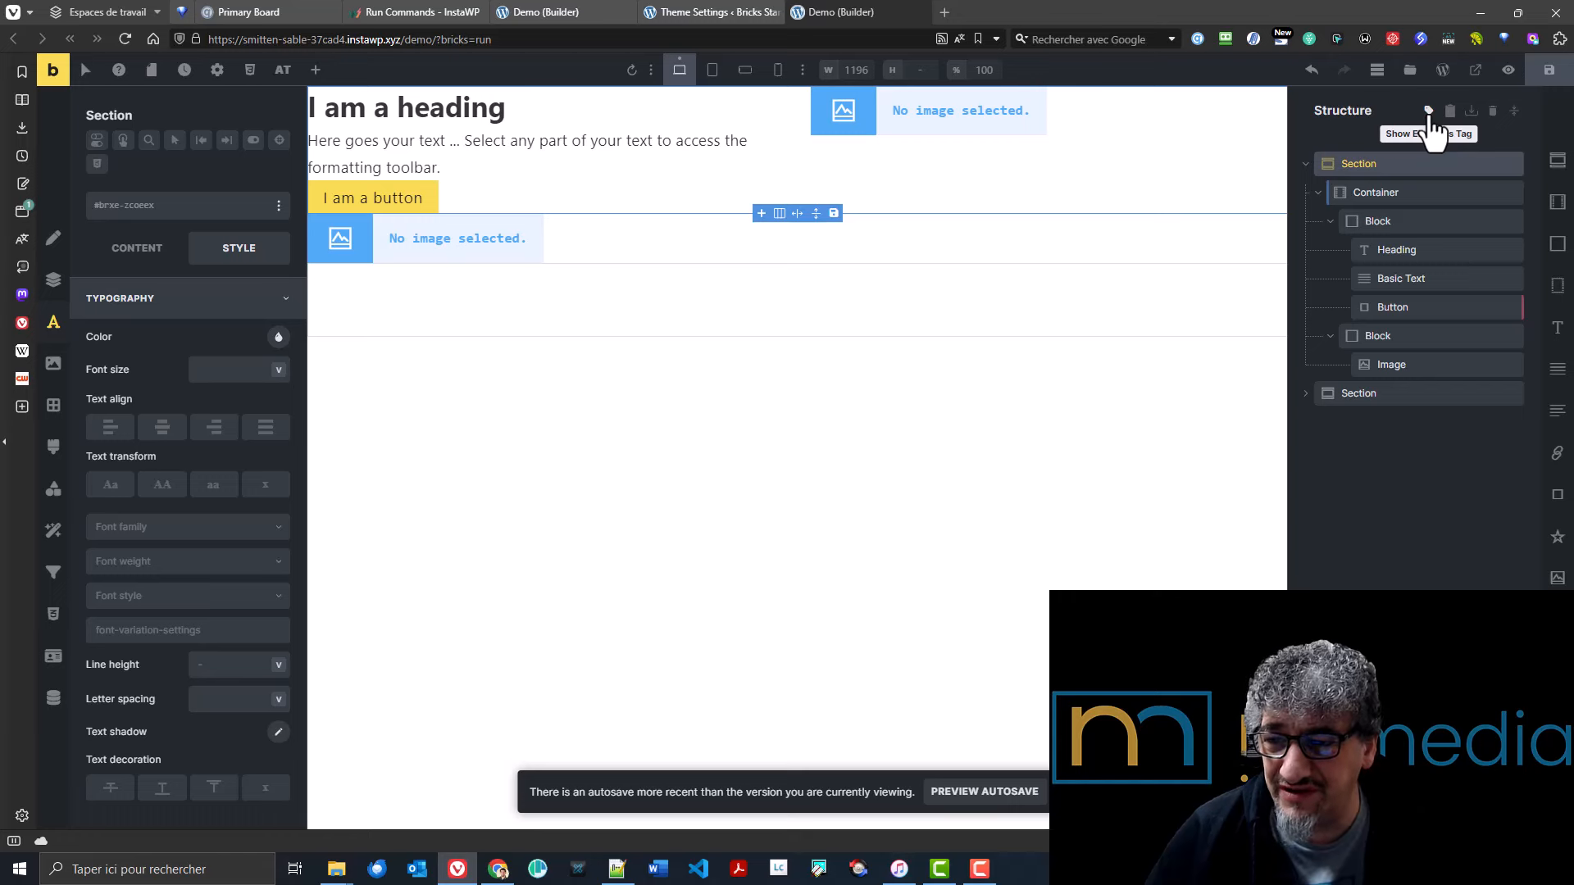
pyautogui.click(1428, 112)
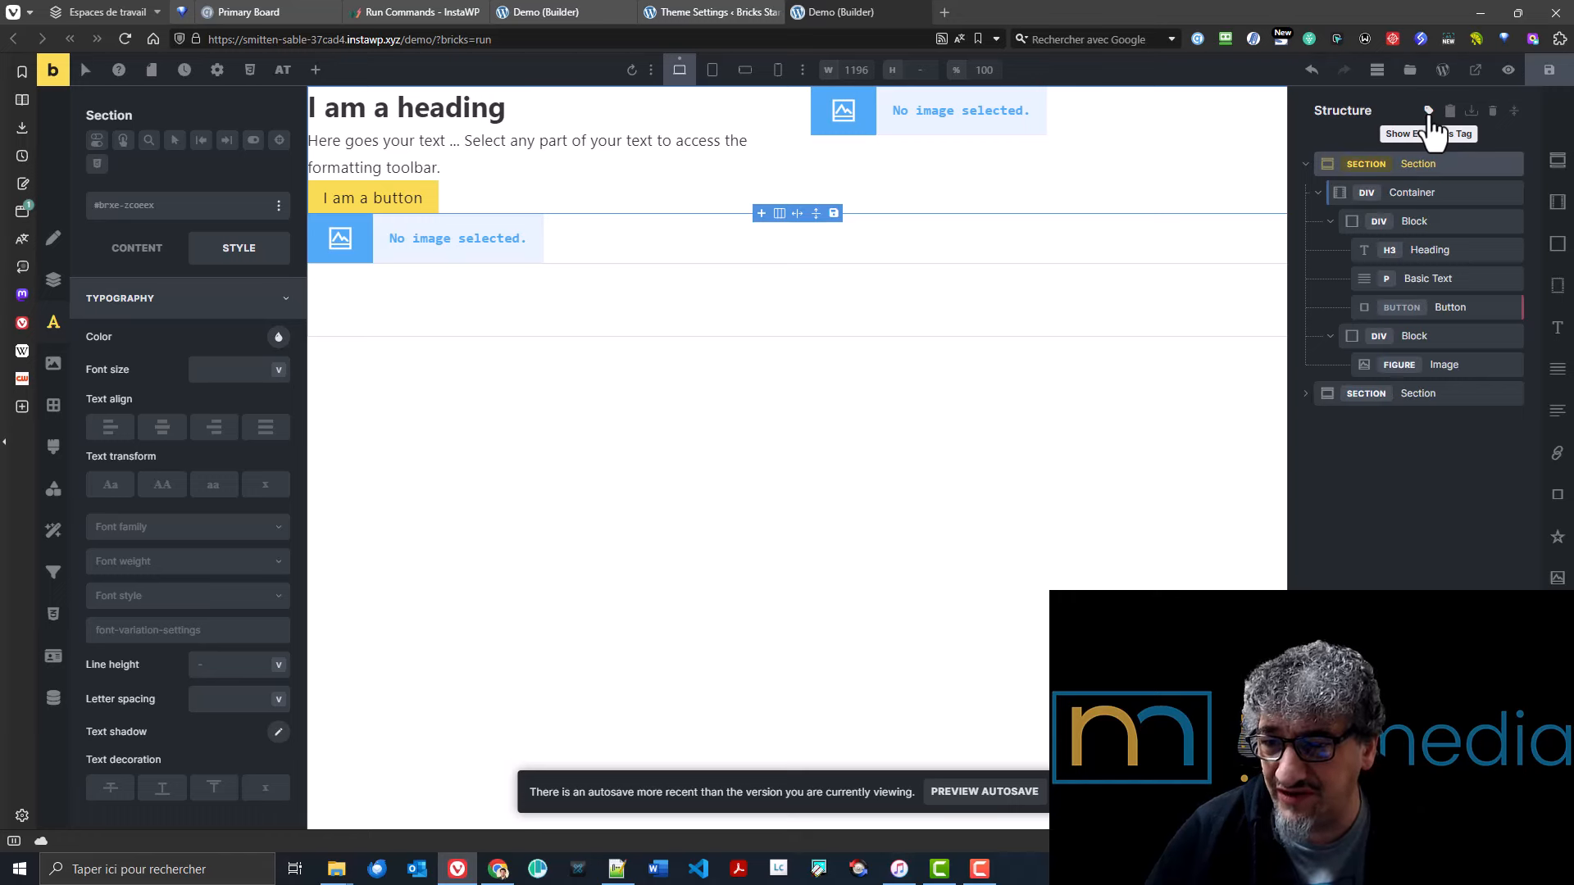
pyautogui.click(1428, 112)
# - Add a Div to the first section's second block and a Rich Text element to its first block, selecting the new text
pyautogui.click(1430, 336)
pyautogui.click(1558, 285)
pyautogui.click(1459, 280)
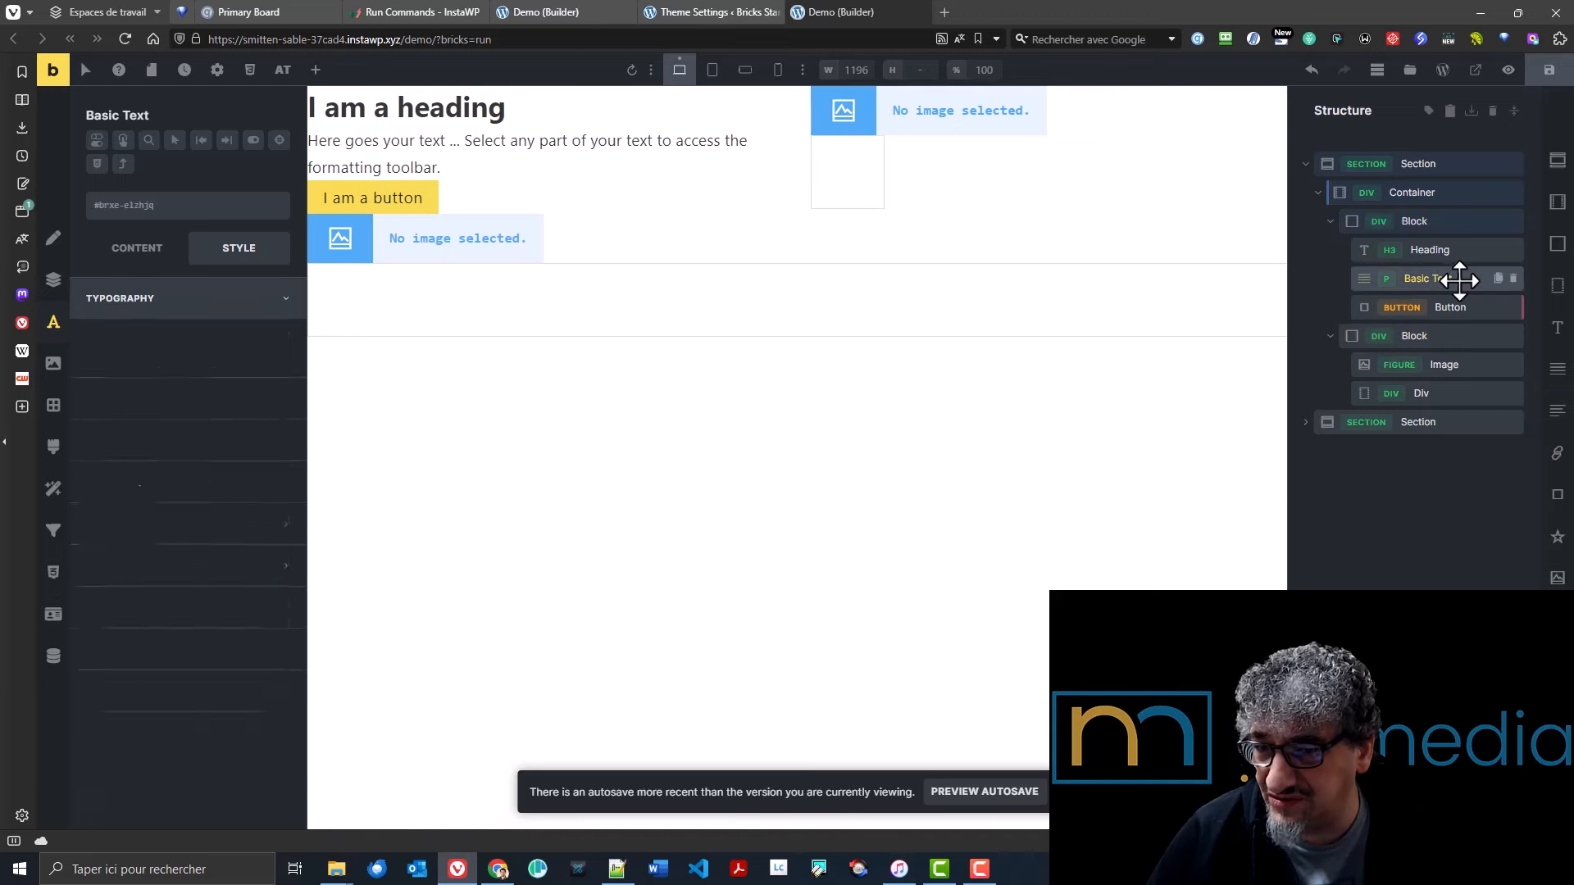
pyautogui.click(1557, 412)
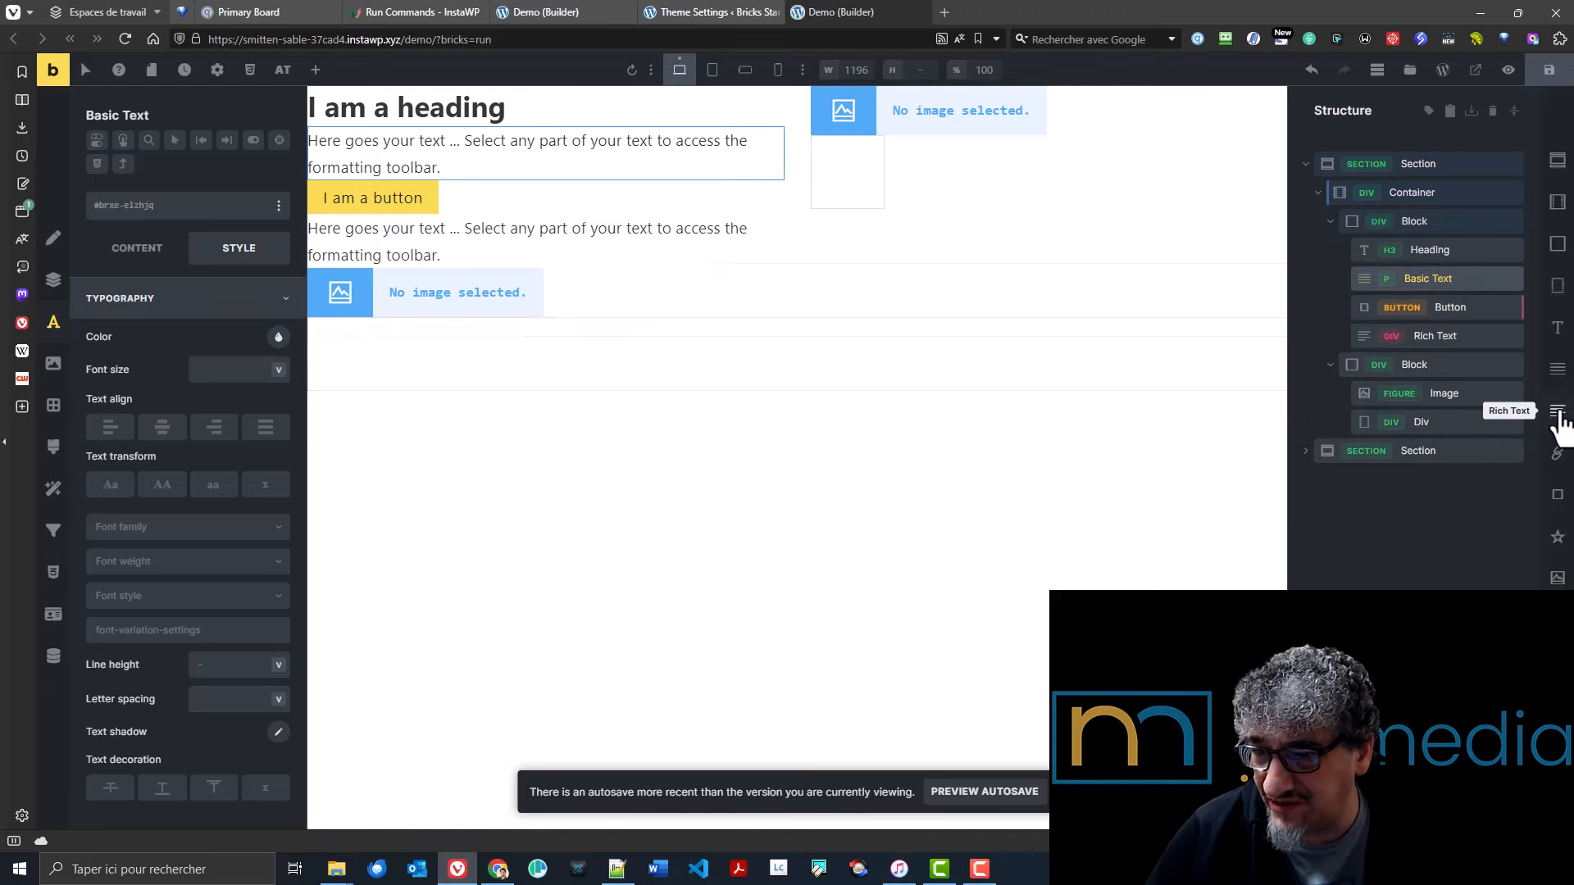
pyautogui.click(1392, 341)
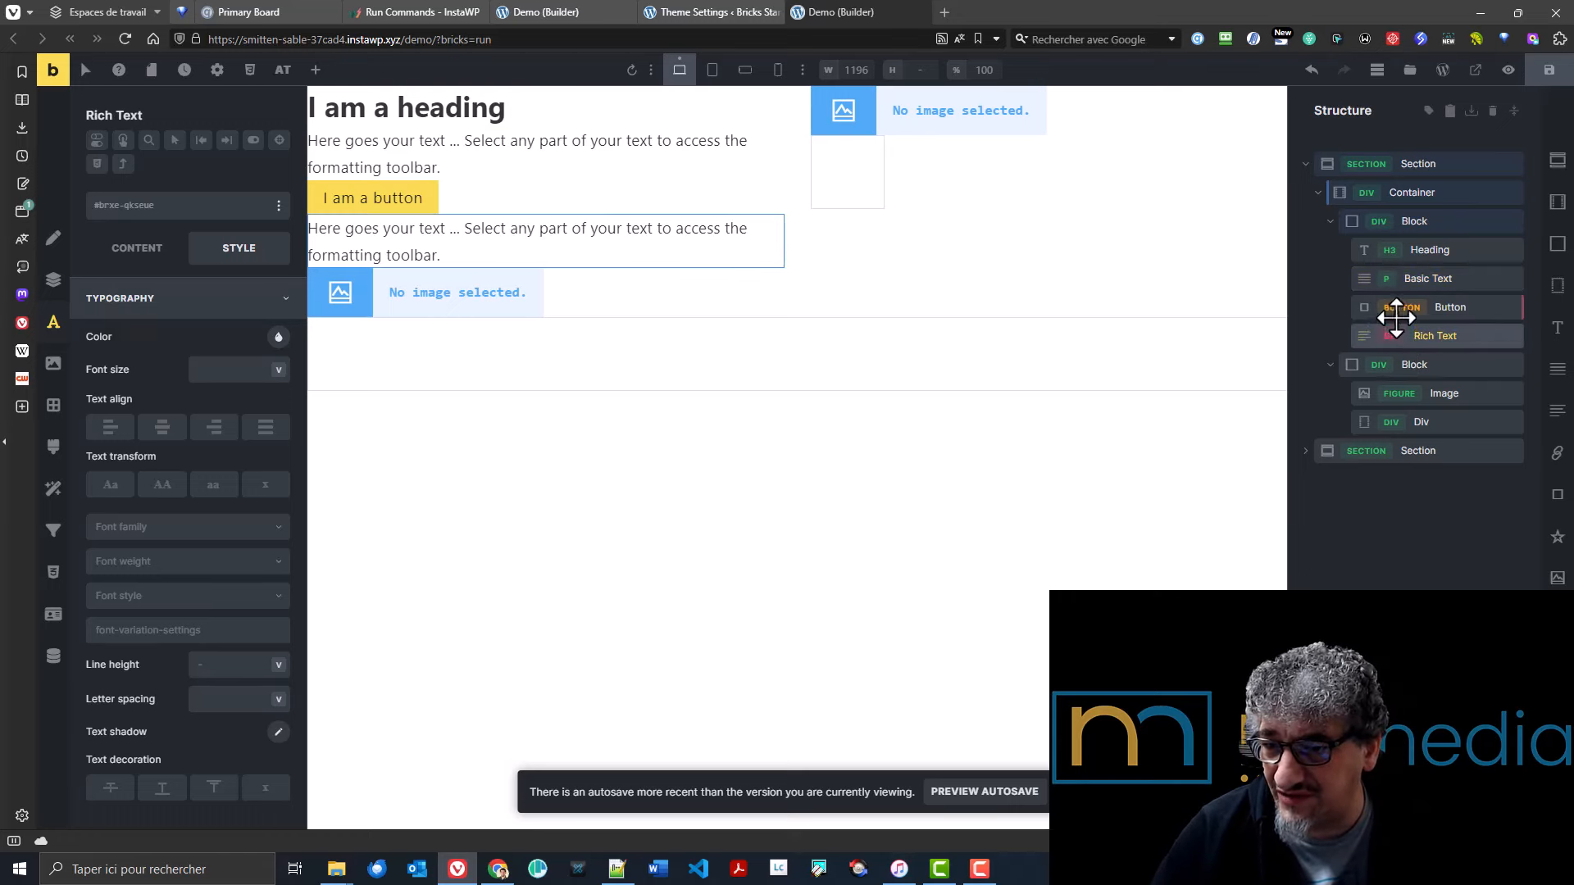
# - Change the heading's HTML tag to h2 from the structure tree and check the tag in the heading's content settings
pyautogui.click(1386, 252)
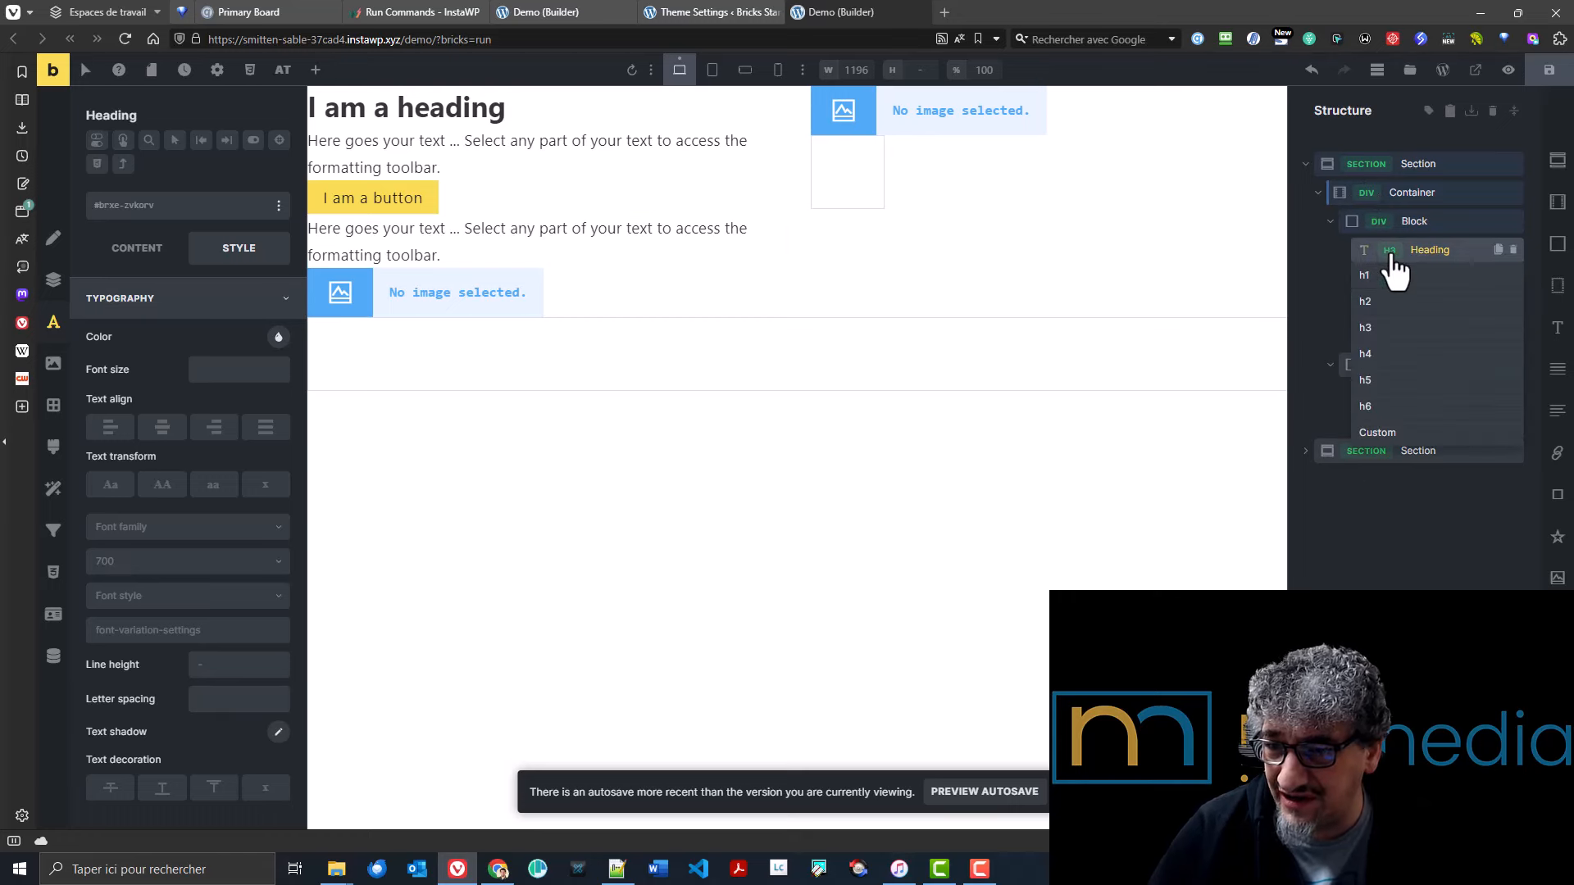
pyautogui.click(1391, 311)
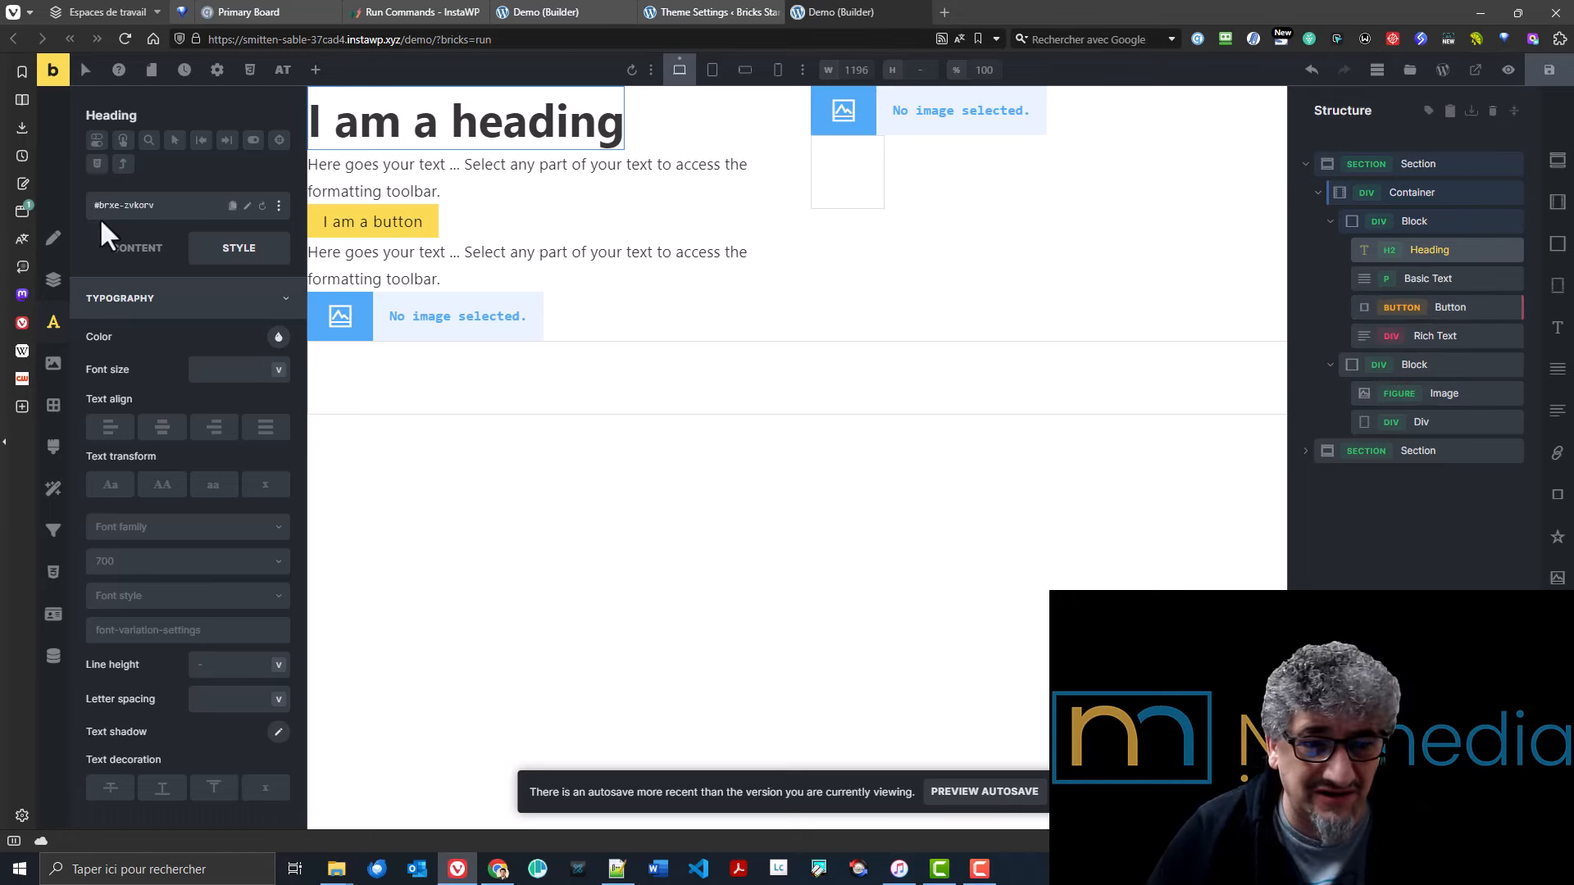
pyautogui.click(115, 250)
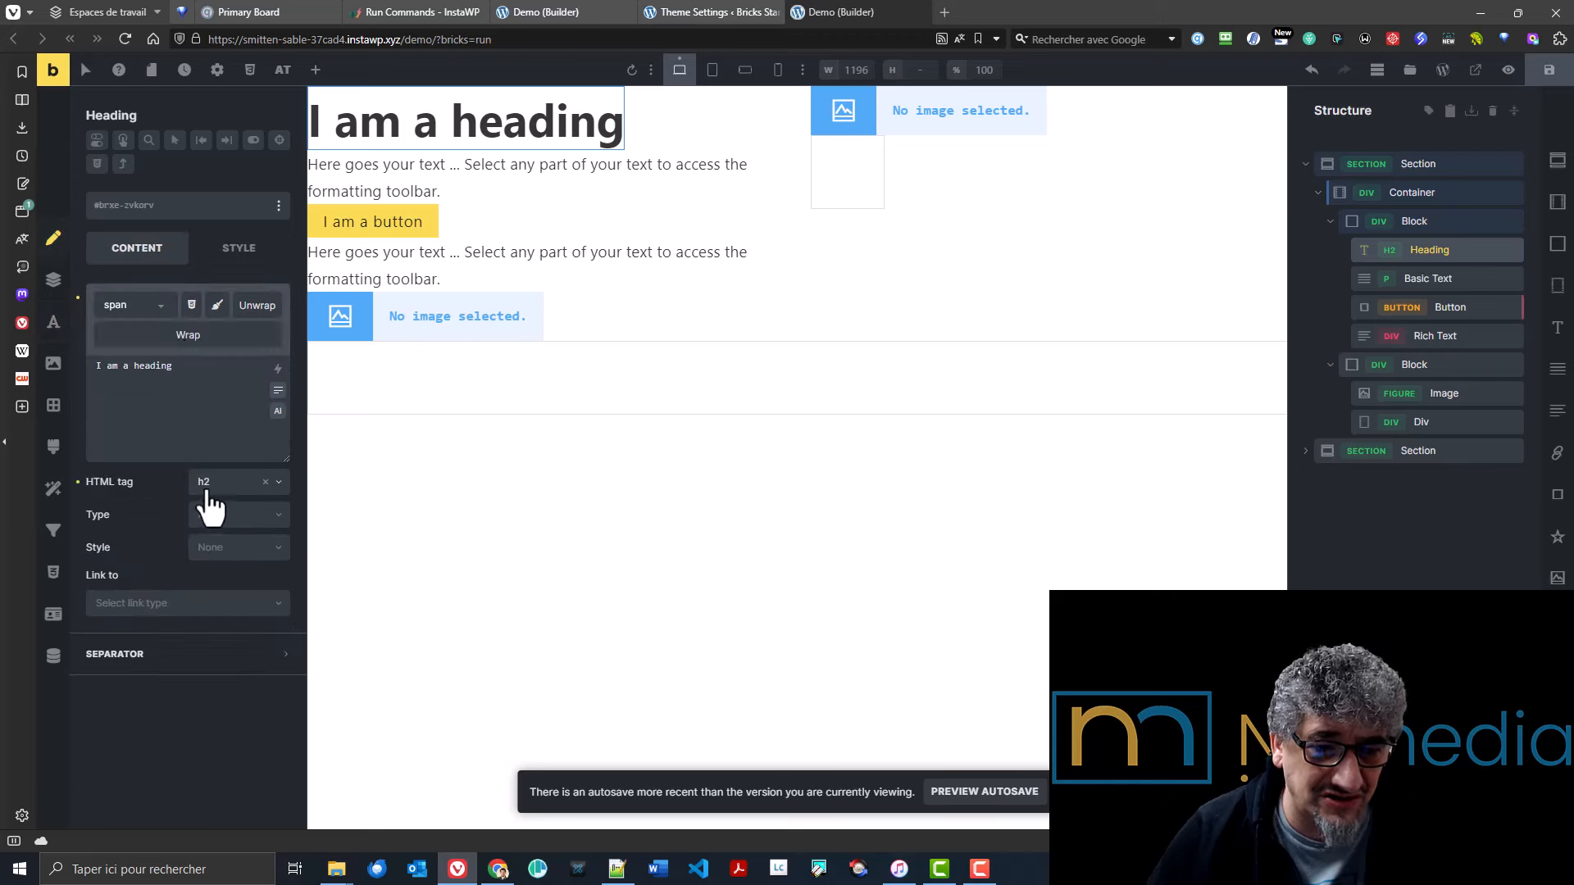
pyautogui.click(1389, 251)
pyautogui.click(1424, 518)
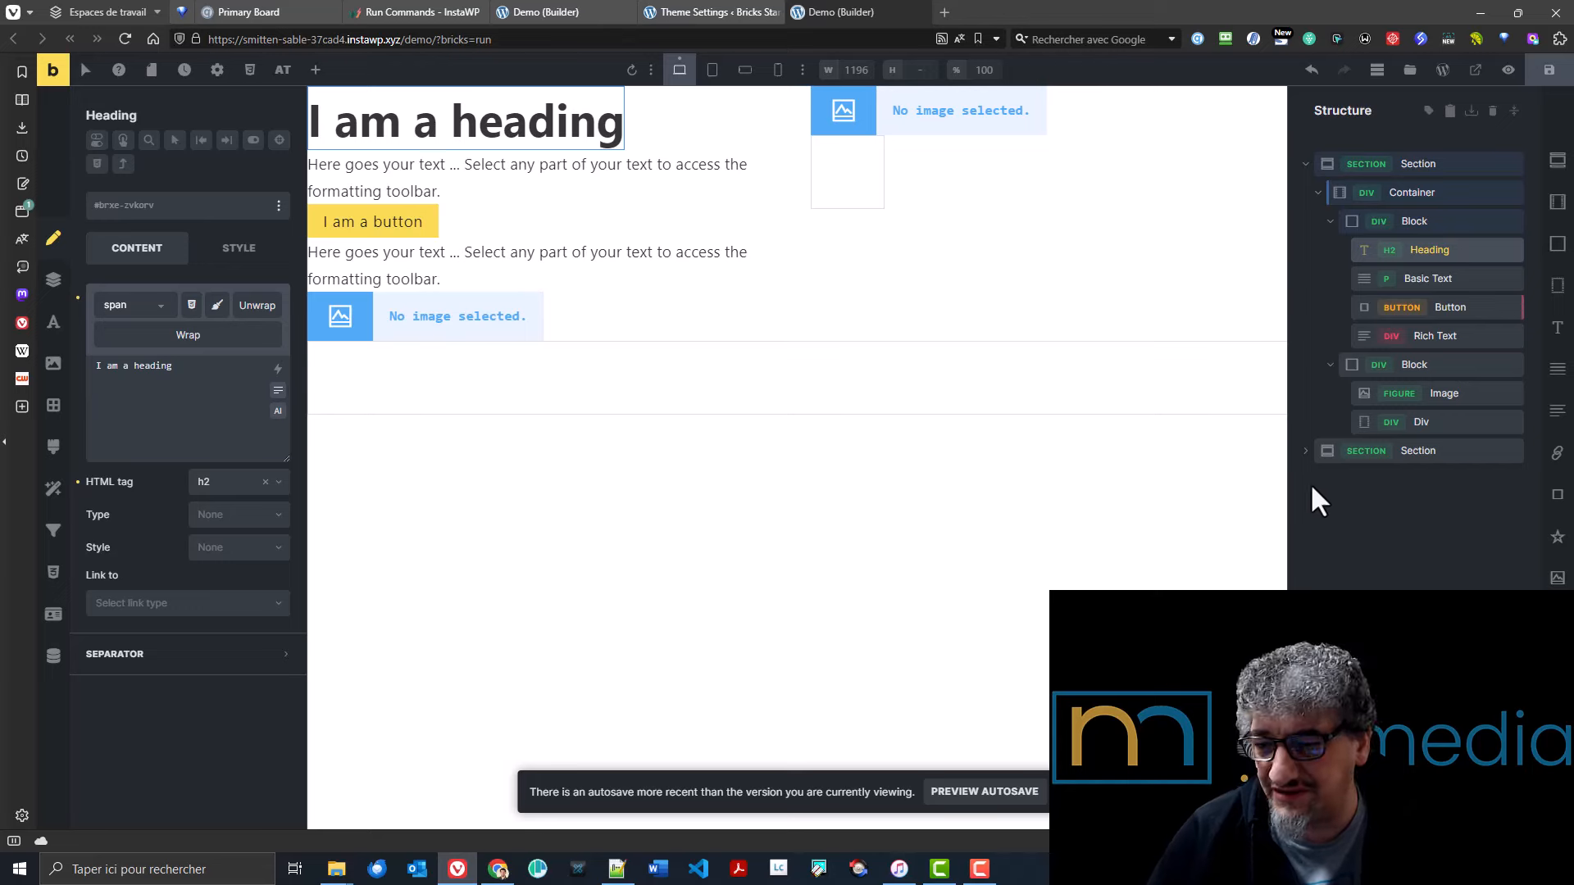
# - Review the contextual menu tweaks in the theme settings and compare them with the first section's contextual menu in the builder
pyautogui.click(687, 14)
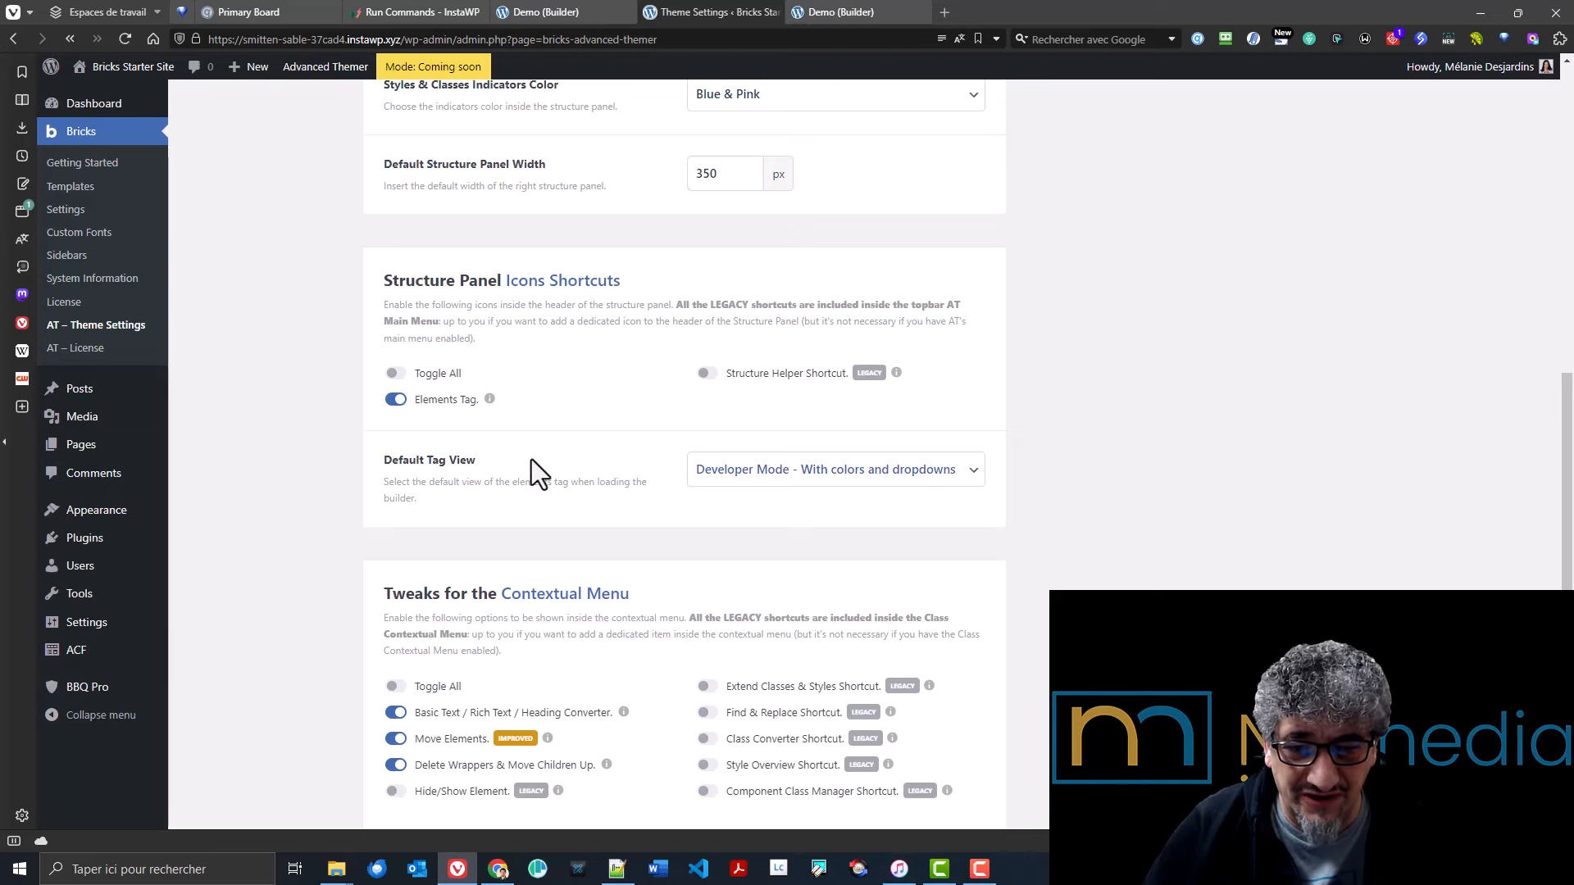
pyautogui.scroll(-3, 538, 457)
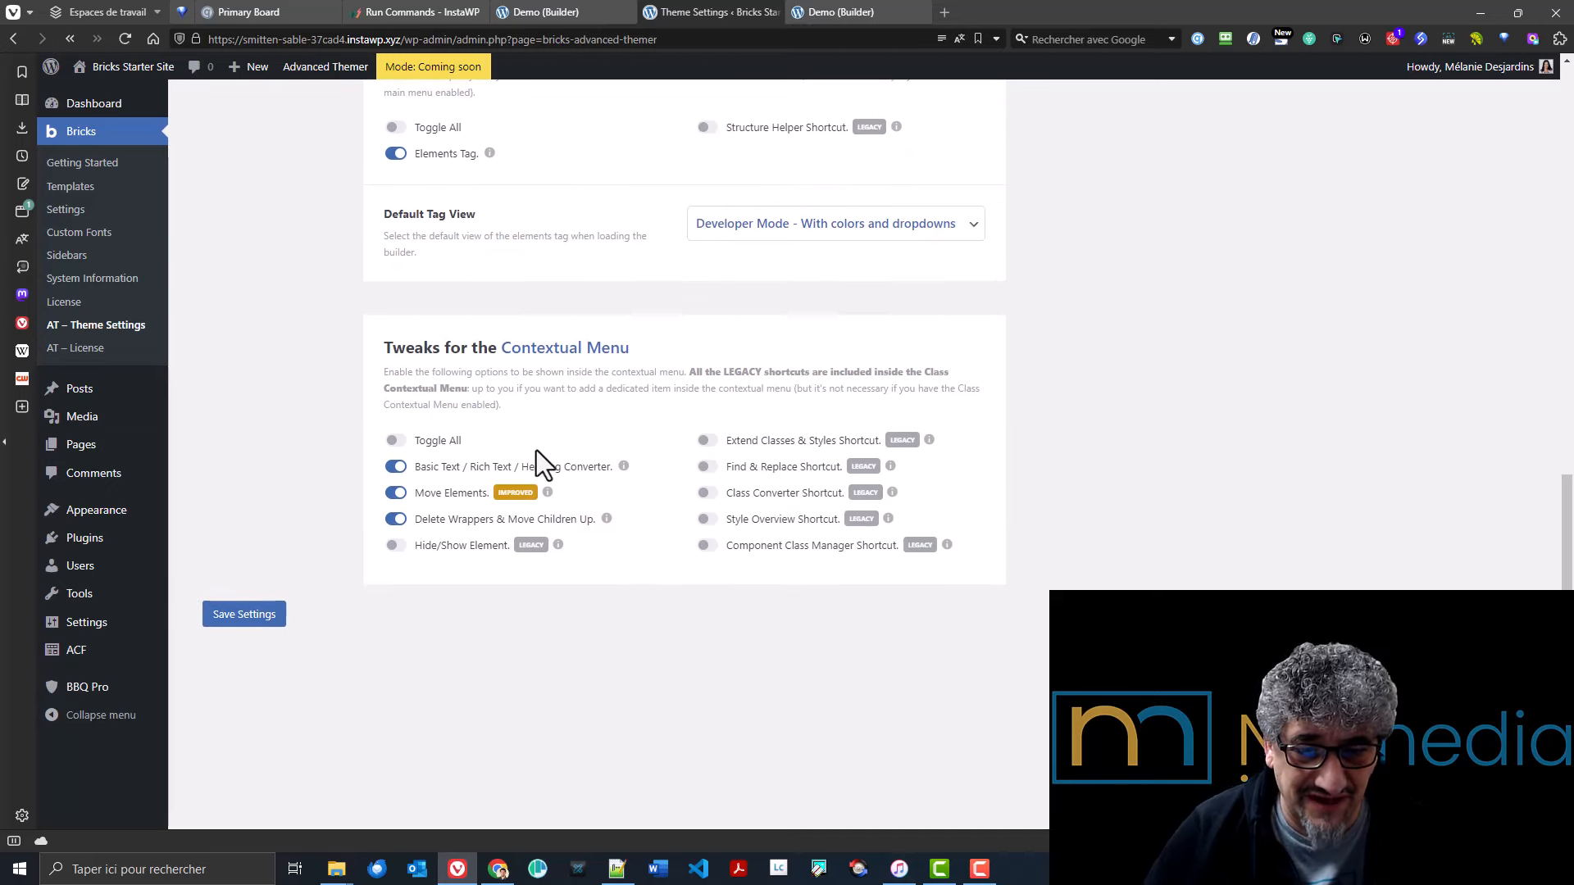
pyautogui.click(840, 13)
pyautogui.rightClick(1425, 164)
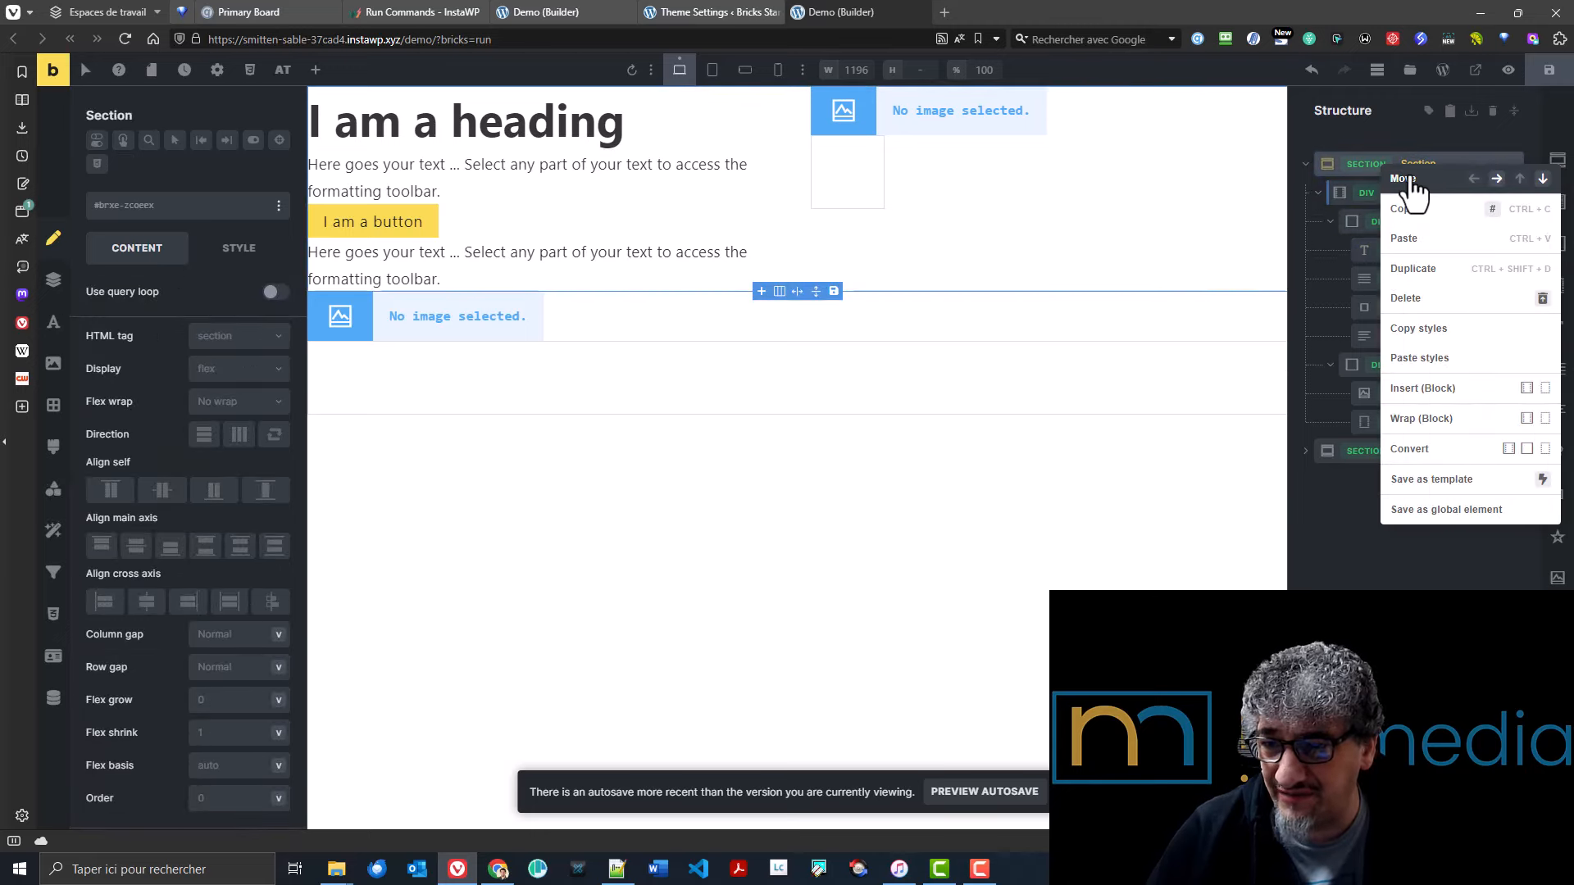
pyautogui.click(701, 5)
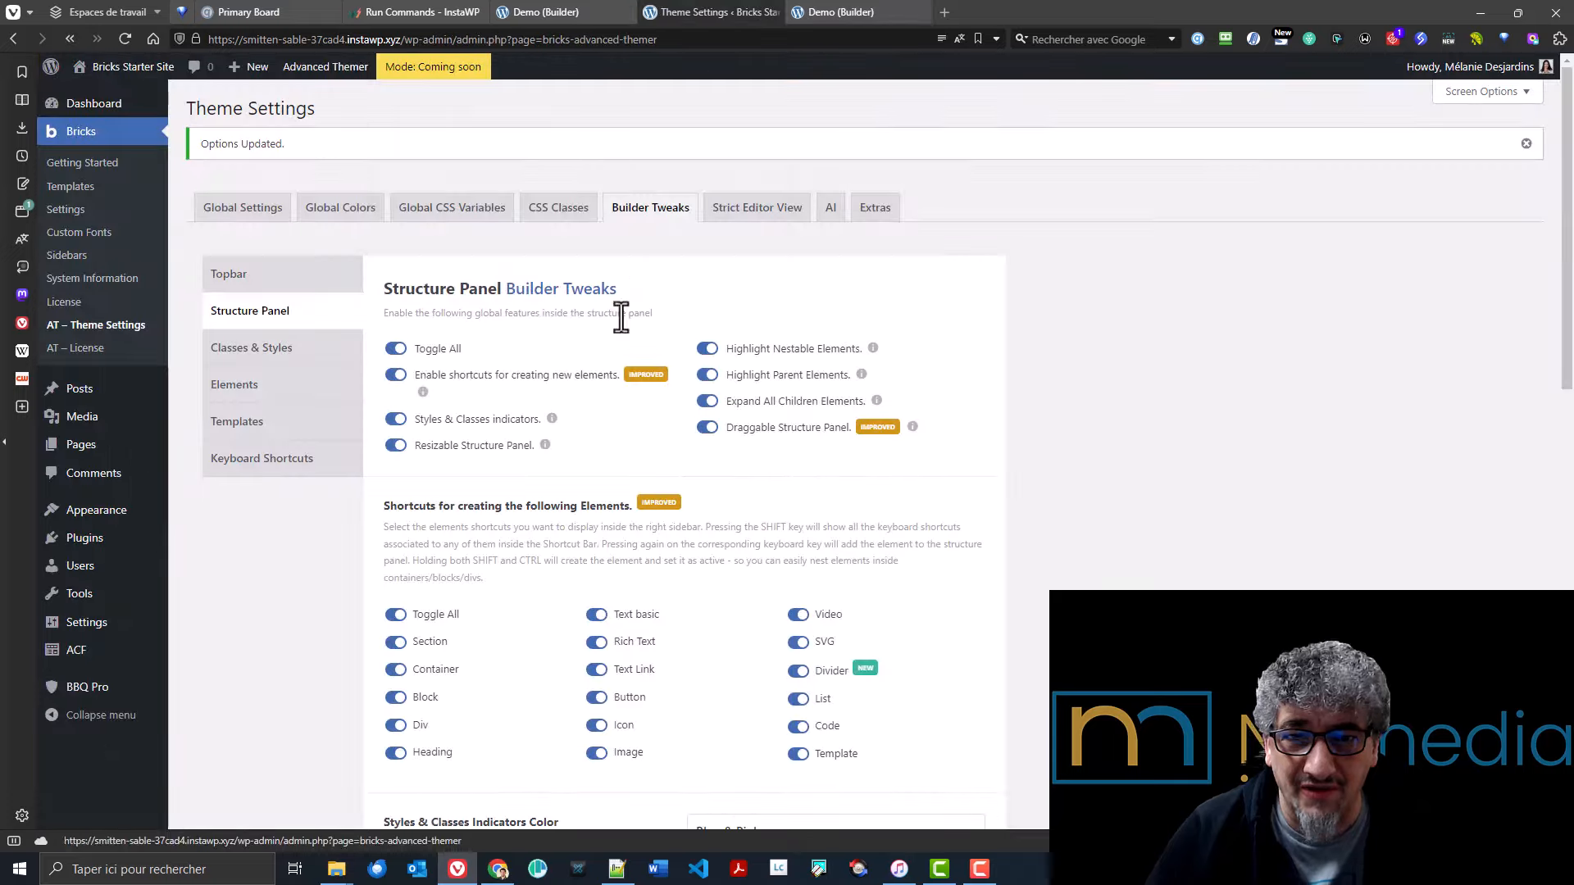
pyautogui.scroll(-15, 711, 581)
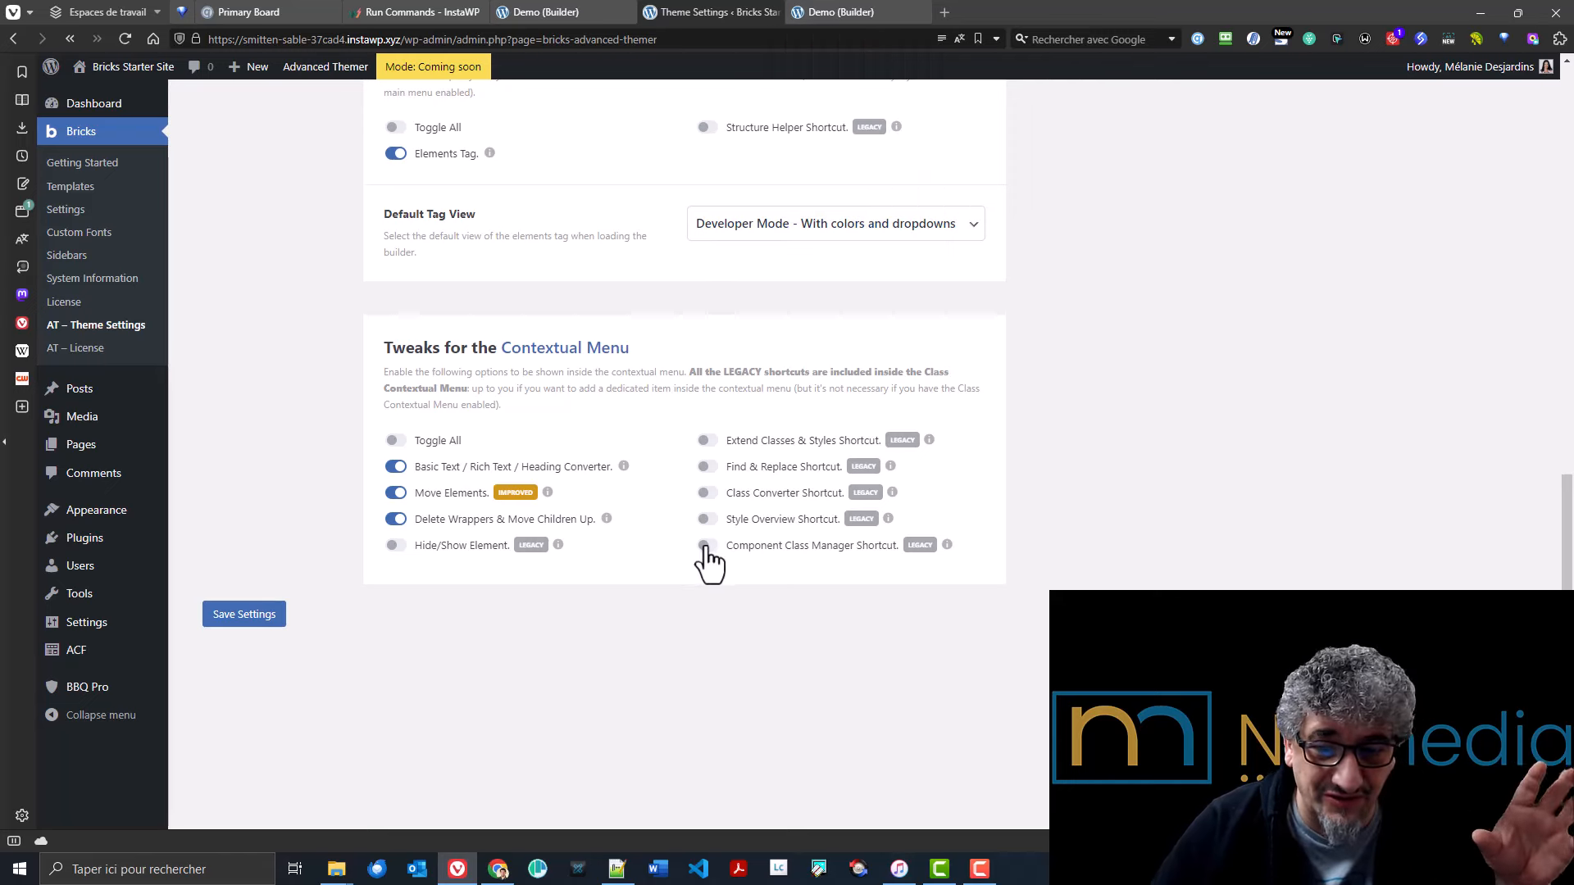
# - Examine the contextual options of the first block in the first section and copy that block
pyautogui.click(870, 4)
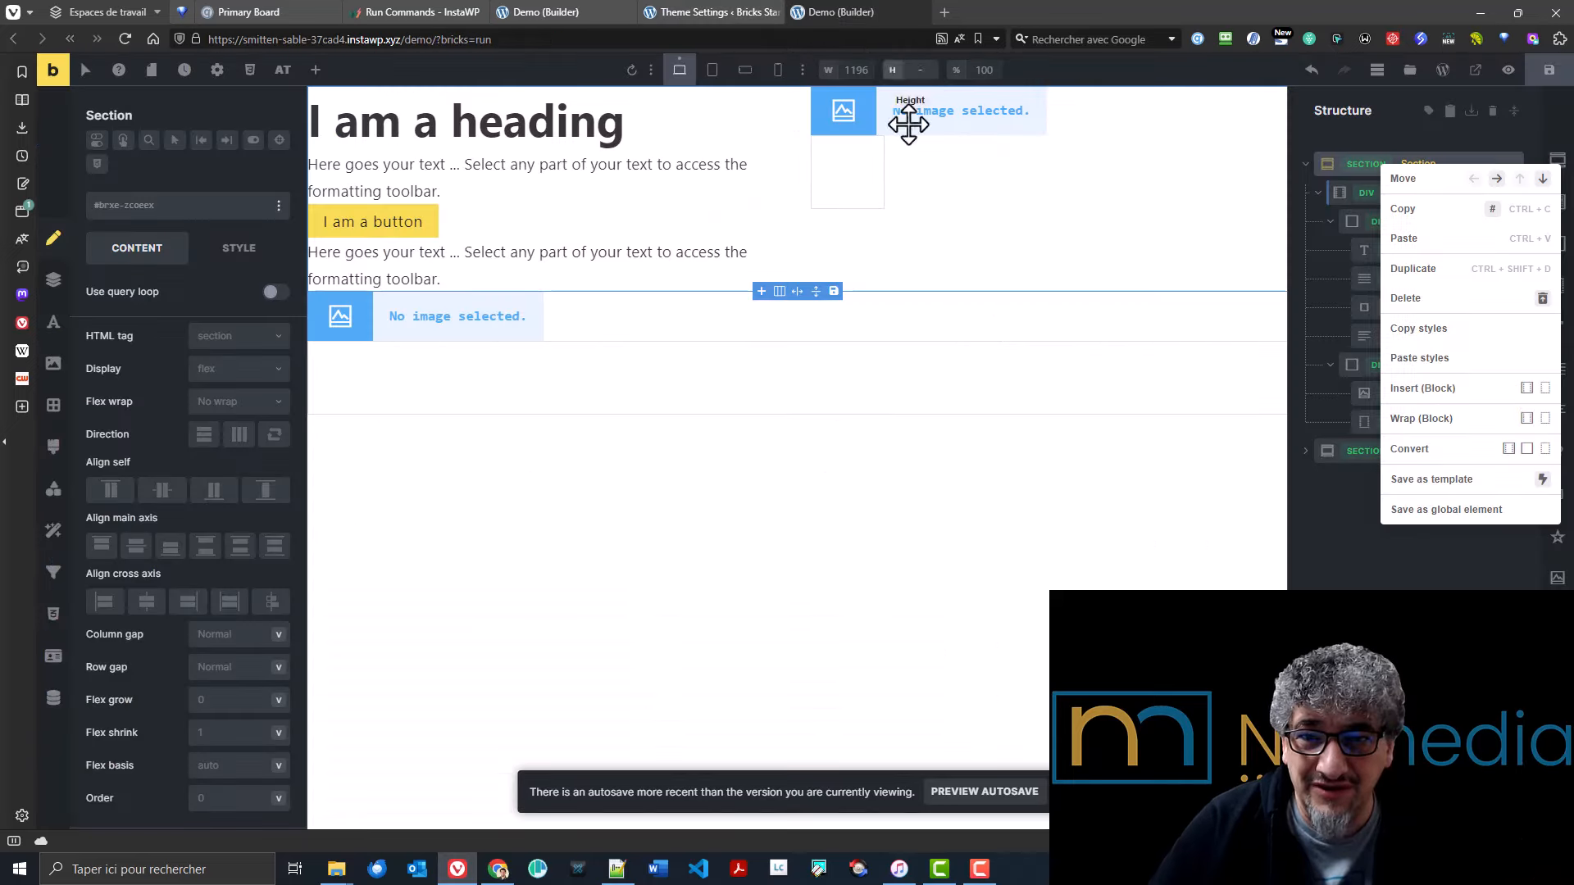
pyautogui.click(1384, 528)
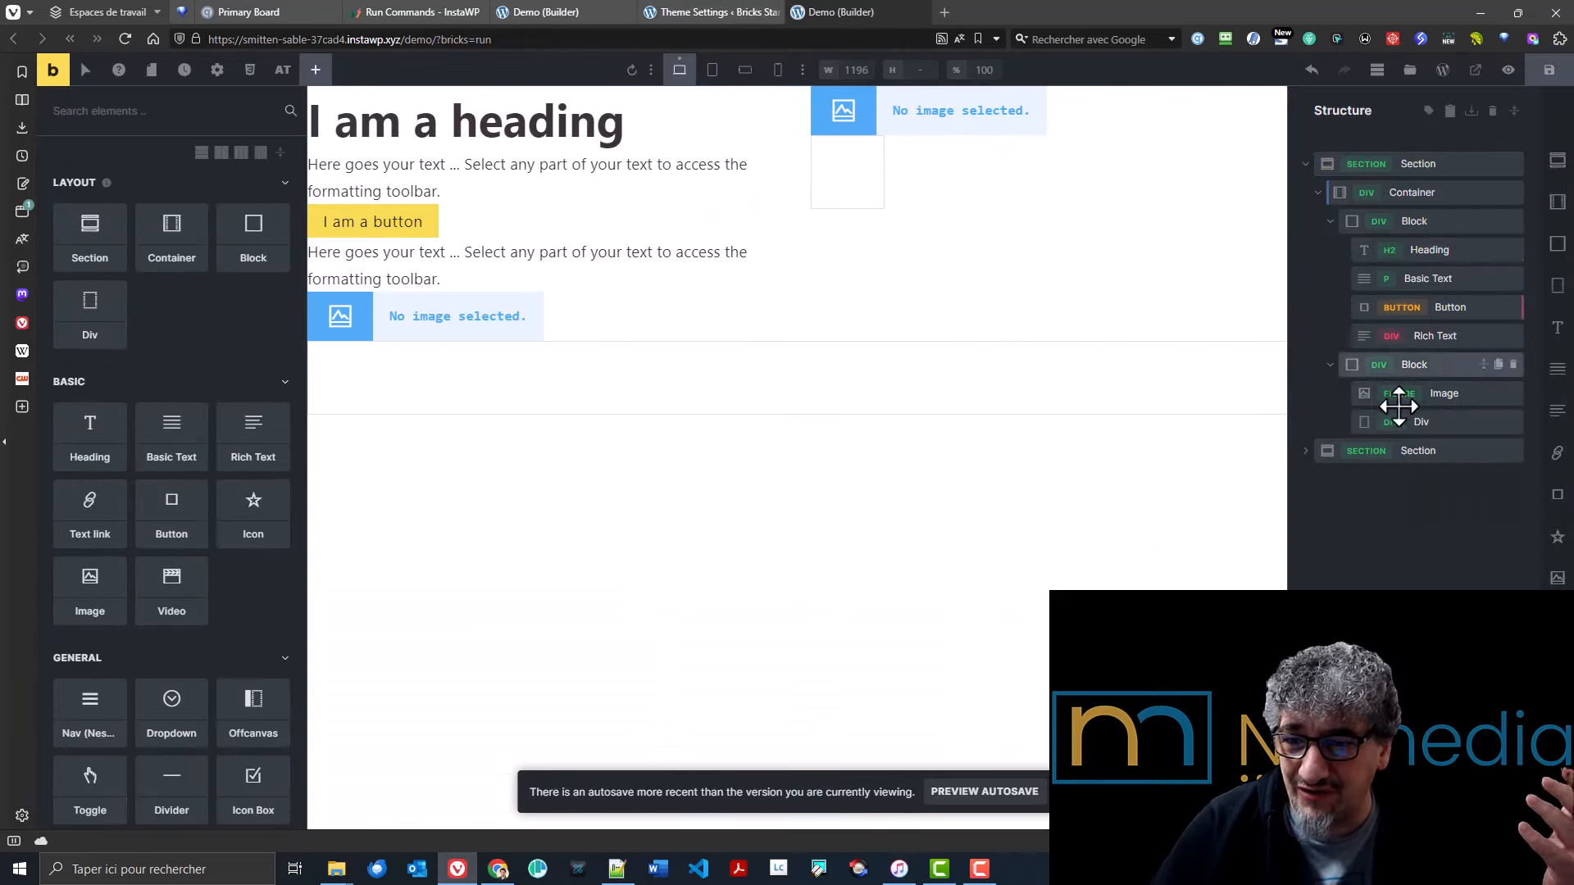
pyautogui.rightClick(1426, 222)
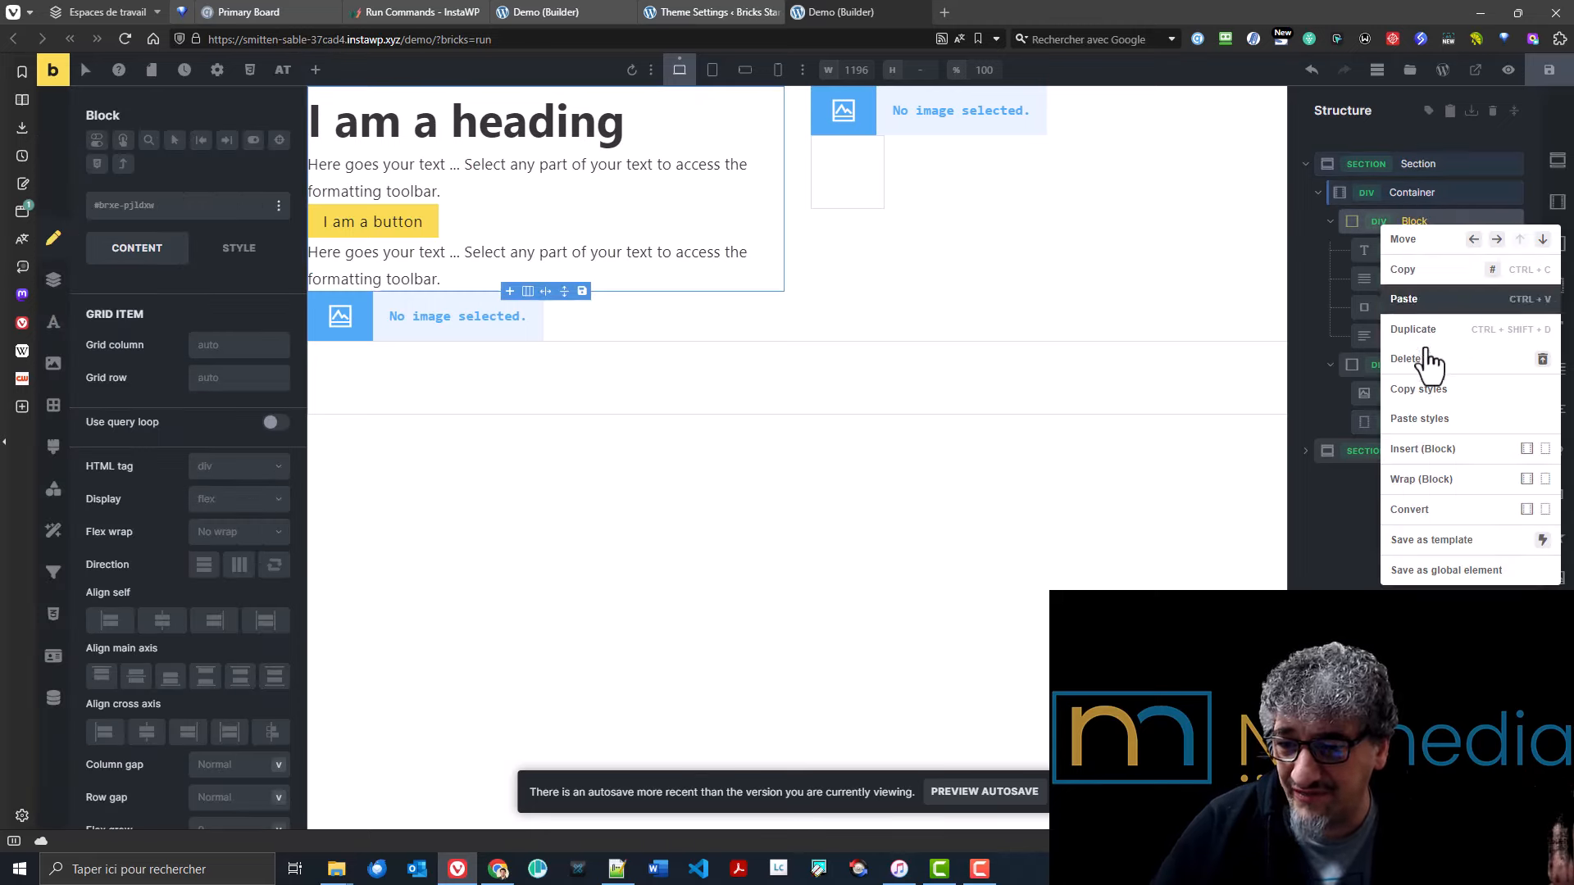
pyautogui.click(1428, 270)
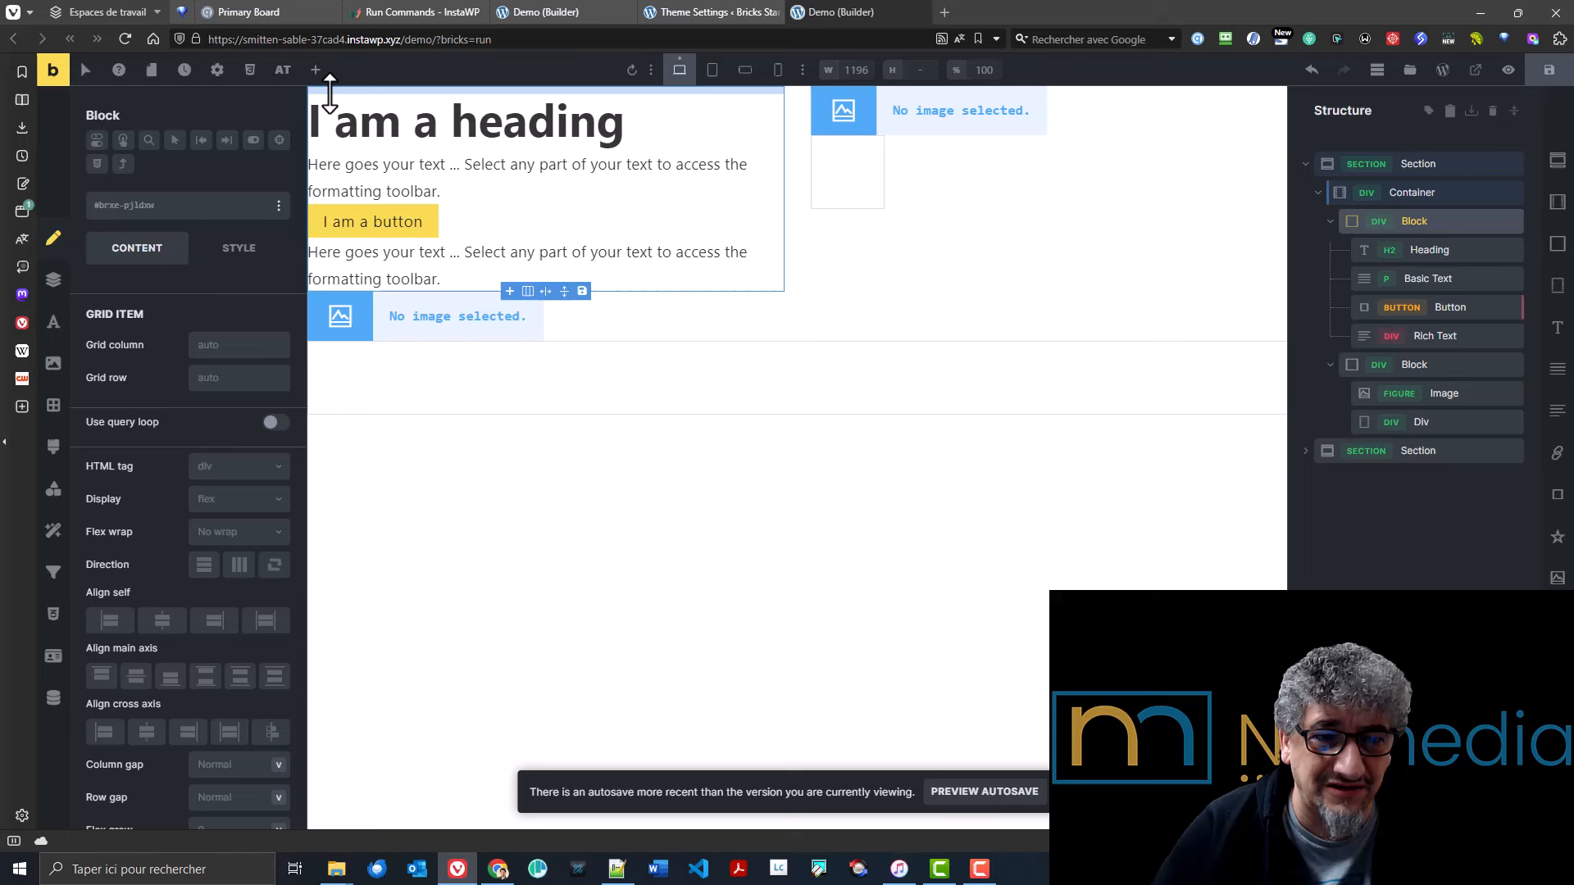
# - Hide the selected block with the Hide Element option of its class options and show it again
pyautogui.click(282, 69)
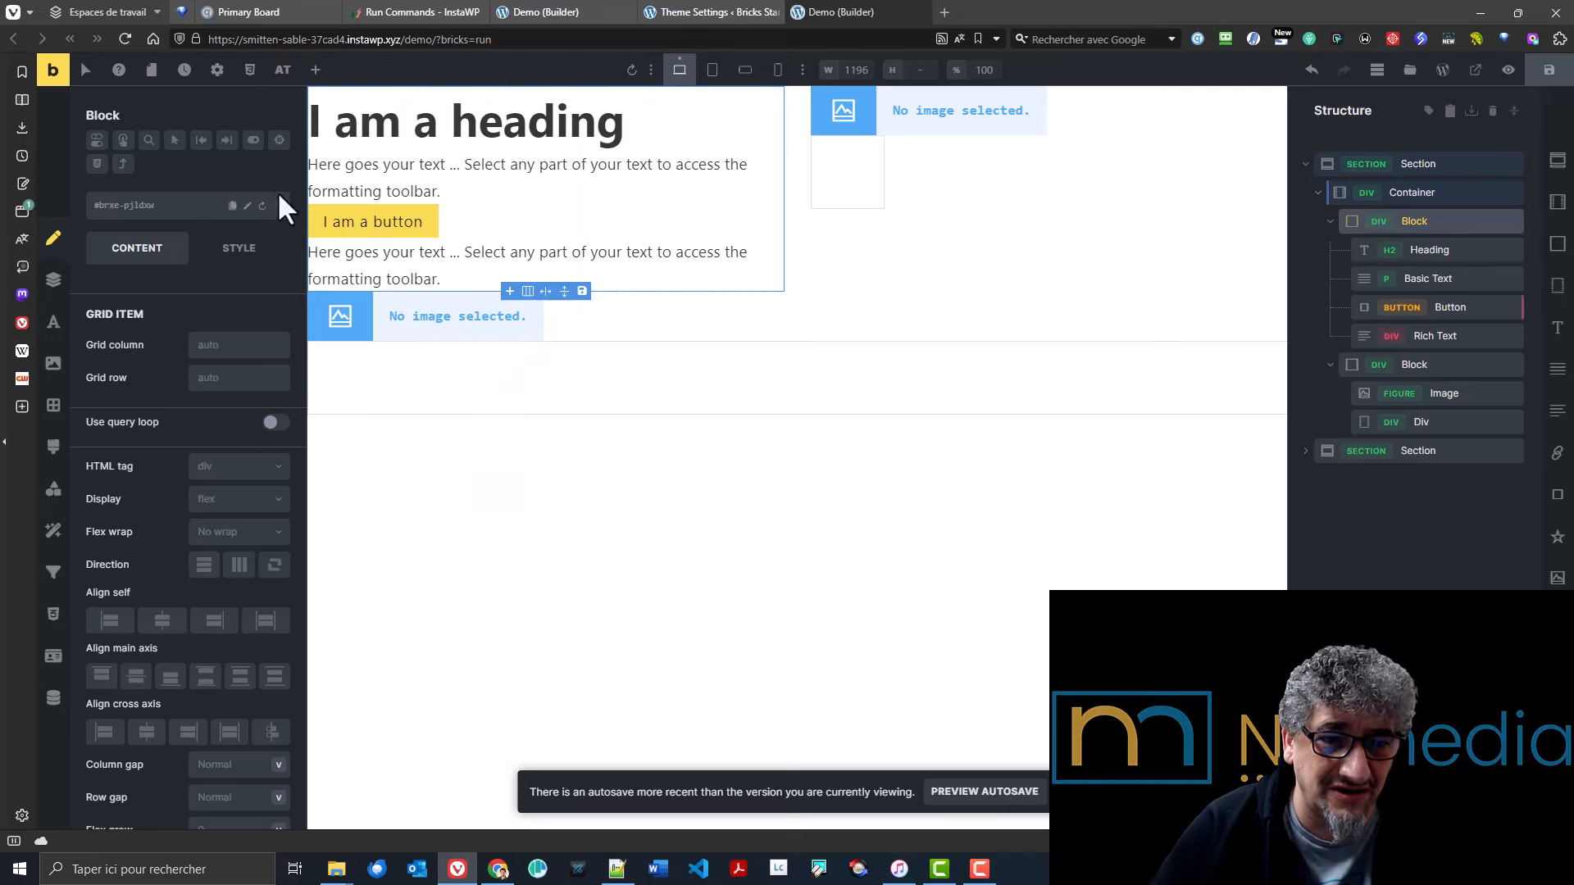
pyautogui.click(275, 205)
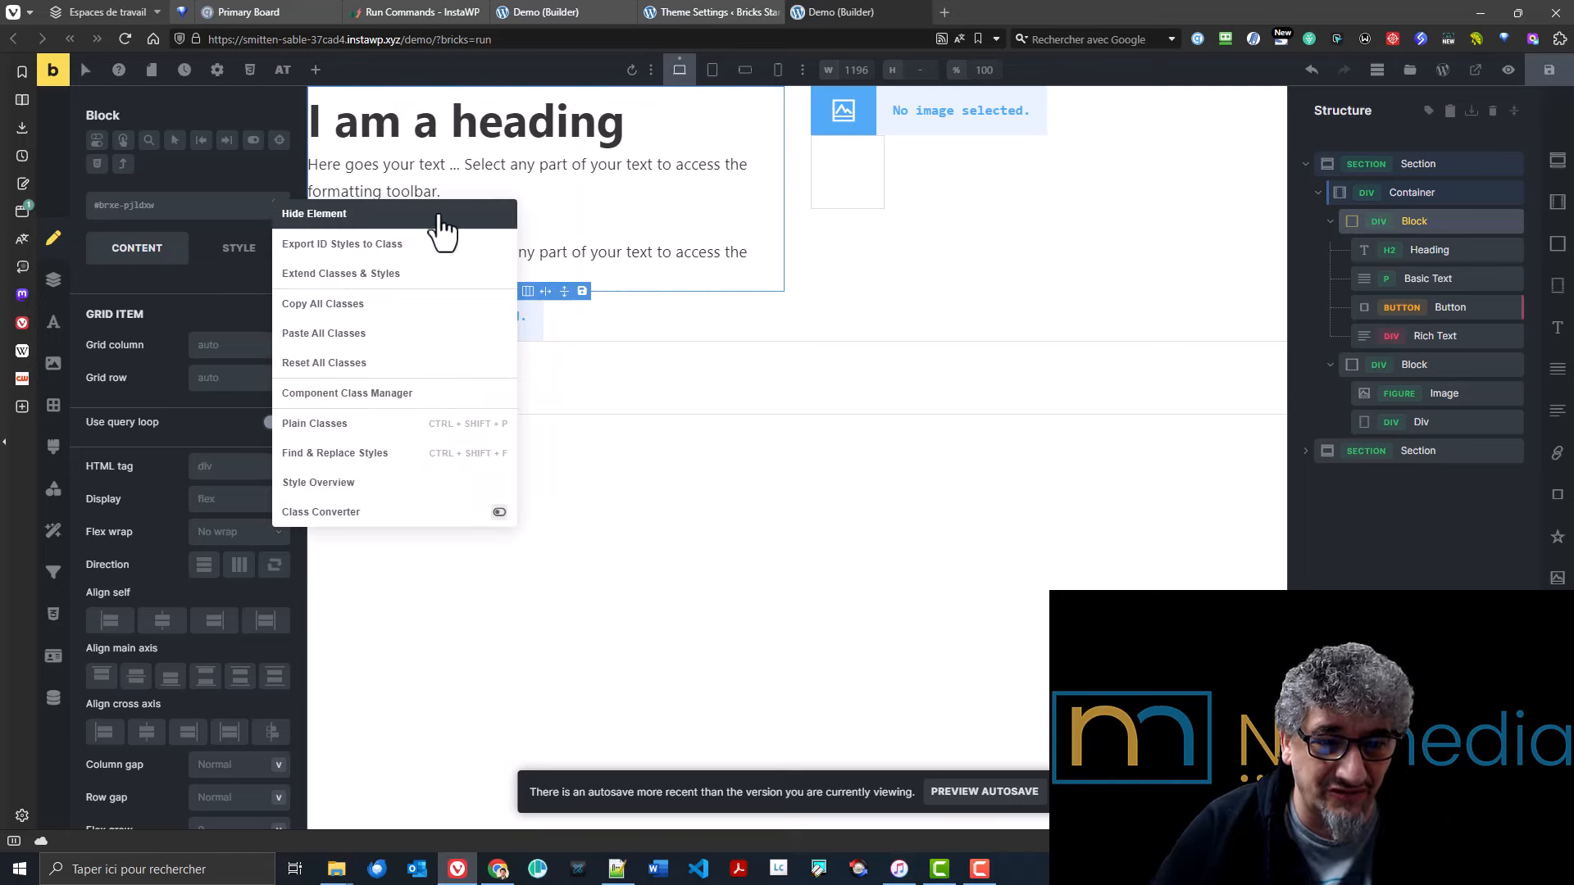
pyautogui.click(388, 216)
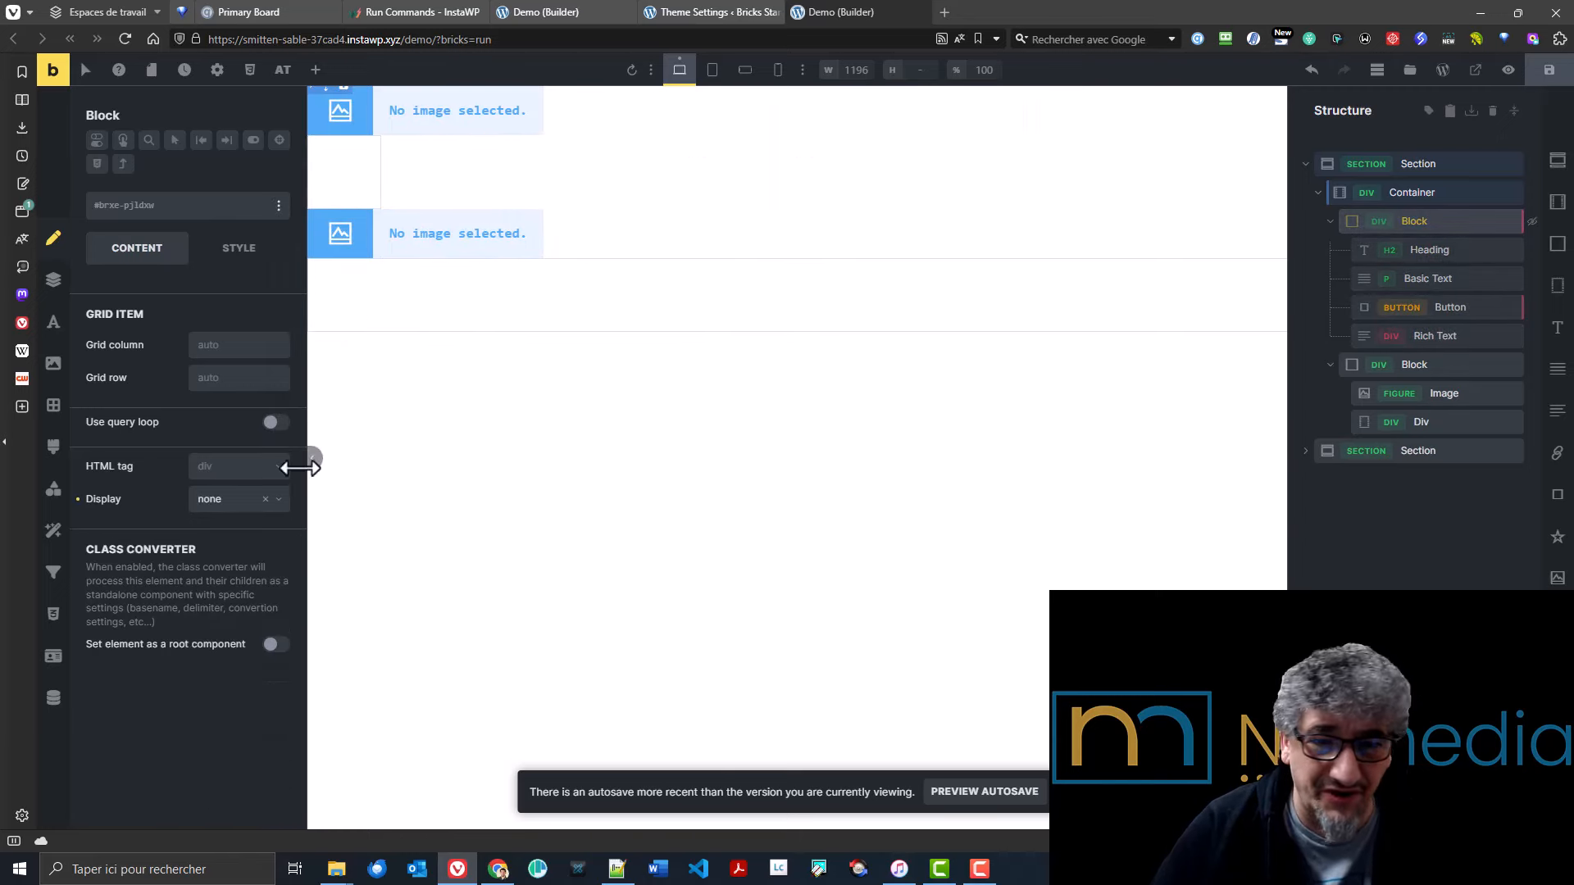
pyautogui.click(278, 205)
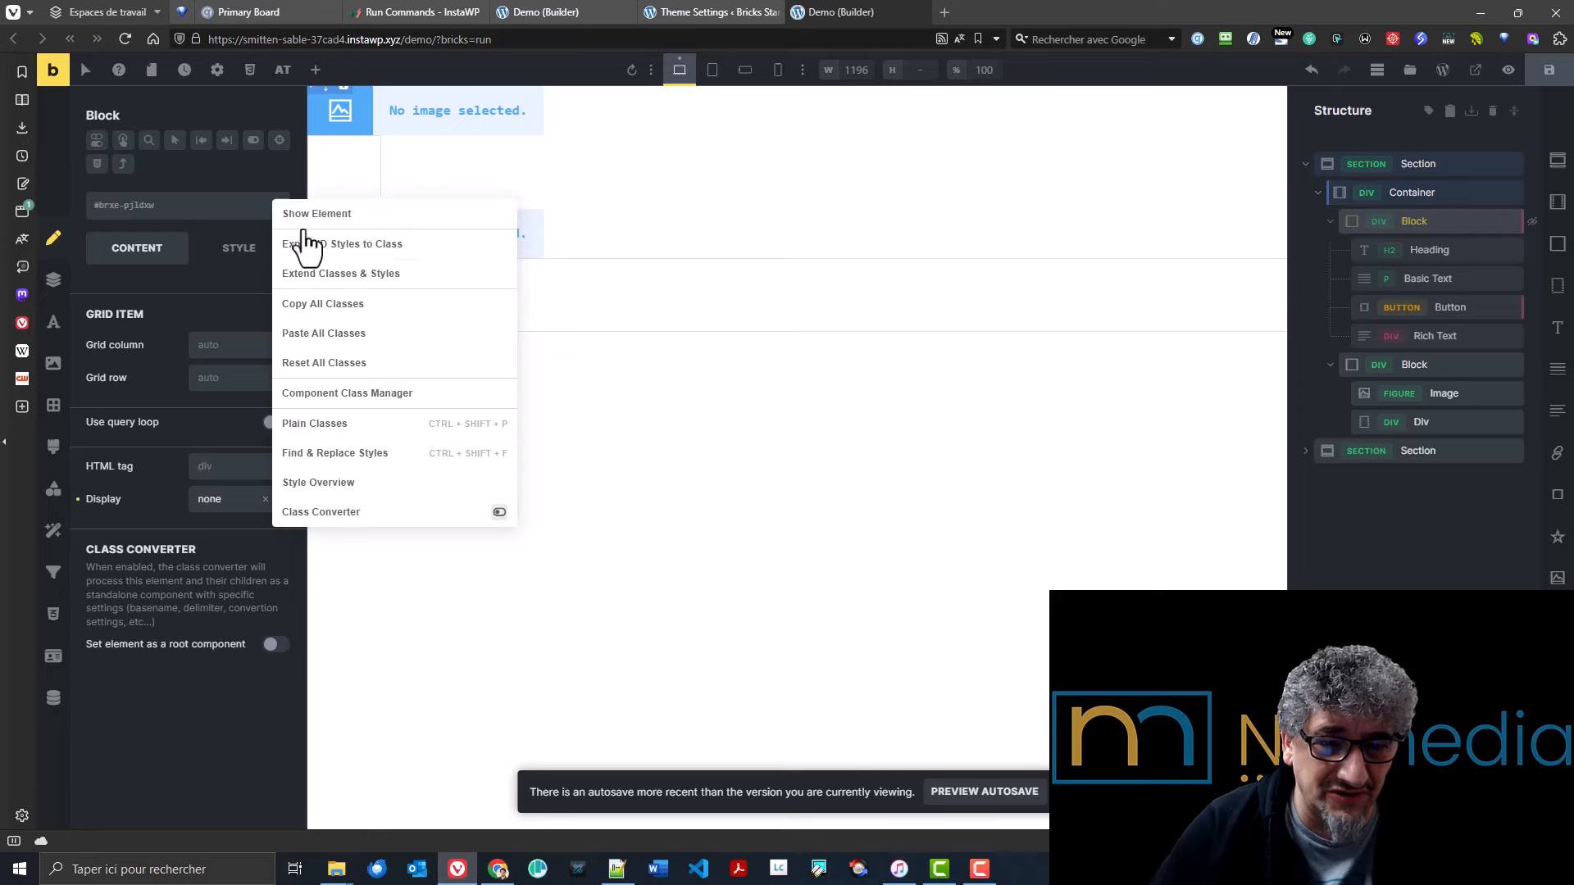
pyautogui.click(315, 215)
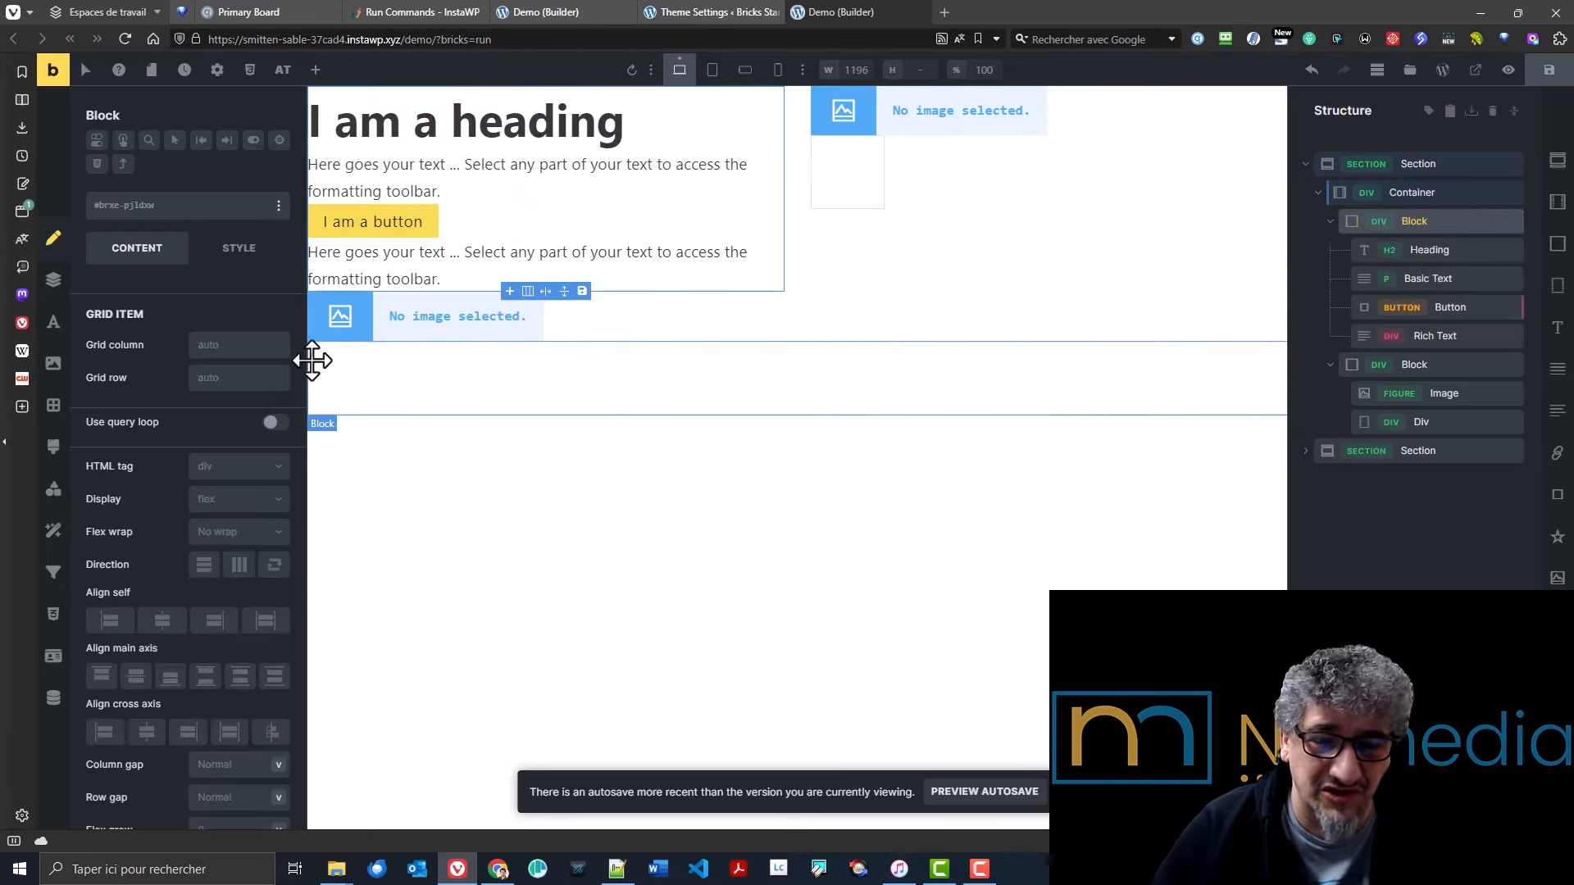
# - Reload the theme settings and the builder, discarding the unsaved changes, and expand all elements in the structure tree
pyautogui.click(710, 11)
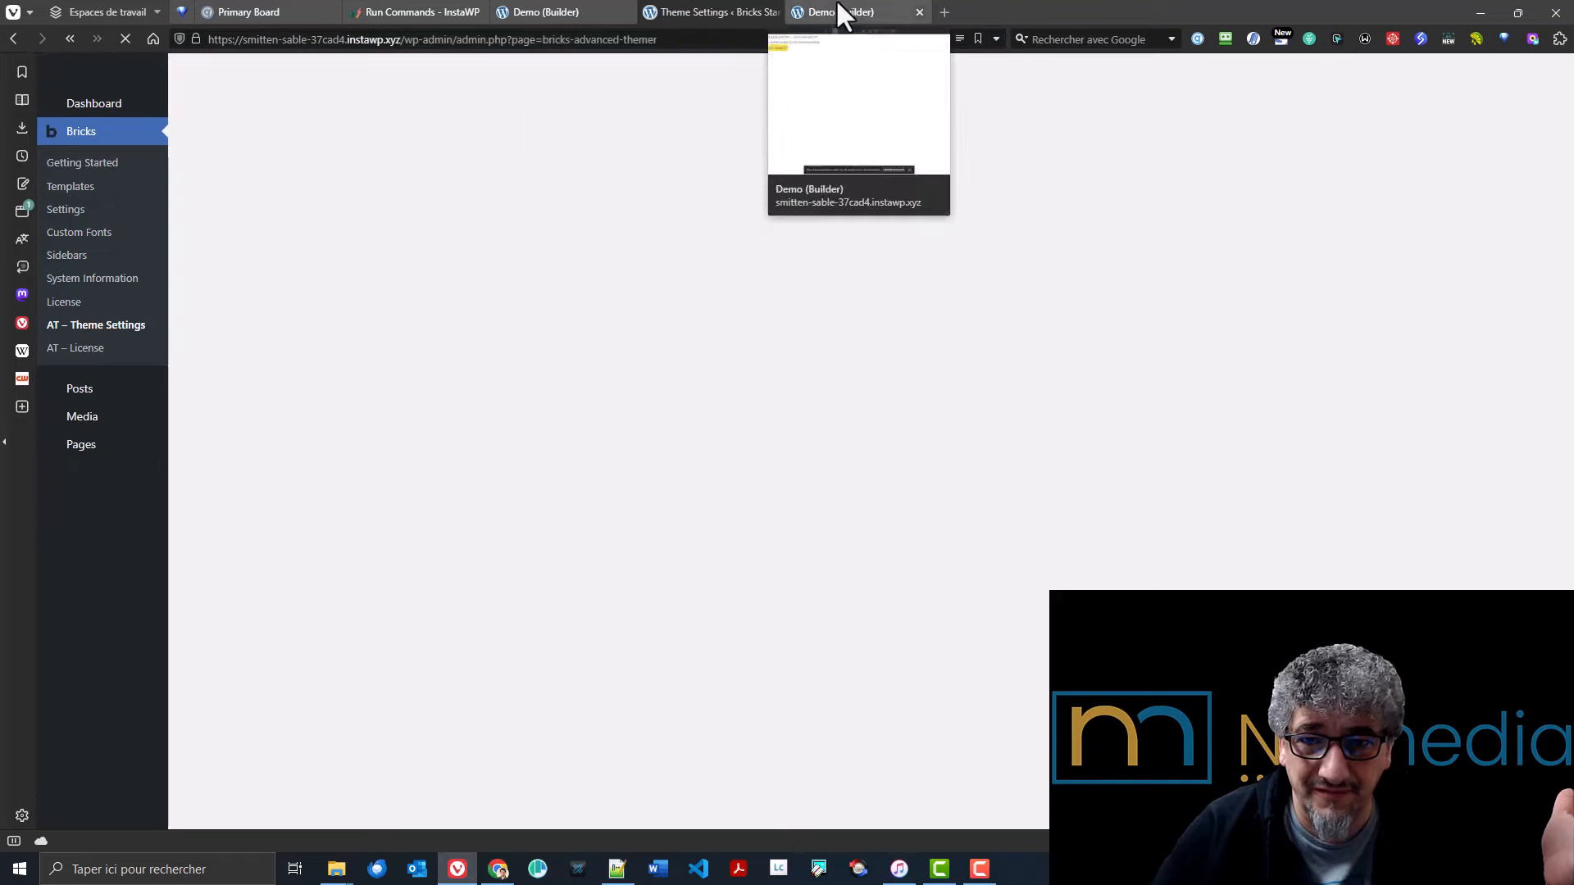
pyautogui.click(837, 3)
pyautogui.click(124, 38)
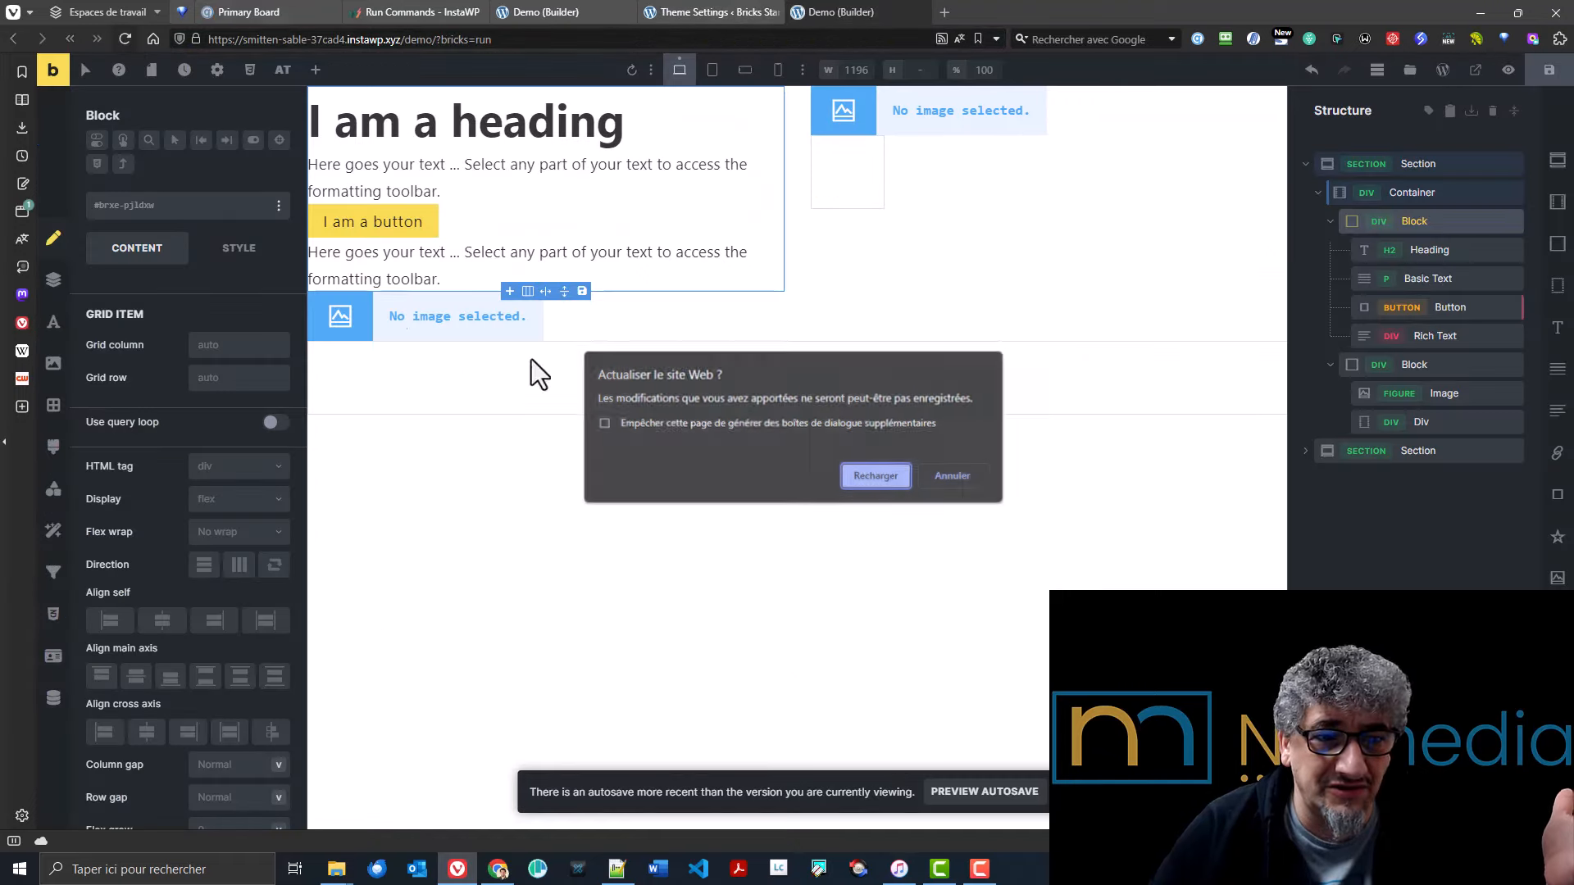
pyautogui.click(872, 487)
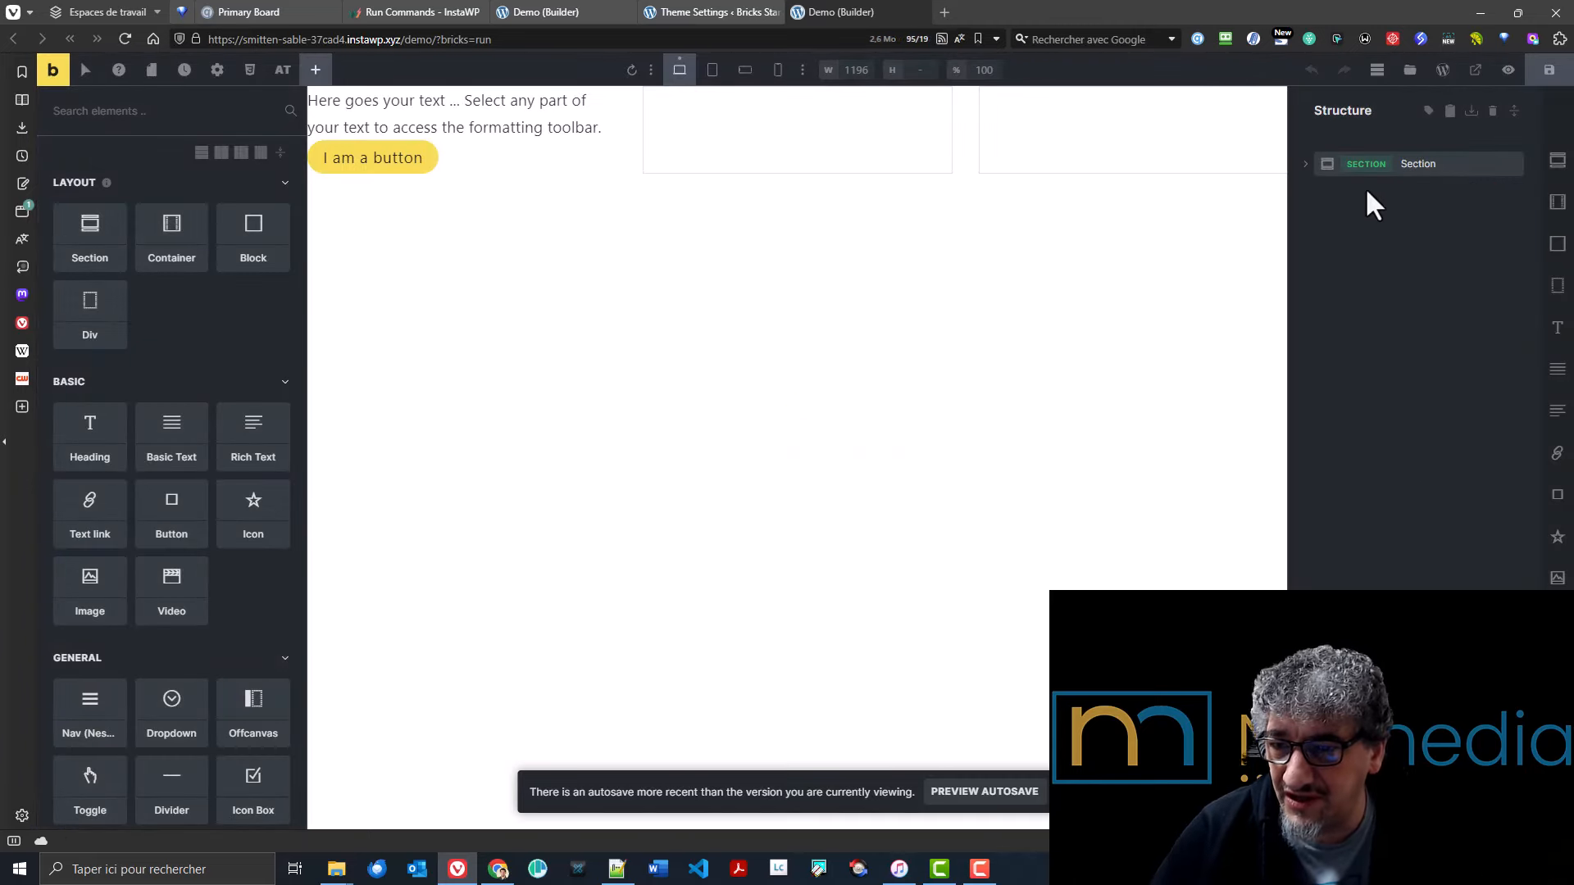
pyautogui.click(1514, 113)
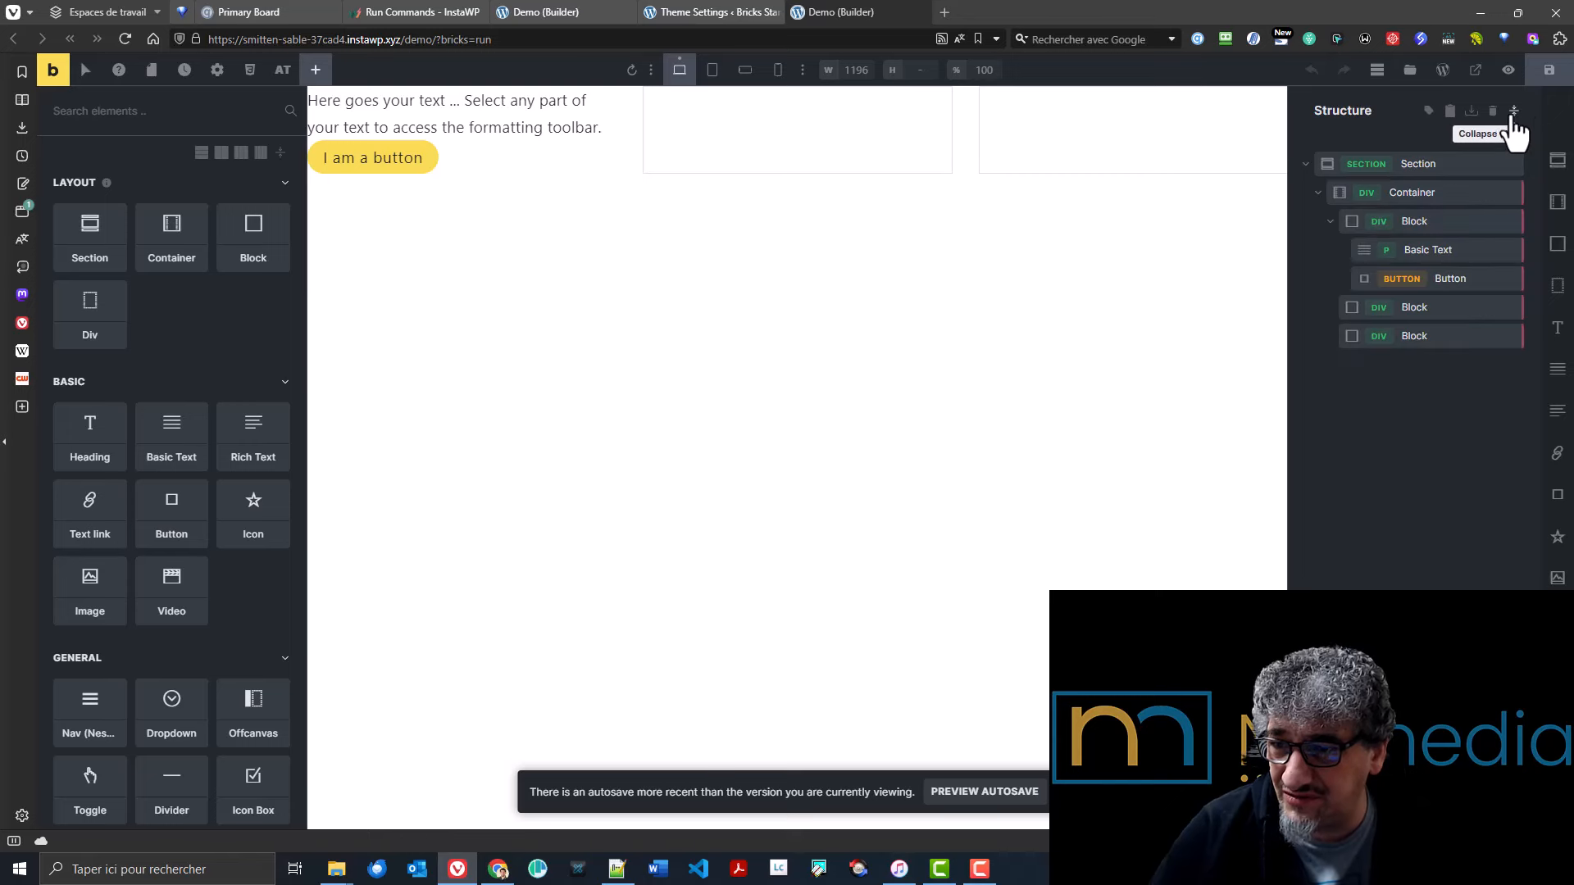
# - Turn off the Hide/Show Element tweak for the contextual menu in the Structure Panel section of the theme settings
pyautogui.rightClick(1427, 193)
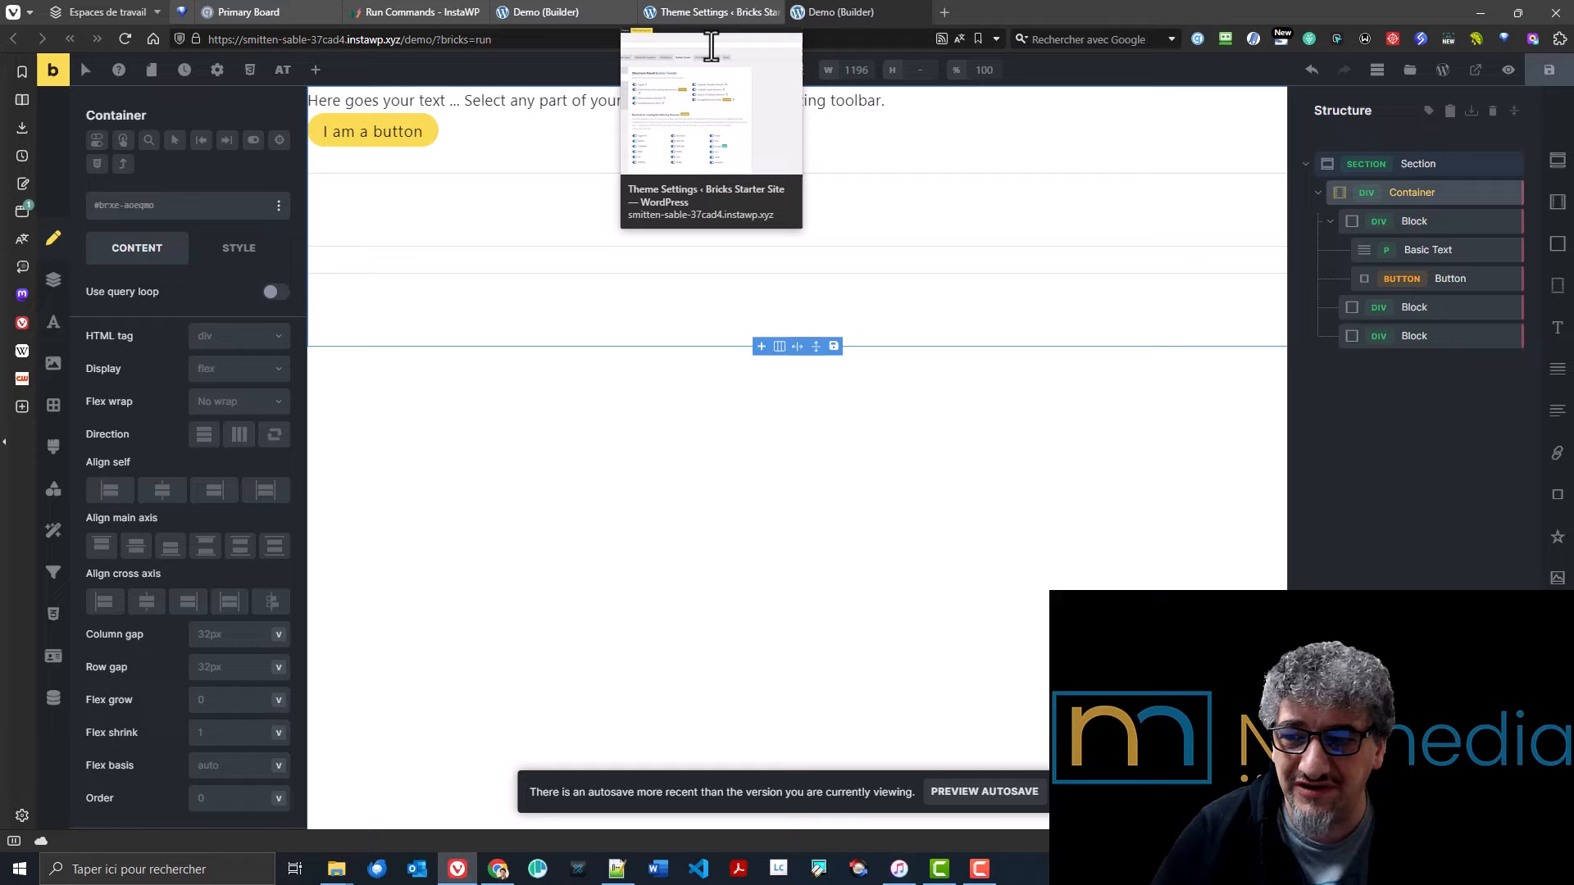
pyautogui.click(719, 12)
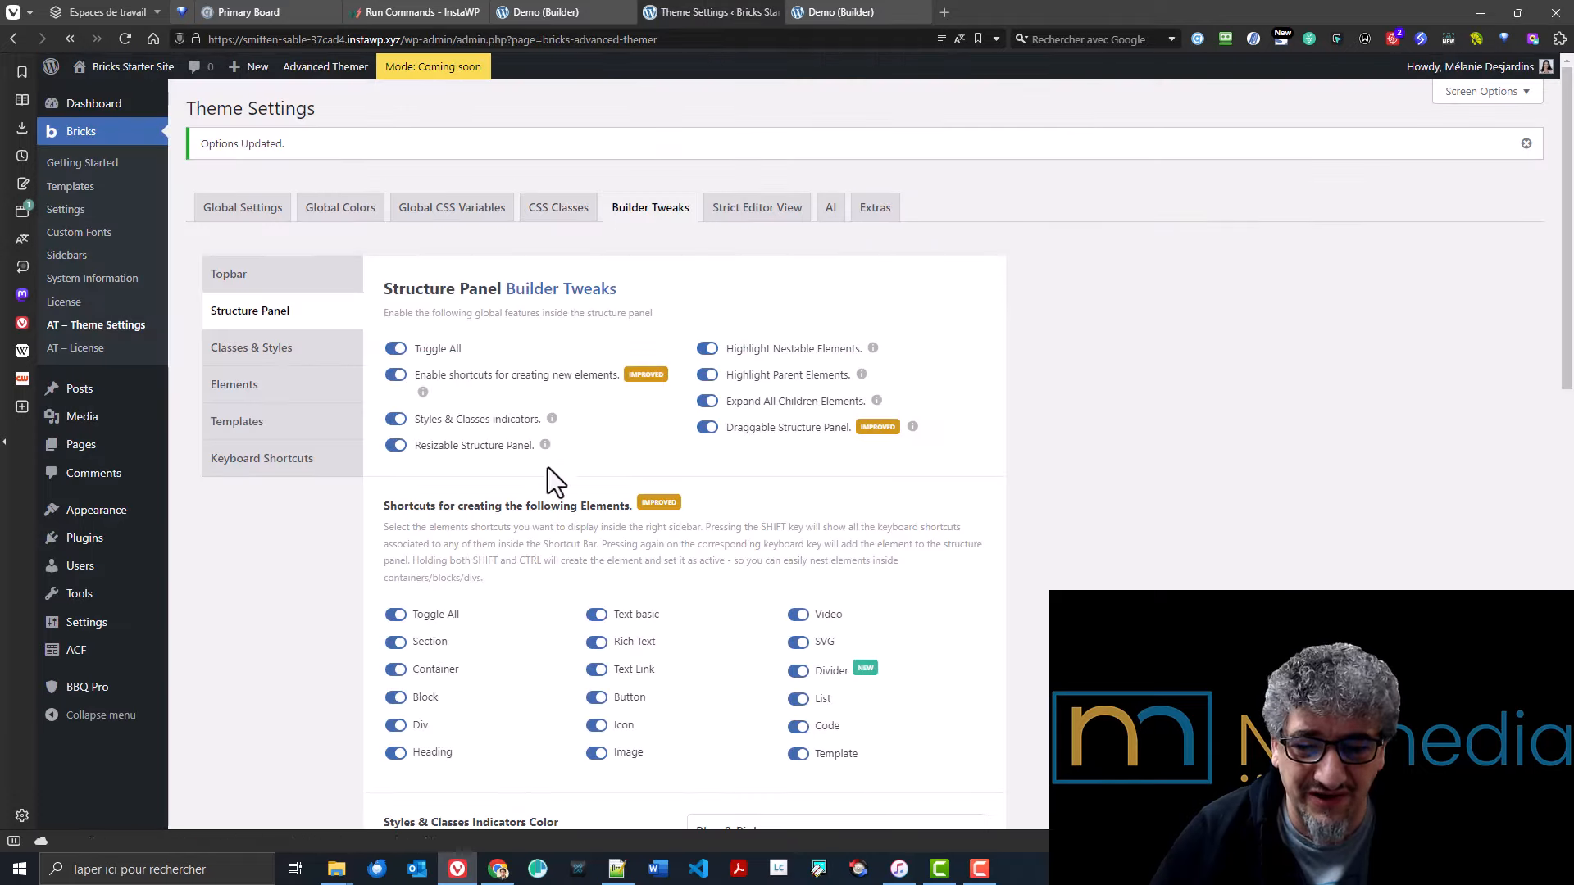
pyautogui.scroll(-12, 547, 475)
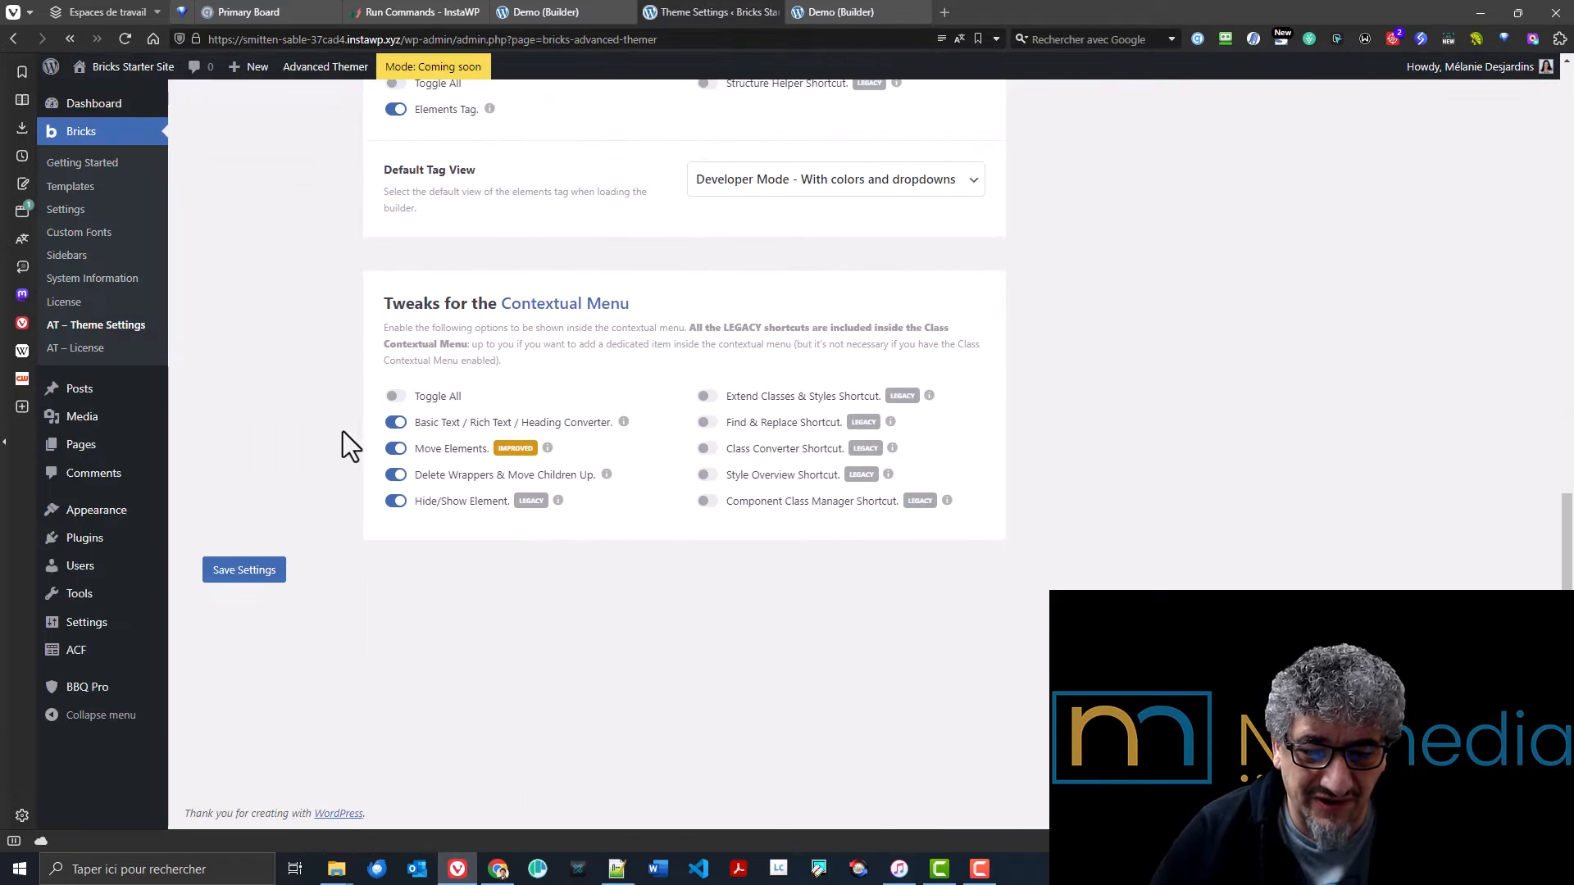
pyautogui.click(395, 502)
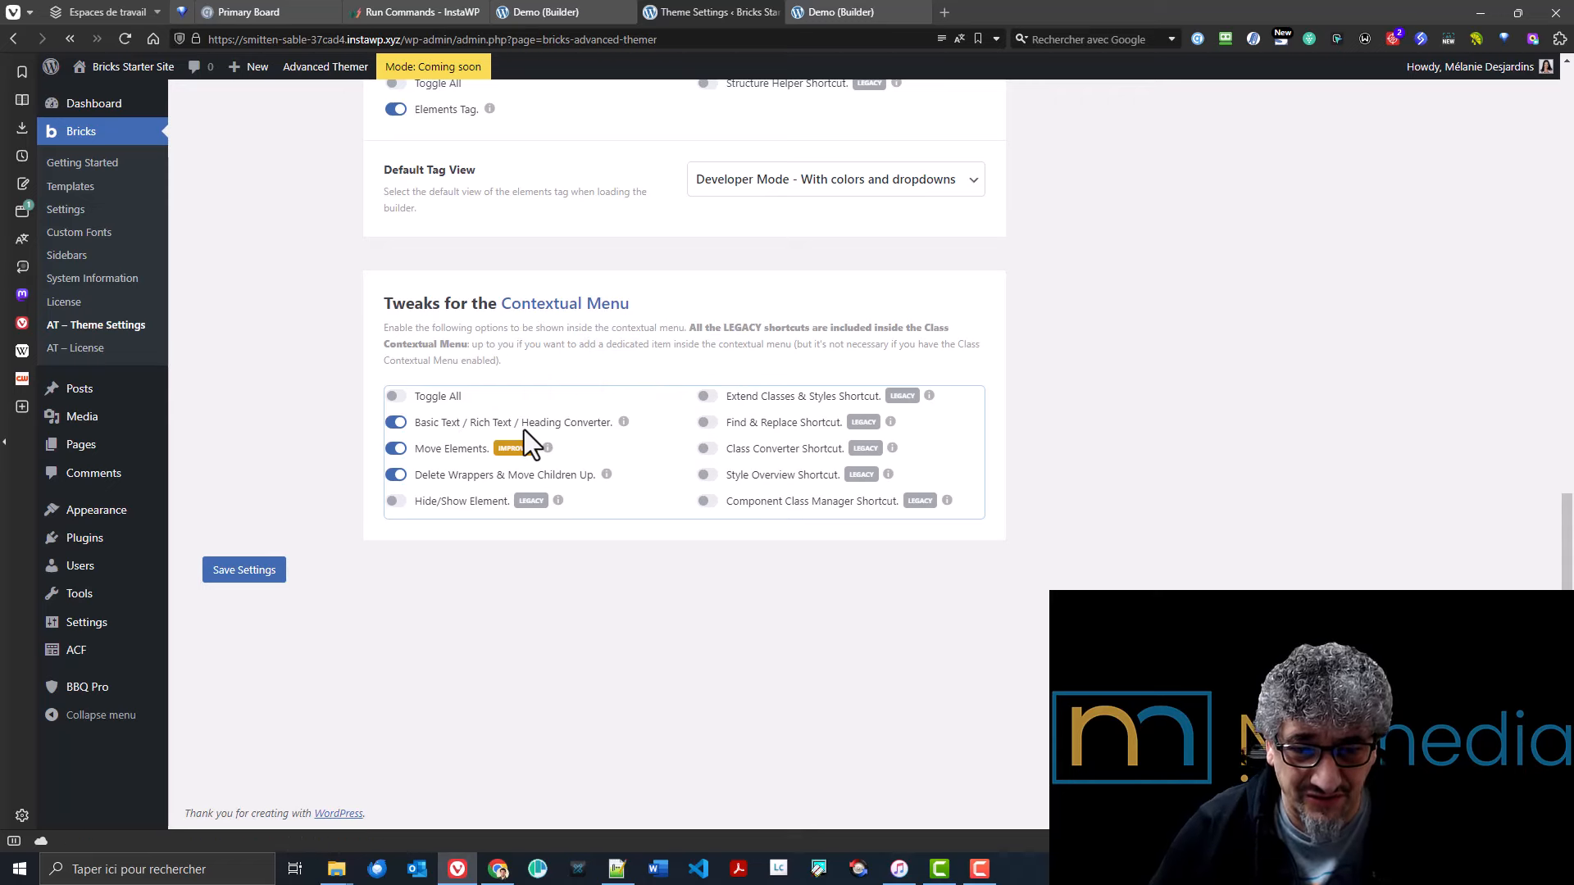
# - Return to the builder and examine the Basic Text element's contextual menu and the AT main menu
pyautogui.click(853, 12)
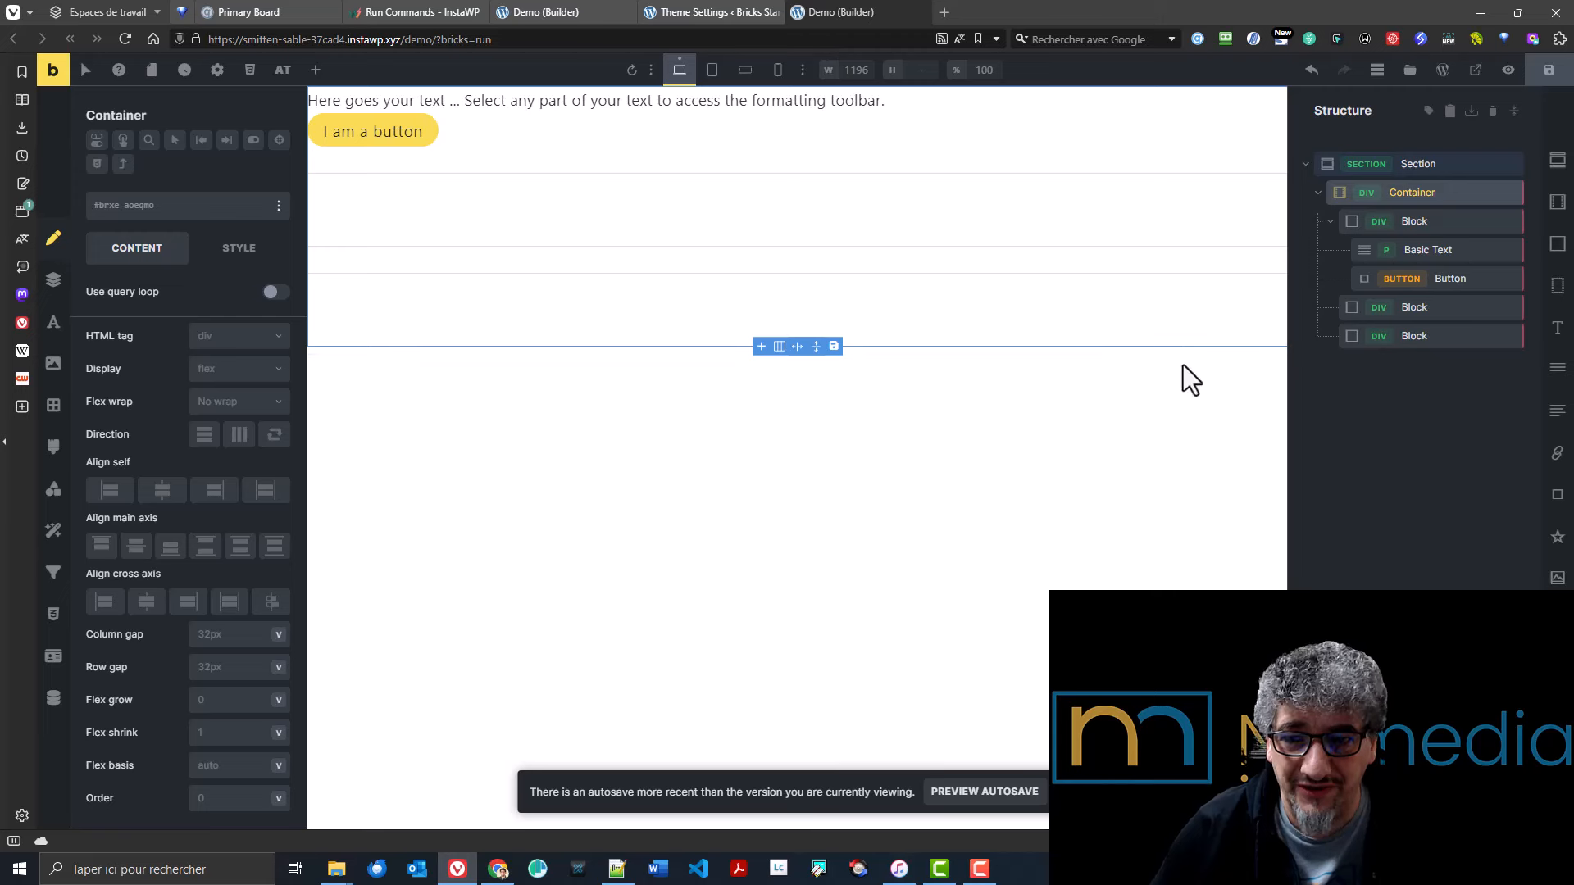
pyautogui.click(1439, 249)
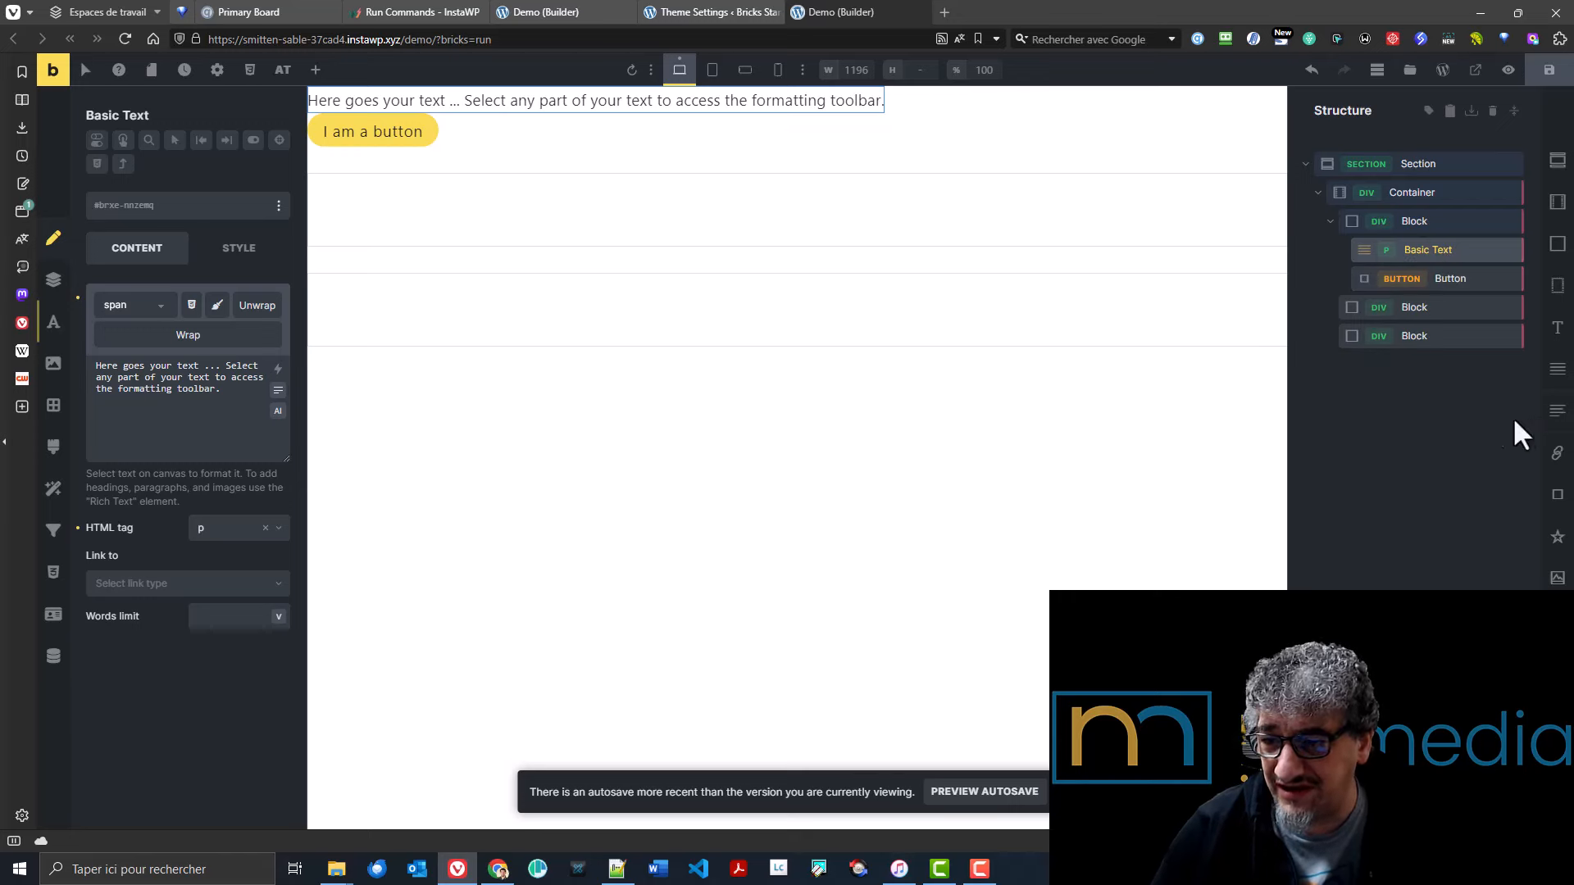
pyautogui.rightClick(1470, 253)
pyautogui.moveTo(283, 80)
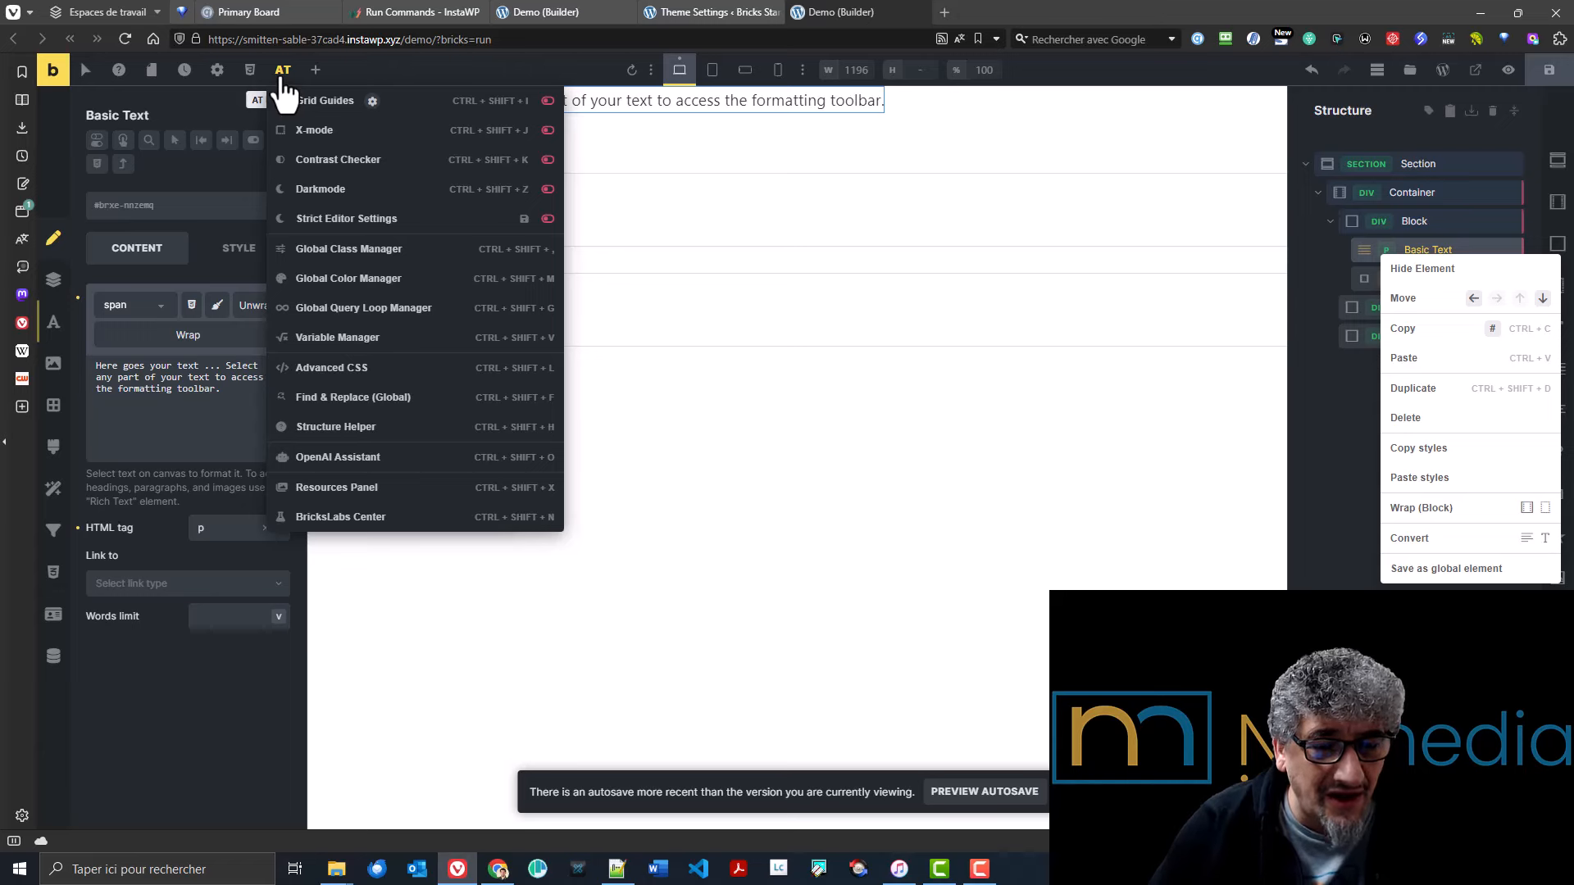
pyautogui.click(317, 71)
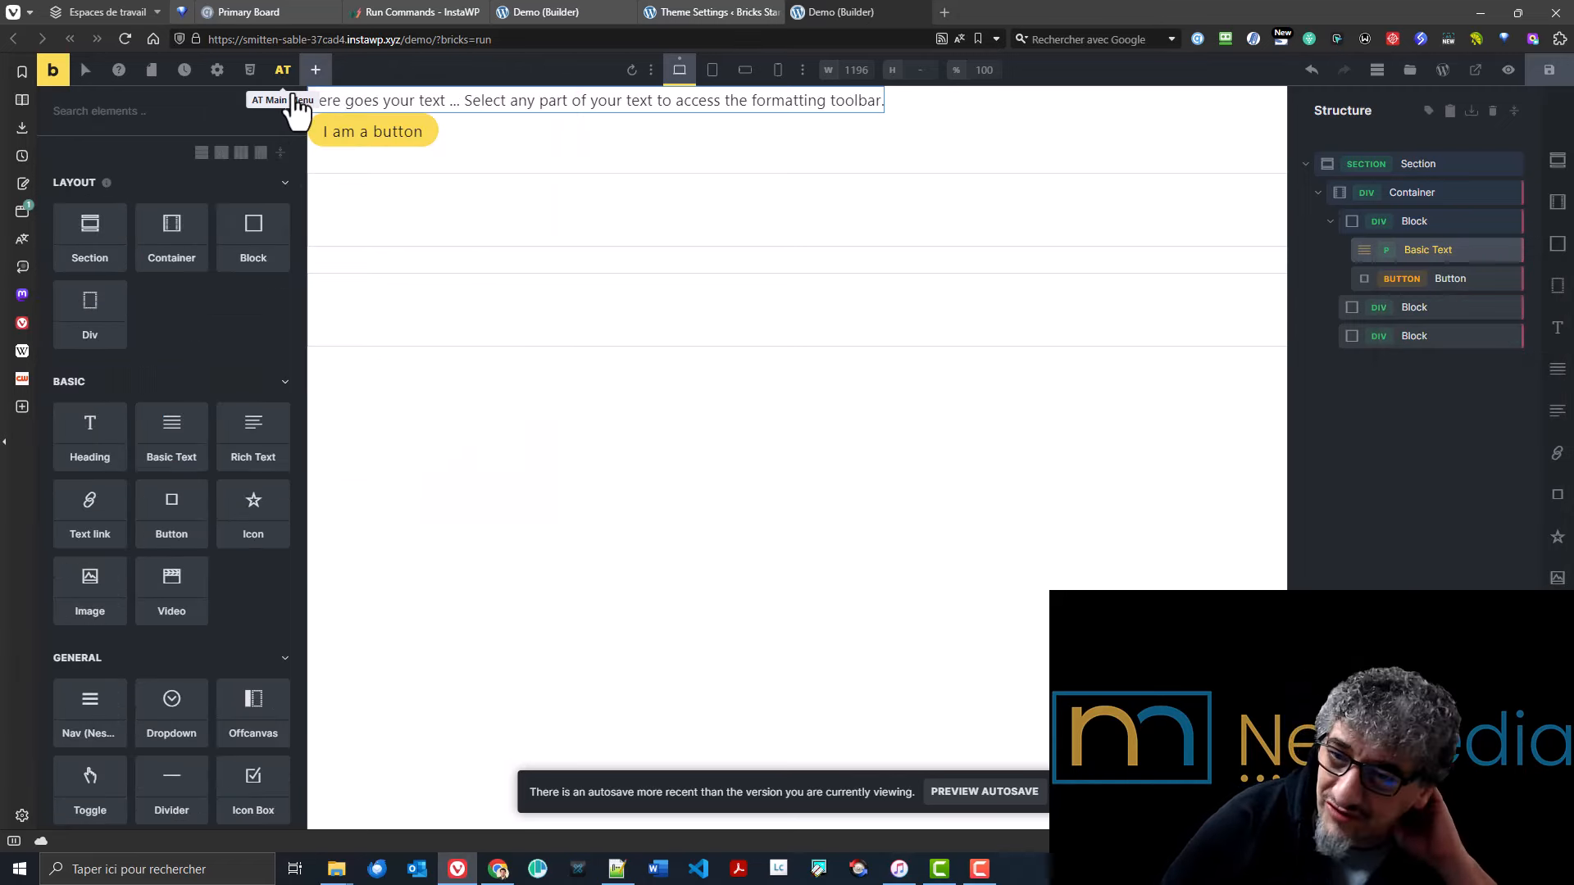
# - Review the class options of the Basic Text element and compare them with the contextual menu tweaks in the theme settings
pyautogui.click(639, 103)
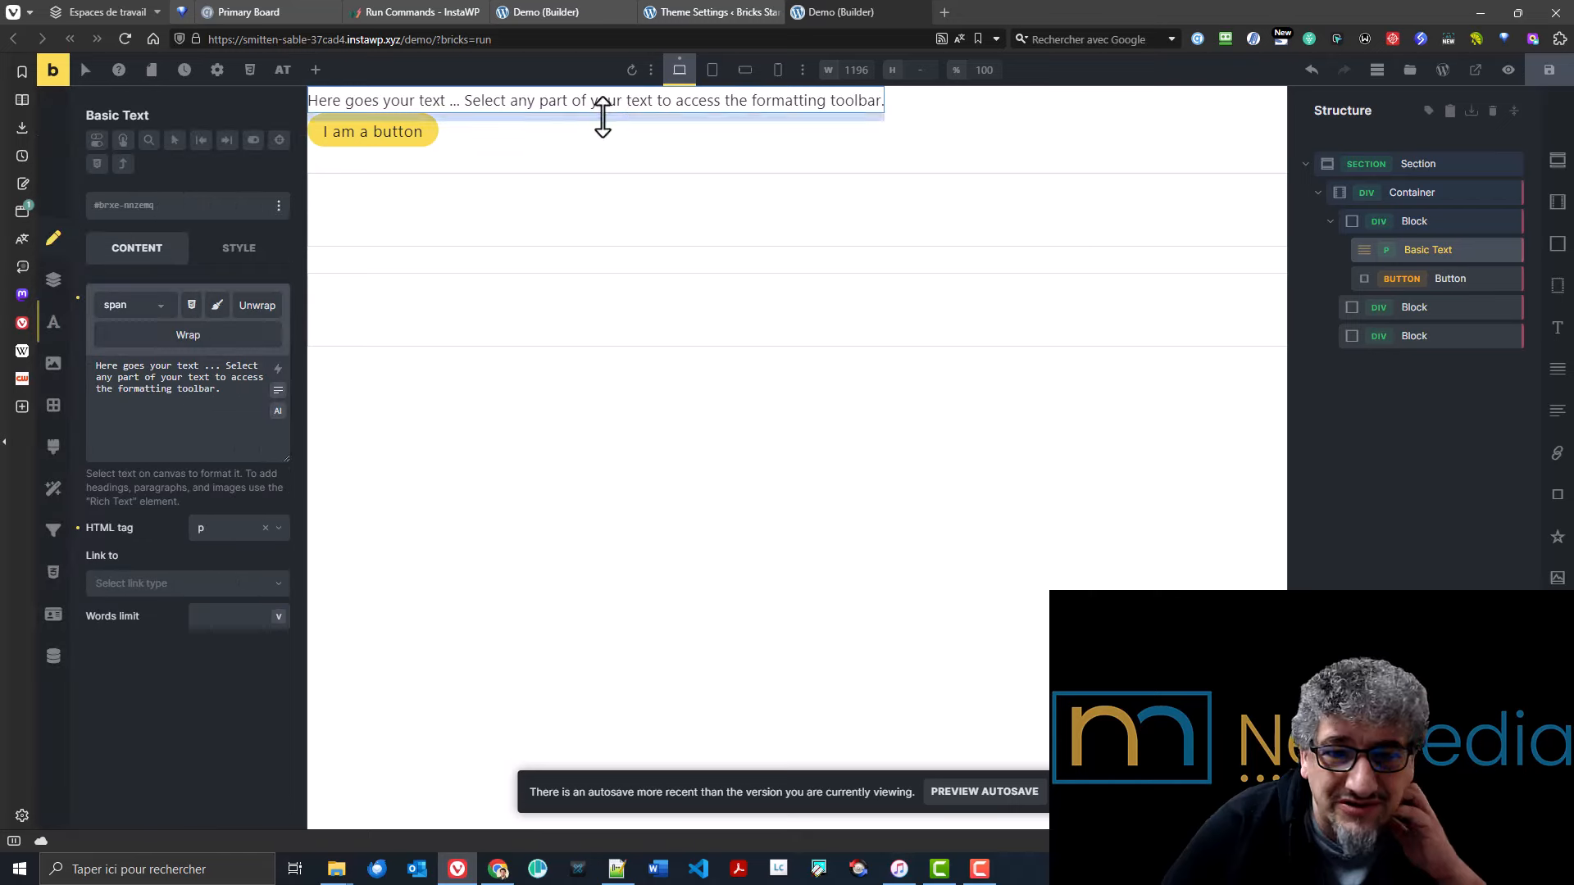
pyautogui.click(279, 206)
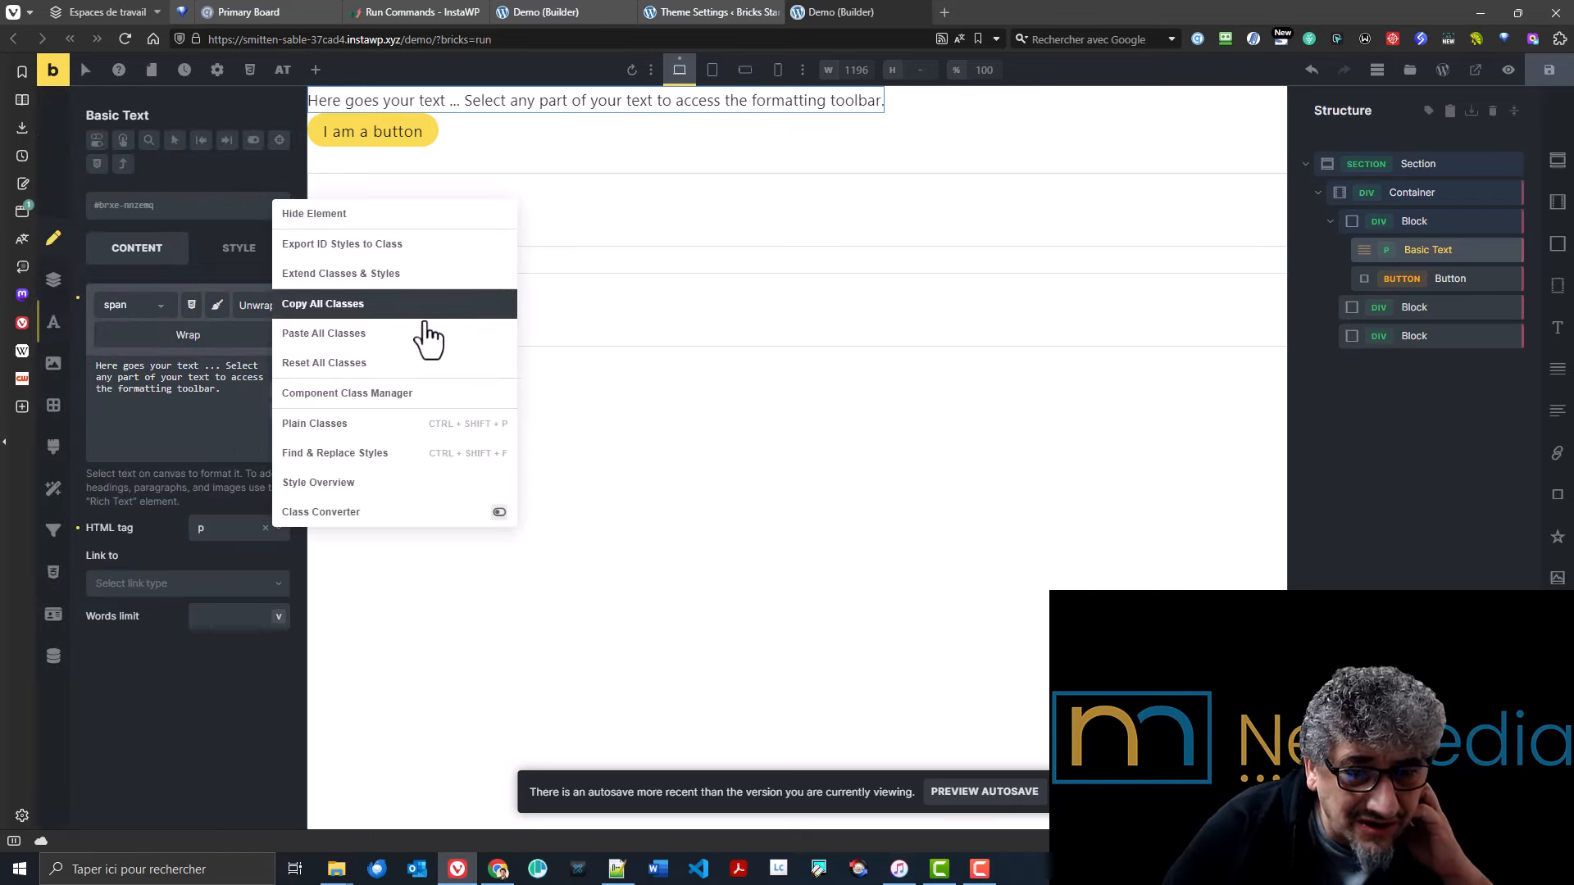
pyautogui.click(238, 190)
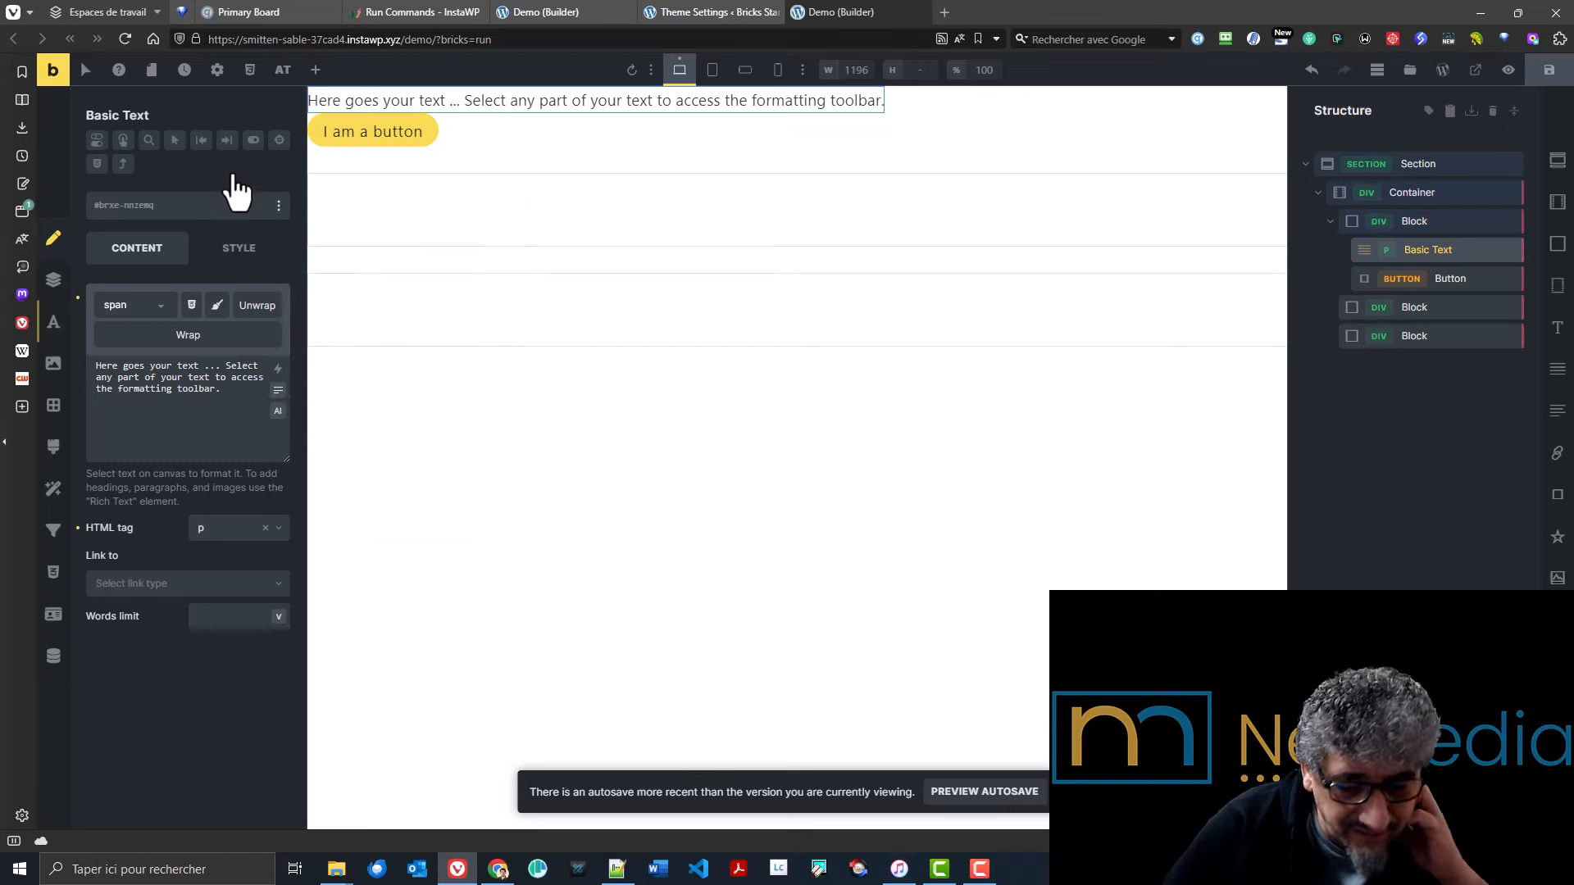
pyautogui.hotkey('ctrl', 'shift')
pyautogui.click(712, 11)
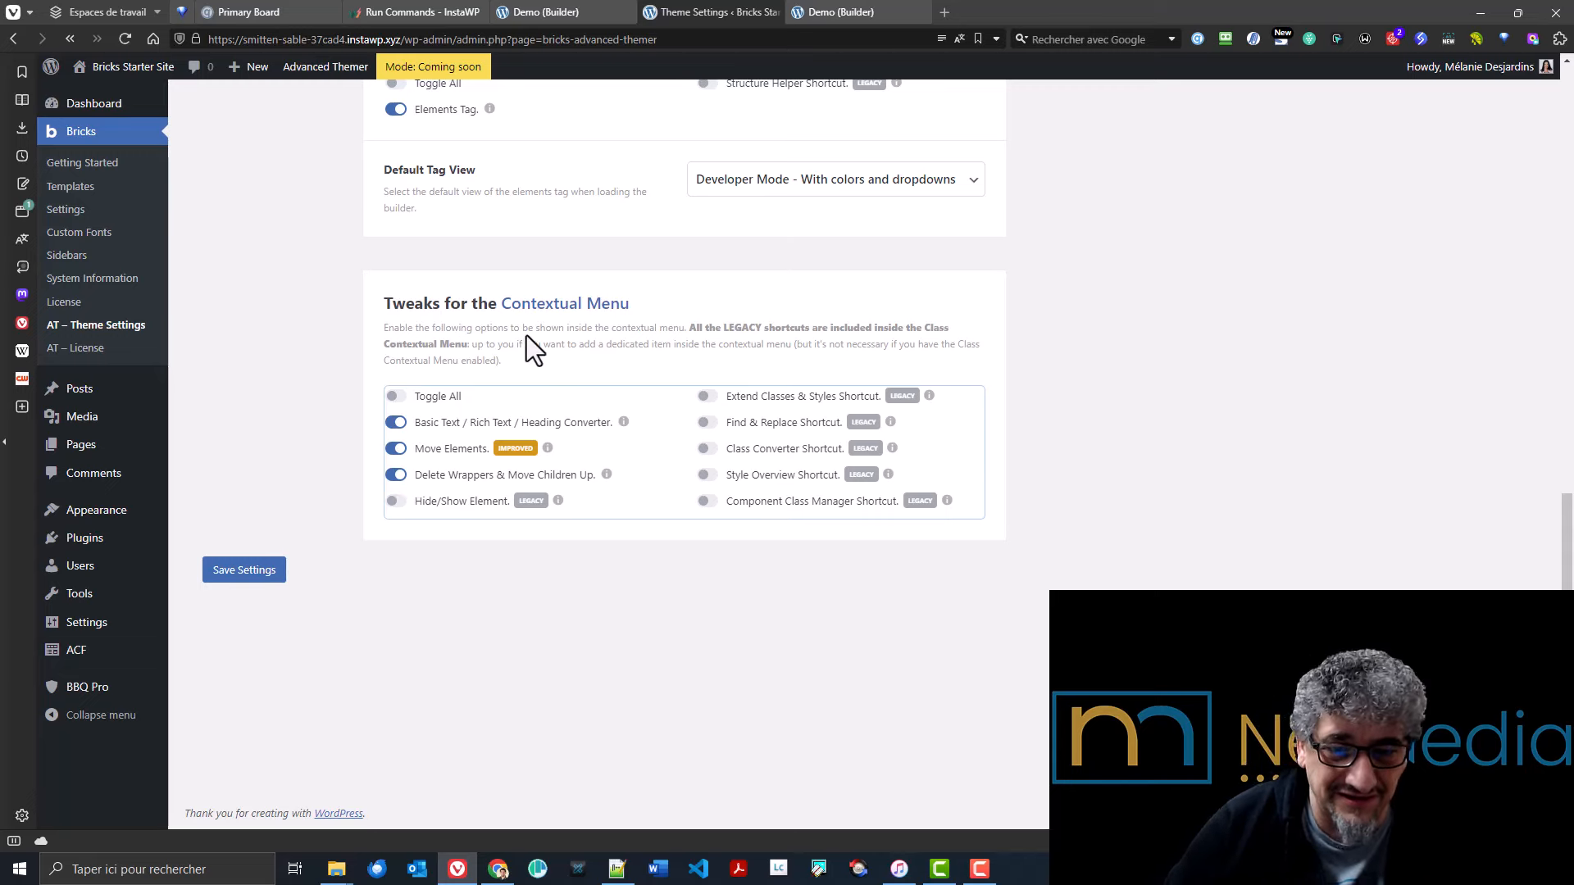
# - Convert the Basic Text element in the builder to Rich Text, to a Heading, and back to Basic Text
pyautogui.click(823, 3)
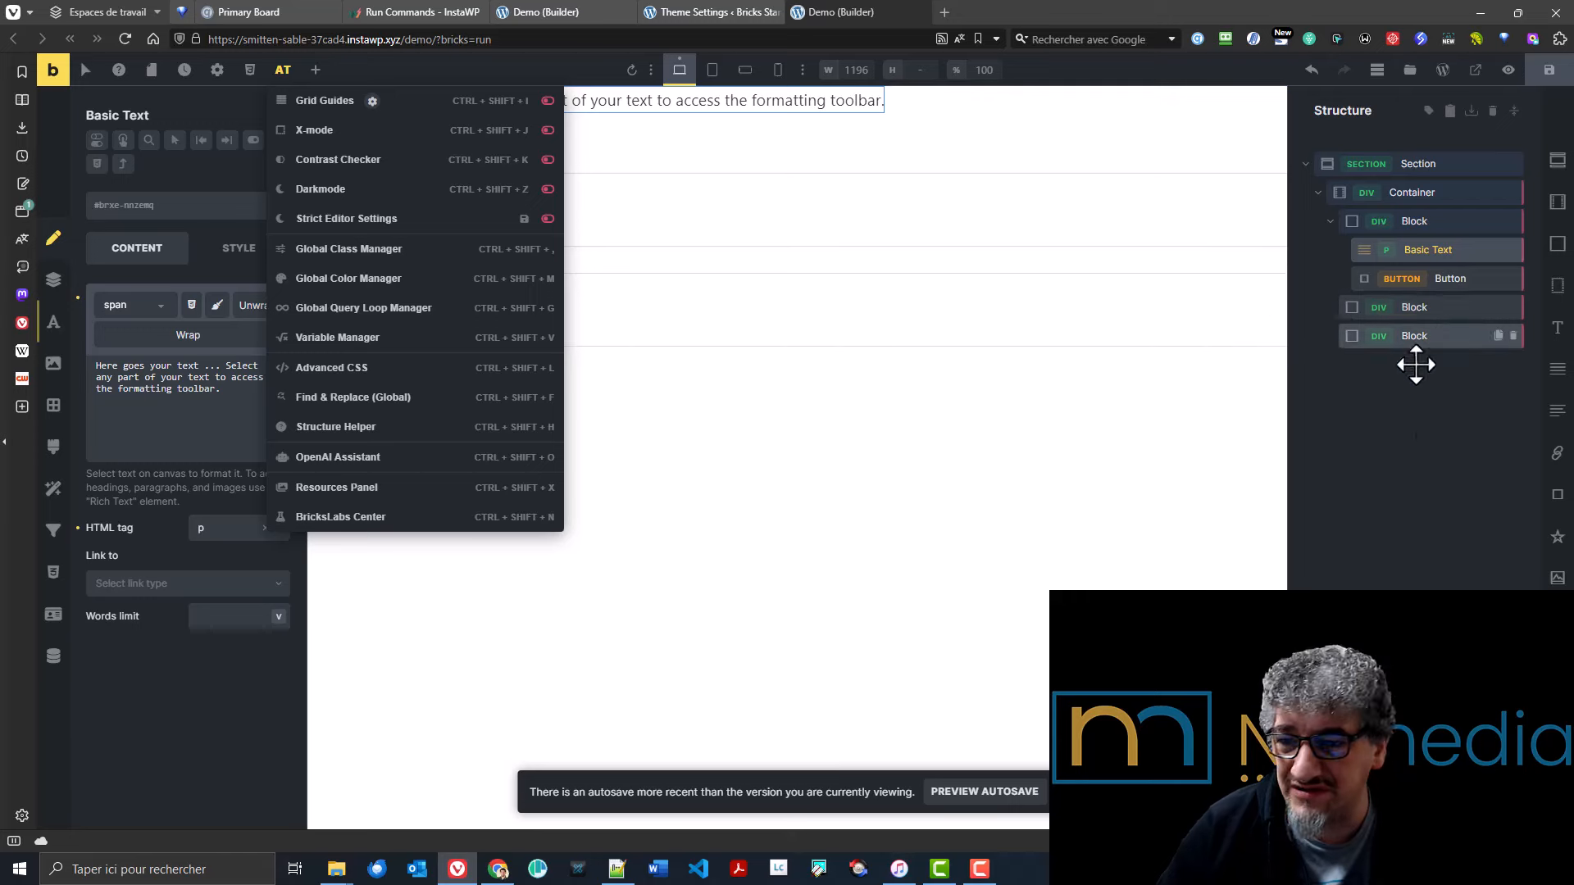
pyautogui.rightClick(1456, 248)
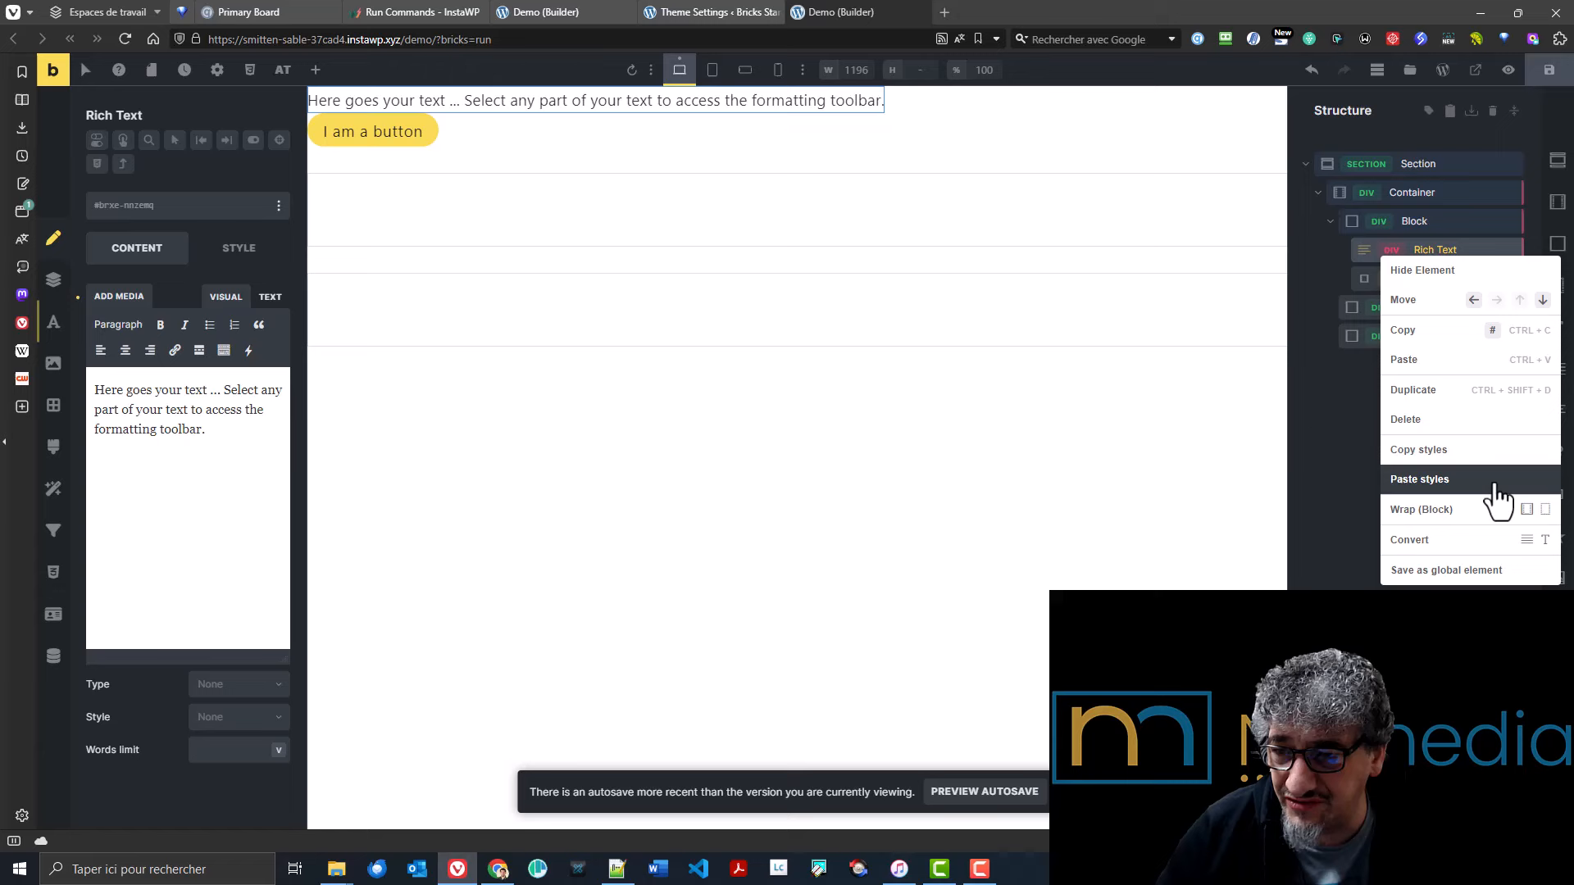
pyautogui.click(1545, 531)
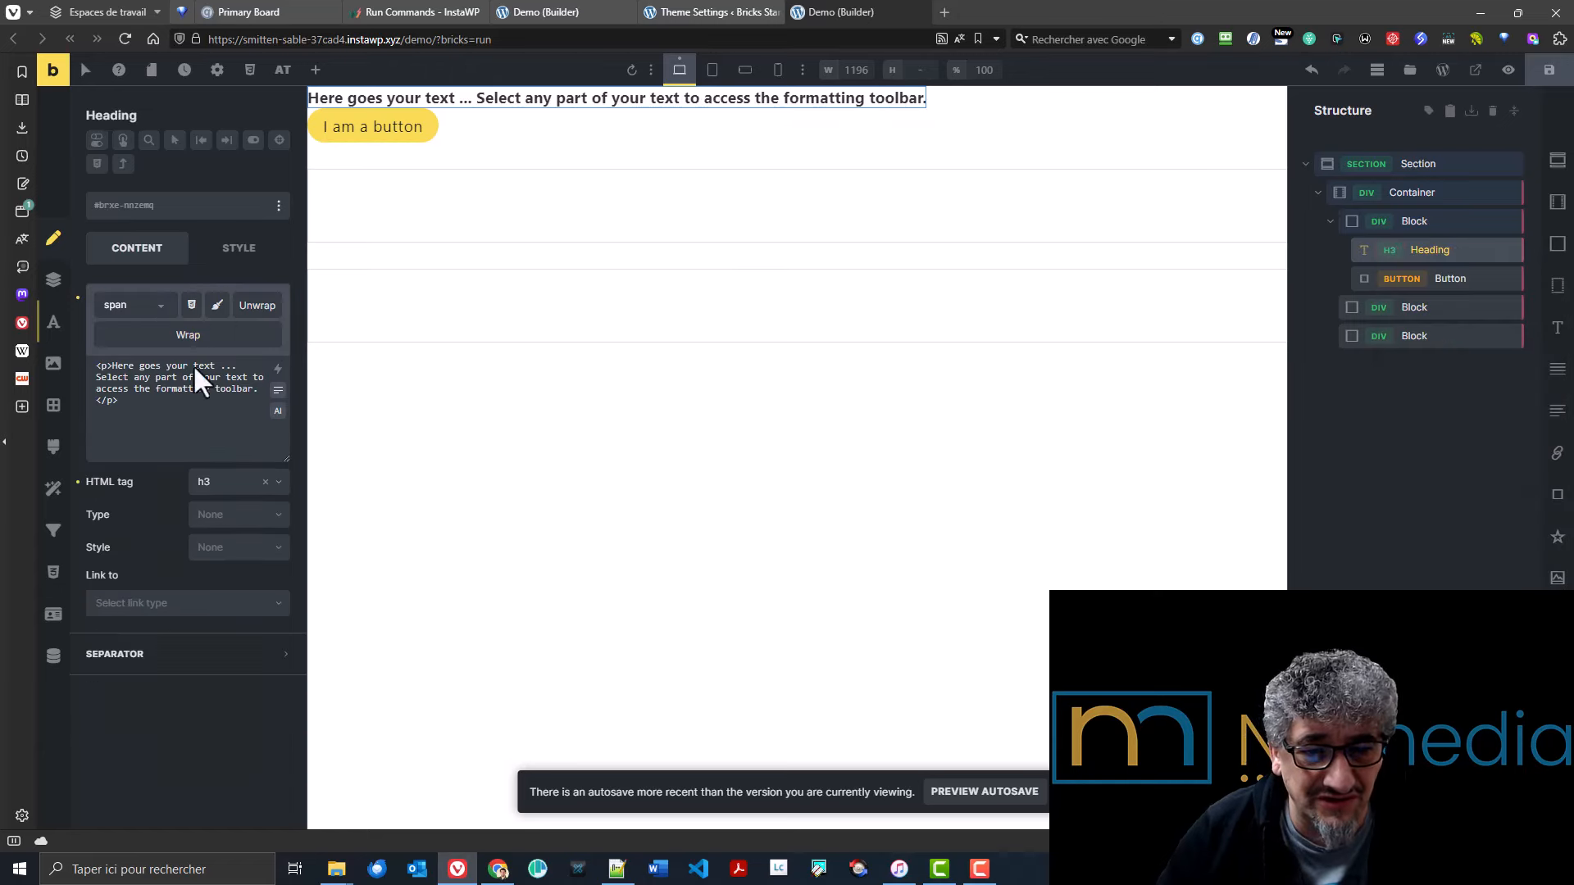
pyautogui.rightClick(1471, 256)
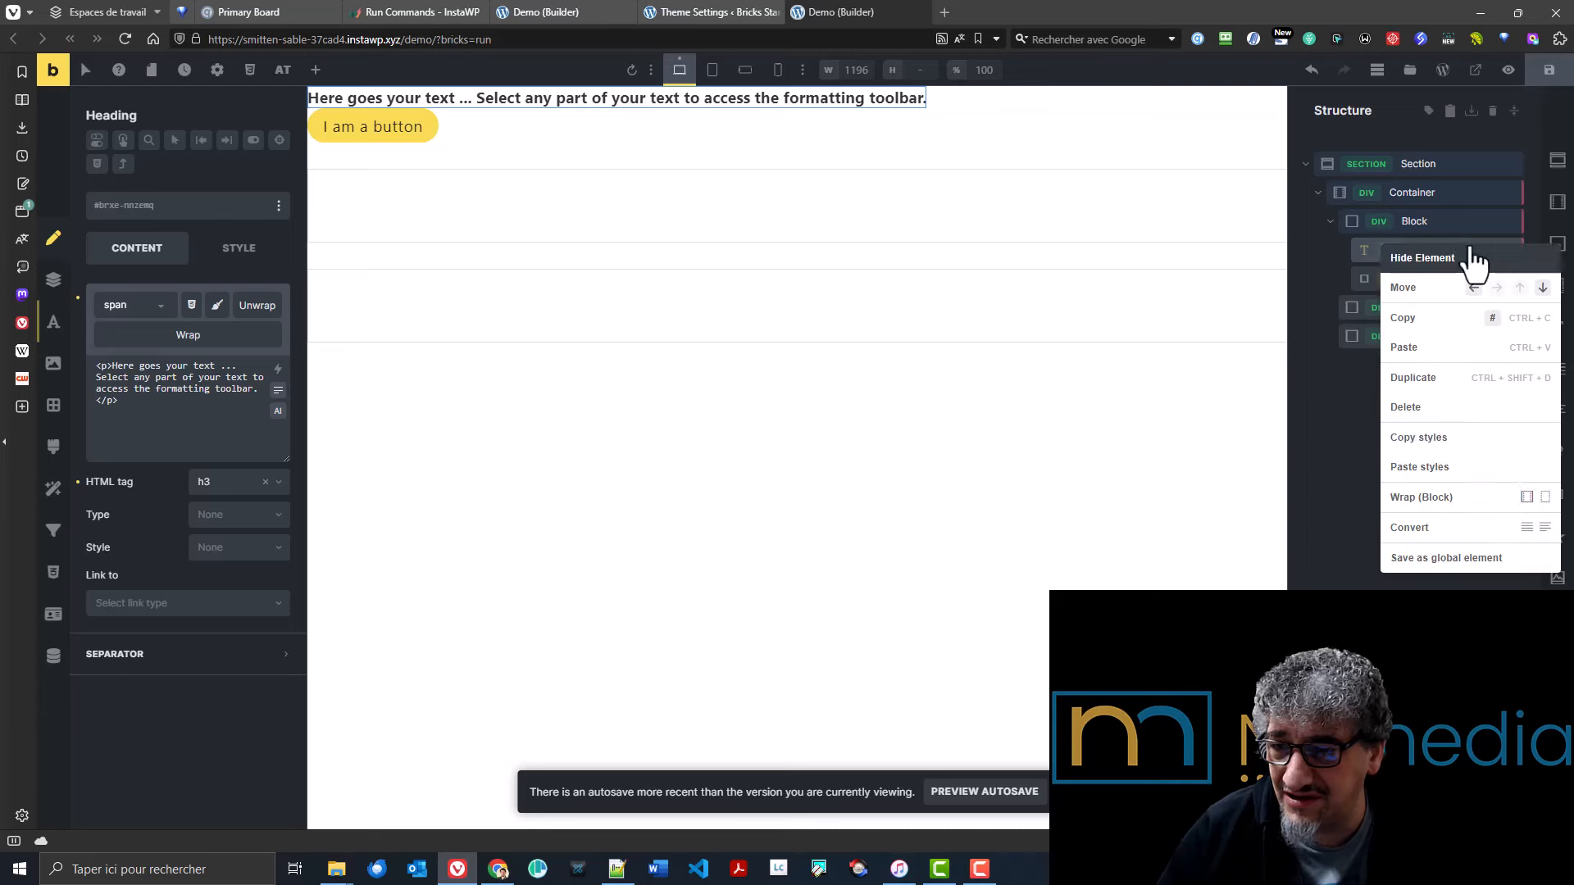
pyautogui.click(1526, 529)
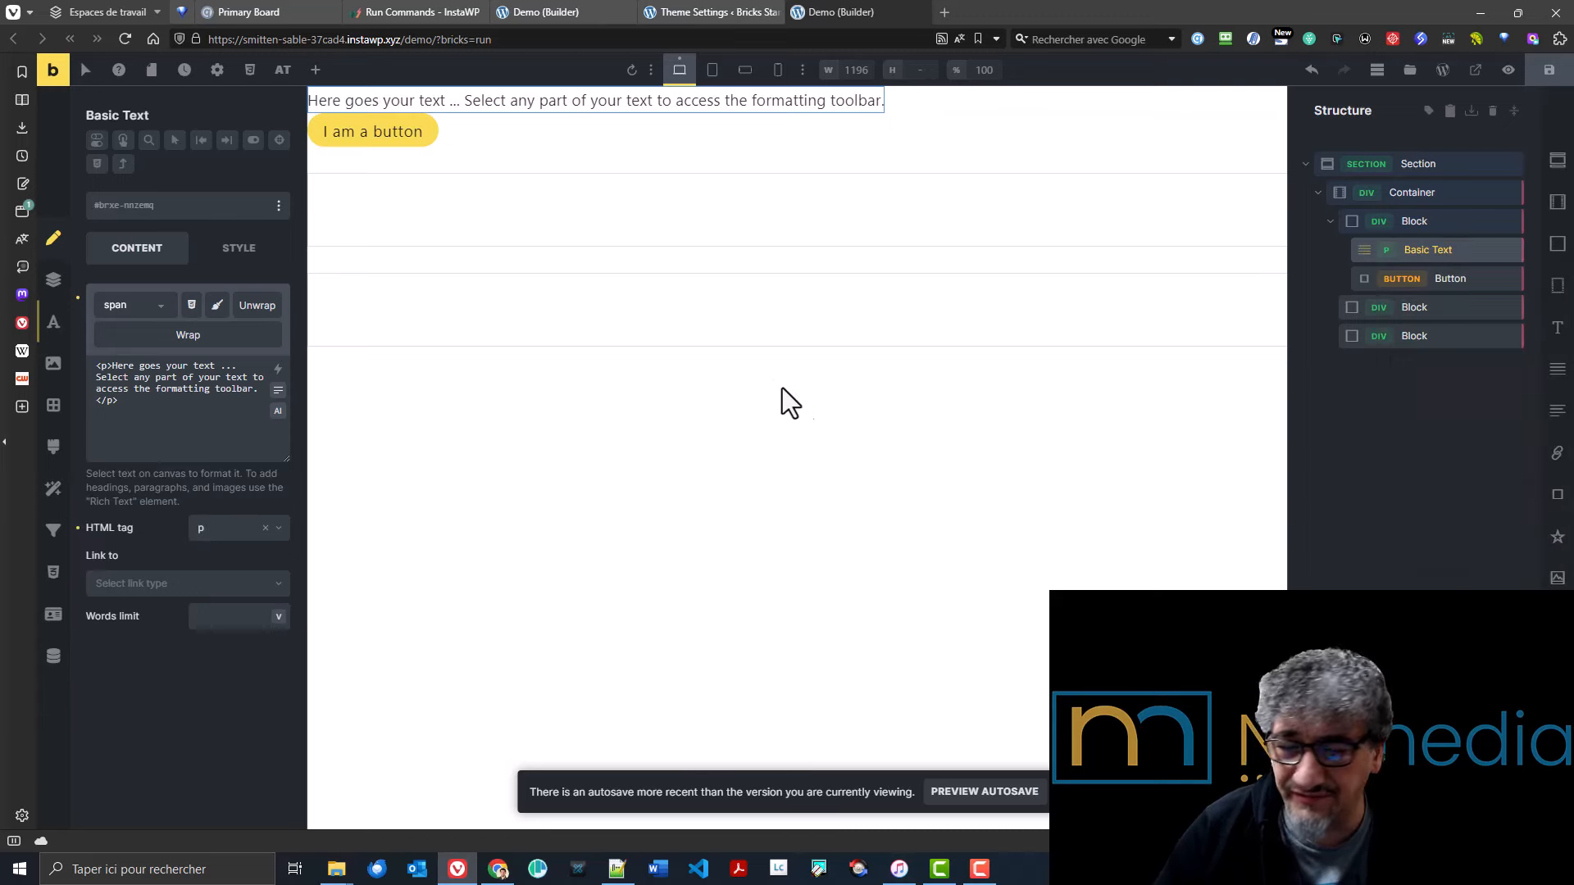
# - Use the contextual Move options to shift the Basic Text out of its block and back in, and below and above the Button
pyautogui.click(700, 2)
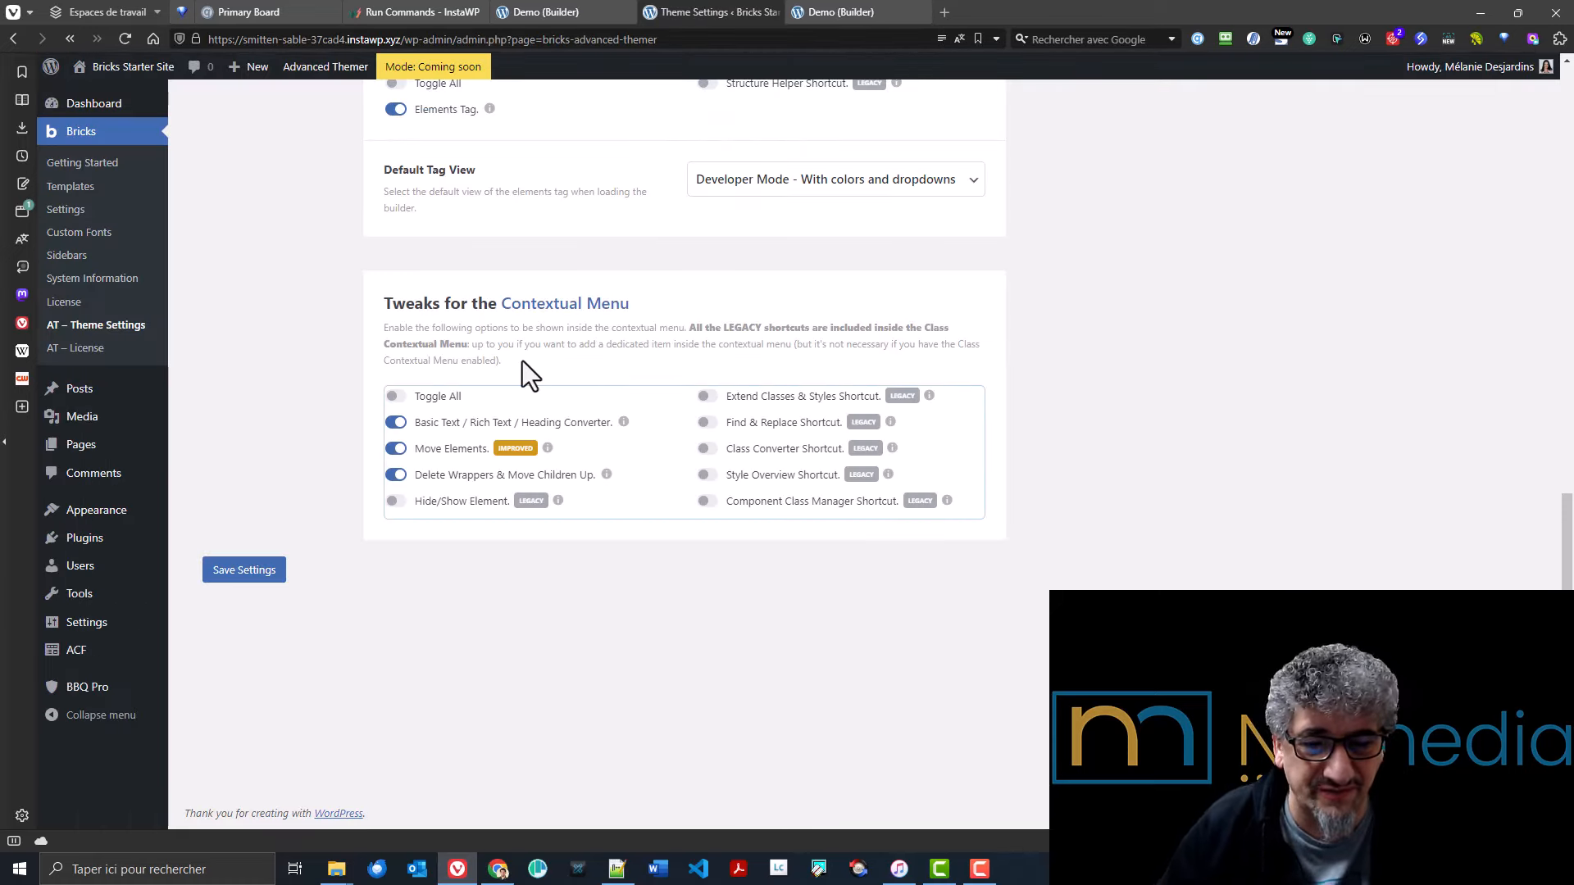
pyautogui.click(859, 13)
pyautogui.rightClick(1466, 249)
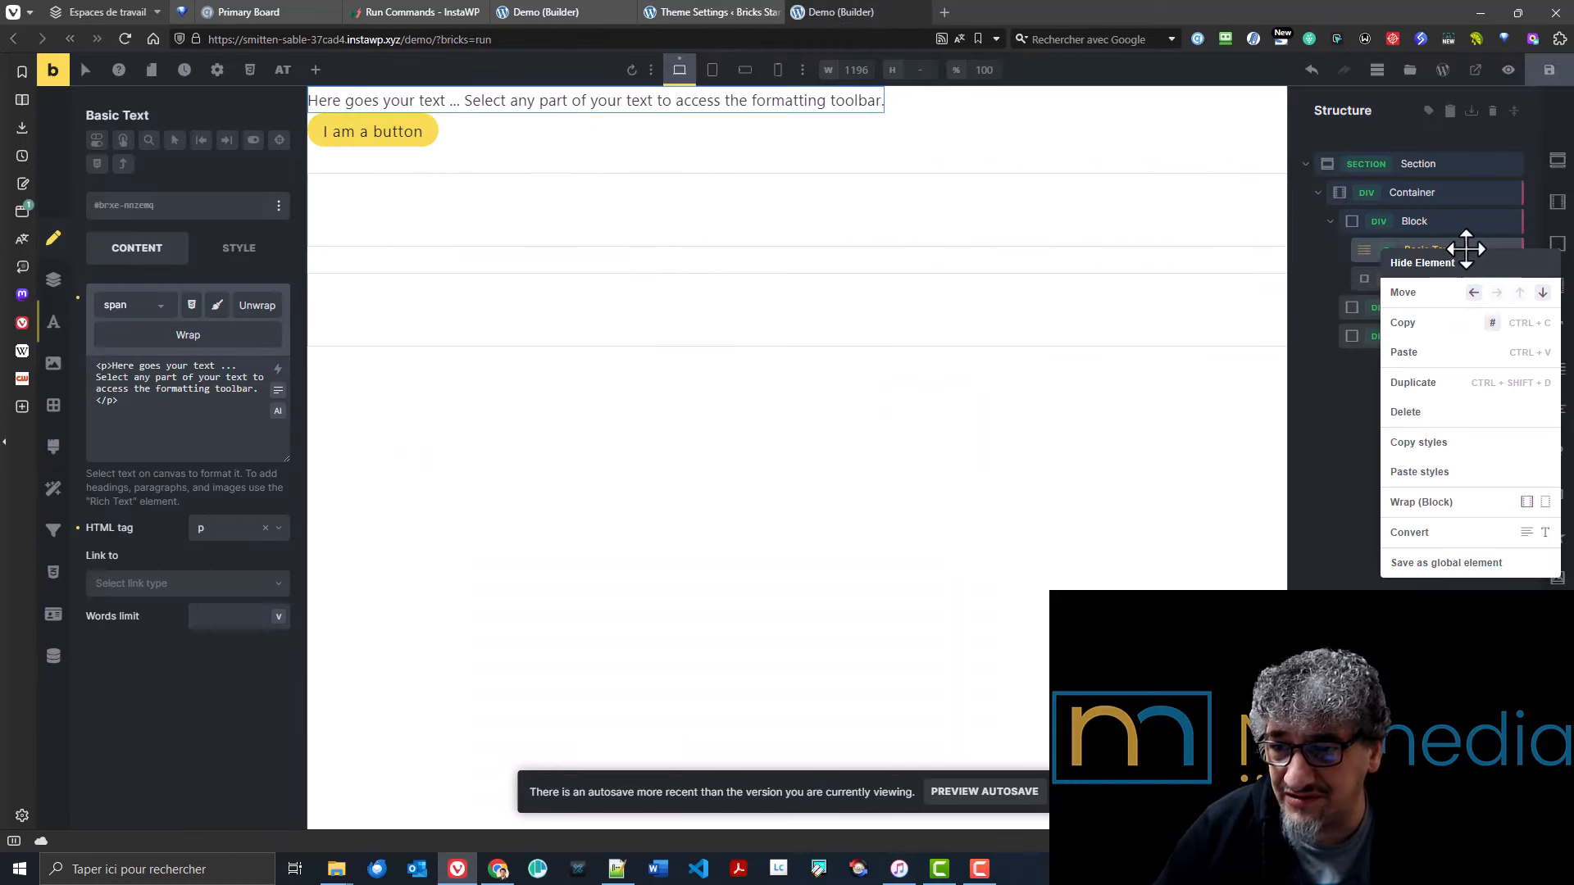
pyautogui.click(1474, 294)
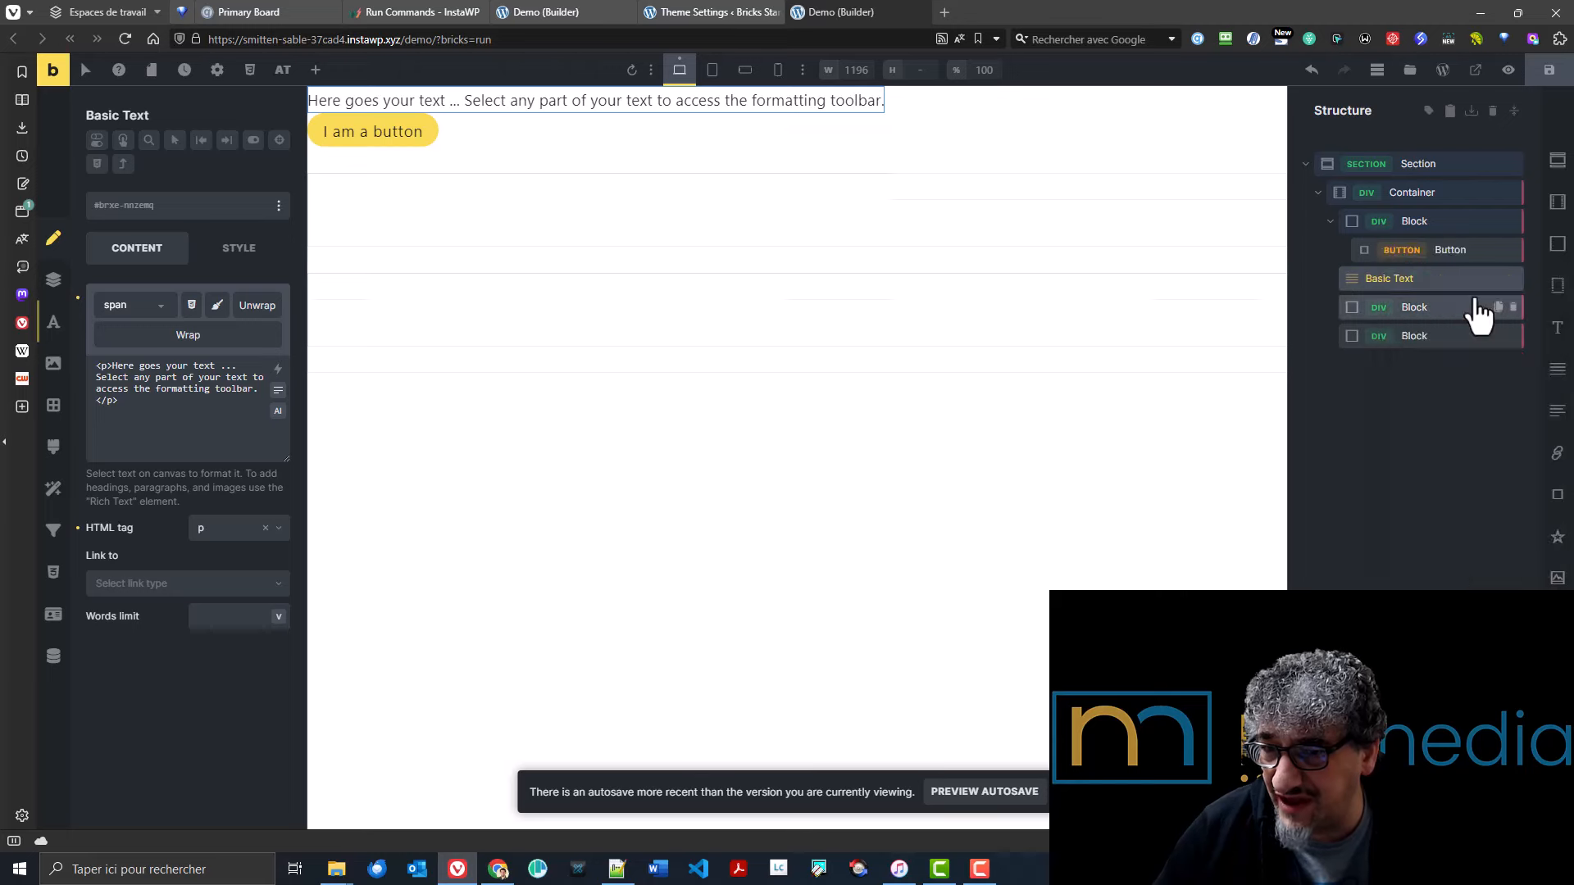
pyautogui.rightClick(1485, 220)
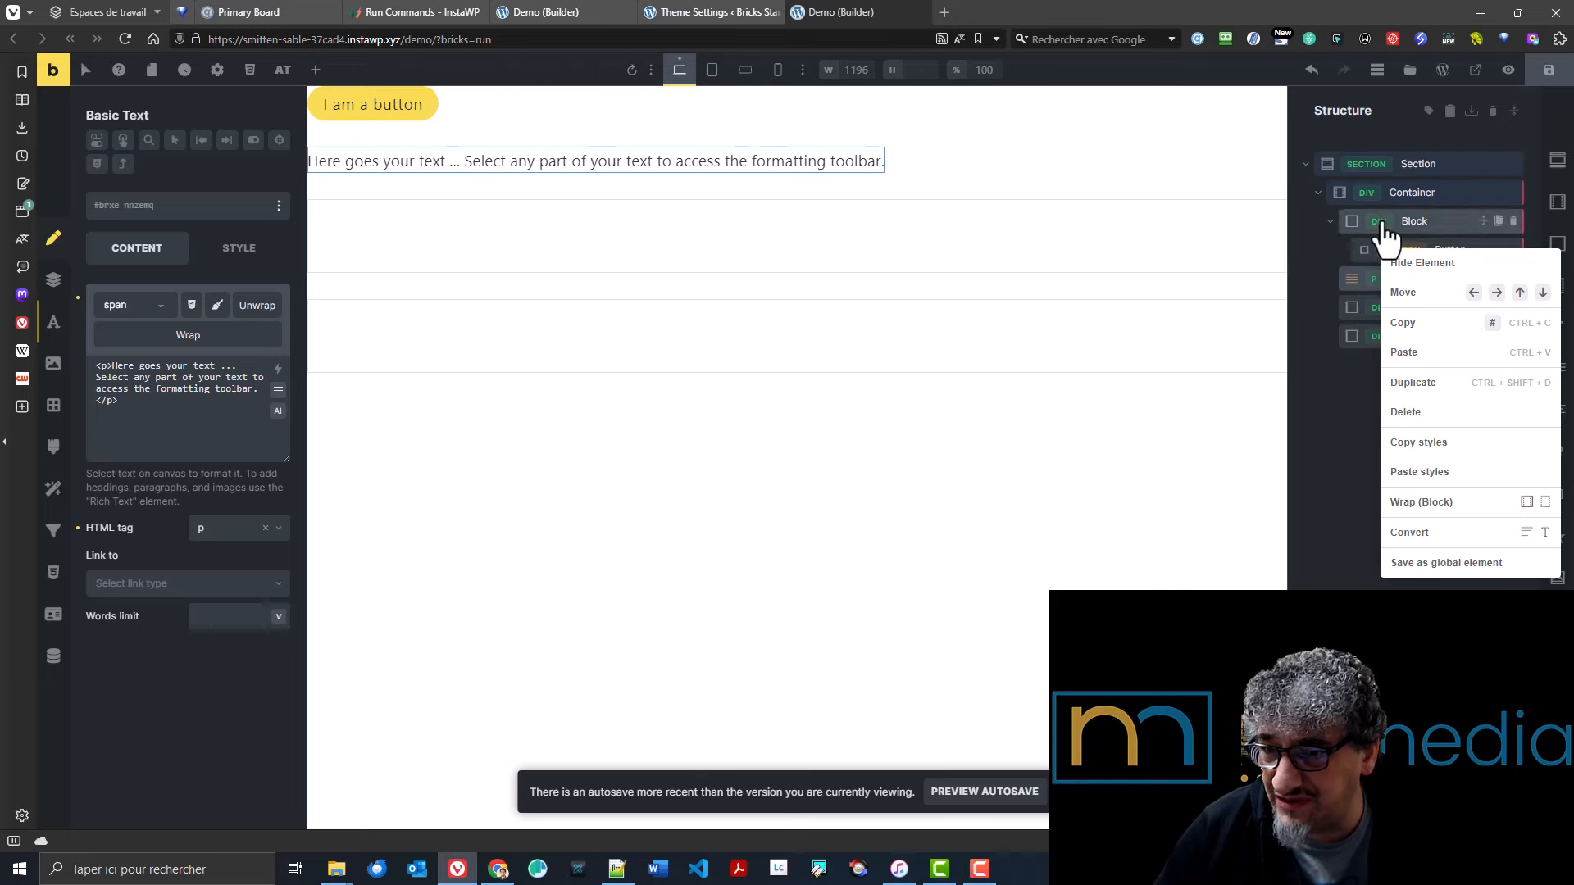
pyautogui.click(1496, 293)
pyautogui.click(1520, 294)
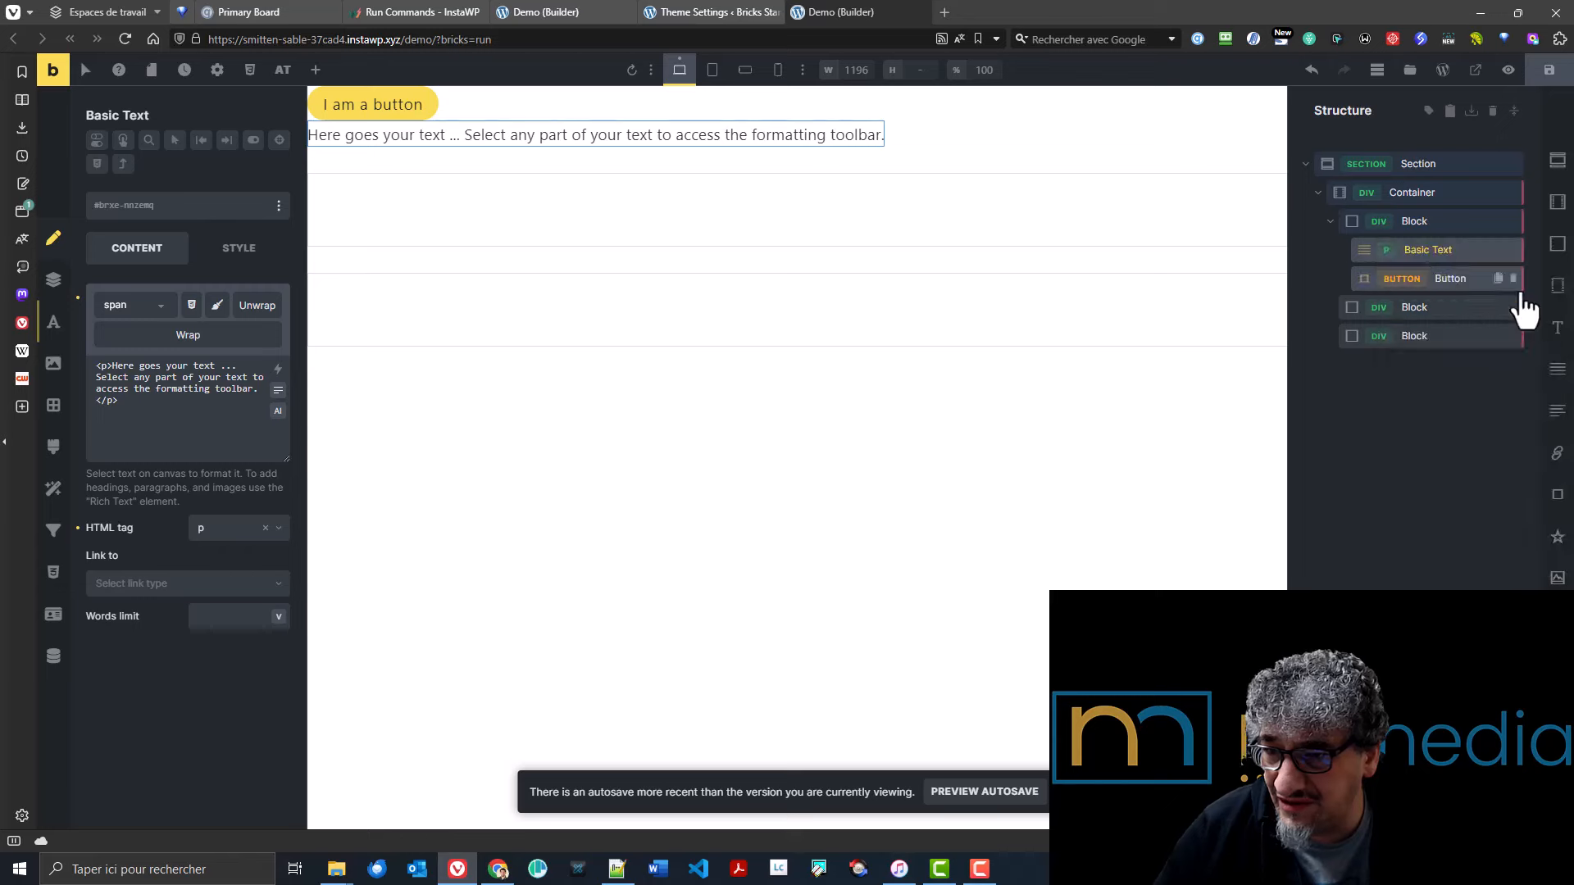
pyautogui.click(1542, 294)
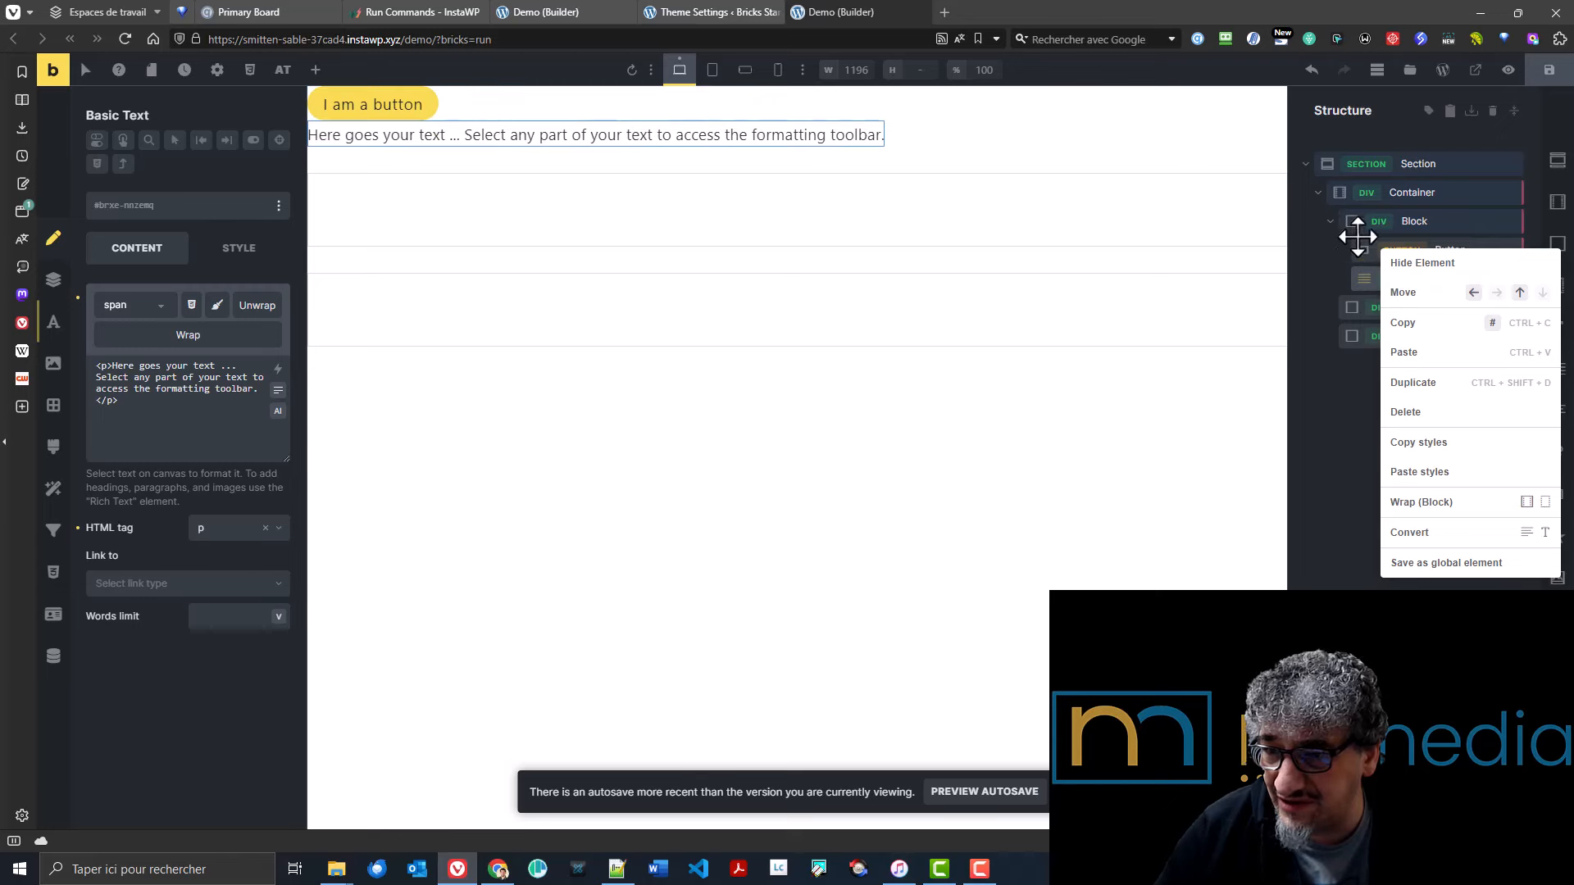
pyautogui.click(1520, 294)
pyautogui.click(1364, 391)
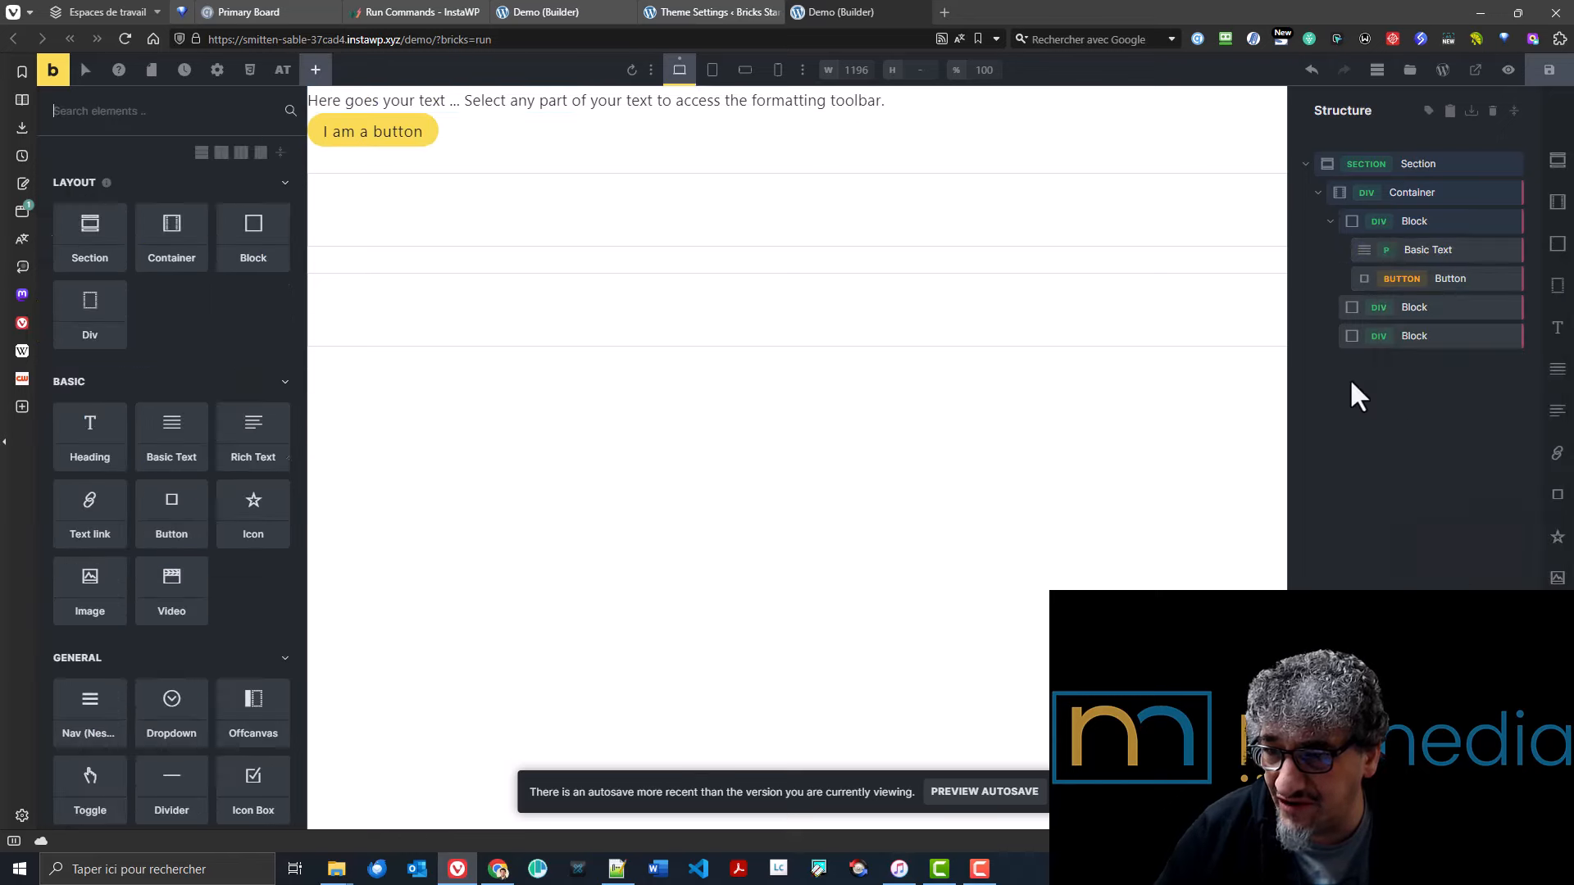
# - Move the Button above the Basic Text in the structure tree and move their parent block out of the container
pyautogui.click(1474, 283)
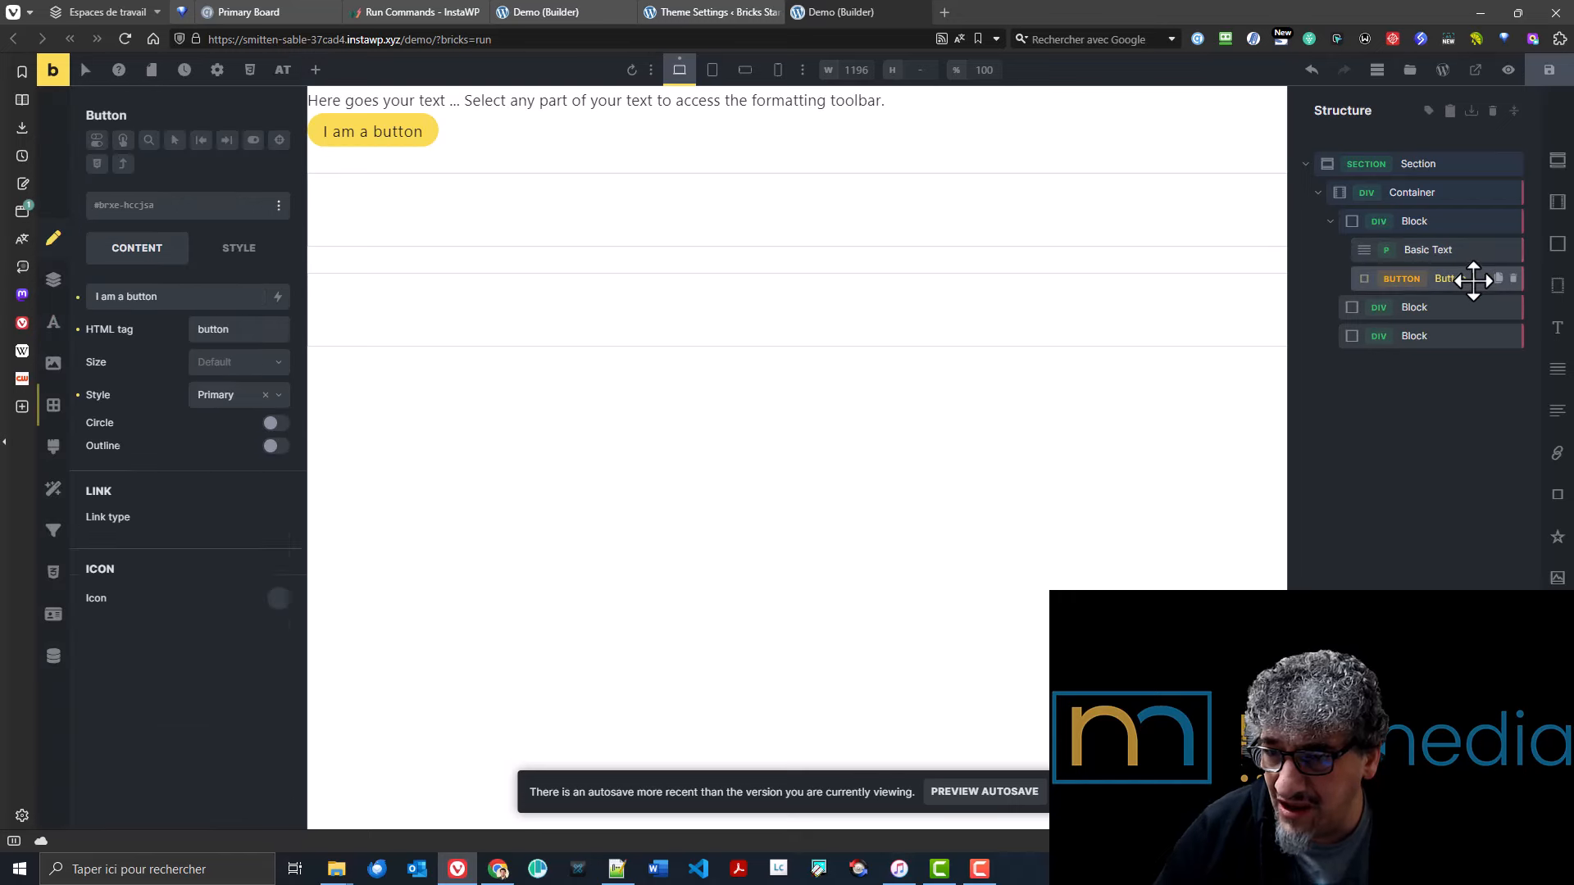
pyautogui.moveTo(1474, 279); pyautogui.dragTo(1473, 242)
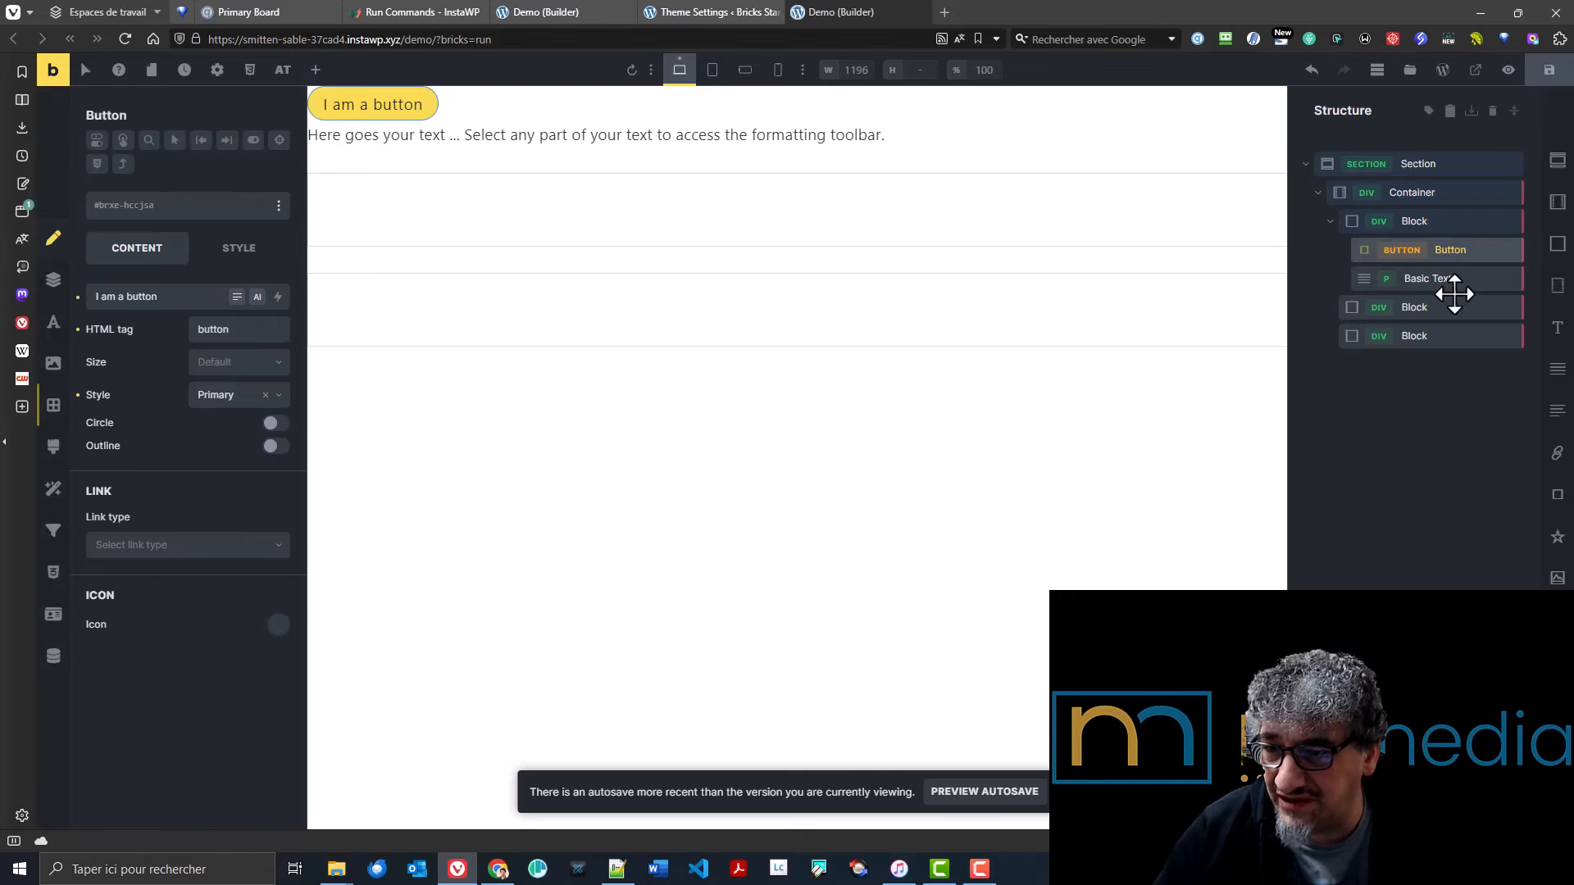
pyautogui.rightClick(1453, 248)
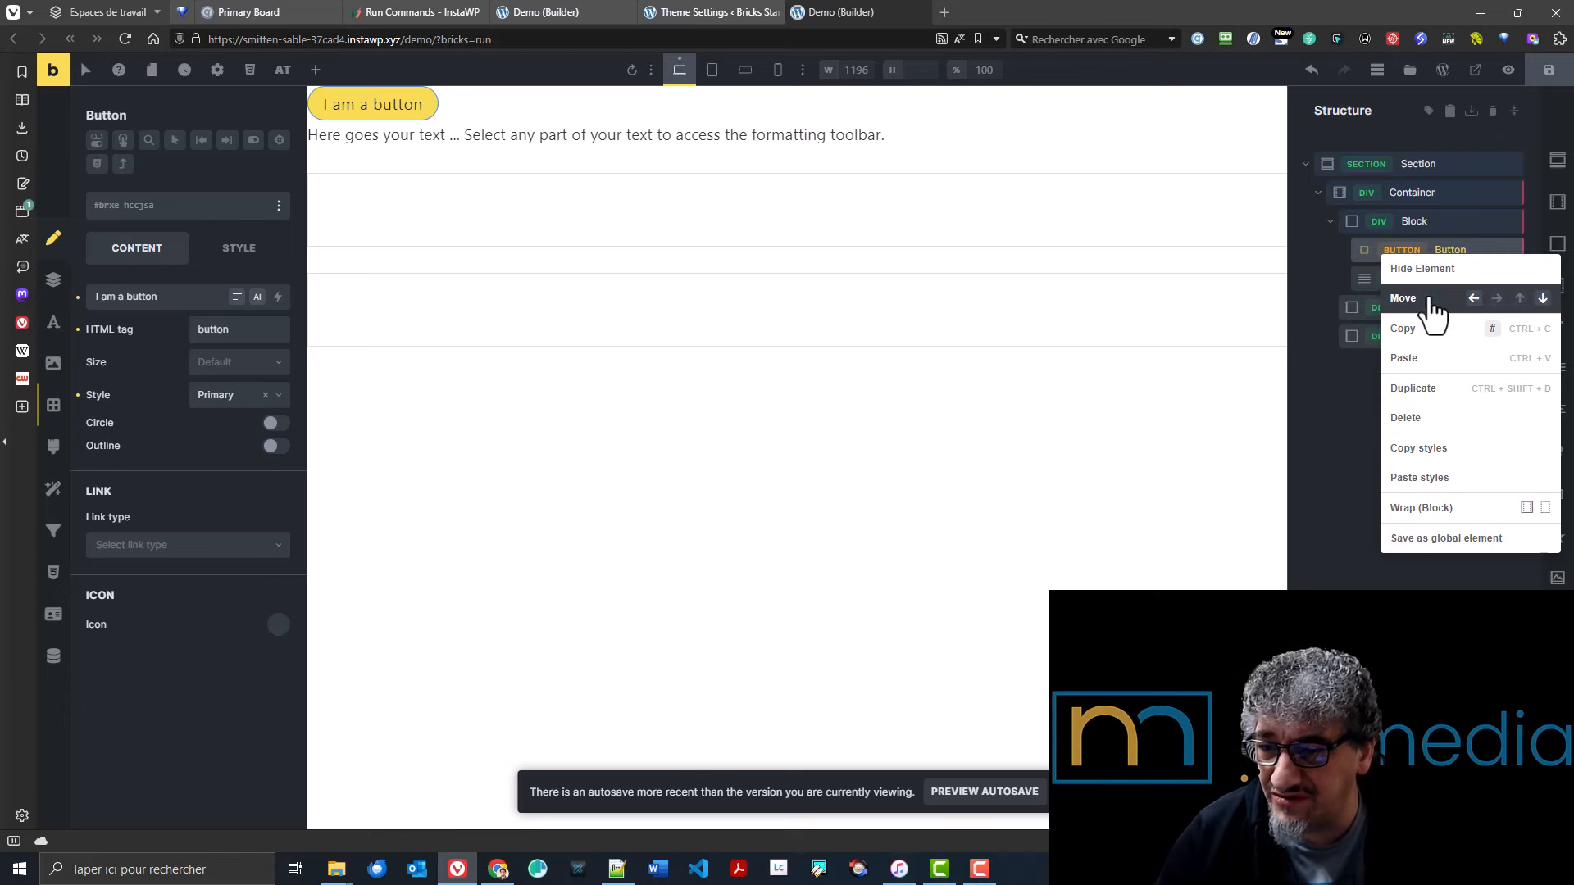
pyautogui.click(1472, 253)
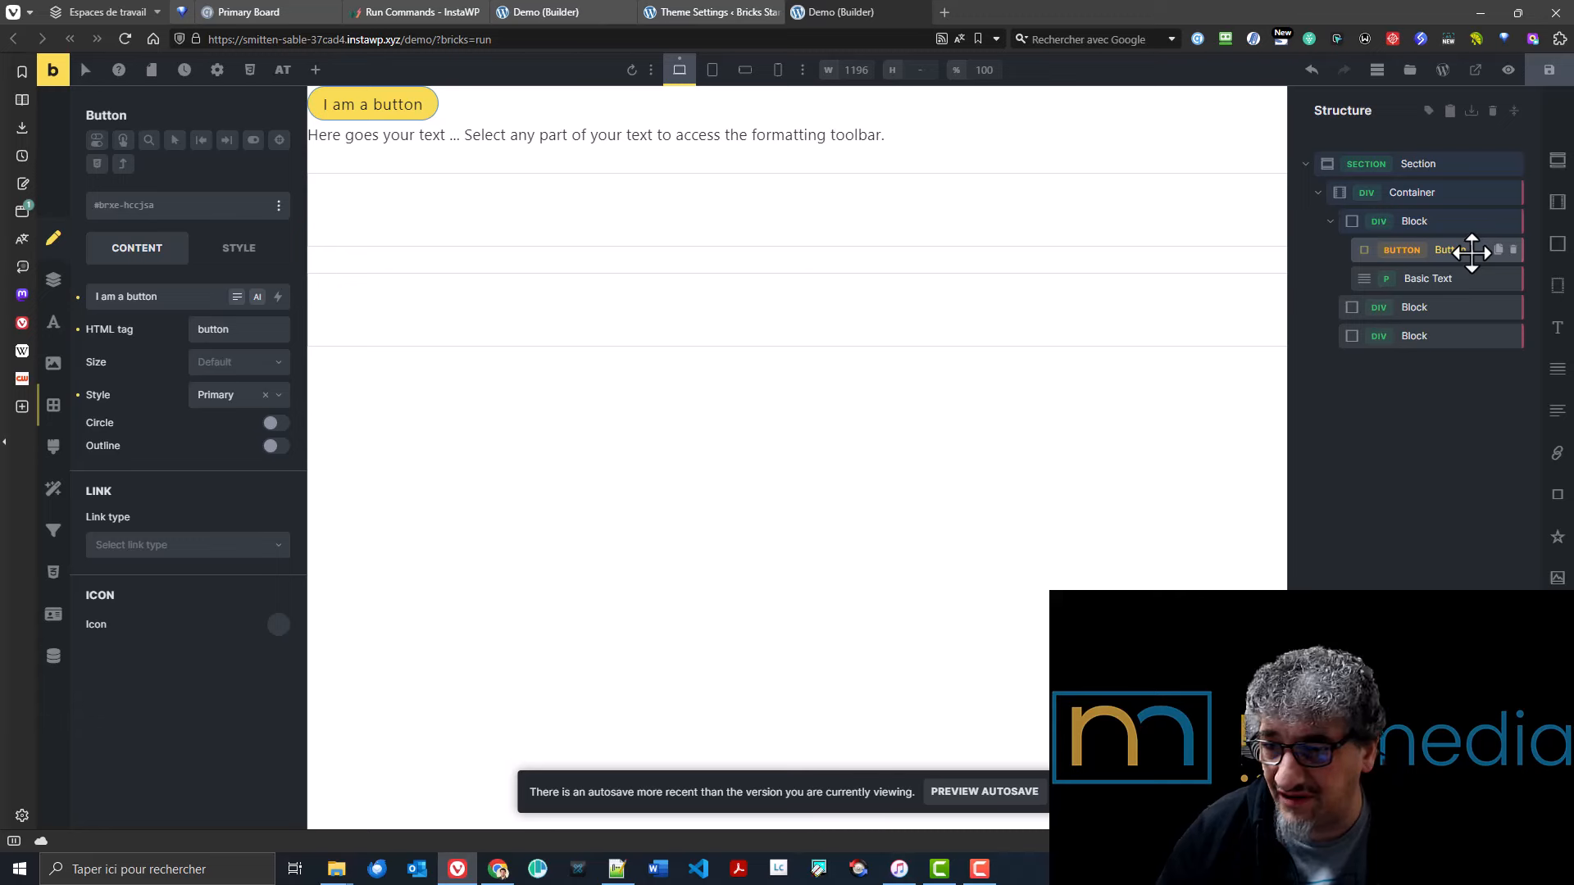
pyautogui.hotkey('ctrl', 'shift', 'Left')
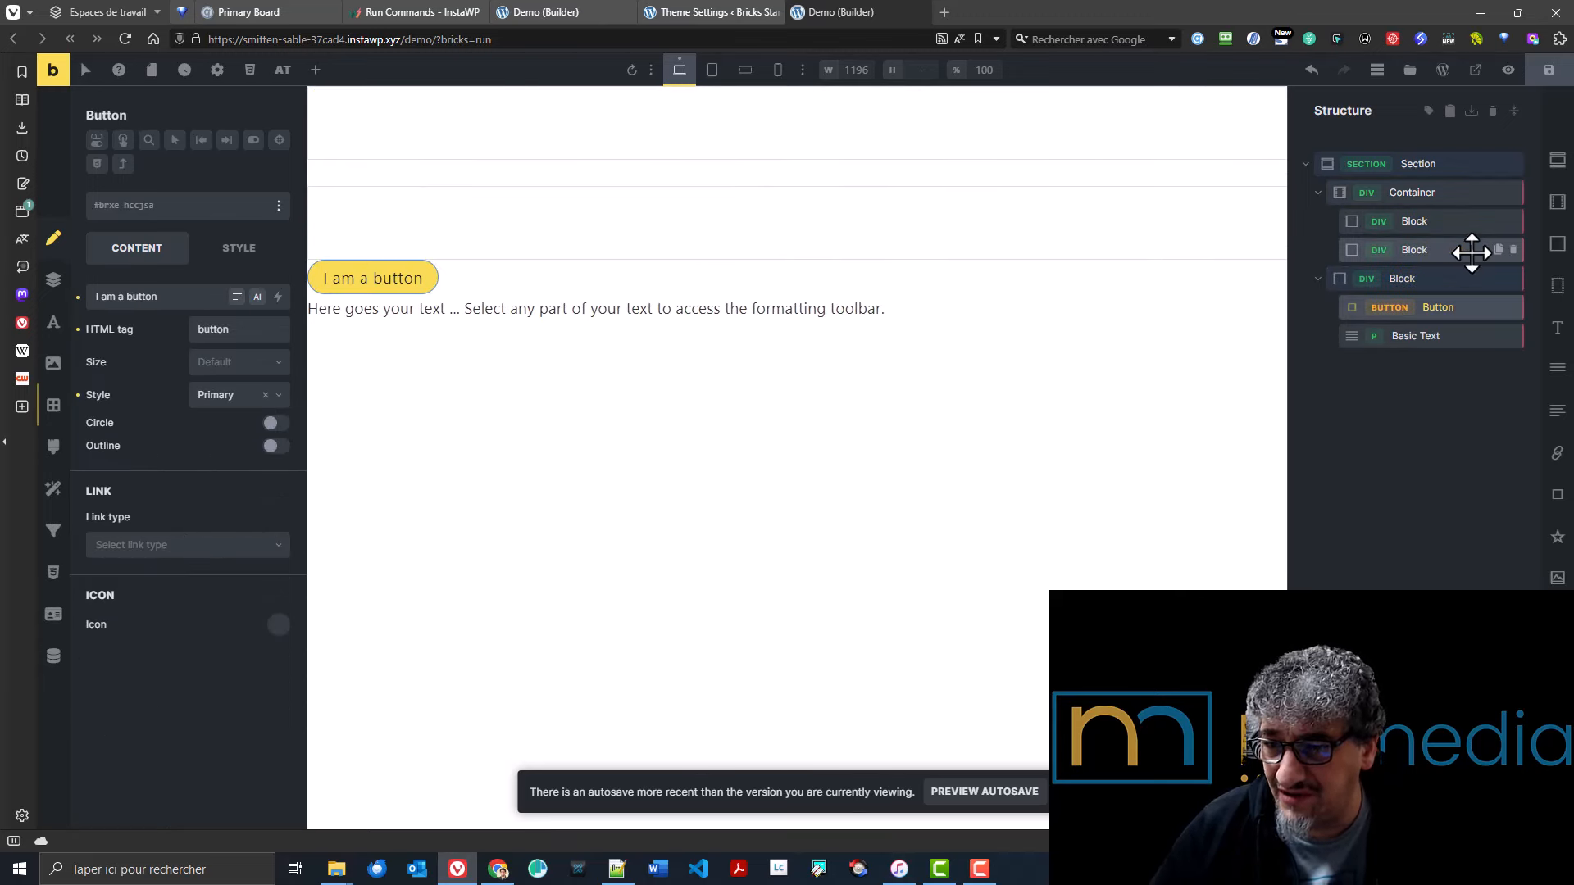
# - Undo the recent element moves and delete all elements from the structure
pyautogui.click(1312, 70)
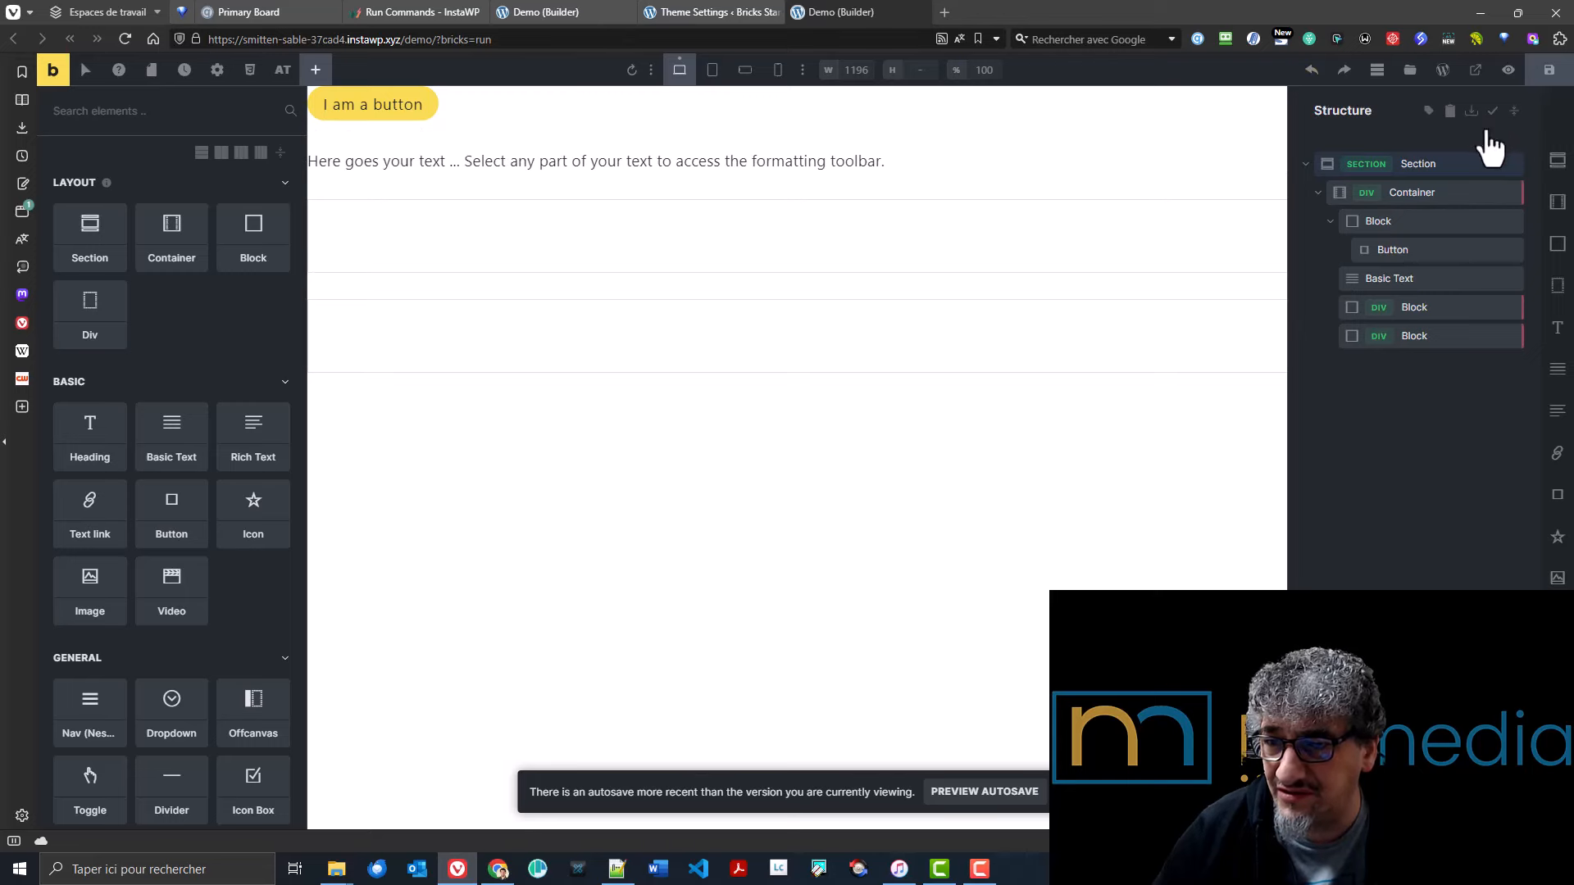
pyautogui.click(1491, 110)
# - Check the contextual menu tweaks again and add a Heading, a Basic Text and a Button to the first block in the builder
pyautogui.click(704, 12)
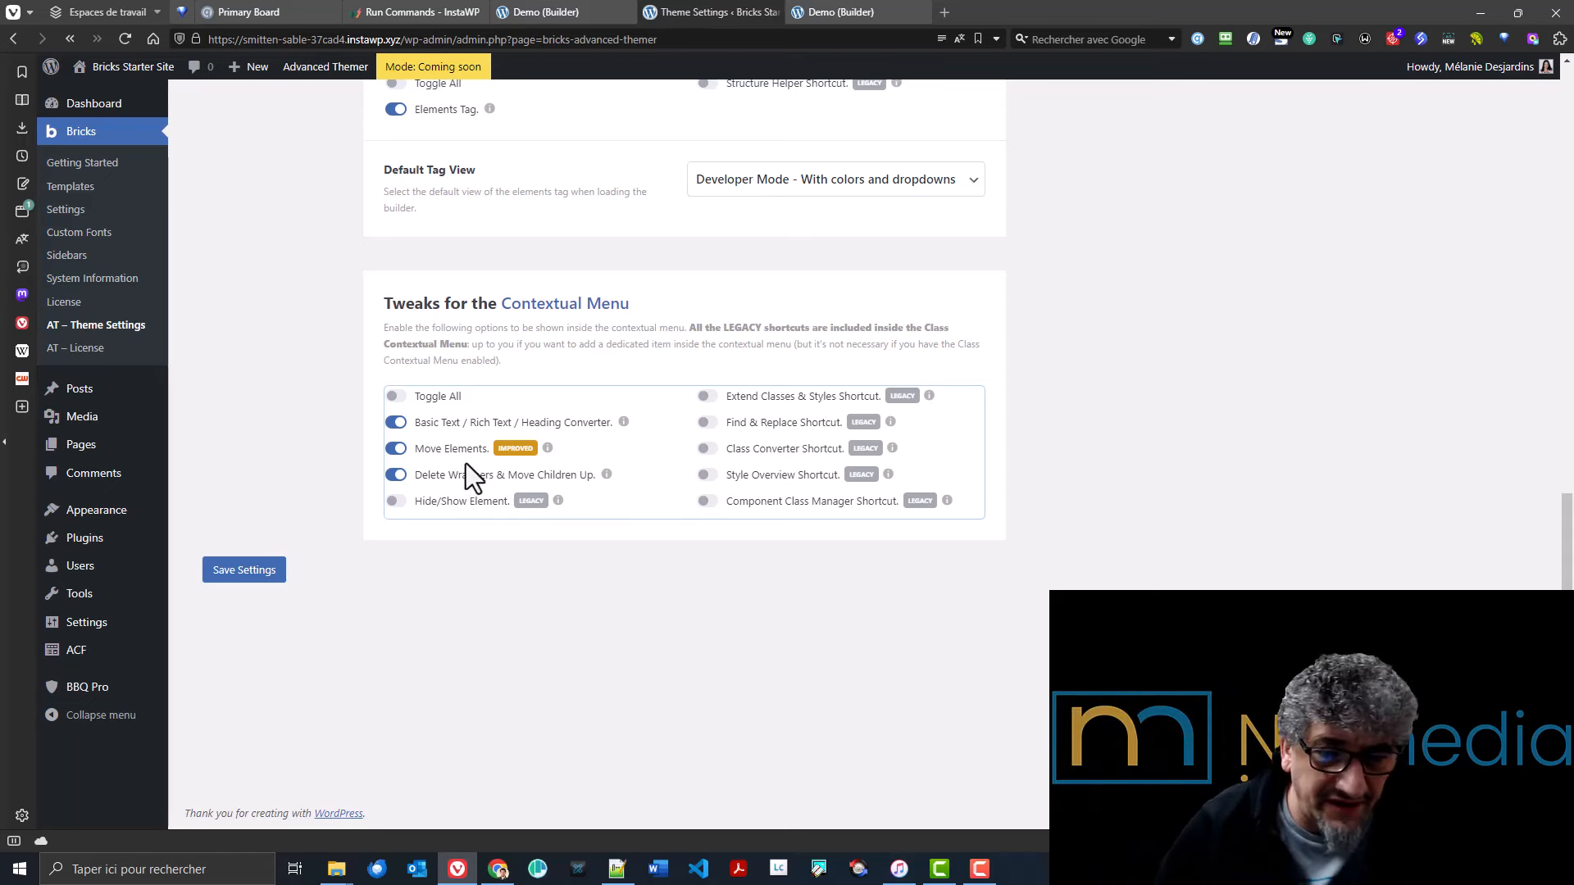
pyautogui.click(797, 10)
pyautogui.click(1447, 221)
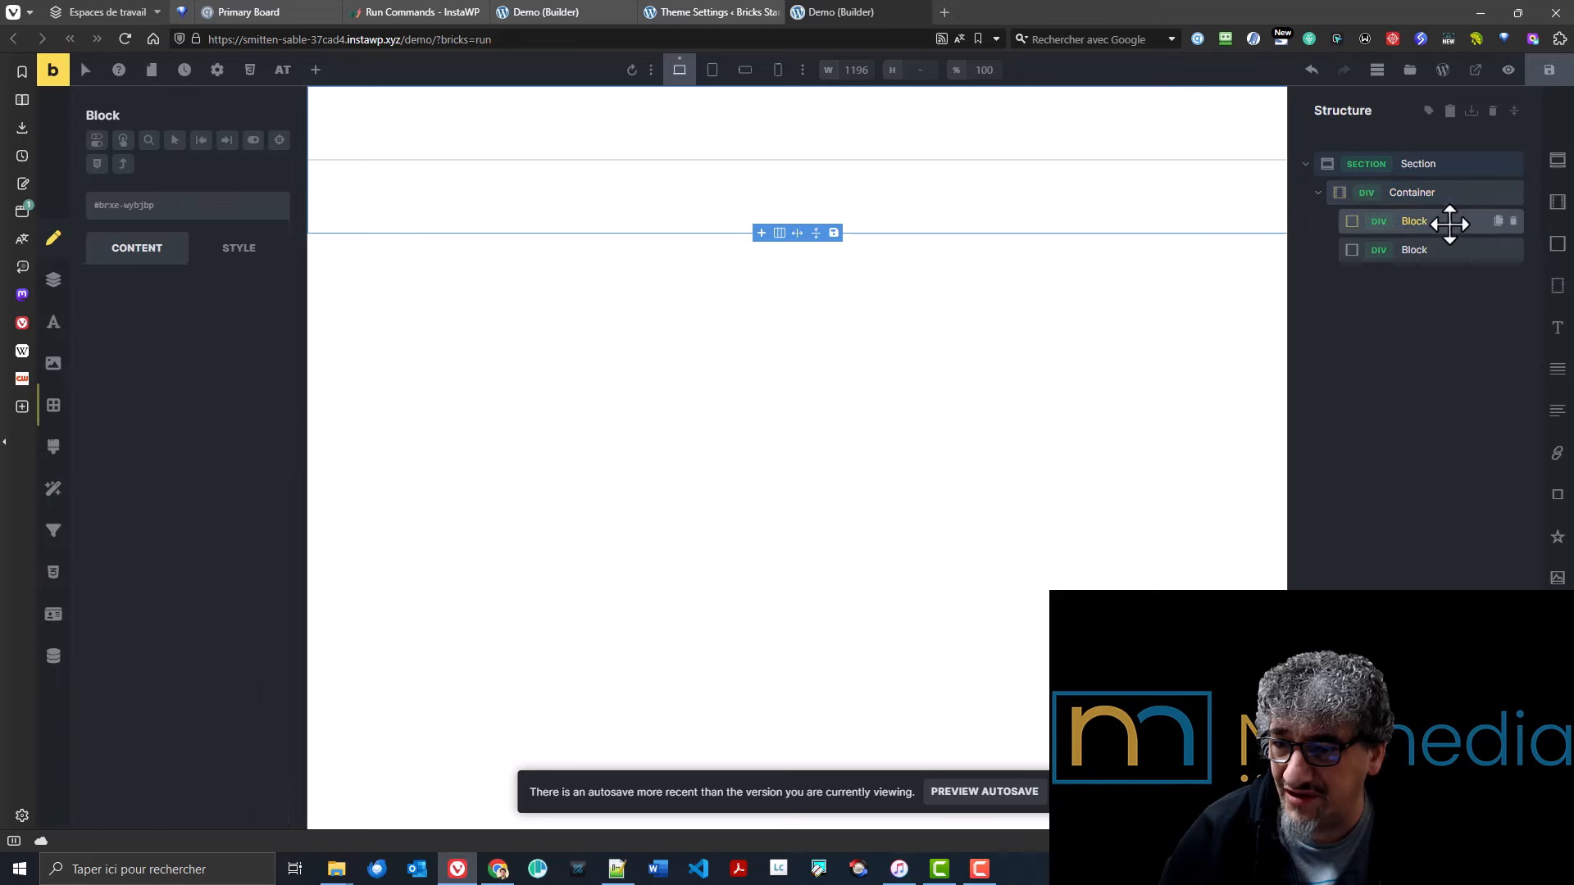
pyautogui.click(1555, 331)
pyautogui.click(1555, 370)
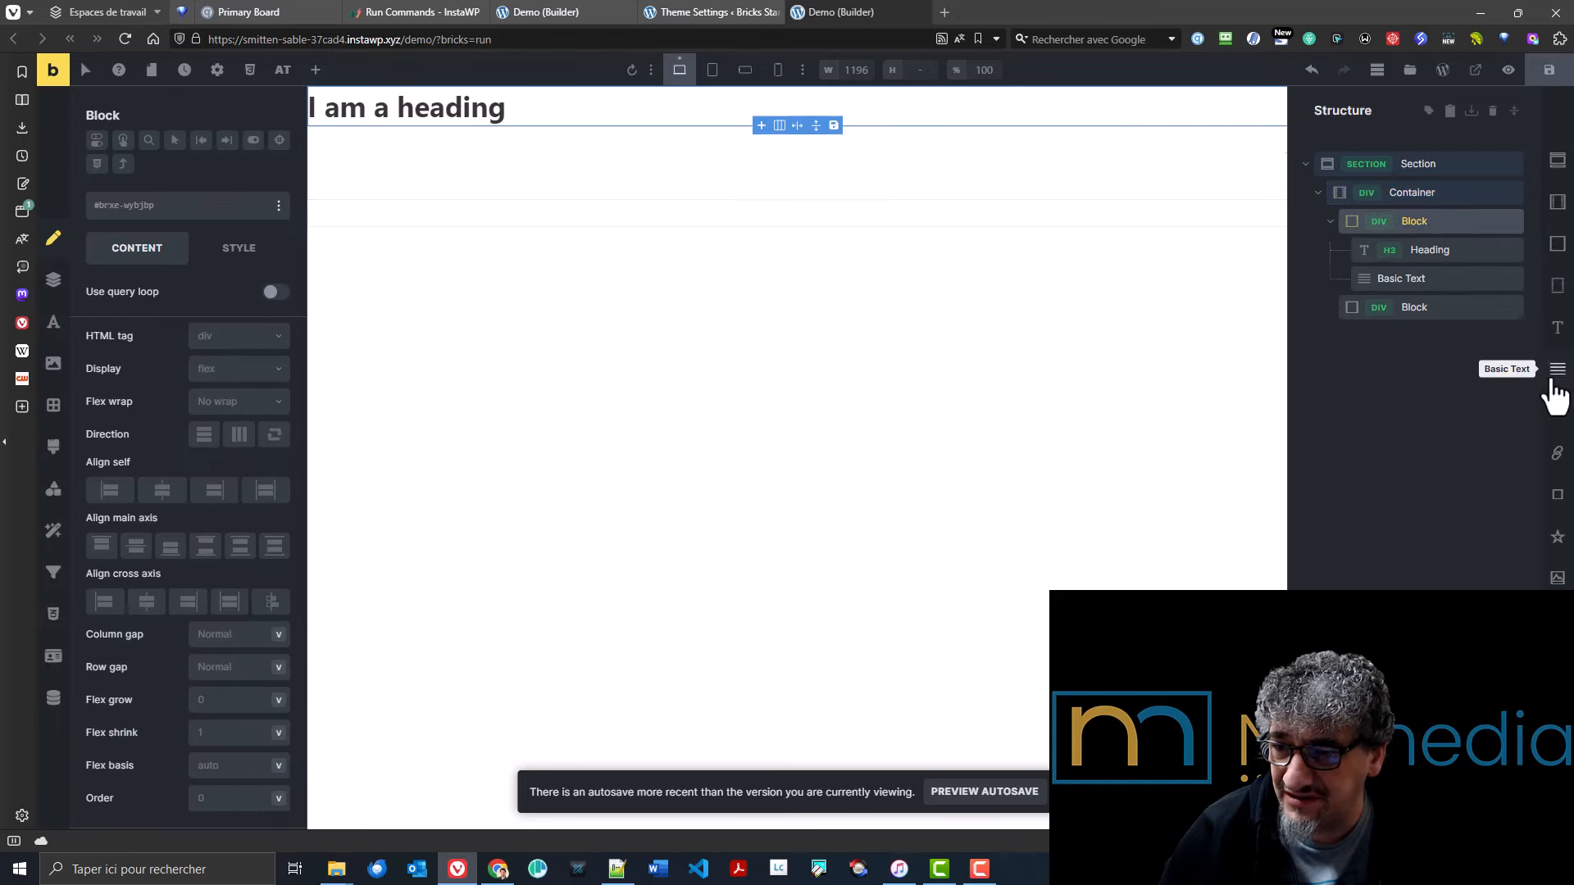
pyautogui.click(1557, 495)
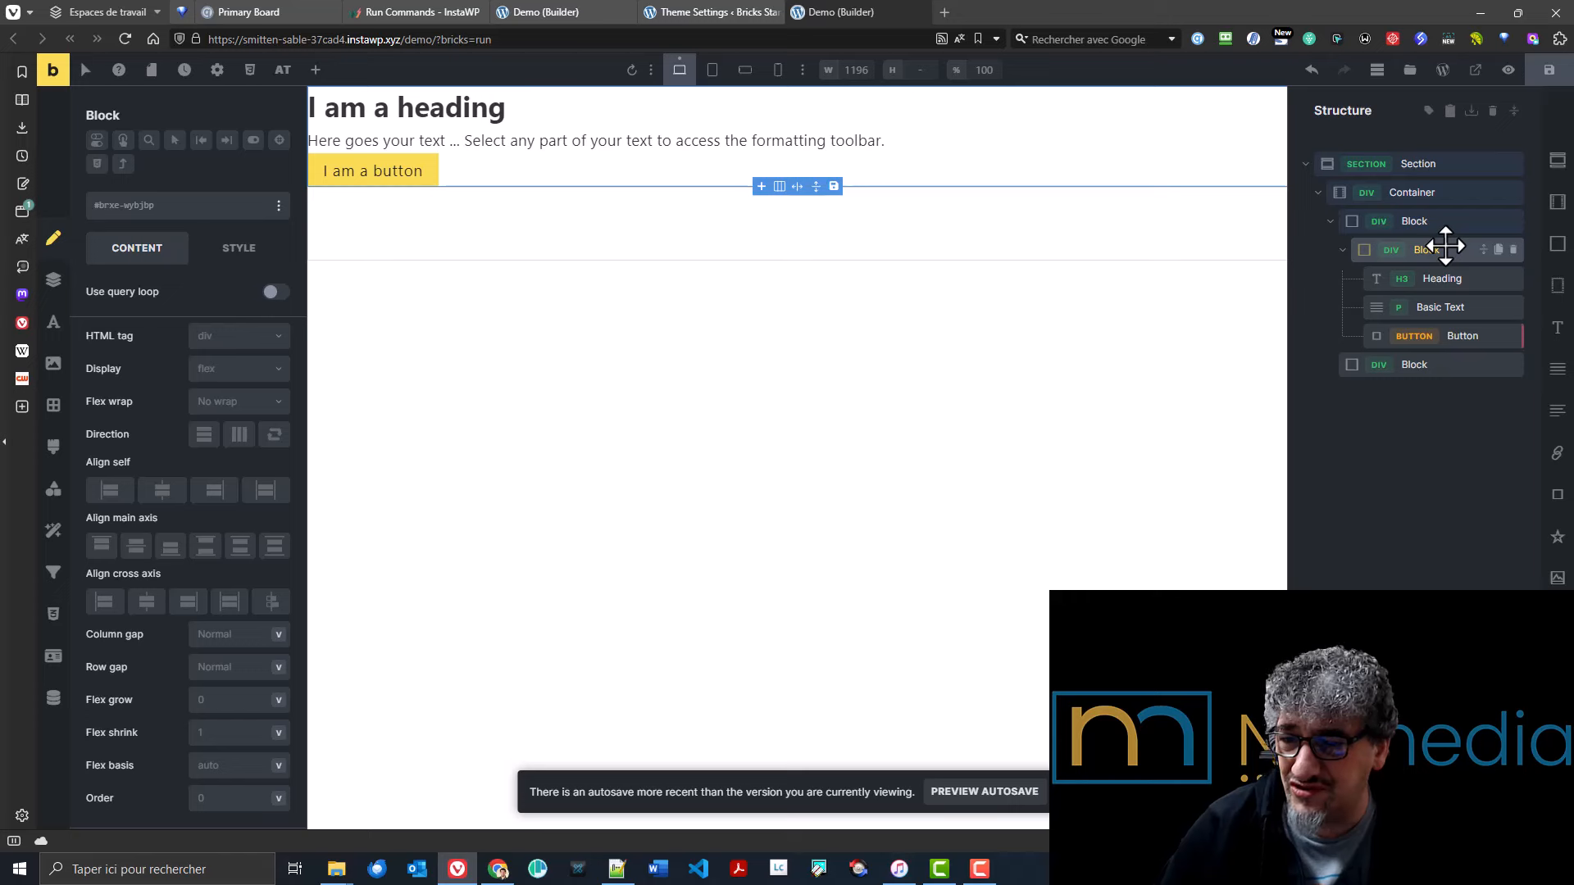
# - Delete the nested block that wraps the Heading, Basic Text and Button, including its contents
pyautogui.click(1513, 250)
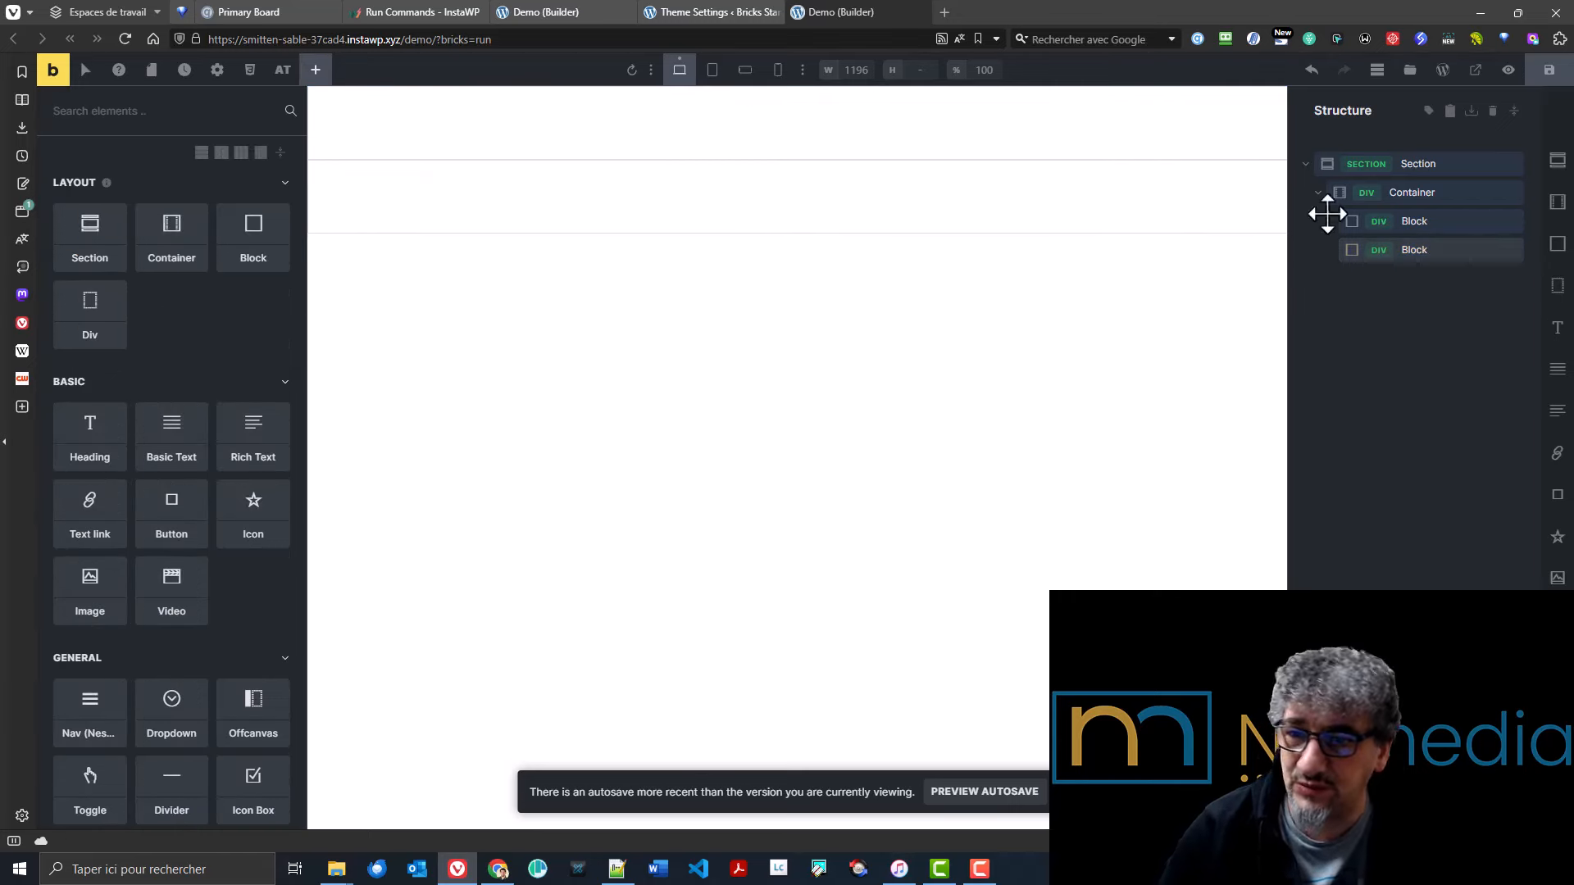
# - Undo the nested block's deletion and delete the block together with its contents once more
pyautogui.click(1312, 70)
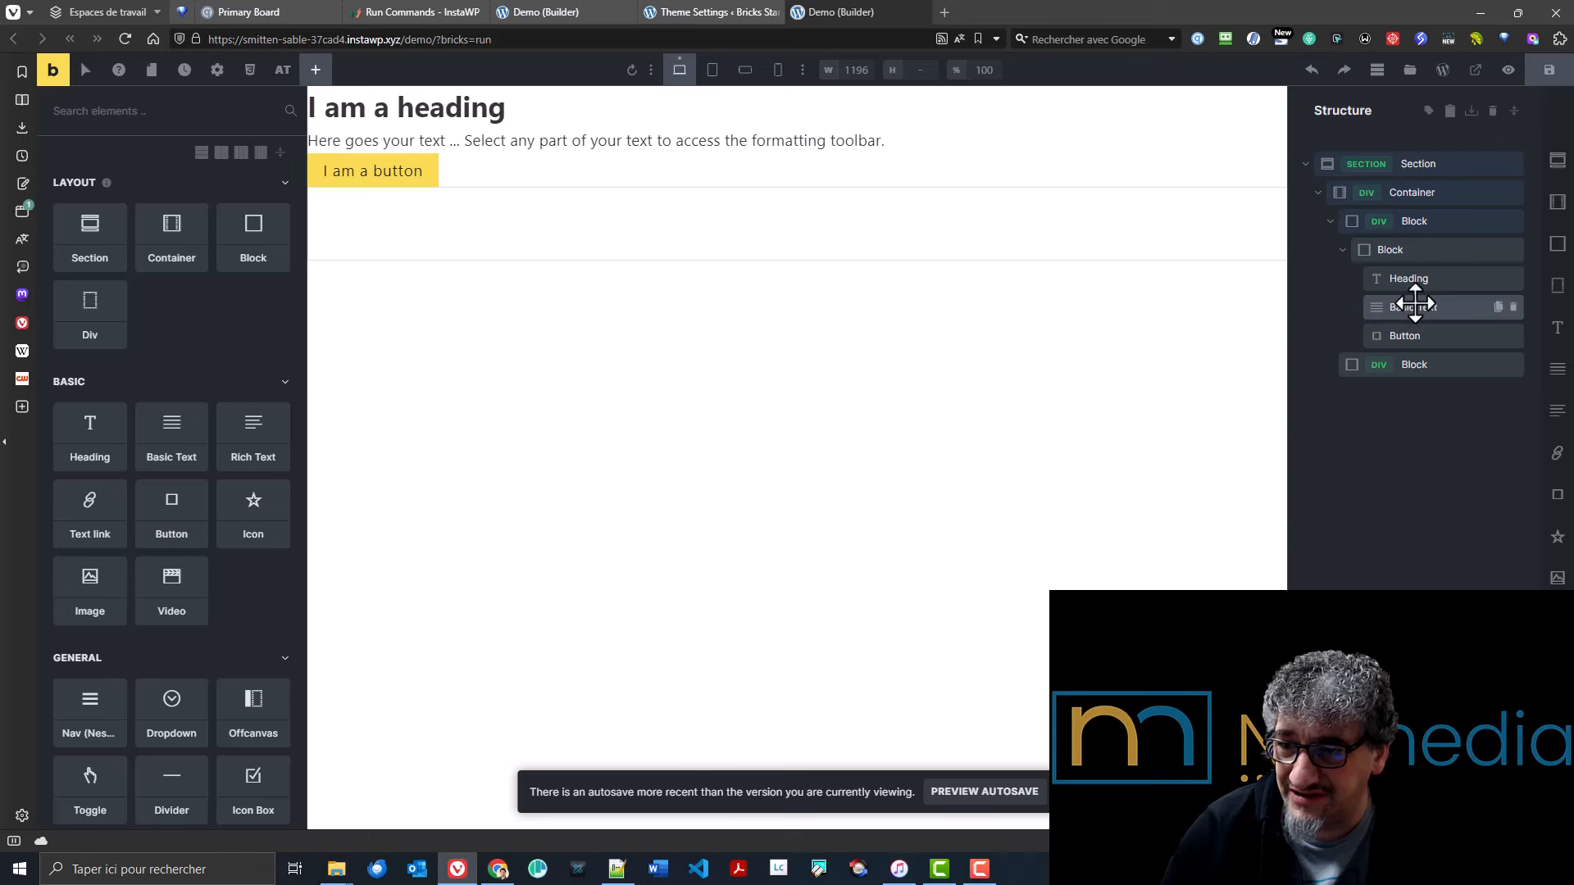
pyautogui.rightClick(1423, 250)
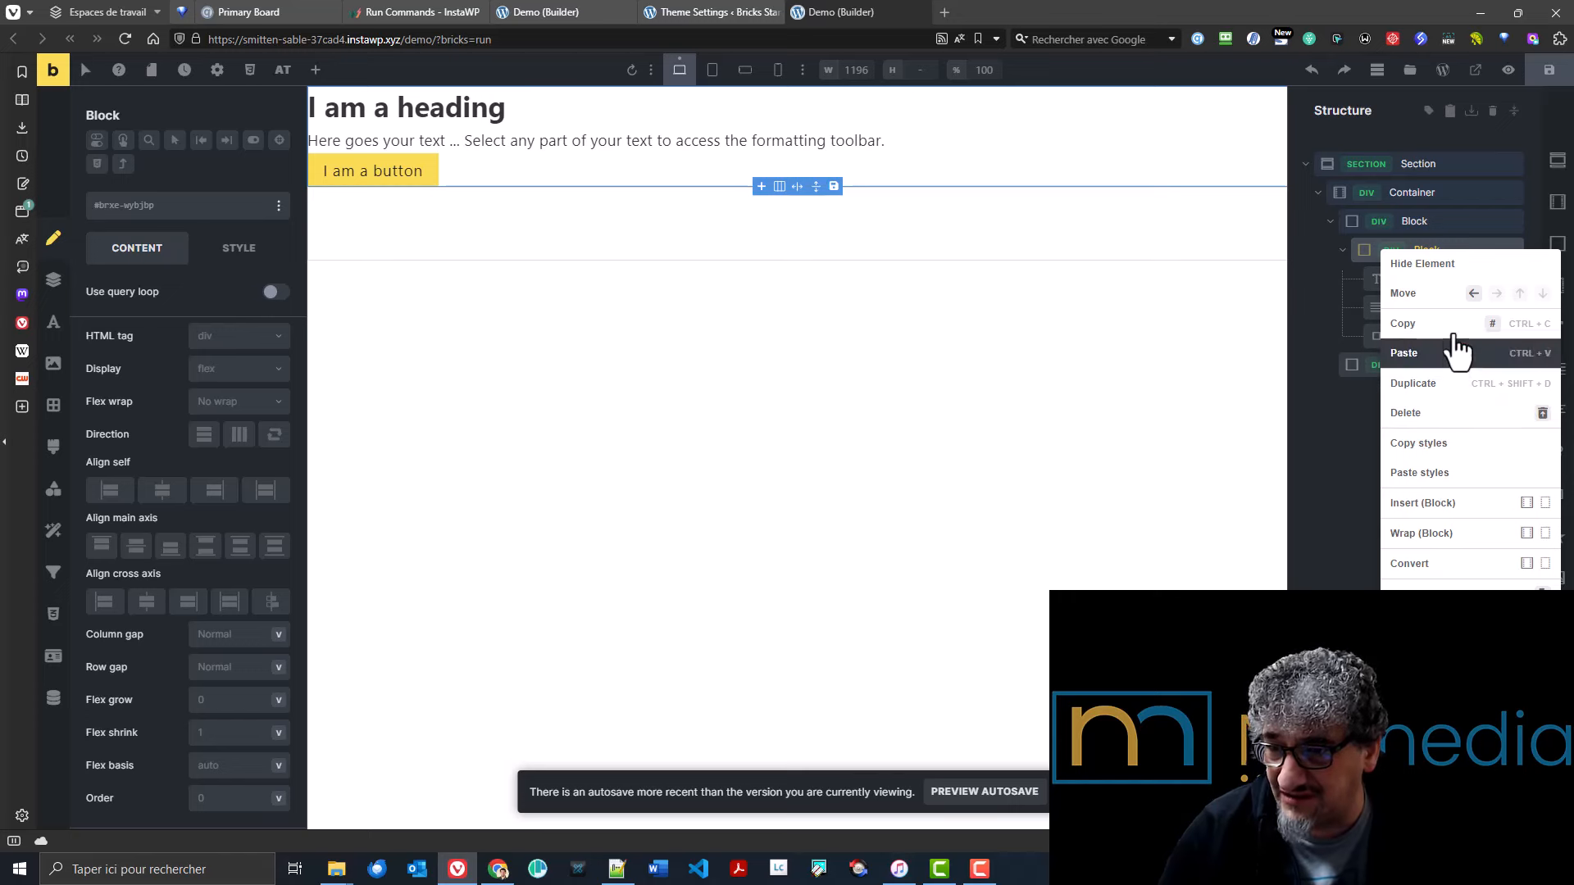
pyautogui.click(1426, 424)
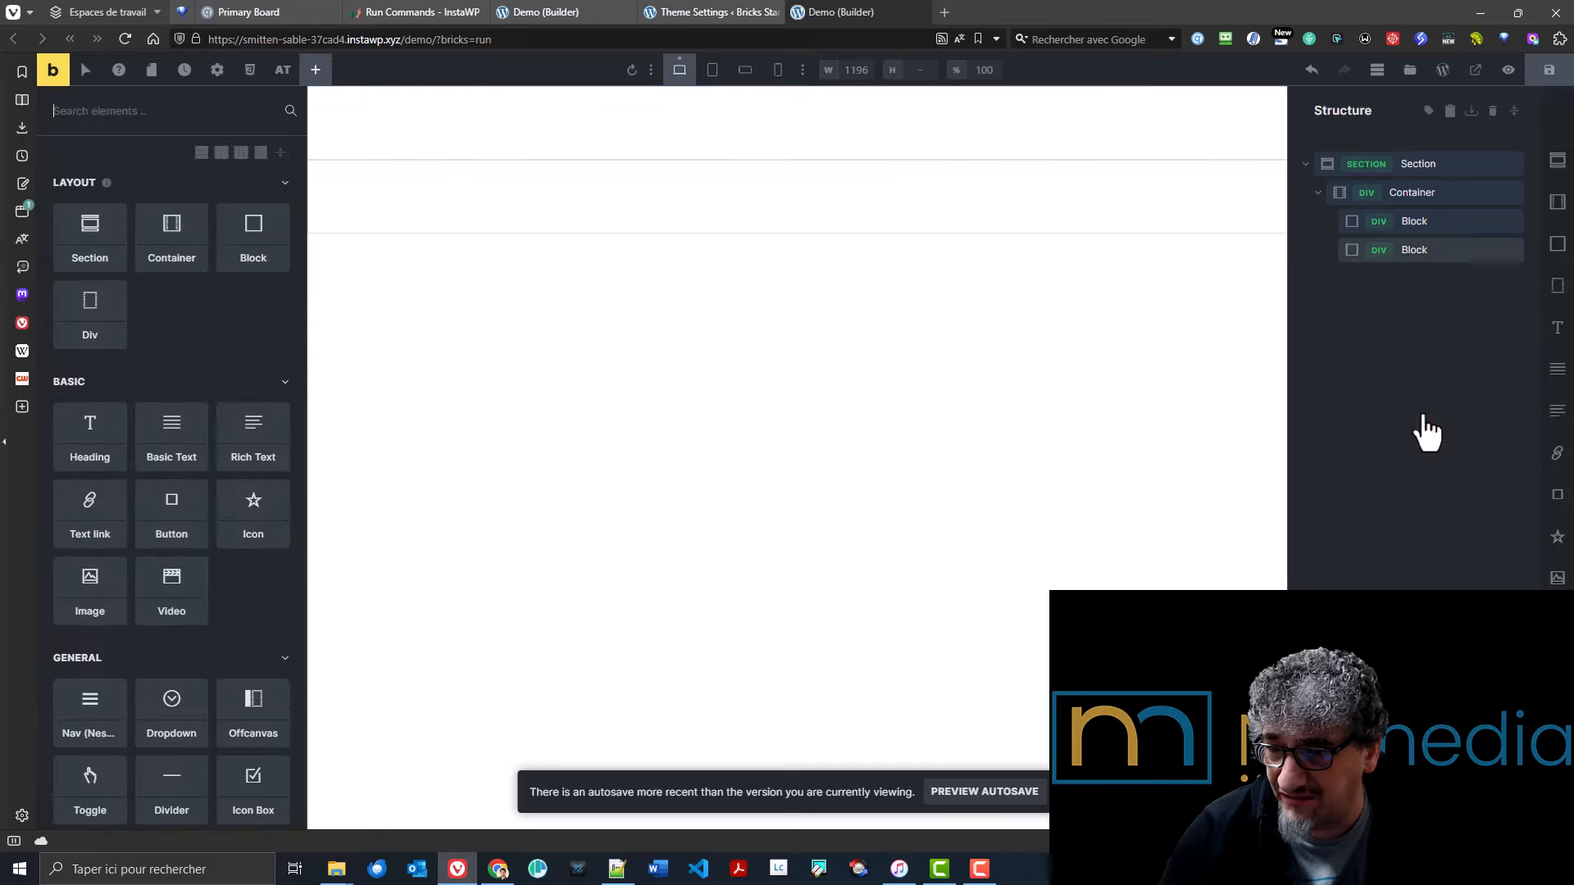
# - Undo the block deletion and delete only the wrapper block, moving its Heading, Basic Text and Button up a level
pyautogui.click(1312, 70)
pyautogui.rightClick(1438, 249)
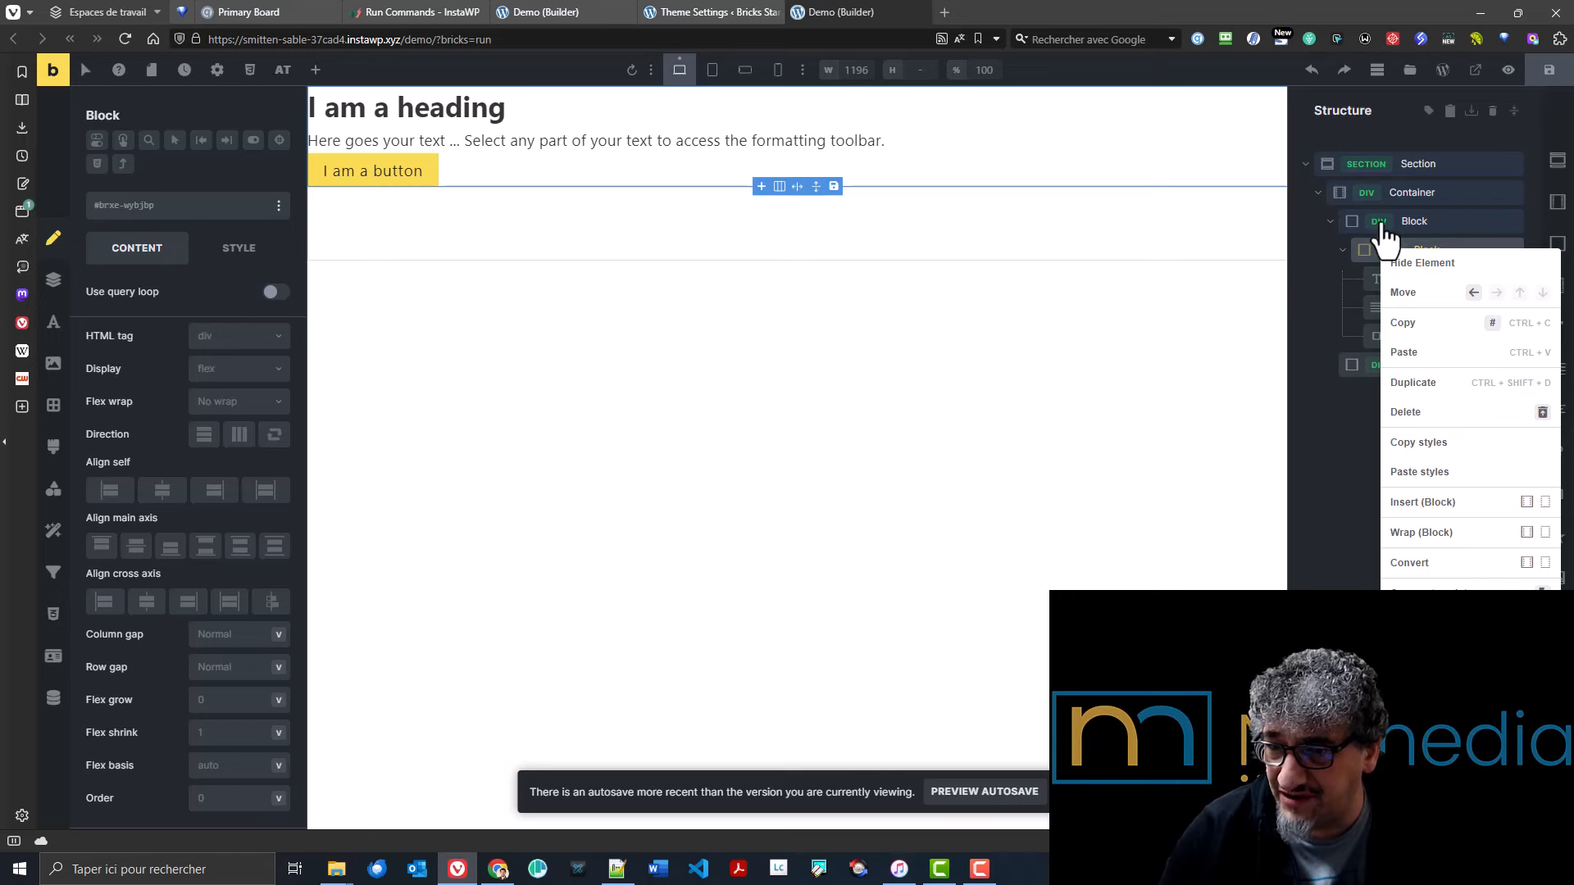
pyautogui.click(1542, 412)
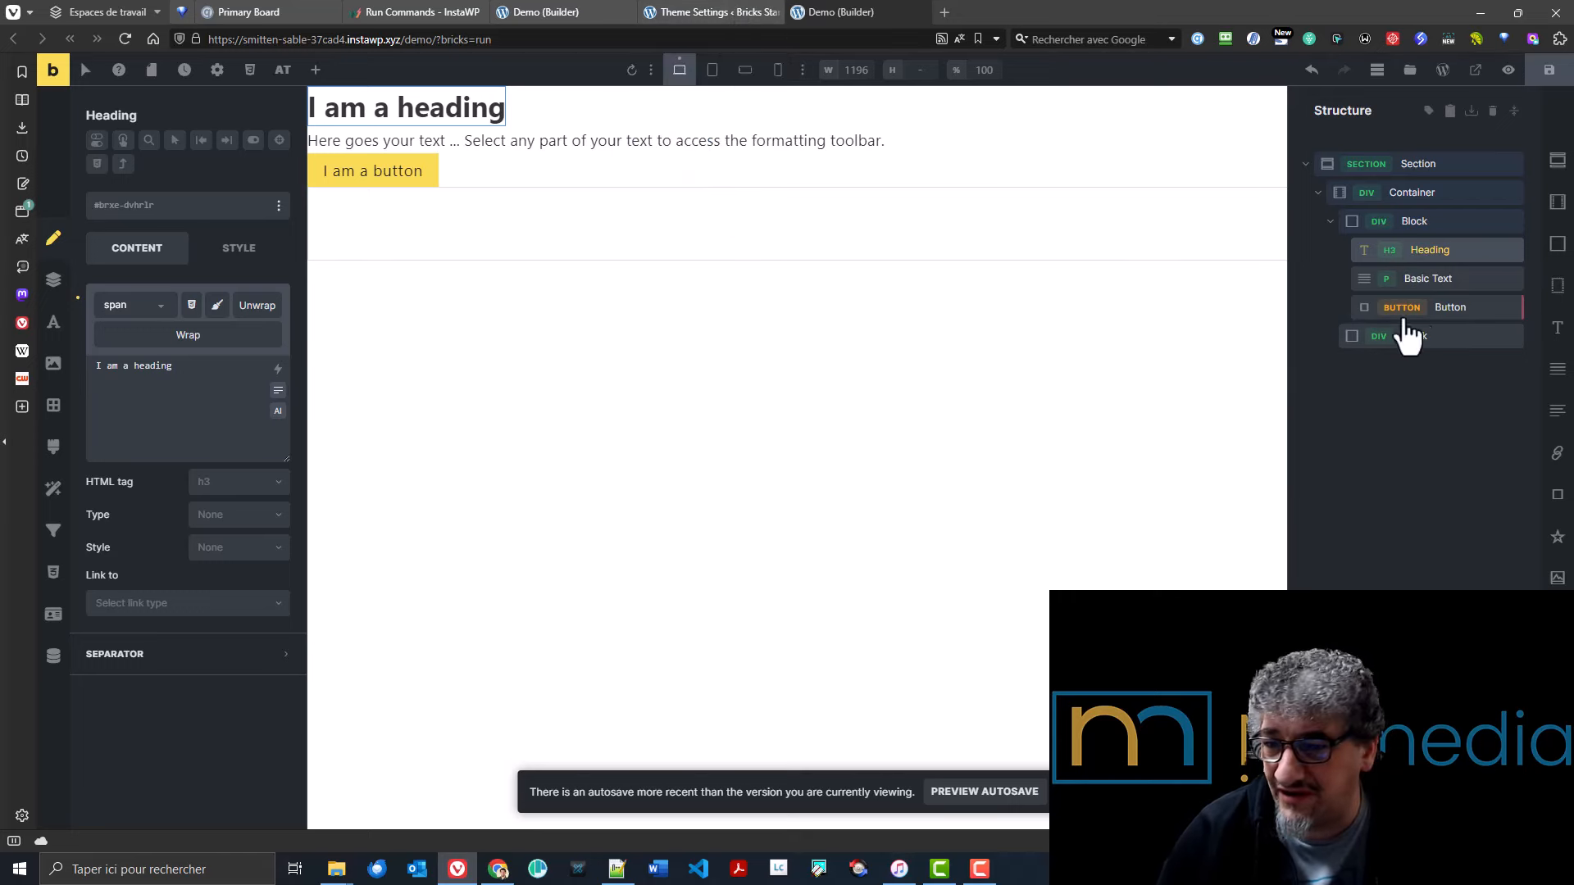
# - Check the contextual menu tweaks, hide the Heading through the class contextual menu and show it again
pyautogui.click(710, 11)
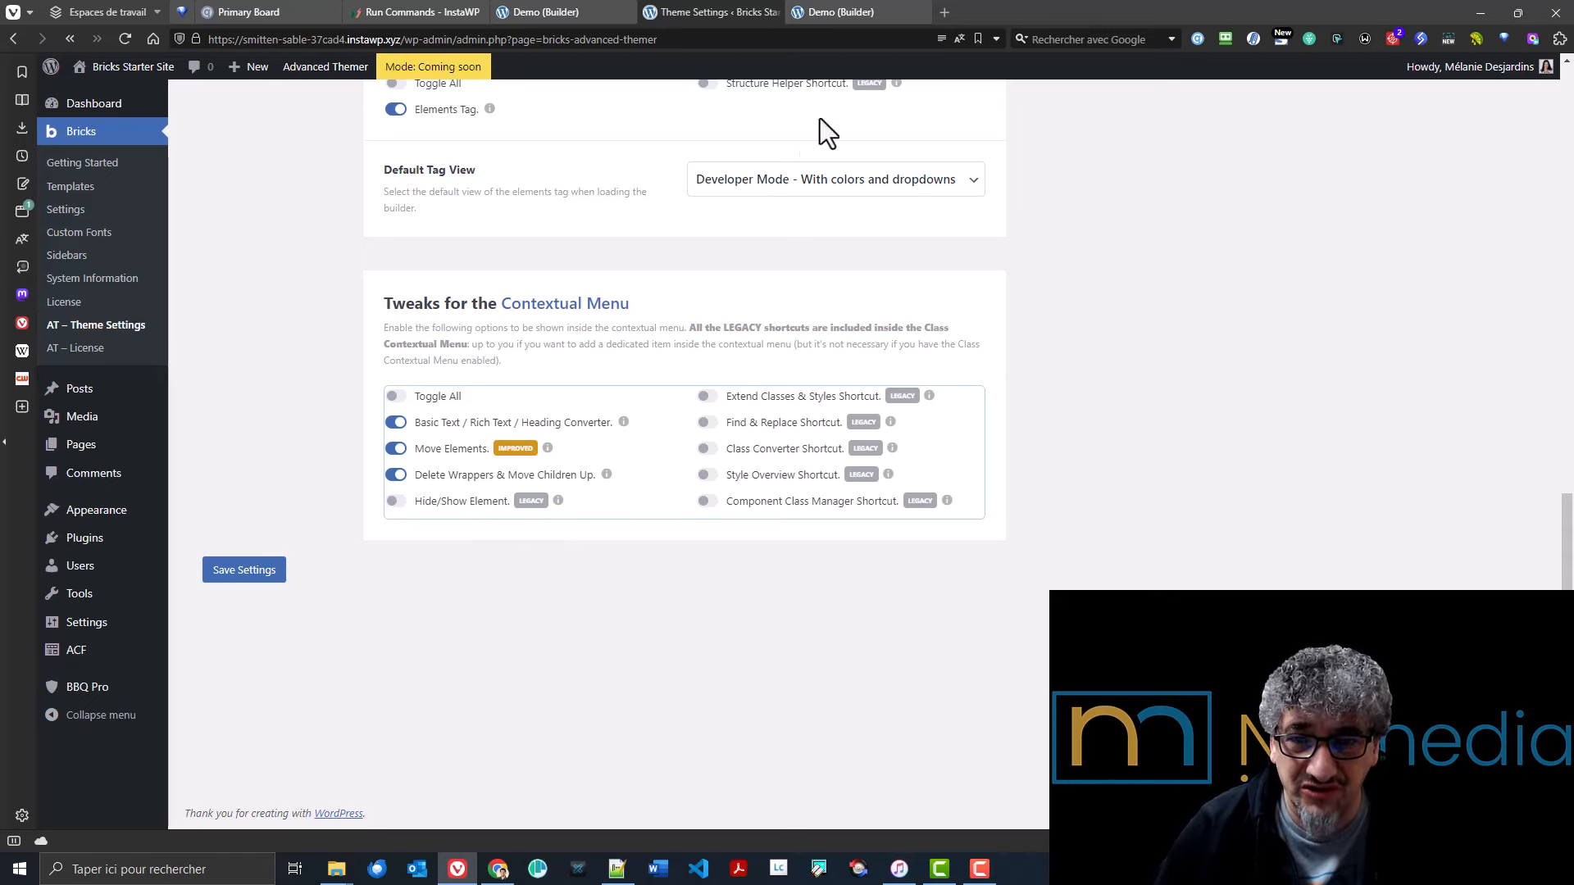
pyautogui.click(859, 12)
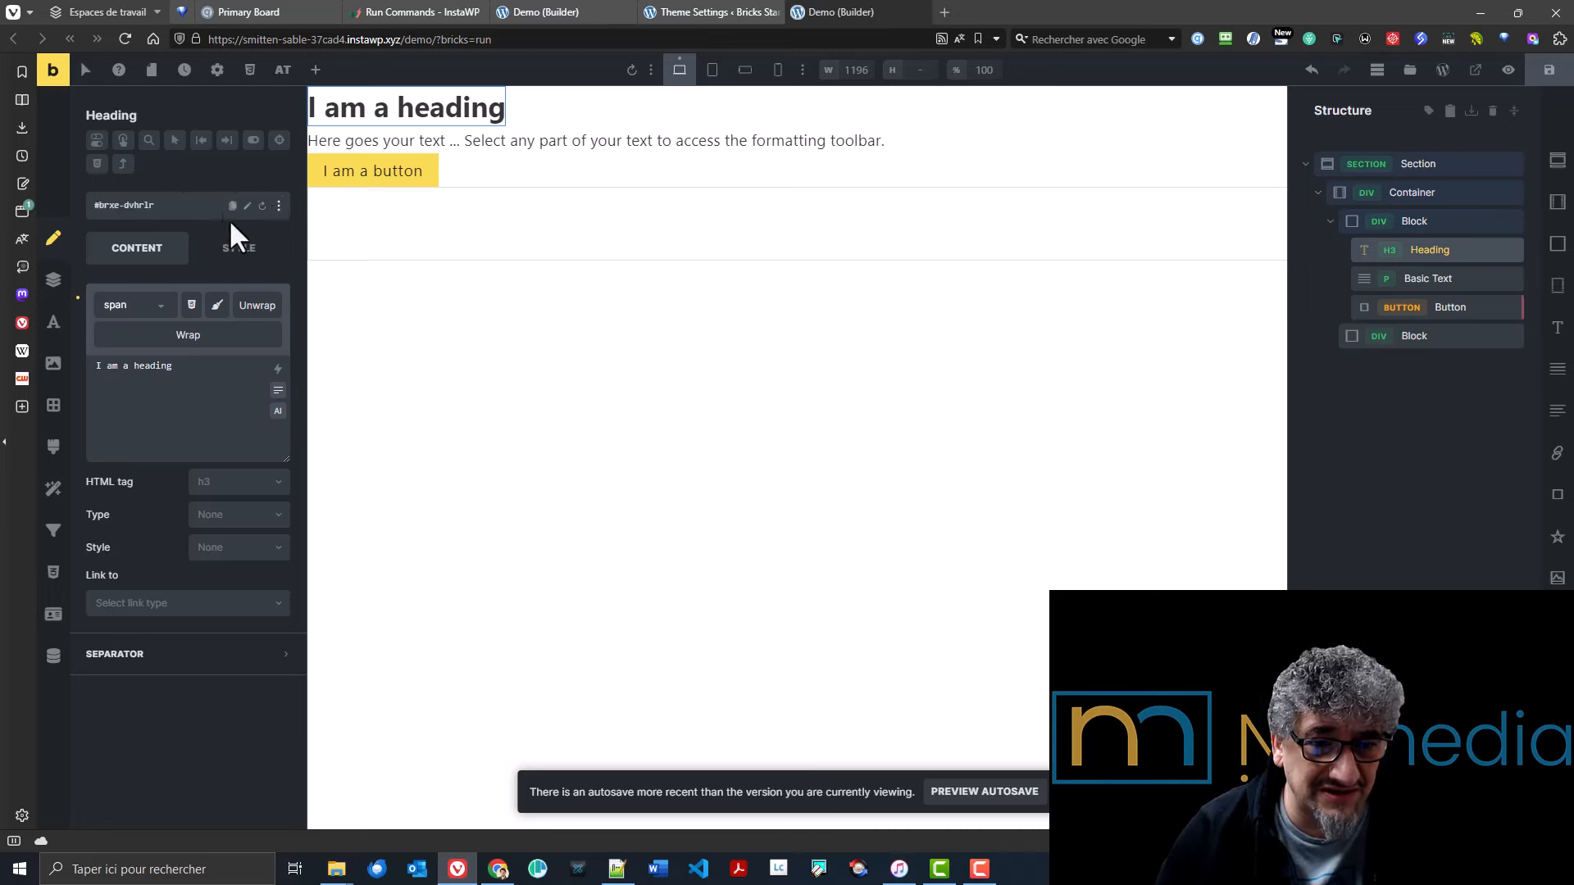
pyautogui.click(281, 206)
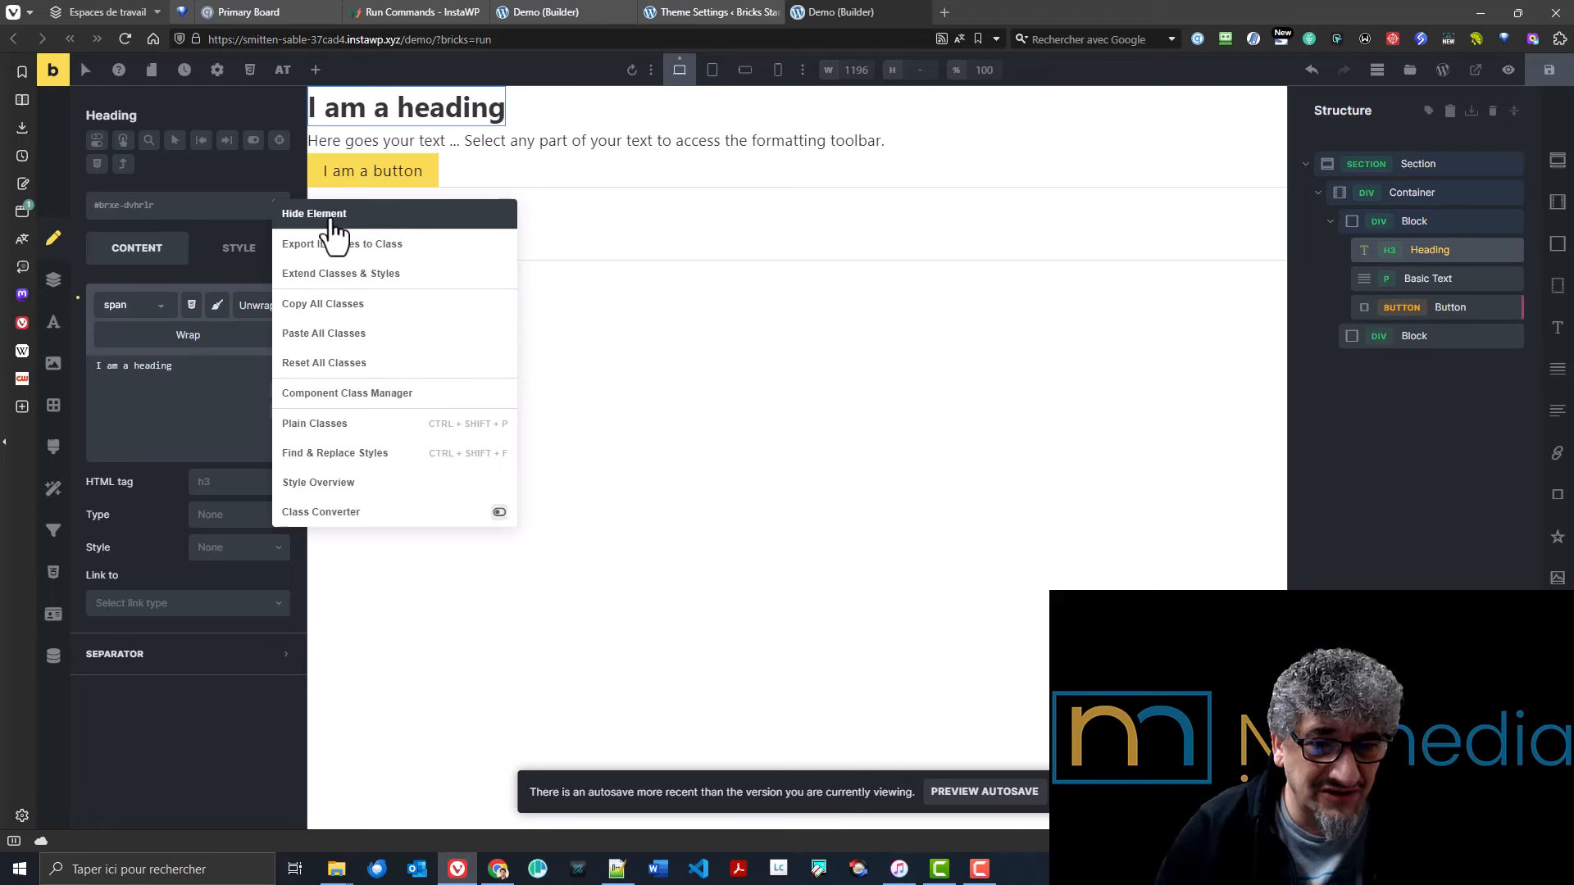
pyautogui.click(353, 215)
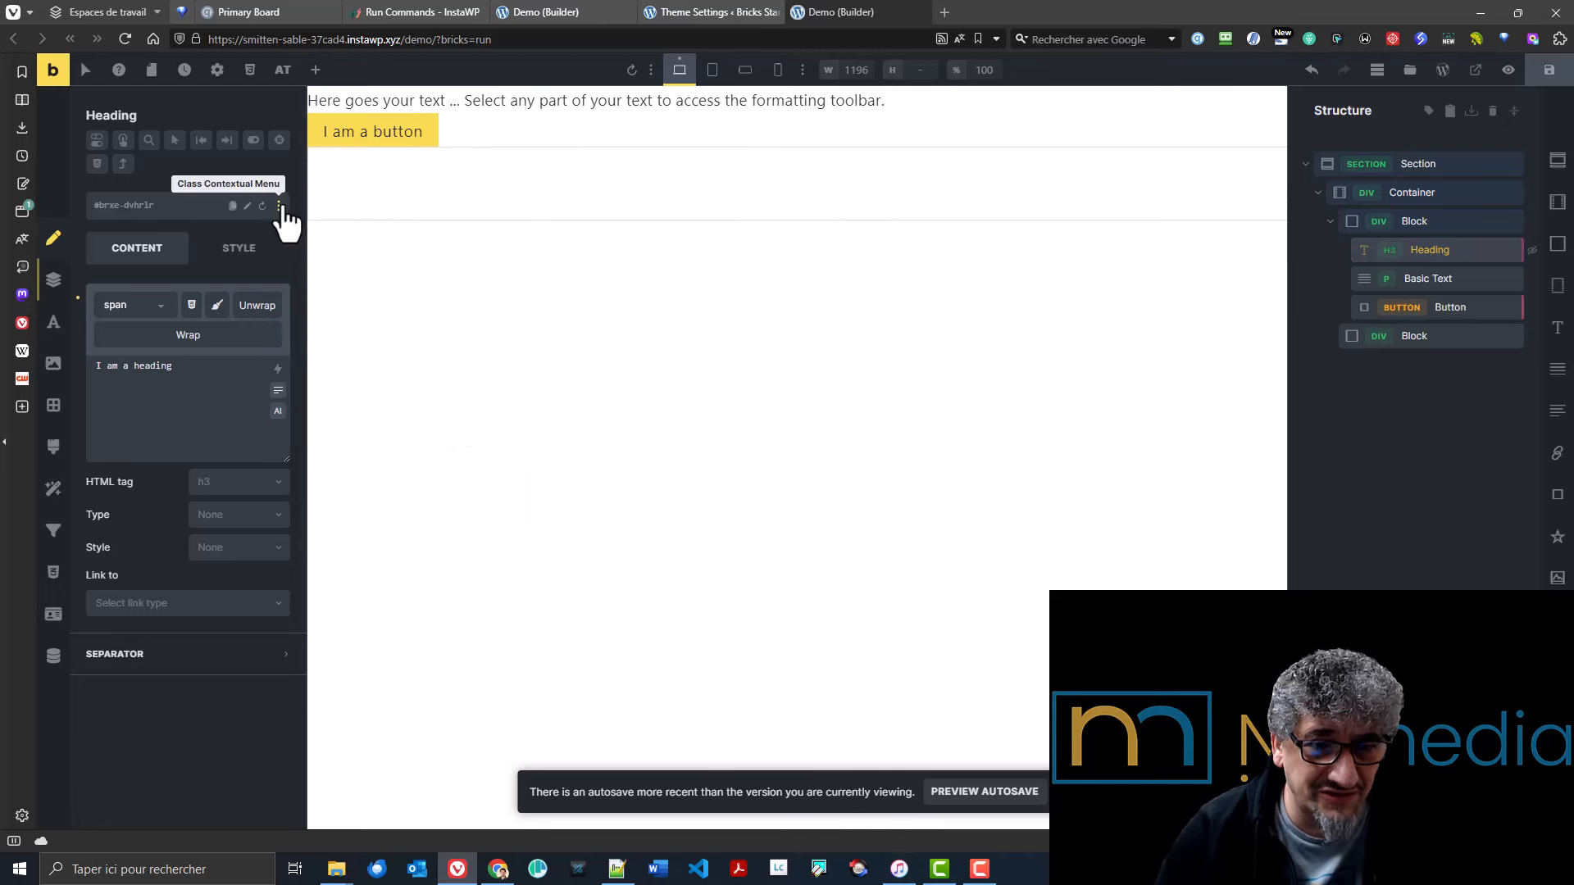
pyautogui.click(278, 205)
pyautogui.click(328, 242)
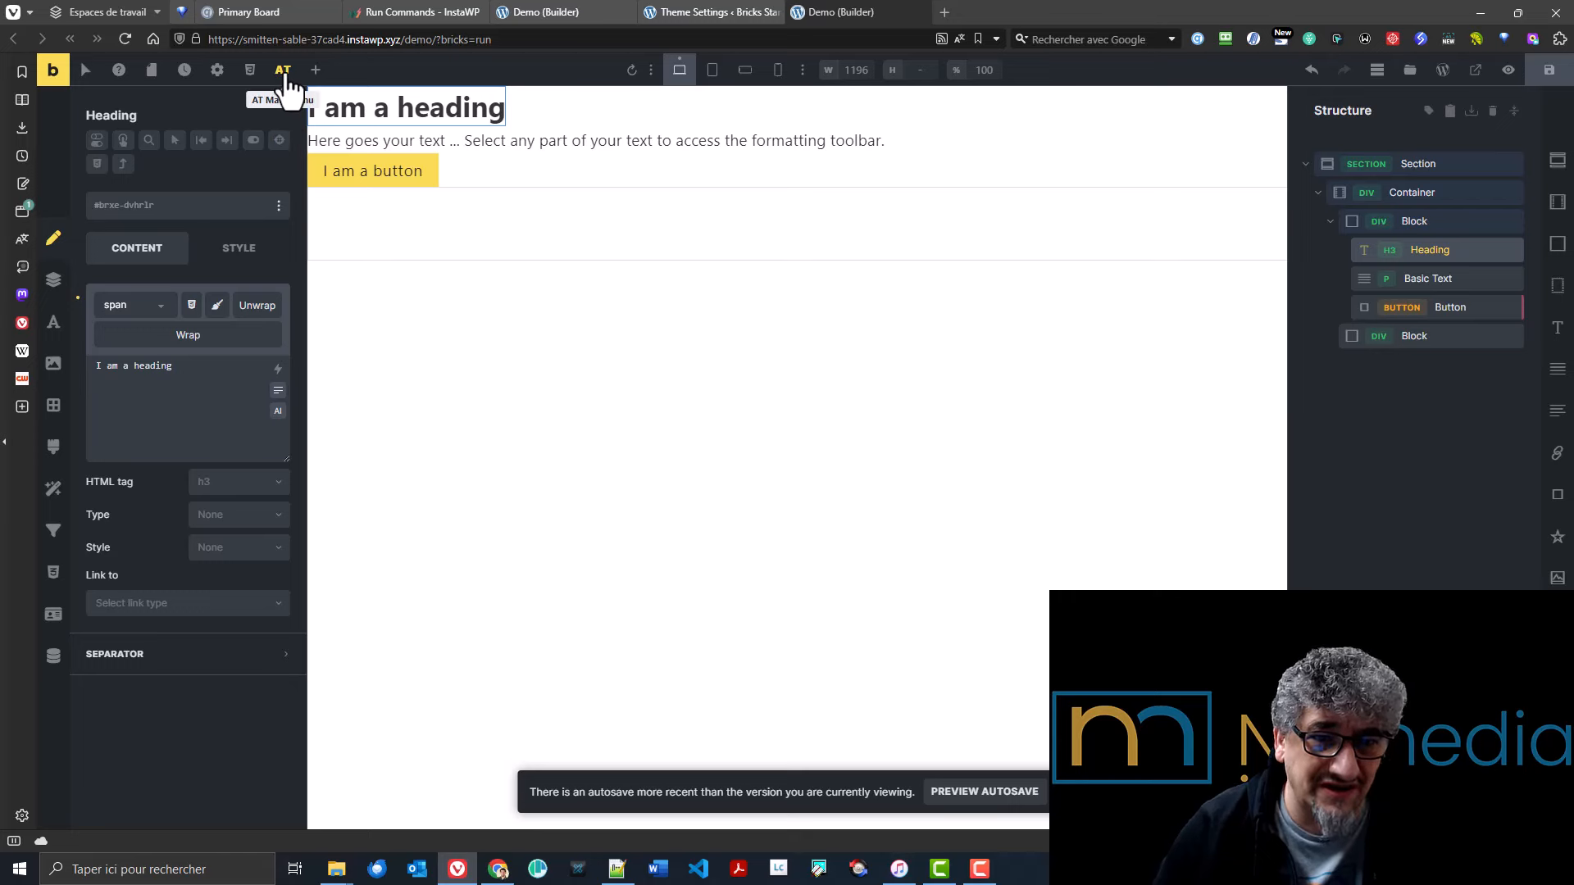
# - Review the Heading's class contextual menu and read the description of the Extend Classes & Styles Shortcut tweak
pyautogui.click(279, 207)
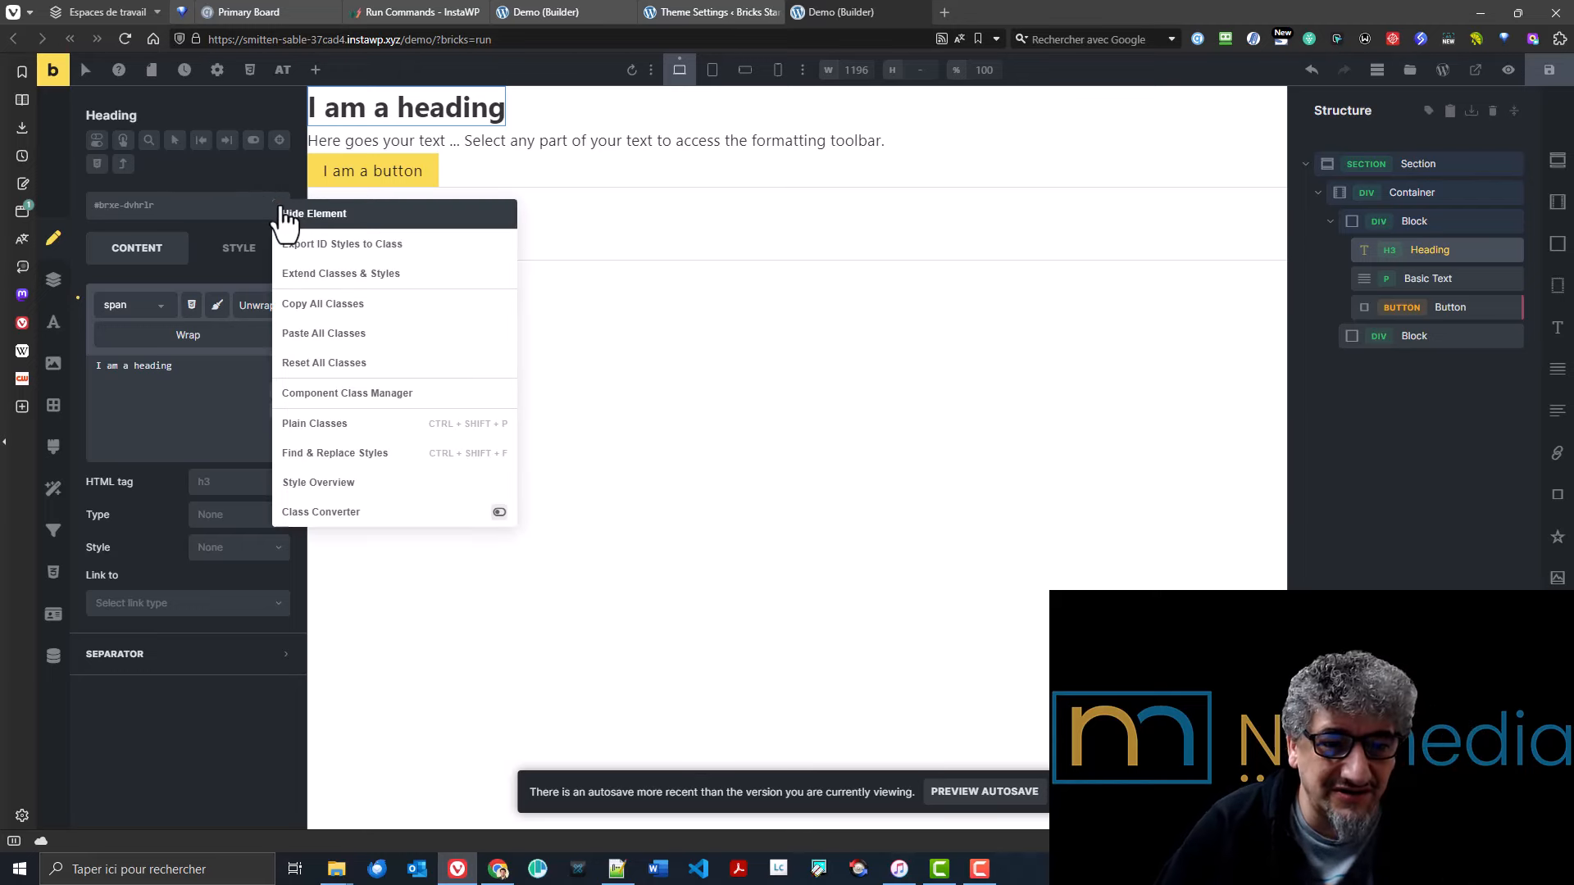
pyautogui.click(710, 11)
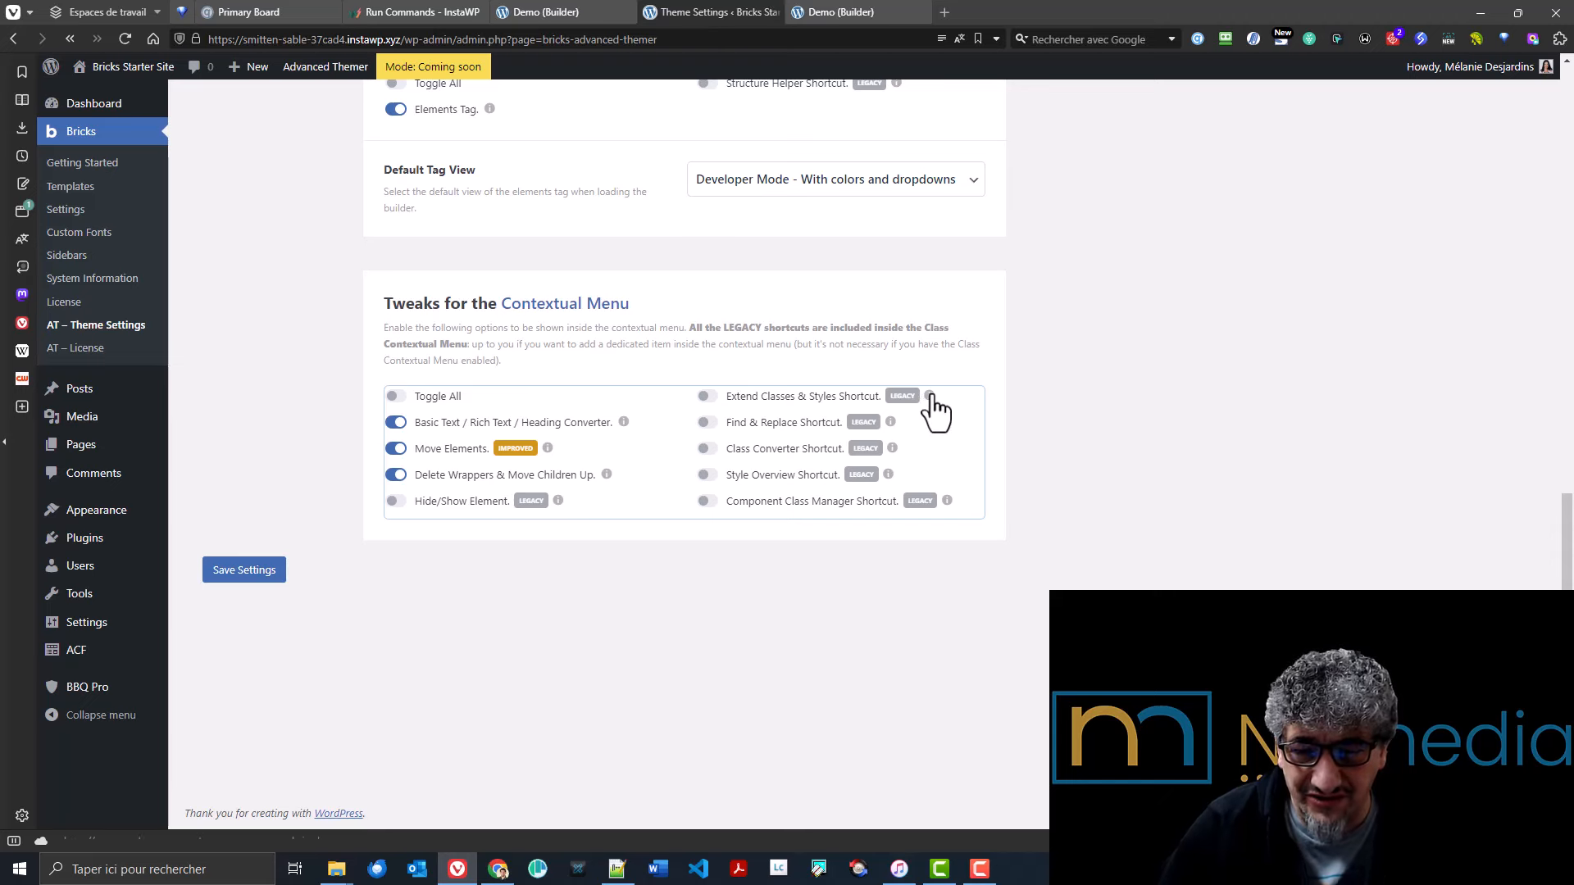
pyautogui.moveTo(926, 401)
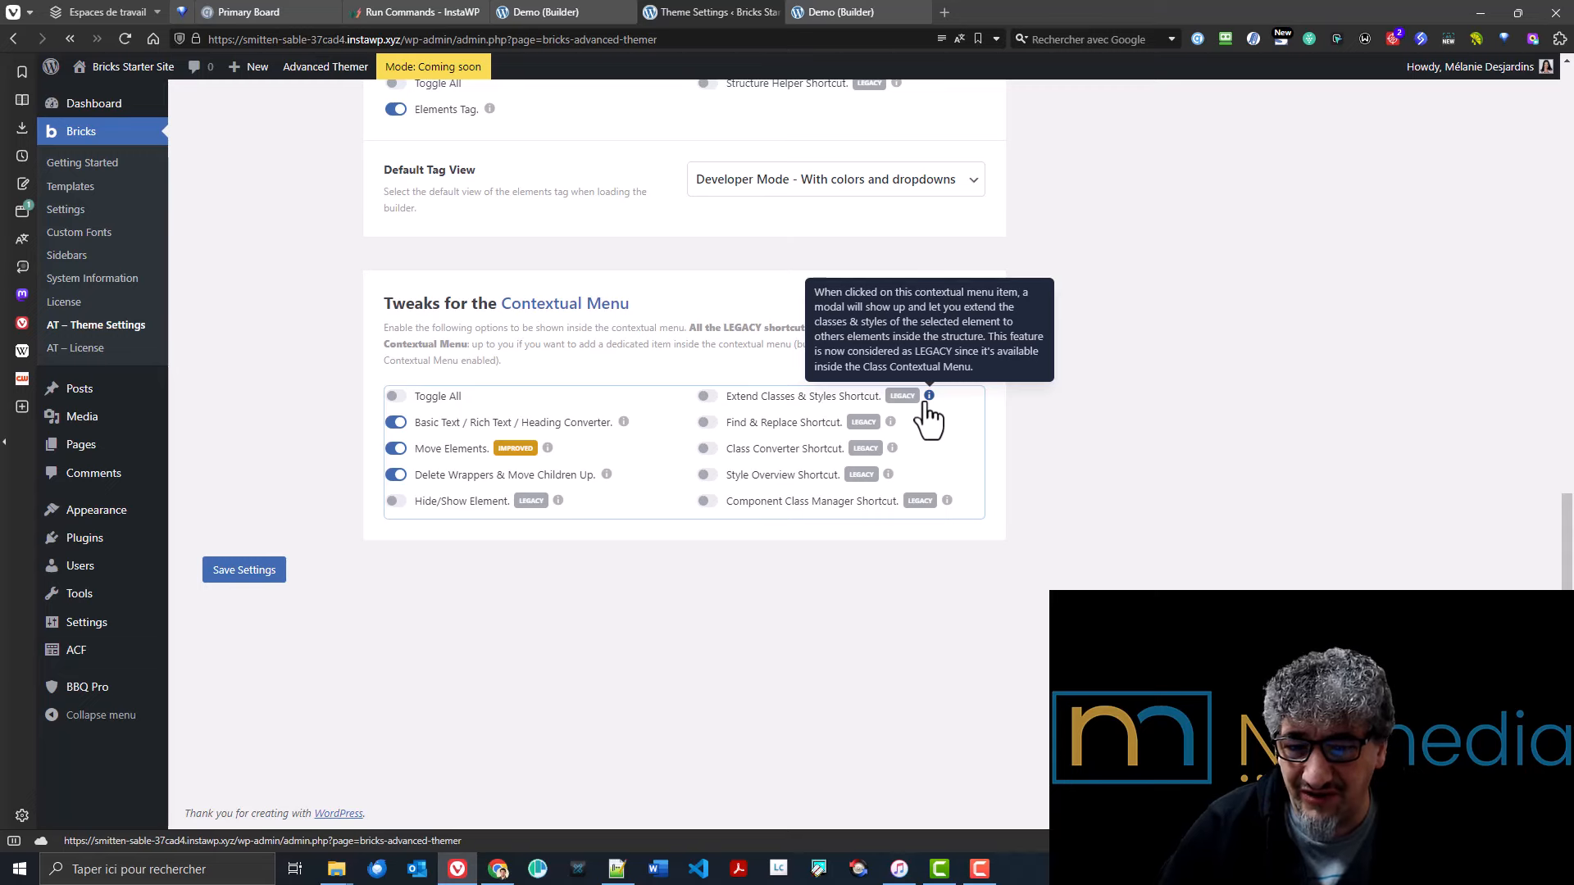
pyautogui.click(840, 13)
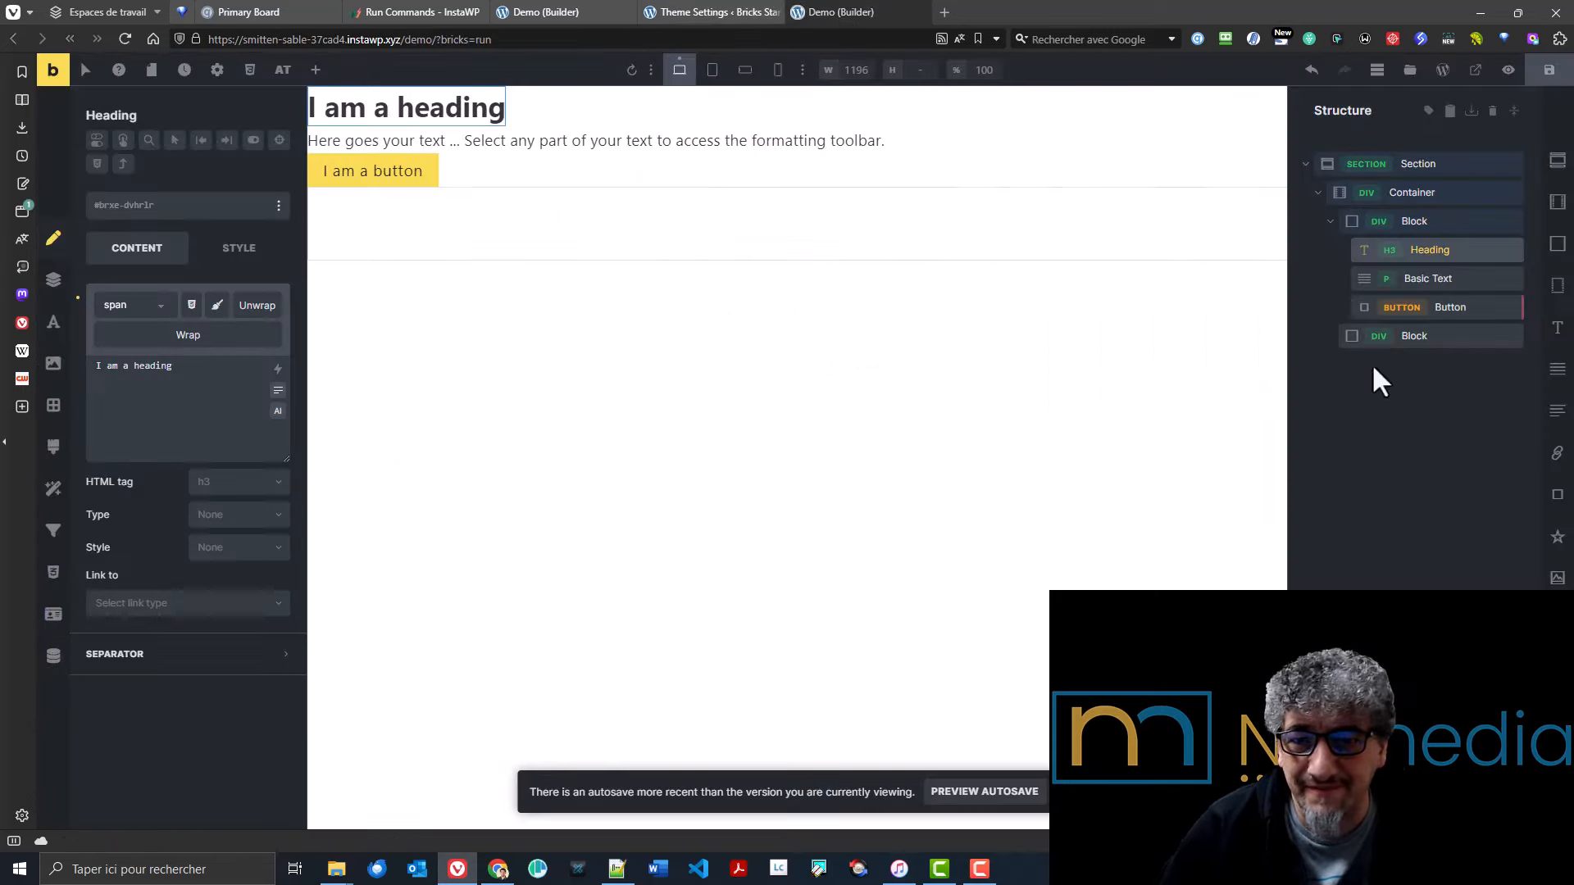
# - Delete the block holding the Heading, Basic Text and Button, and duplicate the remaining empty block twice
pyautogui.click(1513, 221)
pyautogui.click(1414, 222)
pyautogui.click(1498, 222)
pyautogui.click(1498, 222)
# - Apply the existing grid-3 class to the Container
pyautogui.click(1441, 194)
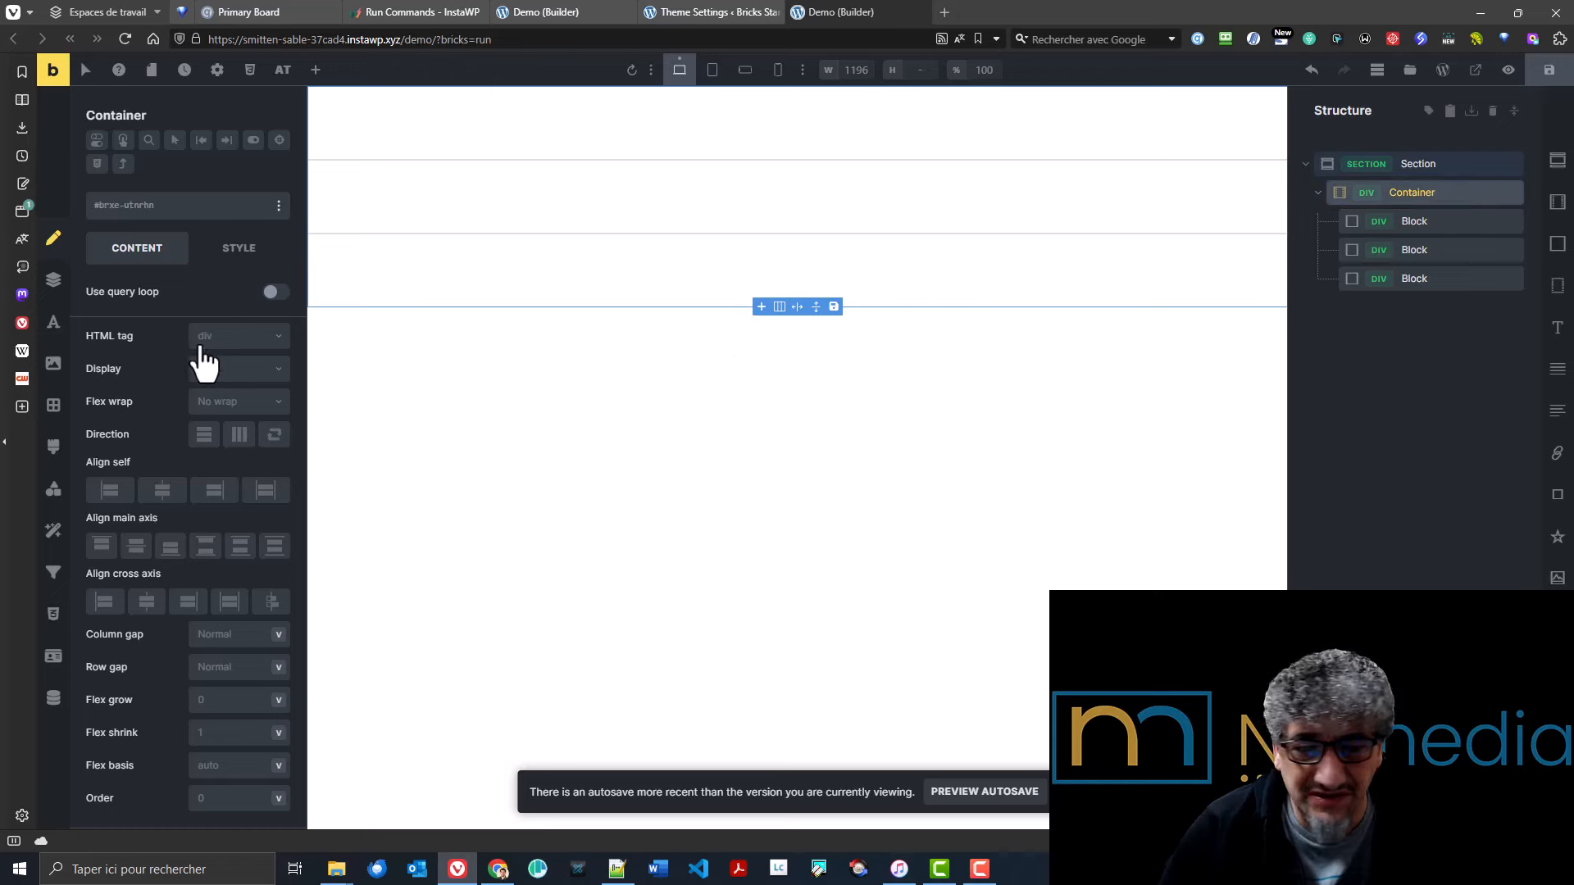
pyautogui.click(167, 205)
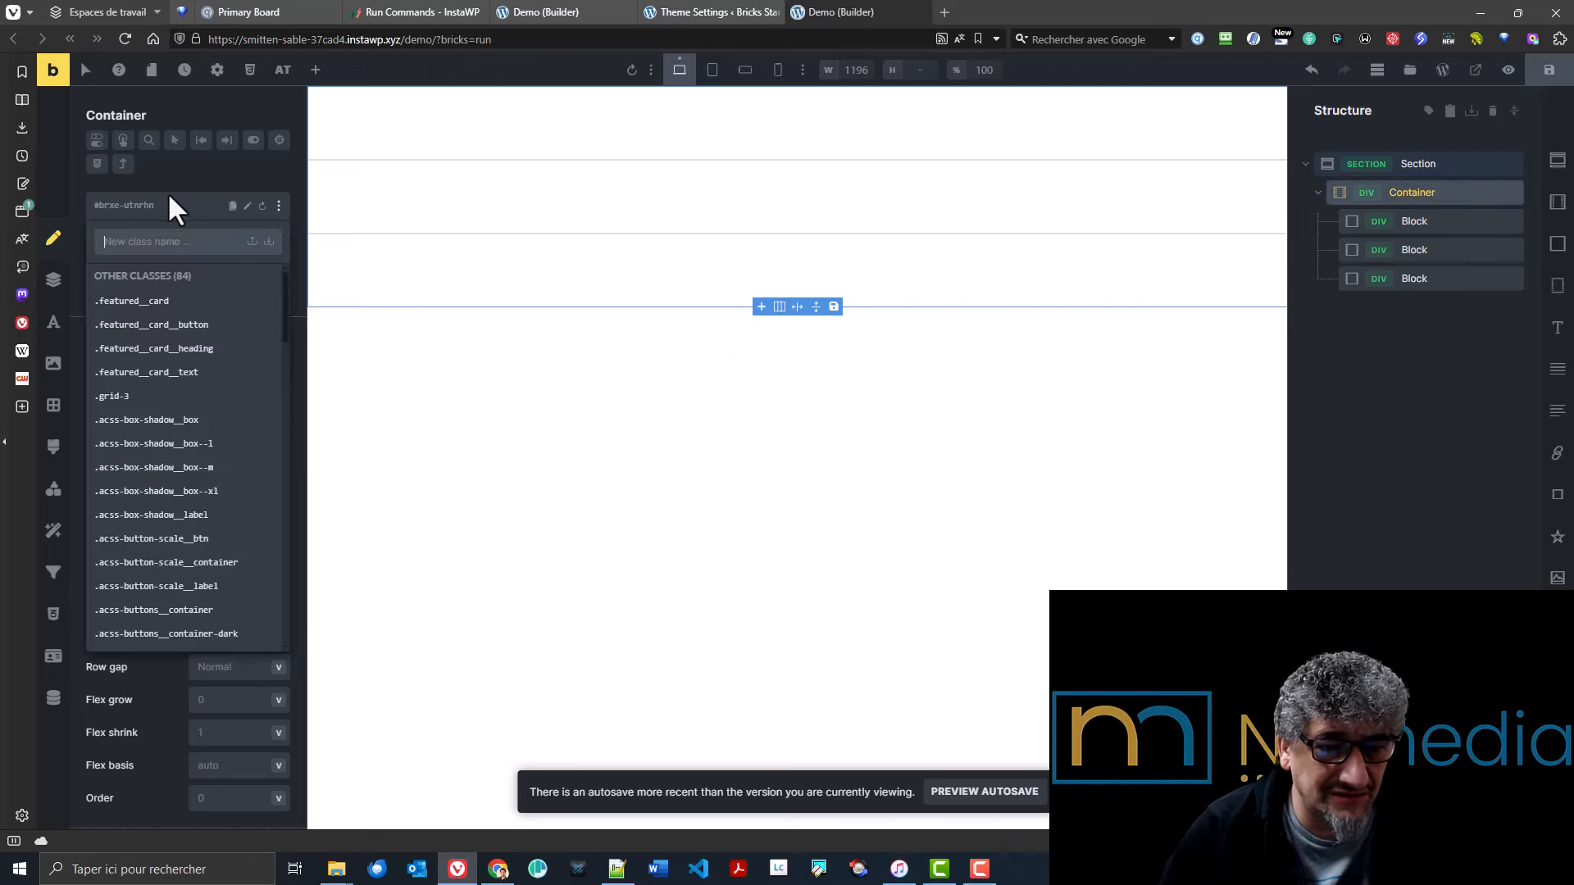
pyautogui.click(148, 395)
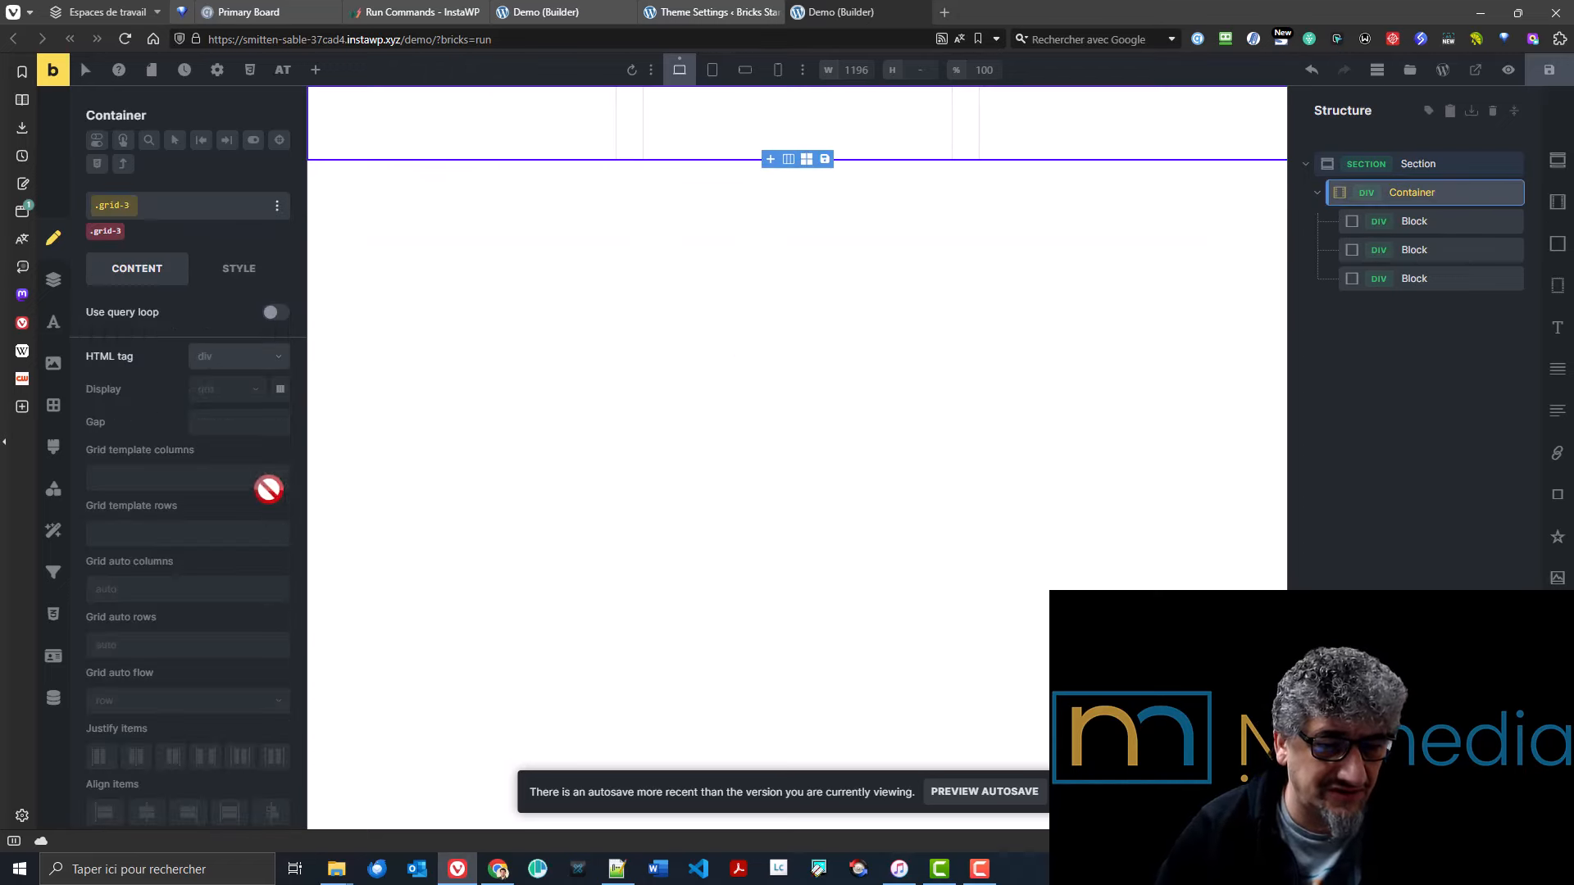
# - Add a Heading, a Basic Text and a Button to the first block of the grid
pyautogui.click(472, 120)
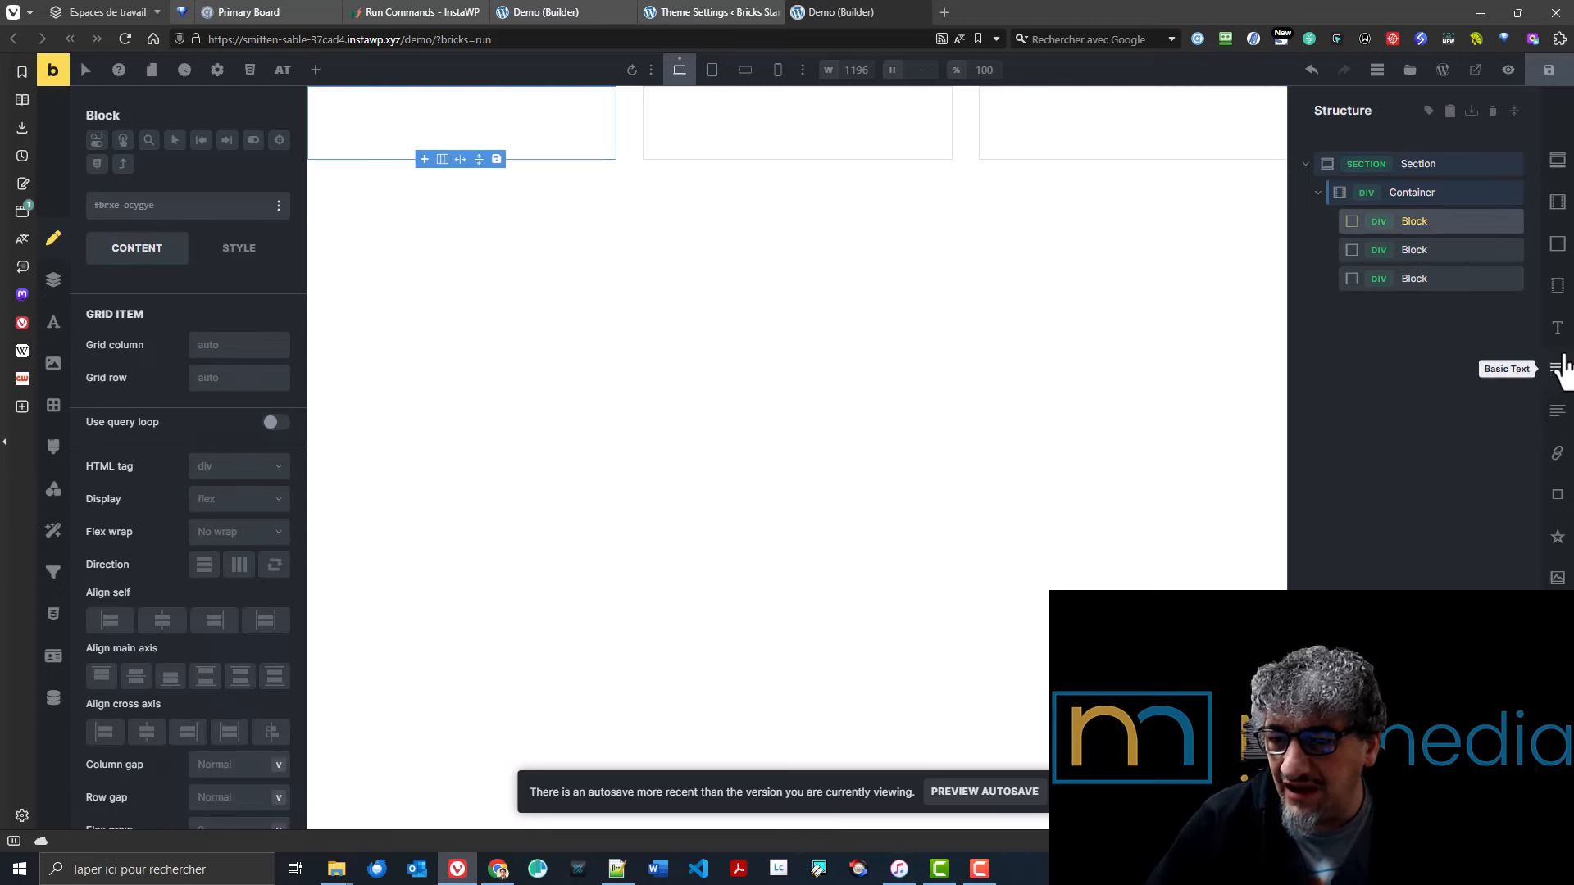
pyautogui.click(1557, 327)
pyautogui.click(1557, 369)
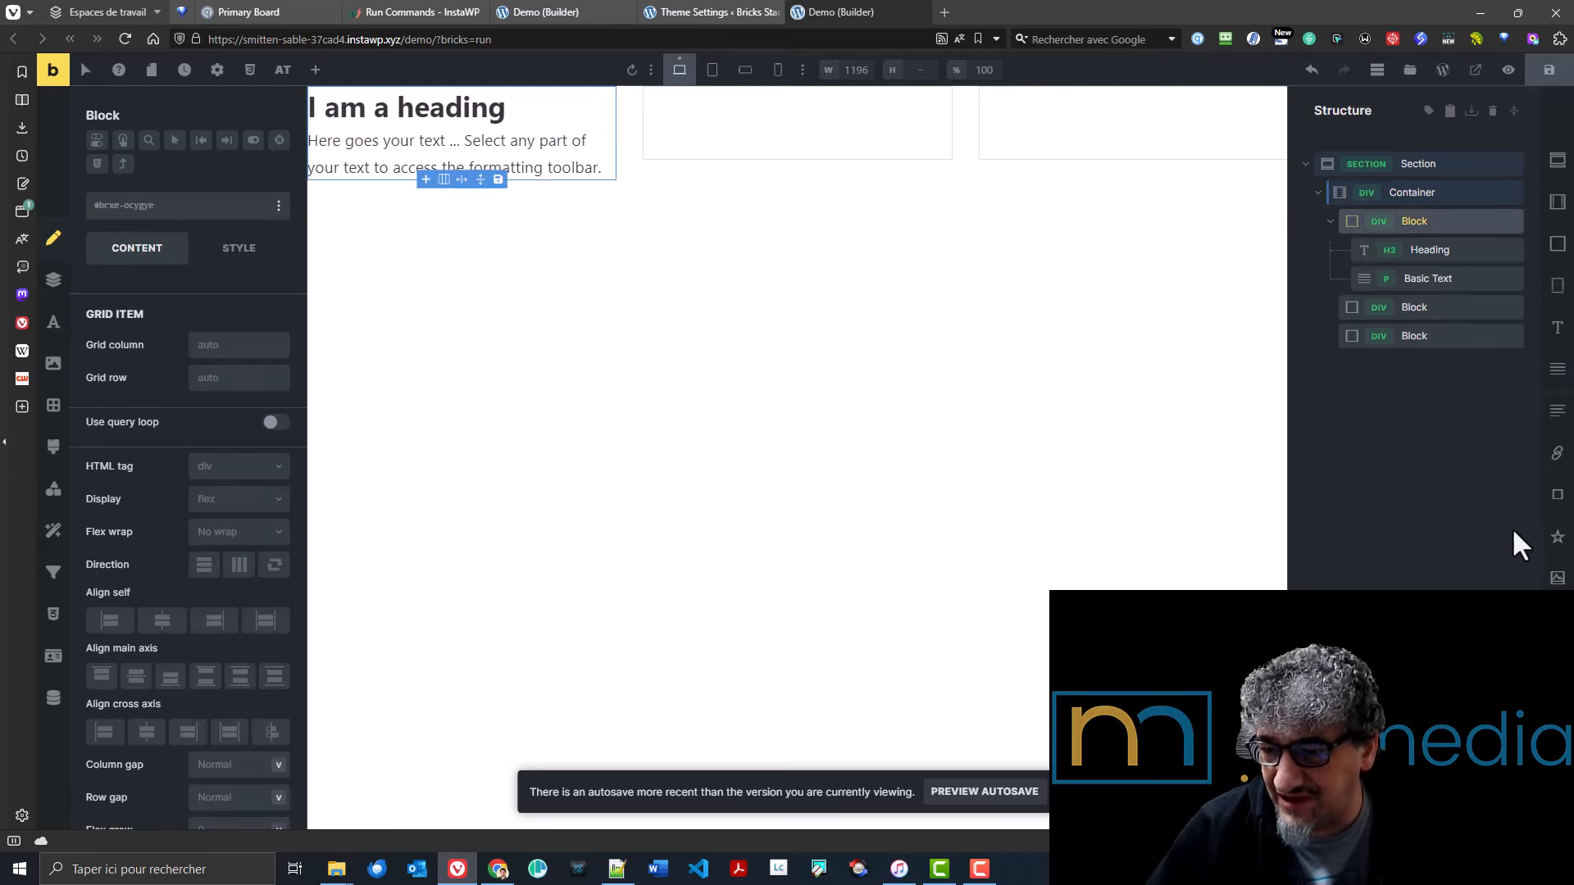
pyautogui.click(1557, 494)
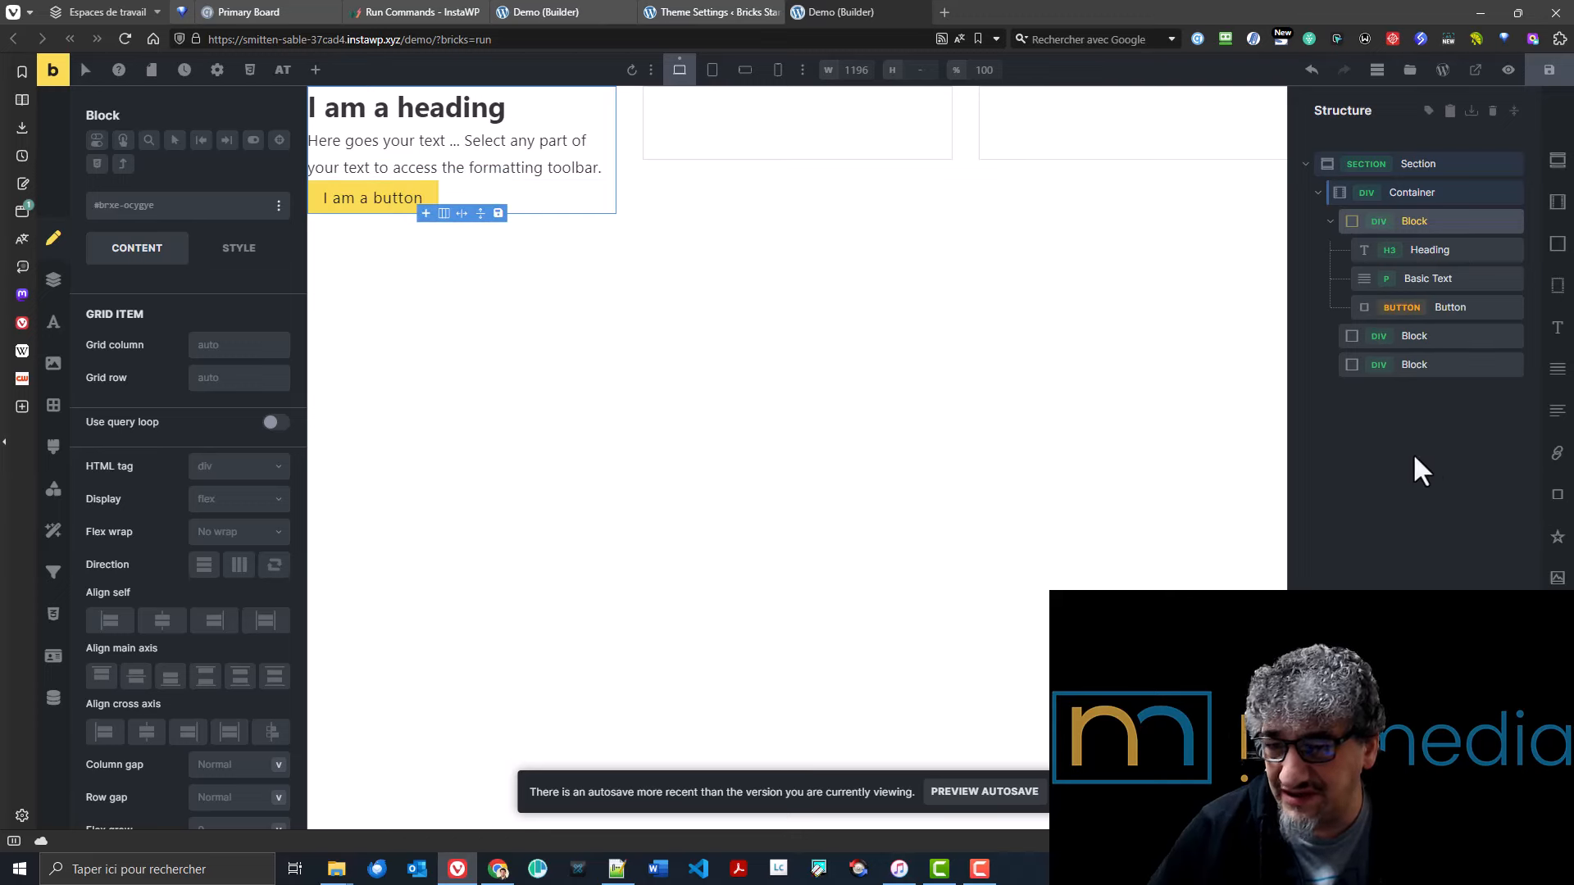
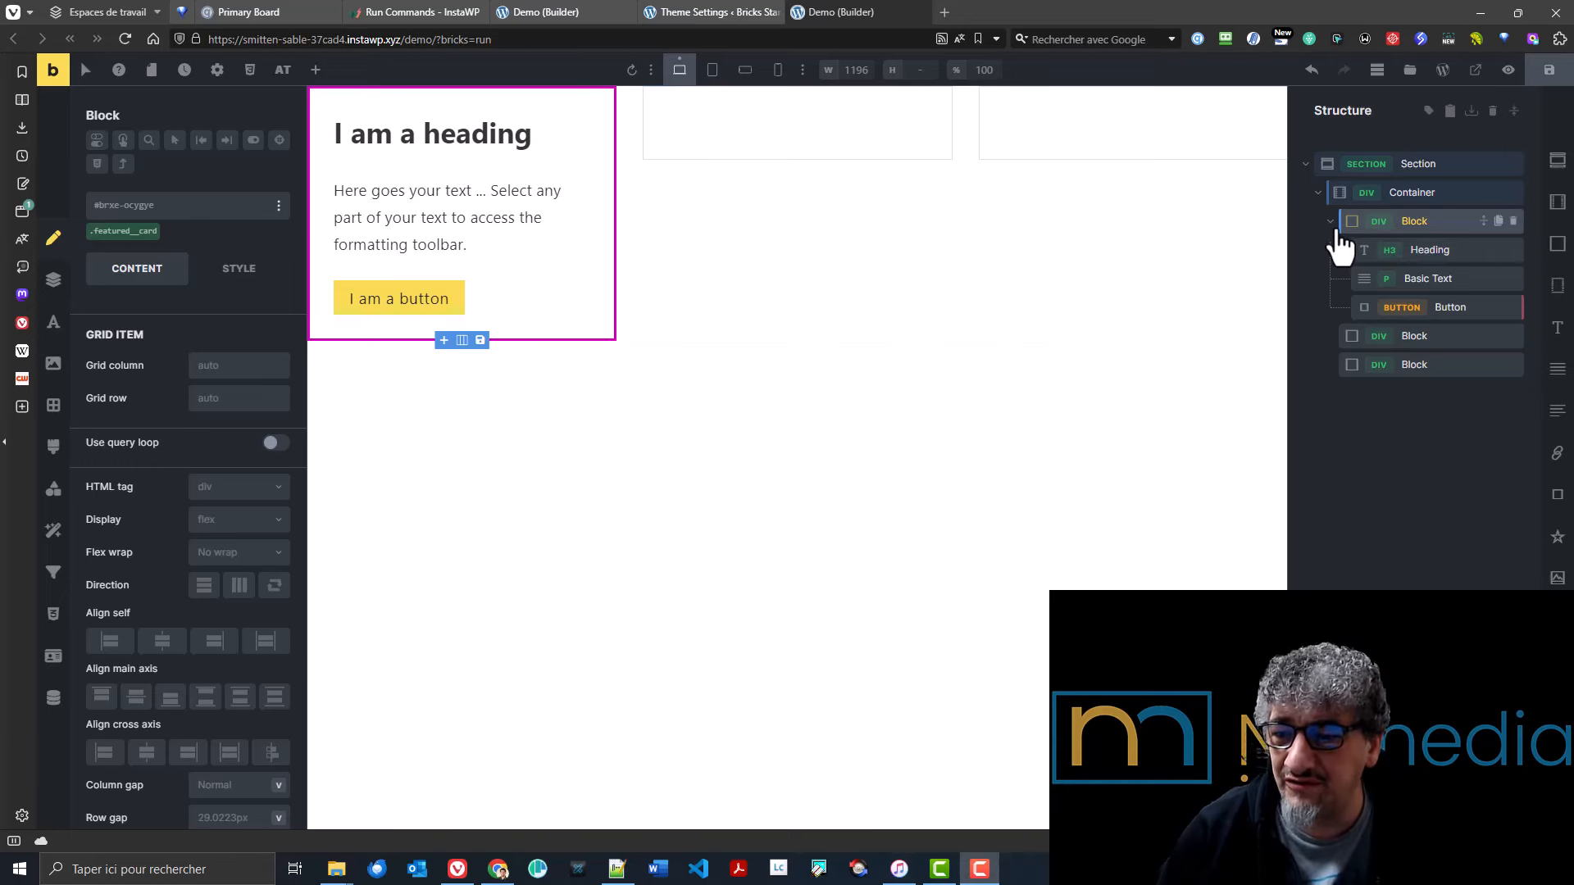
# - Activate the featured__card class on the first block, lock its styles and unlock them again
pyautogui.click(128, 232)
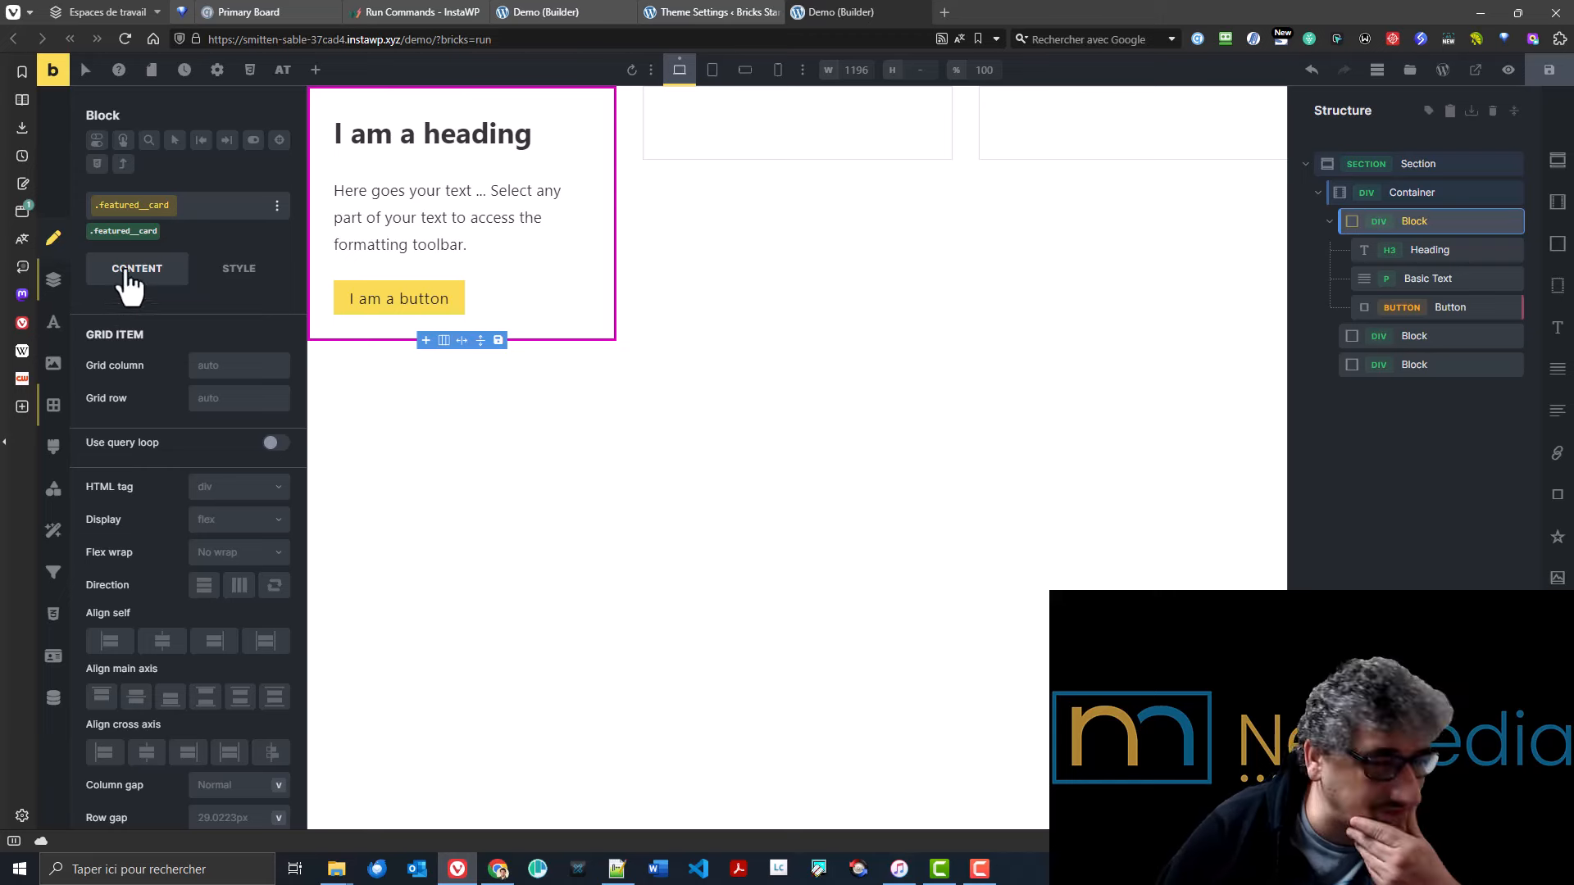
pyautogui.click(186, 206)
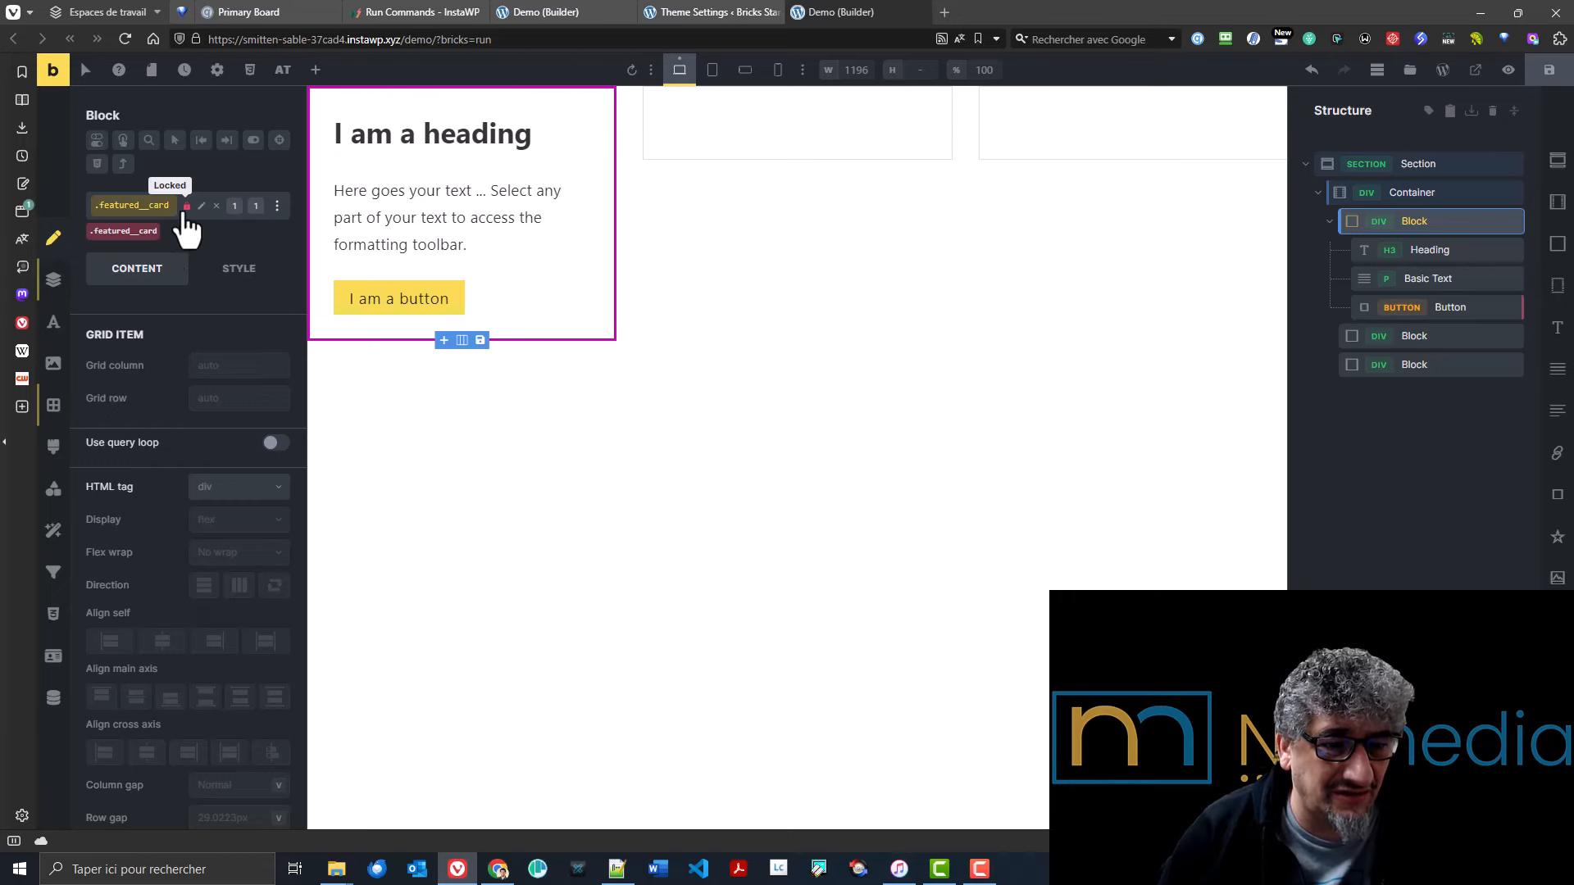
pyautogui.click(187, 206)
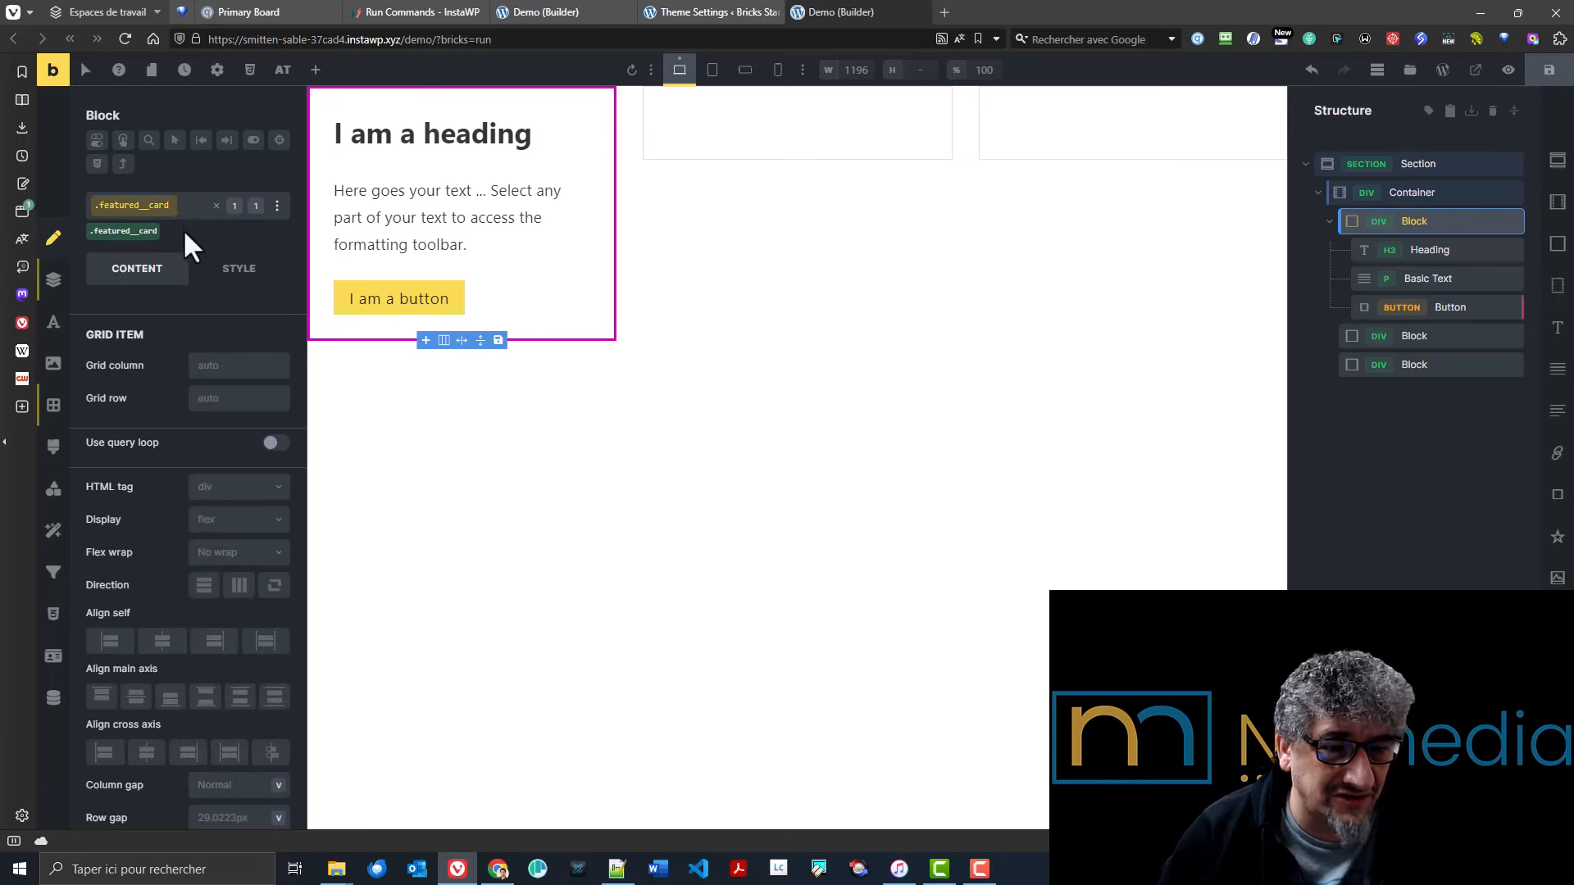
pyautogui.moveTo(189, 213)
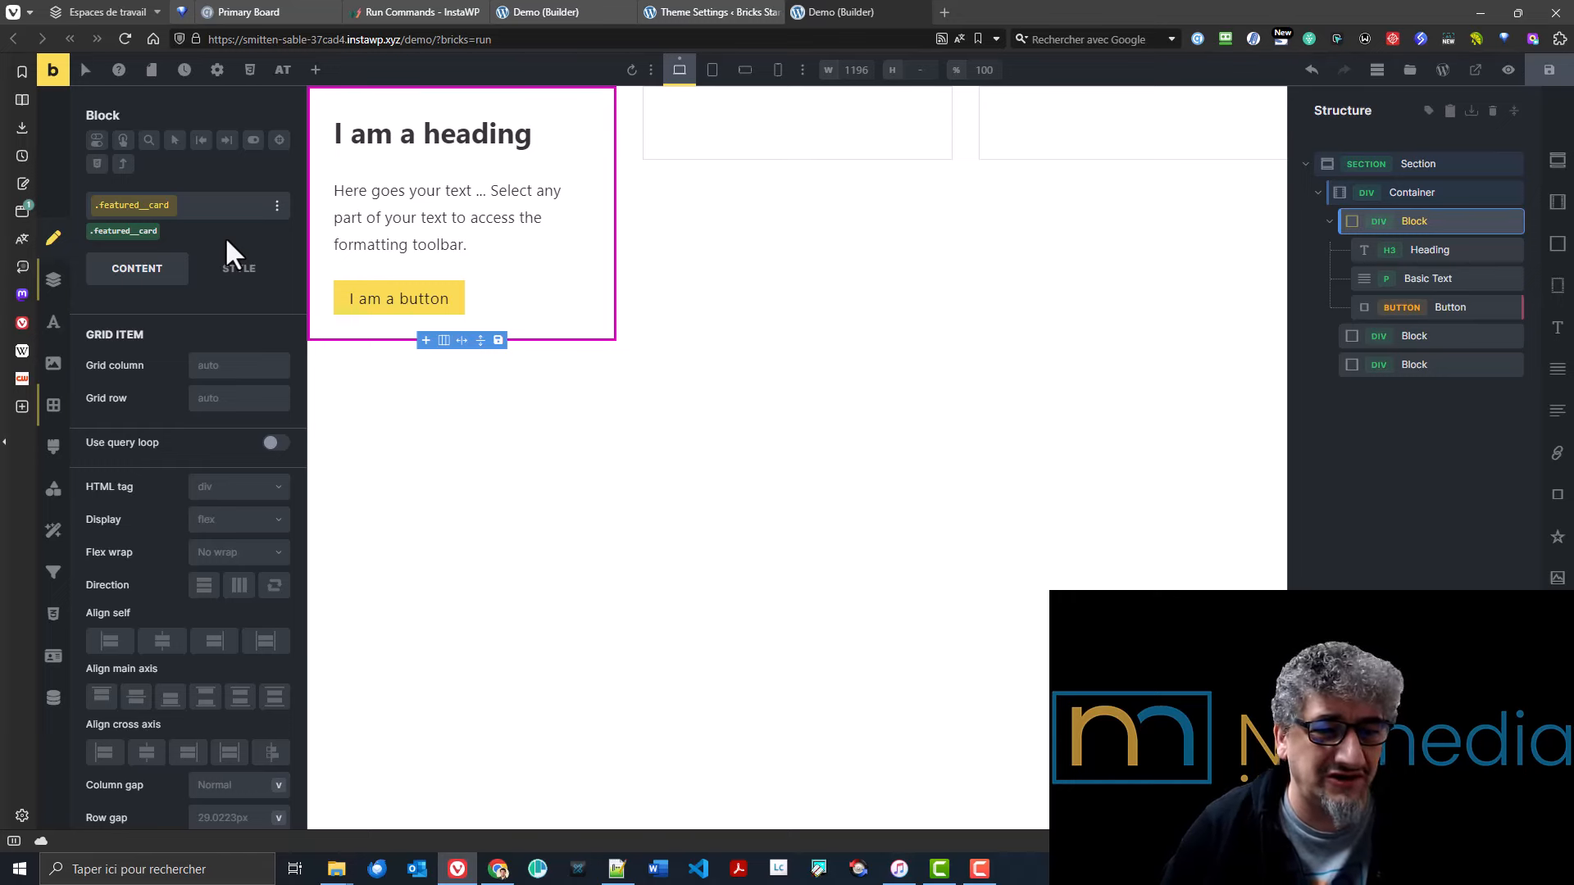
# - Open the Classes & Styles builder tweaks, enable Lock Styles on element ID level and disable it again
pyautogui.click(725, 13)
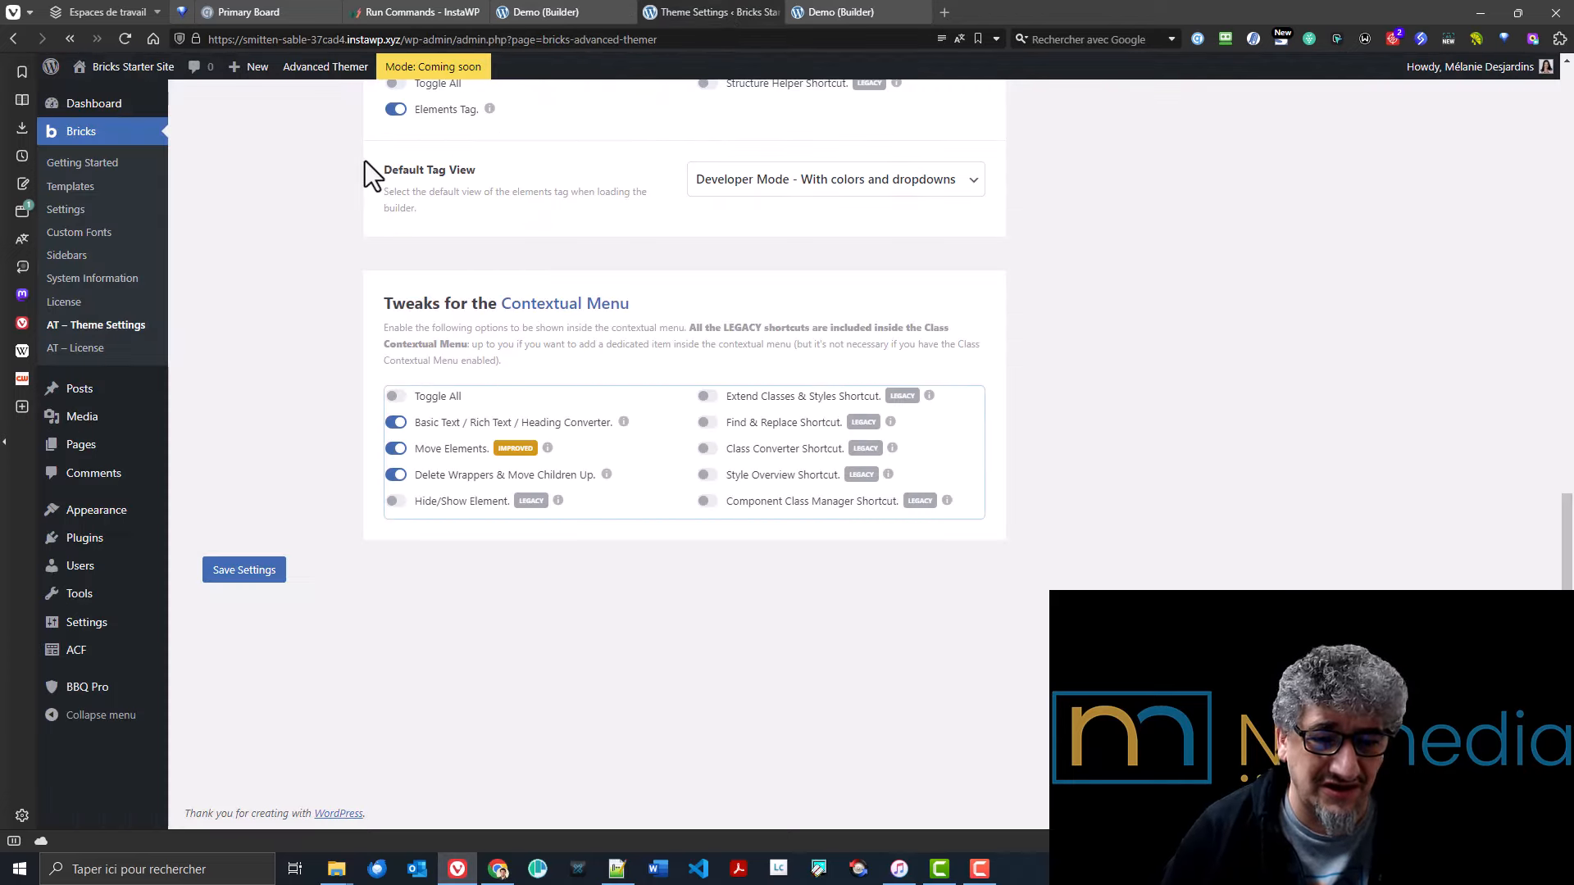
pyautogui.scroll(10, 302, 359)
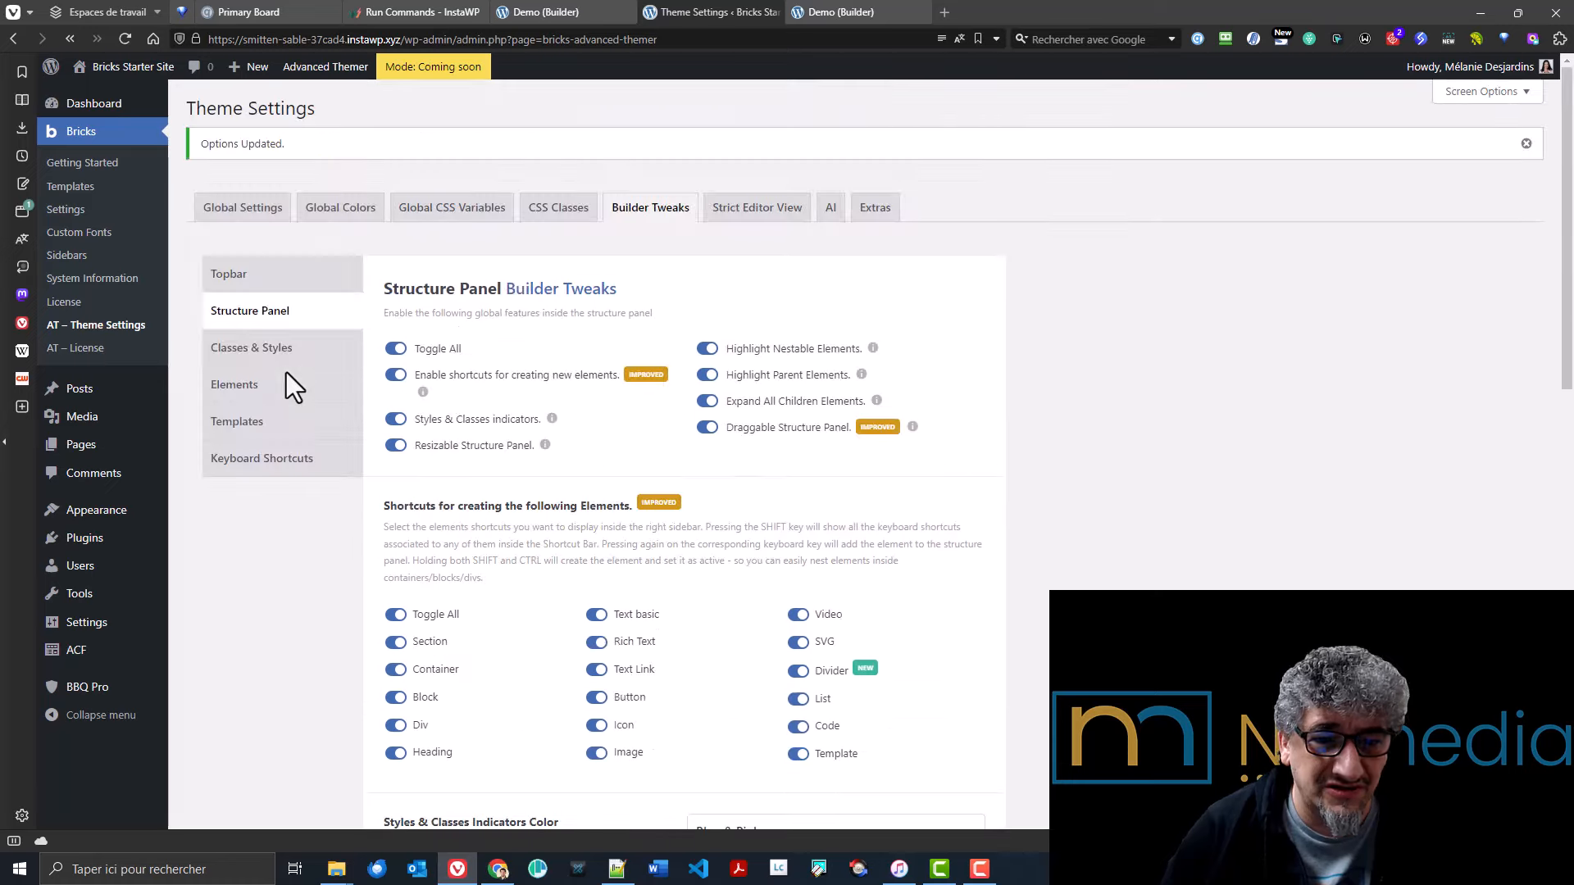
pyautogui.click(266, 354)
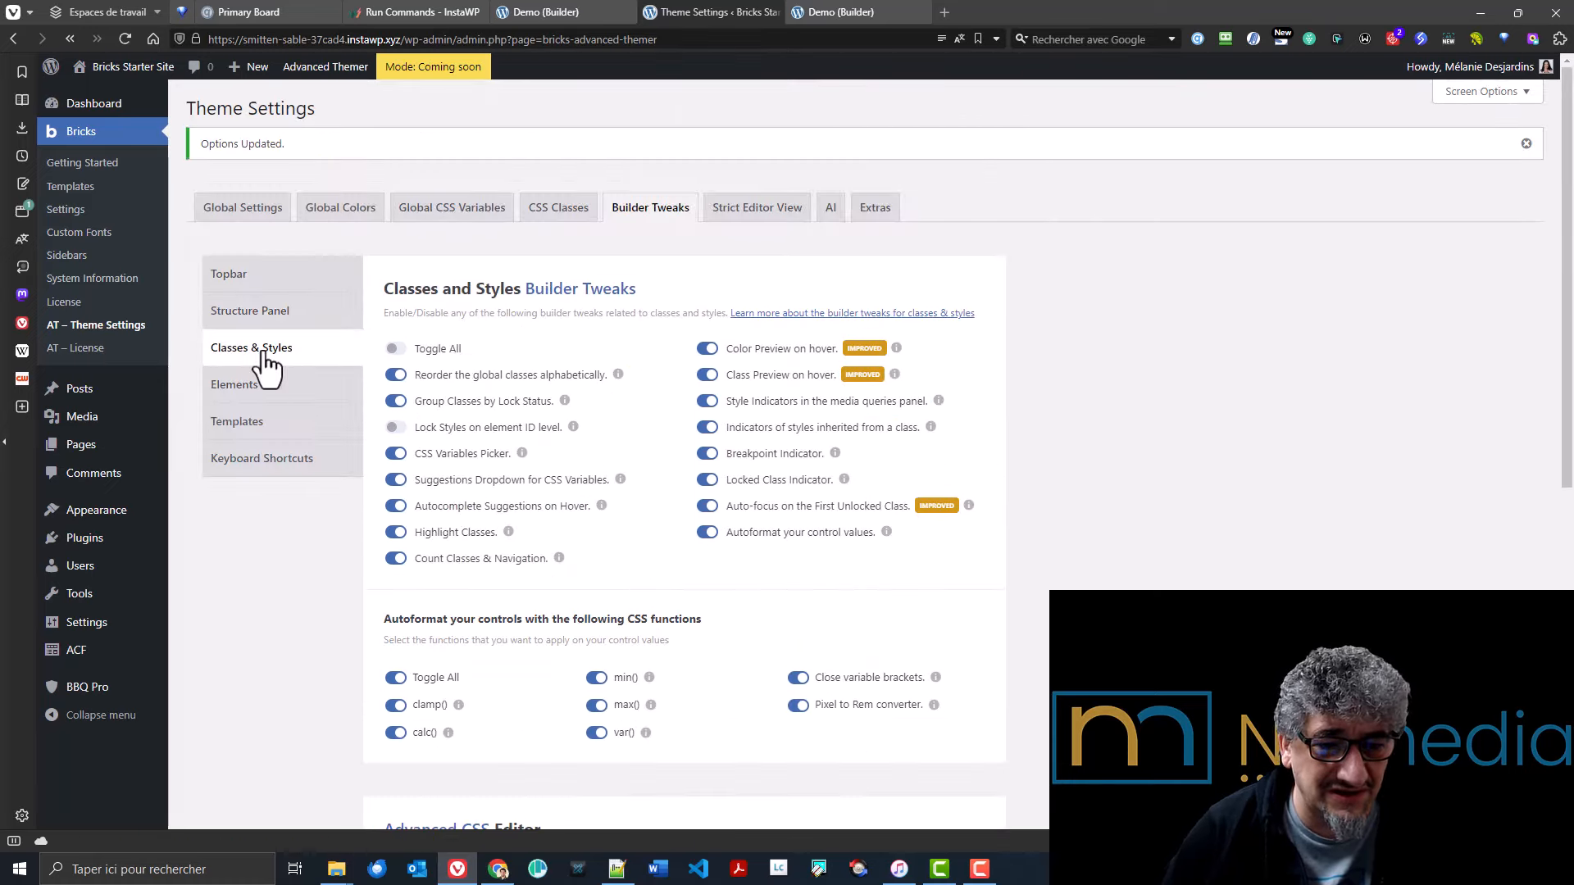
pyautogui.click(490, 430)
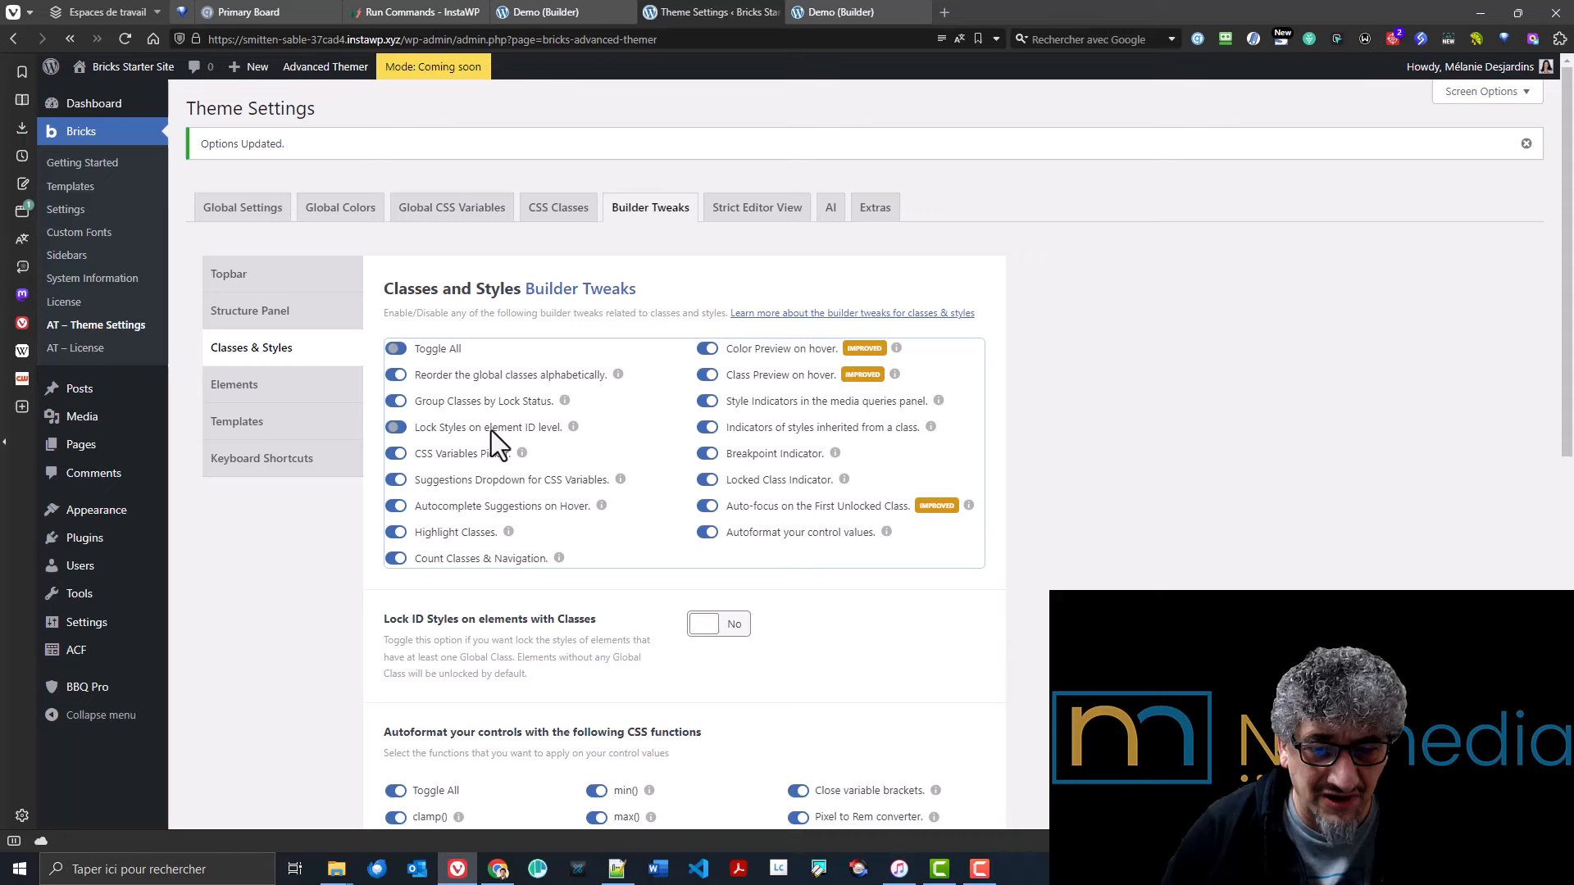
pyautogui.click(540, 431)
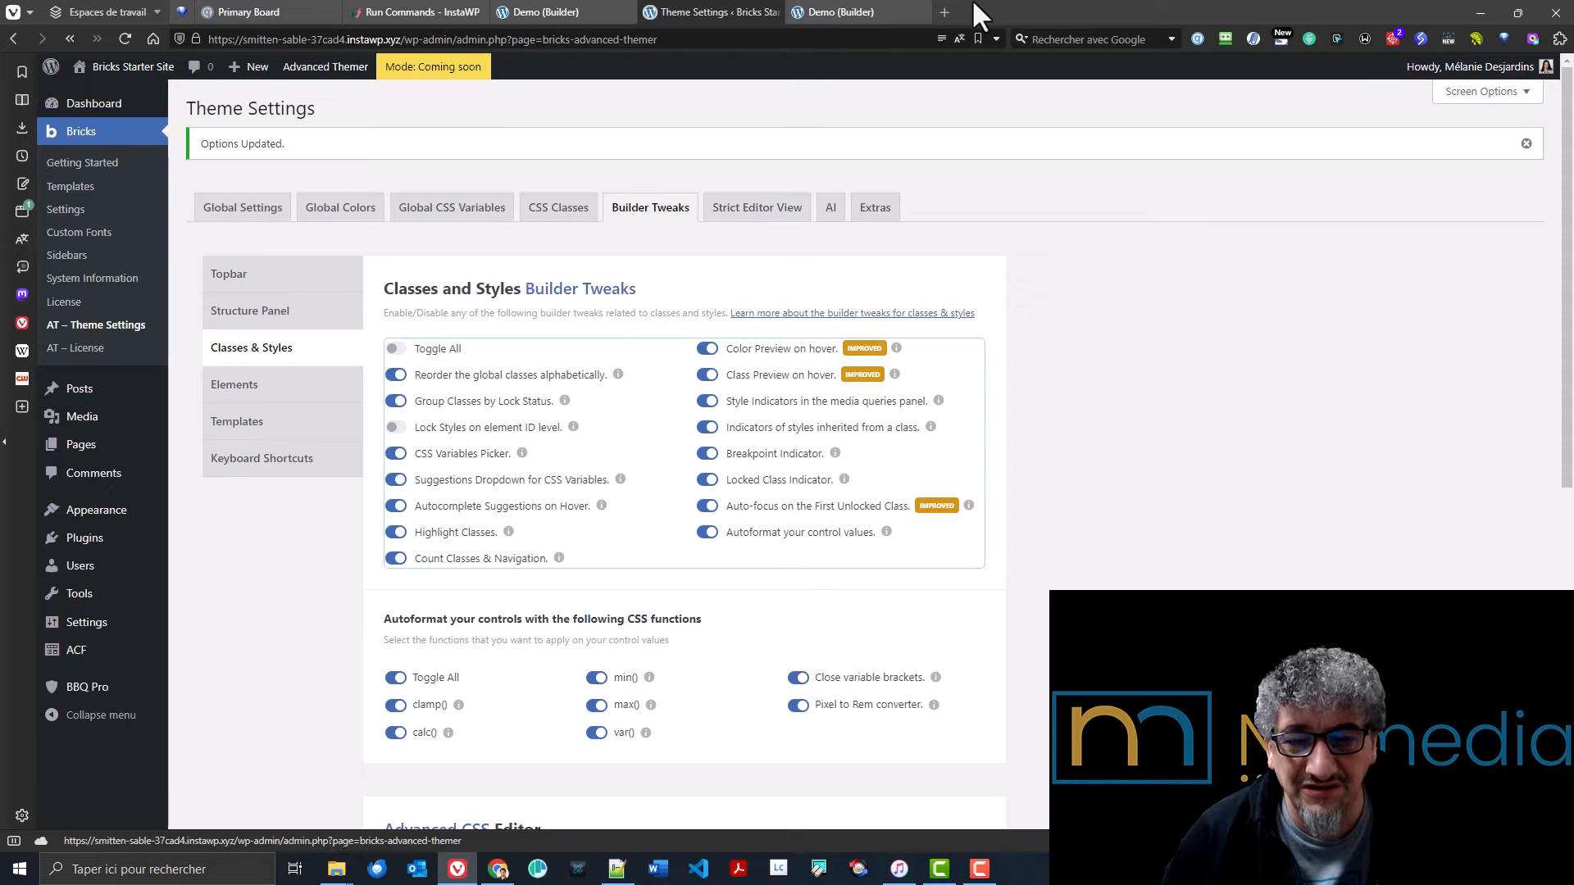
# - Check the card block in the builder and review the Structure Panel and Topbar builder tweaks in the theme settings
pyautogui.click(861, 12)
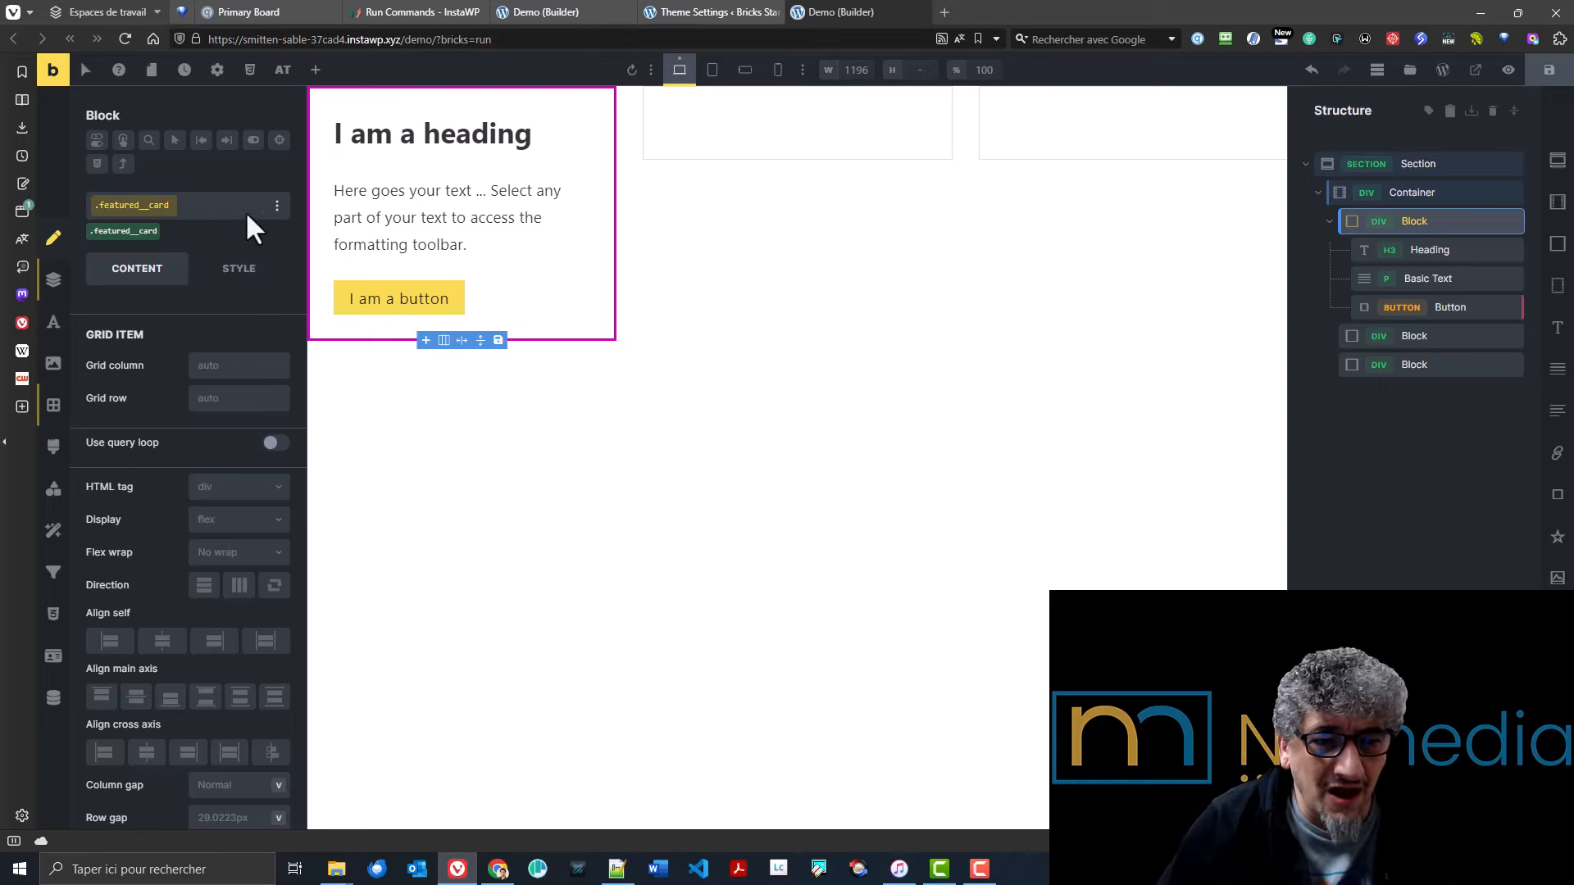
pyautogui.click(715, 13)
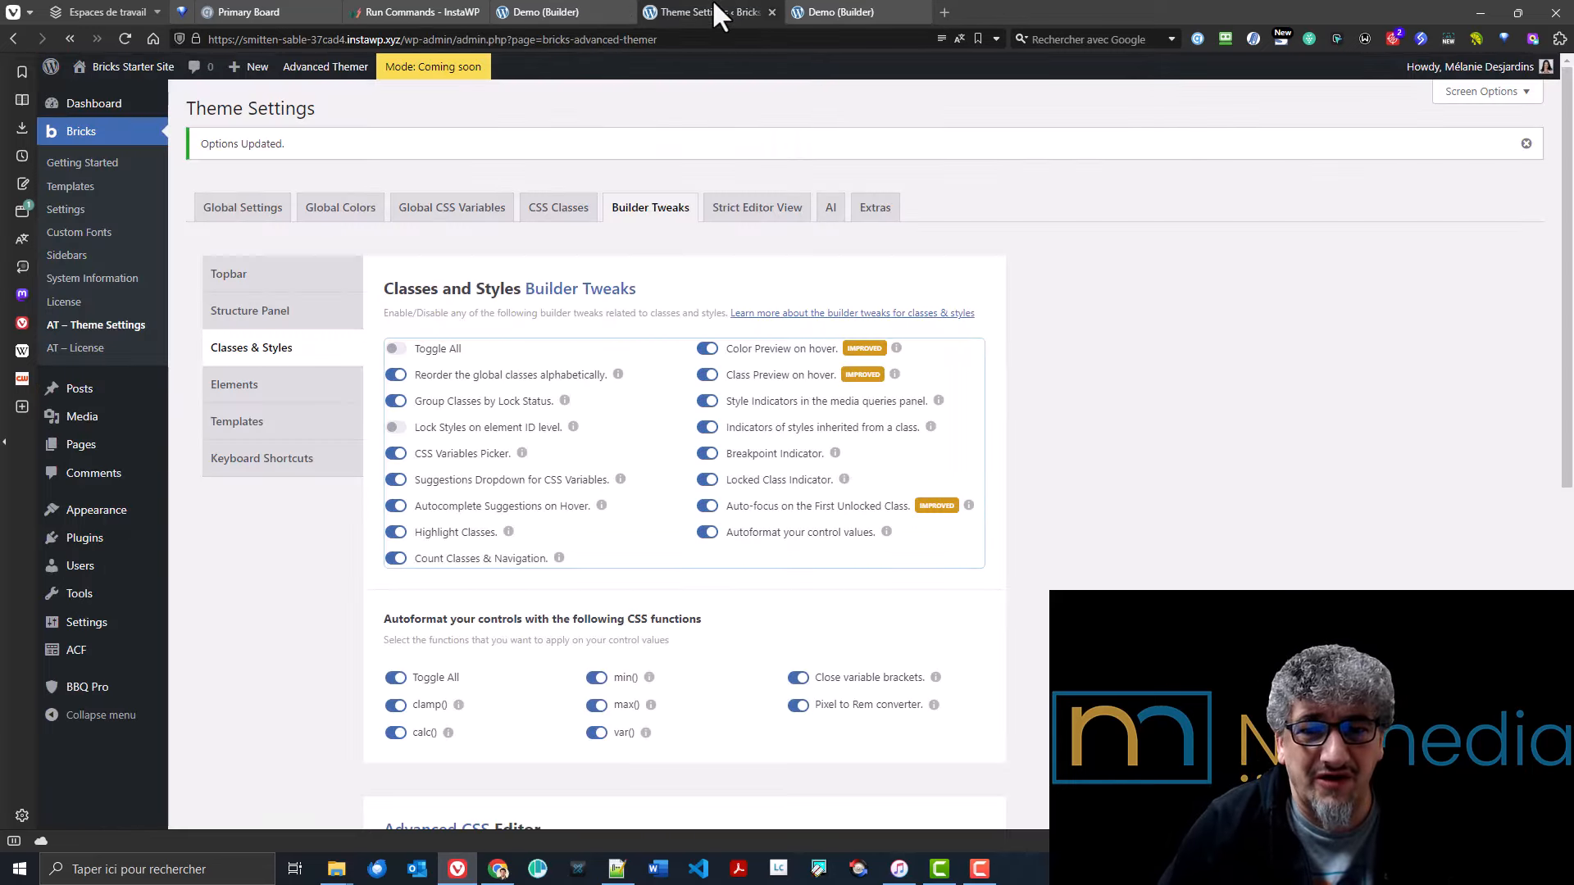
pyautogui.click(246, 309)
pyautogui.scroll(-3, 654, 345)
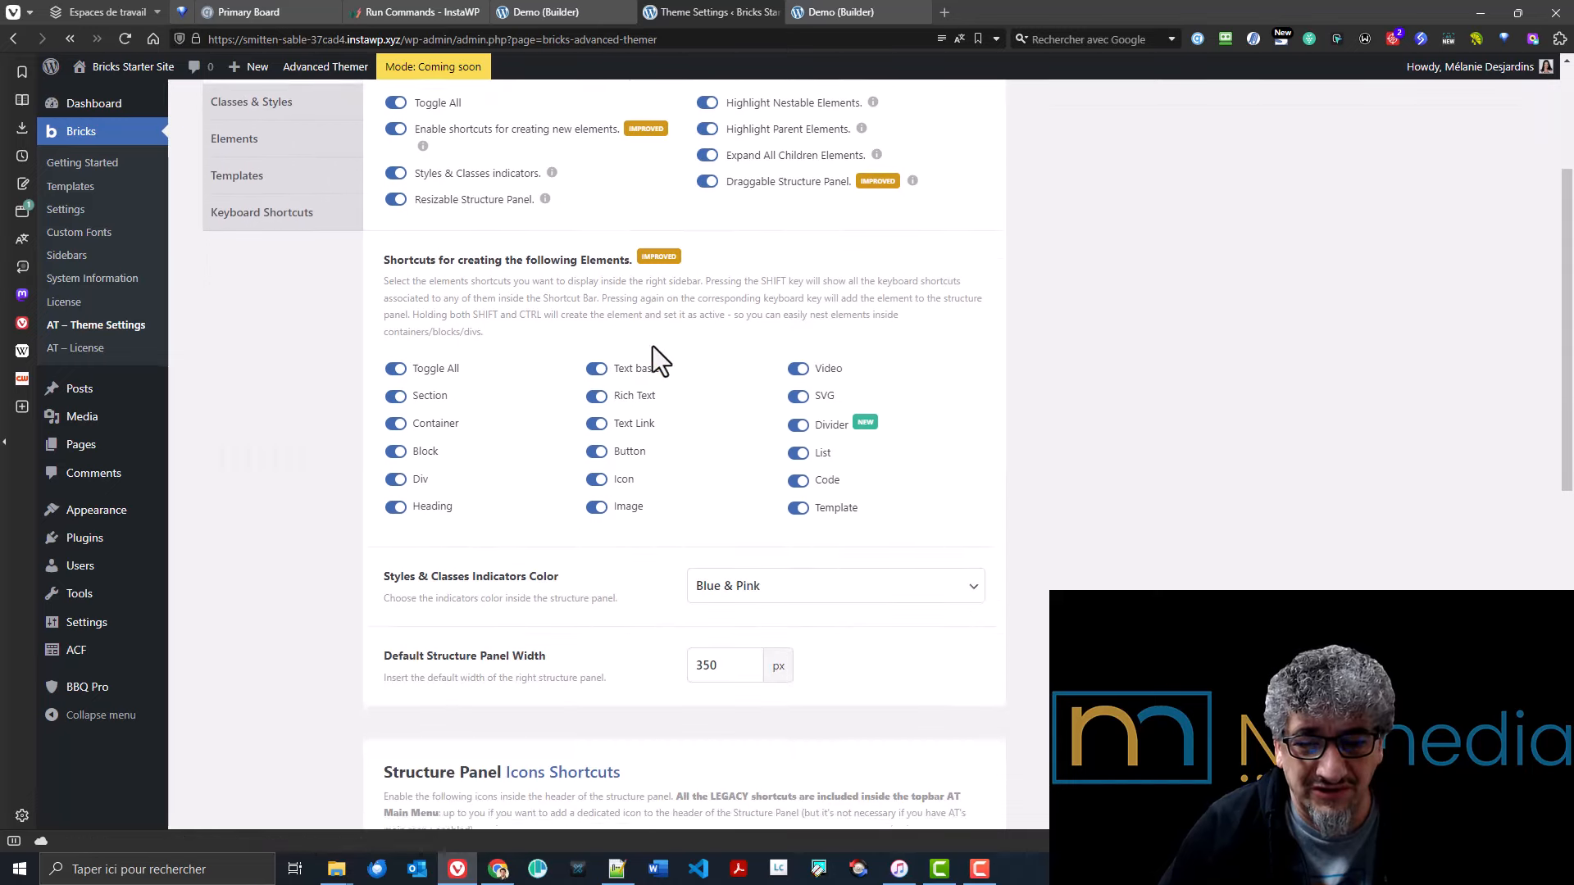
pyautogui.scroll(3, 653, 346)
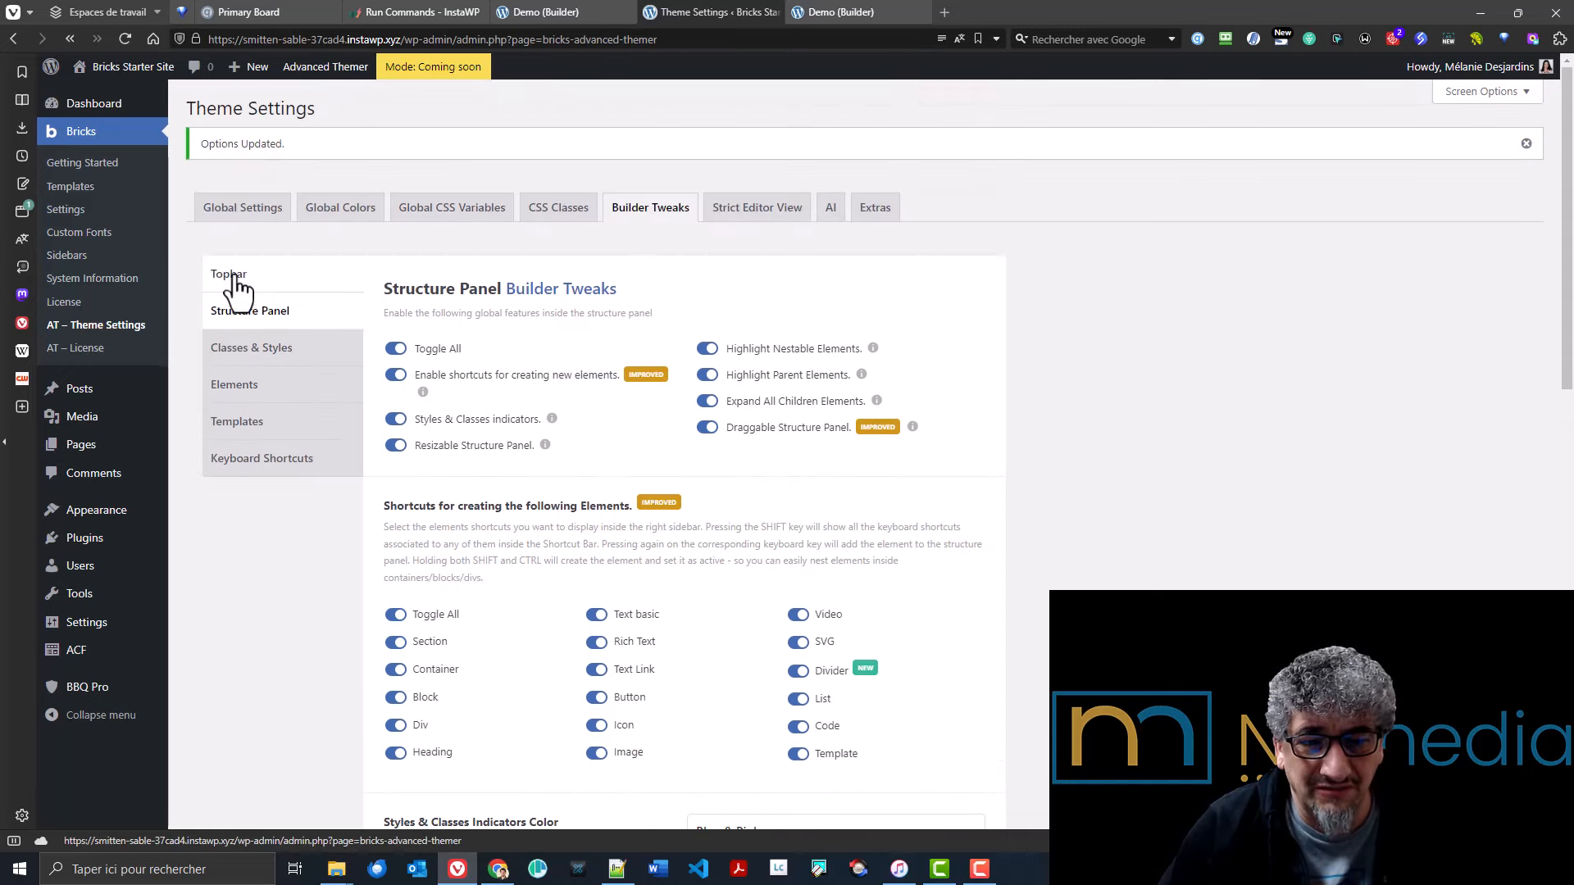
pyautogui.click(234, 279)
pyautogui.click(256, 321)
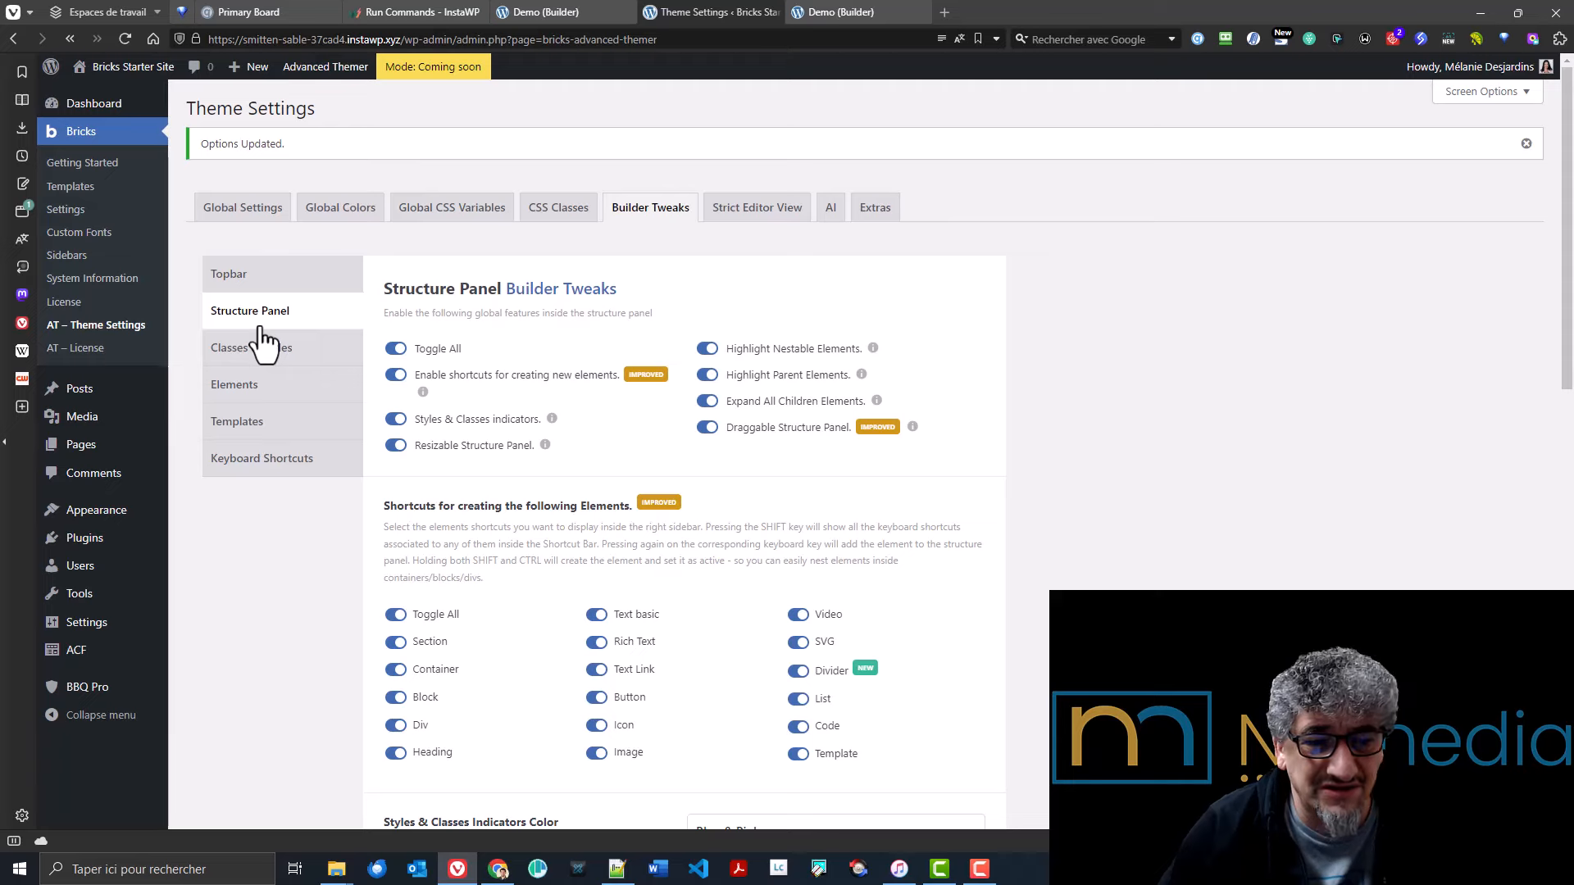
# - Open Extend Classes & Styles for the featured__card class and review its Global Class(es), Style(s) and element category options
pyautogui.click(815, 8)
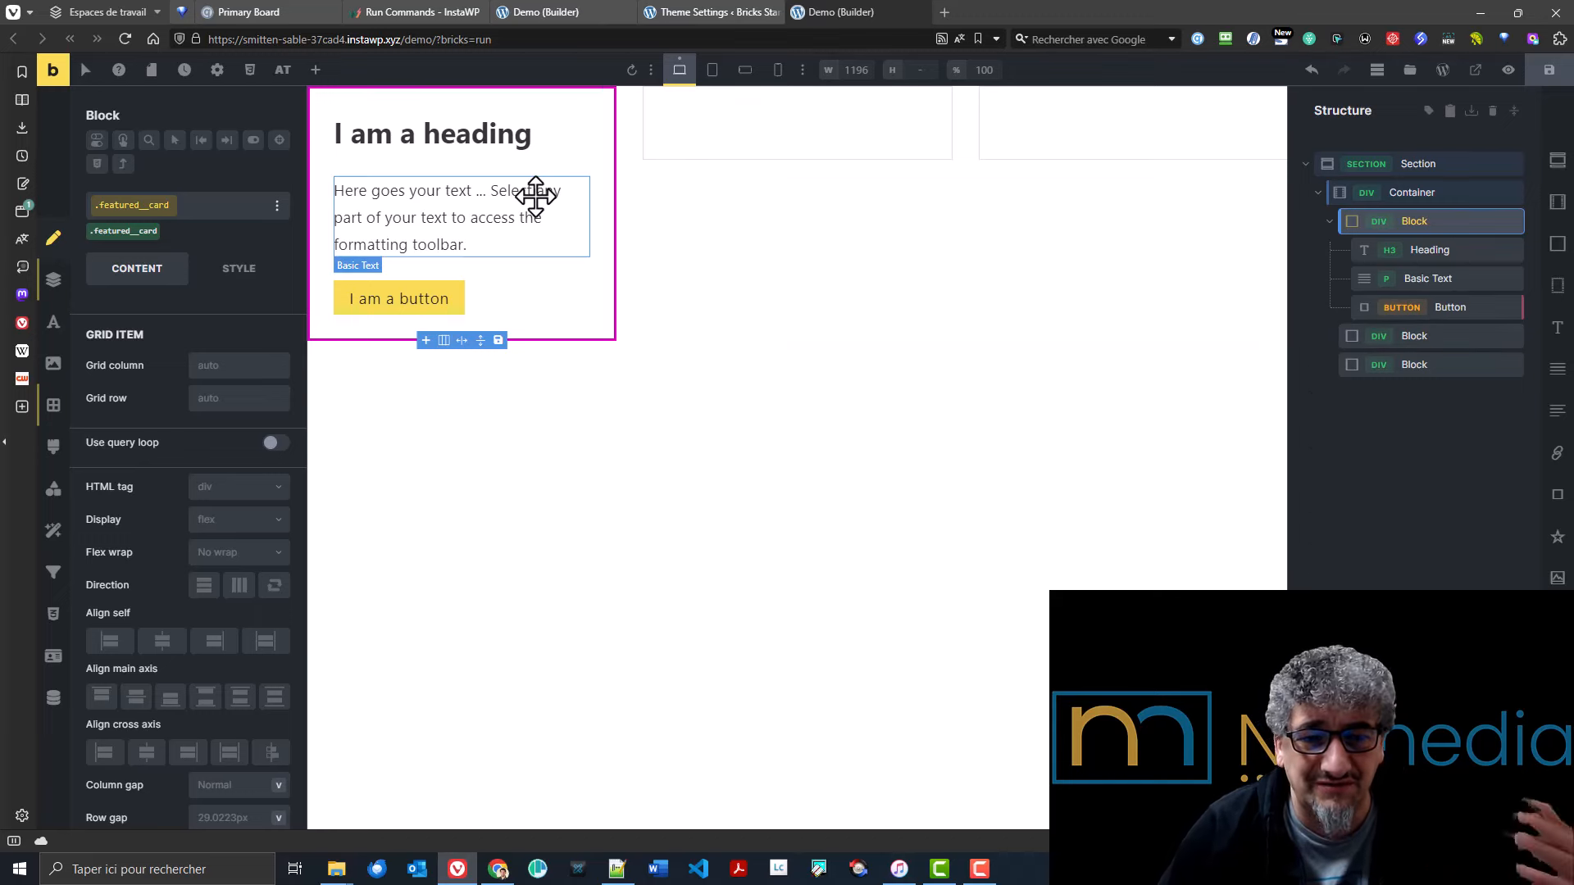
pyautogui.click(278, 206)
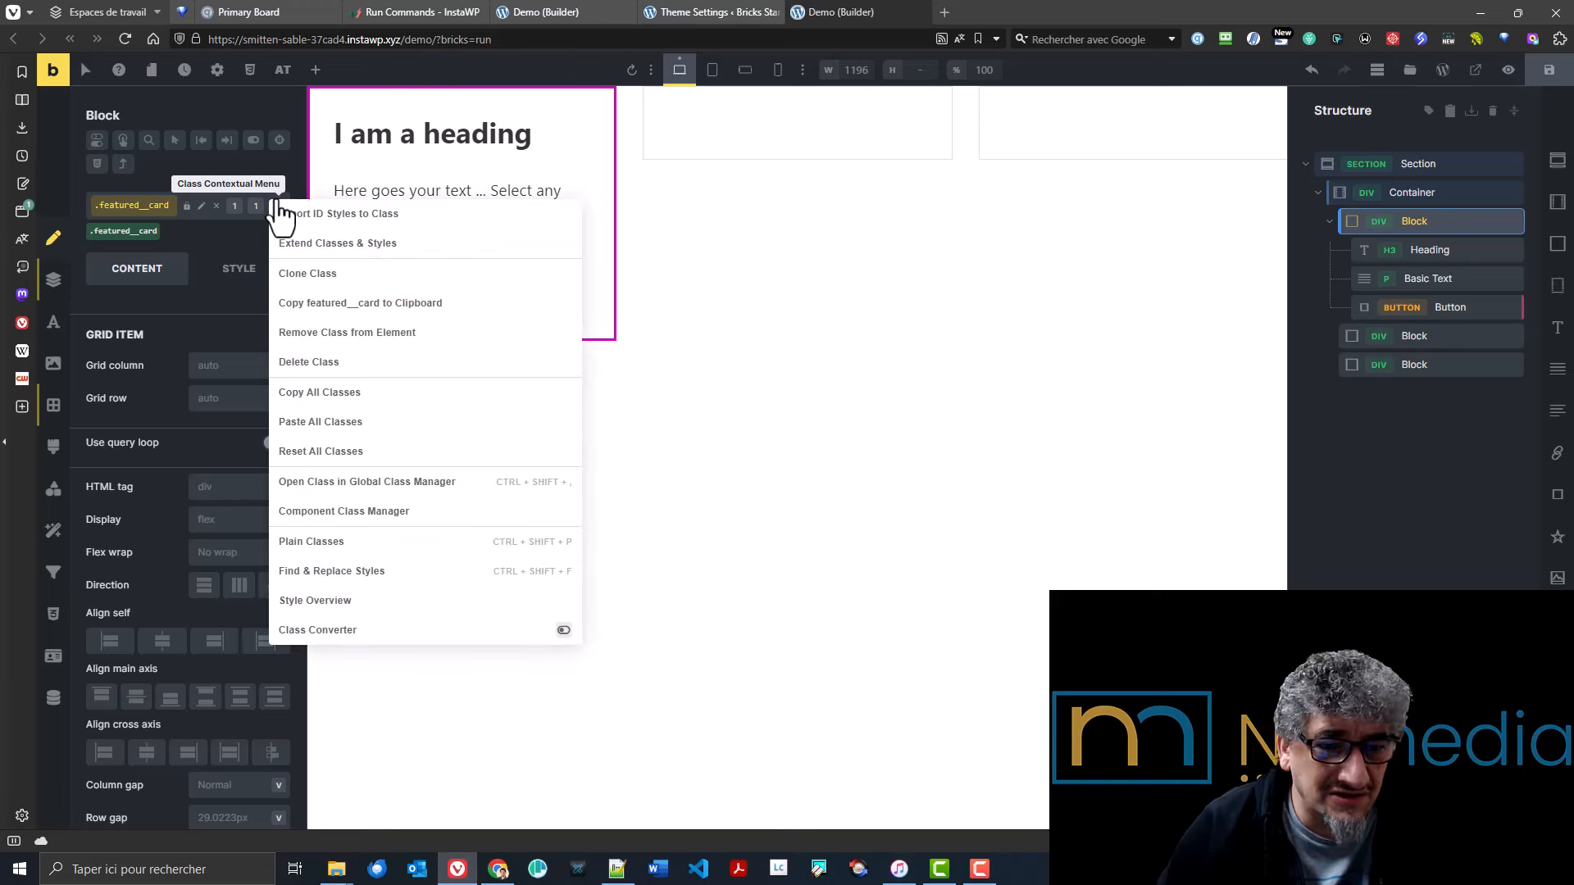
pyautogui.click(413, 246)
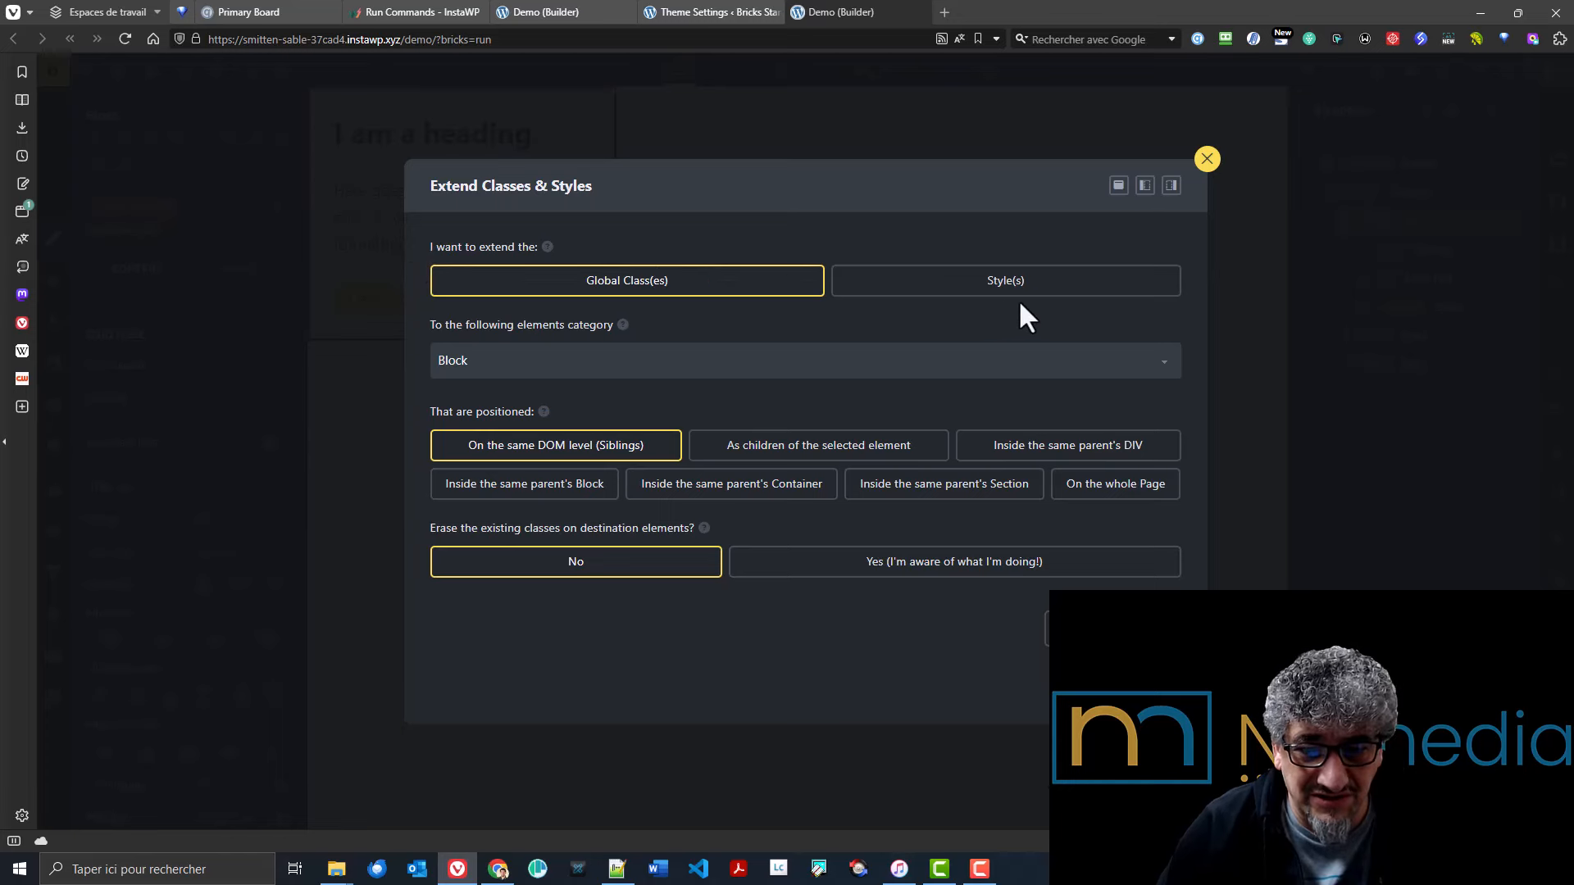
pyautogui.click(1076, 285)
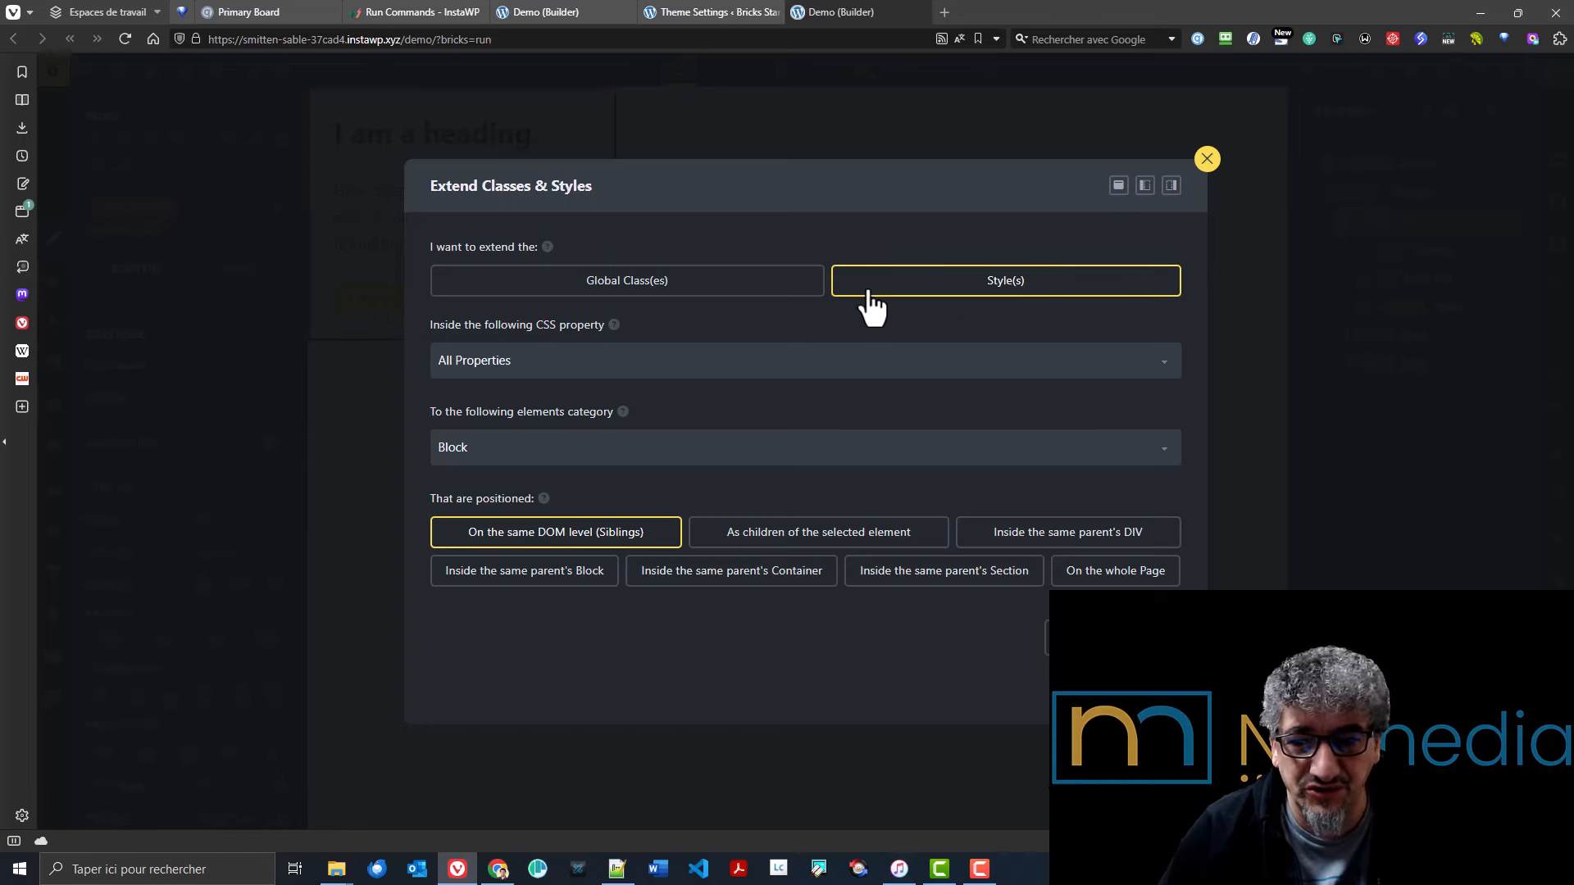
pyautogui.click(797, 293)
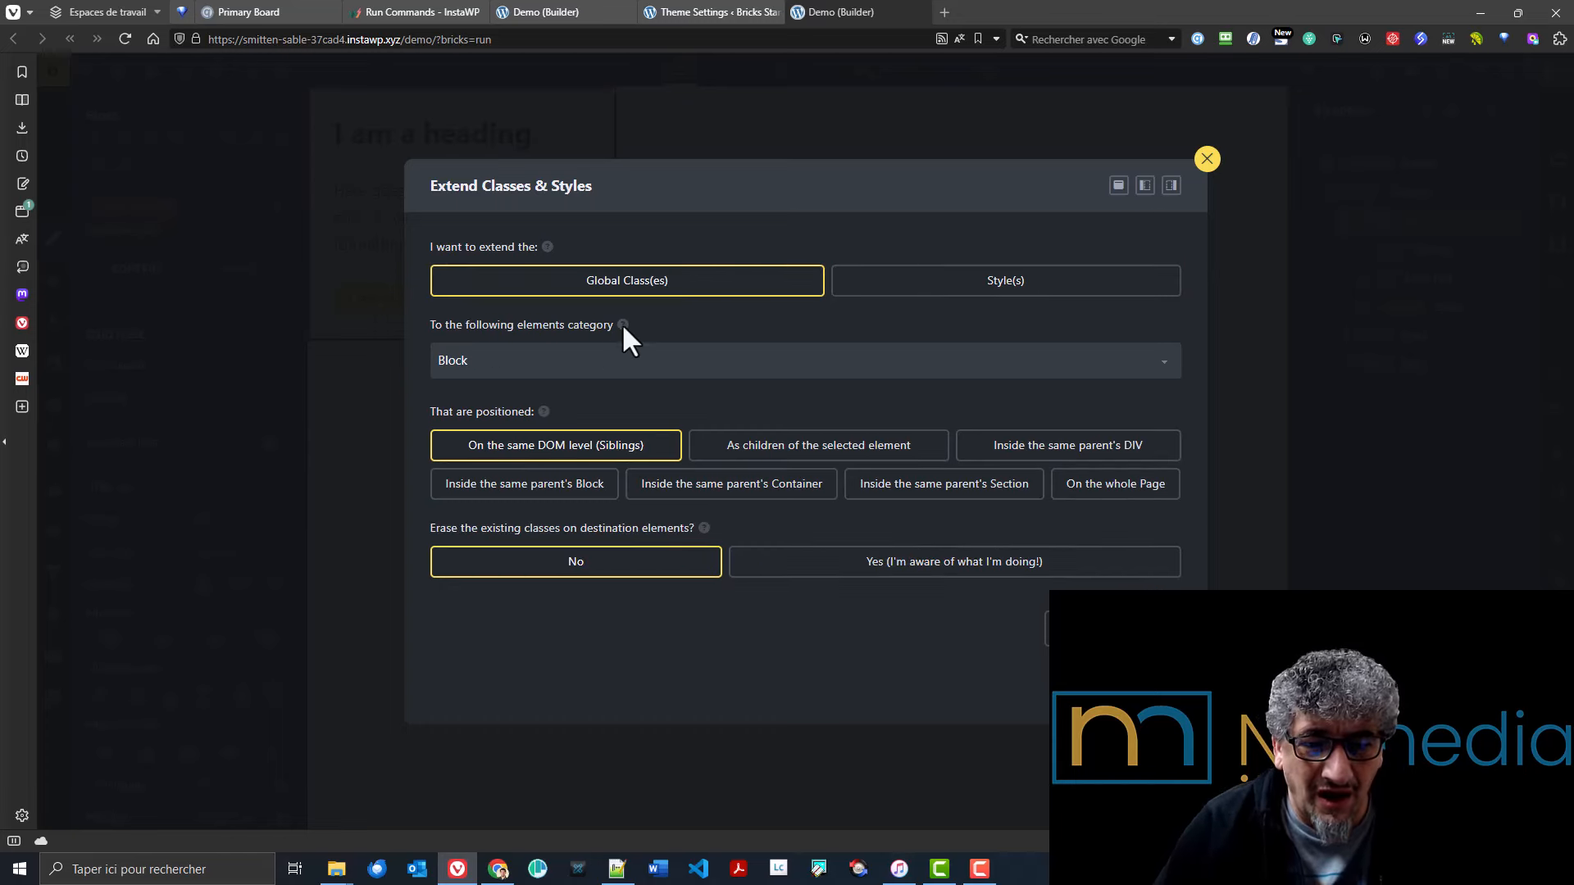
pyautogui.click(502, 365)
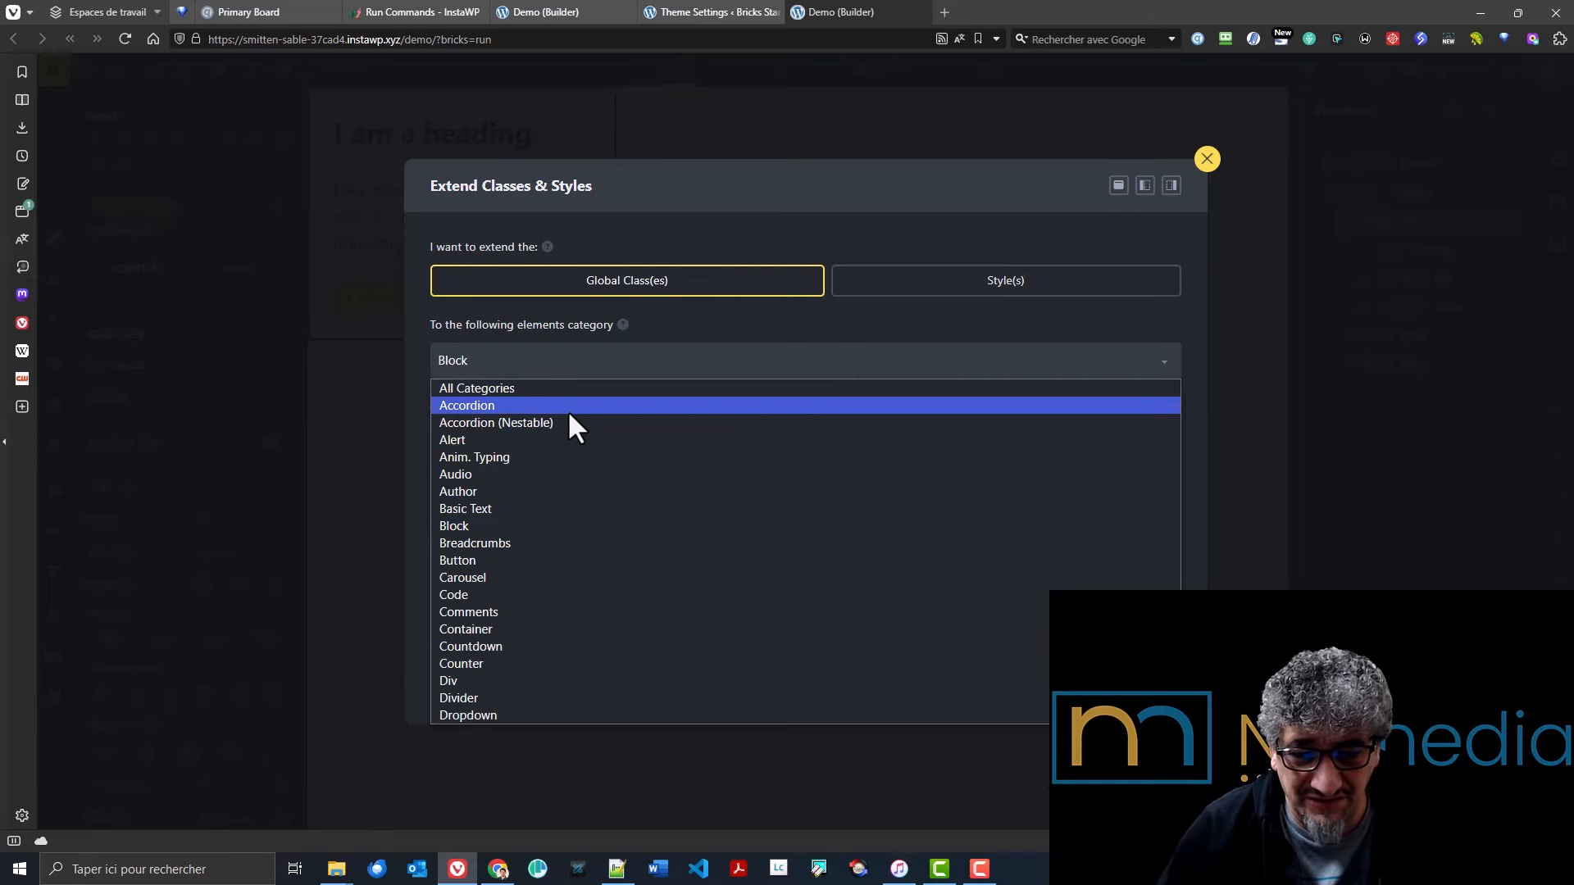
pyautogui.click(639, 352)
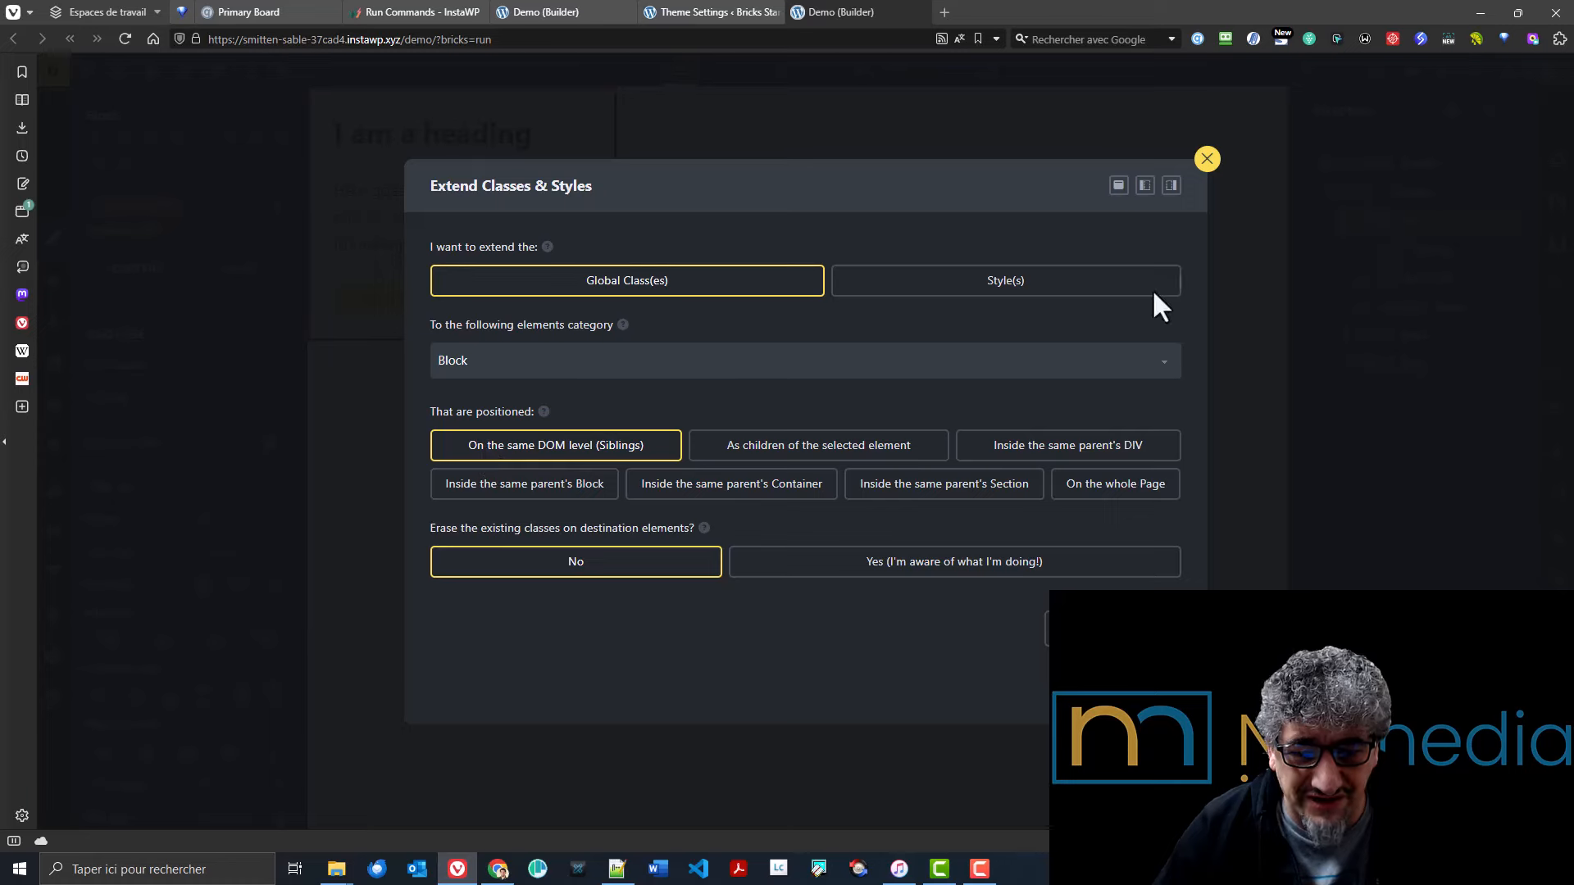
pyautogui.click(1207, 159)
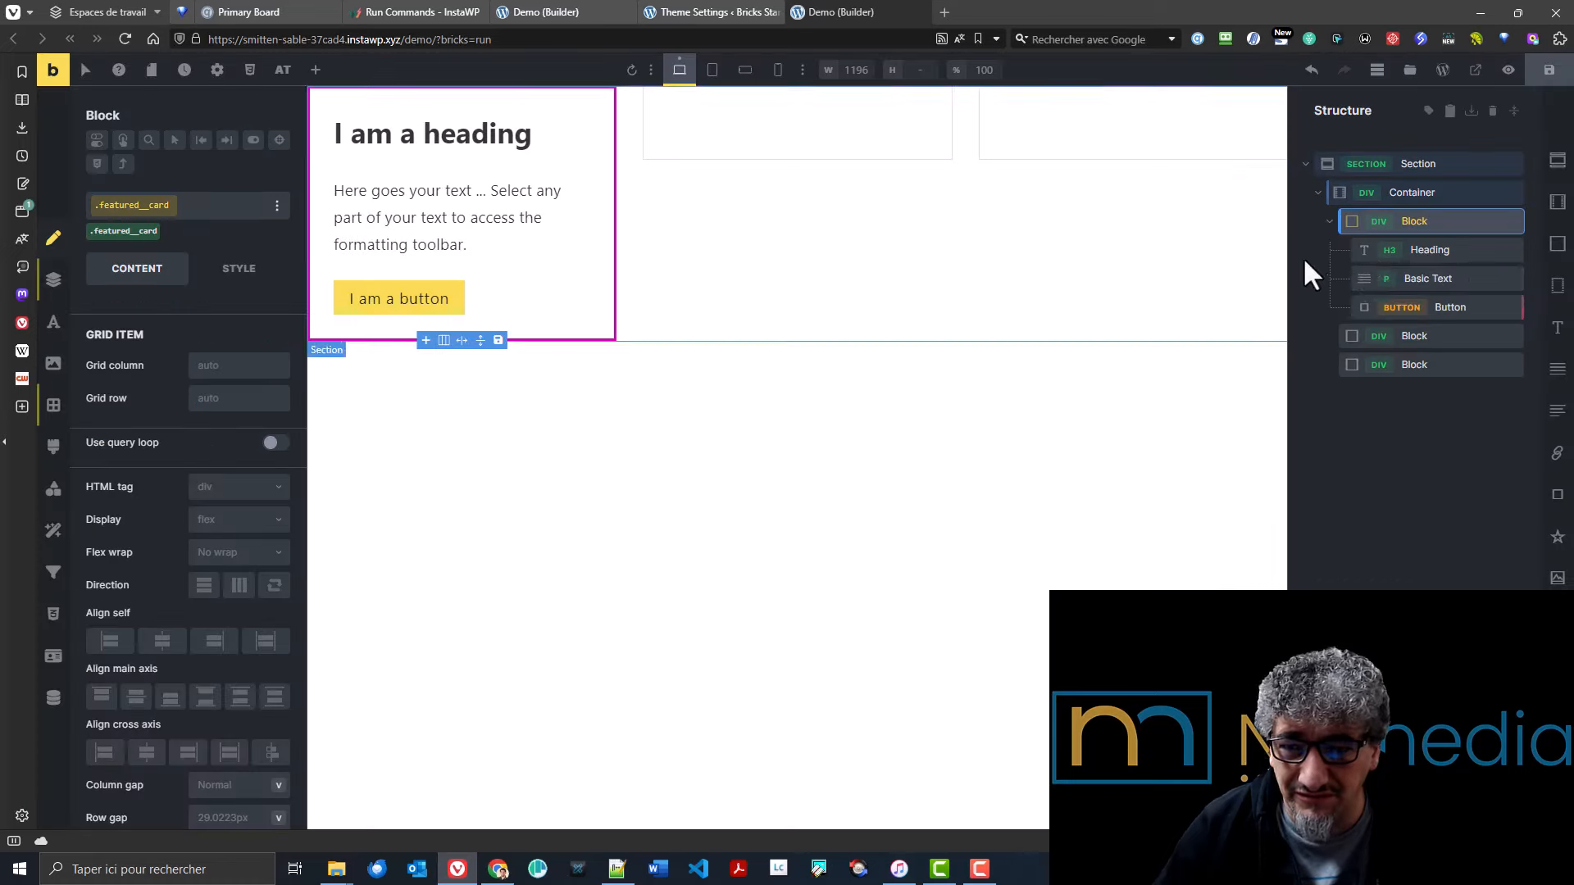
# - Extend the first block's global classes to Block elements on the same DOM level without erasing existing classes, and check the sibling blocks
pyautogui.click(1330, 220)
pyautogui.moveTo(1383, 244); pyautogui.dragTo(1444, 210)
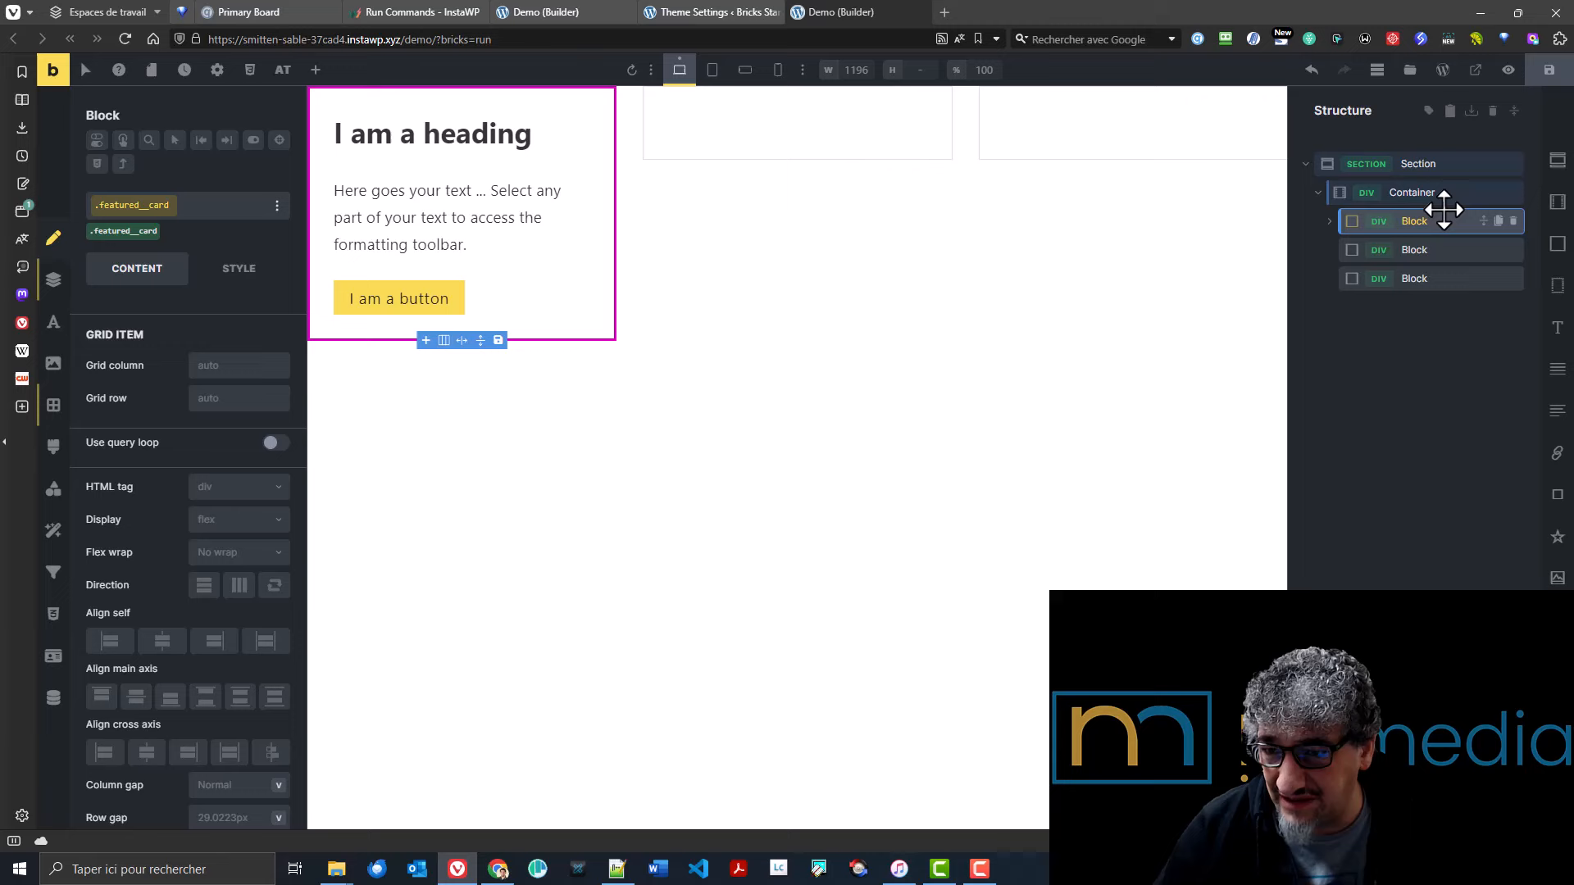
pyautogui.click(278, 208)
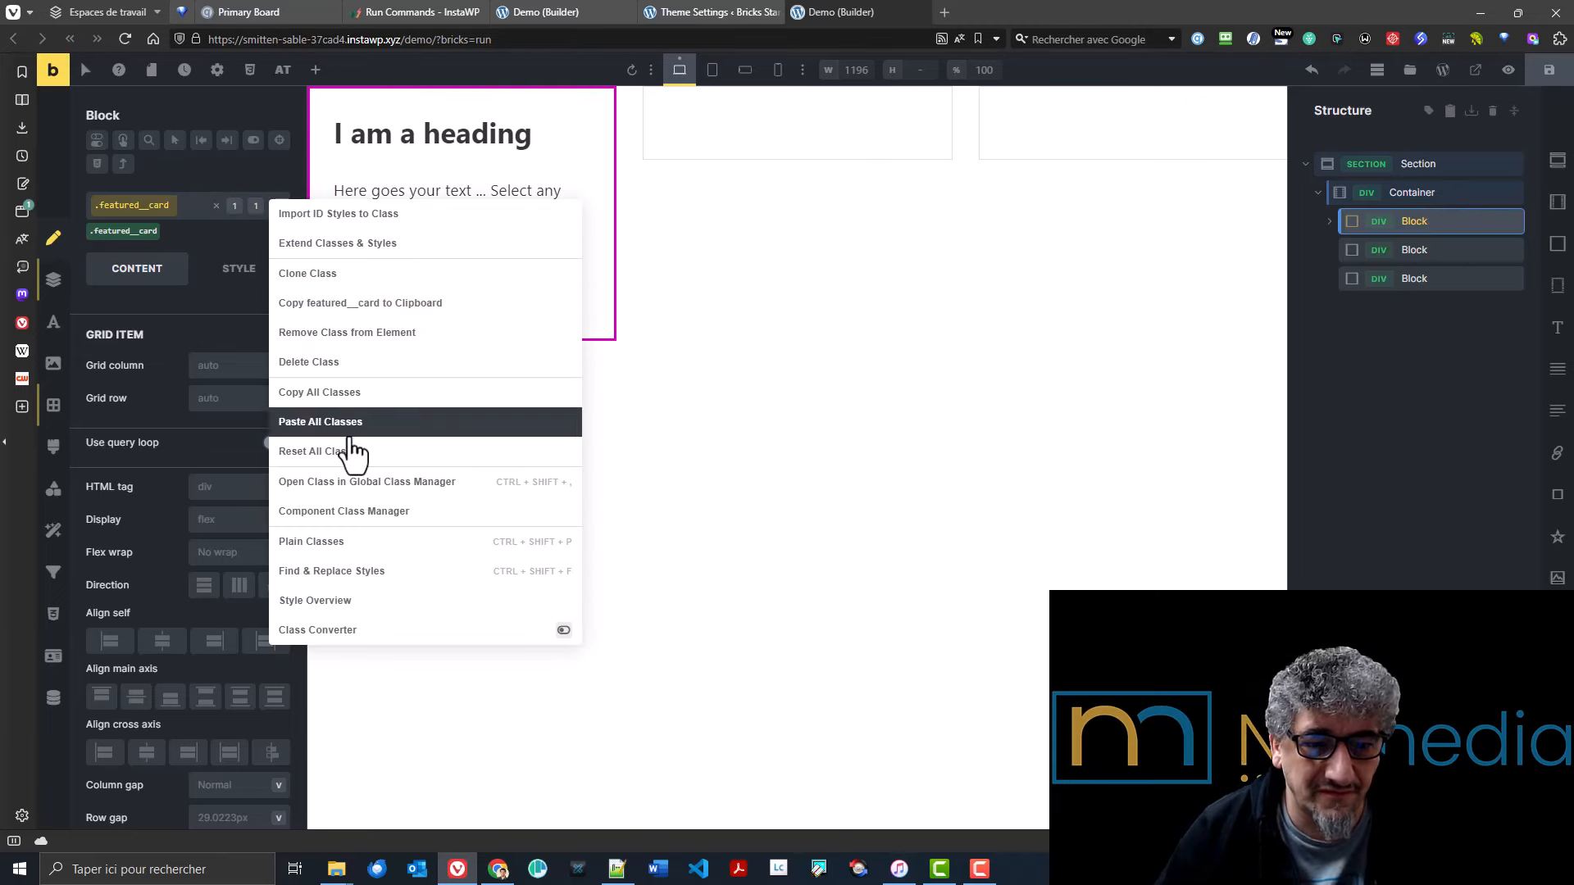
pyautogui.click(348, 244)
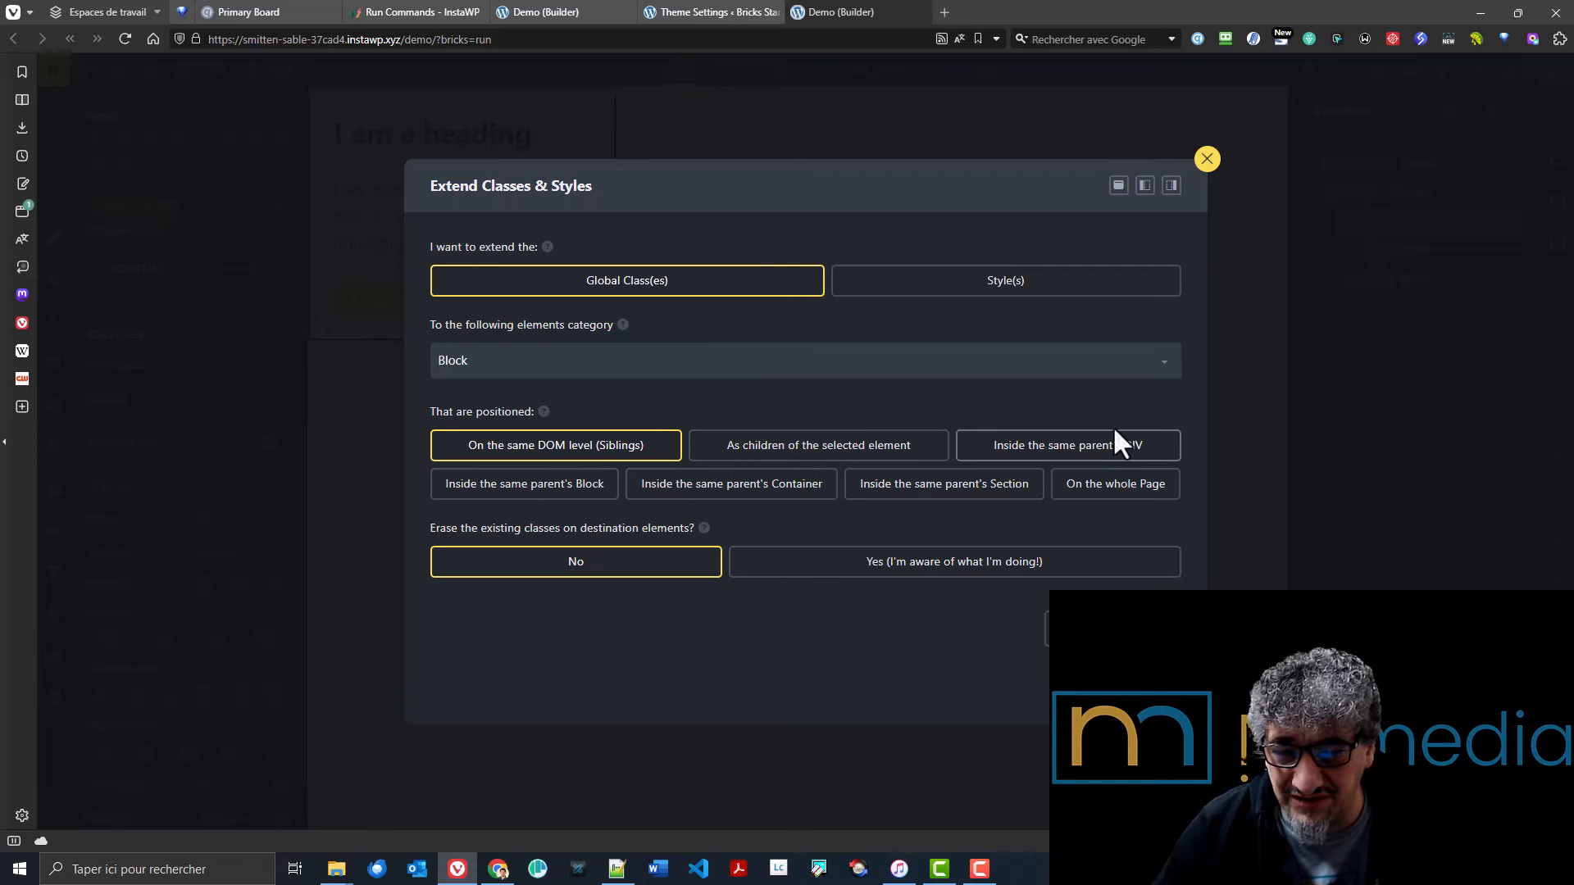
pyautogui.click(1123, 490)
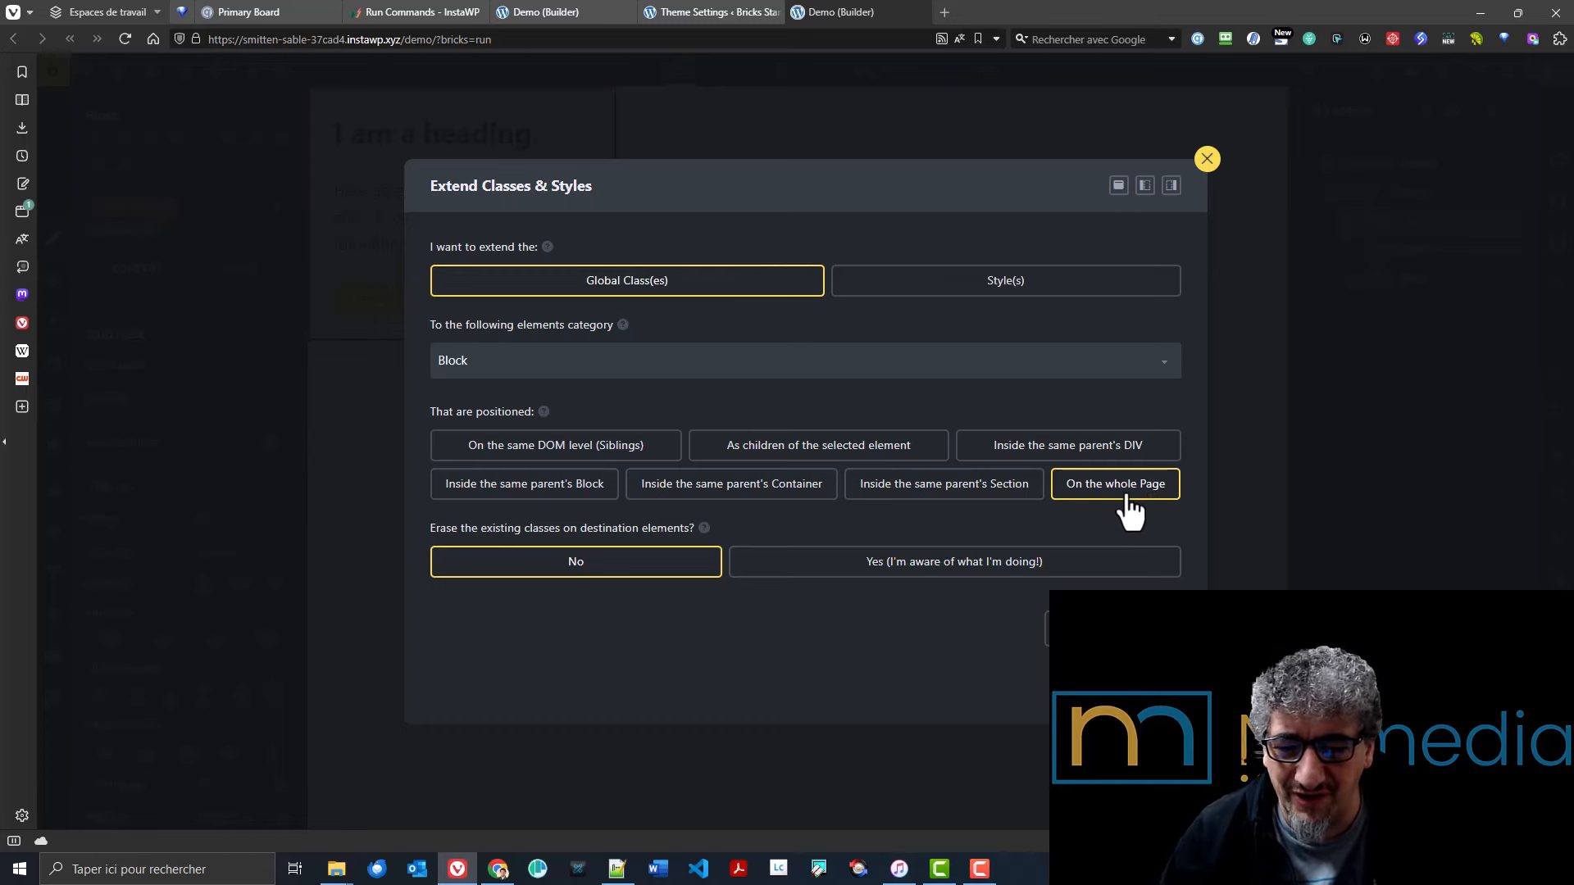
pyautogui.click(471, 451)
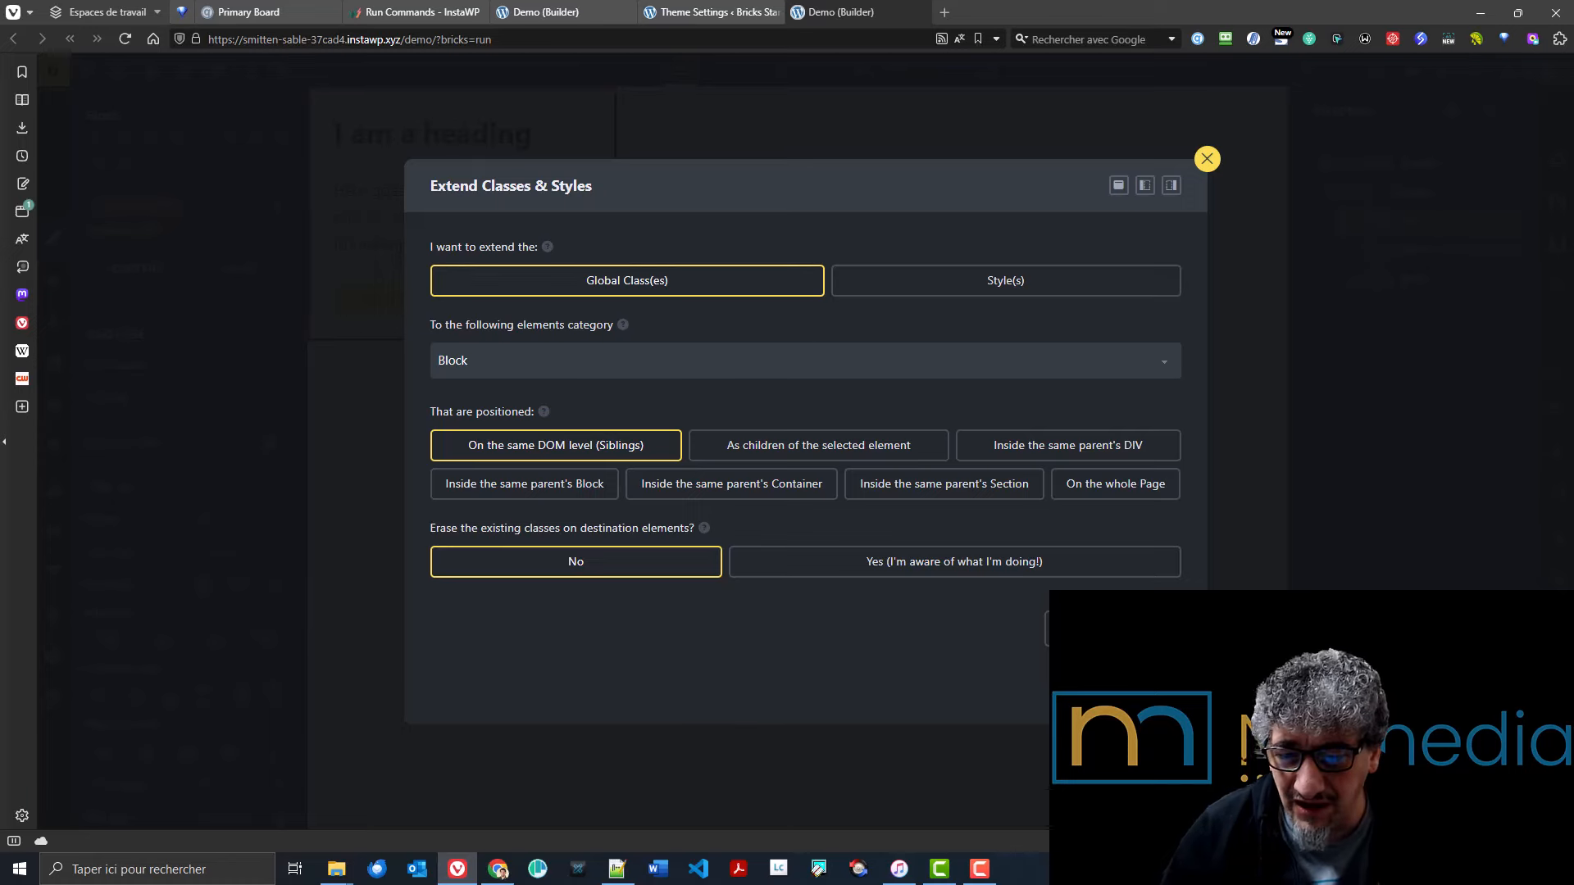
pyautogui.click(1144, 629)
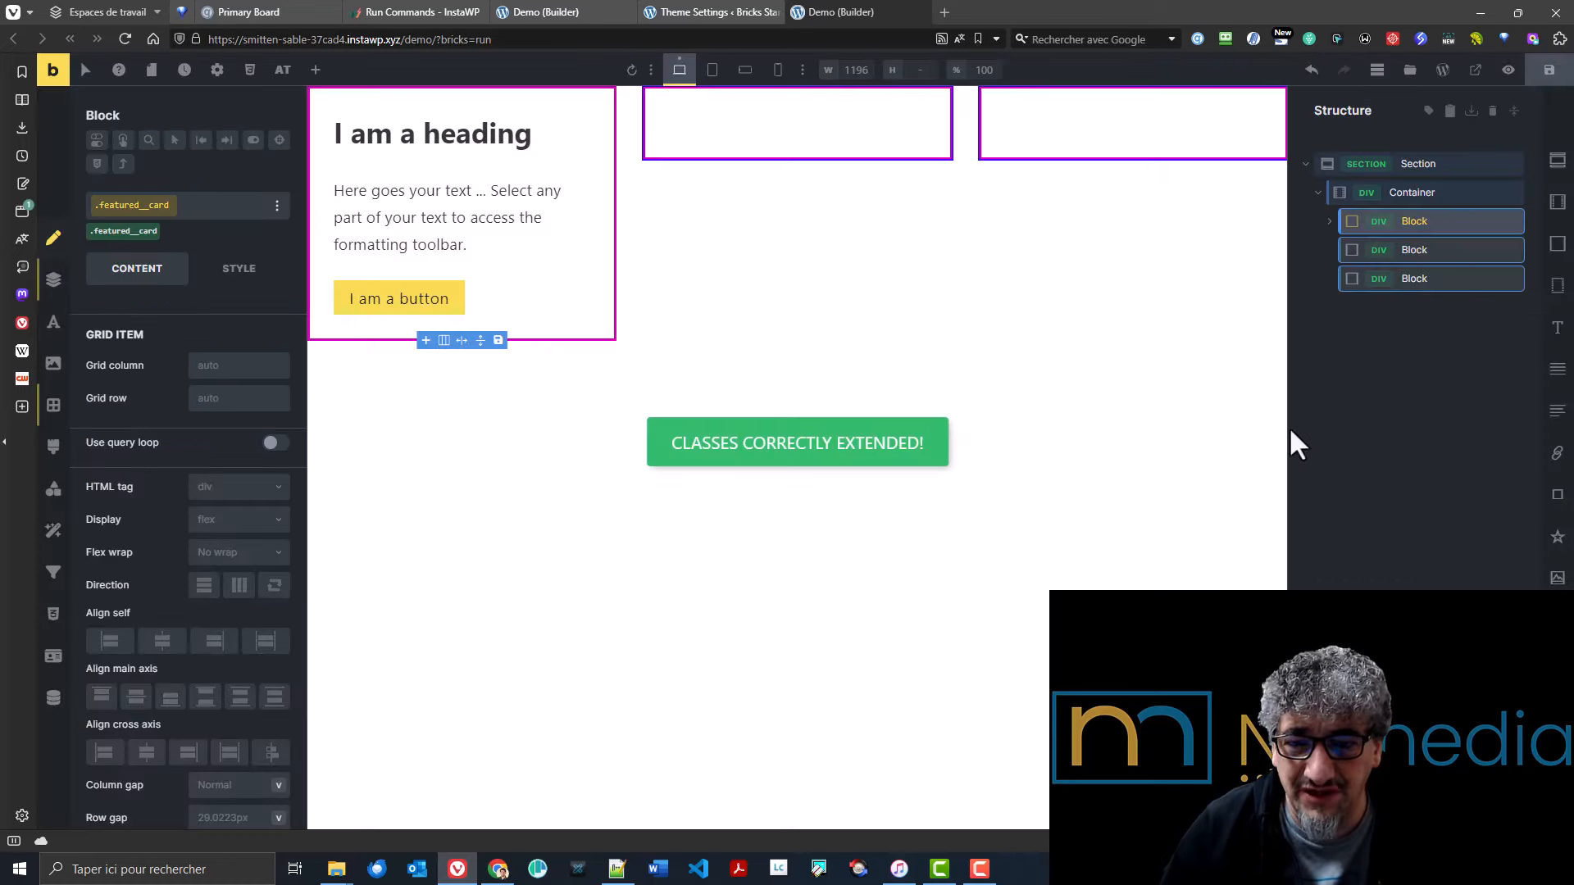
pyautogui.click(1450, 253)
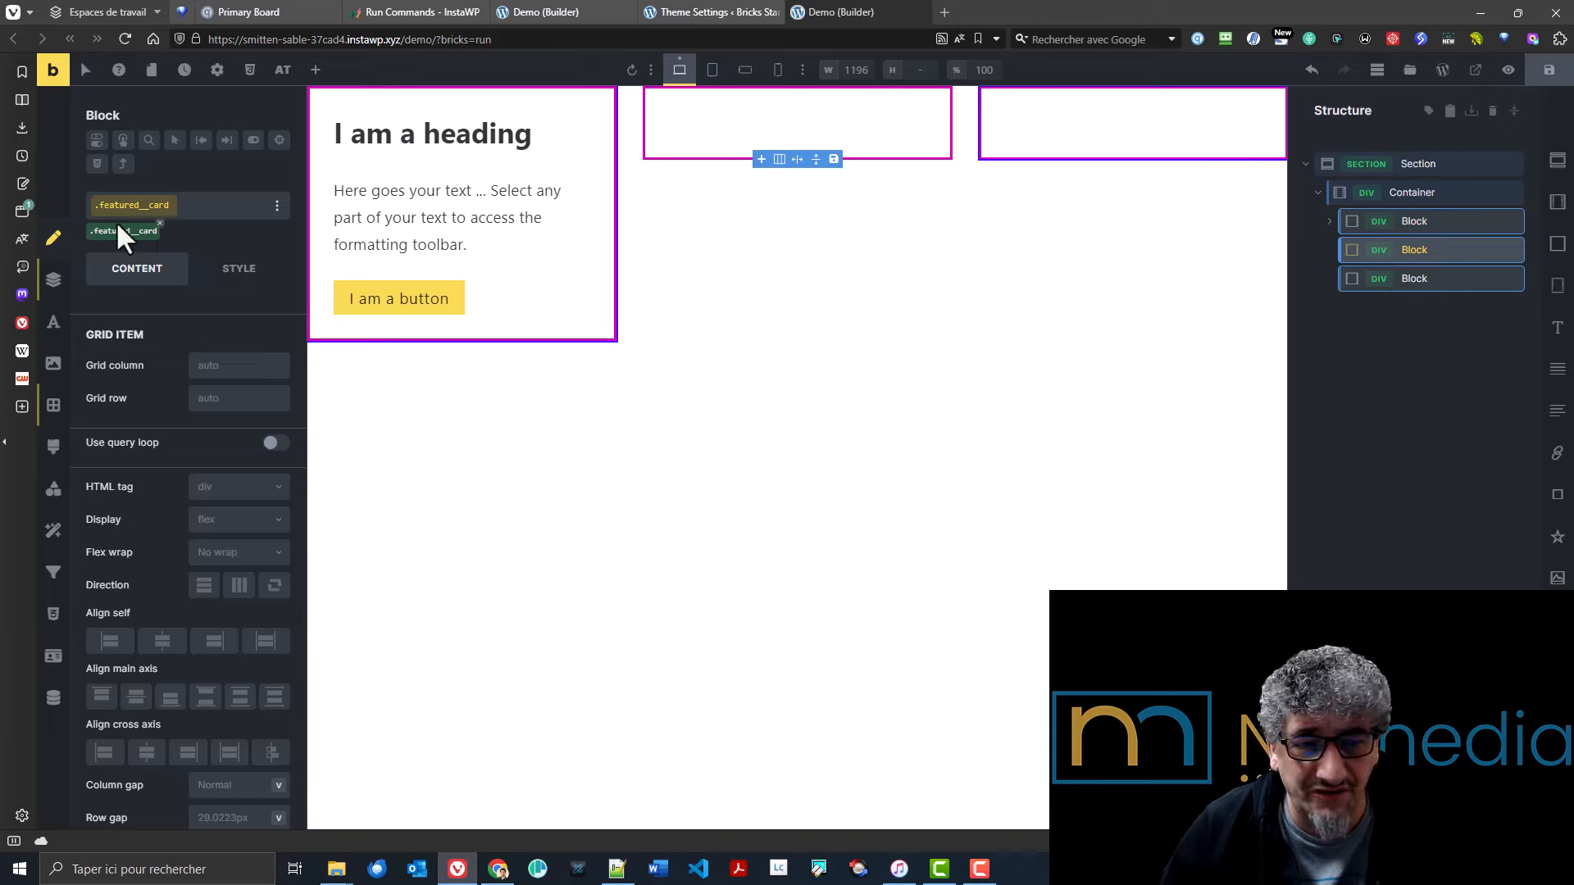
pyautogui.click(1451, 282)
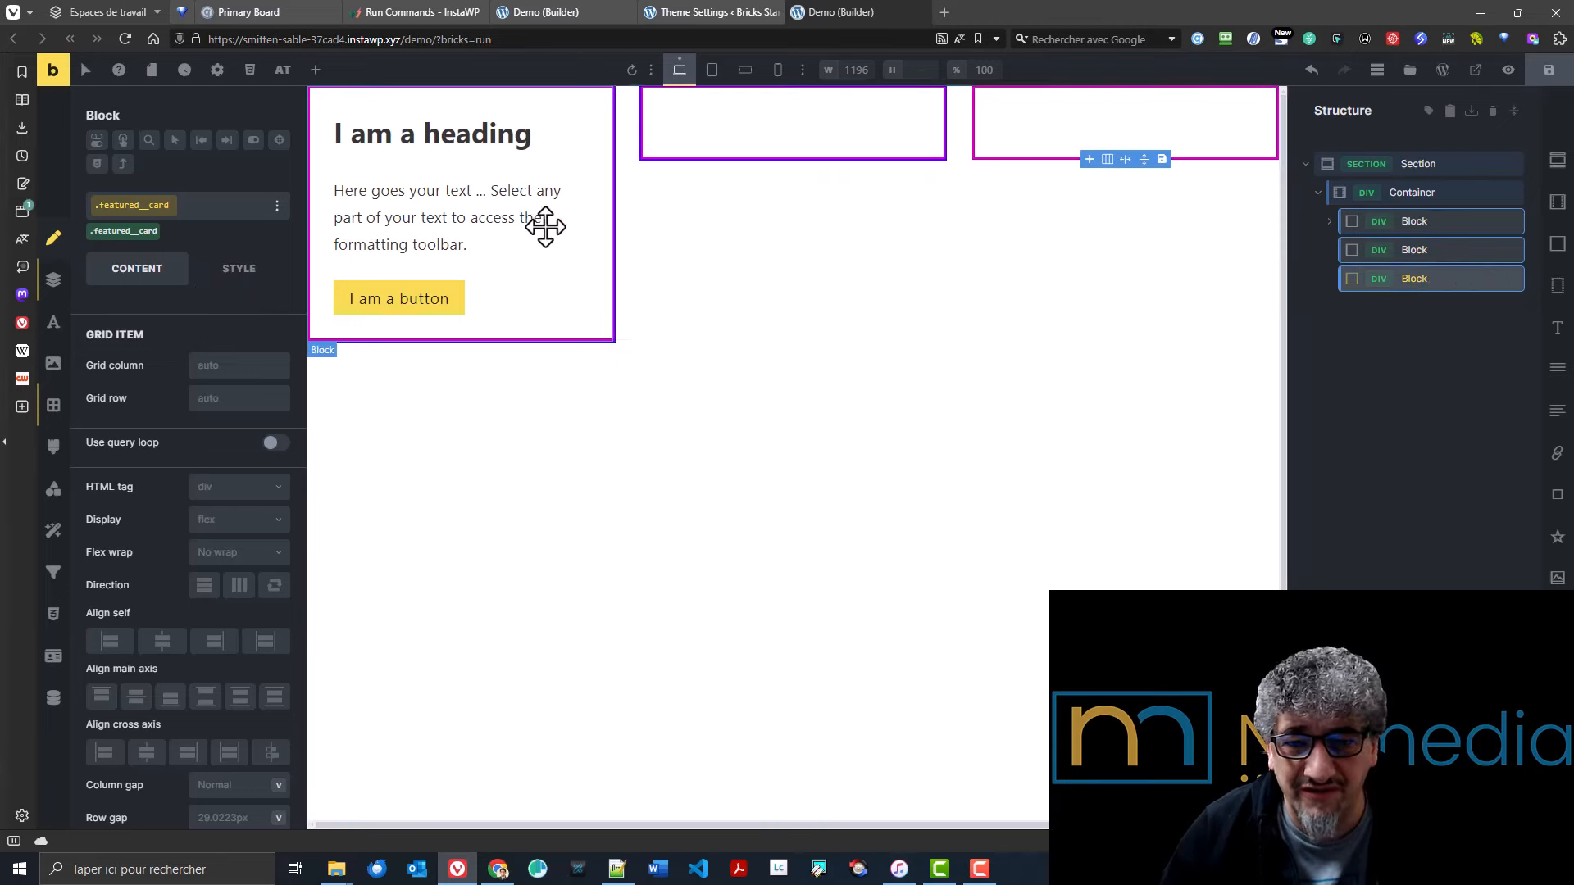
# - Change the border color of the featured__card class to the secondary color of the Demo palette
pyautogui.click(1430, 221)
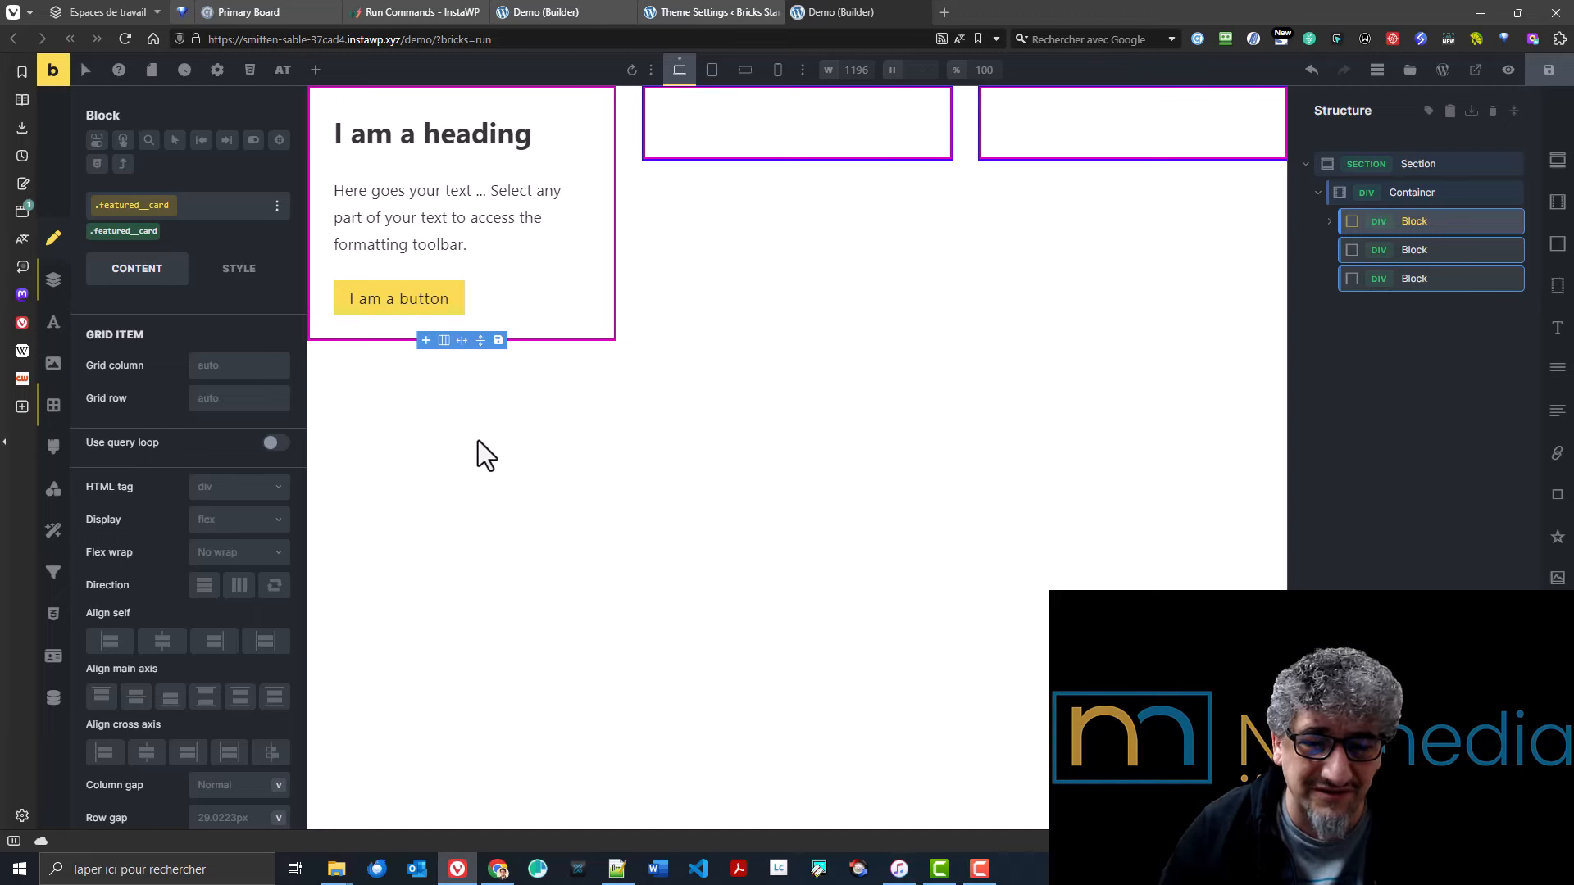
pyautogui.moveTo(1451, 220); pyautogui.dragTo(173, 320)
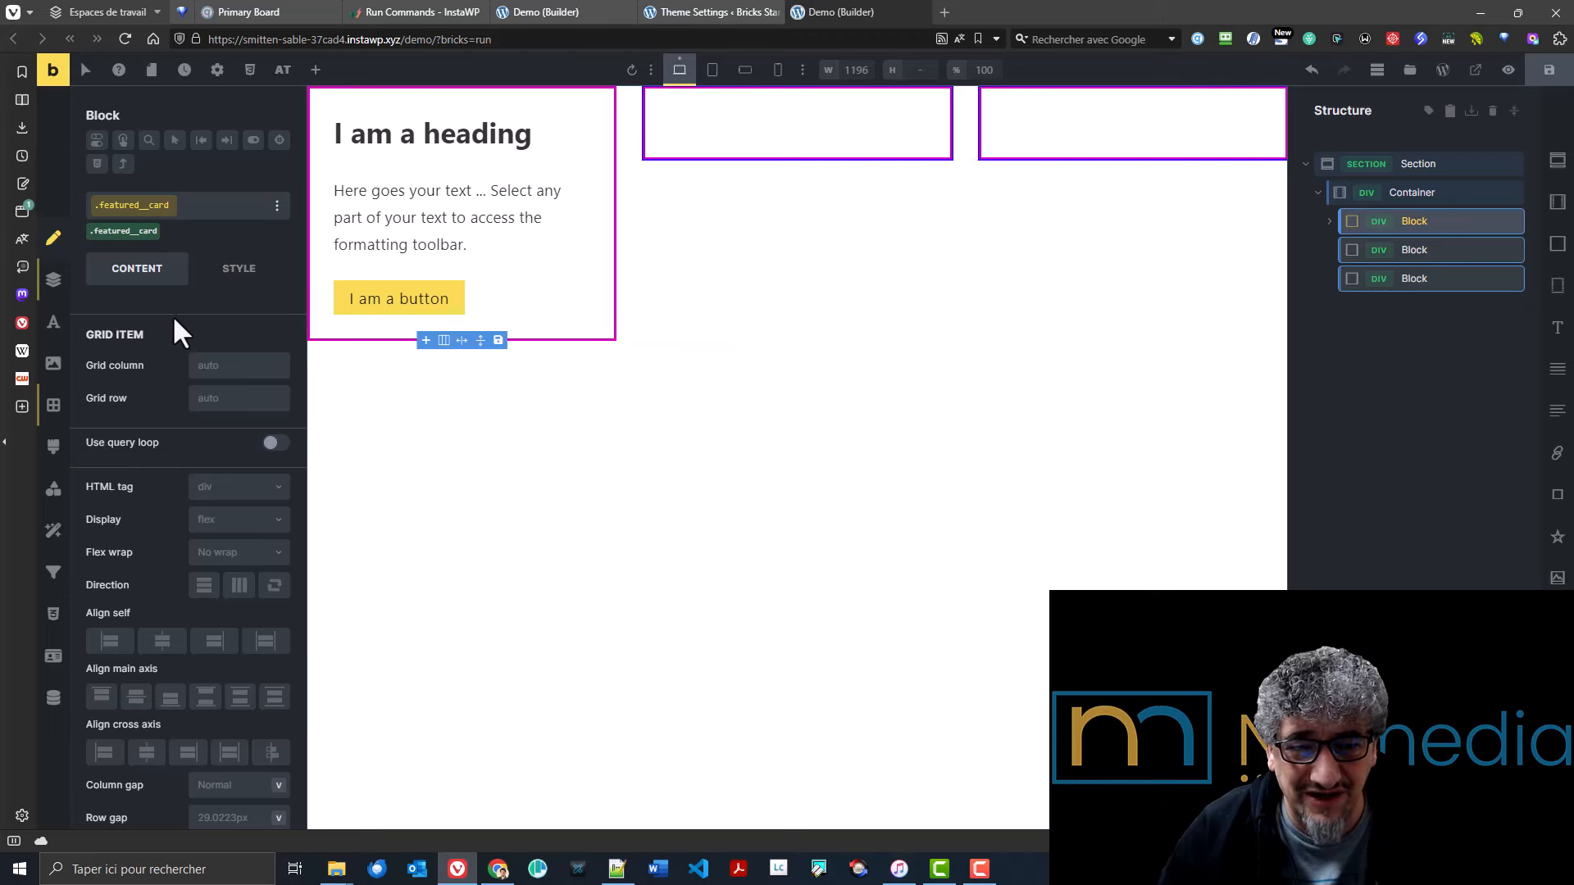
pyautogui.click(54, 406)
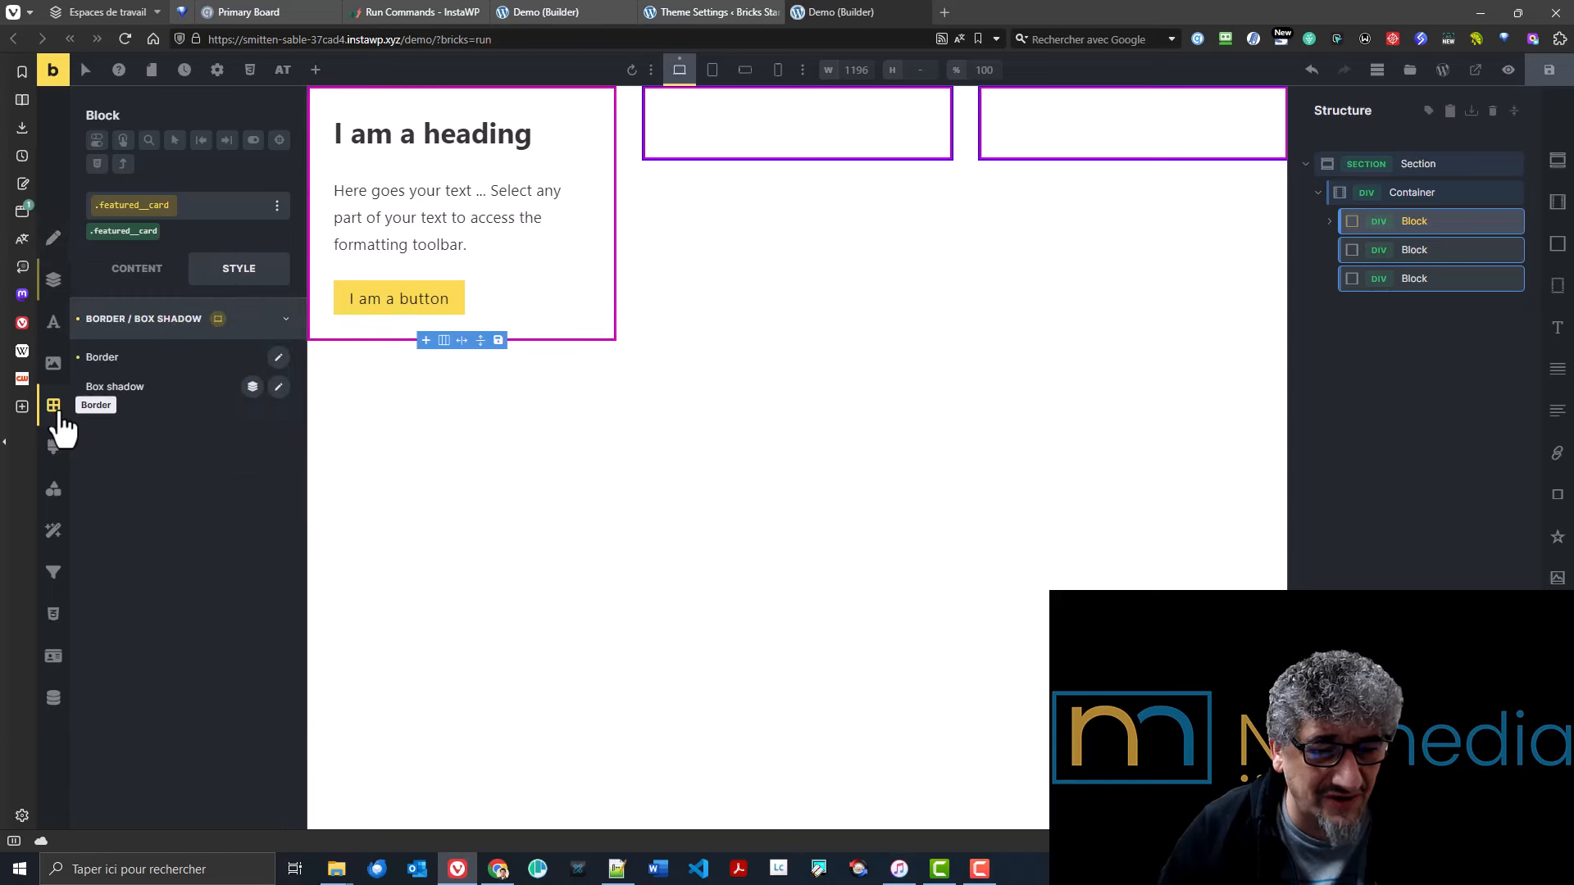
pyautogui.click(278, 359)
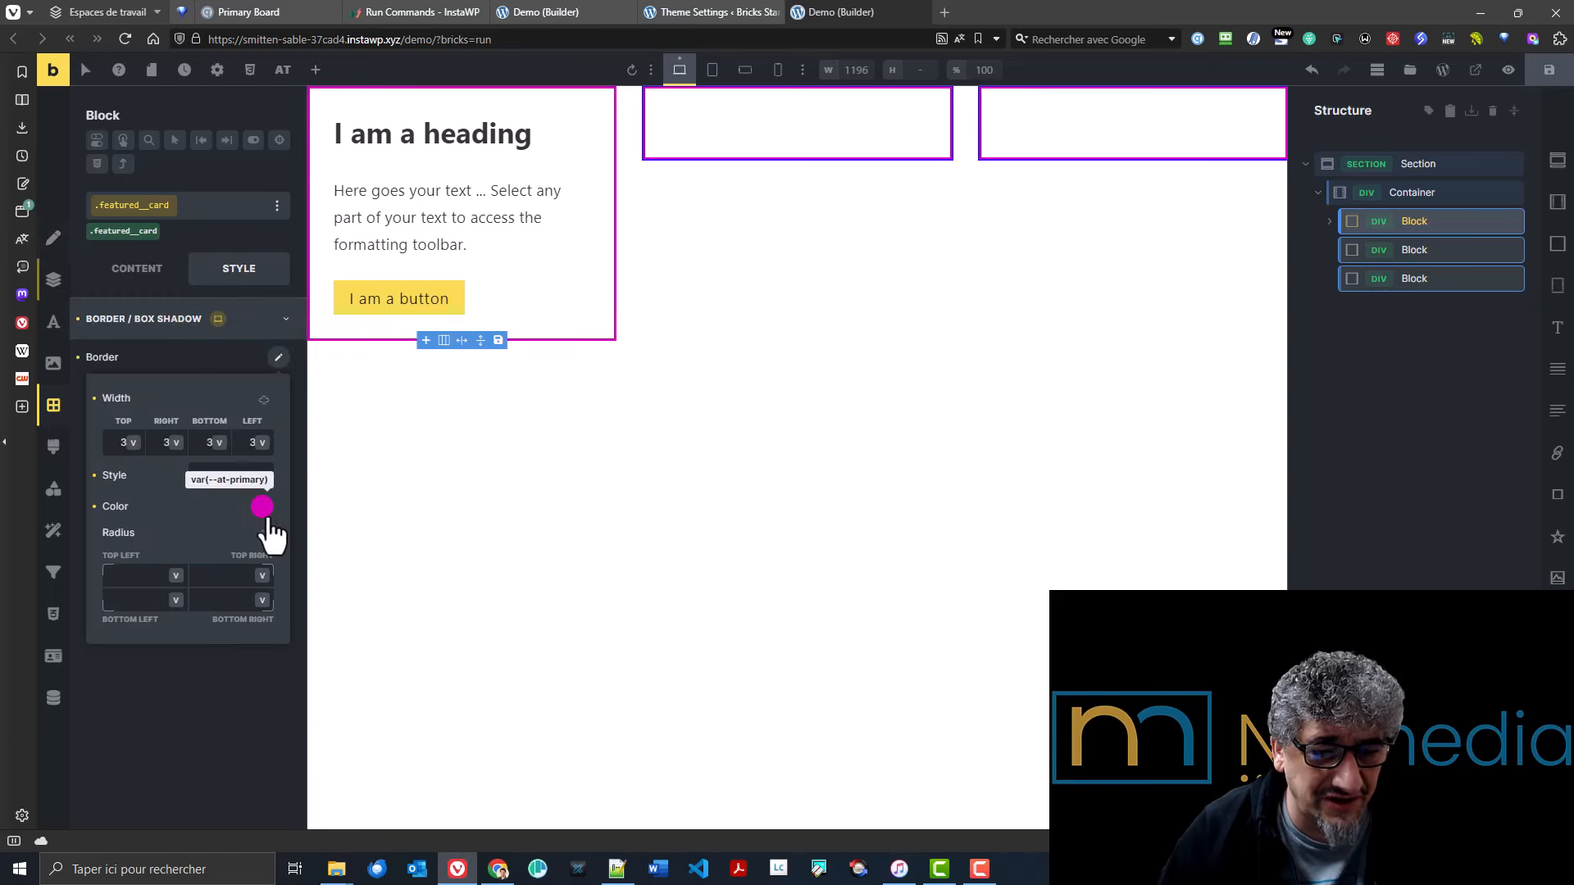
pyautogui.click(262, 508)
pyautogui.click(189, 604)
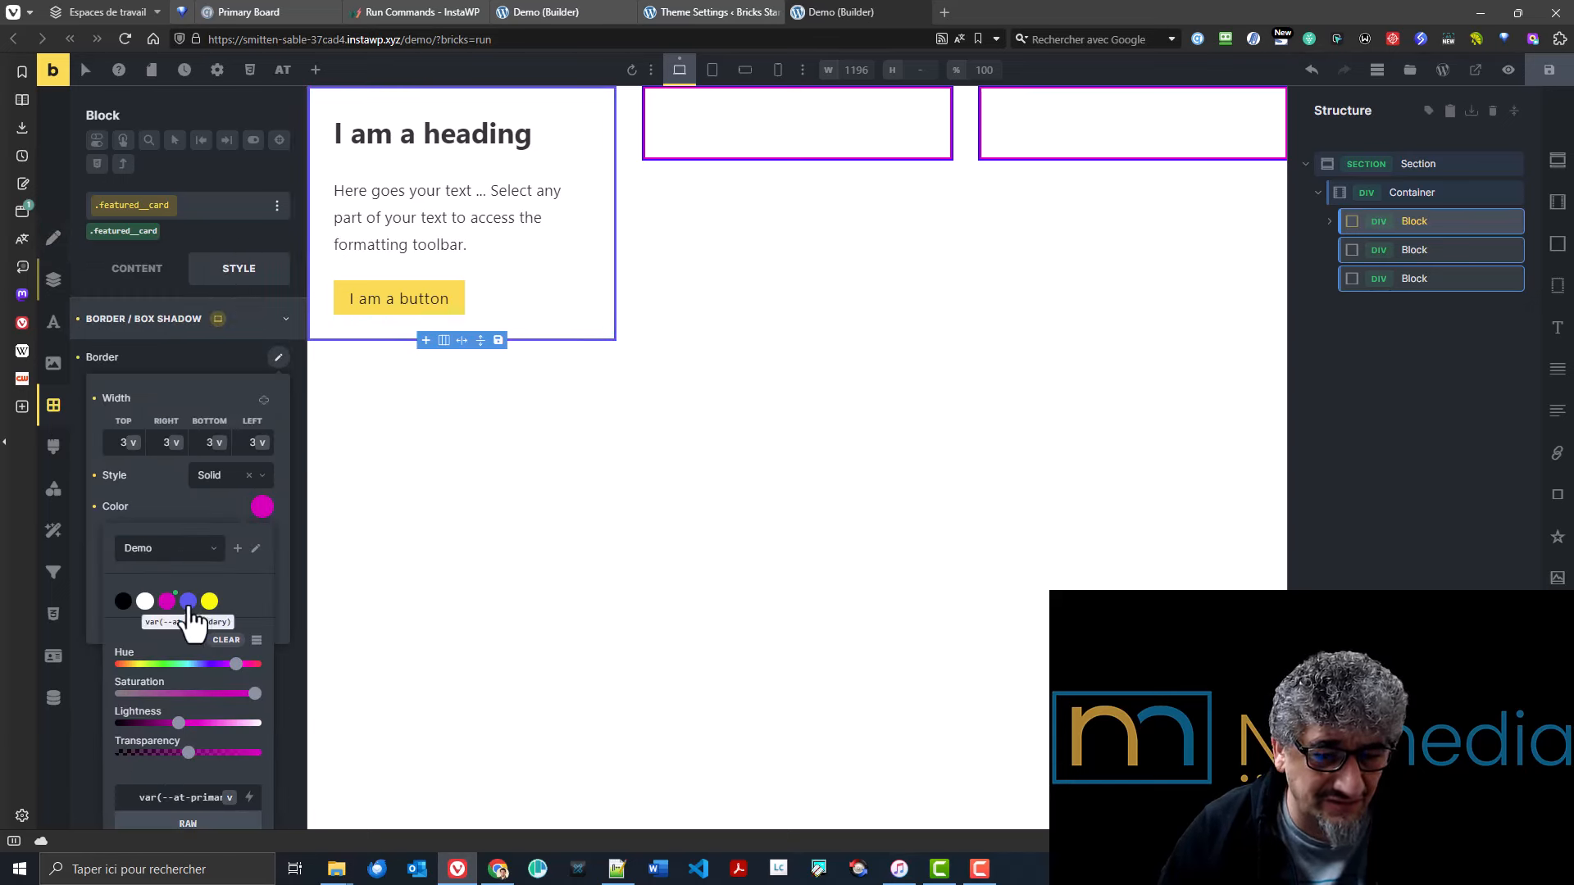
pyautogui.click(189, 603)
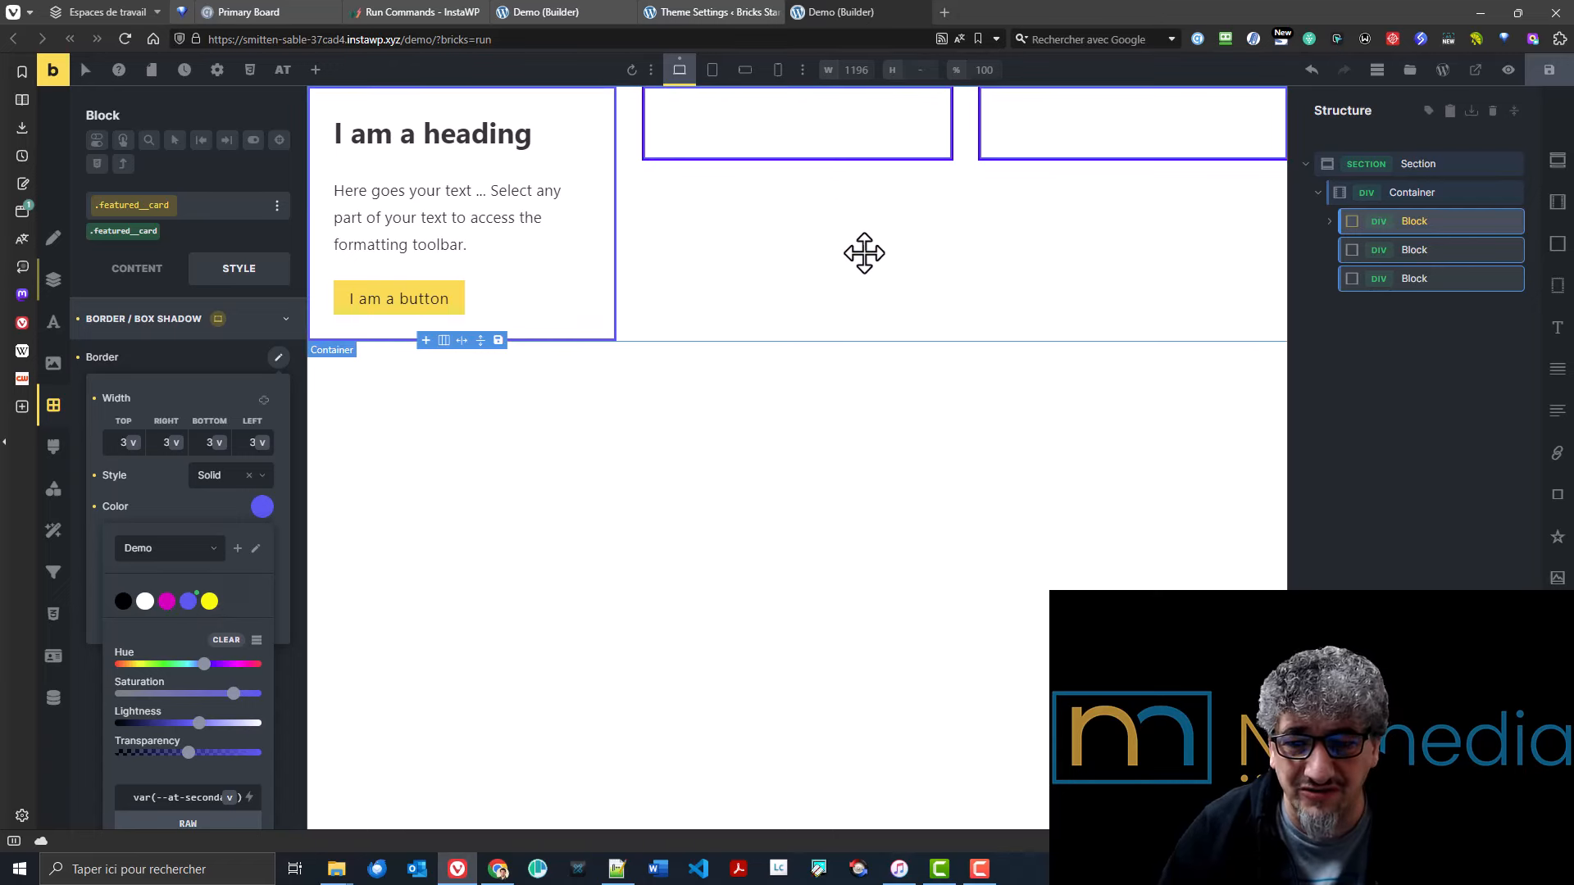
pyautogui.click(853, 432)
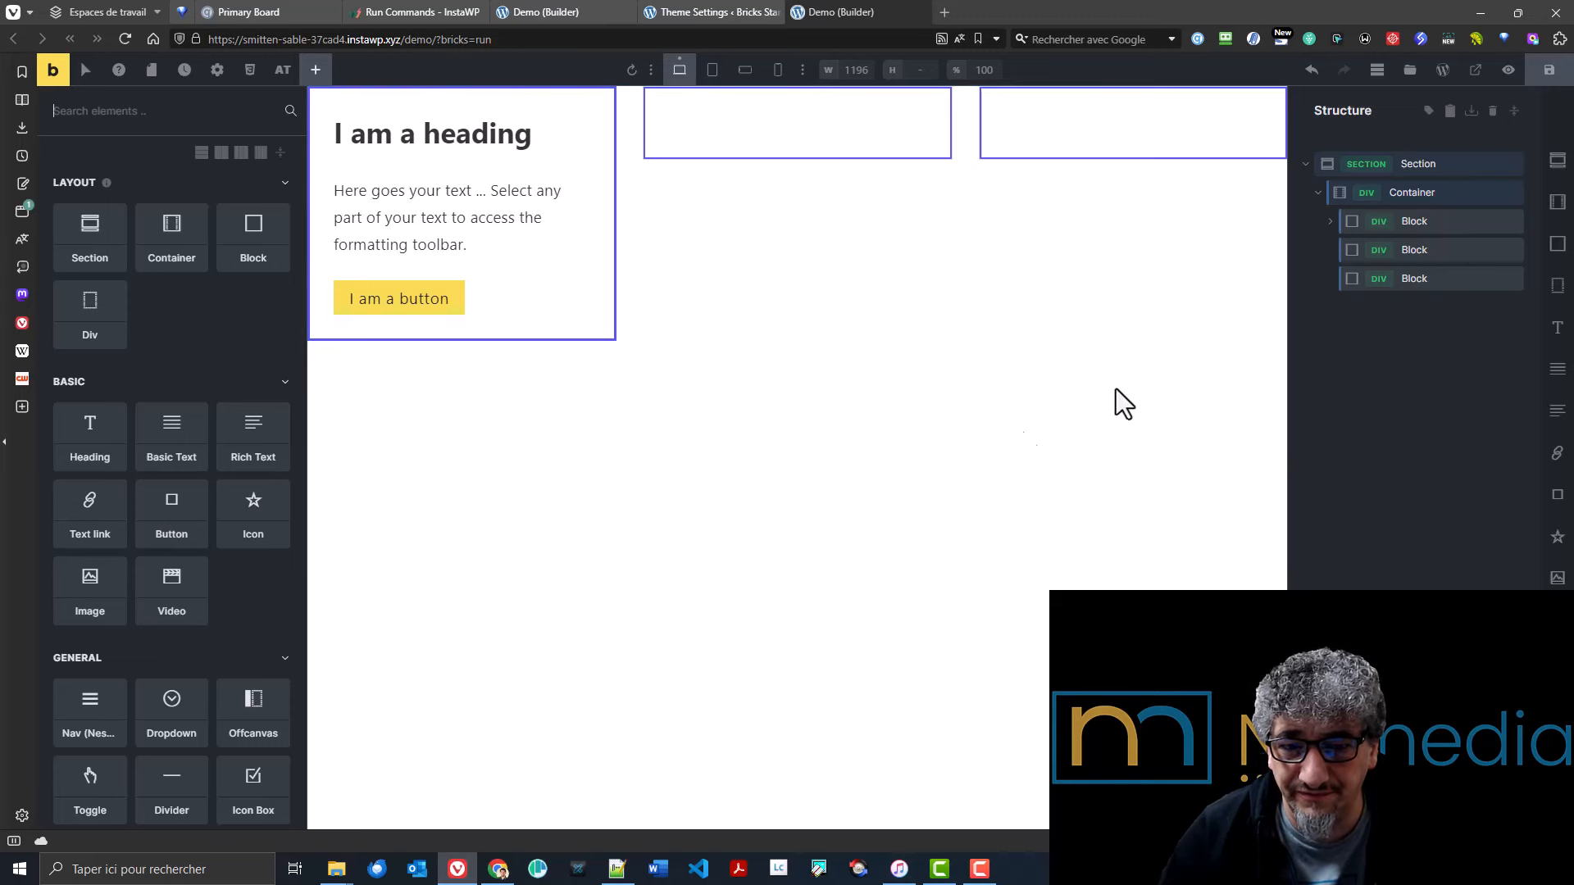
# - Review the first block's layout styles, the Structure Panel and contextual menu tweaks in the theme settings, and the class contextual menu options
pyautogui.click(1408, 220)
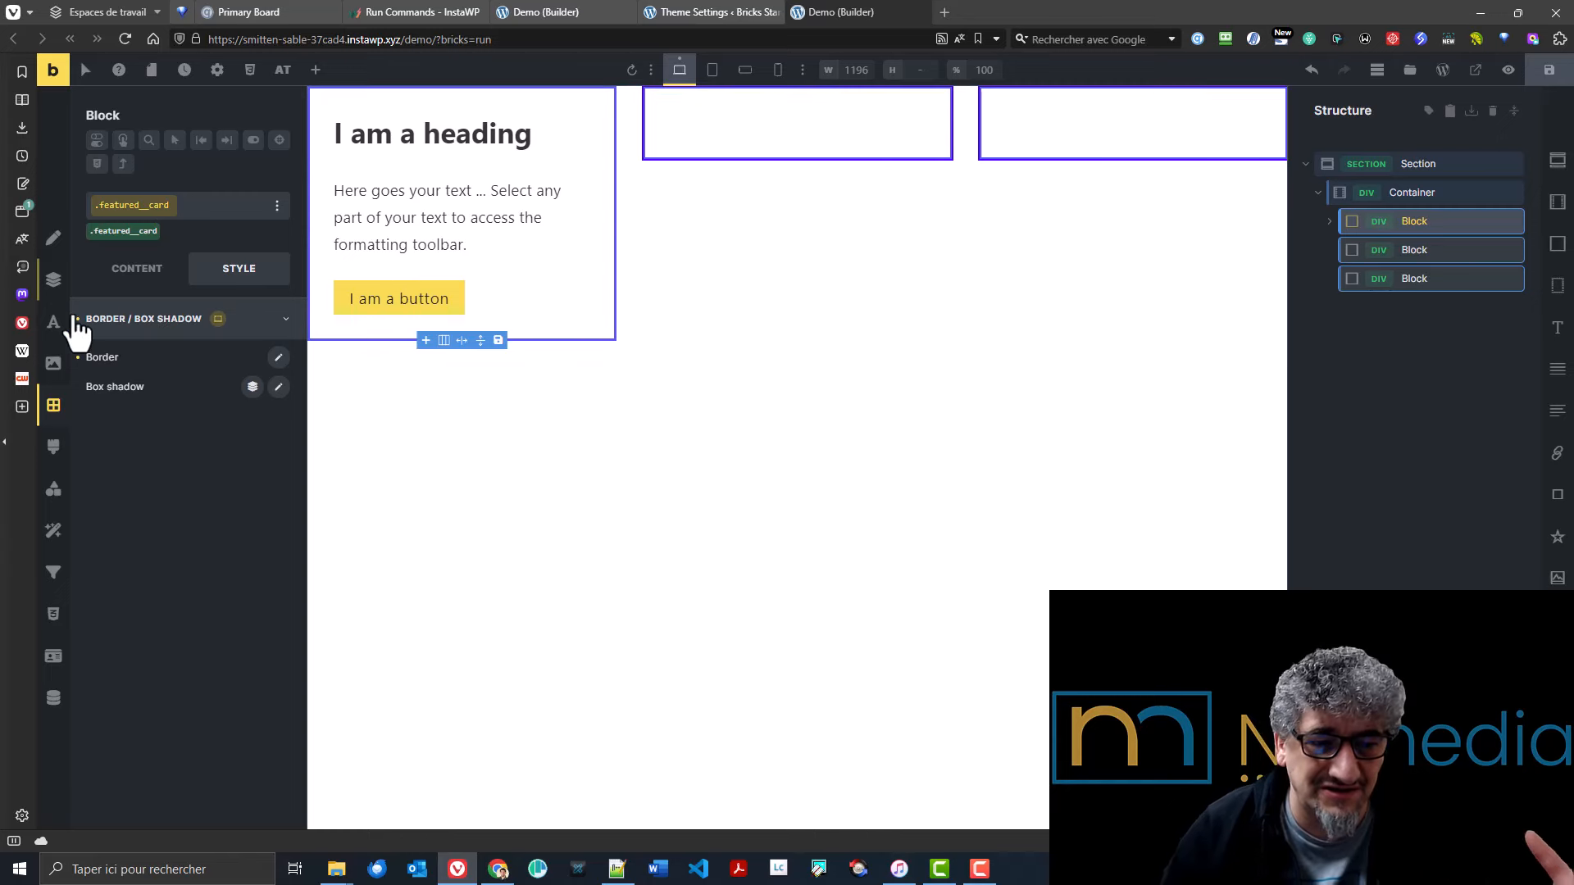
pyautogui.click(57, 297)
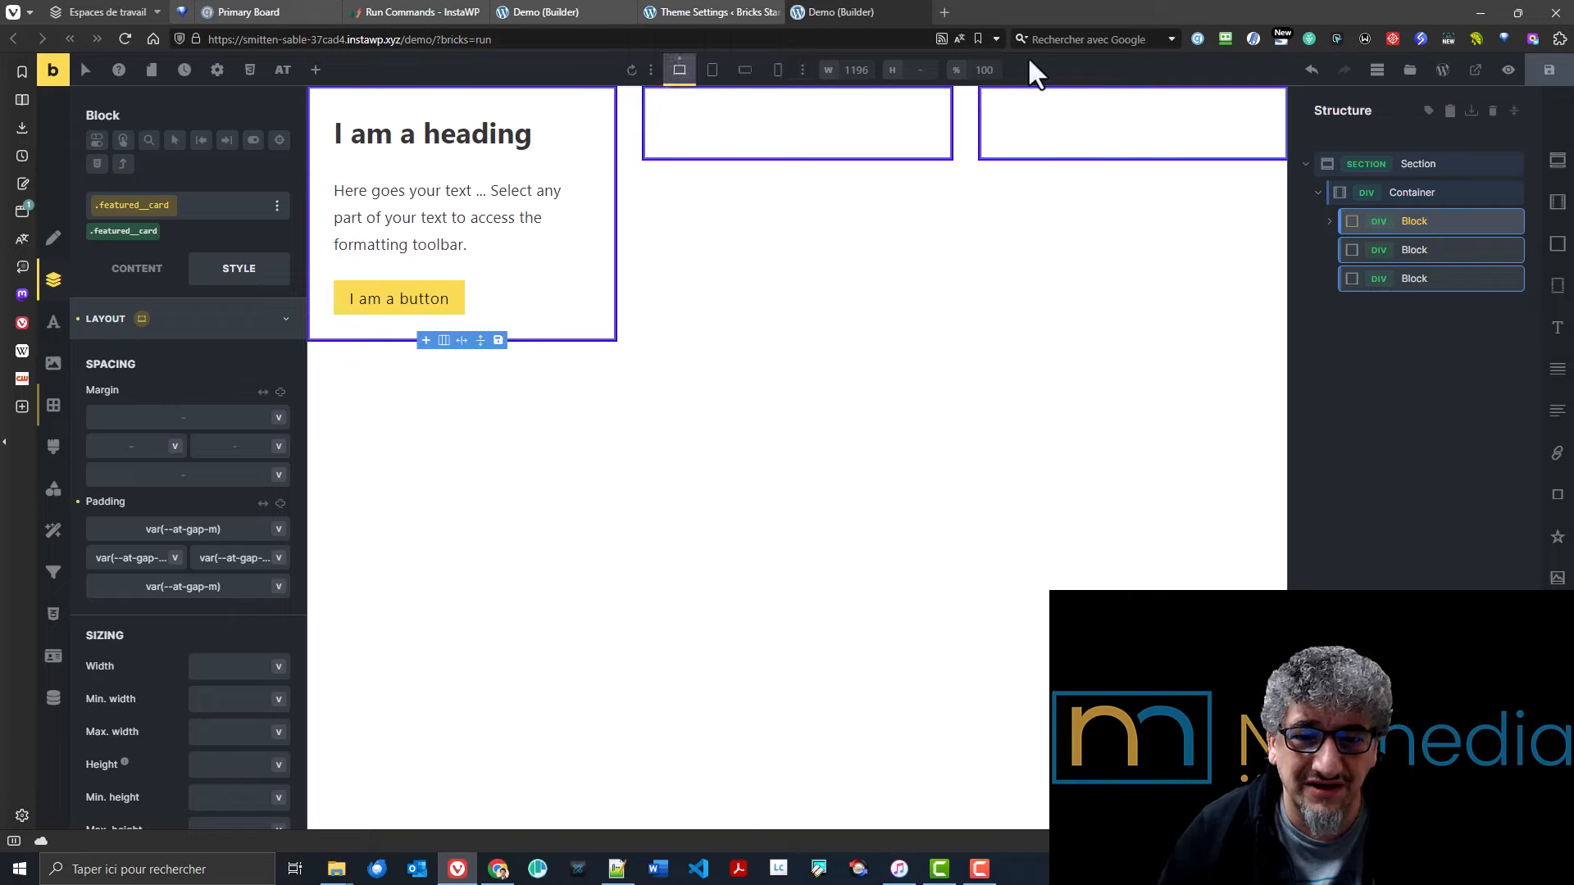
pyautogui.click(742, 12)
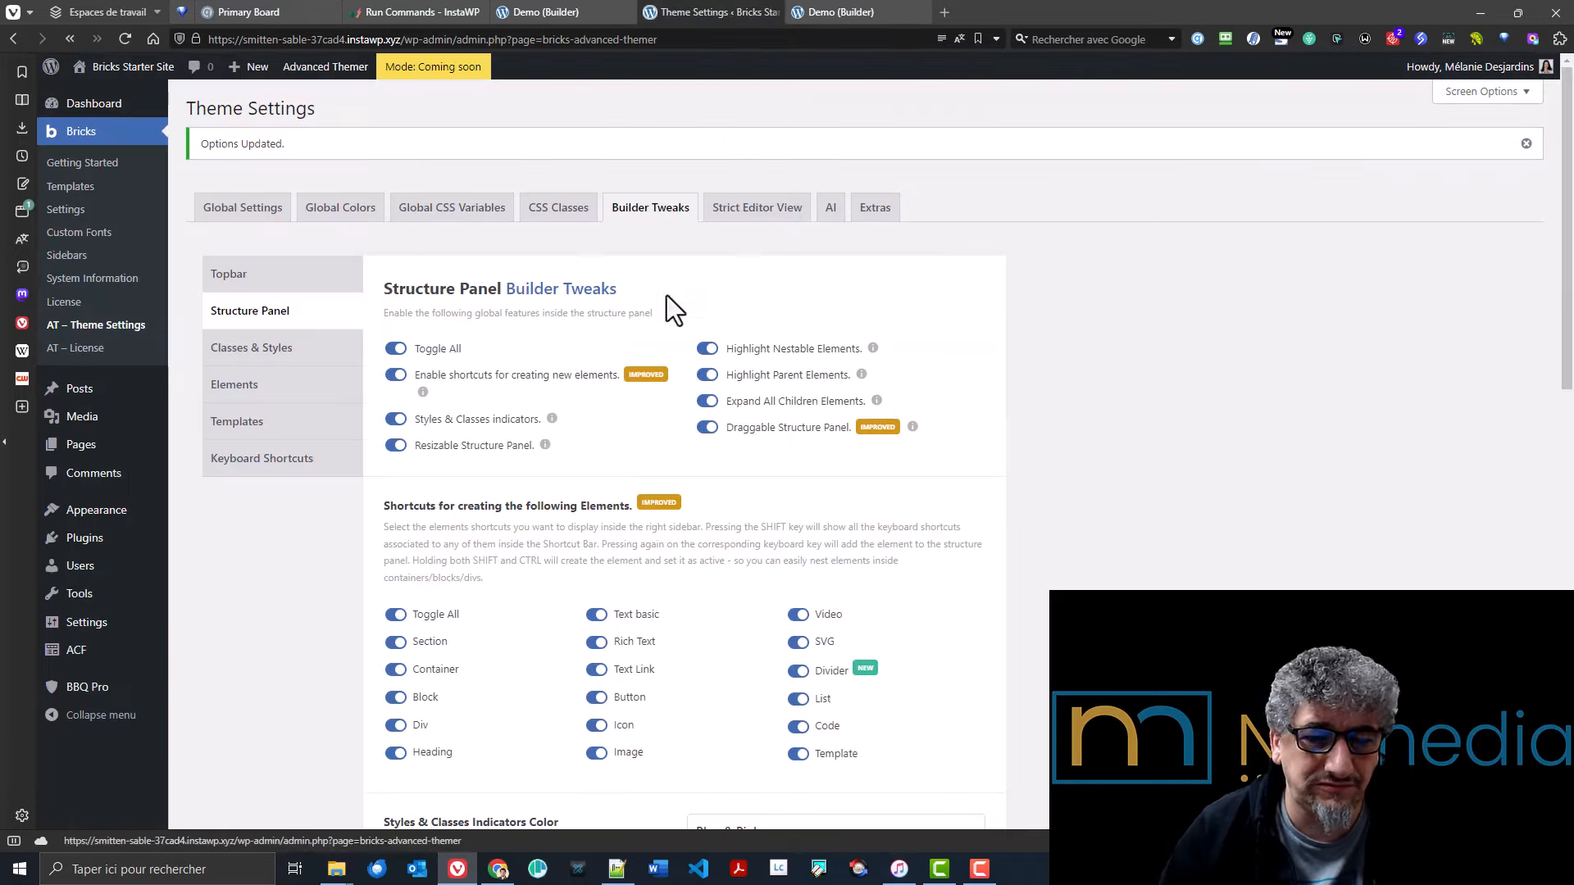
pyautogui.scroll(-5, 631, 383)
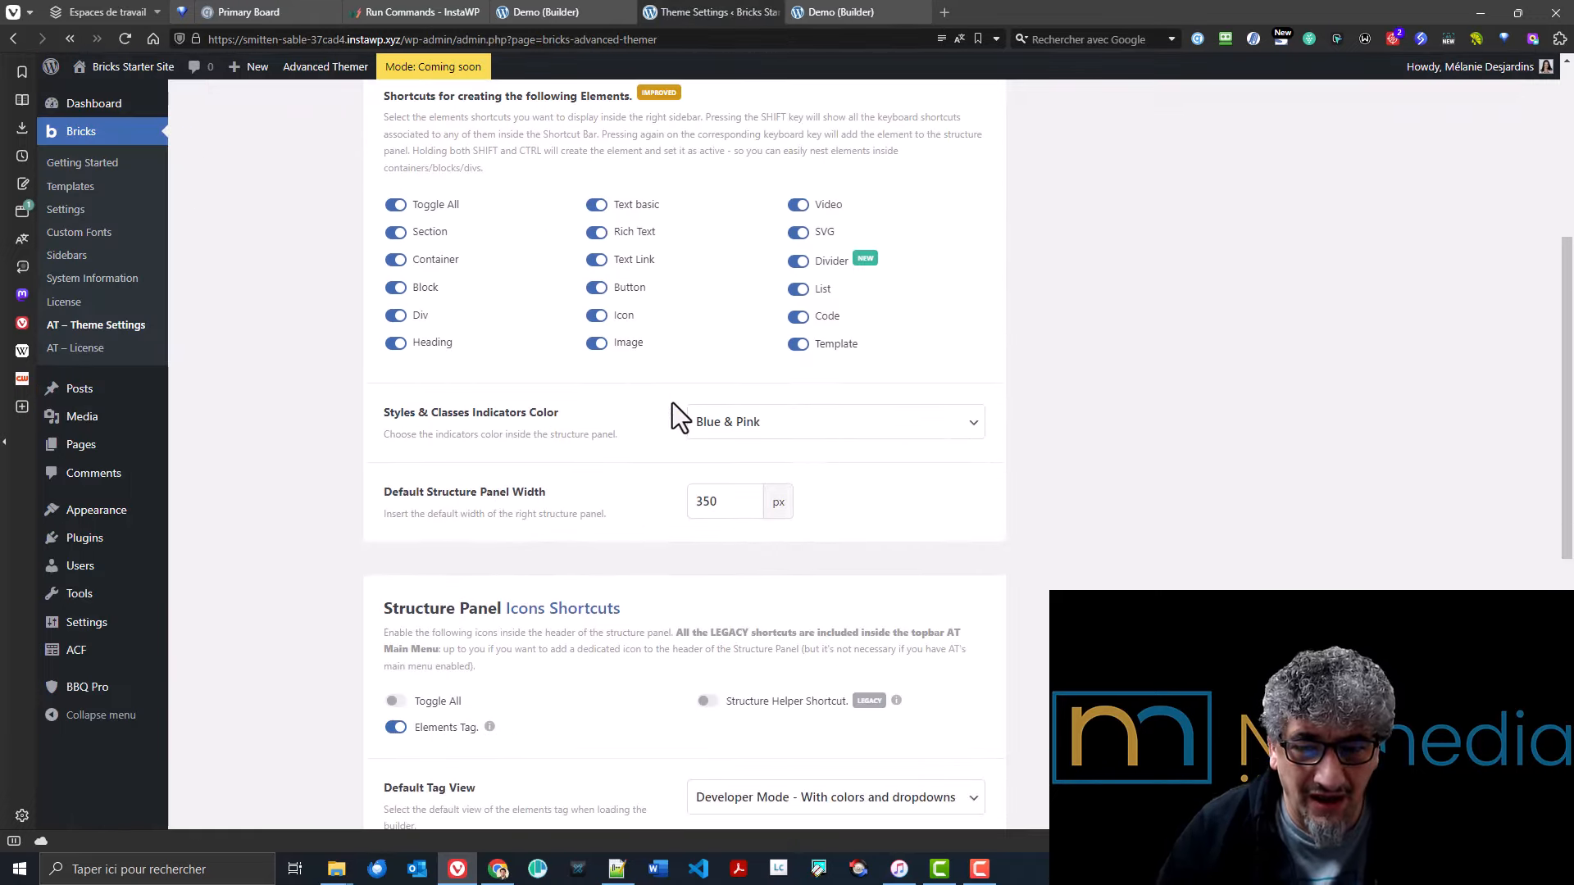
pyautogui.scroll(-6, 654, 398)
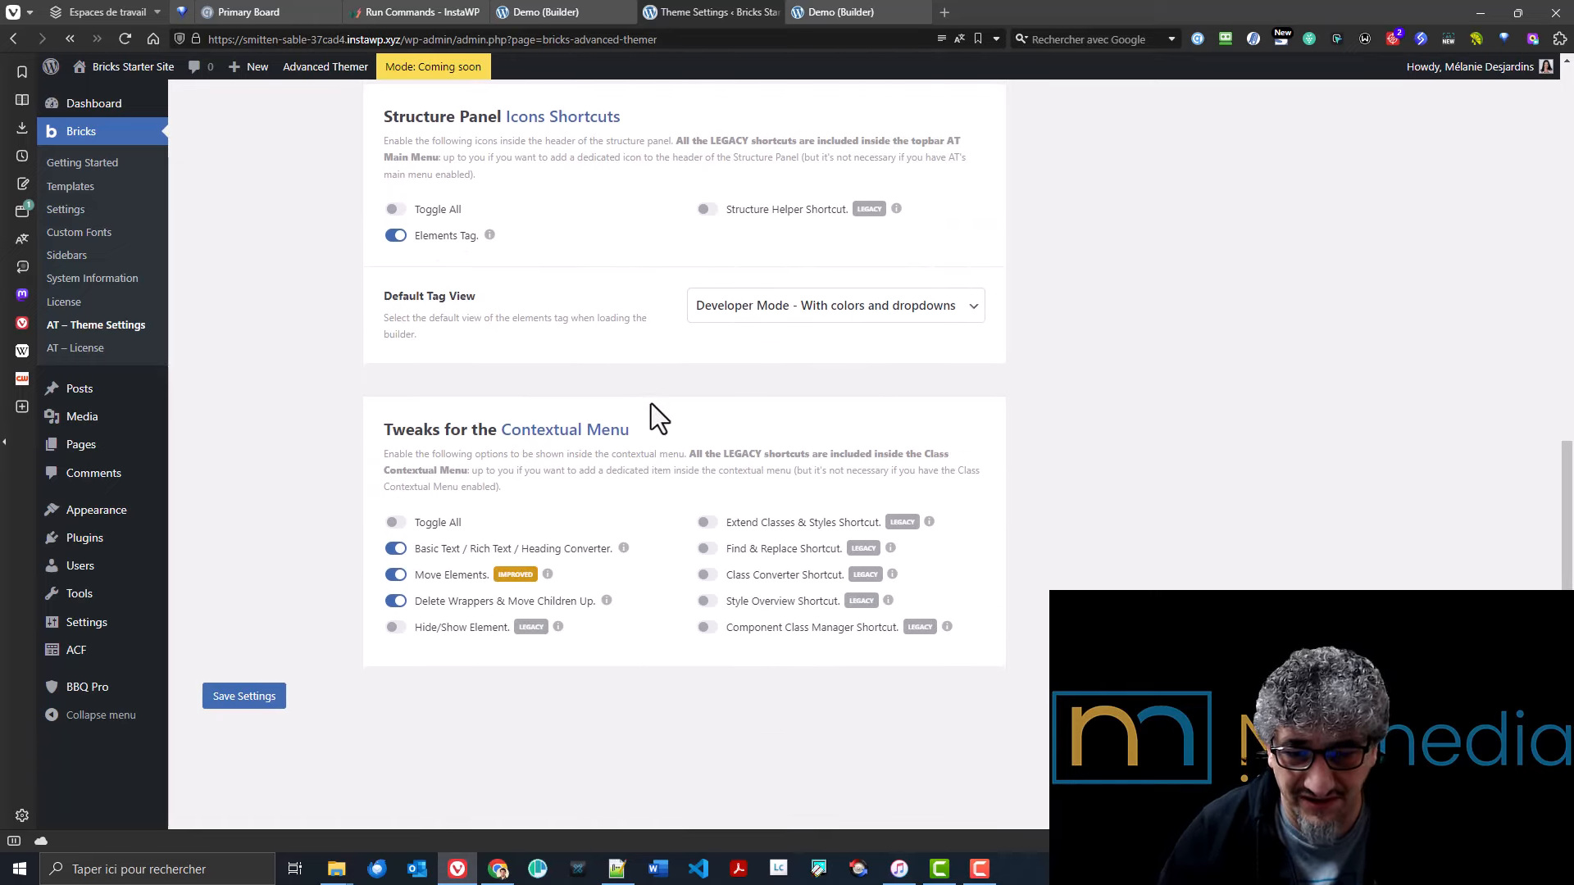
pyautogui.click(811, 16)
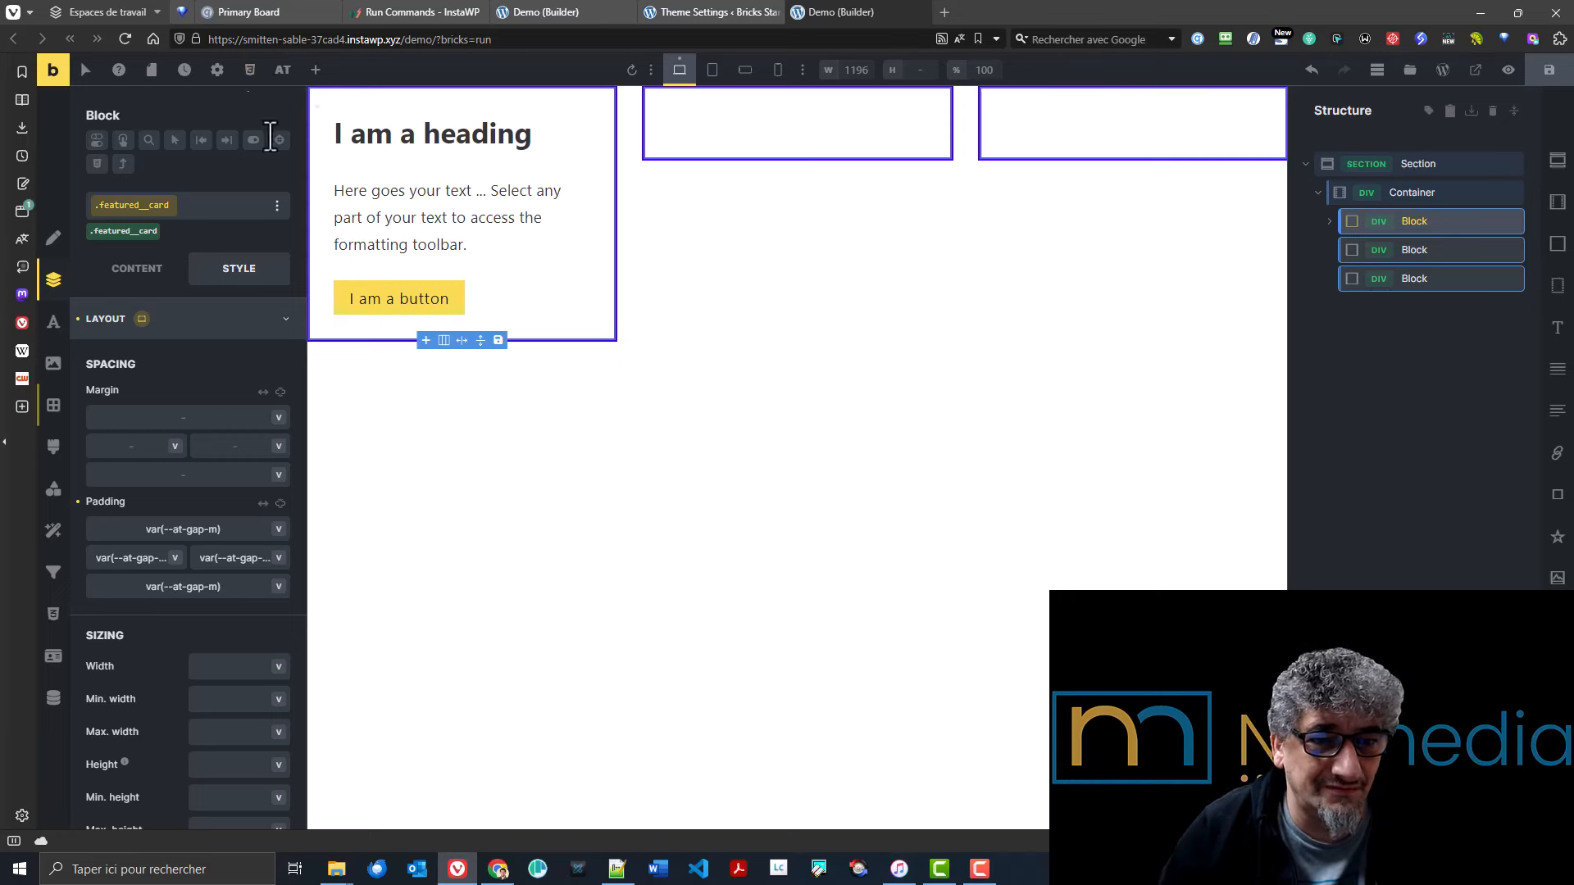
pyautogui.click(278, 209)
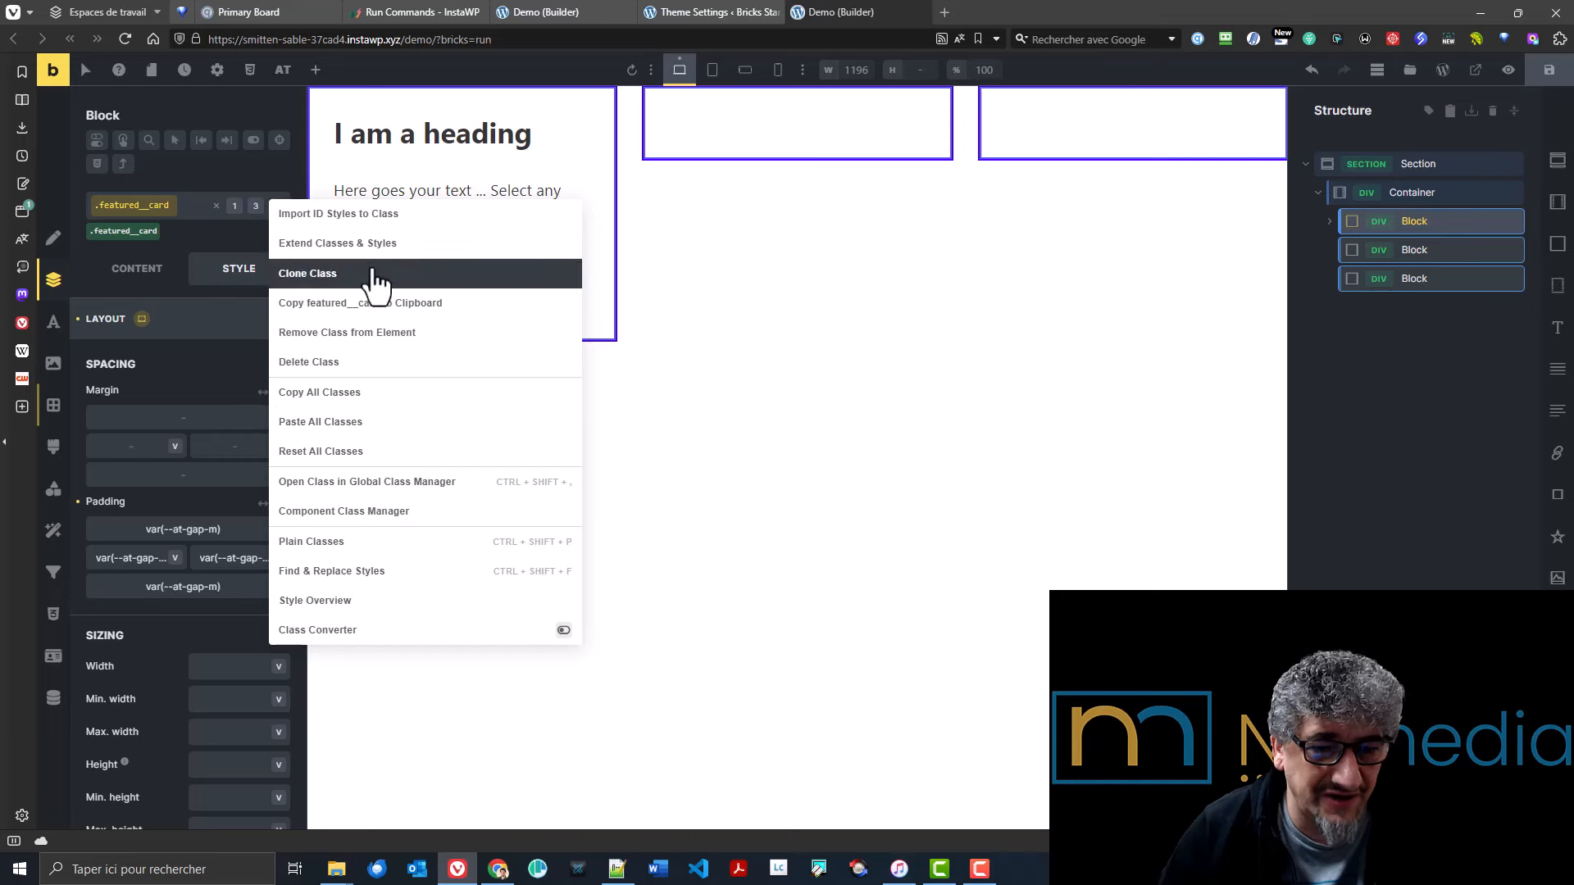
pyautogui.click(245, 189)
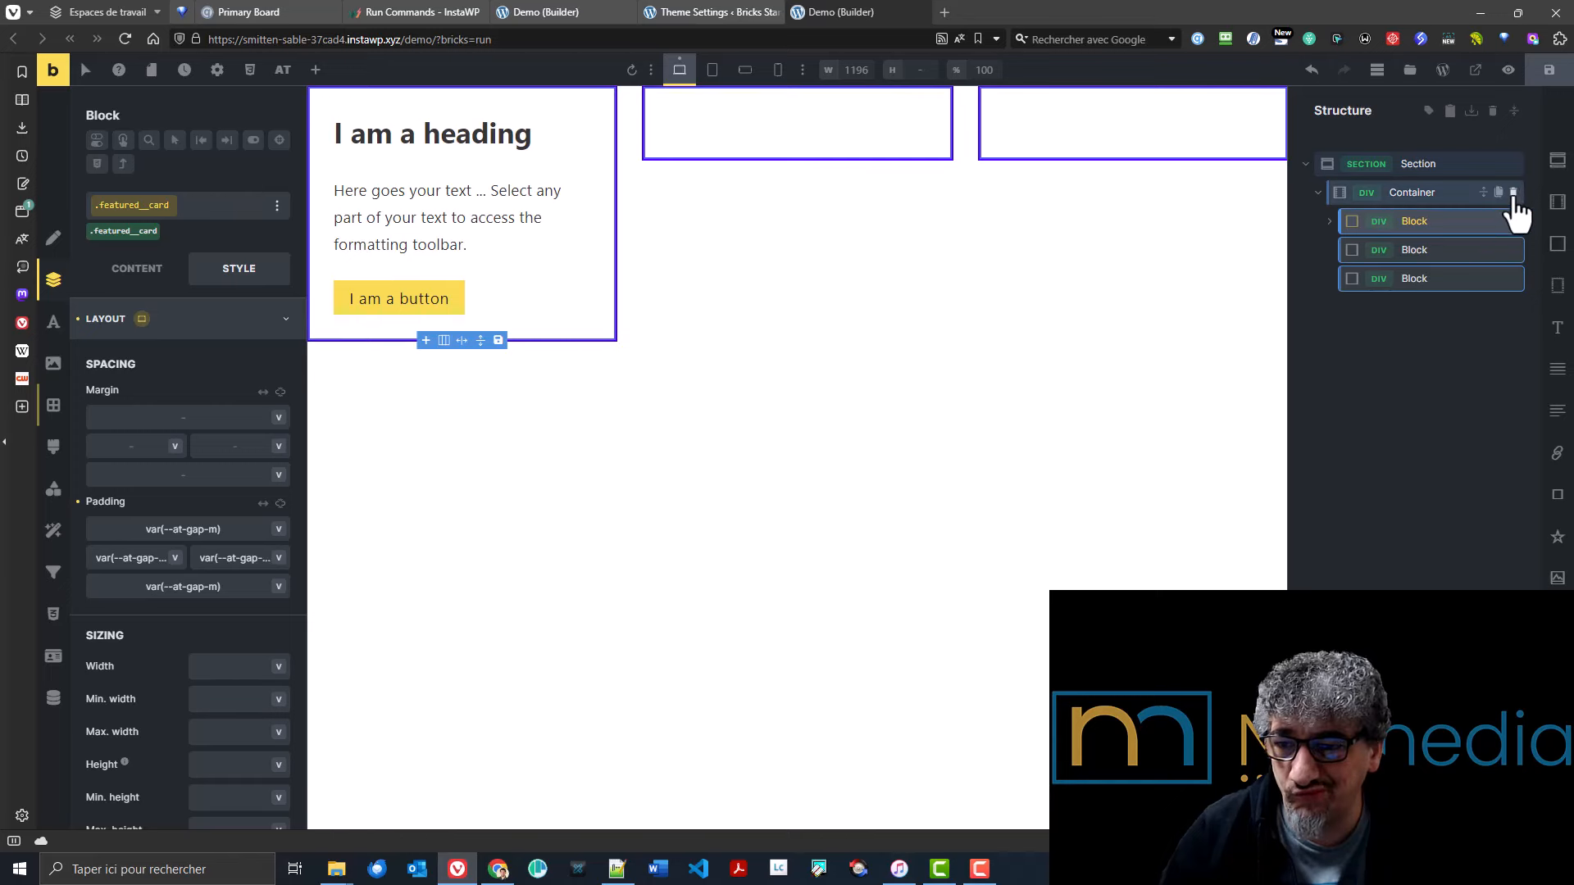
# - Replace the second and third blocks in the container with two duplicates of the first card block
pyautogui.click(1513, 278)
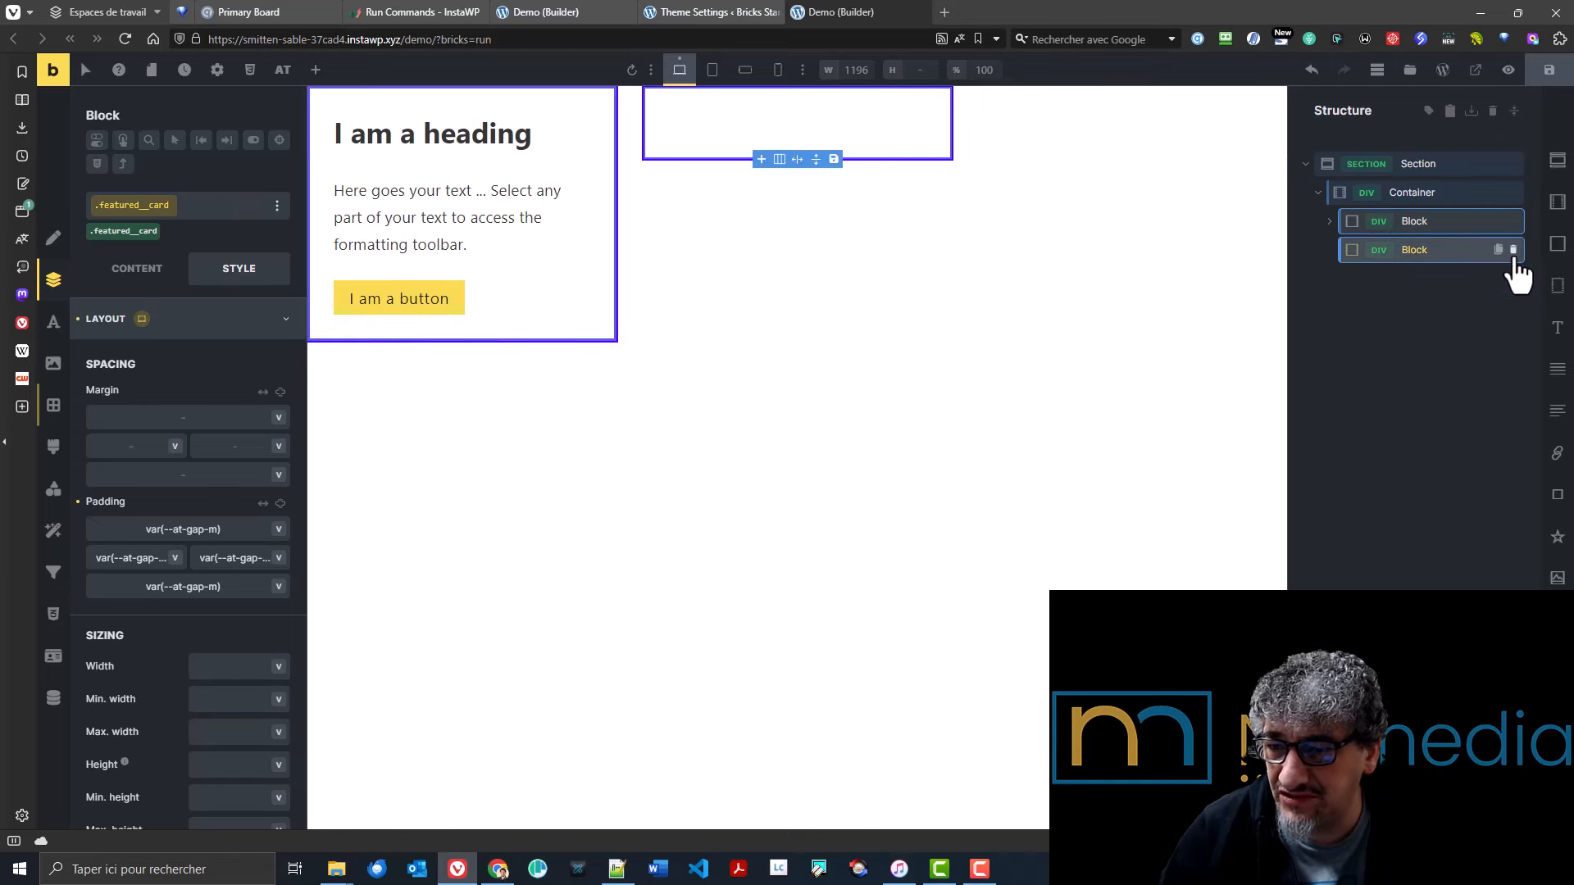
pyautogui.click(1513, 249)
pyautogui.click(1498, 221)
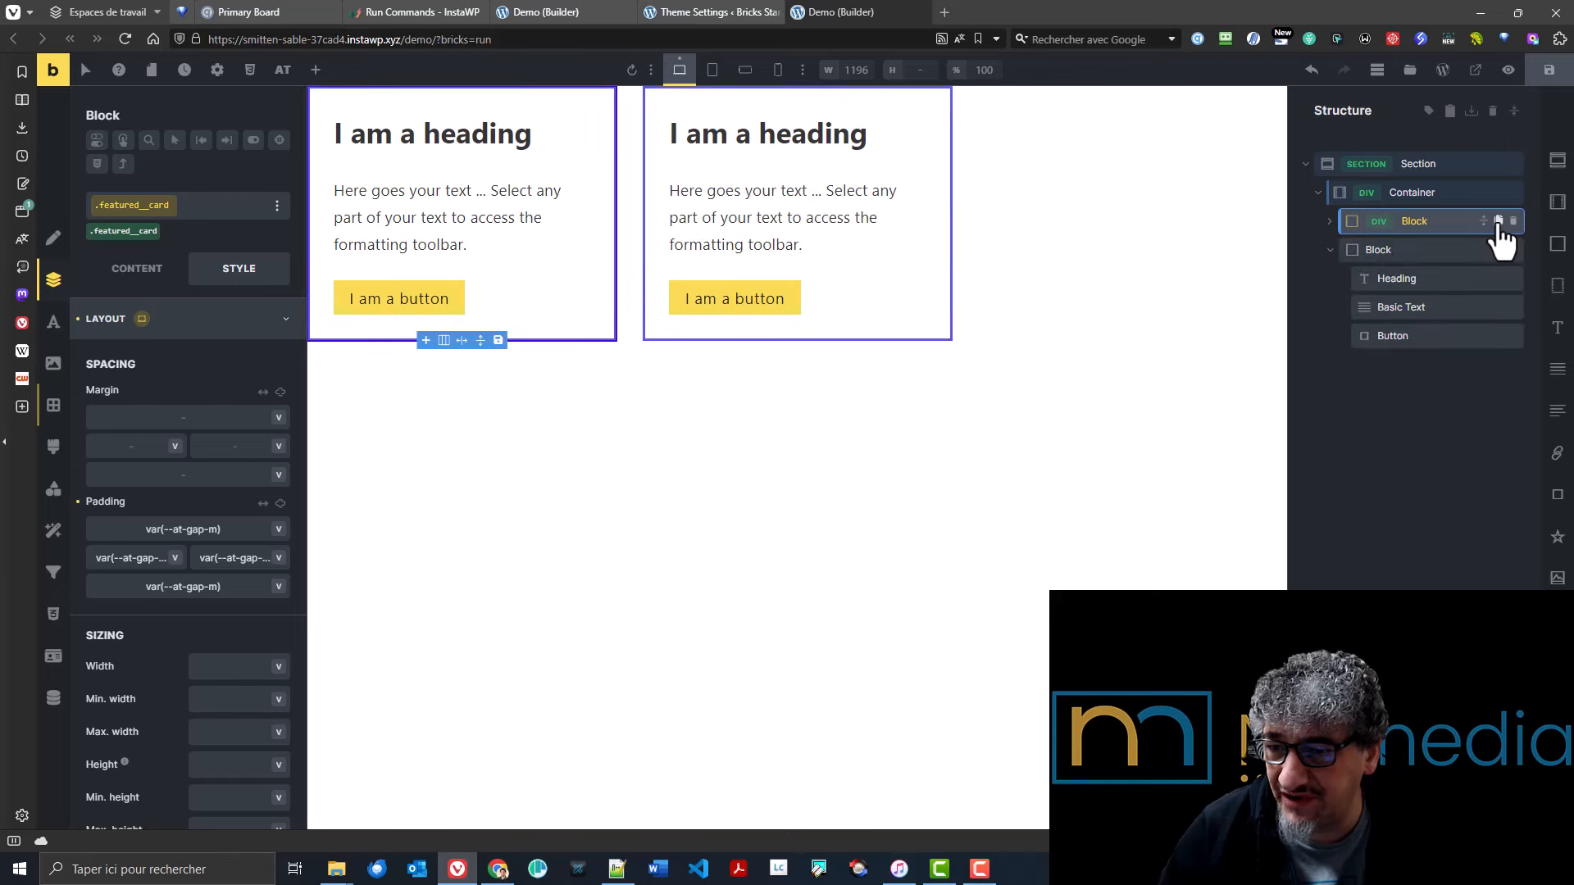
pyautogui.click(1499, 221)
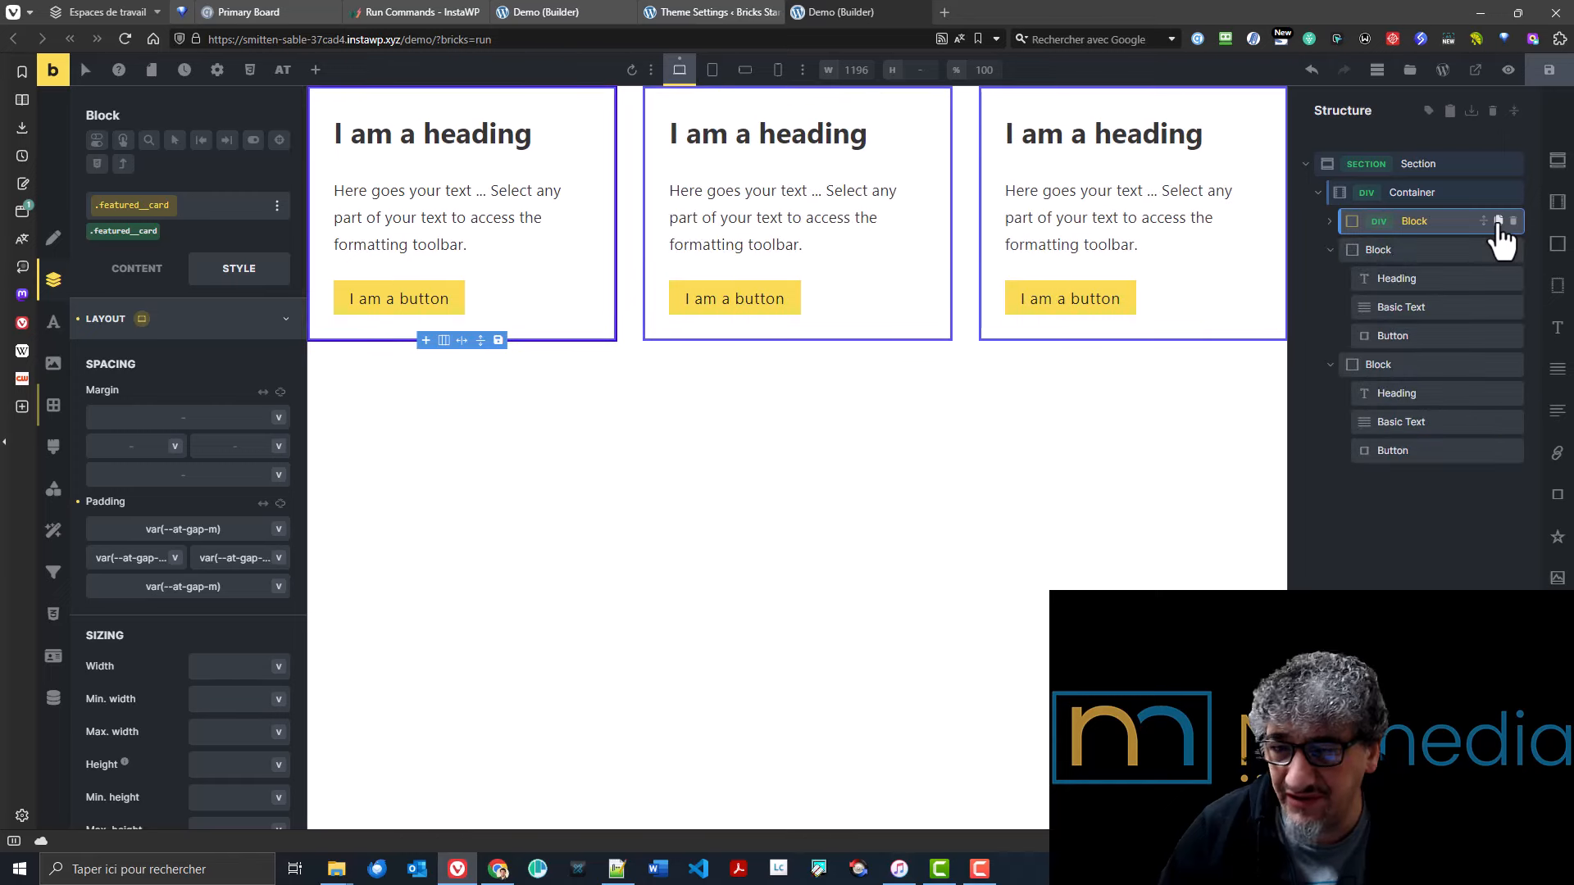
# - Try the Secondary style on the first card's button, and set it back to Primary
pyautogui.click(423, 287)
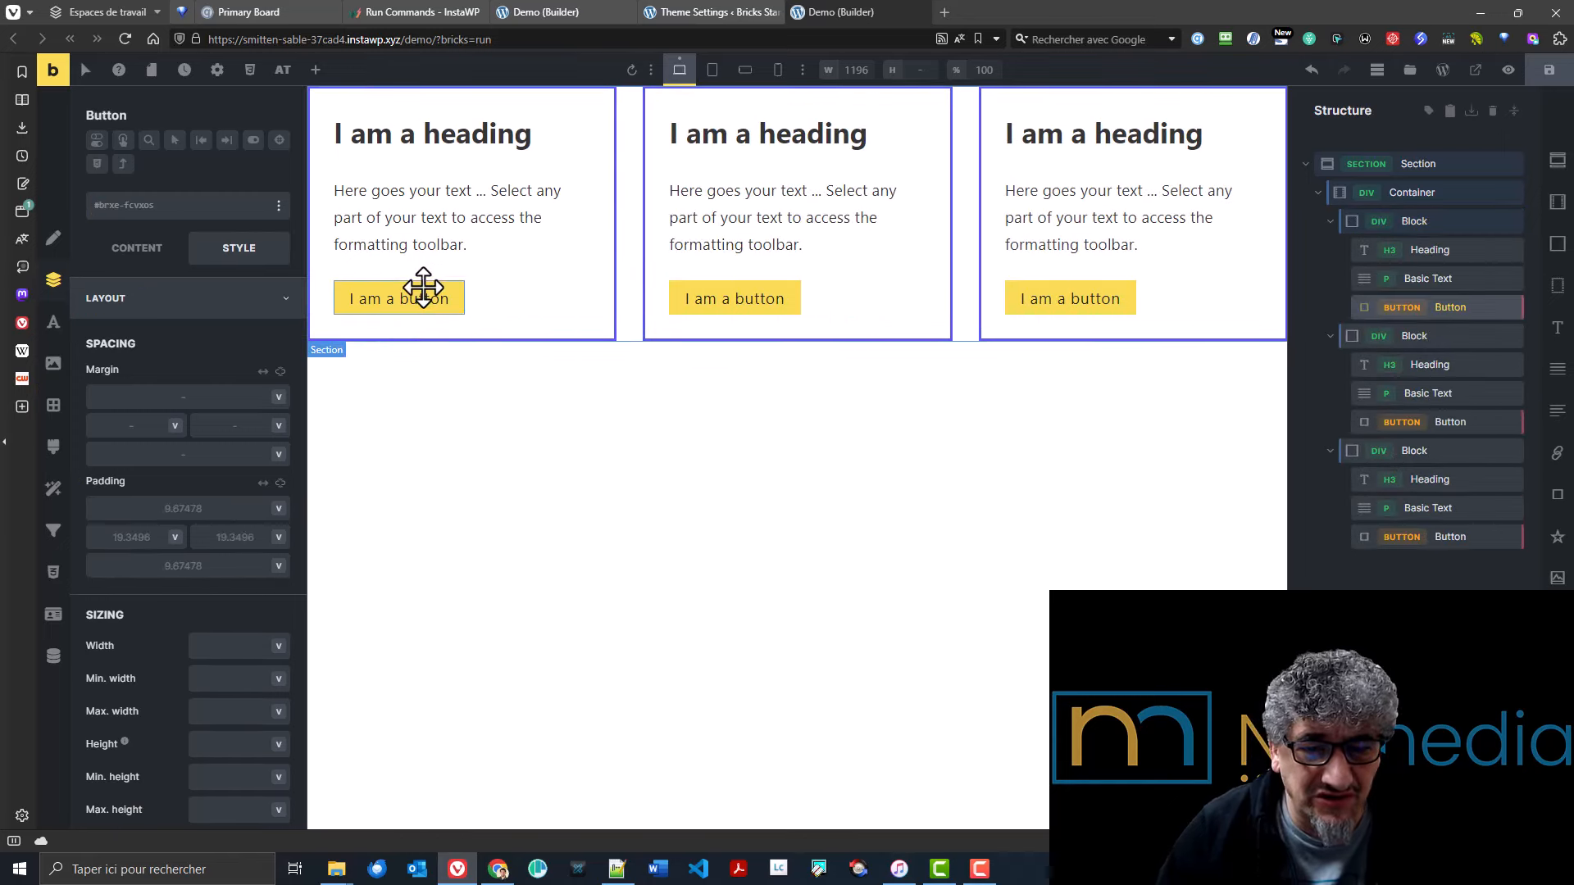
pyautogui.click(130, 255)
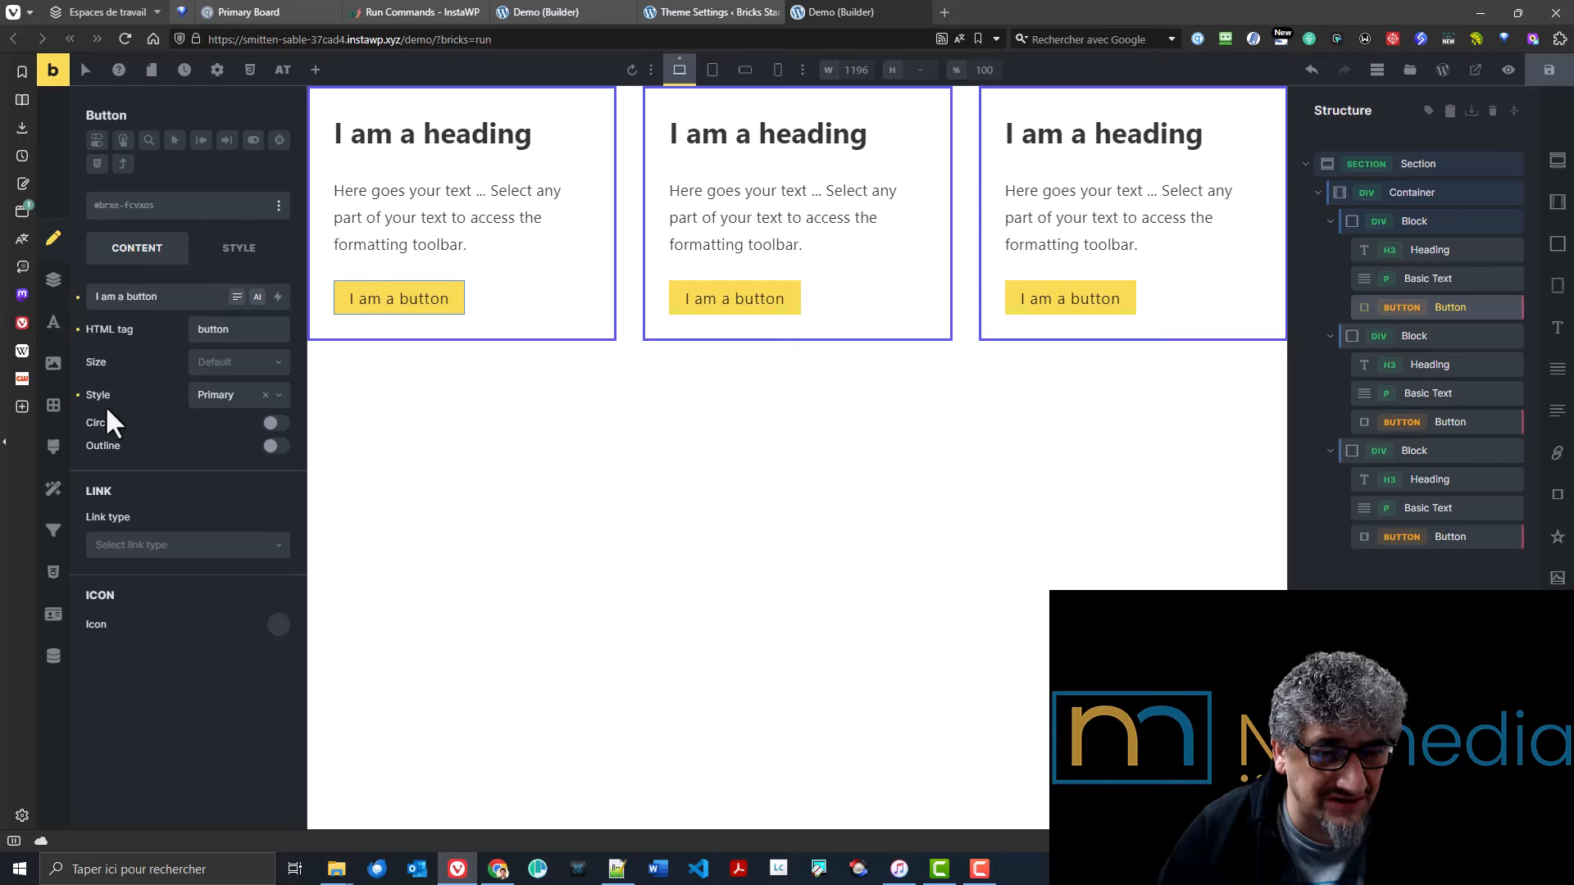
pyautogui.click(223, 397)
pyautogui.click(226, 451)
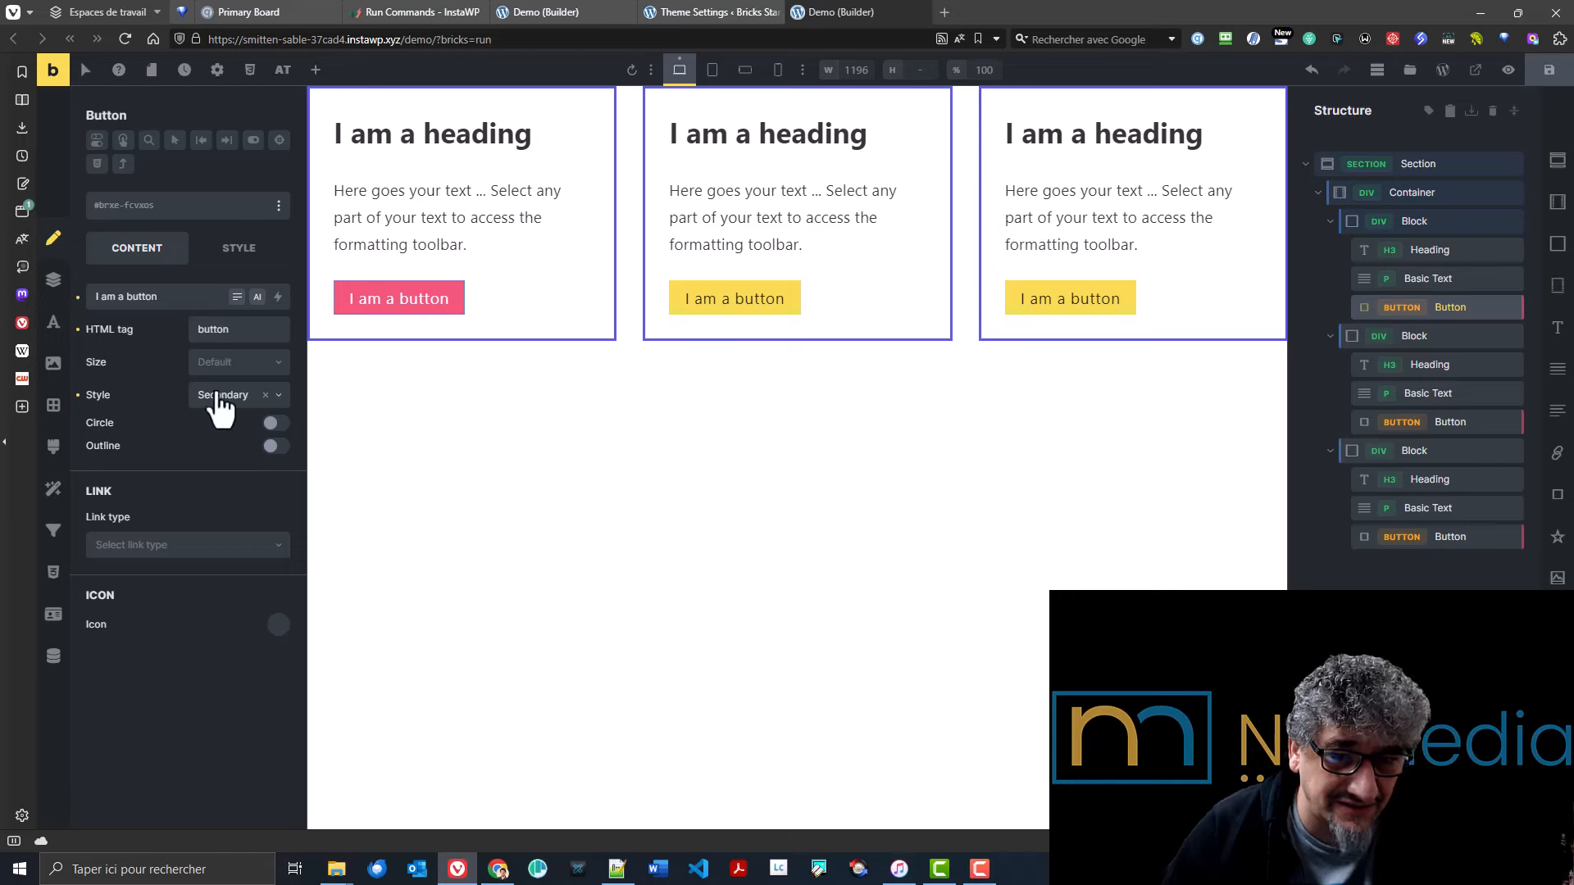
pyautogui.click(219, 396)
pyautogui.click(216, 421)
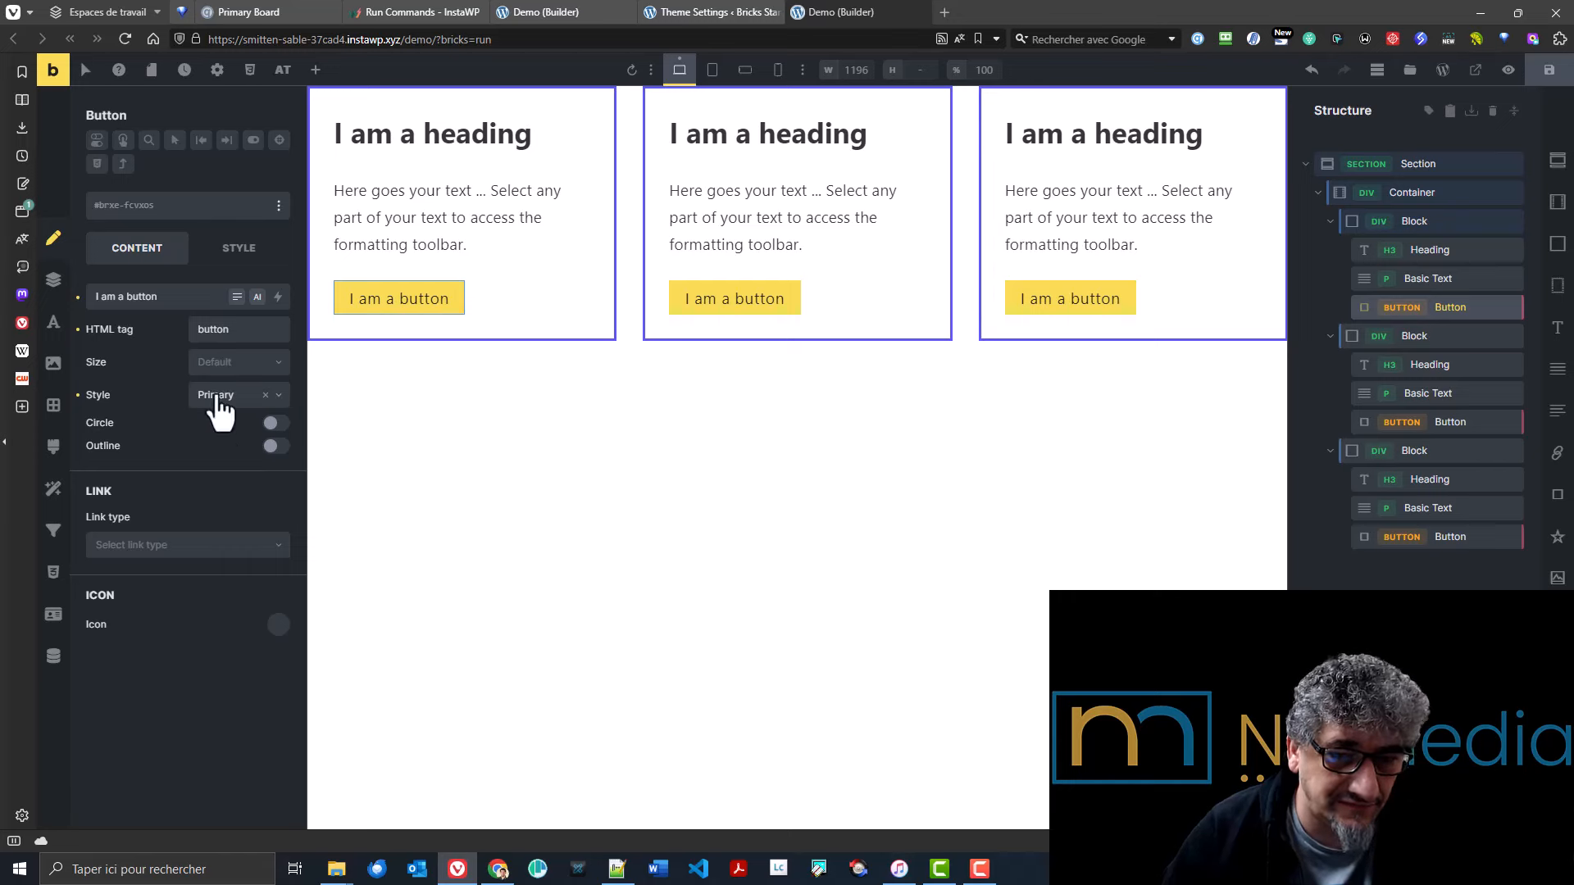
# - Set up a find and replace of styles from the first card's button, replacing "primary" with "secondary"
pyautogui.click(280, 206)
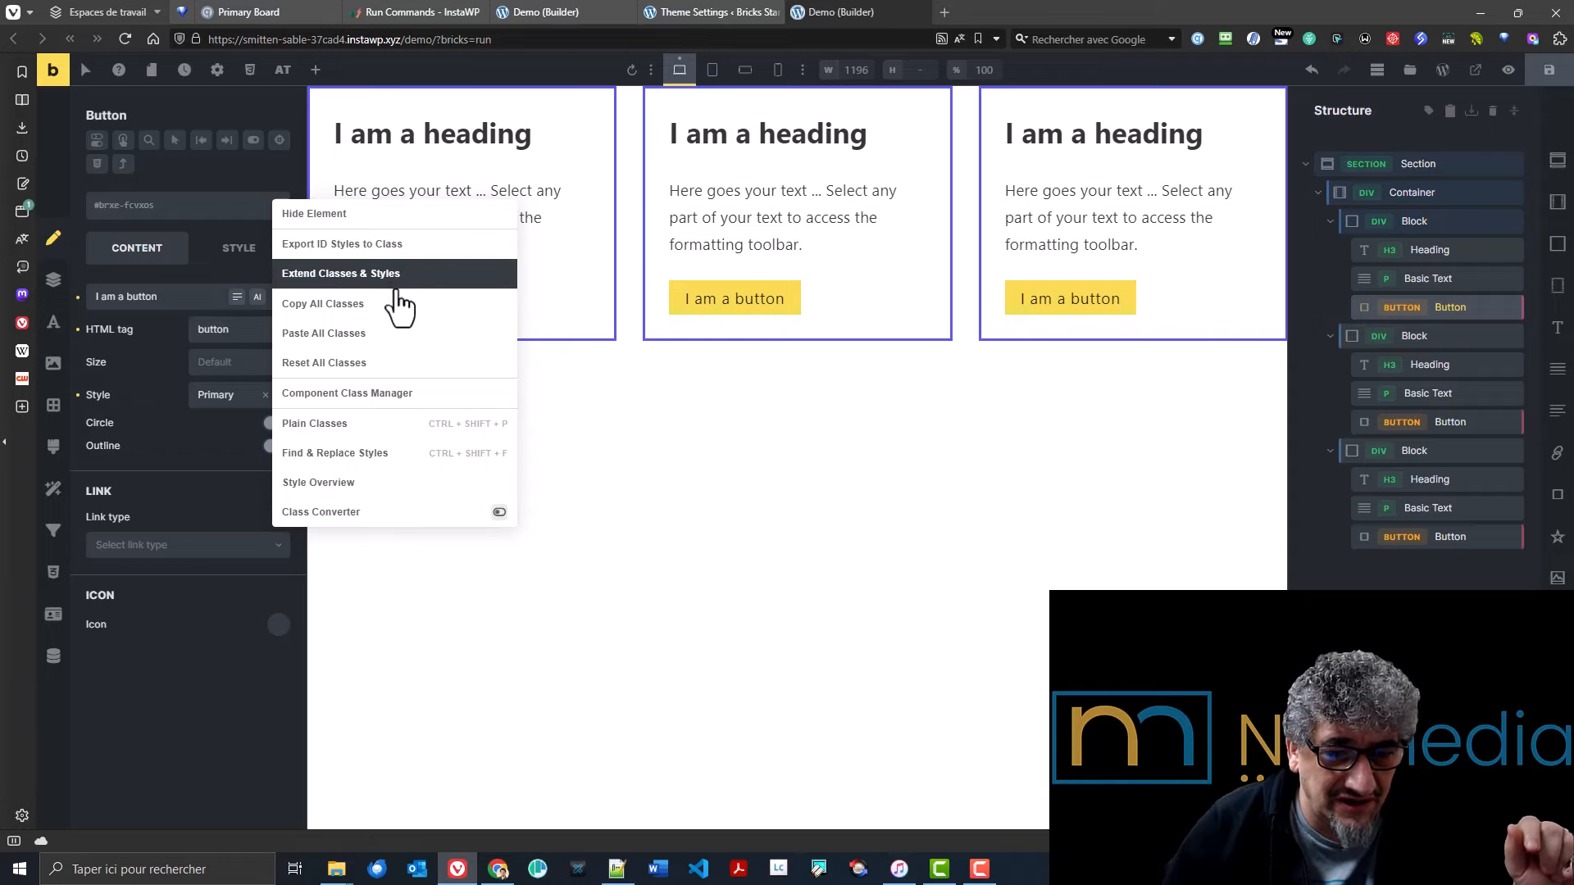
pyautogui.click(393, 454)
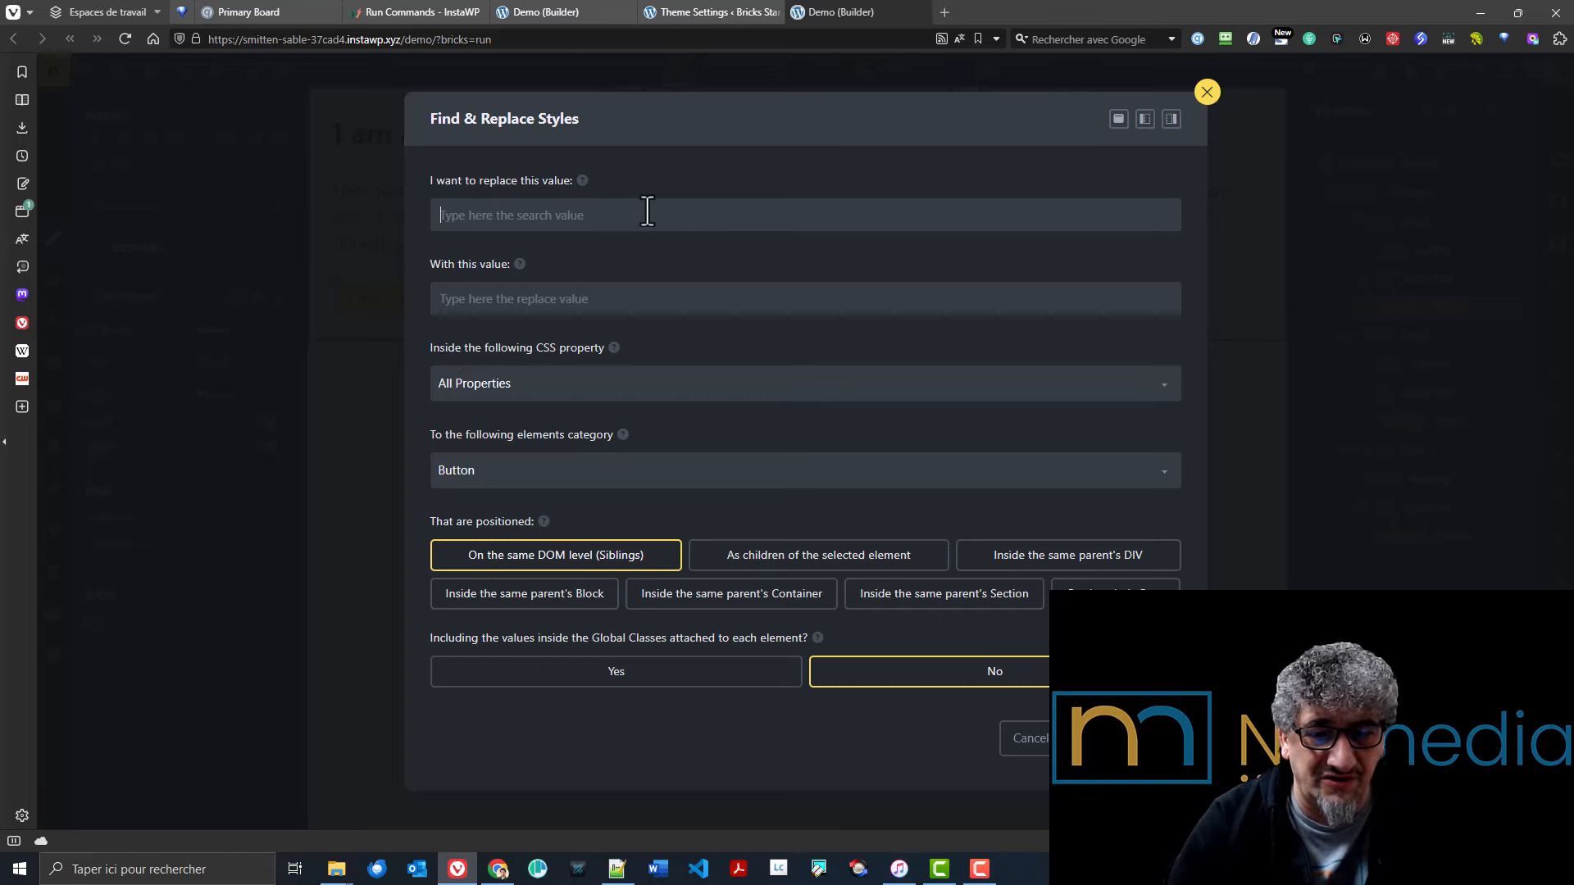
pyautogui.write('primary')
pyautogui.press('Tab')
pyautogui.write('s')
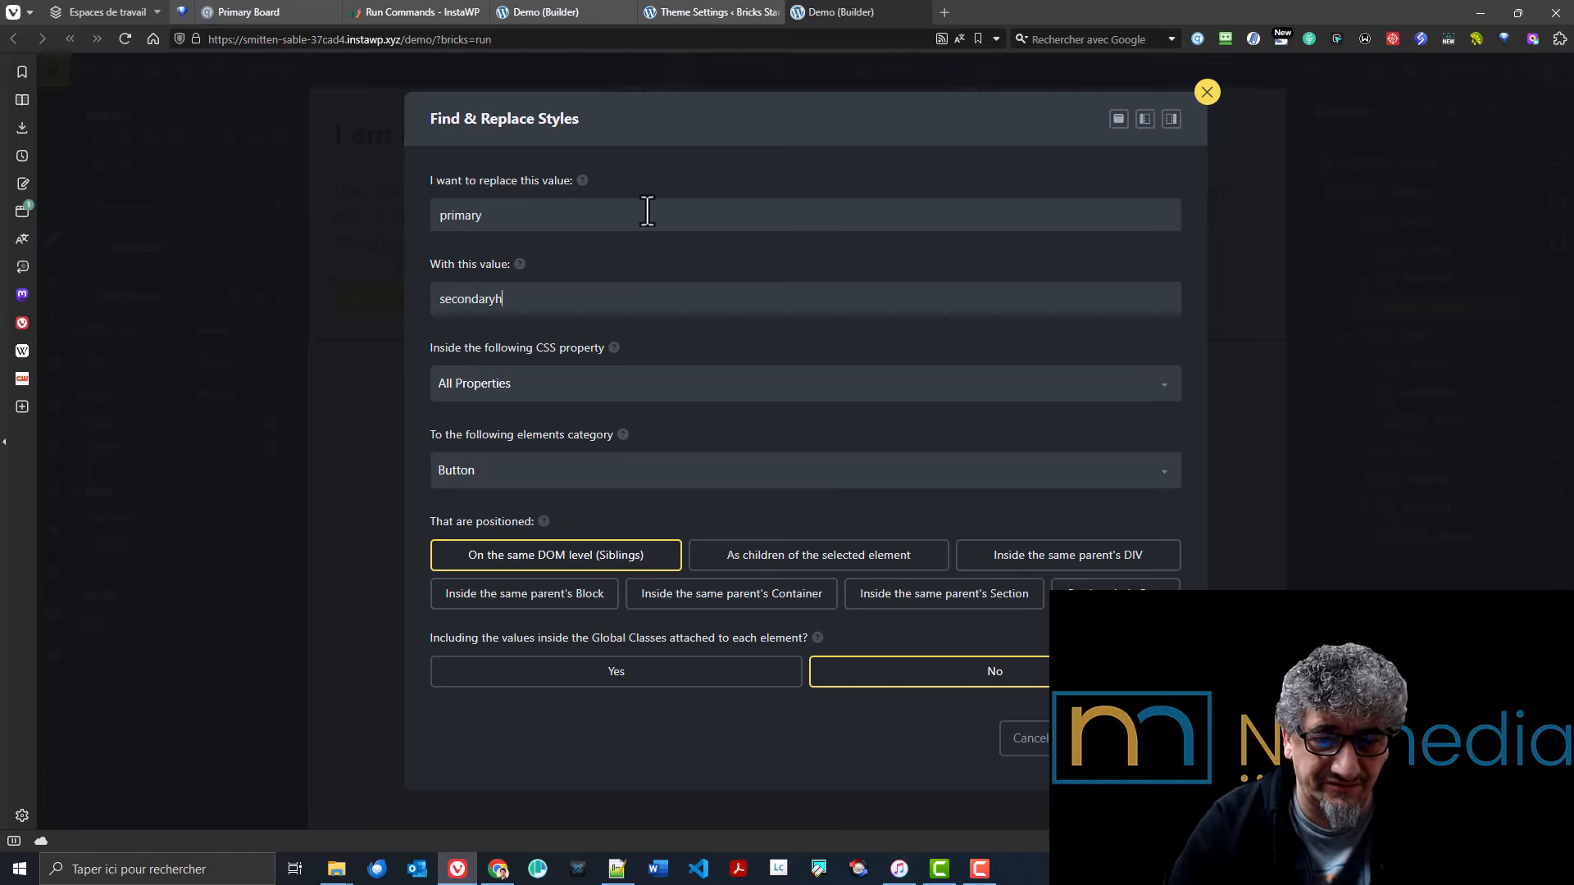
pyautogui.write('econdaryh')
pyautogui.press('BackSpace')
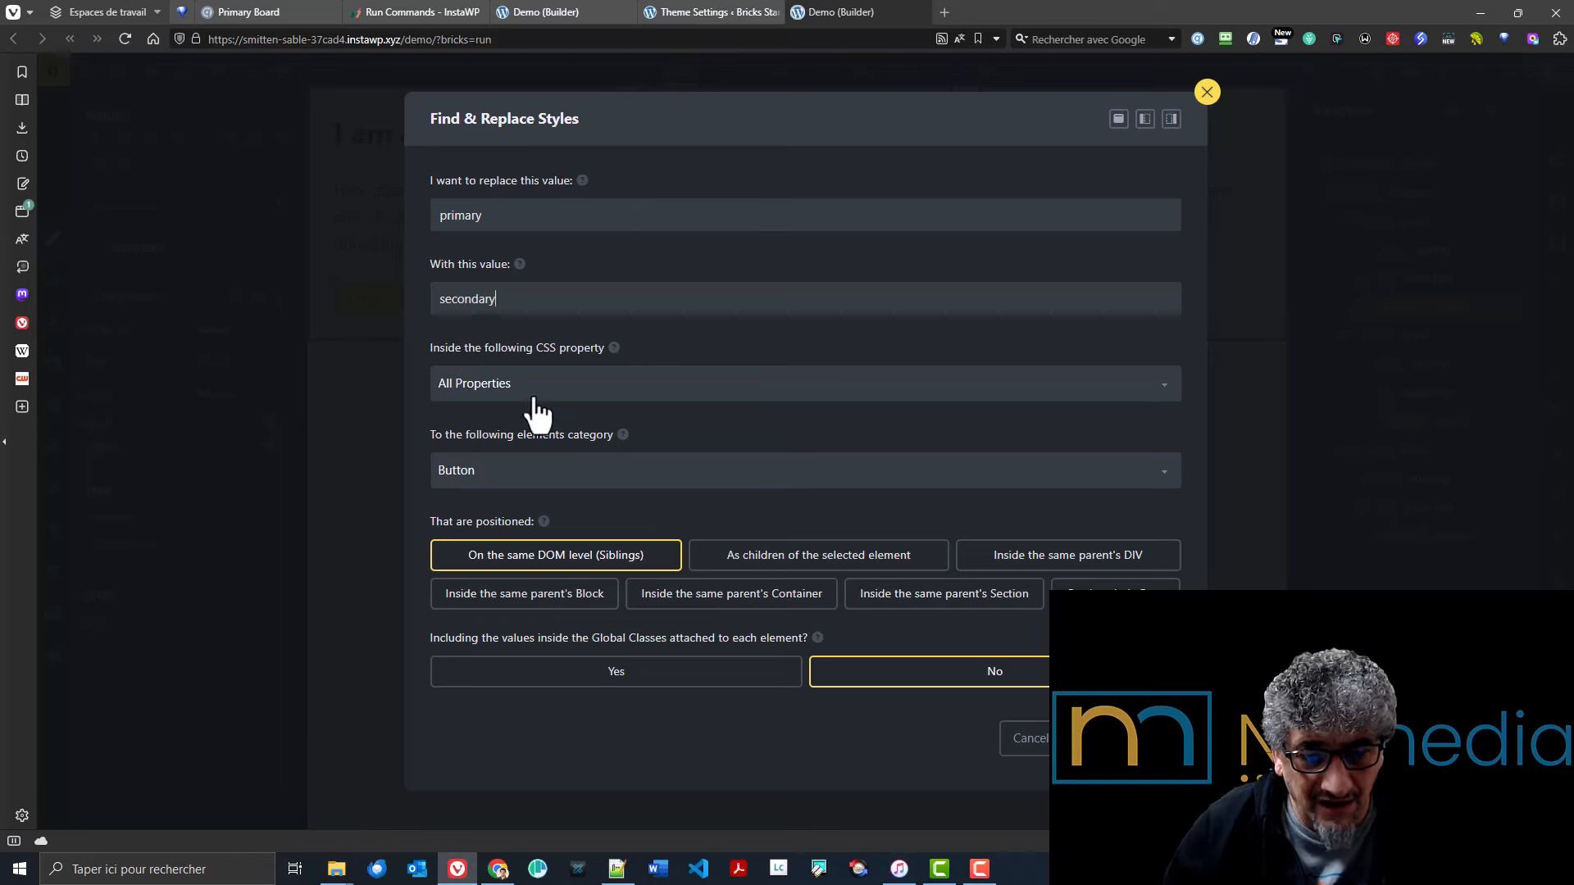
# - Browse the CSS properties for the replacement, try Align, and return to All Properties
pyautogui.click(653, 402)
pyautogui.scroll(-10, 610, 607)
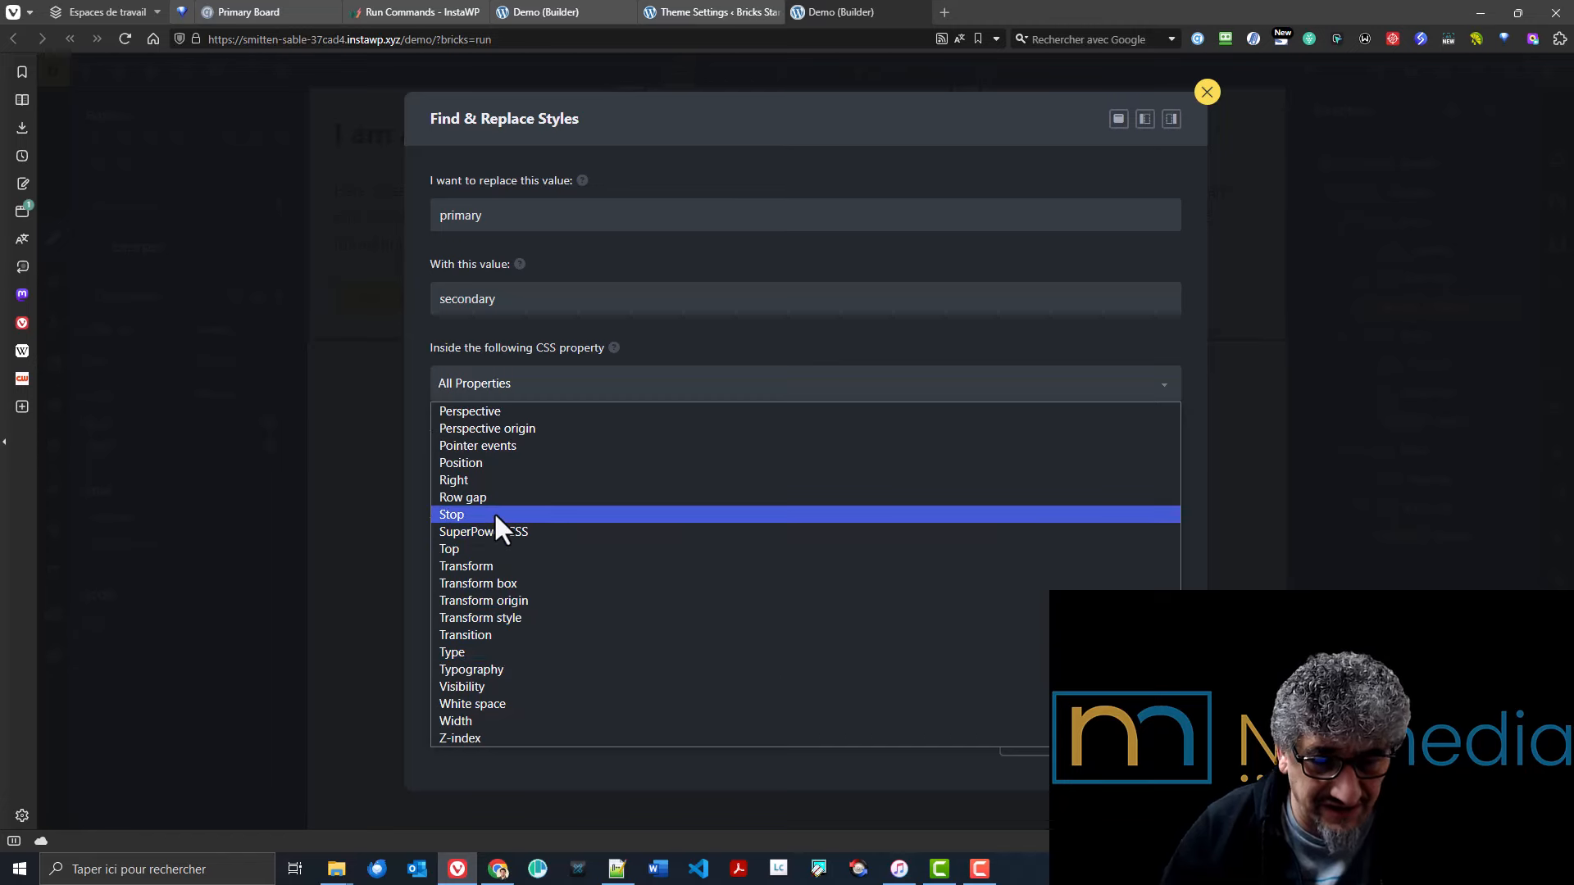
pyautogui.scroll(7, 498, 515)
pyautogui.scroll(-8, 498, 515)
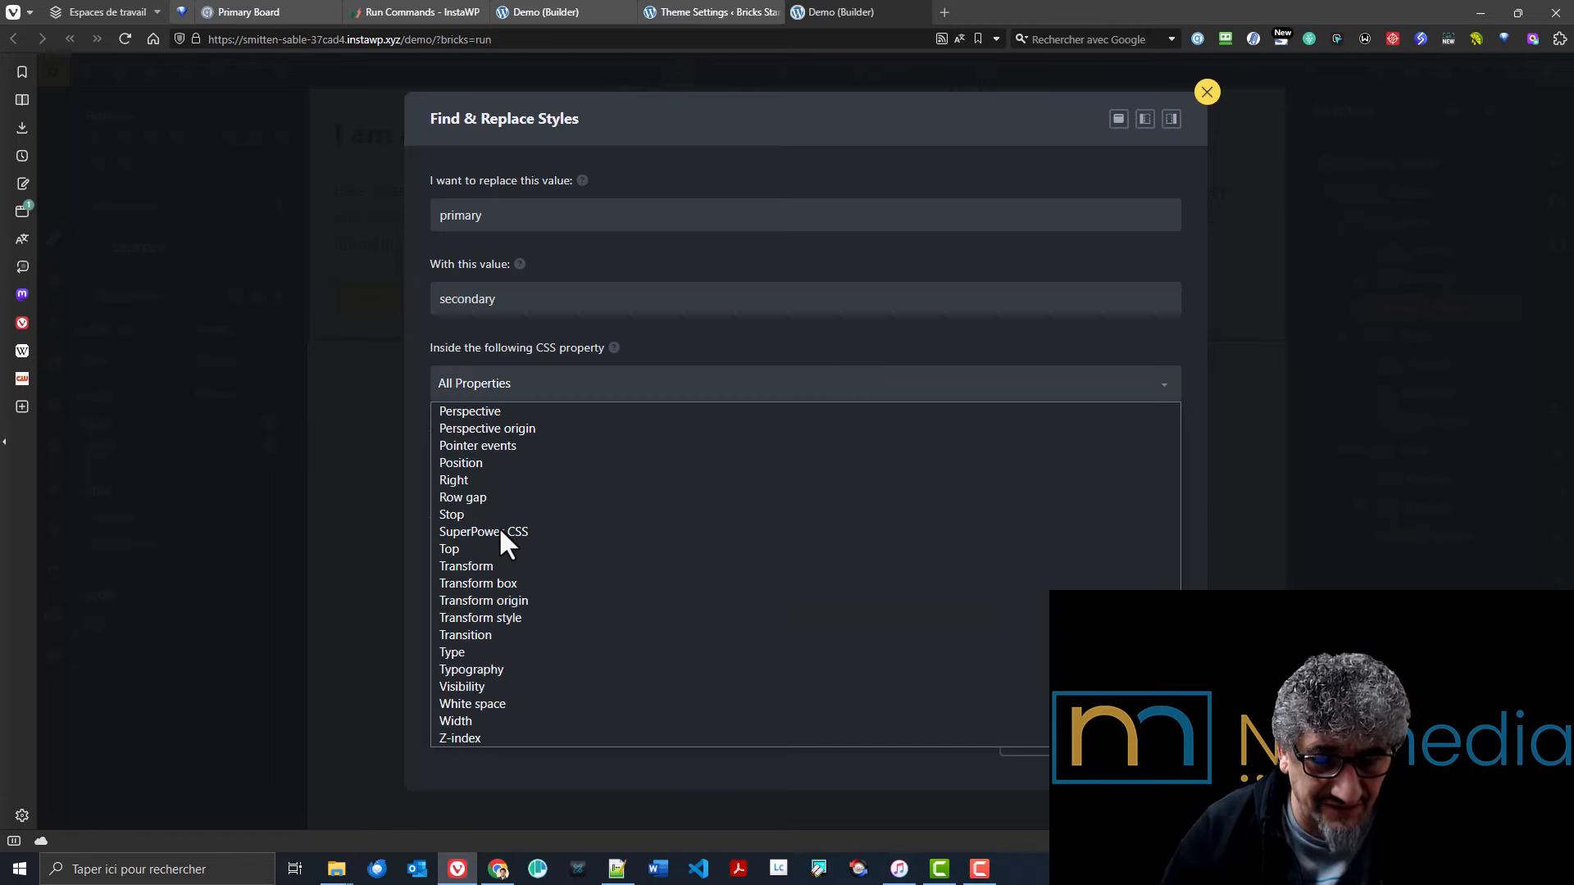
pyautogui.scroll(12, 500, 531)
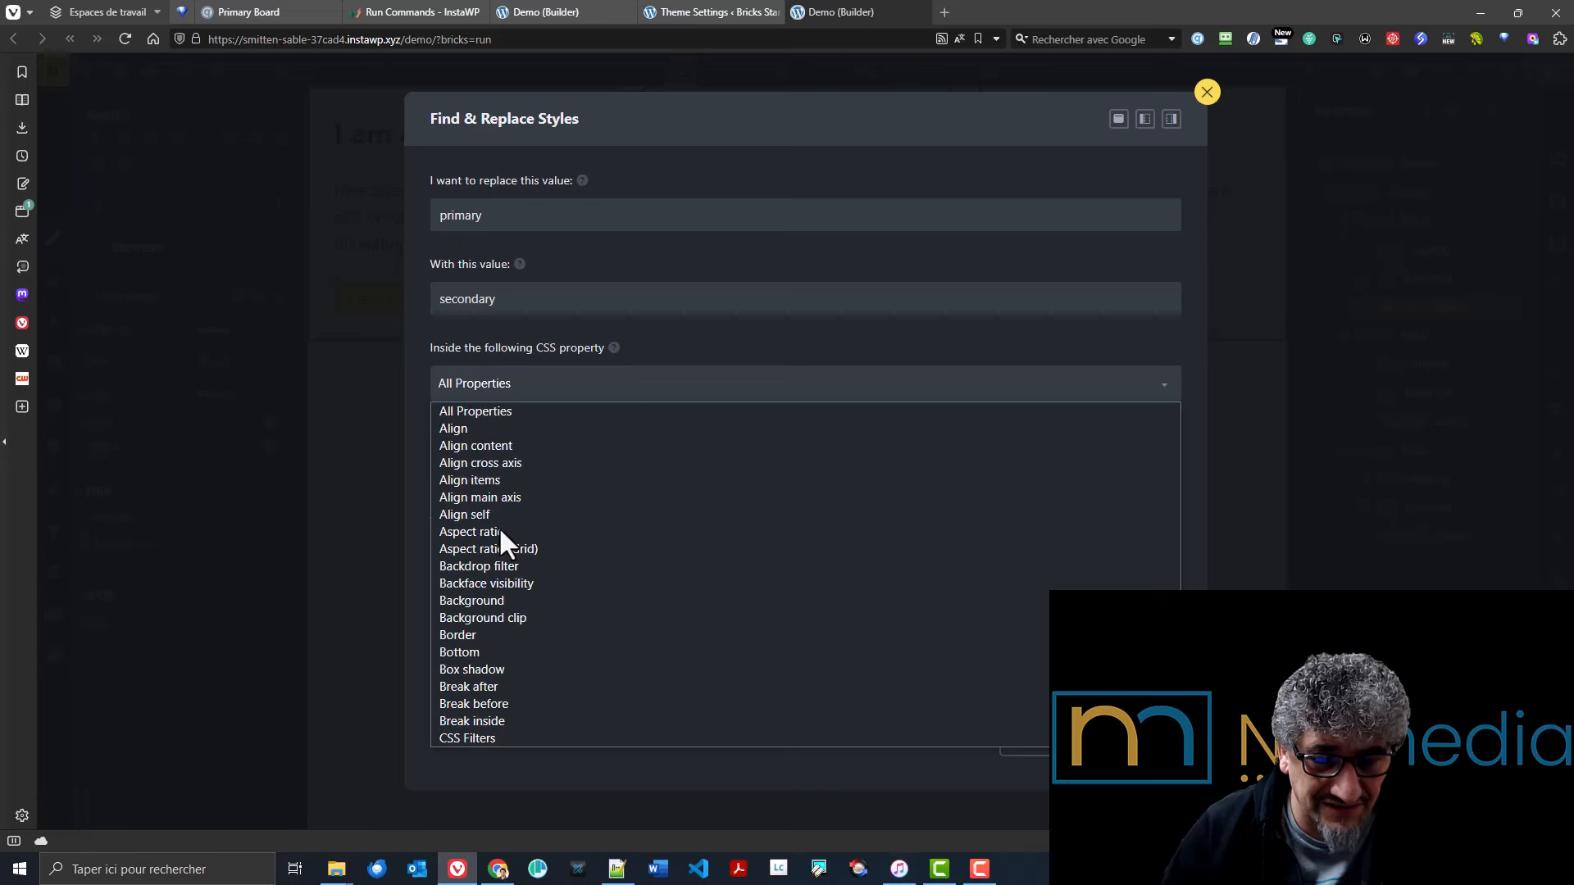
pyautogui.click(523, 426)
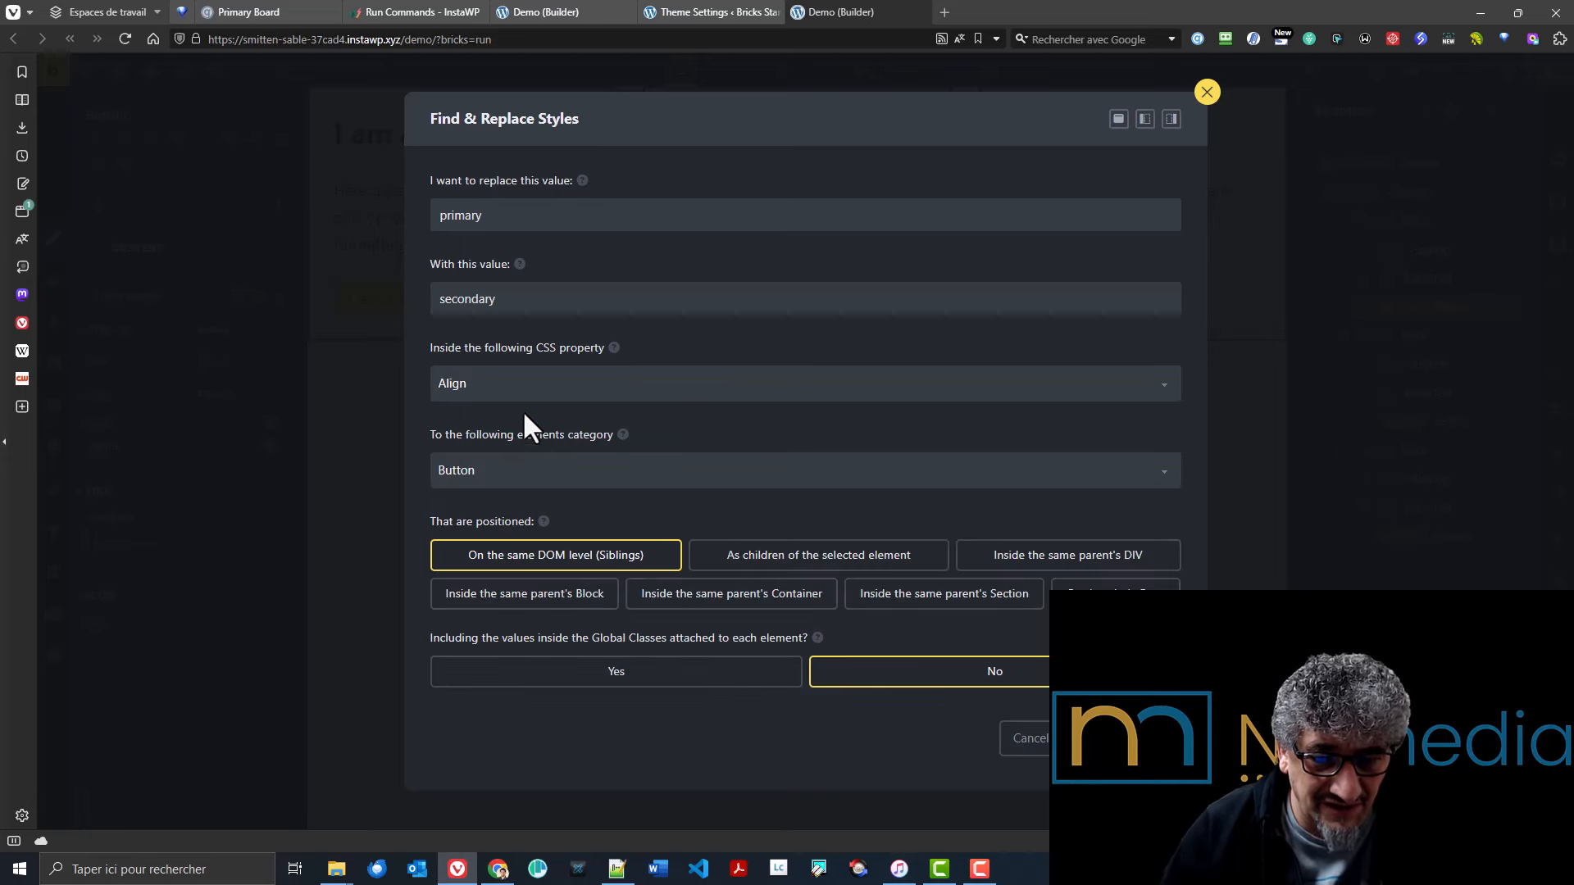
pyautogui.click(525, 399)
pyautogui.click(521, 409)
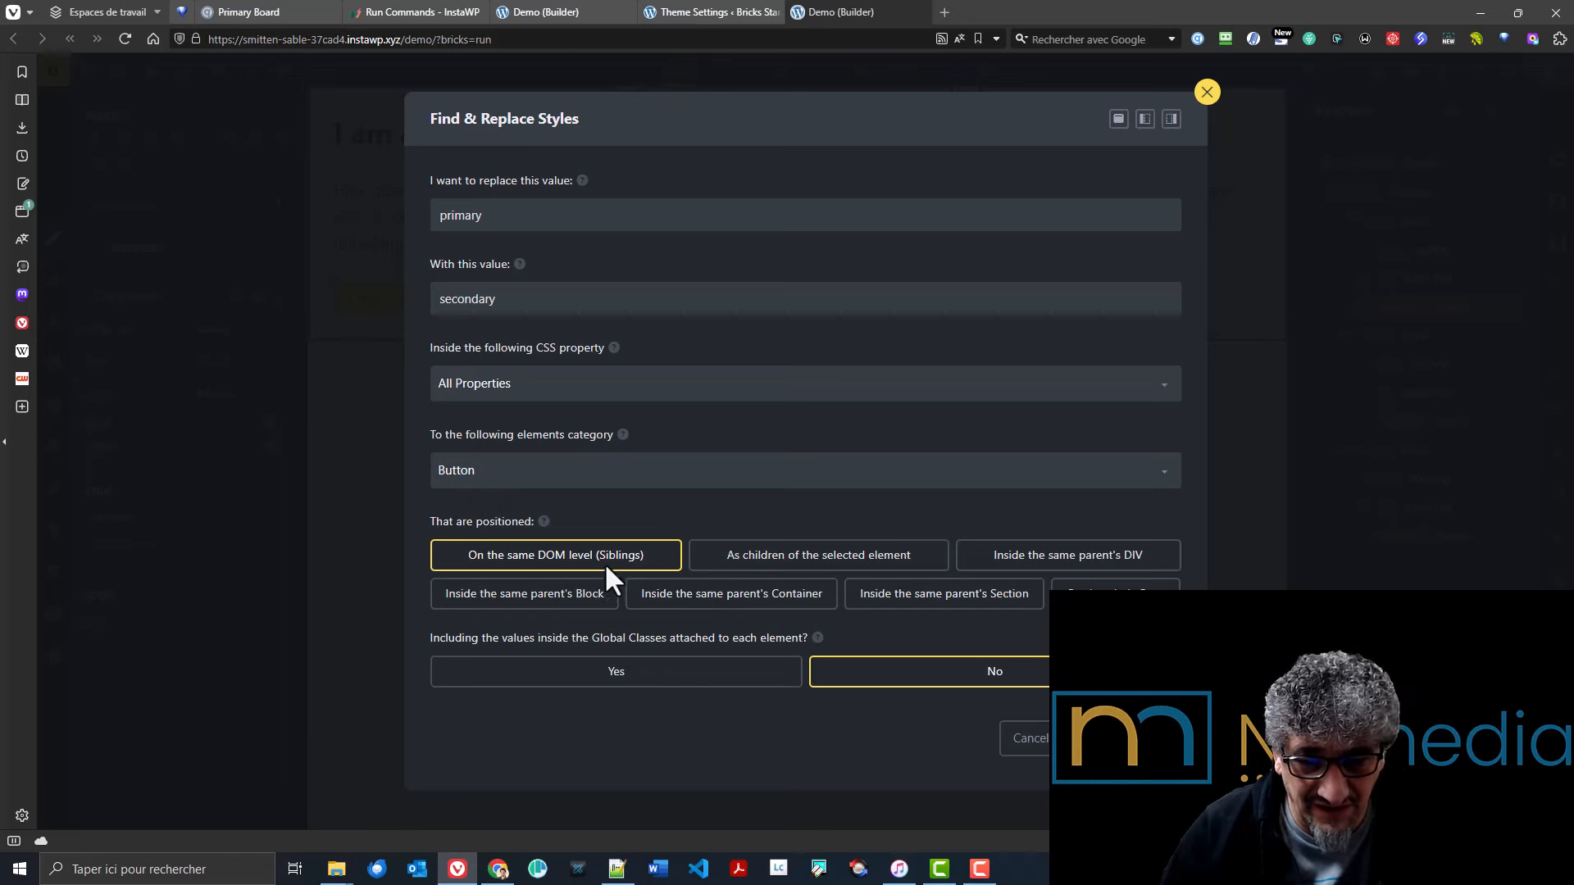
# - Extend the replacement to the whole page and to global class values, and close the dialog without applying it
pyautogui.click(1115, 594)
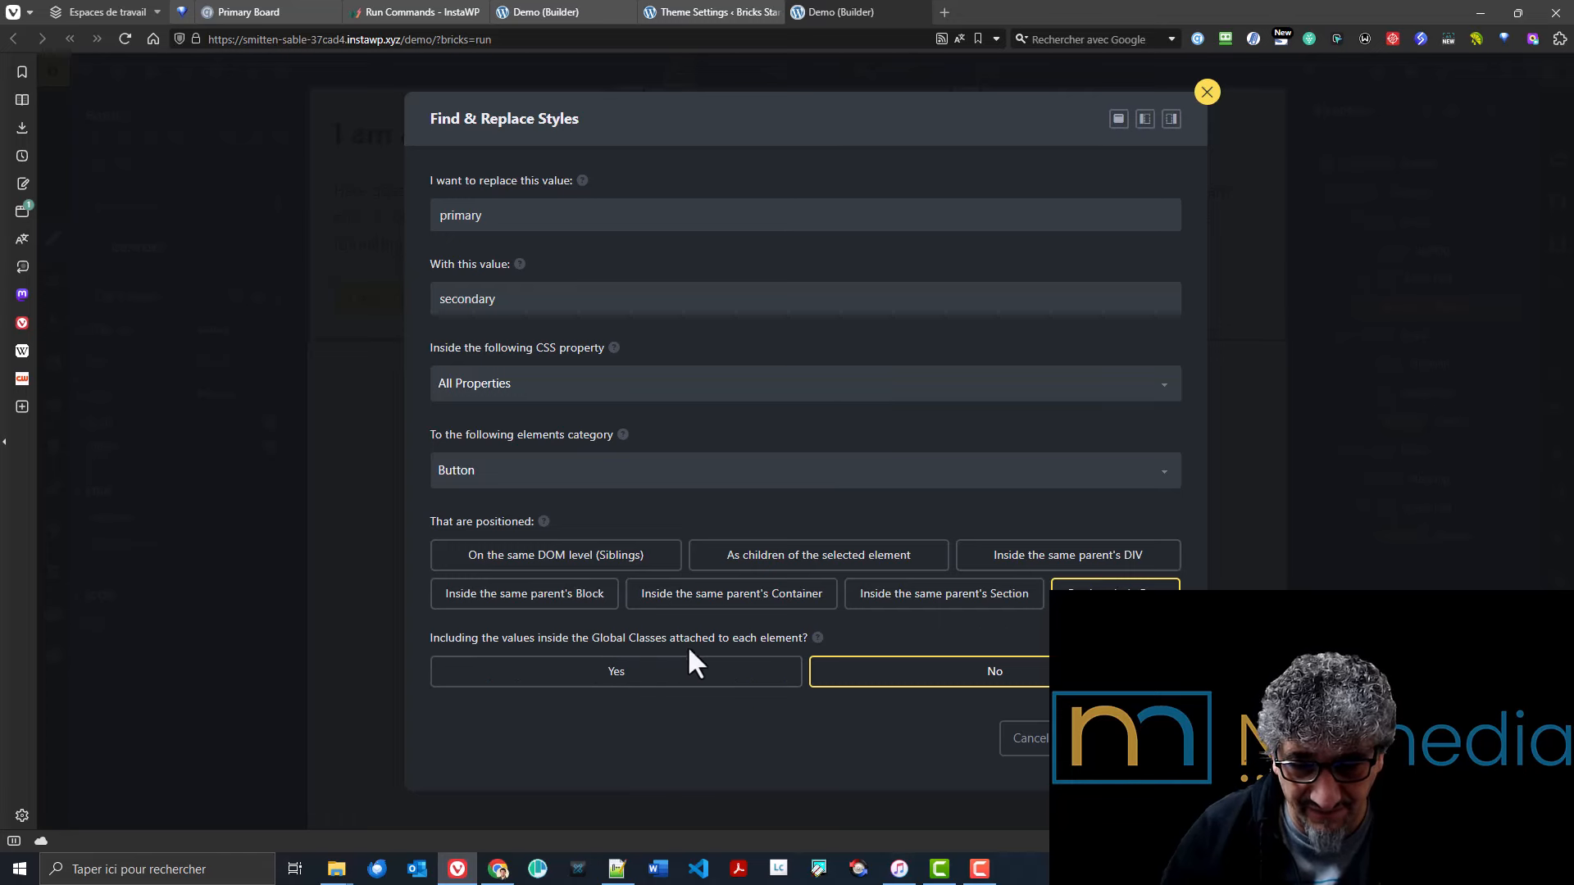
pyautogui.click(604, 683)
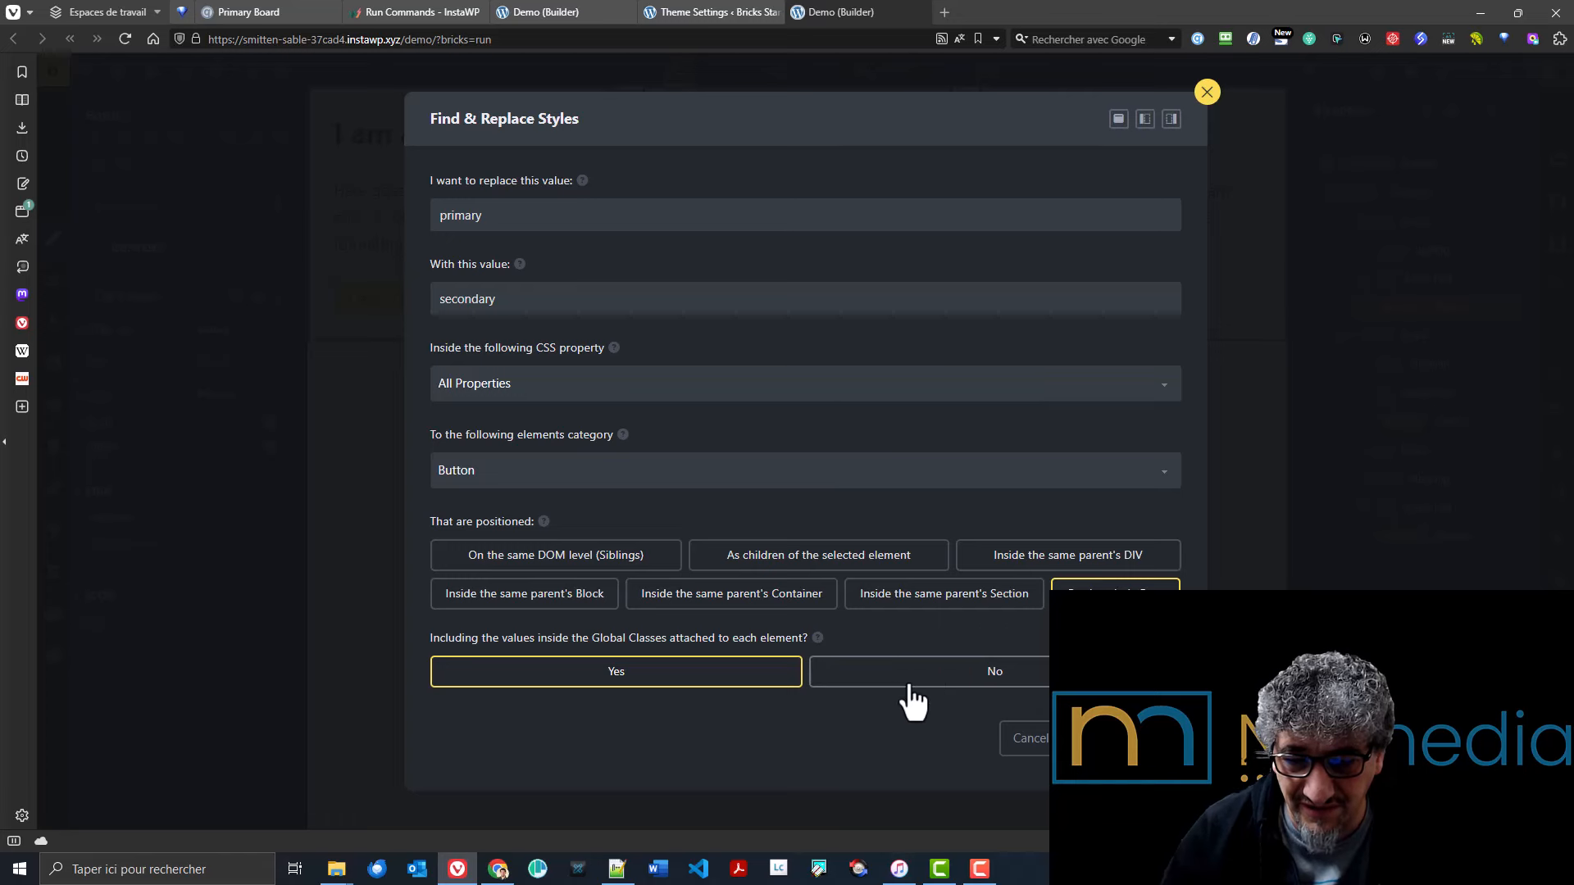
pyautogui.click(1206, 94)
pyautogui.click(661, 536)
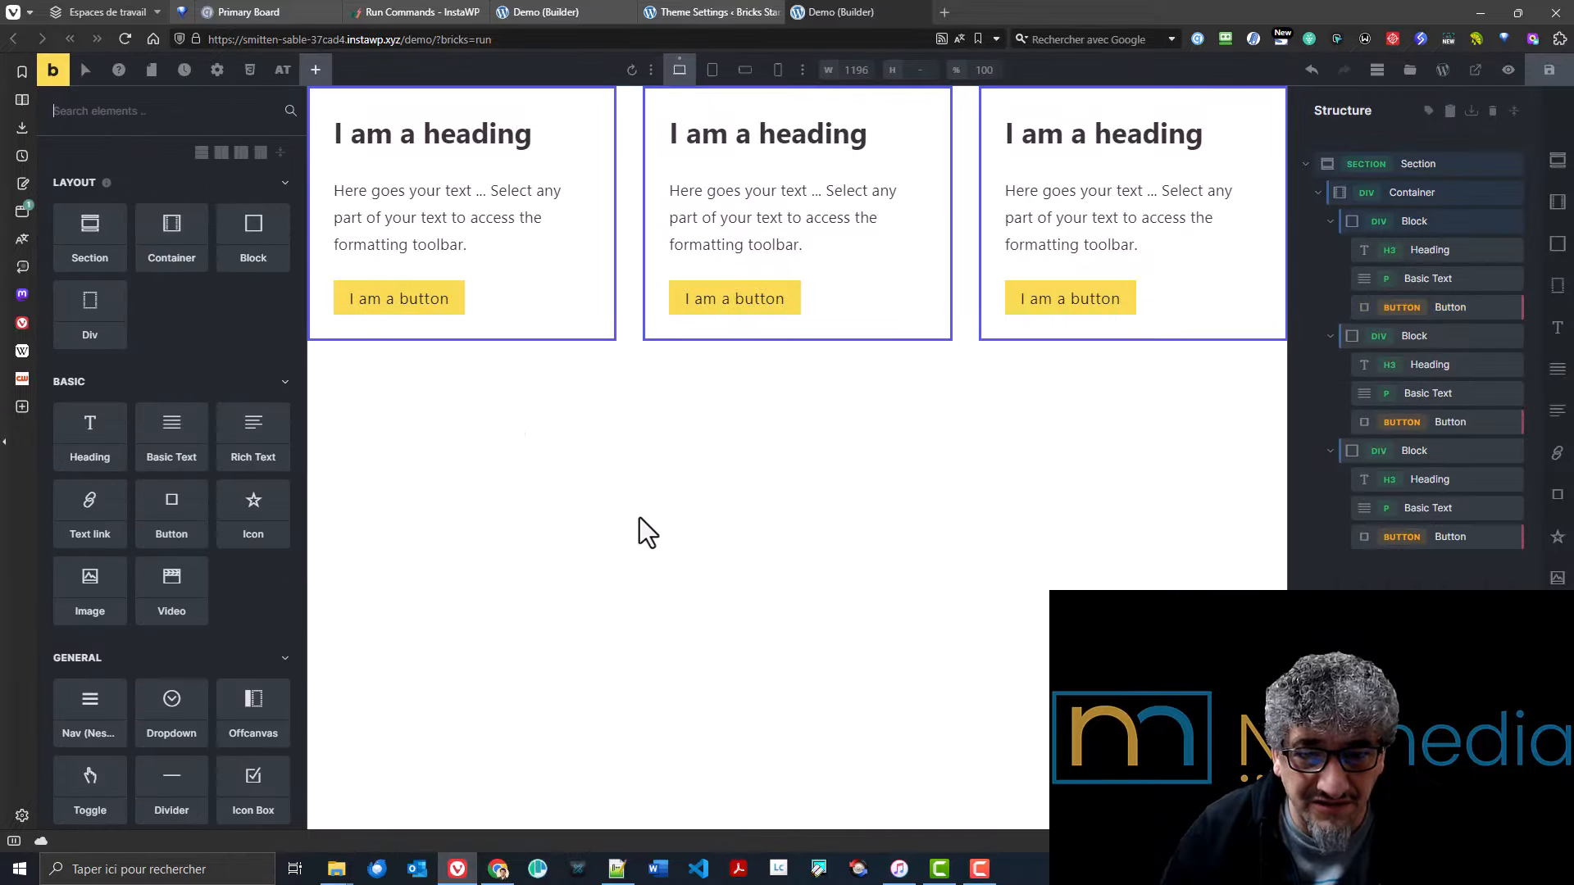
# - Inspect the first card's button settings, its text's typography styles and the card block's layout spacing
pyautogui.click(405, 305)
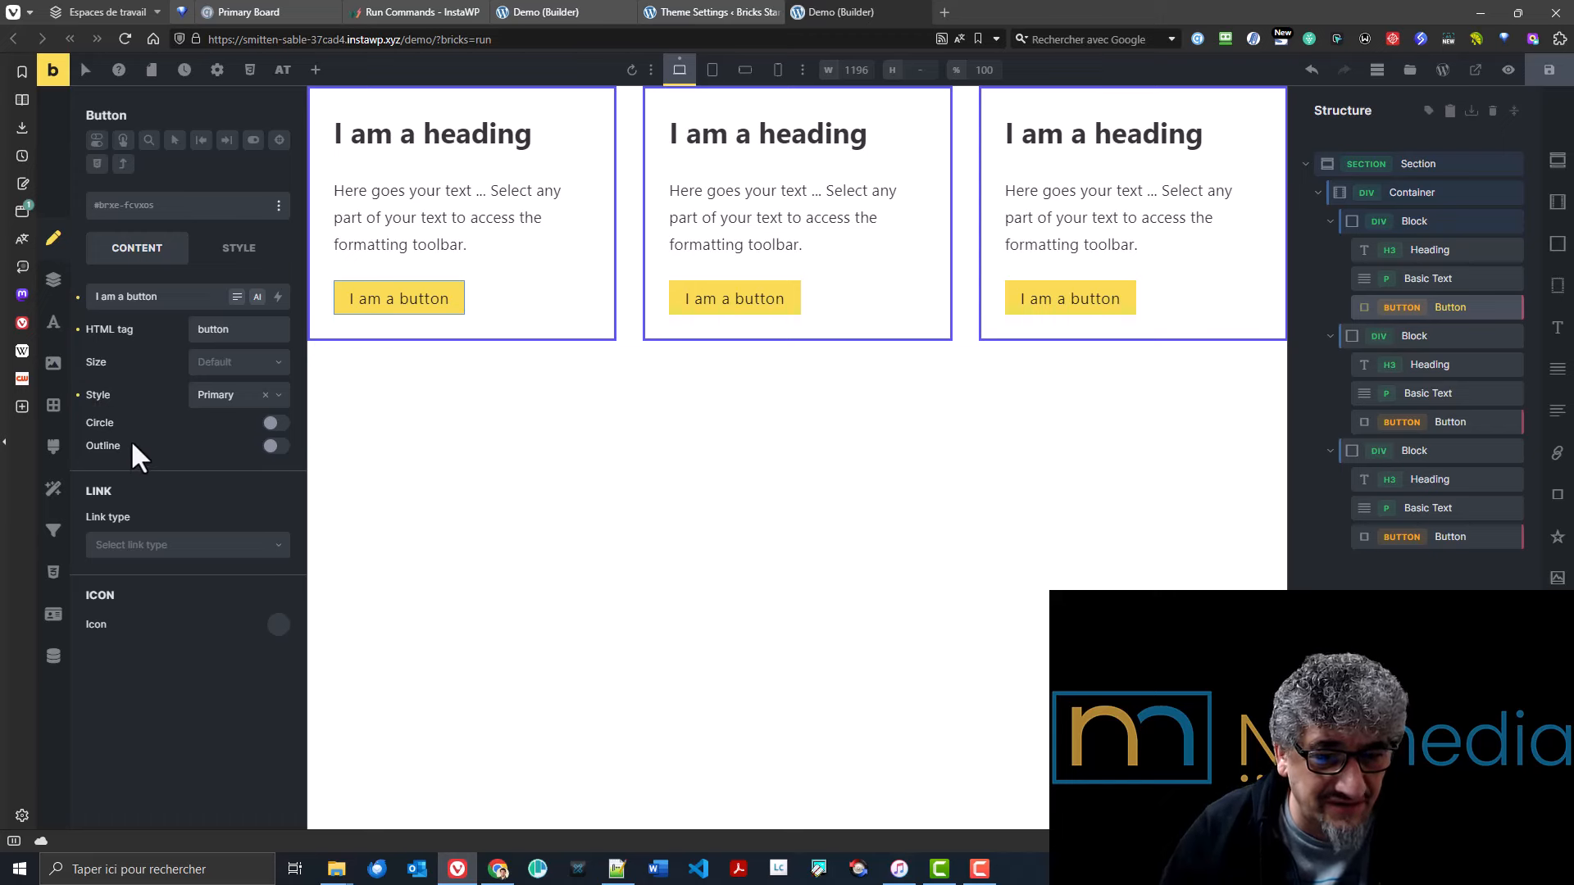
pyautogui.click(440, 205)
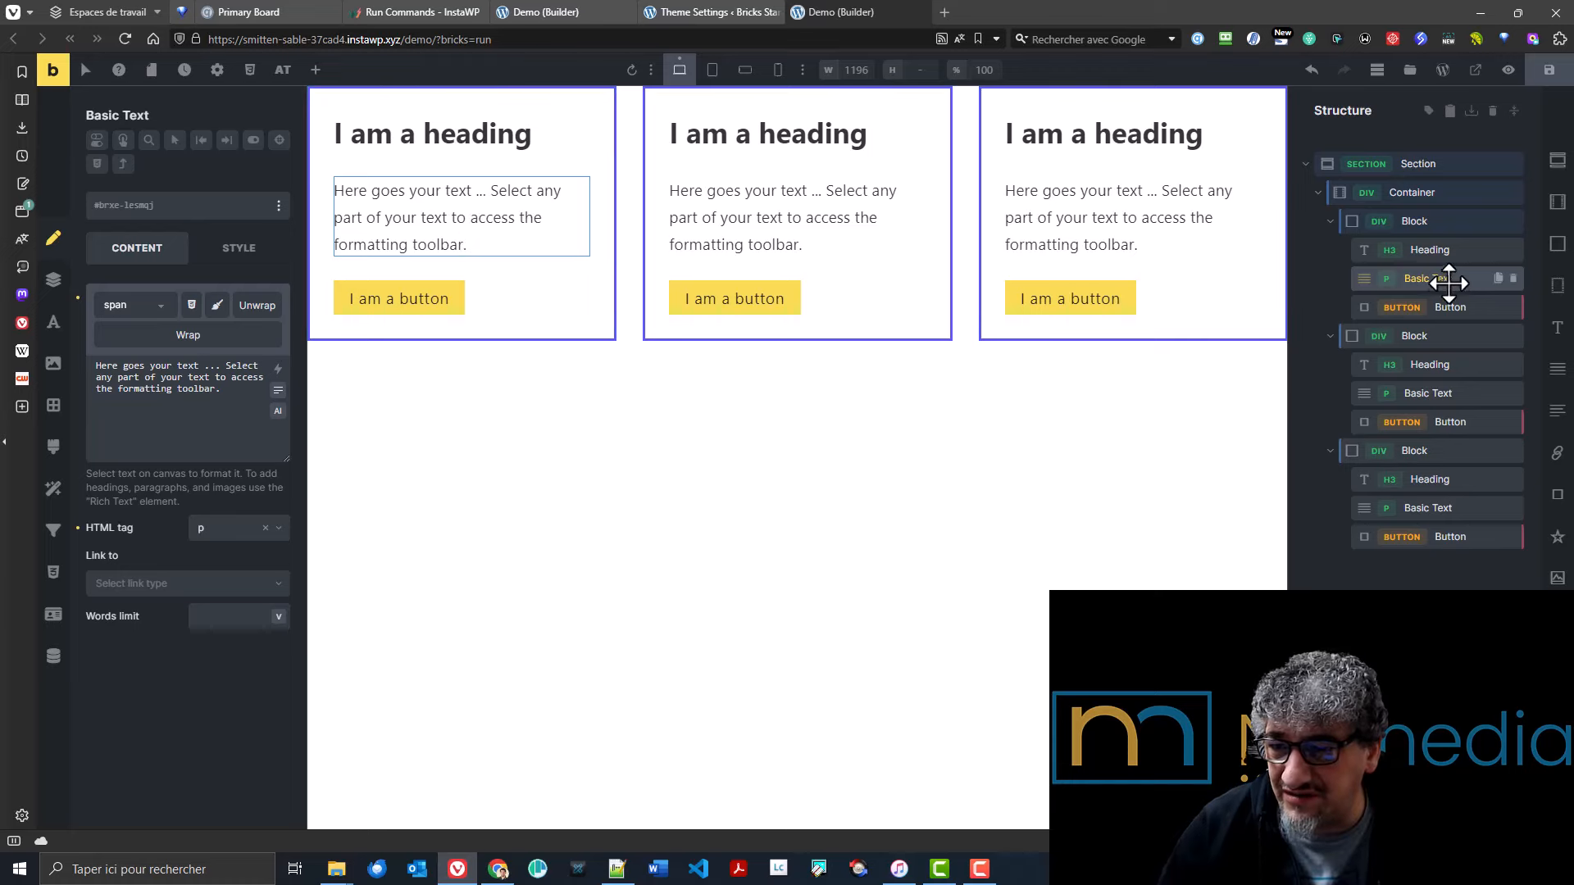
pyautogui.click(238, 249)
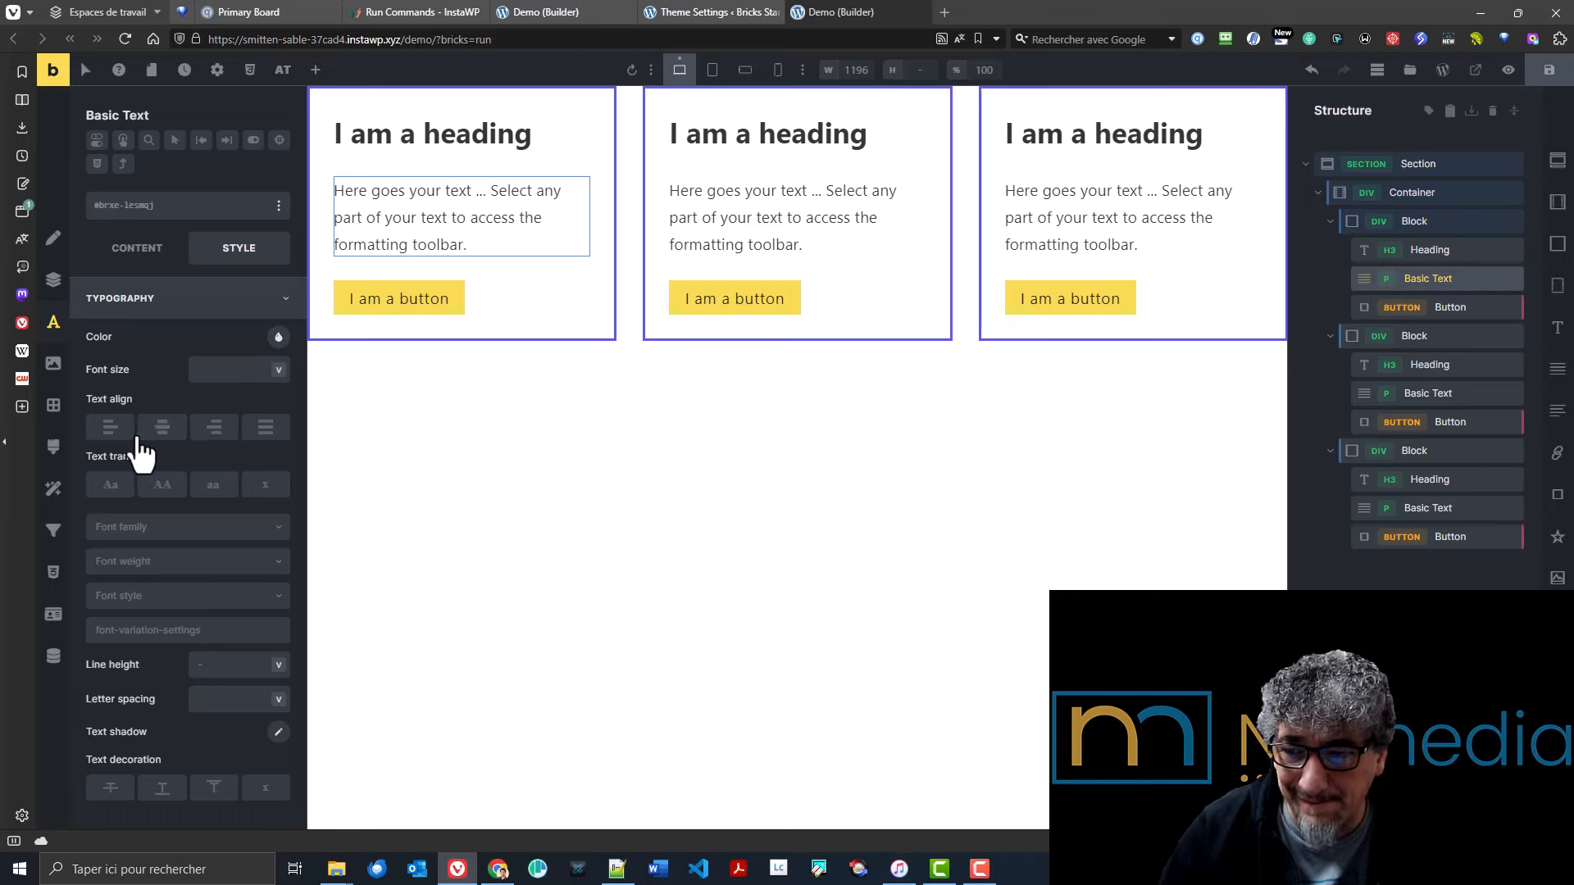
pyautogui.click(537, 336)
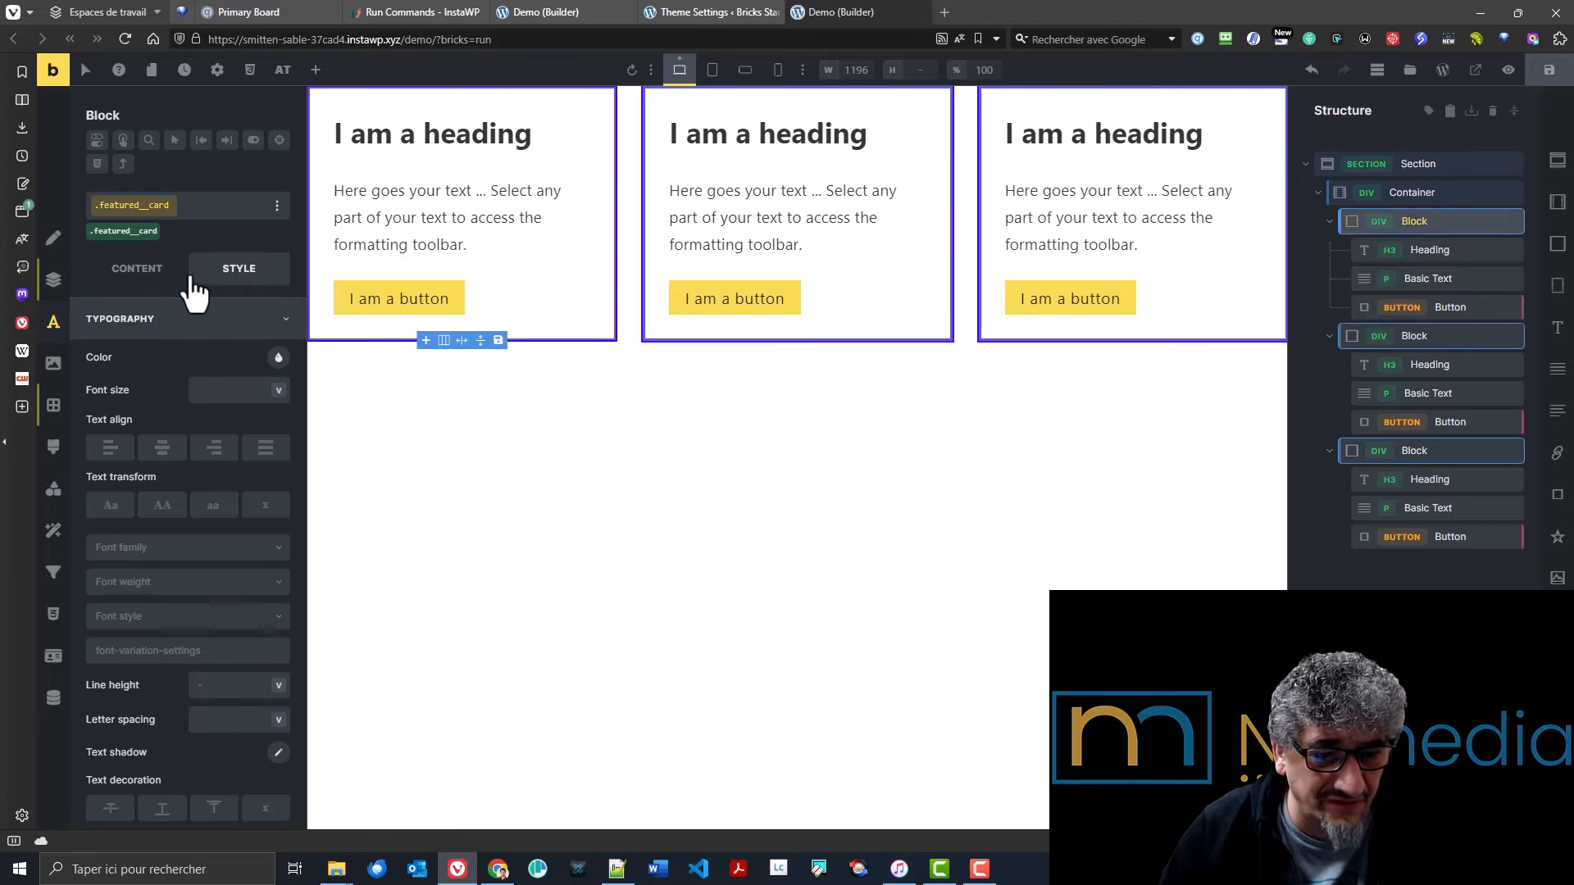
pyautogui.click(53, 280)
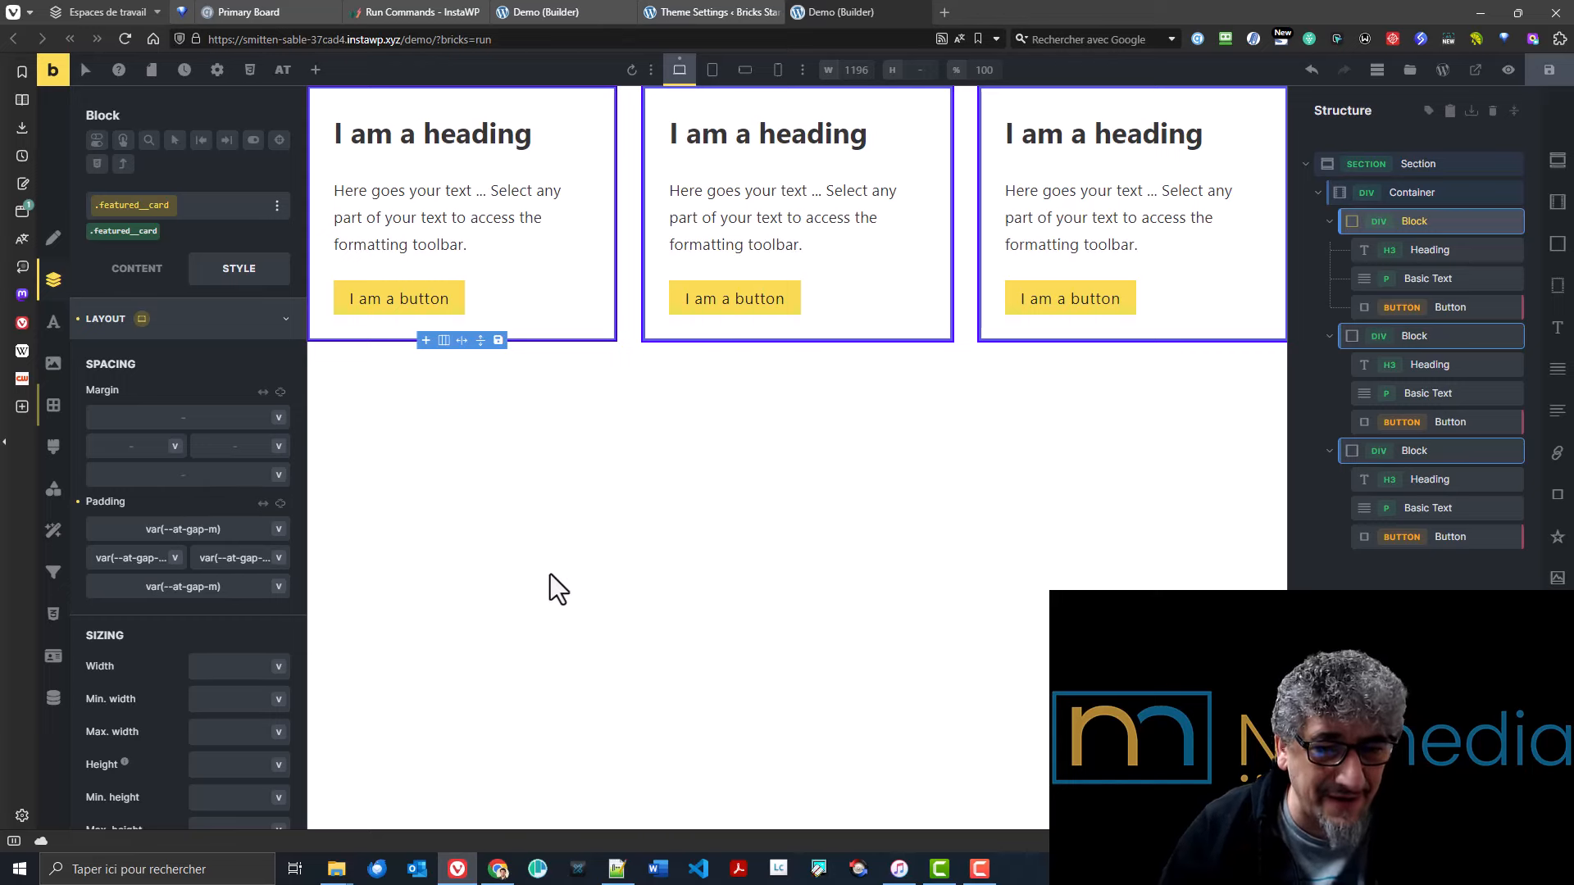
pyautogui.click(277, 206)
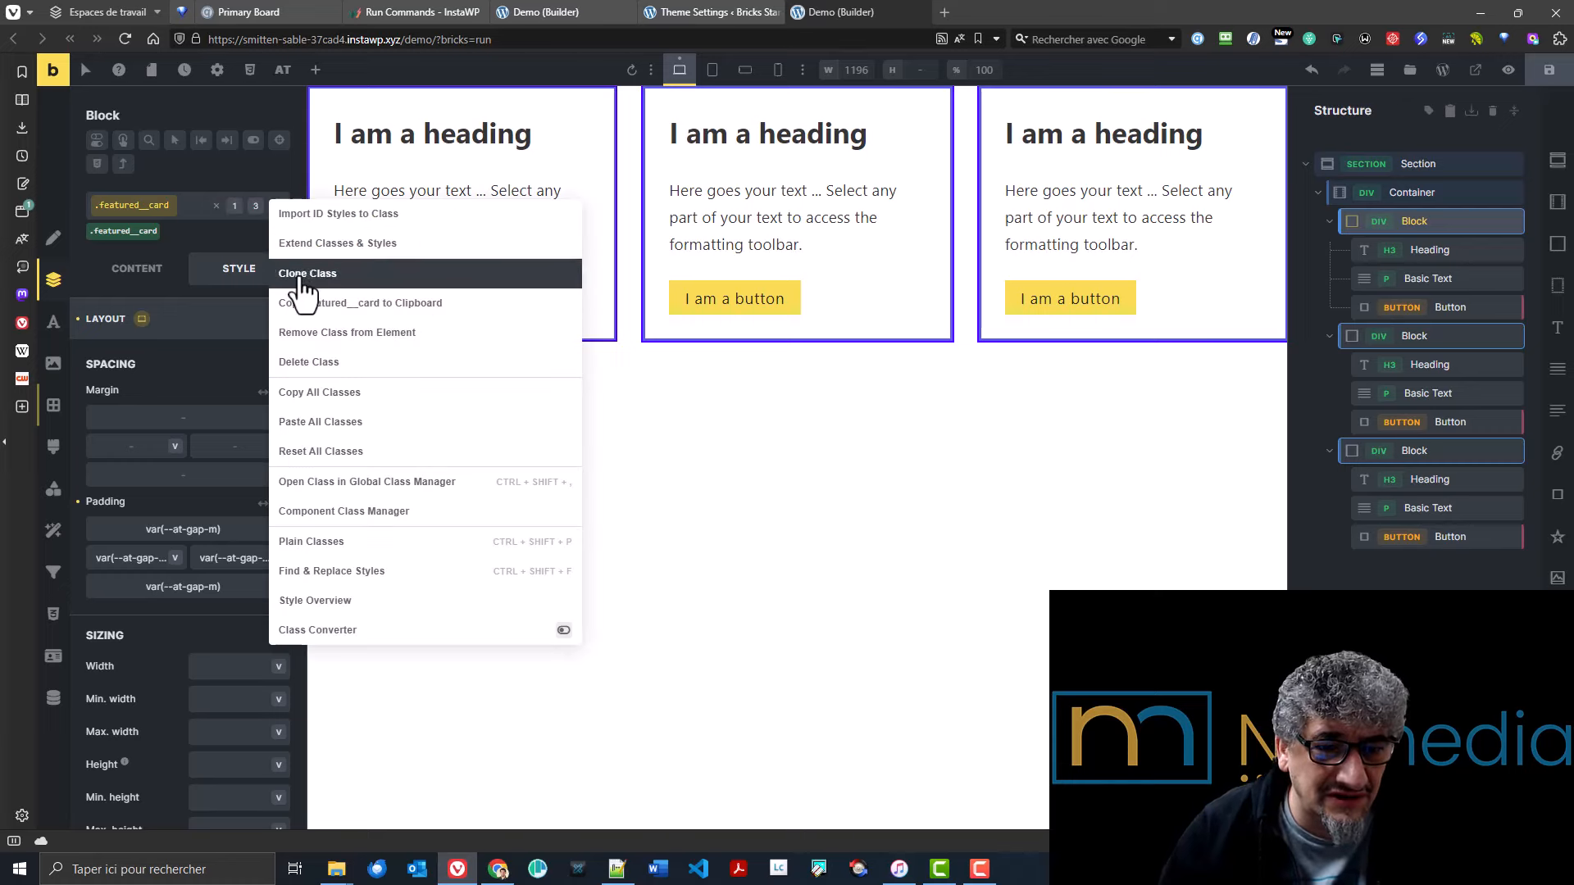
pyautogui.click(339, 572)
pyautogui.click(374, 193)
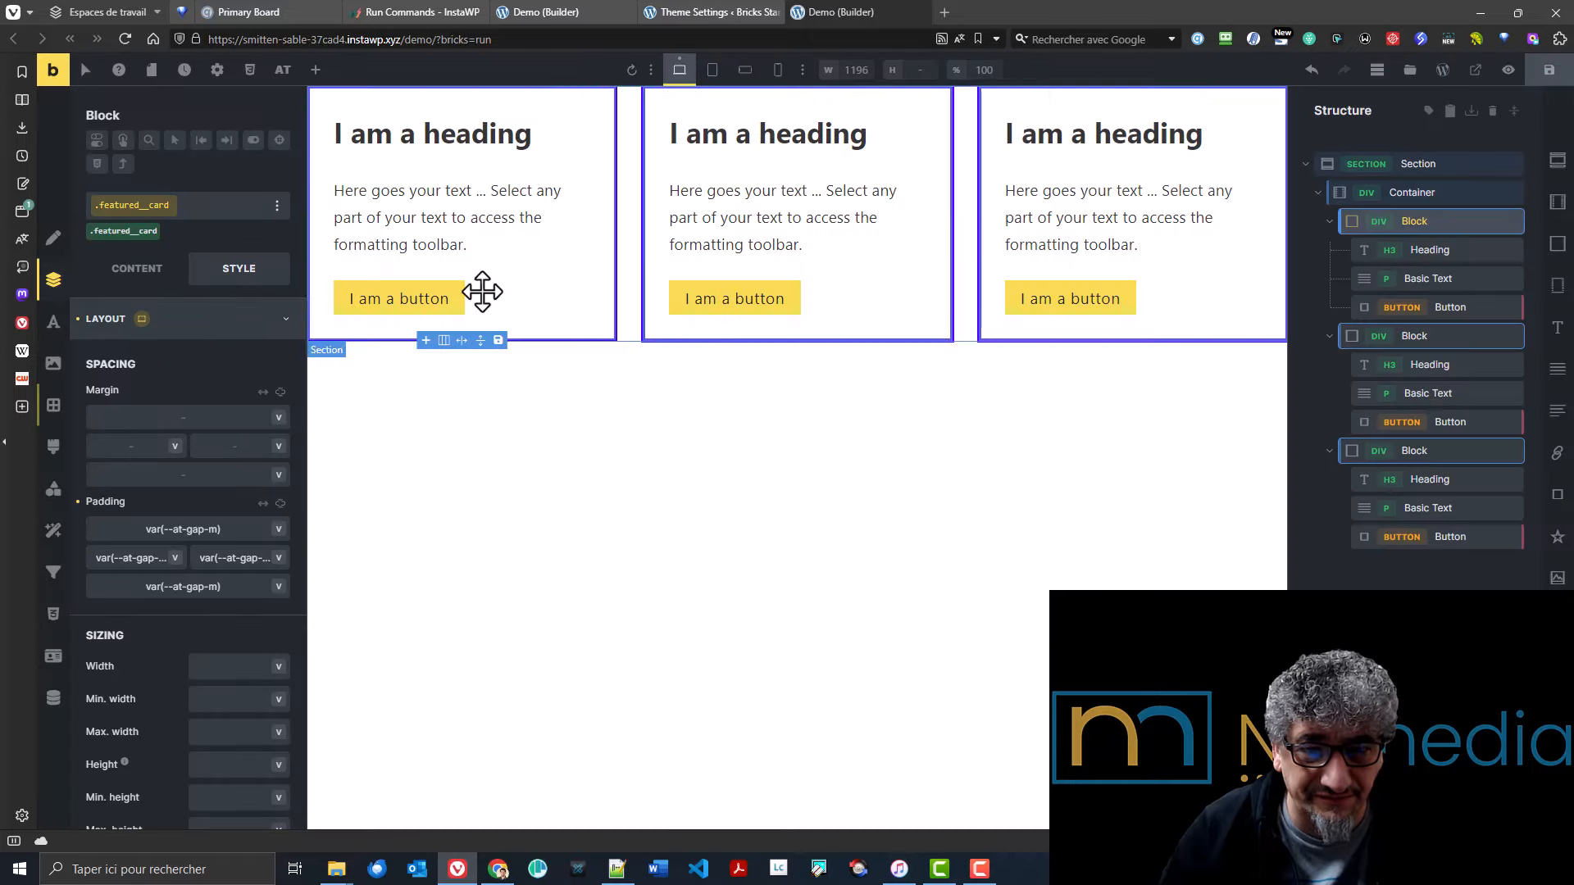
# - Set up a global find and replace of styles, replacing "at-gap-m" with "at-gap-xl"
pyautogui.click(283, 69)
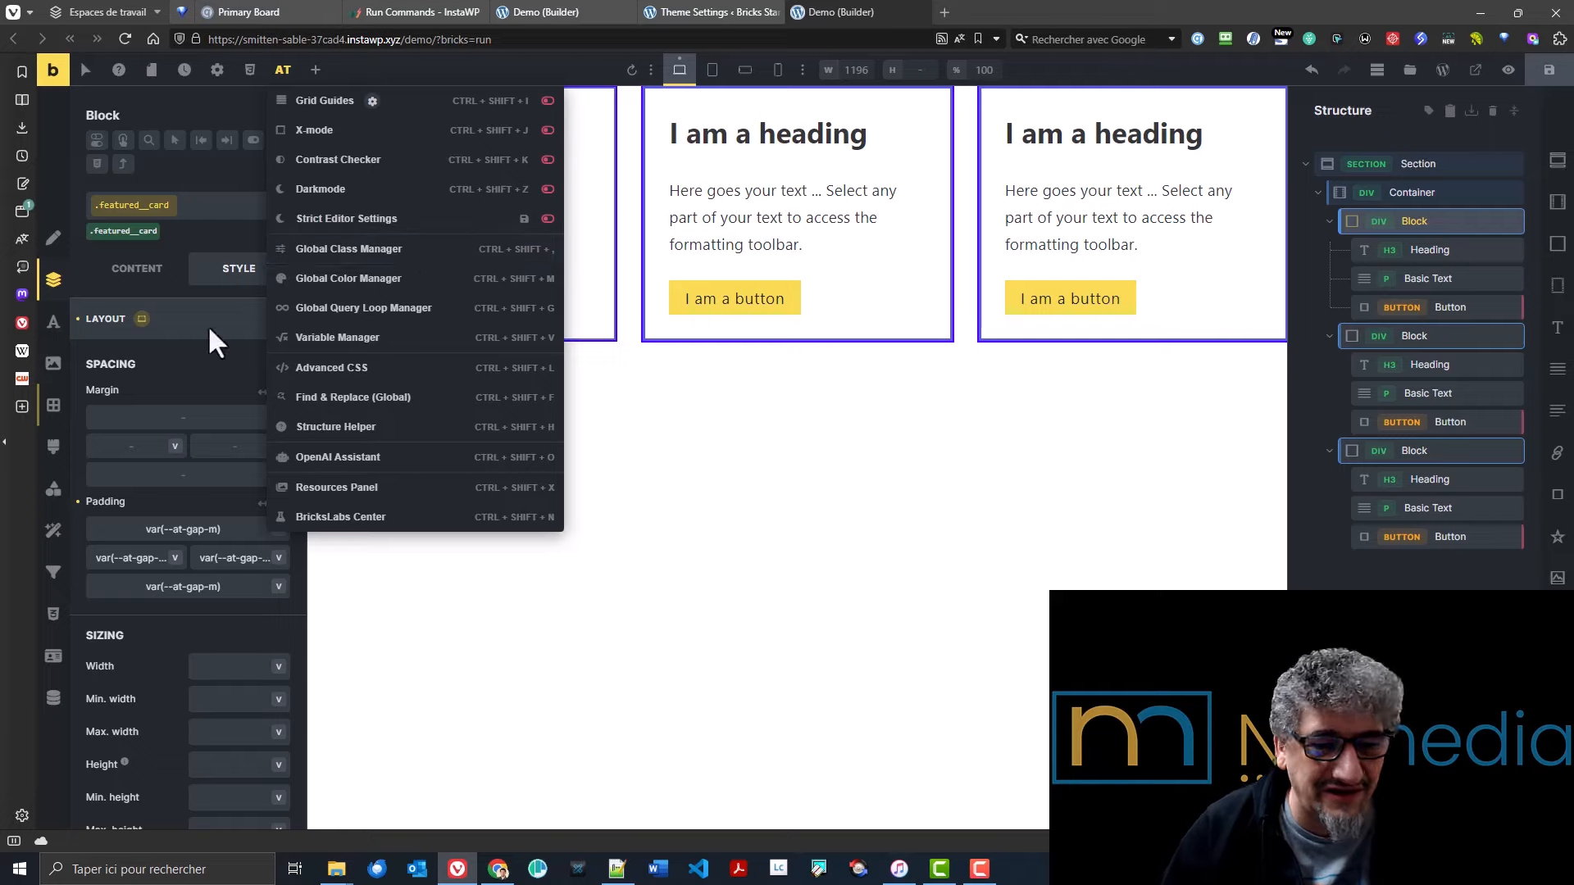
pyautogui.click(385, 397)
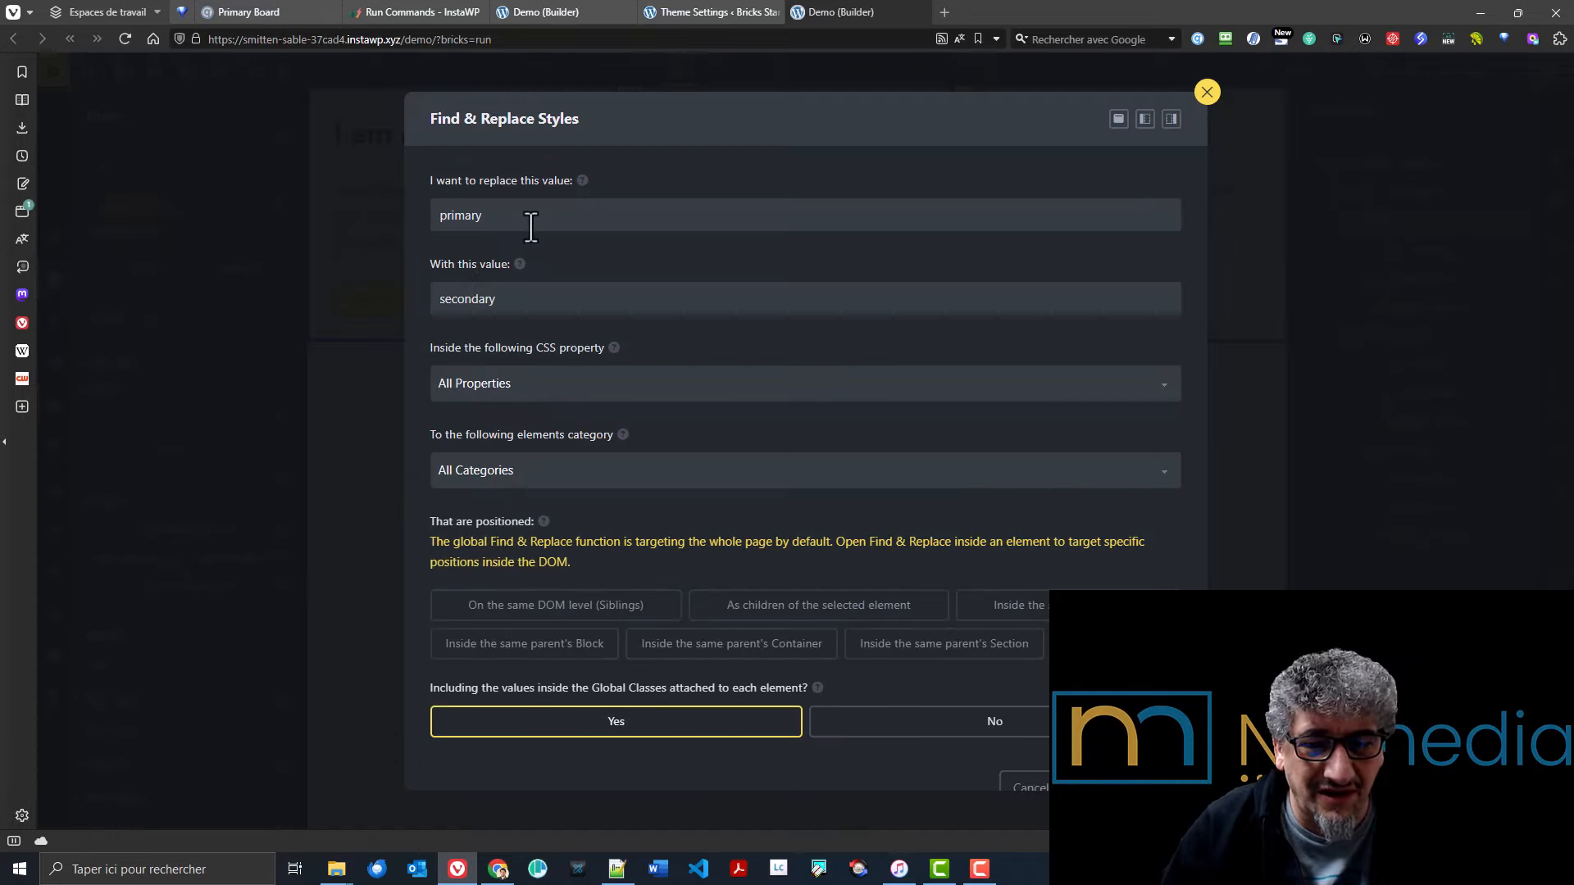
pyautogui.press('BackSpace')
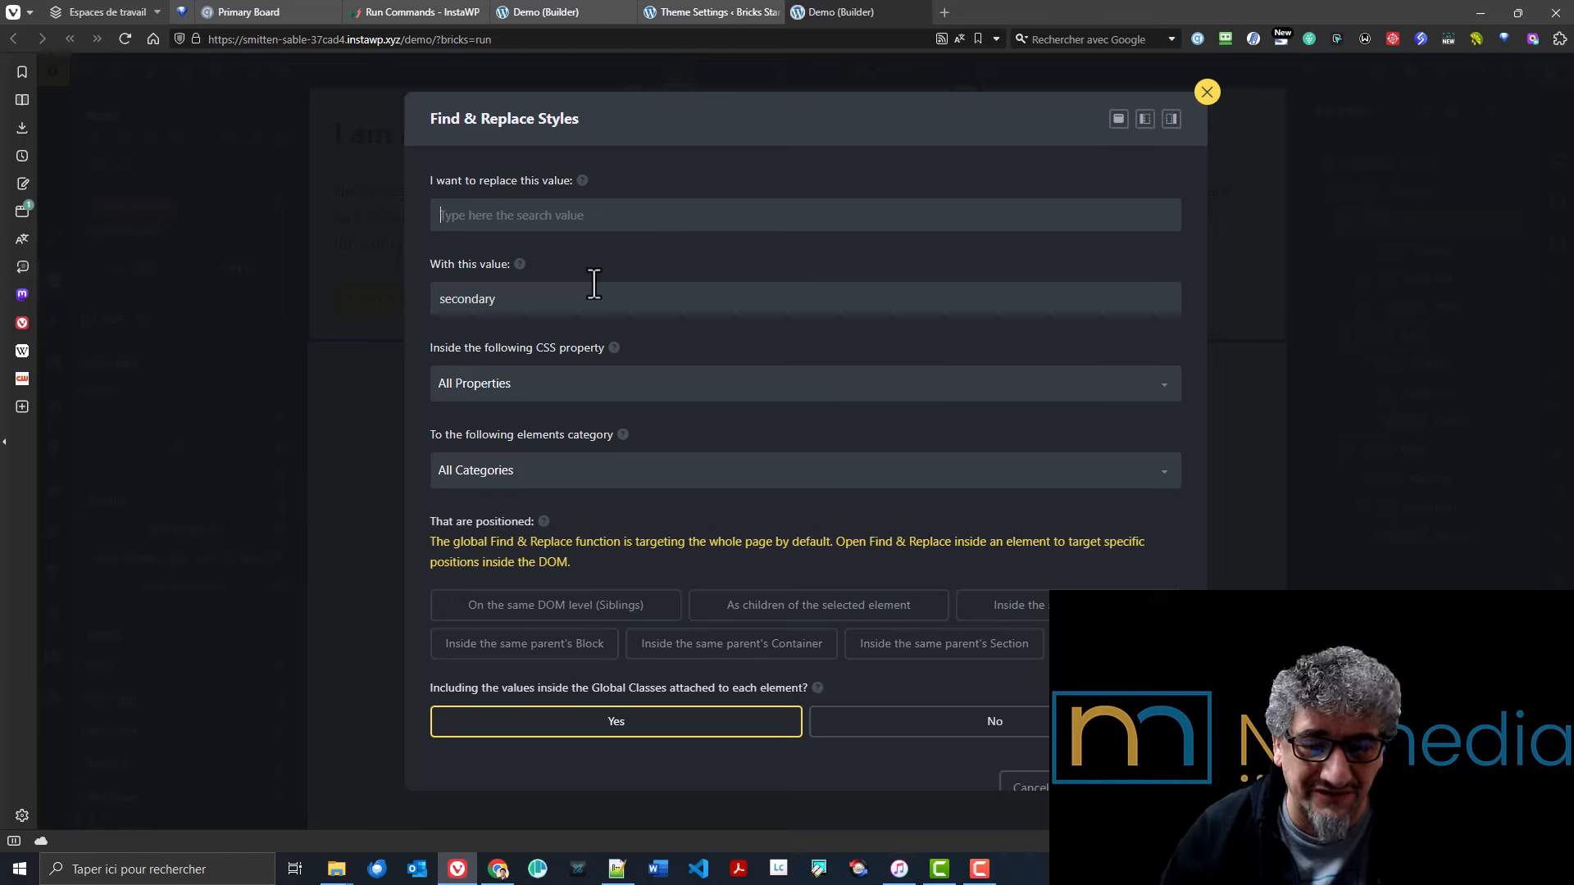
pyautogui.write('at-gap-m')
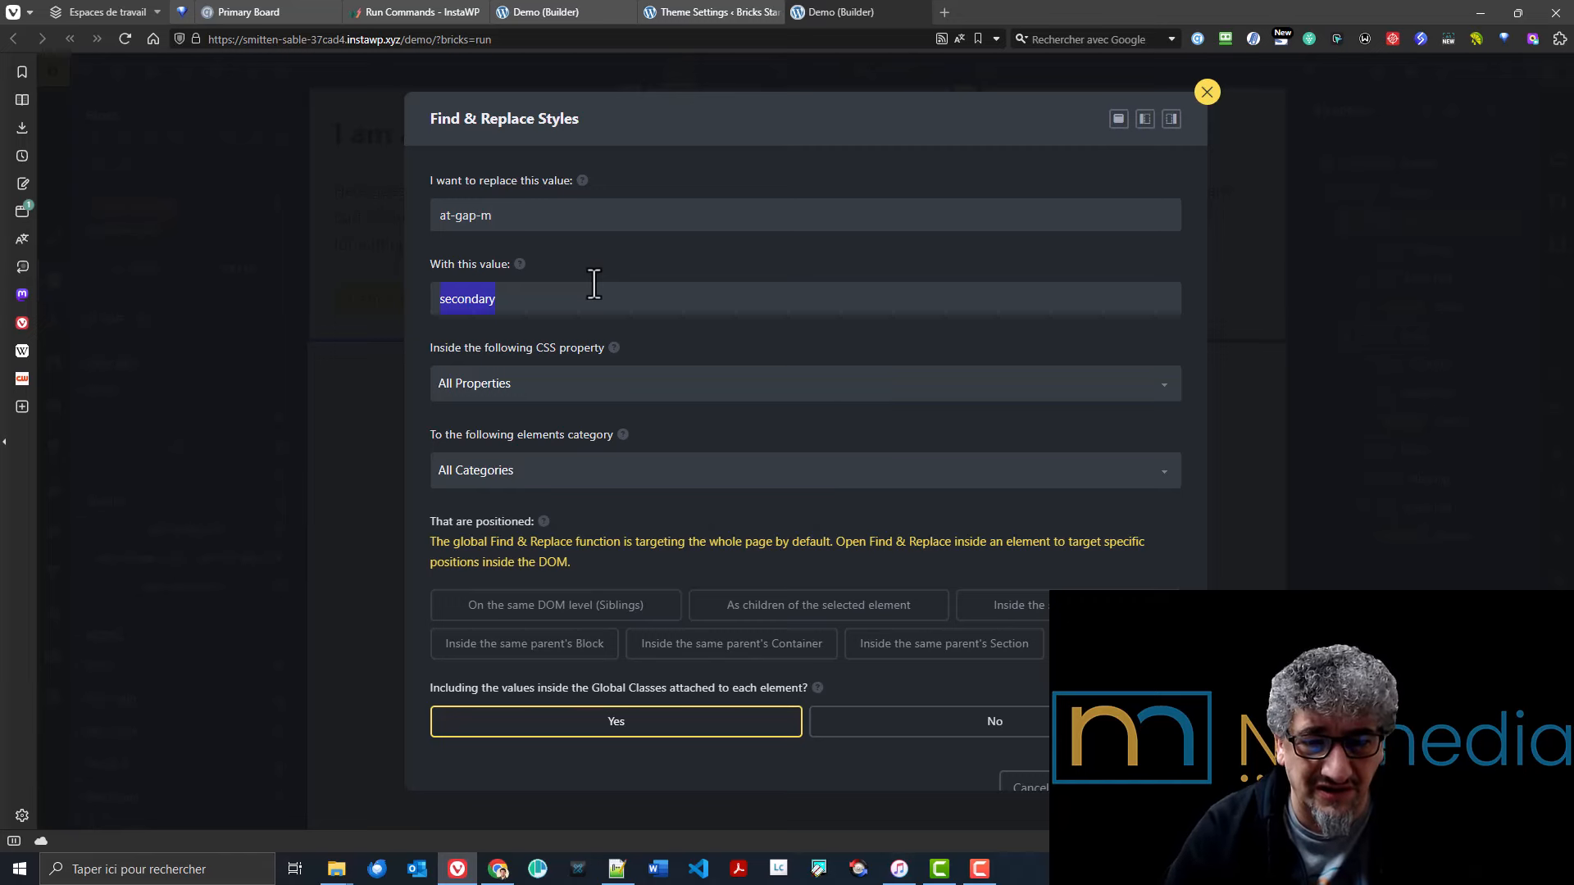
pyautogui.write('at-gap-xl')
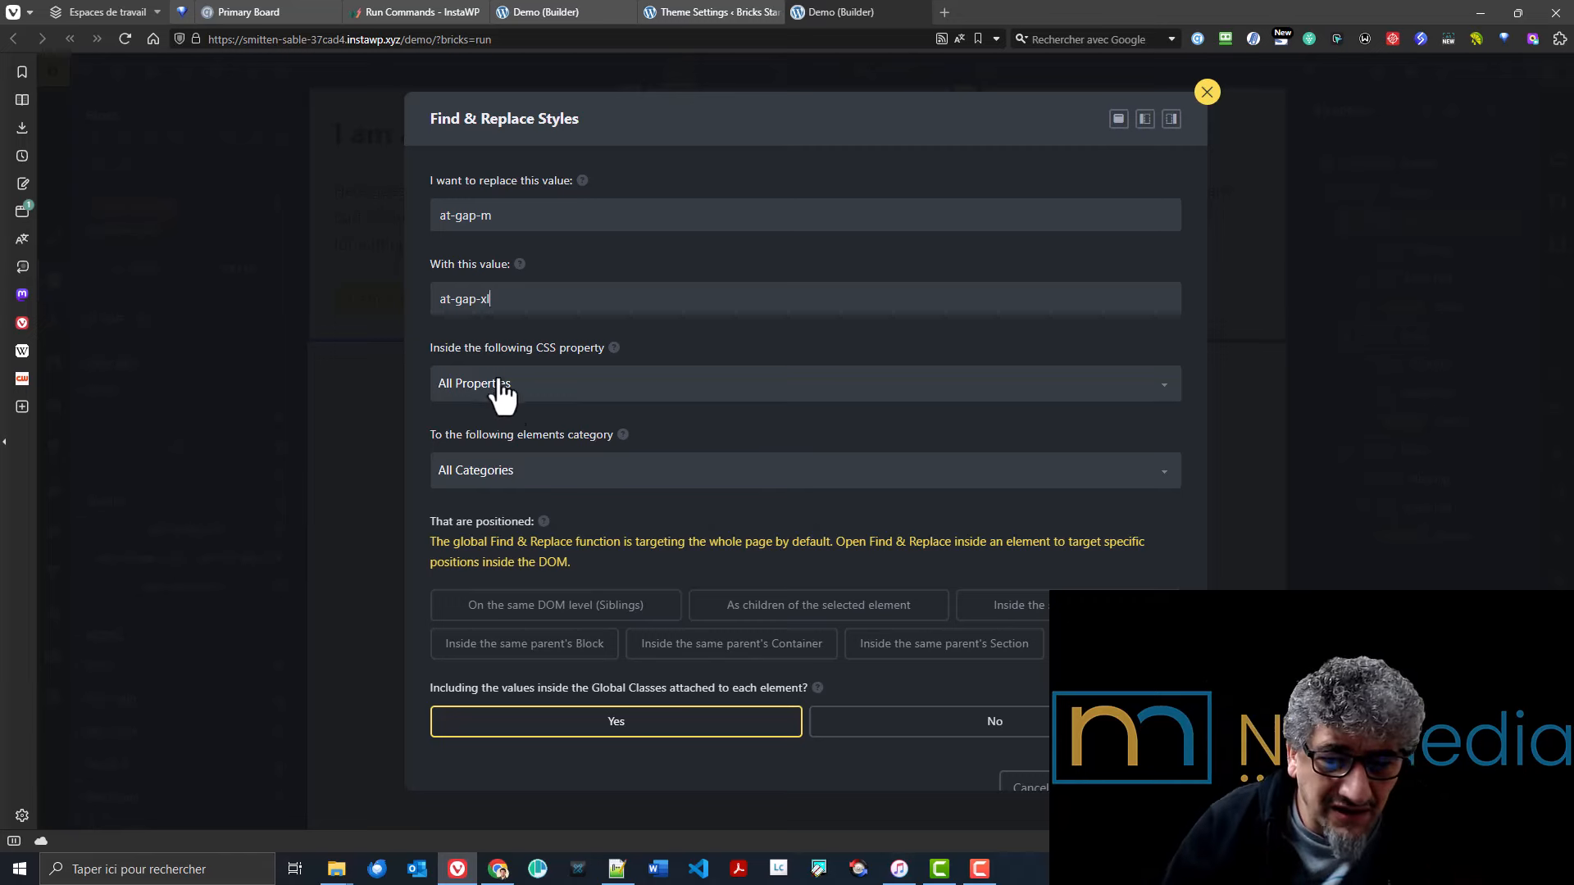
# - Keep All Properties as the CSS property scope, run the global replacement, and save the page
pyautogui.click(538, 385)
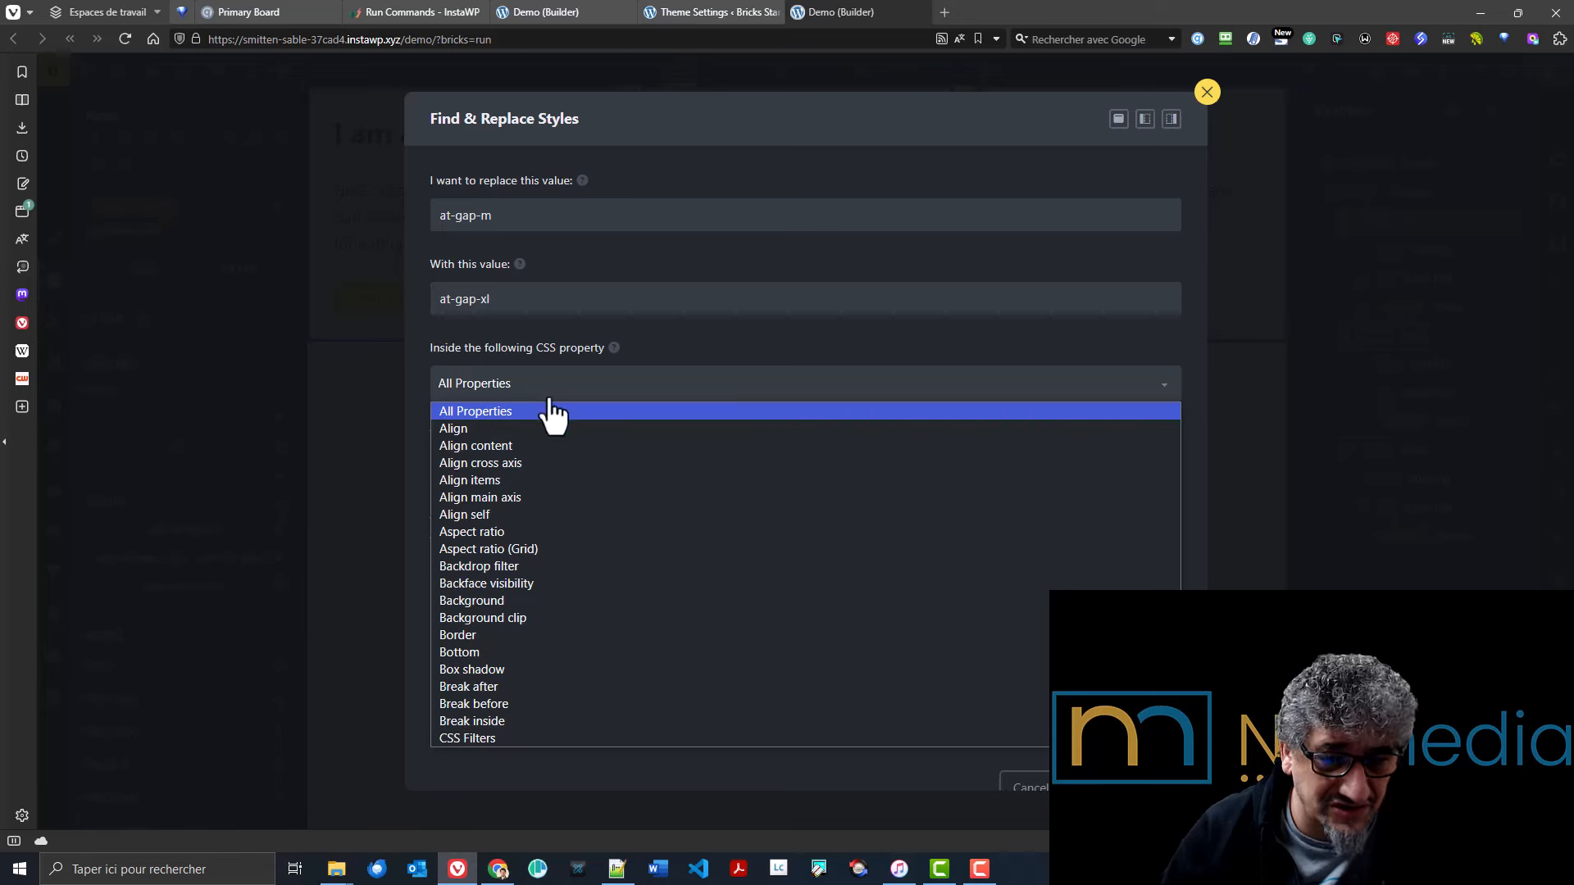
pyautogui.scroll(-3, 556, 427)
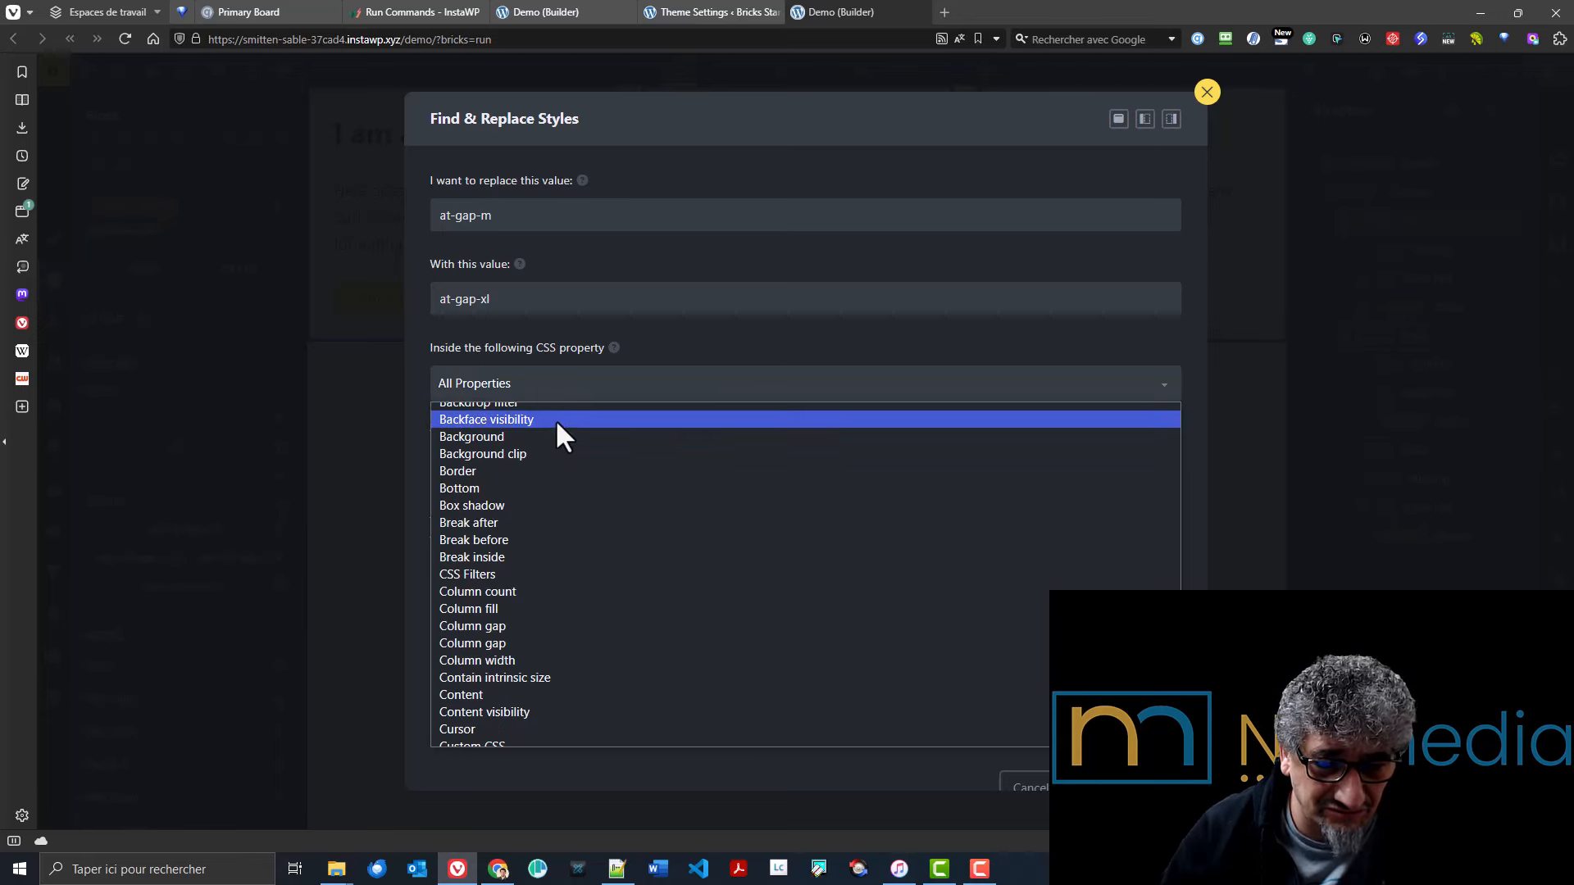
pyautogui.scroll(3, 573, 426)
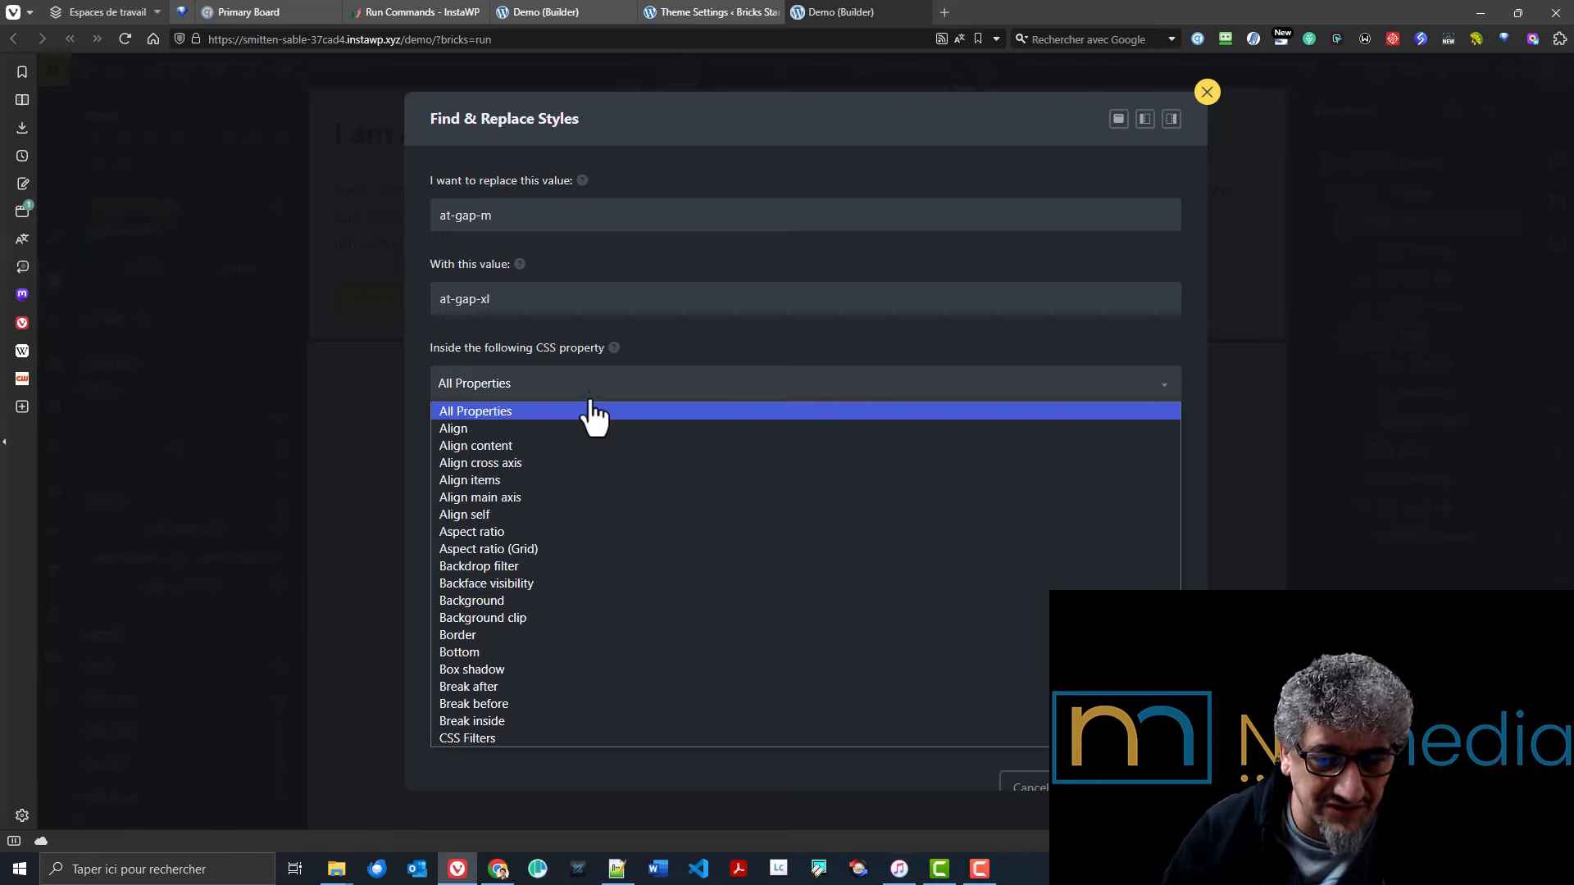
pyautogui.click(592, 412)
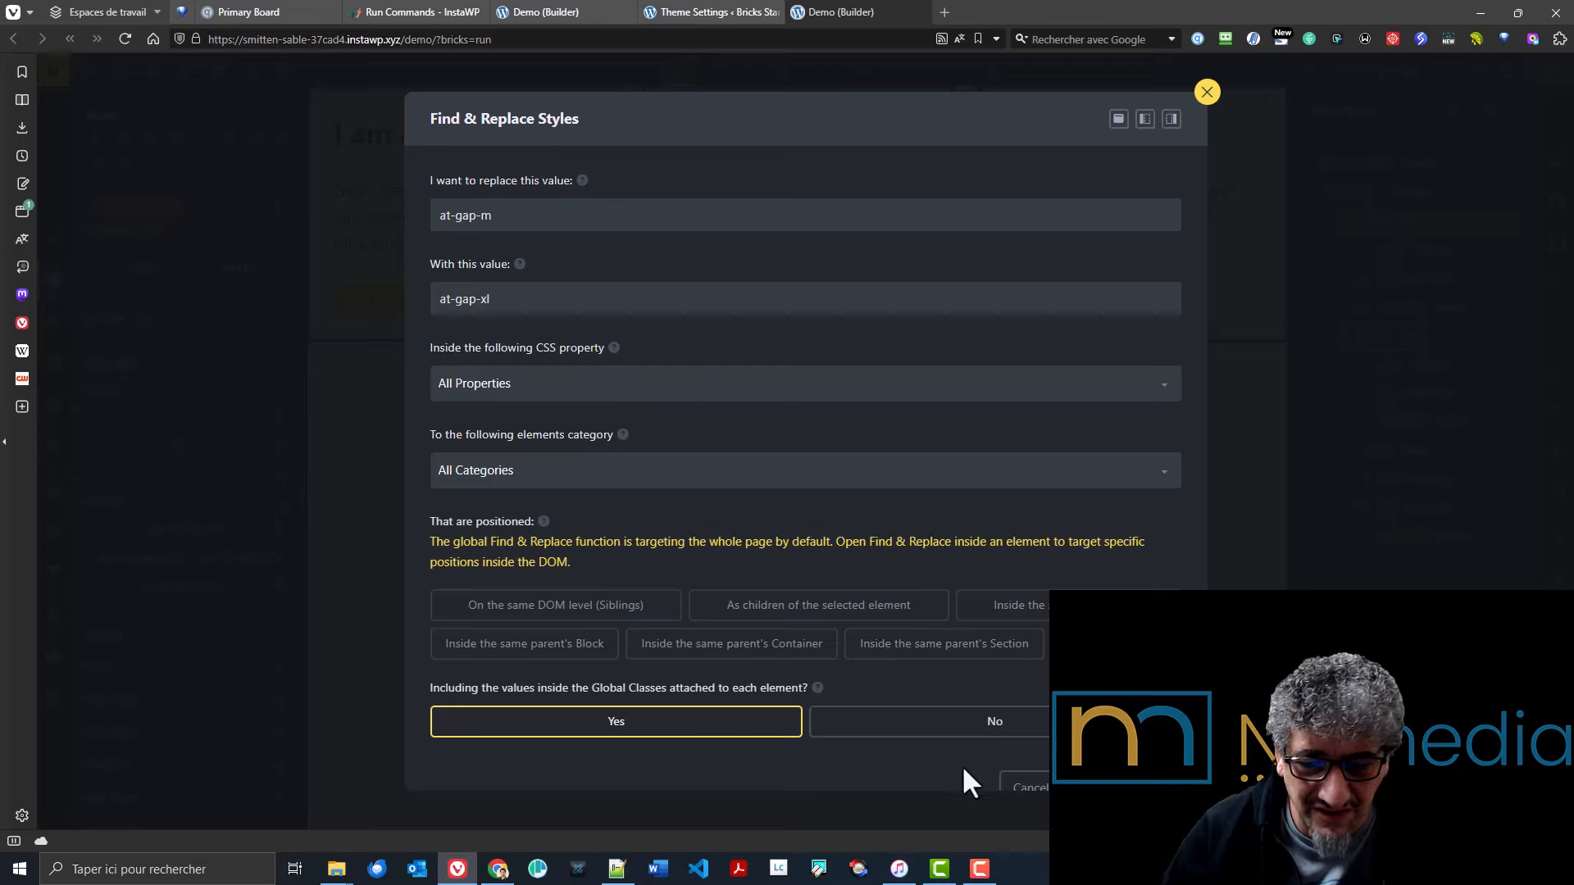
pyautogui.scroll(-1, 1057, 783)
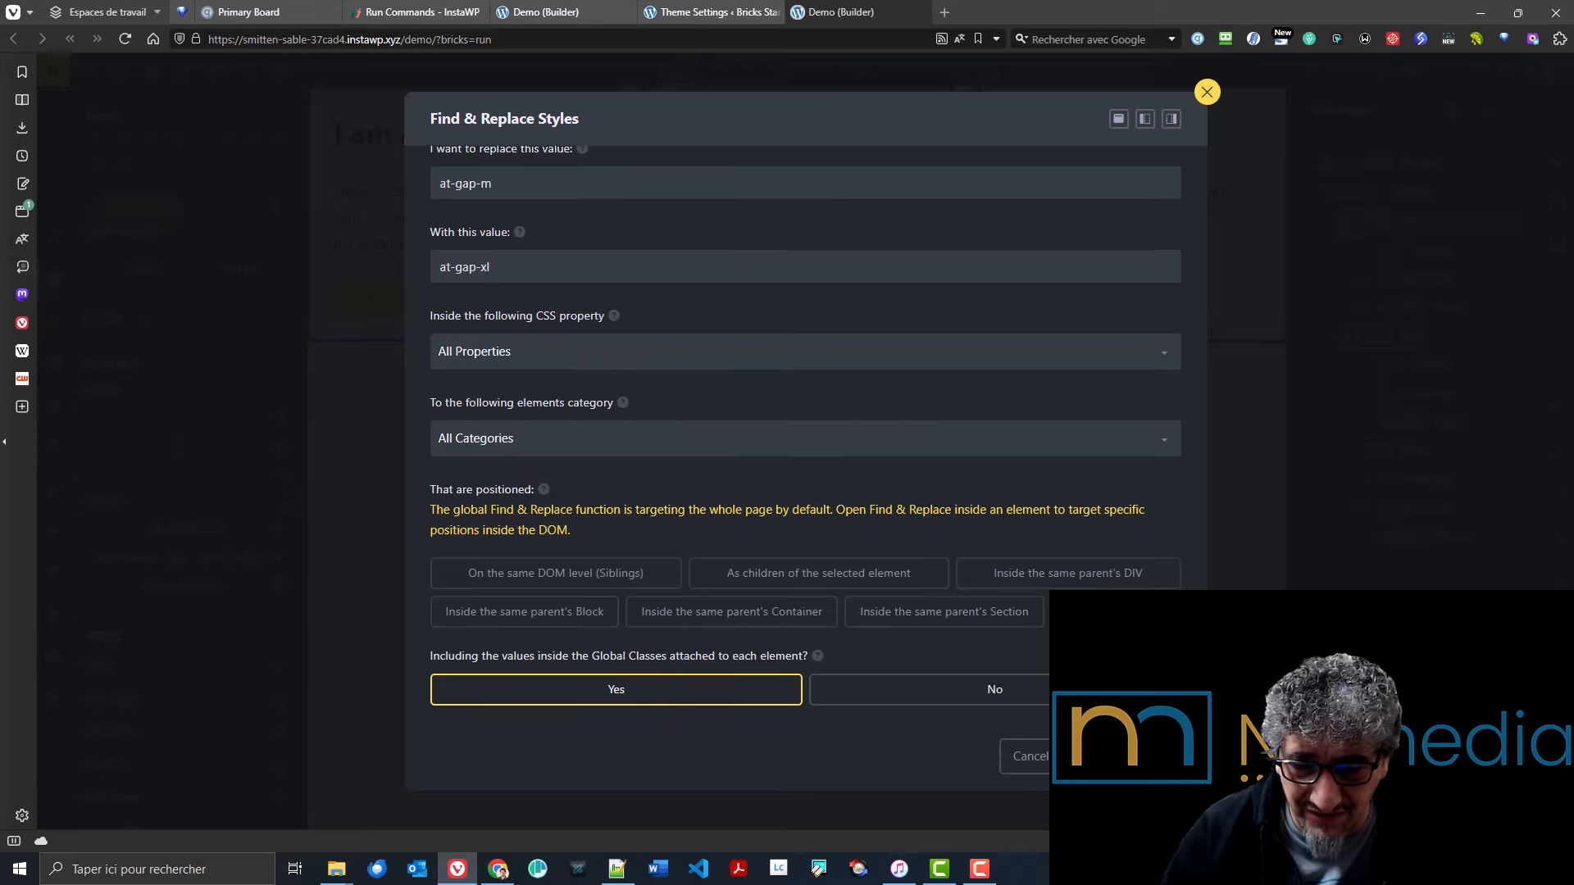
pyautogui.click(1125, 756)
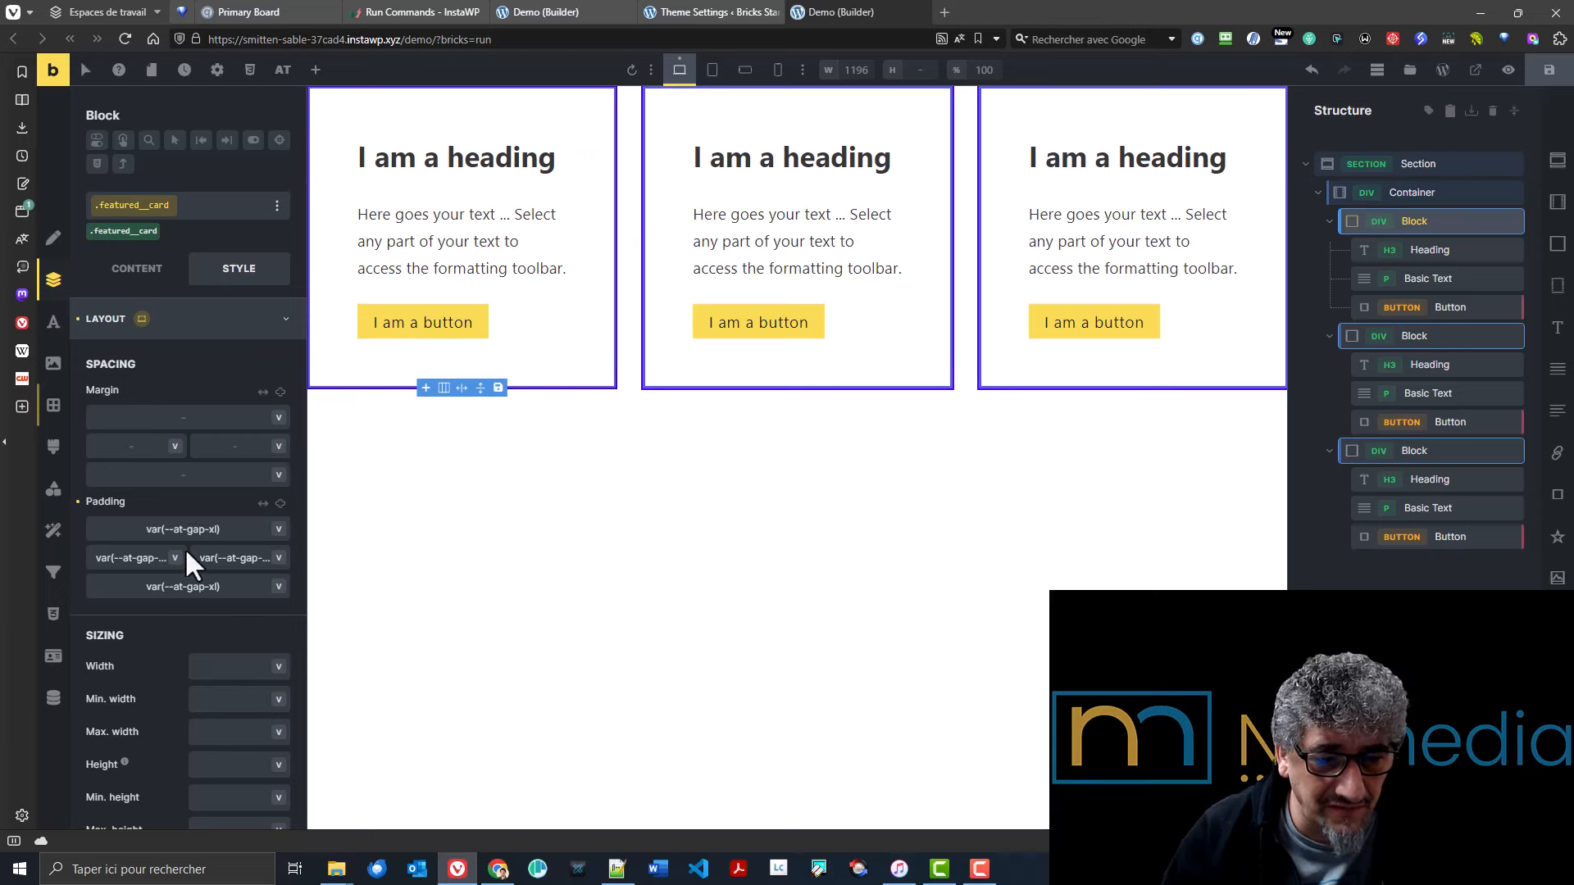
pyautogui.hotkey('ctrl', 's')
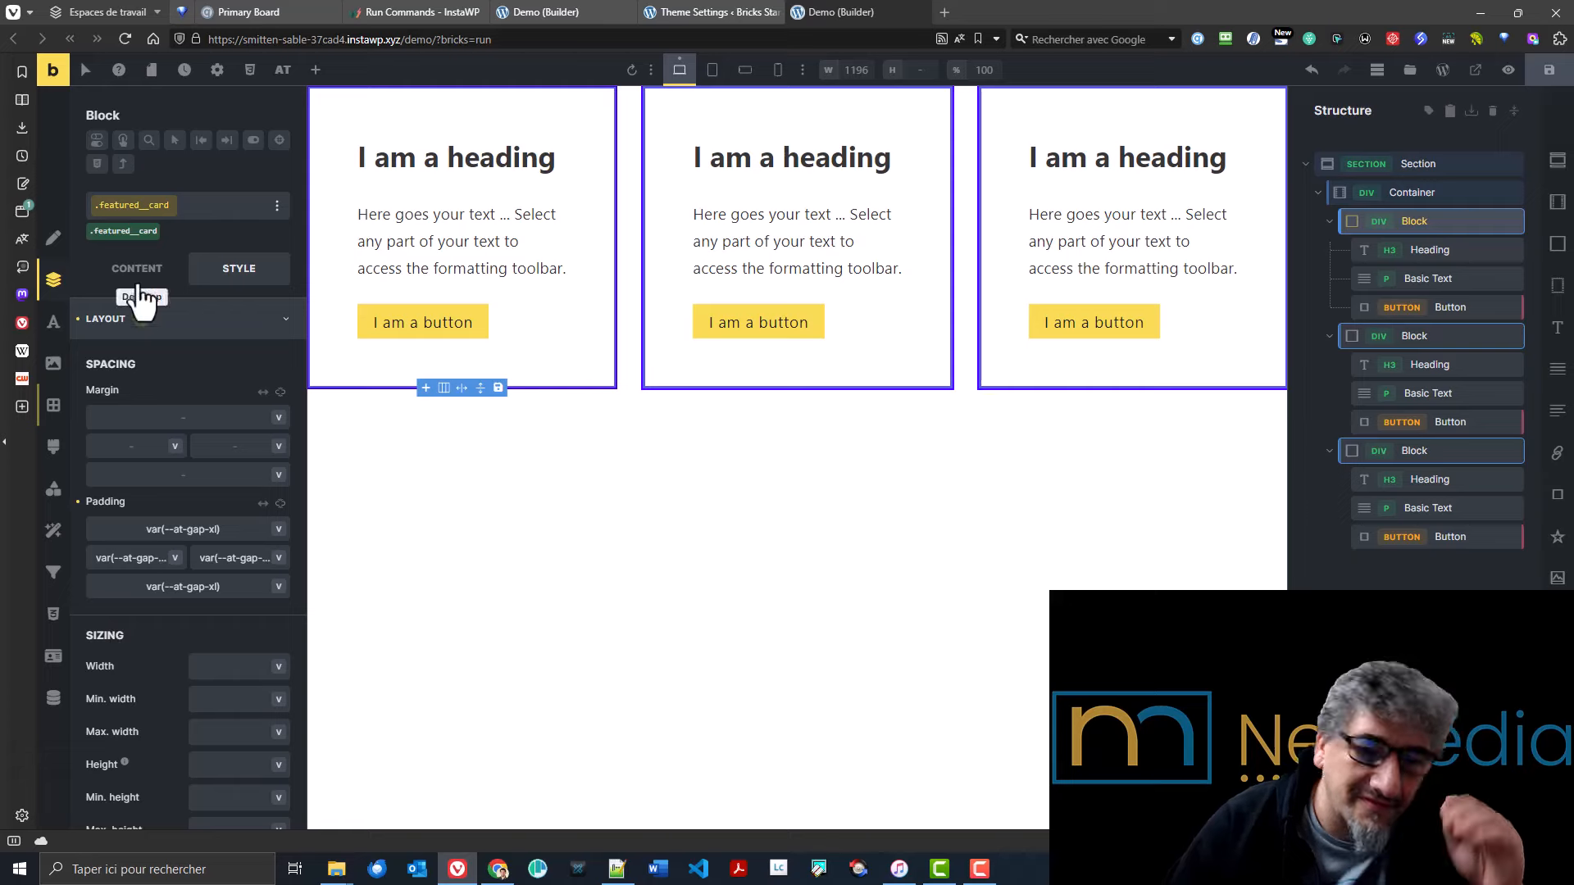
# - Check the contextual menu tweaks in the theme settings and return to the builder
pyautogui.click(276, 207)
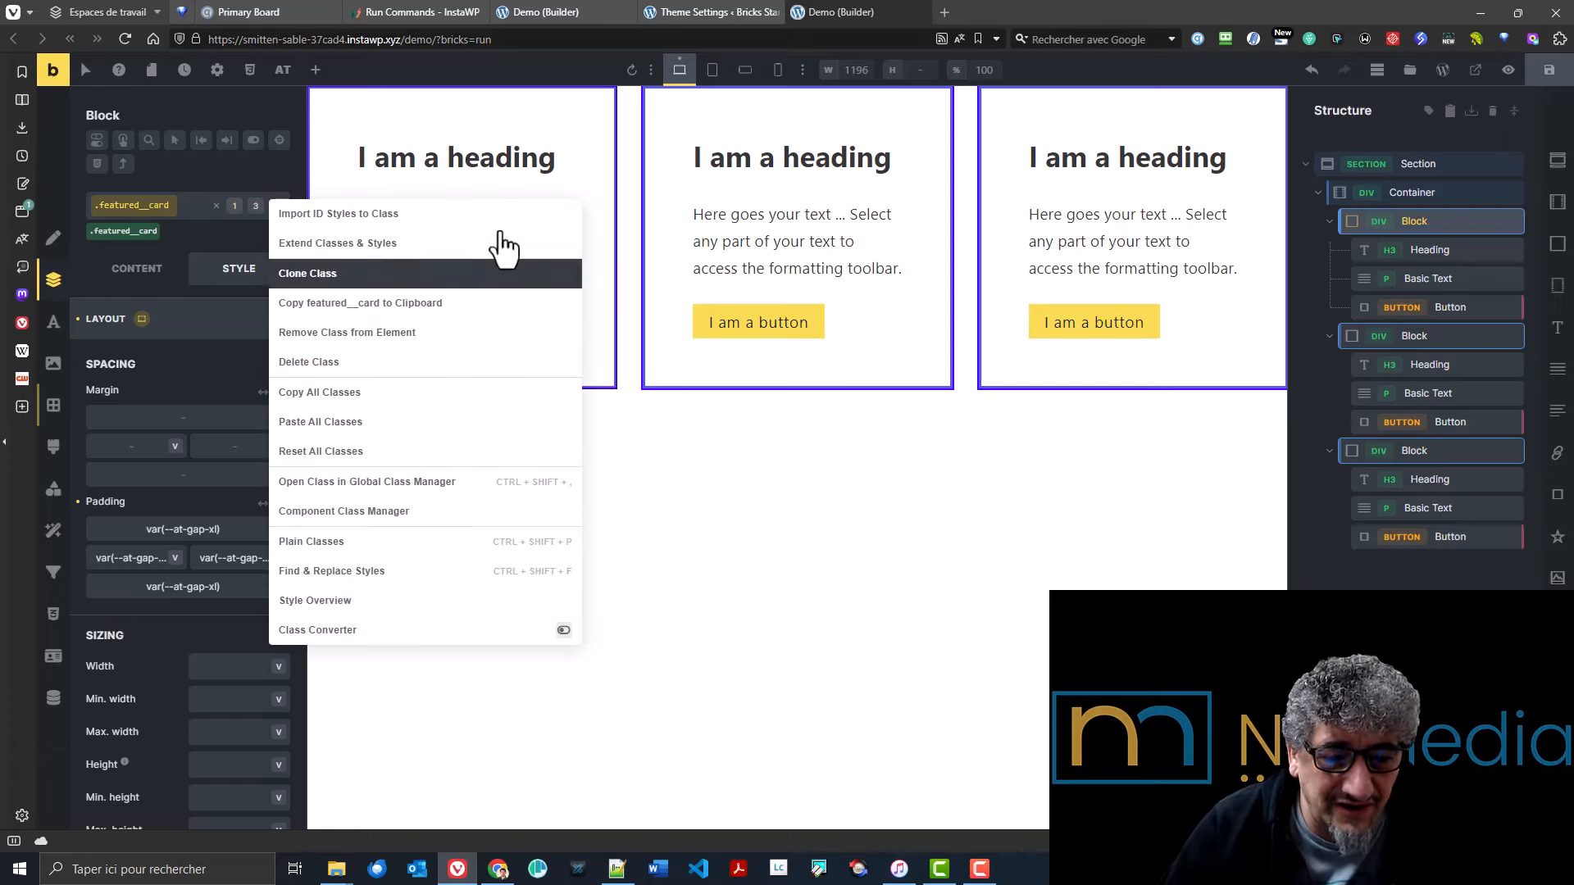
pyautogui.click(695, 10)
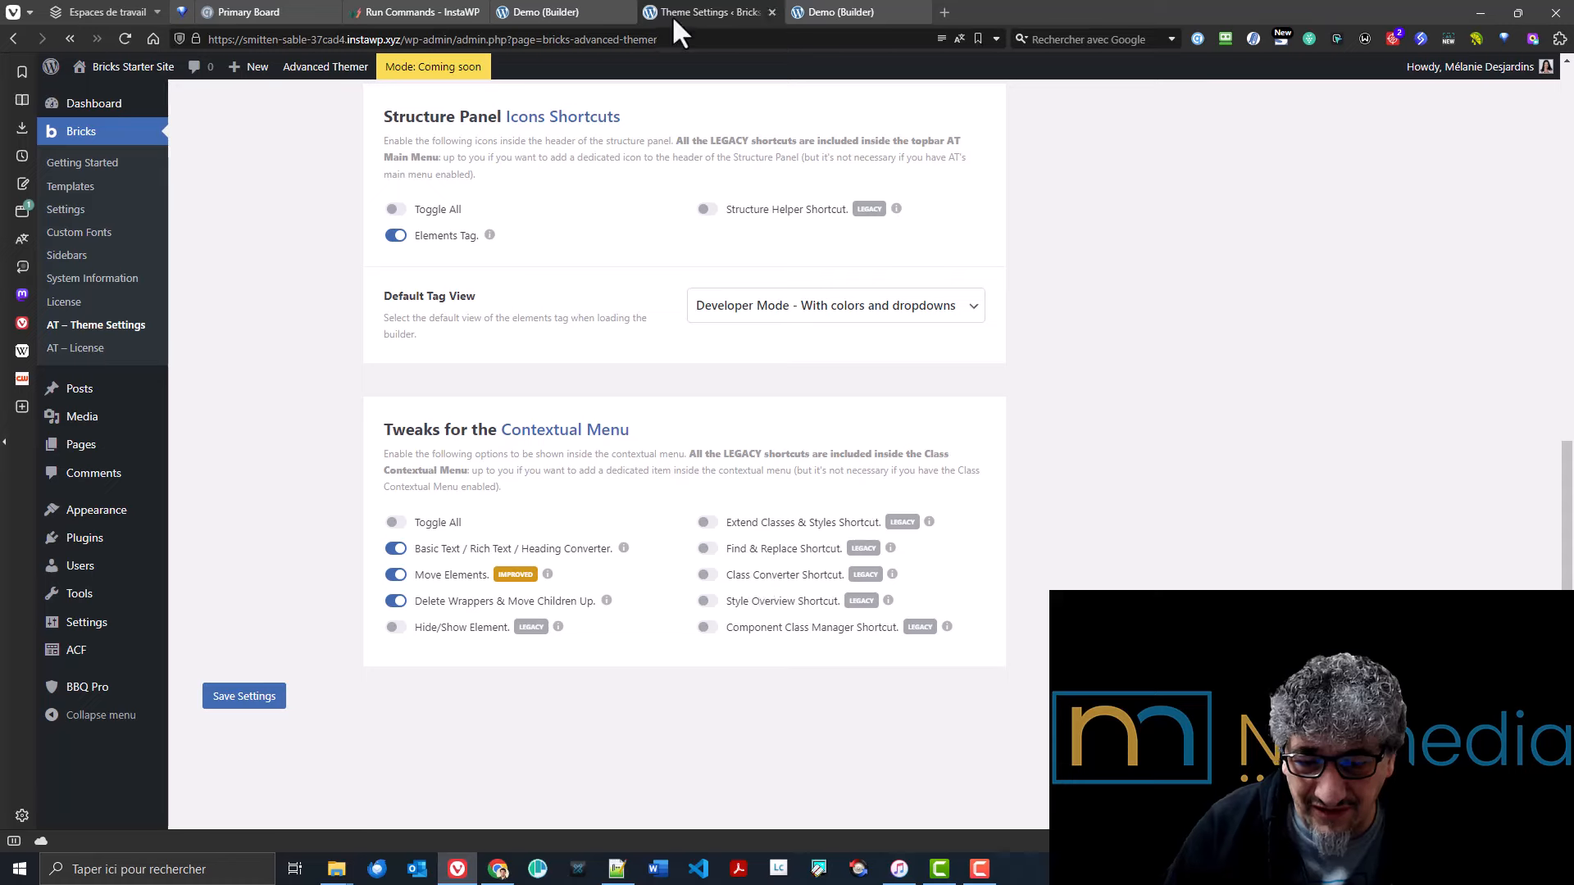
pyautogui.click(819, 6)
pyautogui.click(229, 225)
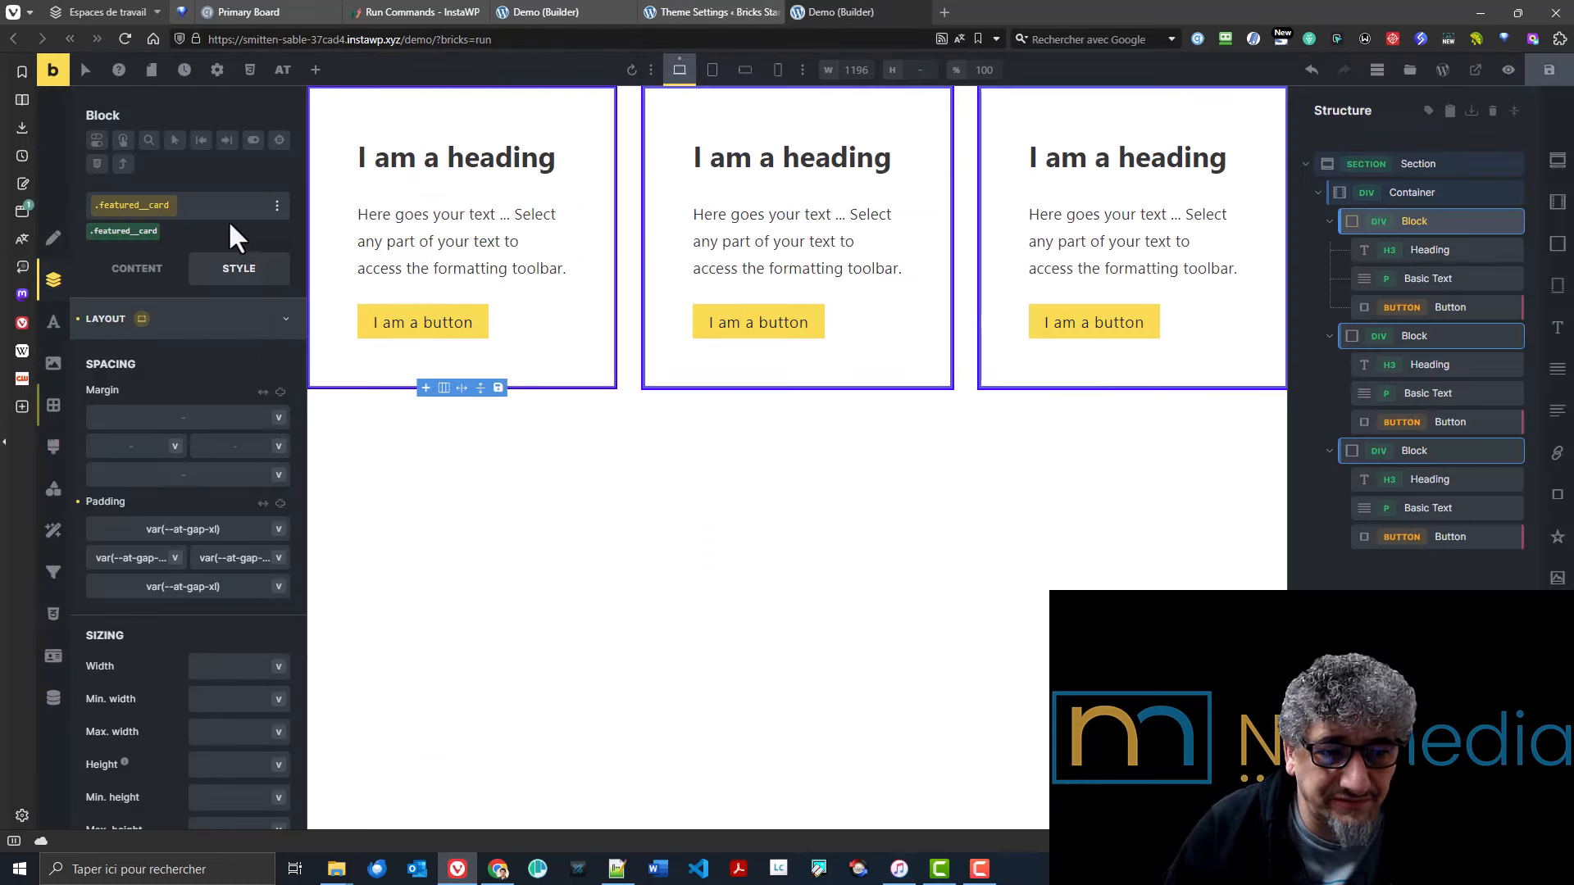
# - Open the Class Converter for the first card's block, try excluding the basic text element, re-include it, and close without converting
pyautogui.click(277, 209)
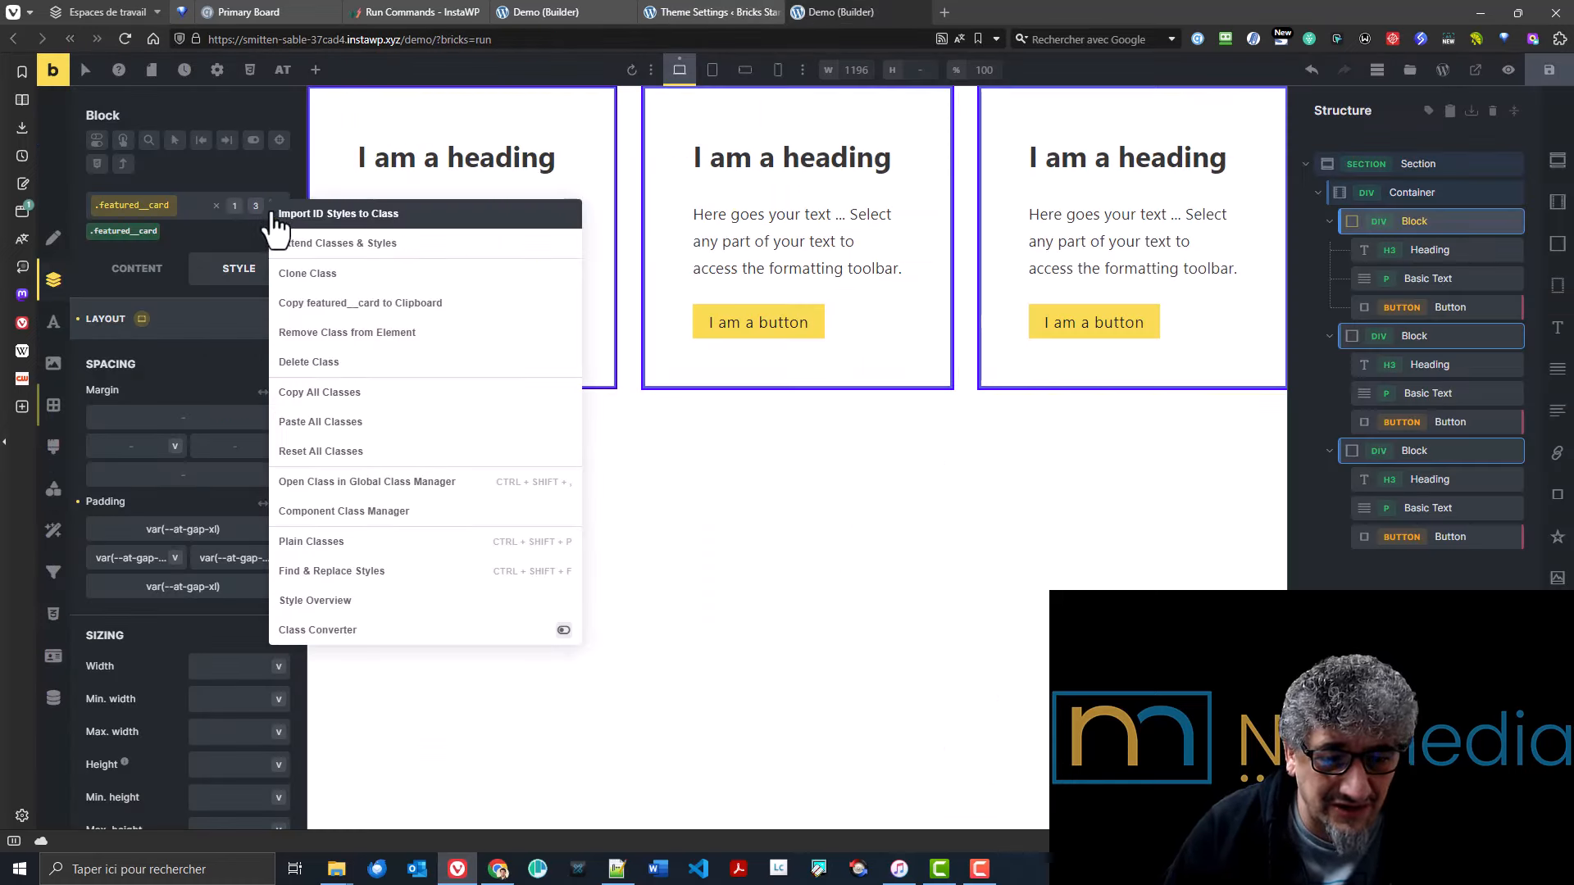
pyautogui.click(394, 629)
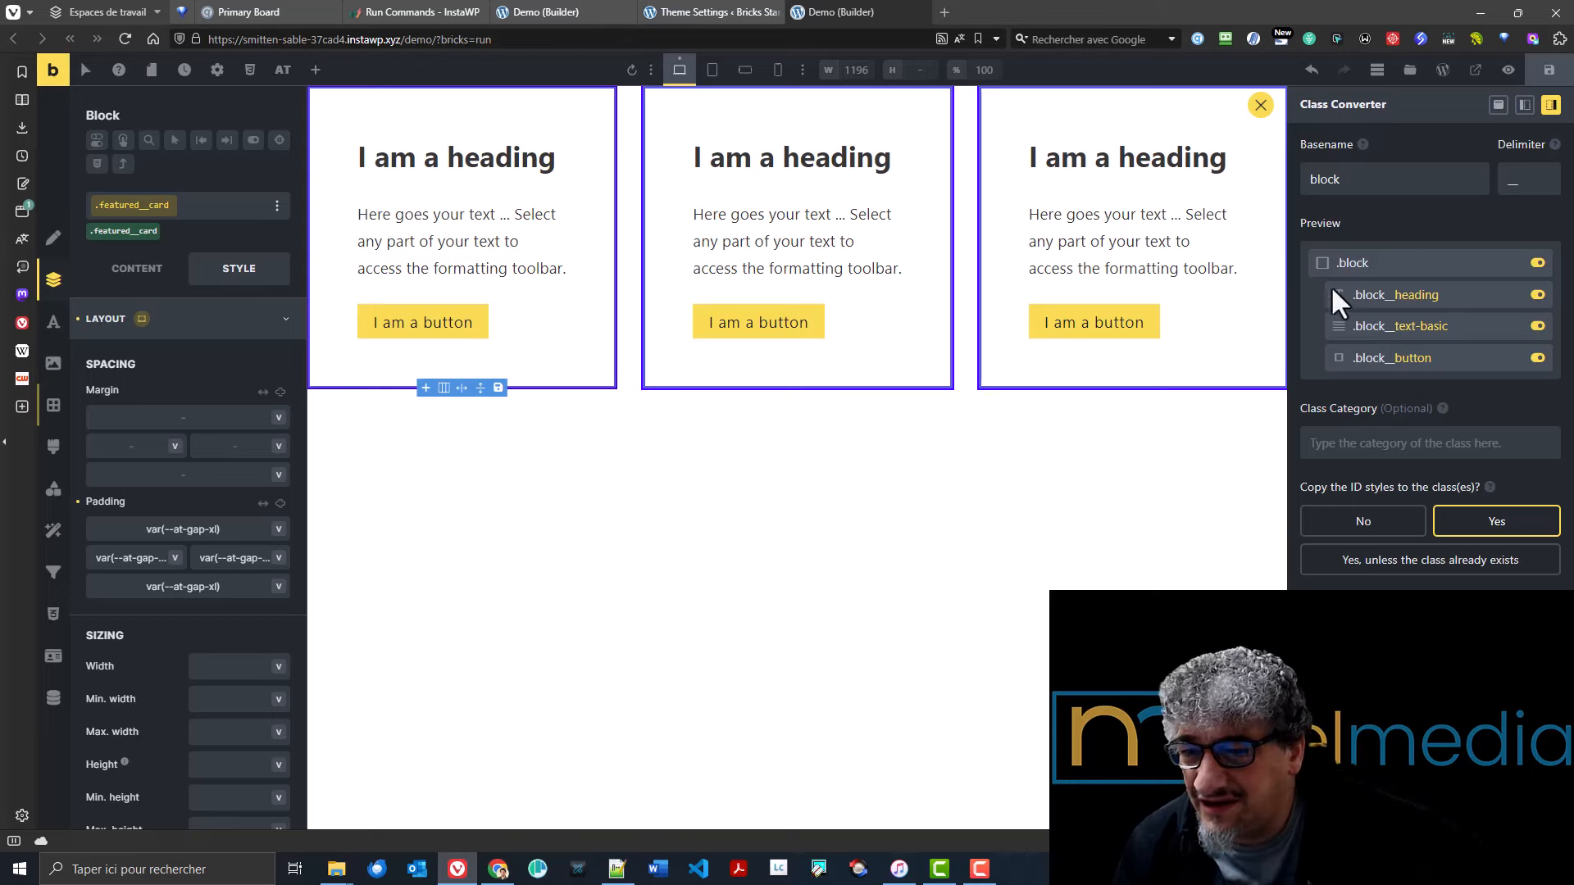
pyautogui.click(1260, 105)
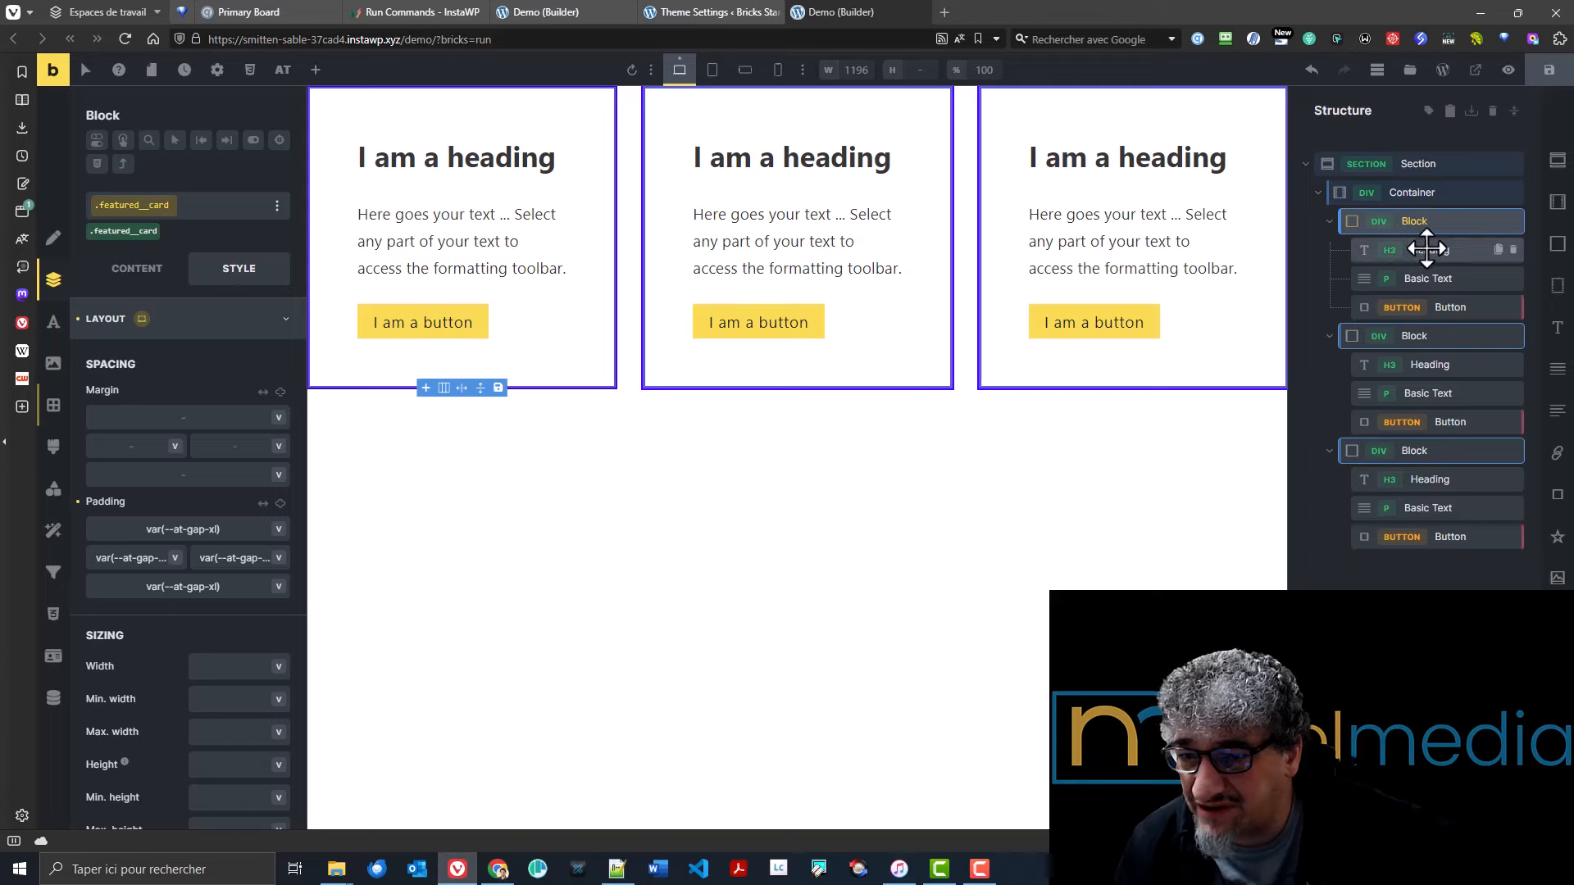
pyautogui.click(277, 206)
pyautogui.click(328, 631)
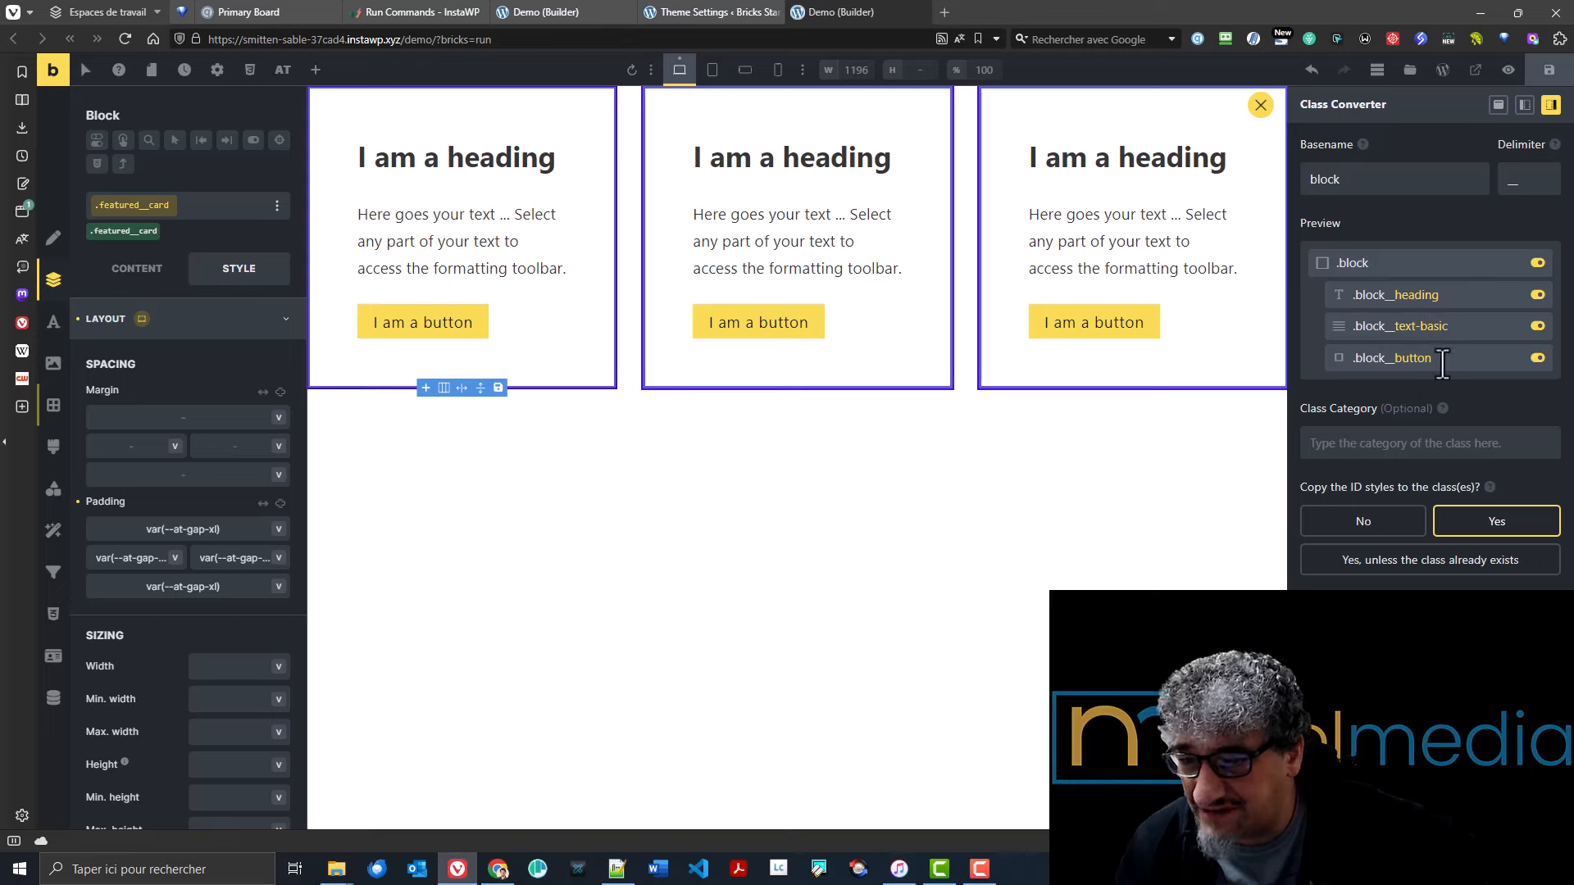
pyautogui.click(1537, 325)
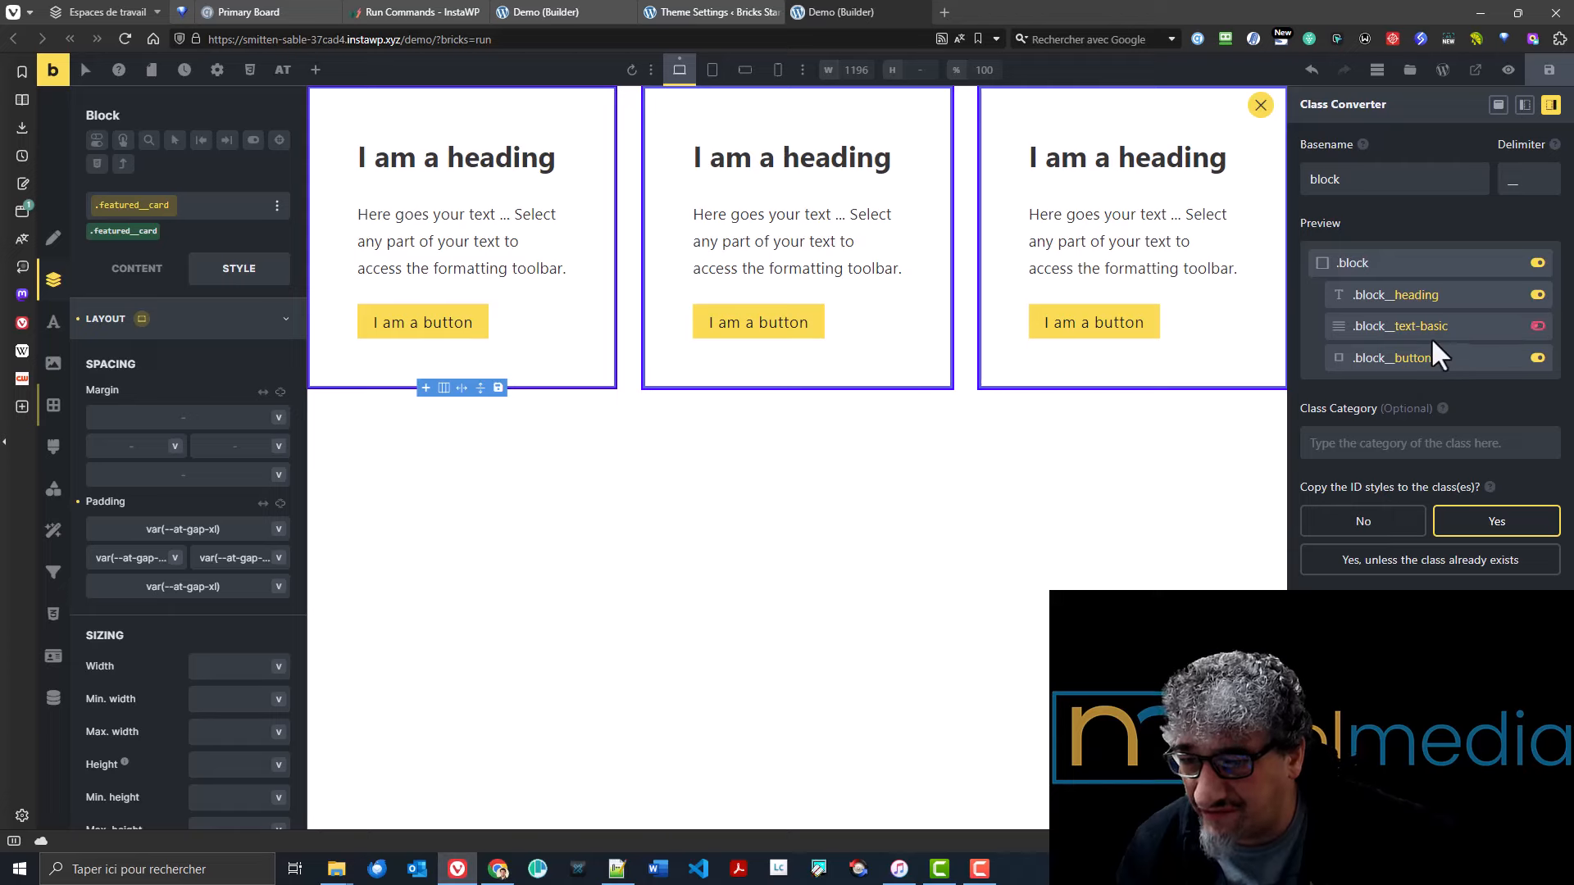
pyautogui.click(1537, 325)
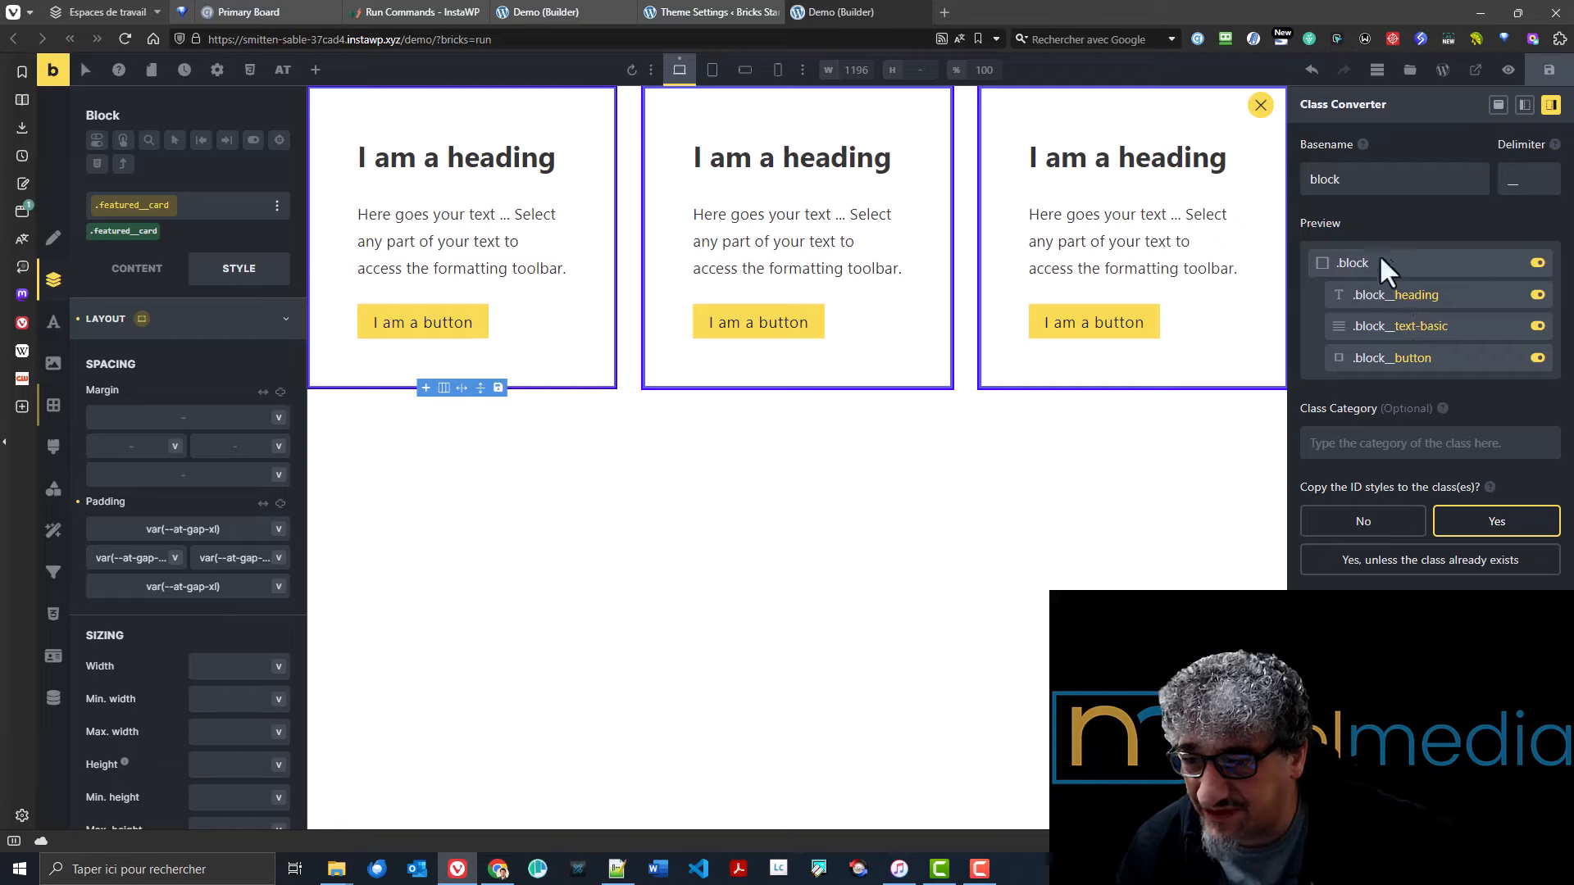
pyautogui.click(1260, 105)
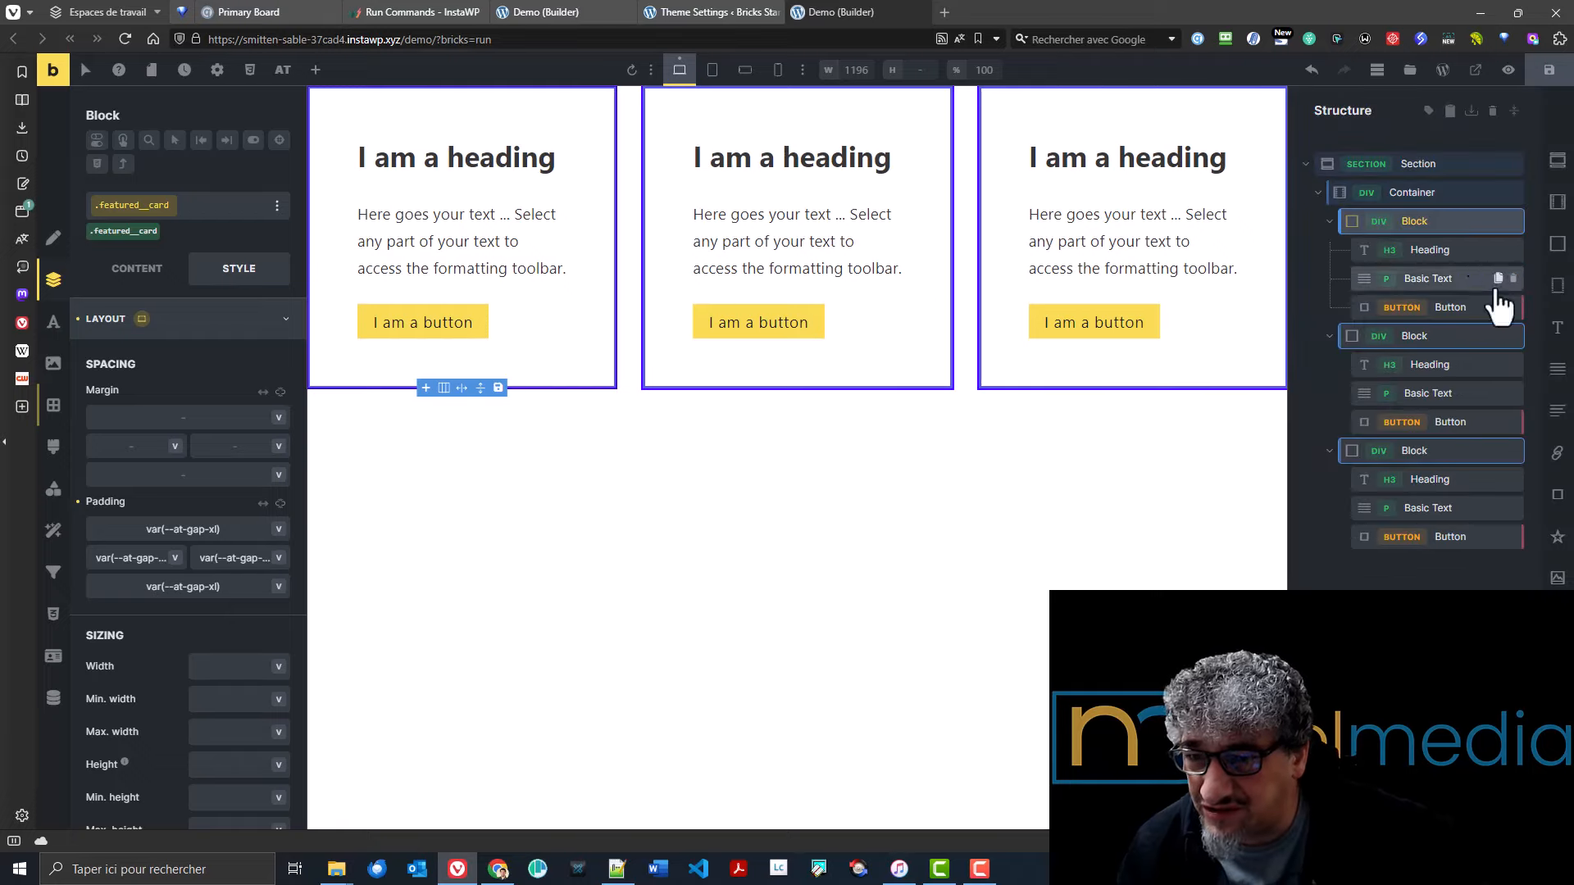
# - Set the Class Converter's basename to "featured__card" for the first card's block
pyautogui.click(277, 205)
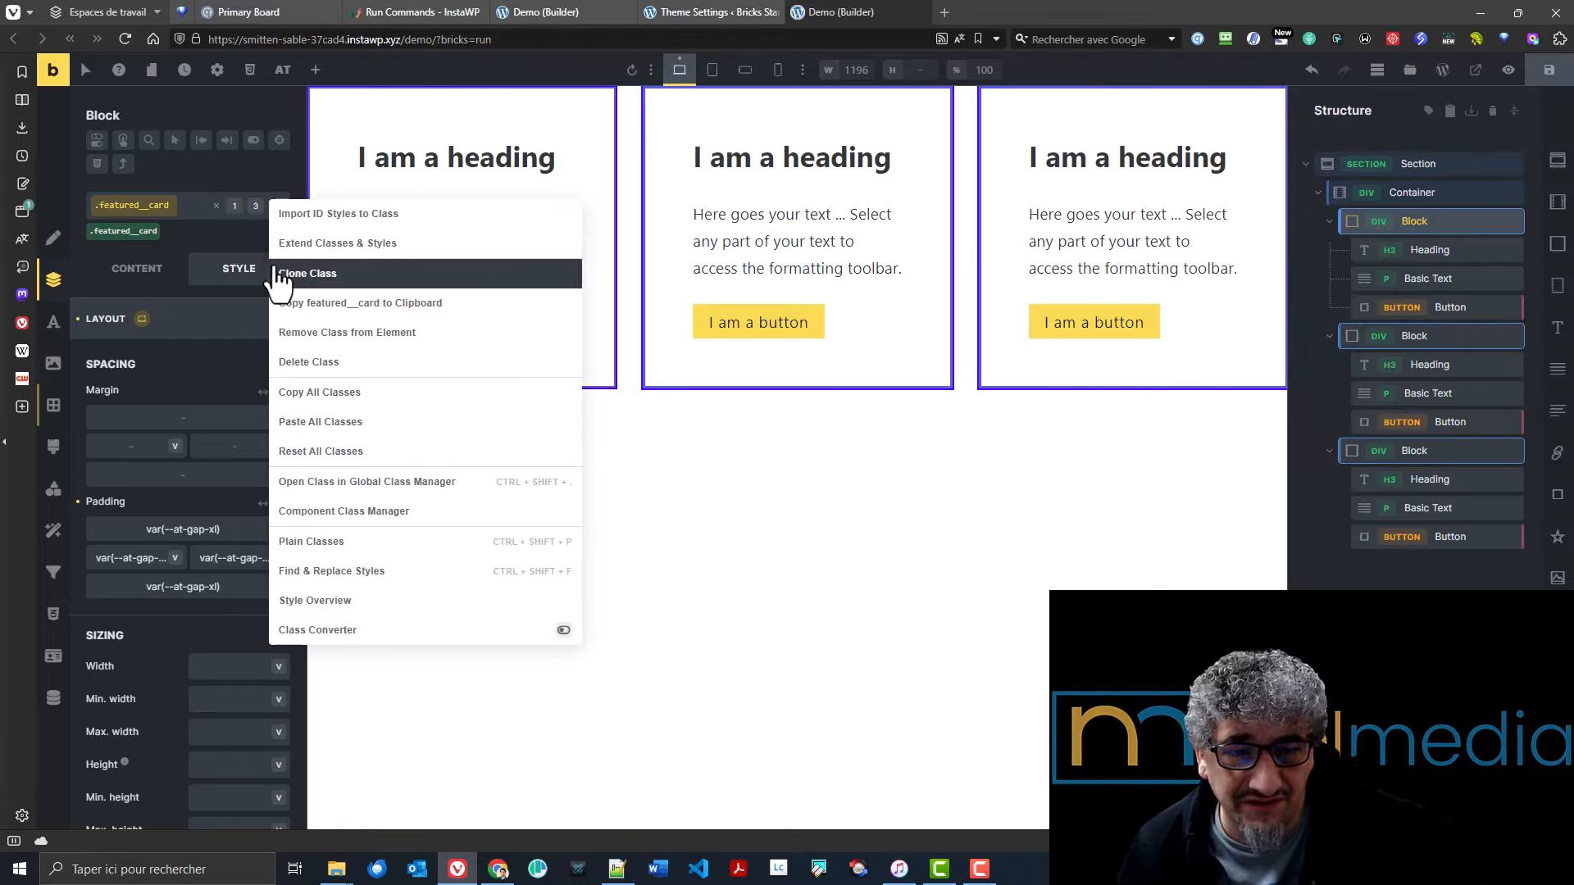
pyautogui.click(337, 631)
pyautogui.doubleClick(1391, 188)
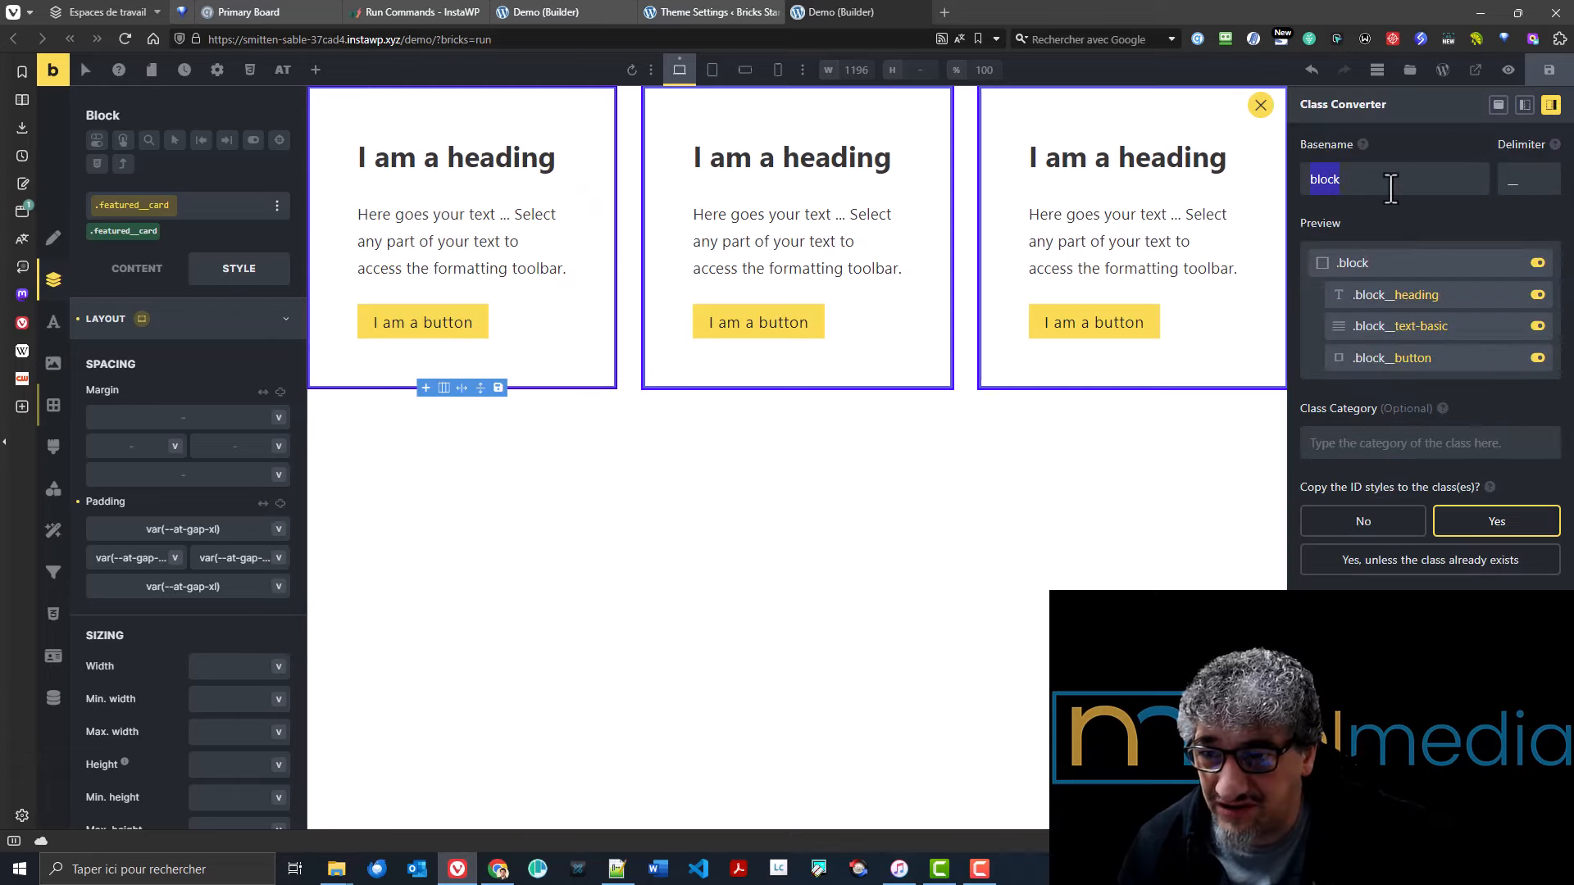
pyautogui.write('featu')
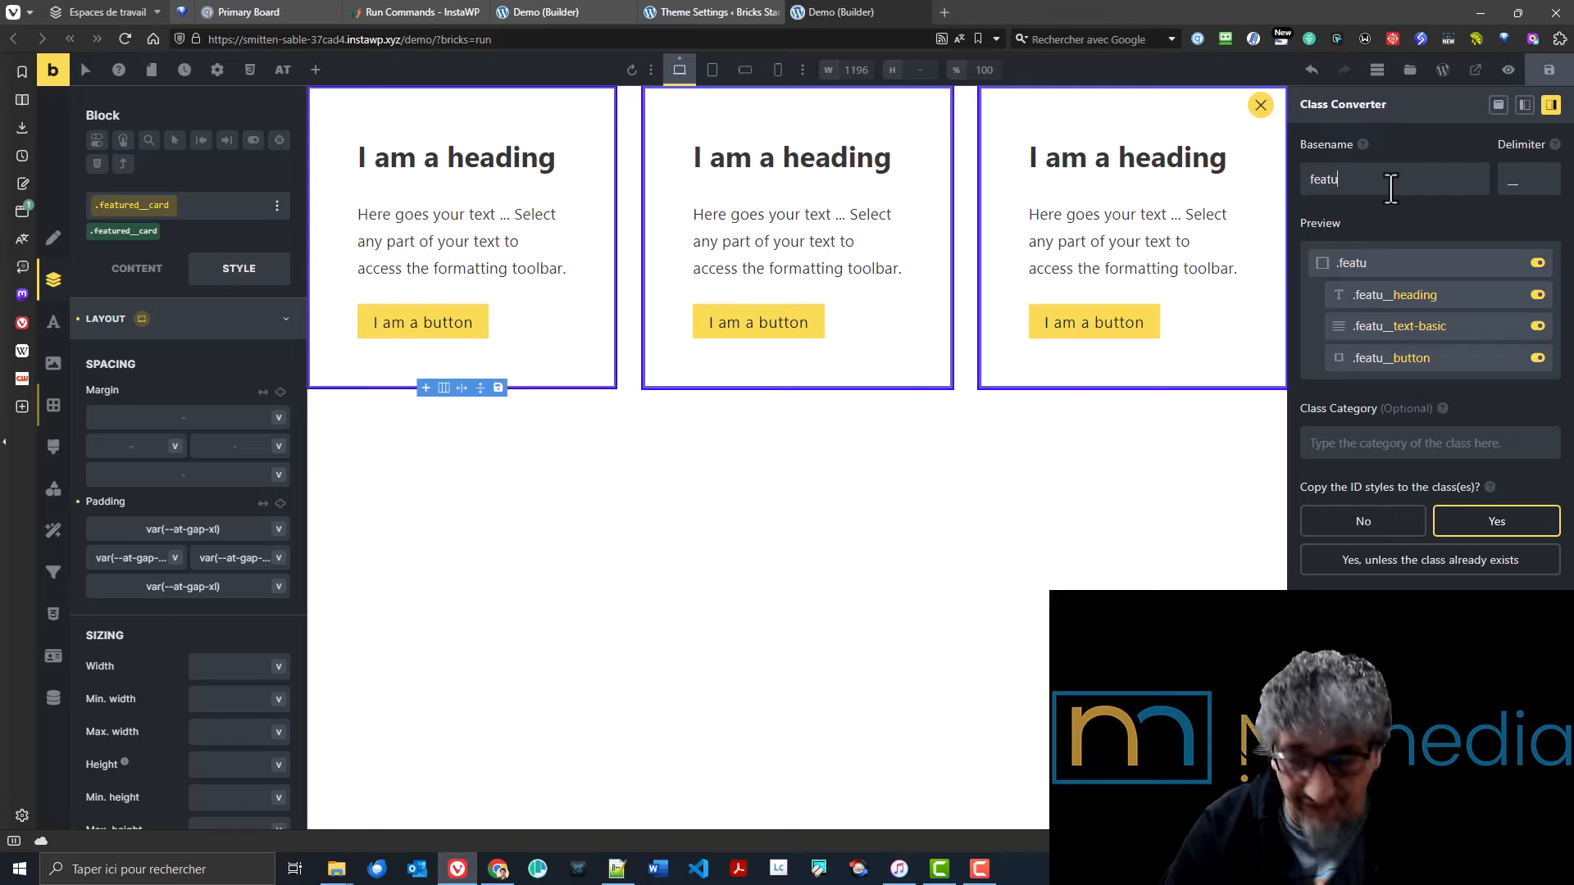
pyautogui.write('red')
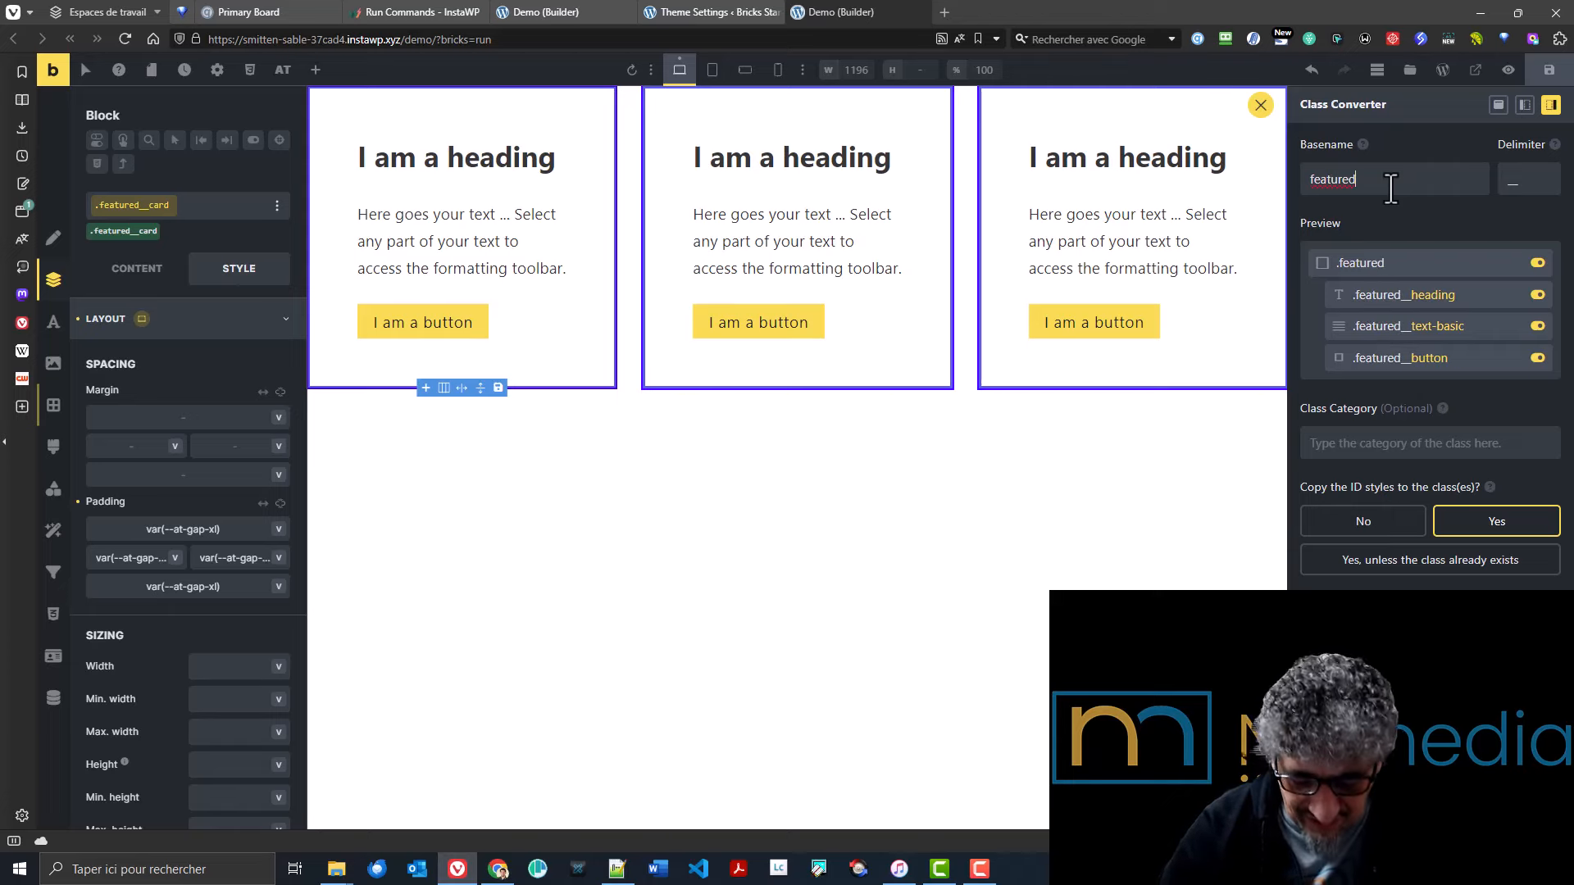
pyautogui.write('__card')
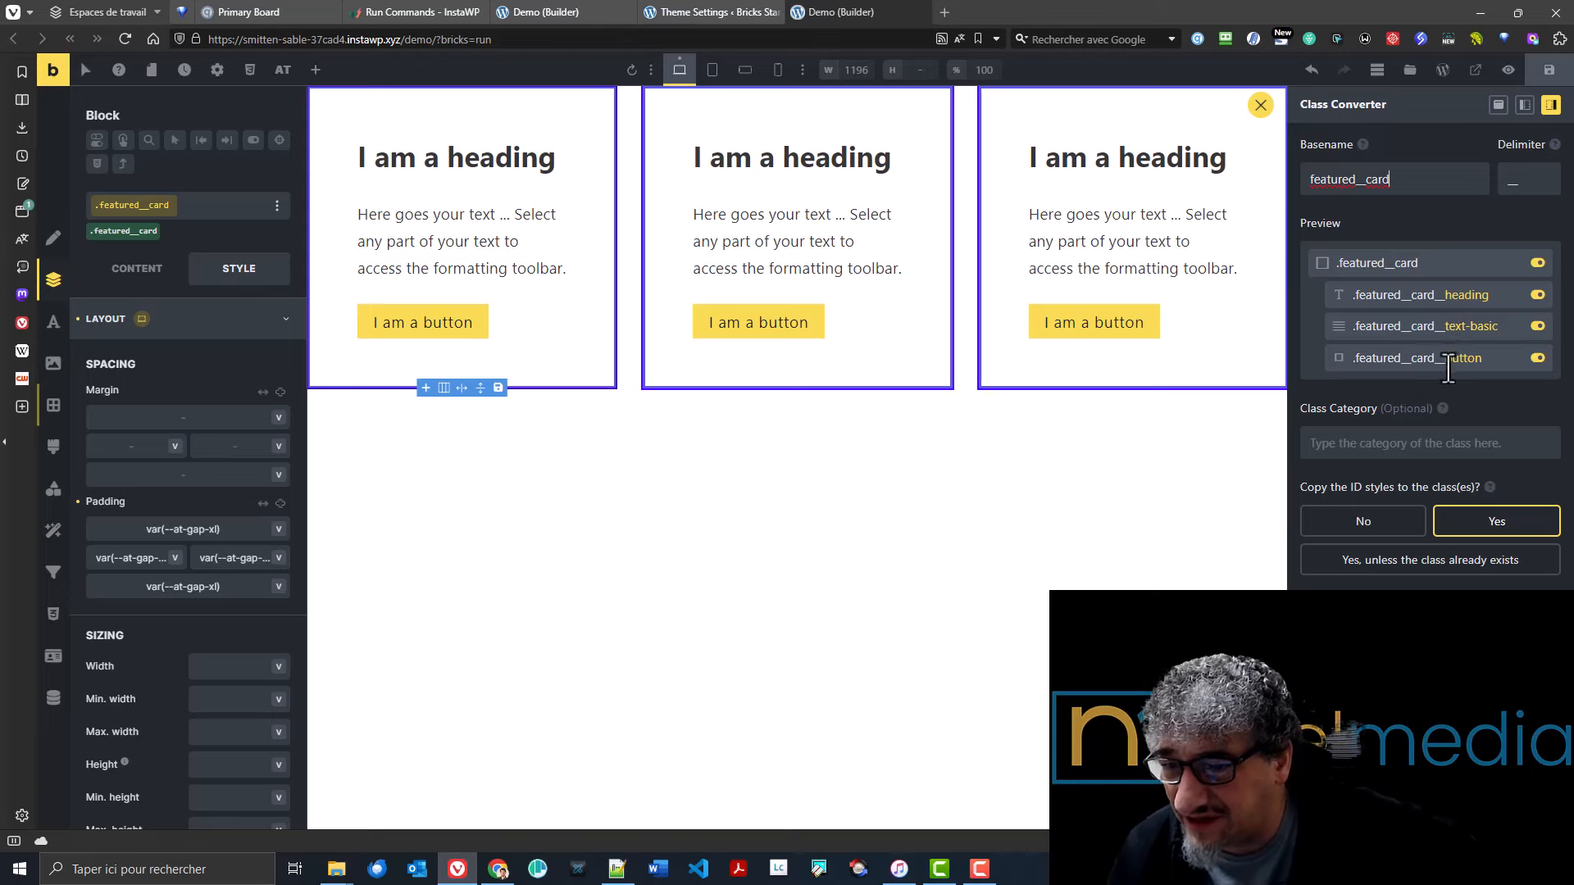
# - Shorten the basic text class suffix to "text", create the classes with ID styles copied, and close the converter
pyautogui.moveTo(1467, 327); pyautogui.dragTo(1500, 325)
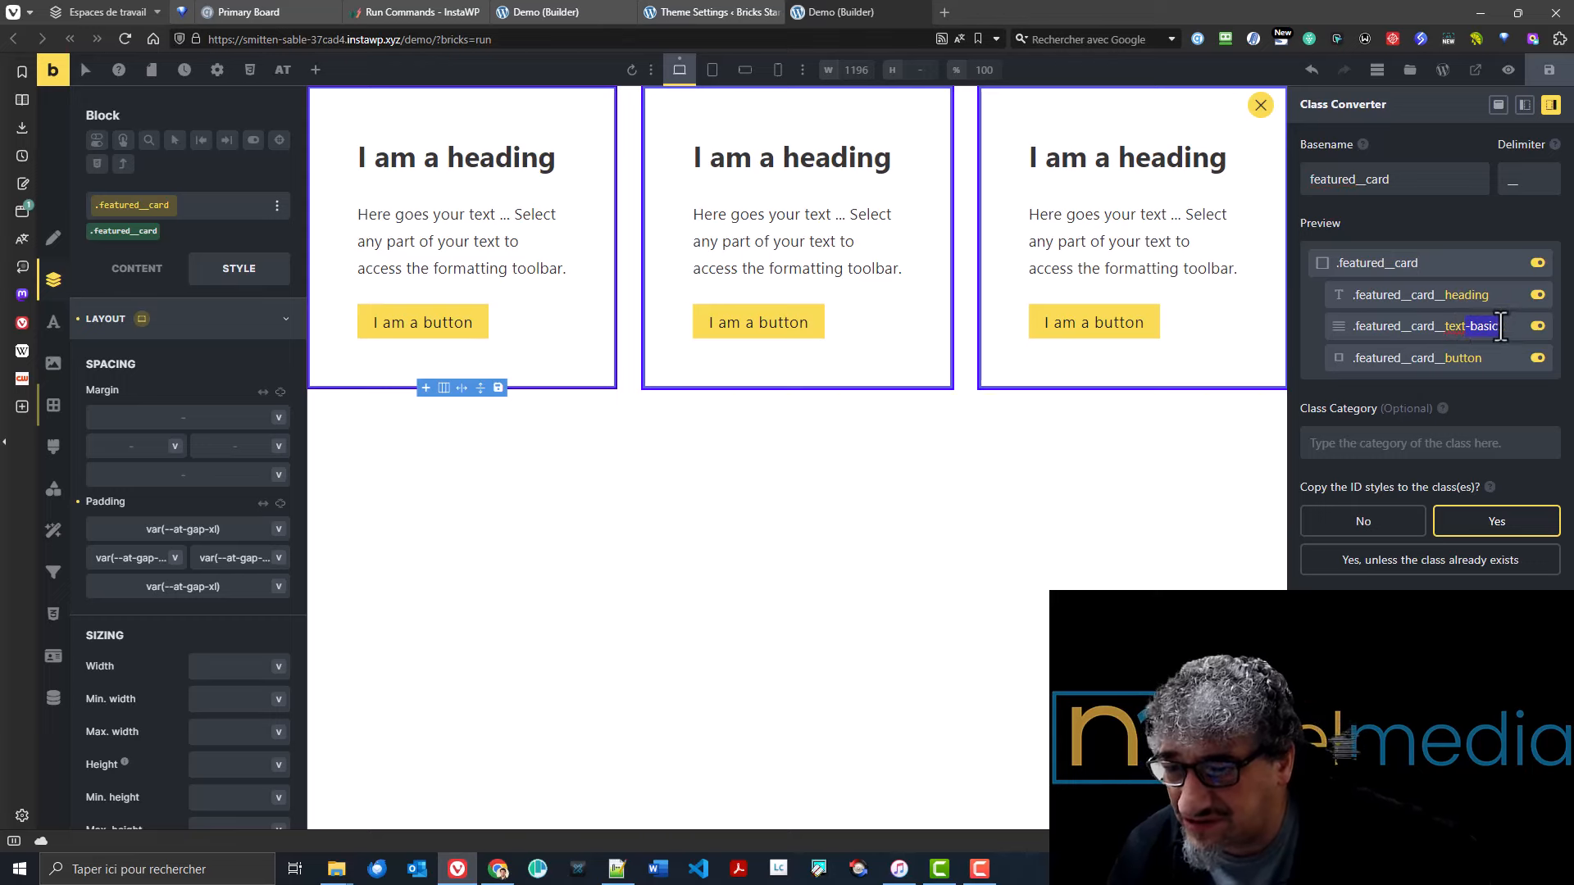
pyautogui.press('BackSpace')
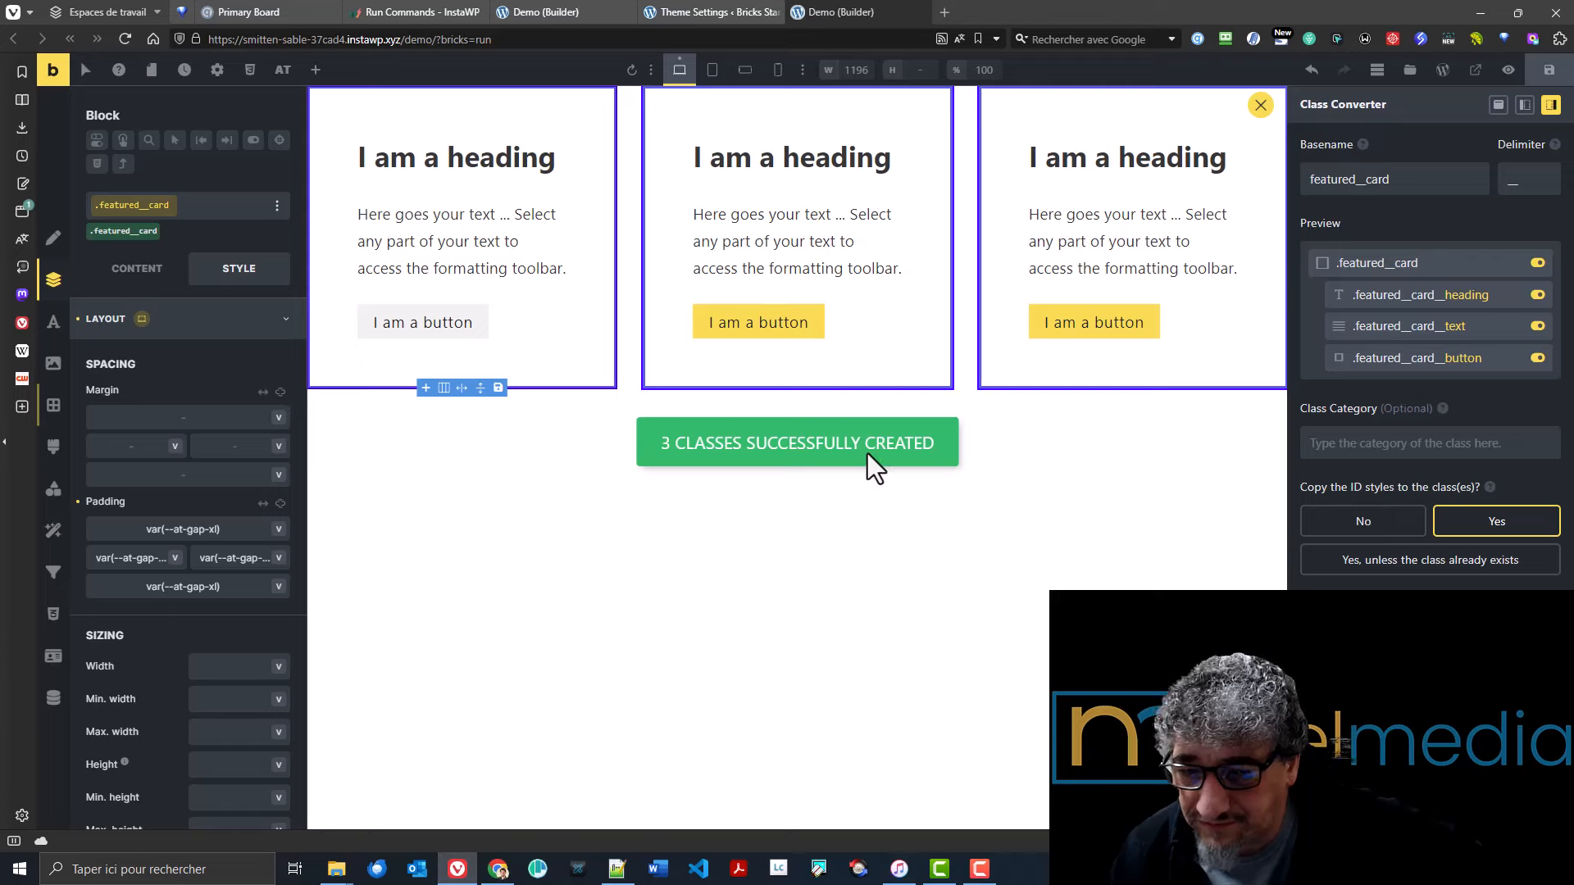
pyautogui.click(1260, 104)
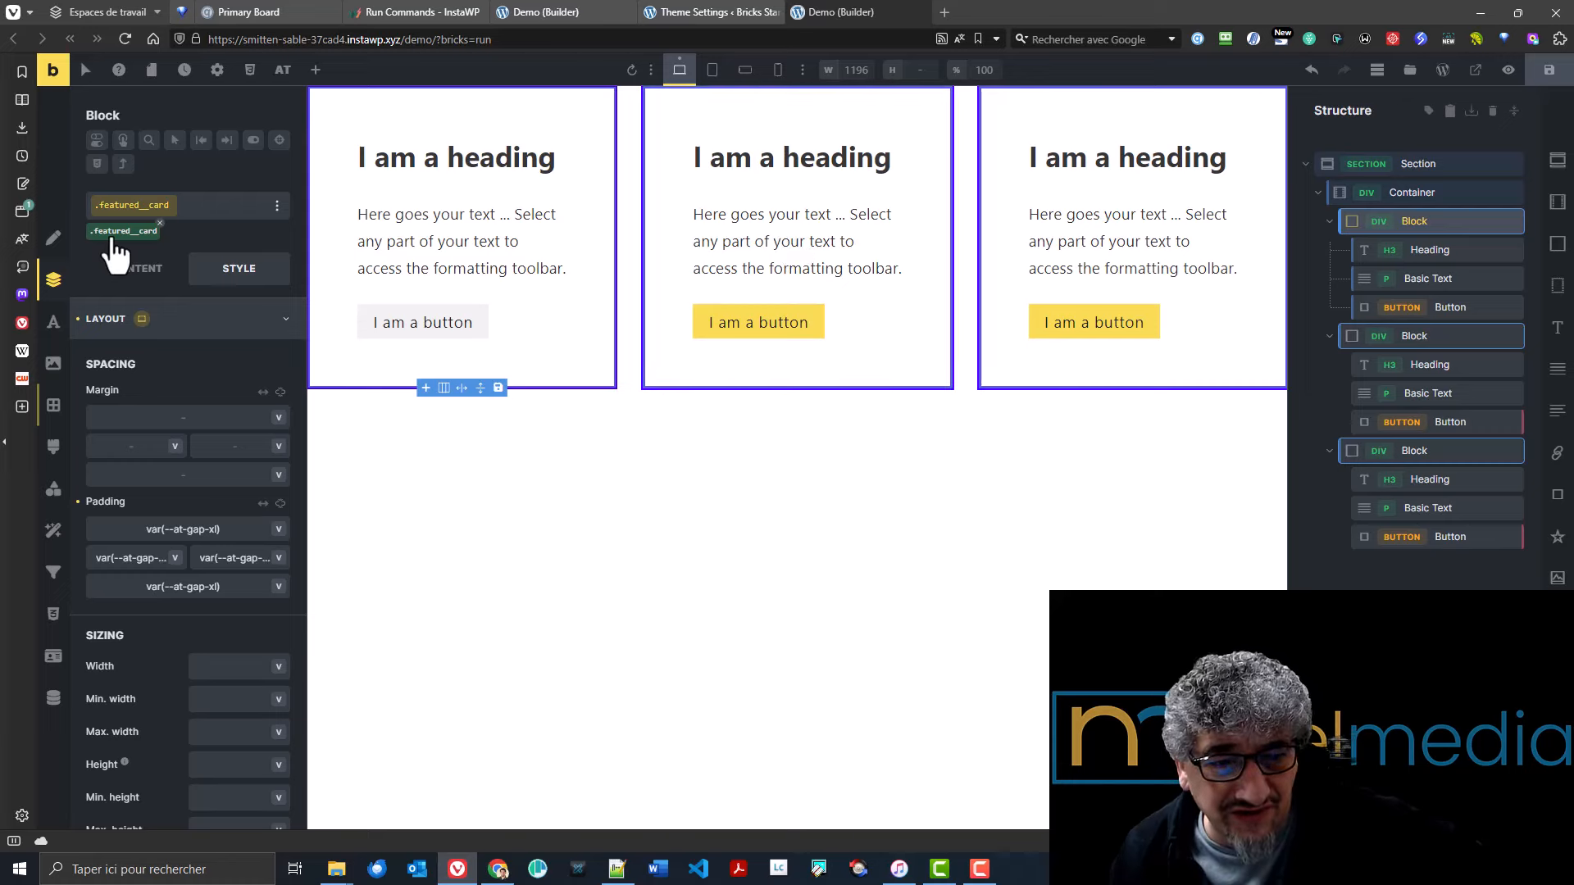
# - Check the classes assigned to the first card's heading, basic text and button
pyautogui.click(1463, 249)
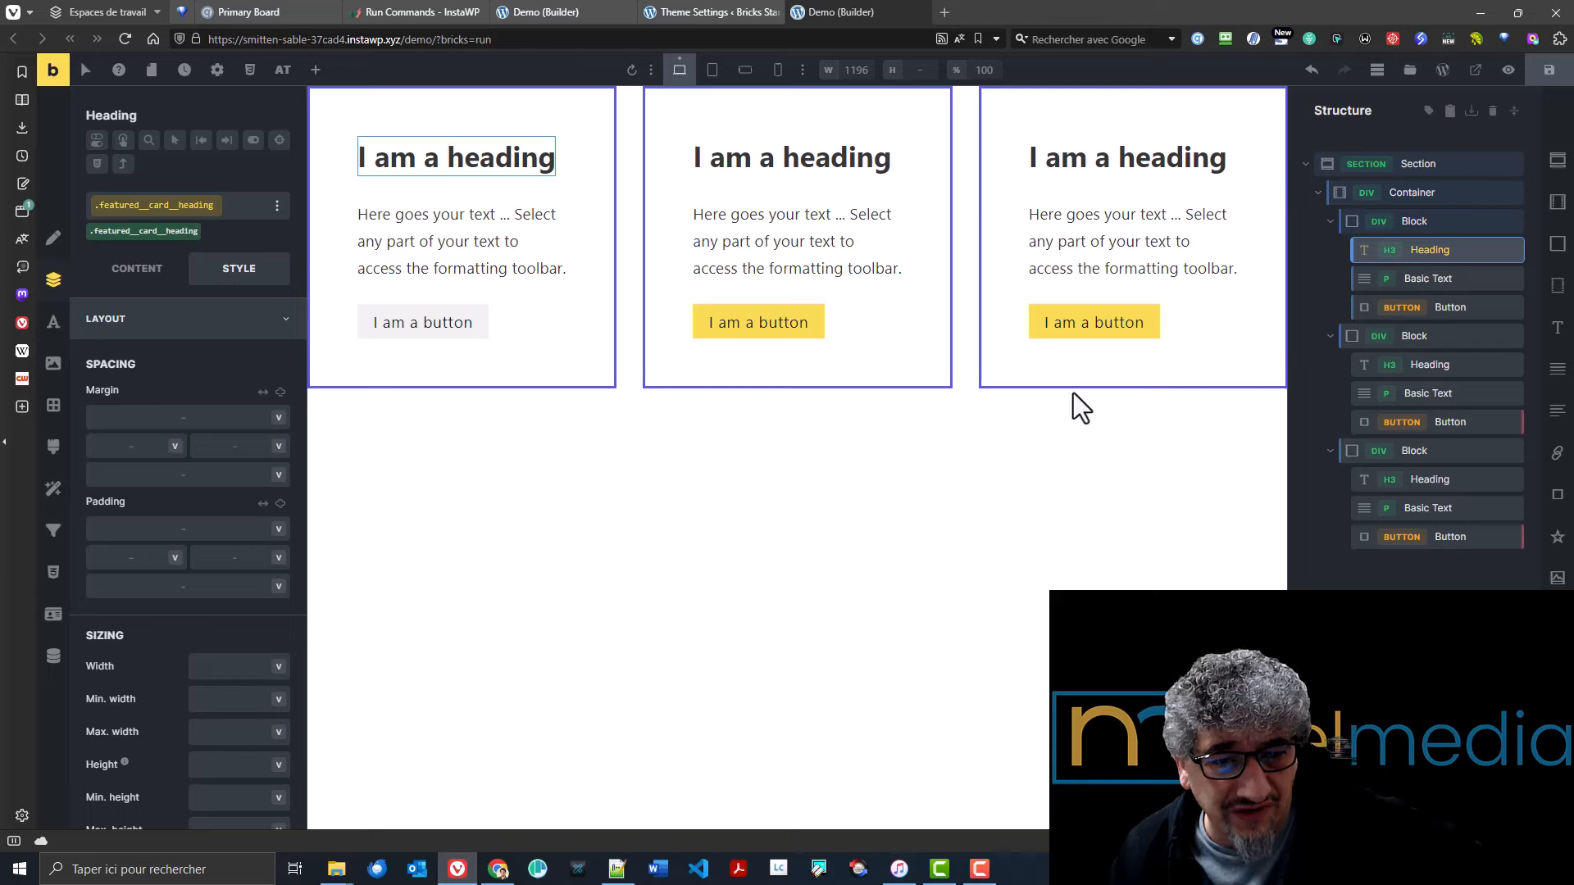
pyautogui.click(1446, 279)
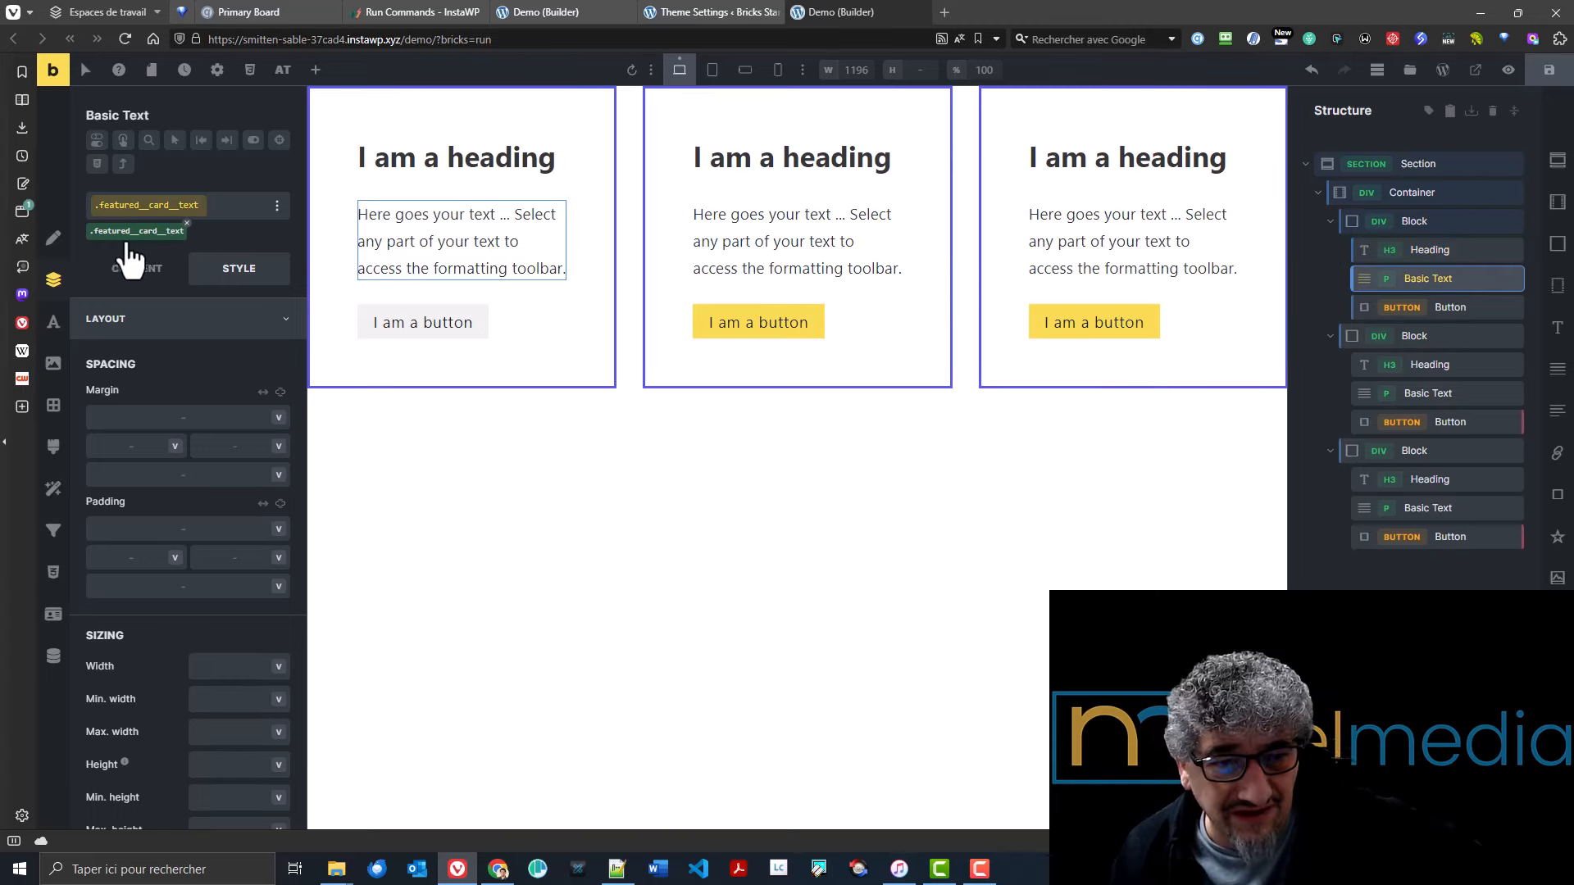
pyautogui.click(1447, 307)
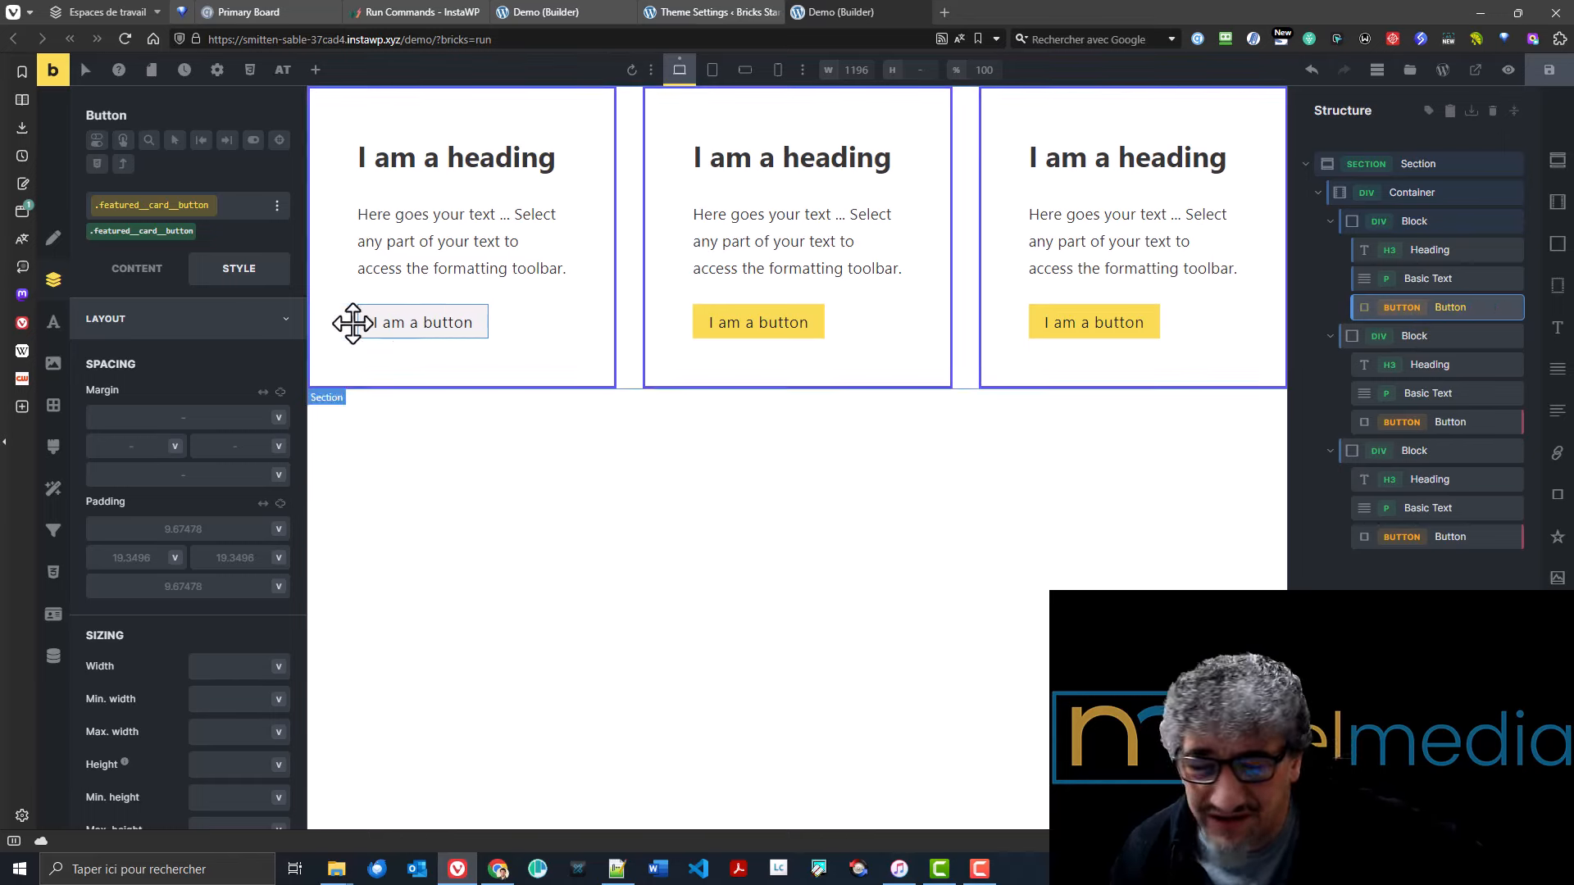
# - Set the first card's button style to Primary on its featured__card__button class
pyautogui.click(149, 274)
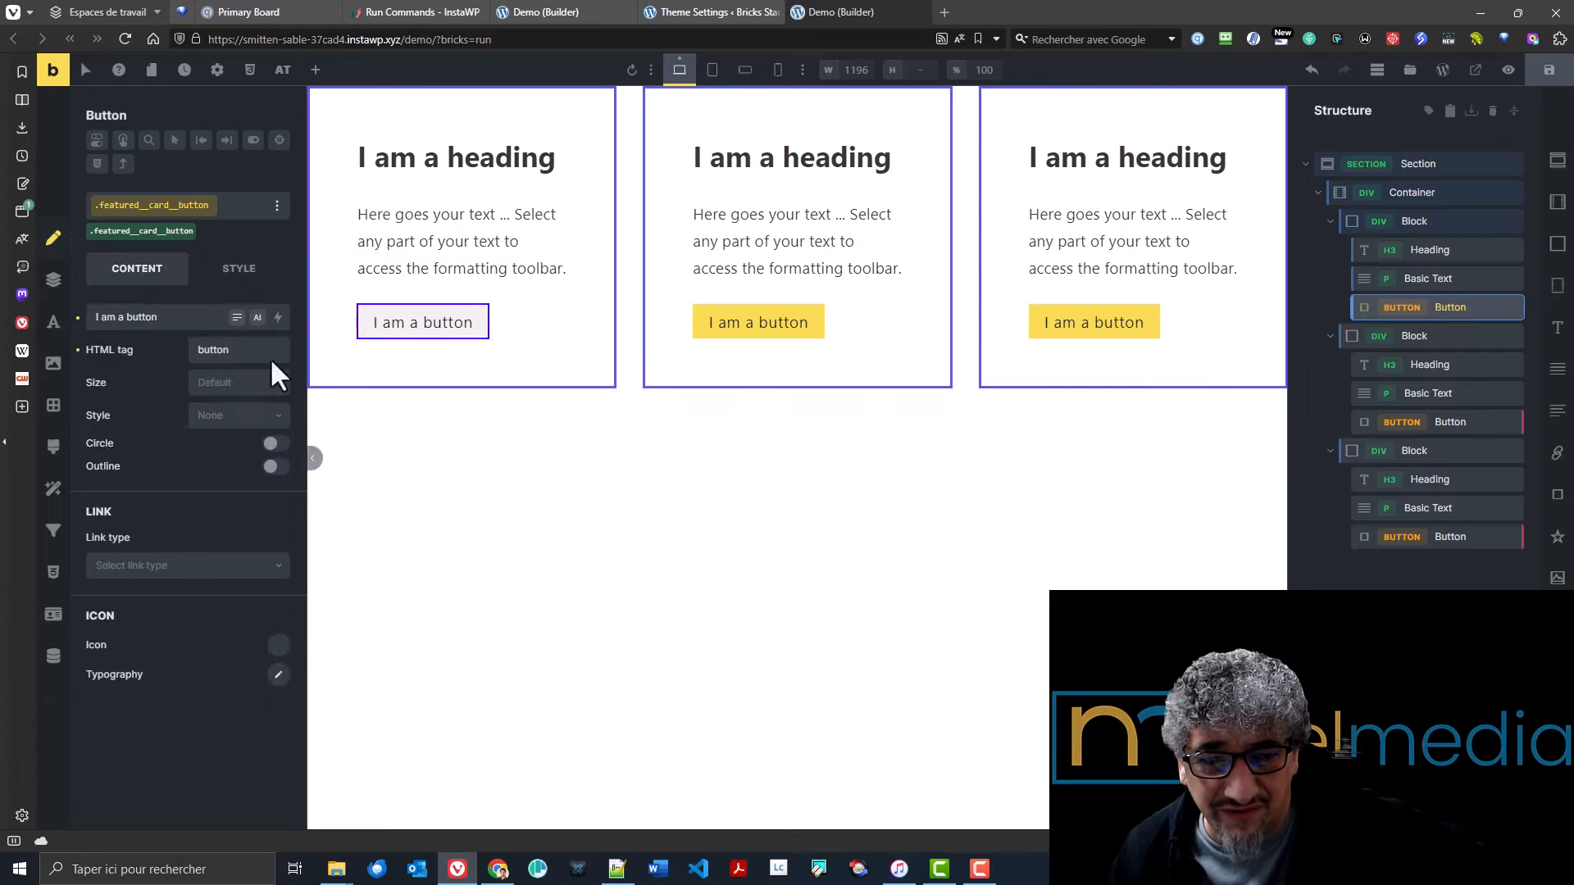
pyautogui.click(231, 422)
pyautogui.click(234, 443)
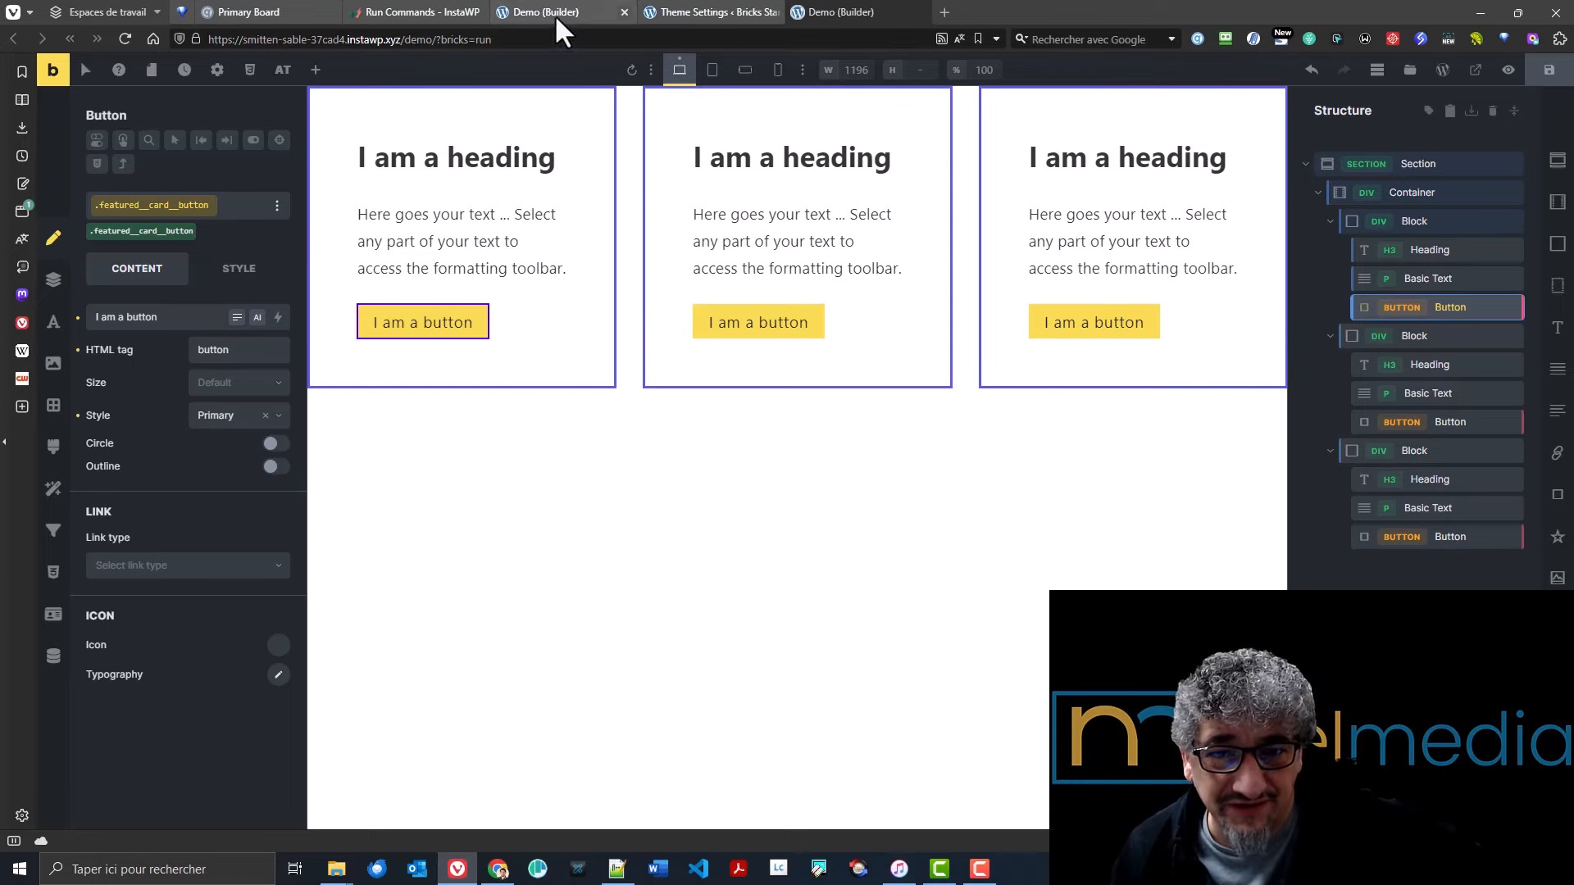
# - Glance at the theme settings, review the Style Overview of the first card's button in the builder, and close it
pyautogui.click(715, 11)
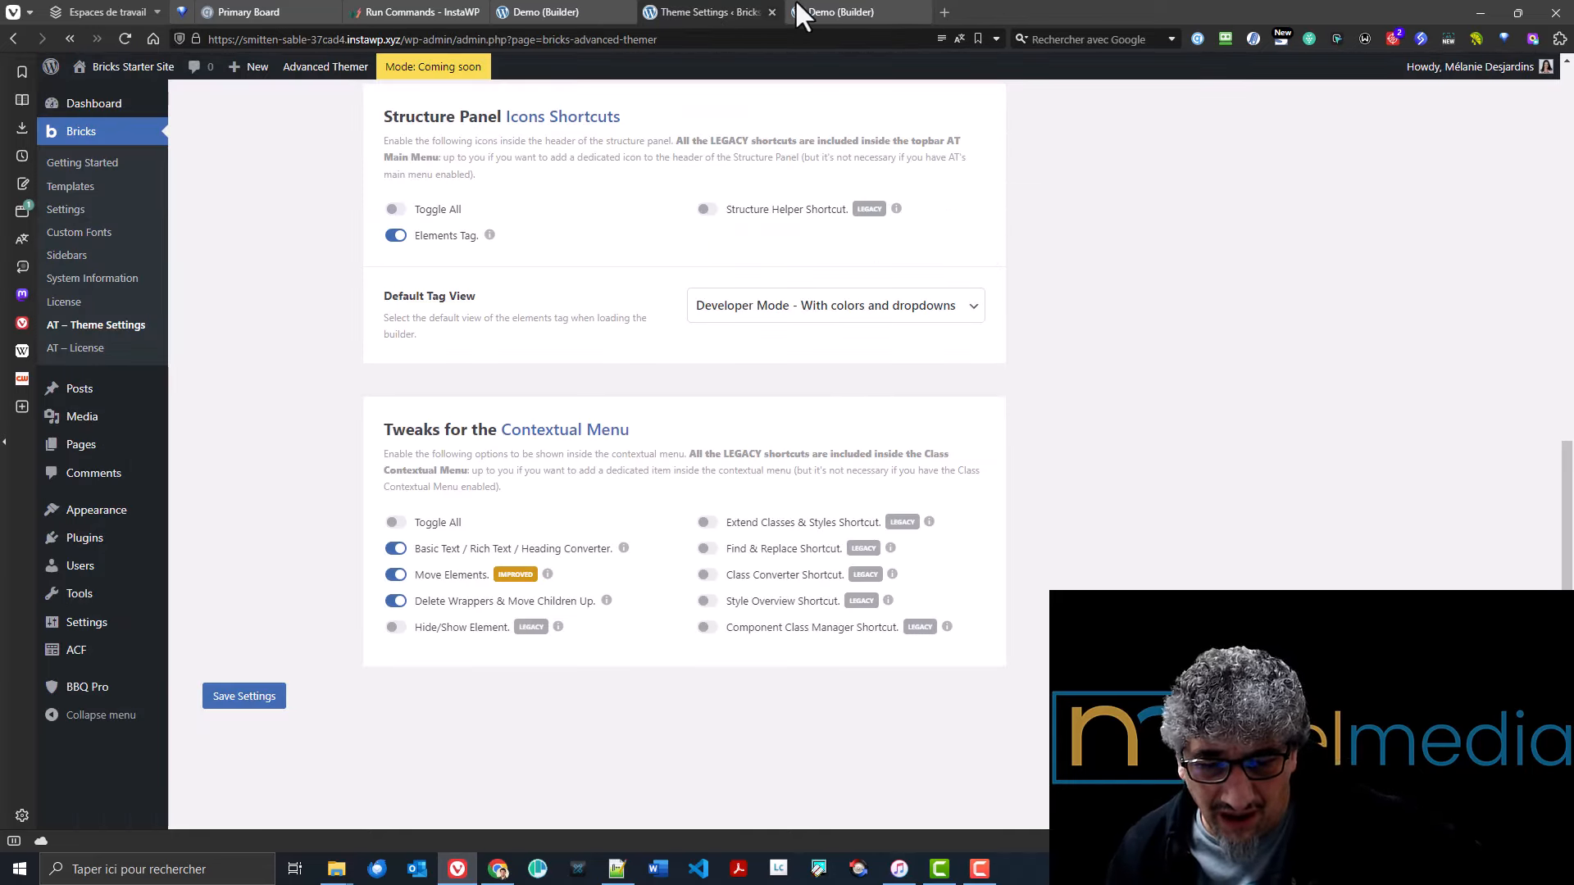
pyautogui.click(826, 8)
pyautogui.click(280, 208)
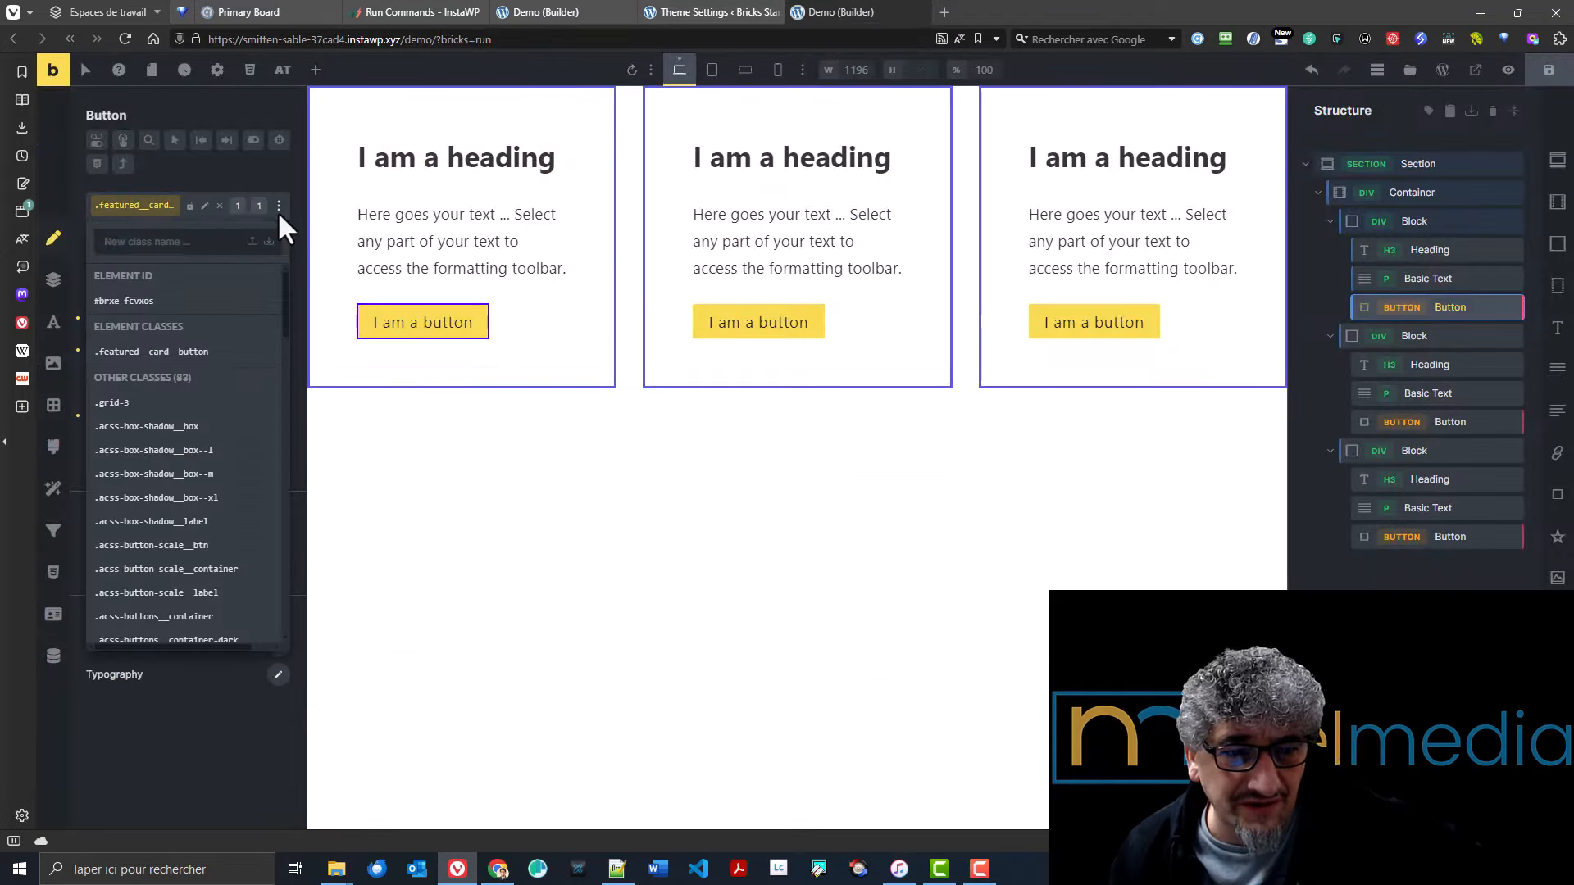
pyautogui.click(279, 209)
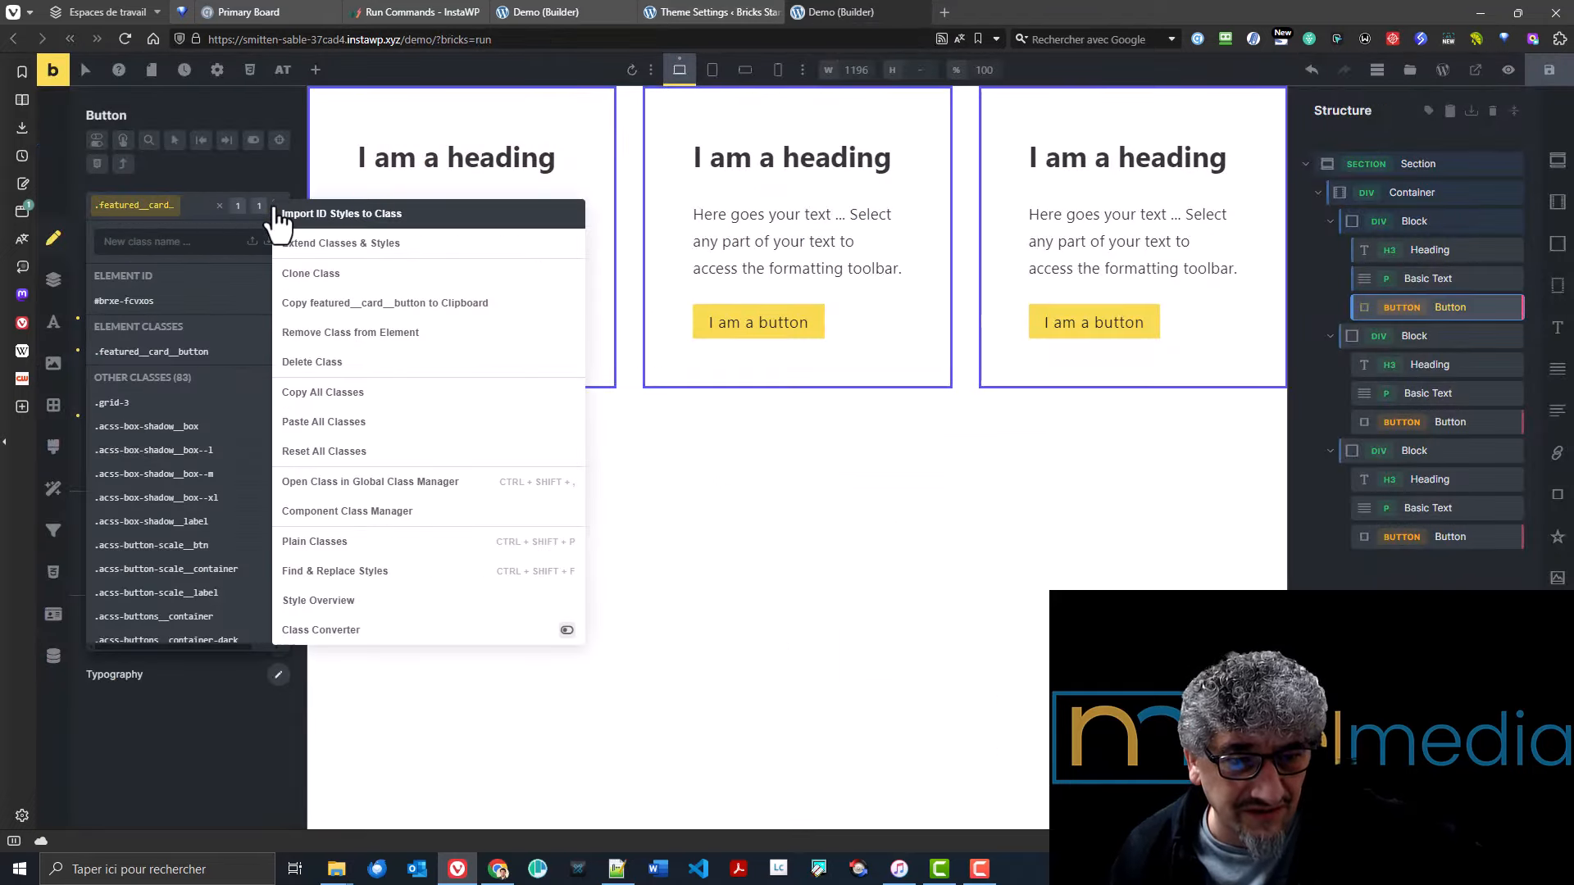
pyautogui.click(363, 604)
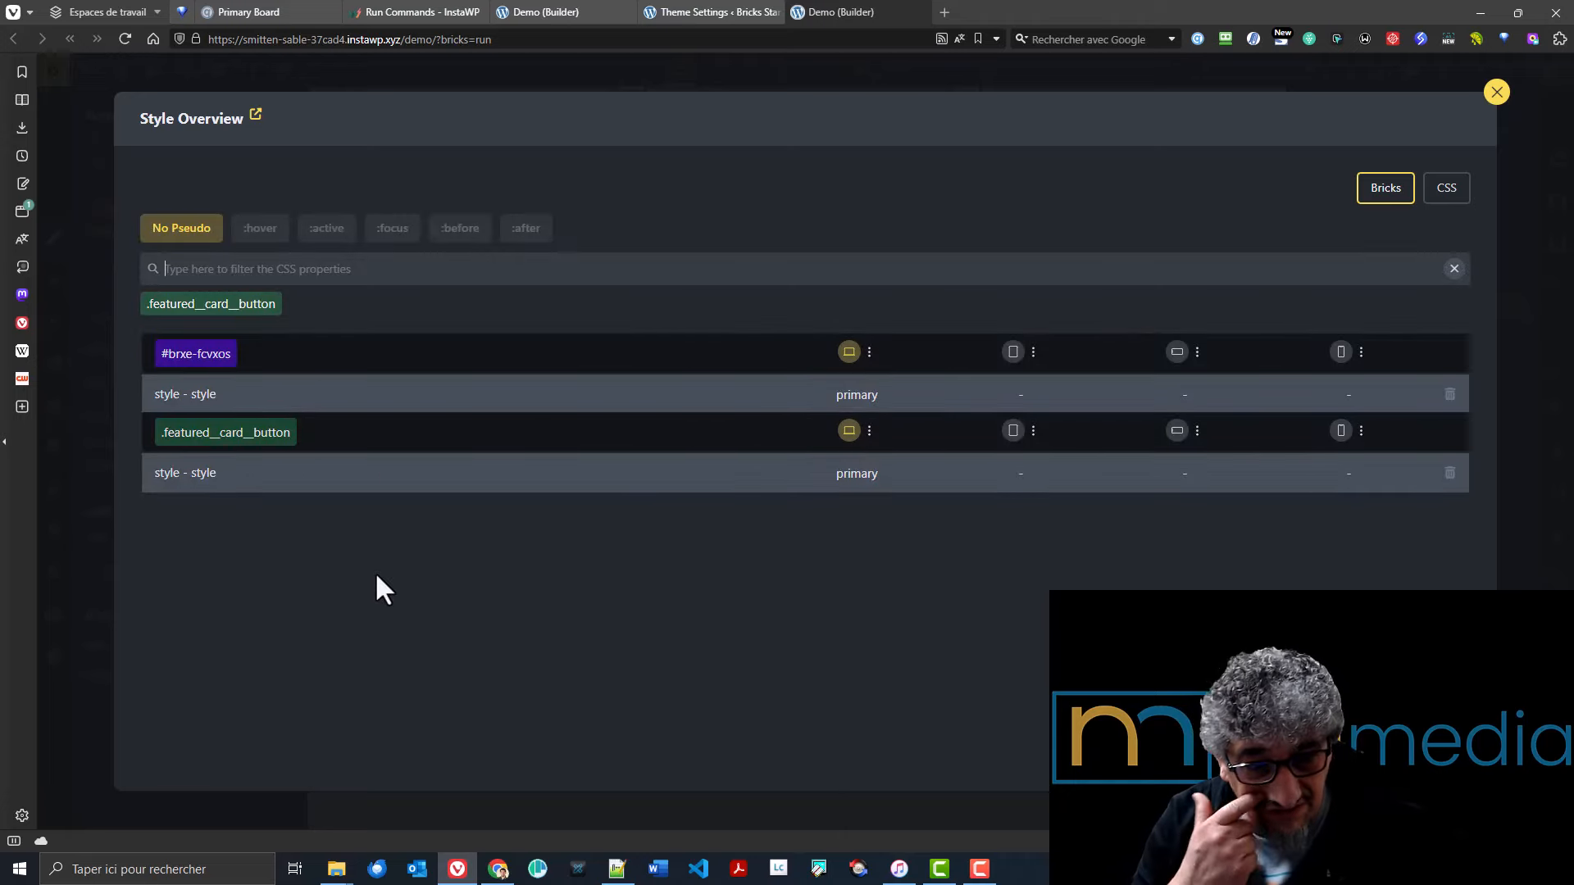
pyautogui.click(1497, 92)
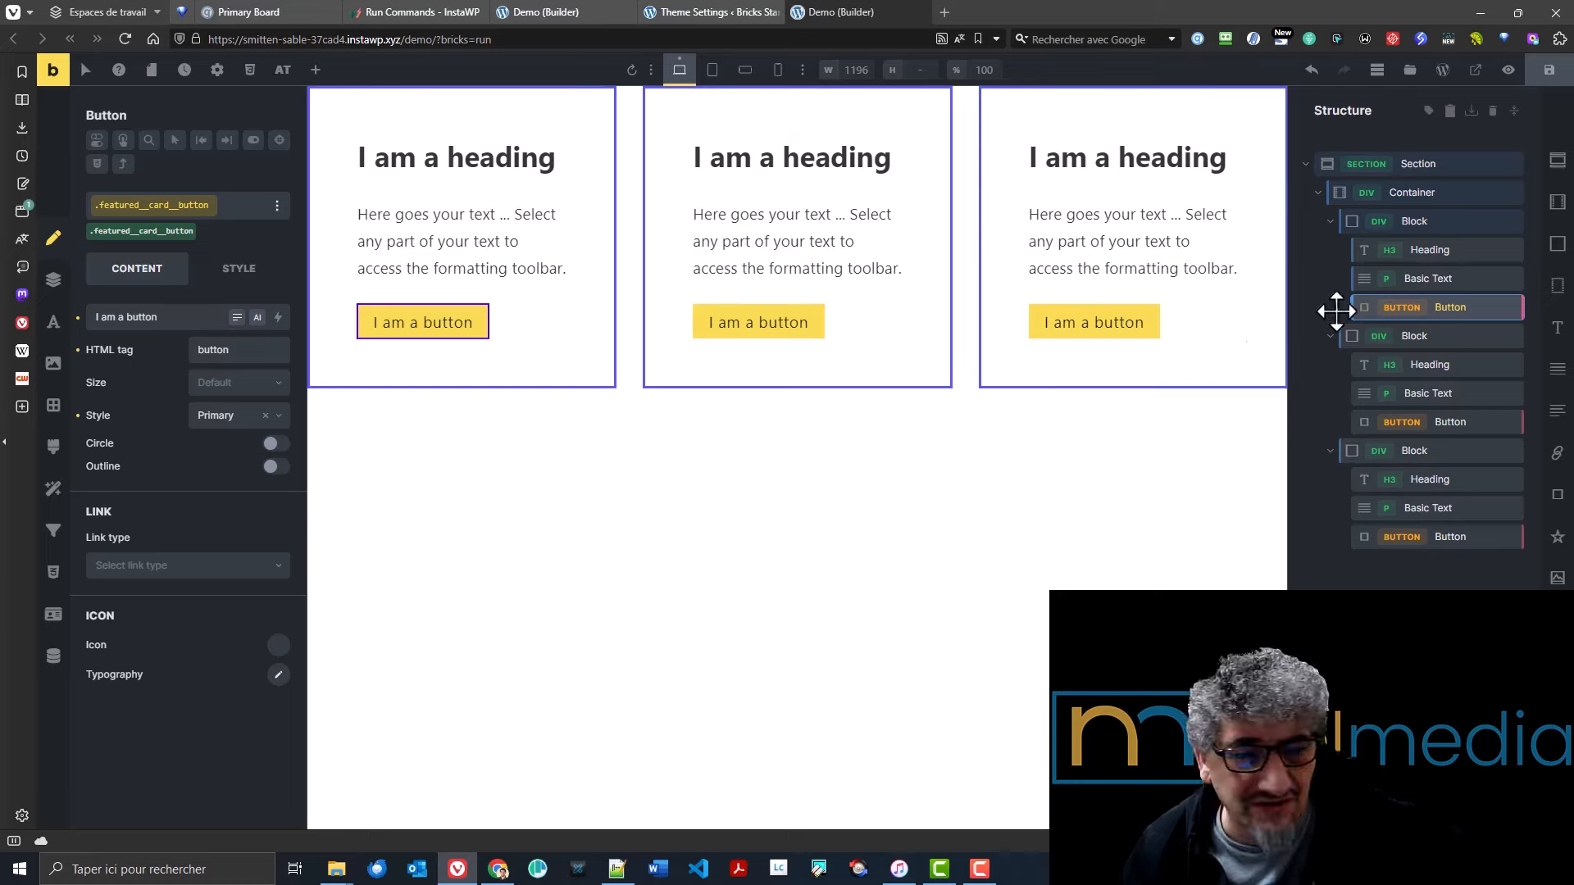
# - Examine the first card block's styles in the Style Overview with the :hover, :active and No Pseudo filters
pyautogui.click(1440, 221)
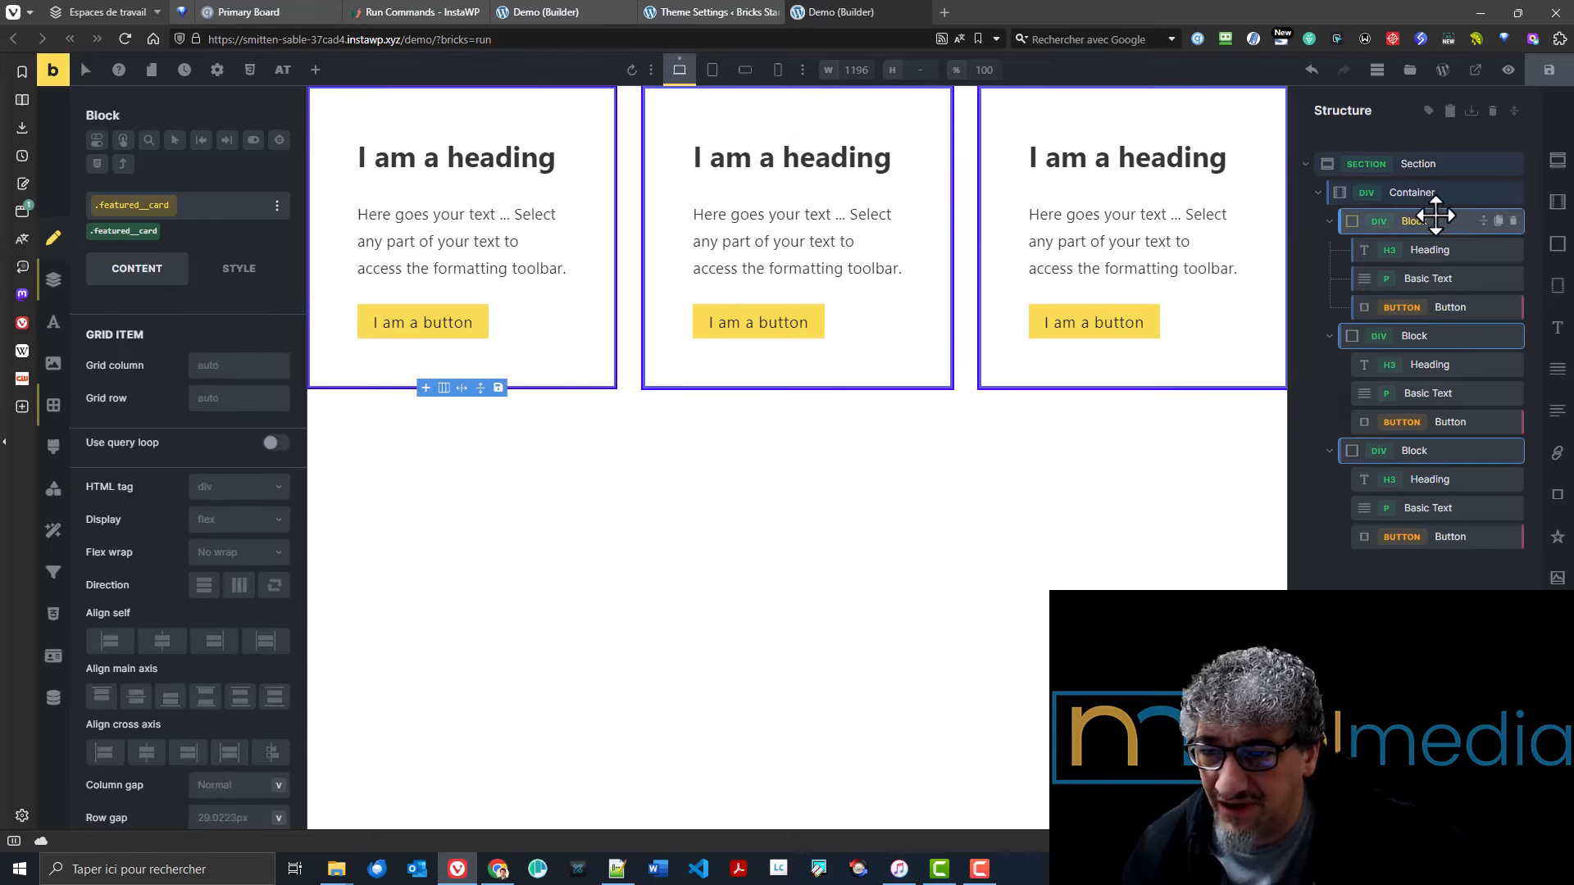
pyautogui.click(277, 207)
pyautogui.click(305, 603)
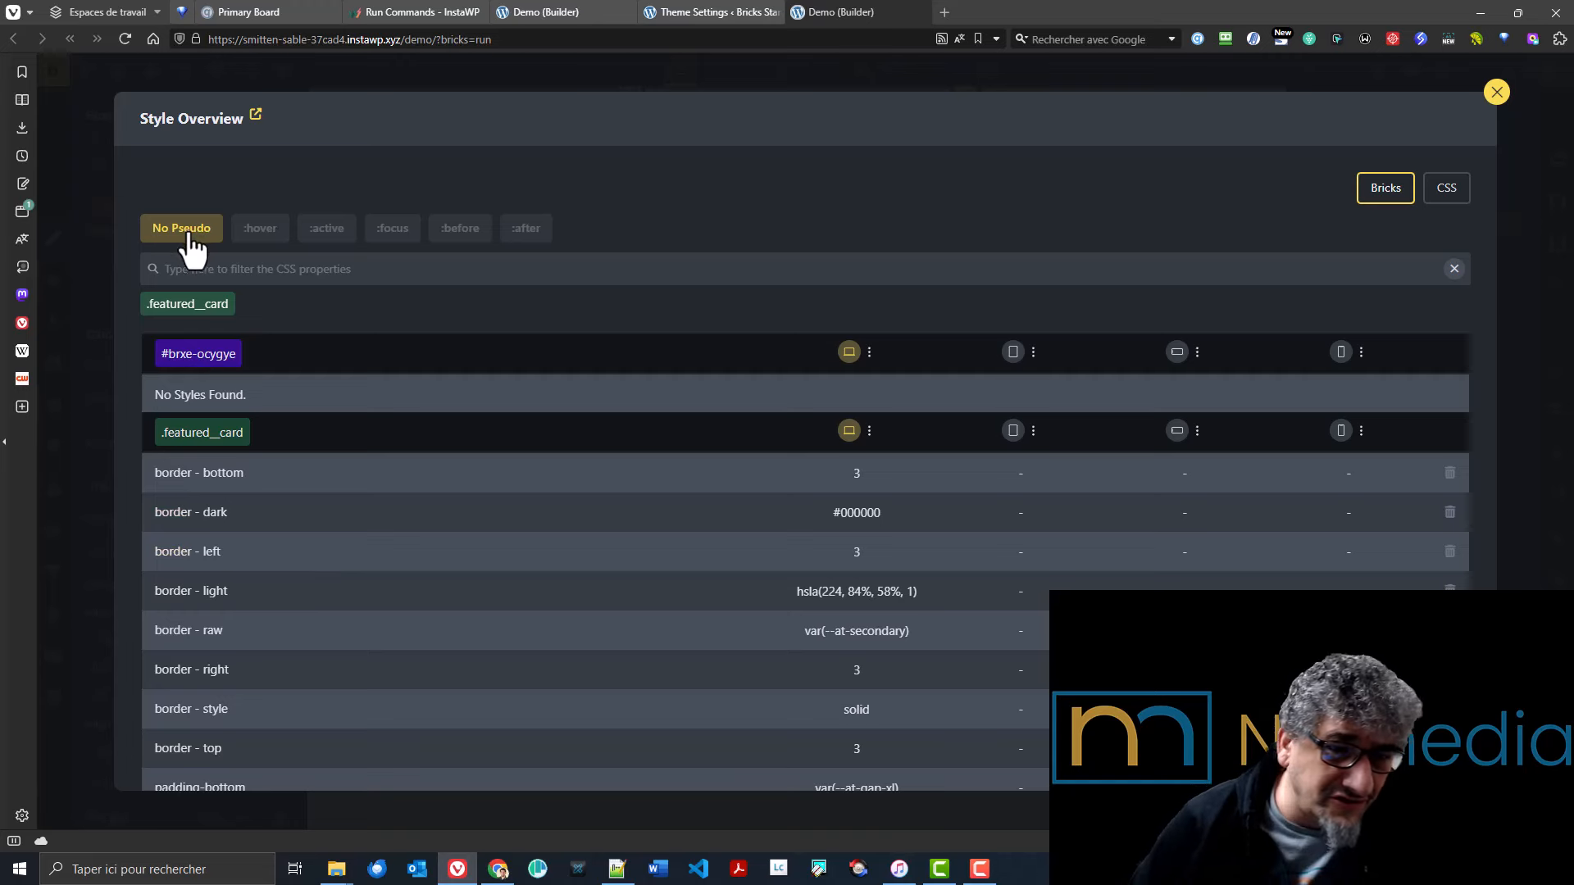
pyautogui.click(264, 240)
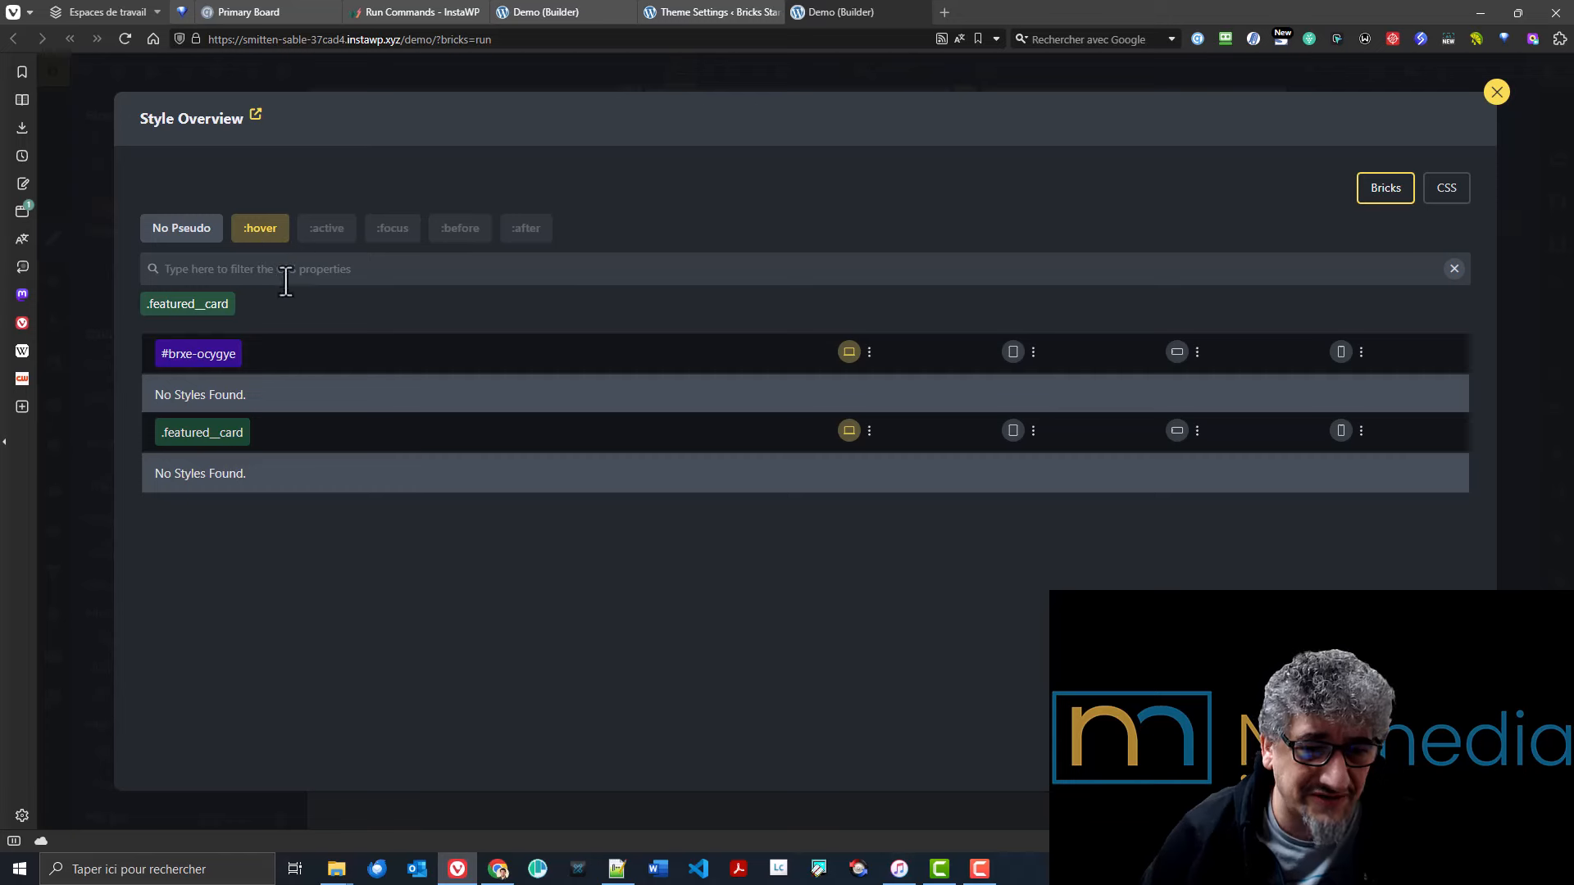
pyautogui.click(329, 240)
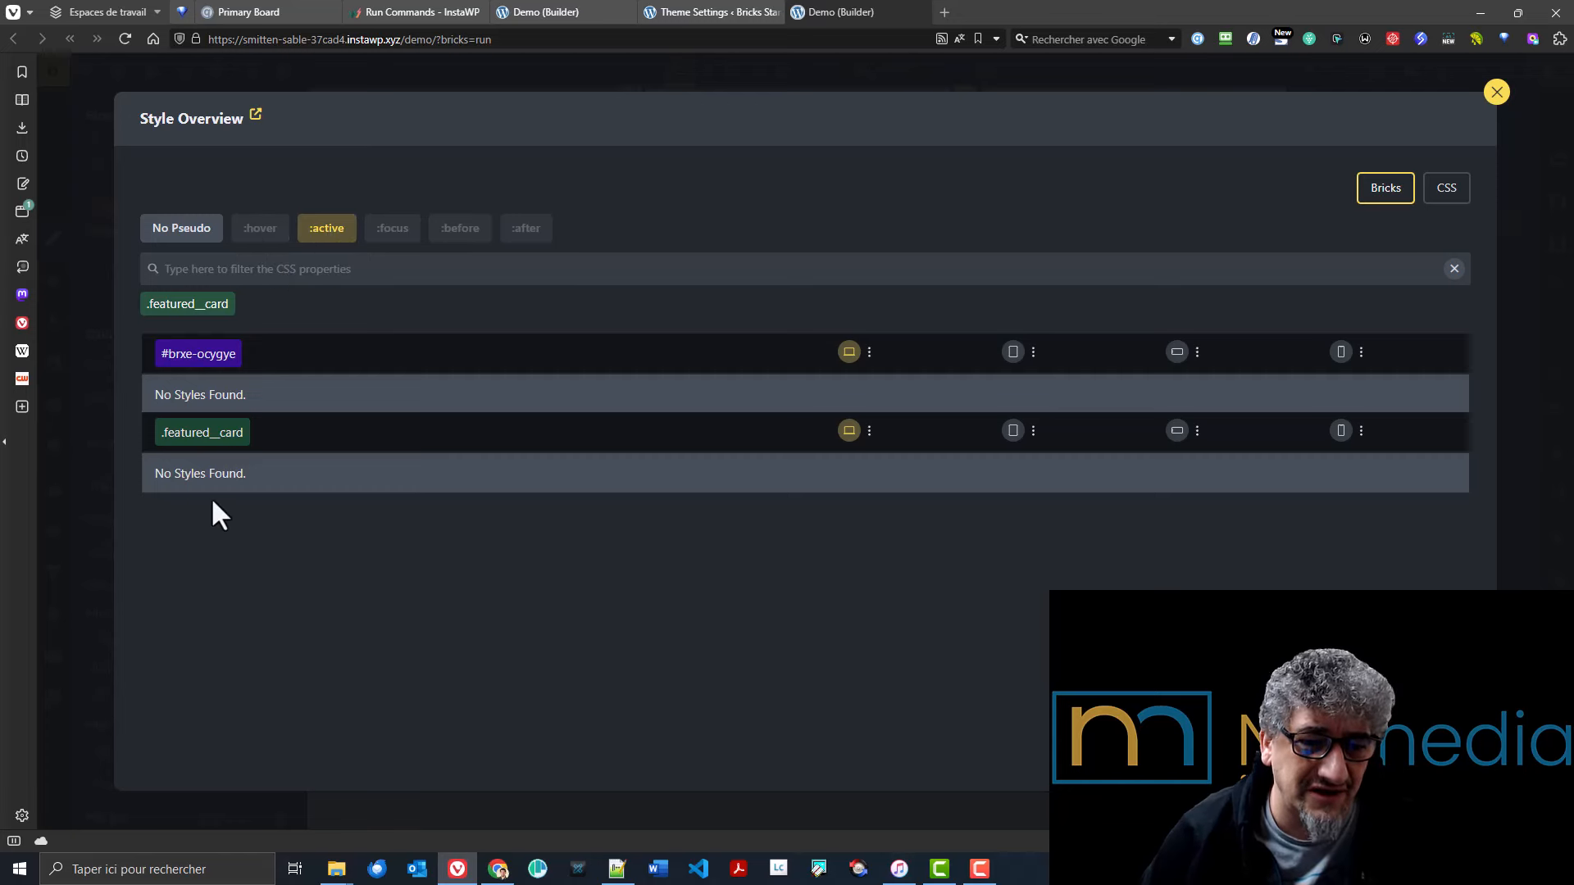
pyautogui.click(168, 238)
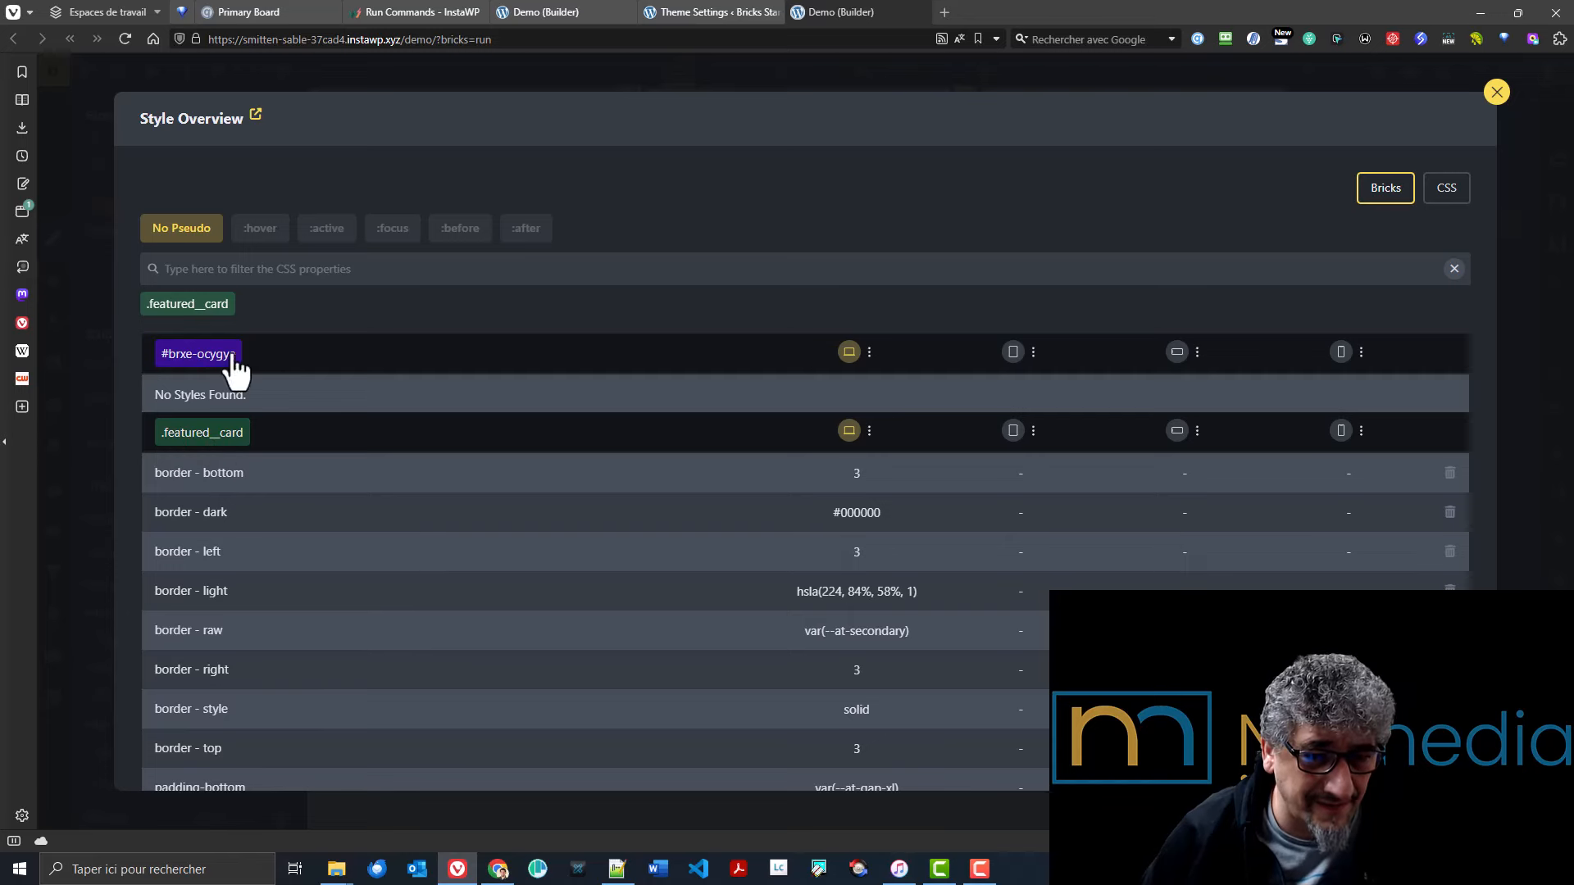
pyautogui.click(185, 306)
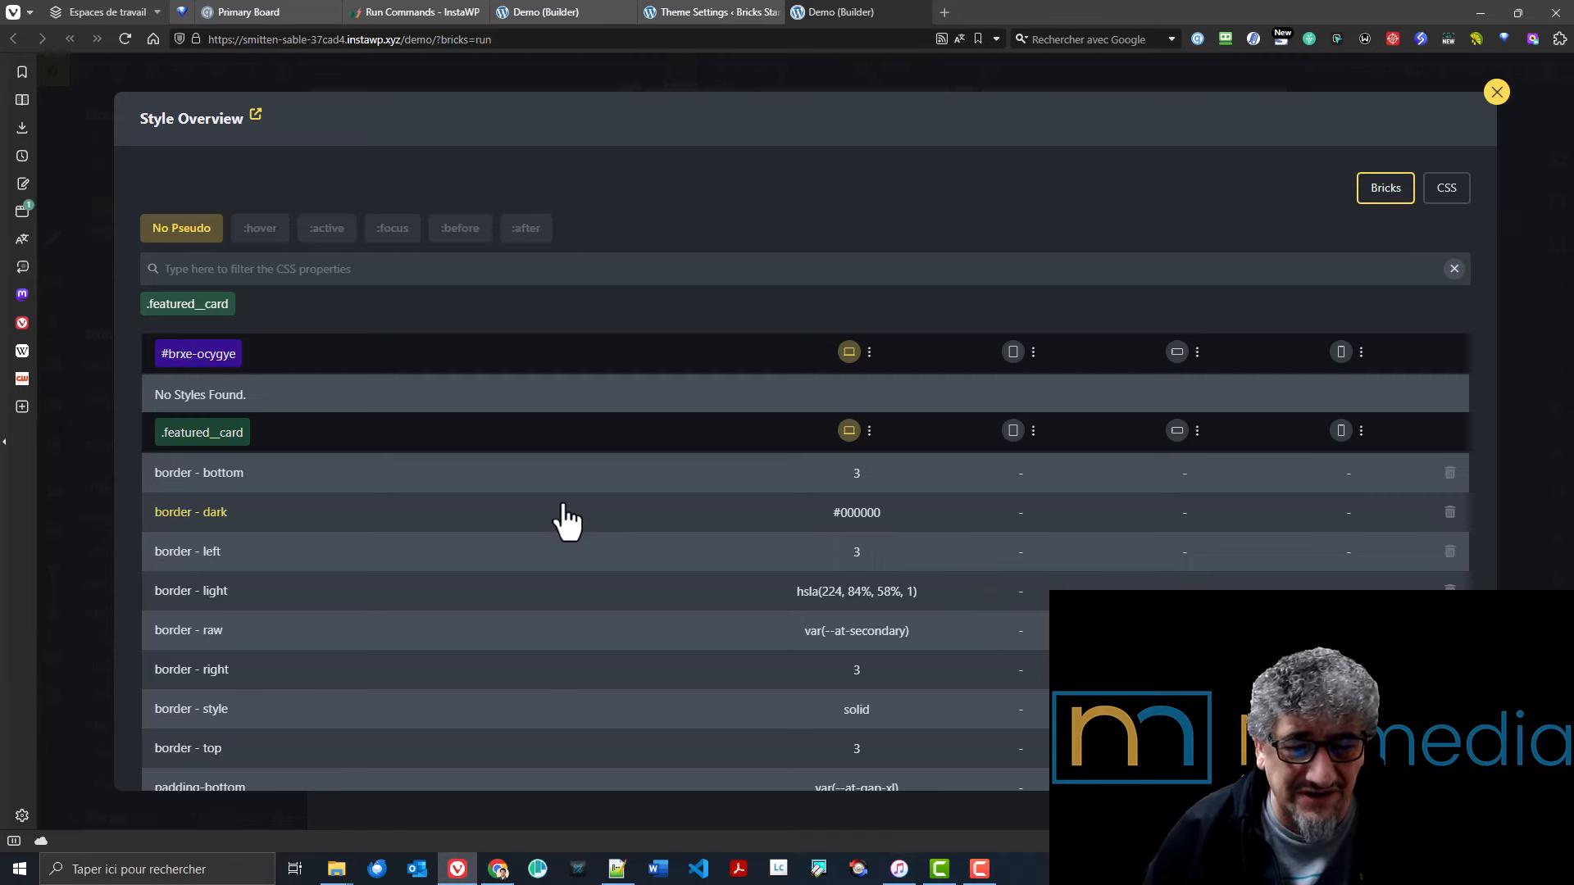
pyautogui.scroll(-2, 566, 509)
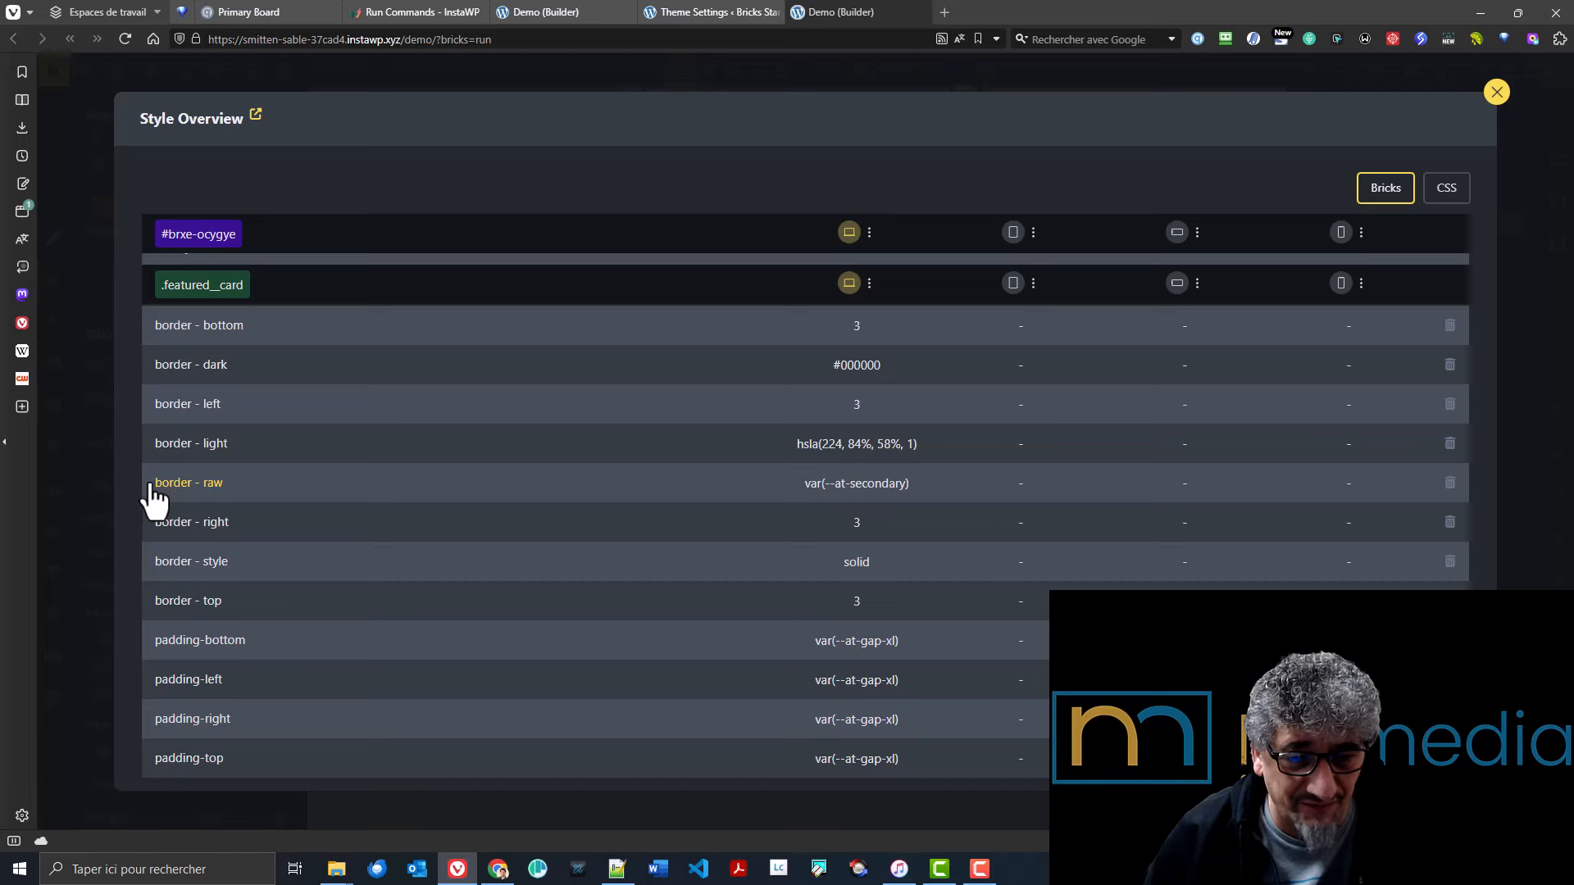
# - Set the raw border colour of the .featured__card class to var(--at-primary) in the Style Overview
pyautogui.doubleClick(878, 491)
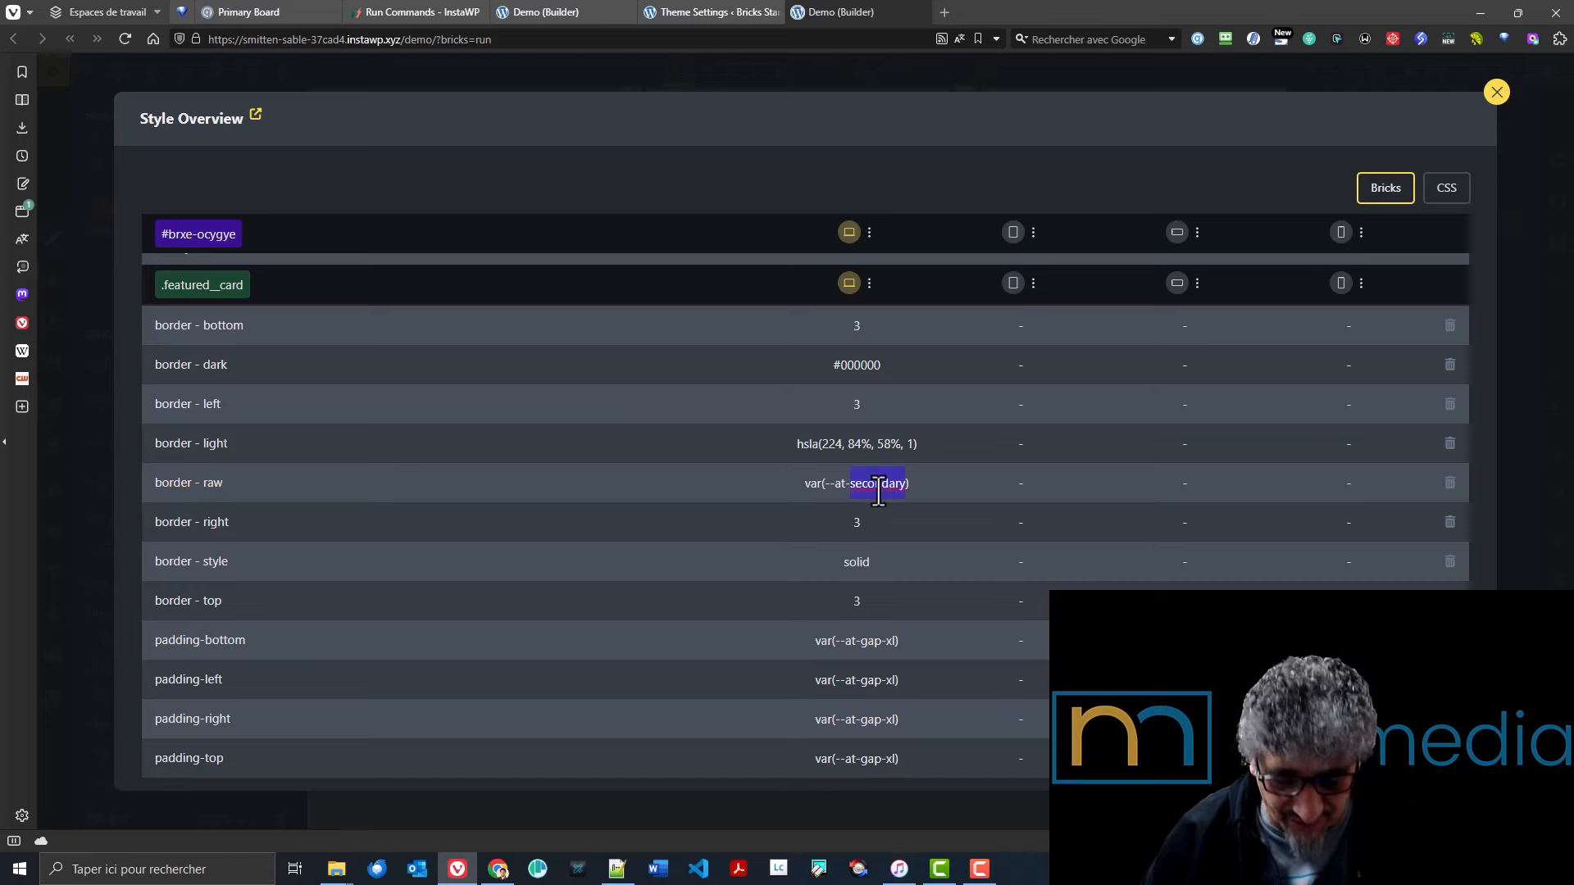
pyautogui.write('primary')
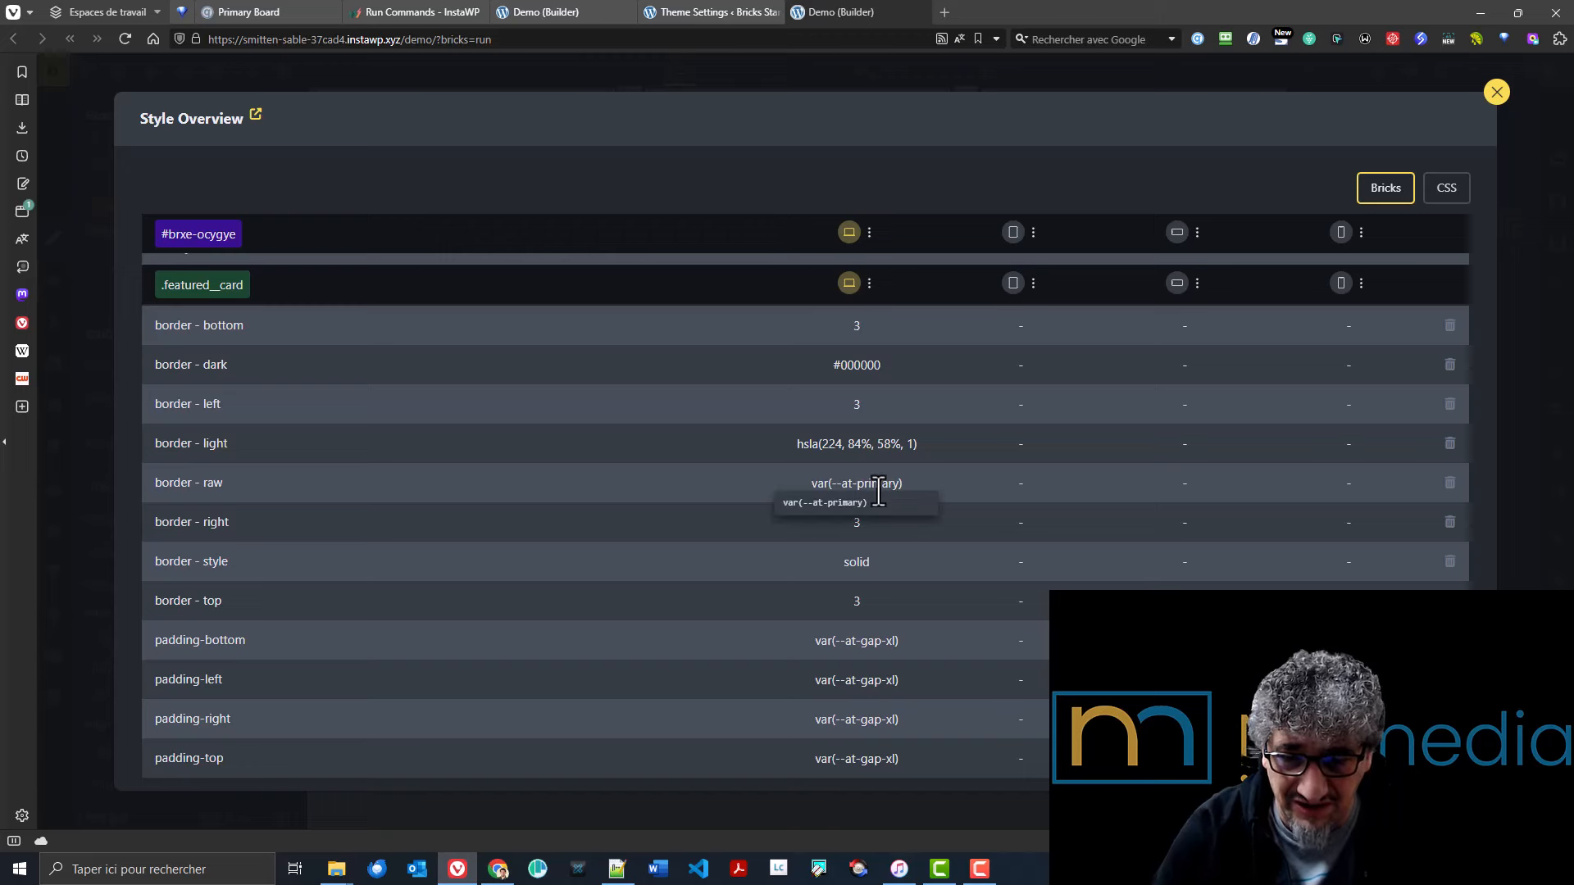
pyautogui.click(881, 503)
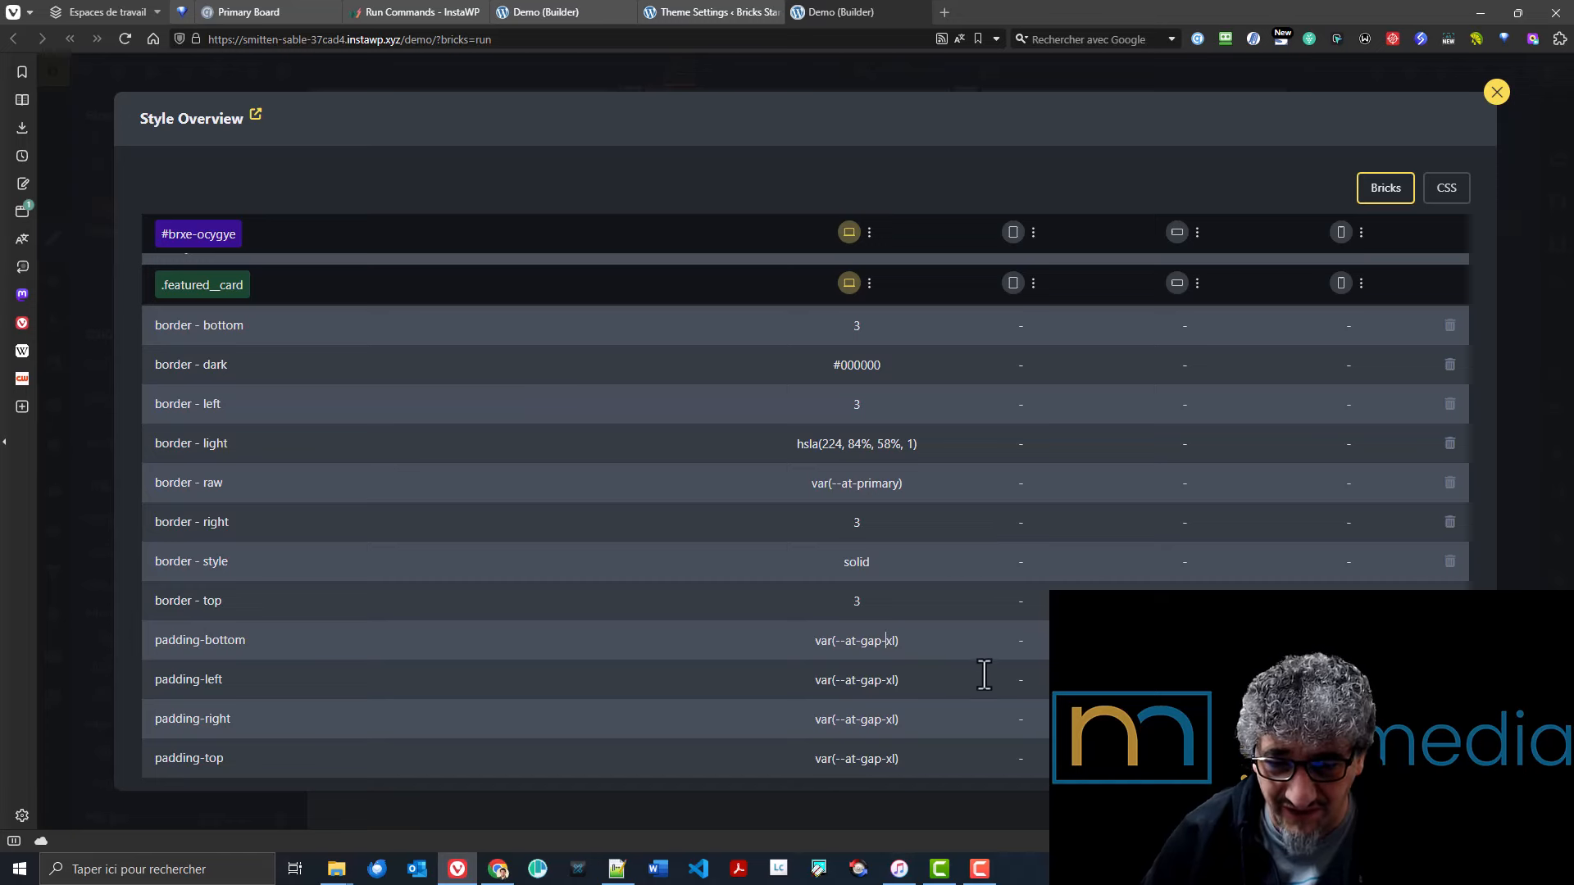
# - Set the bottom, left and right padding of .featured__card to var(--at-gap-m) and the top padding to var(--at-gap-ml)
pyautogui.hotkey('shift', 'Right')
pyautogui.hotkey('shift', 'Right')
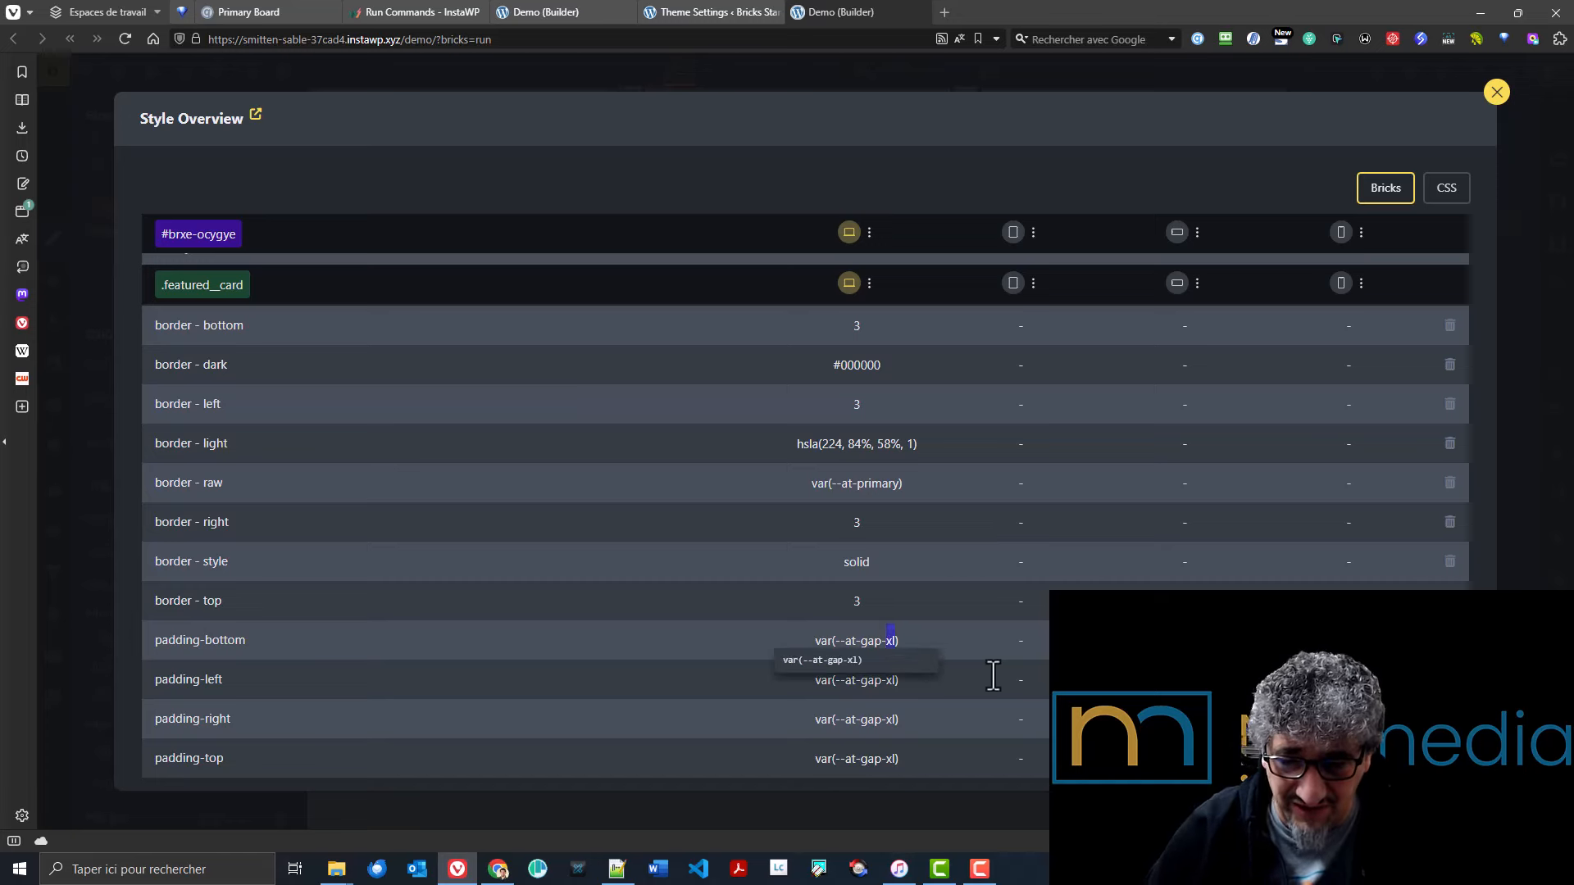
pyautogui.write('m')
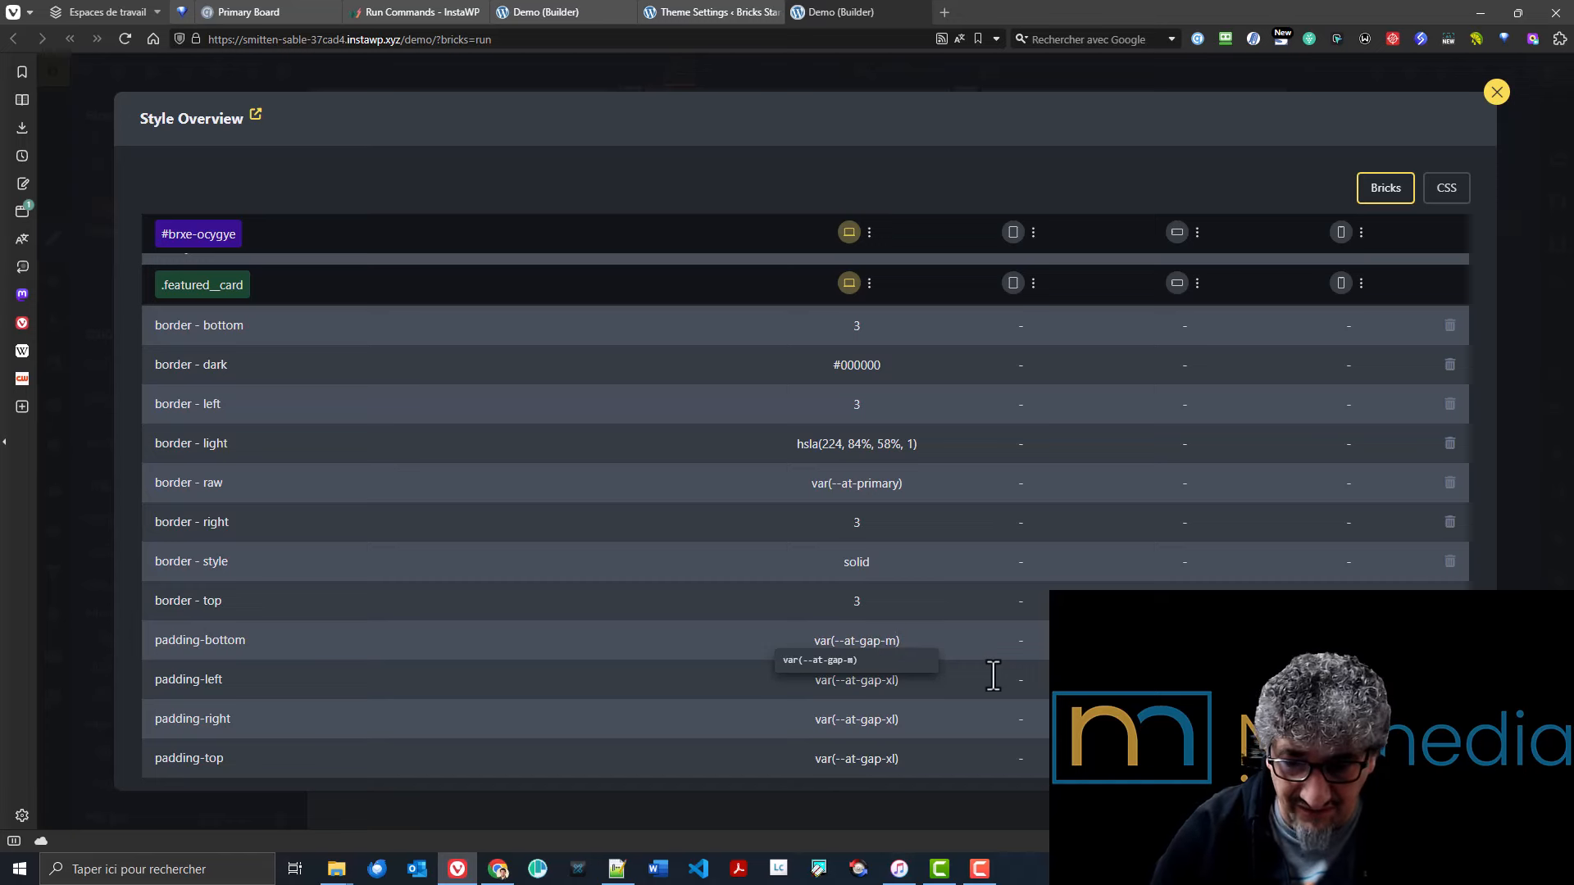
pyautogui.doubleClick(891, 681)
pyautogui.press('BackSpace')
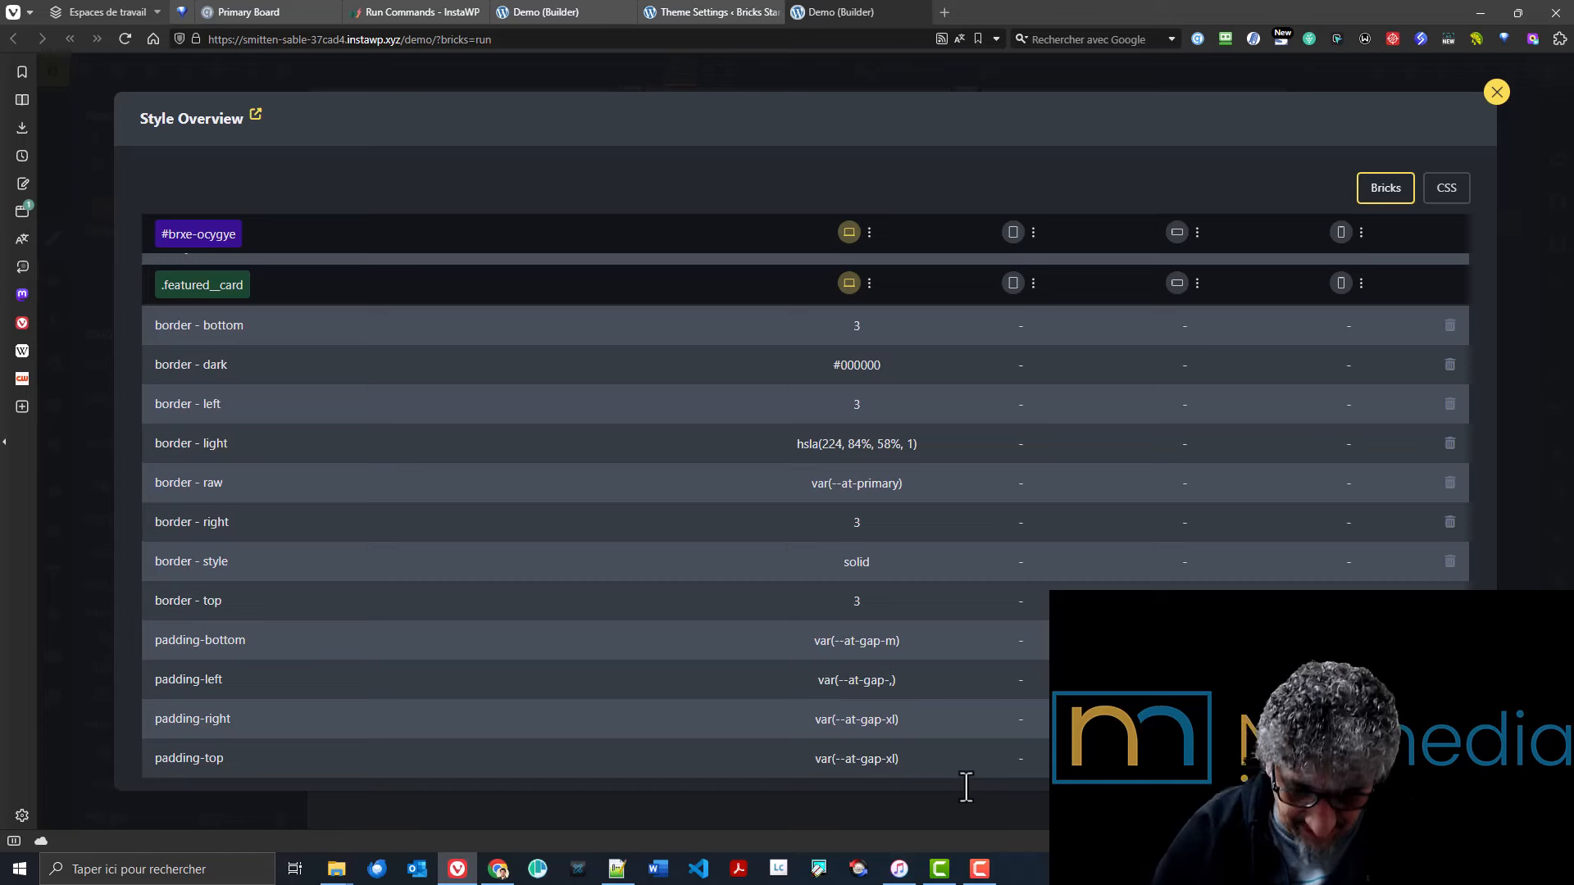
pyautogui.write('m')
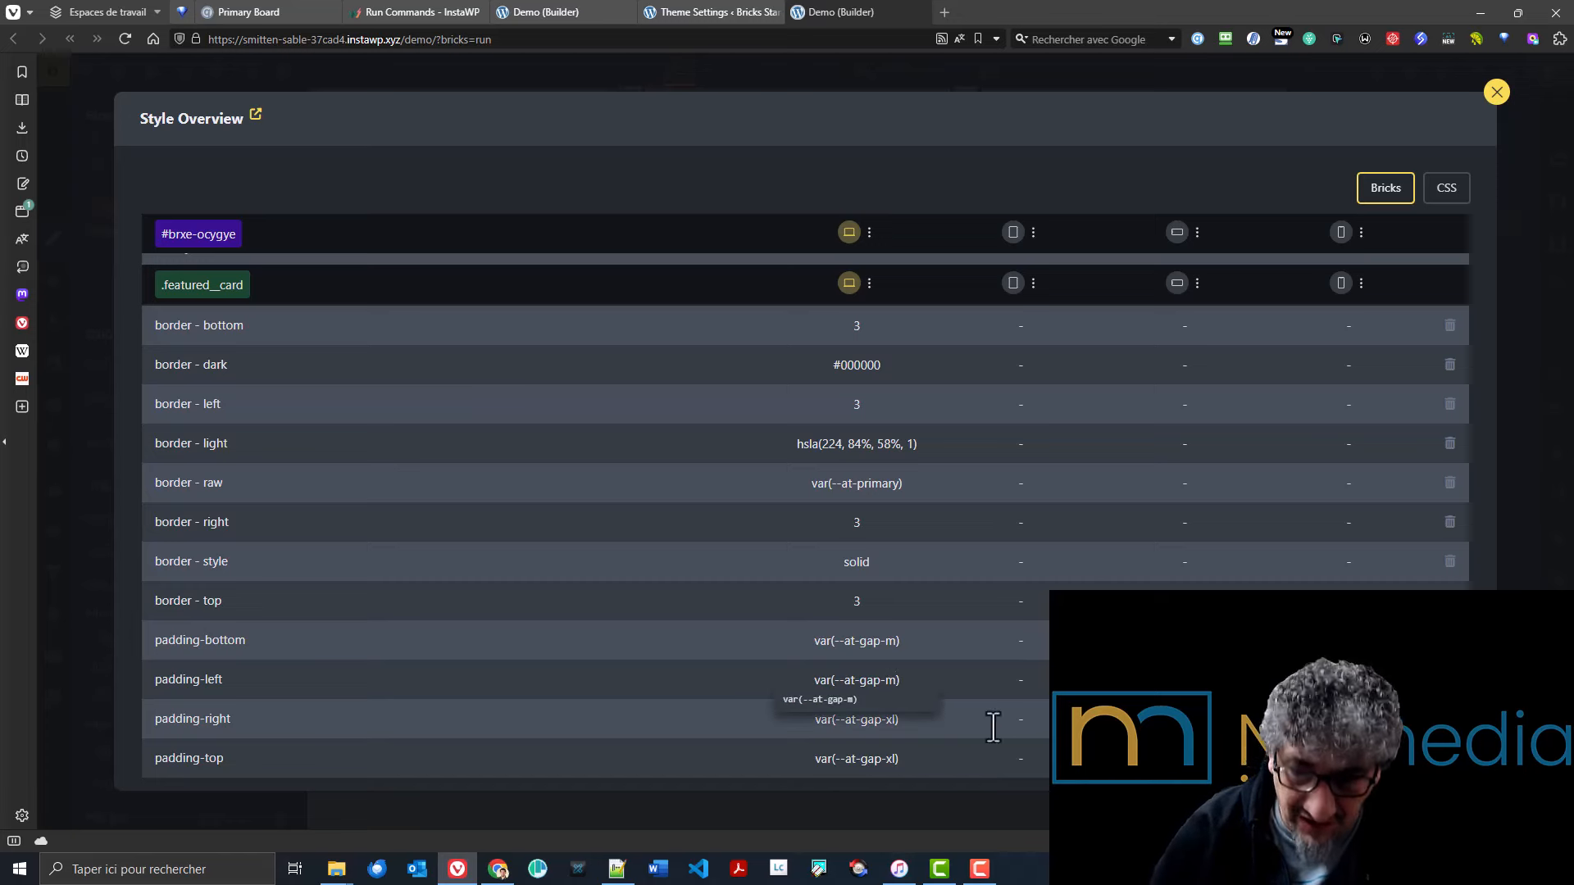
pyautogui.doubleClick(890, 720)
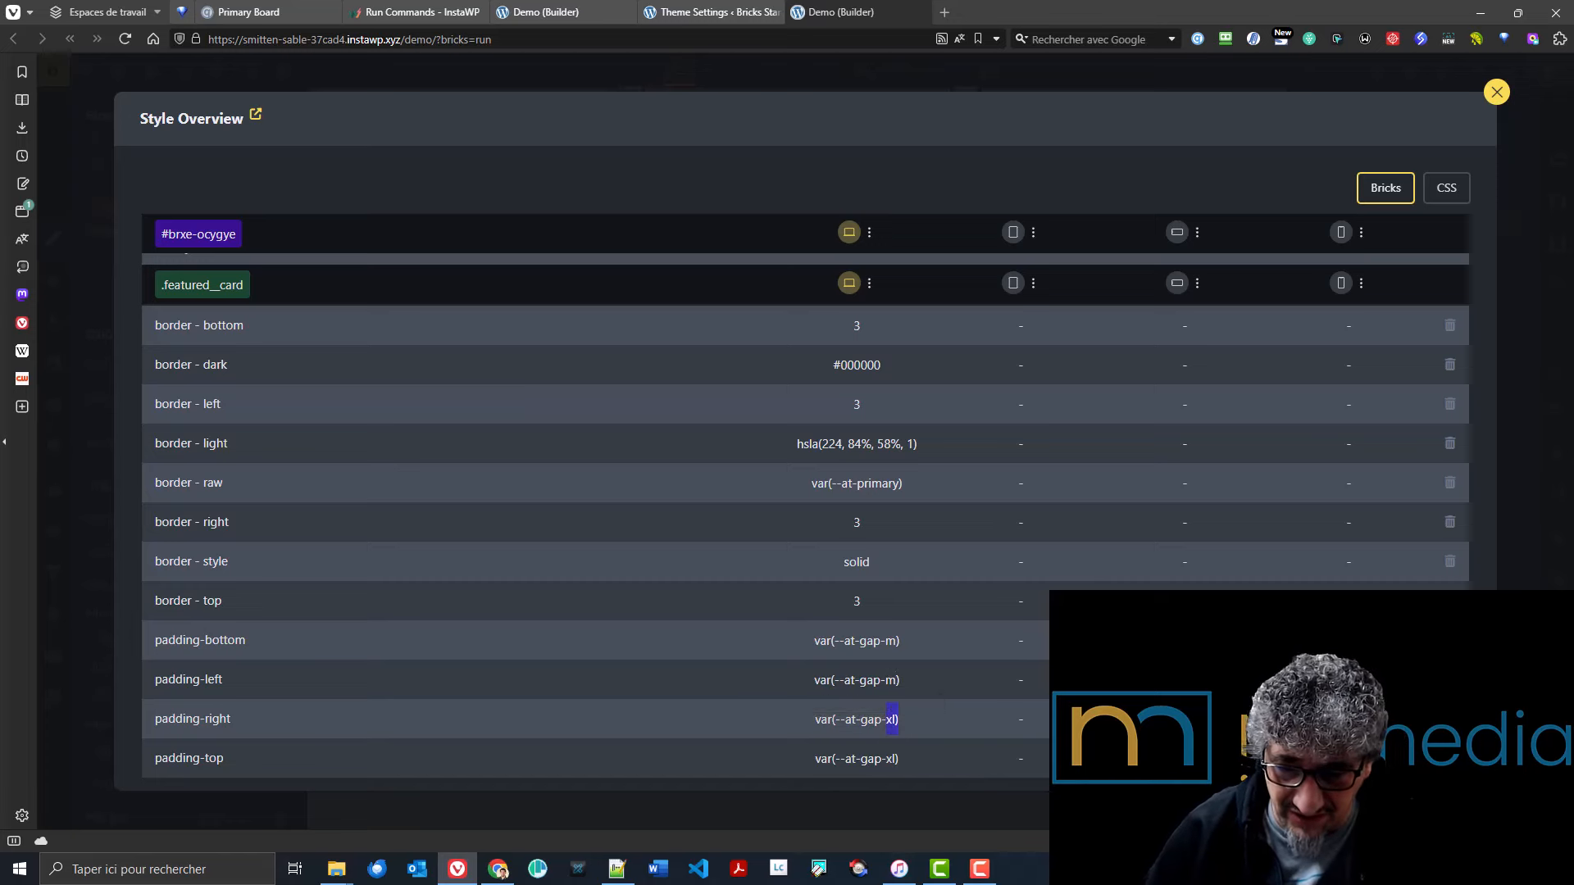
pyautogui.write('m')
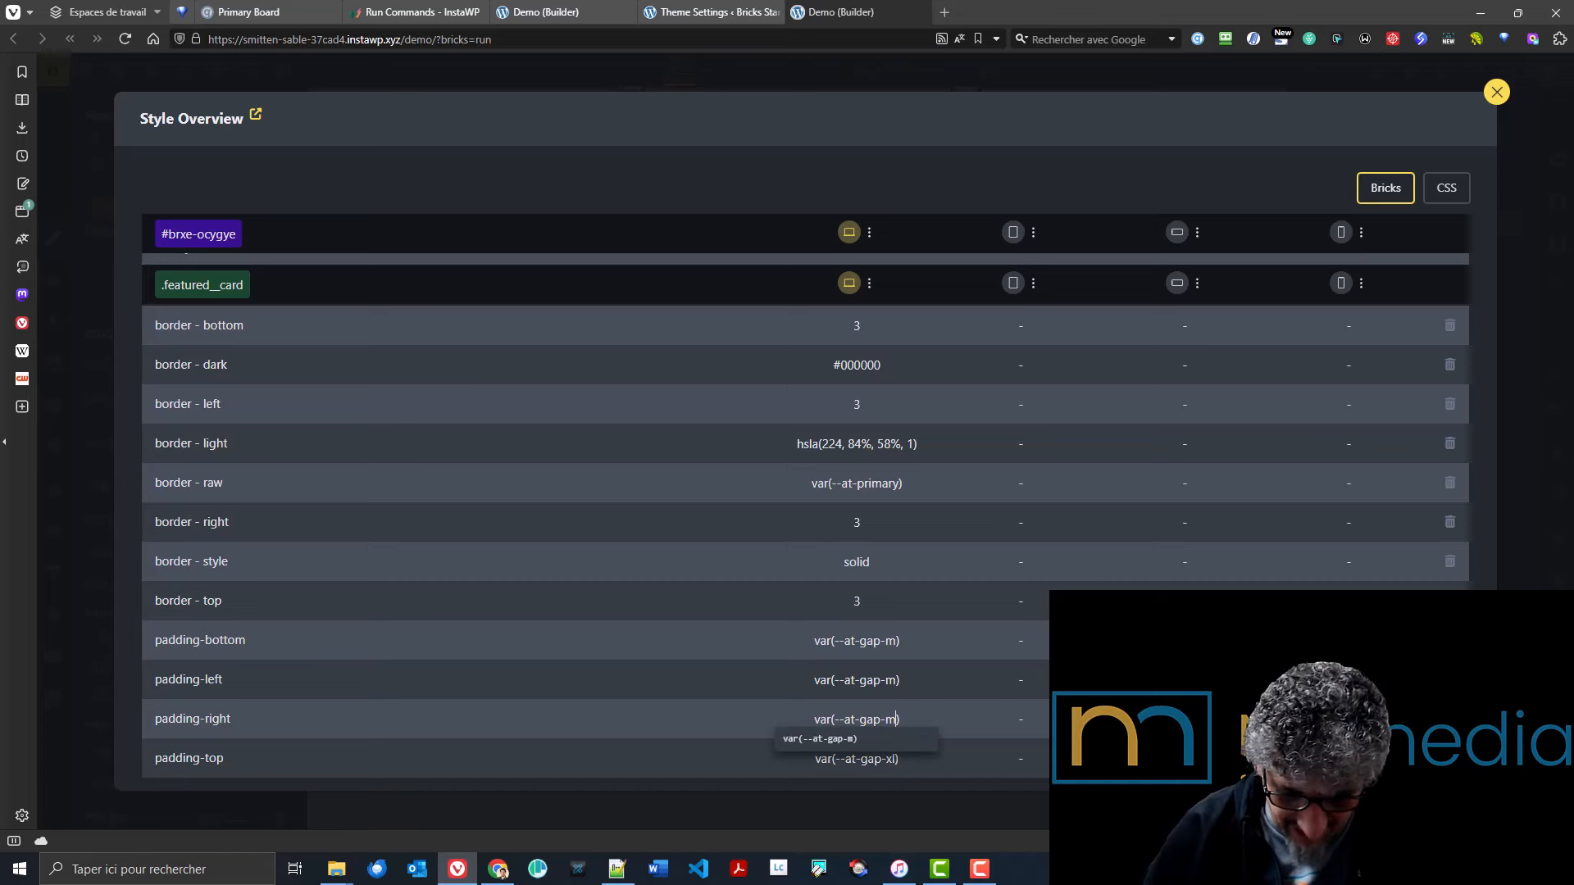
pyautogui.doubleClick(891, 759)
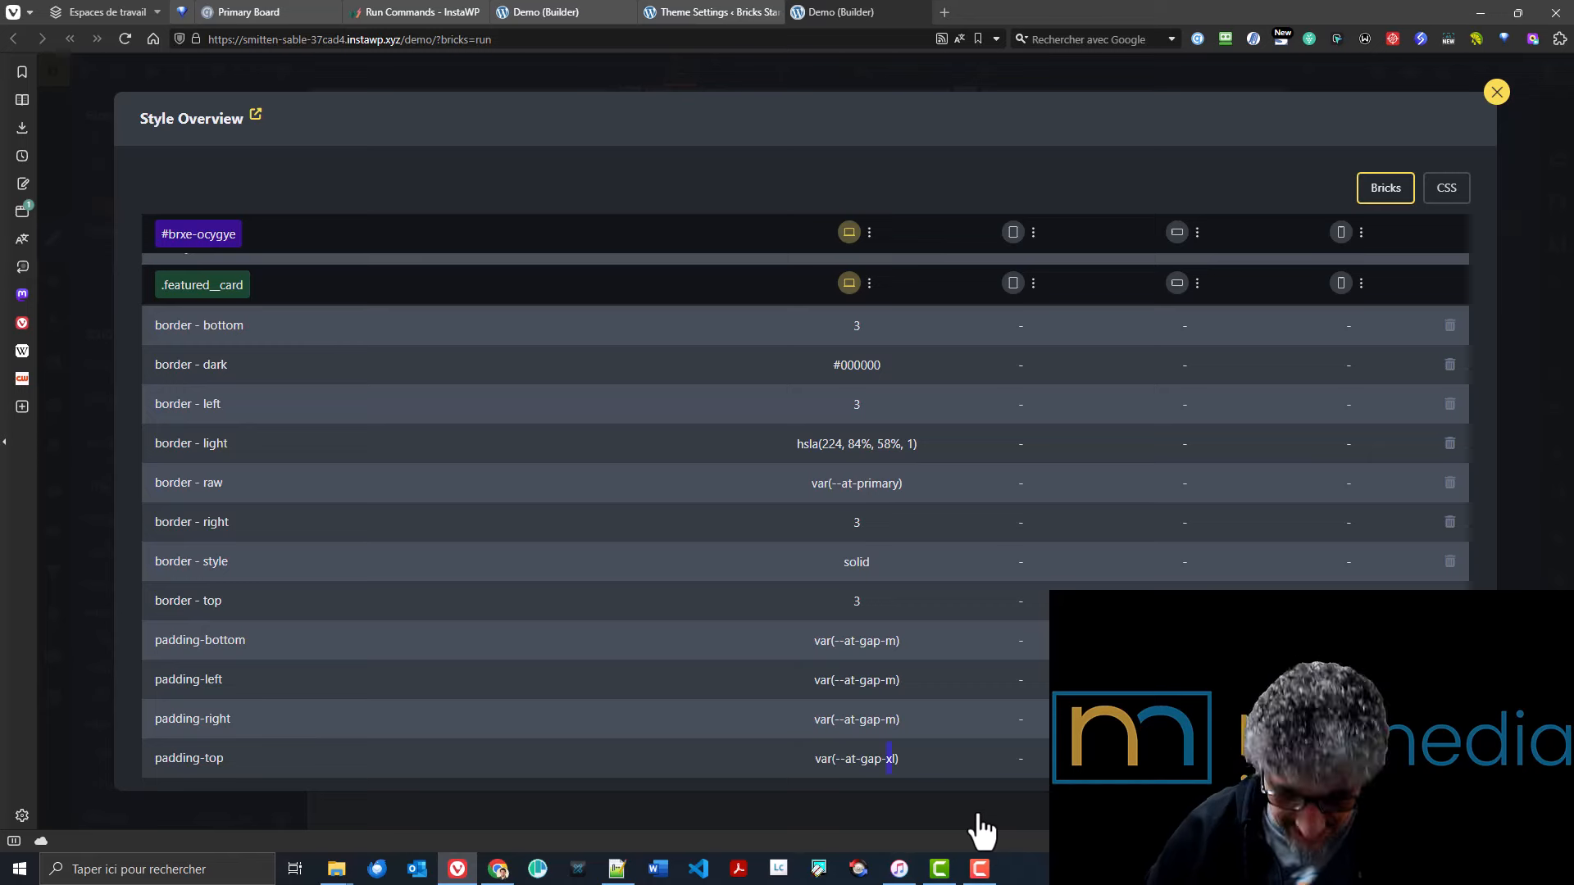
pyautogui.write('m')
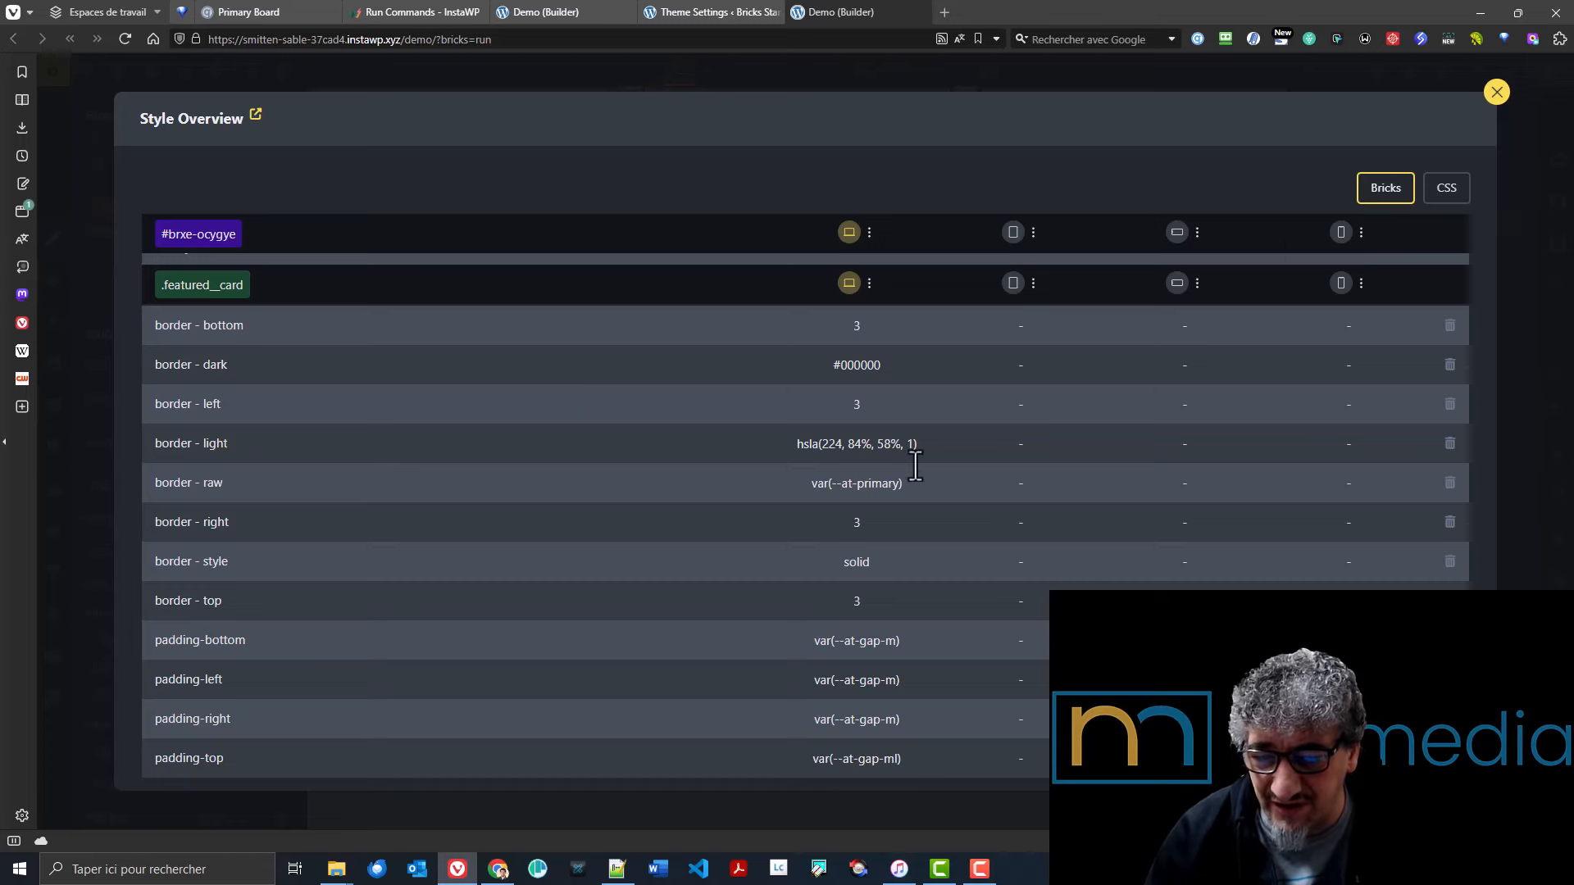
# - Review the generated CSS of .featured__card in the Style Overview, return to the Bricks view and close the overview
pyautogui.click(1465, 209)
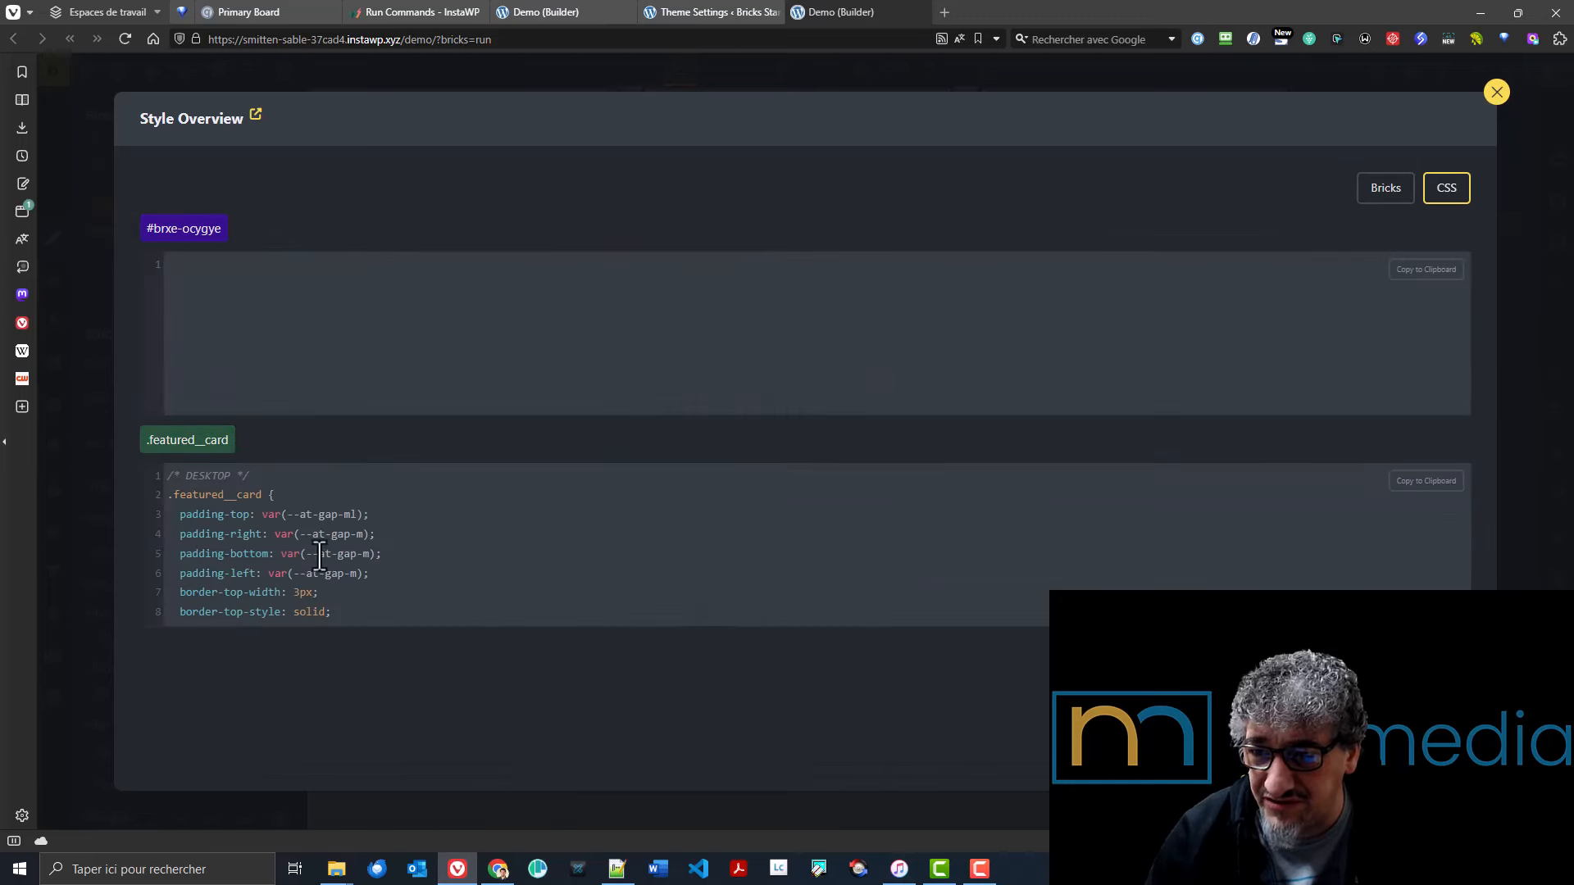
pyautogui.scroll(-4, 504, 534)
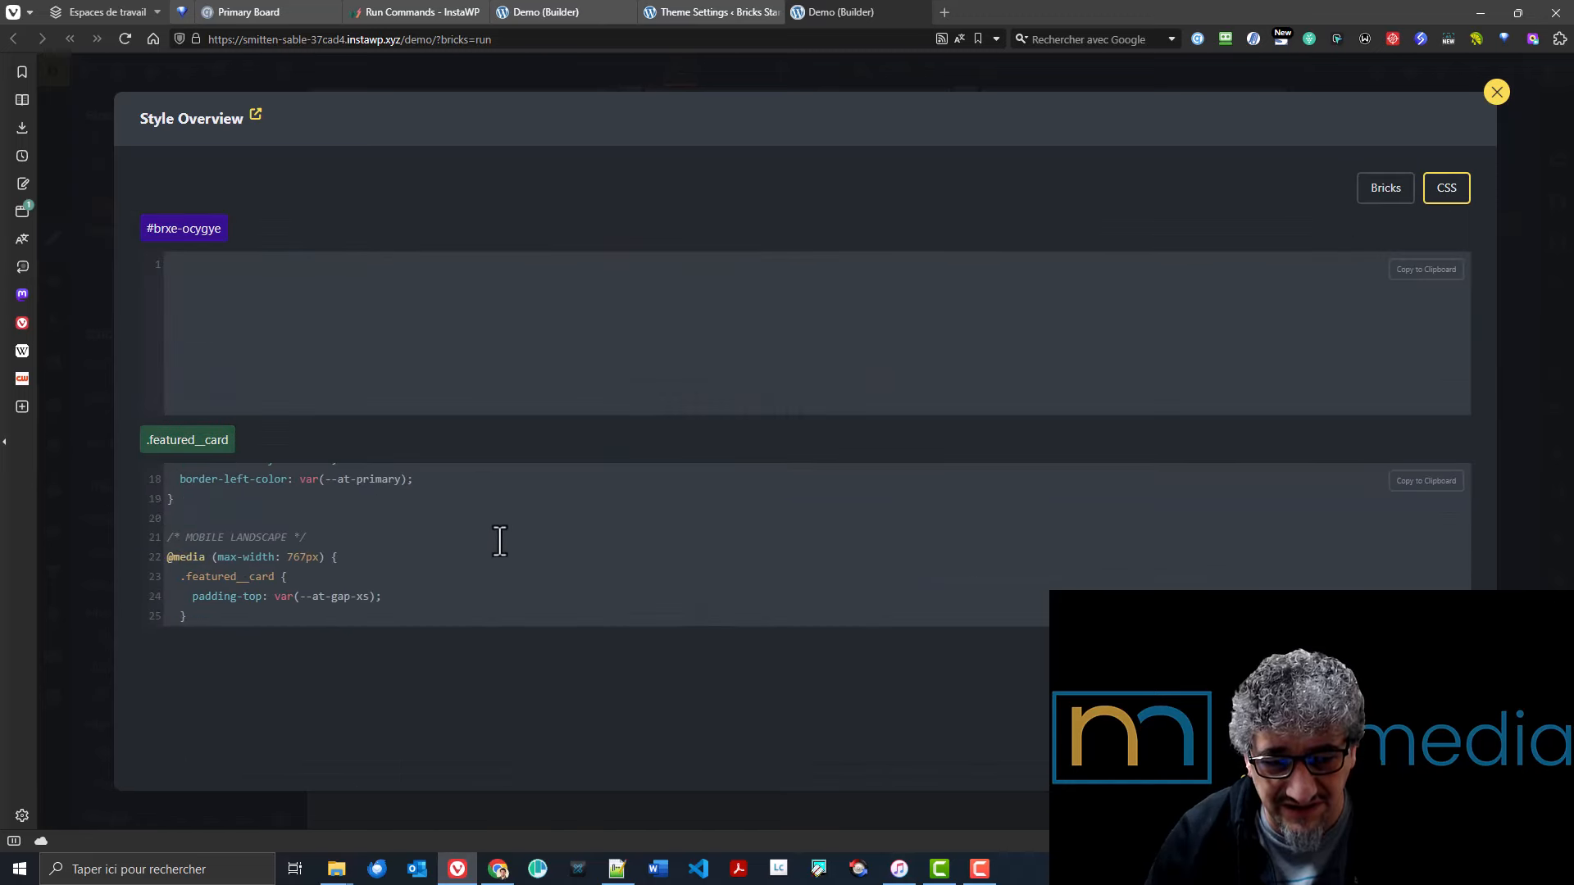
pyautogui.scroll(3, 499, 541)
pyautogui.scroll(-3, 492, 552)
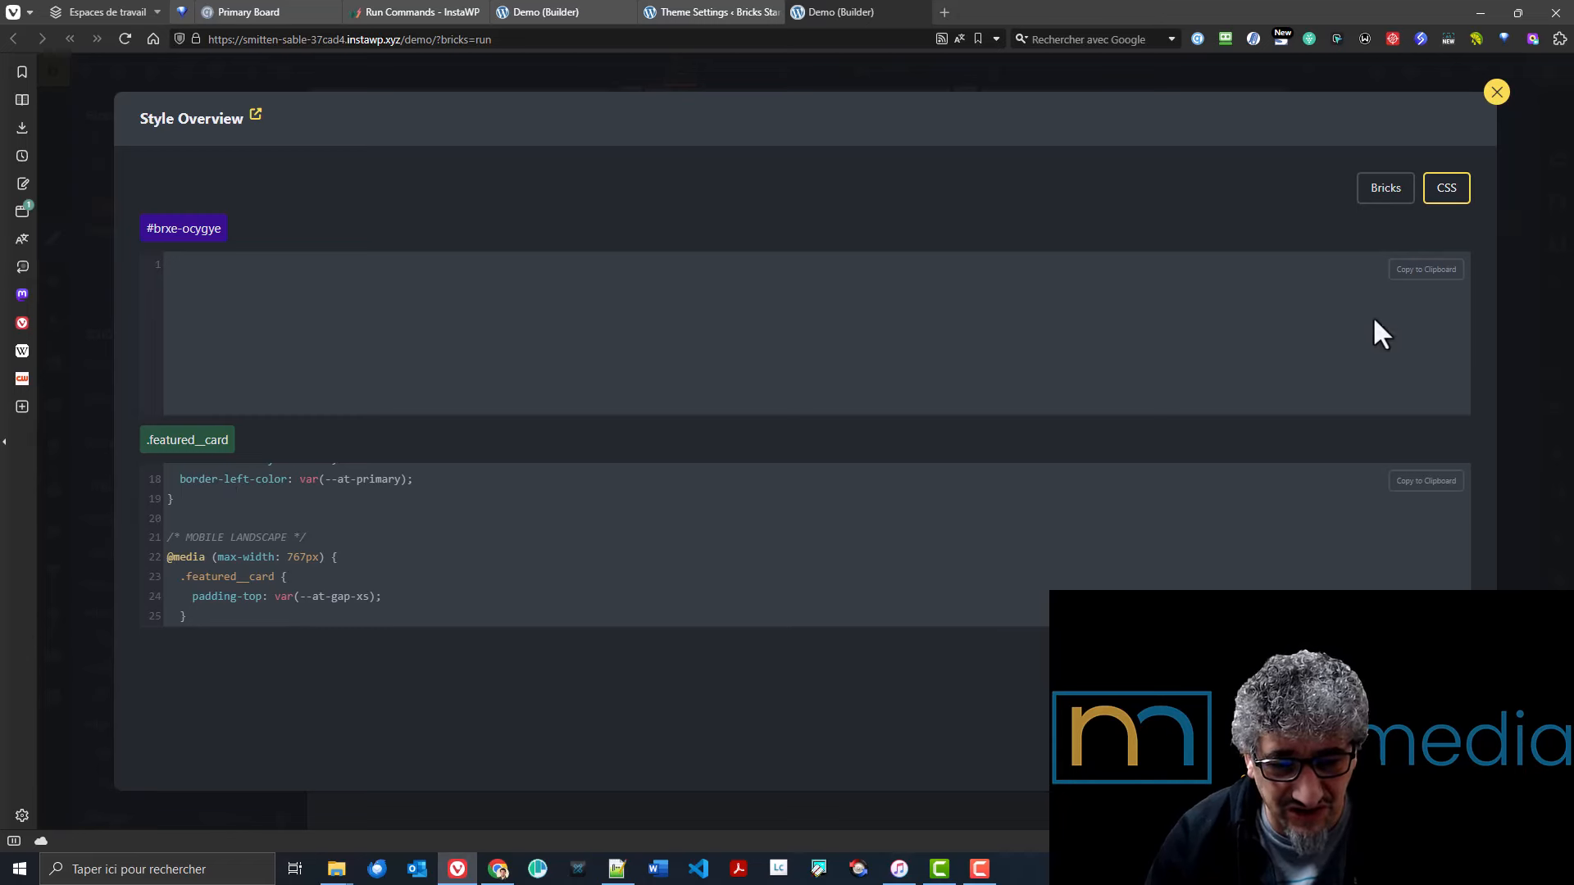
pyautogui.click(1367, 195)
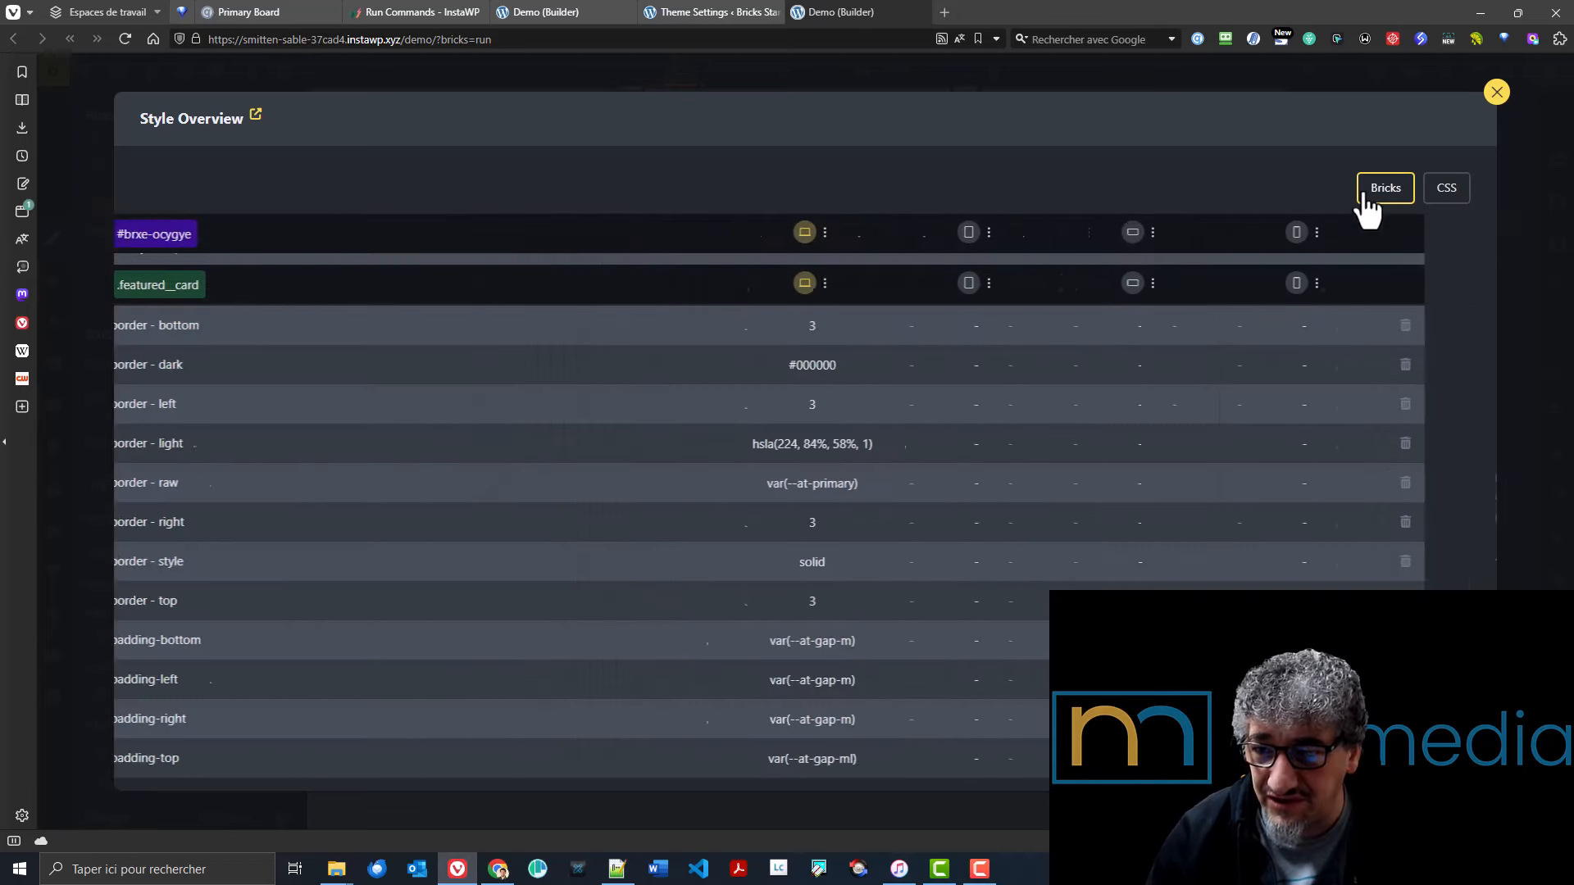
pyautogui.click(1496, 93)
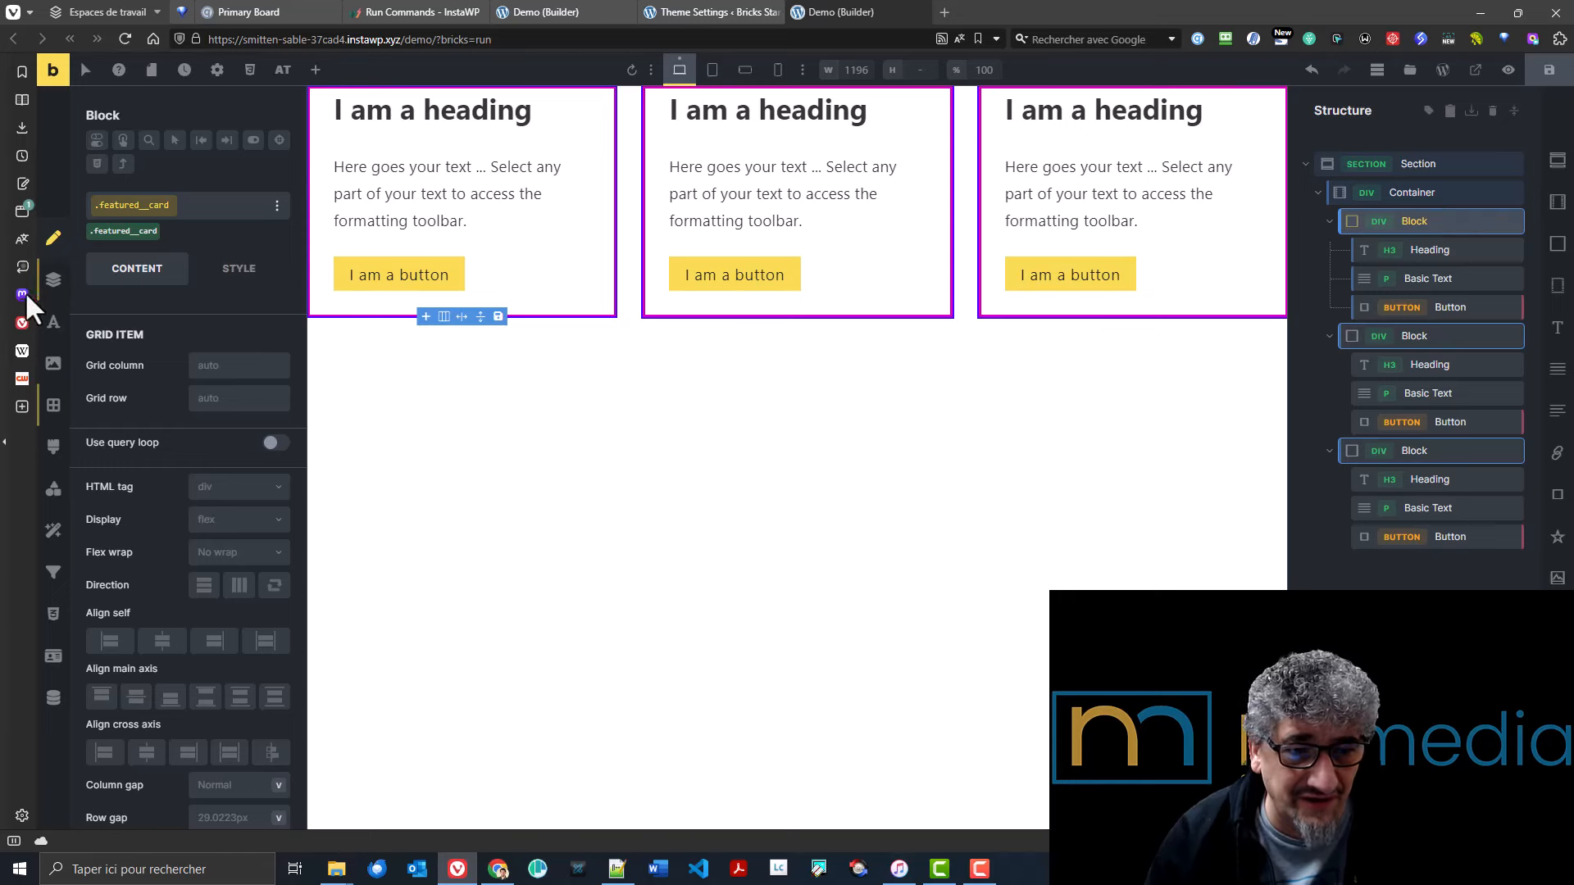
# - Correct the top padding of .featured__card to var(--at-gap-m) in the block's layout styles
pyautogui.click(52, 281)
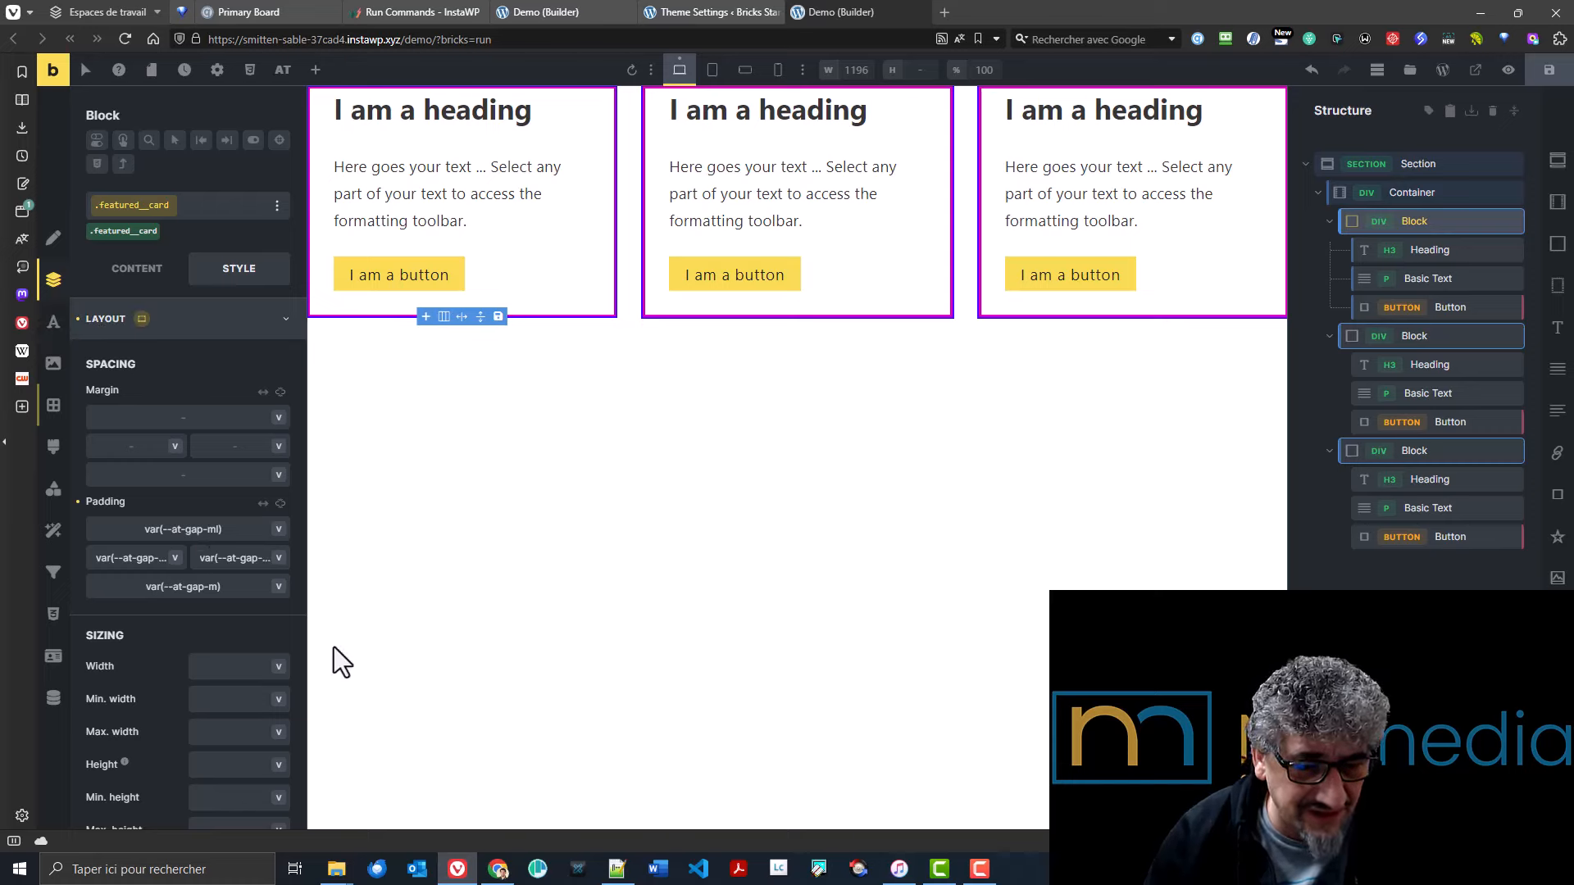
pyautogui.press('Delete')
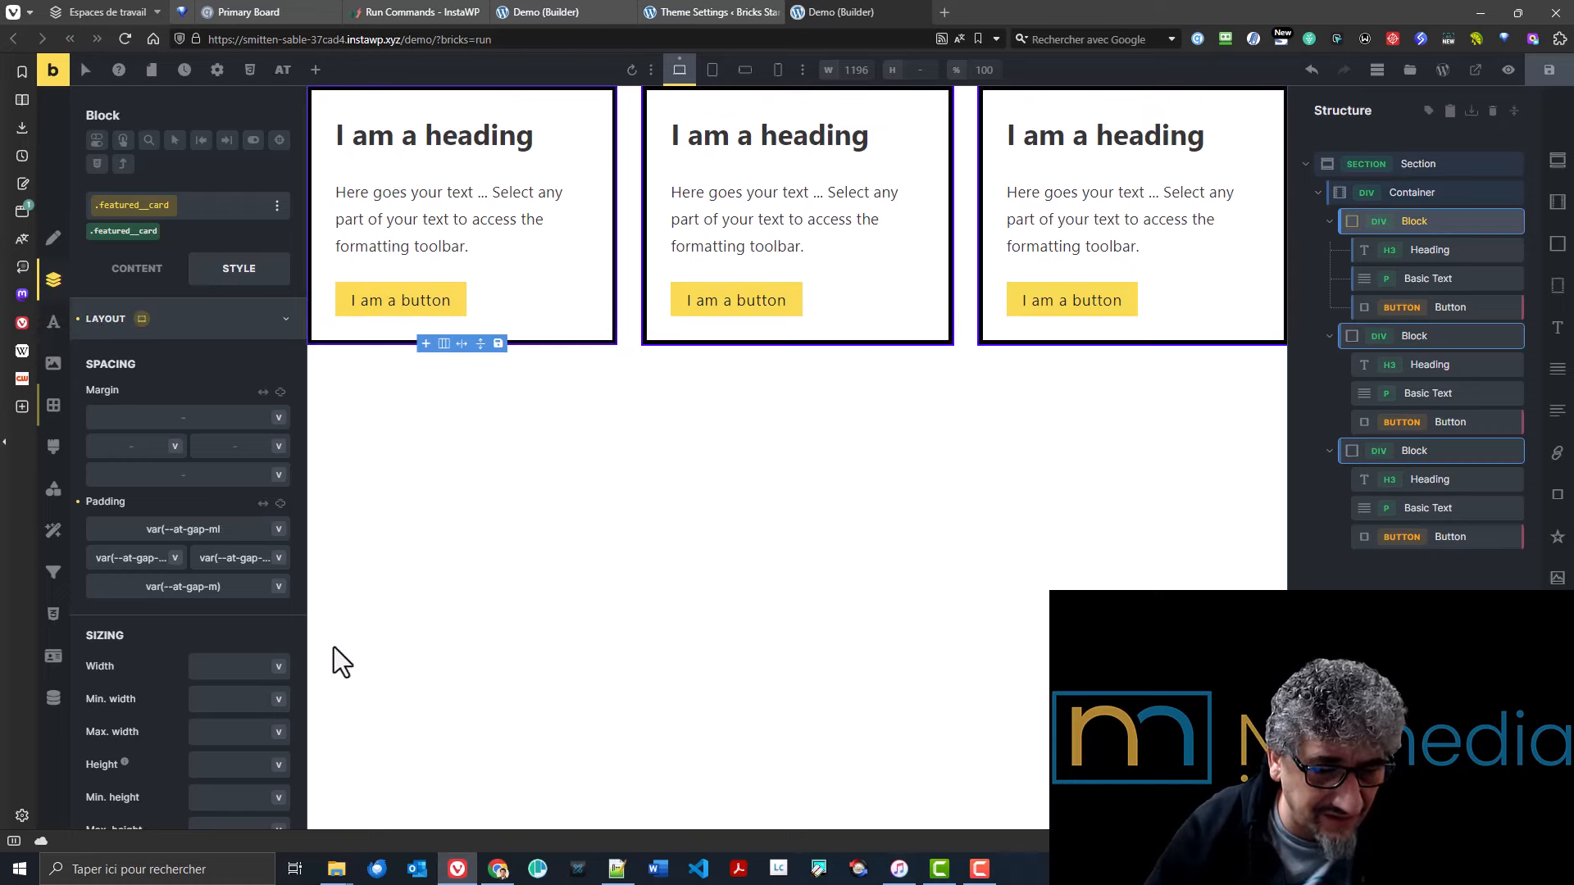
pyautogui.write(')')
pyautogui.press('Tab')
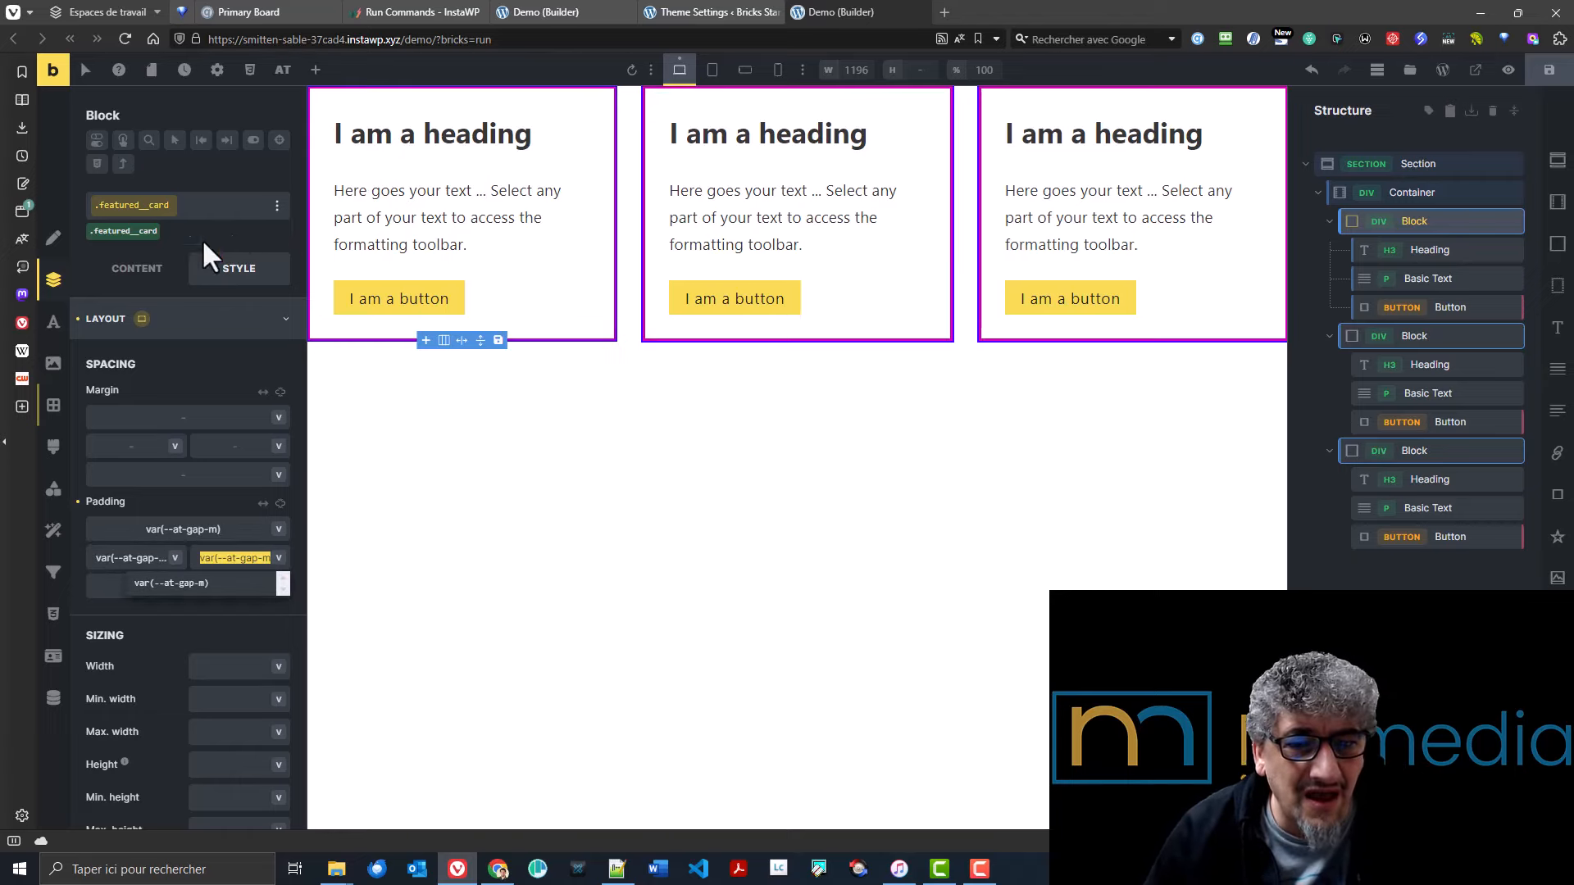
# - Check the card's padding at the mobile landscape breakpoint, glance at the theme settings page and return to the builder
pyautogui.click(748, 72)
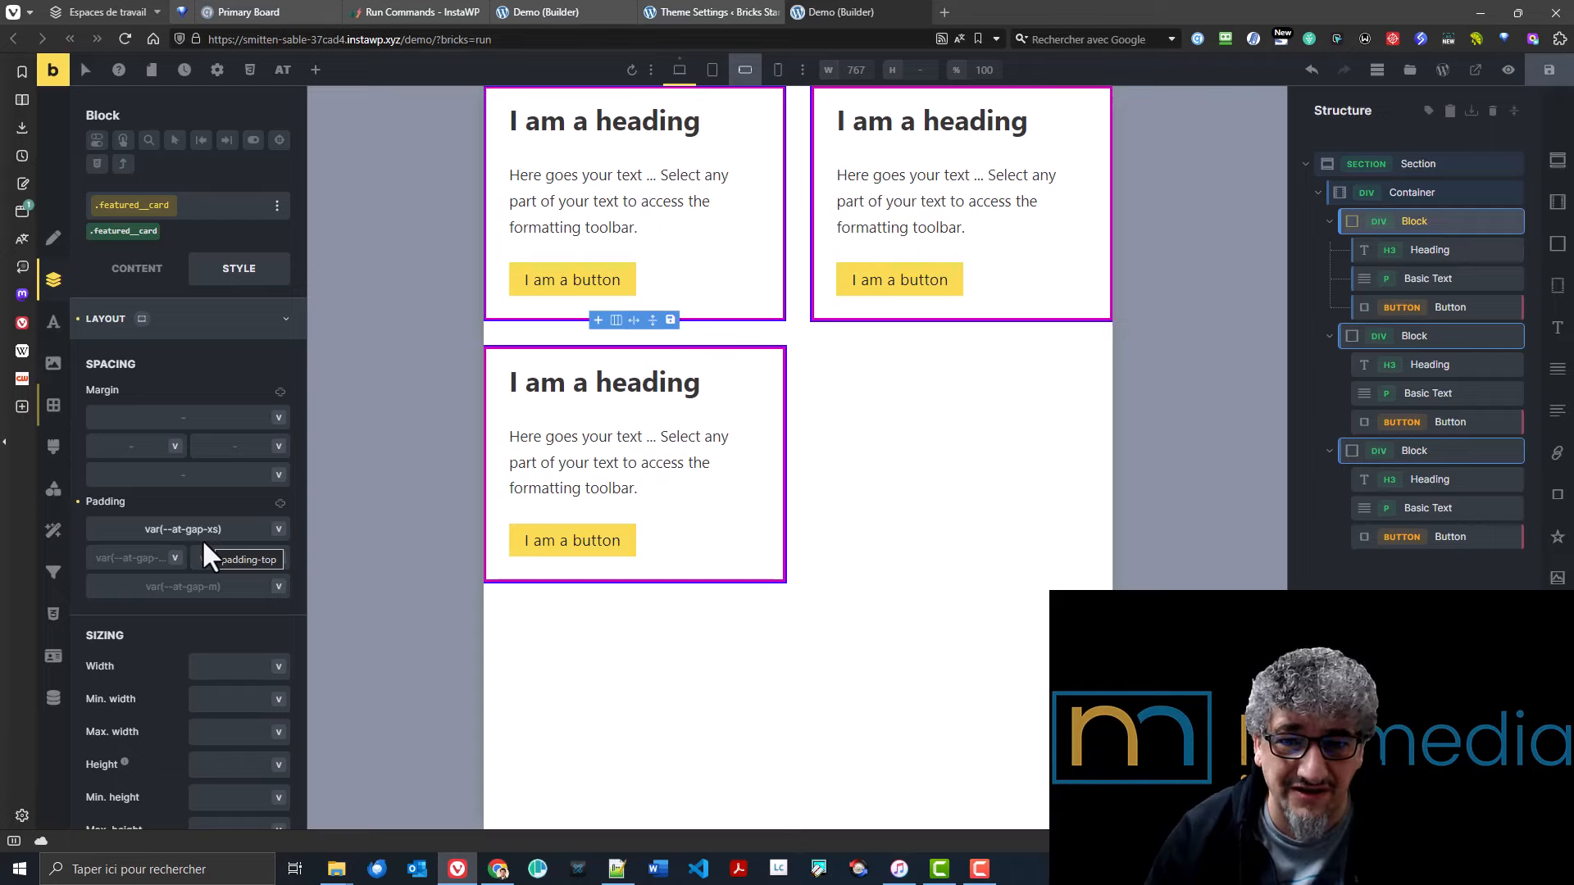
pyautogui.click(684, 13)
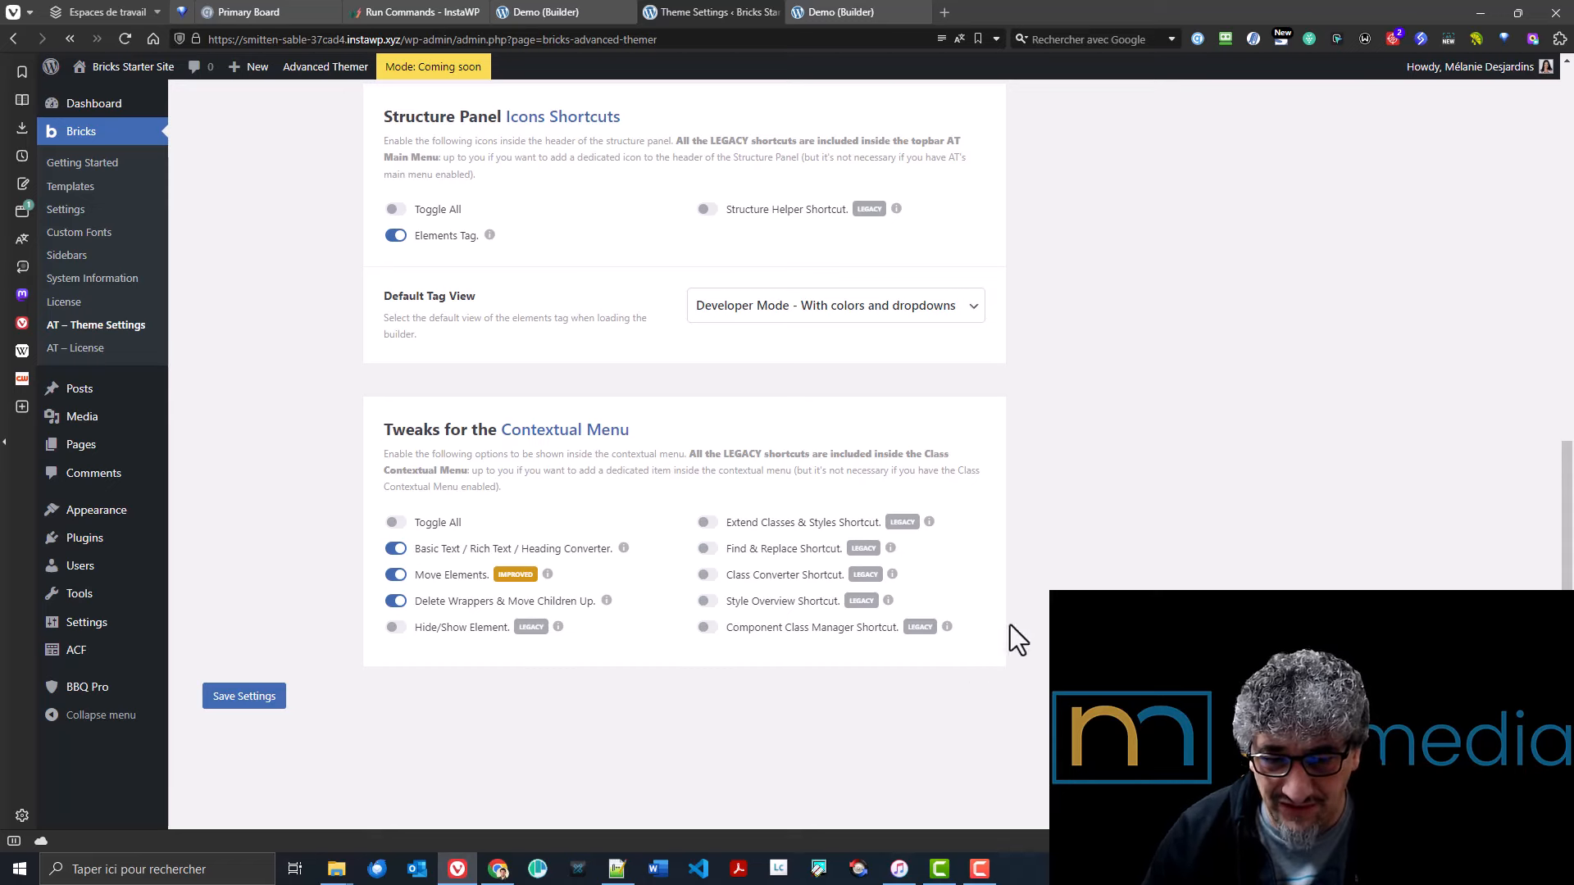
pyautogui.click(839, 9)
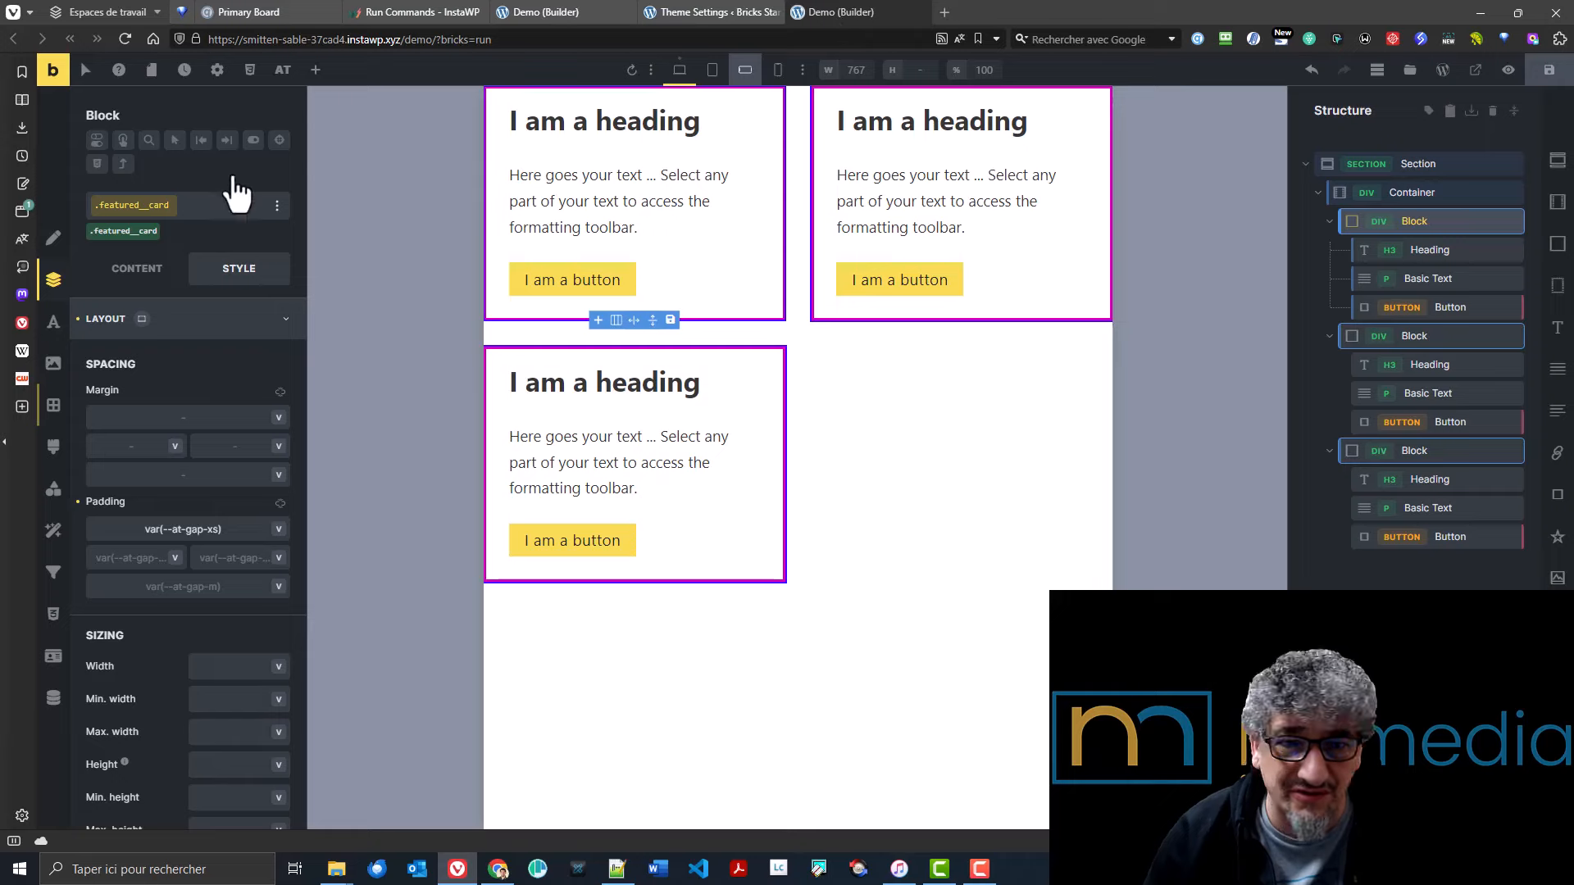
# - Open the Component Class Manager from .featured__card and browse the ACSS Box-shadows, ACSS Button and Uncategorized categories in its overview
pyautogui.click(277, 206)
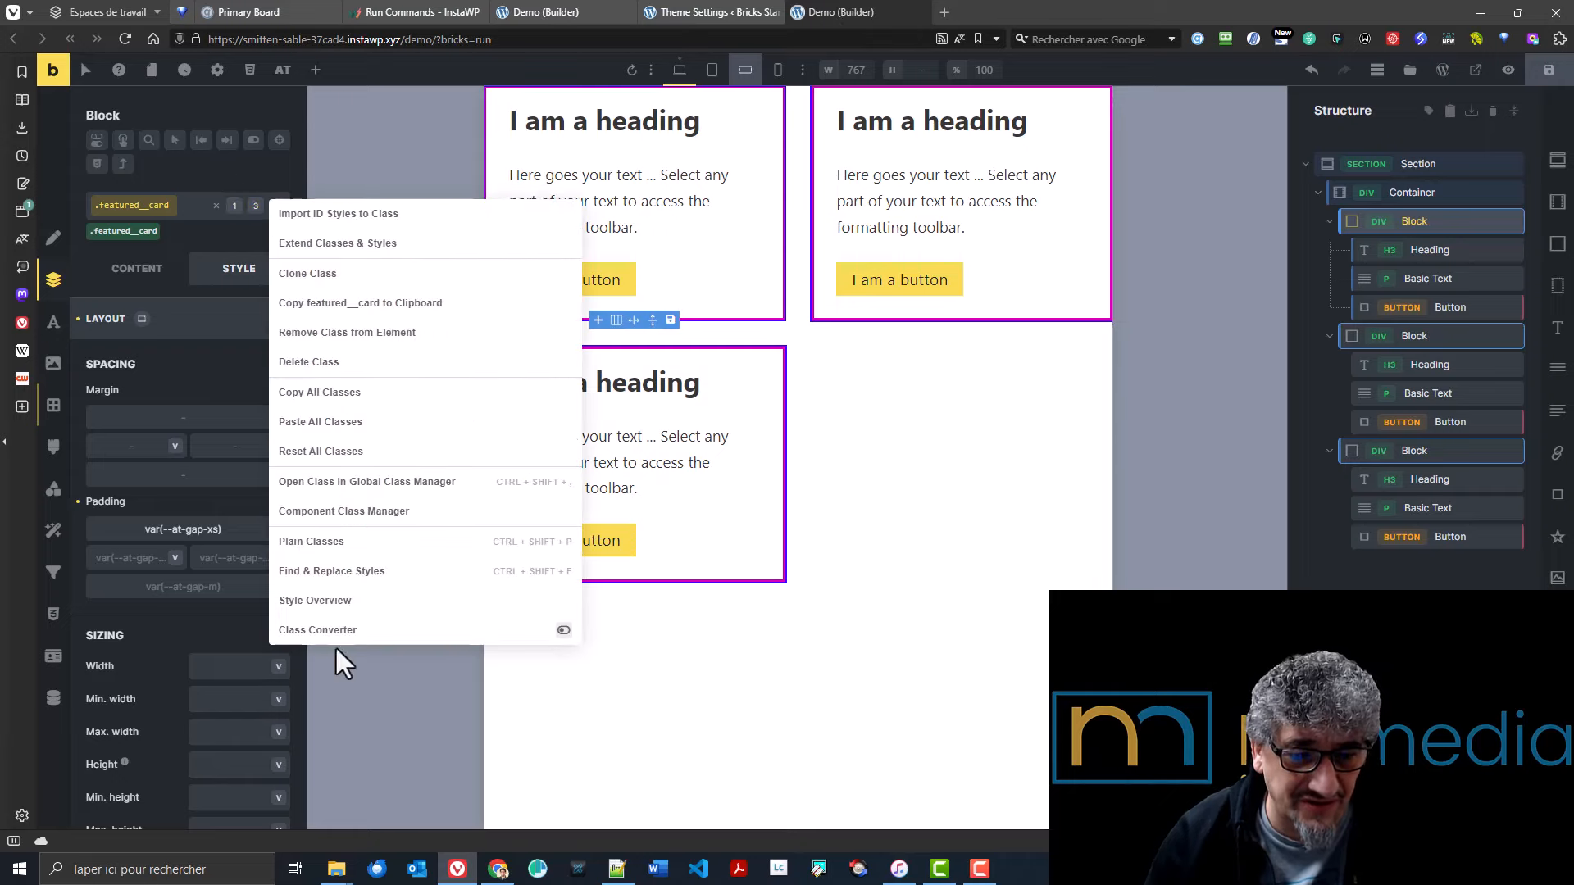
pyautogui.click(361, 511)
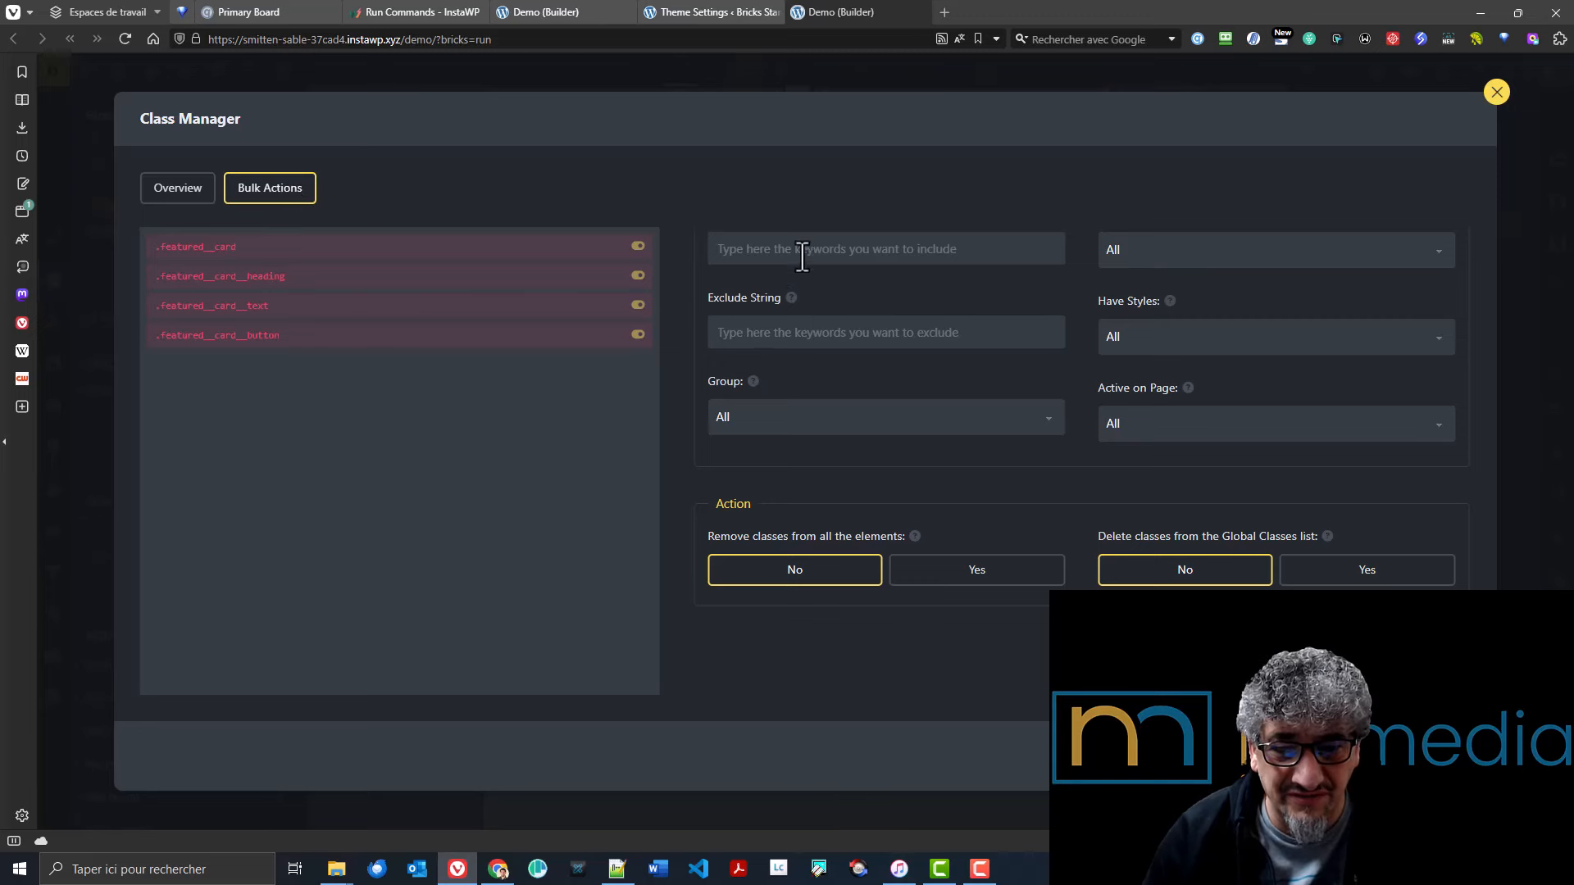
pyautogui.click(160, 196)
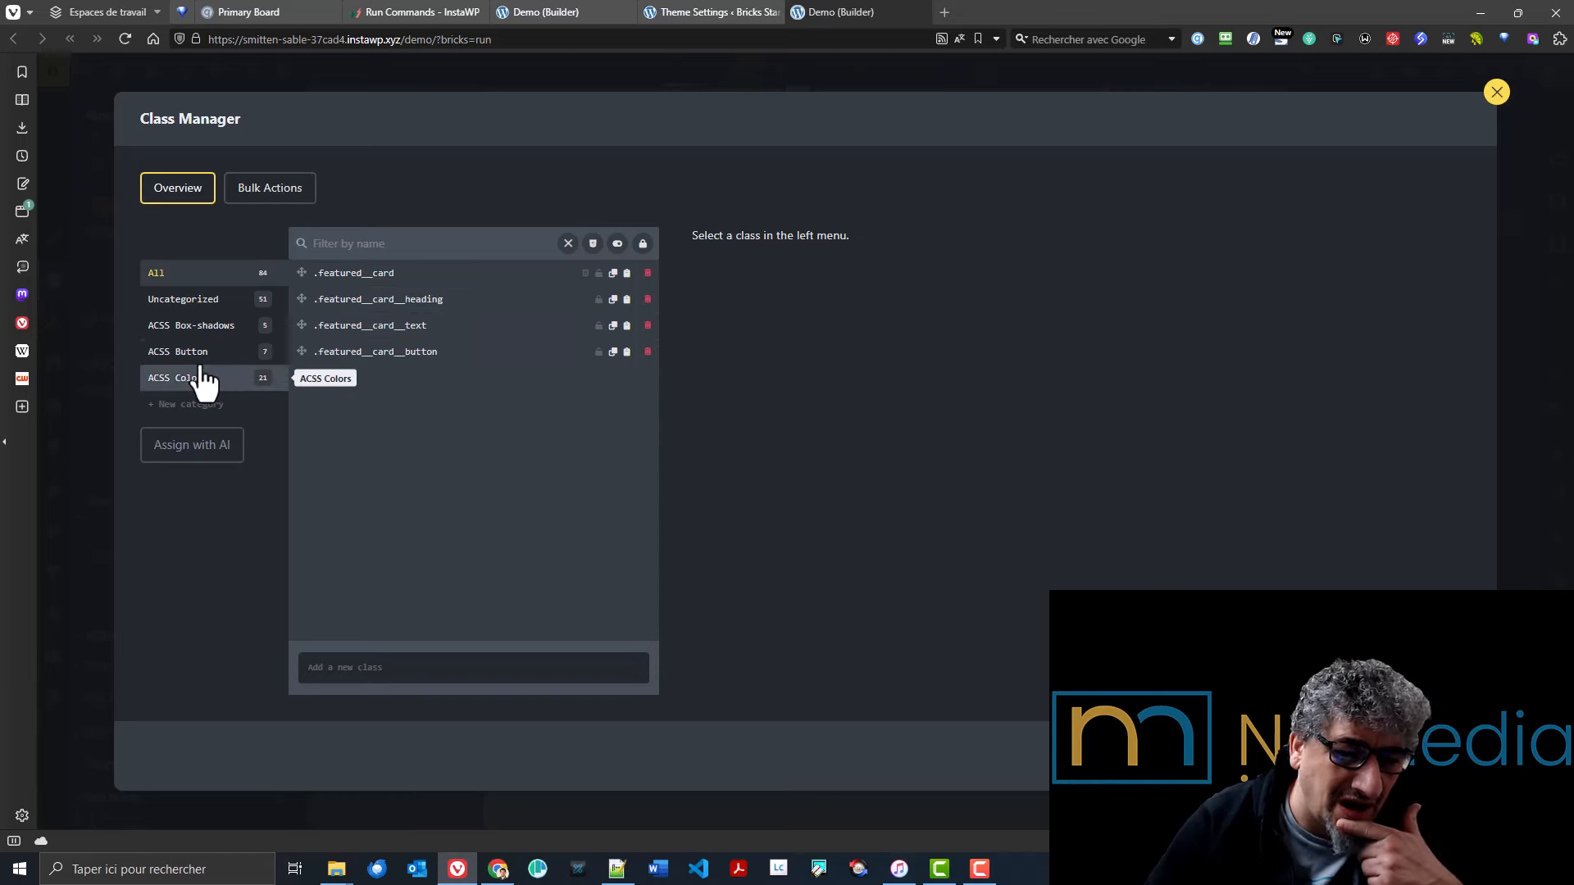
pyautogui.click(193, 326)
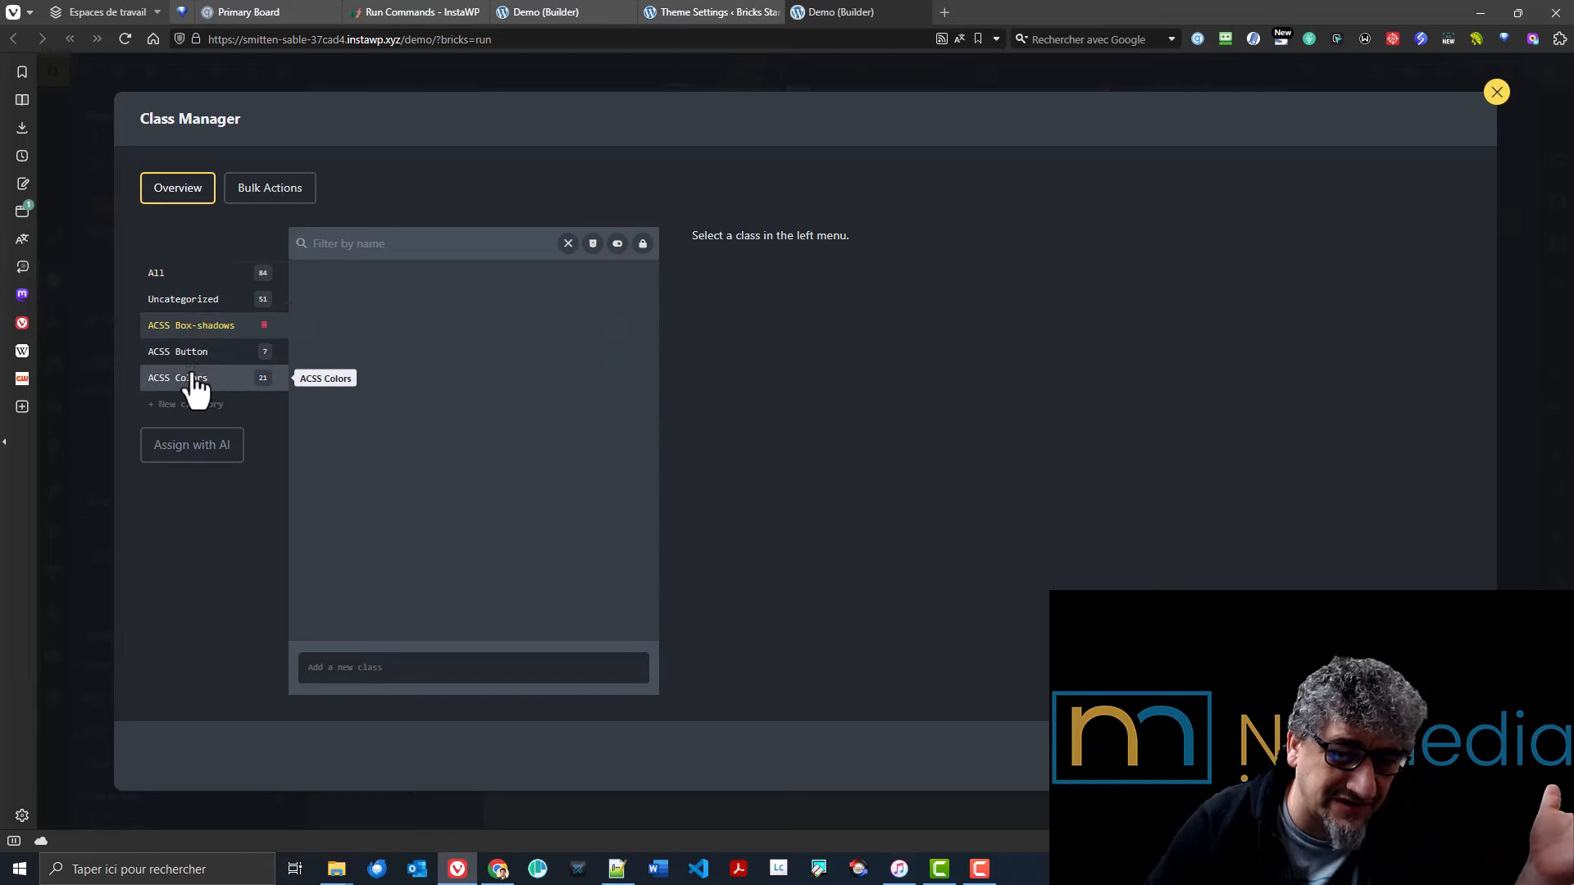
pyautogui.click(197, 352)
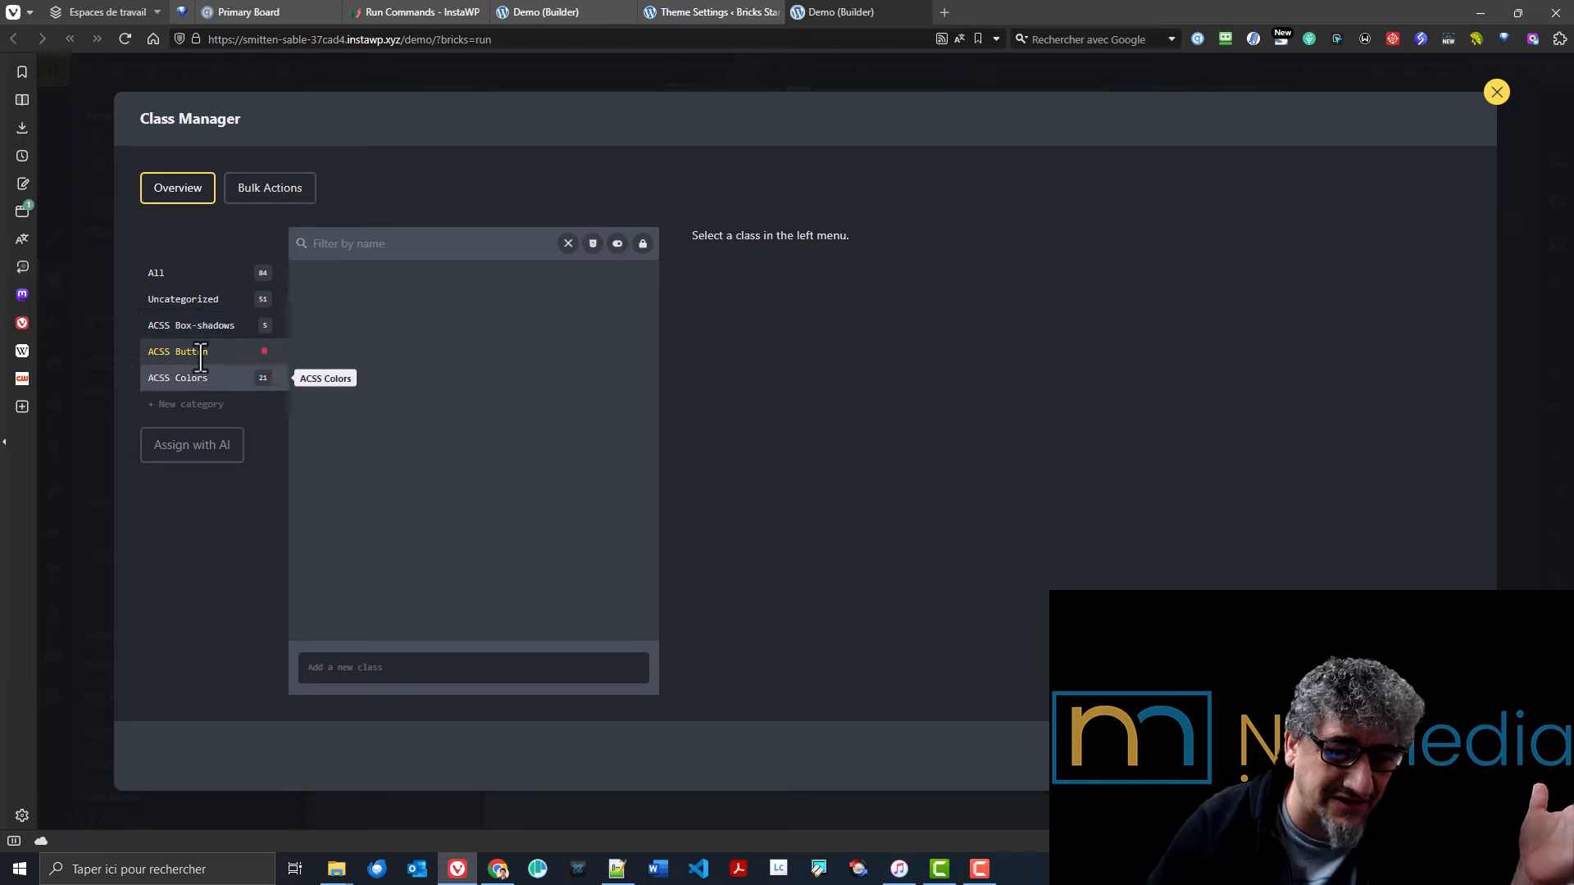
pyautogui.click(190, 300)
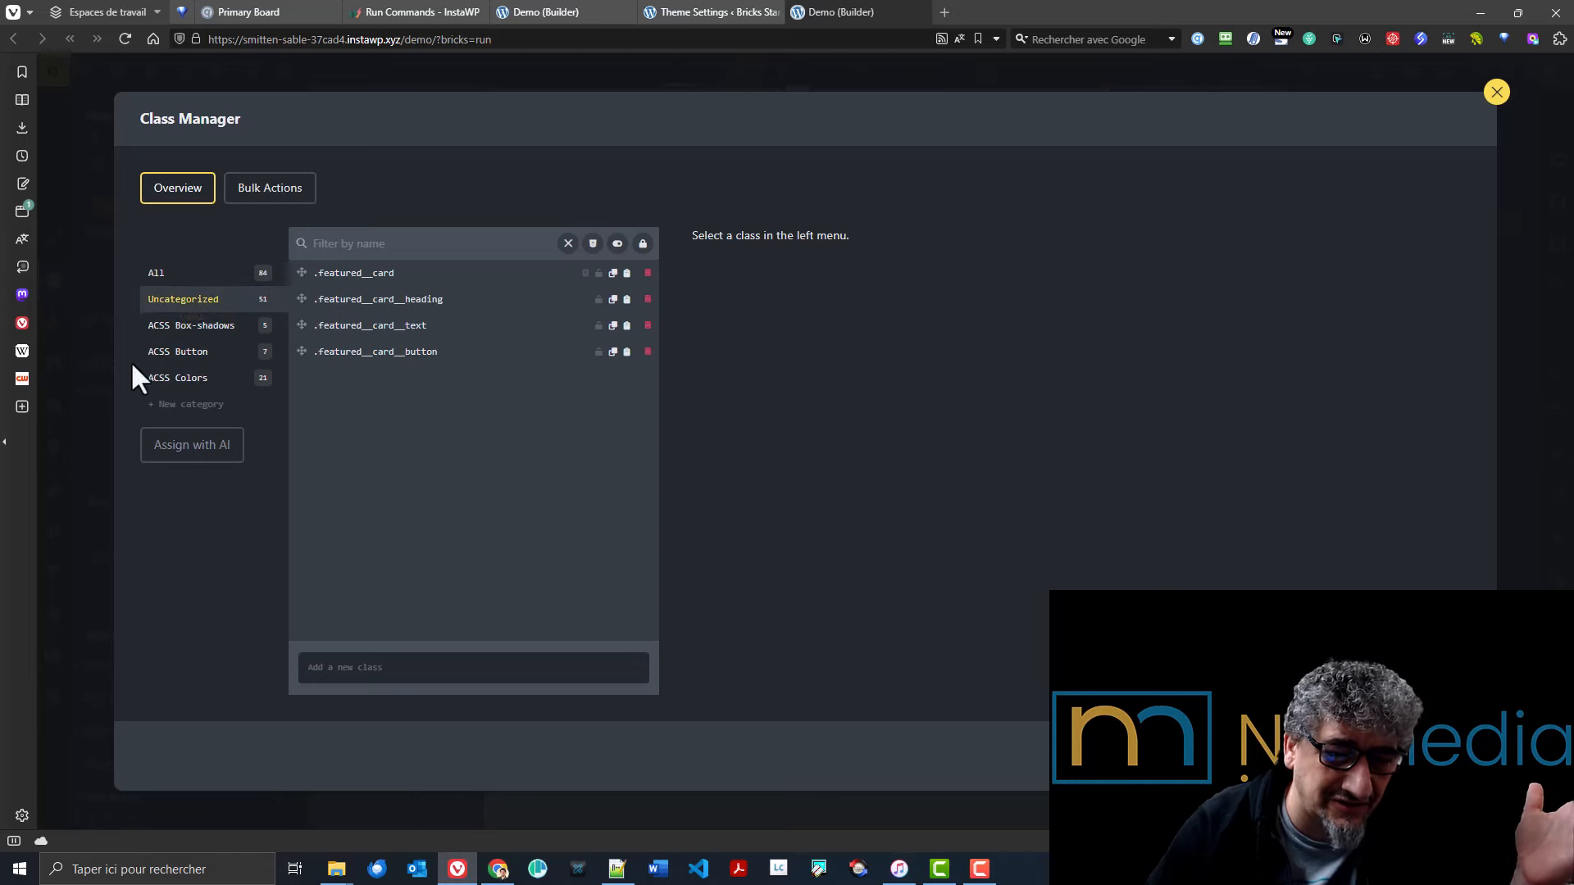
# - Delete the ACSS Box-shadows, ACSS Button and ACSS Colors categories and display the Uncategorized classes
pyautogui.click(207, 326)
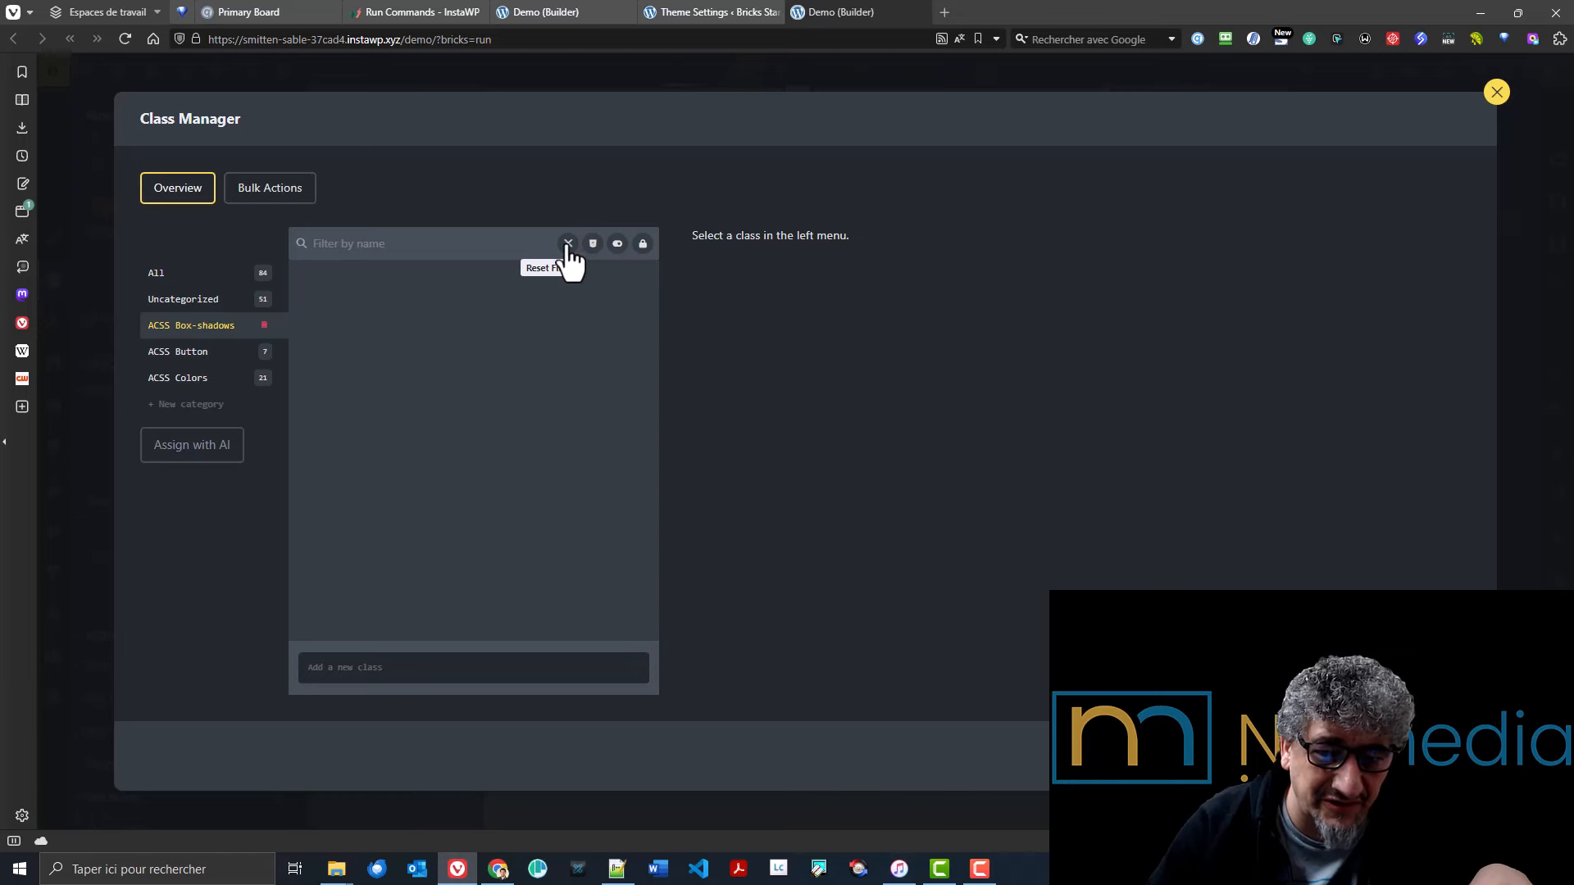
pyautogui.click(264, 326)
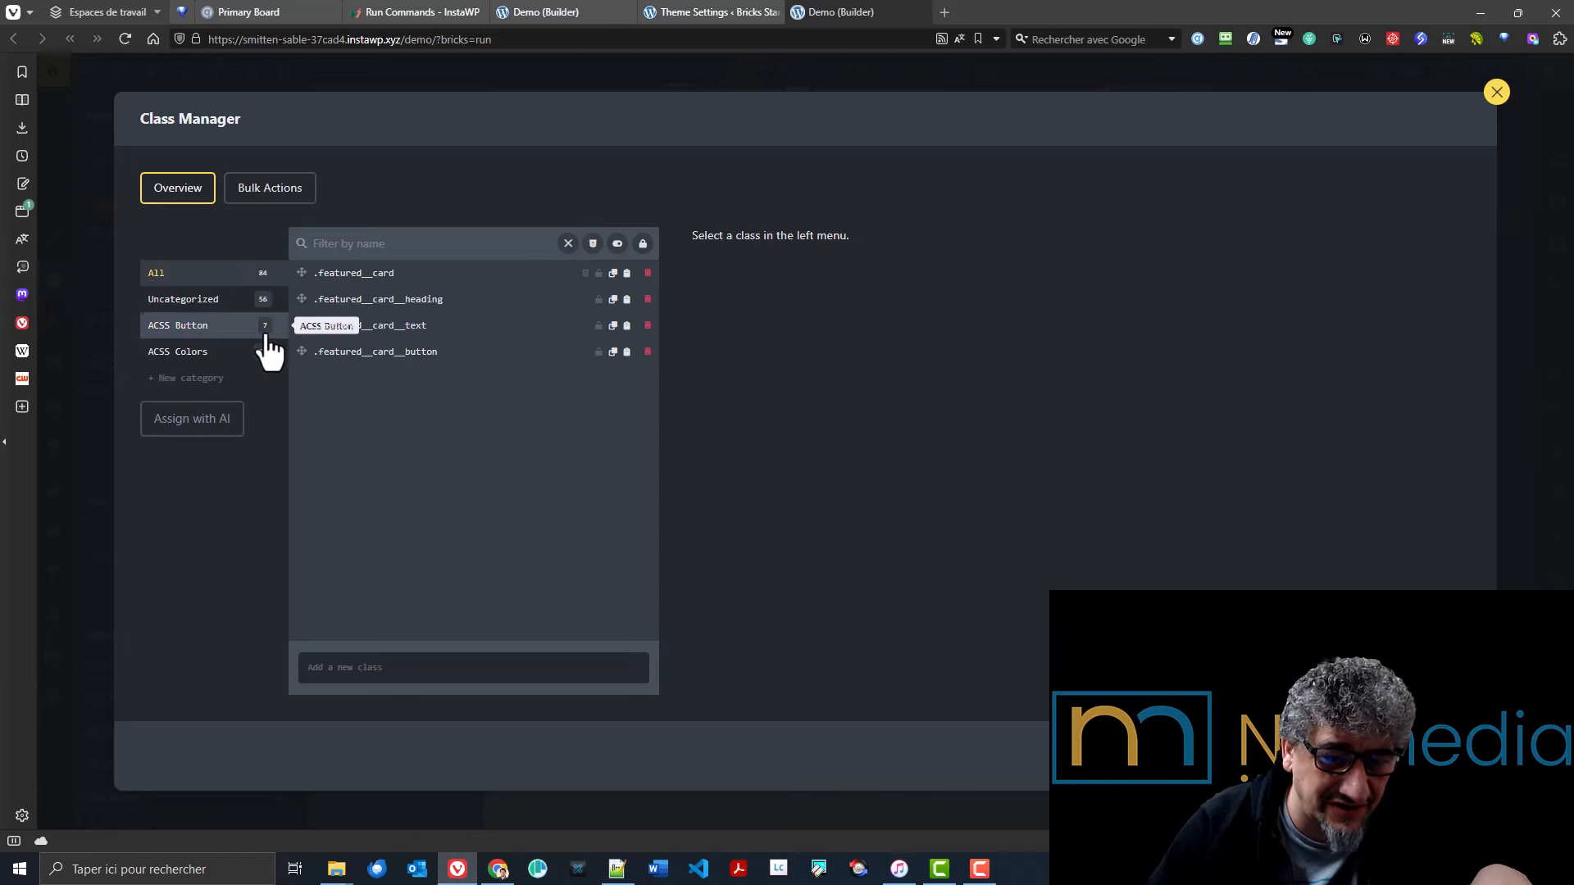
pyautogui.click(265, 327)
pyautogui.click(264, 325)
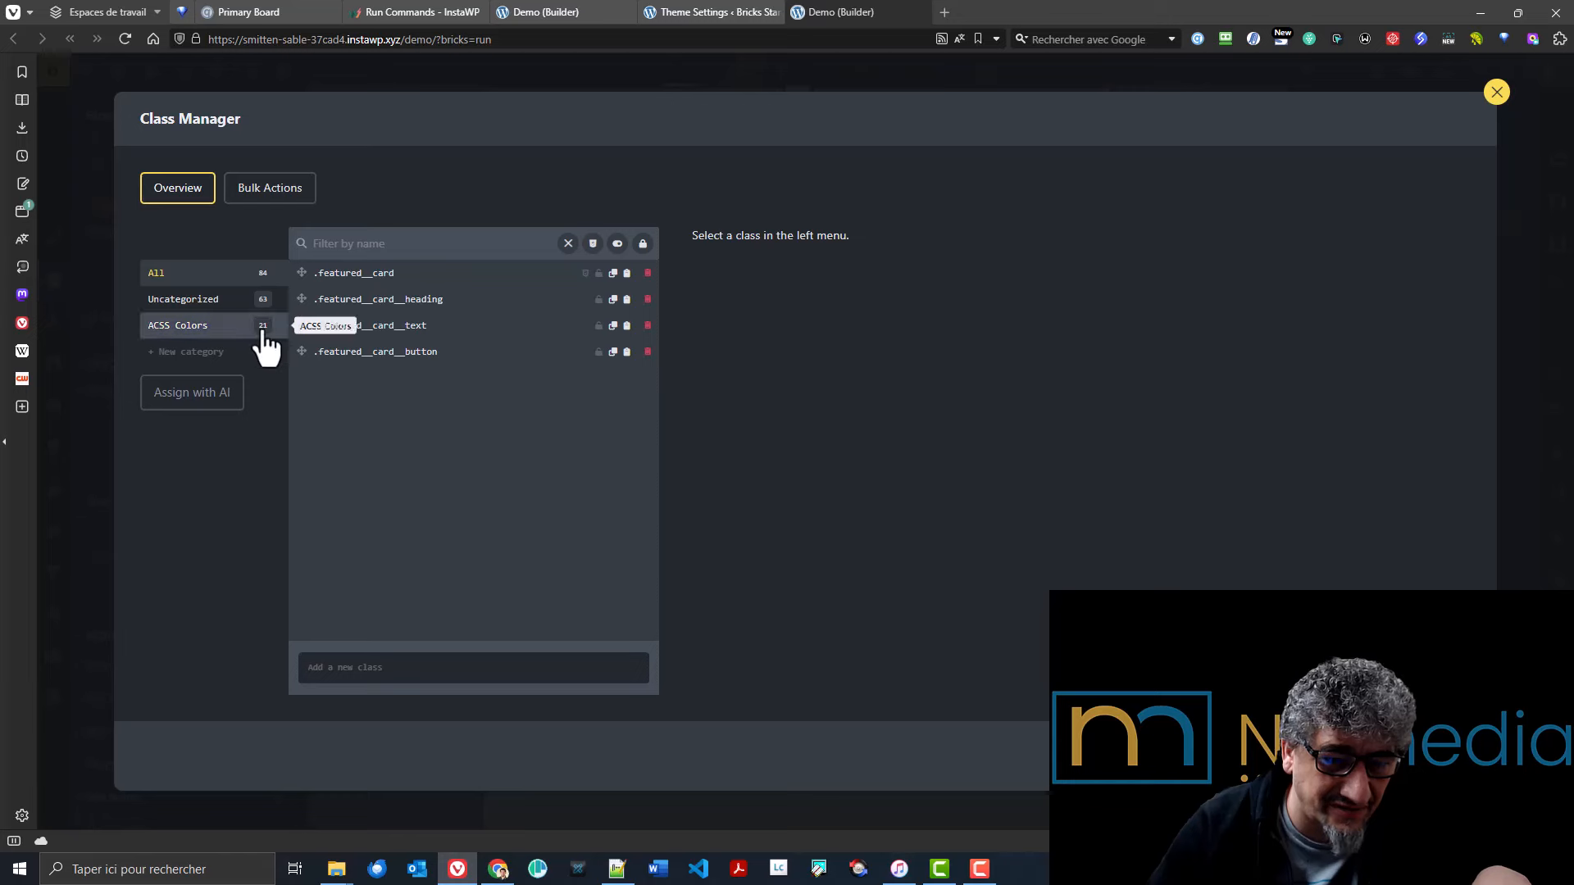
pyautogui.click(262, 332)
pyautogui.click(264, 326)
pyautogui.click(189, 301)
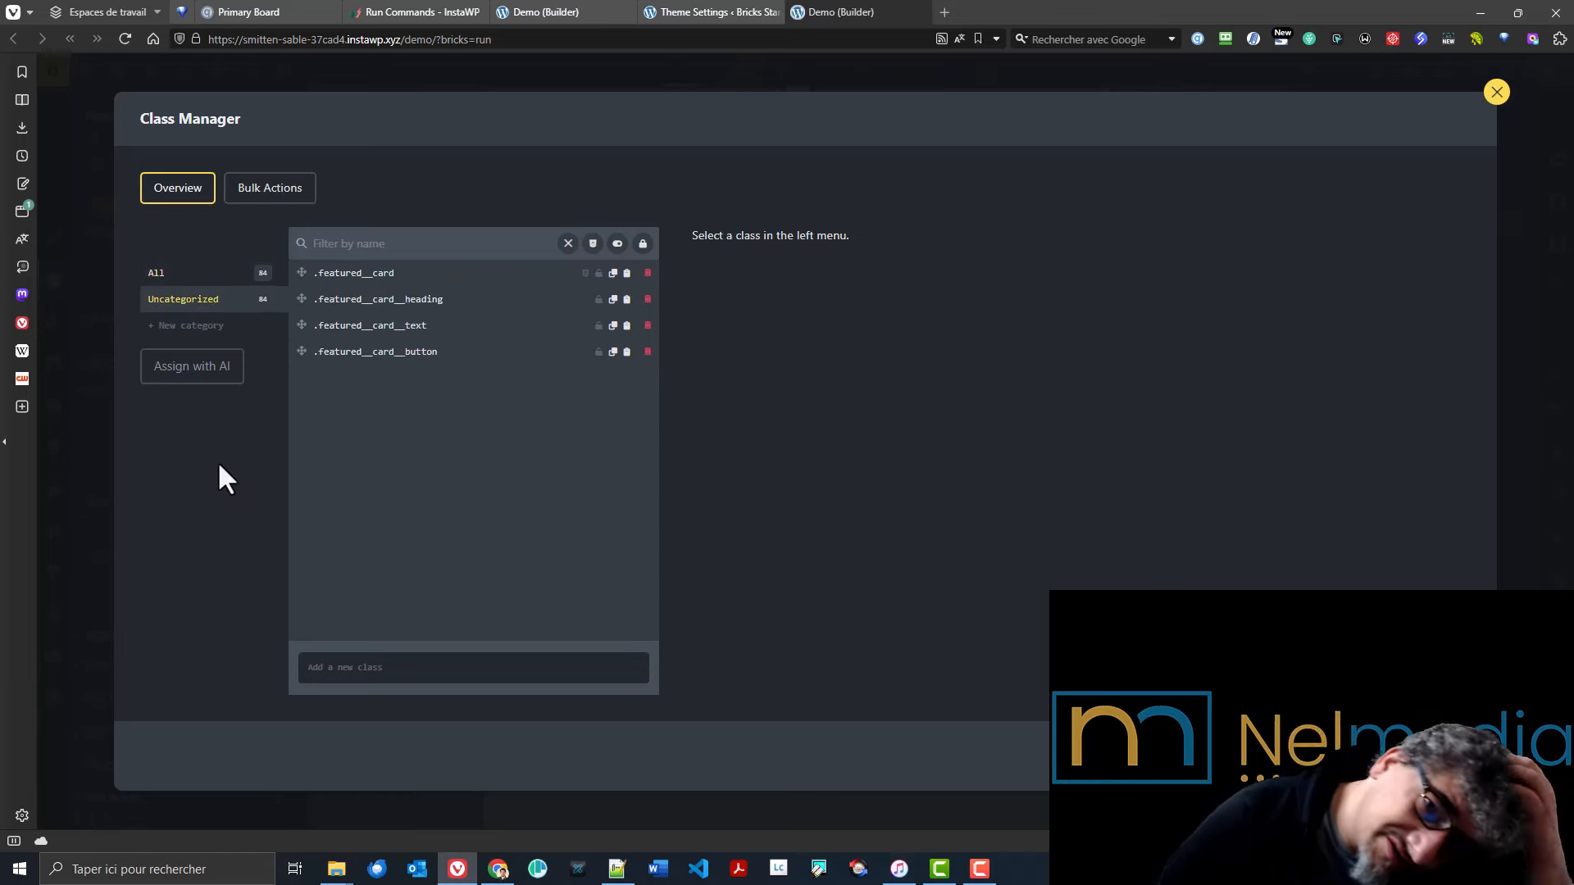
# - Search the bulk actions class list for "acss-button" and close the Class Manager
pyautogui.click(259, 206)
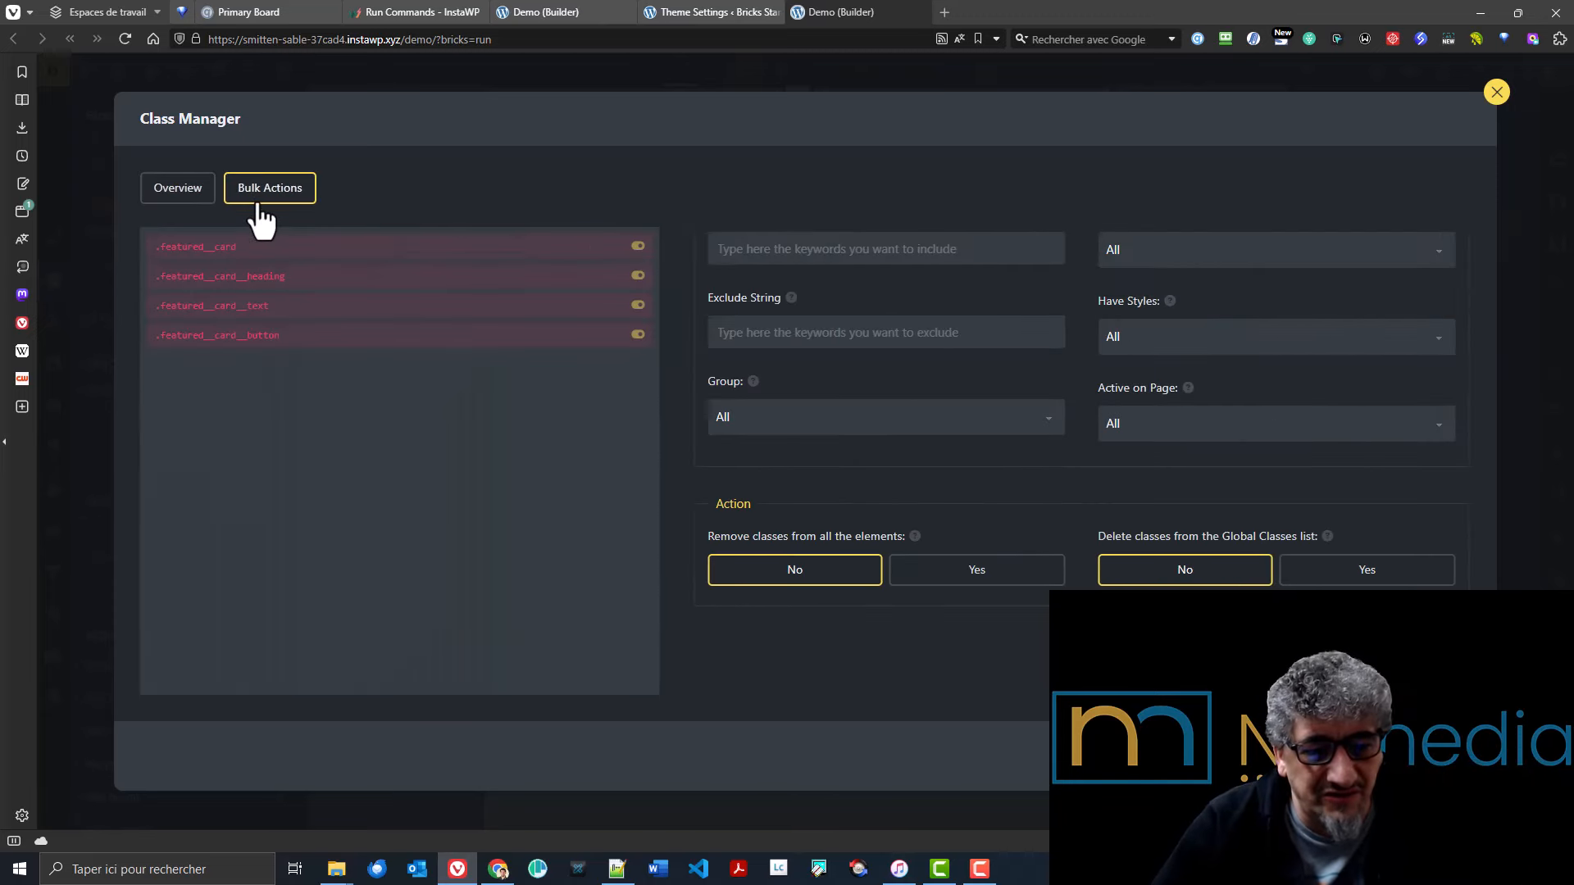
pyautogui.click(847, 242)
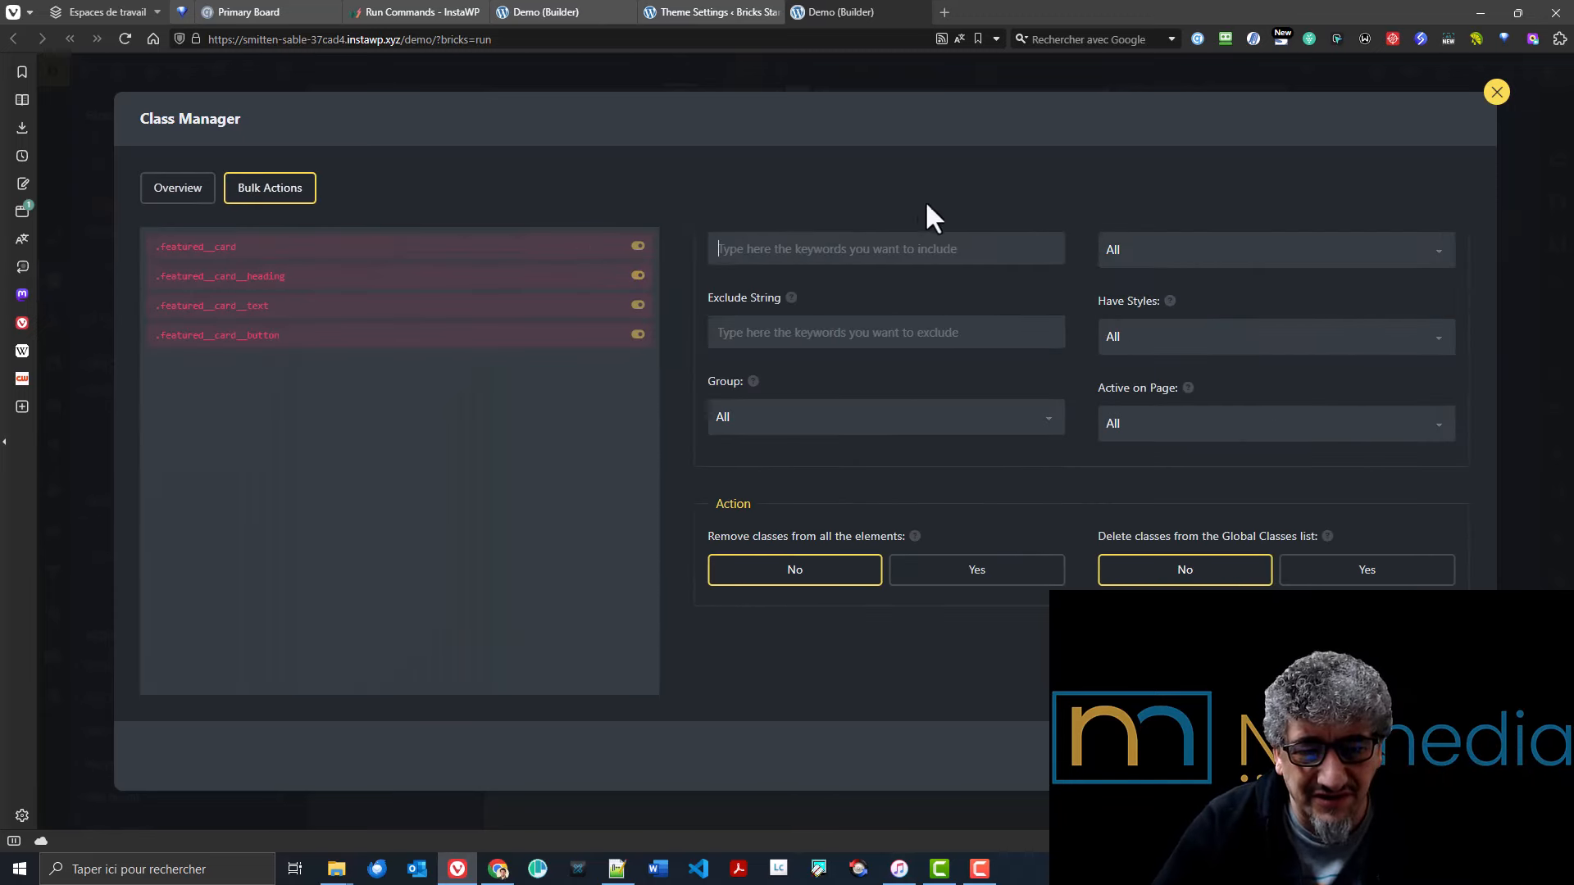
pyautogui.write('ac')
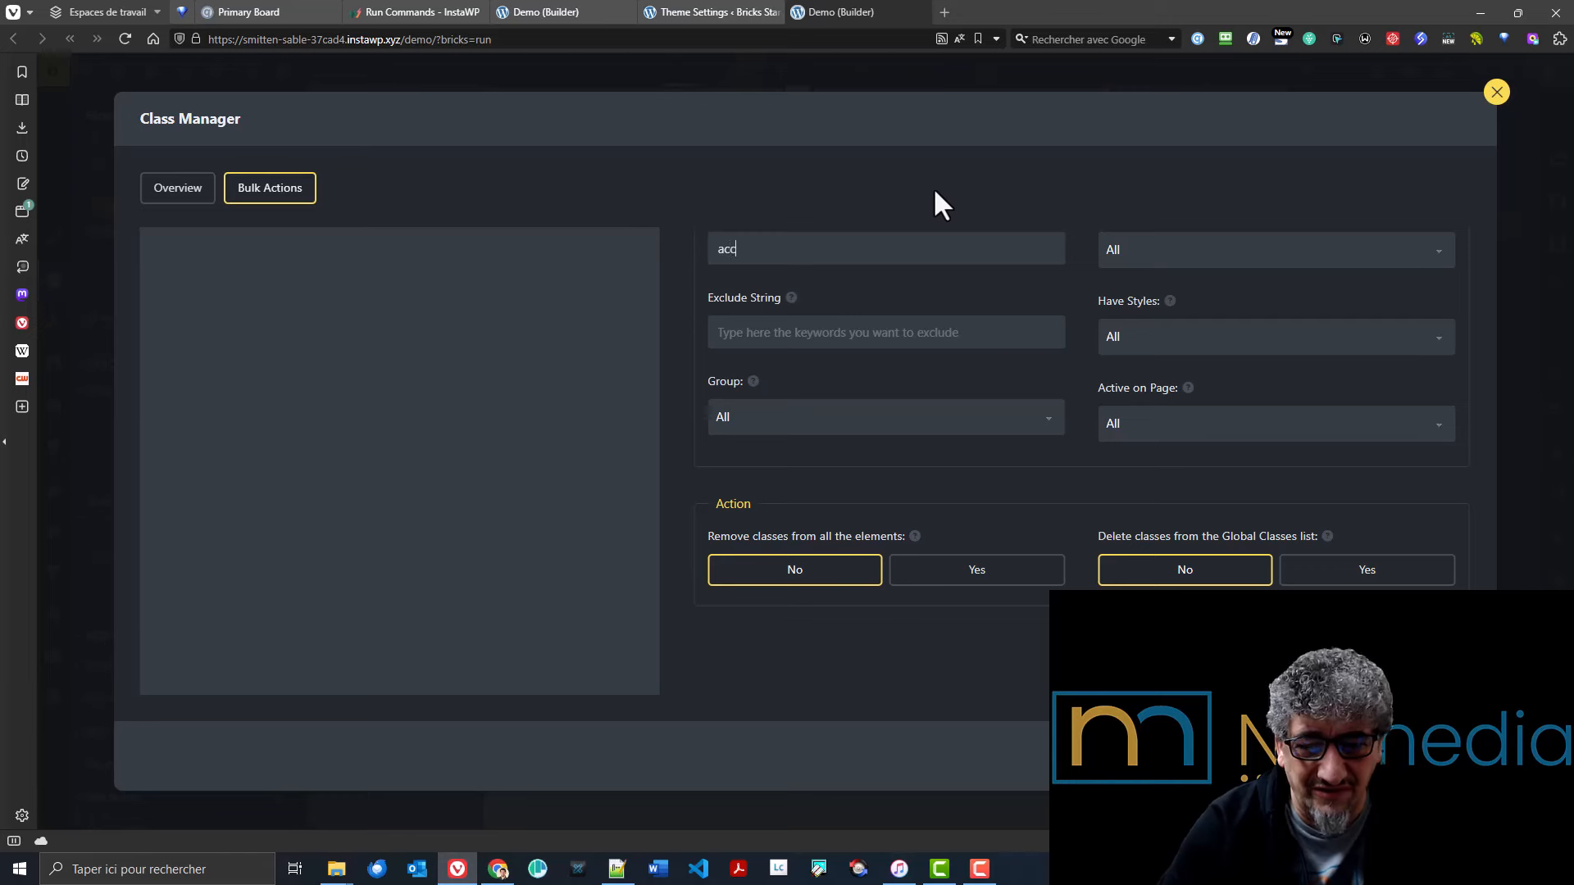
pyautogui.write('ss-b')
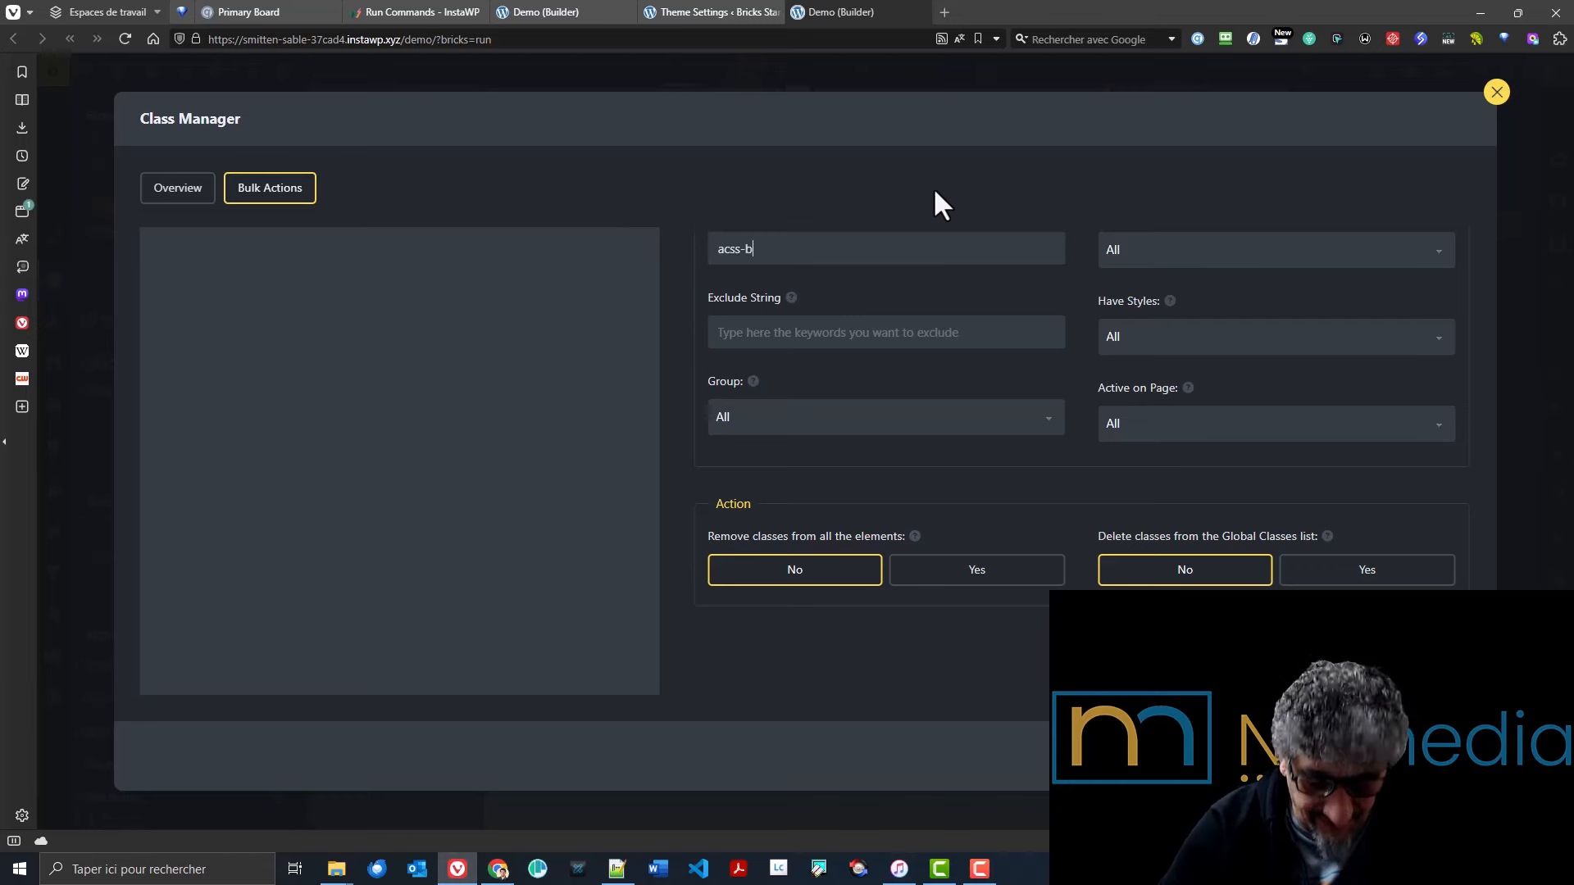
pyautogui.write('utton')
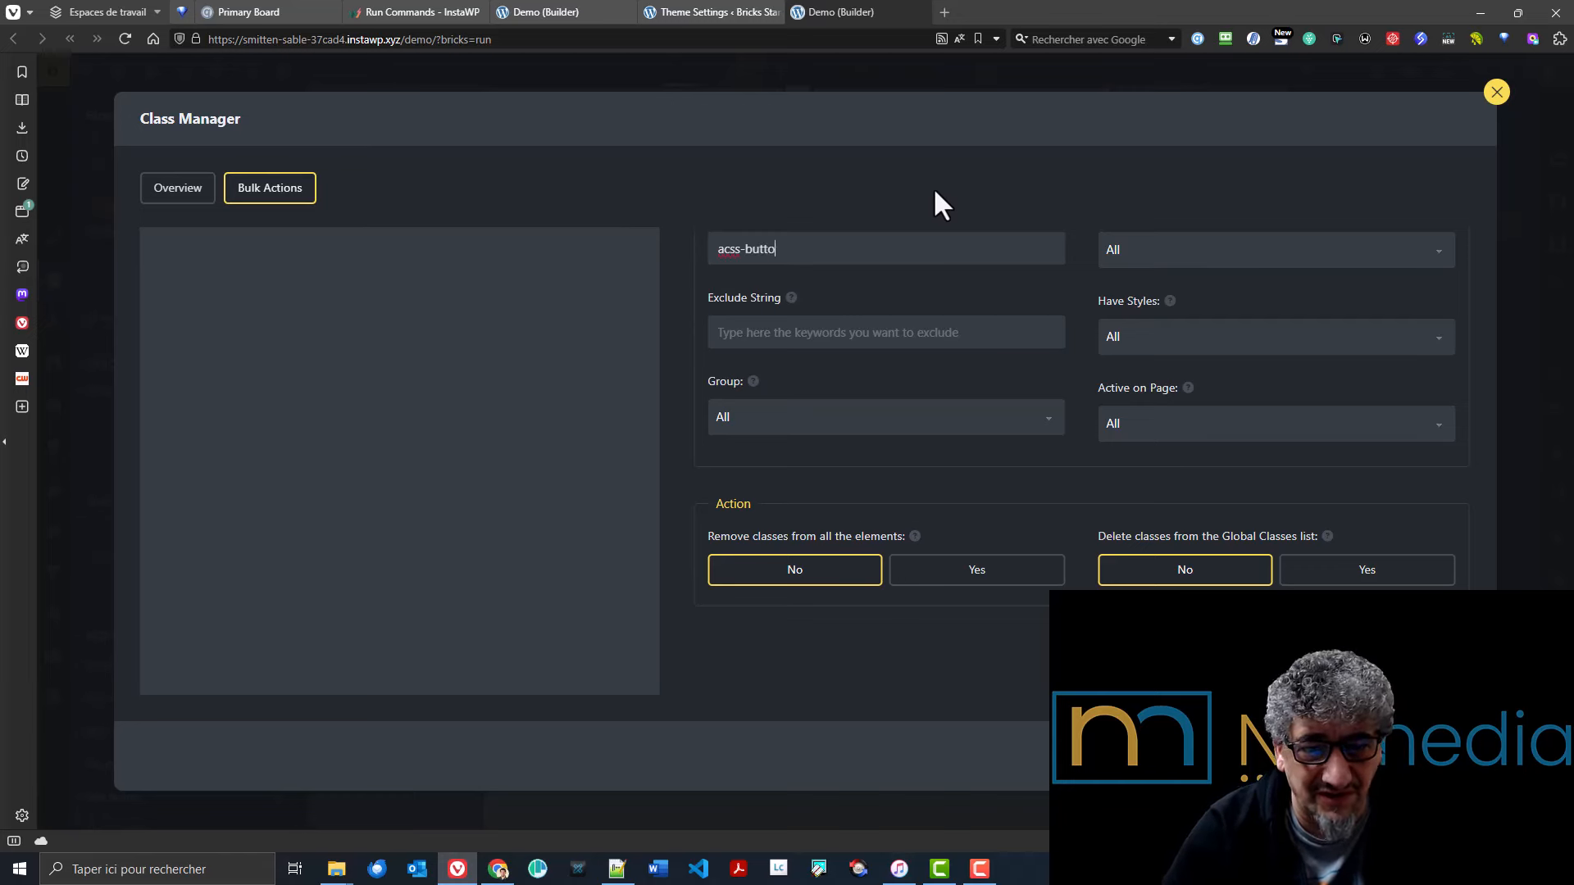
pyautogui.click(1496, 91)
# - Save the builder page, then activate the Automatic.css plugin from WordPress's installed plugins, leaving the theme settings without saving
pyautogui.click(1548, 70)
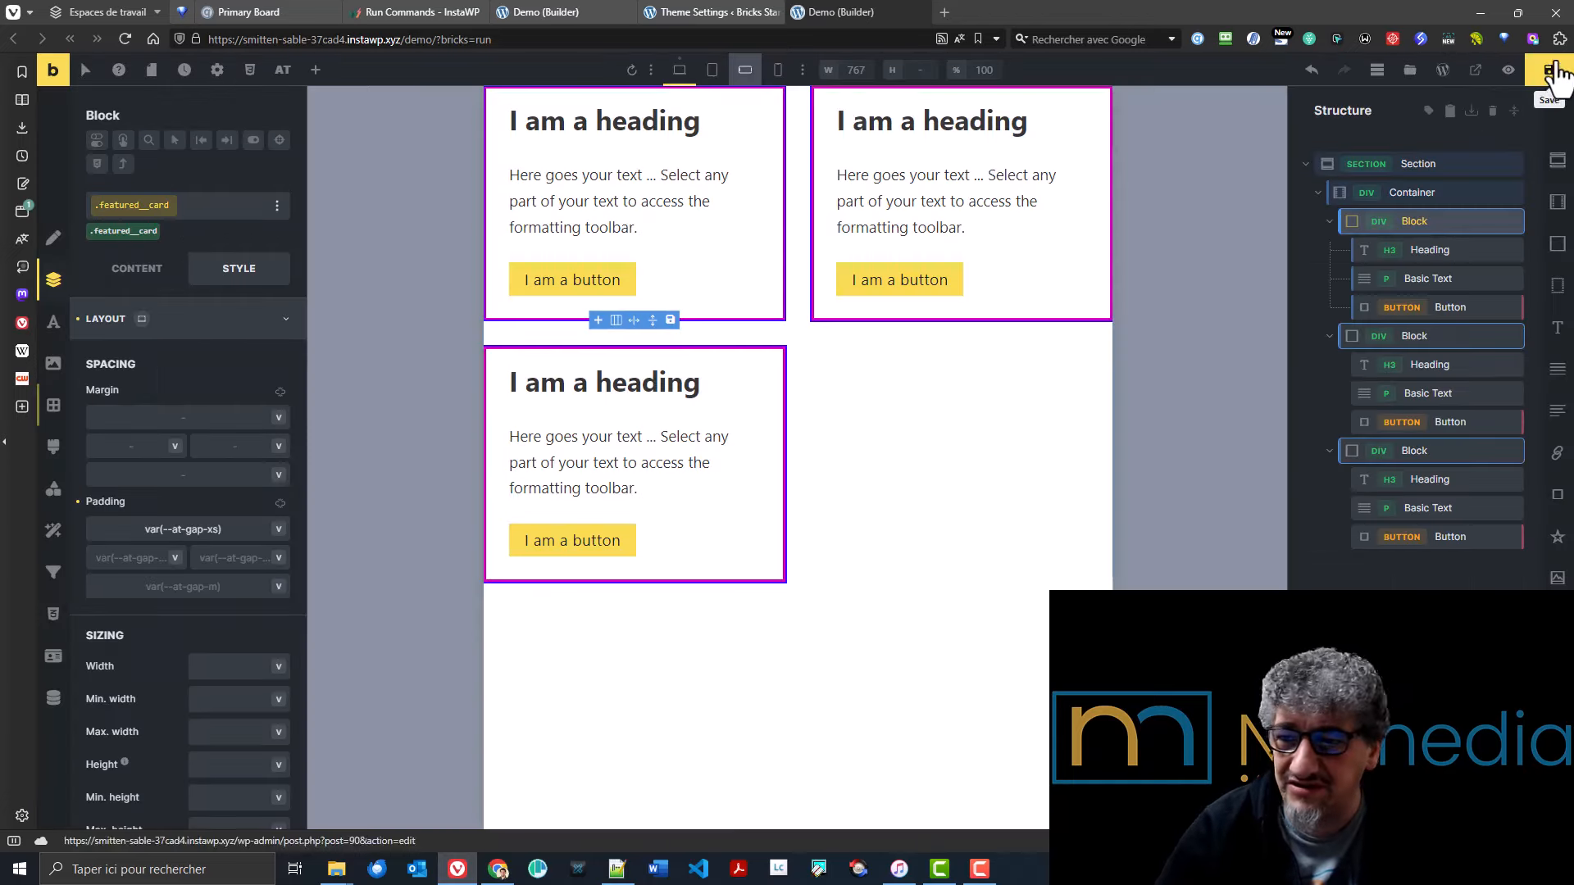
pyautogui.click(540, 11)
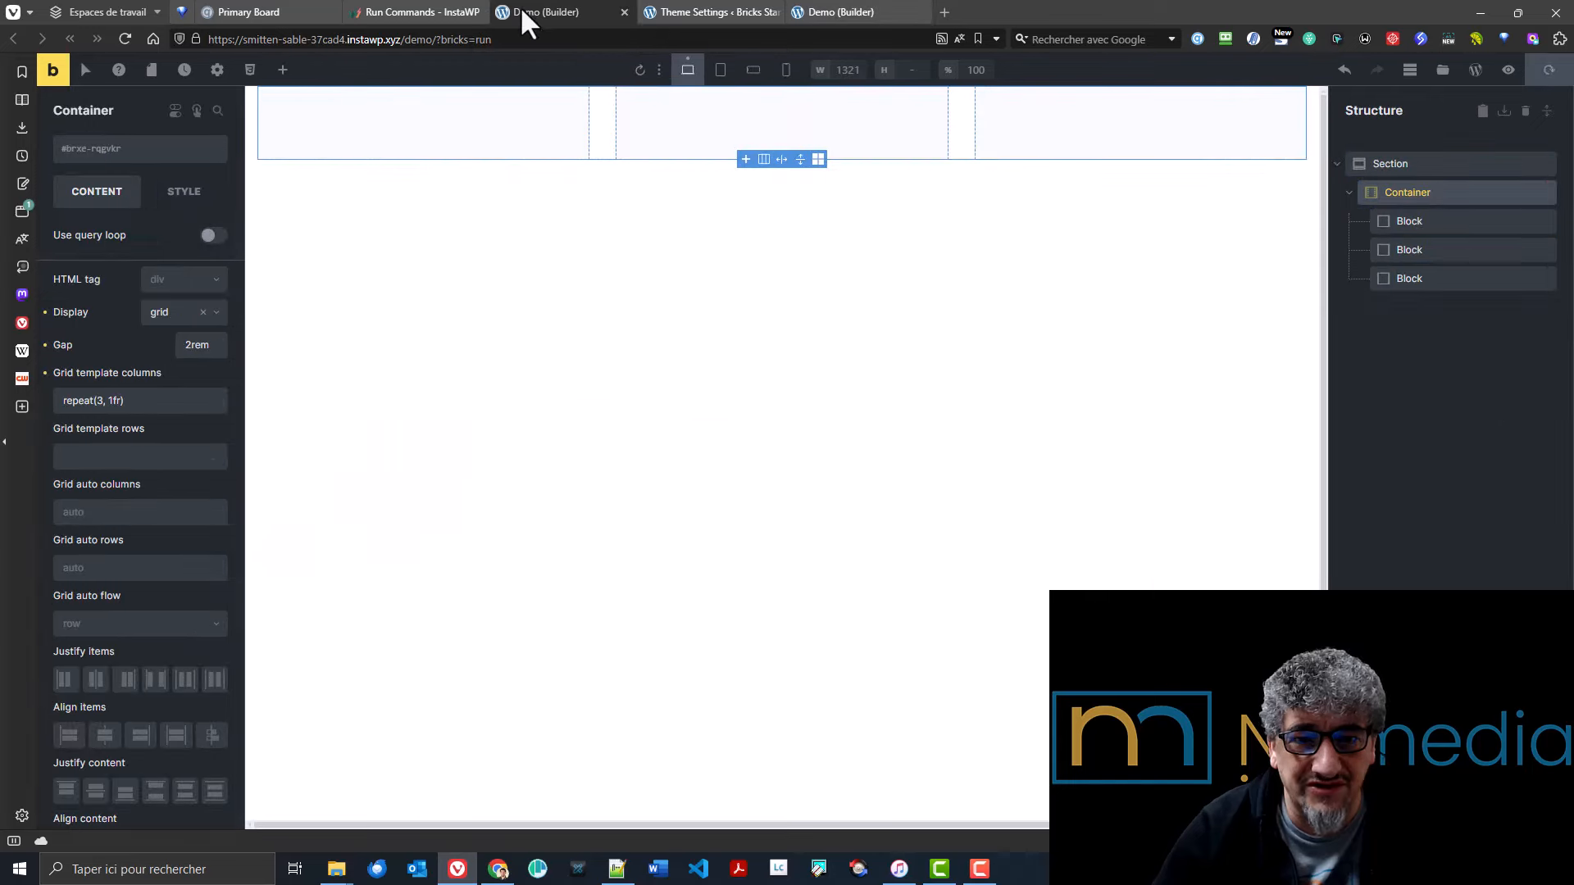
pyautogui.click(697, 12)
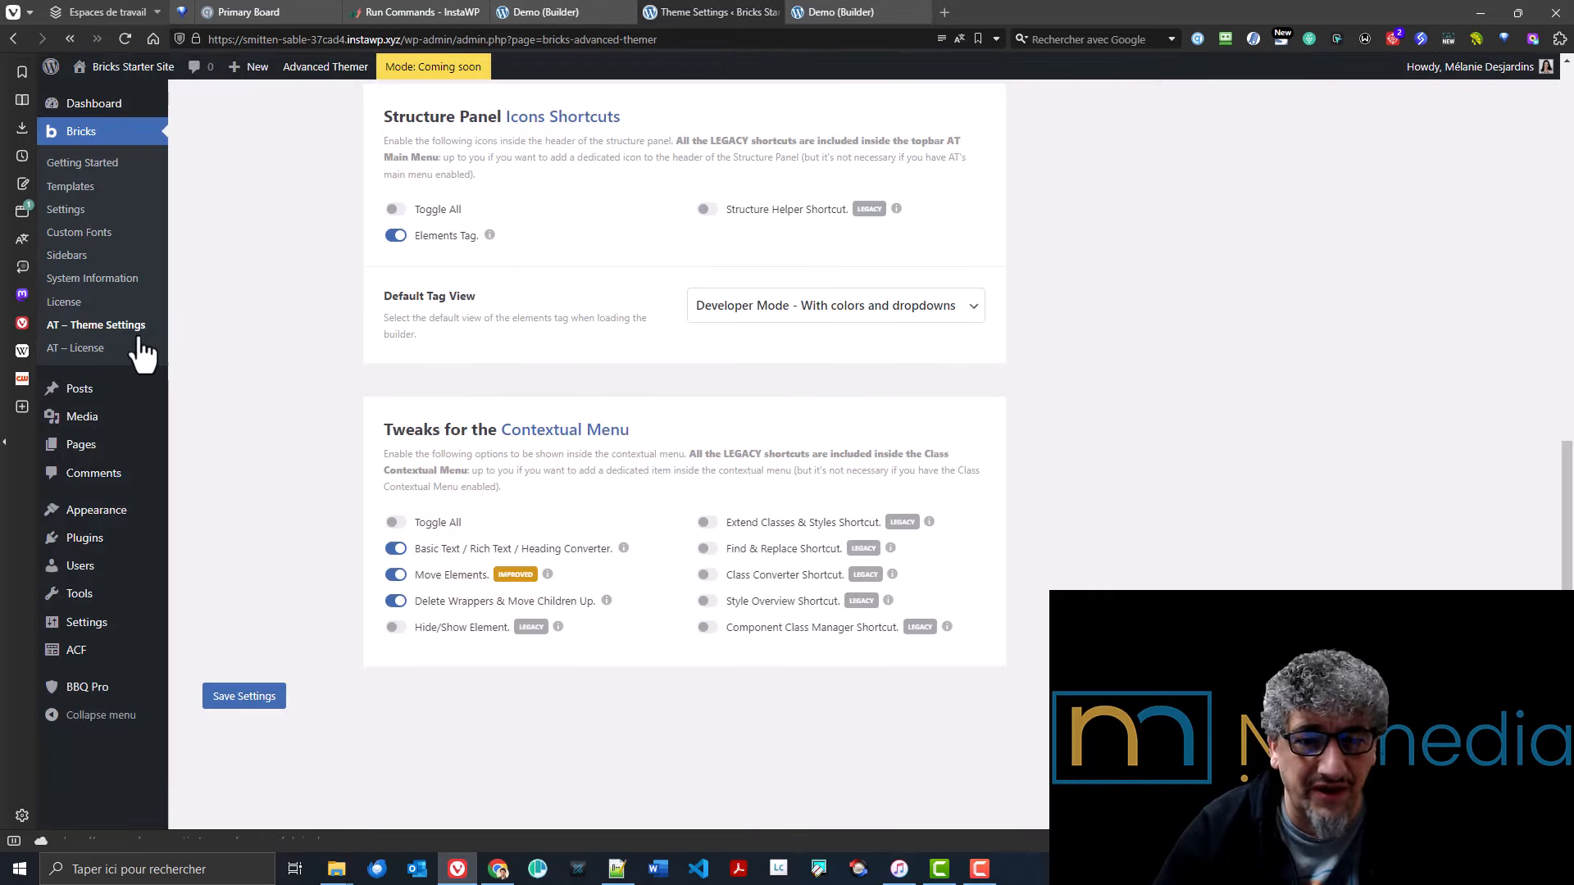
pyautogui.click(84, 540)
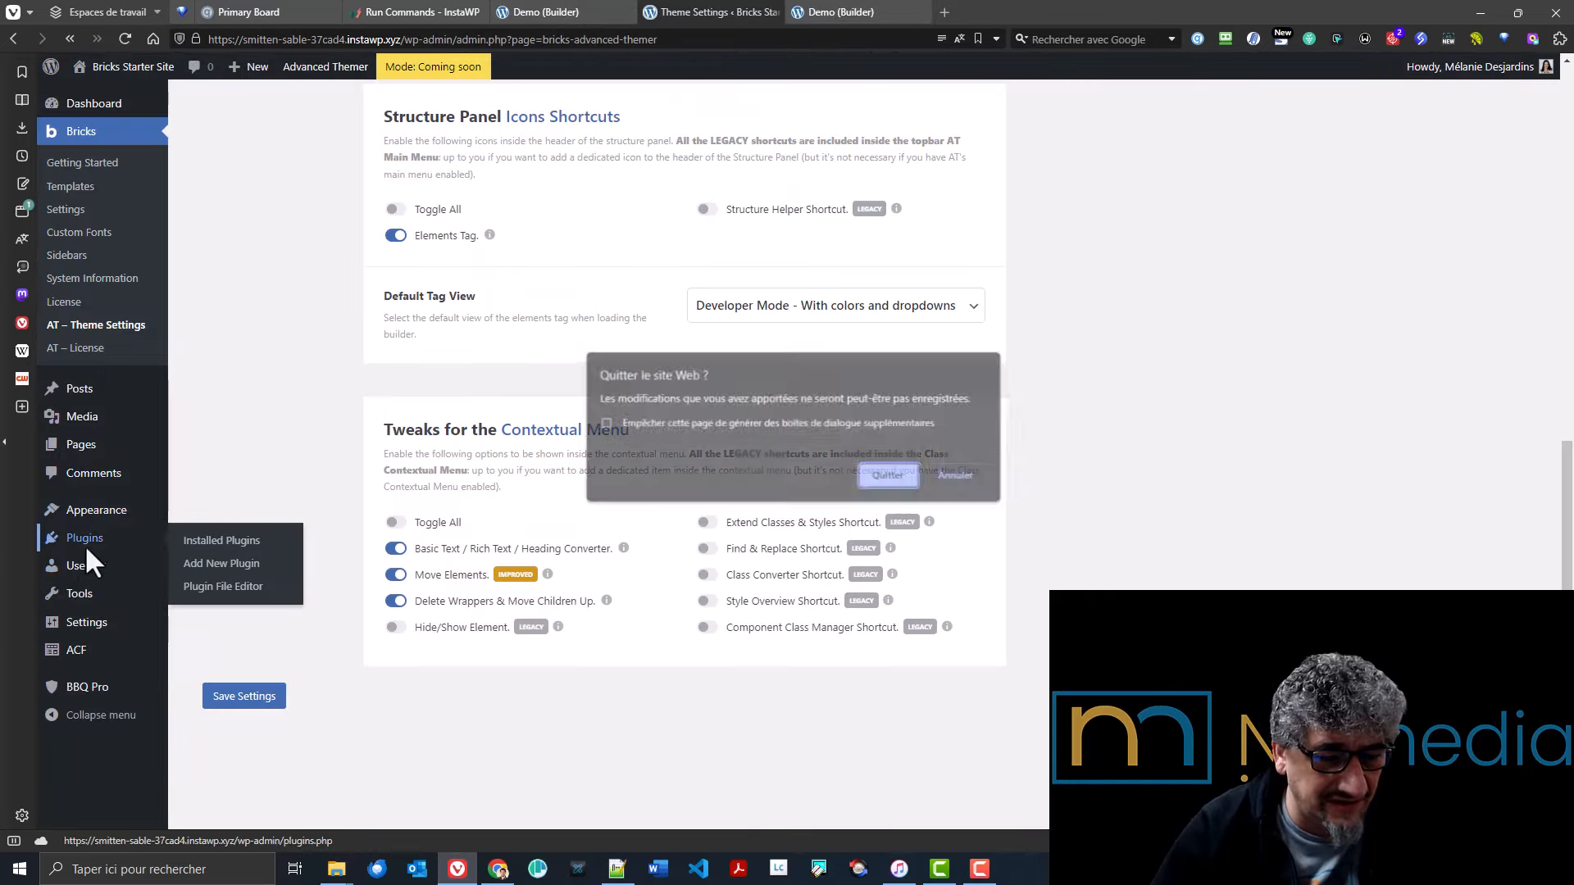
pyautogui.click(902, 478)
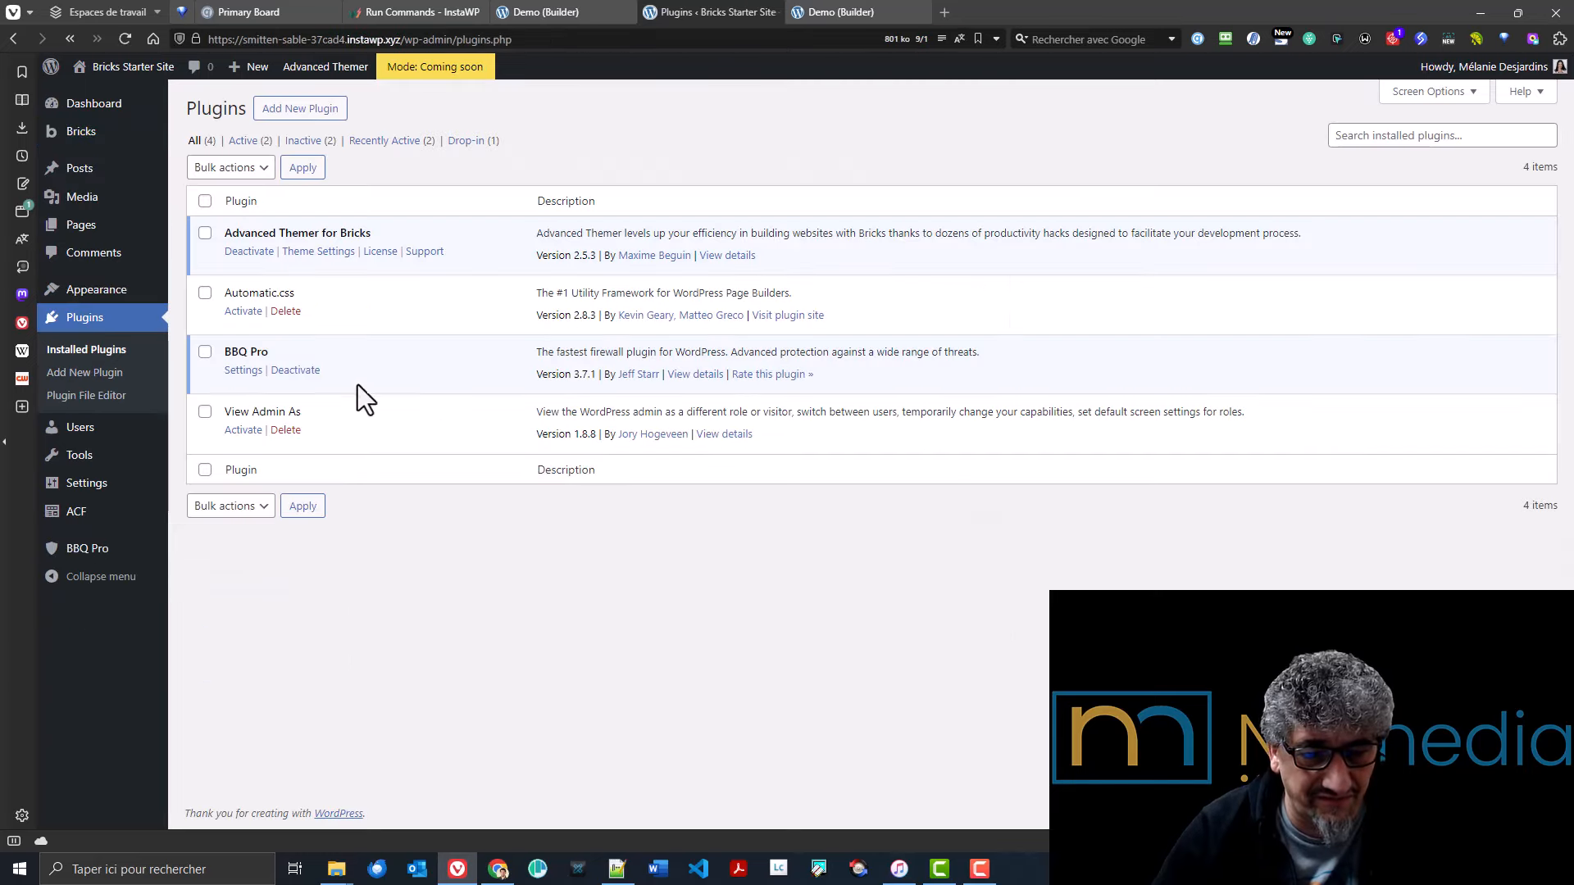
pyautogui.click(243, 310)
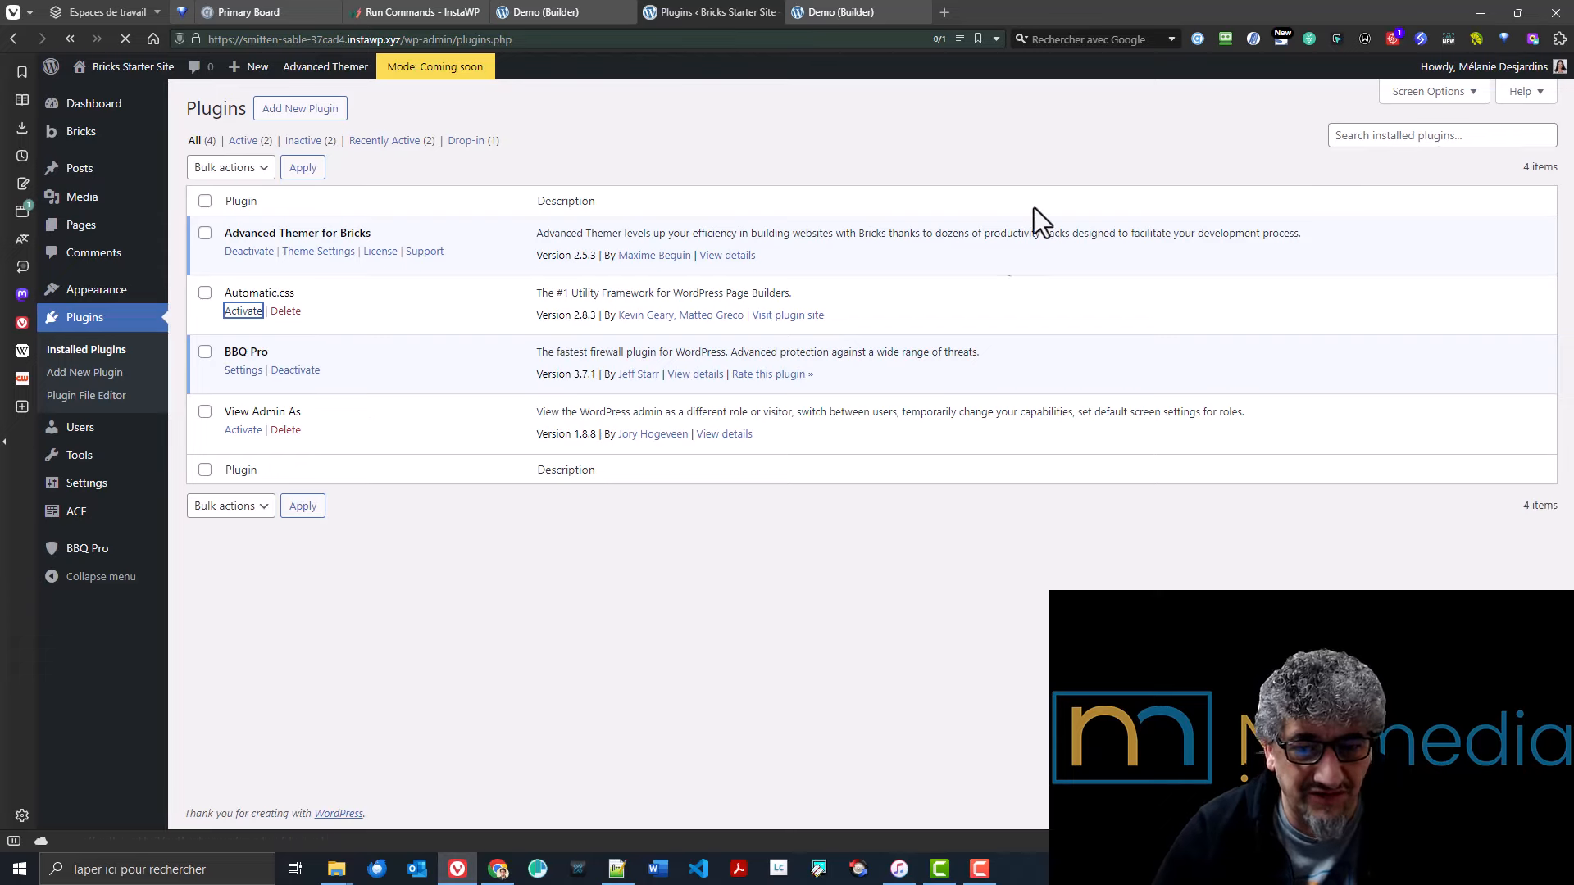
# - Return to the demo page's builder, switch to the desktop breakpoint, and save and reload the page
pyautogui.click(810, 8)
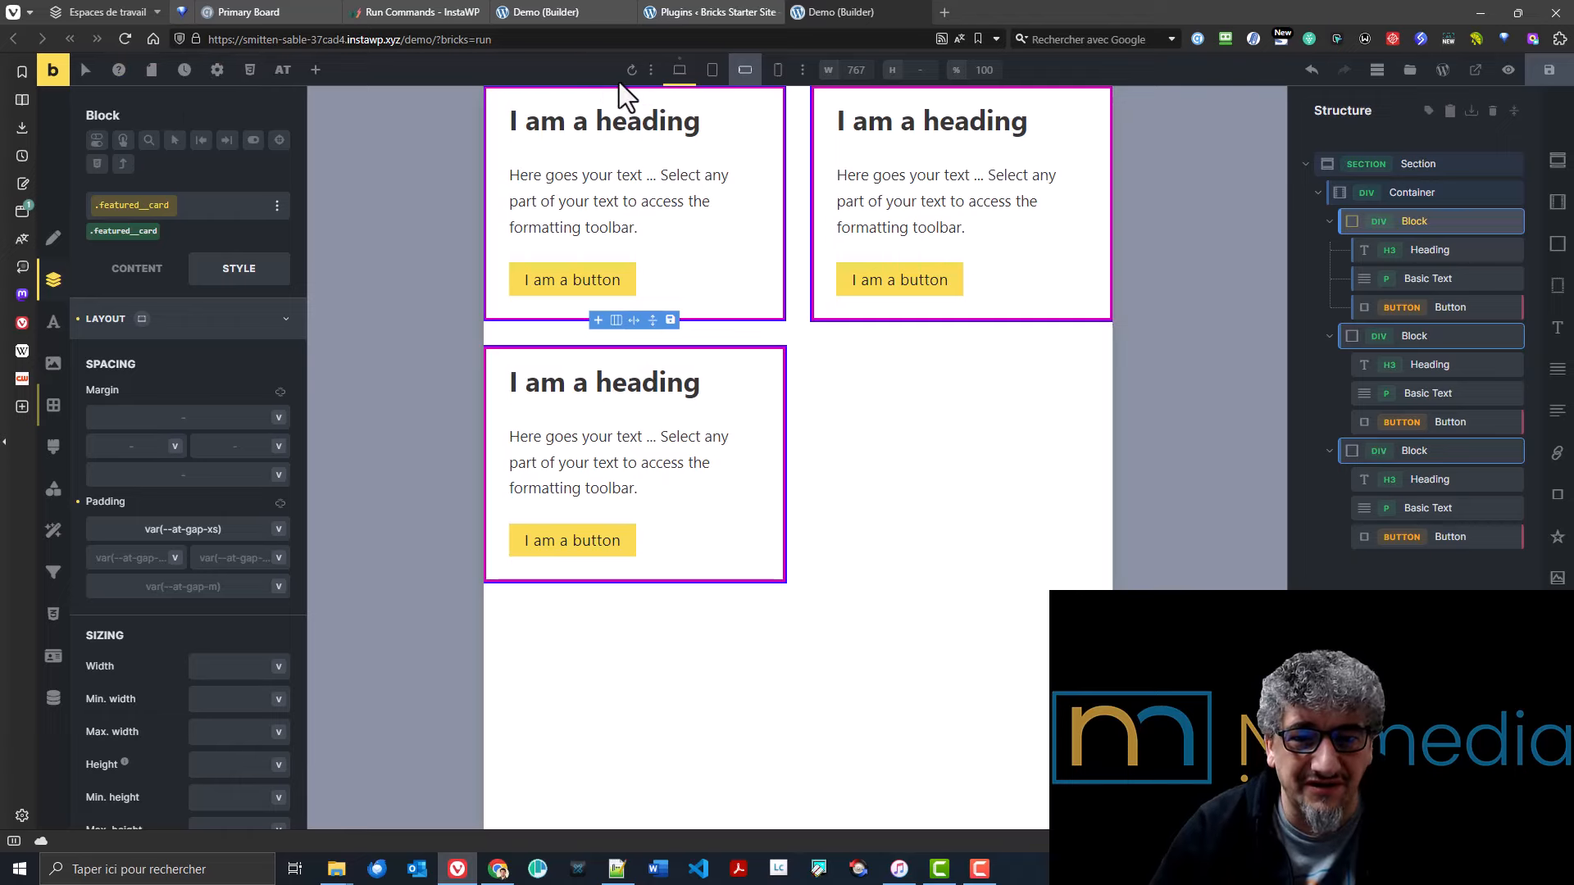
pyautogui.click(679, 70)
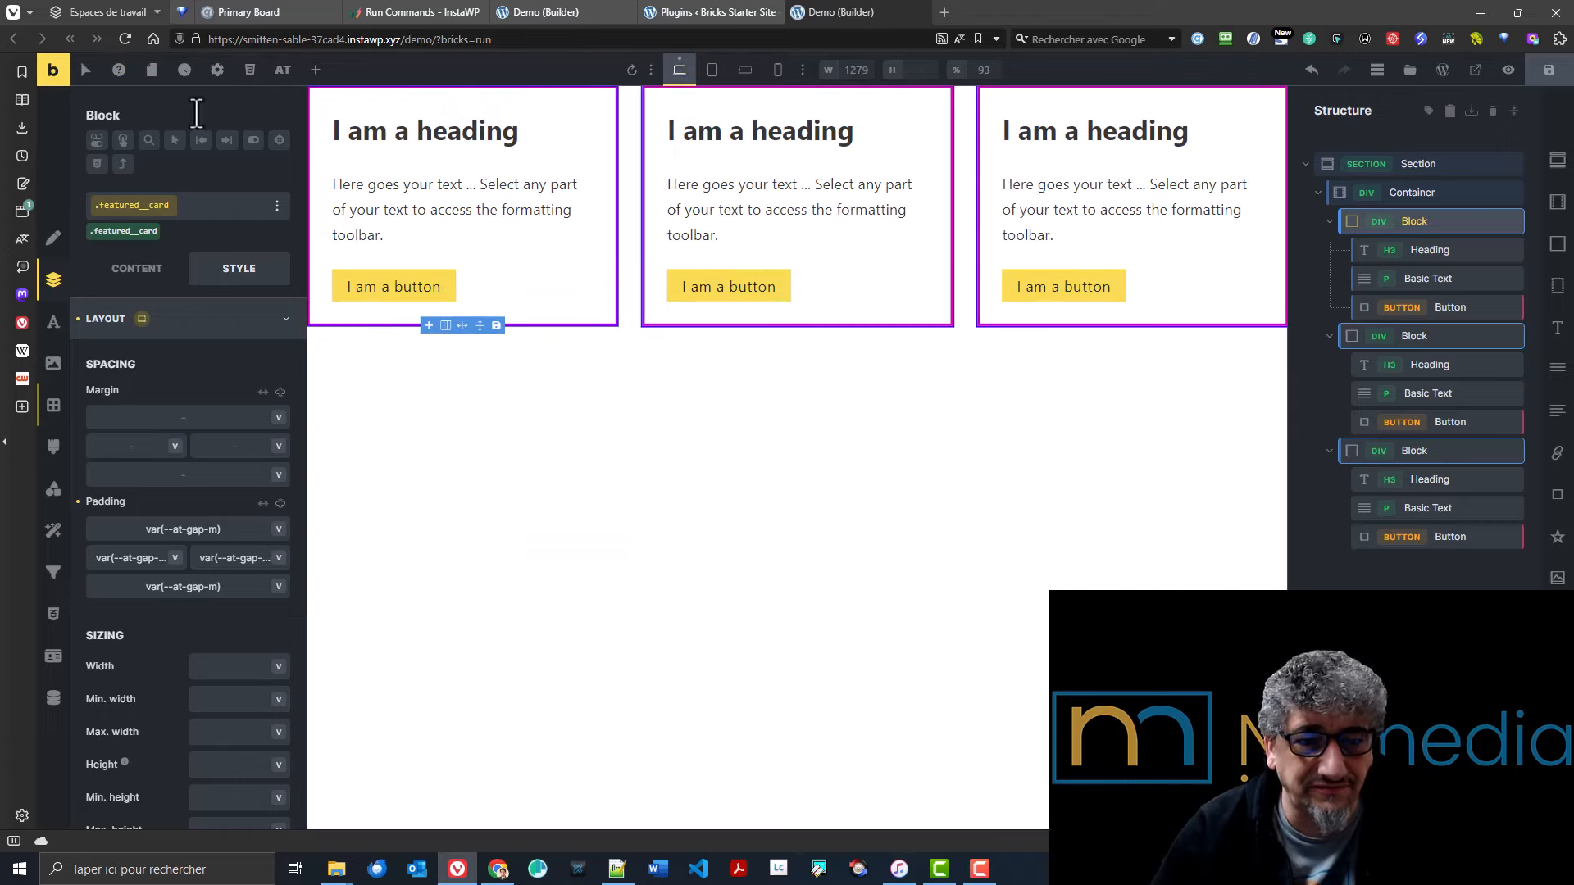
pyautogui.hotkey('ctrl', 's')
pyautogui.press('F5')
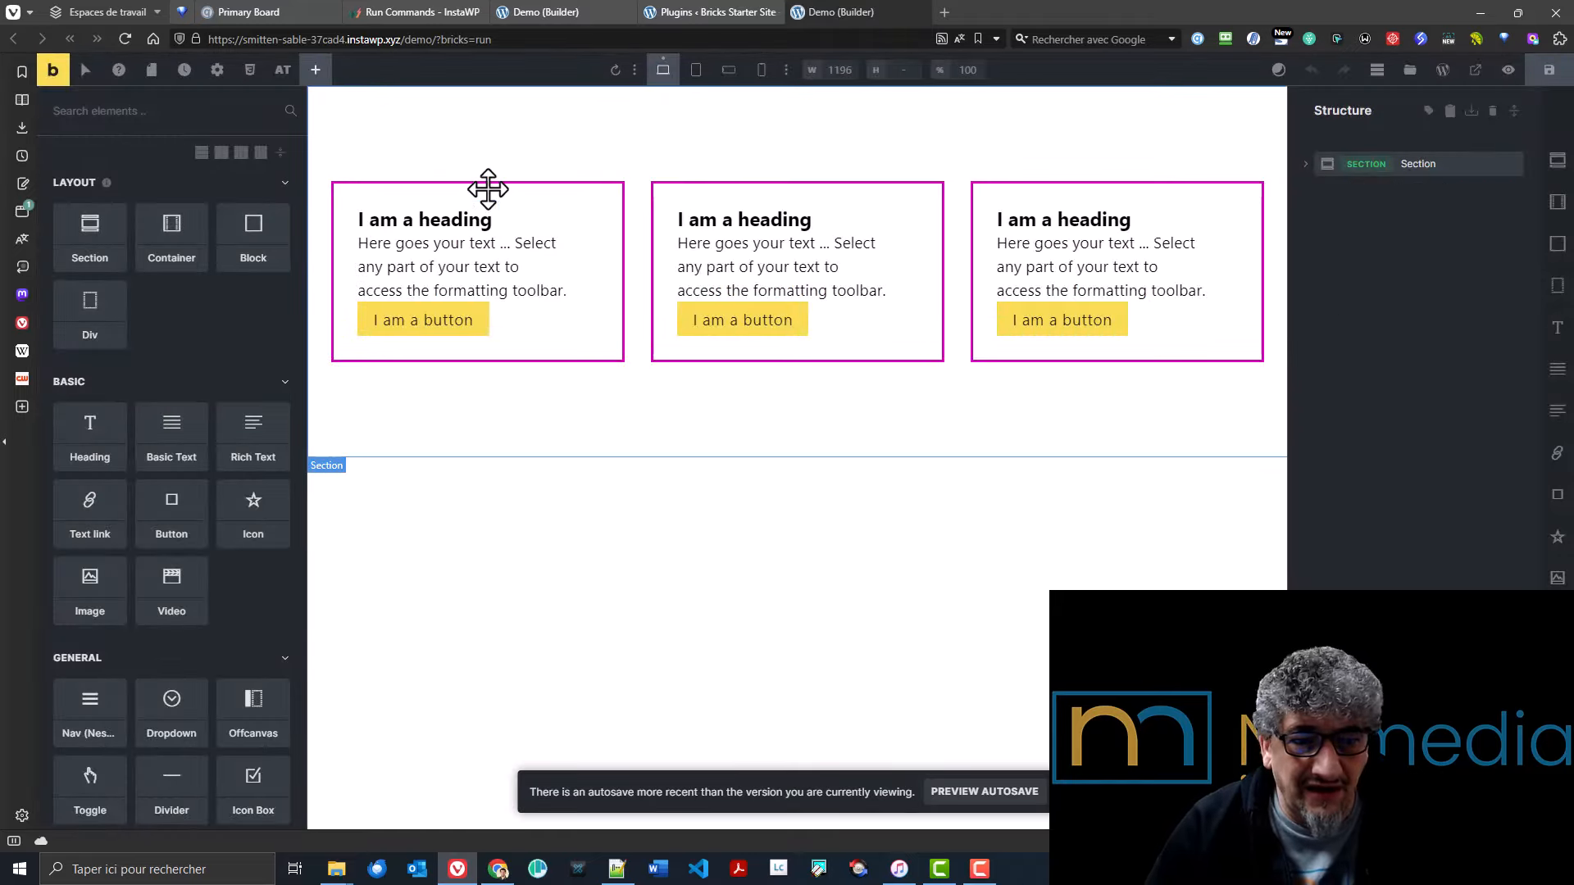
# - Open the Component Class Manager from the first card's .featured__card class and compare its bulk actions list with the overview categories
pyautogui.click(488, 189)
pyautogui.click(279, 207)
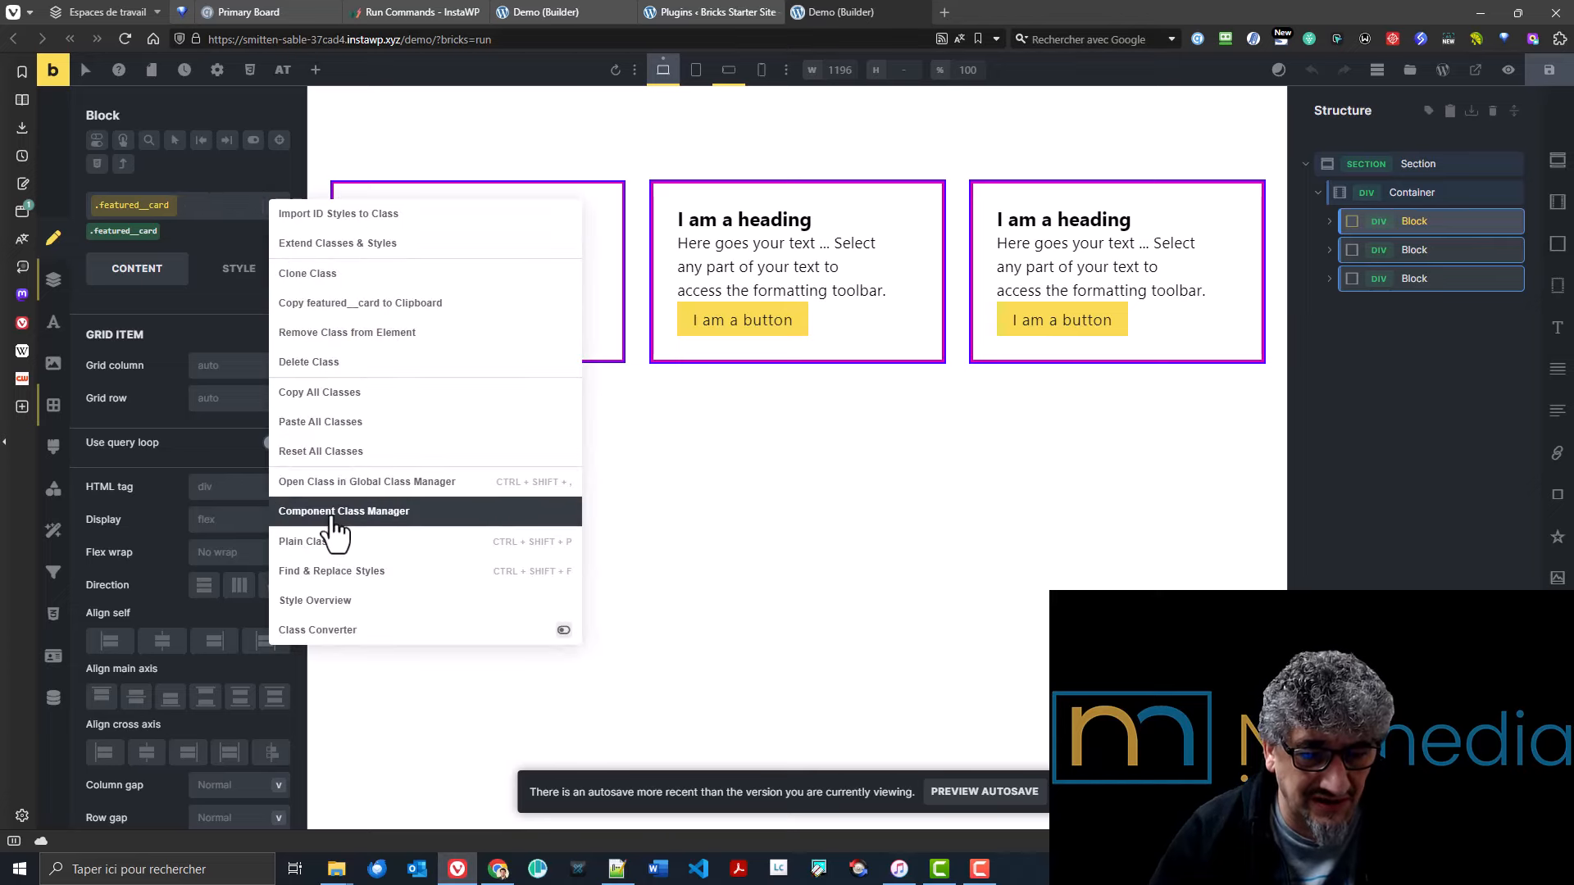
pyautogui.click(333, 513)
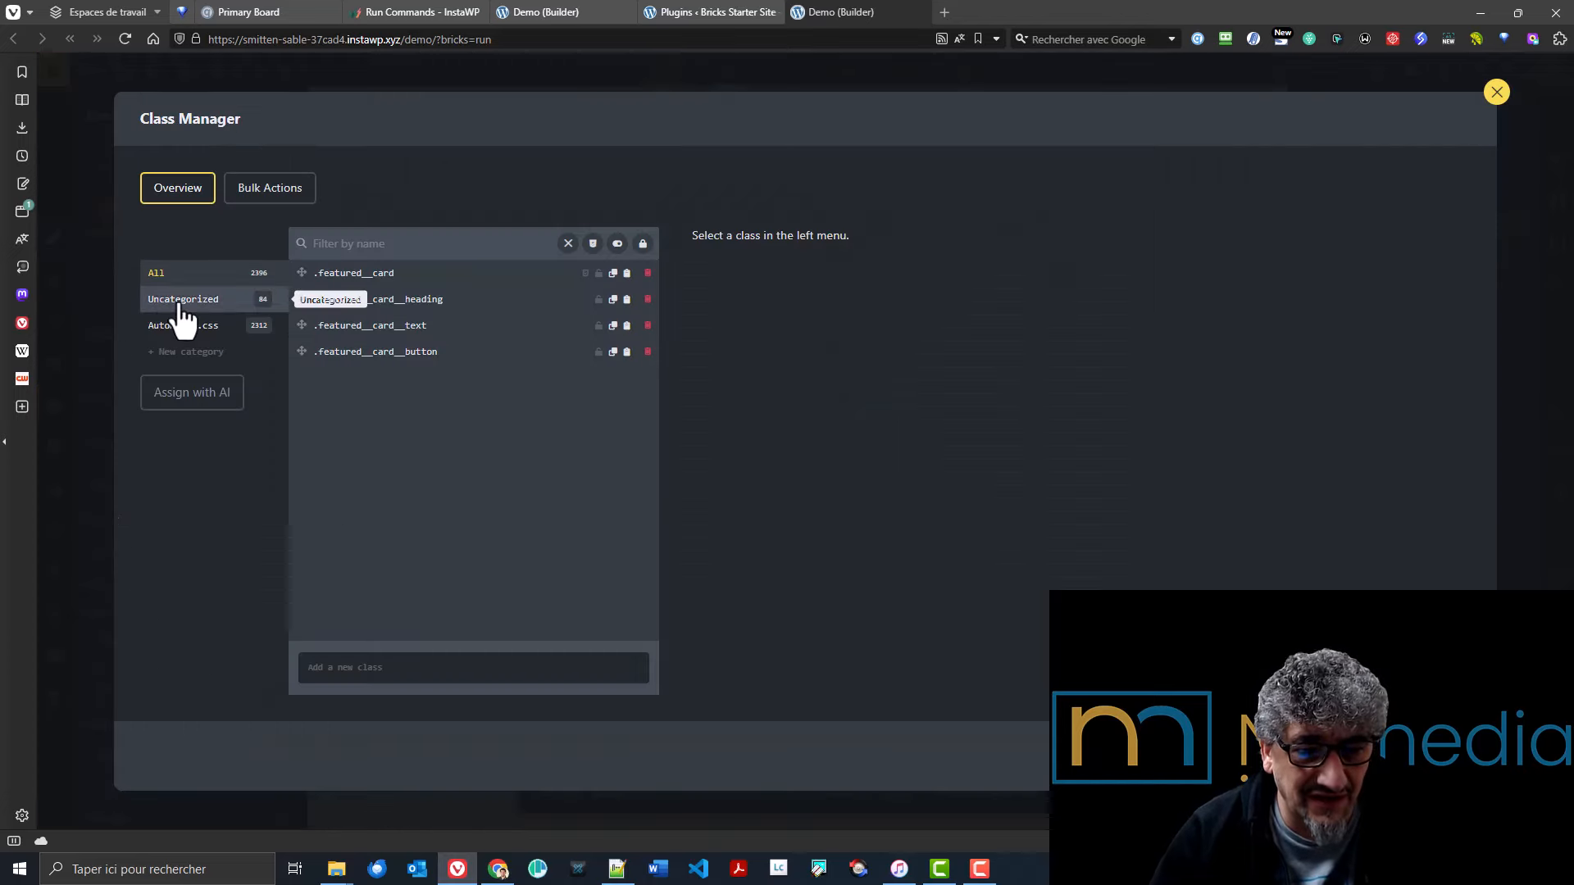
pyautogui.click(272, 193)
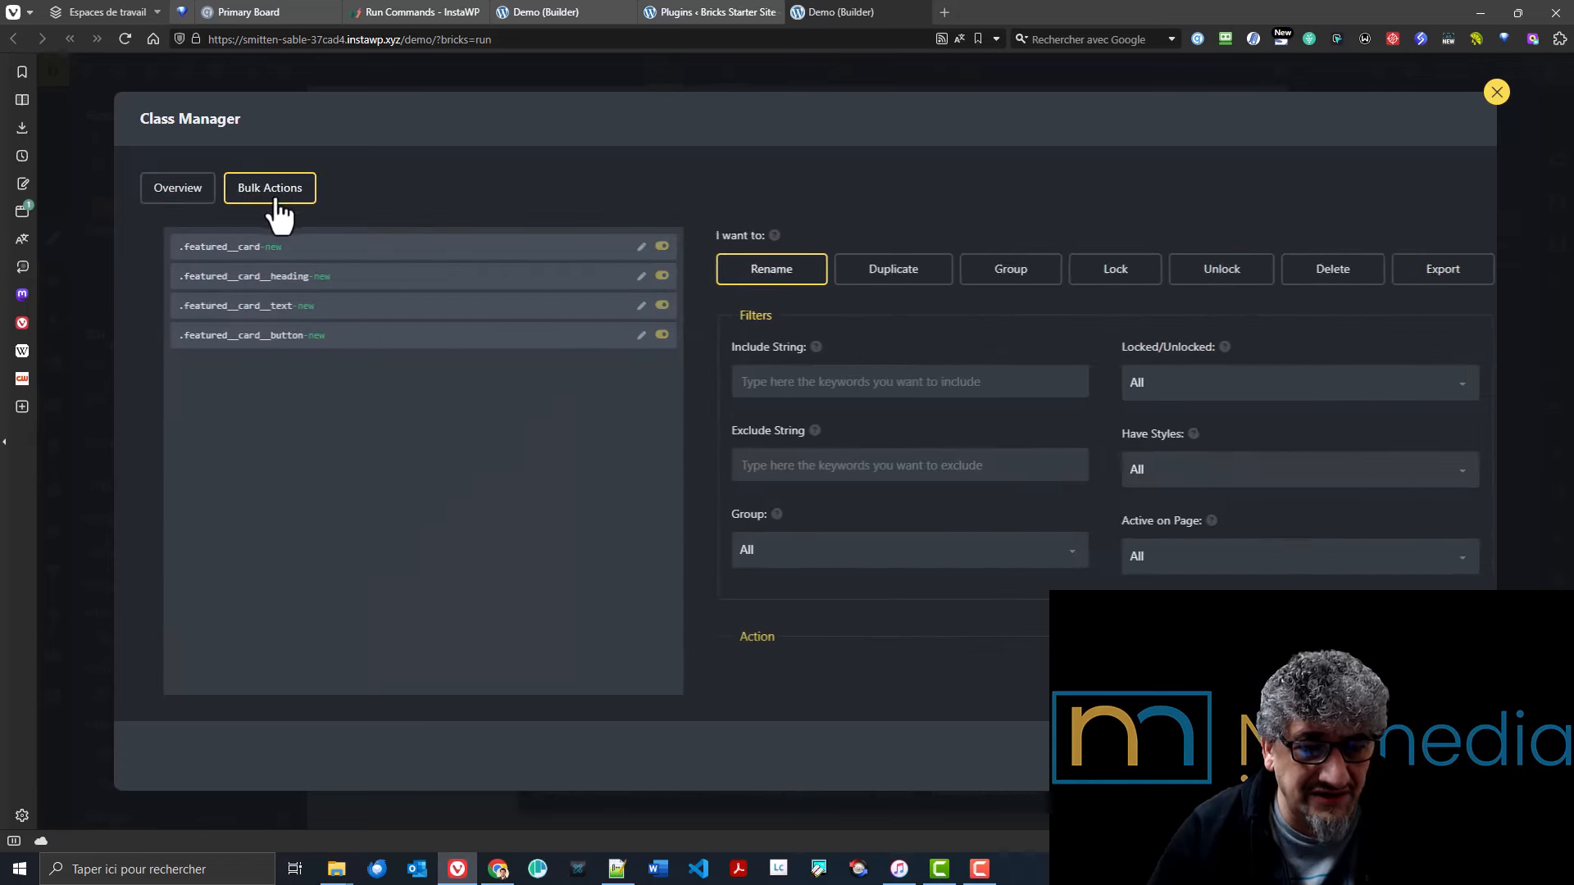
pyautogui.click(196, 205)
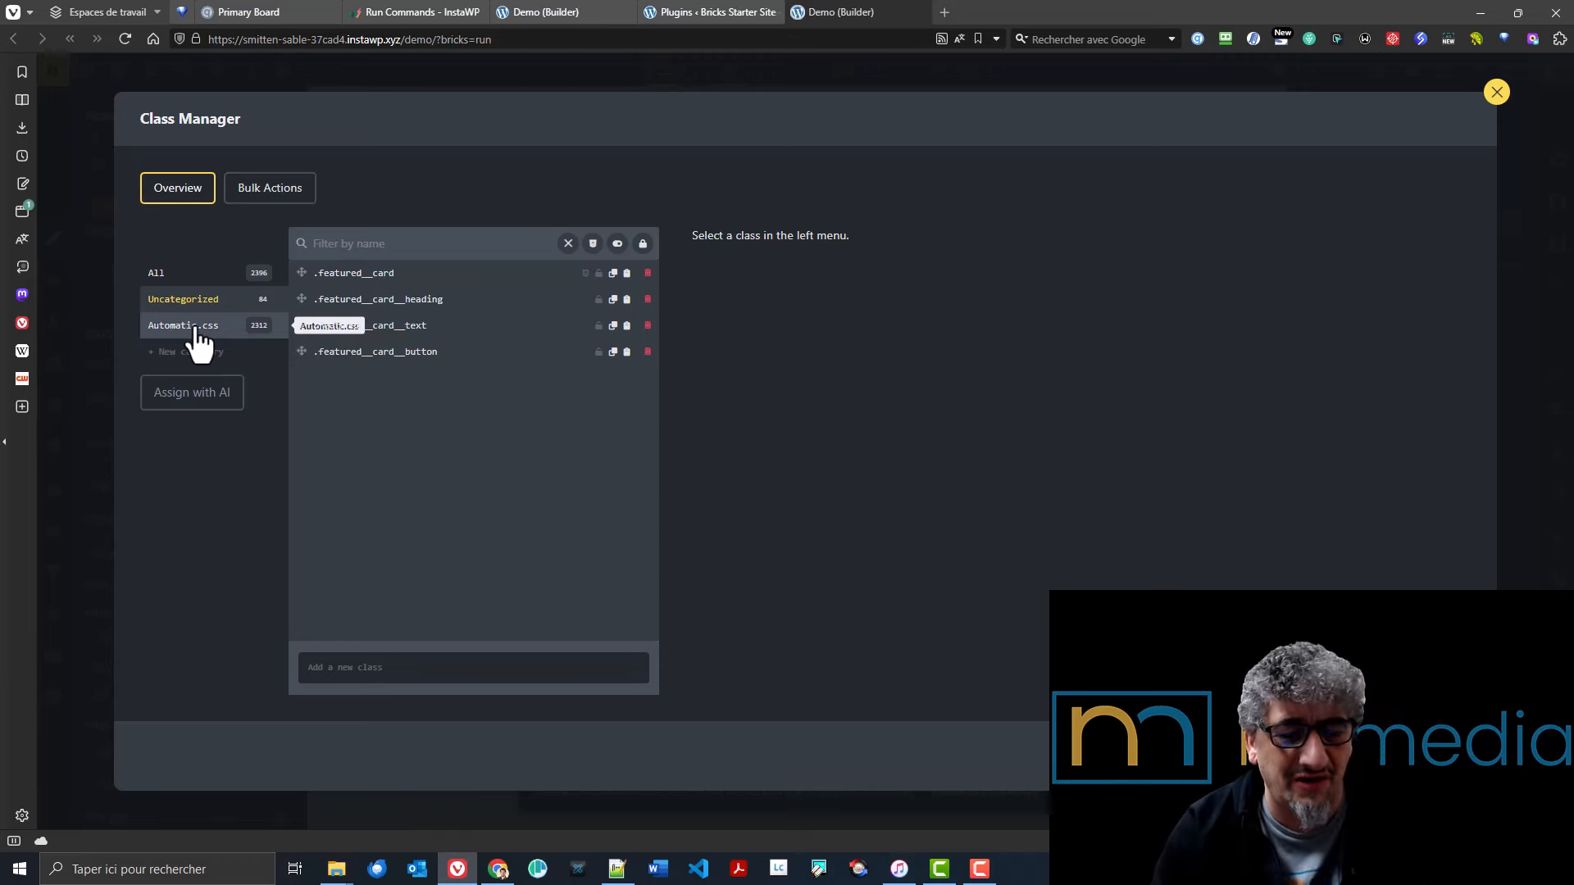
# - Filter the classes for bulk renaming by "featured__card" and review the find, replace, prefix and suffix options
pyautogui.click(255, 190)
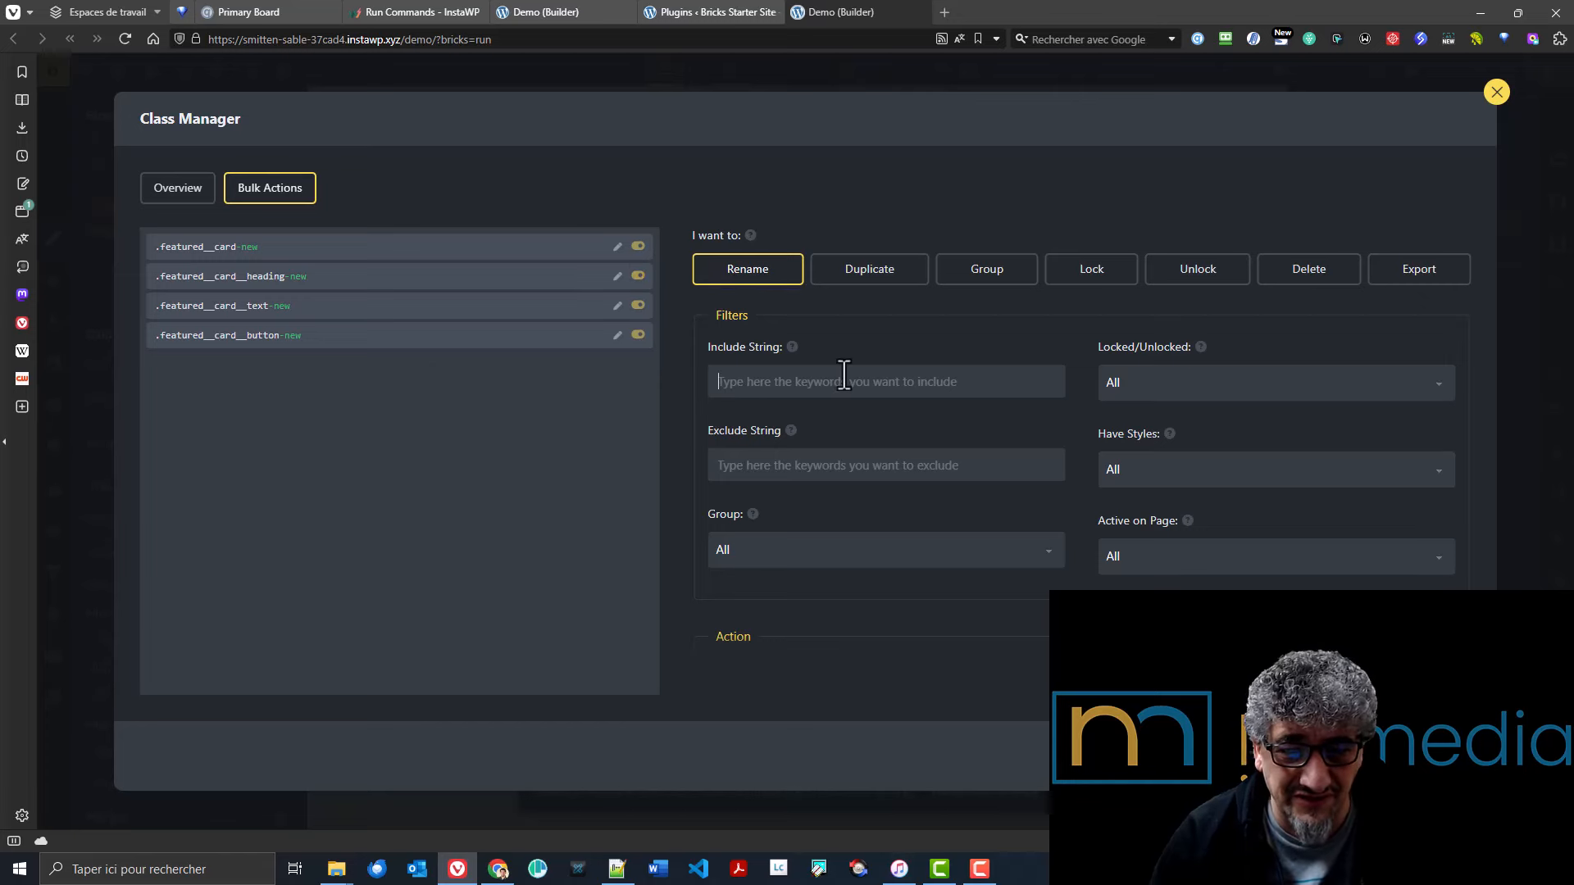
pyautogui.write('featured__card')
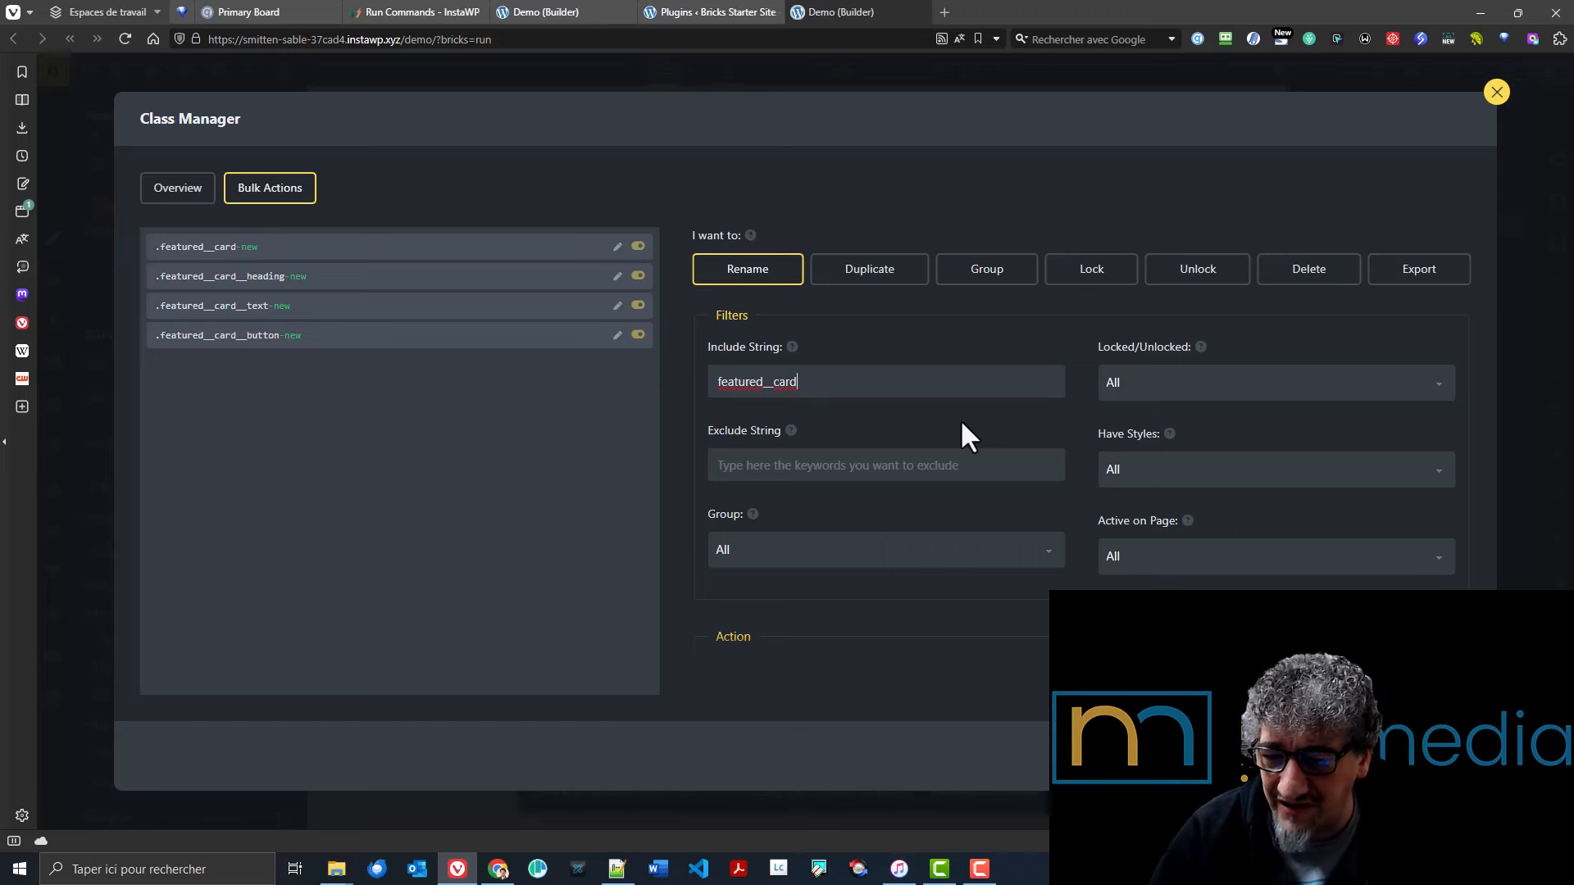
pyautogui.scroll(-3, 930, 422)
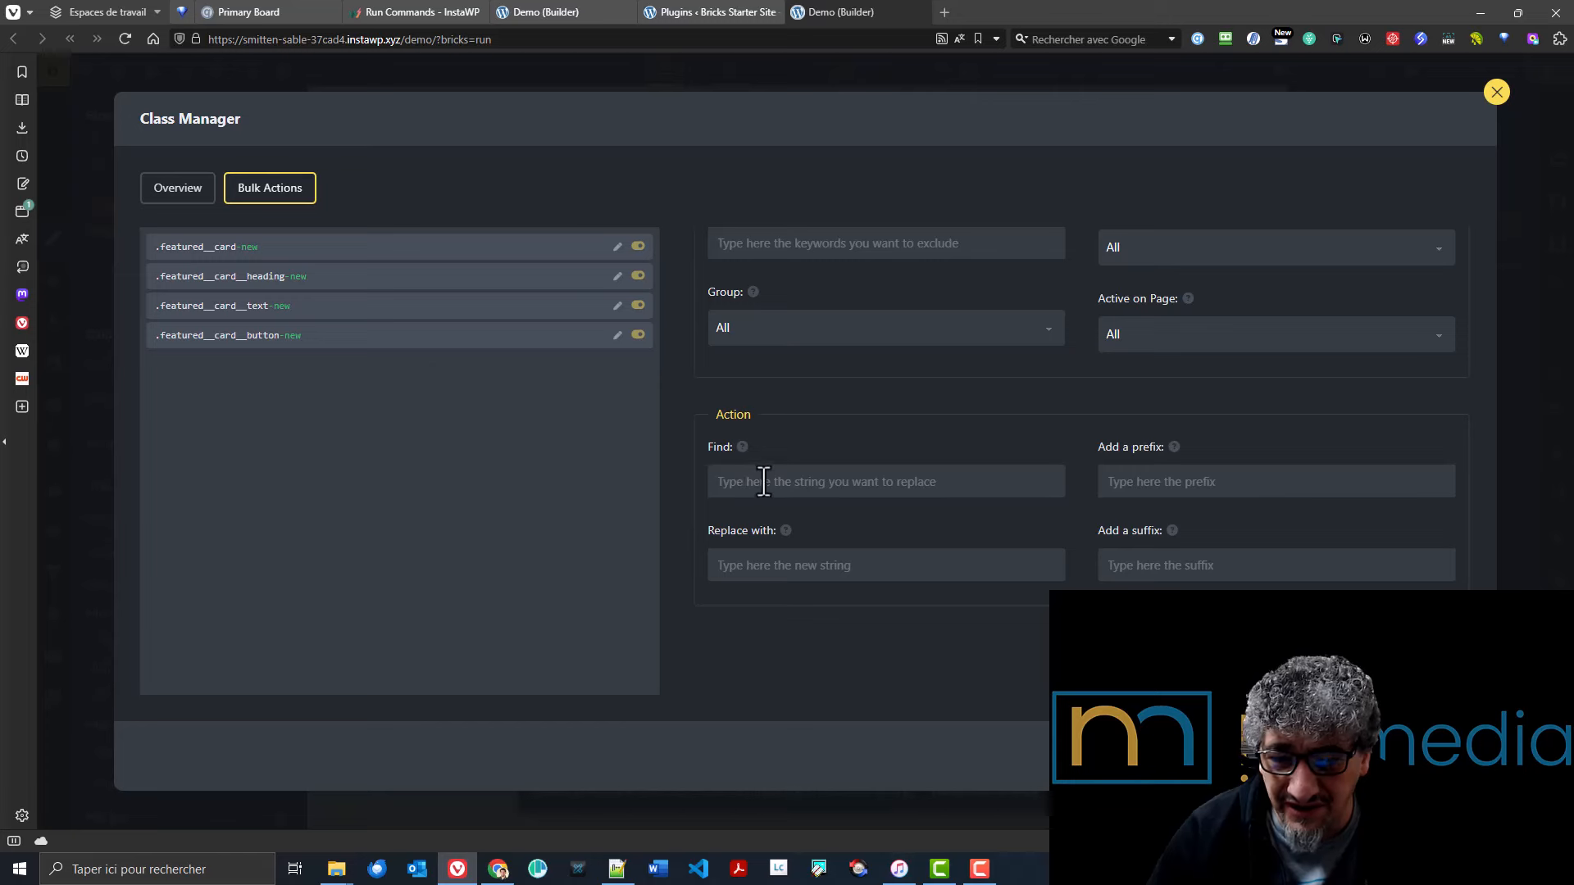
pyautogui.scroll(3, 829, 498)
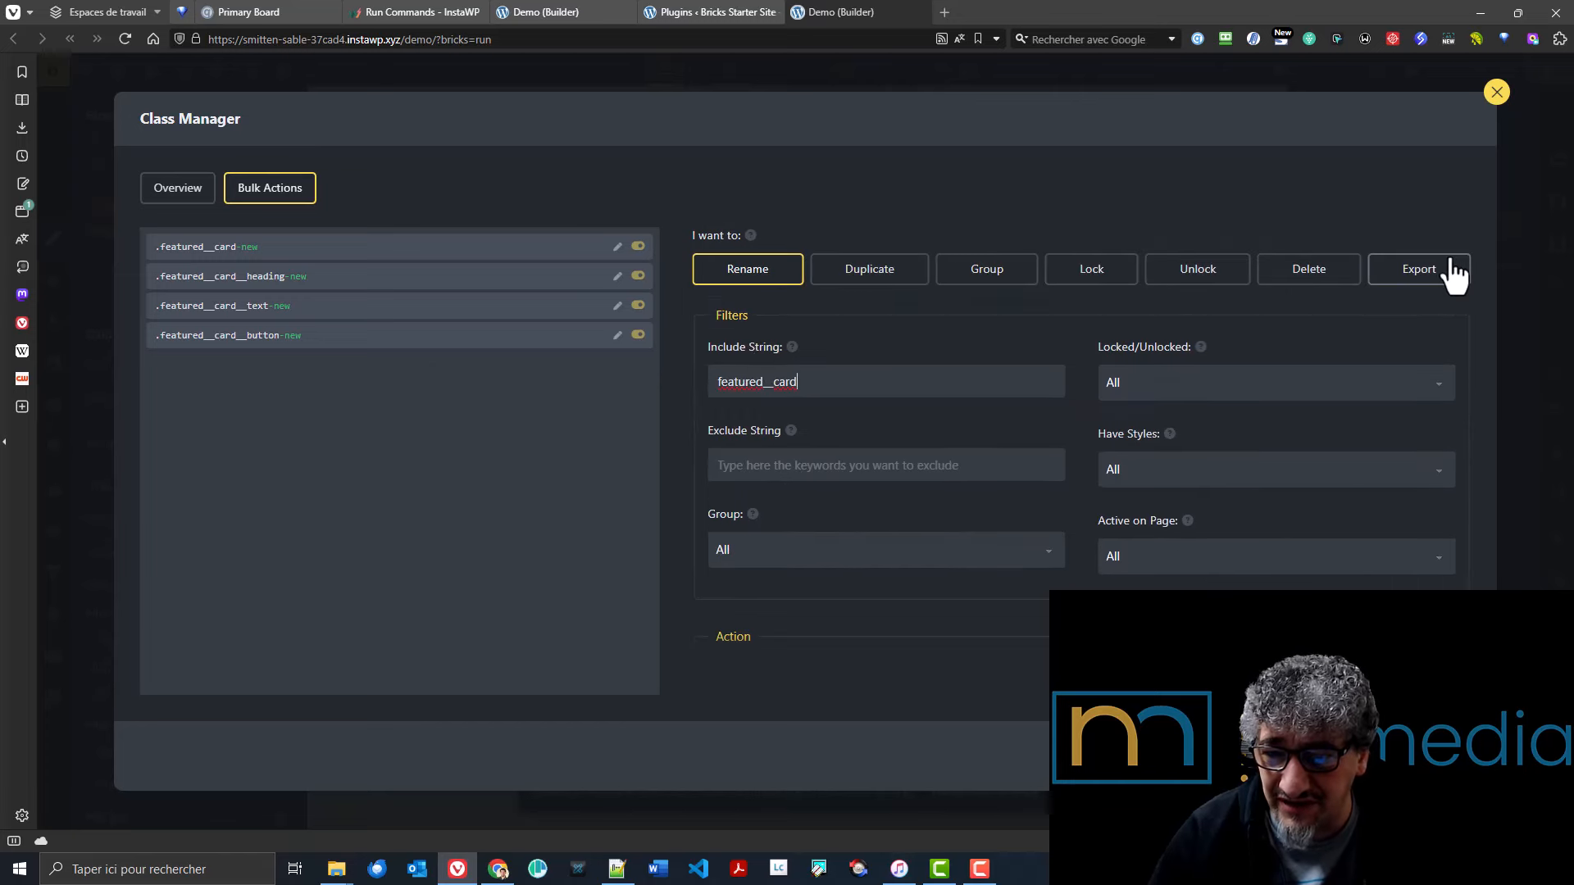
pyautogui.scroll(-1, 783, 402)
pyautogui.scroll(-2, 780, 398)
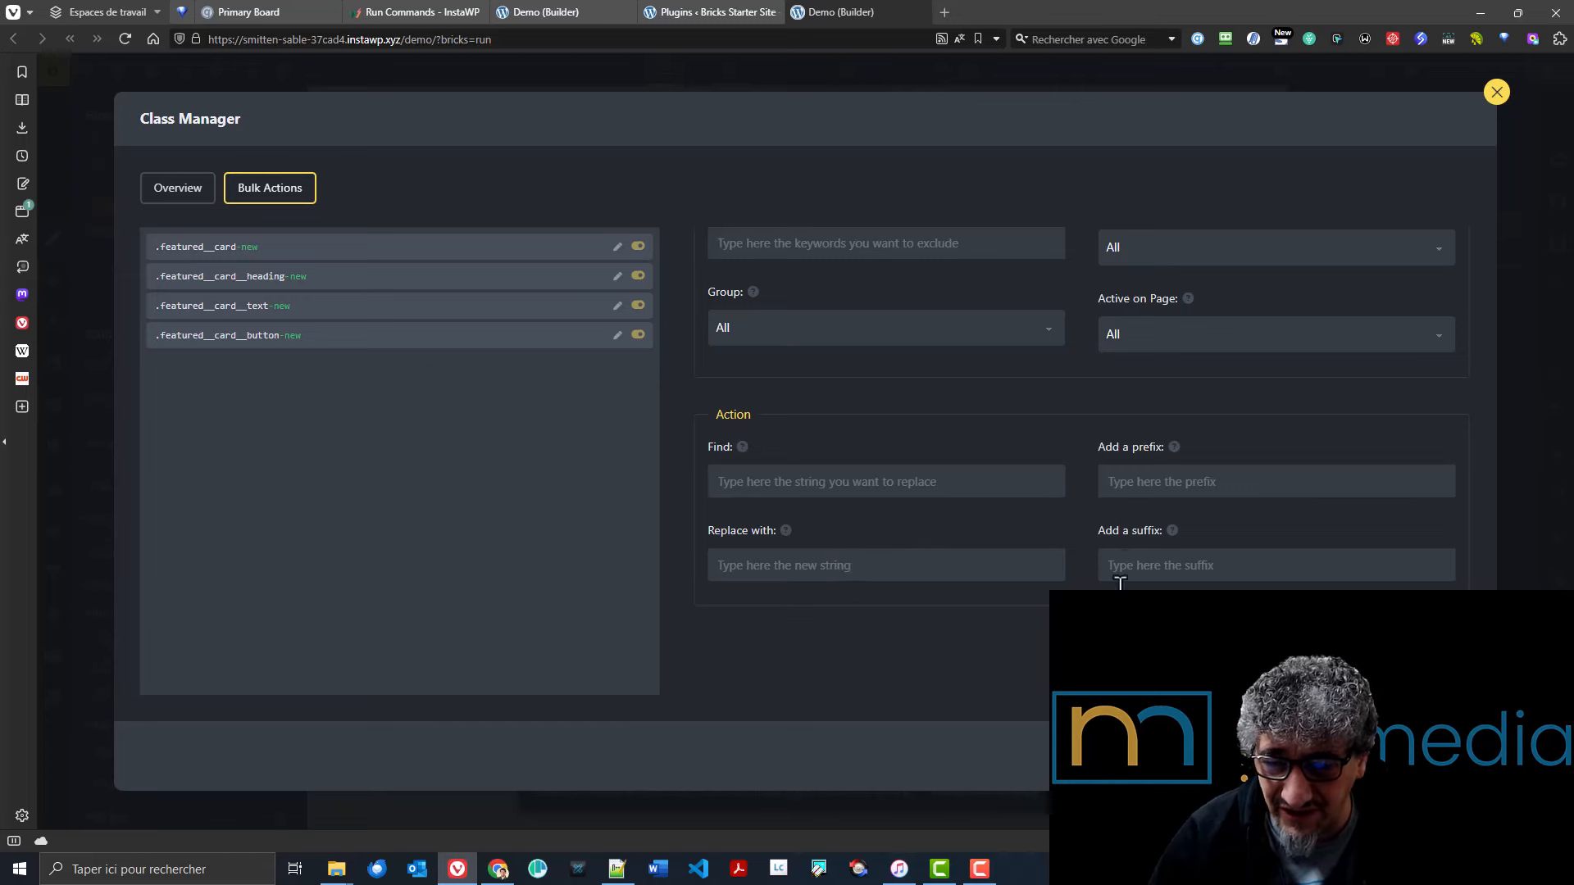
pyautogui.scroll(2, 1024, 532)
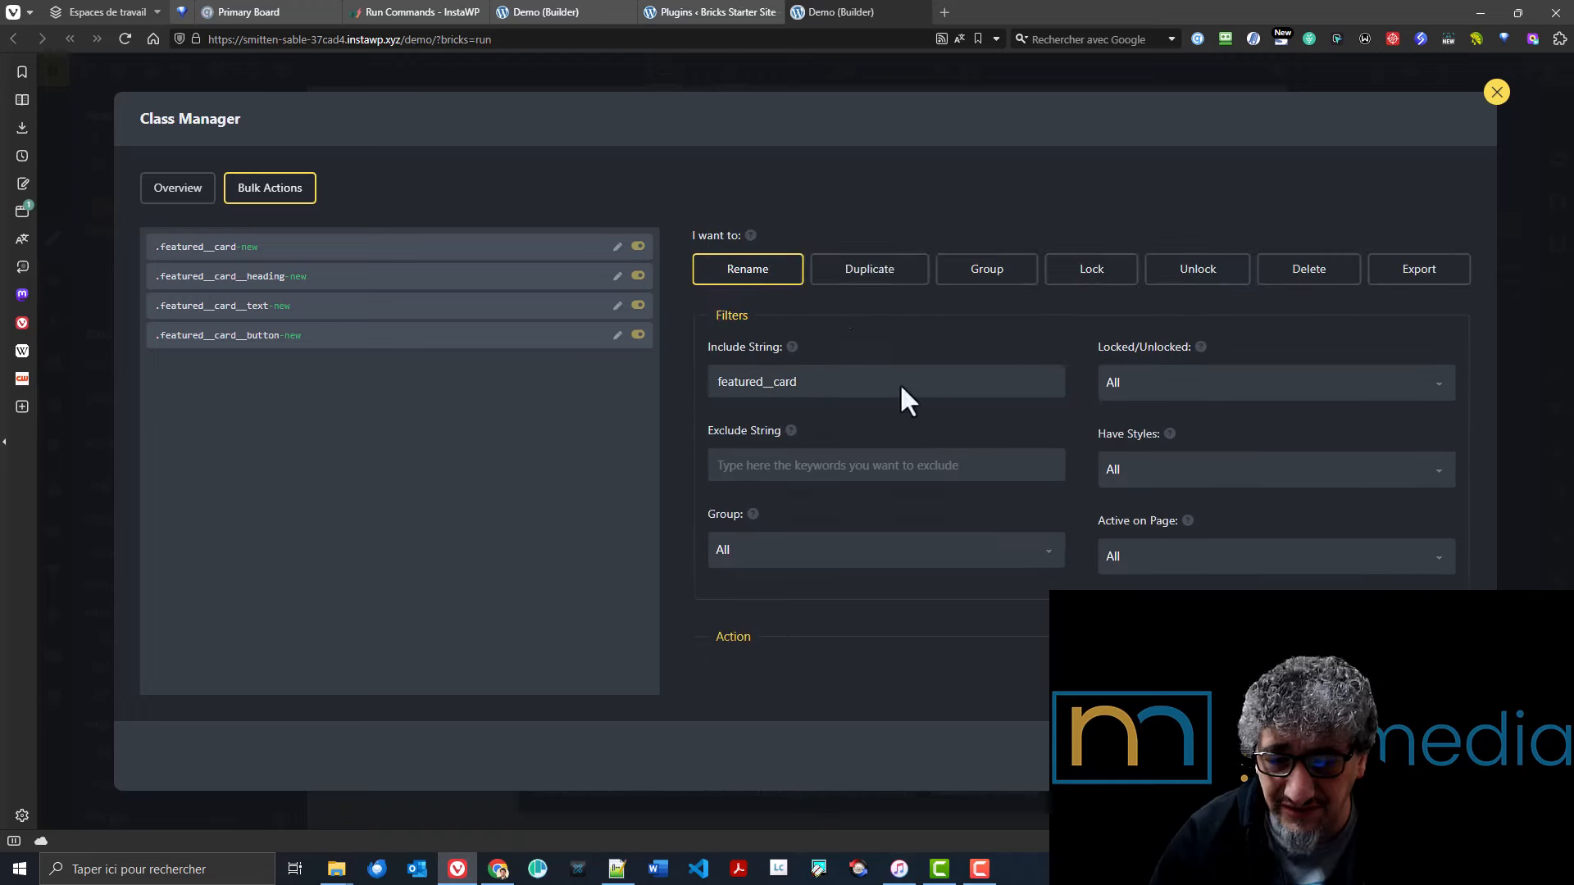
# - Review the bulk Duplicate options for the featured card classes and switch back to Rename
pyautogui.click(845, 277)
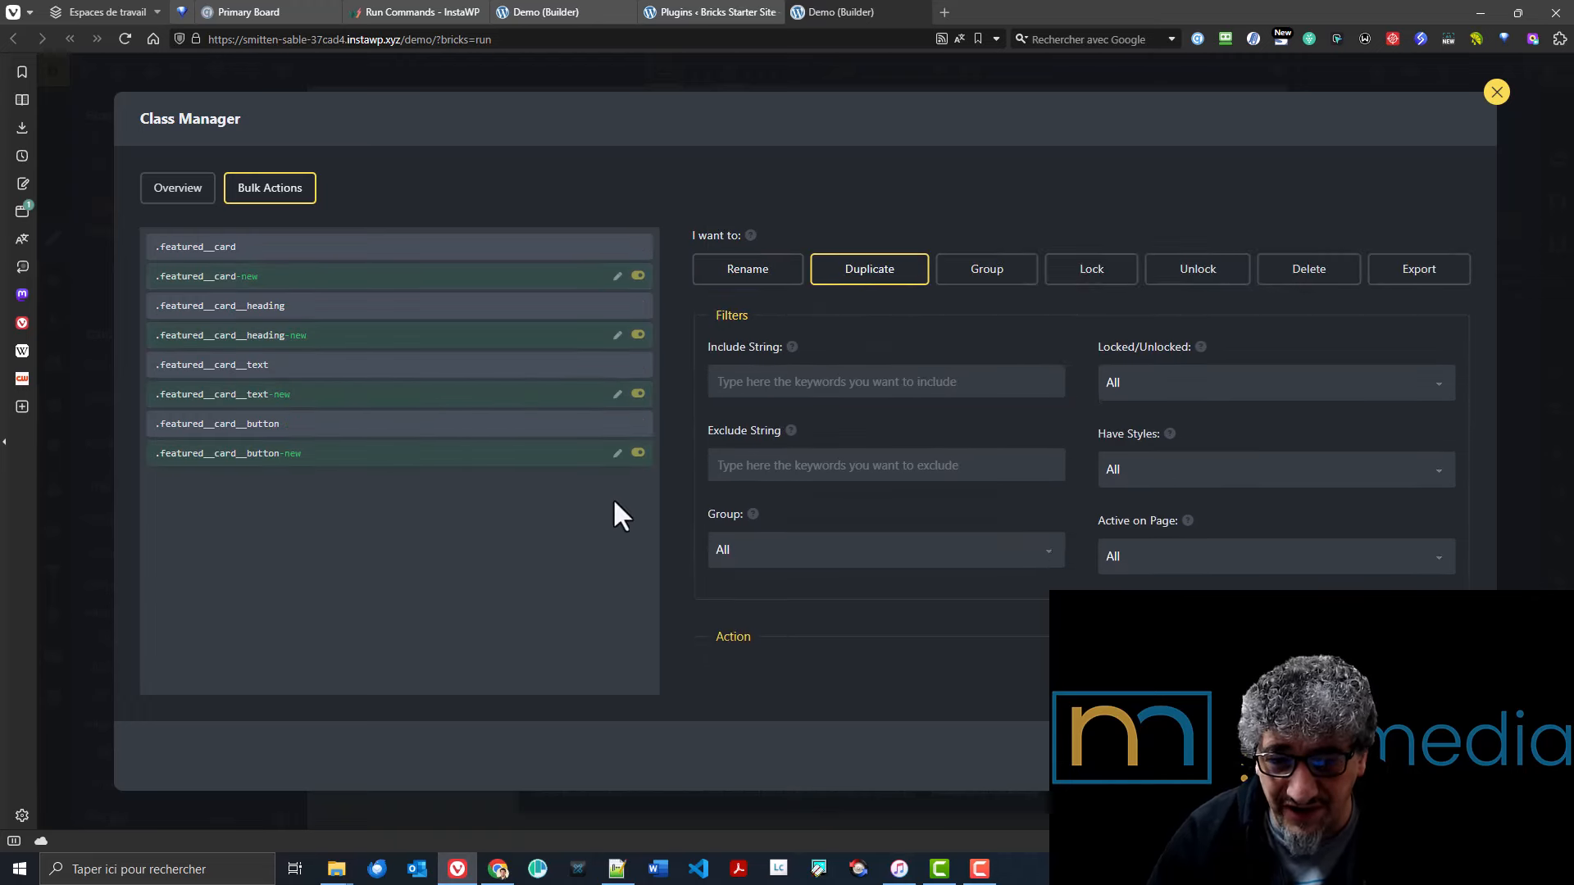
pyautogui.scroll(-4, 878, 573)
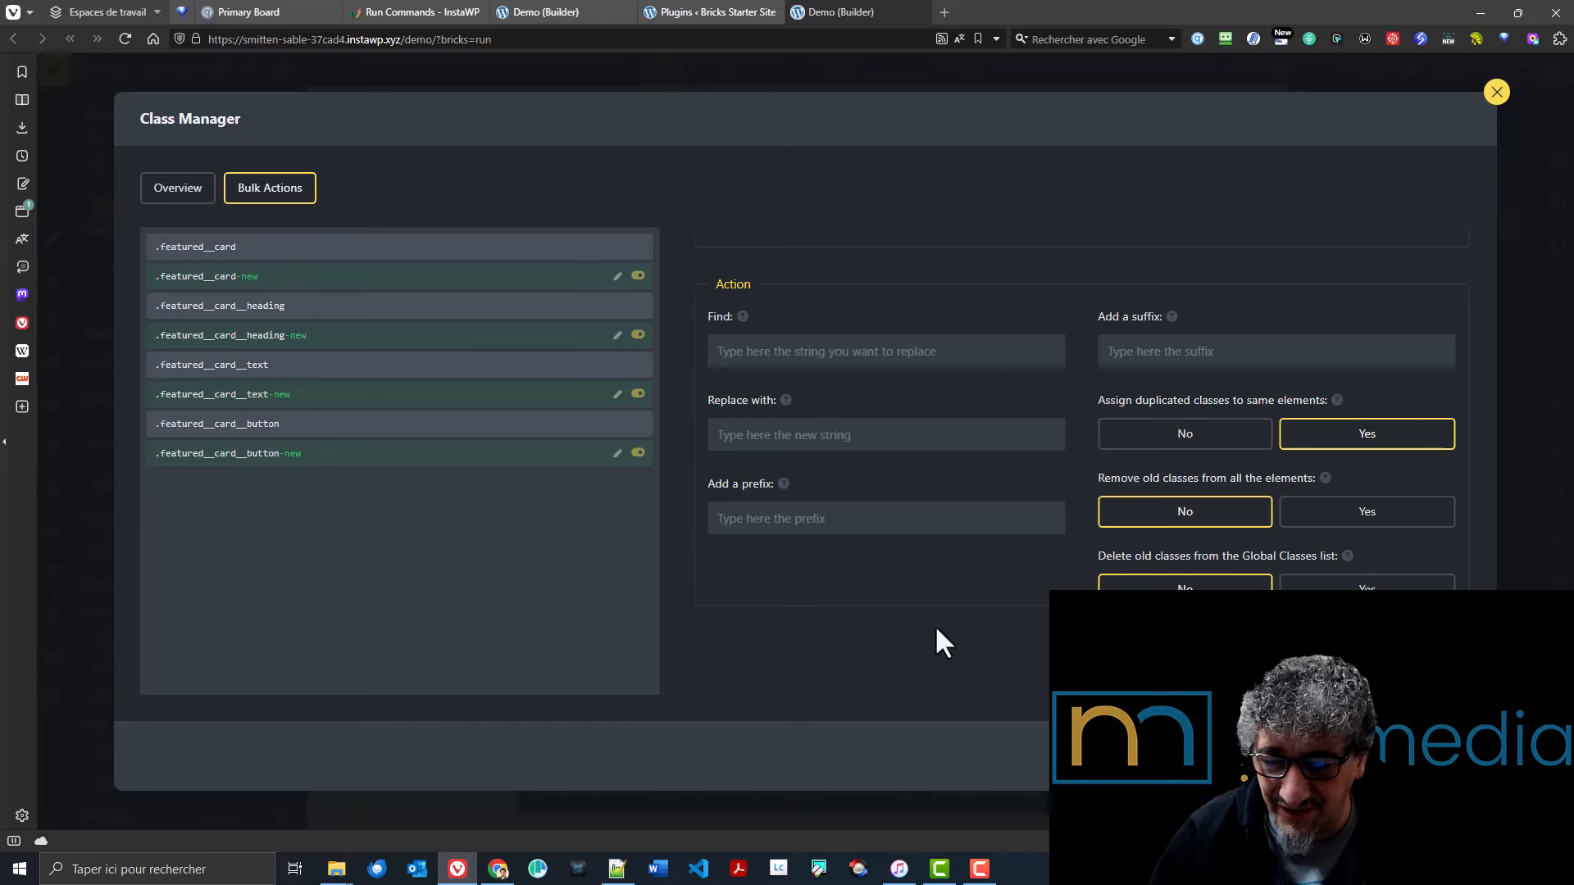
pyautogui.scroll(3, 940, 641)
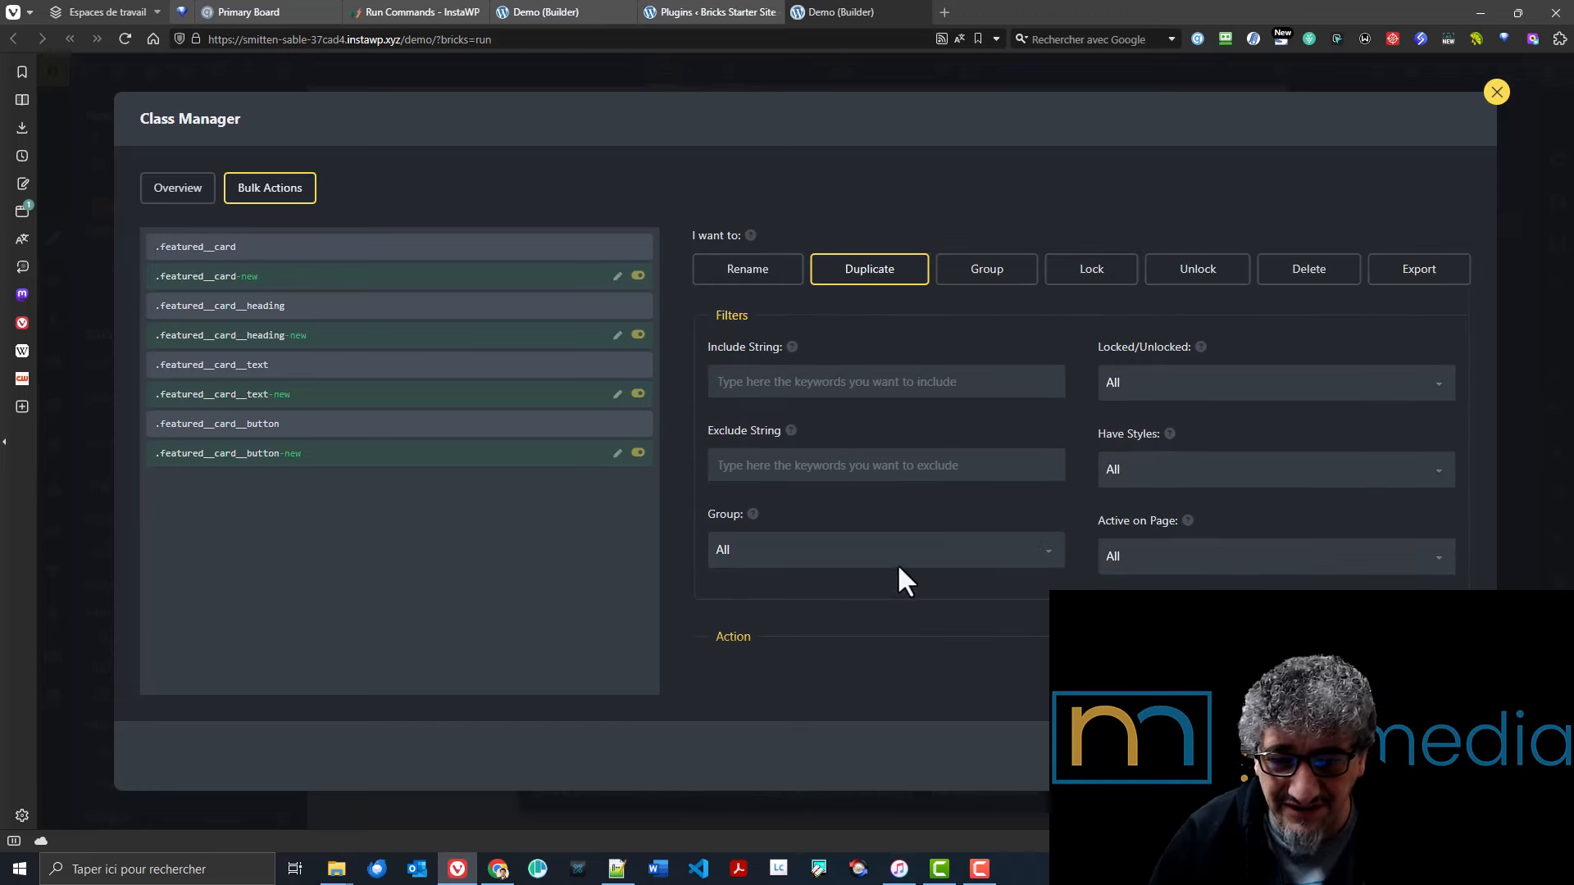
pyautogui.click(779, 277)
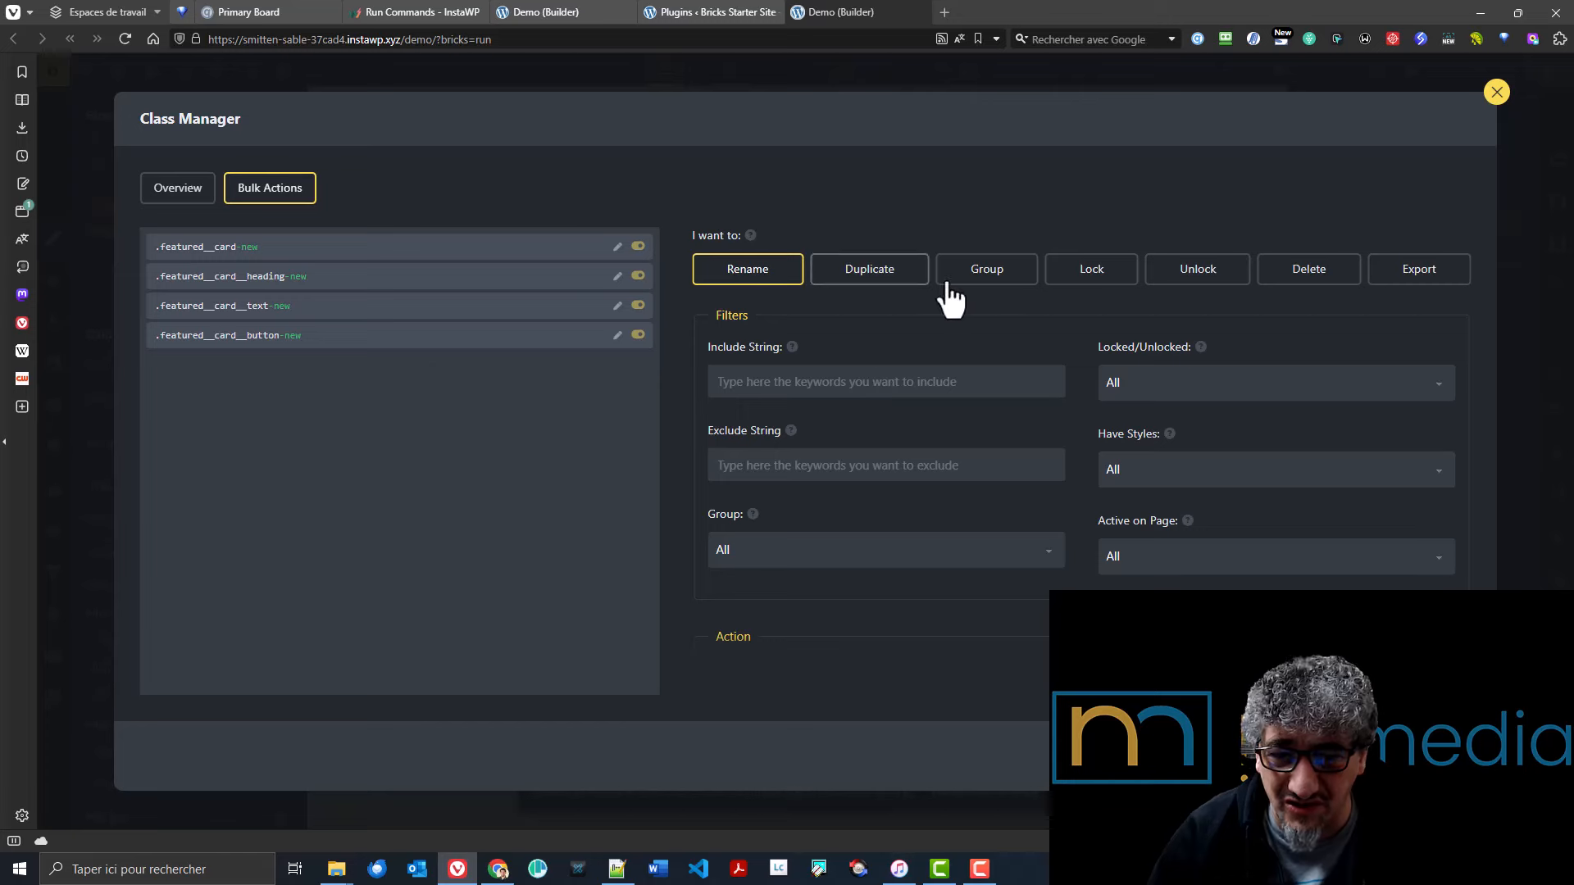
# - Search the classes available for bulk grouping for "button" and "btn", and go back to the class overview
pyautogui.click(978, 275)
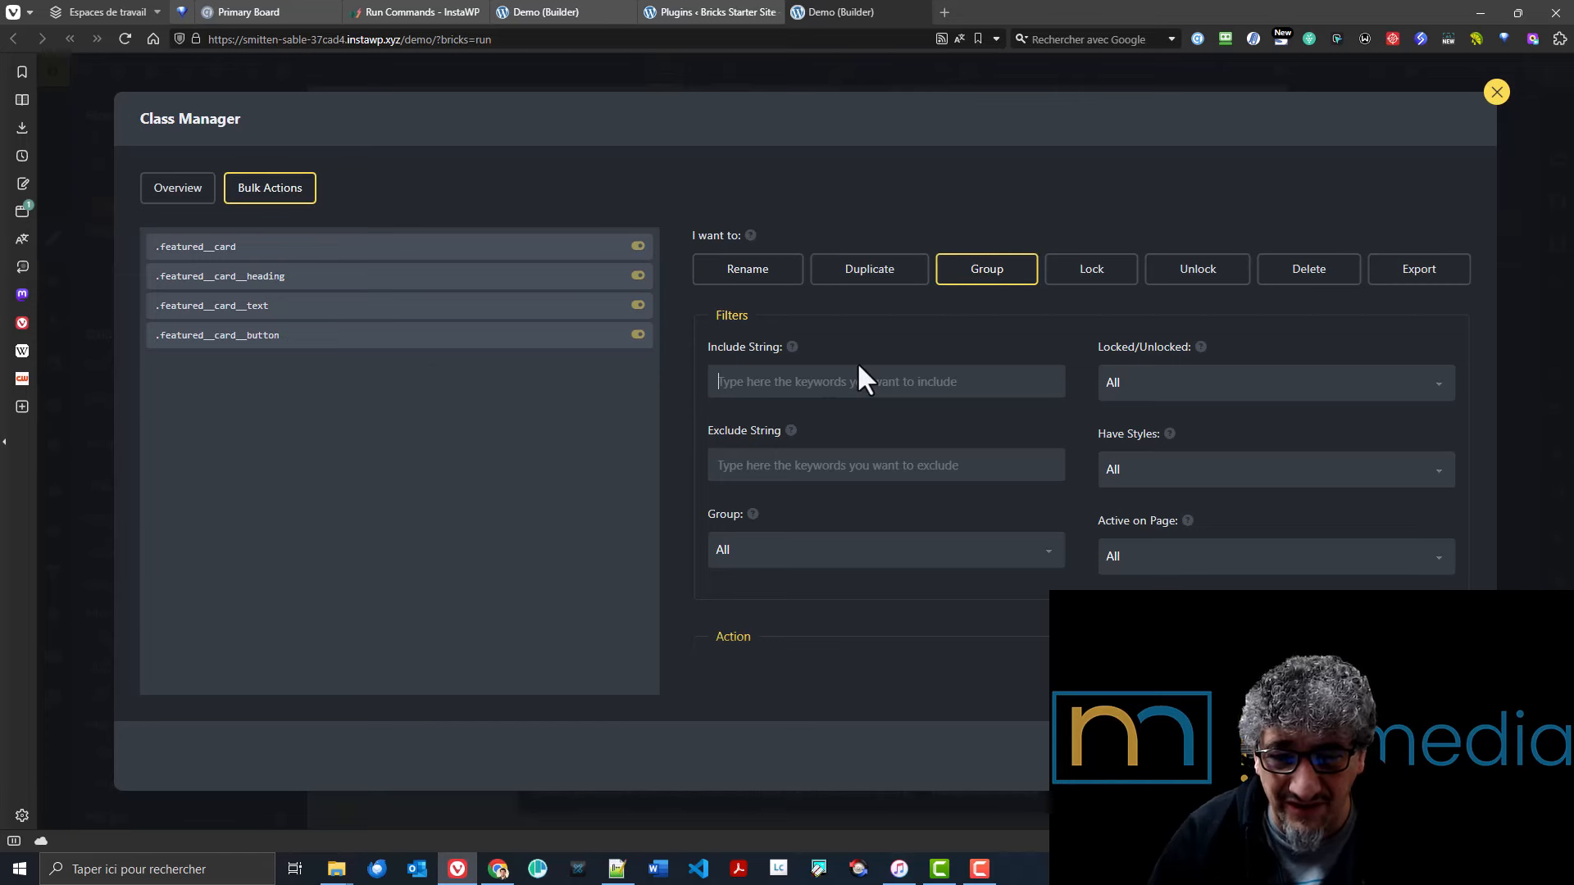
pyautogui.write('but')
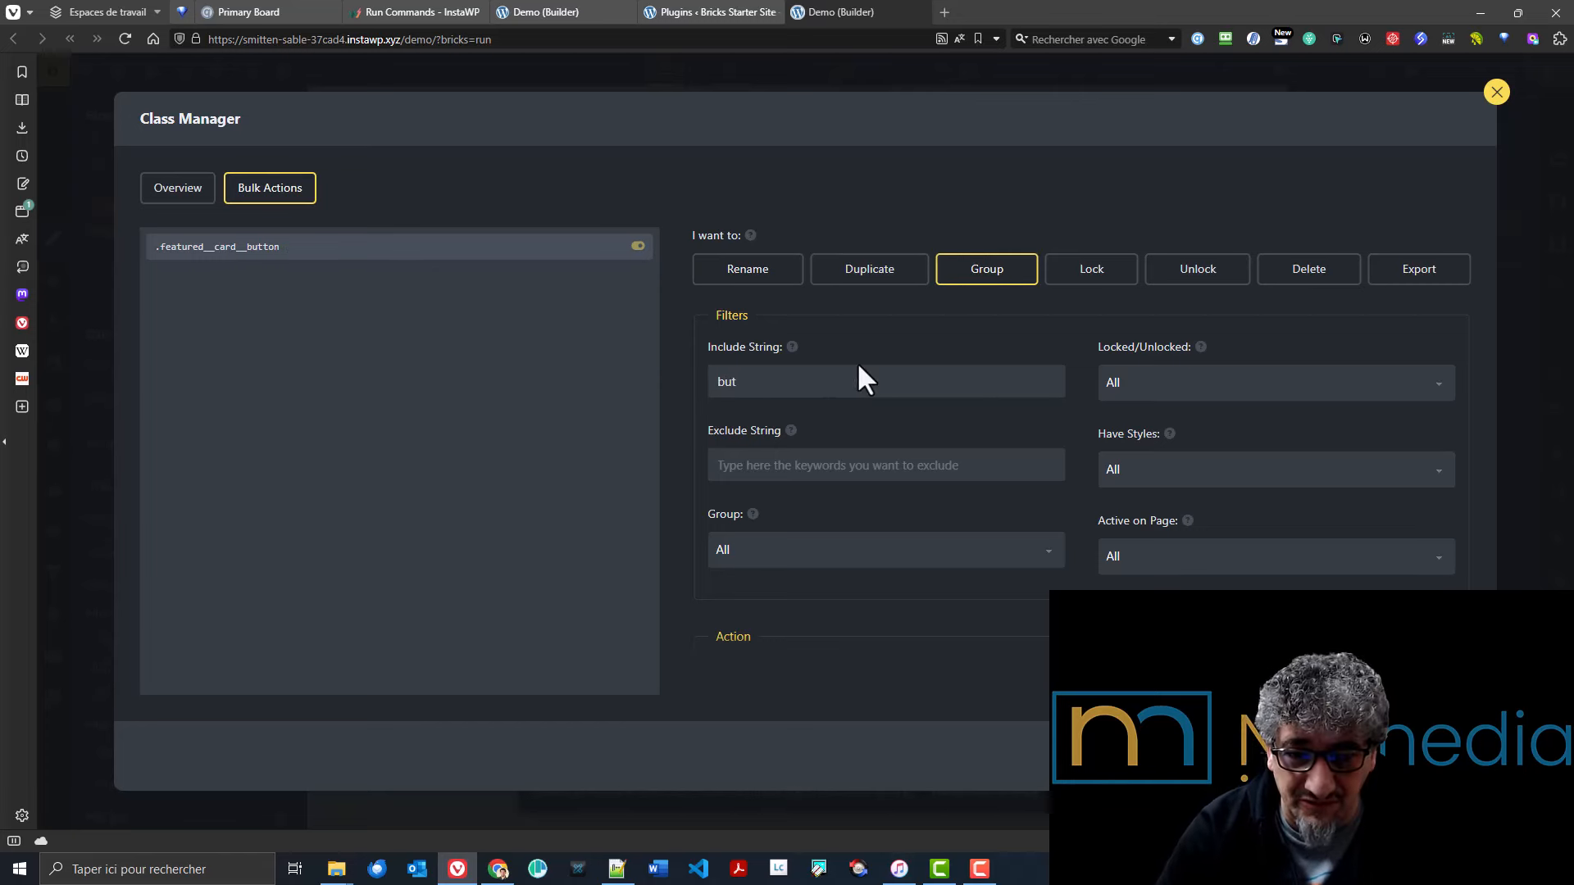
pyautogui.write('ton')
pyautogui.press('BackSpace')
pyautogui.press('BackSpace')
pyautogui.press('BackSpace')
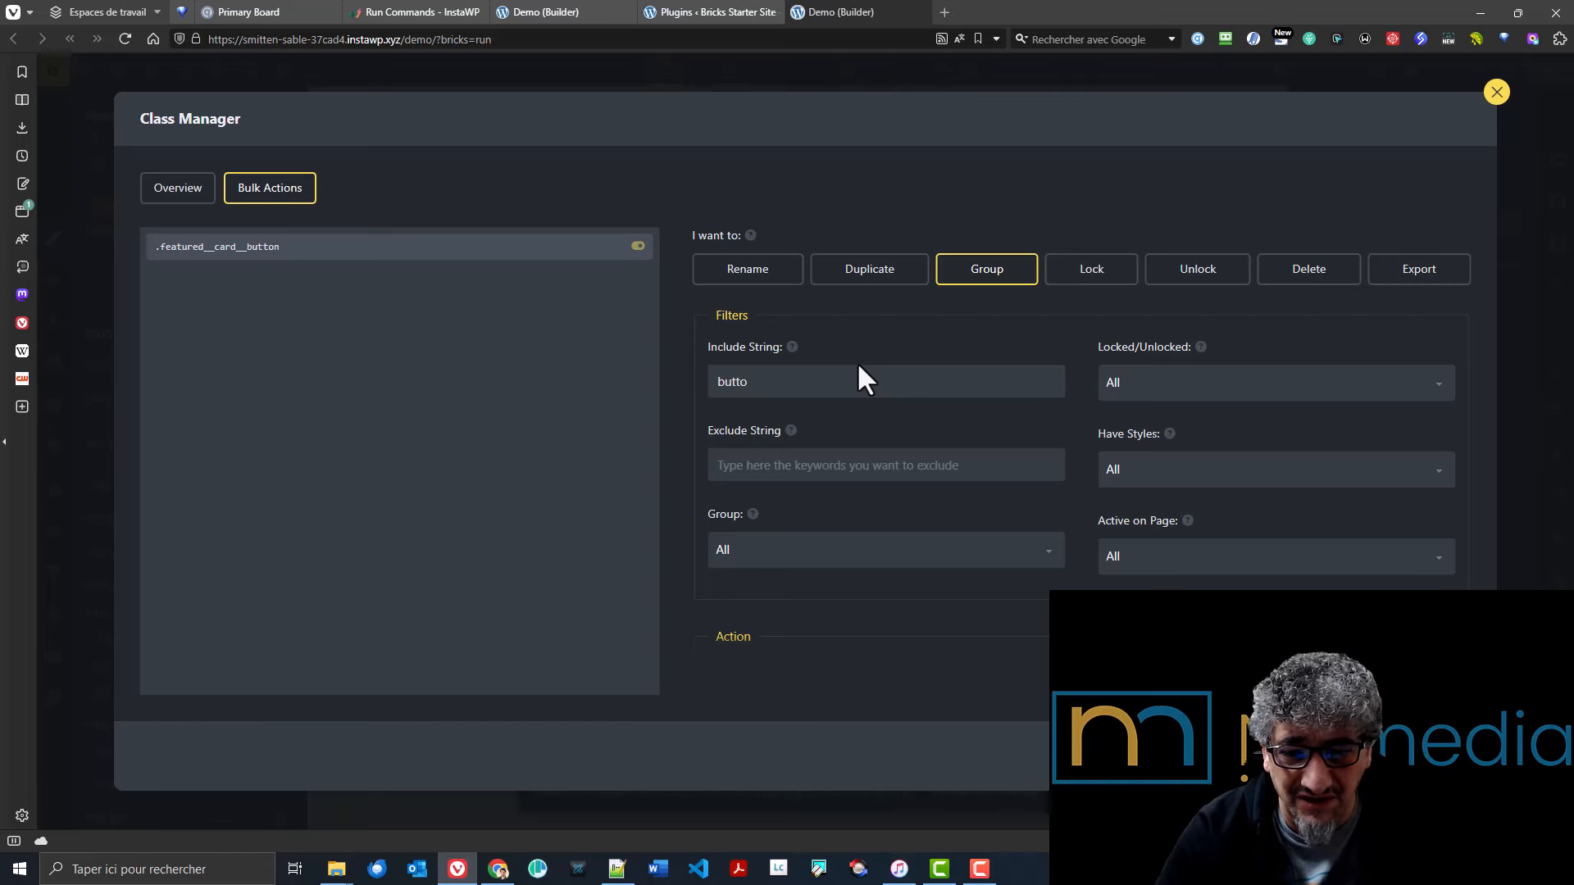
pyautogui.write('ont')
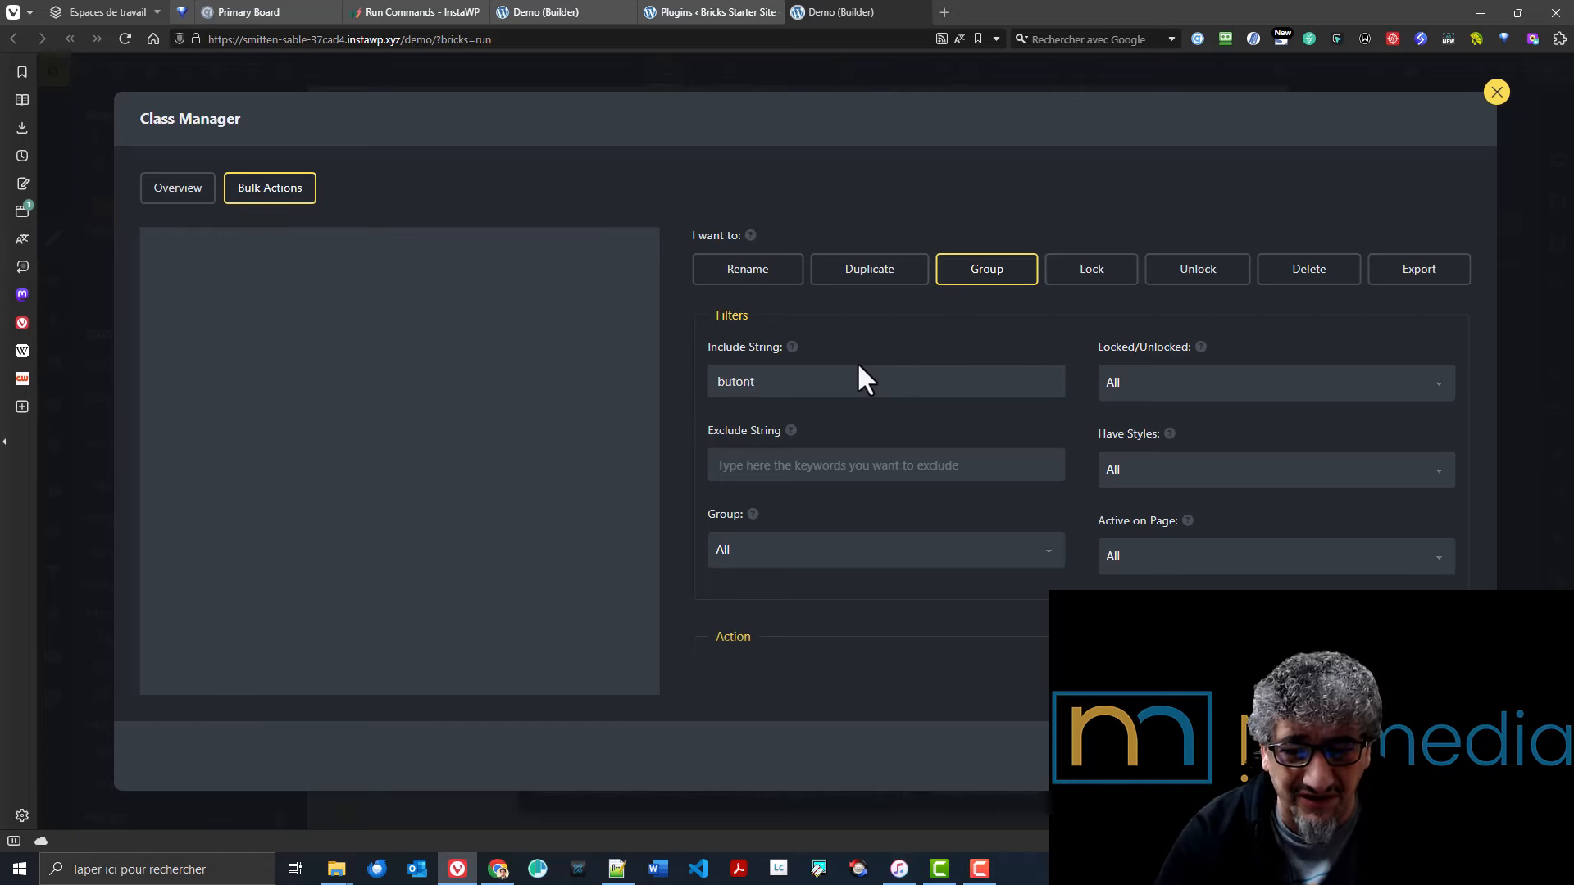
pyautogui.press('BackSpace')
pyautogui.press('BackSpace')
pyautogui.press('BackSpace')
pyautogui.press('BackSpace')
pyautogui.press('BackSpace')
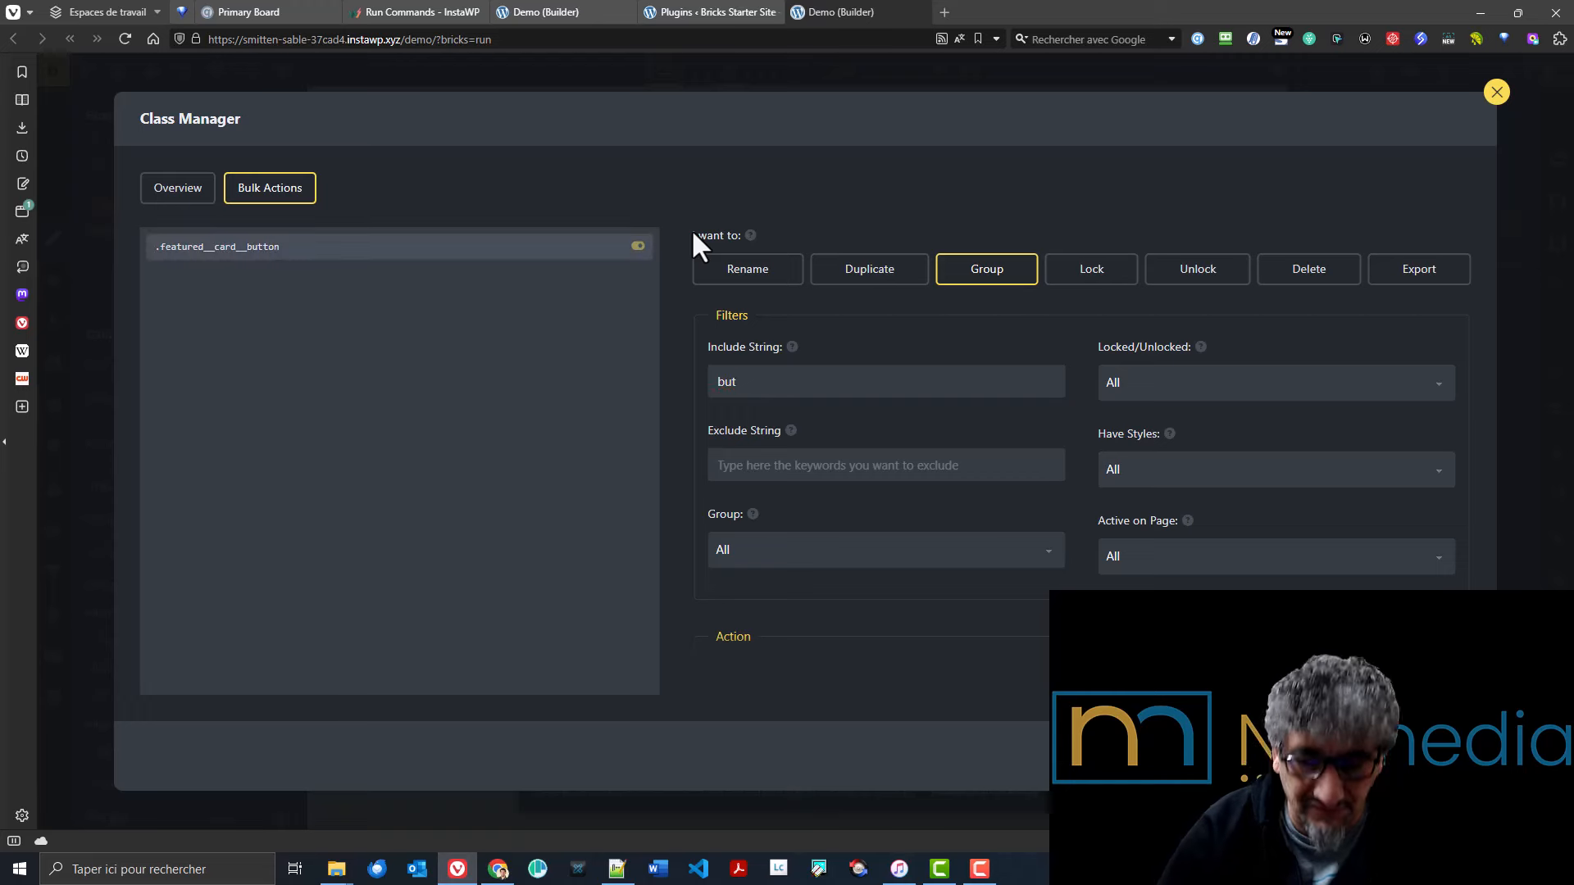
pyautogui.write('tn')
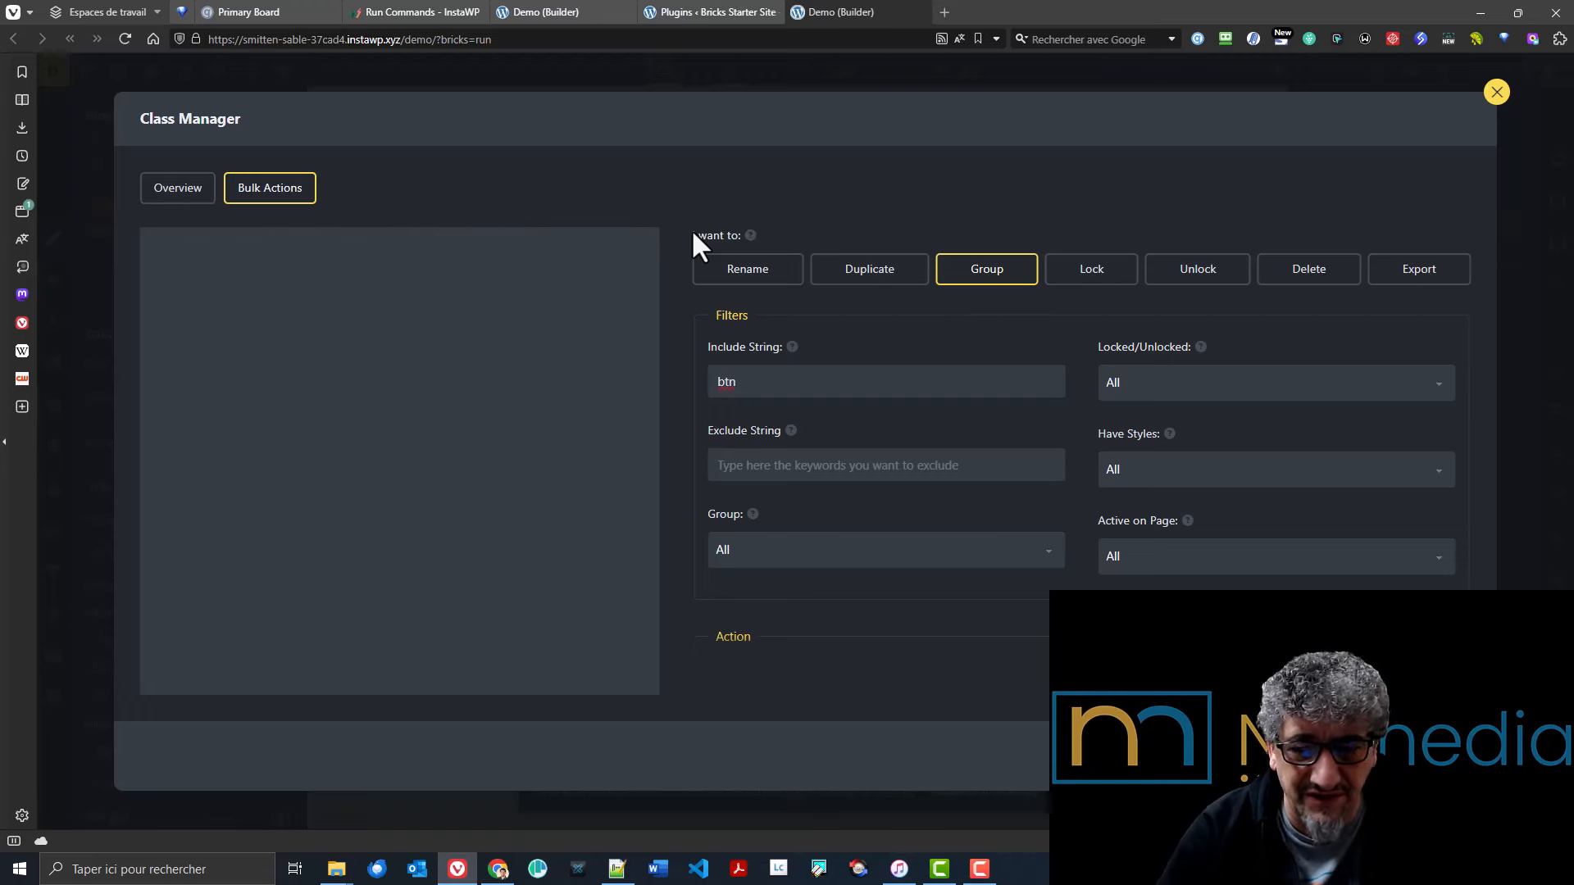
pyautogui.click(201, 192)
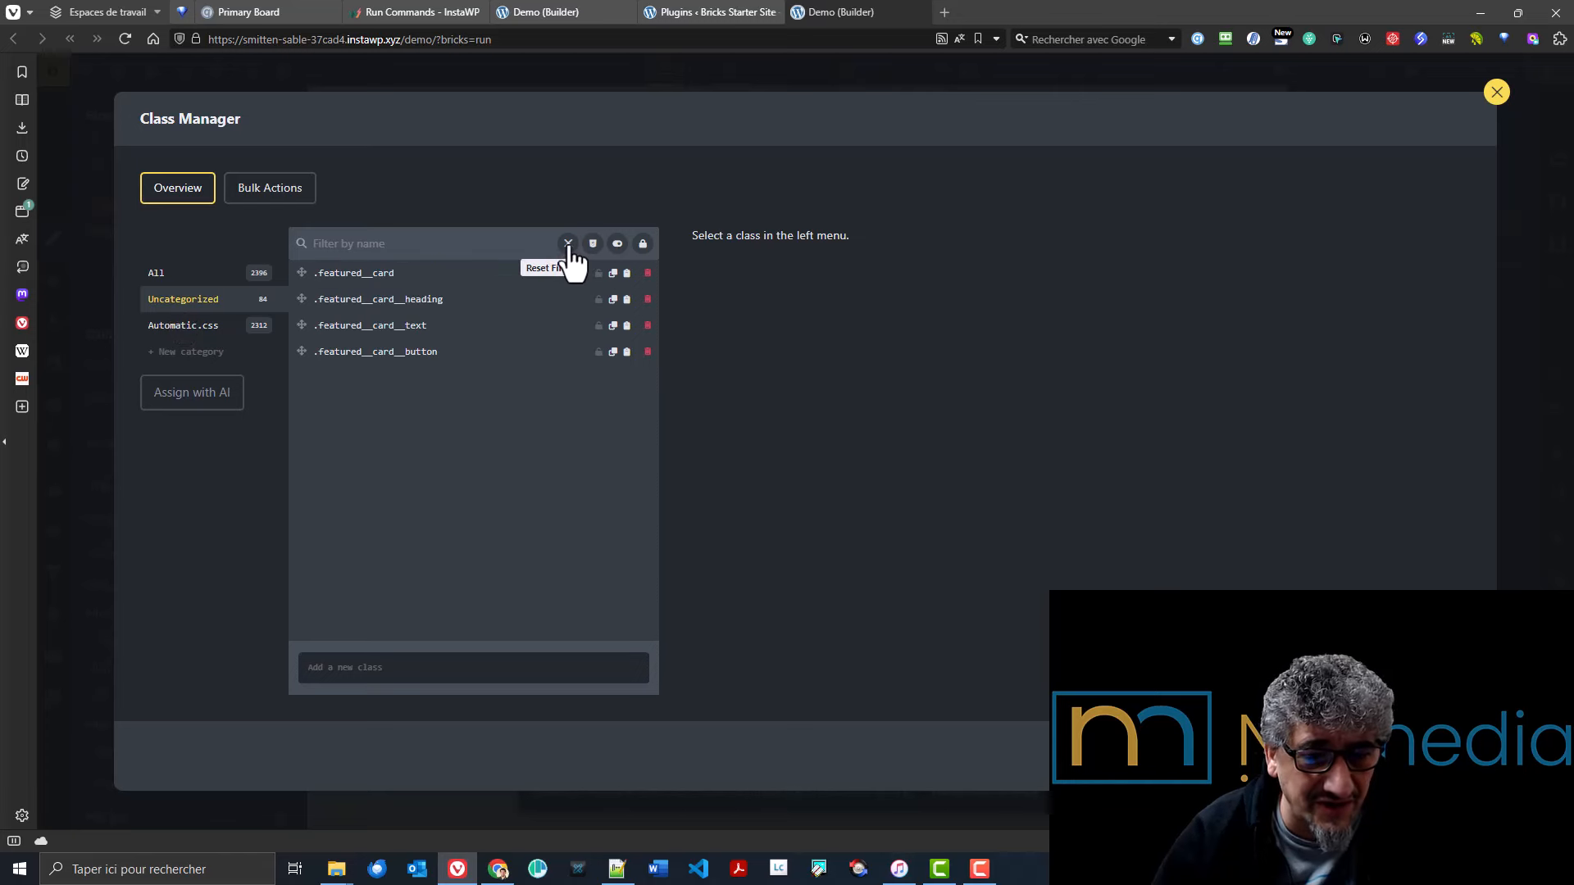
# - Check the Automatic.css category in the Component Class Manager, then reopen the manager from the .featured__card class and close it again
pyautogui.click(207, 332)
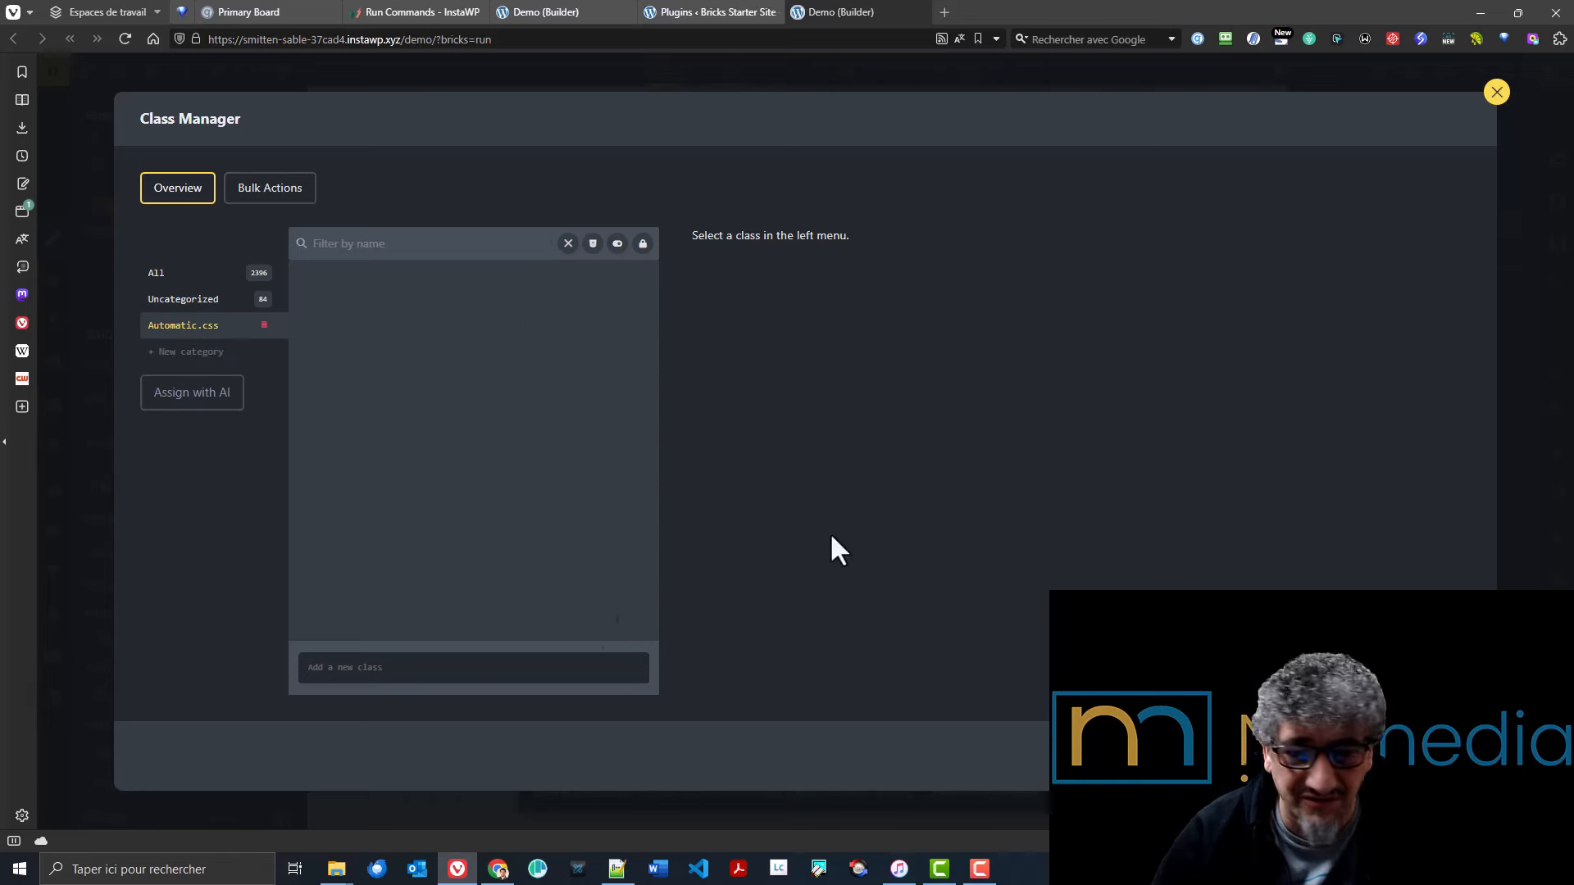
pyautogui.click(1496, 92)
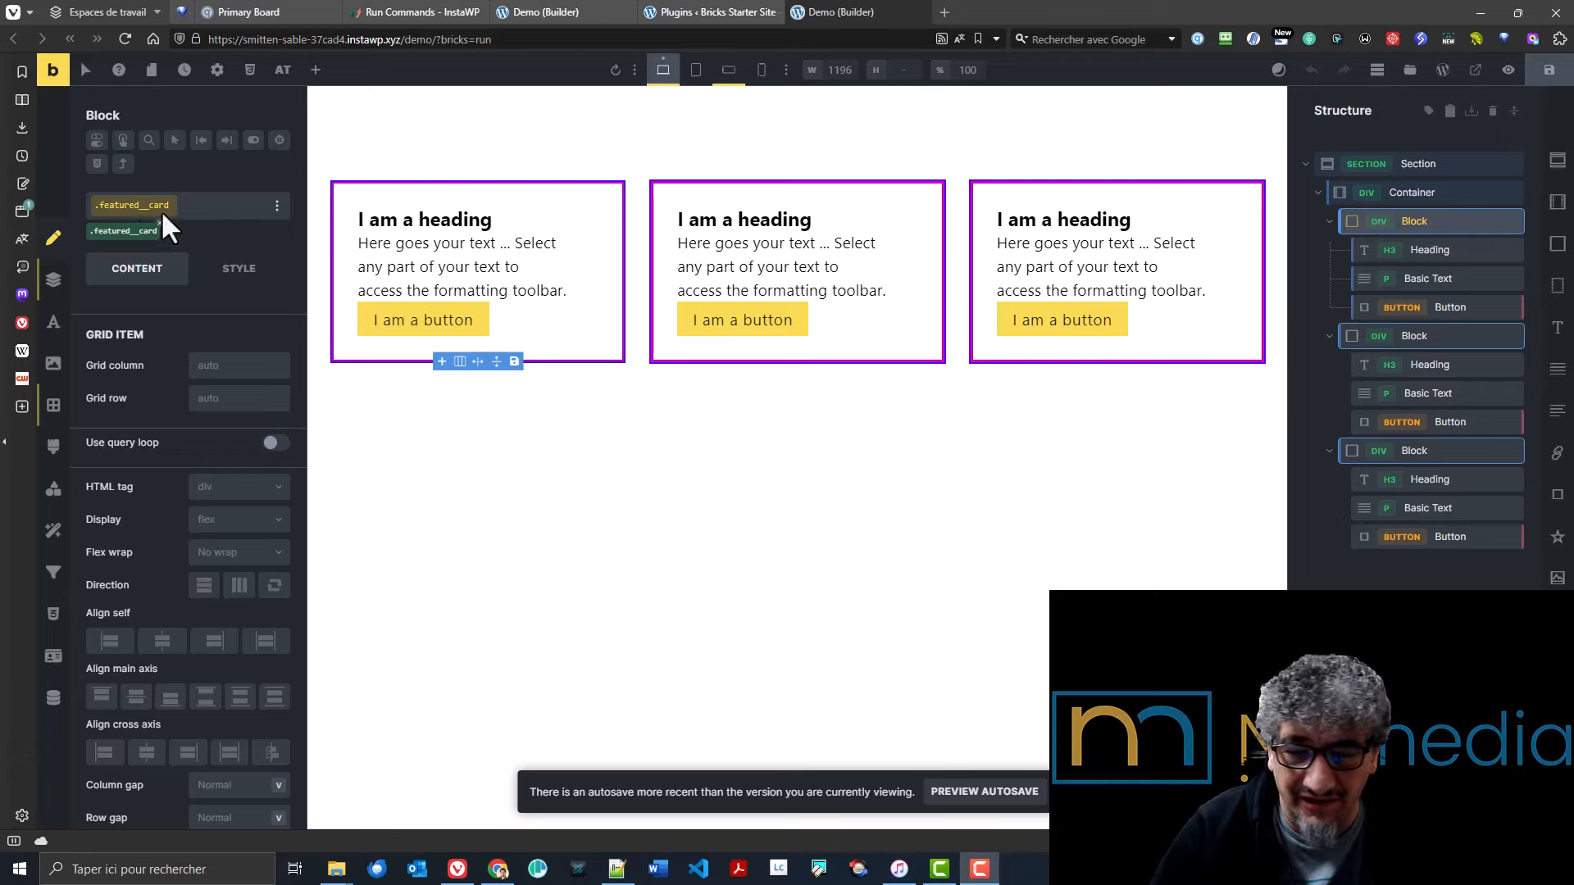
pyautogui.click(277, 206)
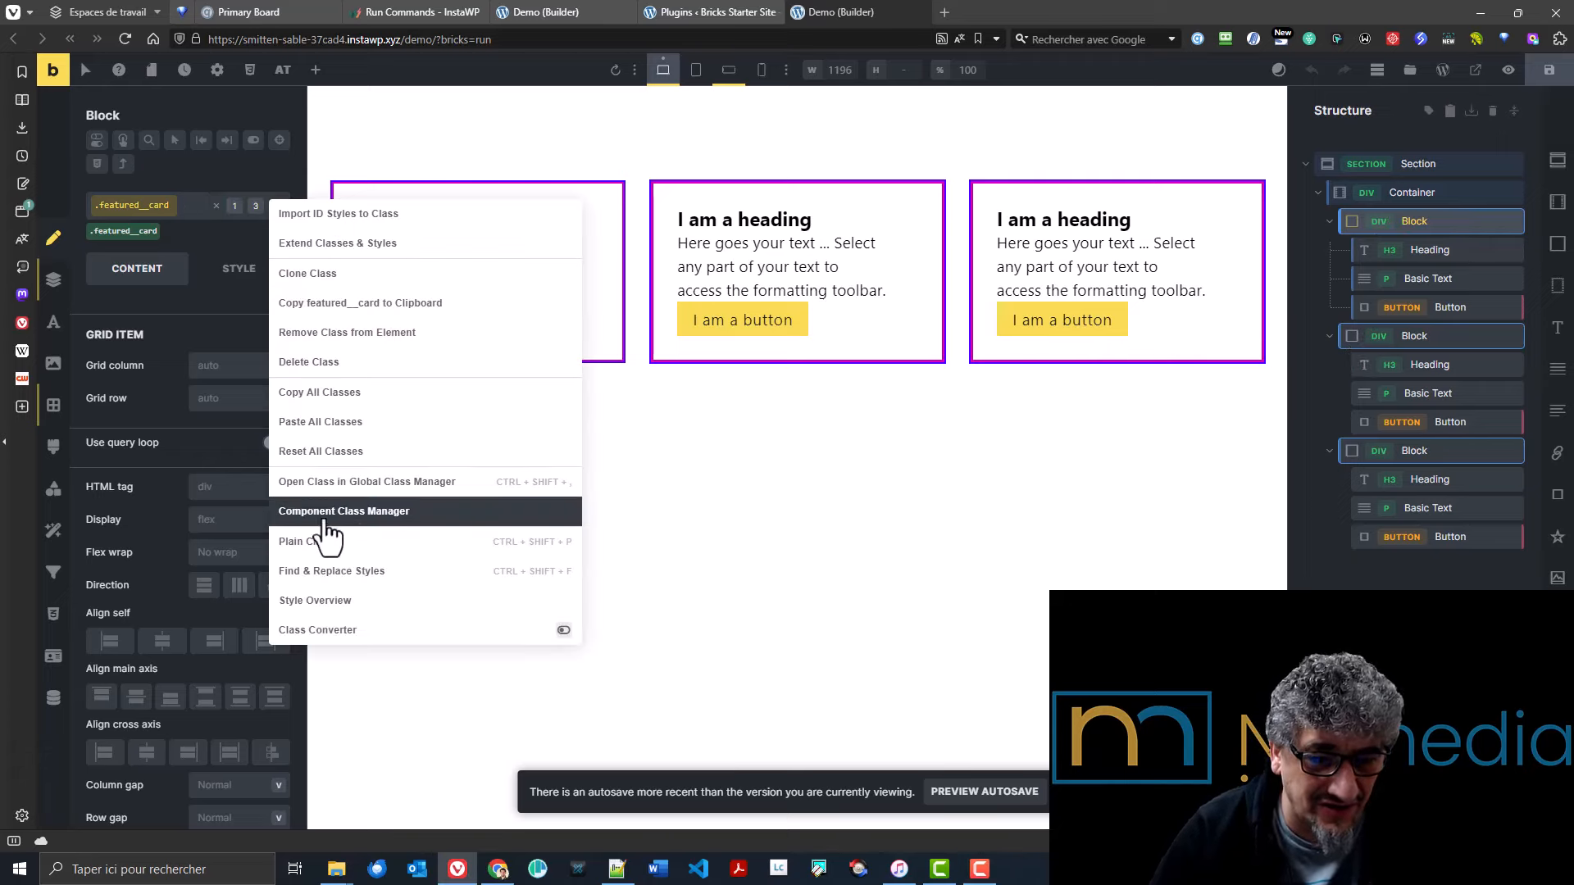
pyautogui.click(412, 514)
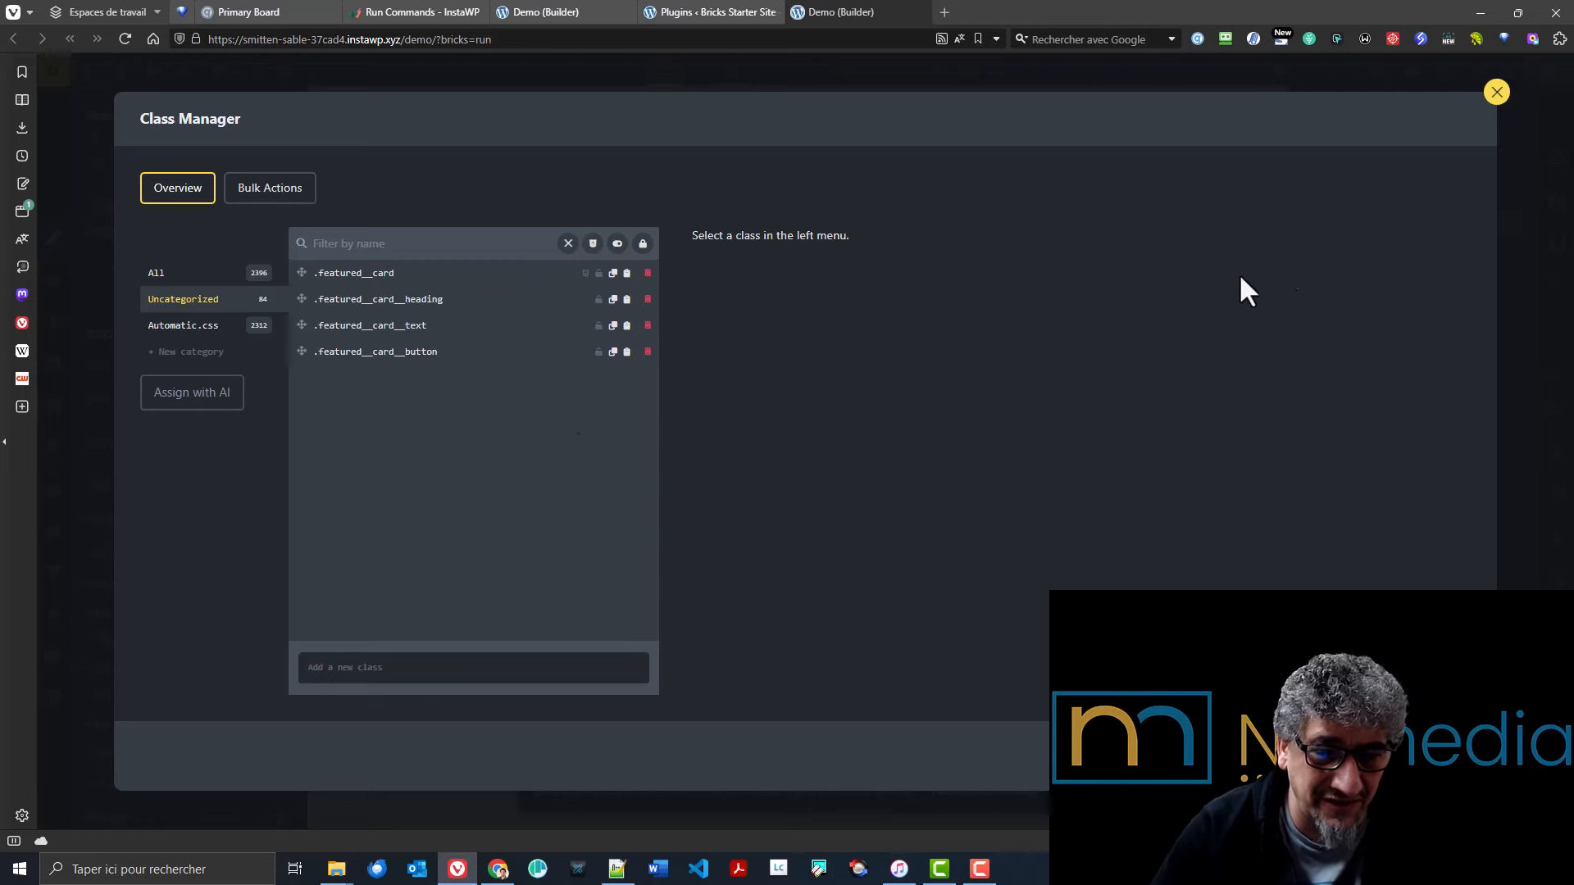
pyautogui.click(1497, 92)
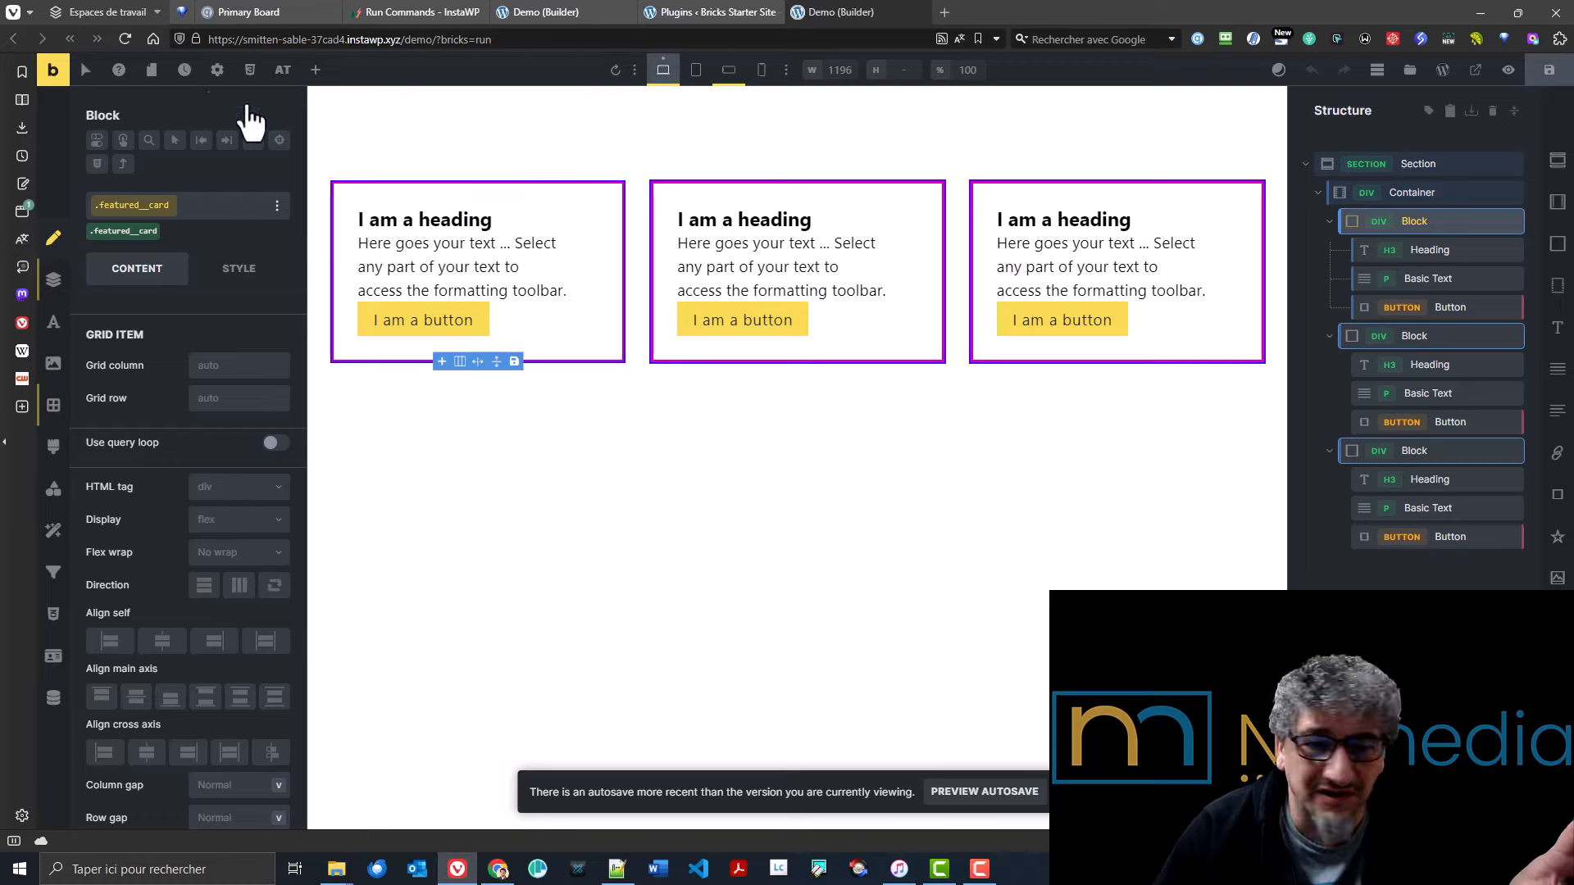
# - Open the Global Class Manager and browse the classes of the Automatic.css category
pyautogui.click(283, 70)
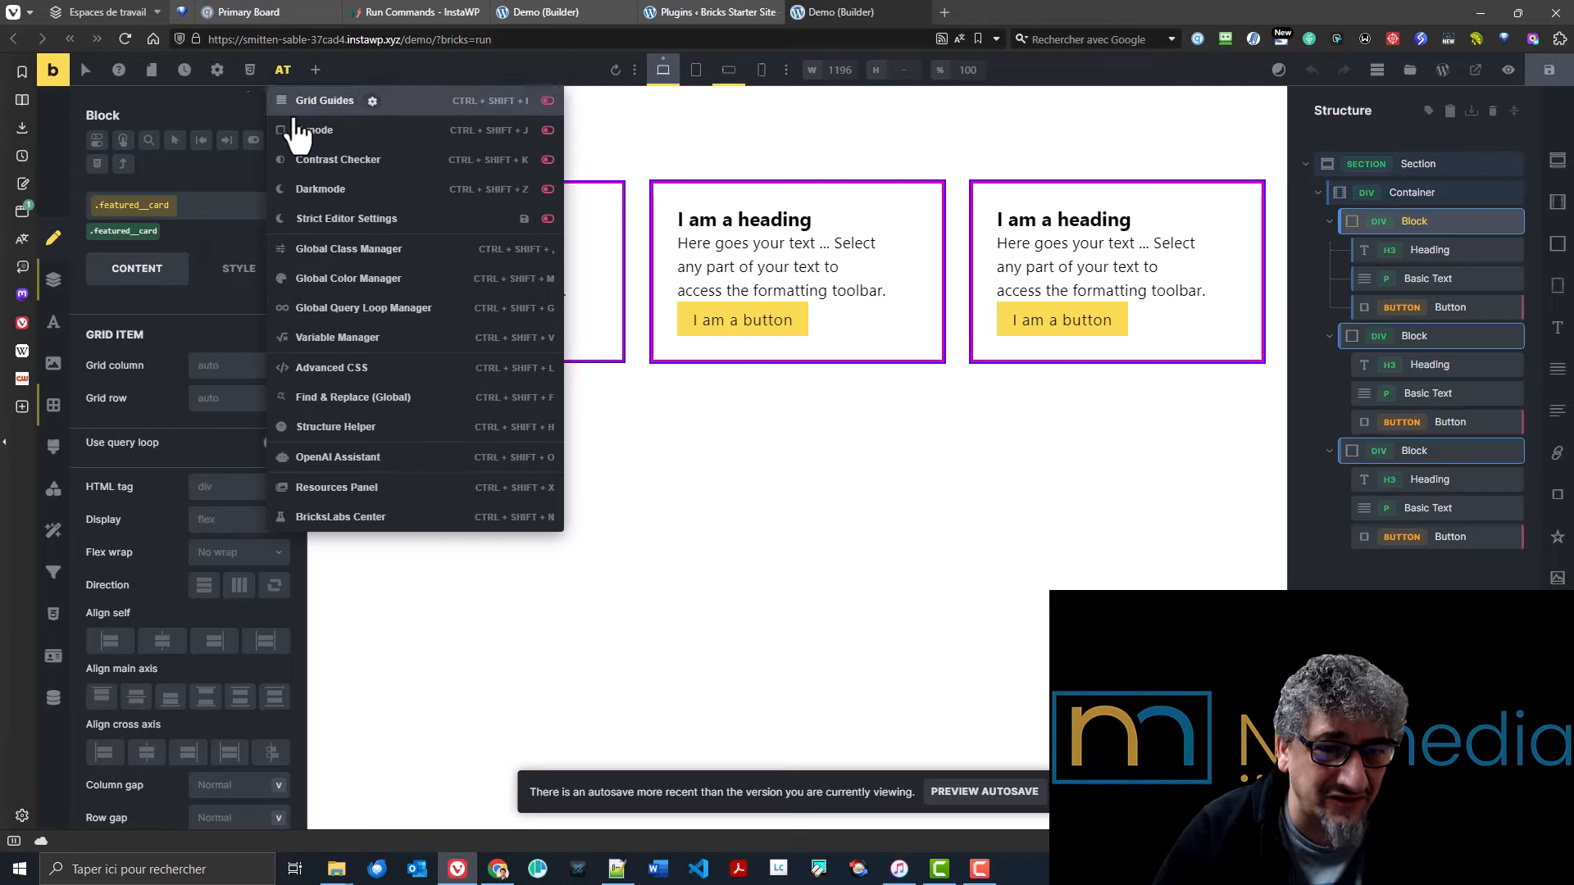
pyautogui.click(322, 250)
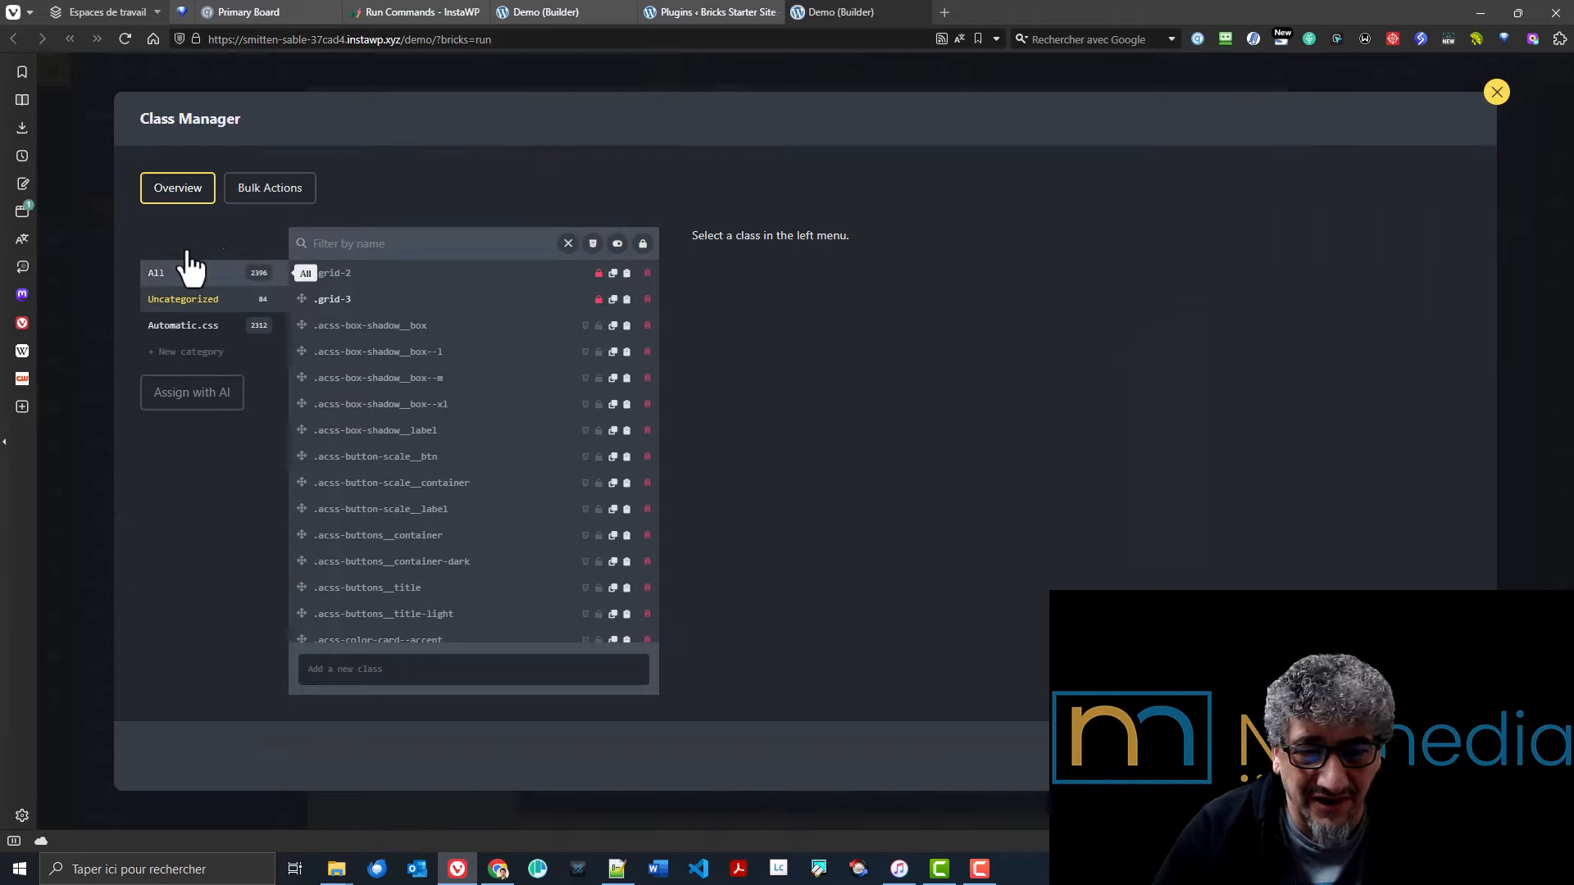
pyautogui.click(170, 329)
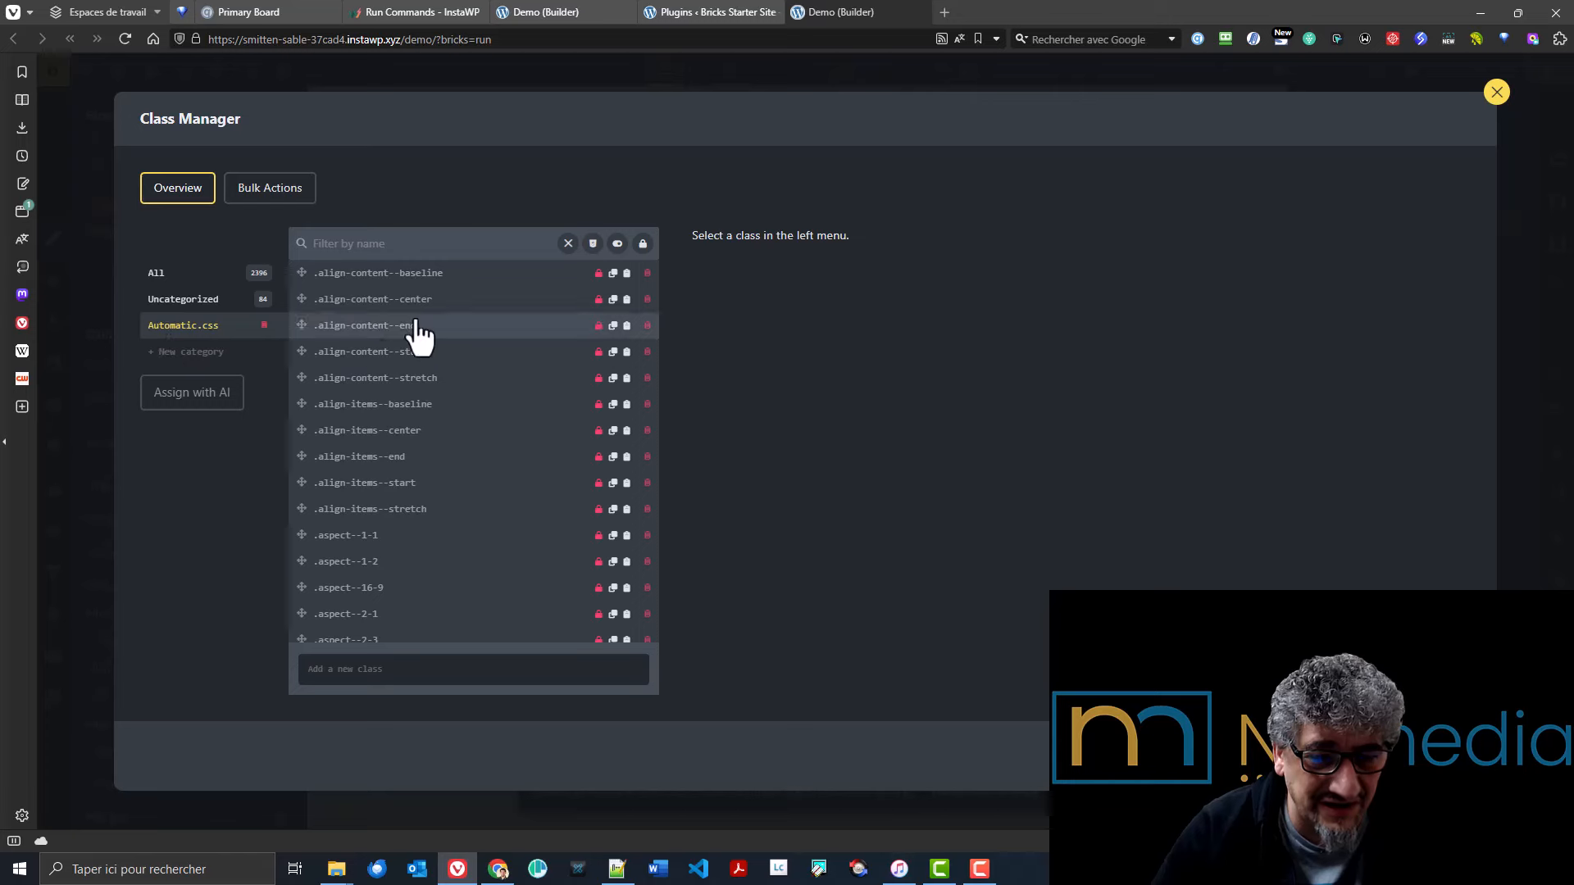
pyautogui.scroll(-5, 492, 480)
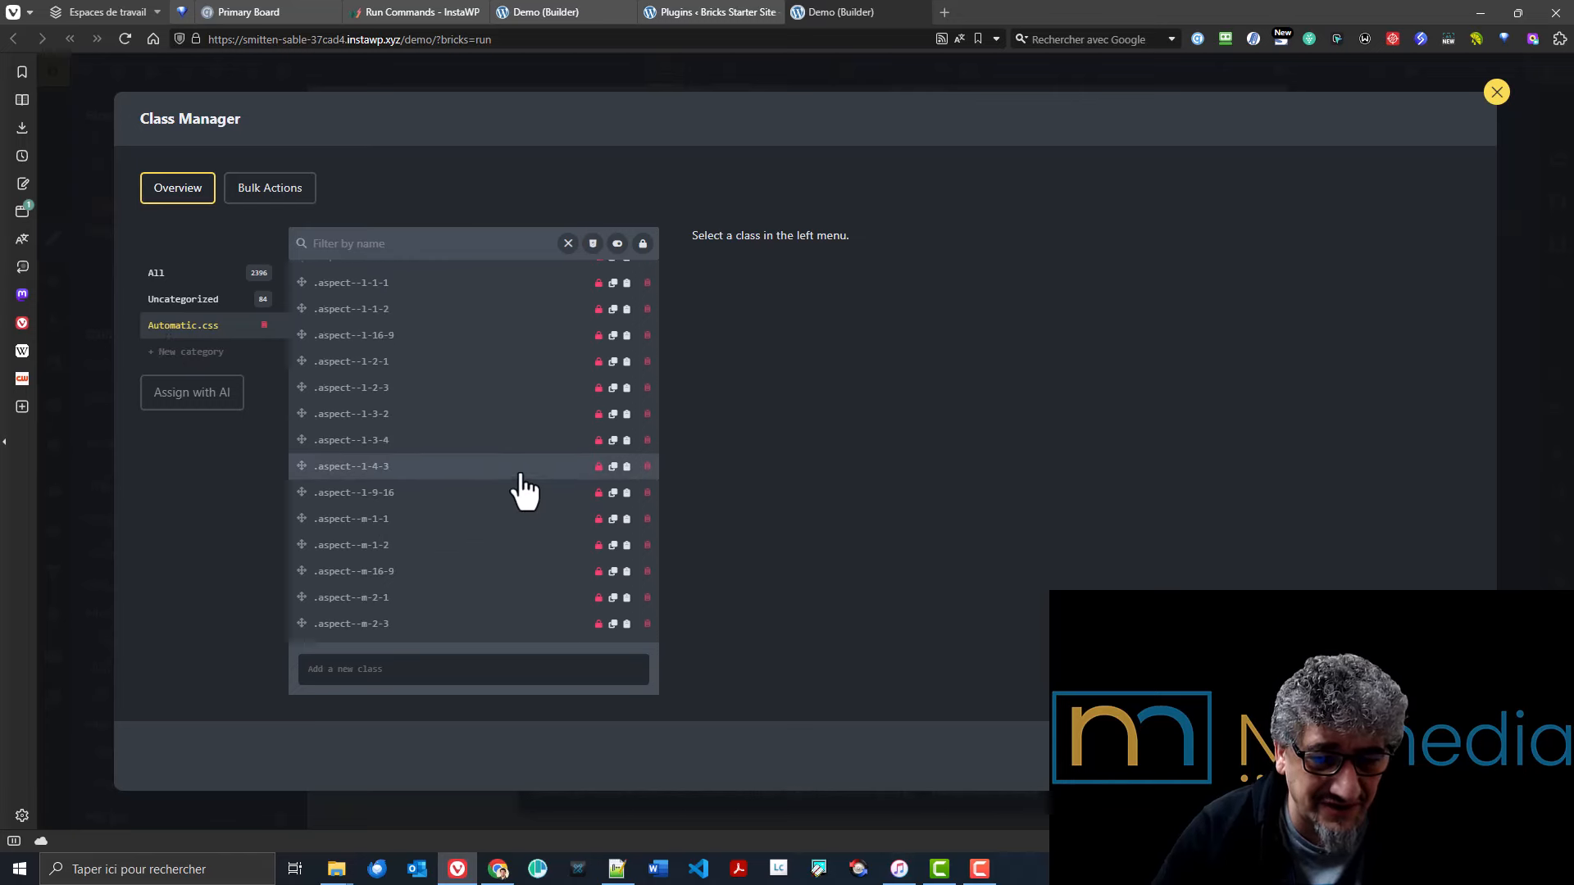
pyautogui.scroll(5, 520, 492)
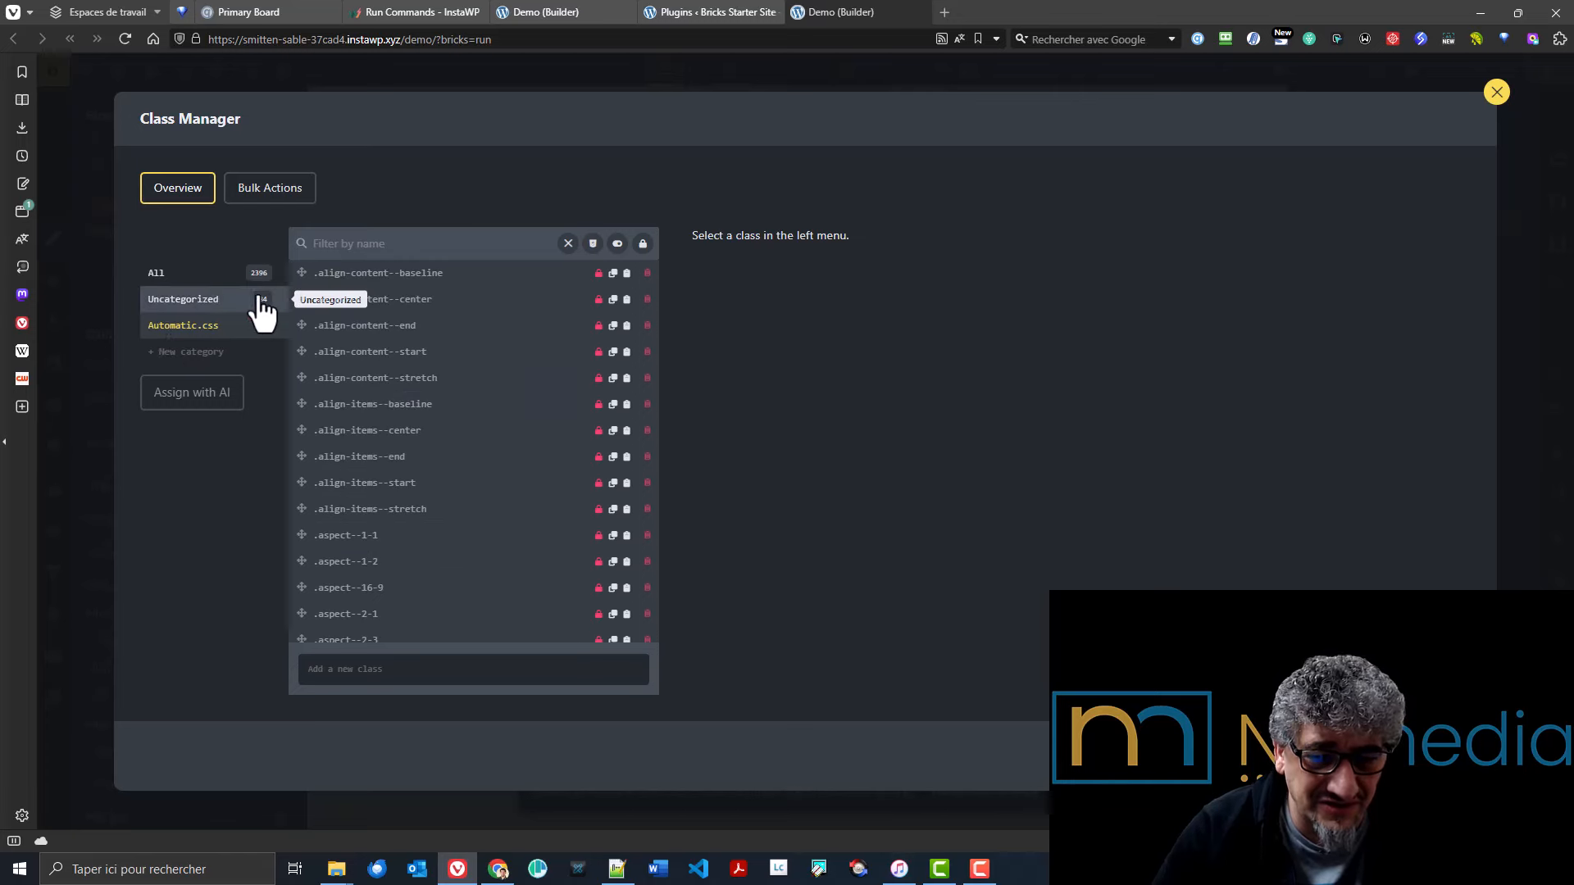
# - Set the bulk action to Group and filter the classes to those including "button"
pyautogui.click(267, 197)
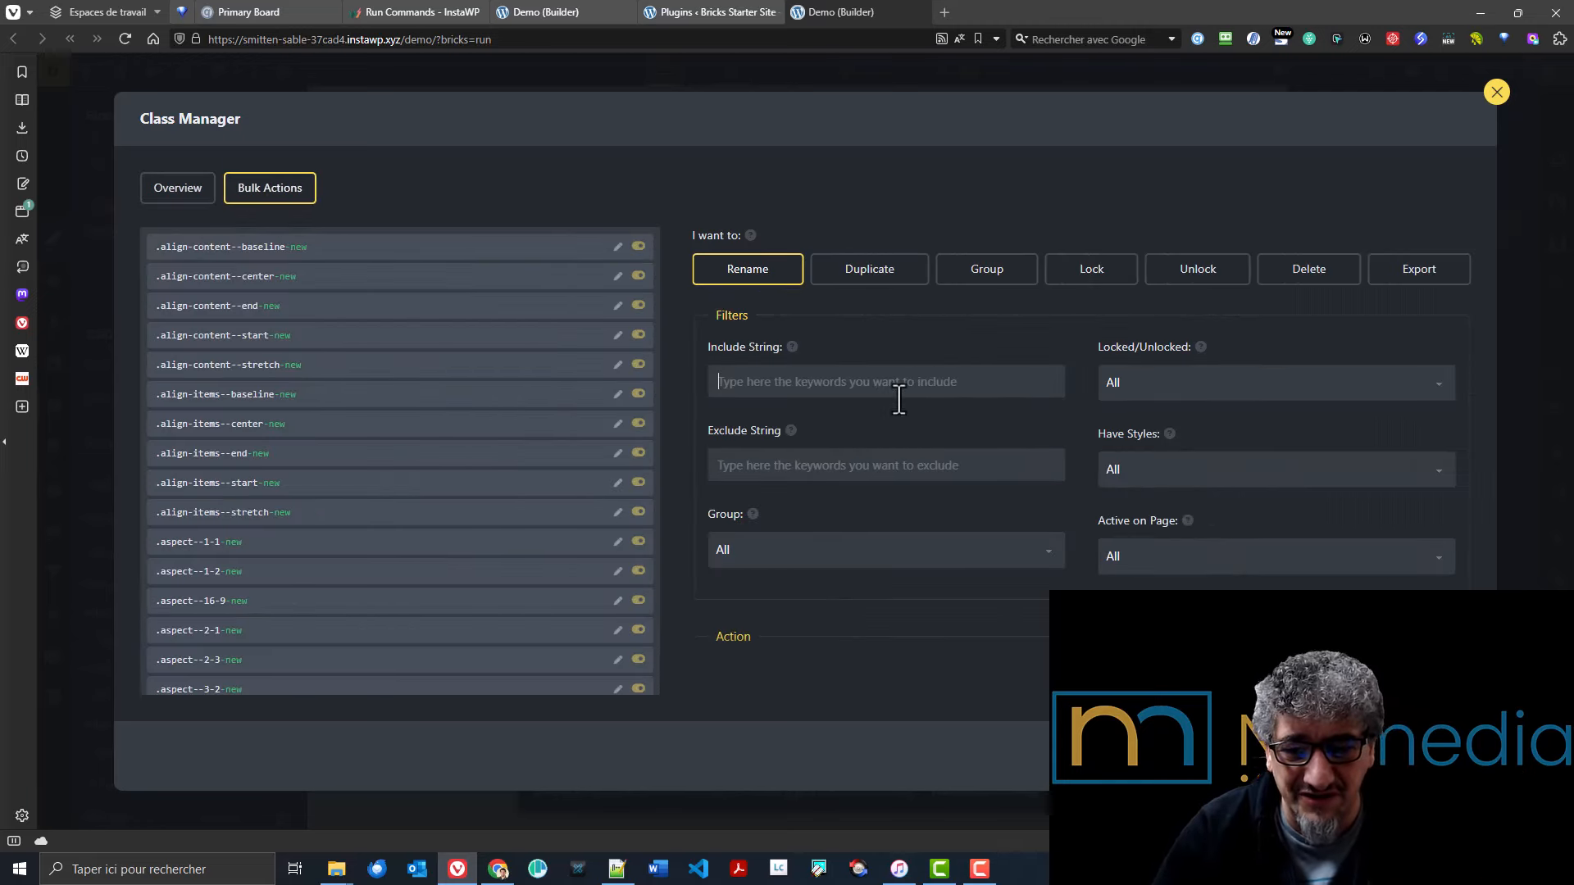
pyautogui.write('button')
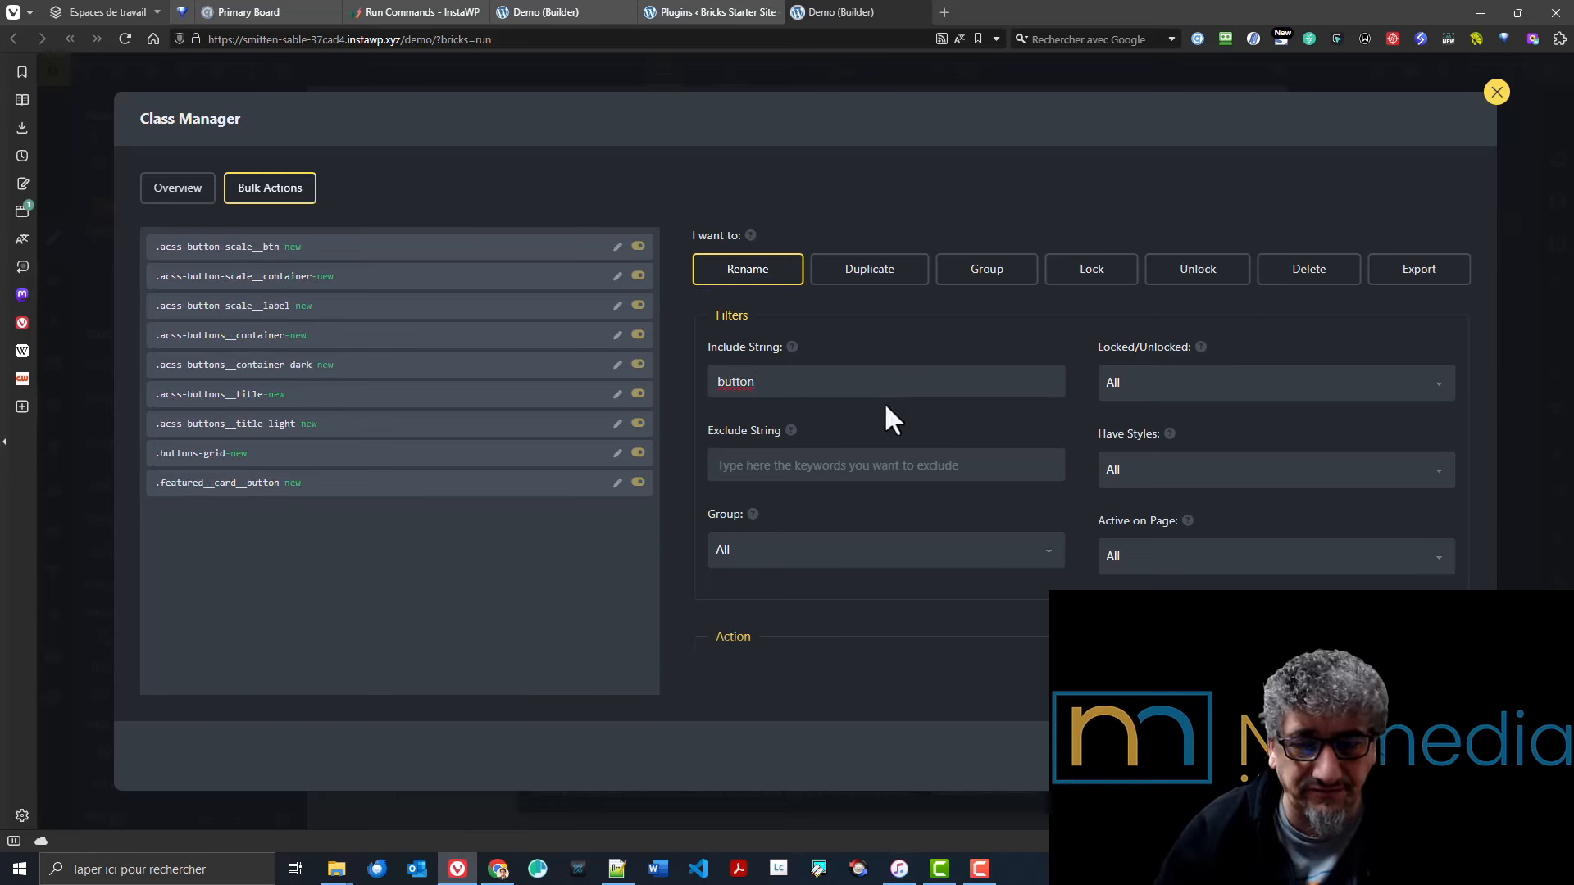
pyautogui.click(970, 278)
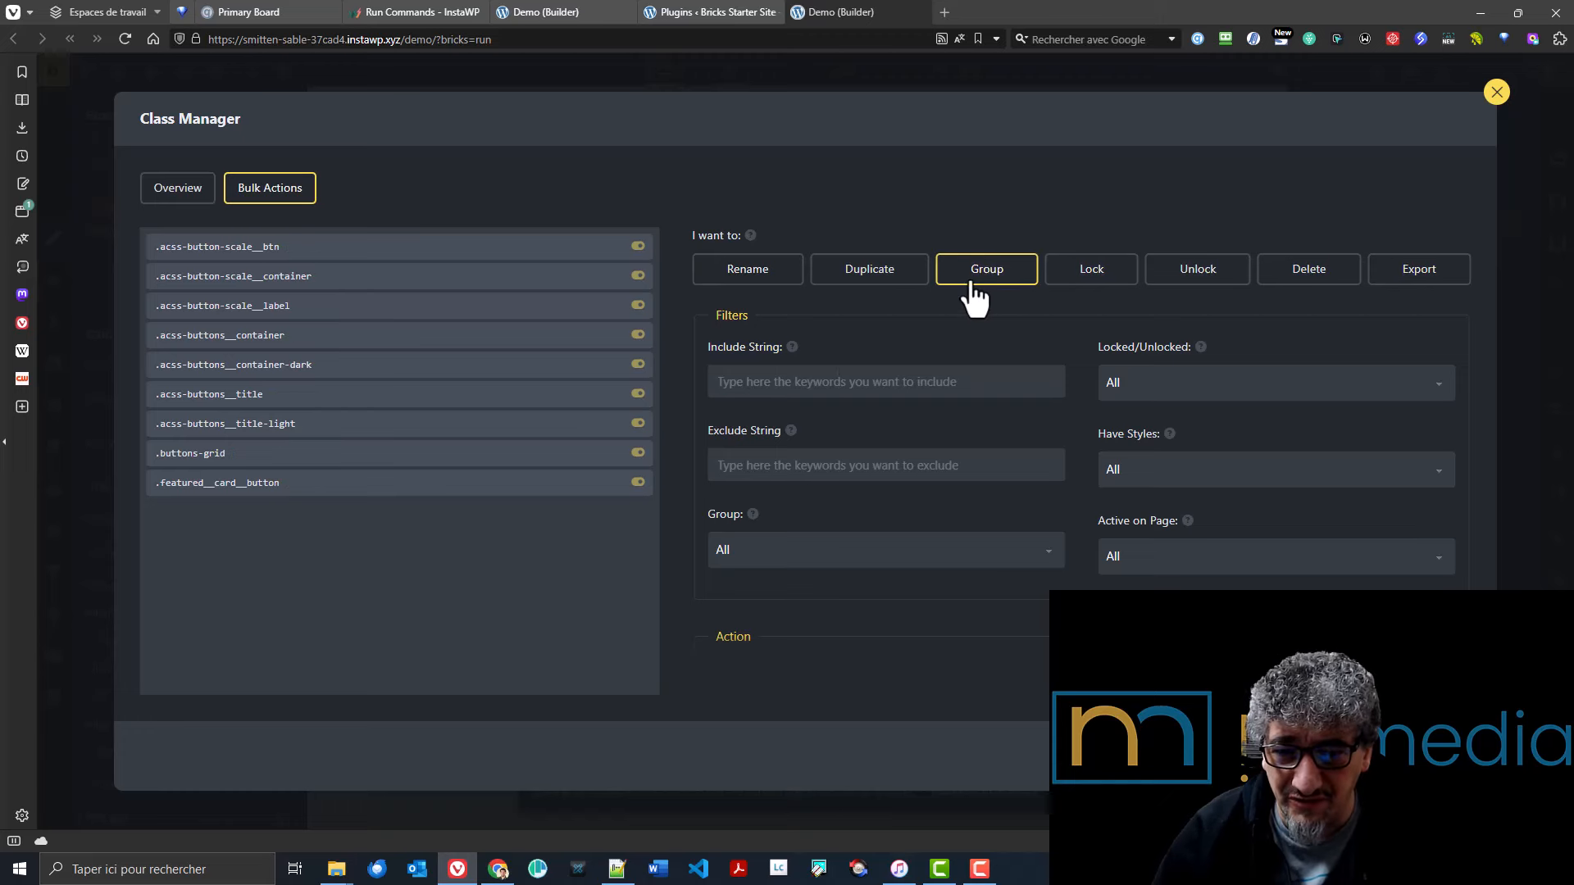
pyautogui.click(719, 382)
pyautogui.write('button')
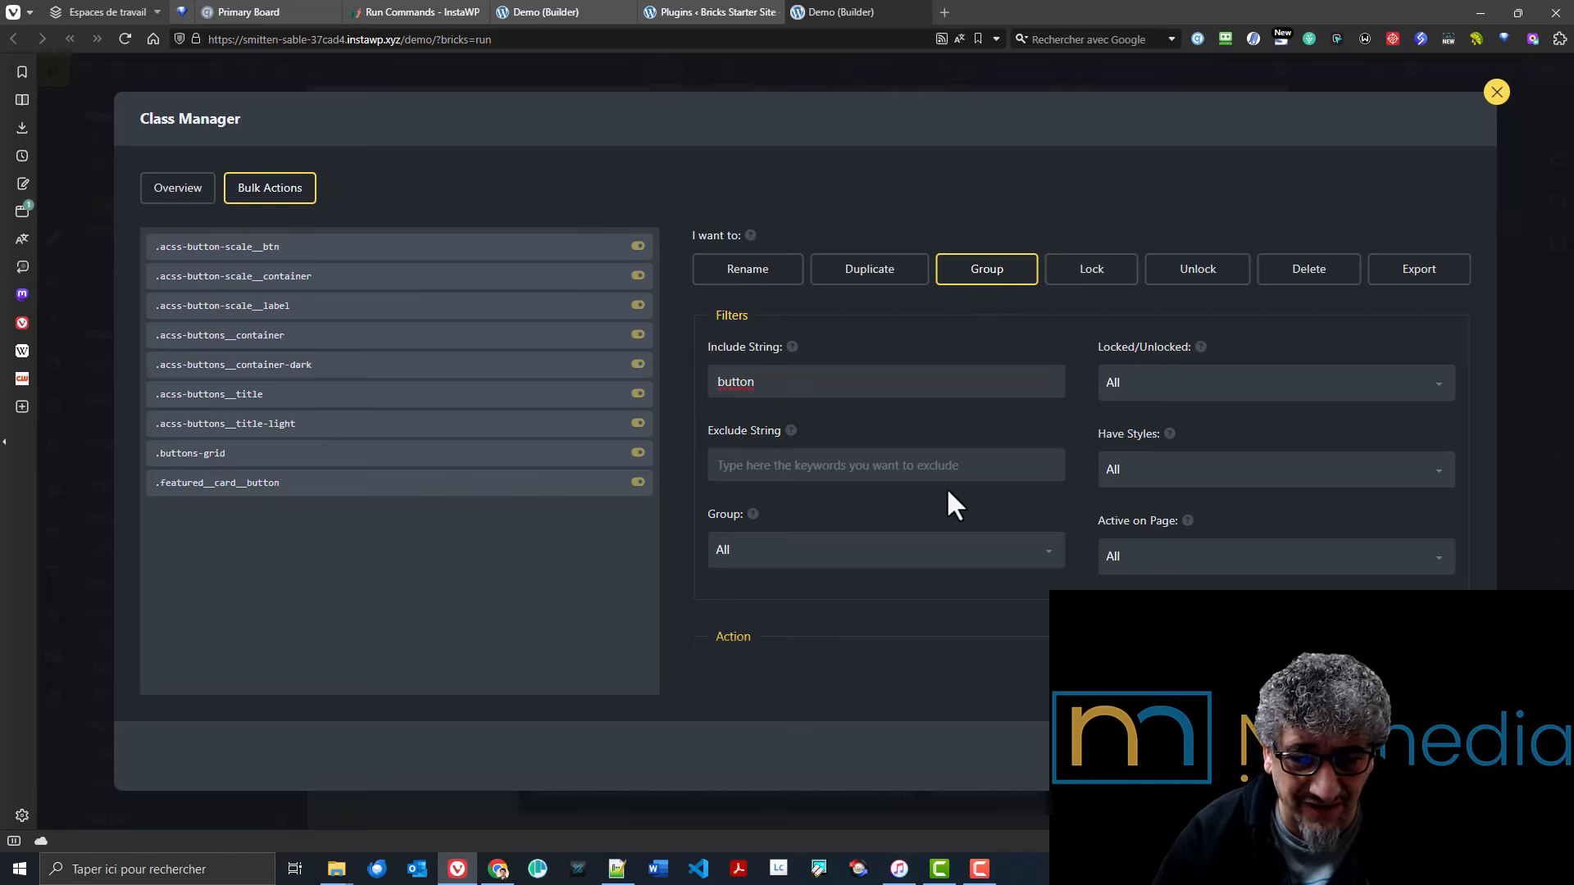
# - Narrow the bulk grouping filter to classes including "acss-button"
pyautogui.write('accs')
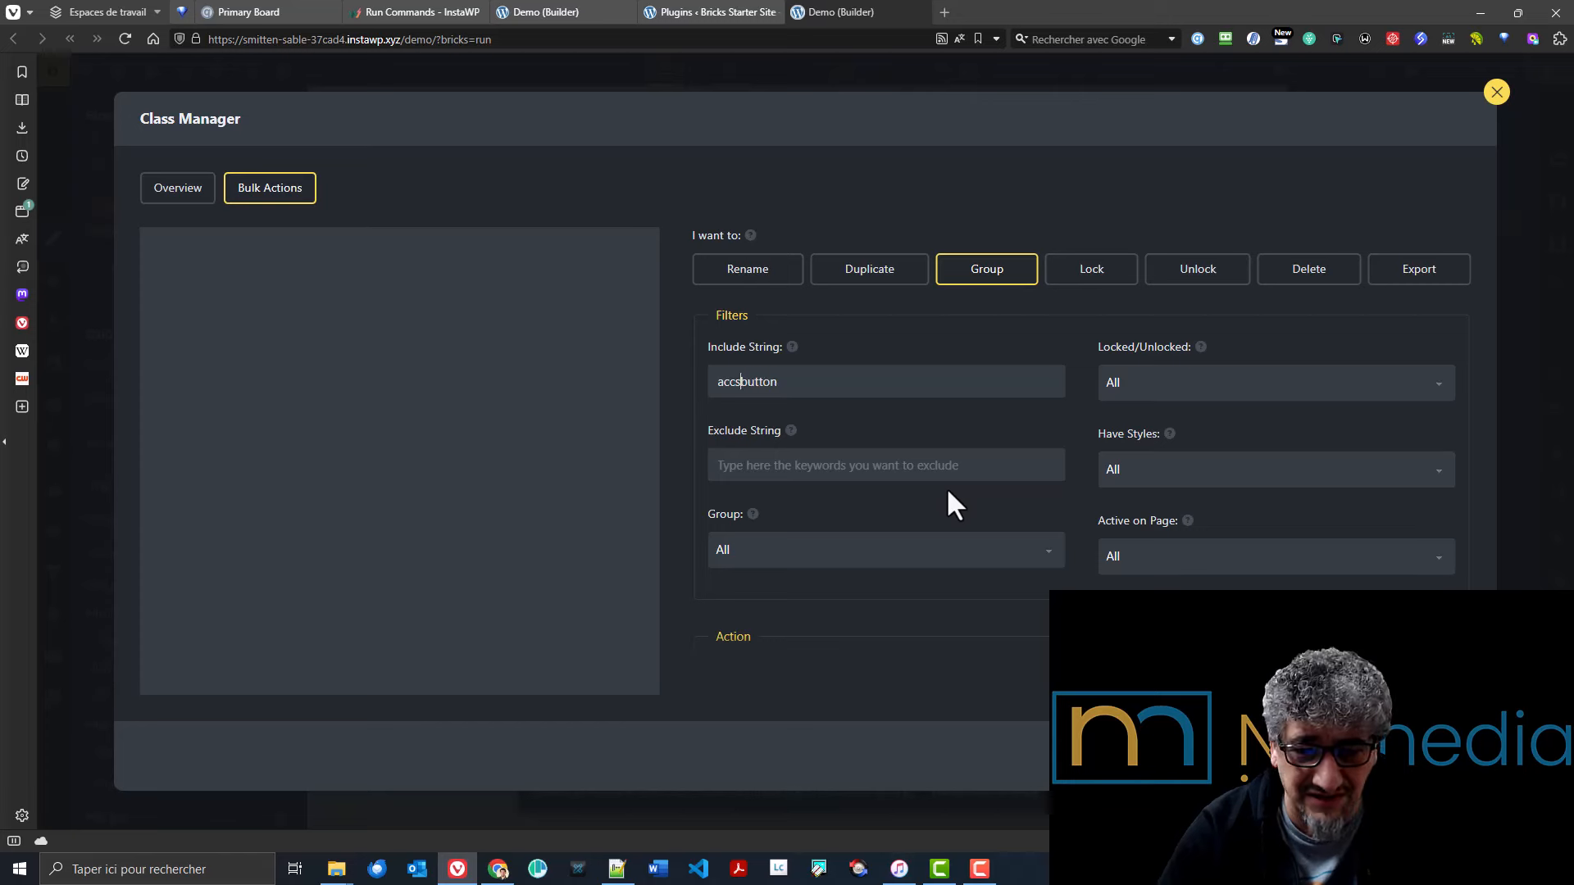
pyautogui.press('BackSpace')
pyautogui.press('BackSpace')
pyautogui.write('ss__')
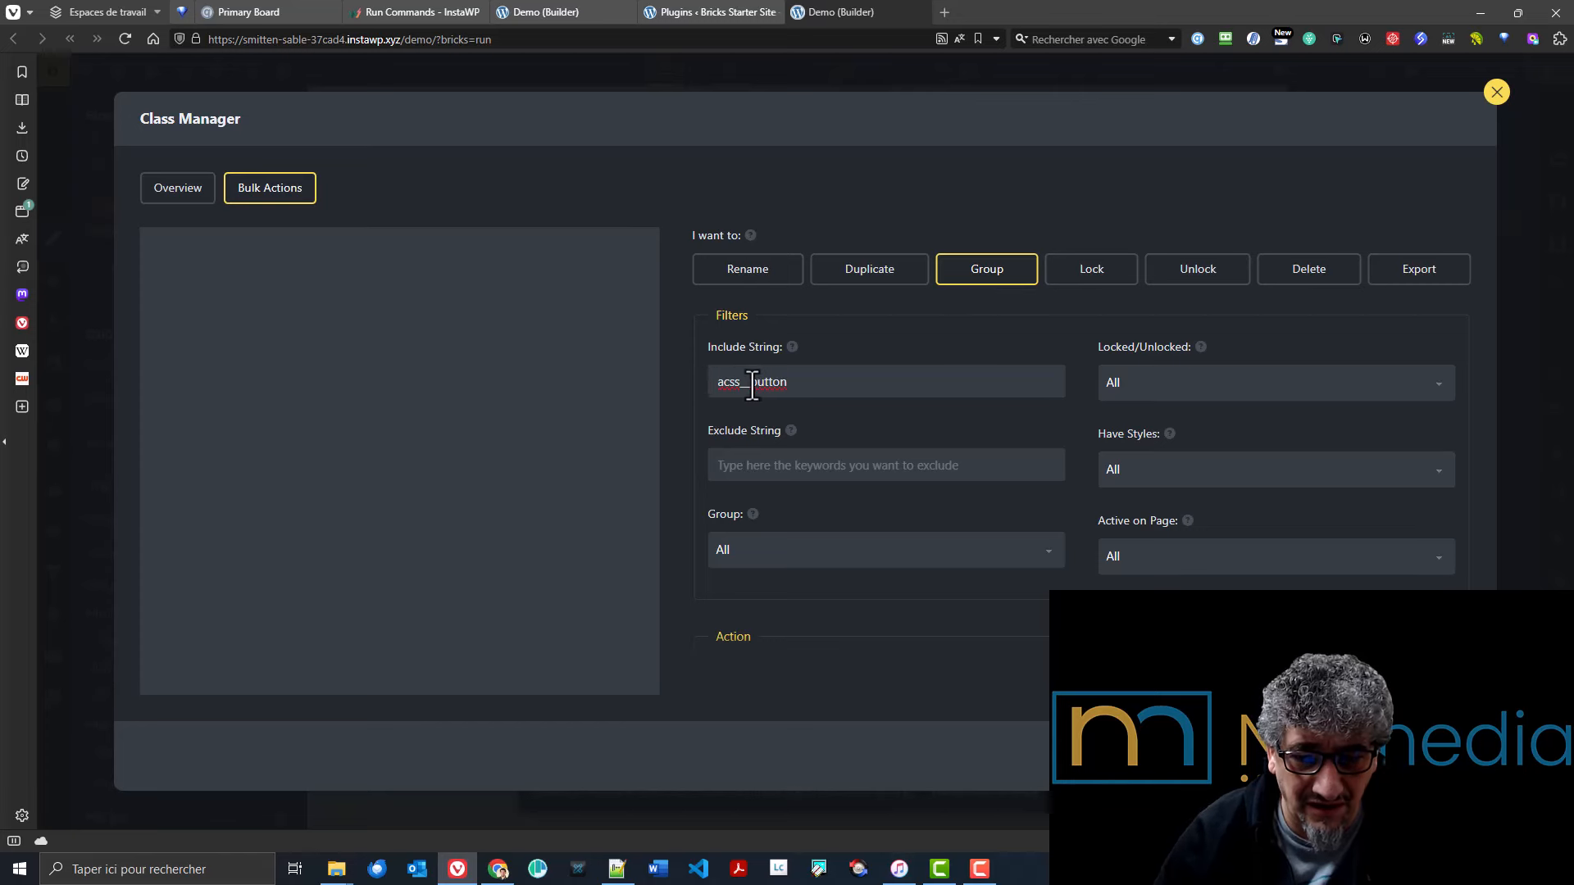
pyautogui.press('BackSpace')
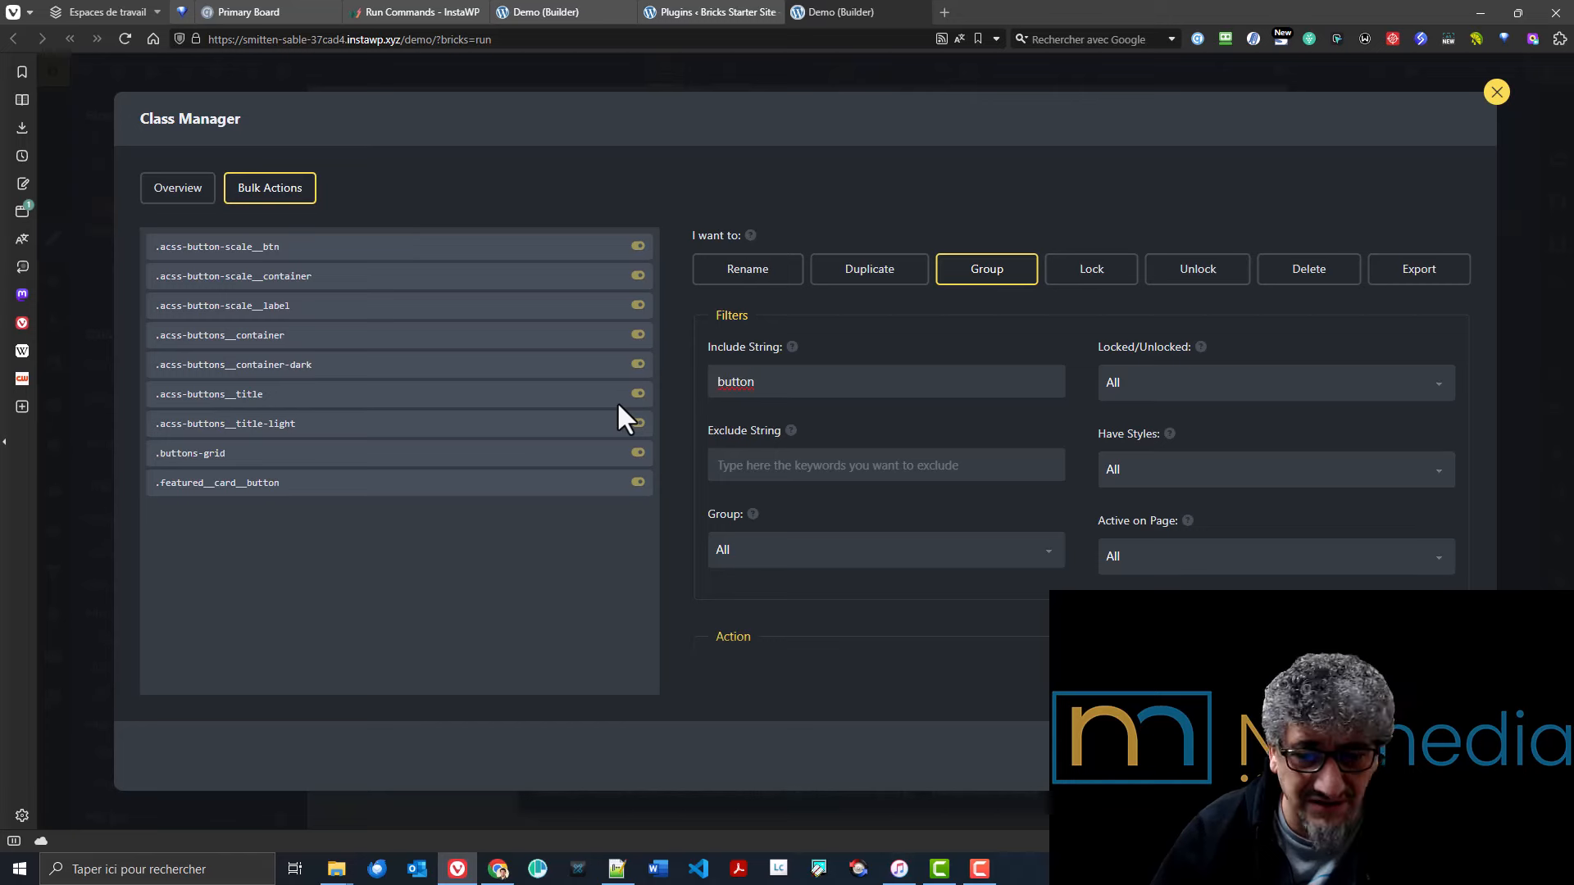
pyautogui.write('acss-')
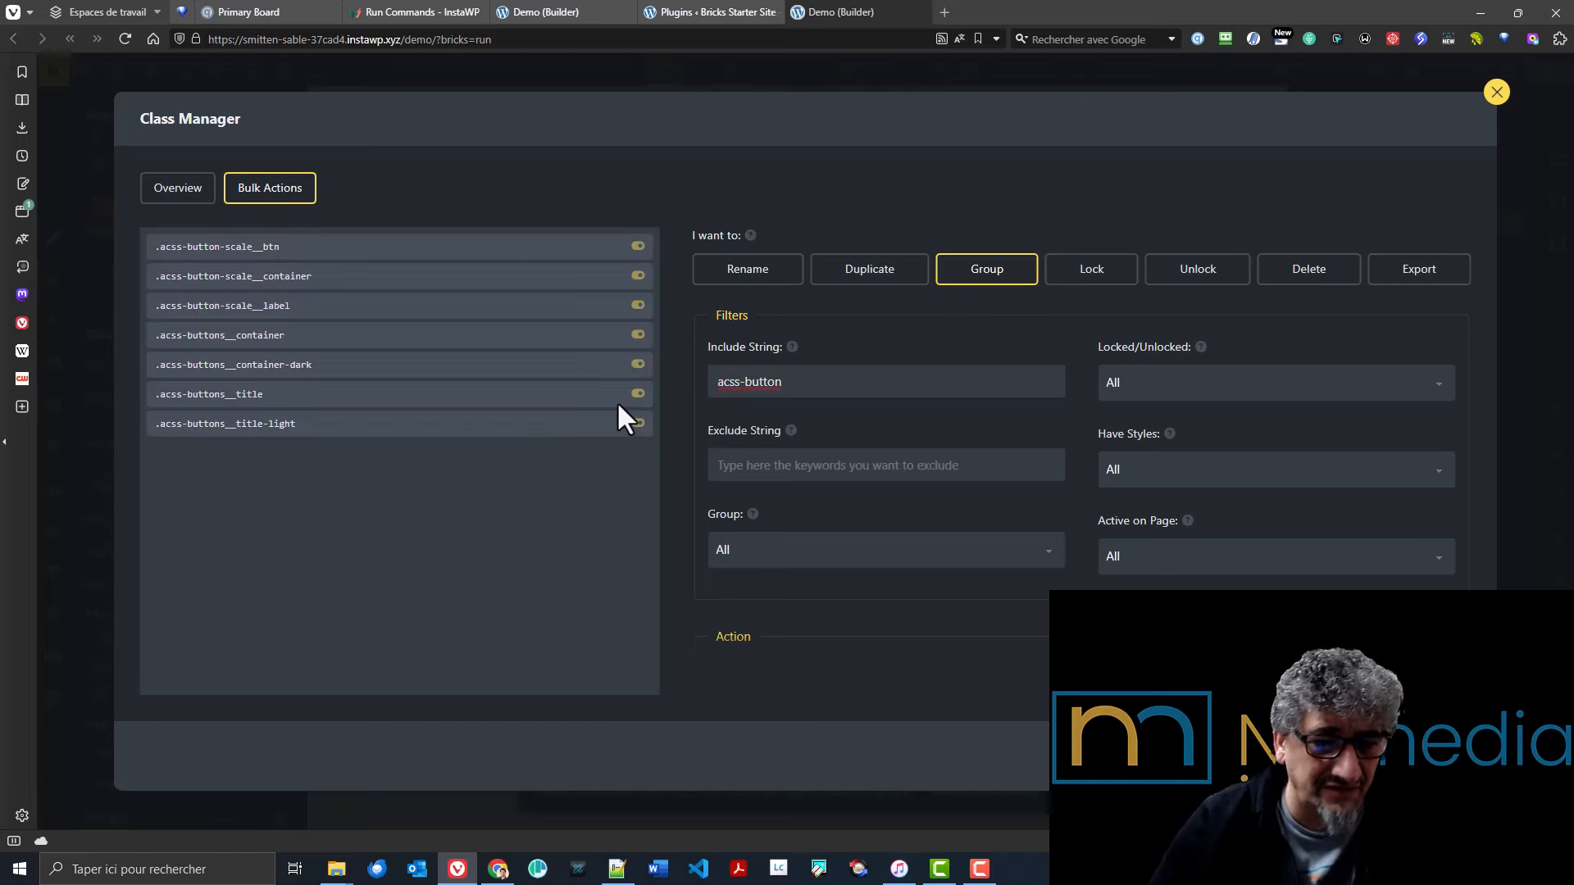
# - Try to assign the filtered classes to a group with the group name left empty, and check the Uncategorized and Automatic.css categories
pyautogui.scroll(-2, 1089, 464)
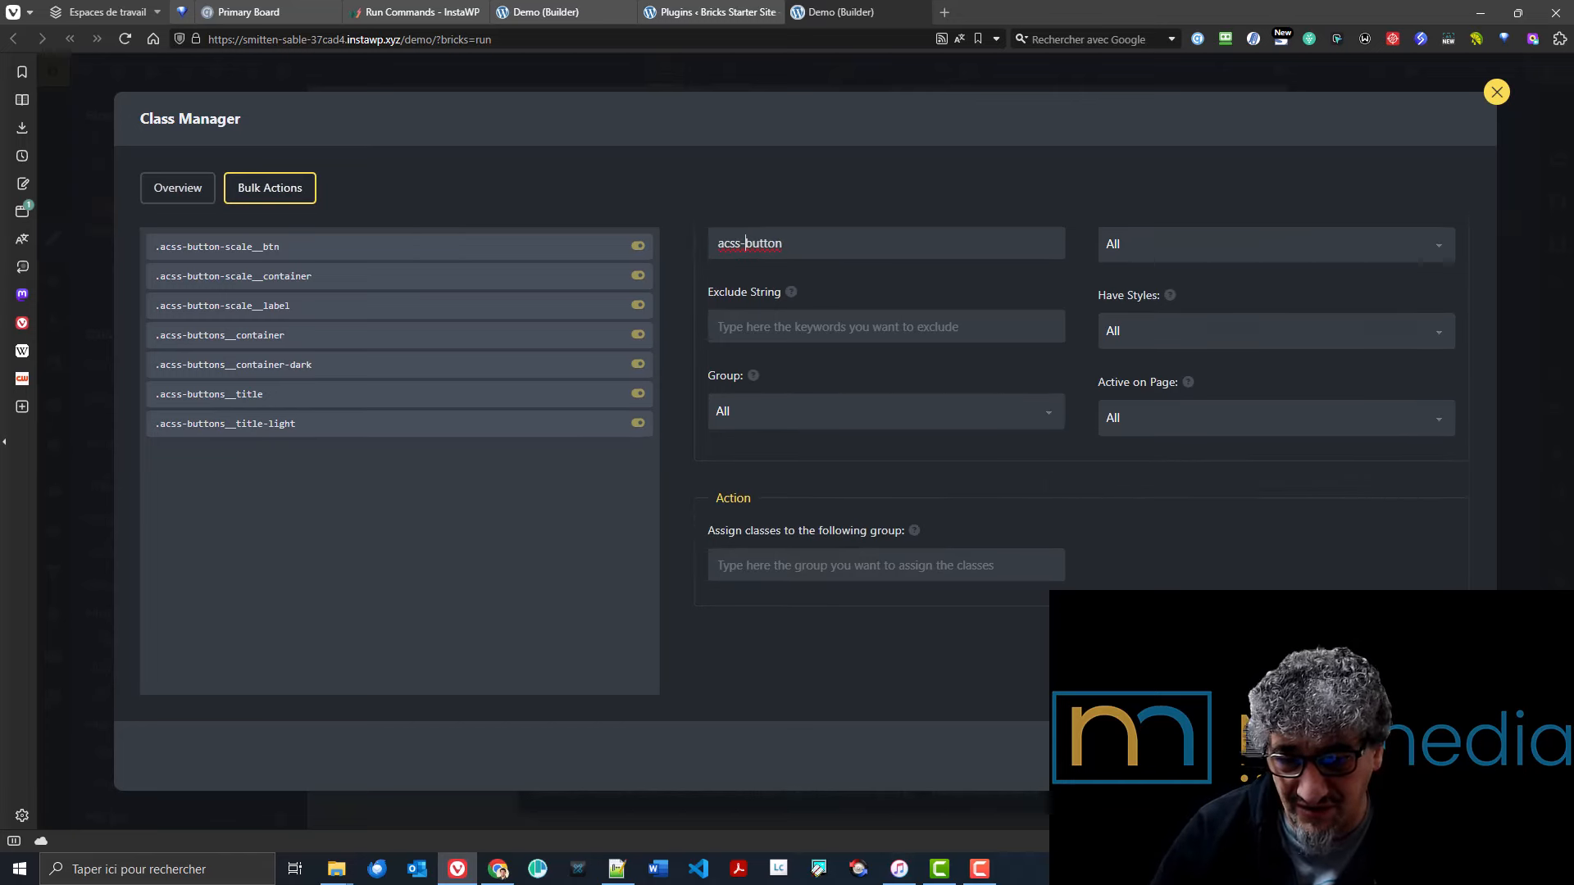
pyautogui.click(1411, 755)
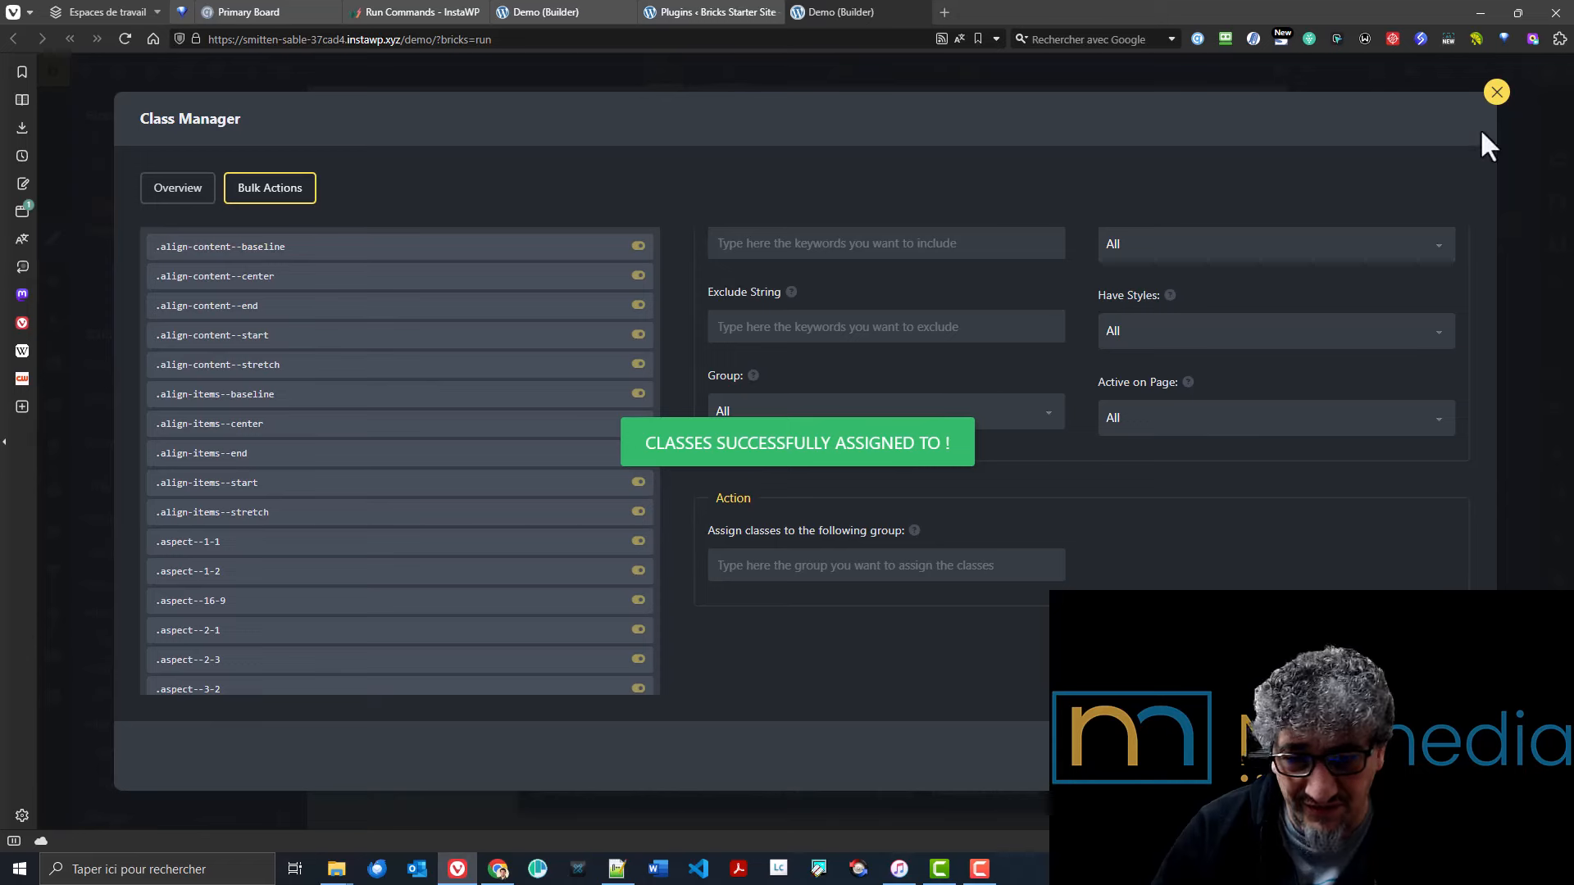
pyautogui.click(202, 197)
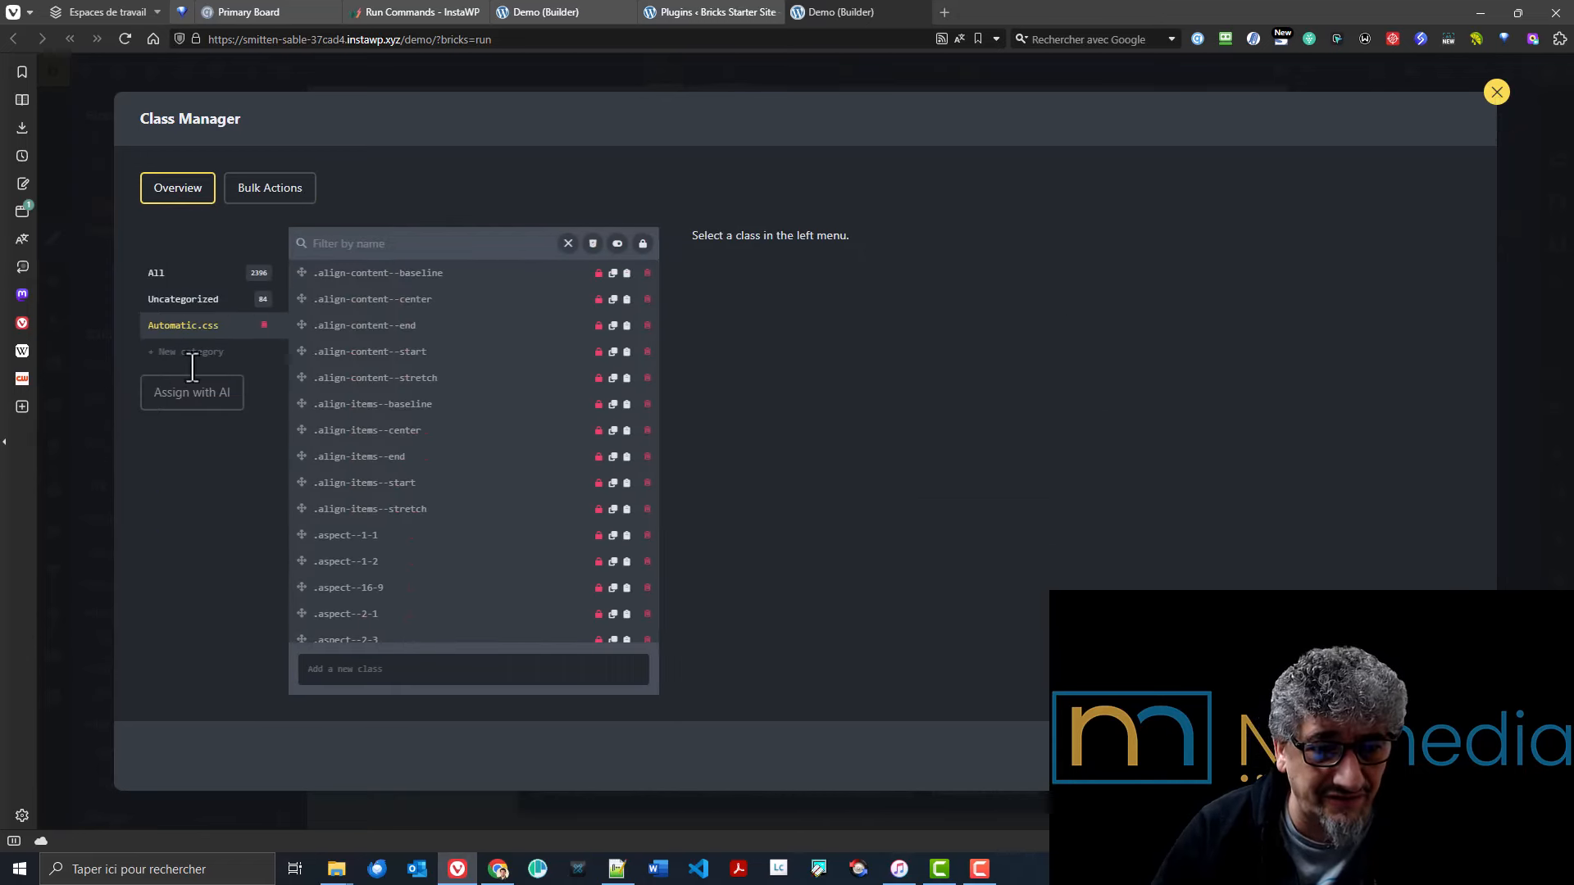
pyautogui.click(194, 303)
pyautogui.click(214, 330)
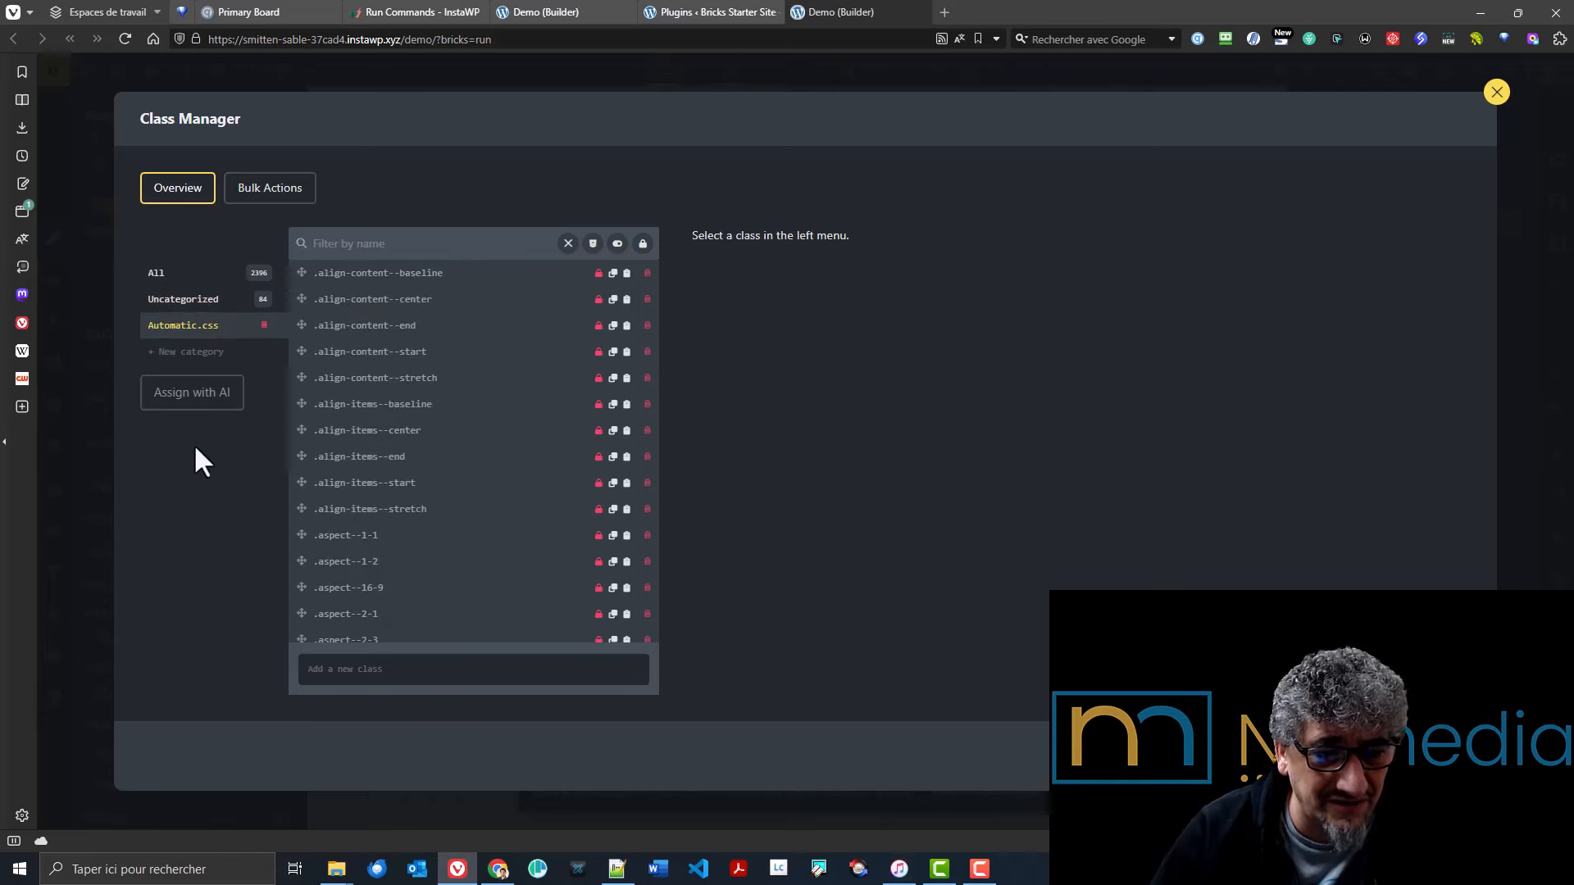
# - Filter the classes for bulk grouping by "acss-button" again and try to assign them to a group
pyautogui.click(272, 196)
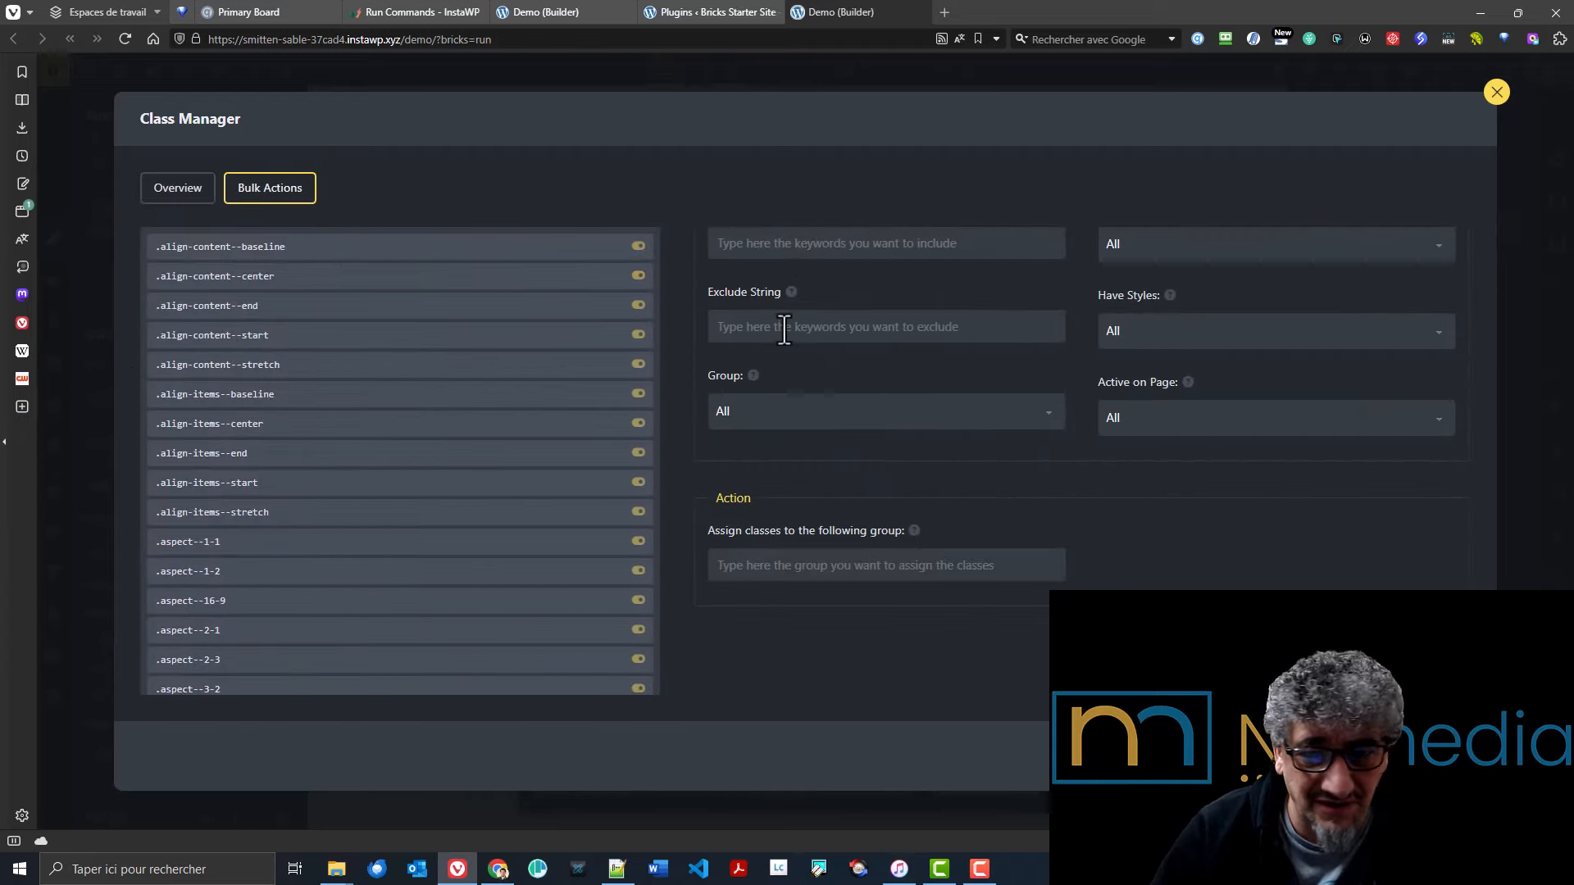
pyautogui.scroll(2, 825, 273)
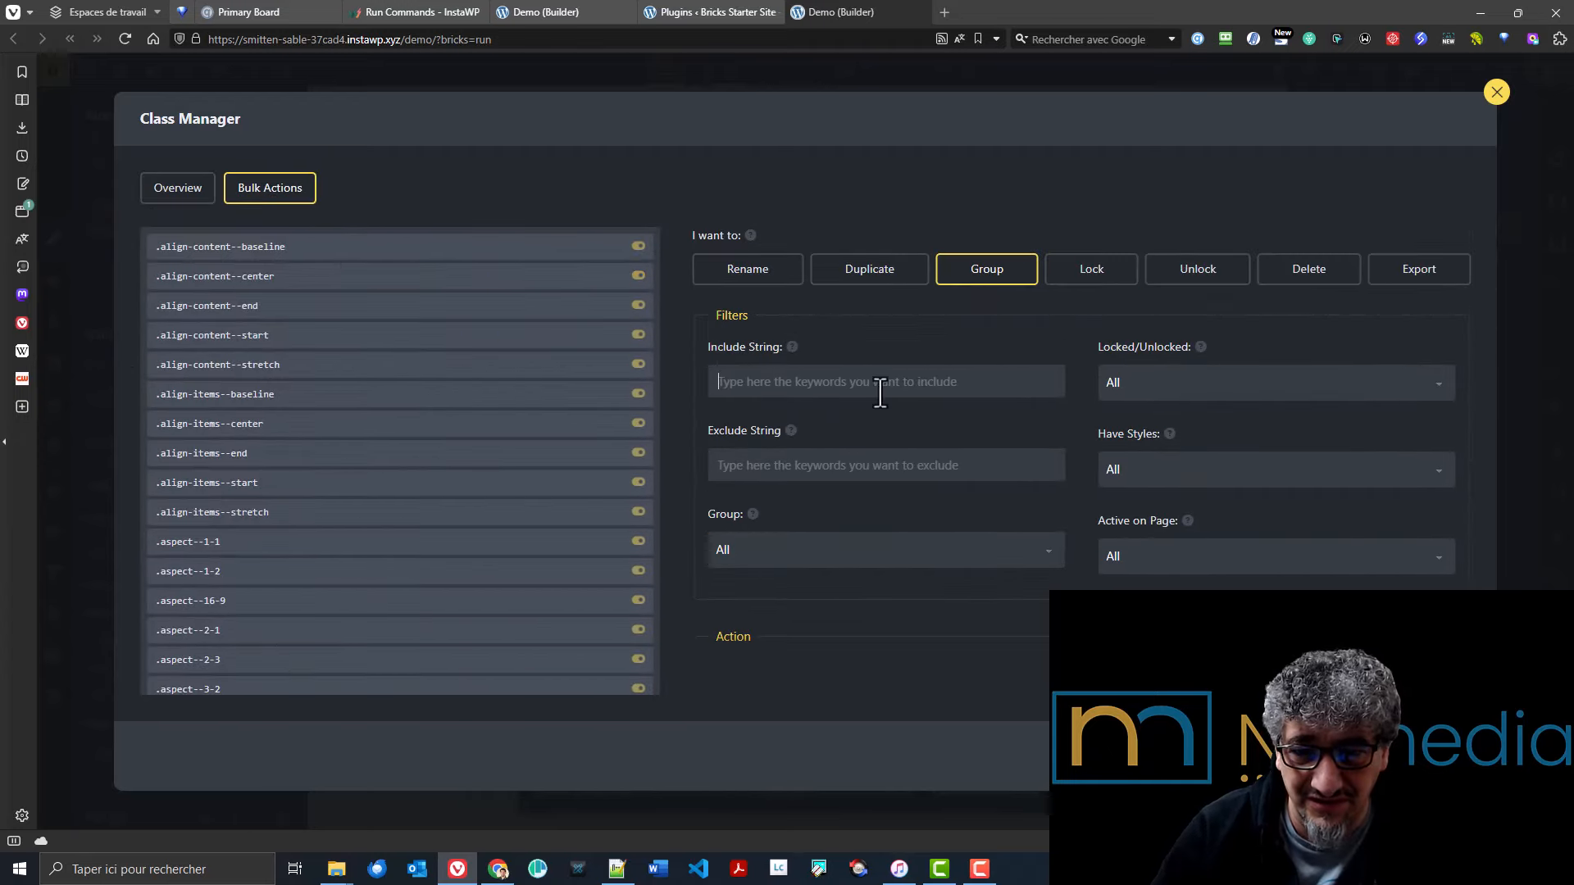
pyautogui.click(880, 392)
pyautogui.write('acss')
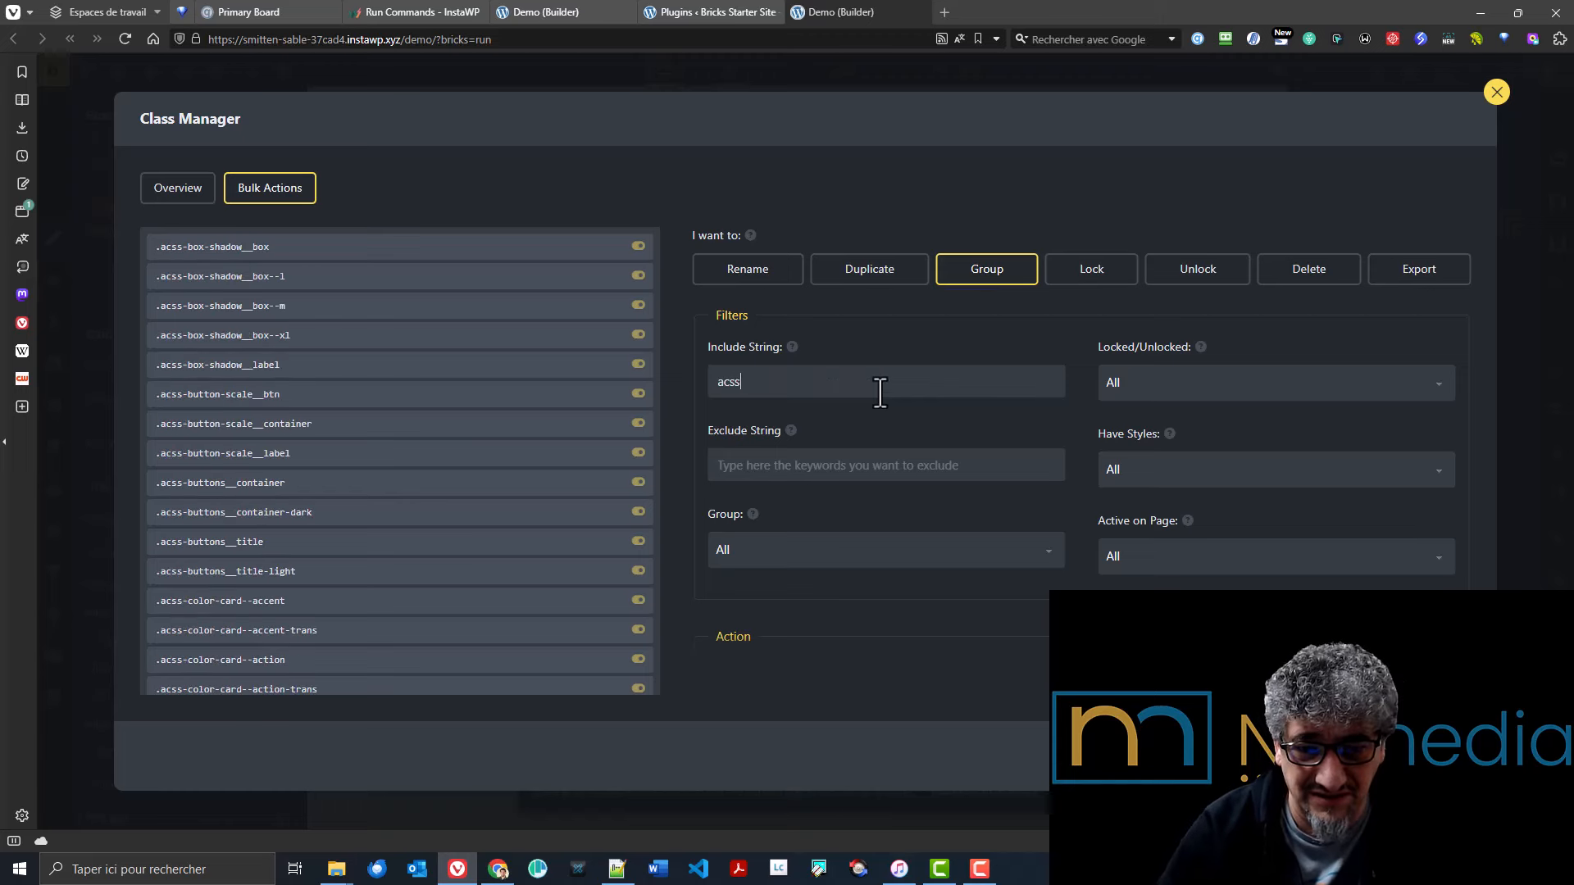
pyautogui.write('-button')
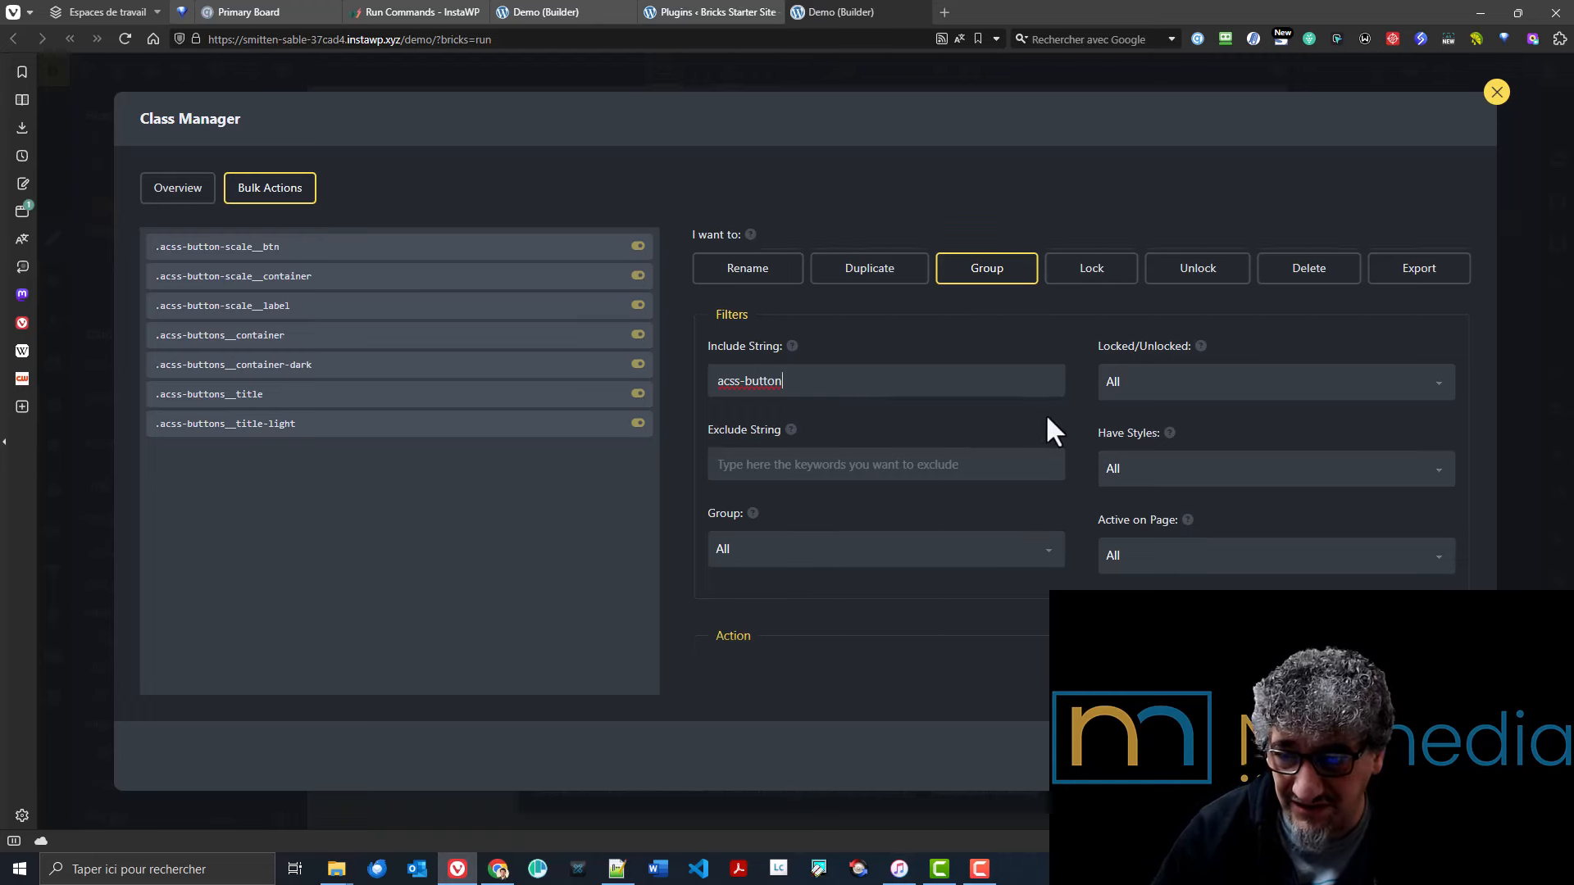
pyautogui.scroll(-1, 1044, 413)
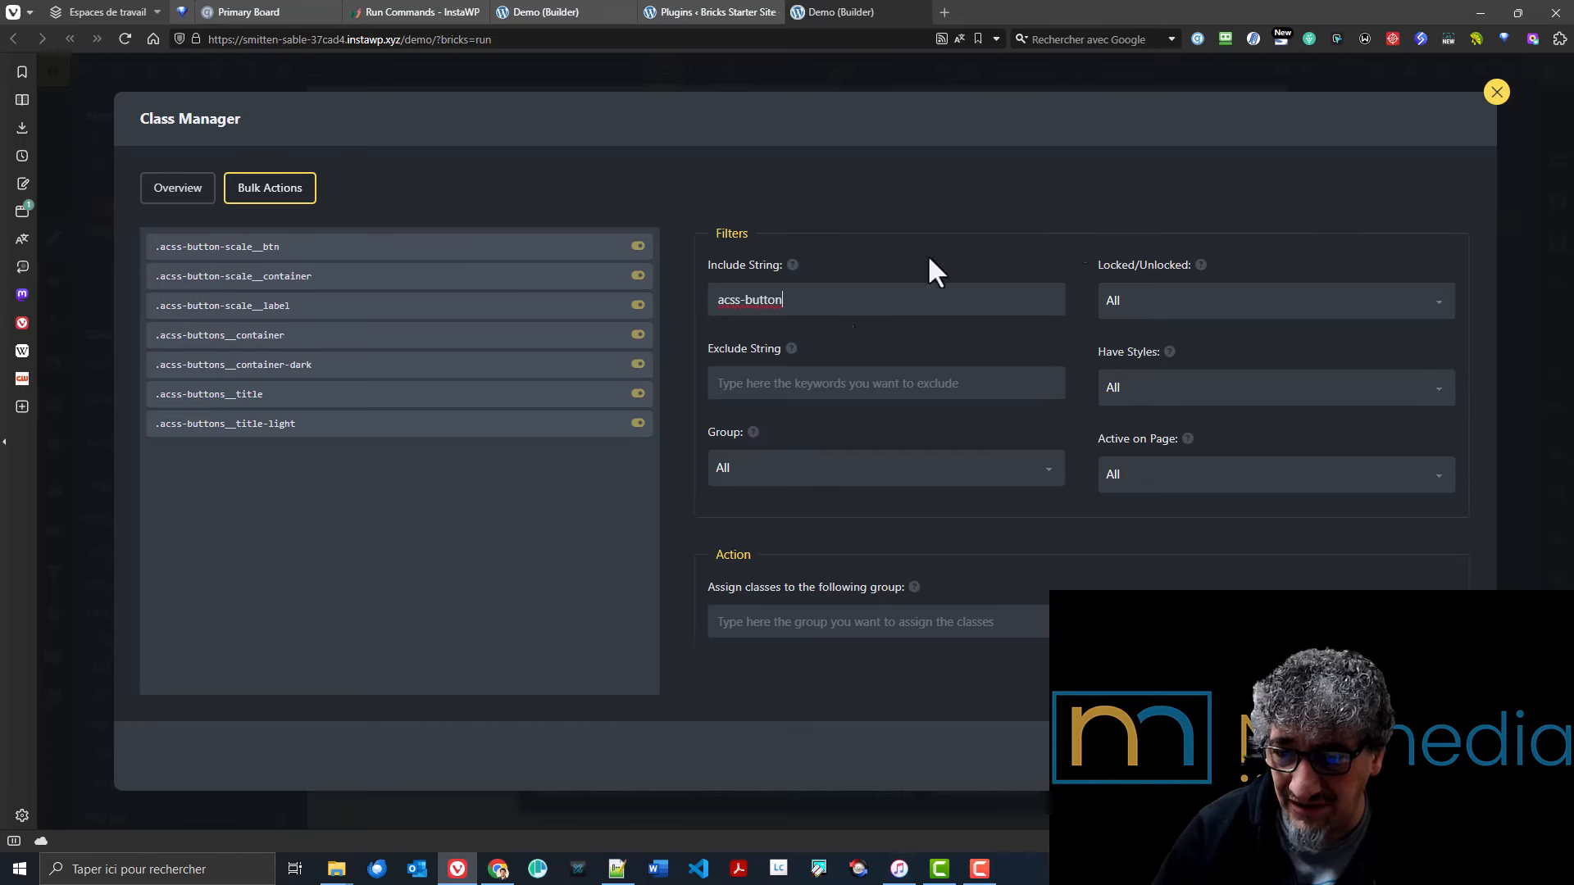
pyautogui.scroll(-1, 871, 537)
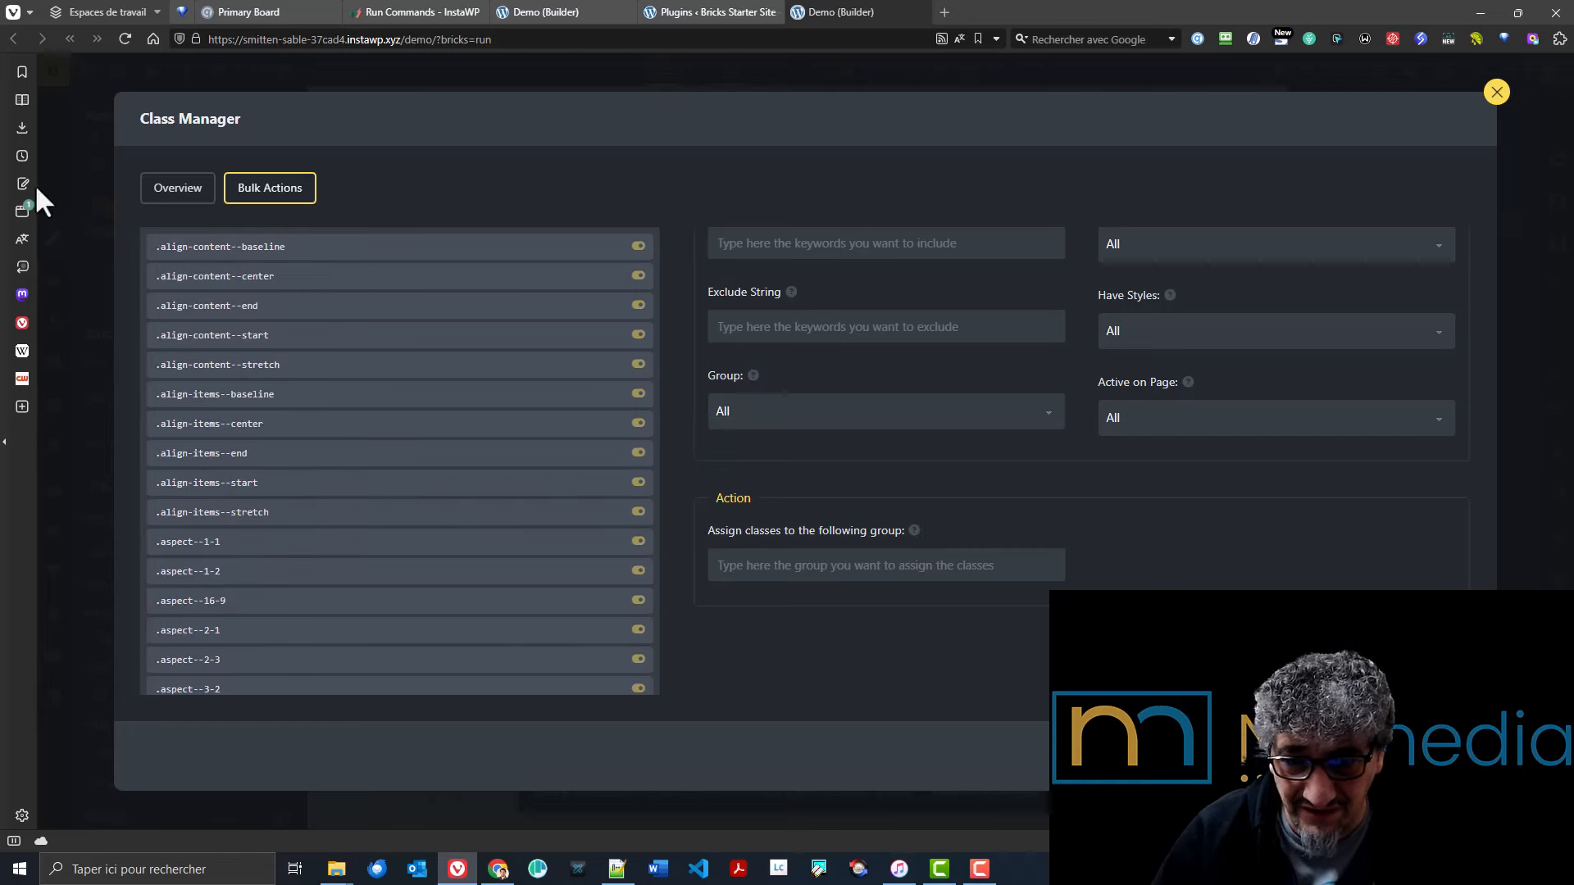
# - Go back to the class overview and check the Uncategorized and All categories for the grouped classes
pyautogui.click(198, 191)
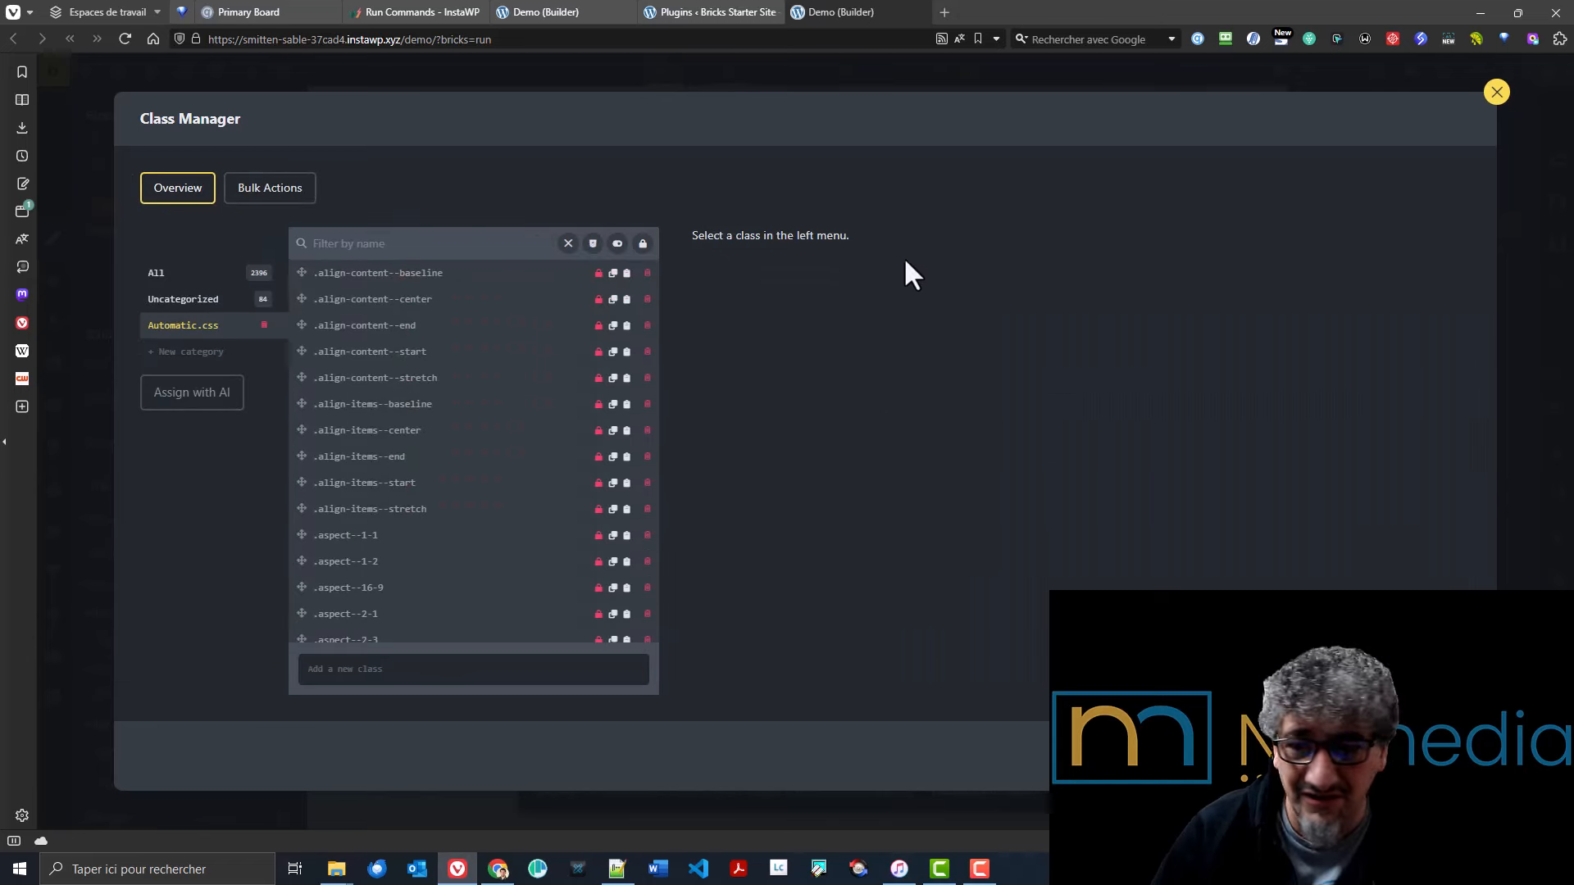
pyautogui.click(195, 302)
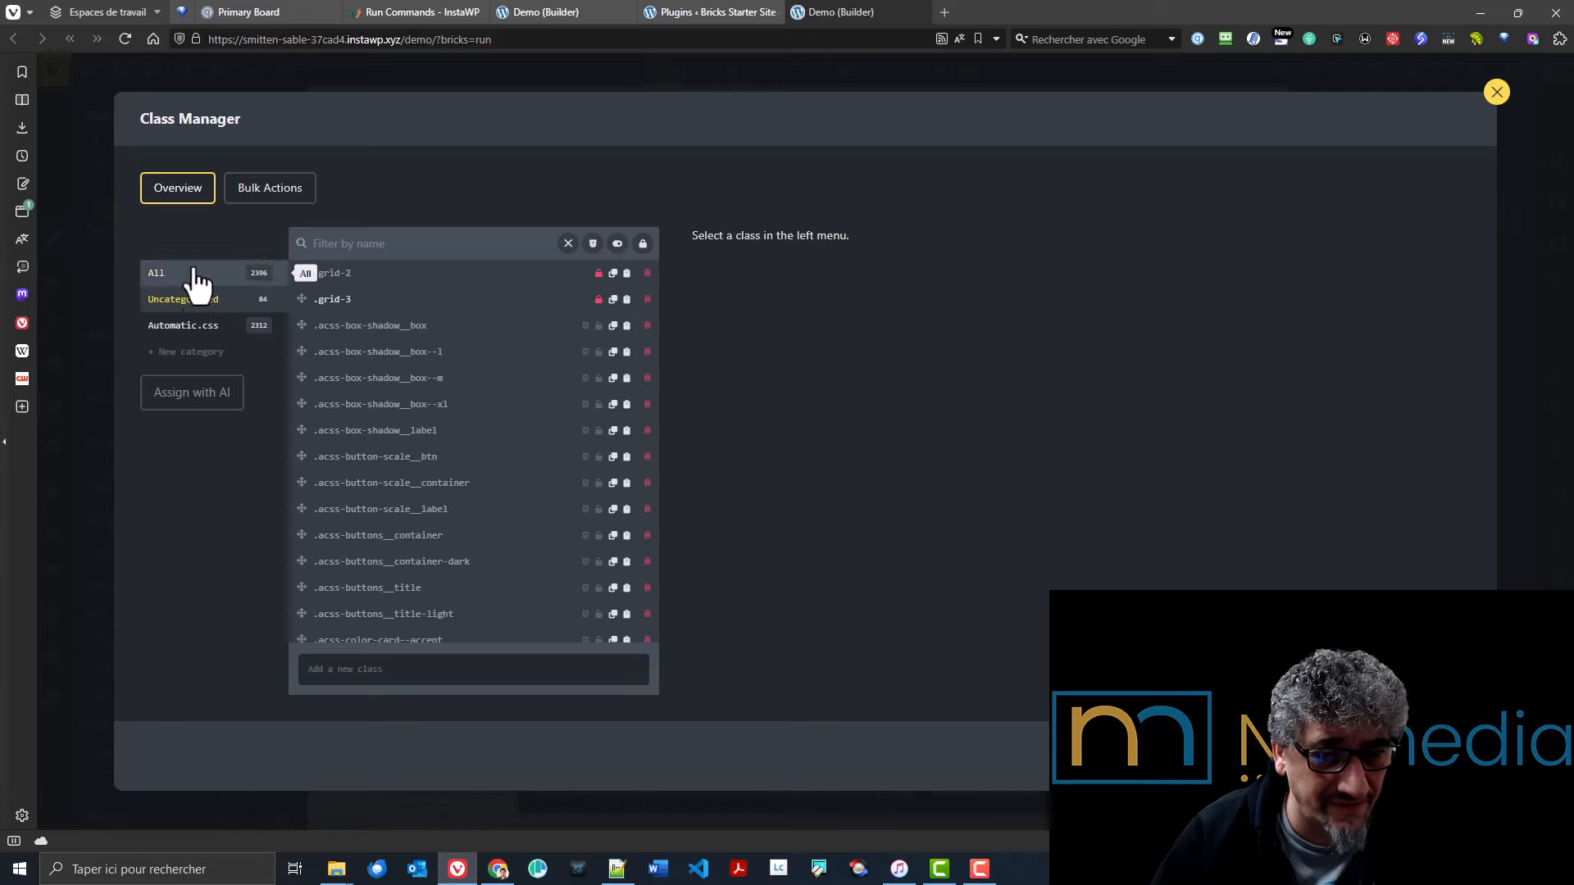
pyautogui.click(195, 277)
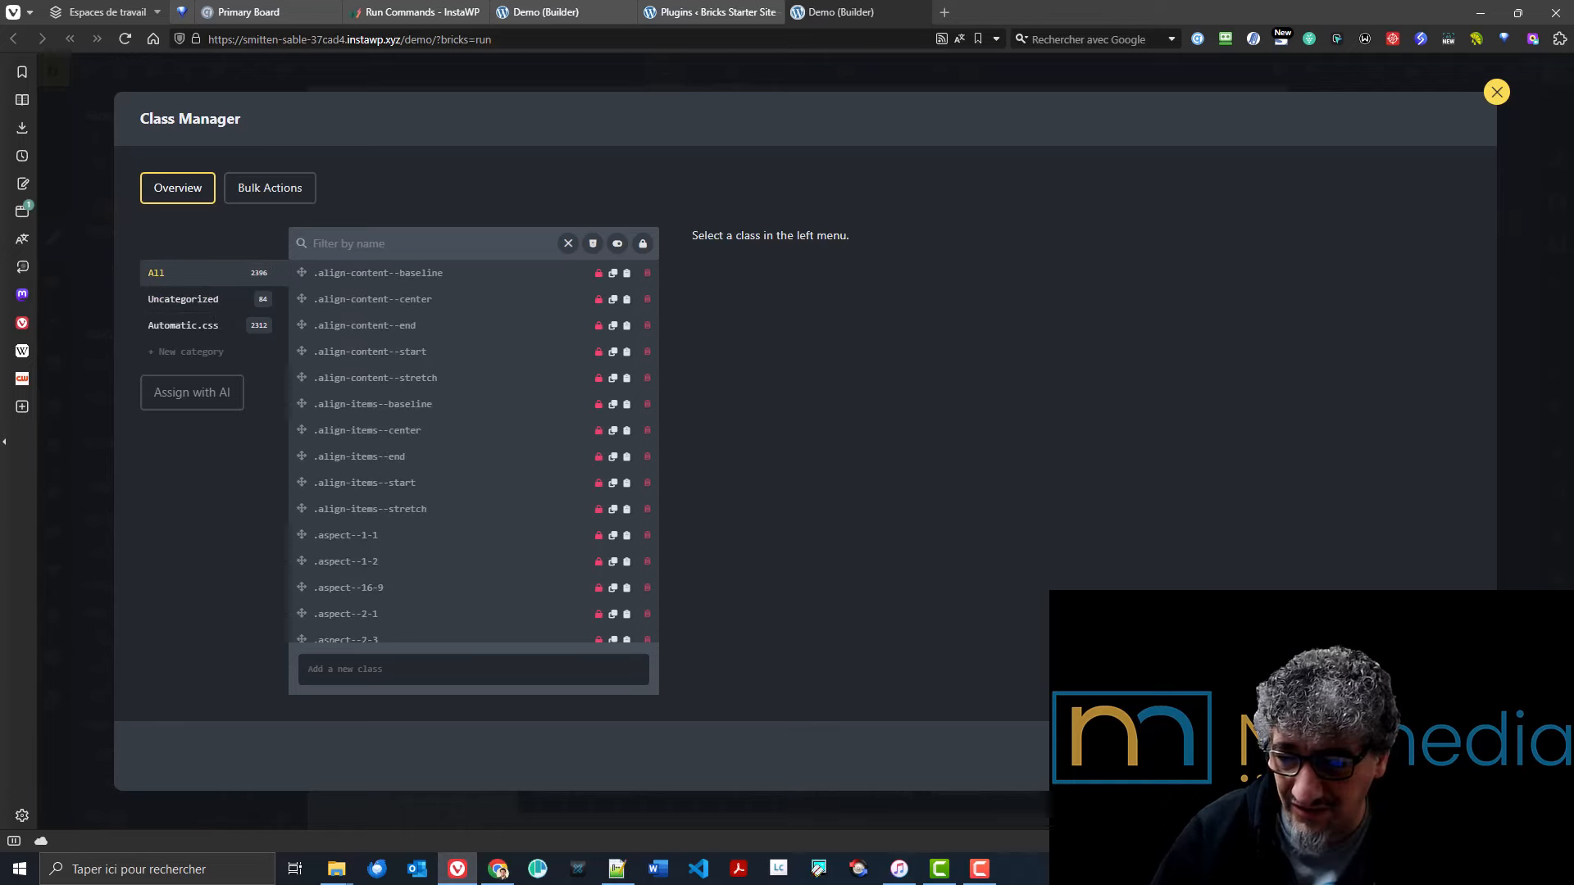
# - Close and reopen the Global Class Manager, and show the Automatic.css category
pyautogui.click(1497, 92)
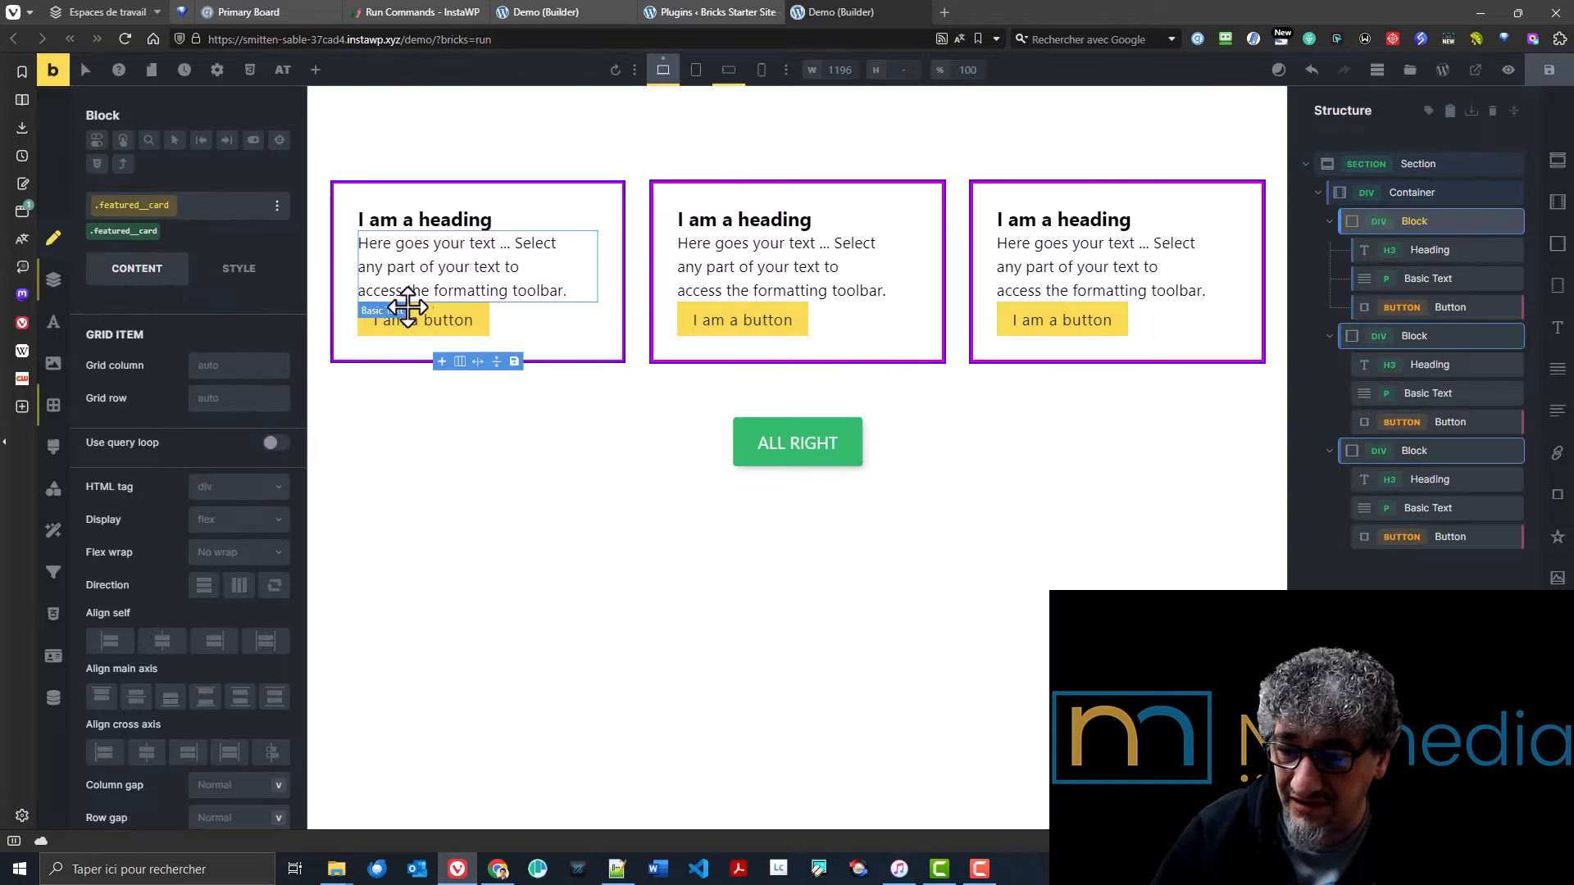
pyautogui.click(283, 70)
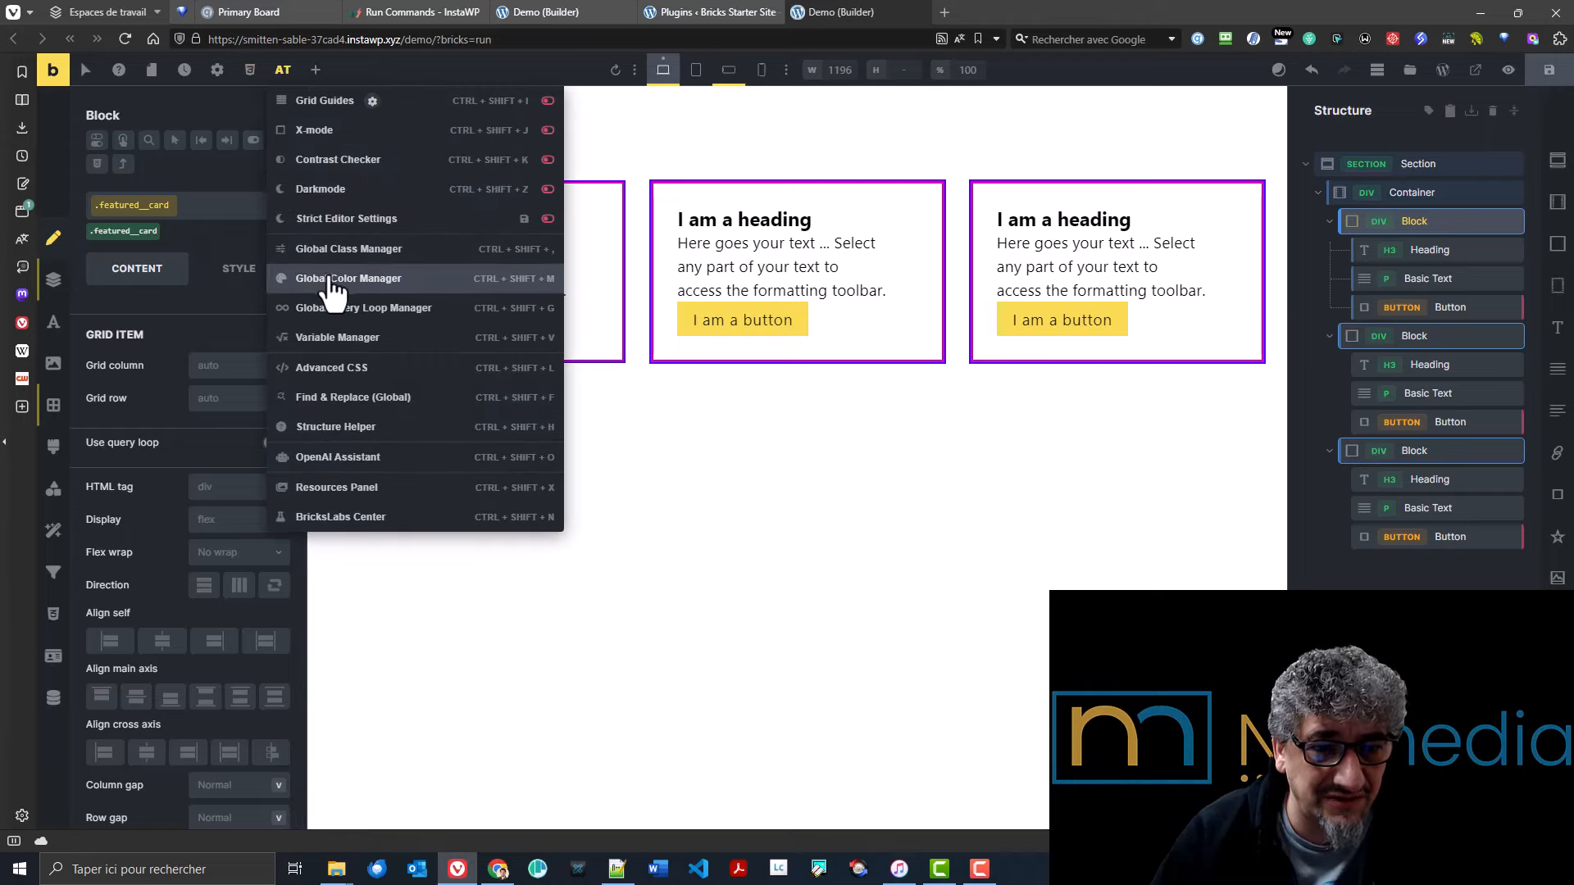
pyautogui.click(343, 249)
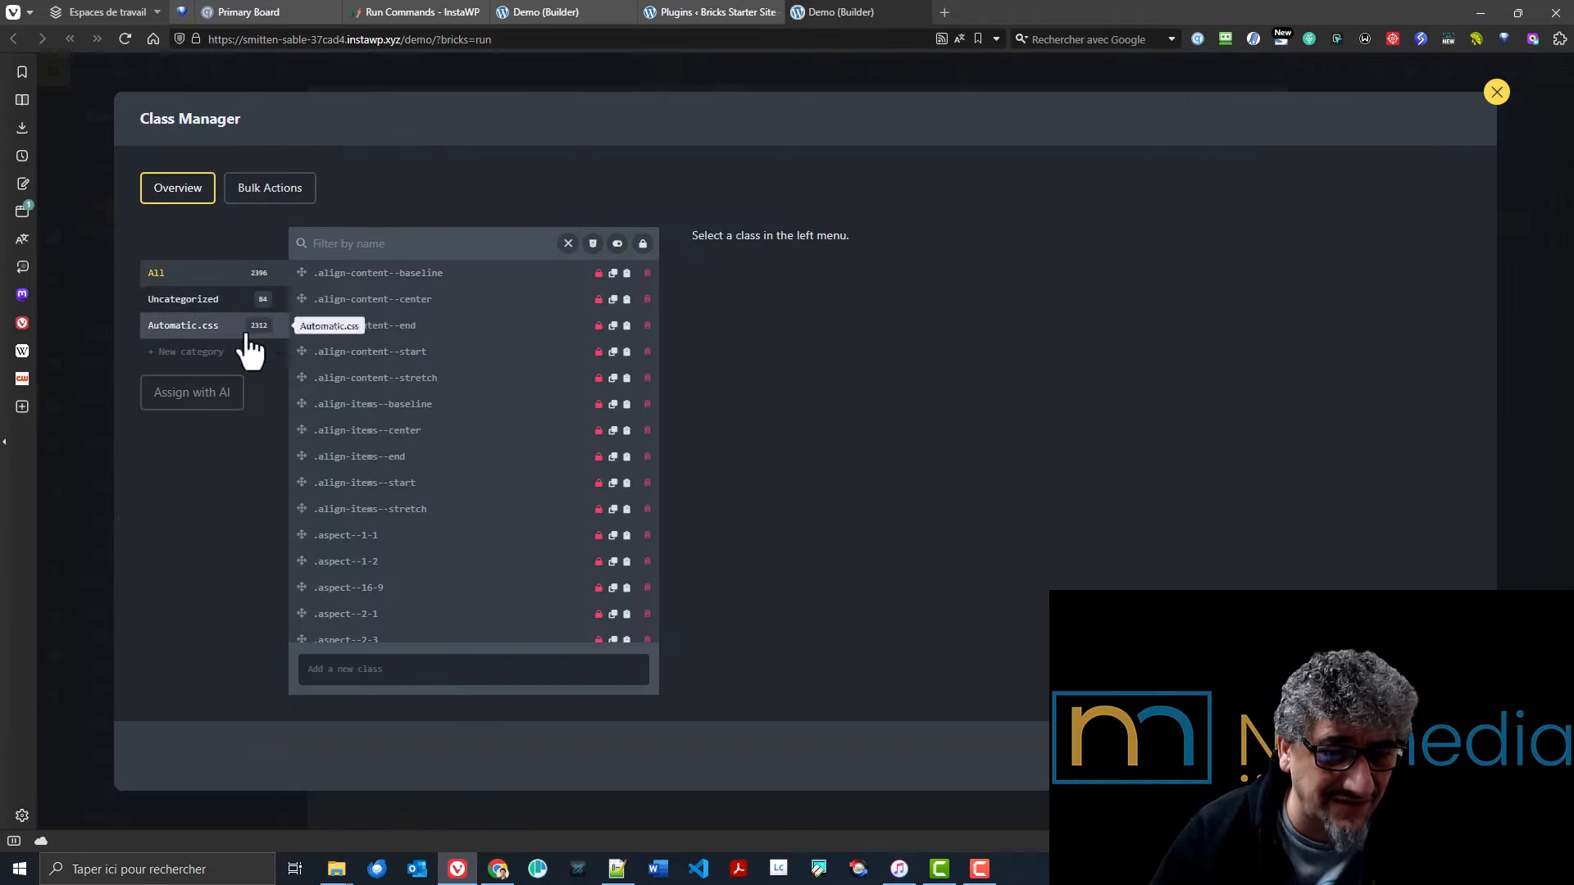
pyautogui.click(173, 331)
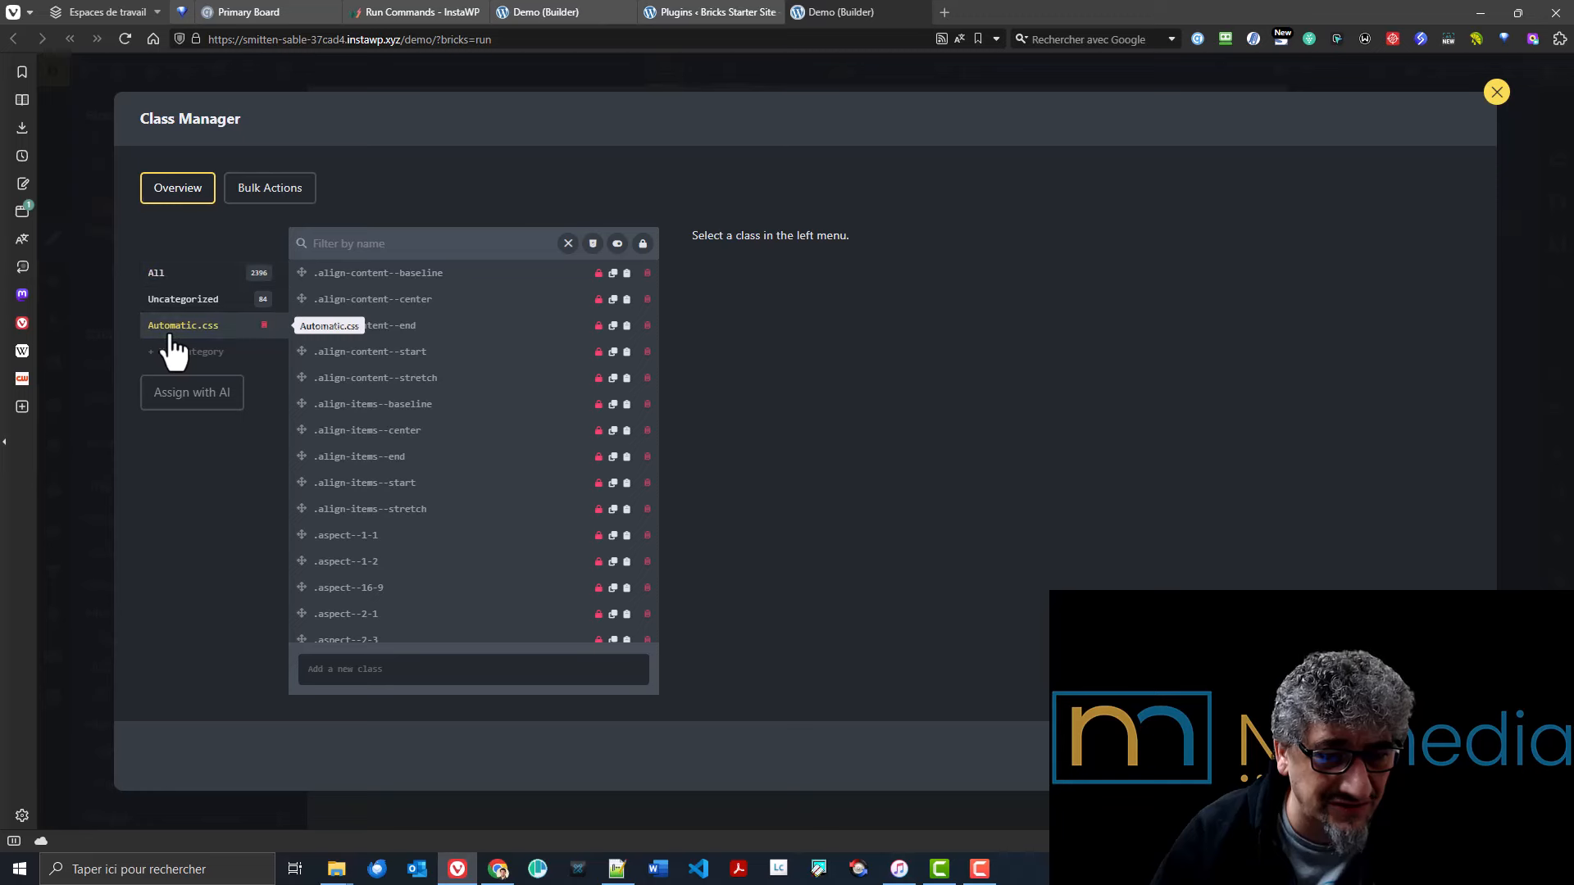
# - Compare the Uncategorized and All categories, and look through the full class list available for bulk actions
pyautogui.click(175, 301)
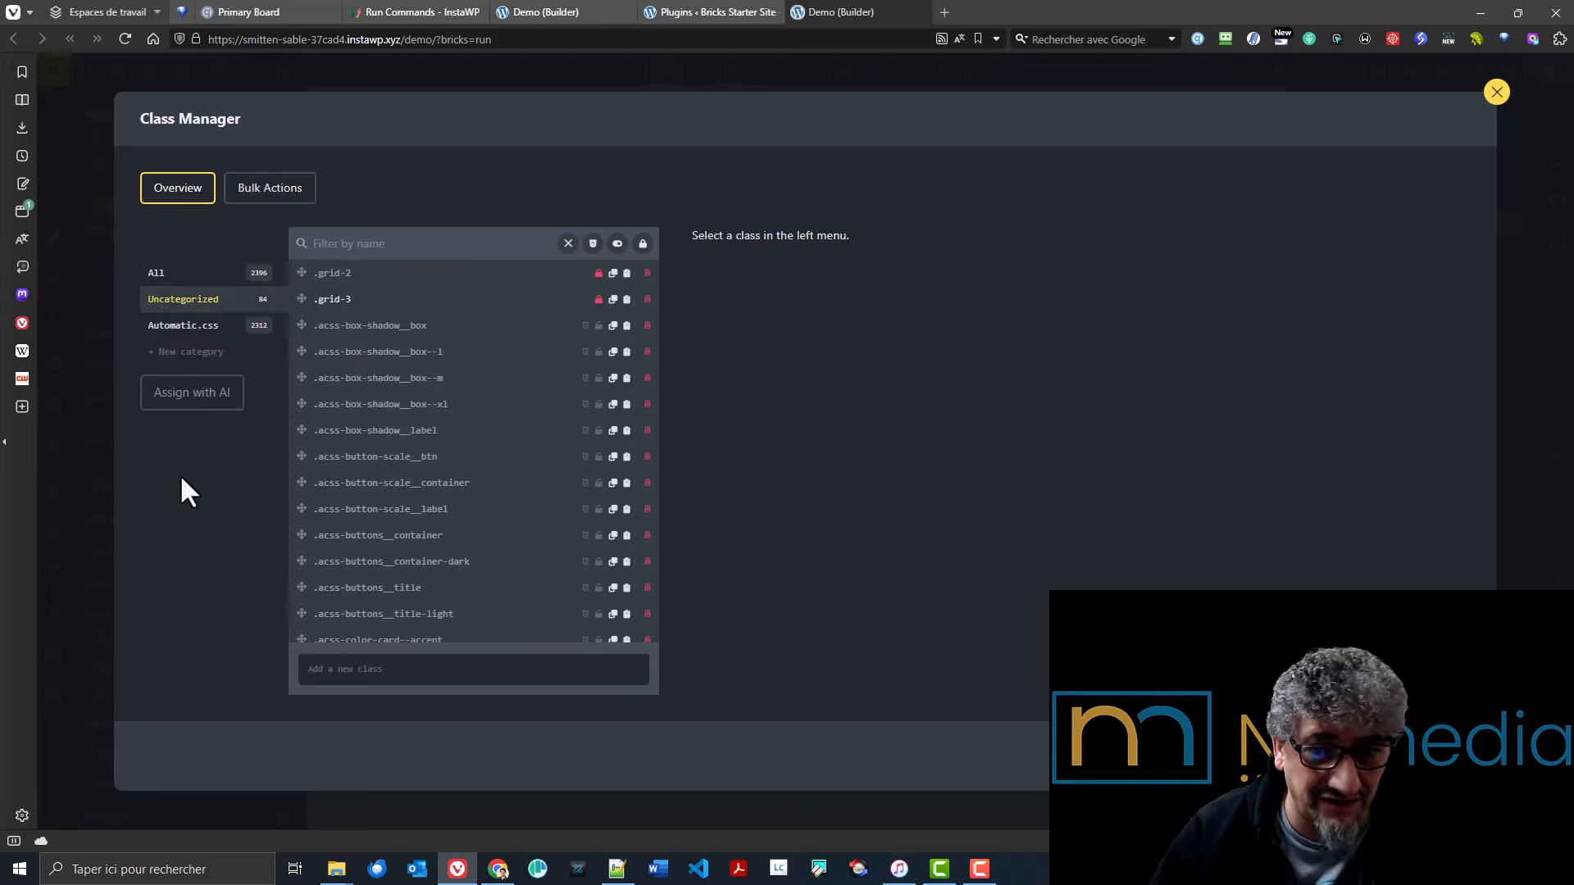
pyautogui.click(180, 277)
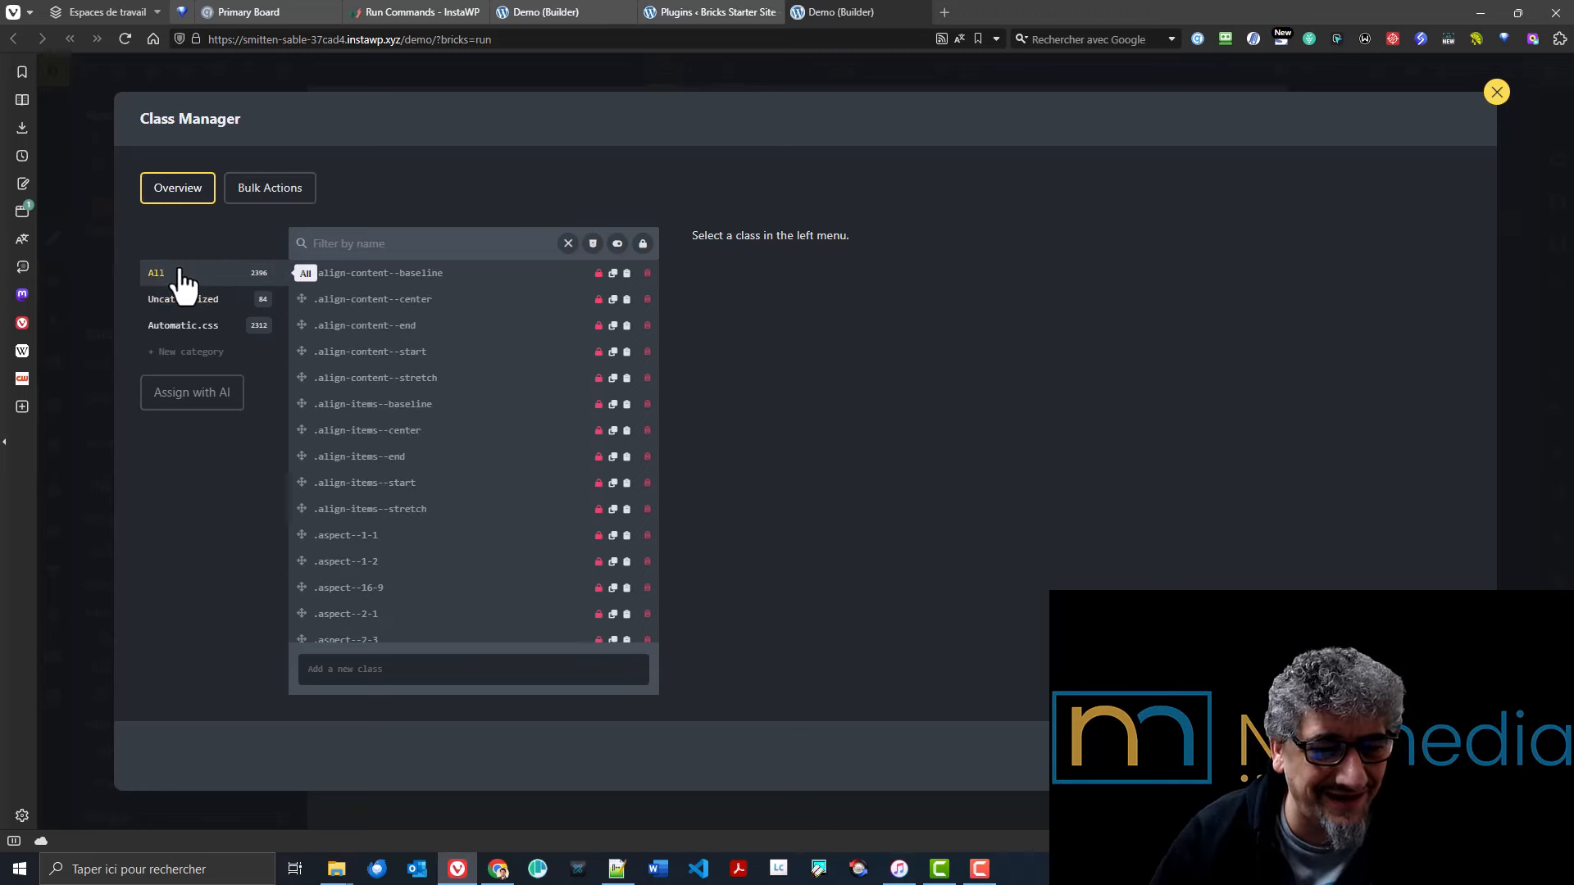
pyautogui.click(265, 195)
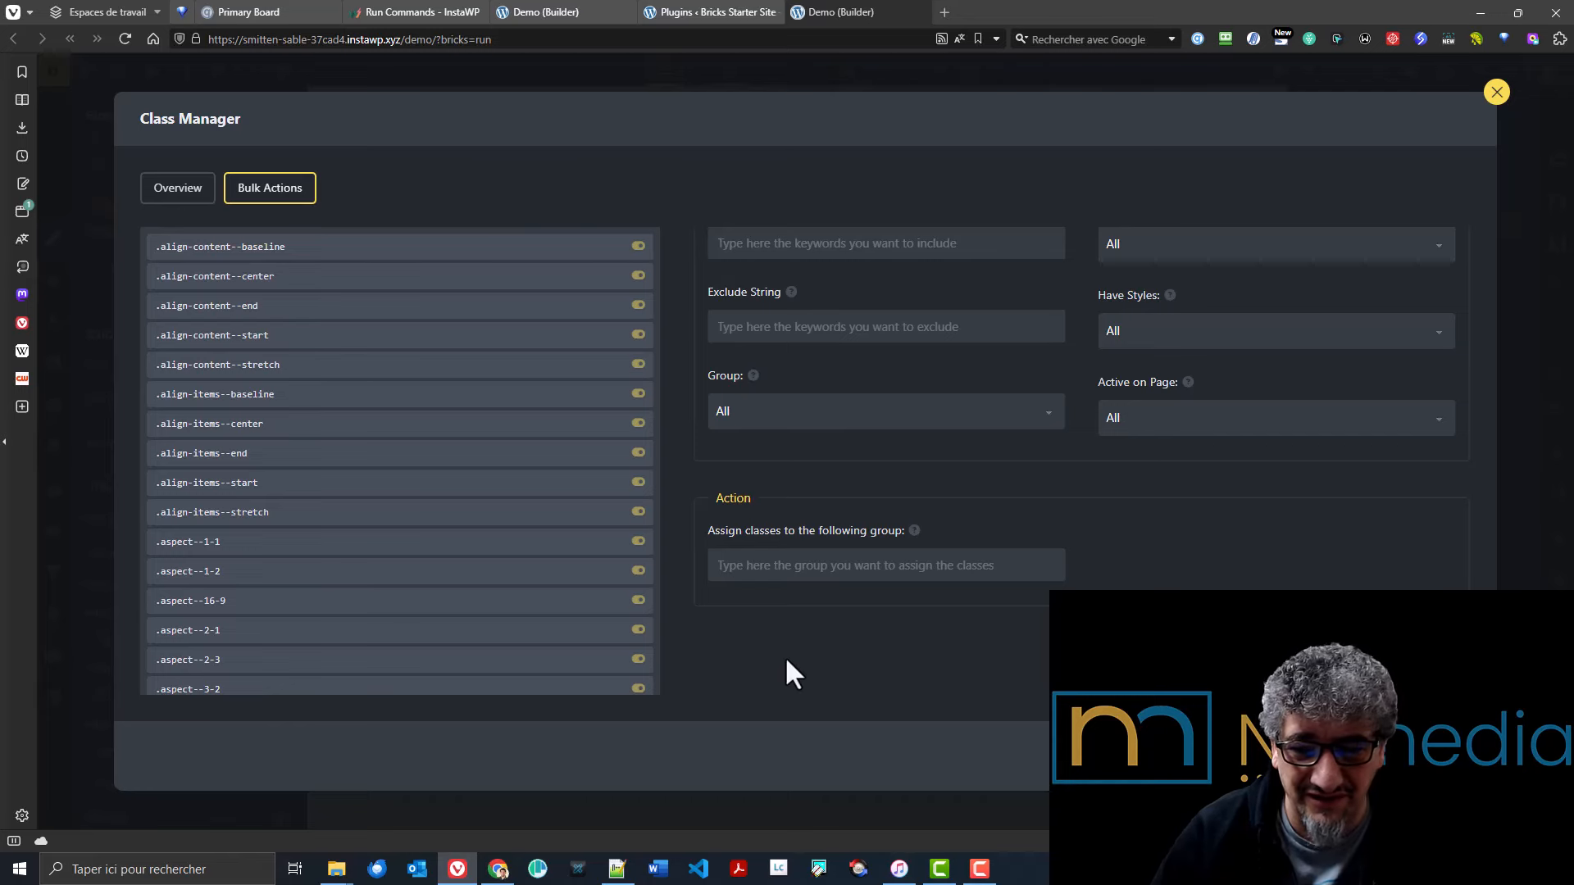
pyautogui.scroll(-5, 439, 386)
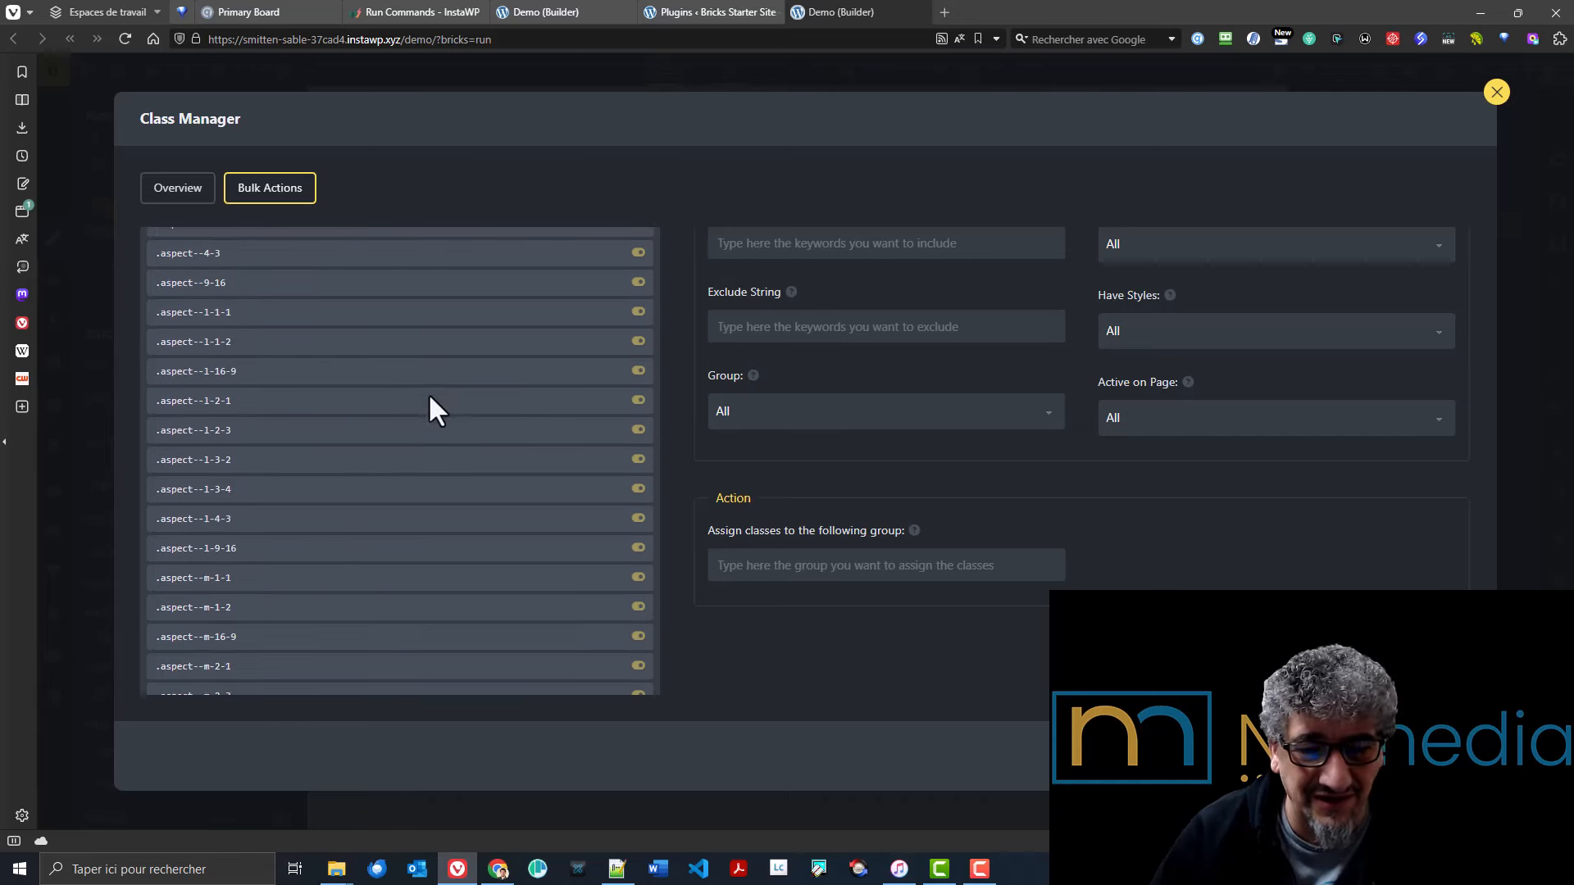
pyautogui.scroll(-5, 428, 392)
pyautogui.scroll(3, 936, 289)
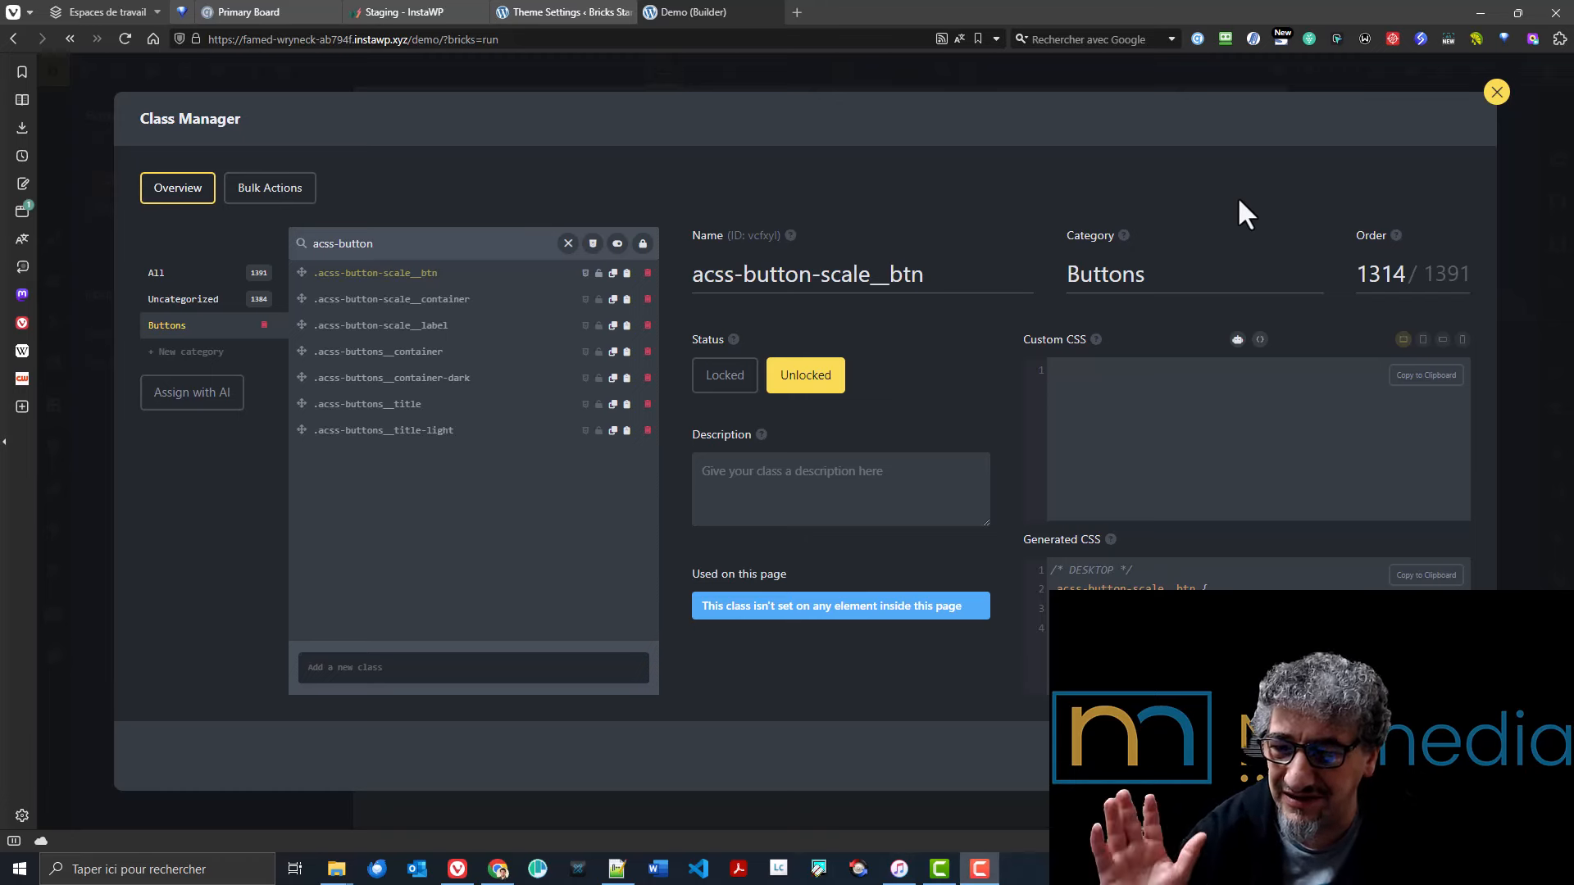
# - Close the Class Manager, reopen it to check that the acss-button filter is kept, and close it again
pyautogui.click(1494, 97)
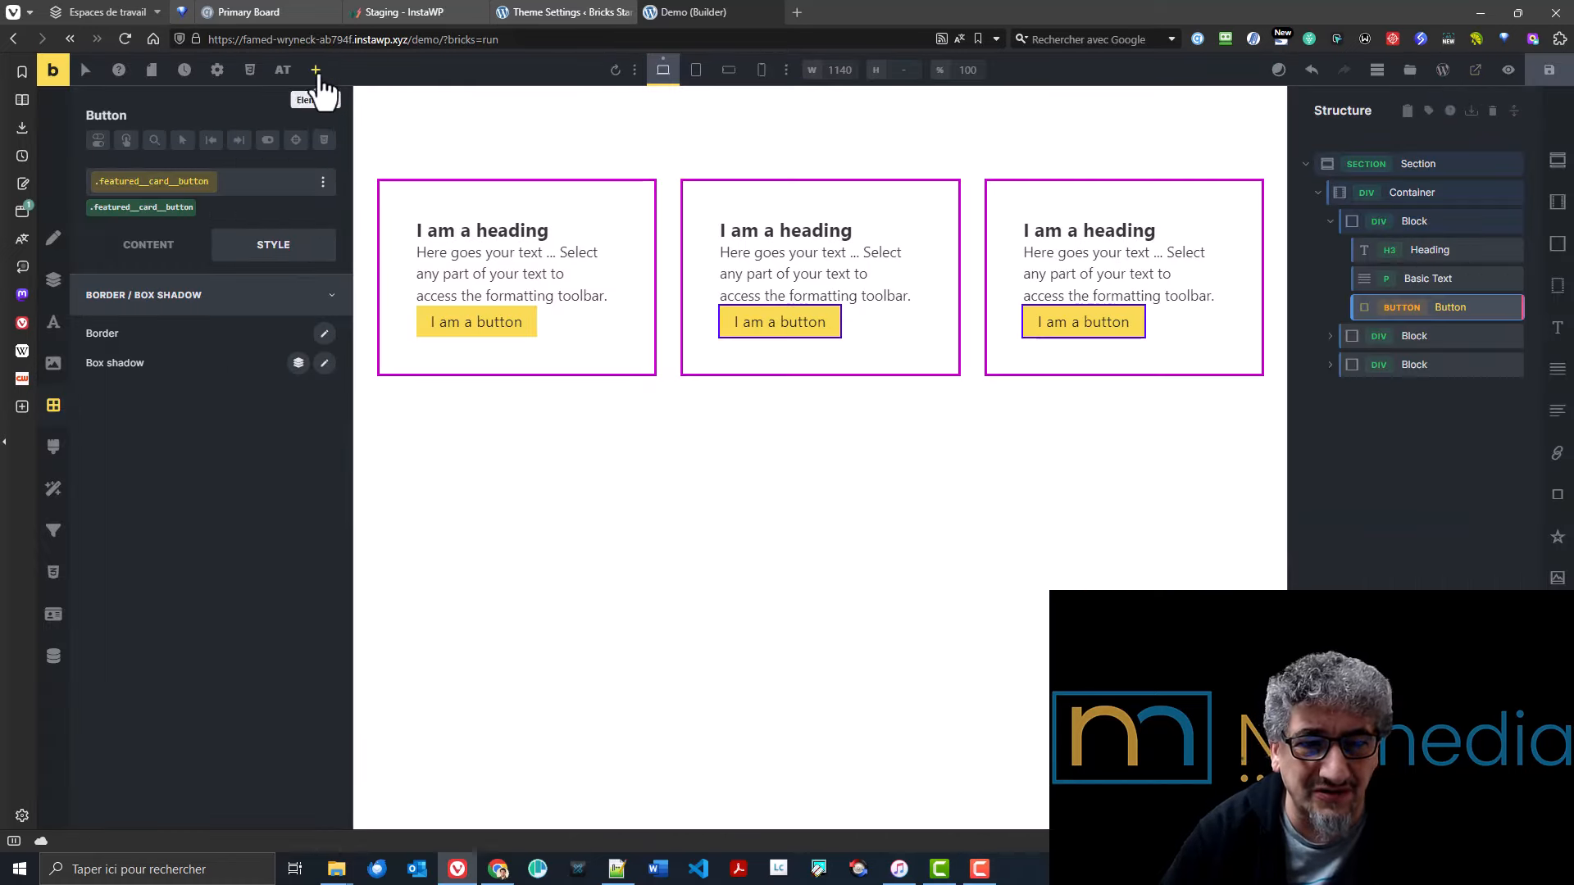
pyautogui.click(283, 72)
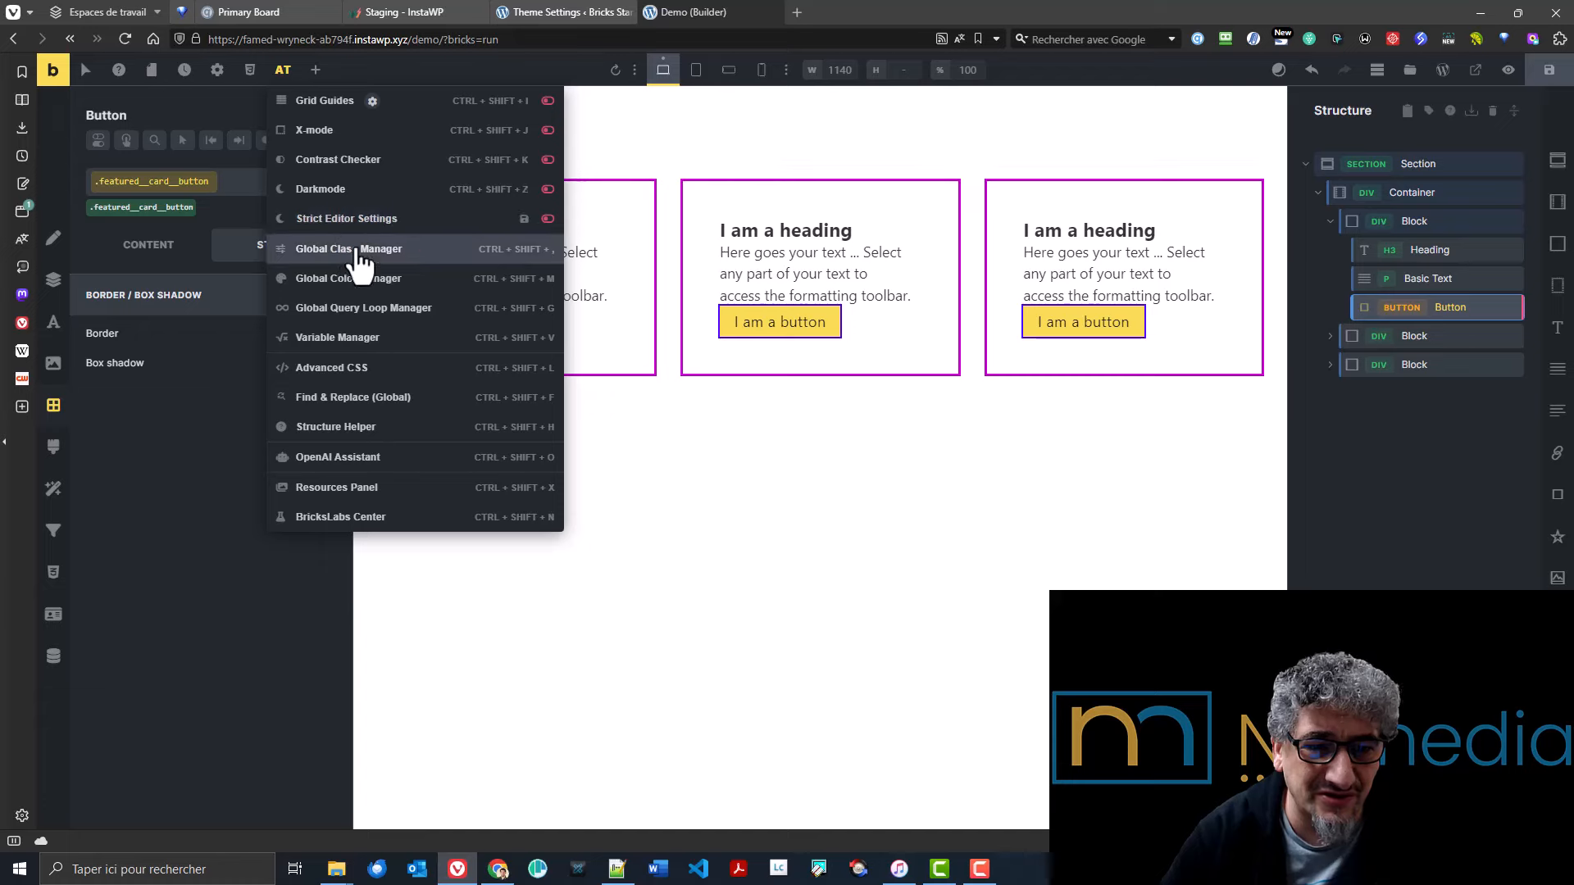
pyautogui.click(361, 260)
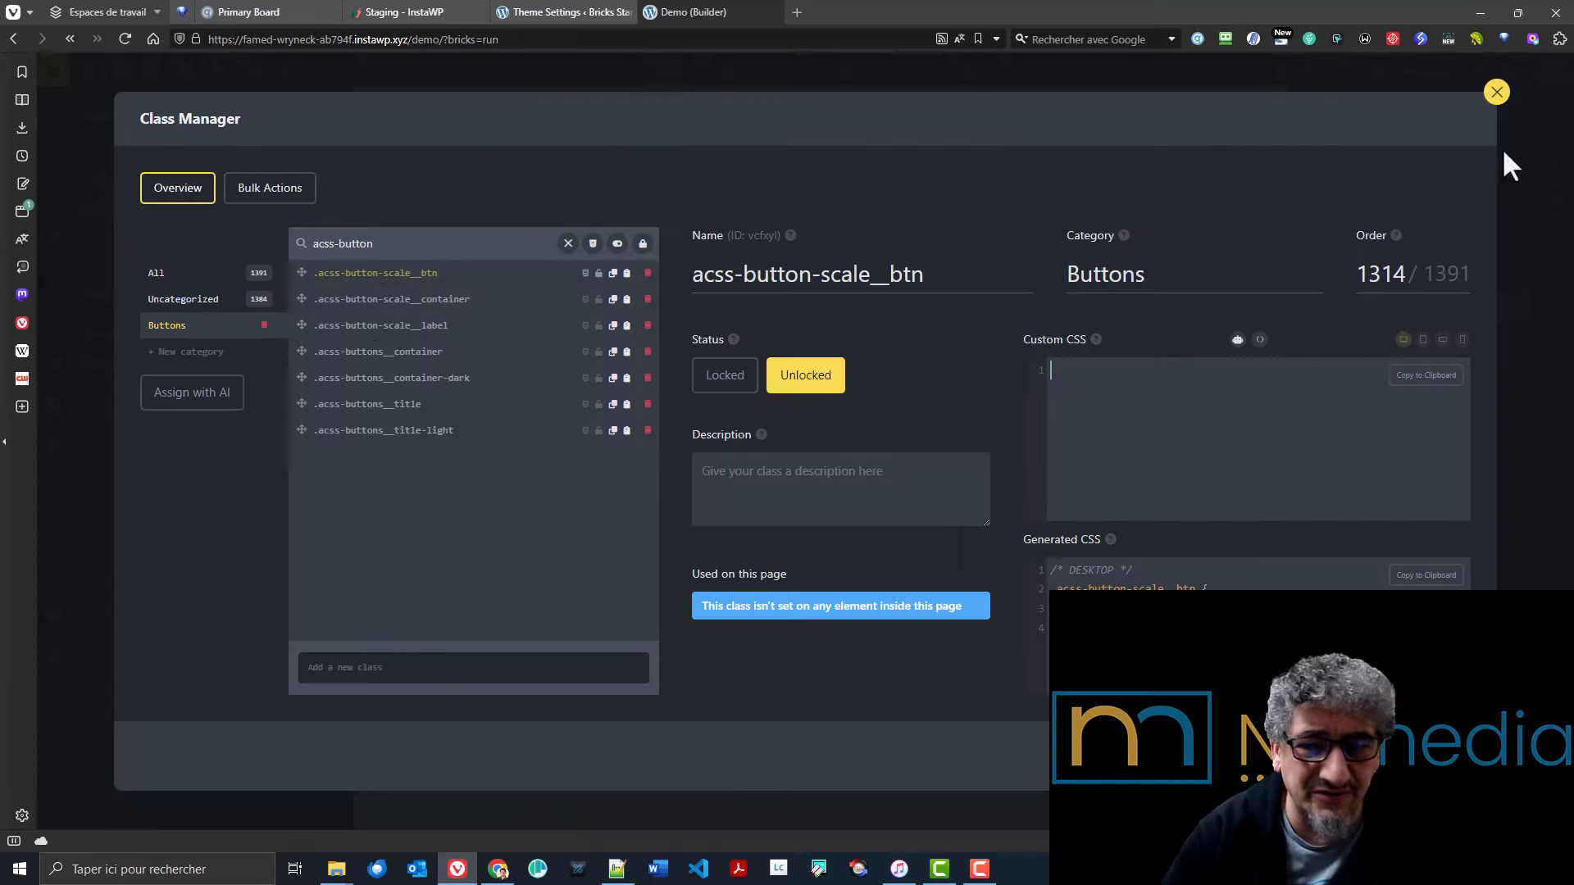
pyautogui.click(1497, 93)
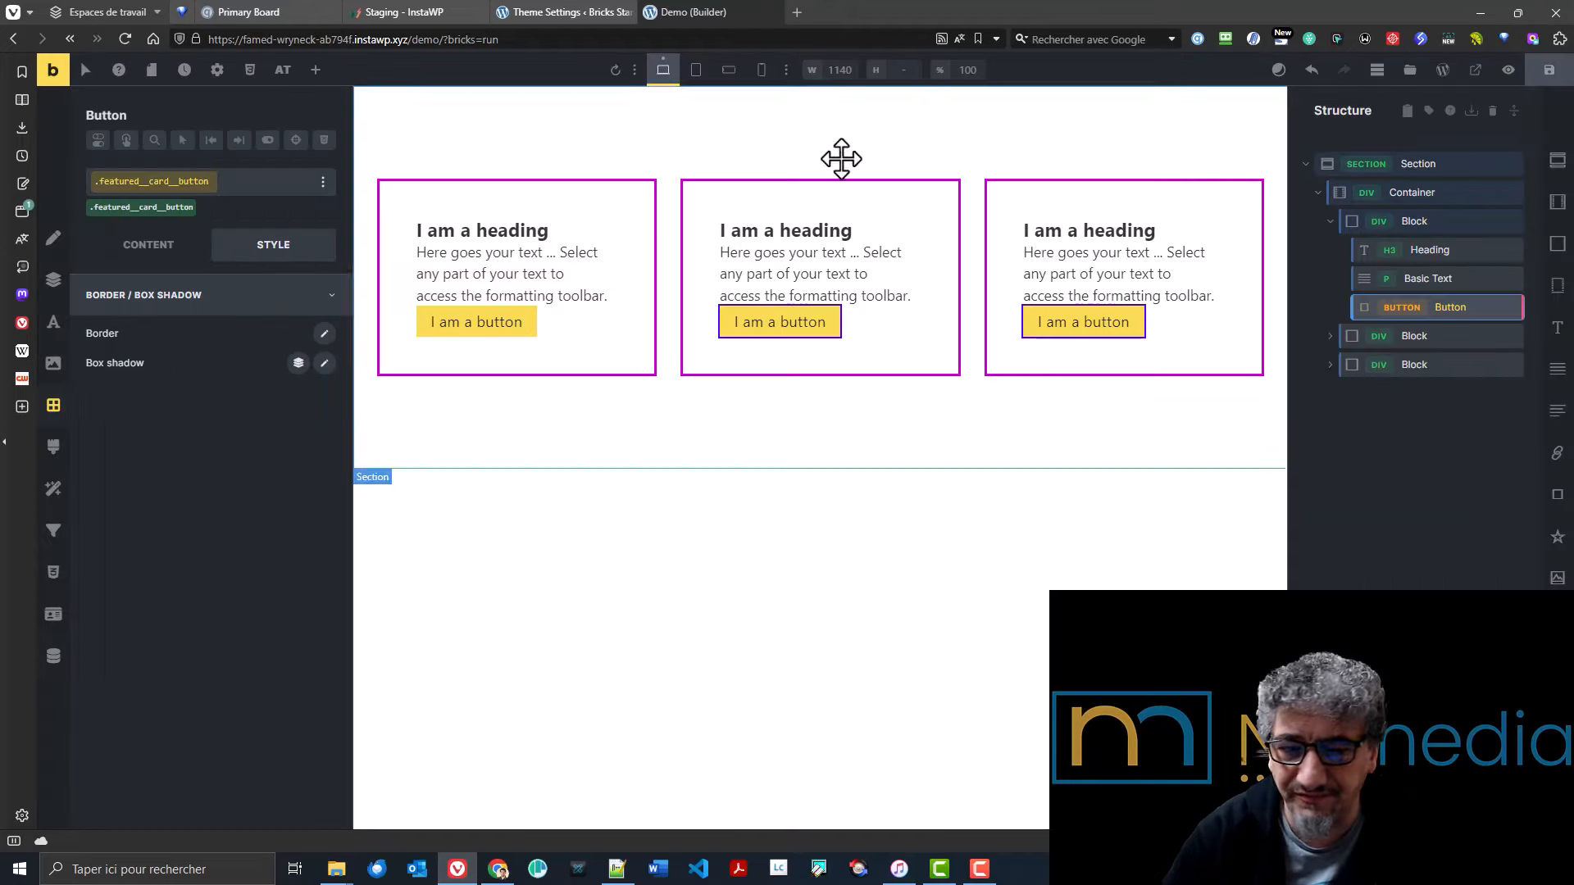
# - Show the Classes & Styles builder tweaks in the Advanced Themer theme settings
pyautogui.click(541, 12)
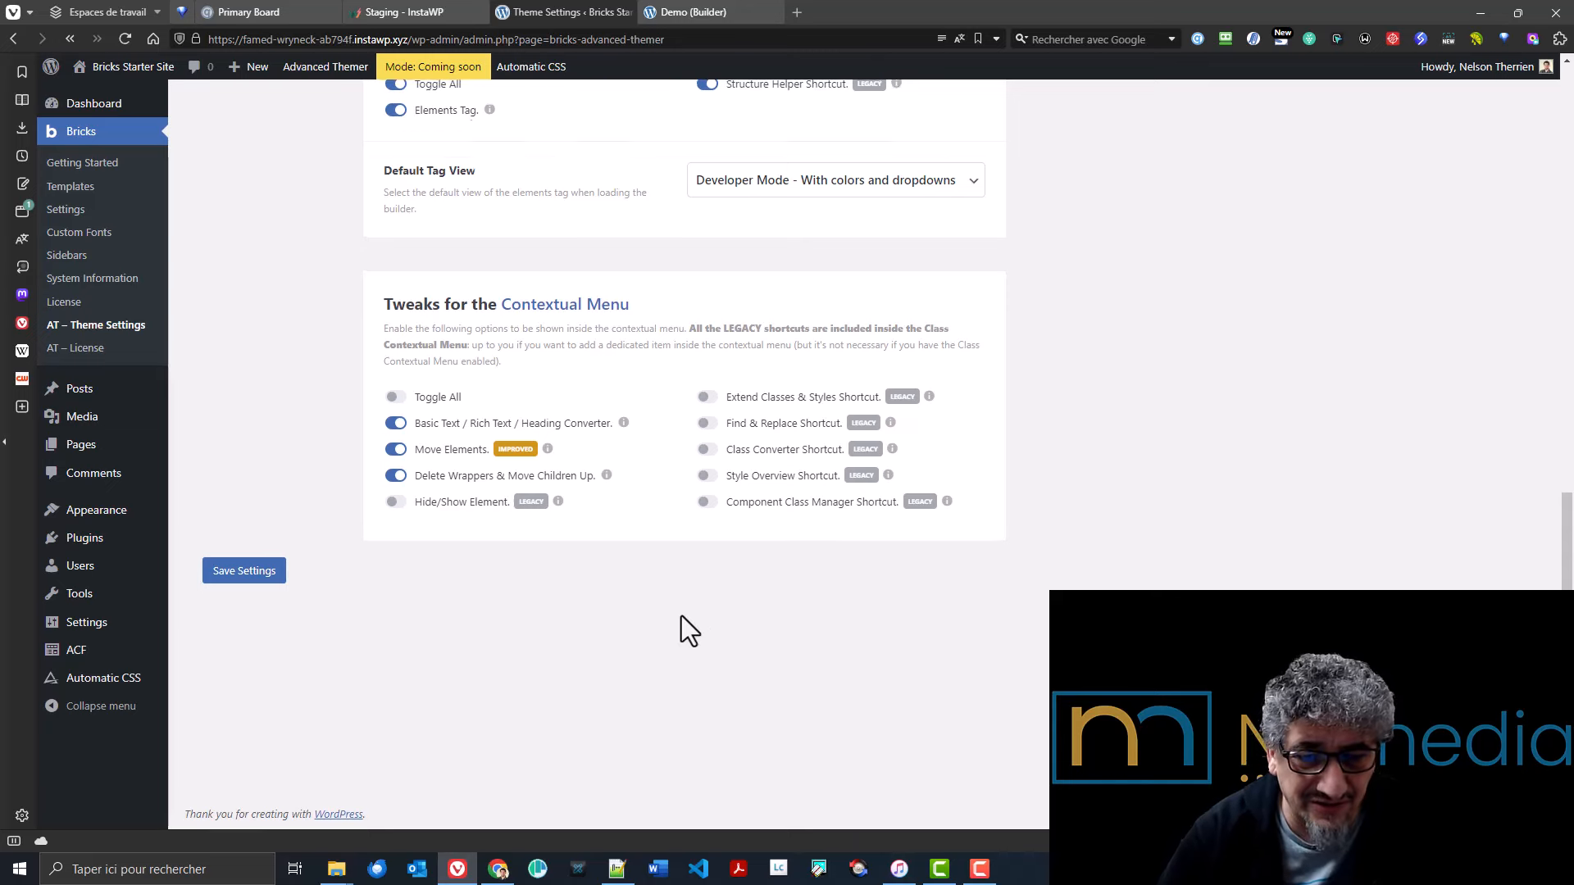
pyautogui.scroll(15, 681, 619)
pyautogui.click(289, 354)
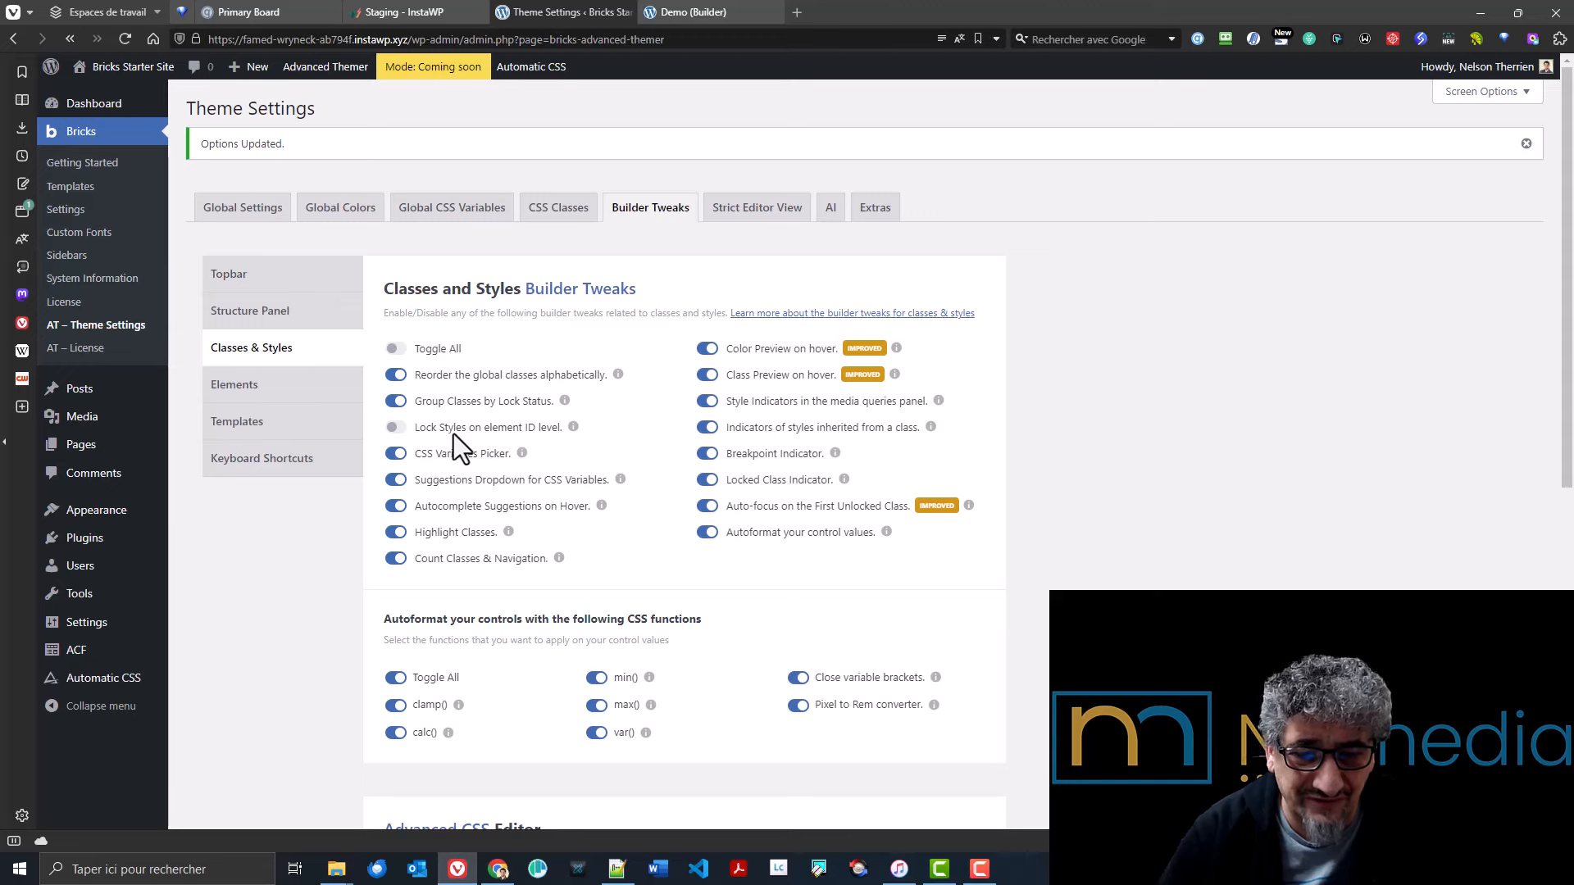
pyautogui.scroll(-1, 524, 432)
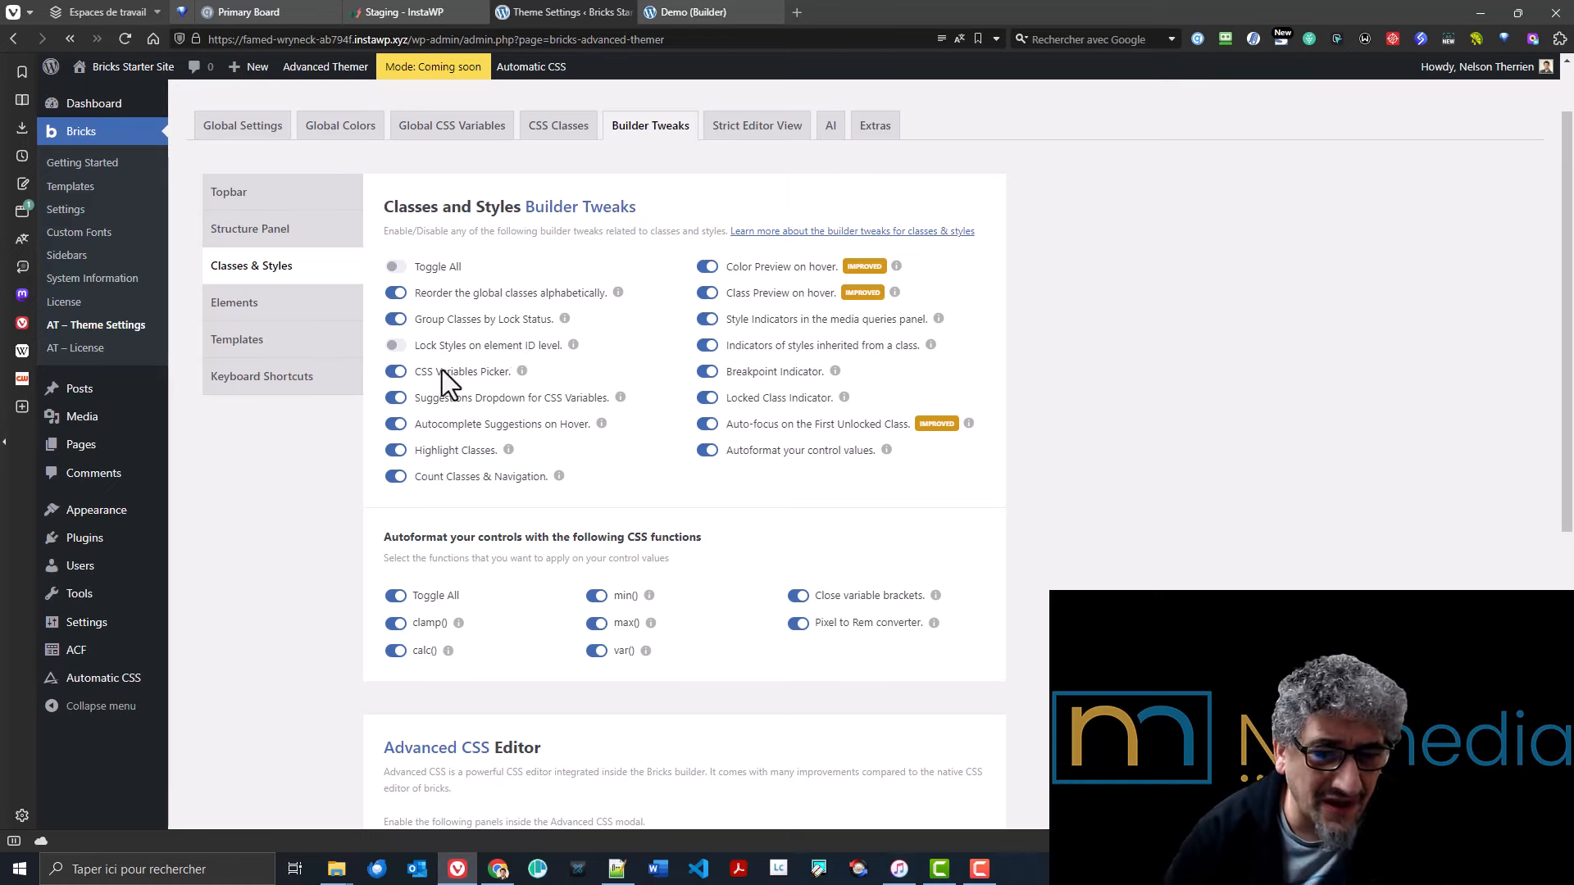
# - Back in the builder, view the CSS Variables picker for the words limit of the first card's basic text and close it
pyautogui.click(652, 12)
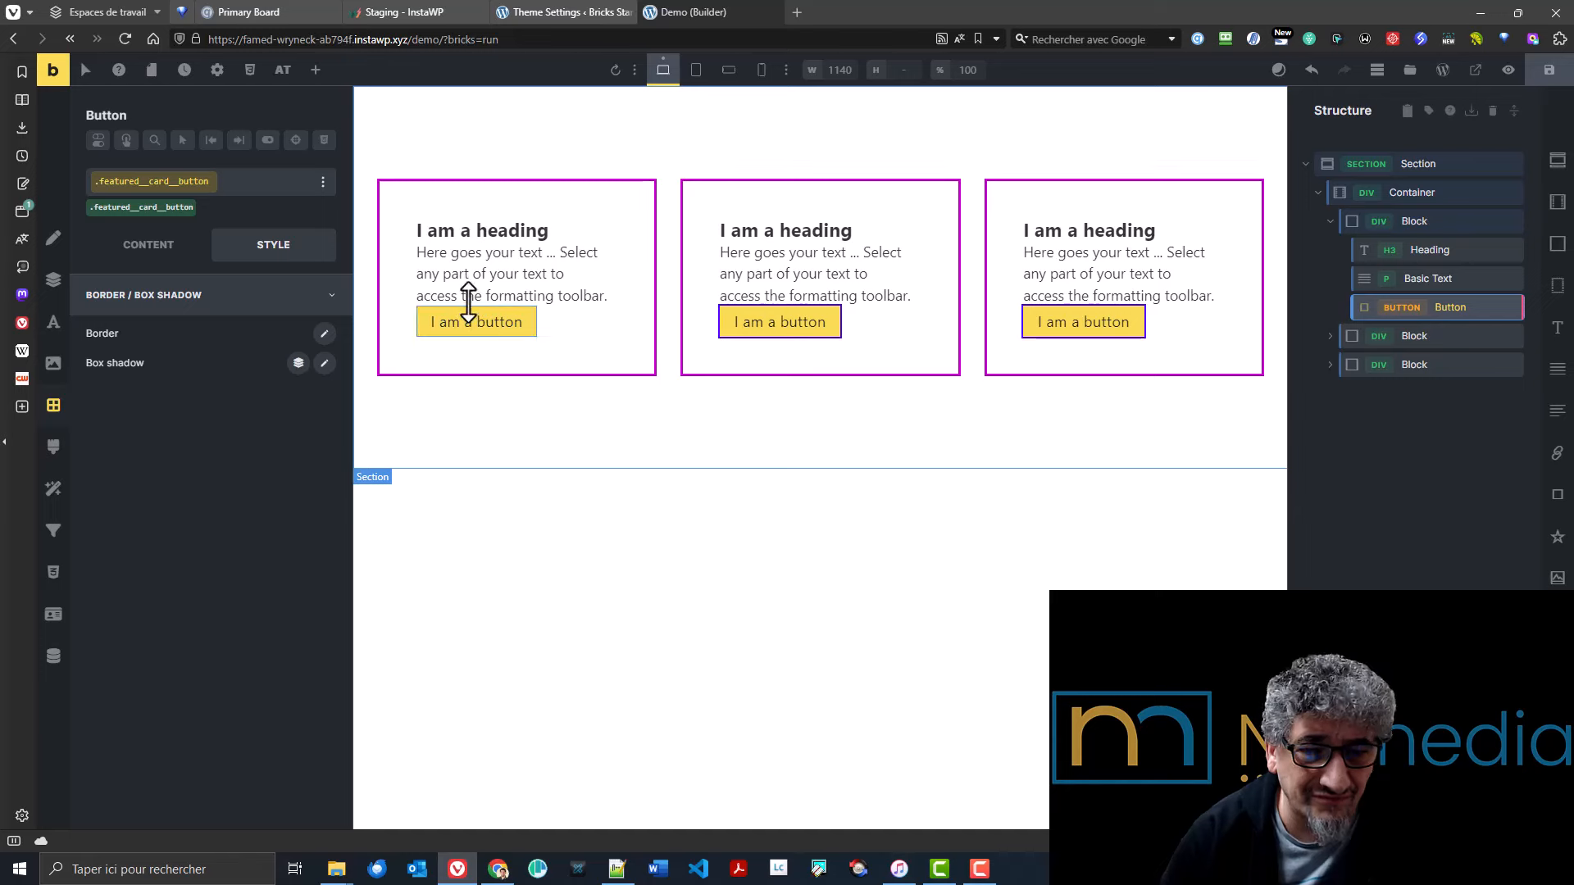
pyautogui.click(471, 244)
pyautogui.click(169, 254)
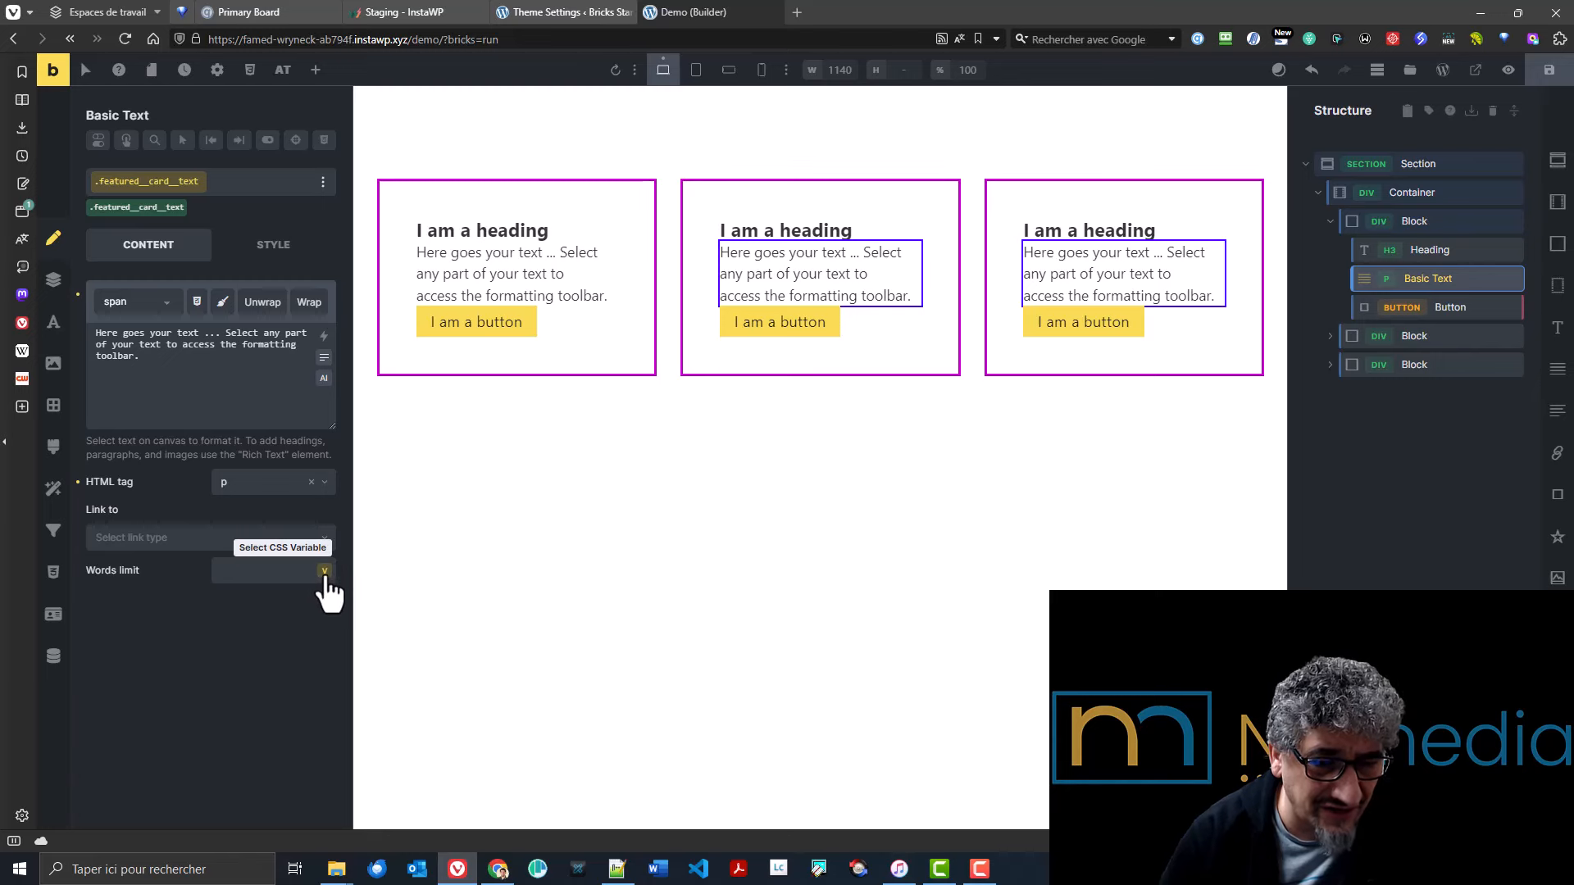
pyautogui.click(326, 572)
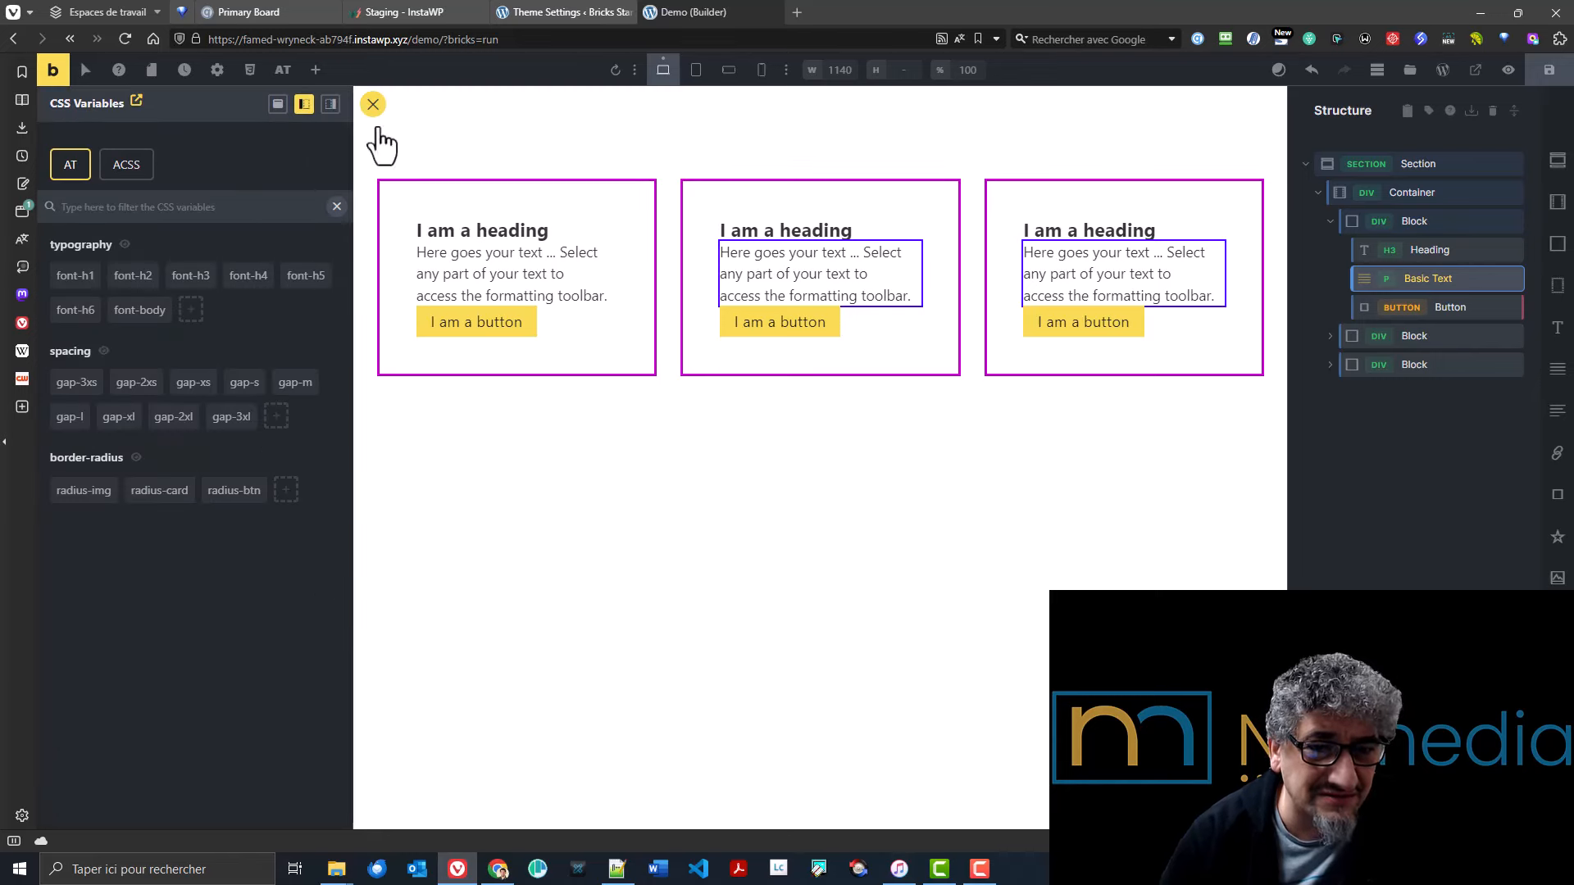
pyautogui.click(372, 105)
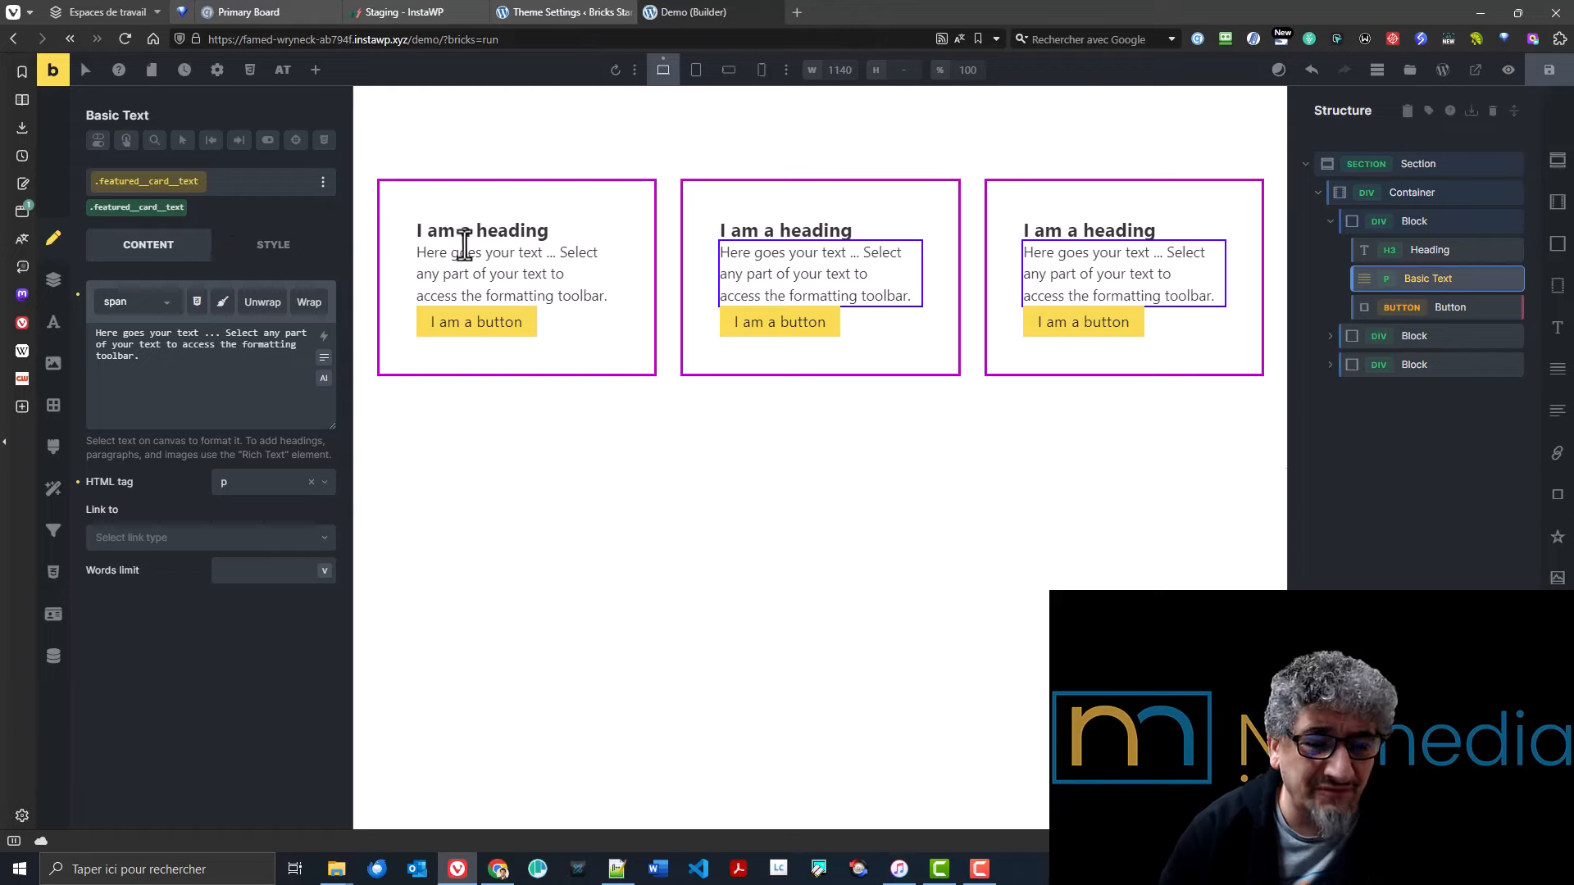
# - Review the Suggestions Dropdown tweak, and set the font size of the featured card heading class to var(--font-h3)
pyautogui.click(534, 12)
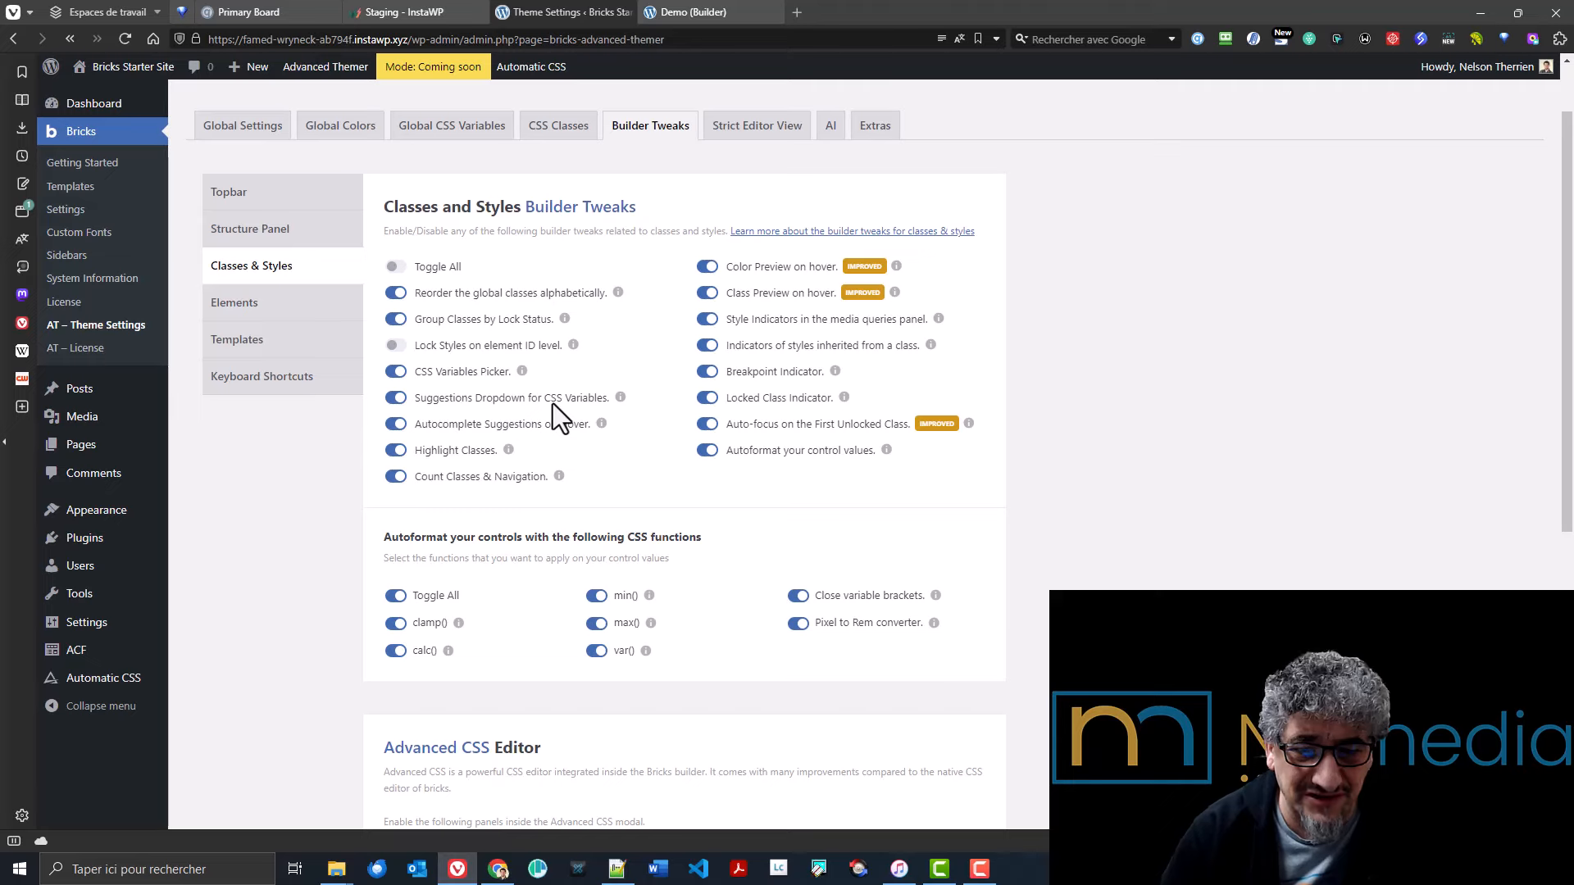
pyautogui.click(731, 4)
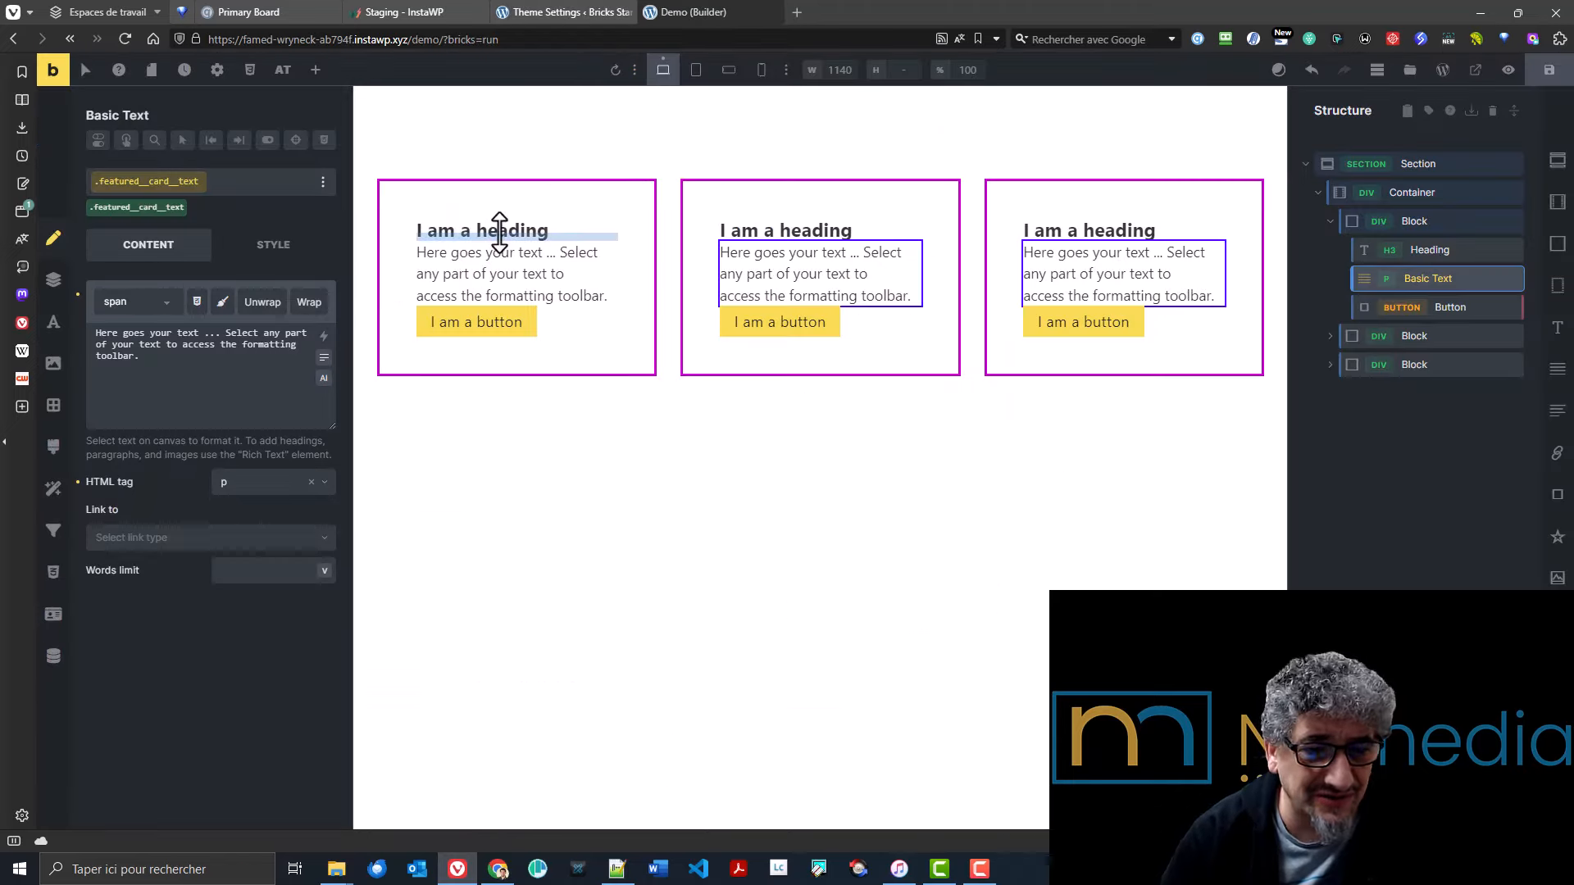
pyautogui.click(502, 221)
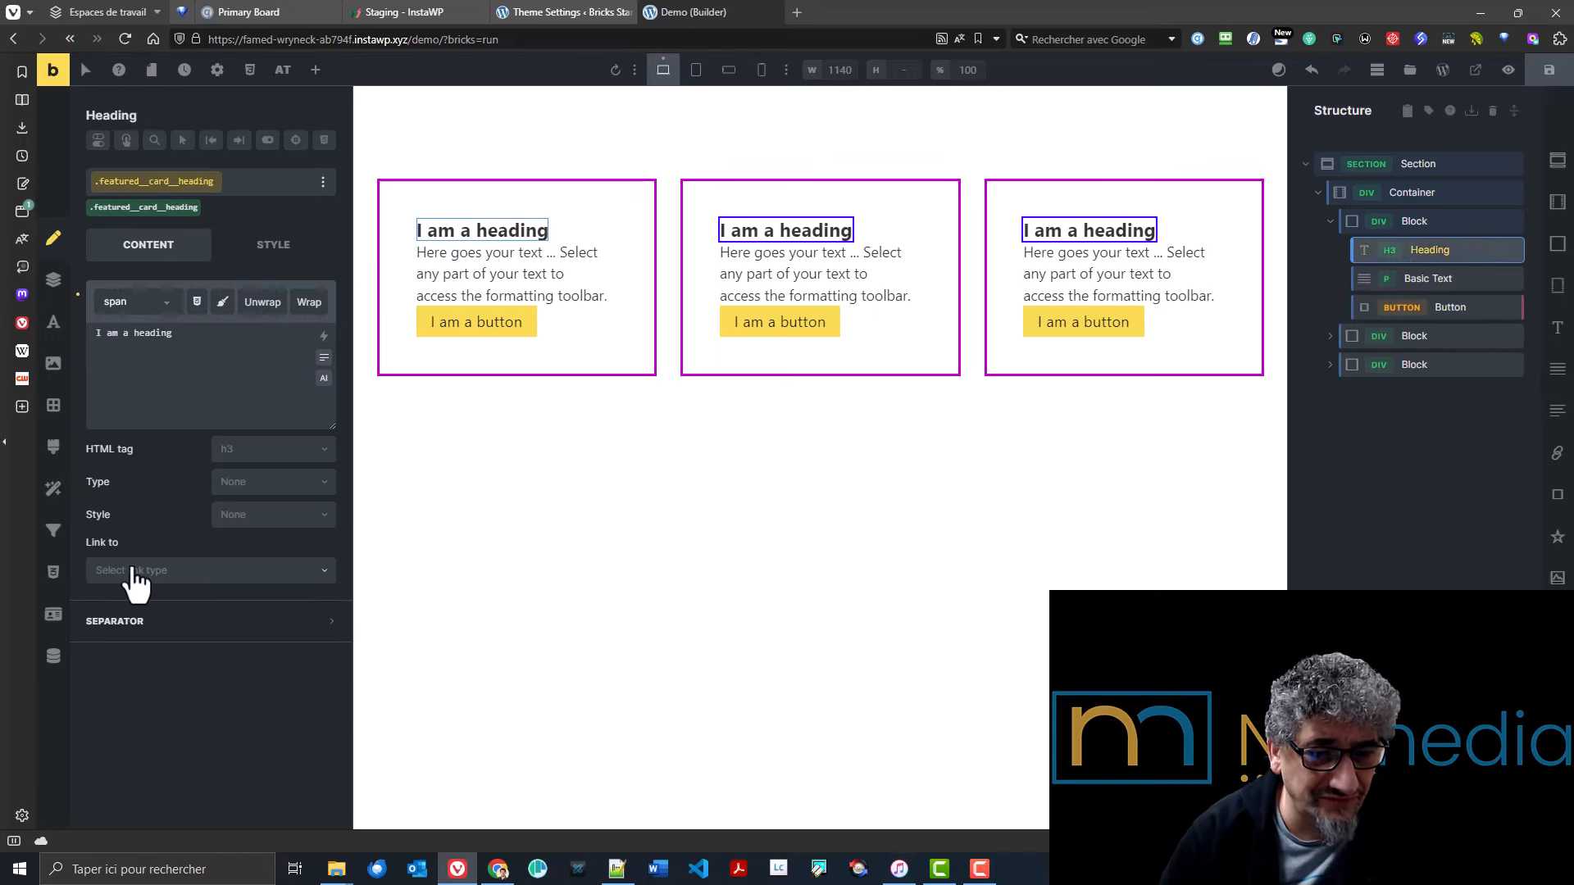
pyautogui.click(49, 338)
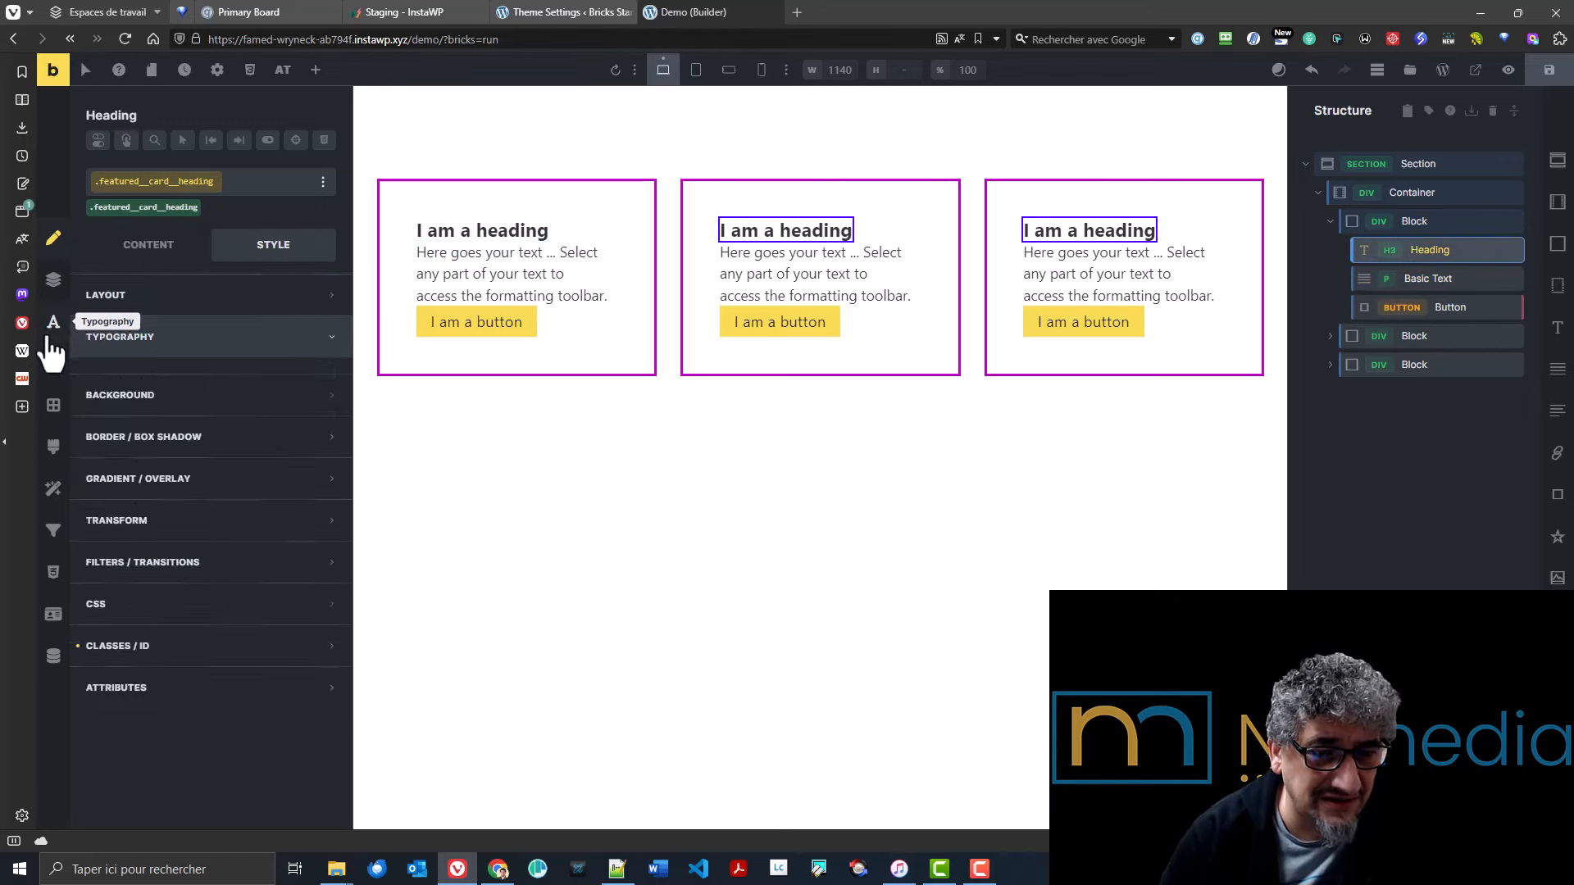
pyautogui.click(245, 366)
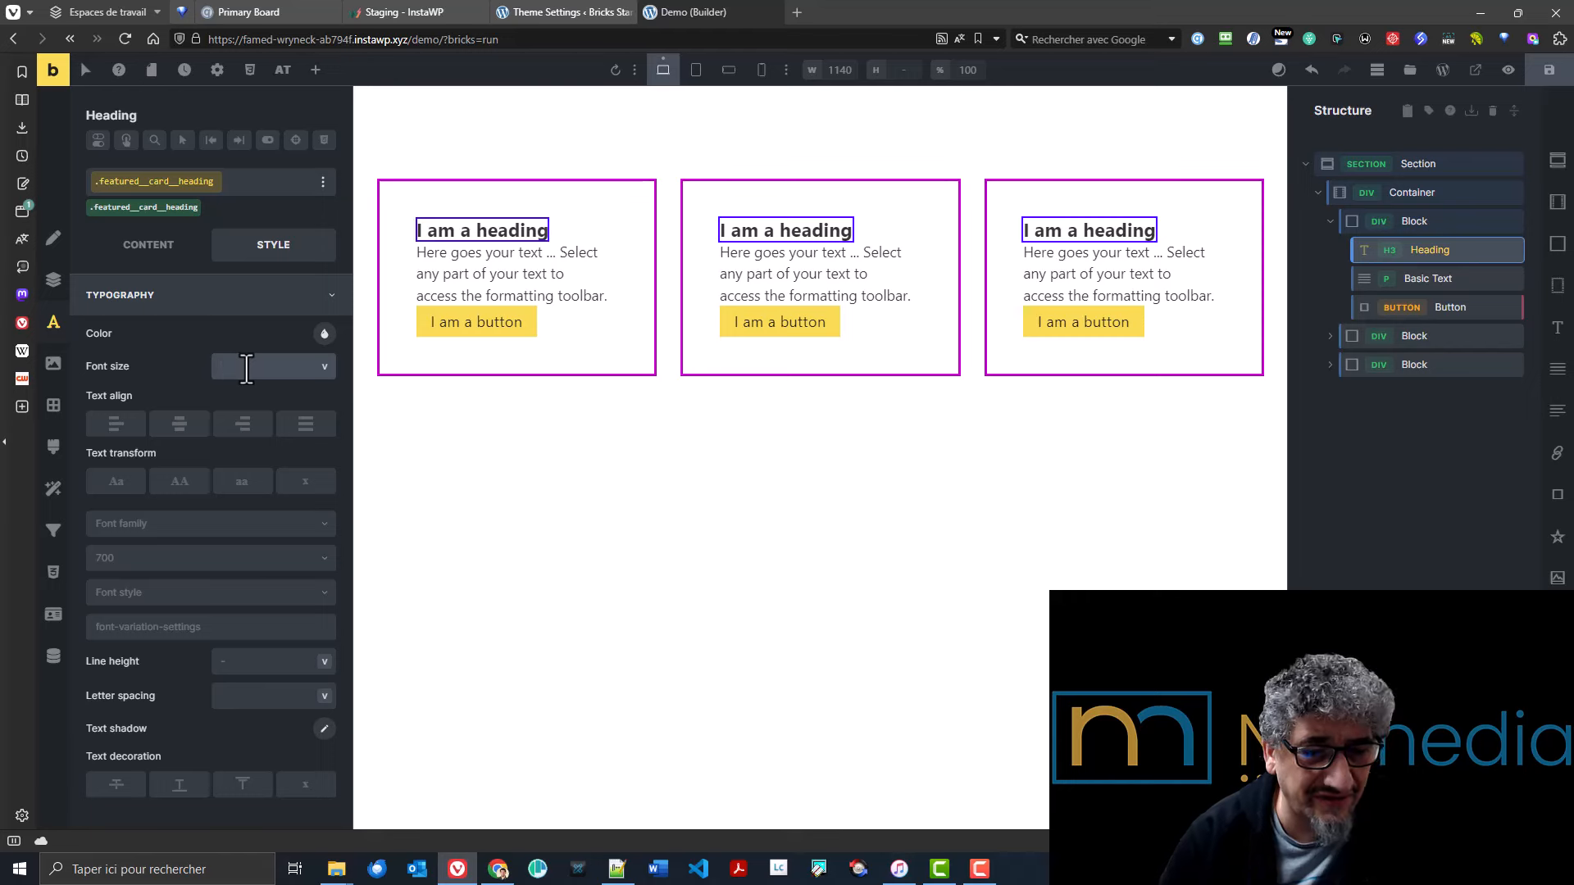
pyautogui.write('font-h3)')
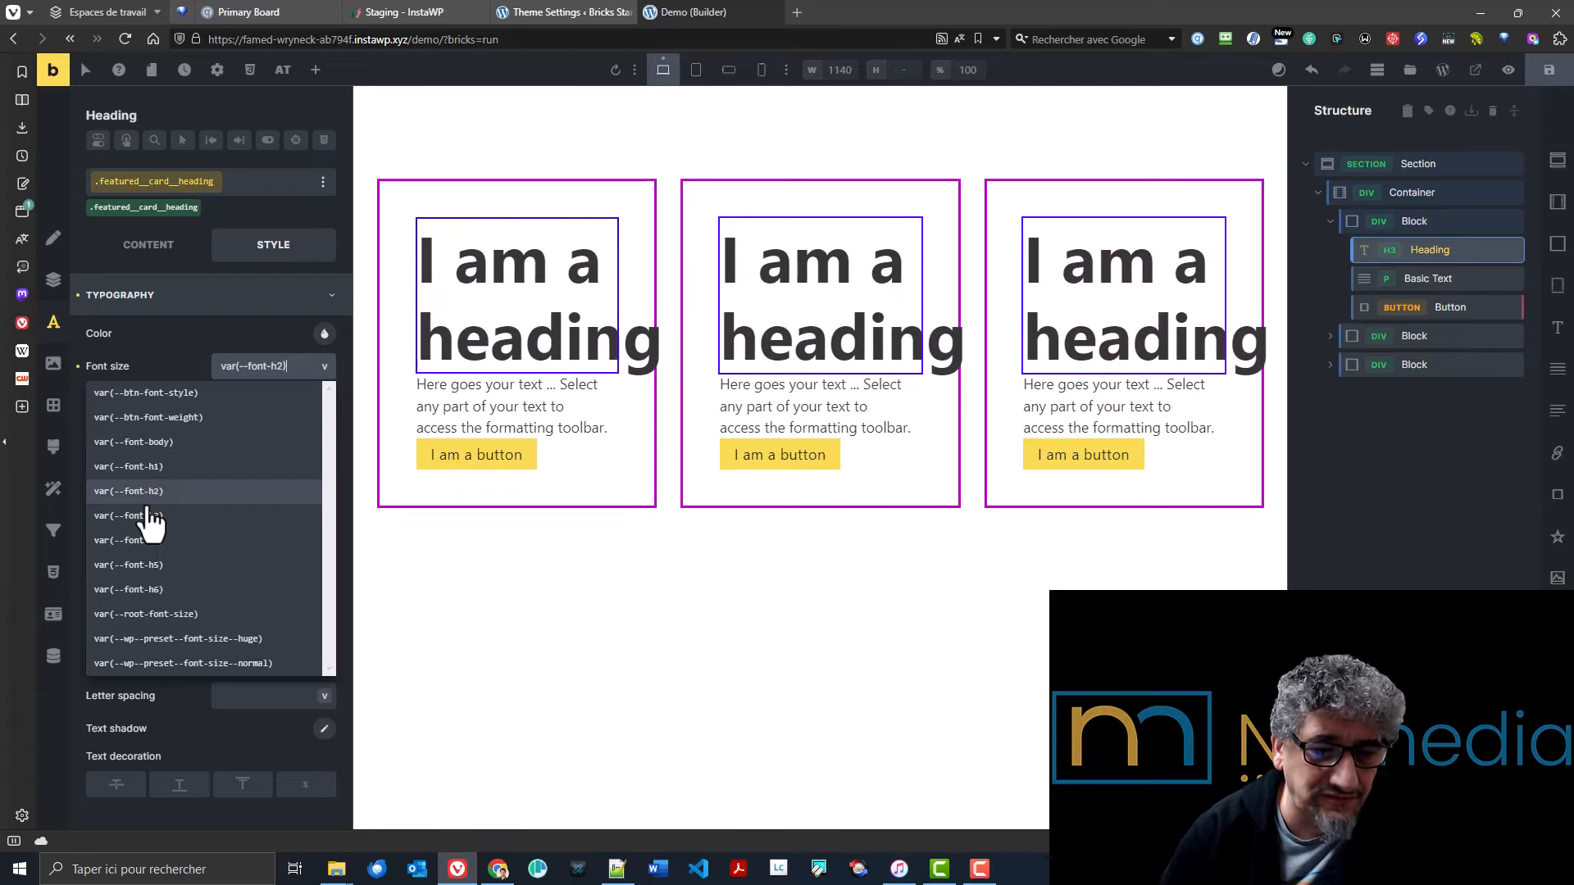
pyautogui.click(149, 516)
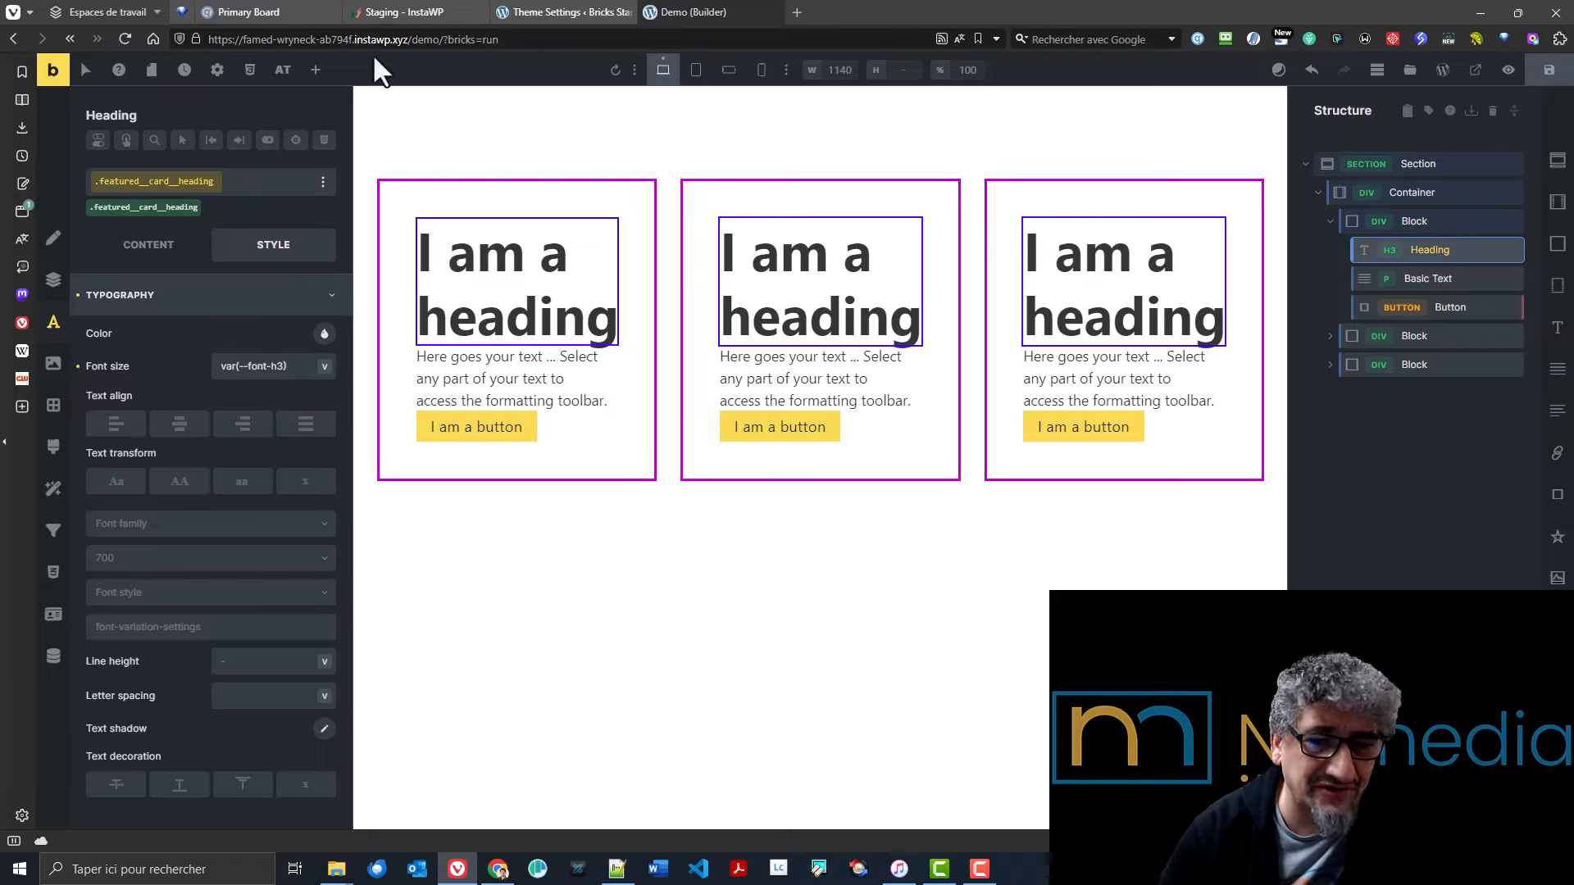
# - Review the Highlight Classes tweak, and inspect the class counters on the first card's heading and basic text in the builder
pyautogui.click(525, 12)
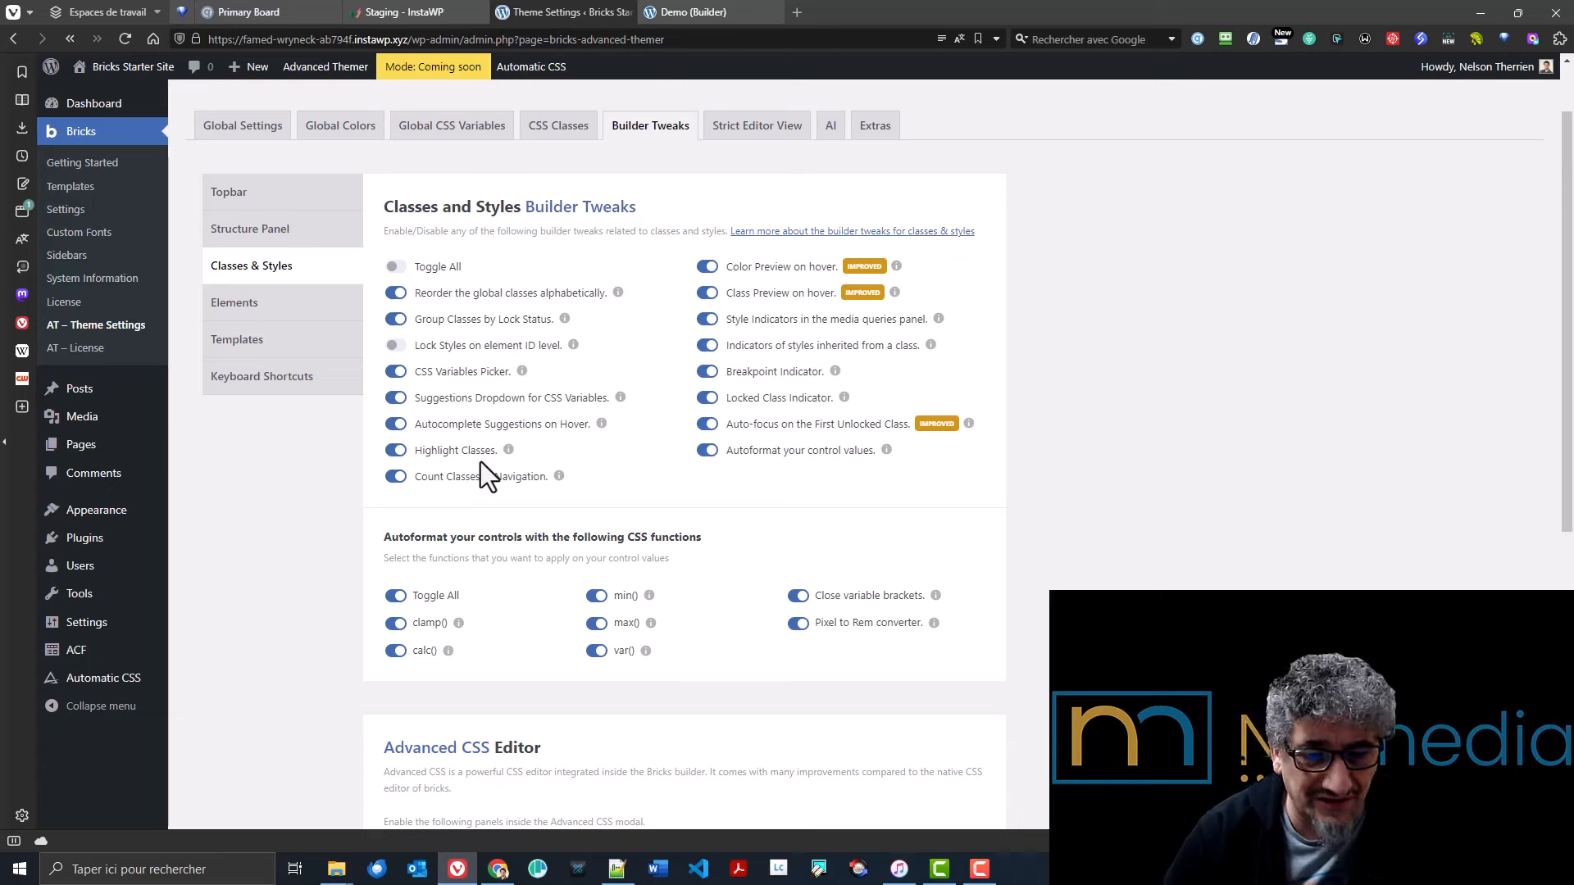
pyautogui.click(688, 13)
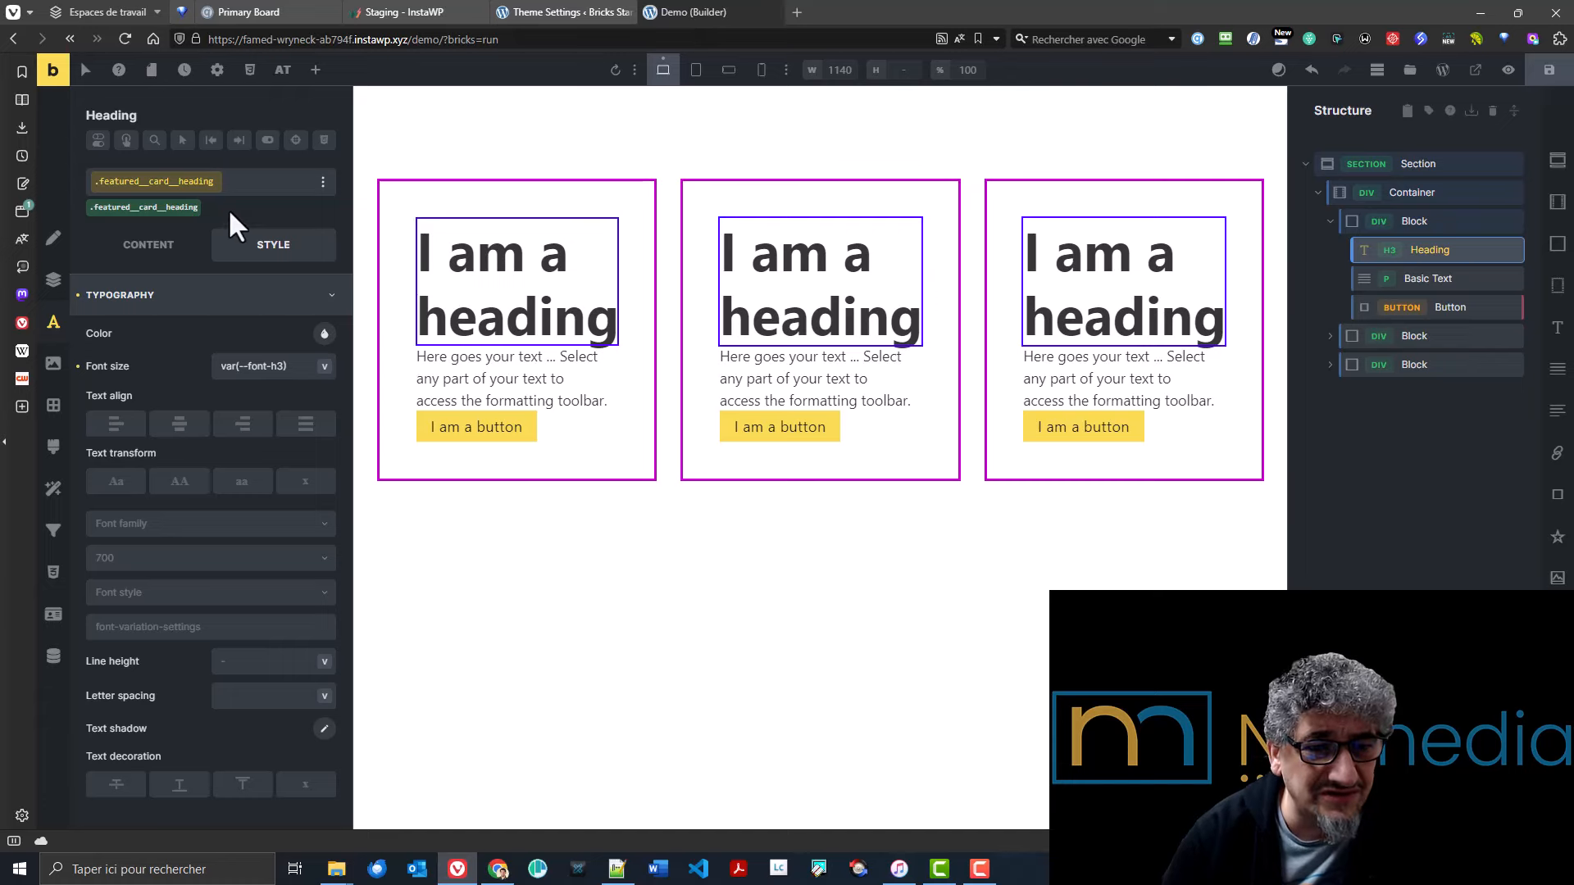
pyautogui.moveTo(209, 193)
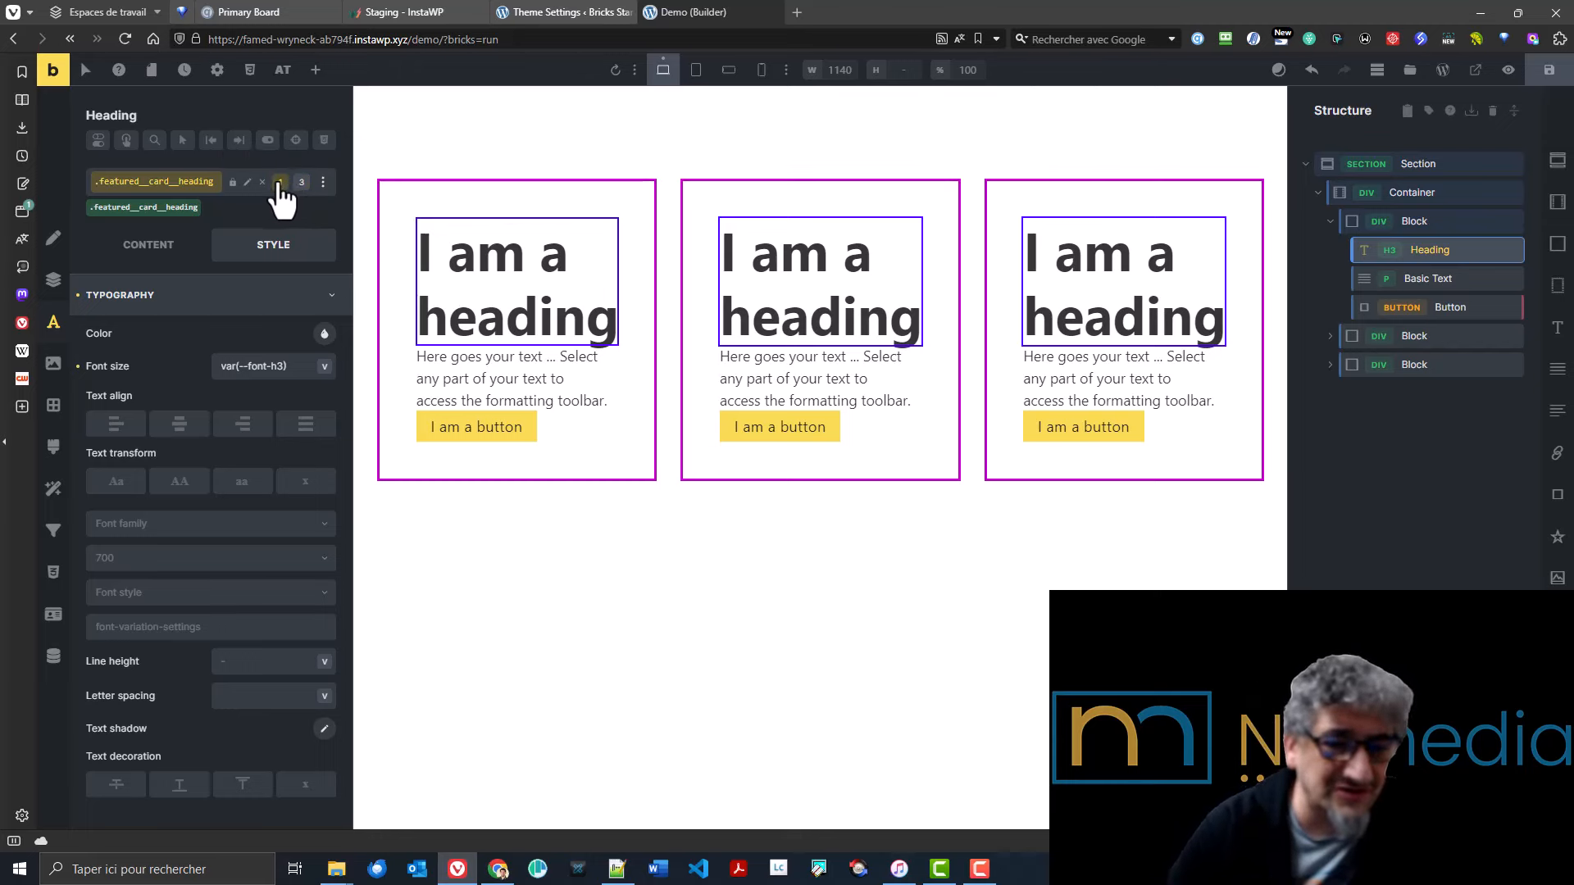
pyautogui.click(451, 397)
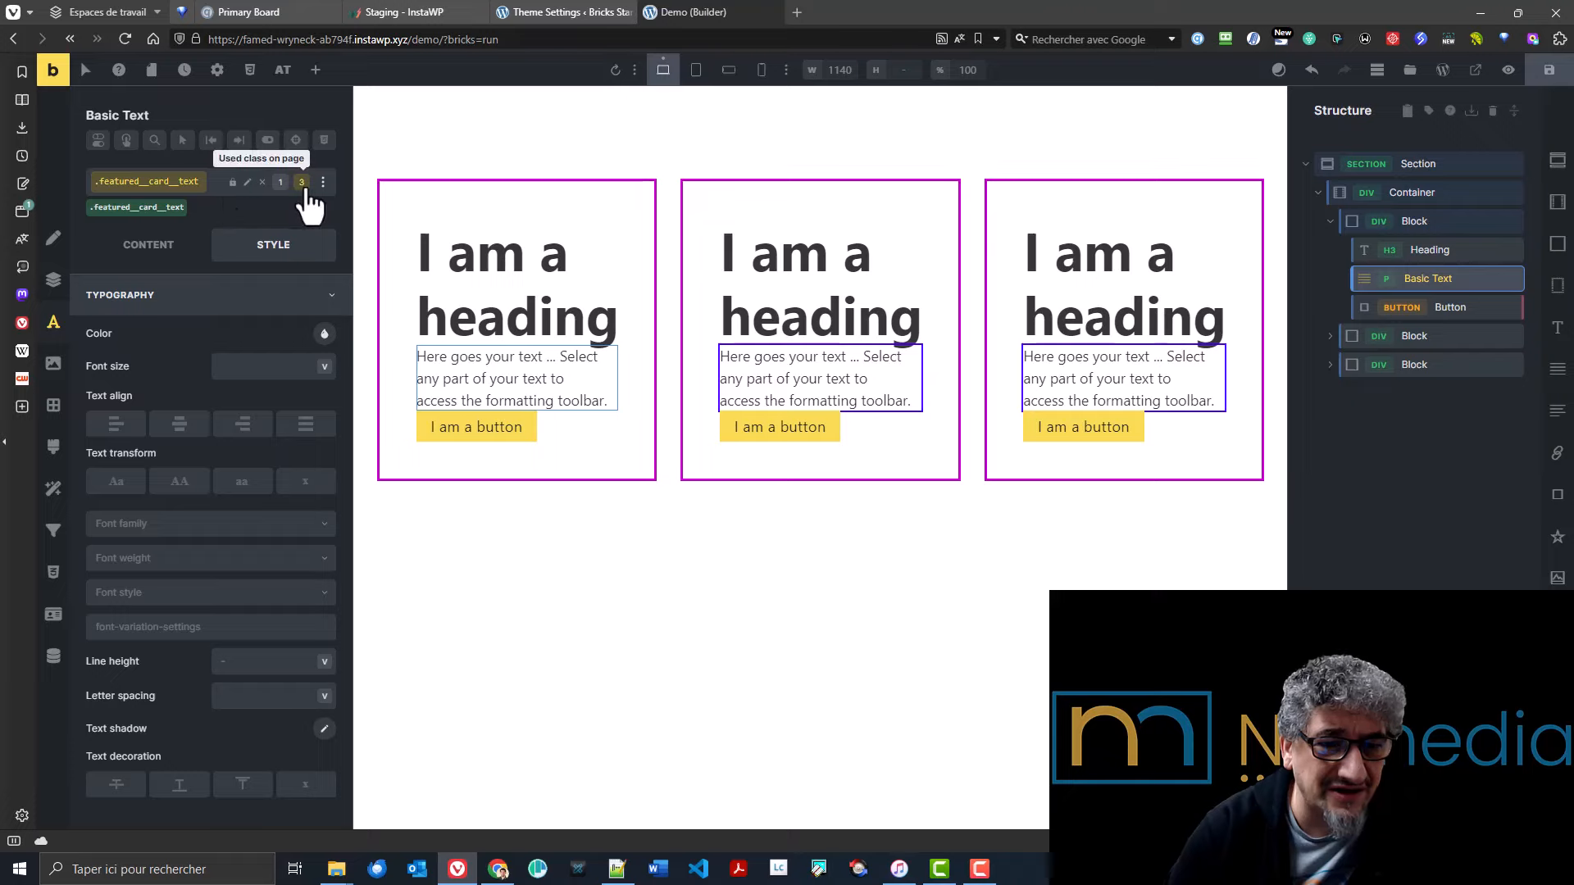
# - Review the Count Classes & Navigation tweak and return to the basic text's used-class counter in the builder
pyautogui.click(627, 10)
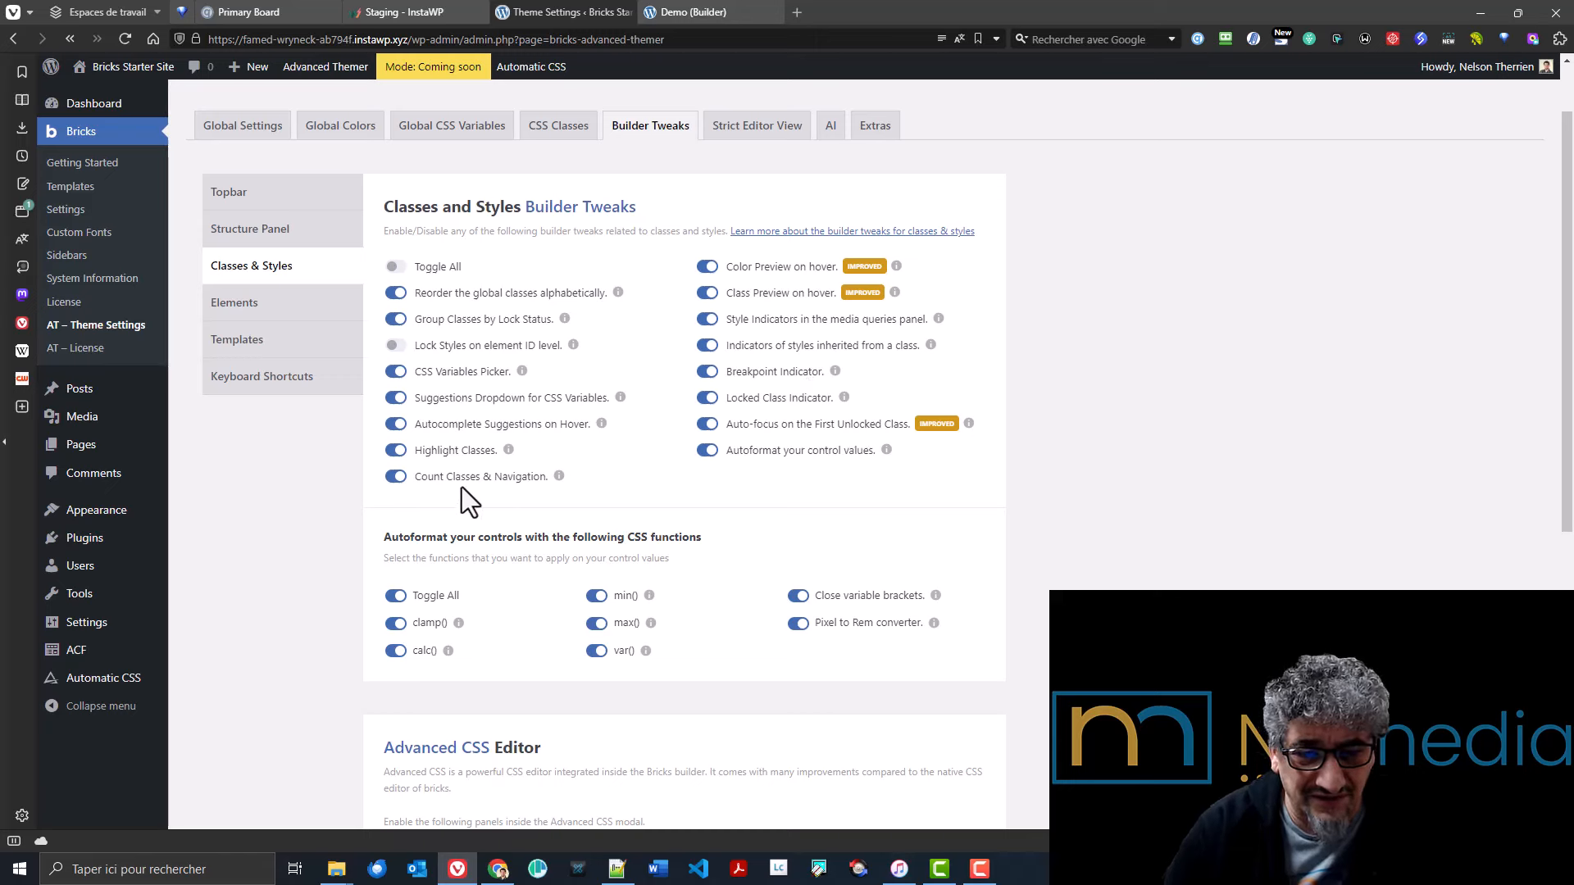
pyautogui.moveTo(560, 477)
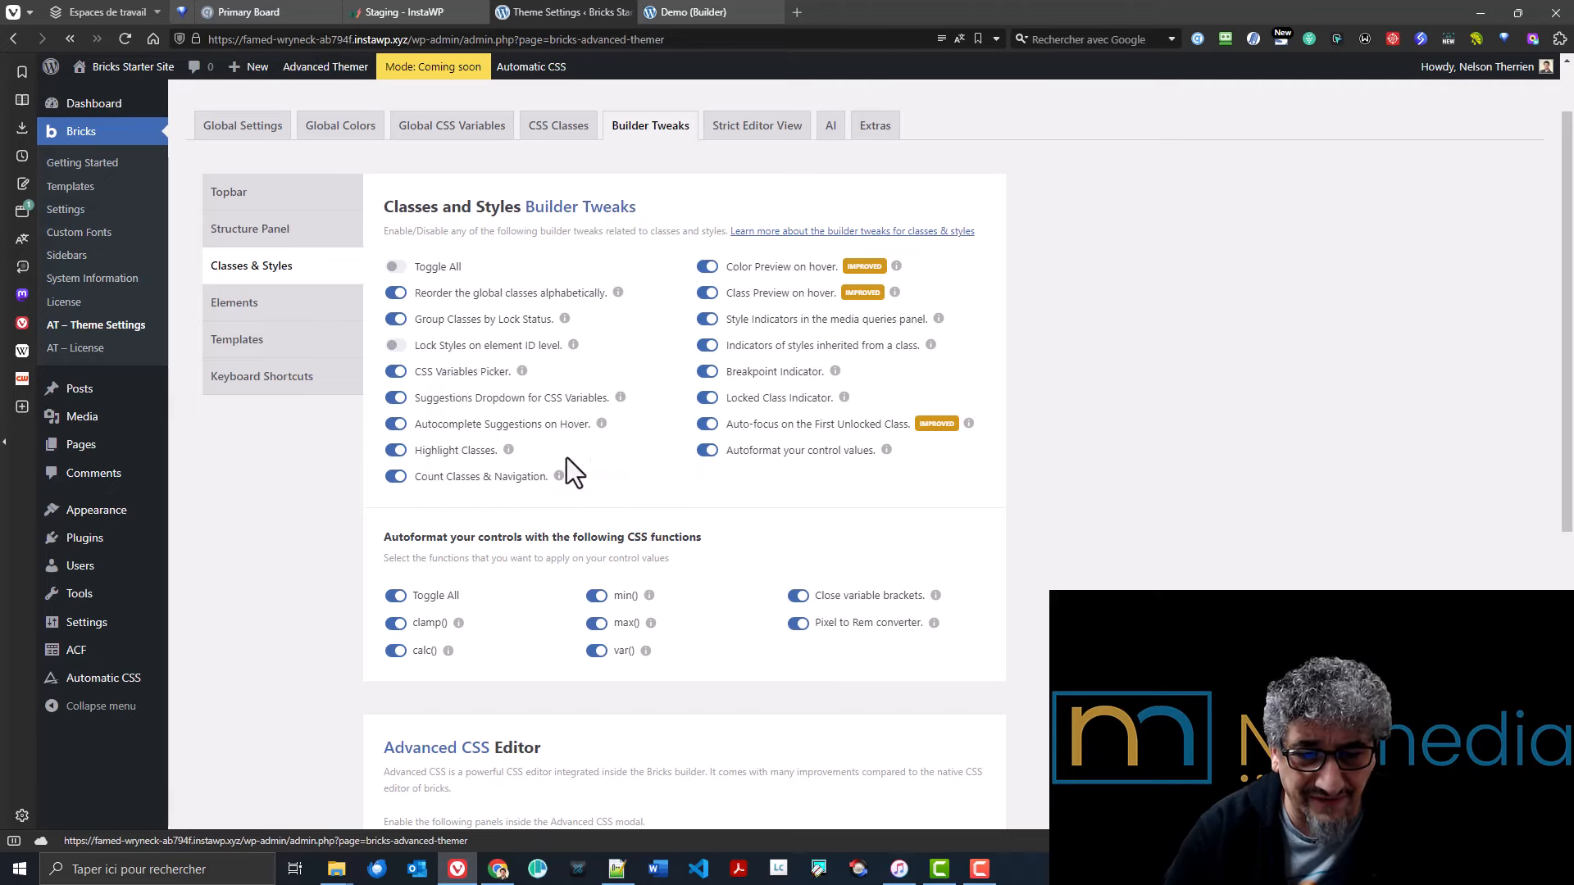
pyautogui.click(652, 15)
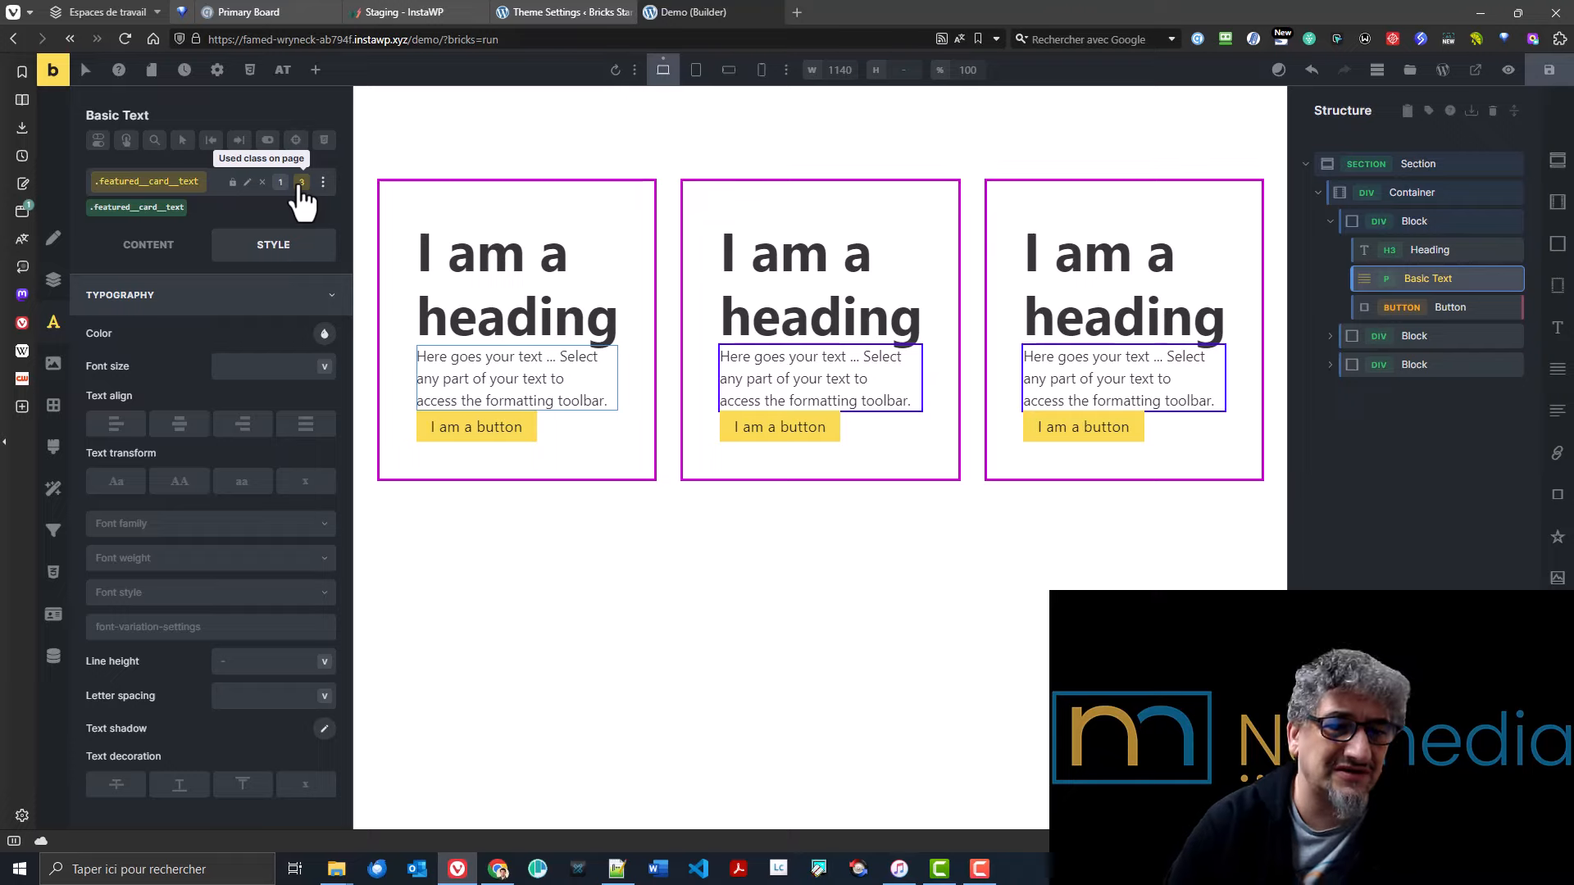
# - Review the Color Preview and Class Preview on hover tweaks, and select the first card's heading in the builder
pyautogui.click(564, 18)
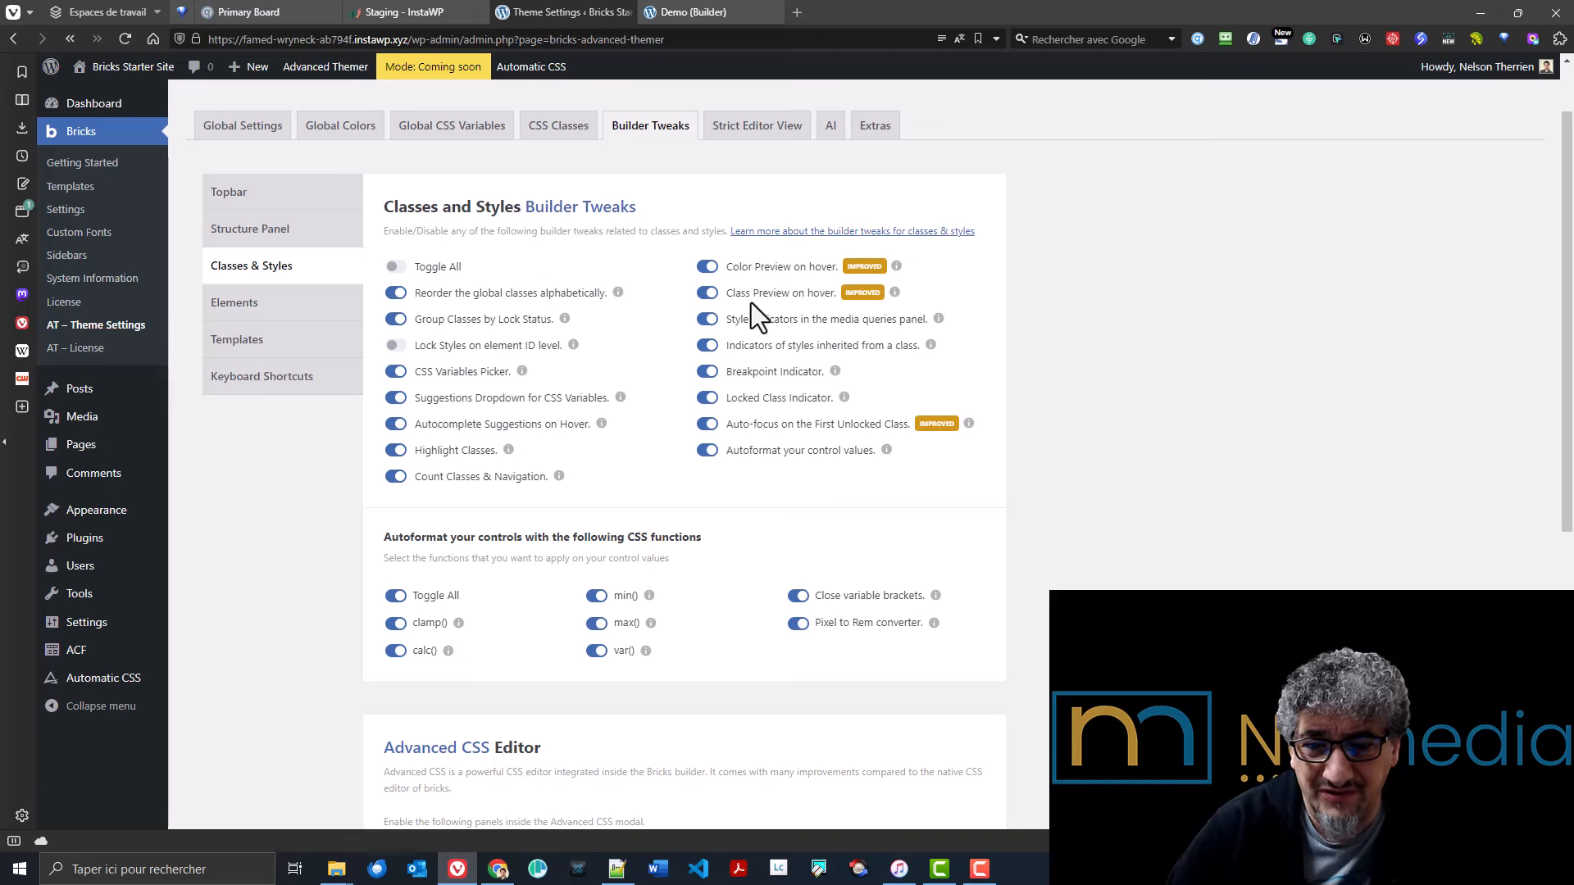
pyautogui.click(685, 3)
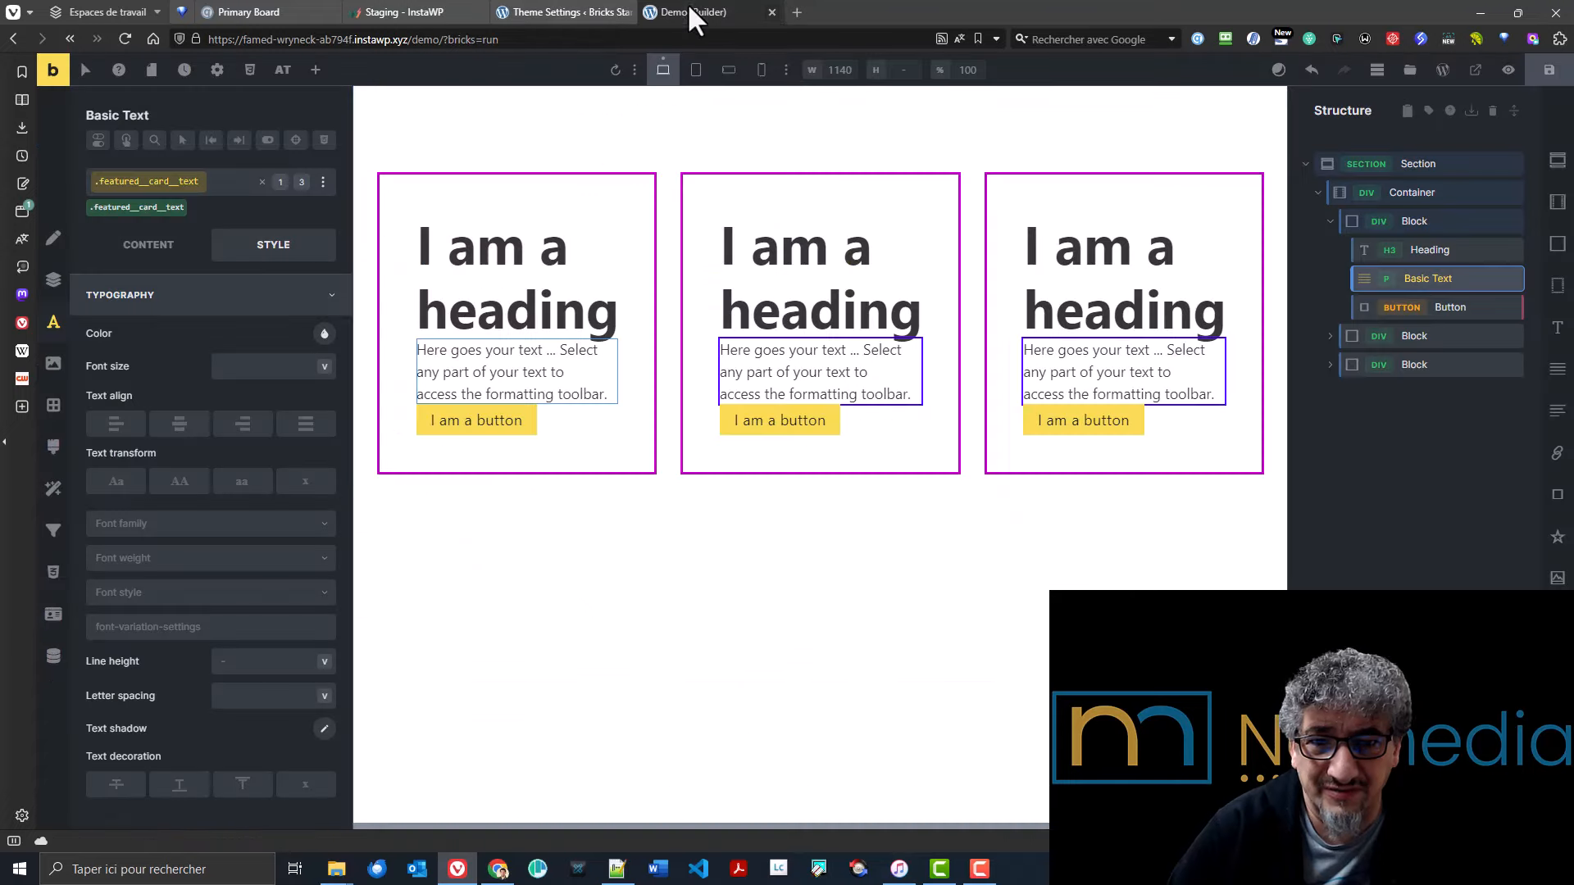
pyautogui.click(478, 282)
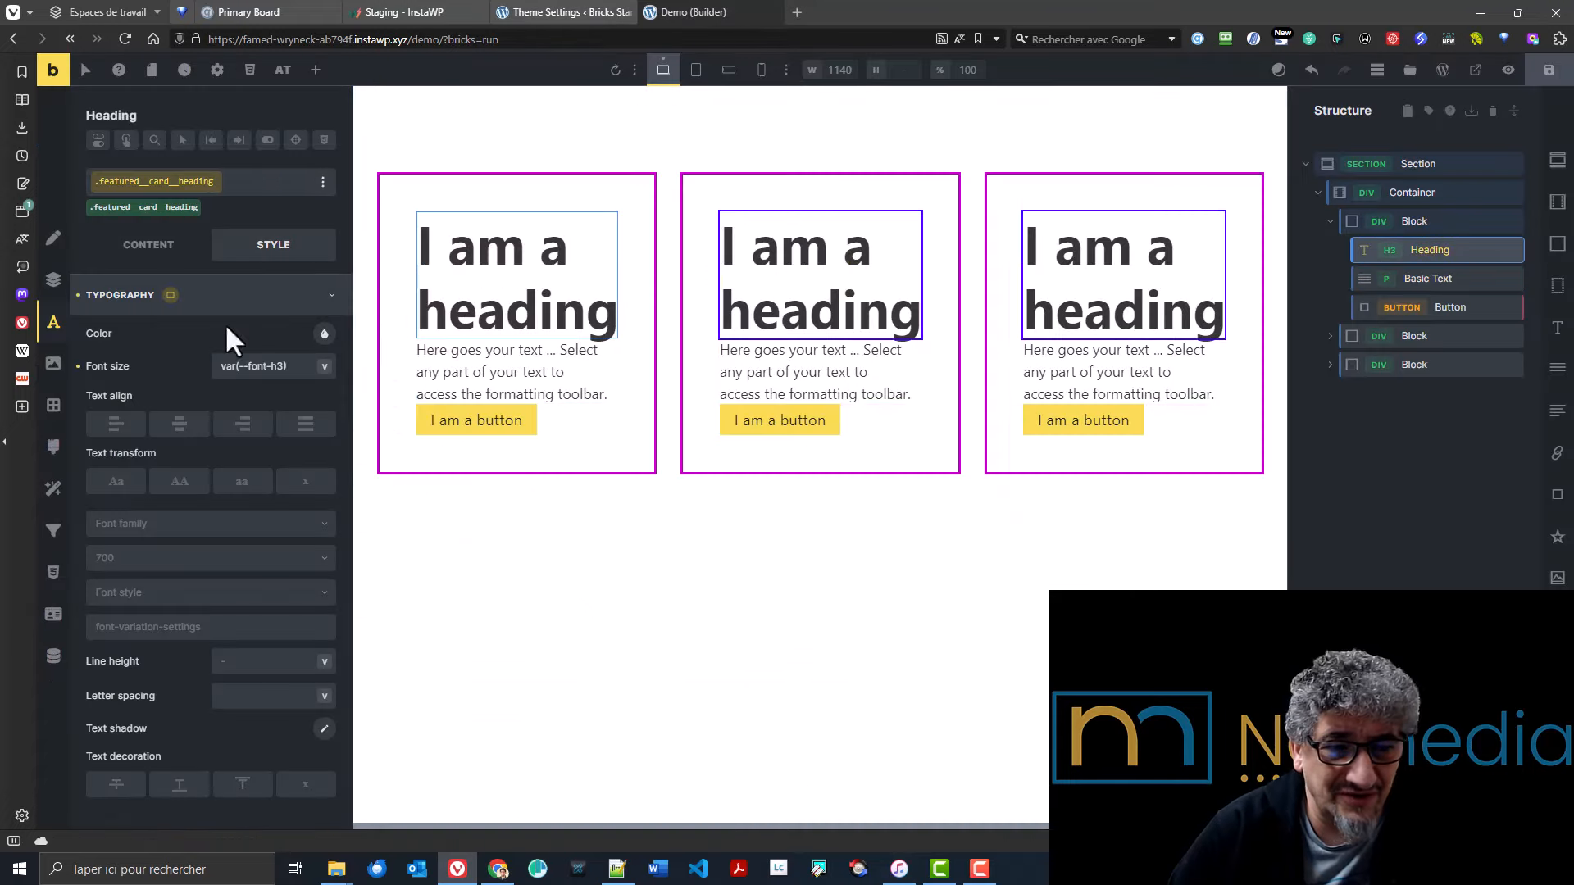
# - Preview the Demo palette colors and the typography font size variables on the first card's heading without applying any of them
pyautogui.click(324, 334)
pyautogui.click(245, 436)
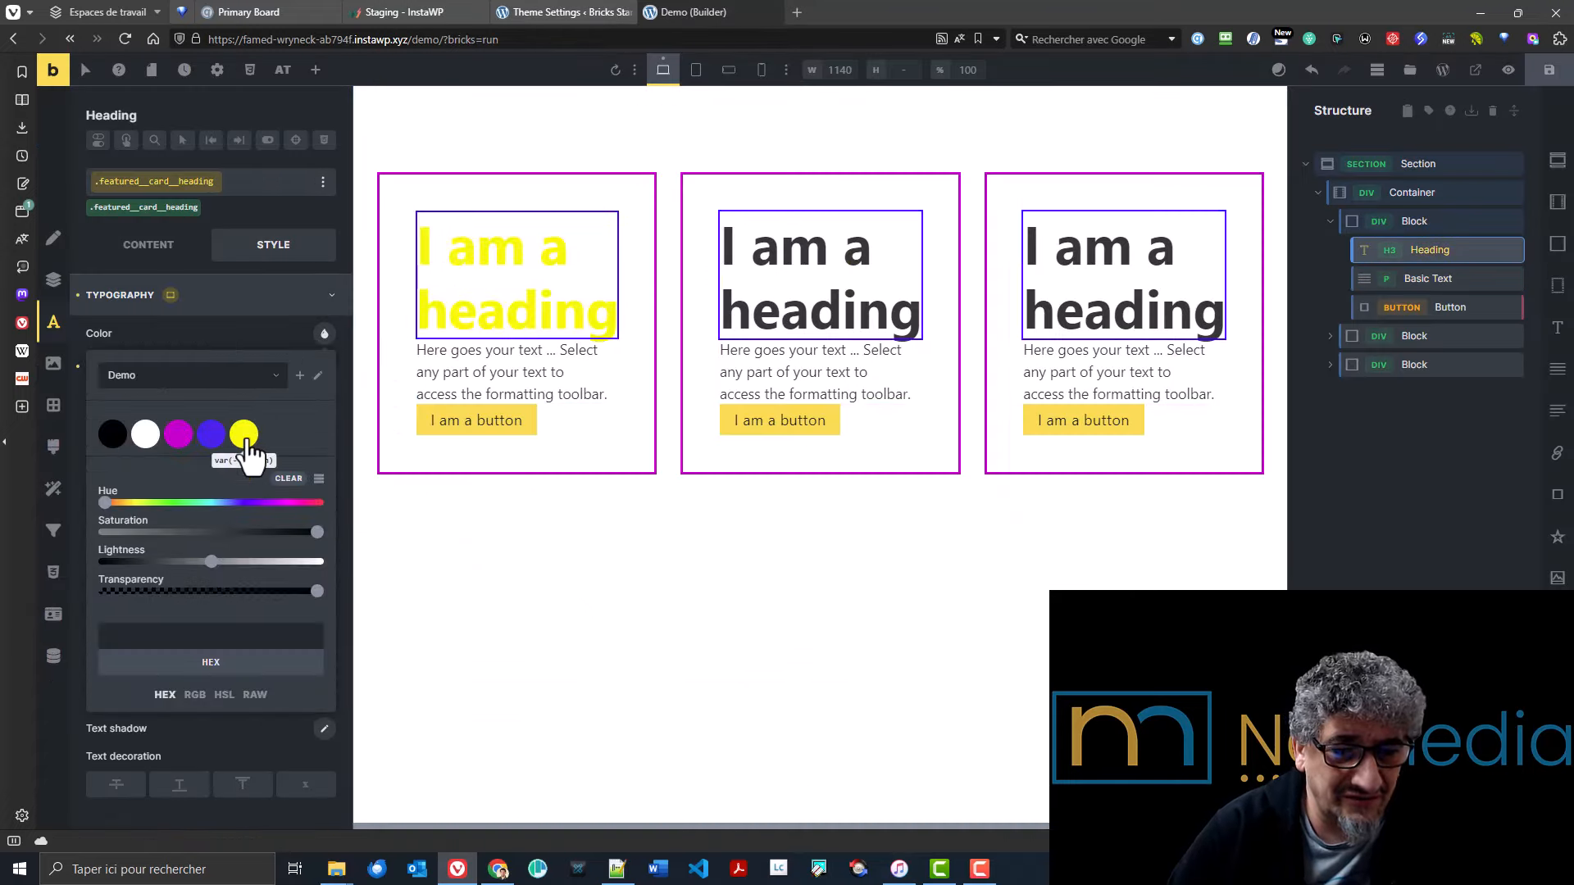
pyautogui.click(186, 437)
pyautogui.click(202, 438)
pyautogui.click(182, 438)
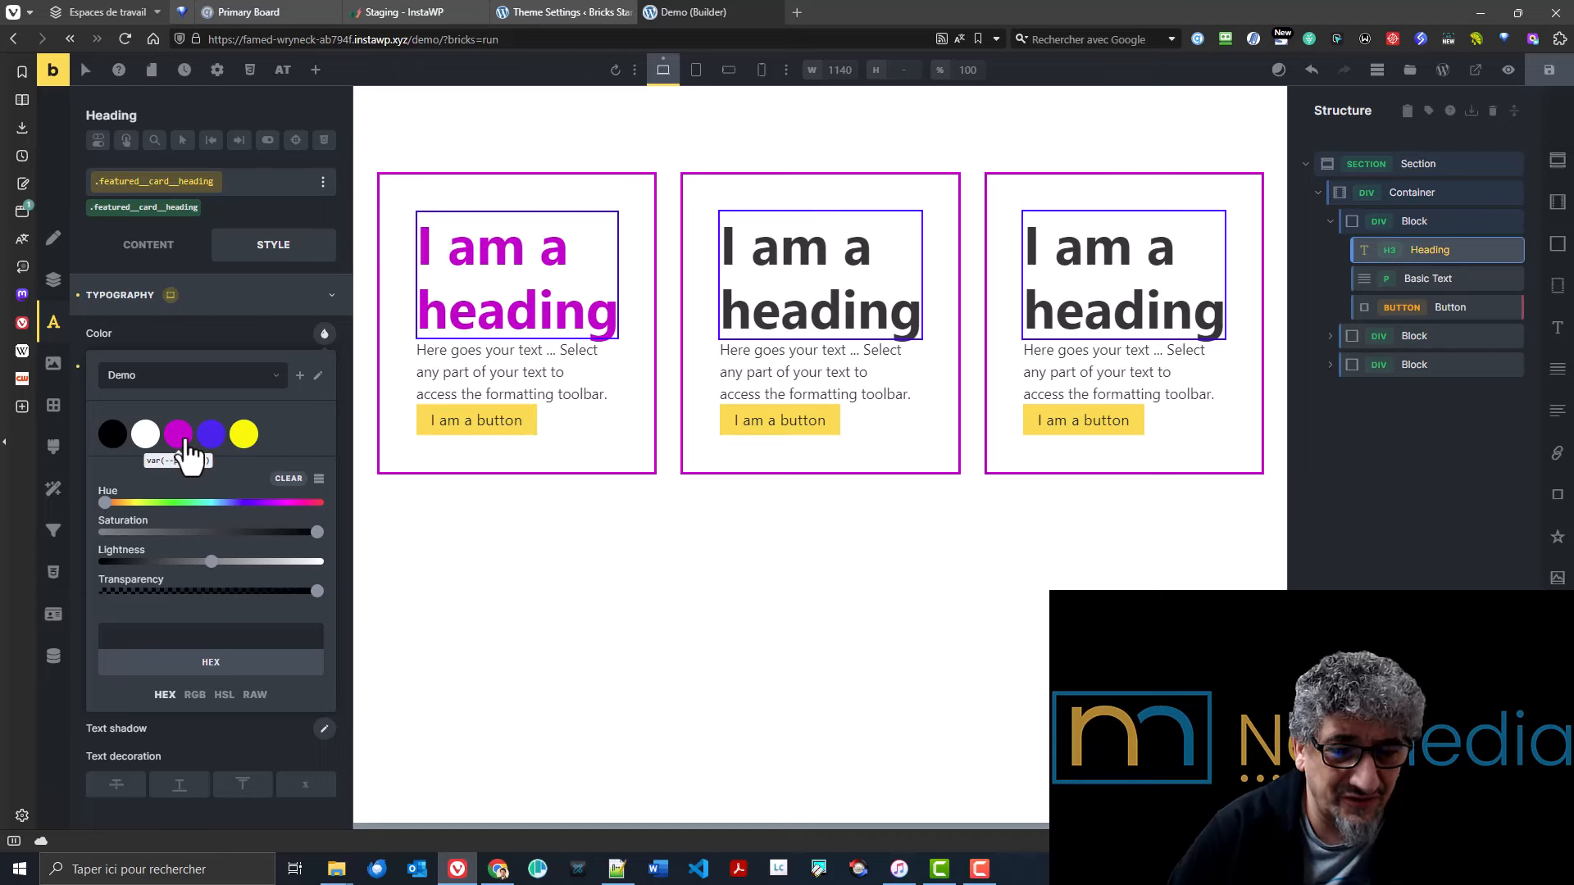
pyautogui.click(147, 438)
pyautogui.click(112, 435)
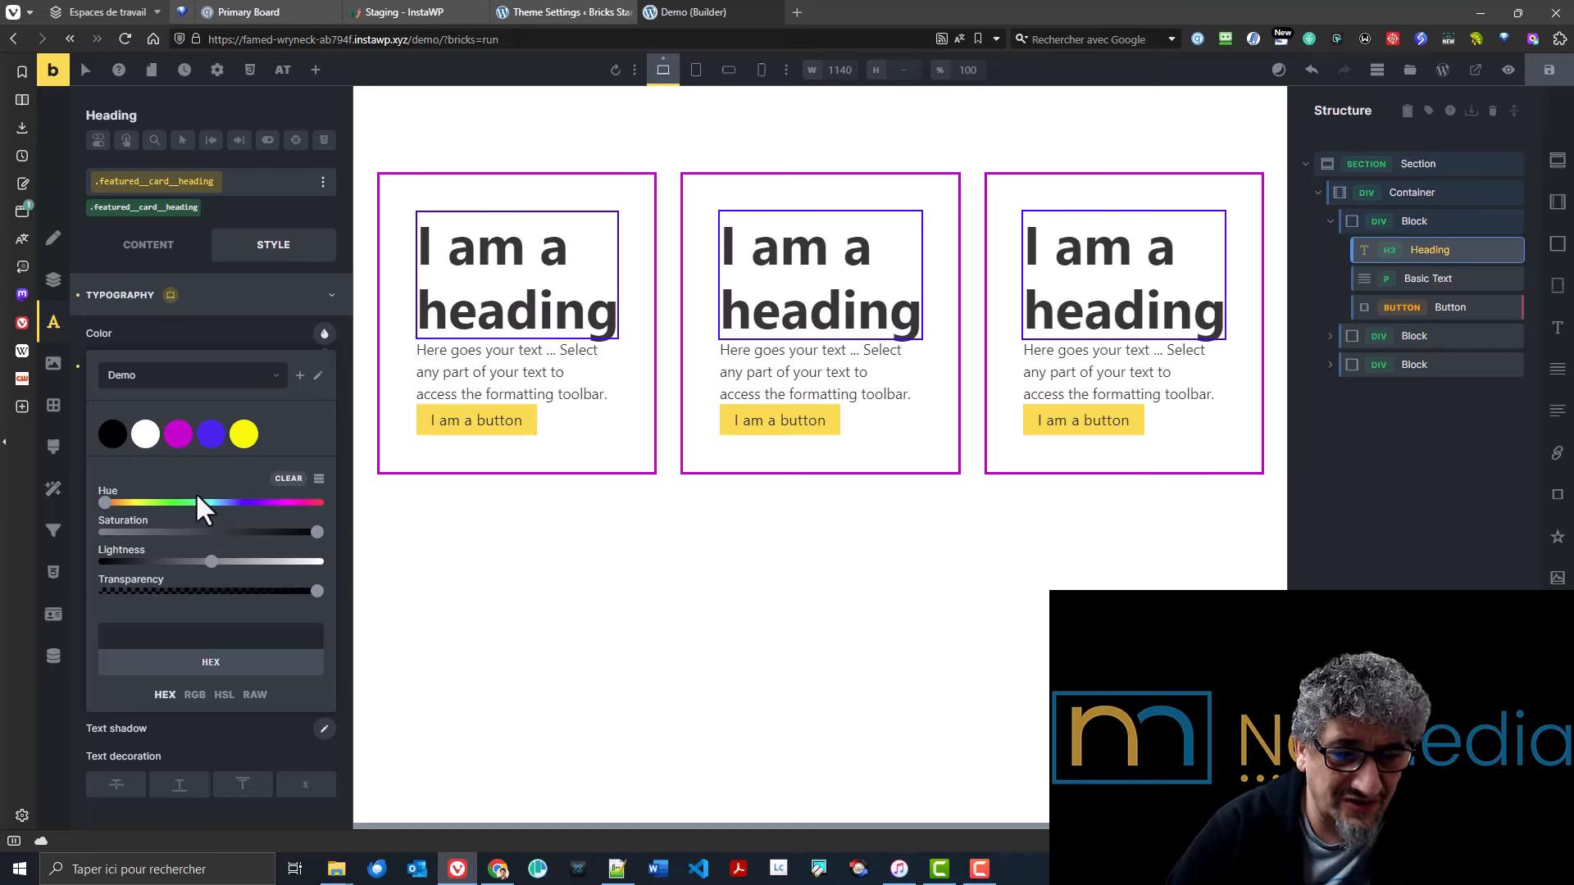
pyautogui.click(252, 336)
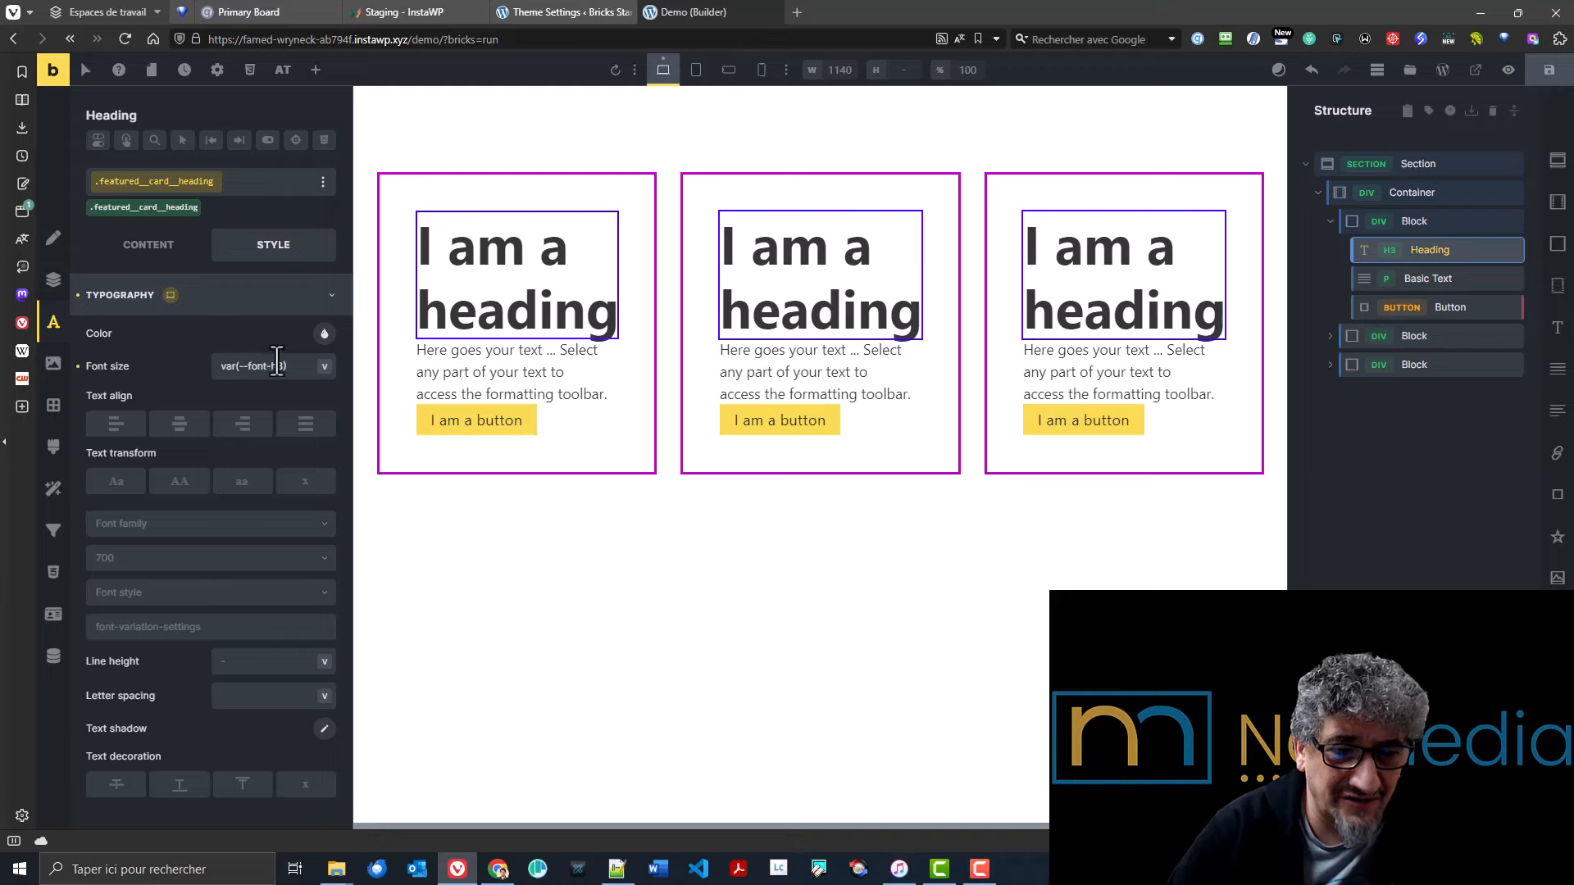
pyautogui.click(324, 368)
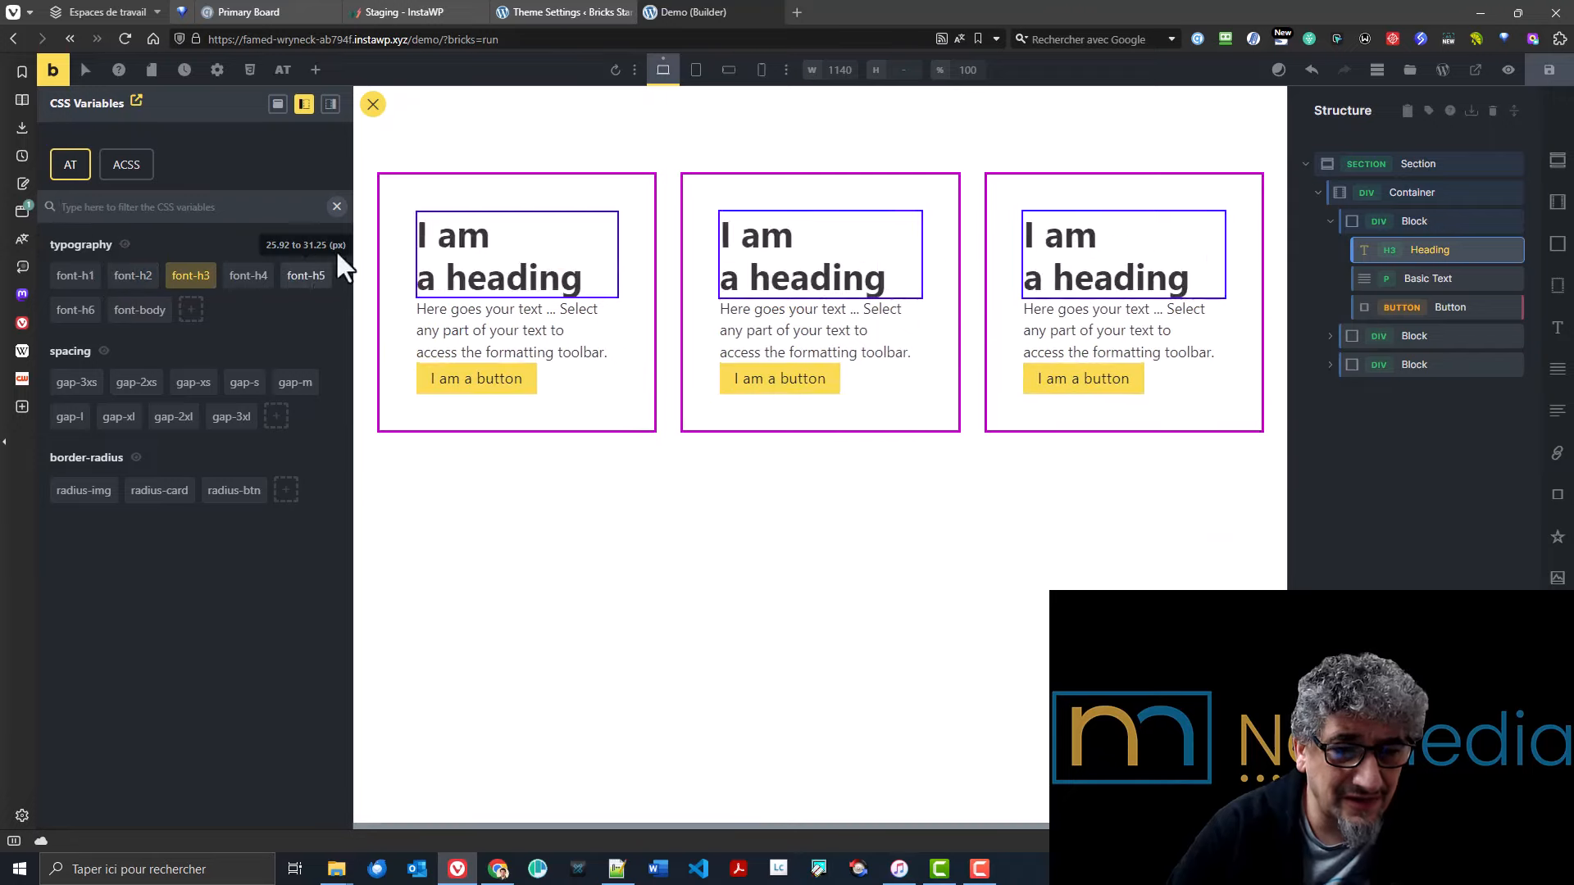
pyautogui.click(373, 105)
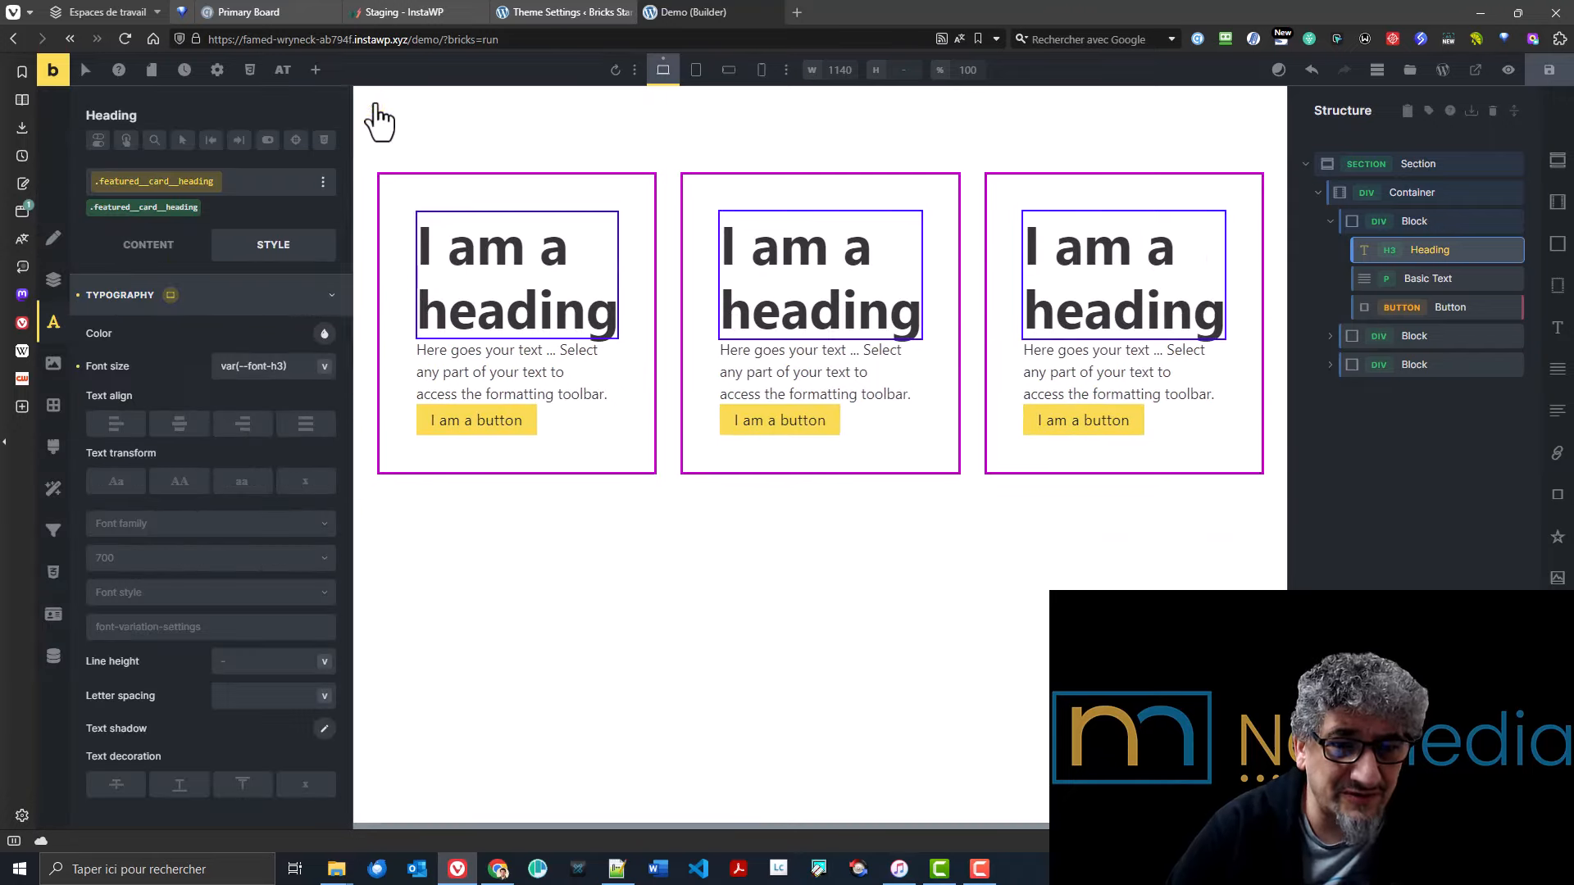
# - Read the description of the Style Indicators in the media queries panel tweak and return to the builder
pyautogui.click(583, 8)
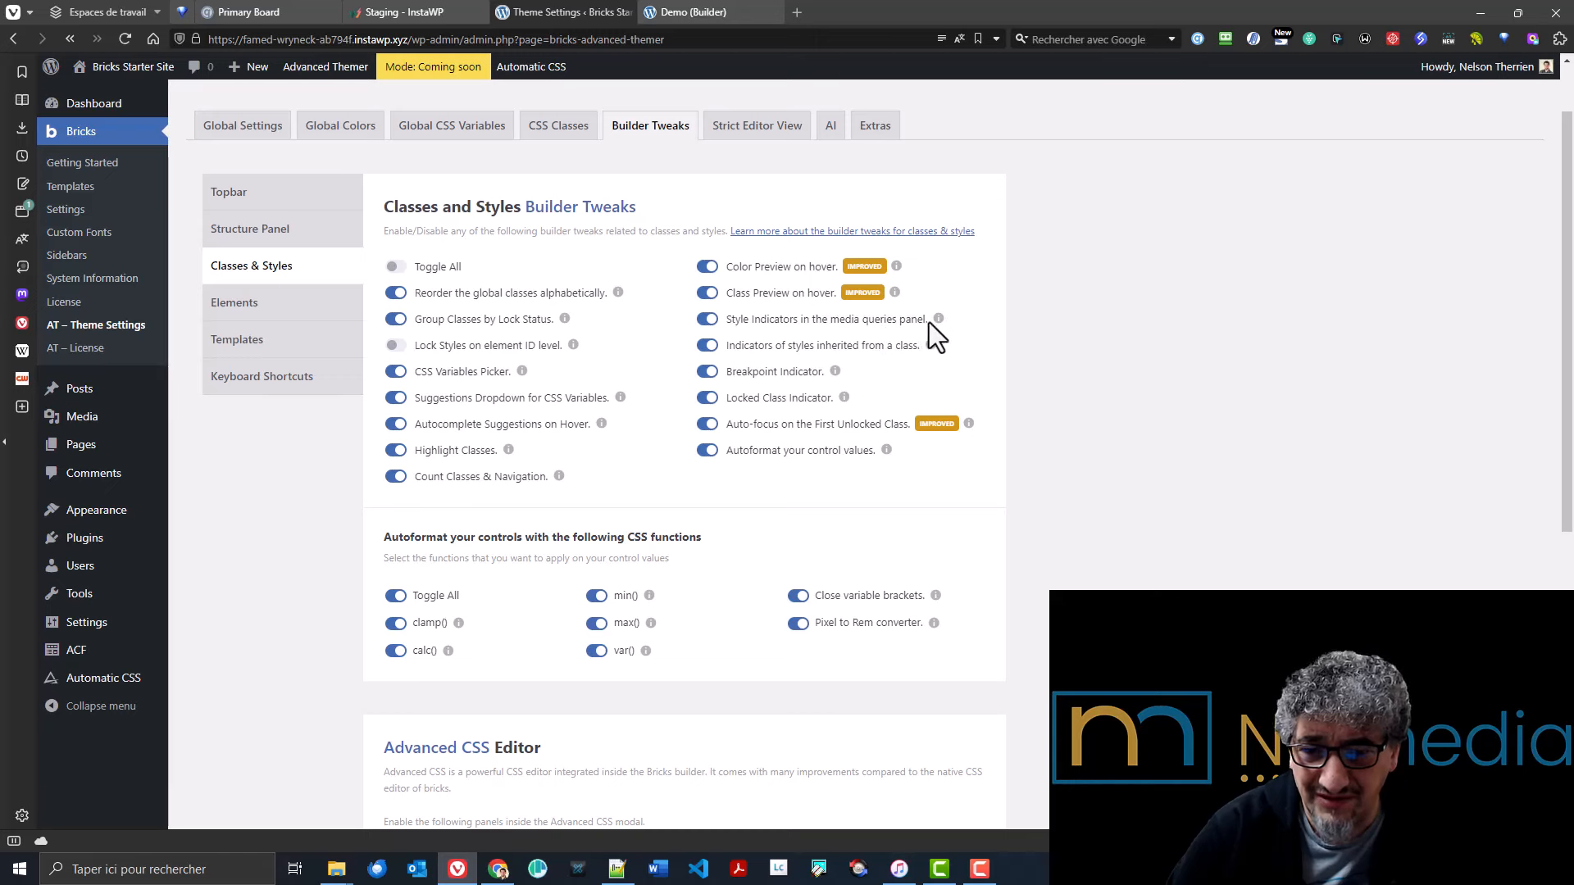
pyautogui.moveTo(939, 321)
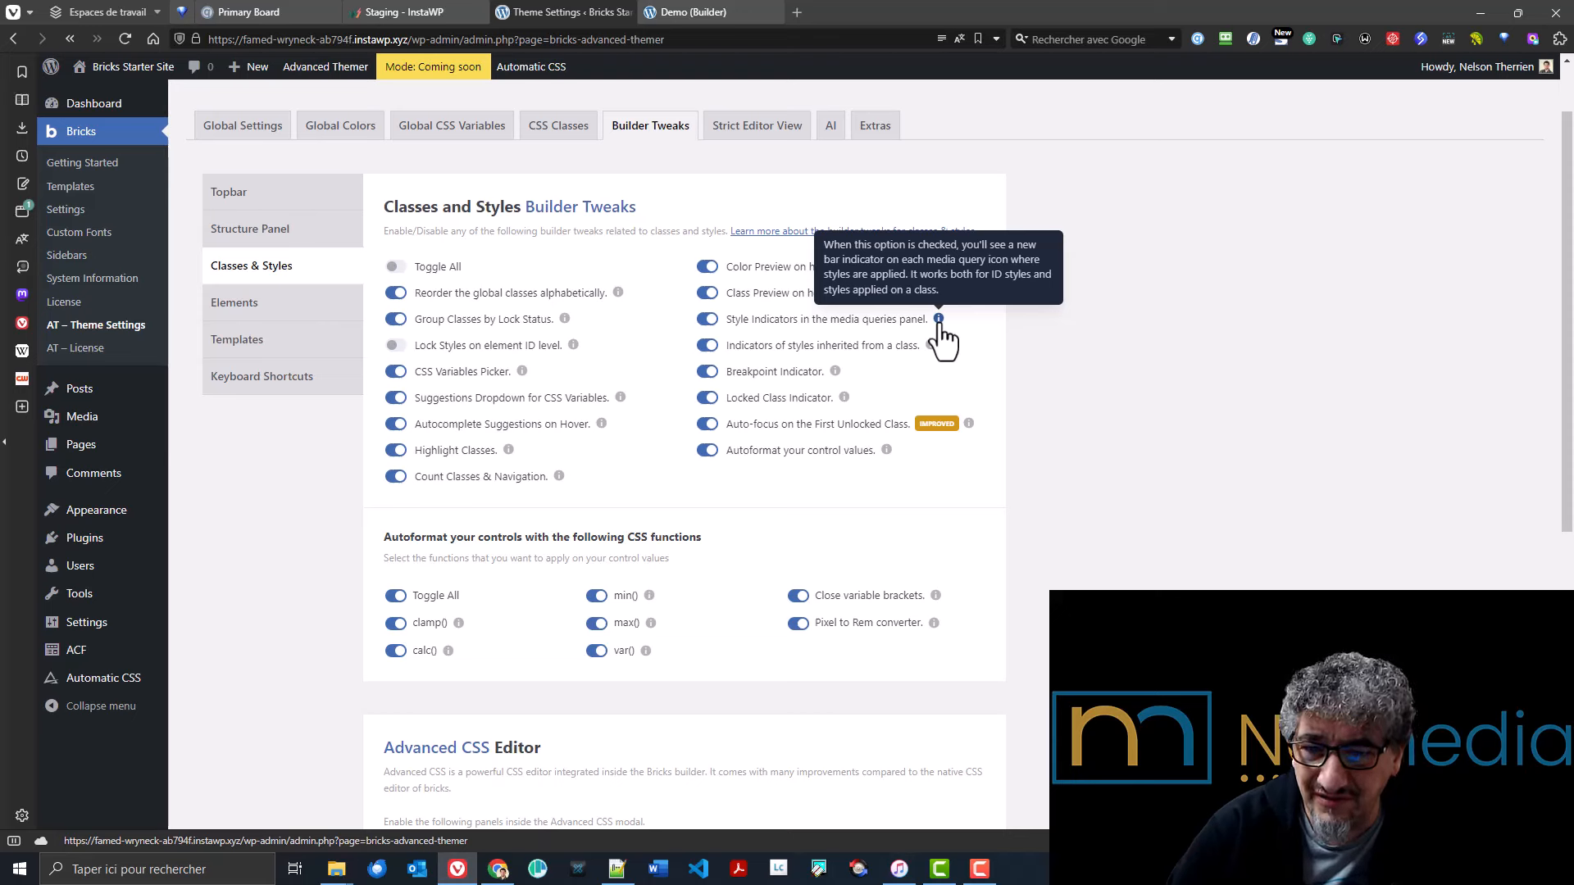
pyautogui.click(718, 18)
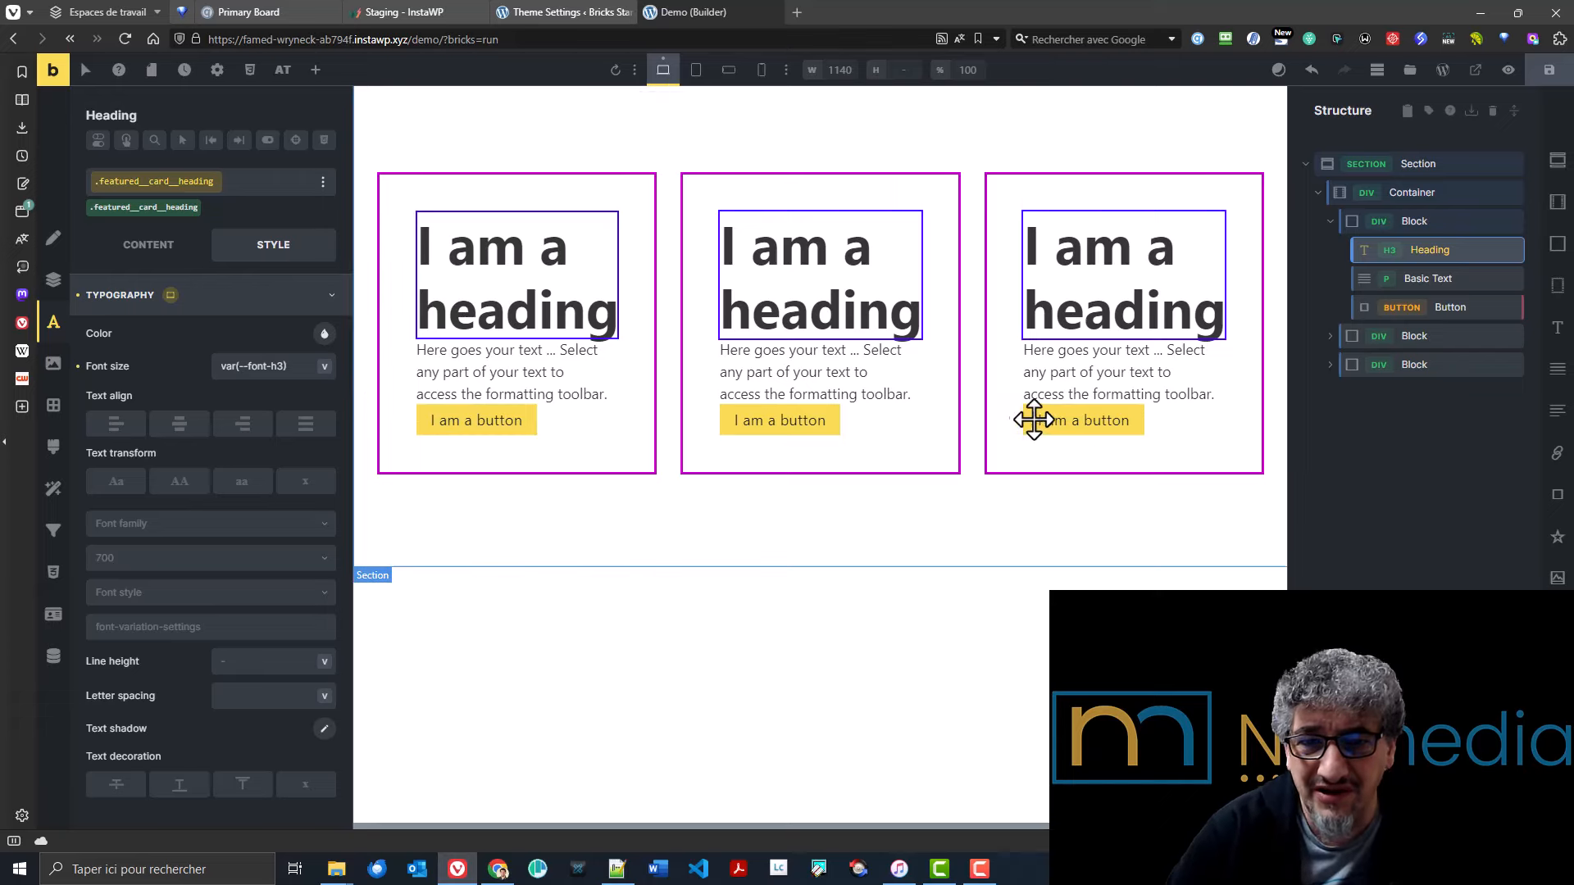
# - Set the featured card heading class's font size to var(--font-h6) at the 767 px mobile landscape breakpoint
pyautogui.click(728, 71)
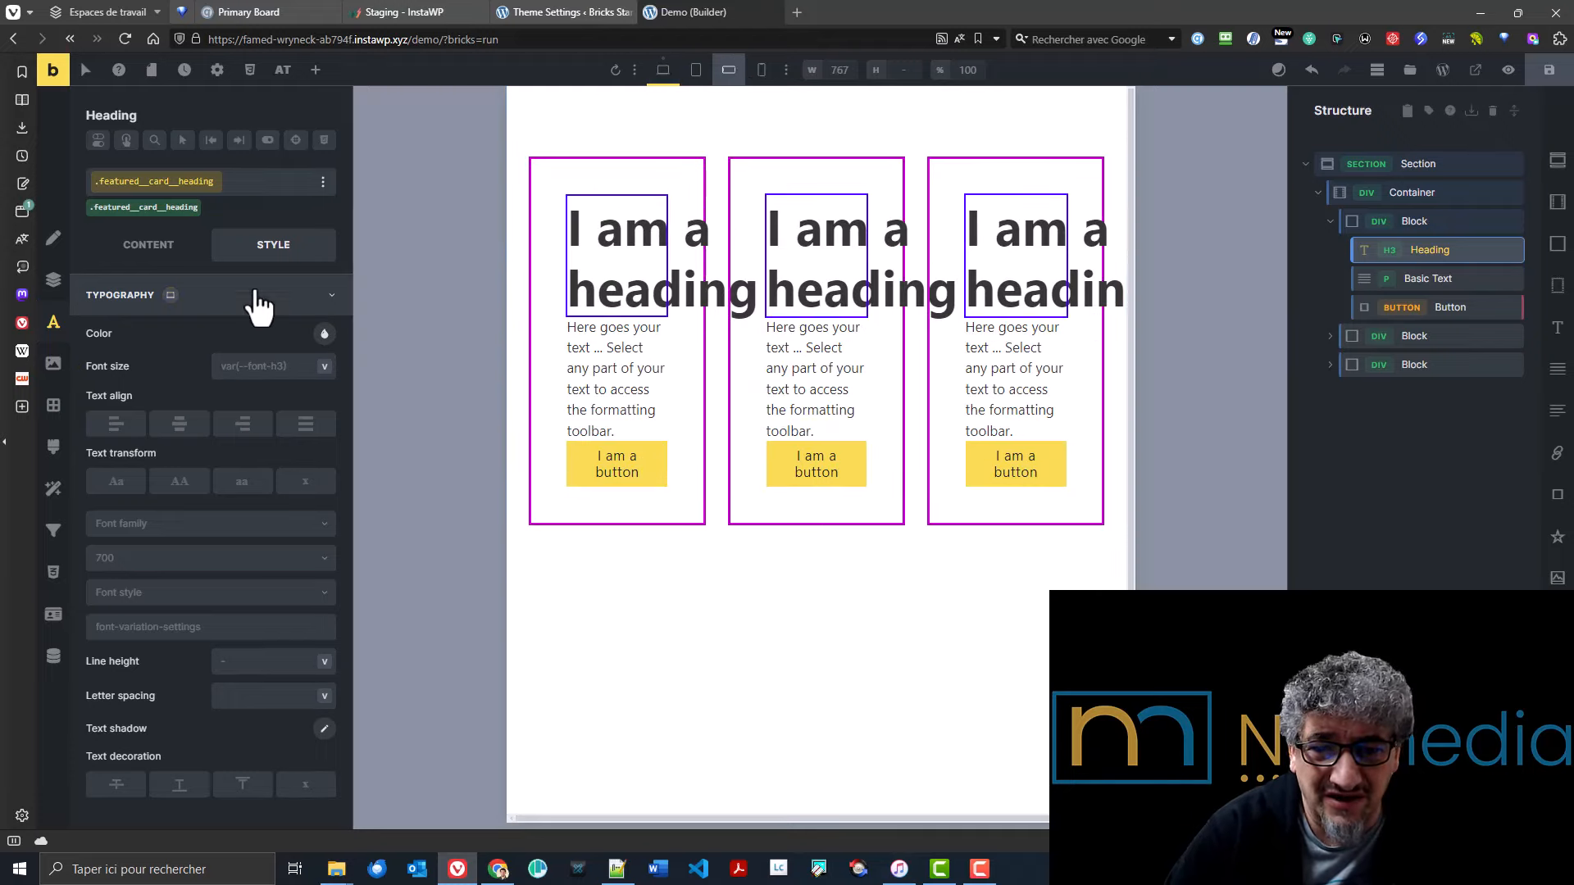
pyautogui.click(323, 367)
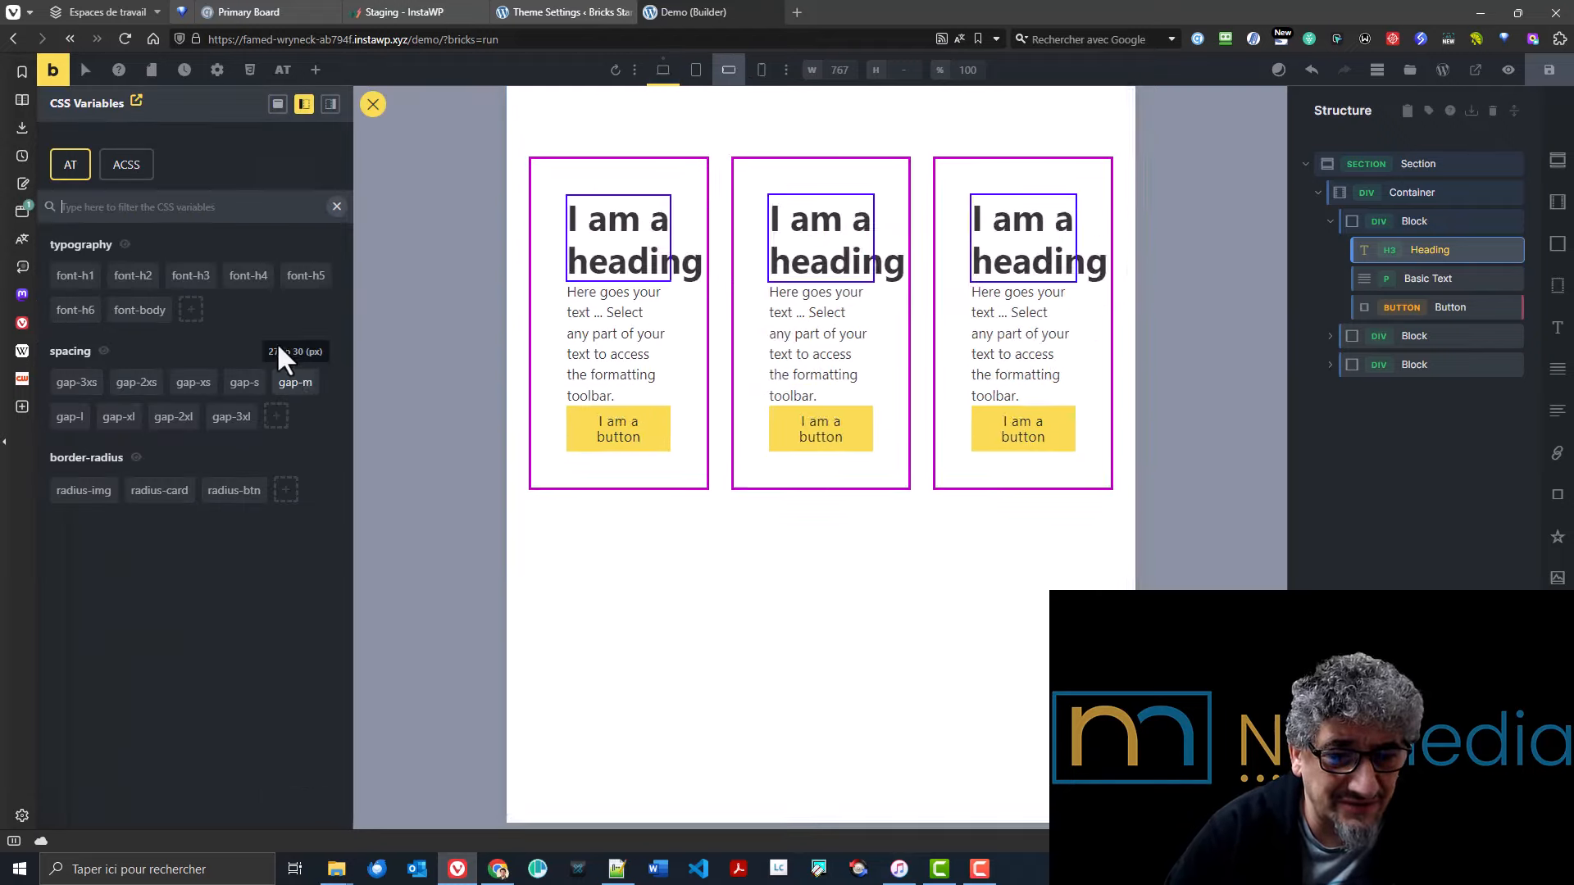
pyautogui.click(77, 313)
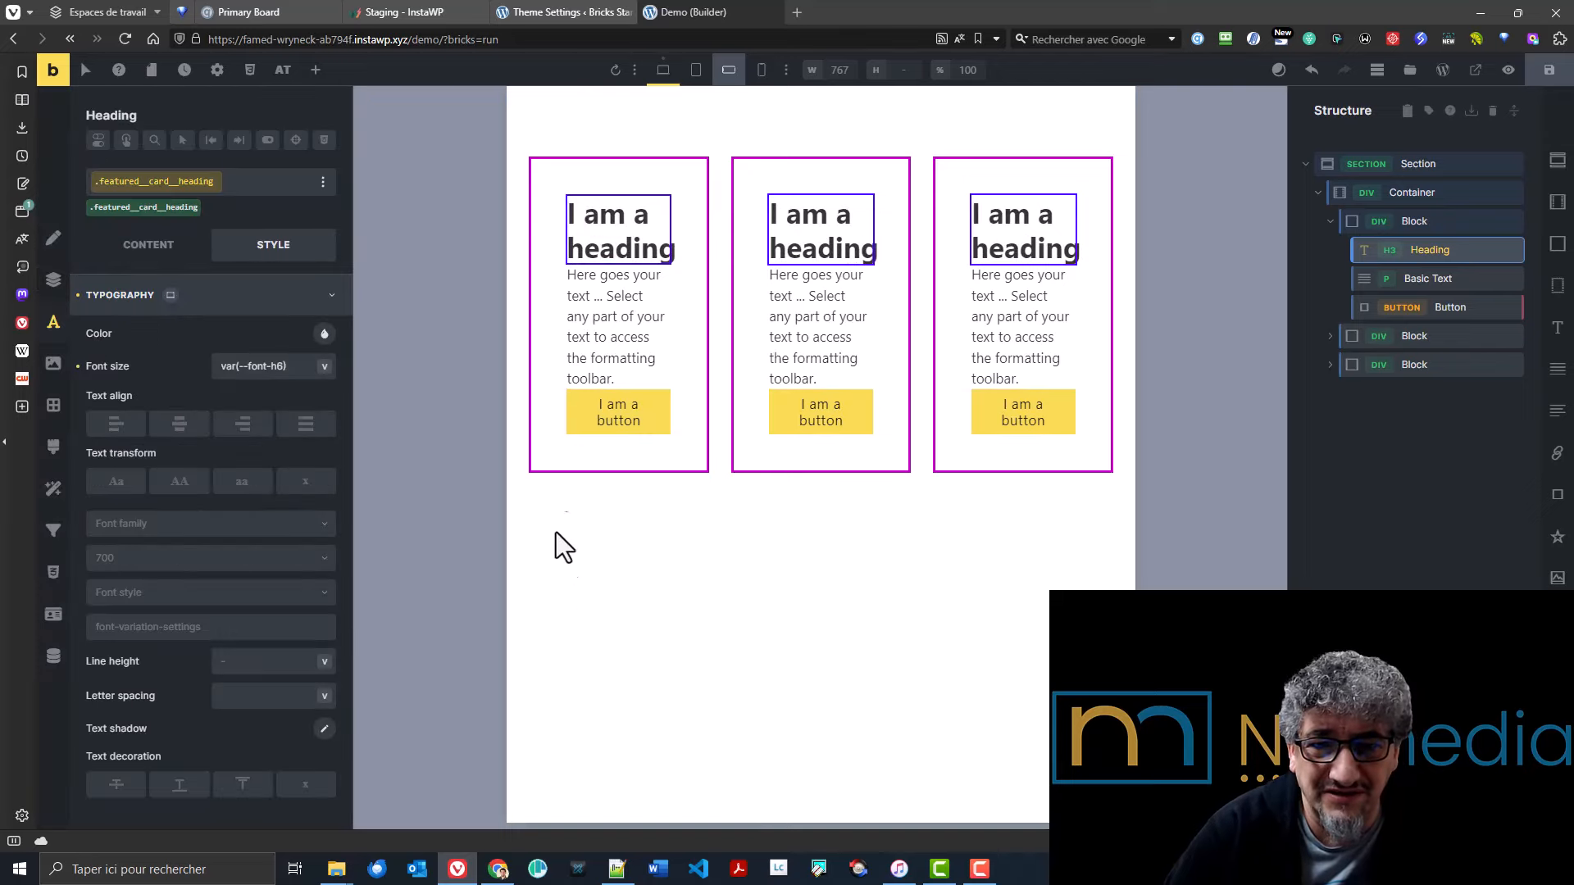
# - Compare the card heading's font size and breakpoint indicators between the desktop and mobile landscape breakpoints
pyautogui.click(666, 81)
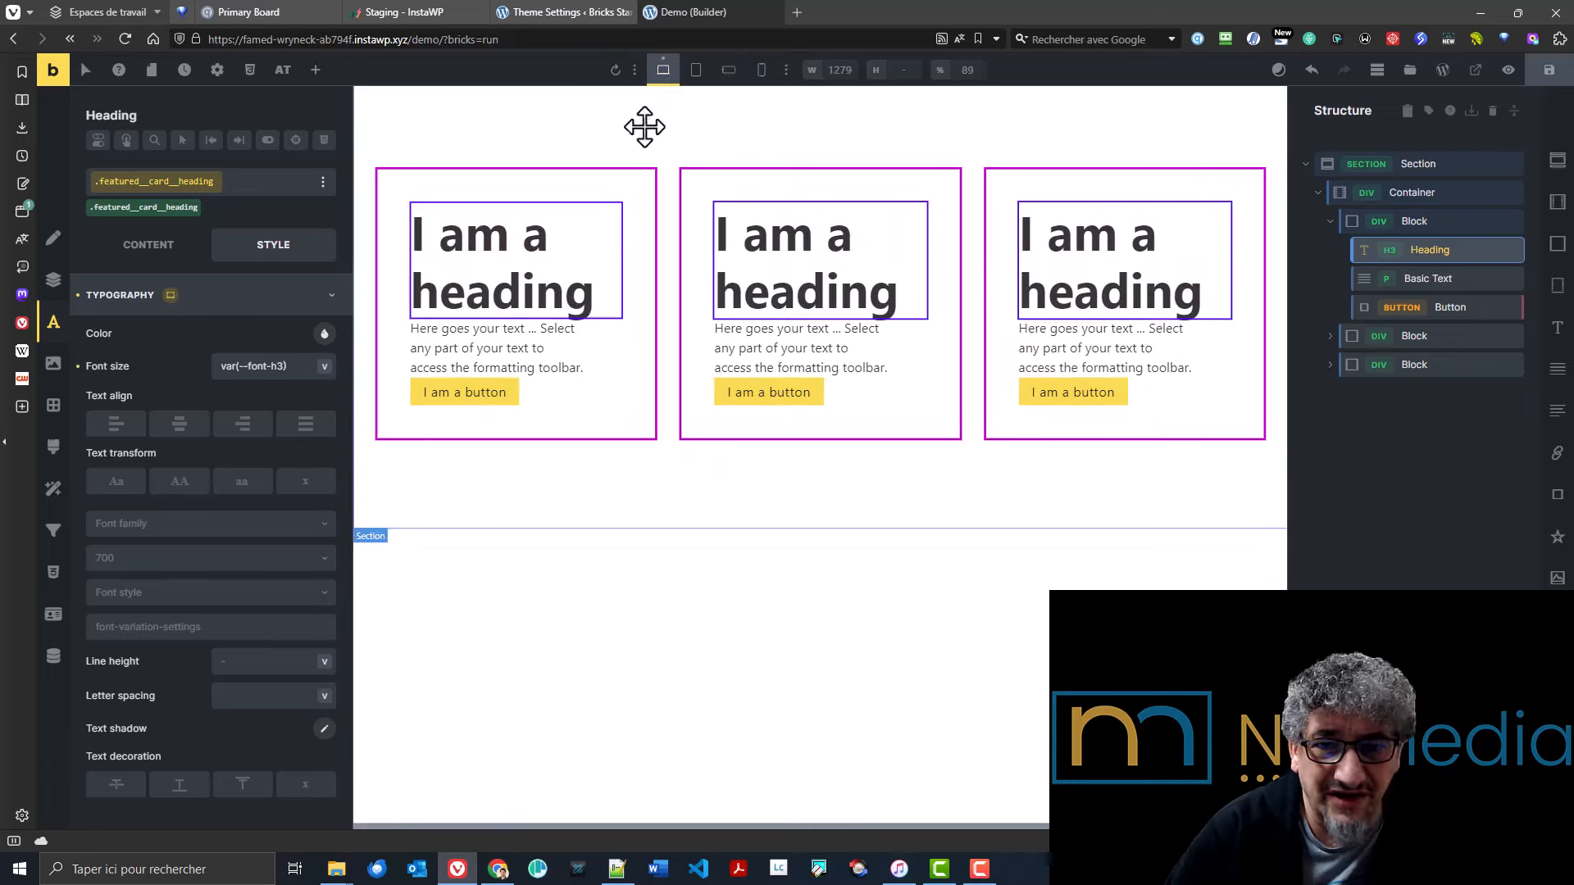
pyautogui.click(737, 80)
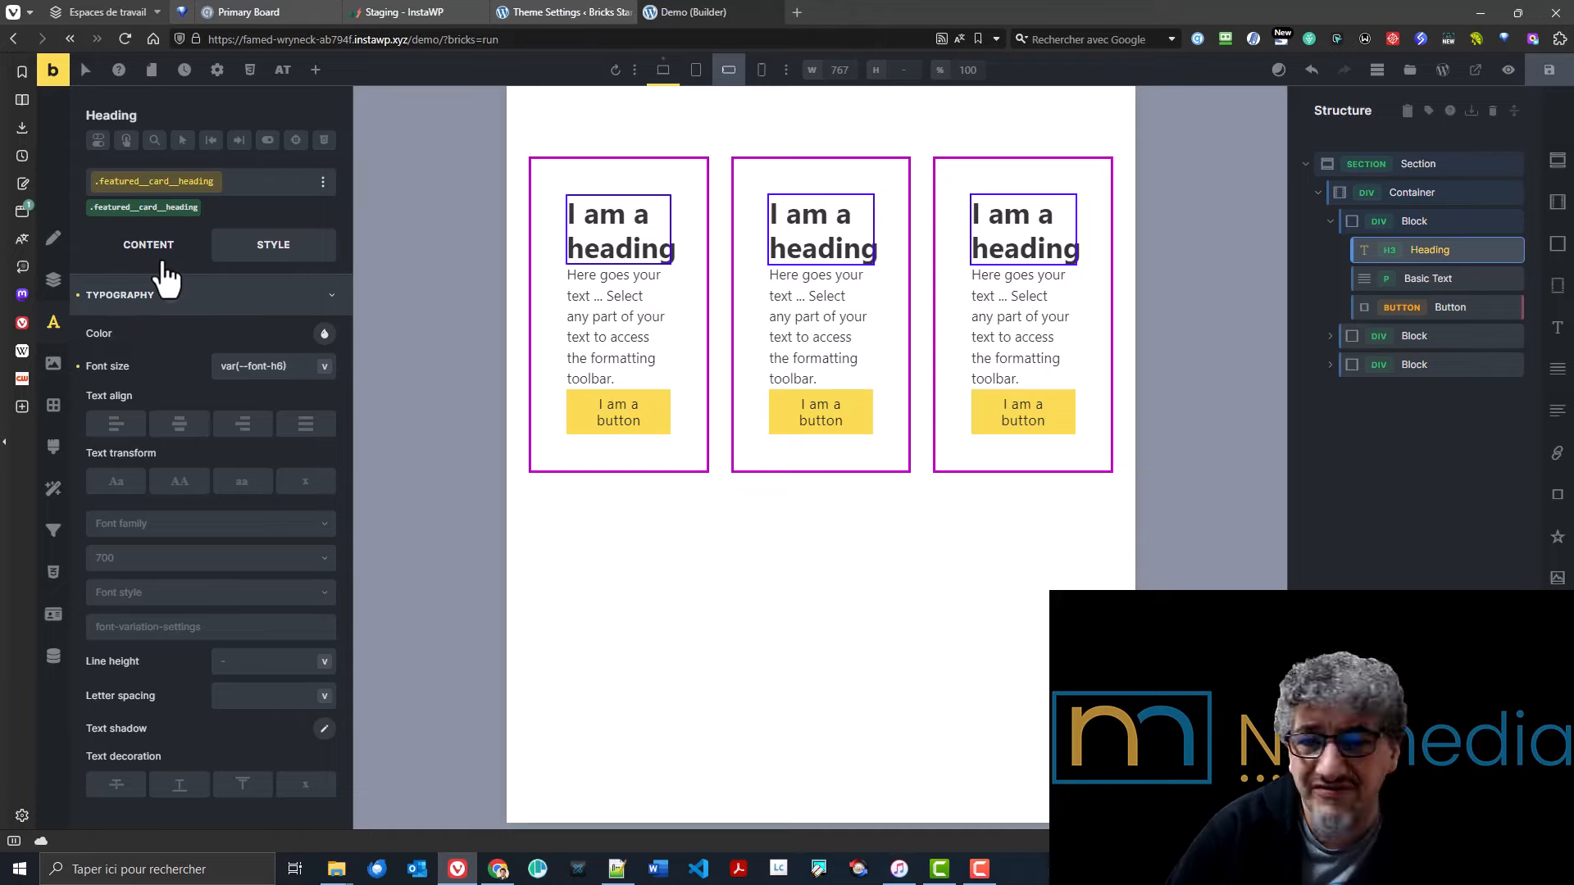
pyautogui.click(664, 72)
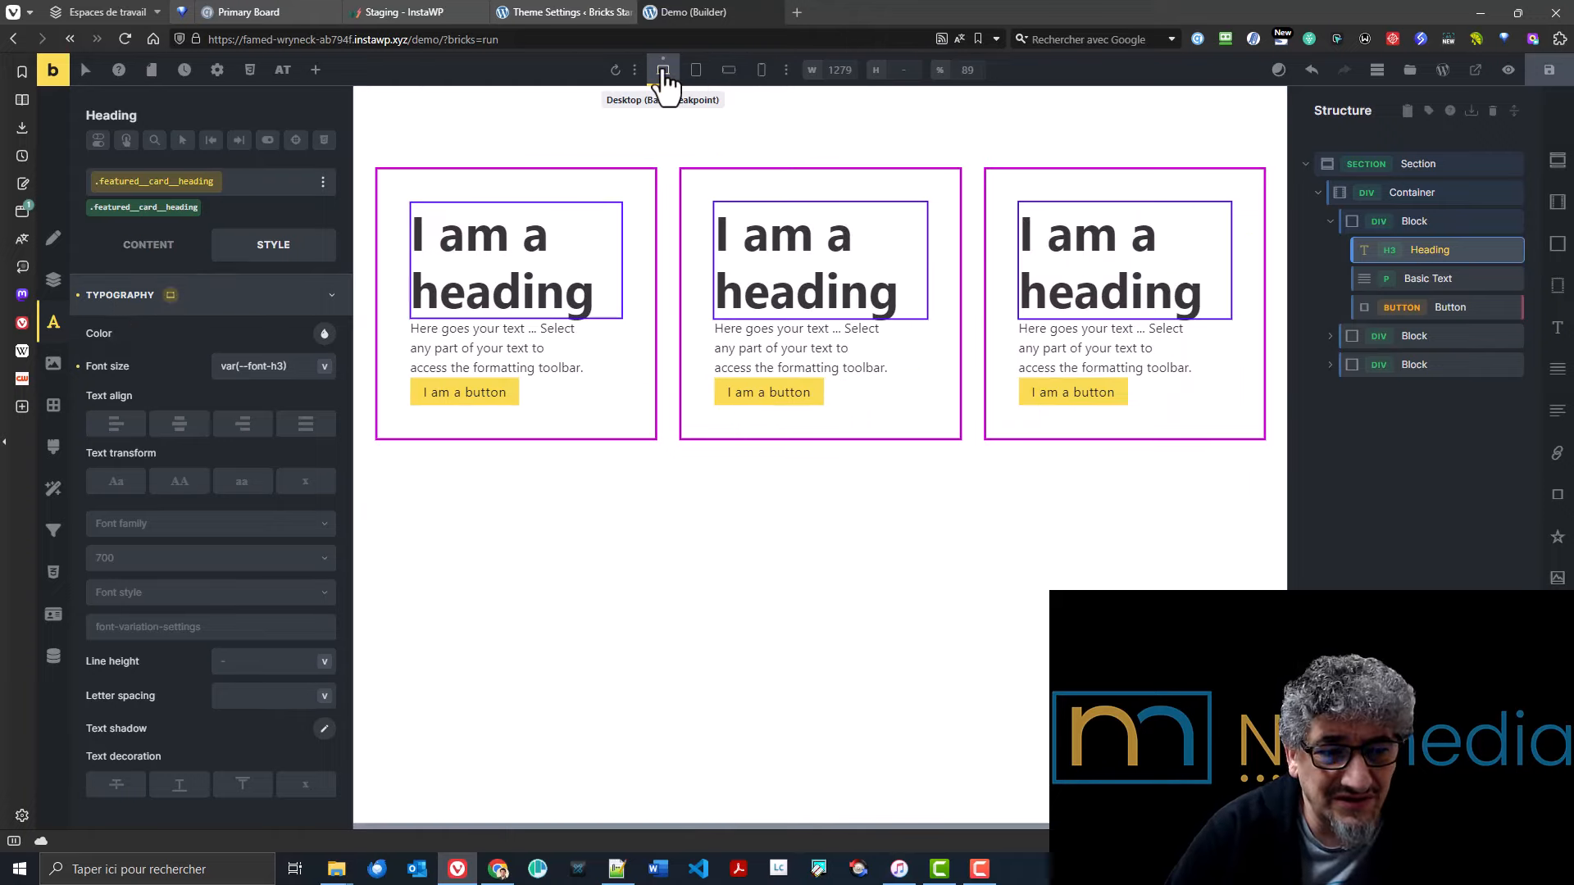
pyautogui.click(728, 72)
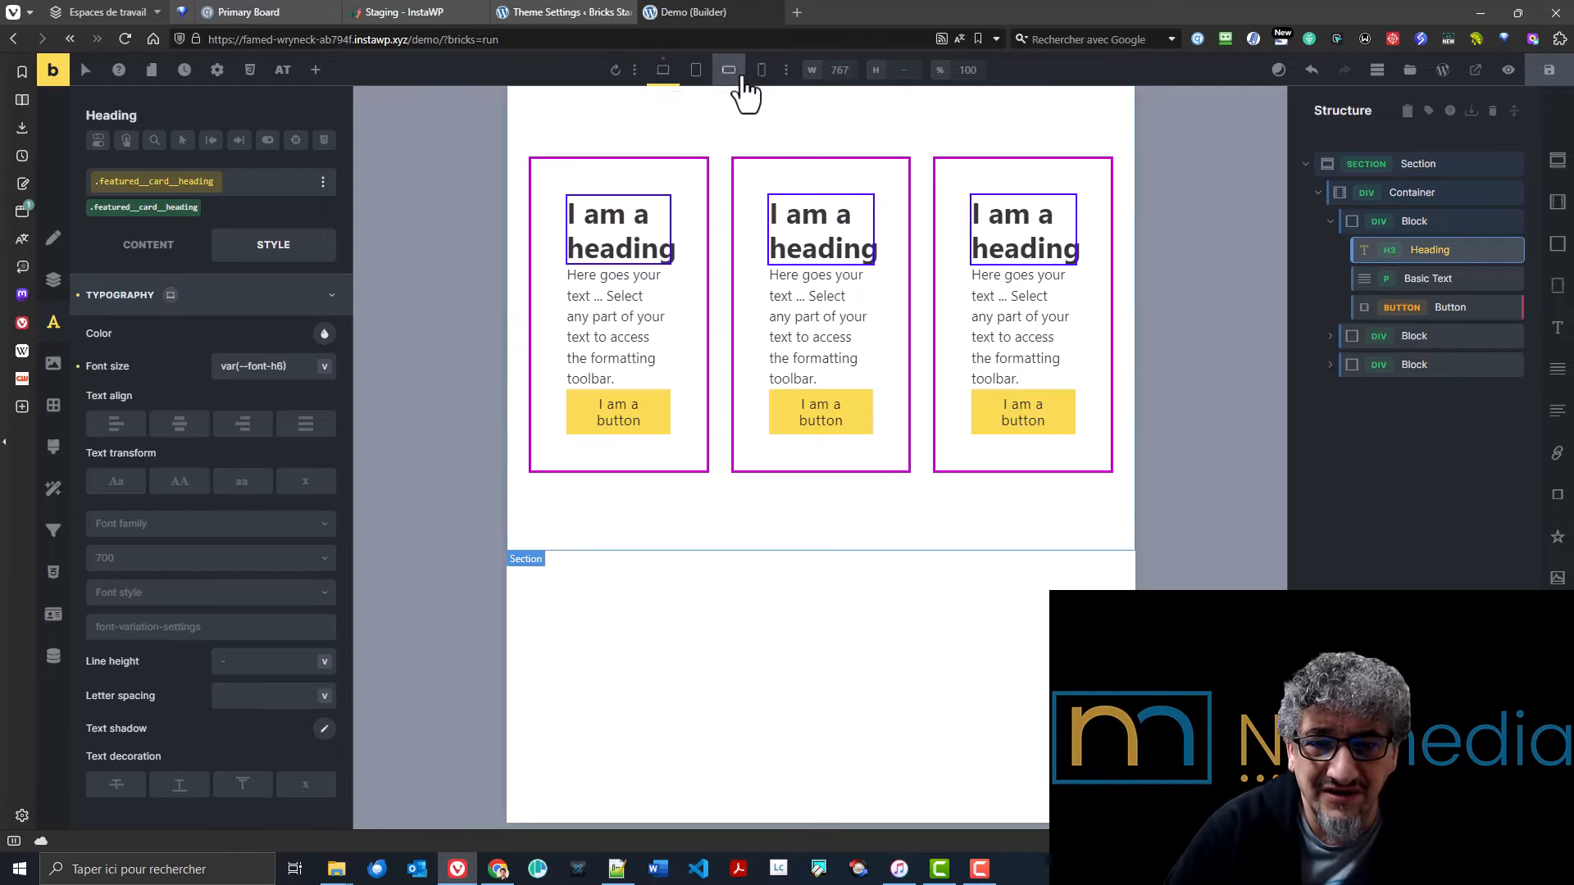
# - Return to Advanced Themer's theme settings and save the current Classes & Styles builder tweaks
pyautogui.click(553, 17)
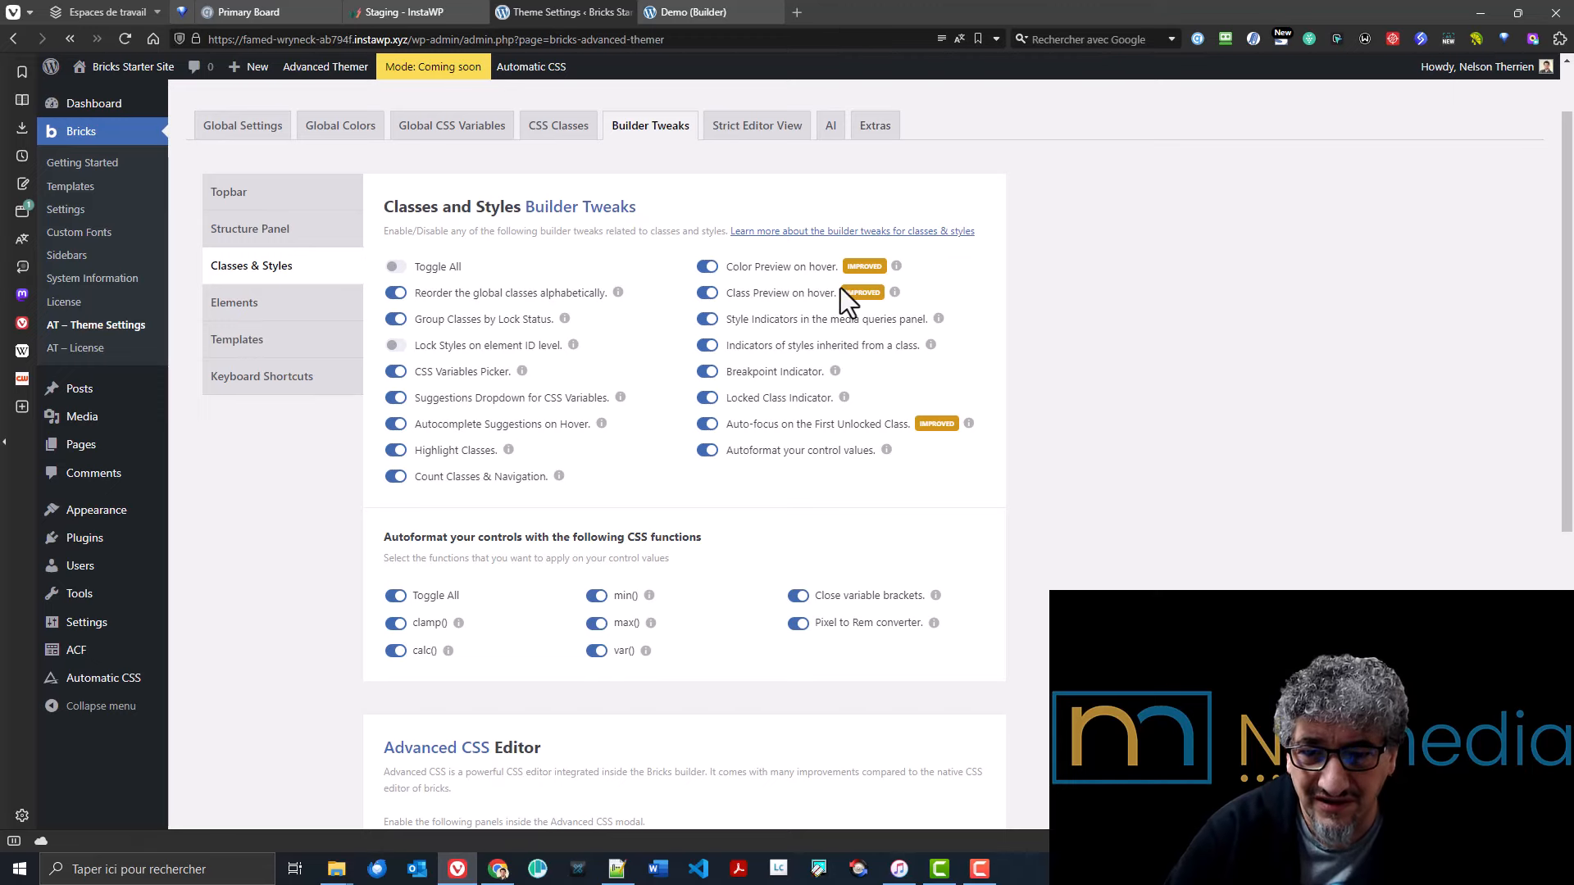
pyautogui.scroll(-6, 410, 598)
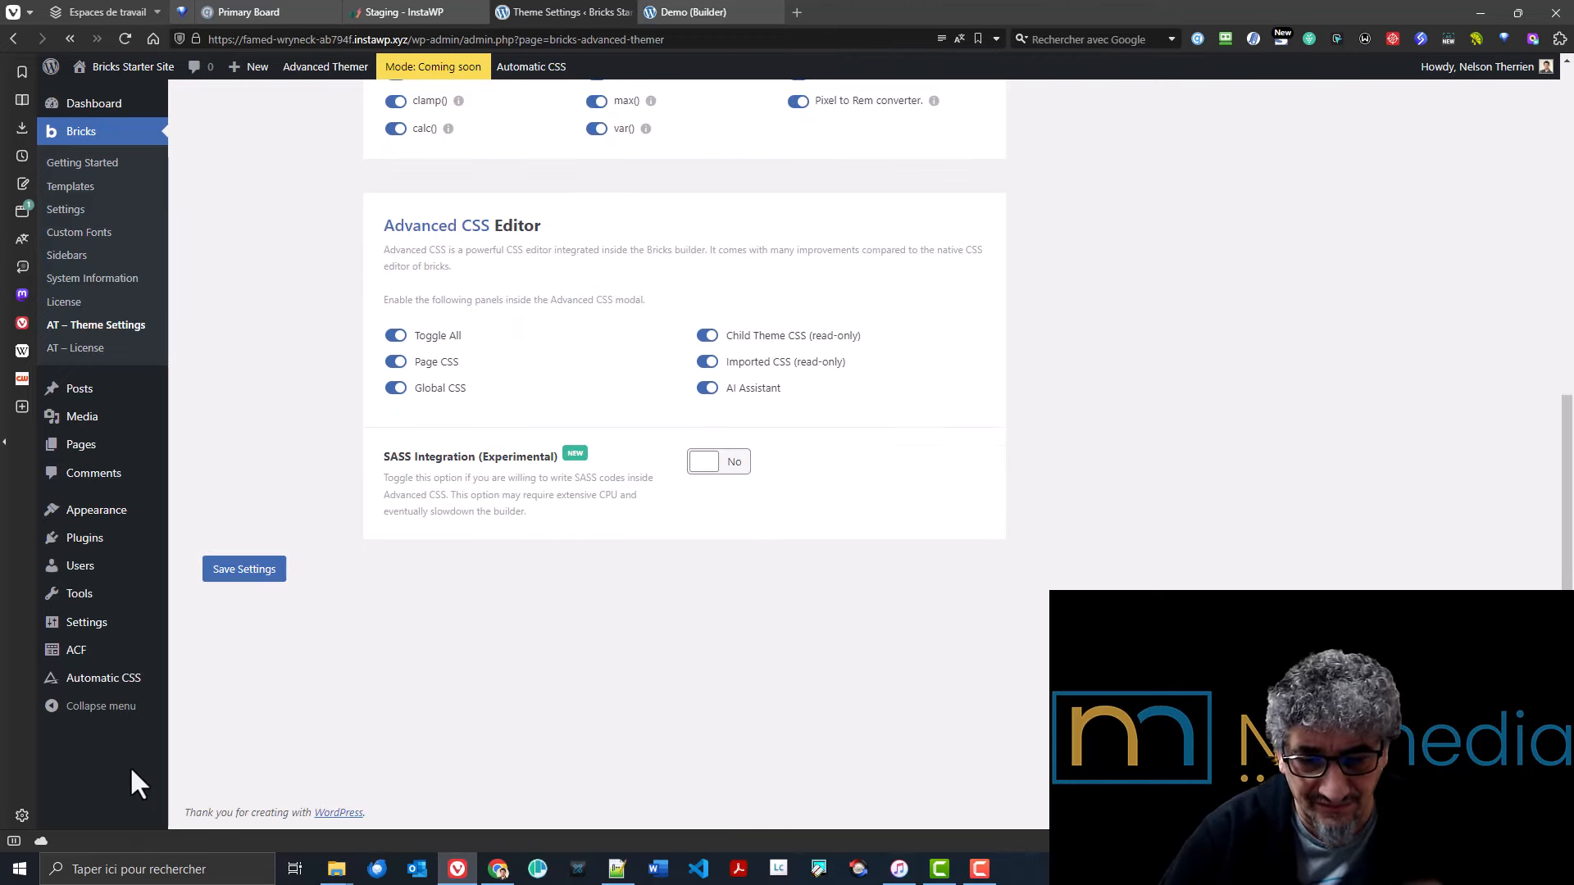
pyautogui.click(261, 569)
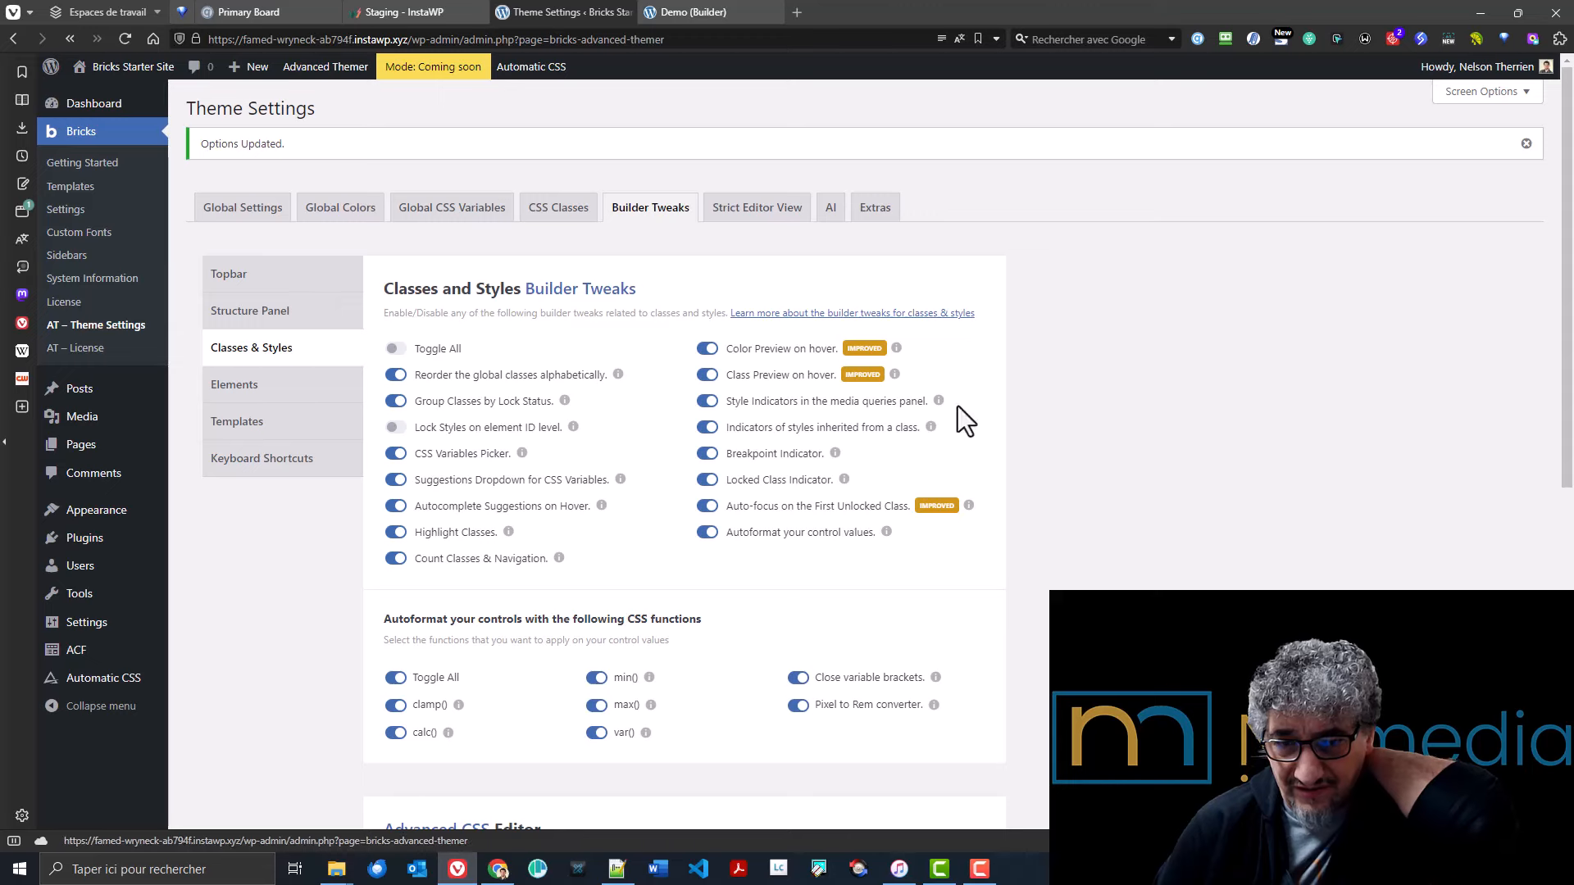
# - Turn off the Style Indicators in the media queries panel tweak and save the theme settings
pyautogui.moveTo(939, 402)
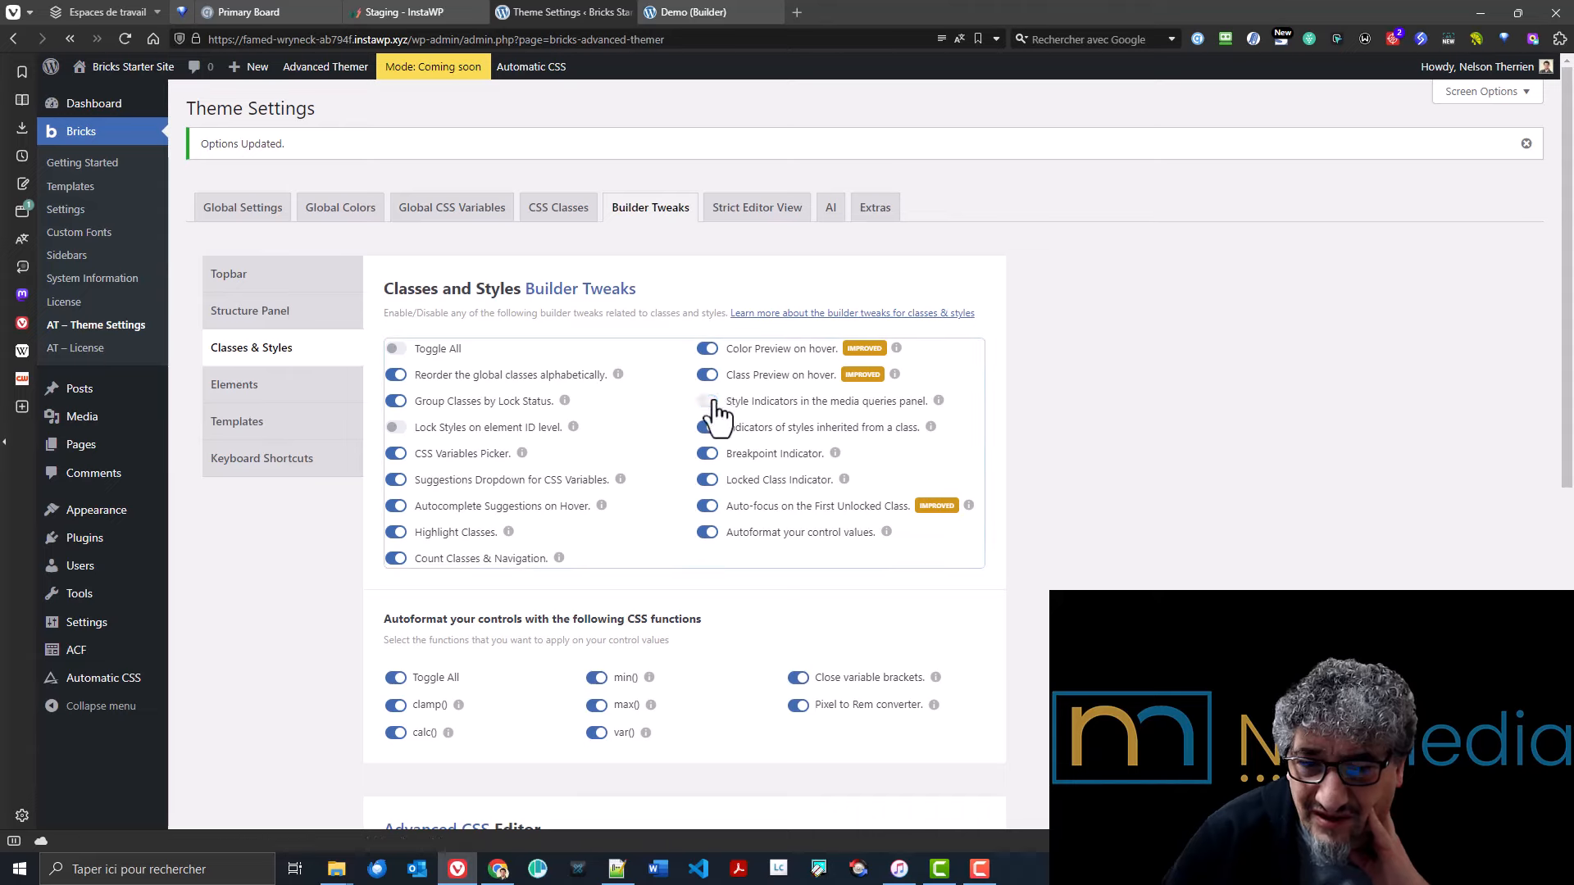
pyautogui.scroll(-5, 596, 587)
pyautogui.click(244, 763)
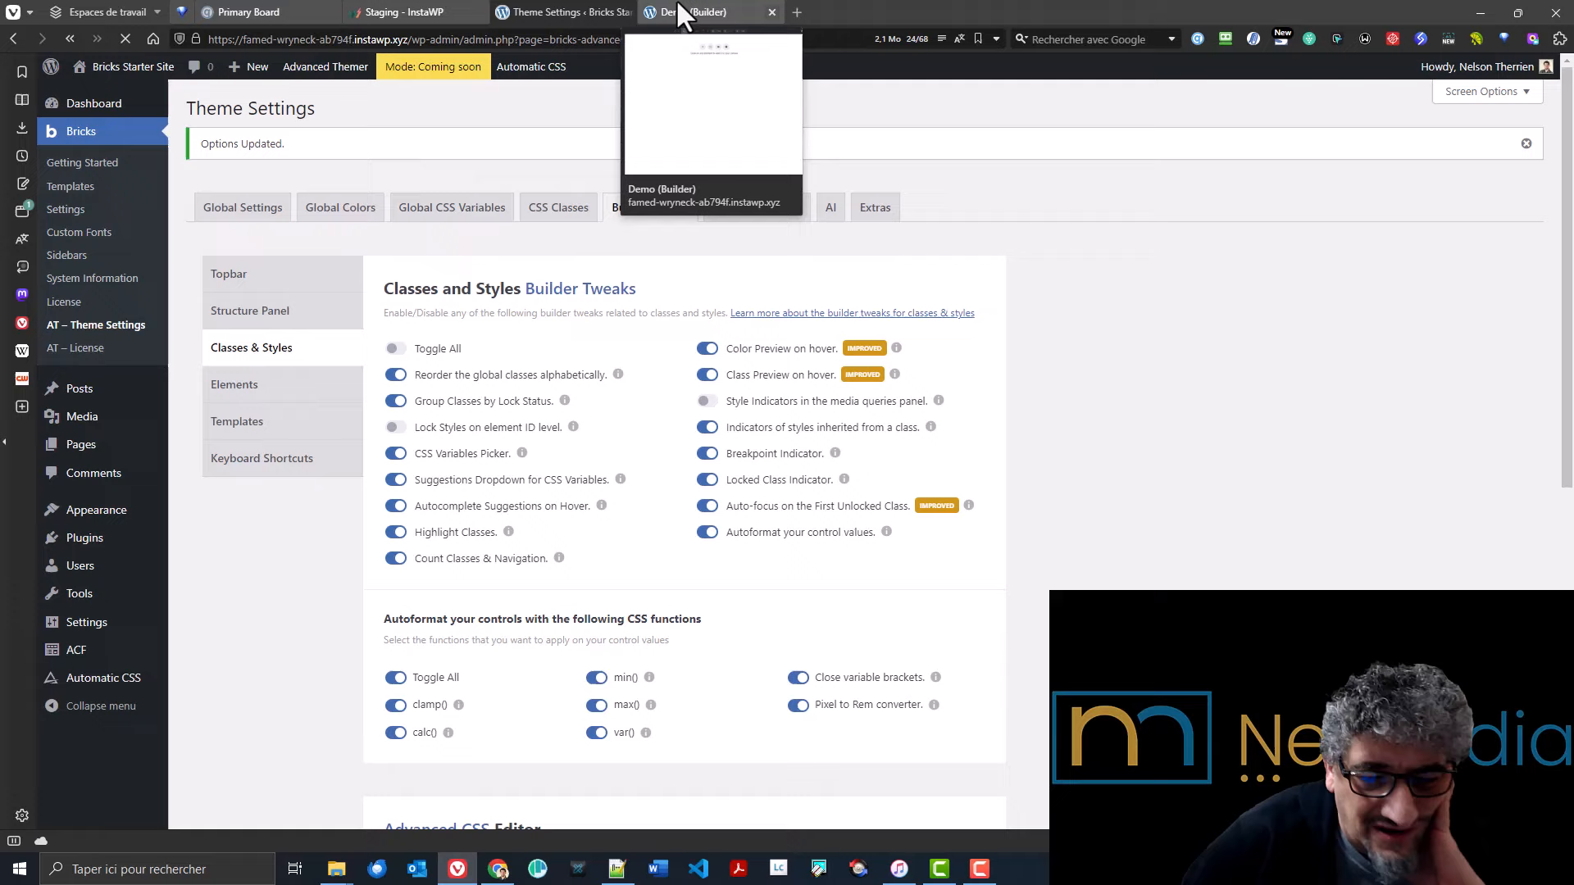
# - Save the Demo page in the builder and reload it with the changed tweak settings
pyautogui.click(677, 4)
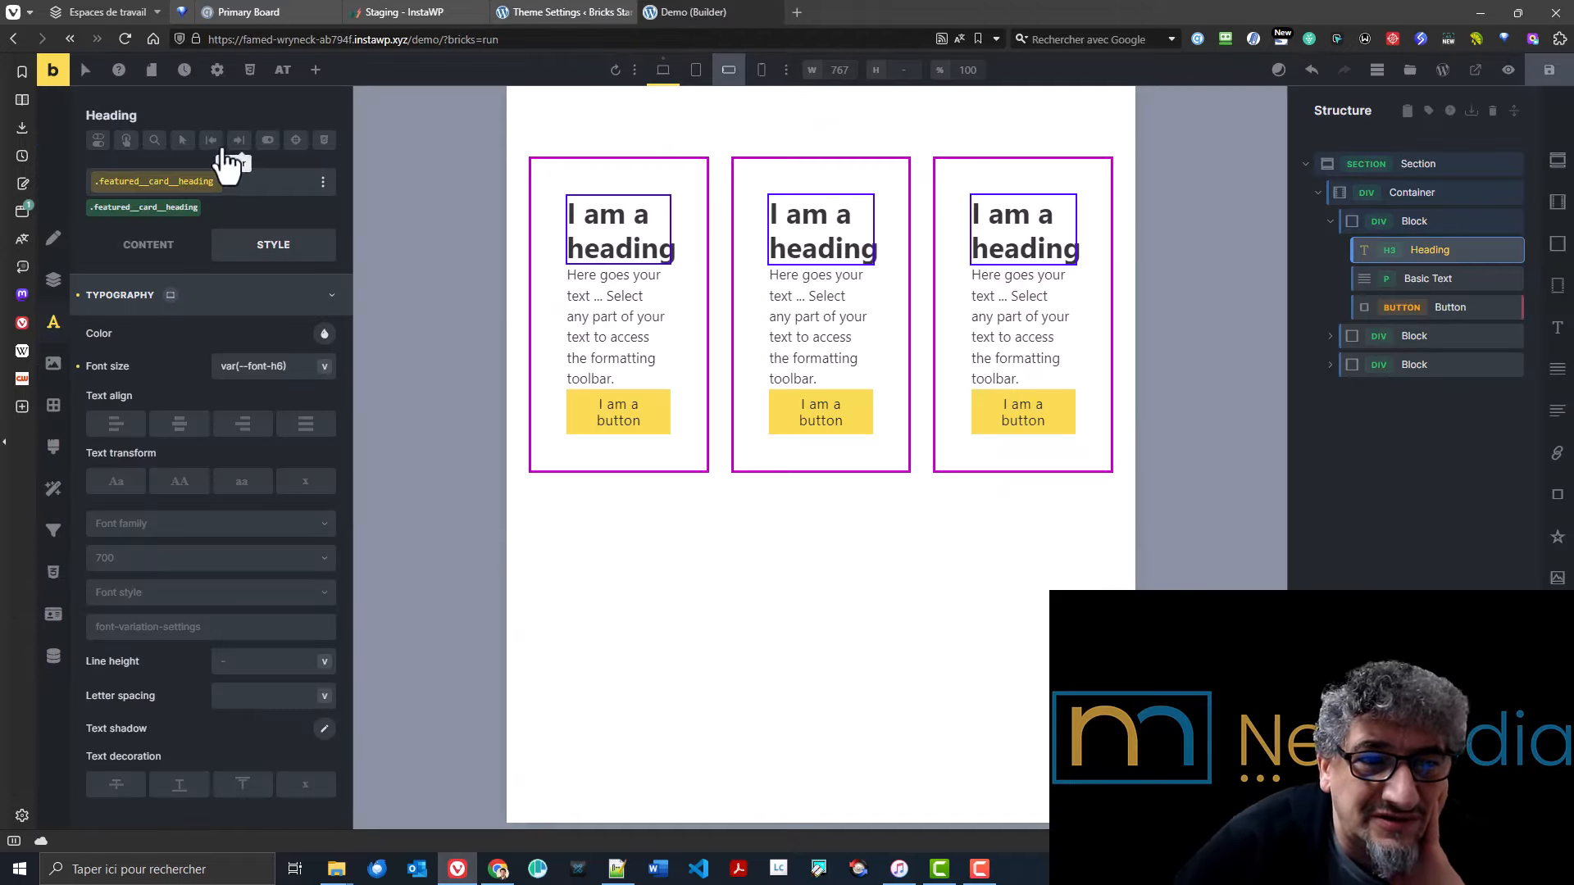
pyautogui.click(539, 8)
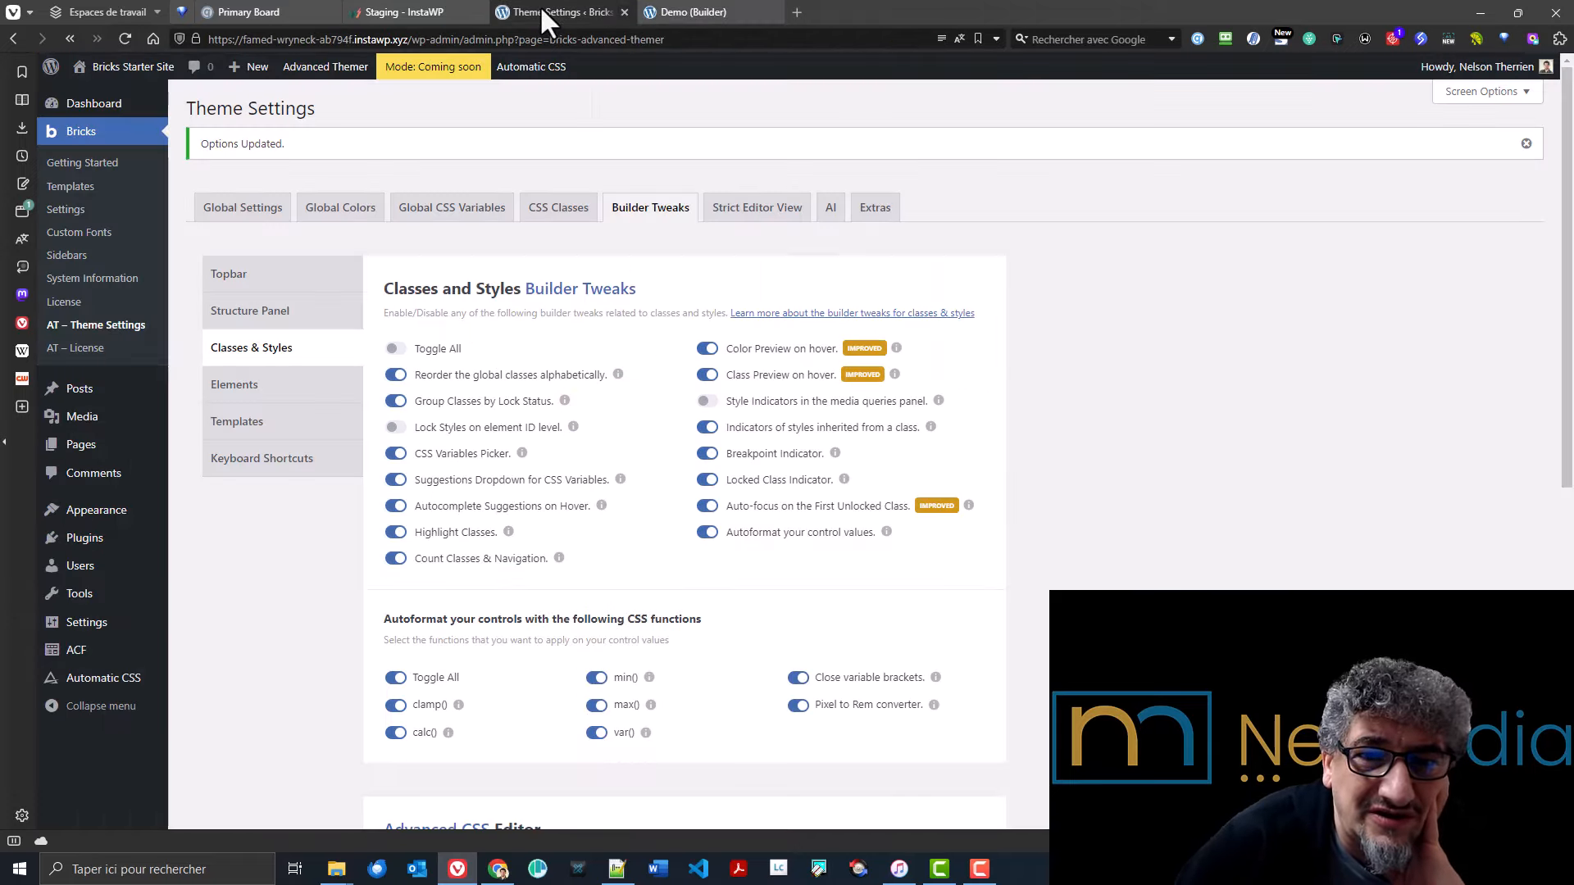
pyautogui.click(684, 13)
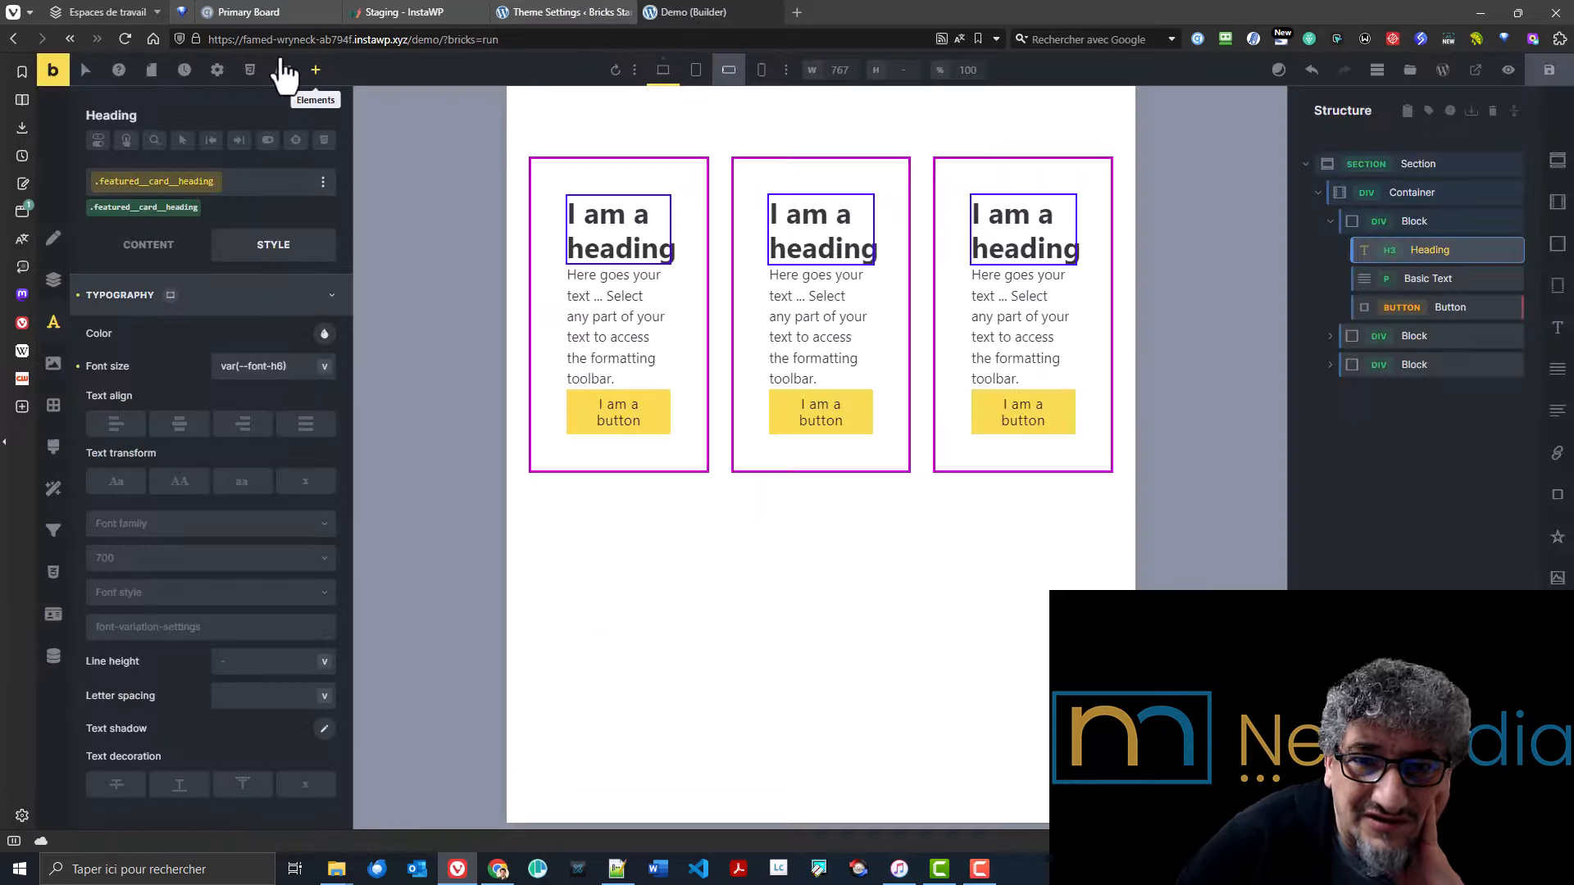
pyautogui.click(1549, 71)
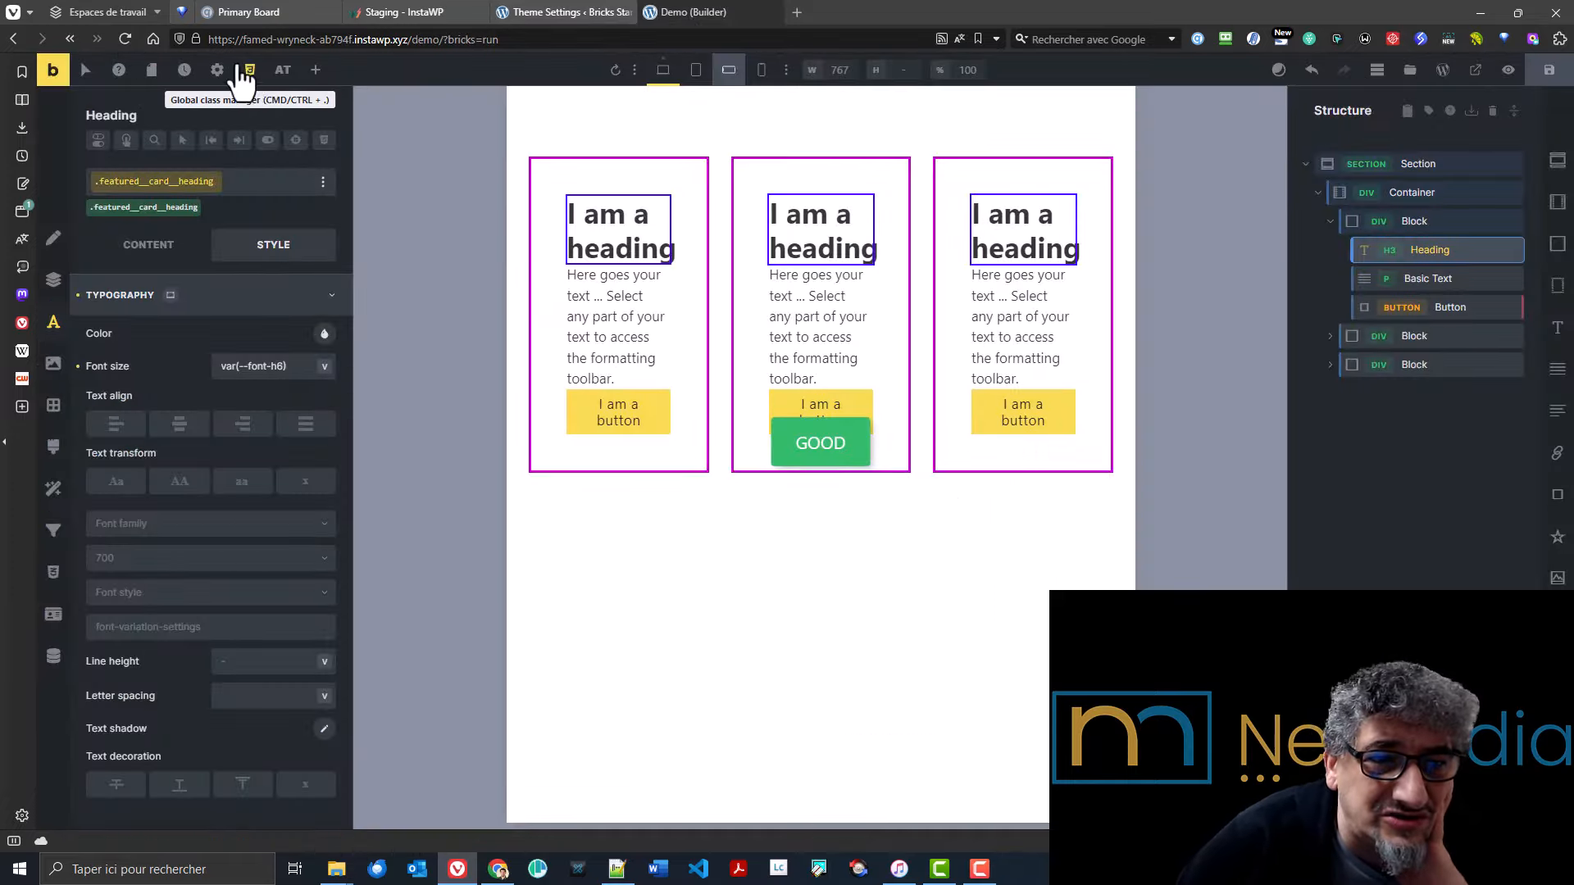
pyautogui.click(125, 39)
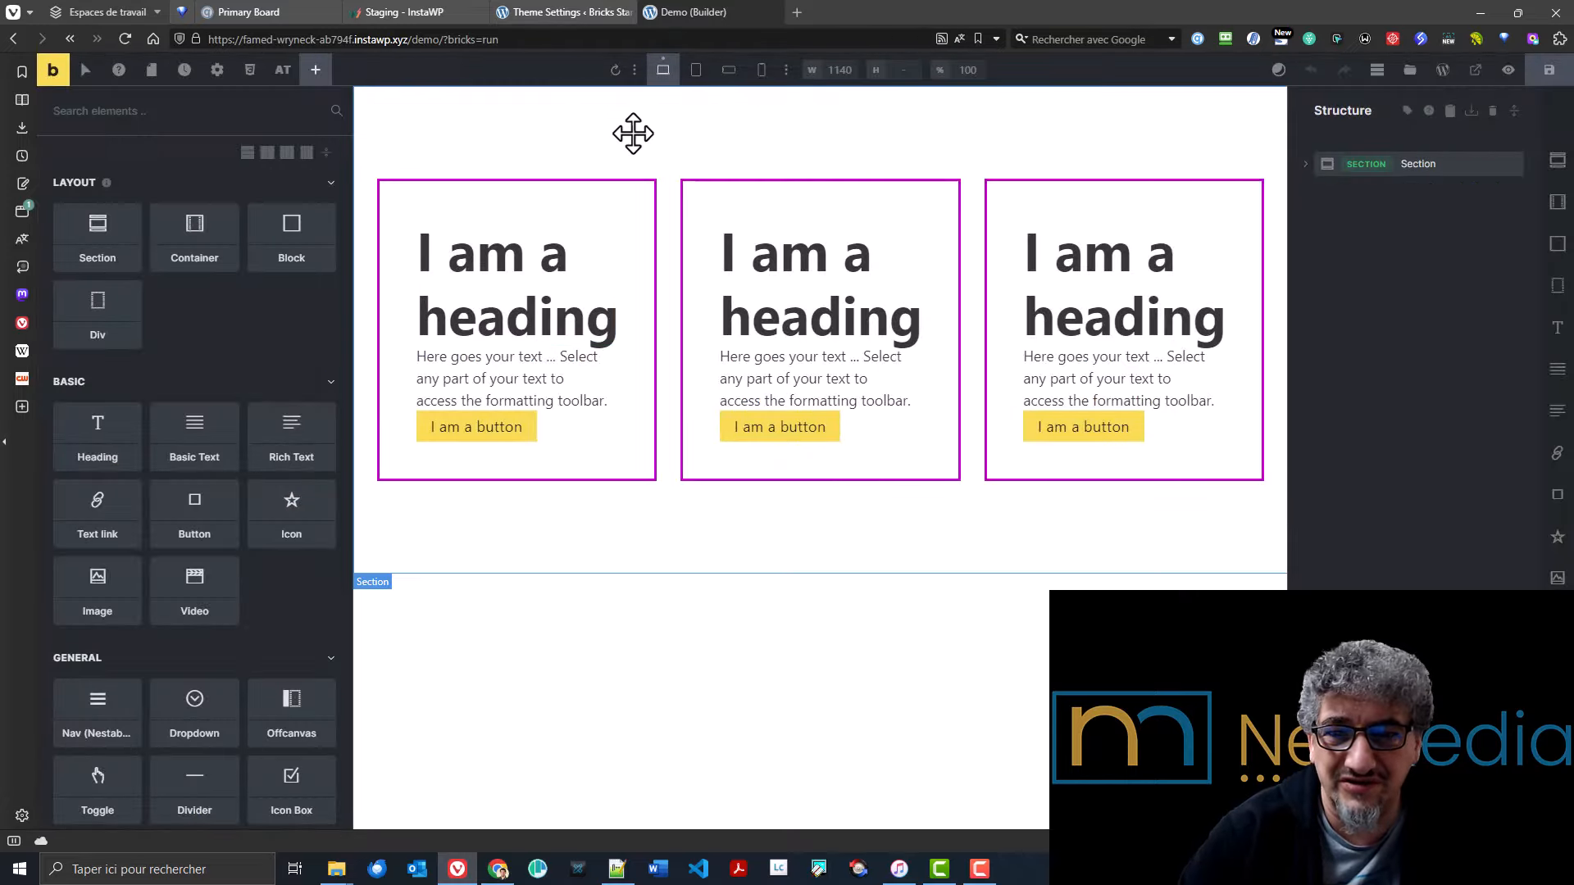
# - Turn the Style Indicators in the media queries panel tweak back on and save the theme settings
pyautogui.click(564, 13)
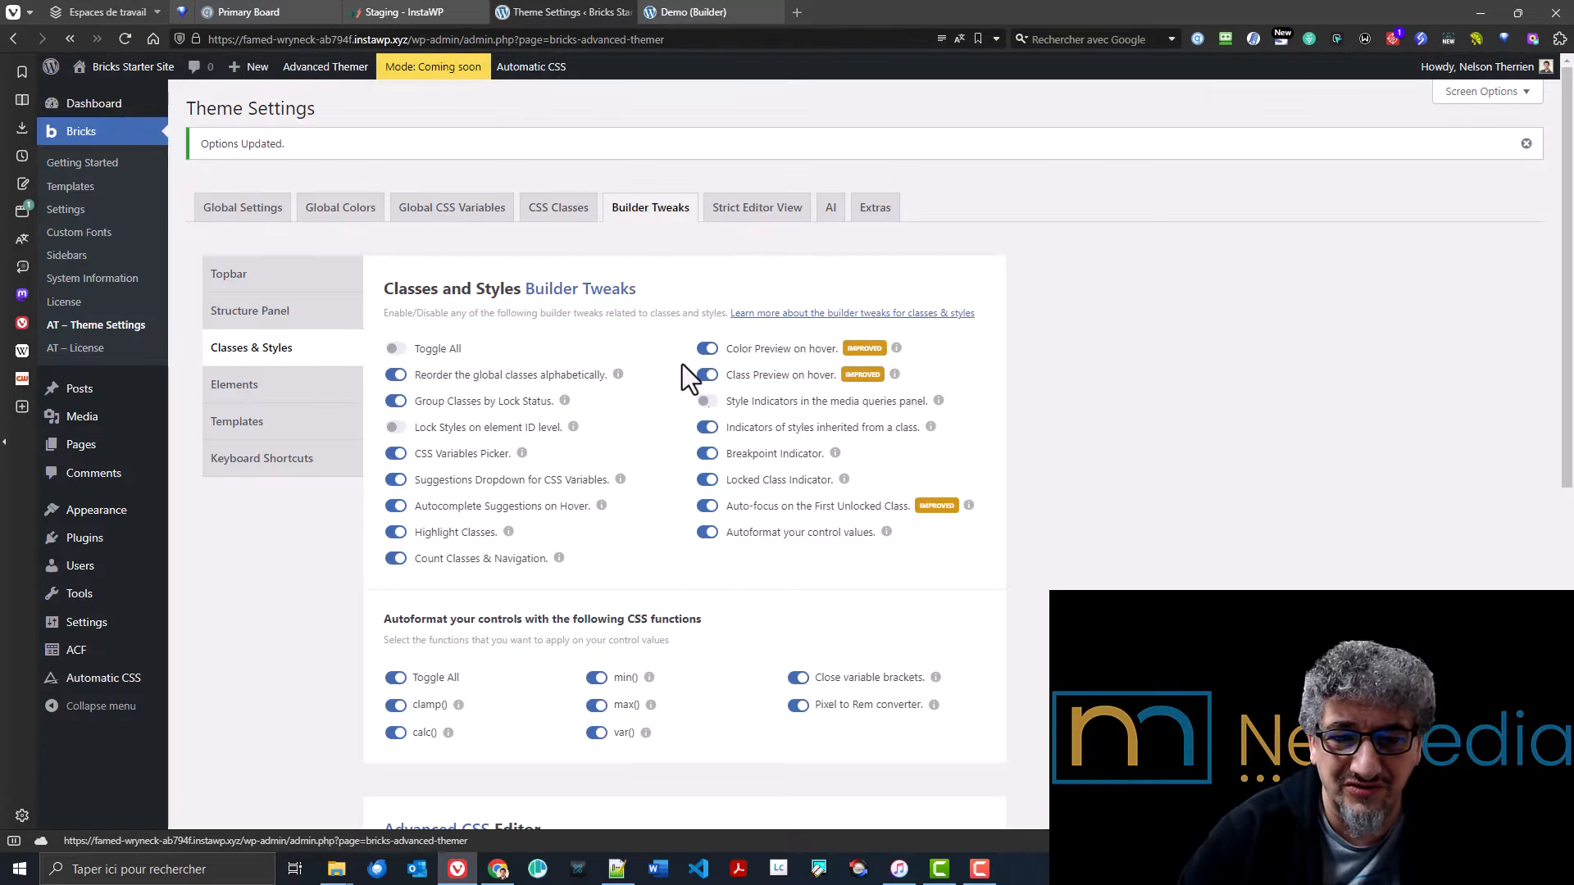
pyautogui.click(706, 401)
pyautogui.scroll(-7, 439, 572)
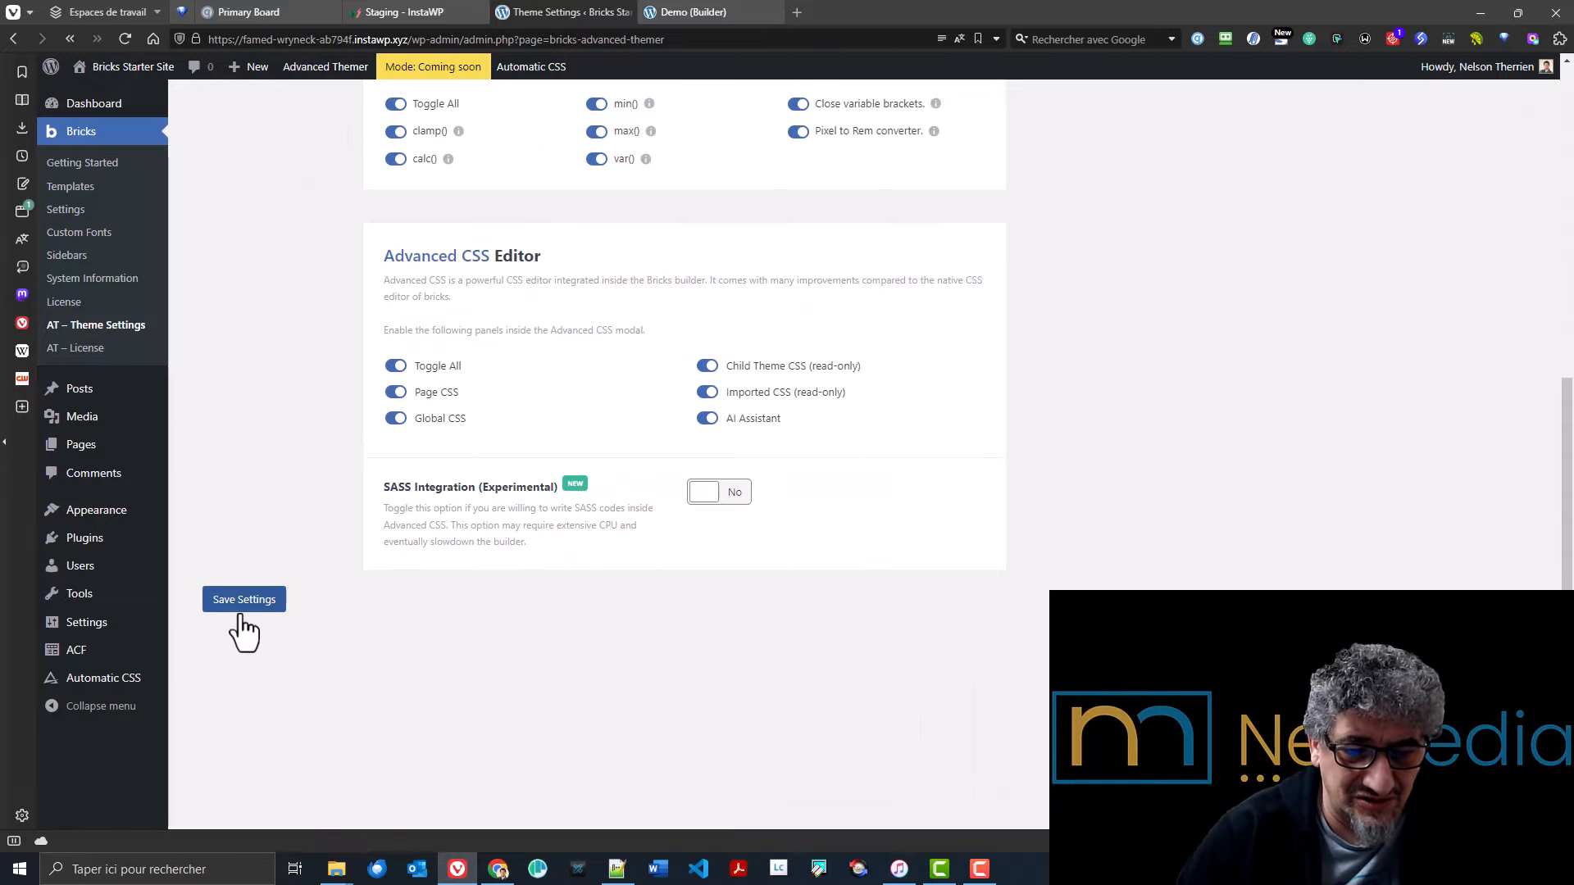
pyautogui.click(242, 607)
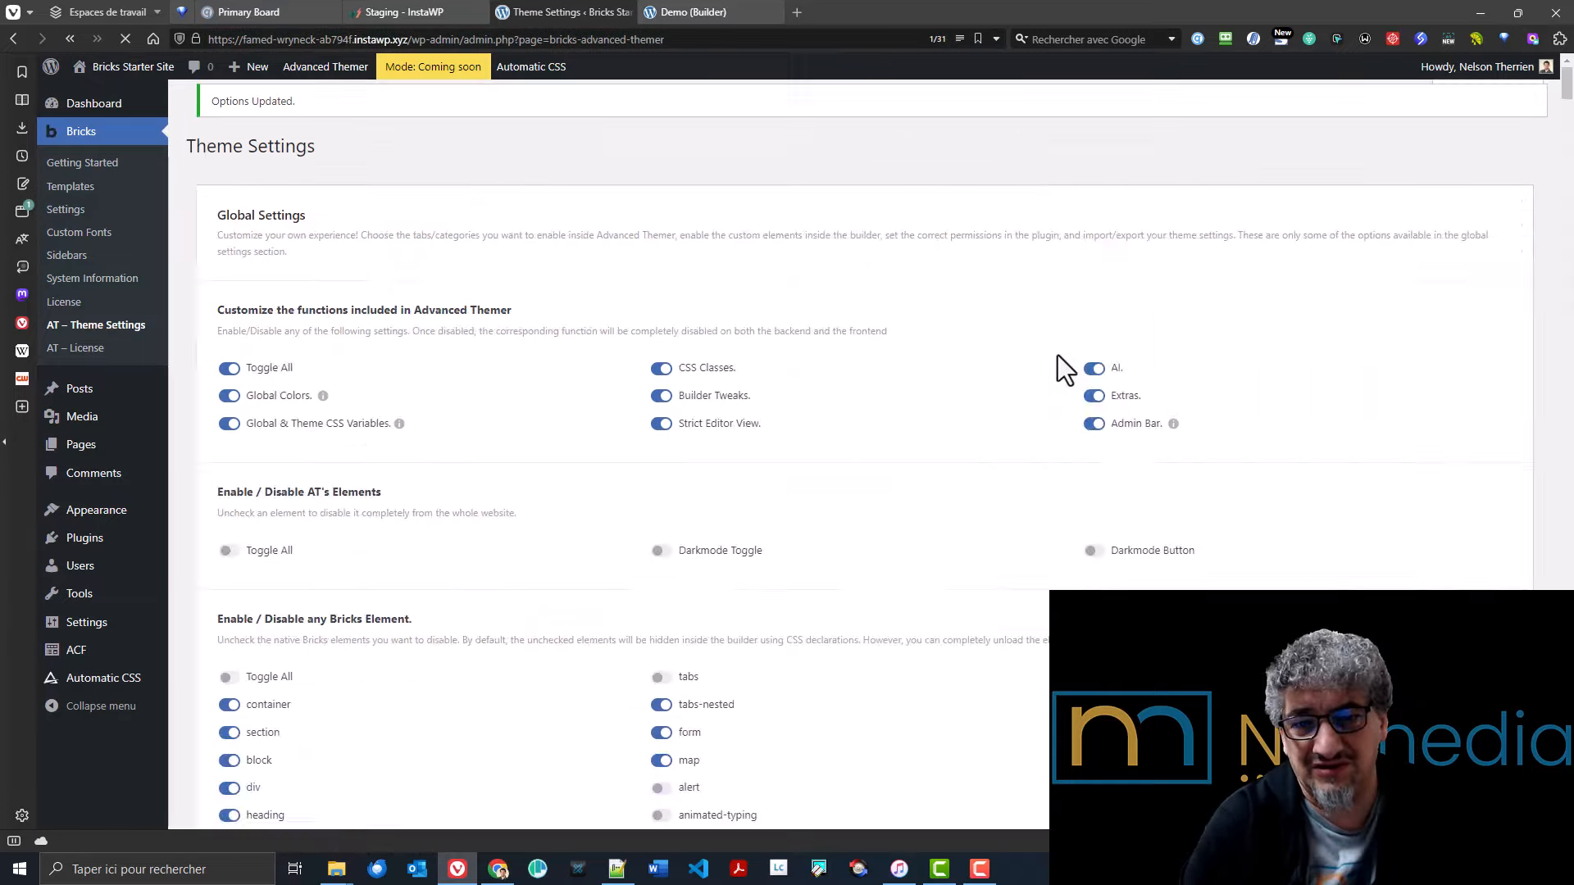
# - Reload the builder and select the first card's heading to inspect its style indicators on the breakpoint icons
pyautogui.click(703, 14)
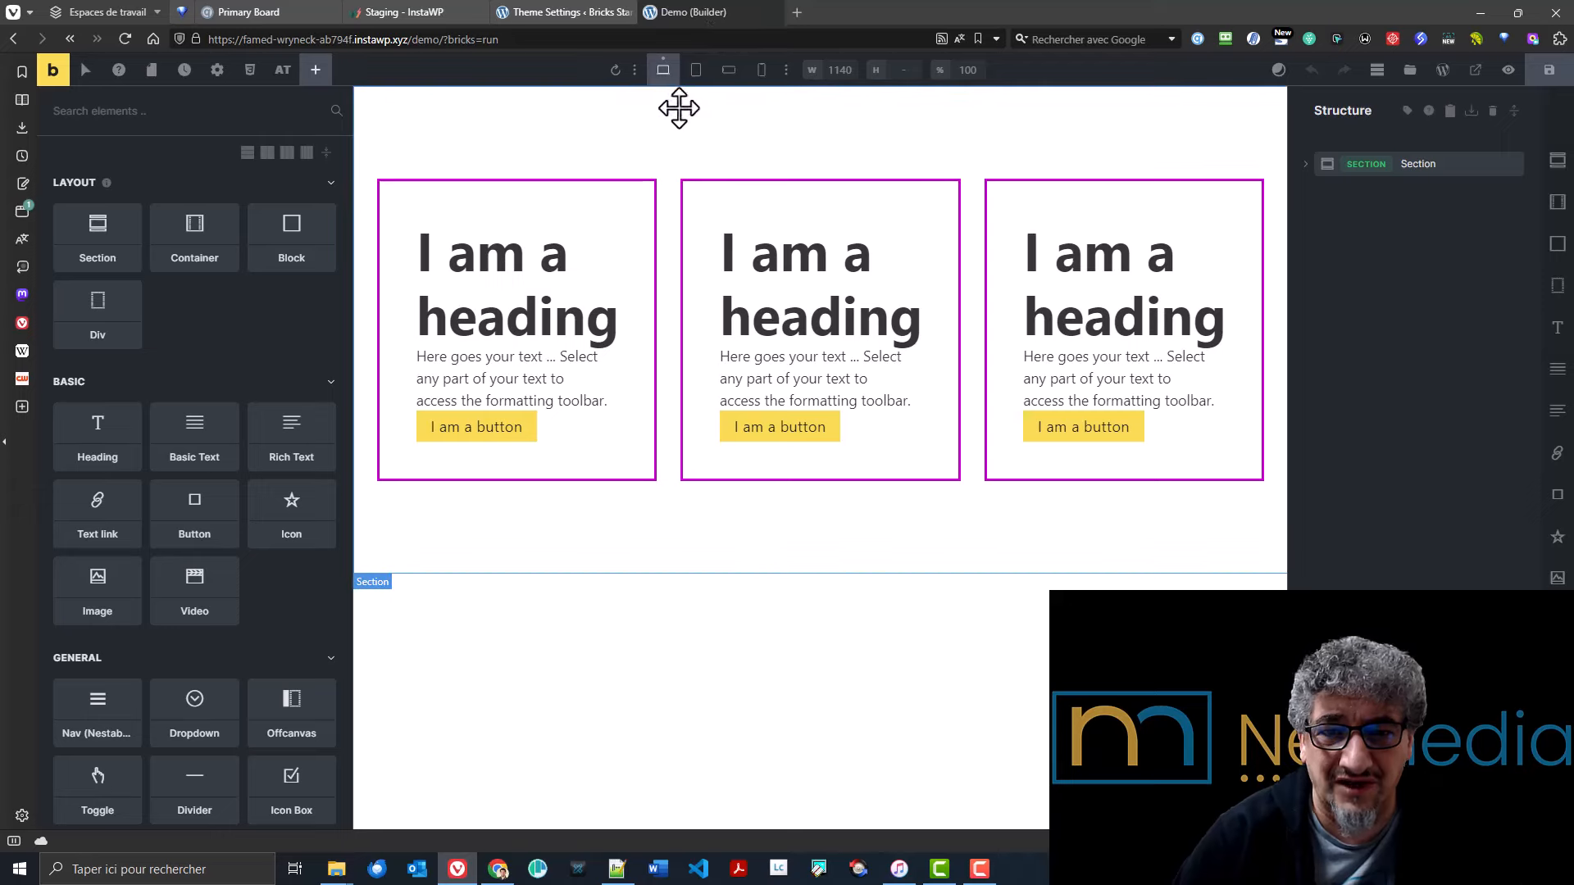
pyautogui.click(132, 39)
pyautogui.click(850, 460)
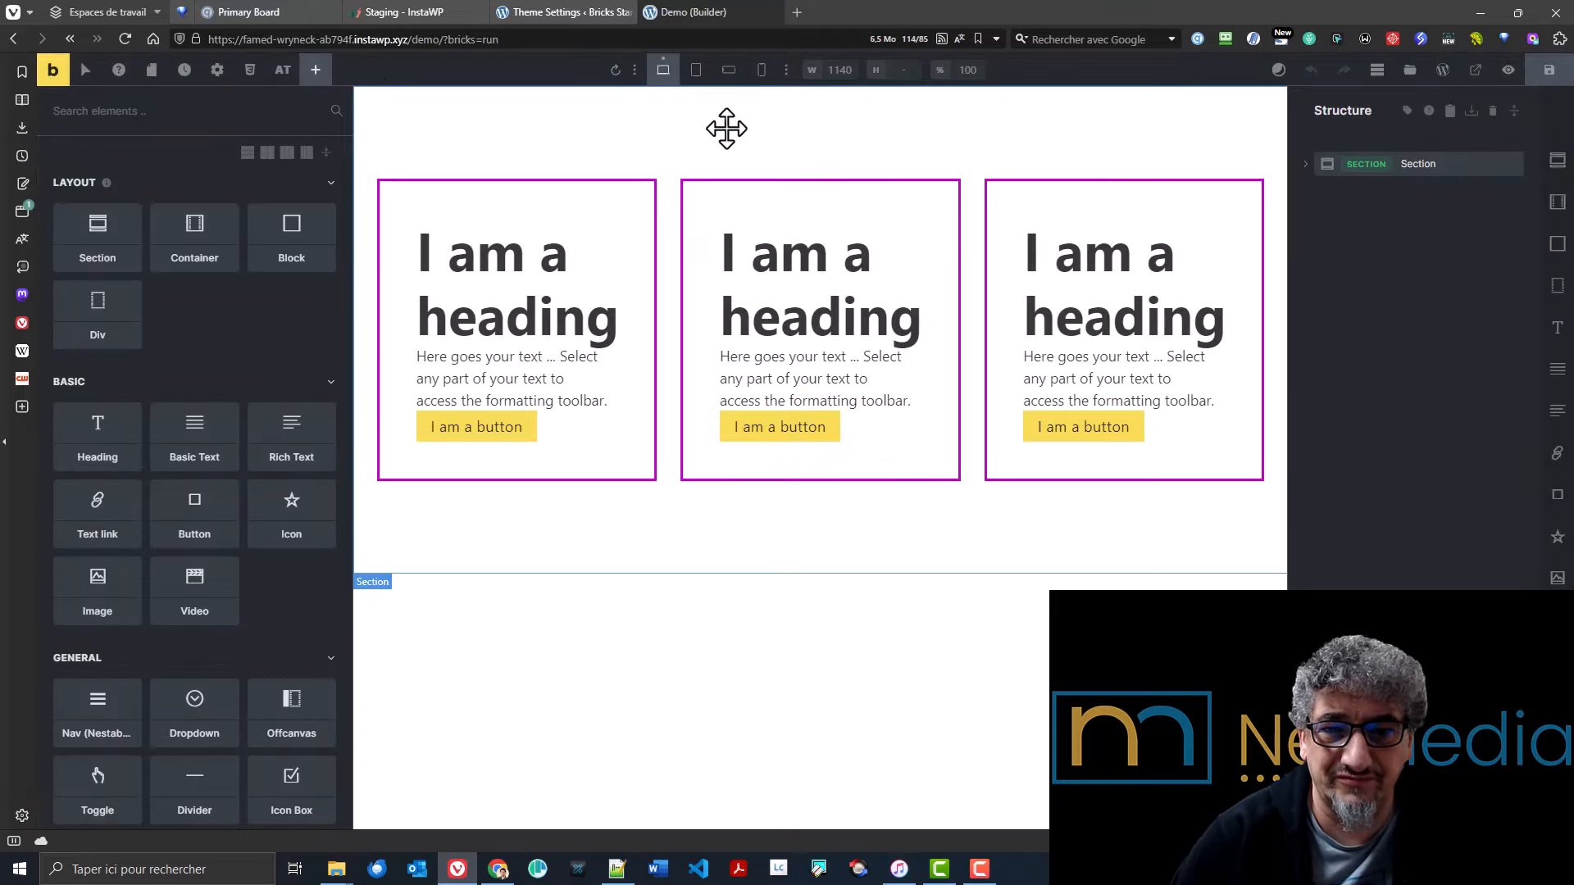
pyautogui.click(472, 325)
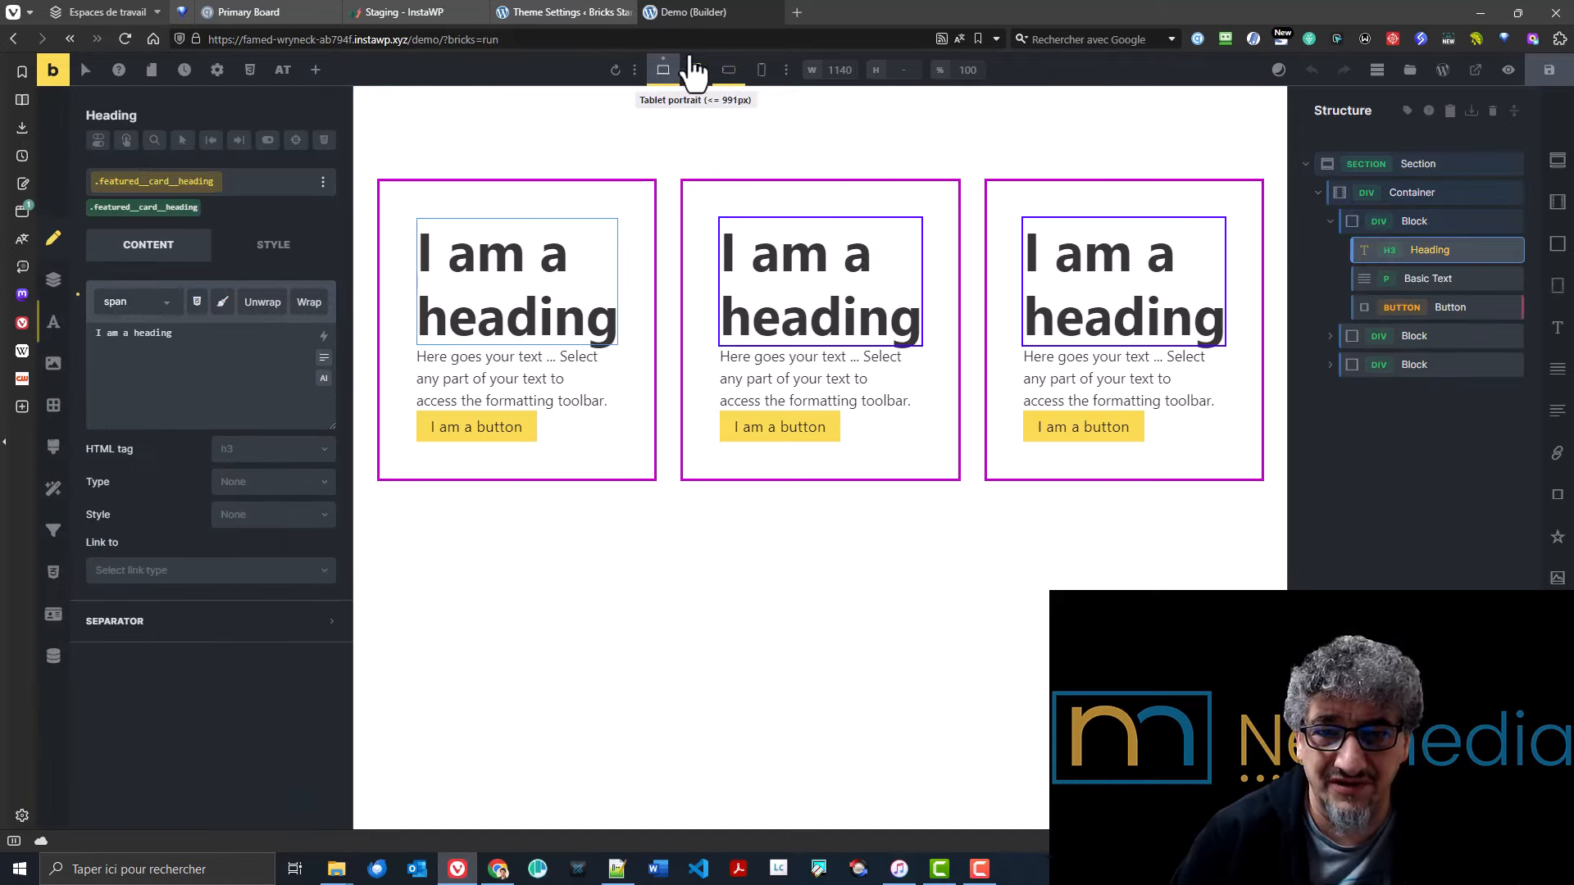
# - Preview the selected heading at the mobile landscape breakpoint, and return to the desktop breakpoint
pyautogui.moveTo(560, 12)
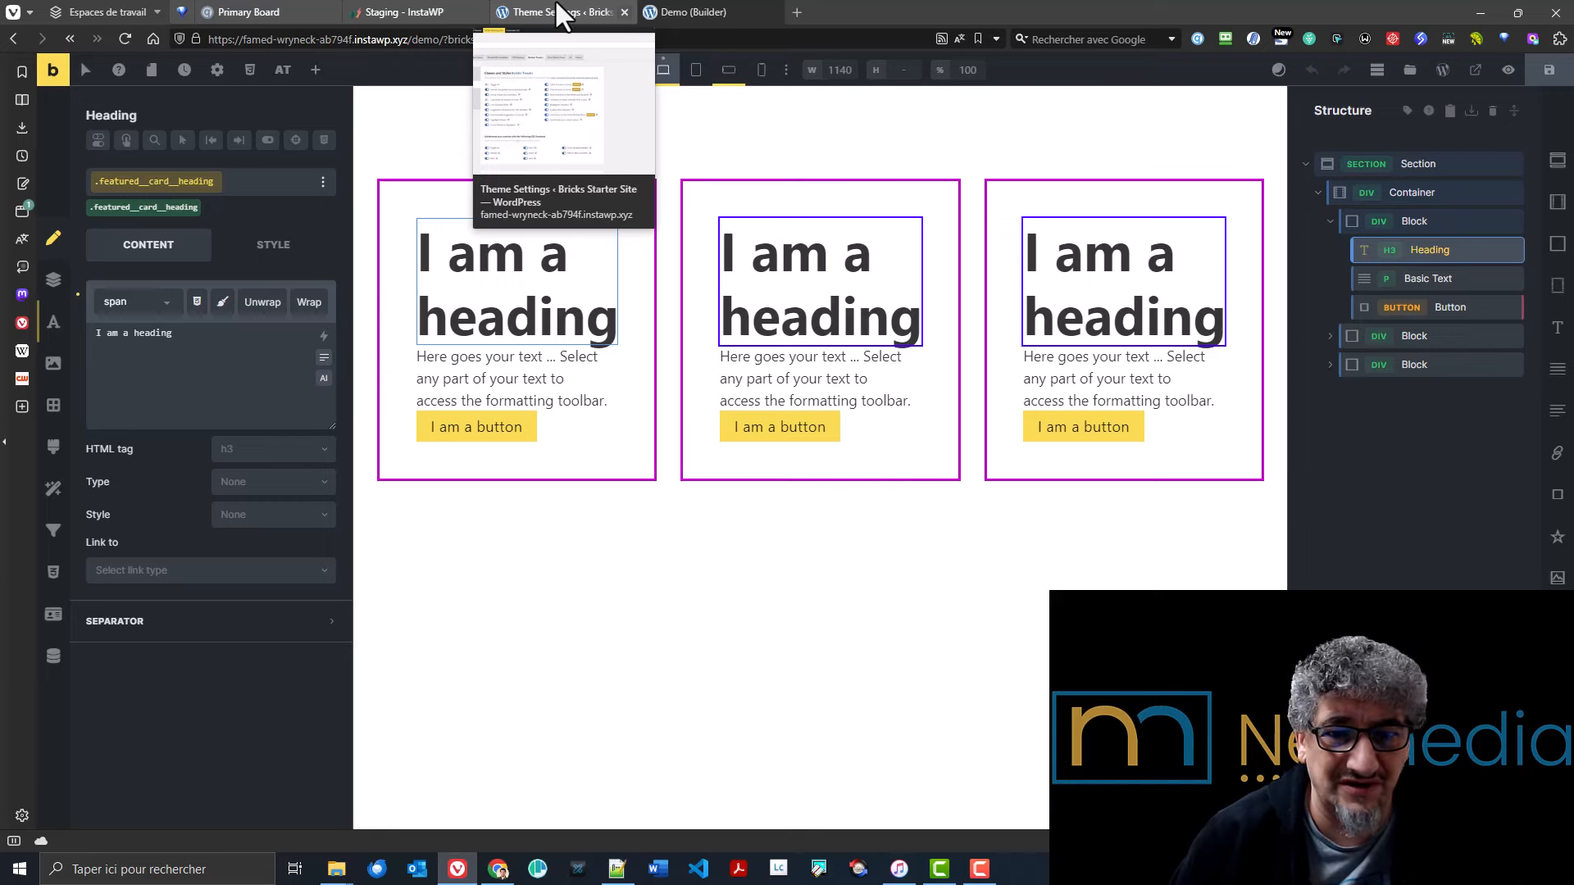
pyautogui.click(728, 69)
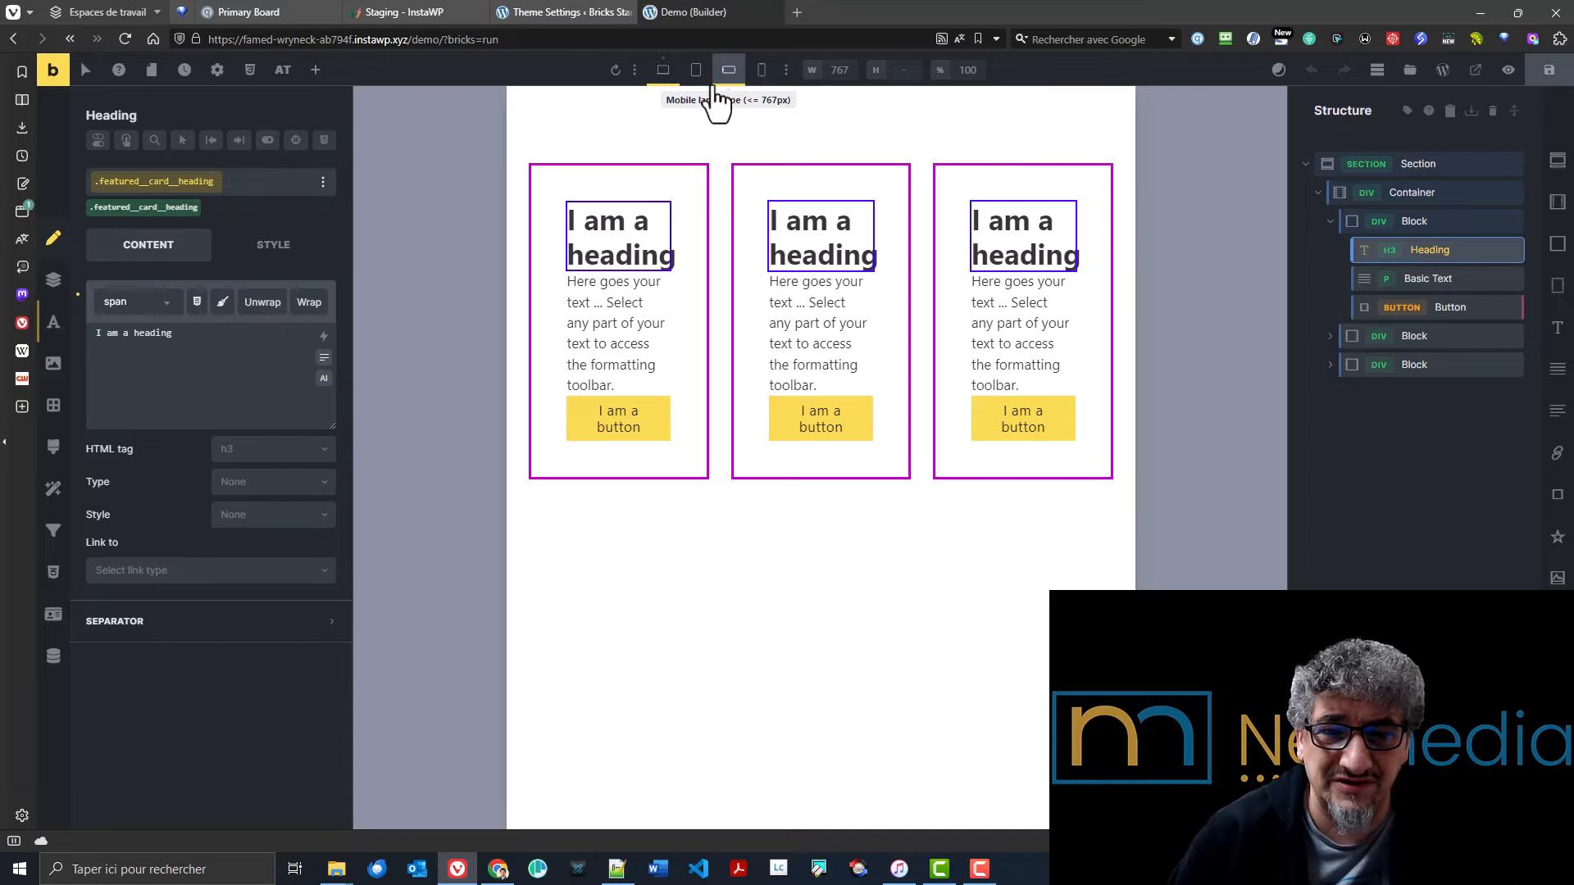
pyautogui.click(668, 75)
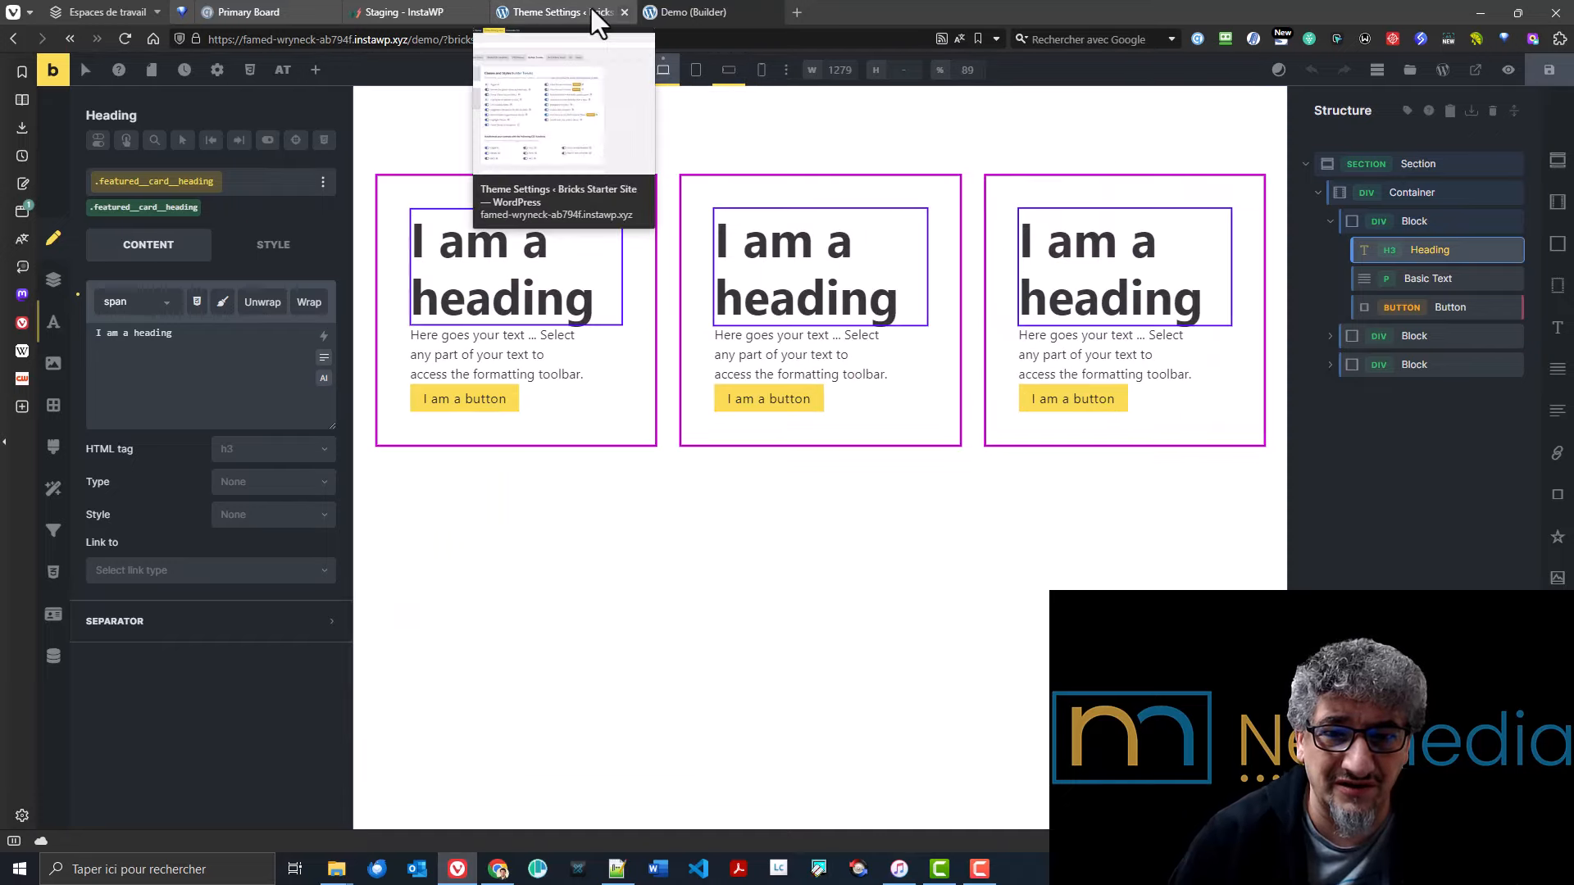
# - Read the description of the Breakpoint Indicator tweak in the theme settings
pyautogui.click(590, 9)
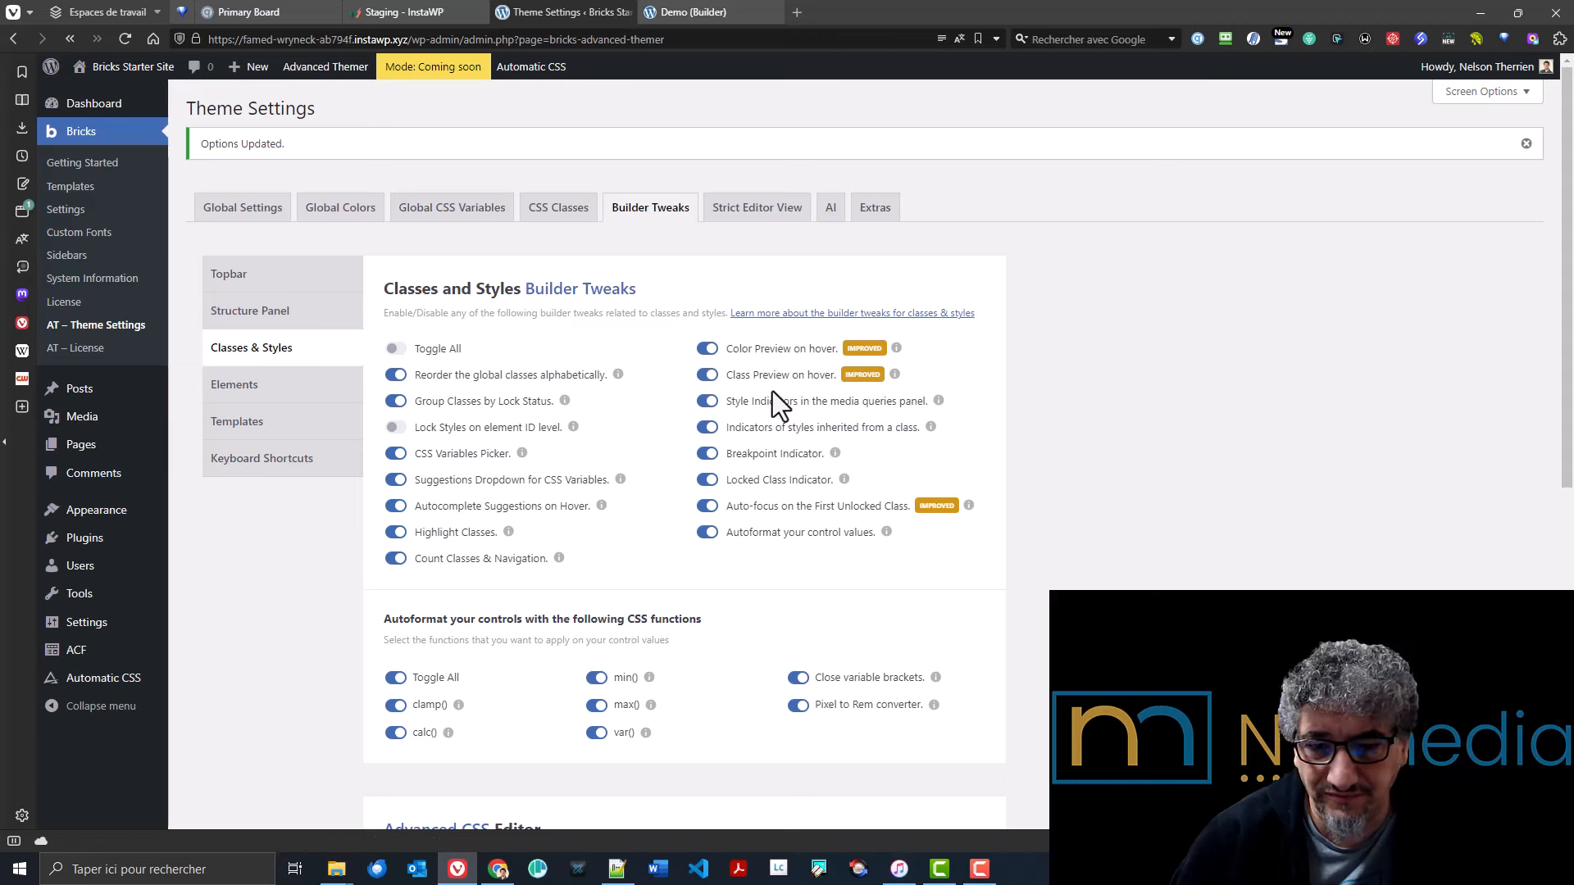
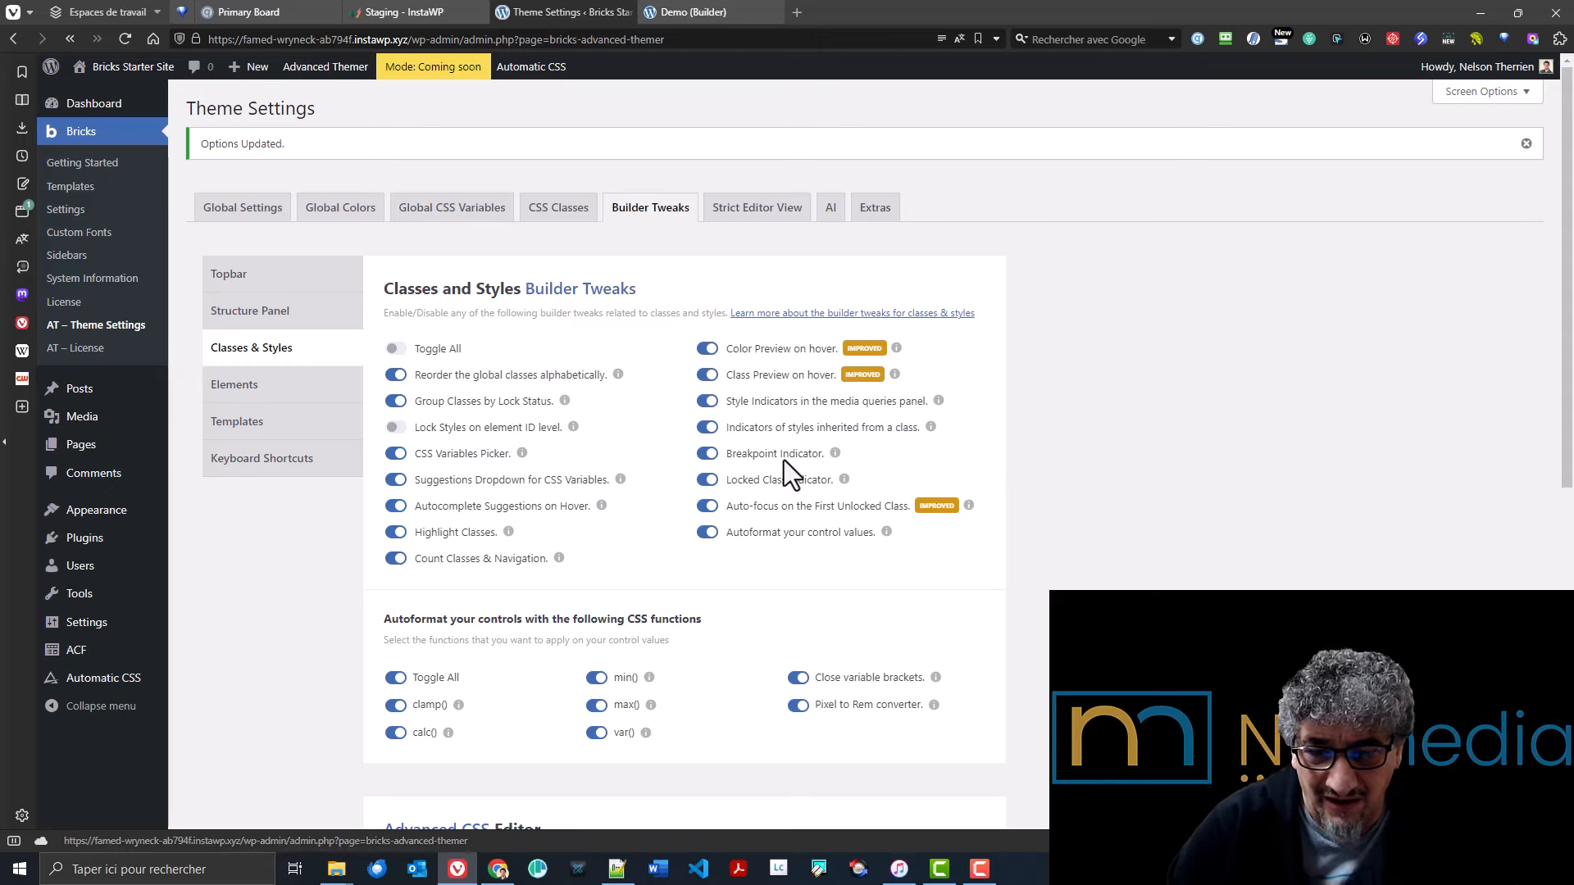
pyautogui.moveTo(835, 456)
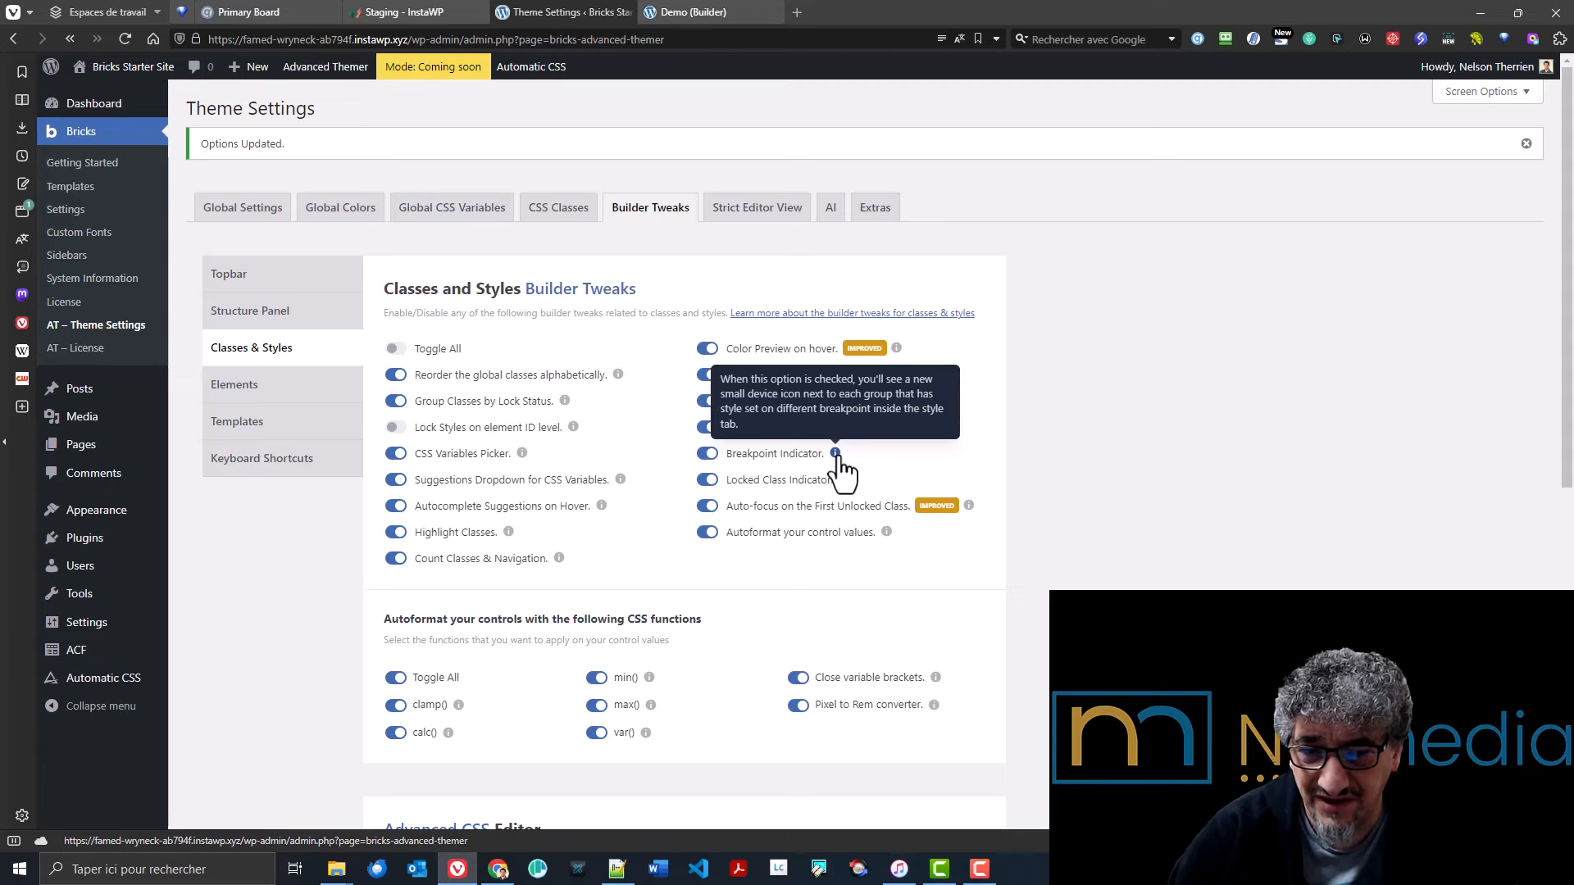
# - Examine the heading's Typography styles in the builder at the mobile landscape and desktop breakpoints
pyautogui.click(720, 11)
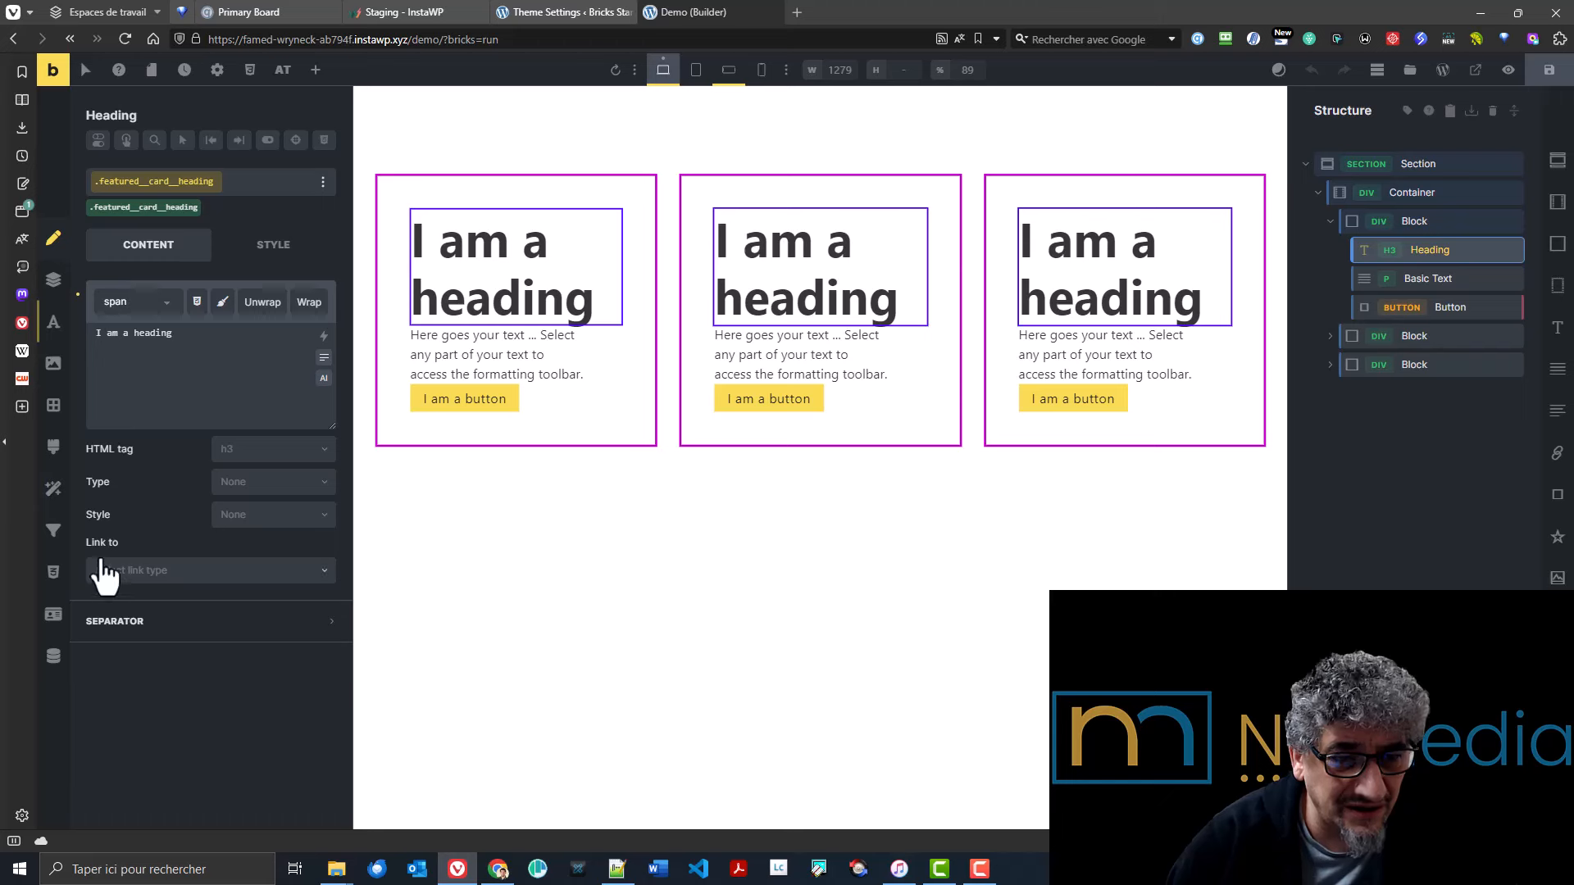
pyautogui.click(54, 324)
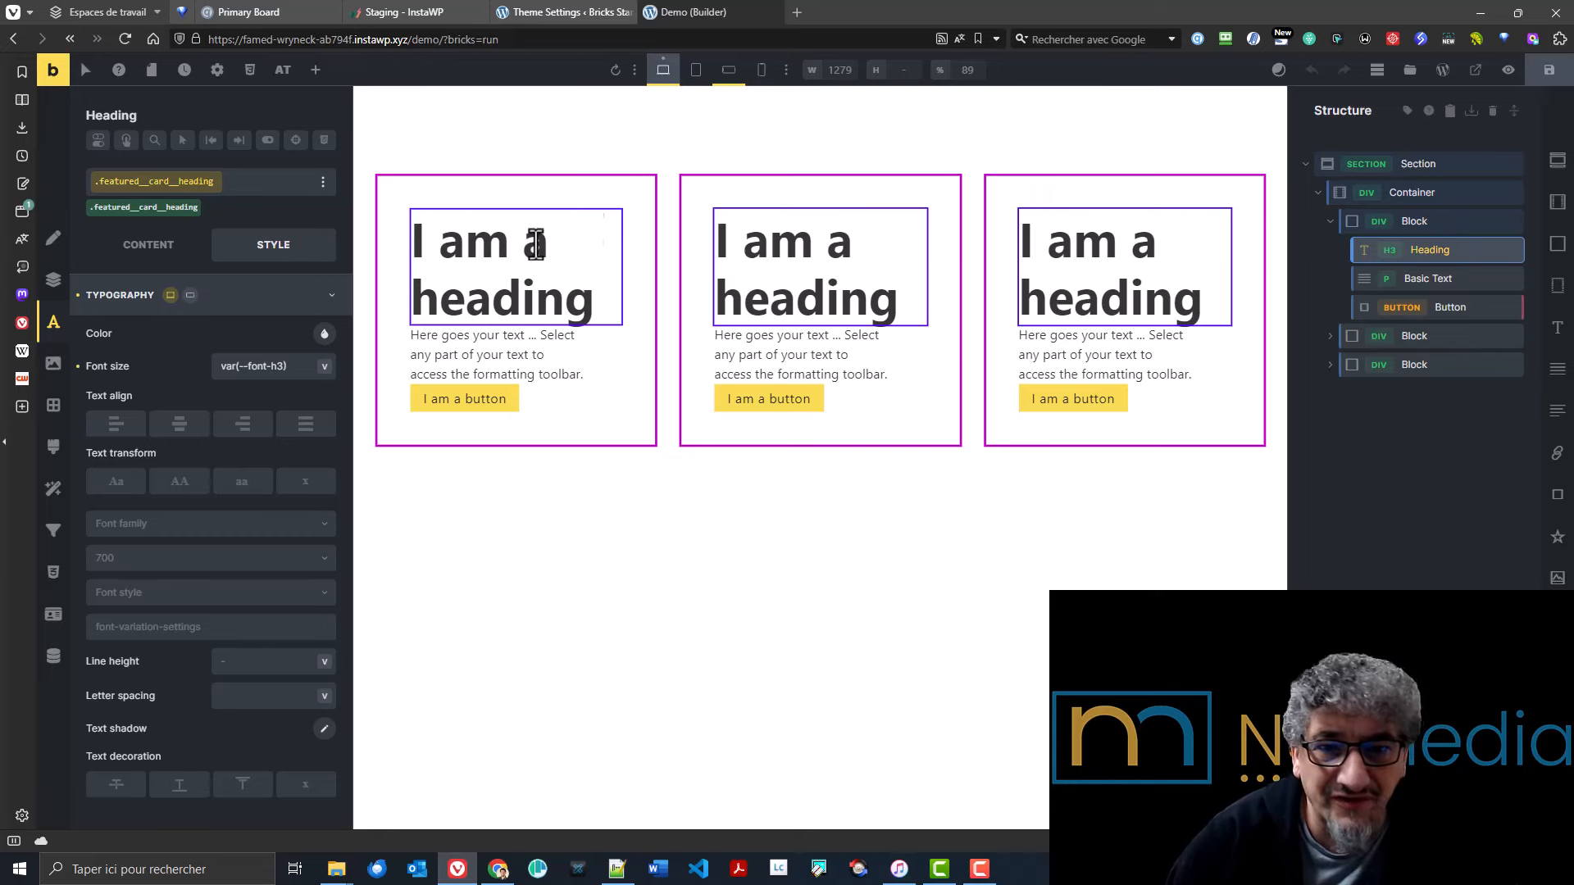
pyautogui.click(729, 80)
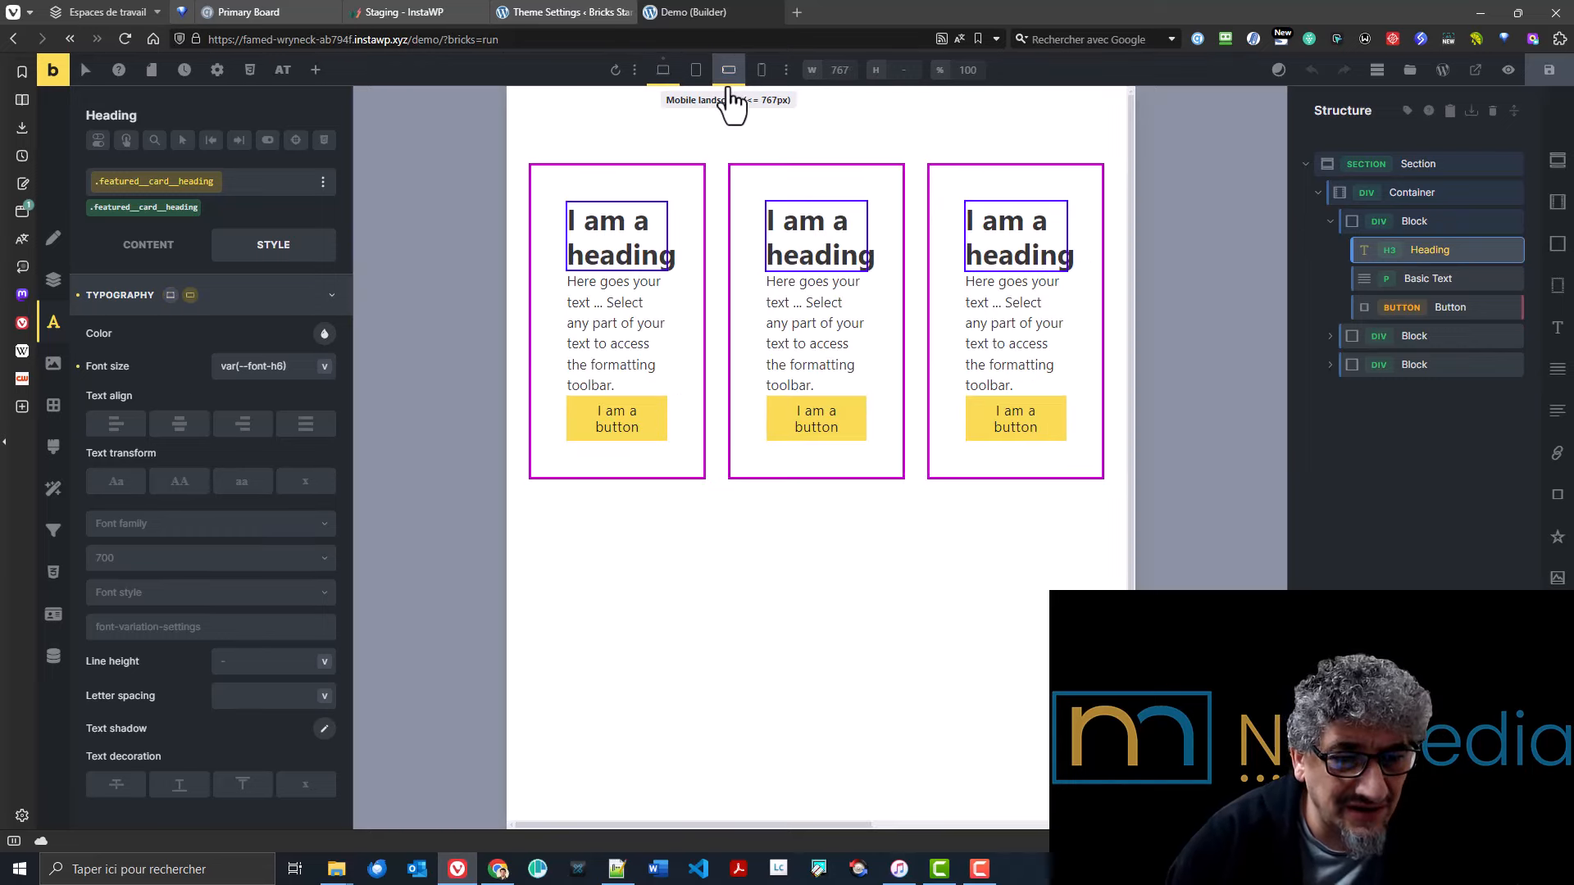
pyautogui.click(663, 69)
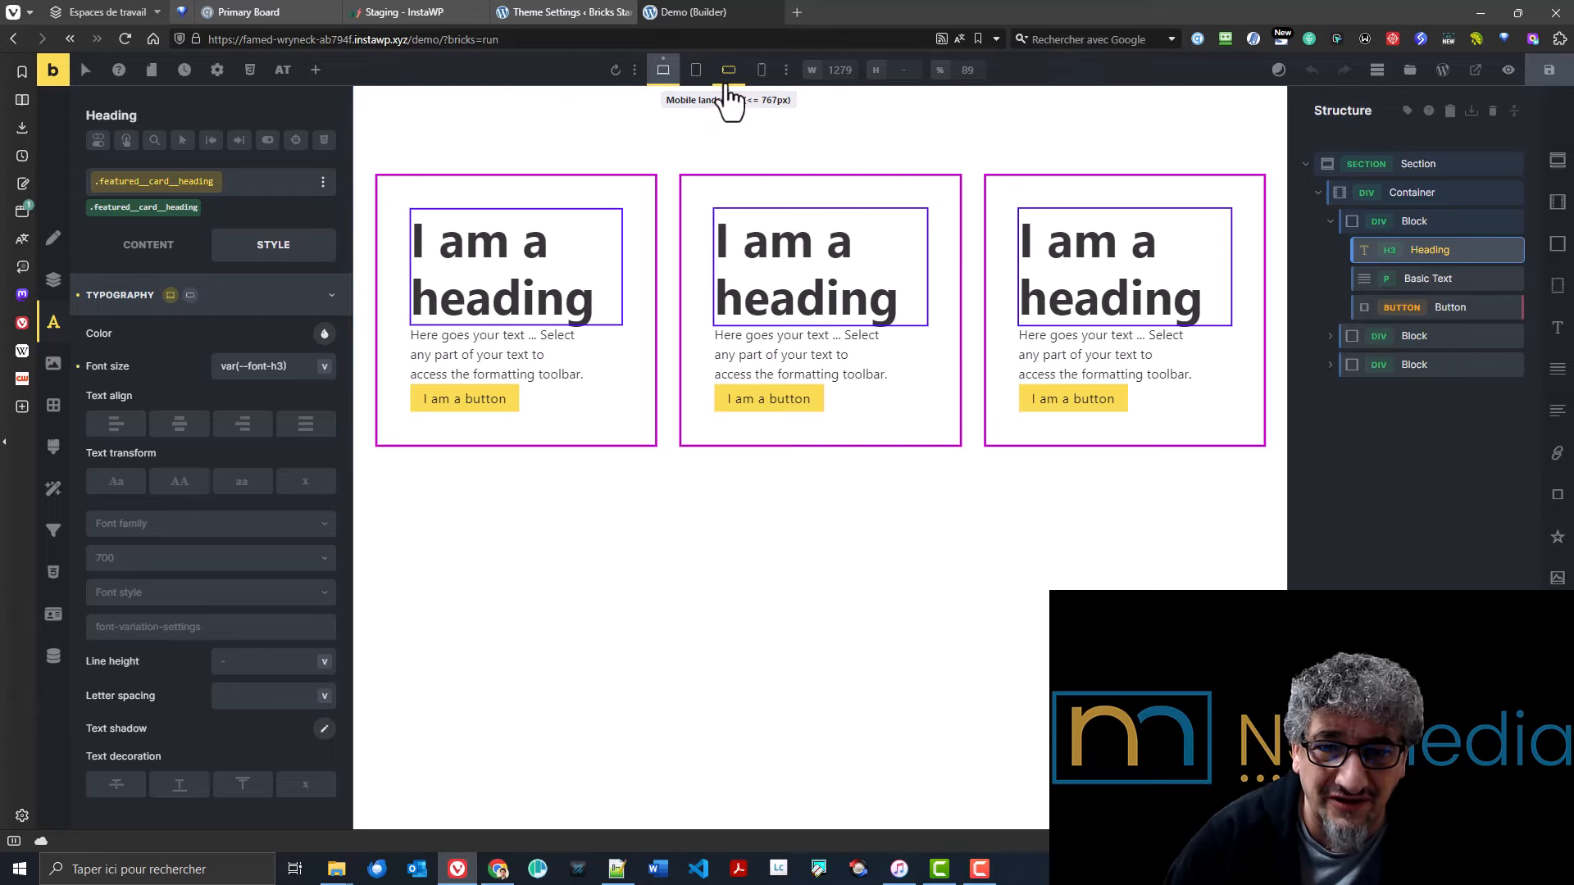
# - Use the breakpoint indicators beside the heading's Typography group to view mobile landscape, returning to the desktop base breakpoint each time
pyautogui.click(190, 297)
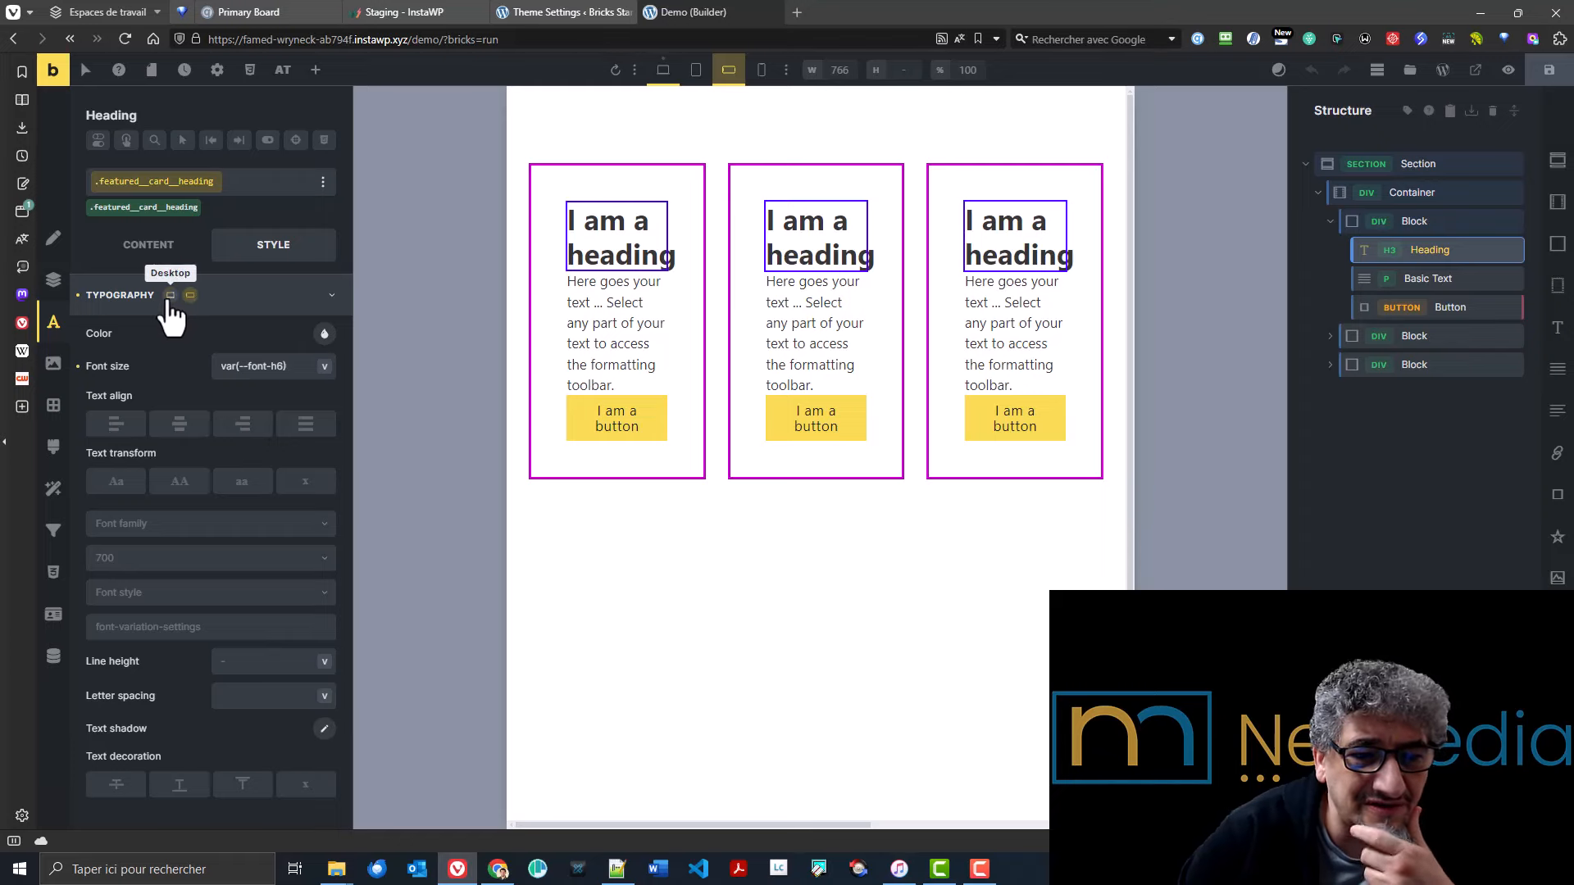
pyautogui.click(663, 70)
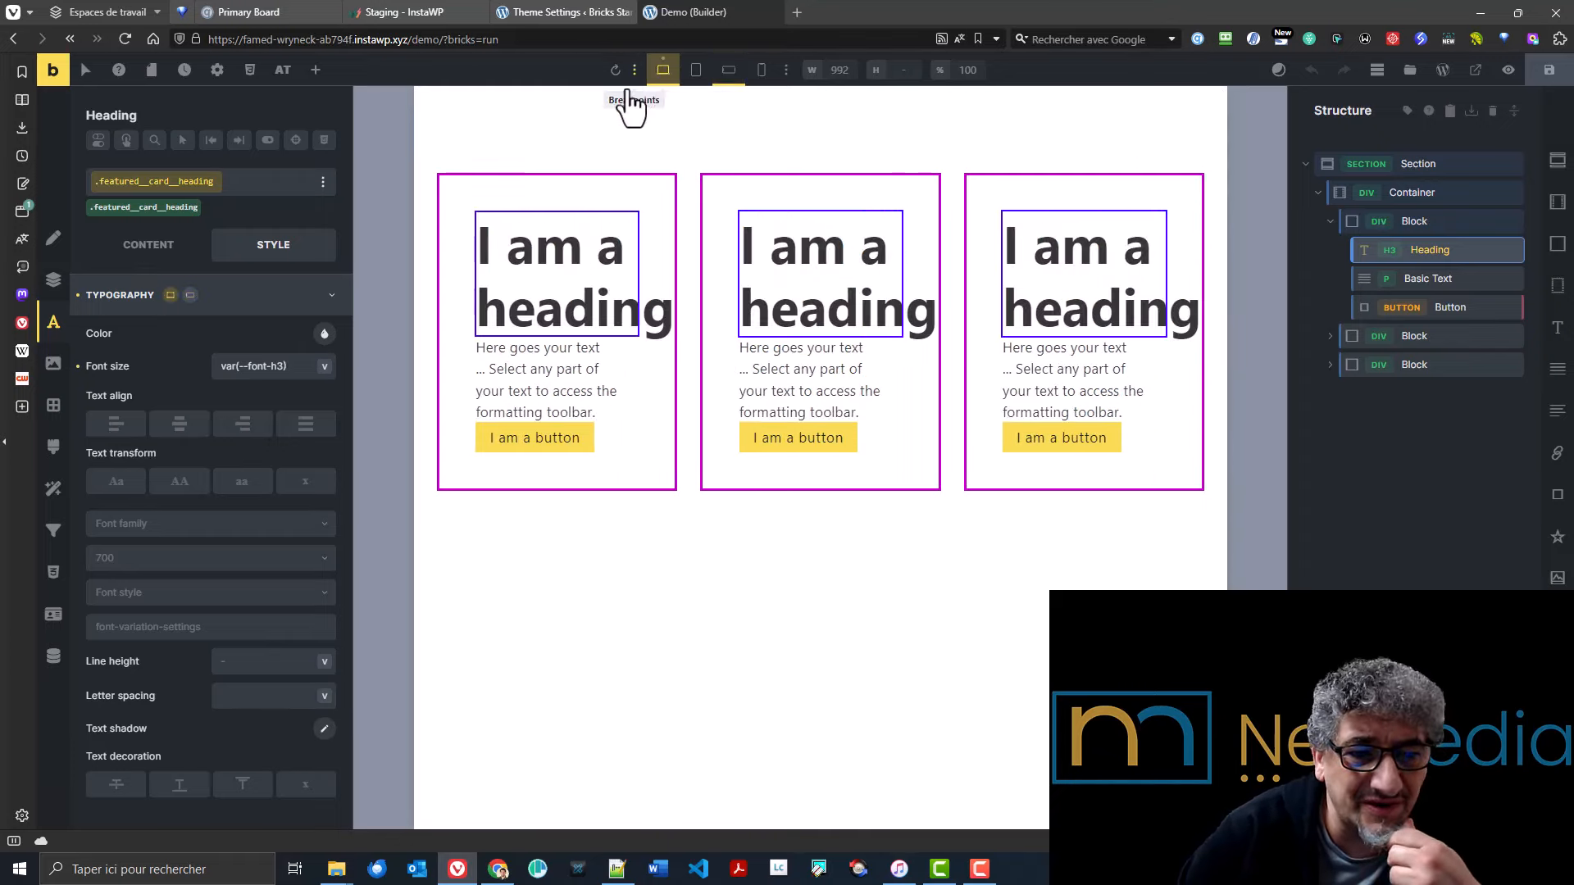
pyautogui.click(190, 296)
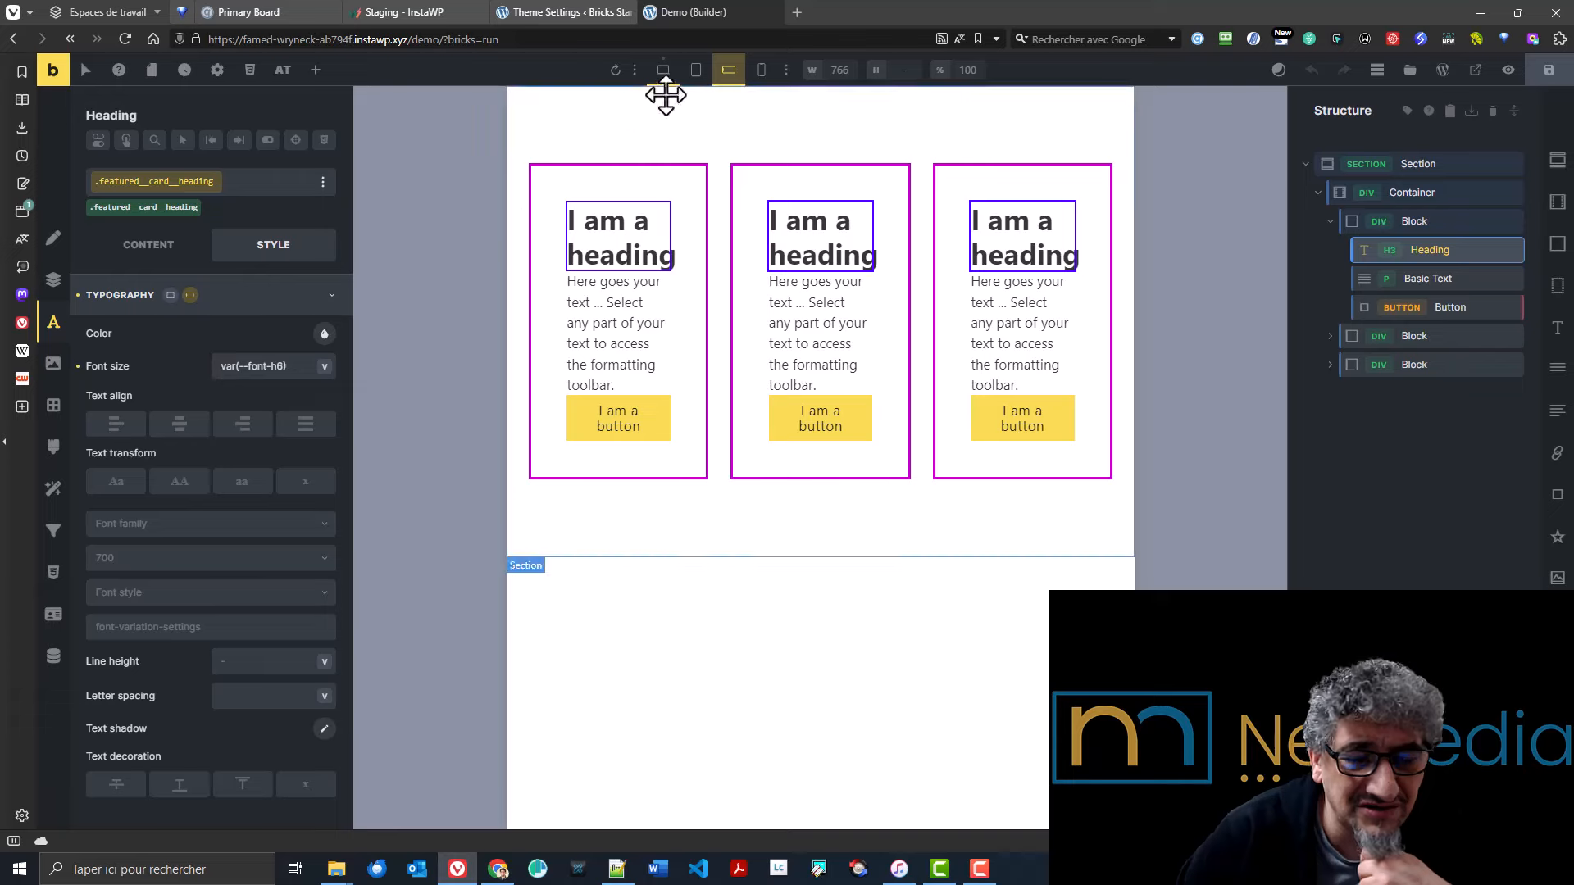
pyautogui.click(171, 295)
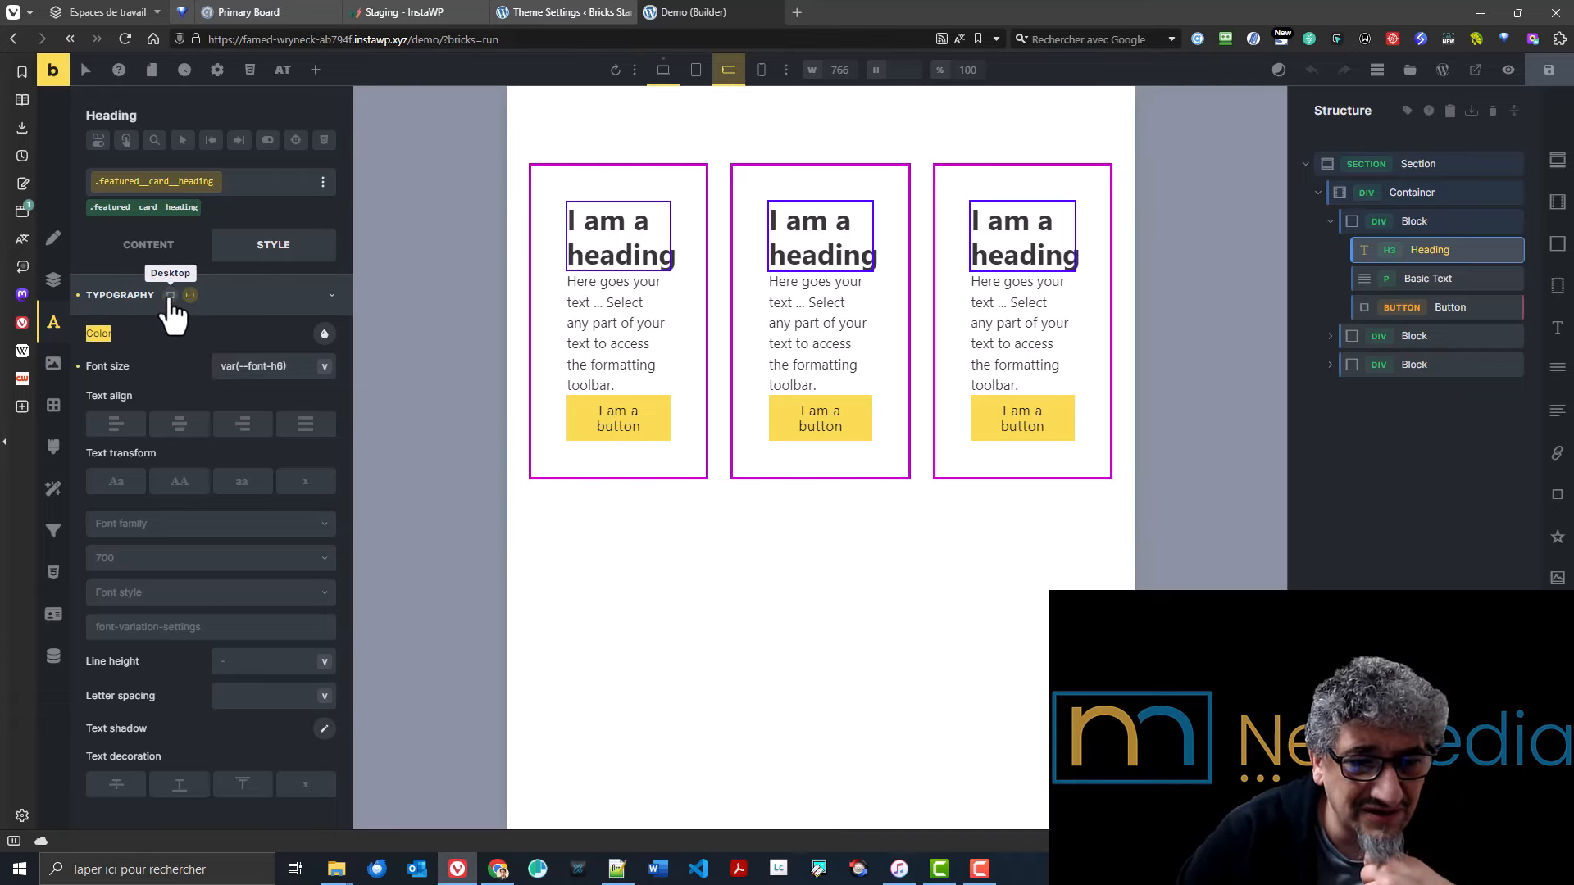
pyautogui.click(666, 74)
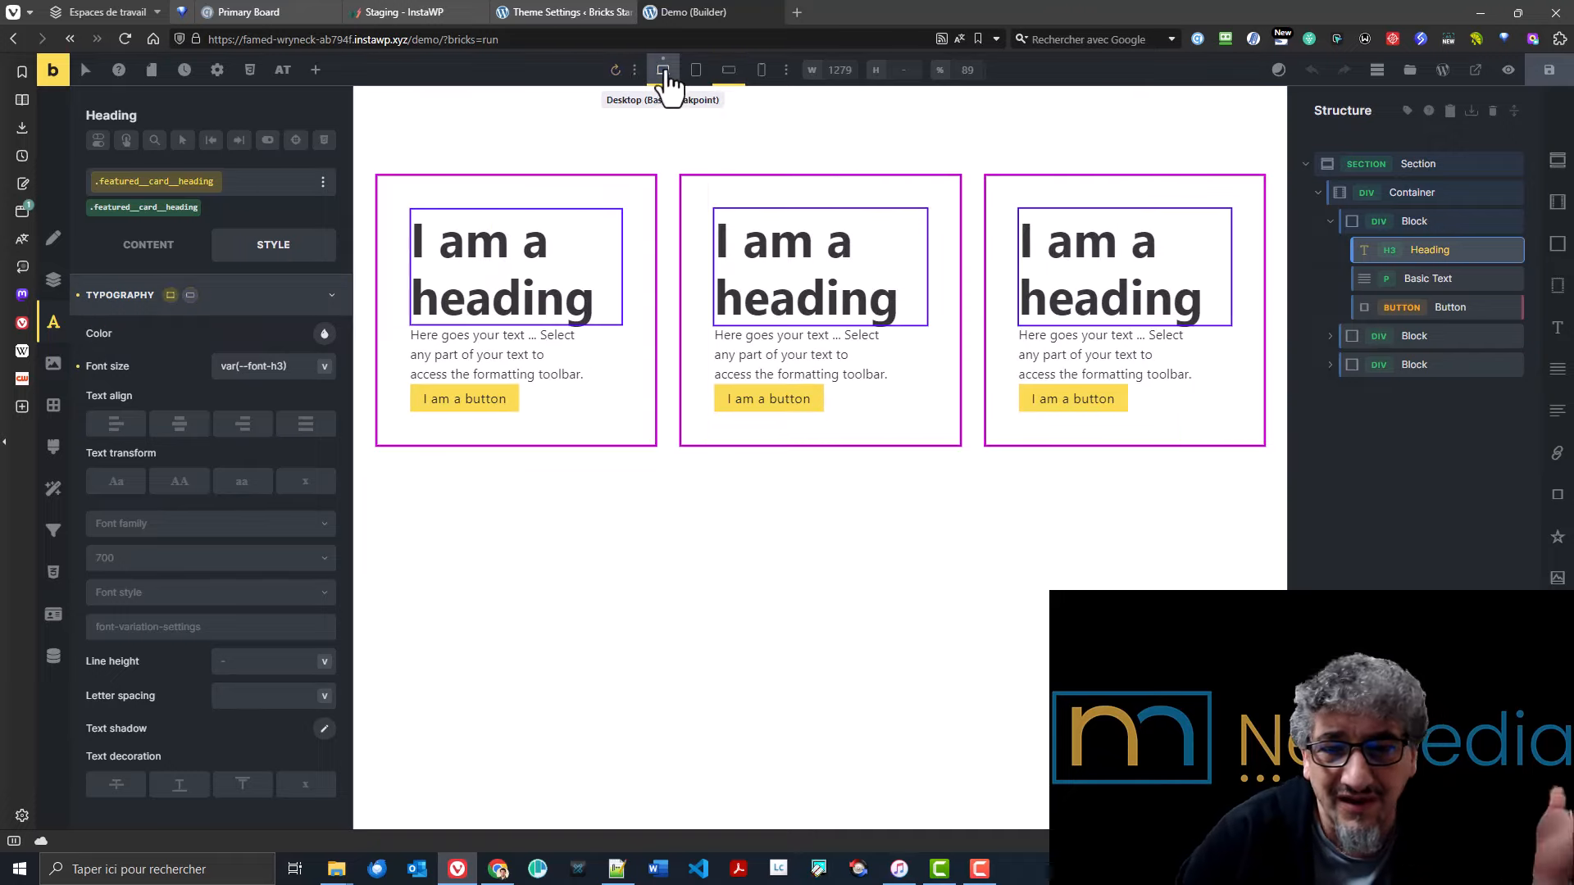
# - Switch the Breakpoint Indicator tweak off and back on, saving the theme settings after each change
pyautogui.click(563, 11)
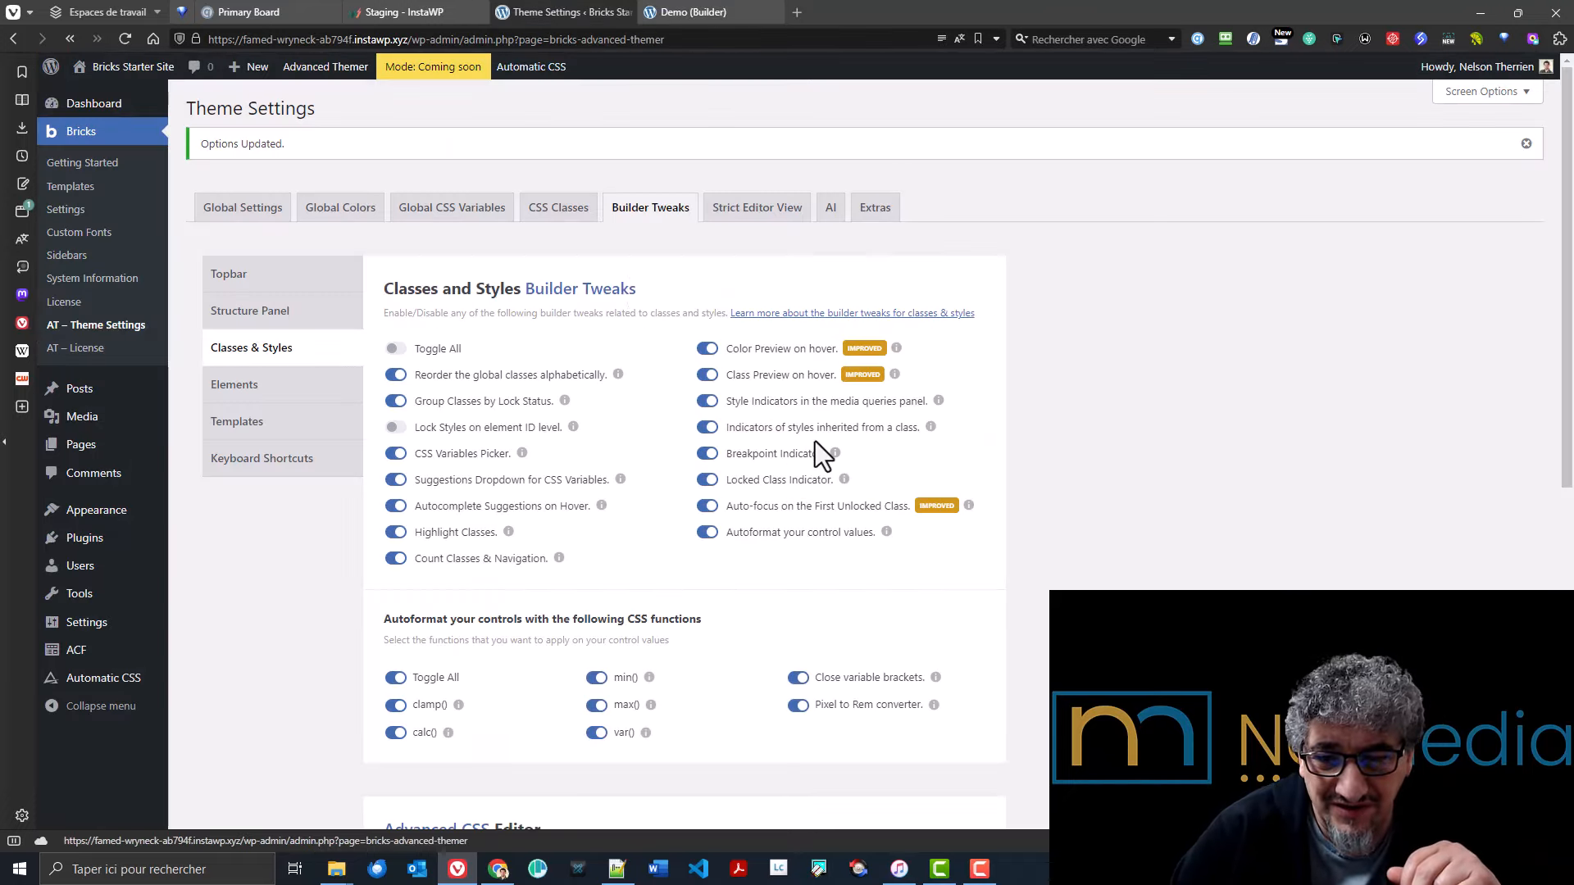
pyautogui.click(766, 456)
pyautogui.scroll(-7, 262, 643)
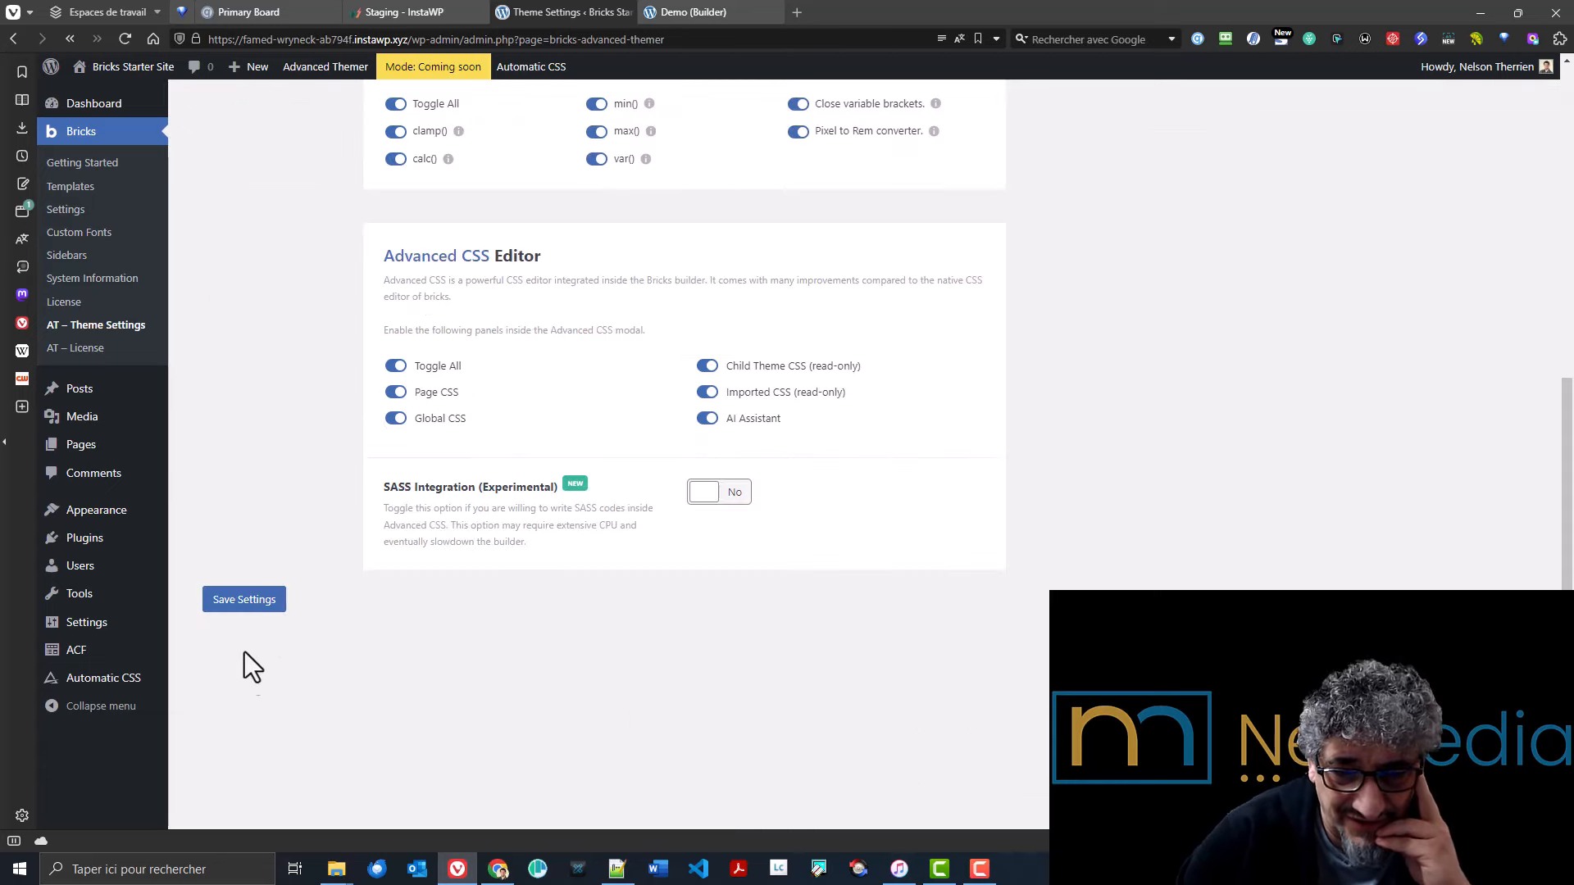
pyautogui.click(244, 599)
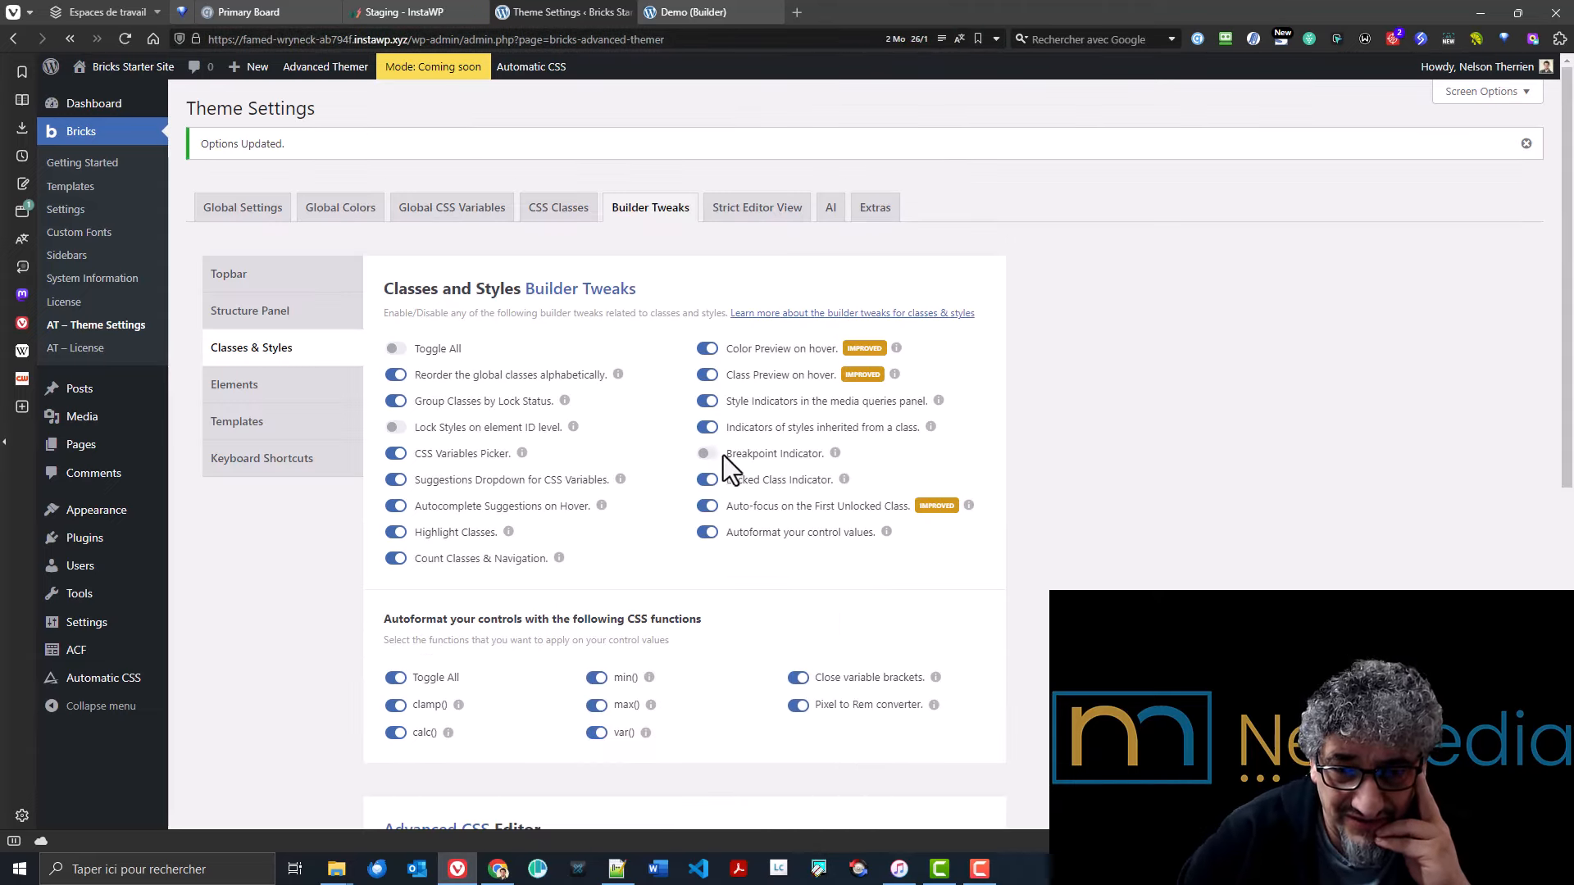
pyautogui.scroll(-7, 715, 470)
pyautogui.click(246, 604)
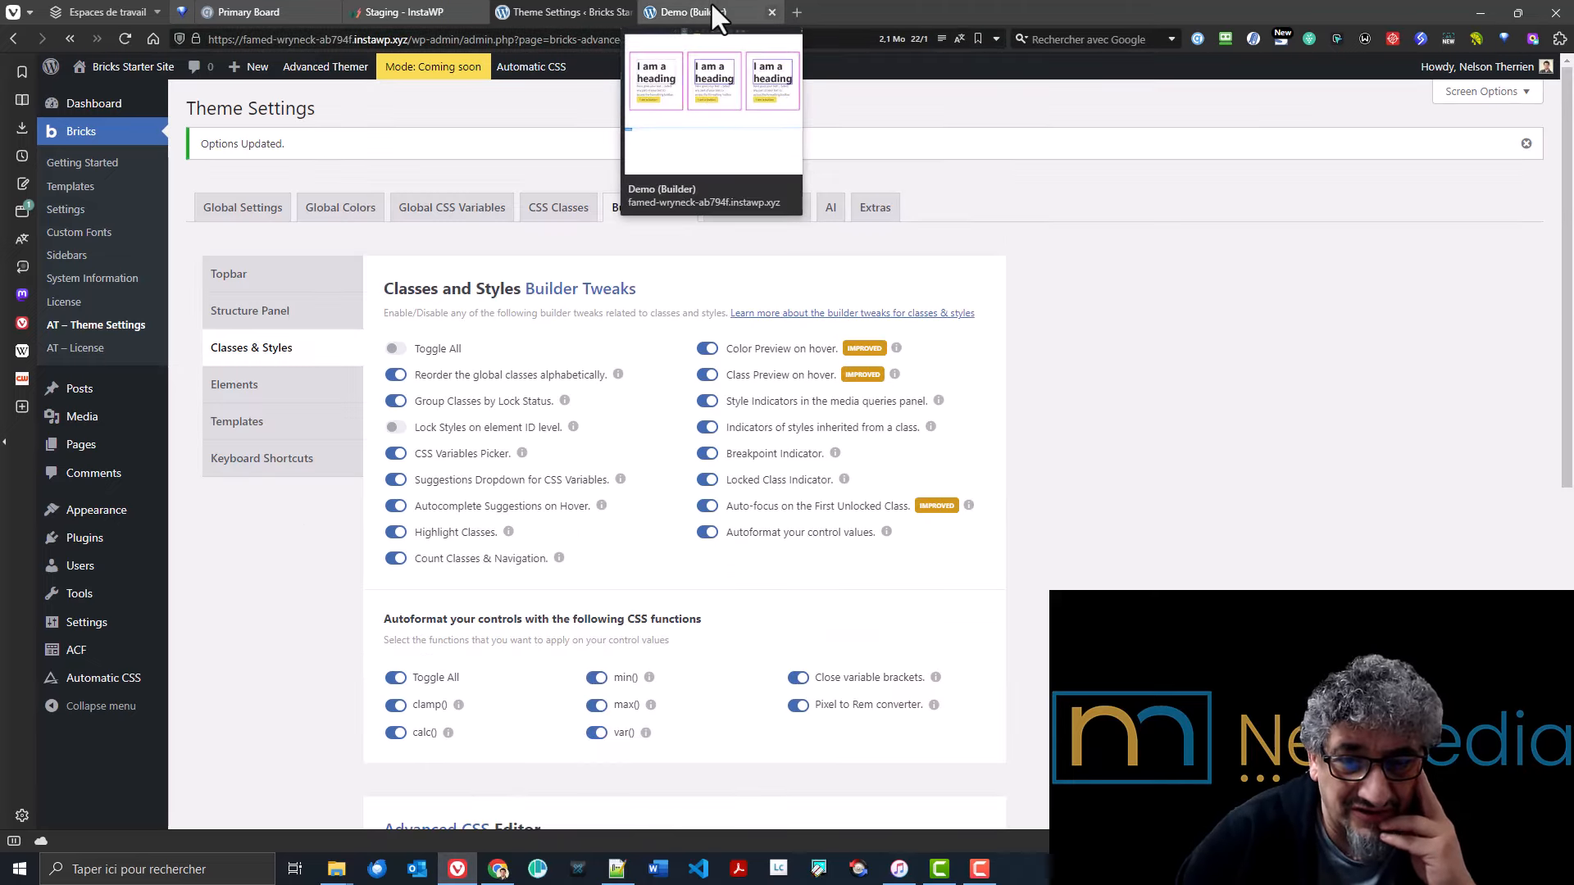
# - Return to the Demo page builder and reload it, accepting the loss of unsaved changes
pyautogui.click(711, 6)
pyautogui.click(125, 39)
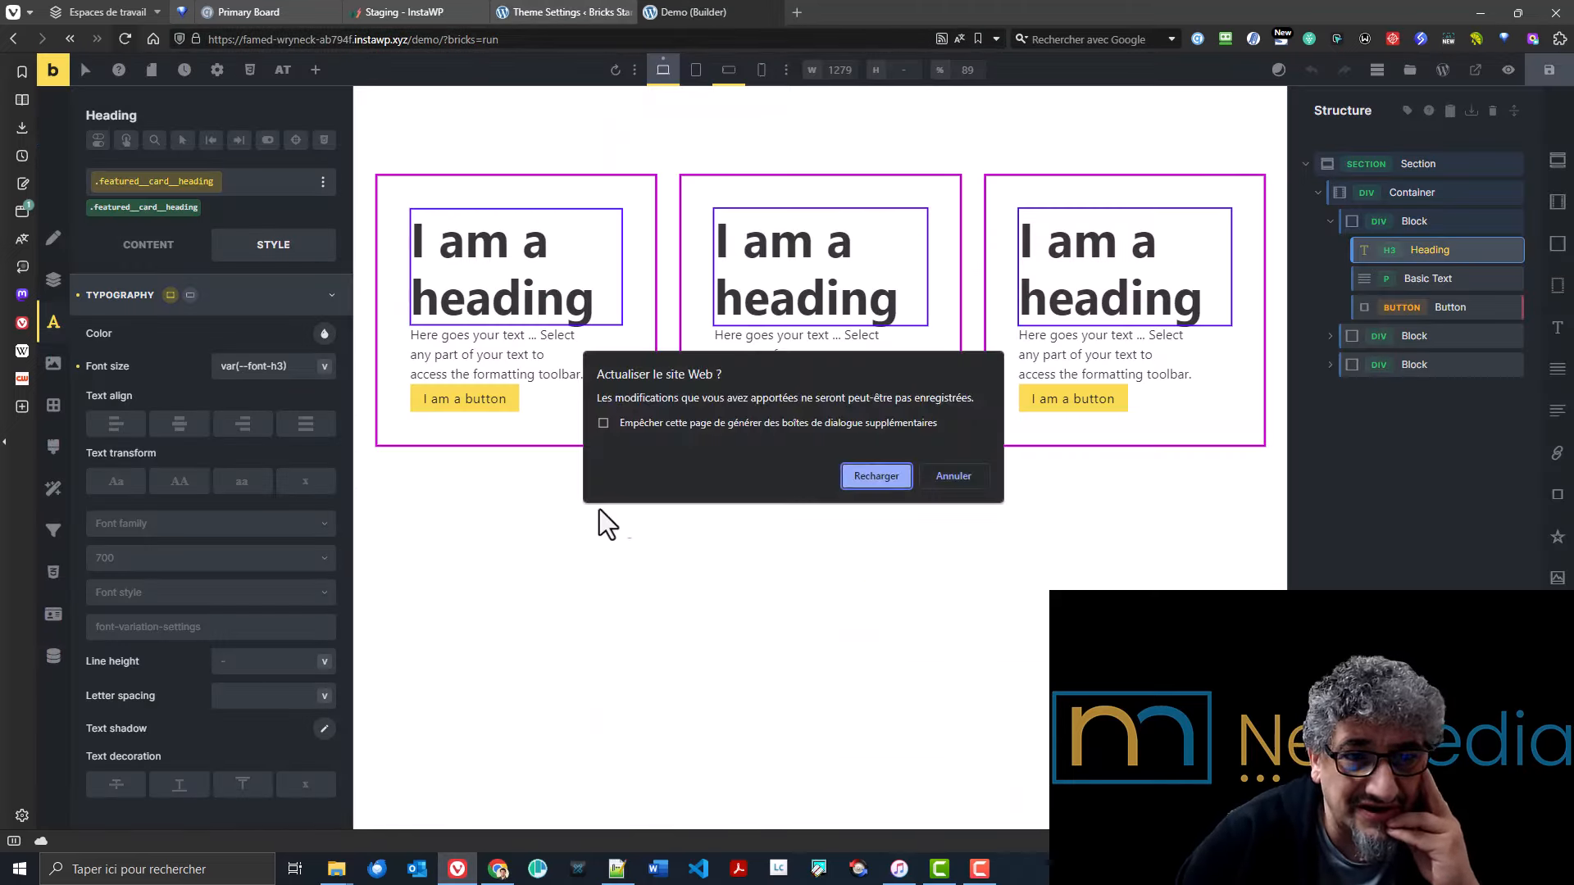
pyautogui.click(867, 476)
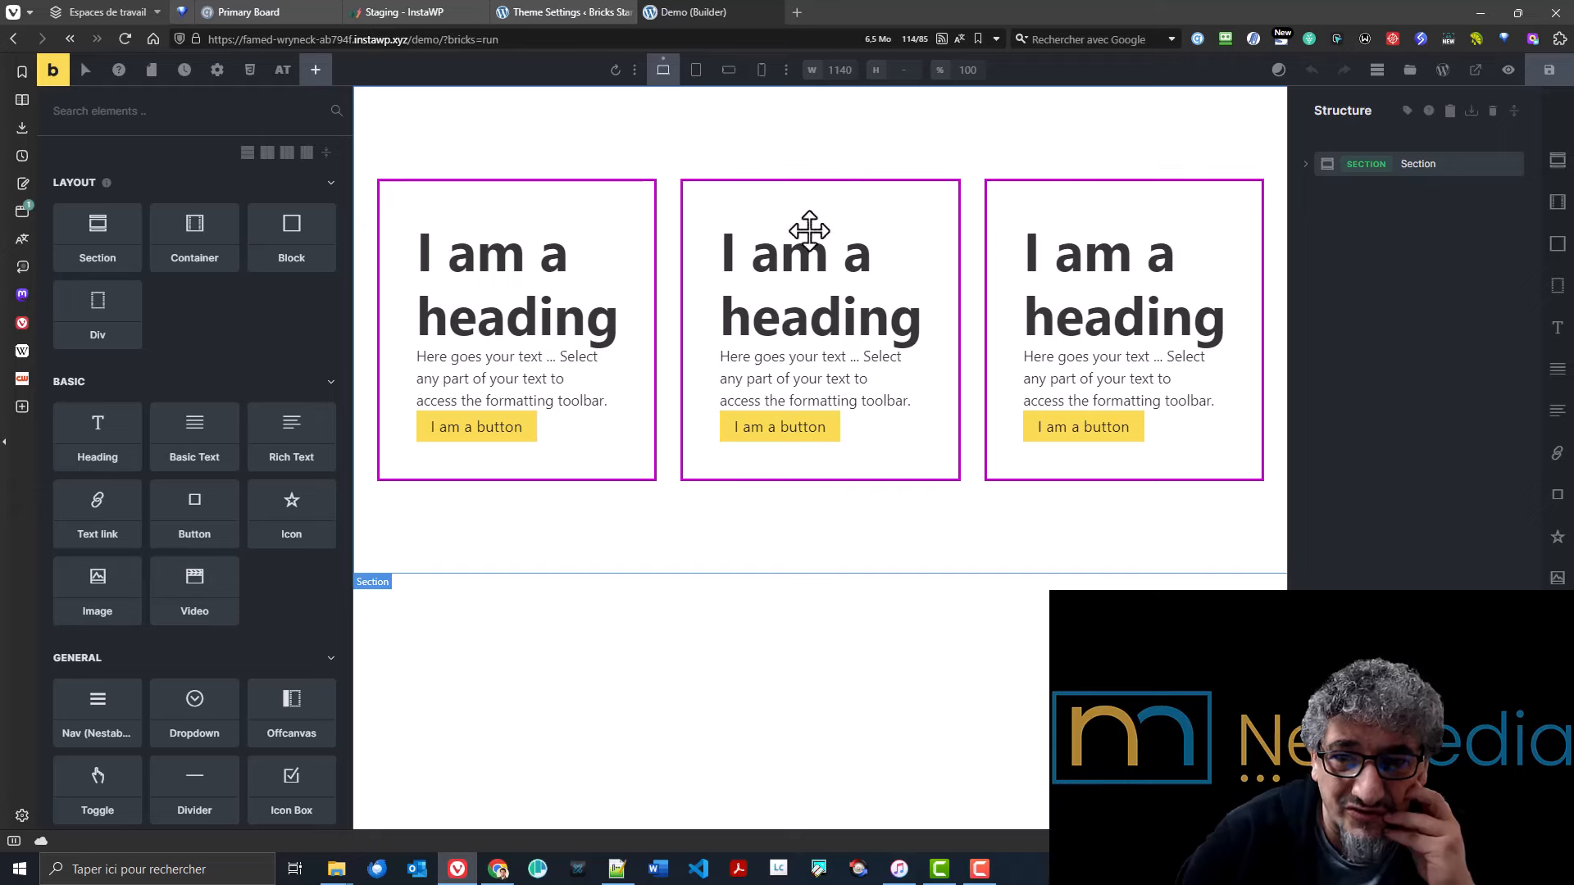
# - Select the second card's heading and compare its Typography styles at the mobile landscape and desktop breakpoints
pyautogui.click(787, 269)
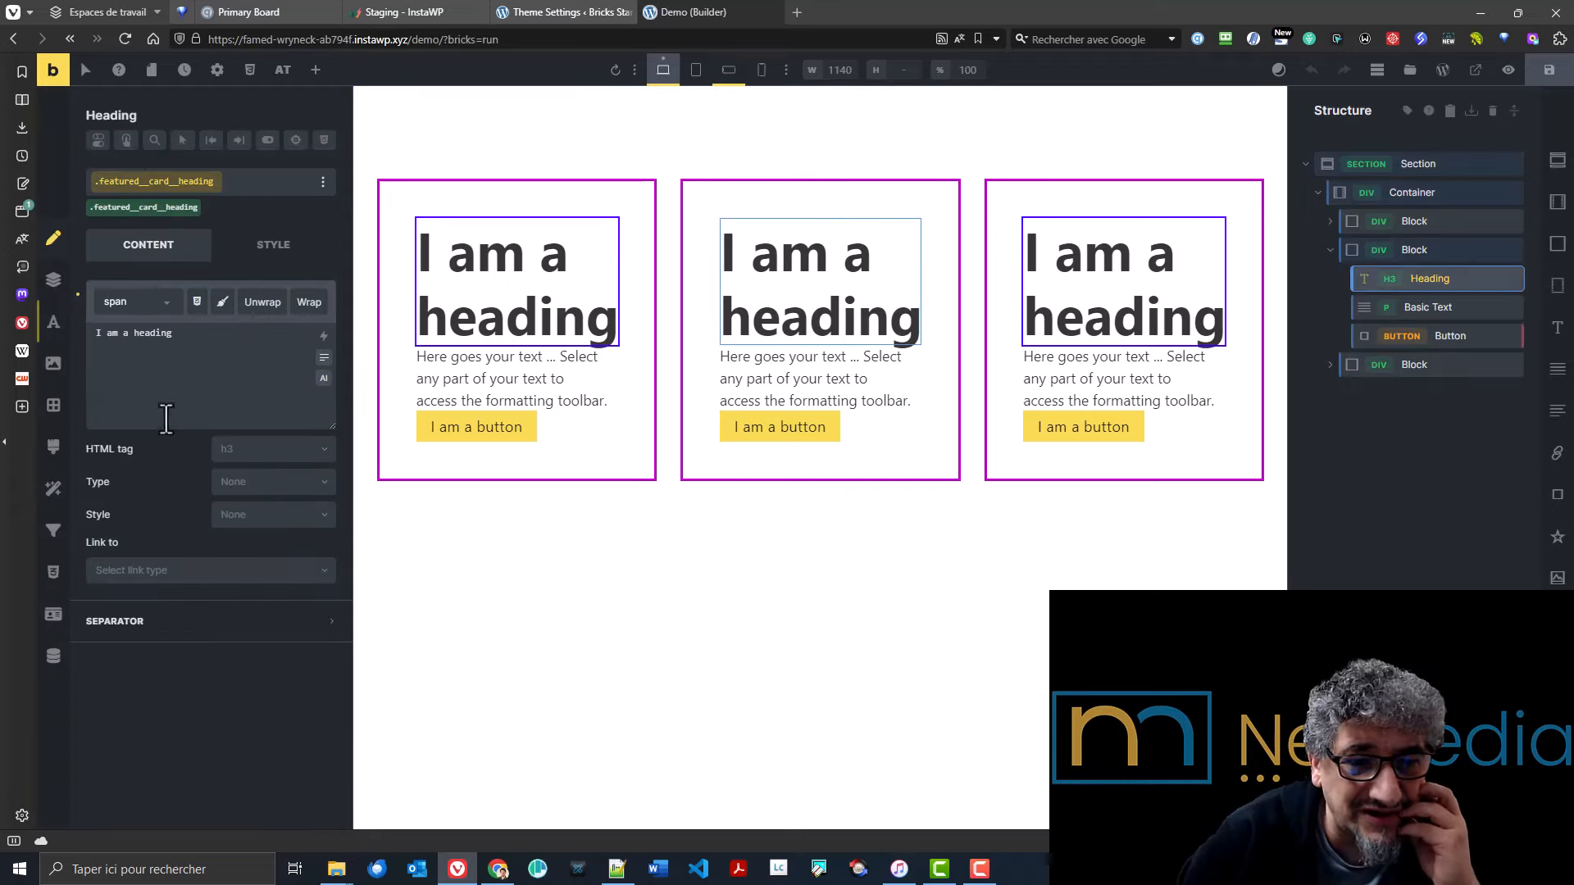
pyautogui.click(53, 322)
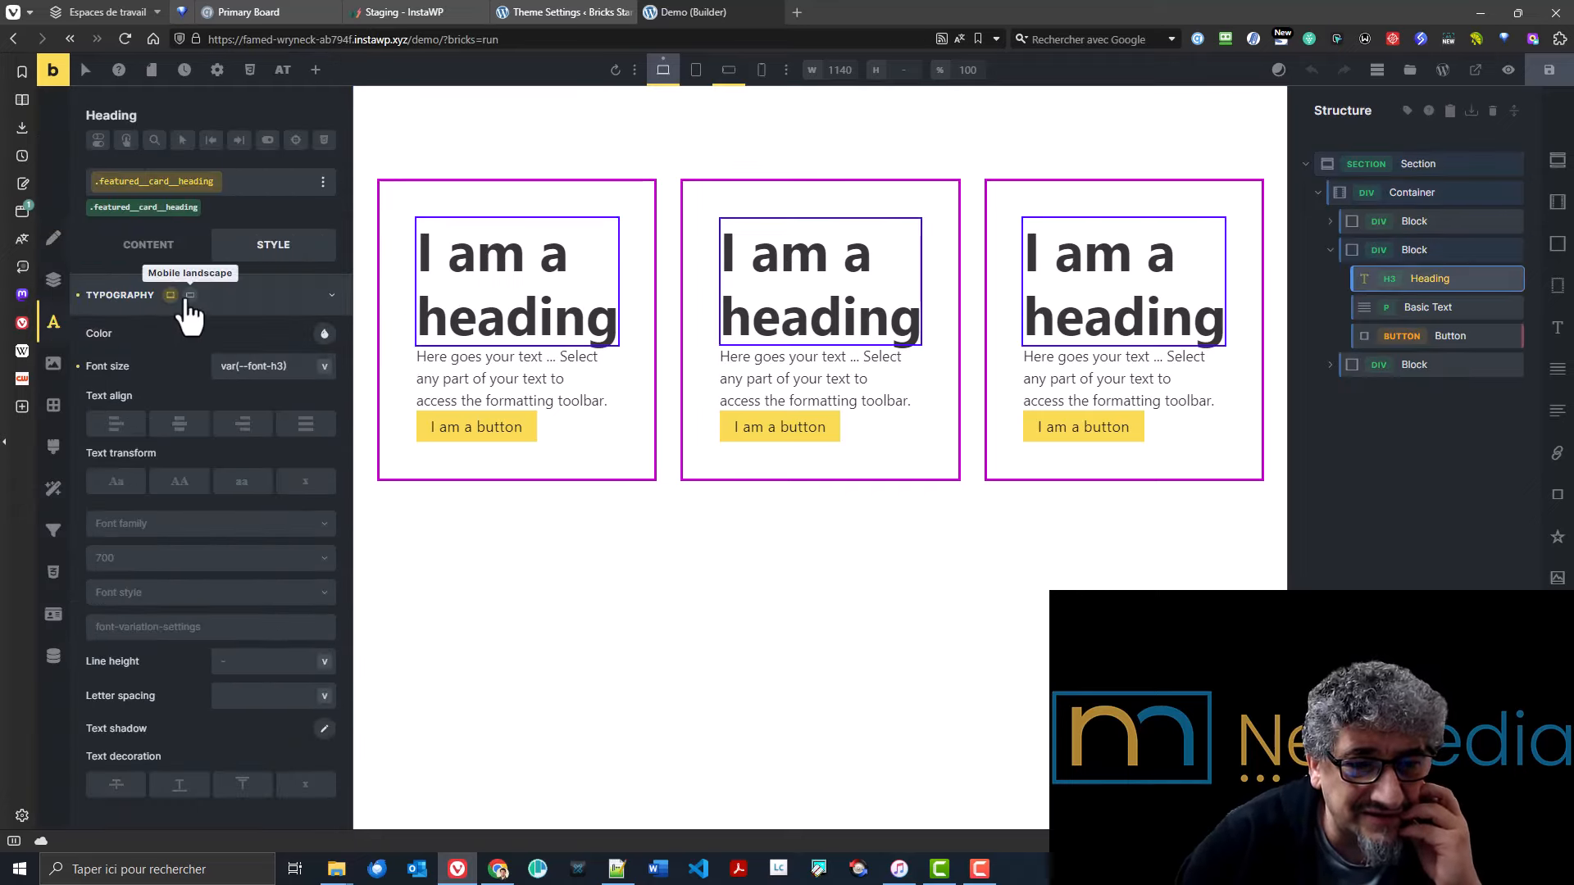
pyautogui.click(188, 297)
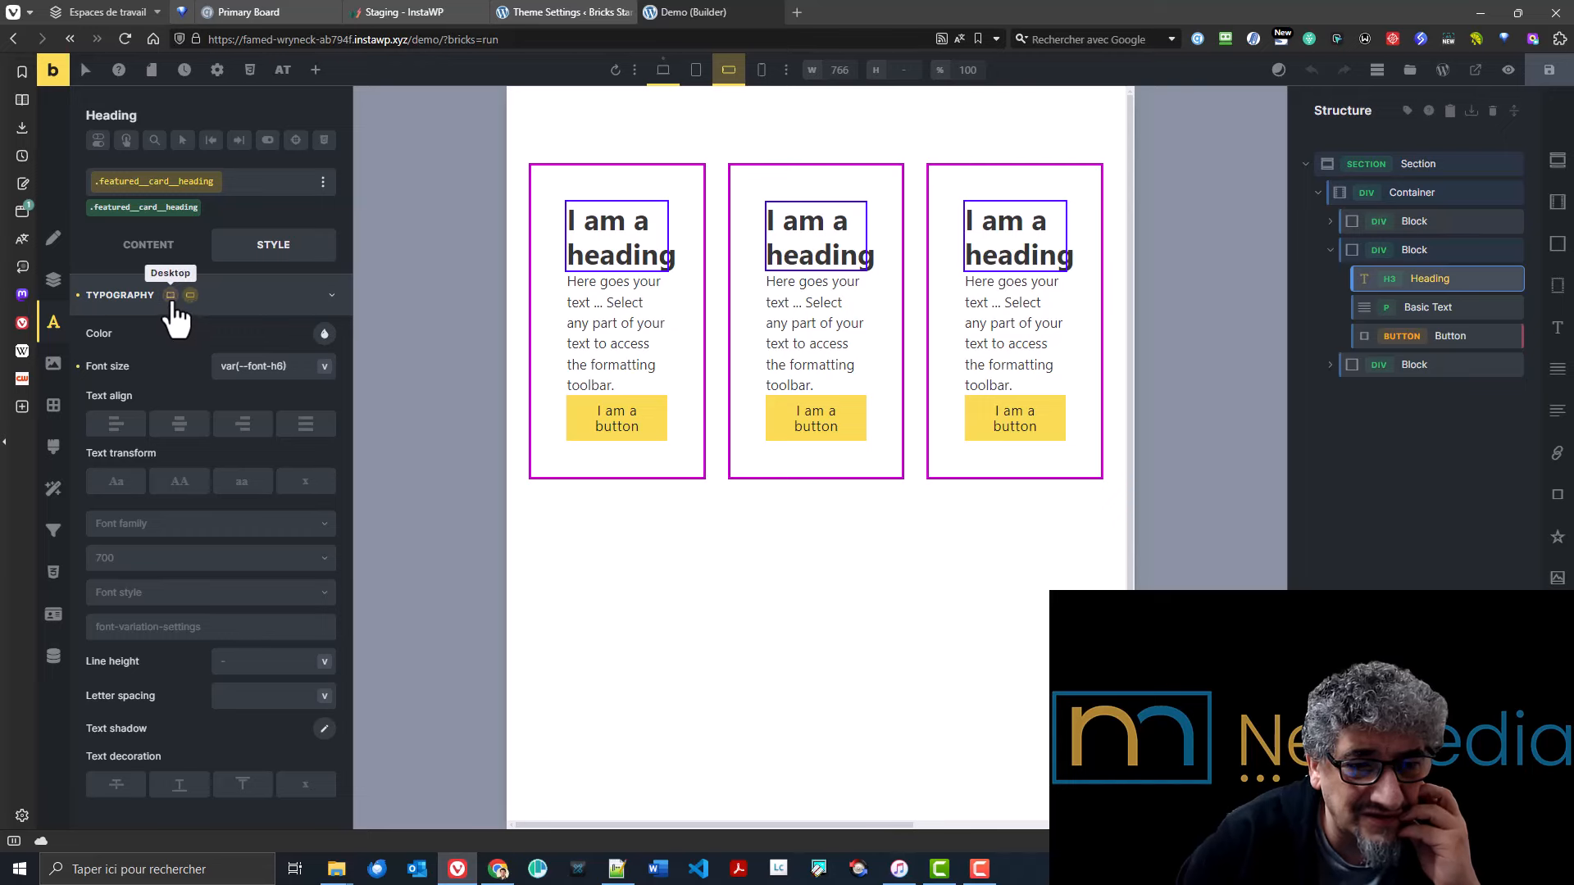
pyautogui.click(660, 79)
# - Find the Locked Class Indicator tweak in the theme settings, and lock and unlock the heading's .featured__card__heading class in the builder
pyautogui.click(588, 11)
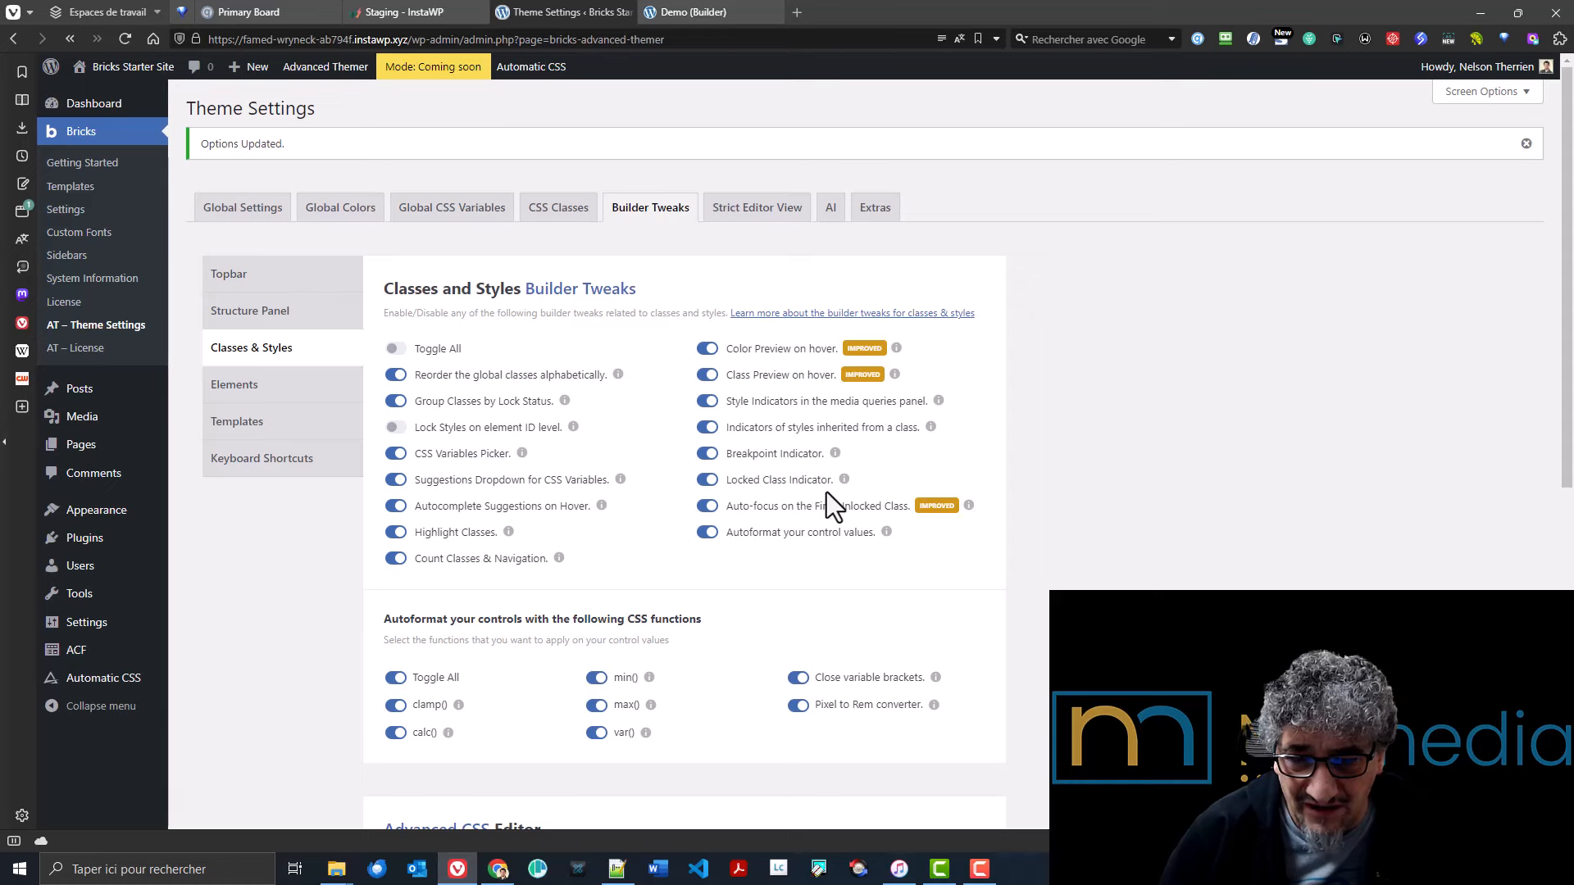
pyautogui.click(703, 12)
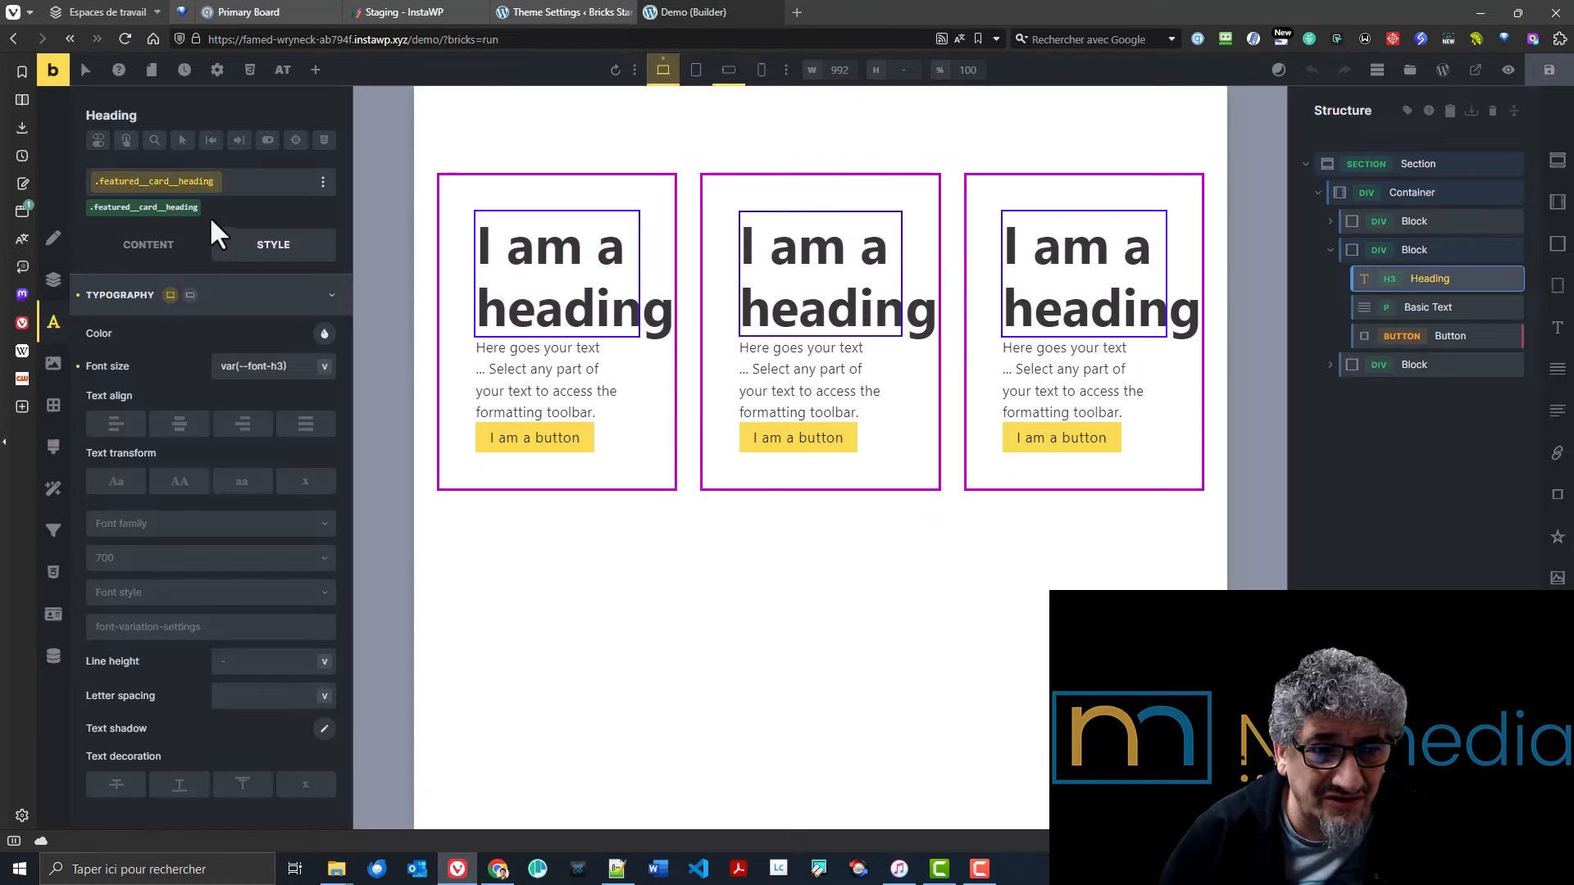
pyautogui.moveTo(225, 185)
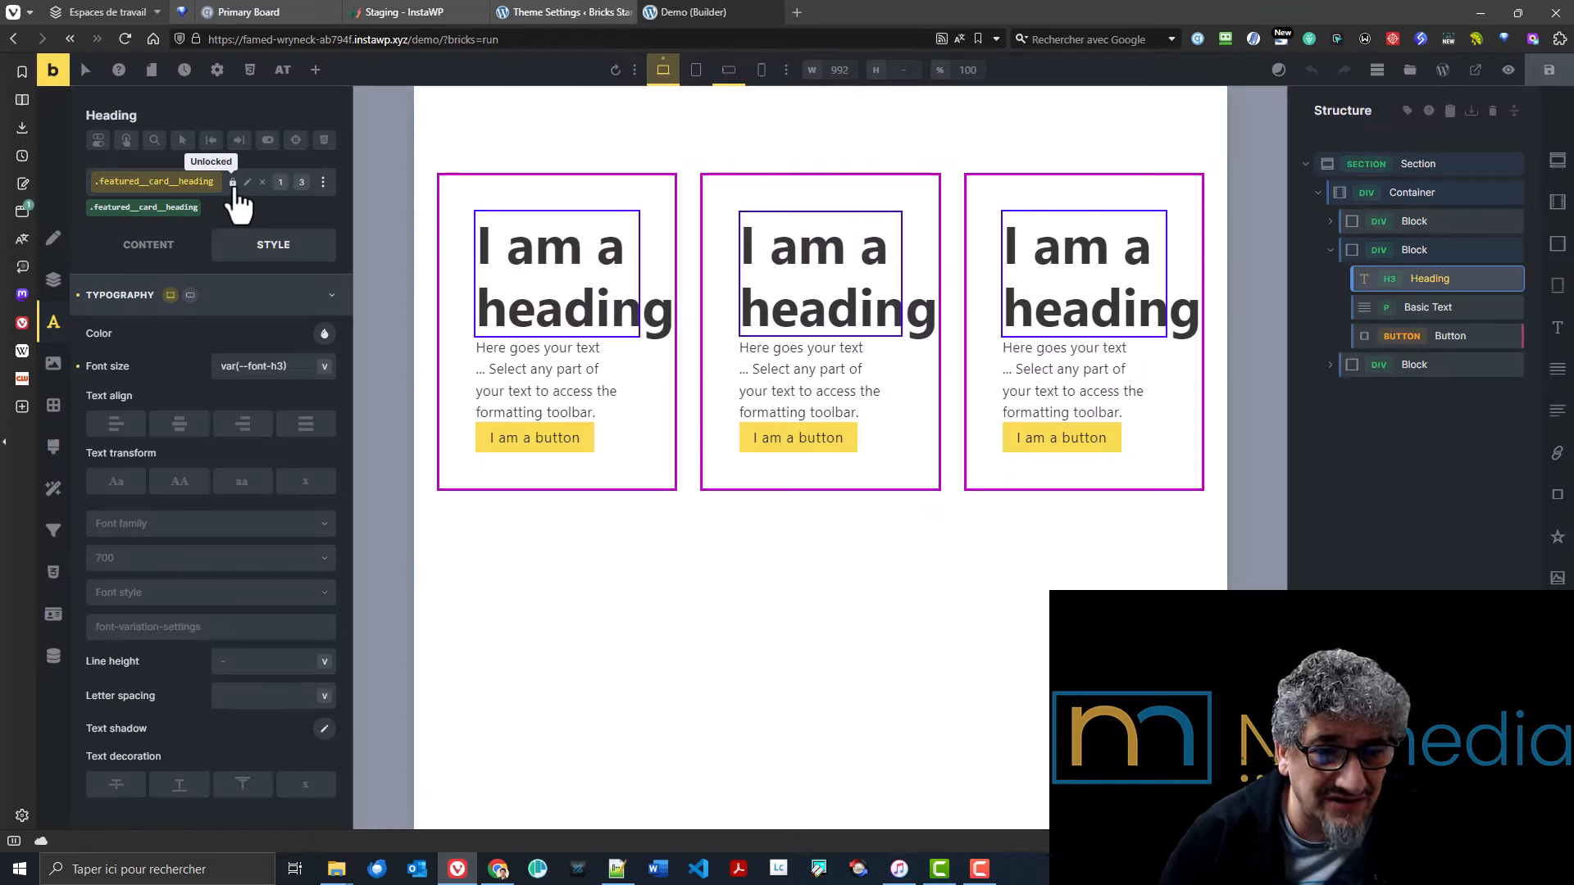
pyautogui.click(233, 182)
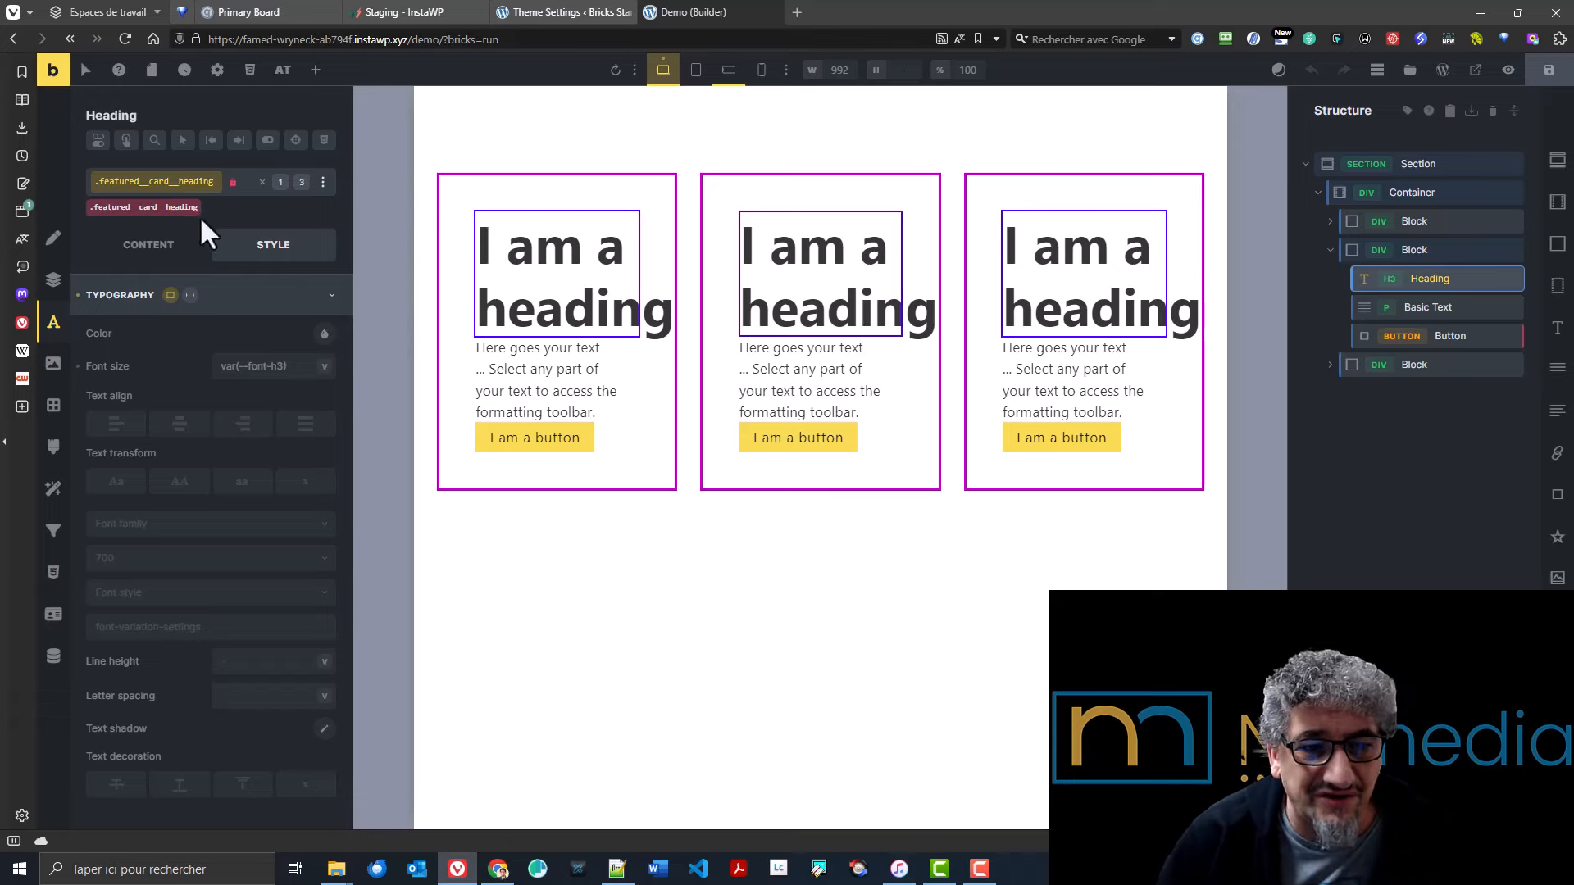
pyautogui.click(232, 182)
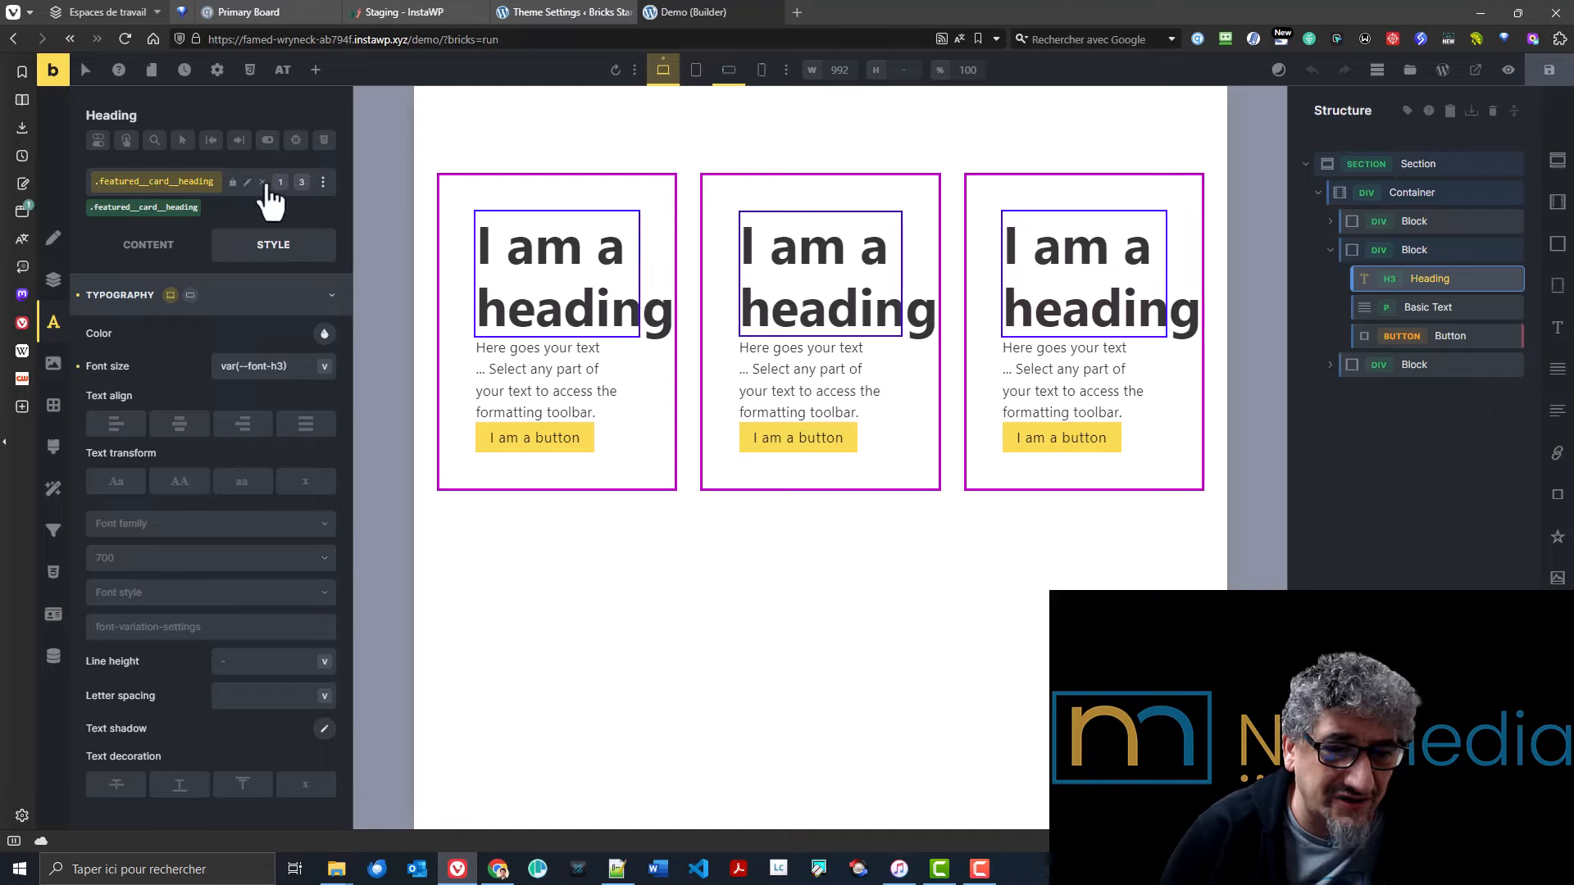
# - Review the Auto-focus on the First Unlocked Class tweak, and check the heading's active class in the builder
pyautogui.click(580, 11)
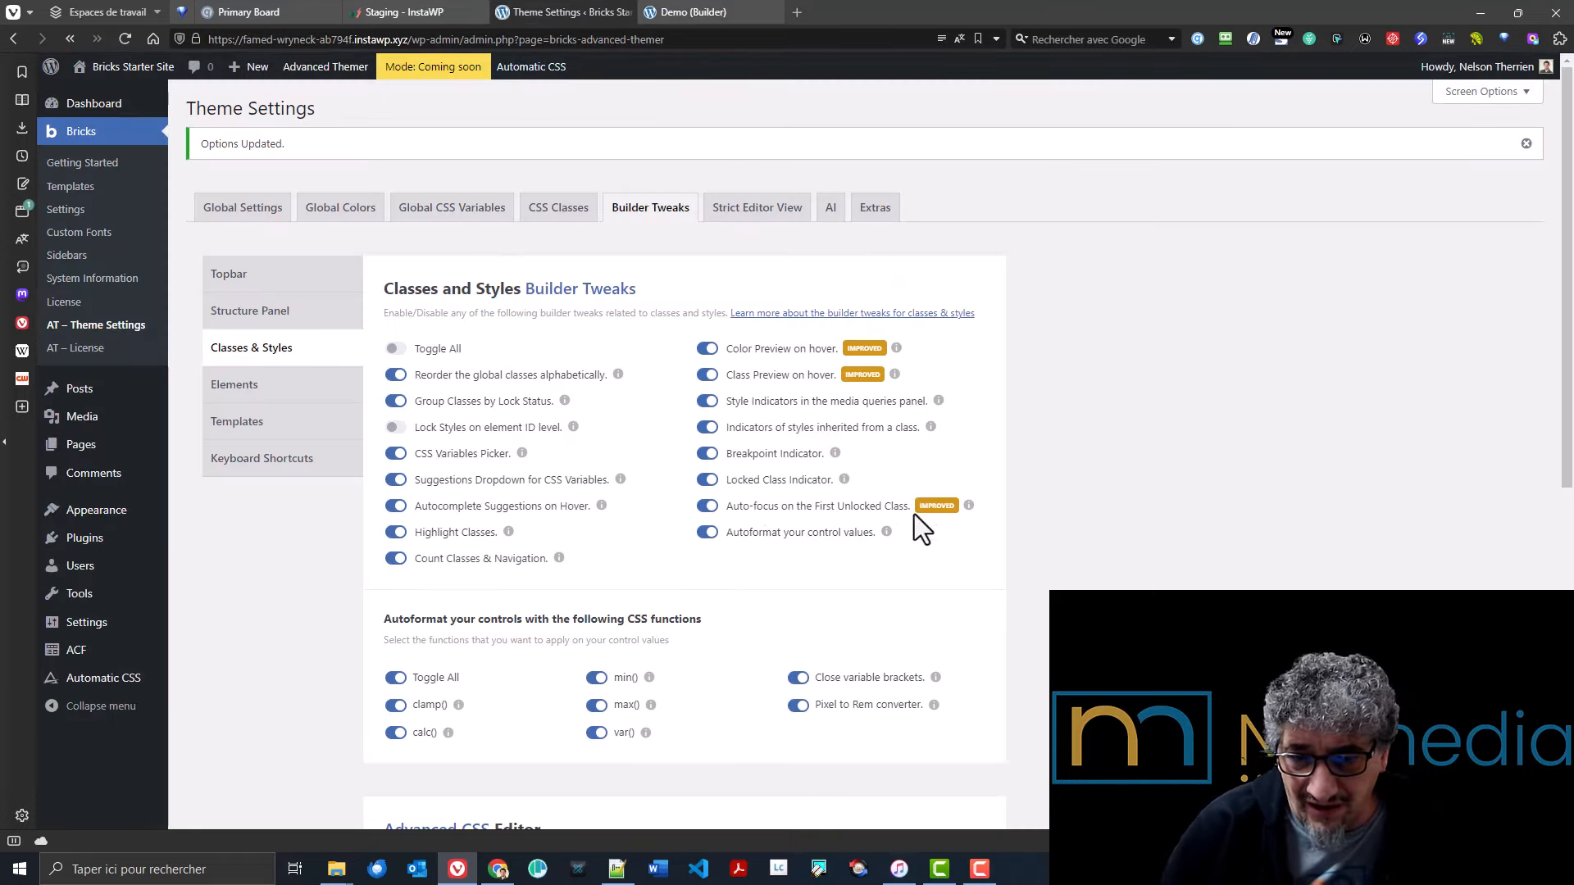
pyautogui.click(710, 12)
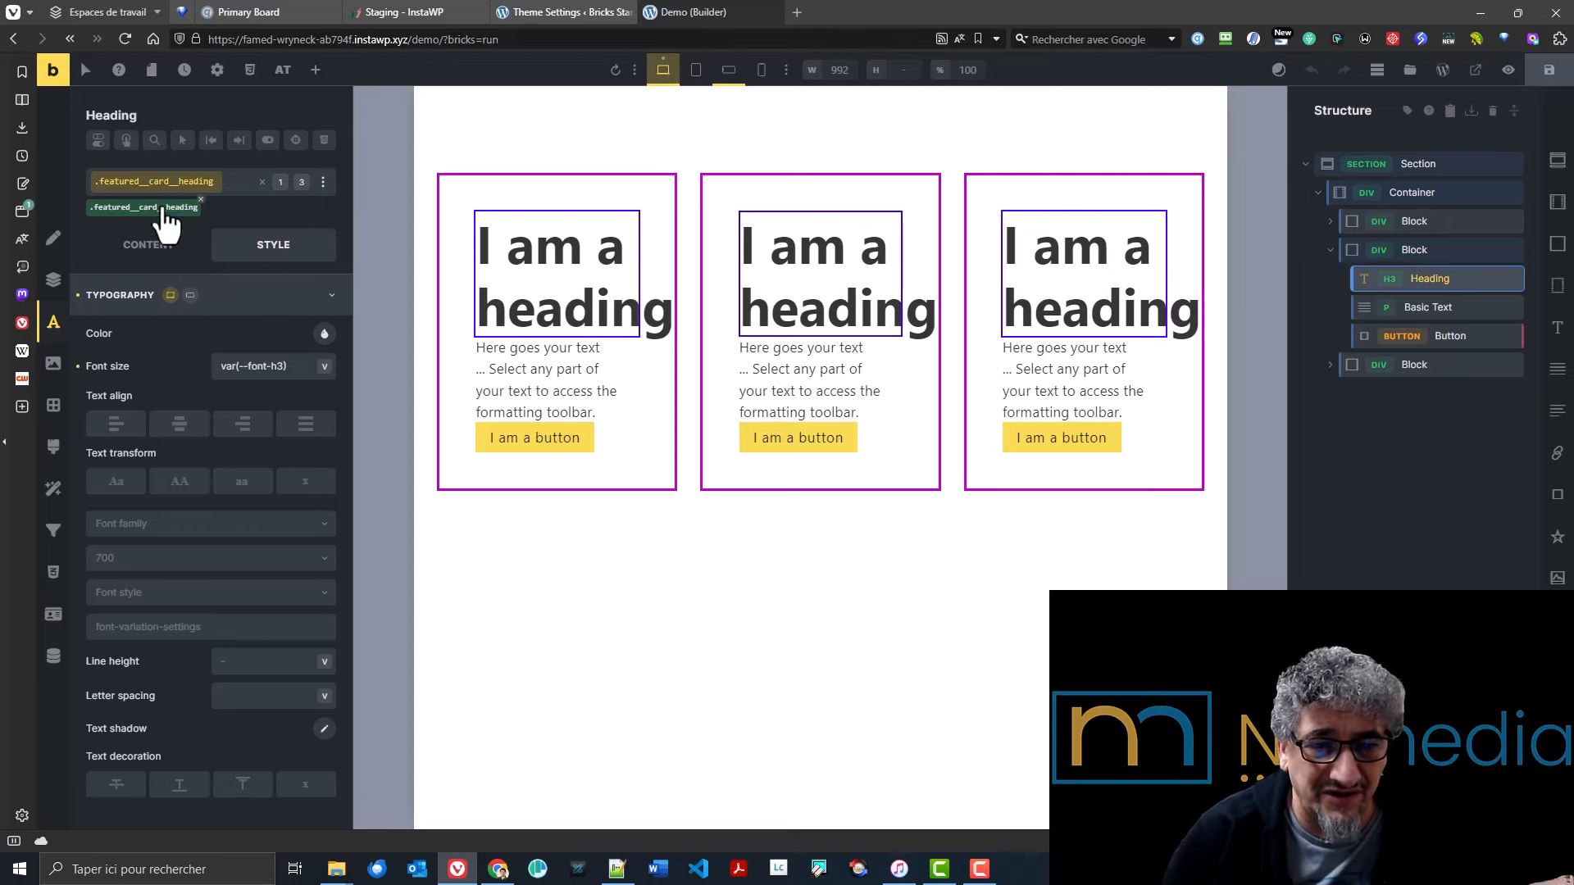
# - Switch the Autoformat your control values tweak off and back on in the theme settings
pyautogui.click(586, 12)
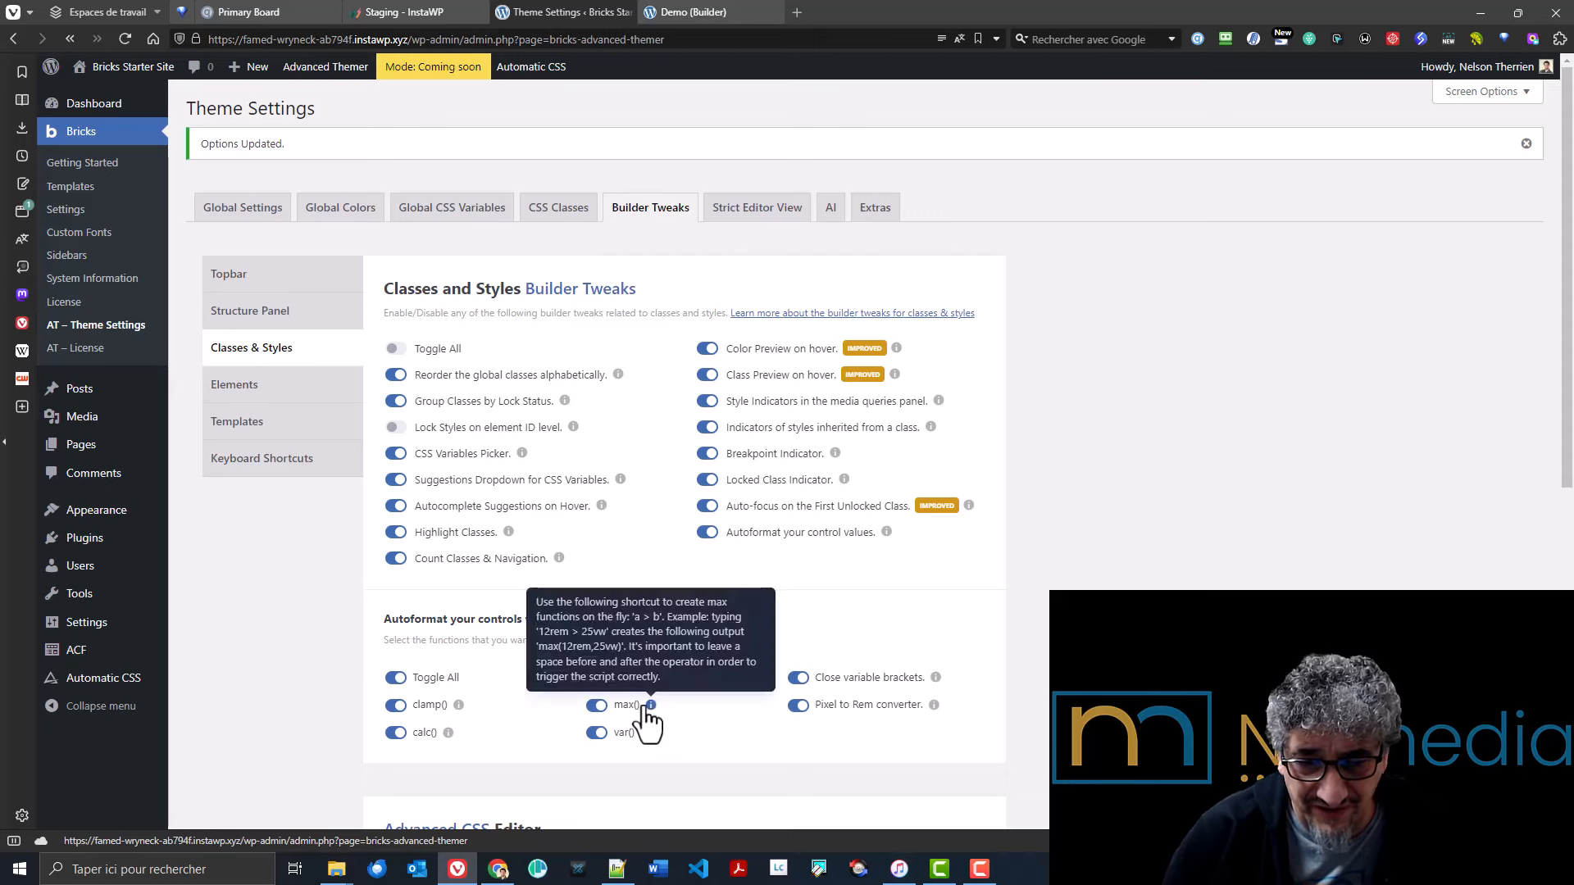
pyautogui.click(750, 532)
pyautogui.click(749, 533)
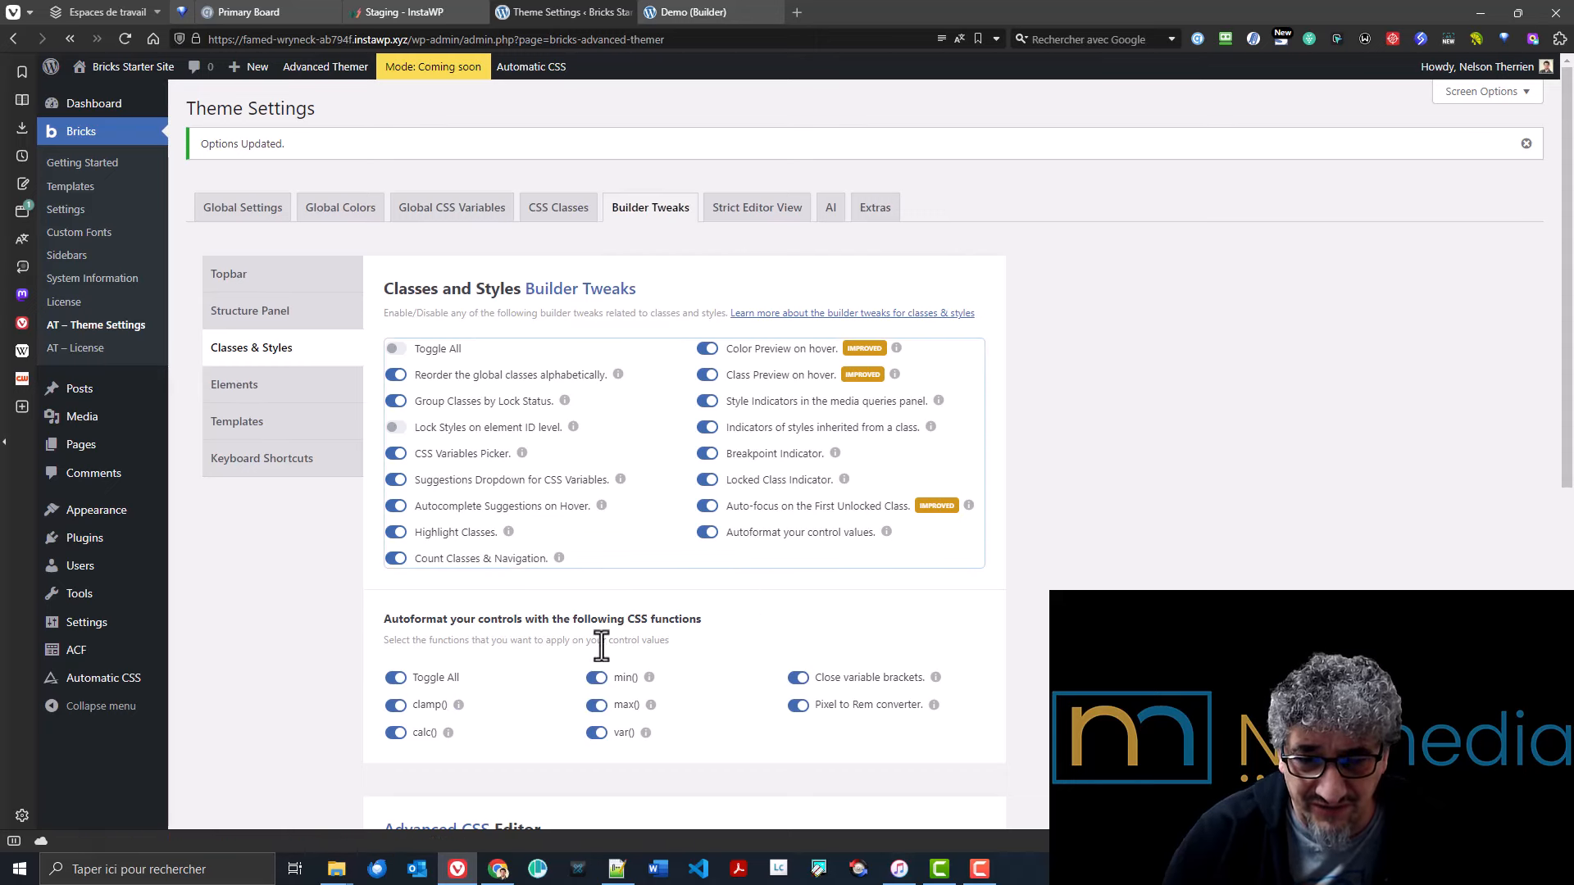
# - Review the autoformat options for CSS functions and read the Pixel to Rem converter's description
pyautogui.scroll(-3, 582, 672)
pyautogui.scroll(-1, 581, 667)
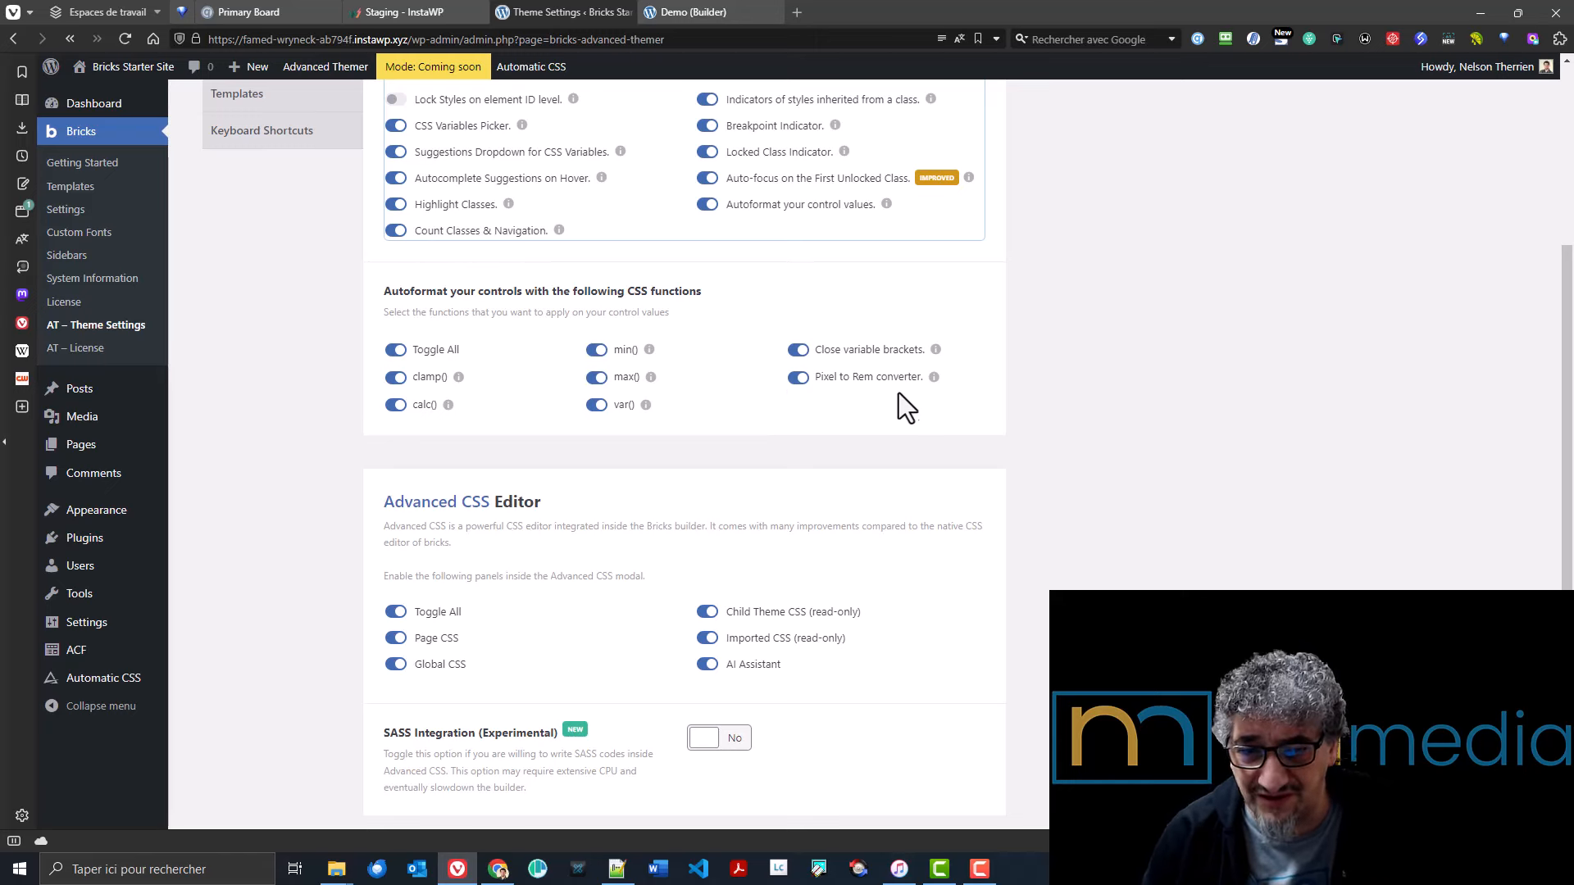
pyautogui.moveTo(934, 380)
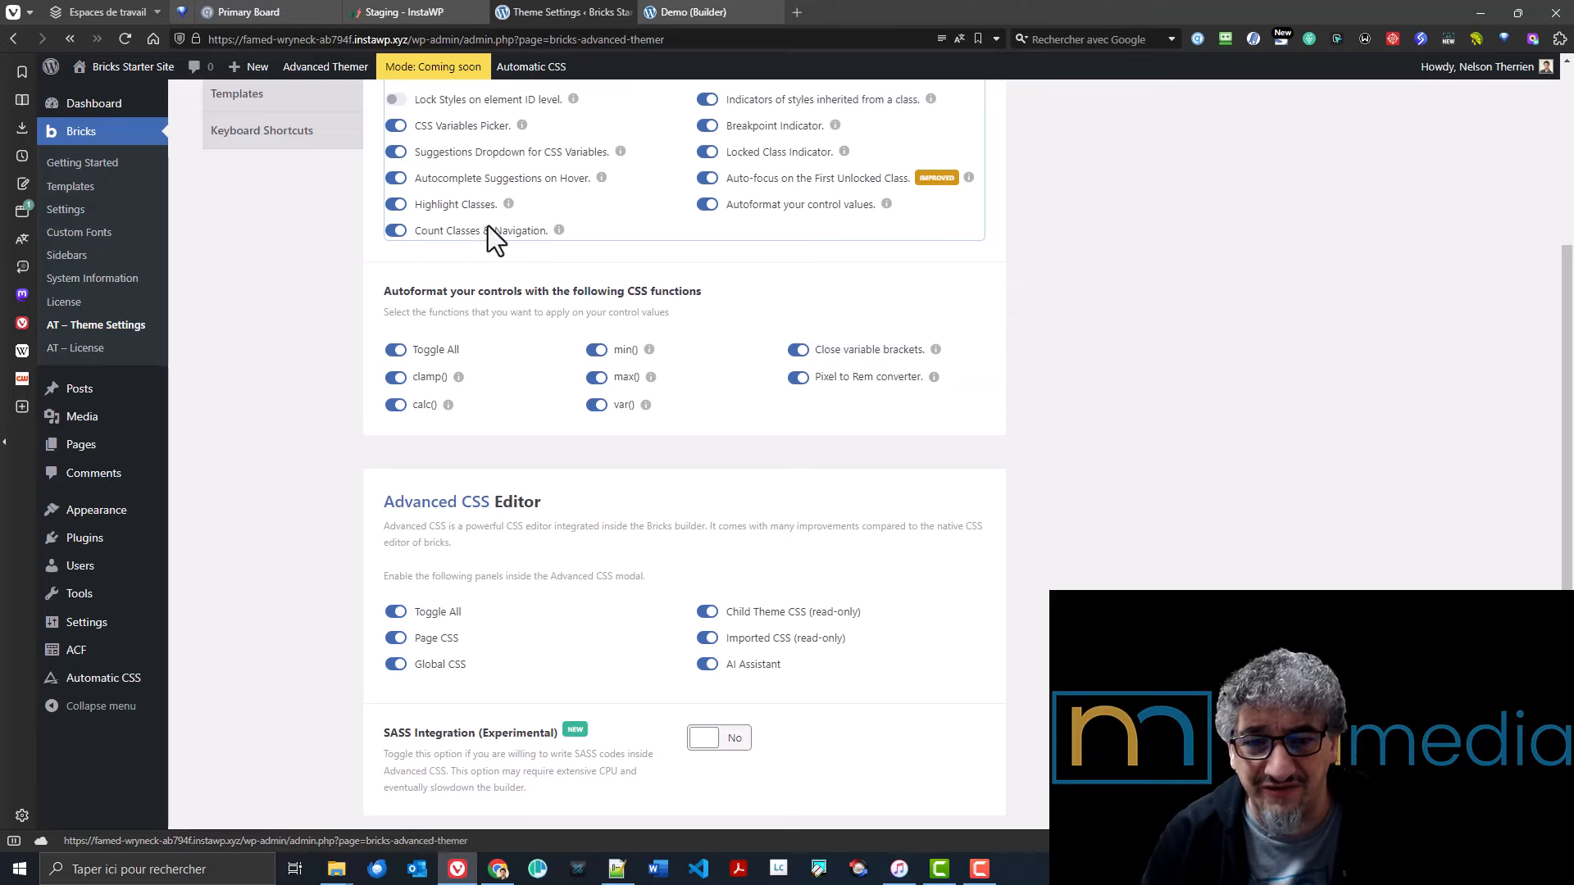
# - In the builder, set the font size of the first card's basic text class .featured__card__text to r:20
pyautogui.click(749, 10)
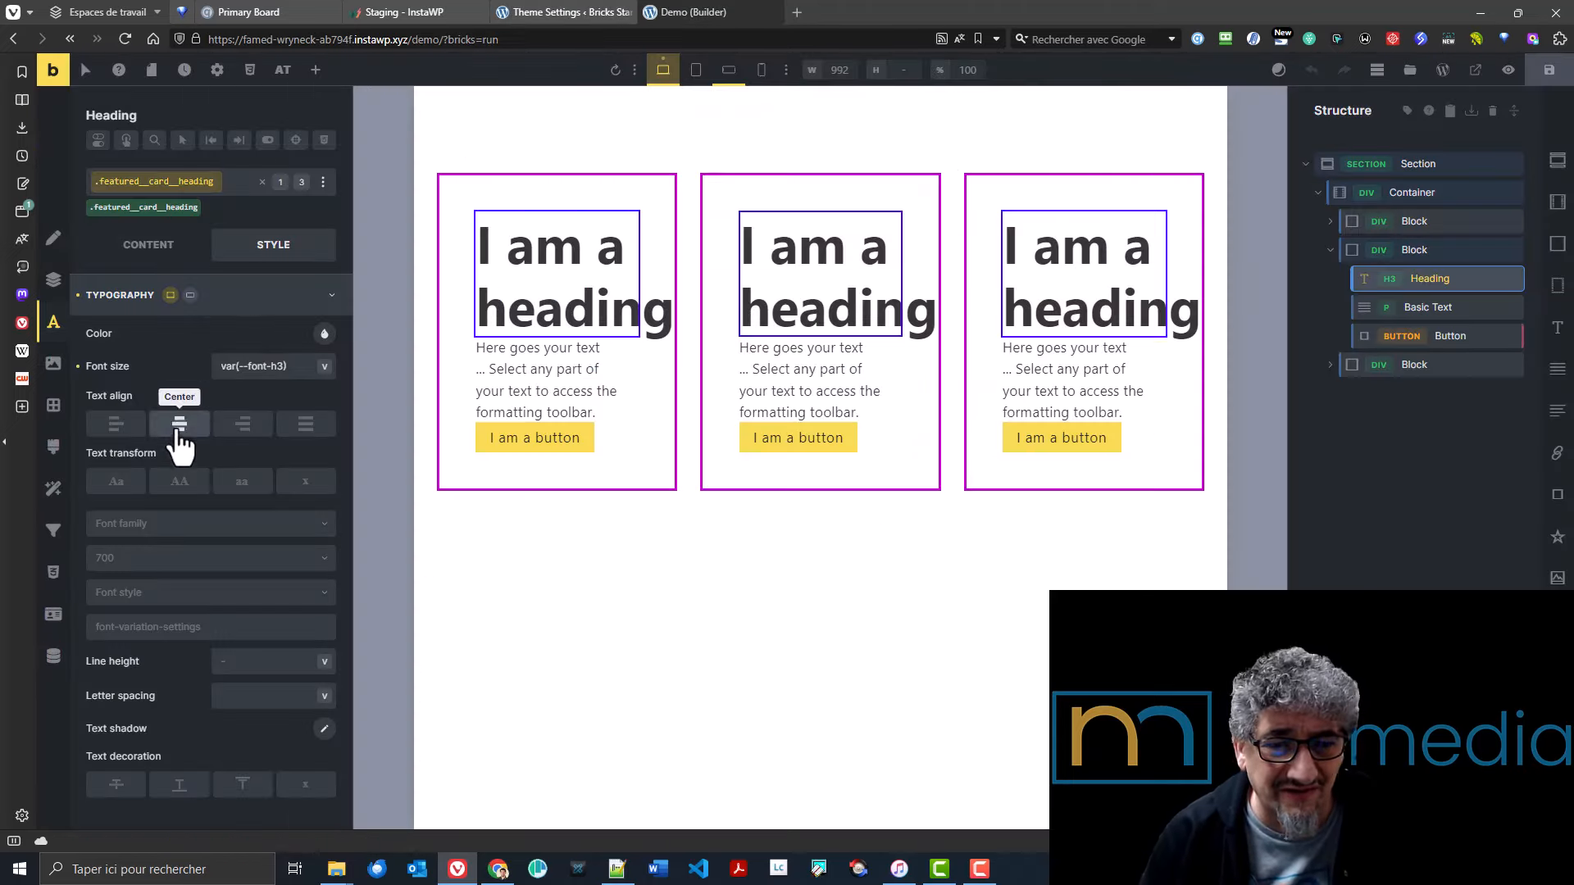
pyautogui.click(527, 361)
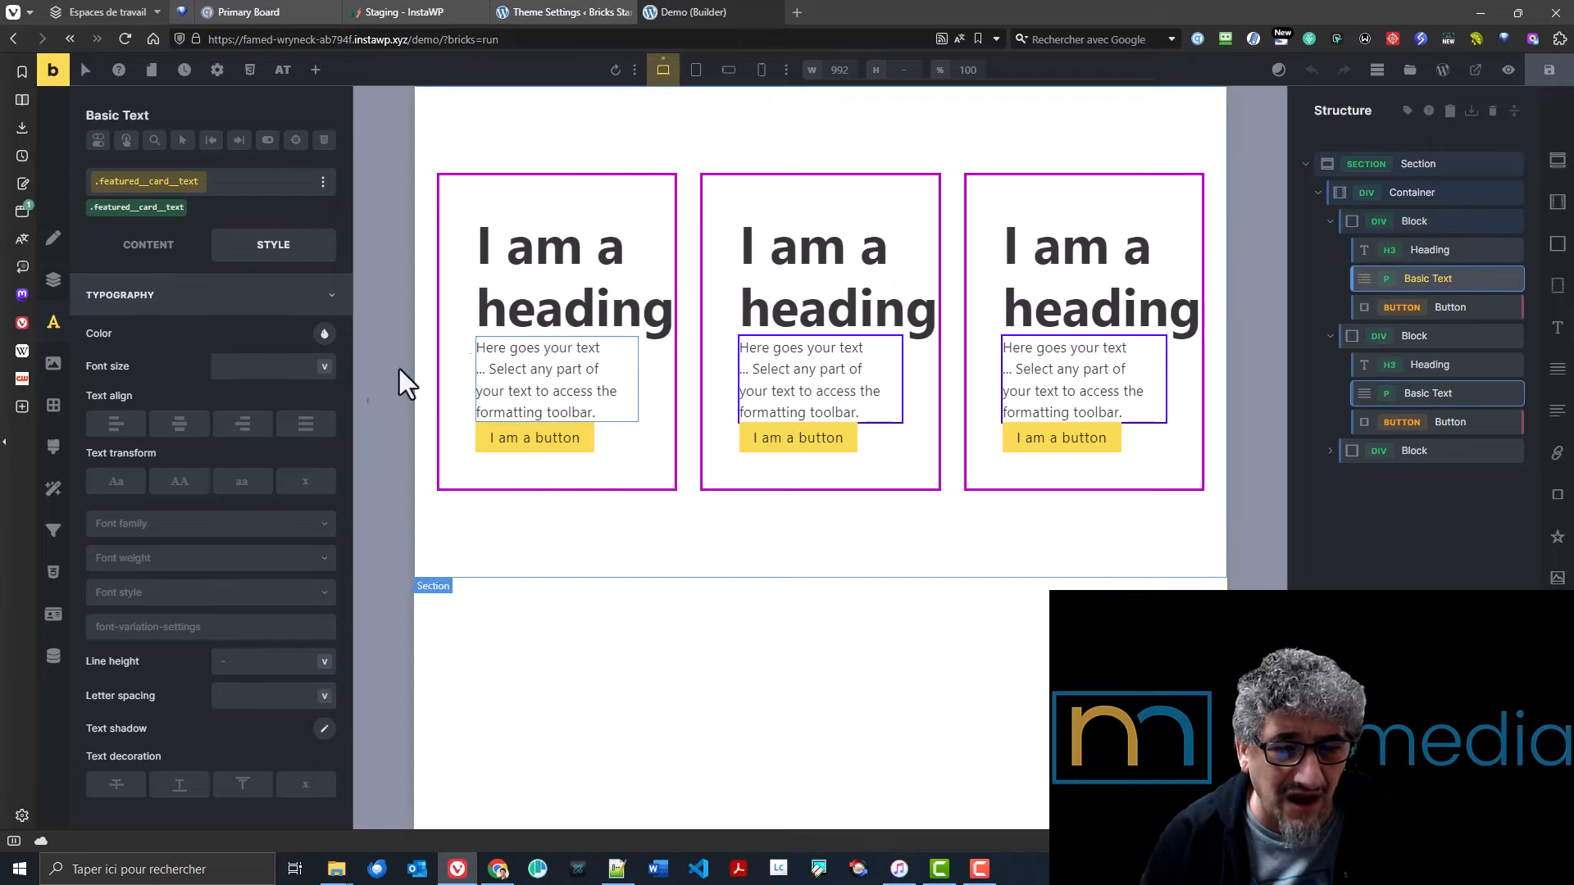
pyautogui.click(246, 366)
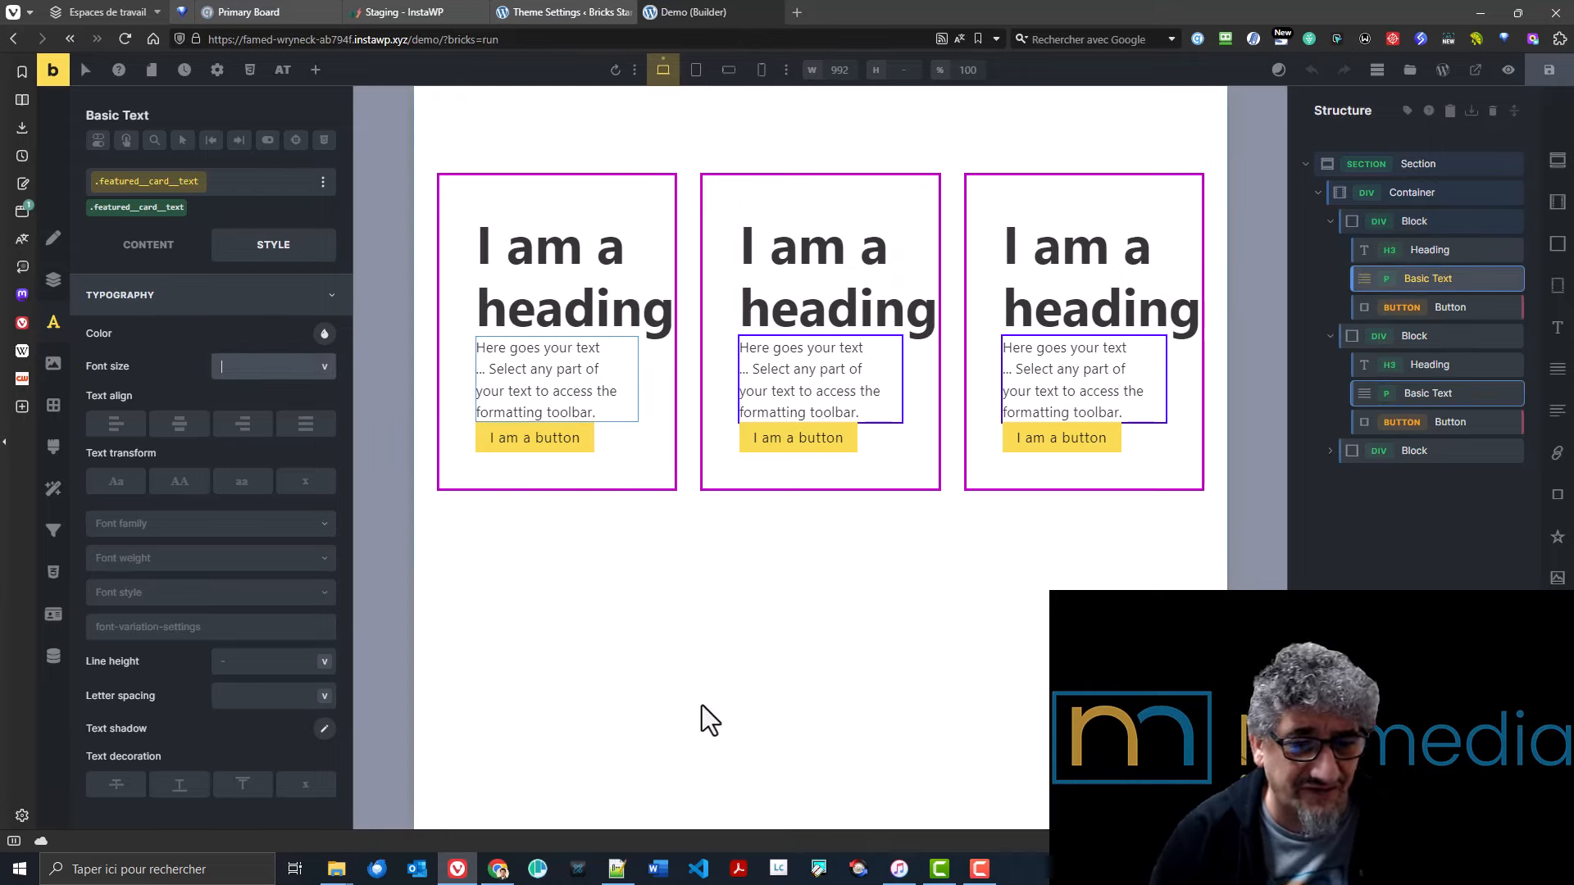
pyautogui.write(':')
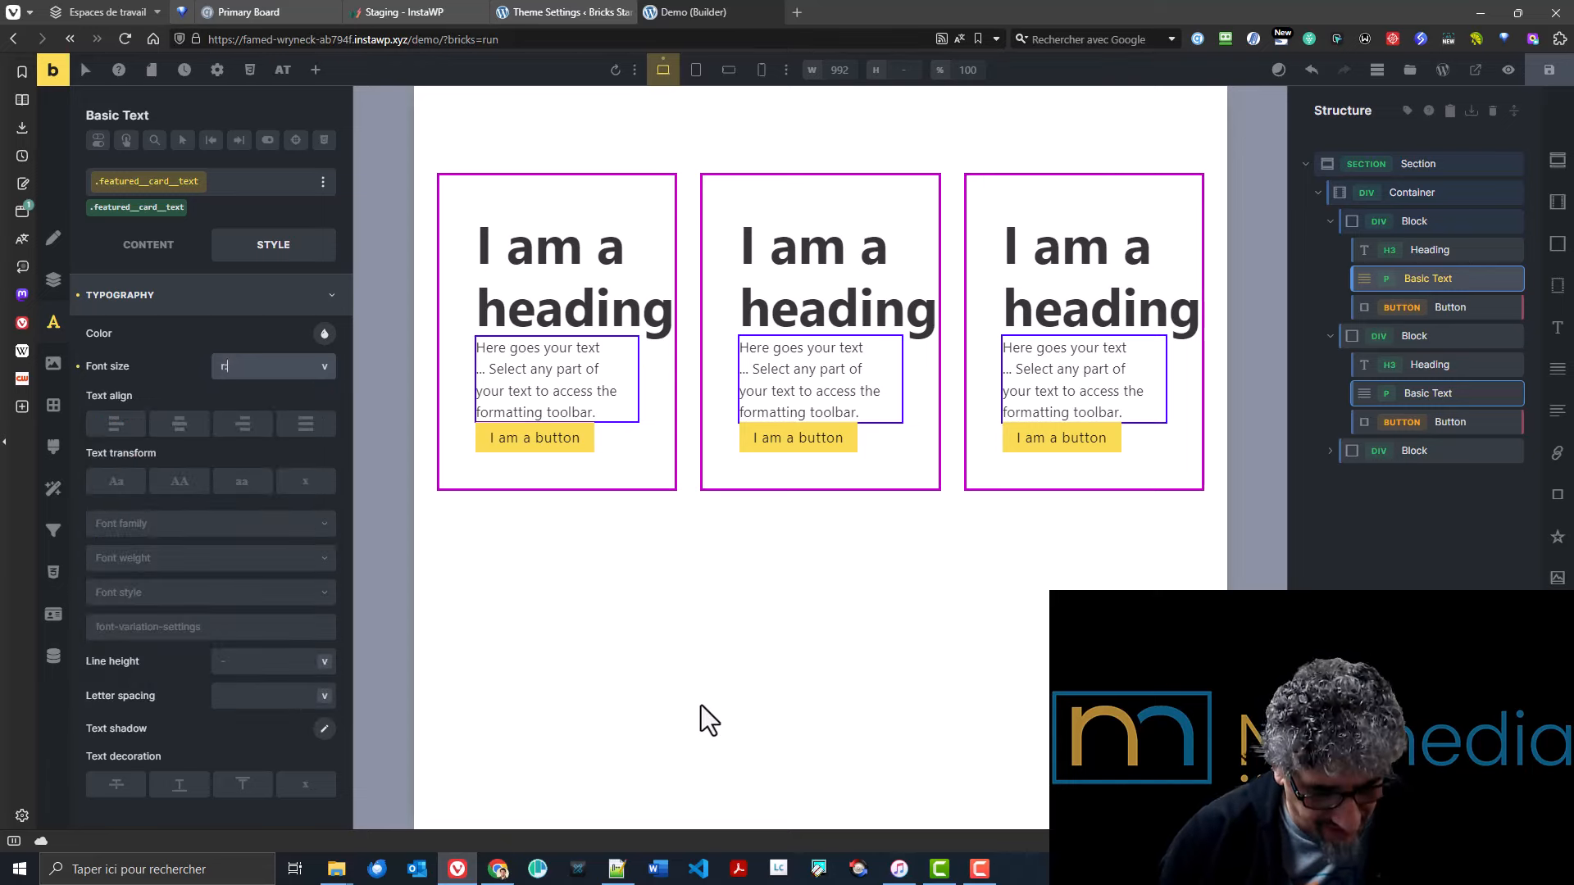
pyautogui.write('+20')
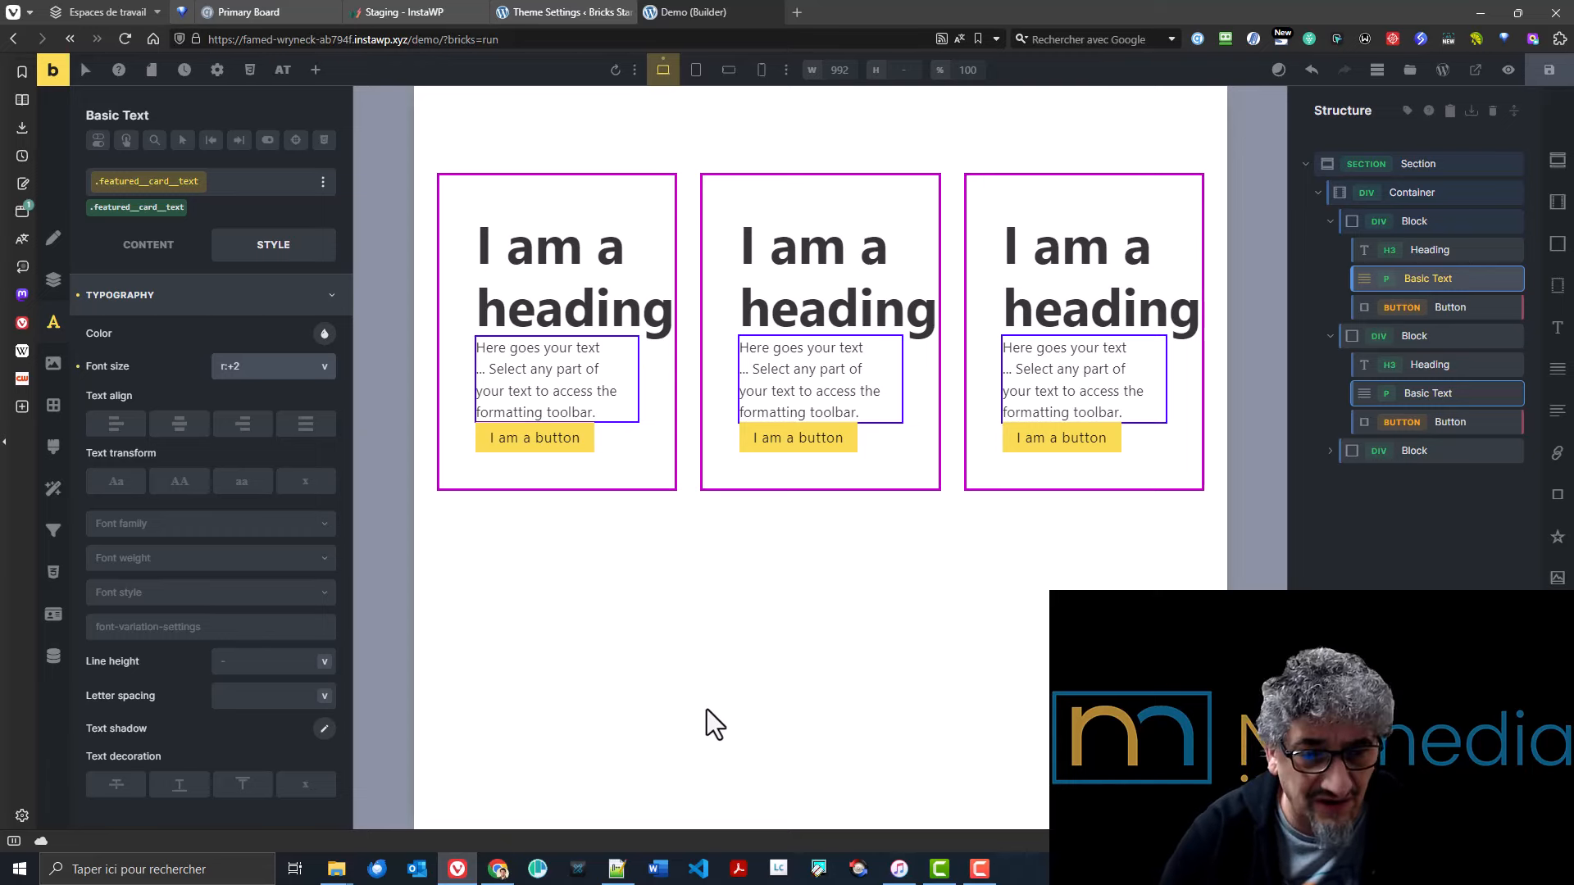
pyautogui.press('BackSpace')
pyautogui.press('BackSpace')
pyautogui.press('BackSpace')
pyautogui.write('20')
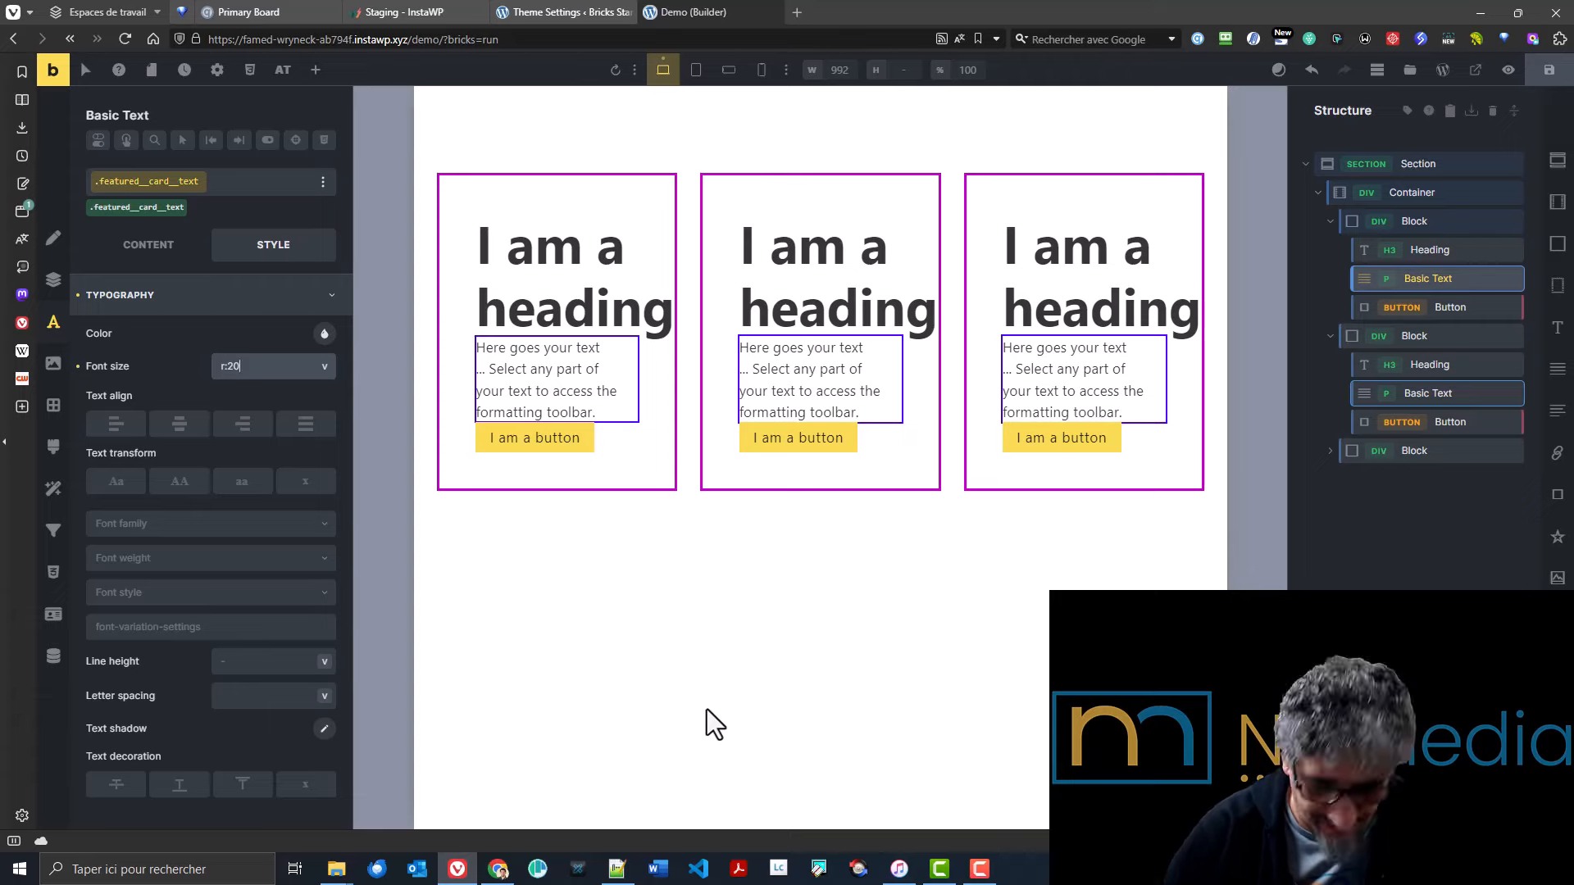
pyautogui.press('Return')
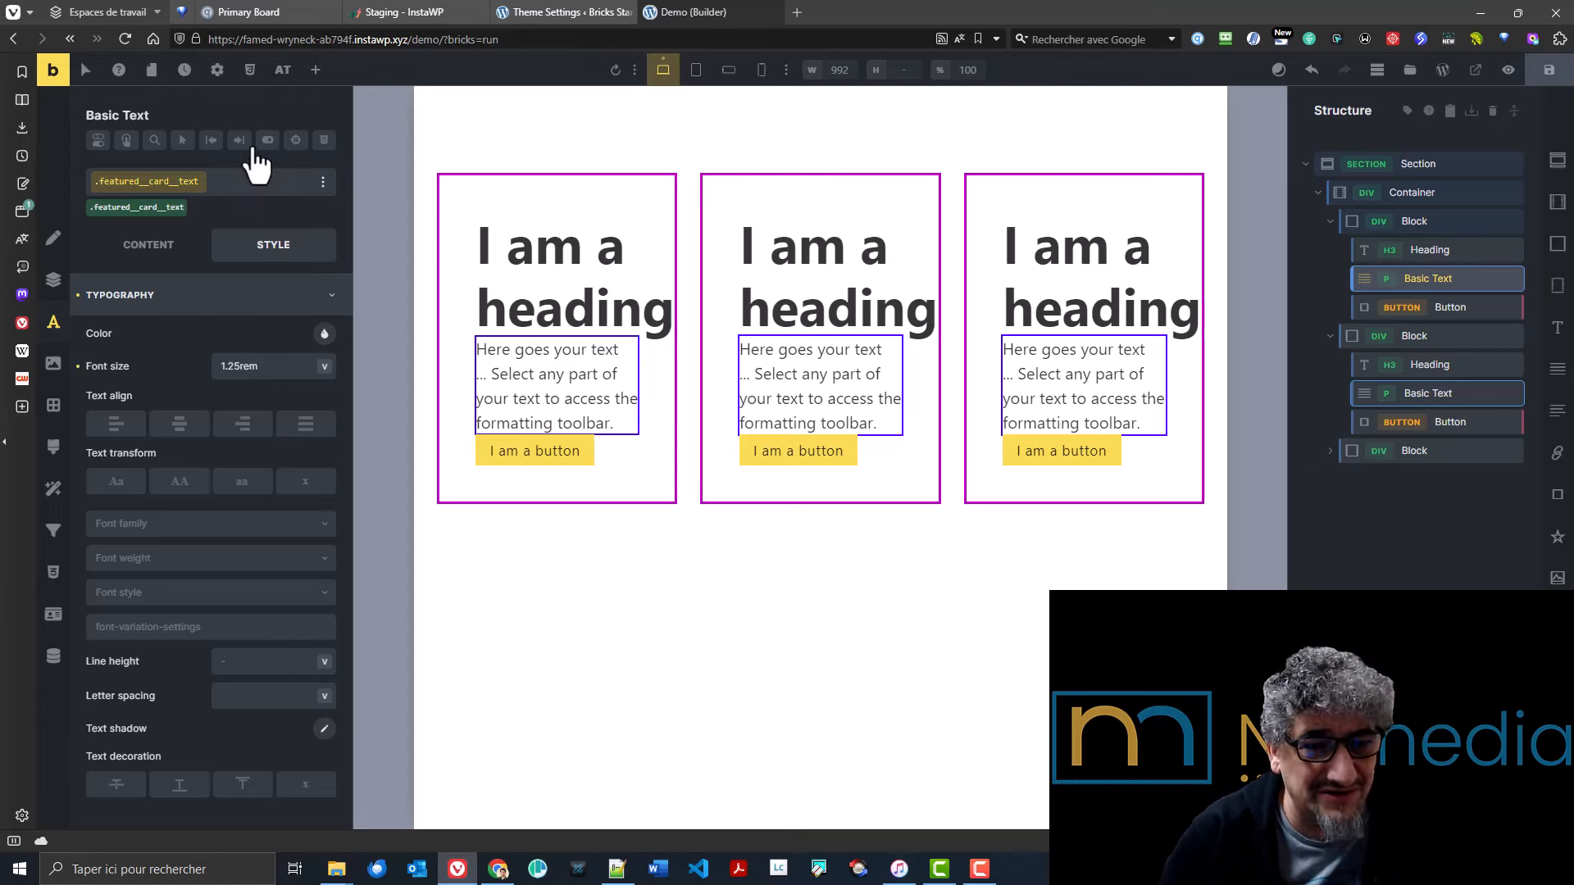
# - Check the HTML font-size value in the Typography section of the default theme style
pyautogui.click(217, 72)
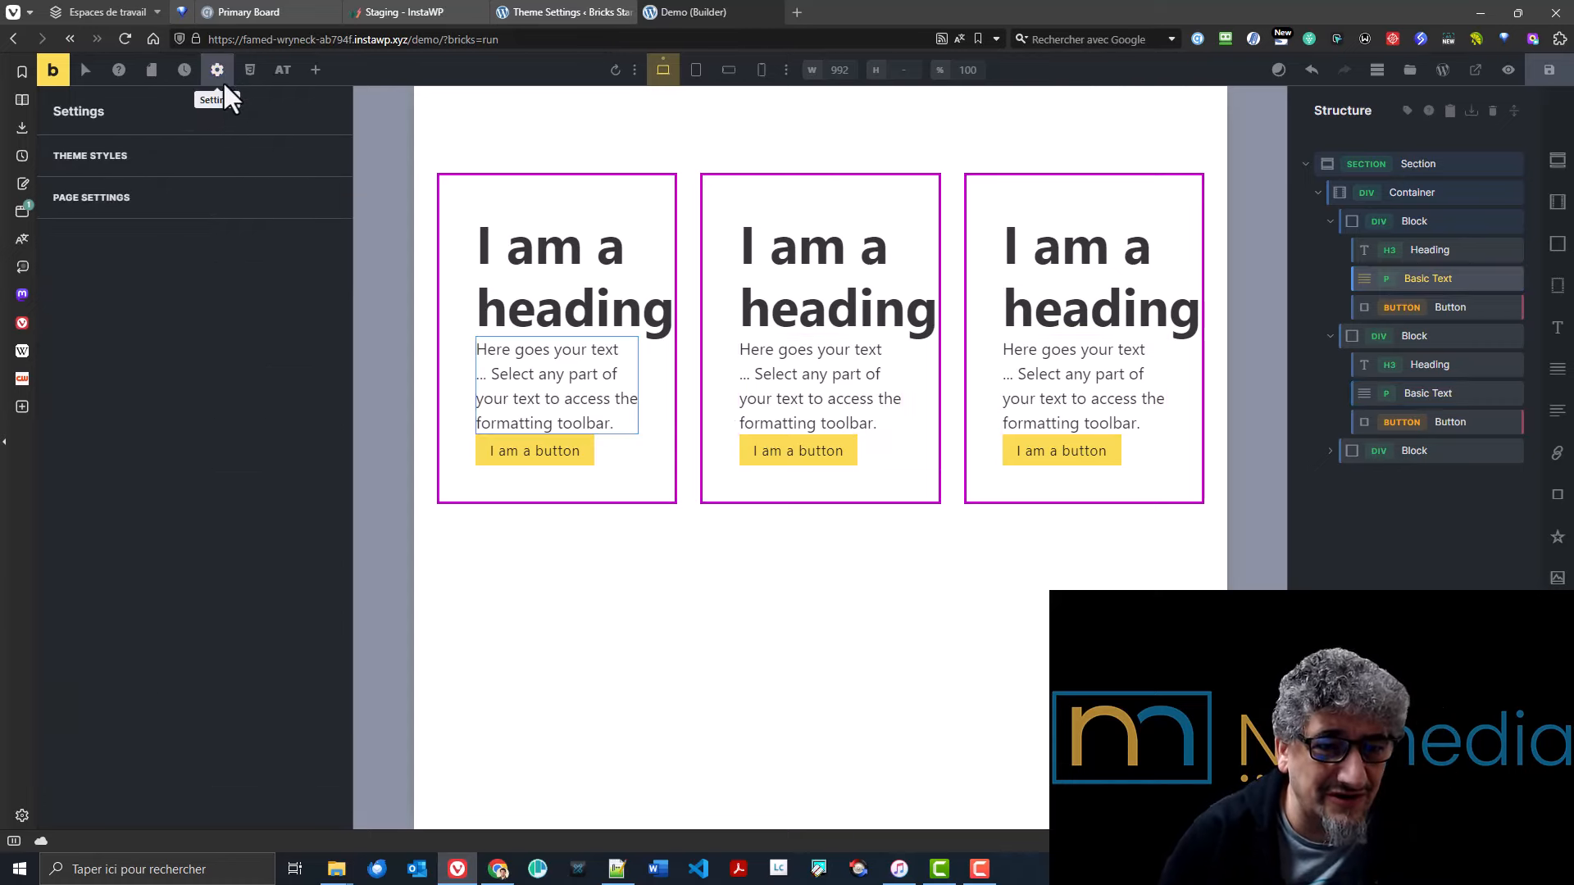
pyautogui.click(154, 160)
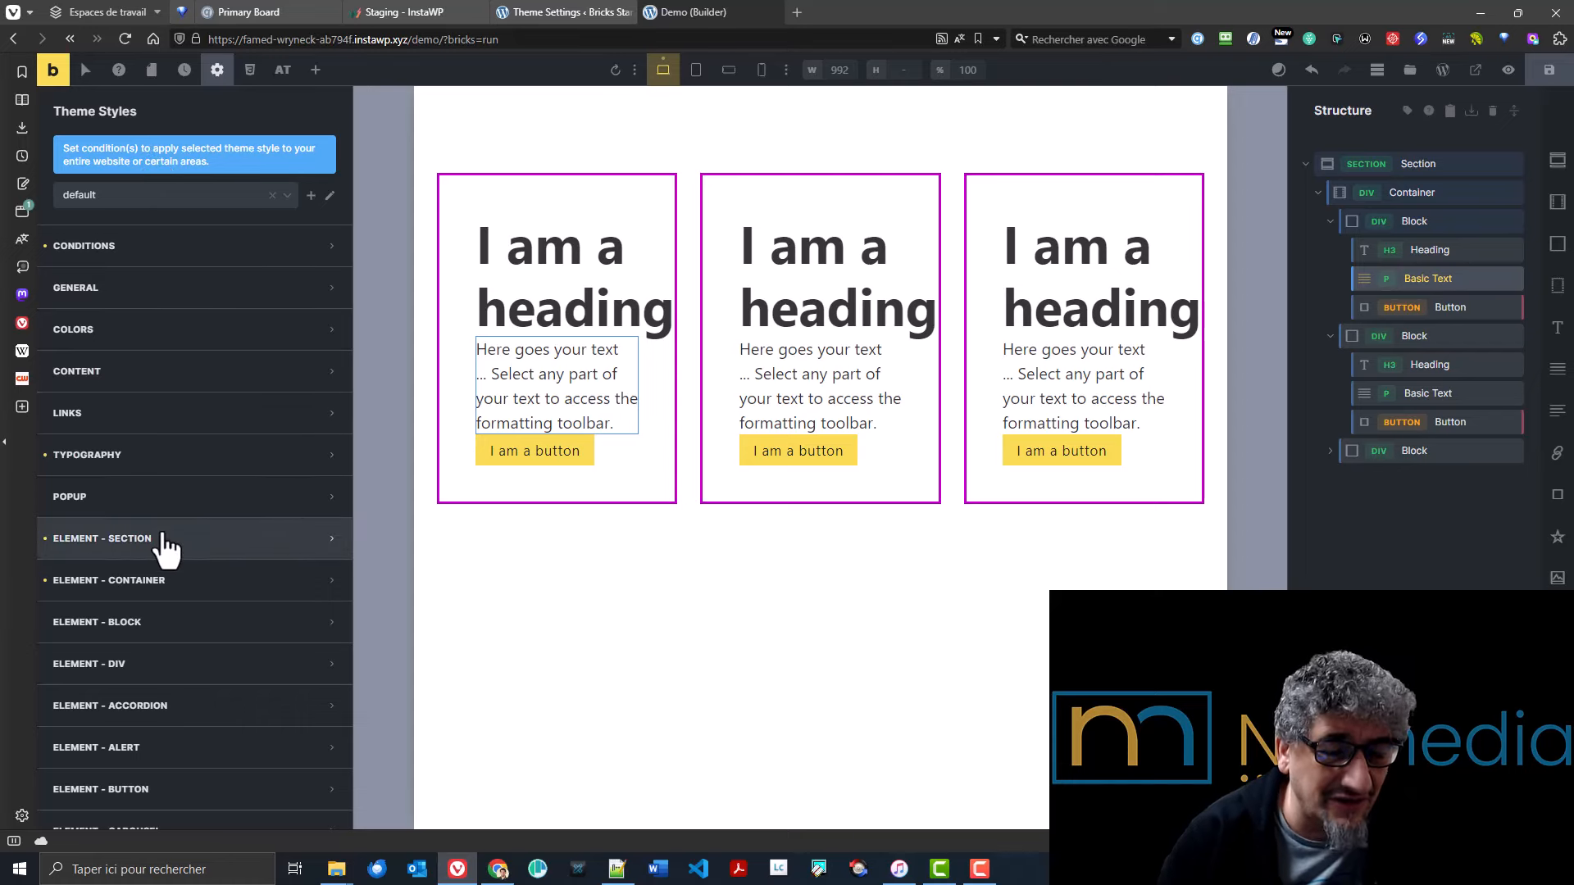
pyautogui.click(196, 456)
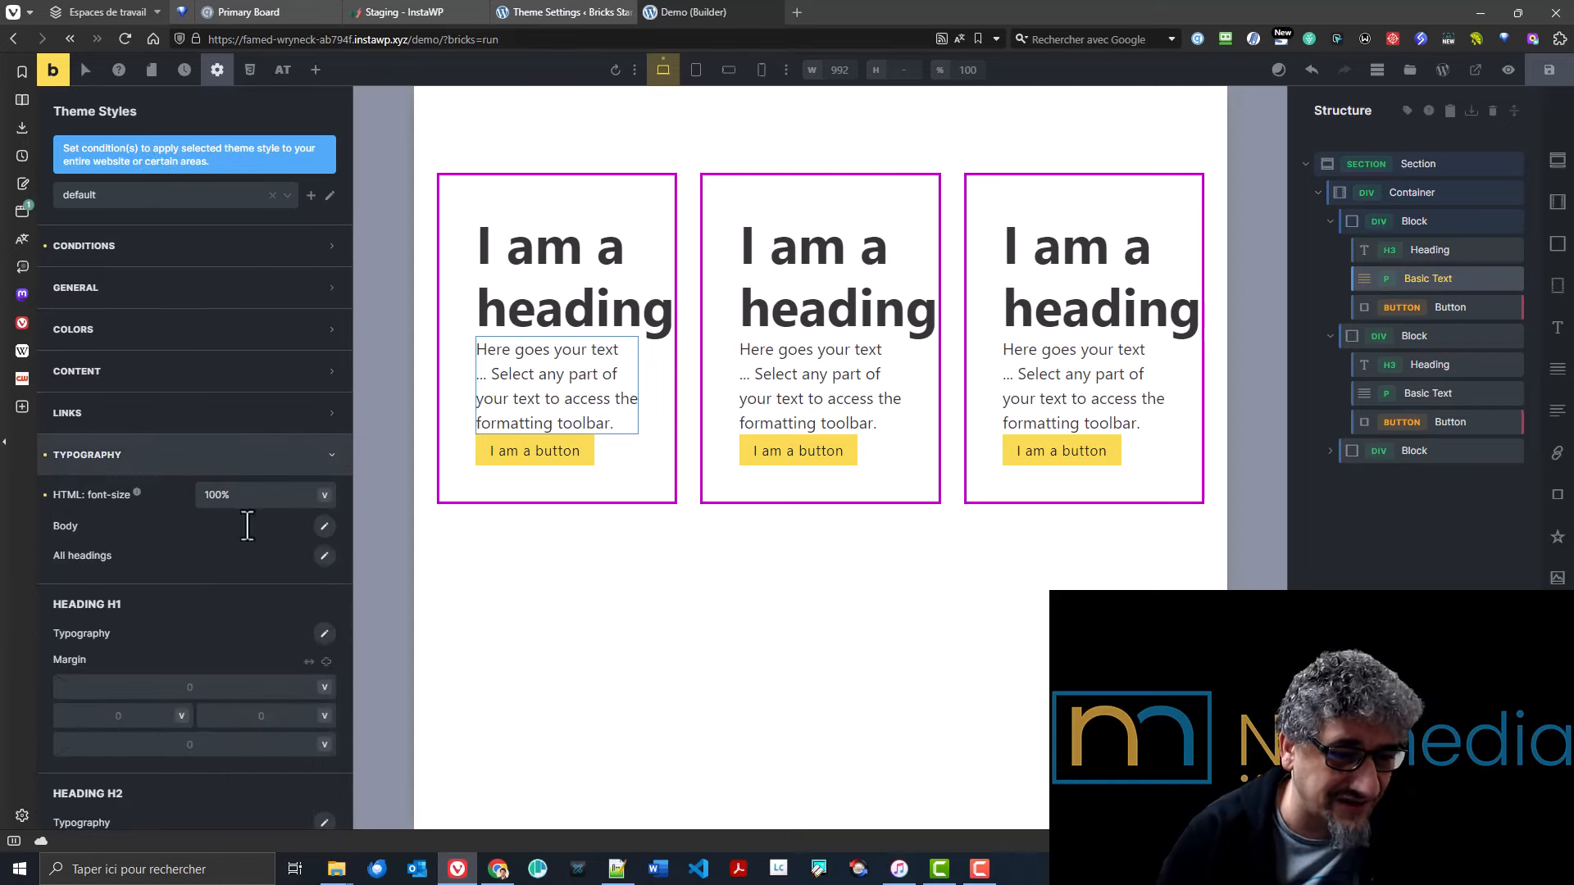
pyautogui.doubleClick(252, 495)
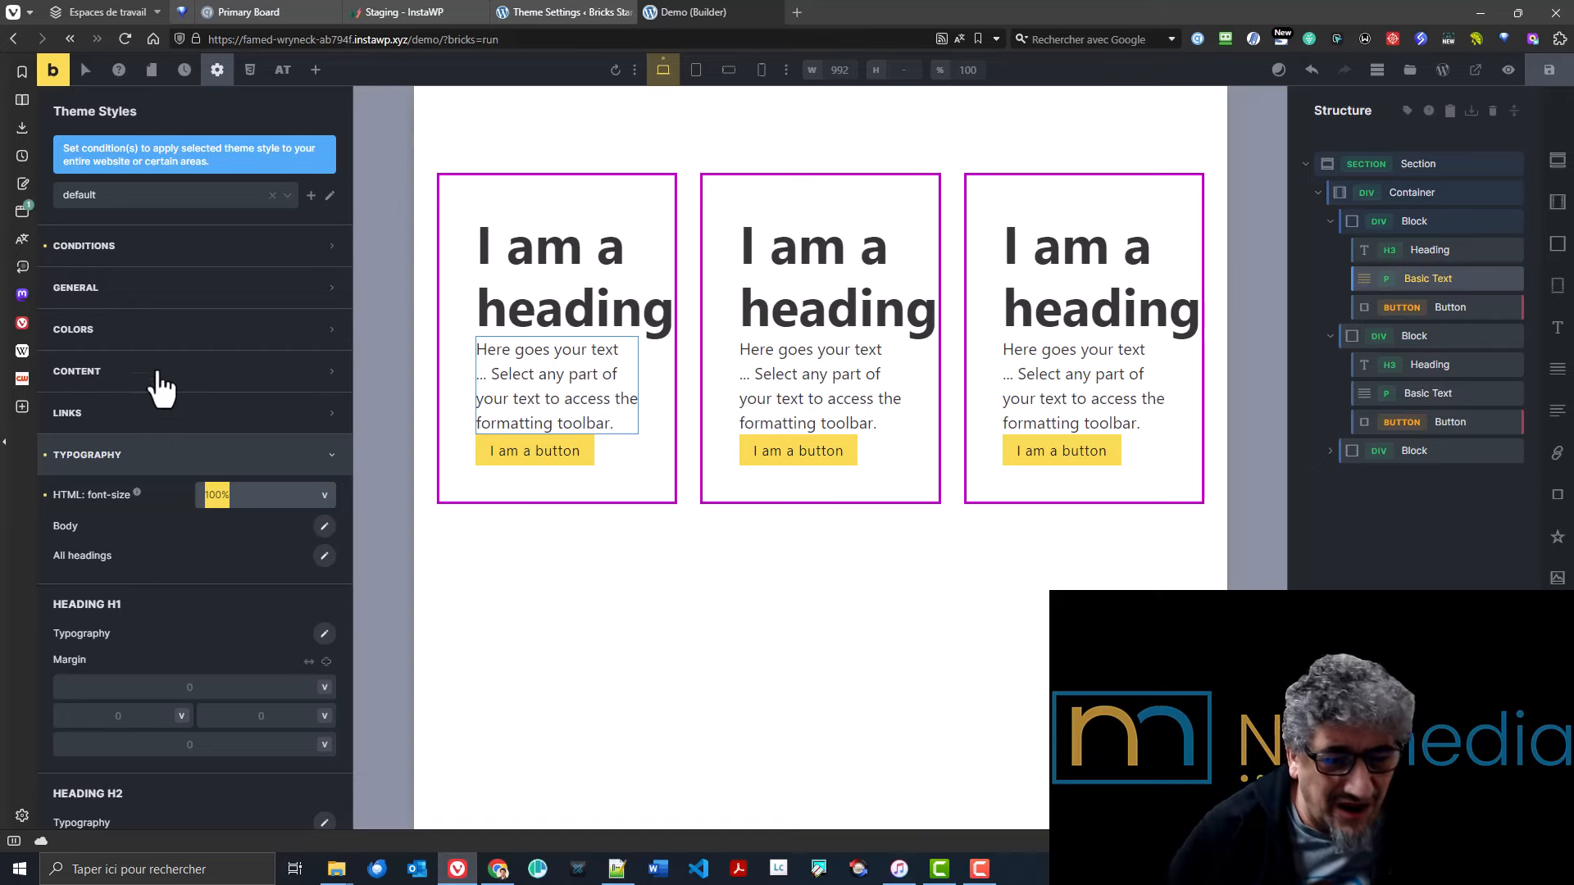
pyautogui.click(255, 495)
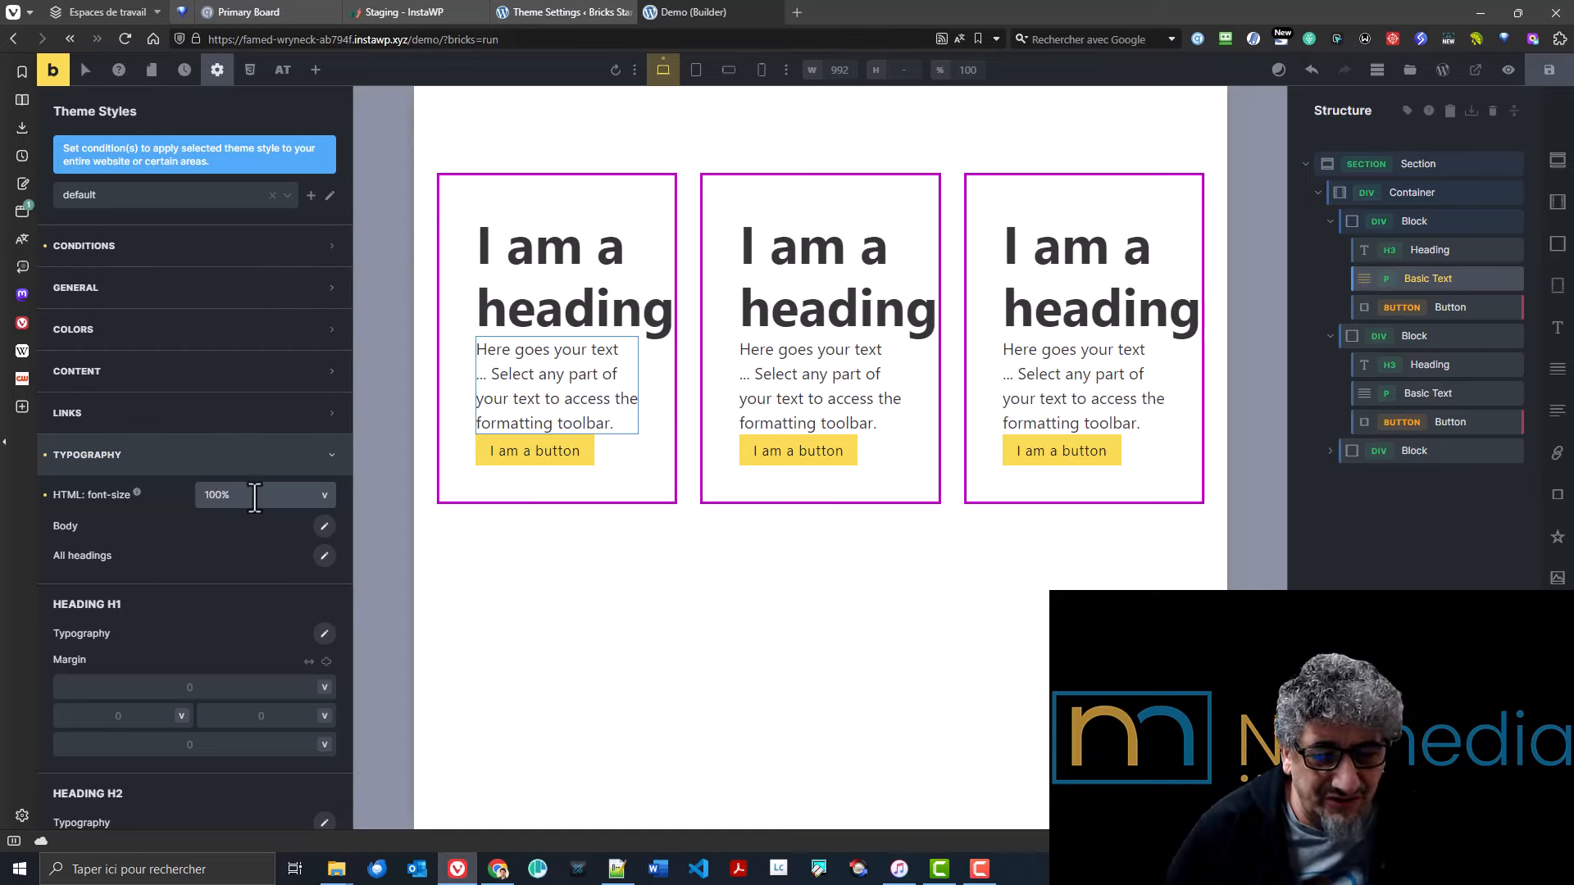
# - In Advanced Themer's theme settings, set the Base Font Size for global CSS variables to 16 px and save the settings
pyautogui.moveTo(564, 11)
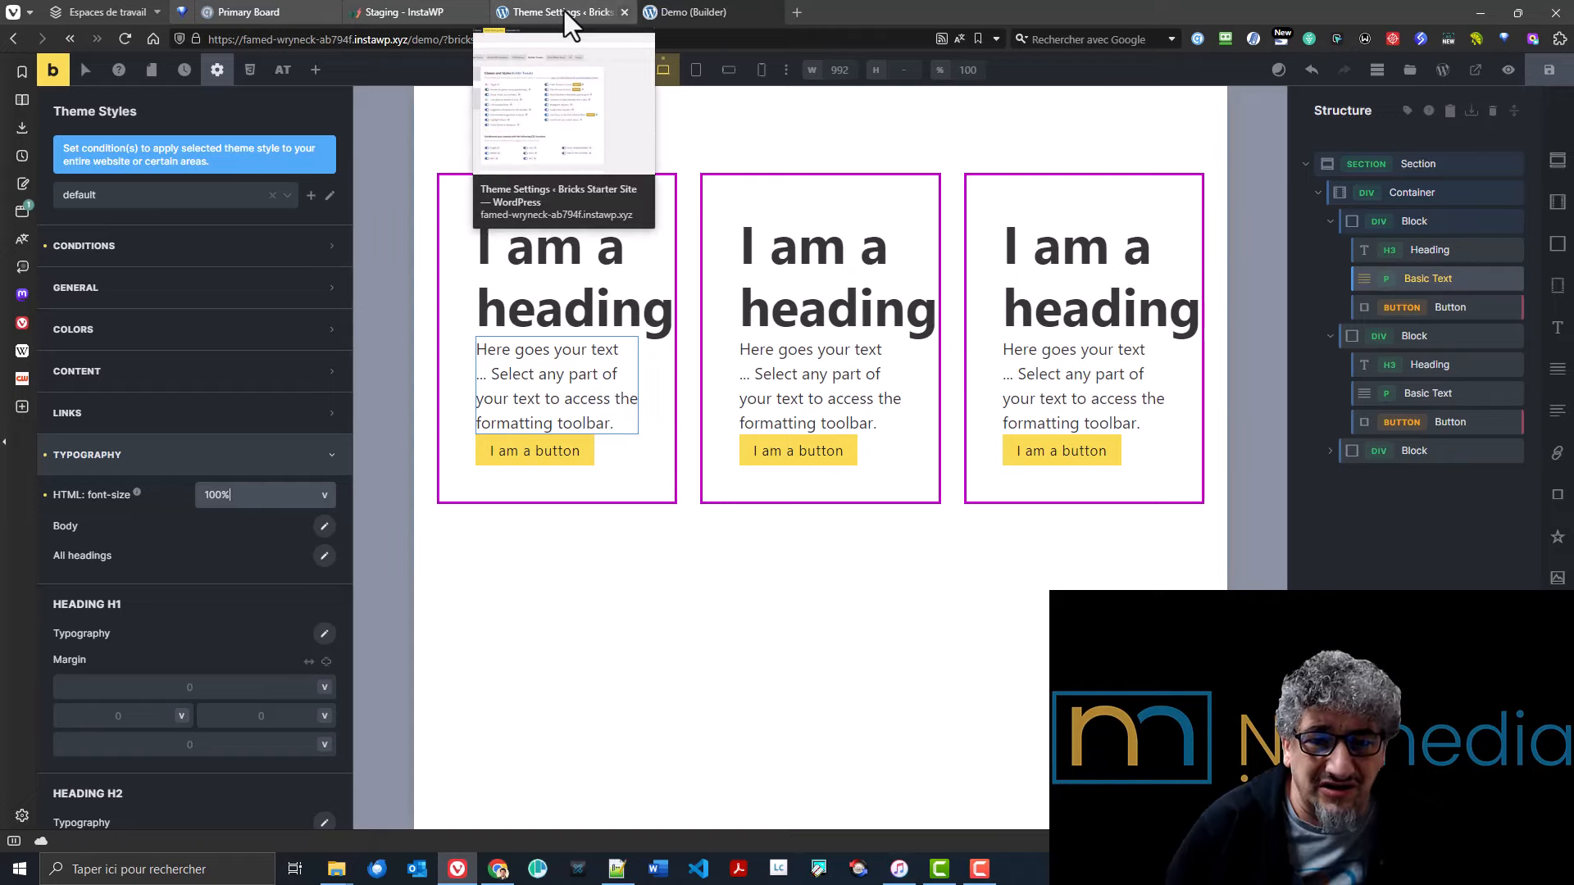
pyautogui.click(564, 11)
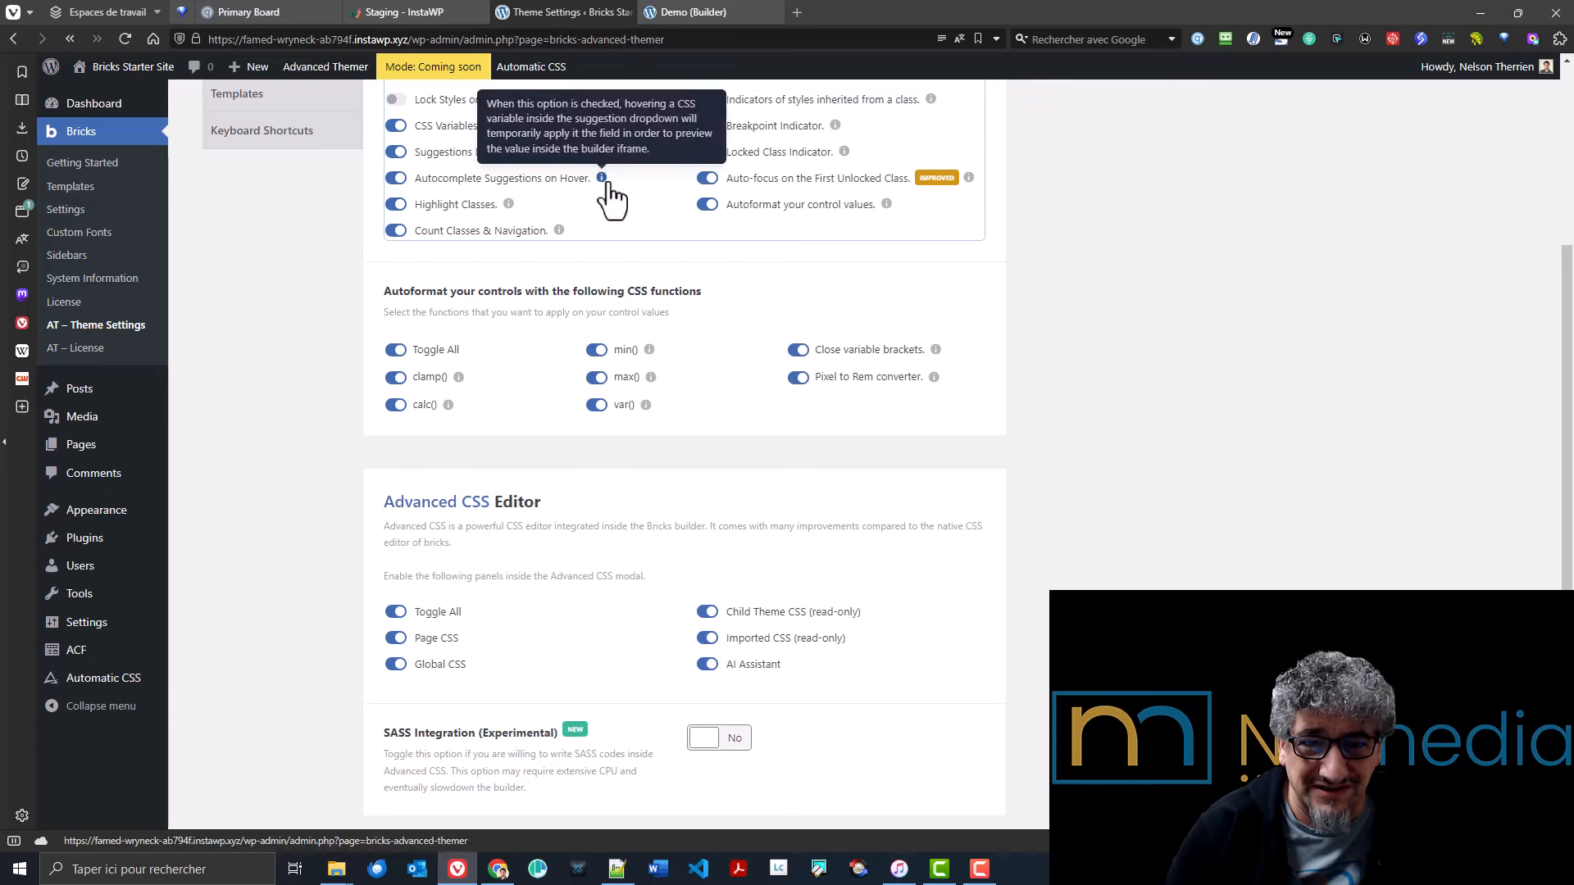
pyautogui.scroll(4, 570, 320)
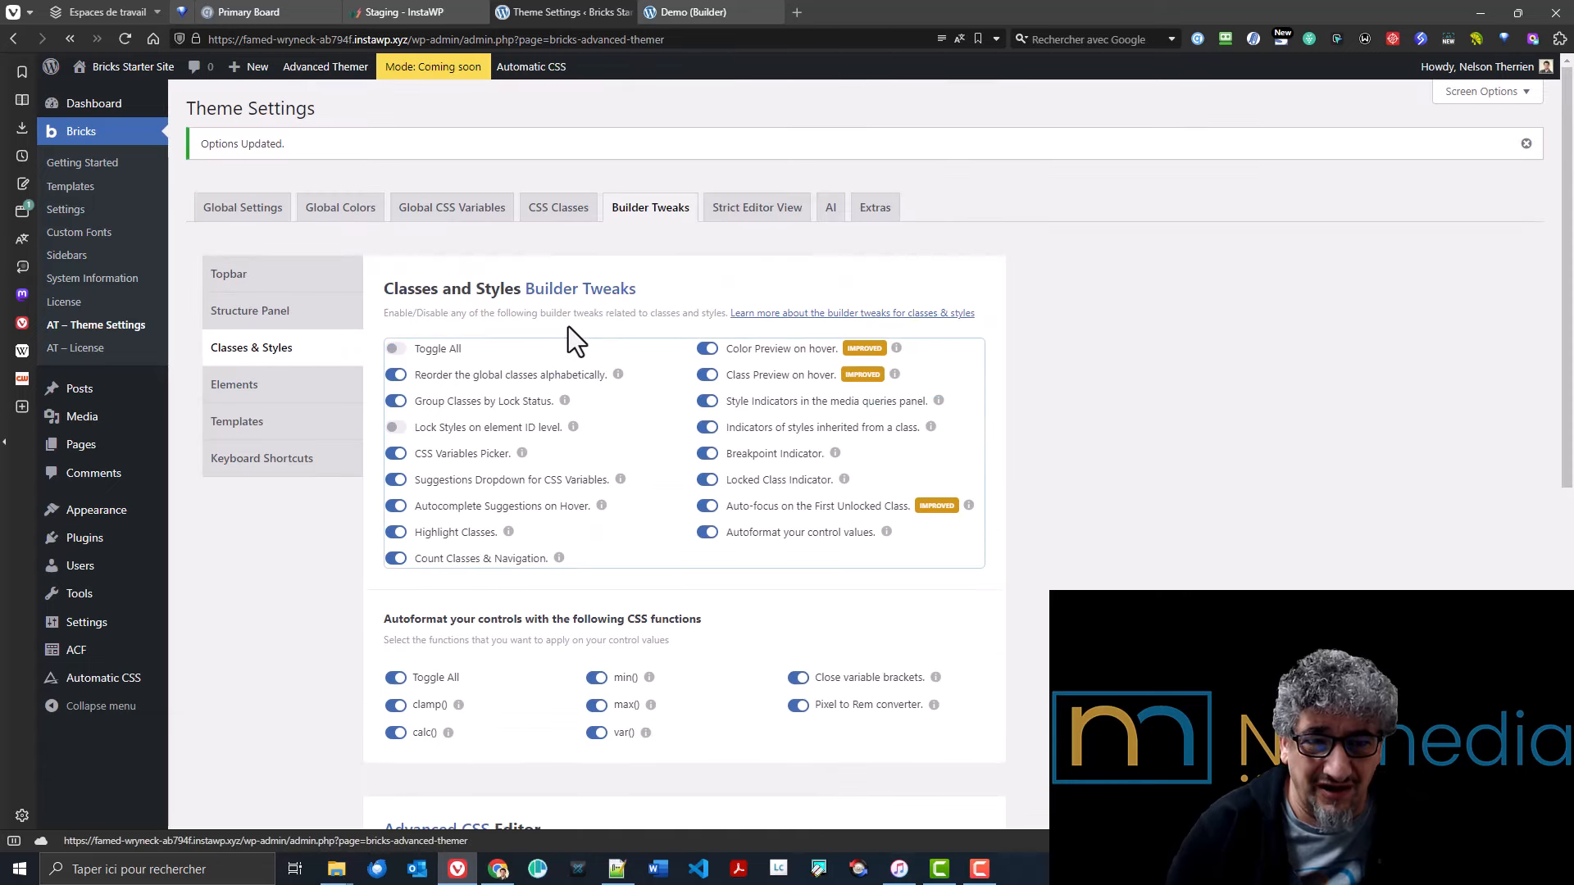
pyautogui.click(316, 210)
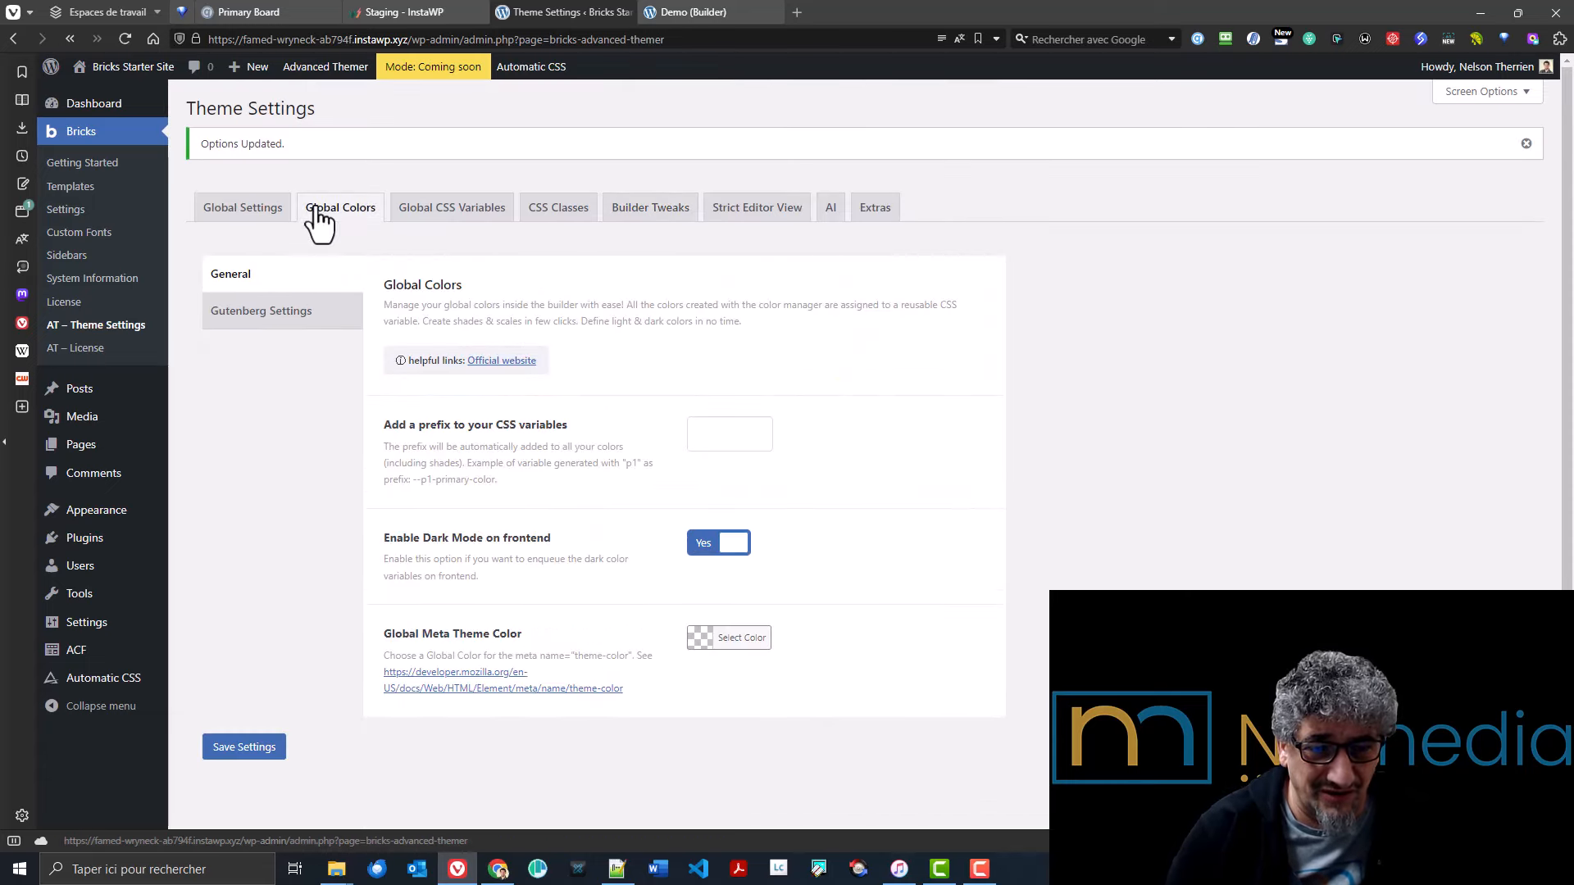
pyautogui.click(451, 212)
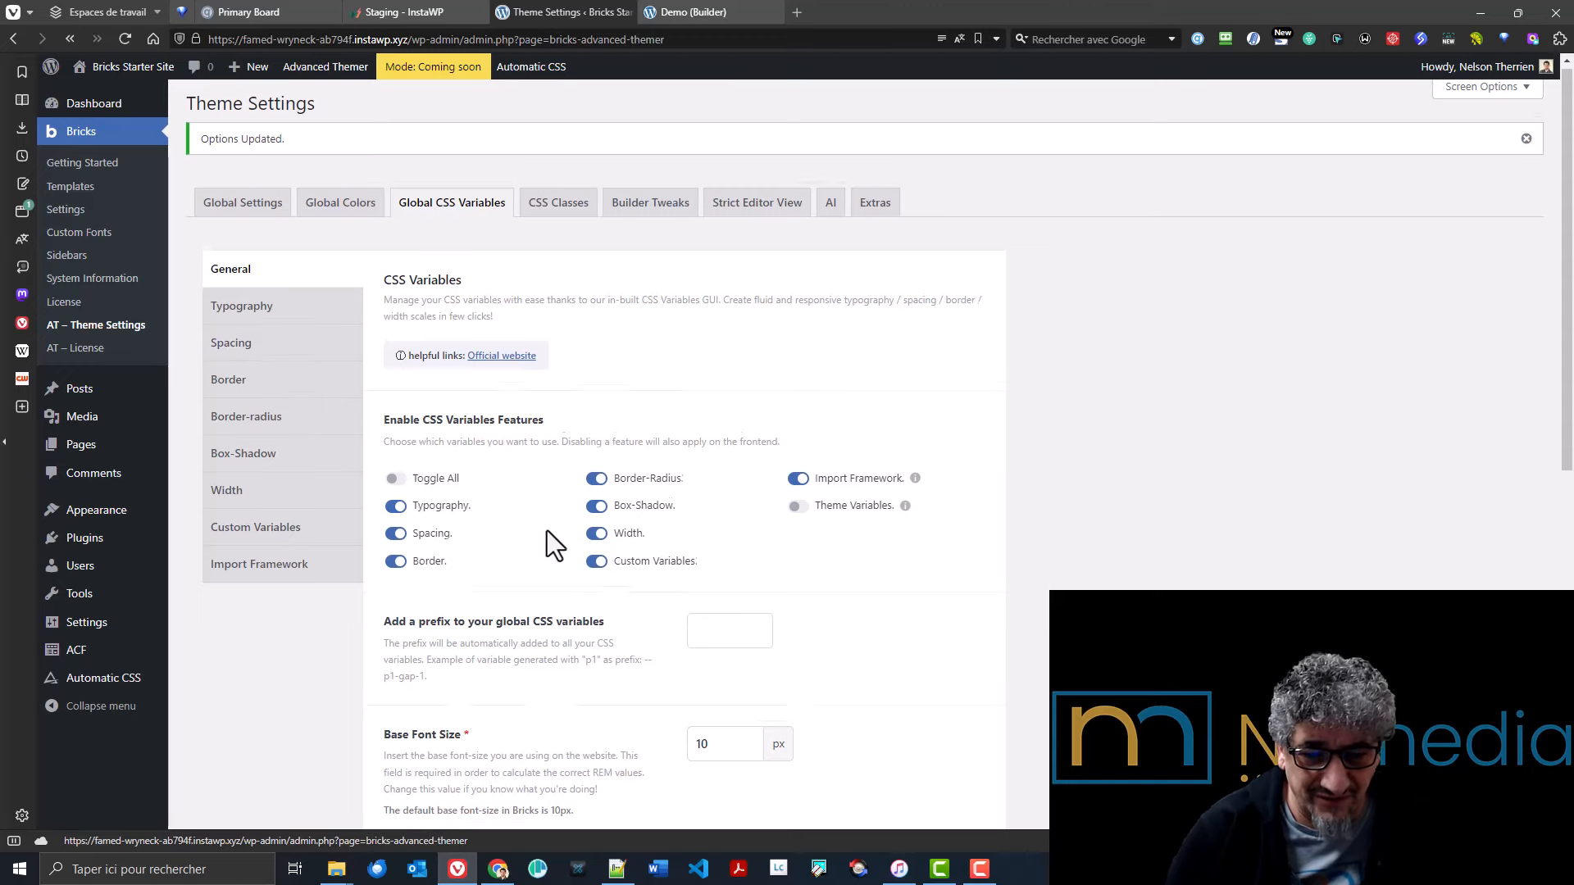
pyautogui.scroll(-4, 668, 438)
pyautogui.doubleClick(703, 422)
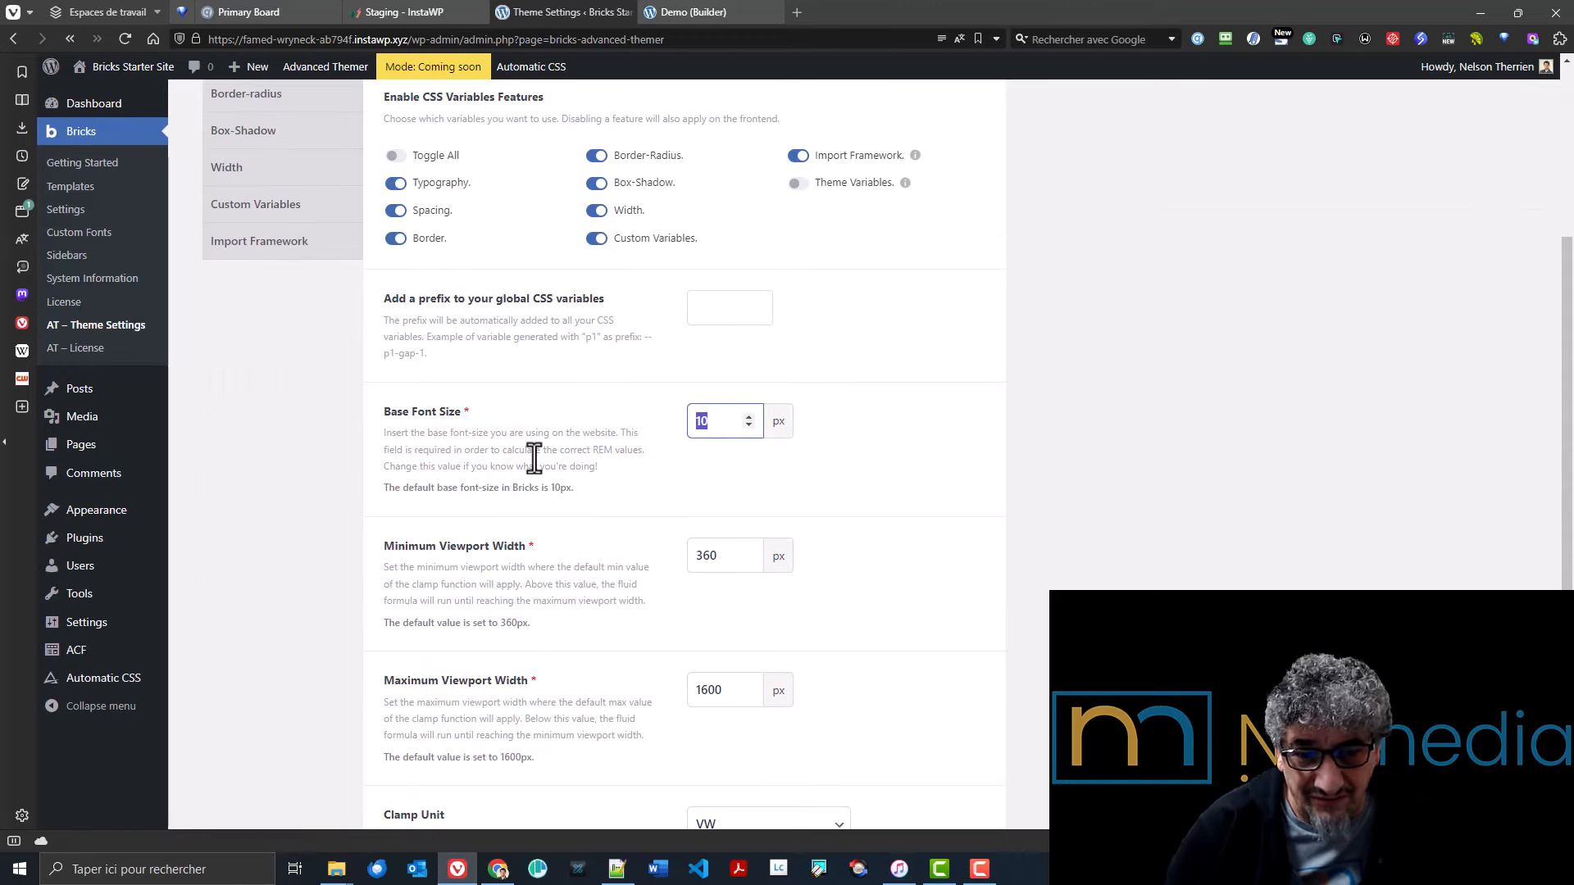
pyautogui.write('16')
pyautogui.scroll(-4, 371, 583)
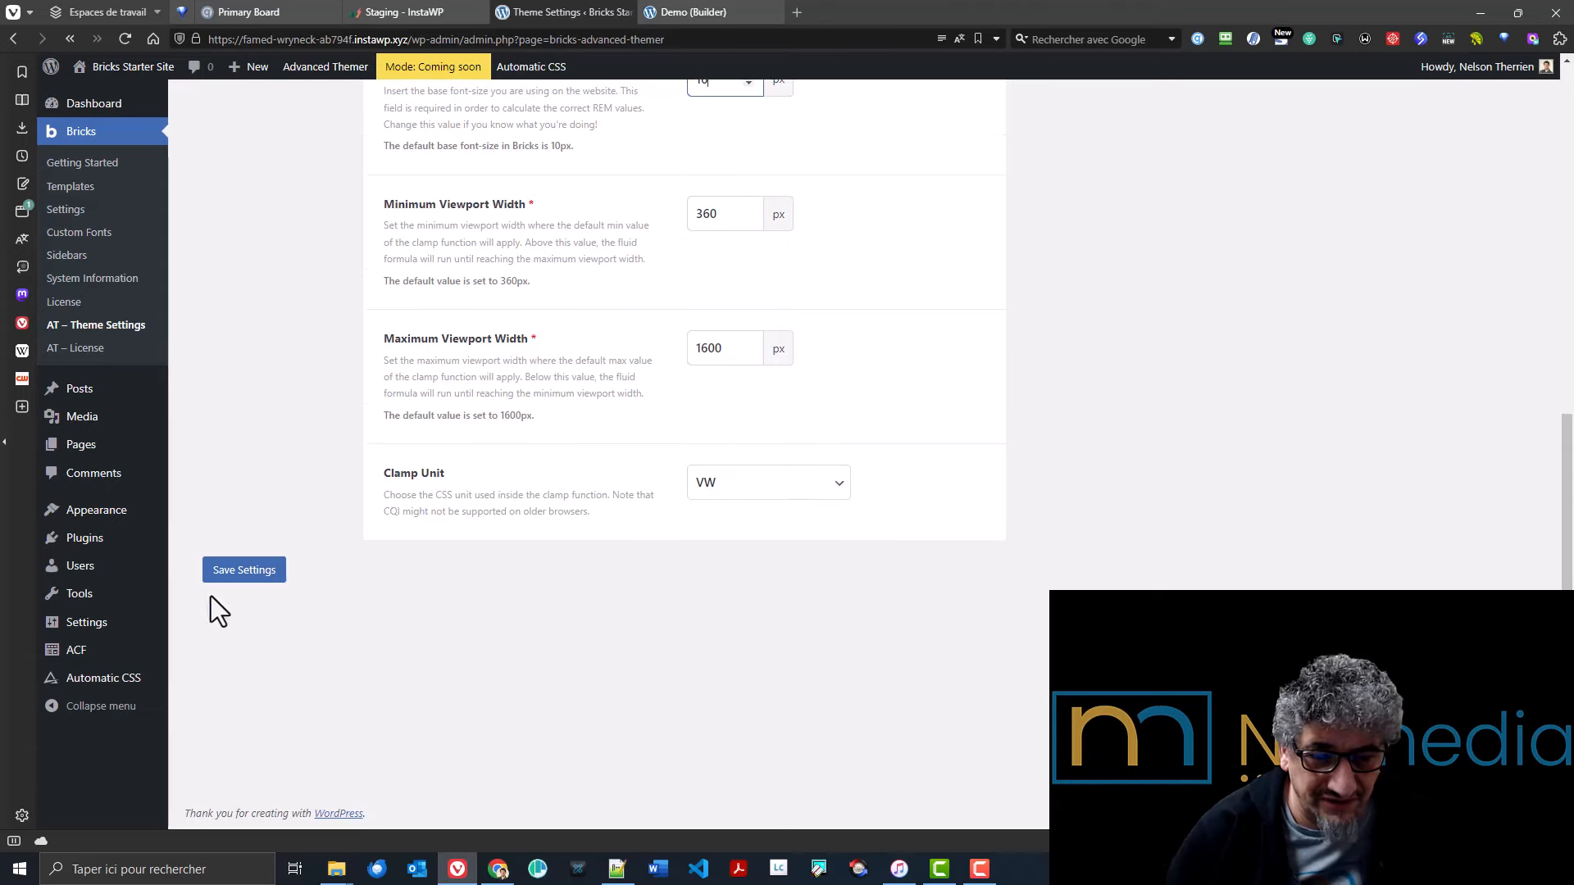
pyautogui.click(238, 570)
pyautogui.scroll(3, 558, 411)
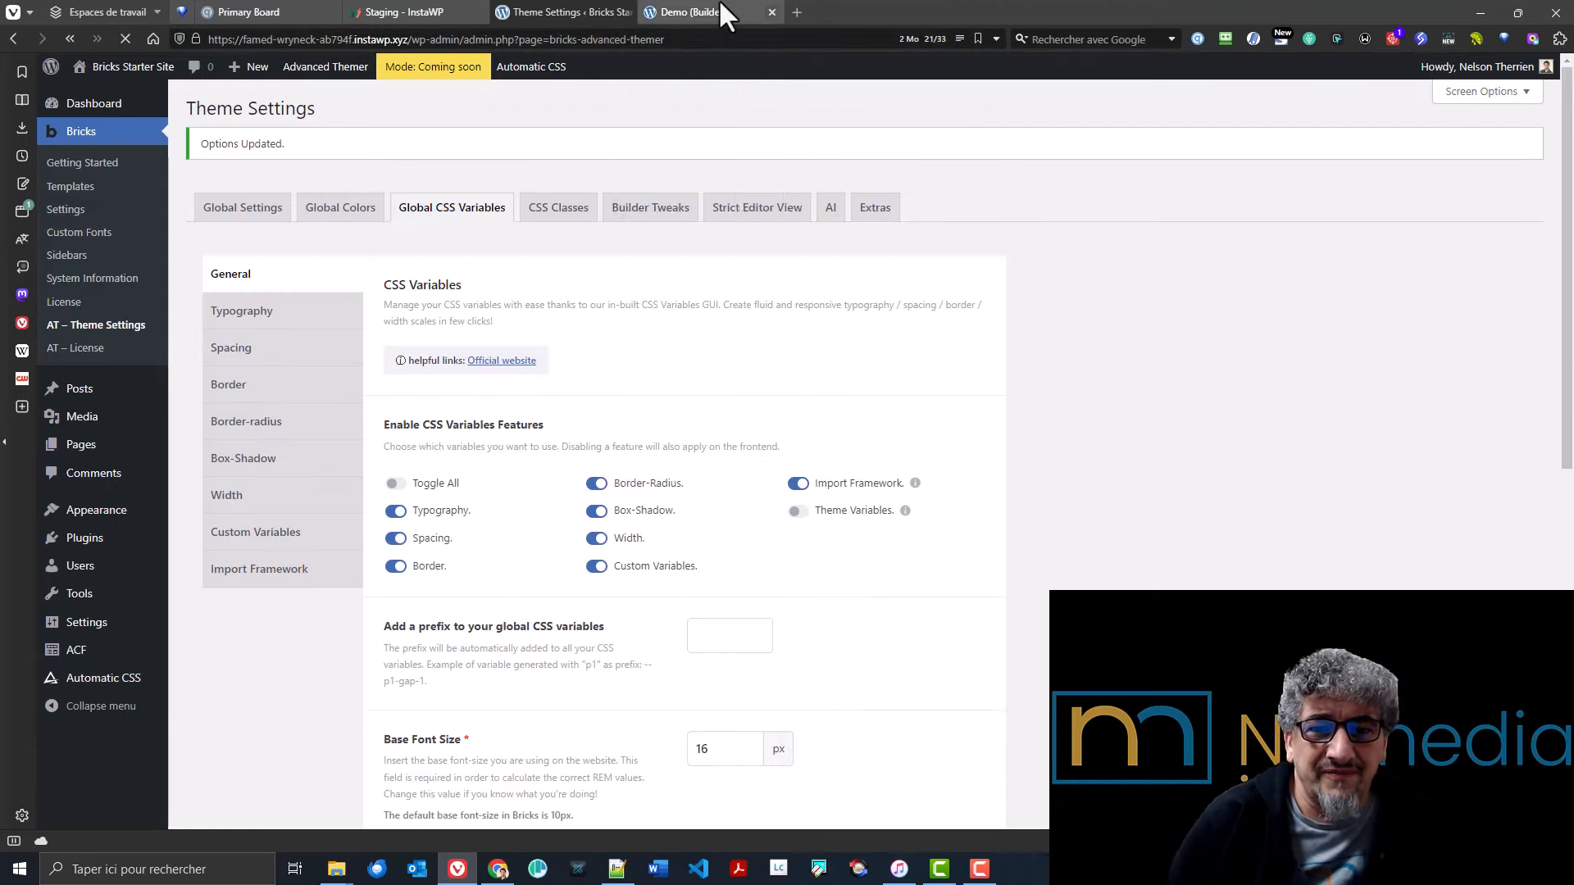
# - Reload the builder and set the font size of the first card's basic text class .featured__card__text to r:18
pyautogui.click(721, 4)
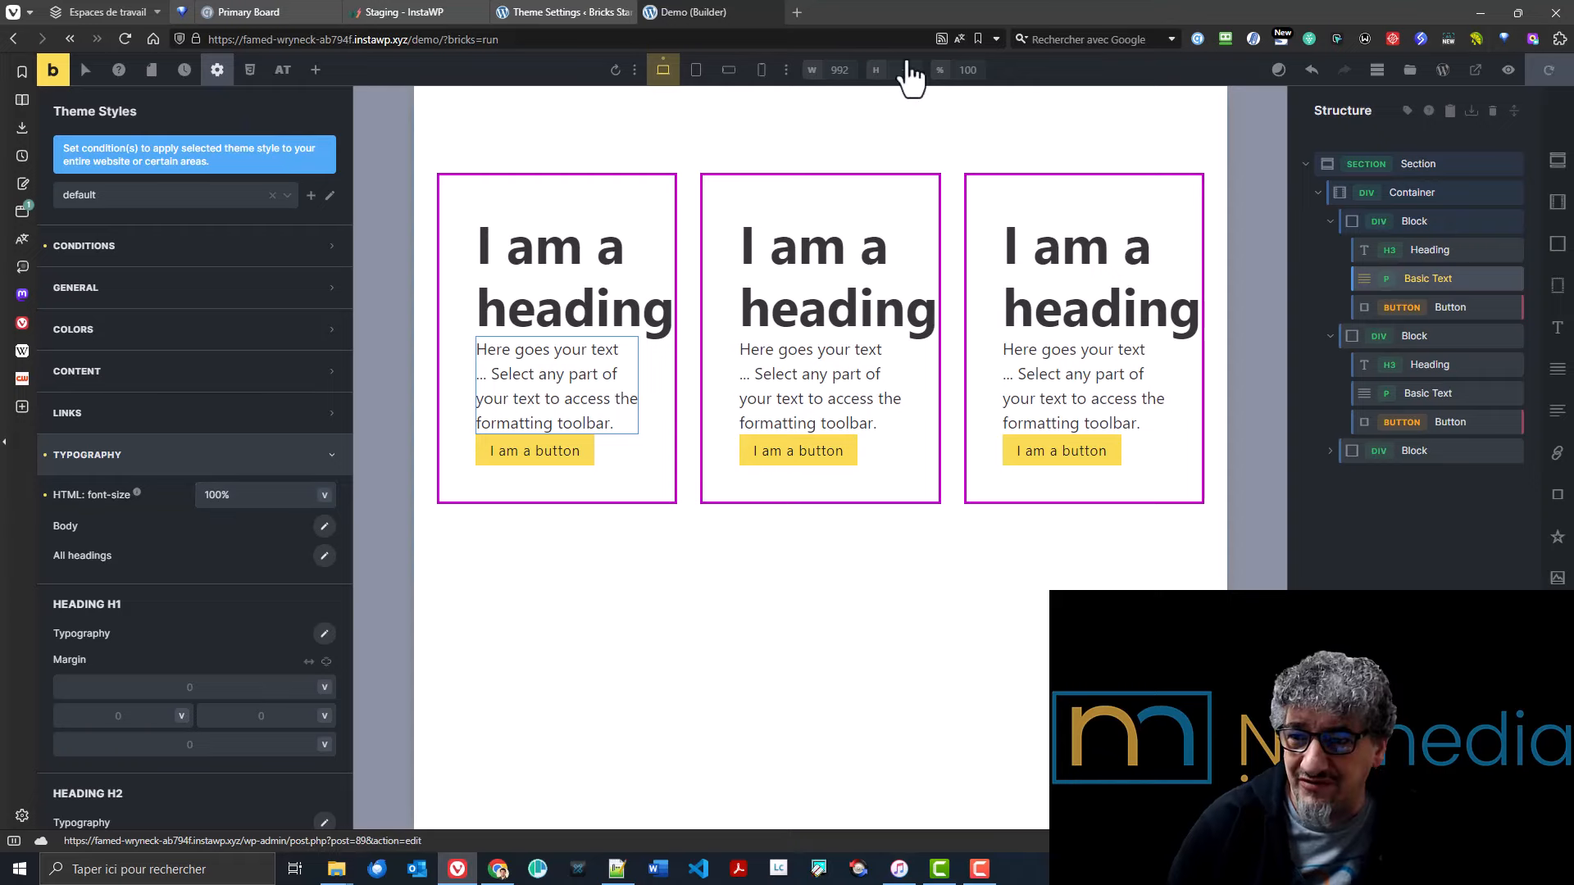
pyautogui.click(123, 36)
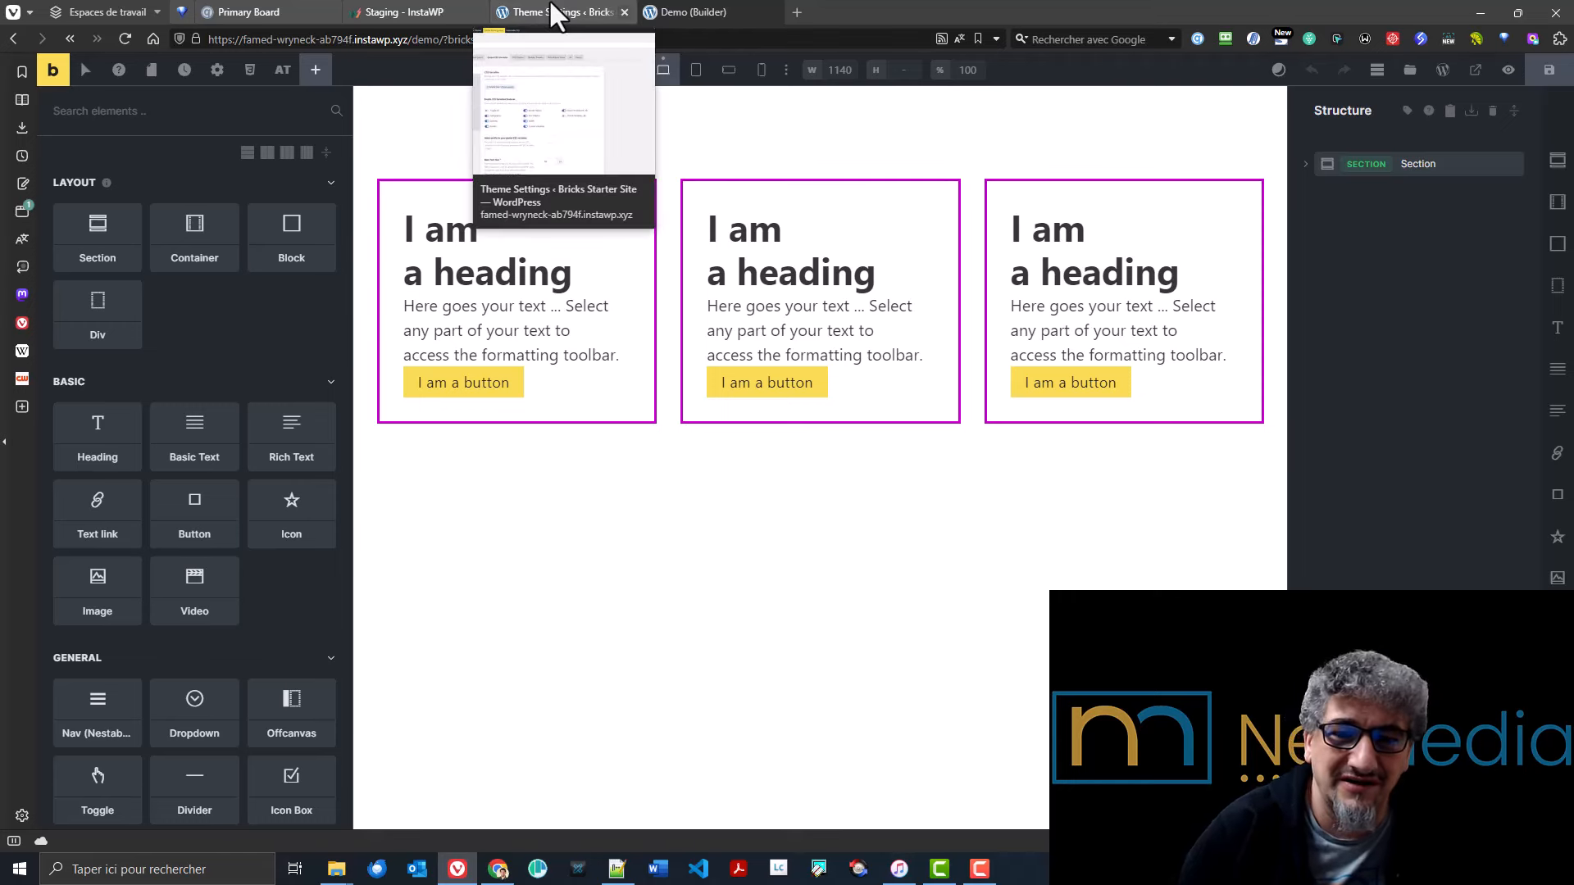
pyautogui.click(519, 348)
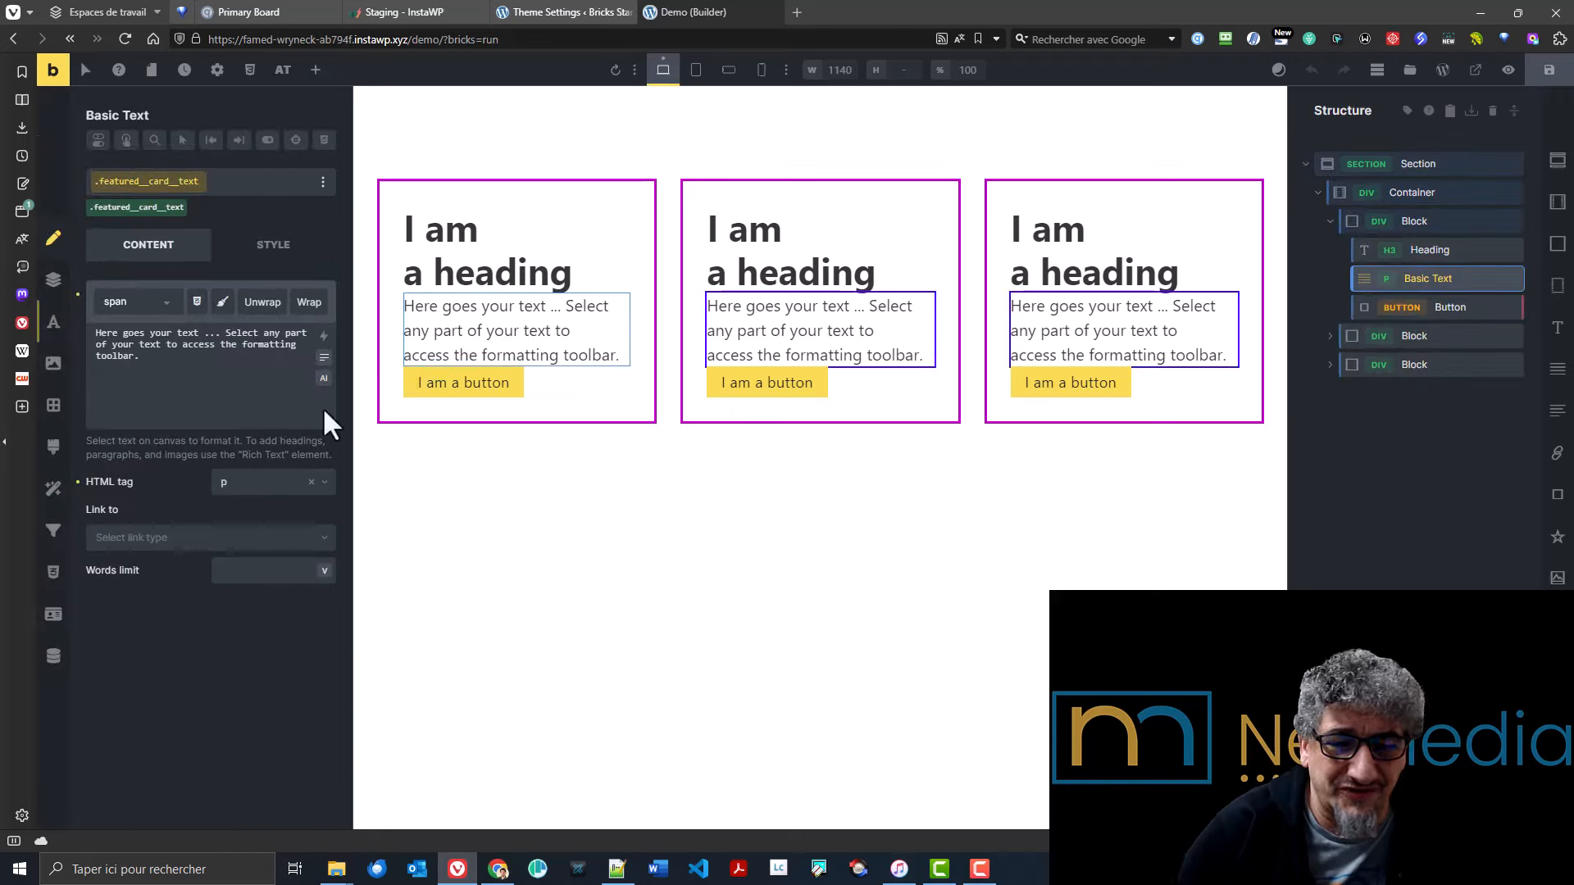
pyautogui.click(52, 328)
pyautogui.moveTo(270, 367); pyautogui.dragTo(132, 376)
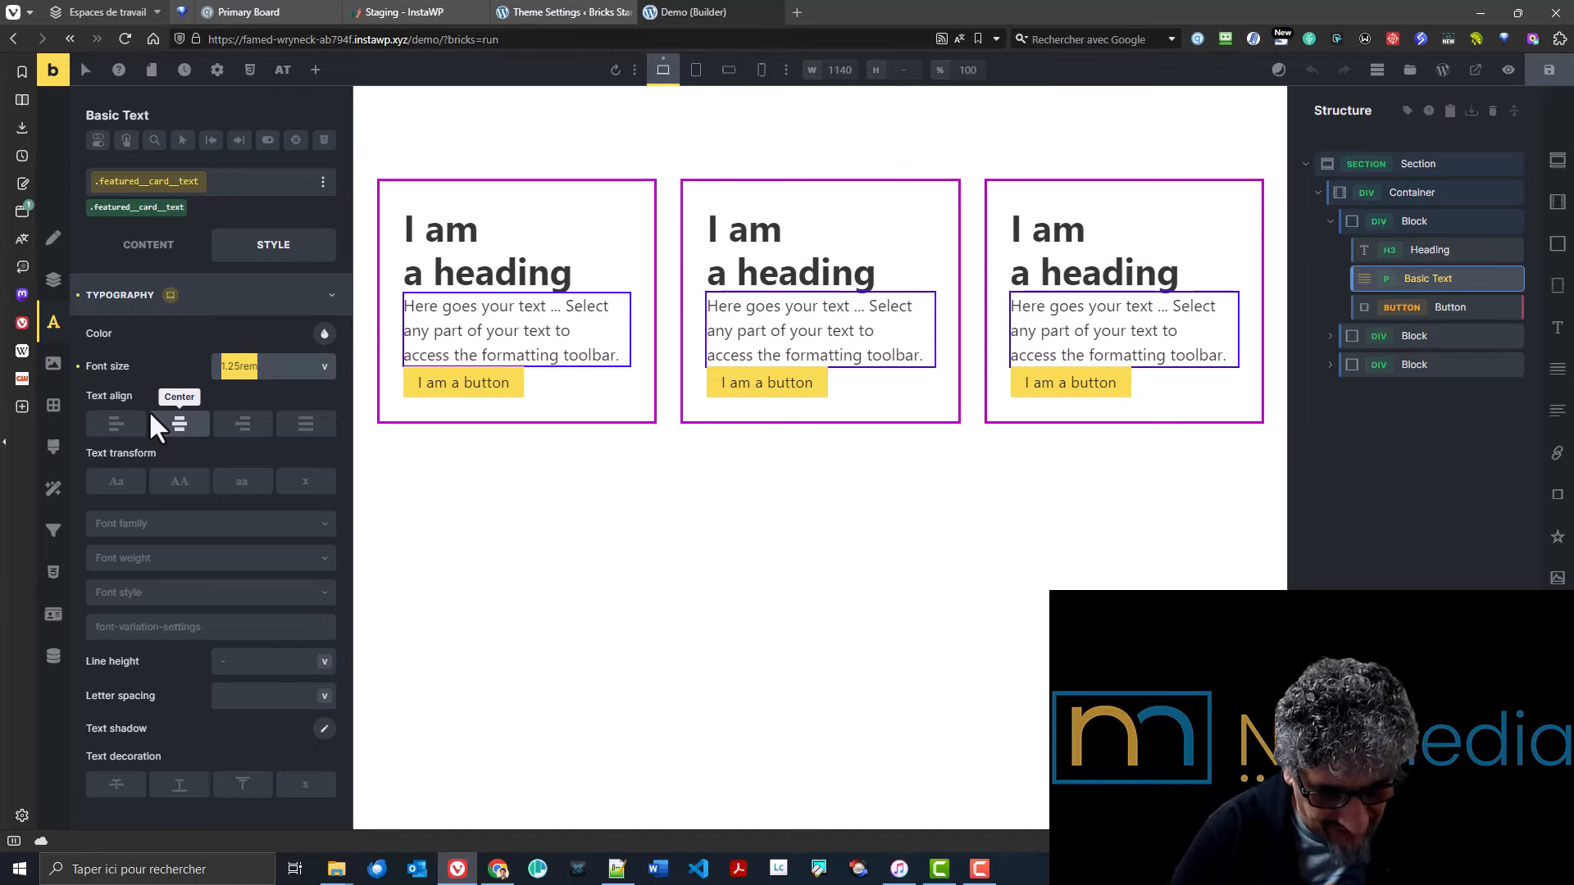
pyautogui.write('18')
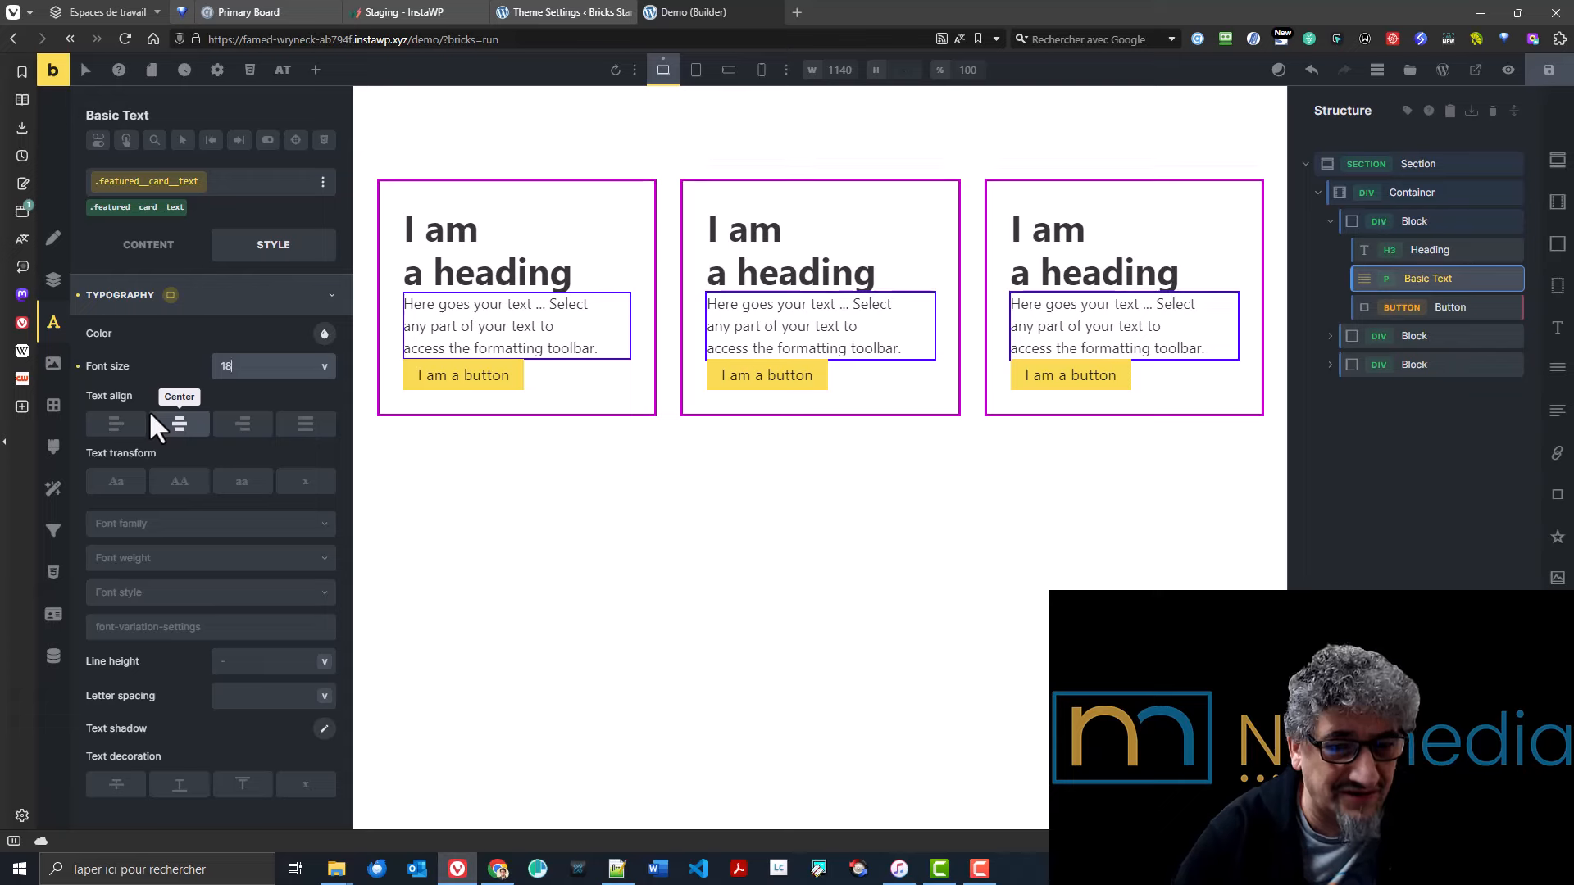
pyautogui.press('BackSpace')
pyautogui.press('BackSpace')
pyautogui.write('r')
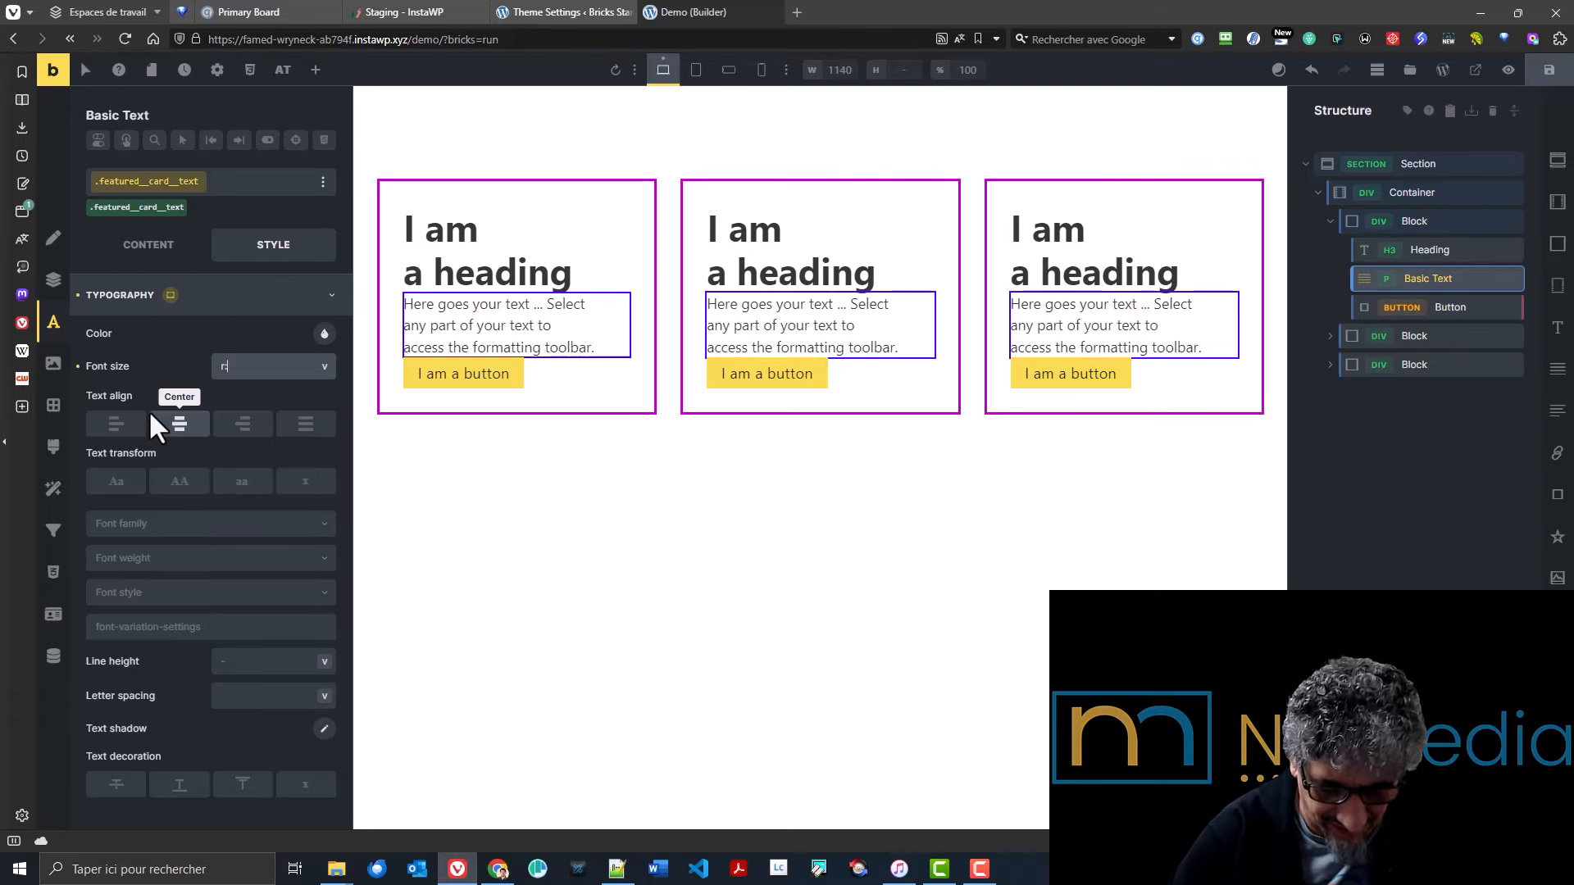
pyautogui.write(':18')
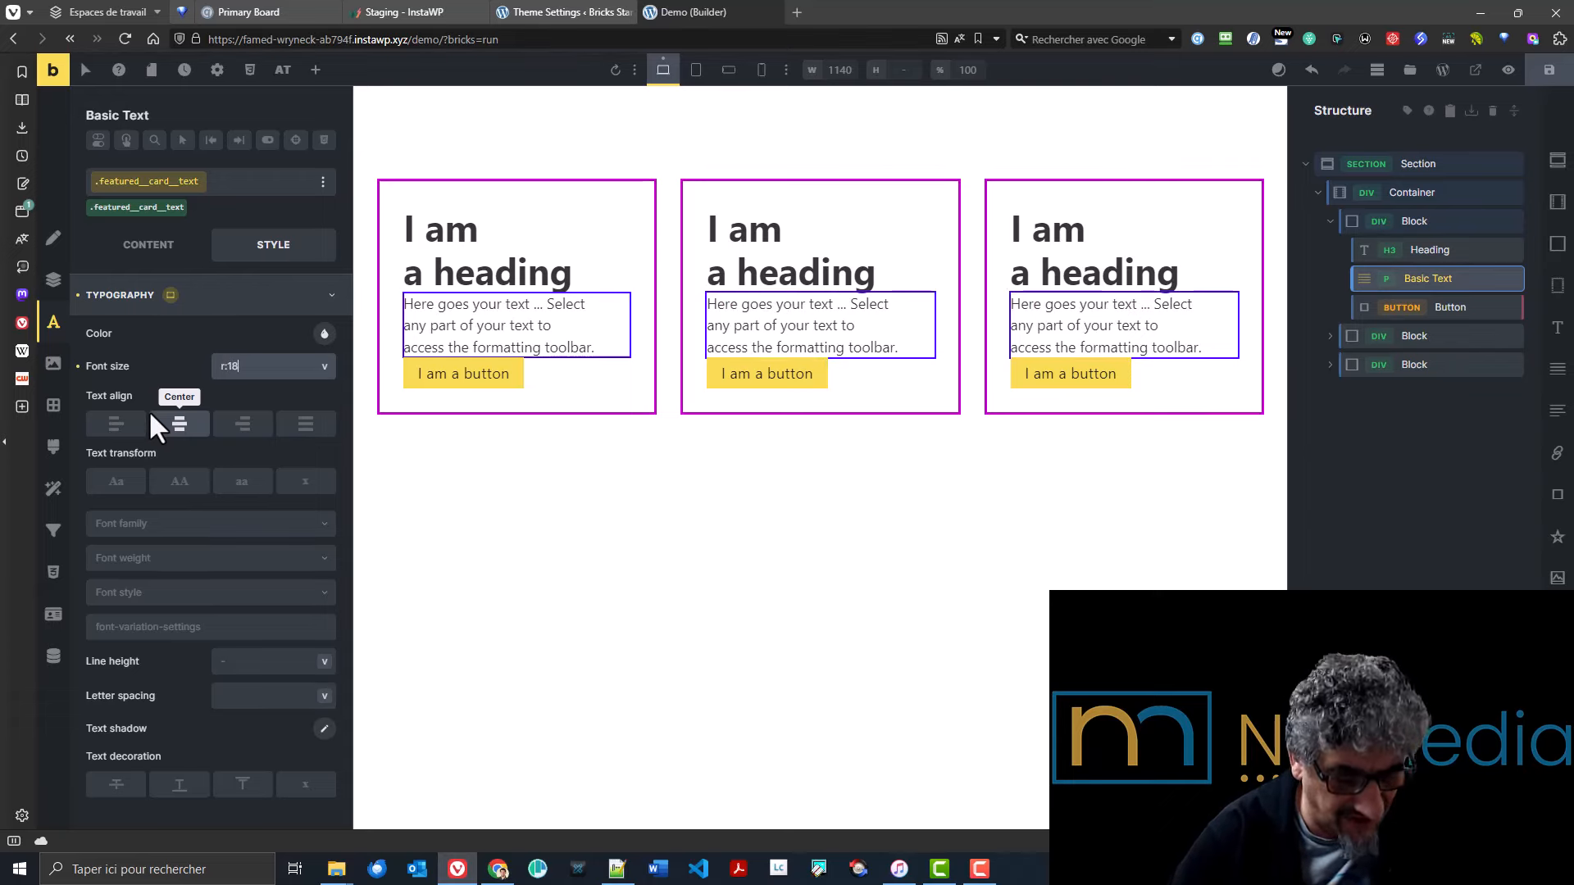
pyautogui.press('Return')
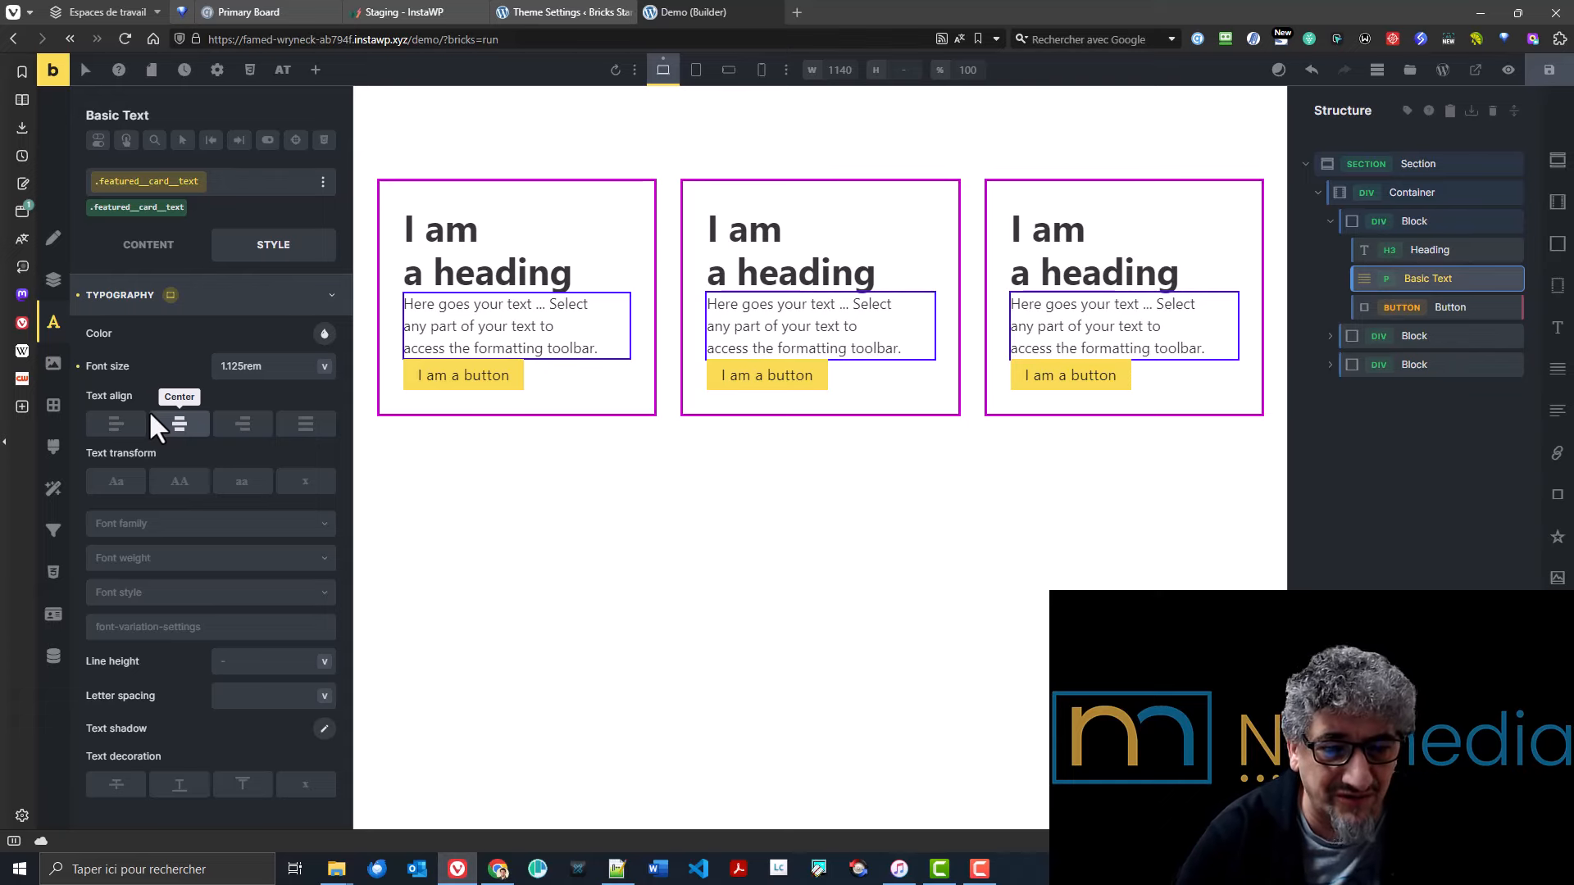
# - Review the Advanced CSS Editor options among the Classes & Styles builder tweaks in the theme settings
pyautogui.click(523, 11)
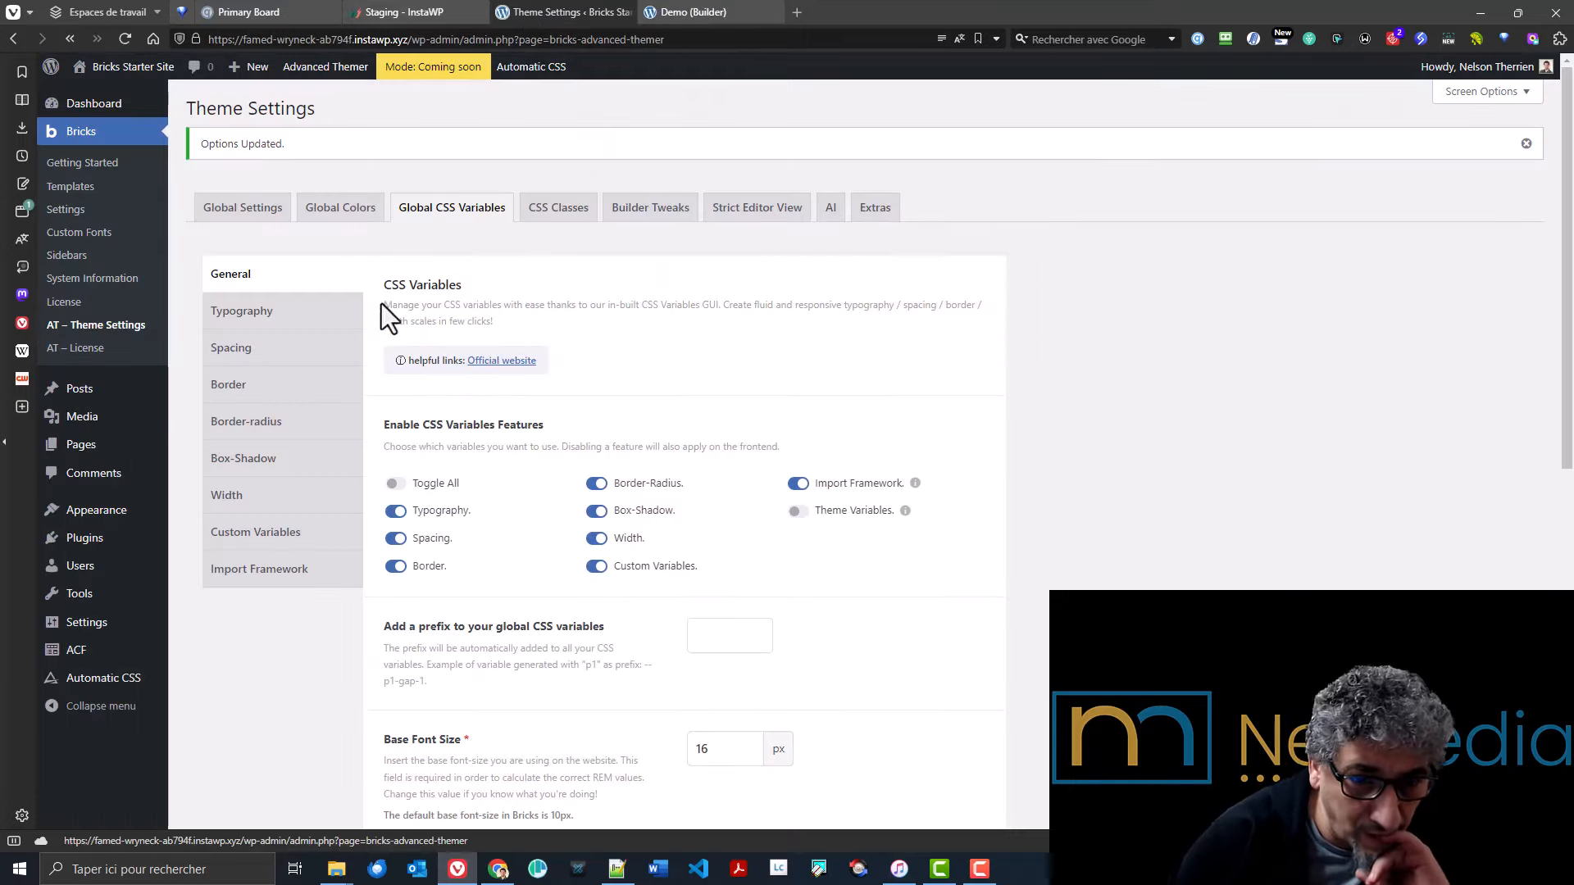
pyautogui.click(653, 214)
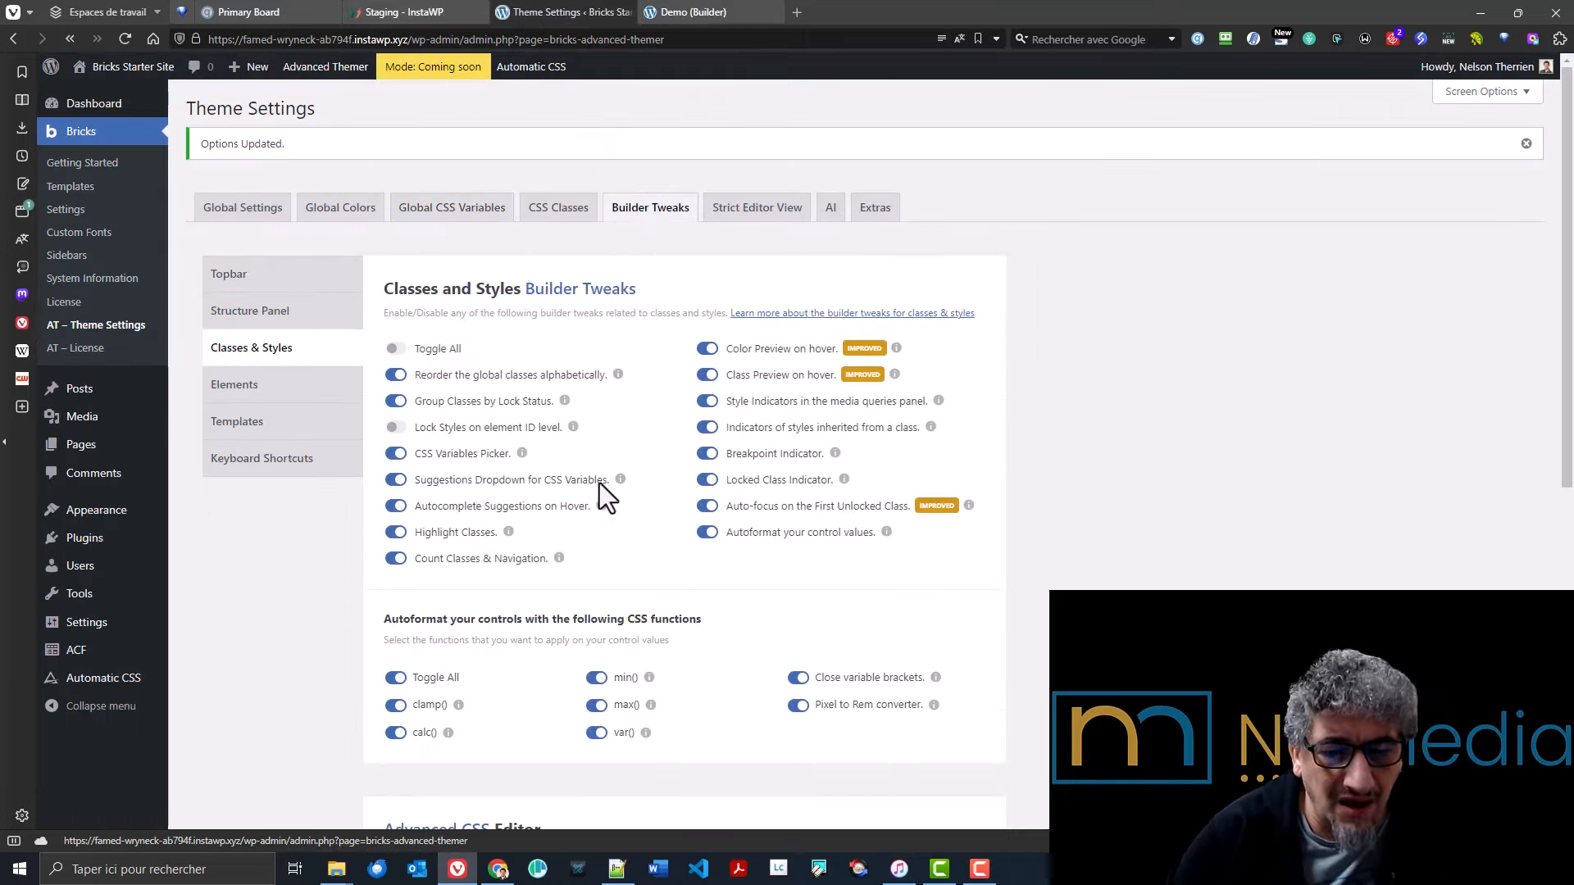
pyautogui.scroll(-7, 600, 484)
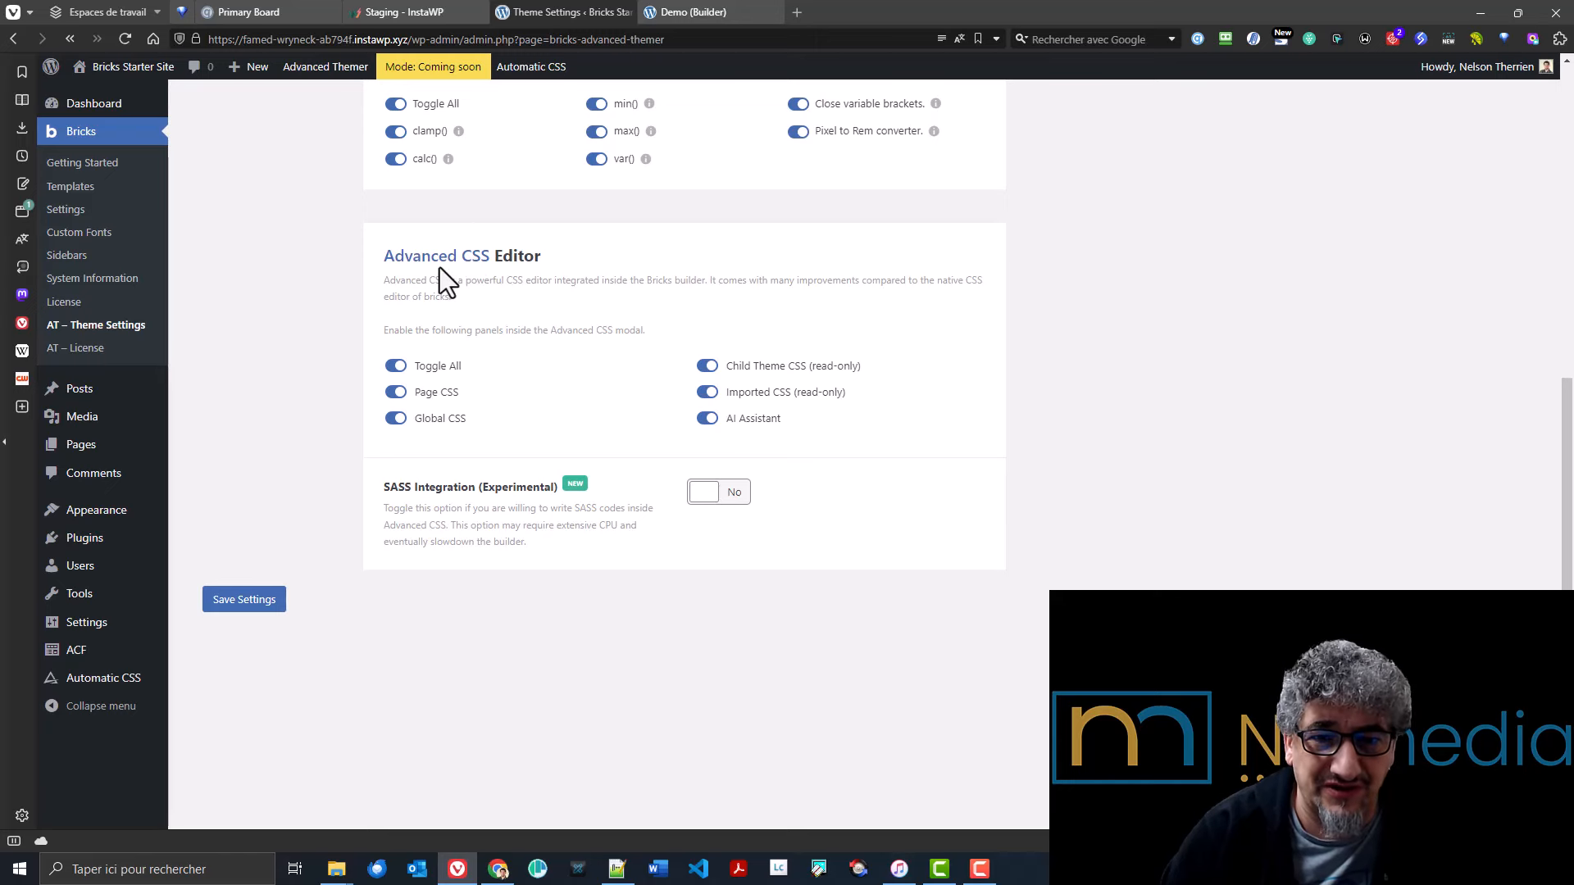
pyautogui.moveTo(403, 251); pyautogui.dragTo(513, 256)
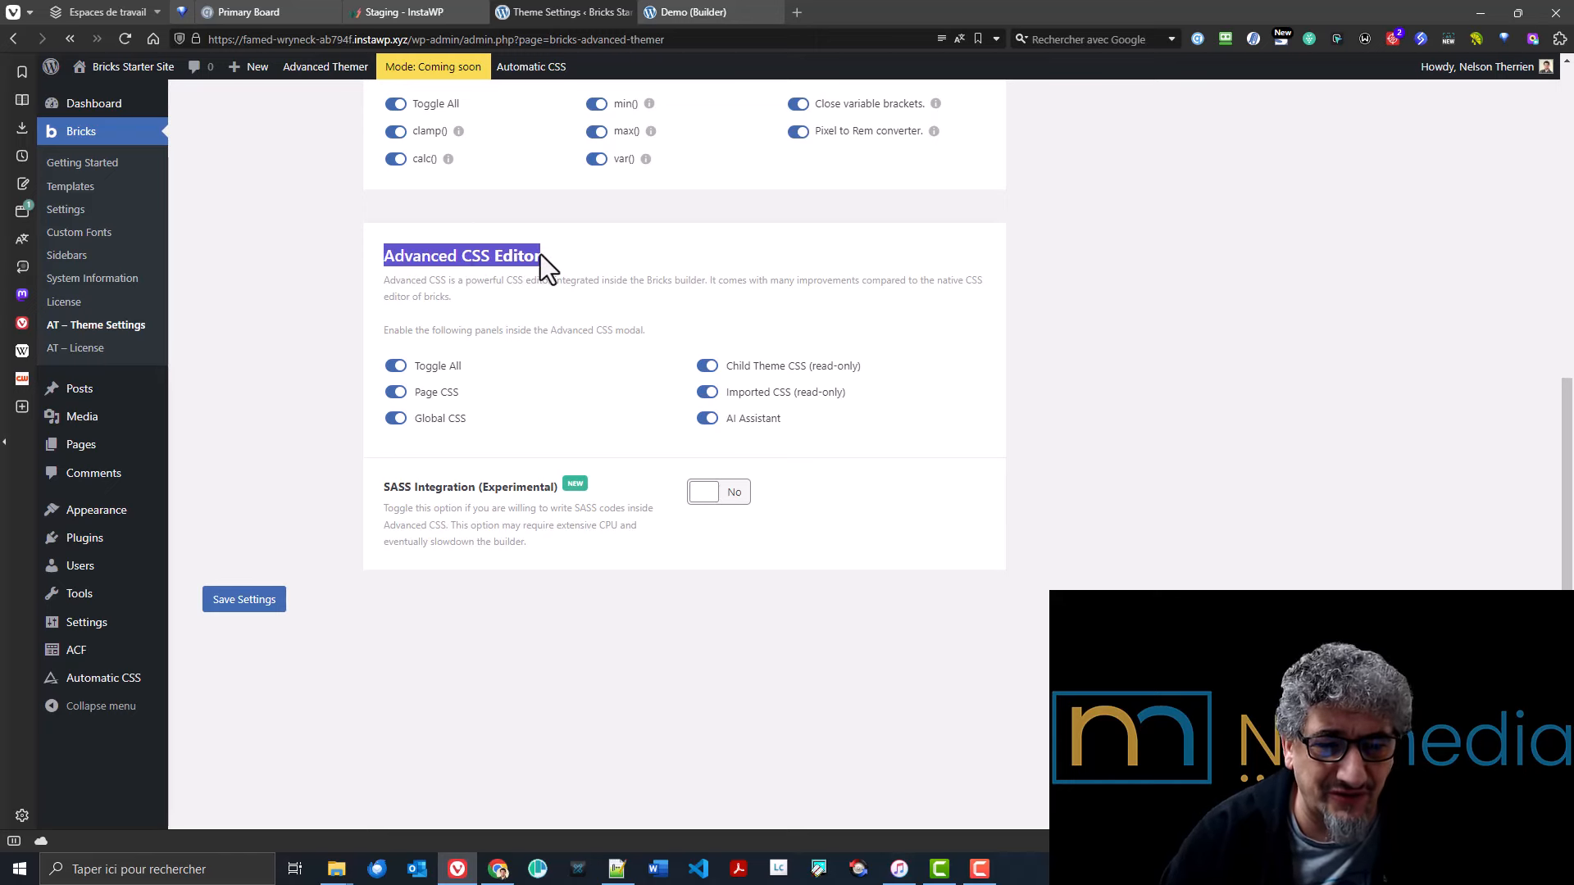
pyautogui.click(622, 321)
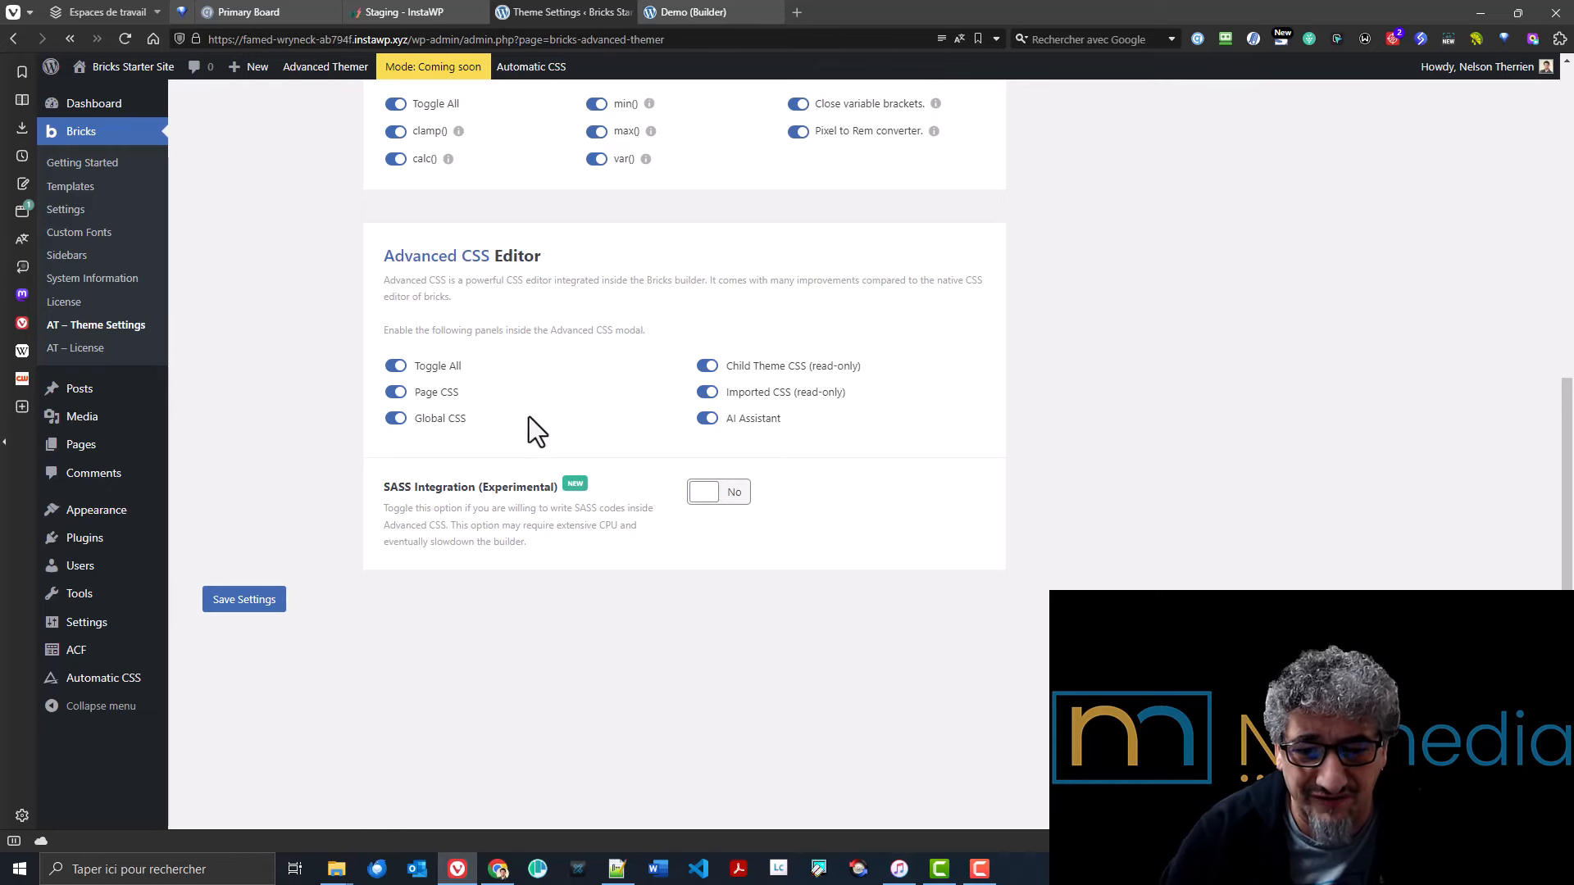
# - Open the Advanced CSS editor in the builder, view its Page CSS and Global CSS panels, and close it
pyautogui.click(711, 12)
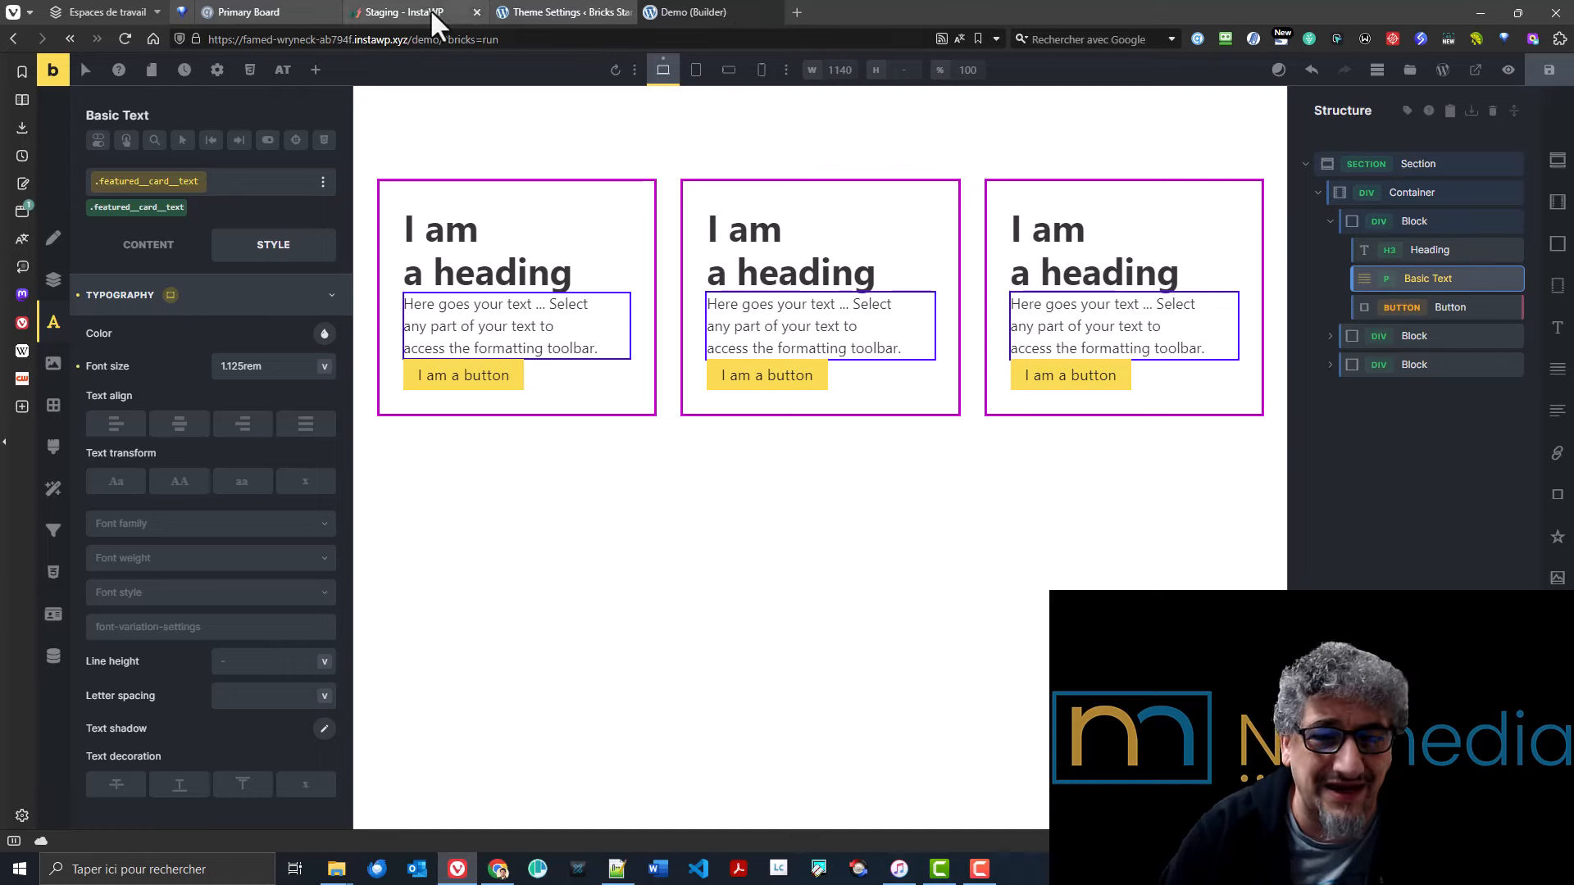
pyautogui.click(283, 78)
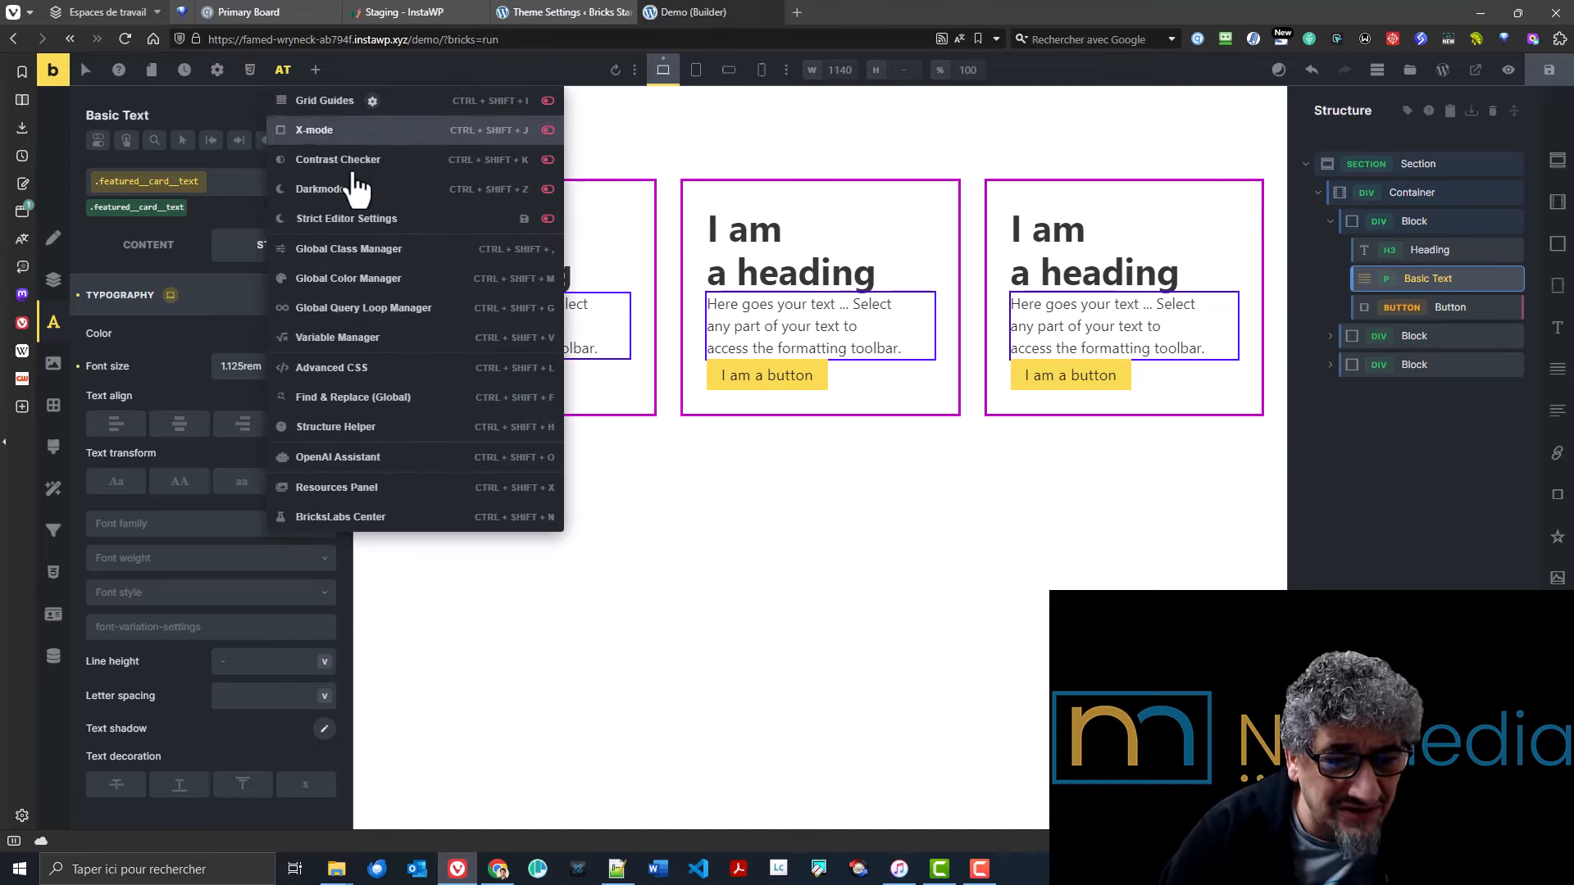
pyautogui.click(405, 371)
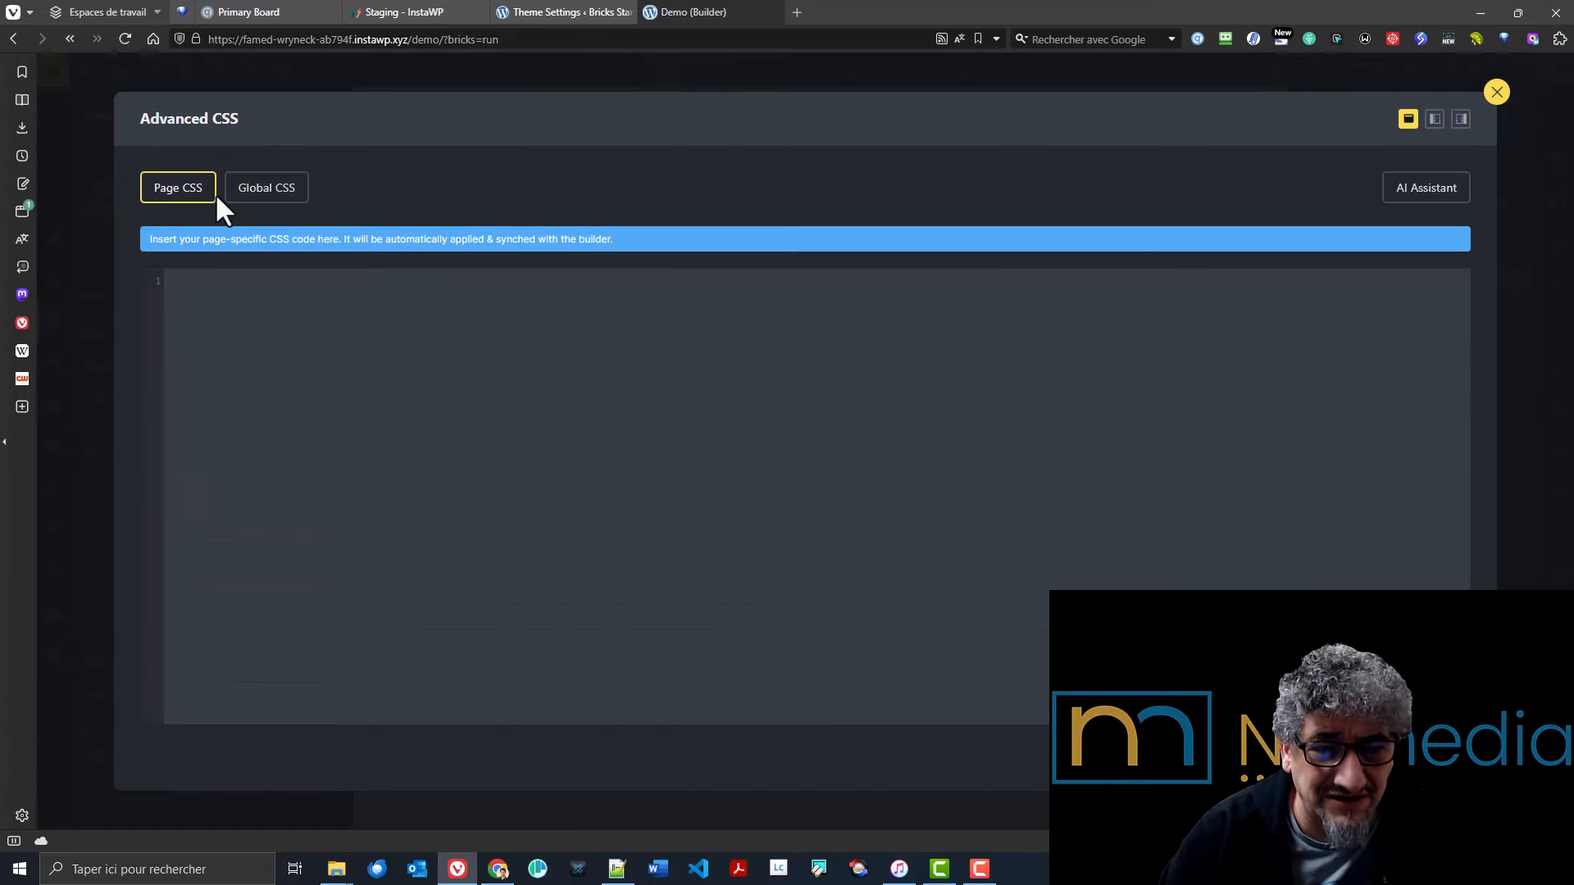
pyautogui.click(264, 199)
pyautogui.click(161, 200)
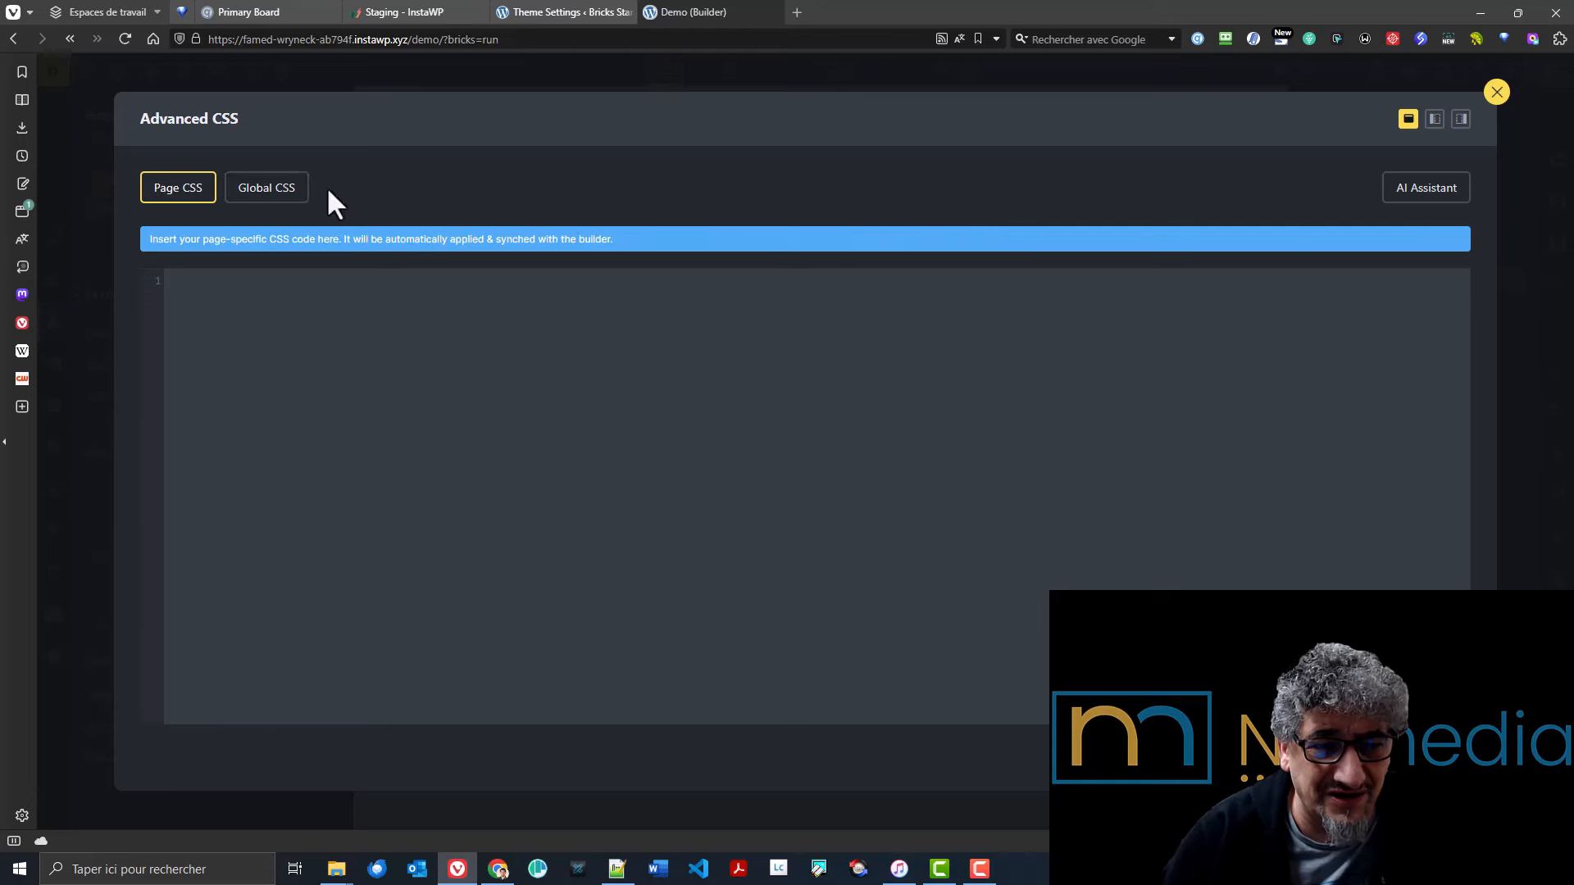
pyautogui.click(310, 200)
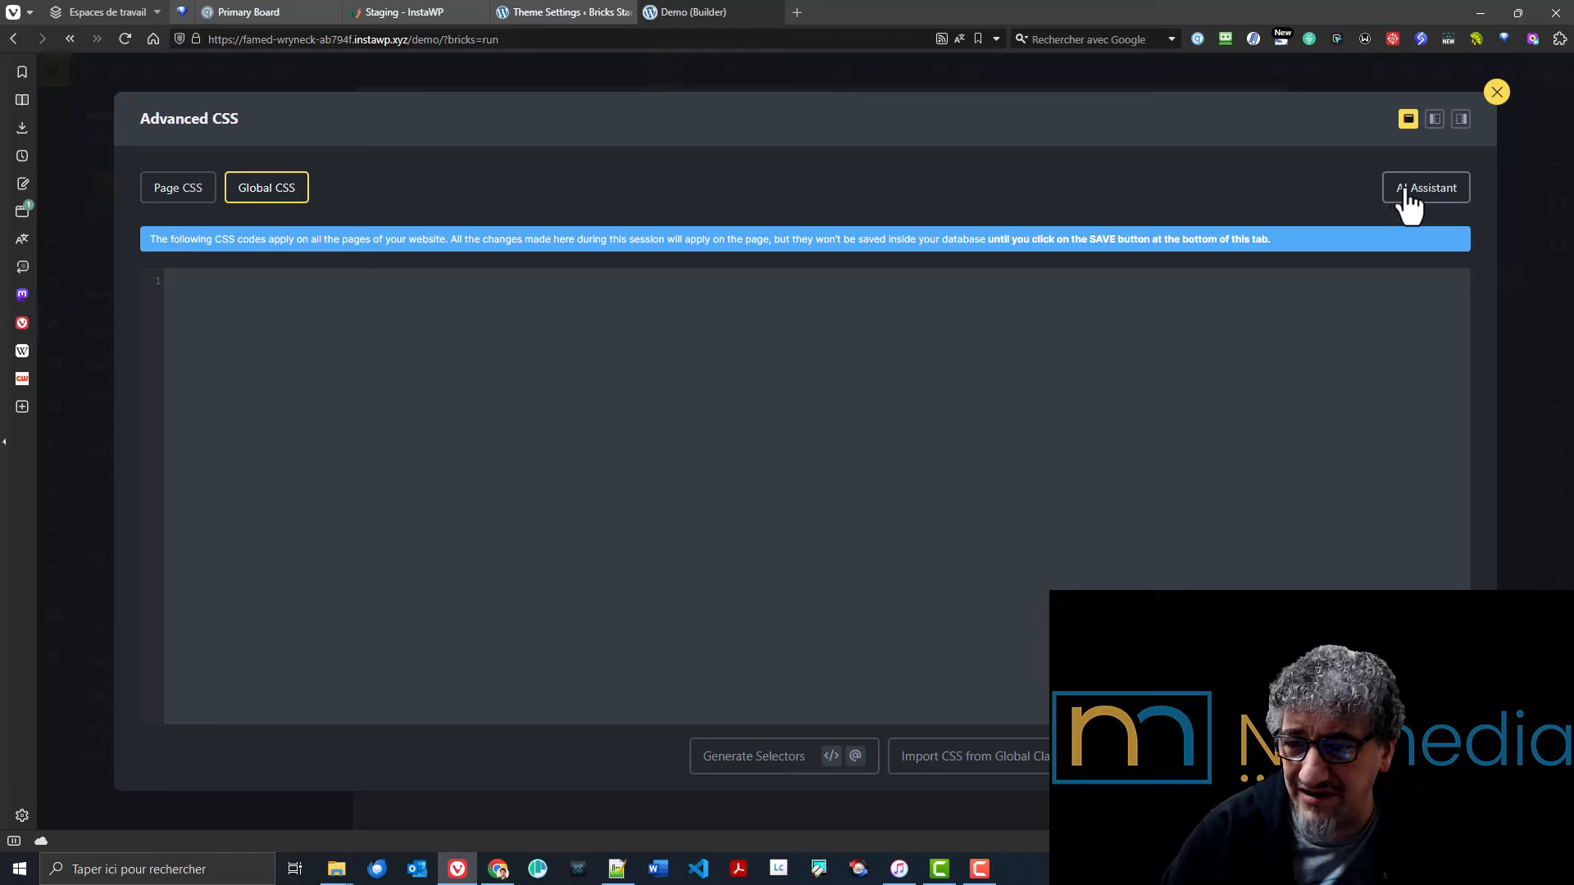
pyautogui.click(266, 293)
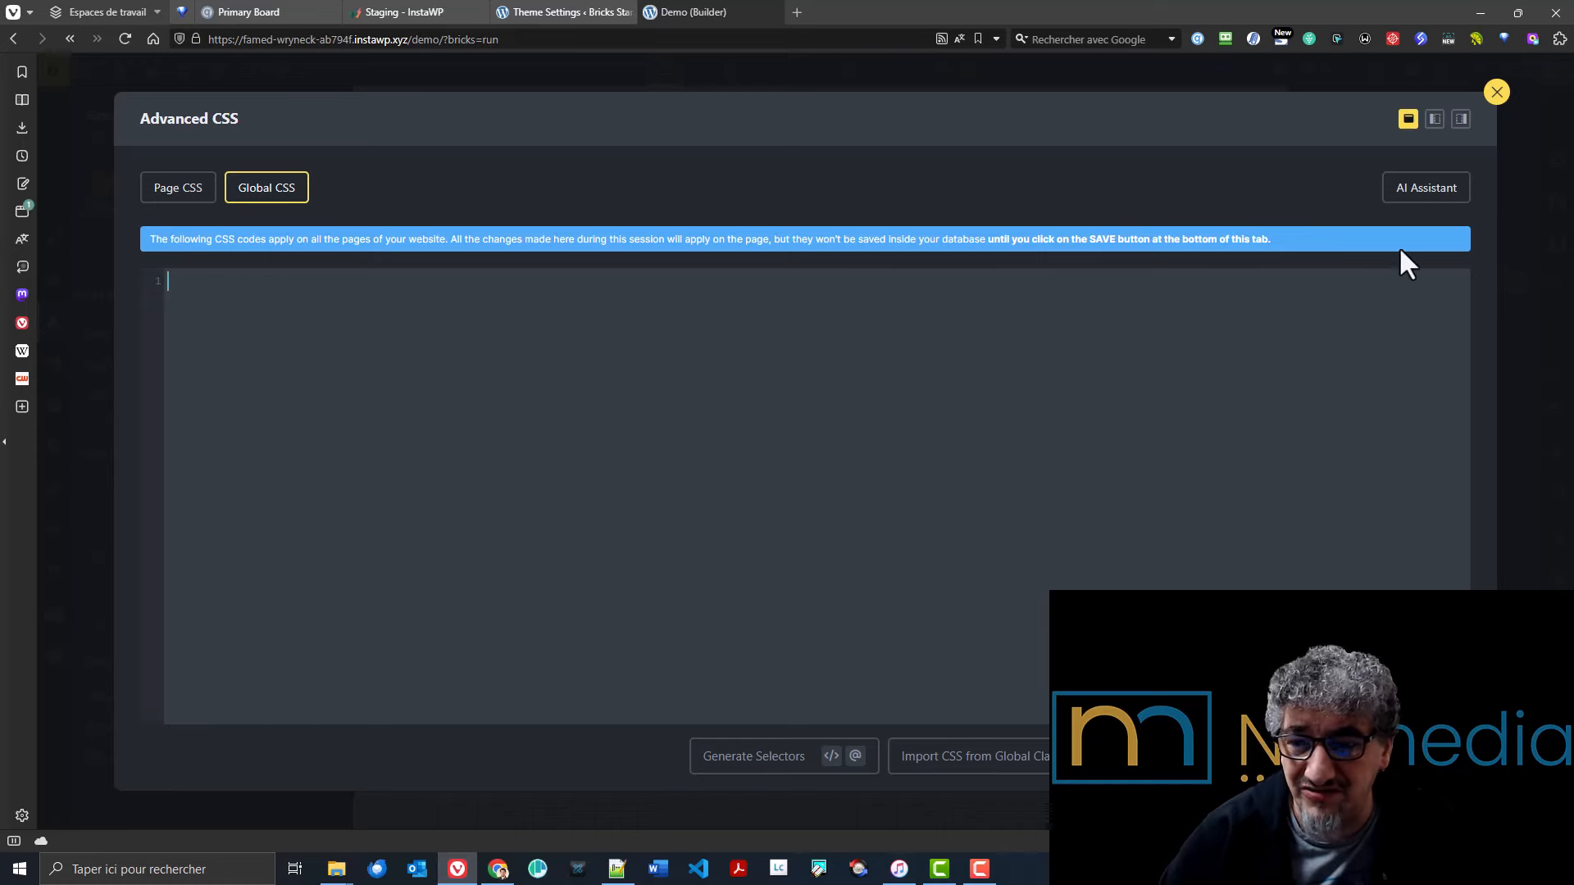
pyautogui.click(1499, 92)
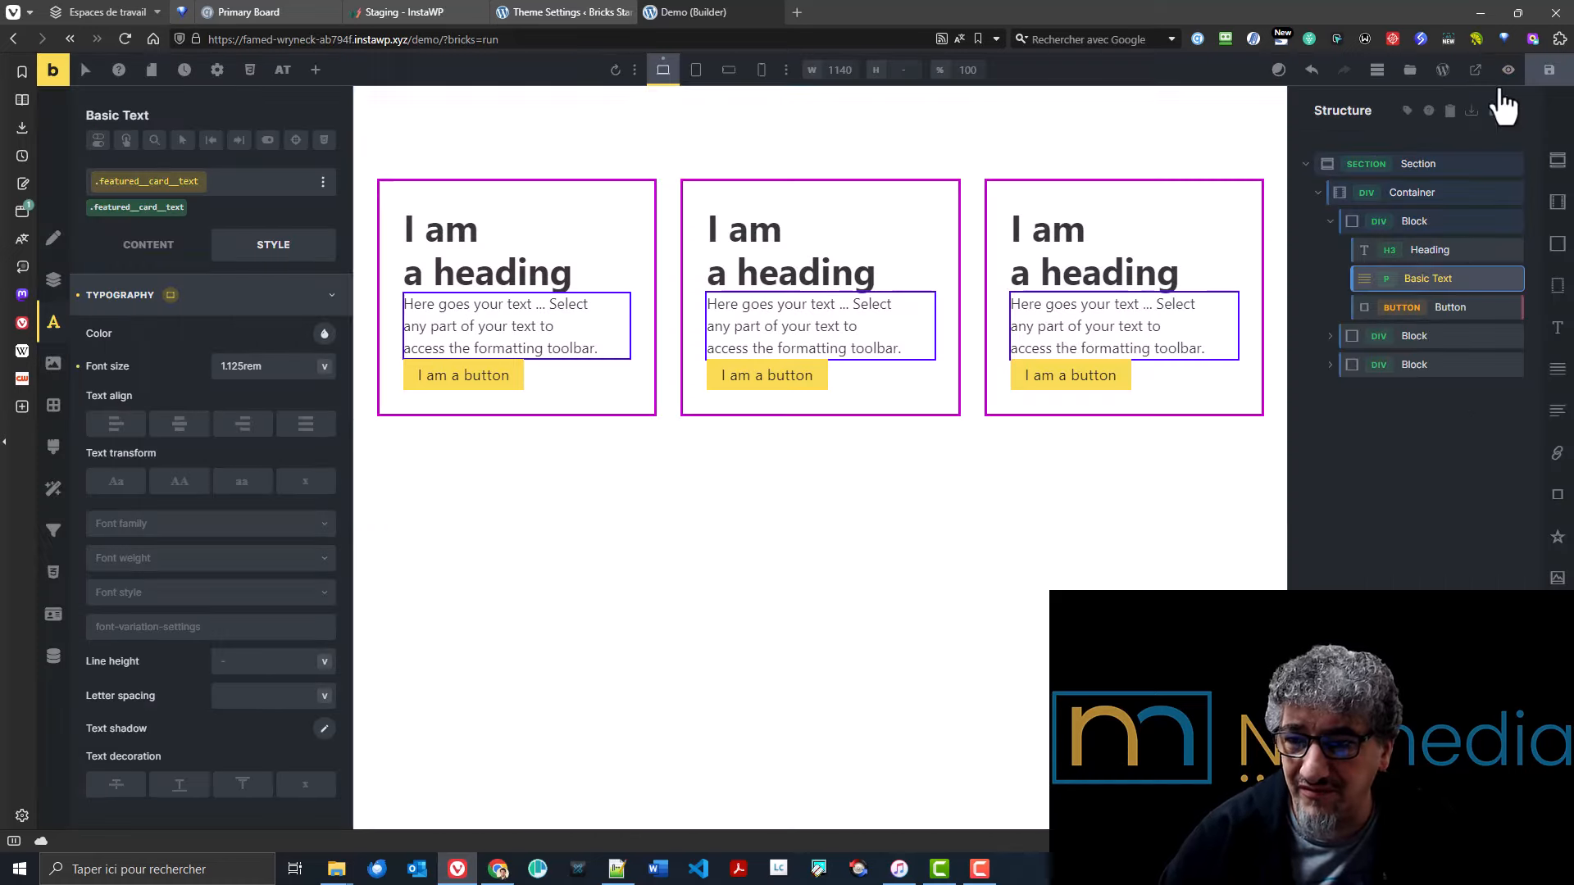
# - Review the Elements builder tweaks in the Advanced Themer theme settings
pyautogui.click(537, 12)
pyautogui.scroll(7, 429, 594)
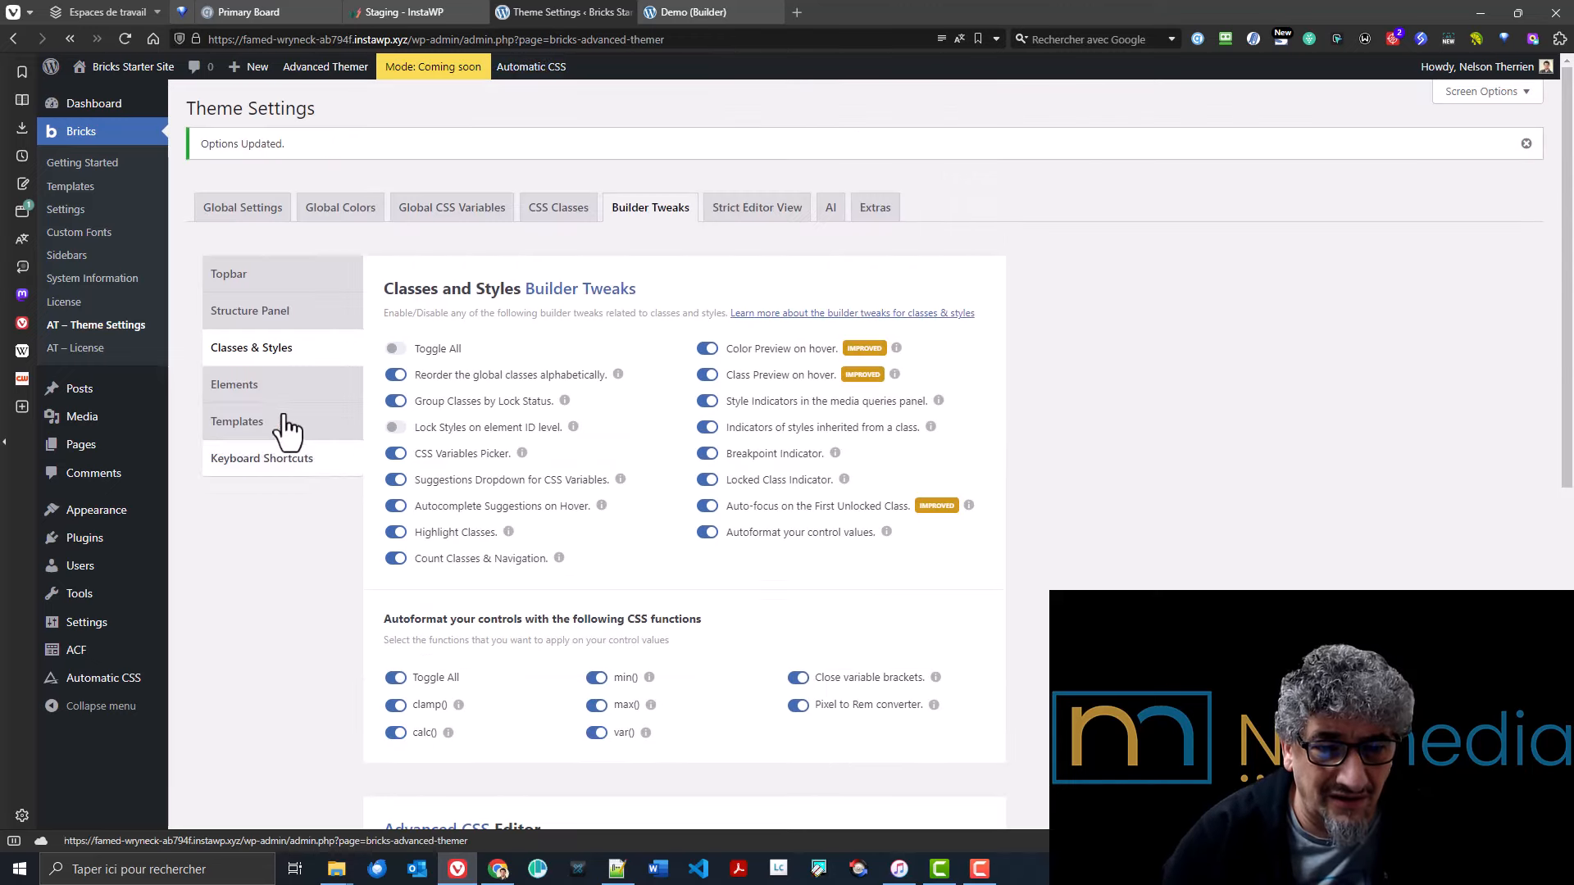
pyautogui.click(256, 400)
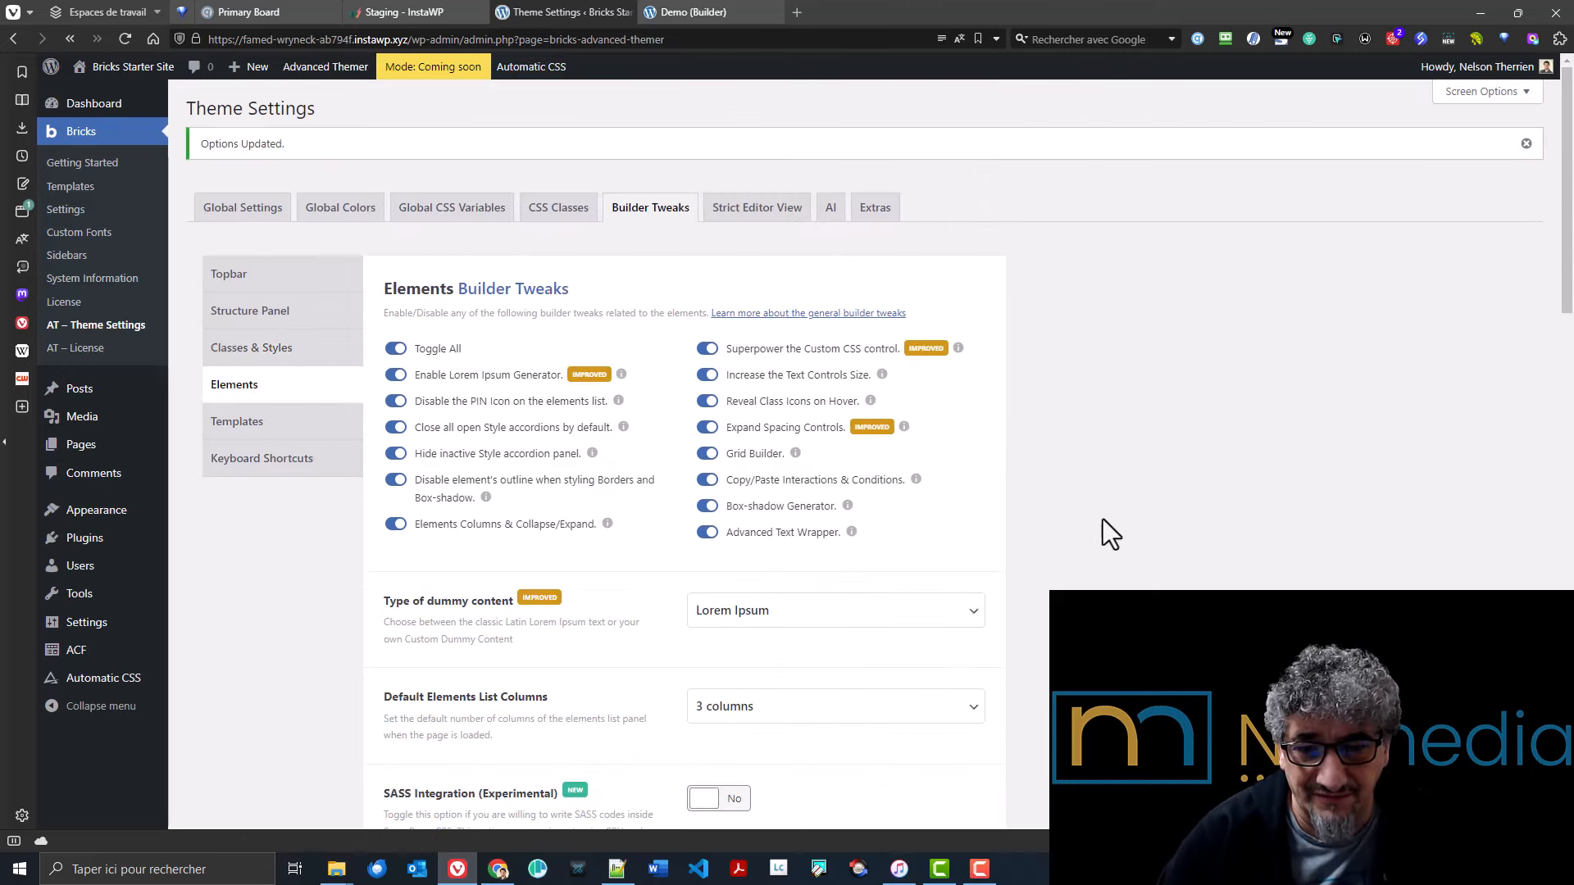
pyautogui.scroll(-1, 1103, 519)
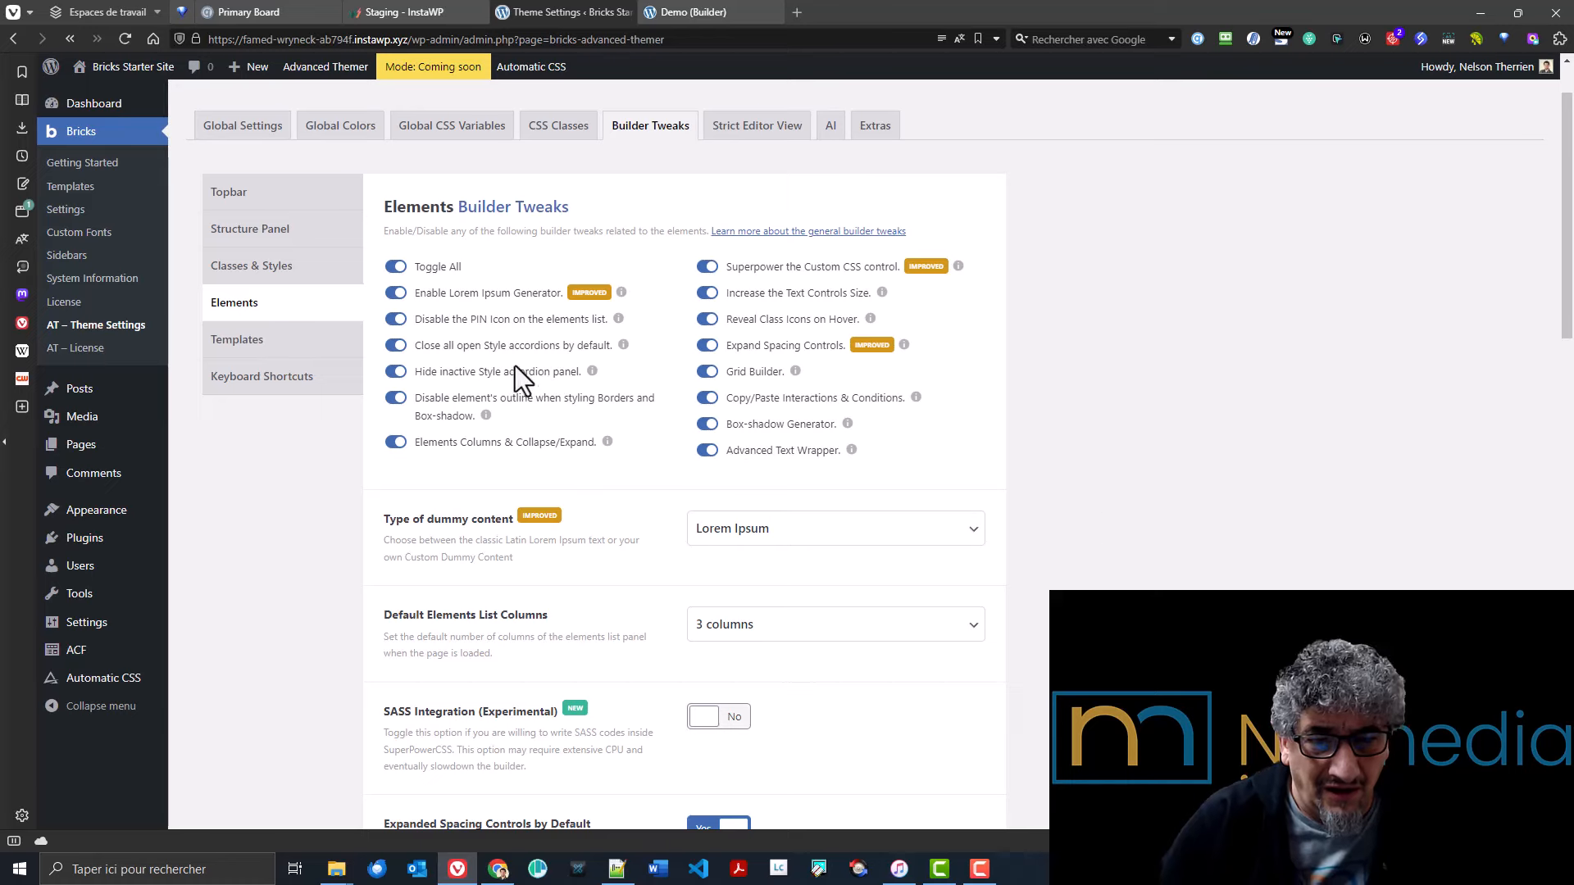
# - Add dummy content to the text of the first card's basic text element in the builder
pyautogui.click(703, 13)
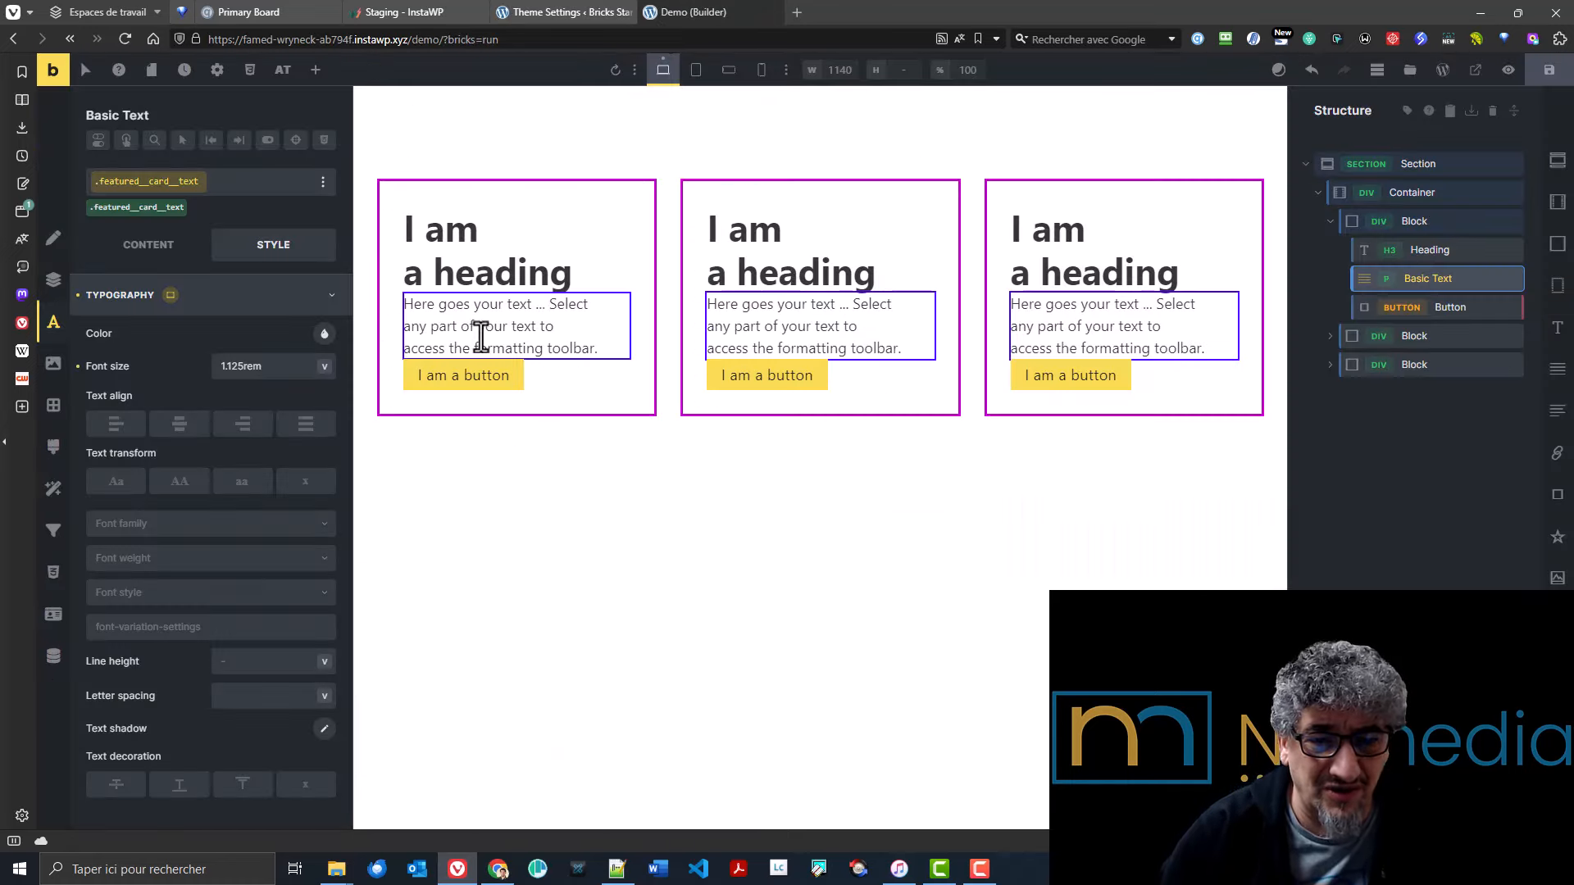
pyautogui.click(163, 251)
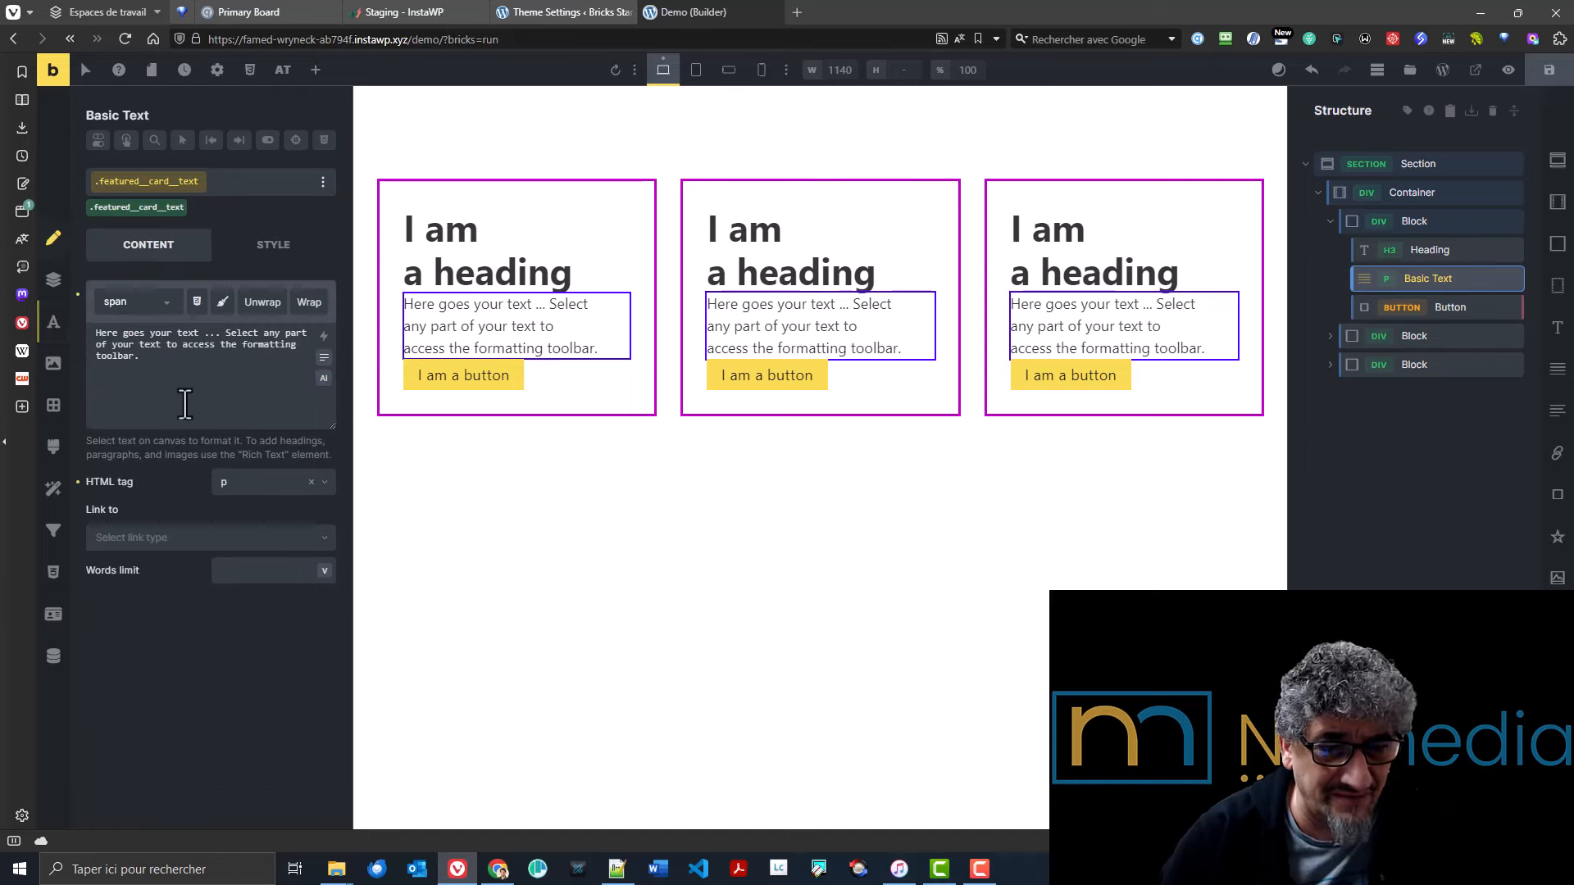
pyautogui.click(324, 359)
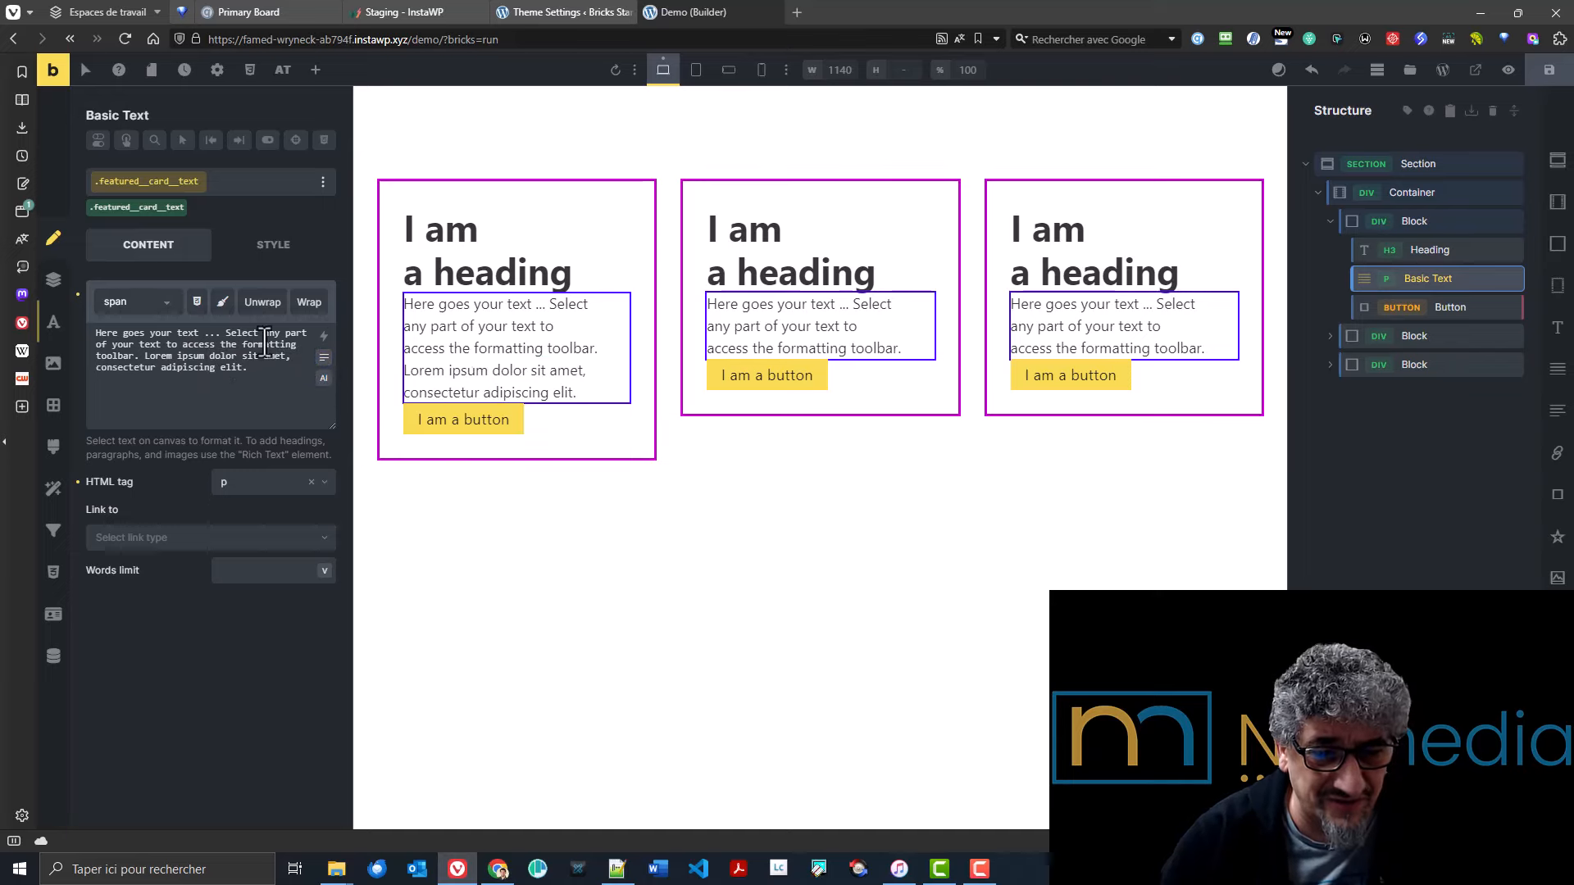
# - Check the available options for Type of dummy content in the Elements builder tweaks without changing the selection
pyautogui.click(530, 13)
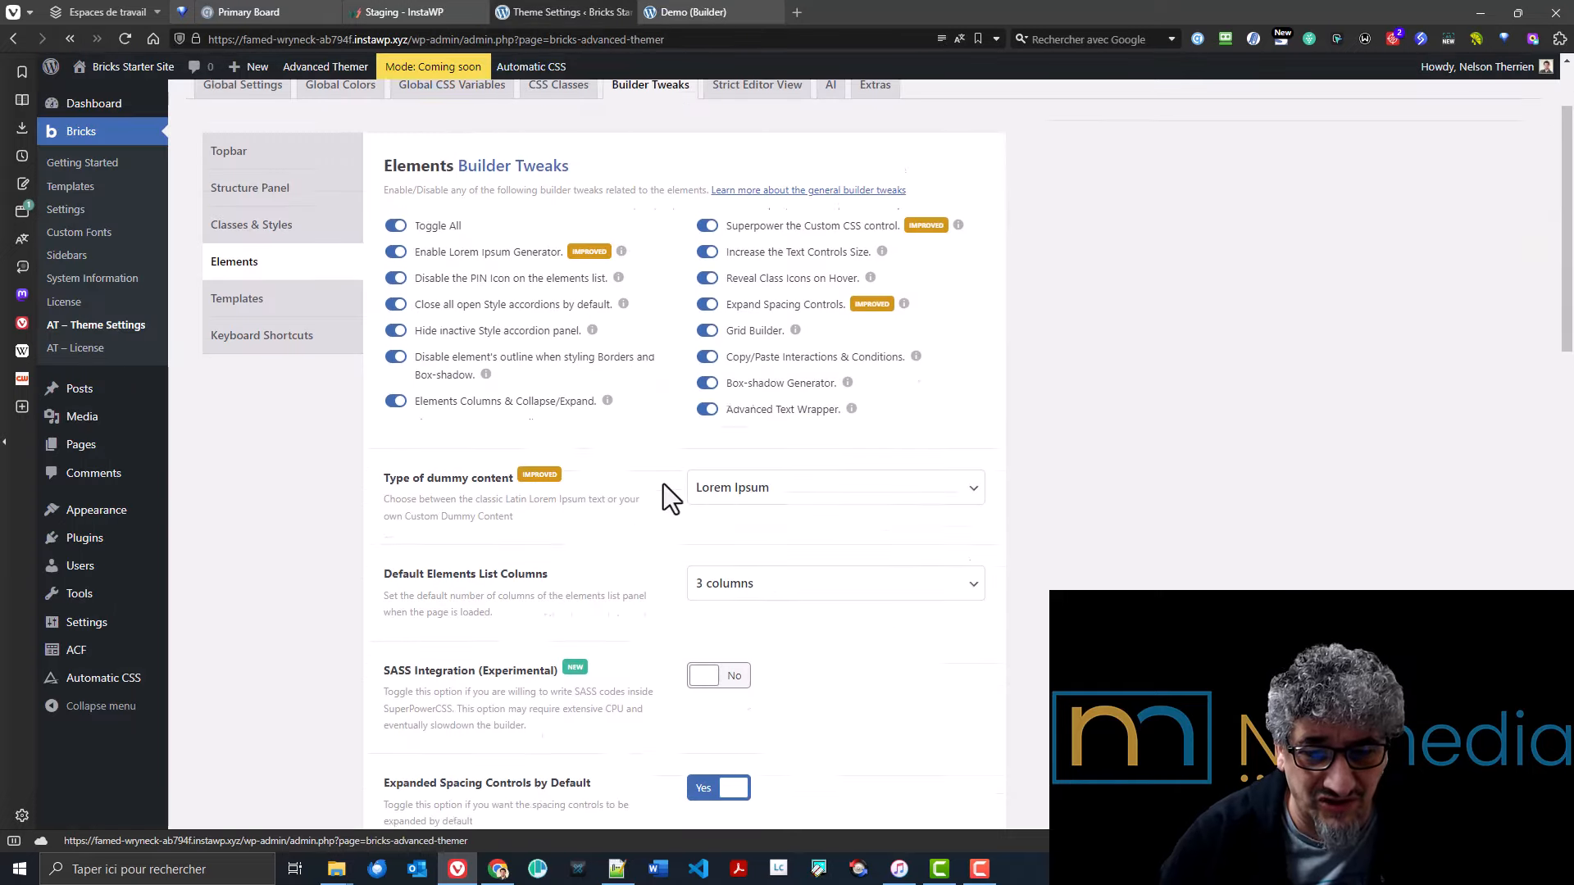
pyautogui.scroll(-1, 662, 483)
pyautogui.click(811, 458)
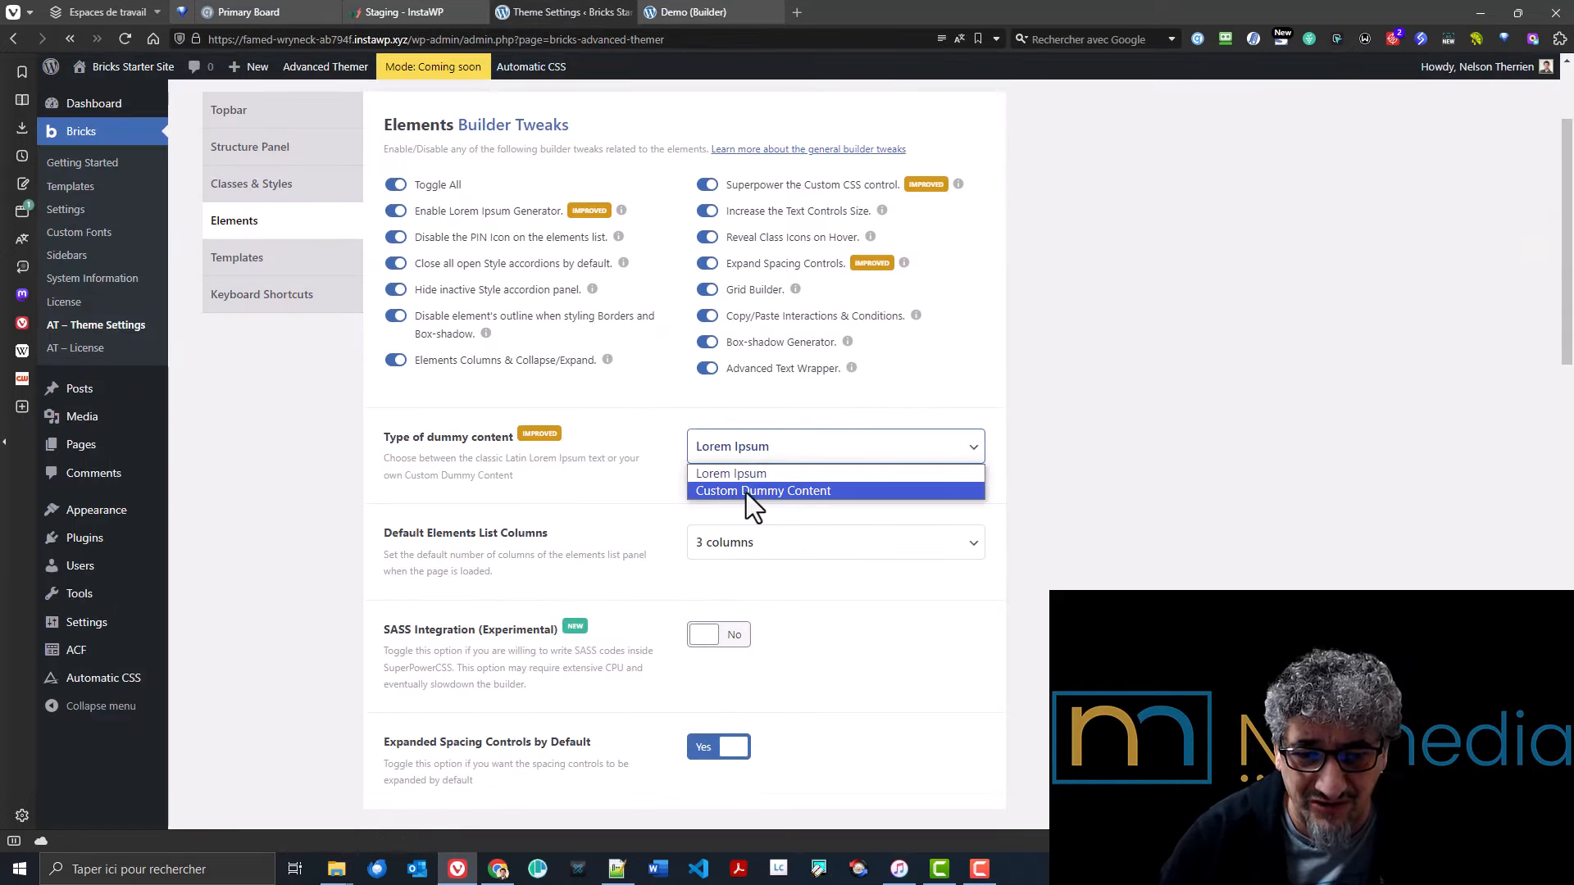
pyautogui.click(608, 432)
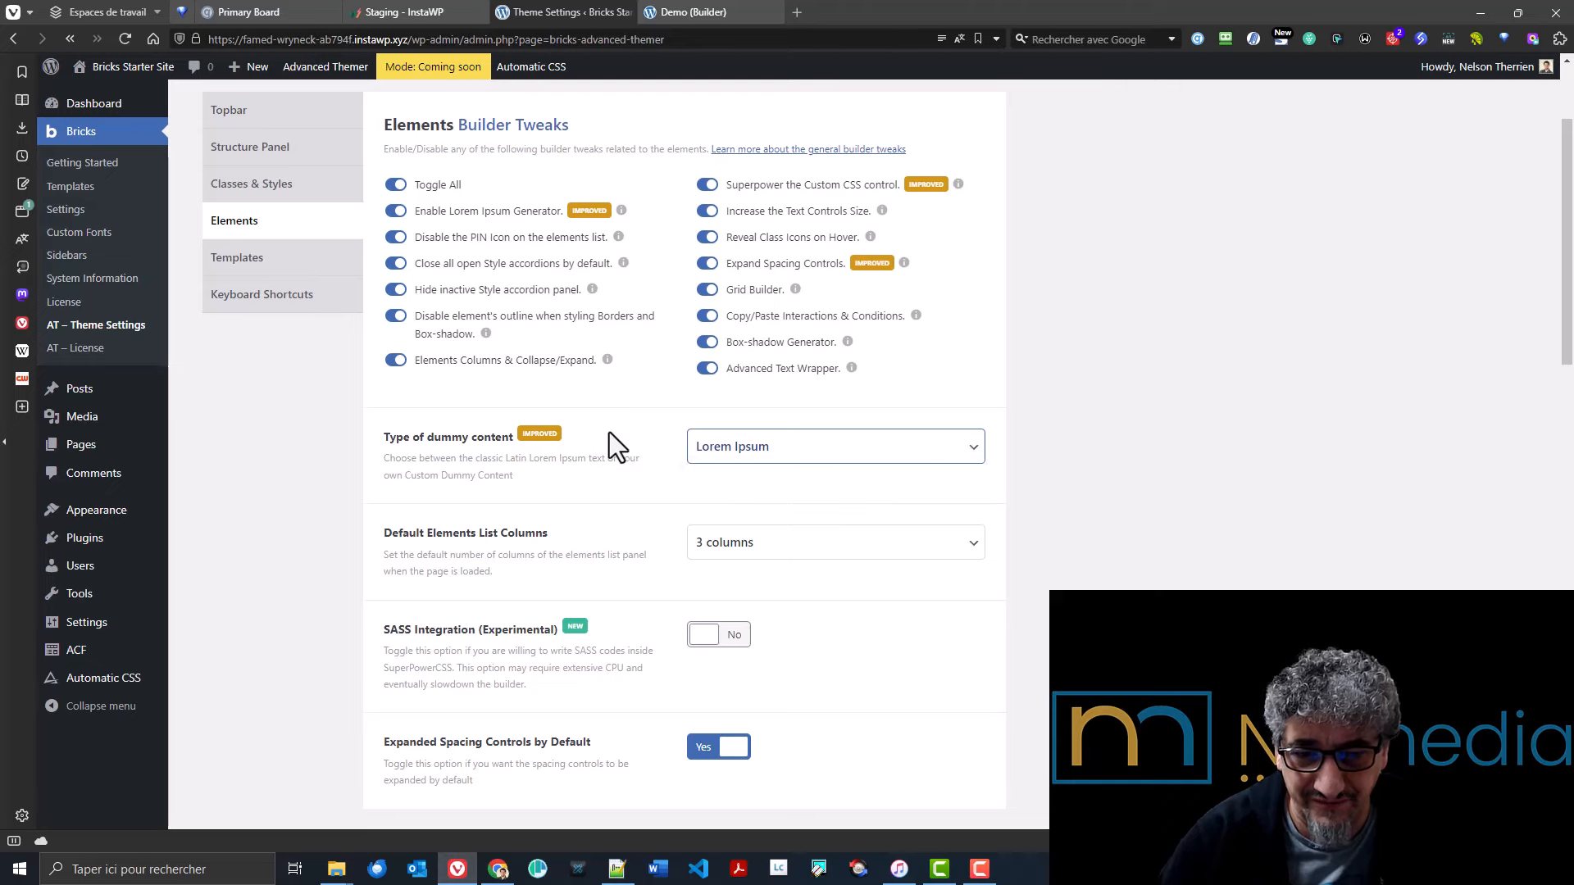
# - Inspect the dummy content control on the first card's heading and view the builder's elements list
pyautogui.click(671, 5)
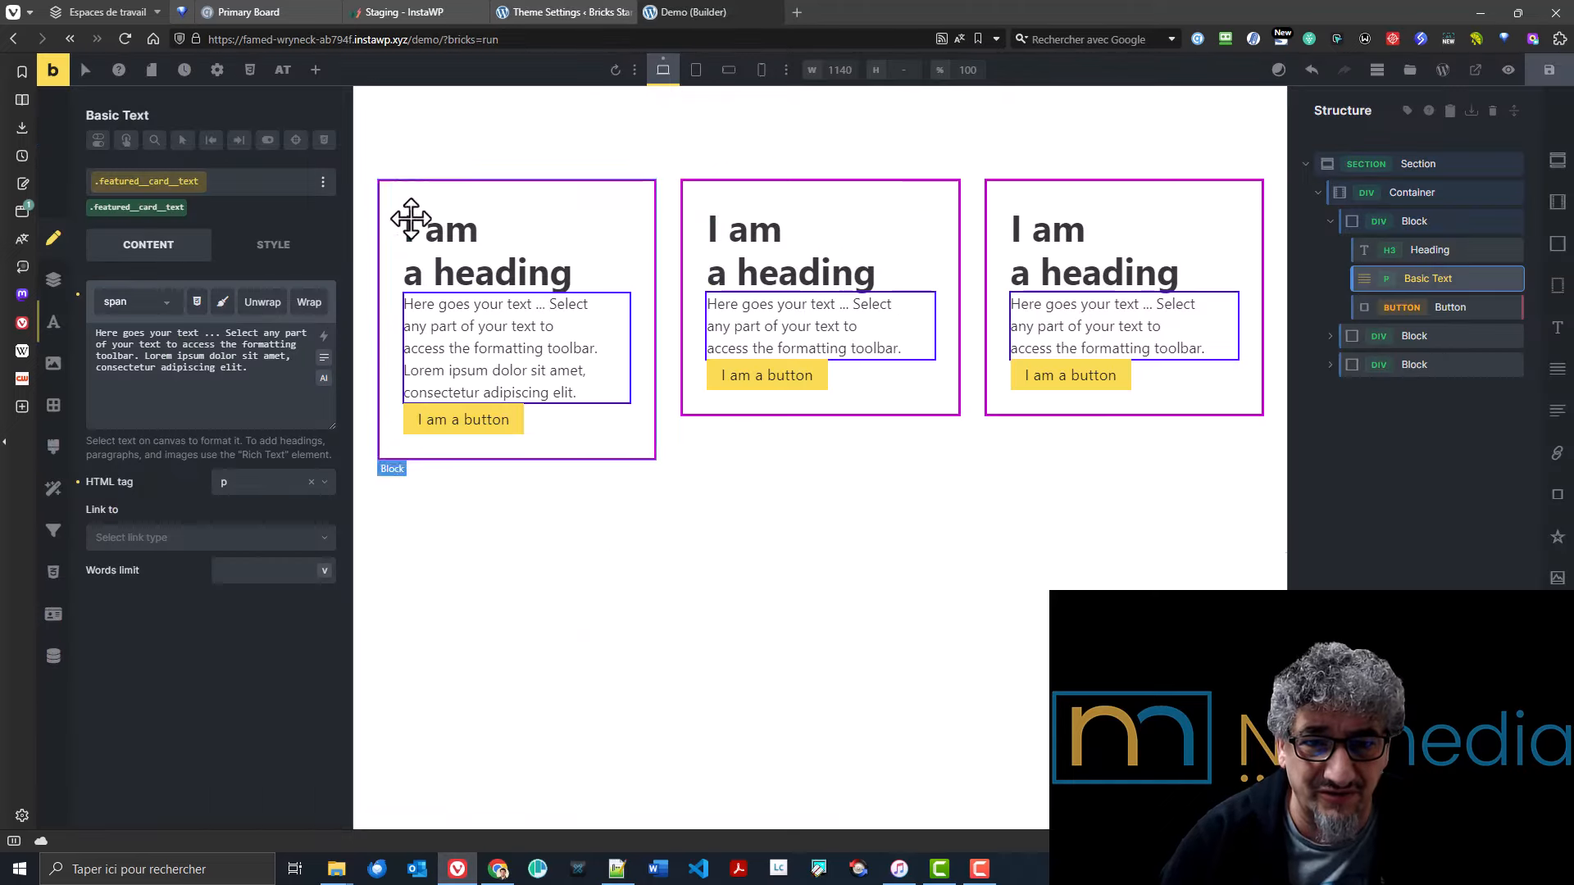
pyautogui.click(521, 266)
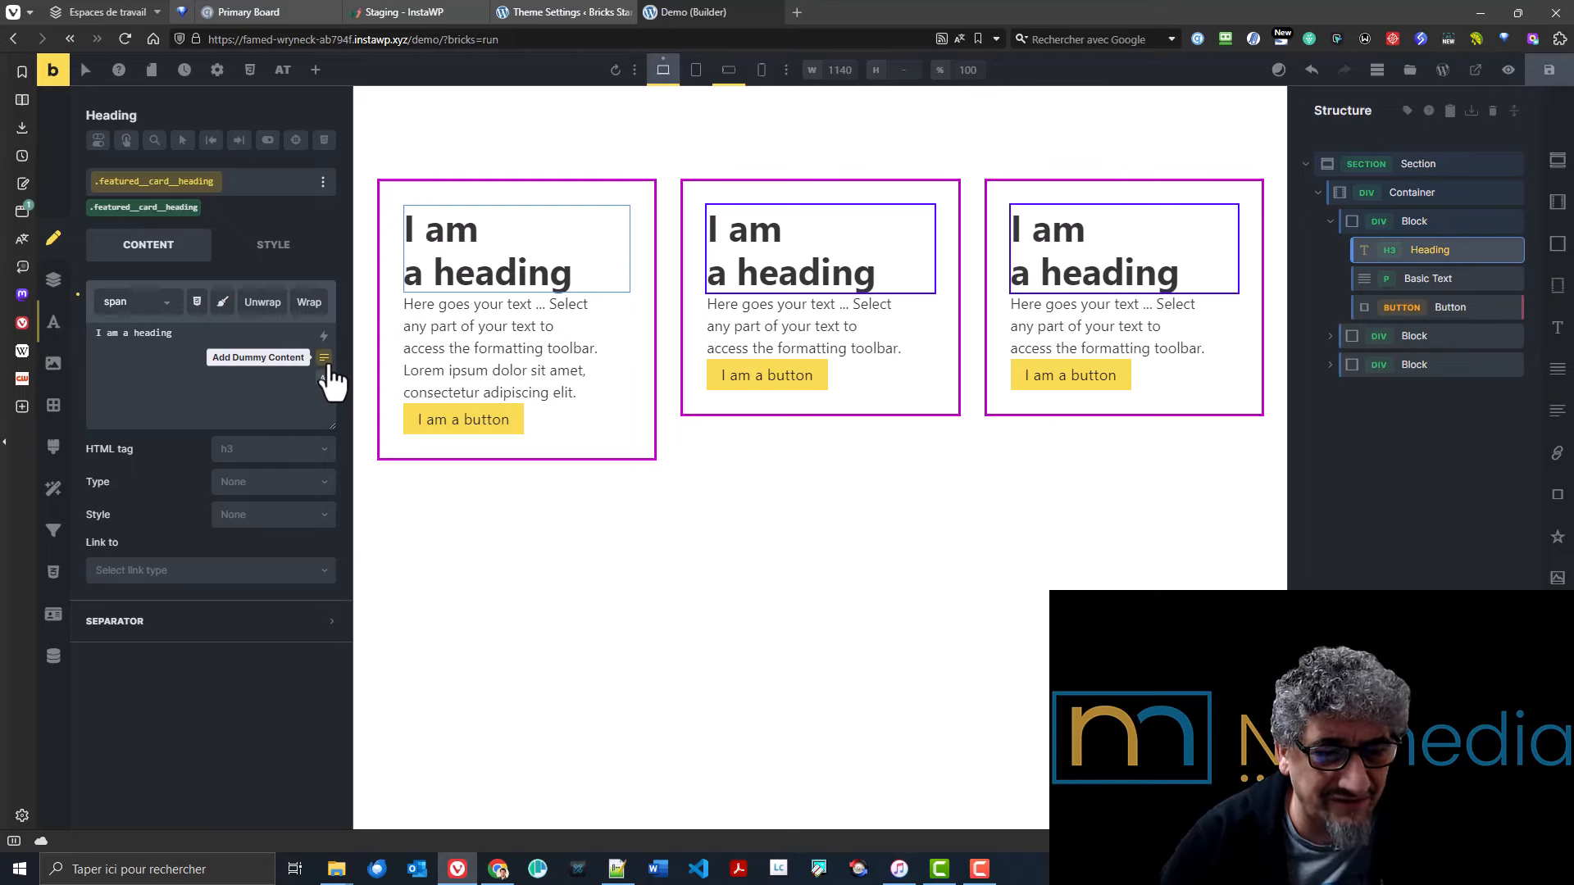
pyautogui.click(542, 10)
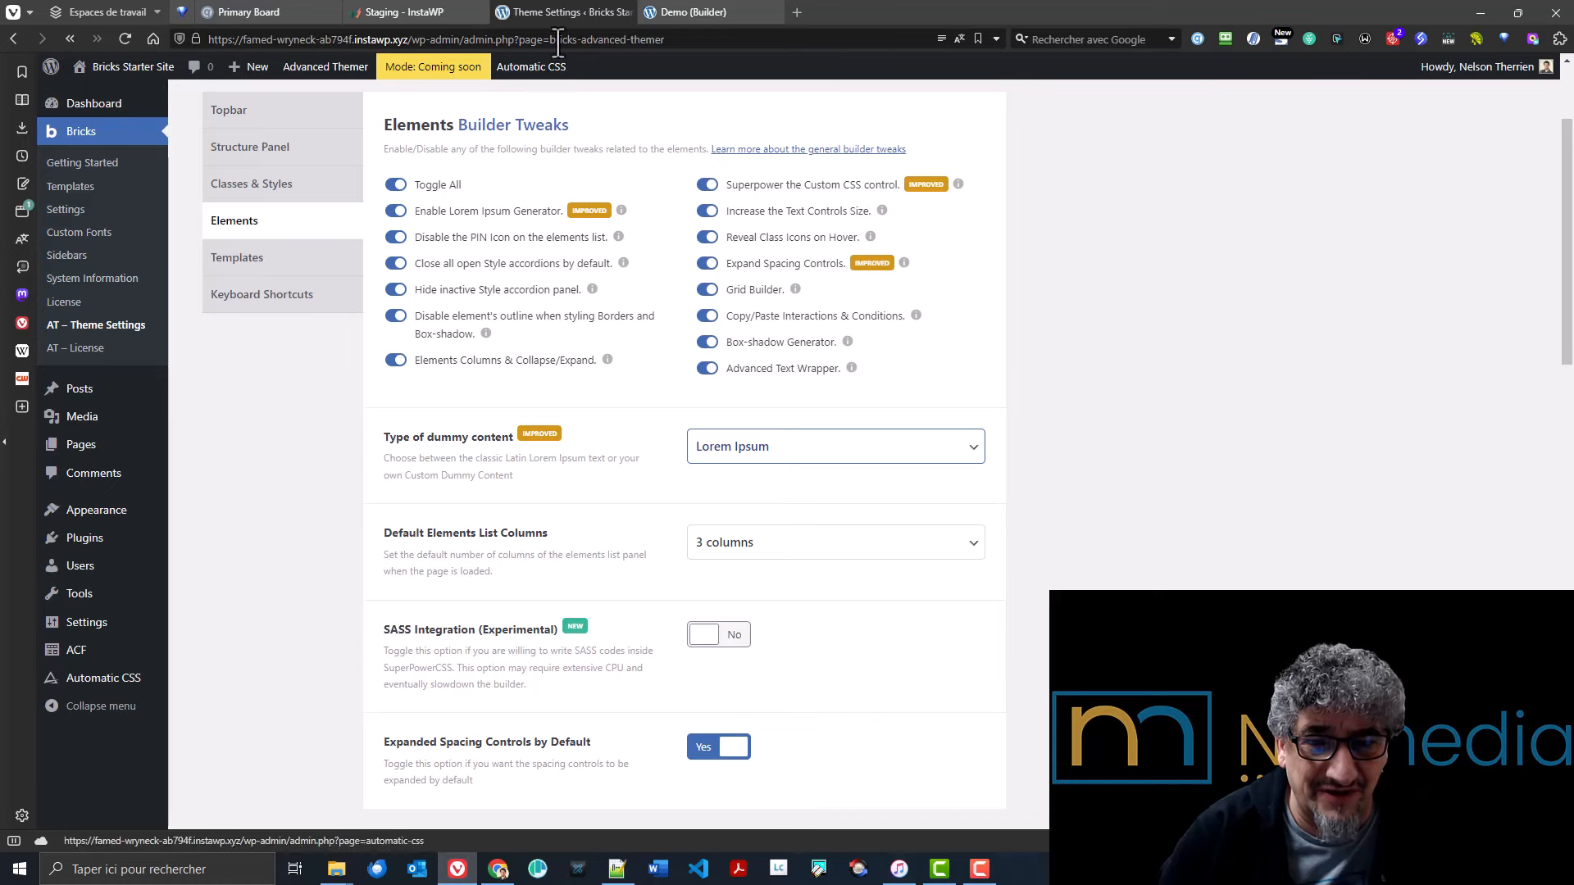
pyautogui.click(693, 12)
pyautogui.click(320, 72)
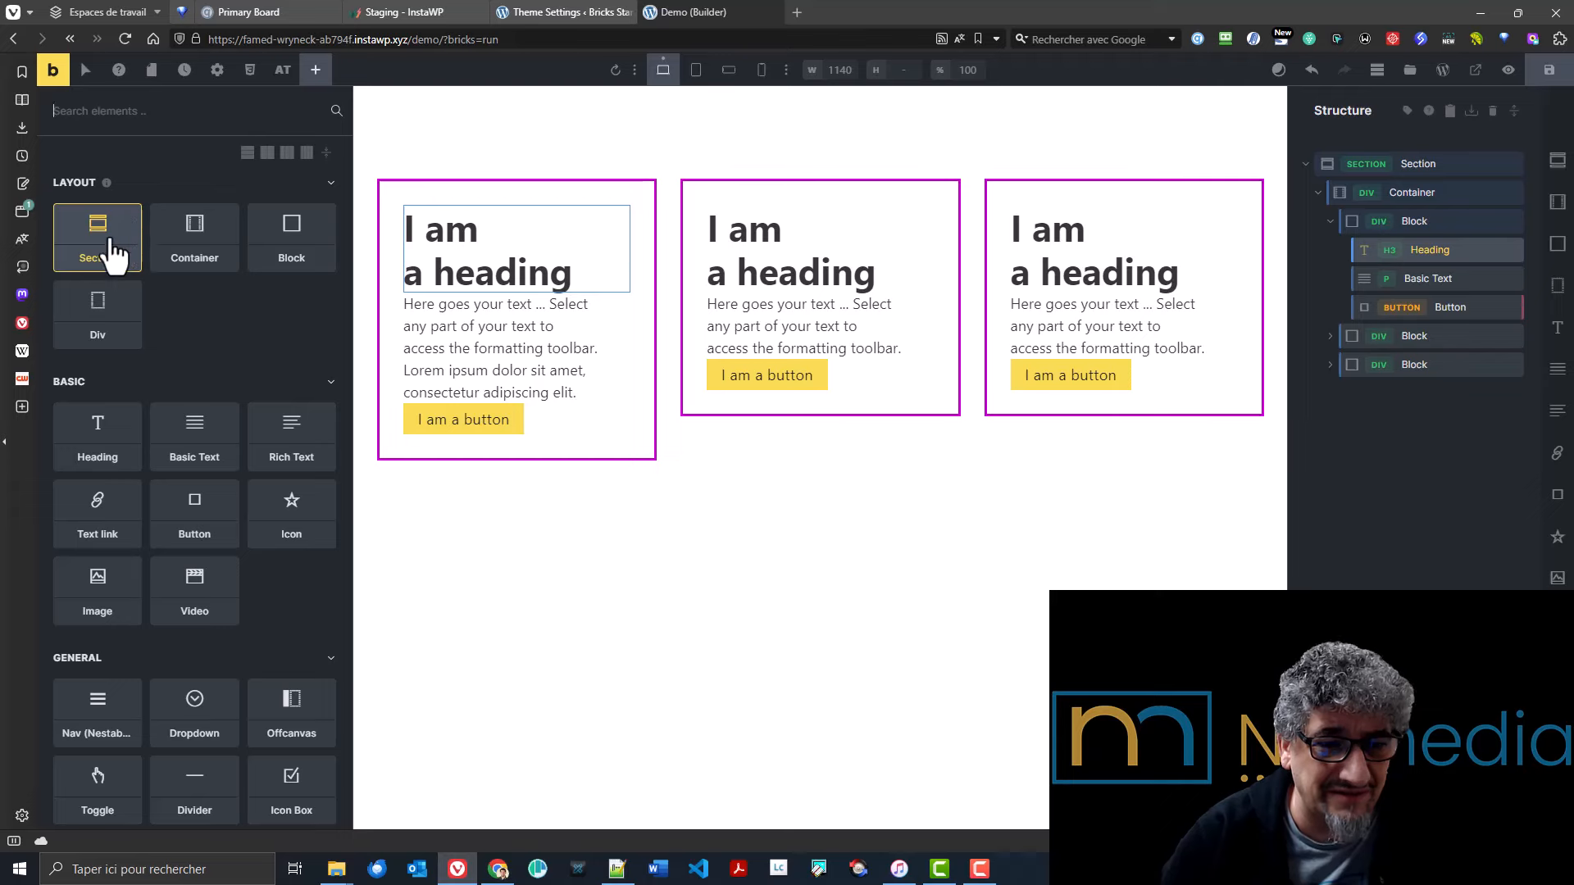
# - Review the PIN icon and style accordion tweaks in the Elements settings
pyautogui.click(568, 13)
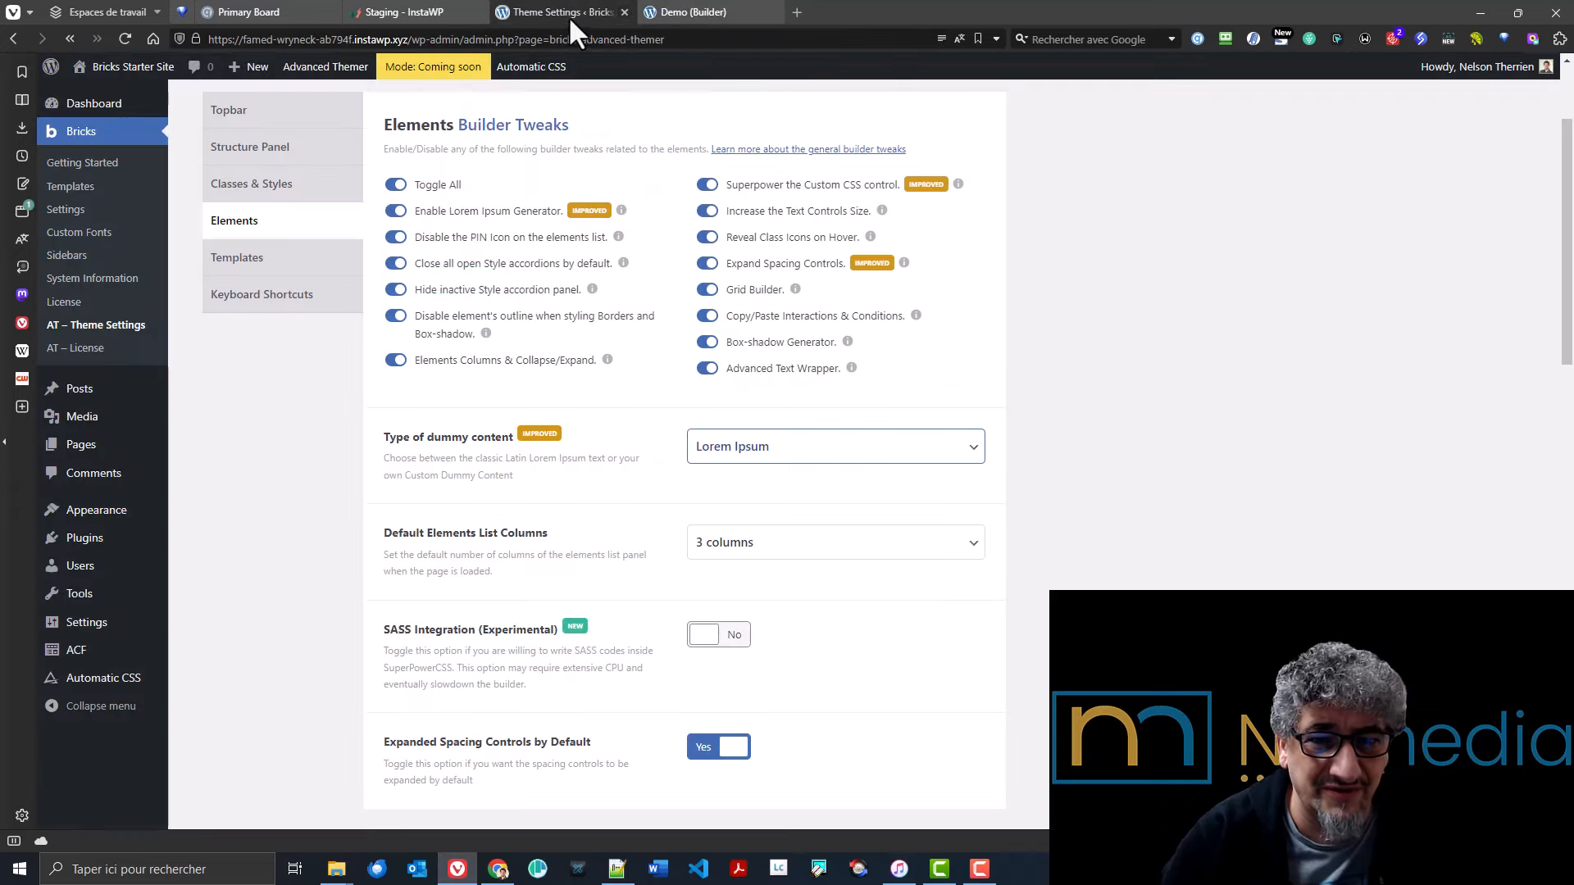
pyautogui.click(421, 242)
pyautogui.click(429, 239)
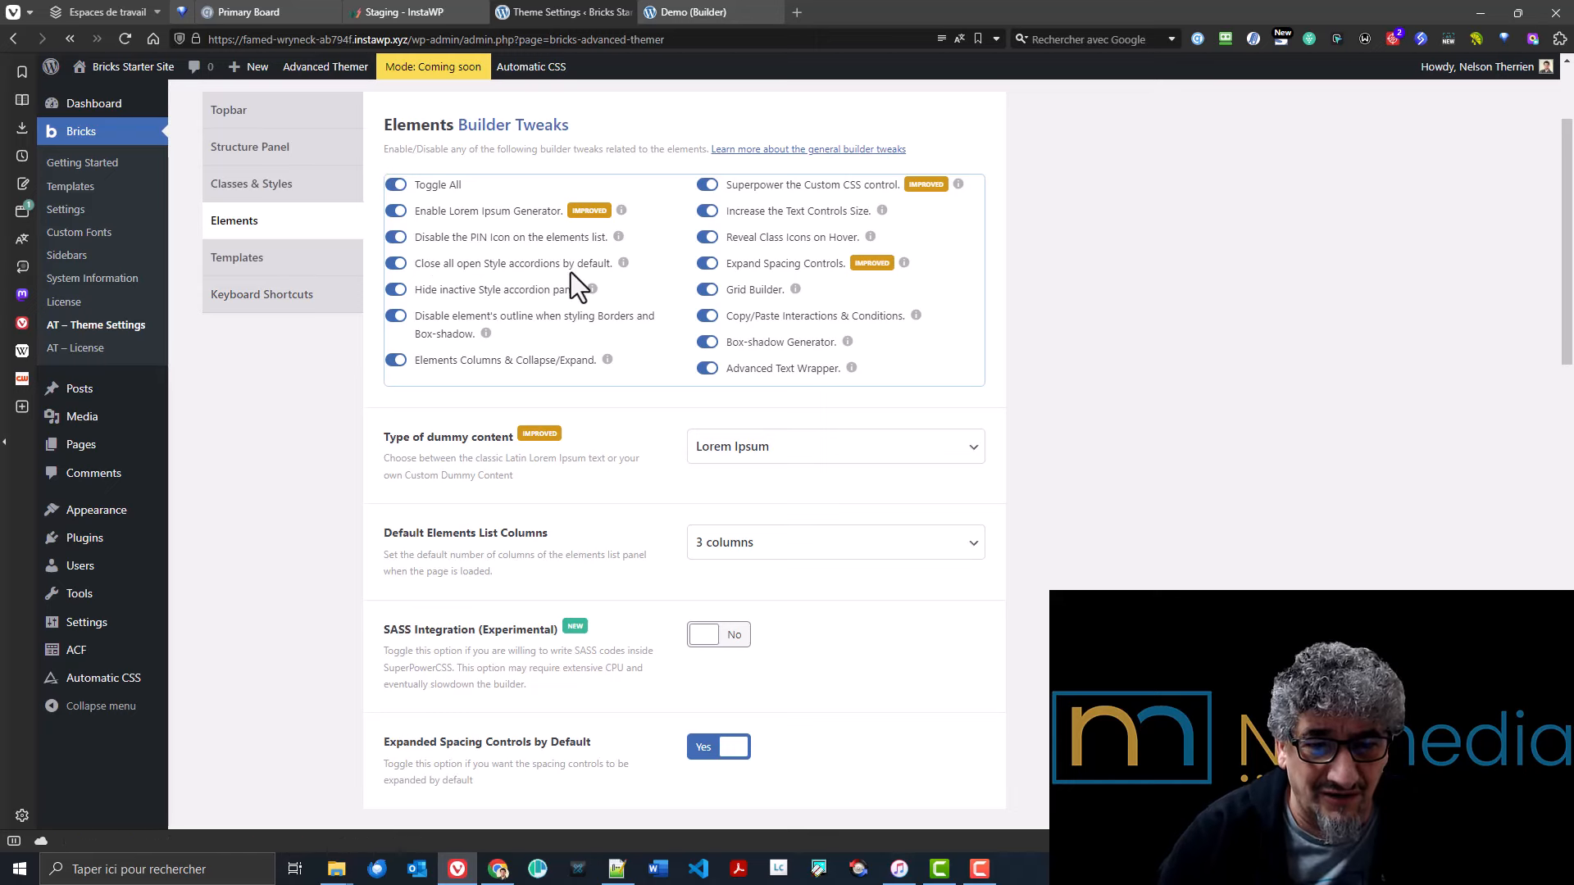
pyautogui.moveTo(617, 275)
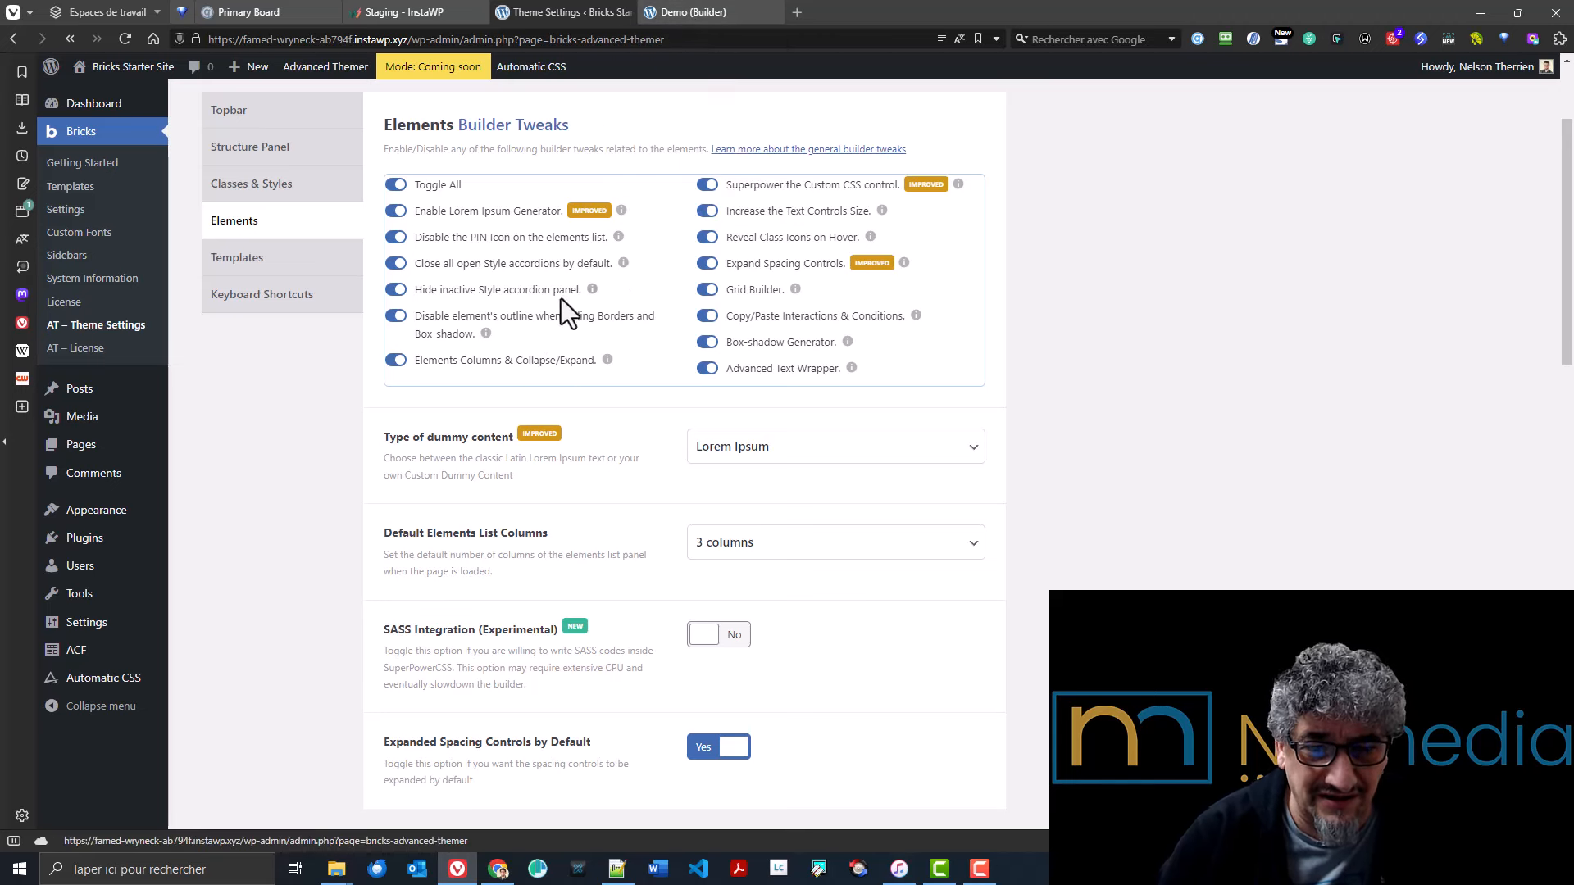
# - Examine the Background, Layout and Typography style sections of the first card's heading in the builder
pyautogui.click(721, 14)
pyautogui.click(485, 245)
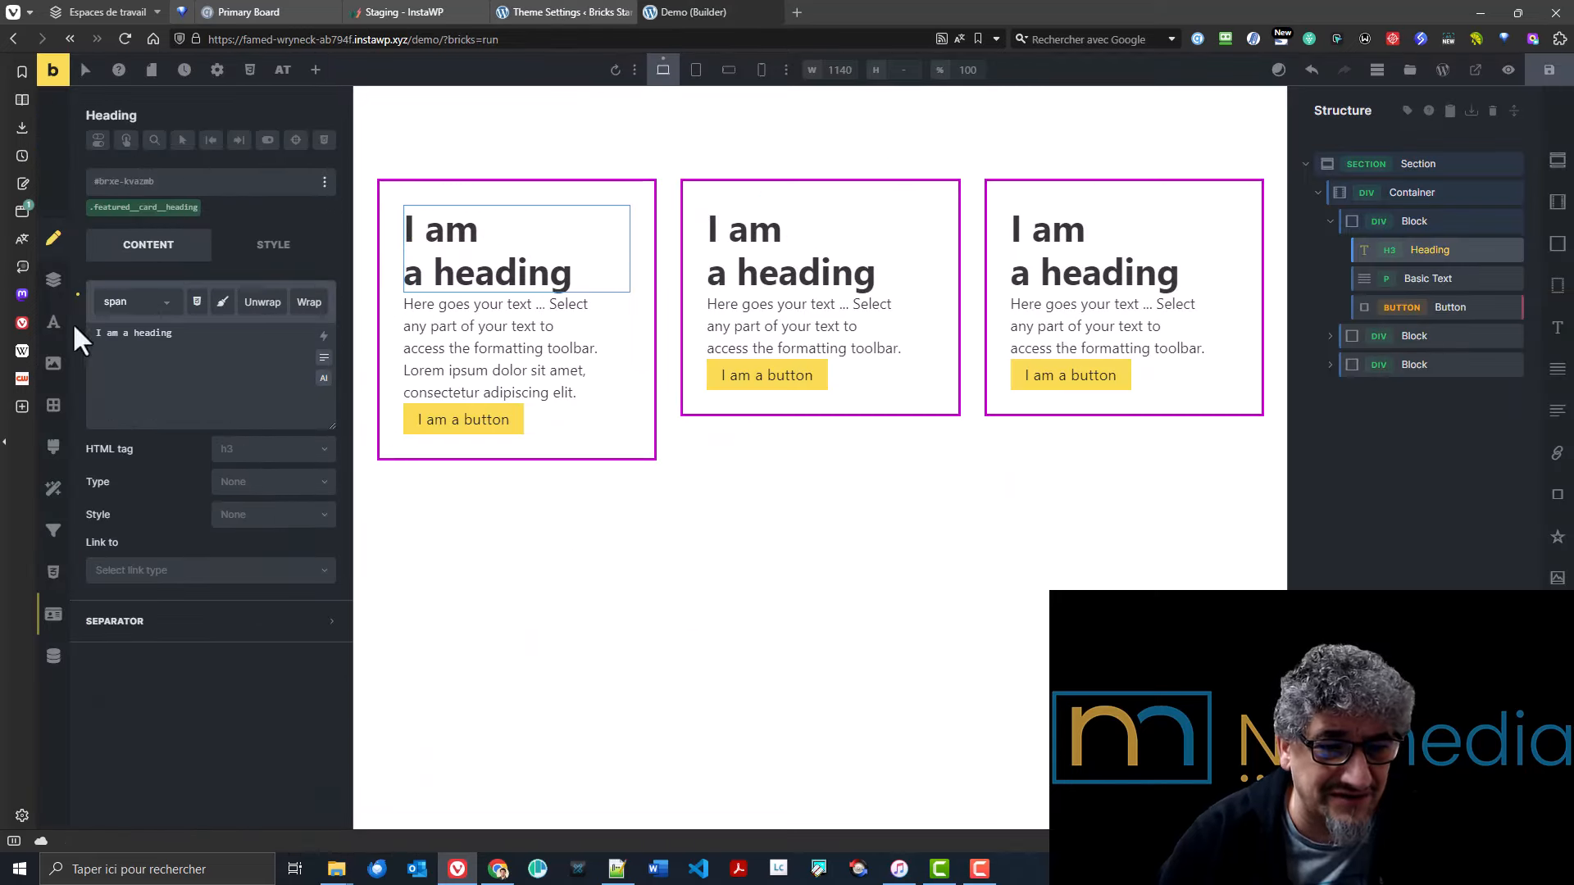
pyautogui.click(53, 363)
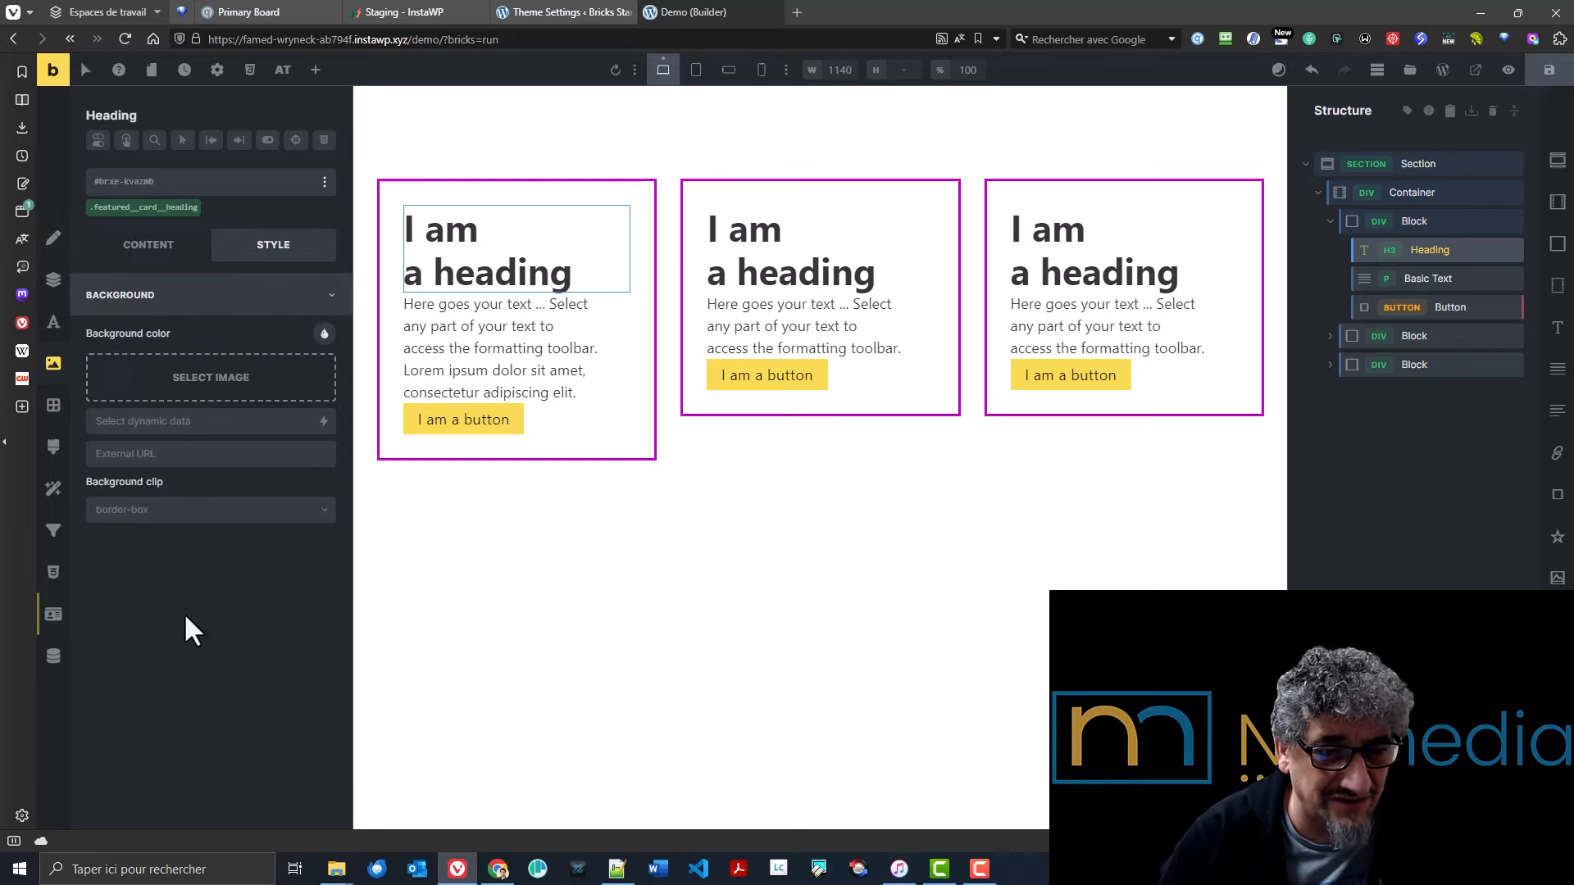
pyautogui.click(53, 281)
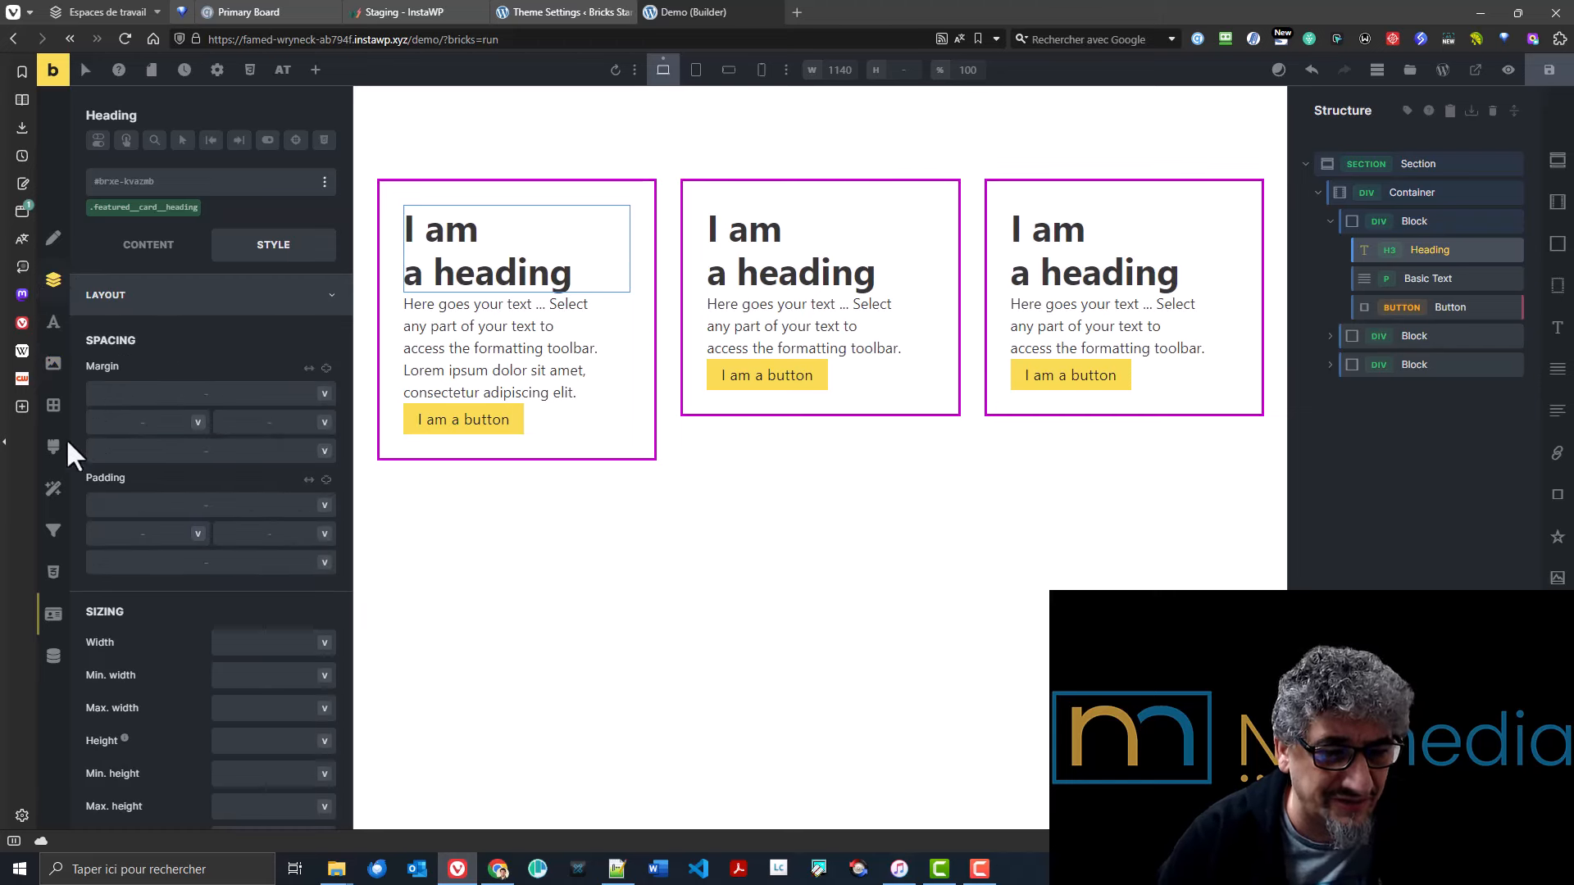
pyautogui.click(54, 322)
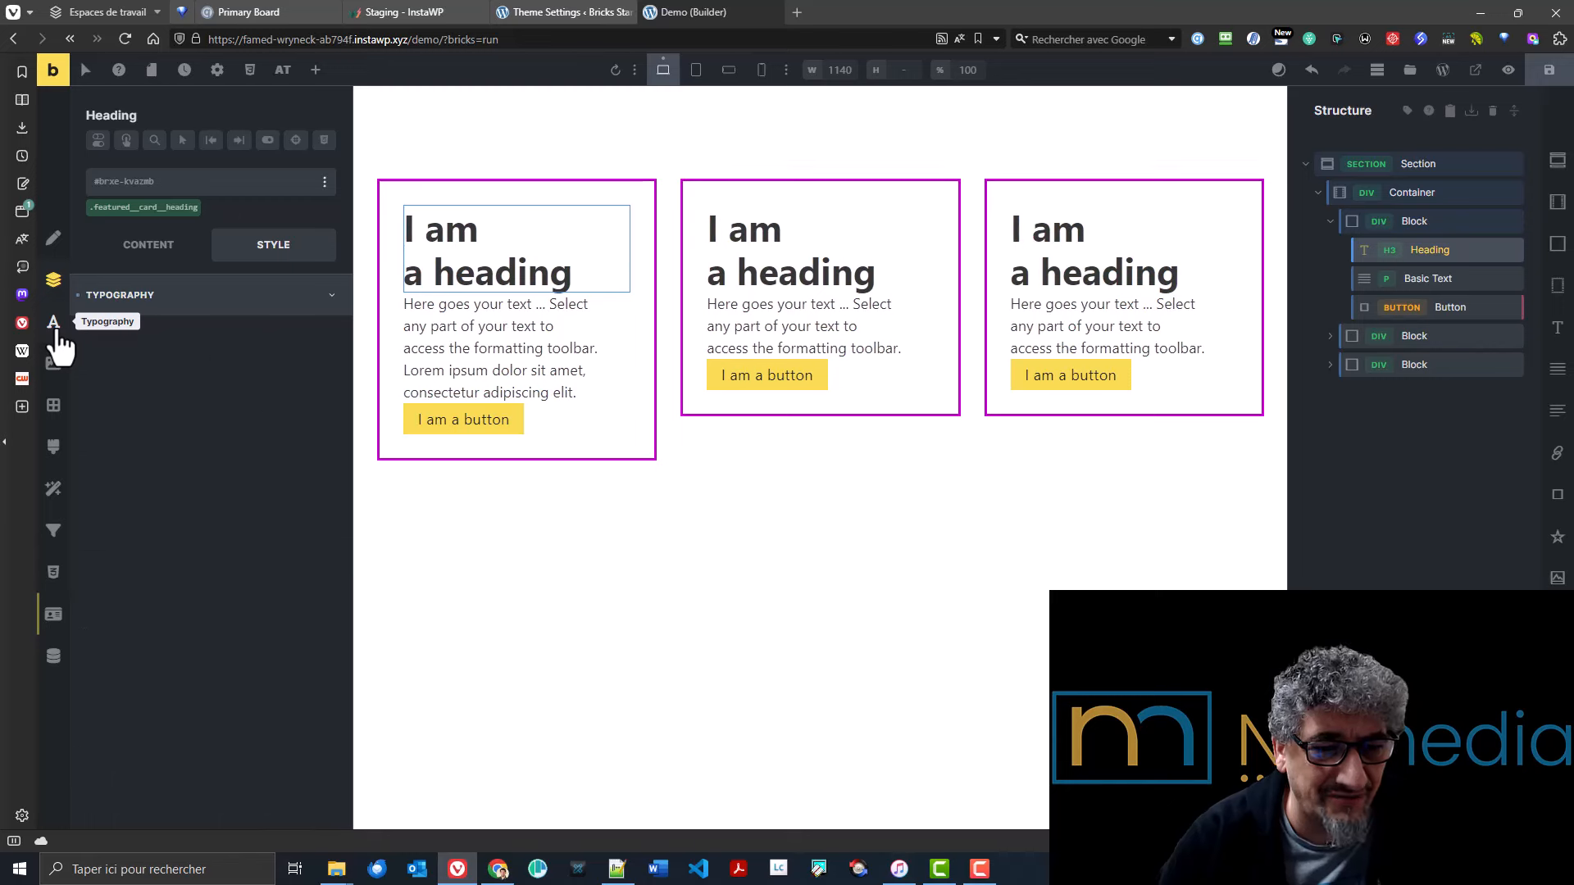
pyautogui.scroll(-1, 171, 623)
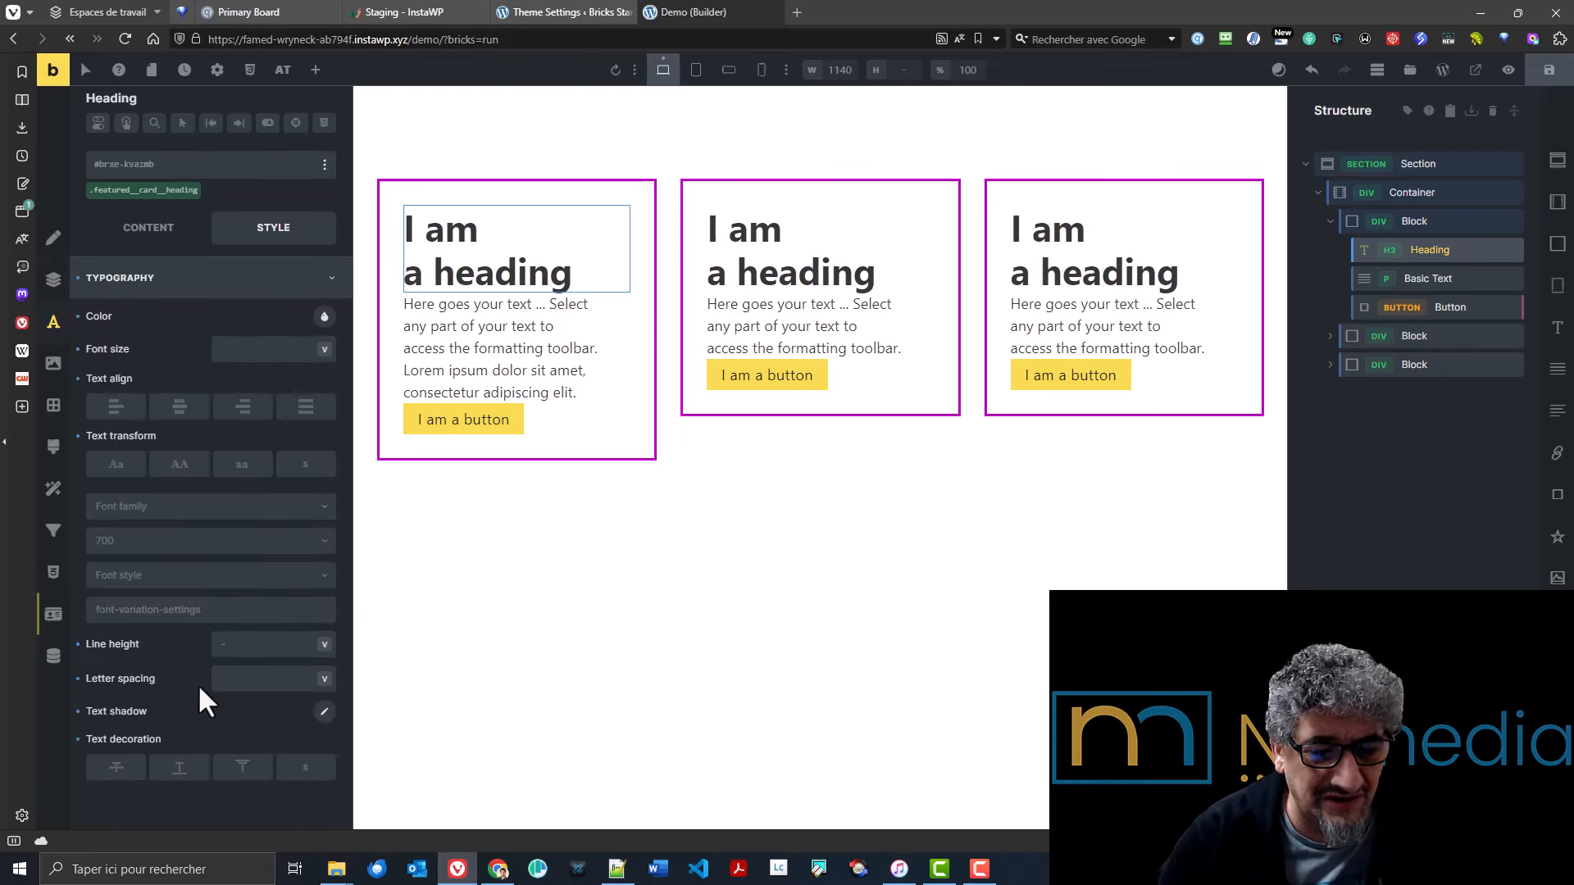
pyautogui.scroll(1, 199, 687)
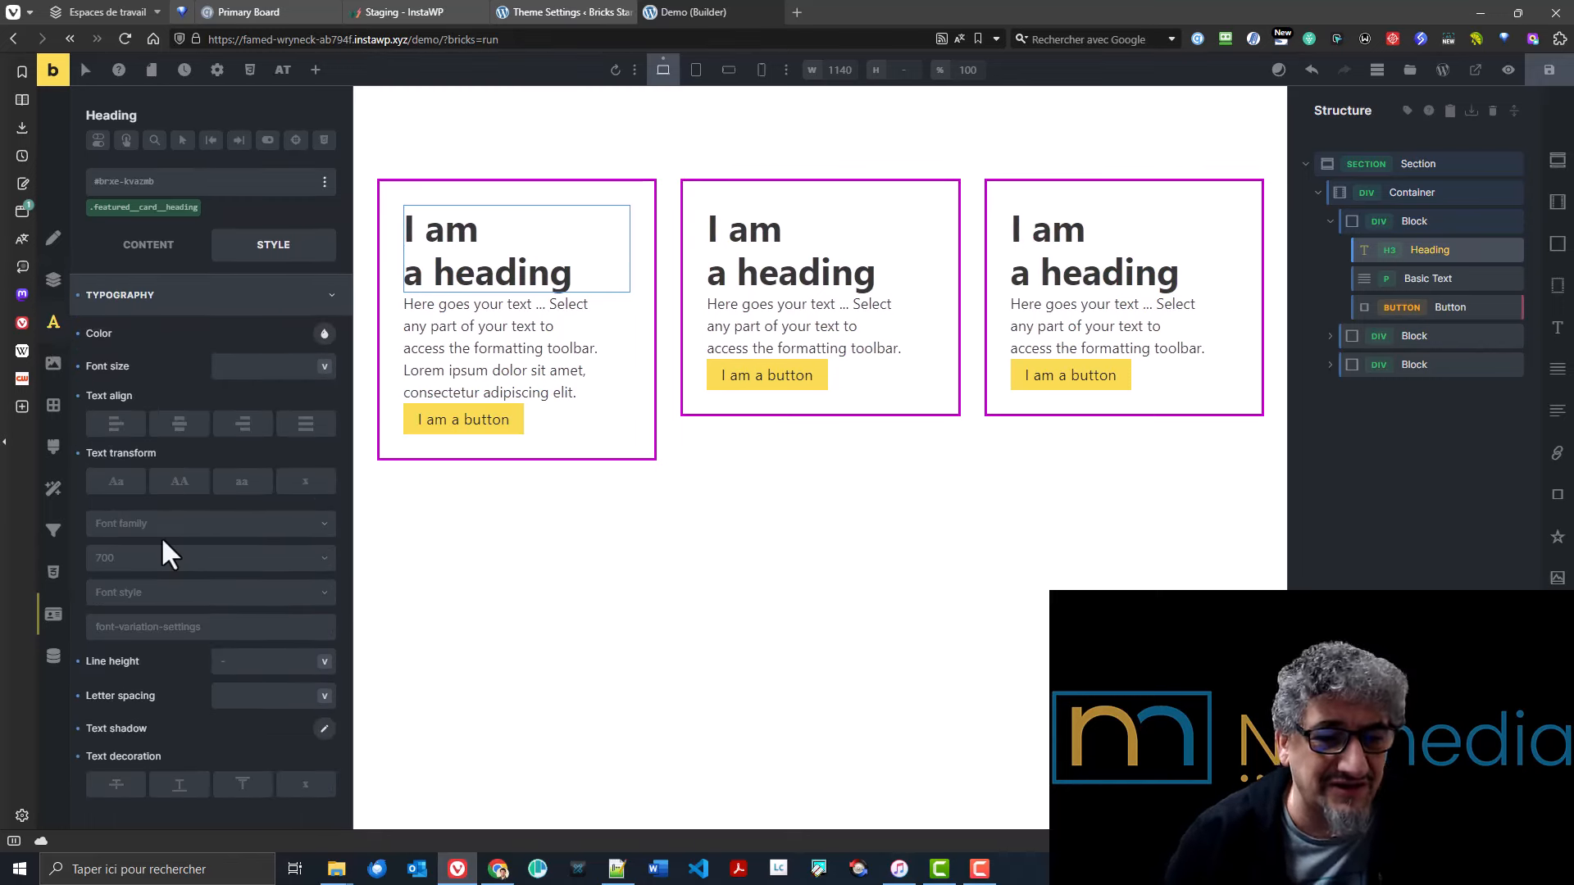
pyautogui.click(54, 363)
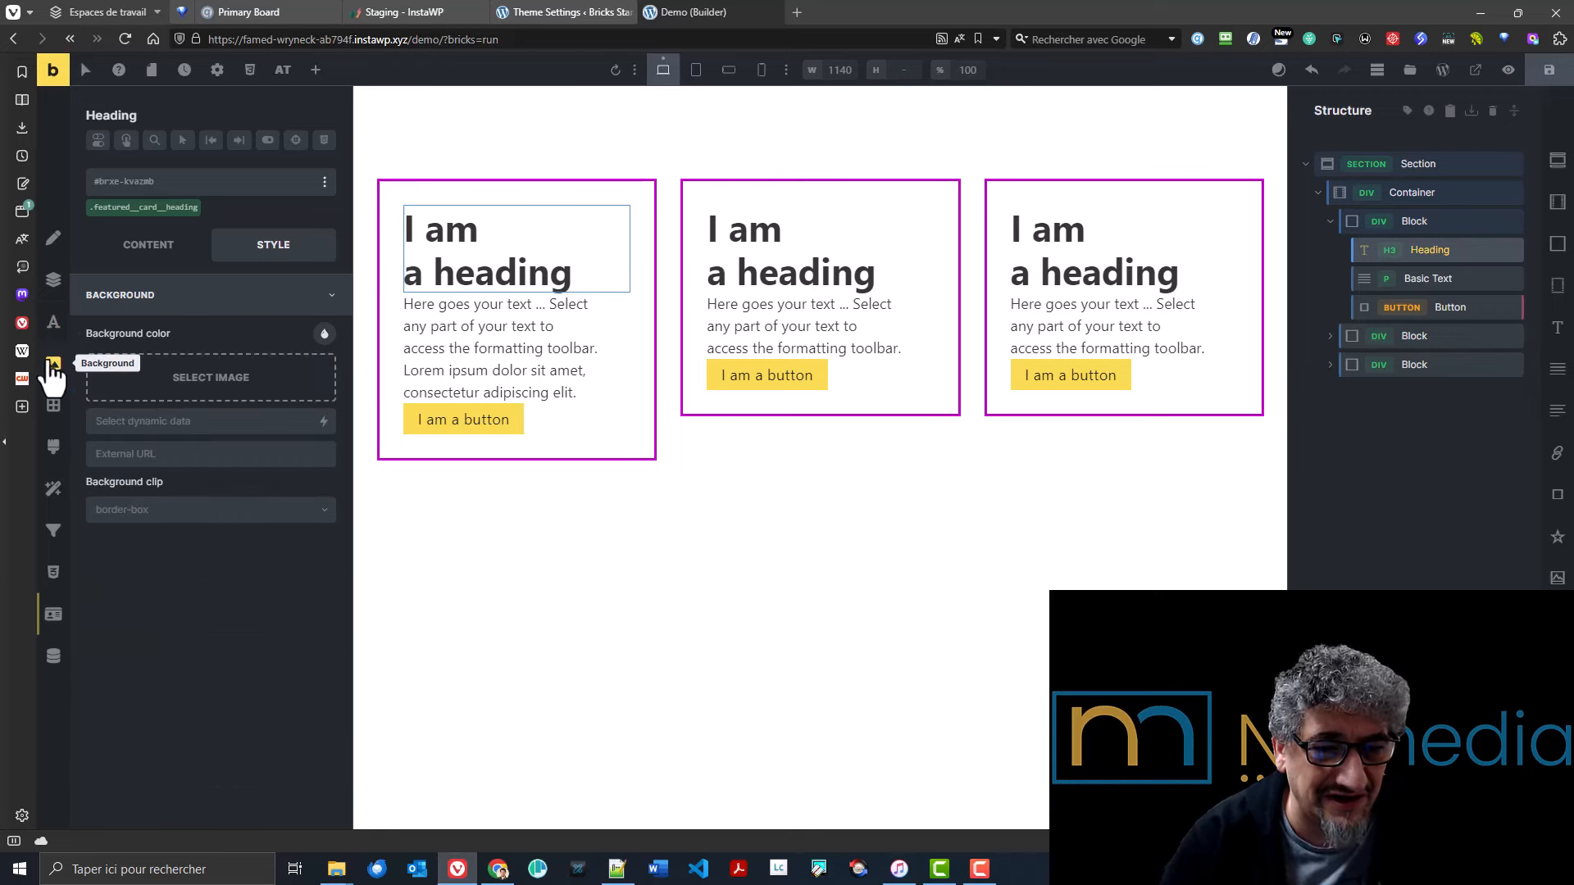
# - Check the border outline tweak in the Elements settings, then activate the .featured__card_heading class on the first card's heading in the builder
pyautogui.click(540, 10)
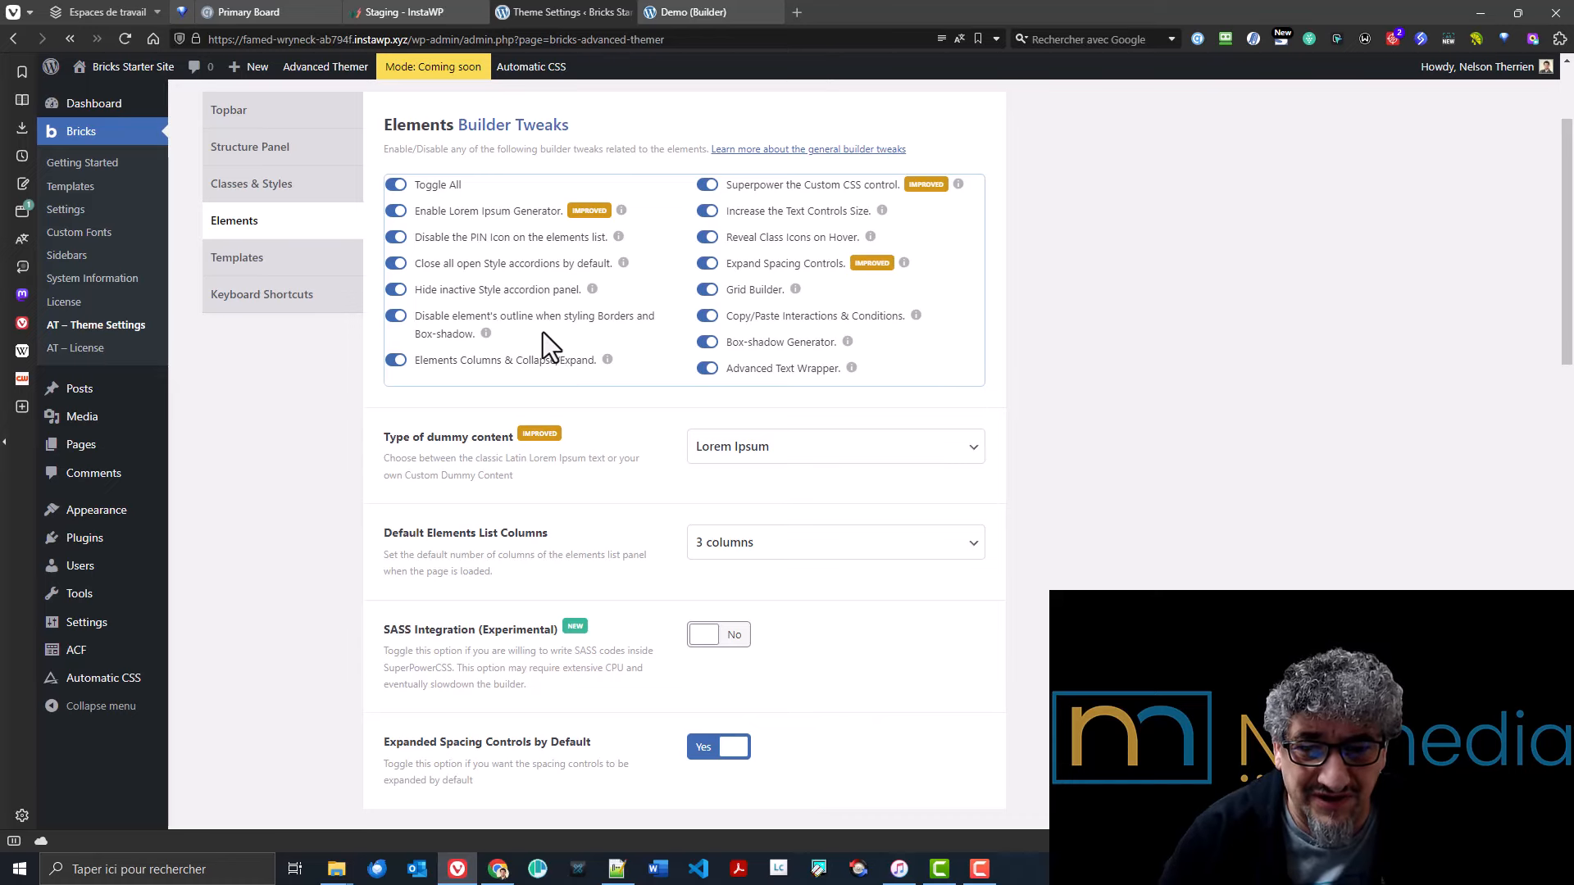
pyautogui.click(677, 10)
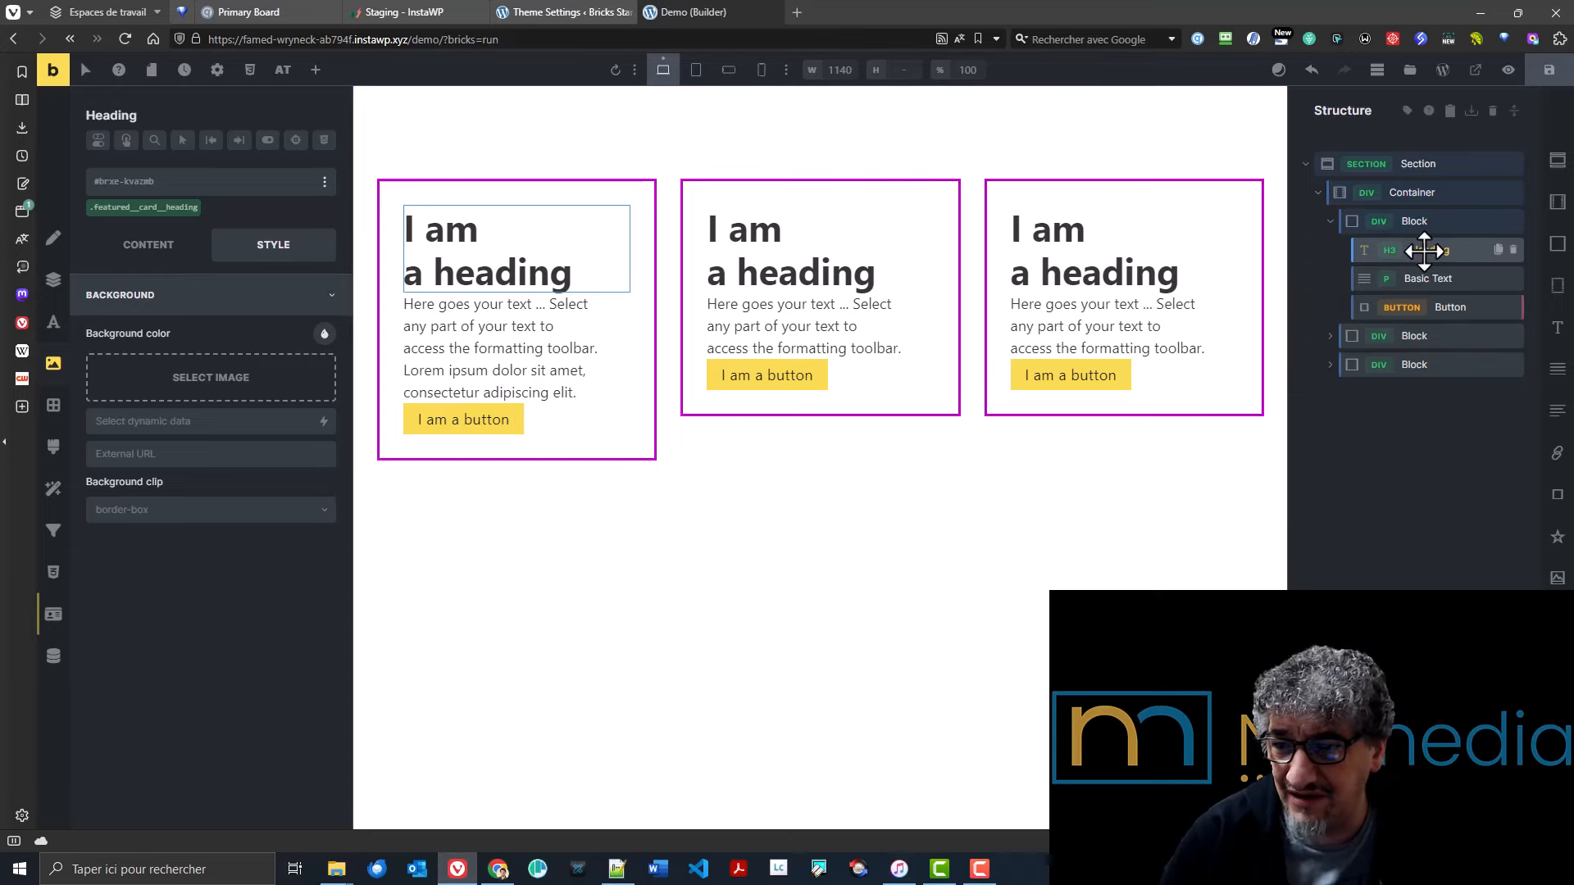
pyautogui.click(144, 208)
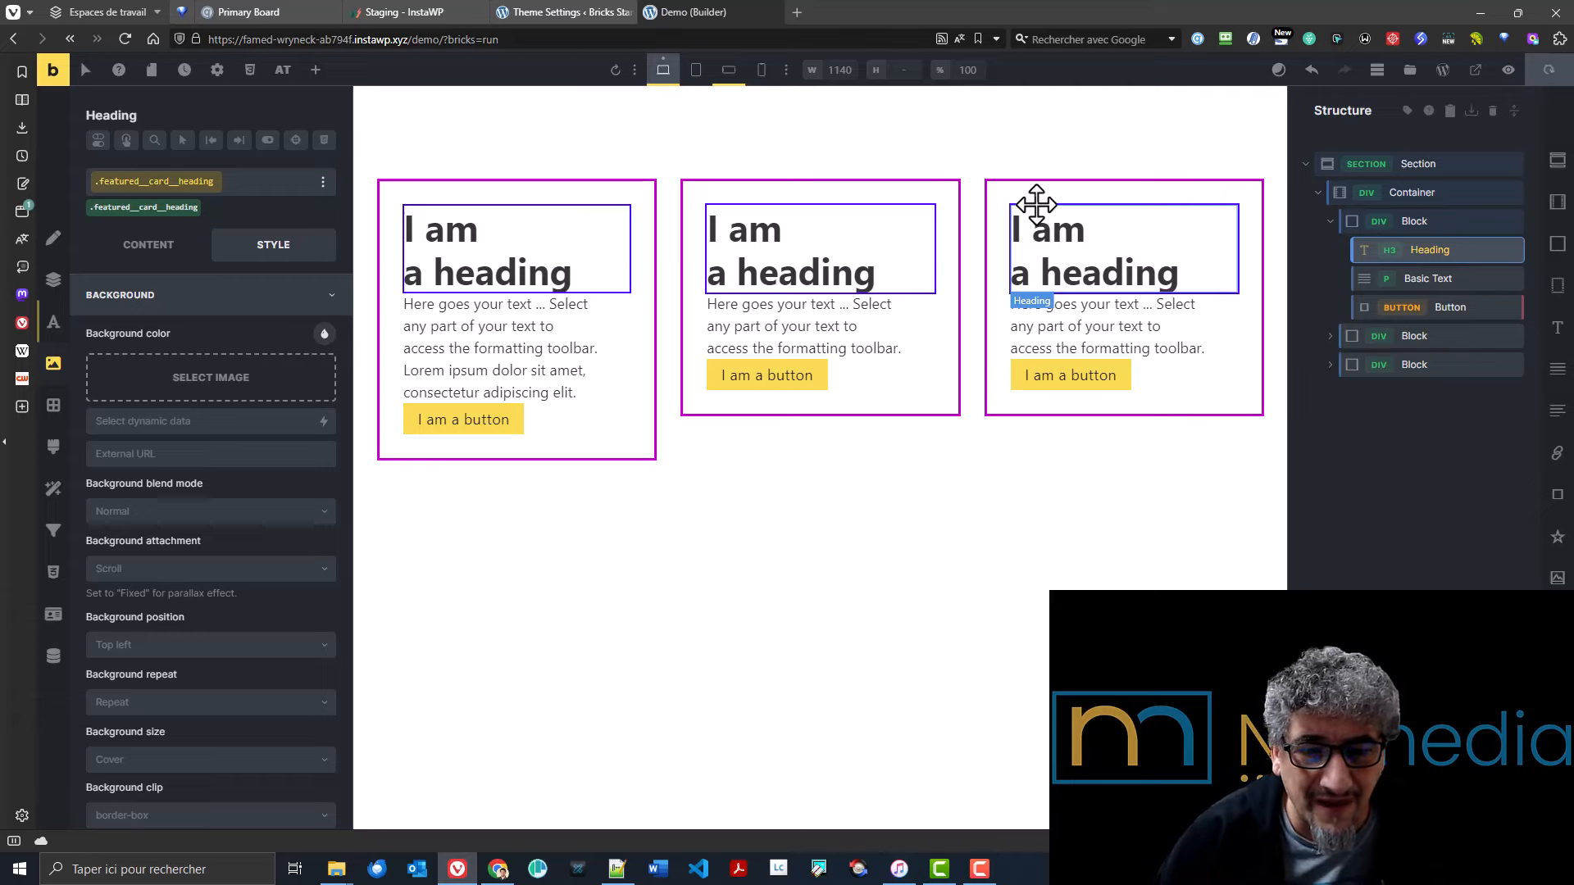
# - Link the border widths of the first card's block and set them to 1 on all sides for the .featured__card class
pyautogui.click(1438, 220)
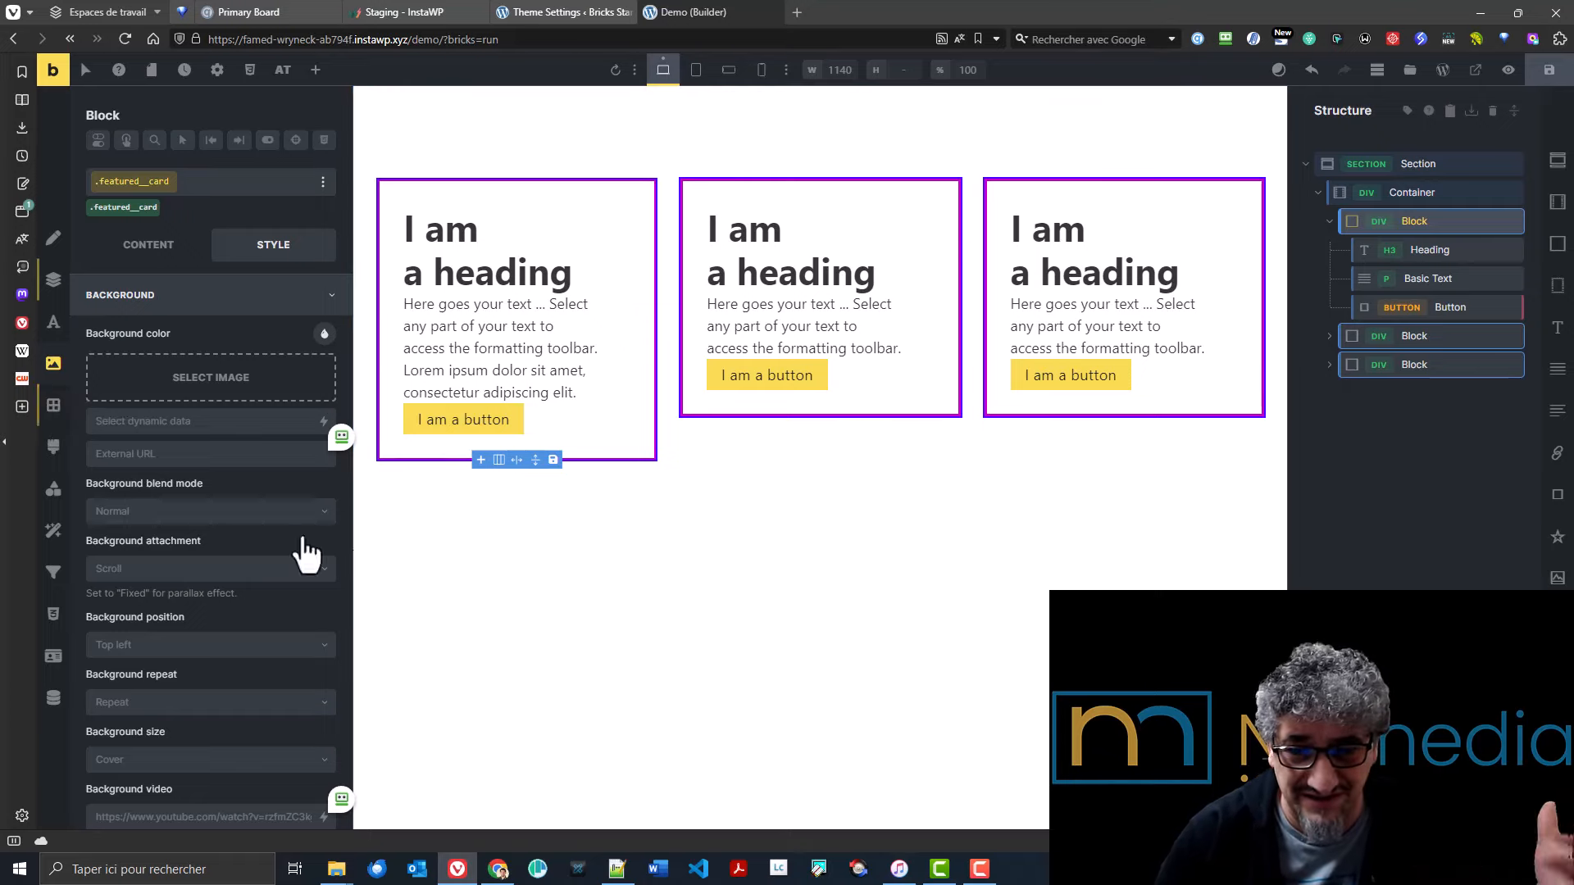
pyautogui.click(52, 407)
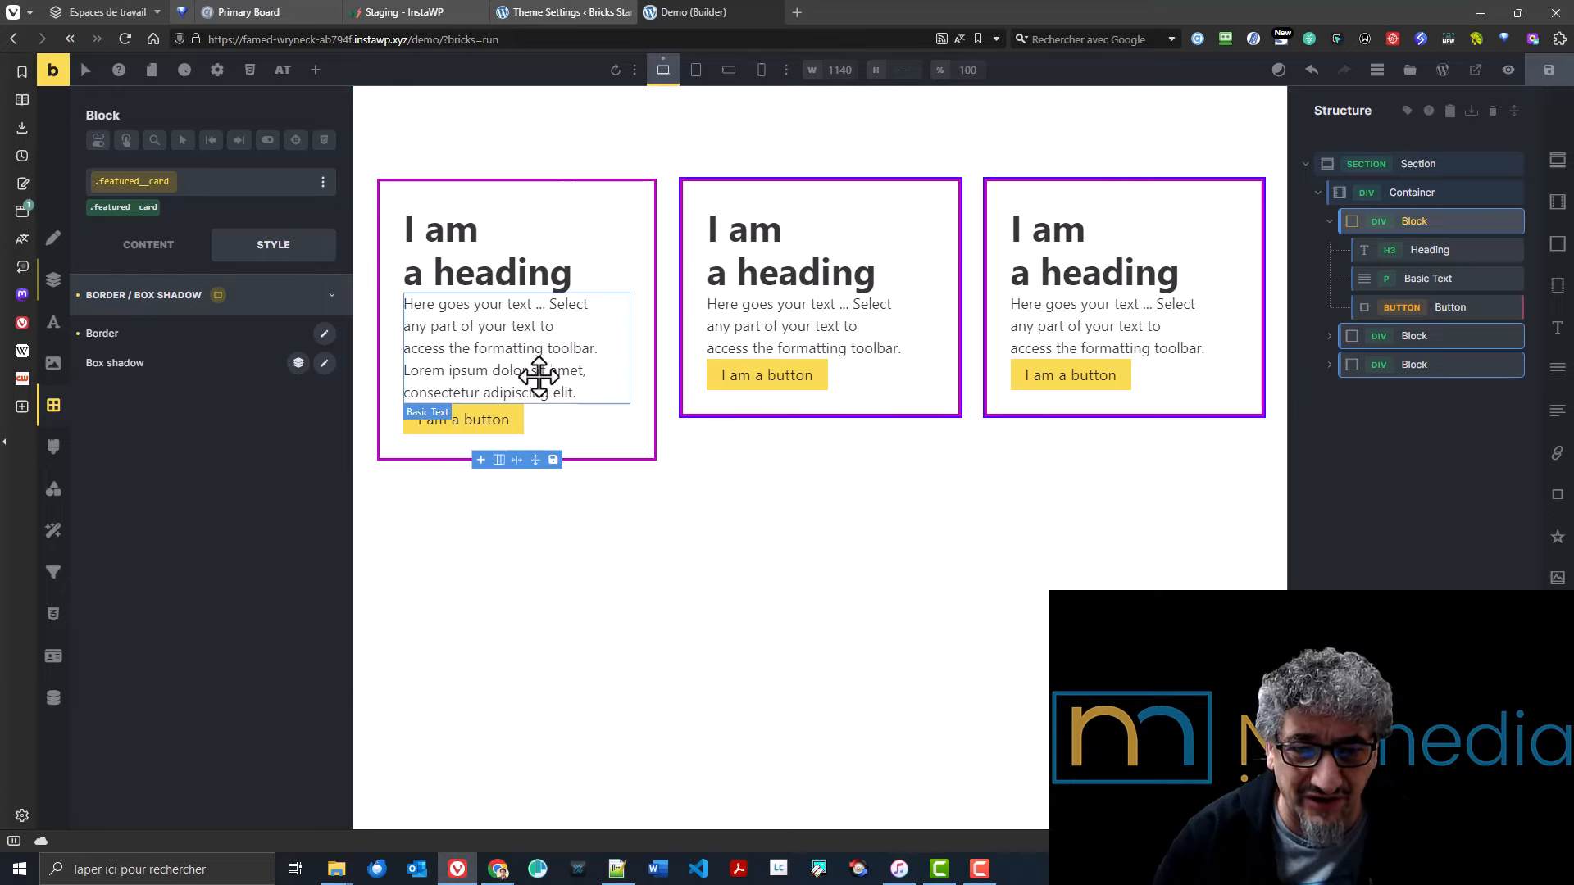
pyautogui.click(325, 334)
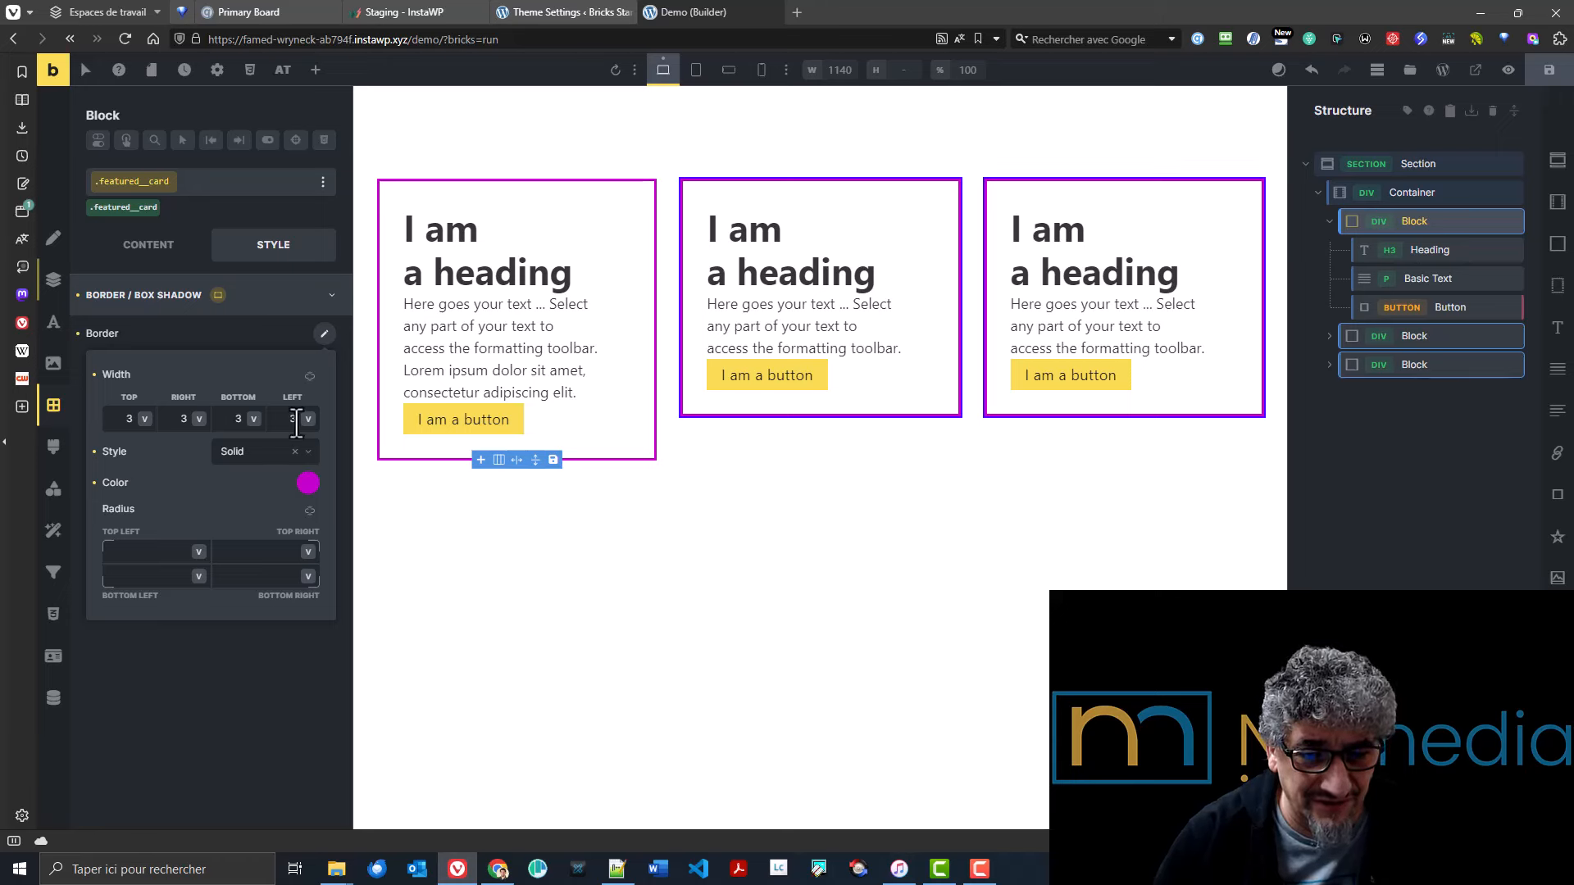
pyautogui.click(310, 376)
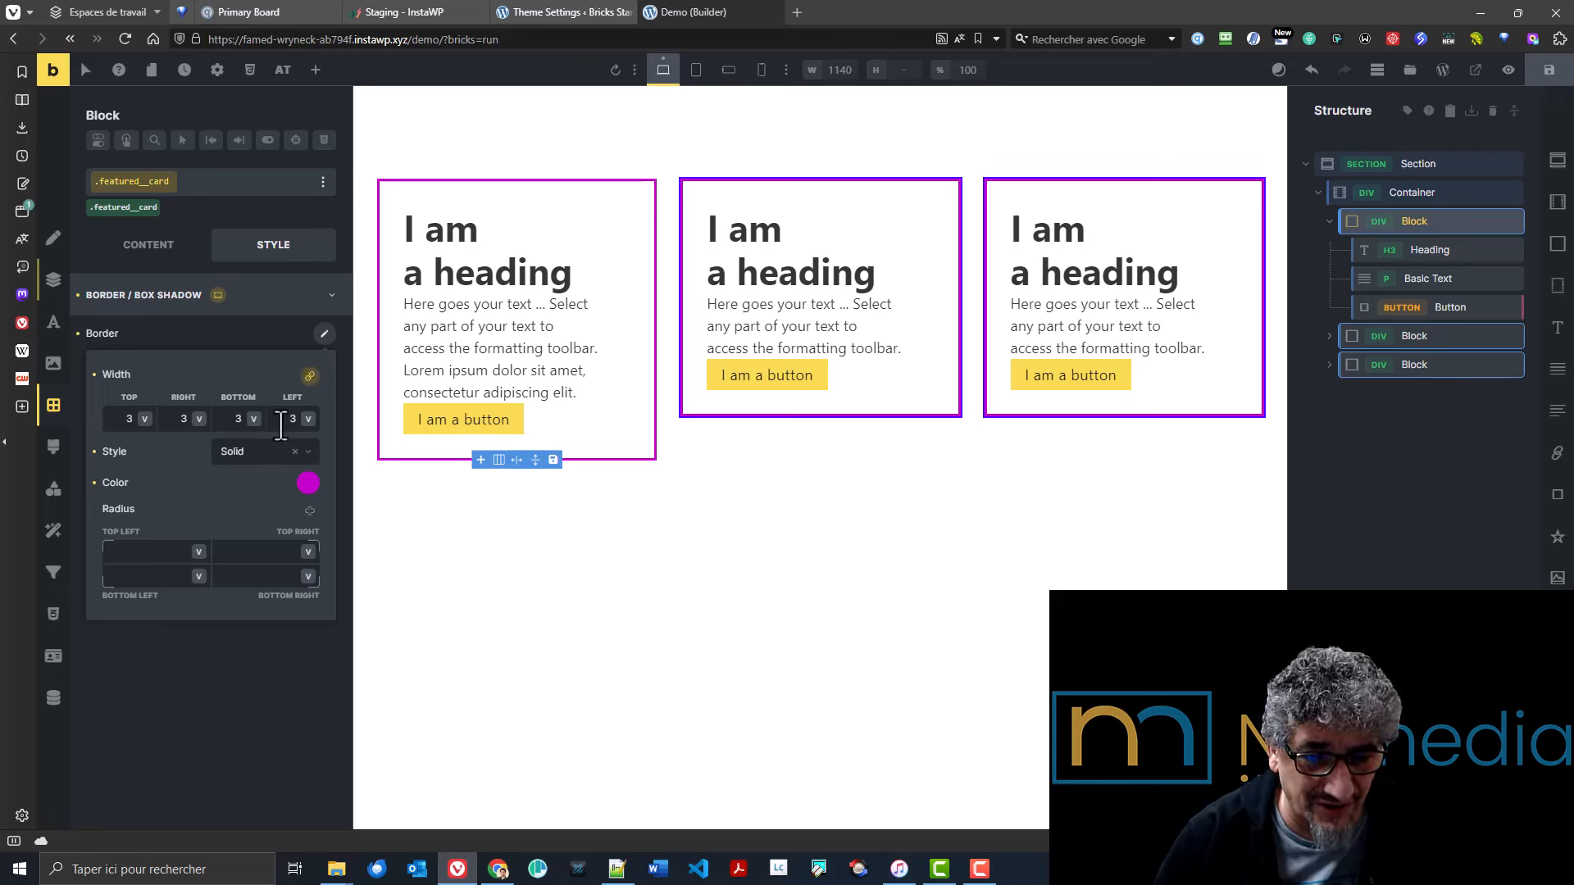
pyautogui.doubleClick(300, 420)
pyautogui.write('1')
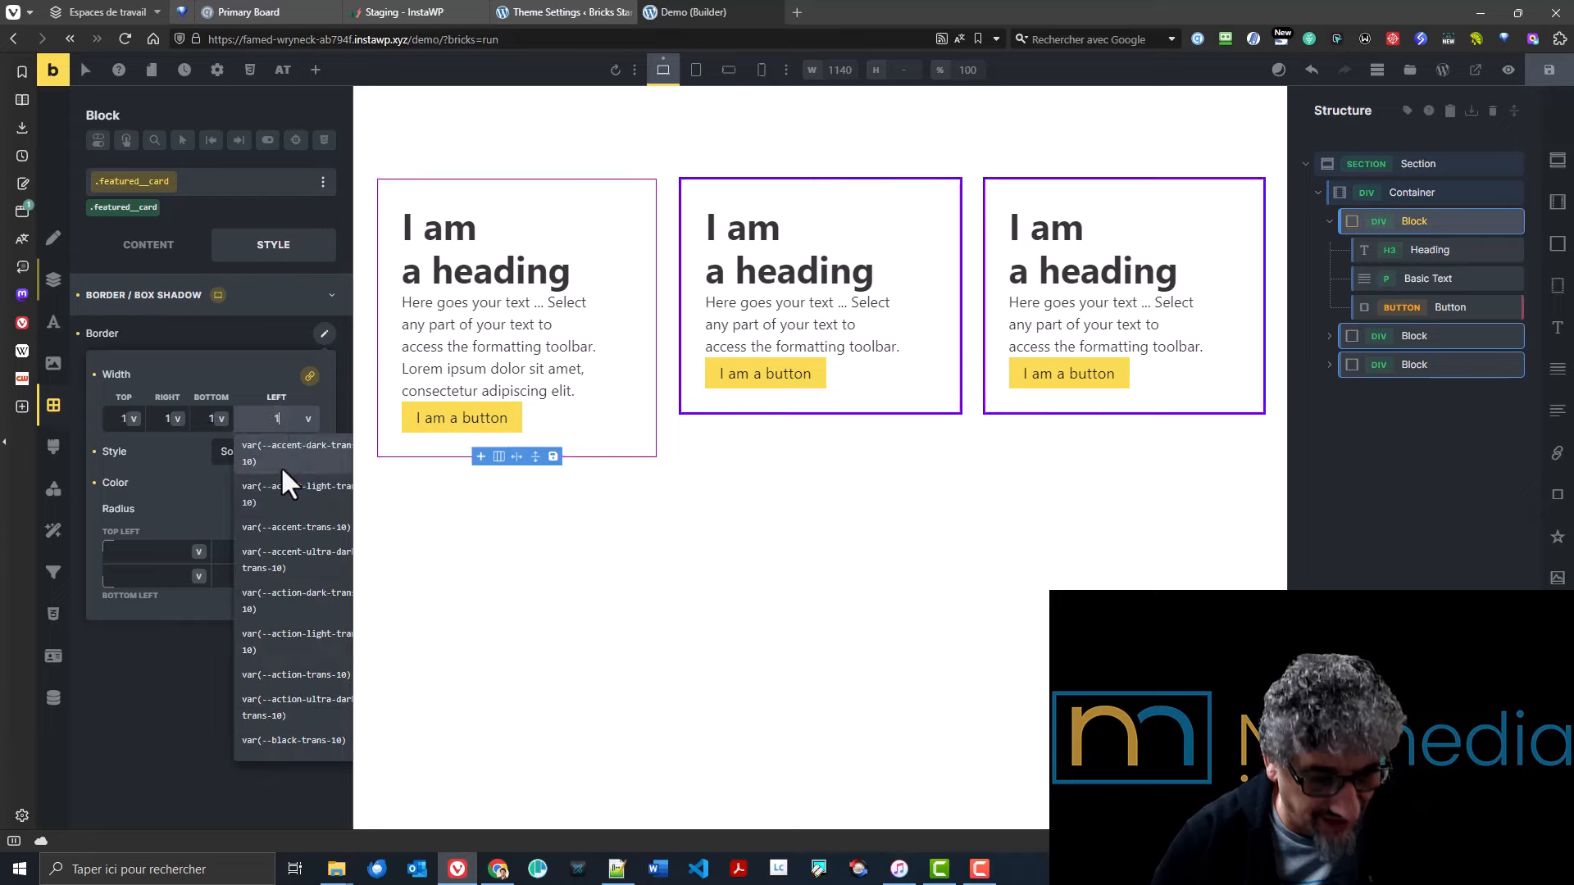
pyautogui.click(252, 333)
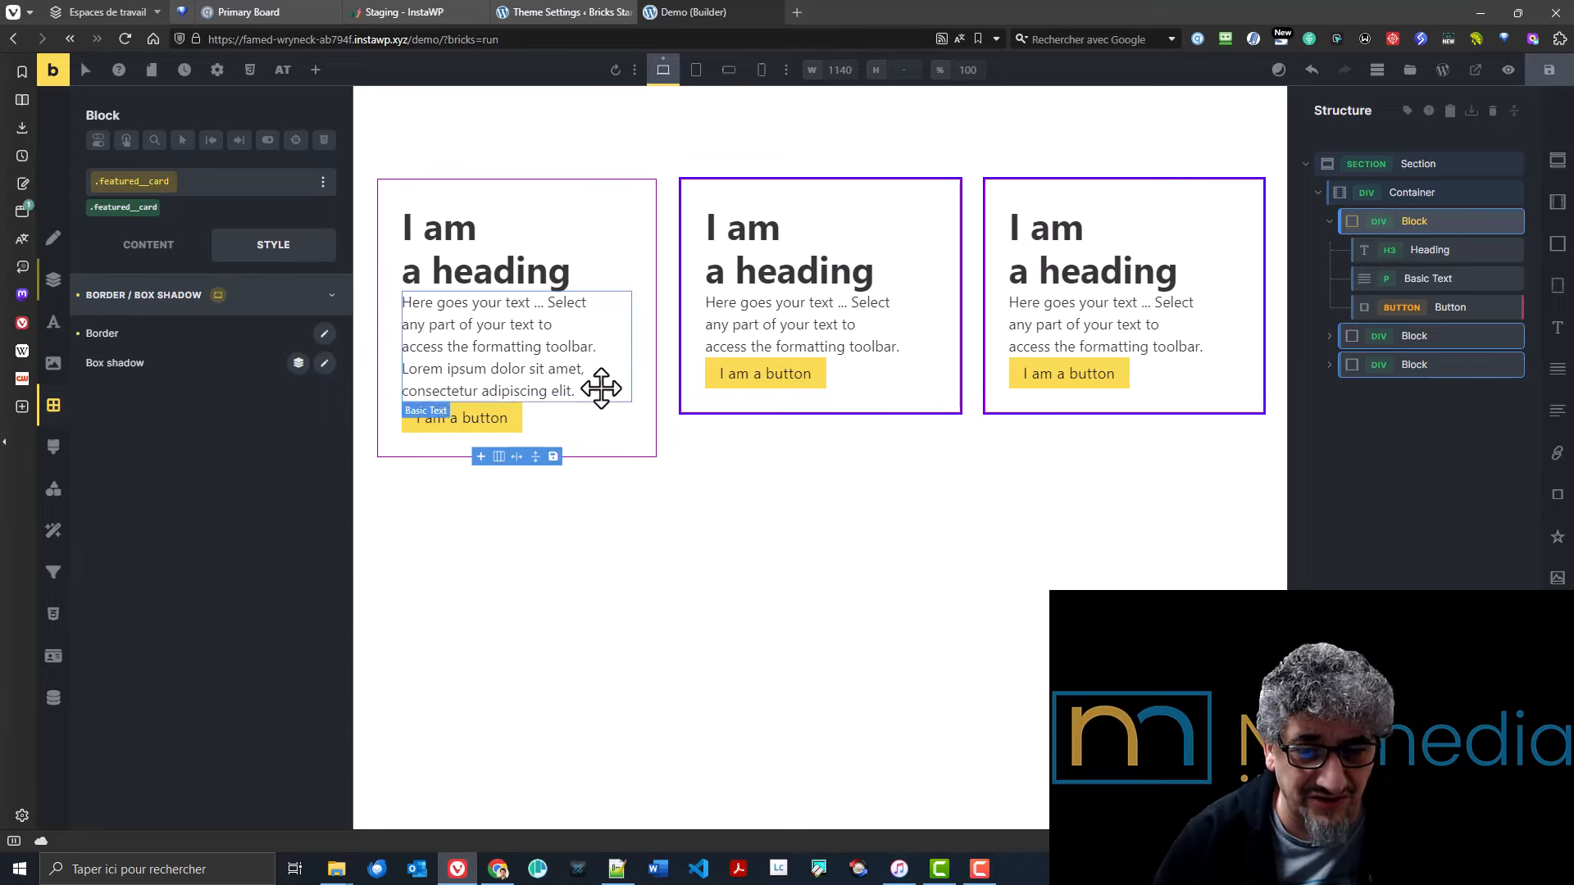
# - Read the description of the Elements Columns & Collapse/Expand tweak in the theme settings and return to the builder
pyautogui.click(528, 8)
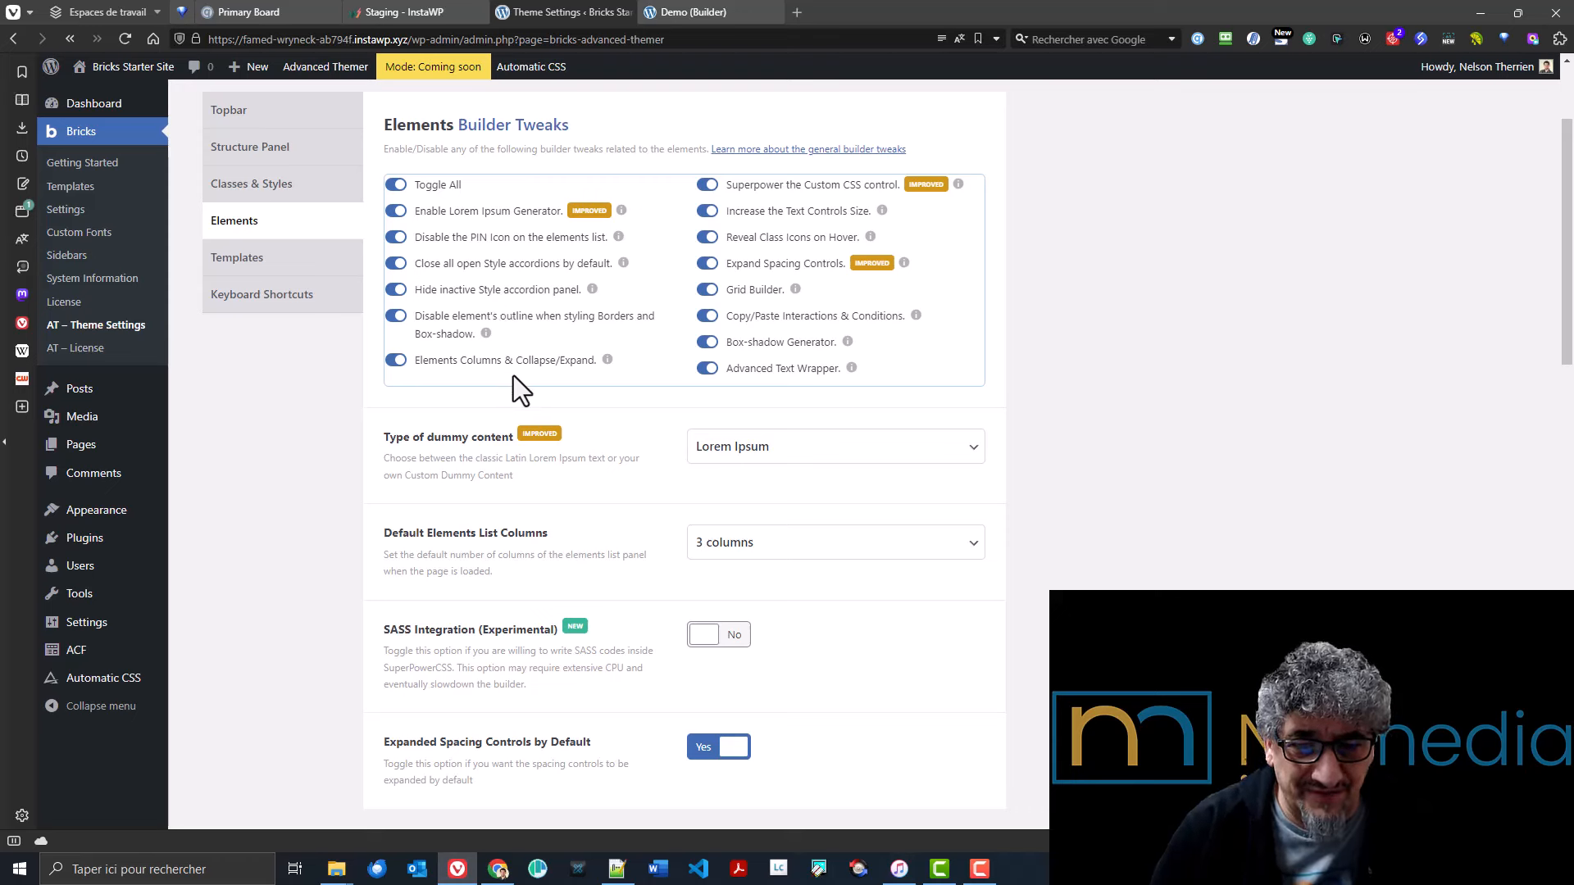
pyautogui.moveTo(607, 360)
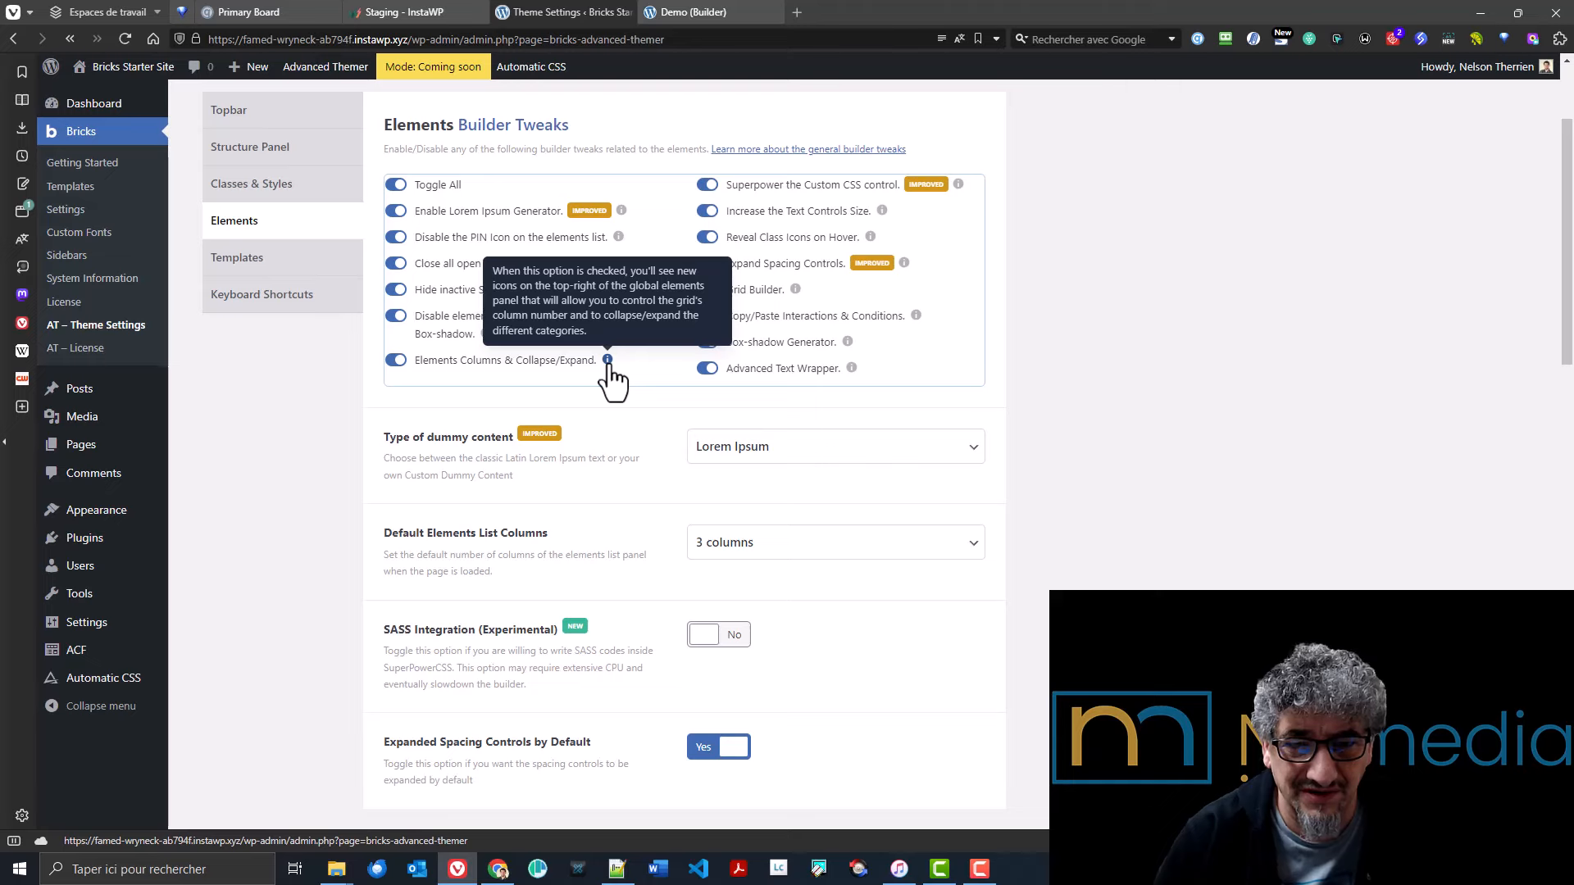
pyautogui.click(746, 17)
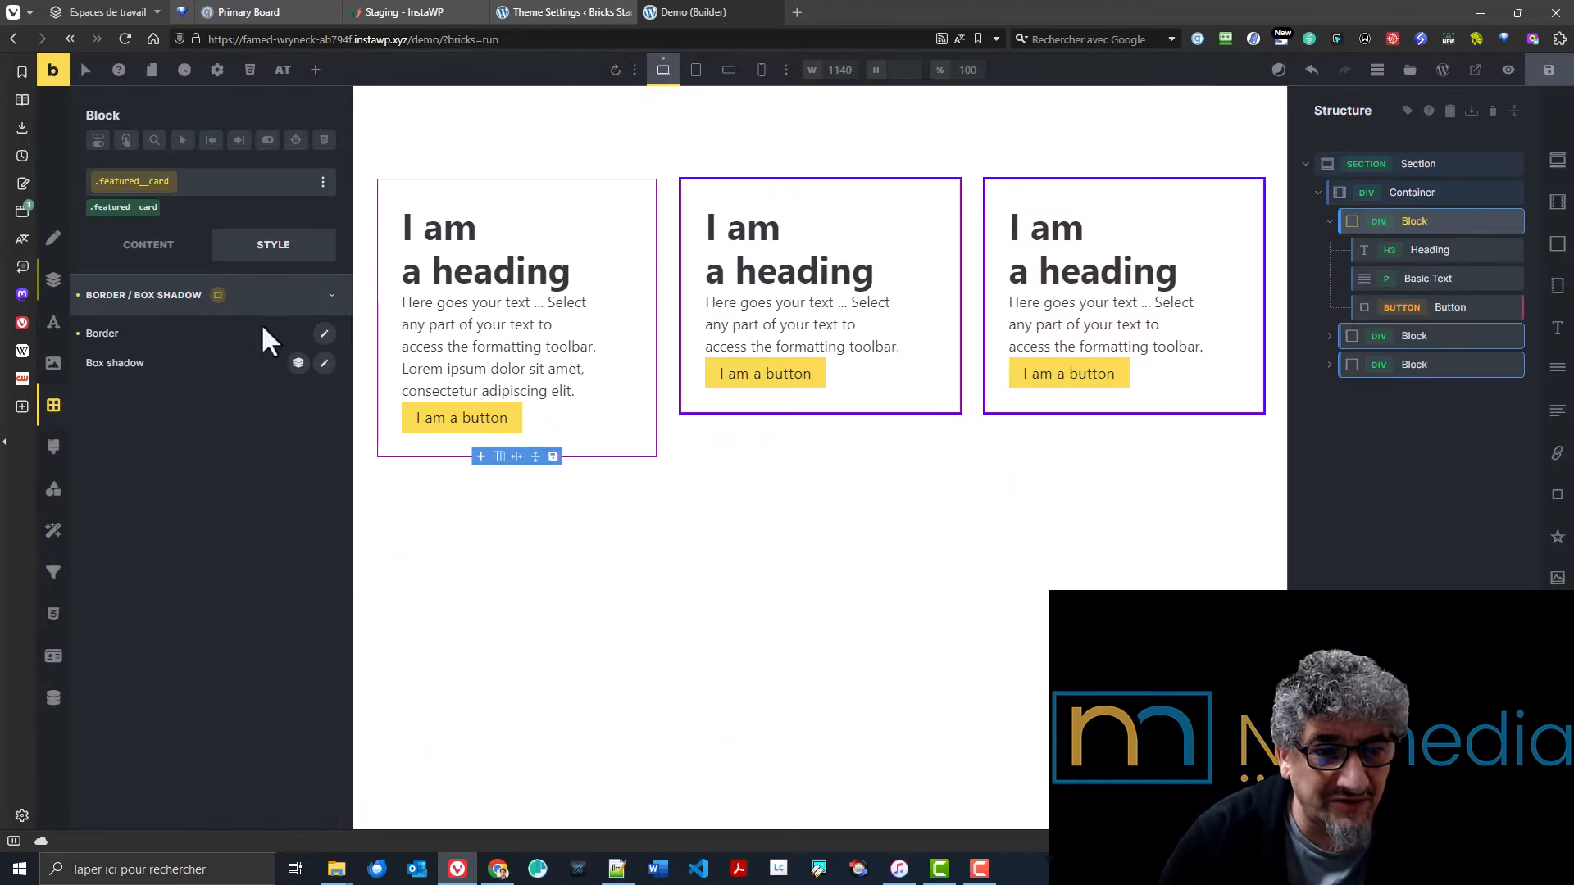
# - Show the builder's elements list and try its different column layouts up to four columns, finishing with three columns
pyautogui.click(316, 70)
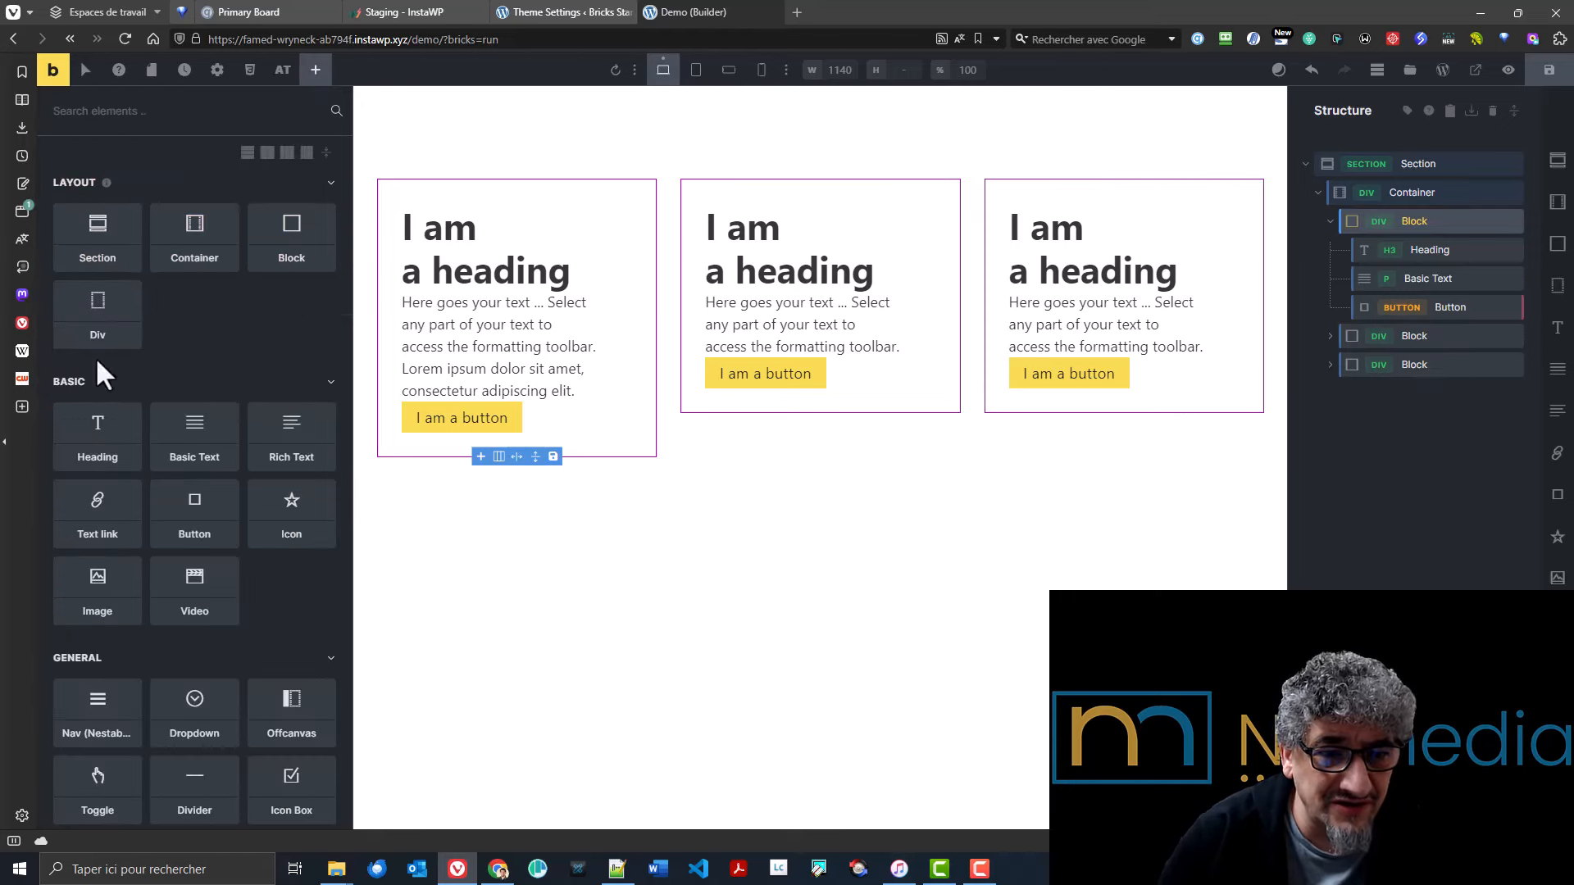
pyautogui.click(268, 155)
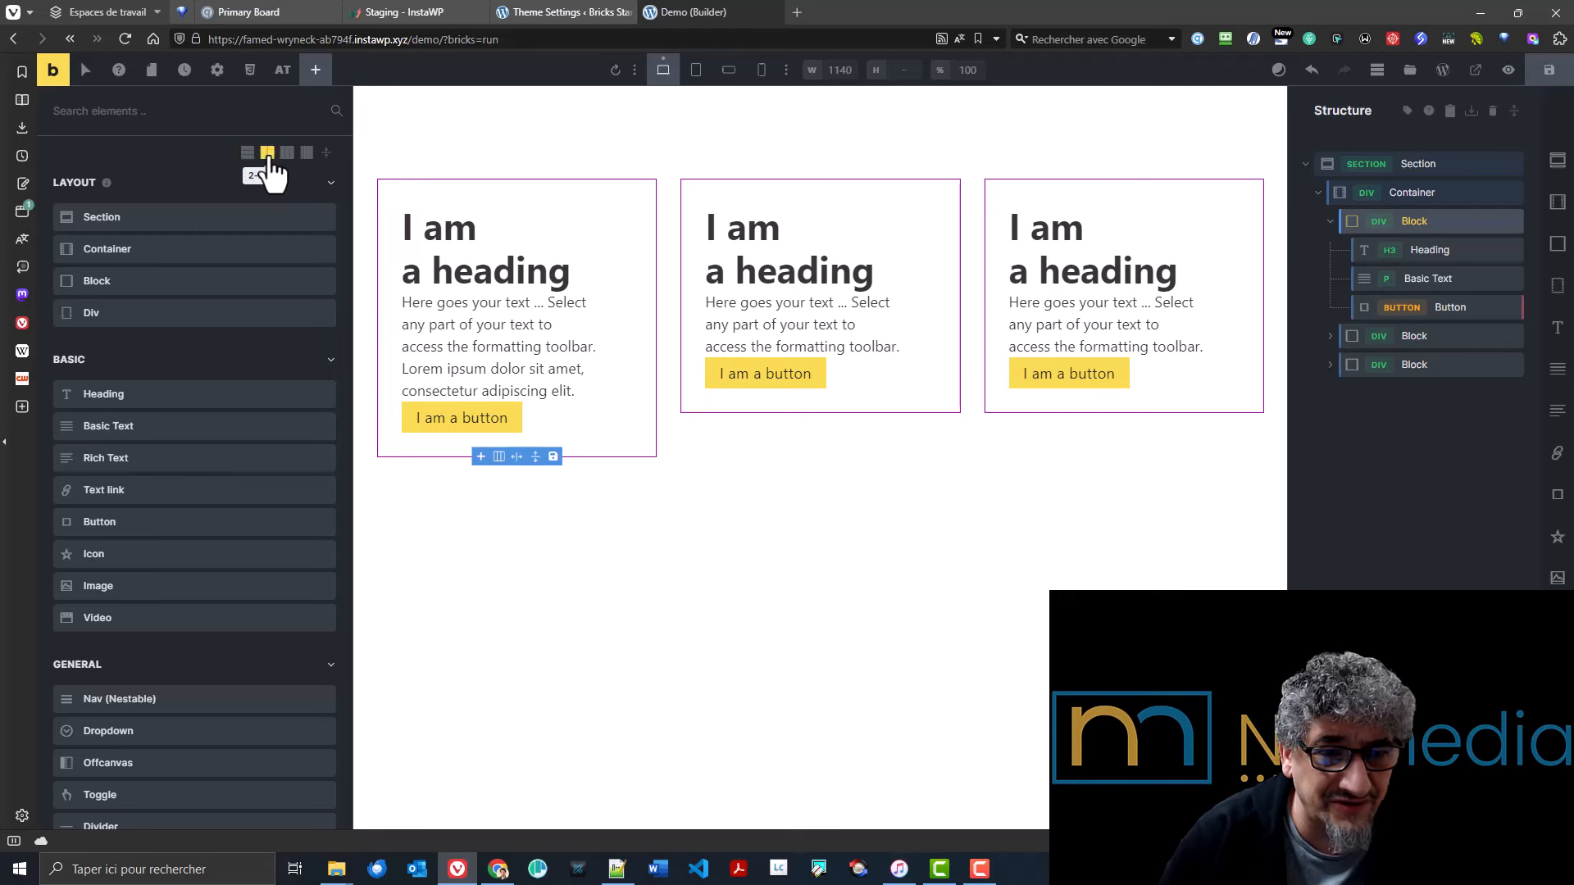
pyautogui.click(287, 154)
pyautogui.click(307, 154)
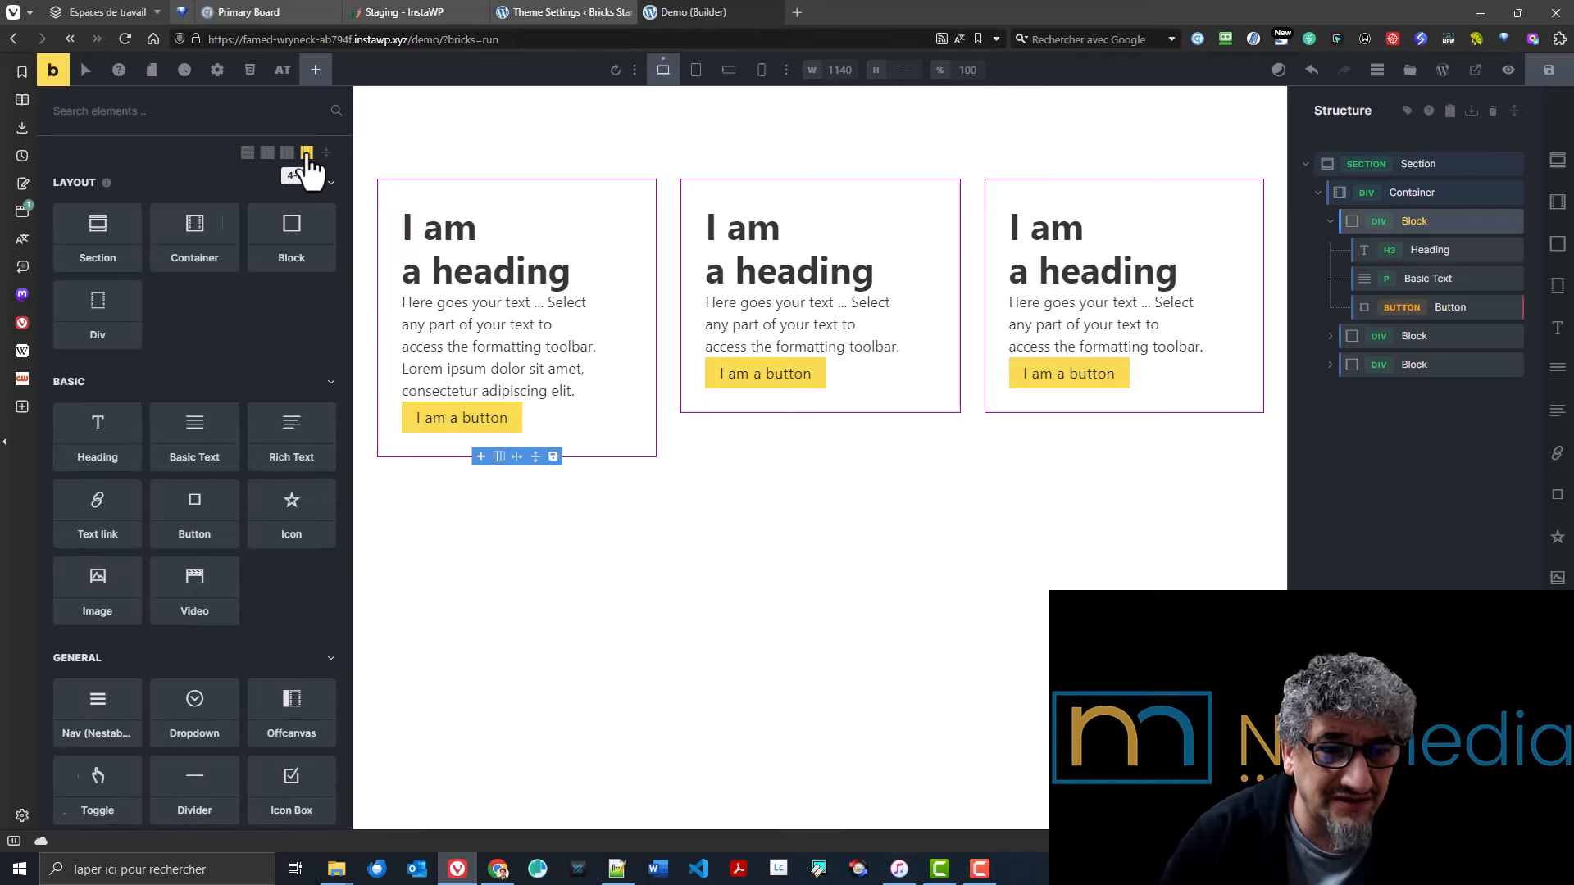
pyautogui.click(307, 157)
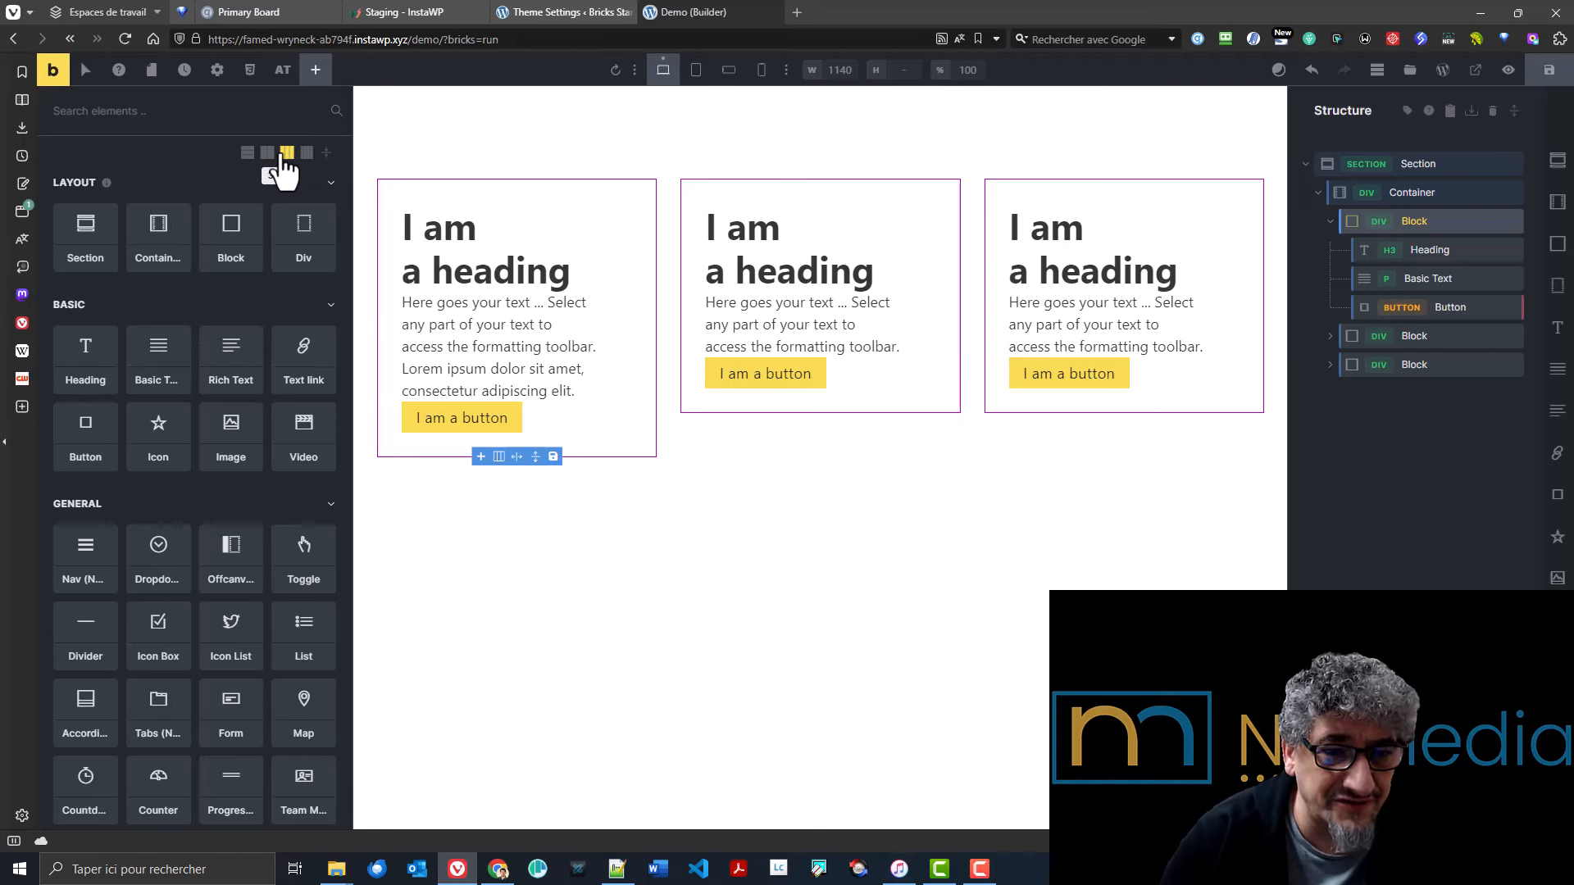
pyautogui.click(286, 155)
# - Collapse and expand all categories of the elements list at once, two times in a row
pyautogui.click(332, 157)
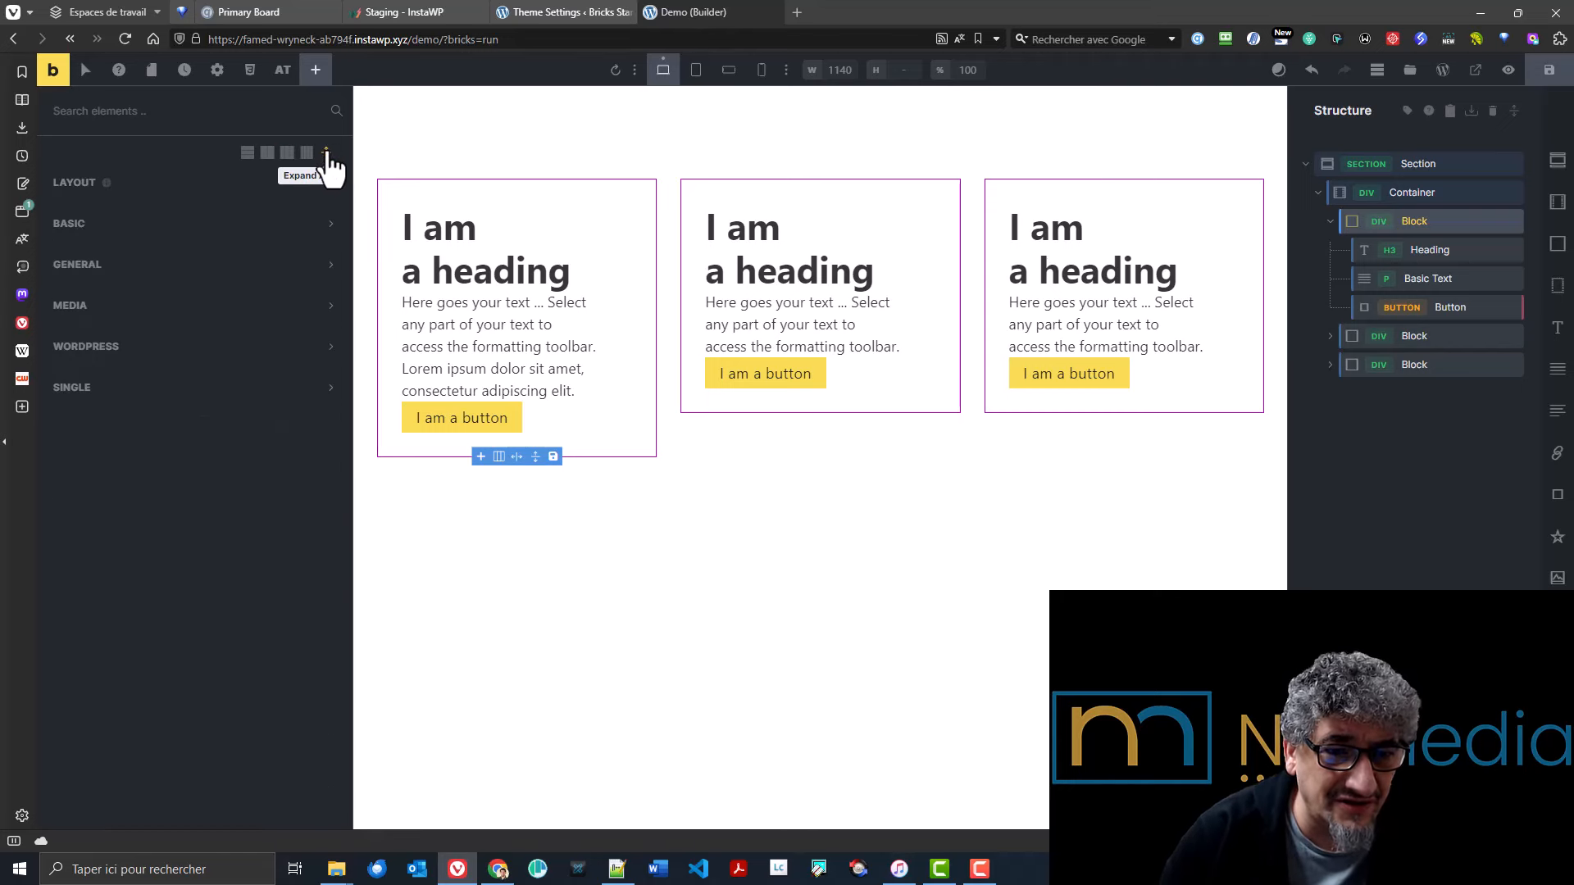
pyautogui.click(327, 156)
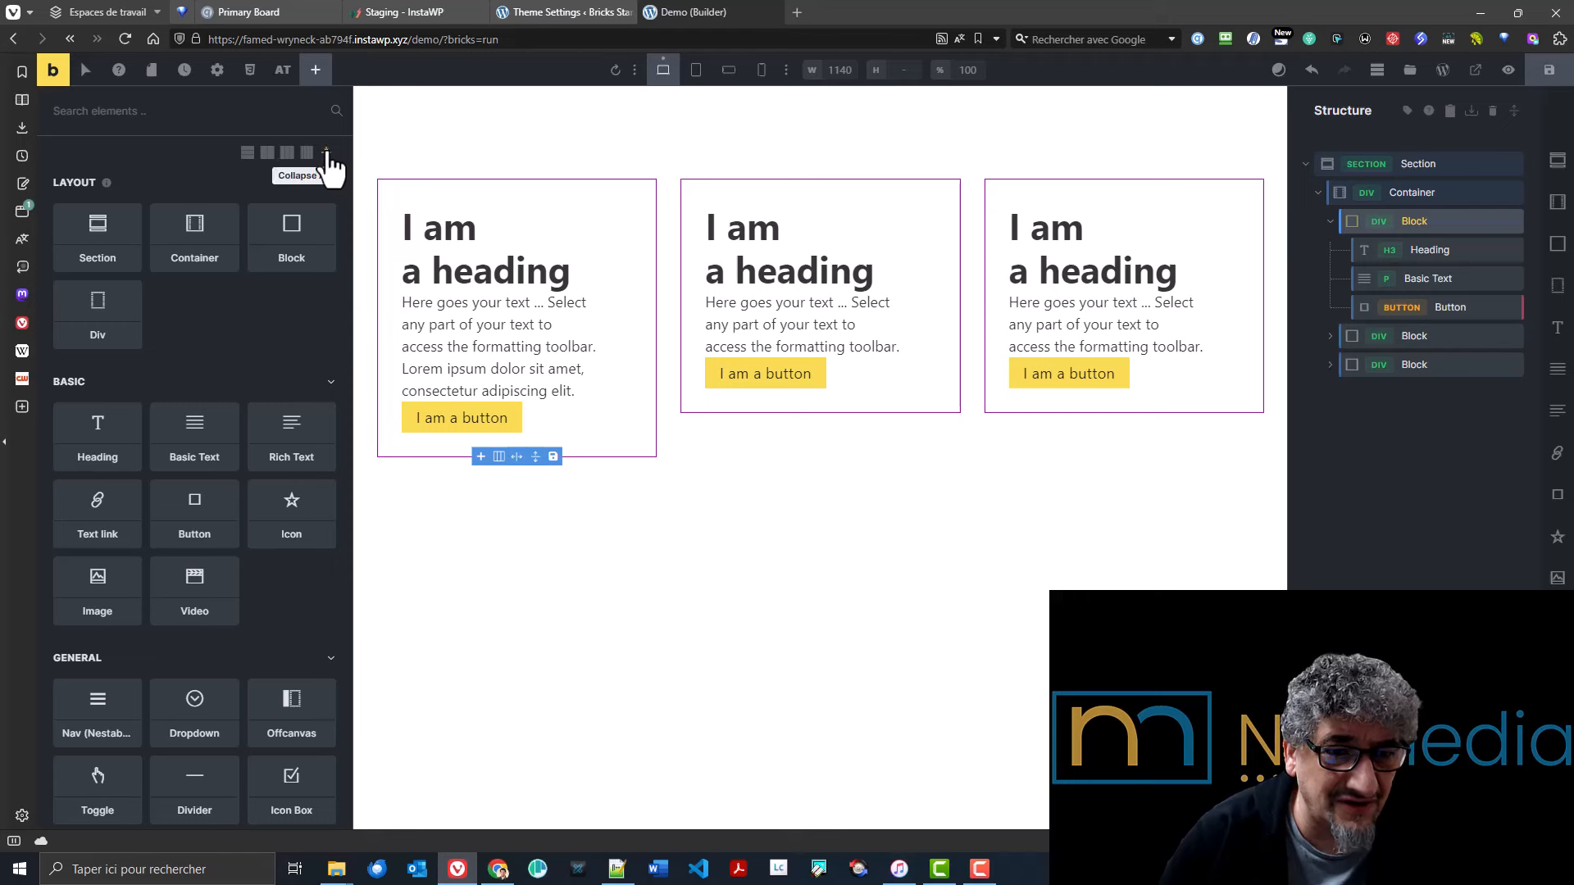
pyautogui.click(327, 156)
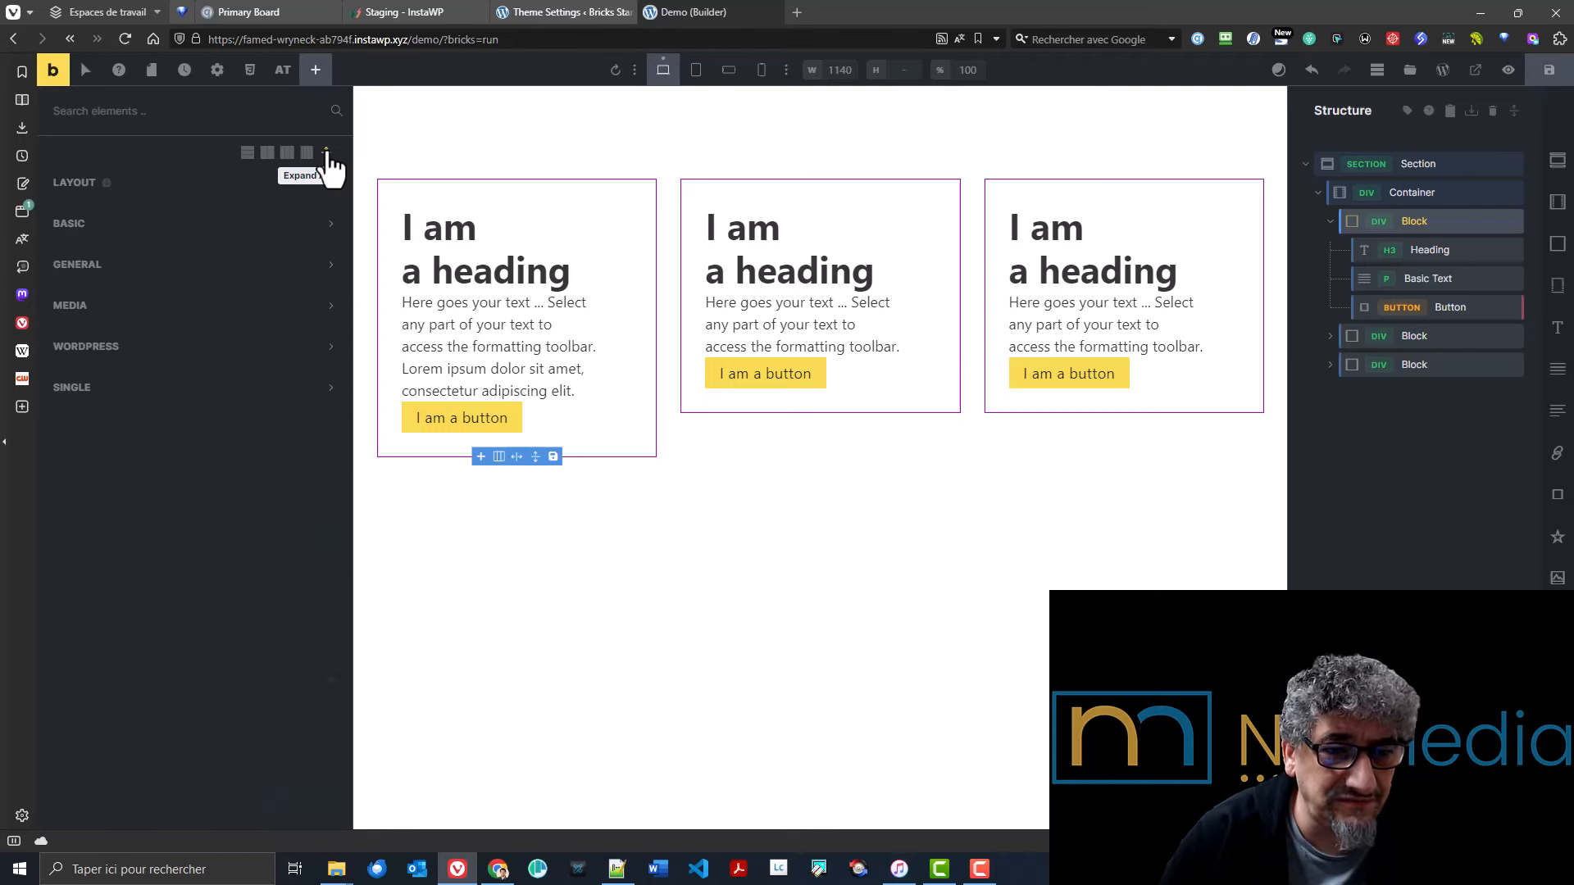
pyautogui.click(327, 156)
# - Try collapsing Basic and General and opening Media individually in the elements list, leaving all categories expanded at the end
pyautogui.click(322, 384)
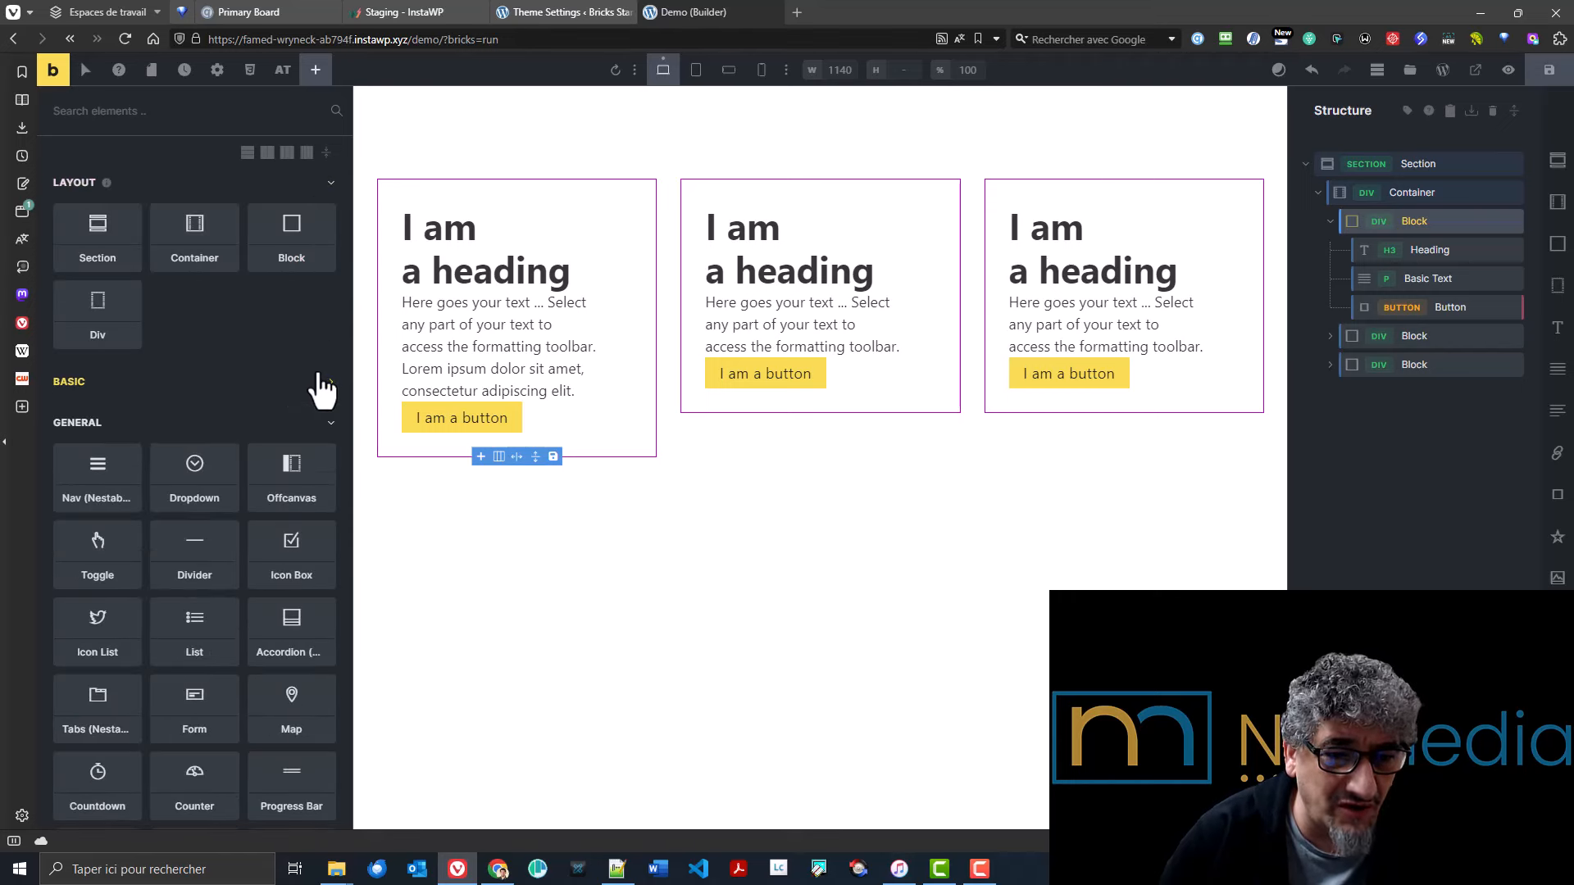
pyautogui.click(297, 425)
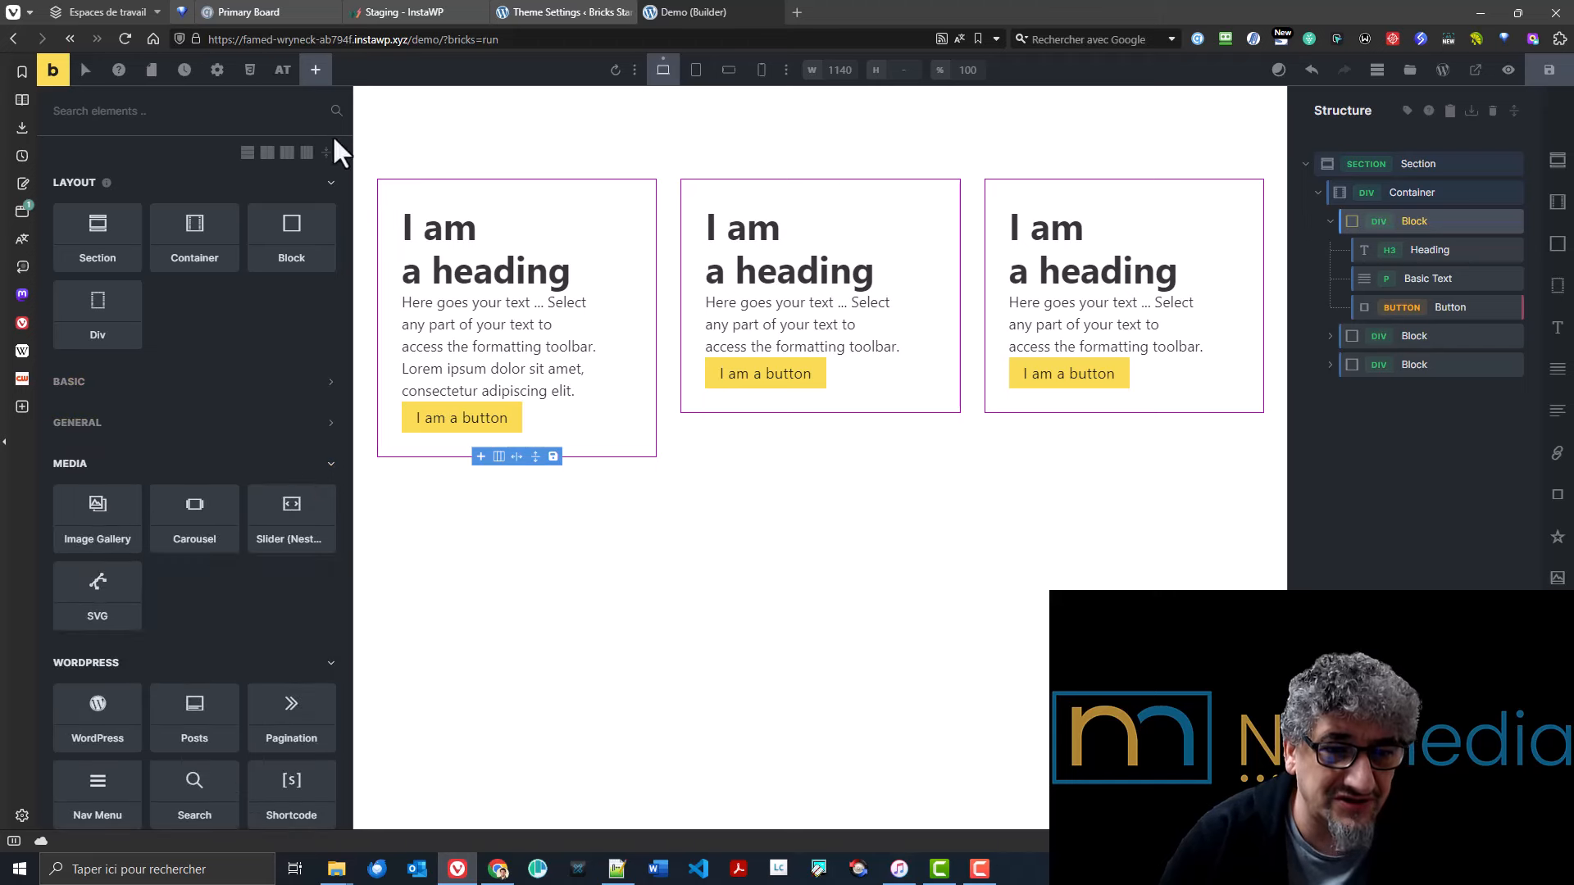
pyautogui.click(327, 156)
pyautogui.click(147, 308)
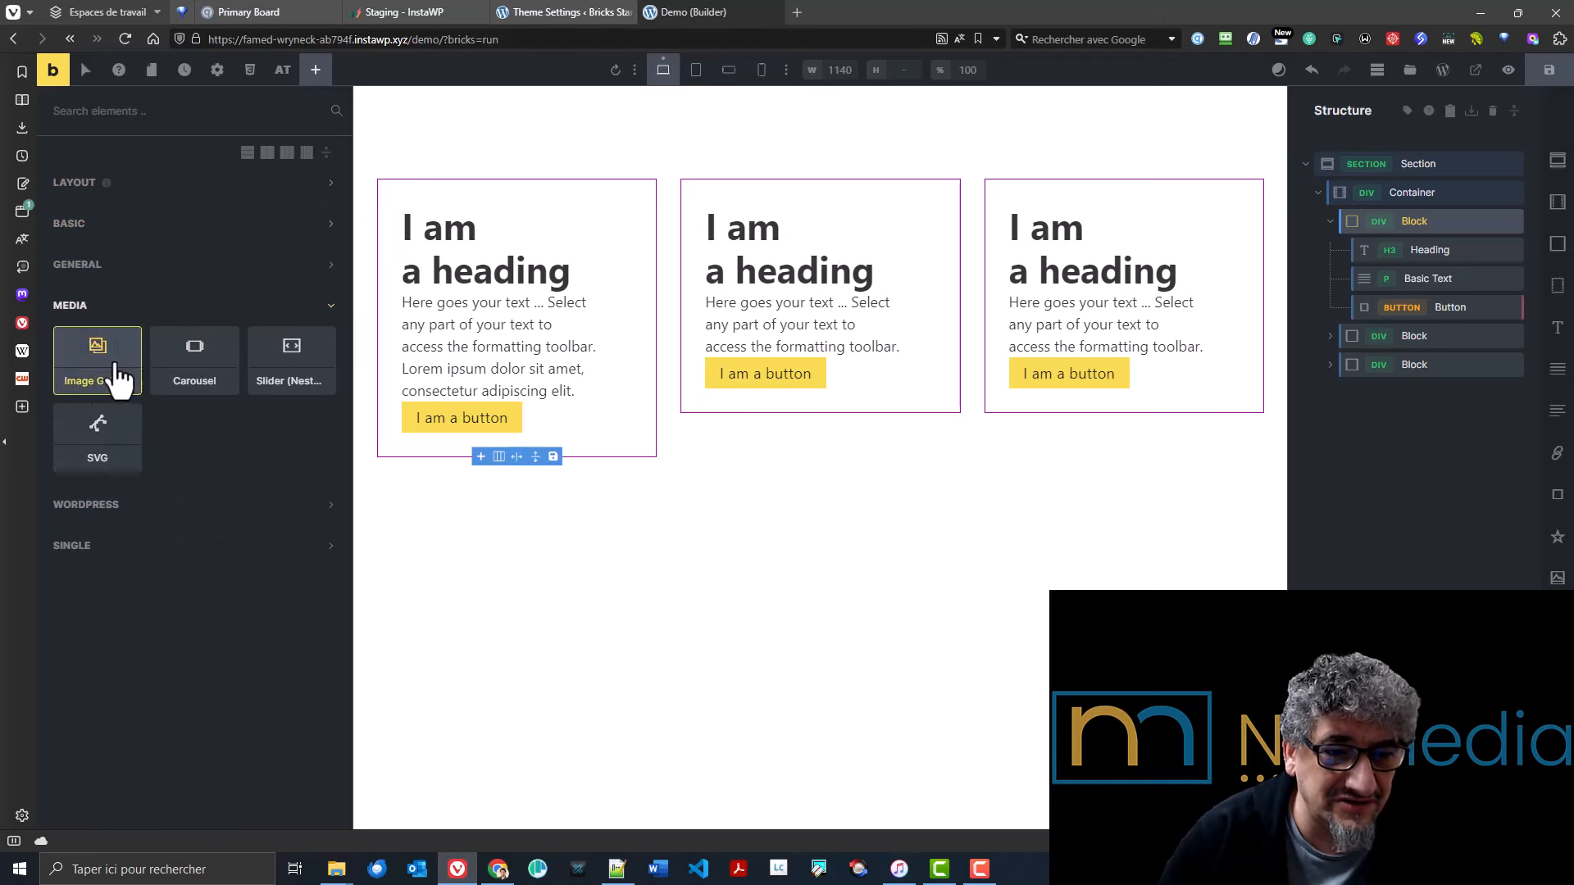
pyautogui.click(115, 308)
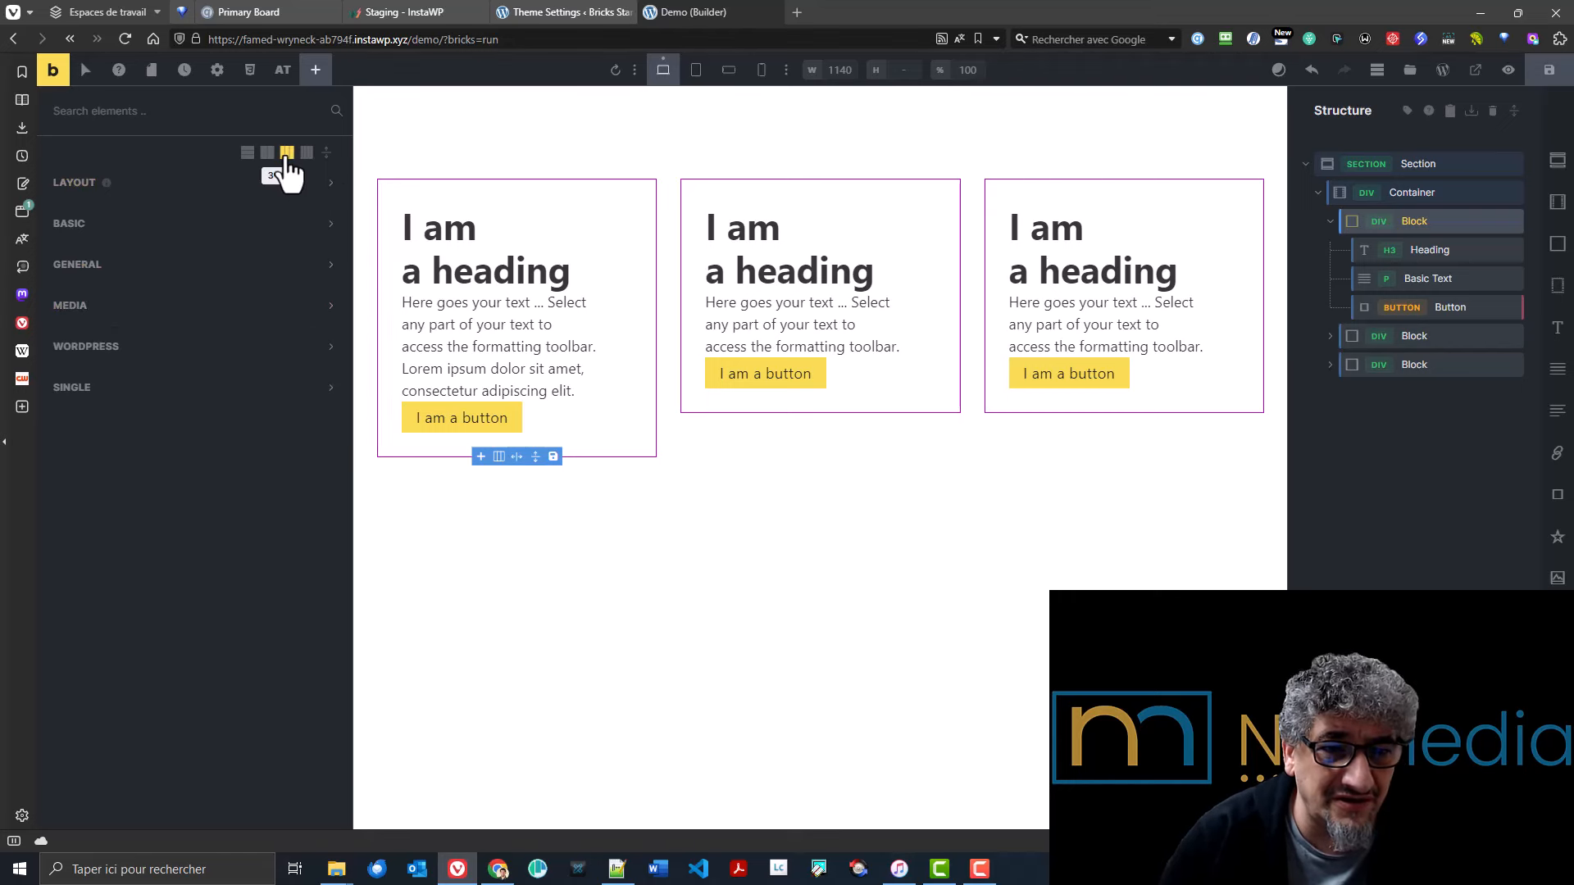
pyautogui.click(327, 152)
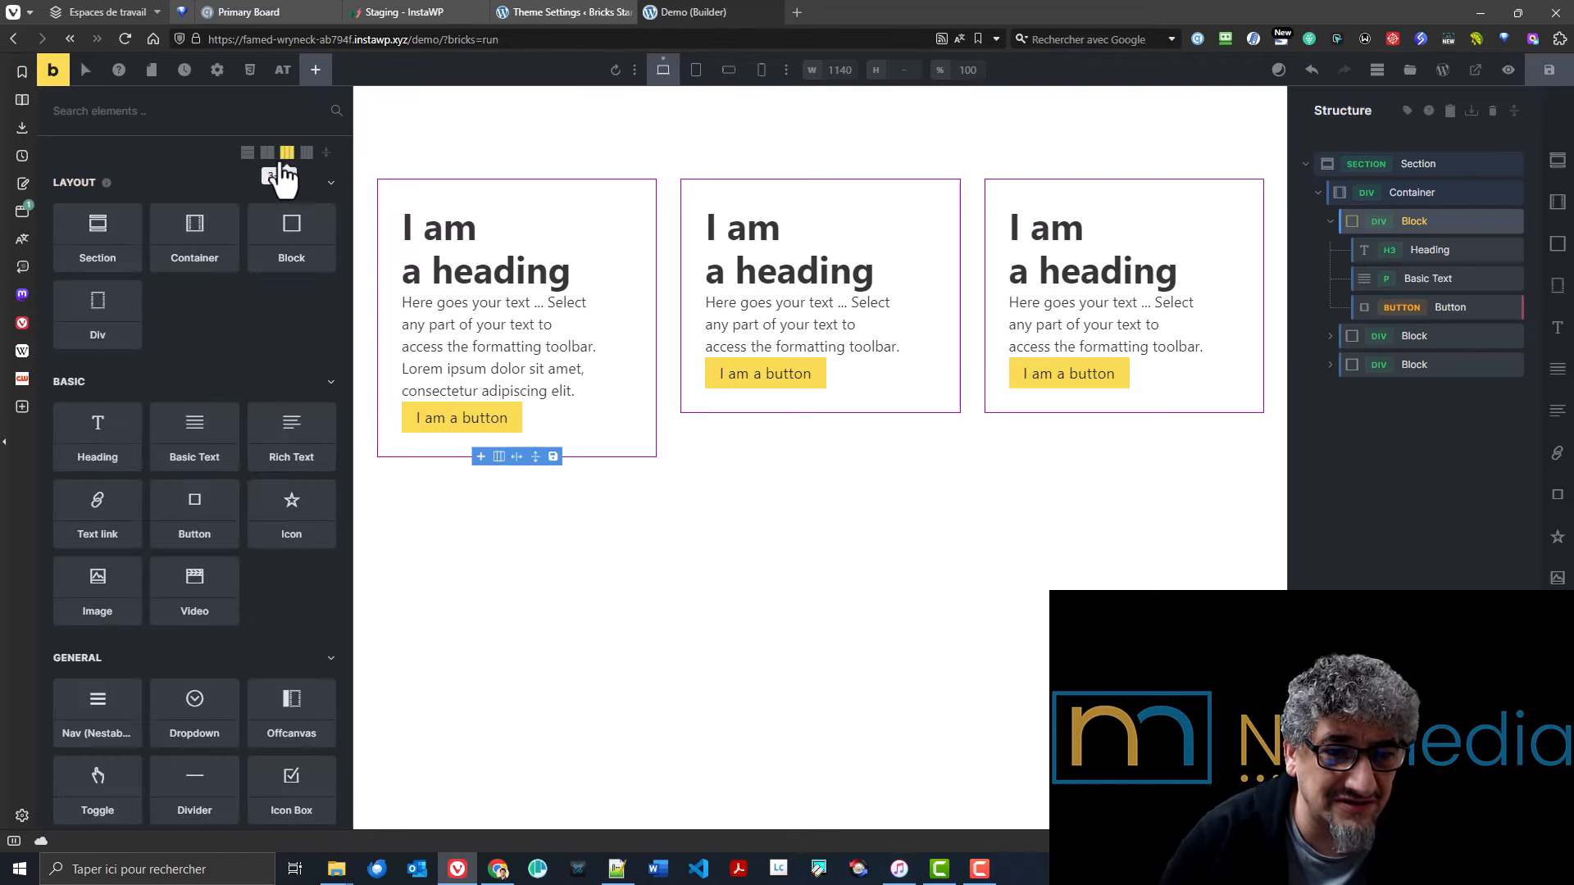
# - Review the Default Elements List Columns setting and the Elements Icon Shortcuts options in the theme settings
pyautogui.click(544, 12)
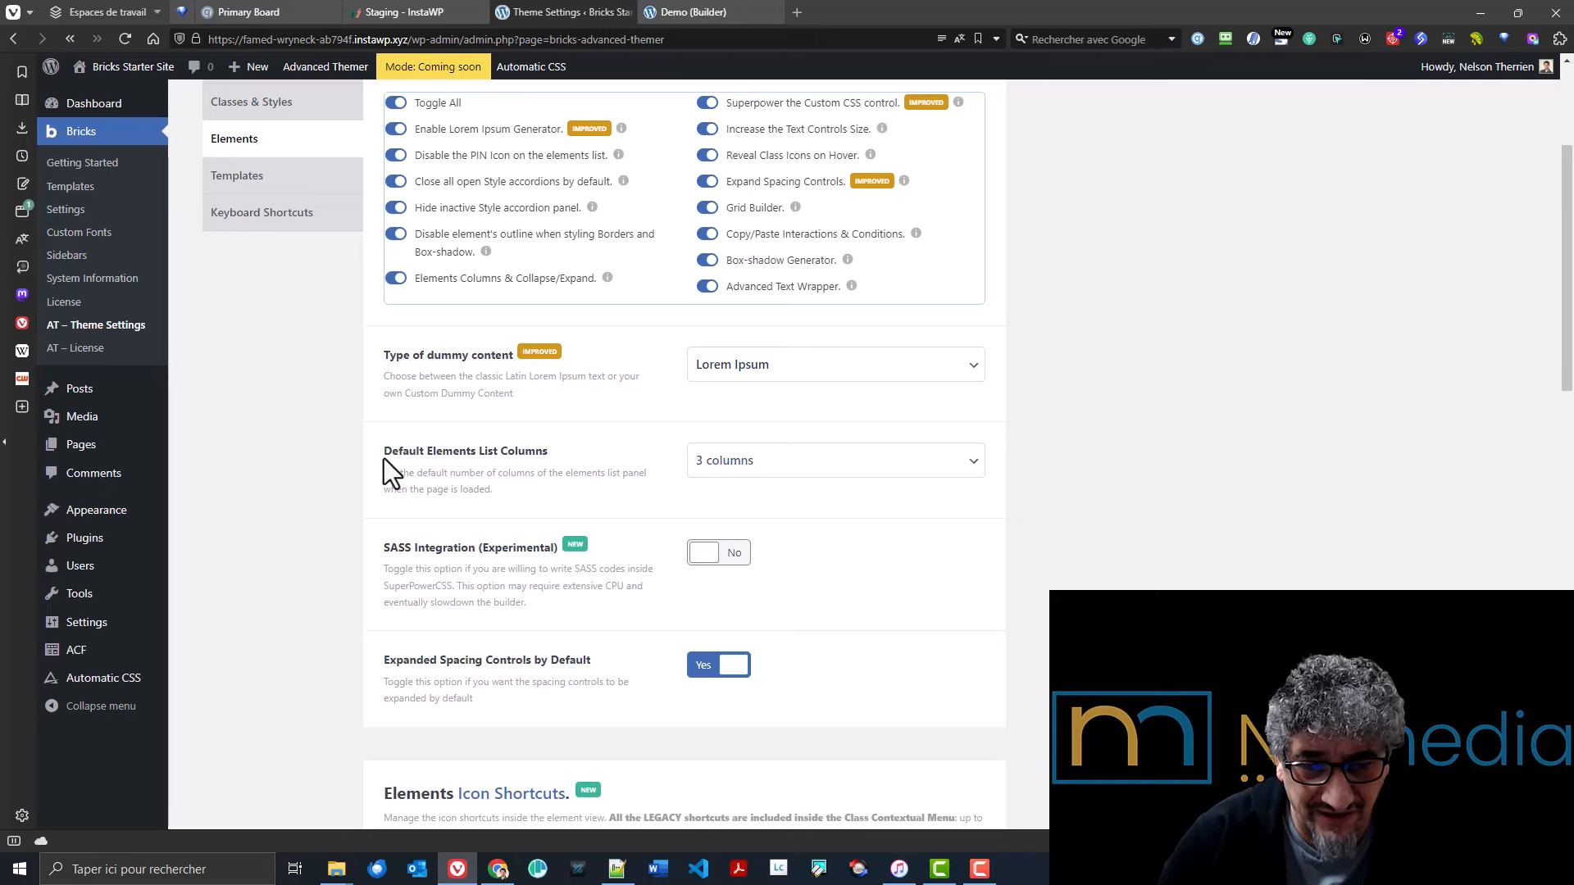
pyautogui.tripleClick(386, 455)
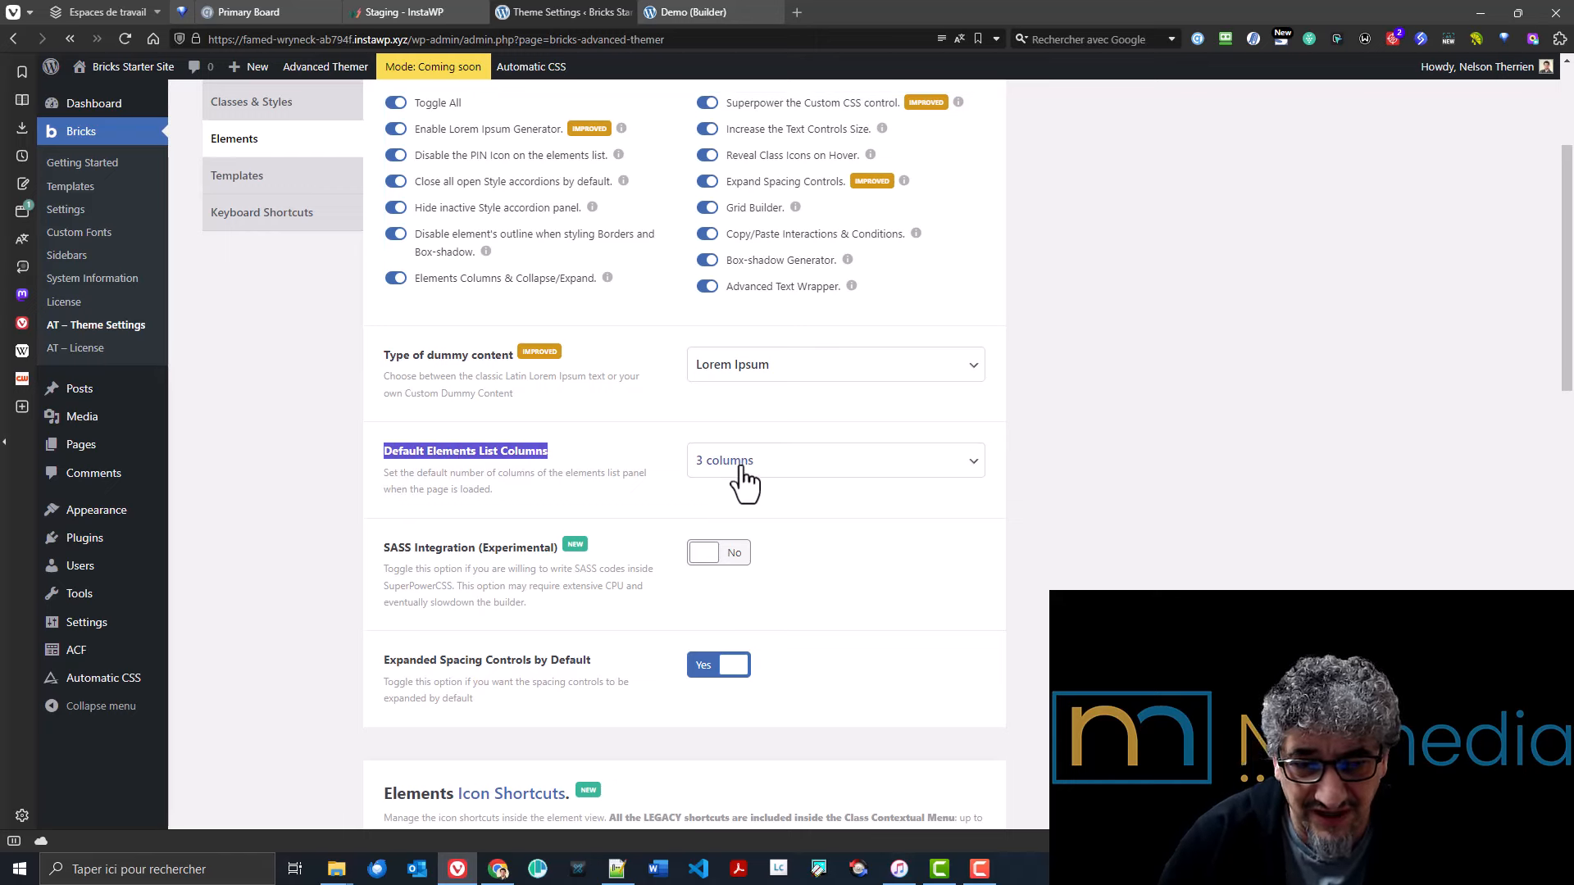
pyautogui.scroll(-2, 936, 483)
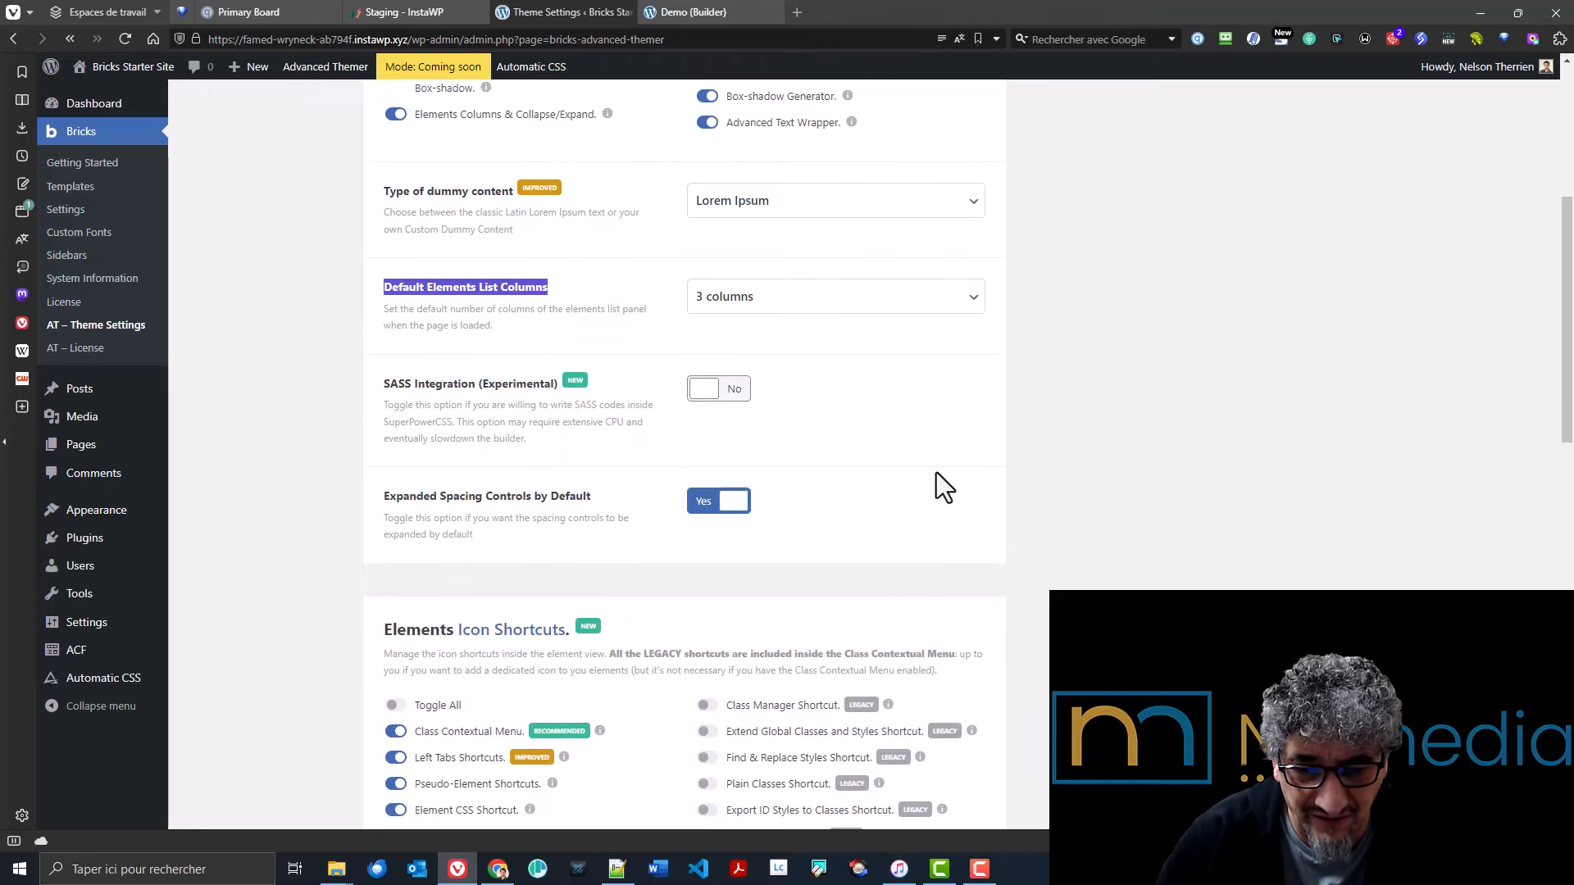
pyautogui.scroll(-10, 1177, 502)
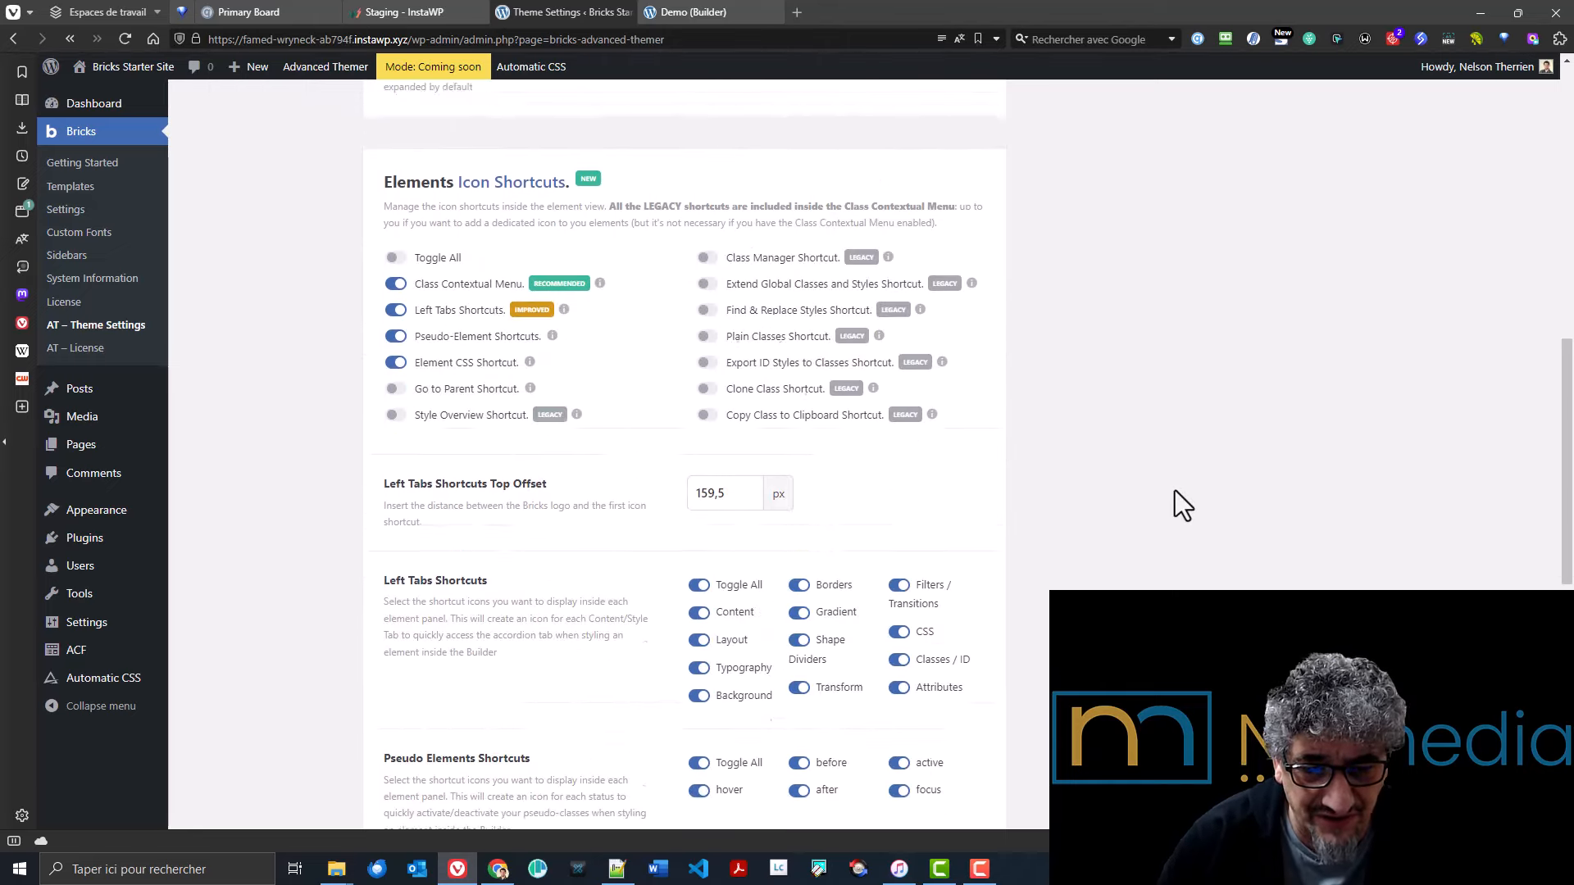
pyautogui.scroll(5, 1169, 513)
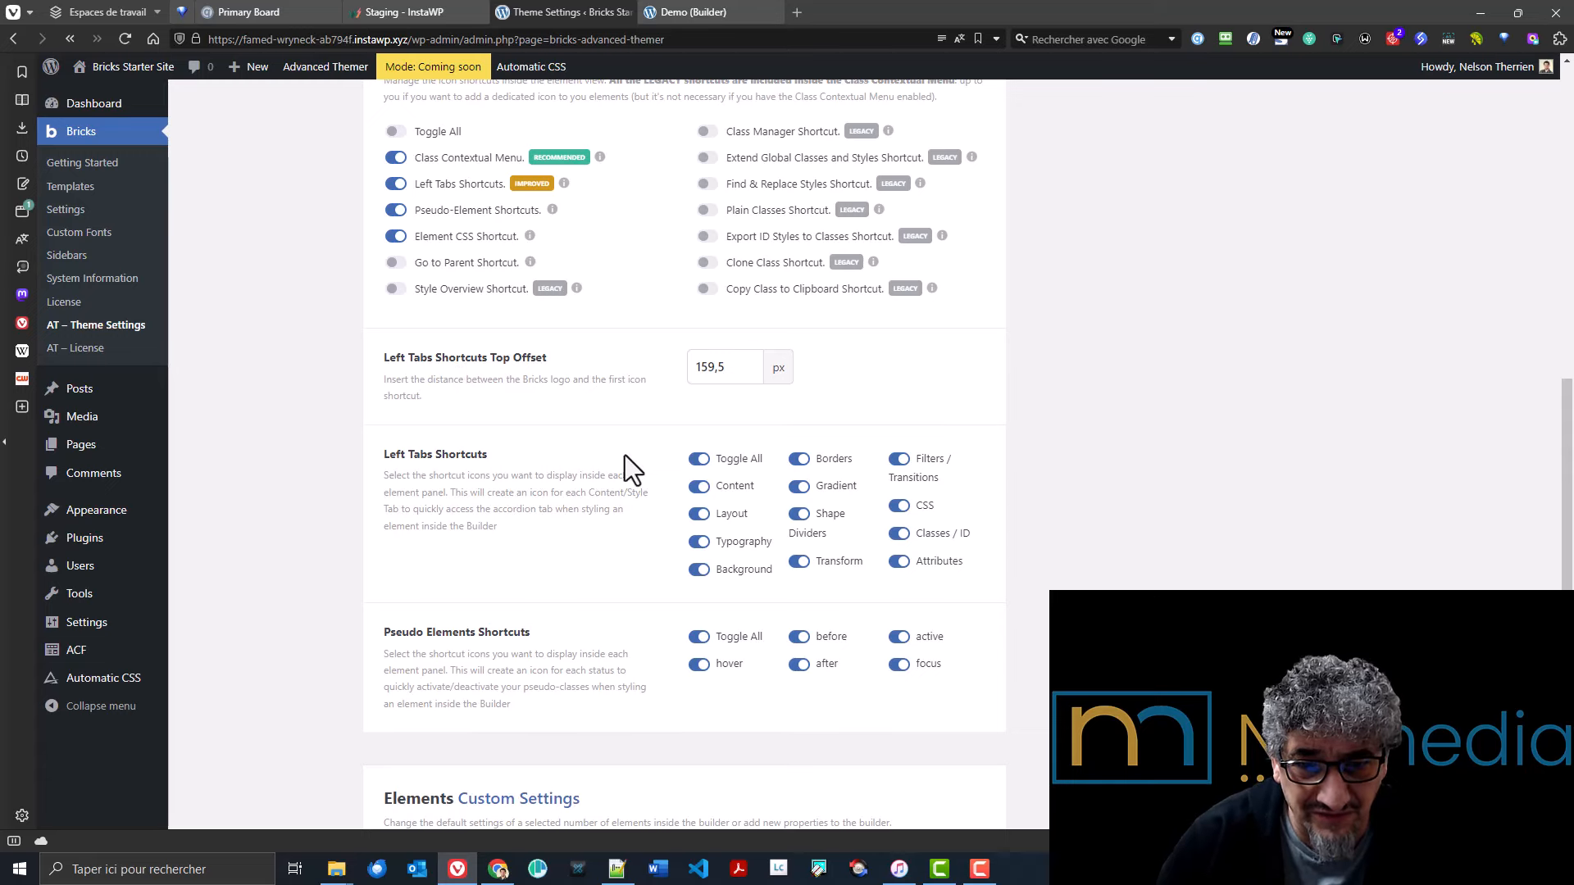
# - Select the first card's heading in the builder to examine its style shortcut icons, and return to the theme settings
pyautogui.click(706, 11)
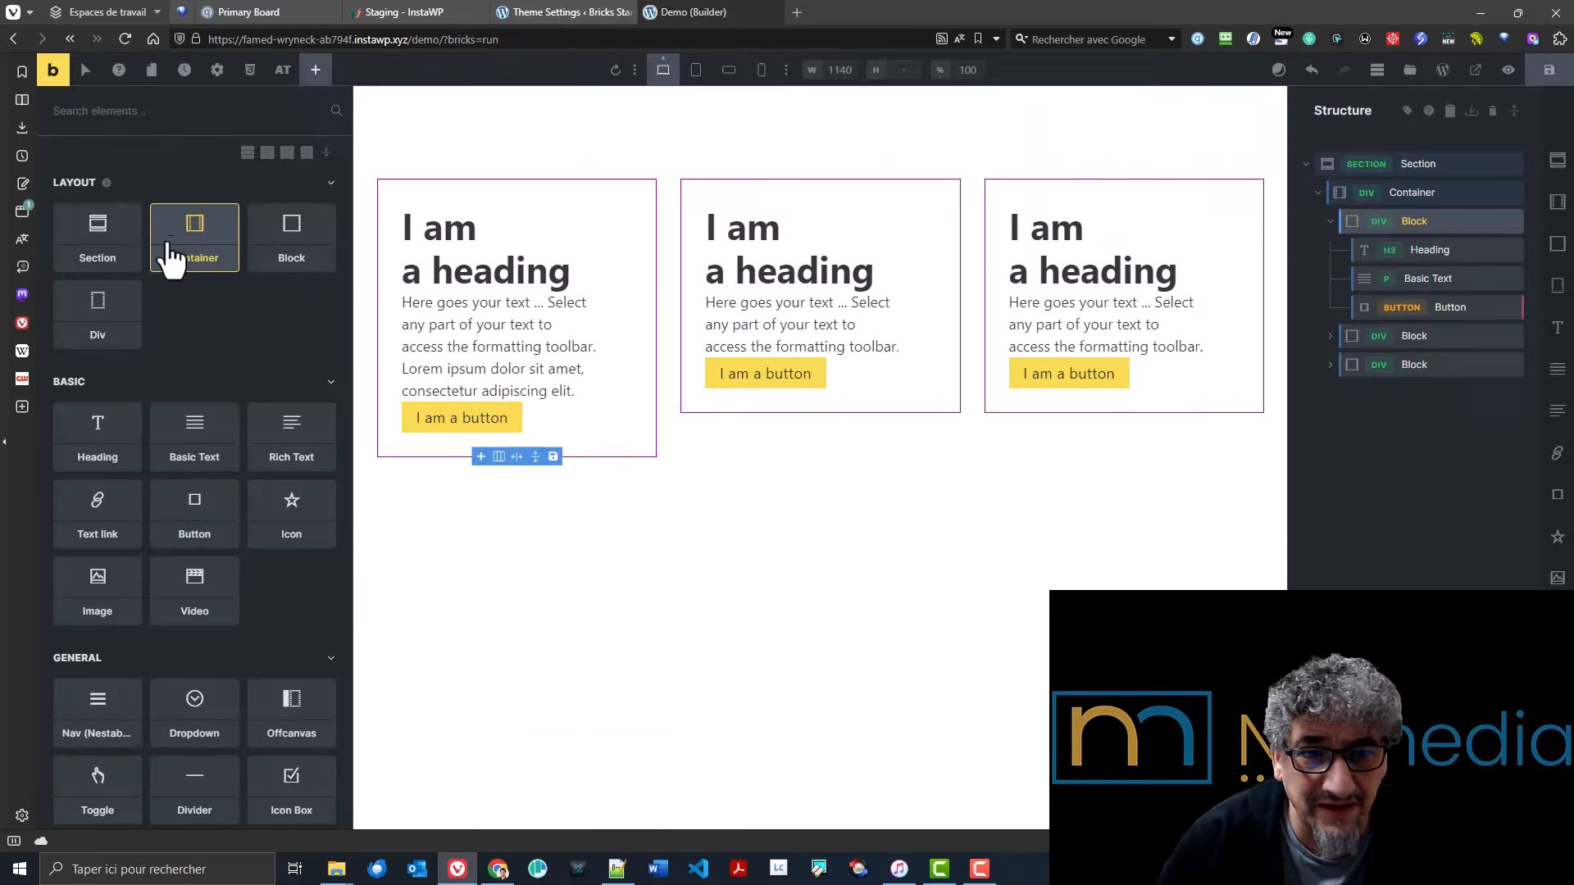
pyautogui.click(489, 248)
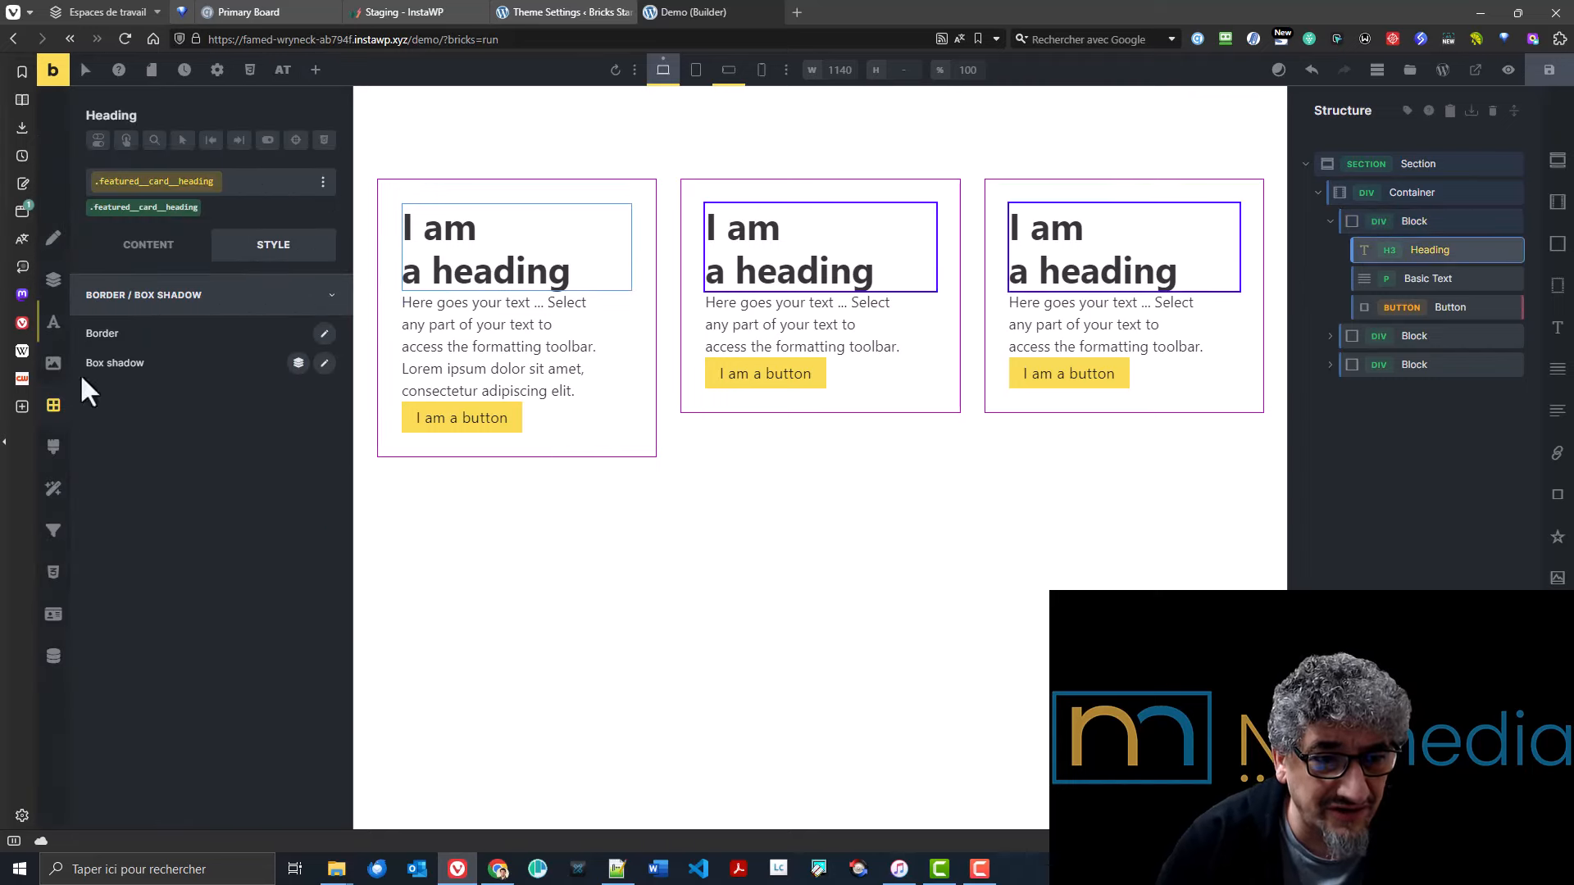
pyautogui.click(577, 8)
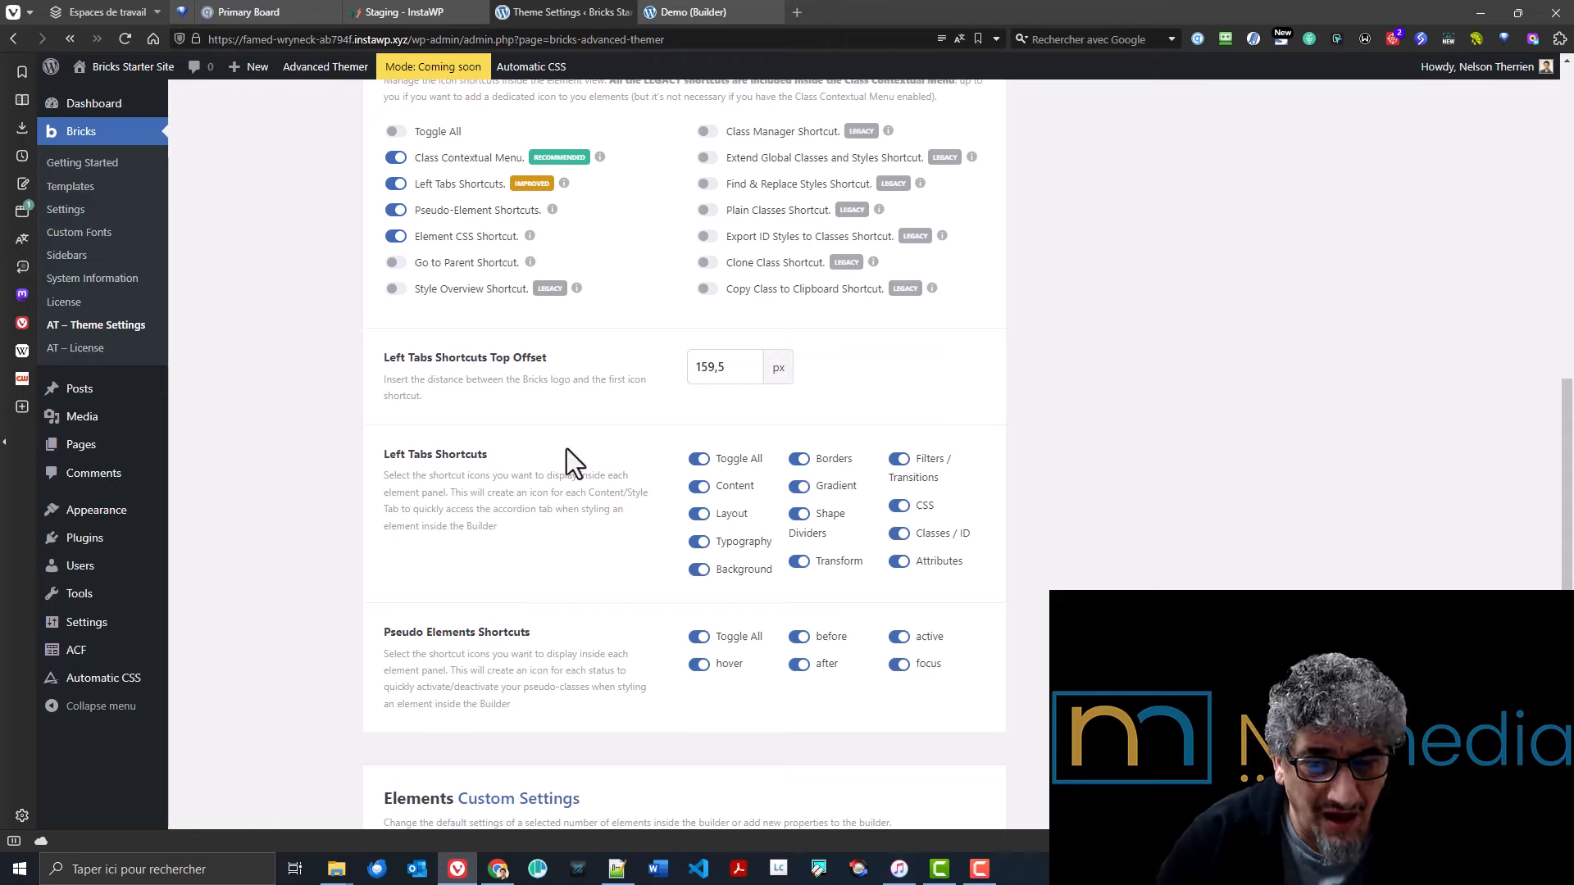
# - Look over the remaining Elements settings and open the Classes & Styles builder tweaks
pyautogui.scroll(-7, 573, 459)
pyautogui.scroll(6, 580, 492)
pyautogui.scroll(11, 627, 495)
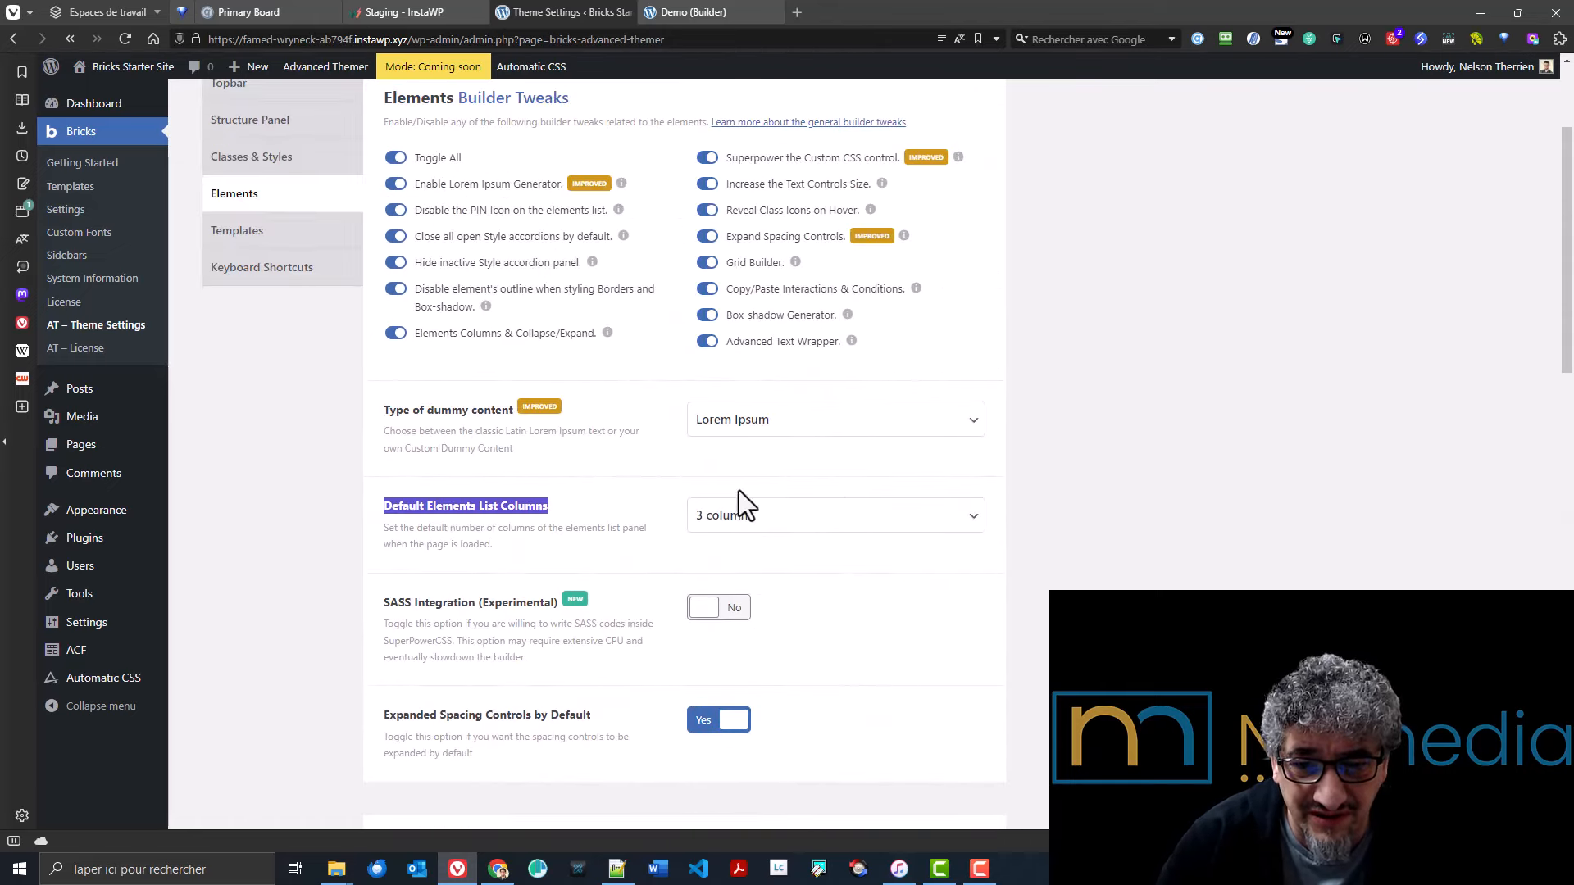
pyautogui.scroll(2, 276, 190)
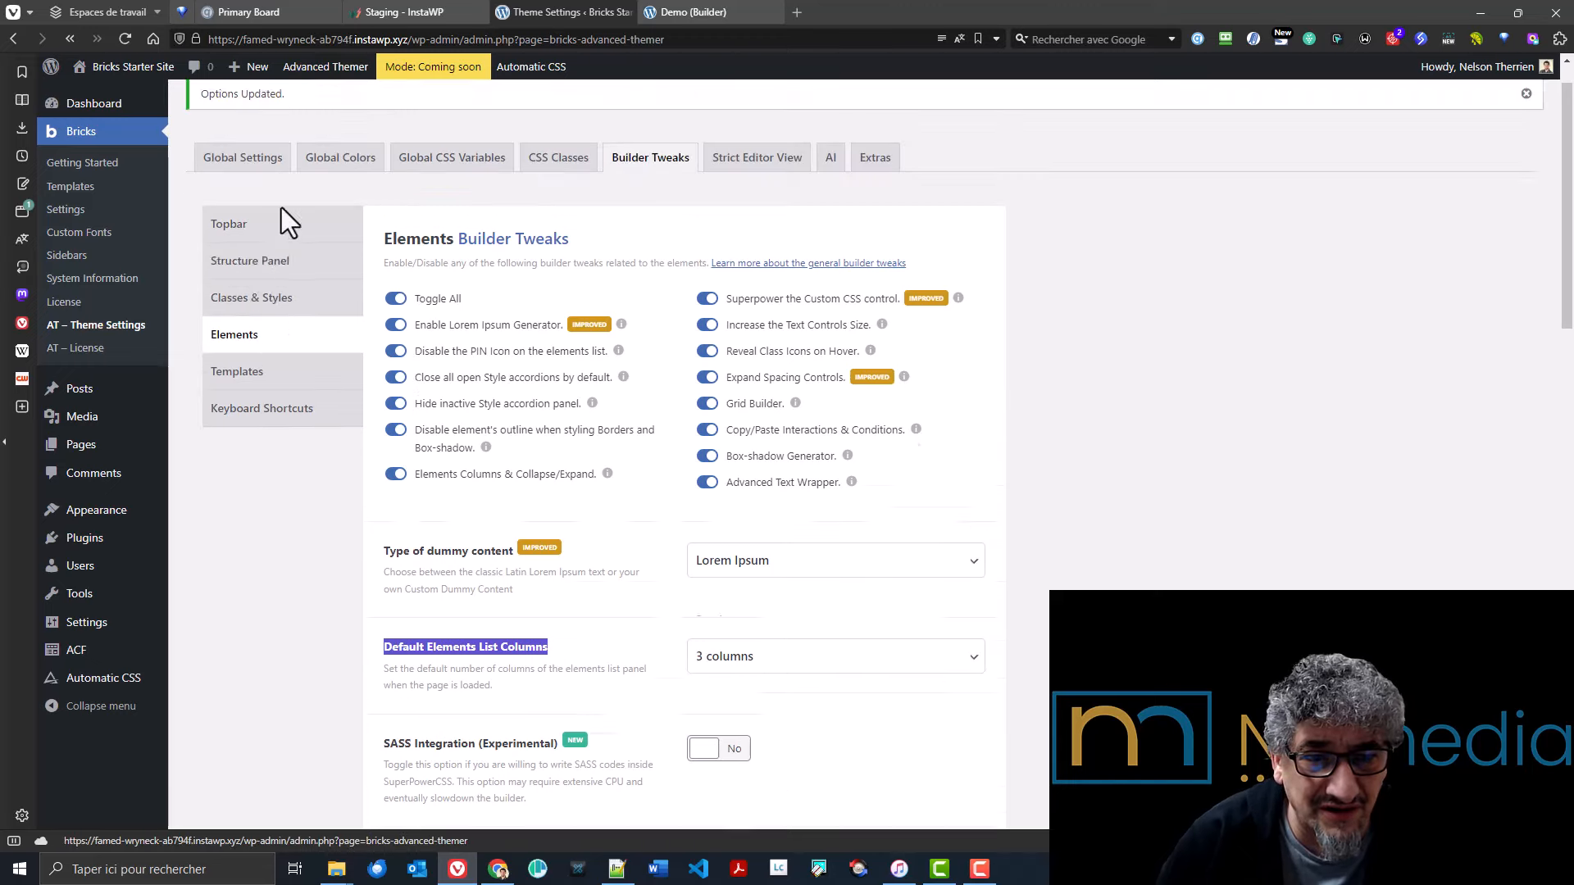
pyautogui.click(277, 324)
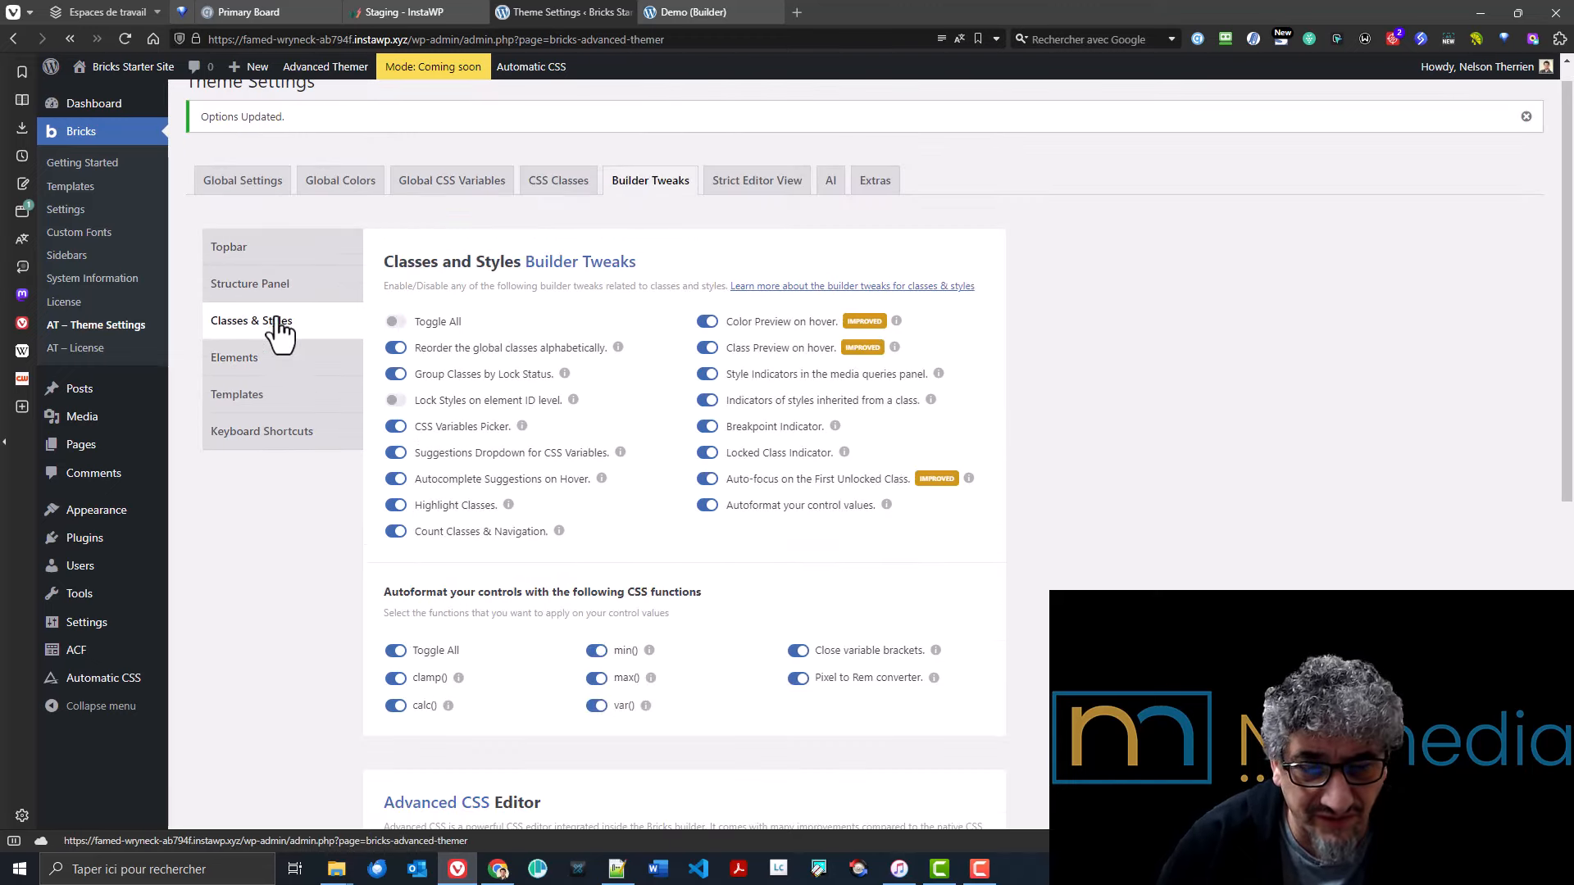
# - Look over the Classes & Styles builder tweaks and return to the Elements builder tweaks
pyautogui.scroll(-5, 646, 426)
pyautogui.scroll(5, 593, 410)
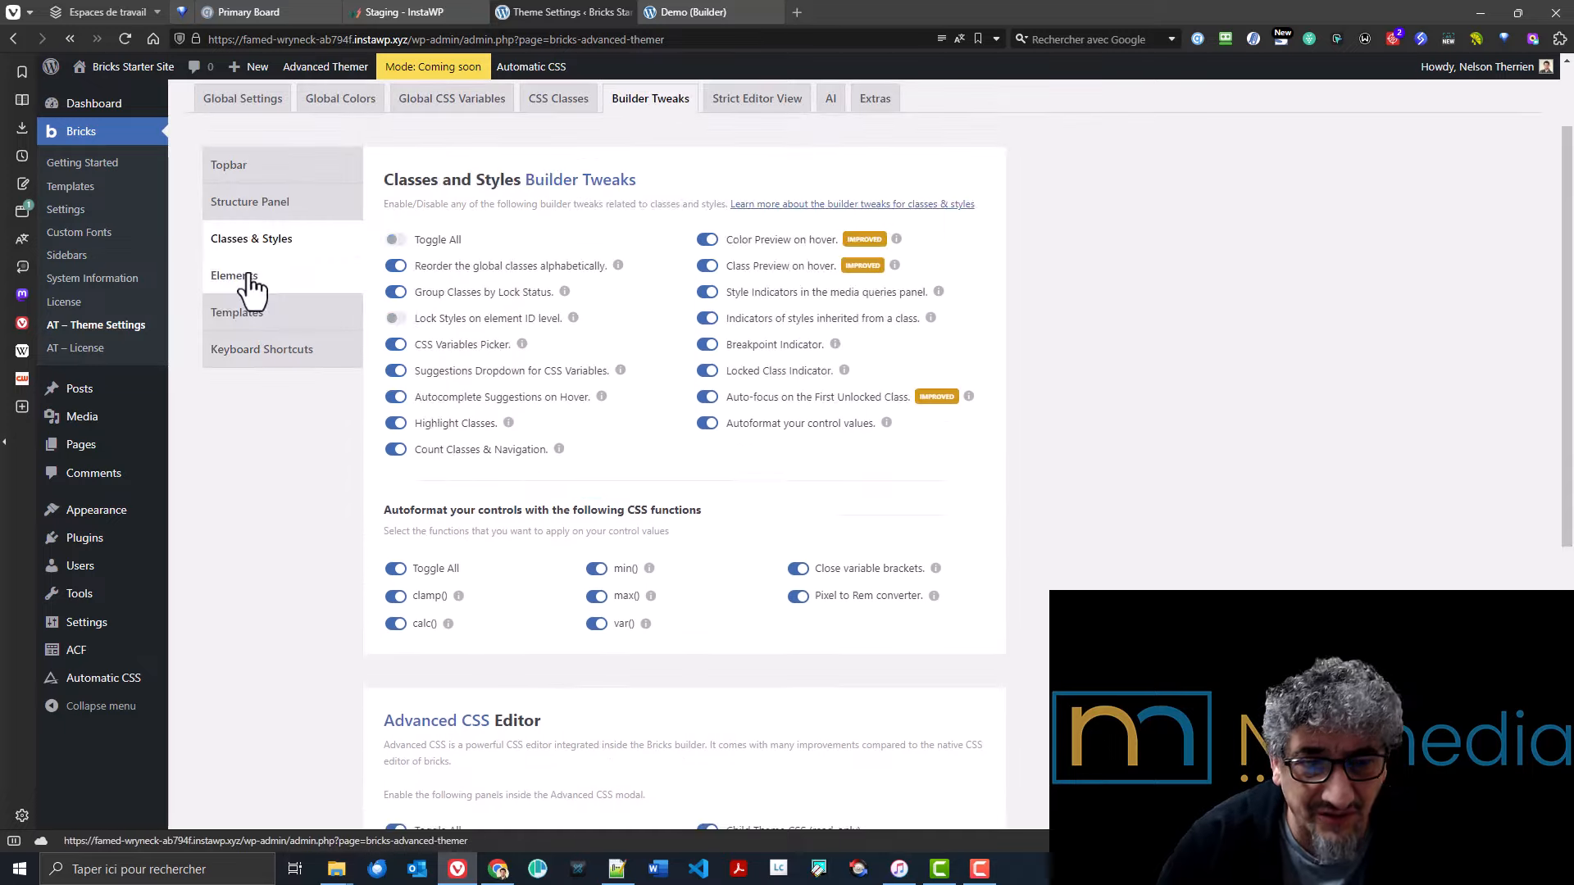
pyautogui.click(245, 277)
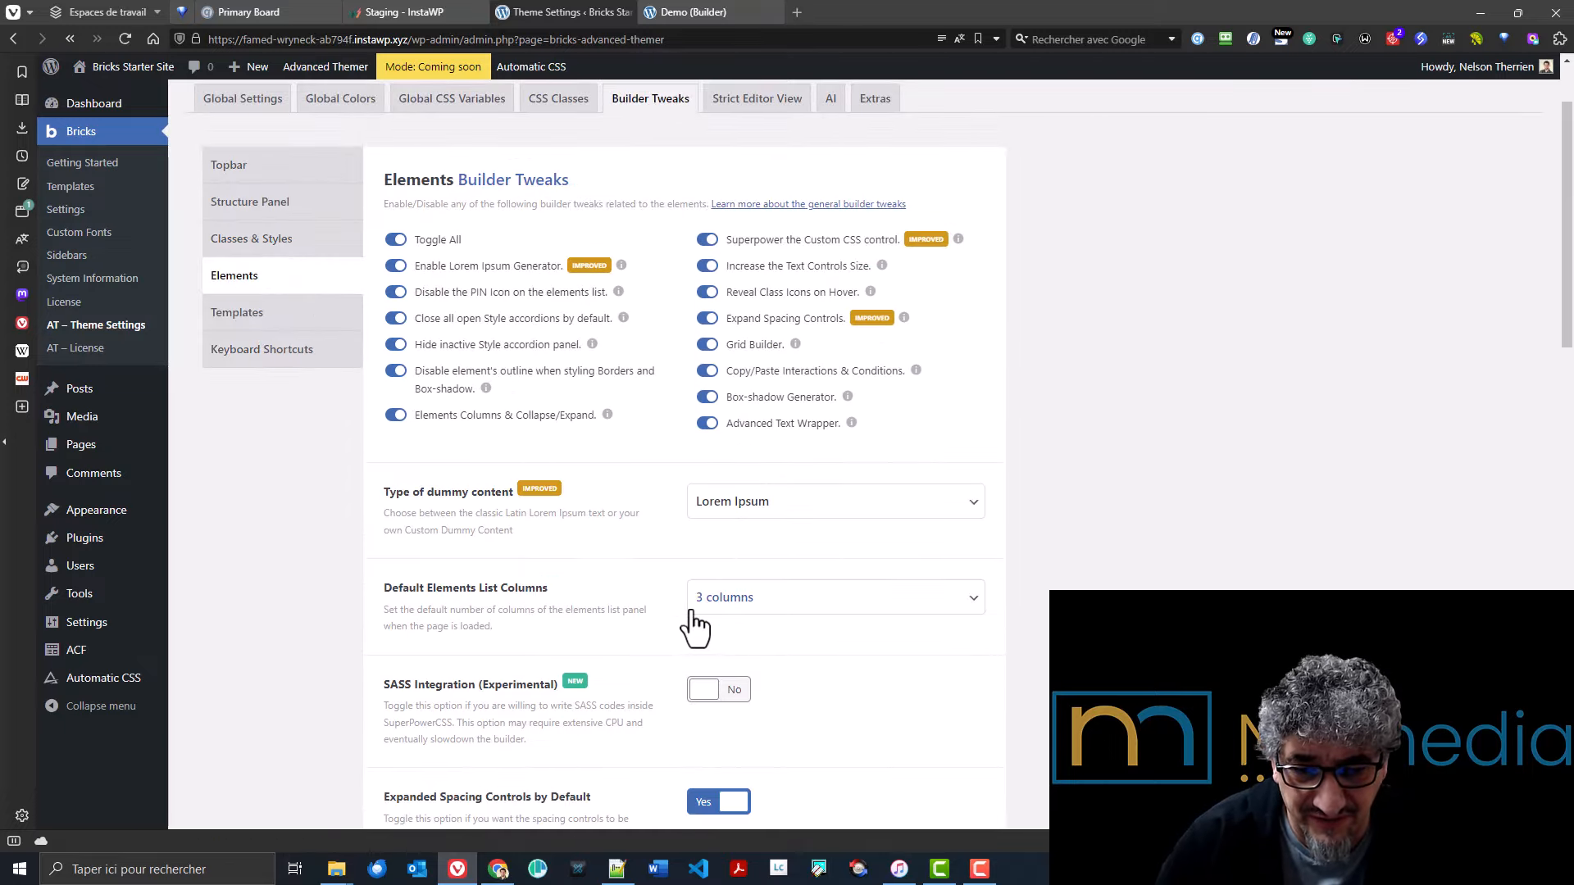
# - Open the elements list in the Demo builder and adjust the side panel's width until the canvas is about 1155 px wide
pyautogui.click(711, 9)
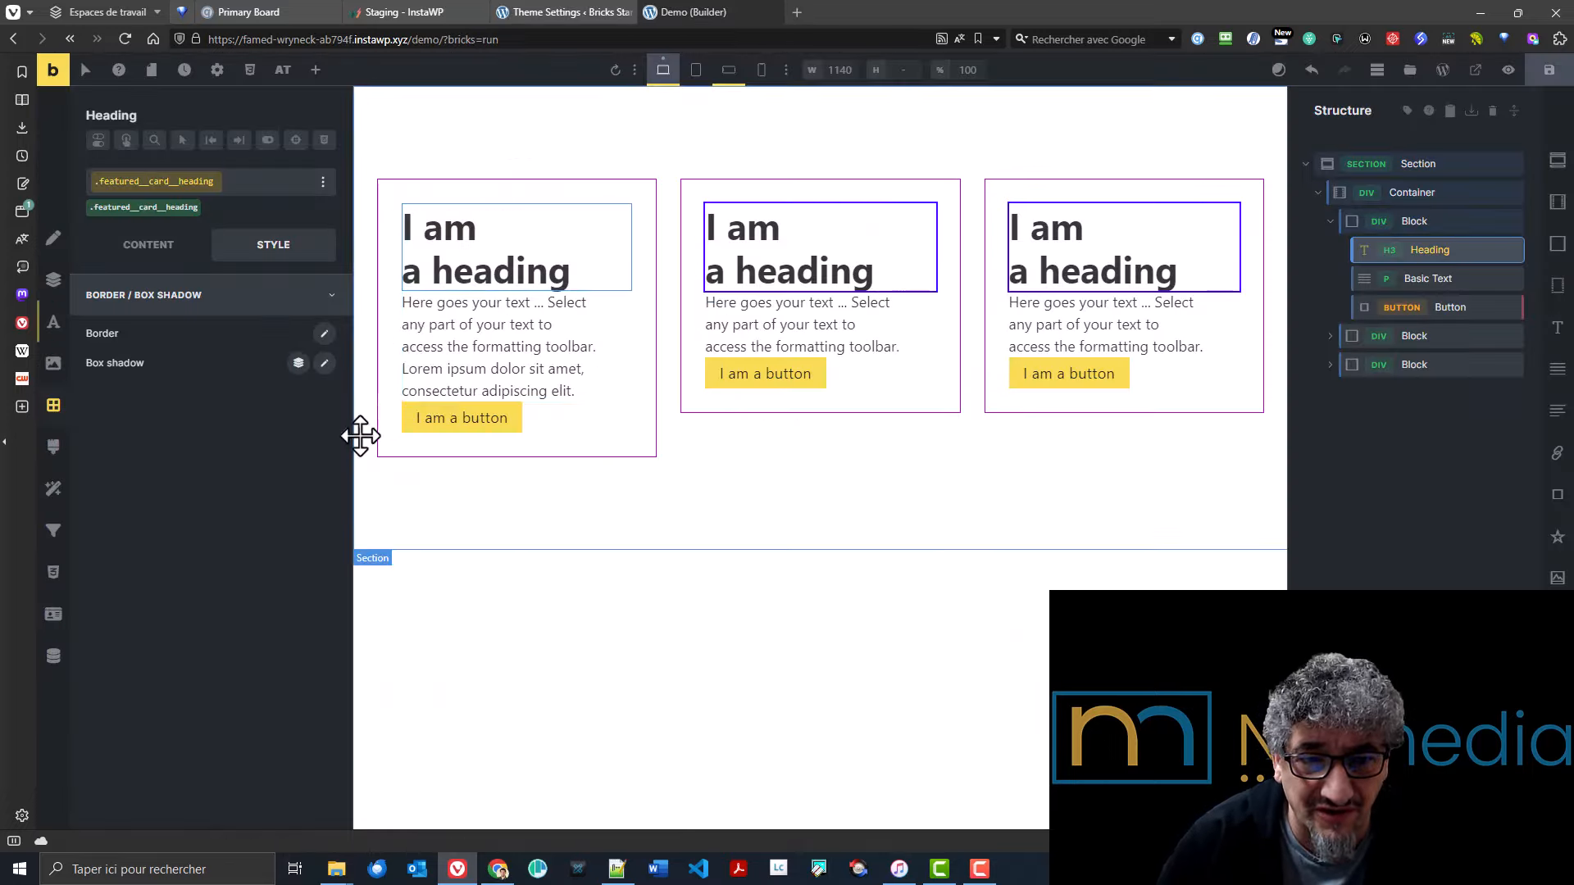
pyautogui.moveTo(353, 432); pyautogui.dragTo(372, 434)
pyautogui.click(316, 71)
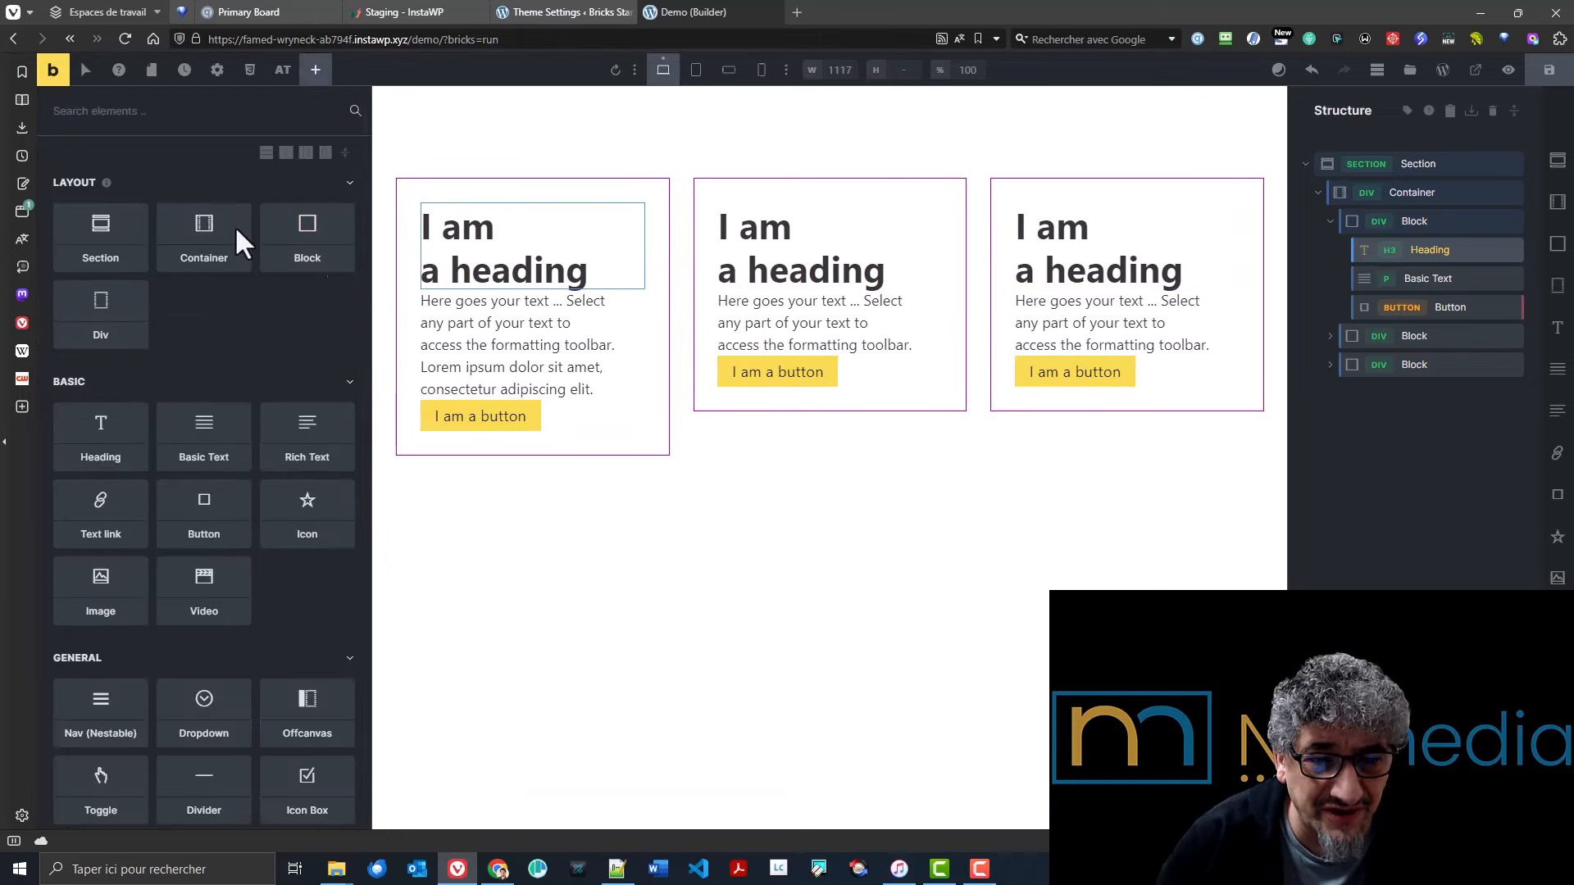
pyautogui.moveTo(366, 540); pyautogui.dragTo(333, 536)
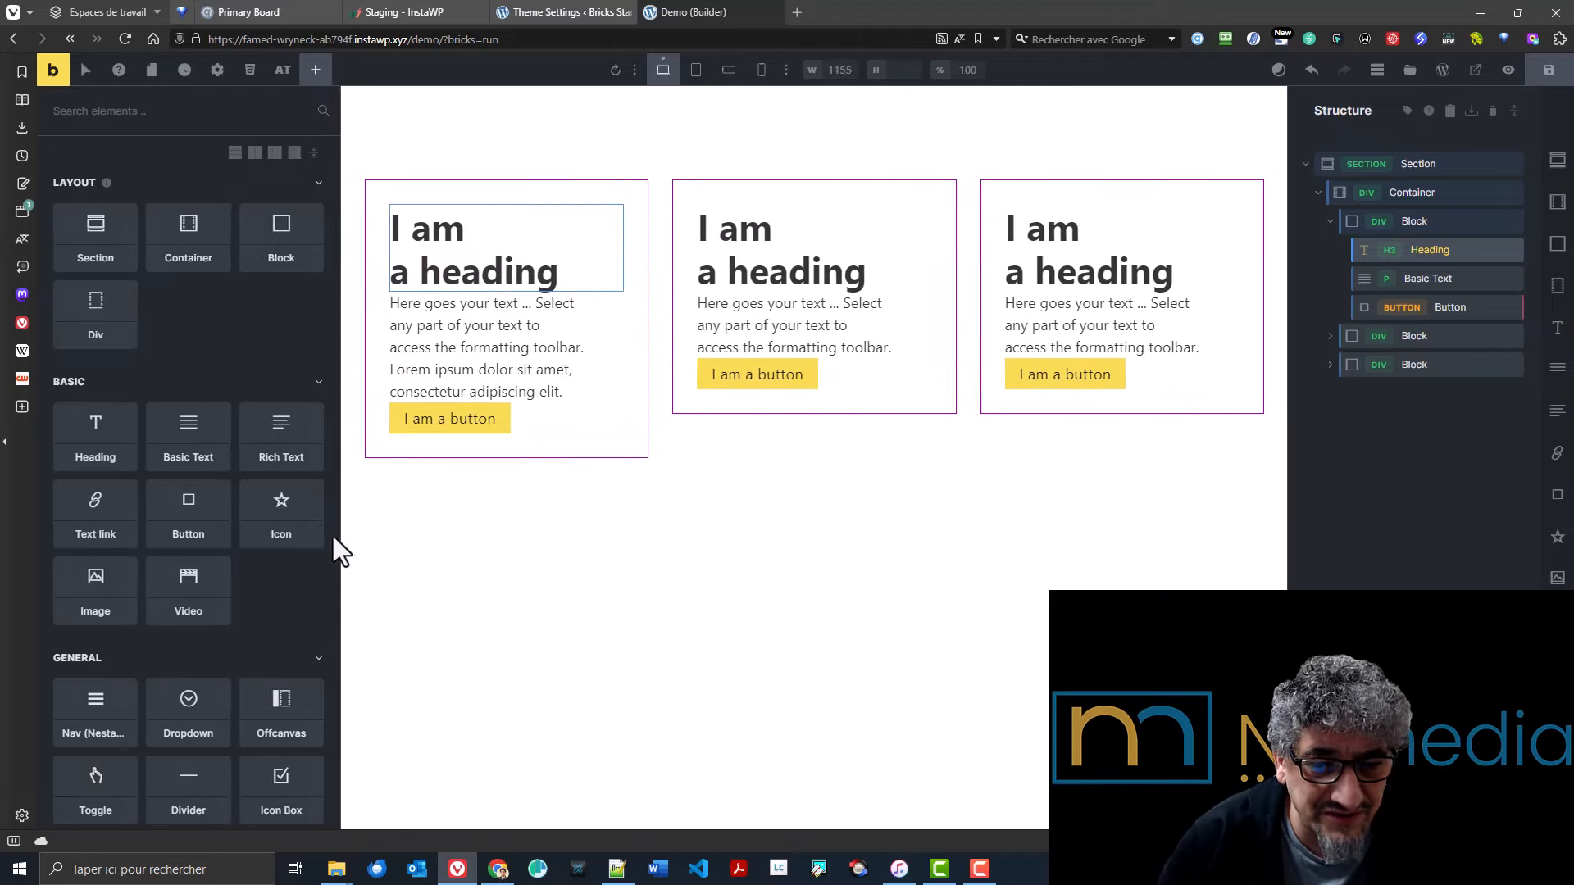
# - Recheck the Elements tweaks, select the first card's heading in the builder and insert a %root% rule in its SuperPower CSS editor
pyautogui.click(563, 18)
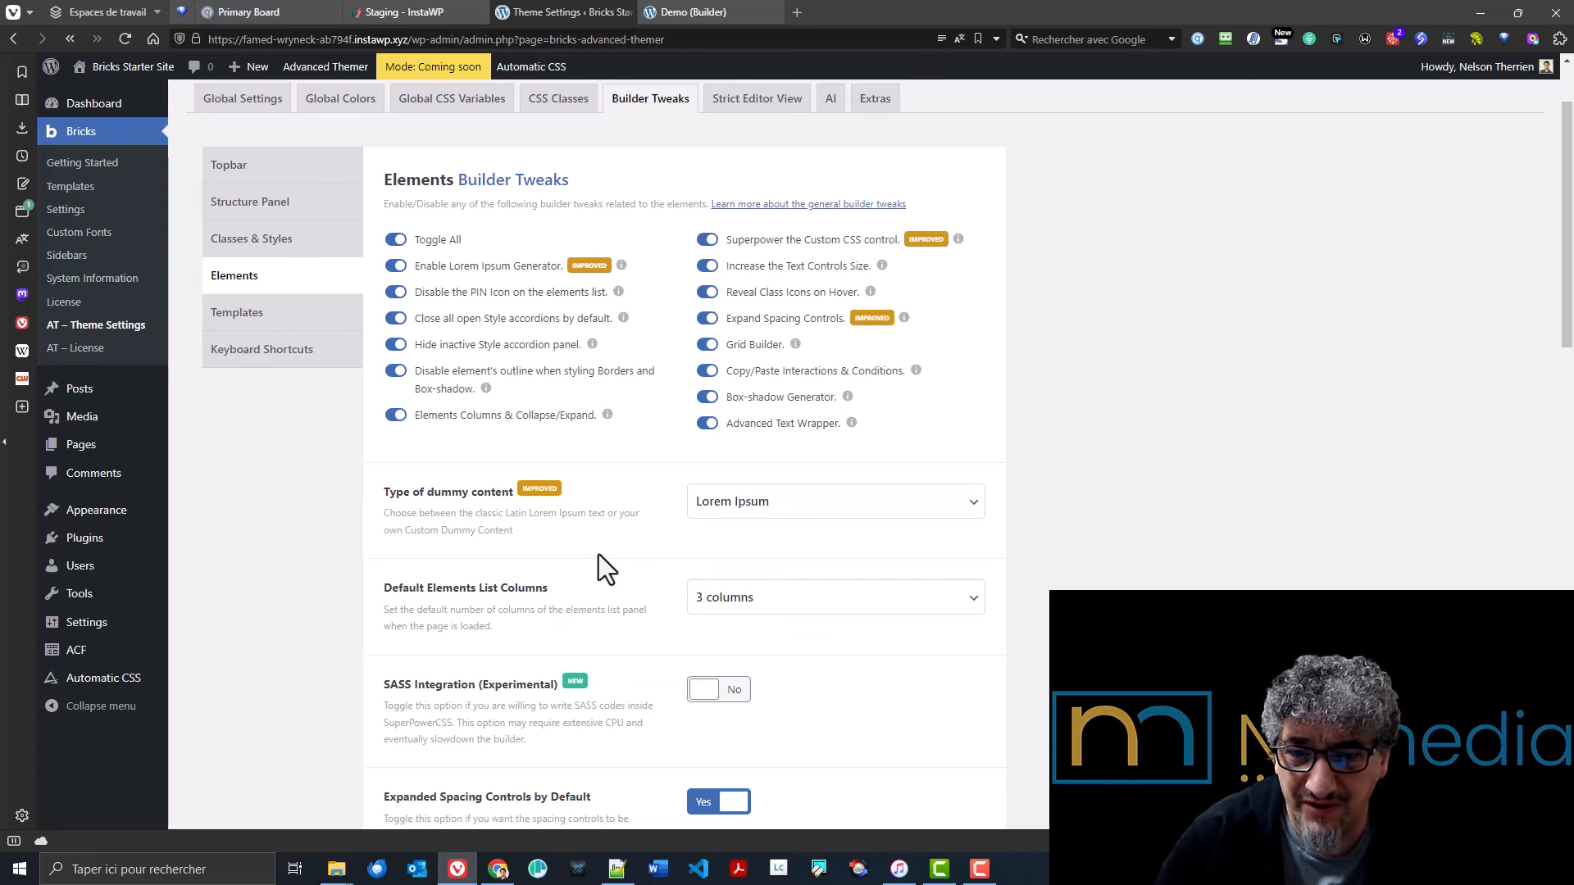
pyautogui.click(731, 10)
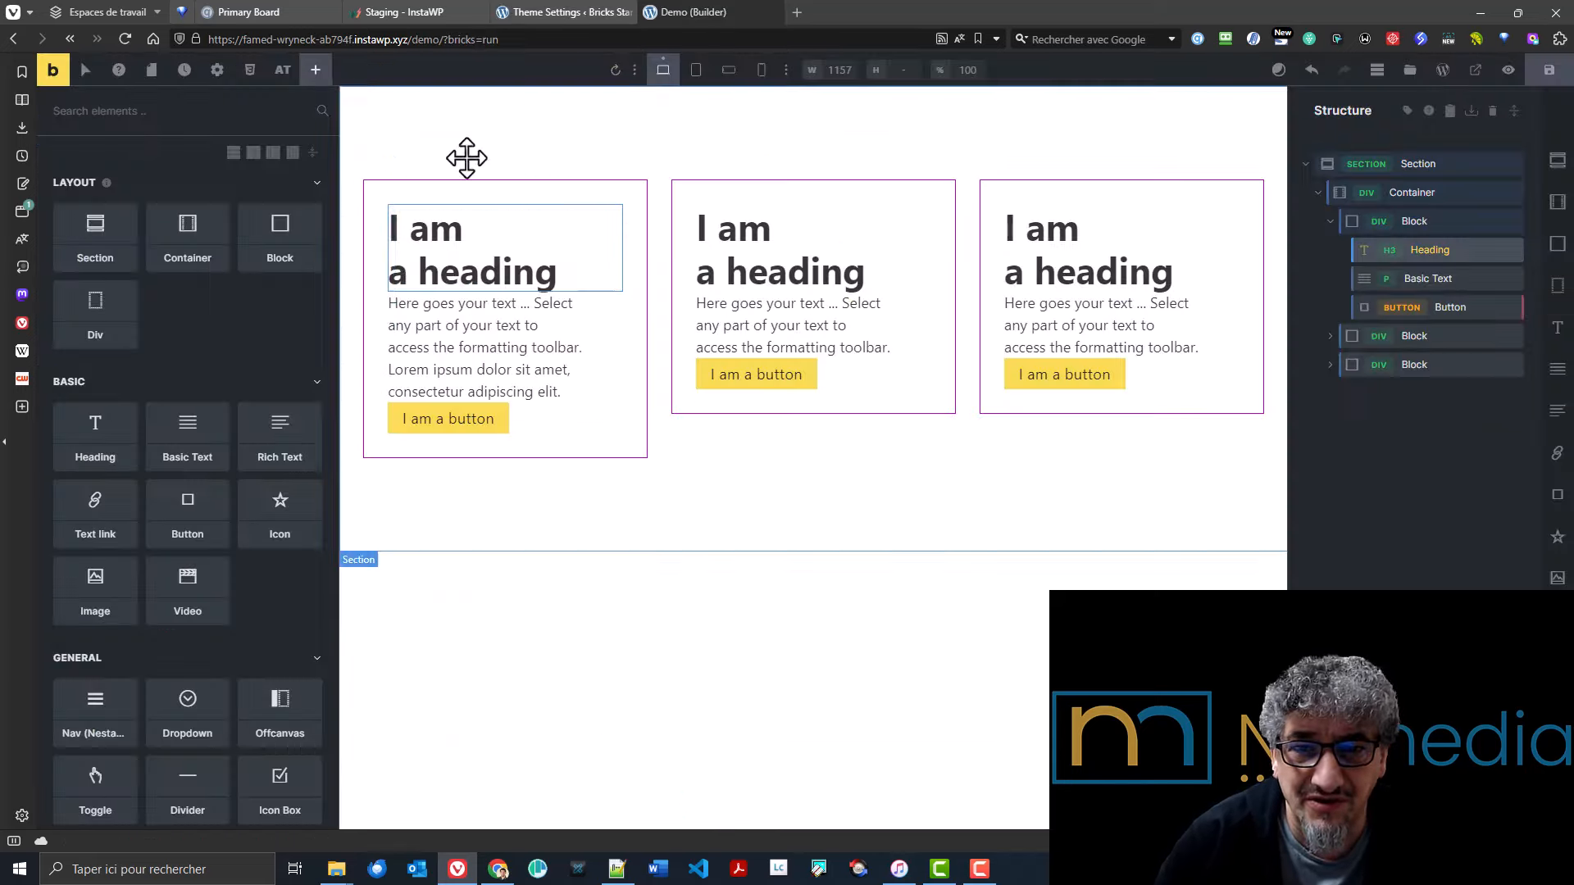
pyautogui.click(533, 258)
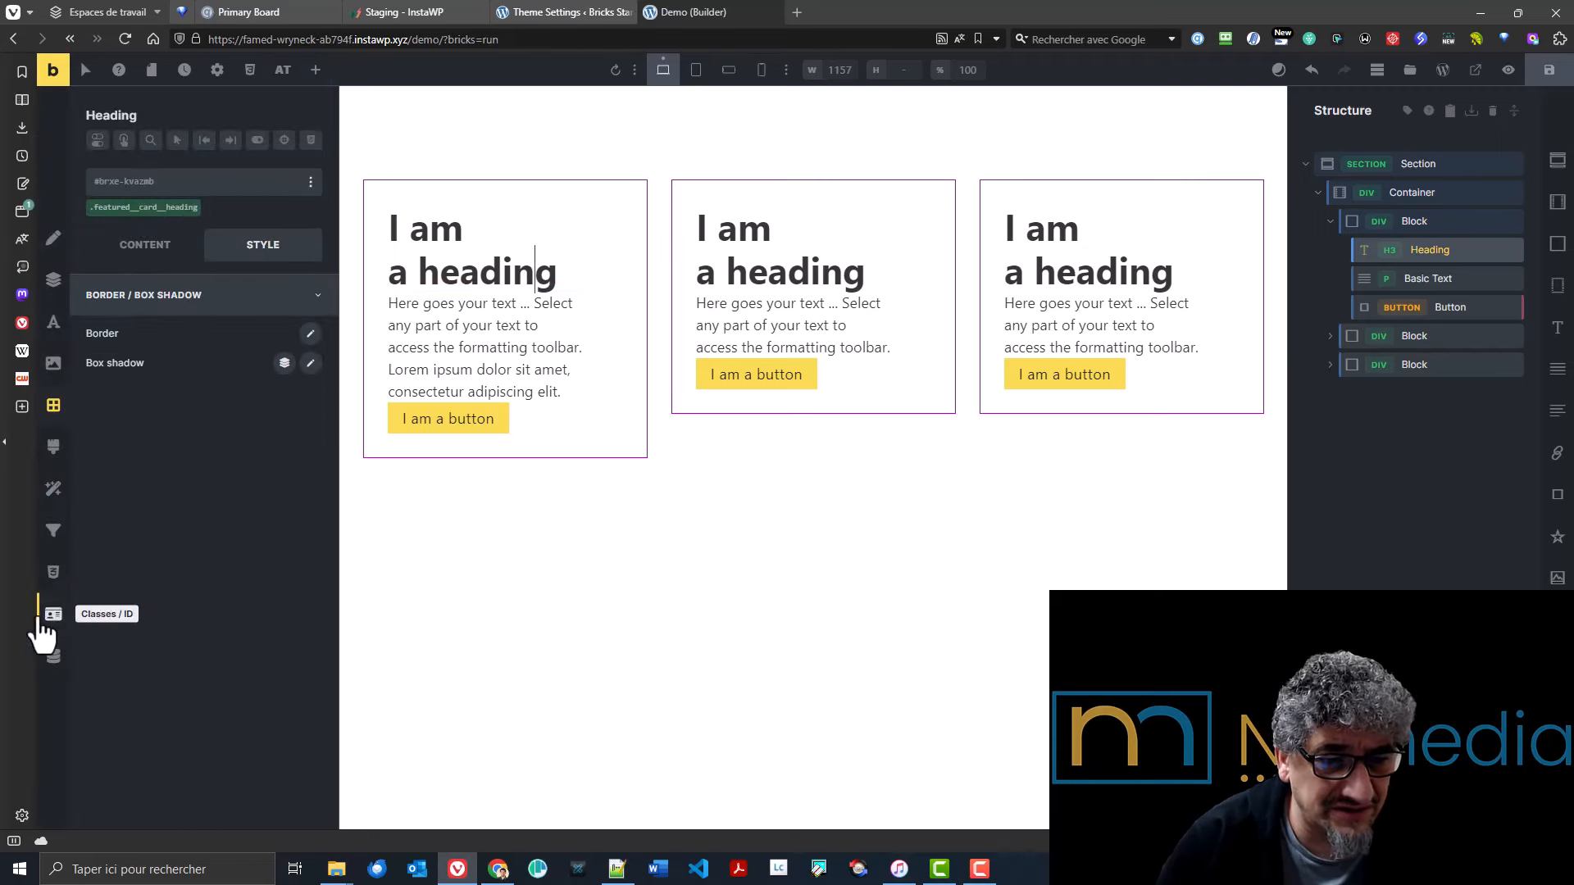
pyautogui.click(54, 577)
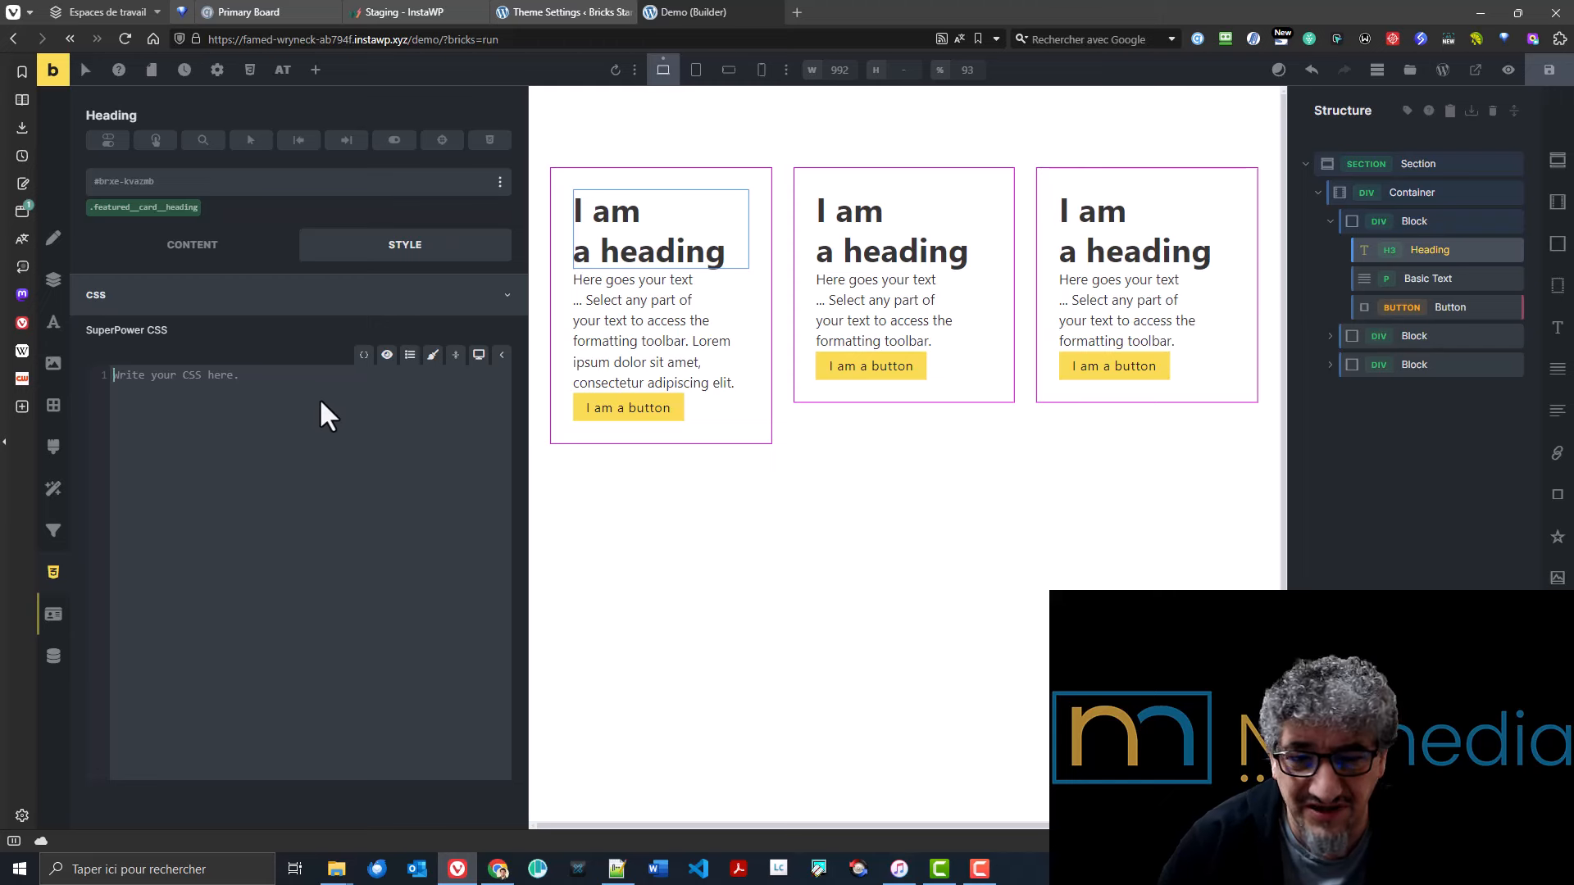
pyautogui.click(363, 366)
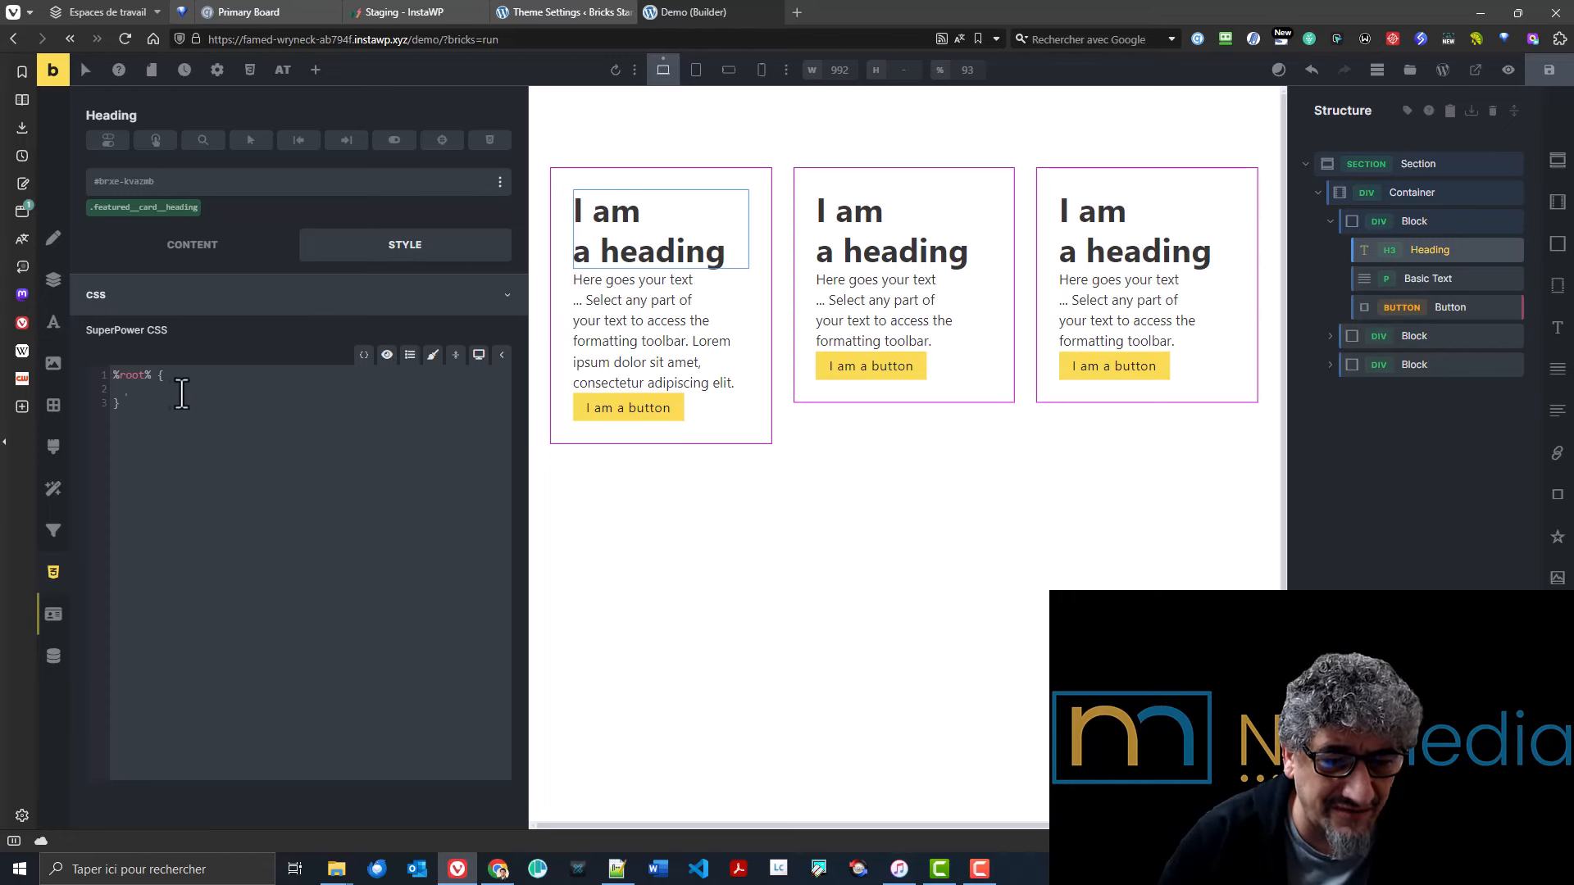
# - Comment out the whole %root% rule in the heading's SuperPower CSS and uncomment it again
pyautogui.moveTo(134, 400); pyautogui.dragTo(103, 373)
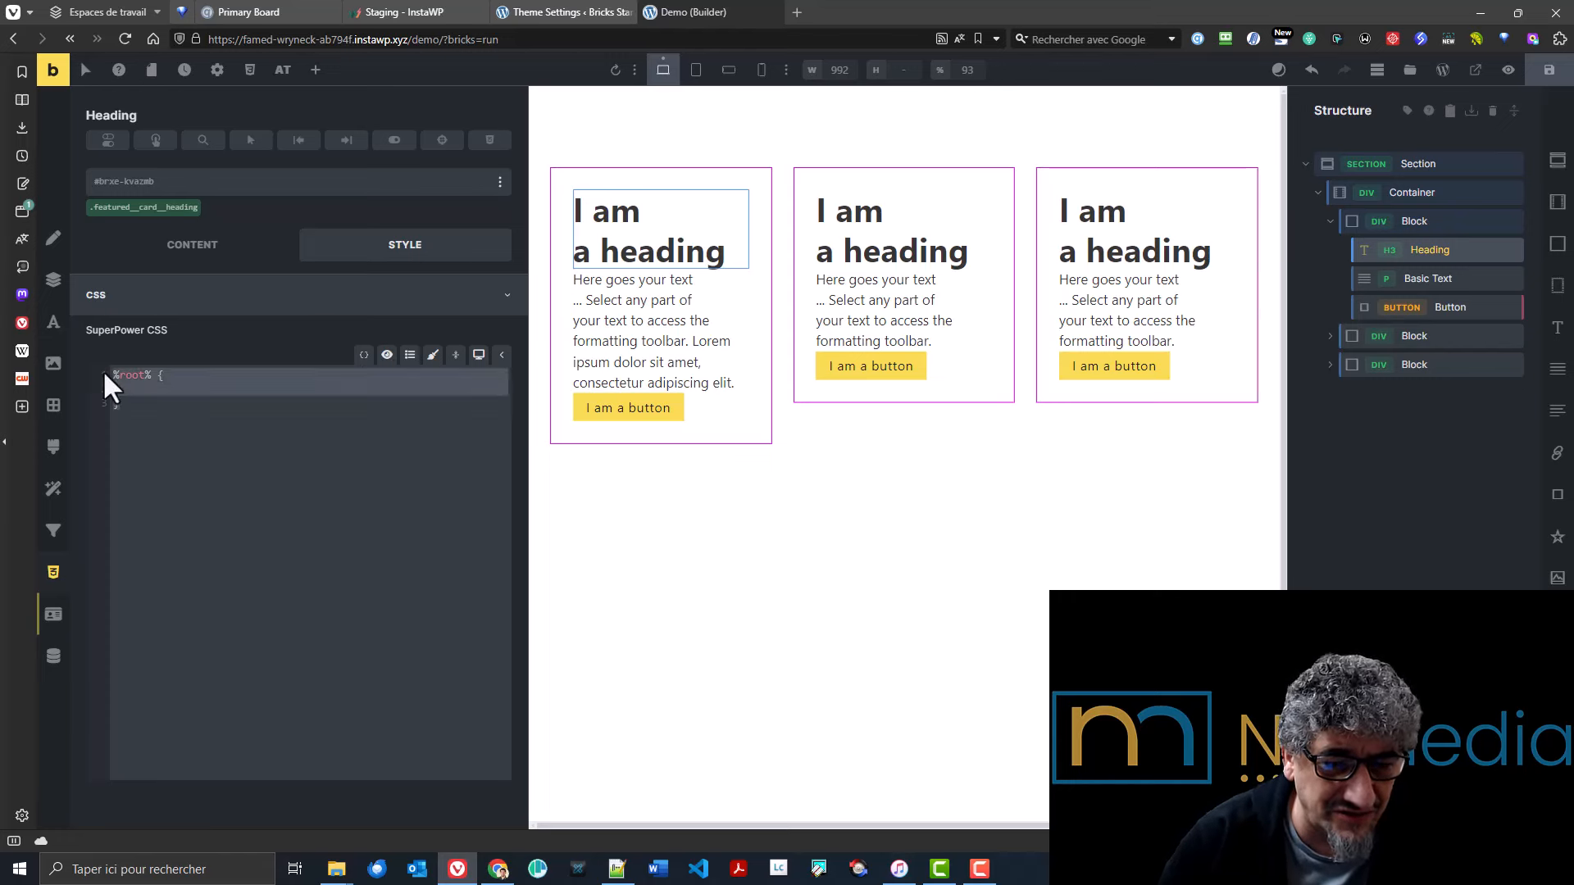
pyautogui.click(386, 354)
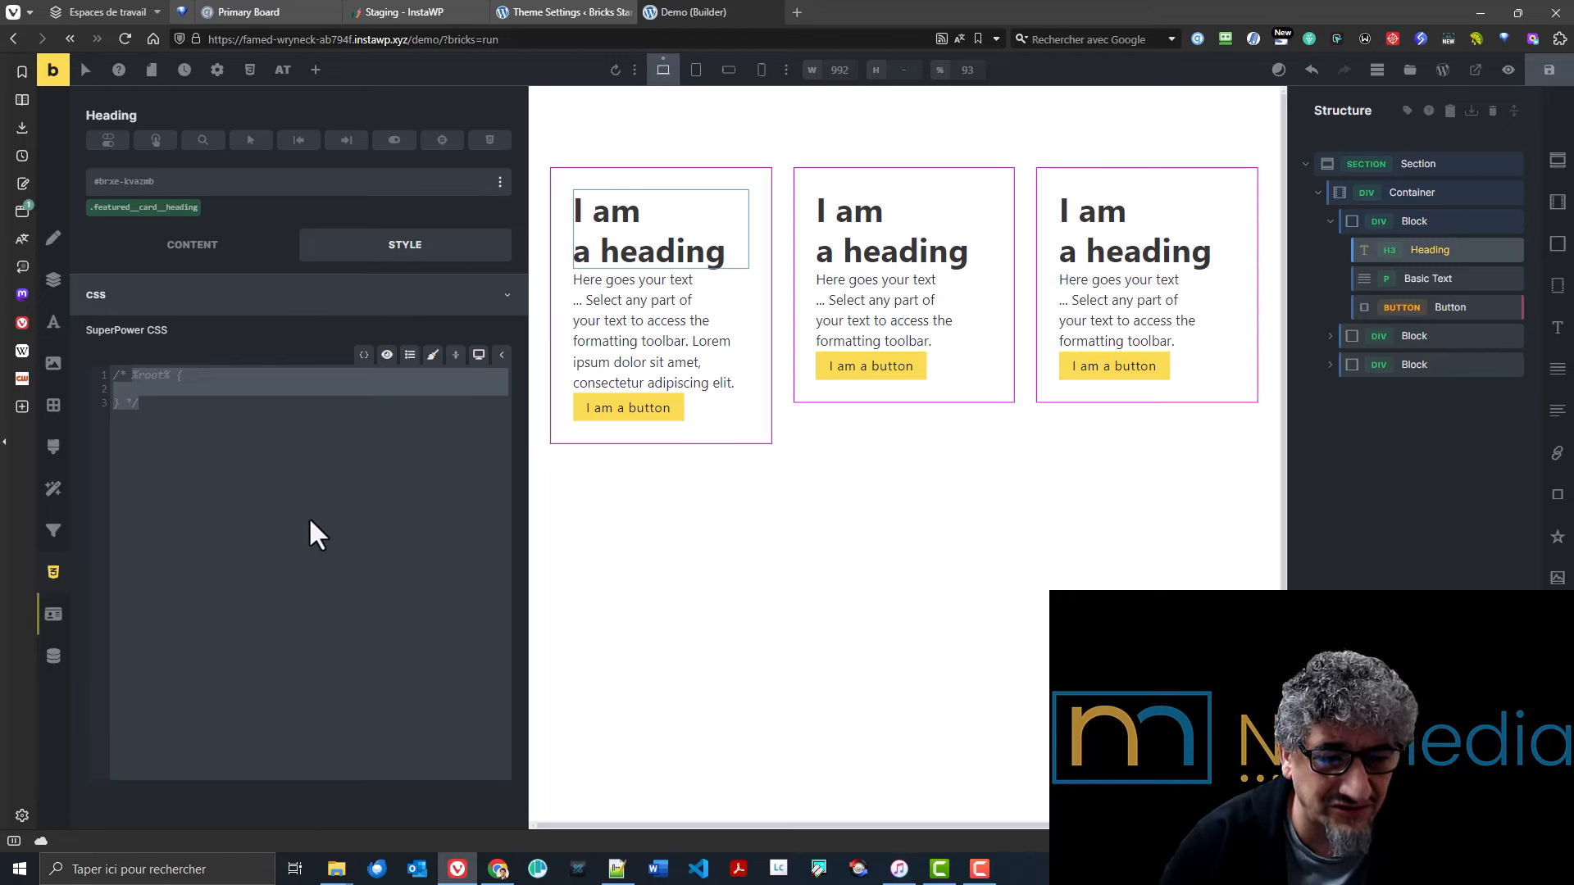
pyautogui.click(386, 356)
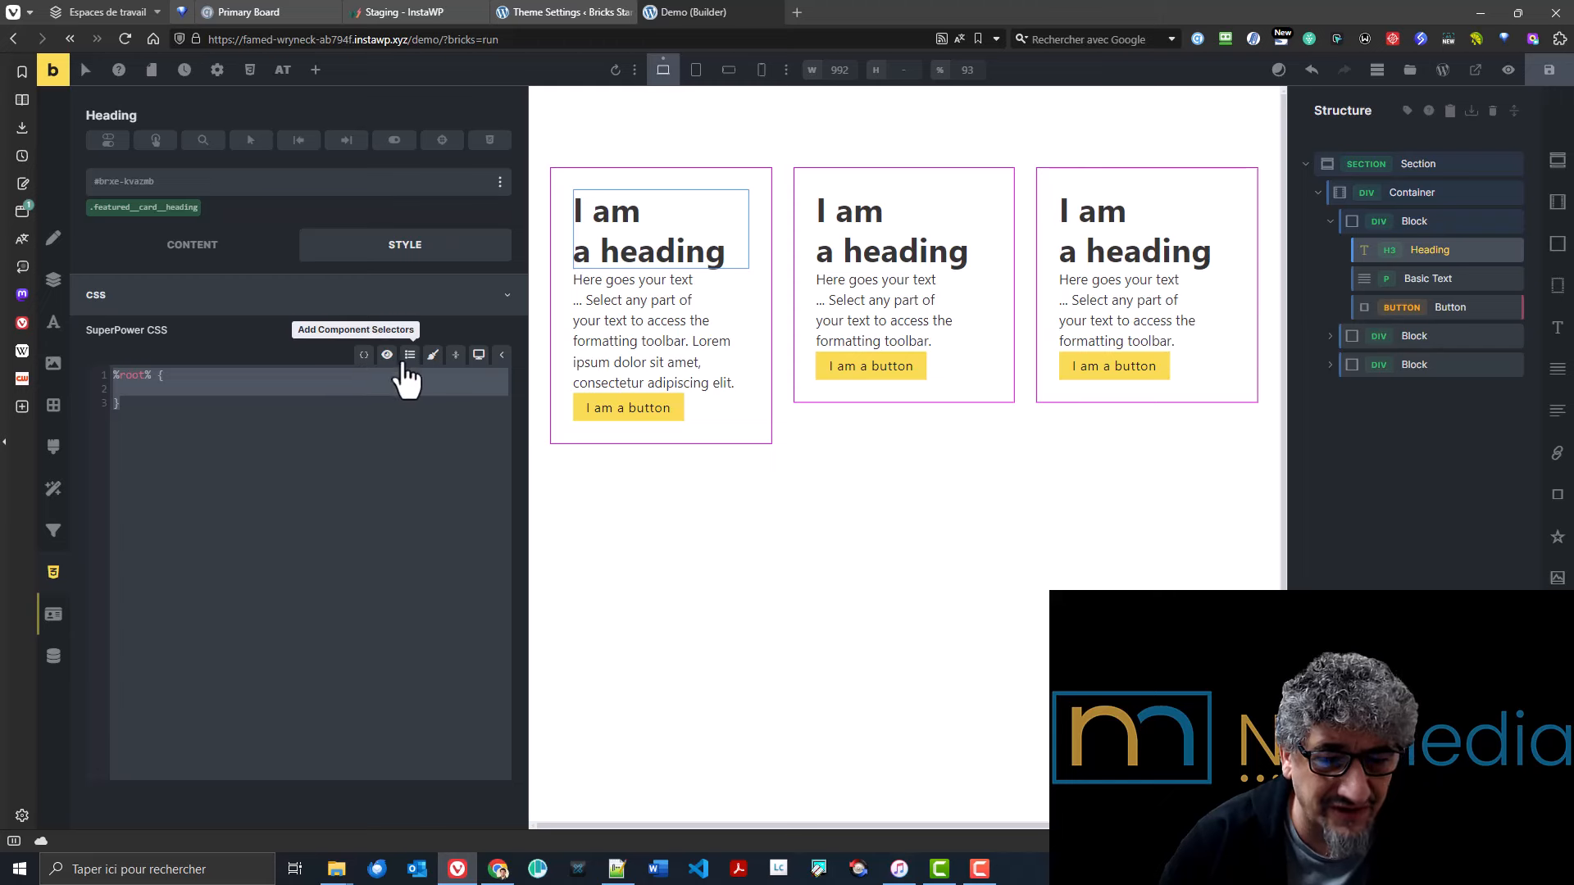
# - Add a .featured__card__heading component selector rule to the heading's CSS, followed by another empty %root% rule and component selector rule
pyautogui.click(159, 394)
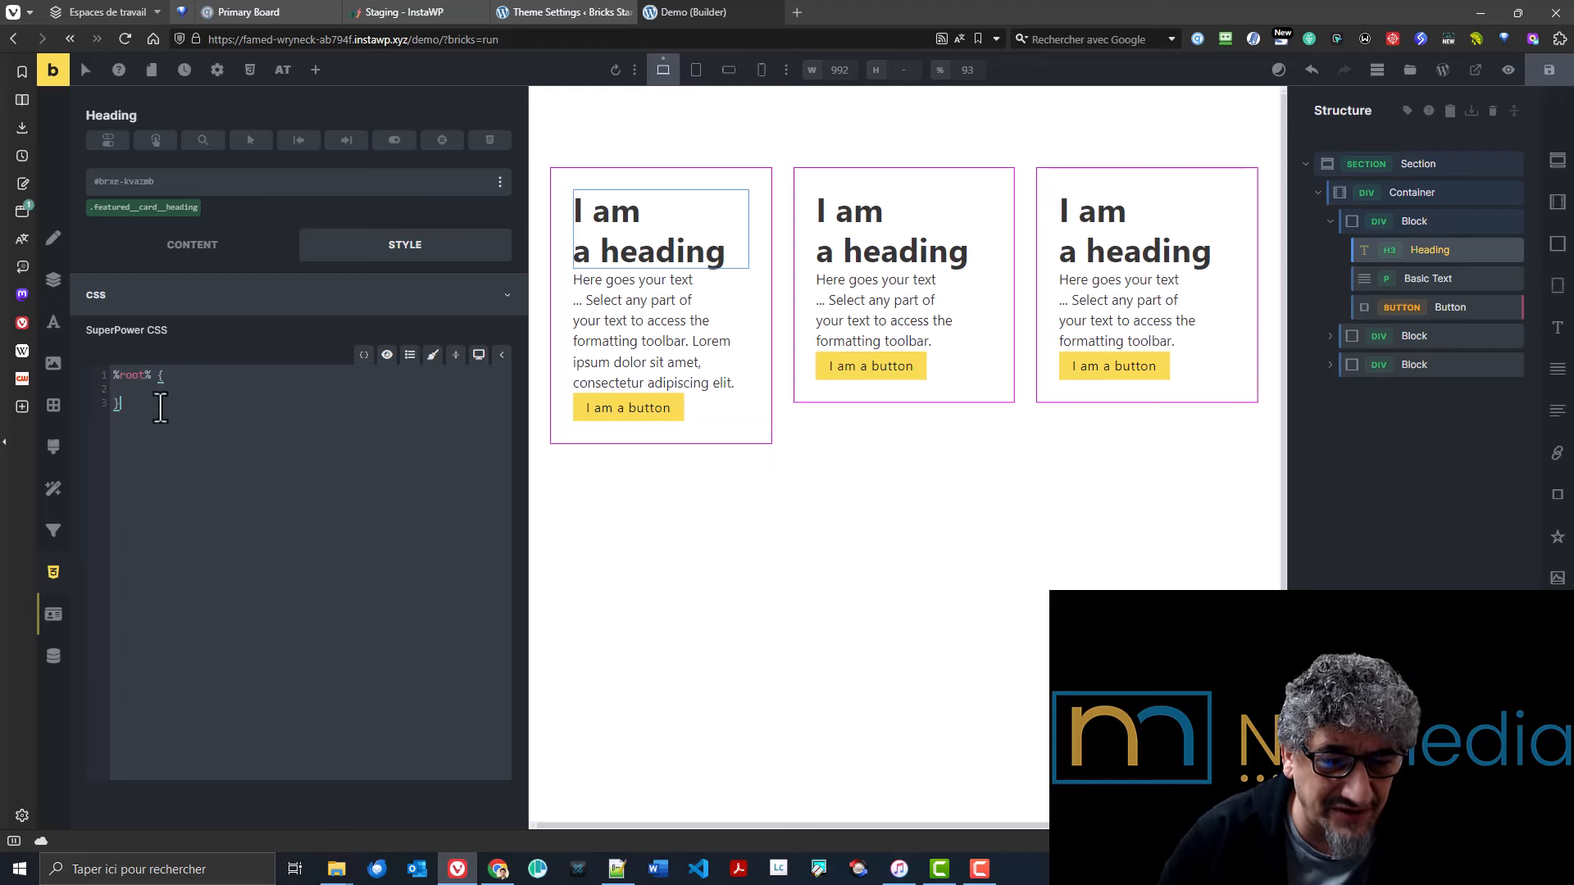
pyautogui.click(410, 360)
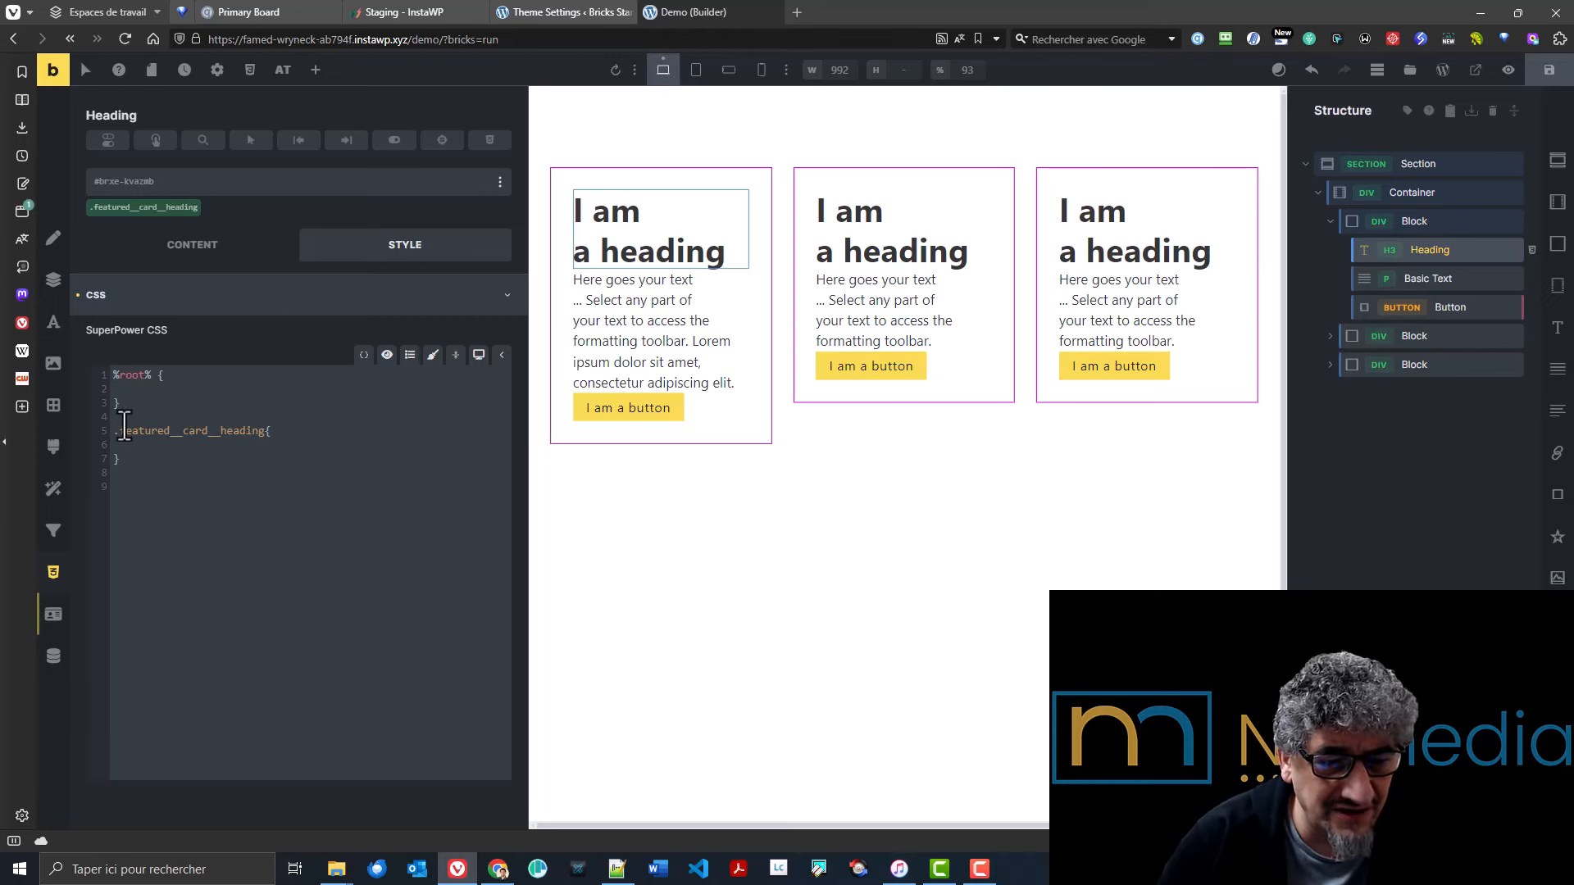
pyautogui.moveTo(126, 471); pyautogui.dragTo(115, 371)
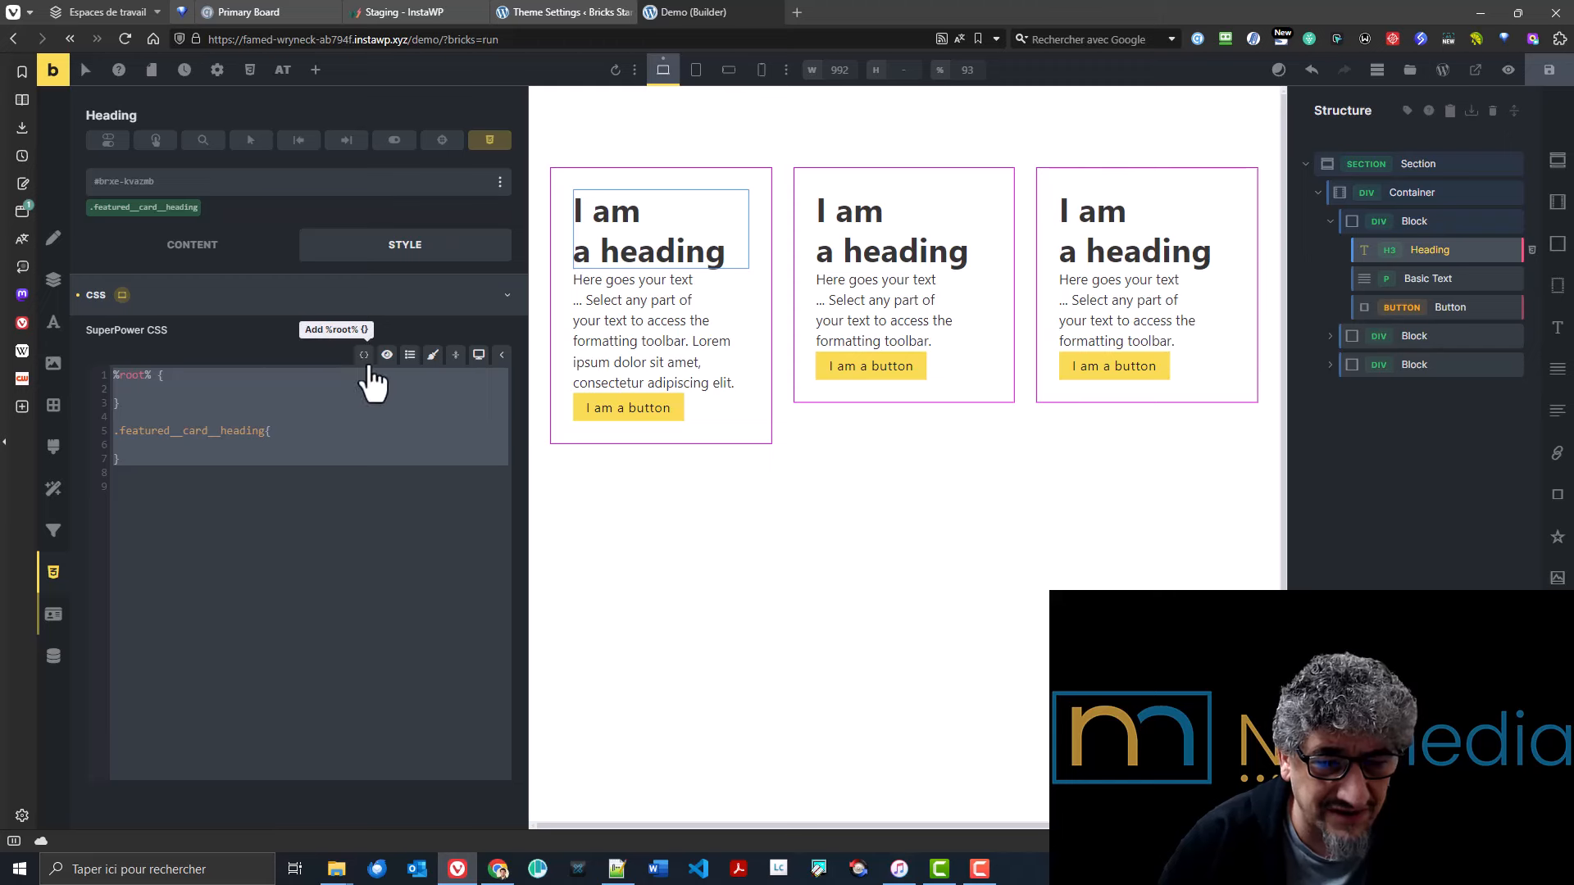
pyautogui.click(361, 359)
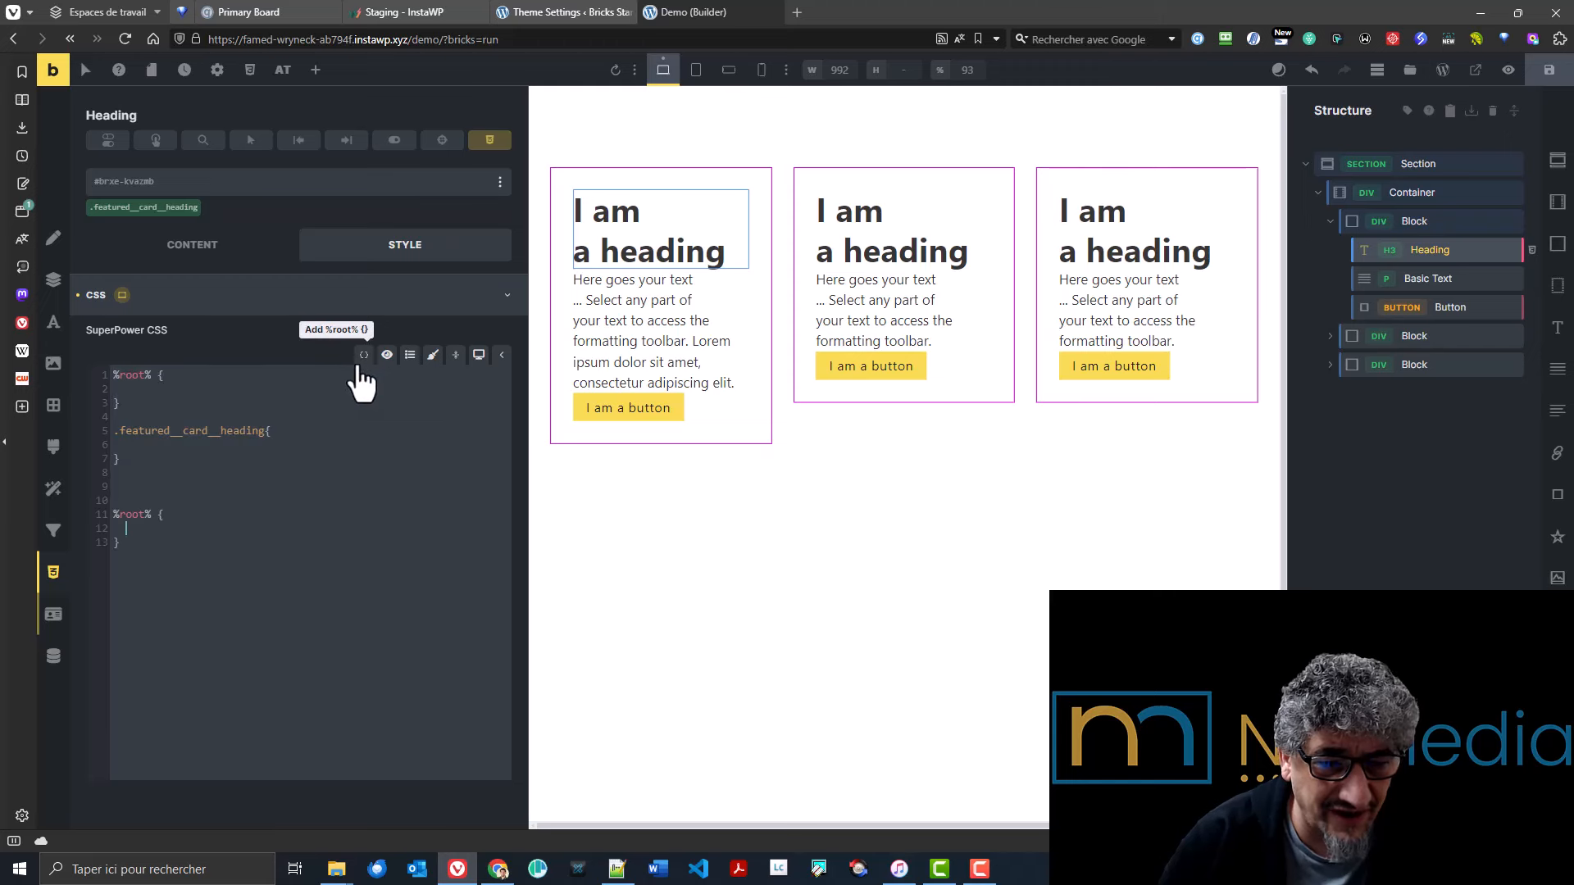
pyautogui.click(158, 520)
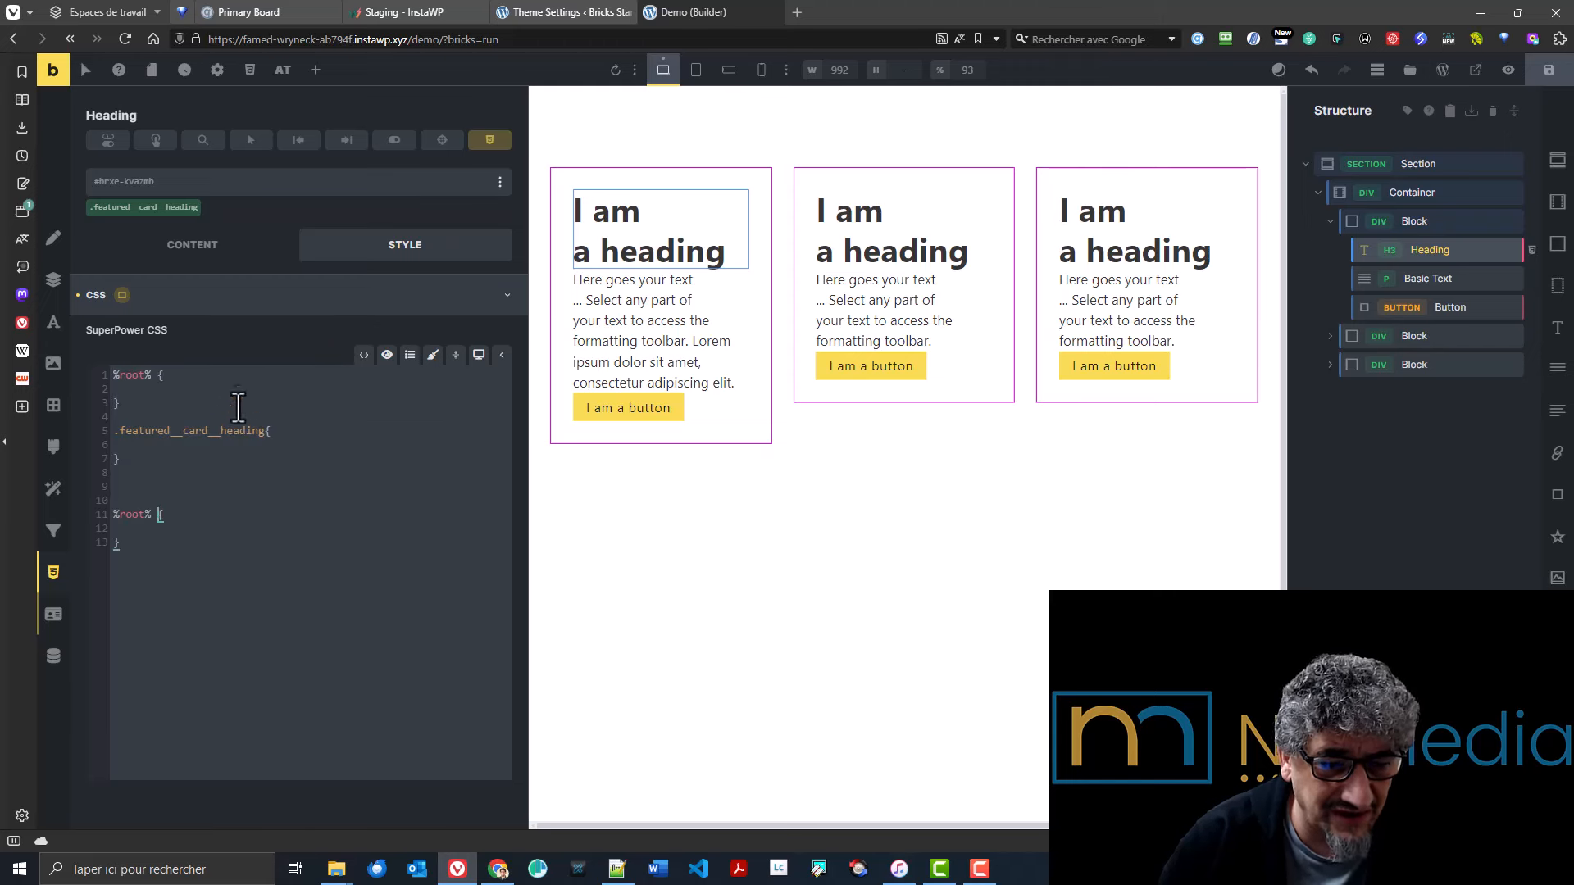
pyautogui.click(410, 354)
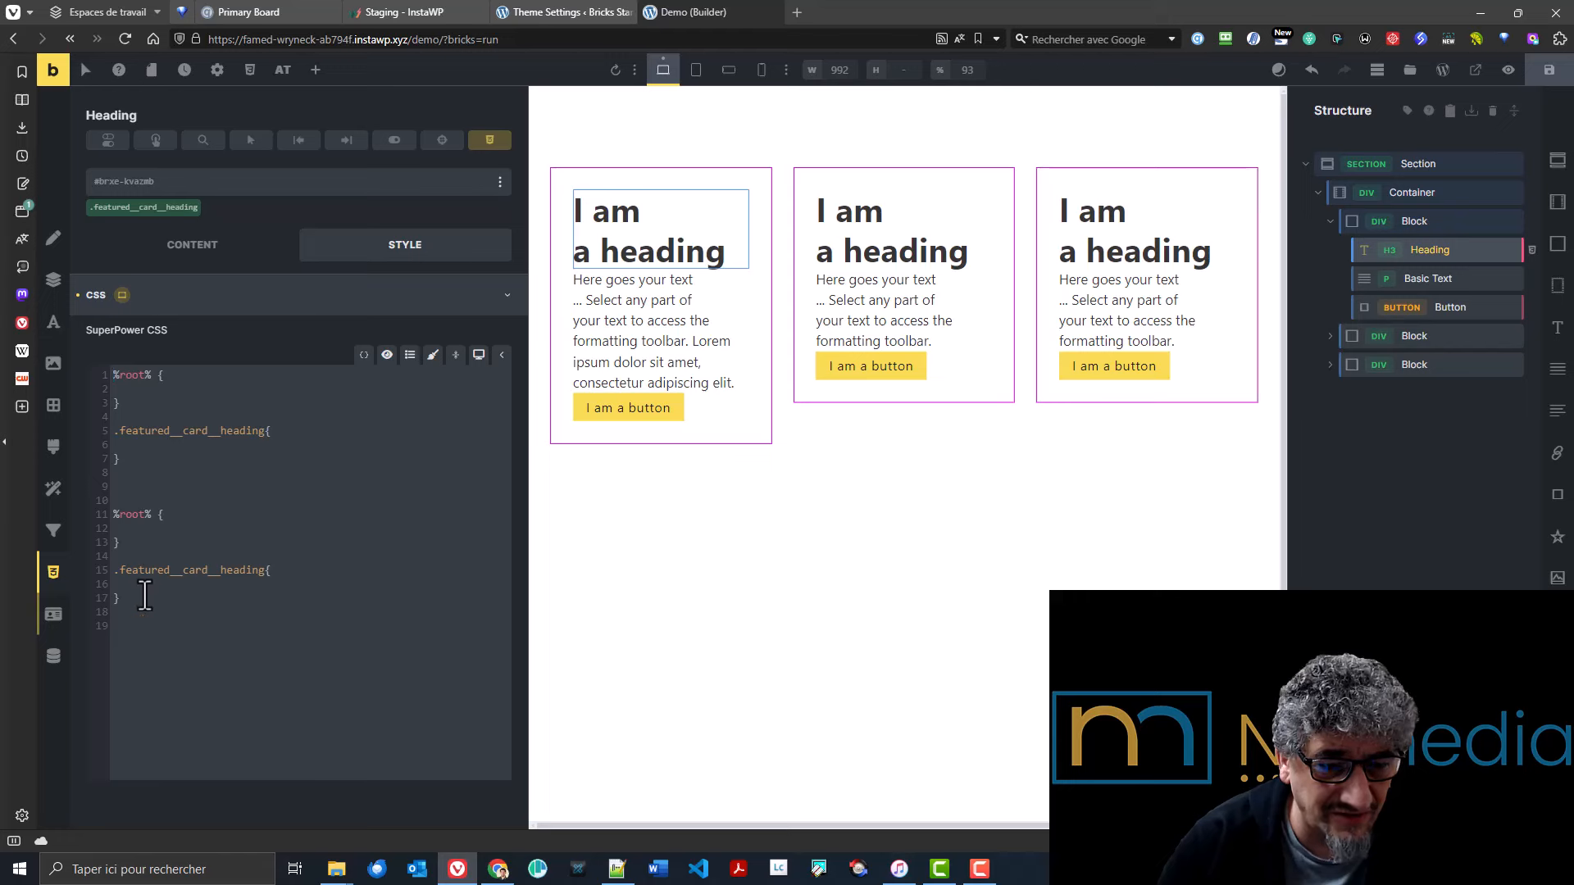
# - Delete all the rules from the heading's CSS and reduce the code editor's height to reveal the shortcuts reference
pyautogui.moveTo(145, 596); pyautogui.dragTo(160, 373)
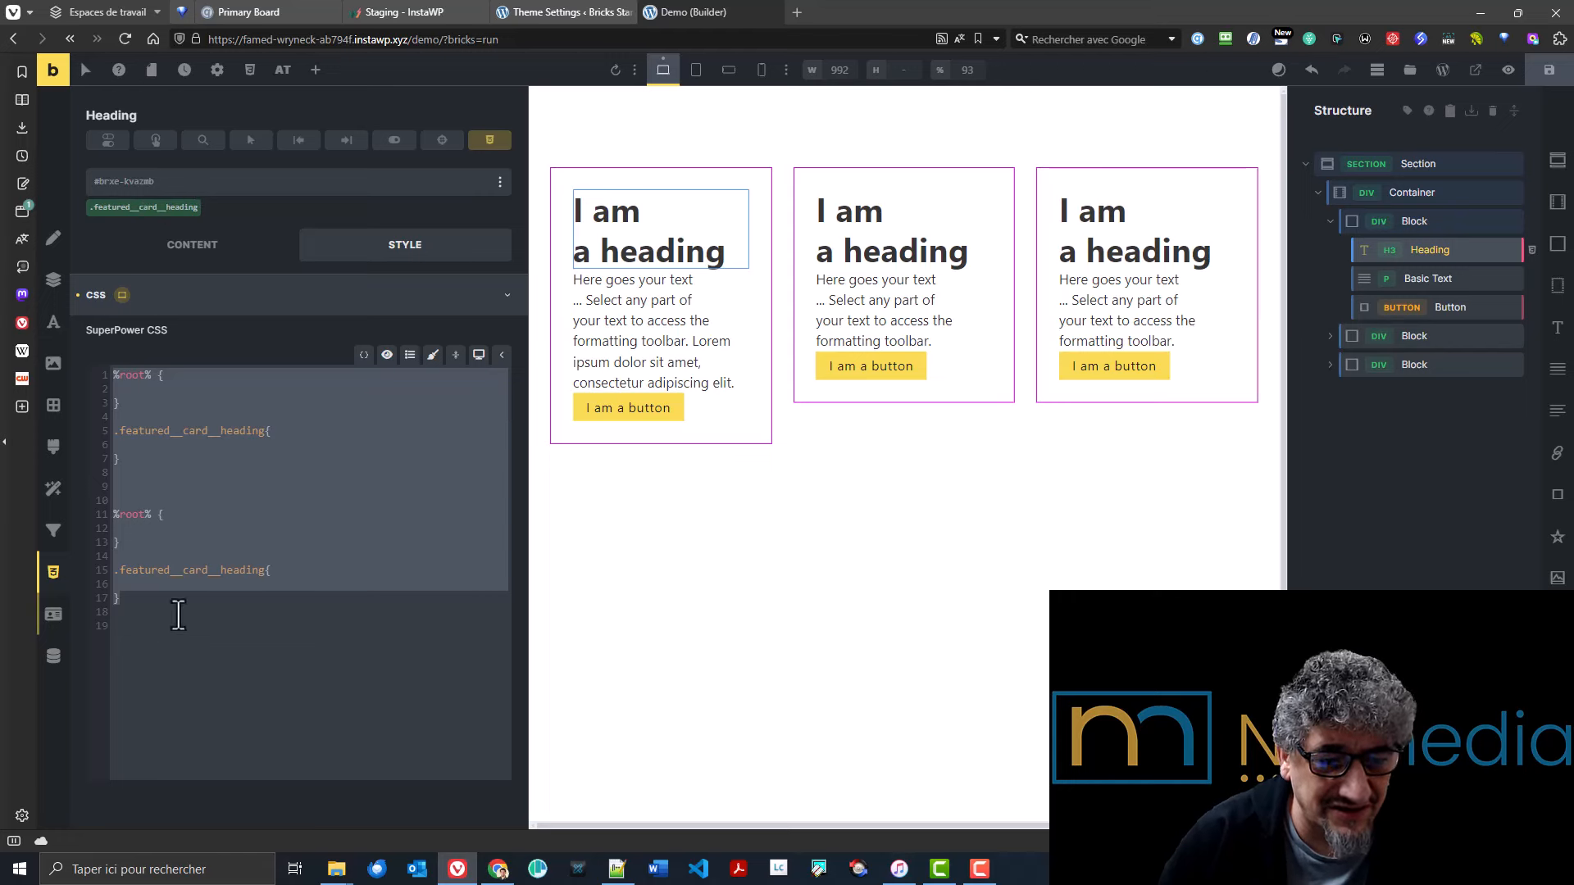
pyautogui.press('Delete')
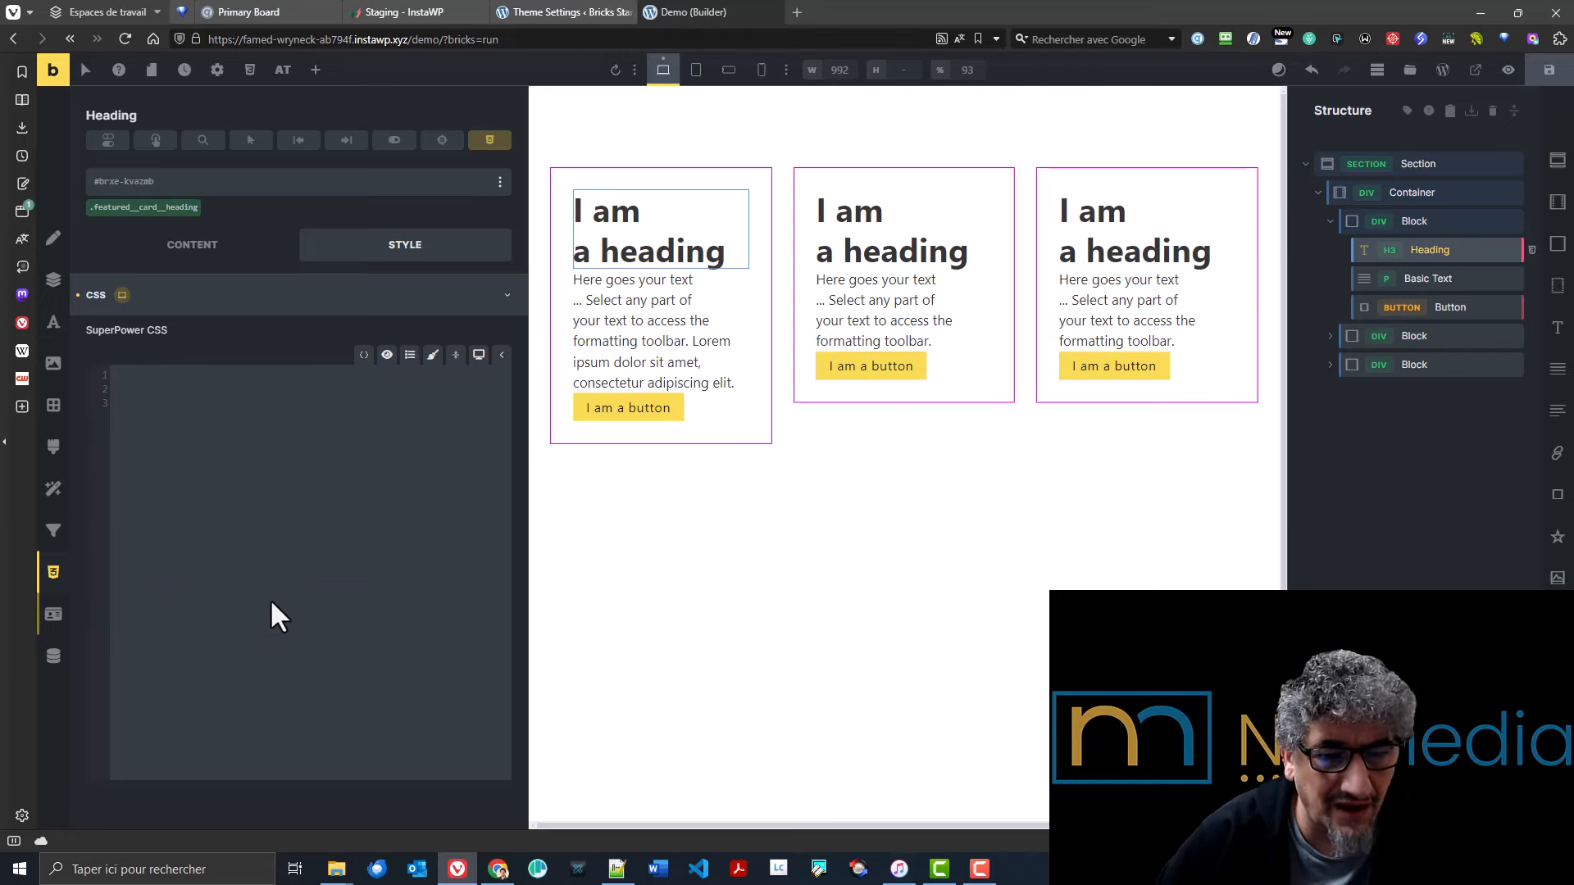
pyautogui.click(456, 355)
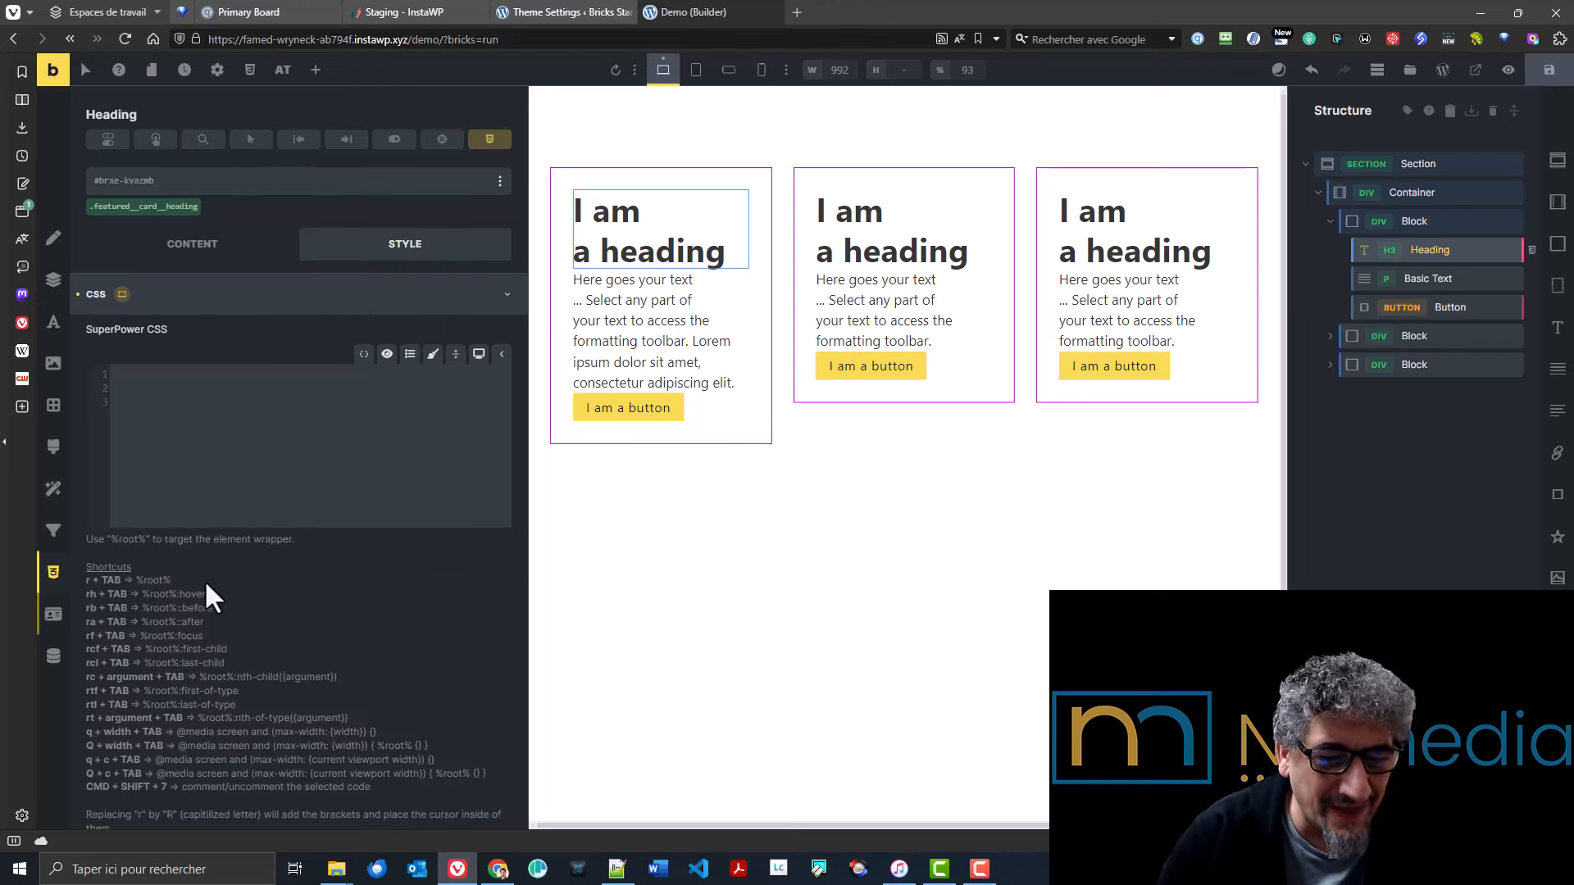
pyautogui.scroll(-1, 204, 578)
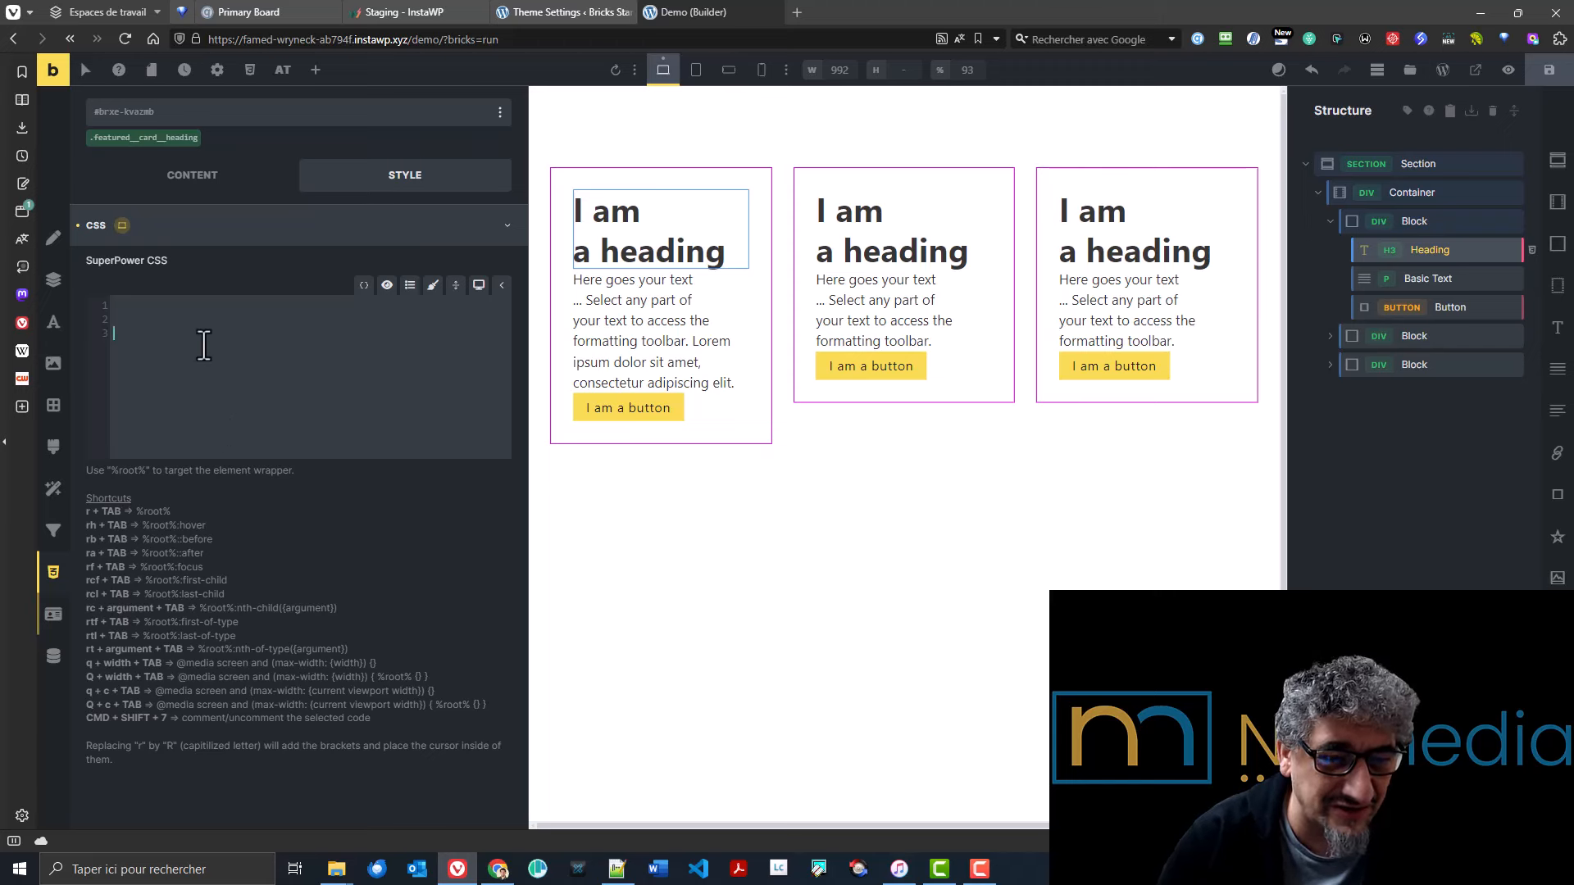
# - Expand the r shortcut into the %root% selector on the first line of the CSS editor
pyautogui.click(211, 306)
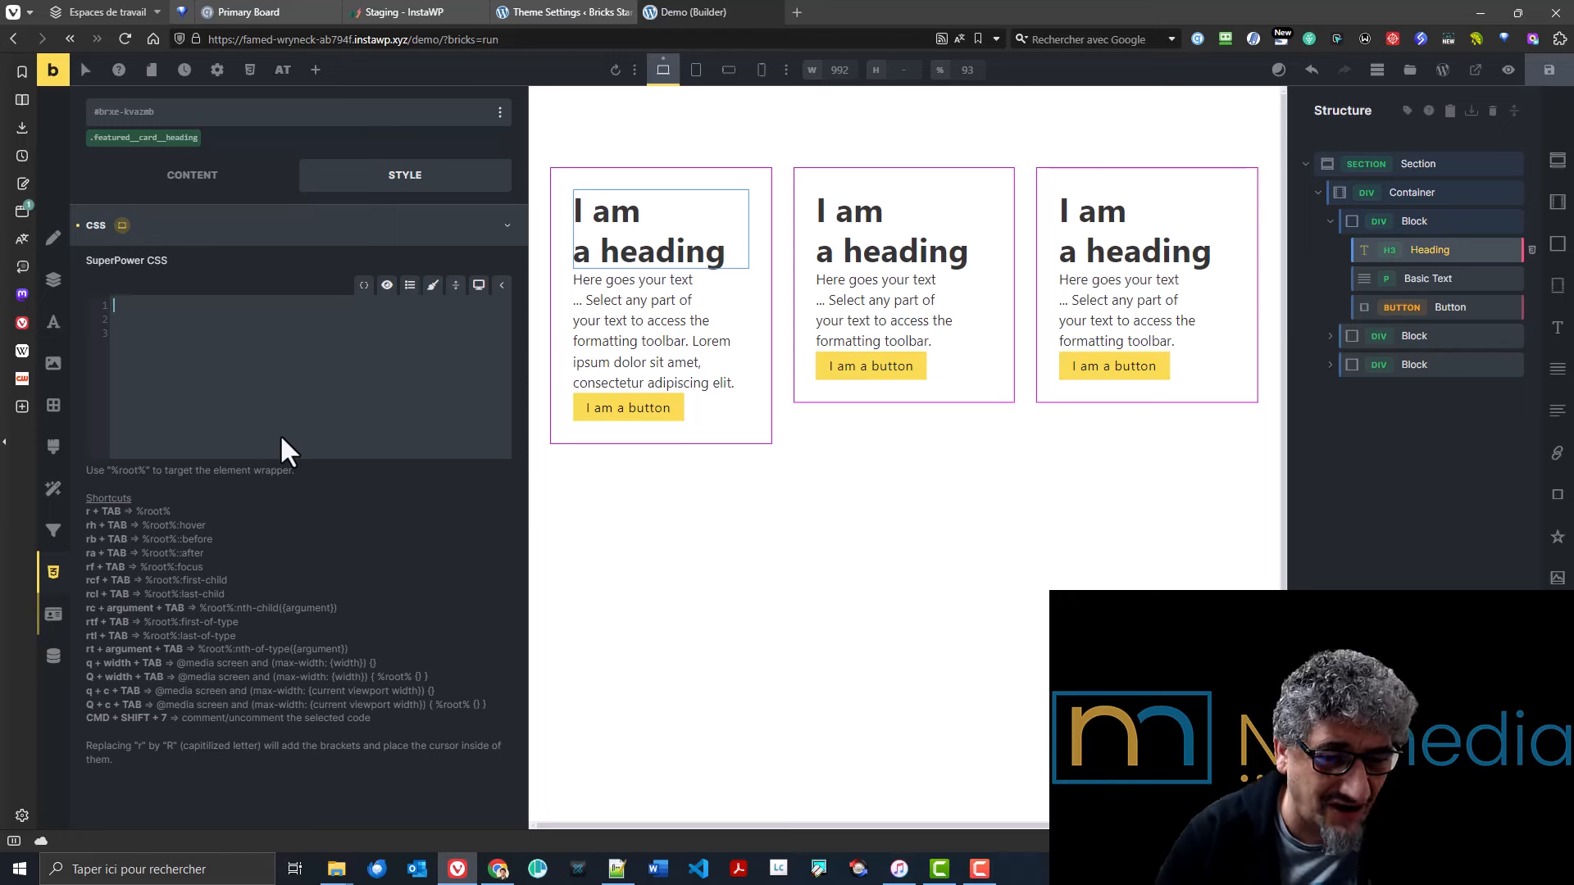
pyautogui.write('r')
pyautogui.press('Tab')
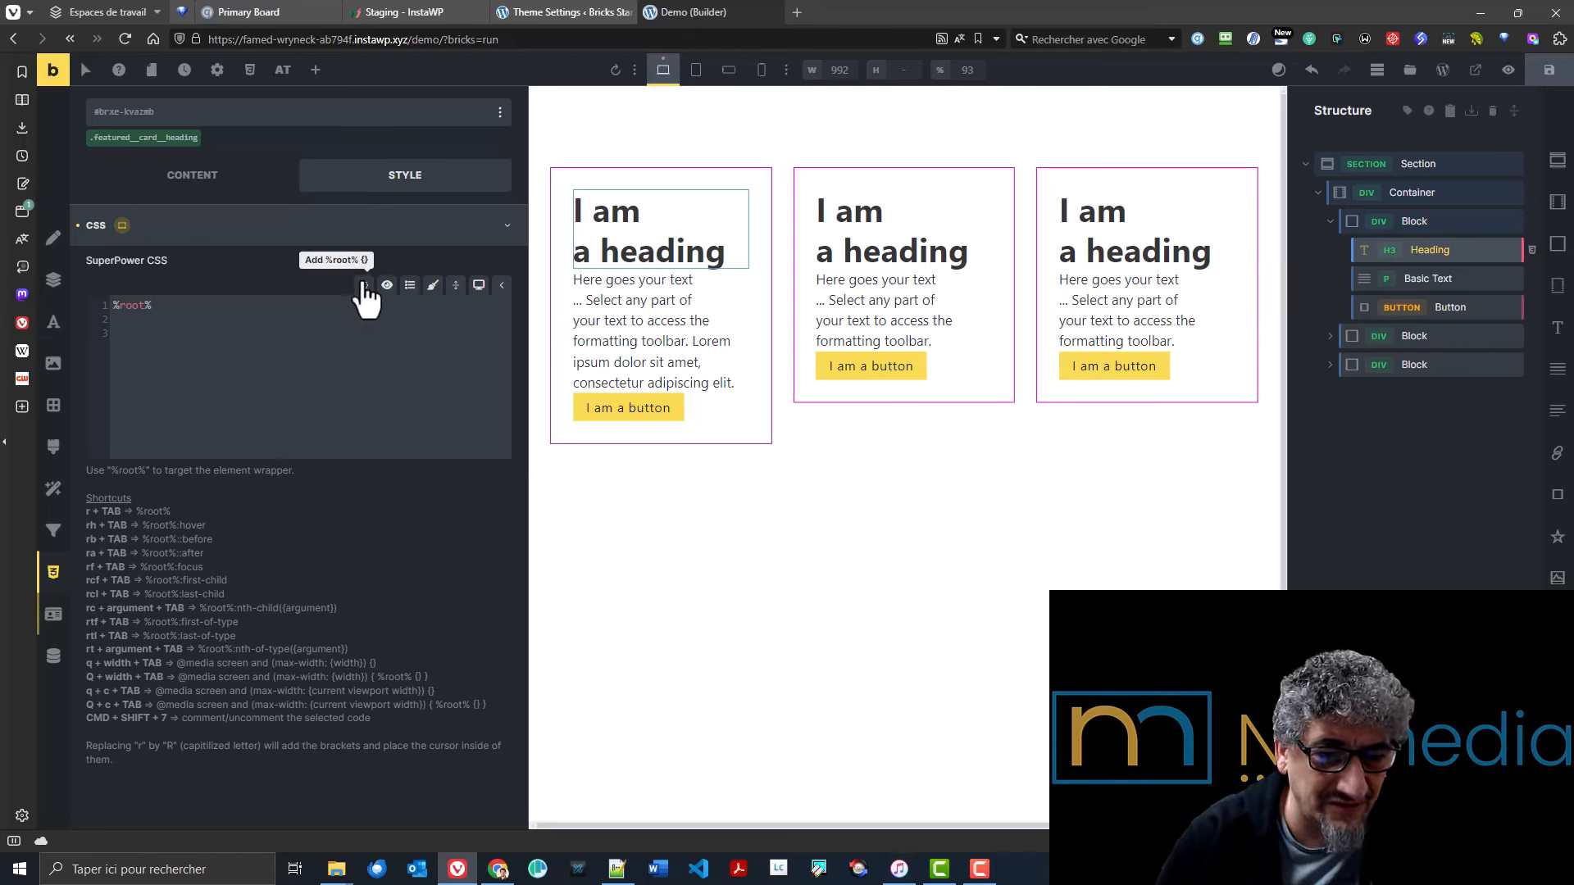
# - Clear the CSS editor and expand the rh shortcut into the %root%:hover selector
pyautogui.hotkey('ctrl', 'a')
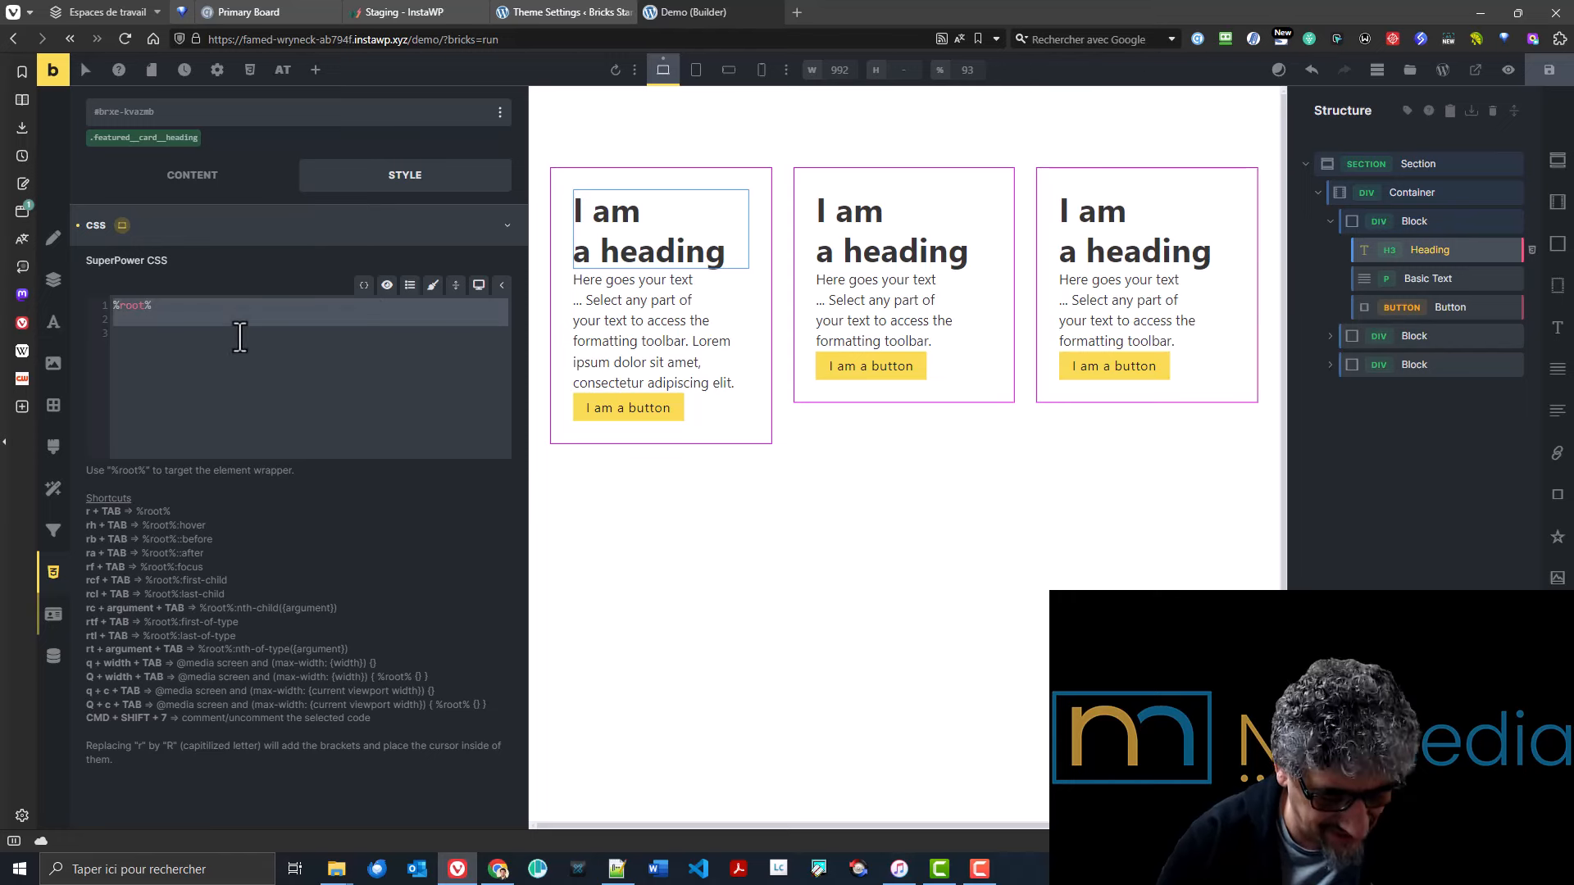
pyautogui.press('BackSpace')
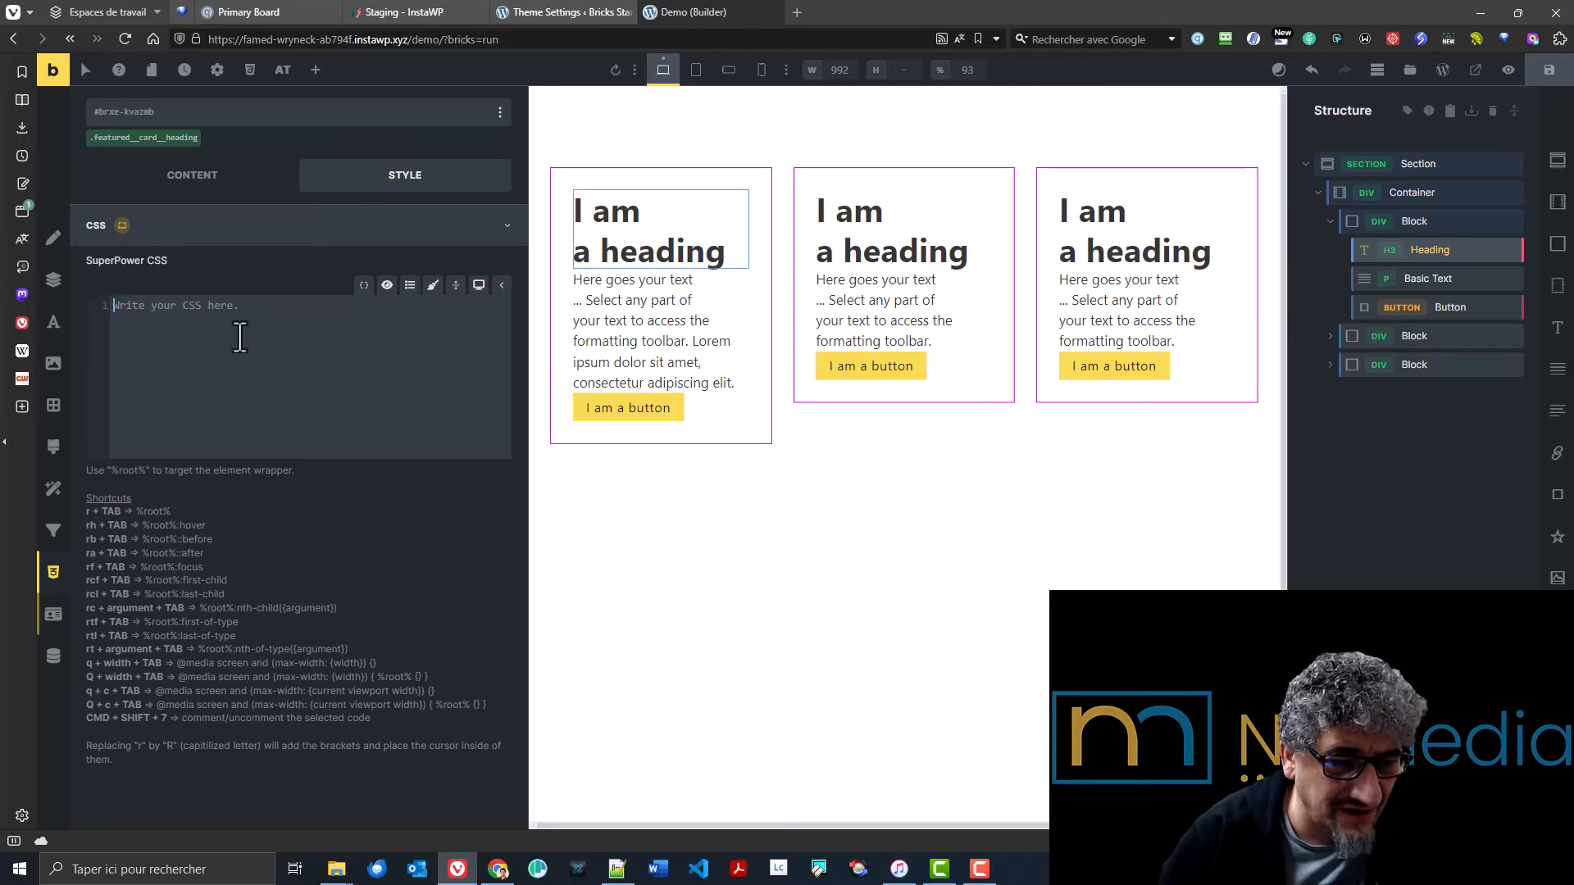
pyautogui.write('rh')
pyautogui.press('Tab')
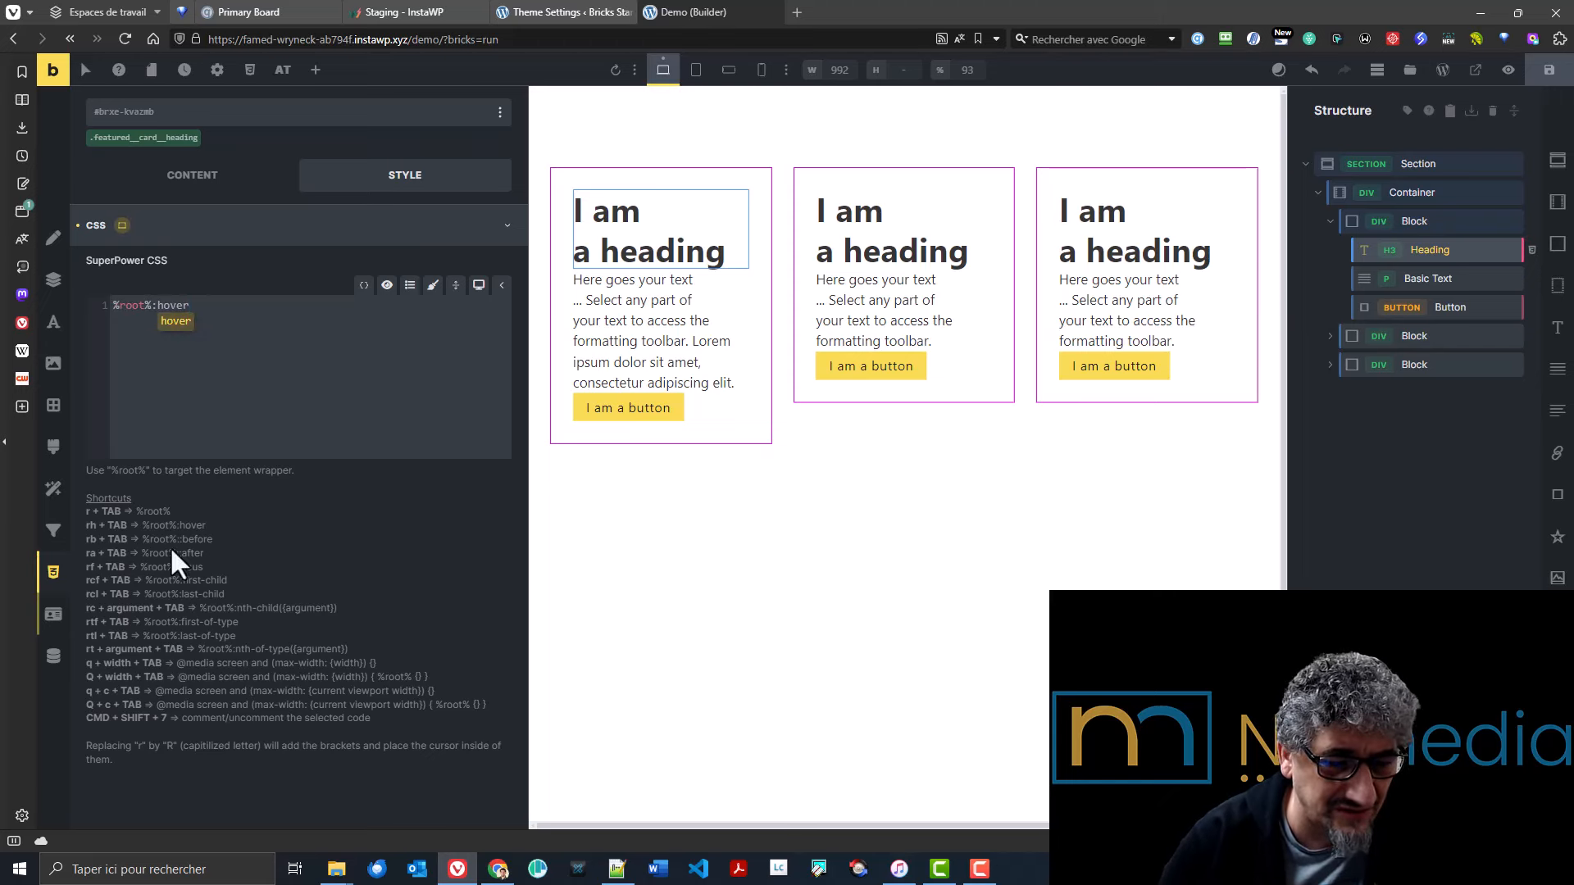
# - Replace the hover selector with %root%:last-child by expanding the rcl shortcut
pyautogui.hotkey('ctrl', 'a')
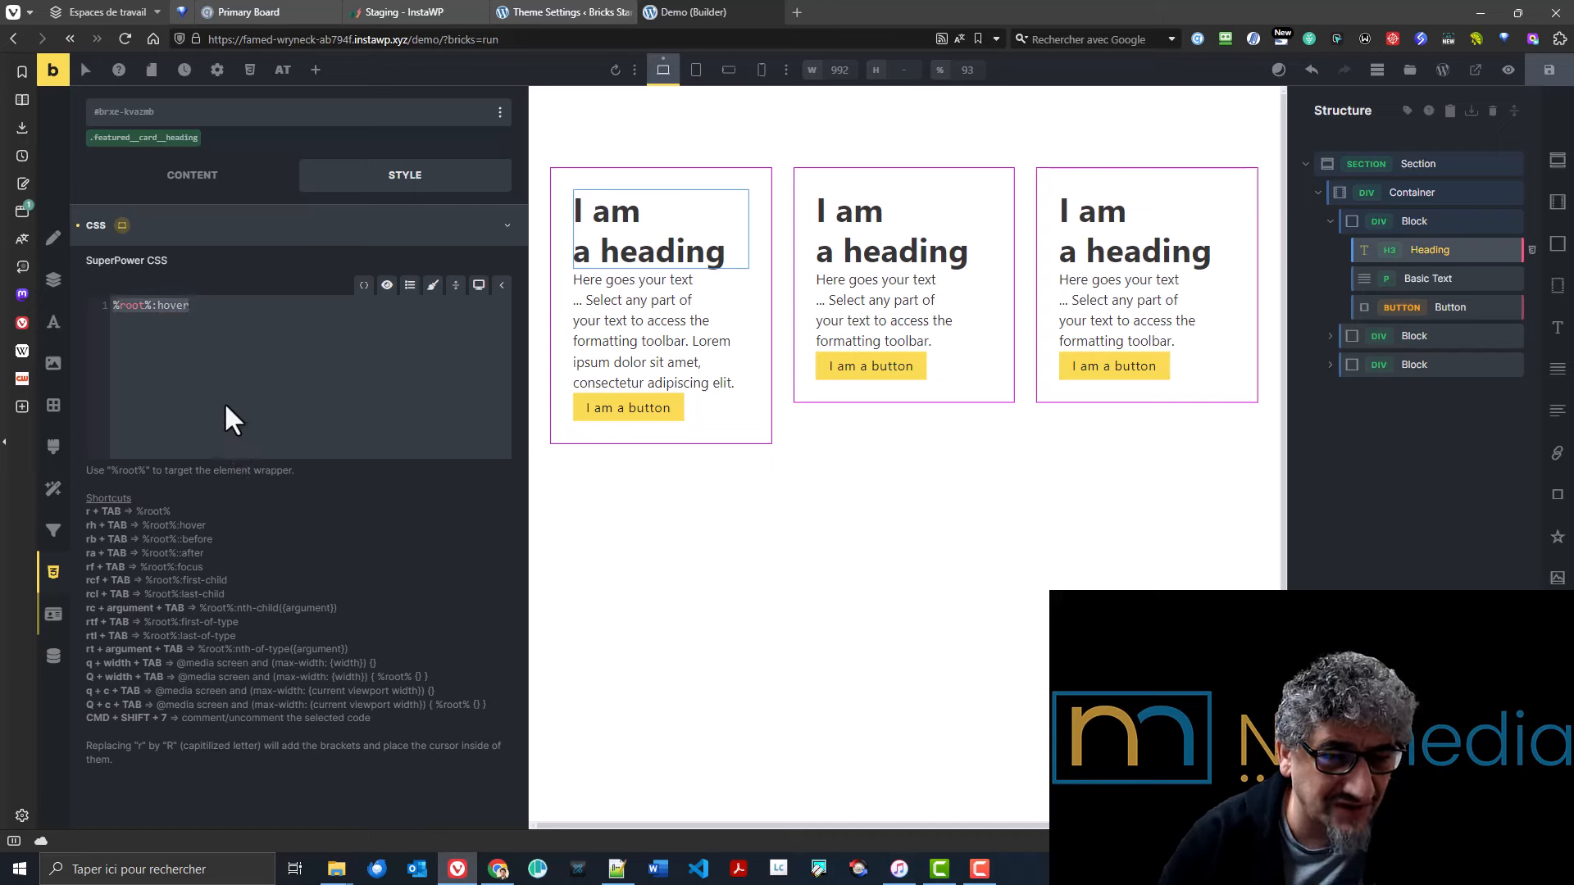
pyautogui.write('rcl')
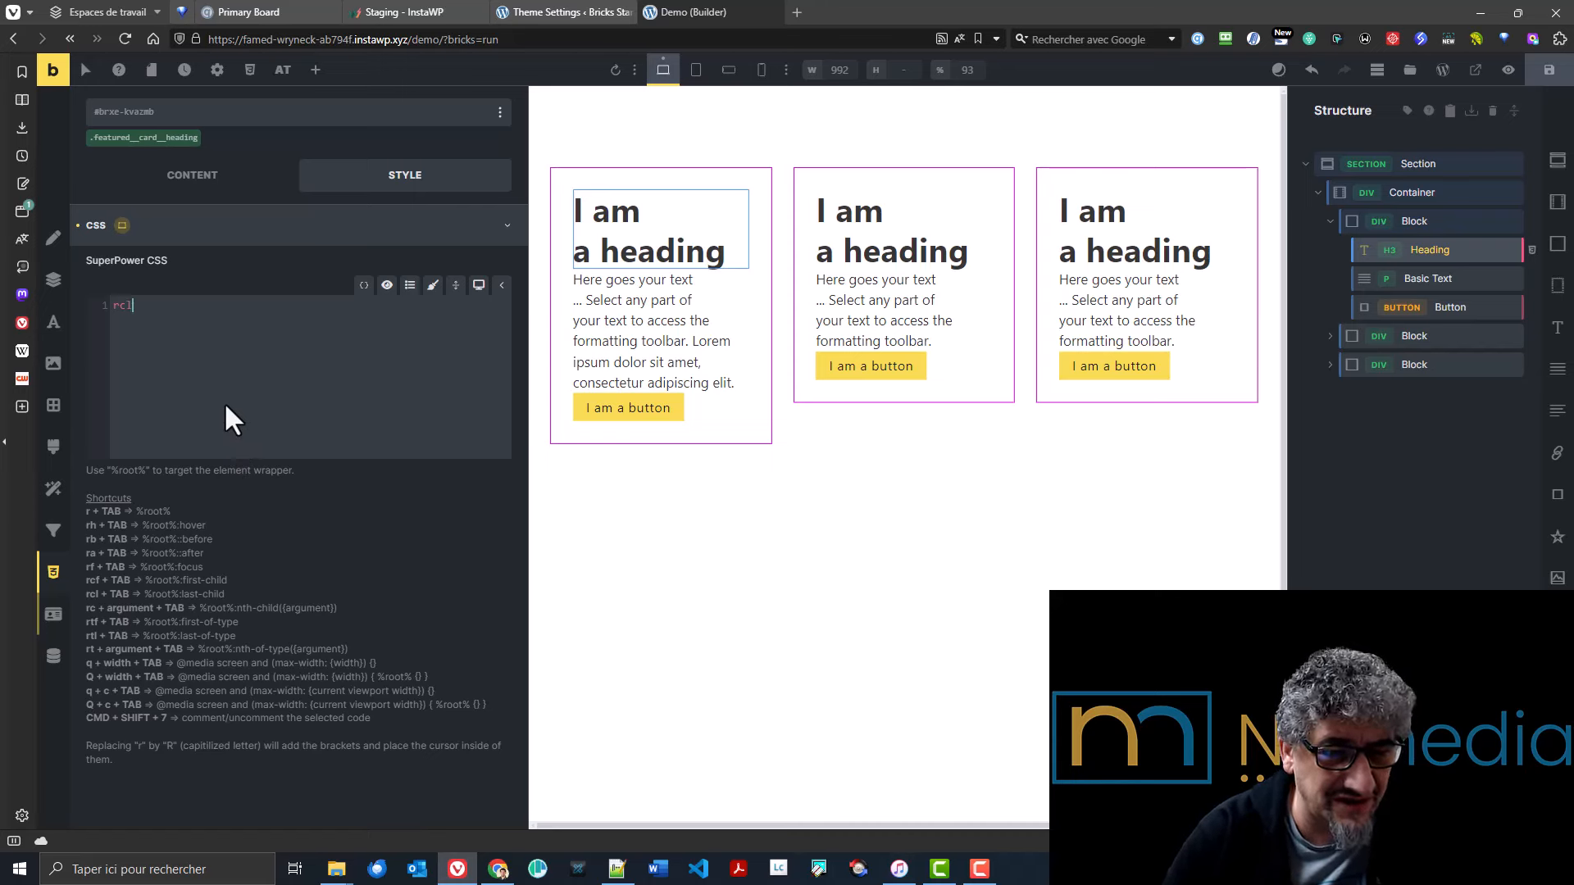
pyautogui.press('Return')
pyautogui.press('BackSpace')
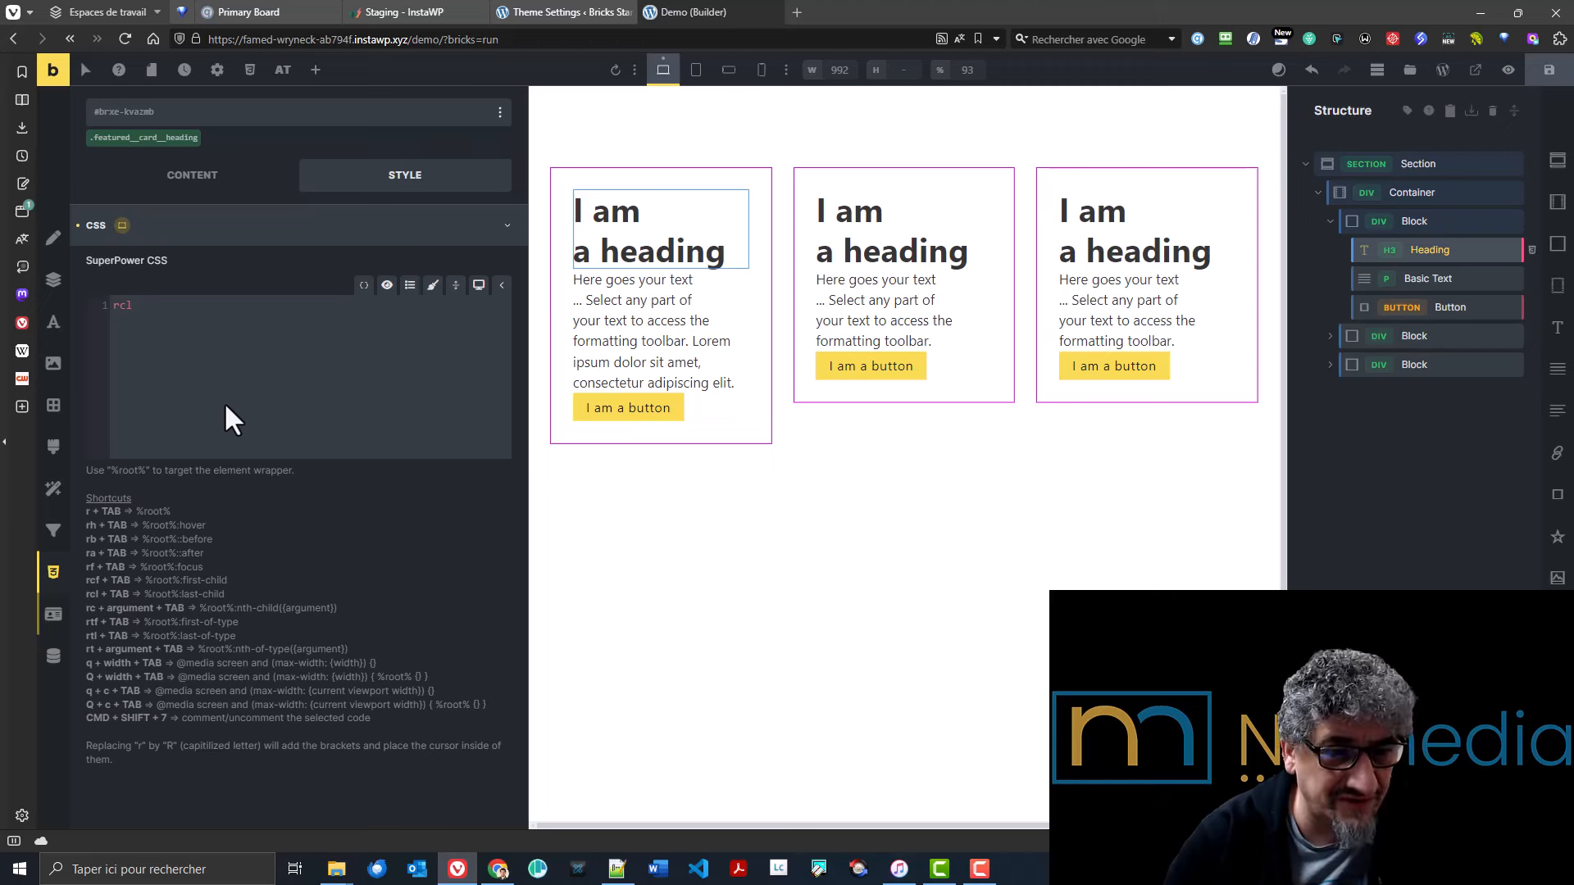
pyautogui.press('Tab')
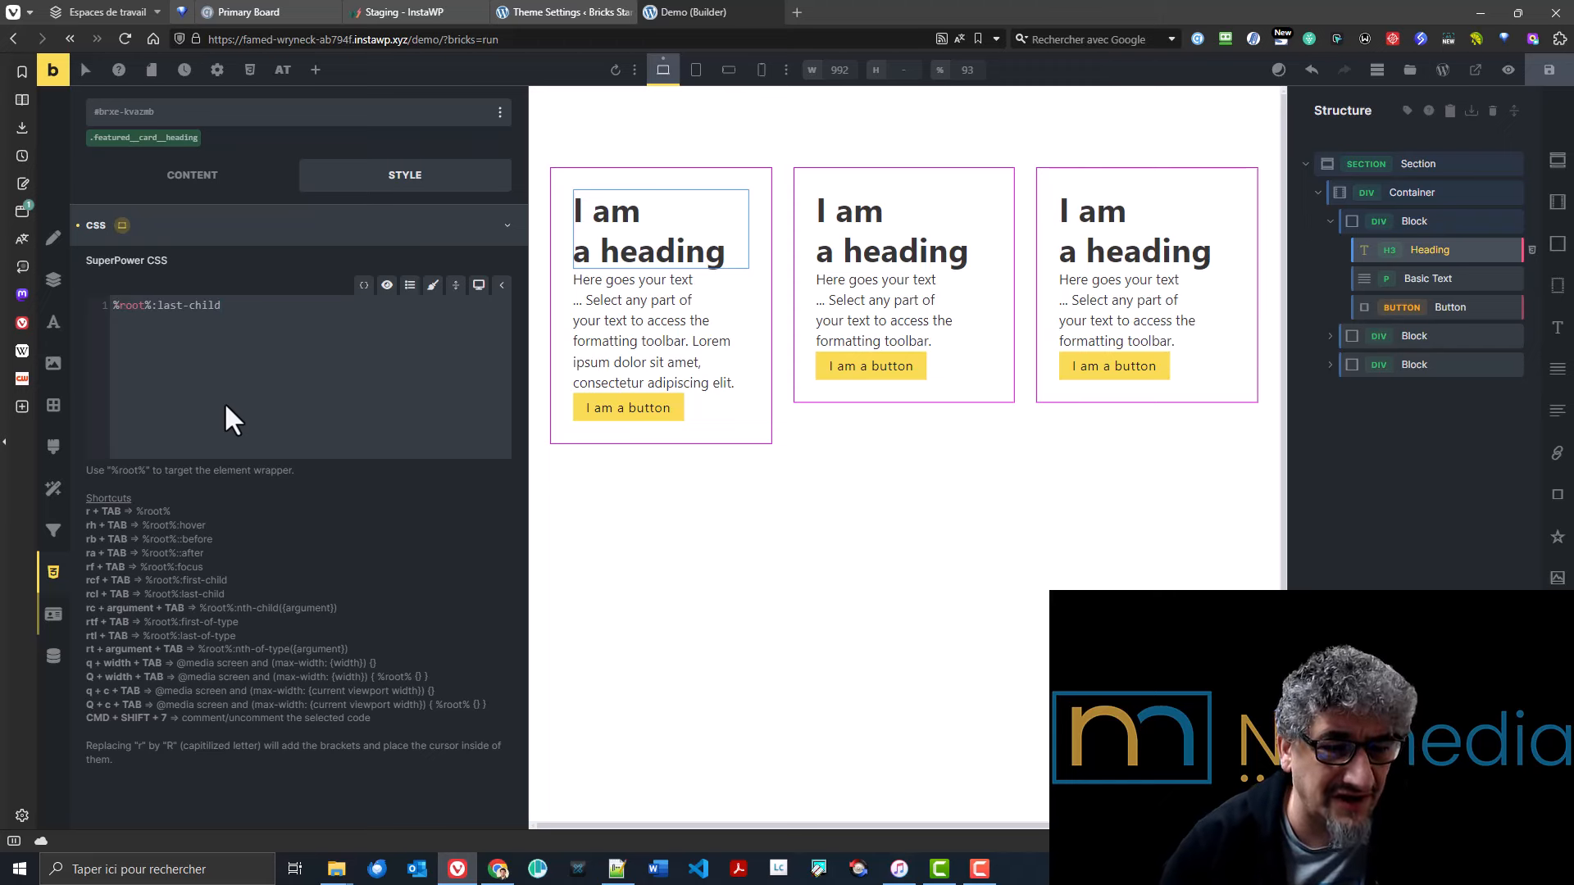
# - Replace the last-child selector with a max-width 480 media query by expanding the shortcut "q 480"
pyautogui.hotkey('ctrl', 'a')
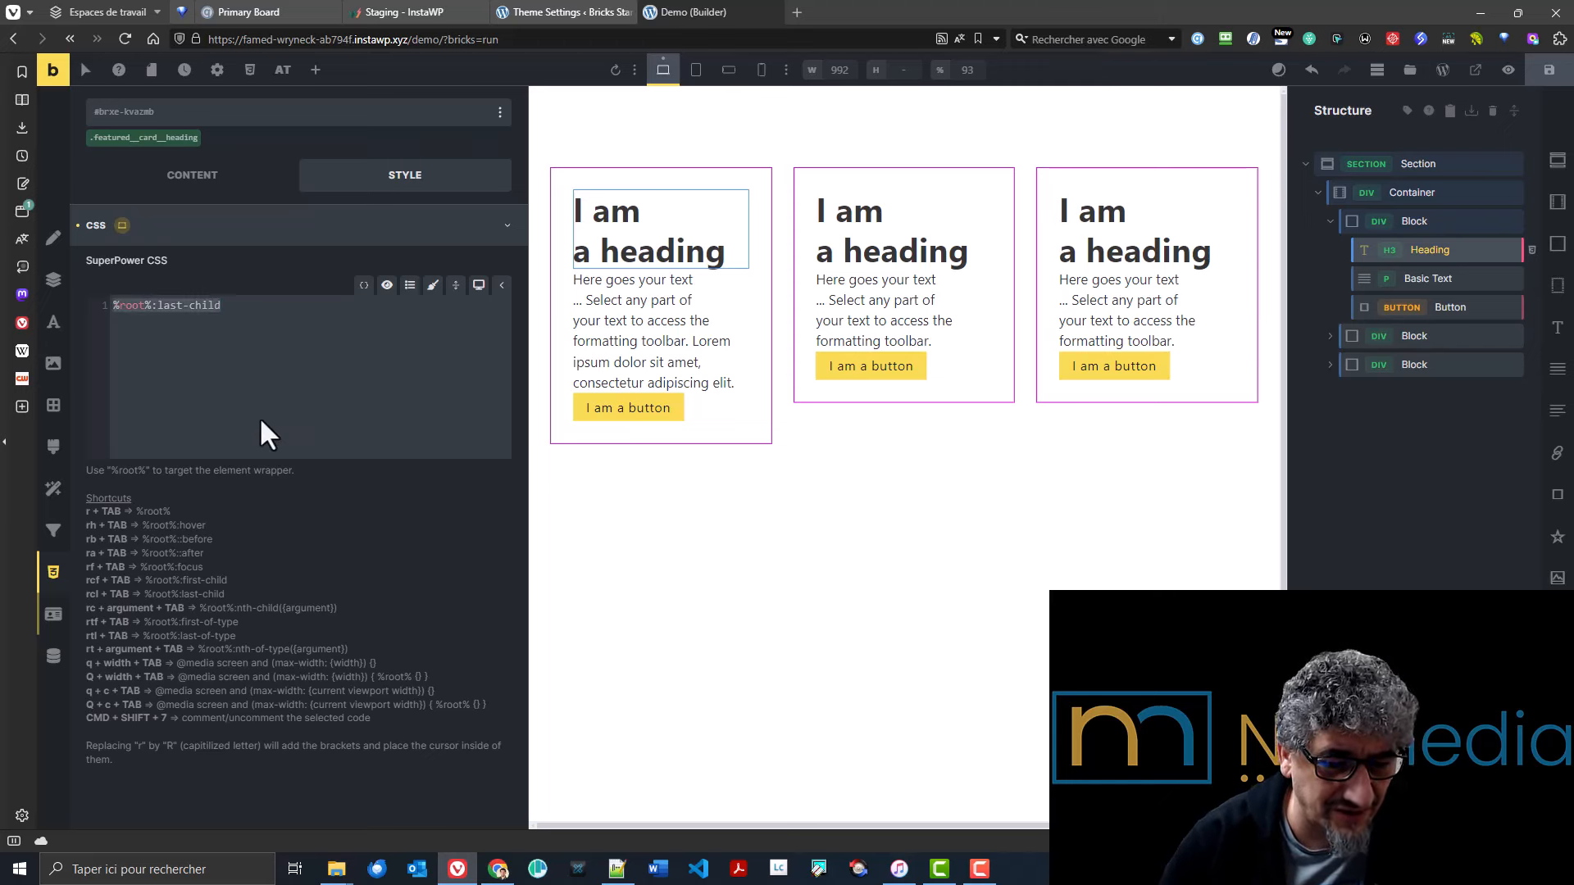
pyautogui.write('q')
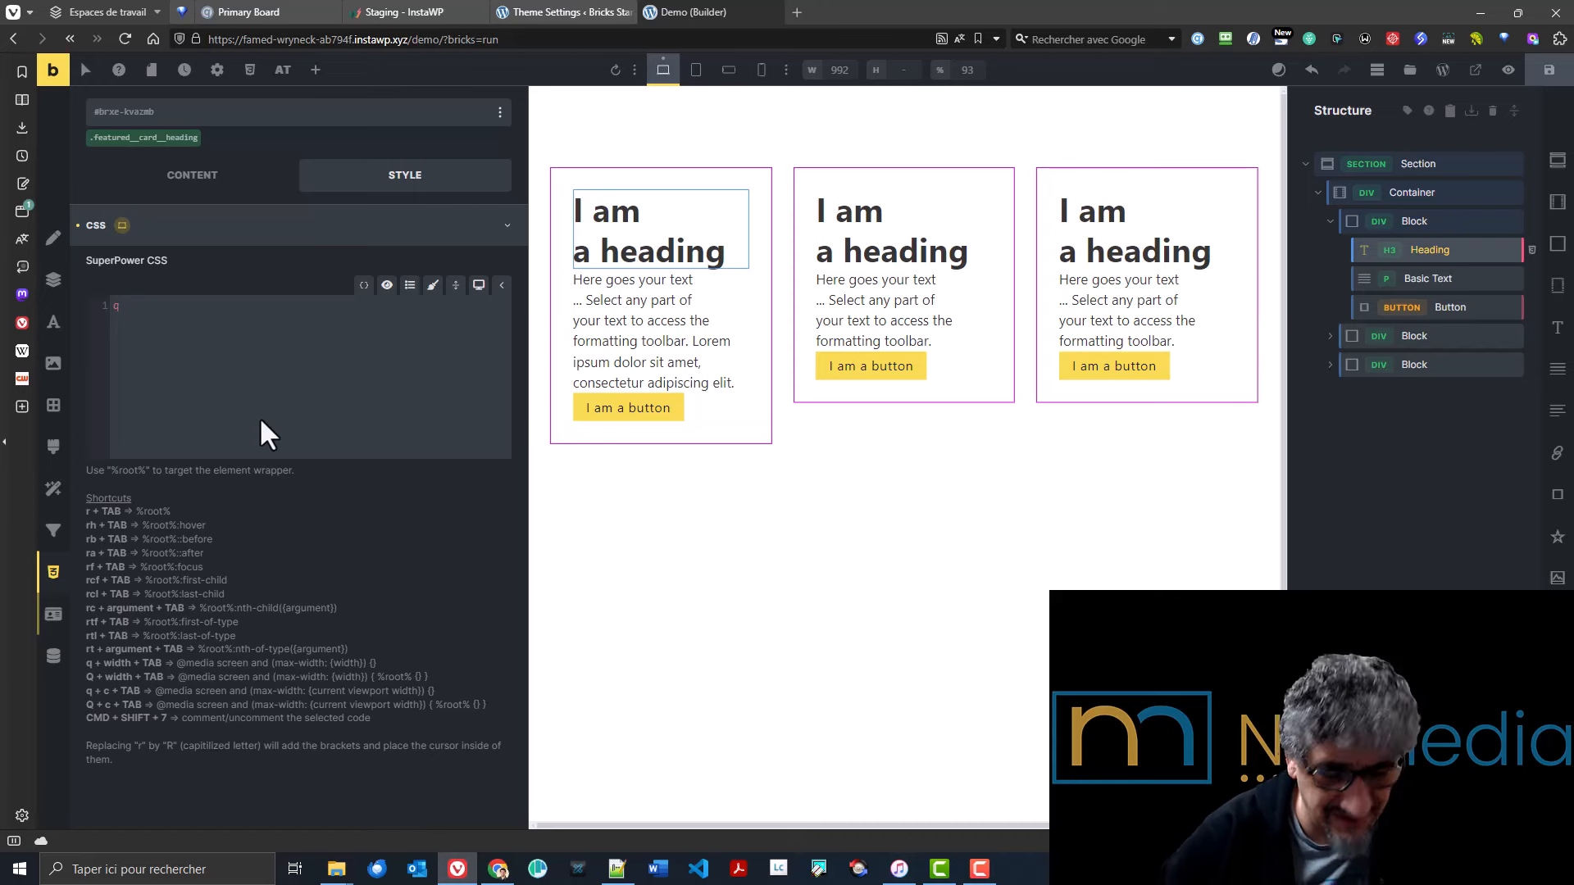
pyautogui.write(' 480')
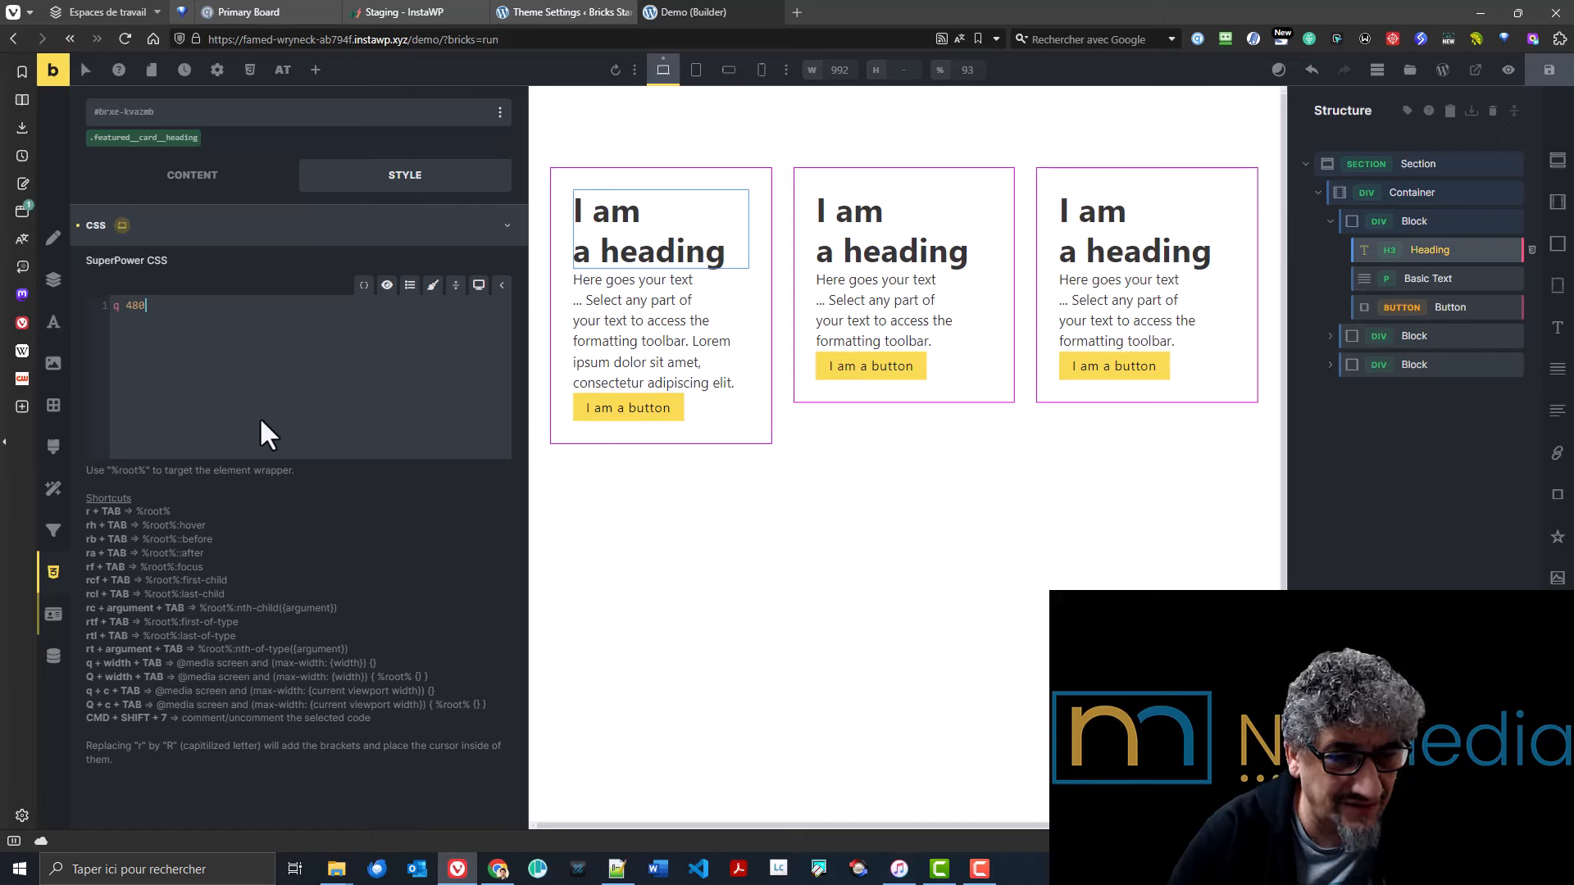
pyautogui.press('BackSpace')
pyautogui.press('BackSpace')
pyautogui.press('BackSpace')
pyautogui.press('BackSpace')
pyautogui.press('BackSpace')
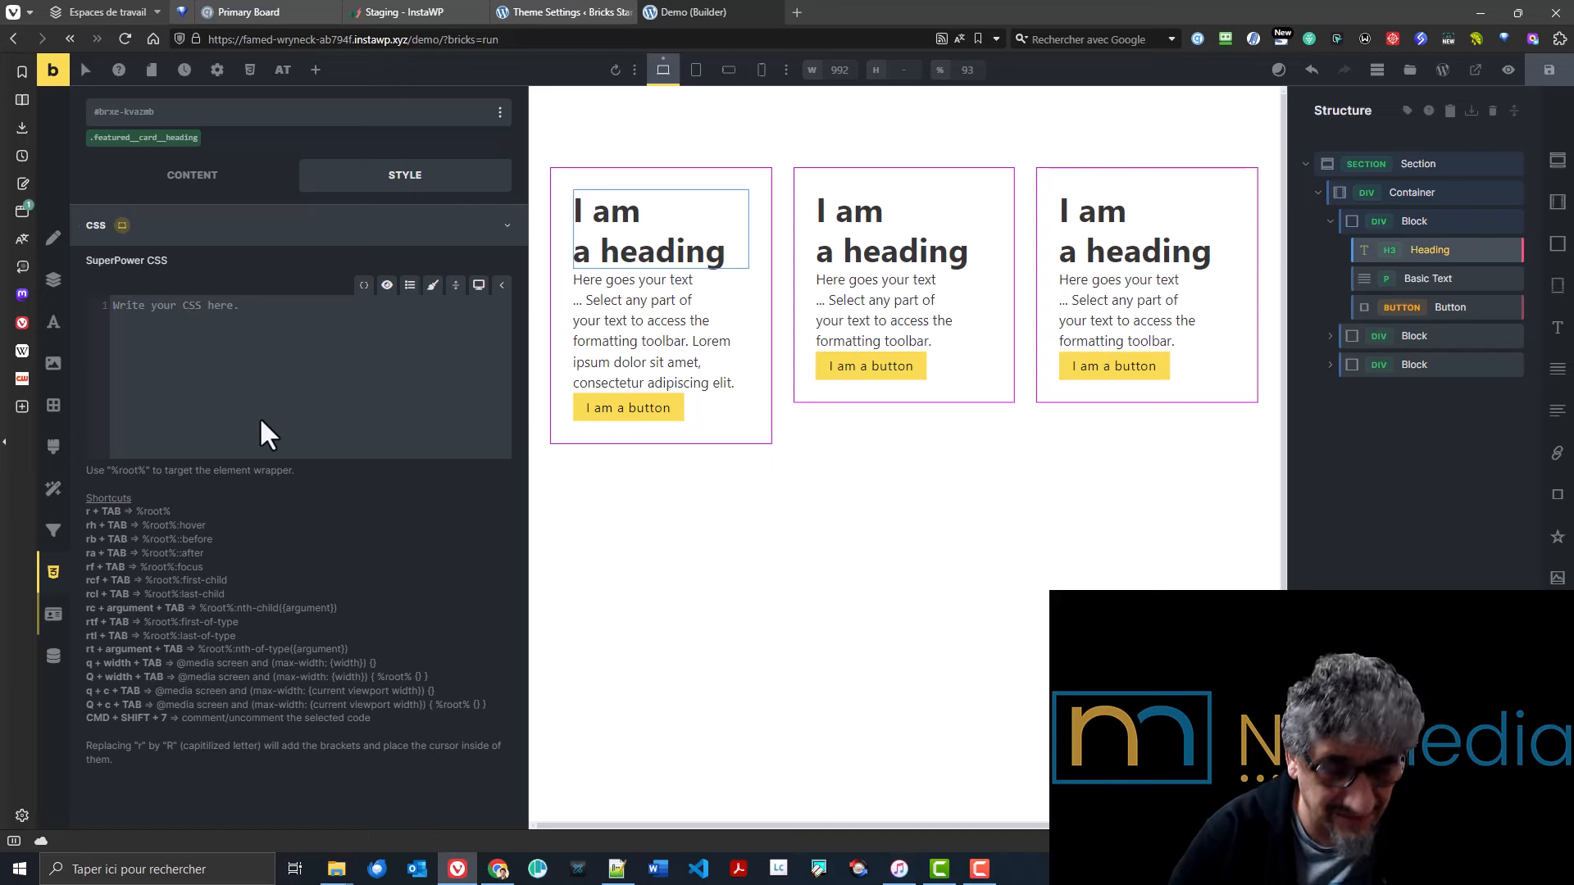
pyautogui.write('q 480')
pyautogui.press('Tab')
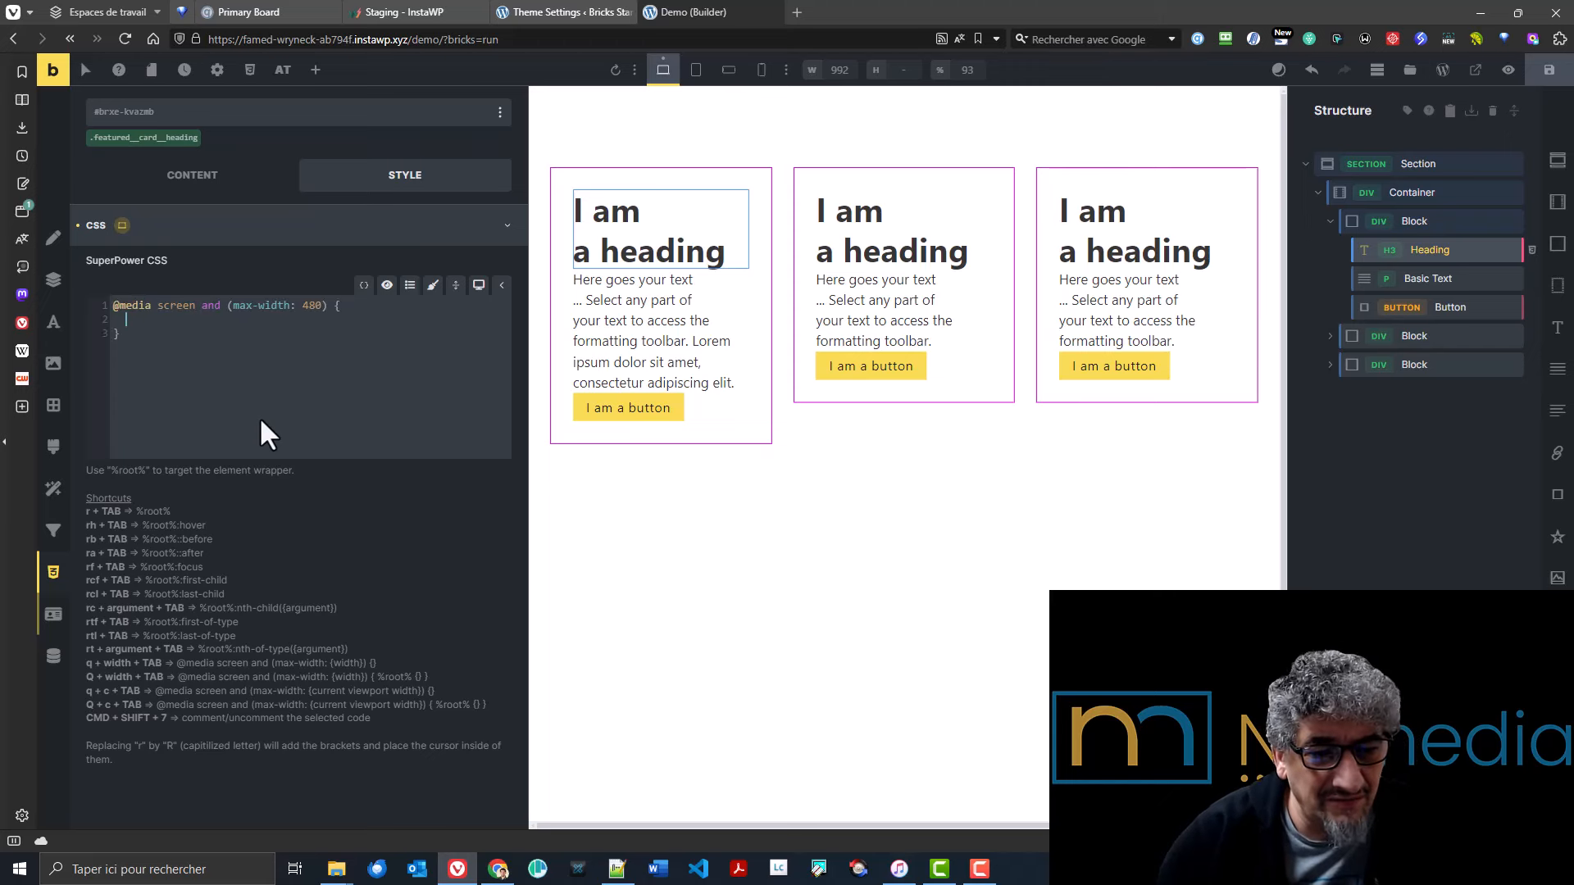
# - Replace the 480 media query with a max-width 768 one by expanding the shortcut "q768"
pyautogui.hotkey('ctrl', 'a')
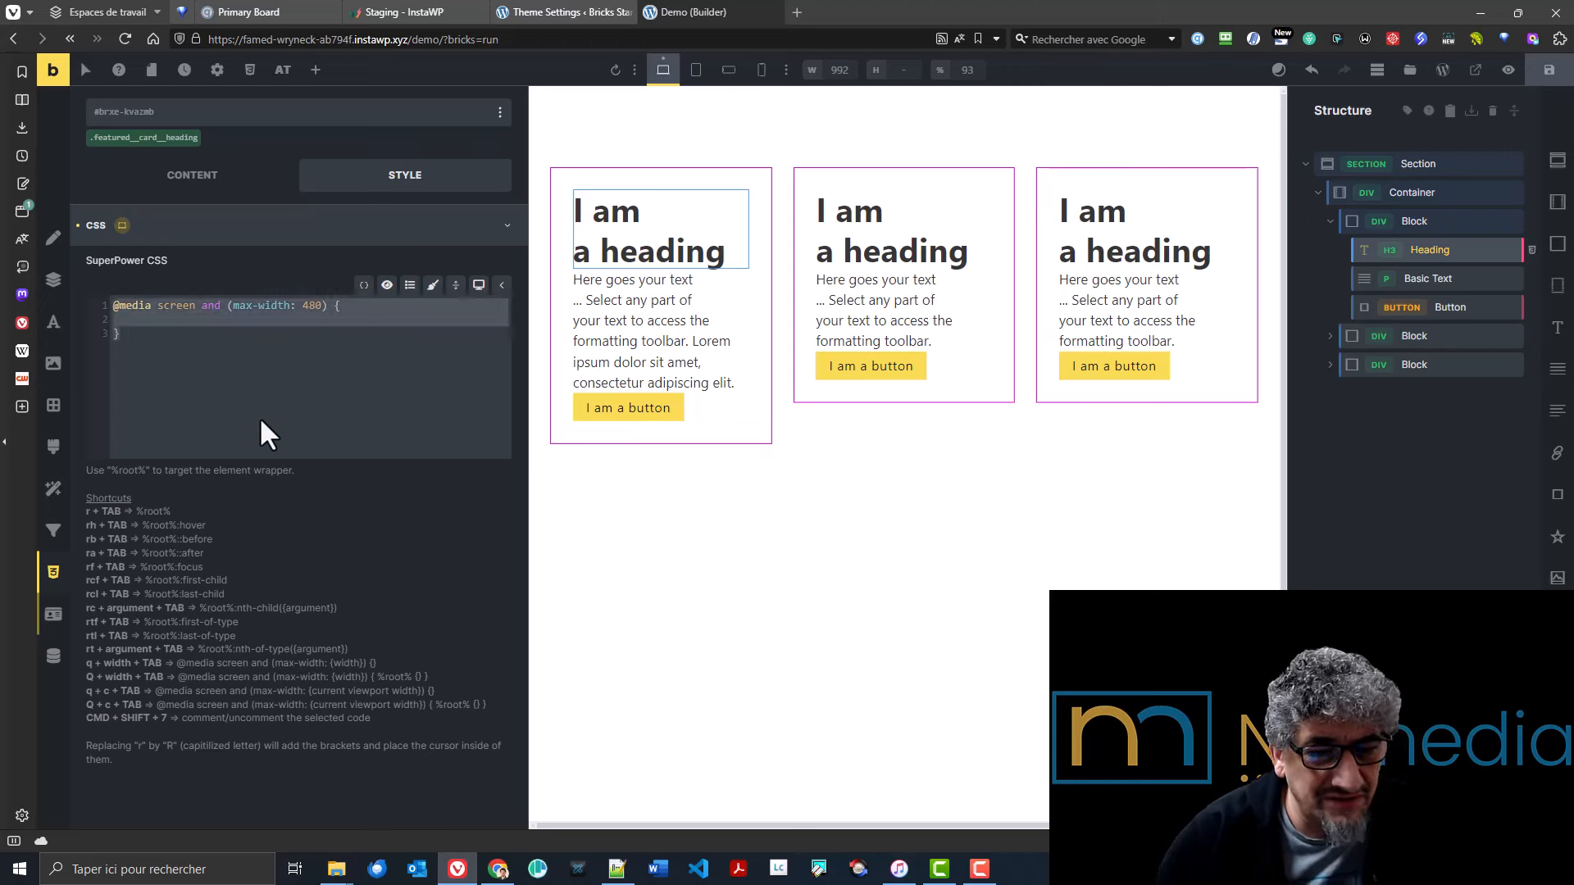
pyautogui.press('BackSpace')
pyautogui.write('q768')
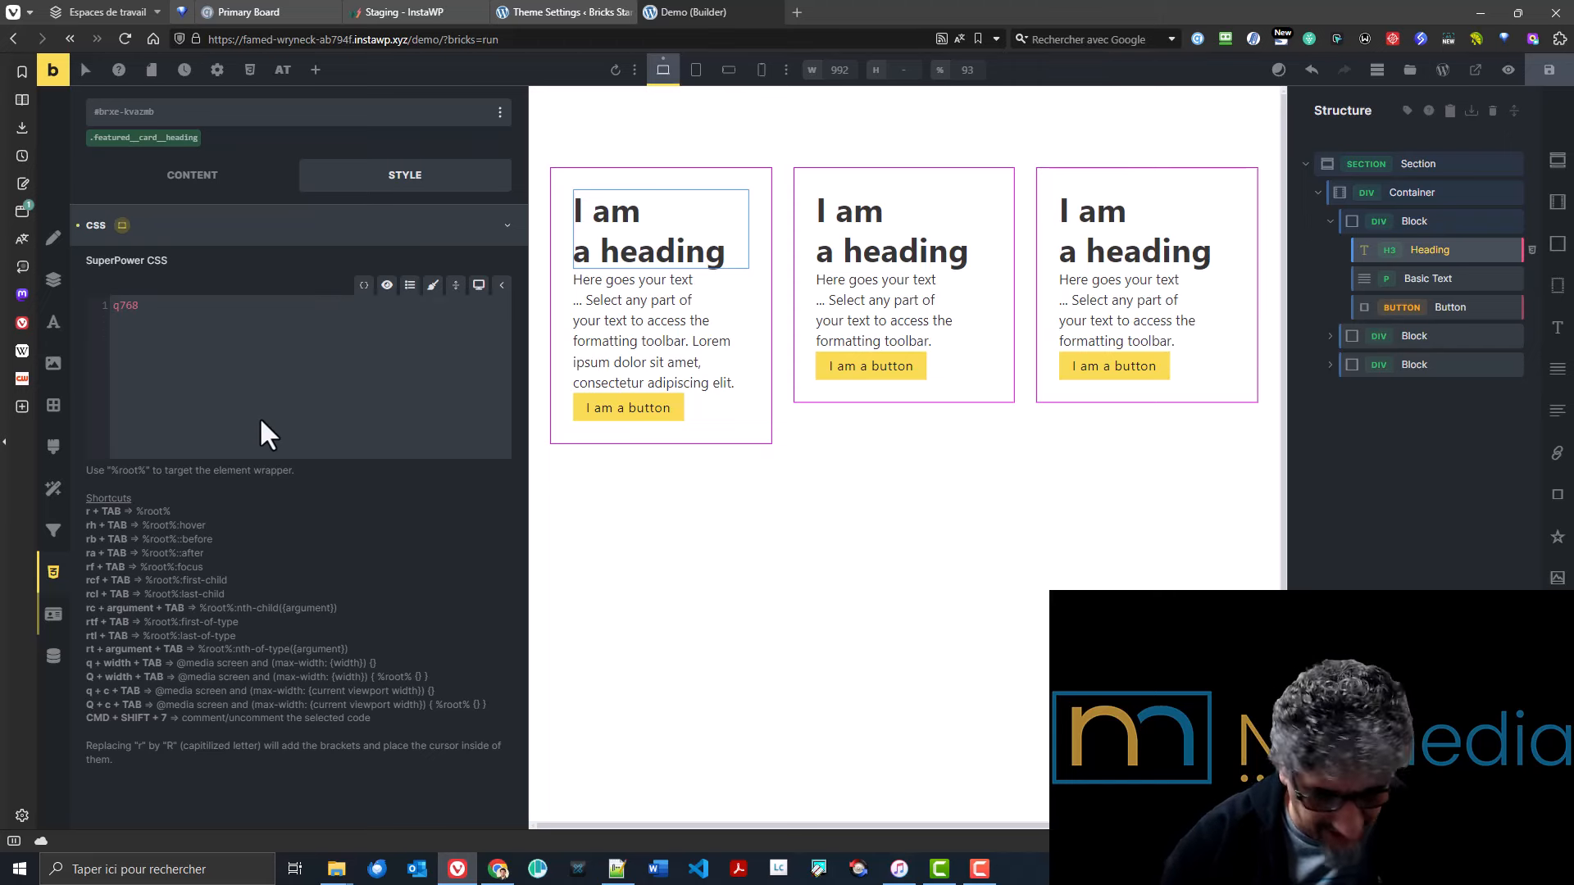
pyautogui.press('Tab')
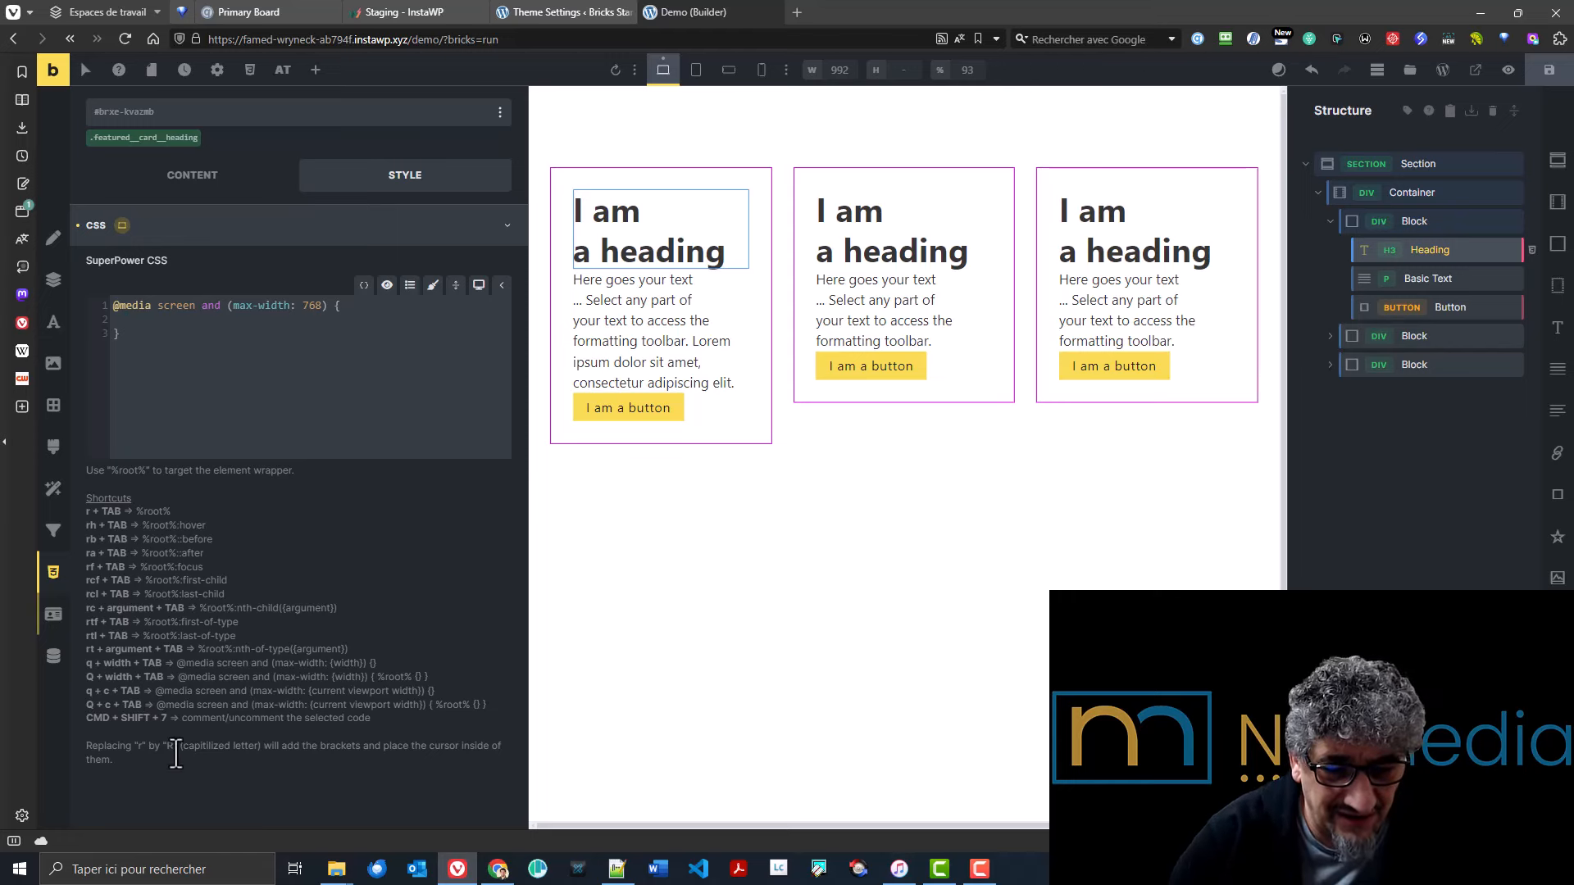
# - Replace the media query with a %root%:focus rule including braces by expanding the capitalized Rf shortcut
pyautogui.hotkey('ctrl', 'a')
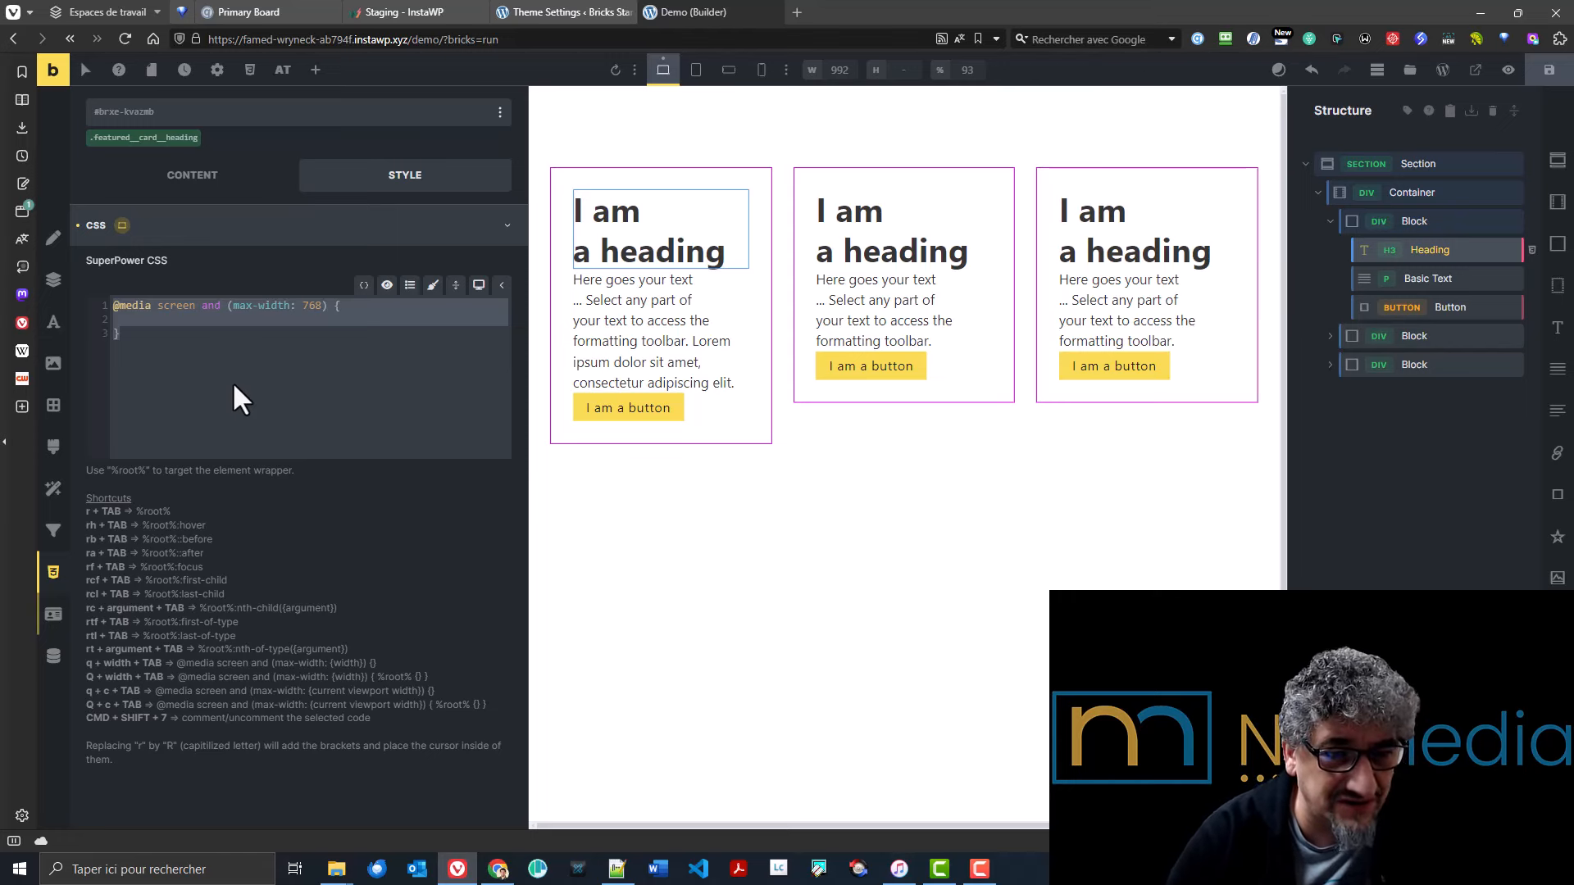
pyautogui.write('R')
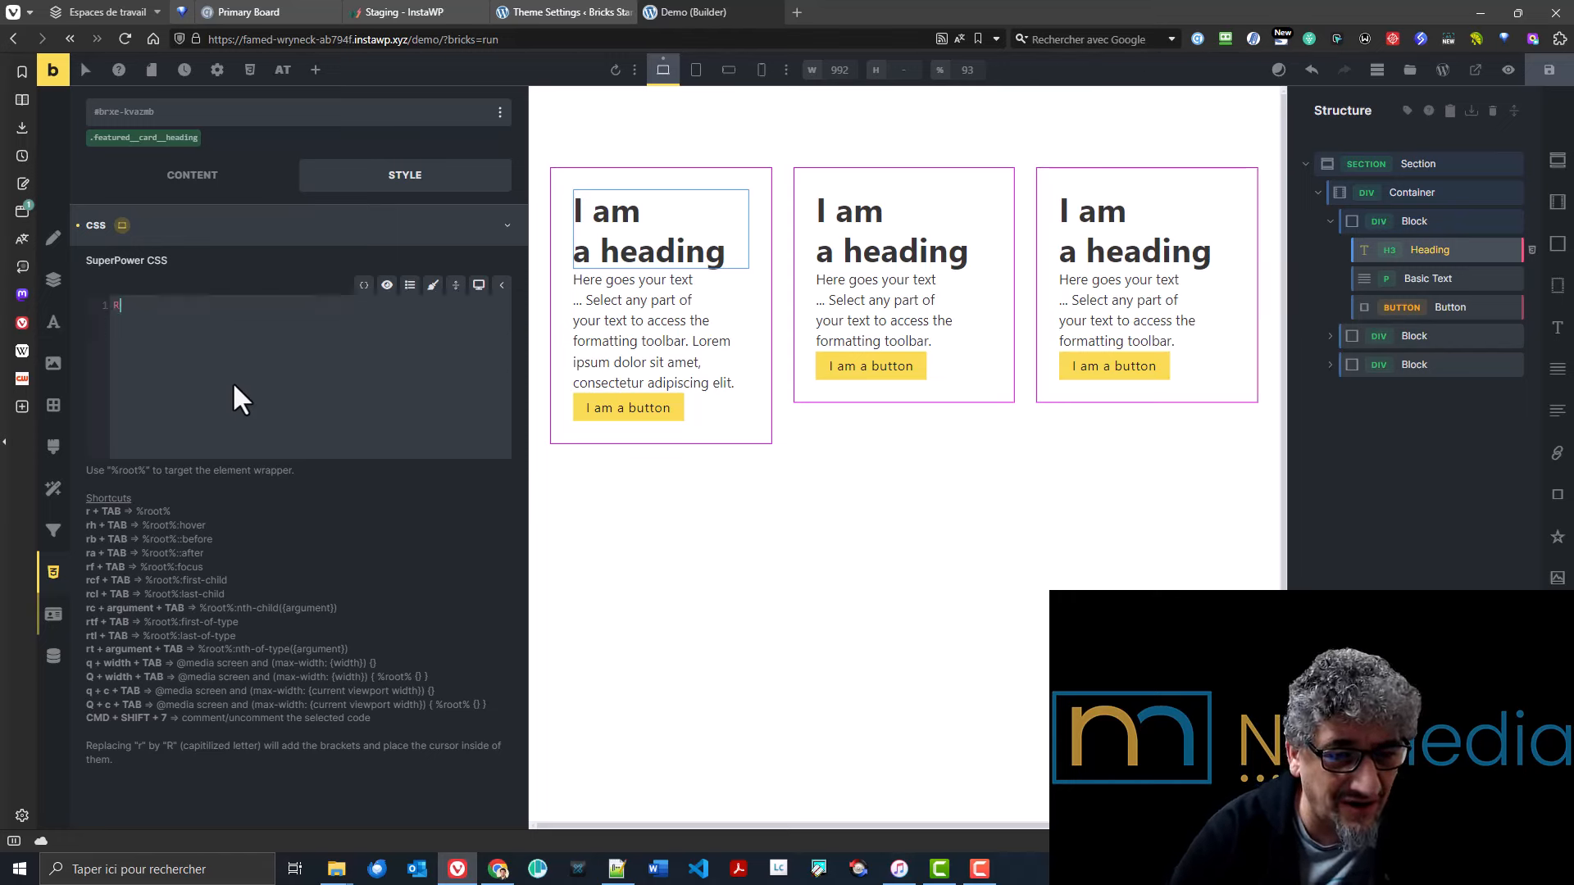
pyautogui.write('f')
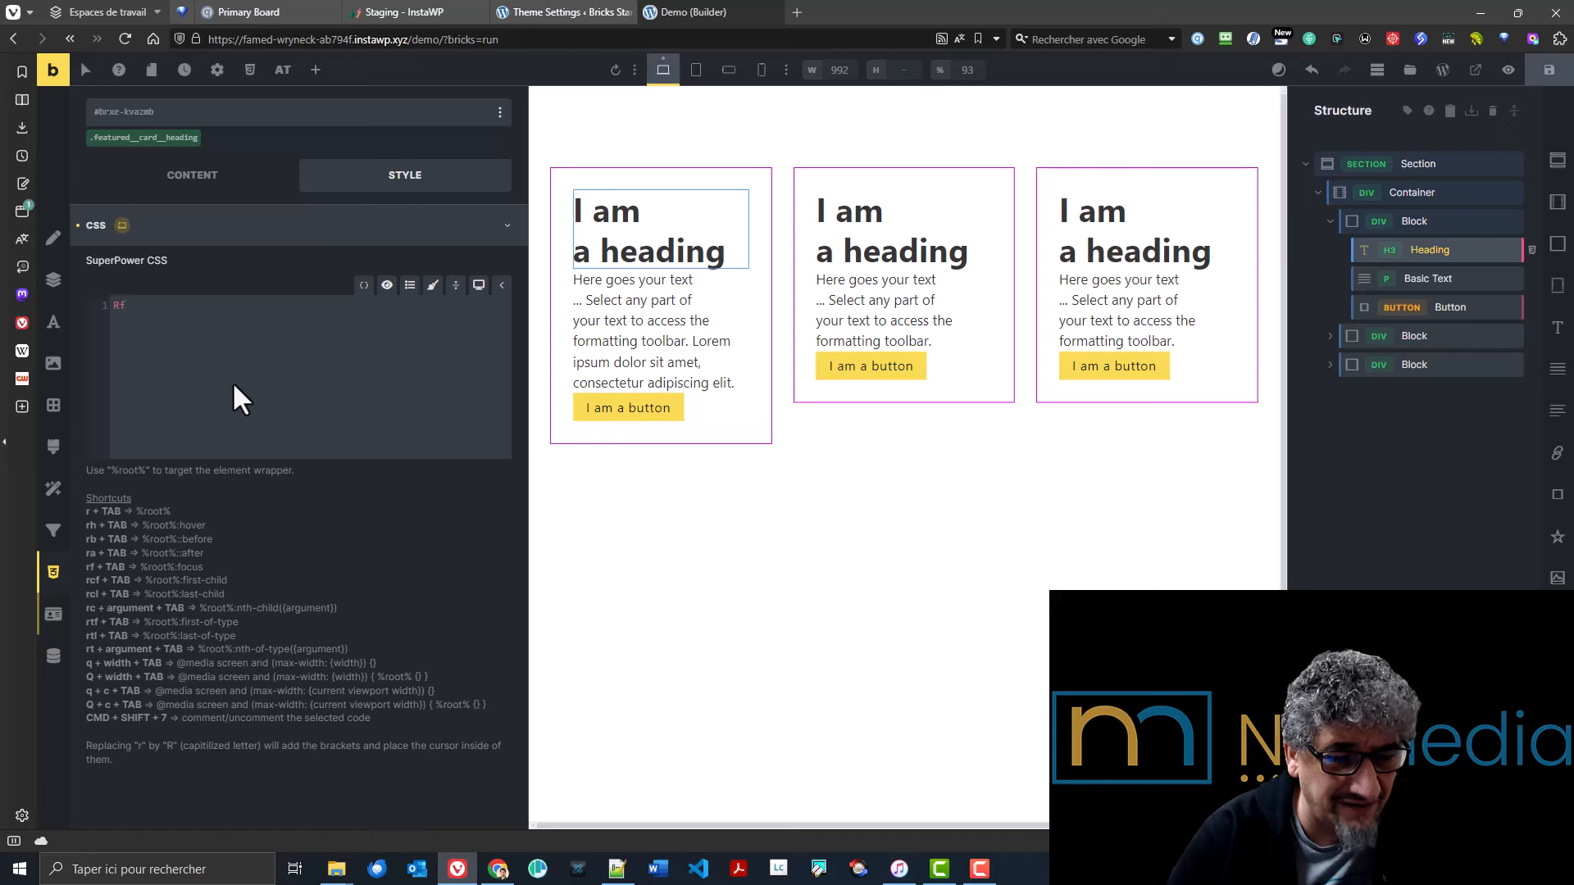
pyautogui.press('Tab')
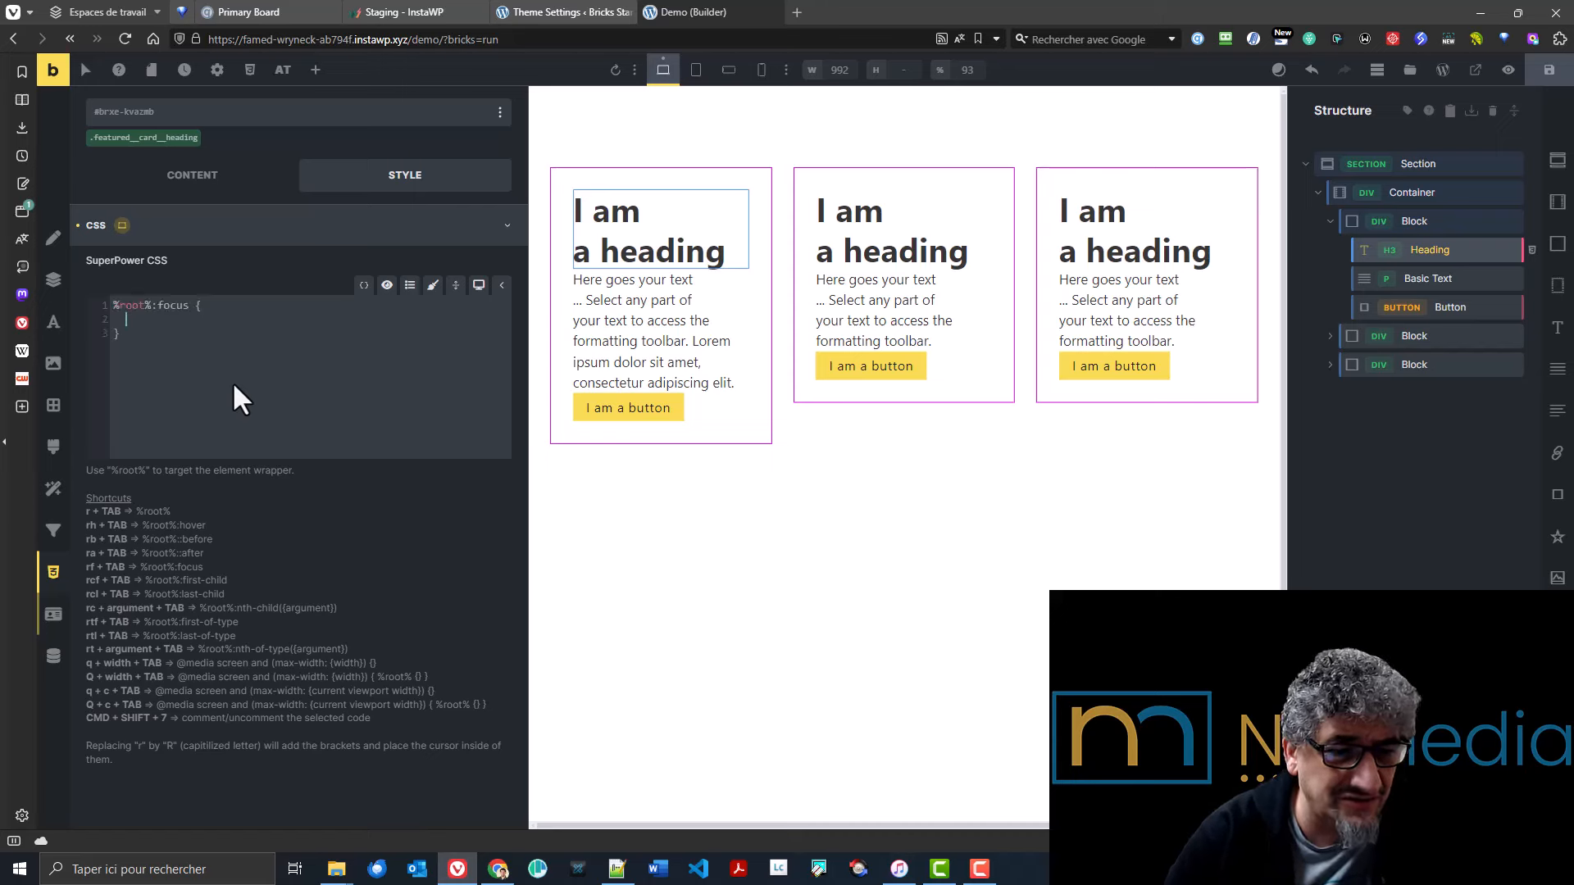
# - Add a %root%:focus selector without braces below the focus rule by expanding the lowercase rf shortcut
pyautogui.press('Down')
pyautogui.press('Return')
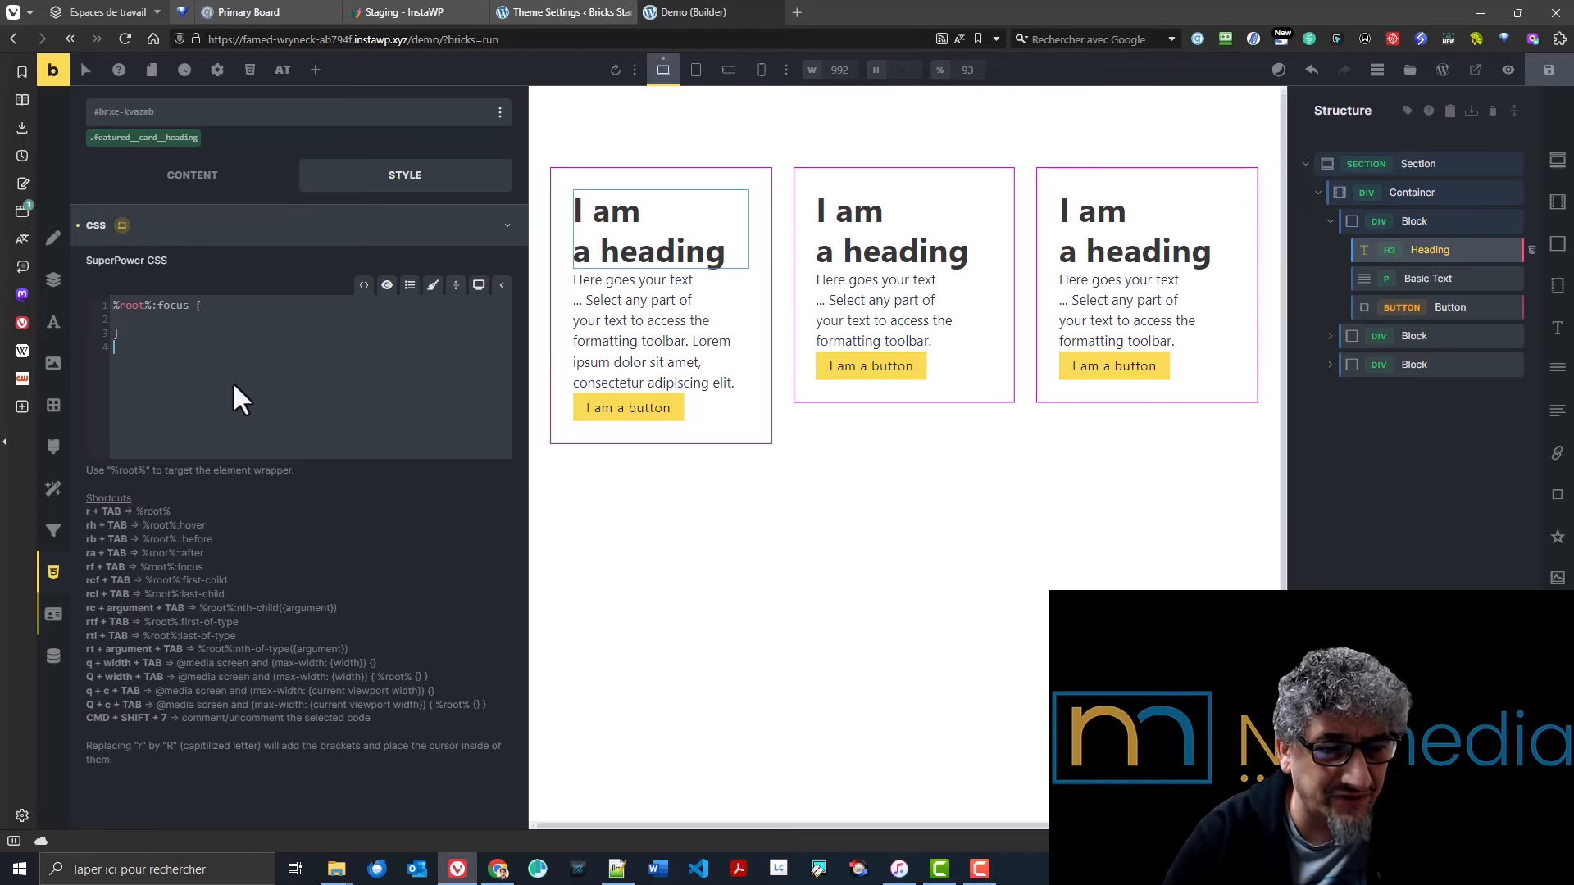
pyautogui.write('r')
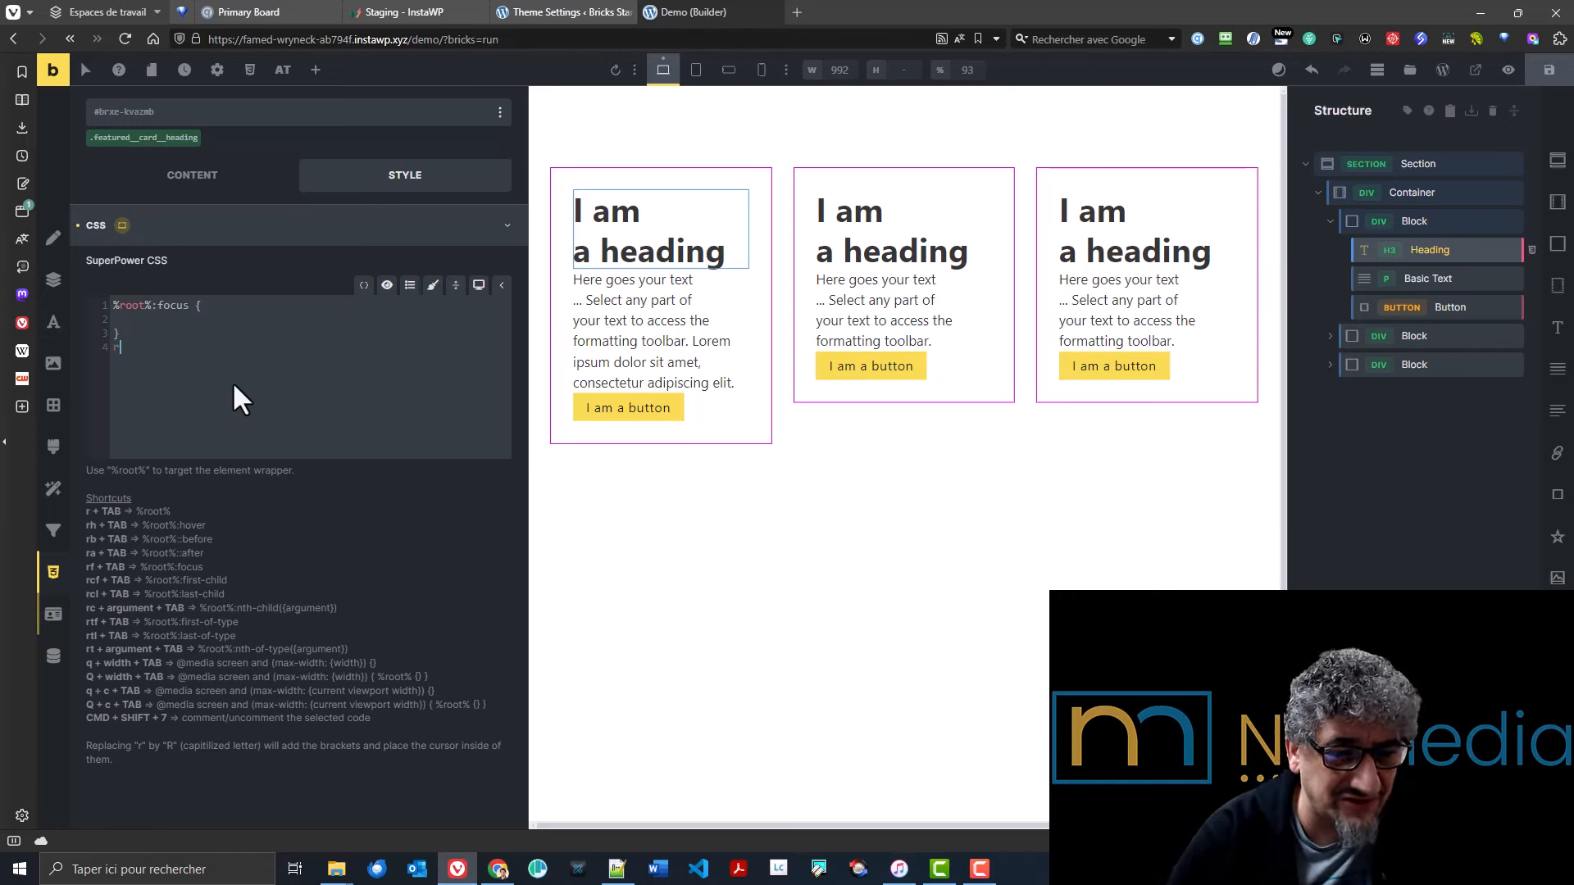
pyautogui.write('f')
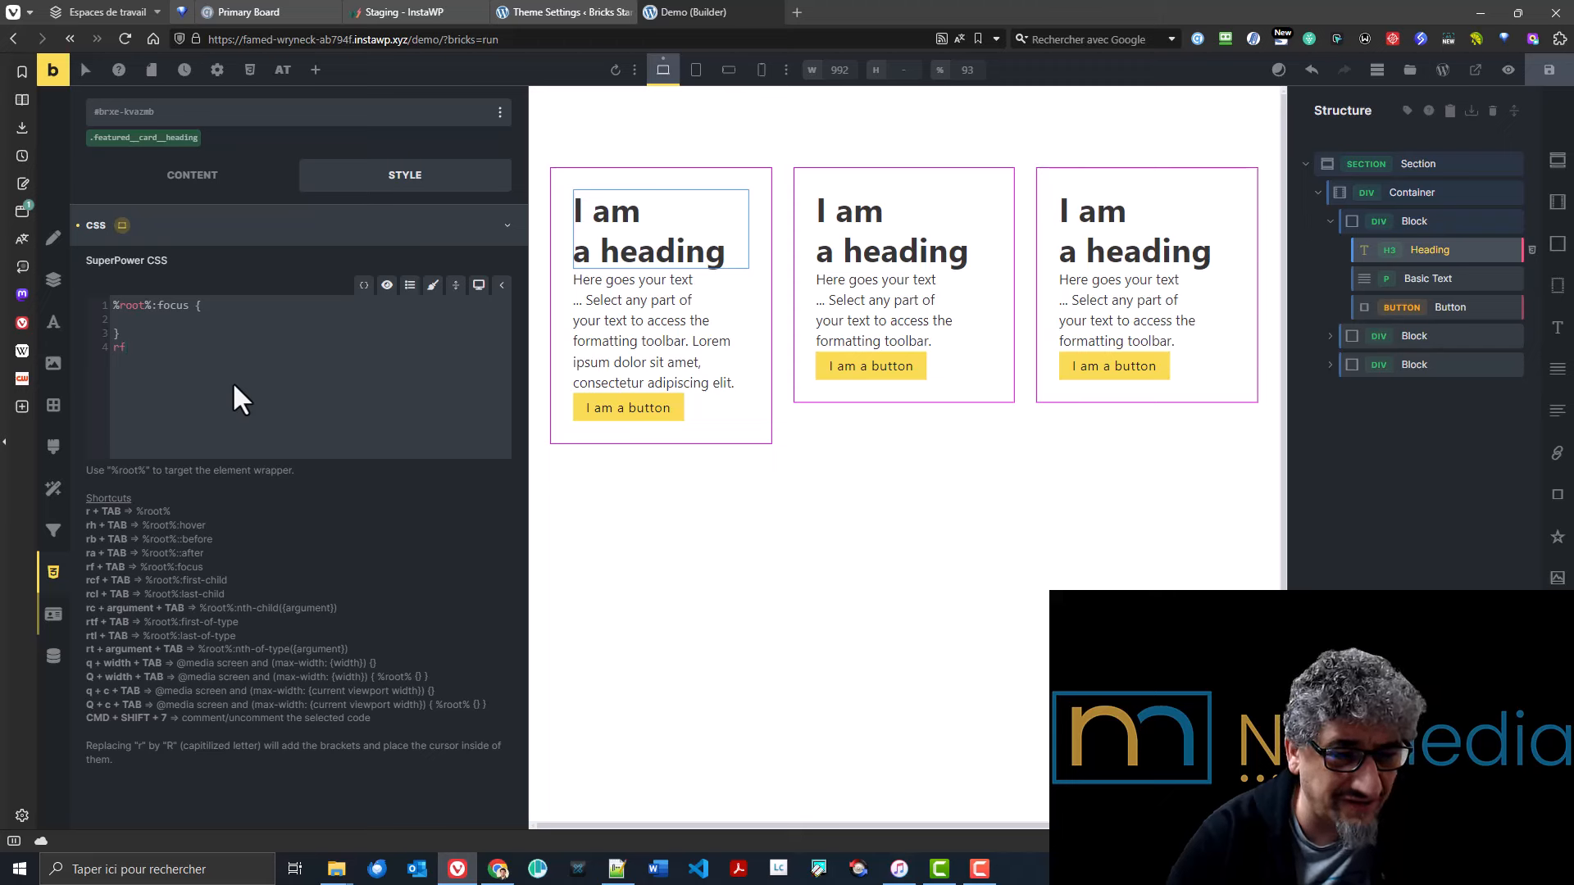
pyautogui.press('Tab')
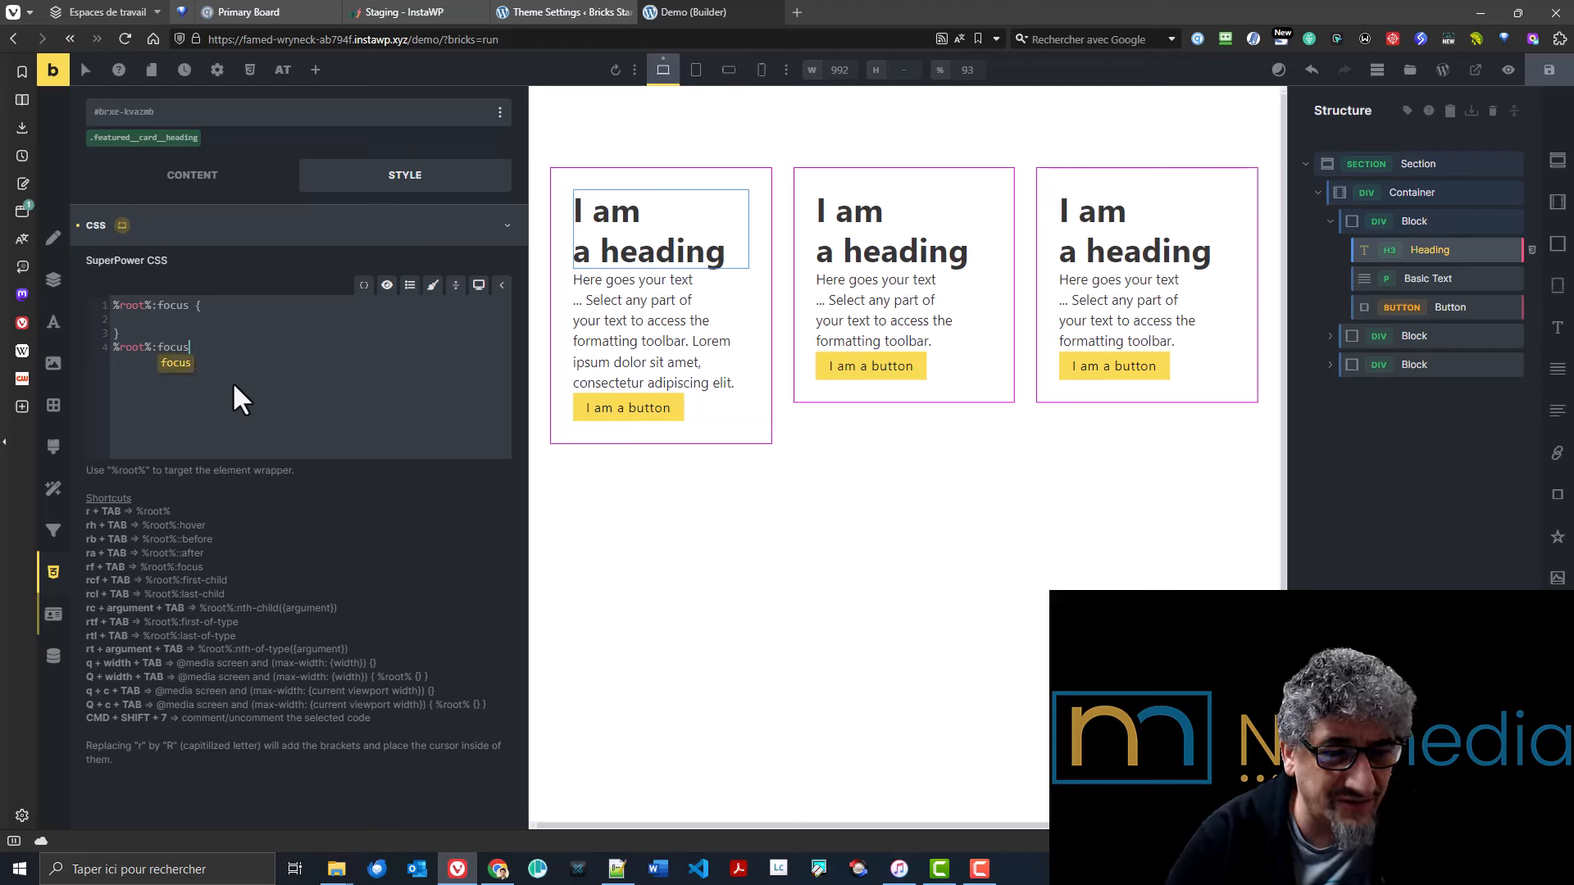
# - Replace the focus selectors with a max-width 768 media query wrapping a %root% rule by expanding the shortcut "Q768"
pyautogui.hotkey('ctrl', 'a')
pyautogui.press('BackSpace')
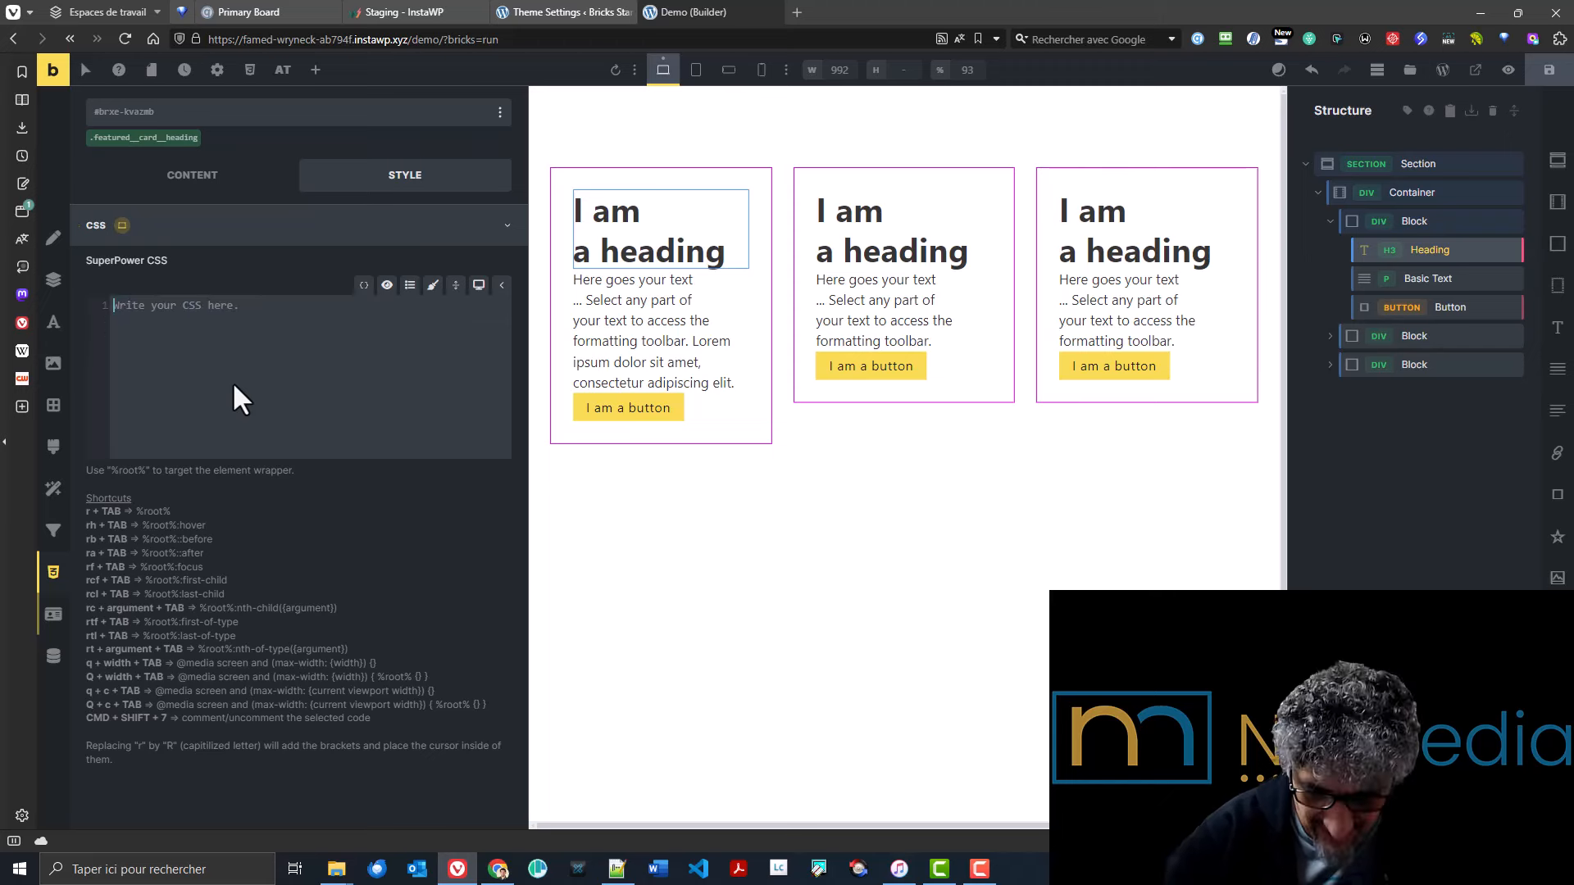
pyautogui.write('Q')
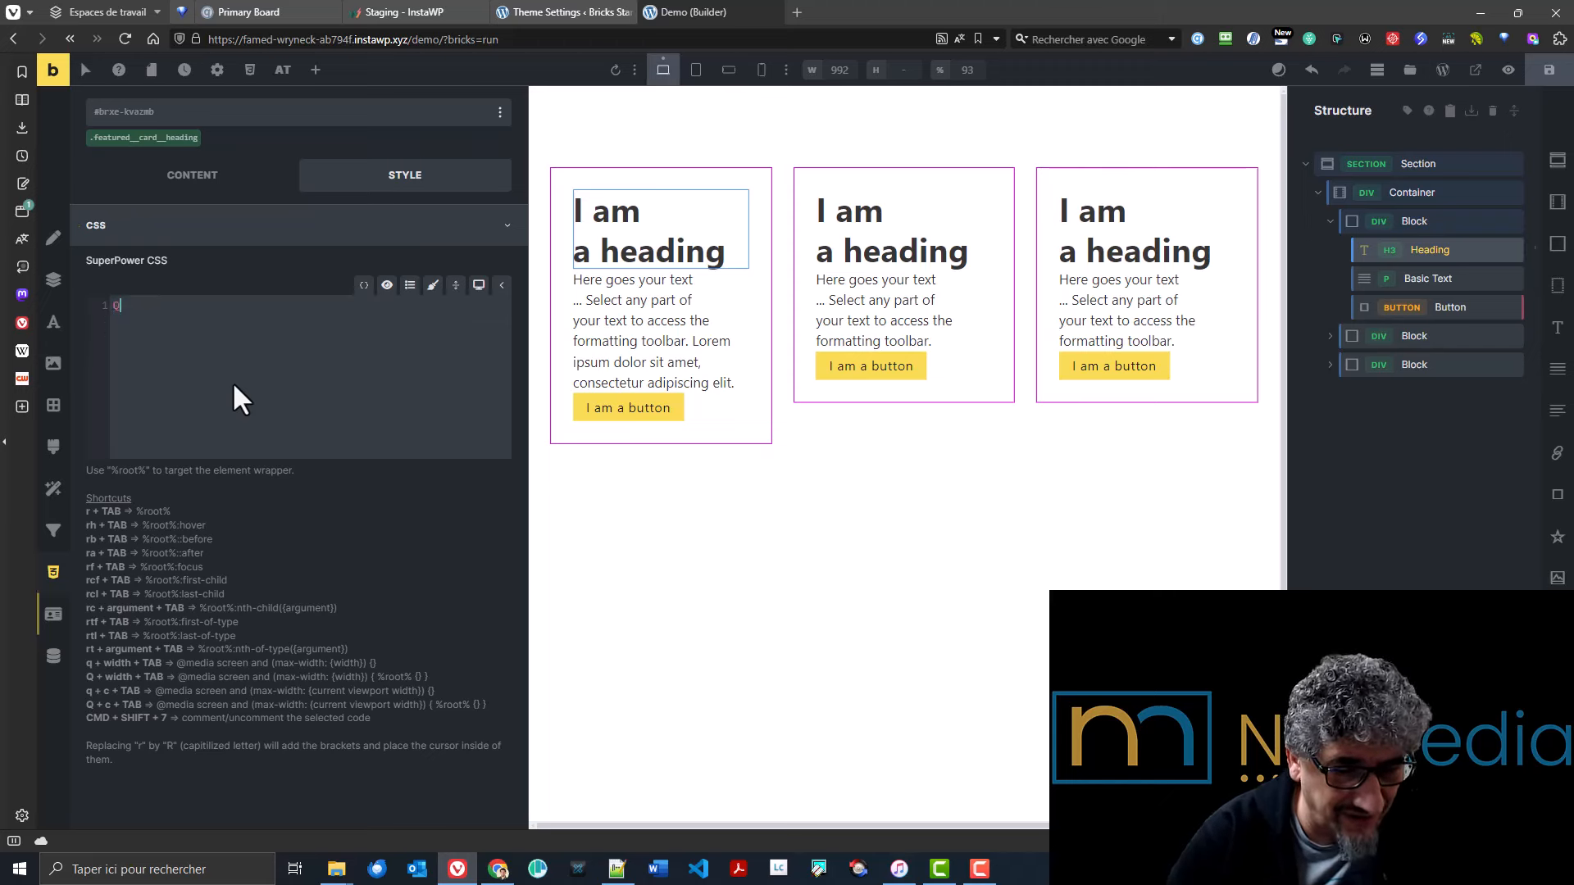
pyautogui.write('768')
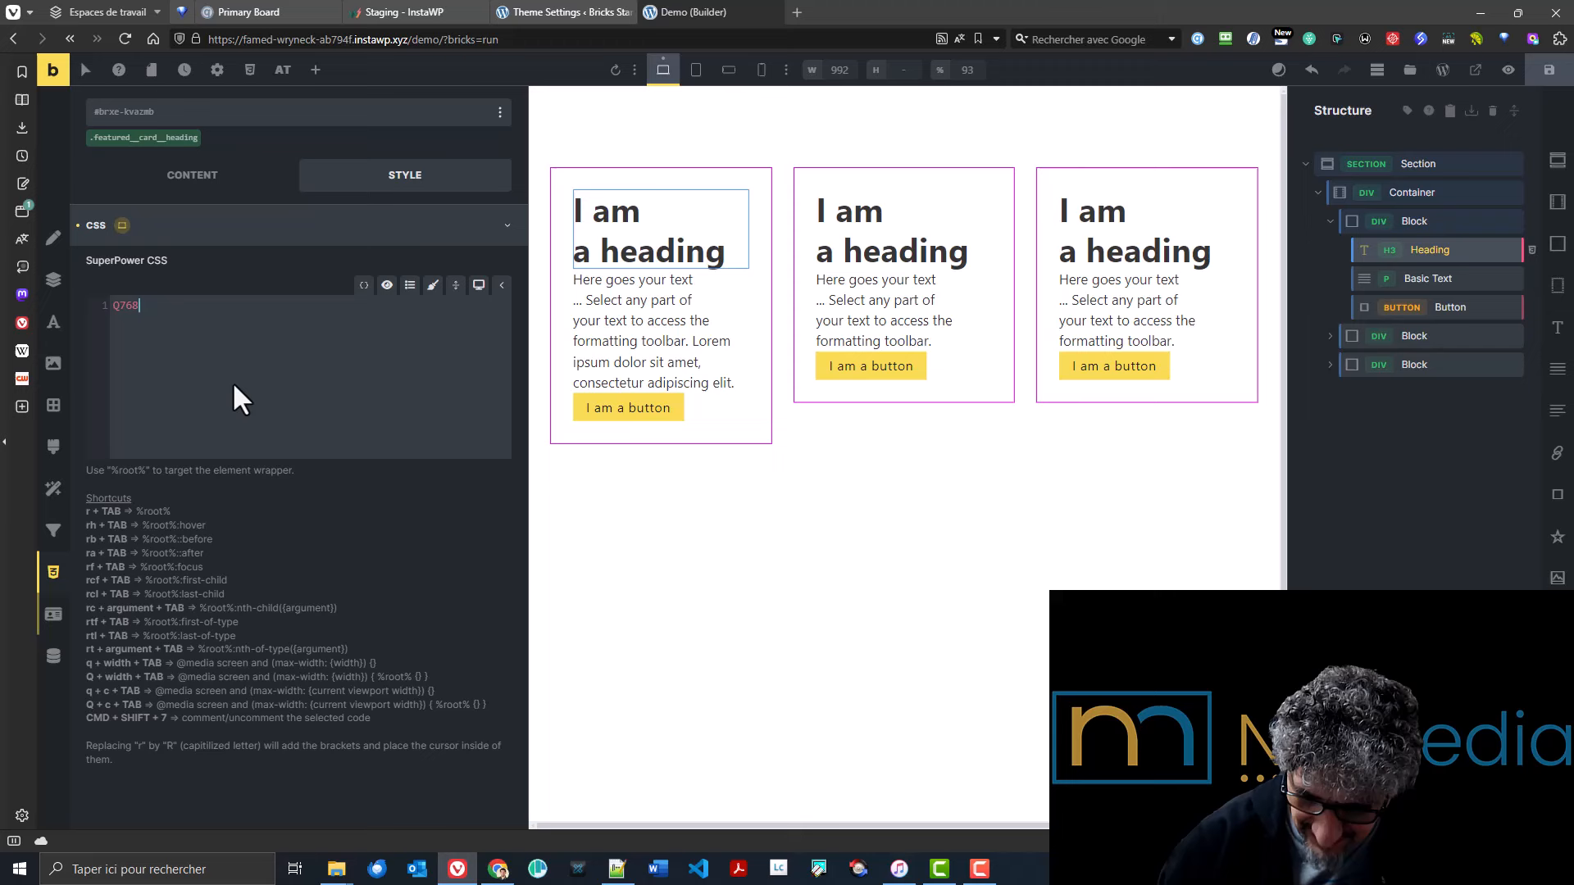
pyautogui.press('Tab')
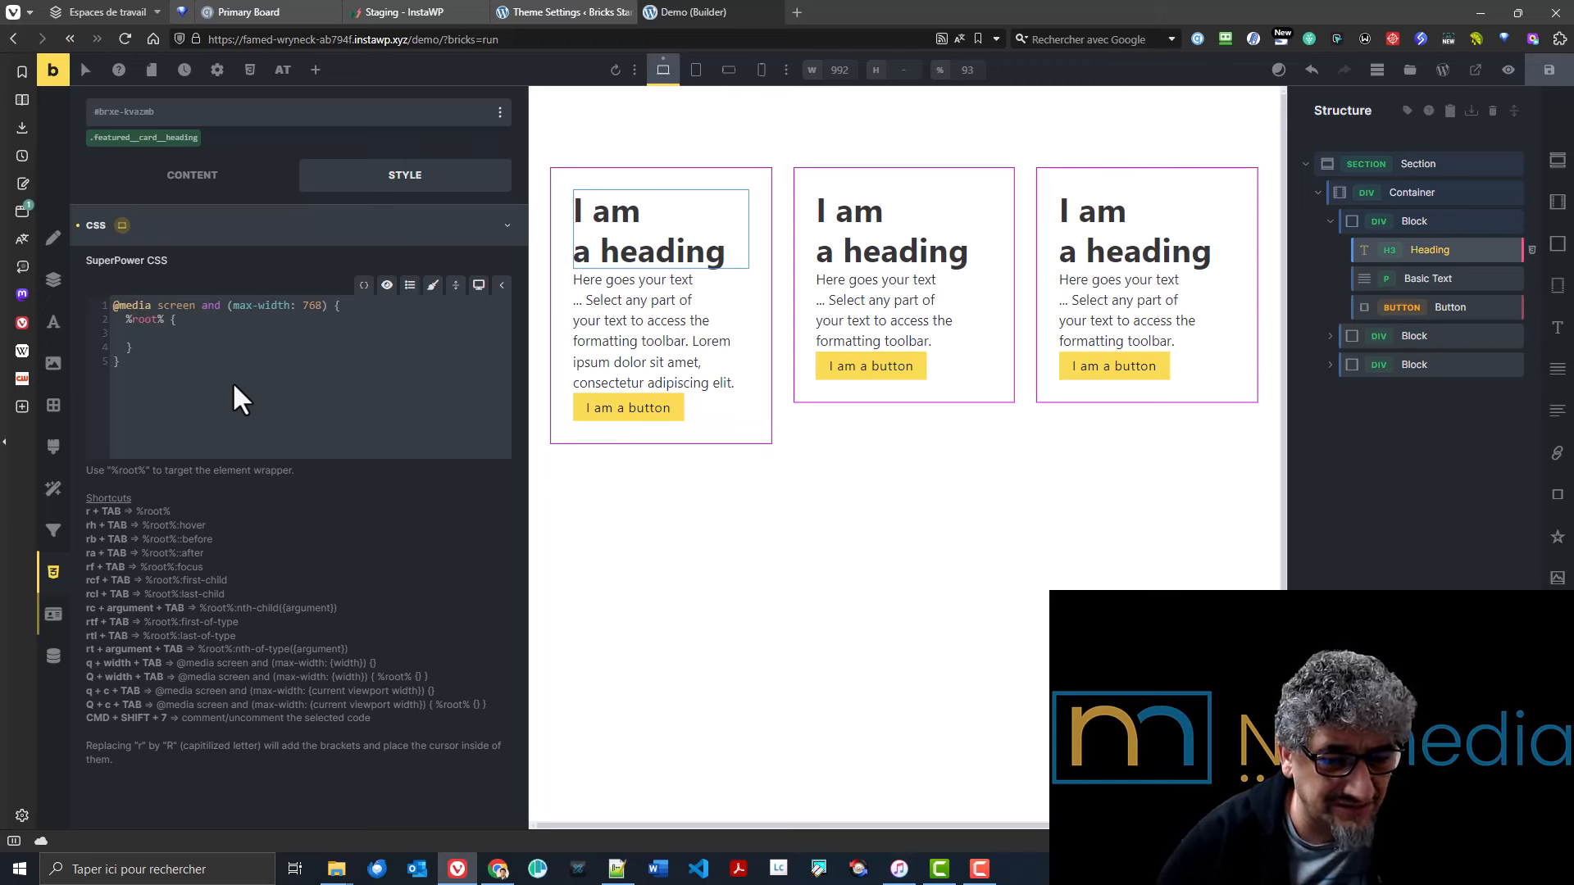
# - Add an empty max-width 768 media query below the existing one by expanding the lowercase shortcut "q768"
pyautogui.press('Down')
pyautogui.press('Down')
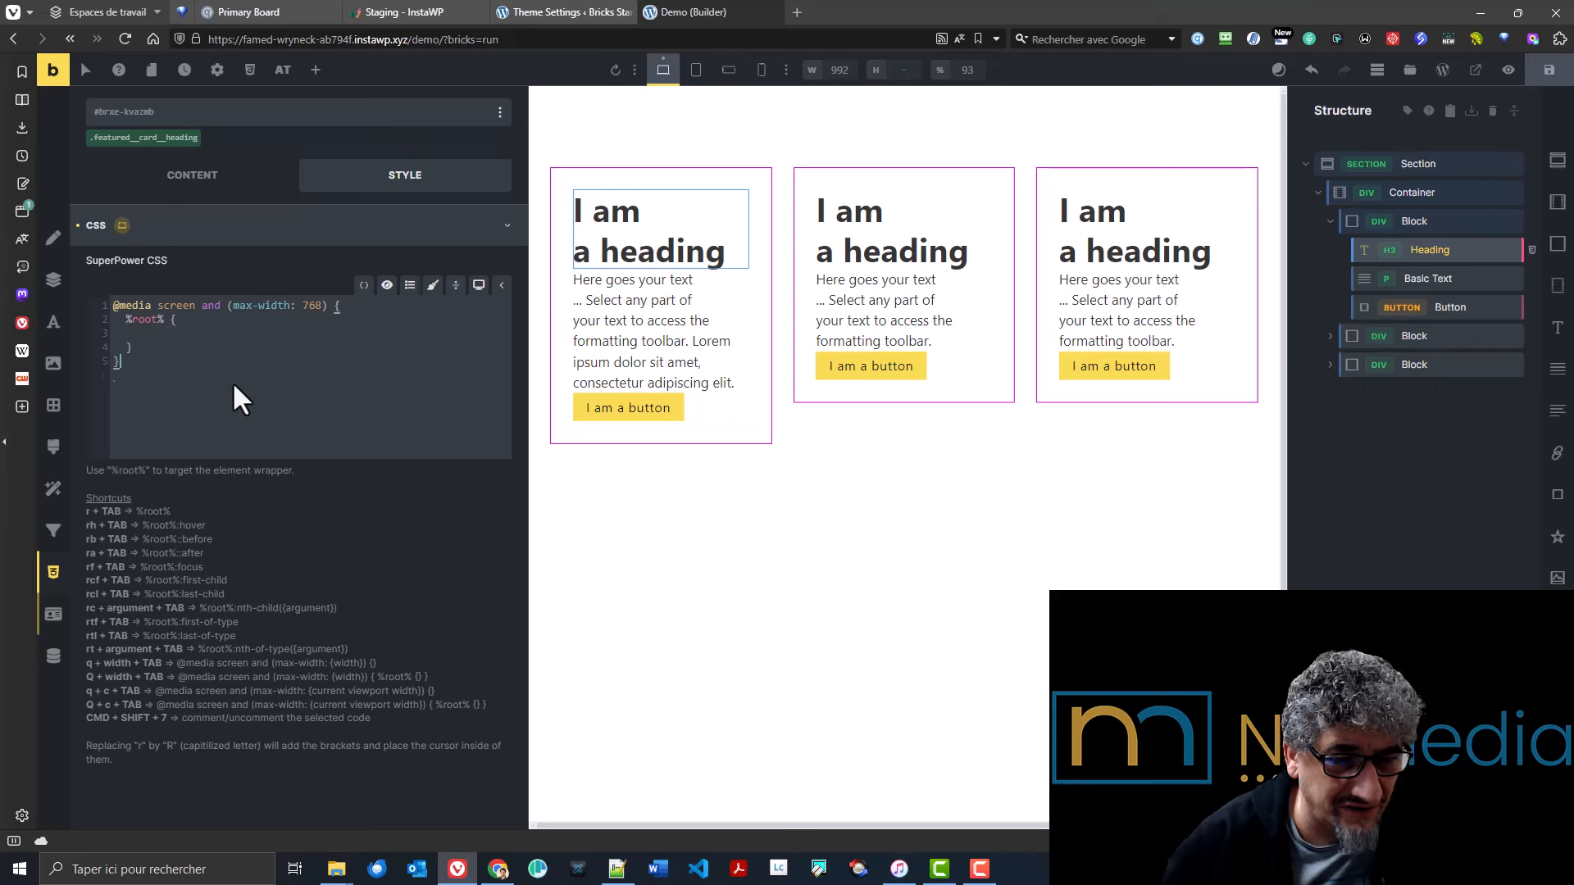
pyautogui.press('Return')
pyautogui.write('q')
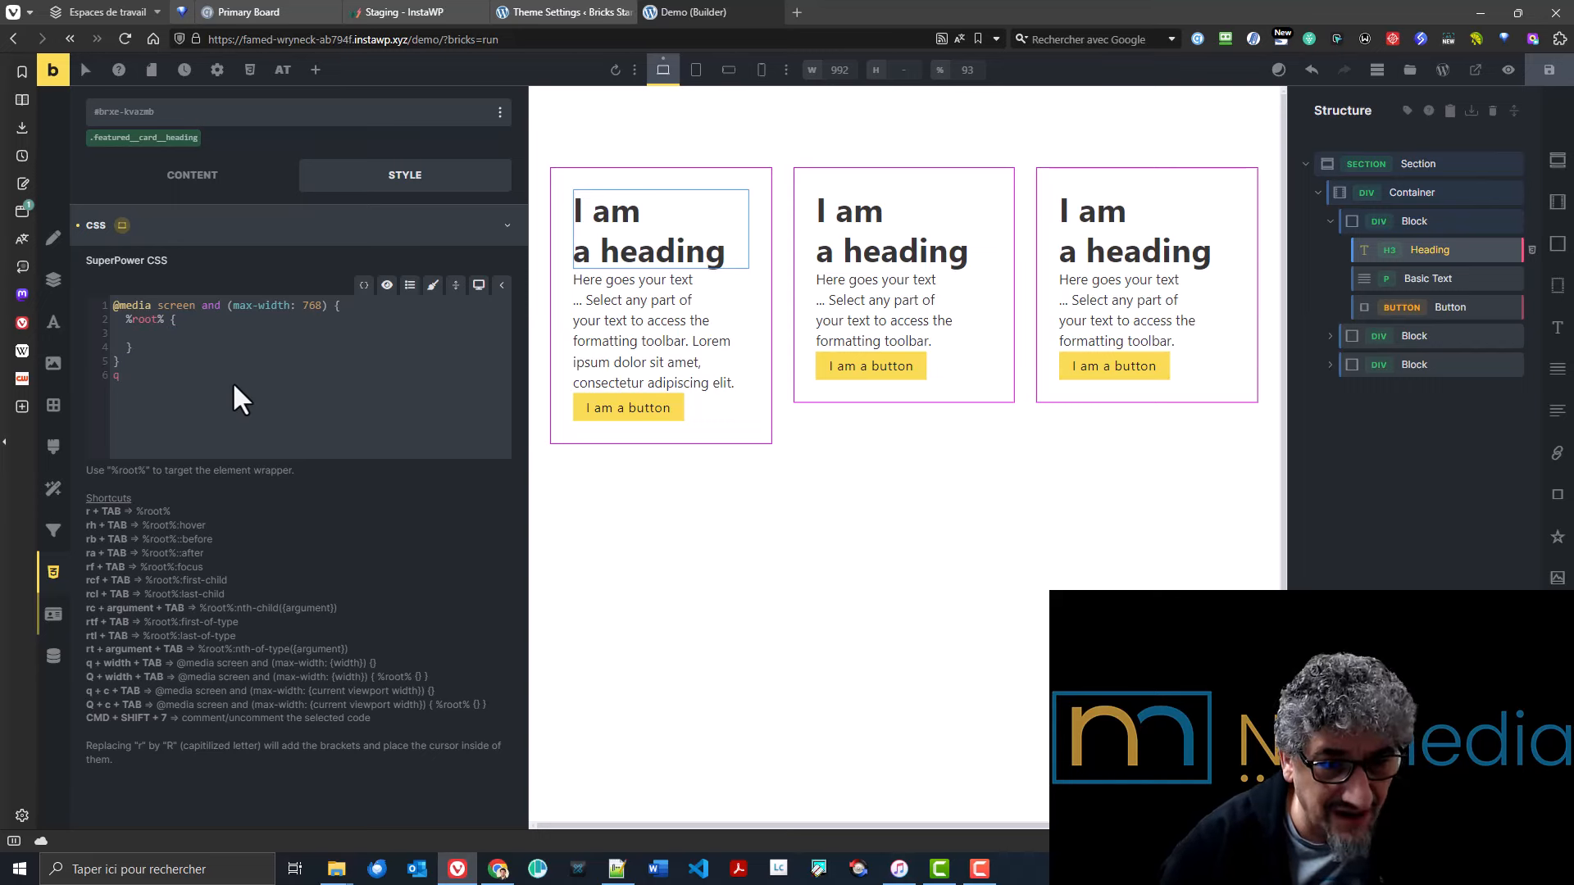
pyautogui.write('768')
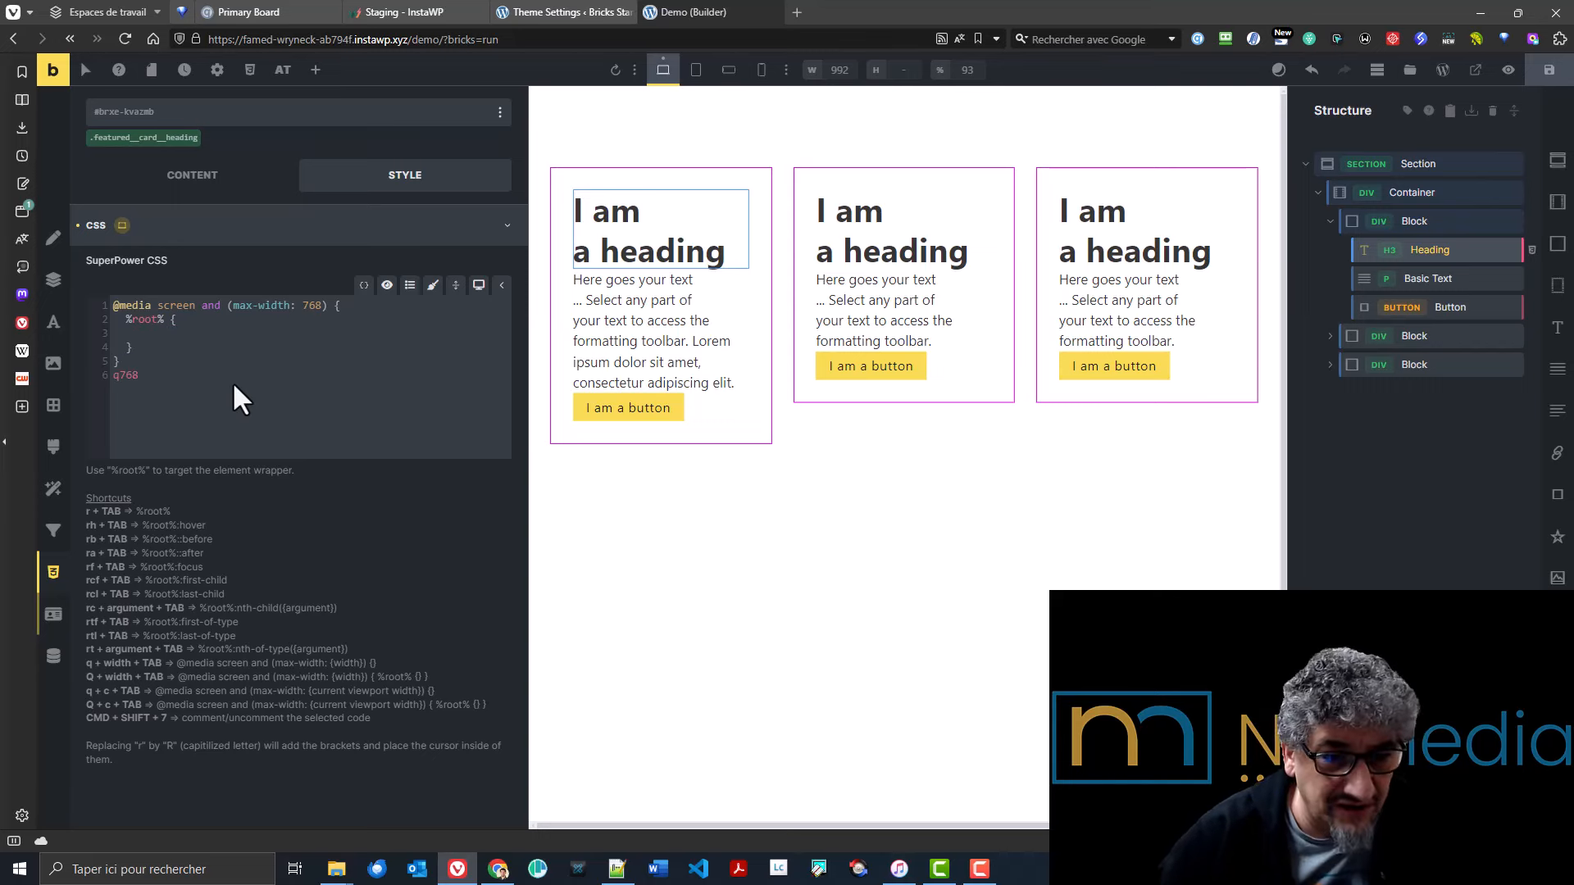
pyautogui.press('Tab')
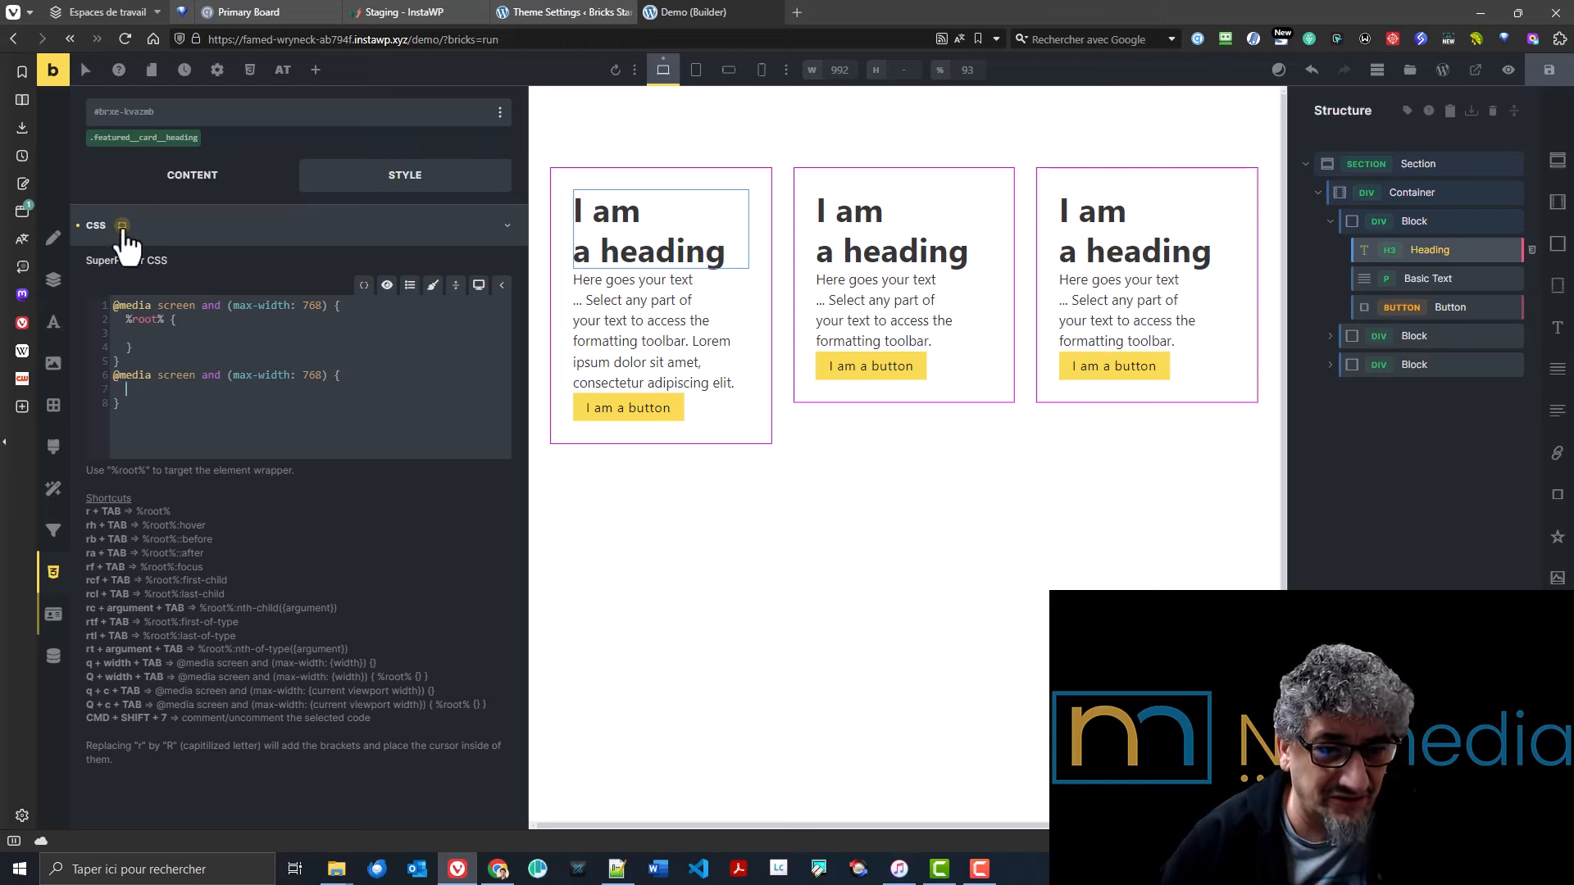
# - Delete all the code from the heading's SuperPower CSS editor
pyautogui.hotkey('ctrl', 'a')
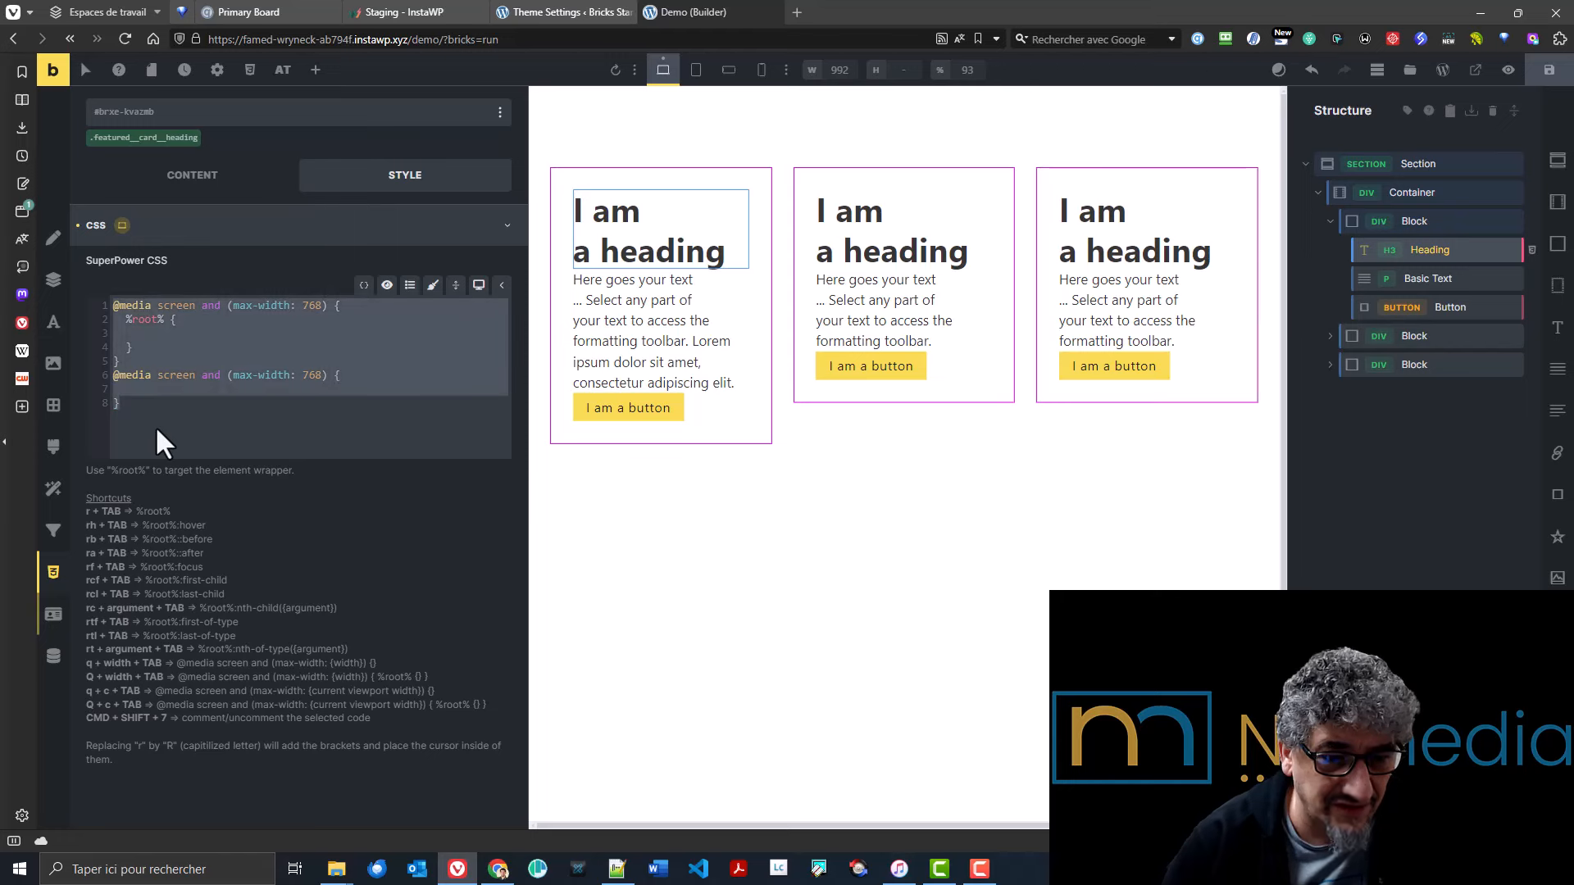
pyautogui.press('Delete')
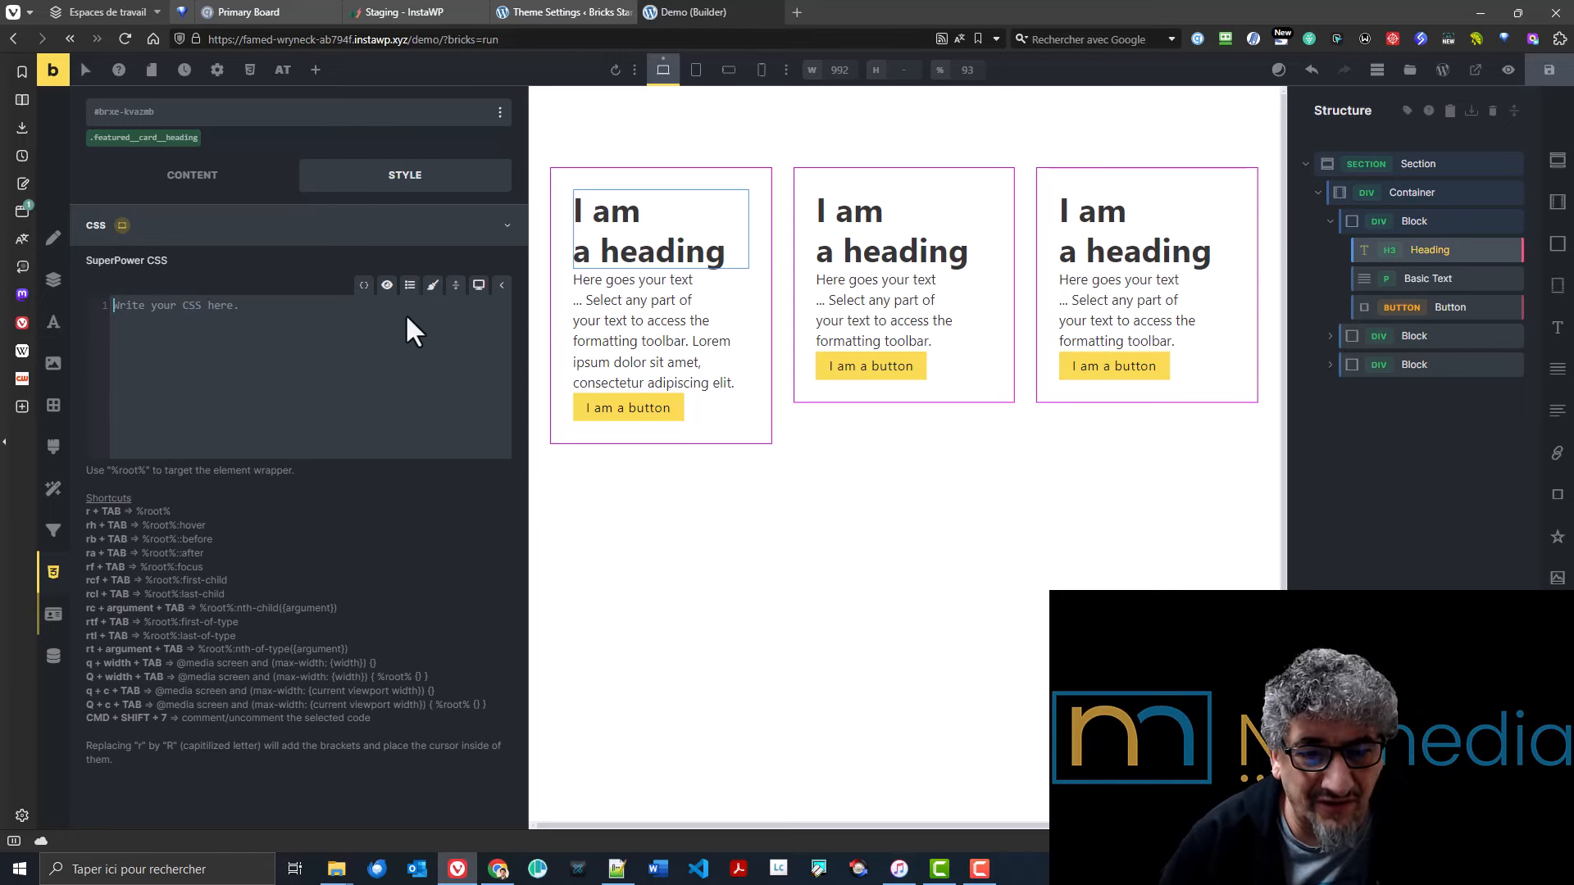
pyautogui.click(456, 296)
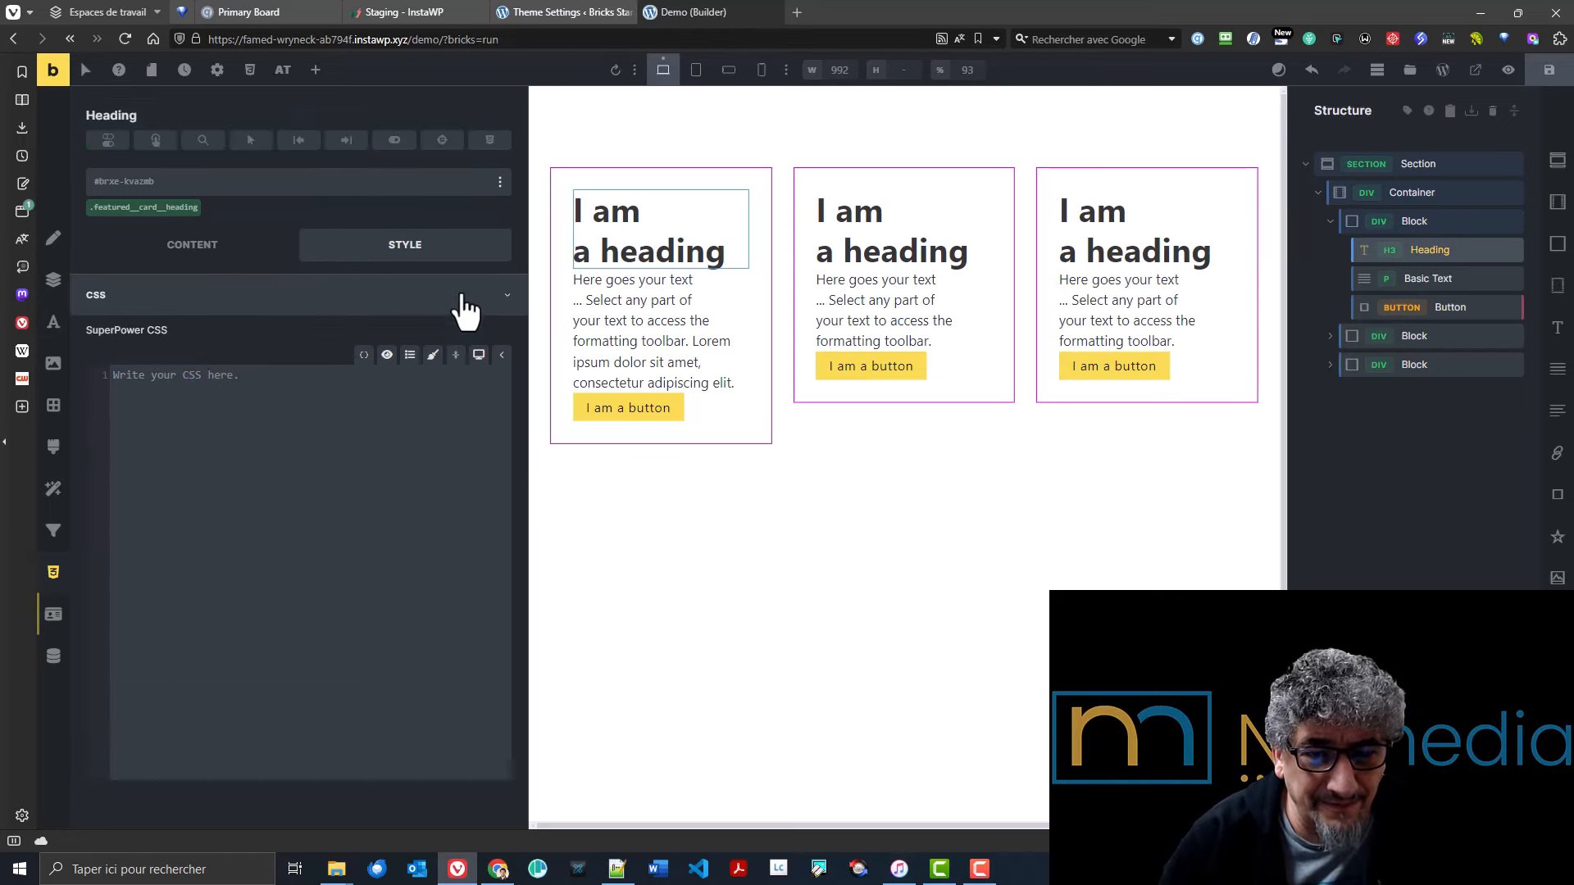
# - Expand the SuperPower CSS editor to full screen and restore it, and switch the element panel to its narrow width
pyautogui.click(479, 355)
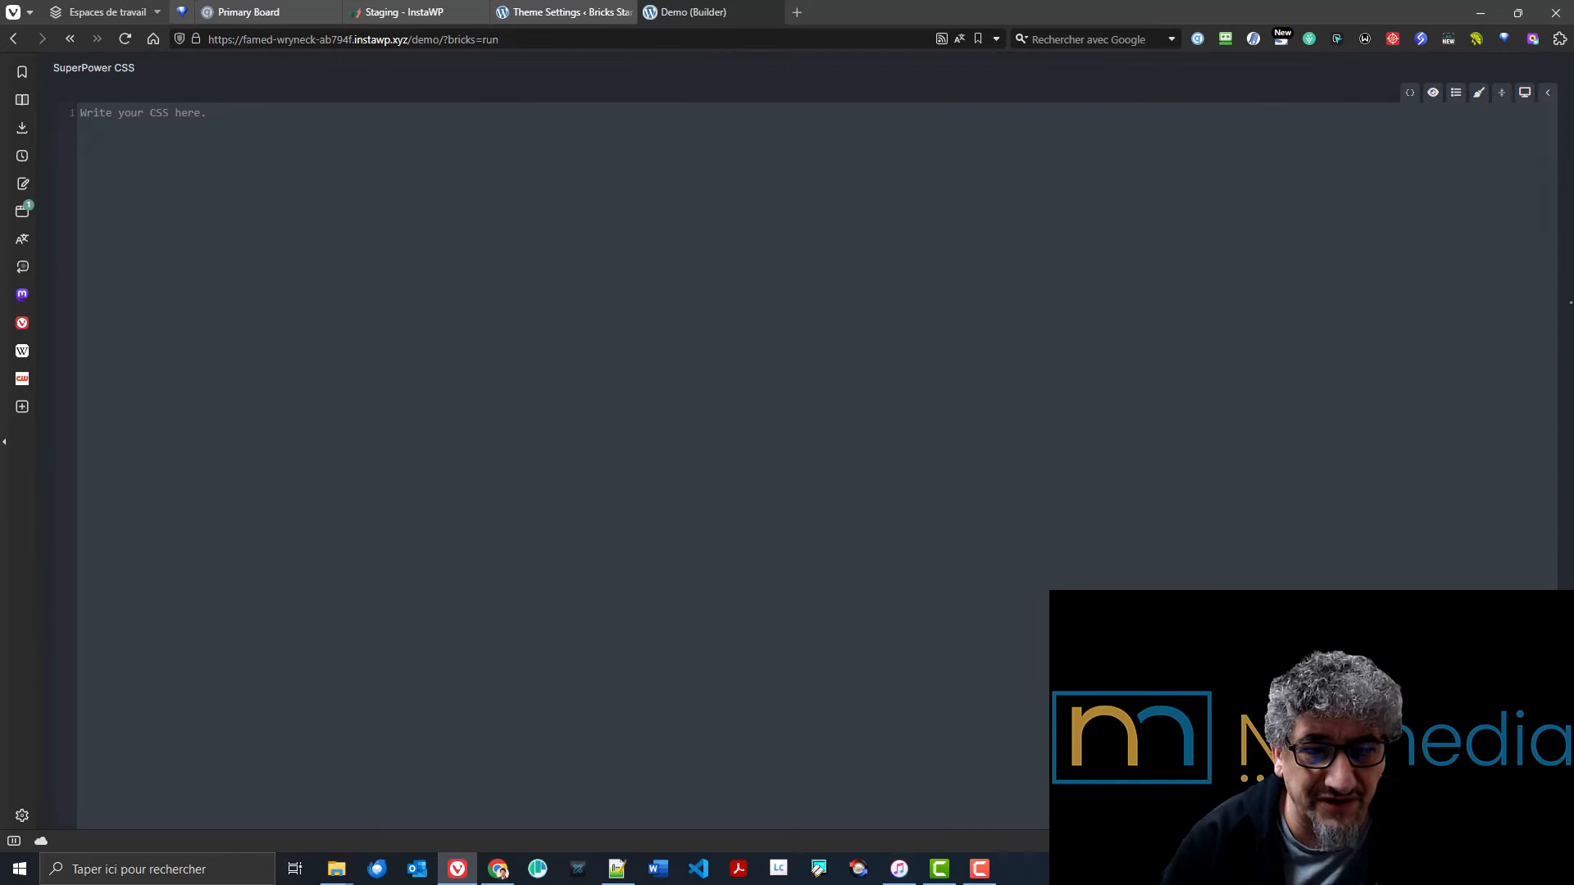
pyautogui.click(1524, 93)
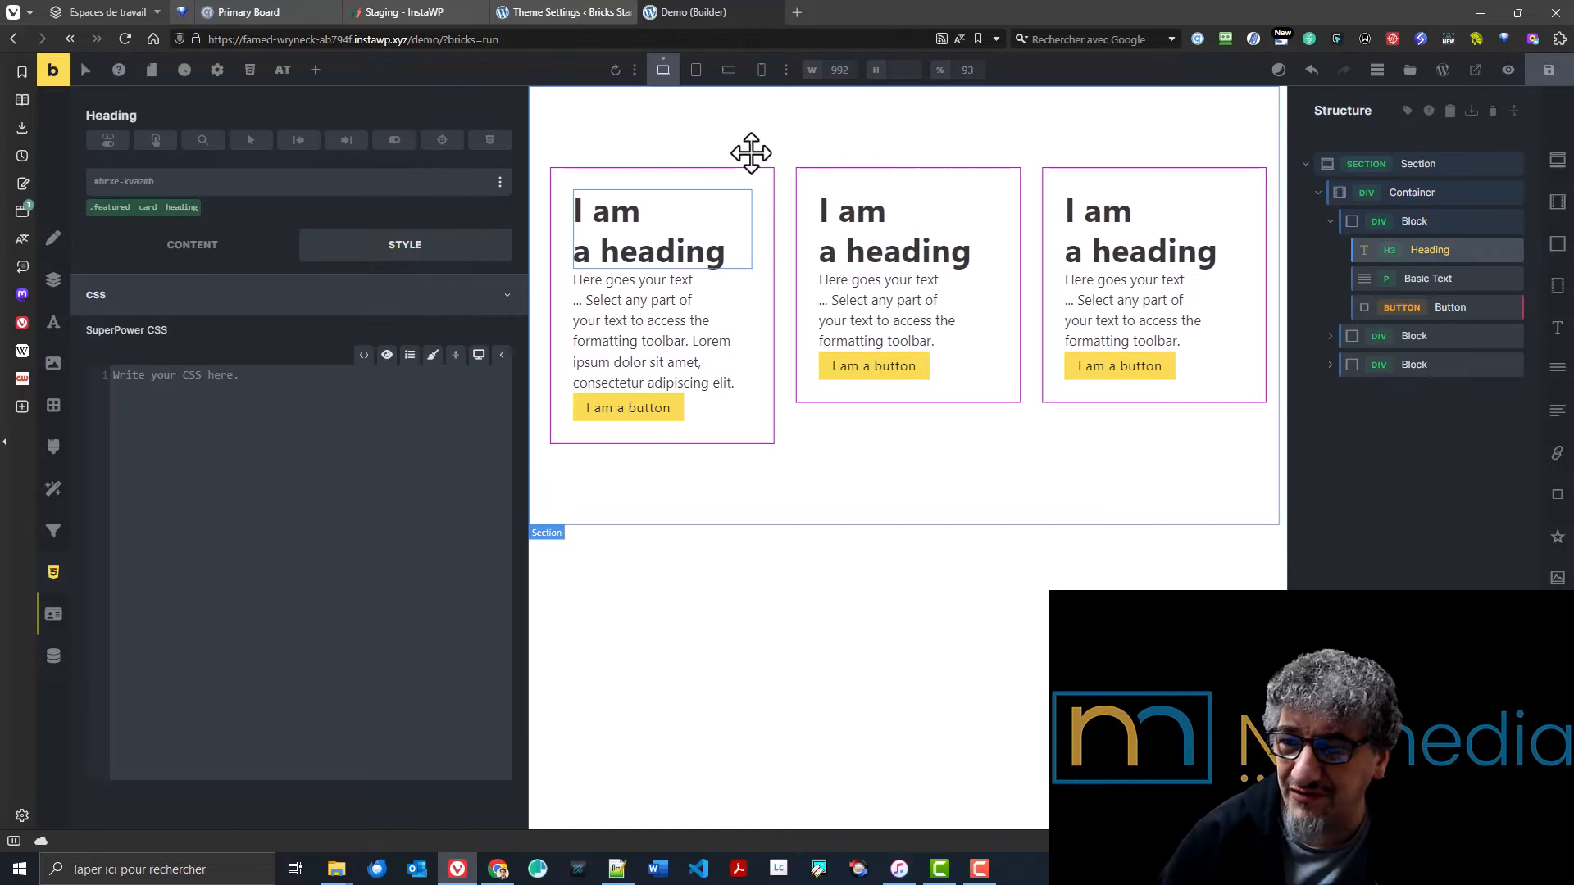
pyautogui.click(502, 354)
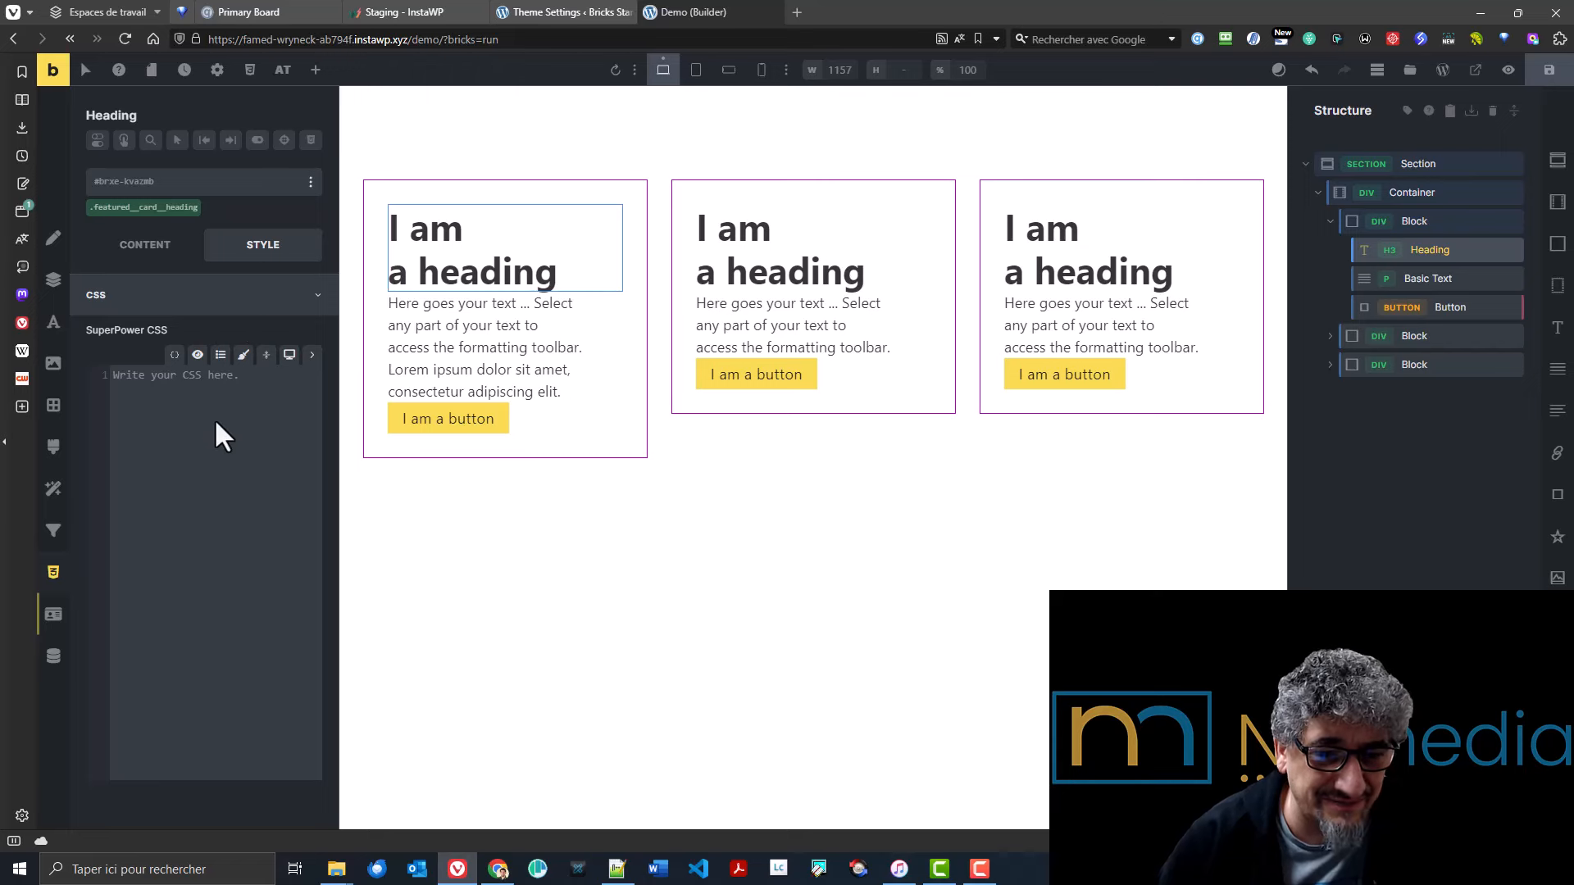
pyautogui.click(311, 354)
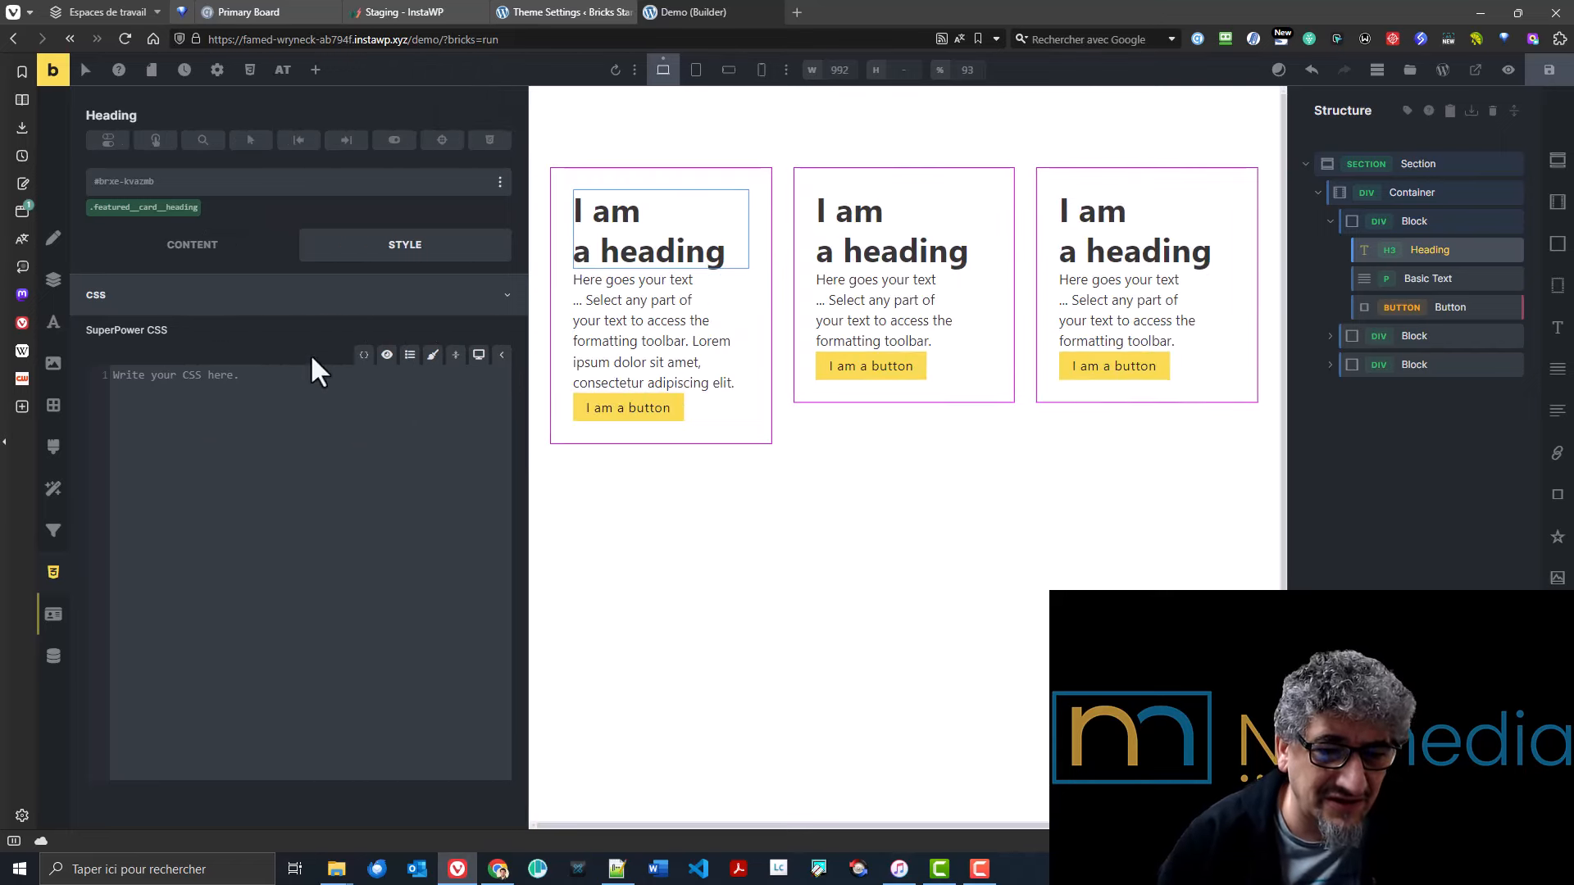
pyautogui.click(502, 355)
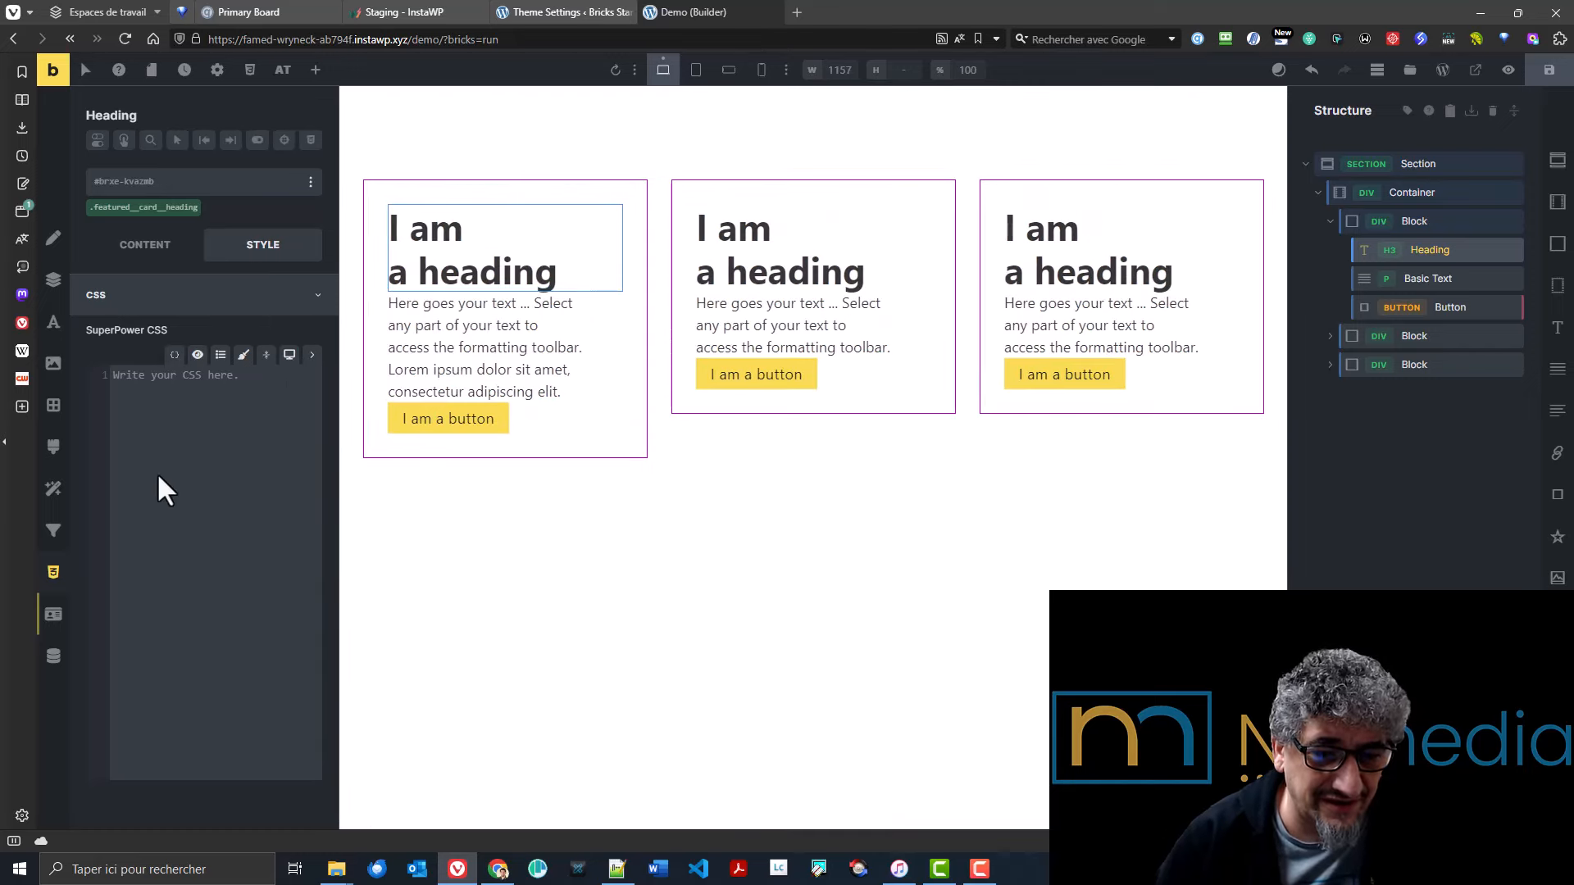
# - Read the Increase the Text Controls Size description in the theme settings and return to the Demo builder
pyautogui.click(547, 13)
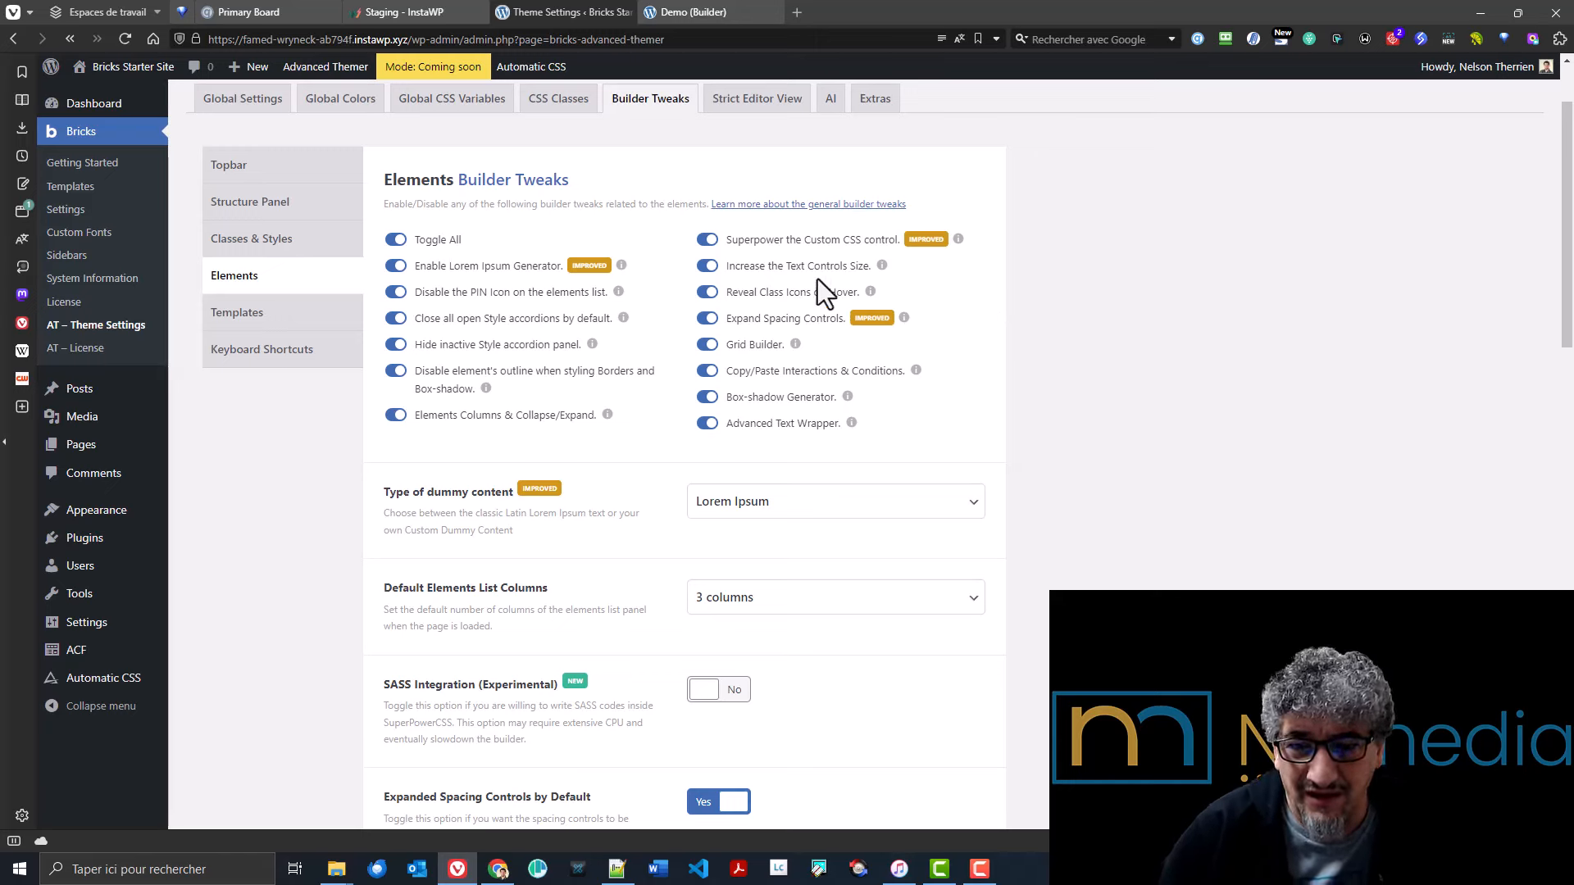
pyautogui.moveTo(882, 268)
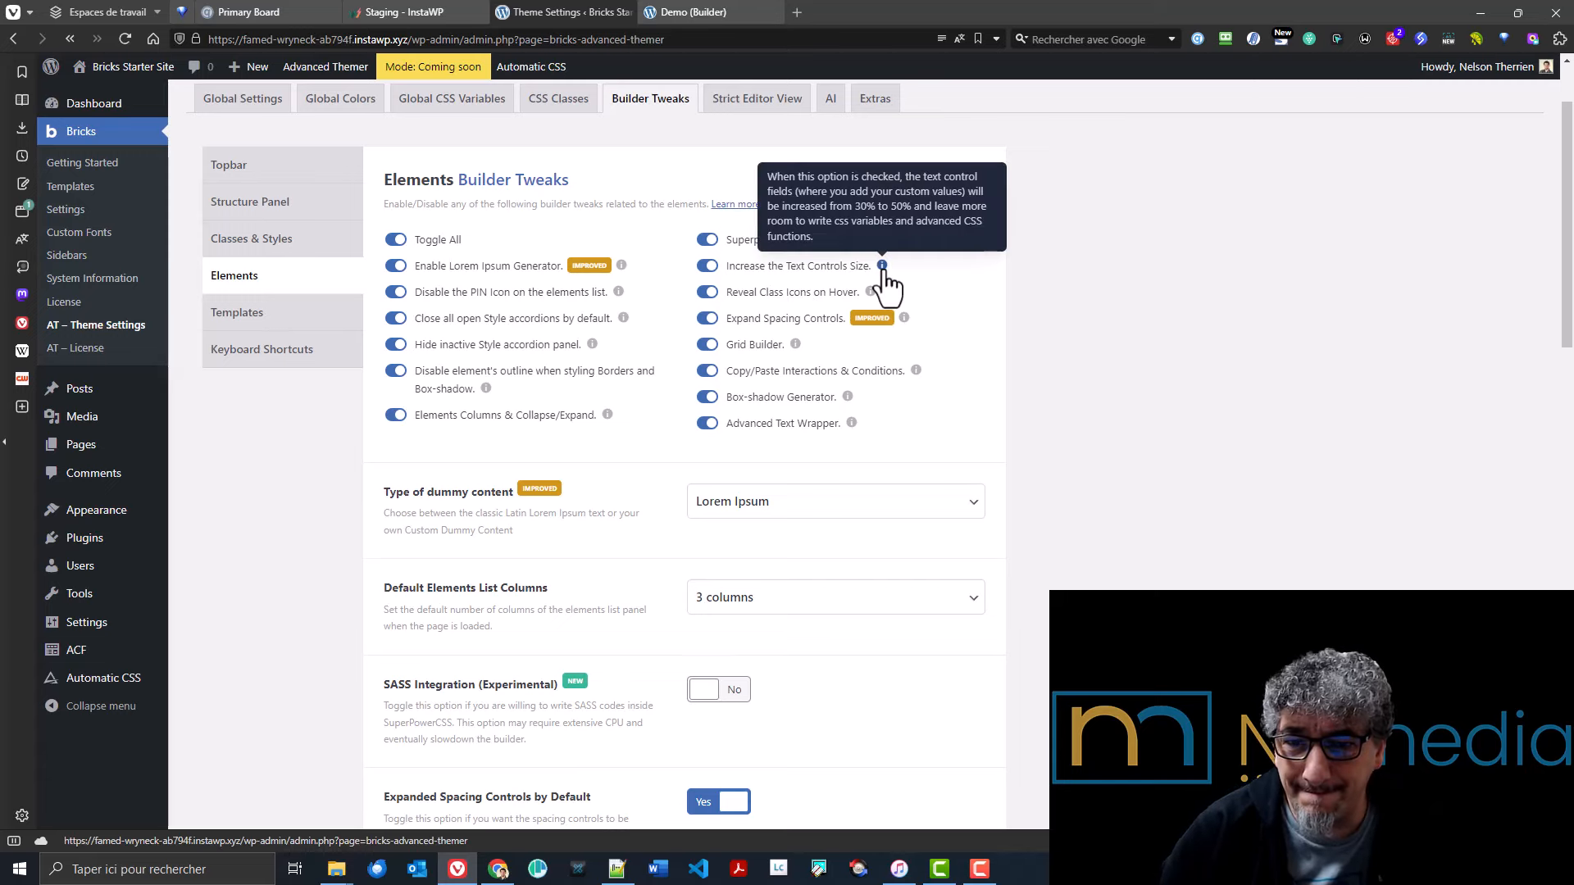
pyautogui.click(689, 12)
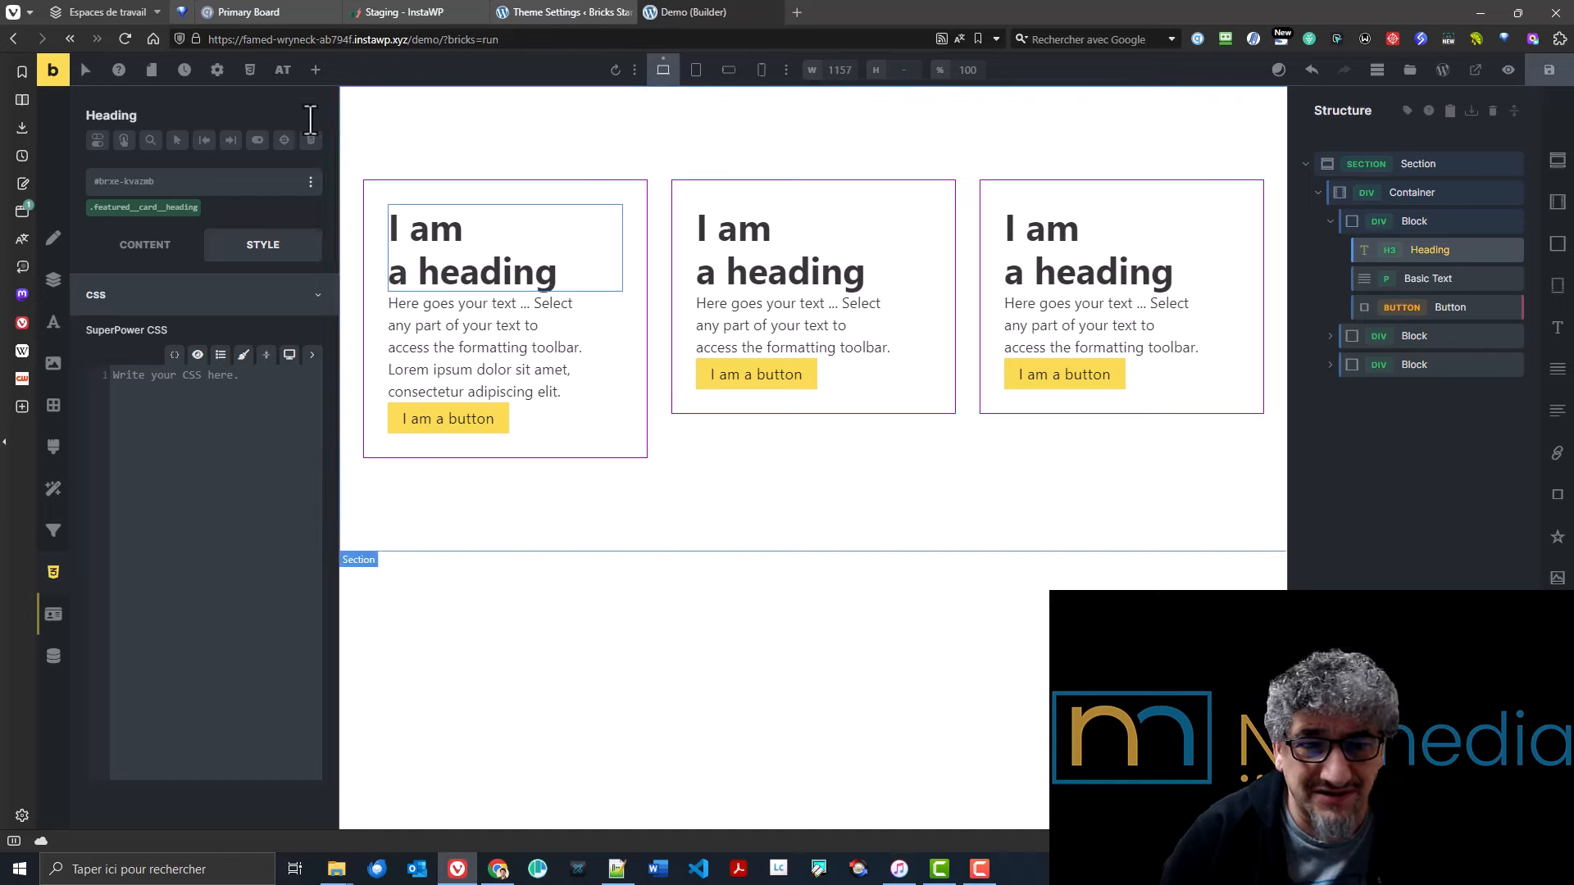
# - View the heading's content settings and open its typography styles
pyautogui.click(167, 245)
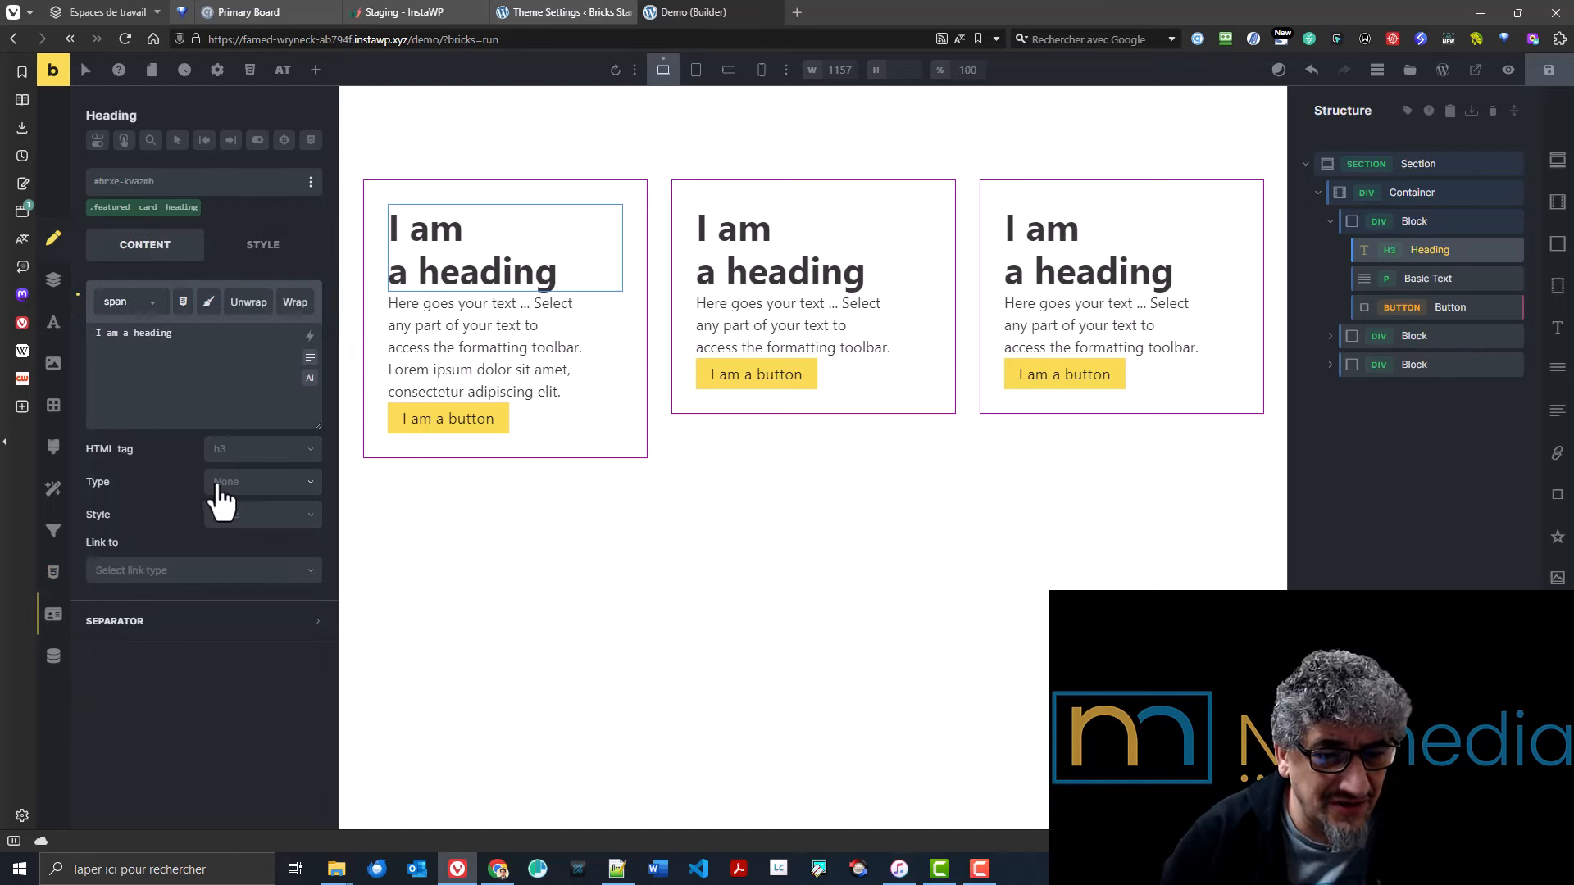
pyautogui.click(54, 321)
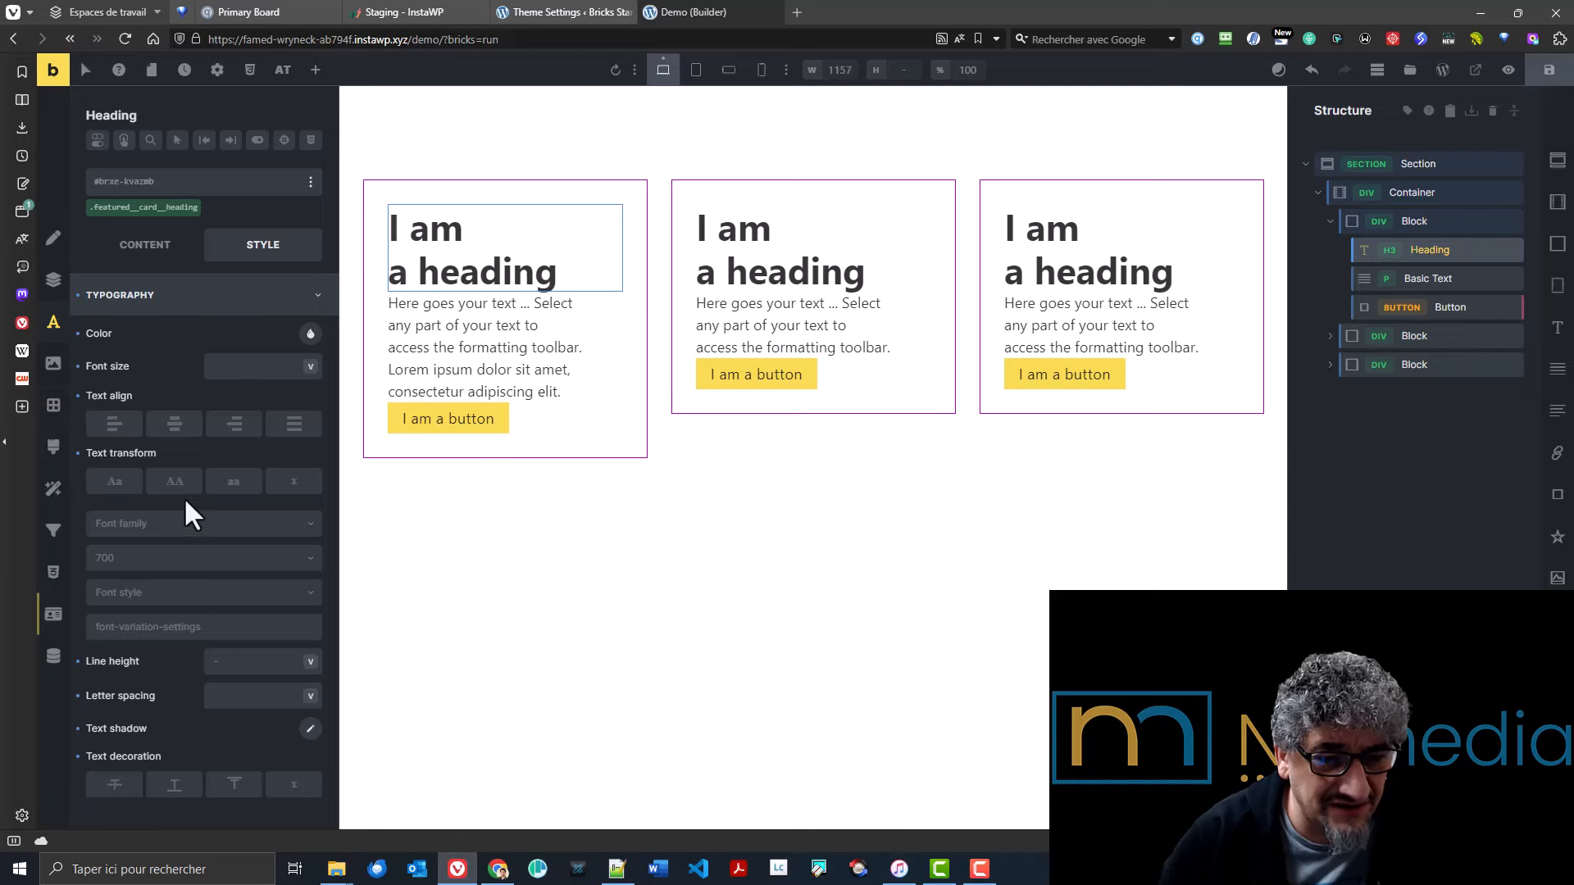
# - Recheck the explanation of the Increase the Text Controls Size tweak in the theme settings, and go back to the builder
pyautogui.click(541, 11)
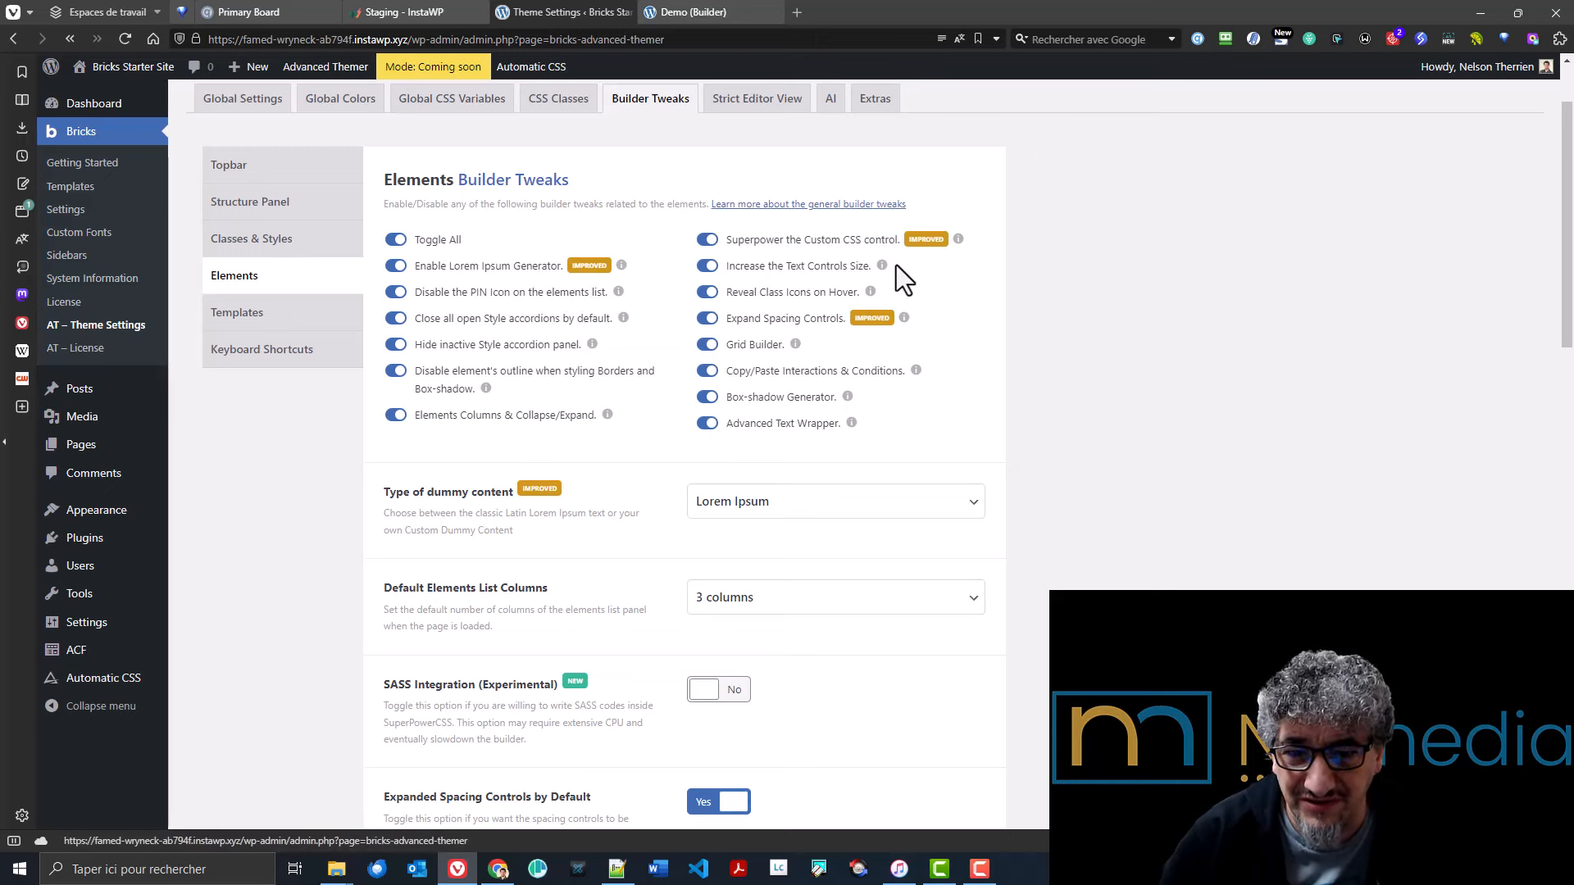
pyautogui.moveTo(883, 265)
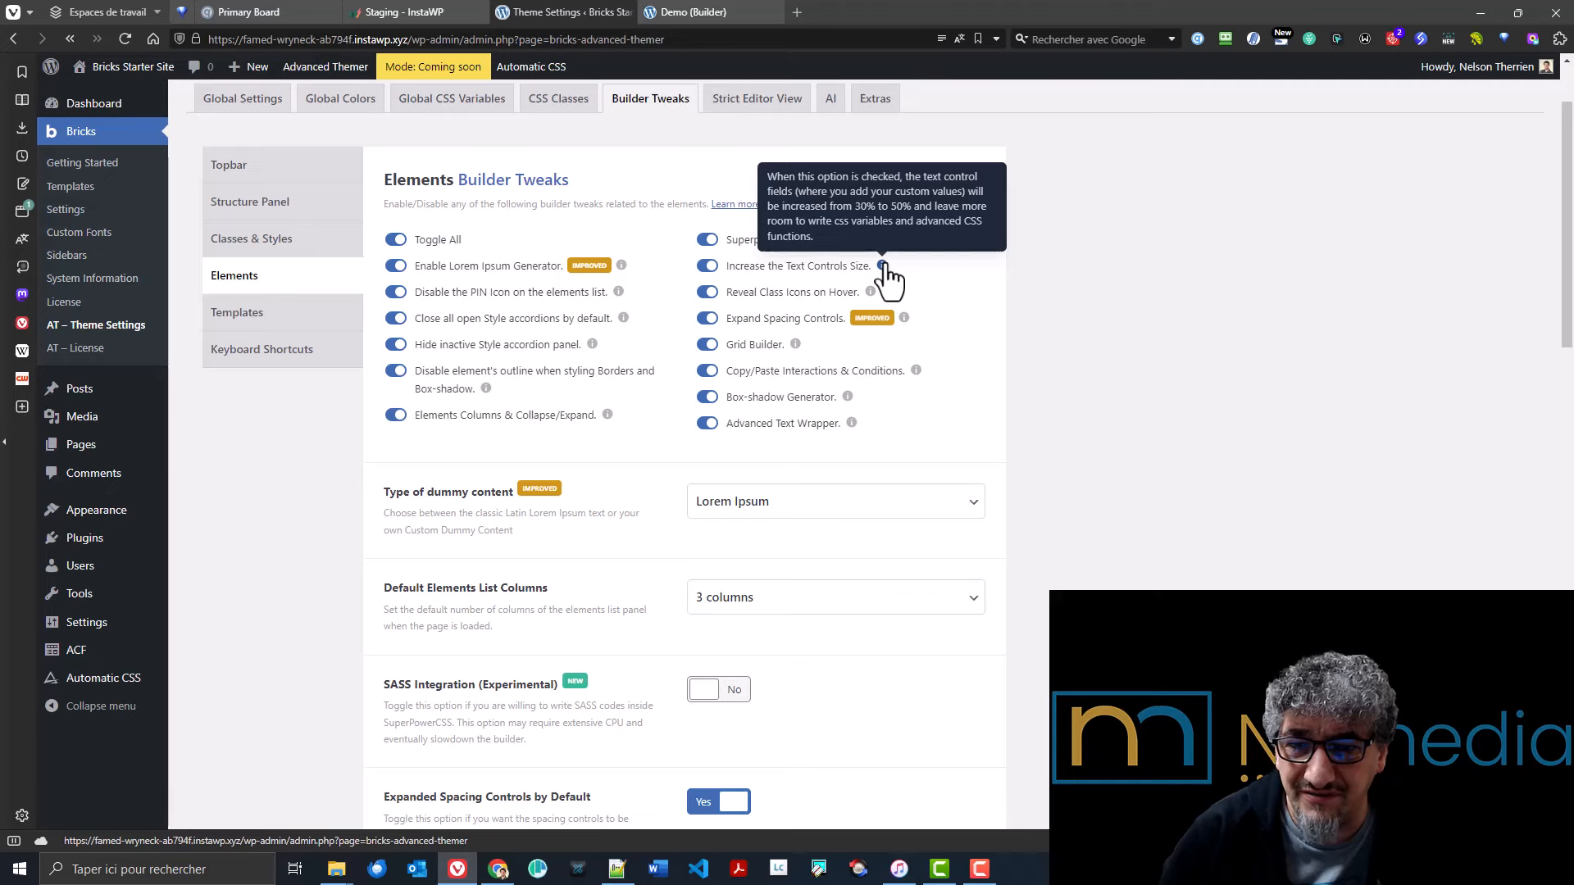
pyautogui.click(717, 5)
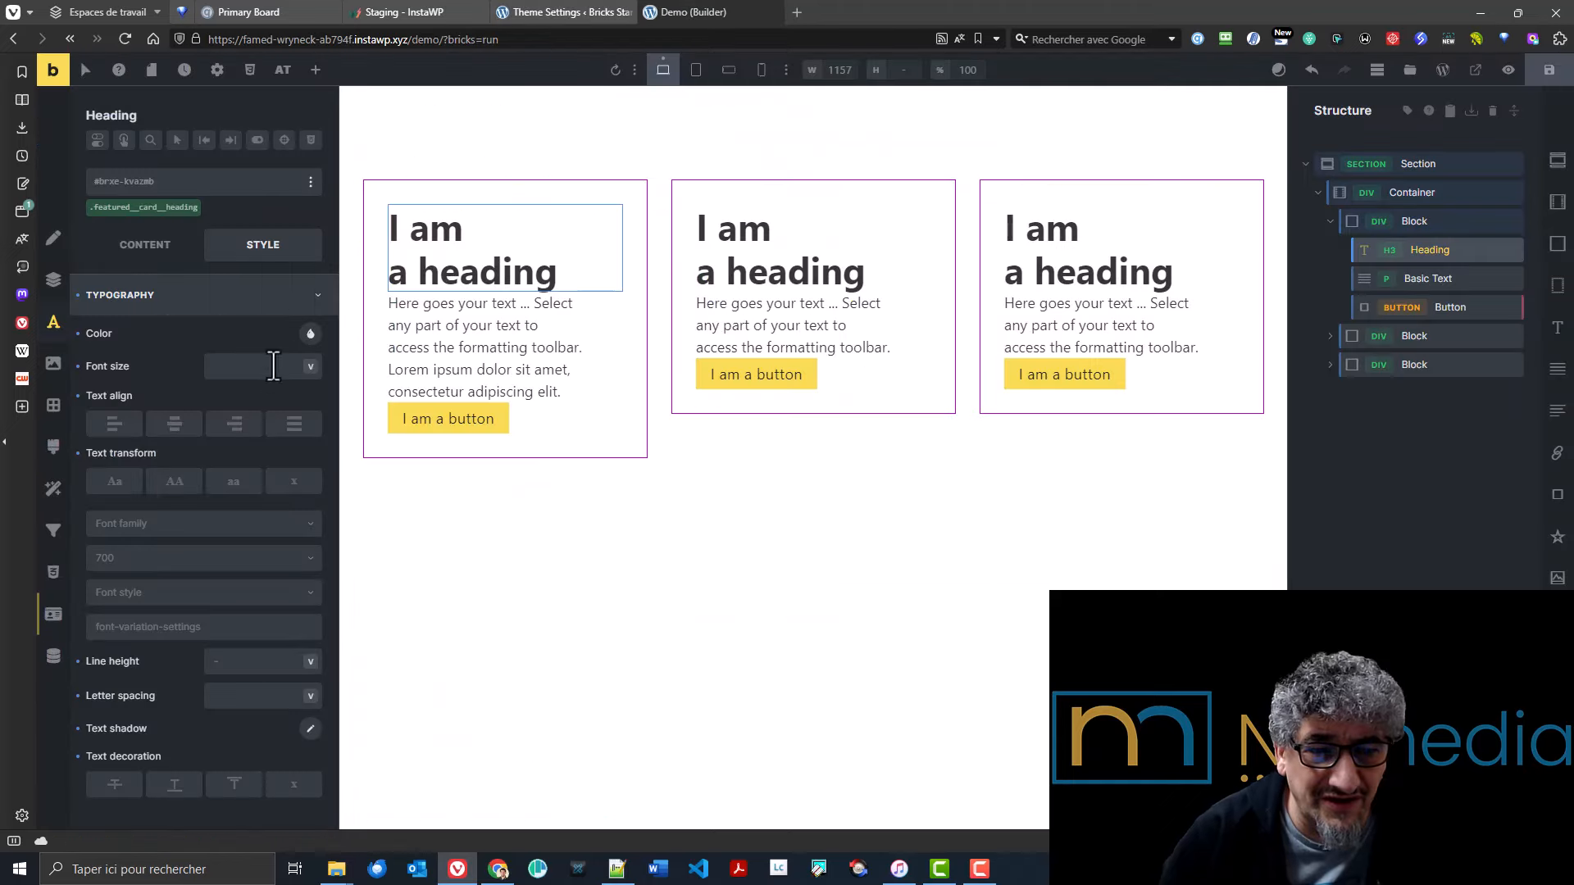
# - Examine the RAW value field in the heading's typography color picker and close the picker
pyautogui.click(310, 333)
pyautogui.click(233, 441)
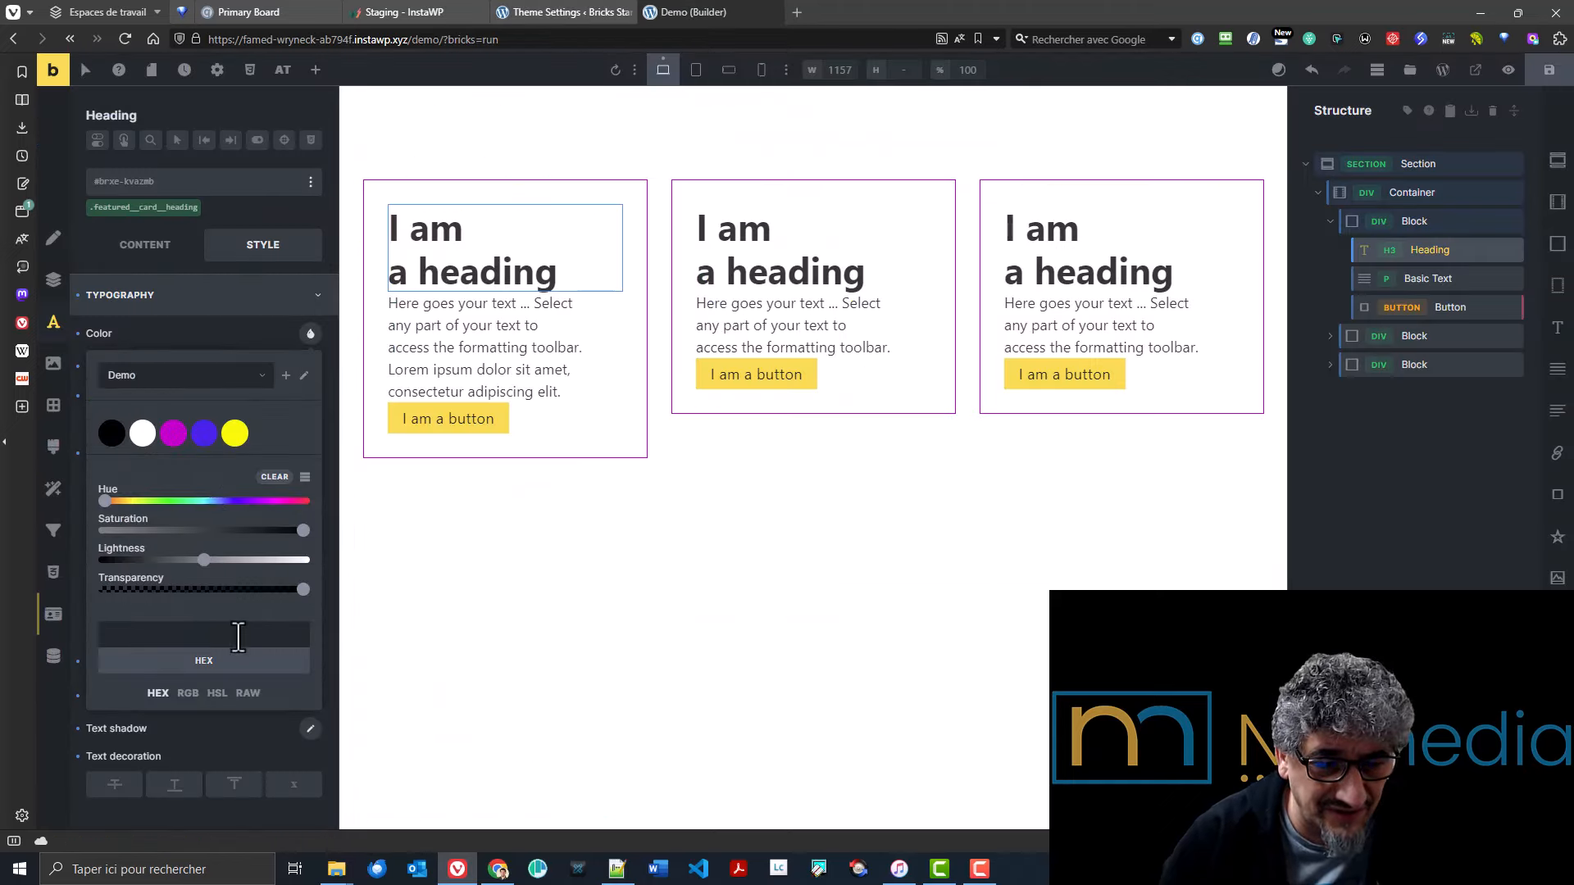
pyautogui.click(248, 692)
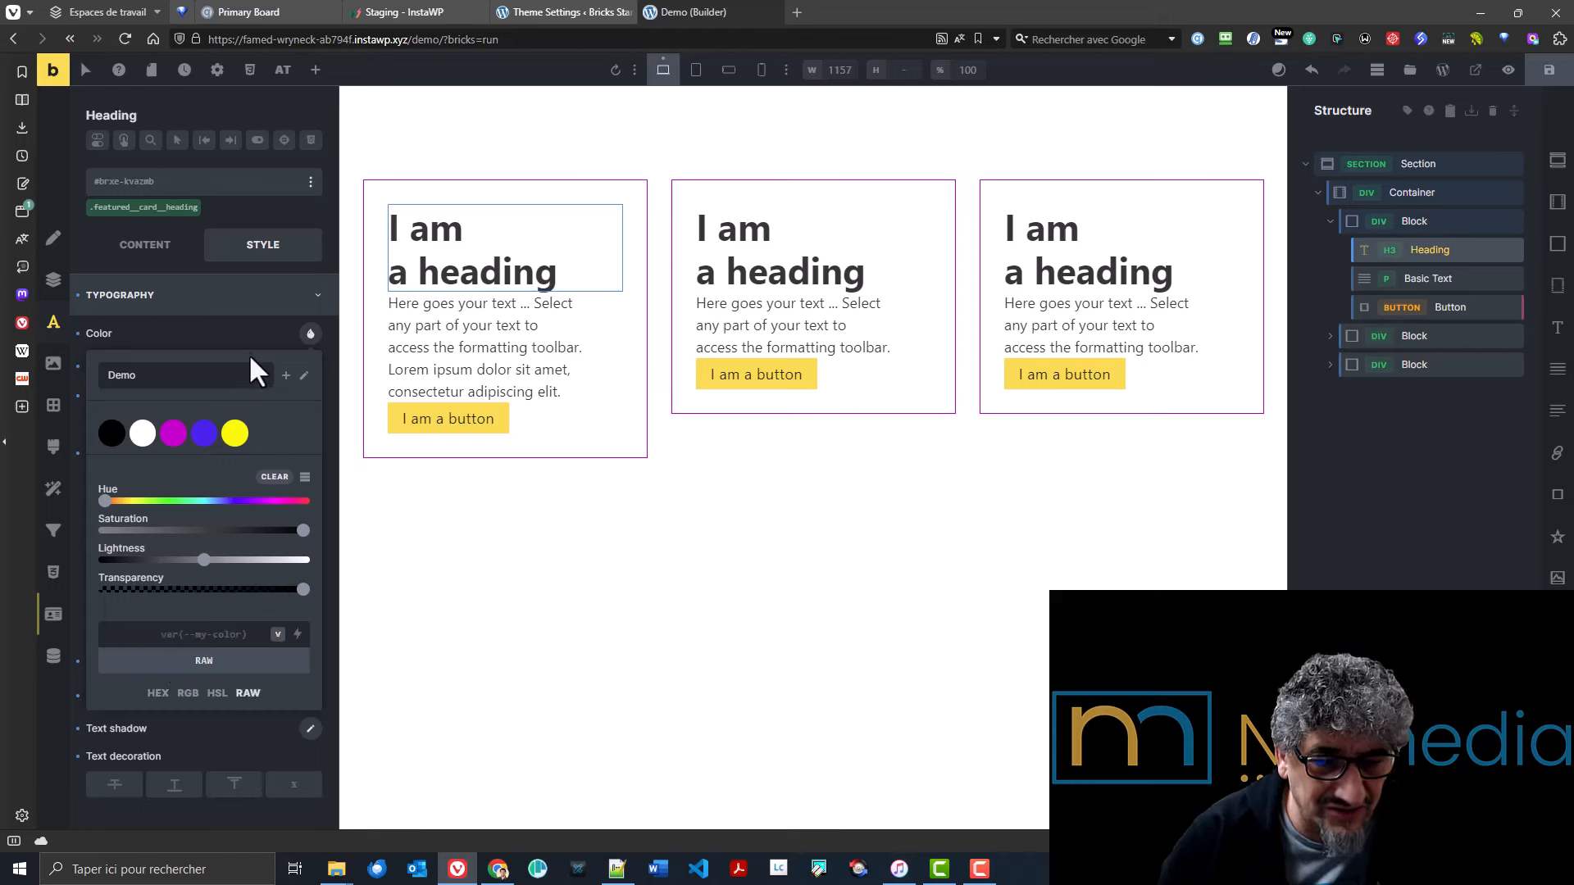
pyautogui.click(250, 324)
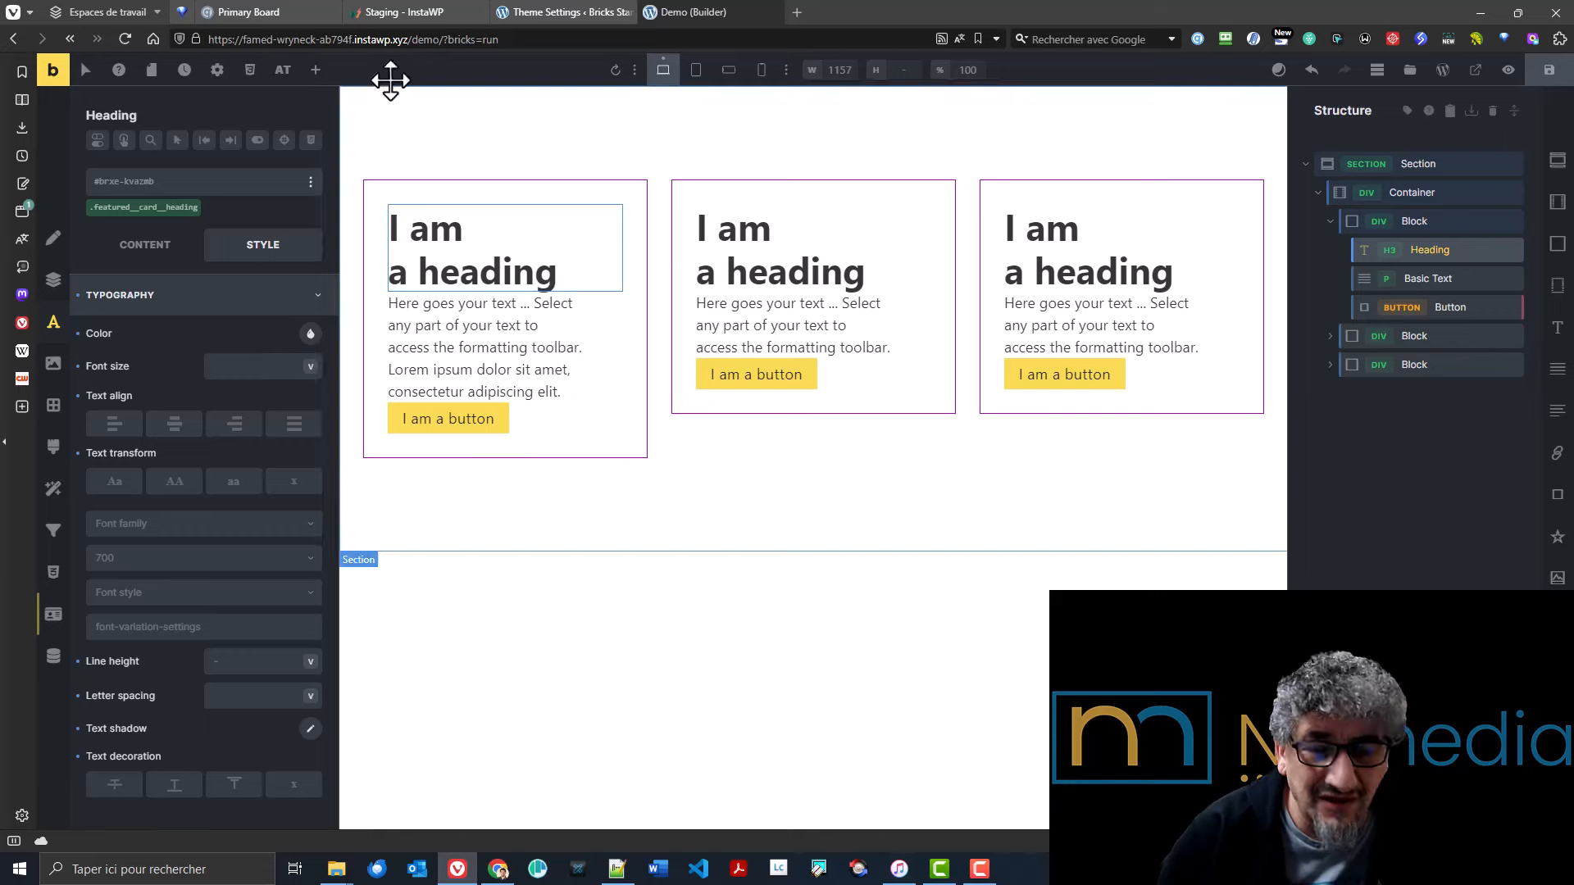
# - Look at the Reveal Class Icons on Hover tweak in the theme settings and return to the Demo builder
pyautogui.click(577, 13)
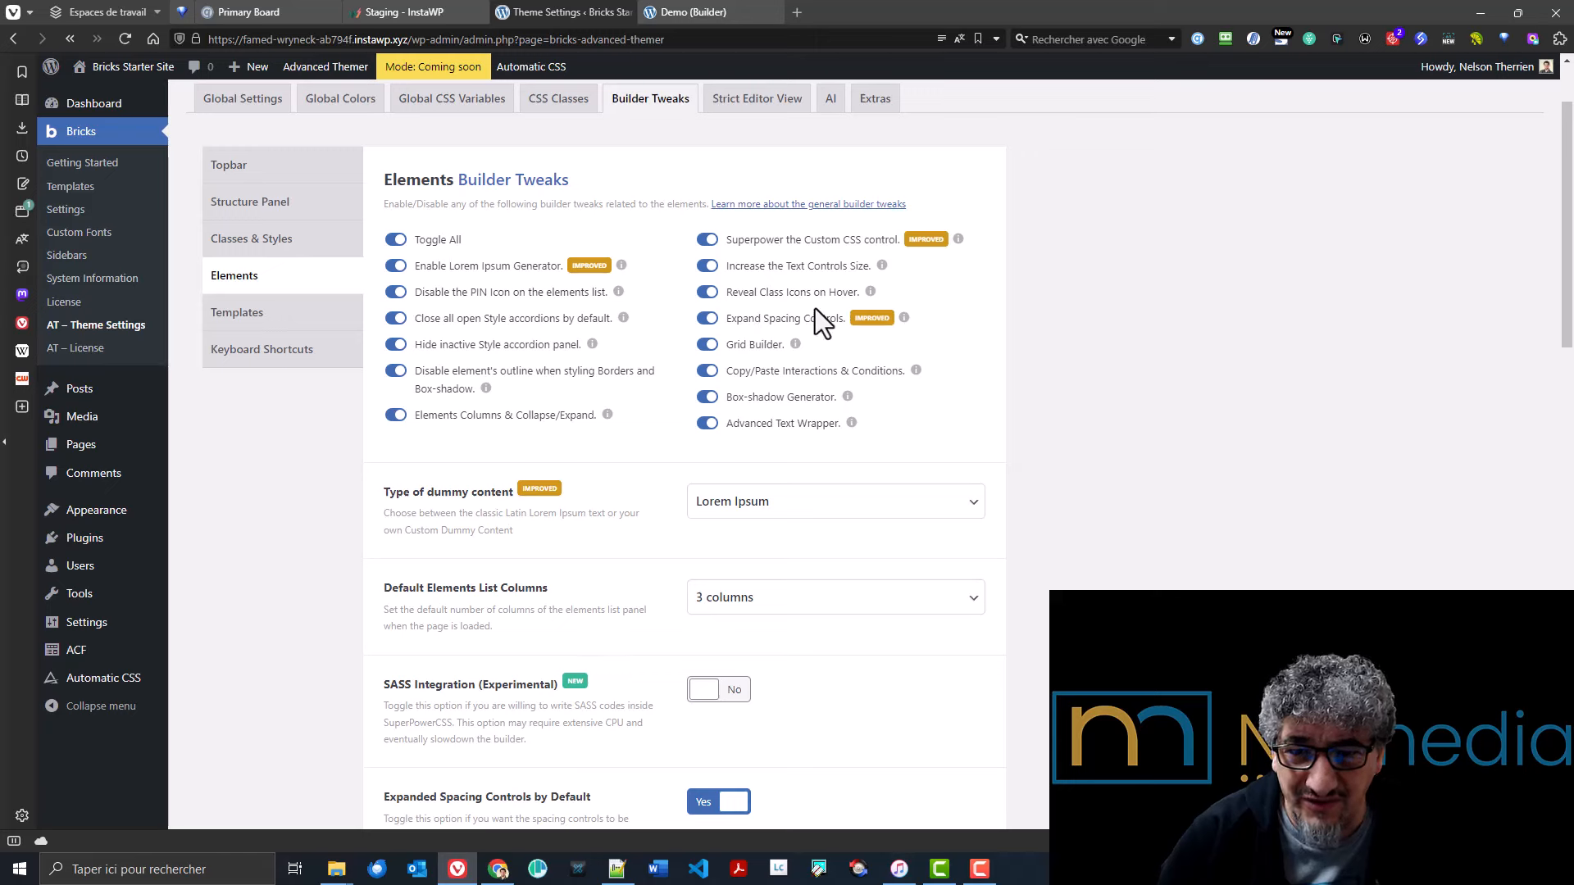
pyautogui.moveTo(871, 295)
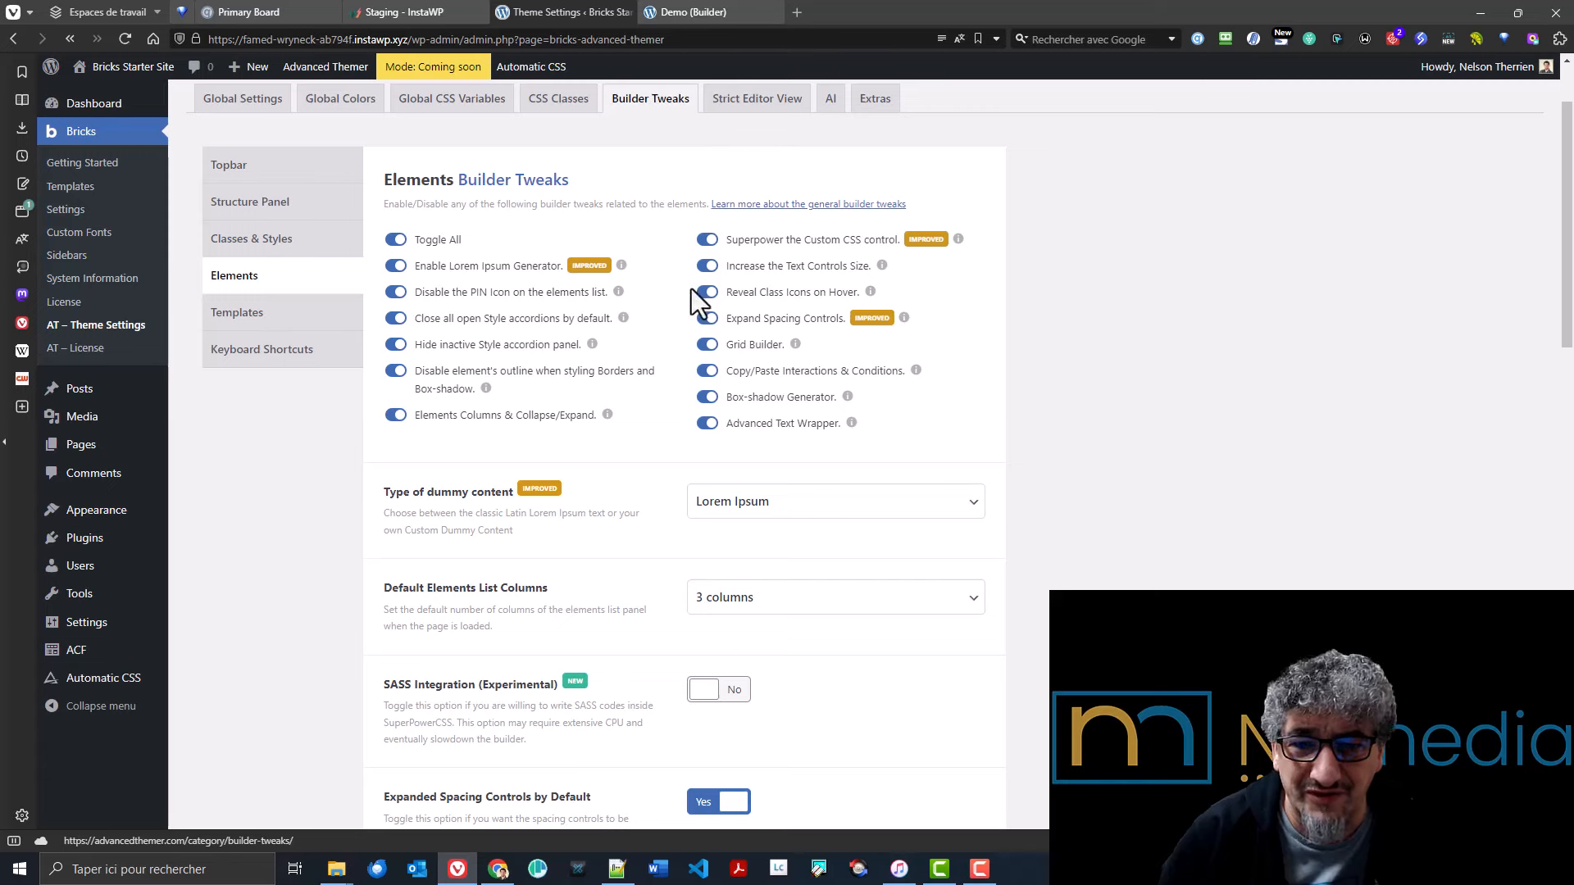
pyautogui.click(680, 4)
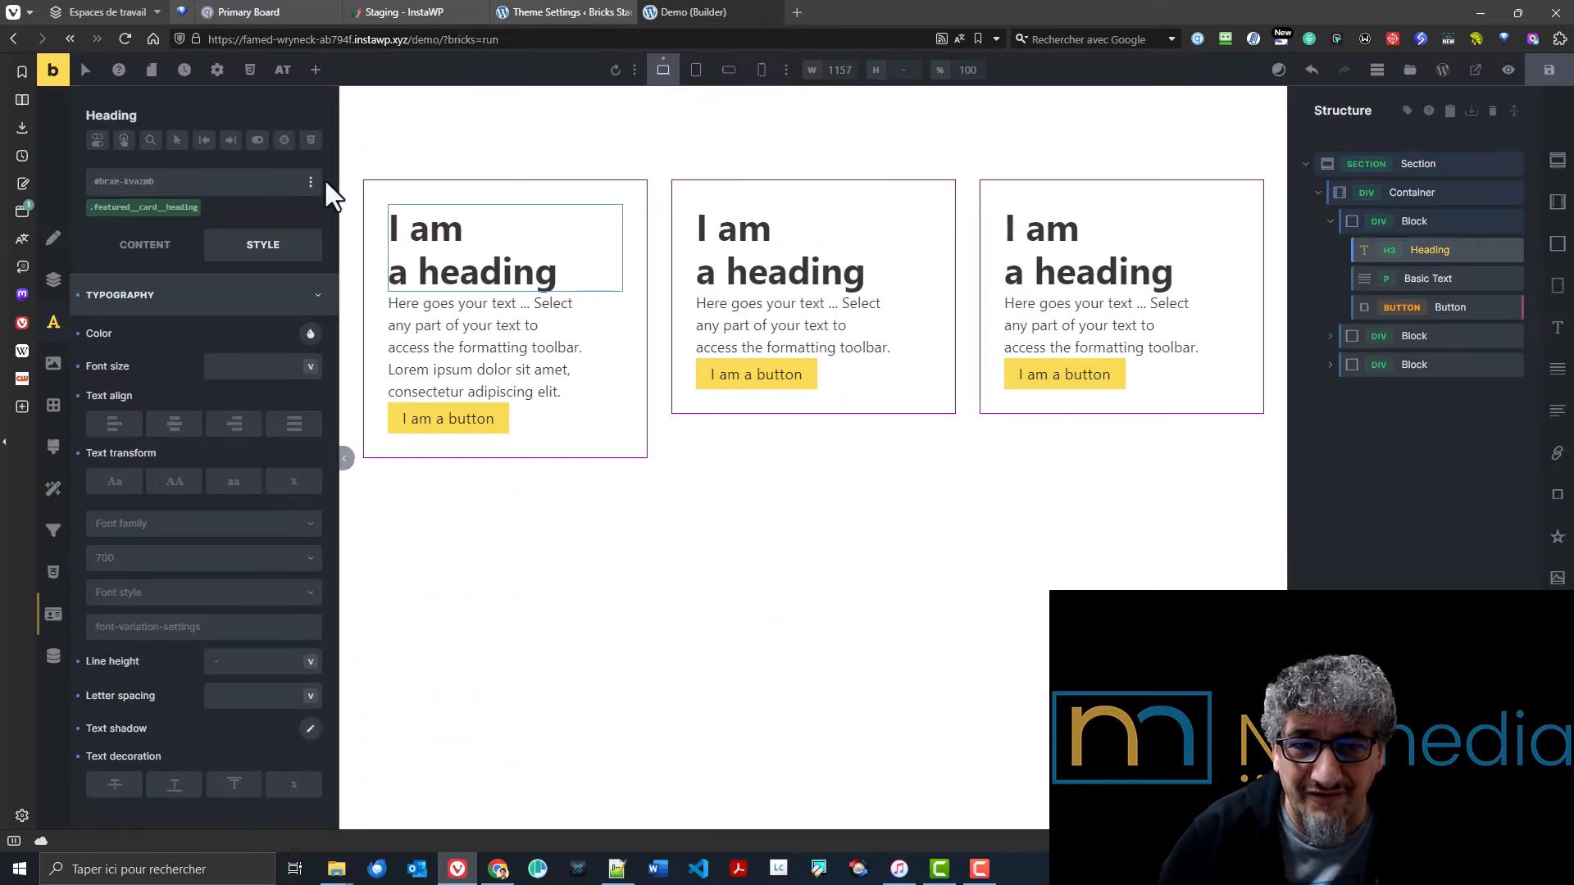
# - Activate the heading's .featured__card__heading class and review its class icons and action menu
pyautogui.click(248, 190)
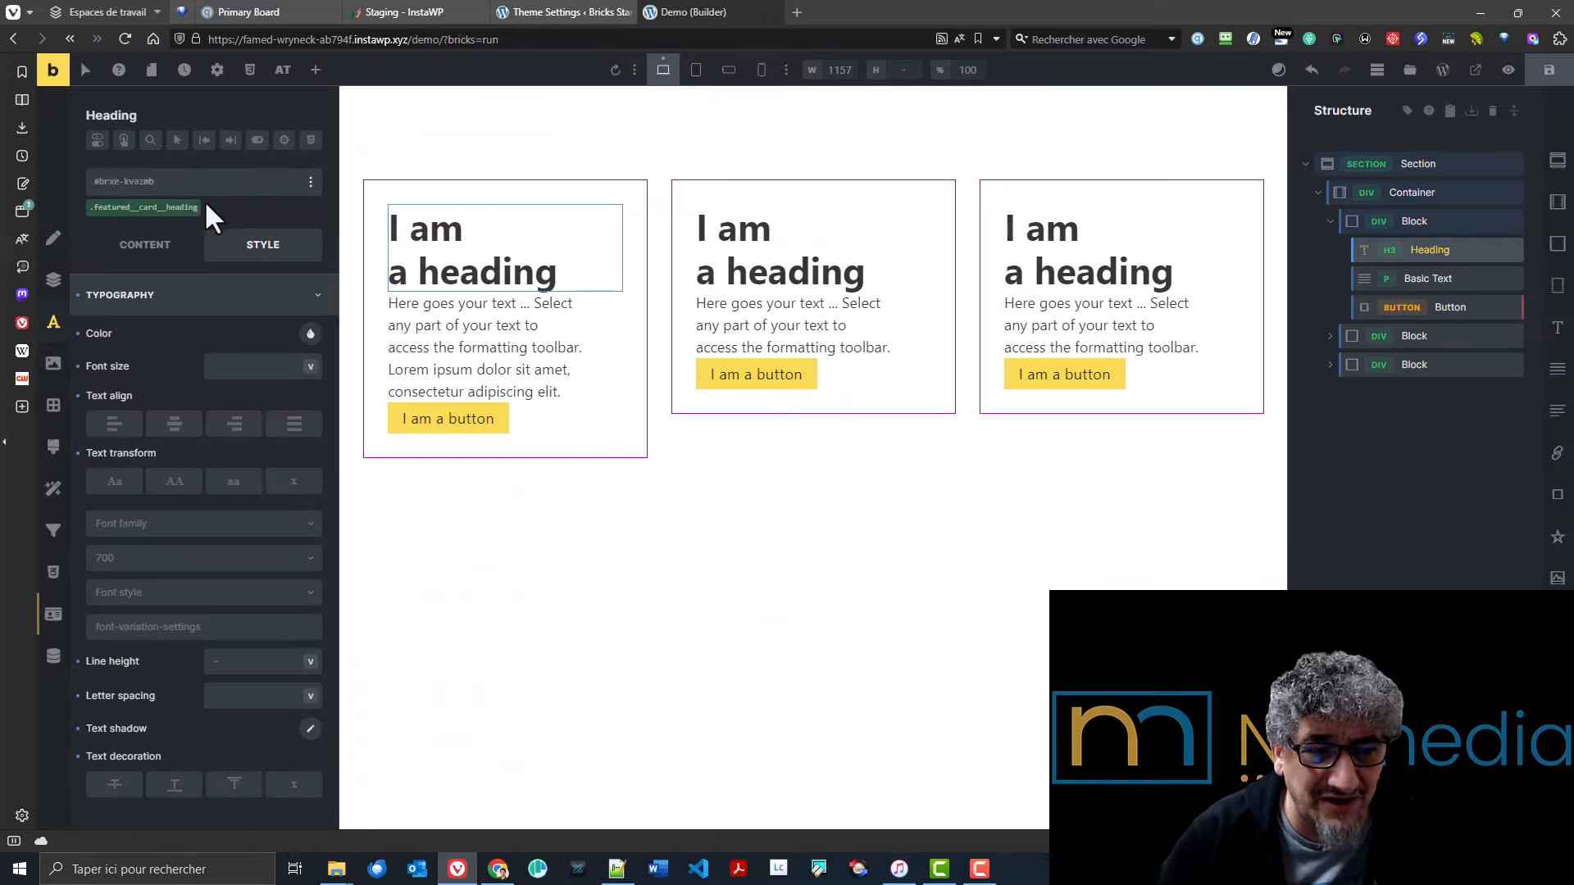
pyautogui.click(175, 208)
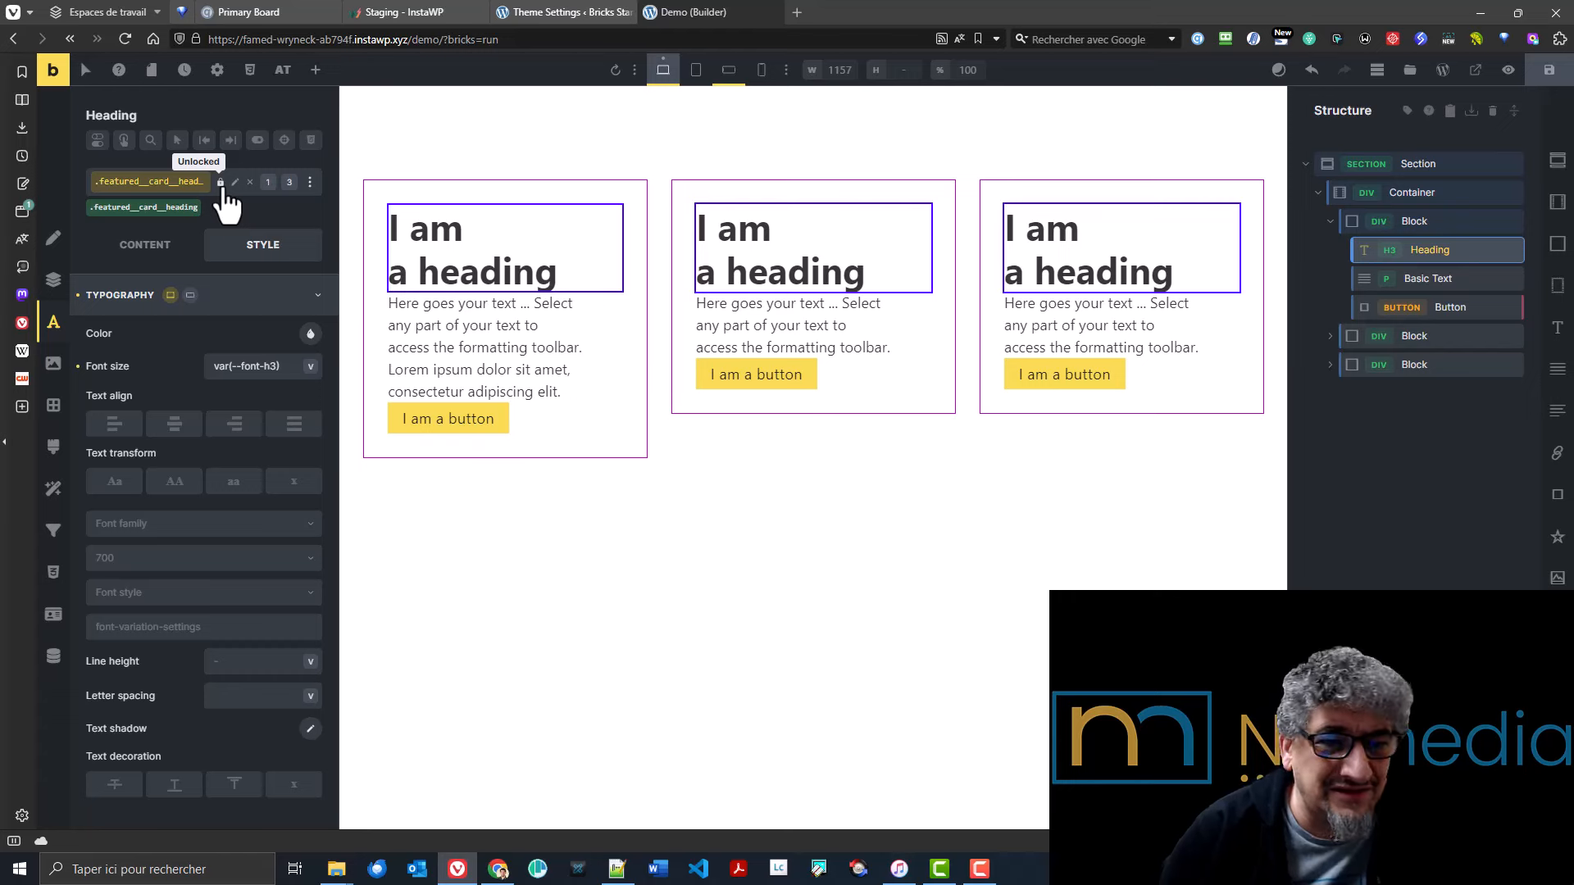
pyautogui.click(309, 182)
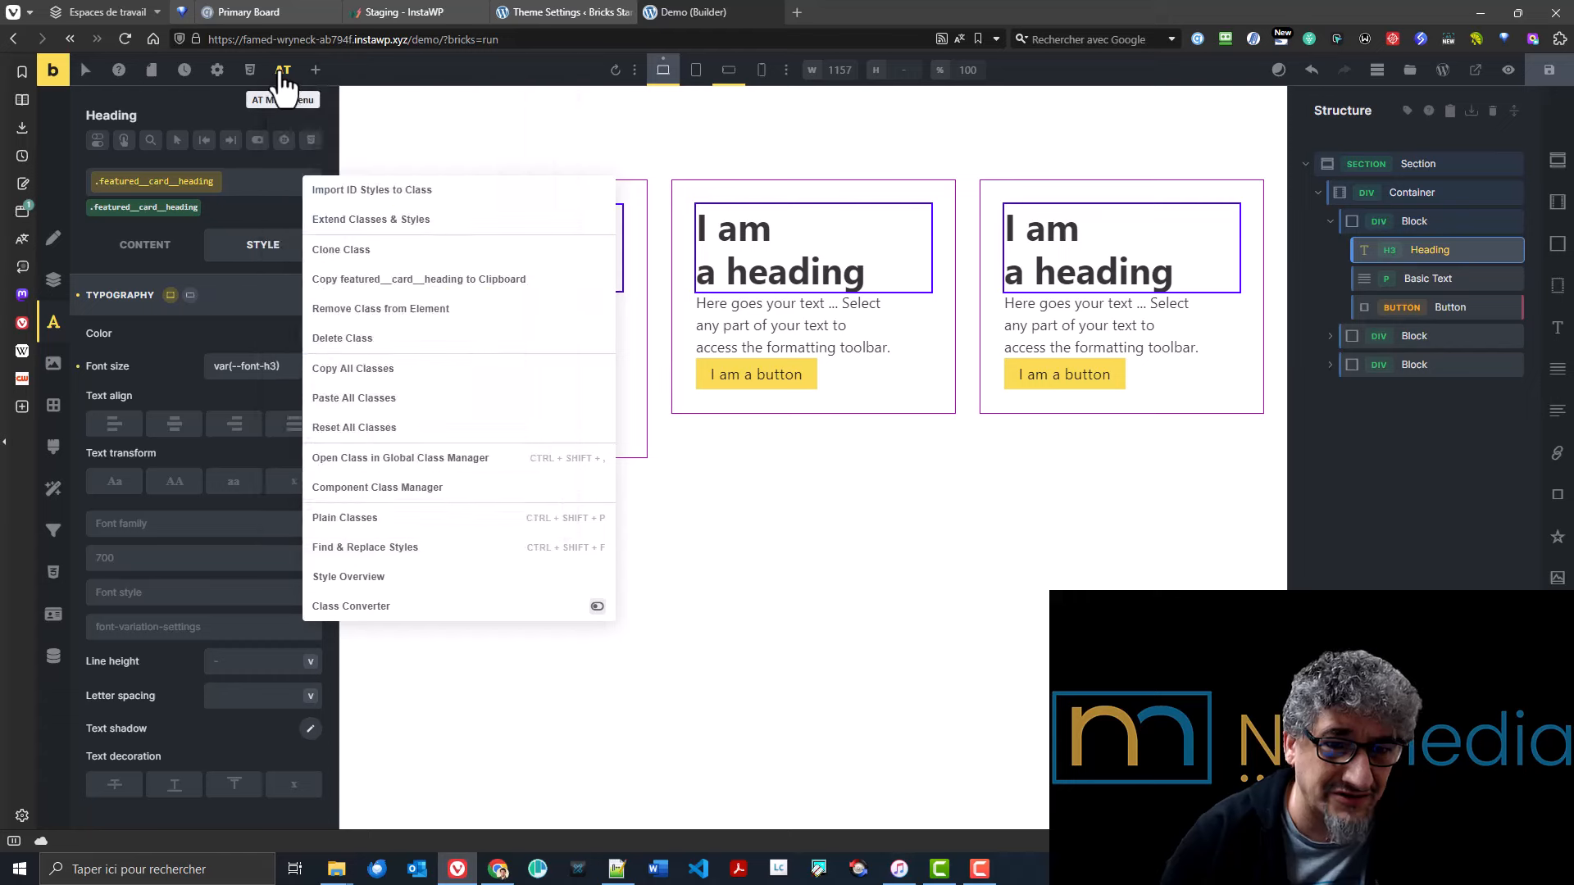
pyautogui.click(218, 205)
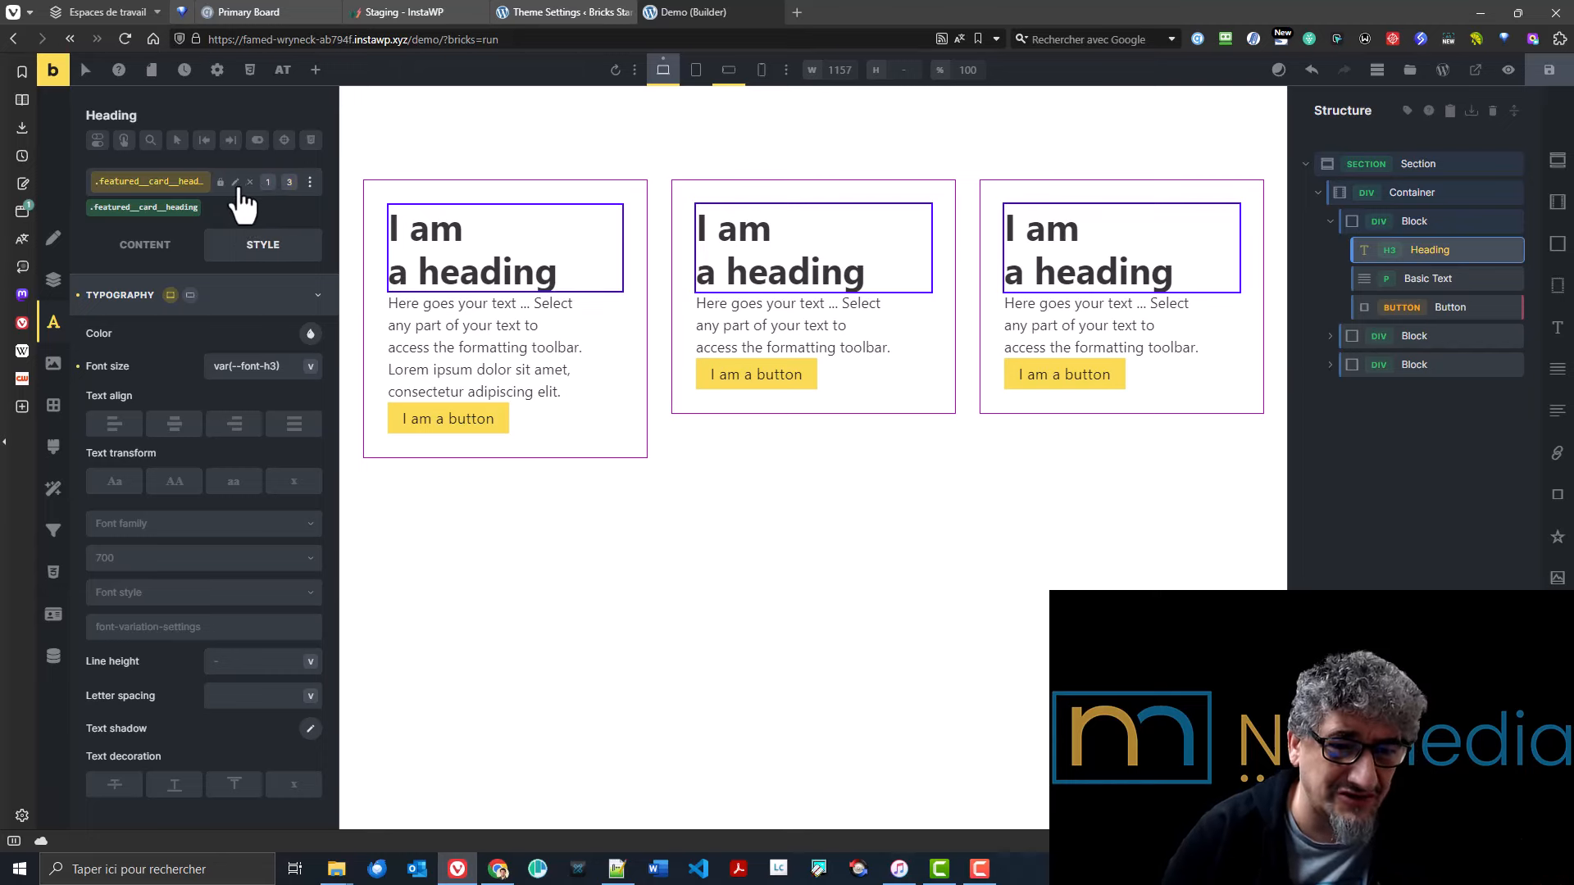
# - Check the Reveal Class Icons on Hover and Expand Spacing Controls tweaks in the theme settings, and return to the Demo builder
pyautogui.click(537, 14)
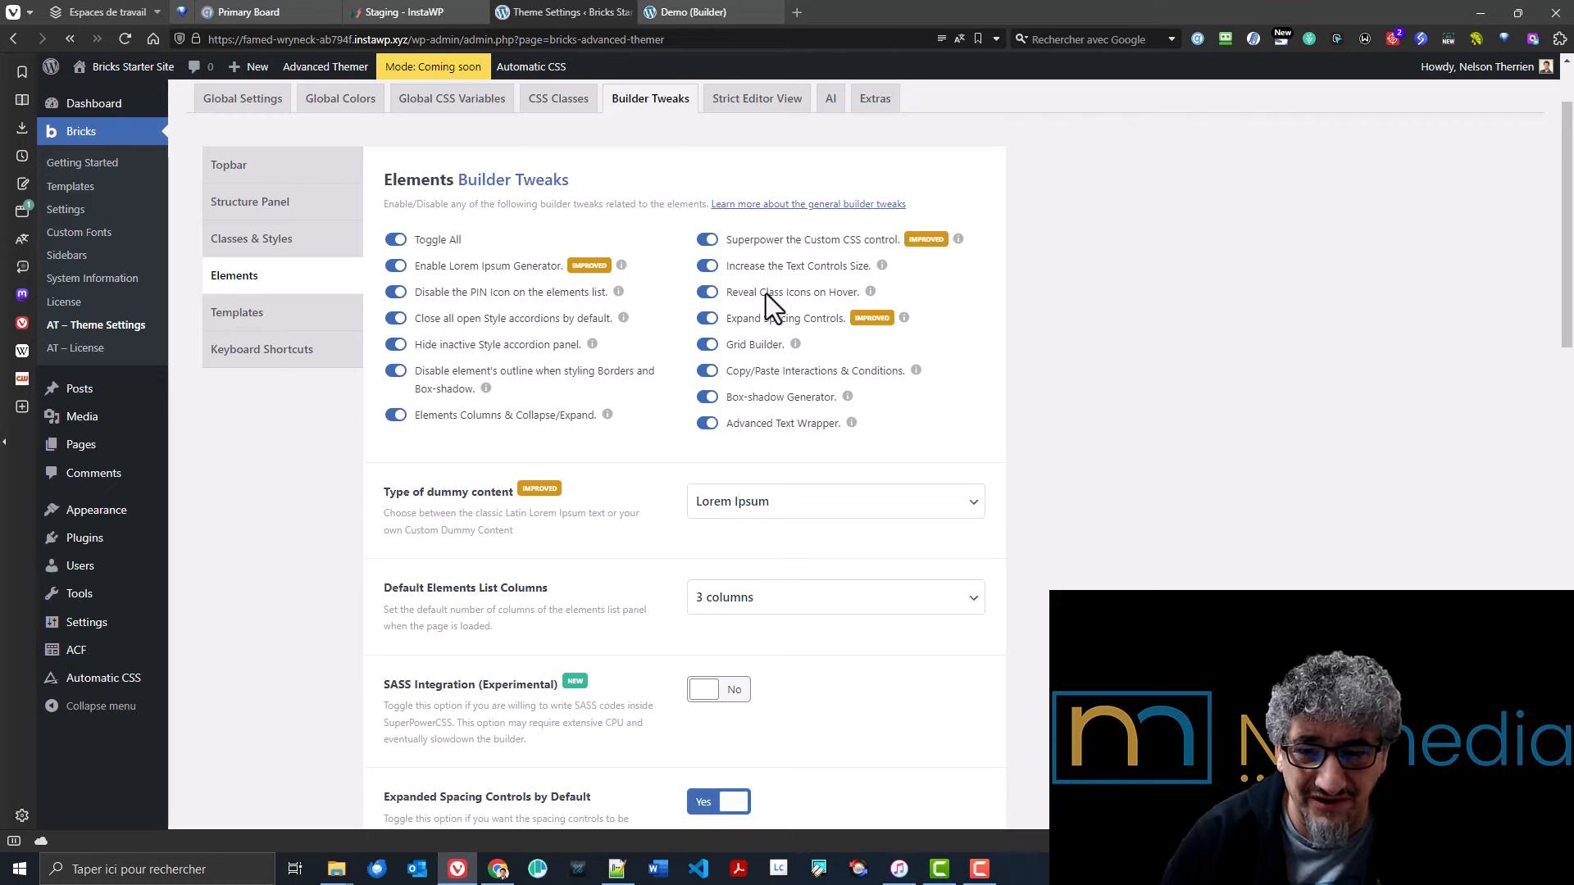
pyautogui.click(665, 12)
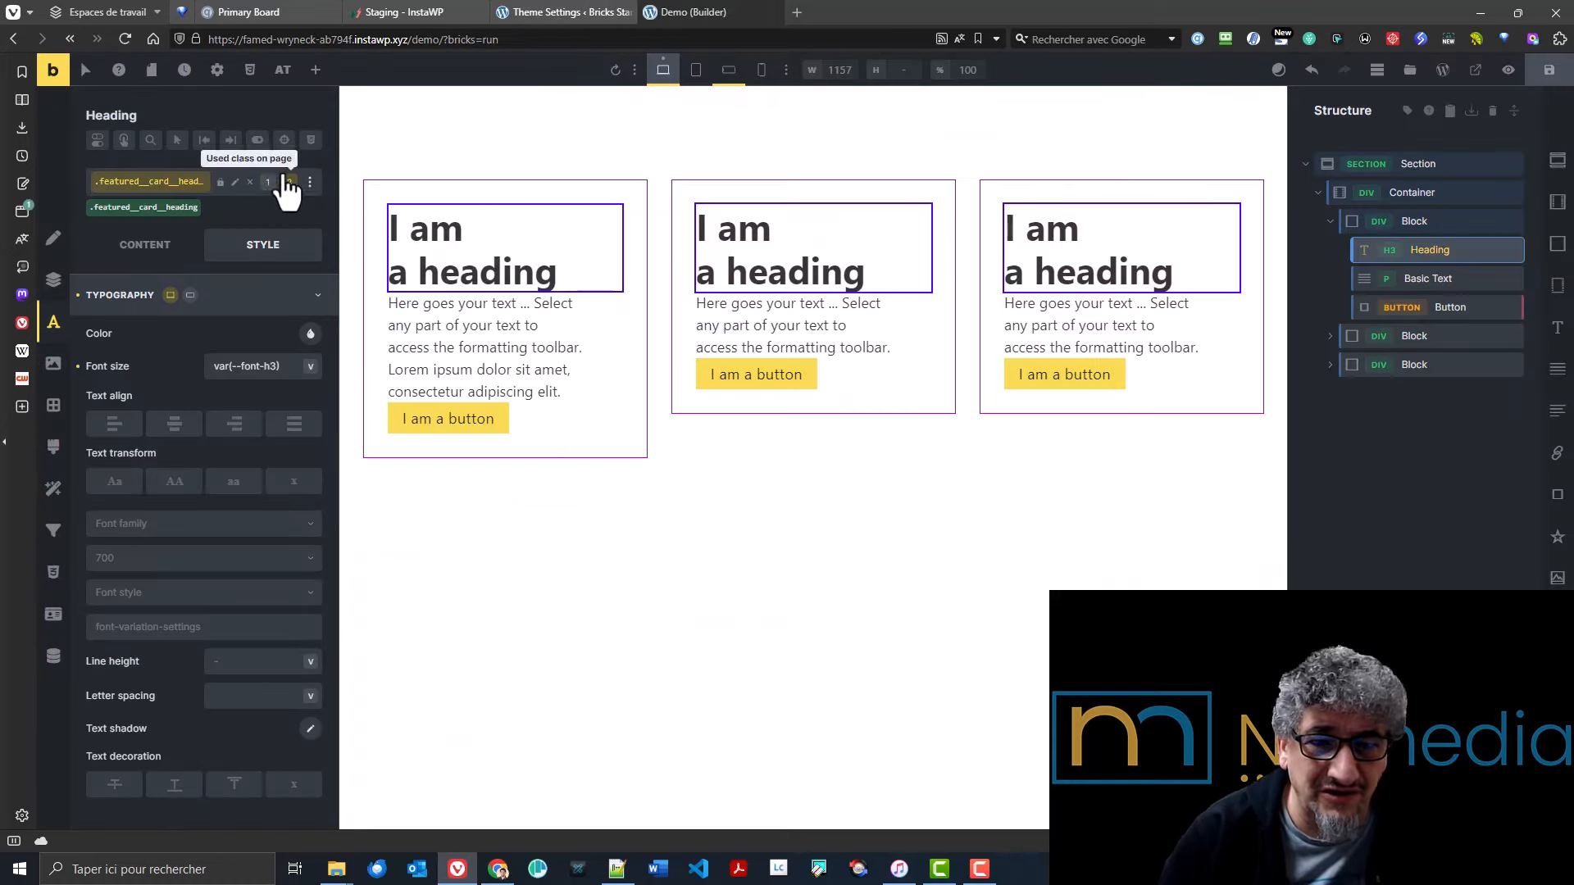
pyautogui.click(537, 12)
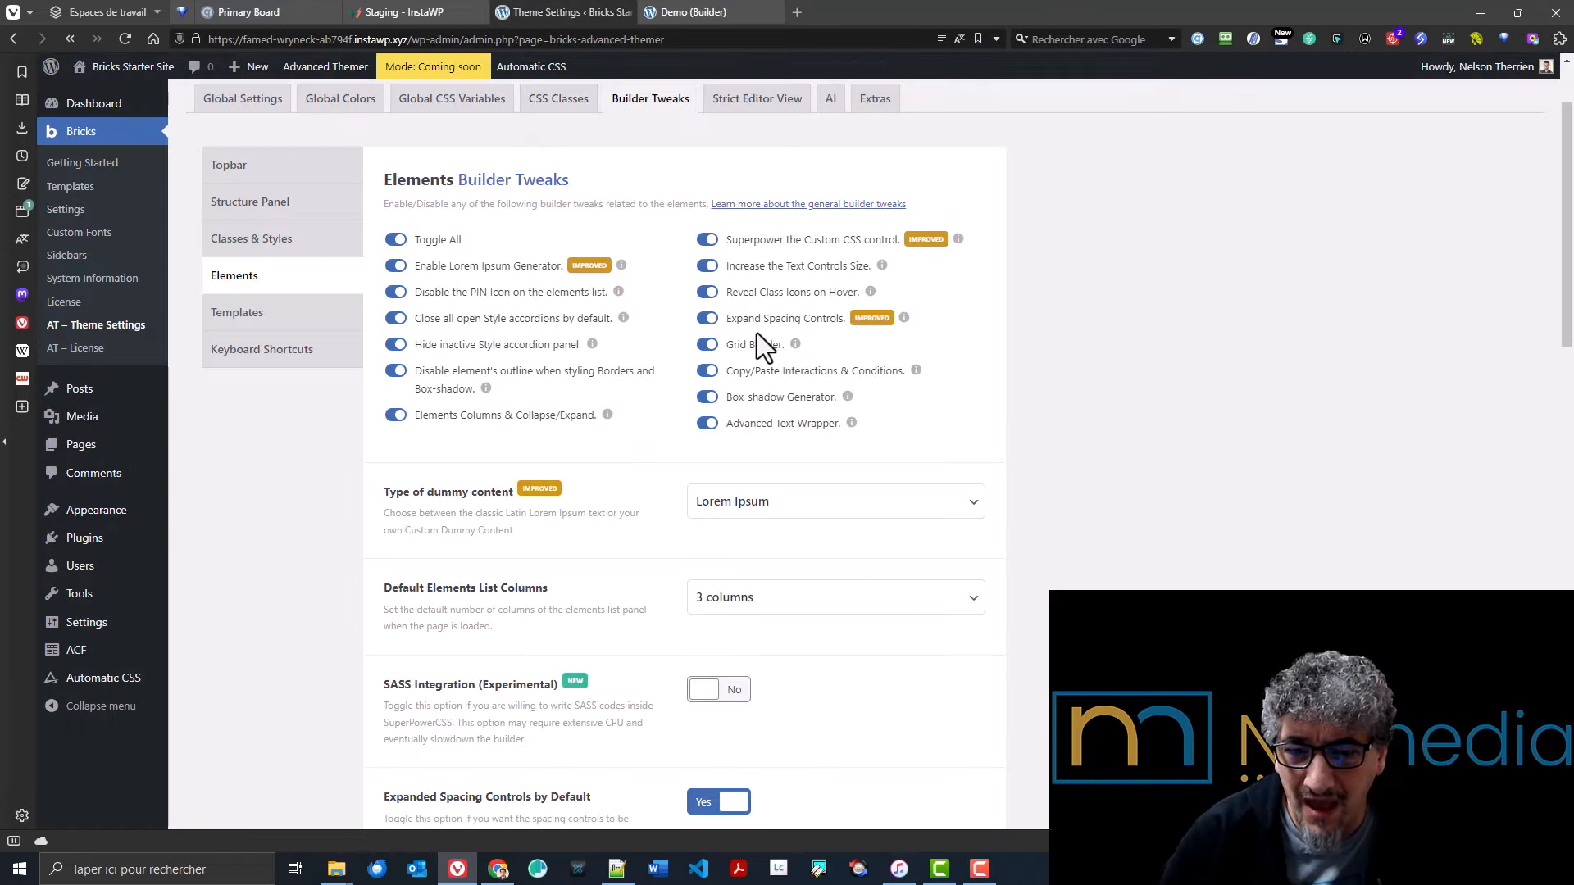
pyautogui.click(707, 13)
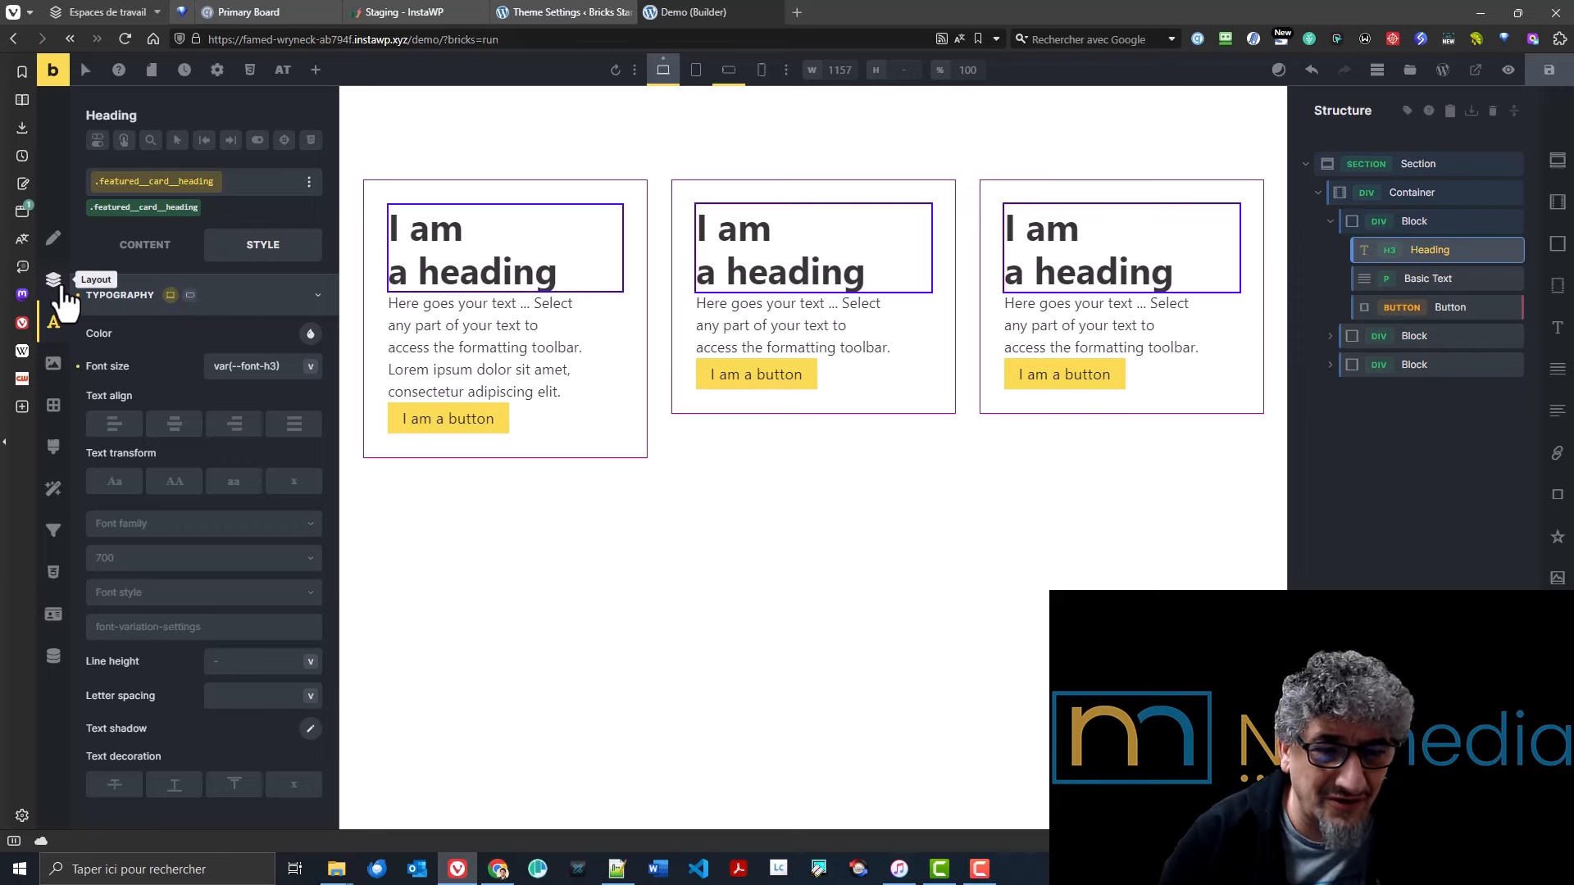
# - Open the first card block's layout settings and toggle its padding fields between the expanded and compact views, leaving them expanded
pyautogui.click(1398, 220)
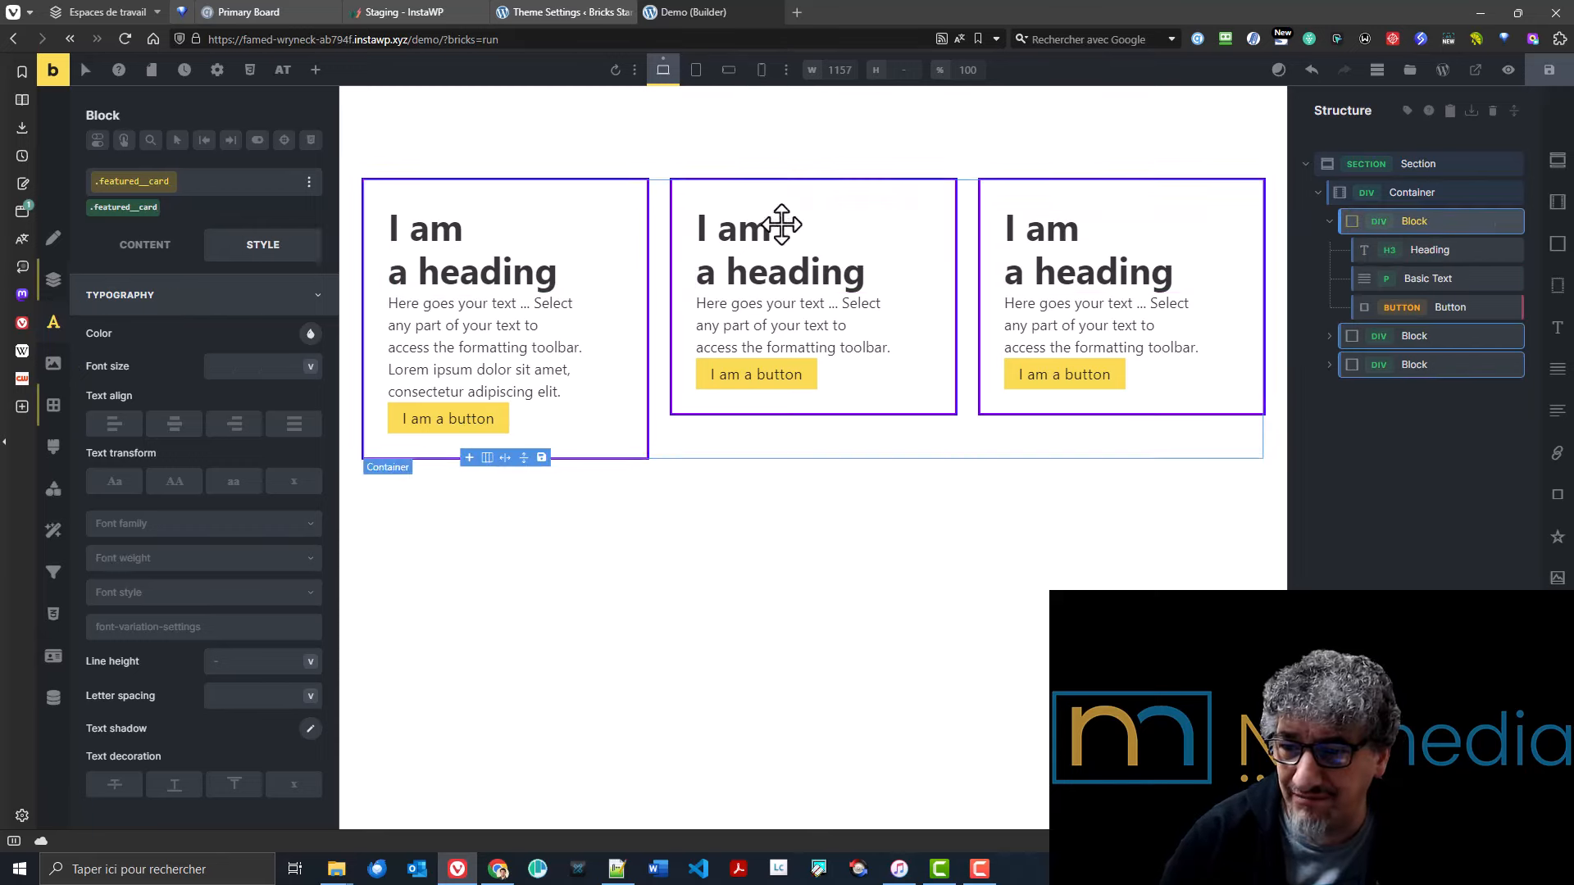
pyautogui.click(57, 281)
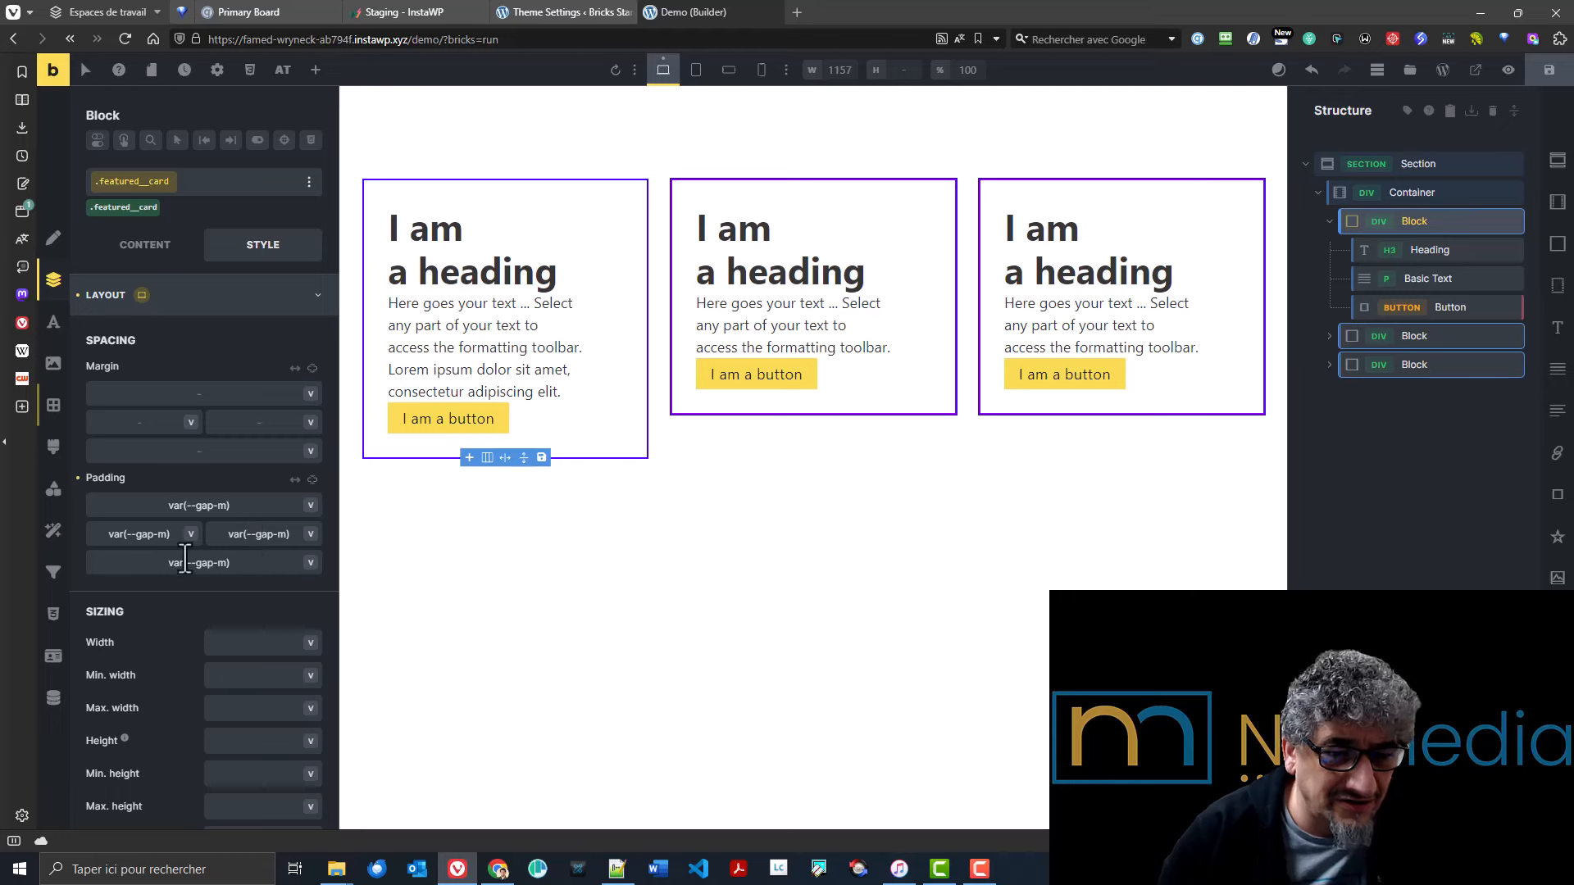
pyautogui.click(295, 480)
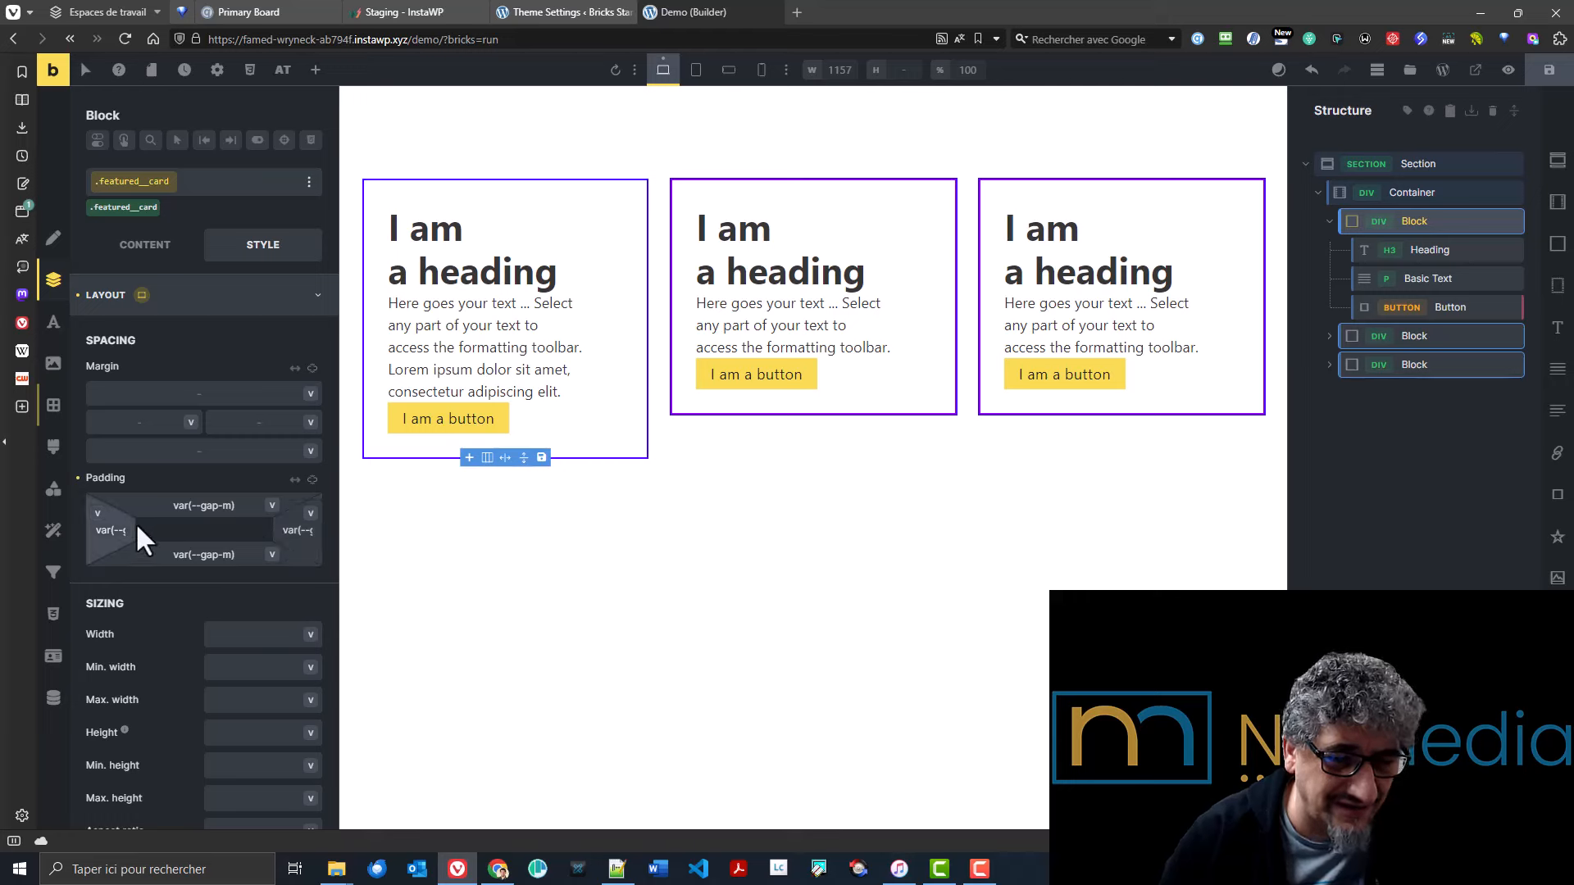
pyautogui.click(294, 480)
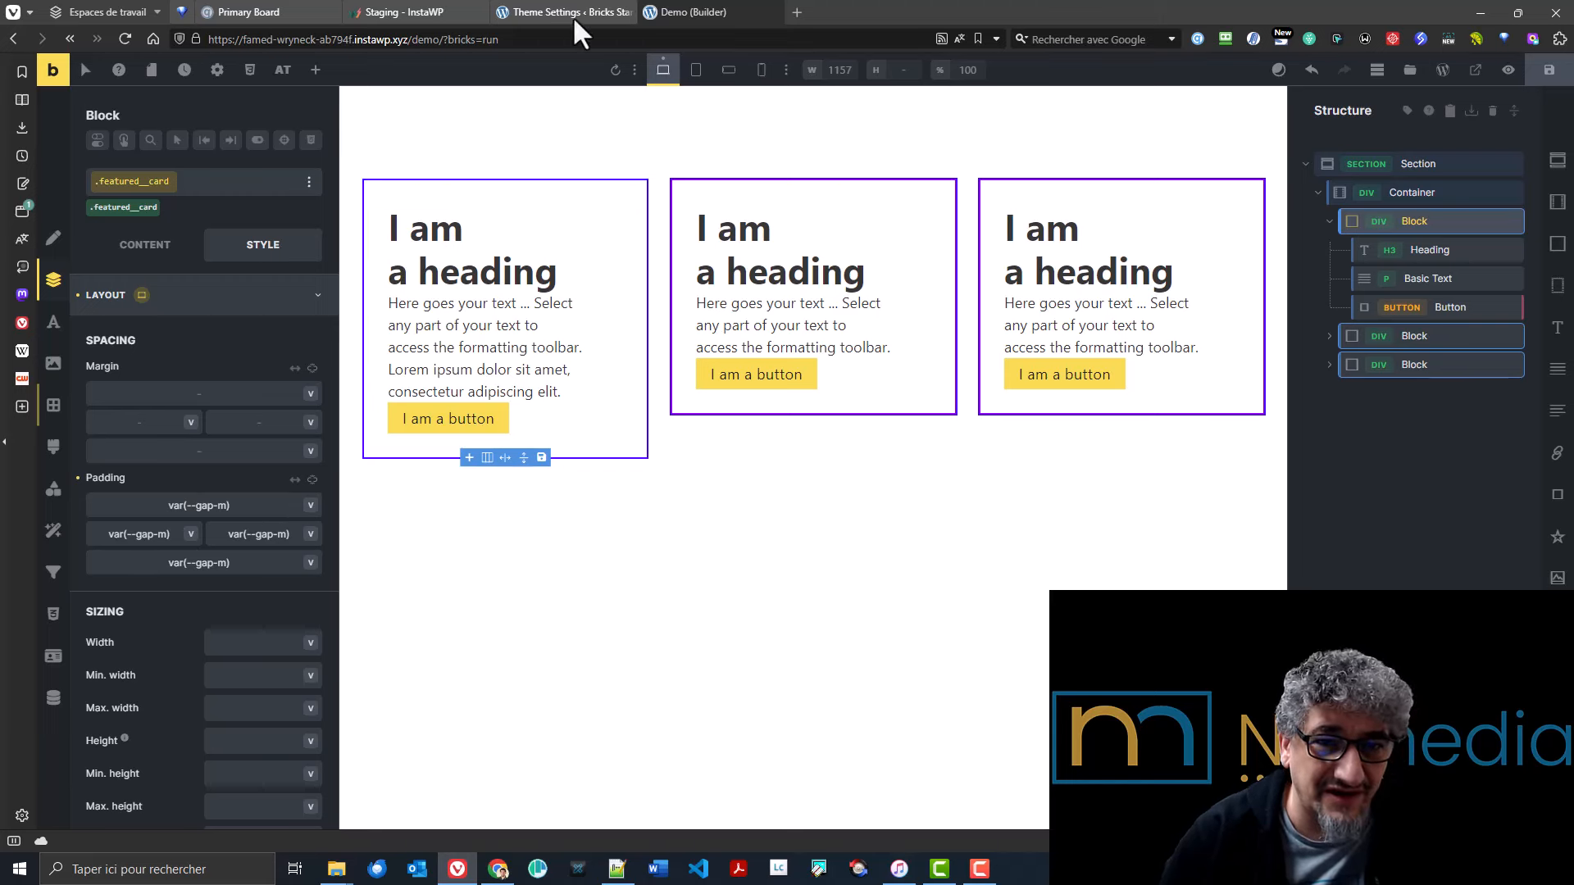
pyautogui.moveTo(588, 3)
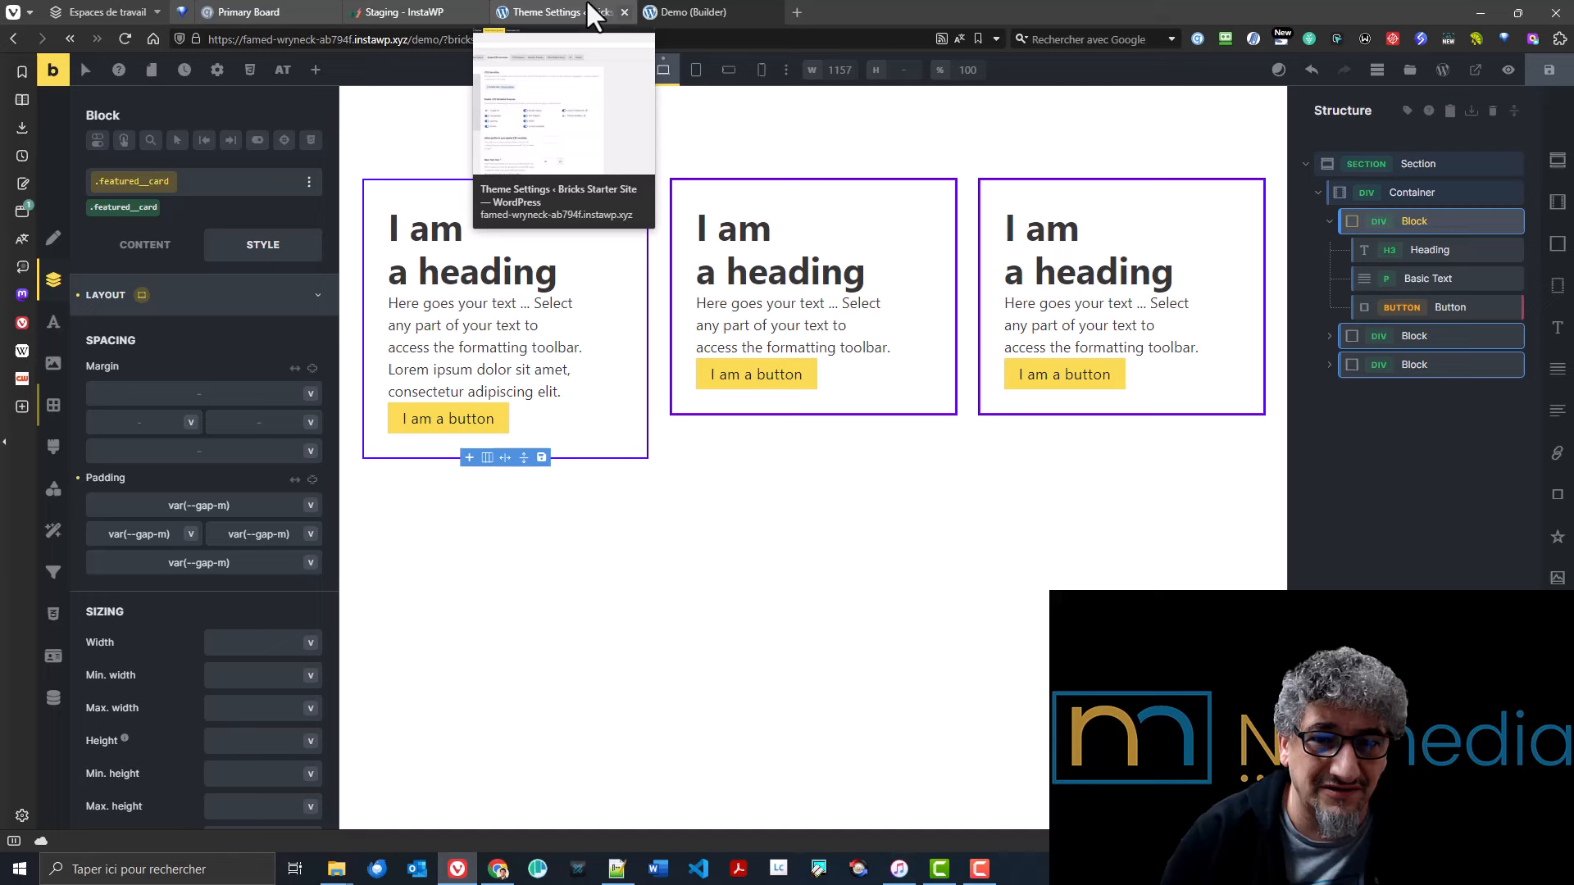
pyautogui.click(294, 481)
pyautogui.click(294, 482)
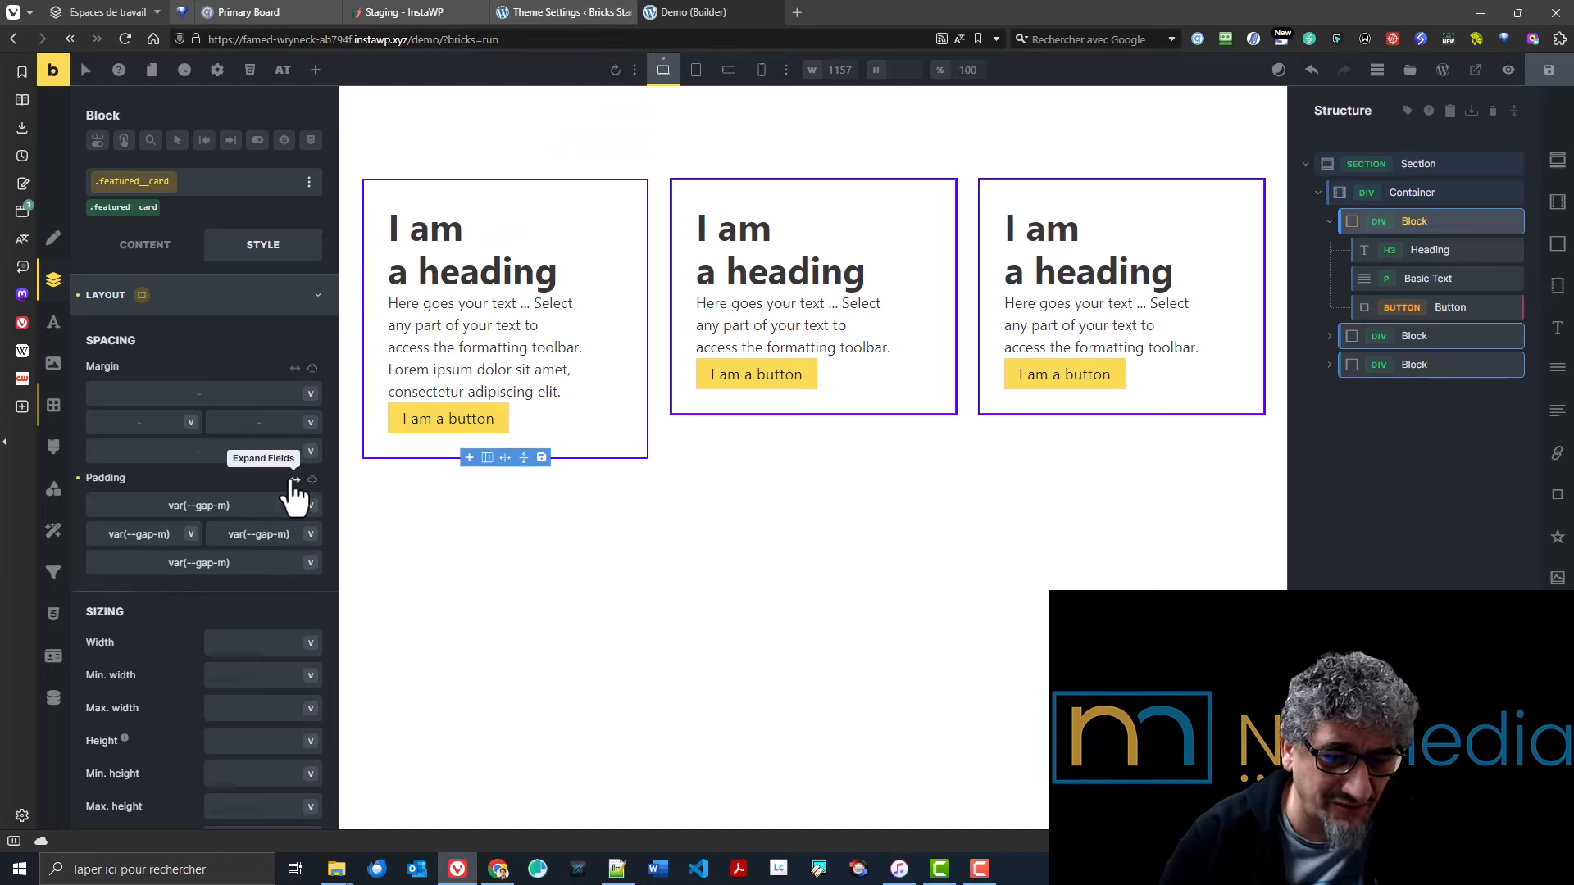
# - Look at the Grid Builder tweak in the theme settings and go back to the Demo builder
pyautogui.click(541, 12)
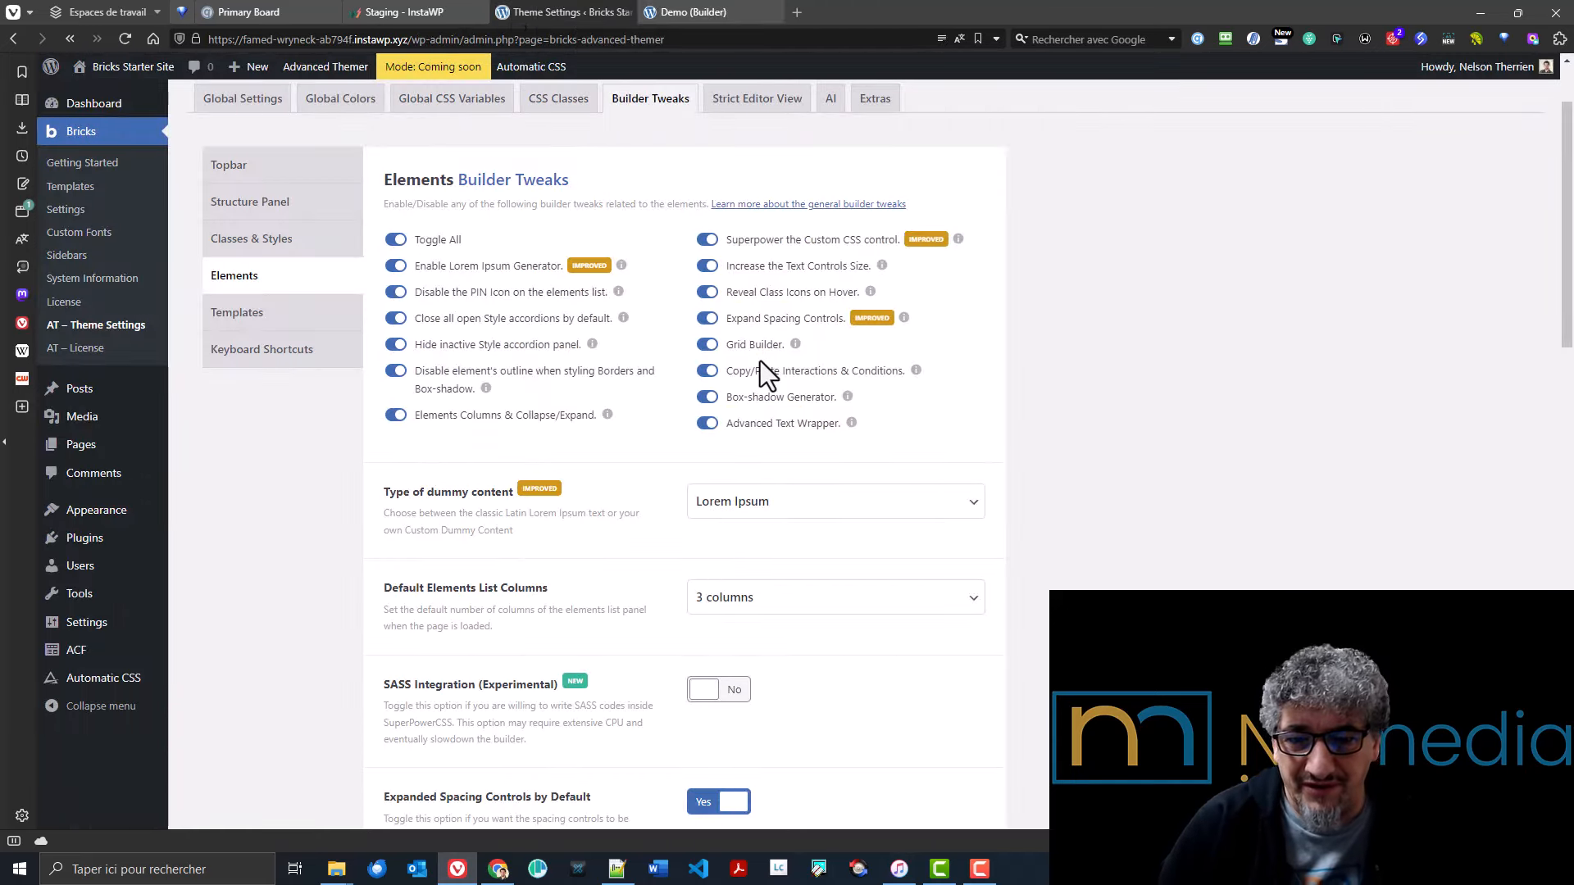
pyautogui.click(696, 8)
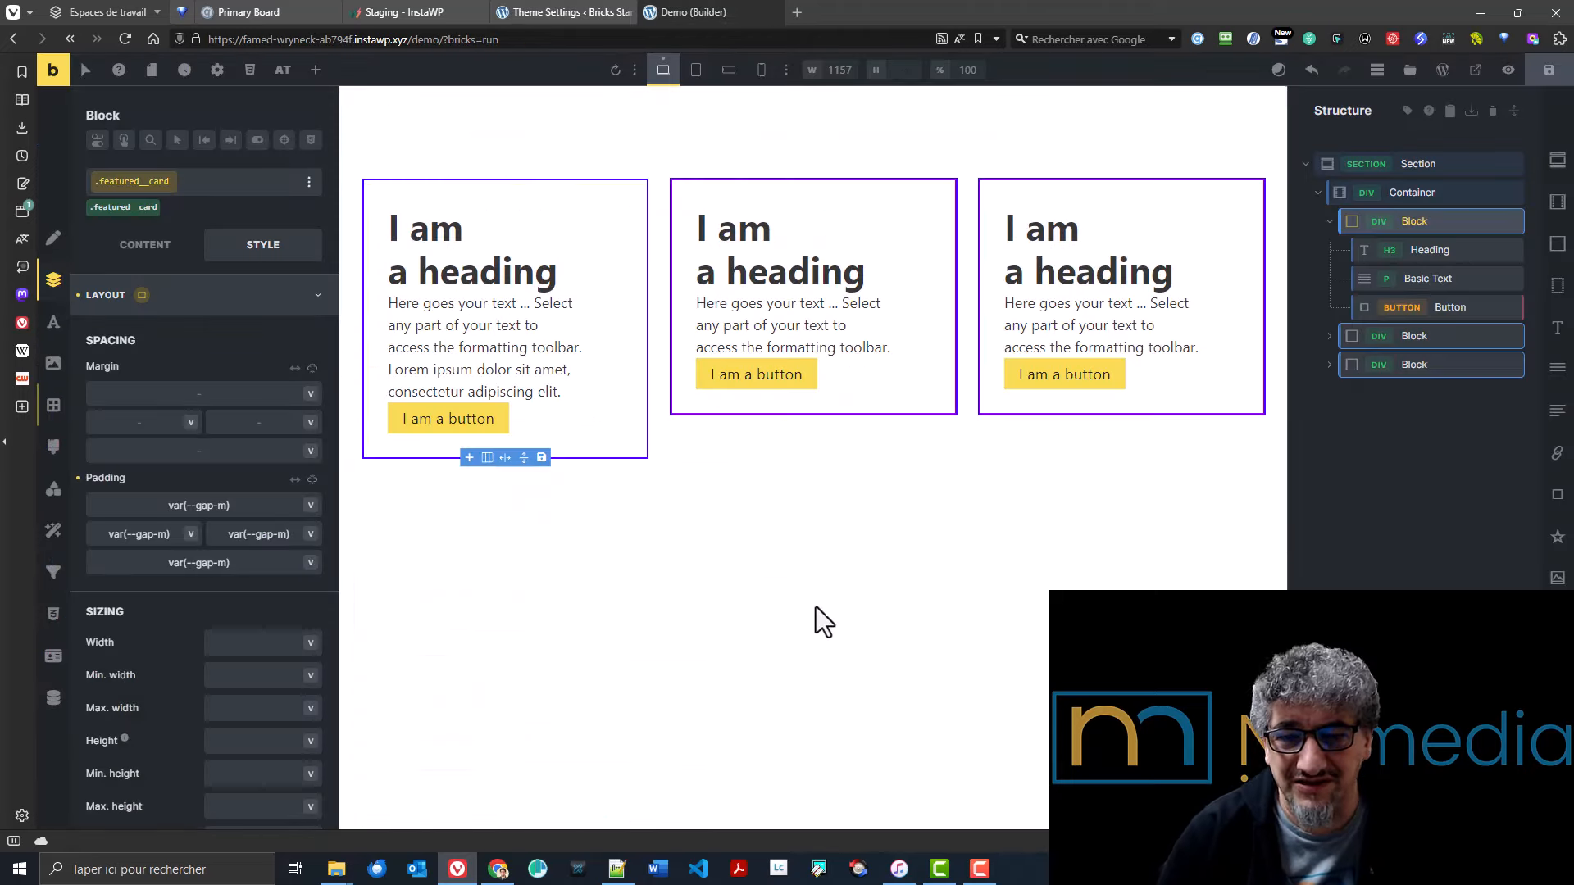
# - Collapse the cards section in the structure, add a new section, and place six blocks inside its container
pyautogui.click(1305, 166)
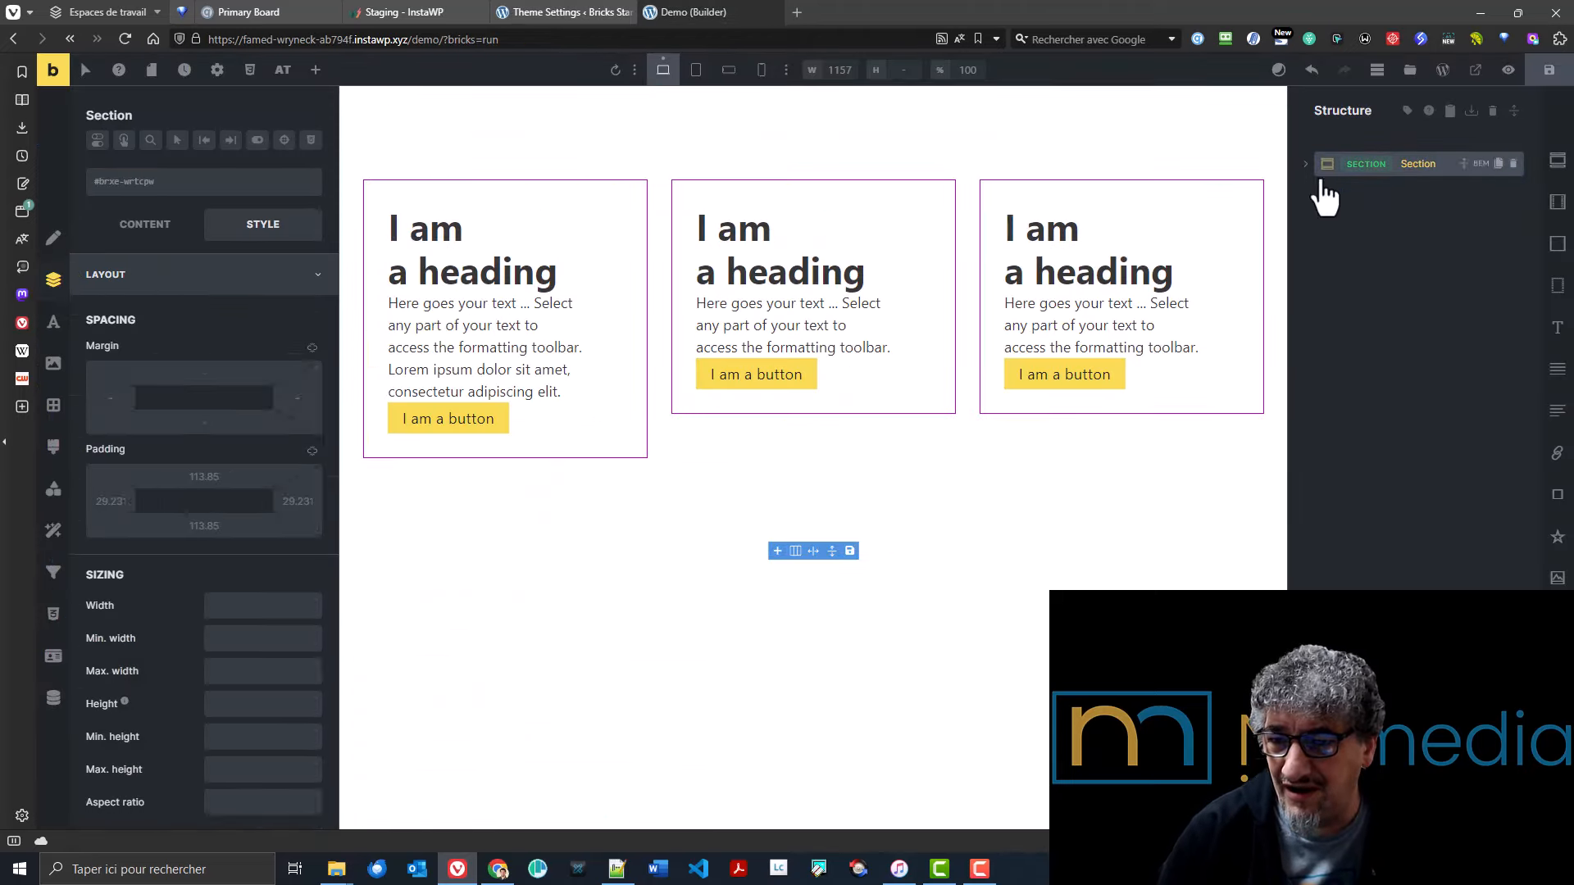
pyautogui.click(1557, 162)
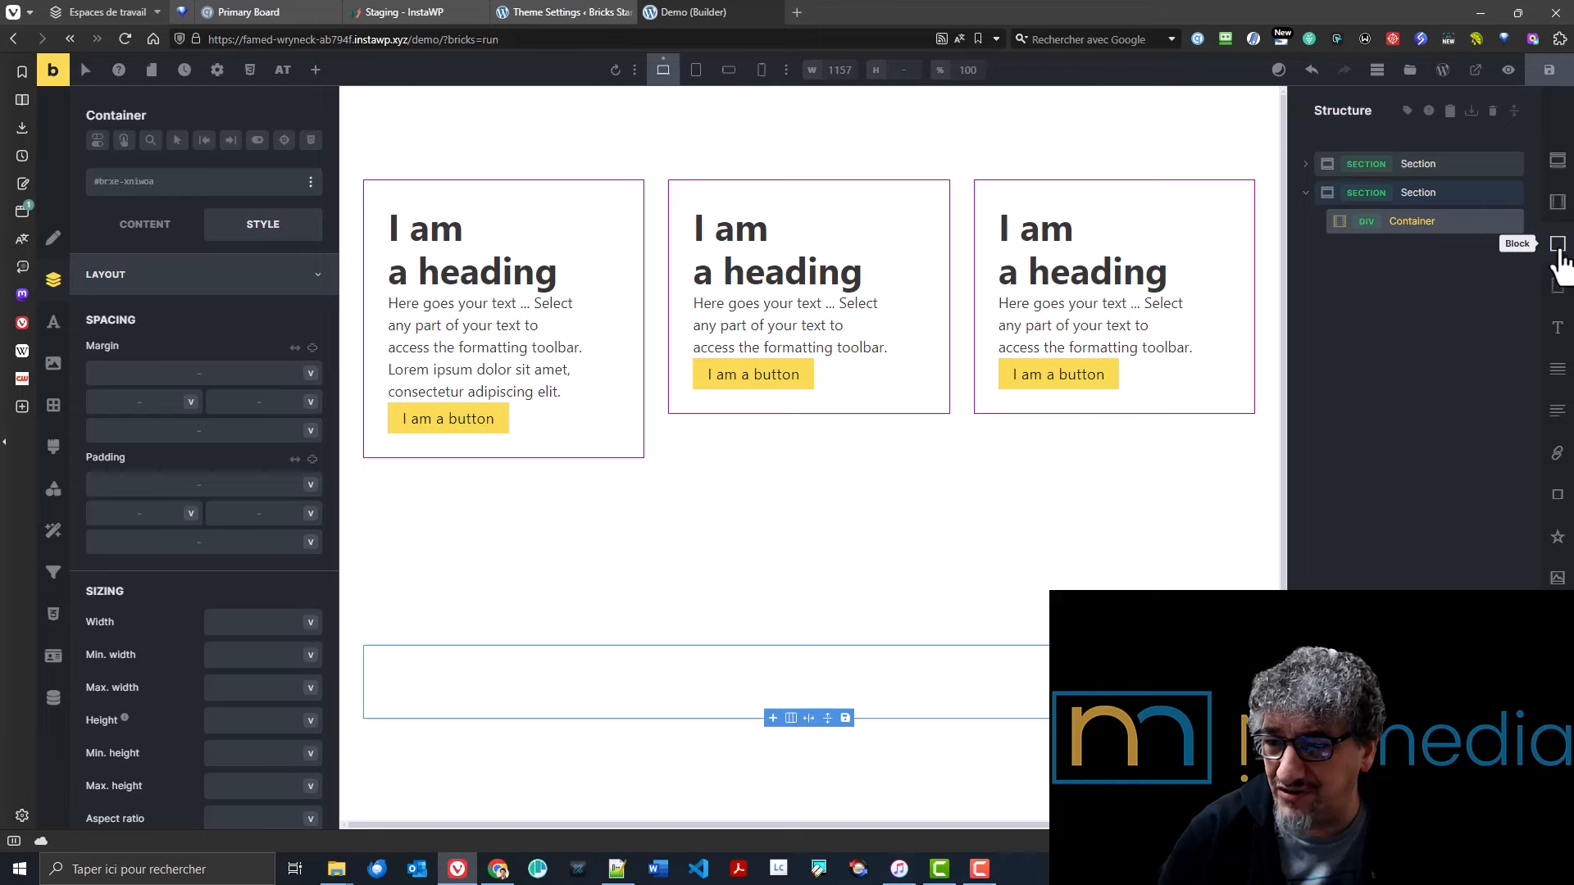
pyautogui.click(1557, 245)
pyautogui.click(1557, 245)
pyautogui.click(1557, 245)
pyautogui.click(1558, 245)
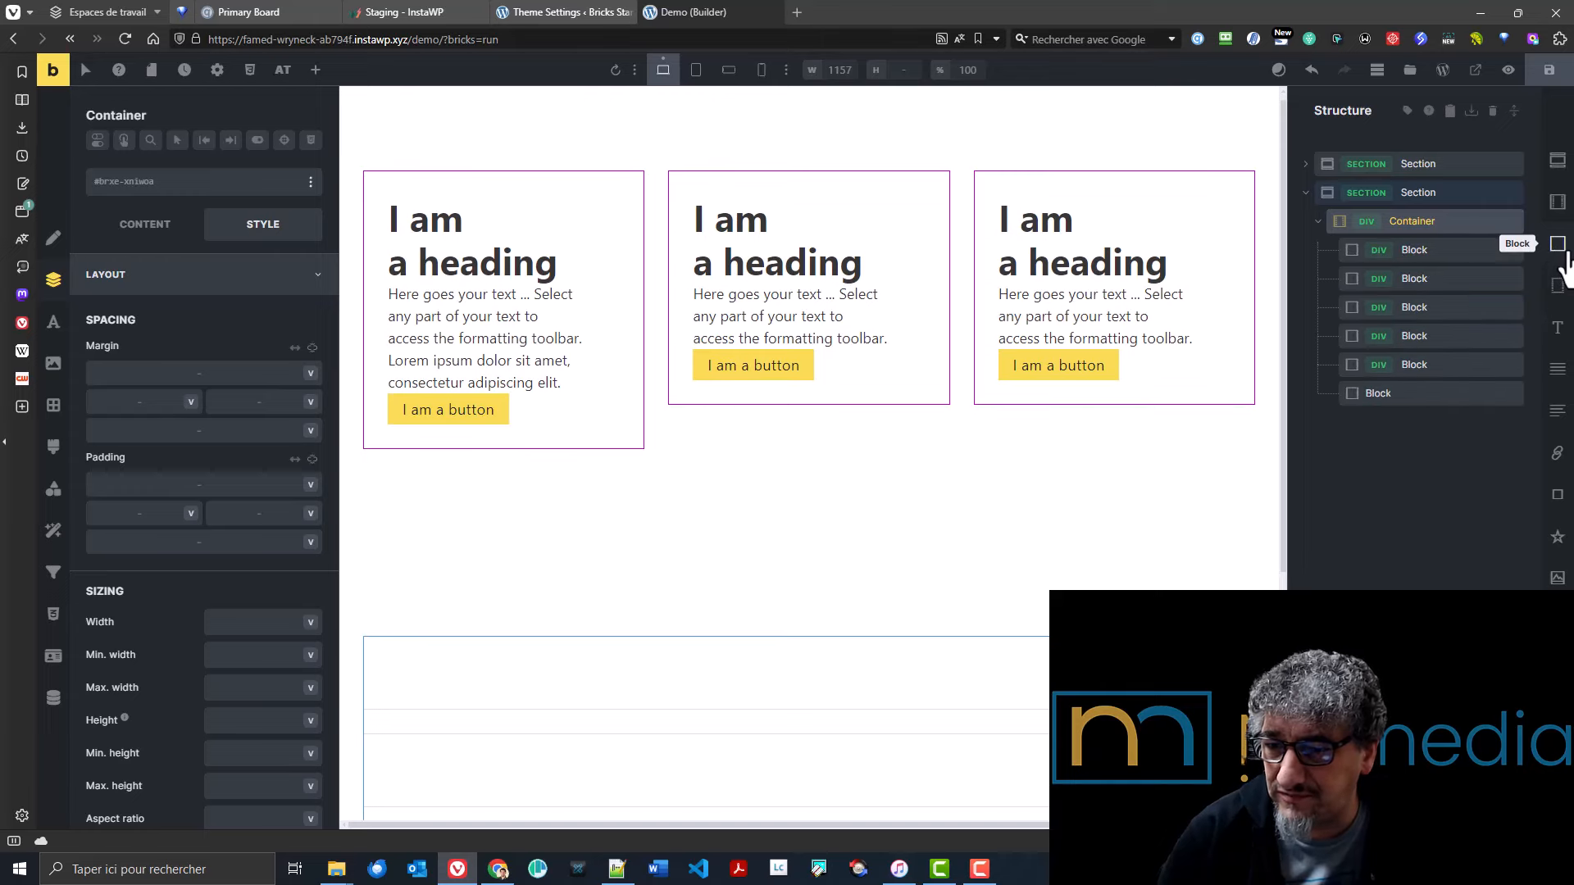
pyautogui.scroll(-4, 905, 517)
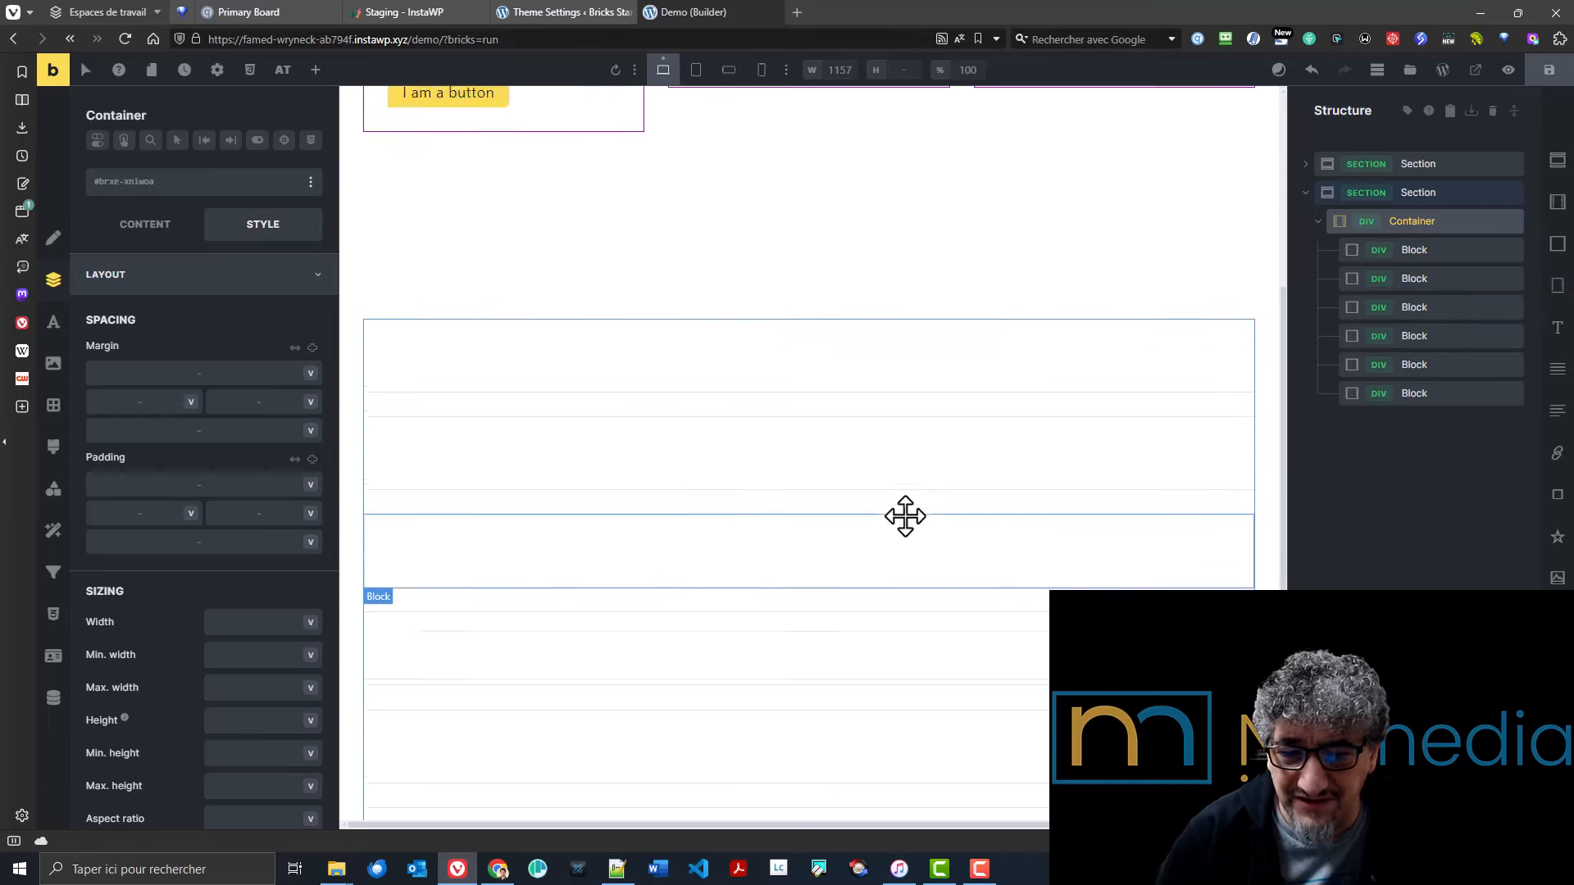
pyautogui.scroll(4, 905, 517)
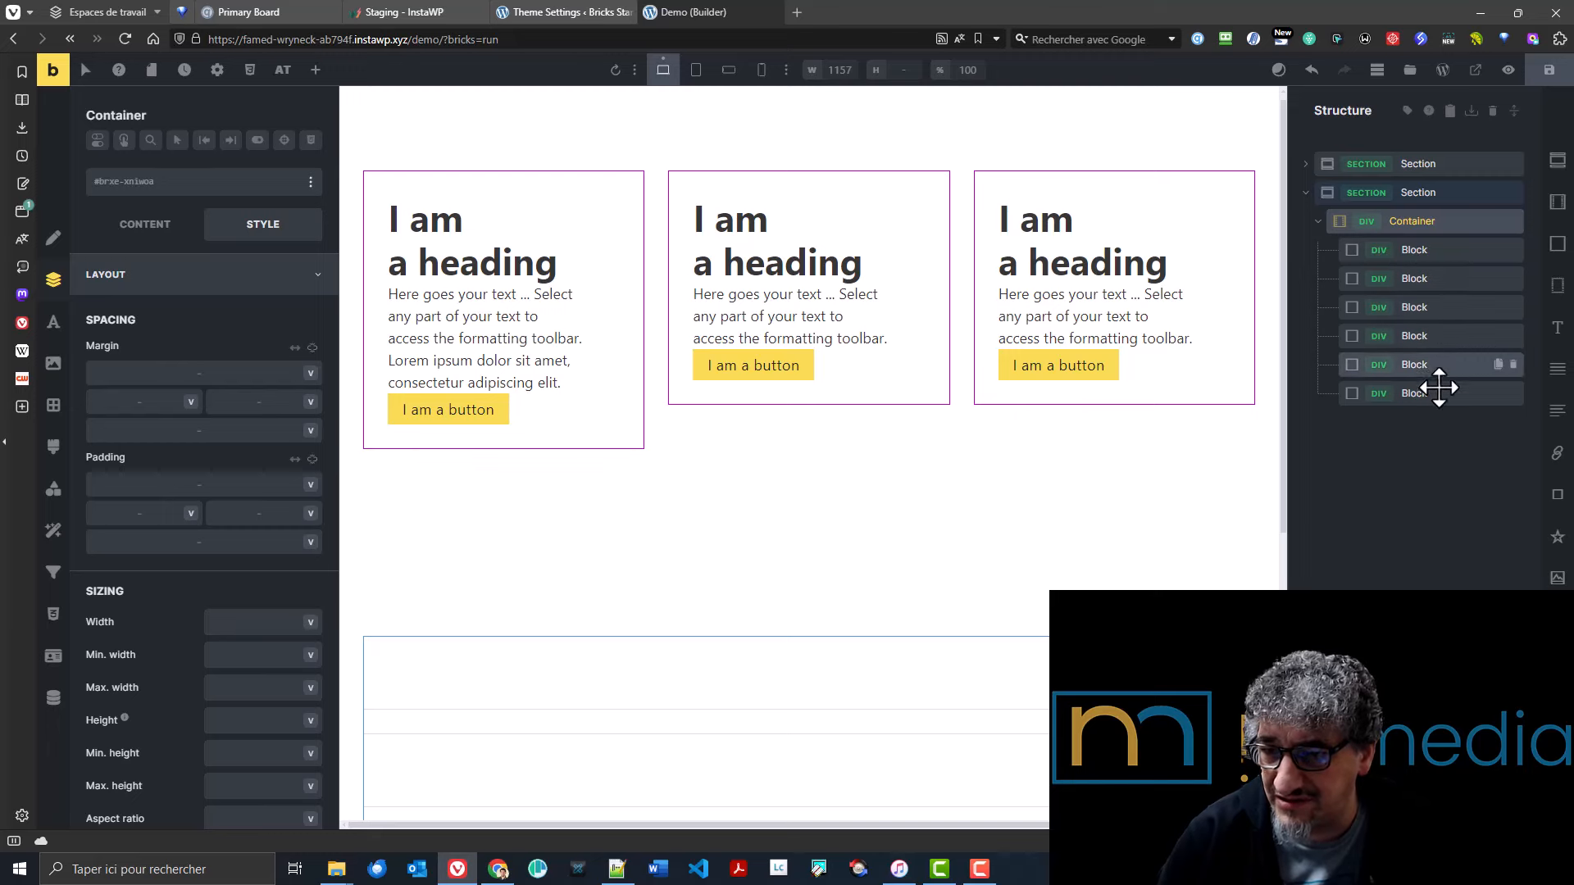
# - Set the new container's display to grid
pyautogui.click(1437, 227)
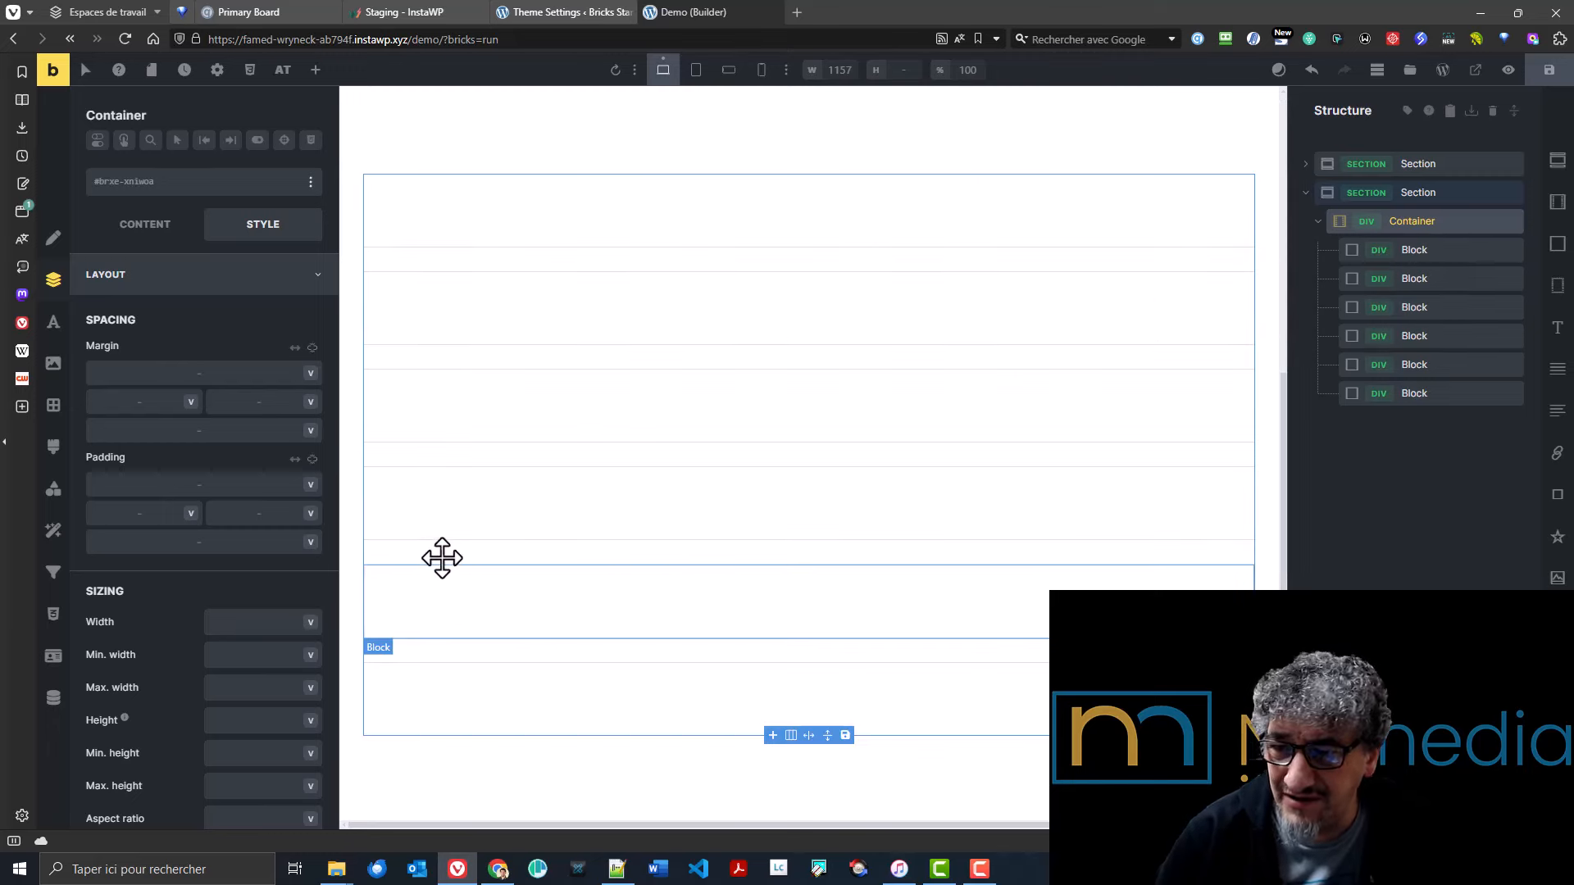
pyautogui.click(145, 235)
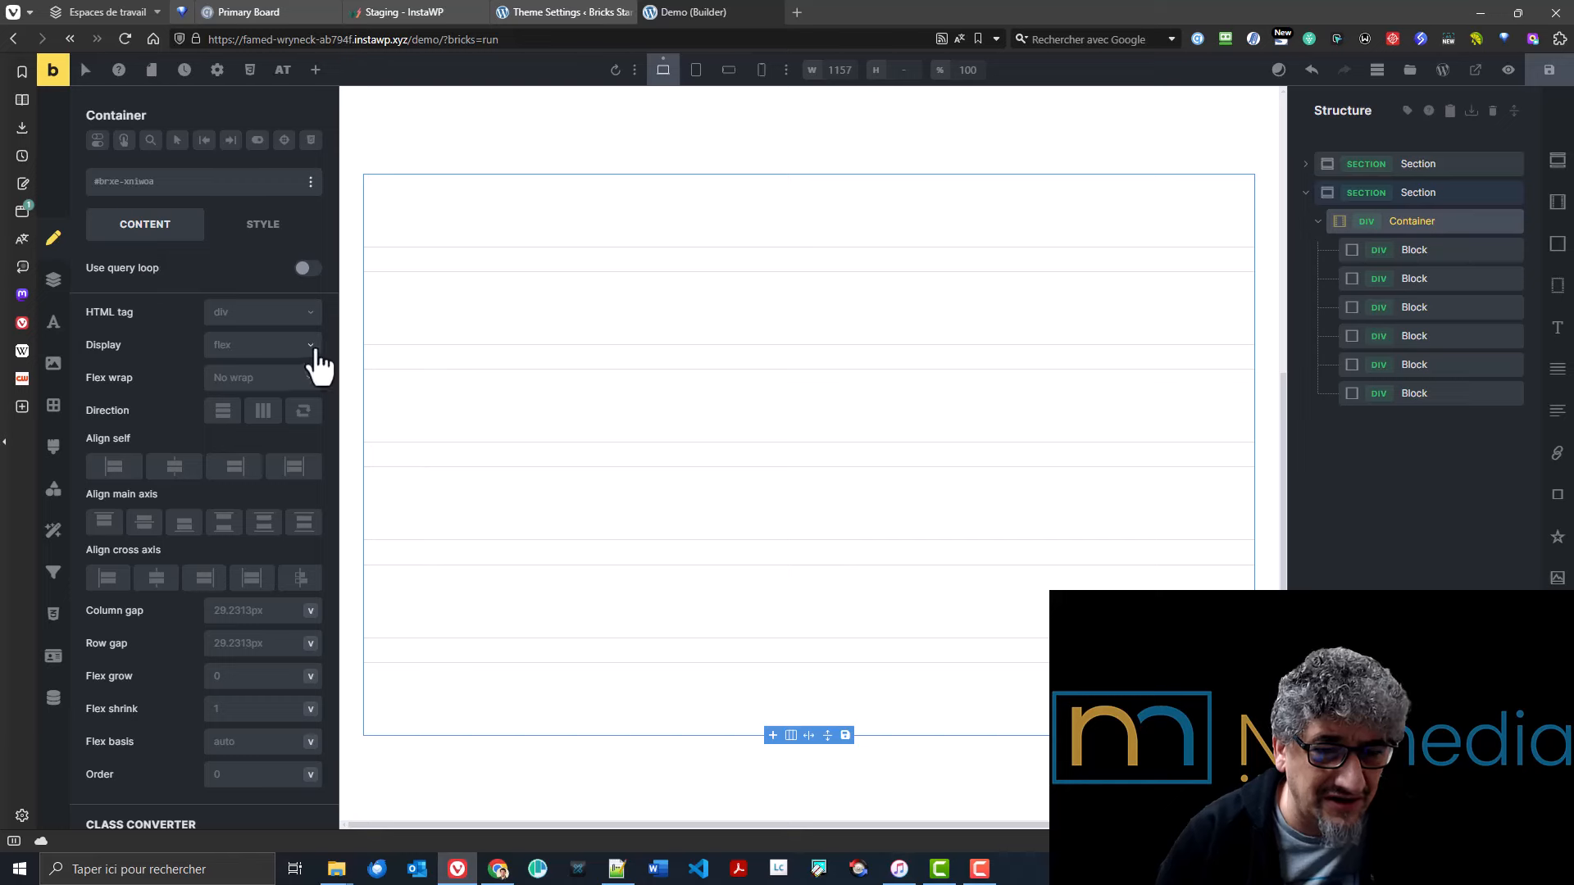
pyautogui.click(256, 347)
pyautogui.click(257, 432)
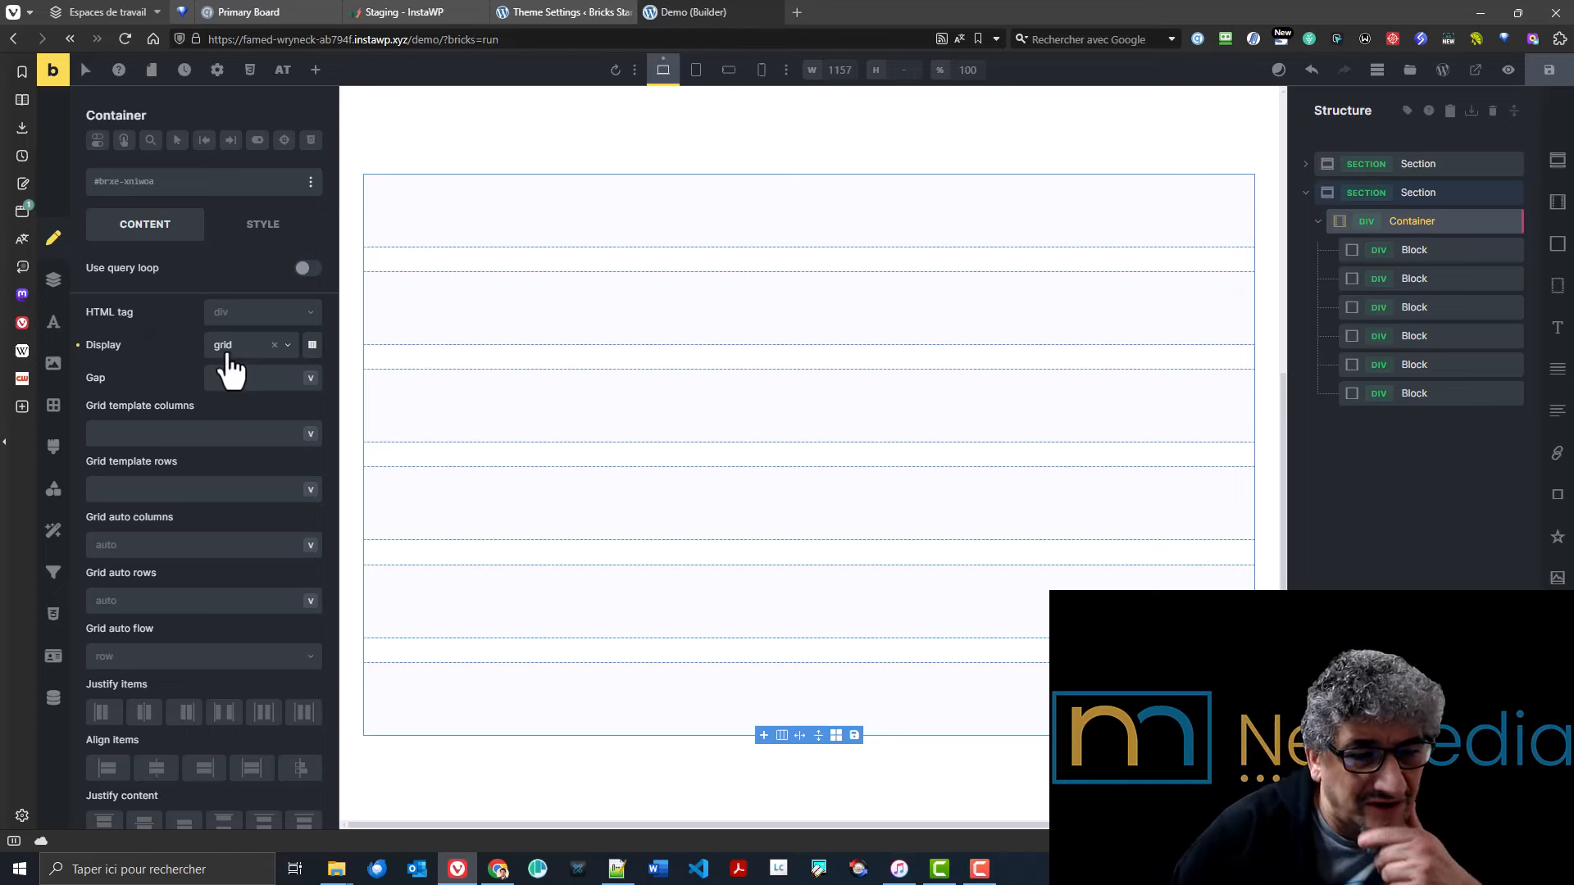
# - Build the container's grid in the Grid Builder with 3 columns, 2 rows and a 2rem gap, and review the generated column template
pyautogui.click(312, 346)
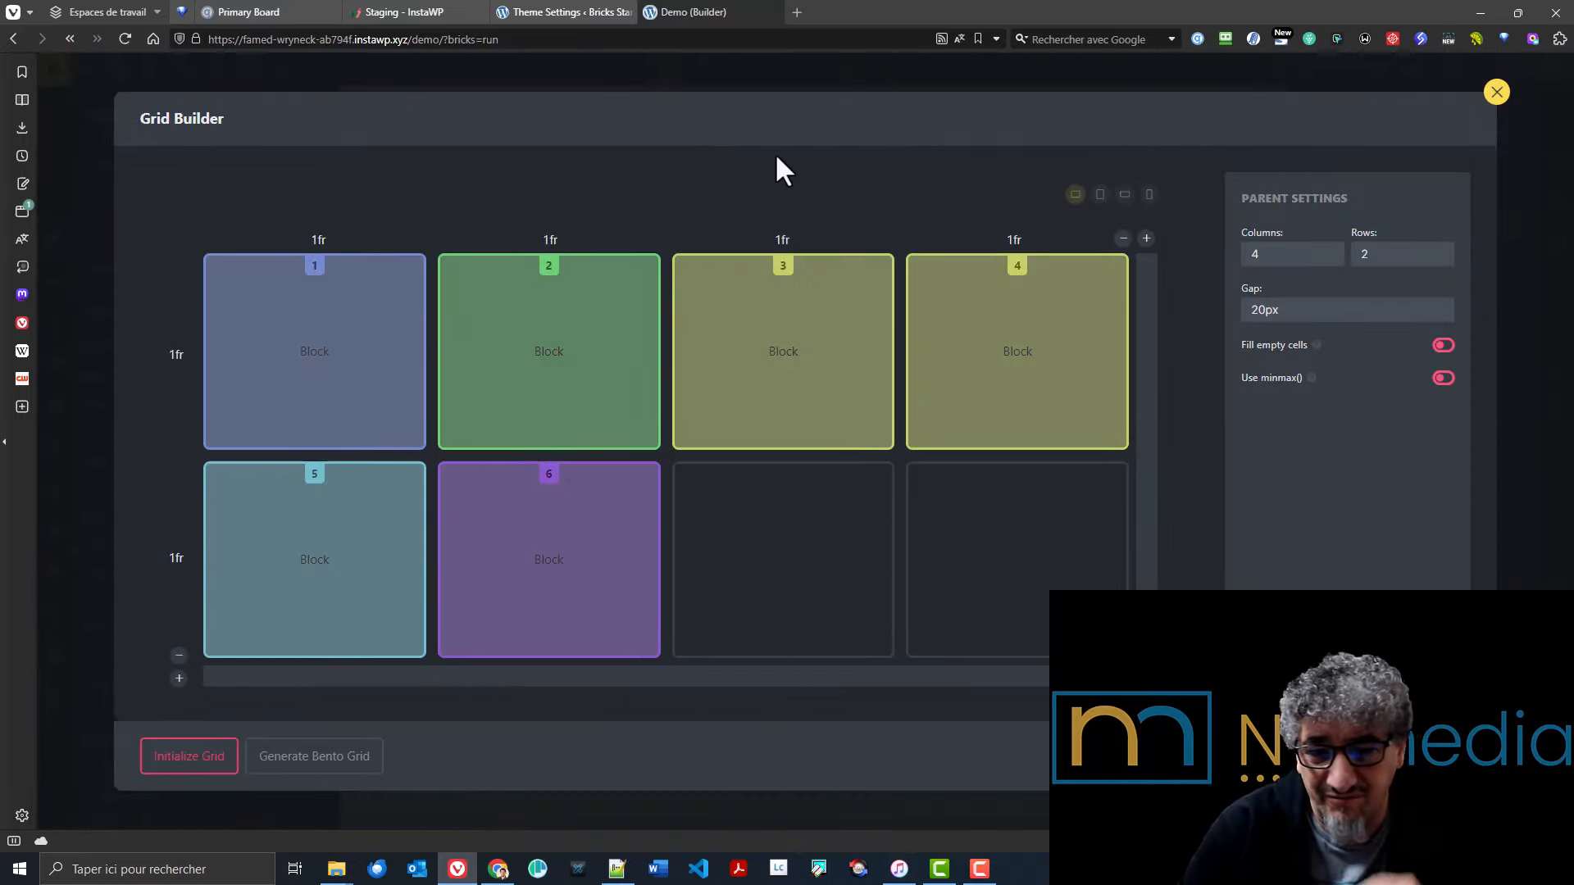
pyautogui.click(1327, 260)
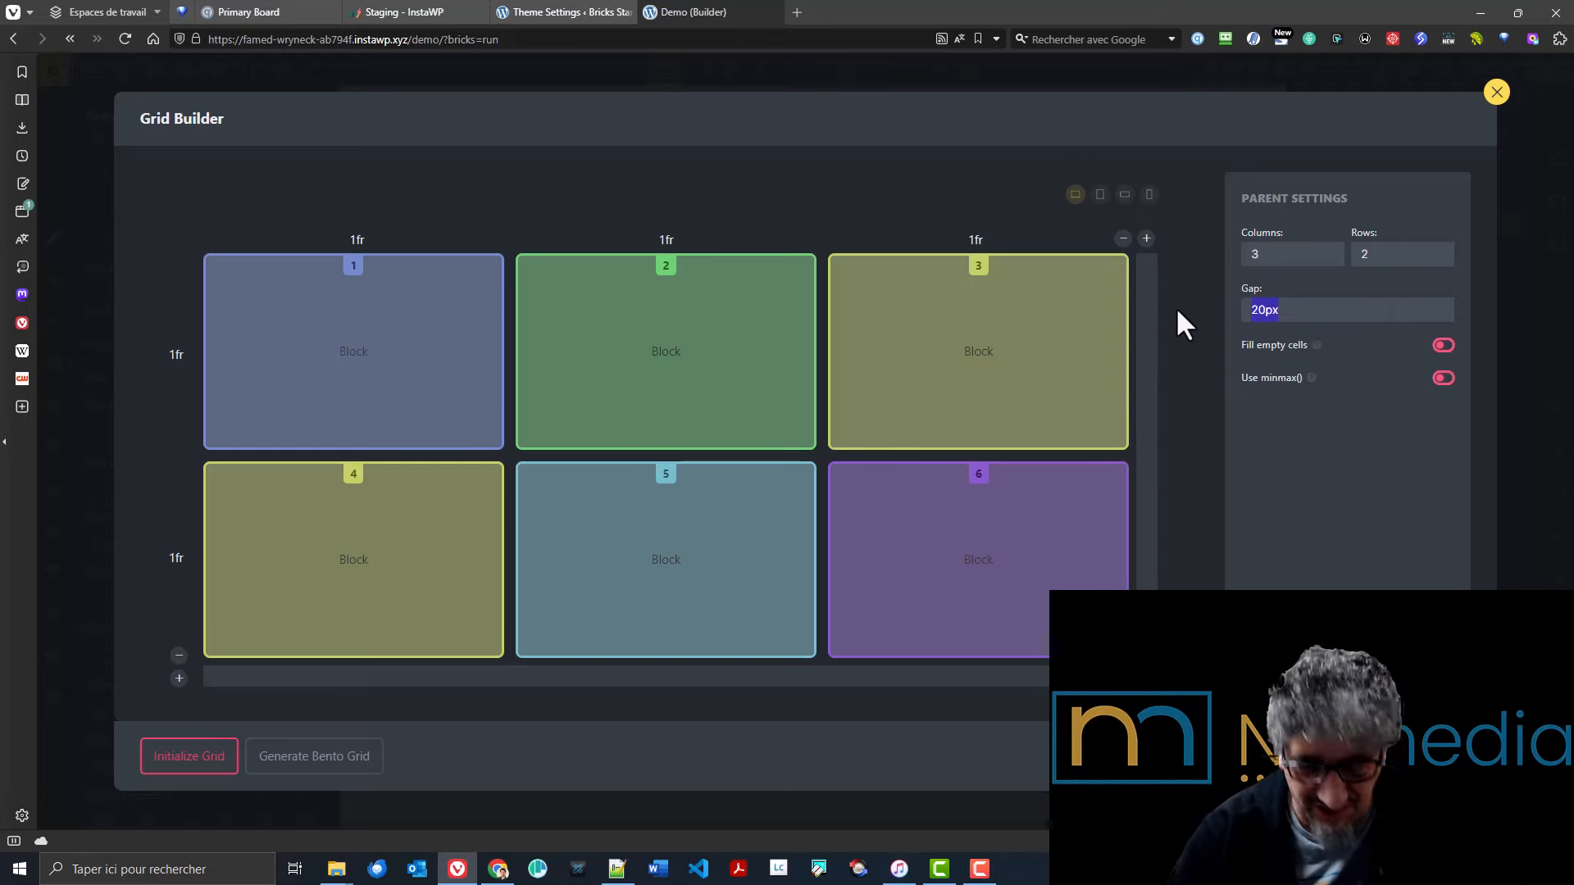
pyautogui.write('2rem')
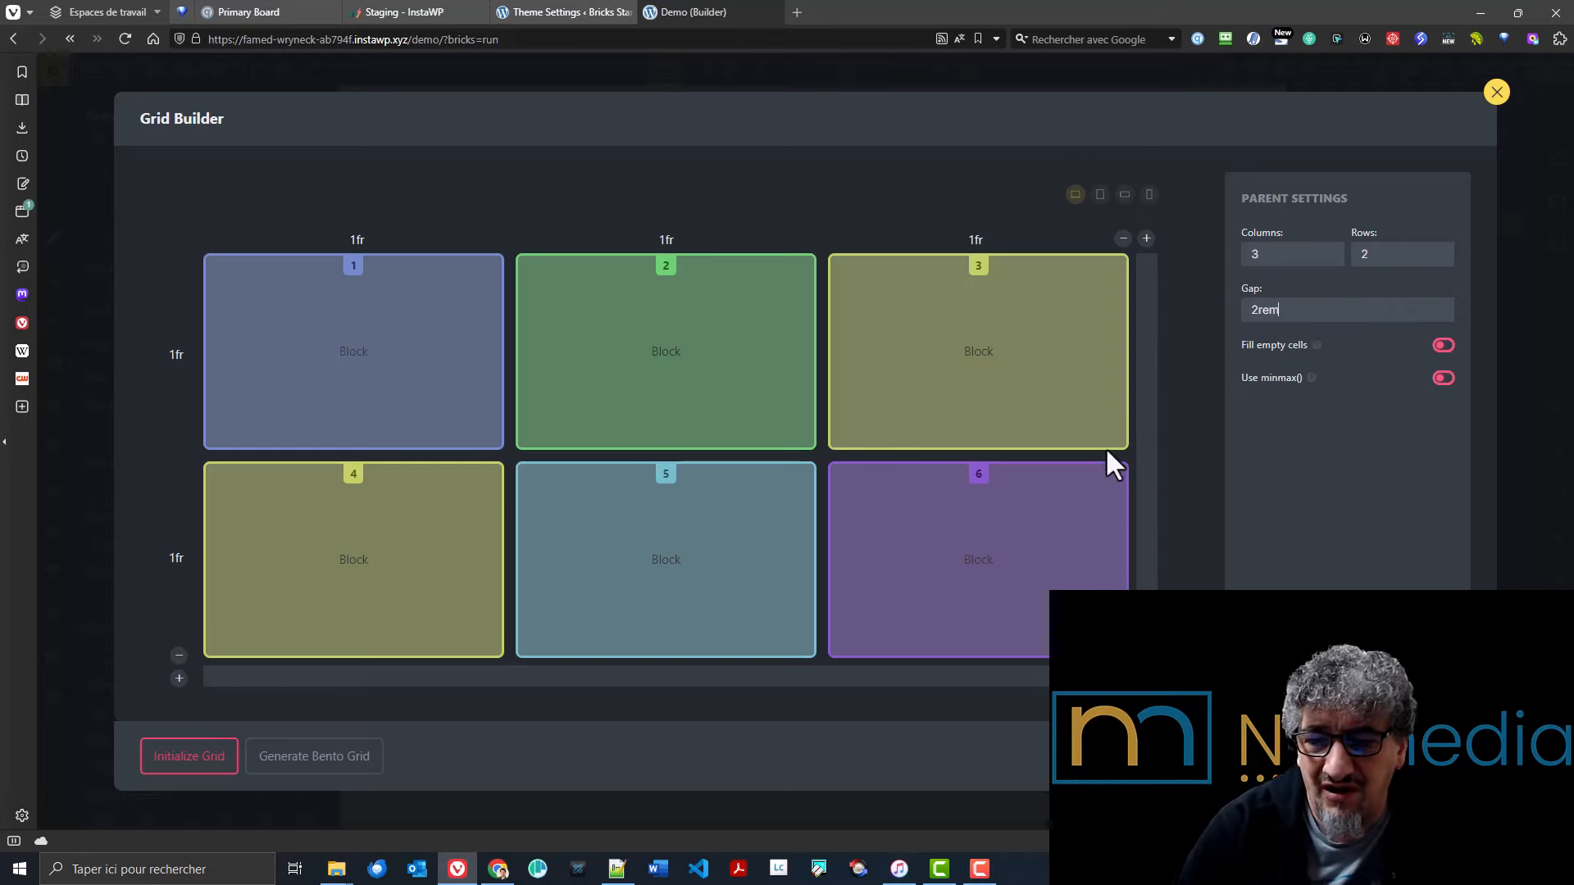
pyautogui.click(188, 755)
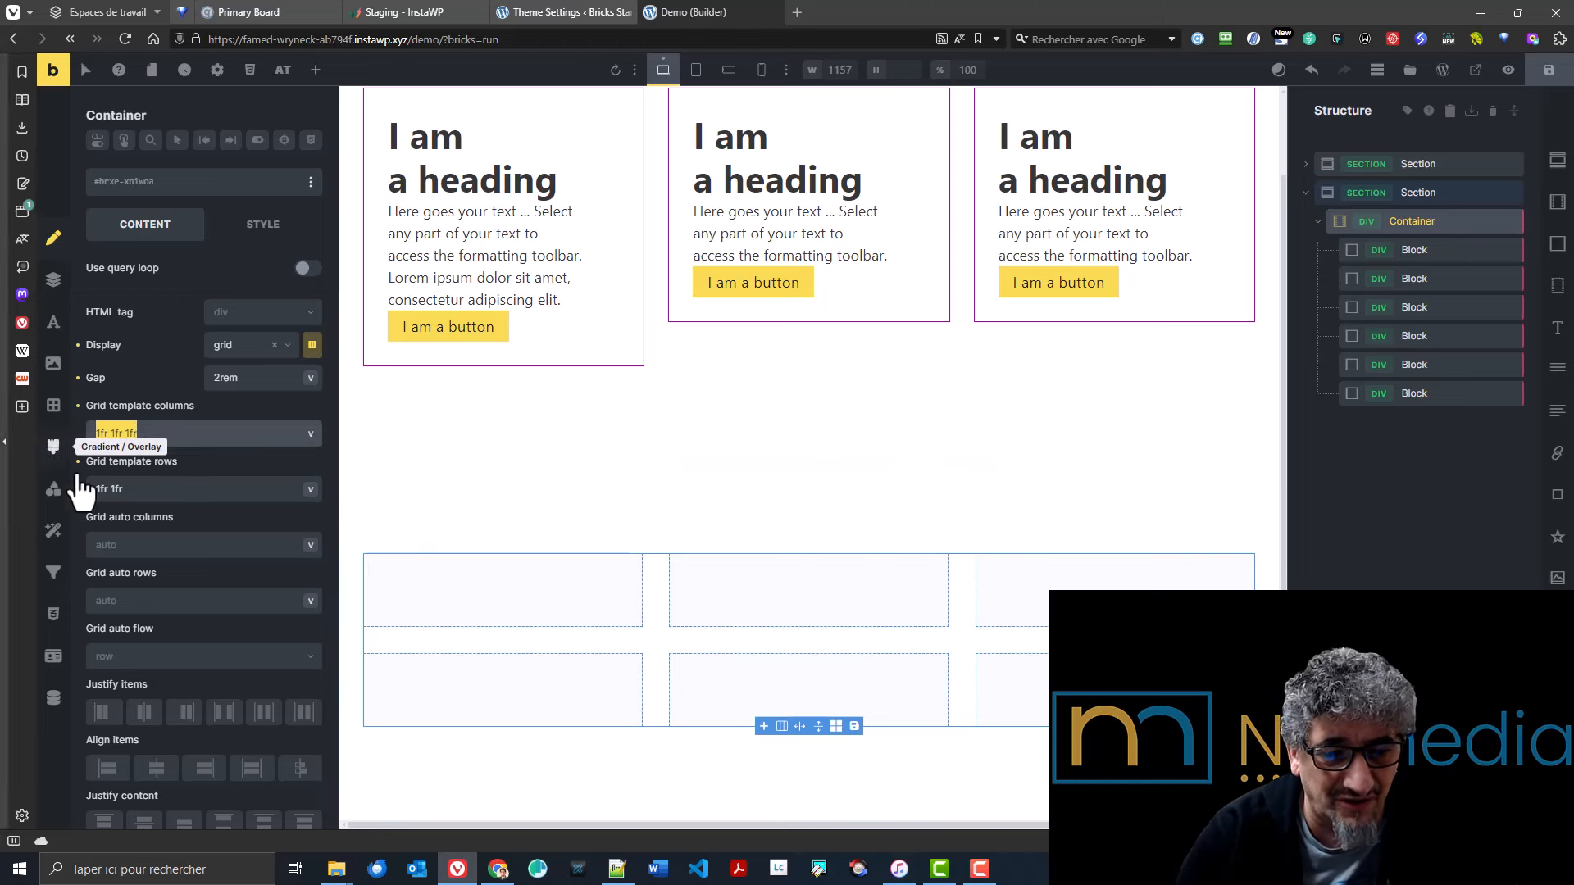
pyautogui.click(141, 431)
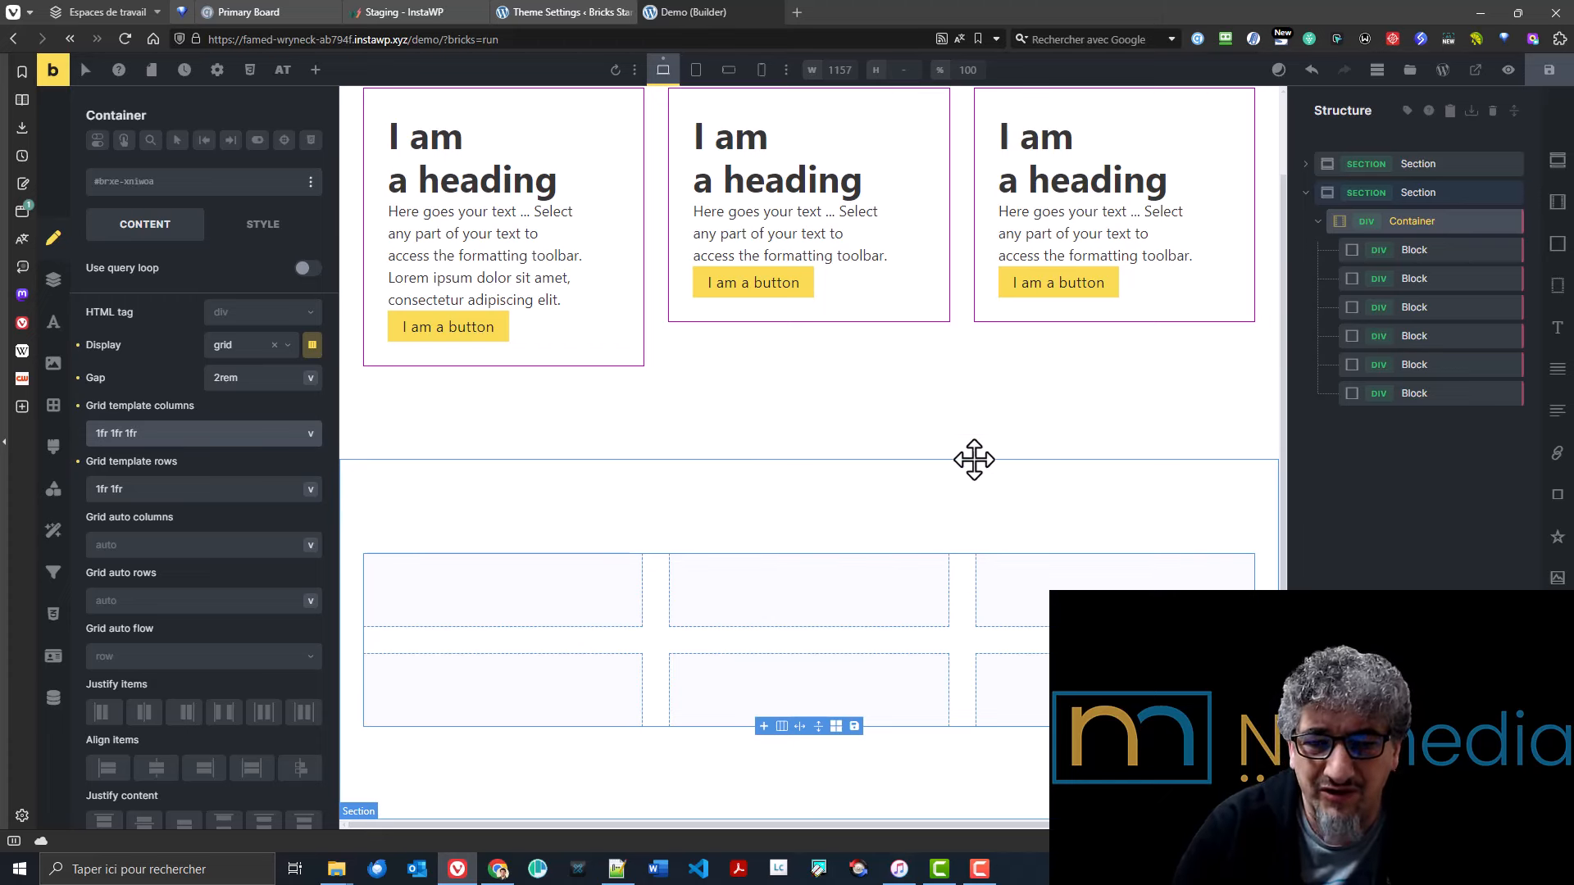
# - Add five more blocks to the grid container and reinitialize its layout in the Grid Builder
pyautogui.click(1557, 244)
pyautogui.click(1558, 244)
pyautogui.click(1558, 245)
pyautogui.click(1558, 244)
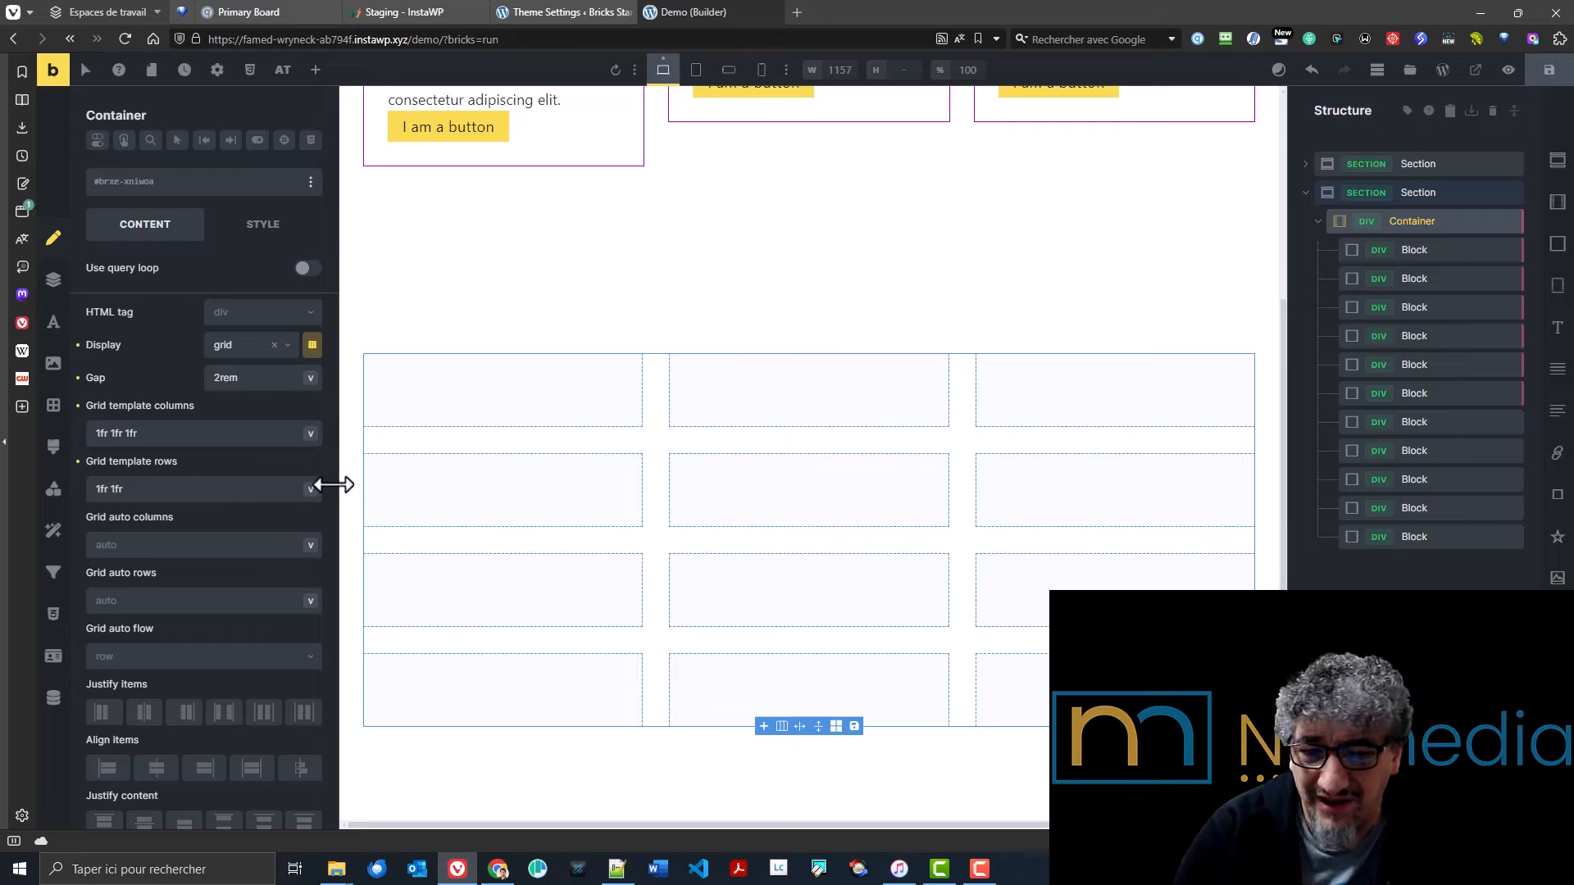
pyautogui.click(312, 345)
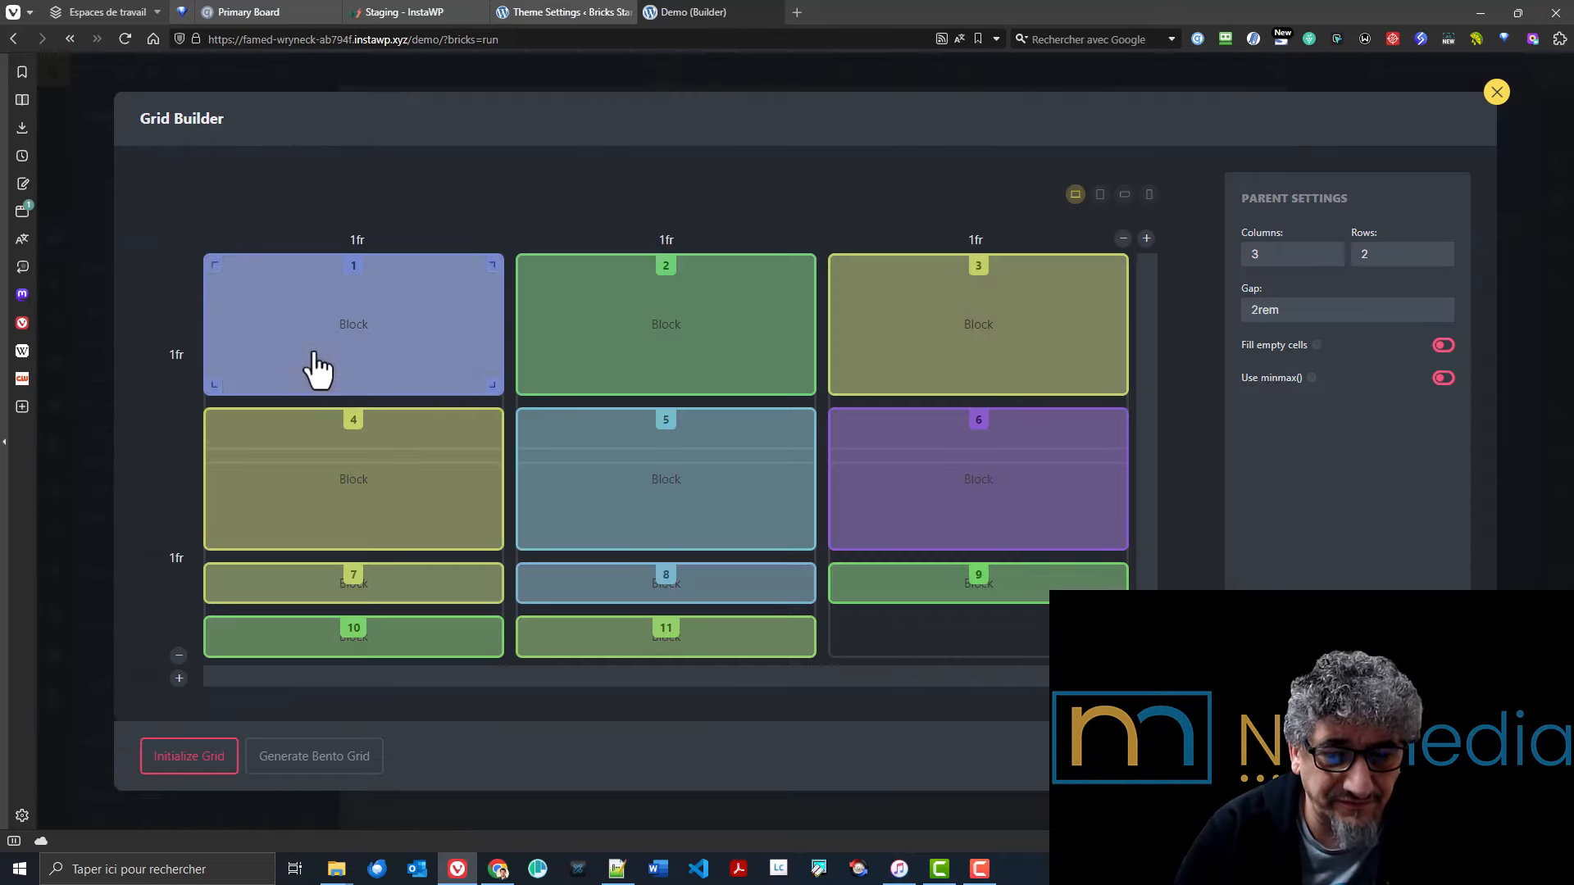
pyautogui.click(199, 755)
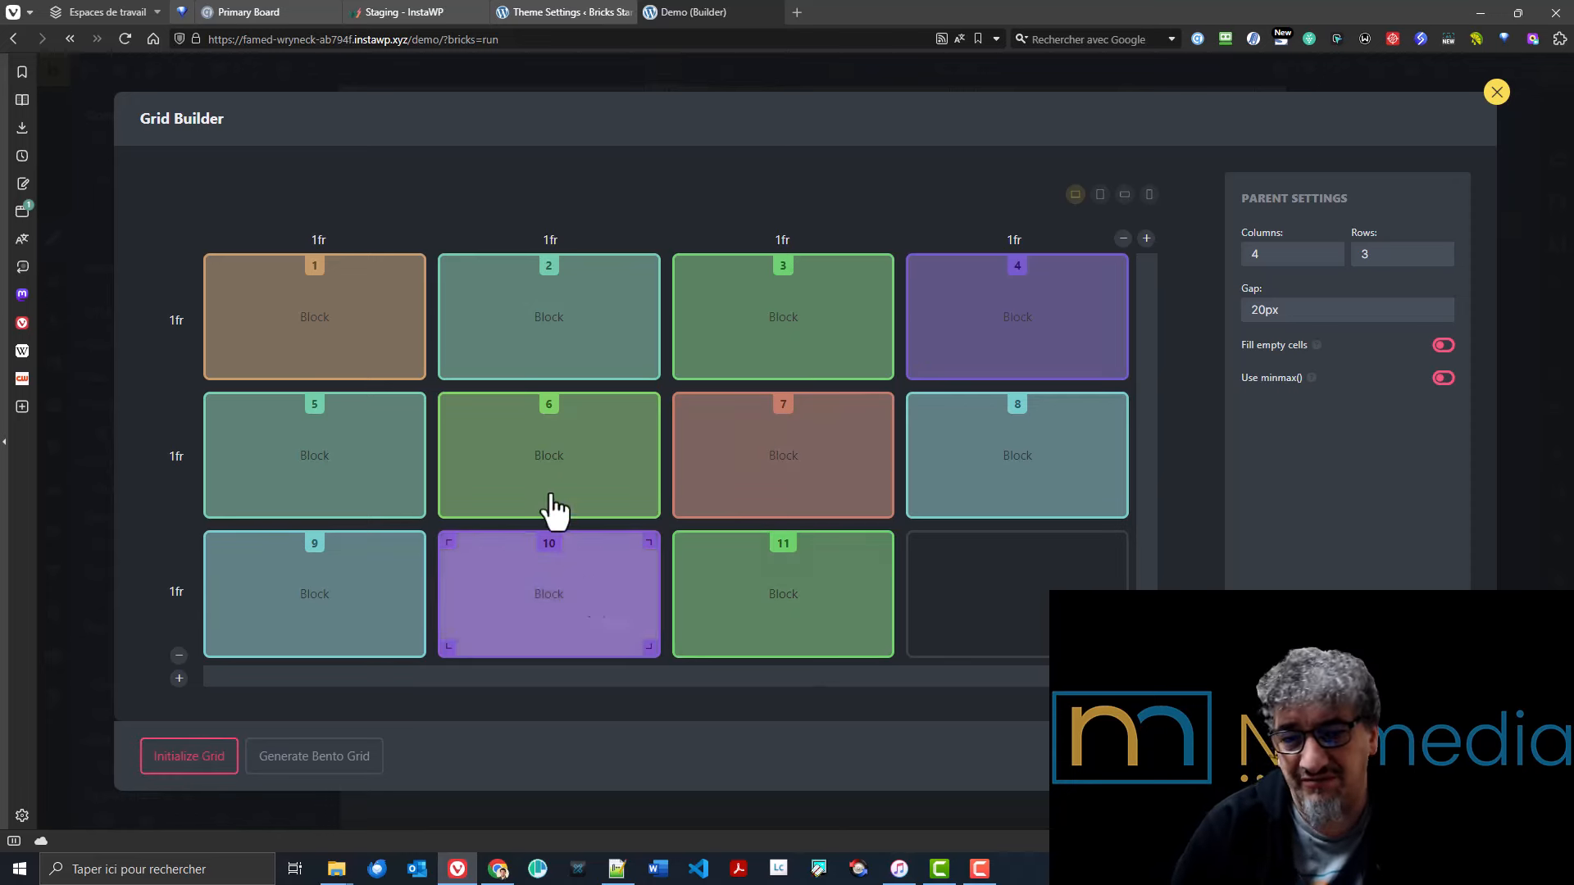
# - Try spanning blocks 2, 10 and 11 over several cells and moving block 11, and reinitialize the grid
pyautogui.moveTo(643, 367); pyautogui.dragTo(820, 506)
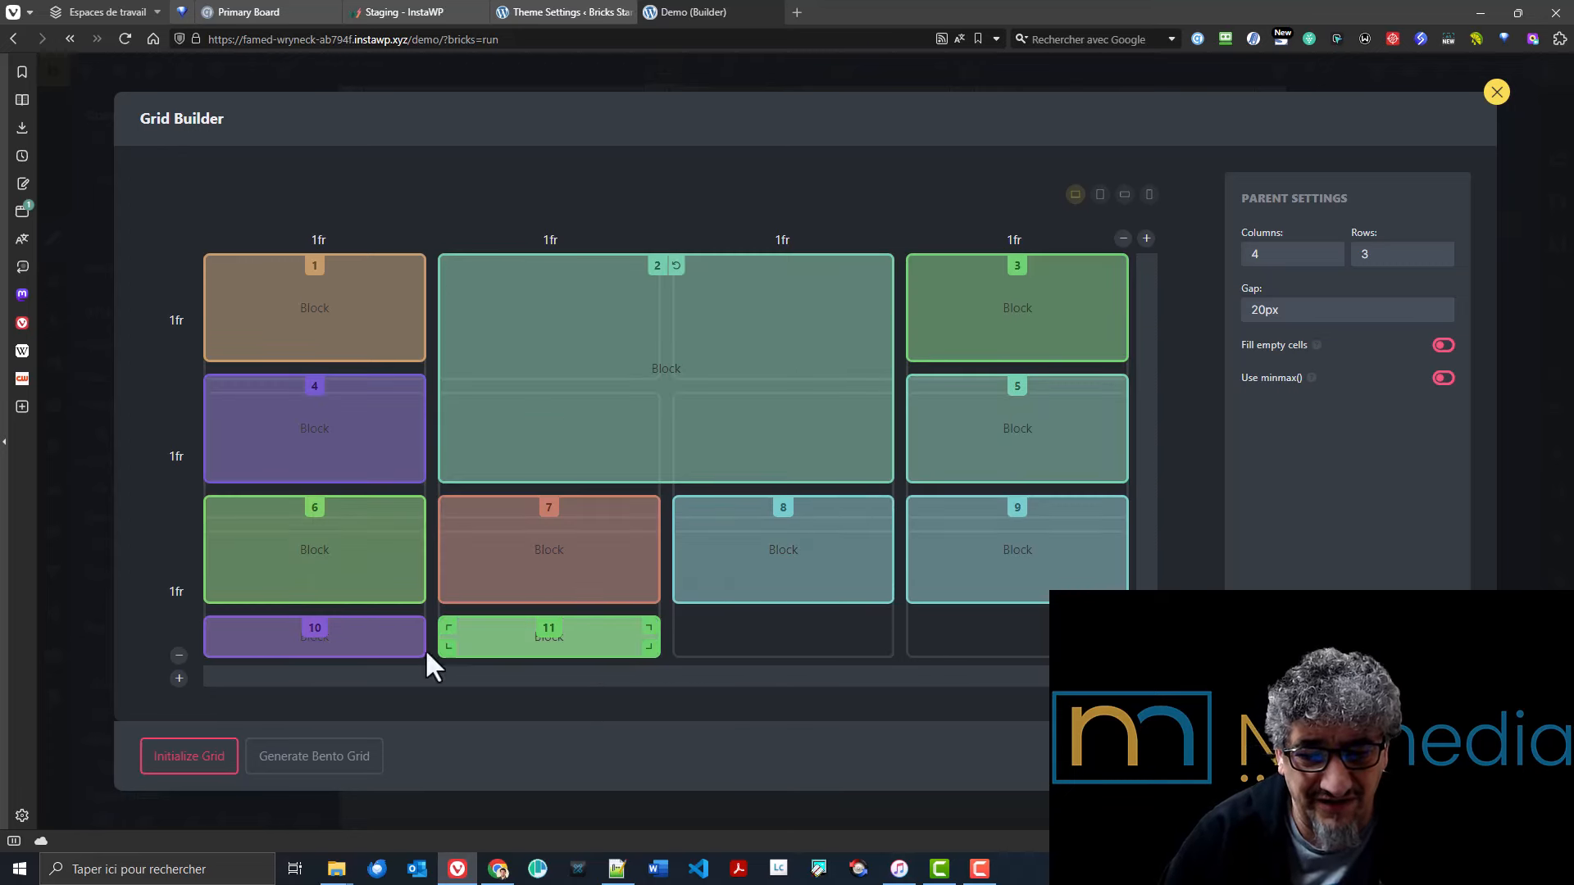
pyautogui.moveTo(407, 642); pyautogui.dragTo(502, 656)
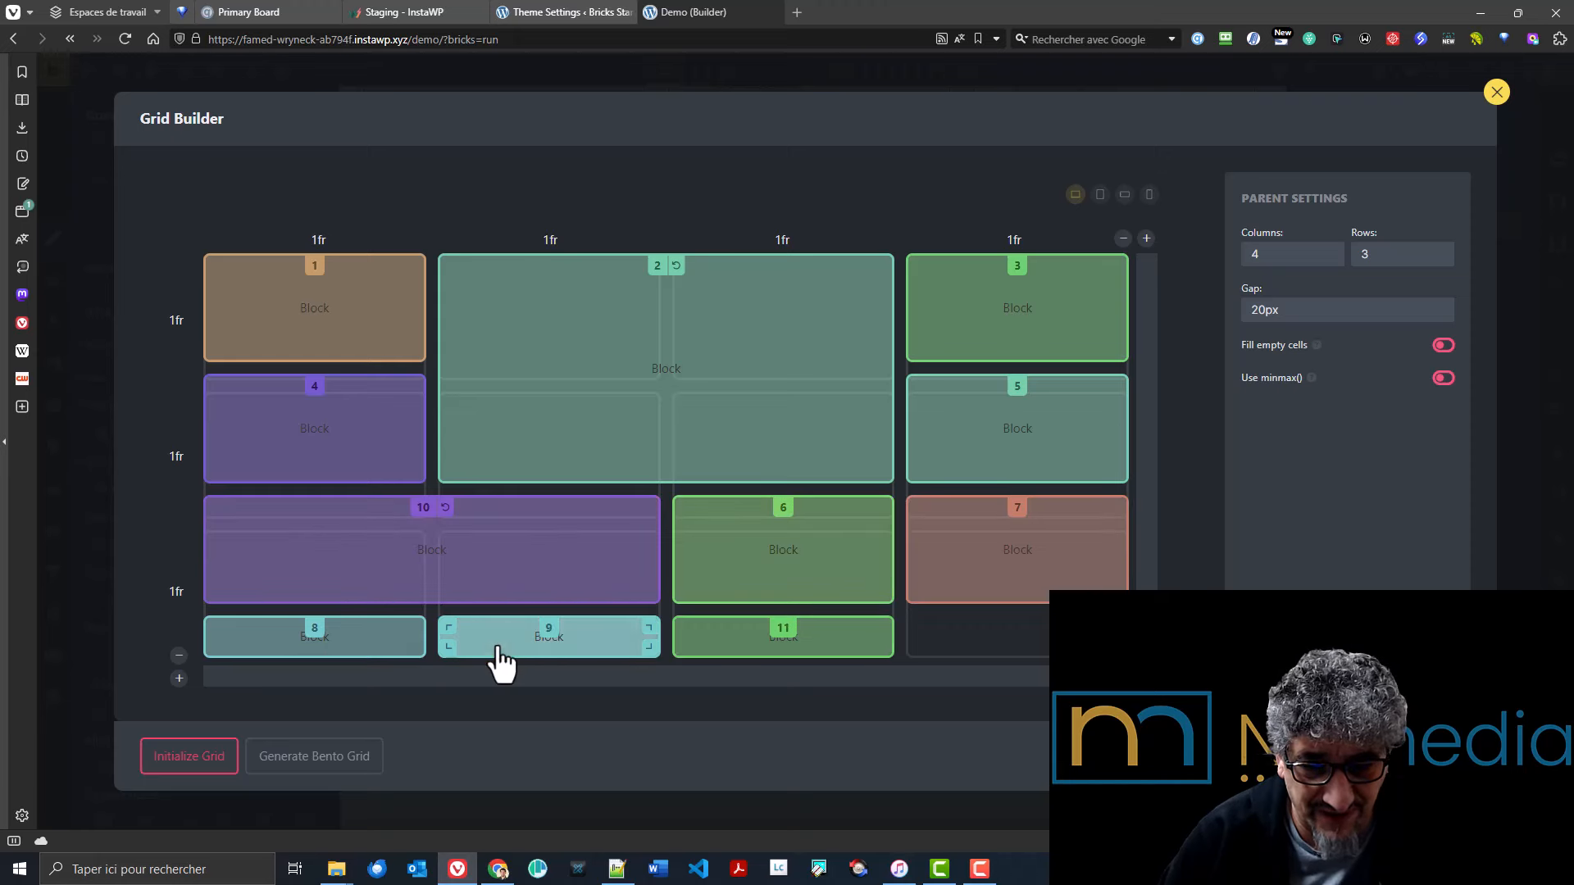
pyautogui.moveTo(877, 646); pyautogui.dragTo(948, 675)
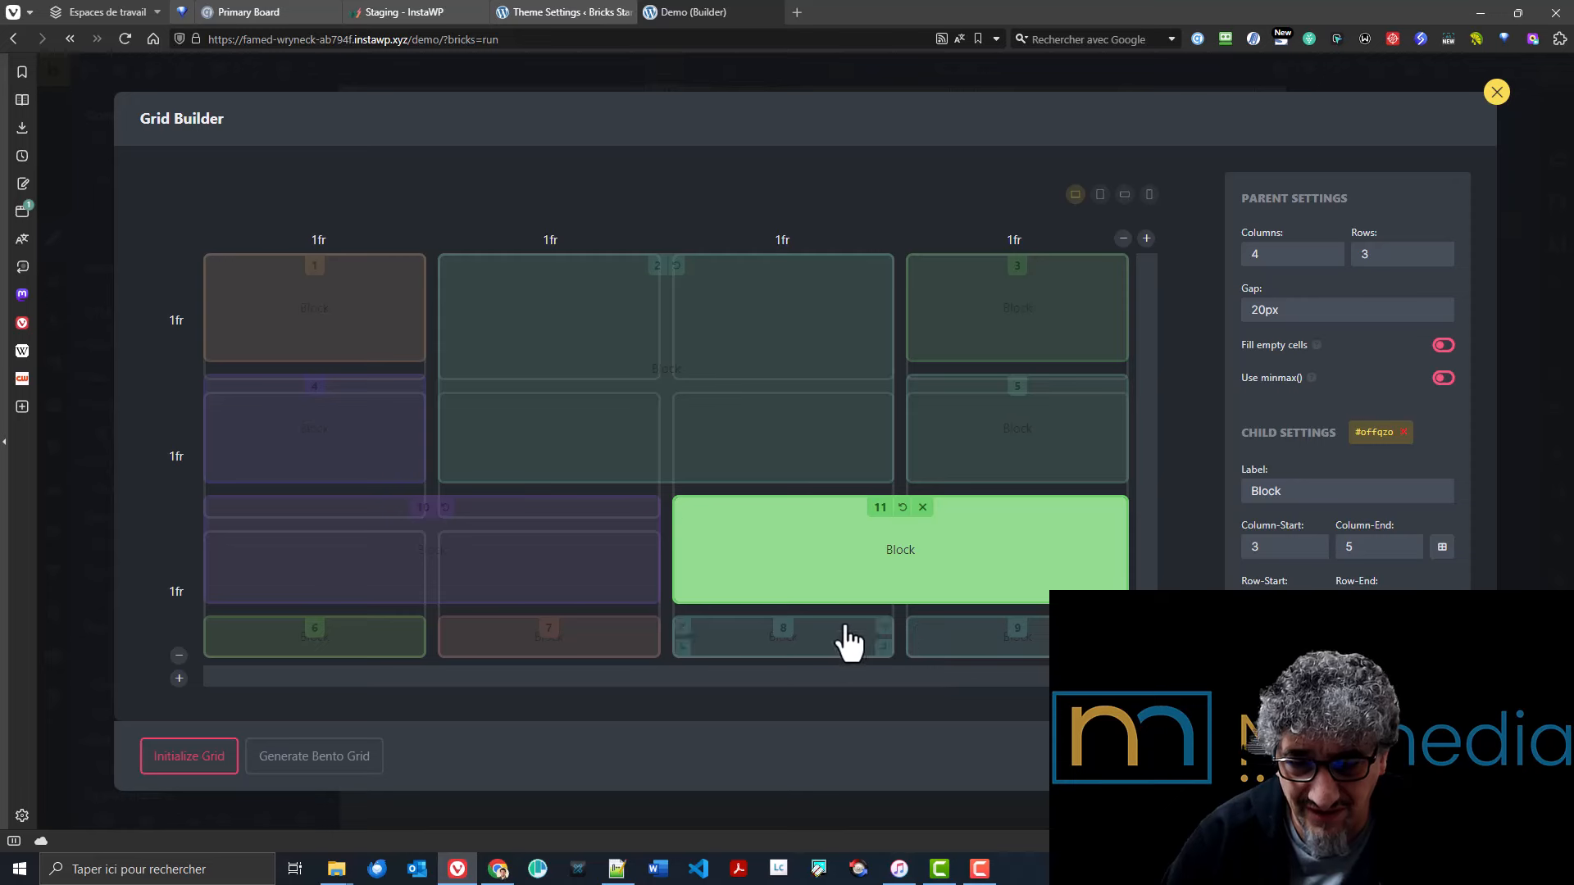
pyautogui.moveTo(836, 572); pyautogui.dragTo(823, 661)
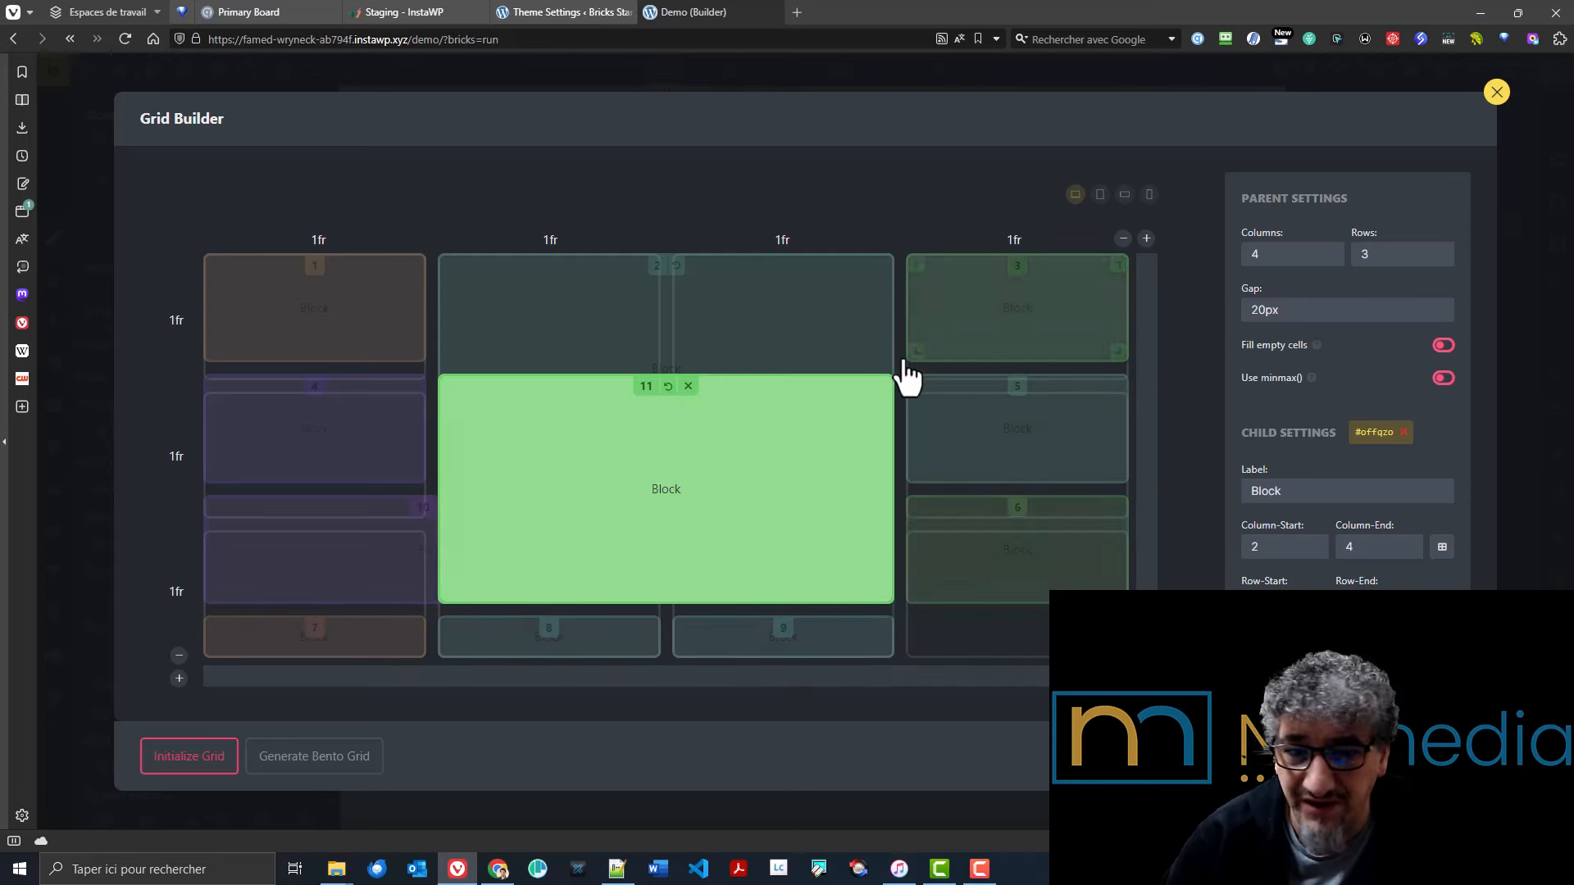
pyautogui.click(191, 758)
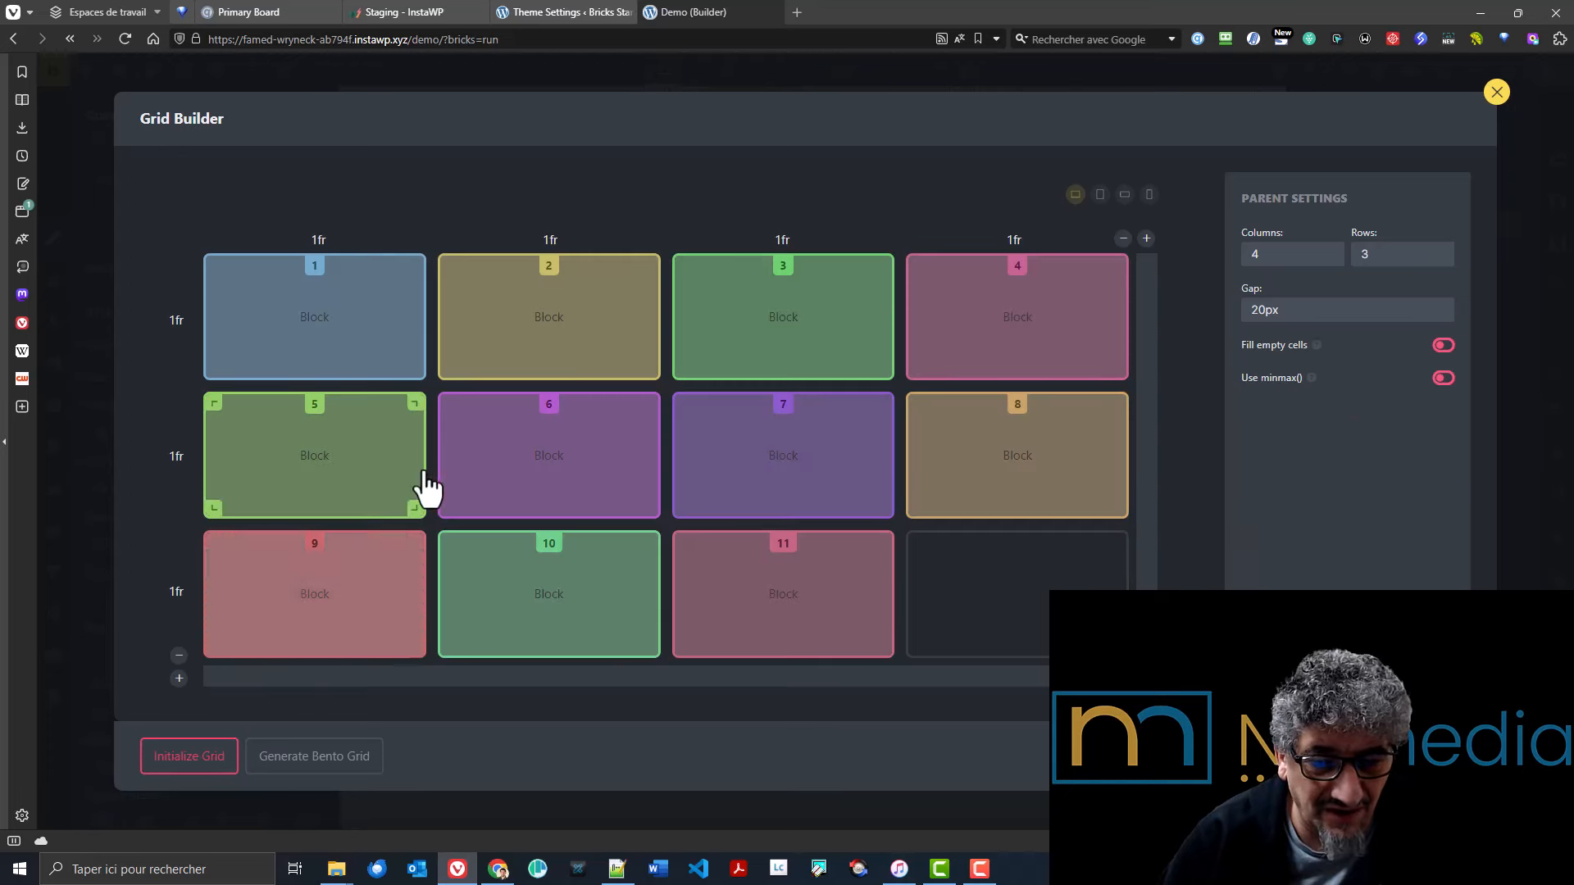
# - Span block 2 across columns 2–3 and rows 1–2, and increase the grid to 4 rows
pyautogui.click(538, 344)
pyautogui.moveTo(652, 373); pyautogui.dragTo(741, 481)
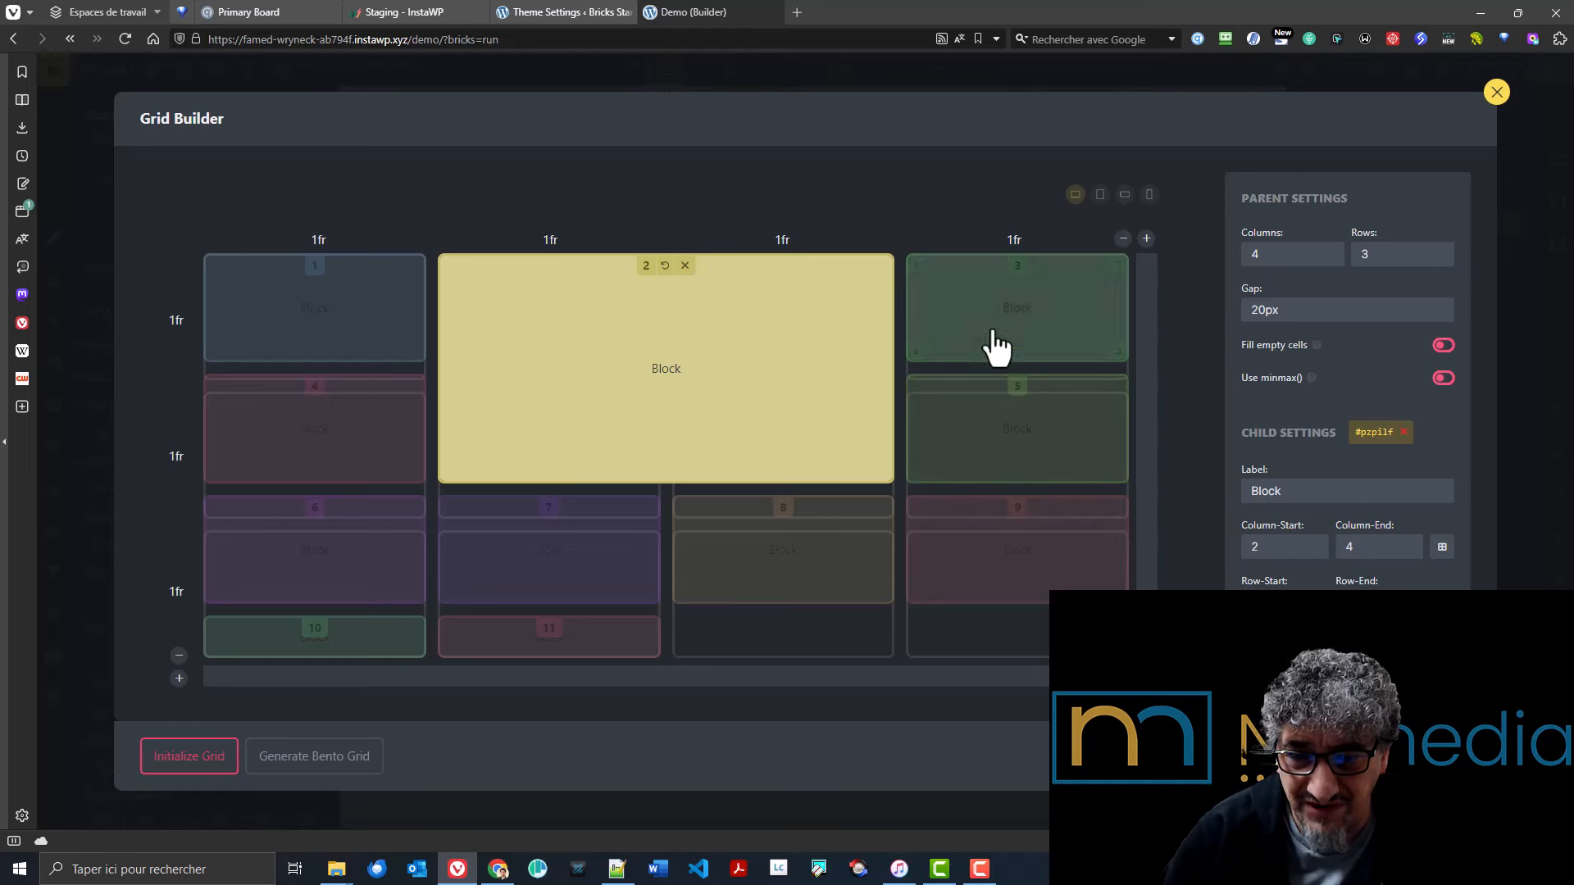
pyautogui.click(305, 655)
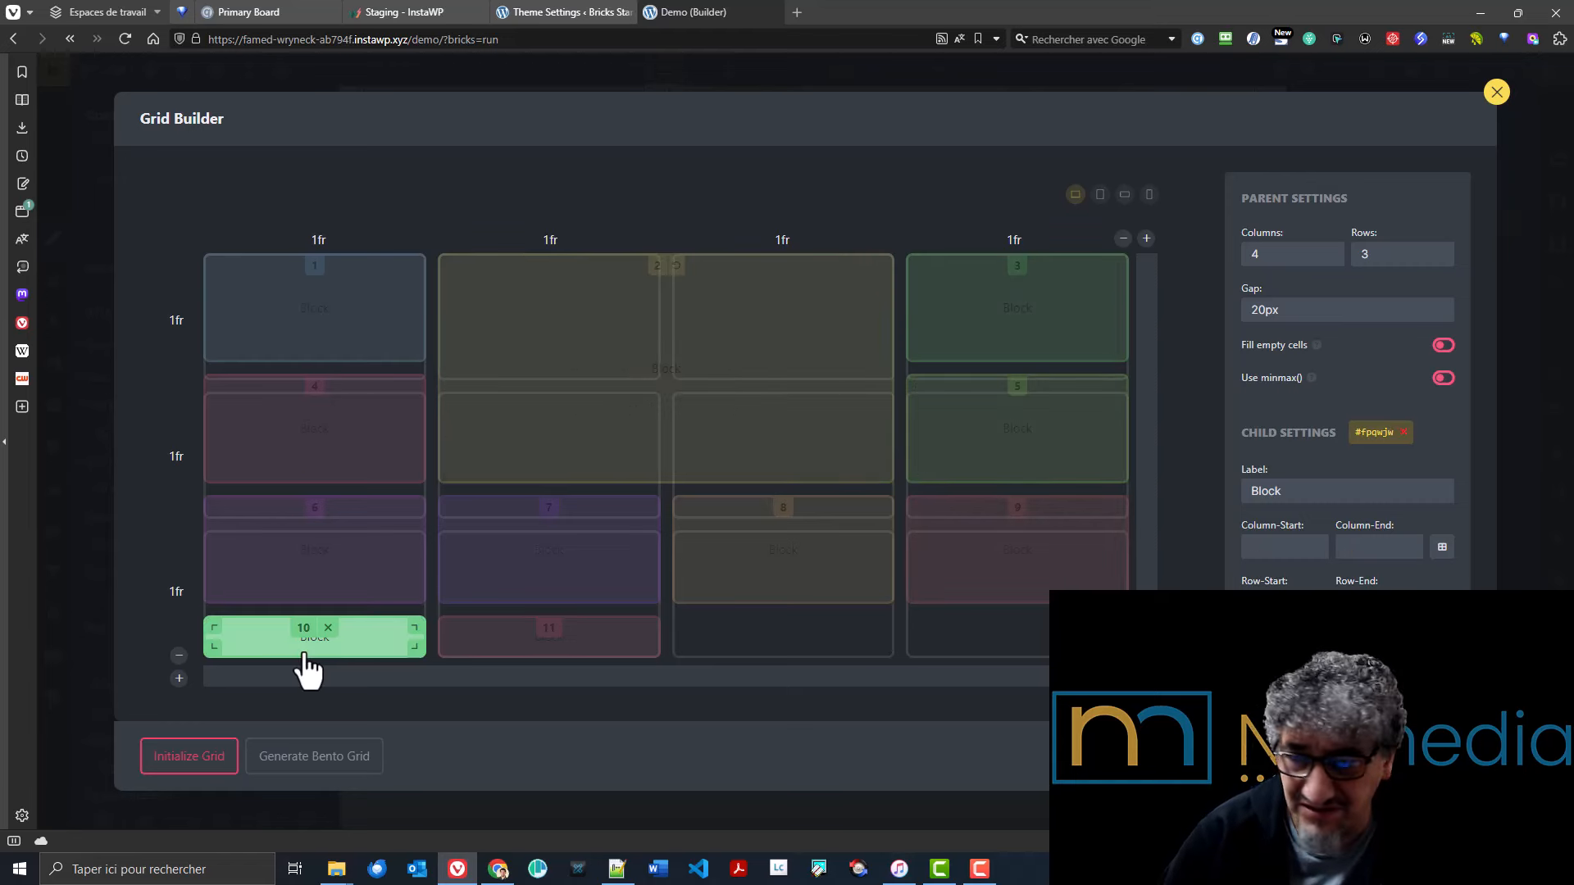
pyautogui.click(1438, 247)
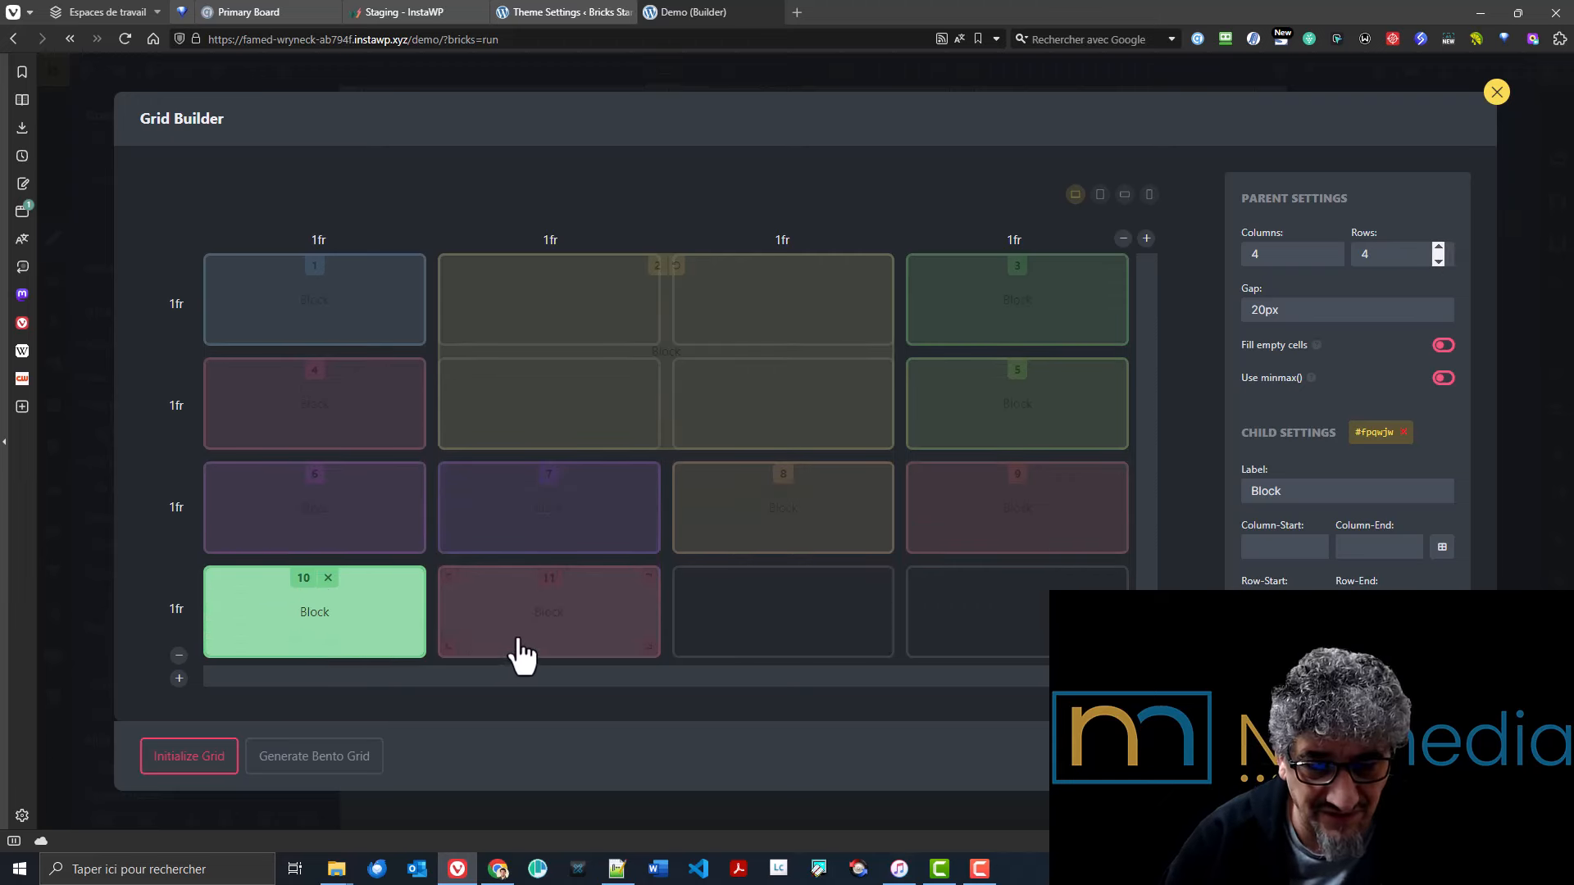
# - Span block 10 across the first two columns of the last row and block 11 across the last two
pyautogui.moveTo(414, 648); pyautogui.dragTo(608, 667)
pyautogui.click(775, 632)
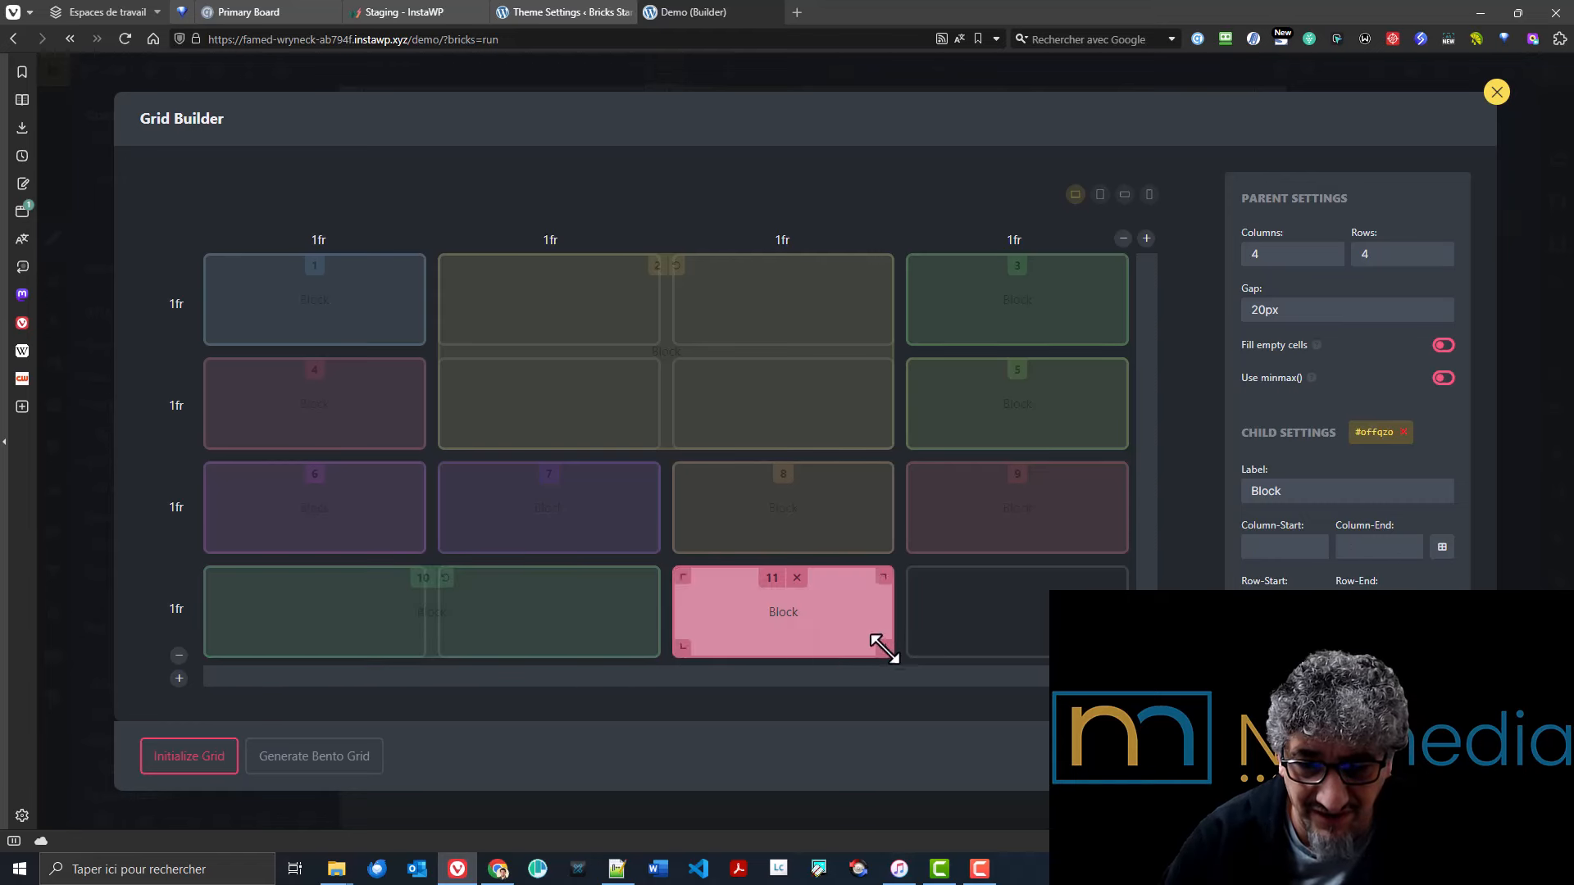
pyautogui.moveTo(885, 642); pyautogui.dragTo(1020, 647)
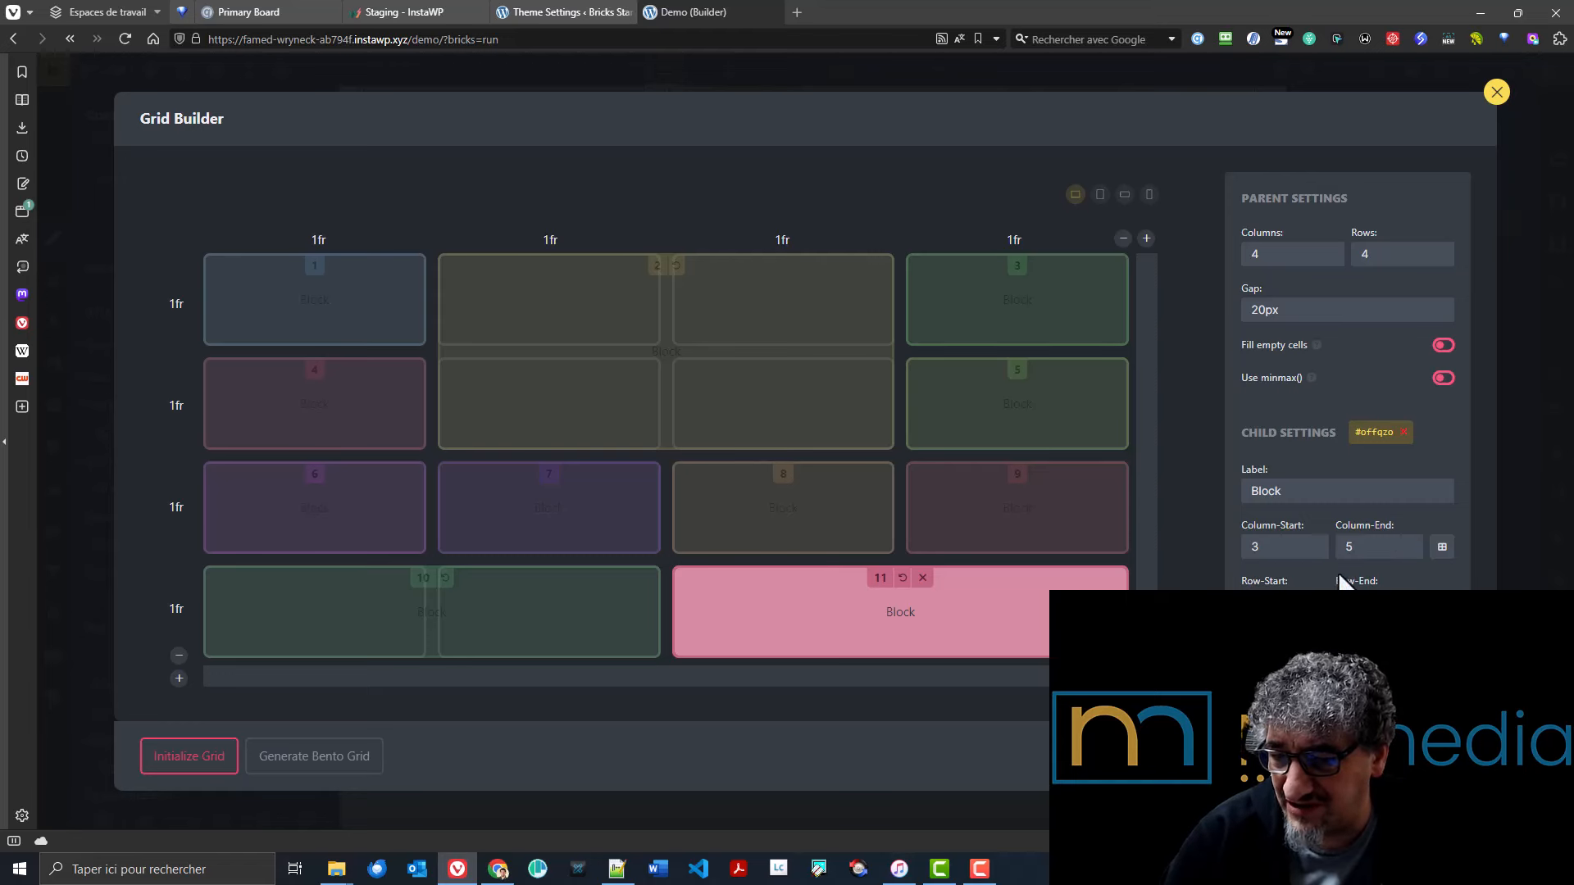
# - Set the grid gap to 2rem and save the layout to the container
pyautogui.doubleClick(1281, 312)
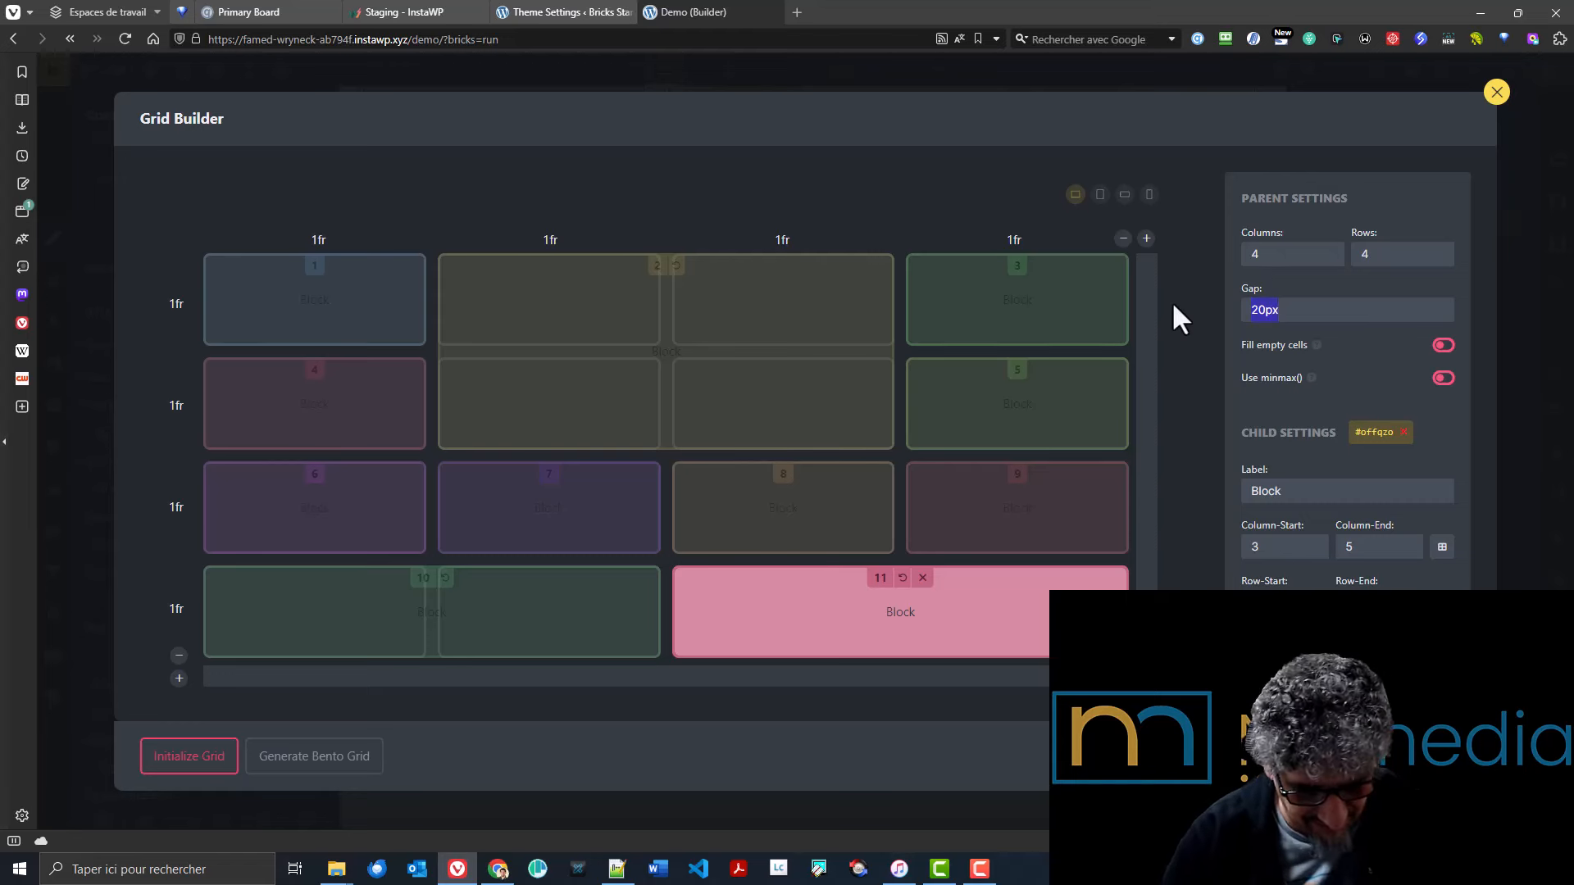
pyautogui.write('2rem')
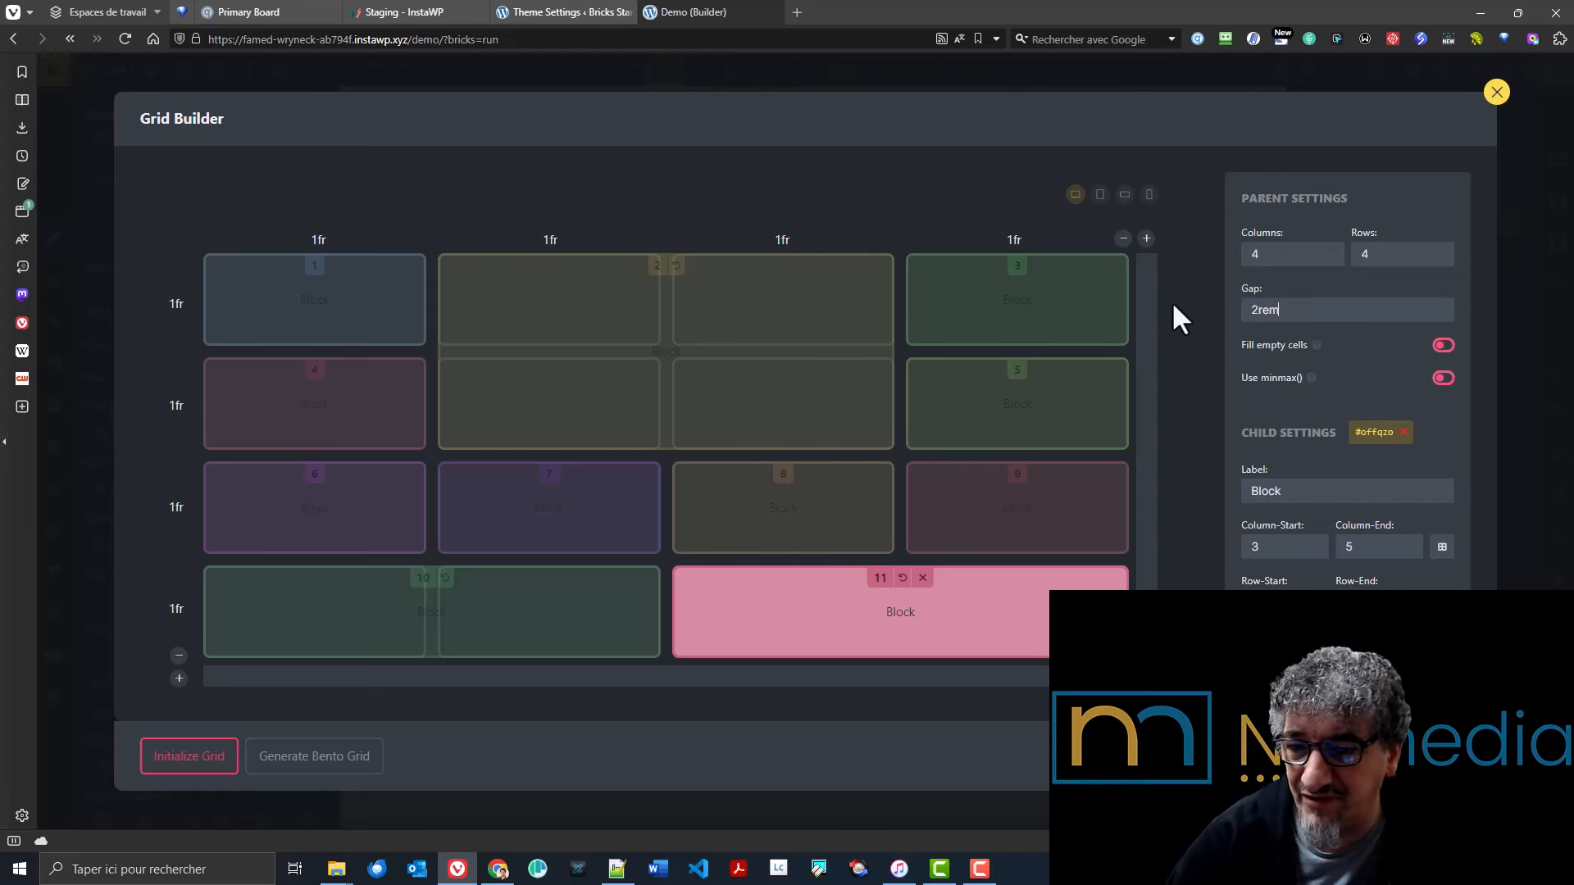
pyautogui.click(1413, 755)
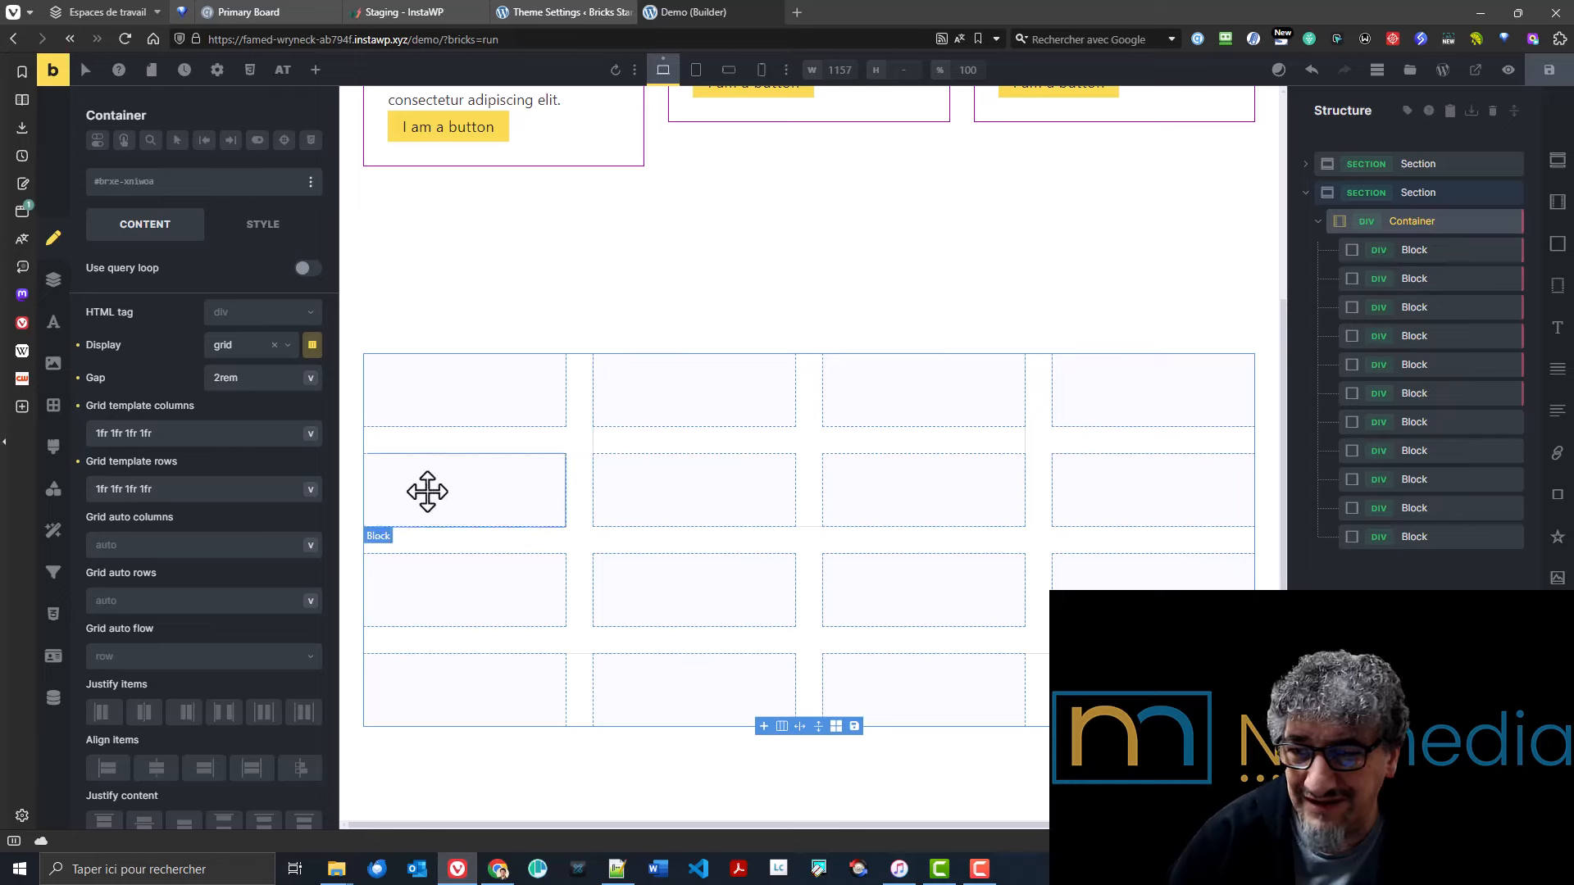
# - Check the saved layout in the Grid Builder and review the first block's grid item settings
pyautogui.click(312, 345)
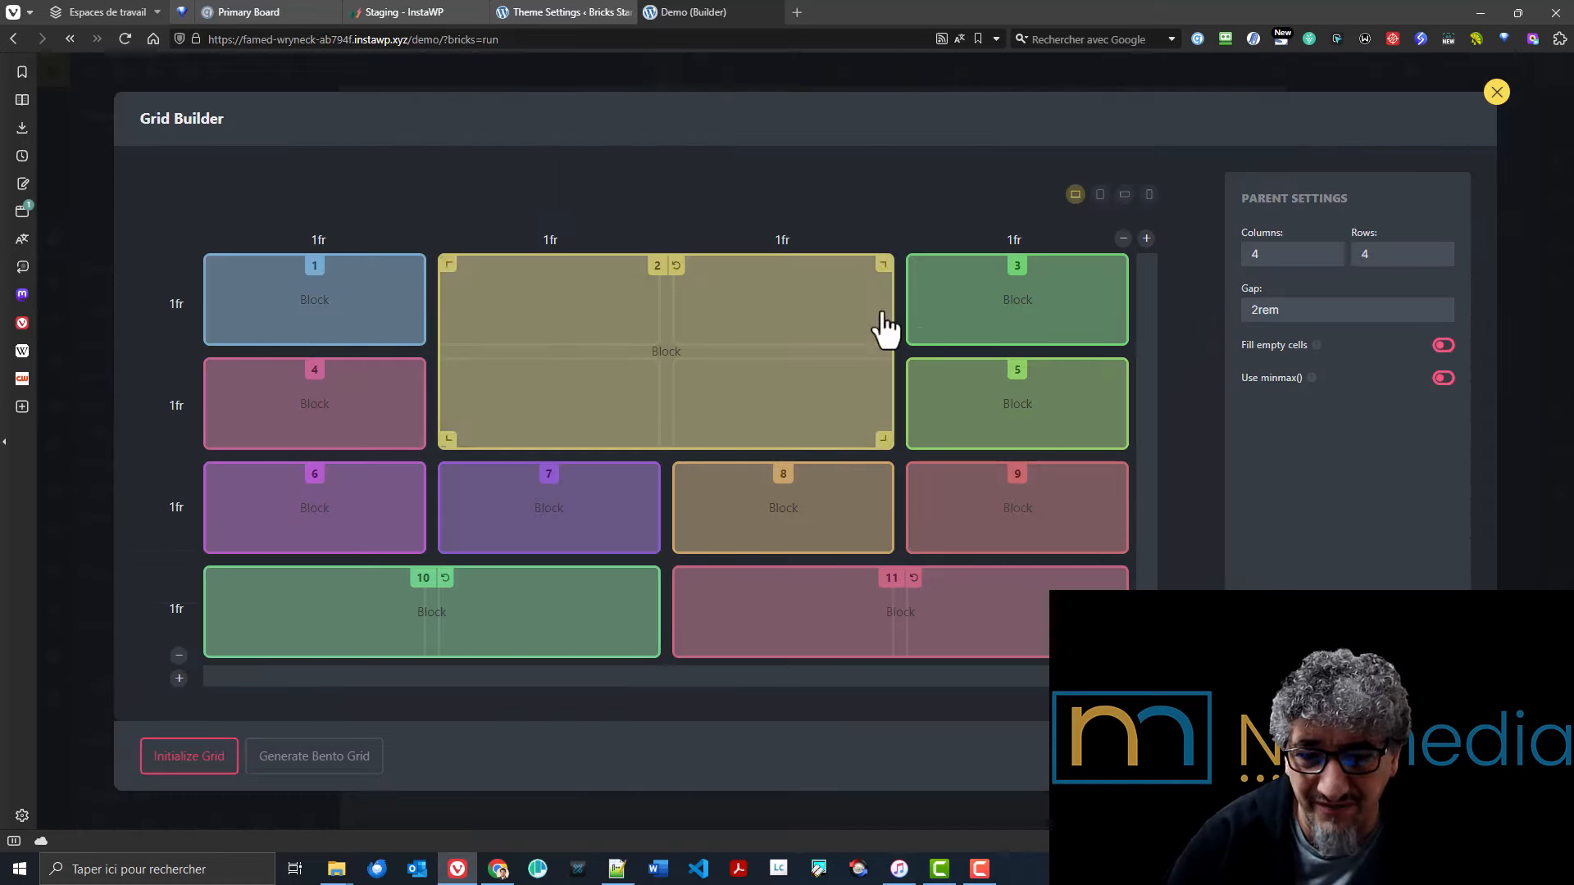
pyautogui.click(1496, 93)
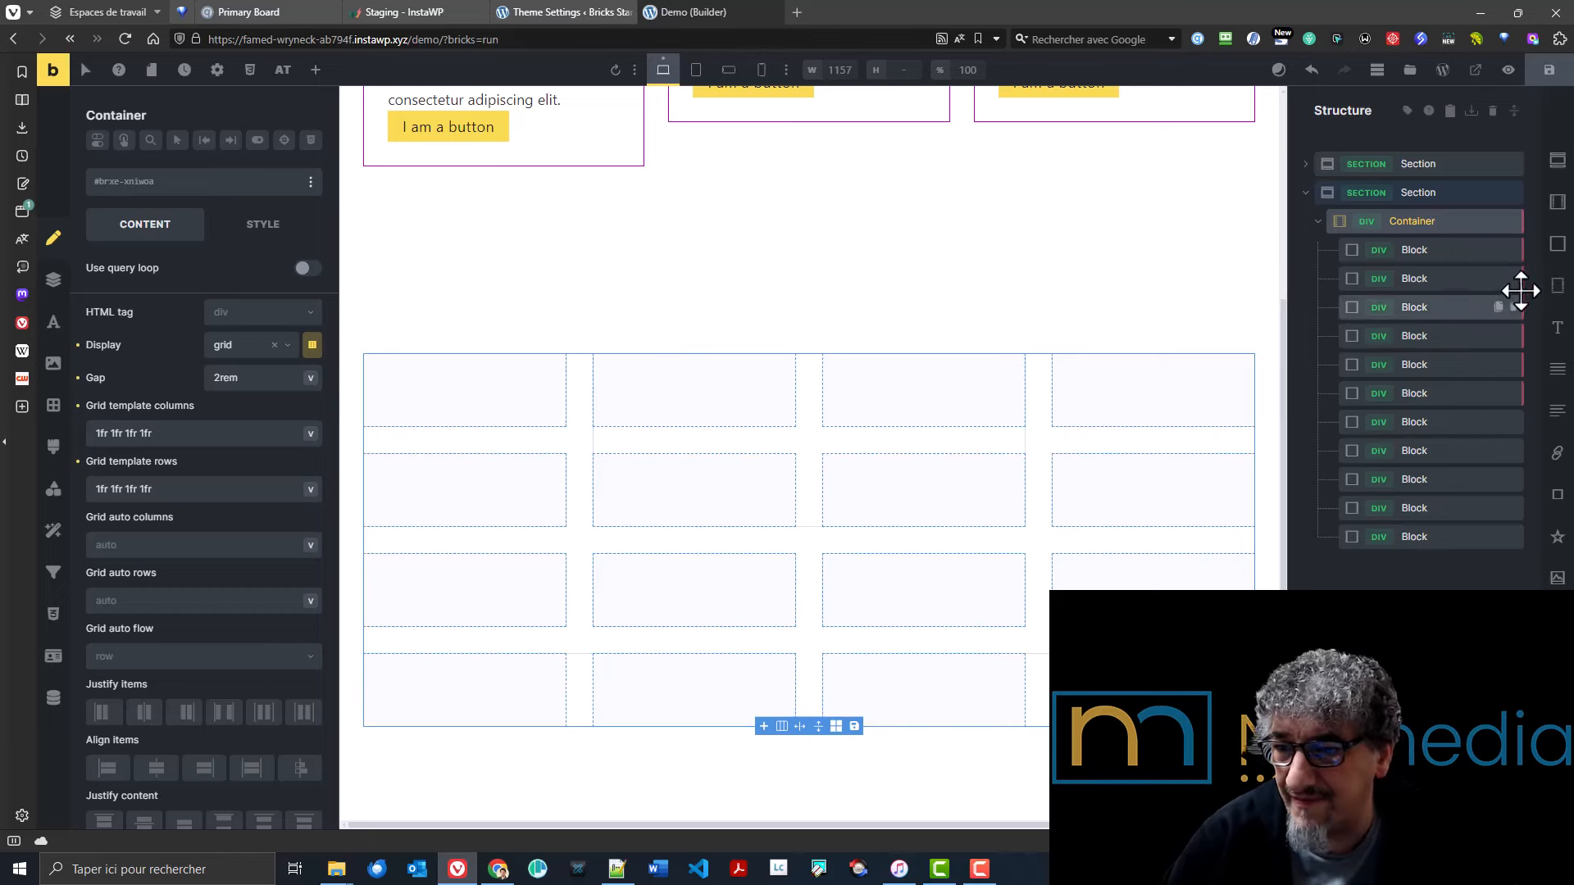
pyautogui.click(1431, 254)
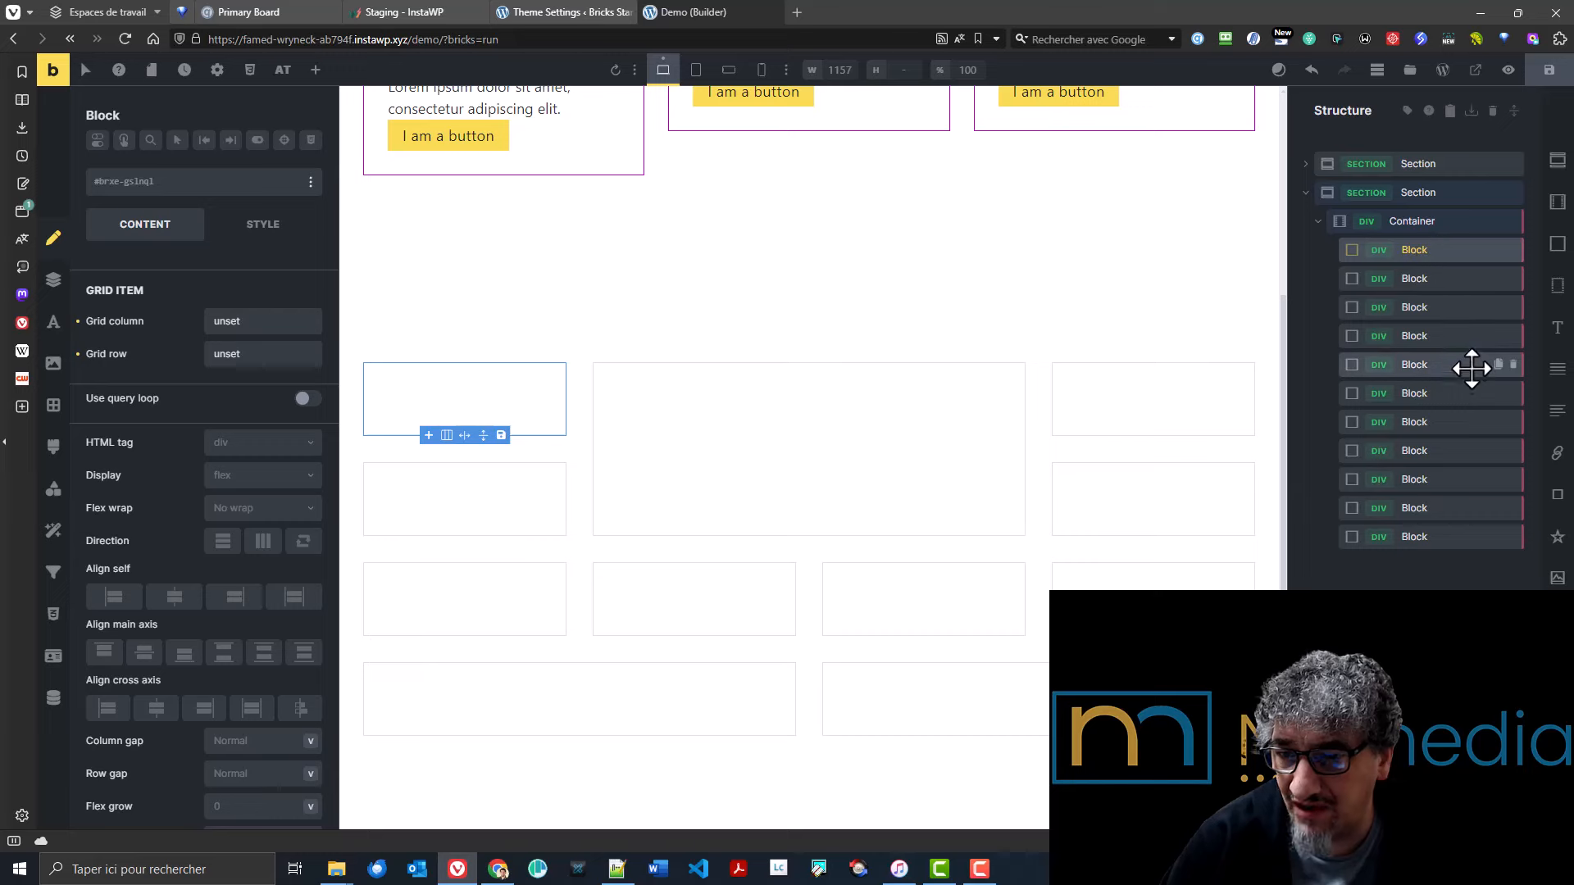
pyautogui.click(1447, 221)
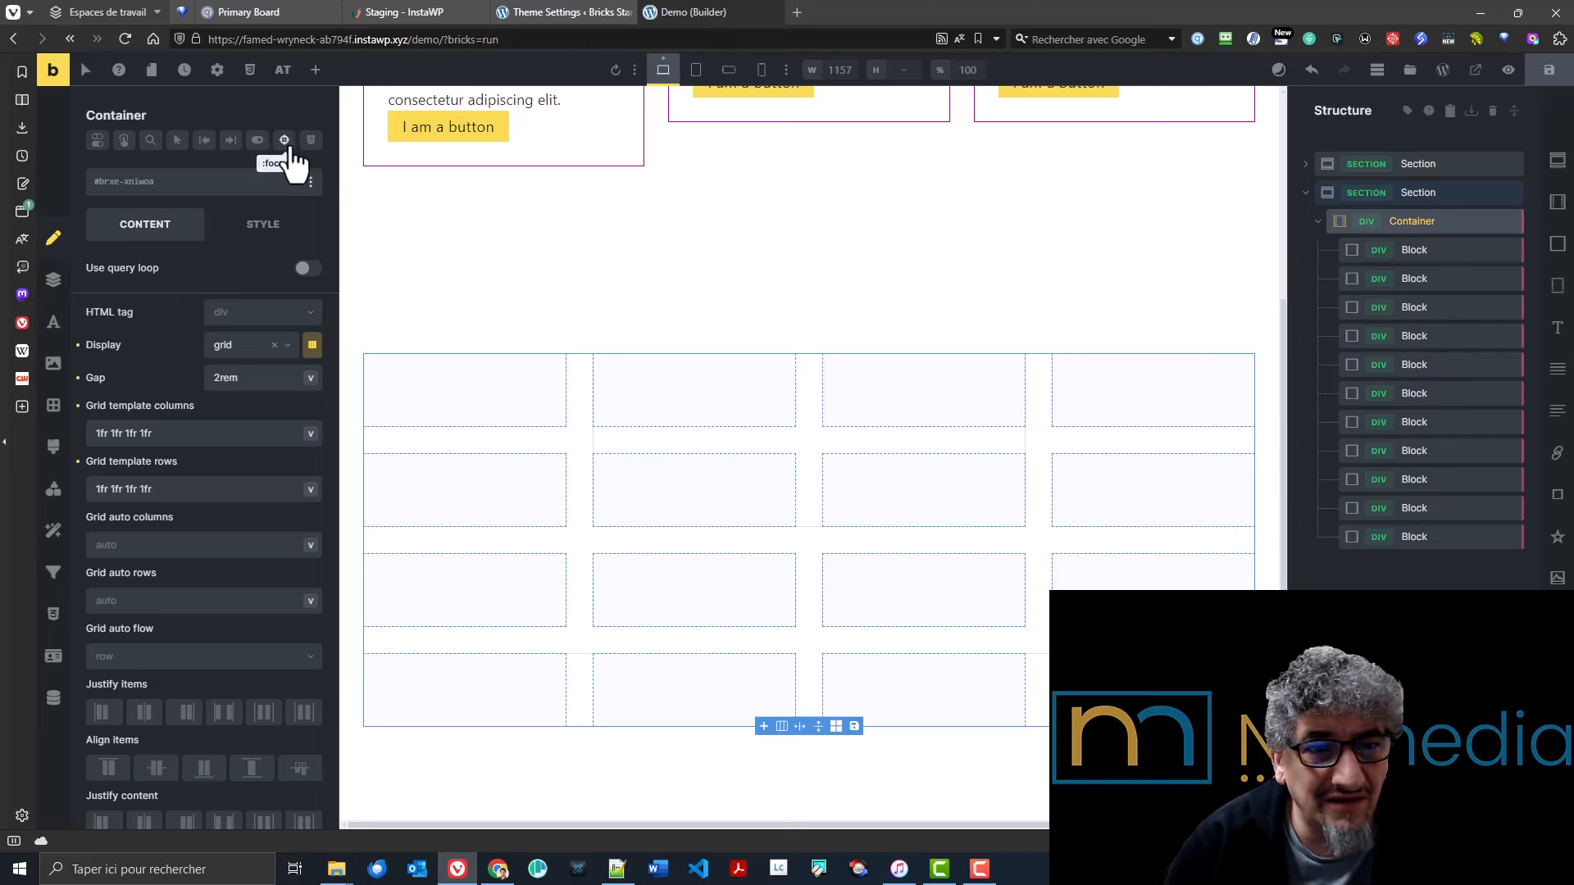
pyautogui.click(289, 86)
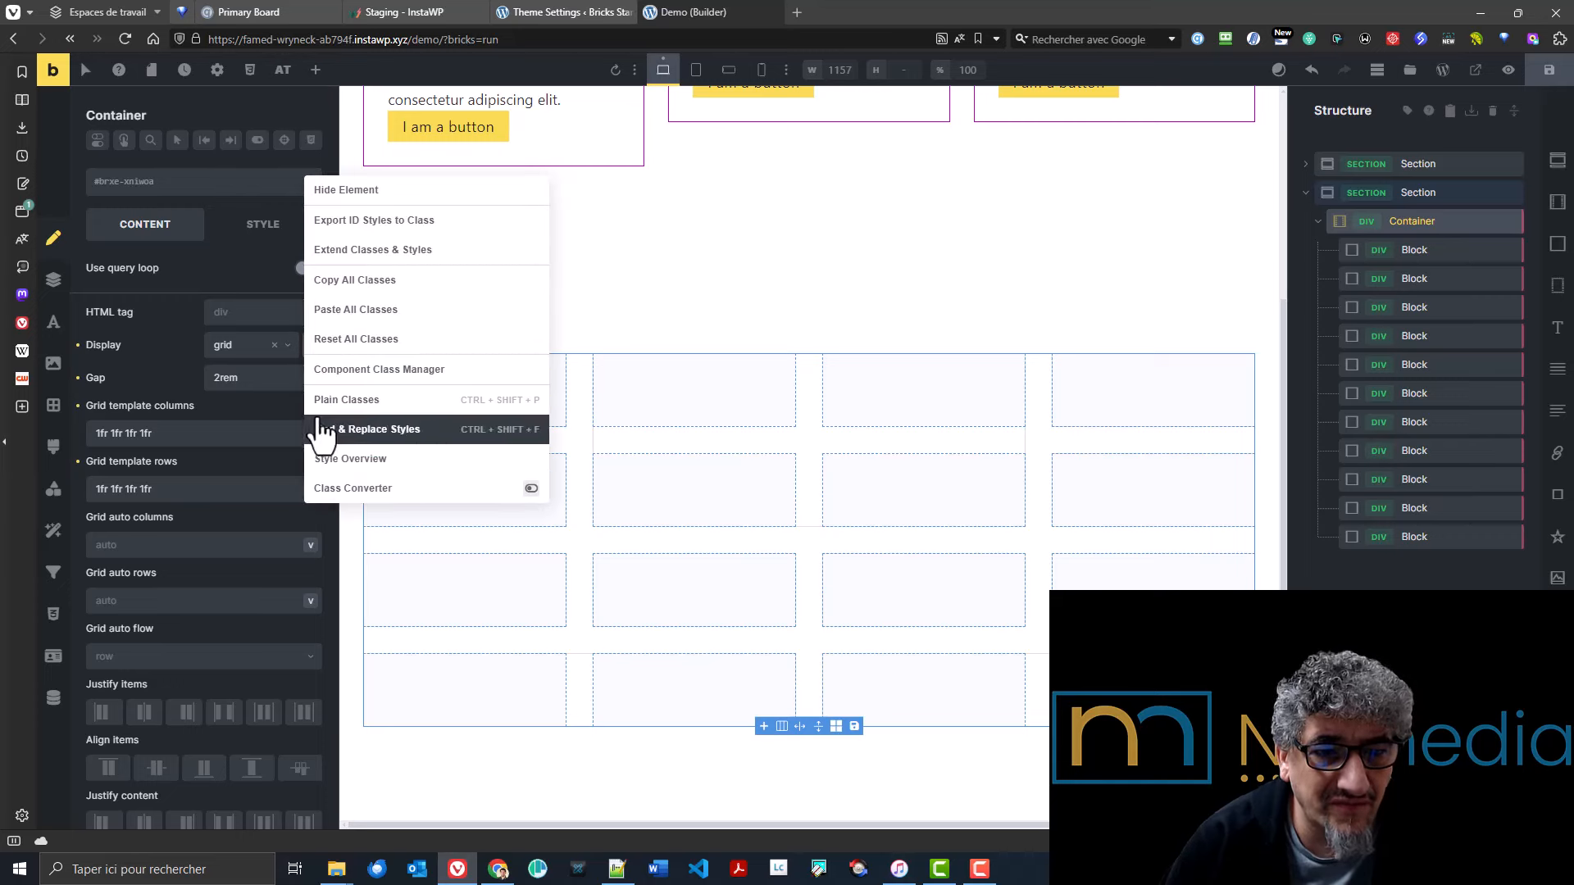
pyautogui.click(443, 373)
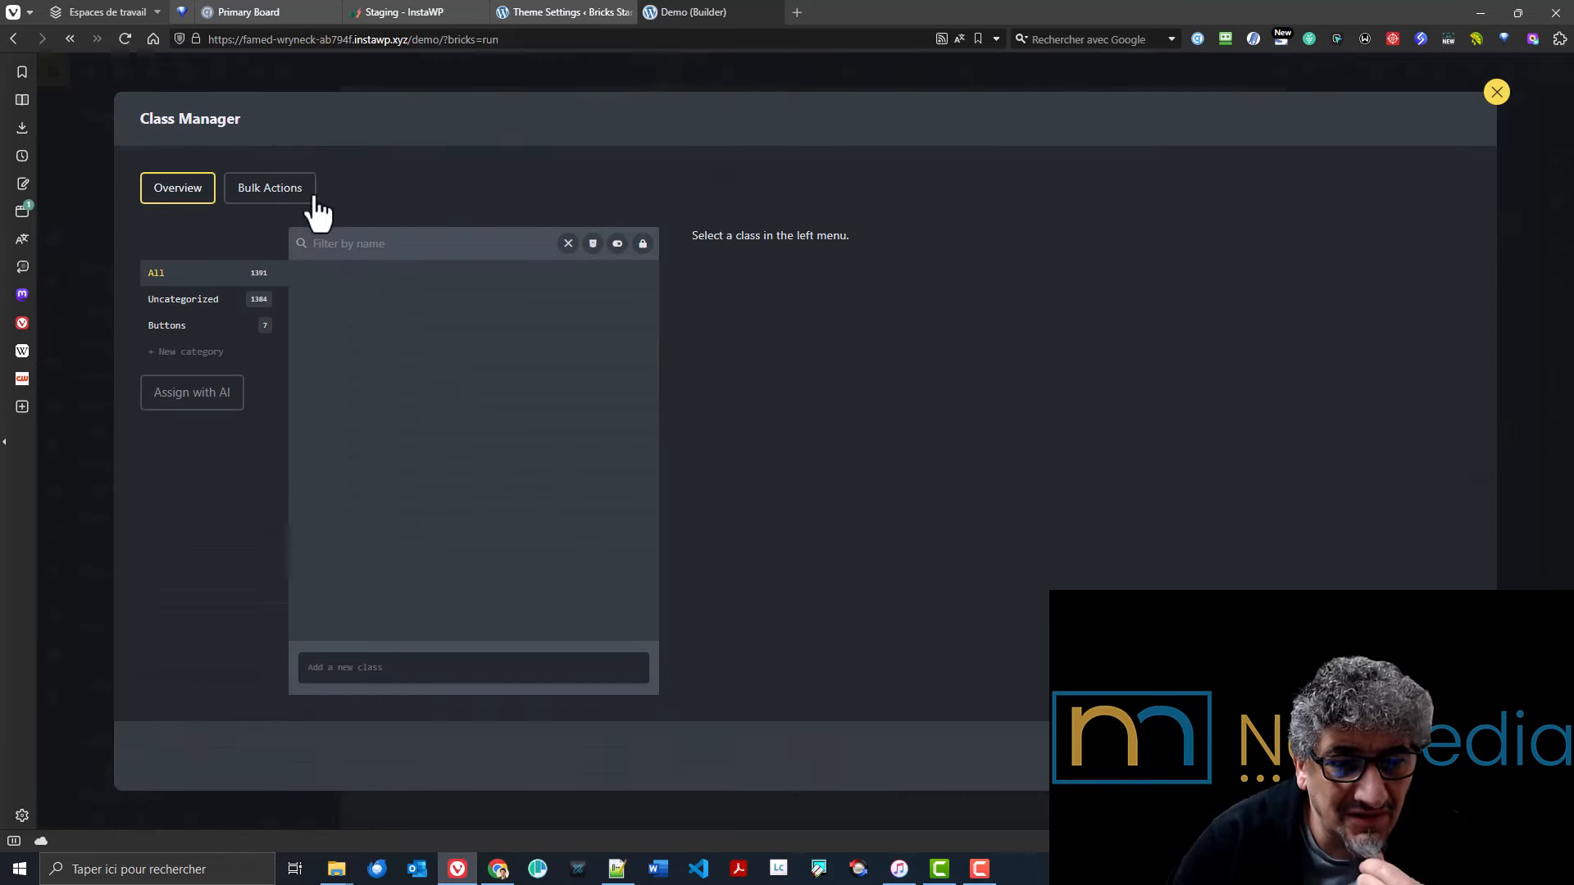
pyautogui.click(1495, 92)
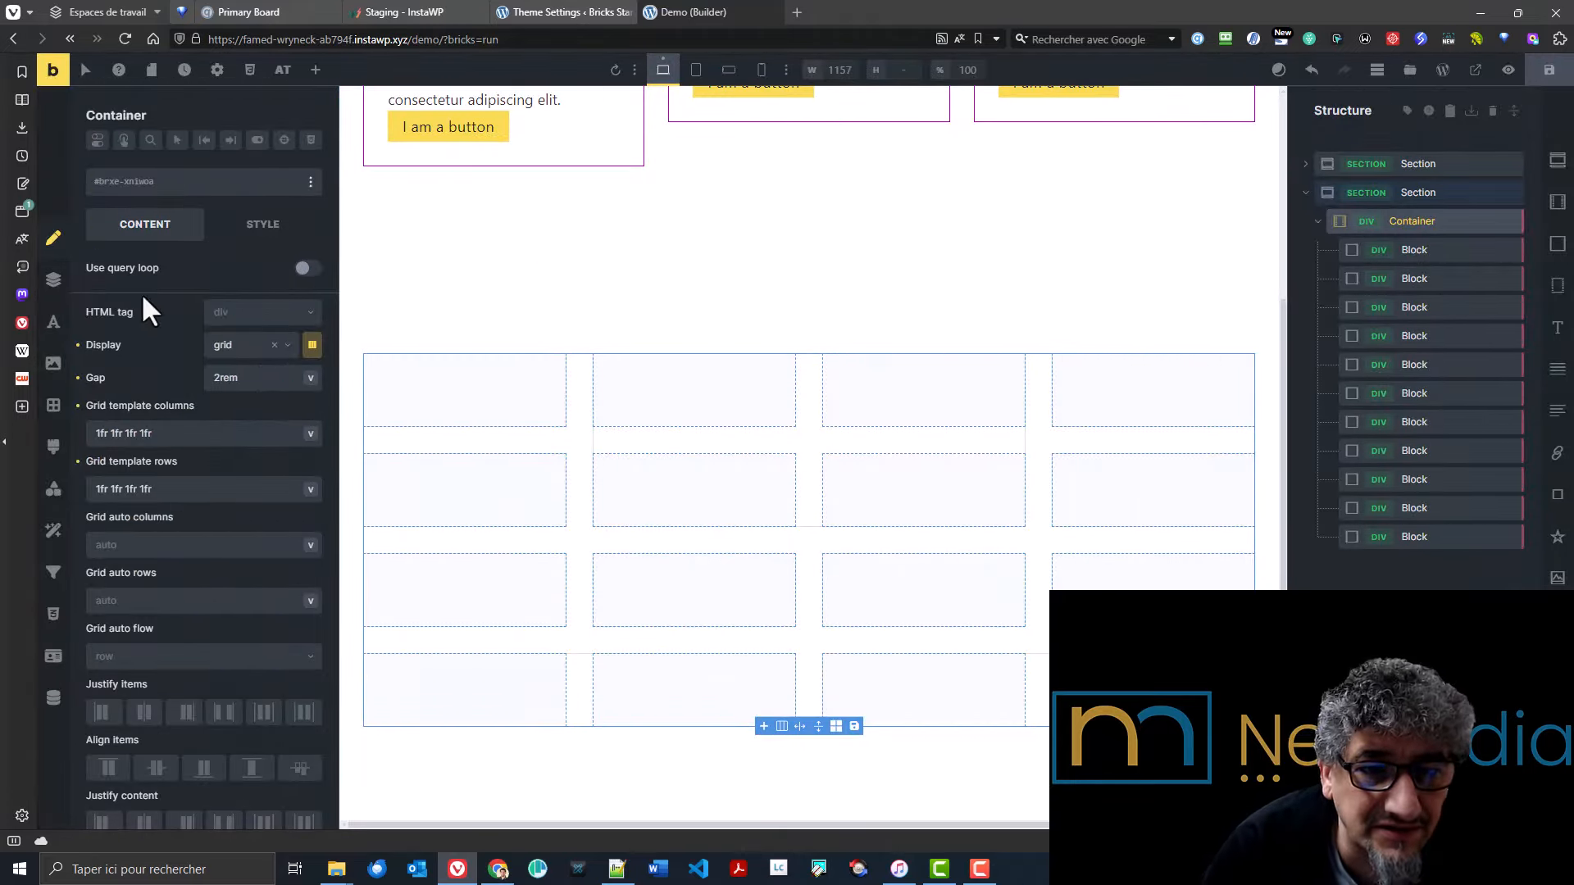
pyautogui.click(309, 182)
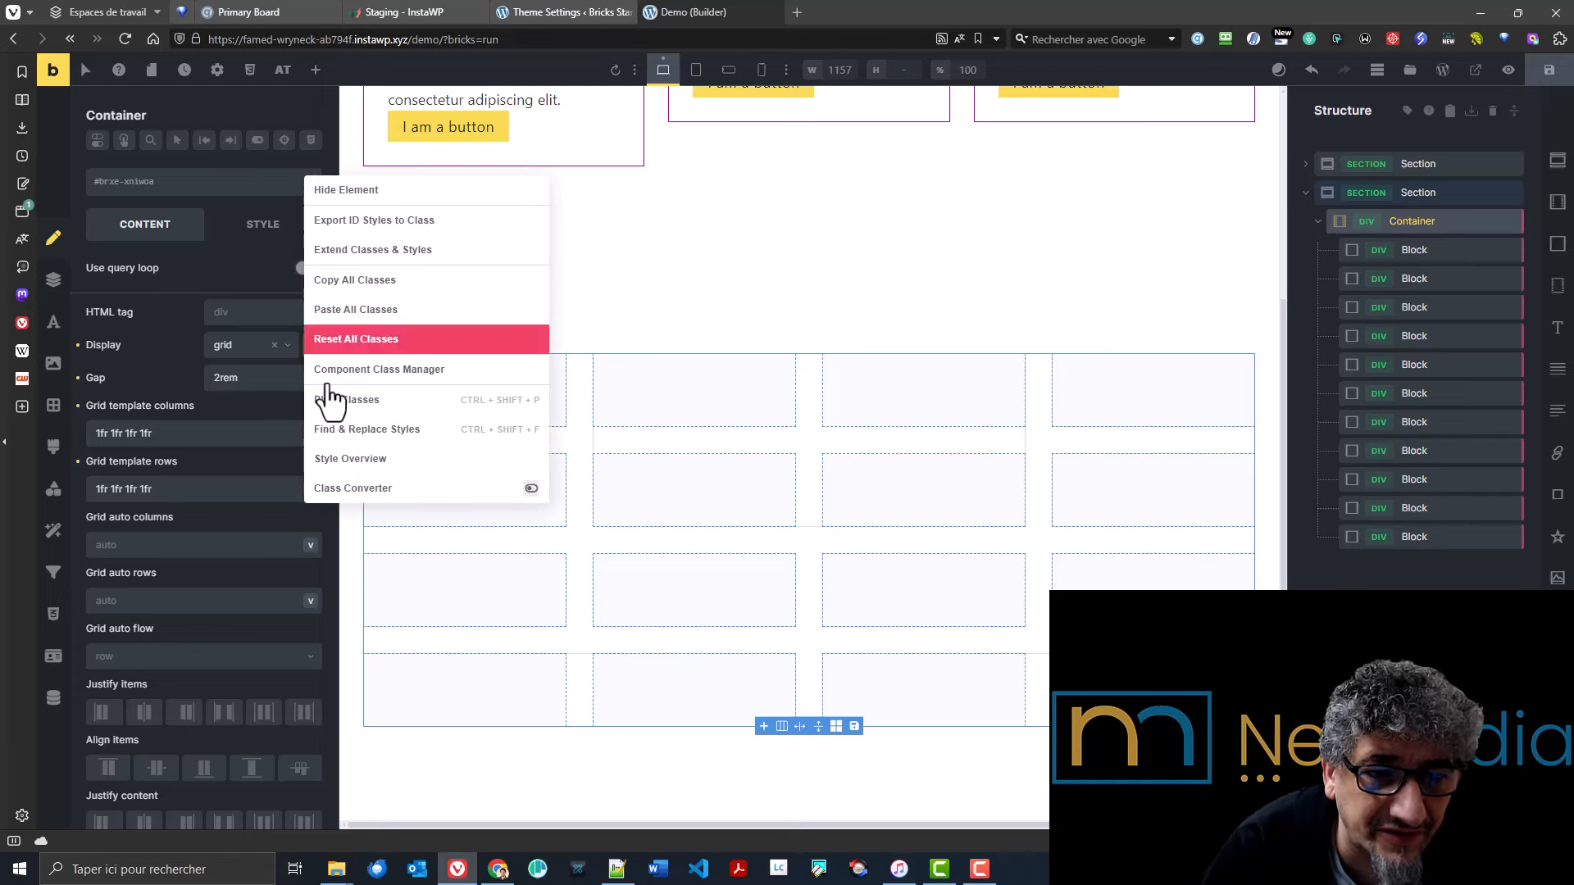
pyautogui.click(370, 492)
pyautogui.click(1260, 104)
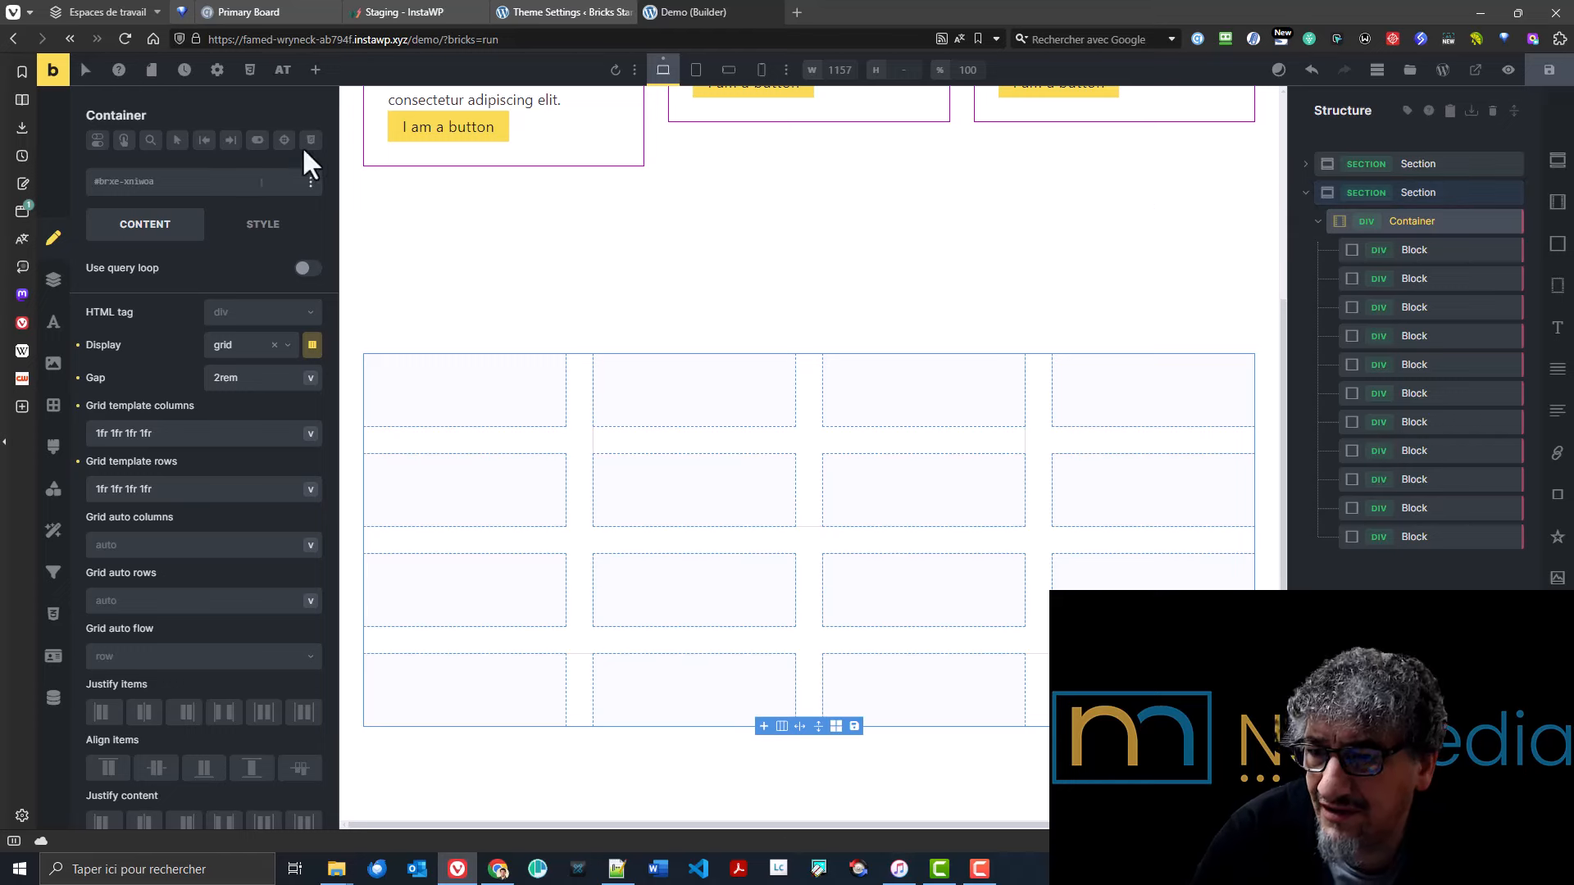
# - Convert the container and its blocks to classes with the Class Converter, using the basename grid
pyautogui.click(310, 182)
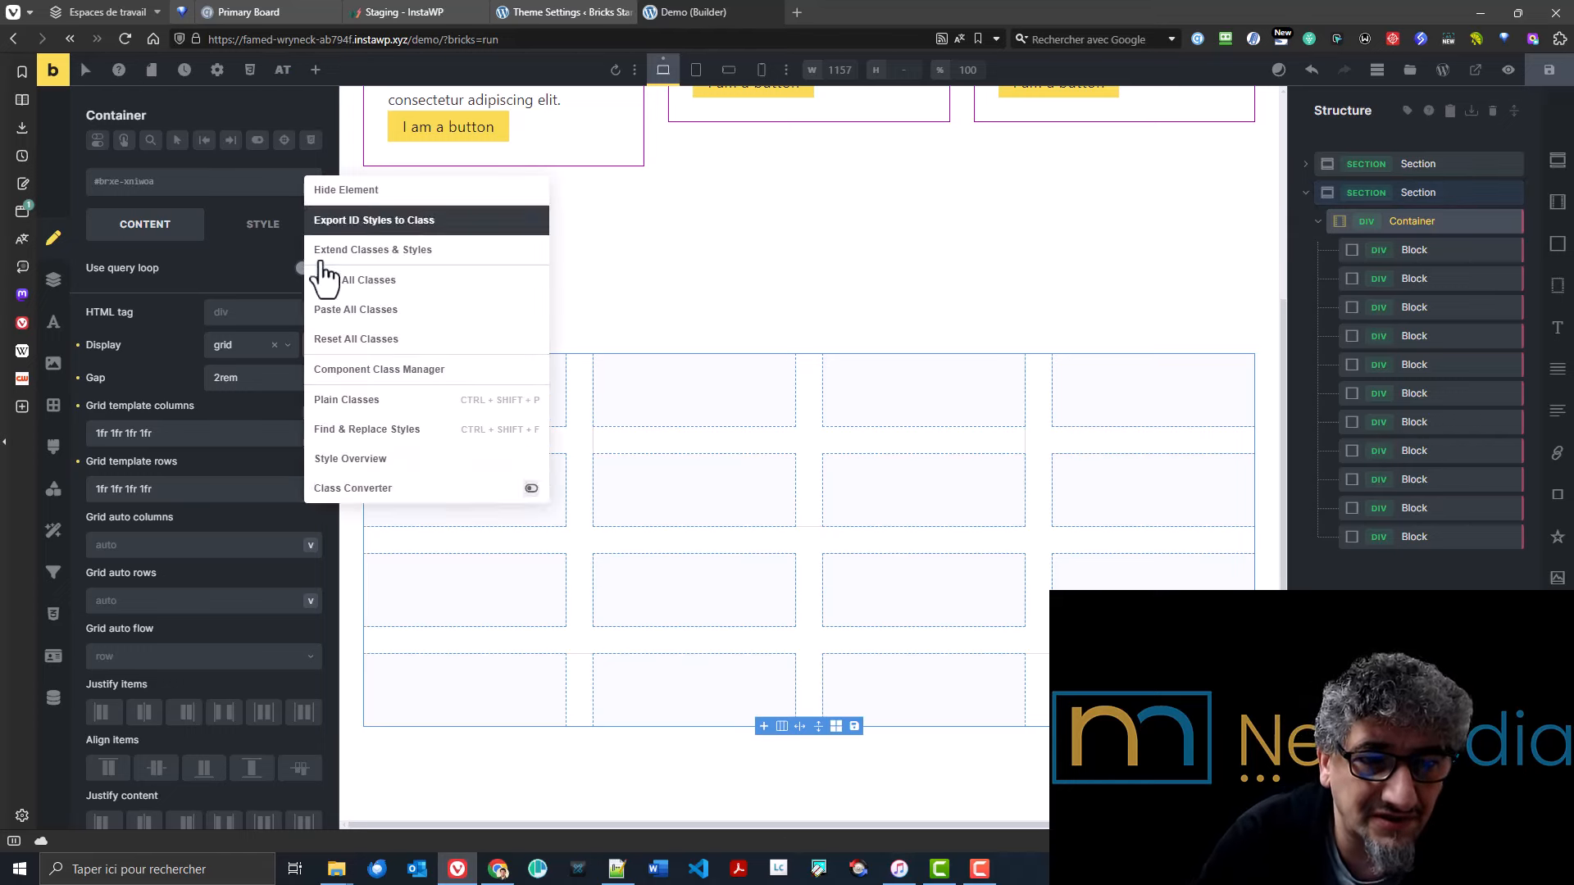
pyautogui.click(353, 490)
pyautogui.doubleClick(1385, 185)
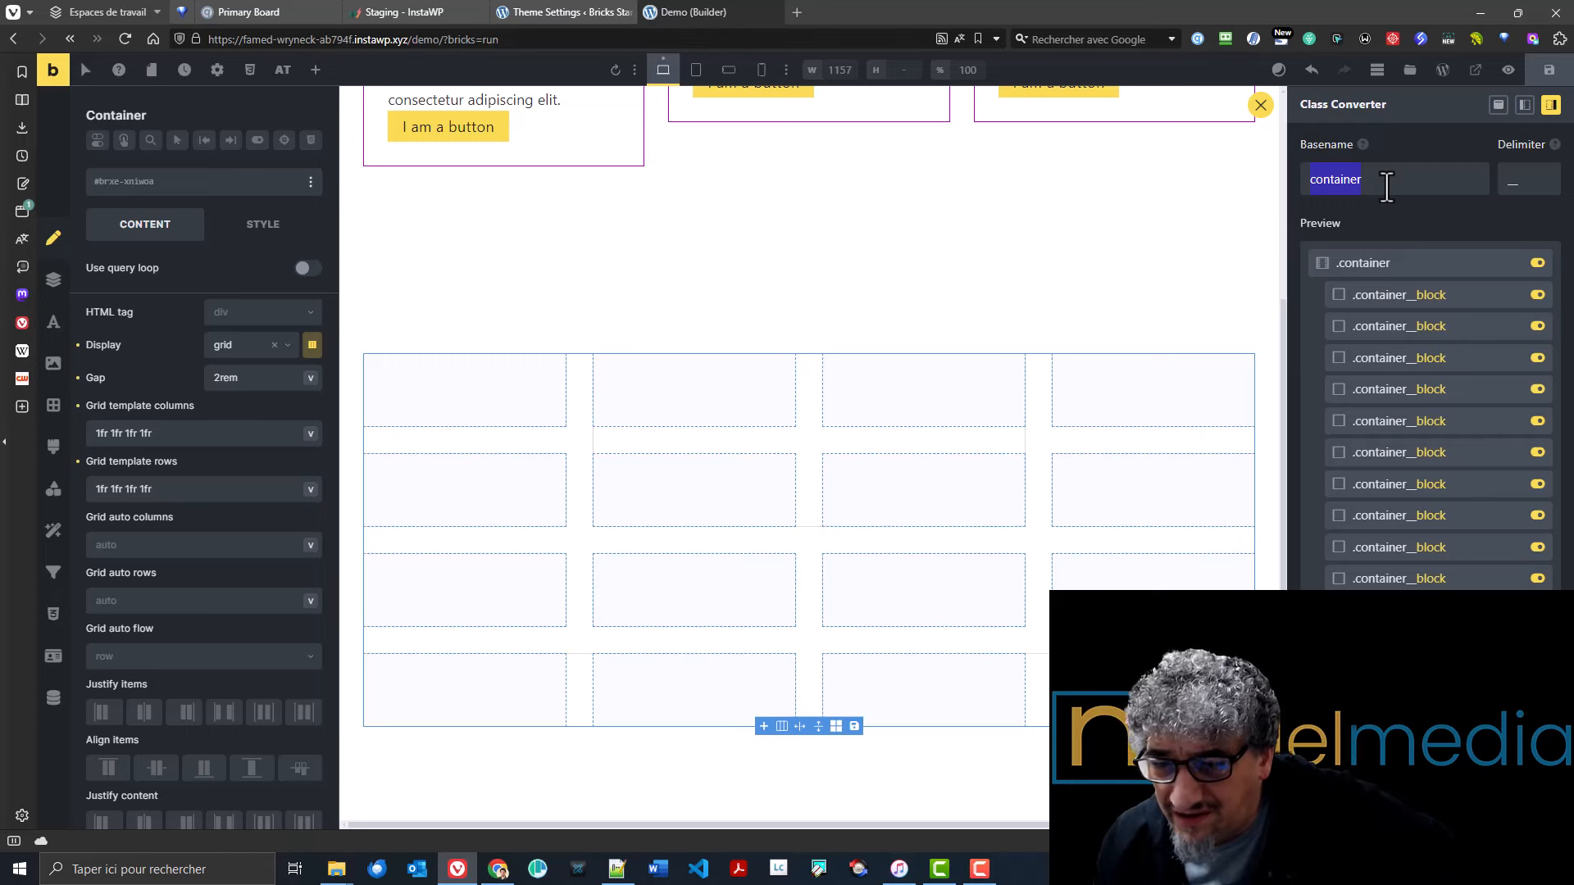
pyautogui.write('grid')
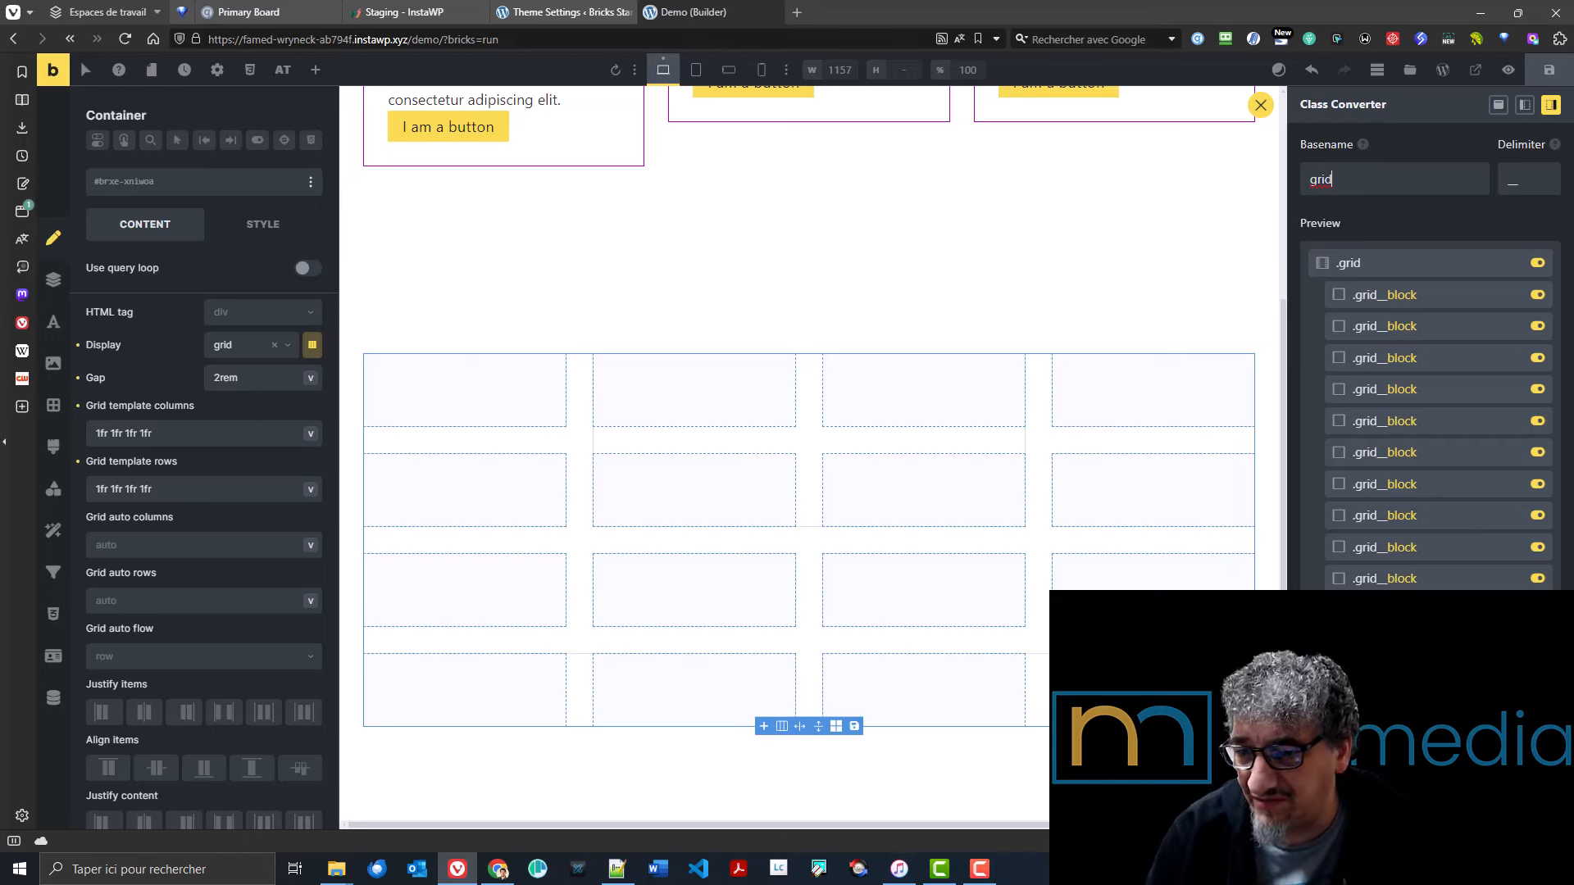
pyautogui.scroll(-4, 1430, 402)
pyautogui.click(1431, 804)
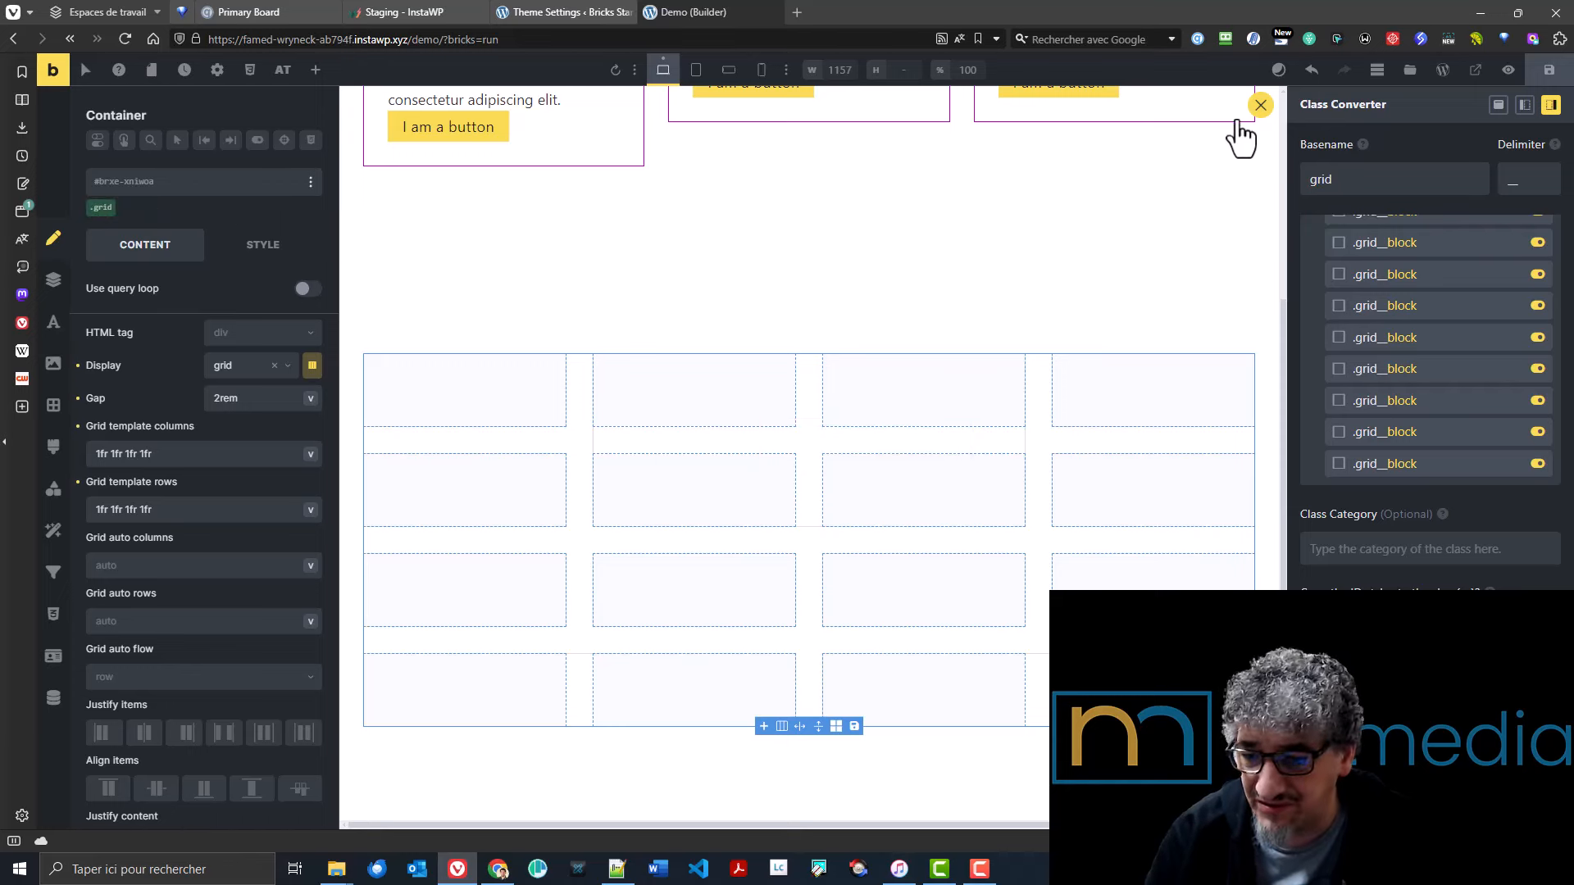
pyautogui.click(1260, 105)
# - Set the background color of the .grid__block class to the magenta palette color var(--primary)
pyautogui.click(1414, 250)
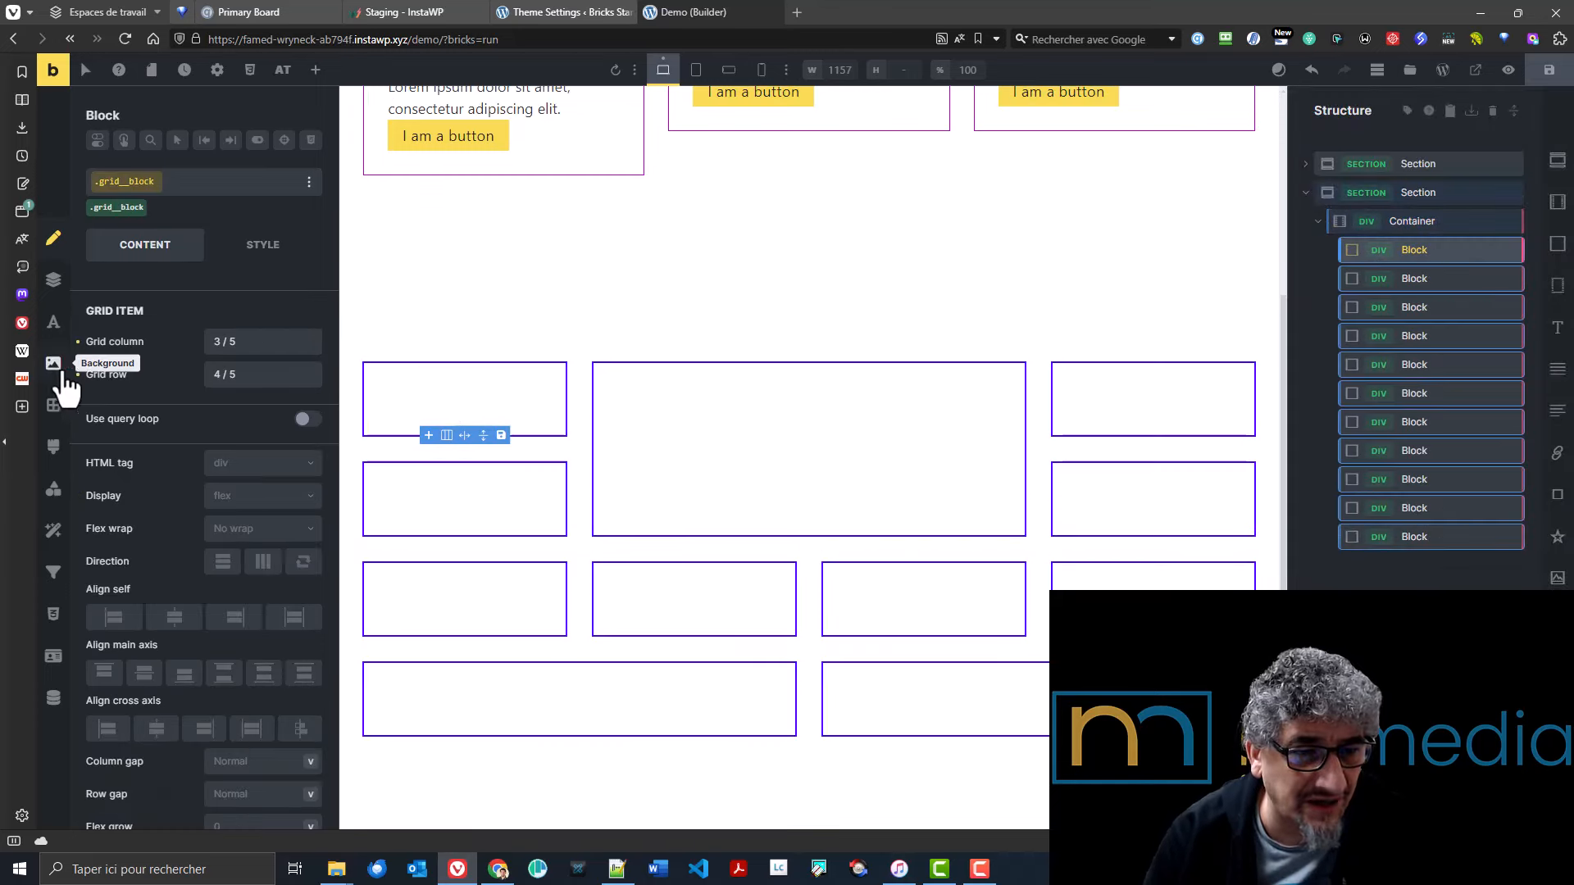
pyautogui.click(61, 373)
pyautogui.click(310, 334)
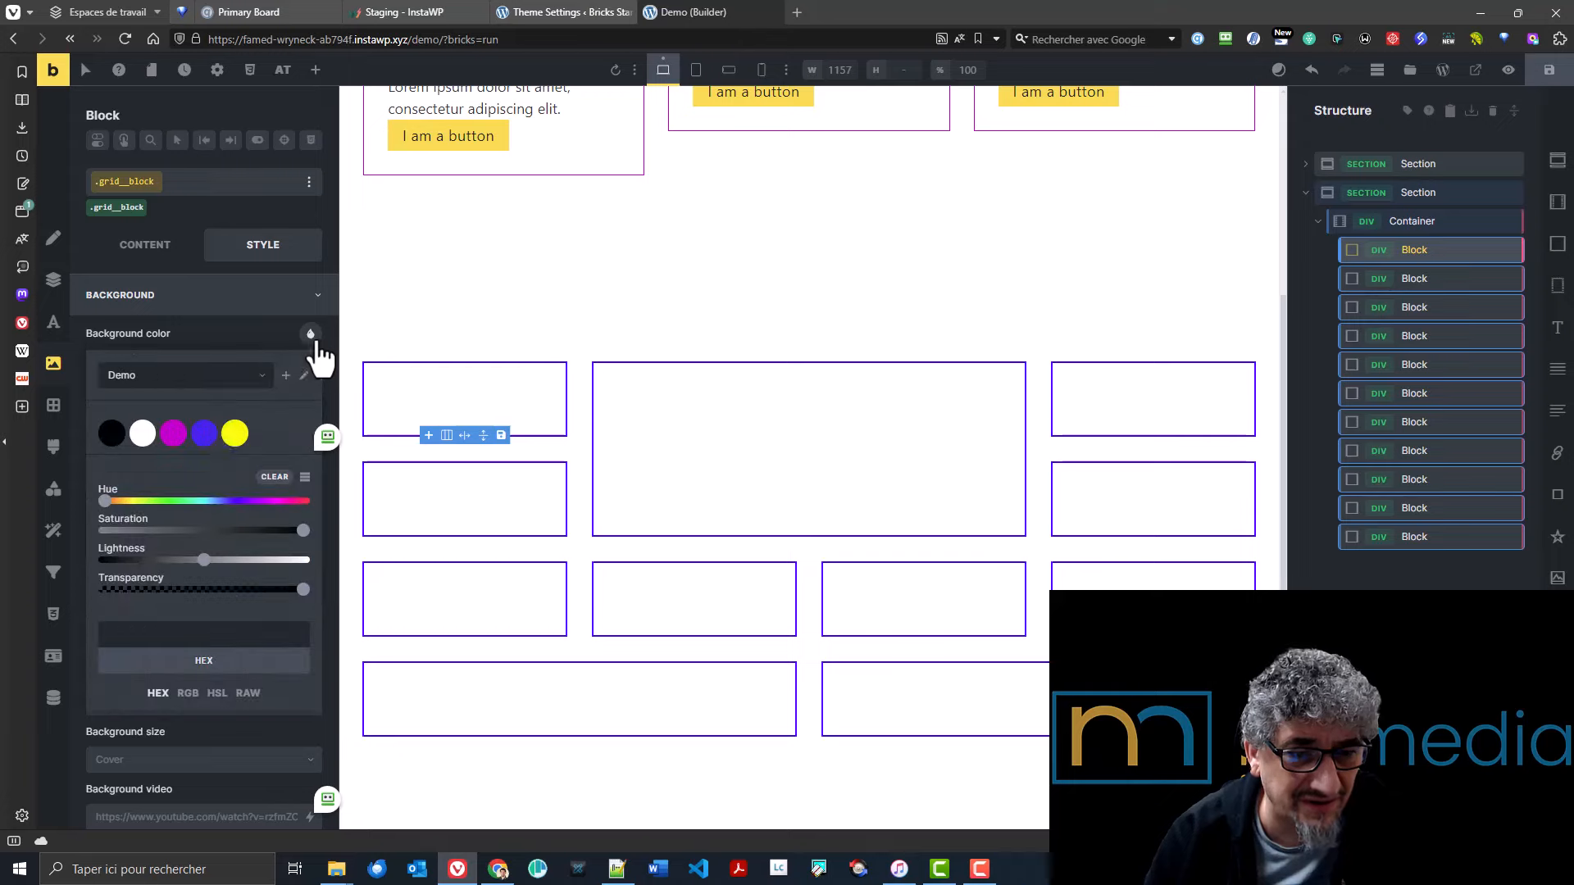
pyautogui.click(174, 435)
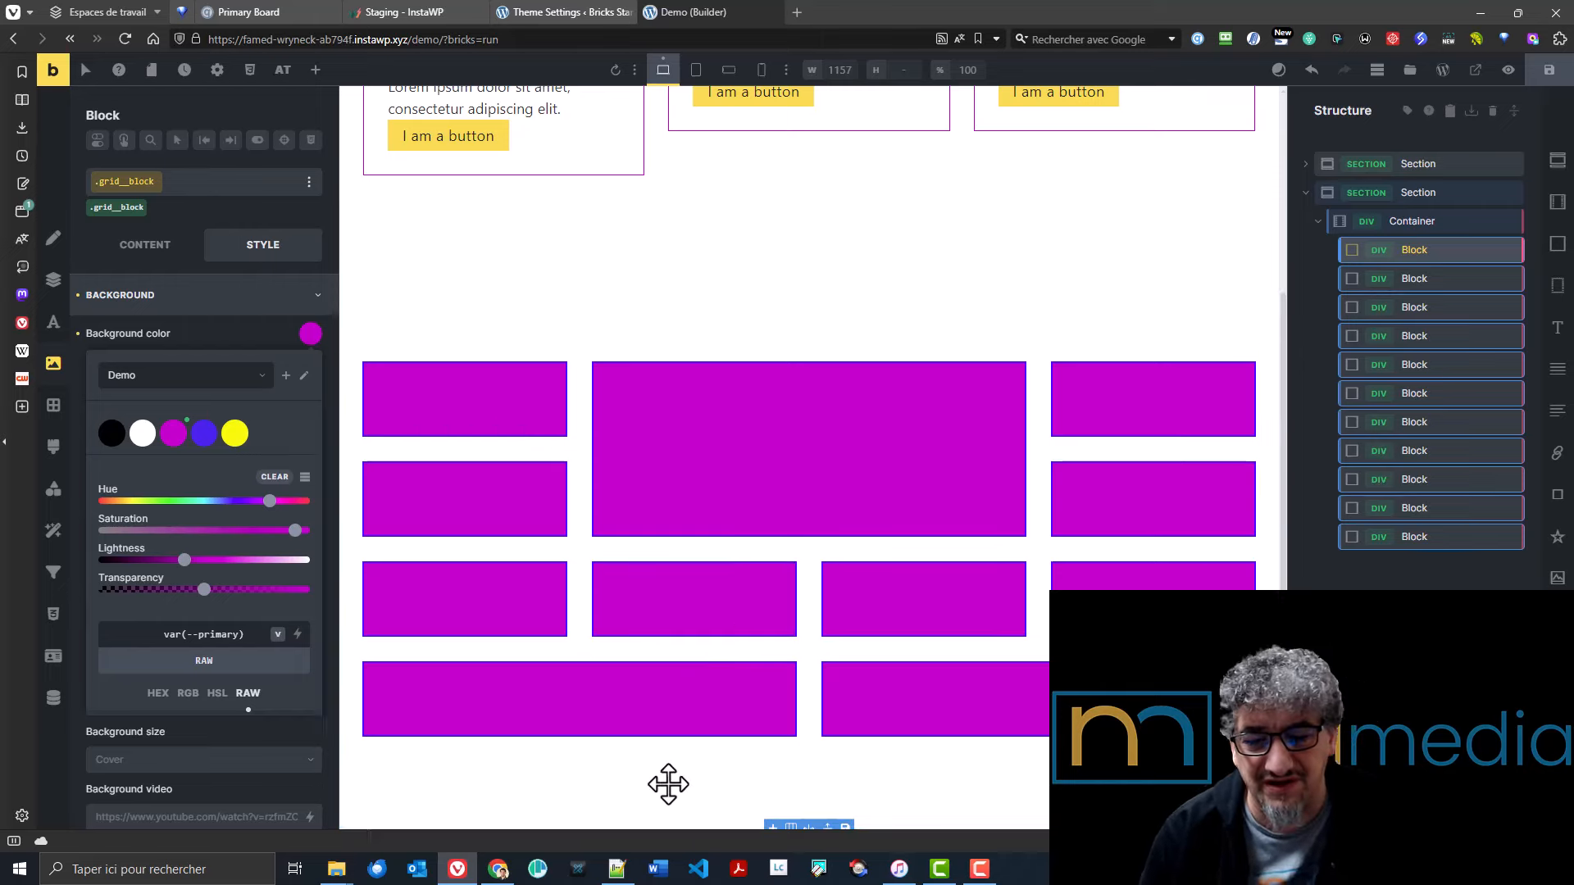
pyautogui.click(668, 785)
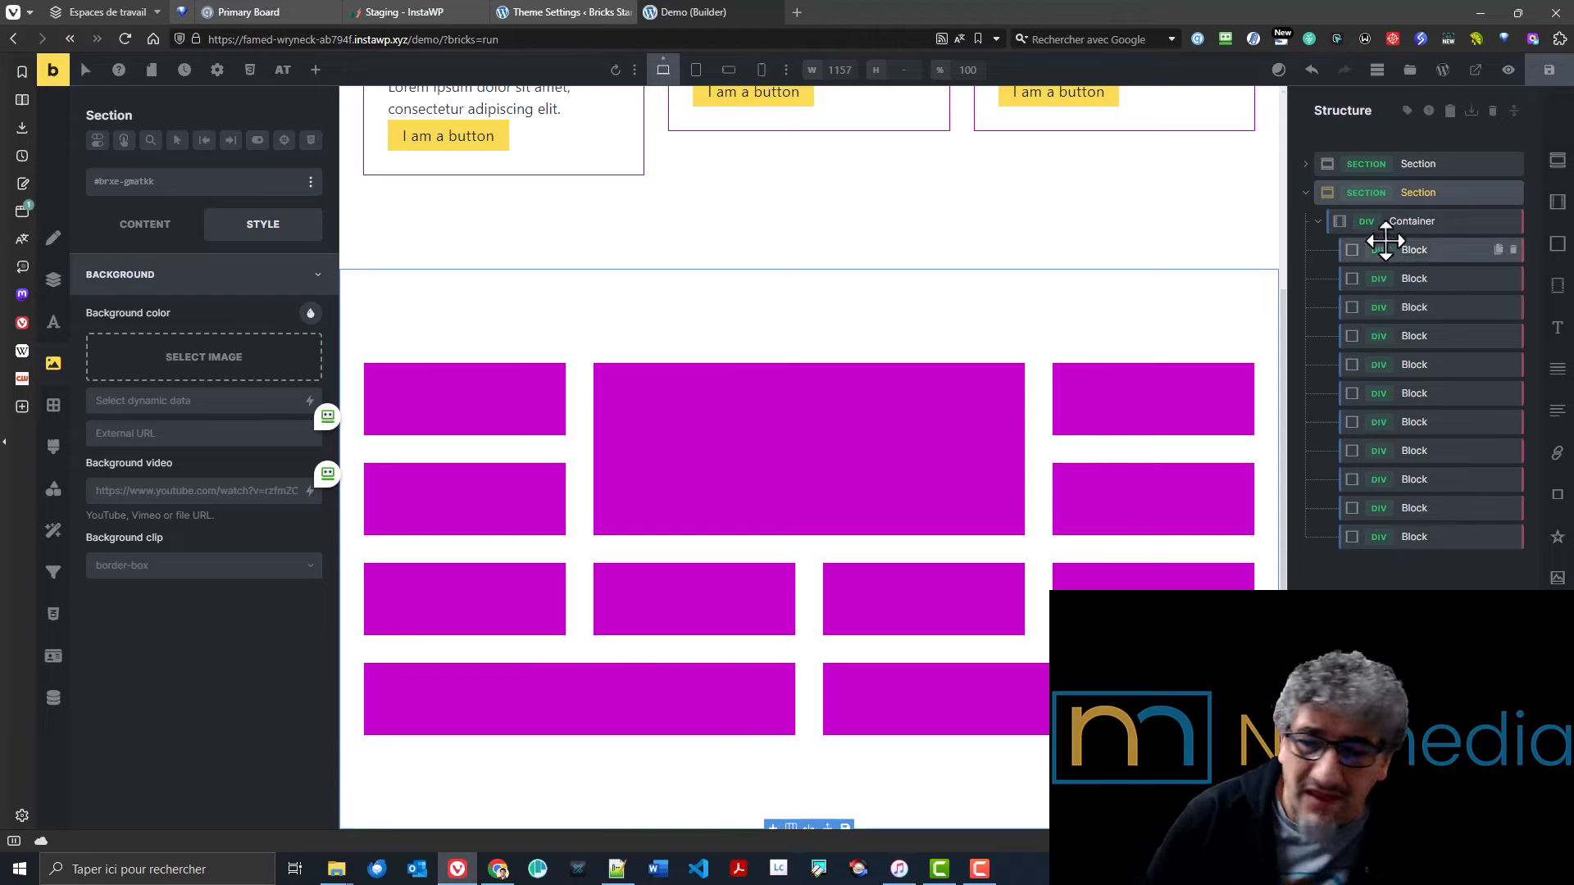
# - Open the .grid container in the Grid Builder and reinitialize its grid
pyautogui.click(1413, 221)
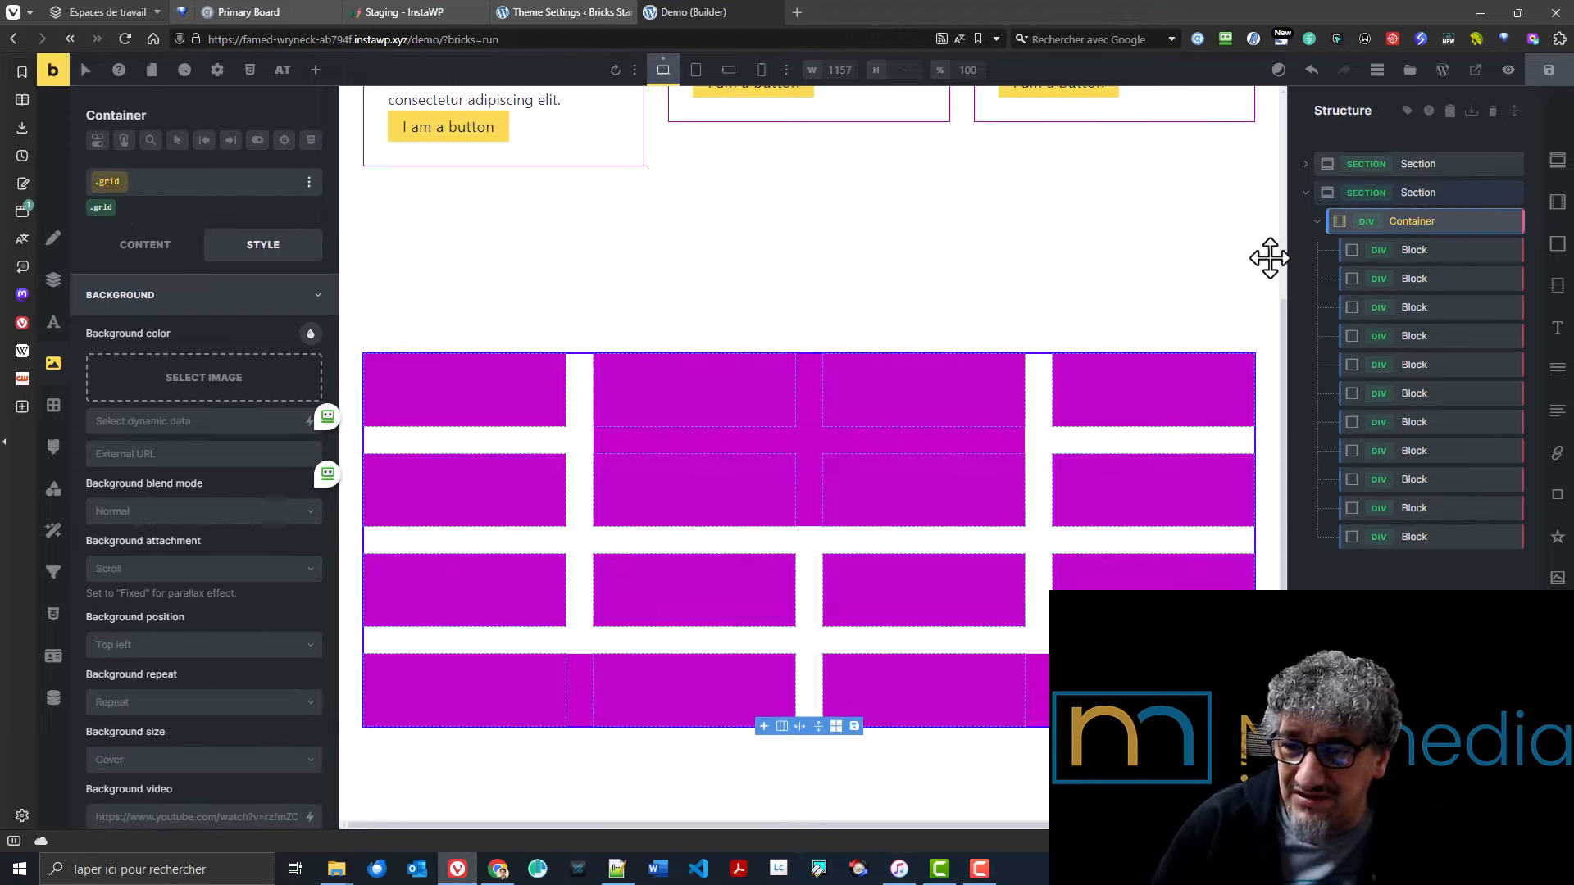
pyautogui.click(146, 246)
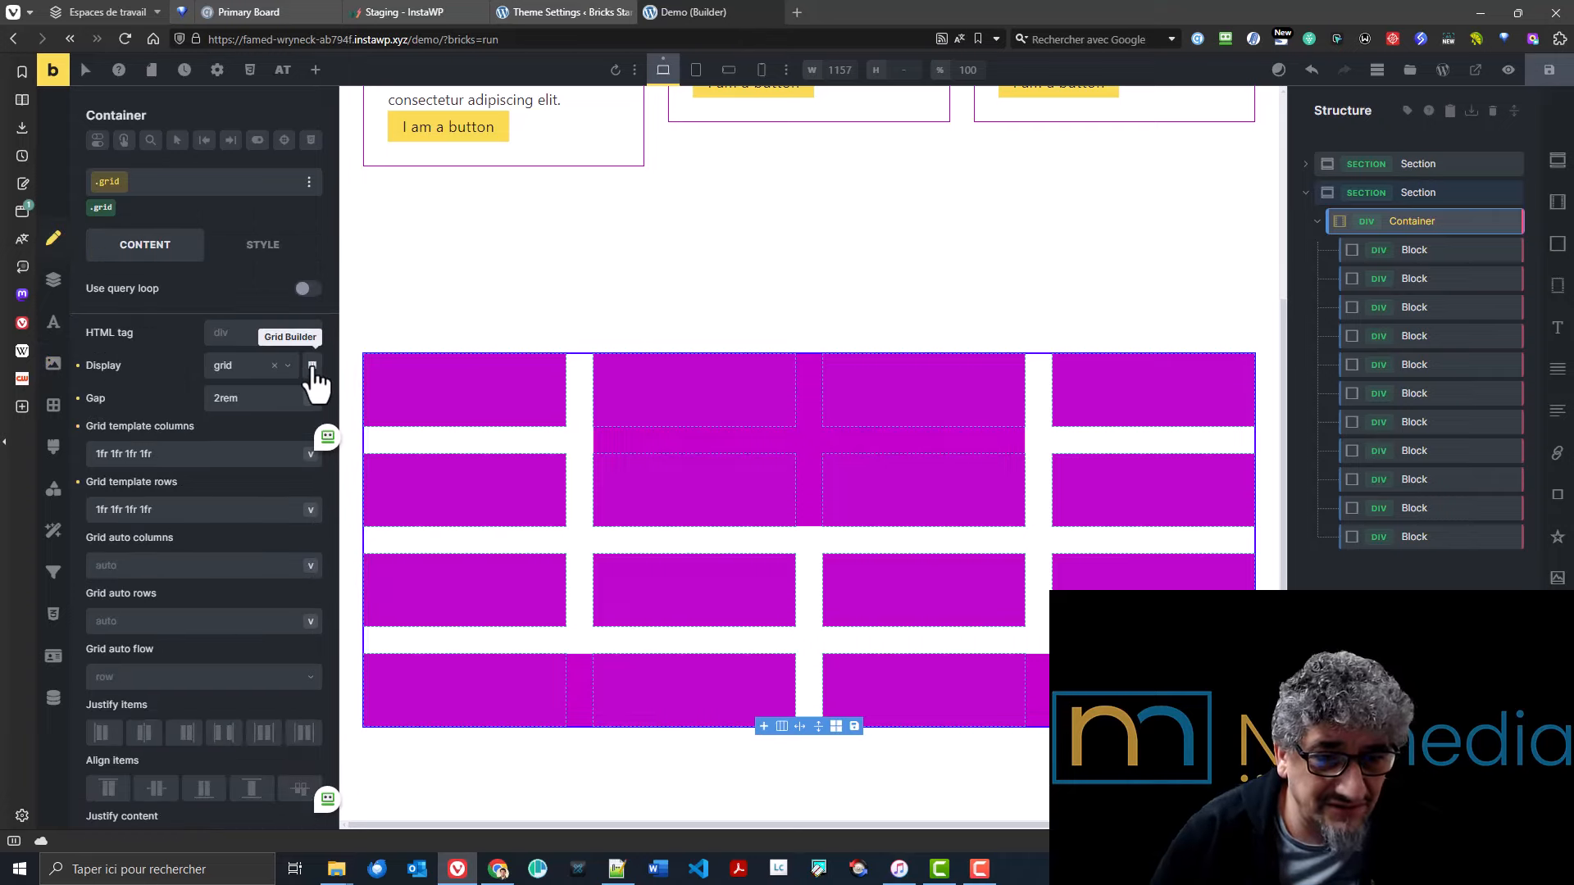
pyautogui.click(312, 371)
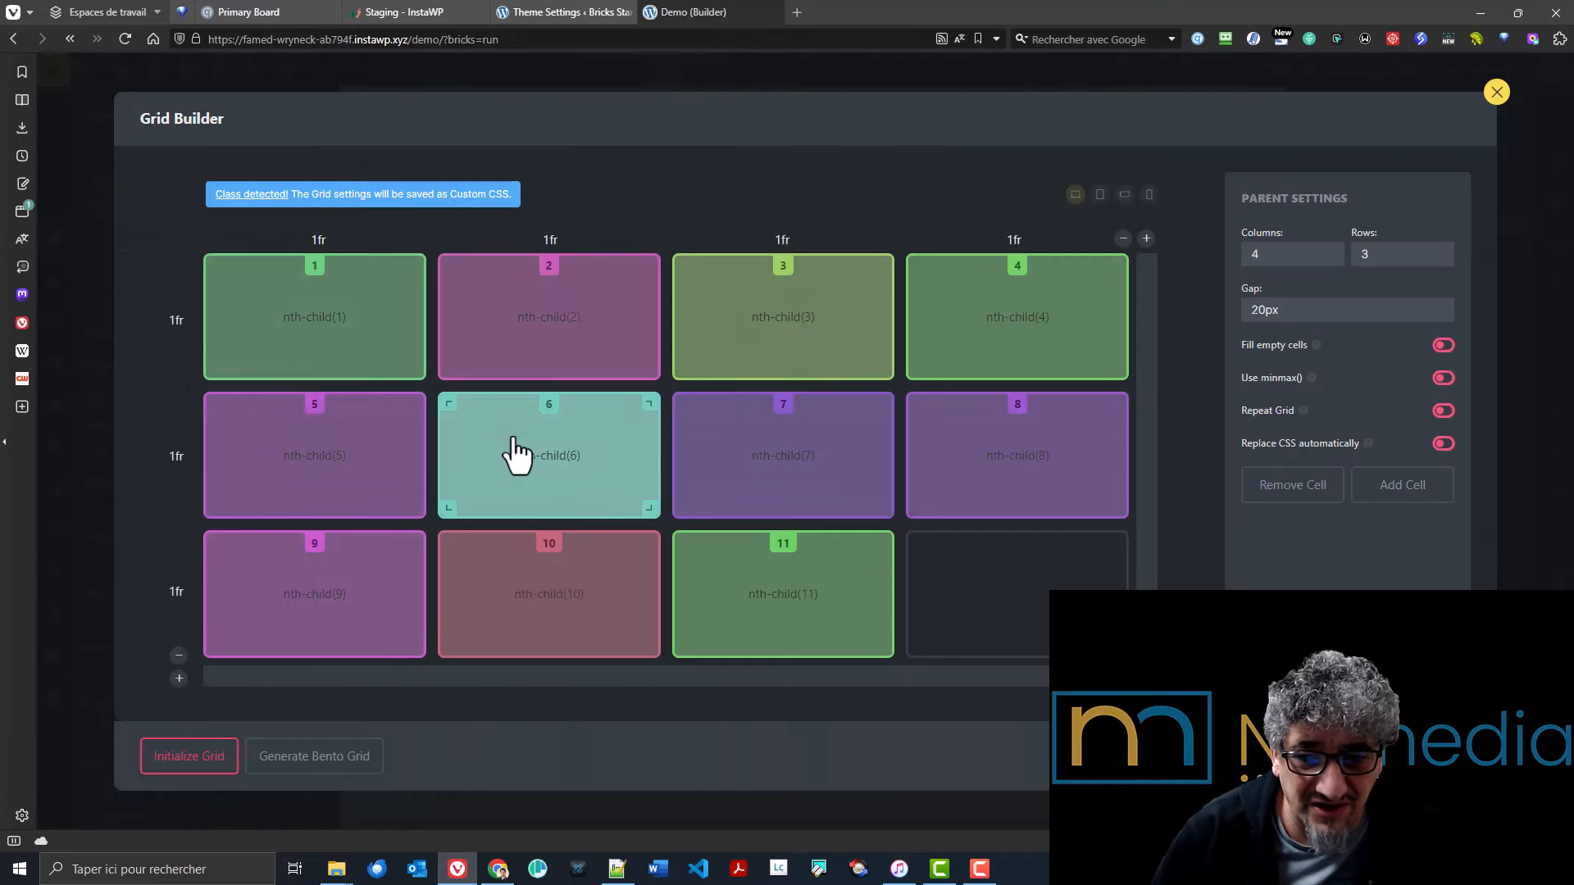
pyautogui.click(199, 755)
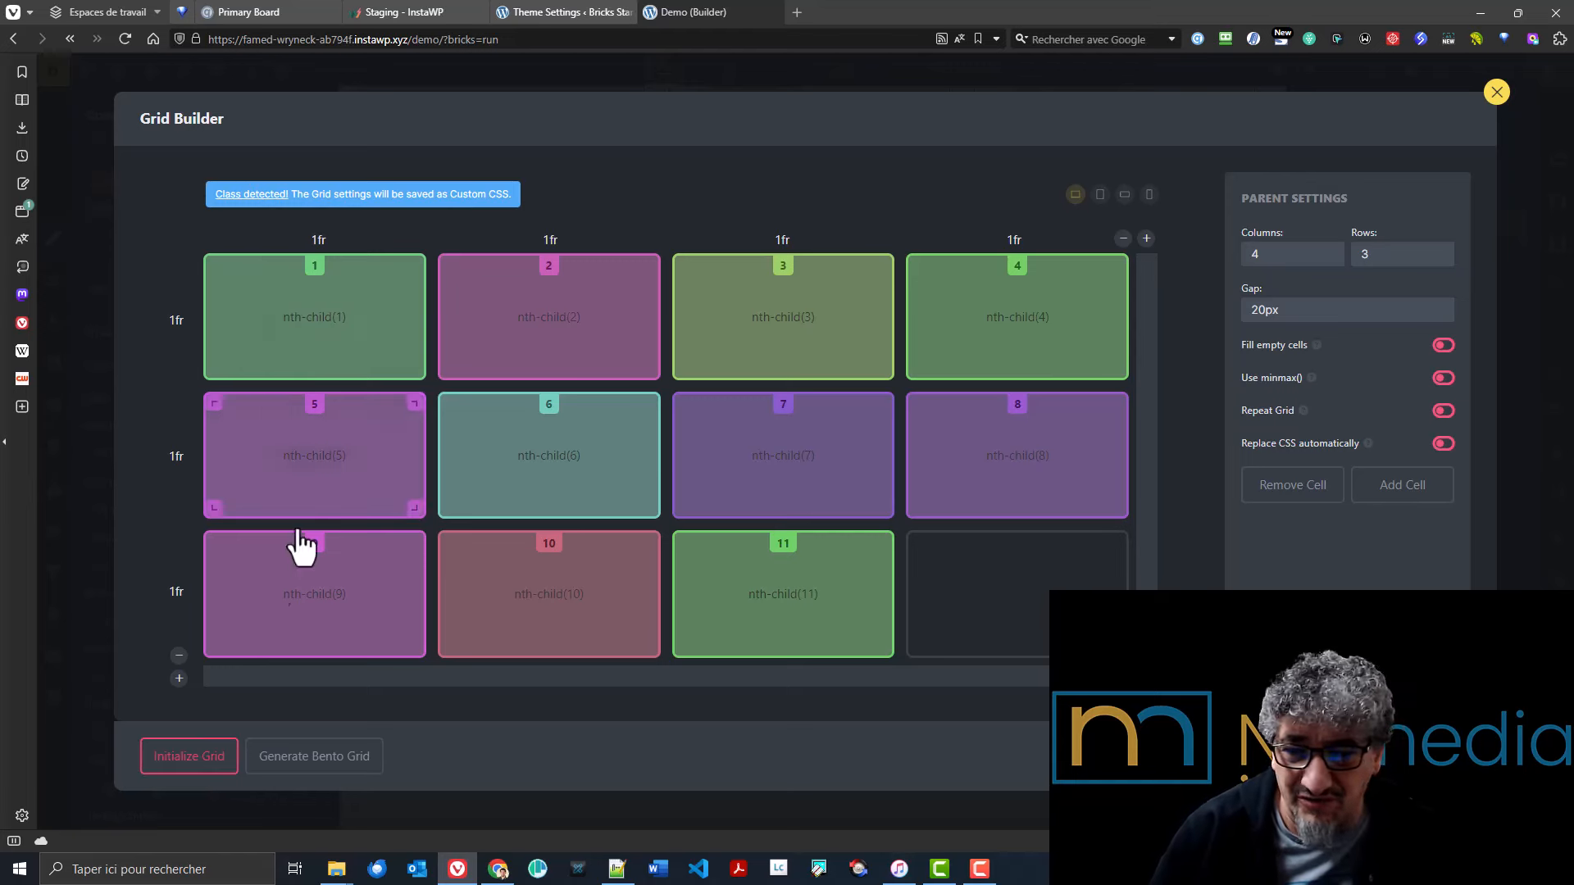
pyautogui.click(199, 757)
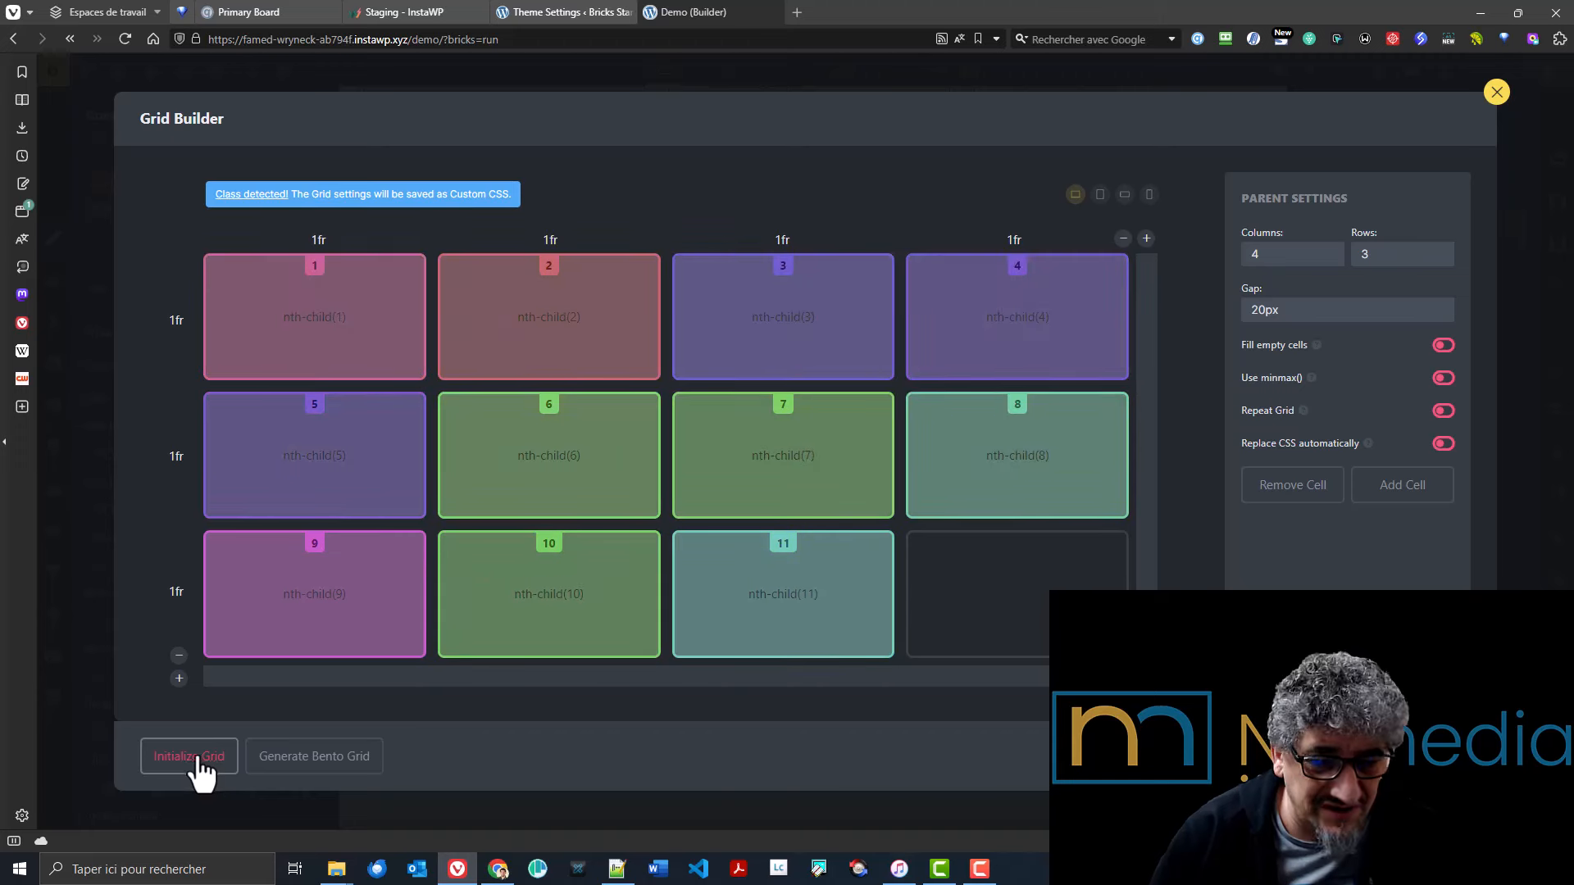
# - Generate several bento layout variations for the 4-column, 3-row grid
pyautogui.click(334, 771)
pyautogui.click(350, 777)
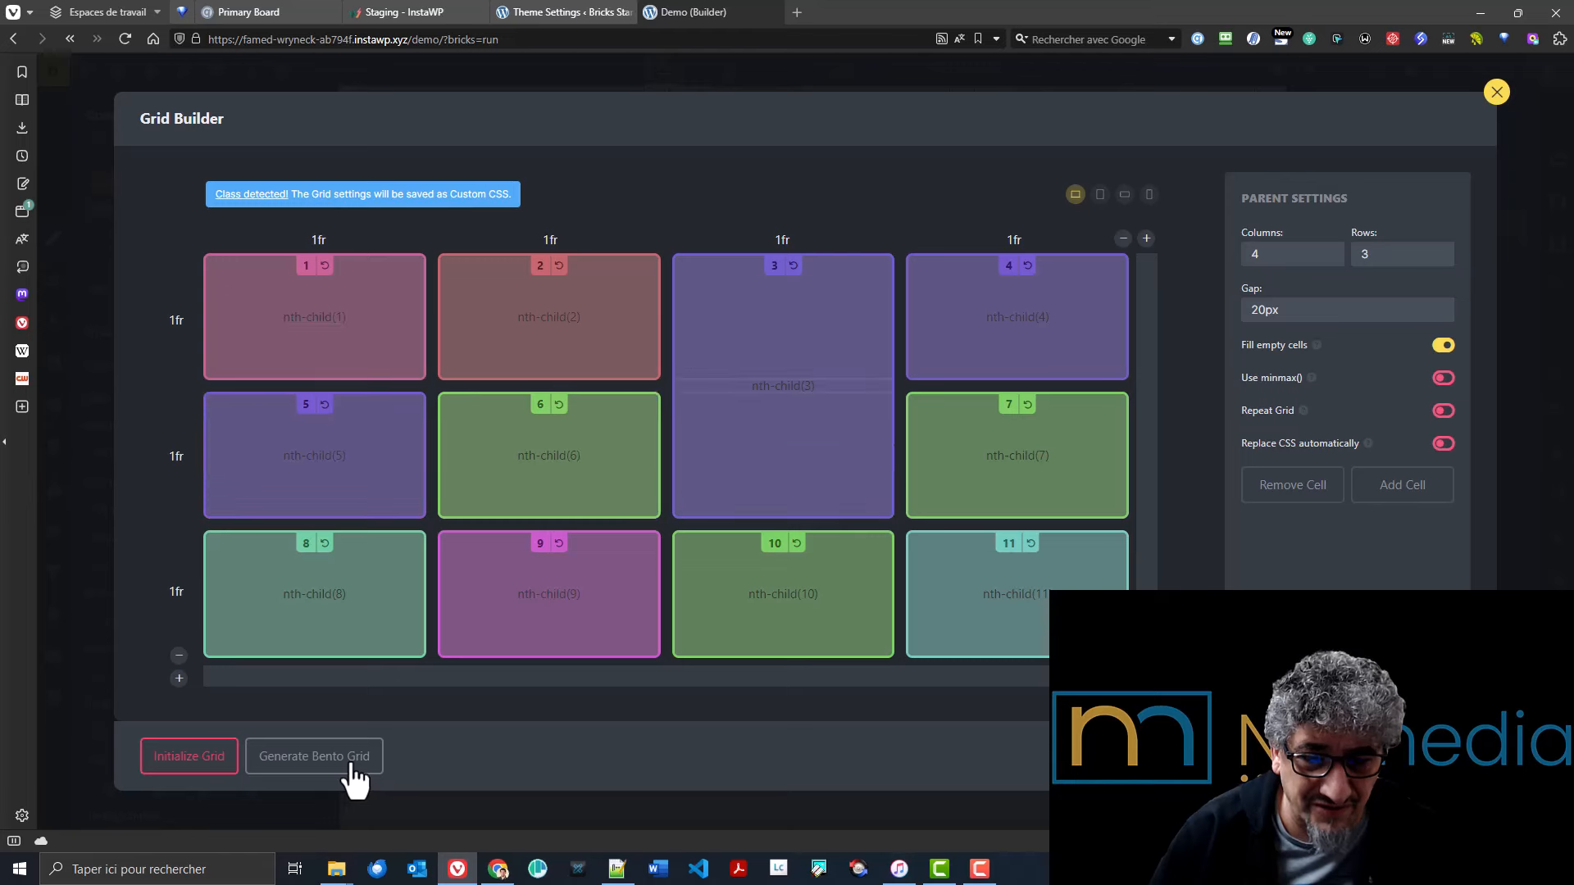
pyautogui.click(370, 771)
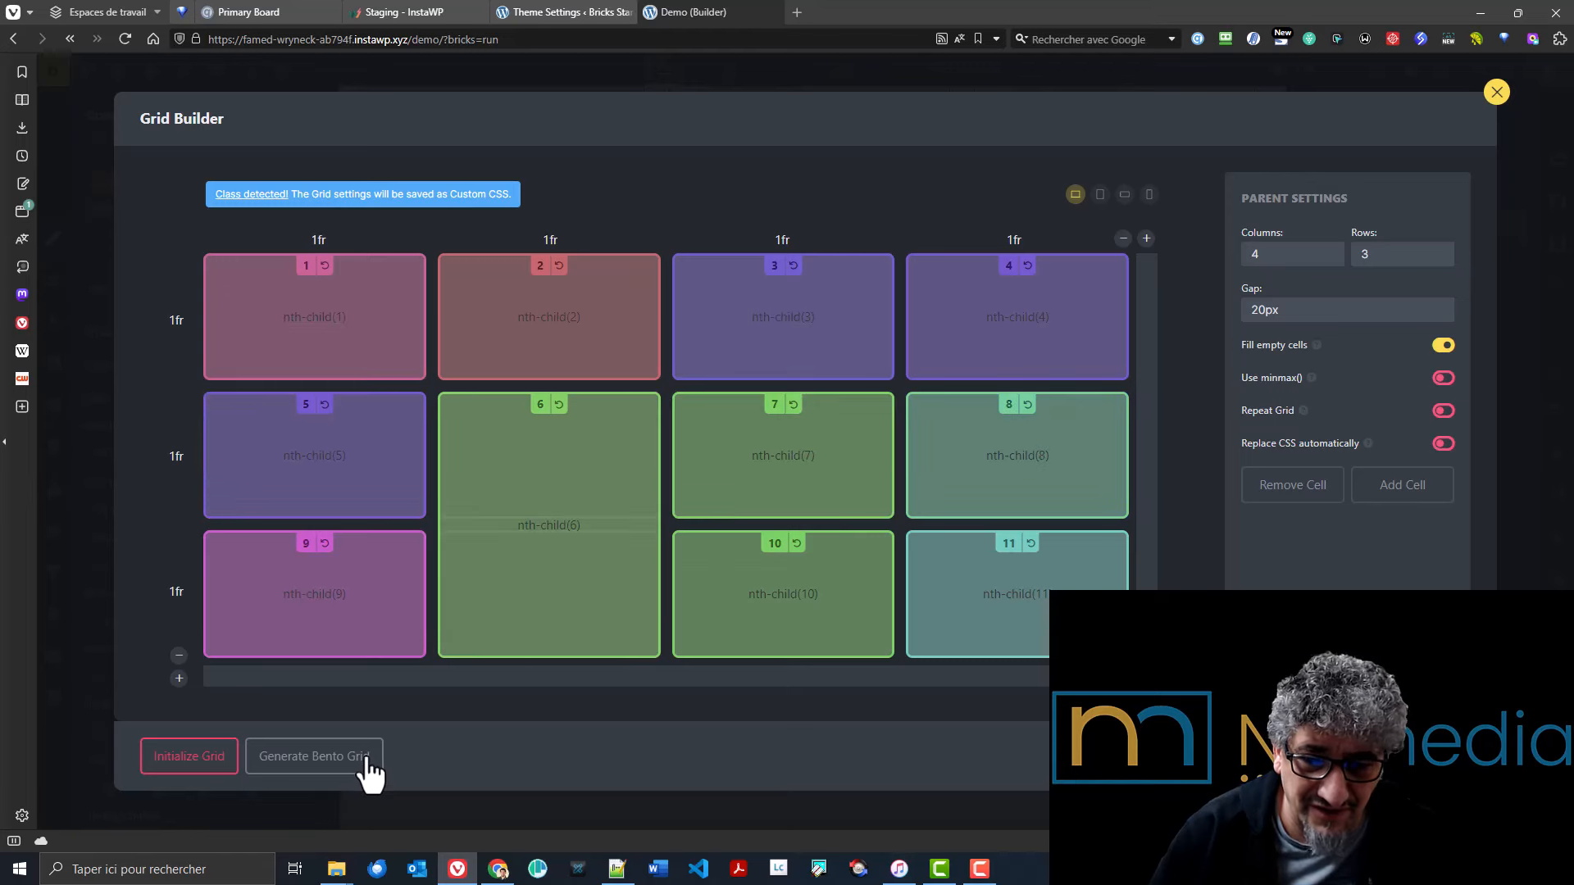
pyautogui.click(370, 770)
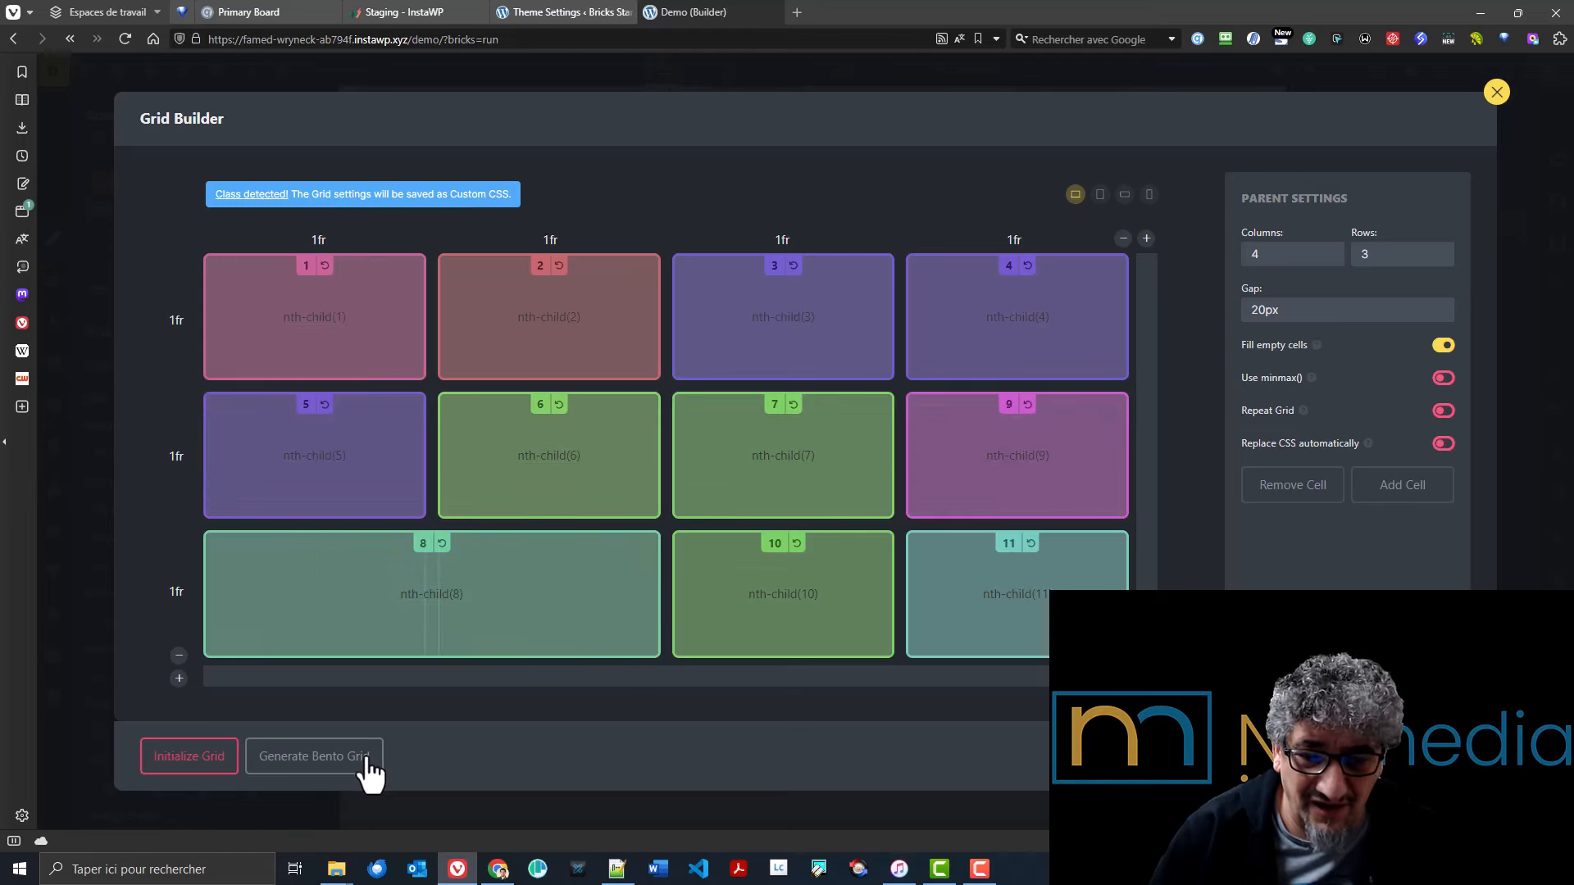
# - Set the grid to 5 columns and 4 rows and generate a bento layout for it
pyautogui.click(1328, 247)
pyautogui.click(1437, 248)
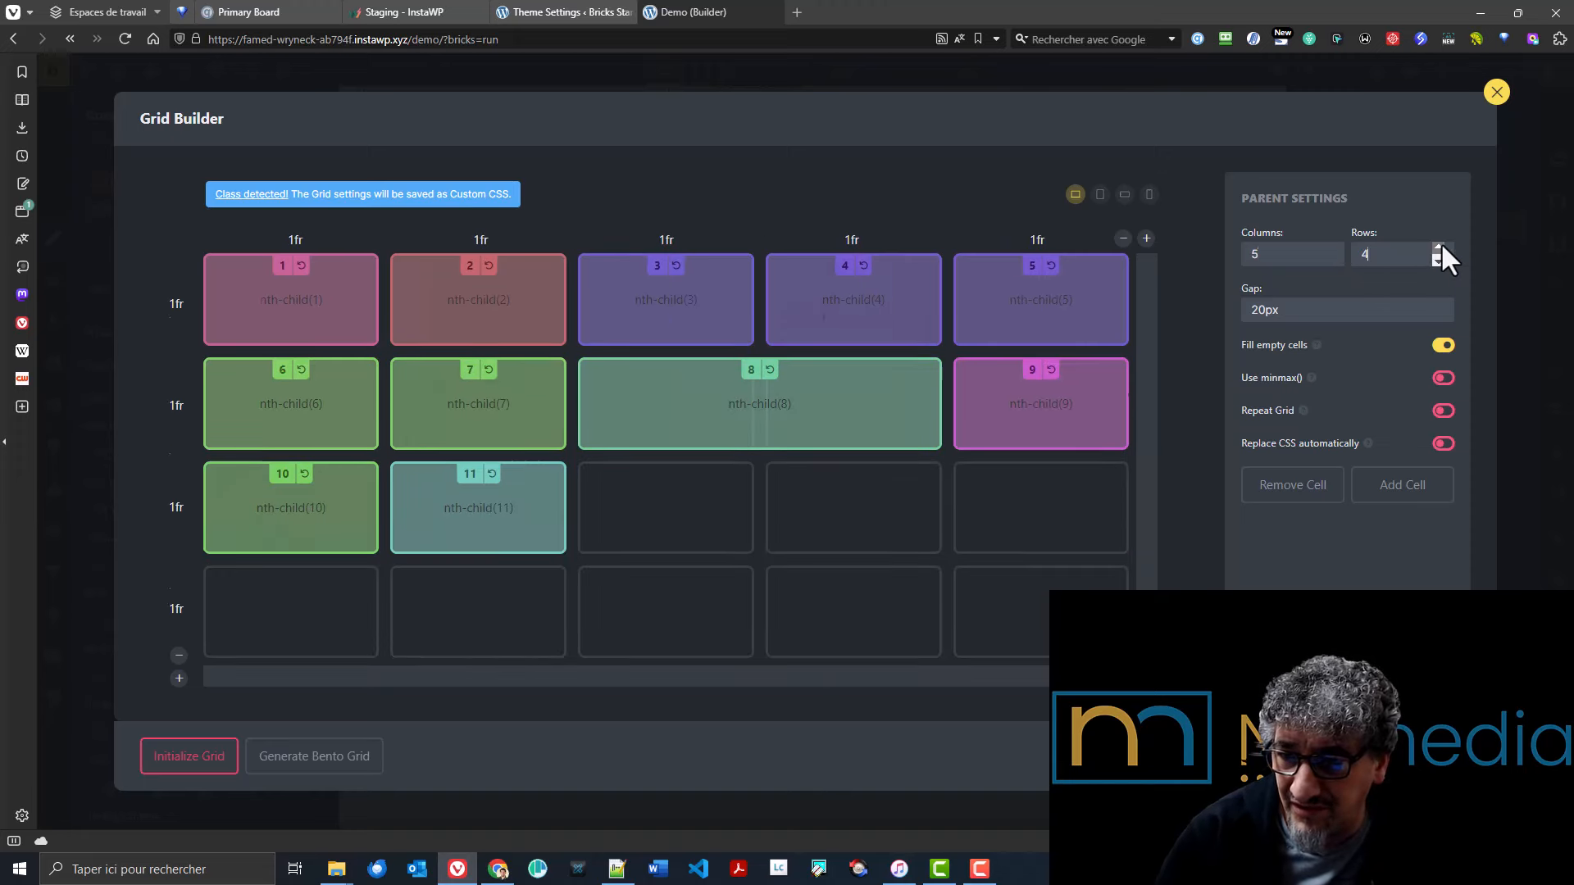
pyautogui.click(332, 769)
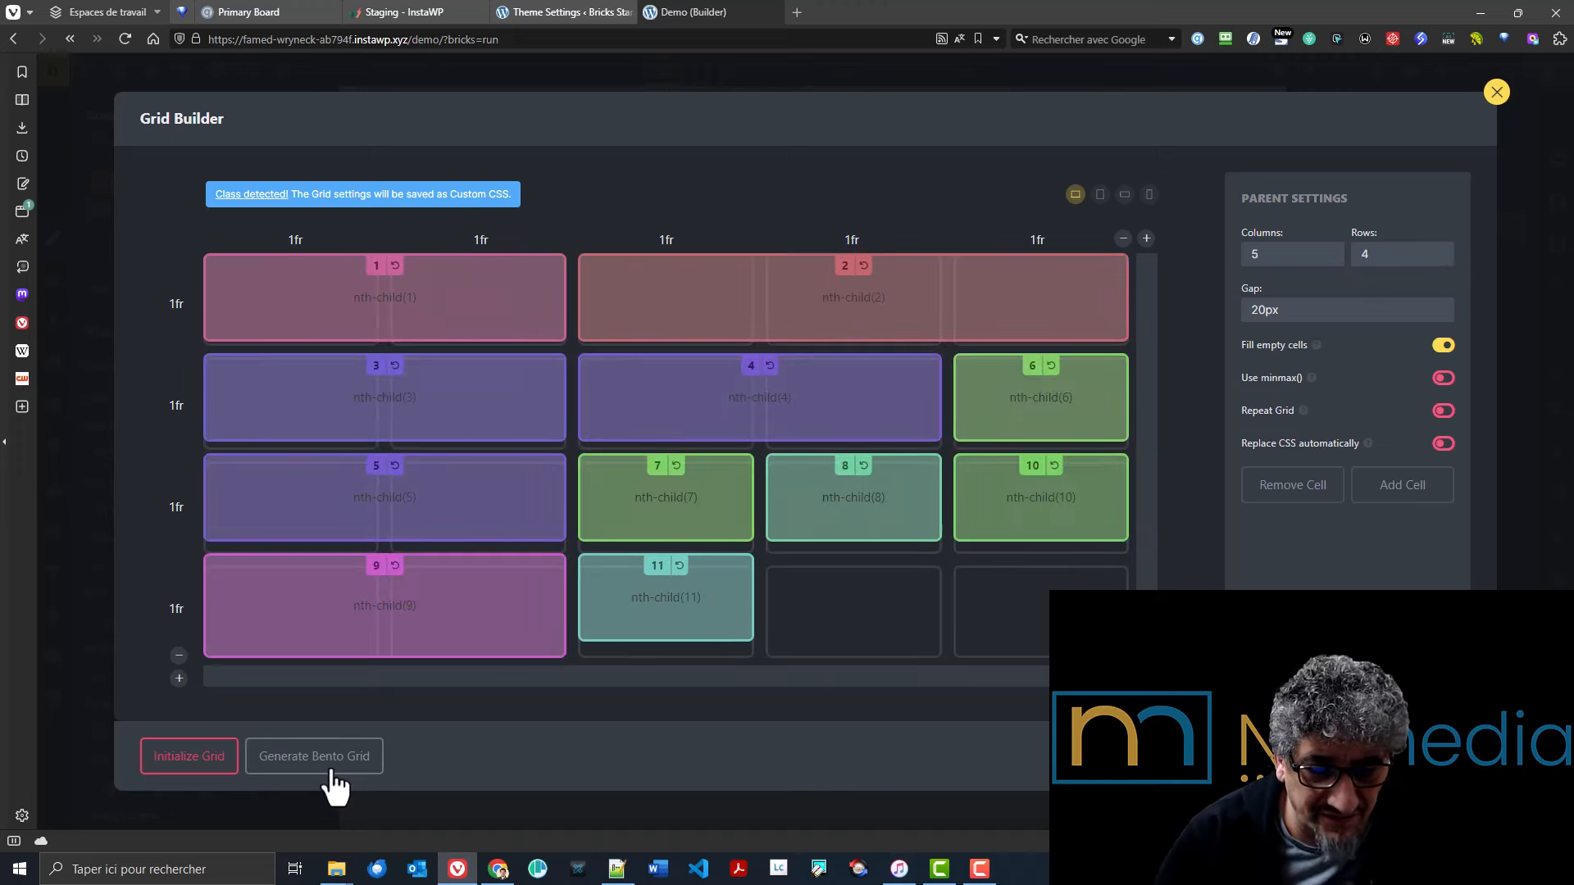
# - Generate another bento layout for the 5-column, 4-row grid and review the Grid Builder CSS of the .grid class
pyautogui.click(282, 769)
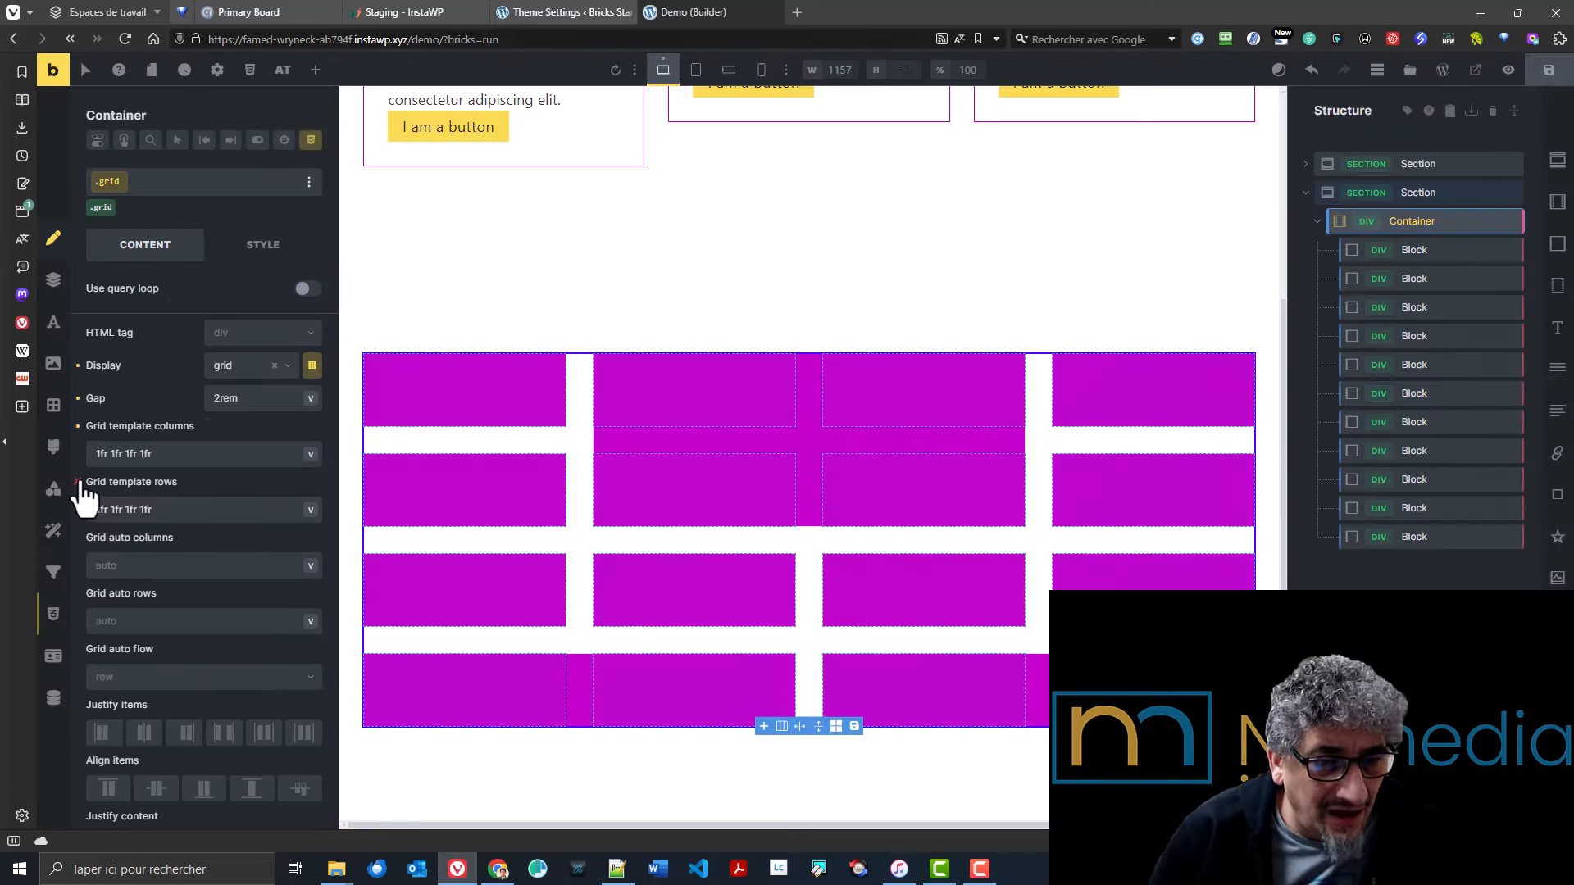
pyautogui.click(52, 614)
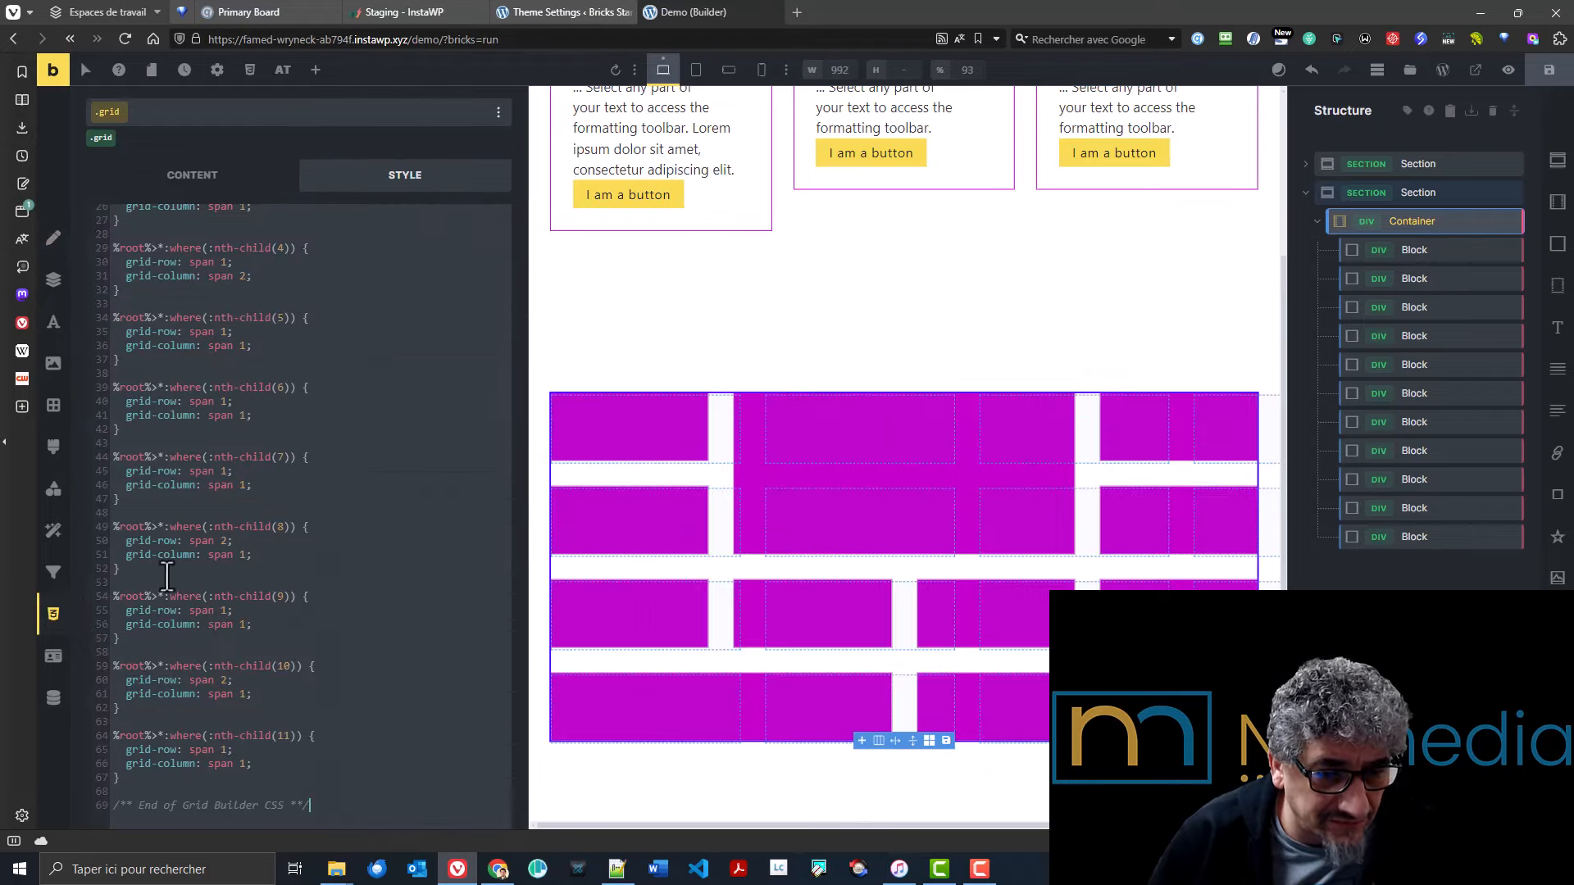
pyautogui.scroll(-2, 273, 324)
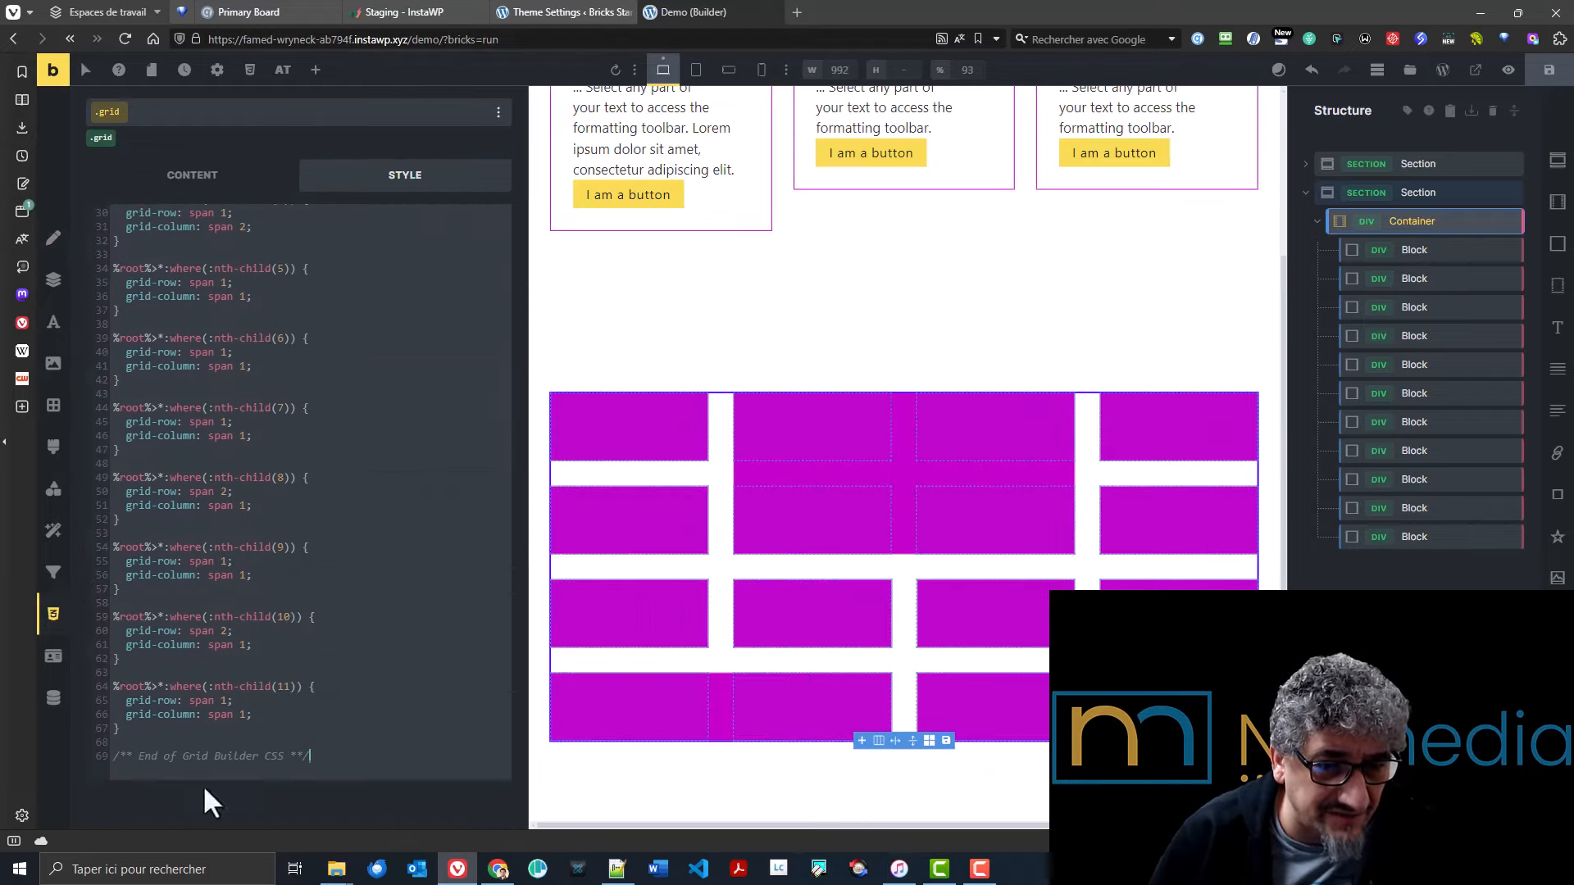
pyautogui.scroll(10, 230, 715)
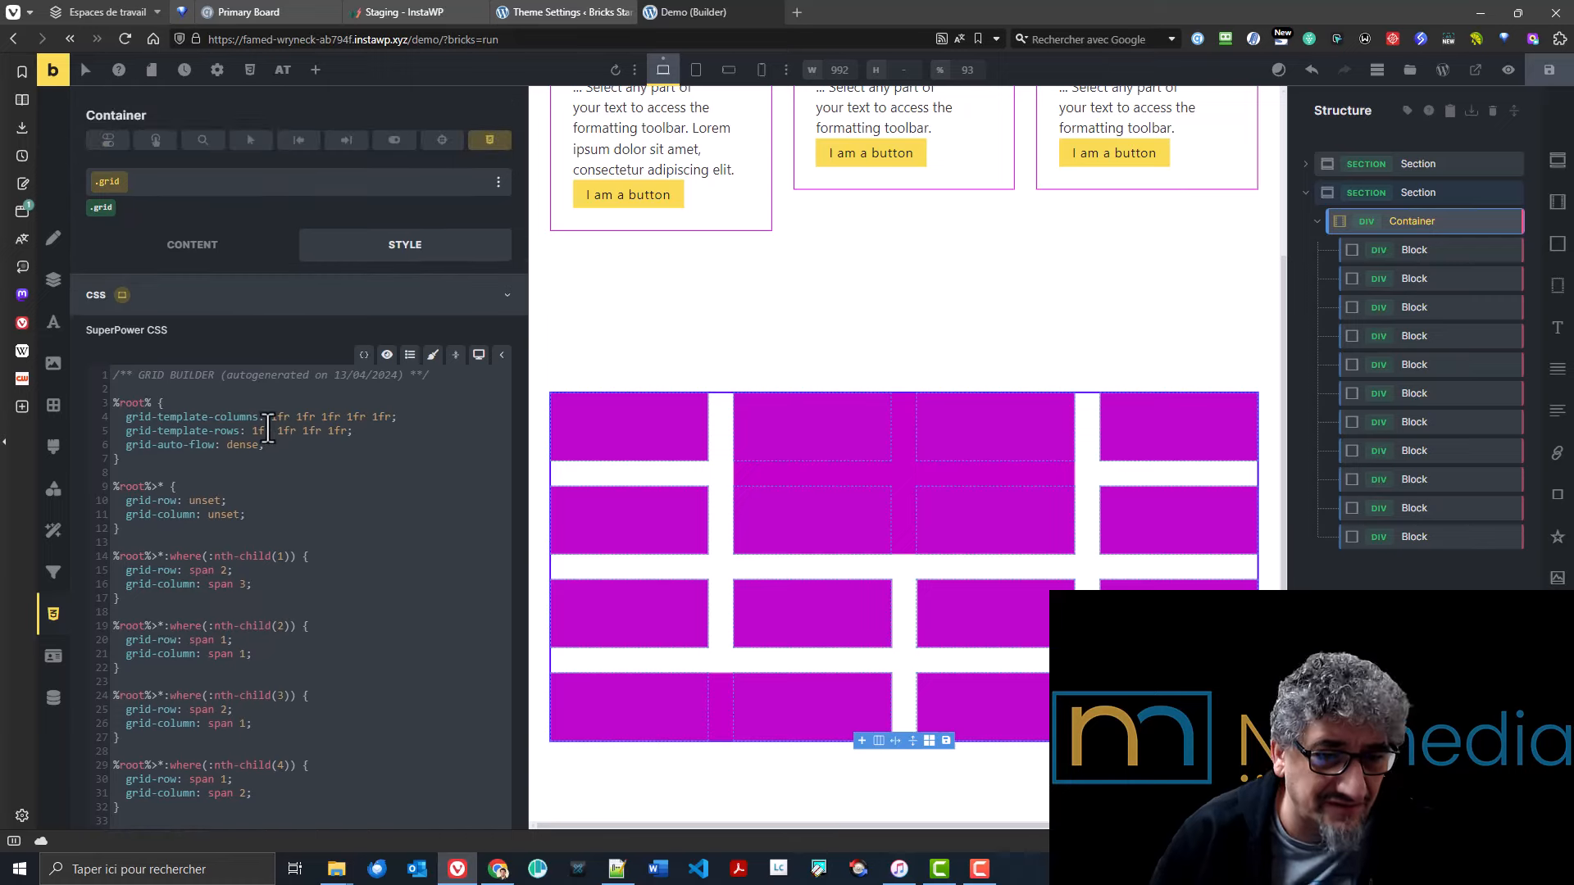
pyautogui.scroll(-5, 268, 431)
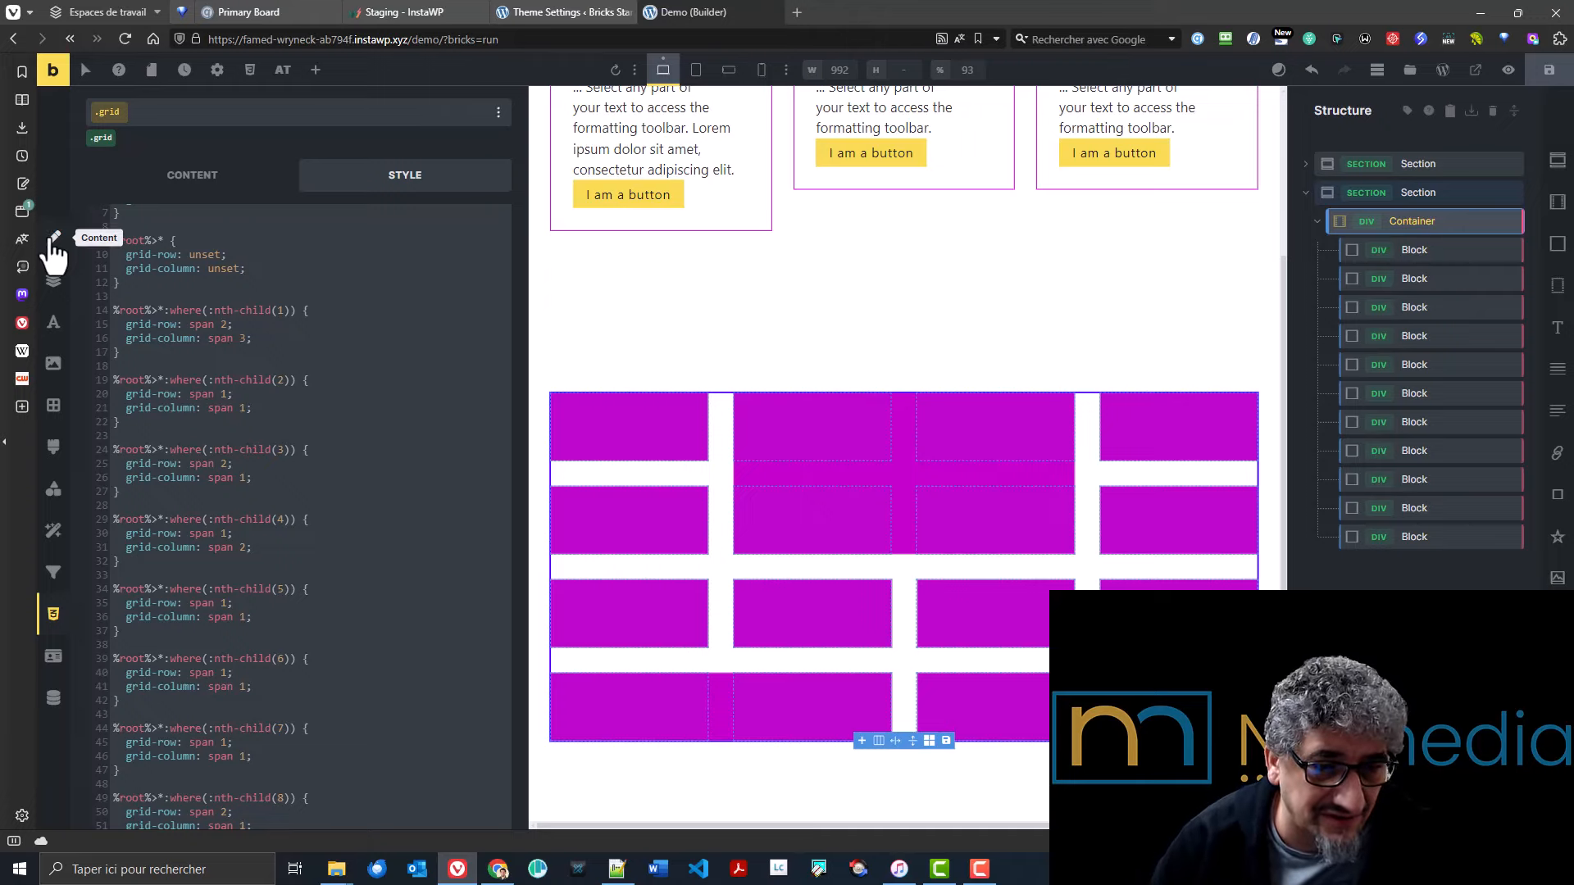
# - Reopen the .grid container's layout in the Grid Builder to check the bento arrangement, and close it
pyautogui.click(53, 242)
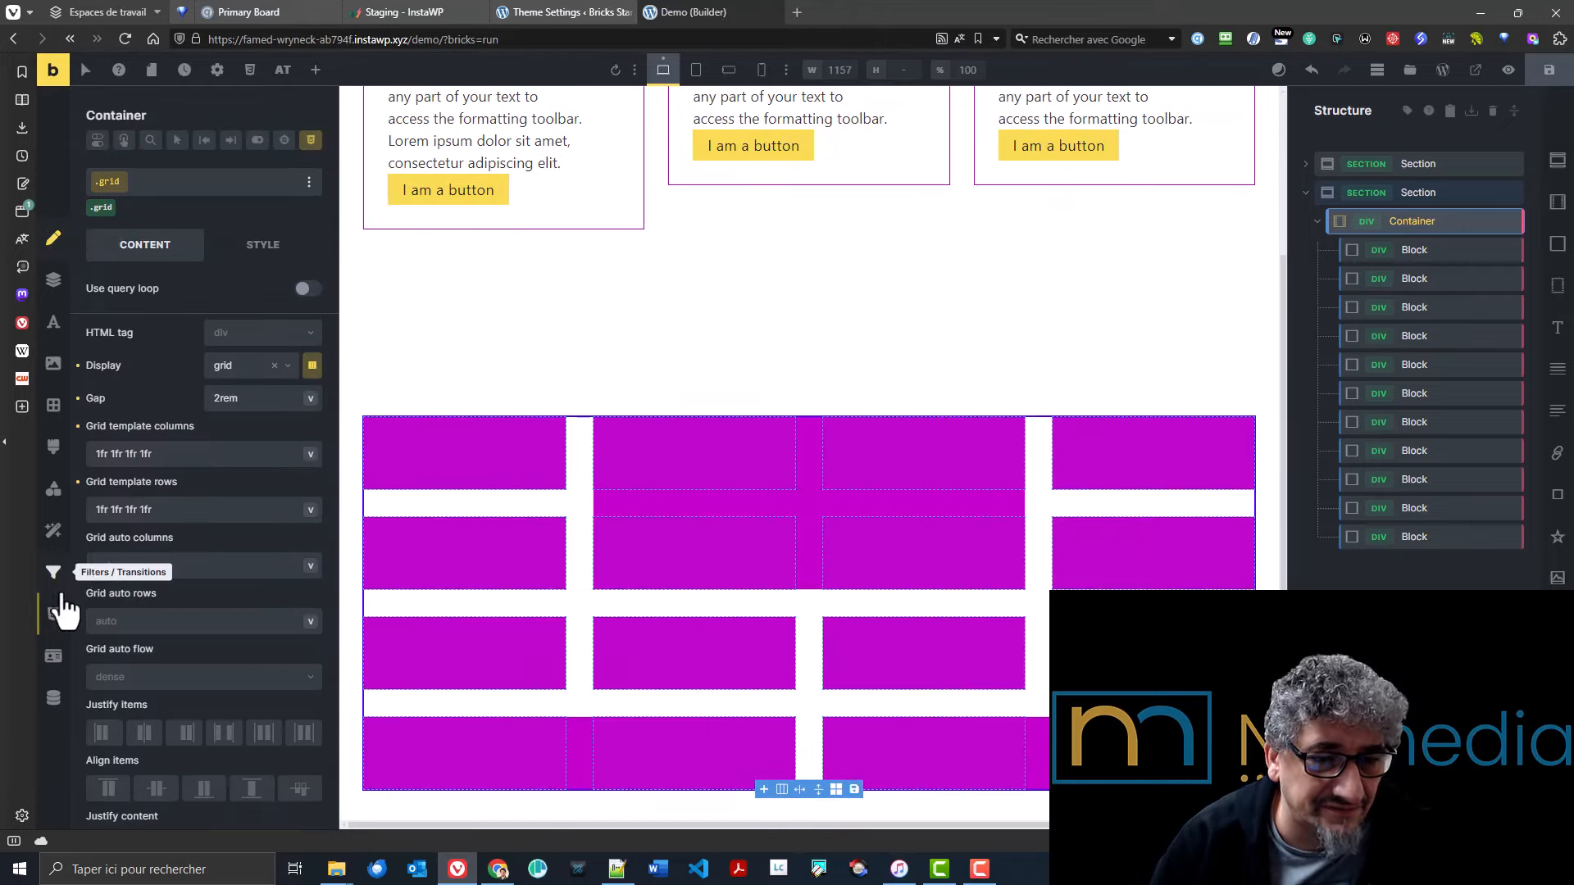
pyautogui.click(312, 366)
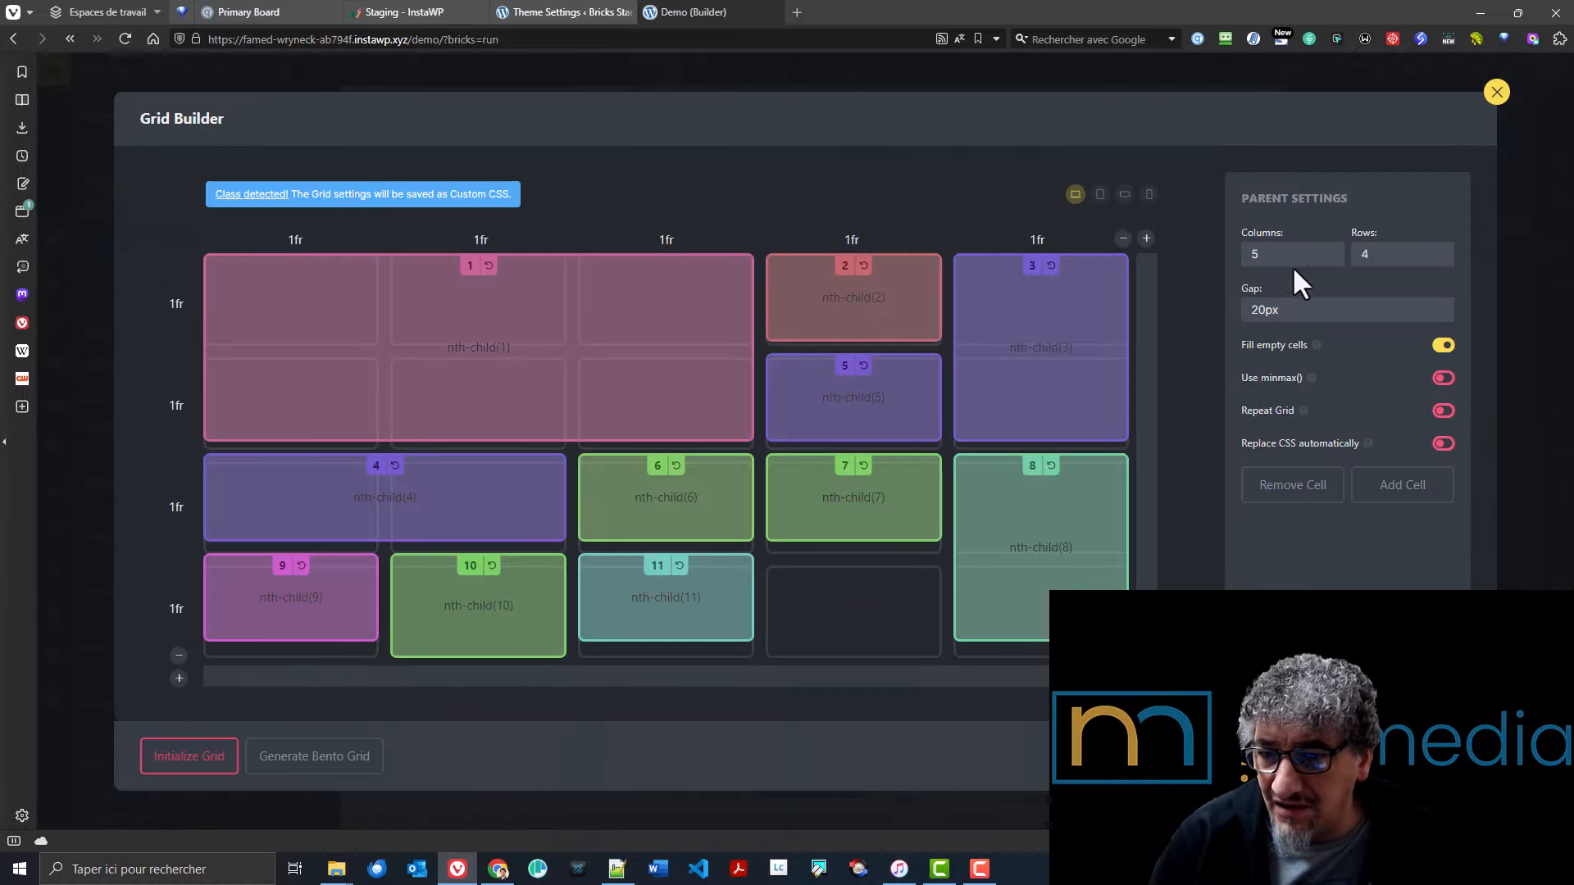
pyautogui.click(1496, 92)
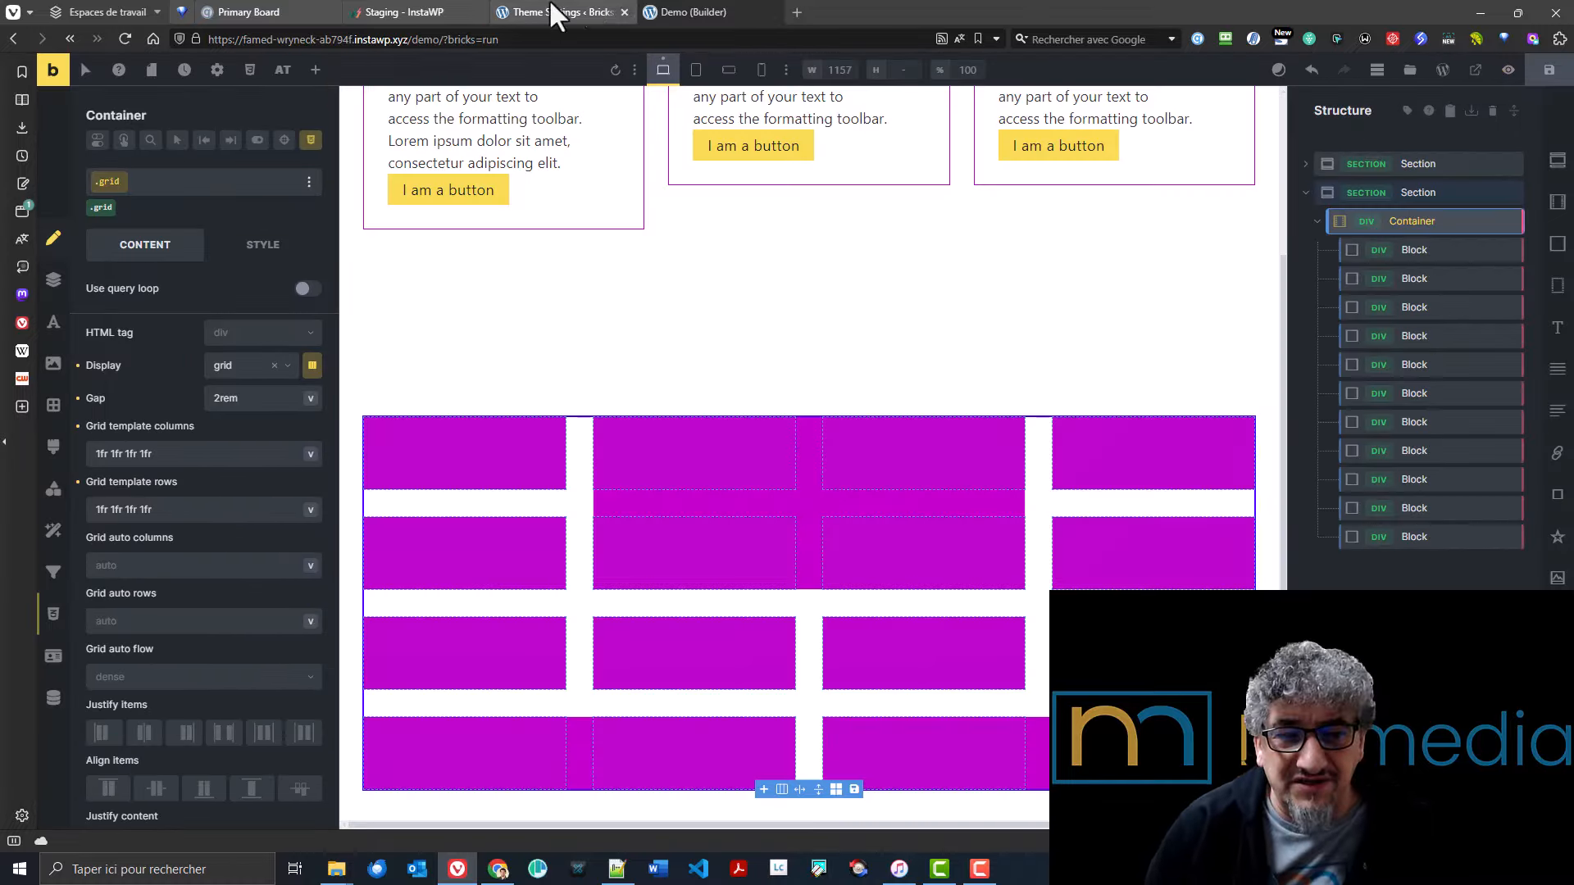
# - Check the Elements builder tweaks in the Advanced Themer settings and return to the Demo page builder
pyautogui.click(586, 13)
pyautogui.moveTo(669, 13)
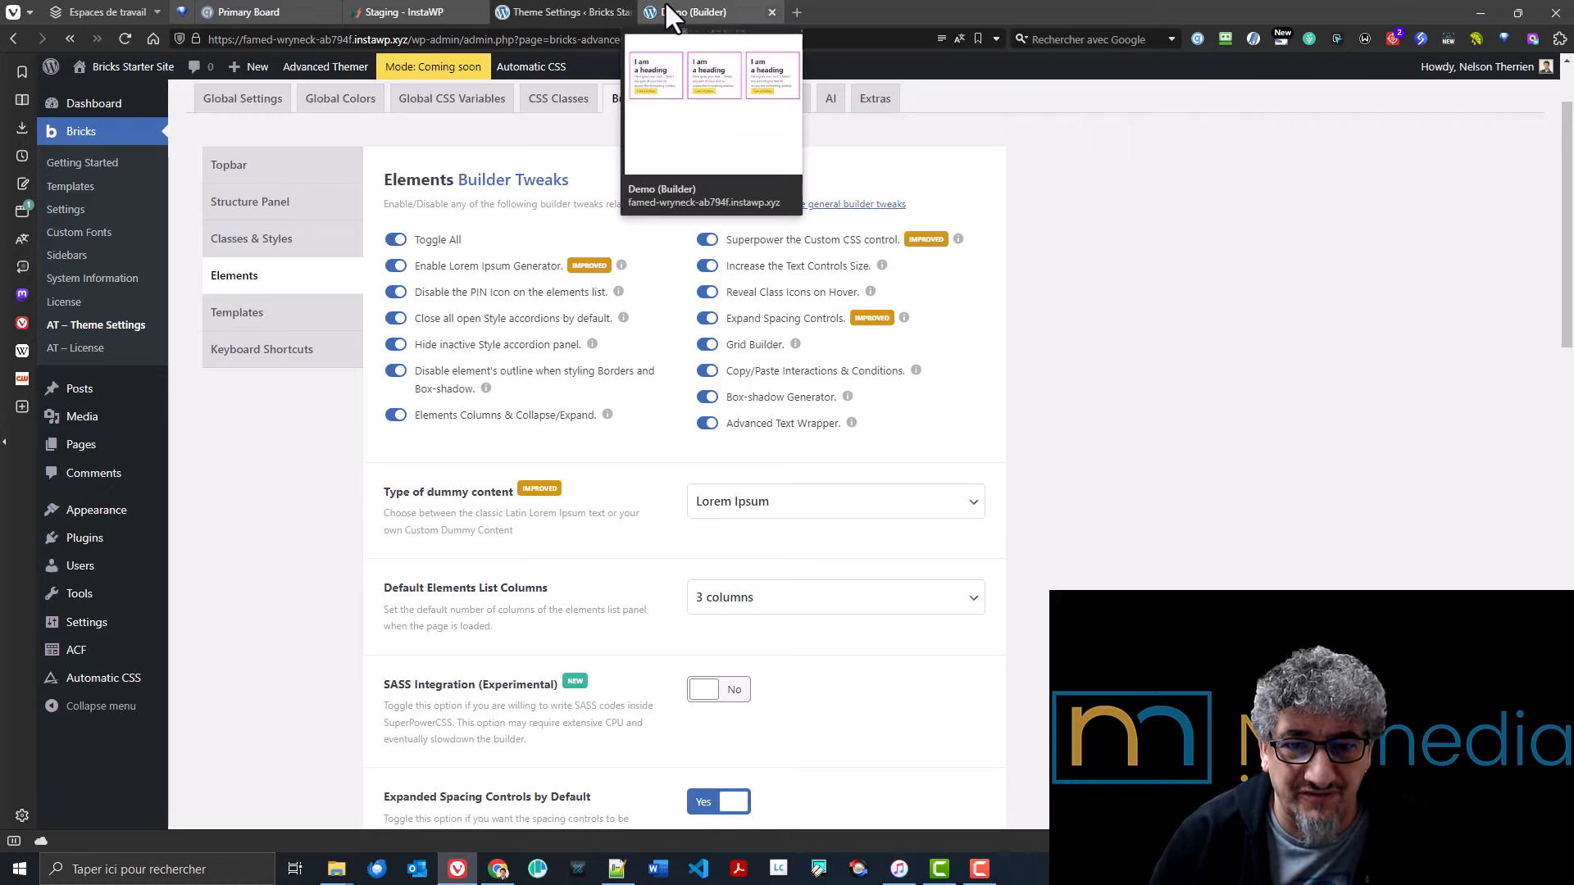
pyautogui.click(667, 13)
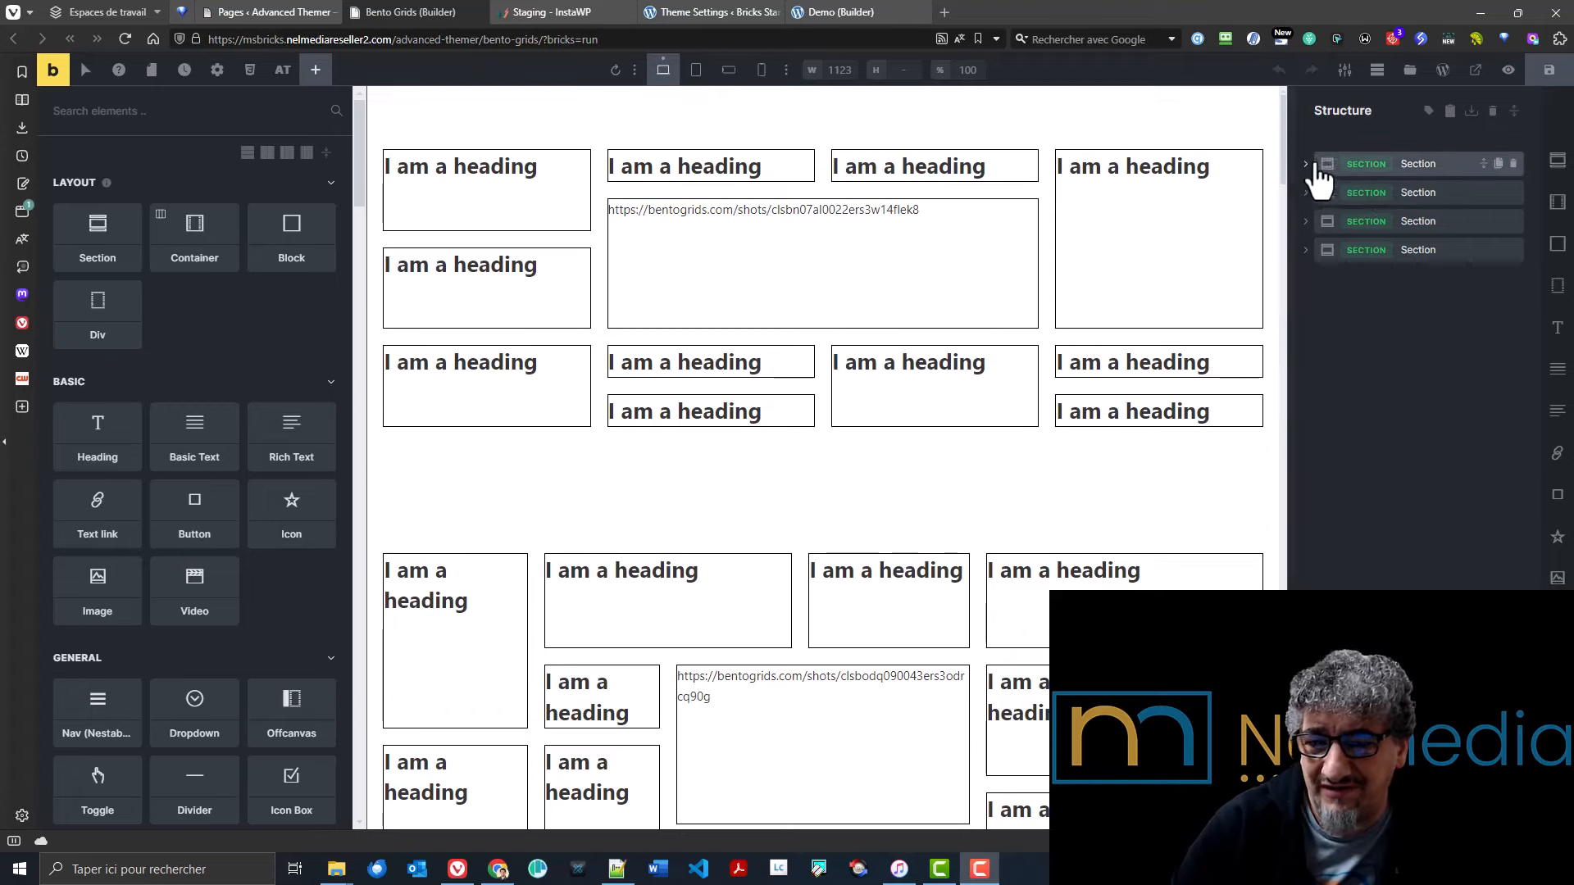
# - Examine the first section's container on the Bento Grids page in the Grid Builder, and close it
pyautogui.click(1308, 166)
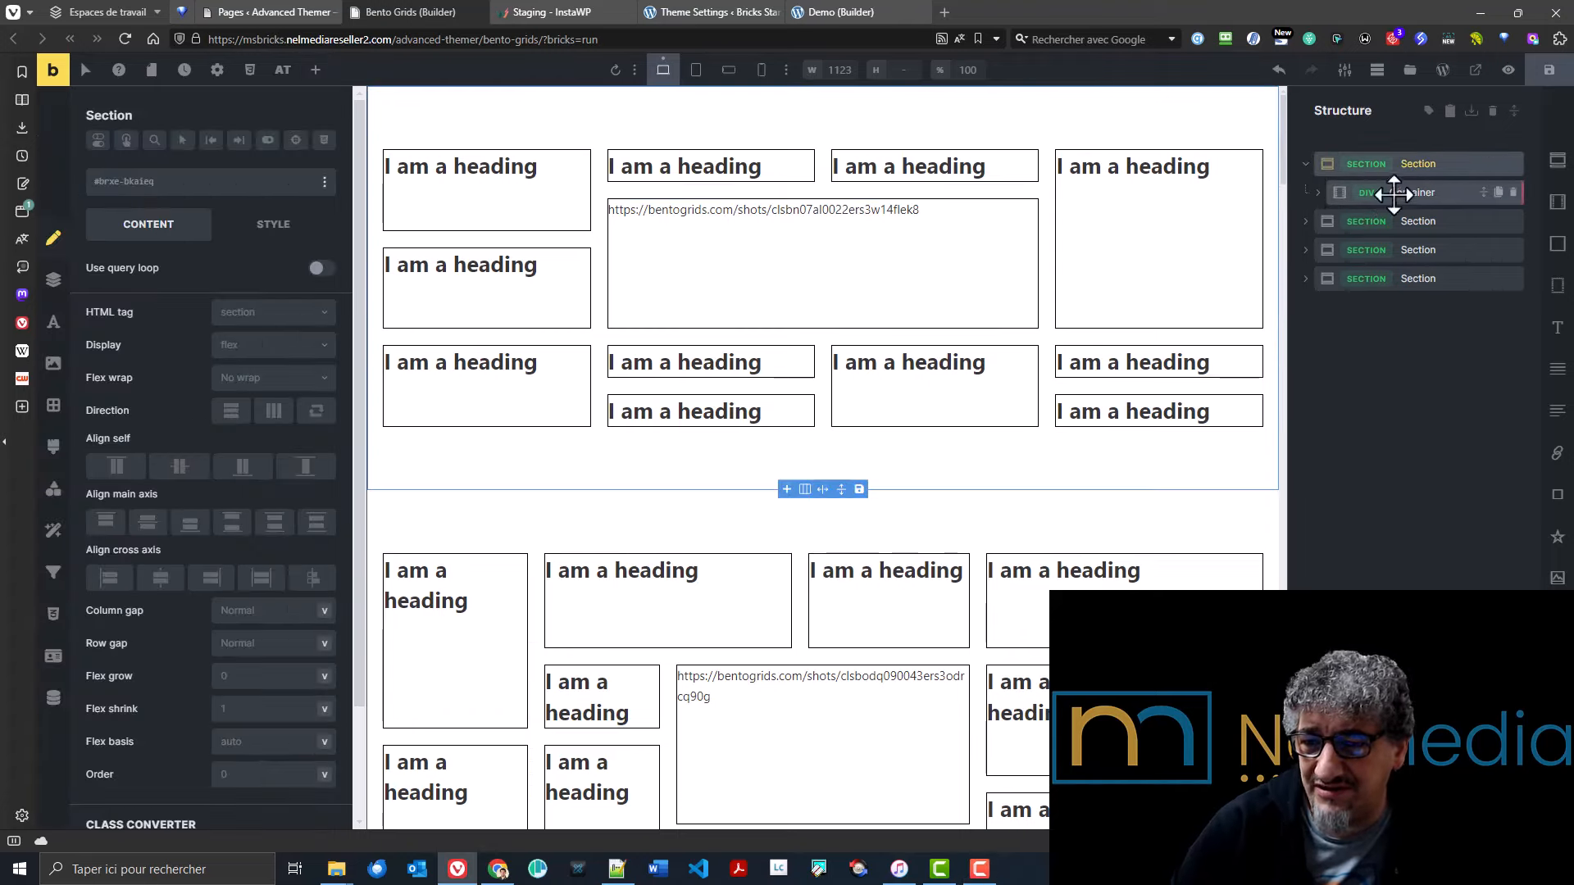
pyautogui.click(1409, 193)
pyautogui.click(328, 345)
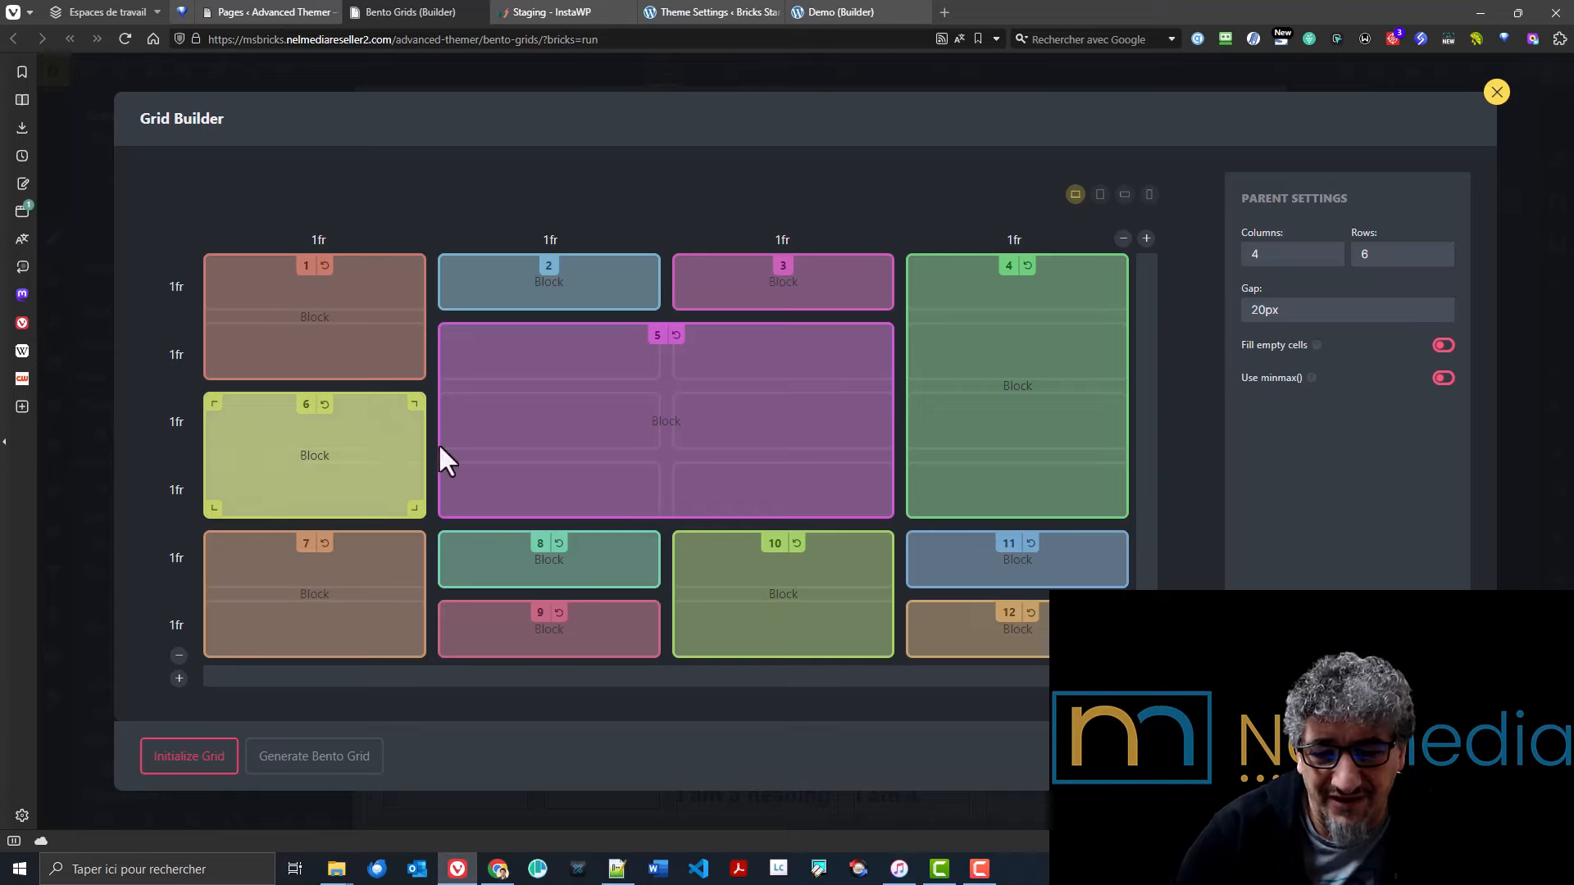
pyautogui.click(1495, 93)
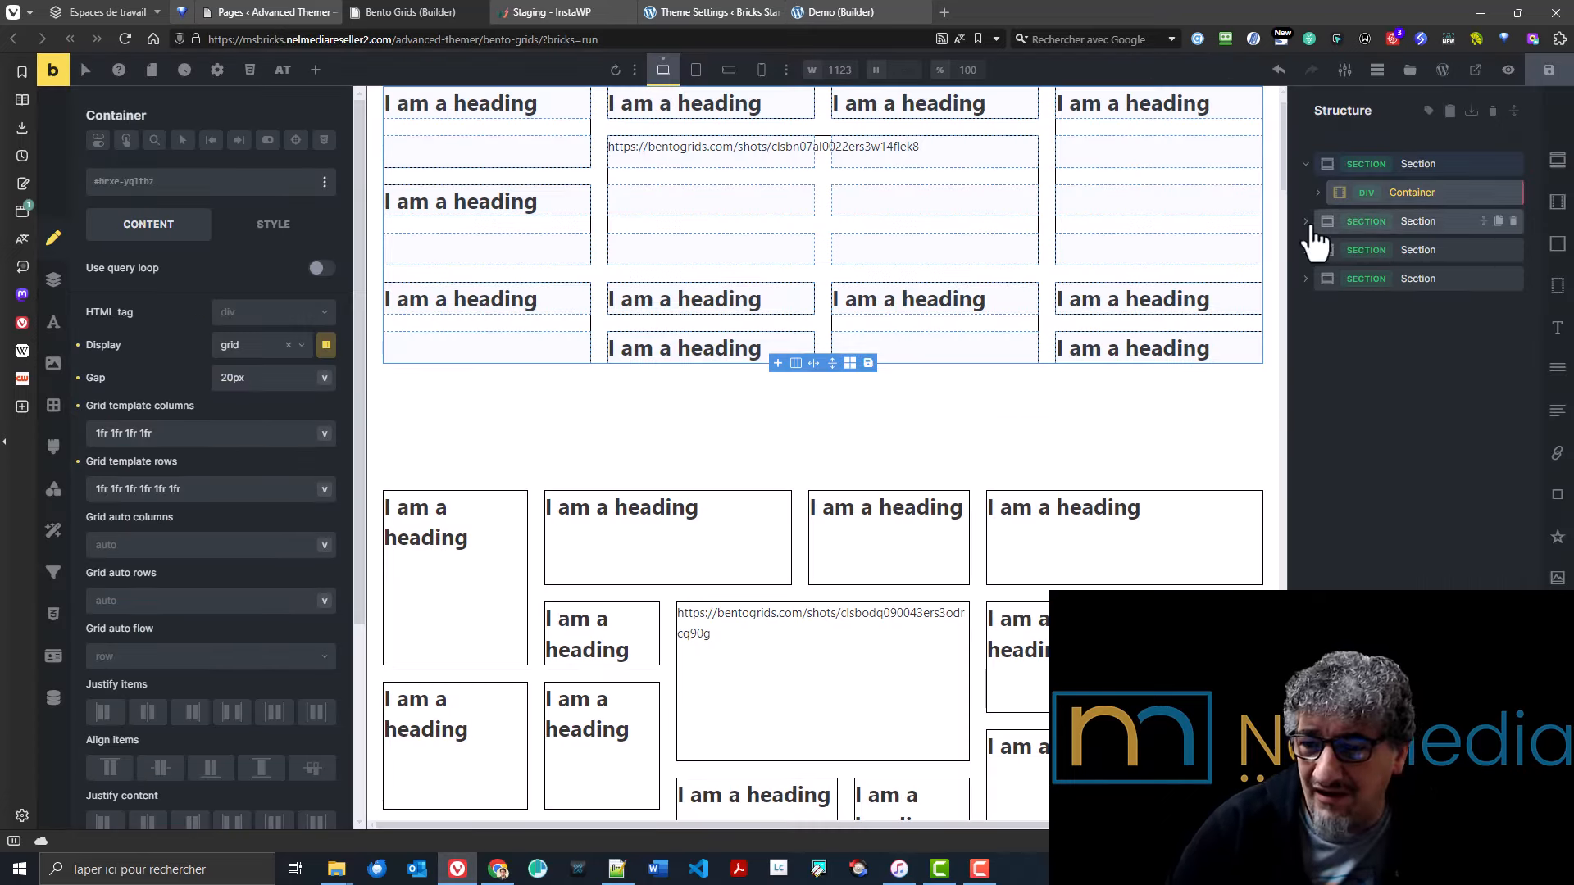
# - Inspect the second section's container and its uneven column and row tracks in the Grid Builder, and close it
pyautogui.click(1314, 231)
pyautogui.click(1427, 250)
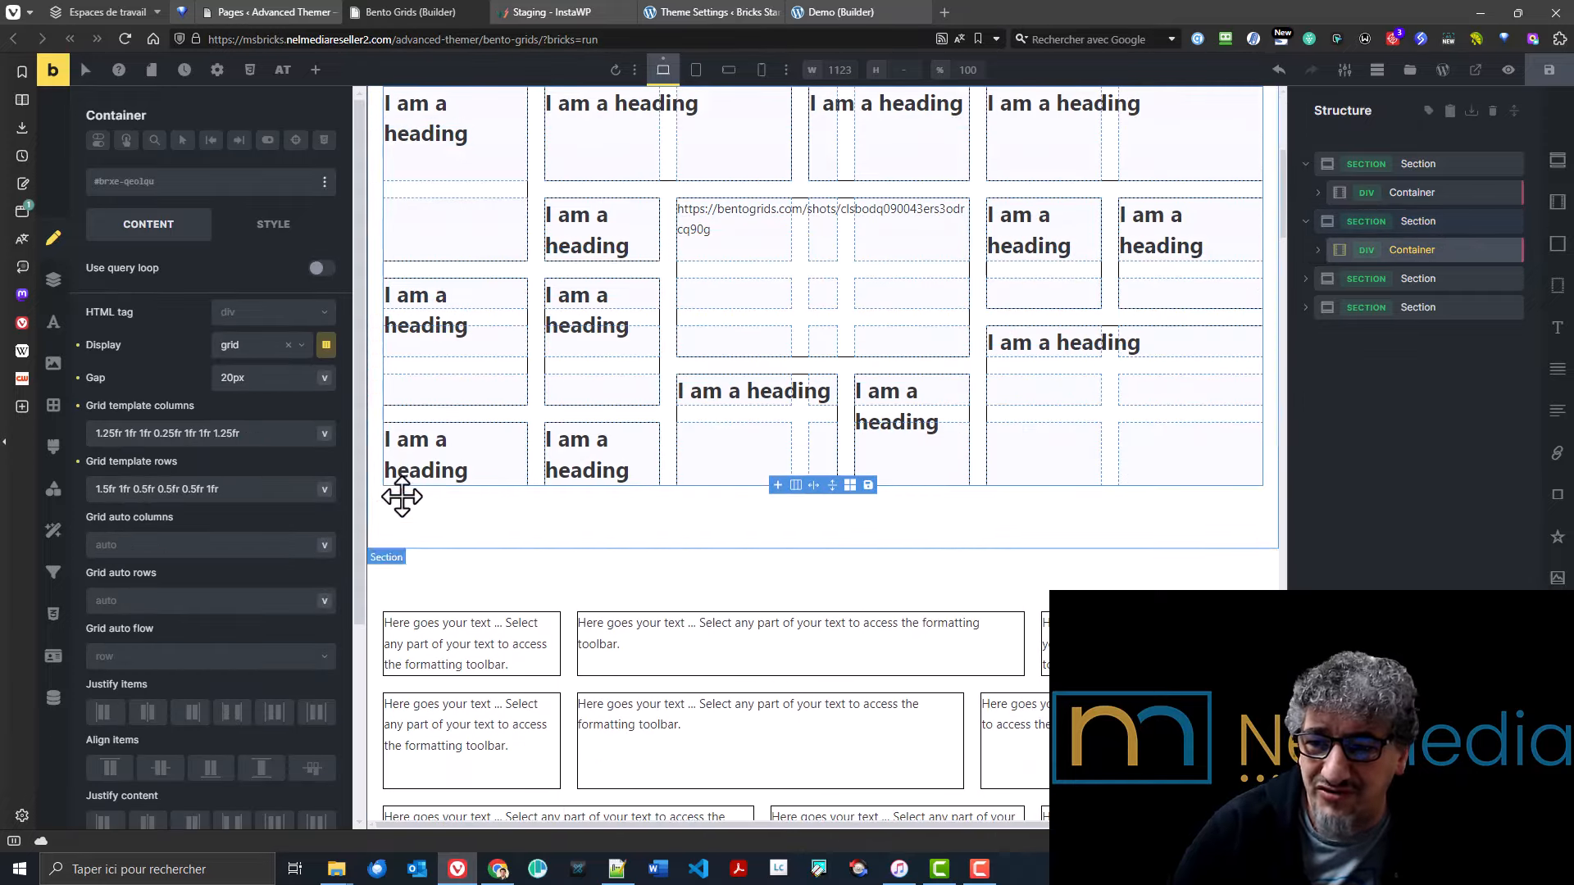
pyautogui.click(322, 345)
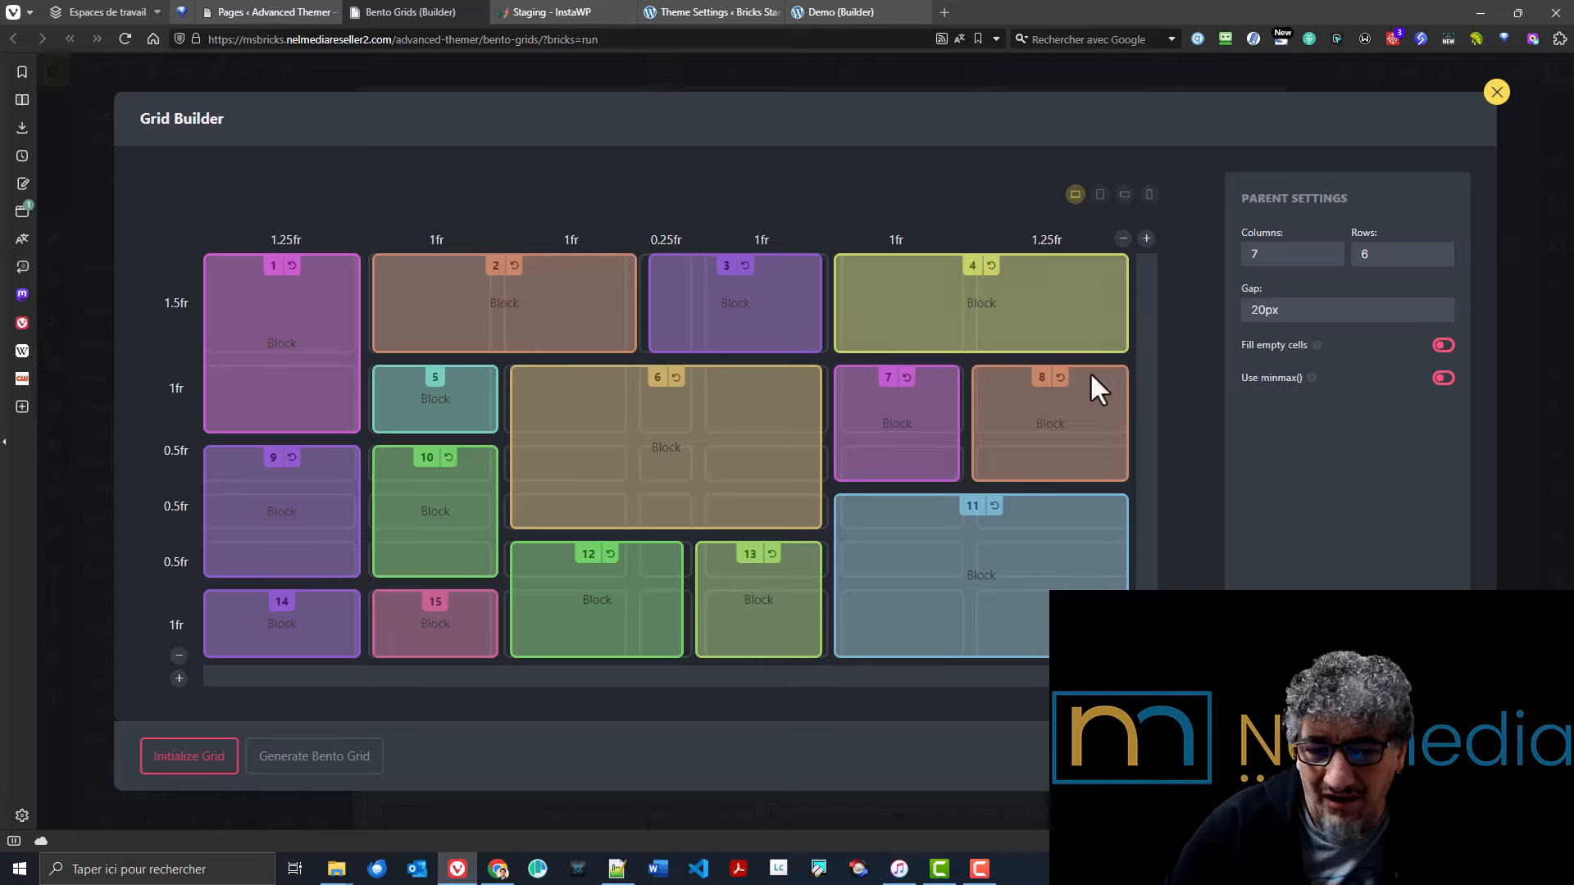
pyautogui.click(1497, 92)
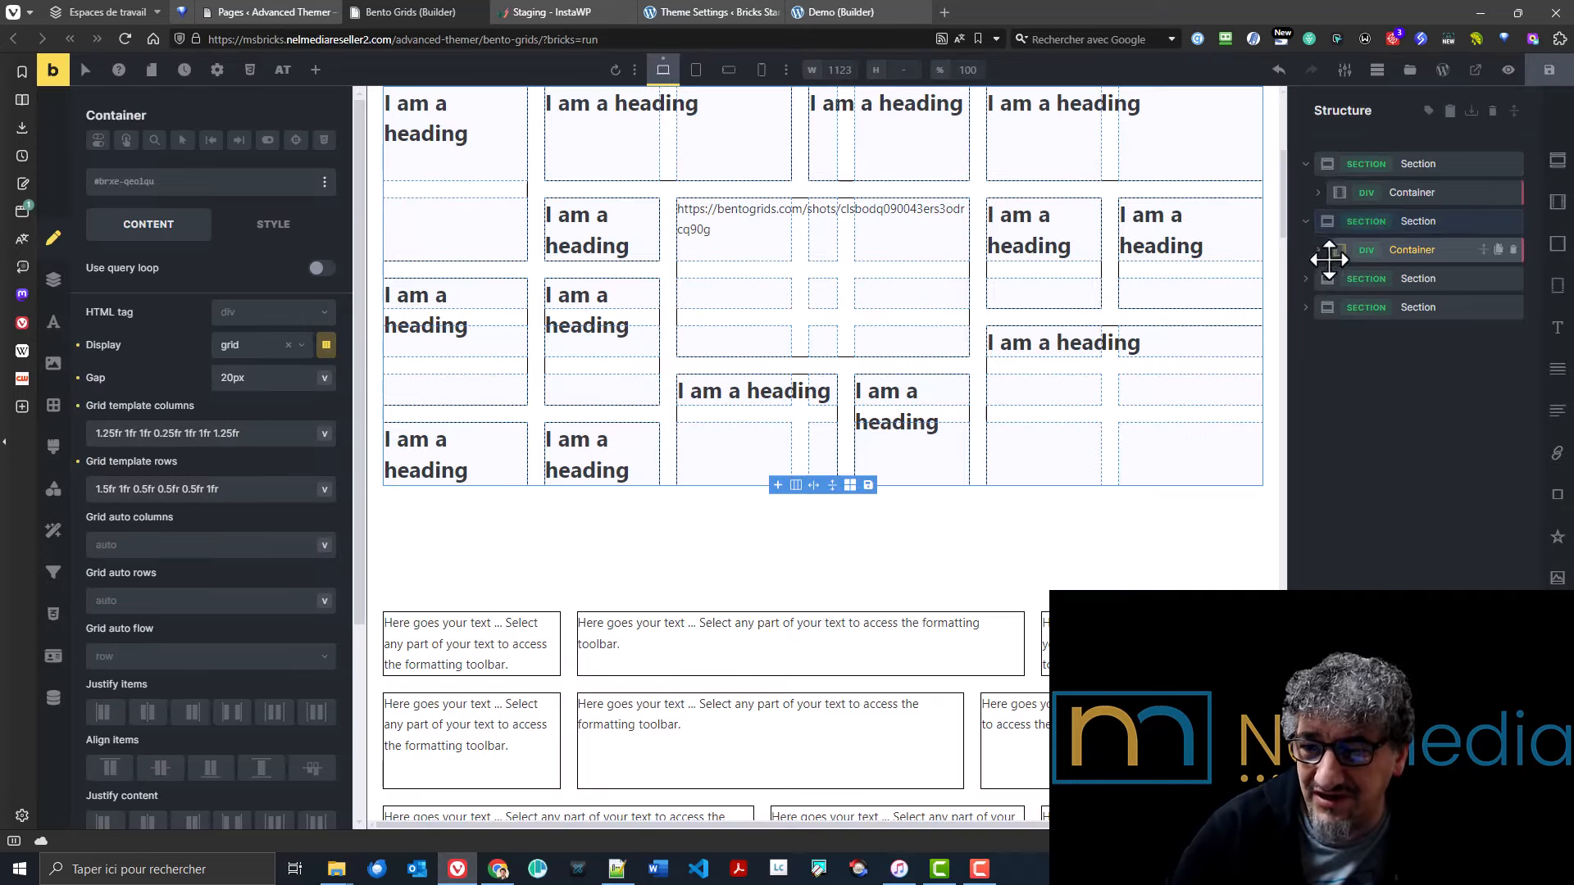
# - Open the third section's query loop container in the Grid Builder to inspect its block layout
pyautogui.click(1304, 279)
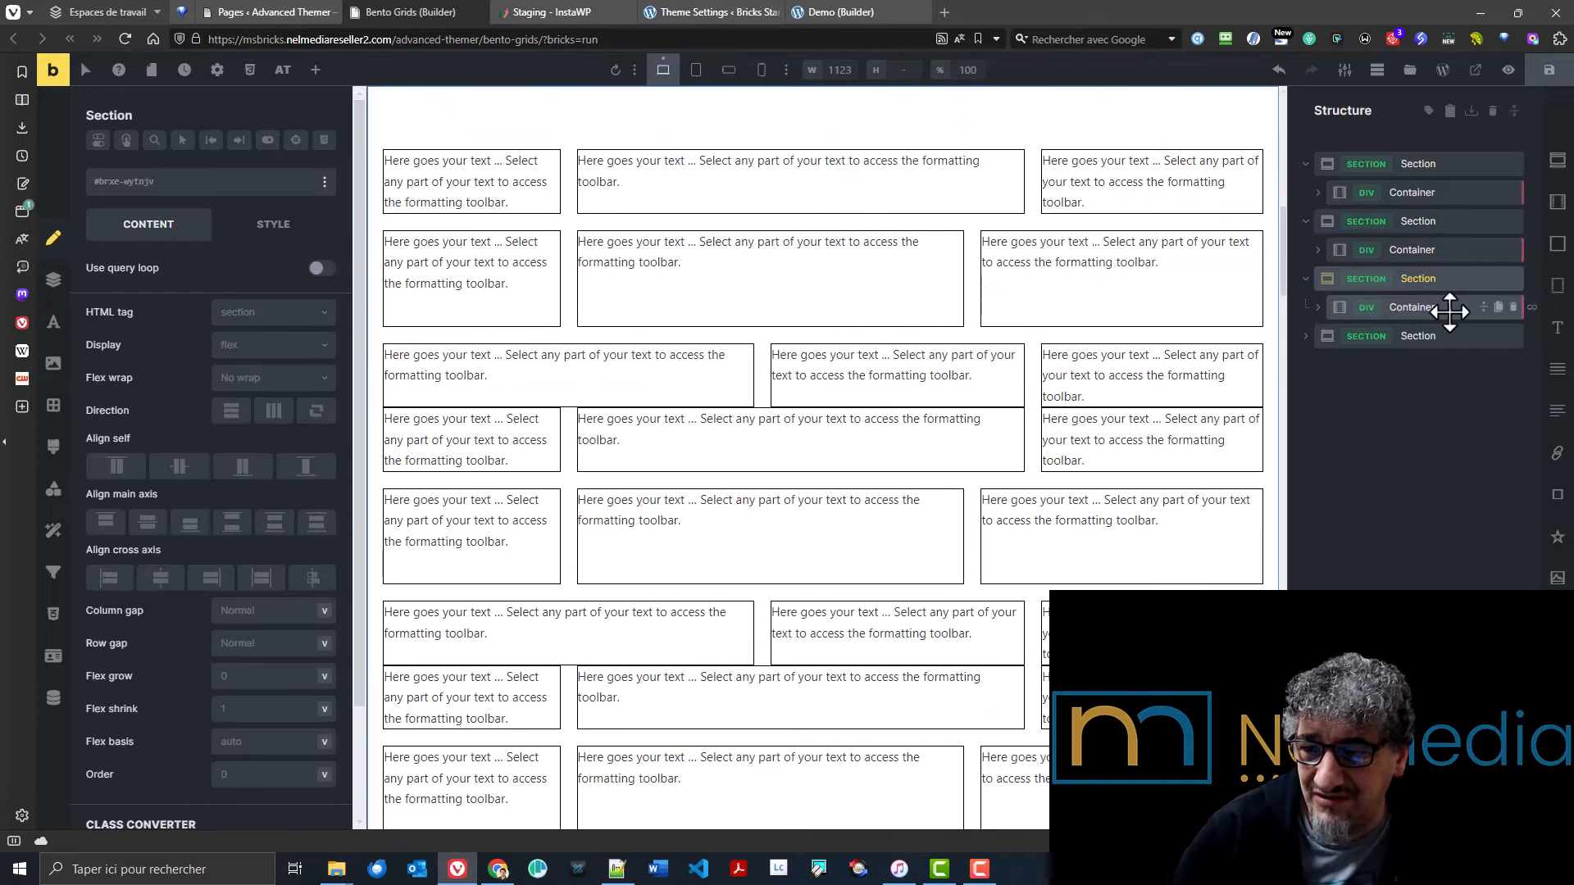
pyautogui.click(1459, 309)
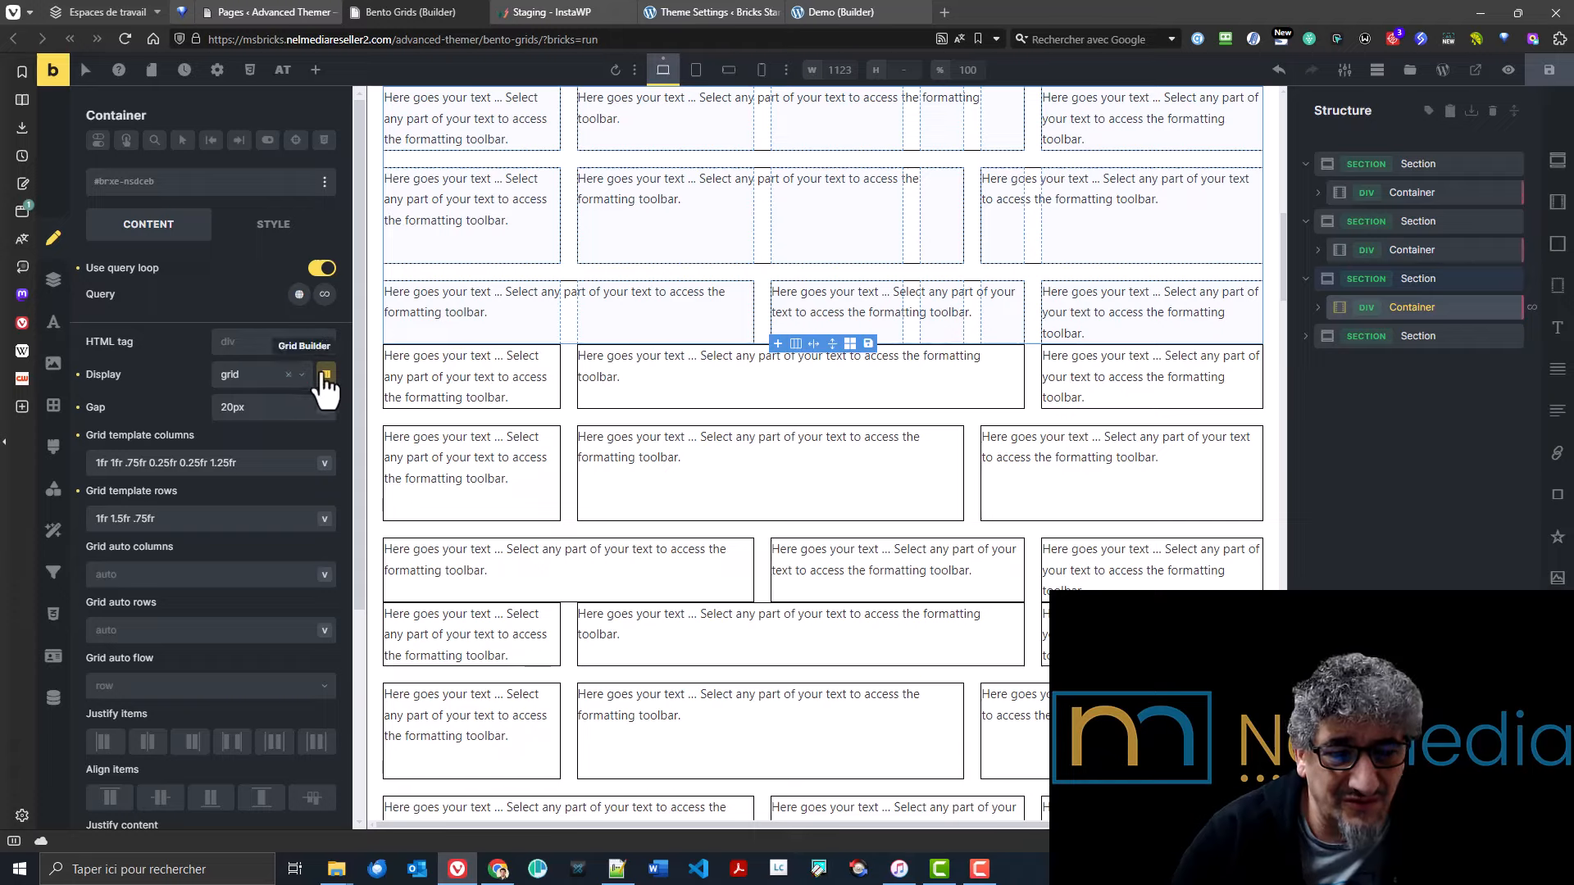
pyautogui.click(326, 376)
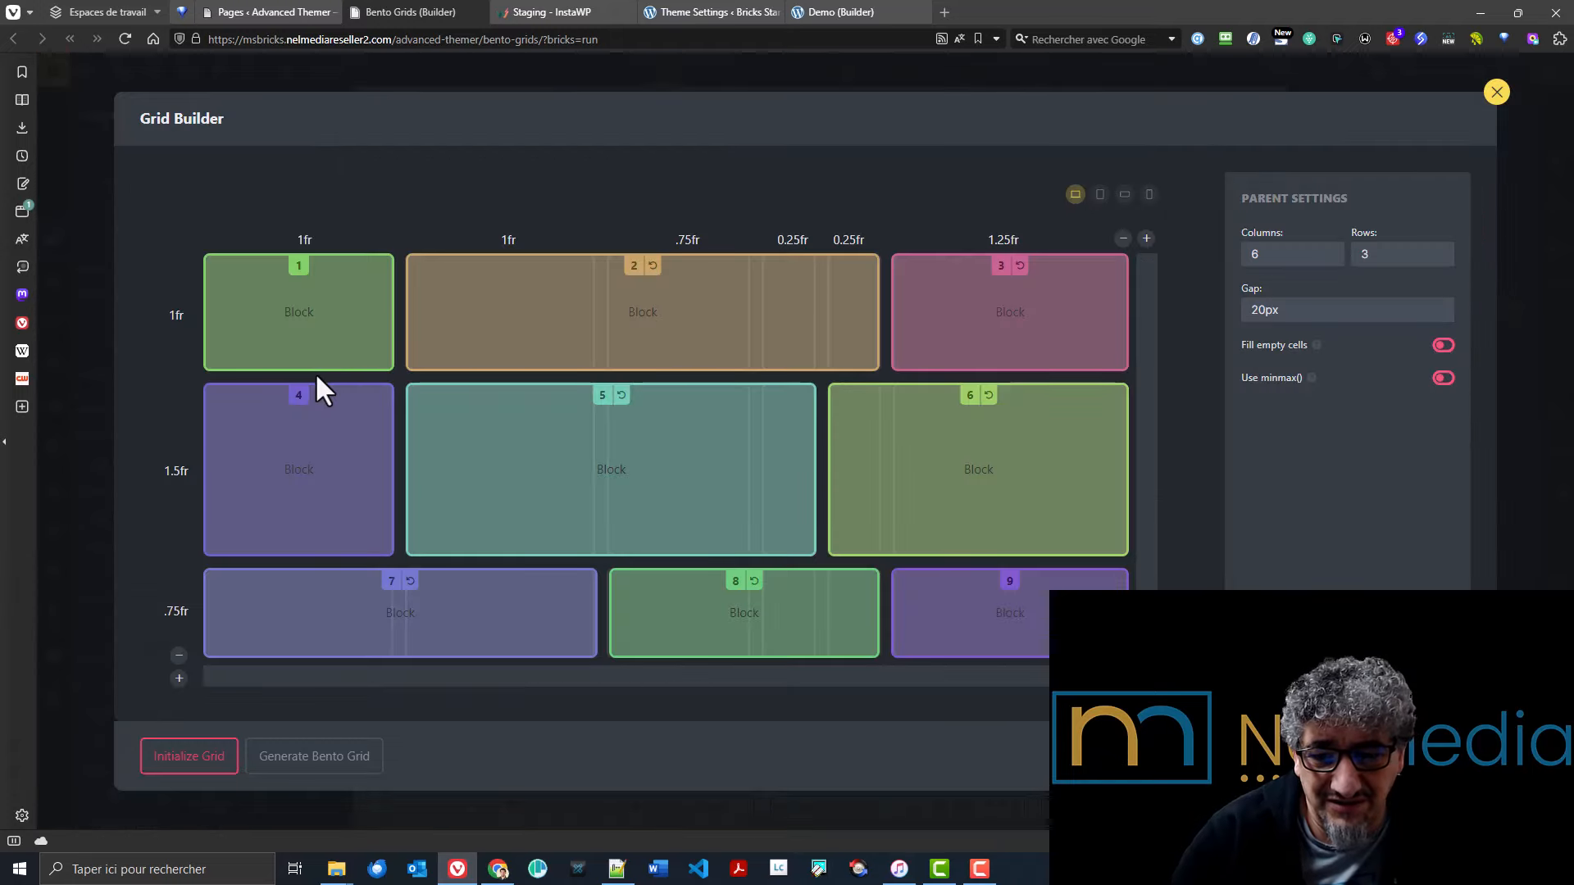
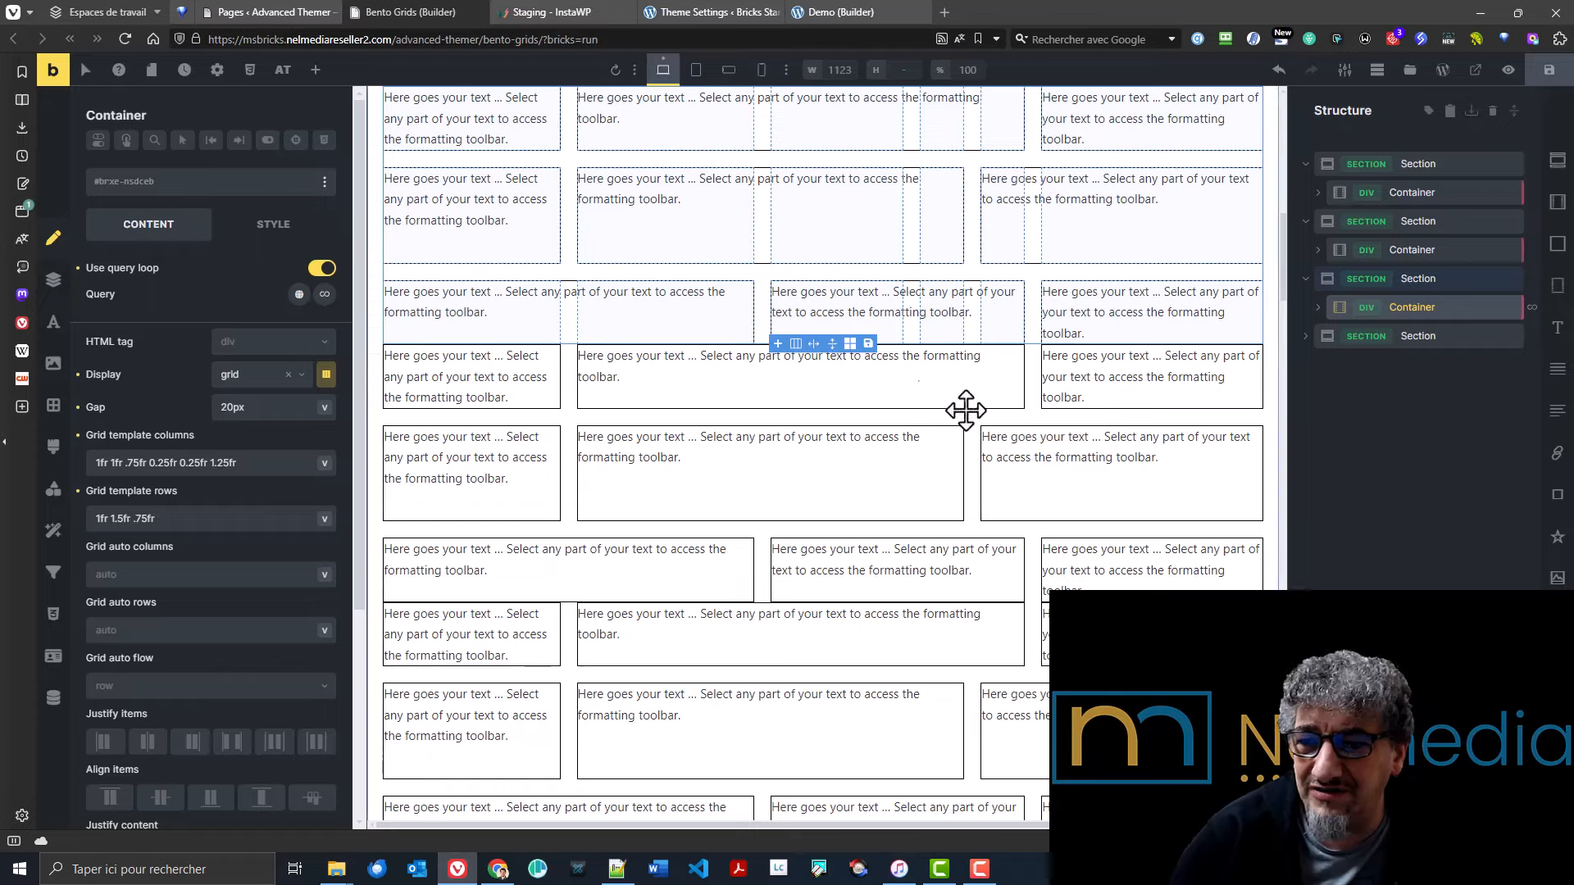
# - Inspect the fourth section's query loop container in the Grid Builder and examine its repeated rows on the canvas
pyautogui.click(1309, 339)
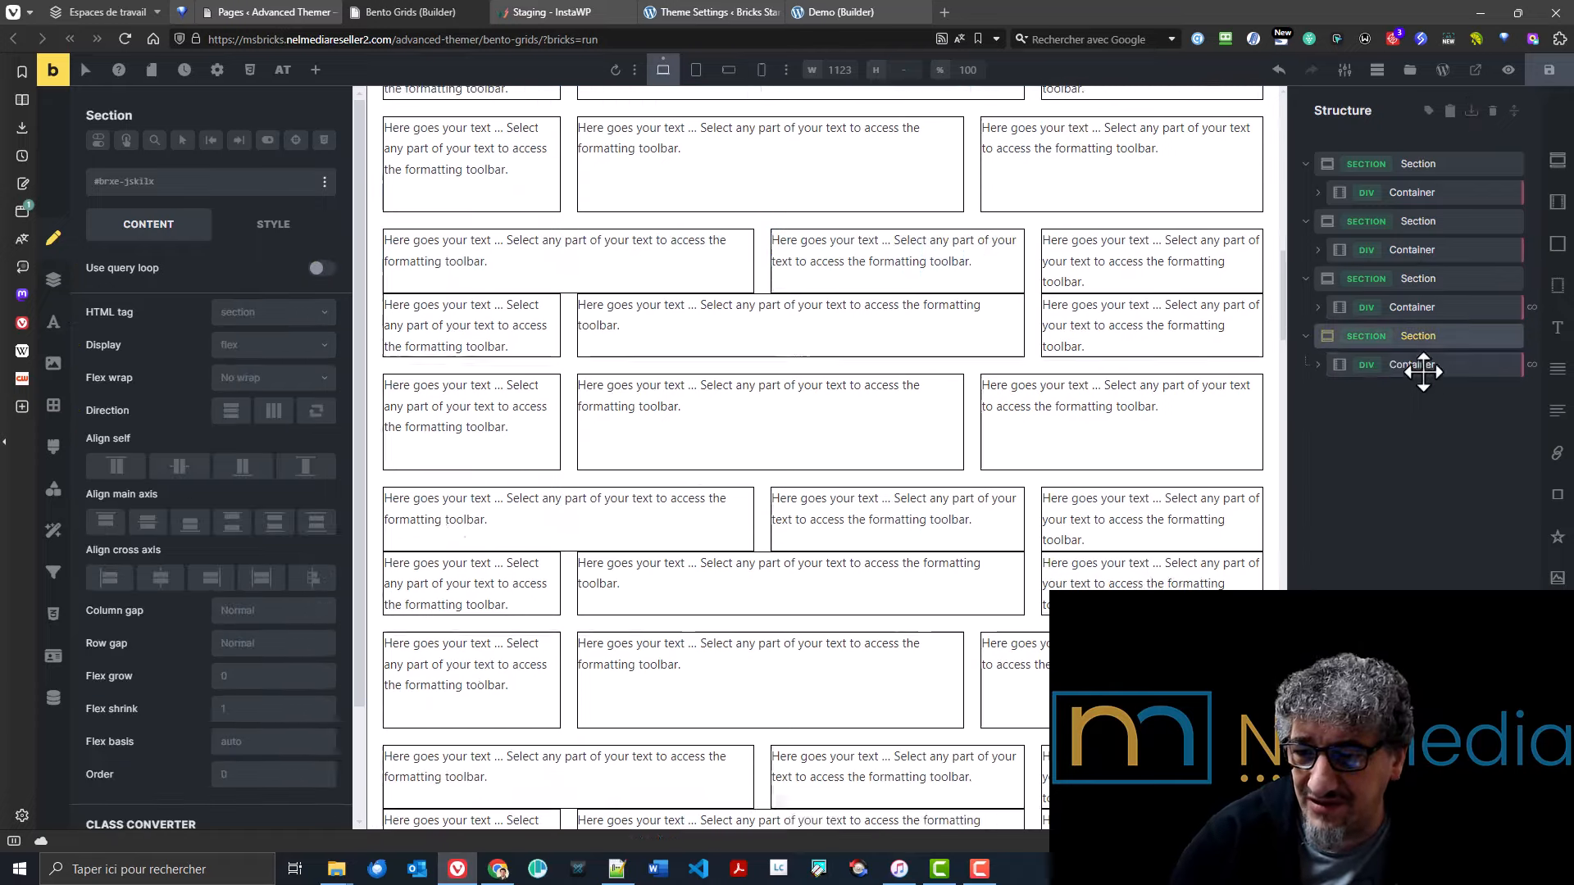
pyautogui.click(1423, 363)
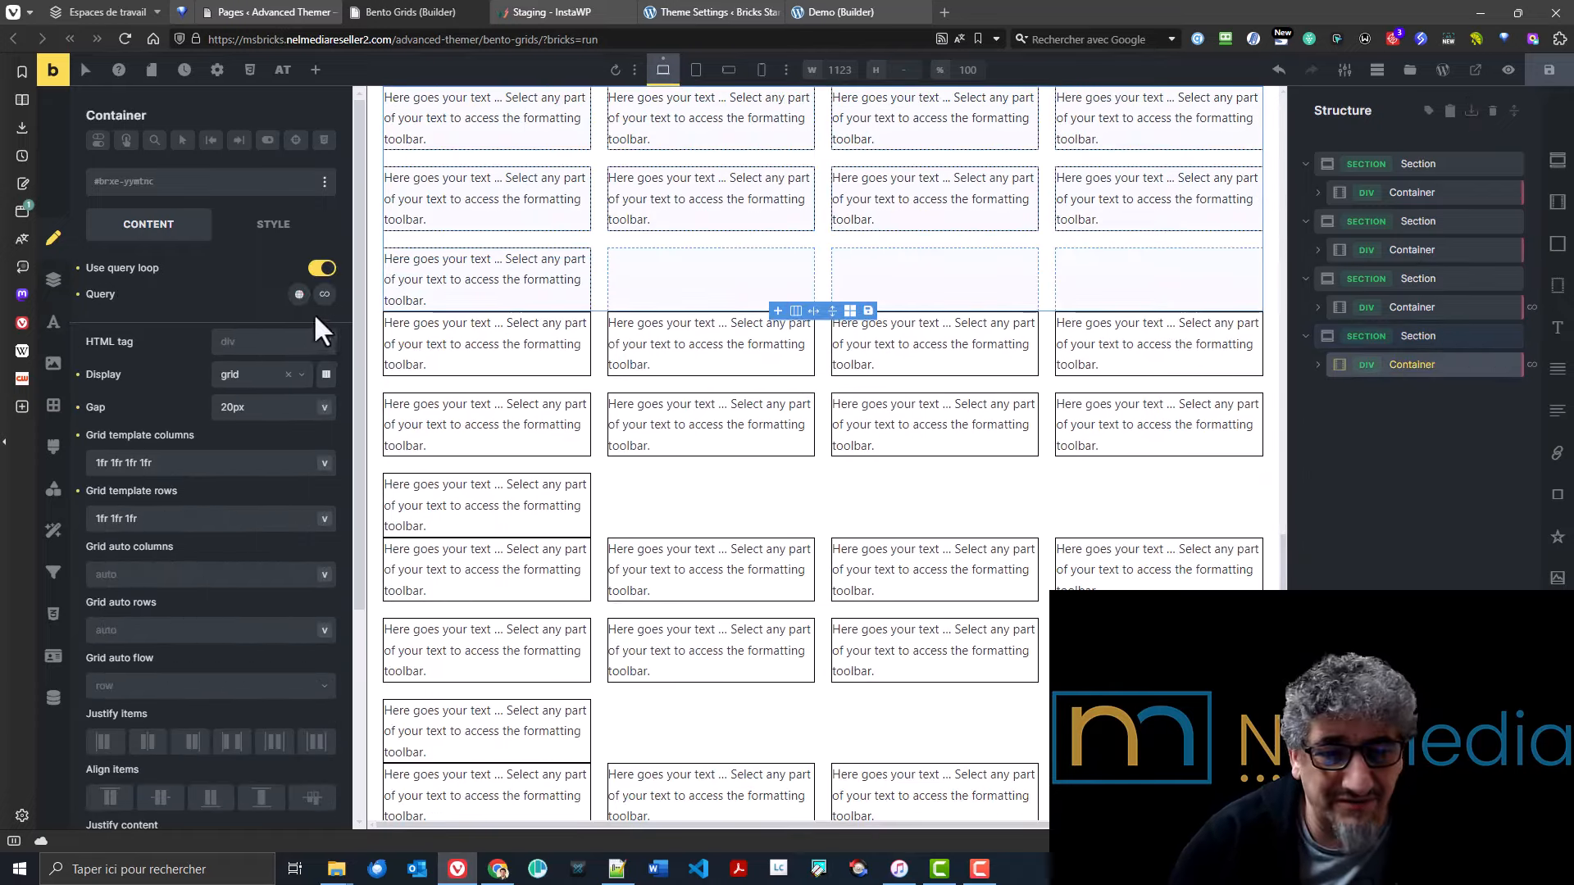
pyautogui.click(326, 375)
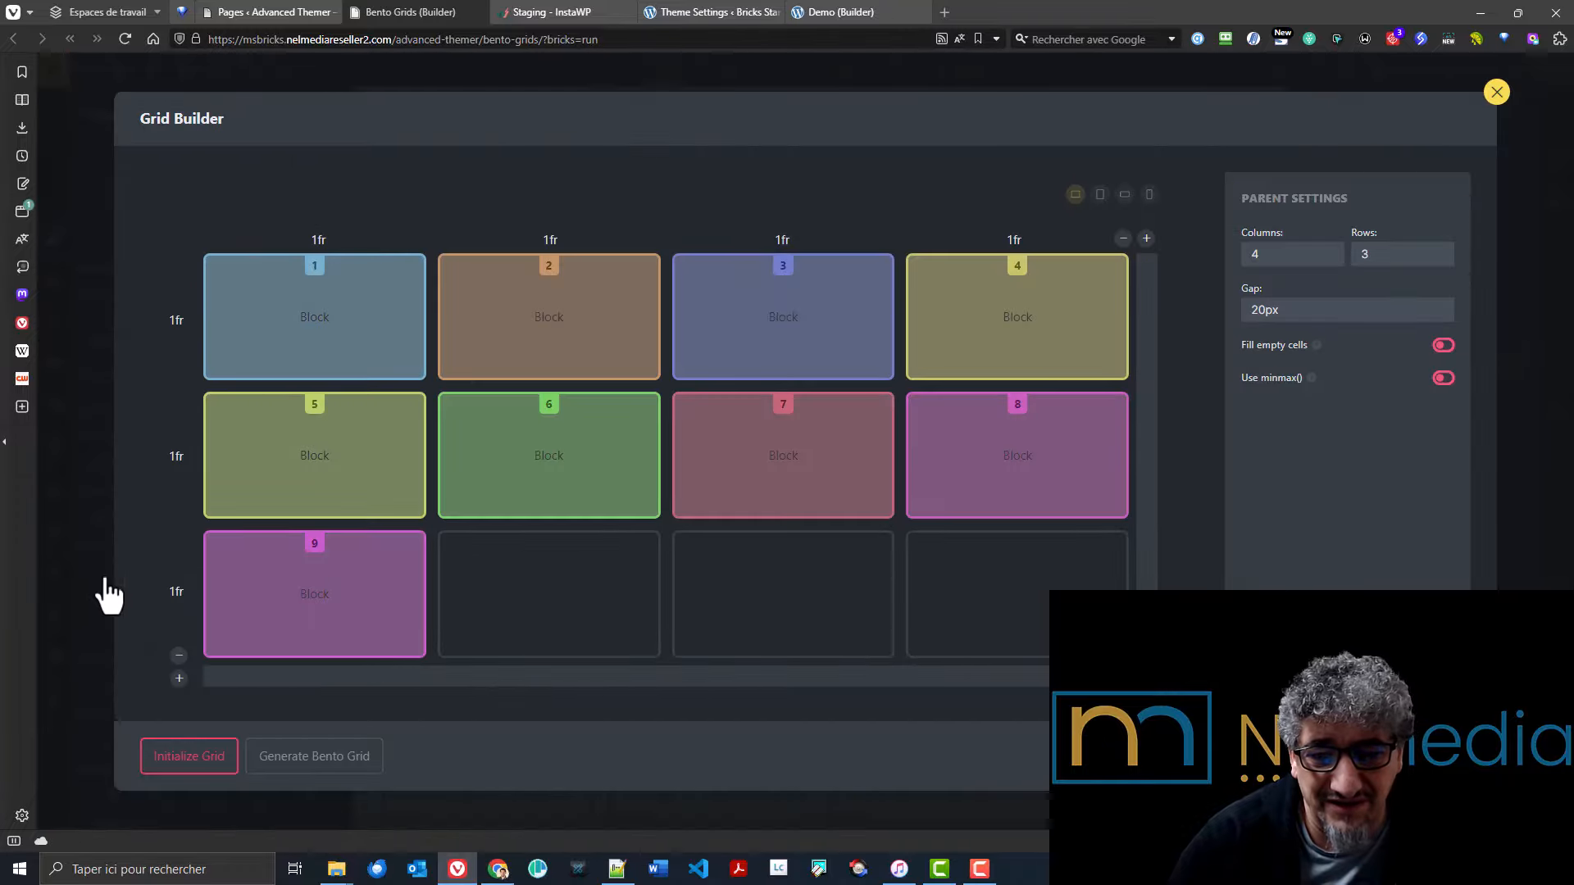
pyautogui.click(1497, 94)
pyautogui.scroll(-3, 973, 443)
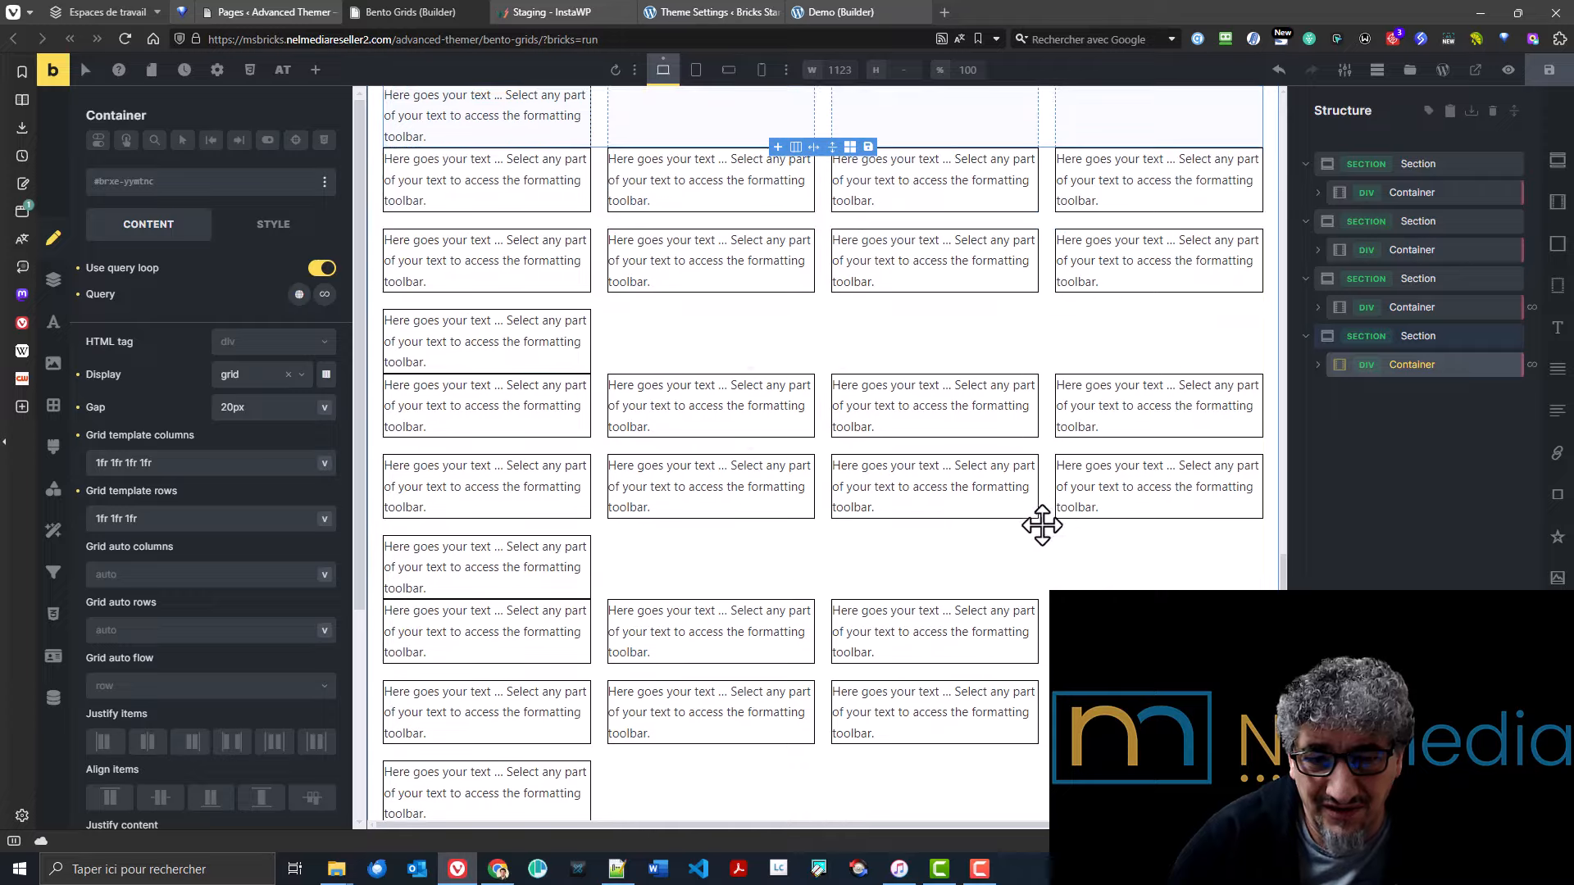
pyautogui.scroll(-4, 985, 557)
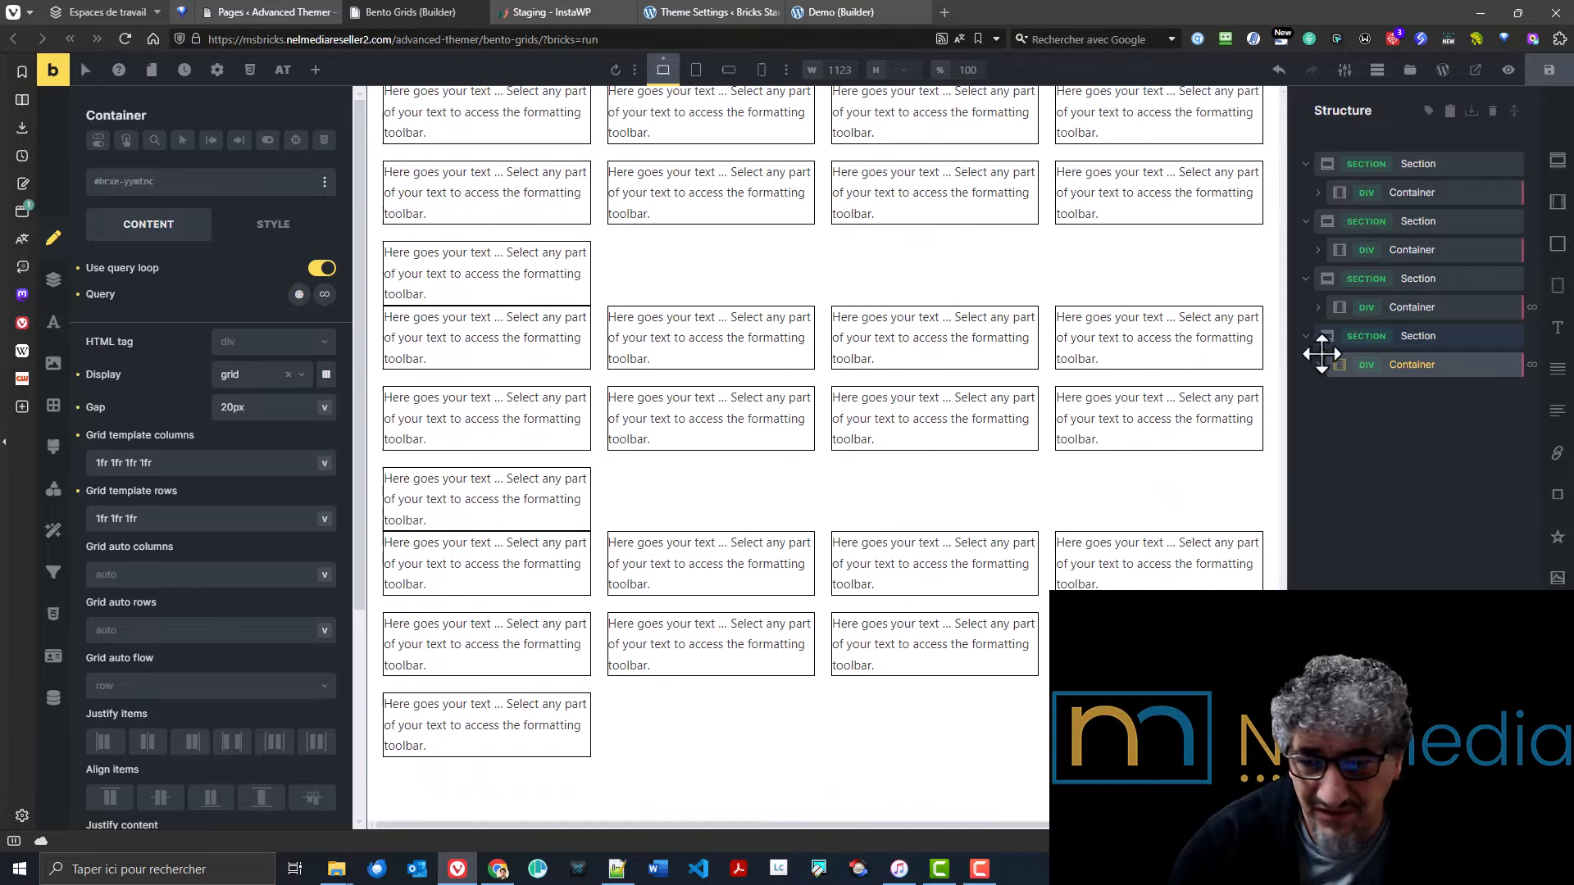
# - Expand the fourth section's container, recheck its blocks in the Grid Builder, and compare its layout with the sections above
pyautogui.click(1325, 368)
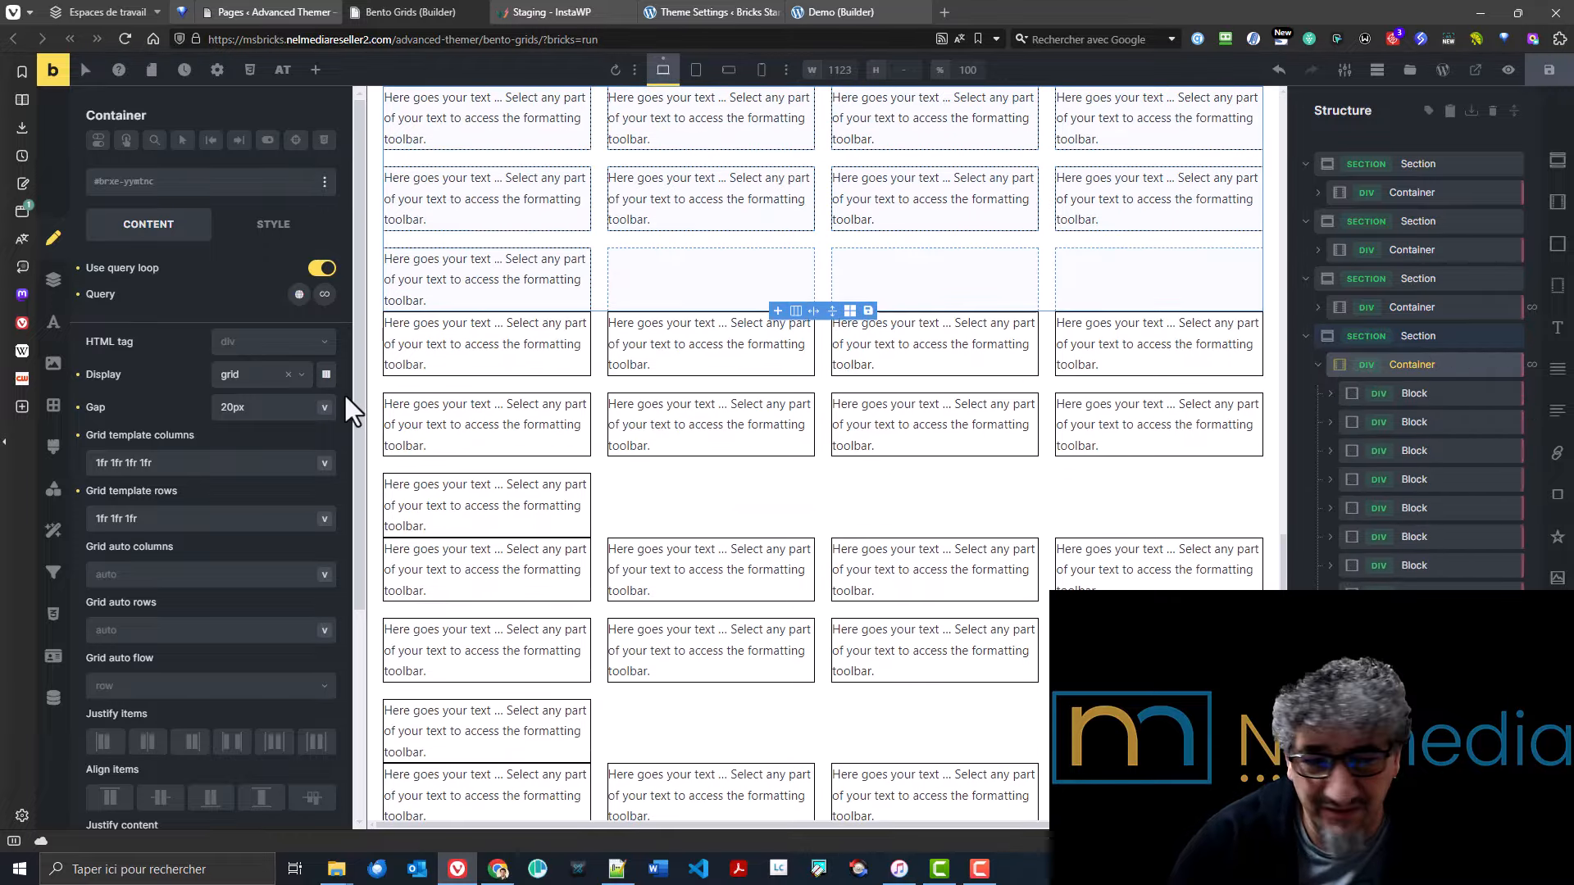
pyautogui.click(326, 374)
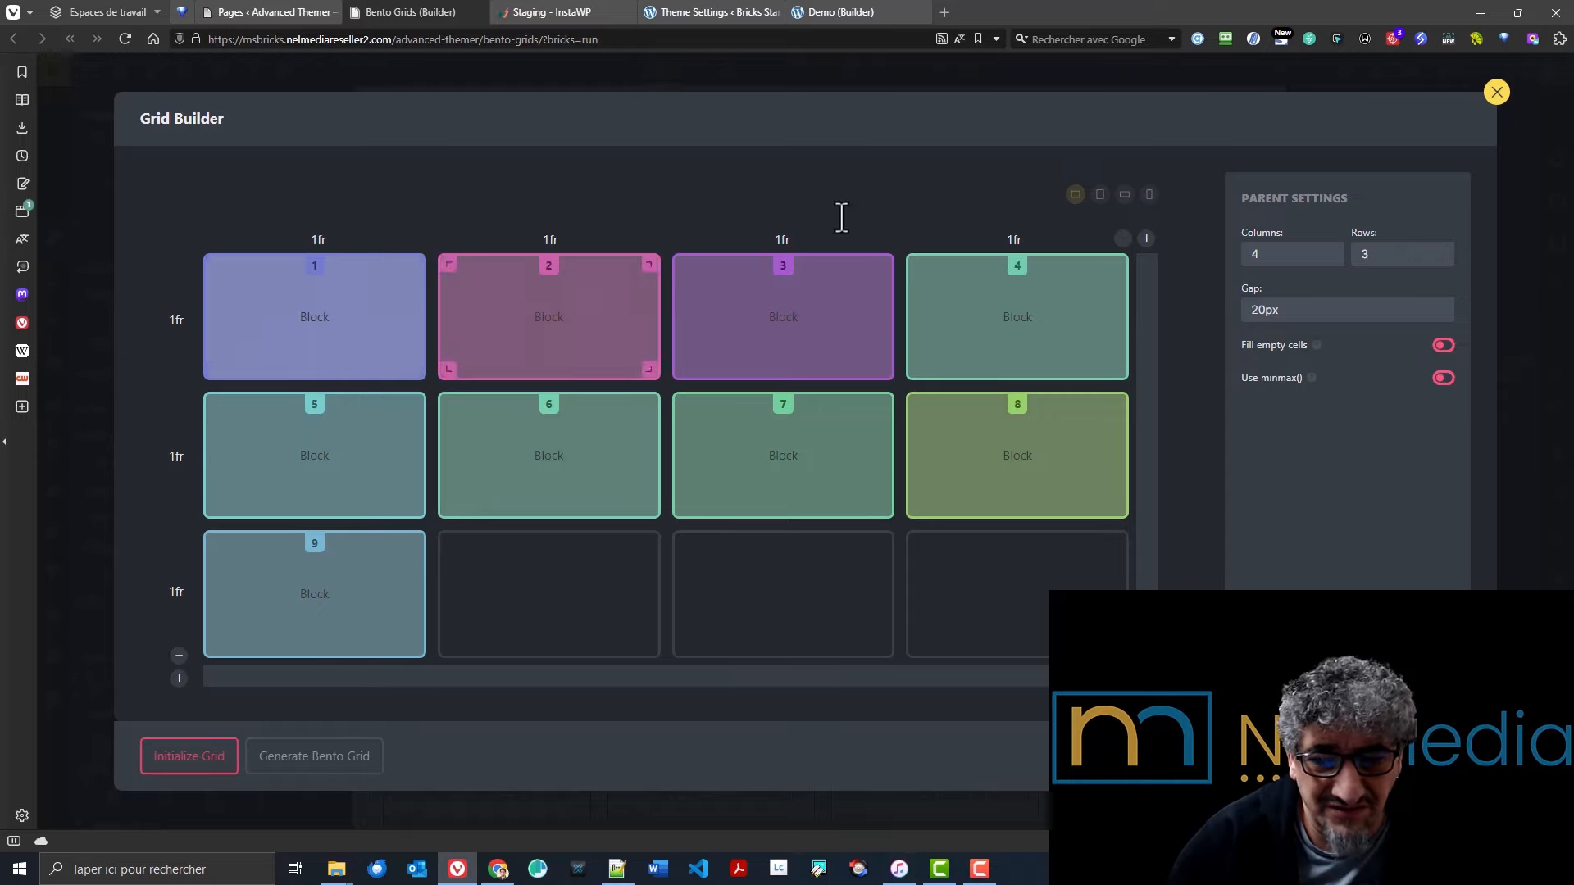
pyautogui.click(1495, 92)
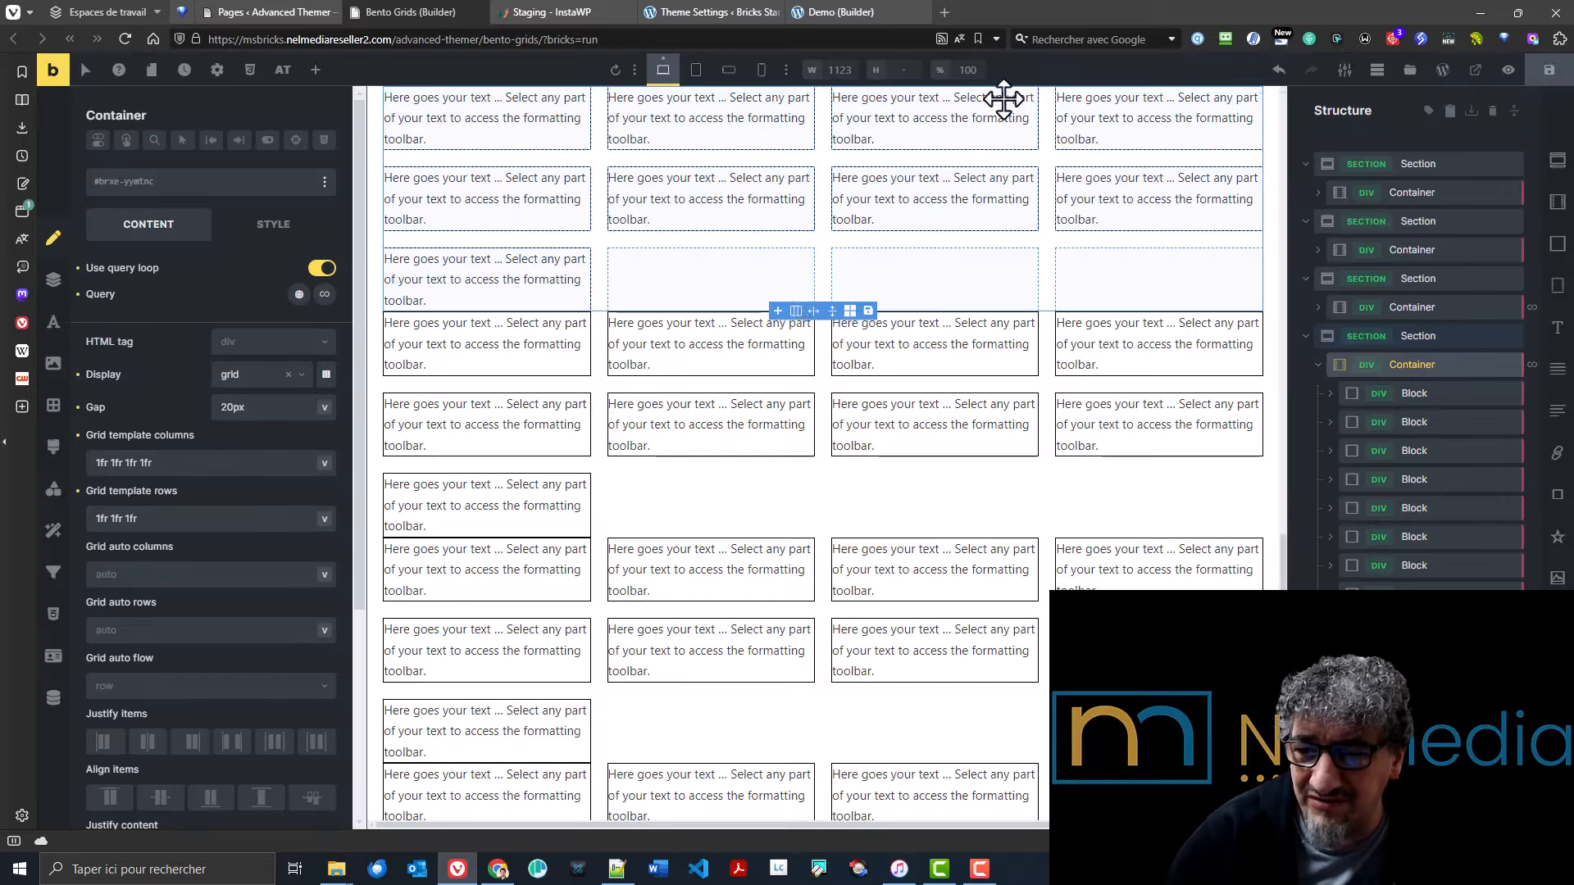
pyautogui.scroll(-4, 223, 550)
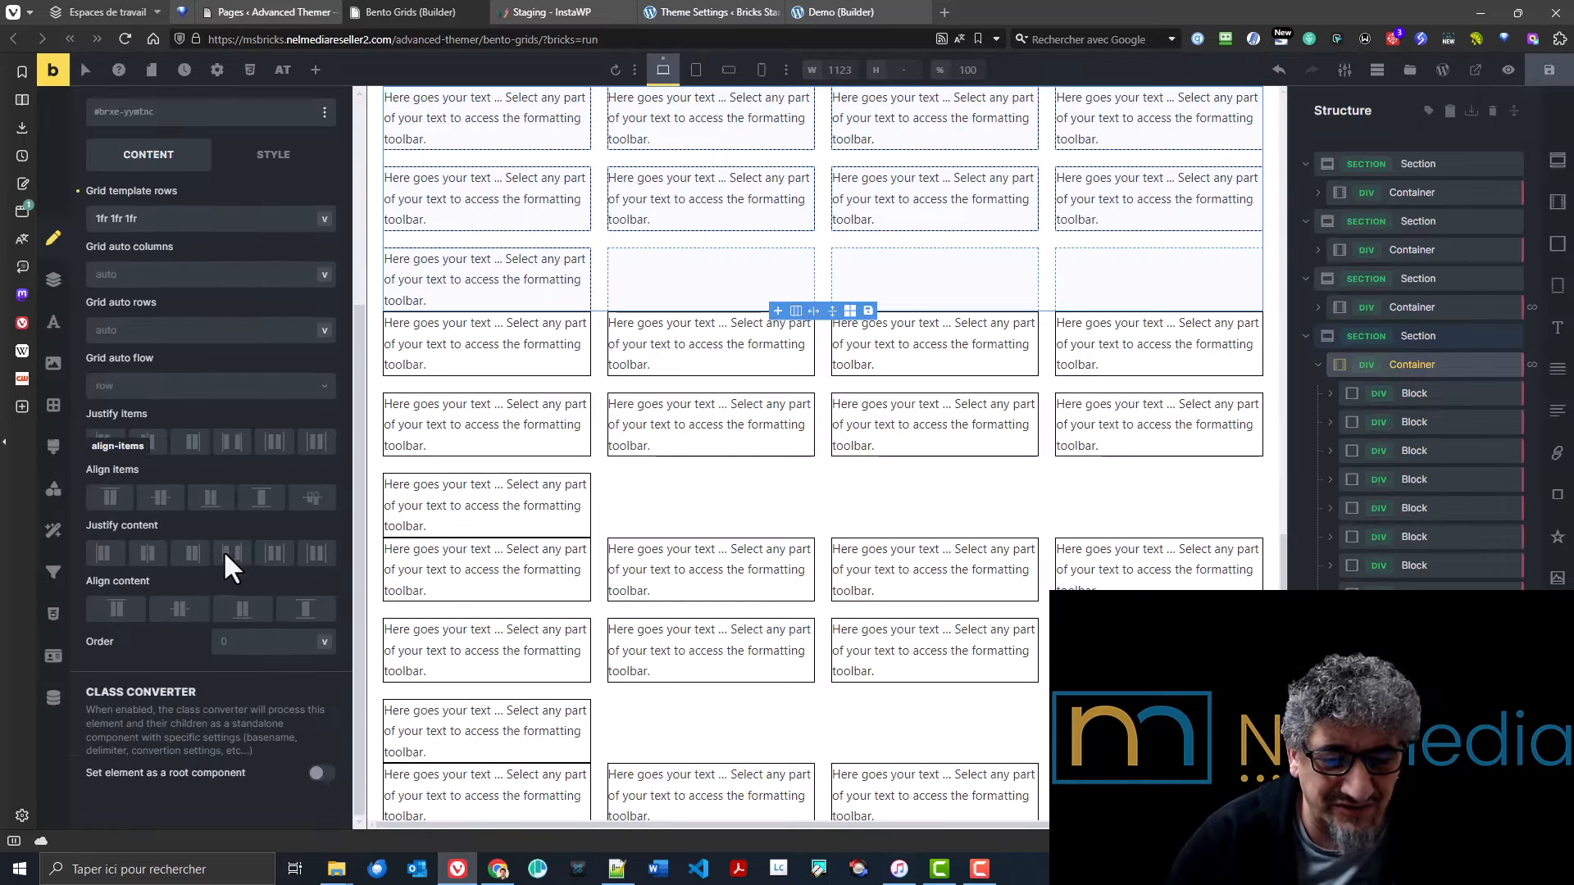
pyautogui.scroll(4, 223, 551)
pyautogui.scroll(7, 573, 414)
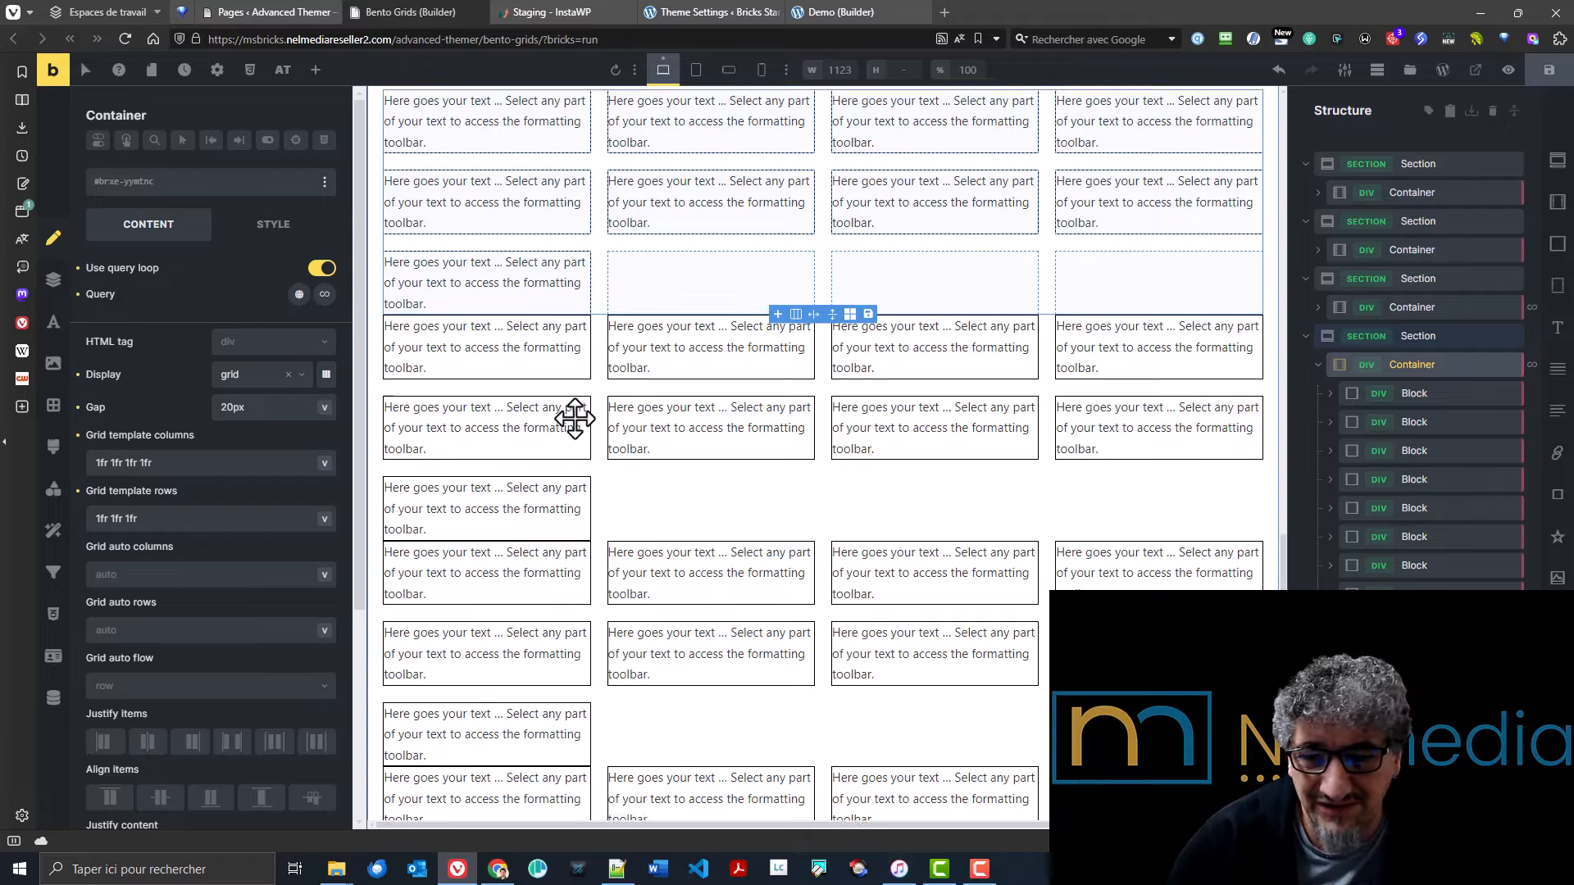
pyautogui.scroll(5, 867, 440)
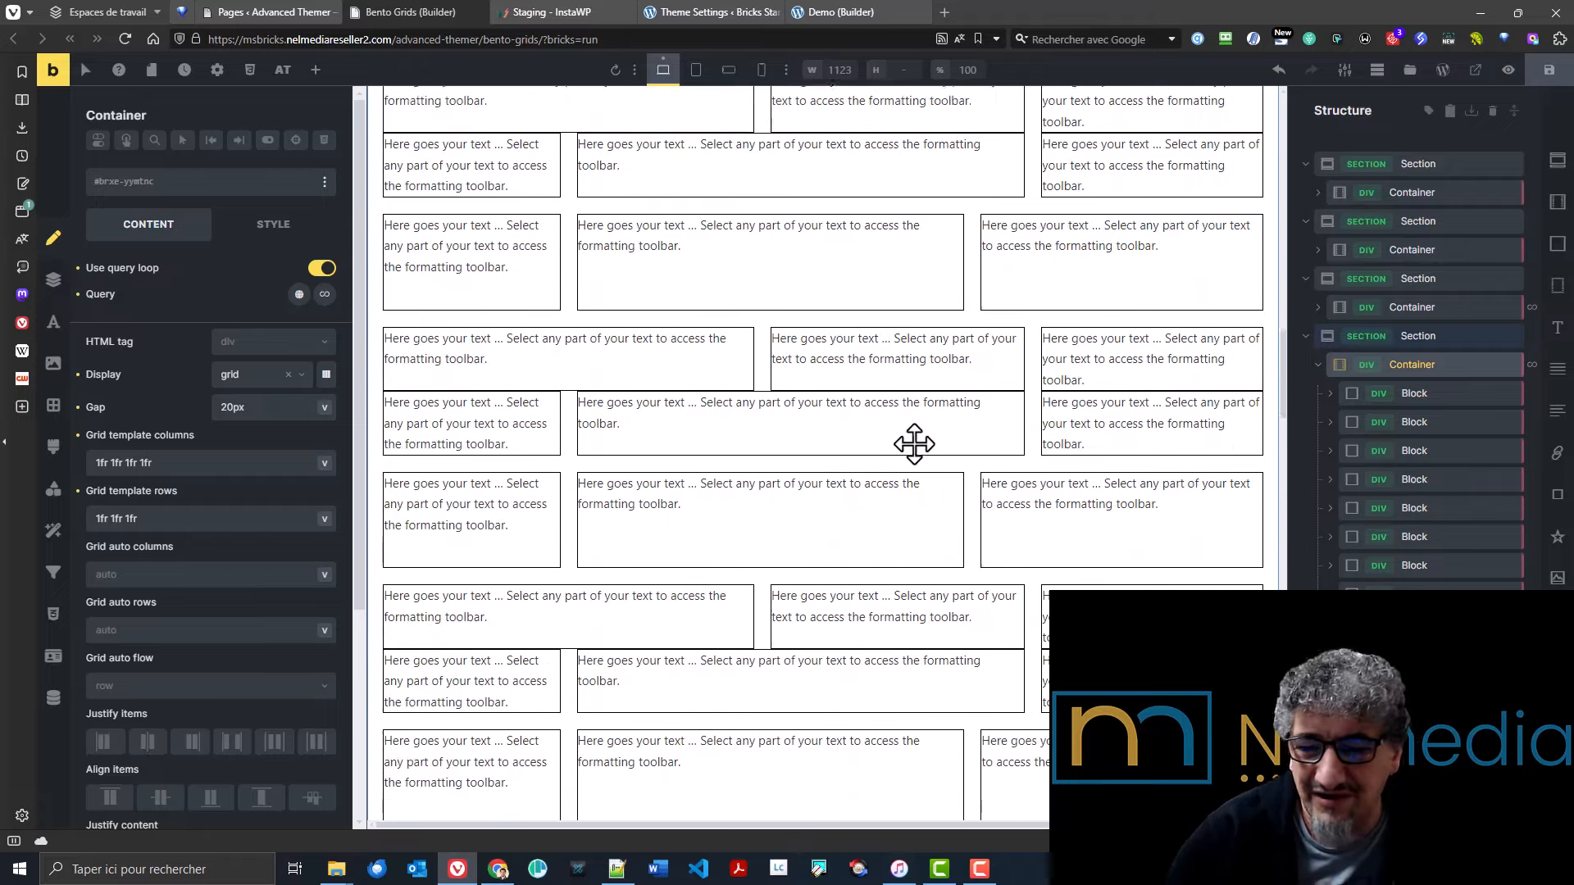
pyautogui.scroll(5, 904, 443)
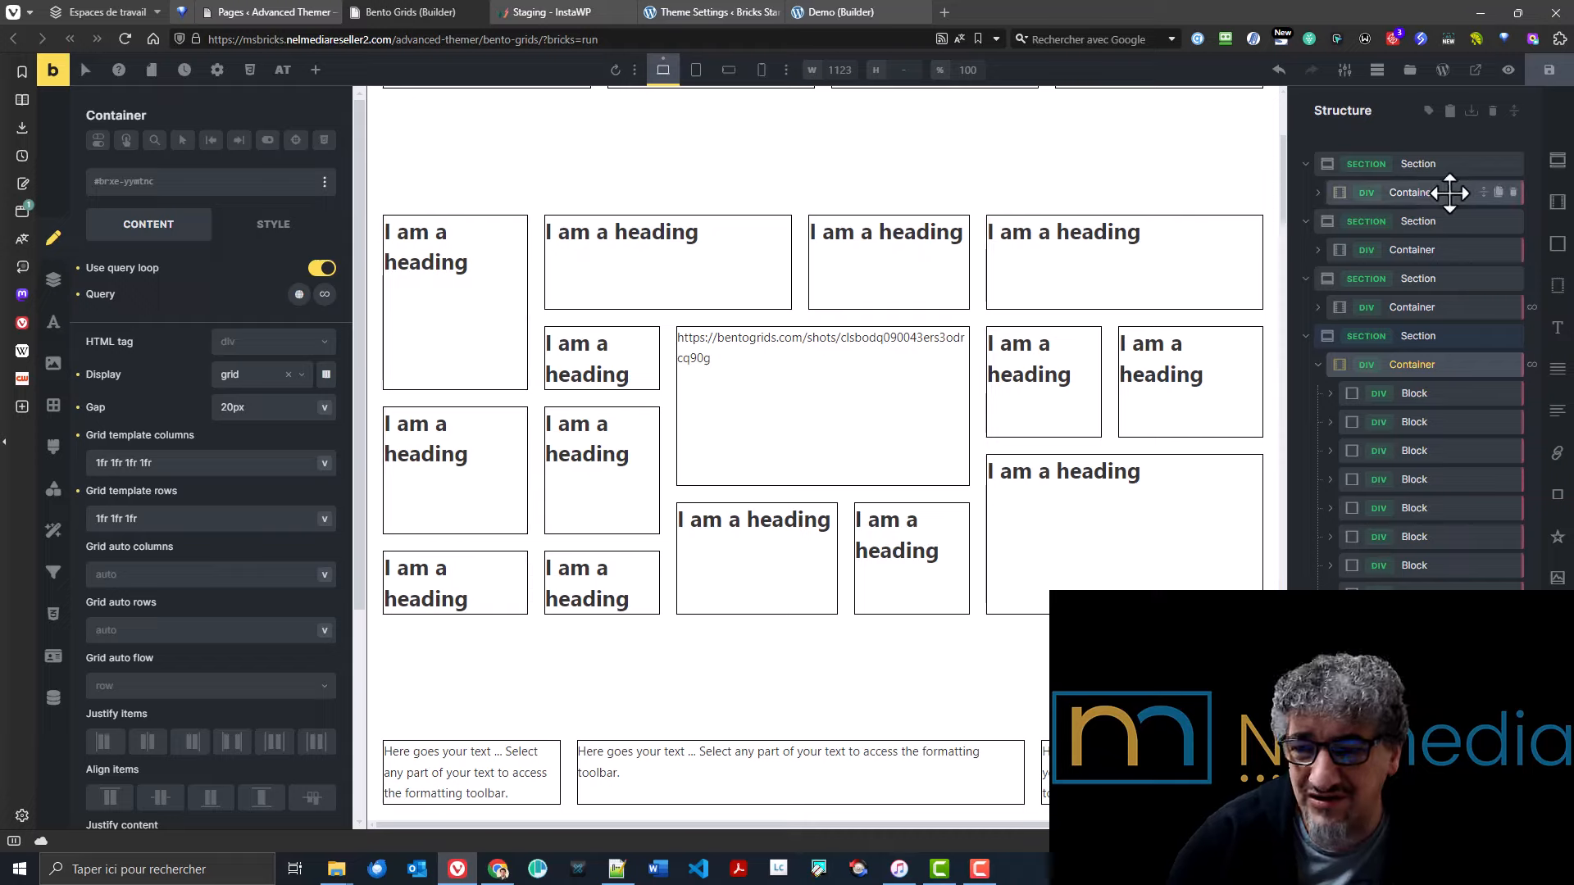
# - Select the first section's container for comparison, and reopen the third section's query loop container in the Grid Builder
pyautogui.click(1418, 193)
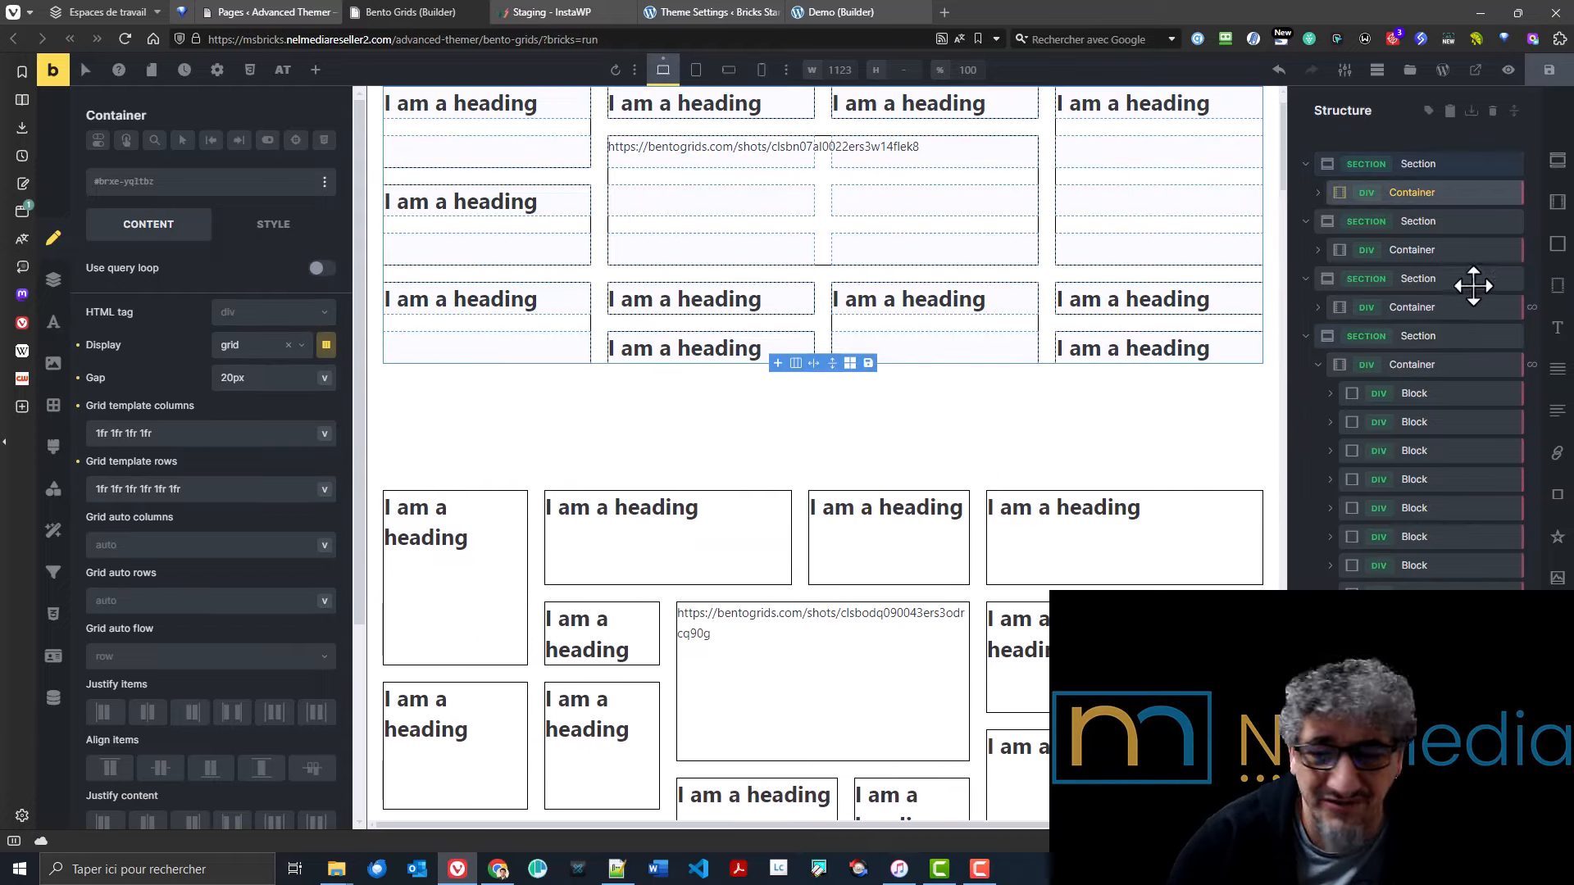
pyautogui.click(1410, 309)
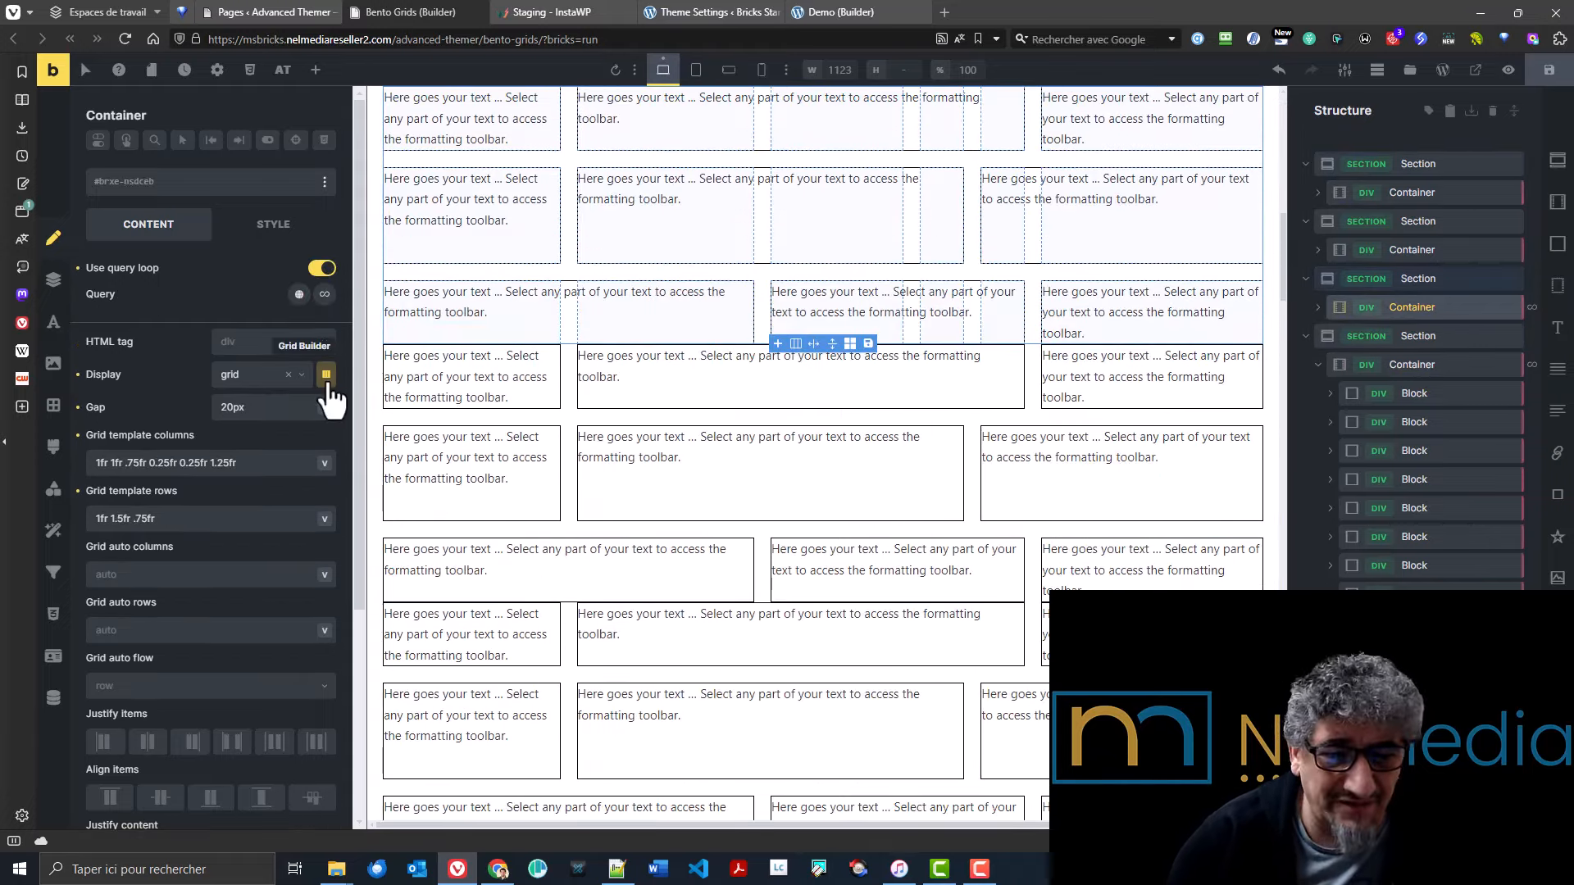
pyautogui.click(324, 378)
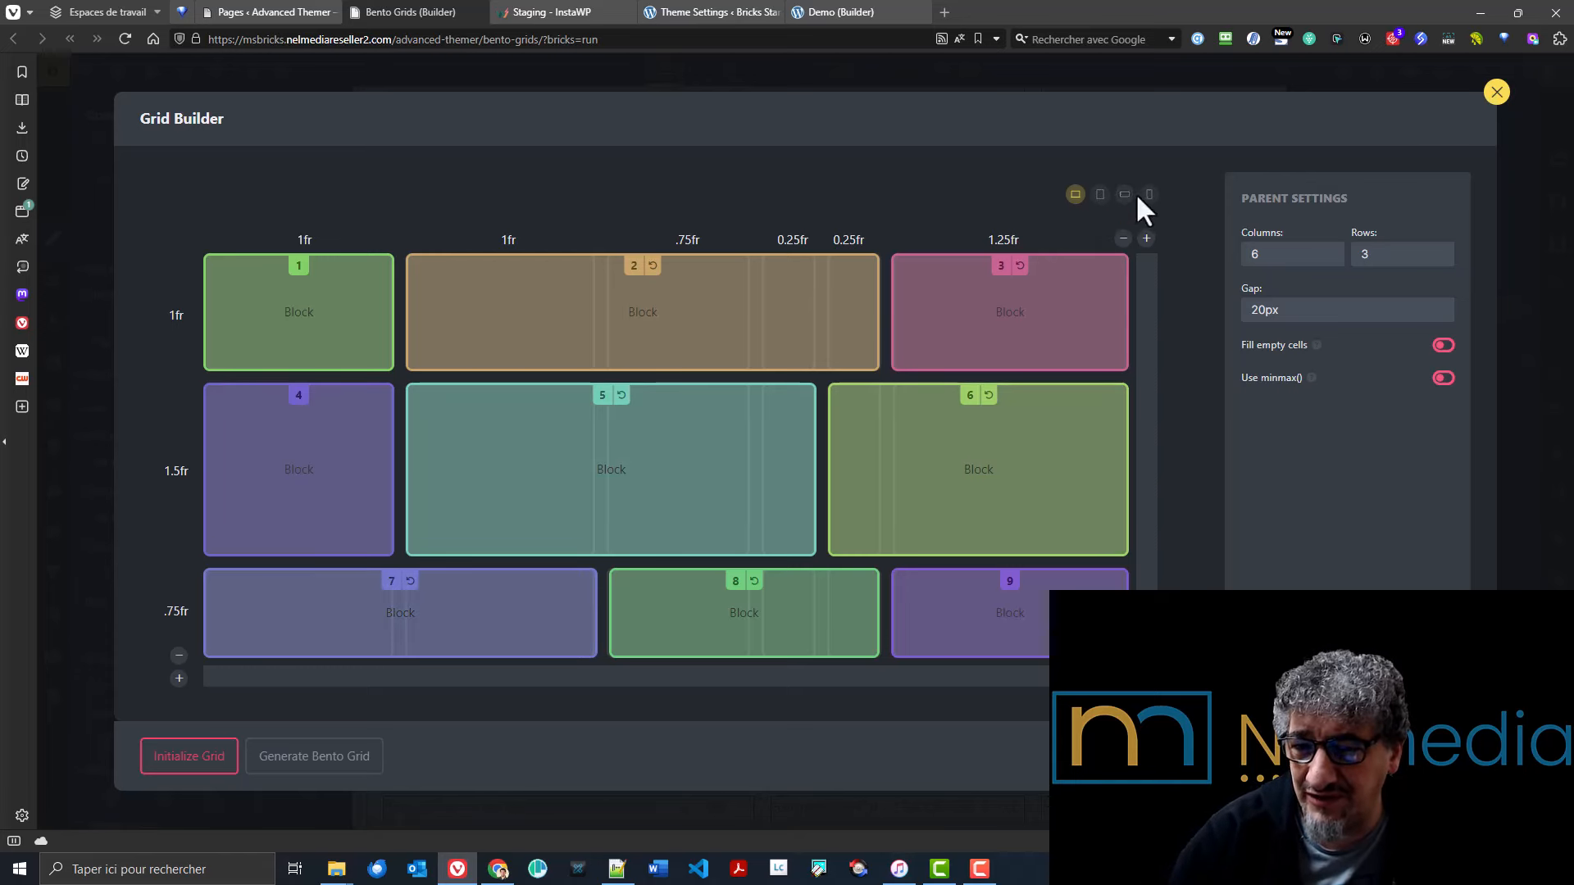
# - Try to set the third section's query loop container gap to 2rem, and recheck its layout in the Grid Builder
pyautogui.click(1496, 93)
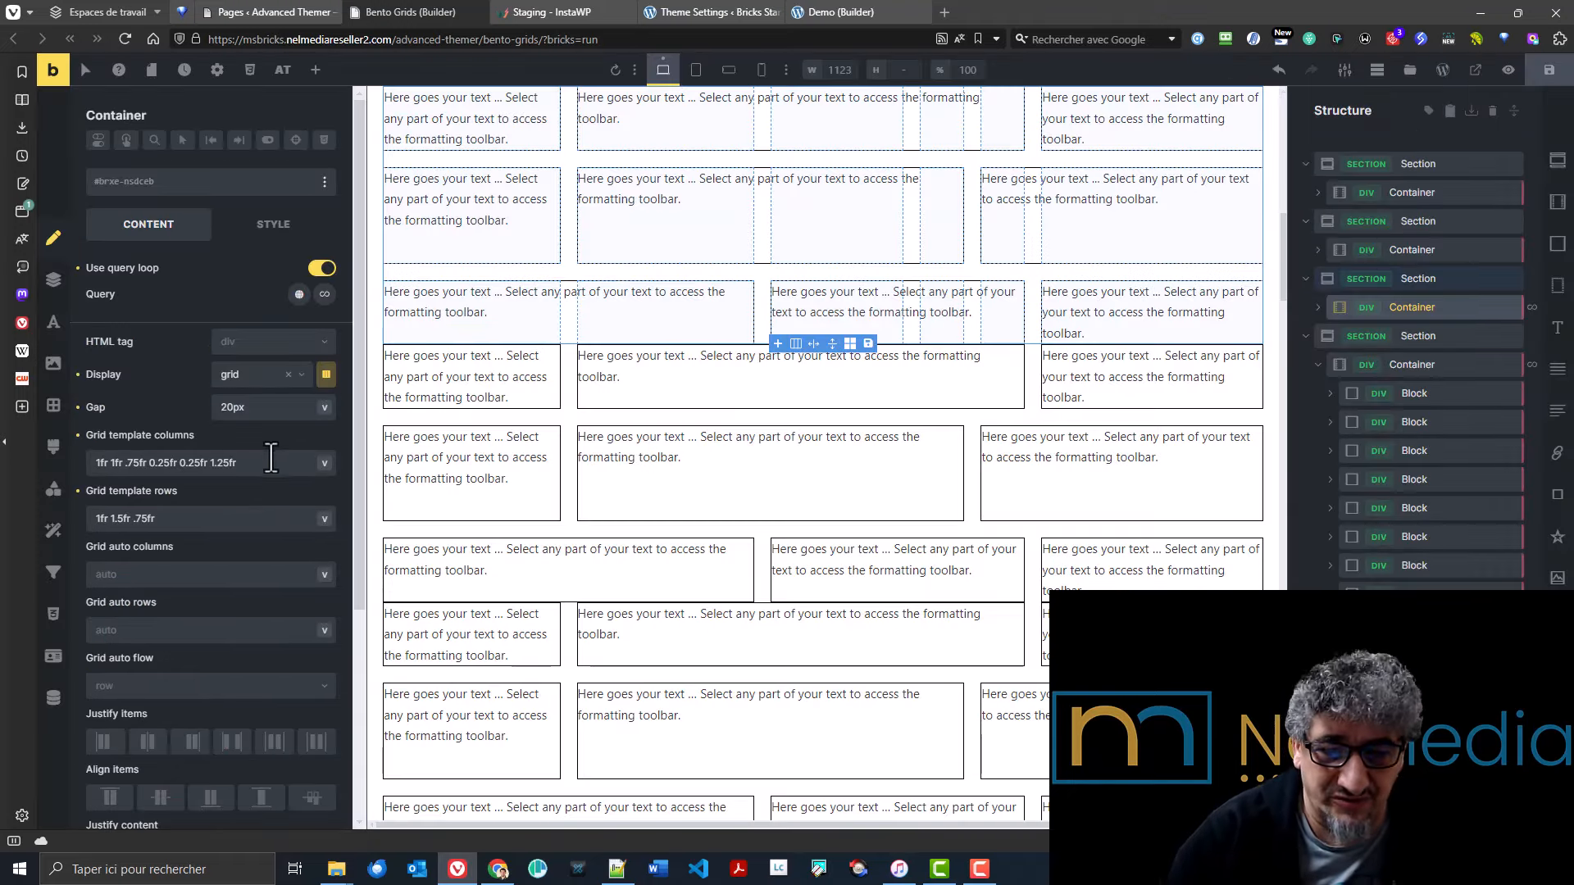
pyautogui.click(238, 518)
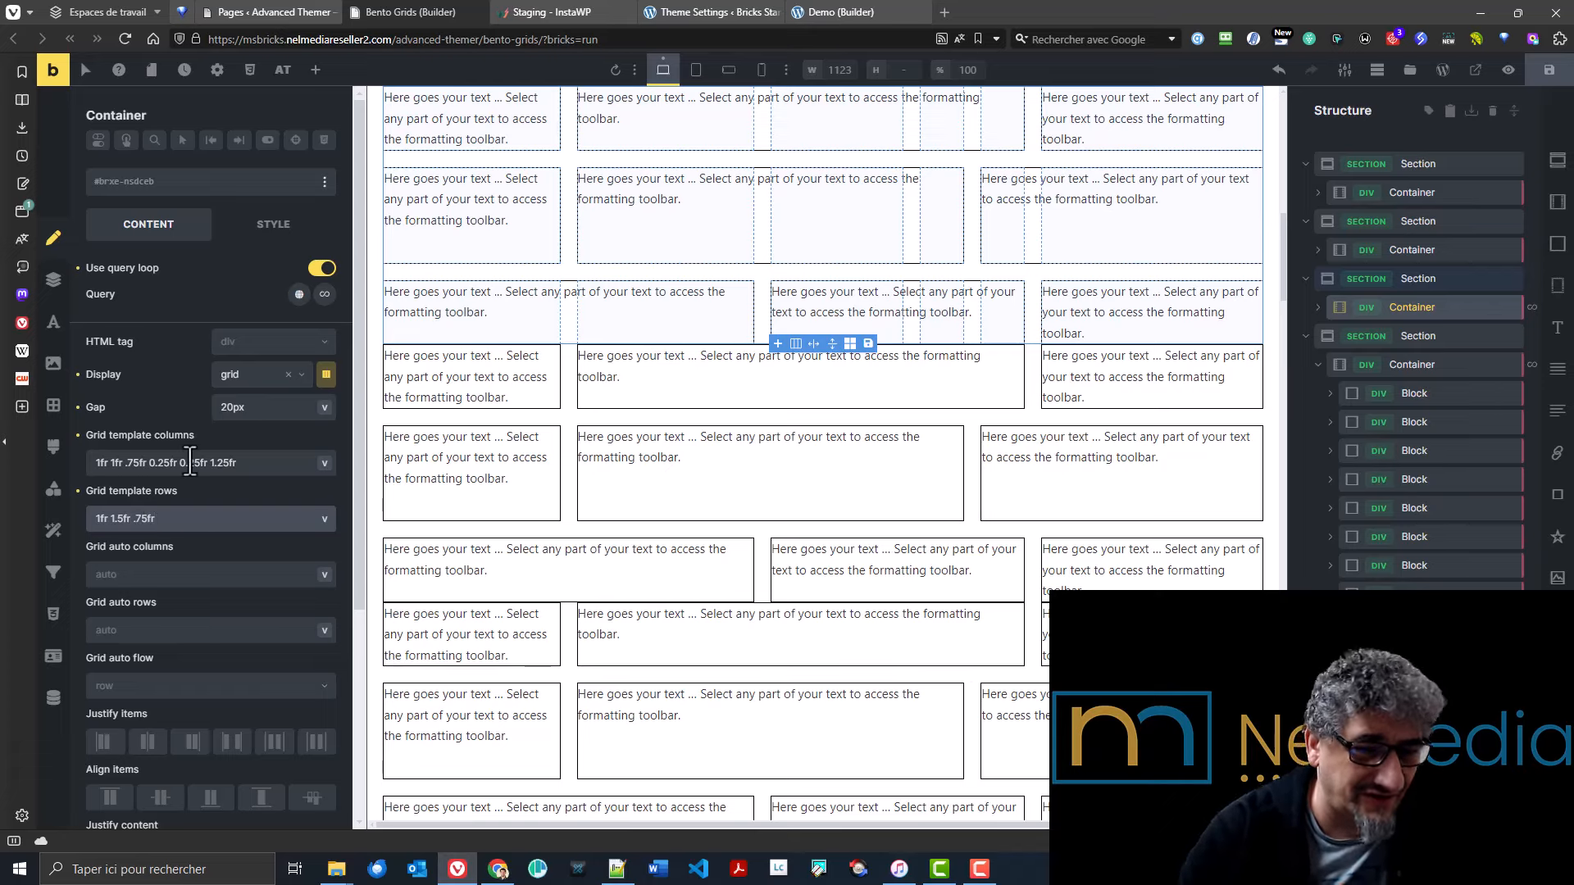
pyautogui.click(243, 407)
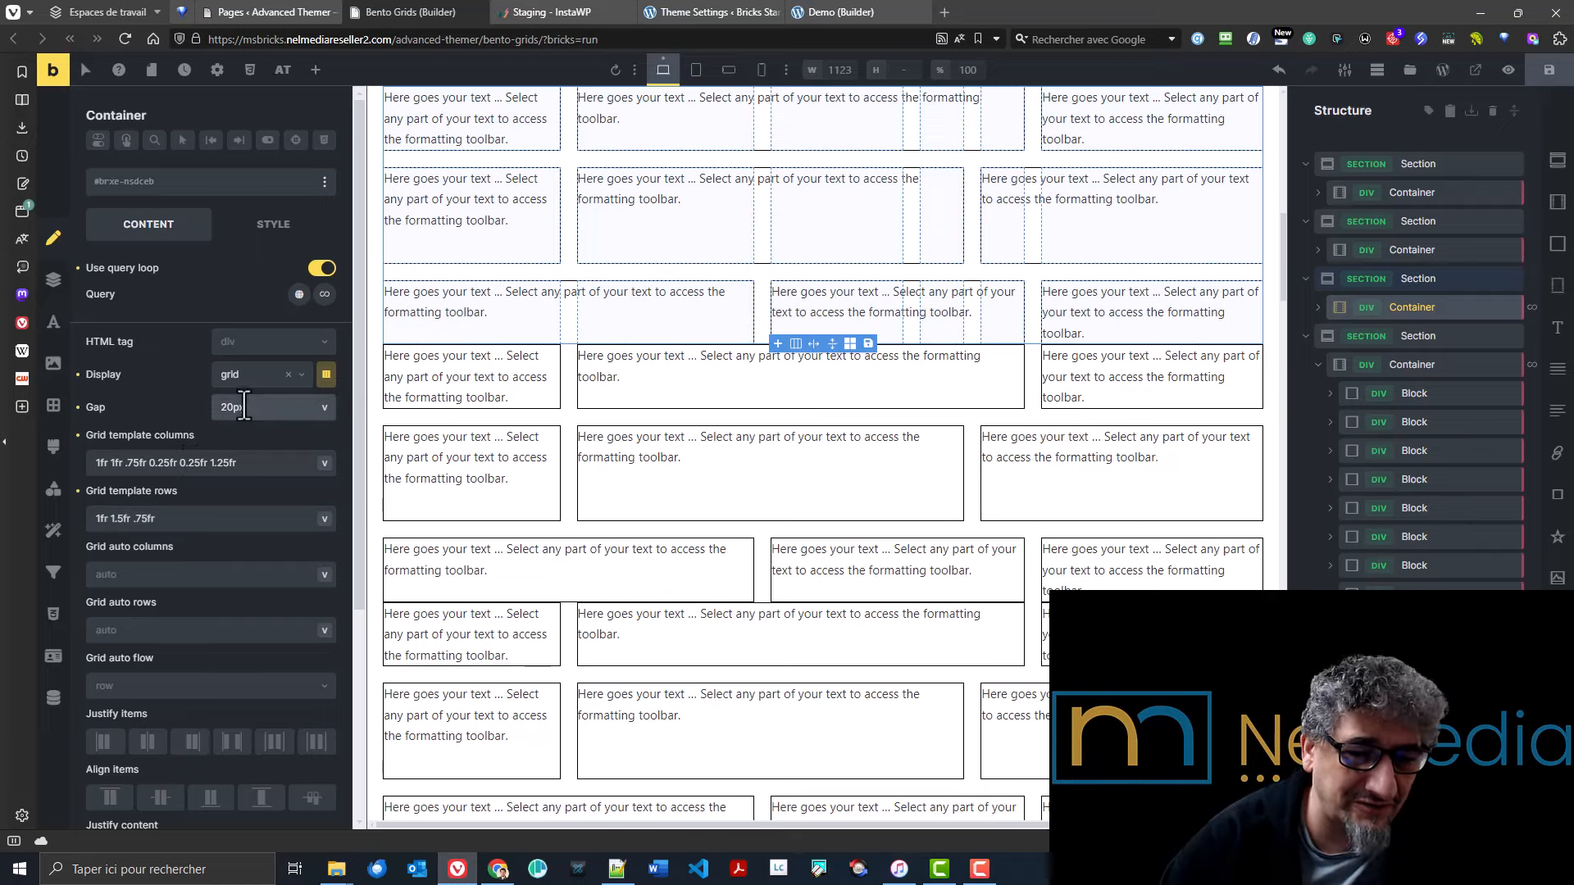
pyautogui.write('2rem')
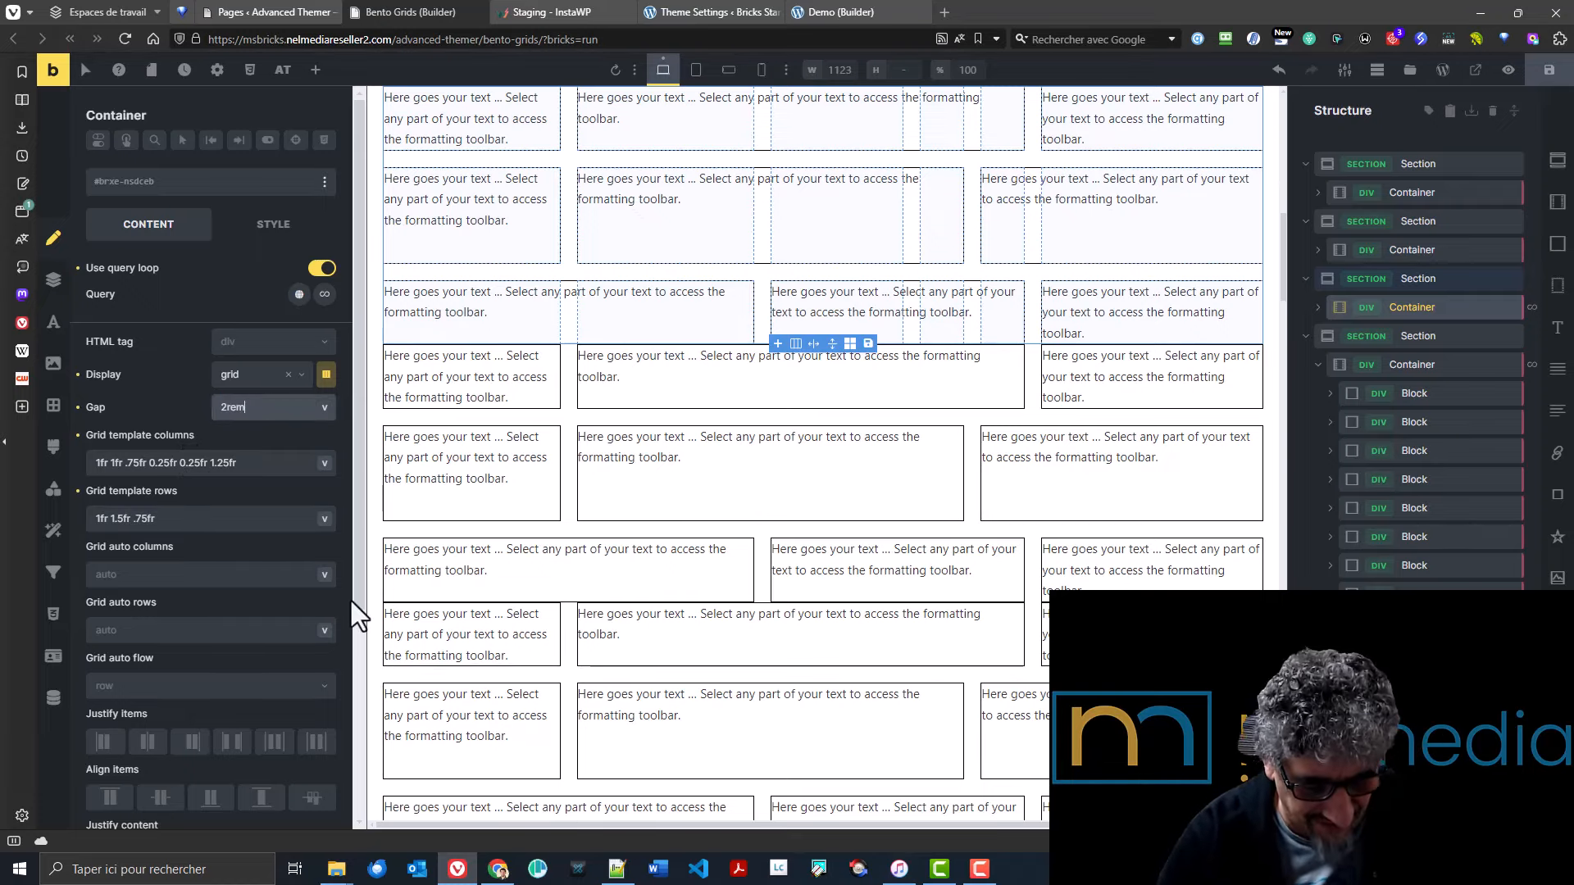
pyautogui.click(330, 380)
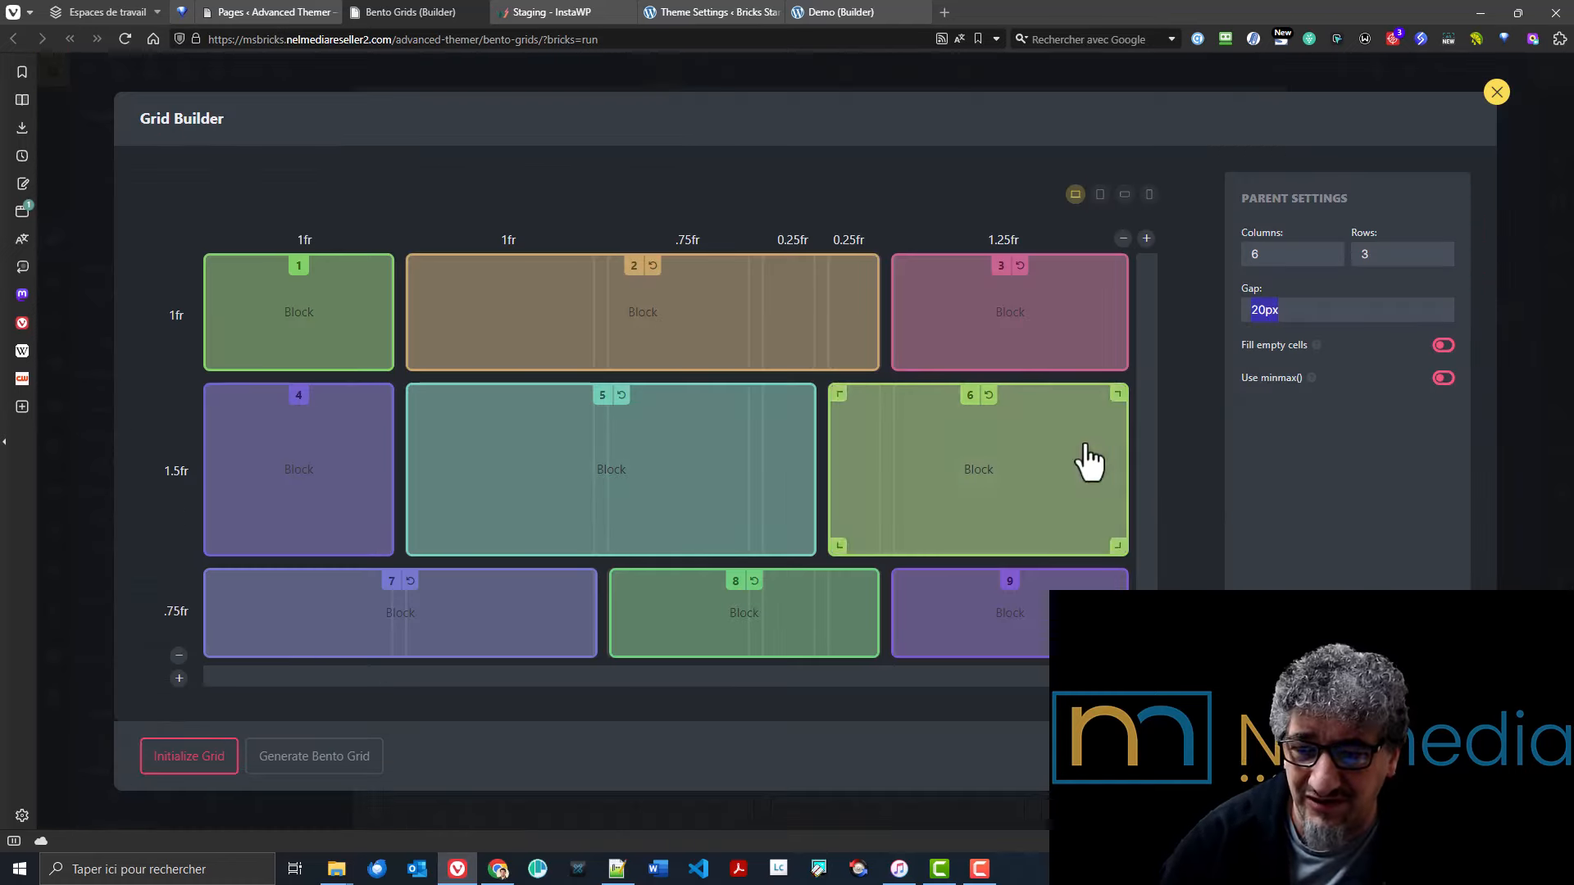
pyautogui.click(1496, 92)
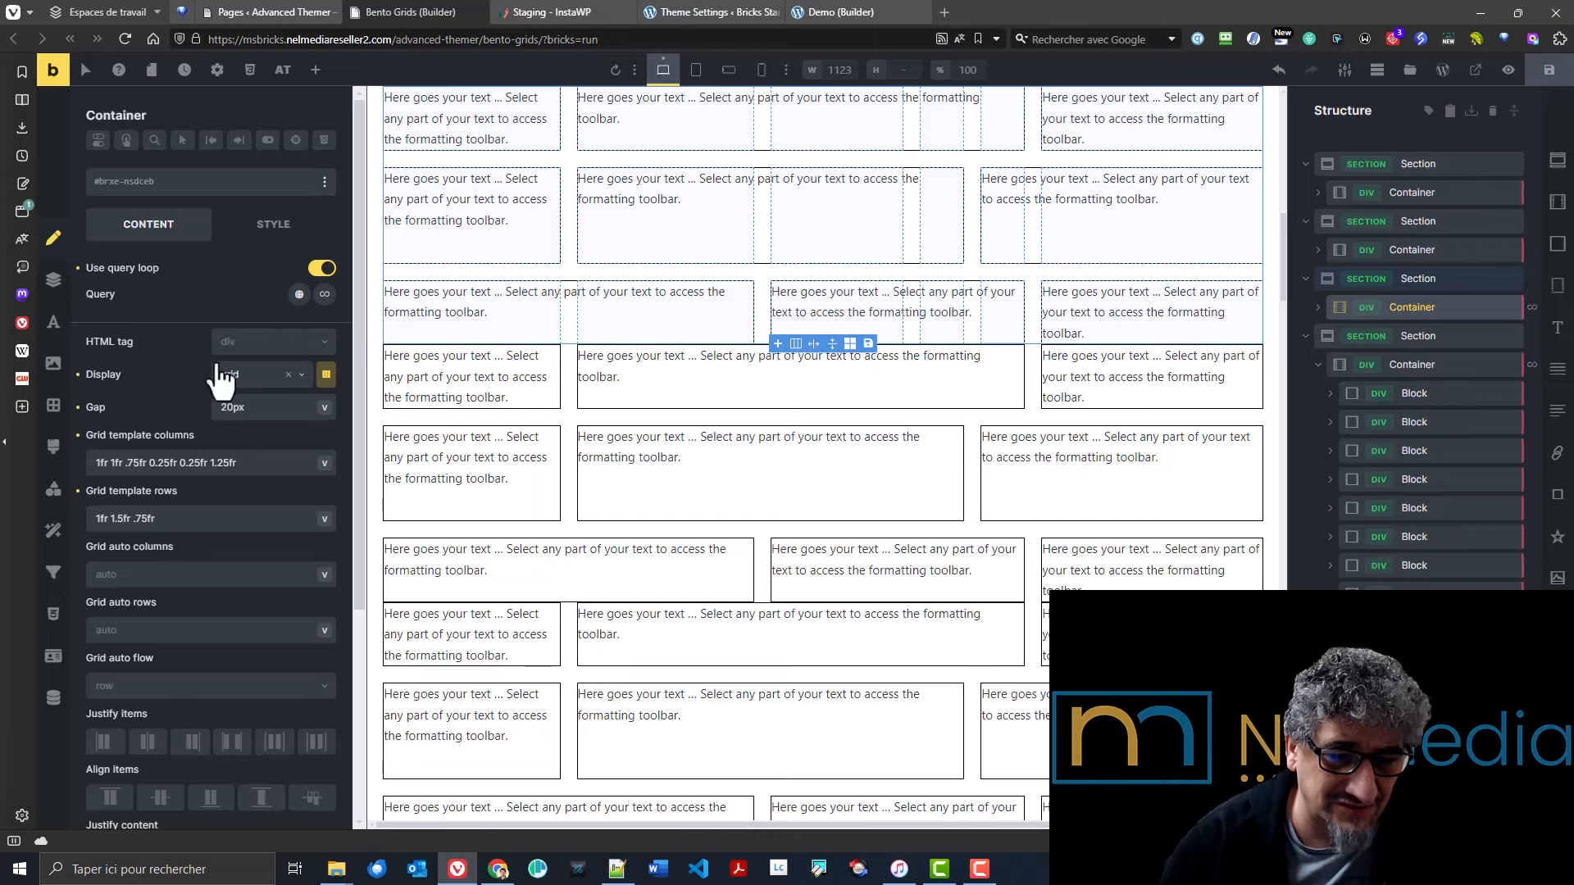
pyautogui.click(326, 374)
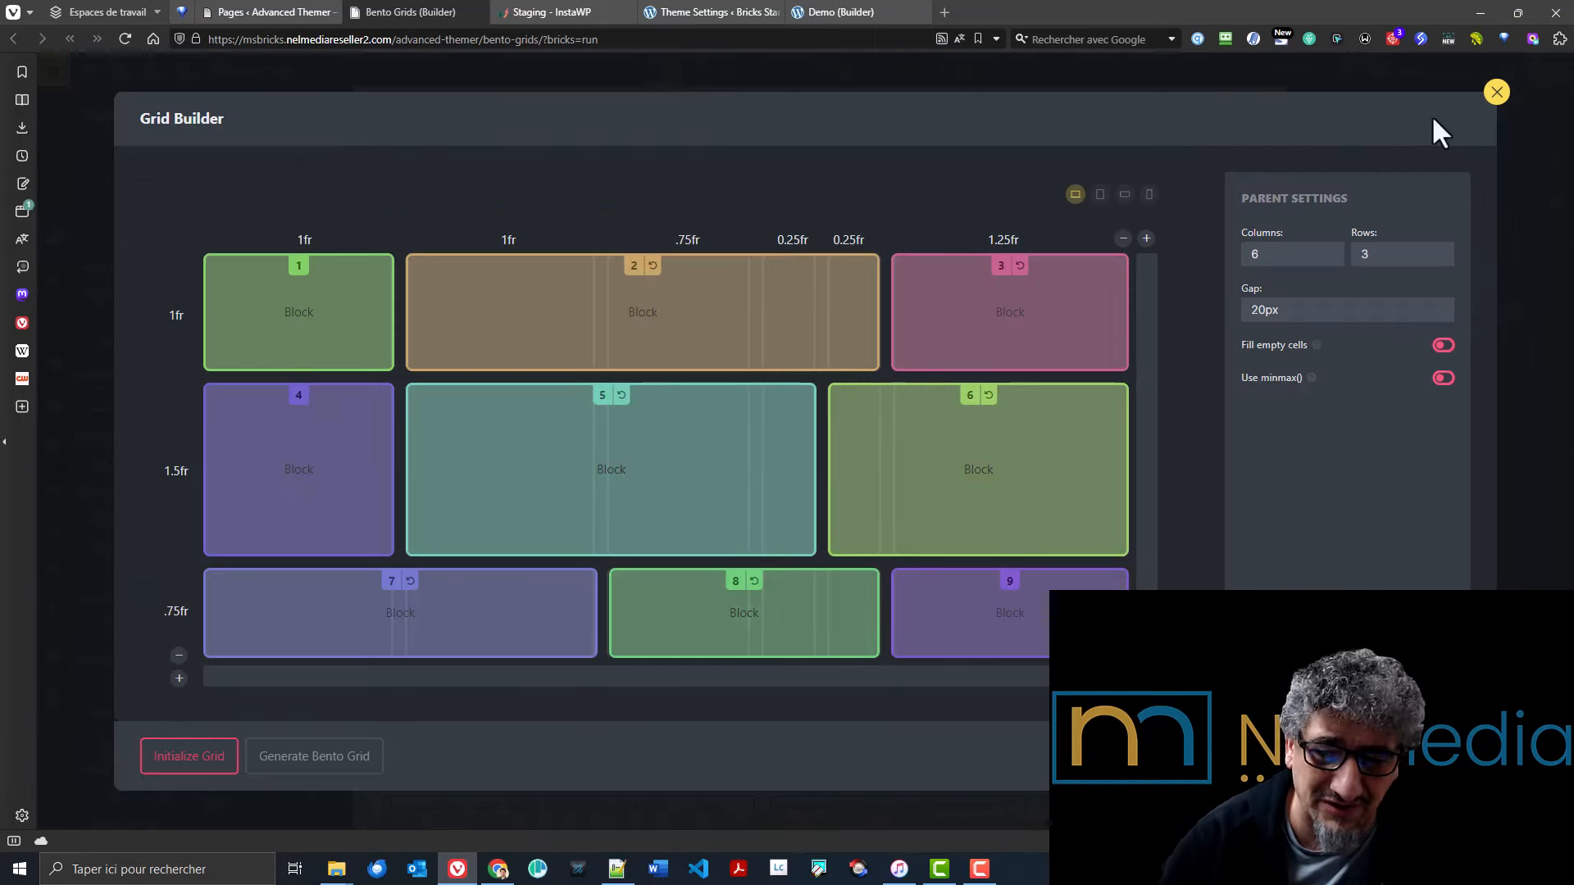
pyautogui.click(1498, 93)
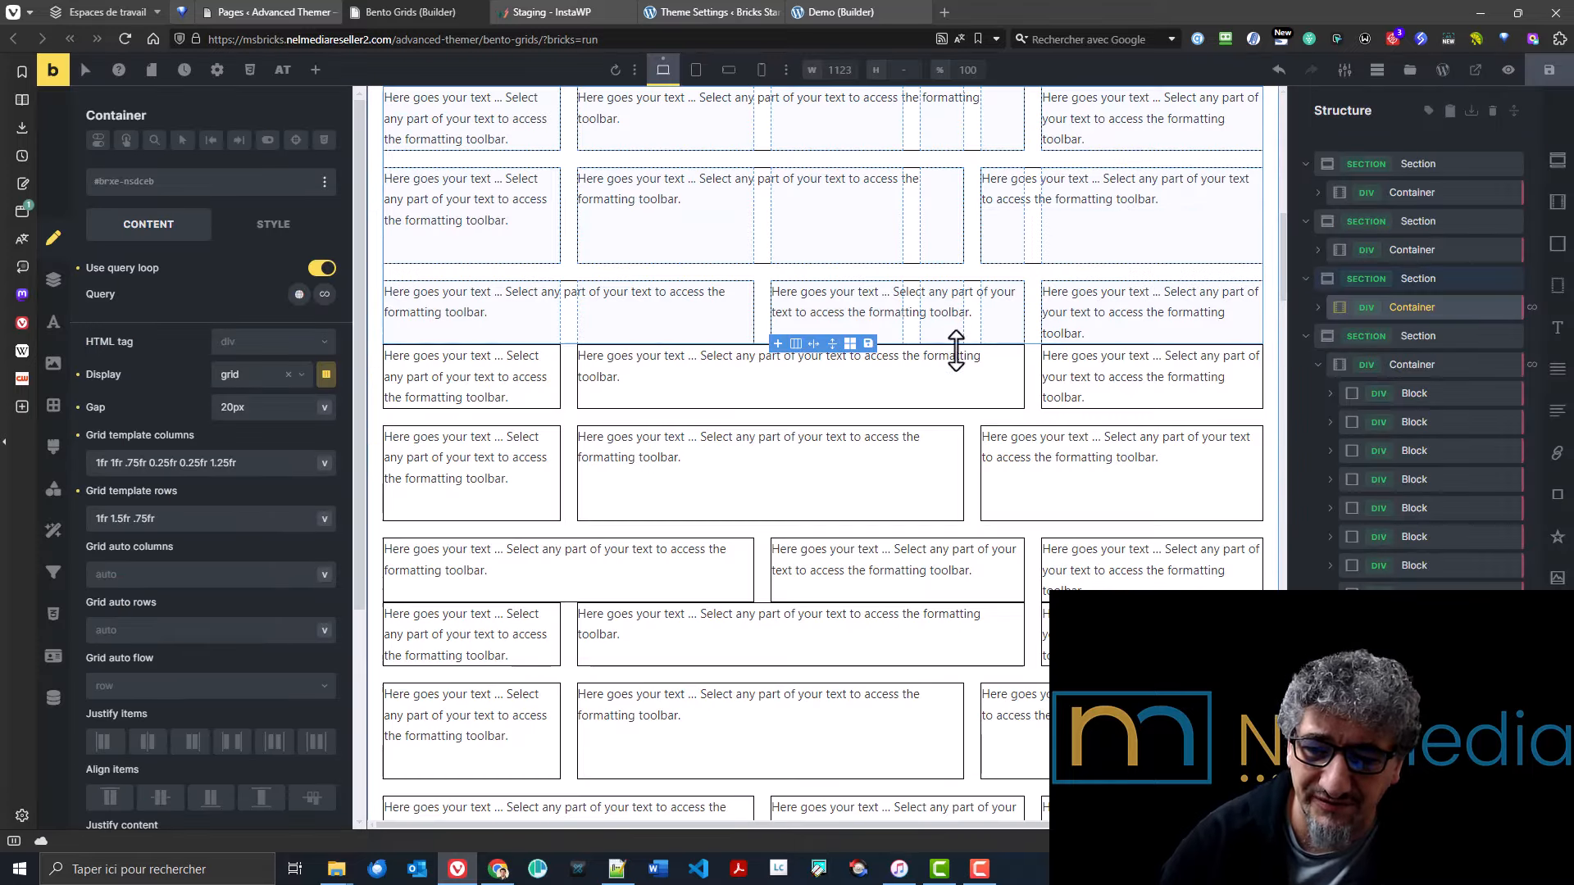
# - Review the remaining Elements builder tweaks in the theme settings, and return to the Demo page builder
pyautogui.click(742, 12)
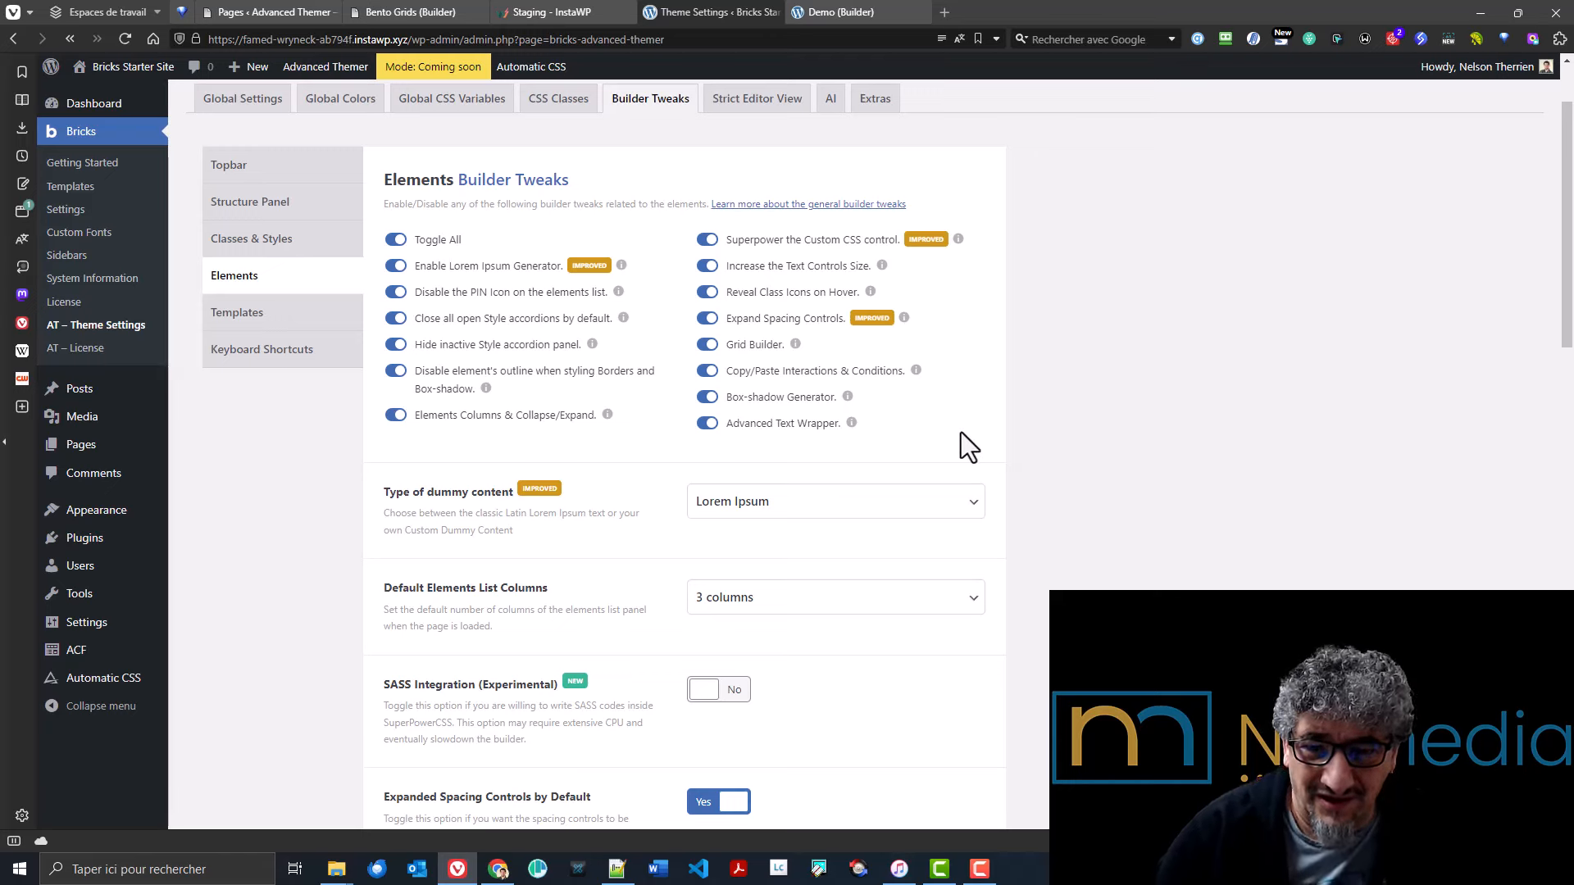
pyautogui.moveTo(914, 372)
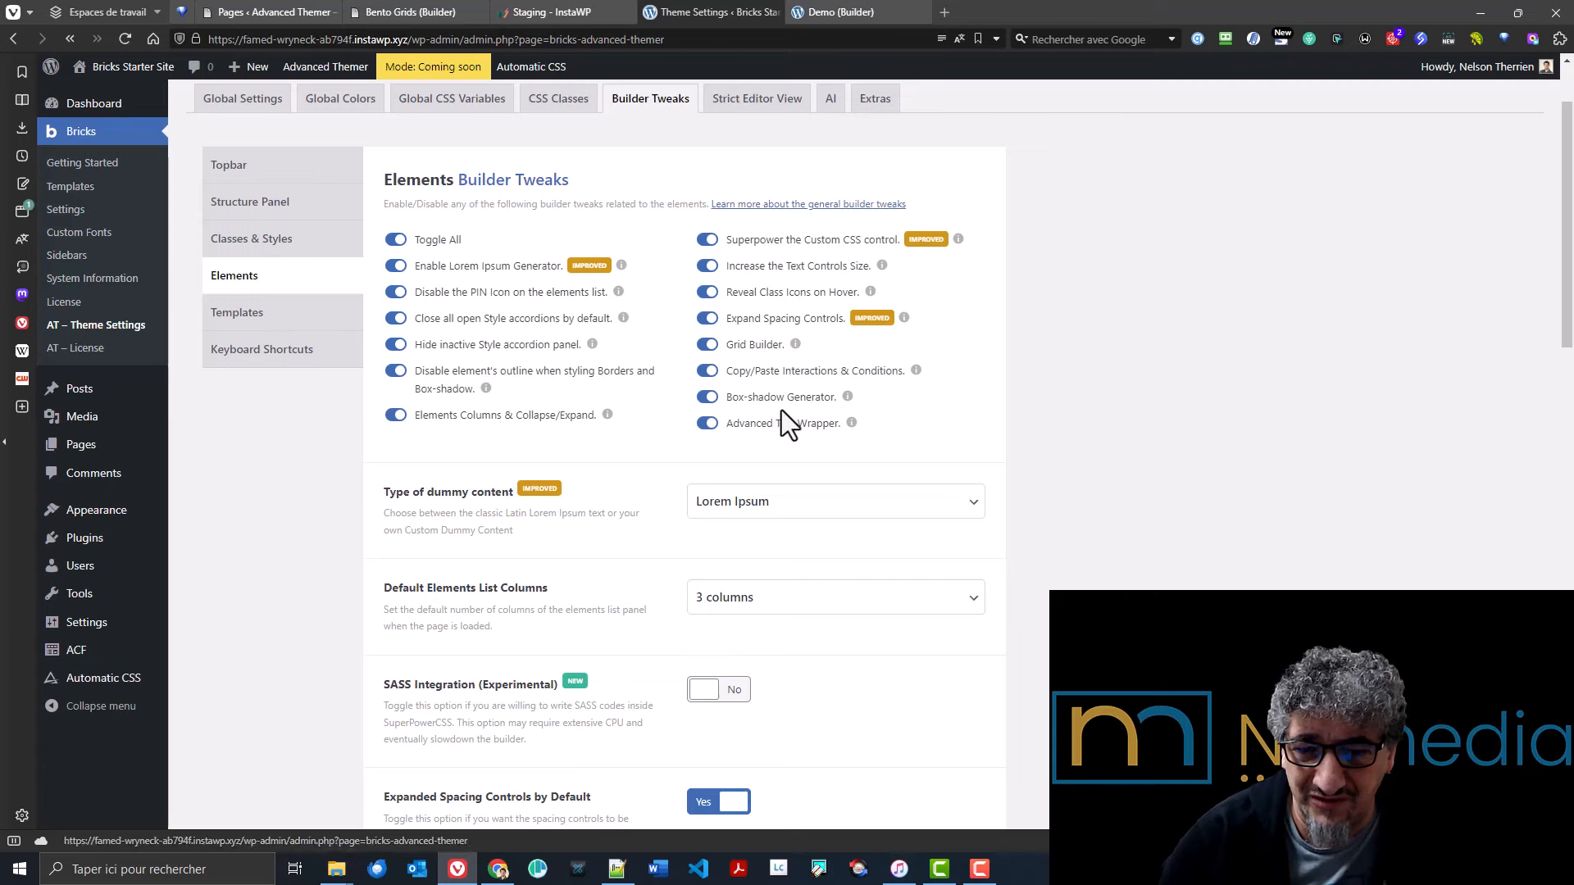
pyautogui.click(807, 11)
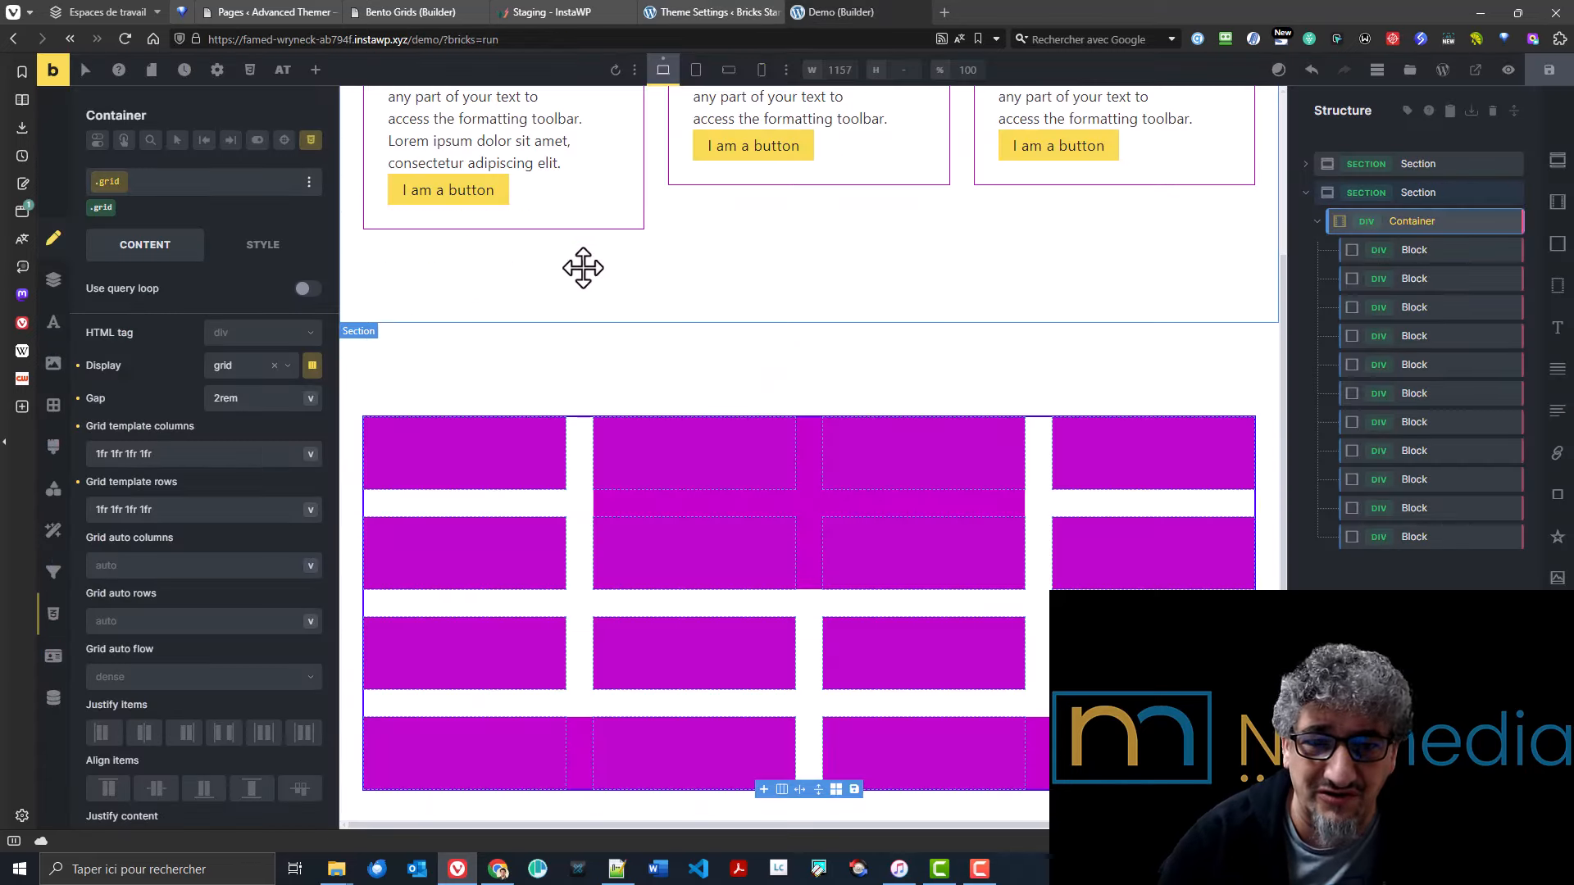
# - Open the Box-shadow Generator for the button in the first card
pyautogui.click(436, 180)
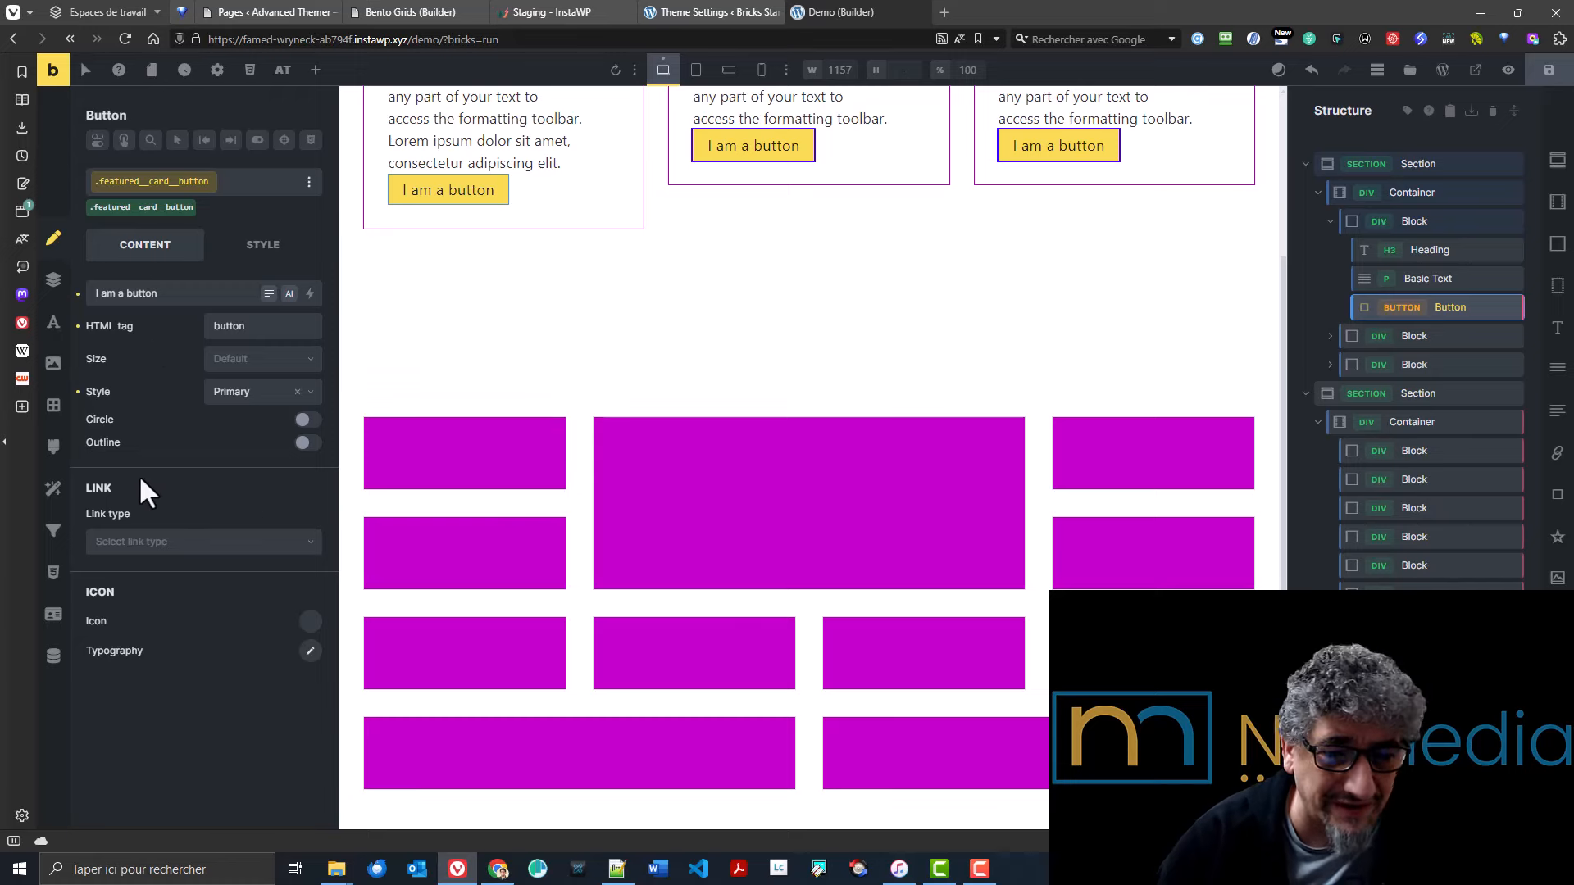
pyautogui.click(51, 406)
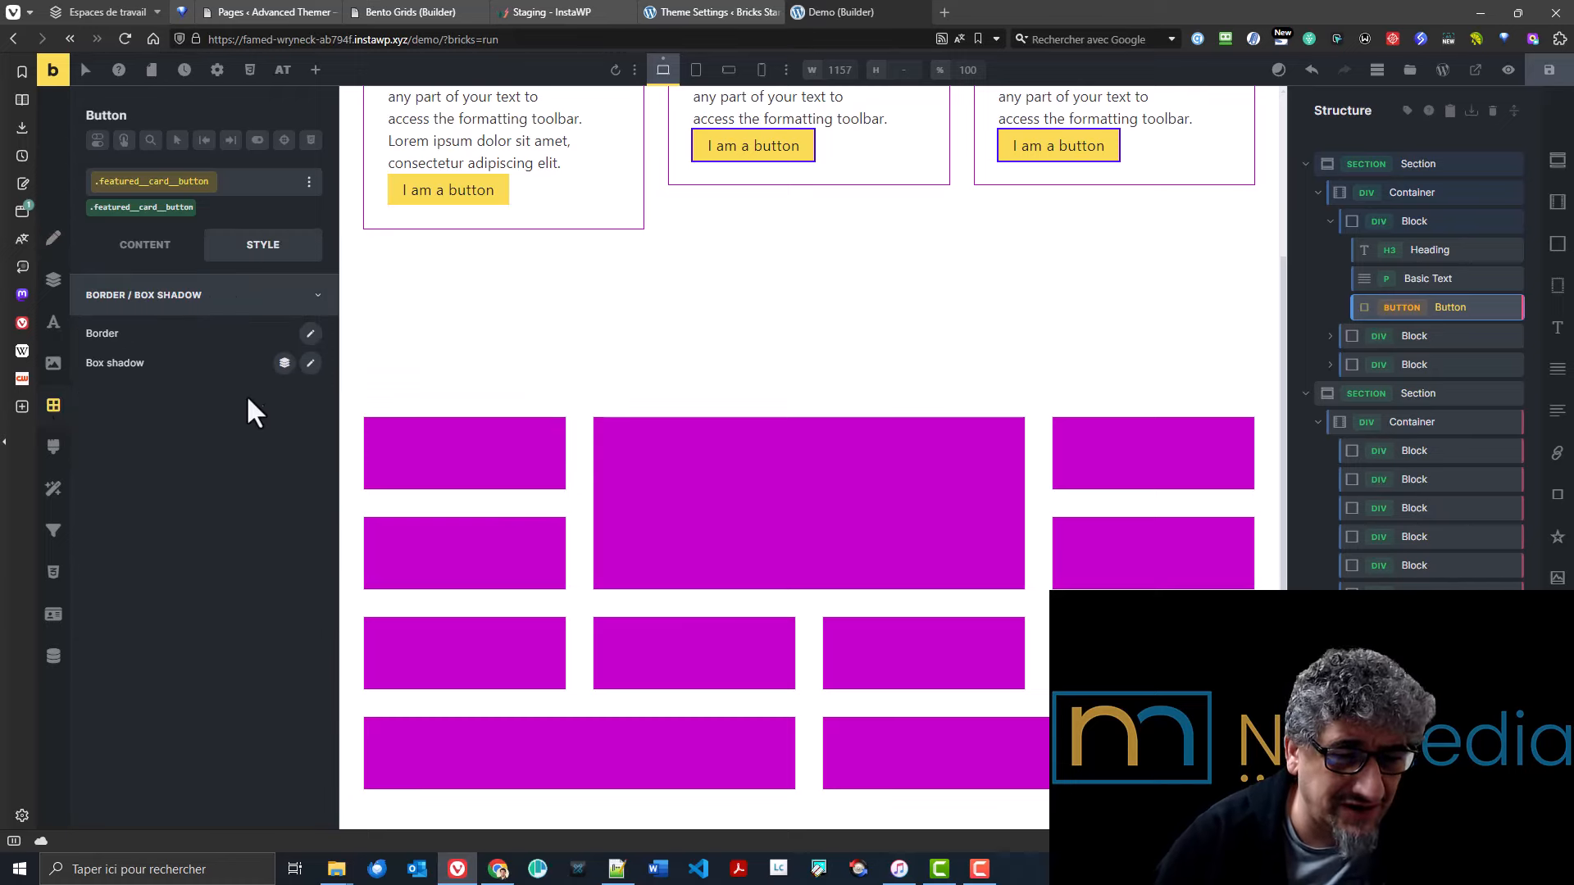
pyautogui.click(300, 370)
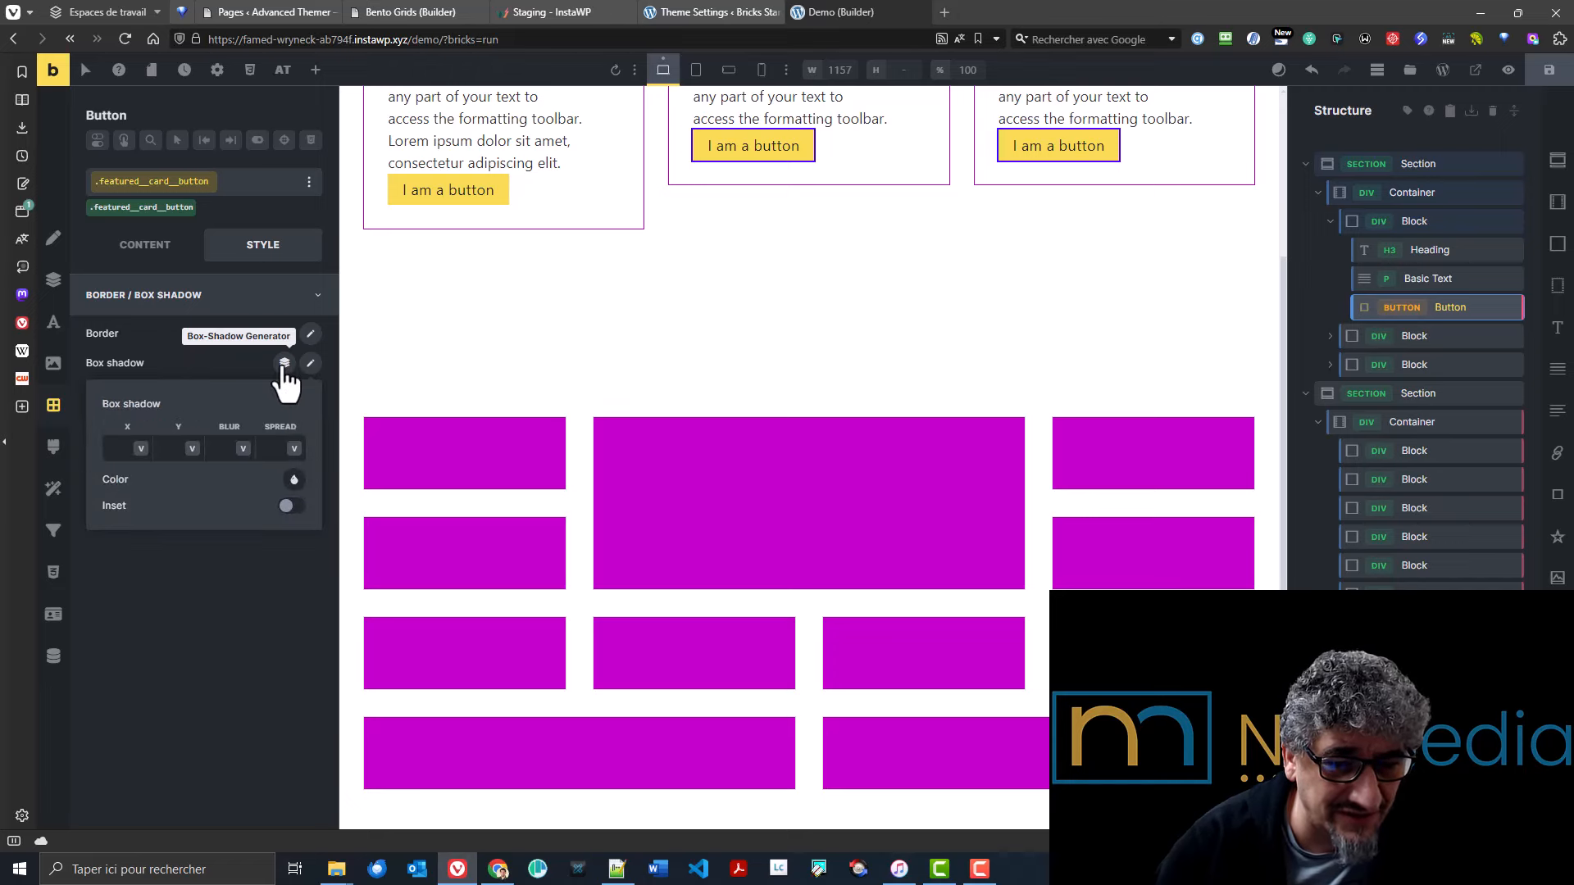
pyautogui.click(285, 364)
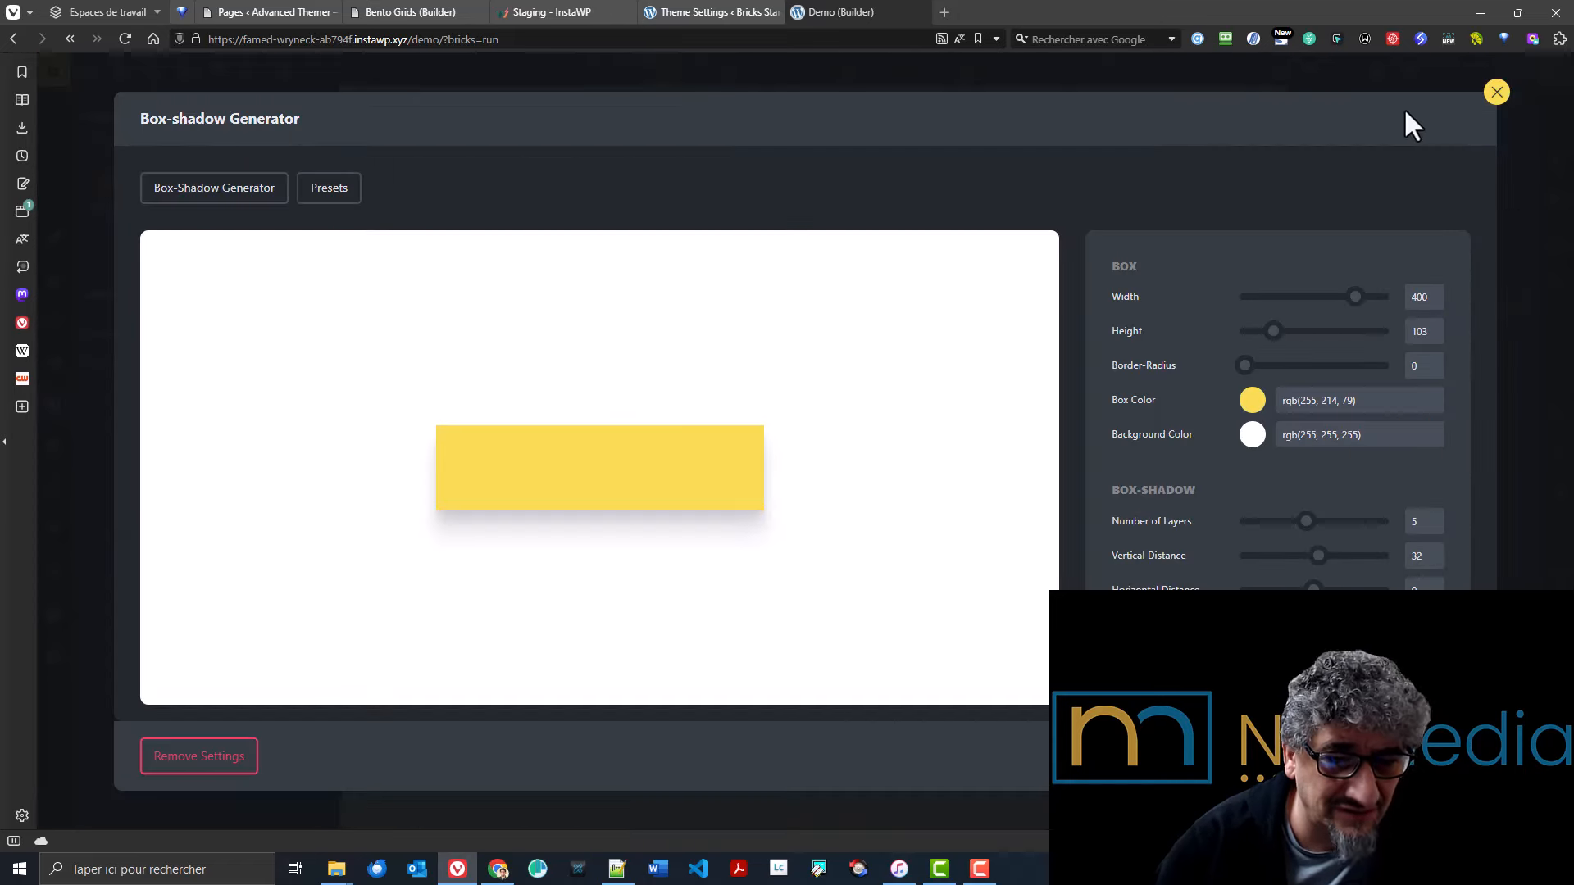
pyautogui.click(1496, 93)
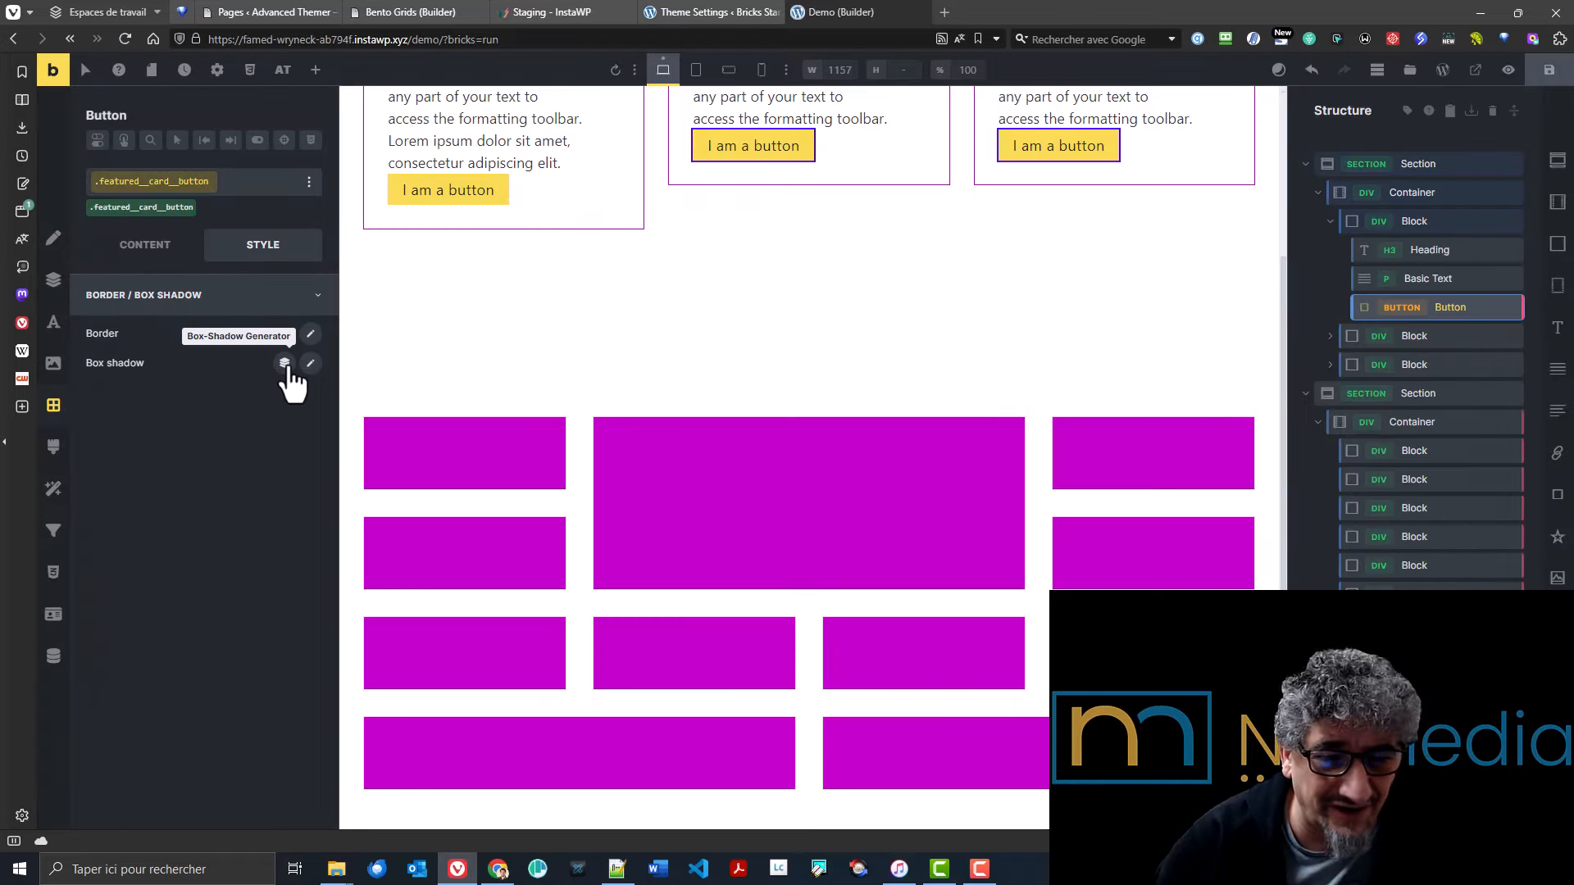
pyautogui.click(286, 368)
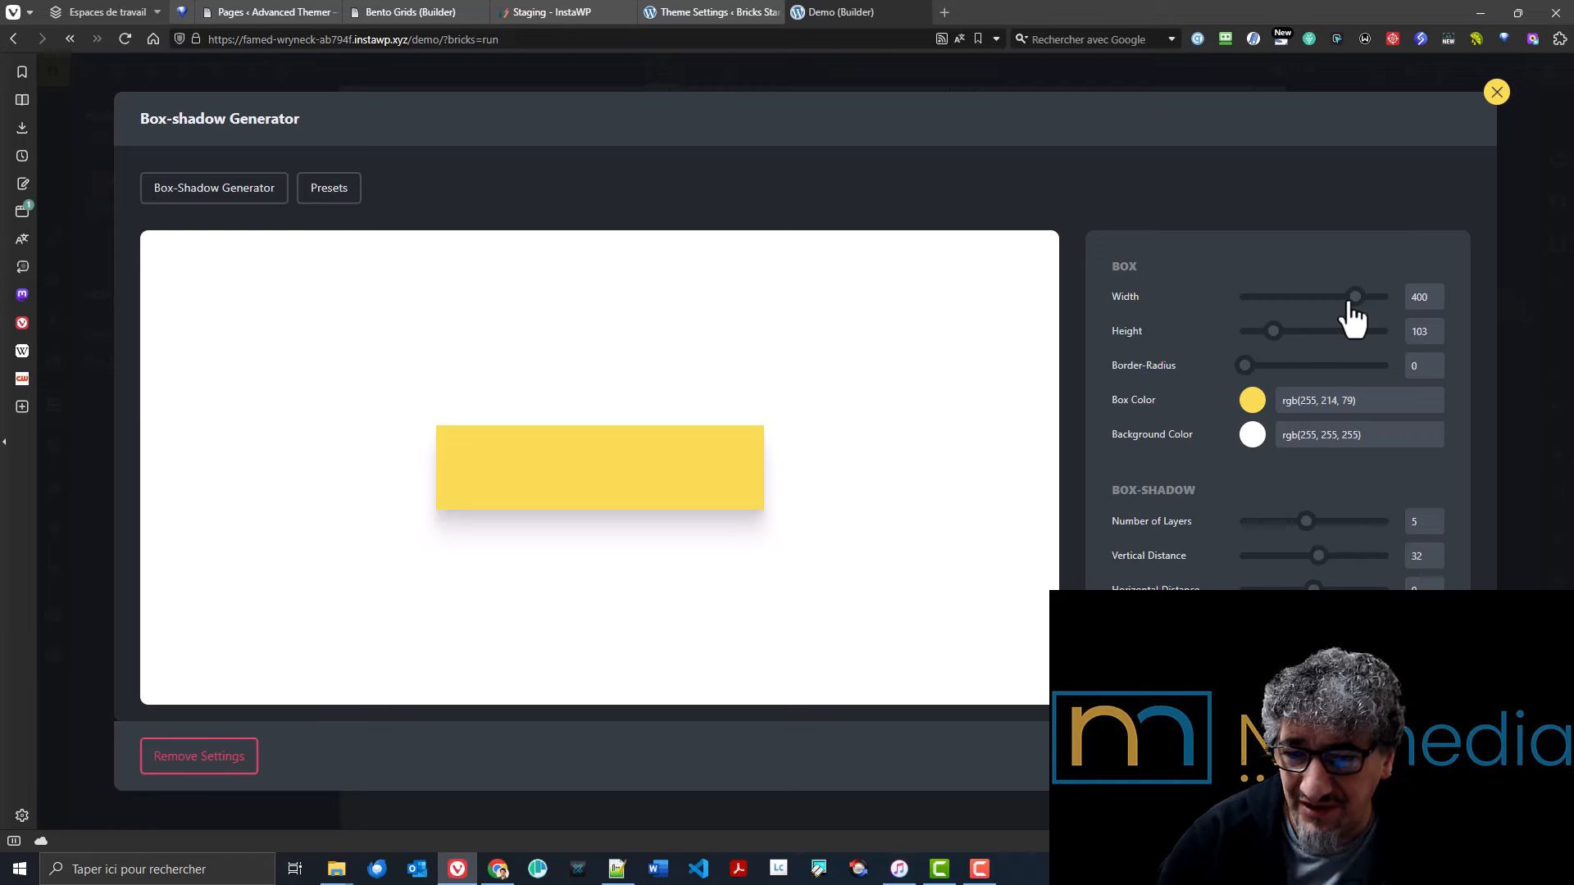
# - Set the preview box width to 396 and height to 114, and the shadow's vertical distance to 54
pyautogui.moveTo(1354, 302)
pyautogui.mouseDown()
pyautogui.moveTo(1335, 298)
pyautogui.moveTo(1354, 297)
pyautogui.mouseUp()
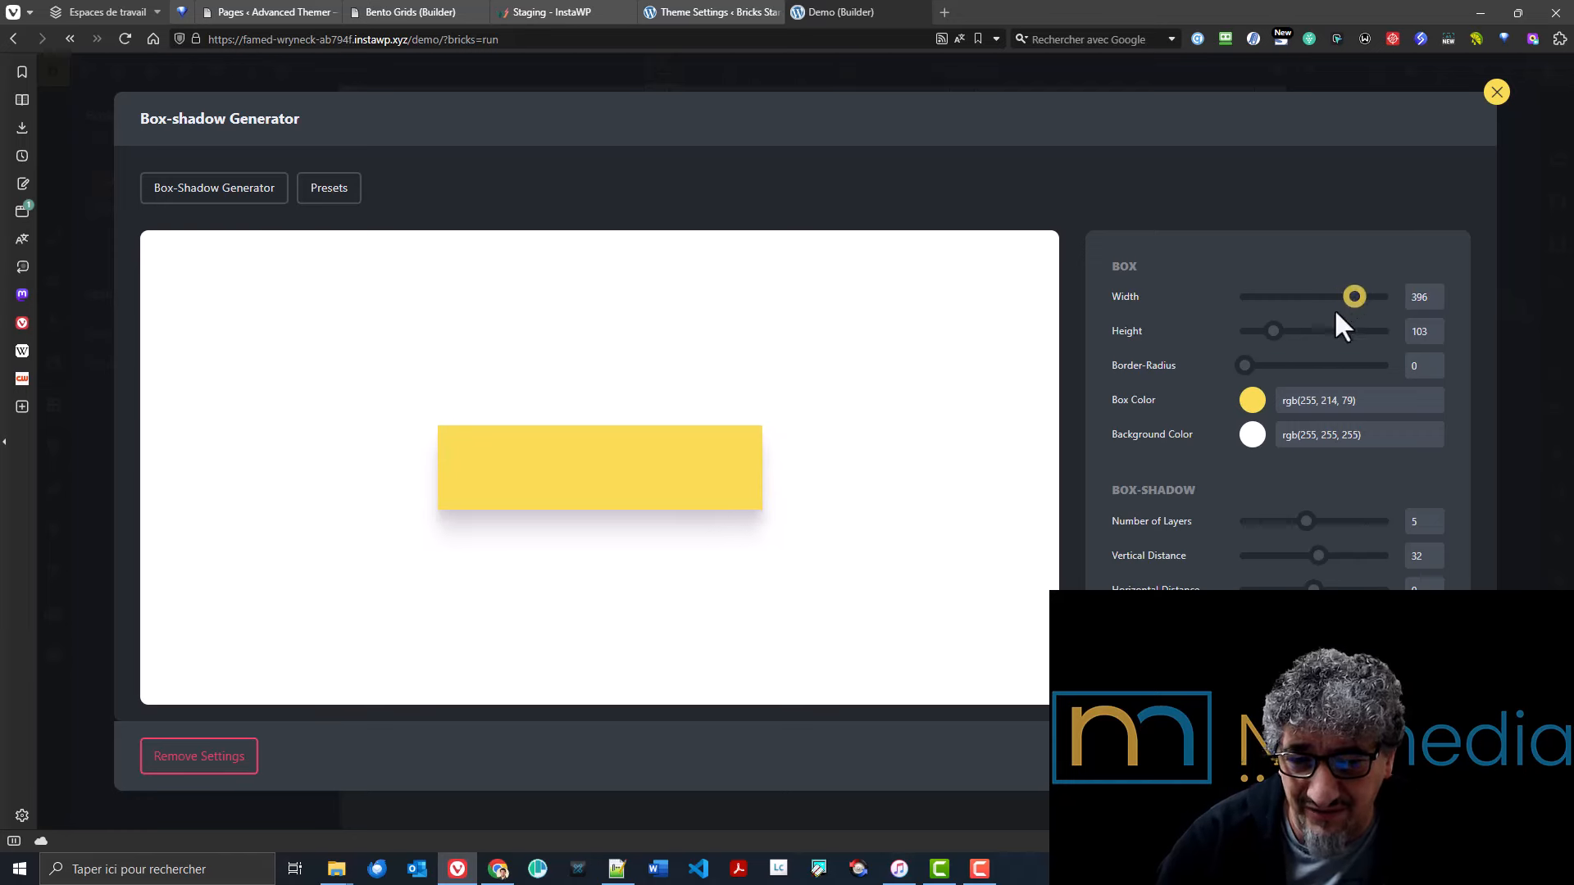
pyautogui.moveTo(1272, 331); pyautogui.dragTo(1222, 375)
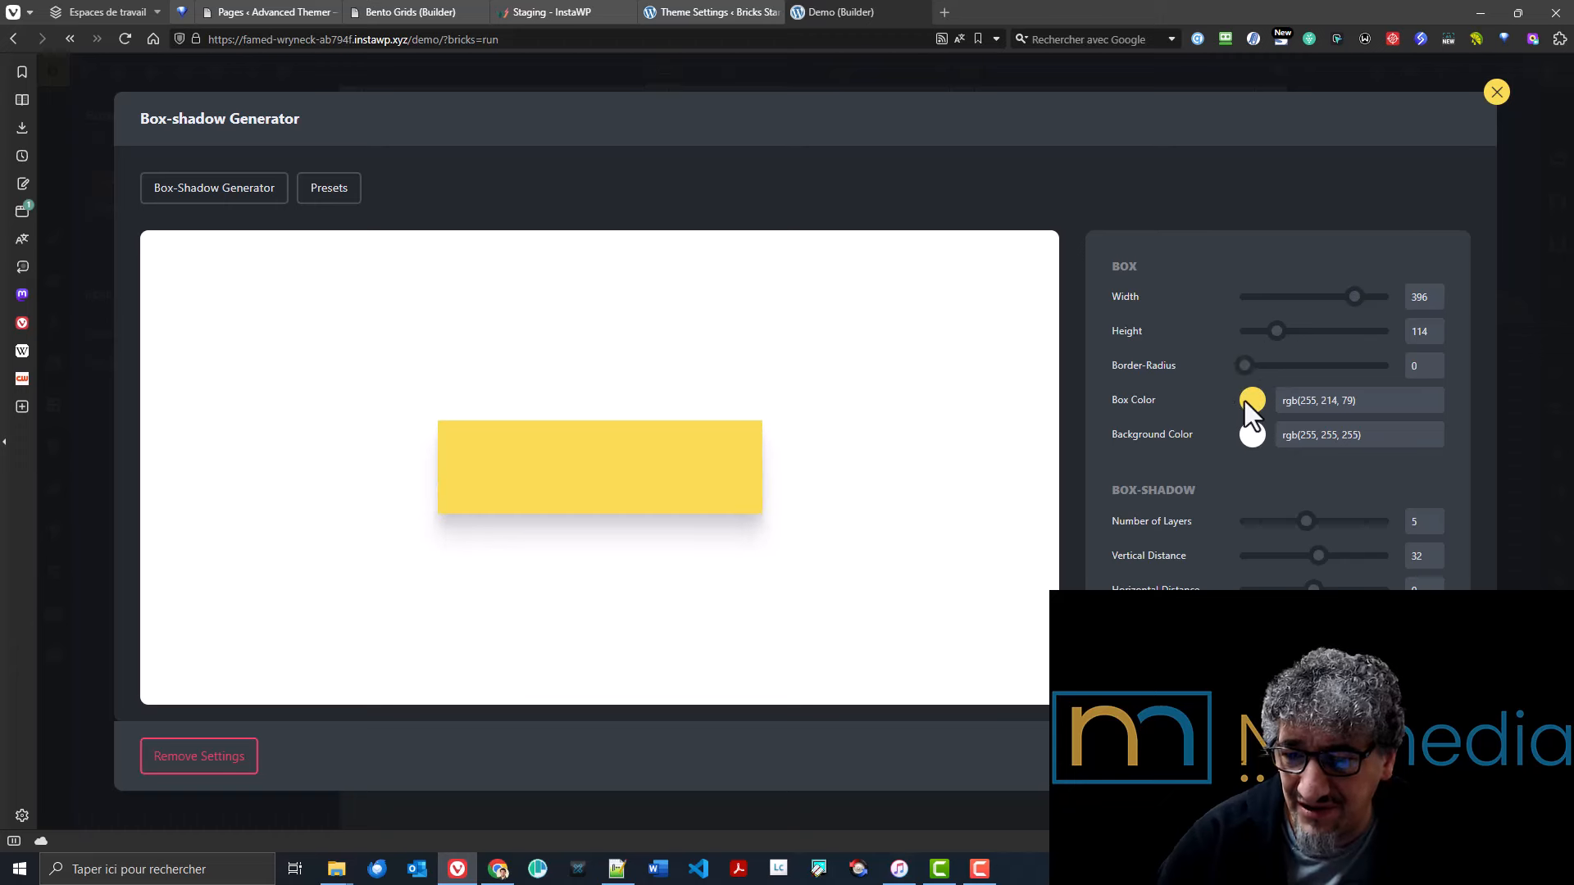
pyautogui.scroll(-2, 1246, 453)
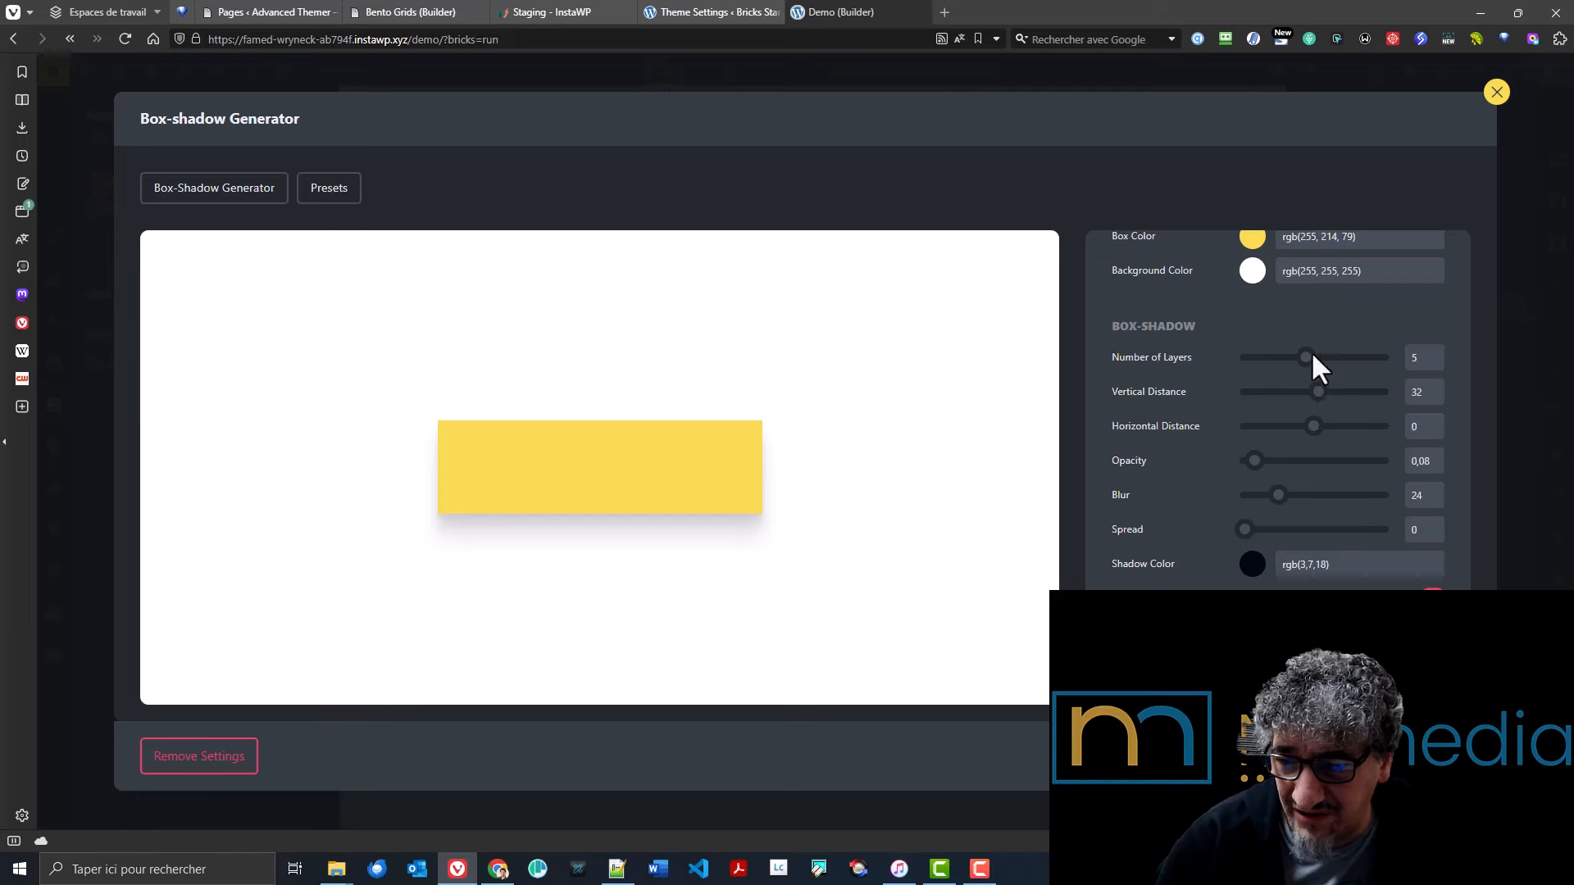
pyautogui.moveTo(1319, 391)
pyautogui.mouseDown()
pyautogui.moveTo(1334, 394)
pyautogui.moveTo(1321, 393)
pyautogui.mouseUp()
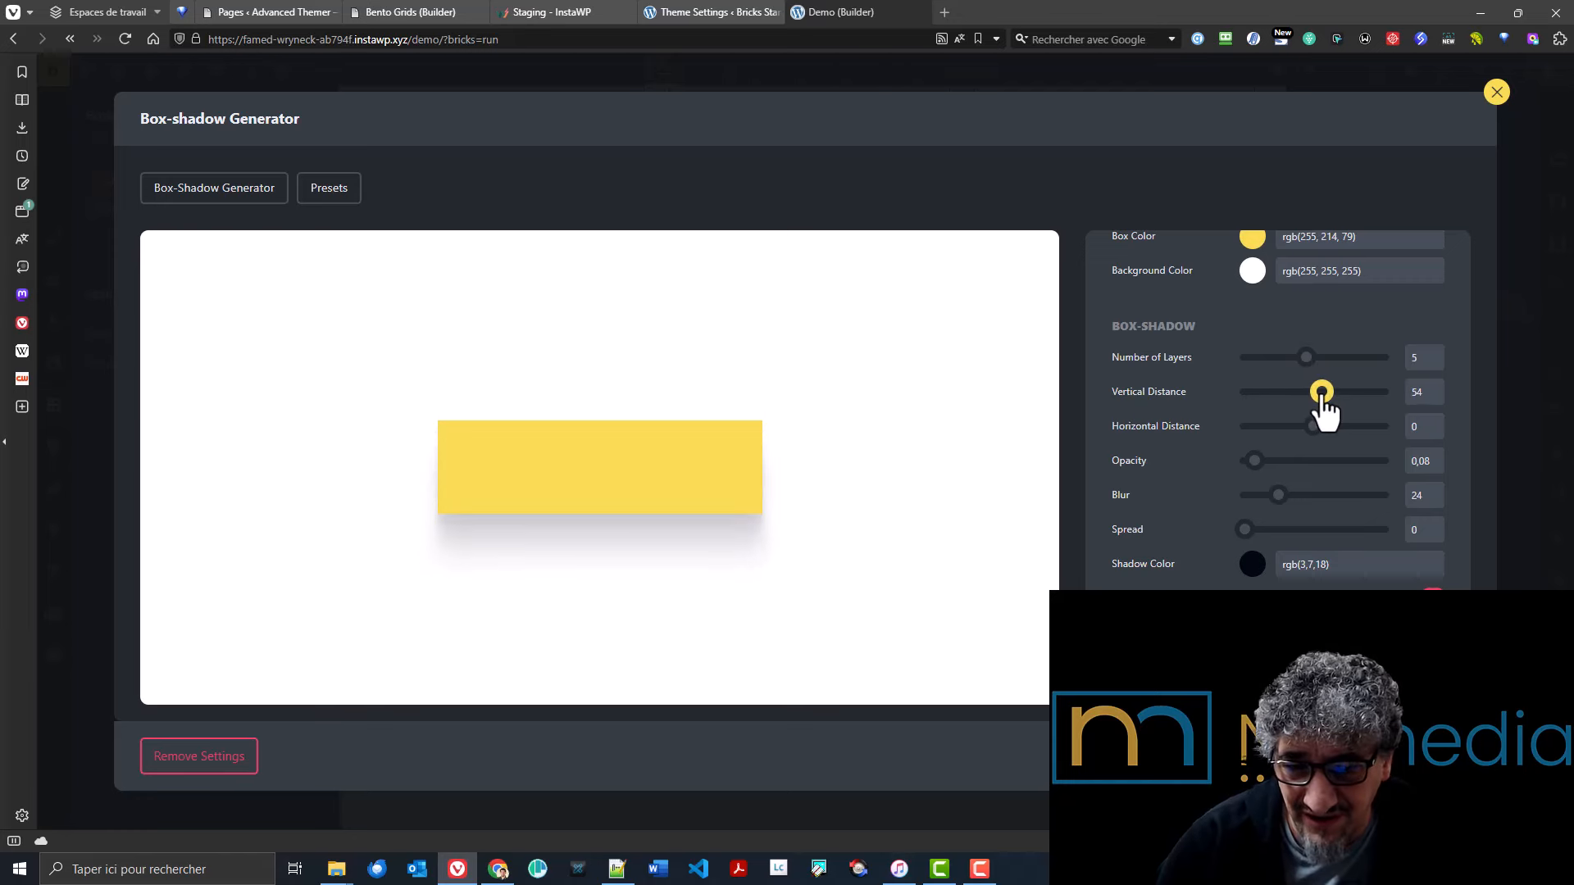
# - Set the box-shadow color to pure red, rgb(255, 0, 0)
pyautogui.click(1251, 572)
pyautogui.click(1427, 591)
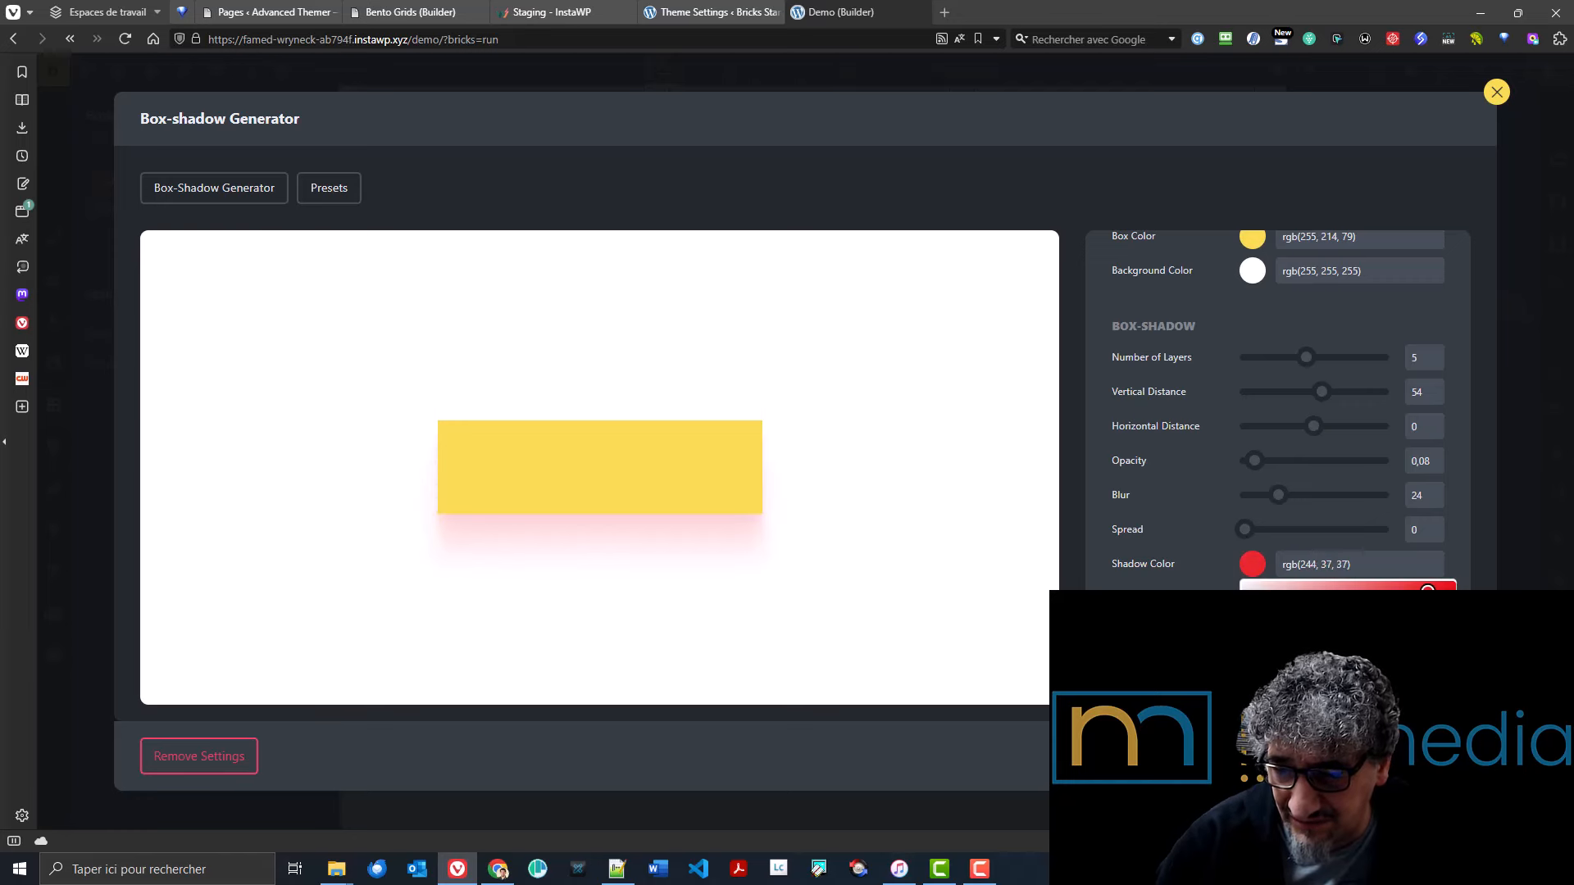
pyautogui.moveTo(1446, 591); pyautogui.dragTo(1452, 591)
pyautogui.click(1157, 581)
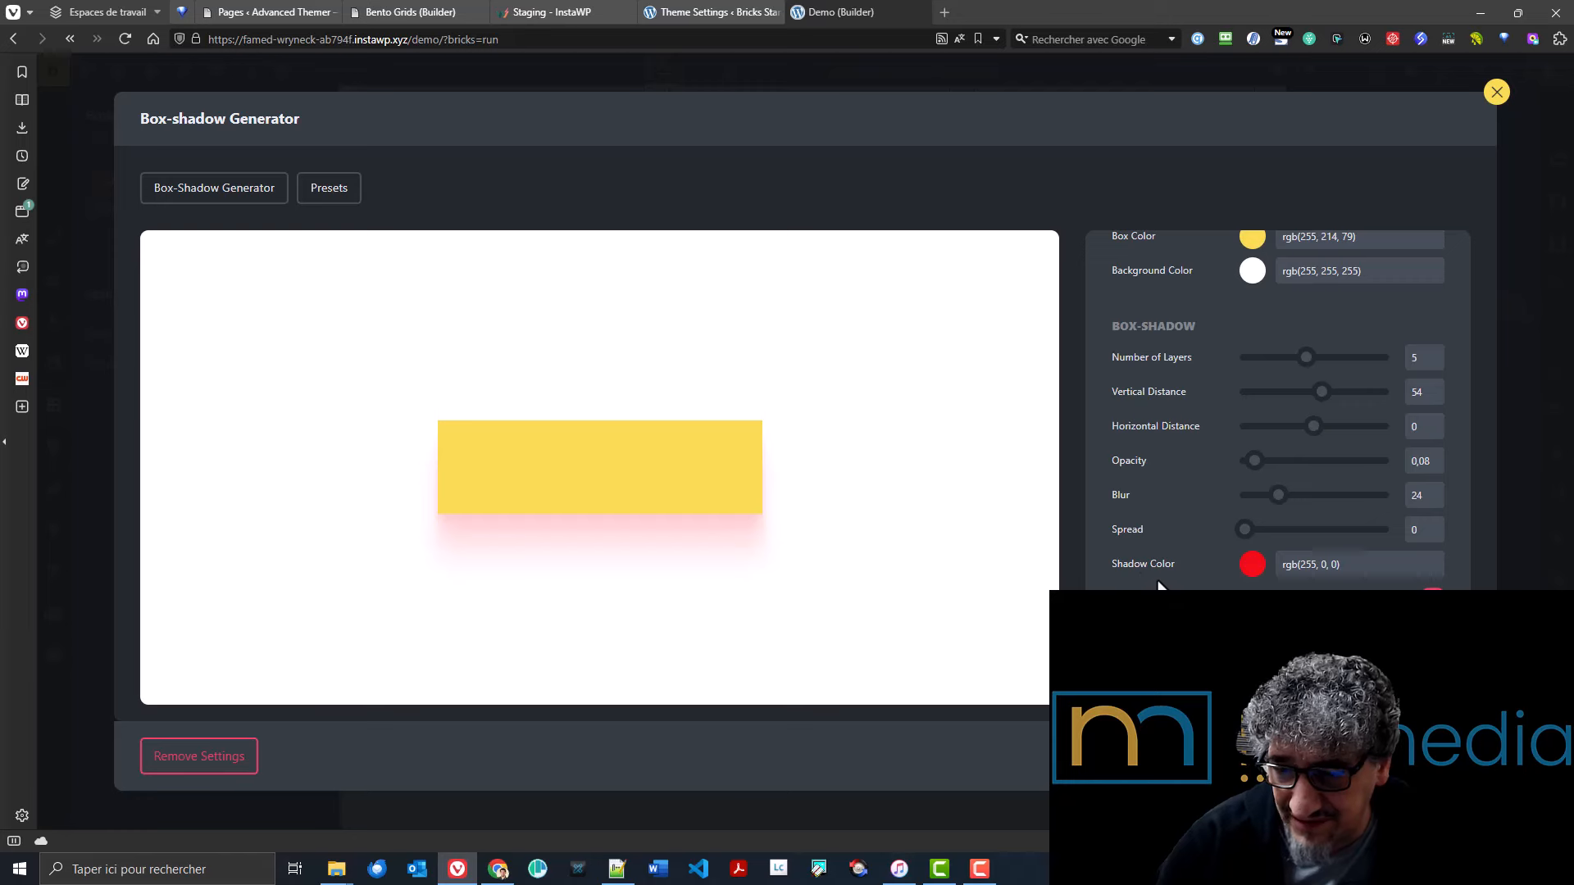
# - Preview the inset shadow by switching Inset on and off, and set the shadow's blur to 10
pyautogui.click(1432, 598)
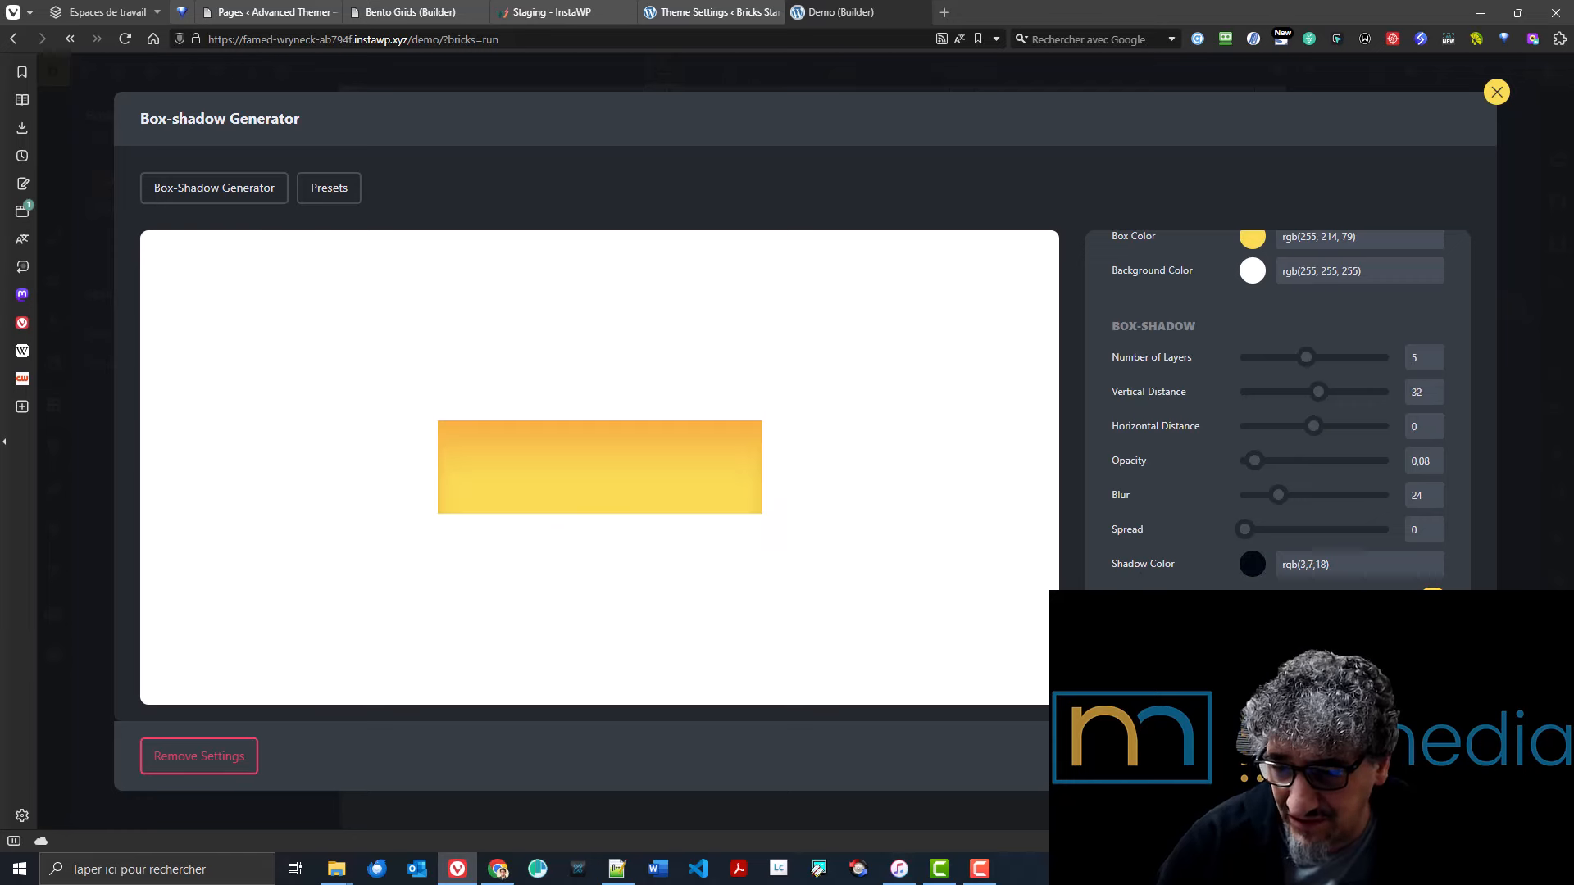
pyautogui.click(1432, 598)
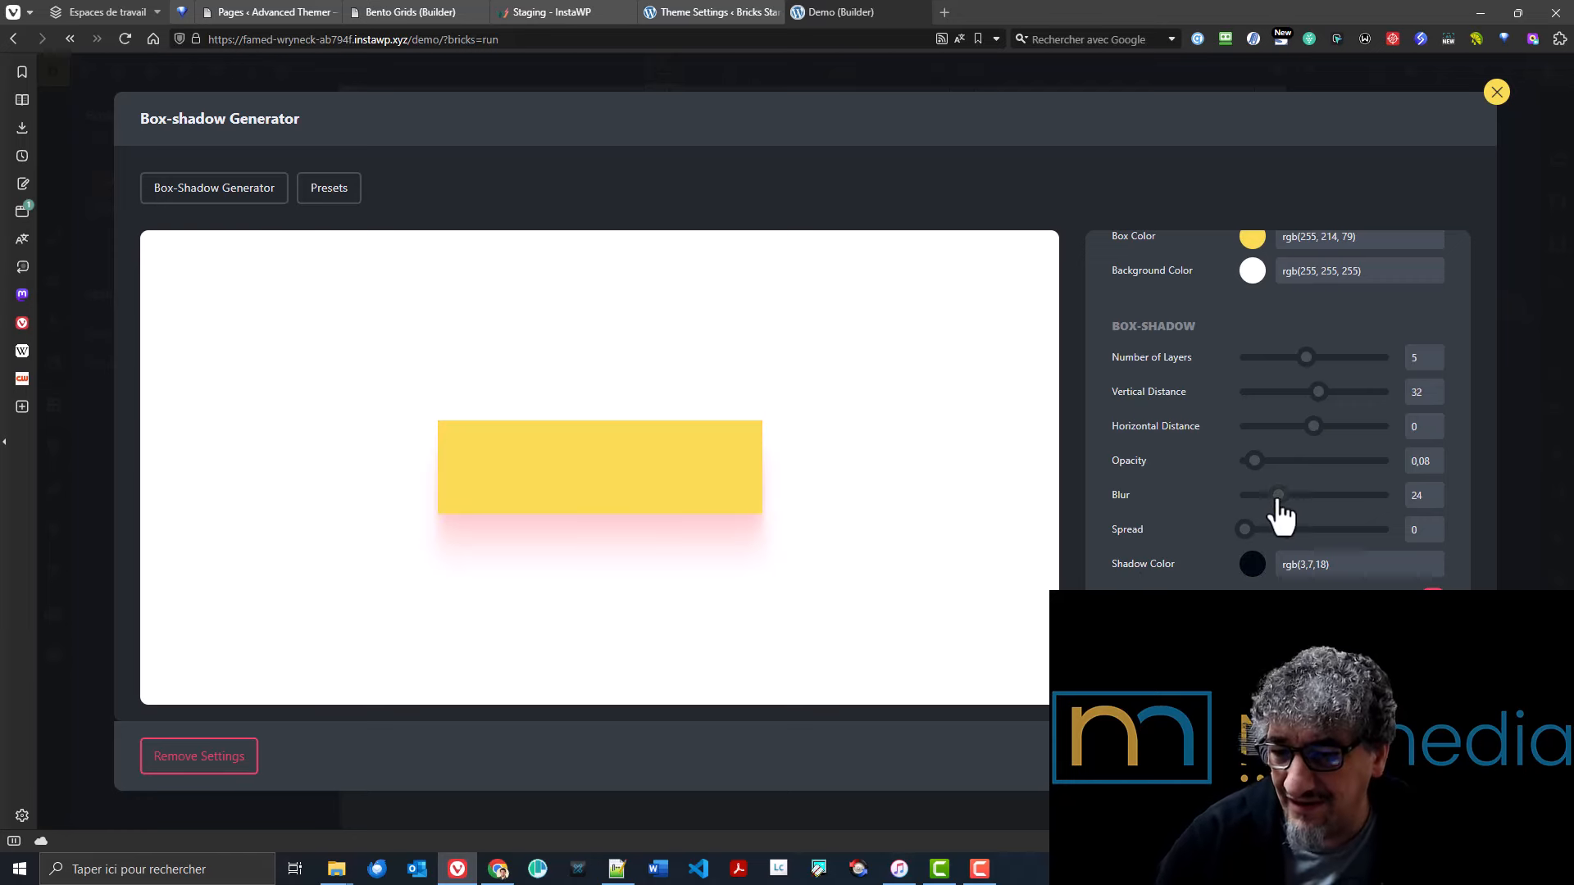
pyautogui.moveTo(1278, 495); pyautogui.dragTo(1258, 499)
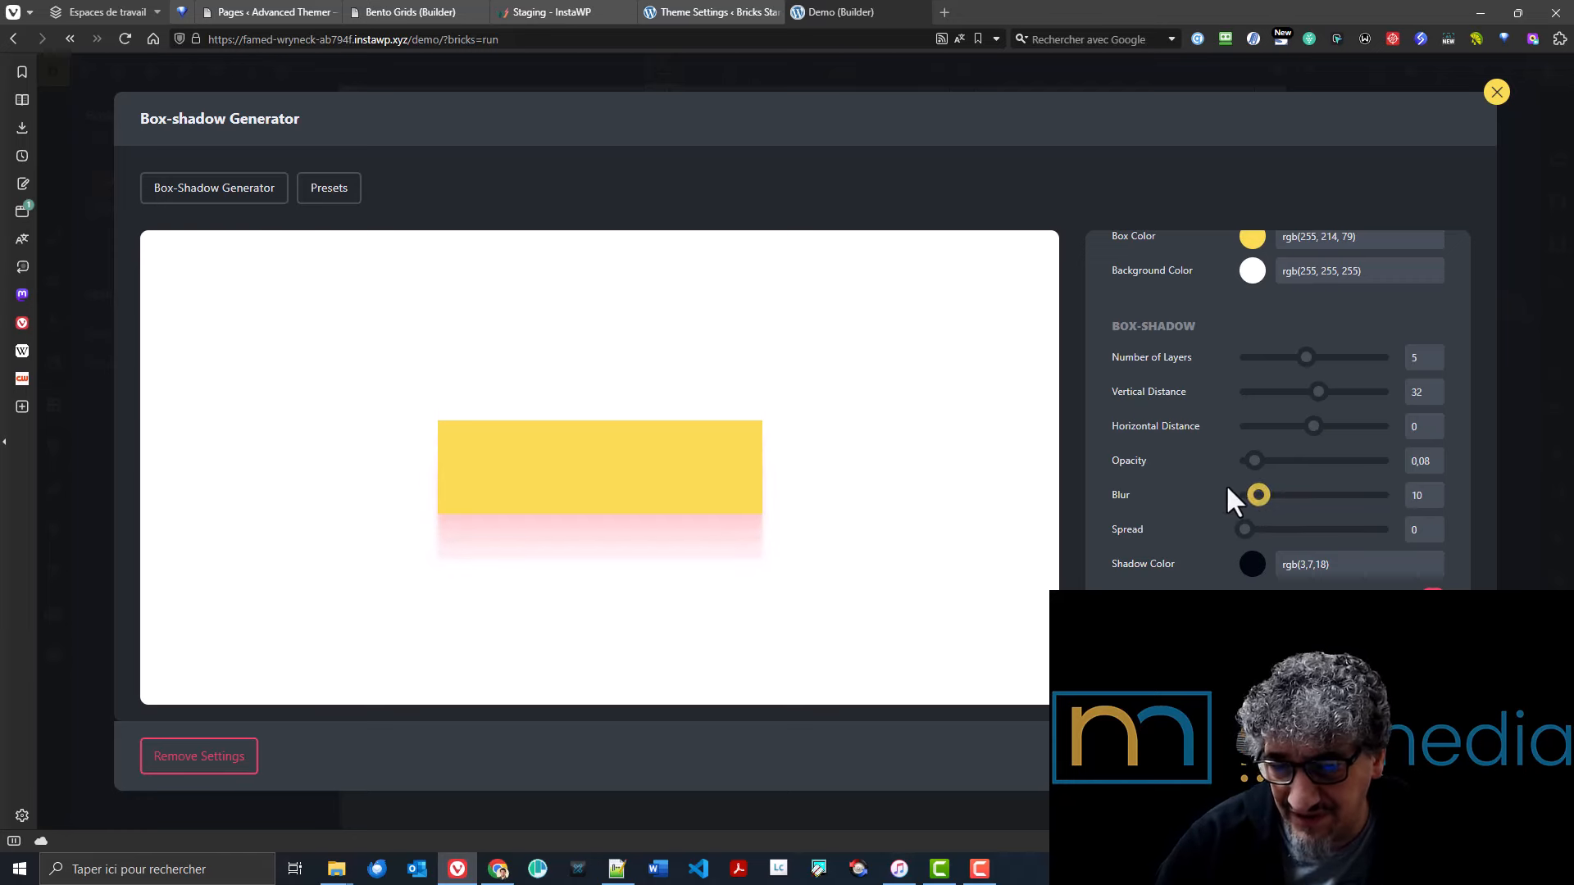
pyautogui.scroll(3, 1169, 529)
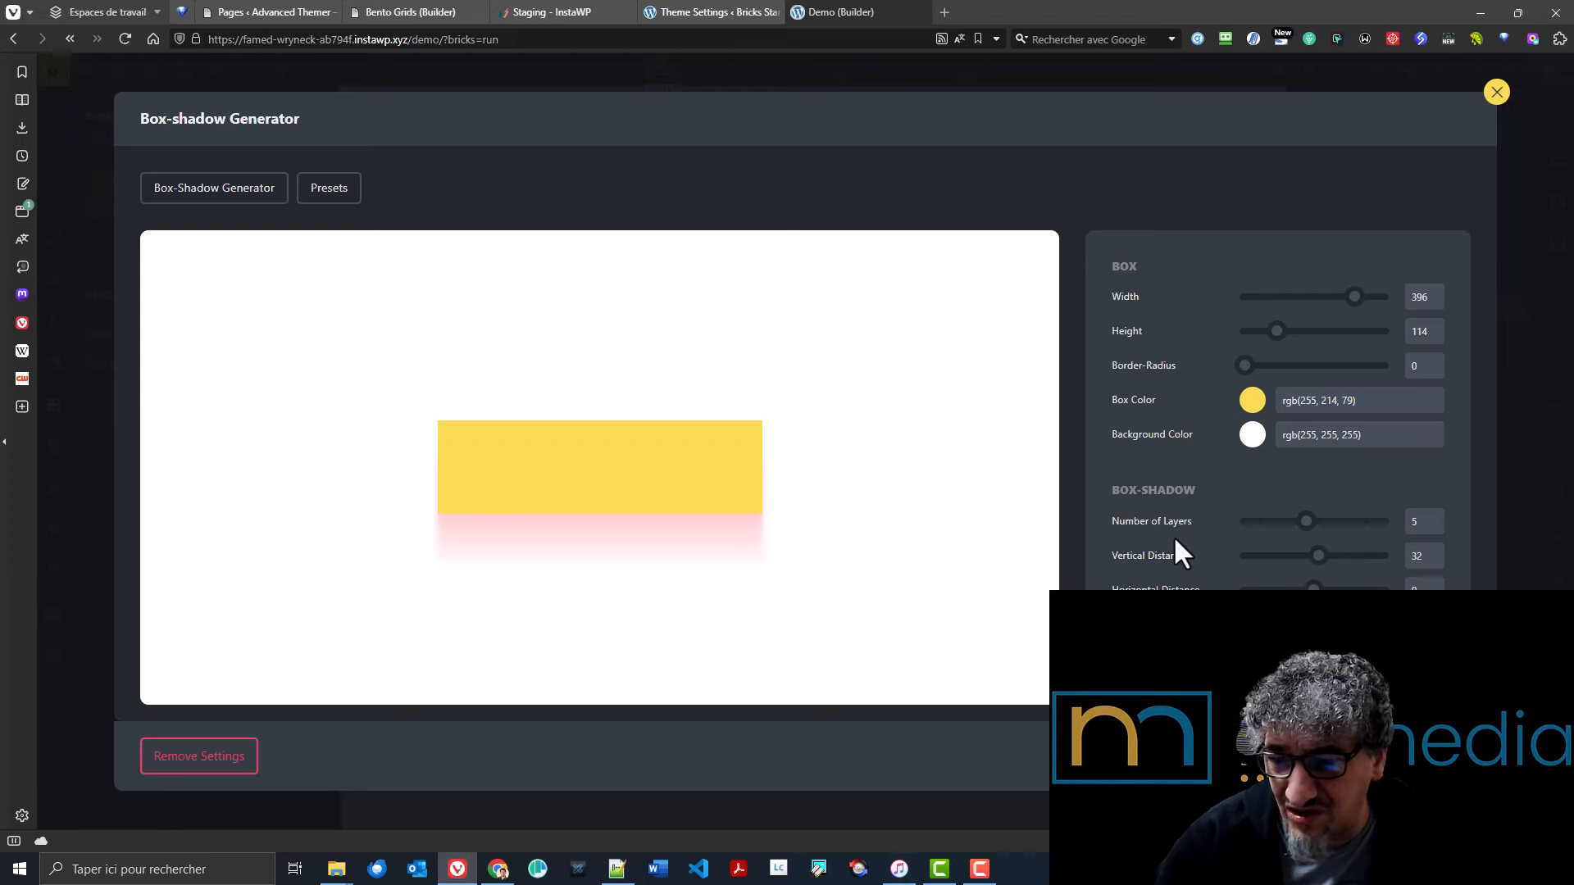
pyautogui.scroll(-3, 1263, 566)
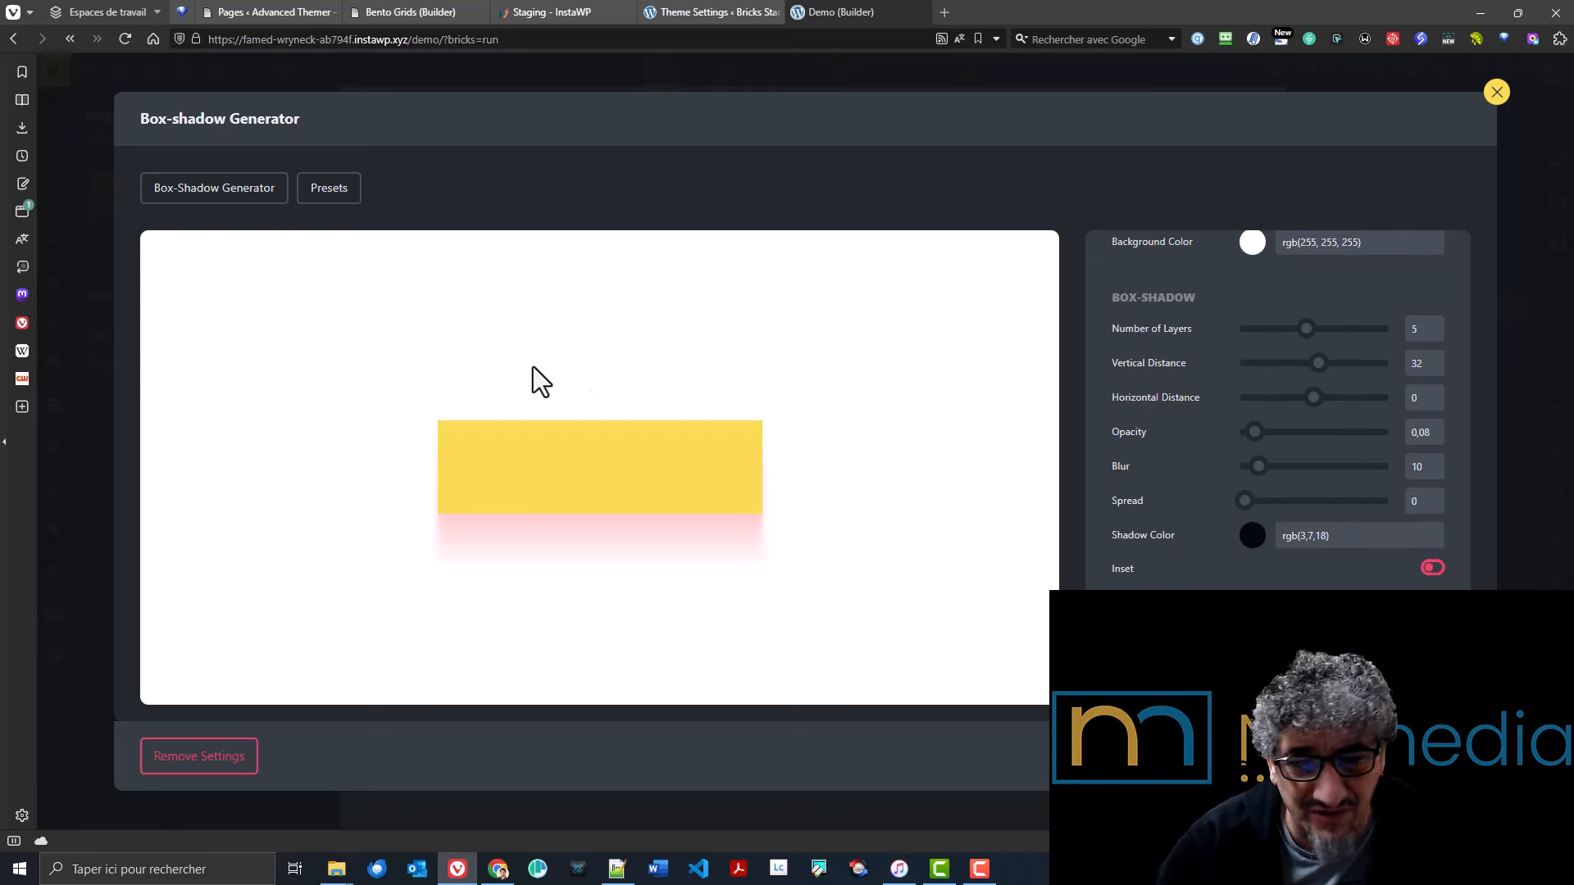
# - Quick-apply the second box-shadow preset, with the shadow on the box's right side, to the button
pyautogui.click(345, 195)
pyautogui.moveTo(587, 416)
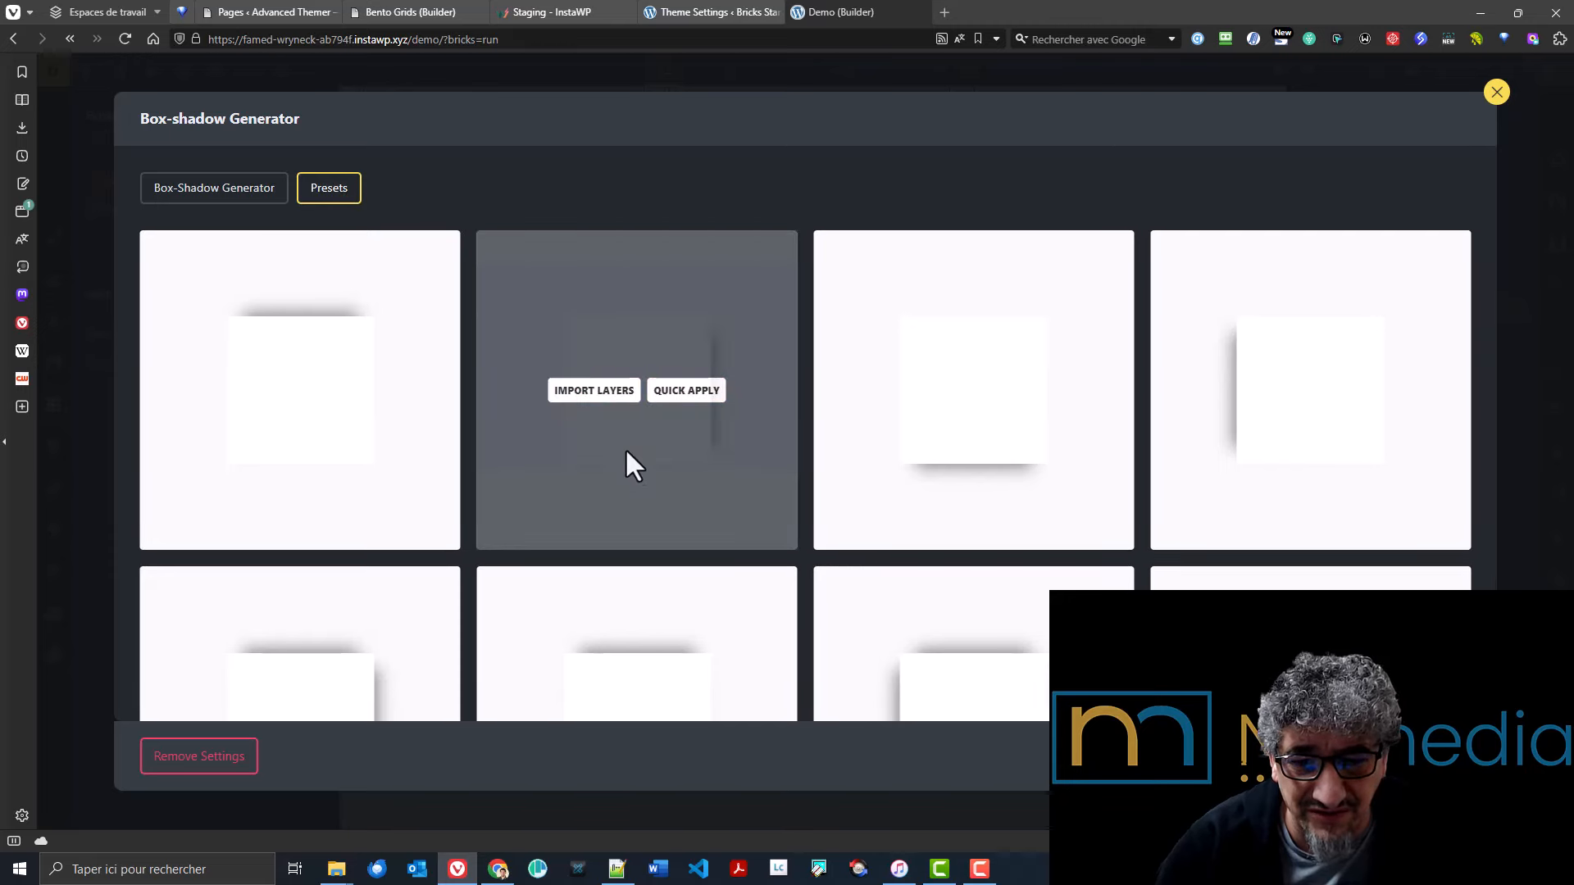
pyautogui.click(709, 395)
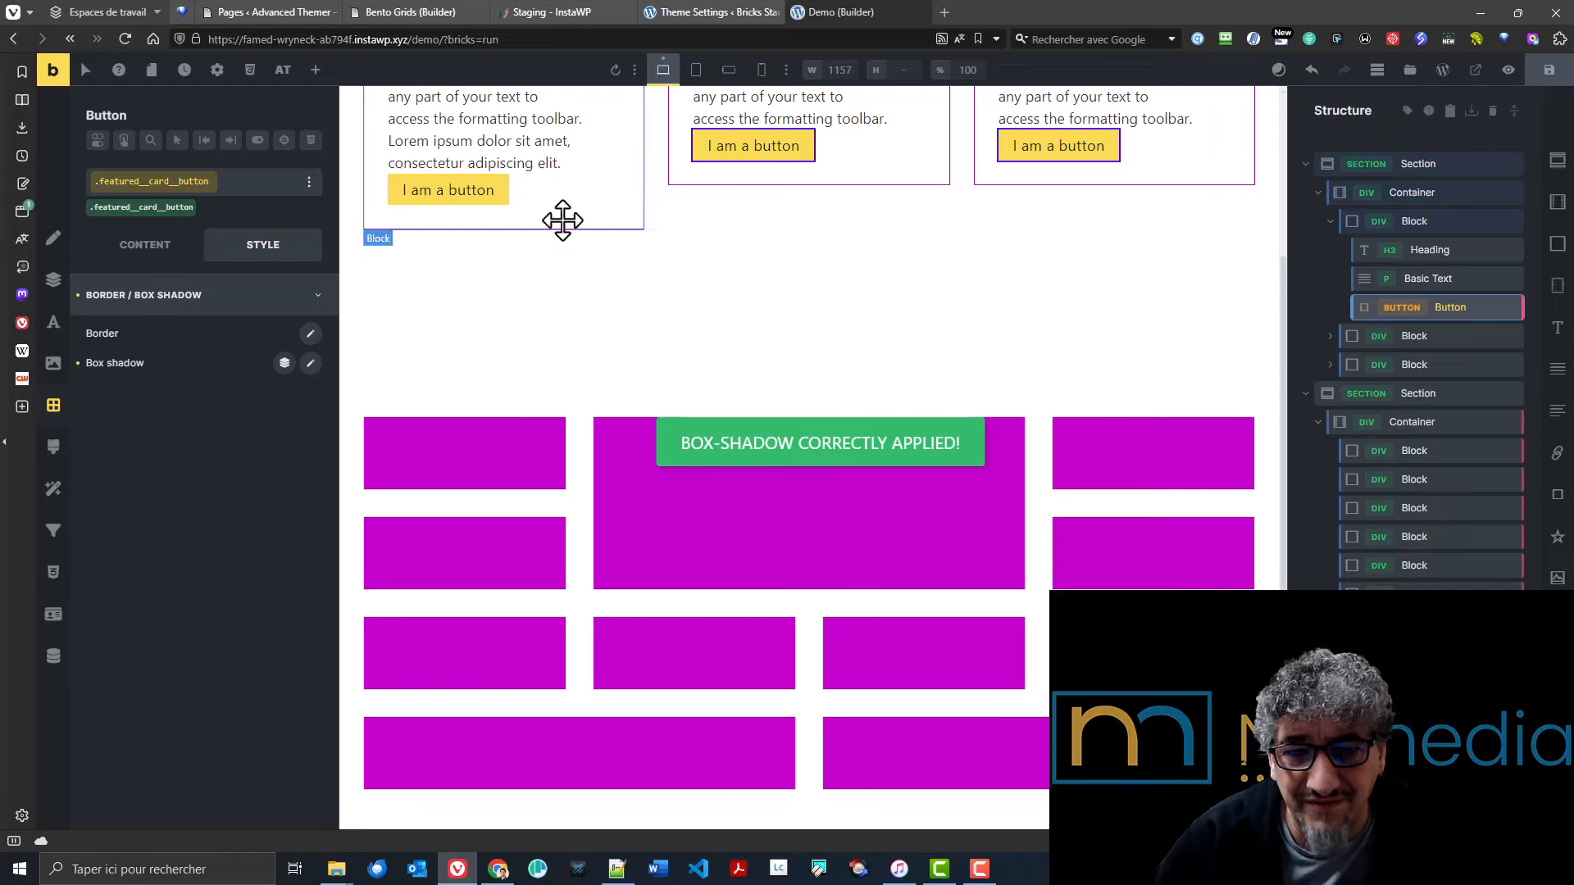
# - Reopen the button's Box-shadow Generator and remove the applied box-shadow settings
pyautogui.click(285, 363)
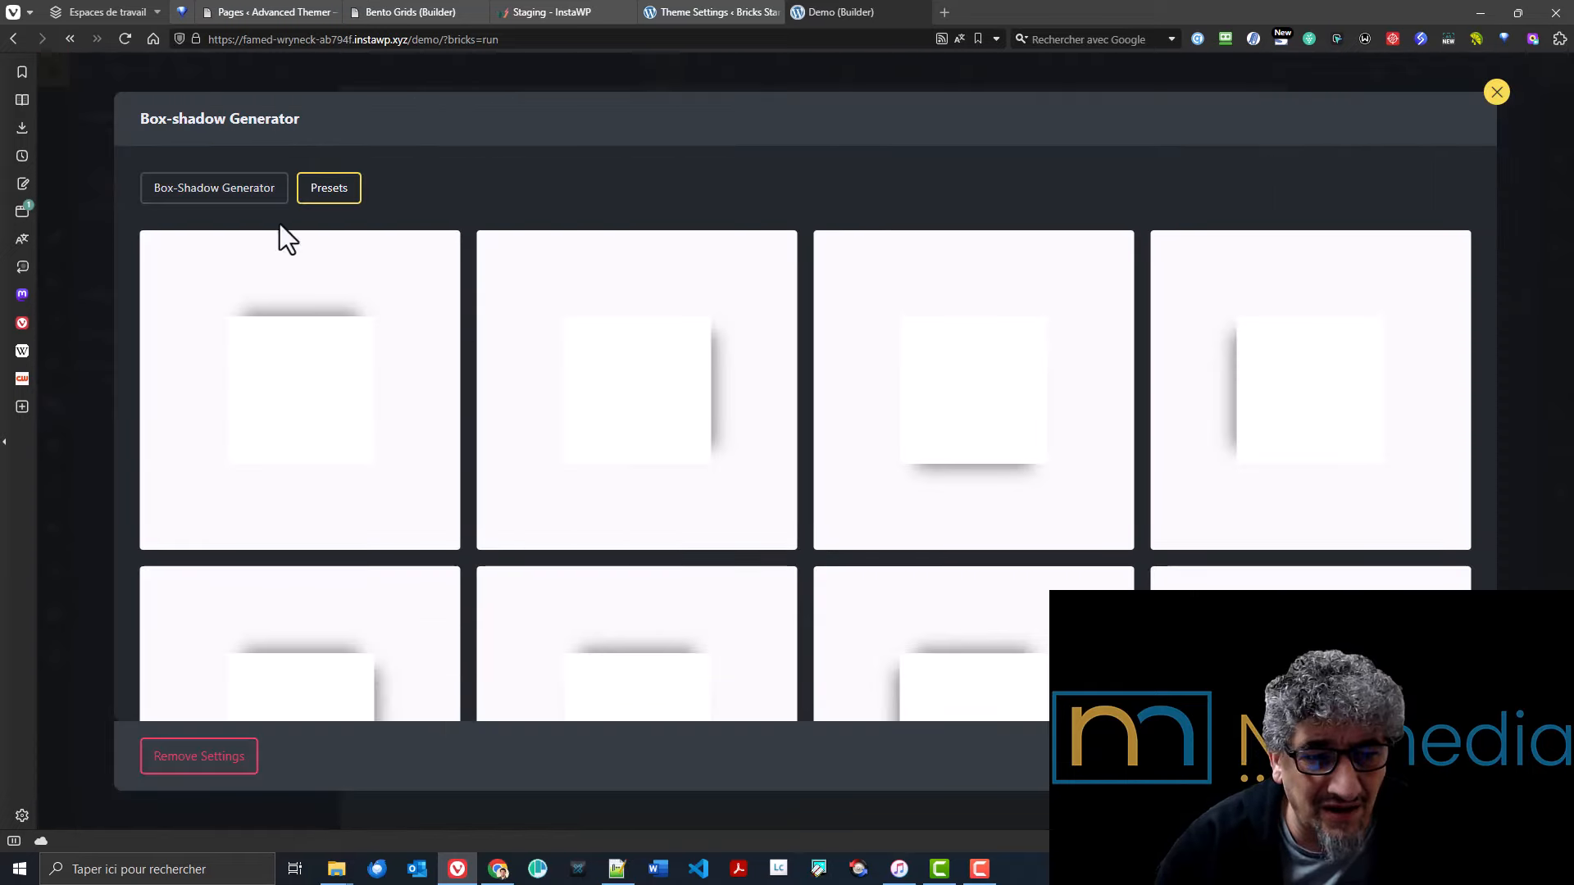
pyautogui.click(226, 214)
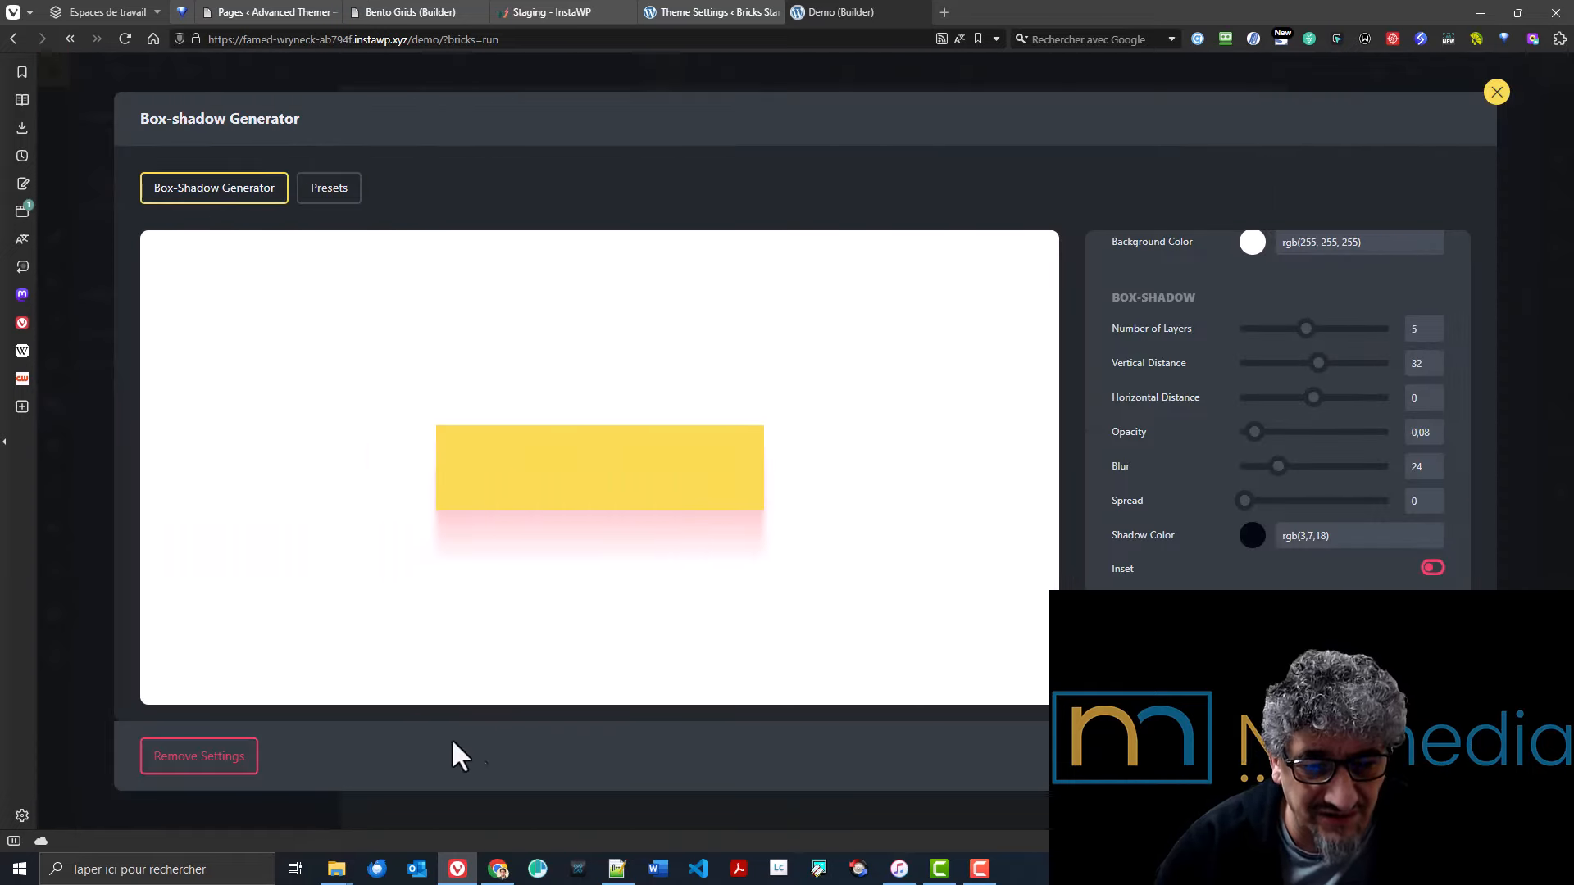
pyautogui.click(225, 756)
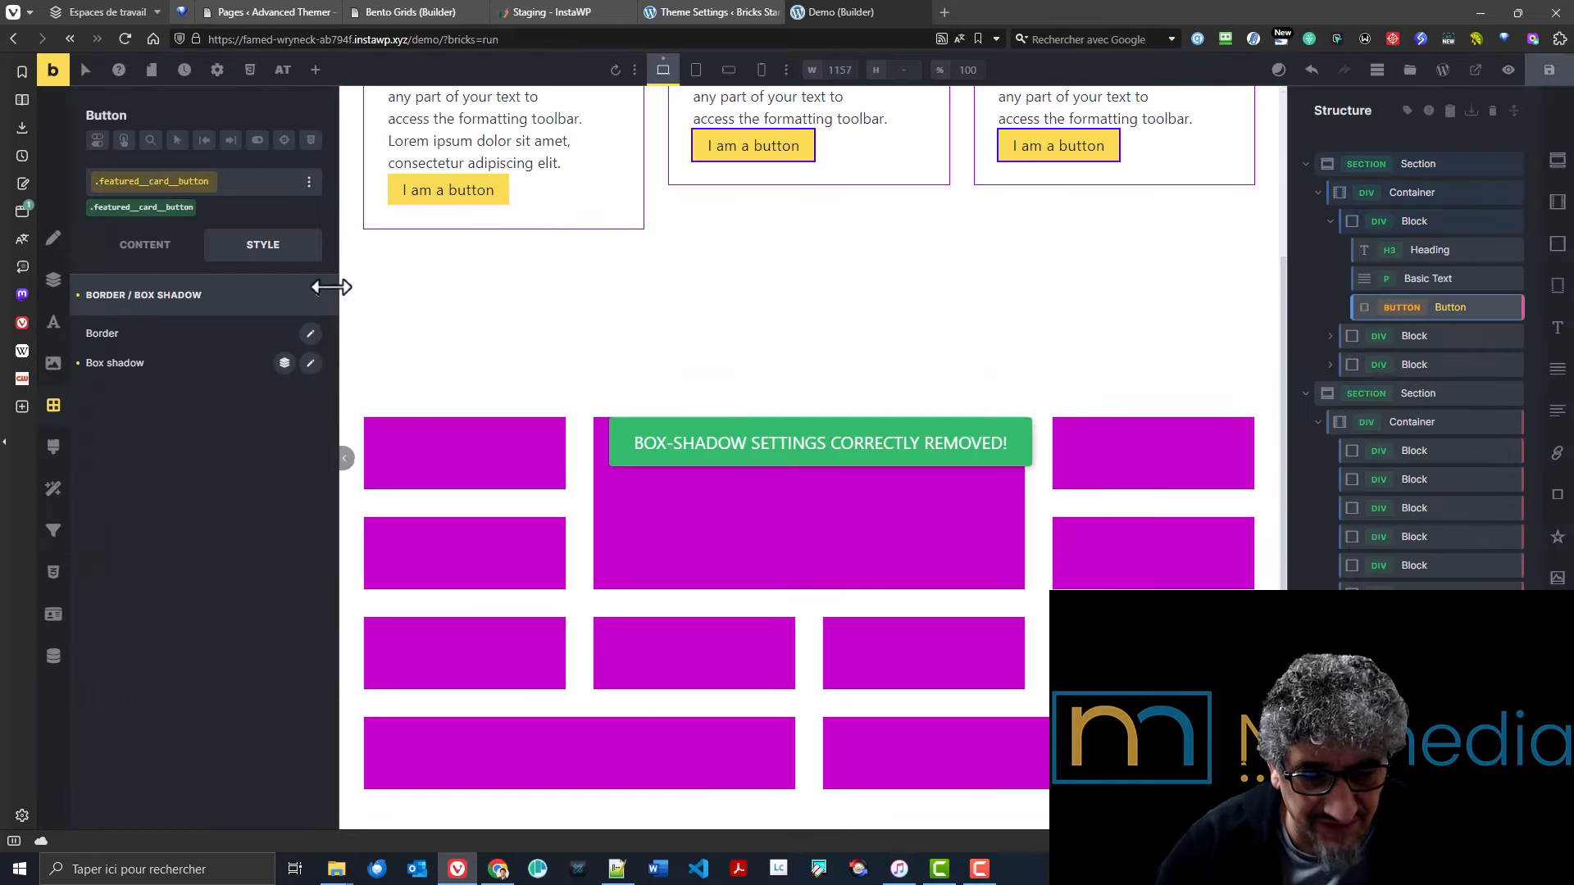
# - Reopen the button's Box-shadow Generator, switch to per-layer editing and review the settings of Layers 1 to 5
pyautogui.click(280, 358)
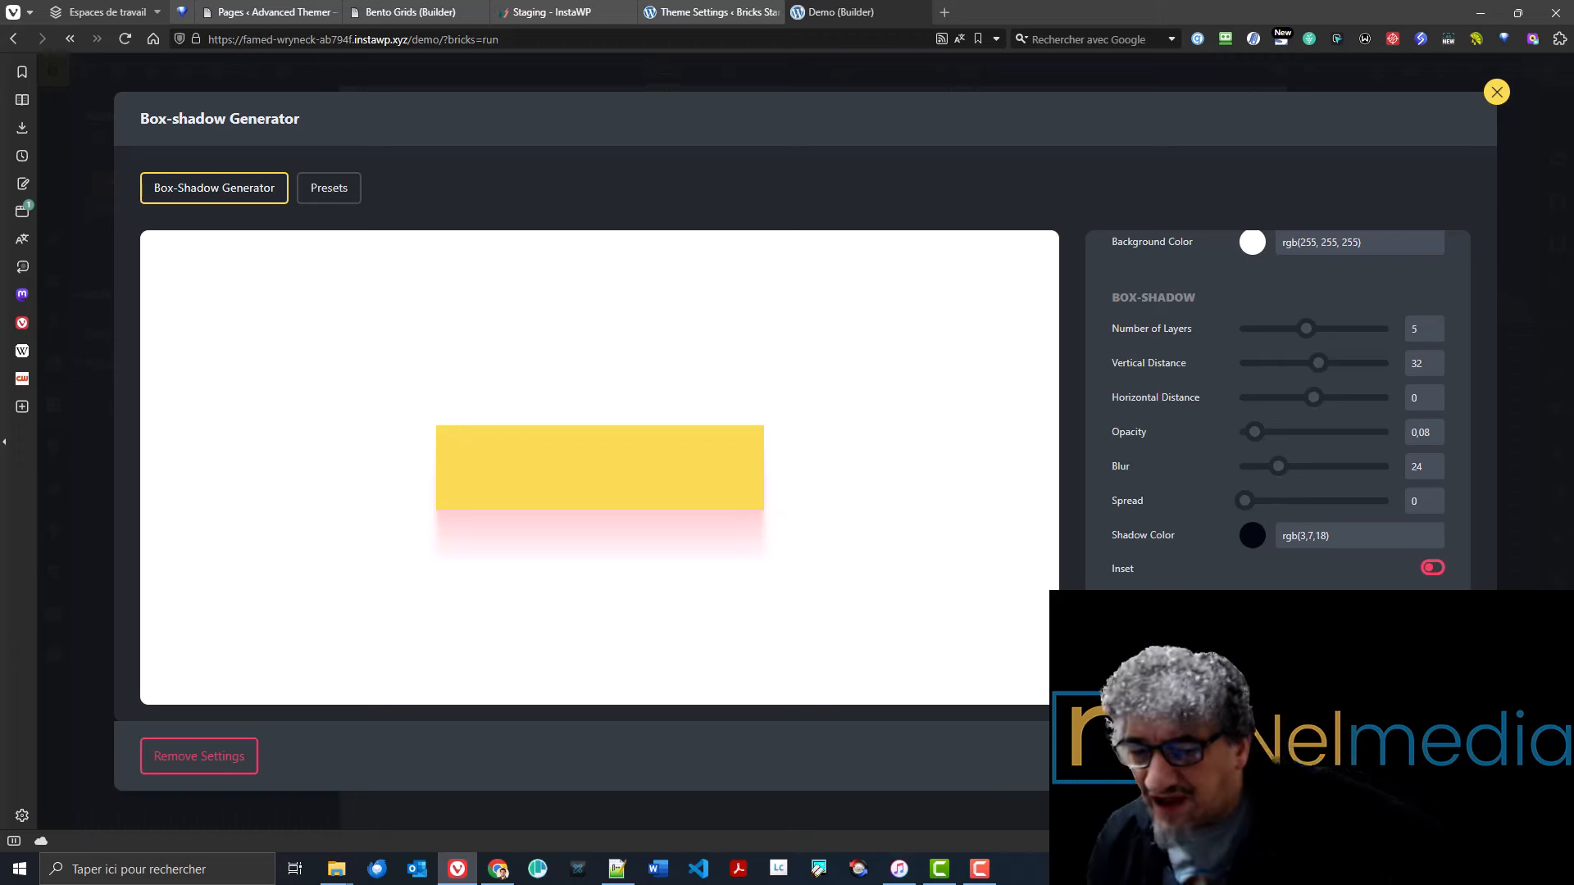
pyautogui.click(1262, 656)
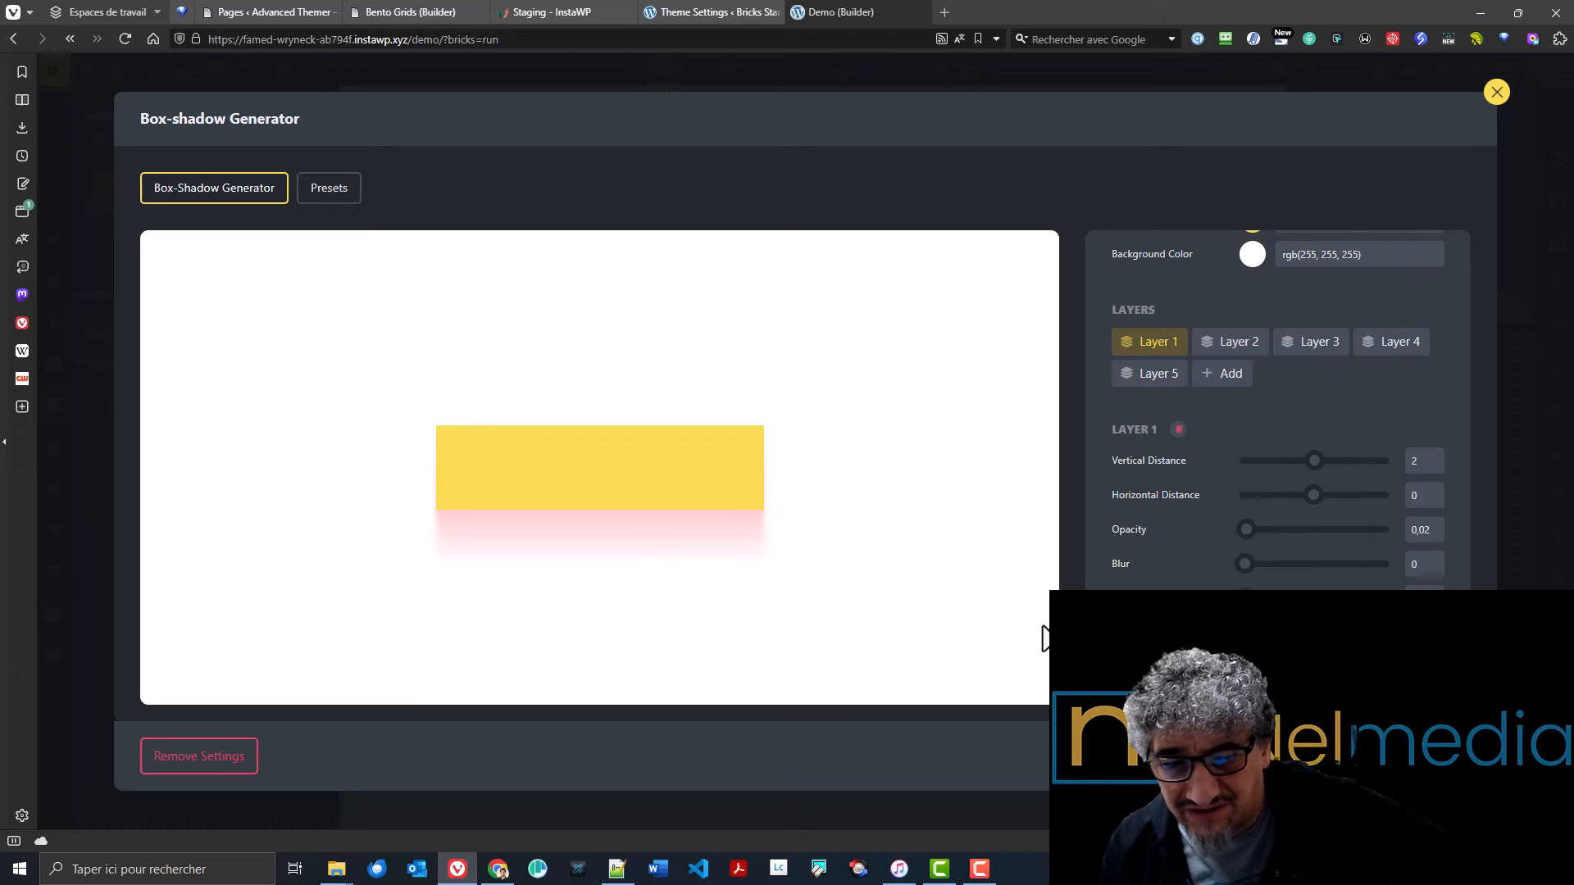
pyautogui.click(1212, 343)
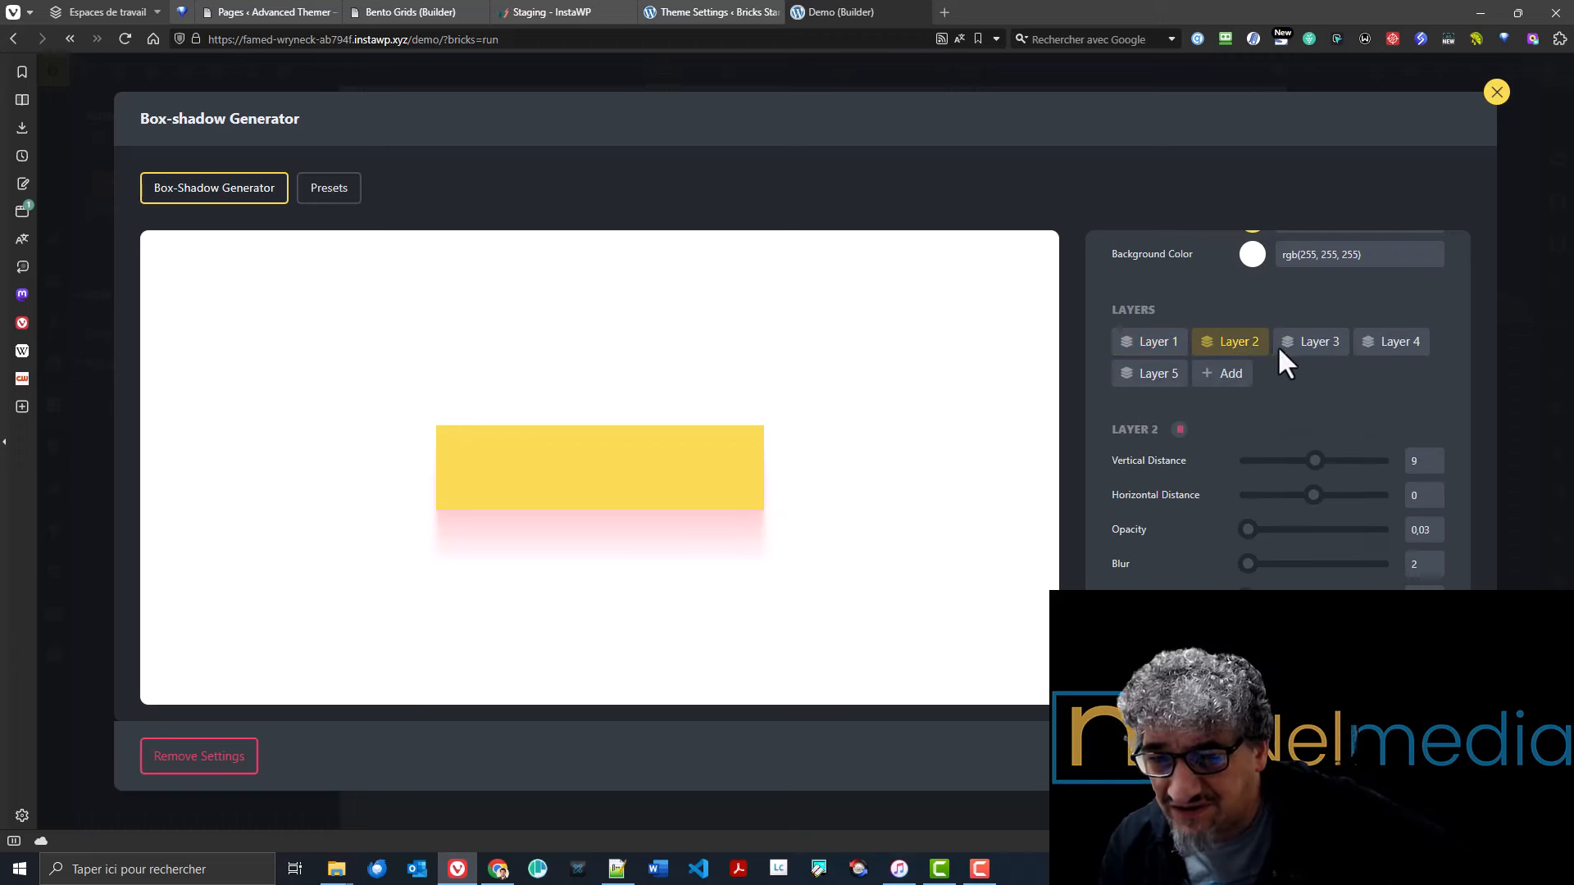
pyautogui.click(1312, 344)
pyautogui.click(1385, 345)
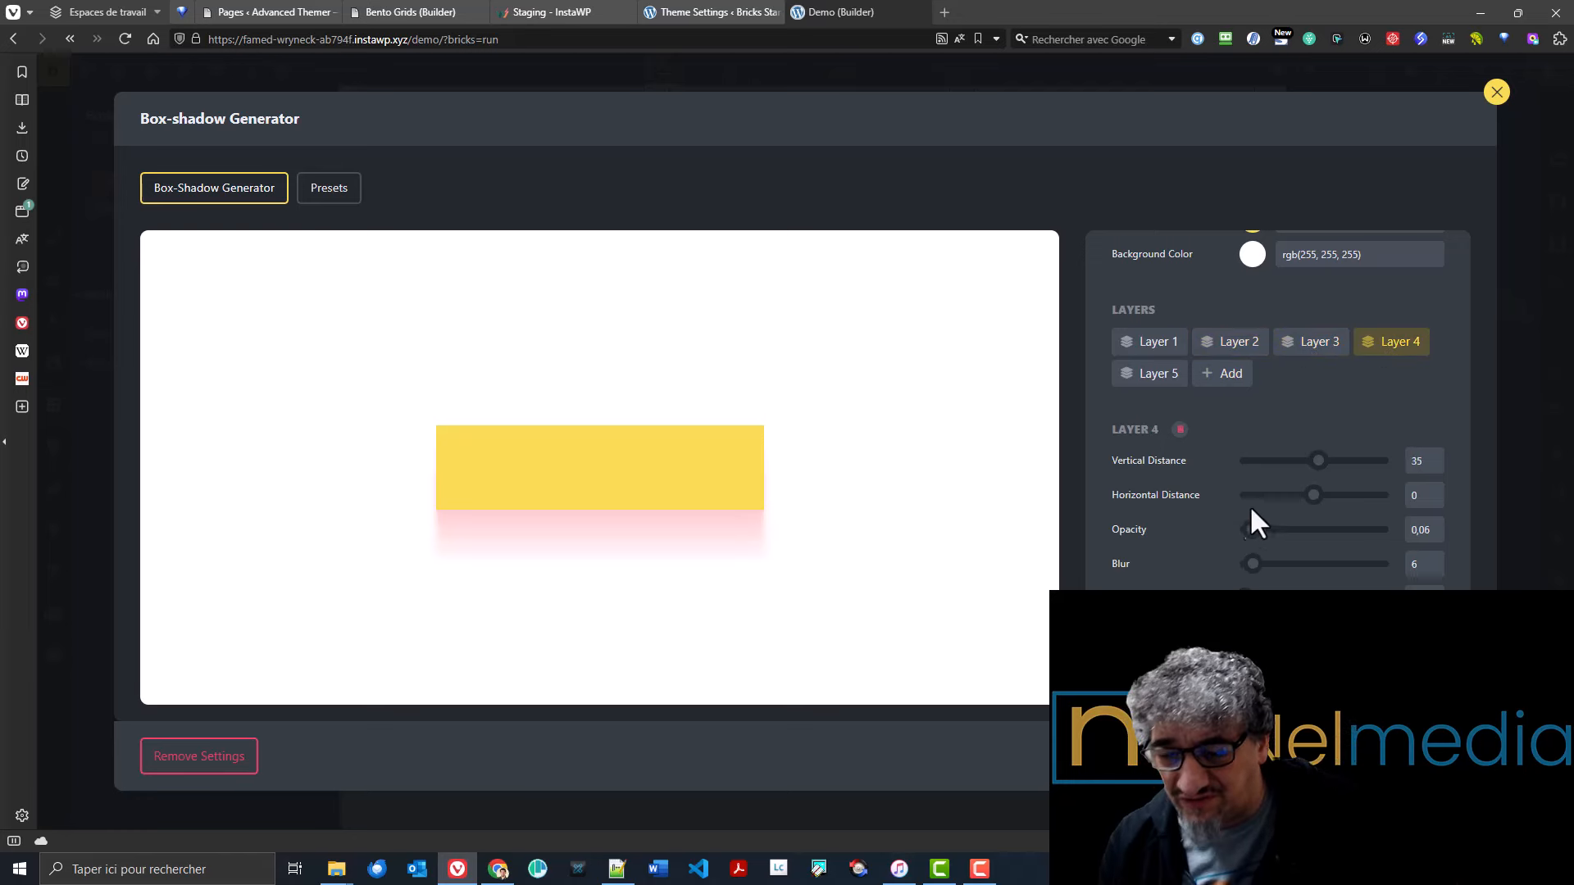
pyautogui.click(1140, 394)
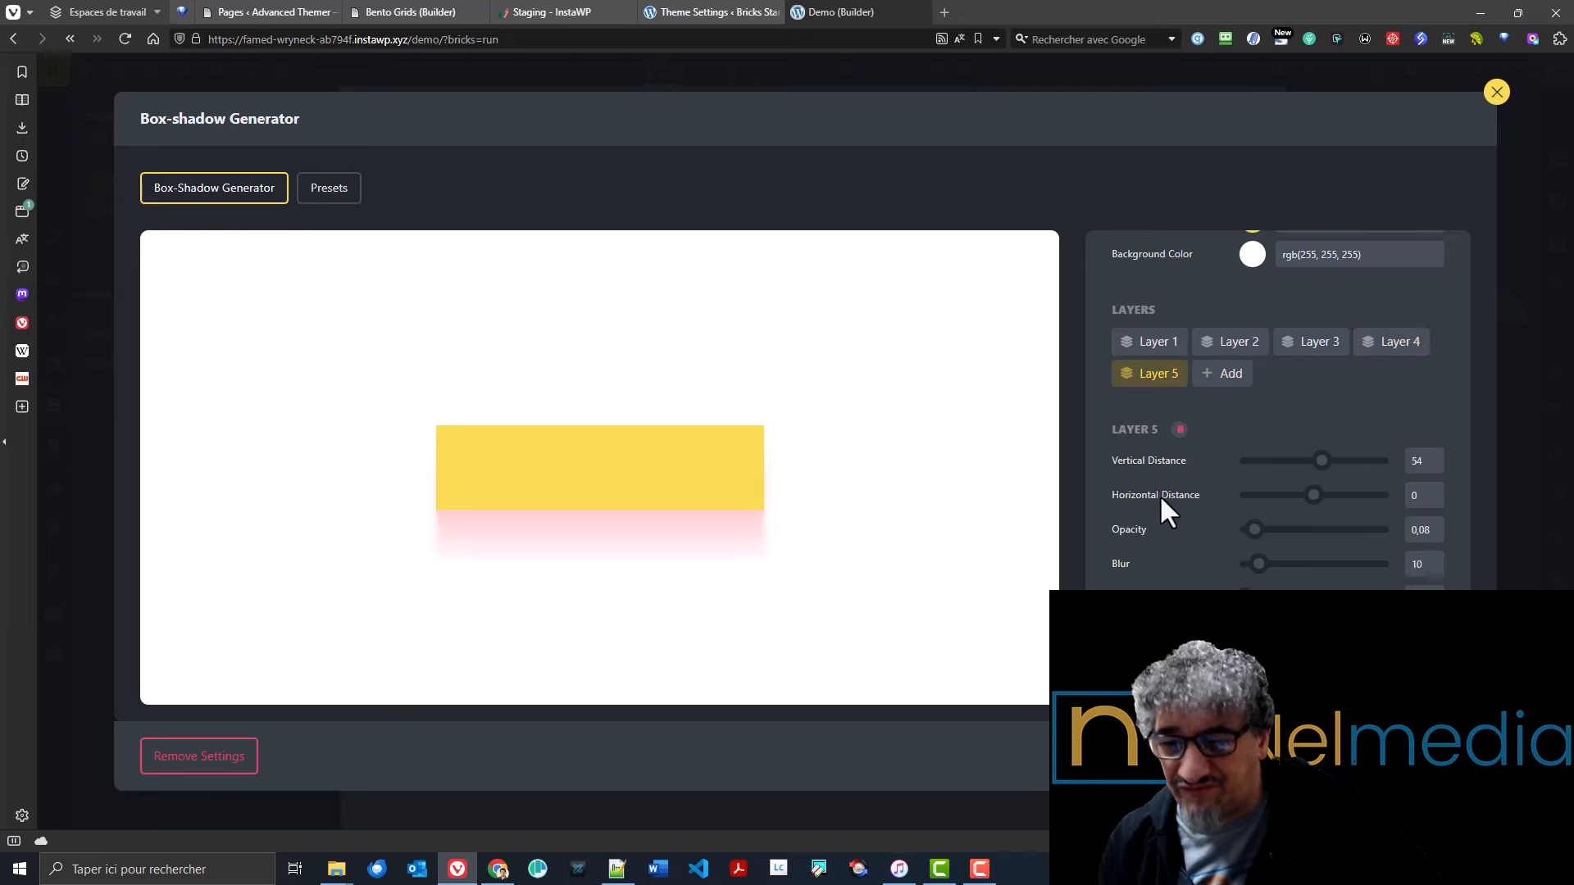
pyautogui.scroll(2, 1212, 411)
pyautogui.scroll(-2, 1195, 474)
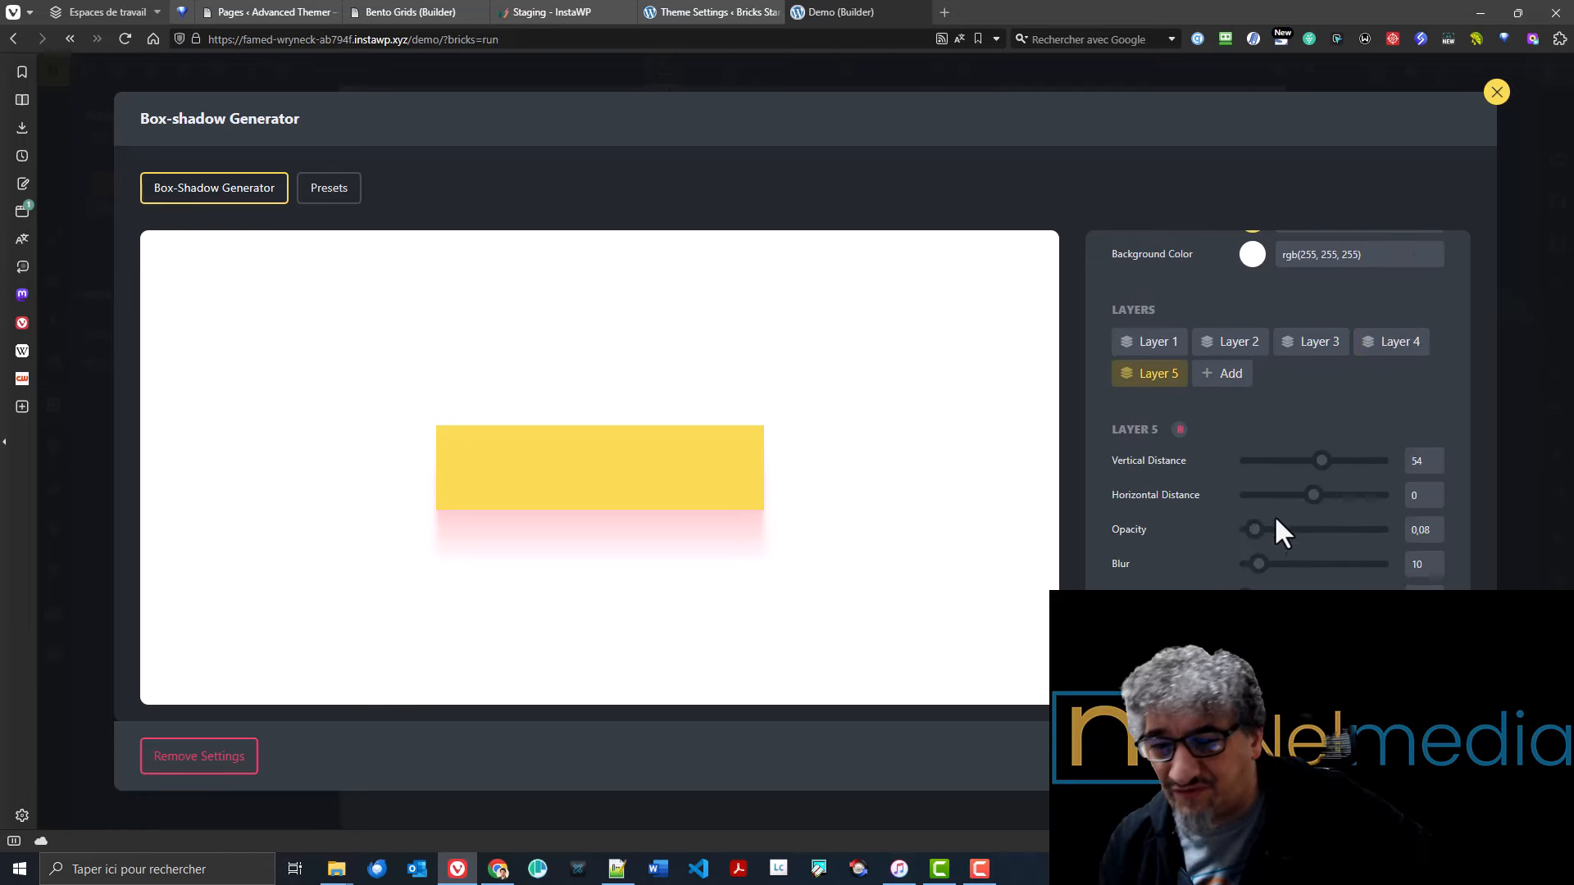
# - Change the shadow color of Layer 2 to a pure blue hue
pyautogui.click(1221, 344)
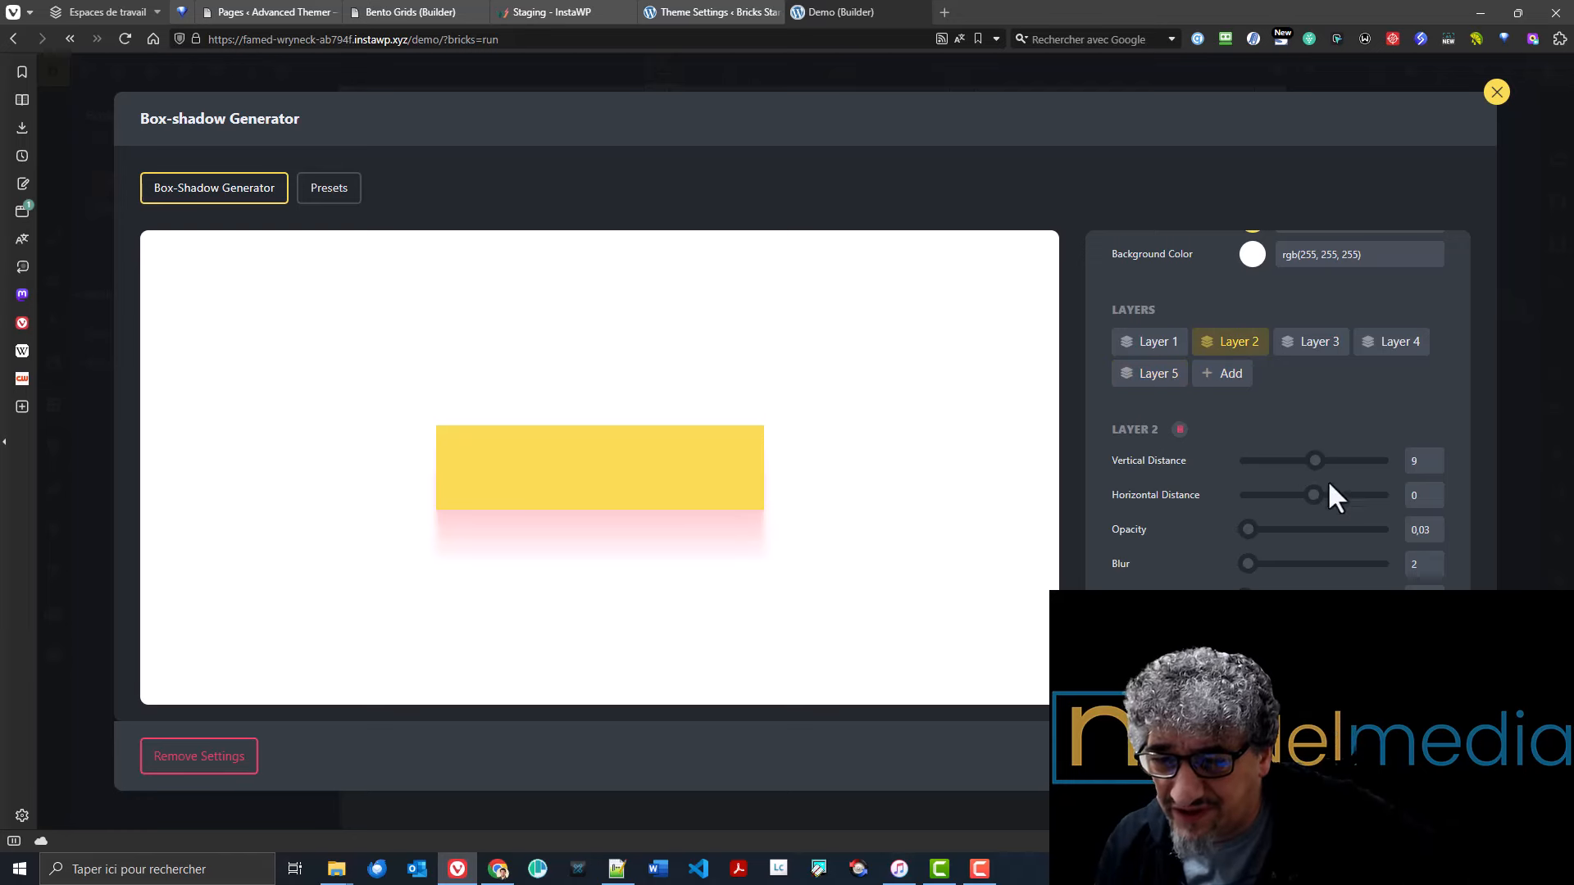
pyautogui.click(1253, 633)
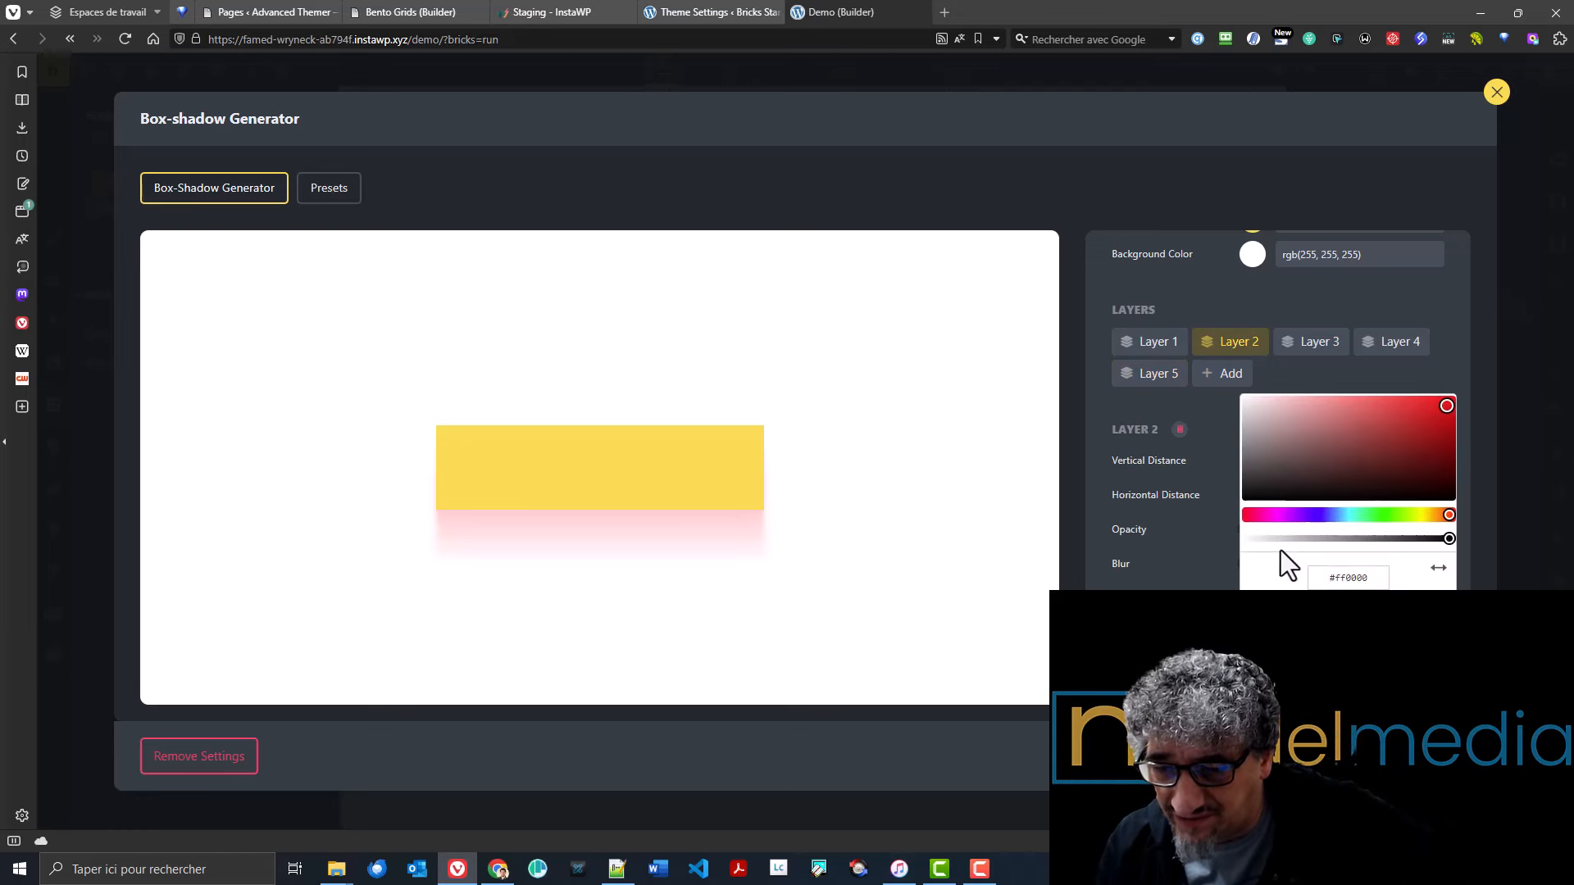
pyautogui.click(1311, 516)
pyautogui.click(1189, 631)
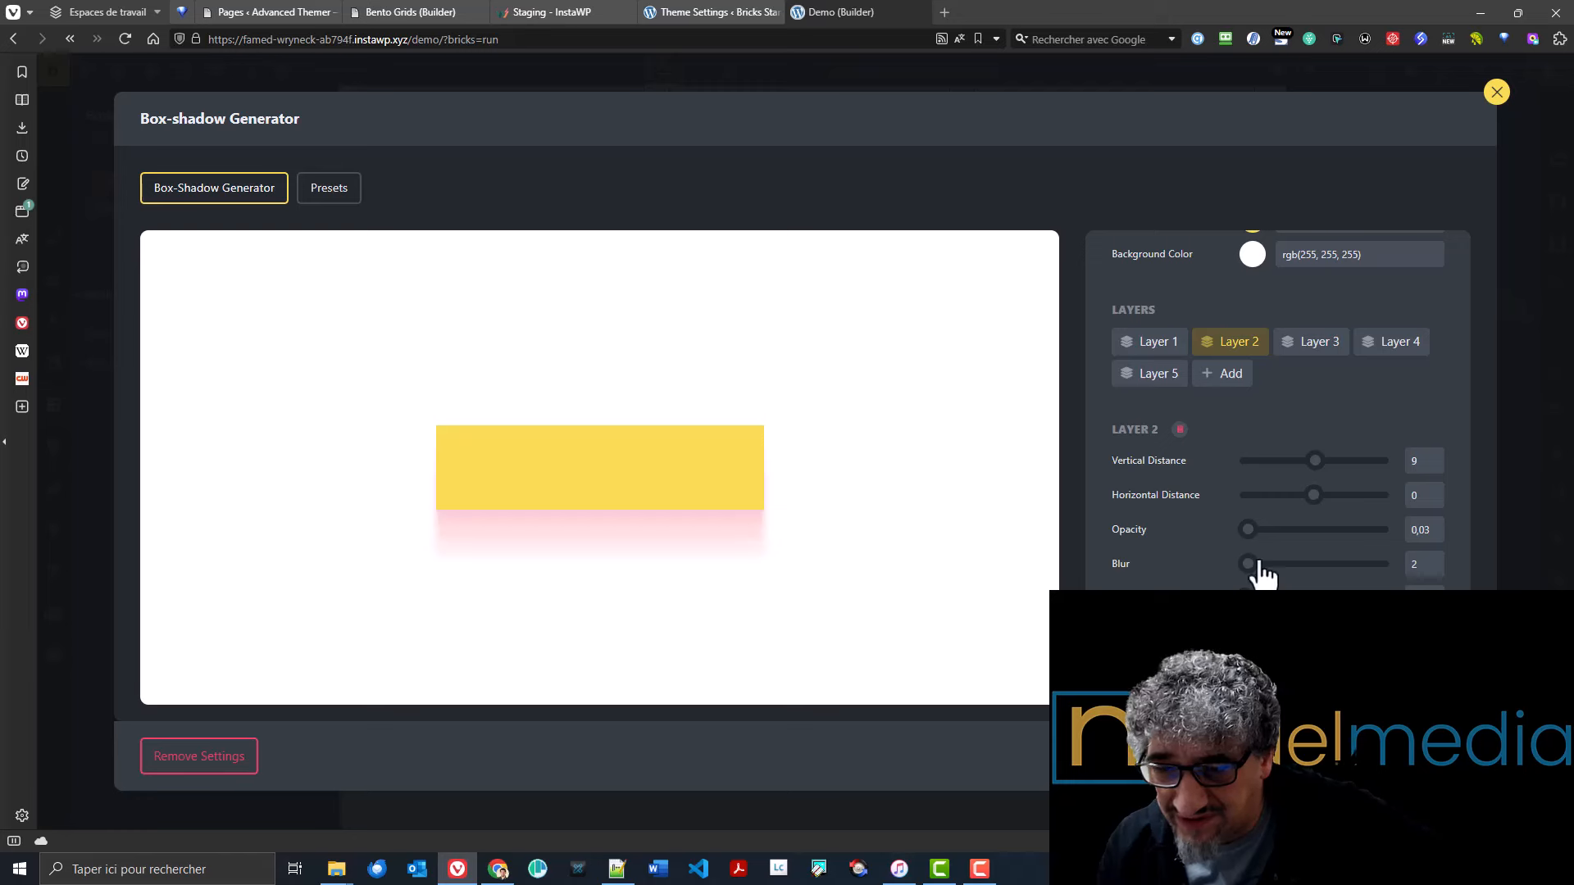
# - Change the shadow color of Layer 3 to a yellow-green hue
pyautogui.click(1310, 343)
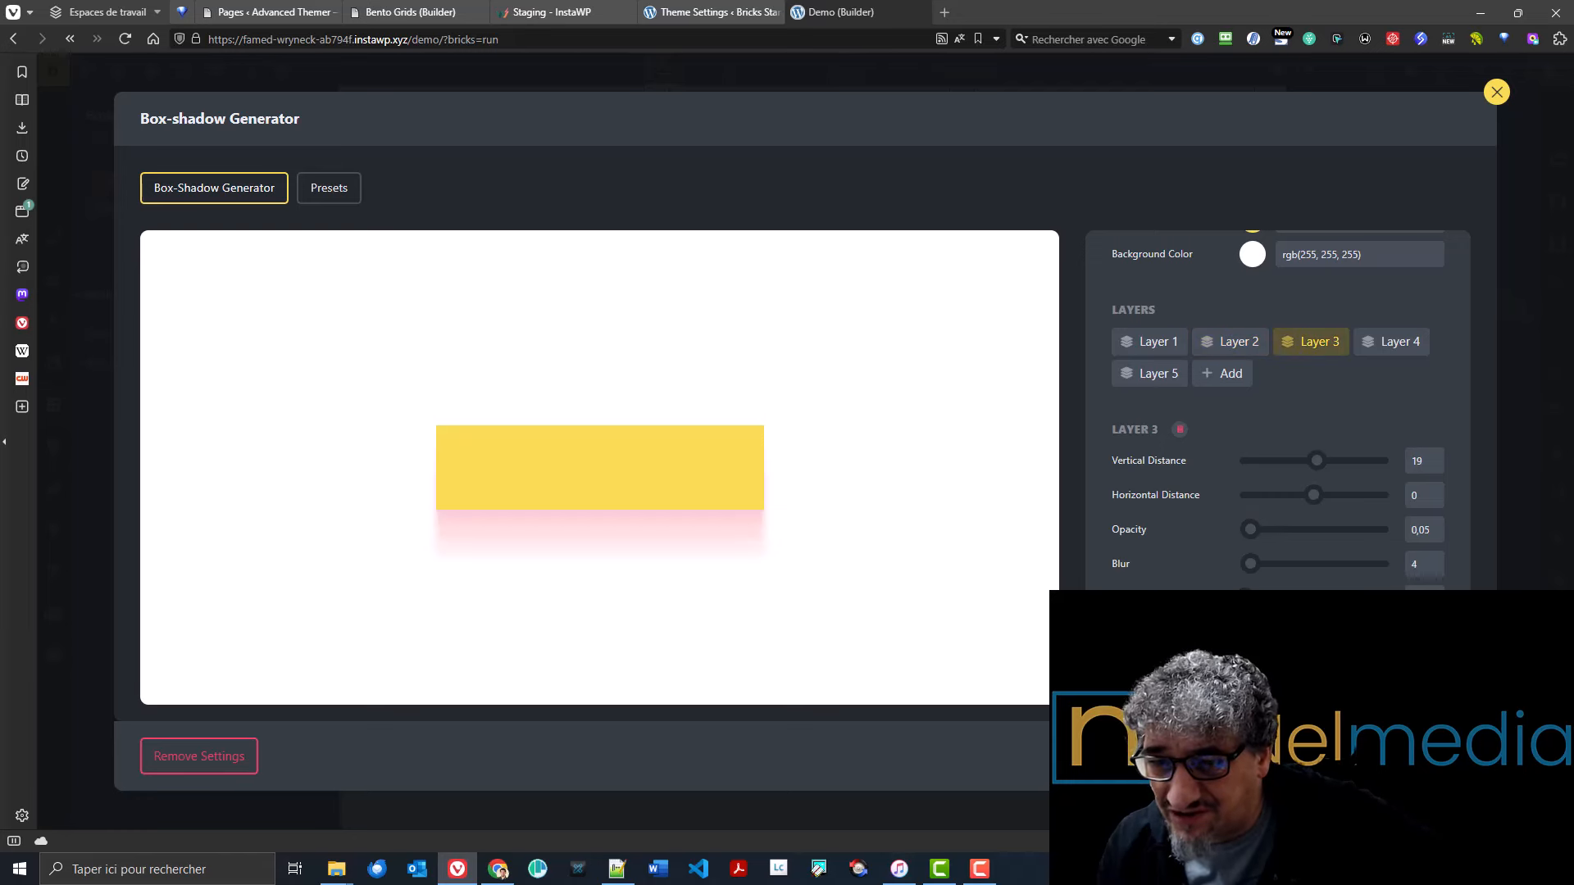
pyautogui.click(1253, 634)
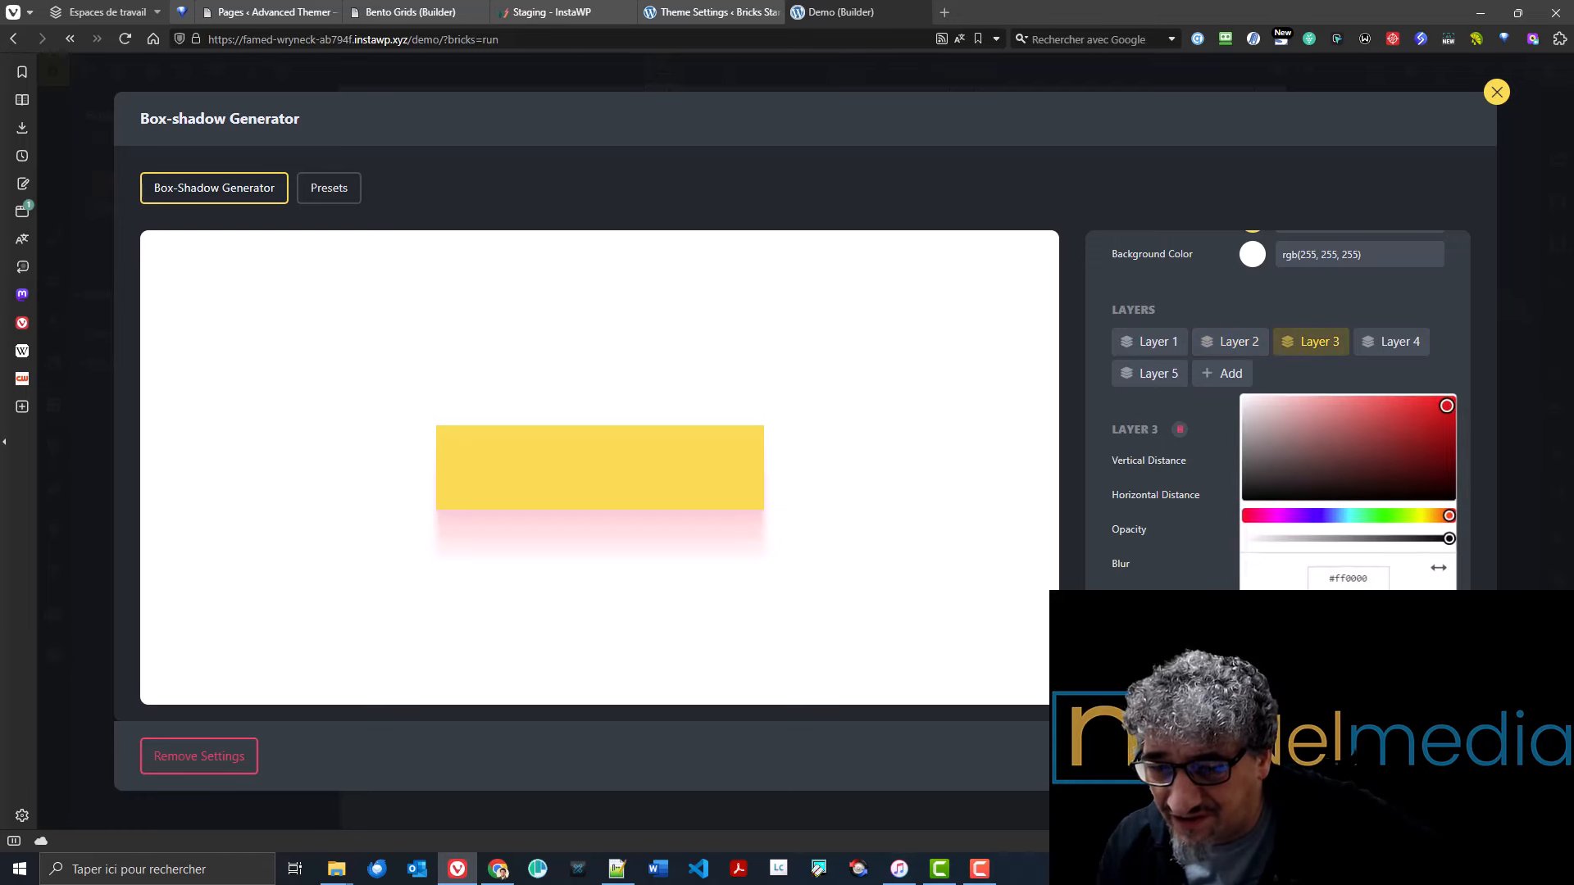
pyautogui.click(1405, 516)
pyautogui.click(1188, 631)
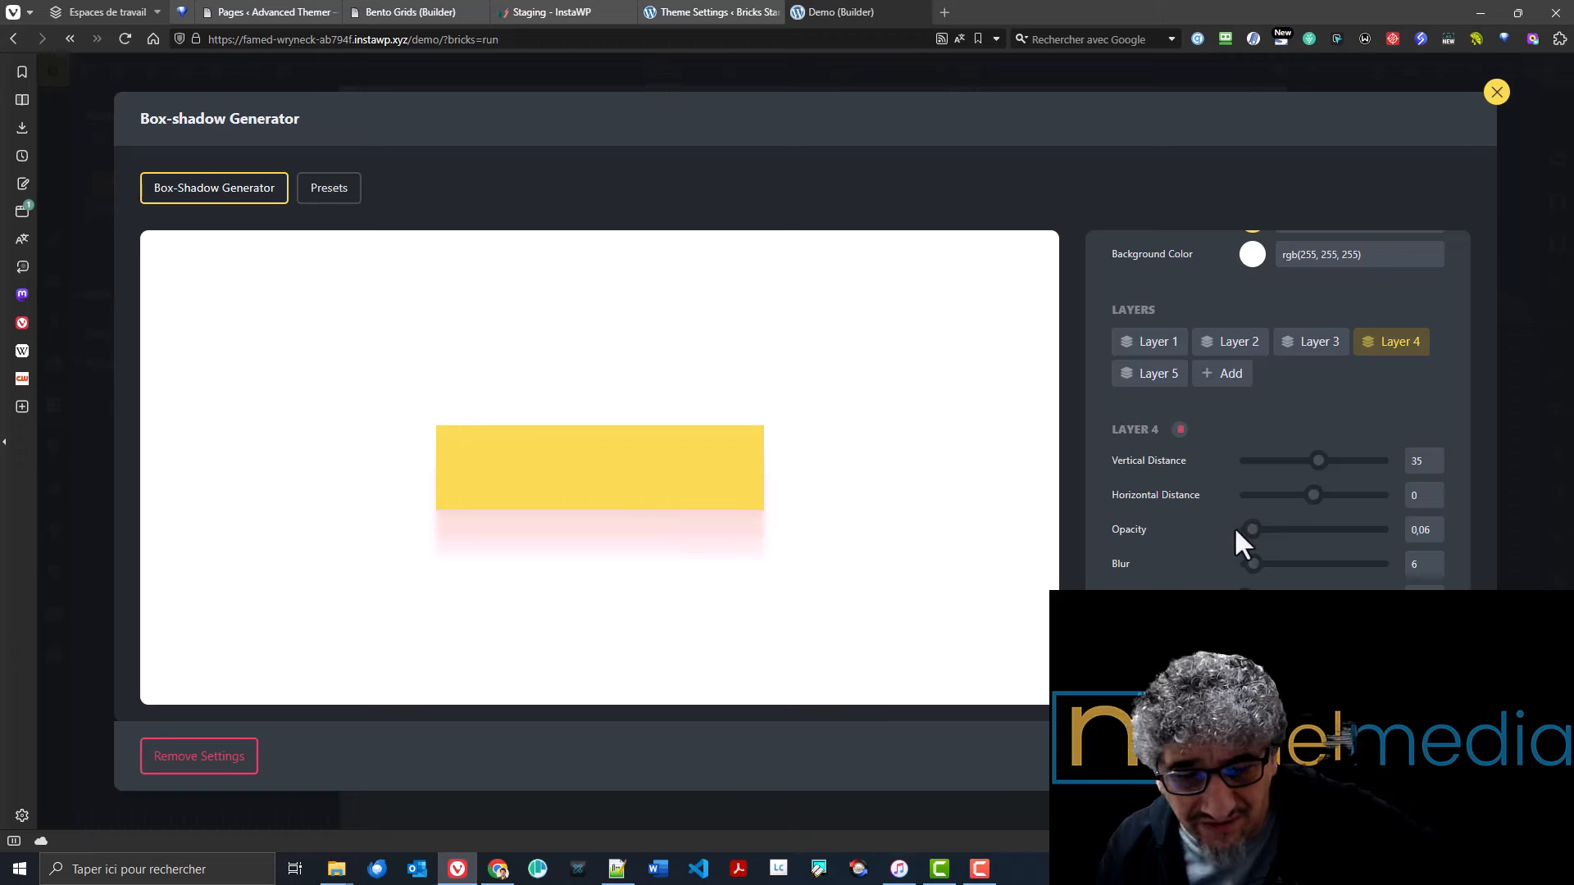
# - Set Layer 4's shadow color to yellow, #fff700, and apply the layered box-shadow to the button
pyautogui.click(1253, 633)
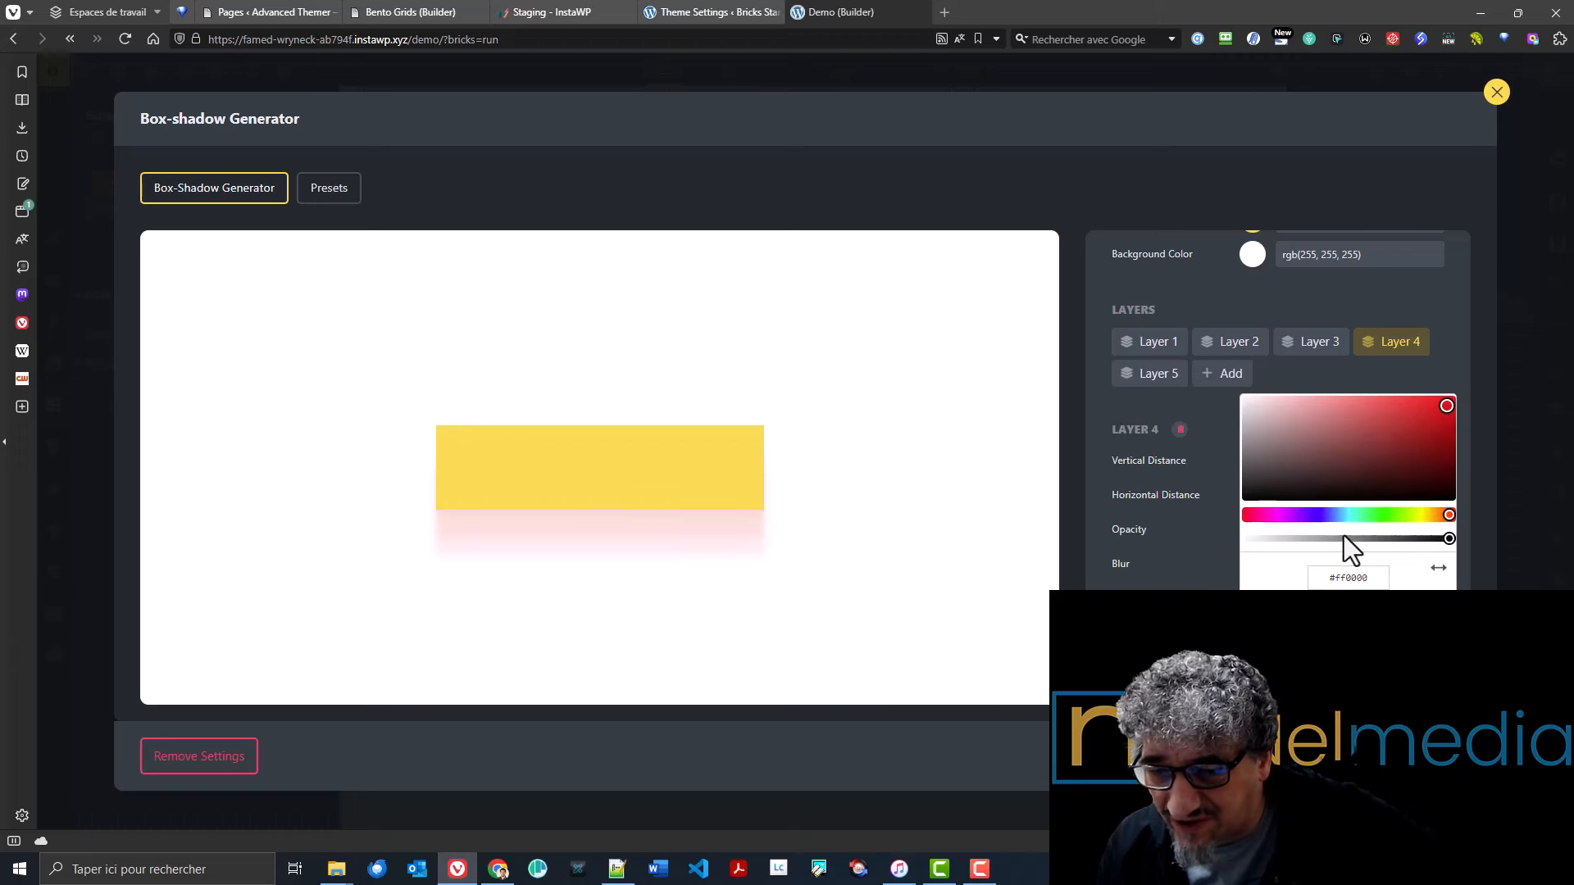
pyautogui.click(1417, 514)
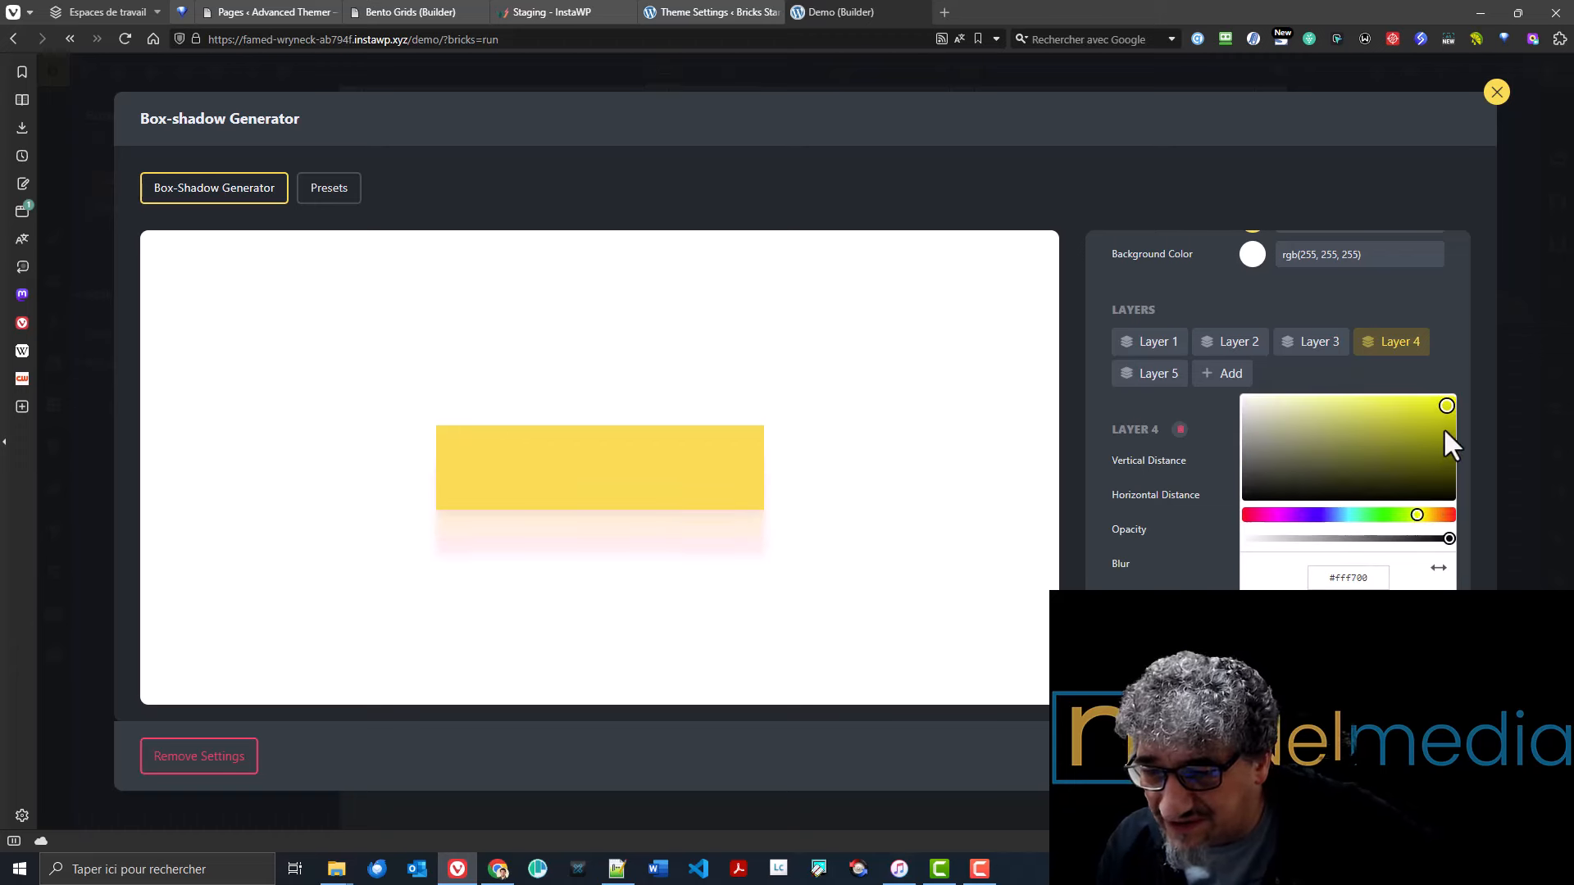
pyautogui.click(1189, 631)
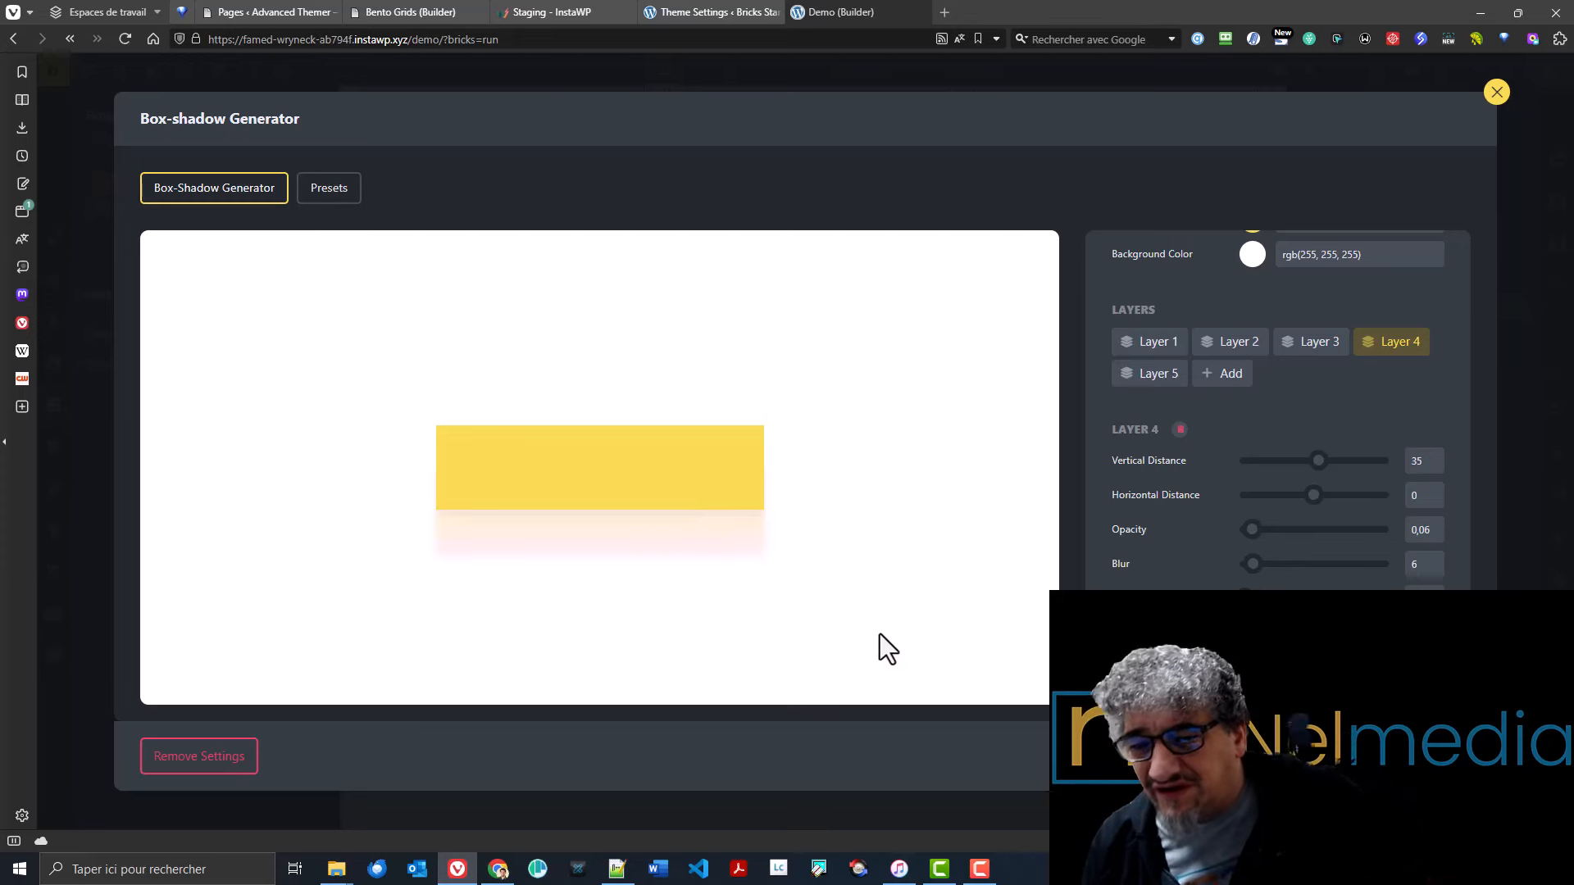
pyautogui.click(1409, 755)
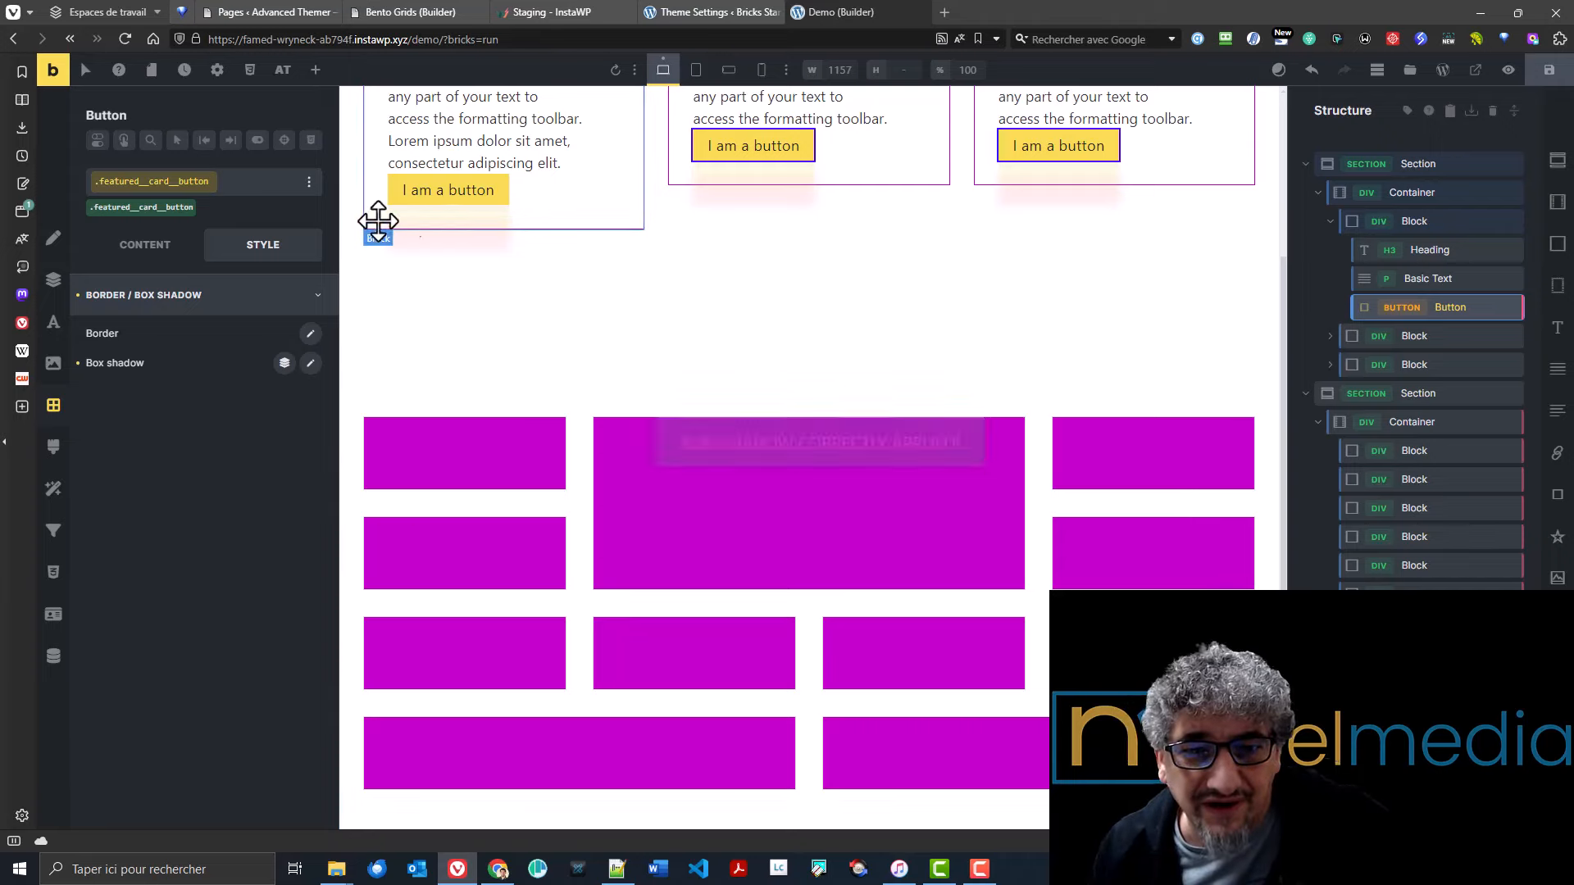
# - Look up the Advanced Text Wrapper option in the Elements builder tweaks settings and return to the demo page's builder
pyautogui.click(729, 3)
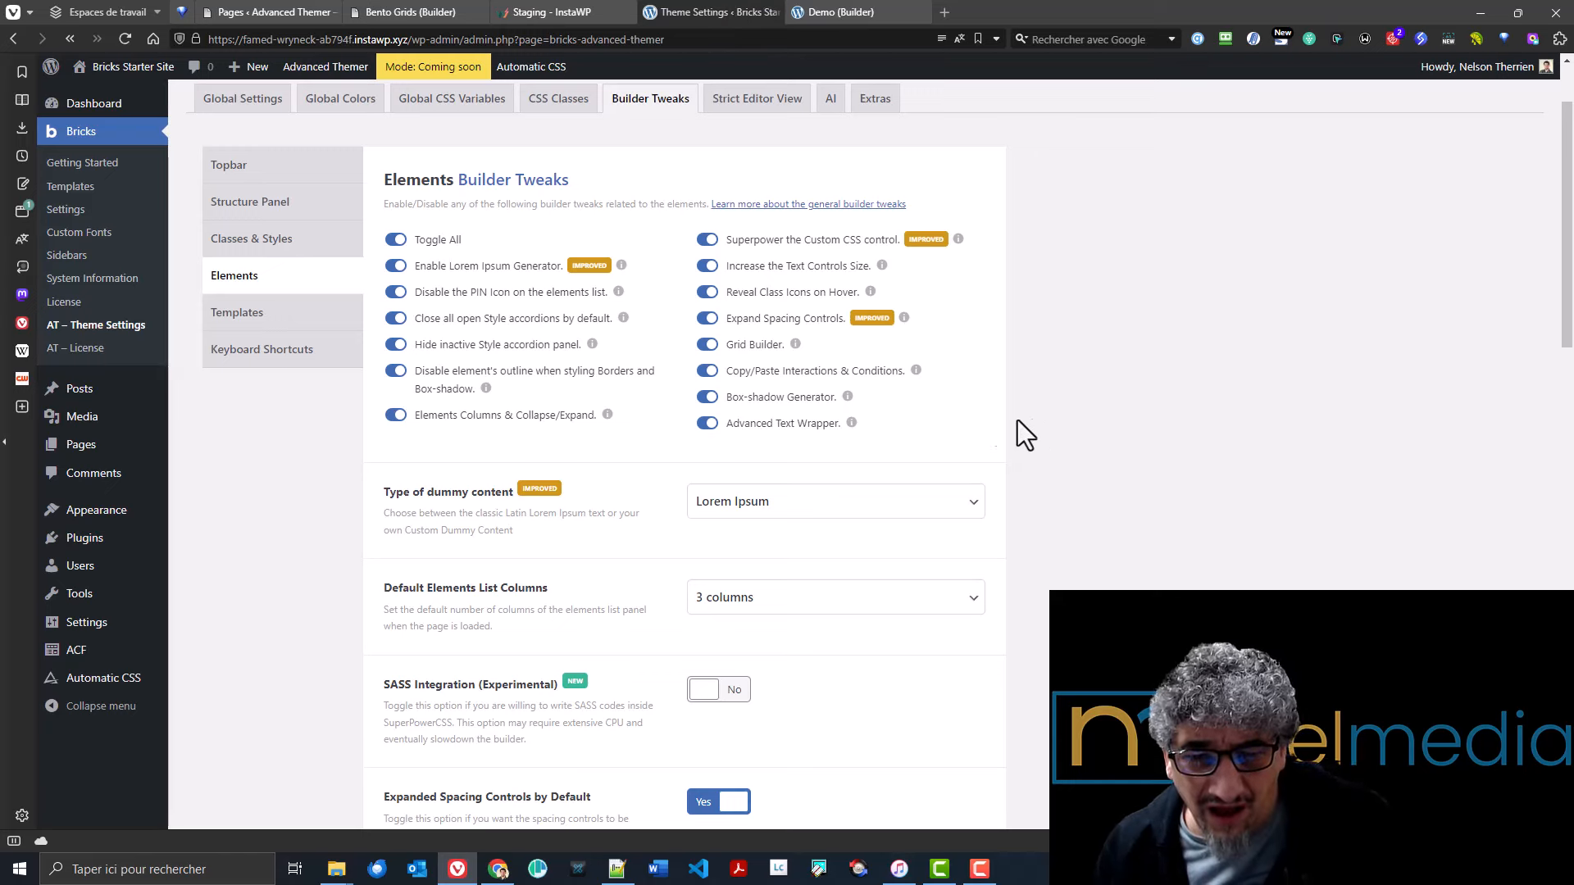
pyautogui.moveTo(851, 424)
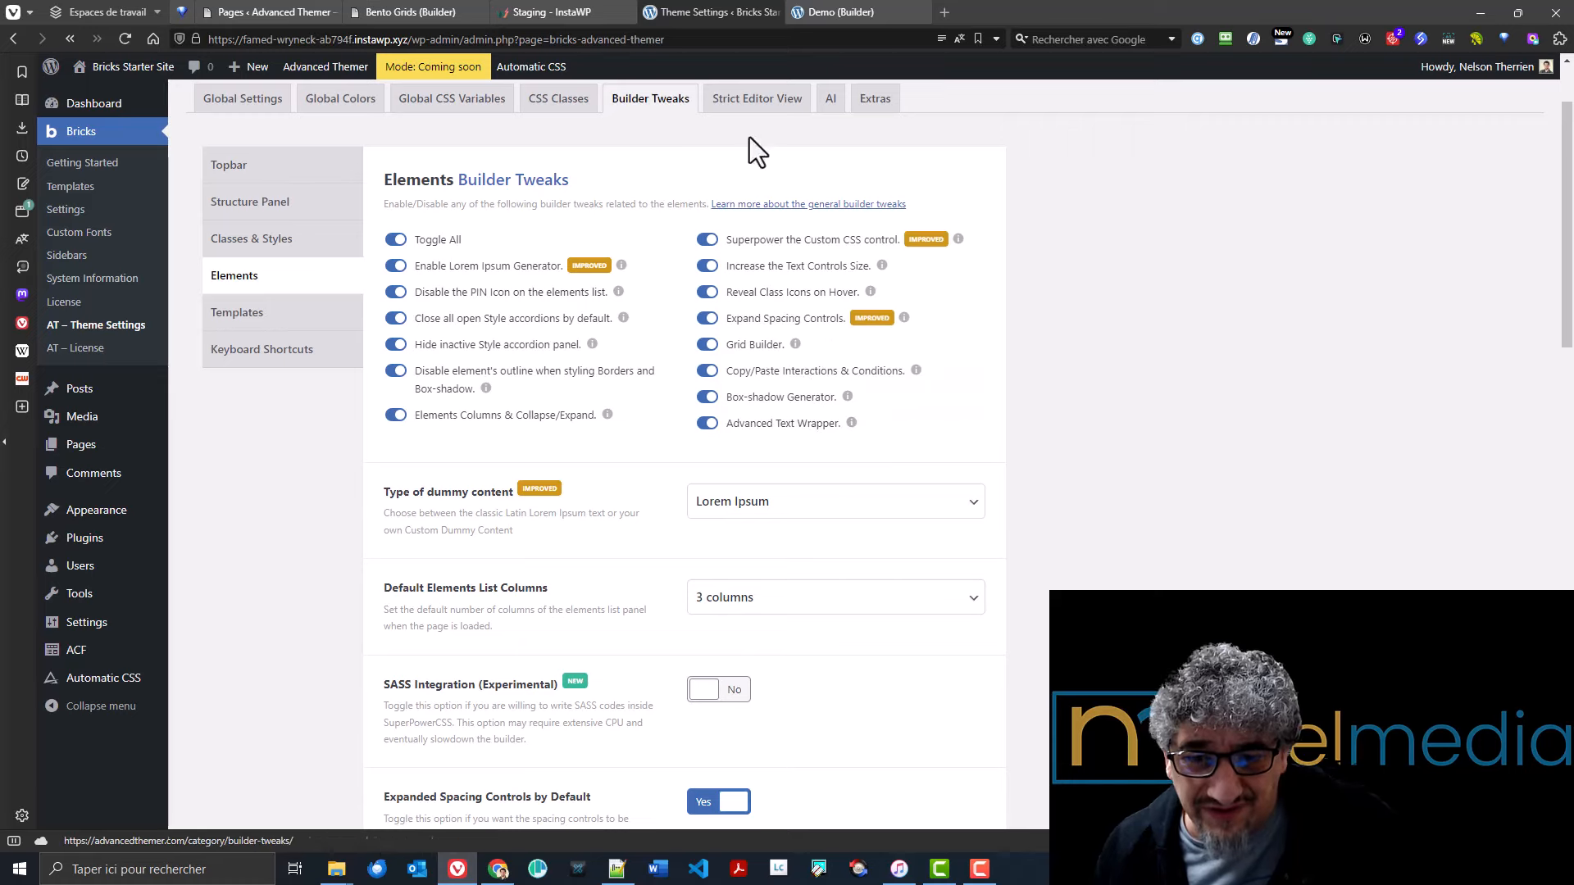
pyautogui.click(814, 5)
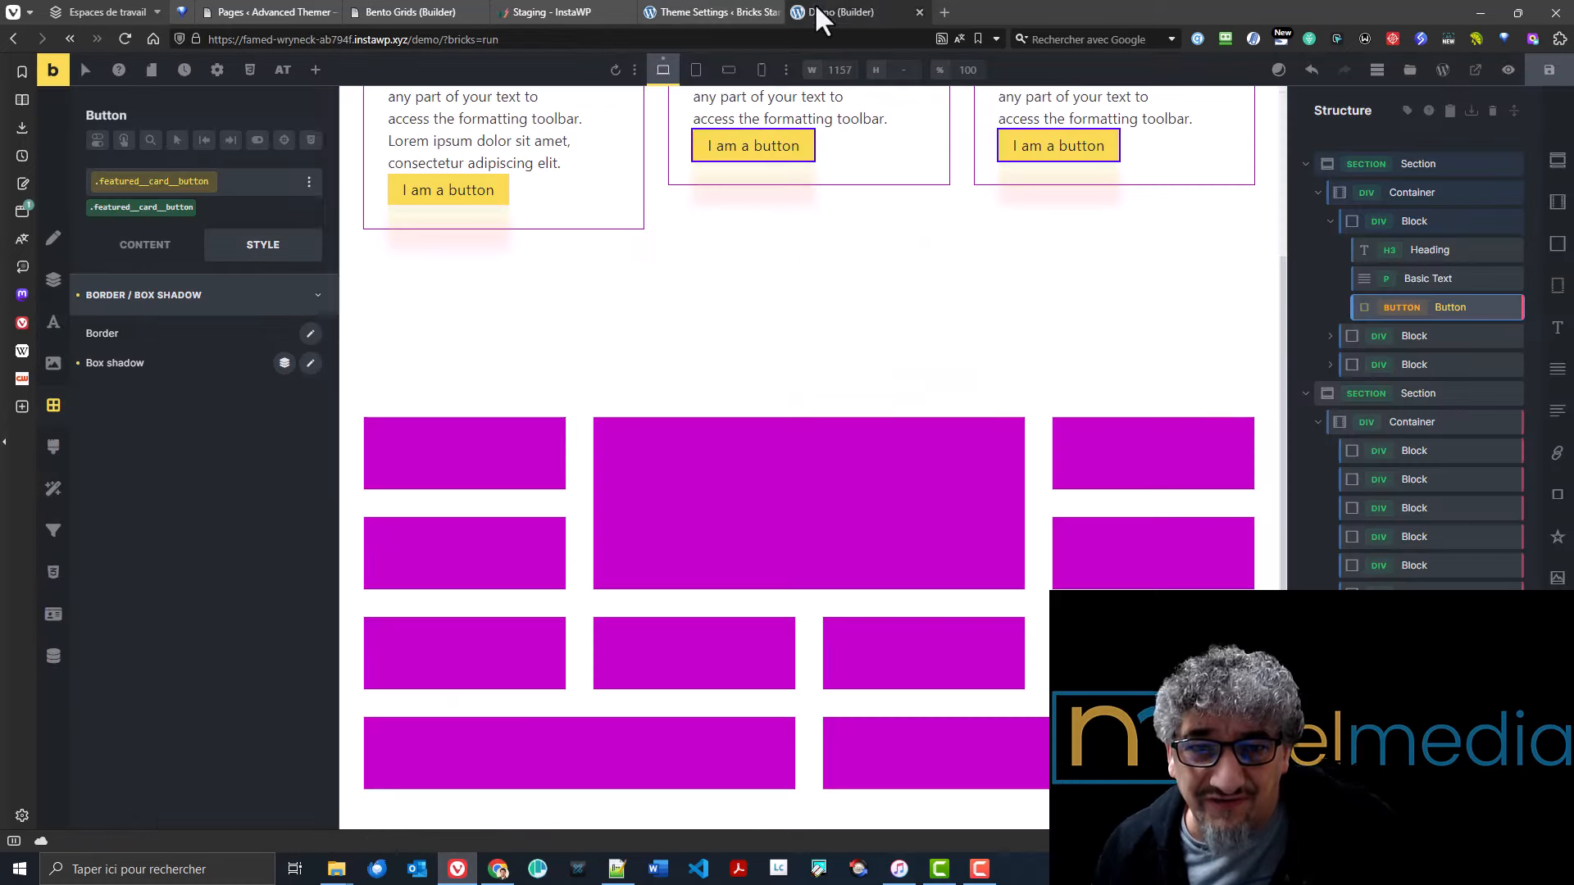
# - Select the heading in the first card and show its content settings with the text wrapper controls
pyautogui.click(1426, 279)
pyautogui.scroll(3, 506, 436)
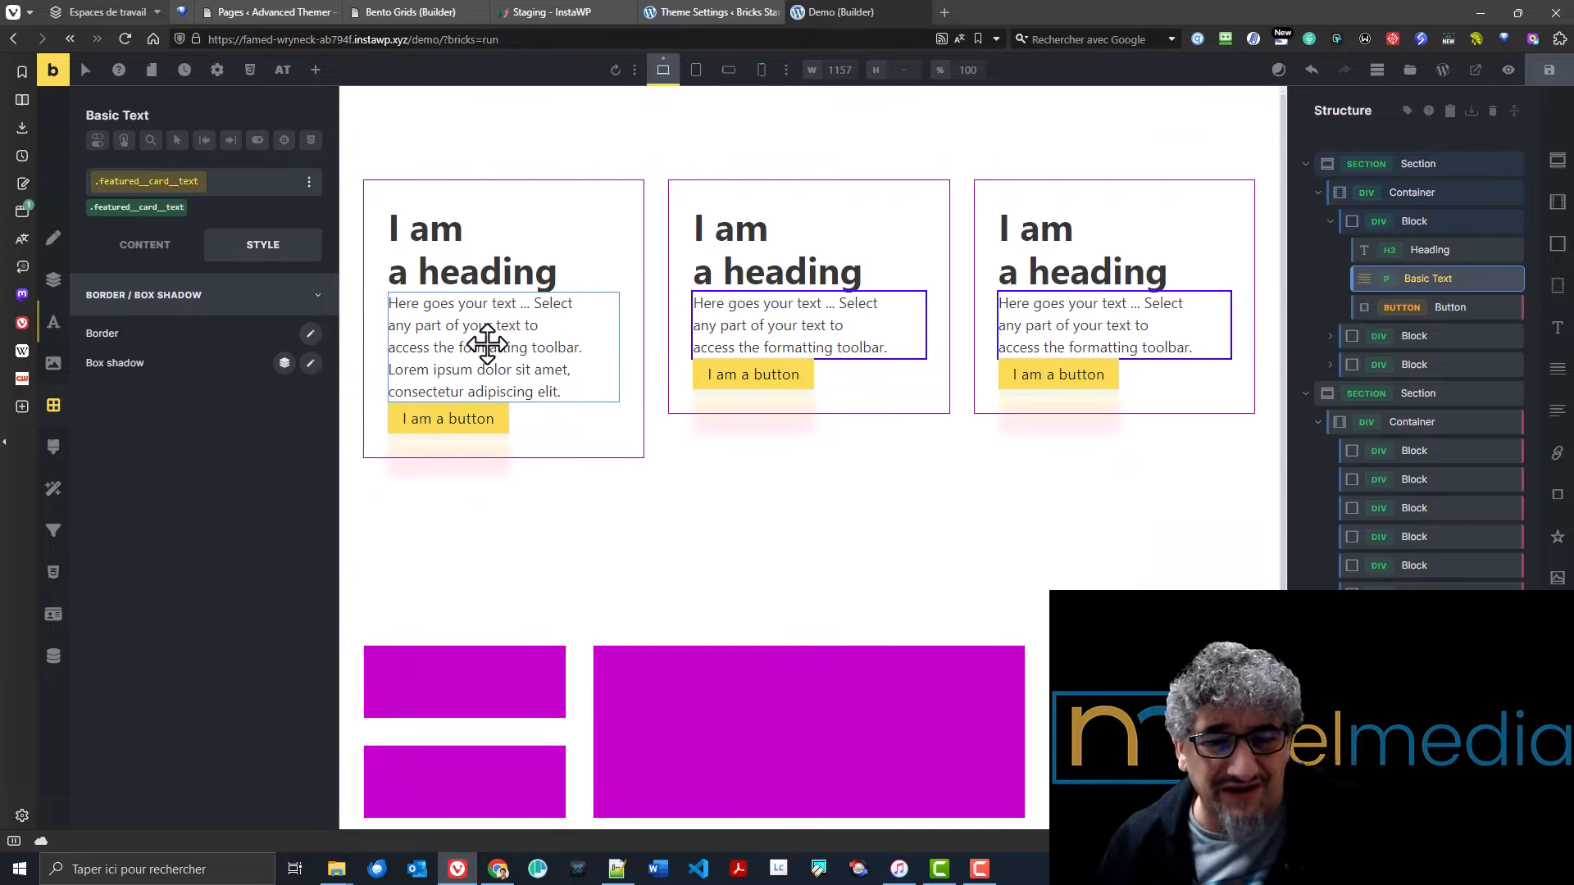
pyautogui.click(478, 272)
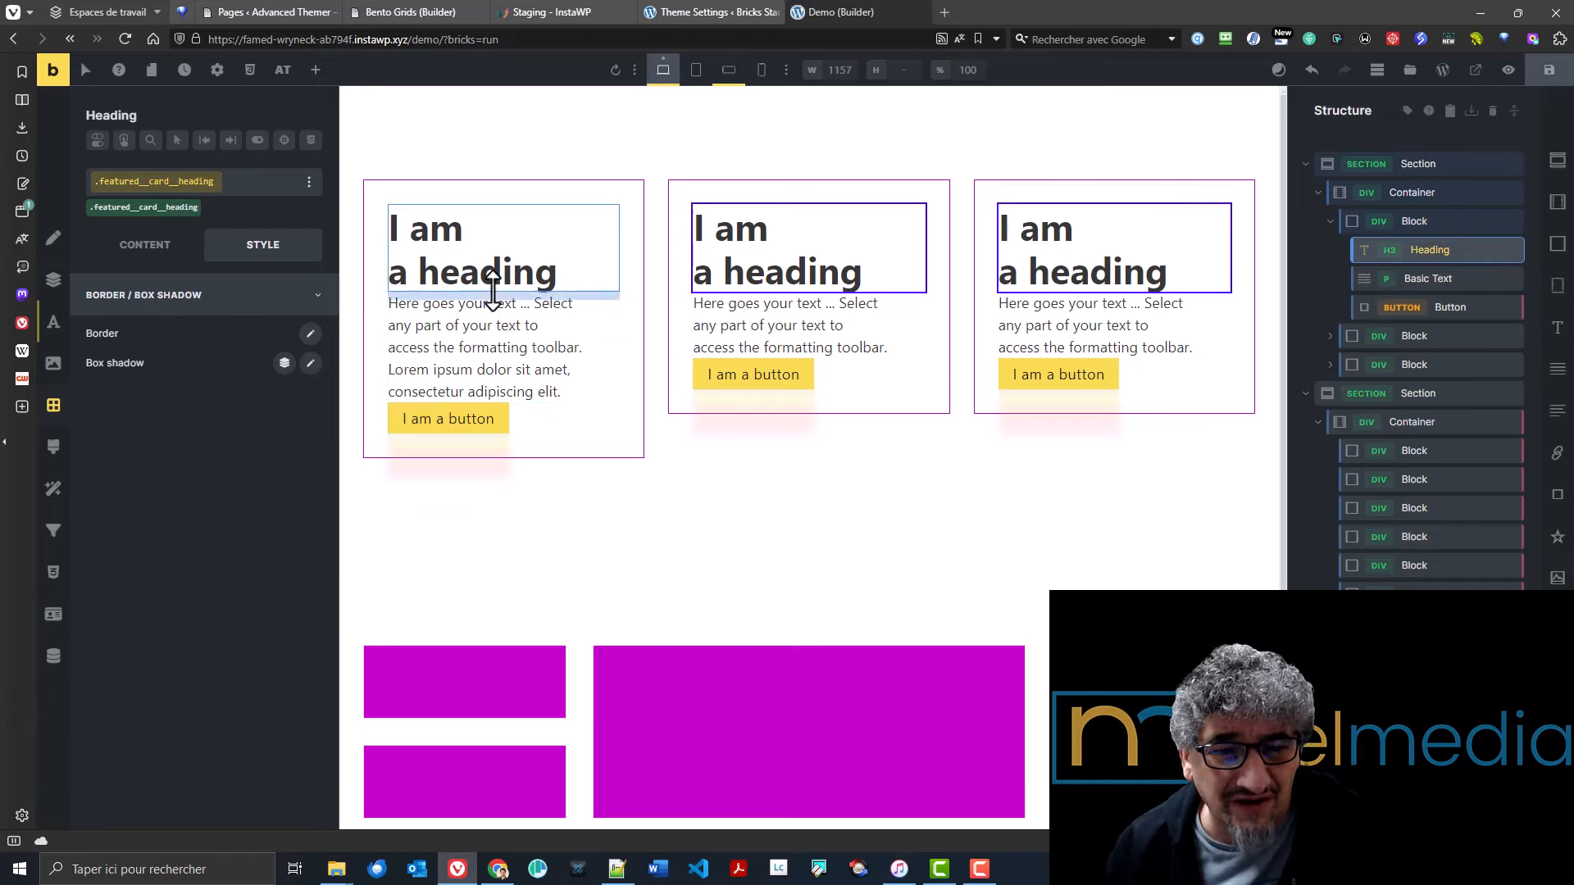
pyautogui.doubleClick(456, 268)
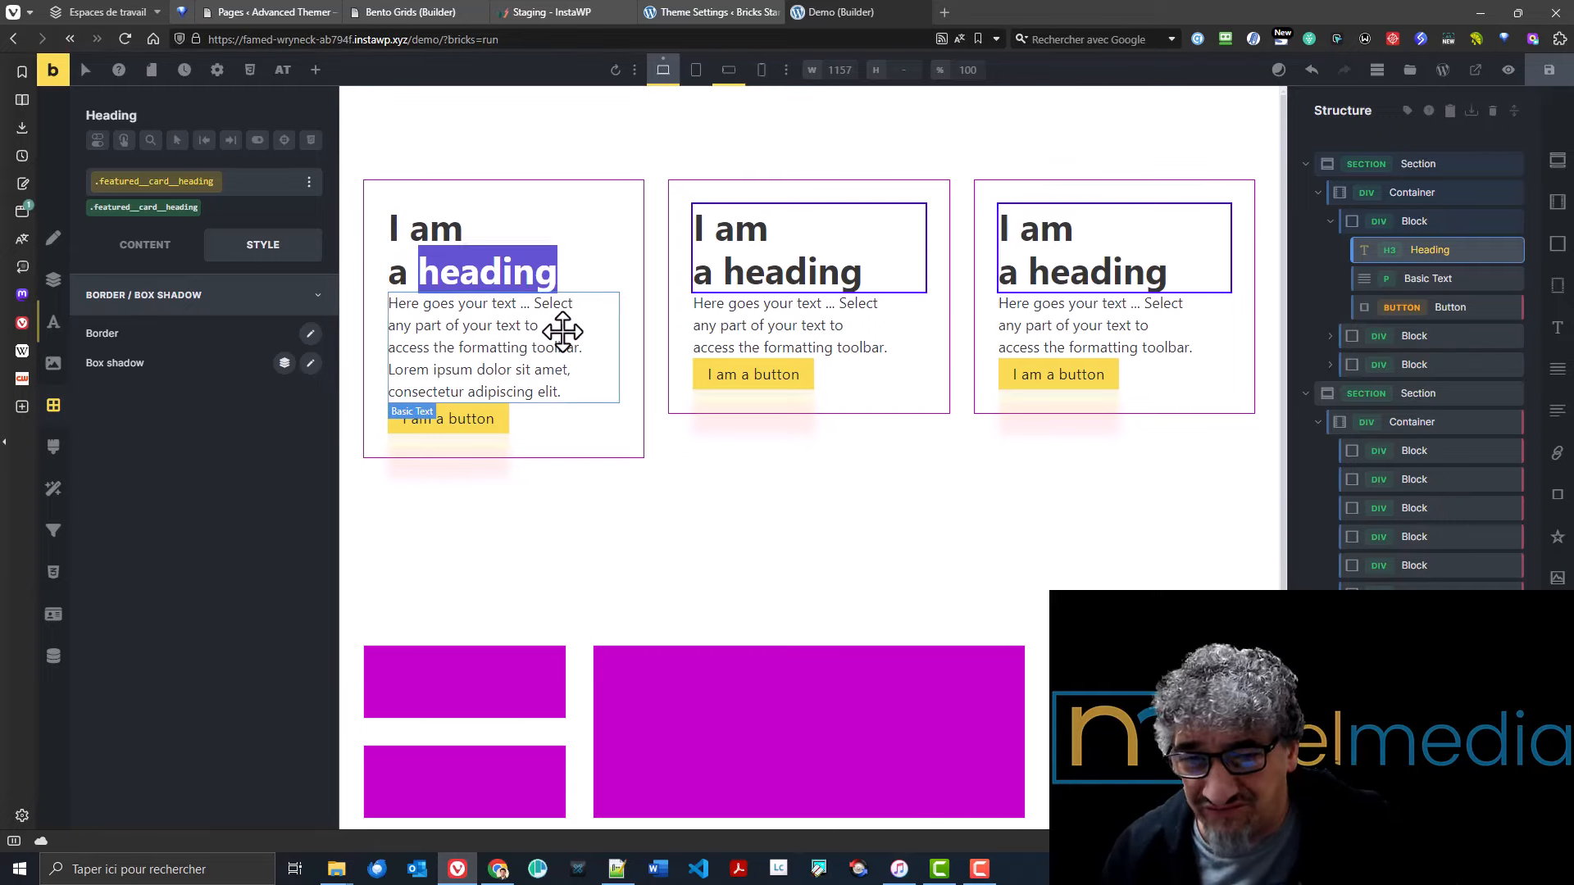
pyautogui.click(586, 319)
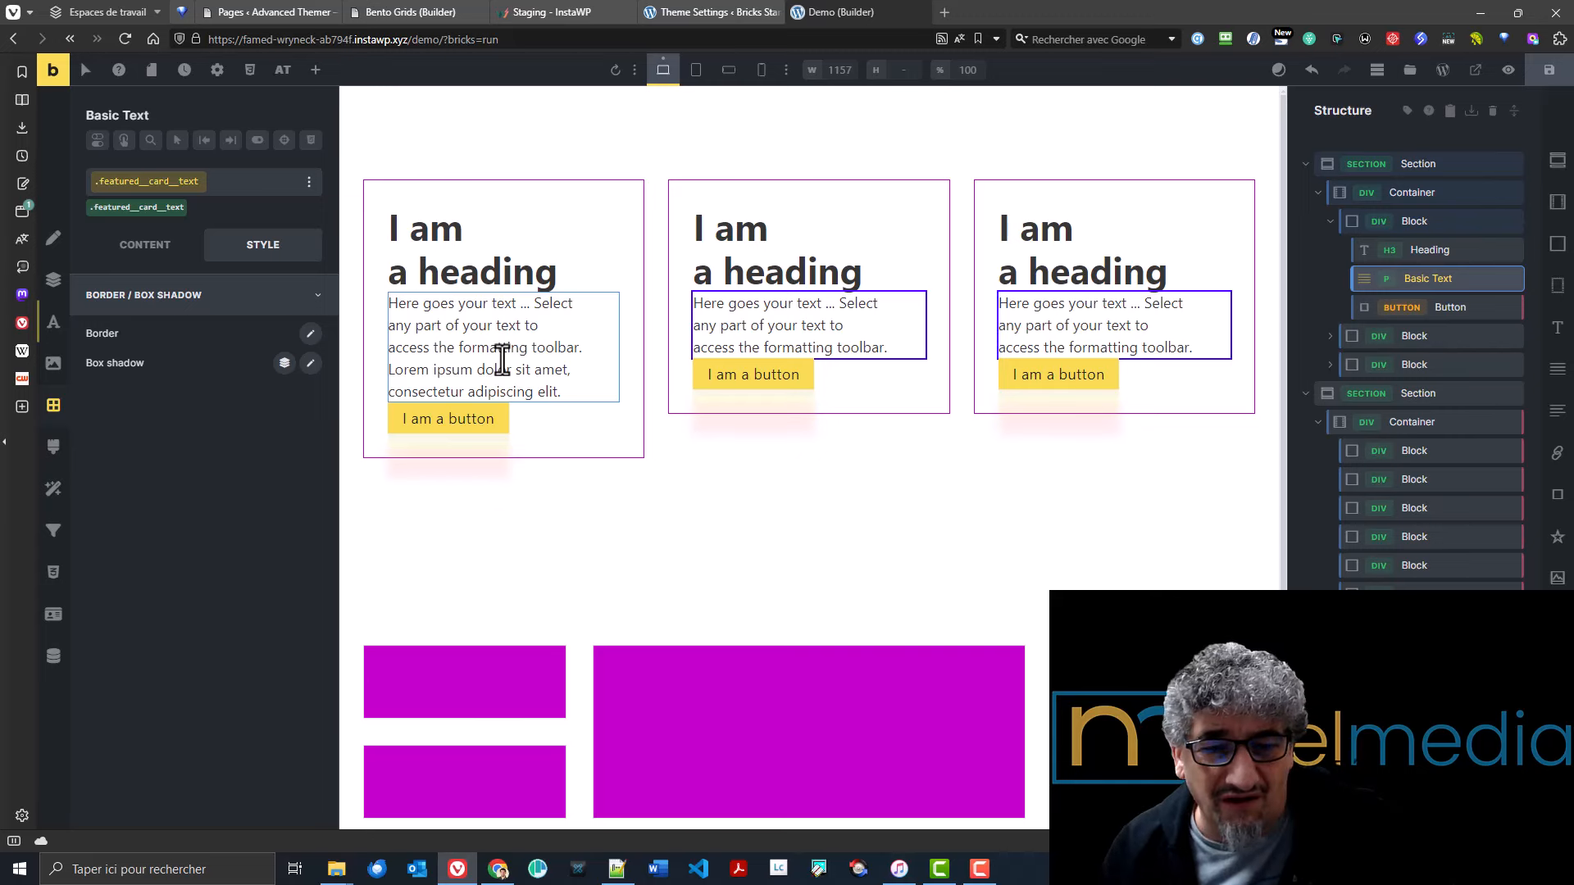
pyautogui.click(469, 260)
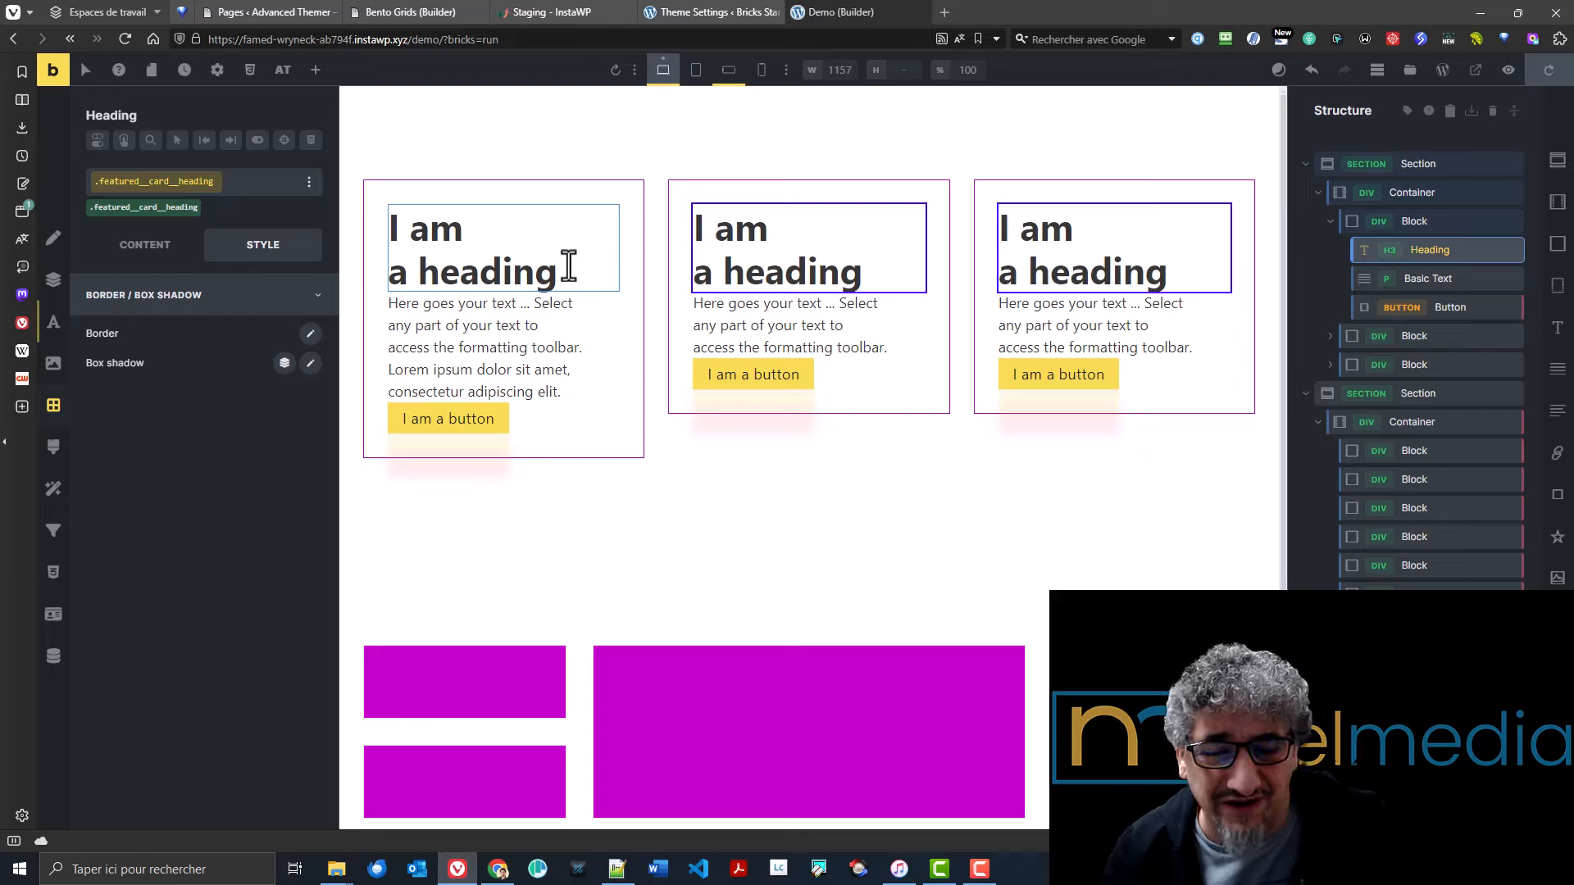
pyautogui.click(168, 248)
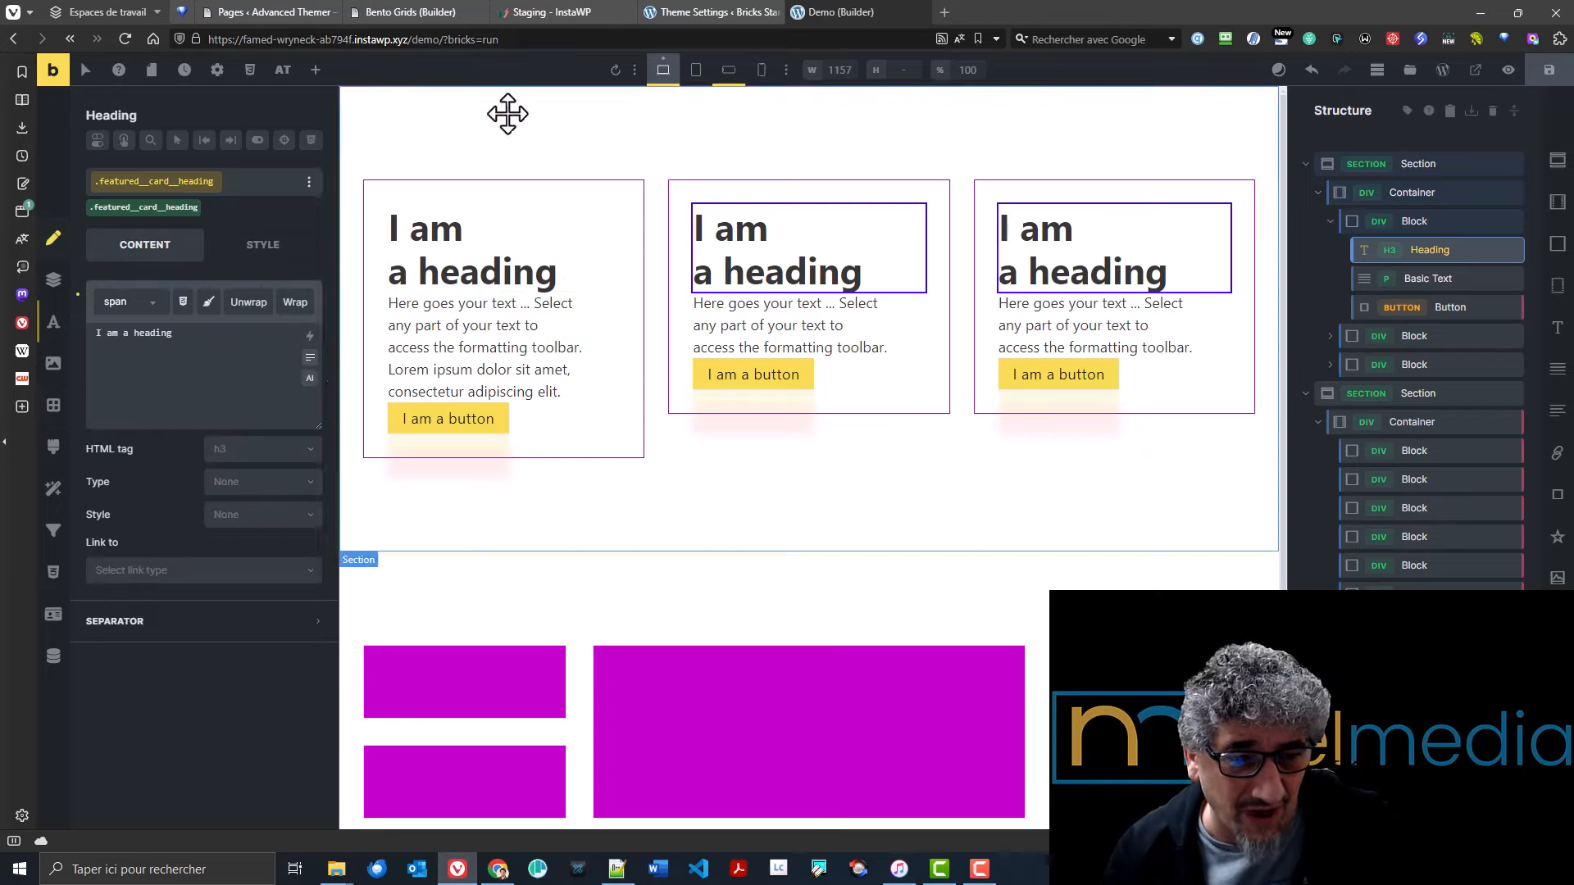
# - Review the heading wrapper's available HTML tags, keeping span, and reveal both additional wrapper input fields
pyautogui.click(728, 11)
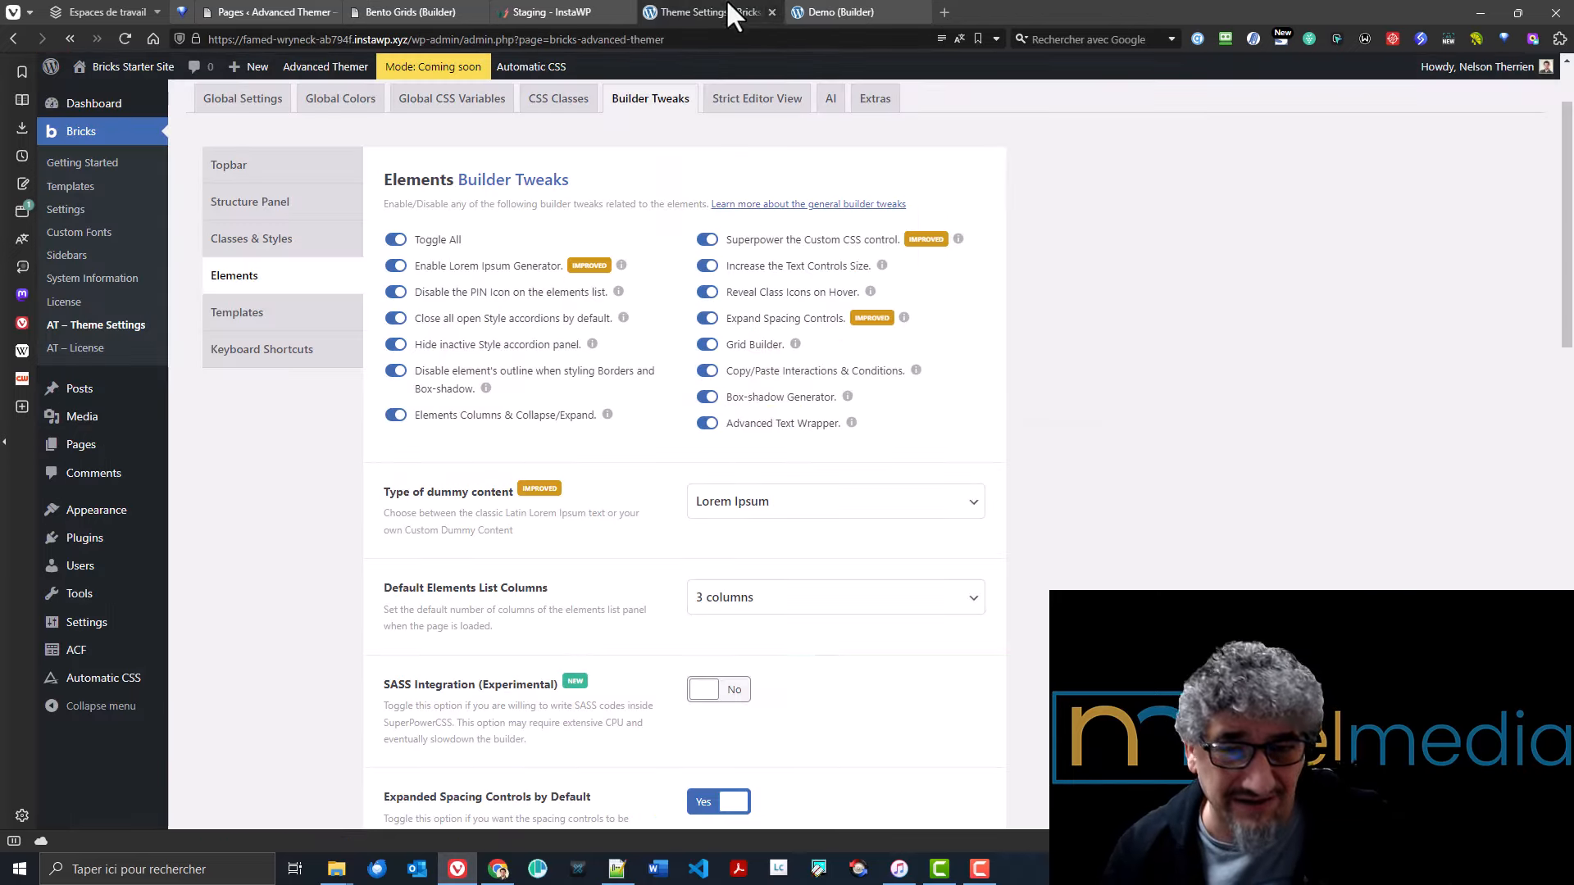
pyautogui.click(853, 13)
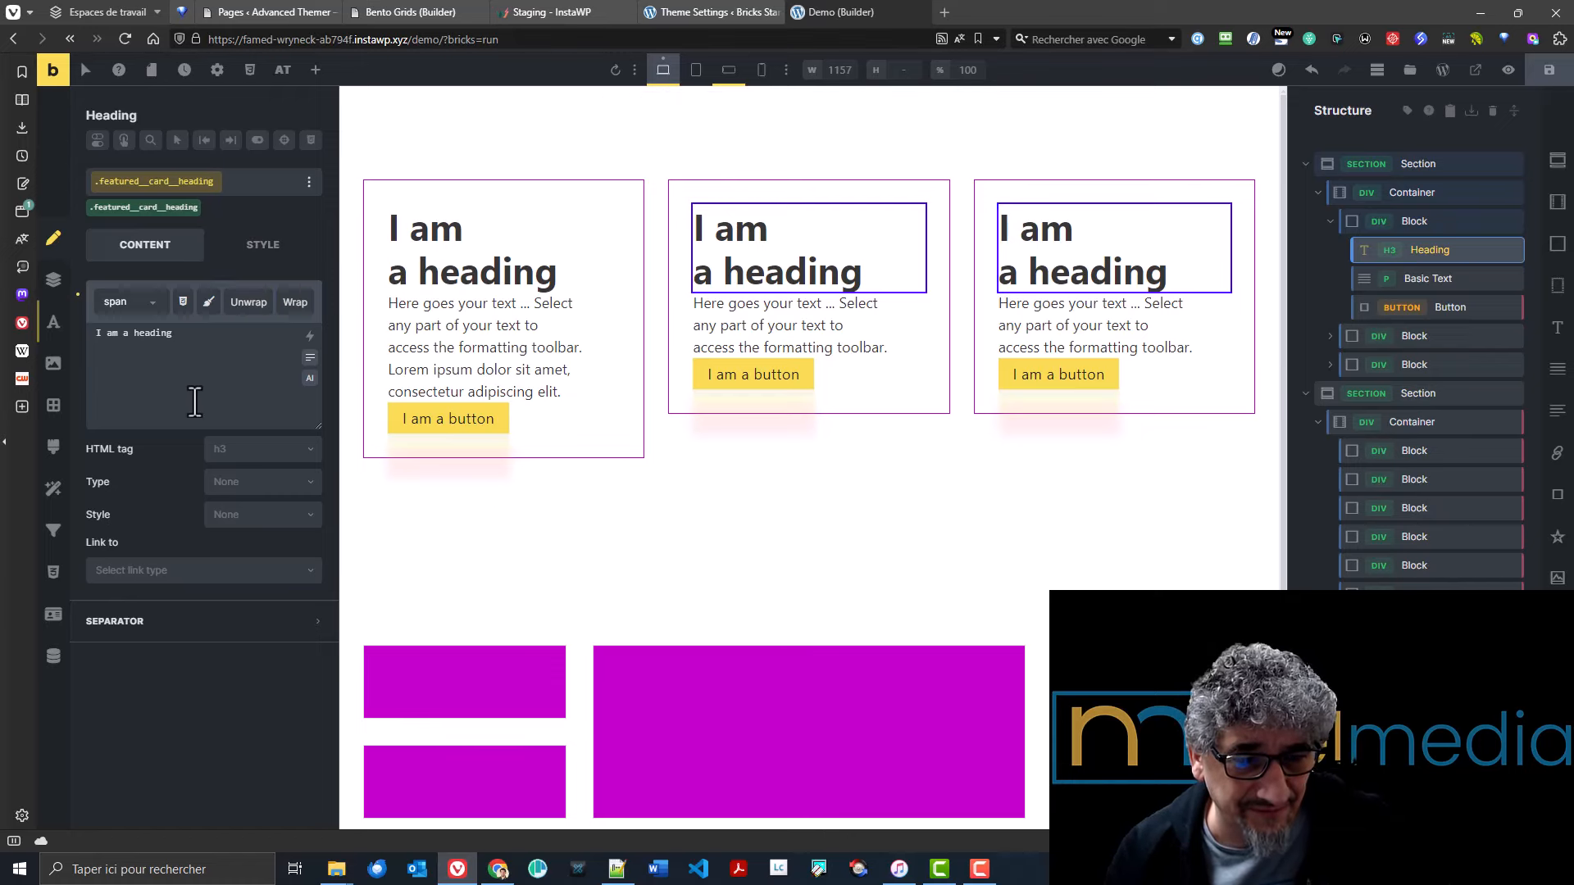
pyautogui.click(153, 302)
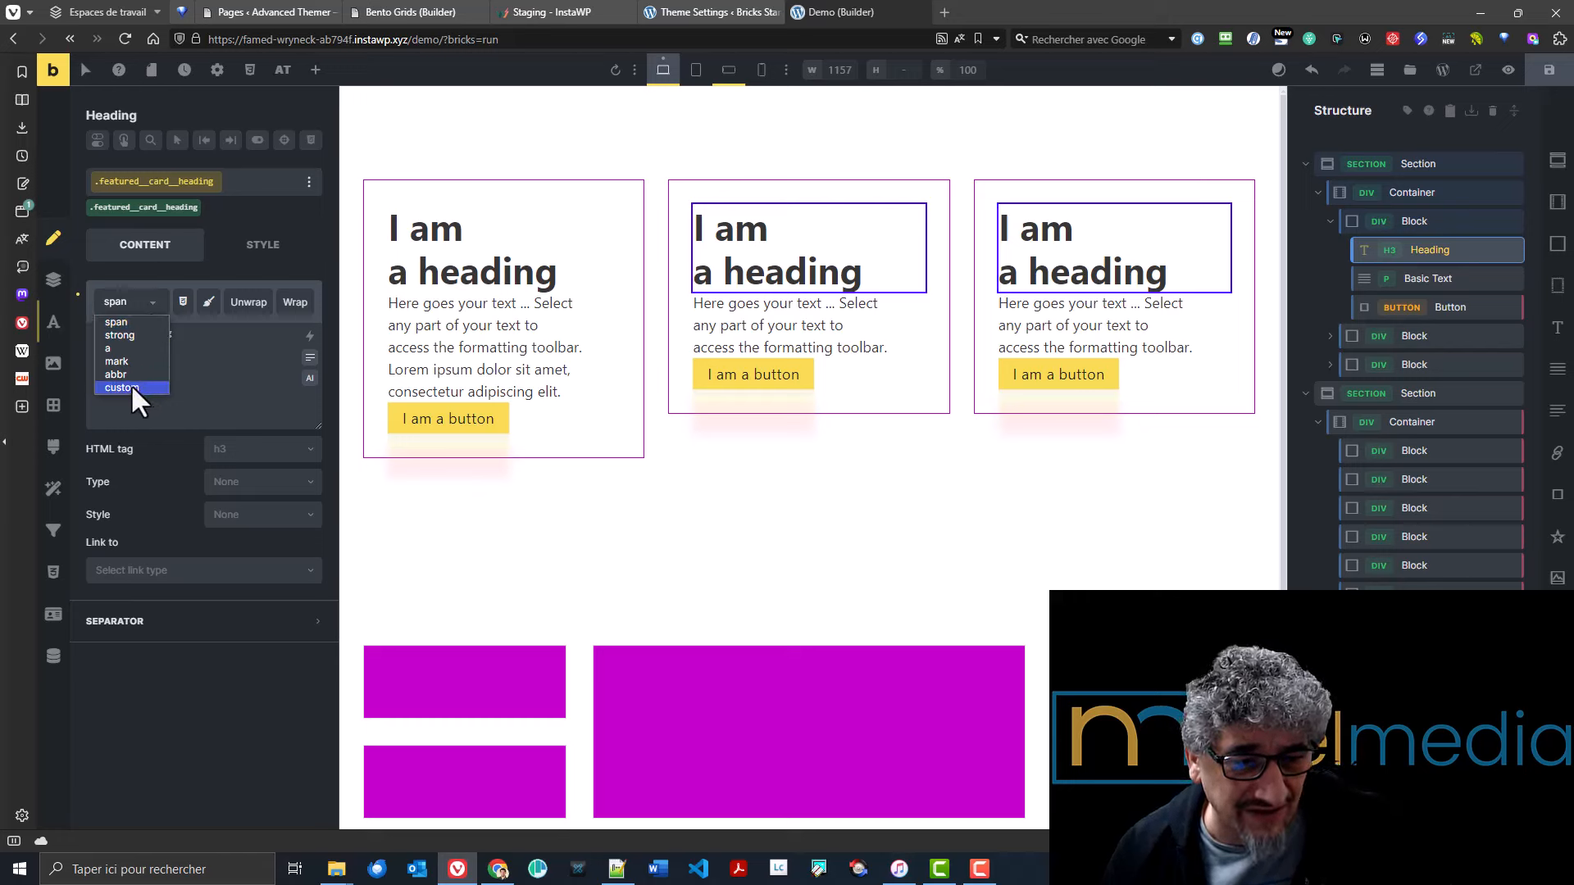
pyautogui.click(203, 358)
pyautogui.click(183, 303)
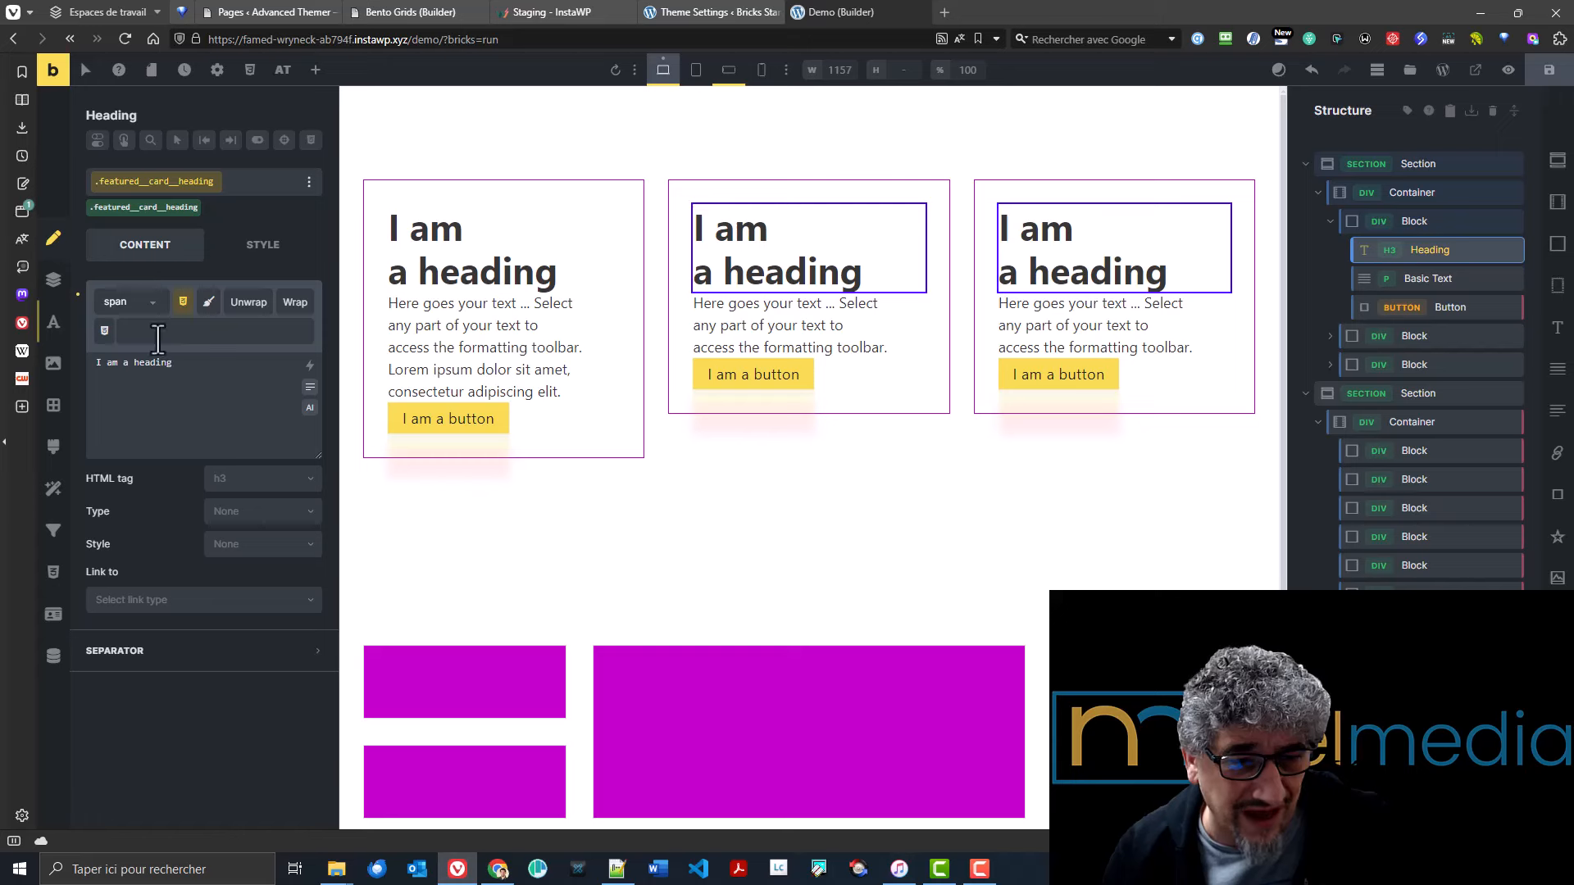
pyautogui.click(209, 303)
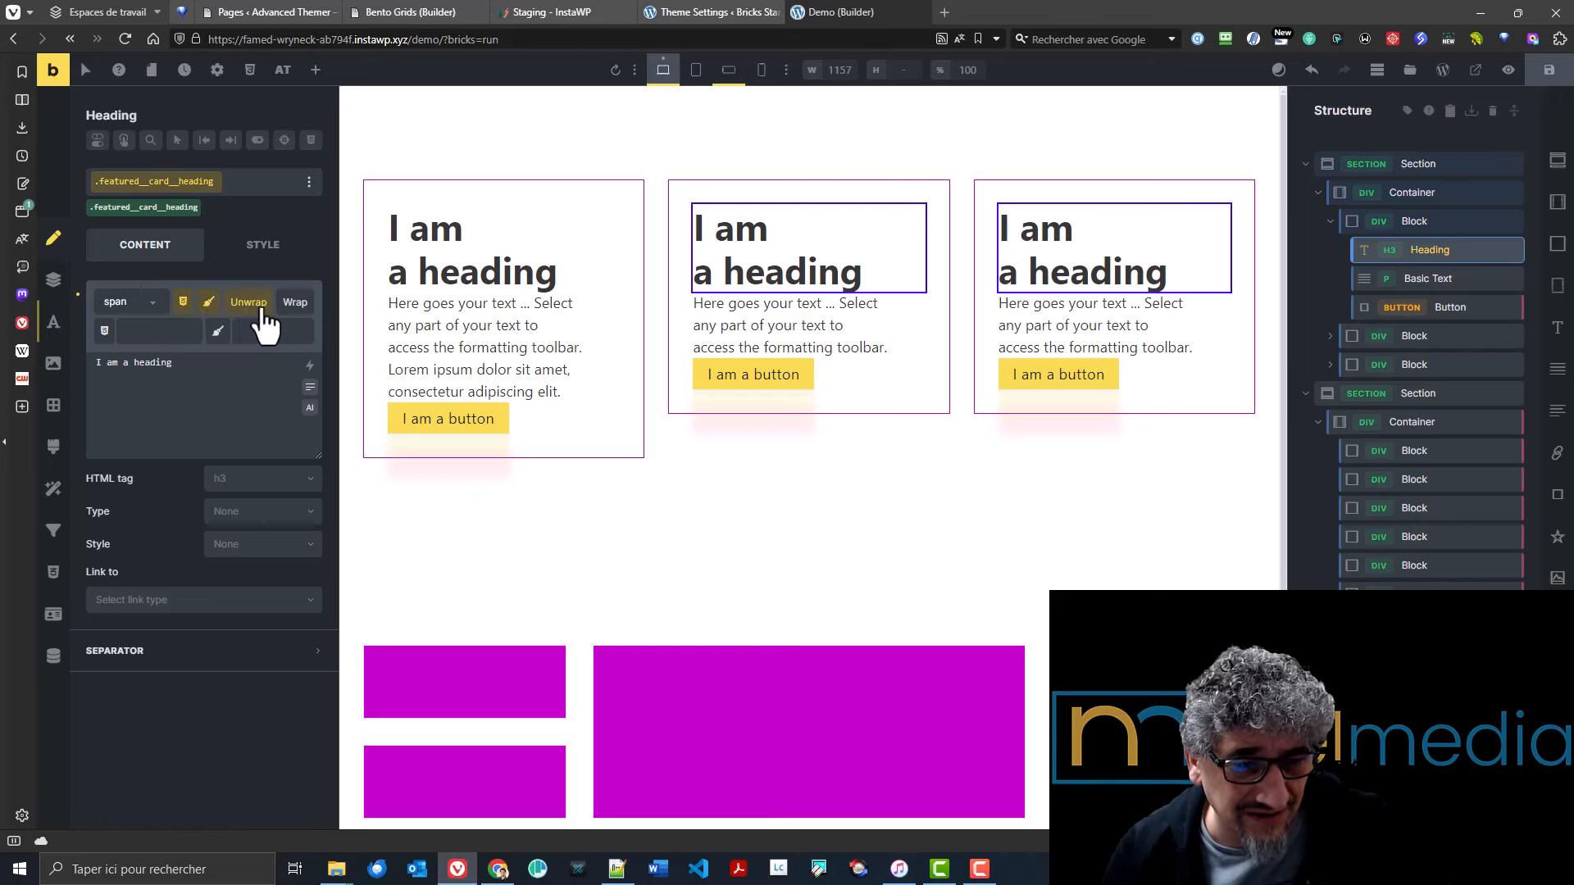
# - Enter var(--at-primary) as the text wrapper's class for the word "heading" in the first card's heading
pyautogui.doubleClick(150, 363)
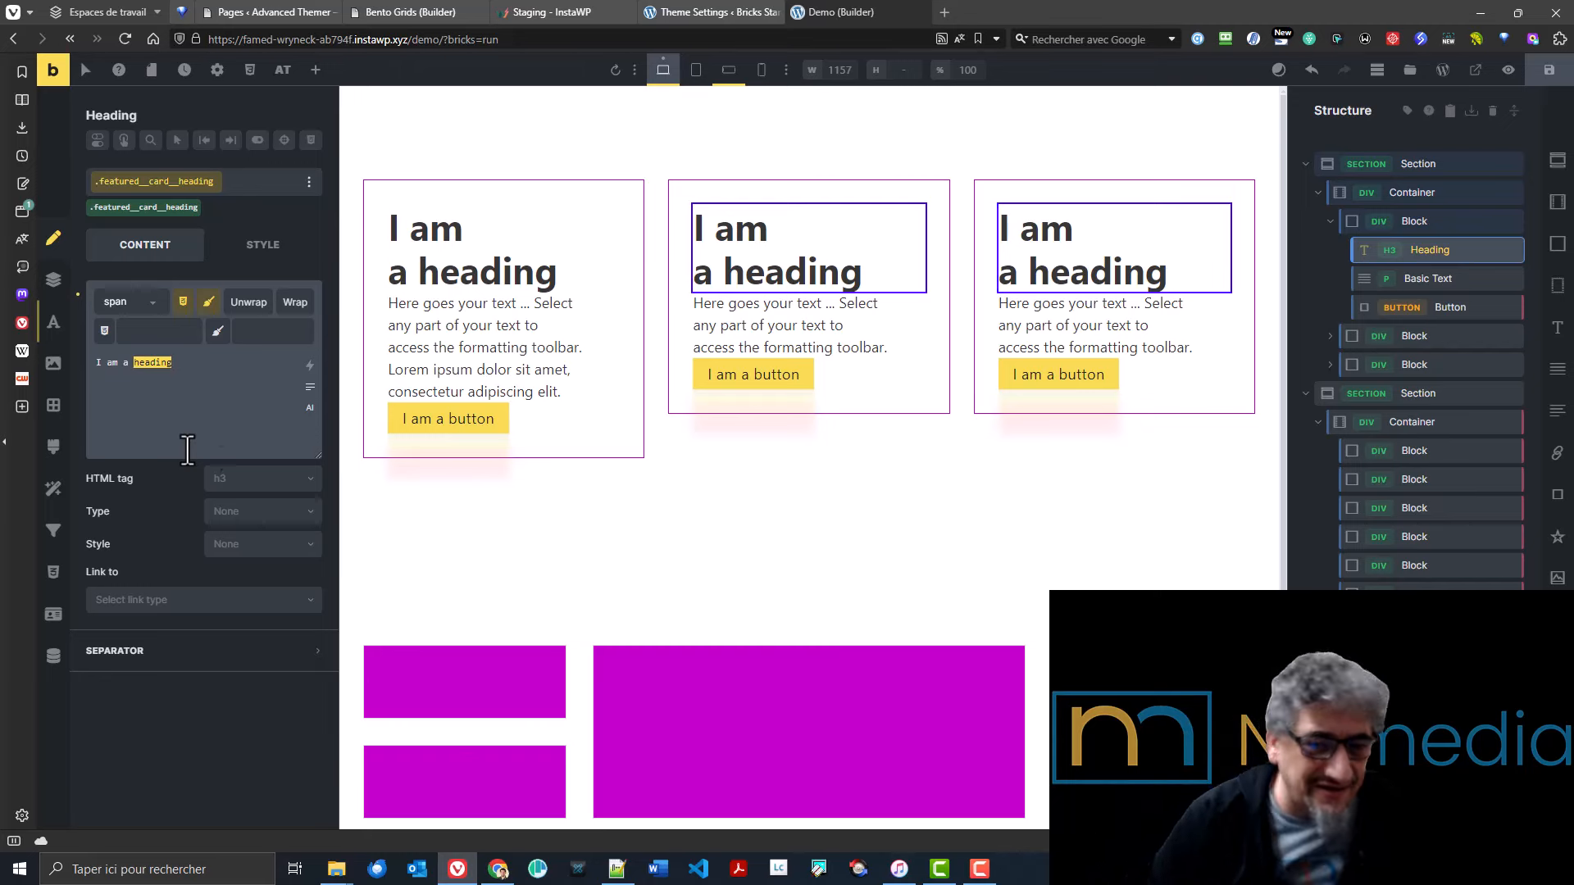
pyautogui.click(153, 330)
pyautogui.write('var(-')
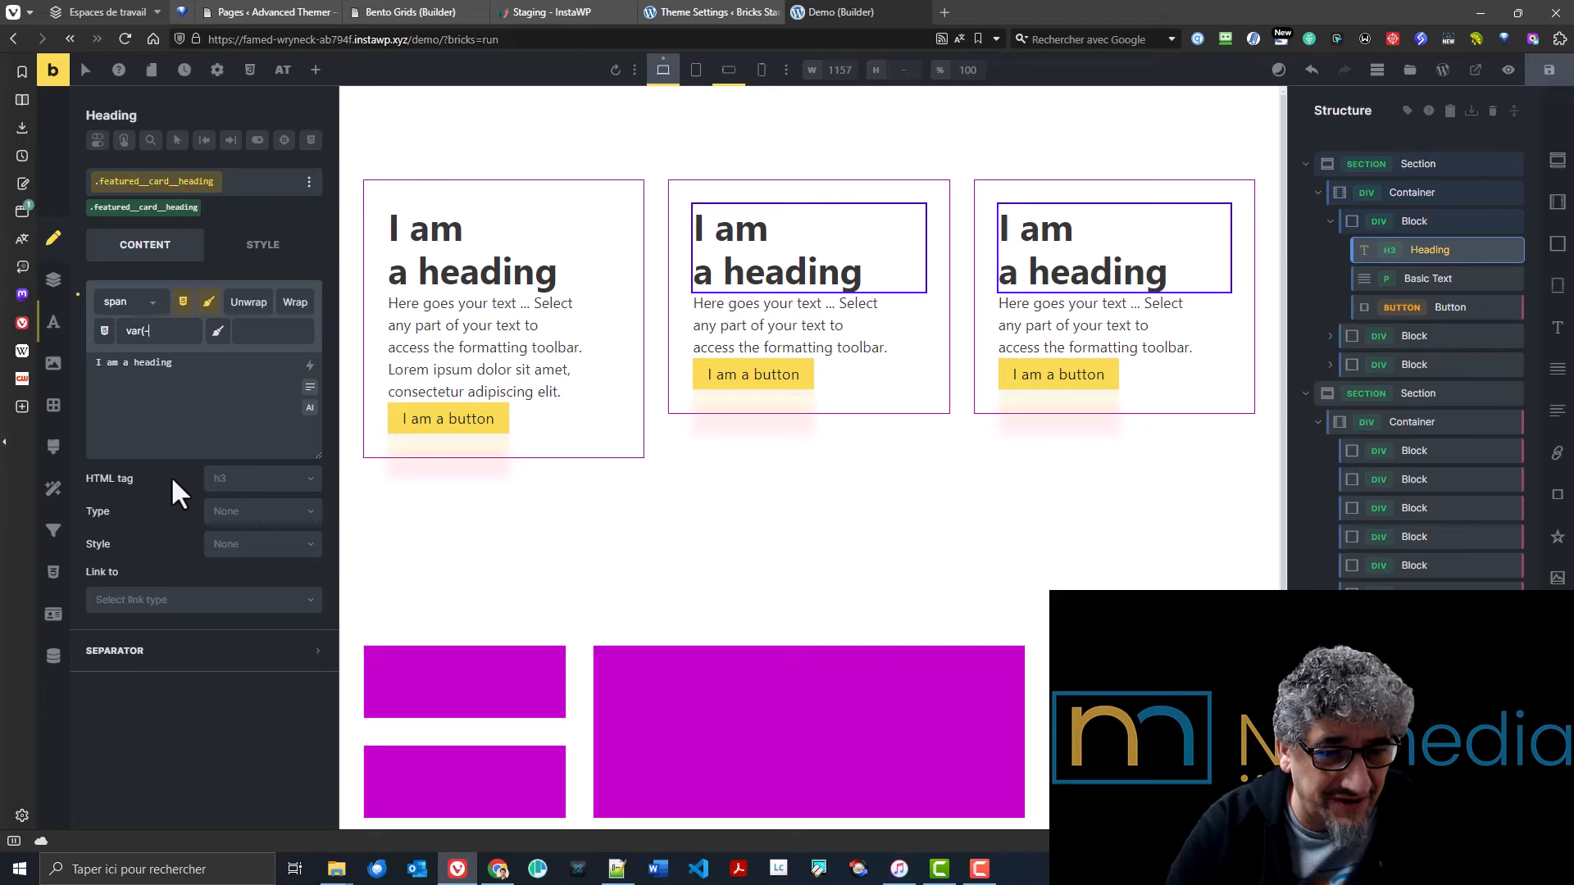
pyautogui.write('-at-p')
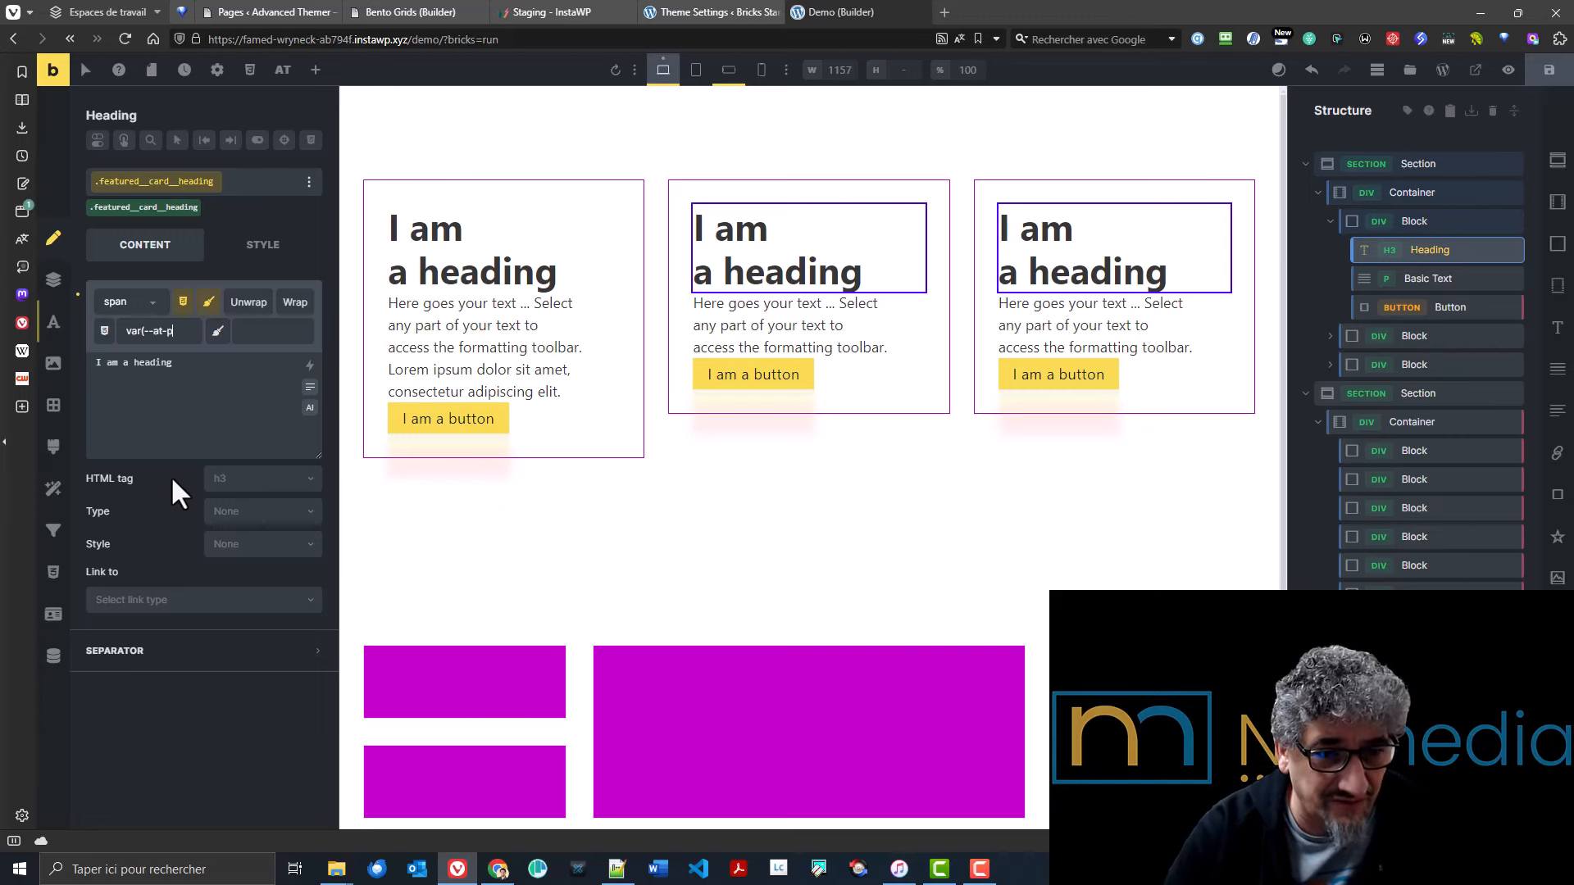
pyautogui.write('rimary)')
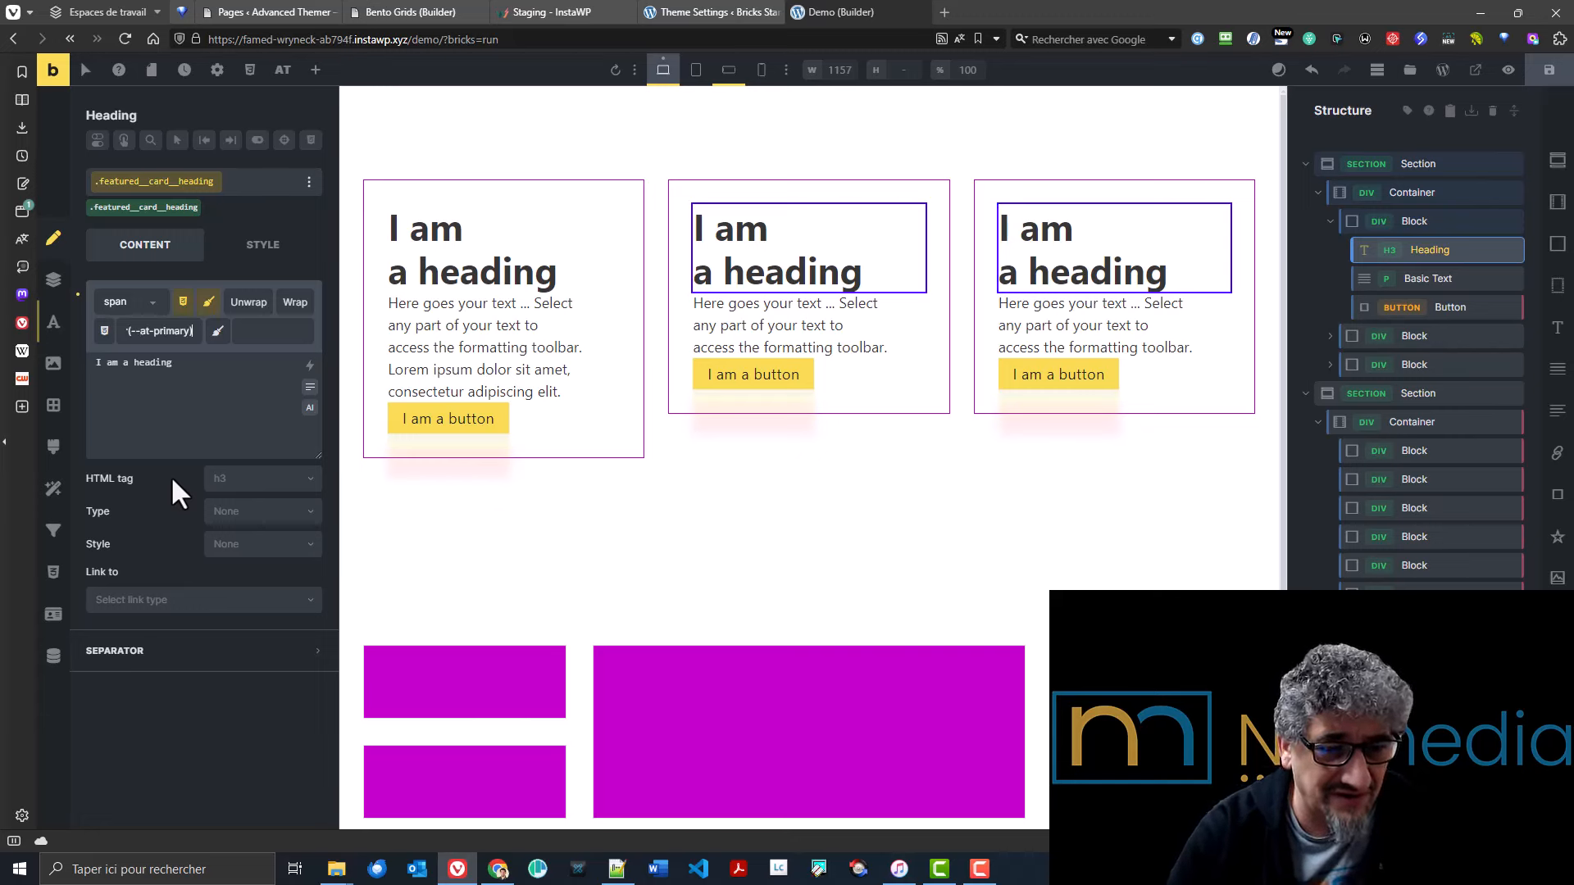
pyautogui.press('Return')
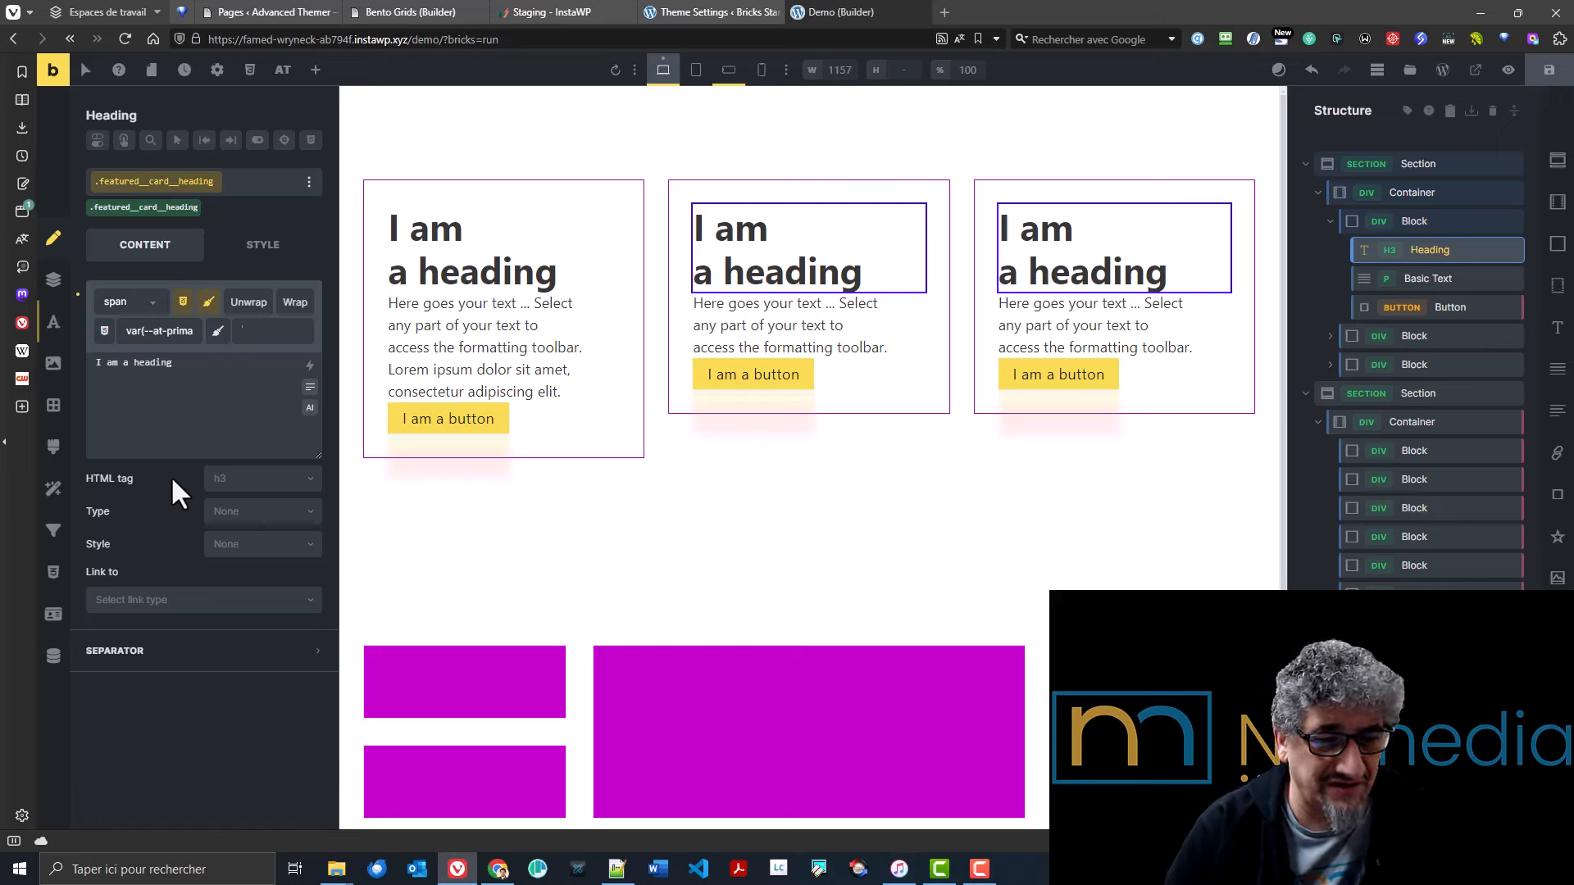
# - Set the wrapper's inline style to text-transform: smallcaps and wrap the word "heading" in a span
pyautogui.write('text')
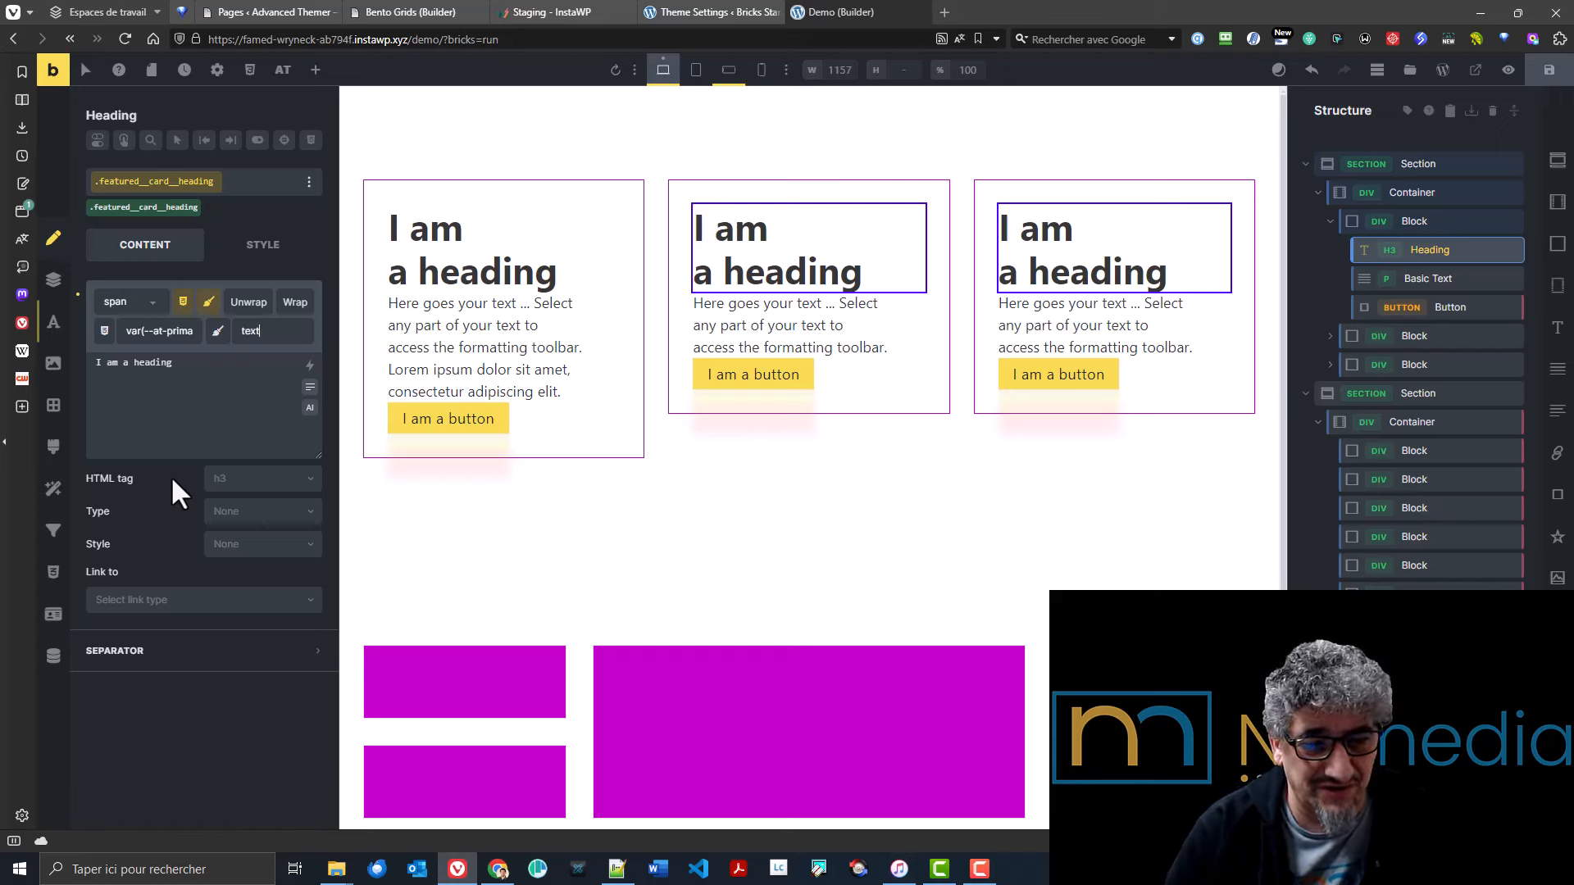
pyautogui.write('-transf')
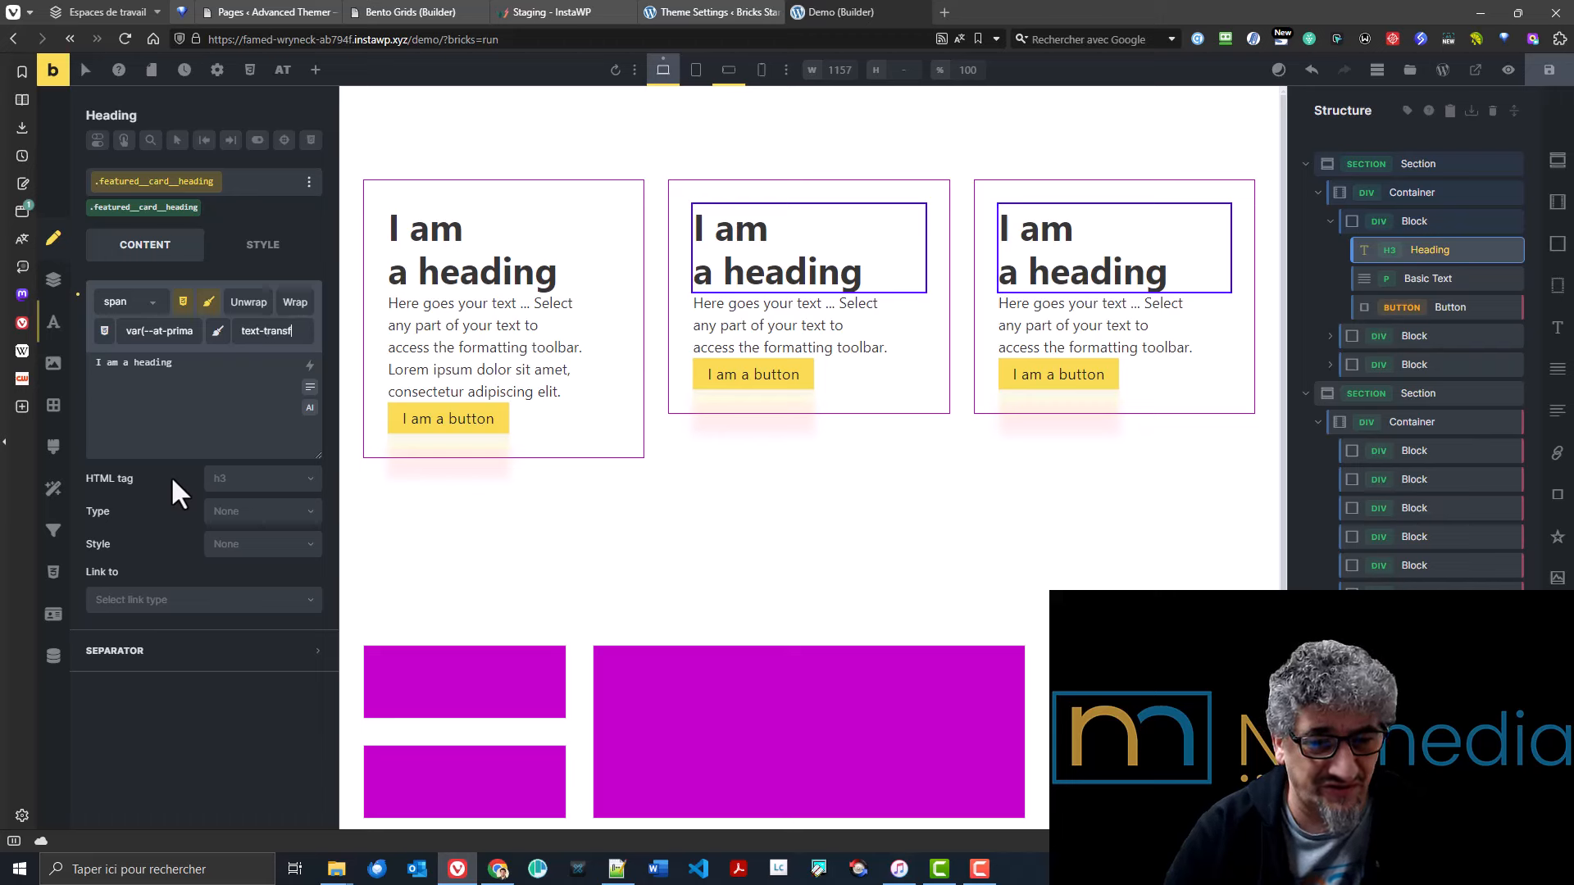
pyautogui.write('orm')
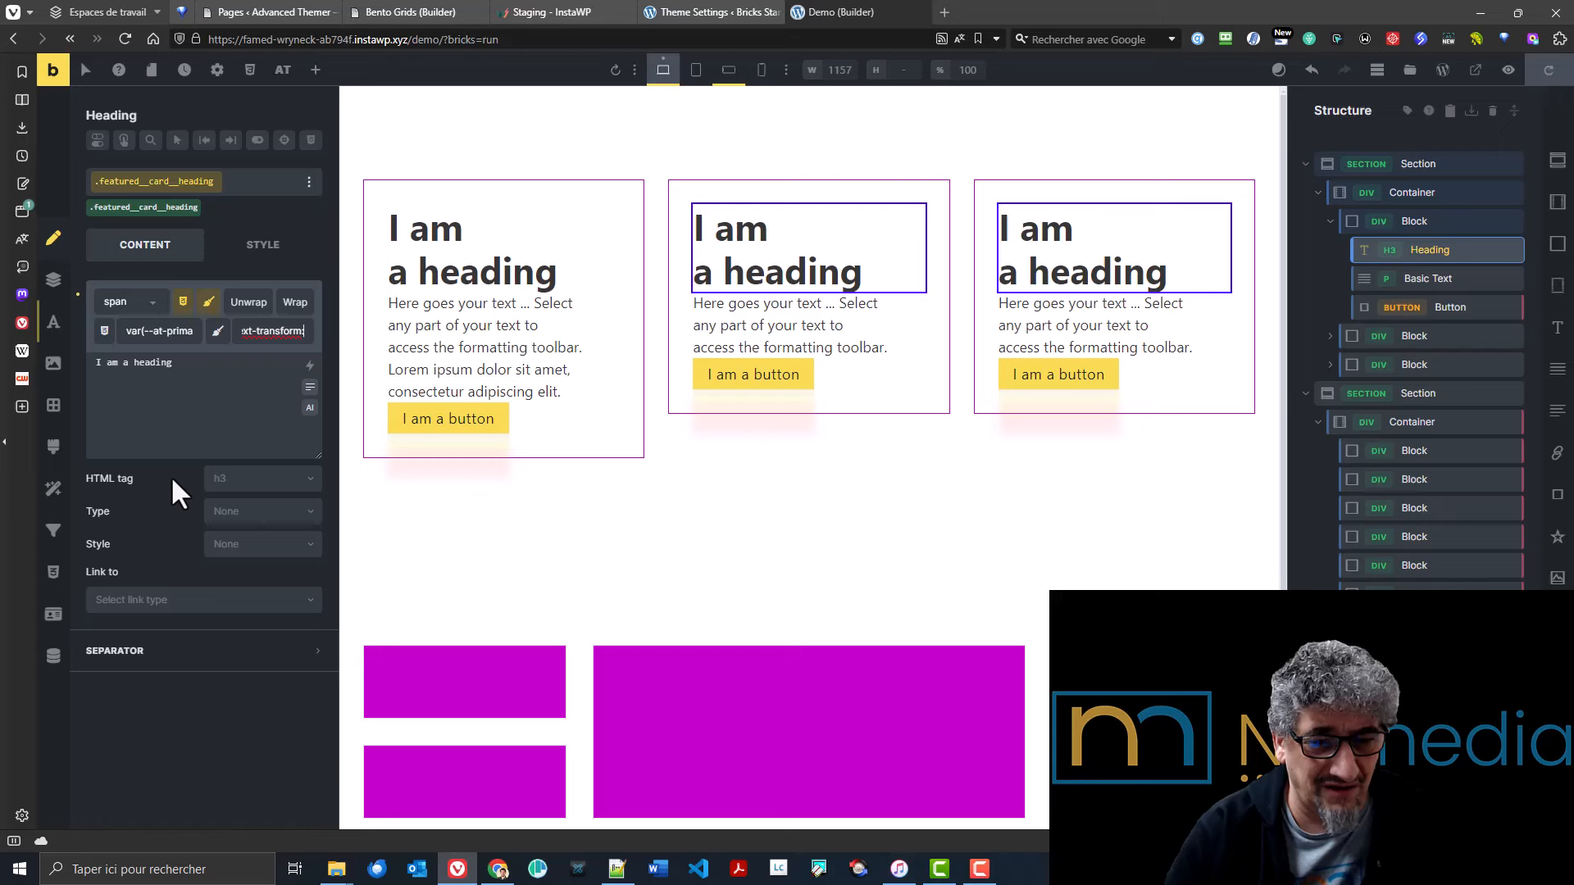
pyautogui.write(':')
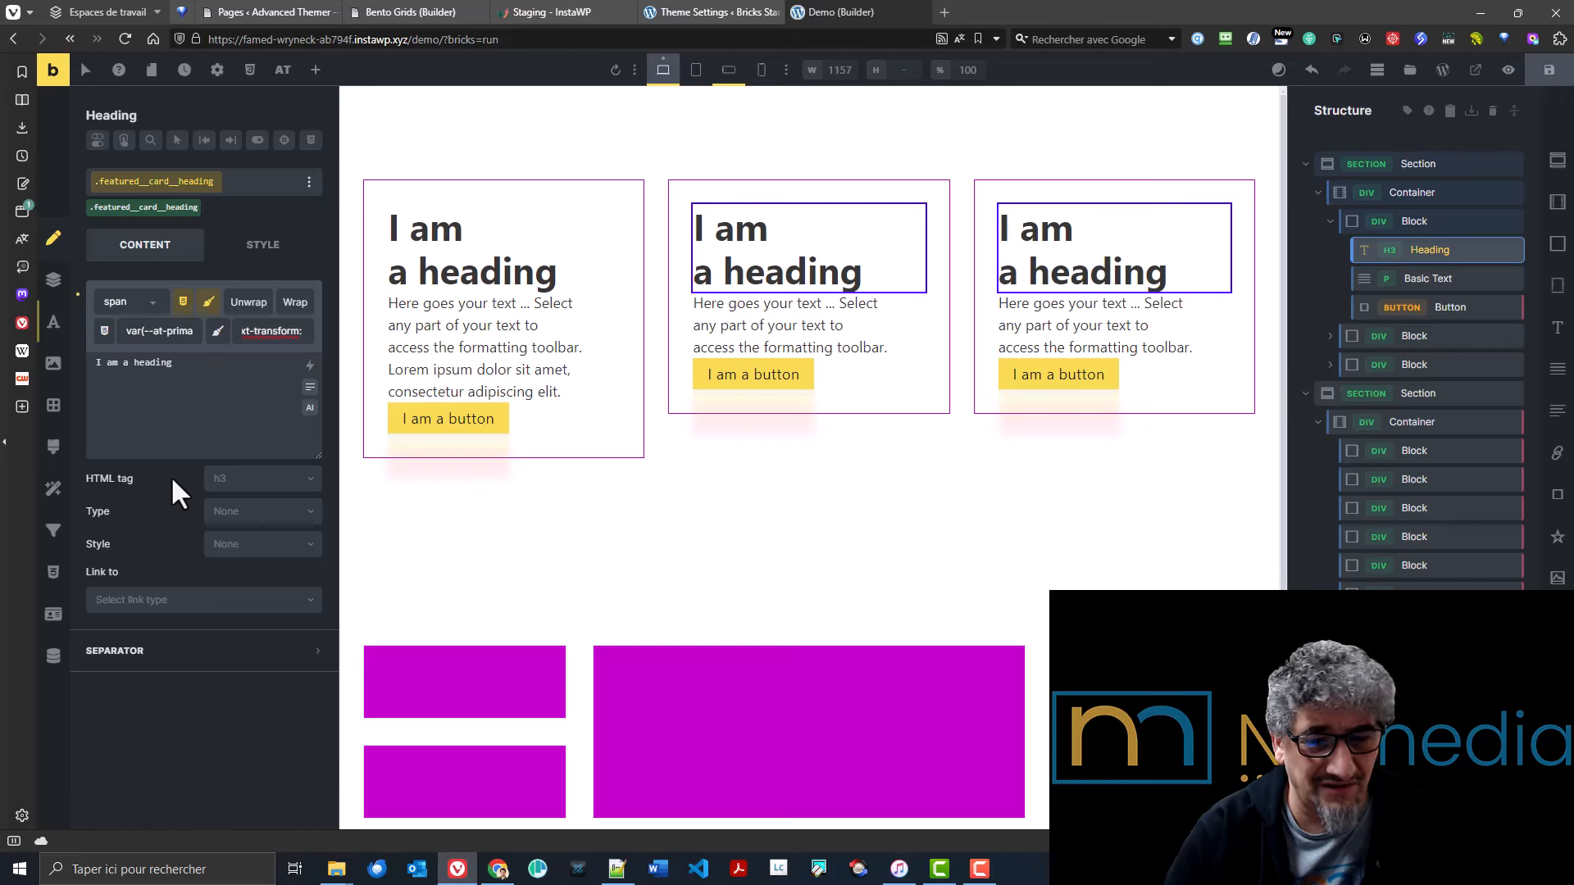
pyautogui.write(' smallcaps')
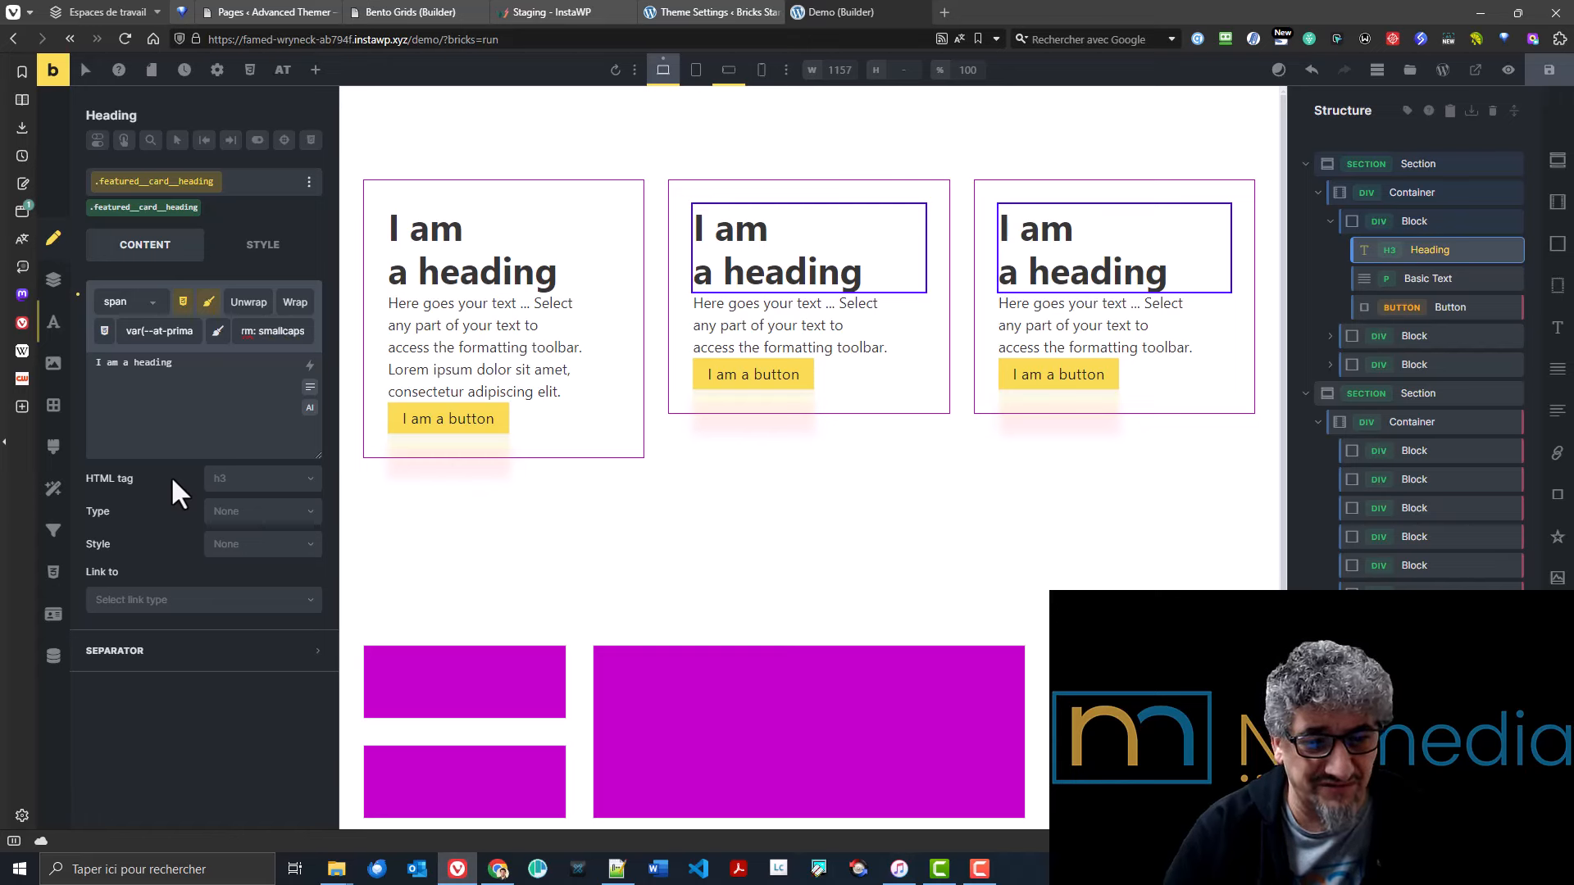
pyautogui.click(145, 362)
pyautogui.doubleClick(146, 362)
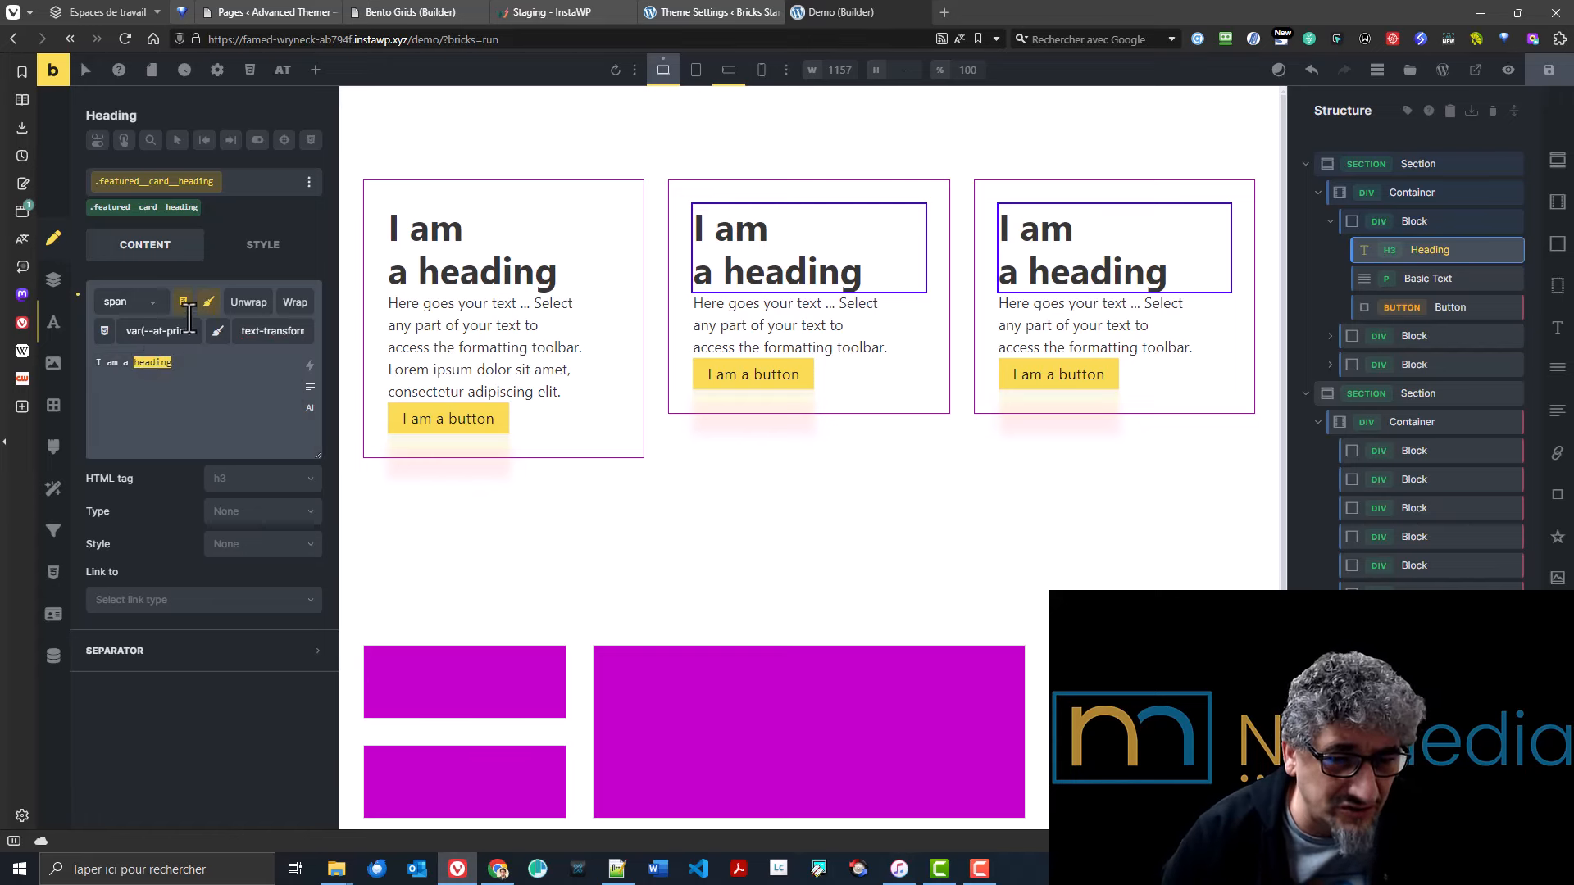
pyautogui.click(294, 309)
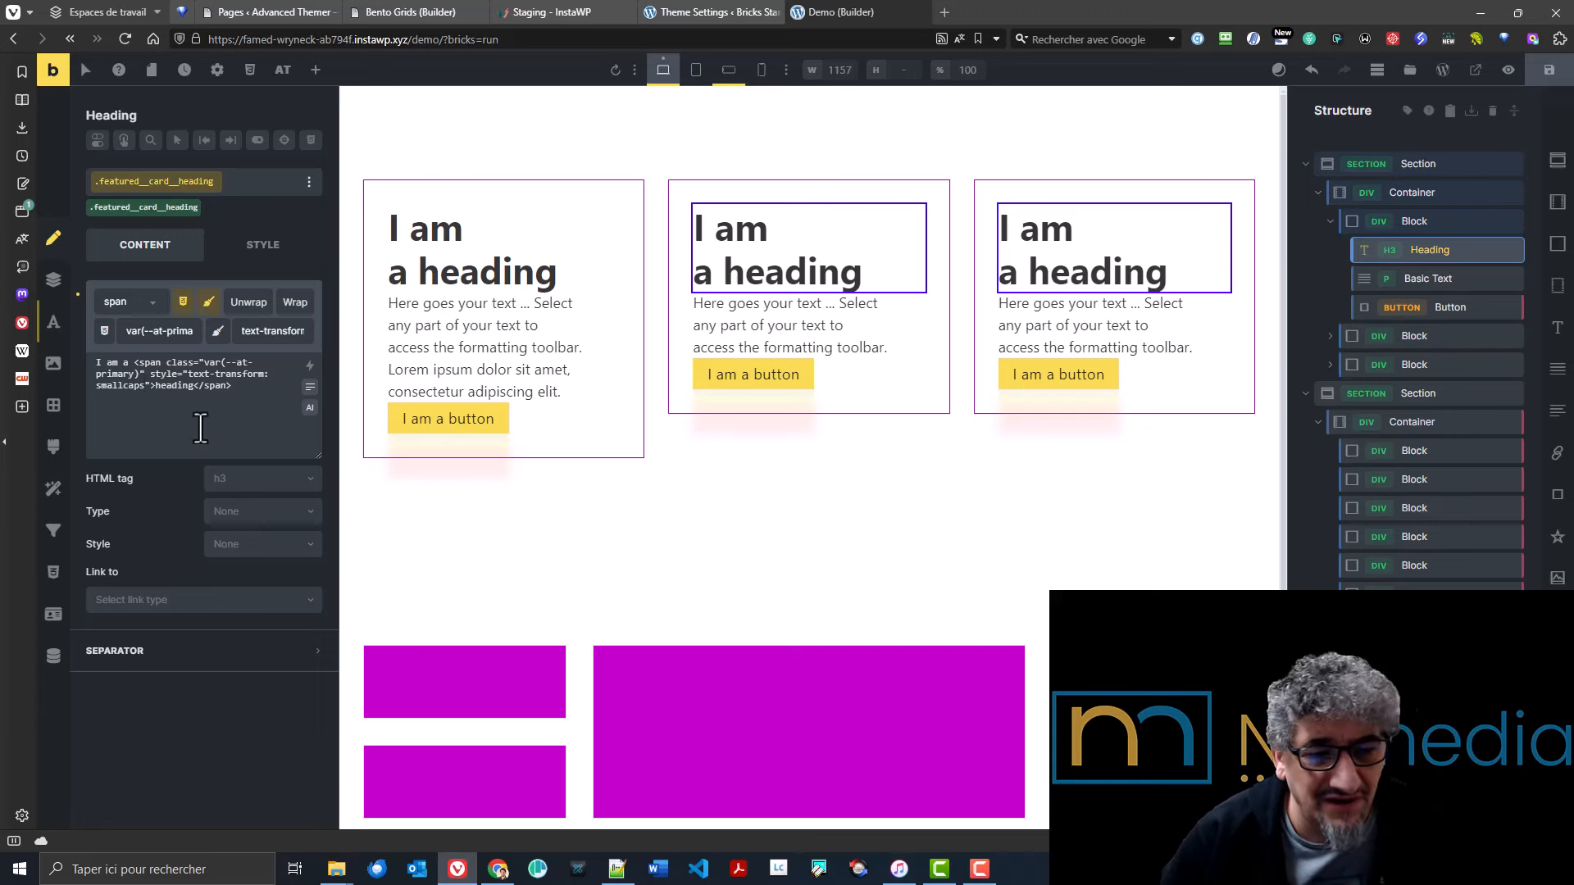
# - Unwrap the complete span around the word "heading" in the heading text
pyautogui.click(246, 319)
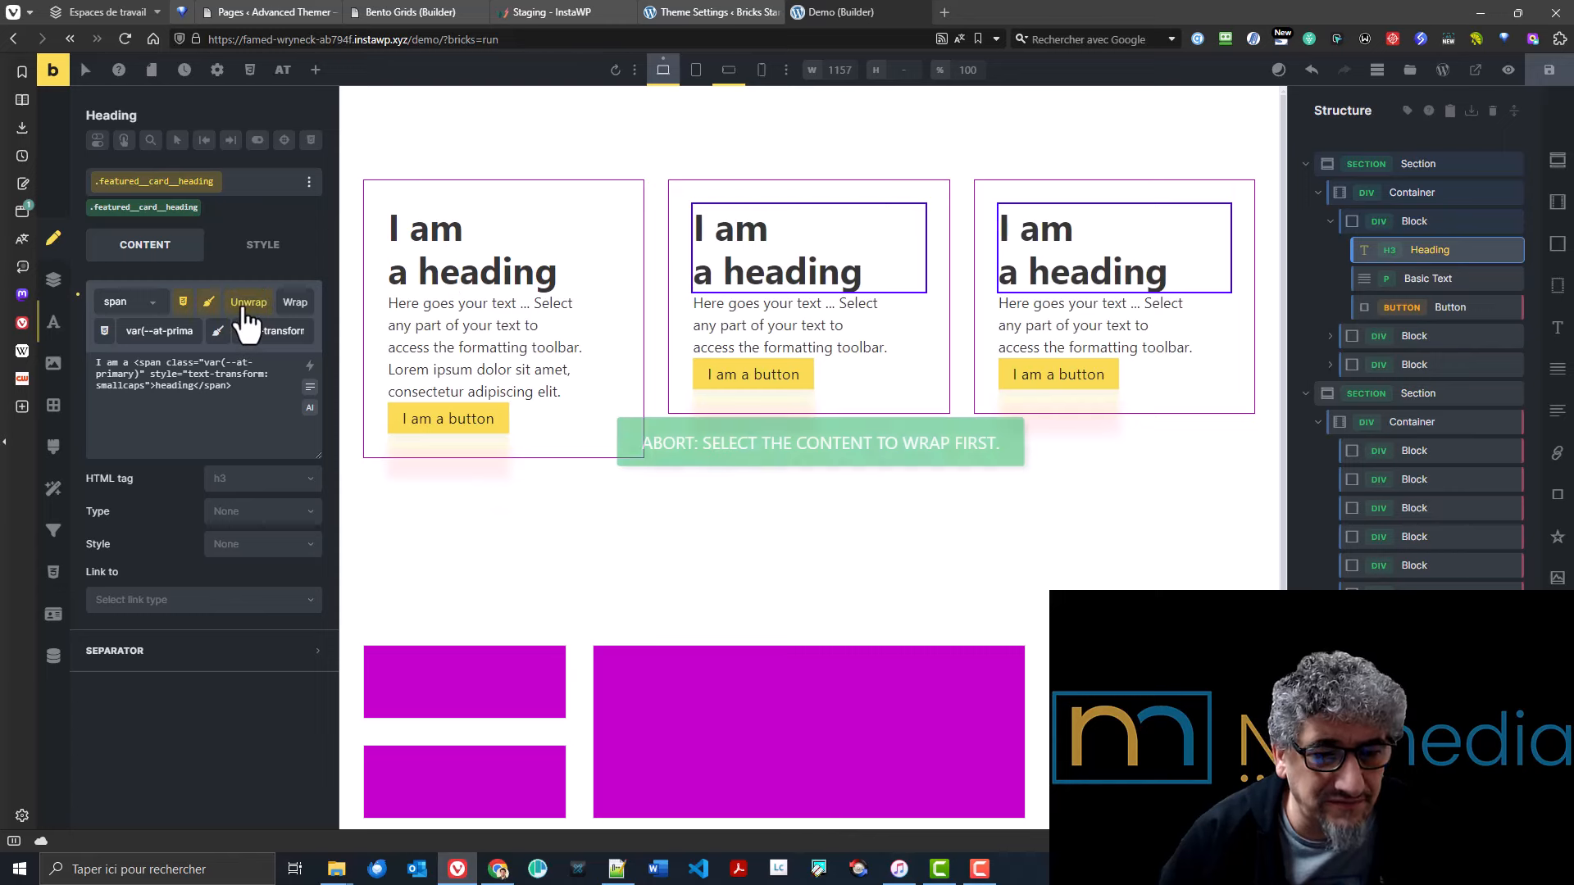
pyautogui.moveTo(231, 386); pyautogui.dragTo(96, 362)
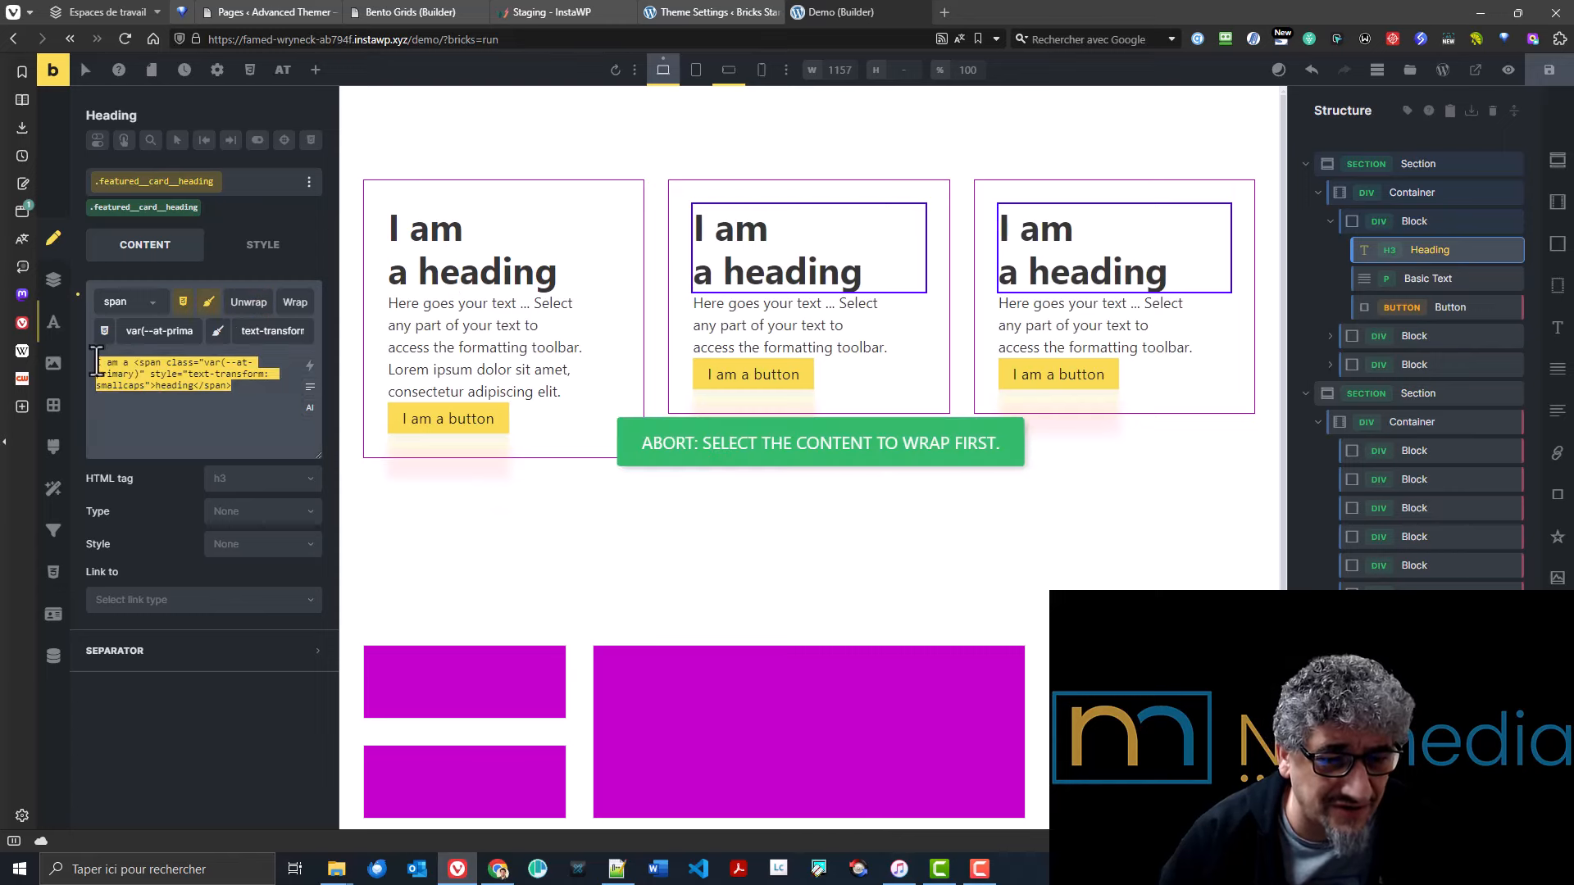
pyautogui.click(196, 373)
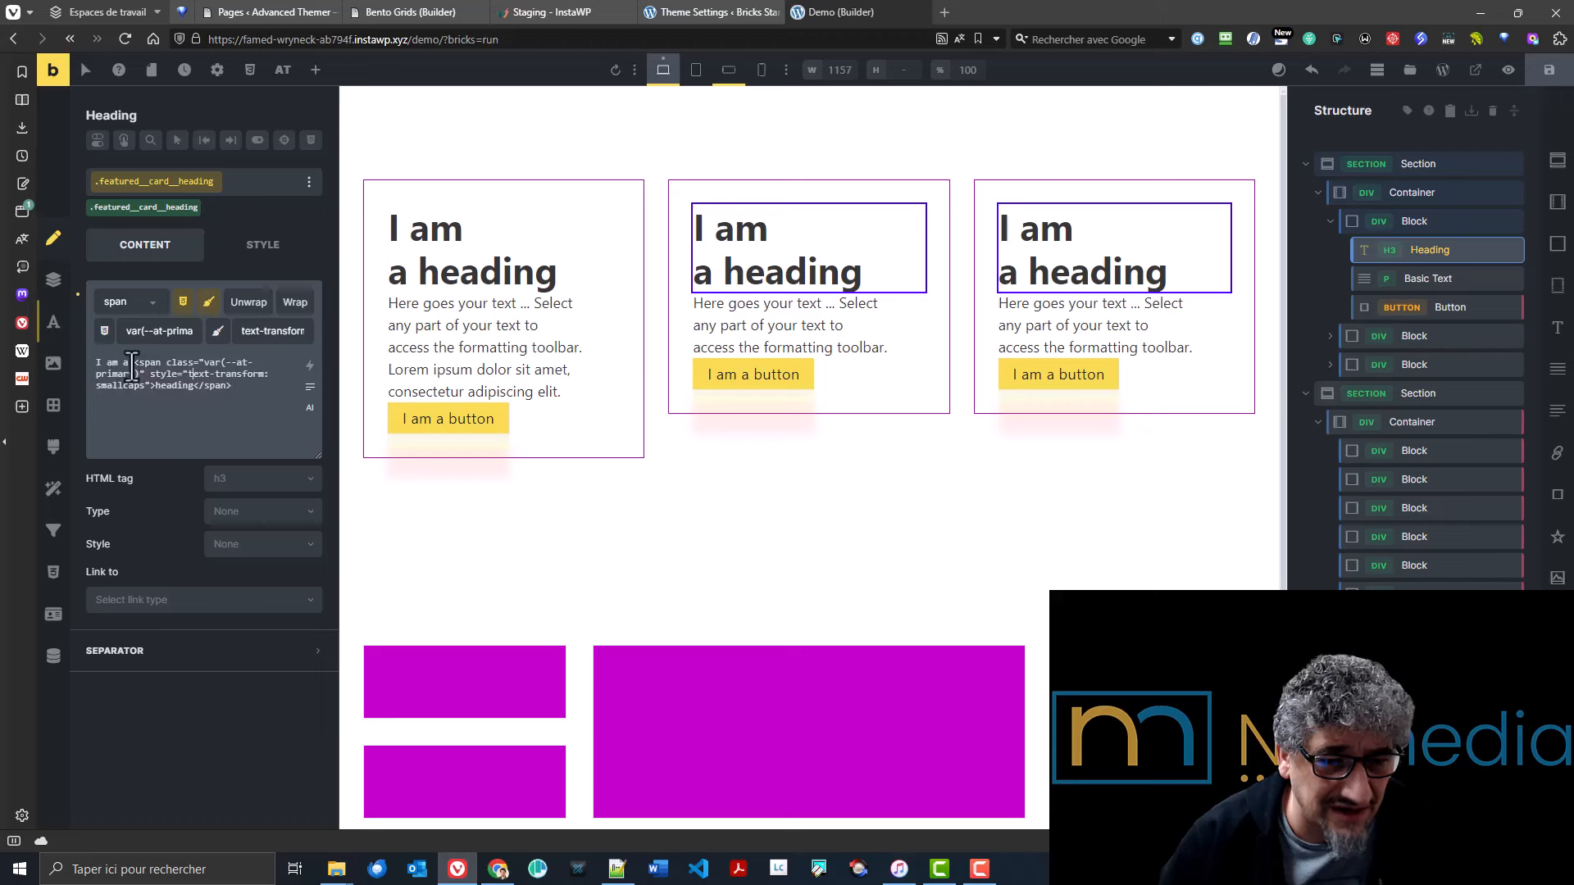
pyautogui.tripleClick(135, 365)
pyautogui.click(141, 365)
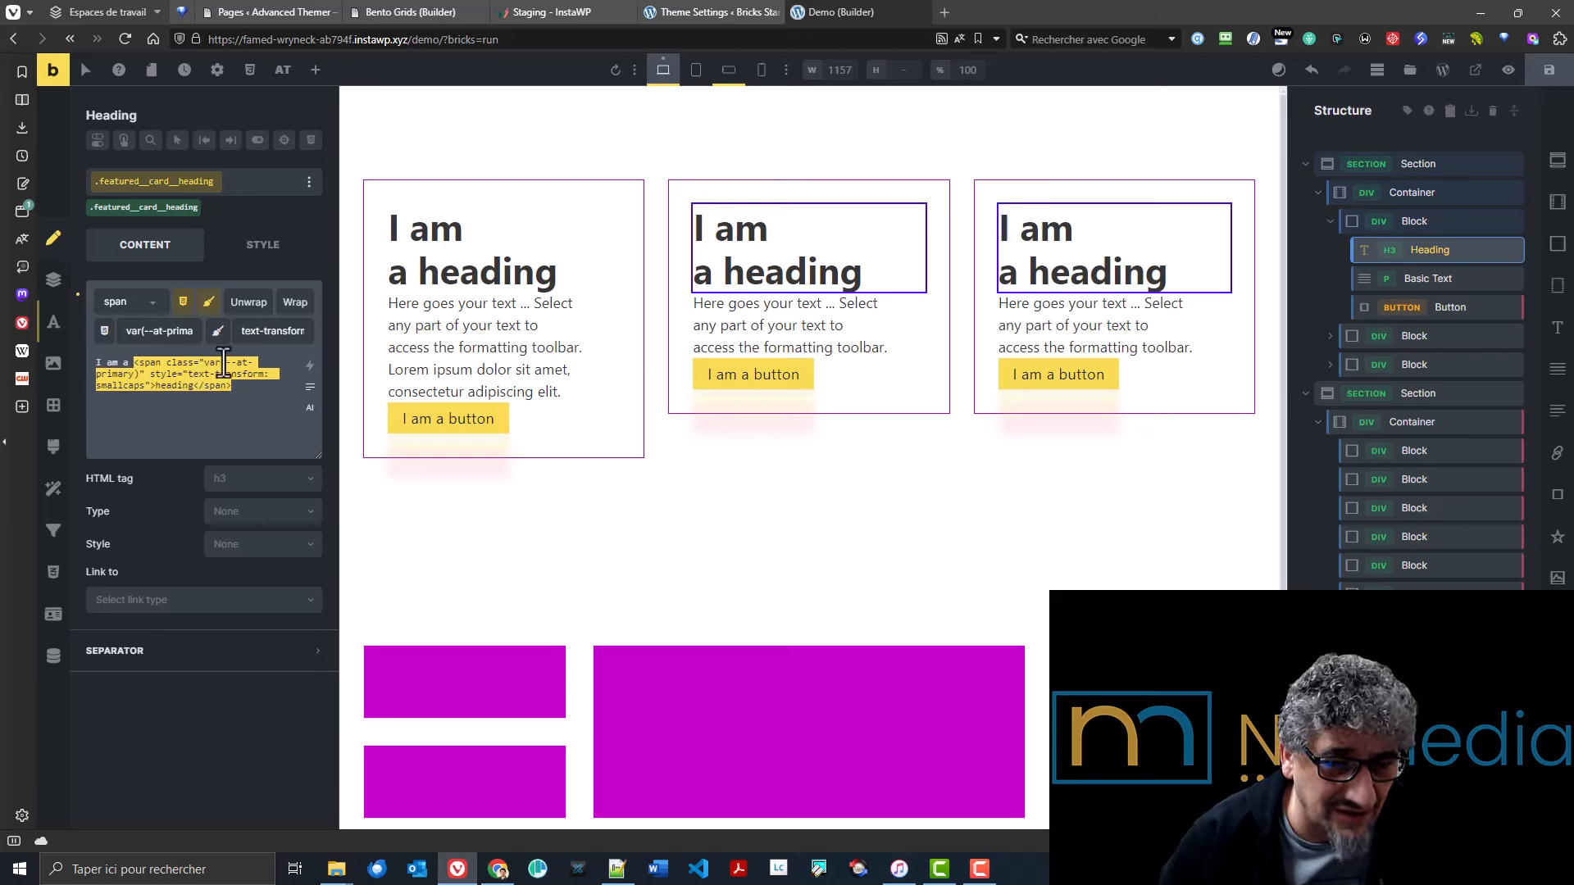
pyautogui.click(250, 305)
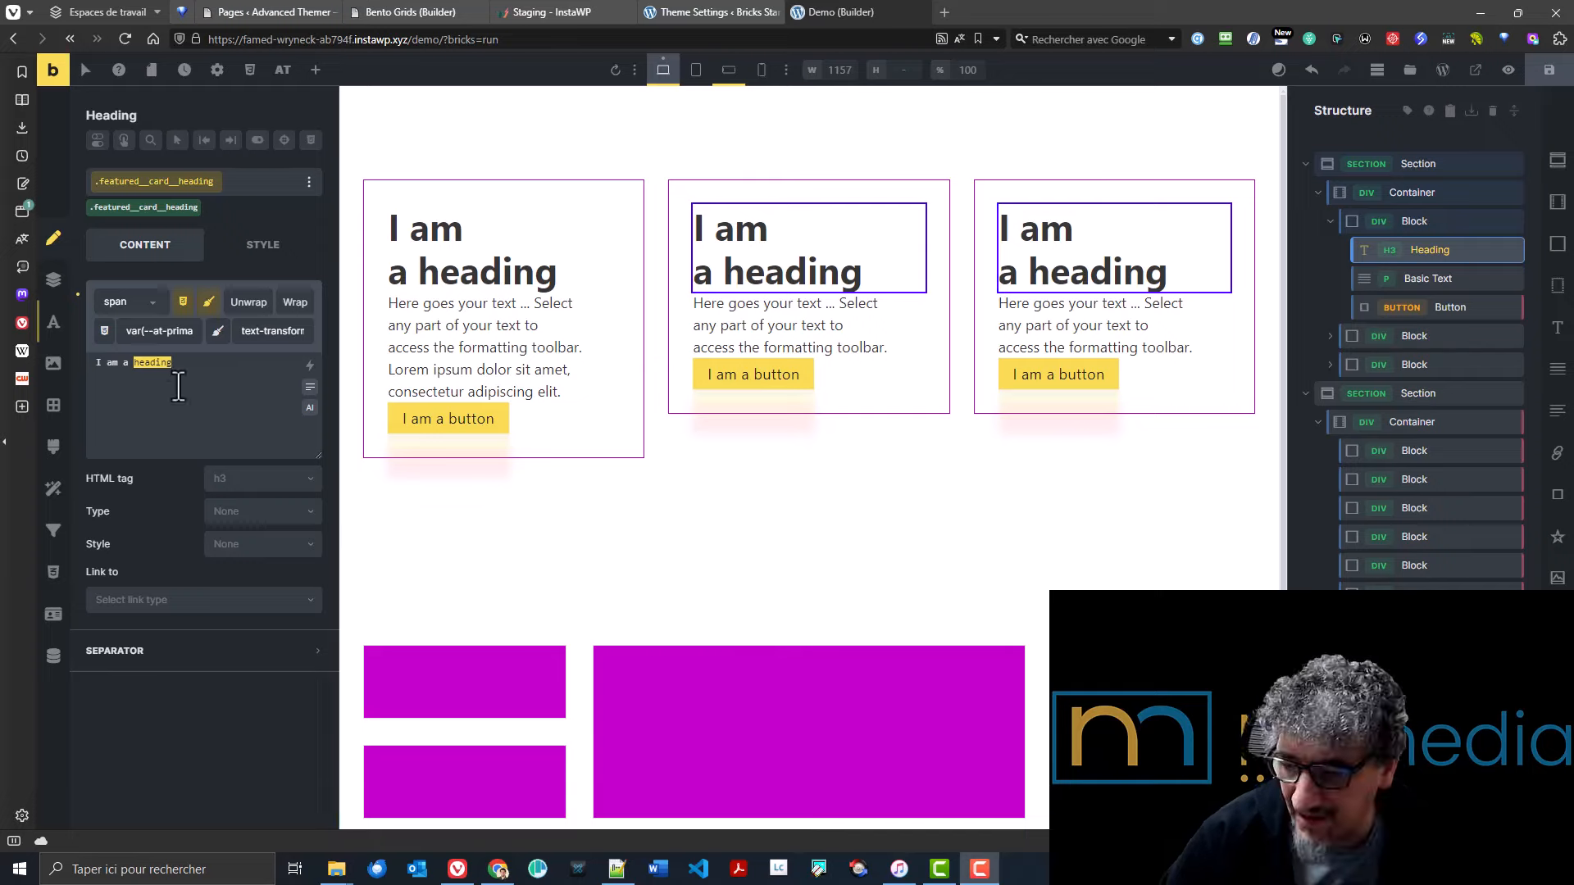
# - Switch to the Theme Settings page and set the Global Colors CSS variable prefix to at
pyautogui.click(680, 12)
pyautogui.click(332, 101)
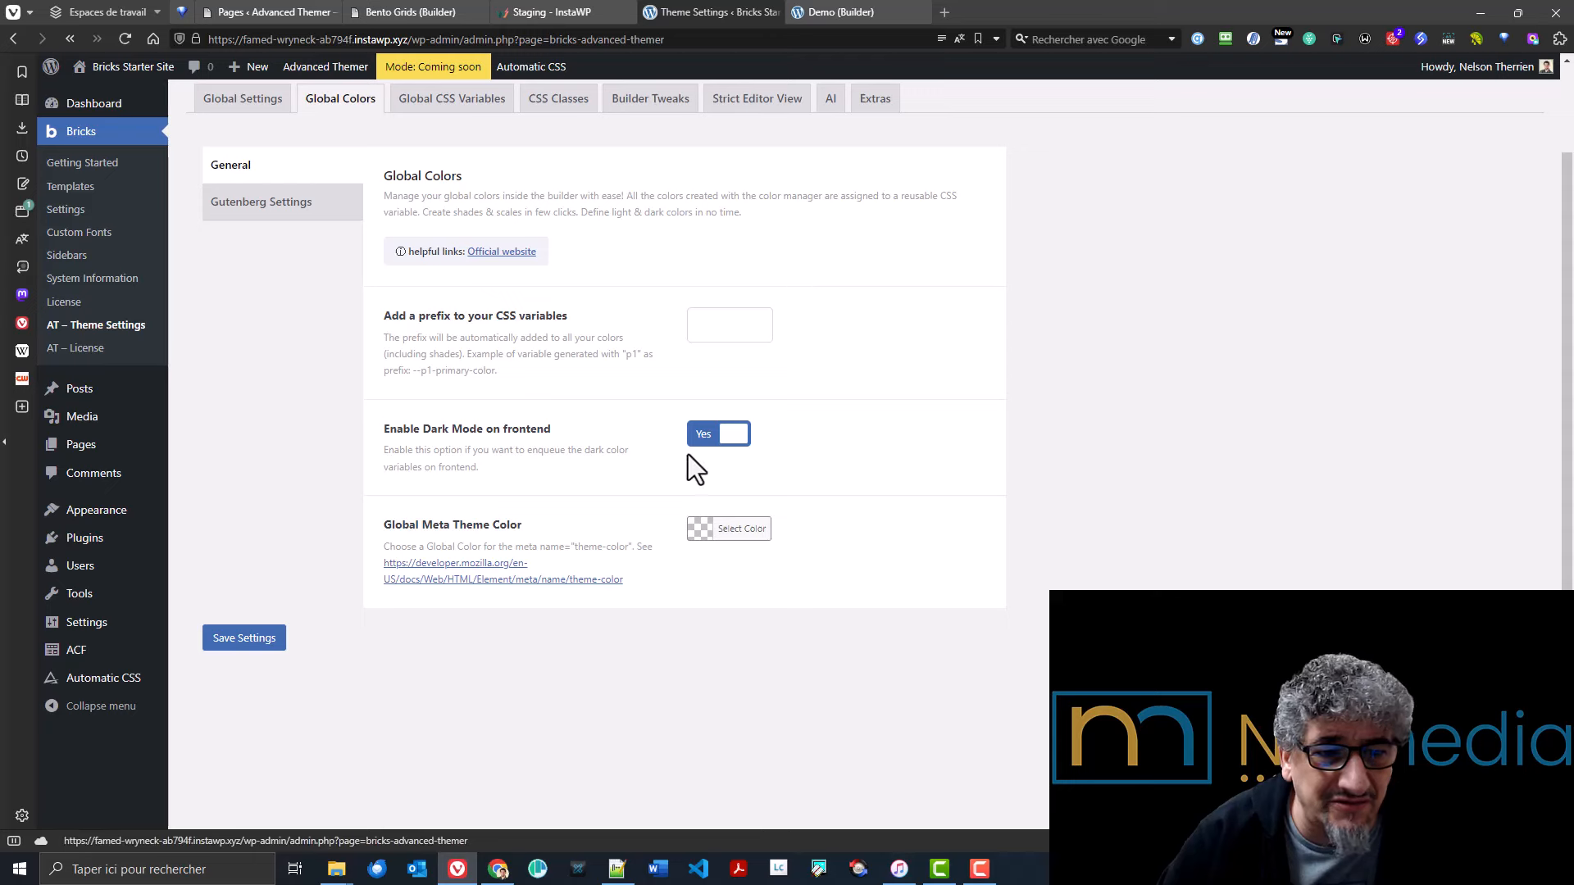
pyautogui.click(723, 325)
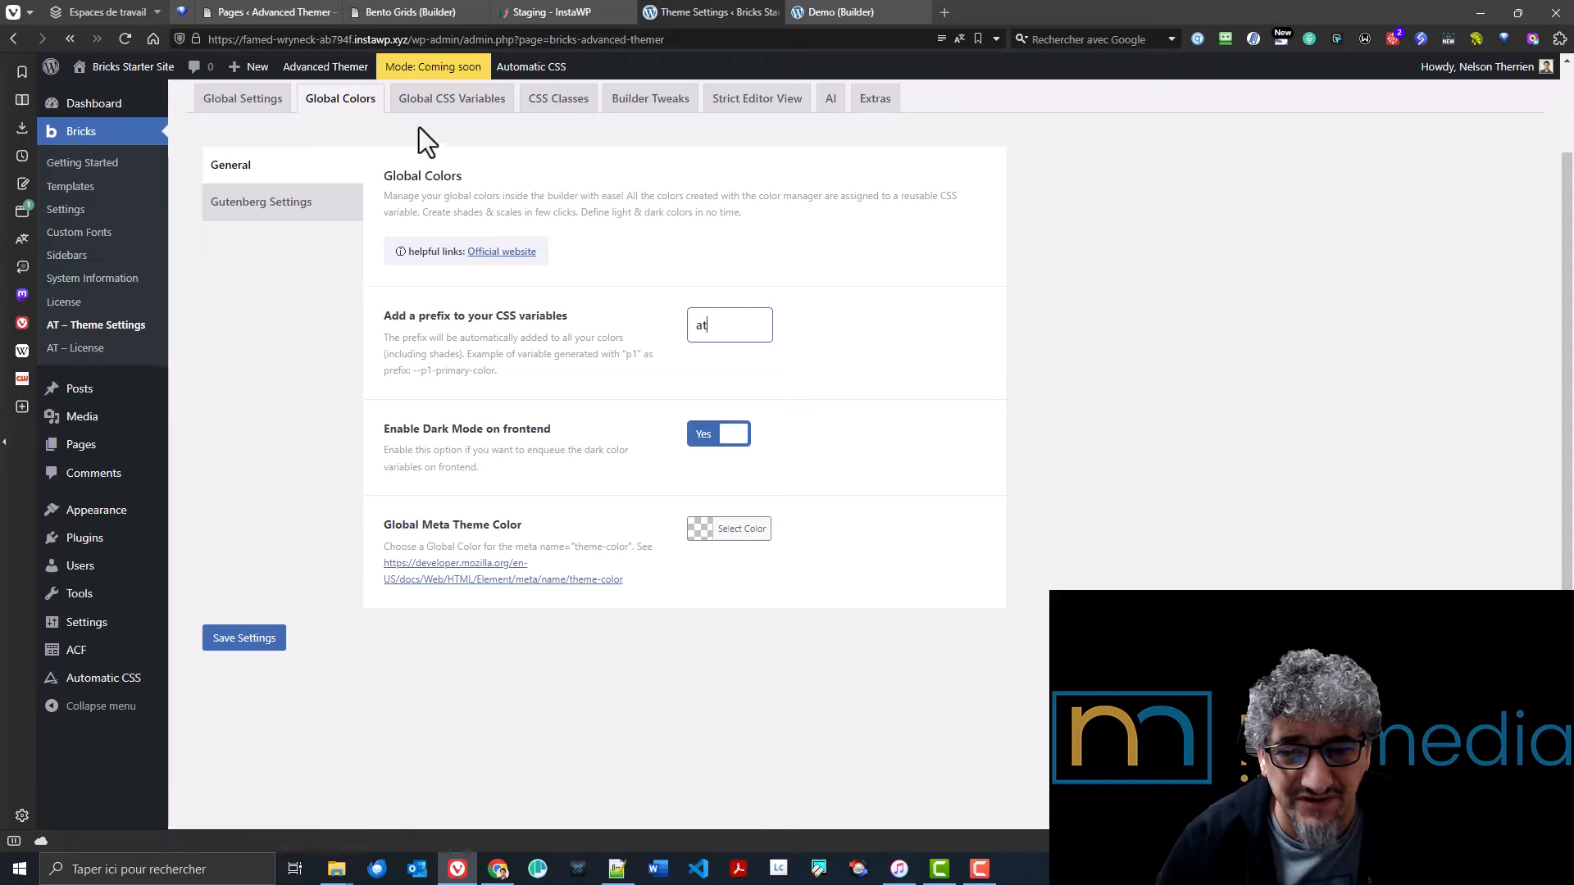
# - Set the global CSS variables prefix to at and save the theme settings
pyautogui.click(456, 100)
pyautogui.scroll(5, 744, 266)
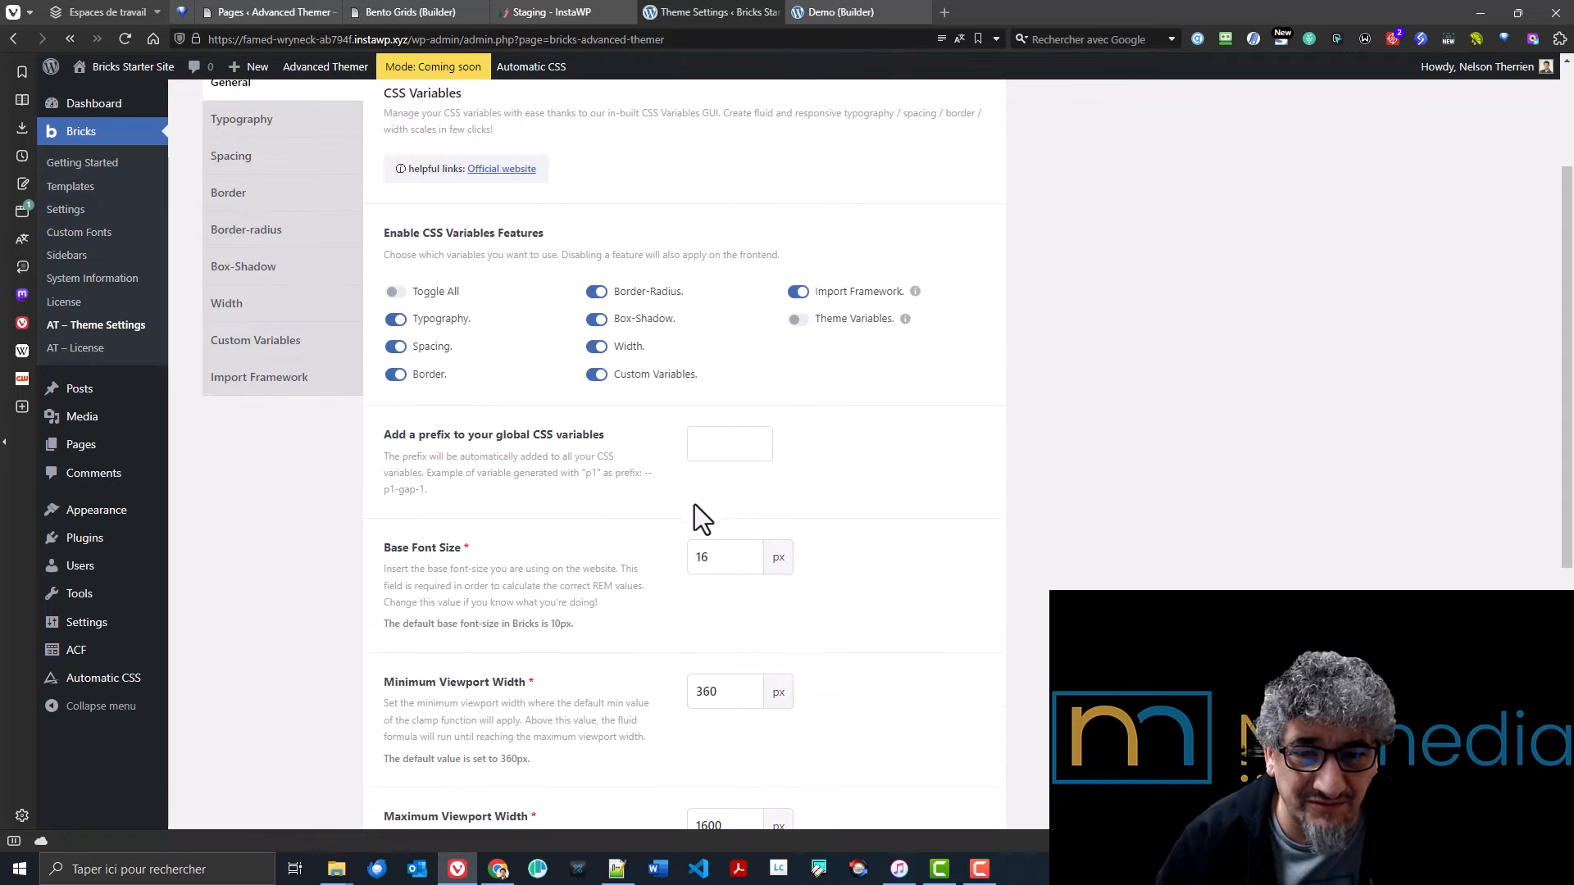
pyautogui.click(725, 446)
pyautogui.write('at')
pyautogui.scroll(-5, 349, 614)
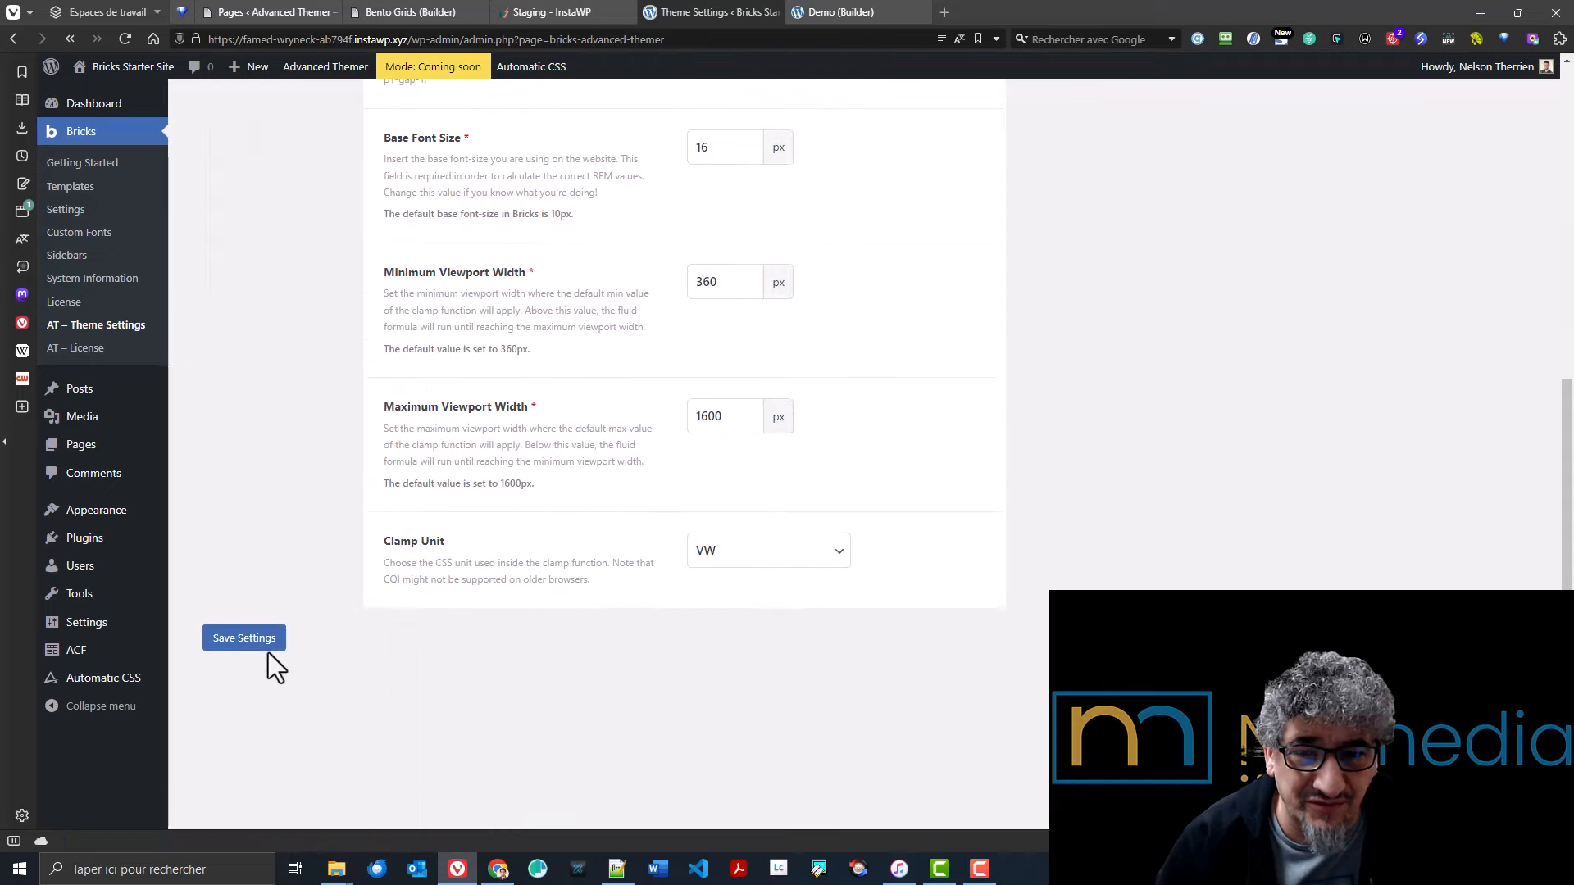
pyautogui.click(248, 636)
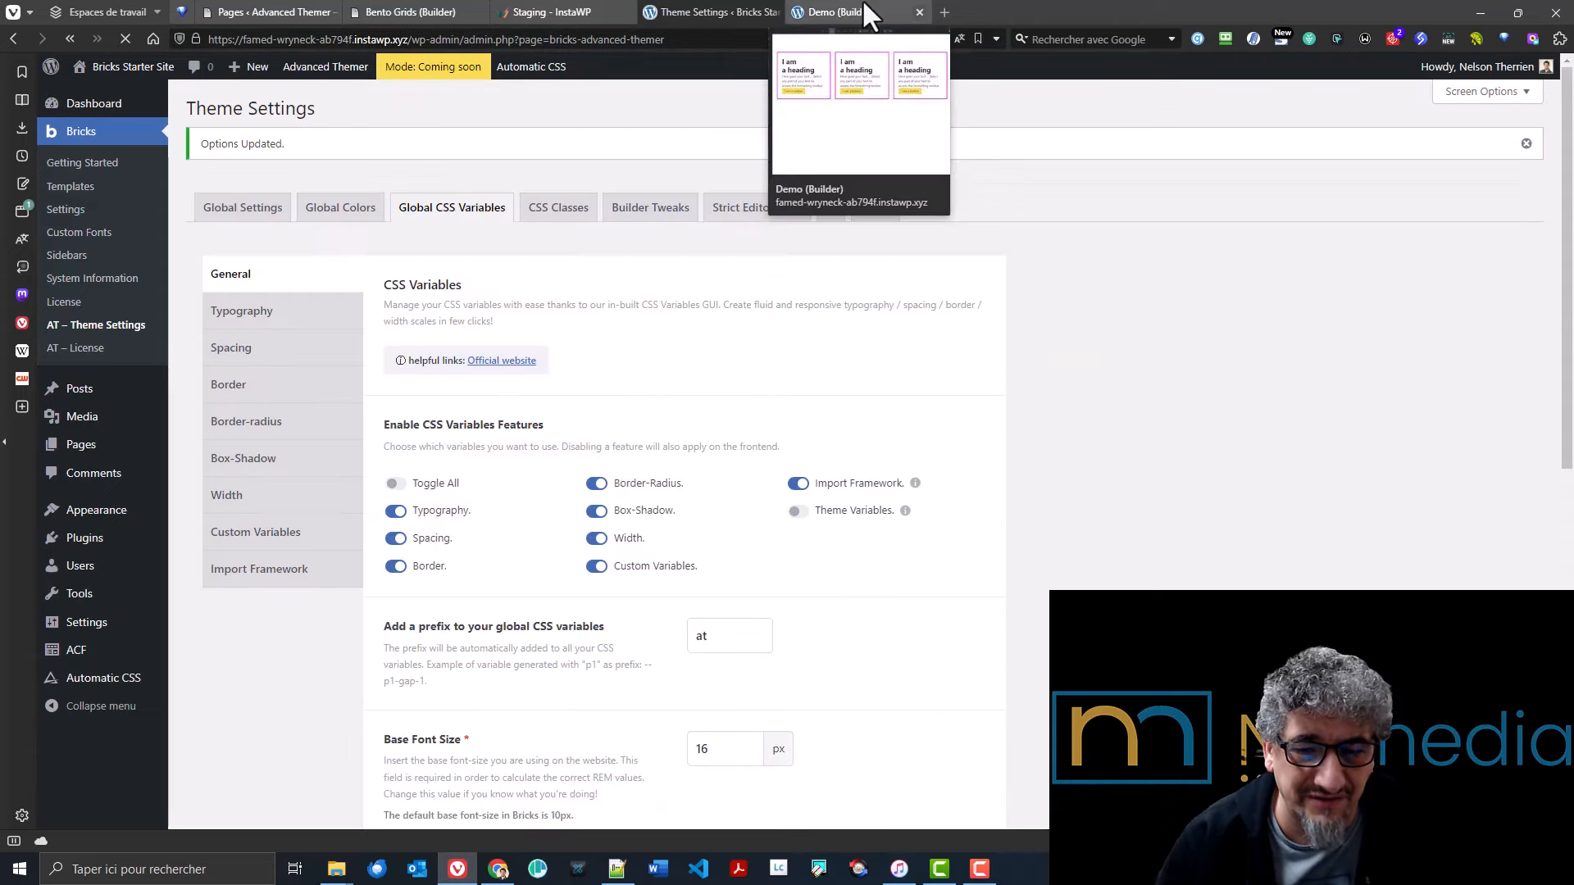
# - Return to the Demo page's builder, rewrap the word "heading" with the existing wrapper values, and reload the page
pyautogui.click(861, 12)
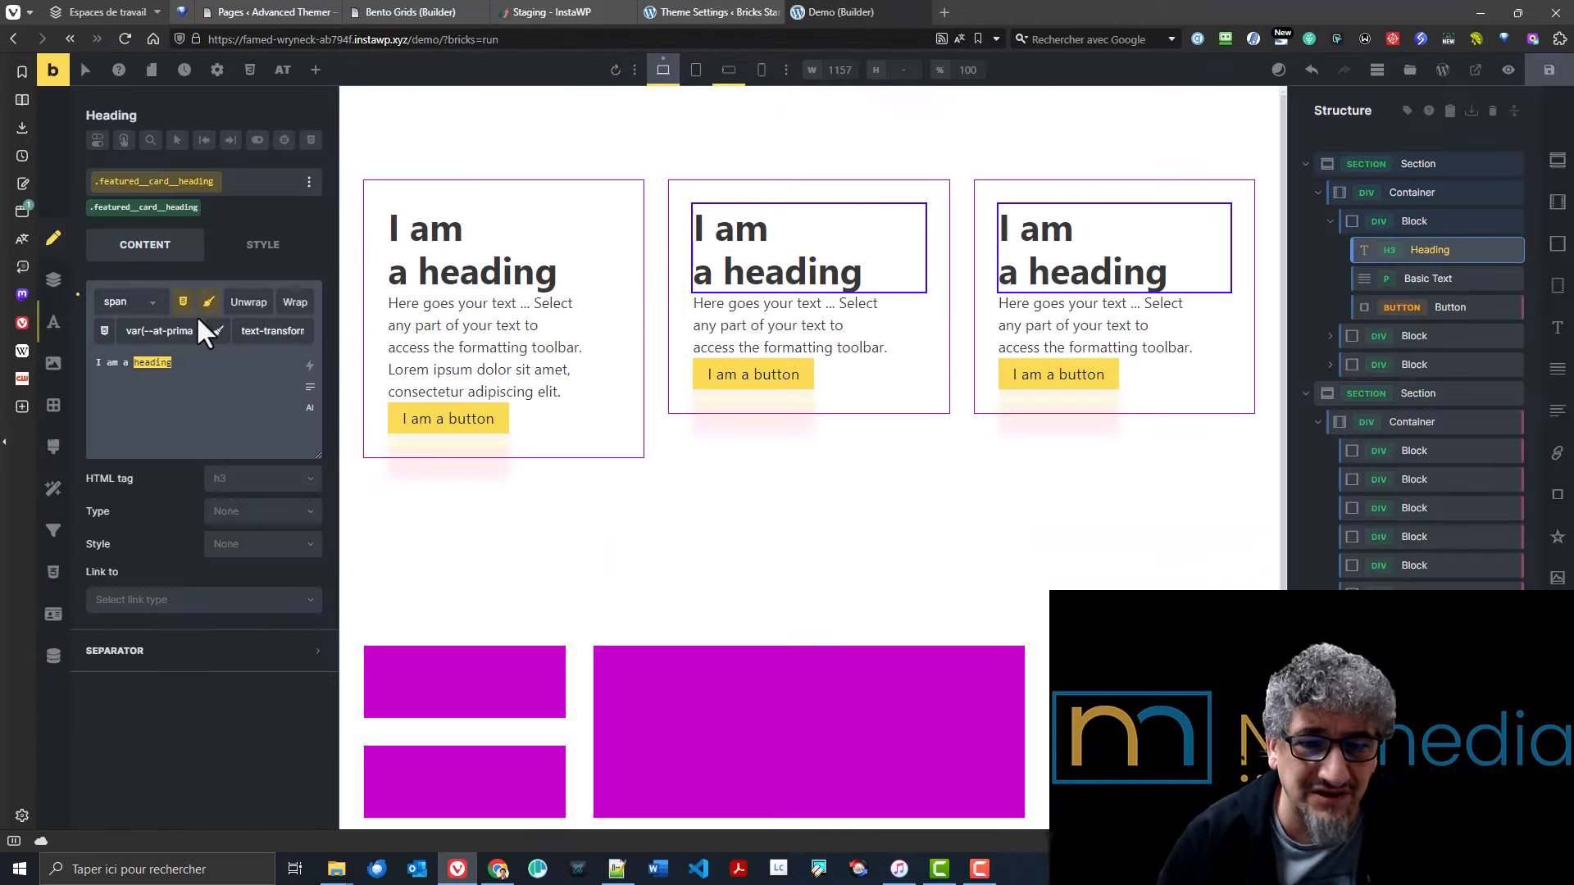
pyautogui.click(297, 304)
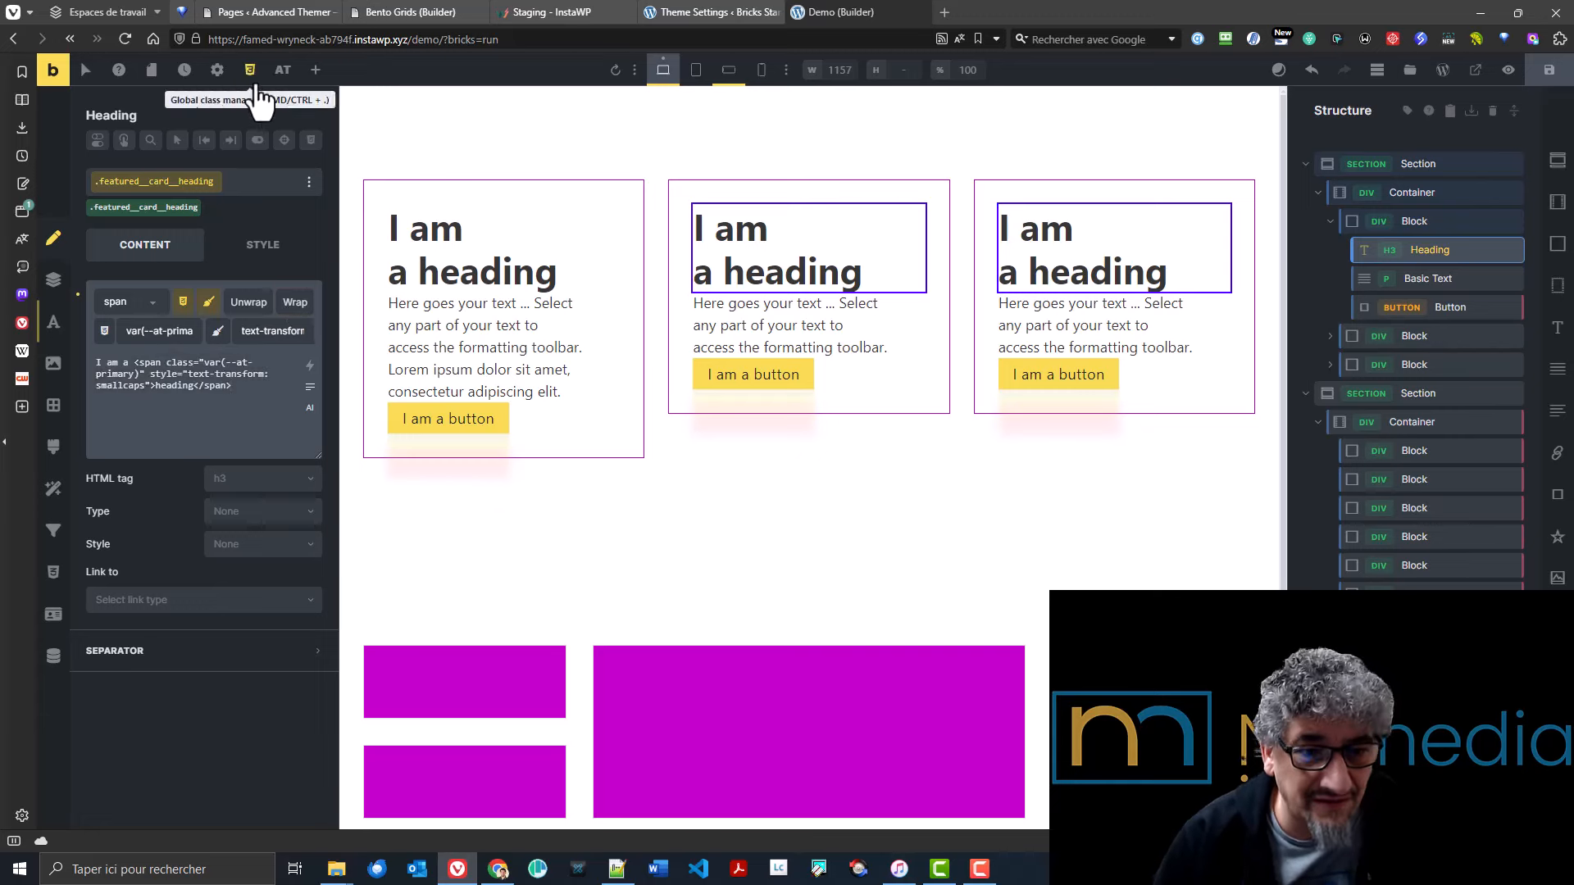
pyautogui.click(120, 42)
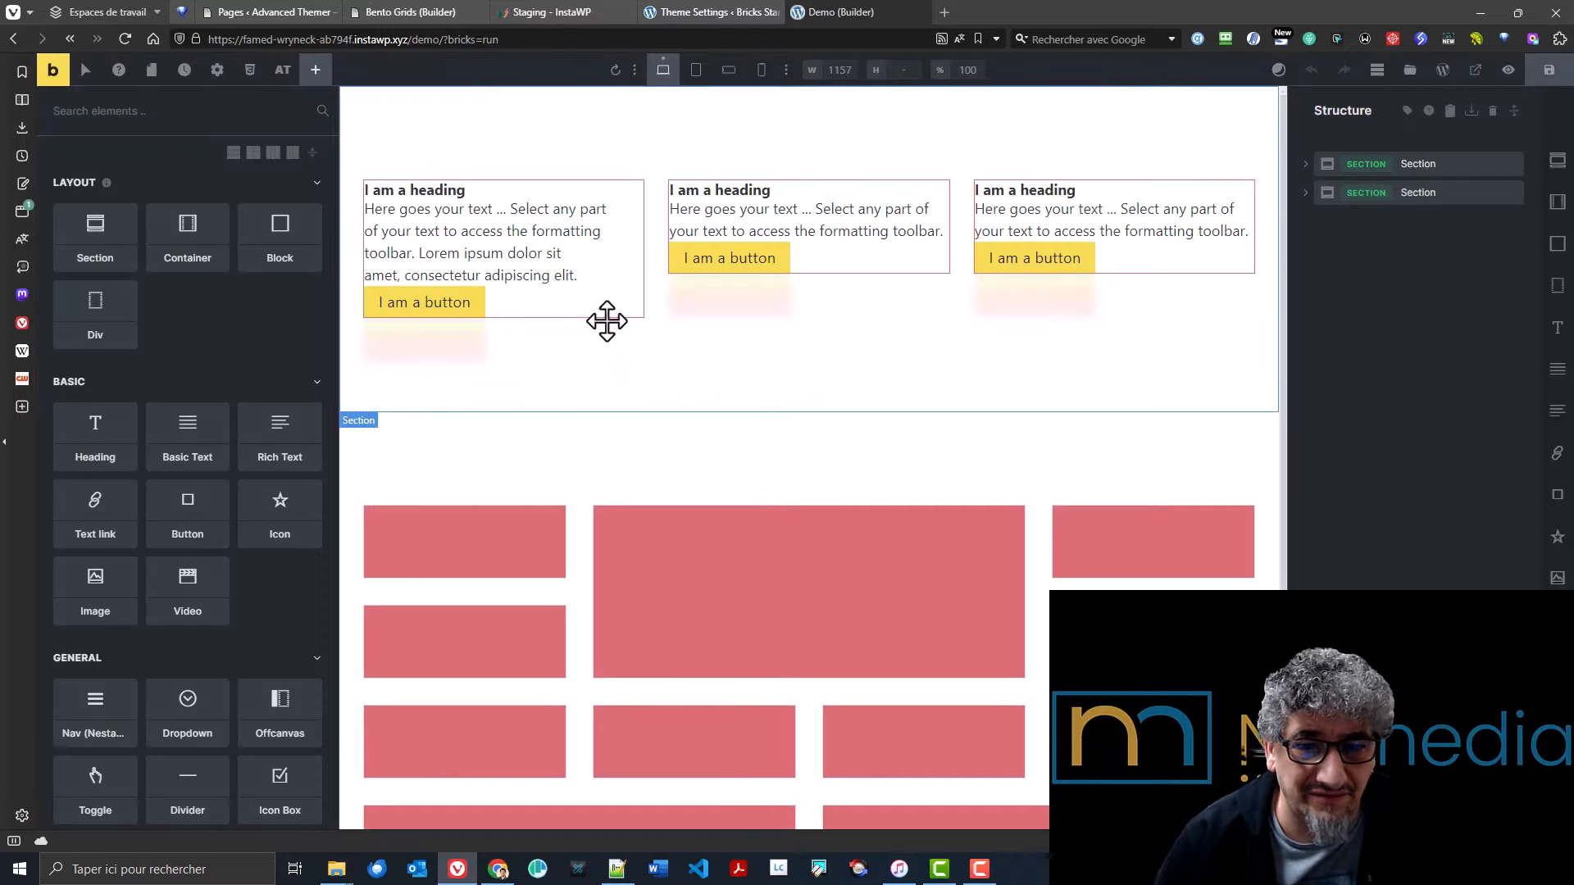
# - Select the first card's heading in the structure and unwrap the span around the word "heading"
pyautogui.click(1326, 168)
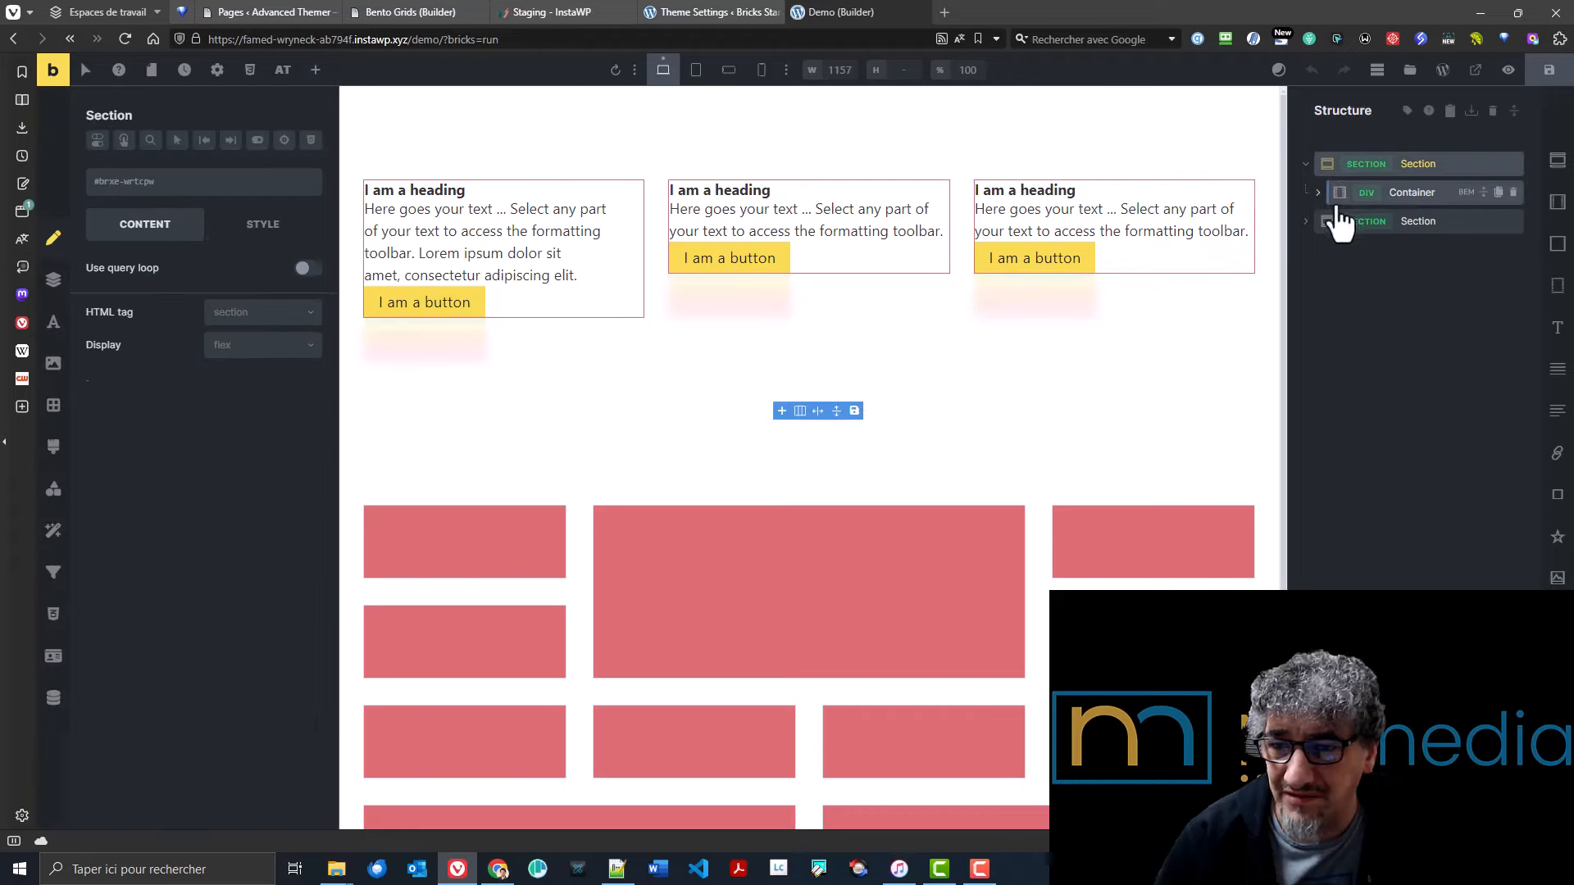
pyautogui.click(1334, 196)
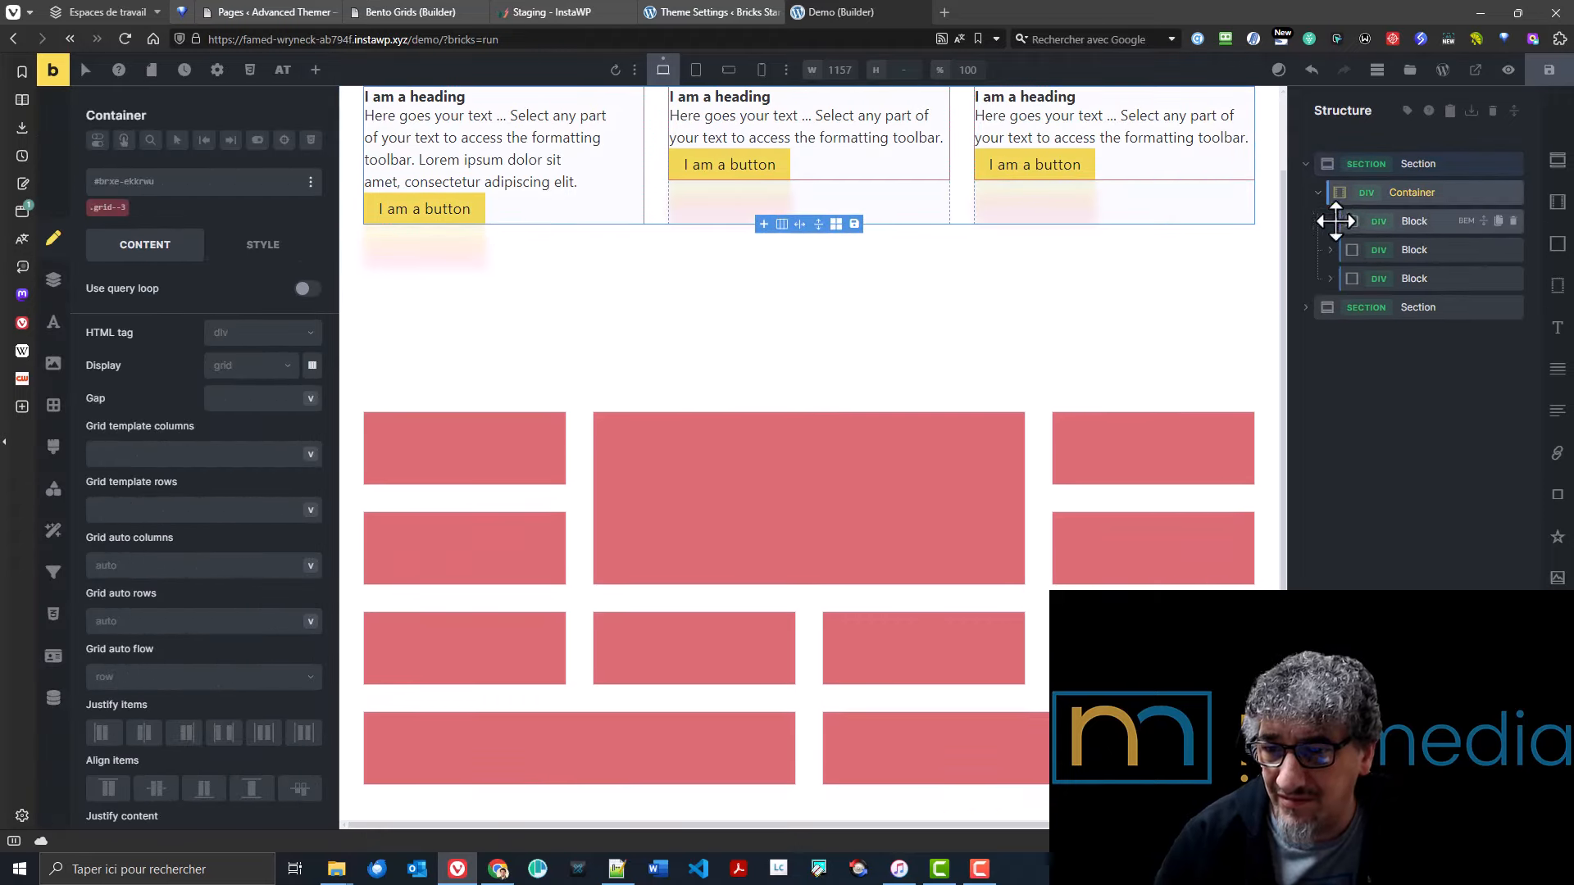
pyautogui.click(1335, 220)
pyautogui.click(1393, 249)
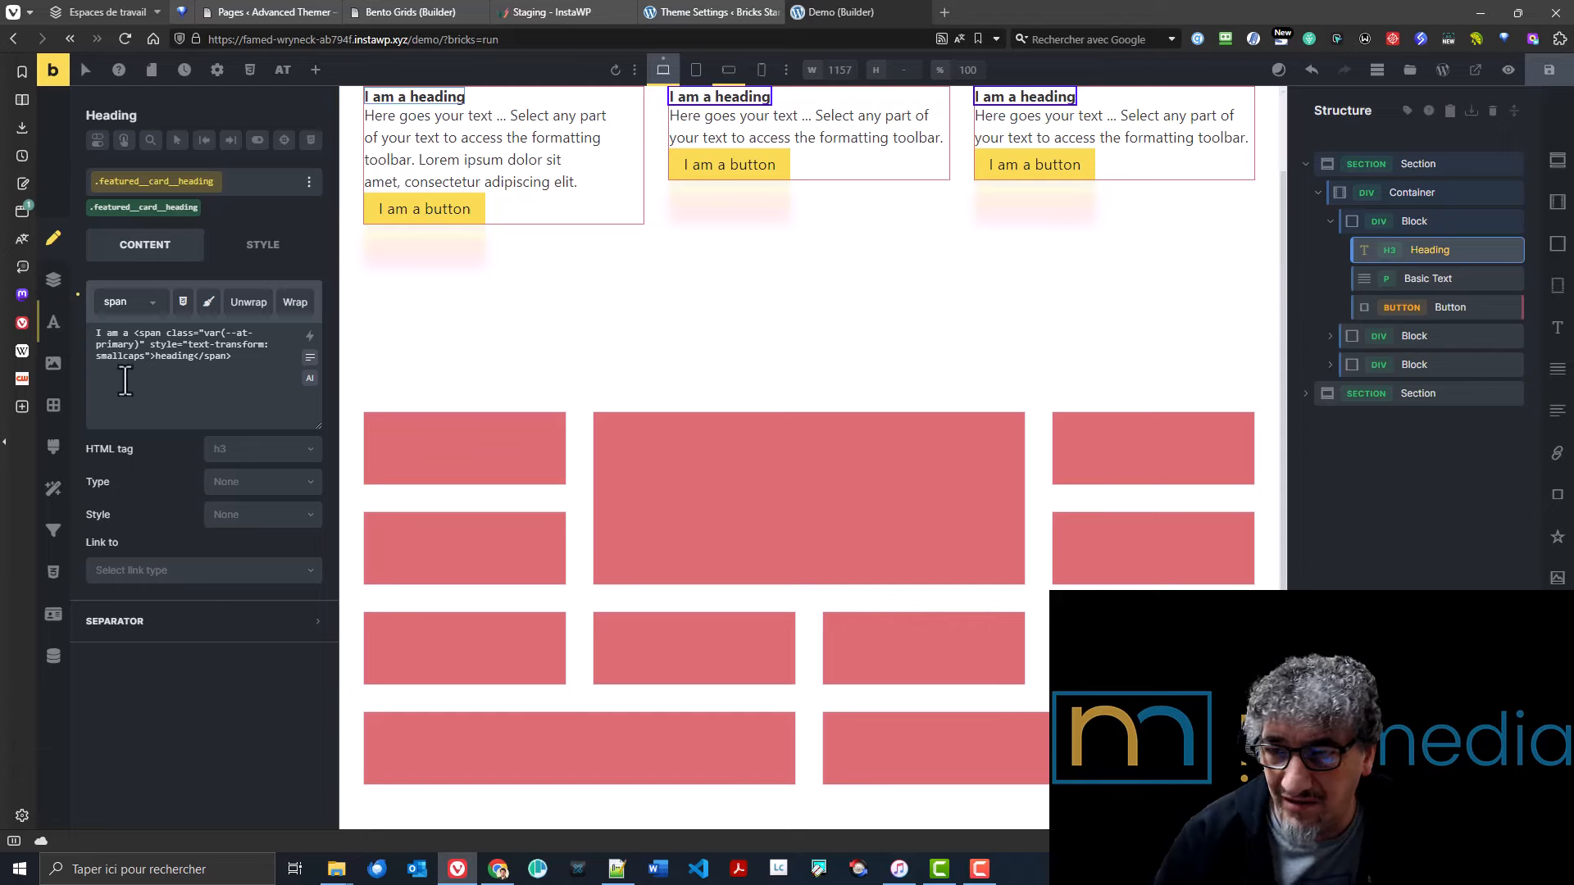
pyautogui.scroll(1, 631, 263)
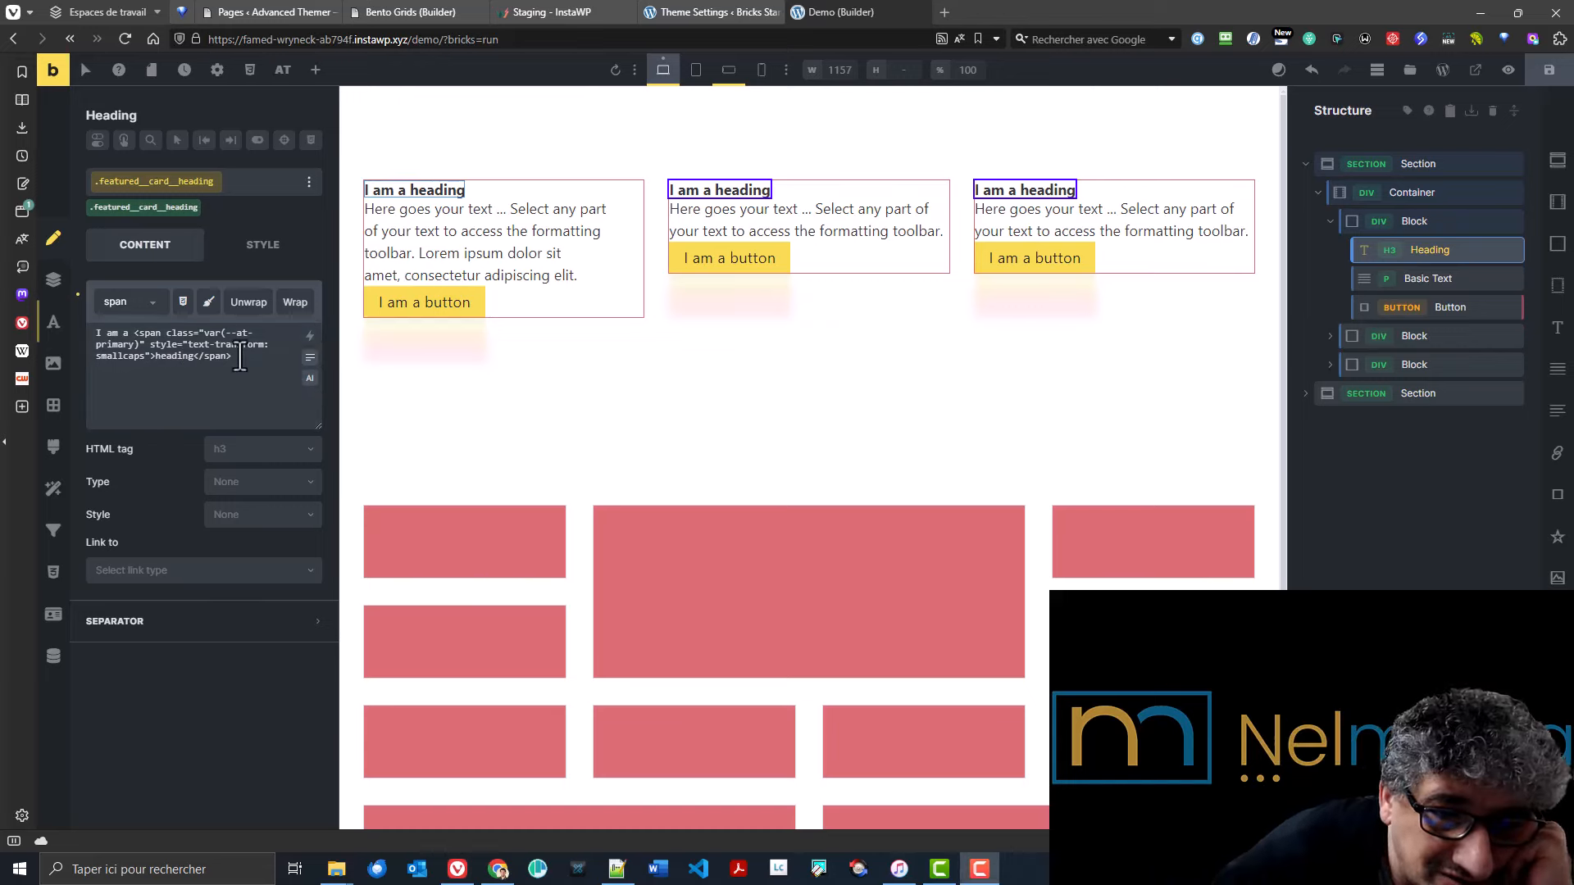
pyautogui.moveTo(240, 356); pyautogui.dragTo(129, 336)
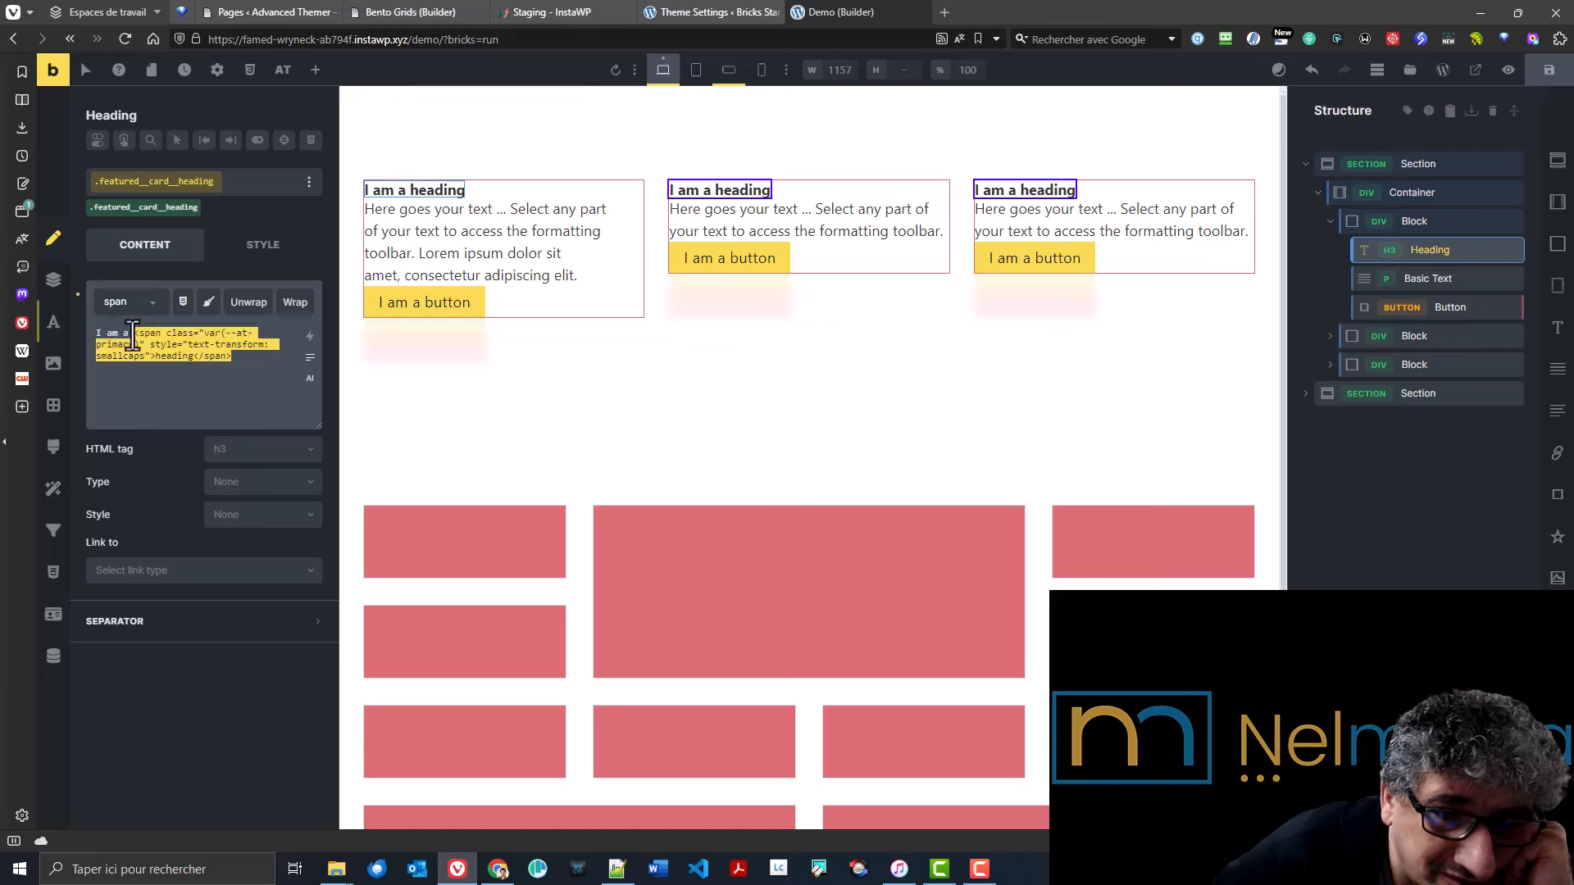
pyautogui.click(249, 302)
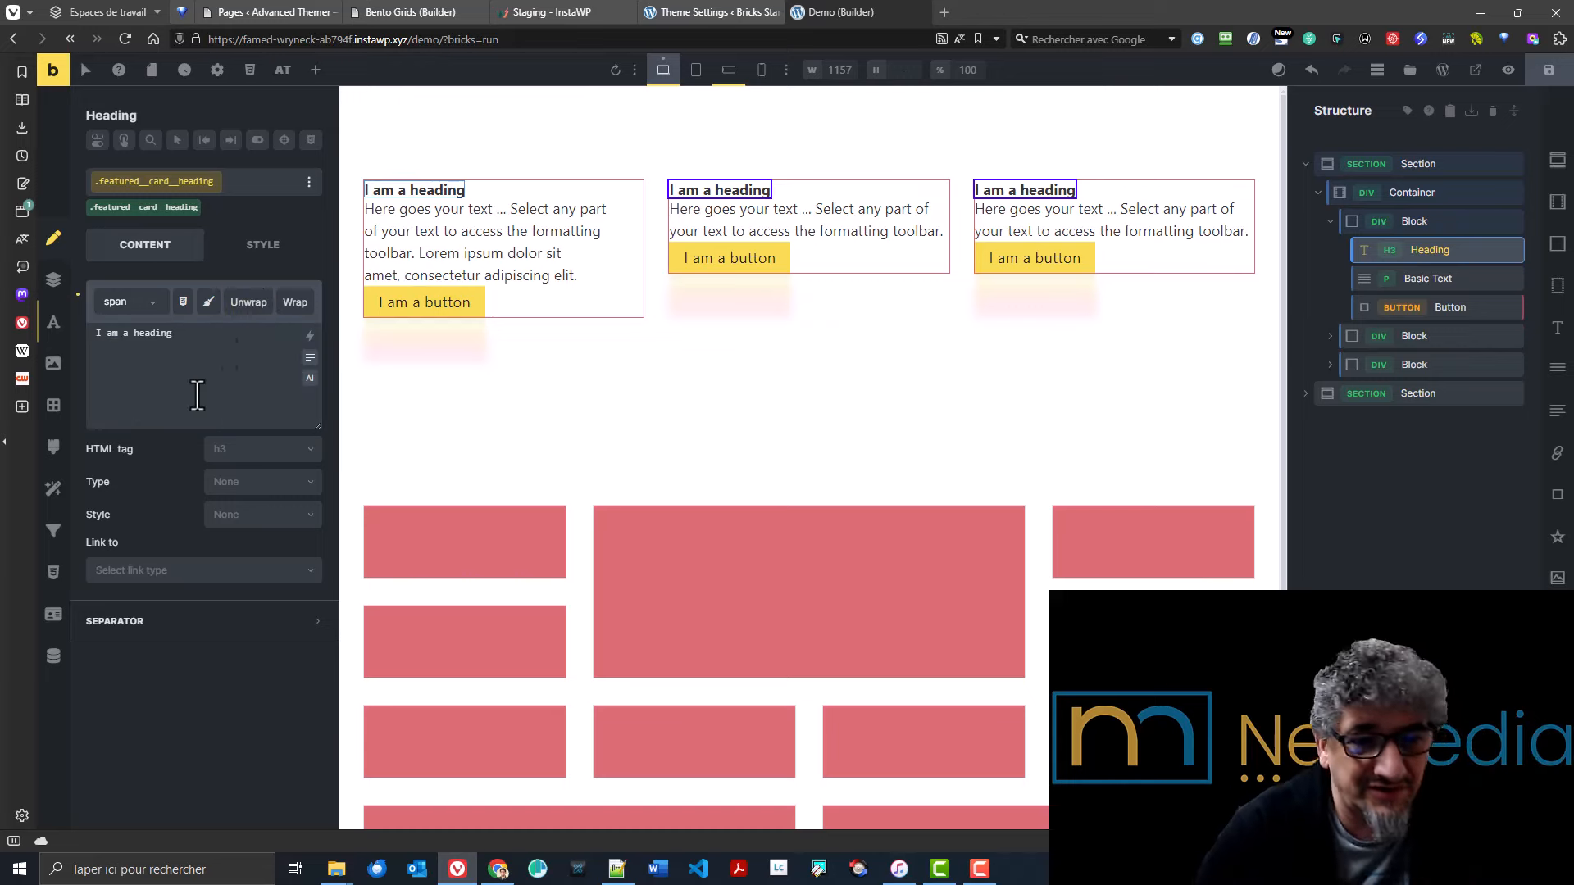
# - Wrap the word "heading" in a span with only the inline style color: var(--at-primary), without a class
pyautogui.click(183, 301)
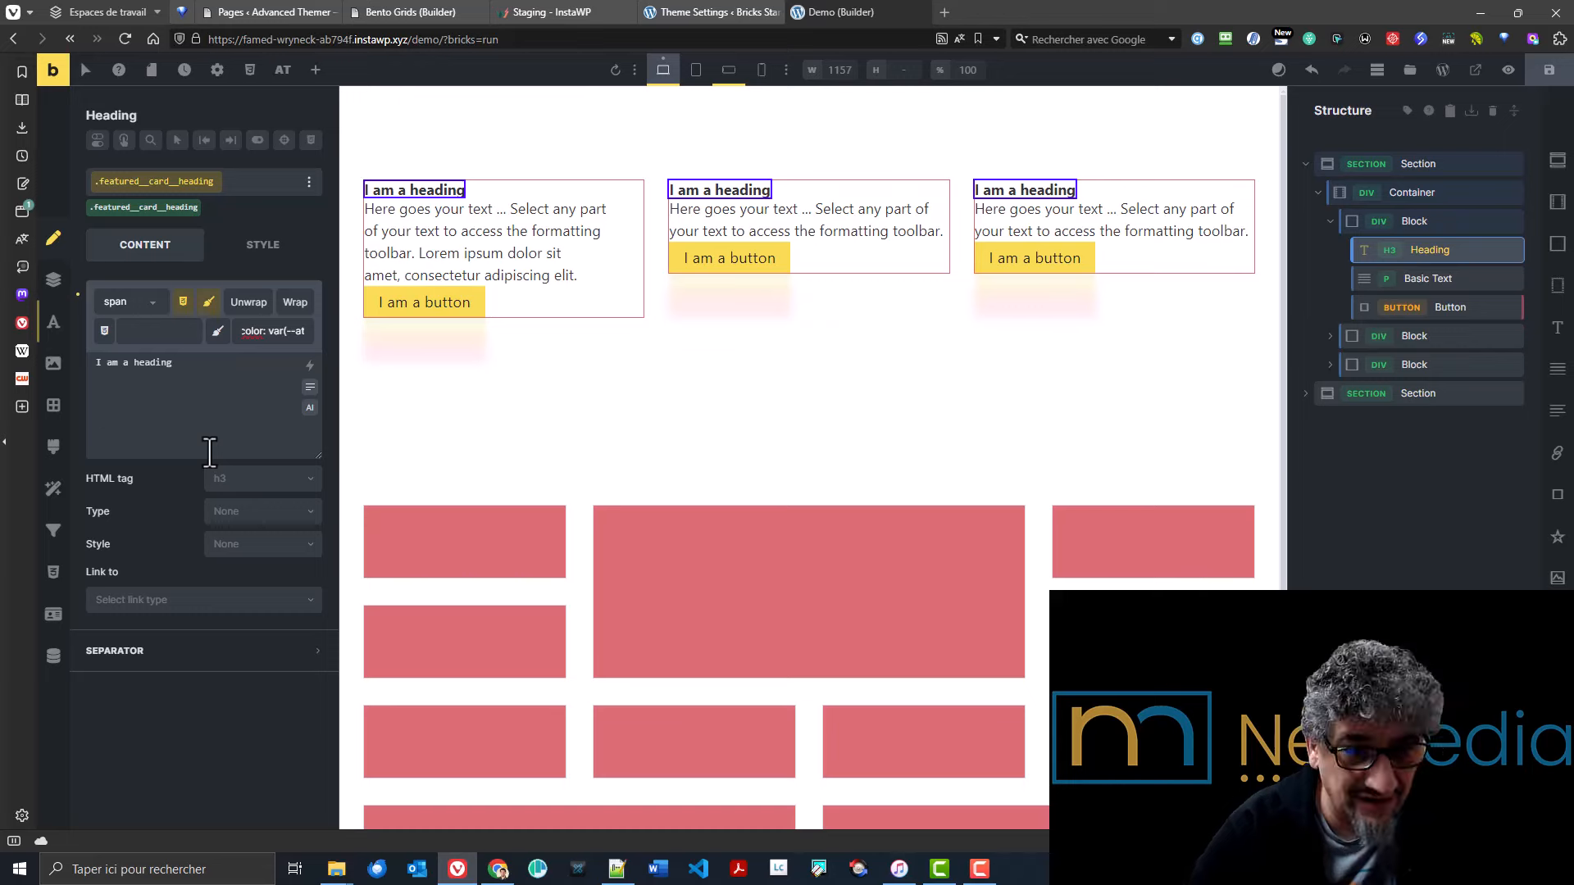
pyautogui.write('primary')
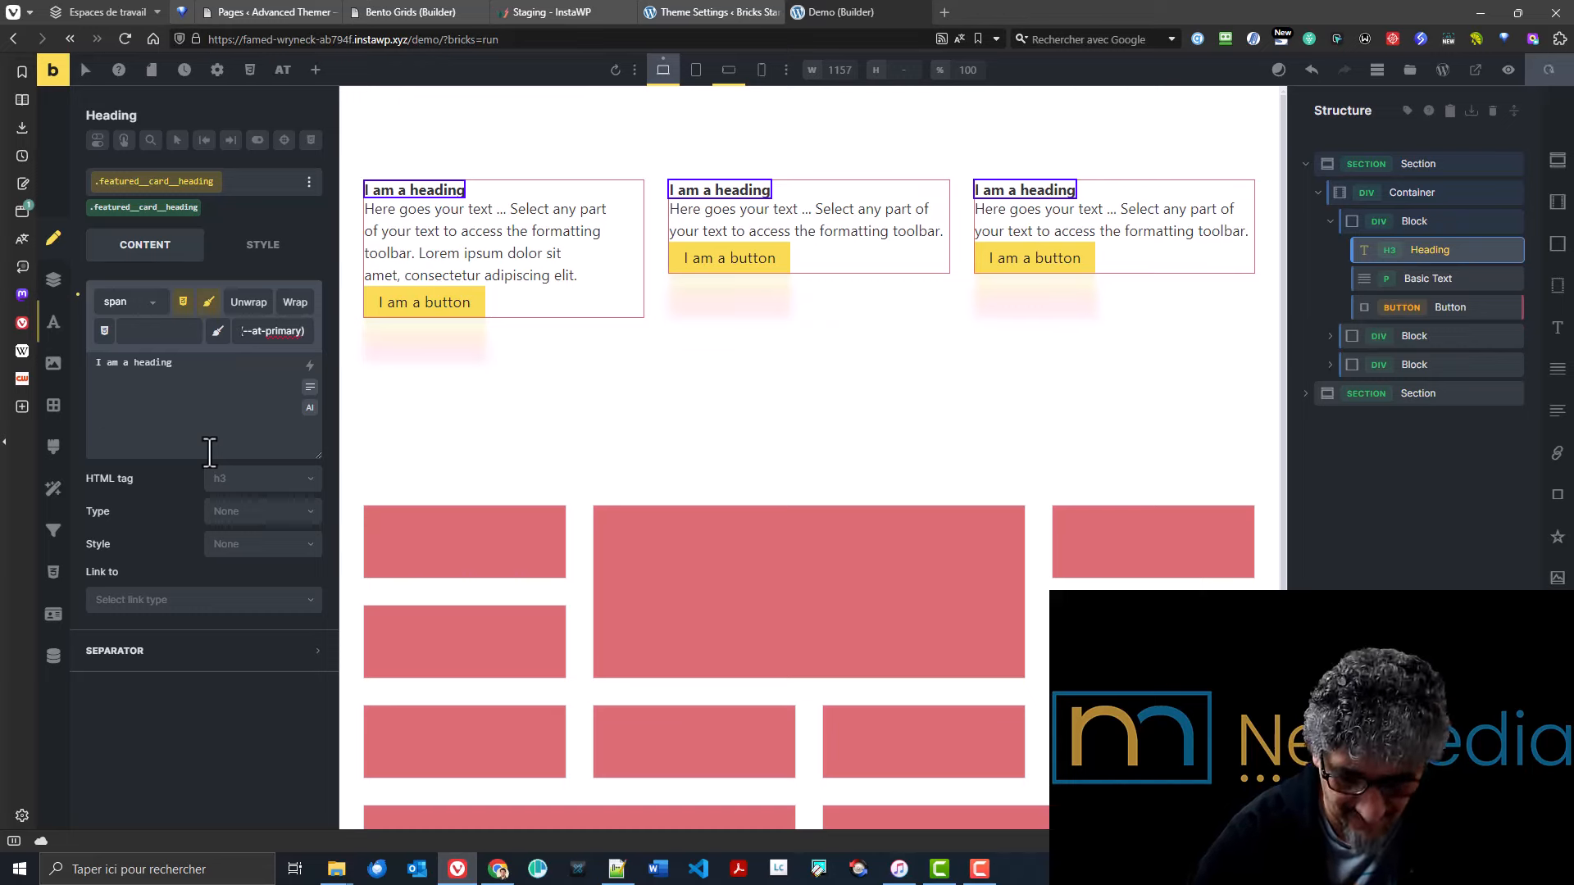
pyautogui.click(182, 303)
pyautogui.click(152, 362)
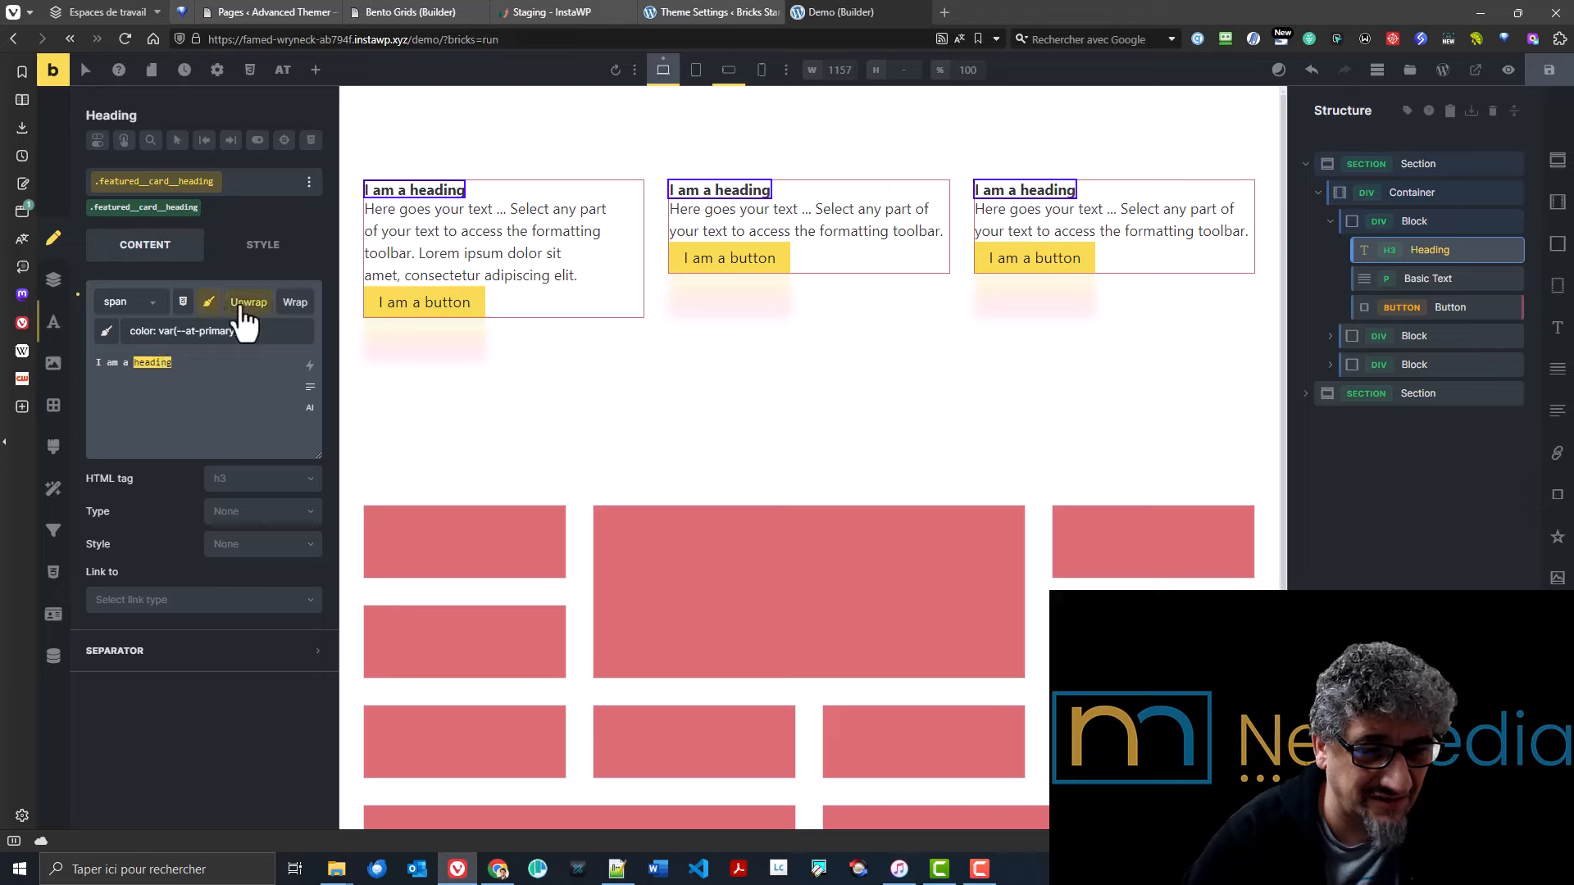
pyautogui.click(295, 313)
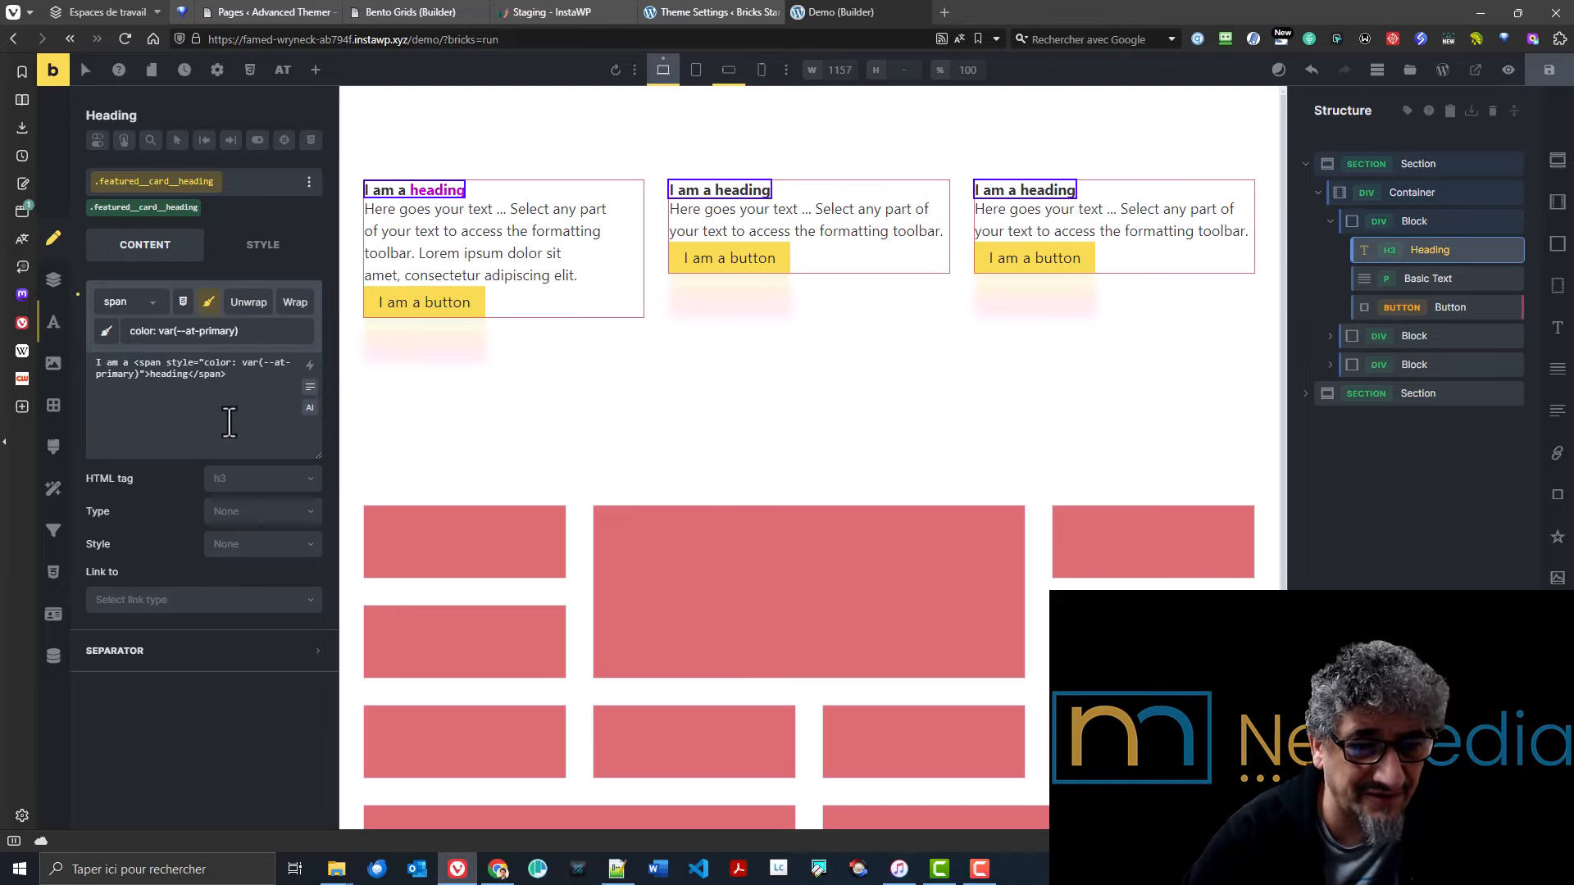
# - Set the first card heading's HTML tag to h2, save the page, and reload the builder
pyautogui.click(234, 485)
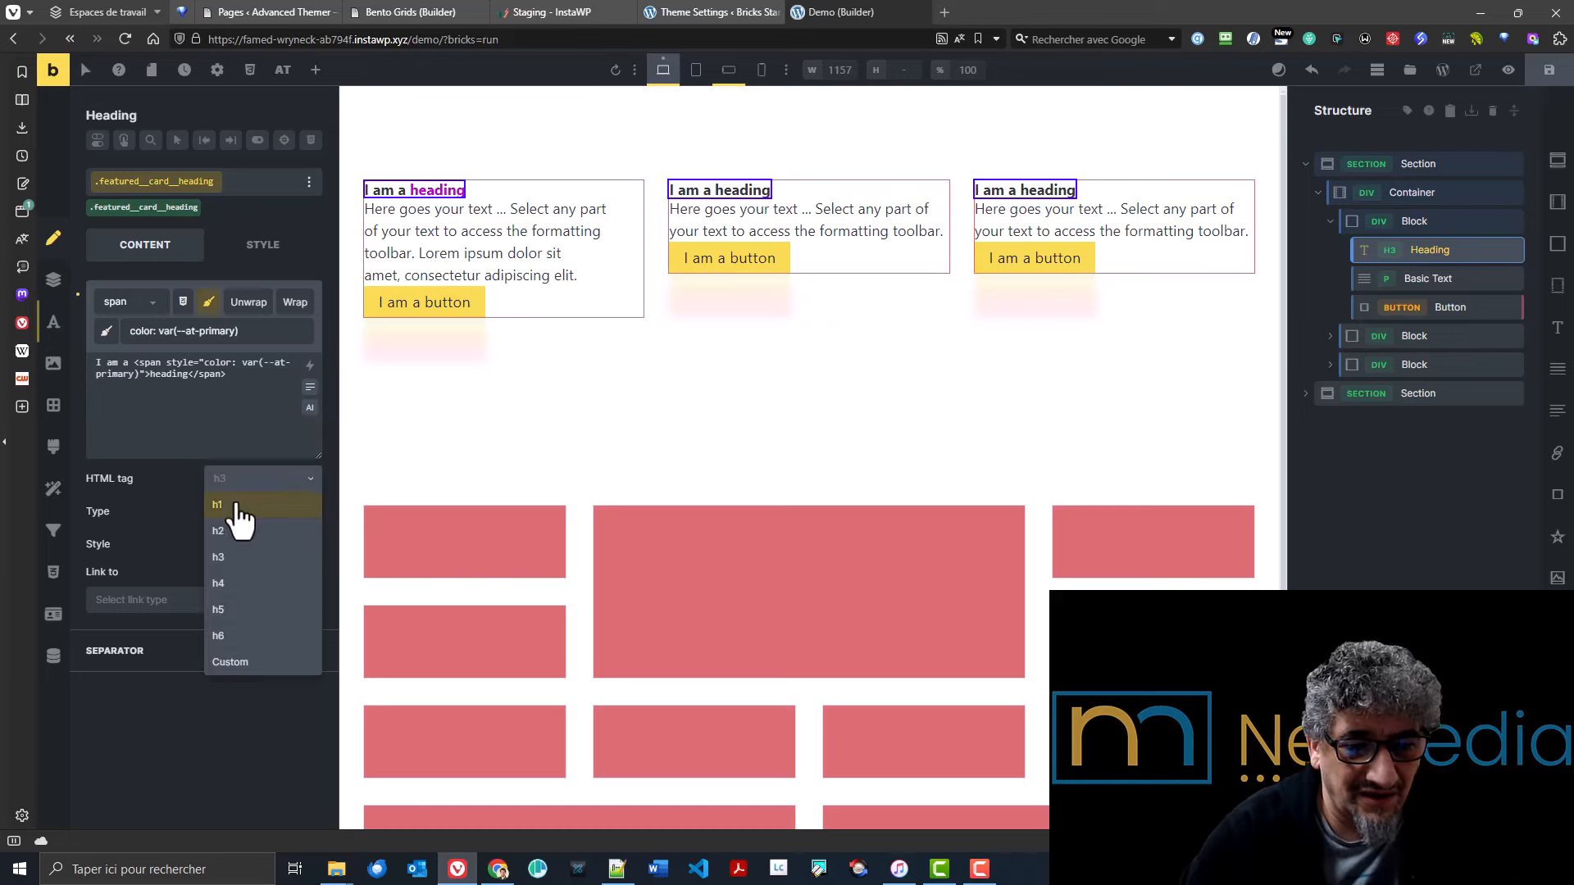
pyautogui.click(235, 533)
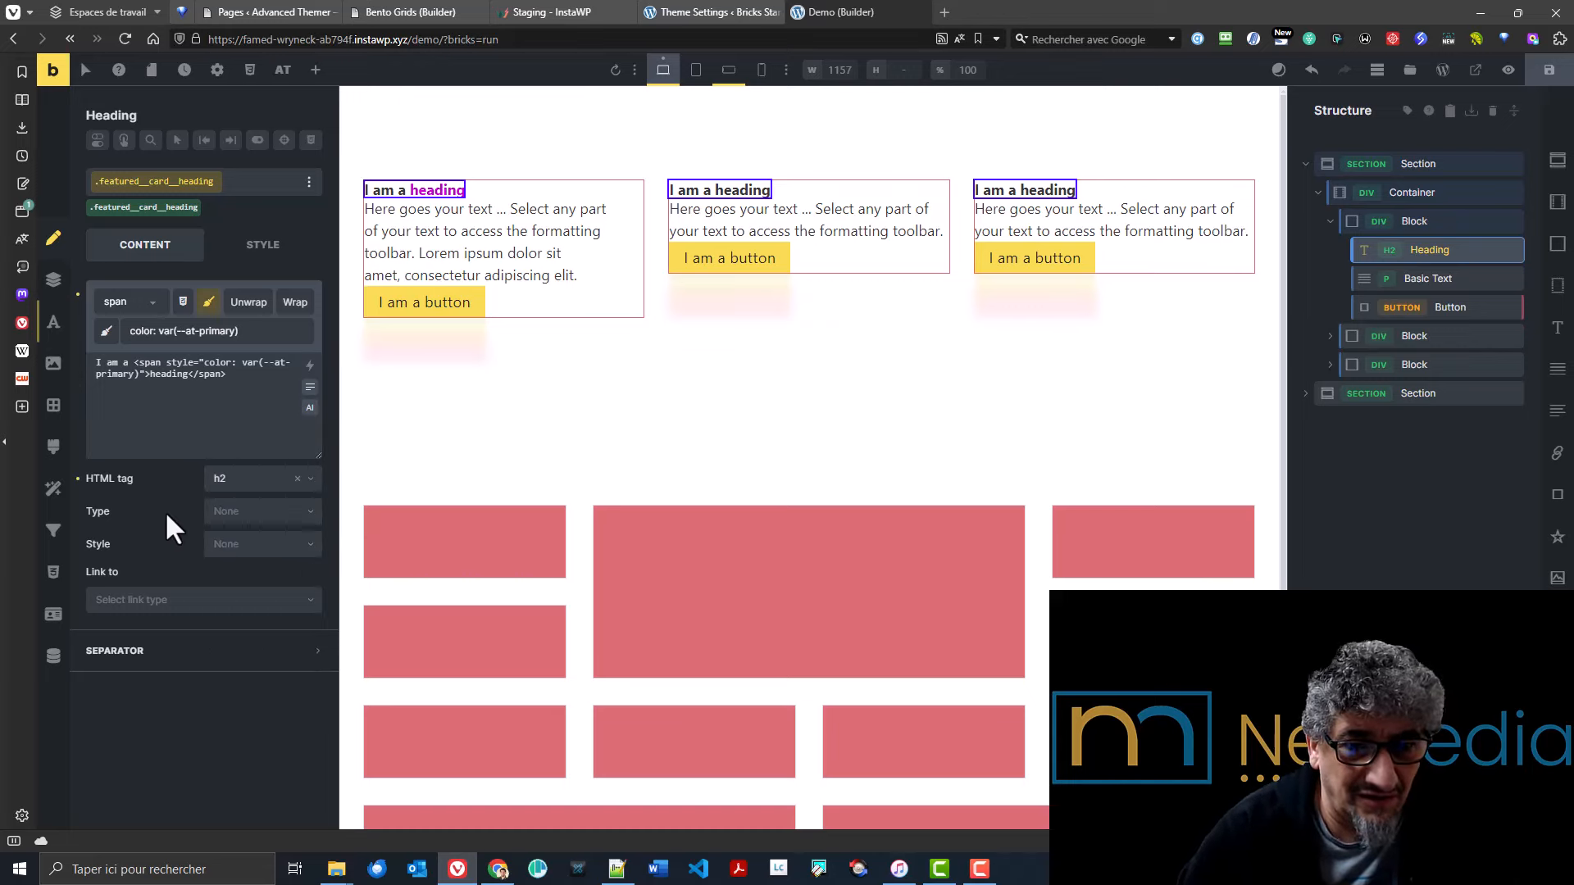
pyautogui.click(1567, 78)
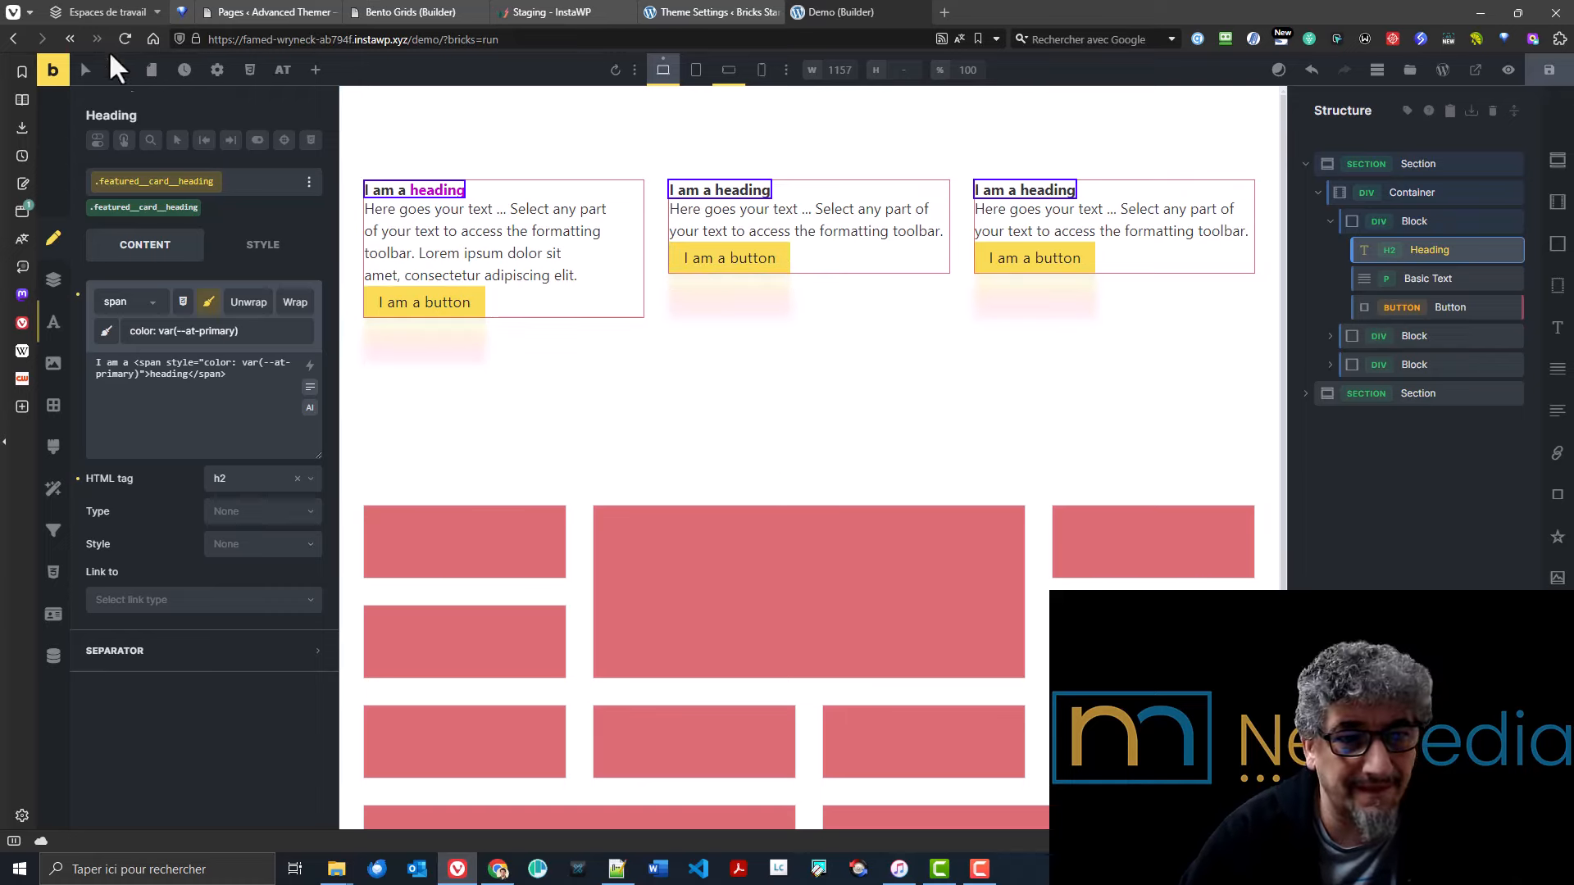
pyautogui.click(136, 39)
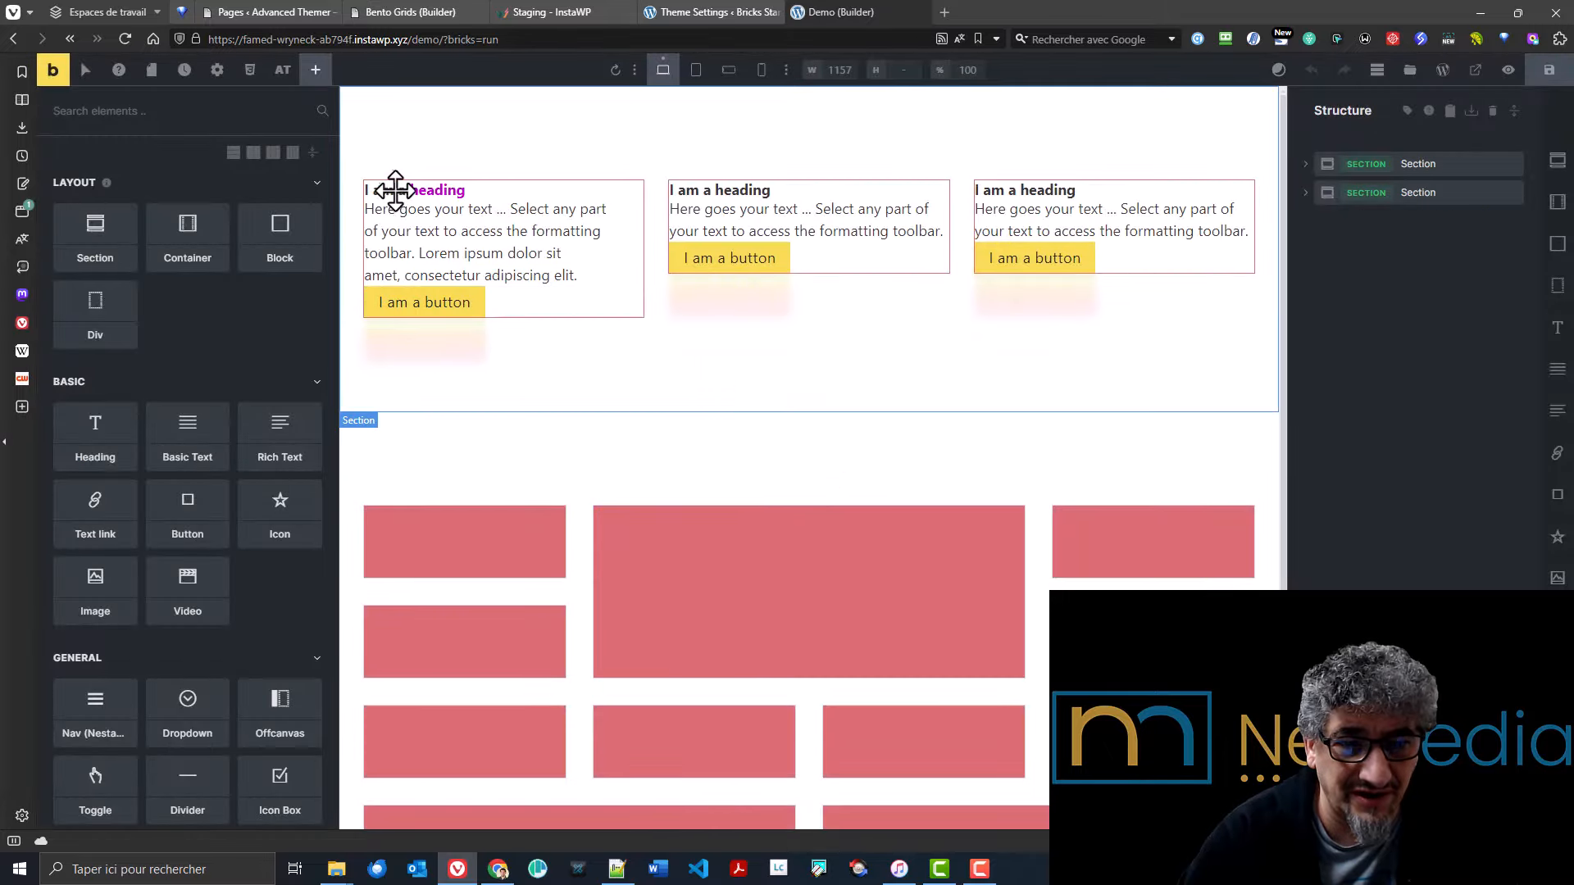
# - Set the font size of the .featured__card__heading class to var(--at-font-h3) via the second card's heading, and save the page
pyautogui.click(734, 189)
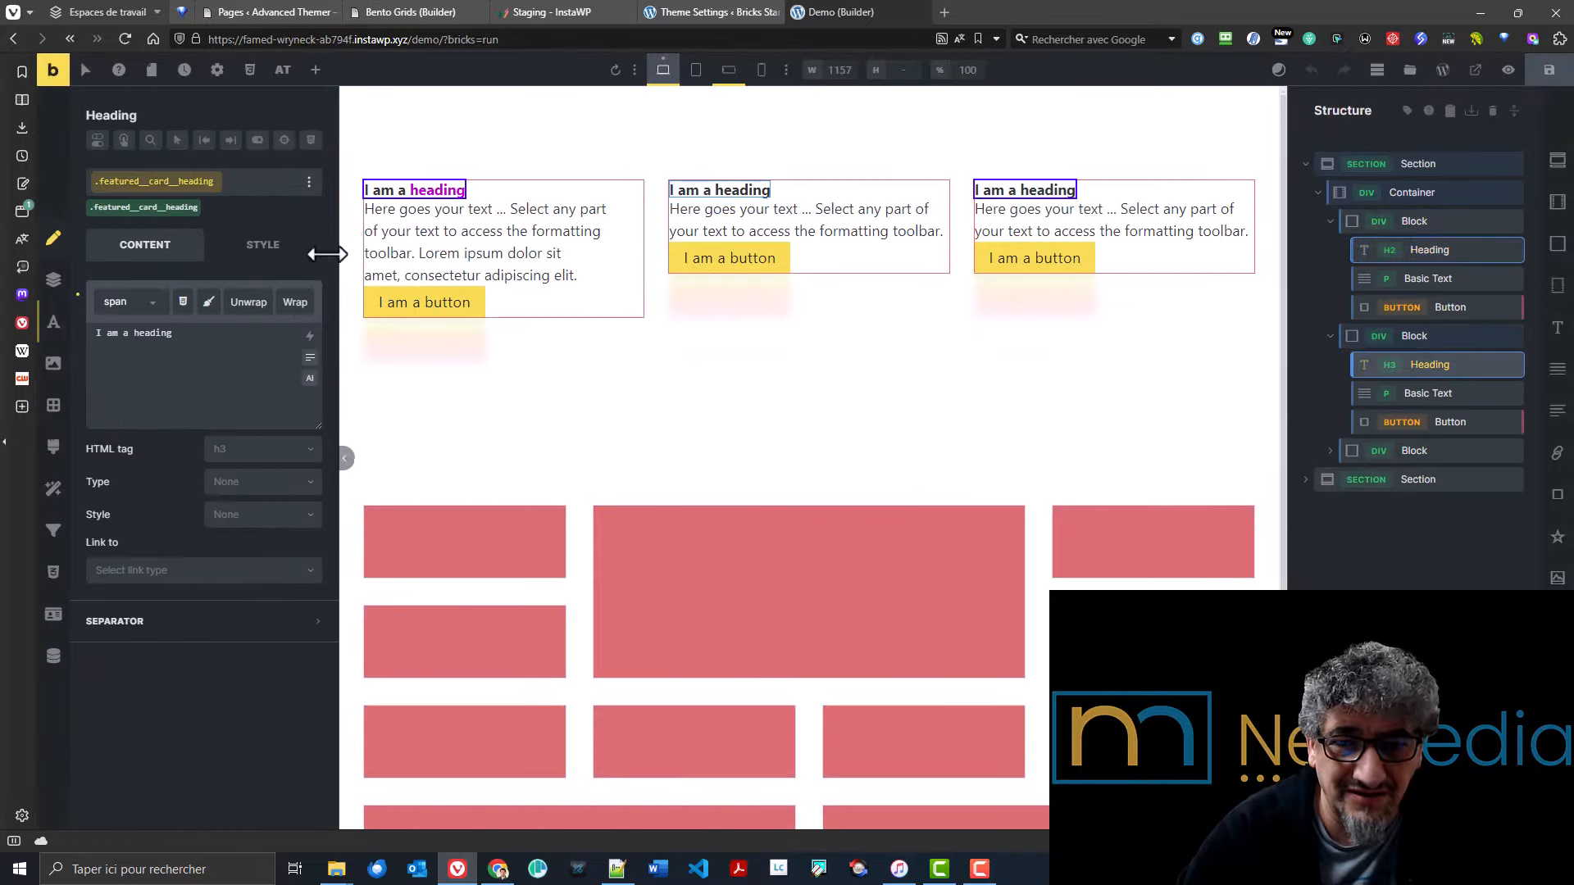
pyautogui.click(53, 325)
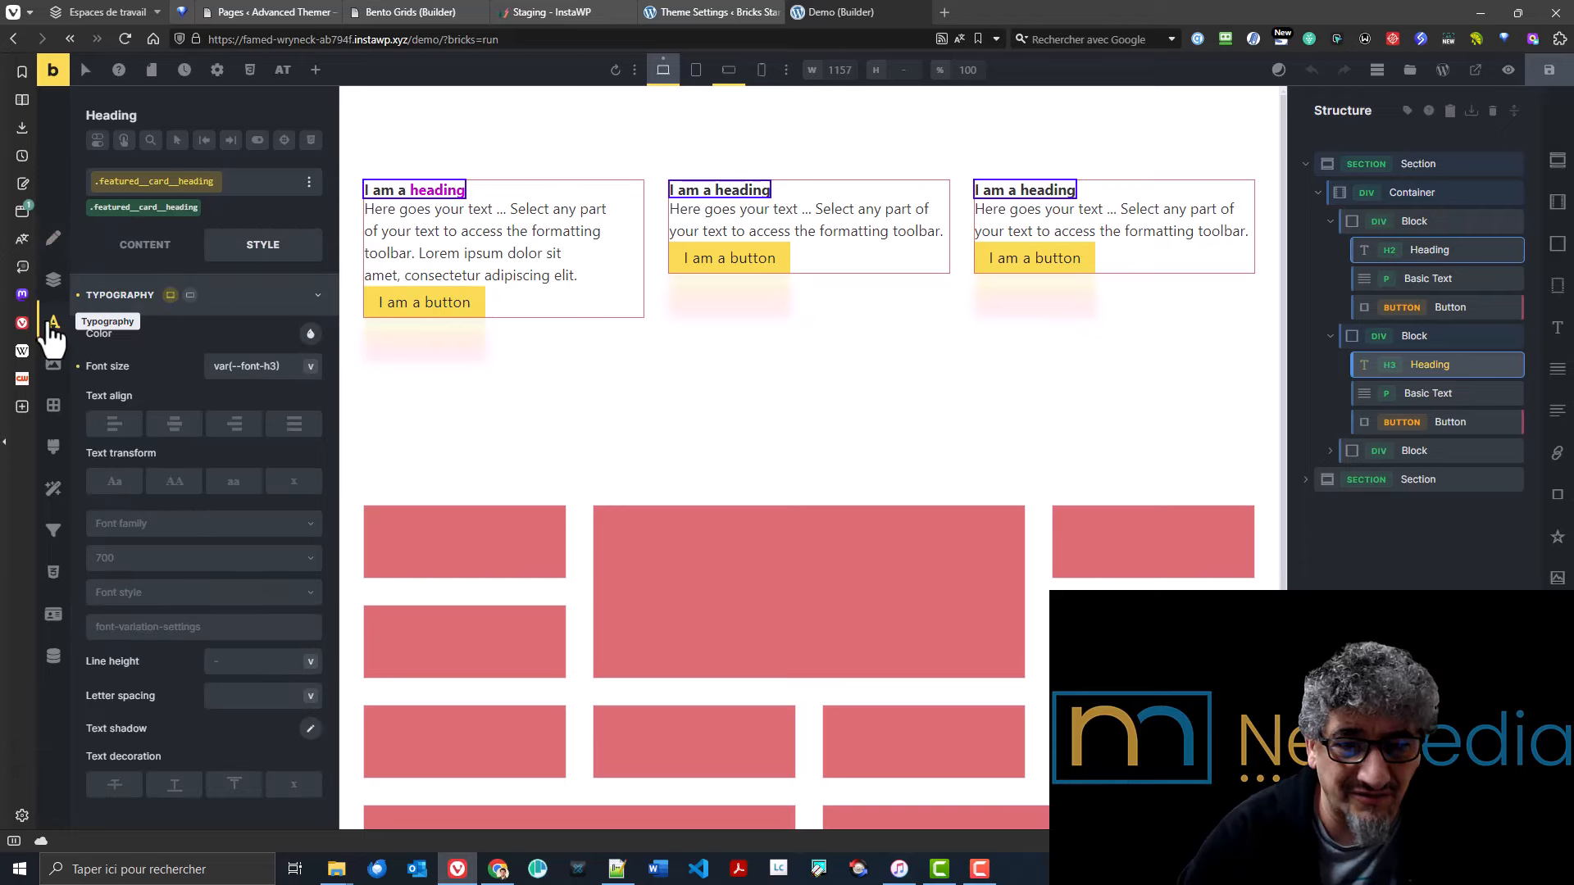
pyautogui.click(322, 366)
pyautogui.click(207, 277)
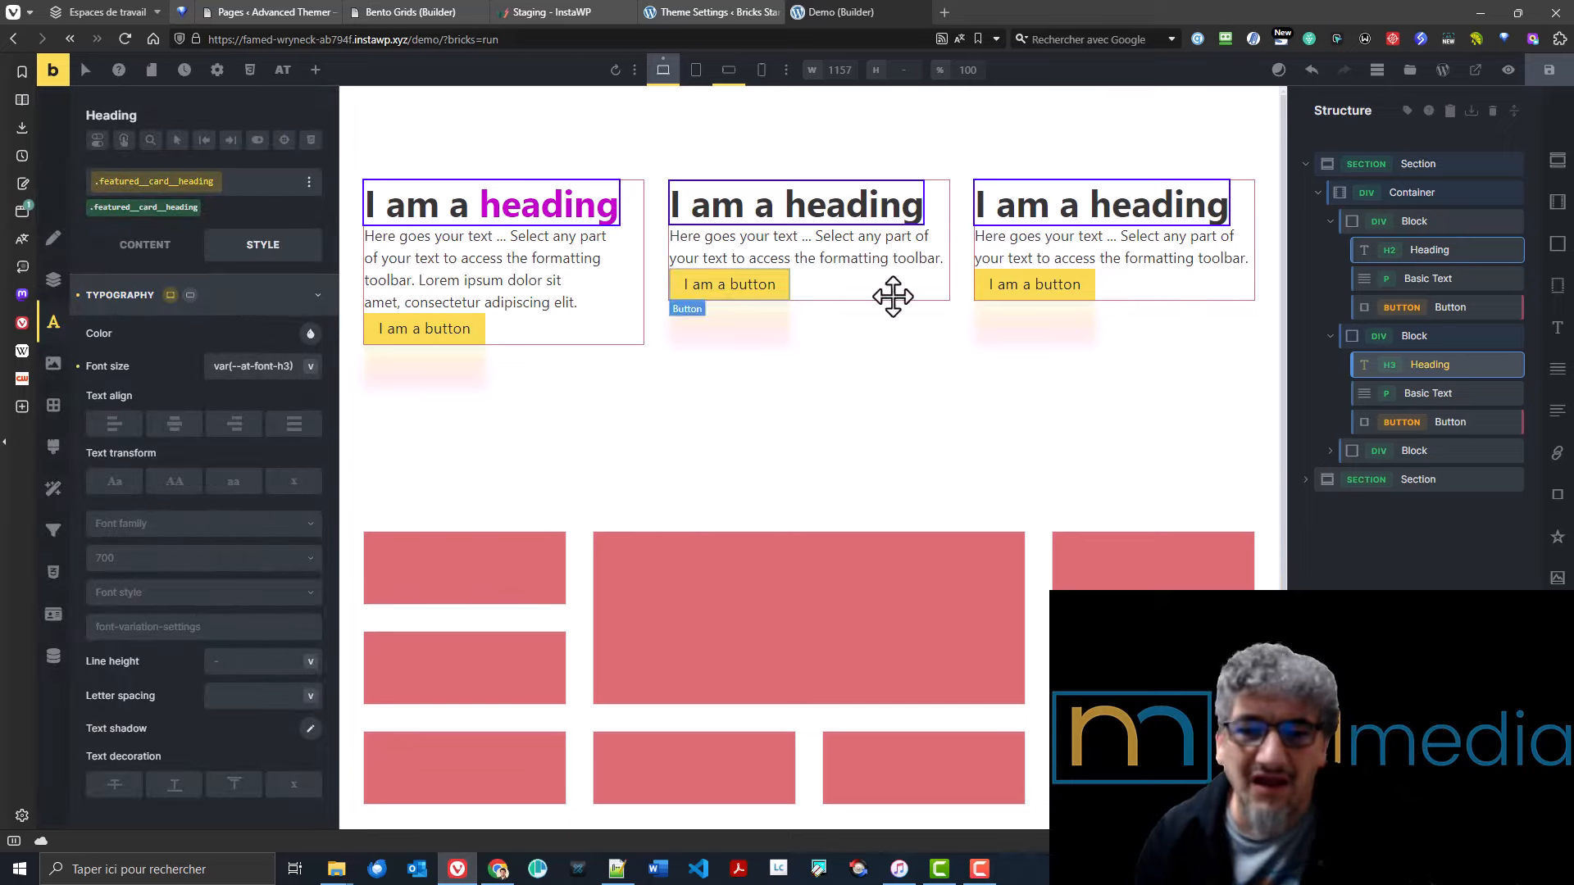
pyautogui.click(1548, 69)
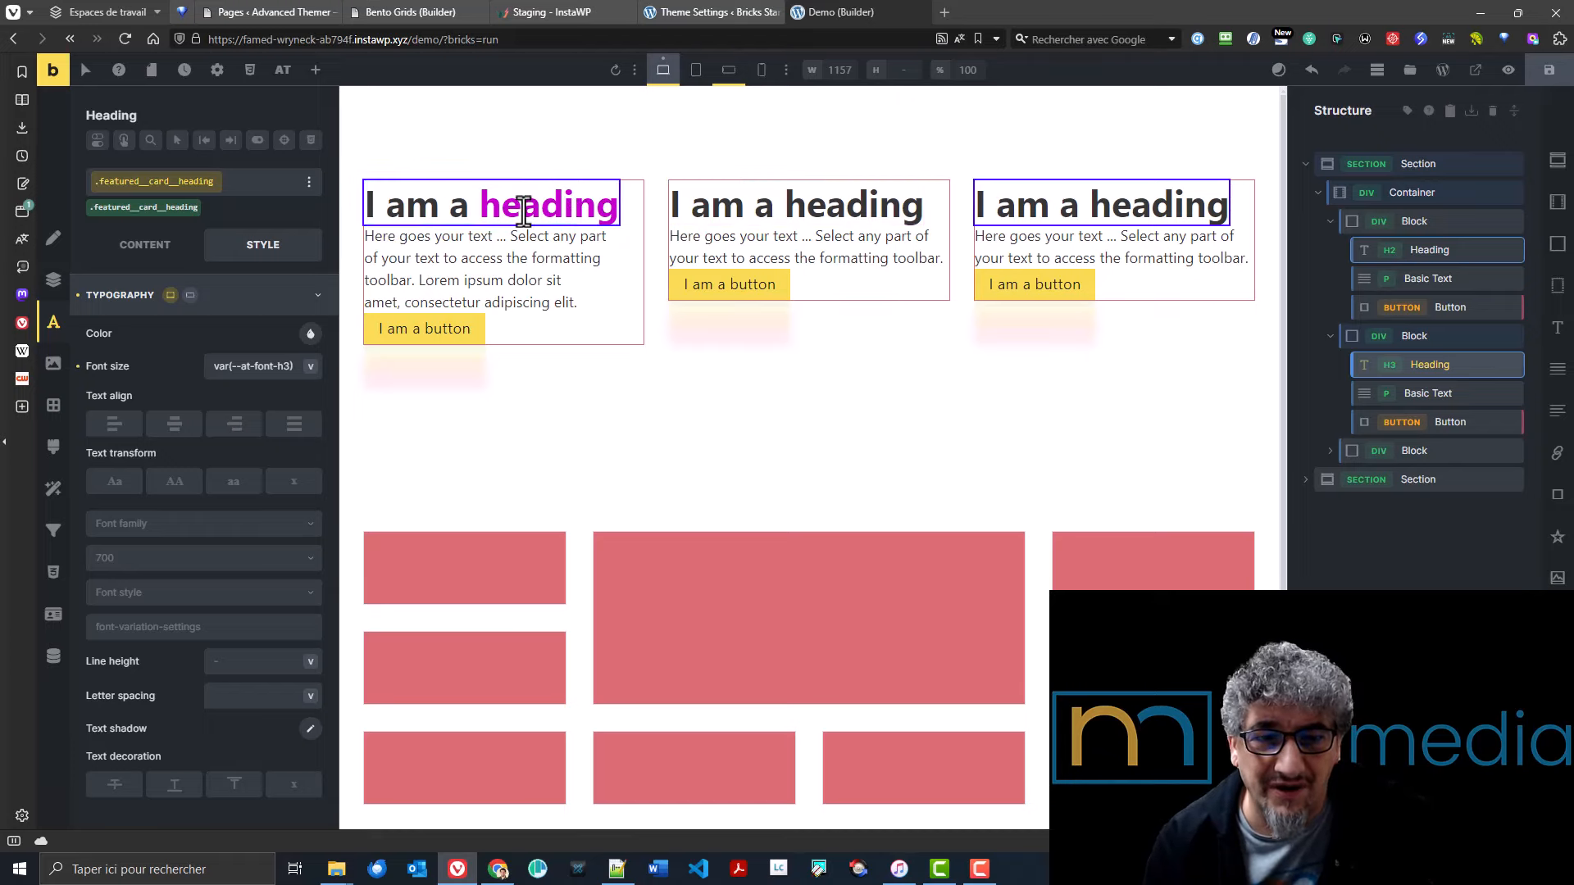
# - Review the Elements builder tweaks in the theme settings, from the general options down to Icon Shortcuts
pyautogui.click(144, 261)
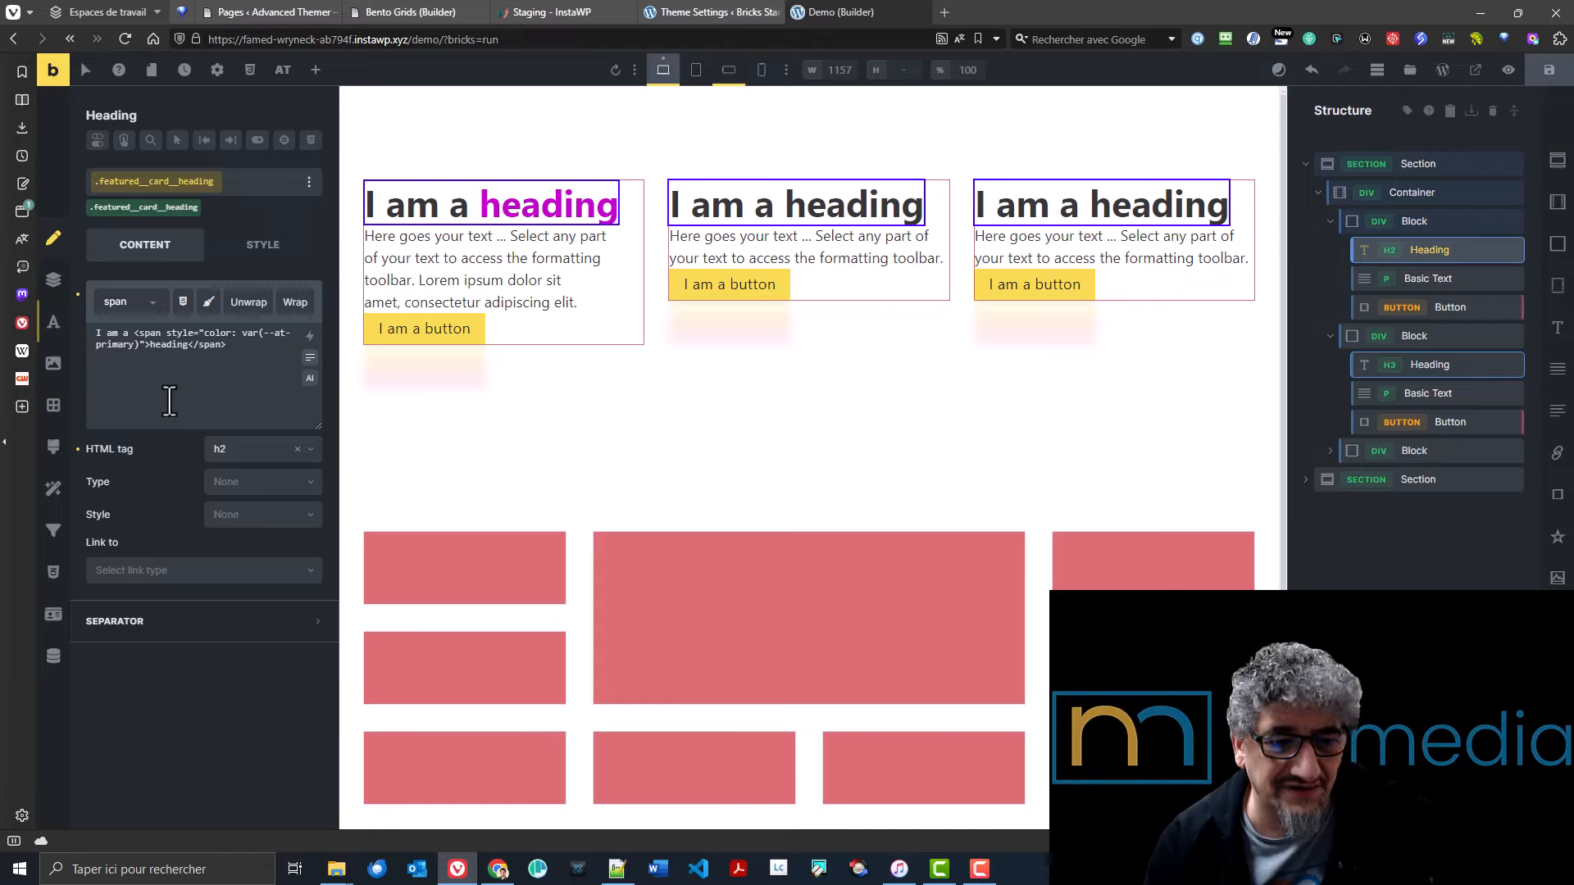
pyautogui.click(705, 13)
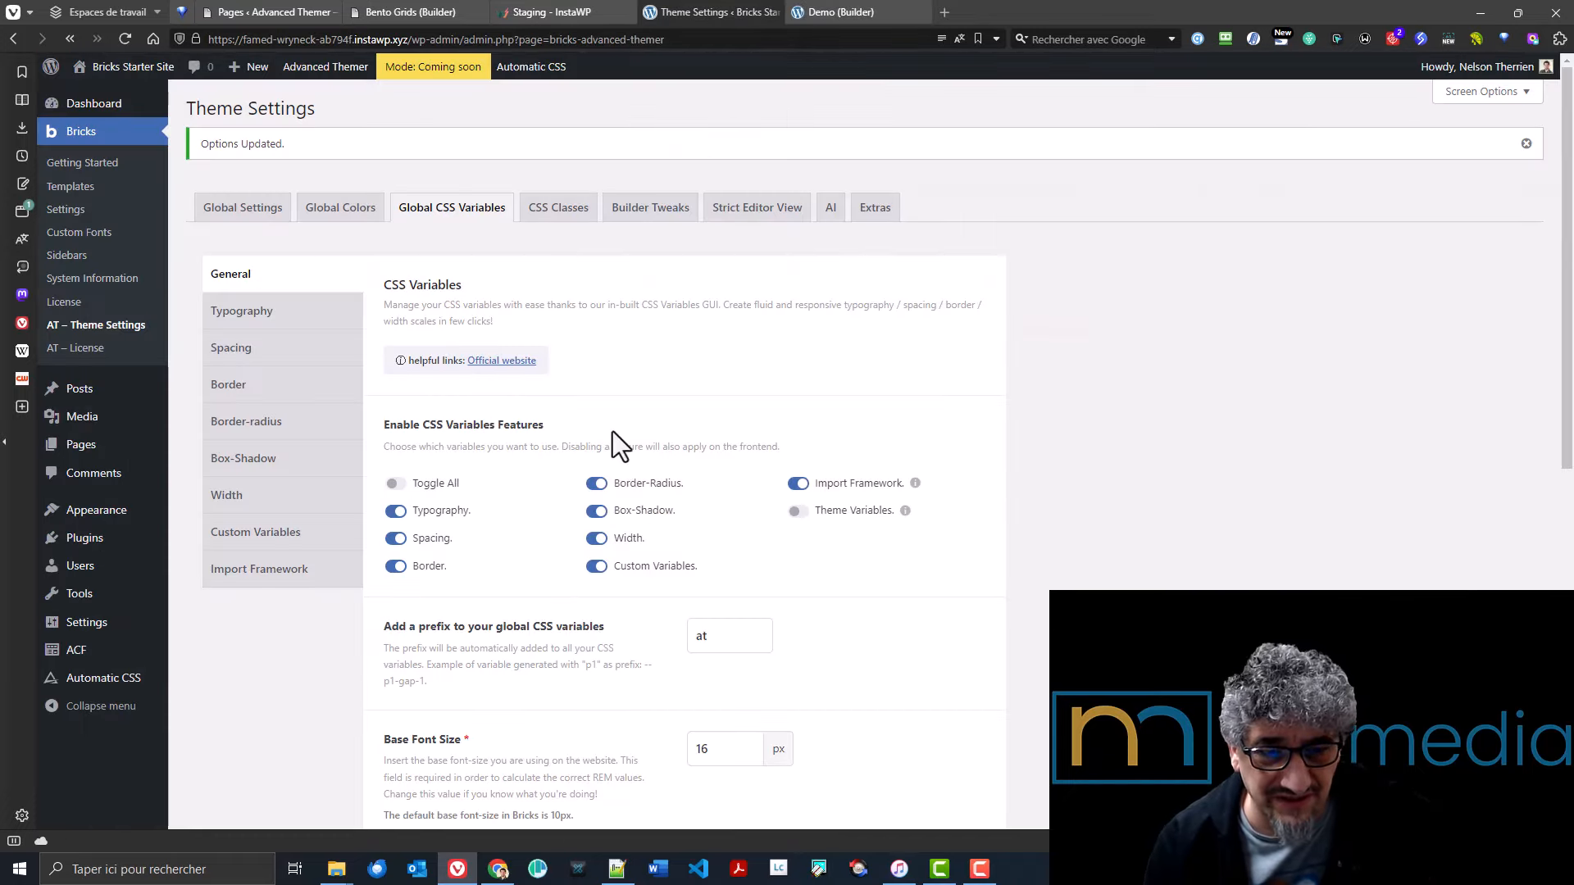
pyautogui.click(742, 215)
pyautogui.click(661, 215)
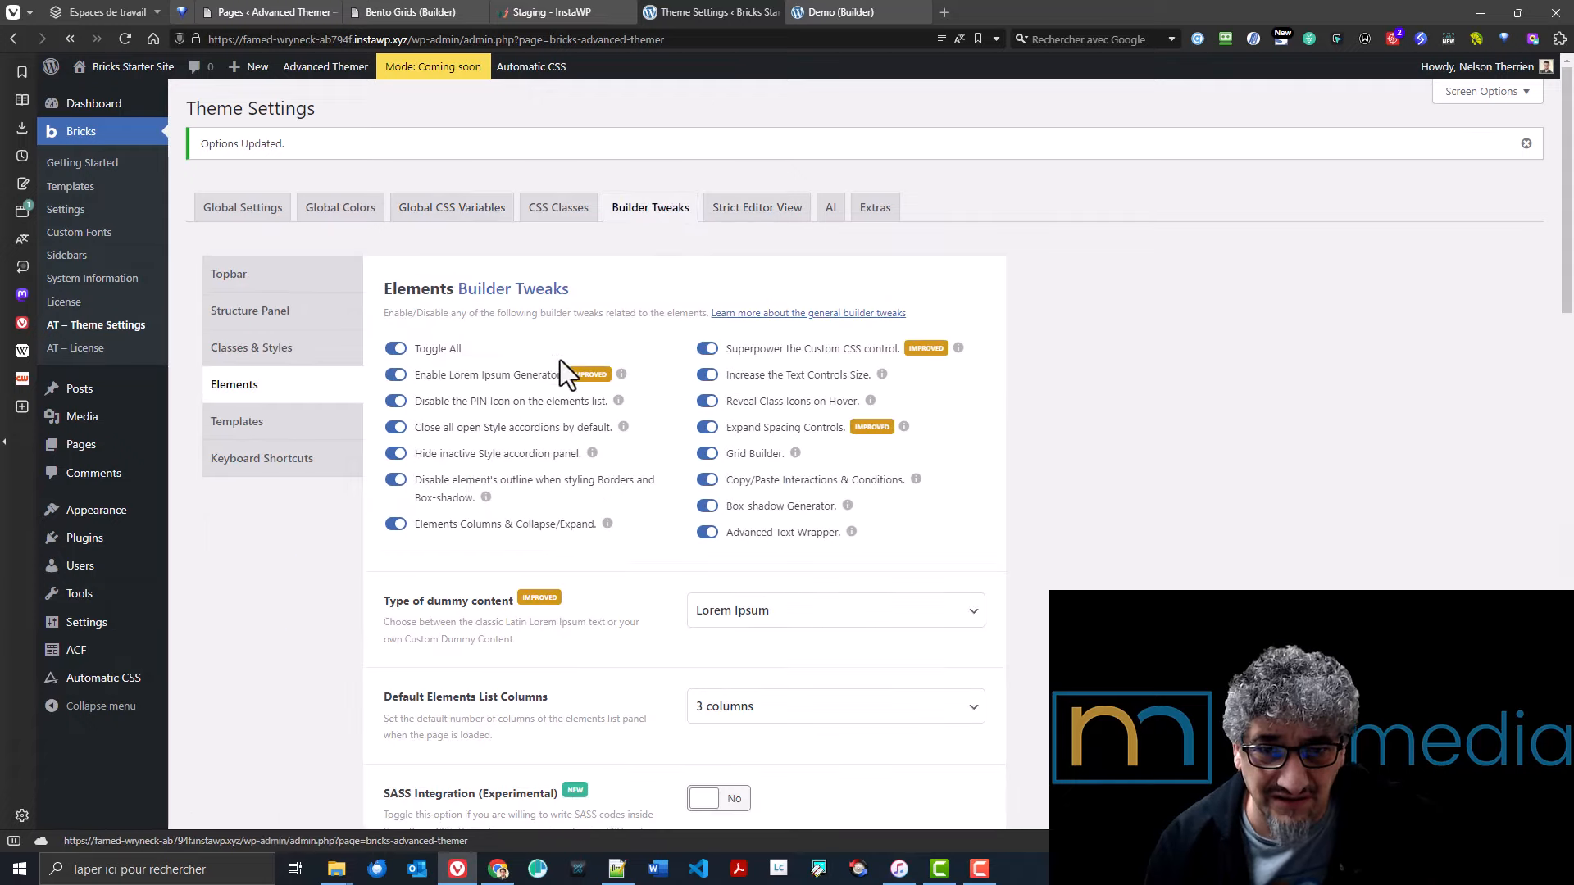
pyautogui.scroll(-3, 611, 494)
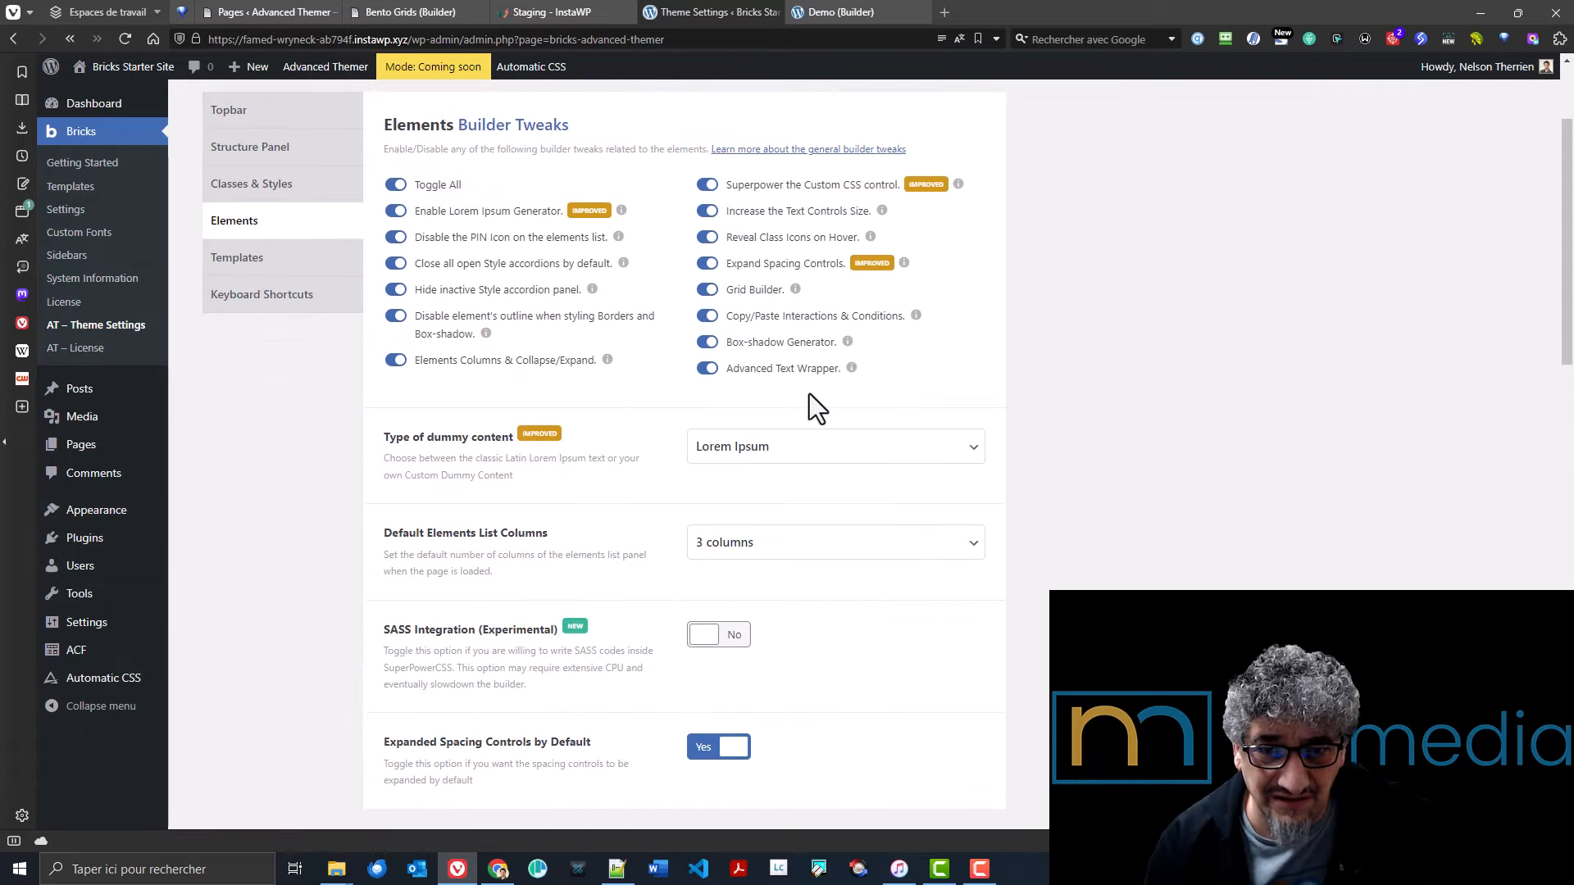
pyautogui.scroll(-1, 809, 394)
pyautogui.scroll(-5, 810, 397)
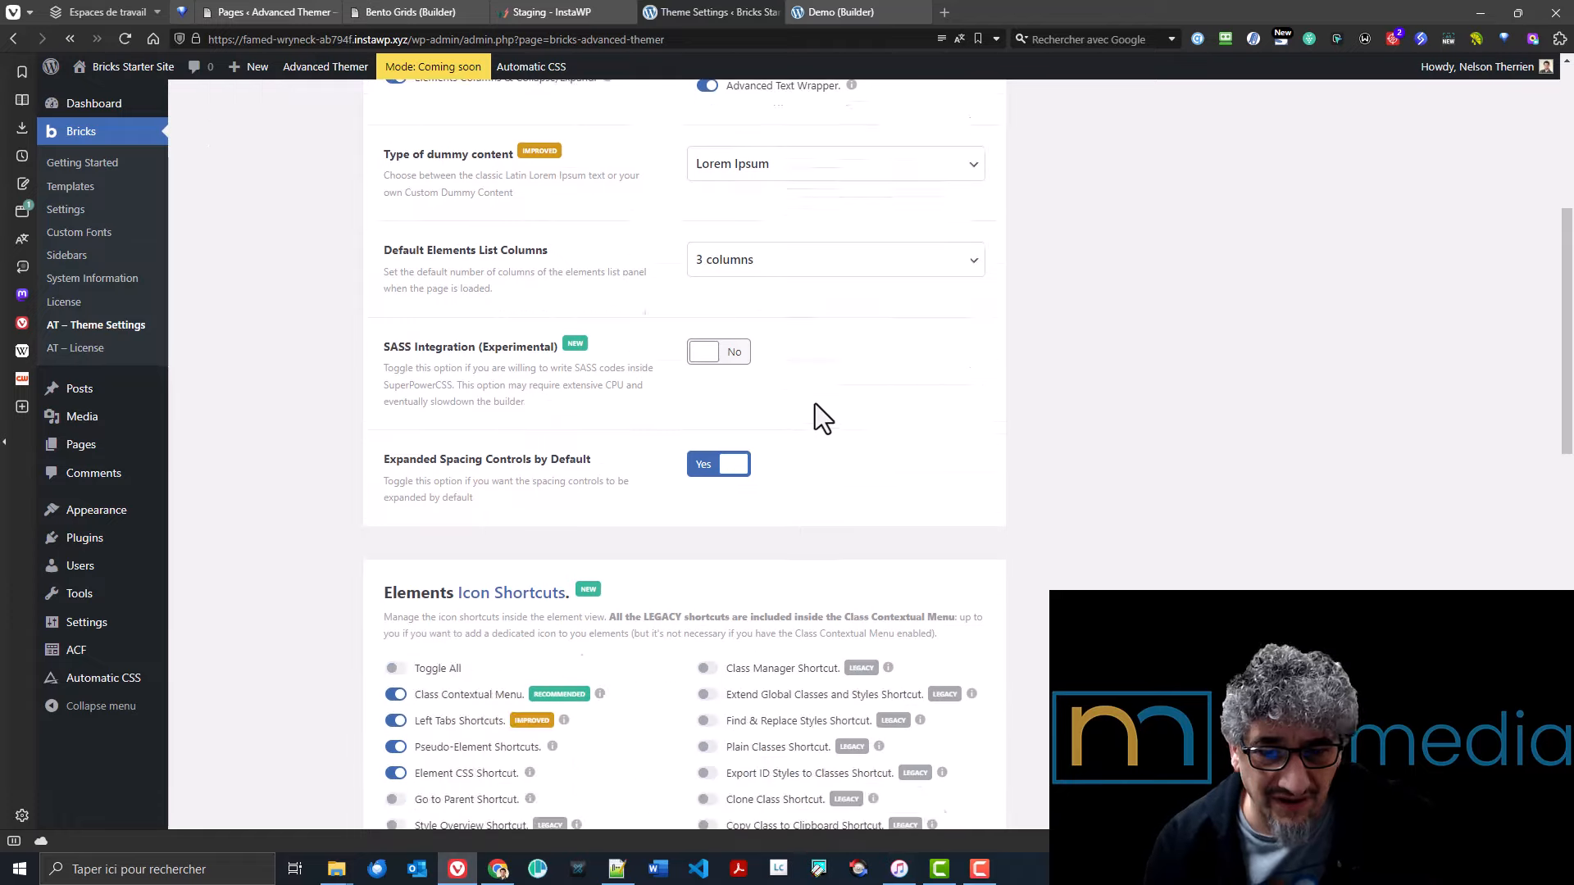
pyautogui.scroll(-3, 830, 401)
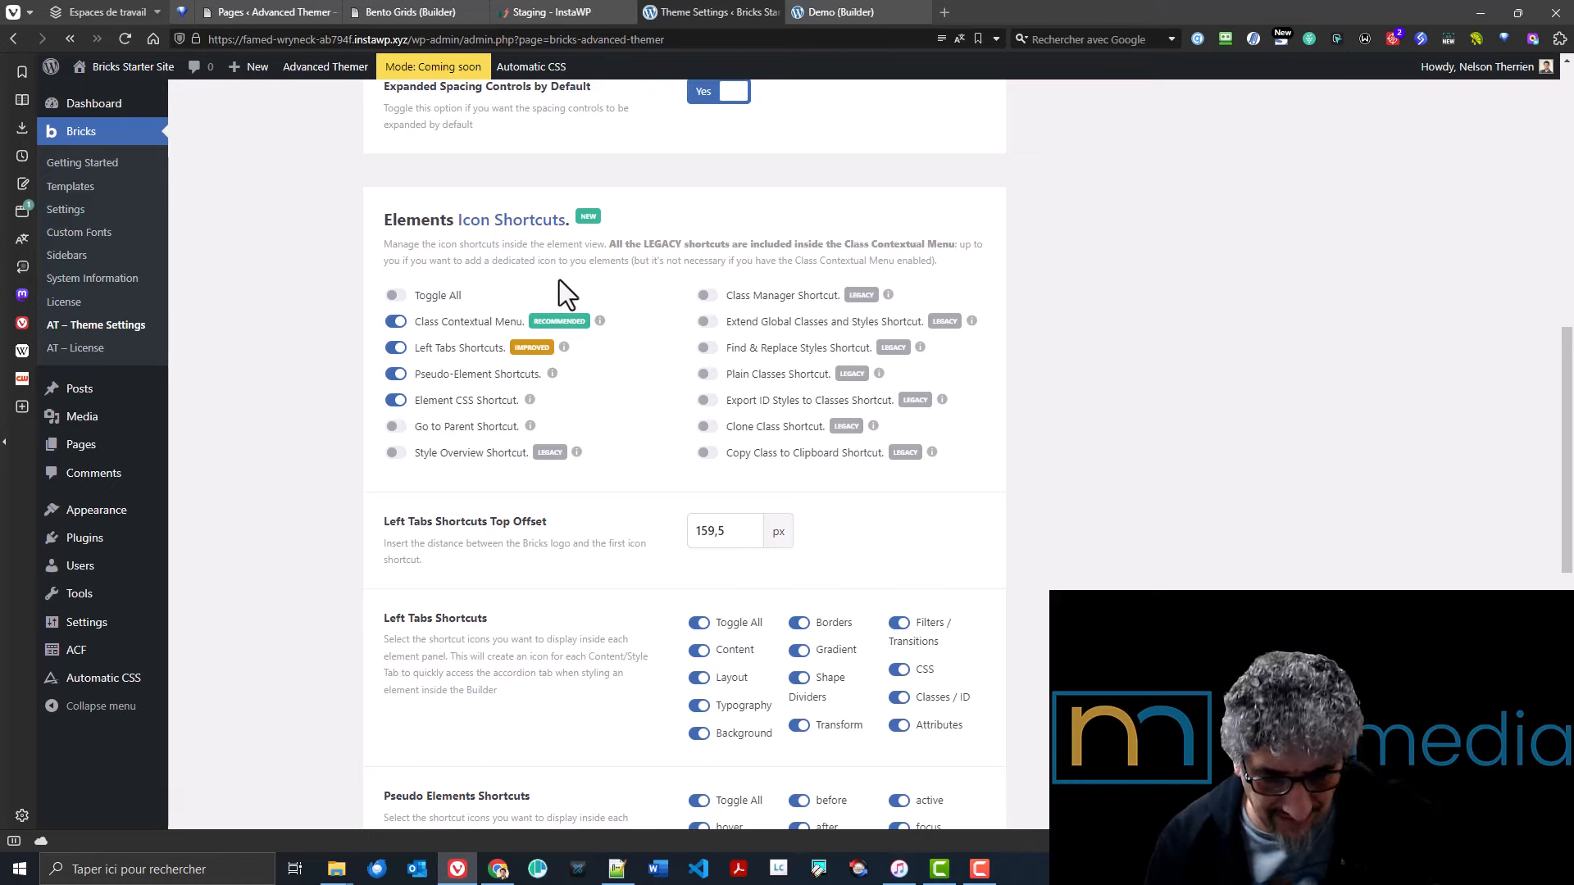
# - Look over the class contextual menu of the first card's heading in the Demo builder and compare it with the Icon Shortcuts settings
pyautogui.click(797, 10)
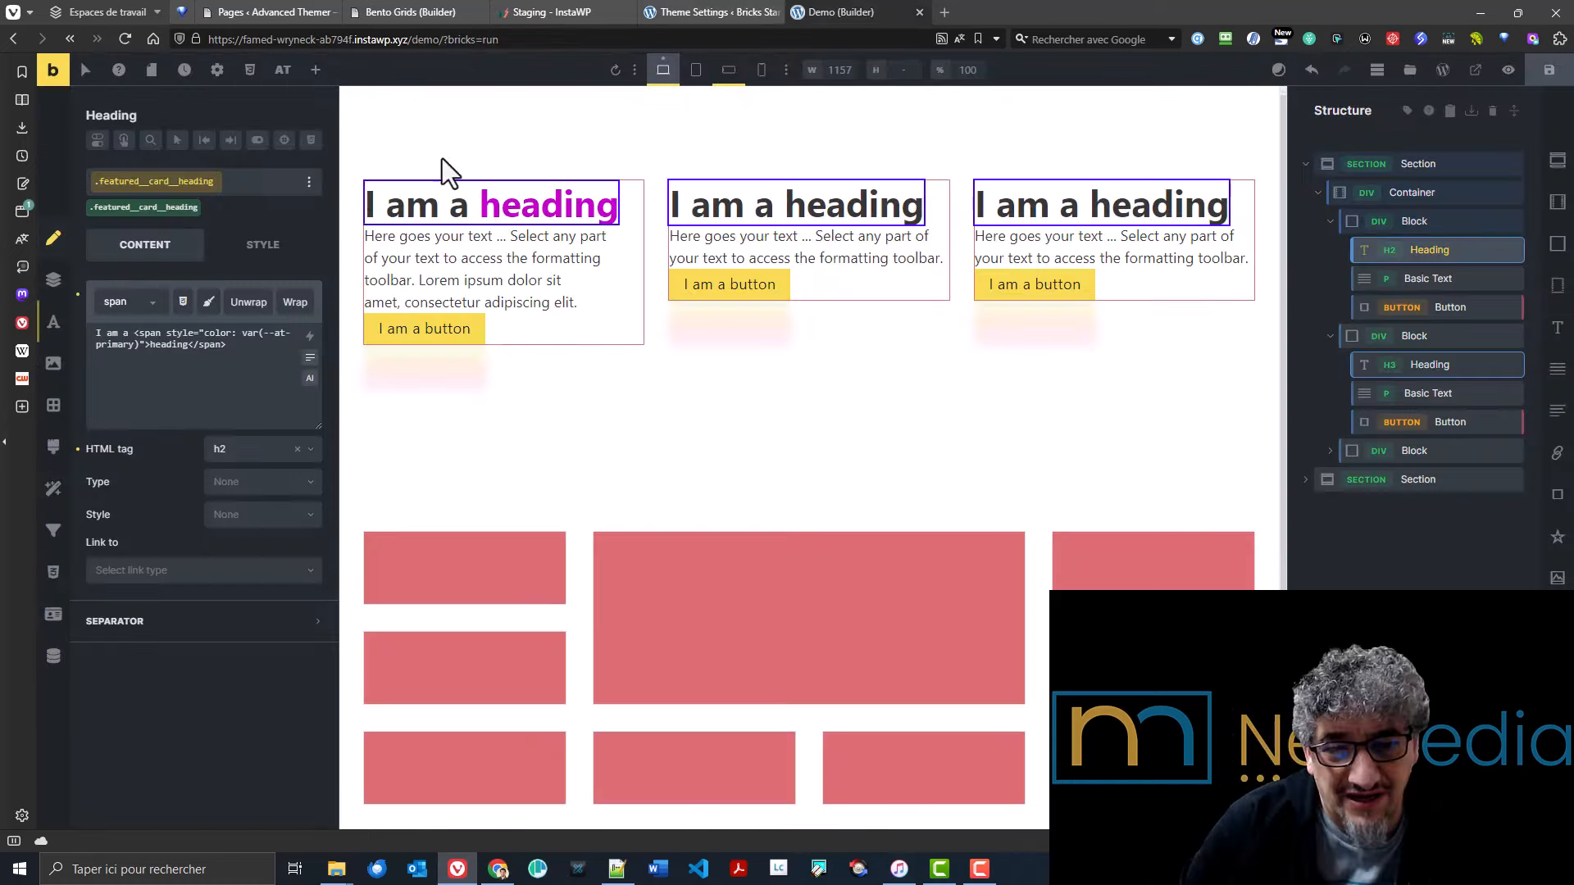
pyautogui.click(308, 182)
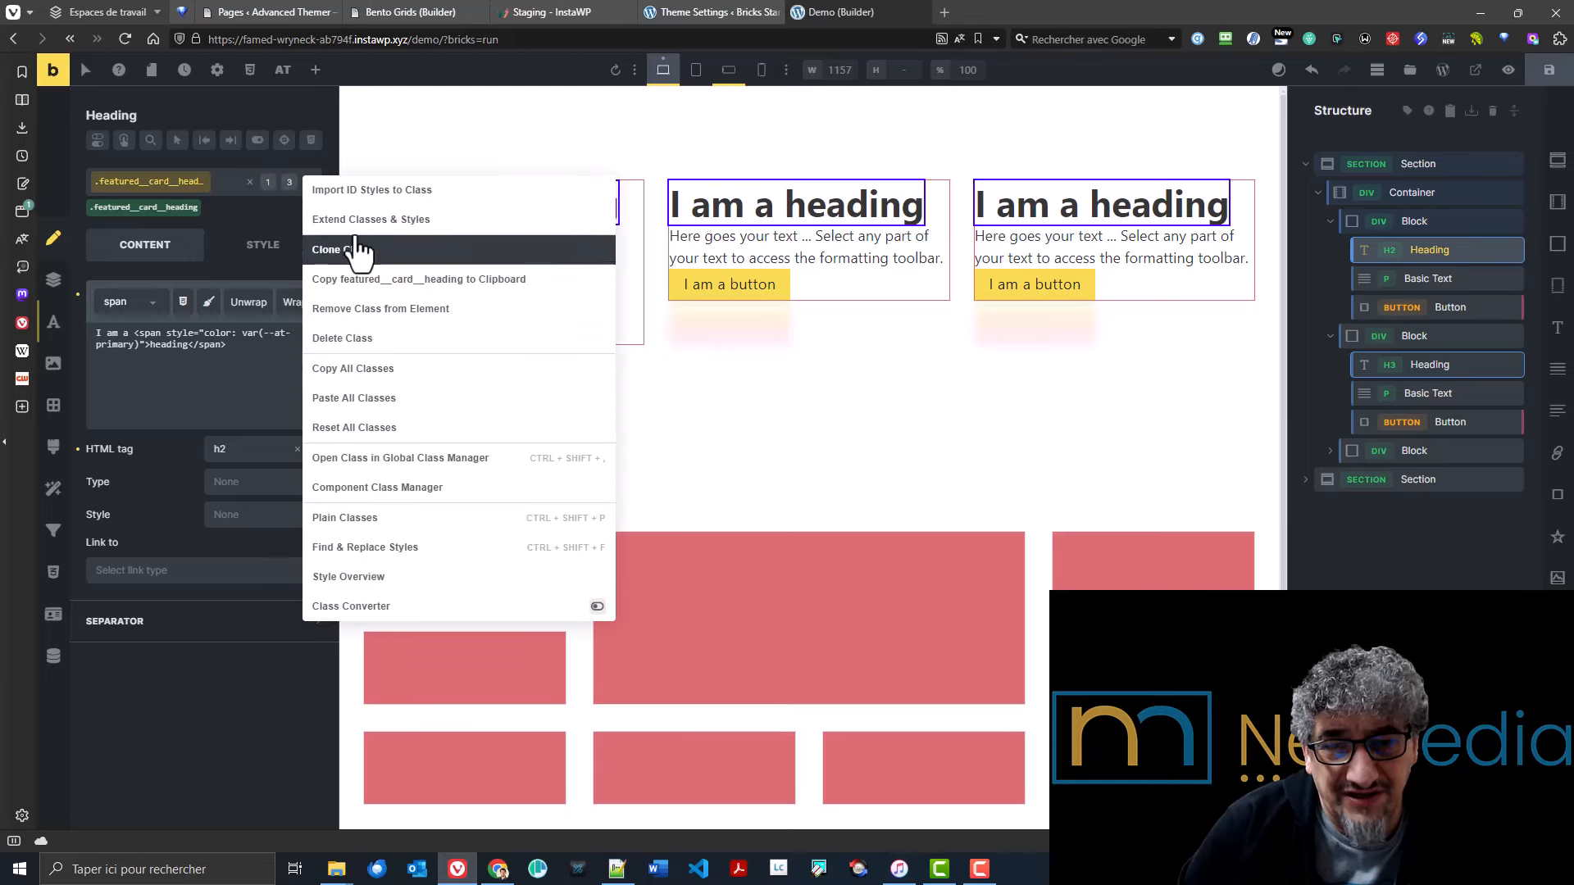
pyautogui.click(259, 210)
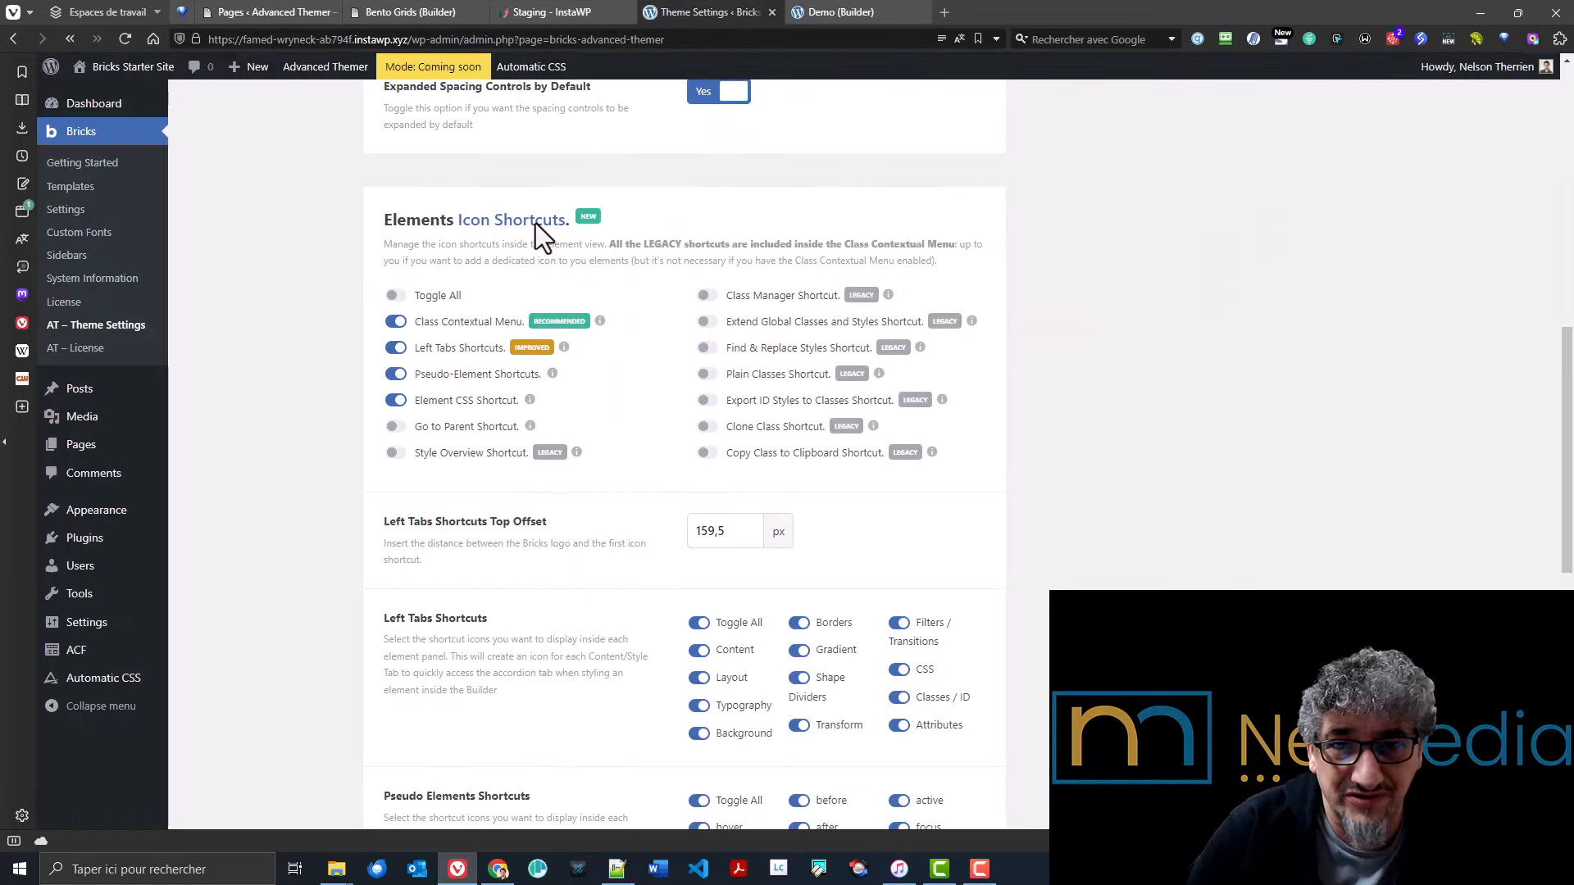
pyautogui.click(725, 11)
pyautogui.click(853, 12)
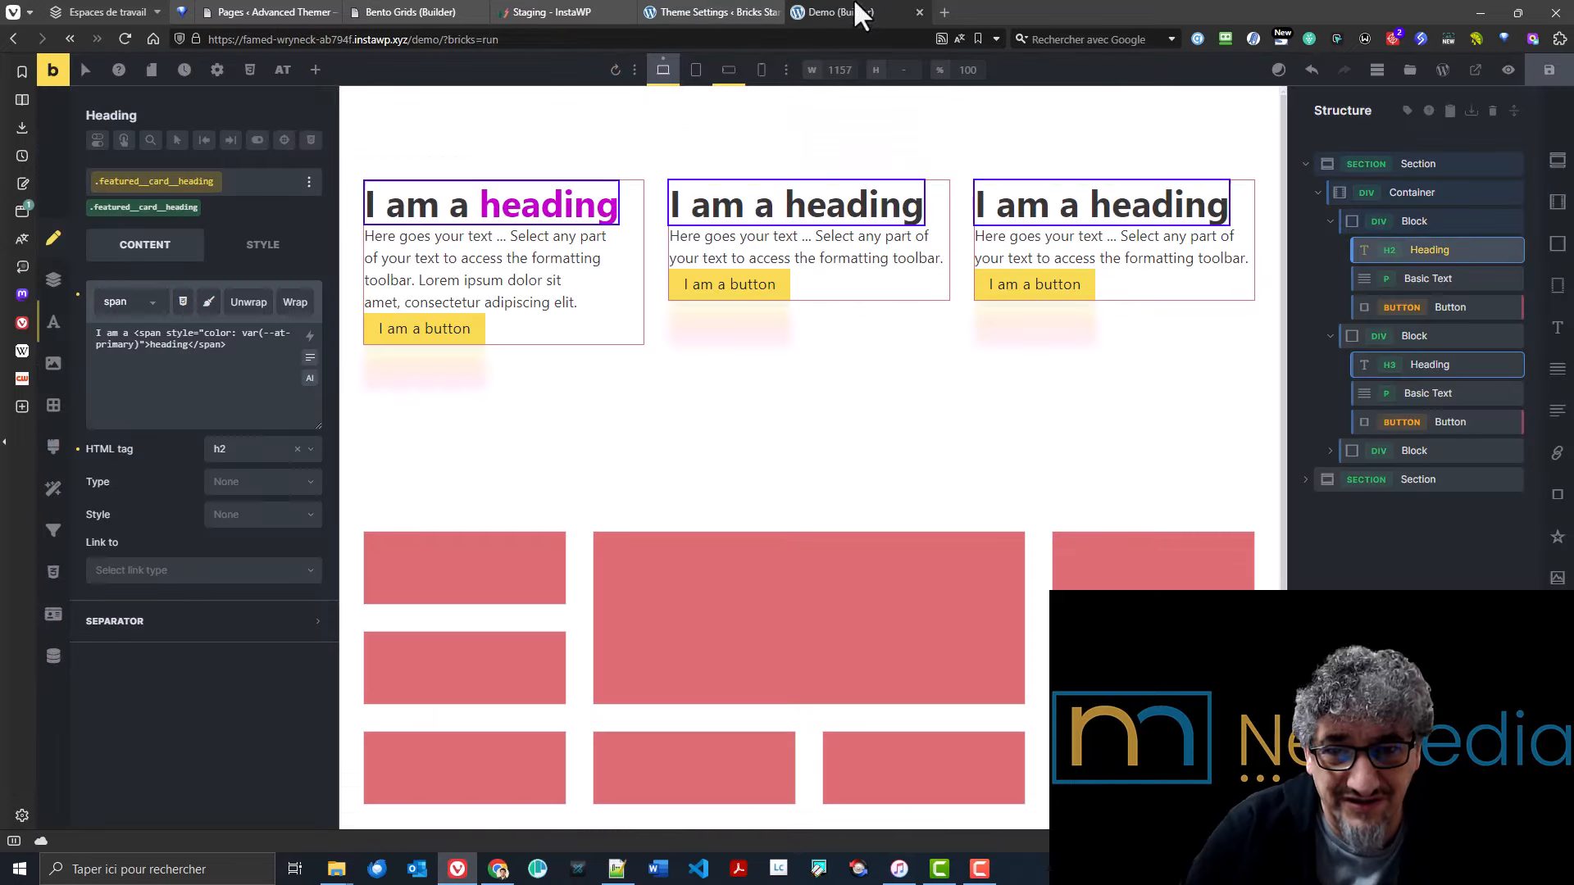
# - Compare the Left Tabs and Pseudo Elements Shortcuts settings with the shortcut icons in the Demo page's builder
pyautogui.click(686, 18)
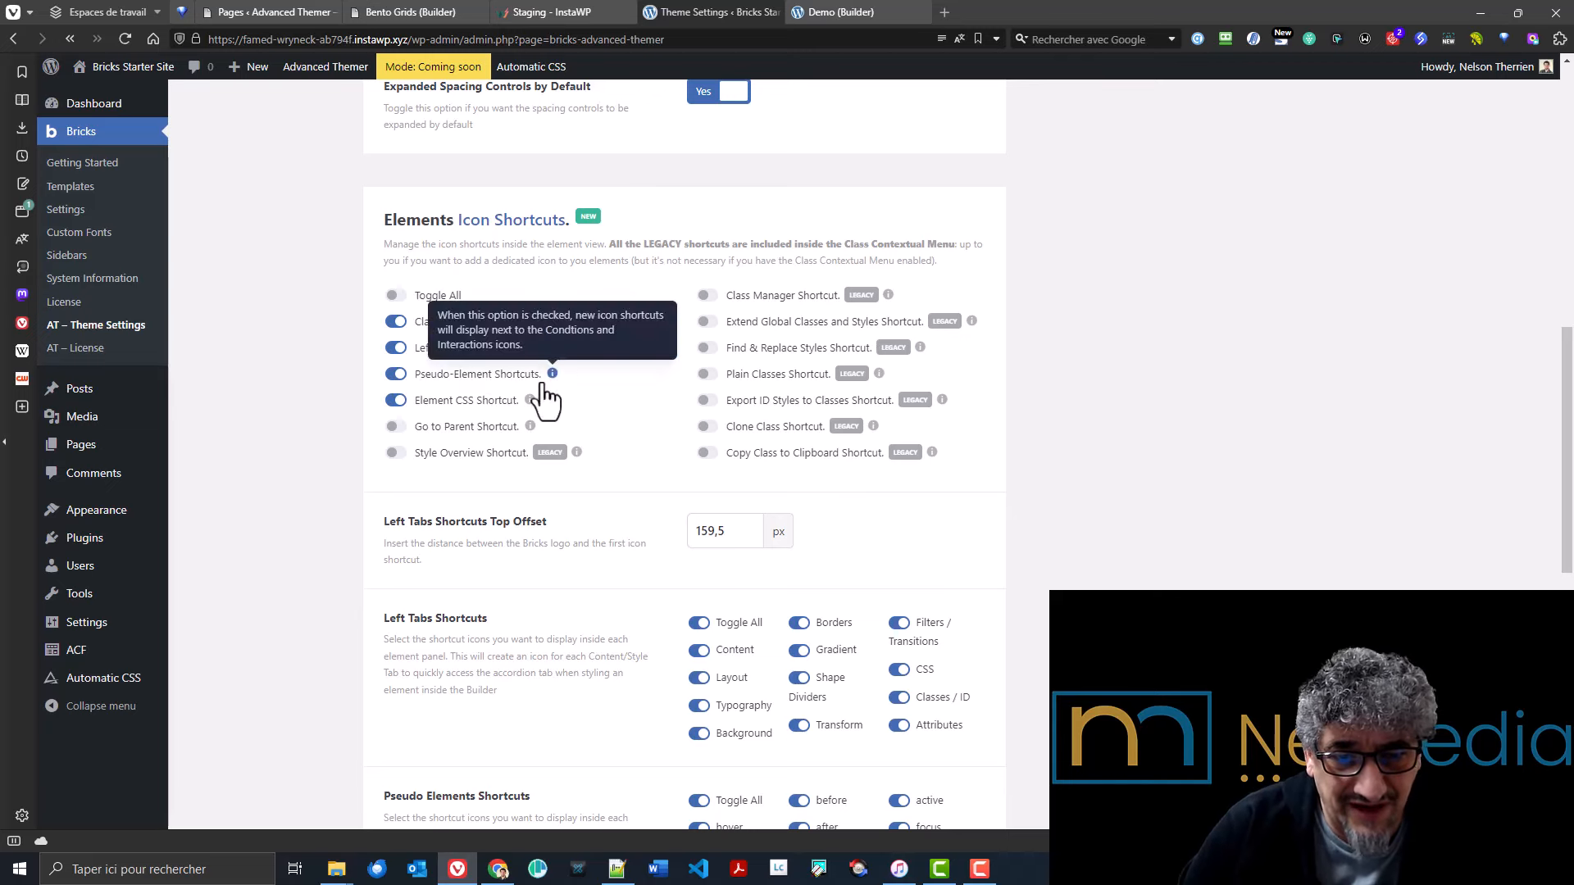
pyautogui.scroll(-2, 966, 535)
pyautogui.click(696, 541)
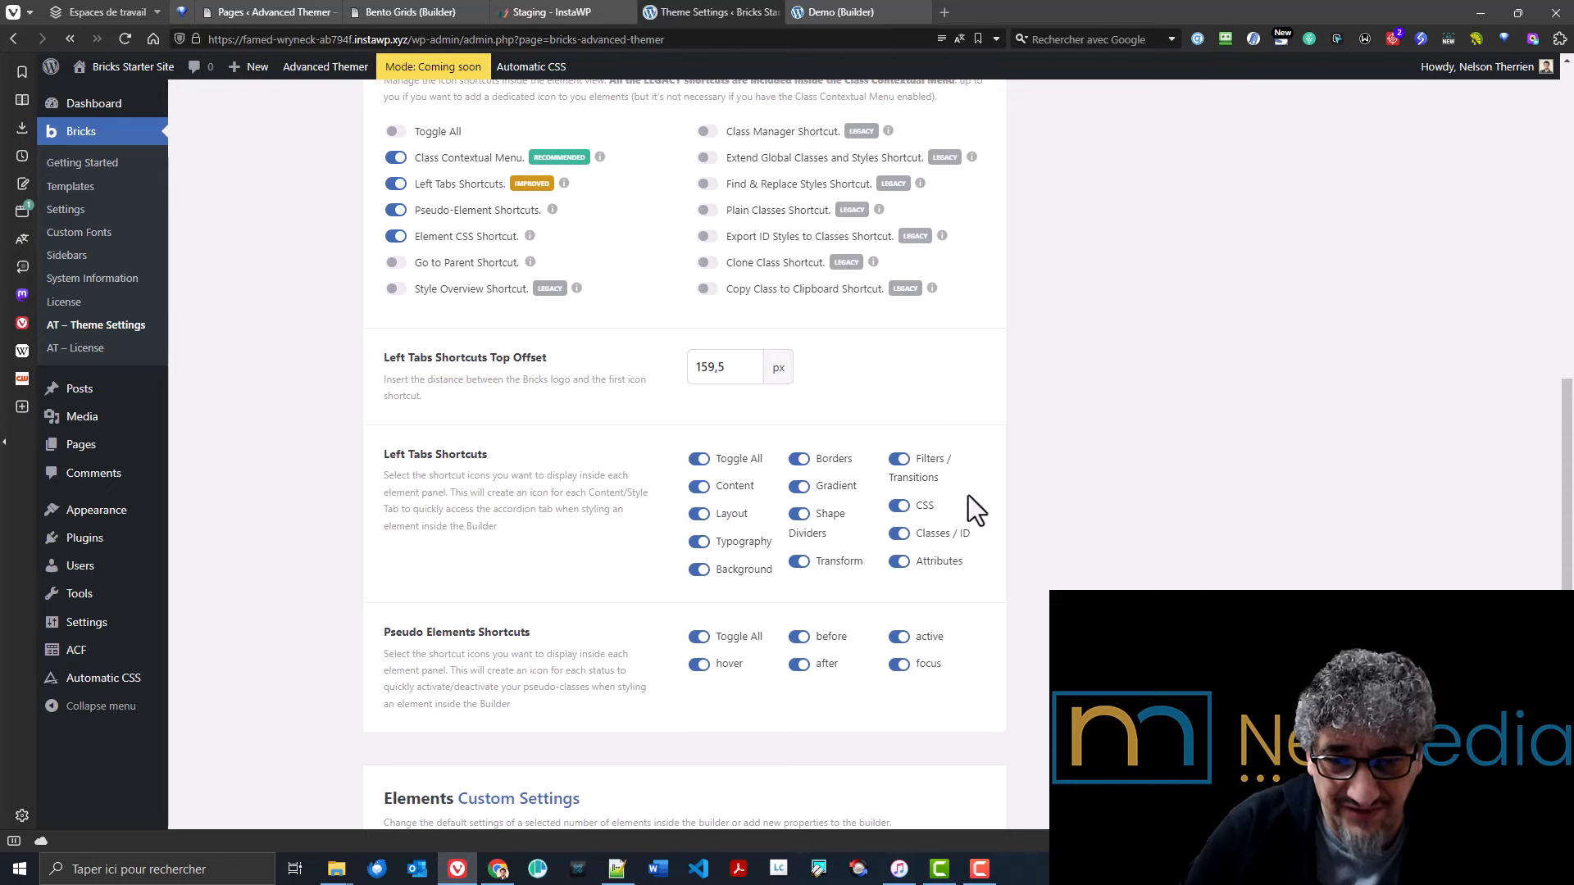
pyautogui.click(844, 11)
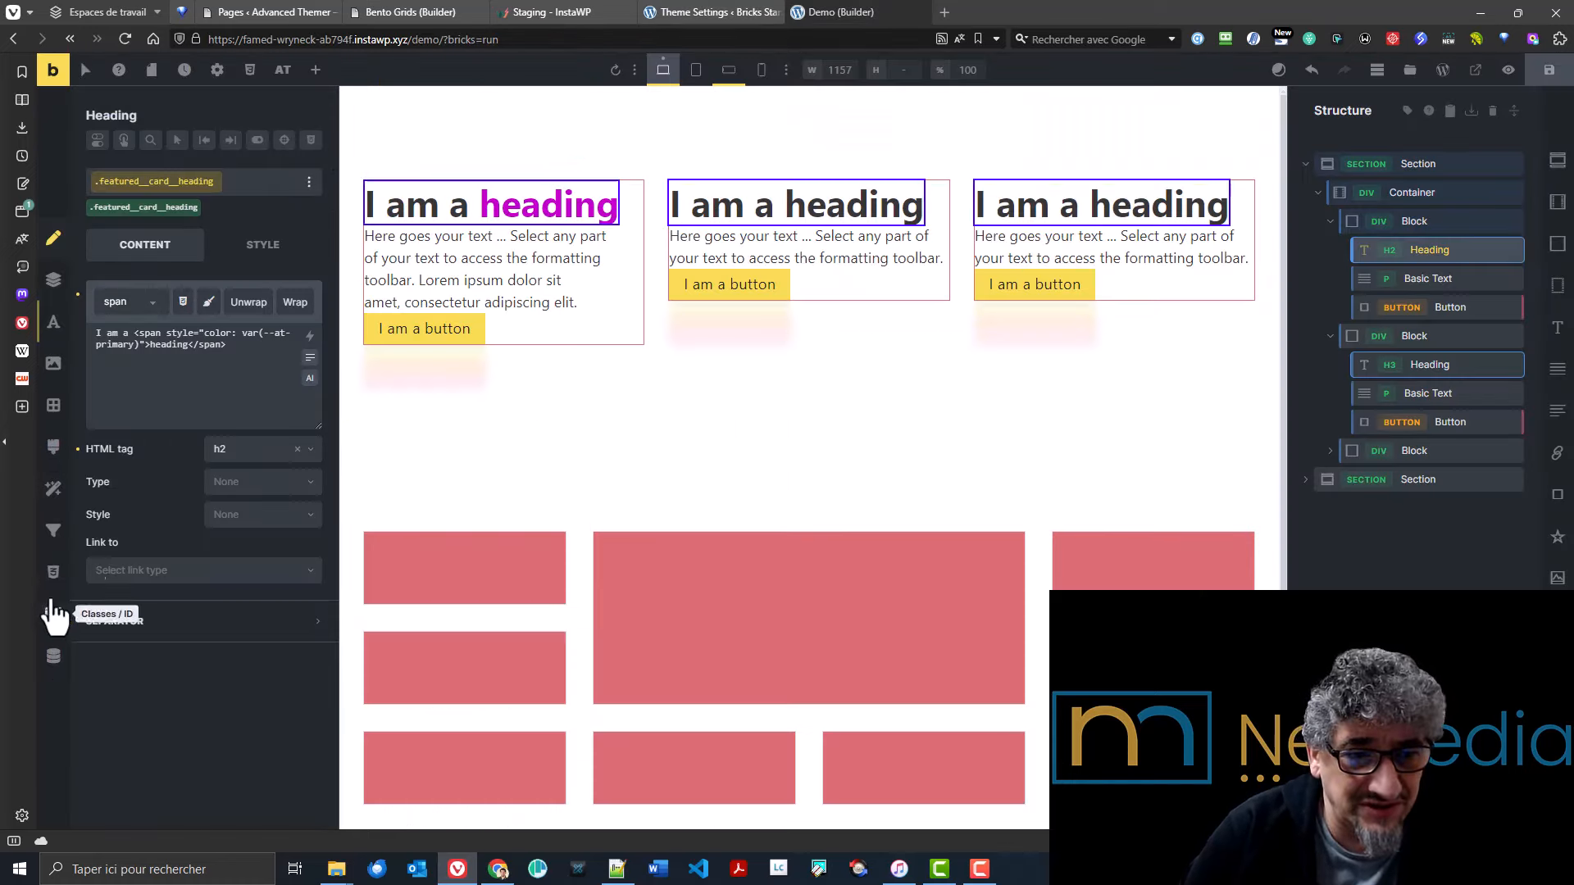
pyautogui.click(691, 10)
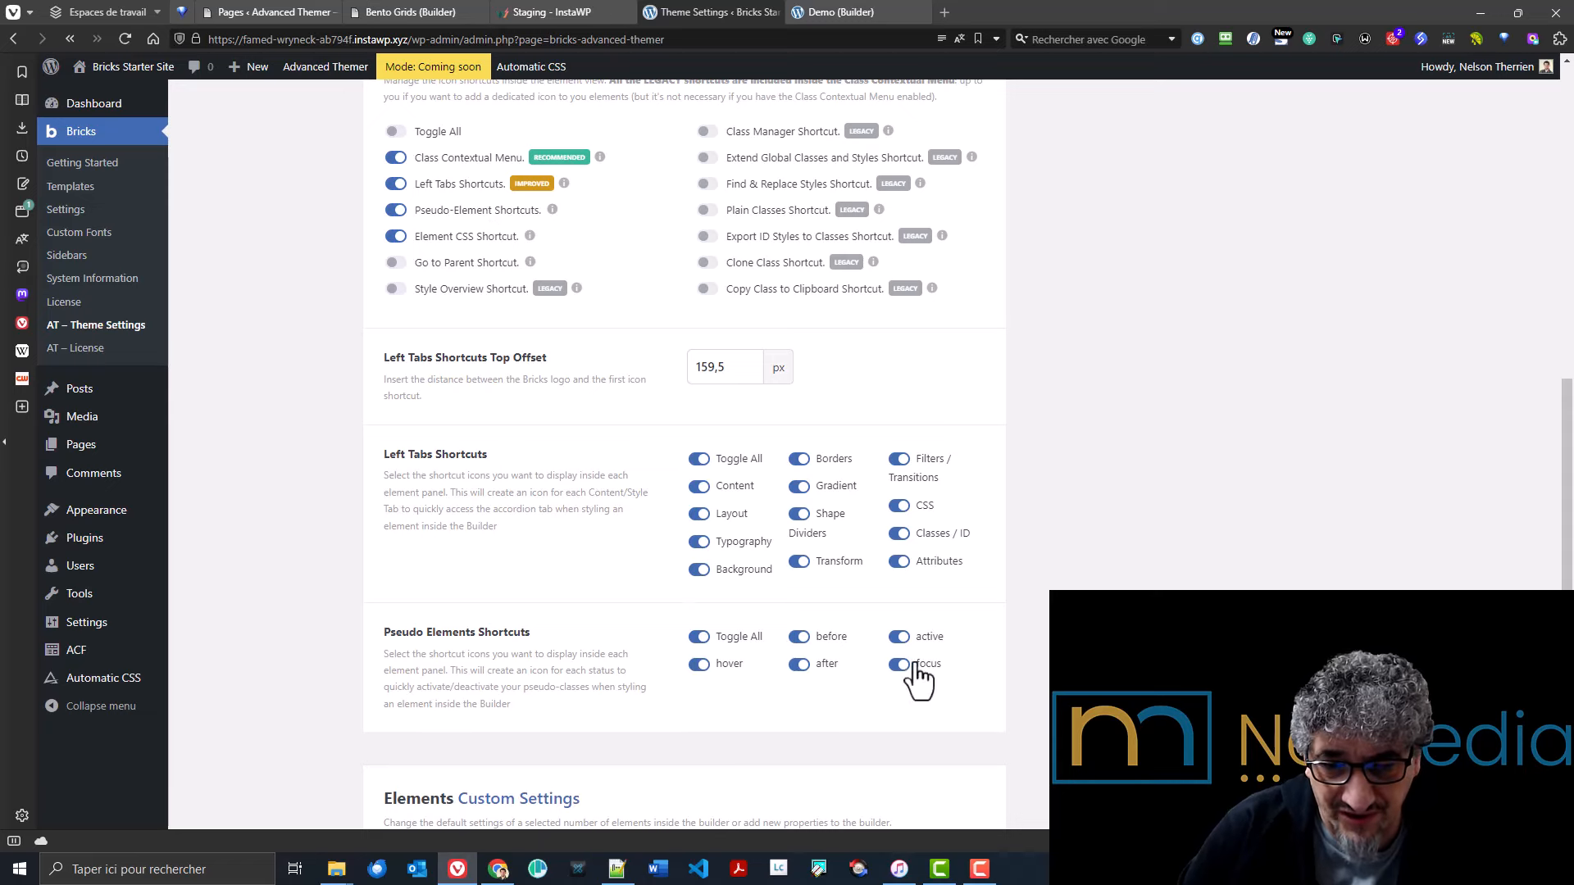
pyautogui.click(804, 10)
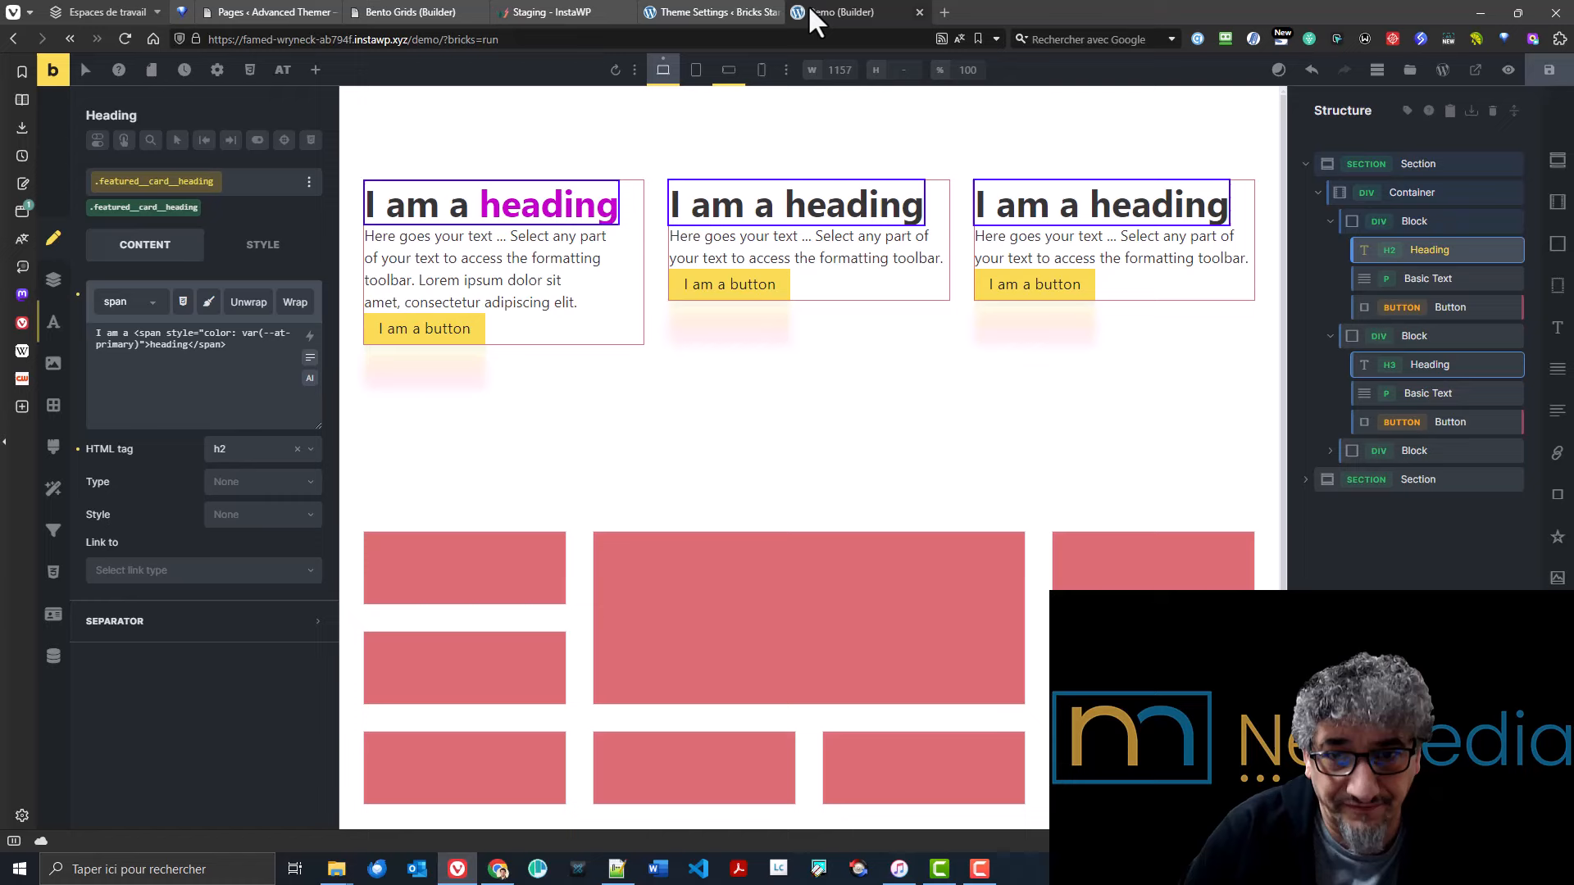
# - Set the hover background color of the first card's button class to var(--at-primary) and leave the hover state
pyautogui.click(429, 331)
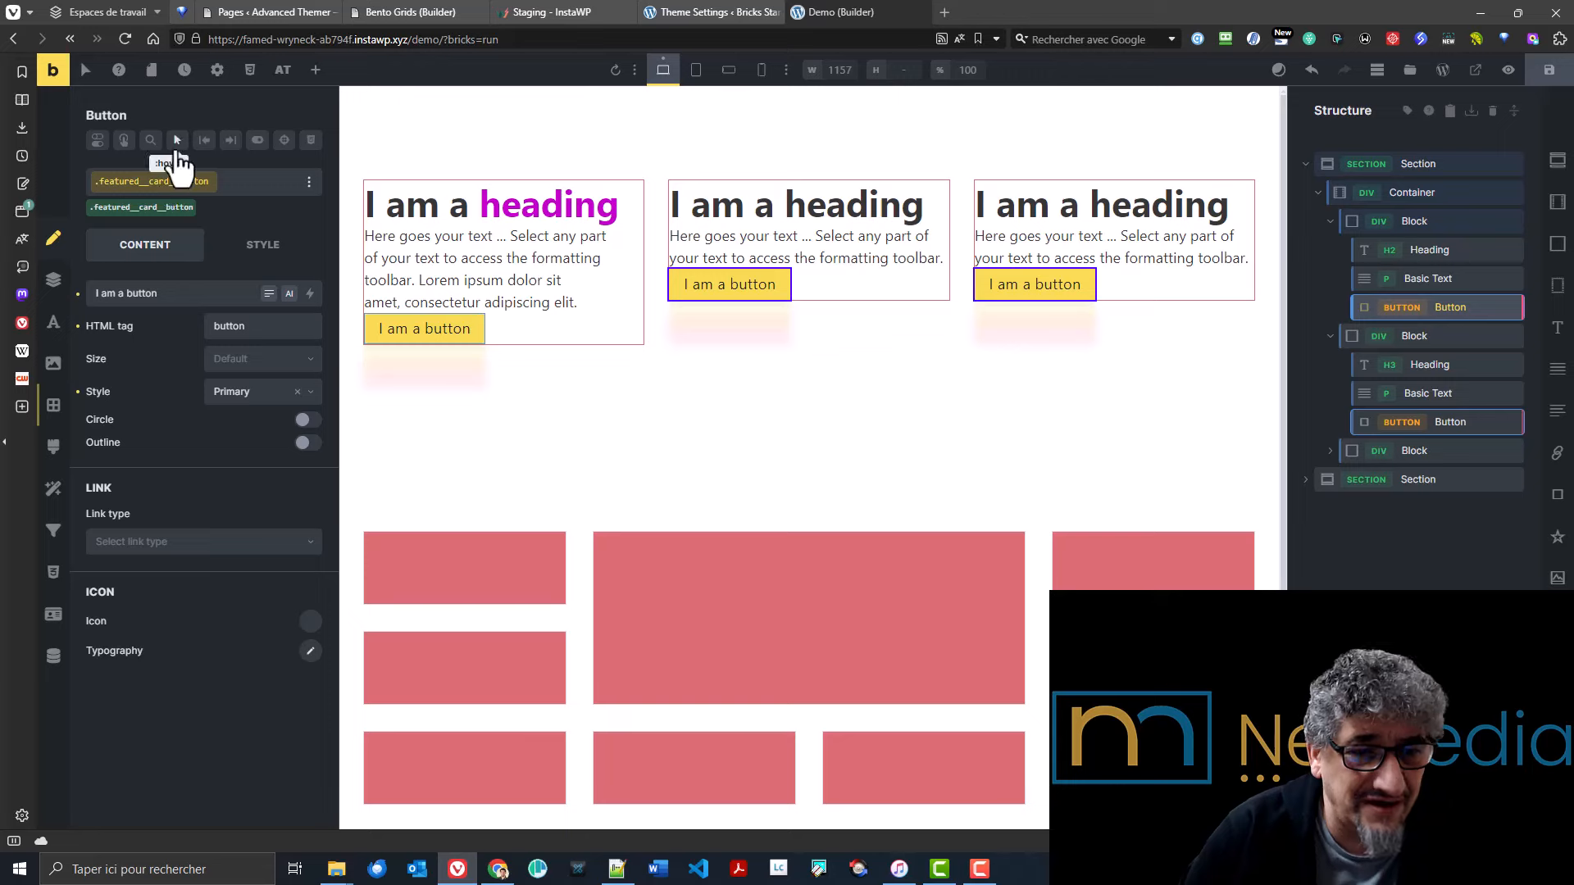
pyautogui.click(177, 141)
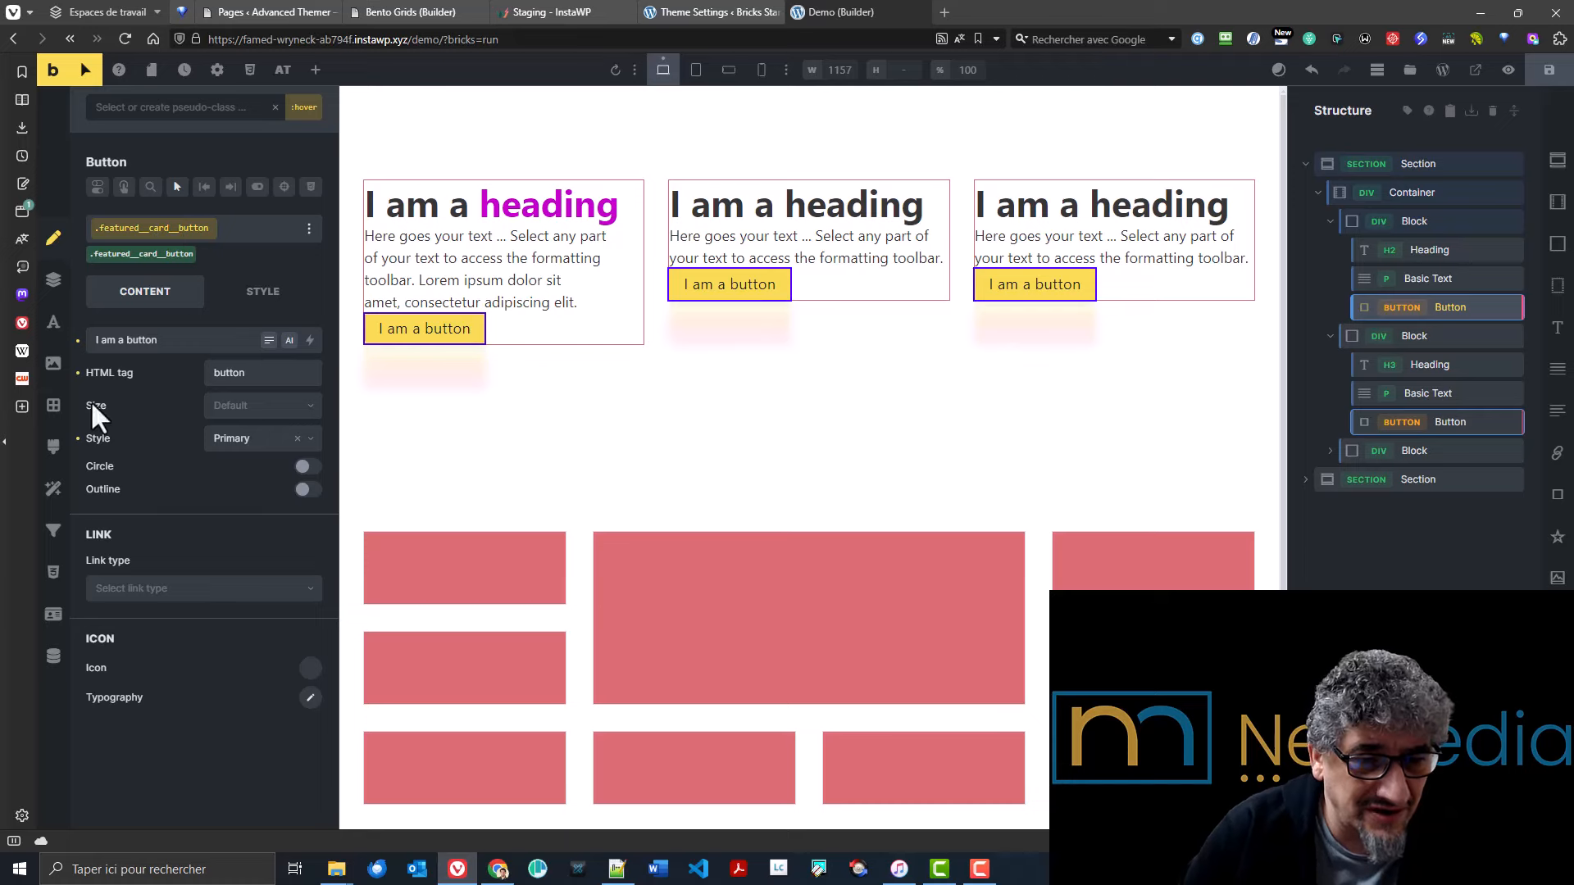
pyautogui.click(53, 363)
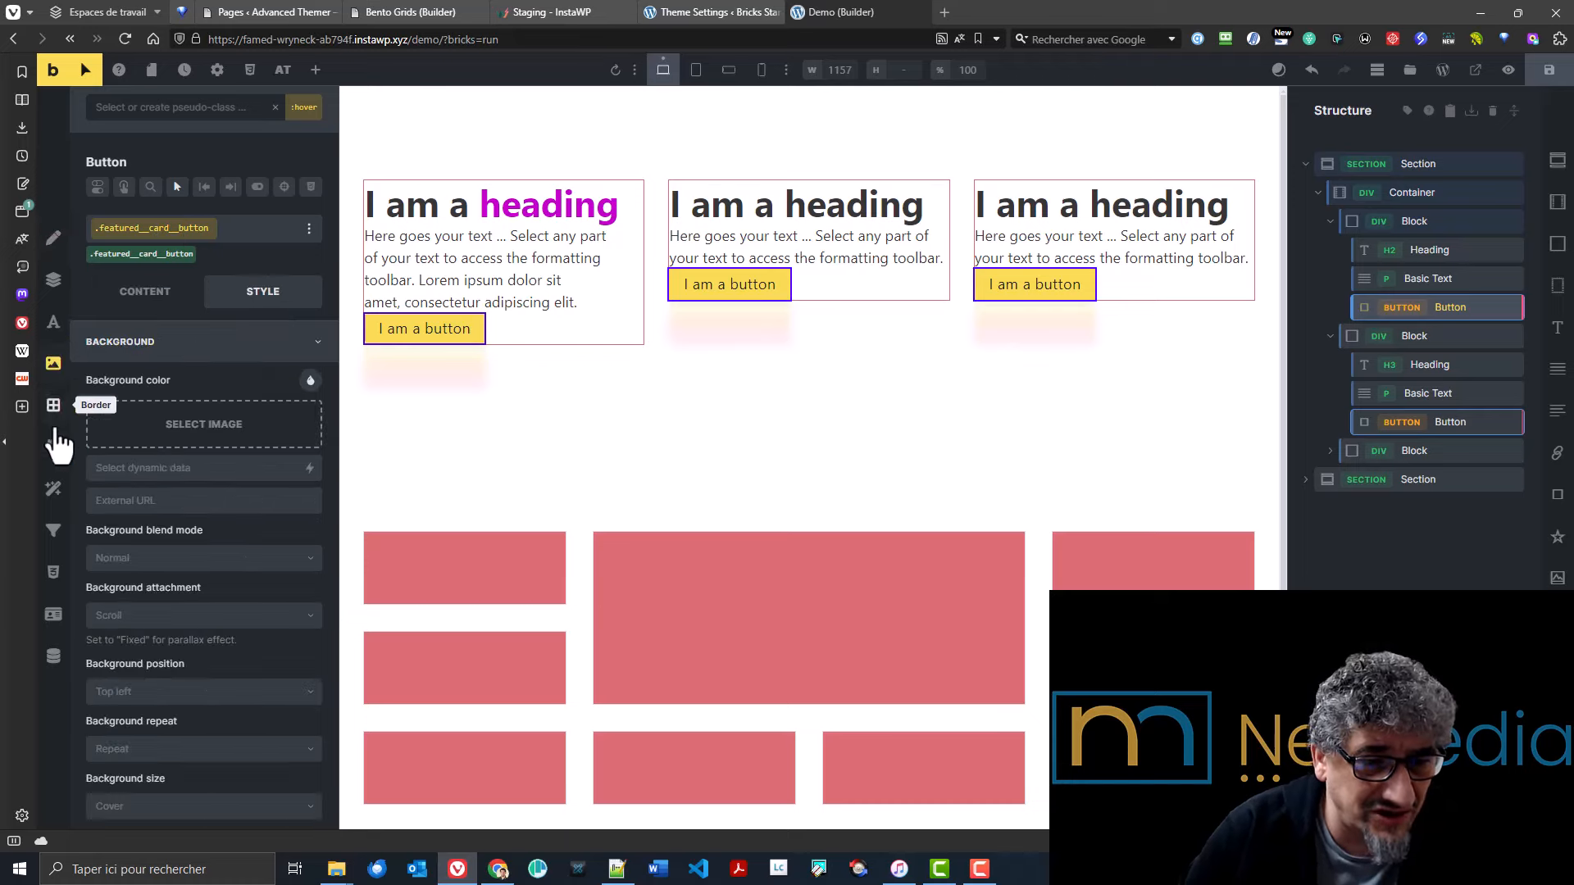
pyautogui.click(310, 381)
pyautogui.click(173, 480)
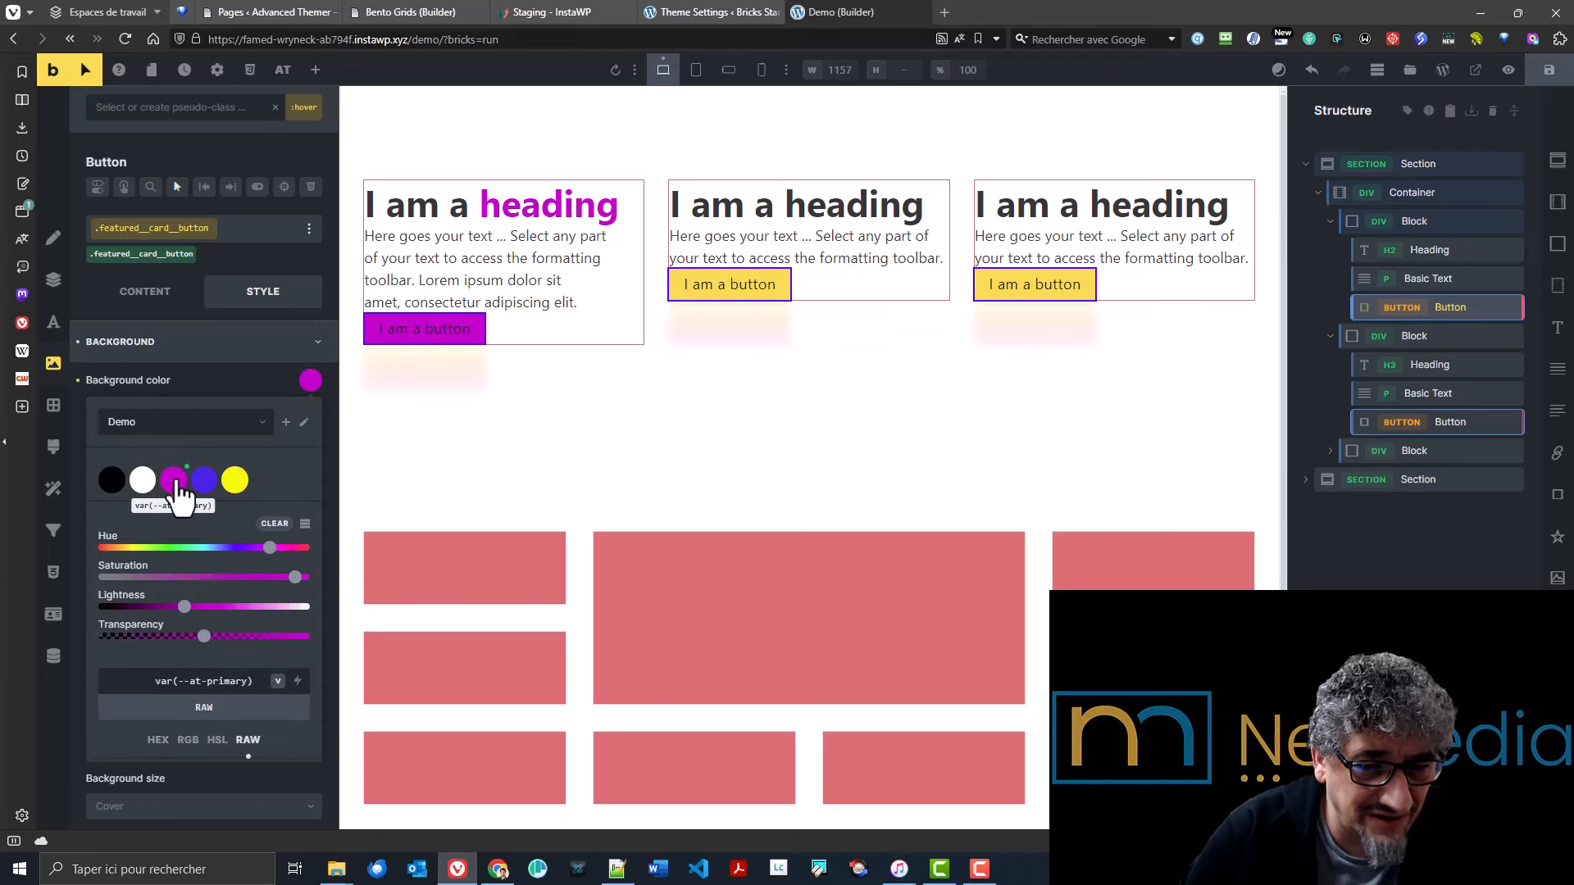
pyautogui.click(227, 383)
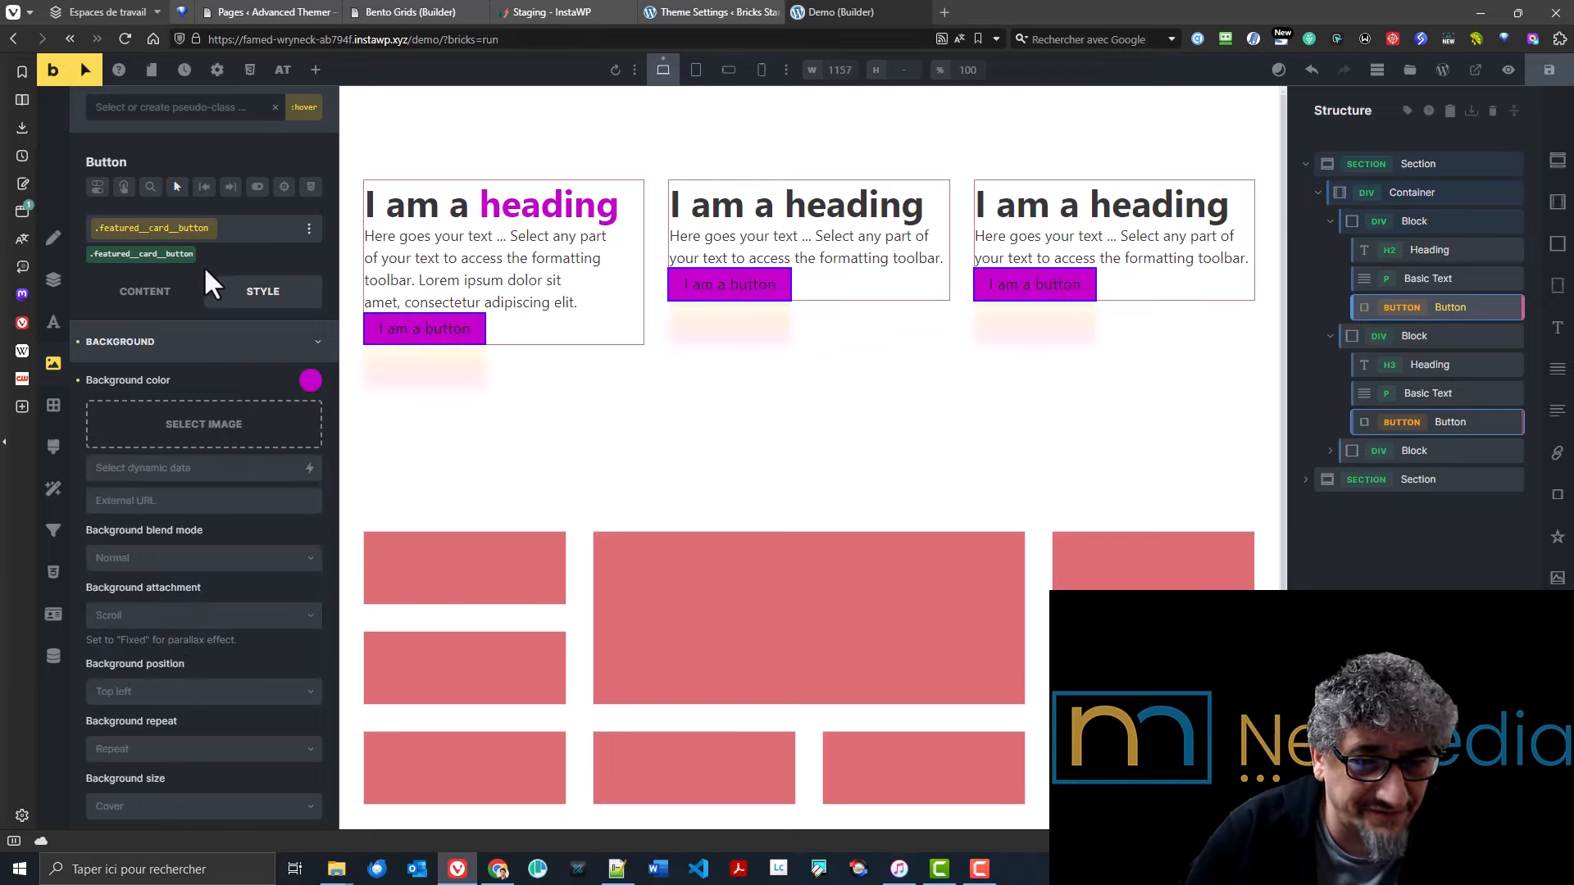
pyautogui.click(176, 187)
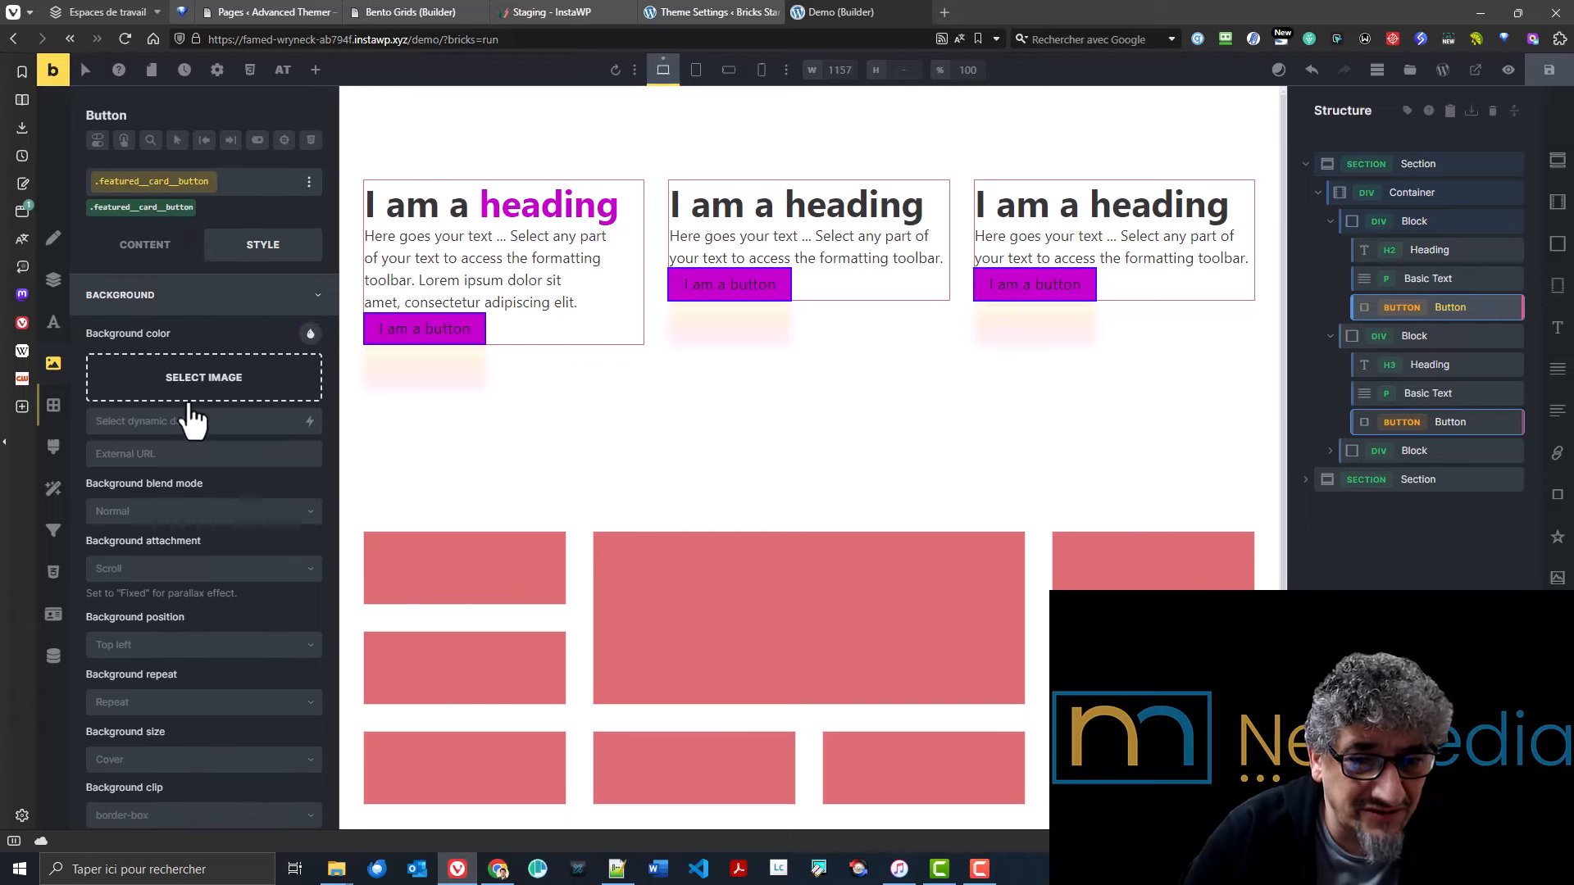
# - Try the Secondary style on the first card's button and return it to Primary
pyautogui.click(133, 250)
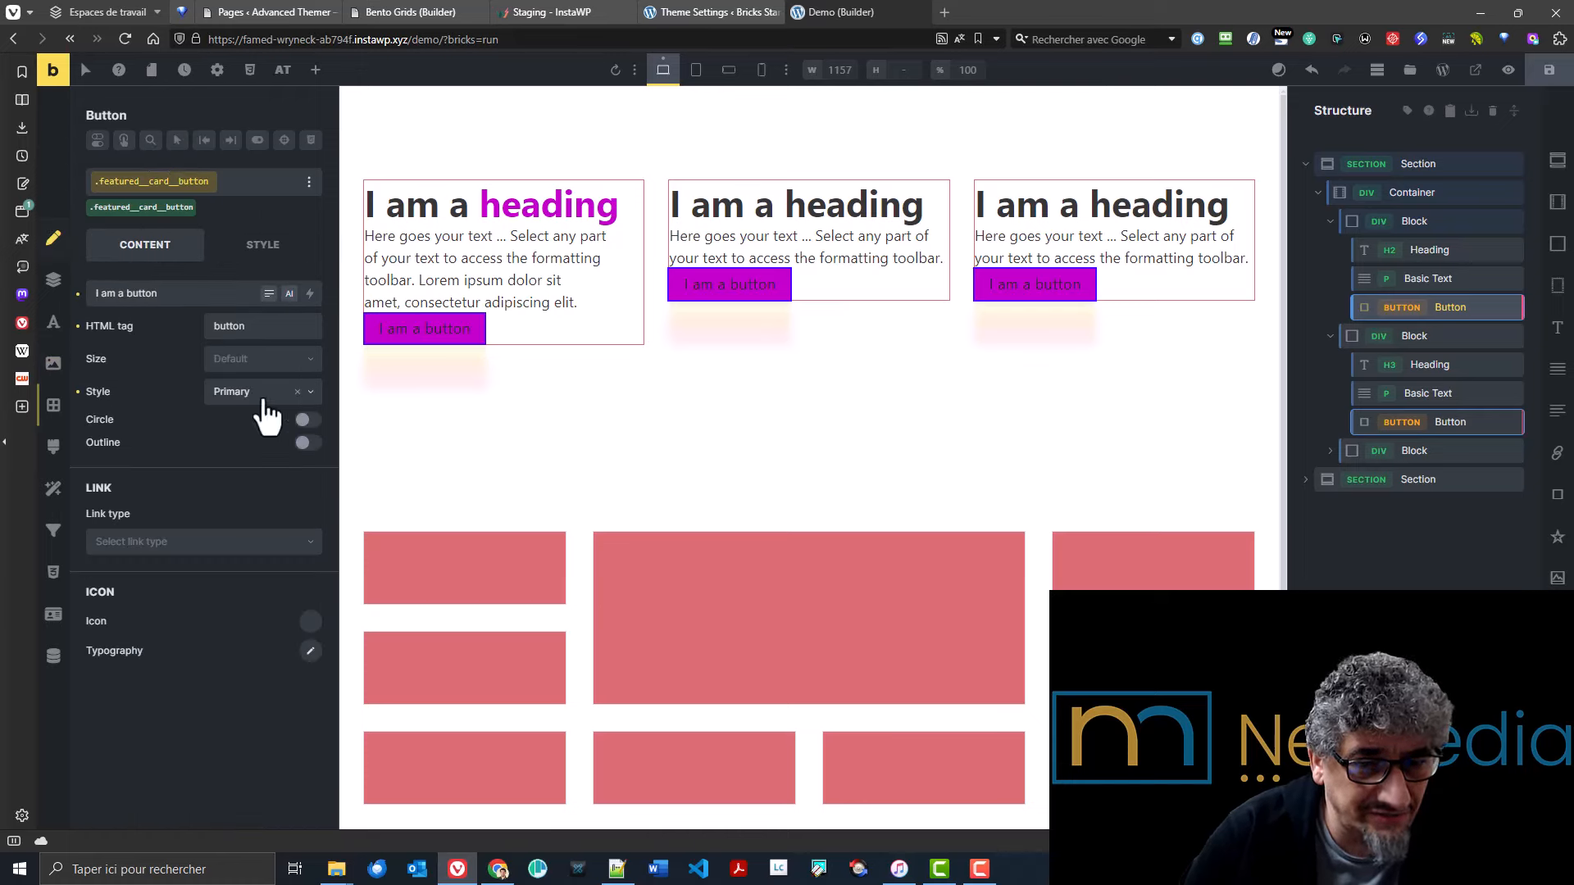
pyautogui.click(237, 396)
pyautogui.click(241, 443)
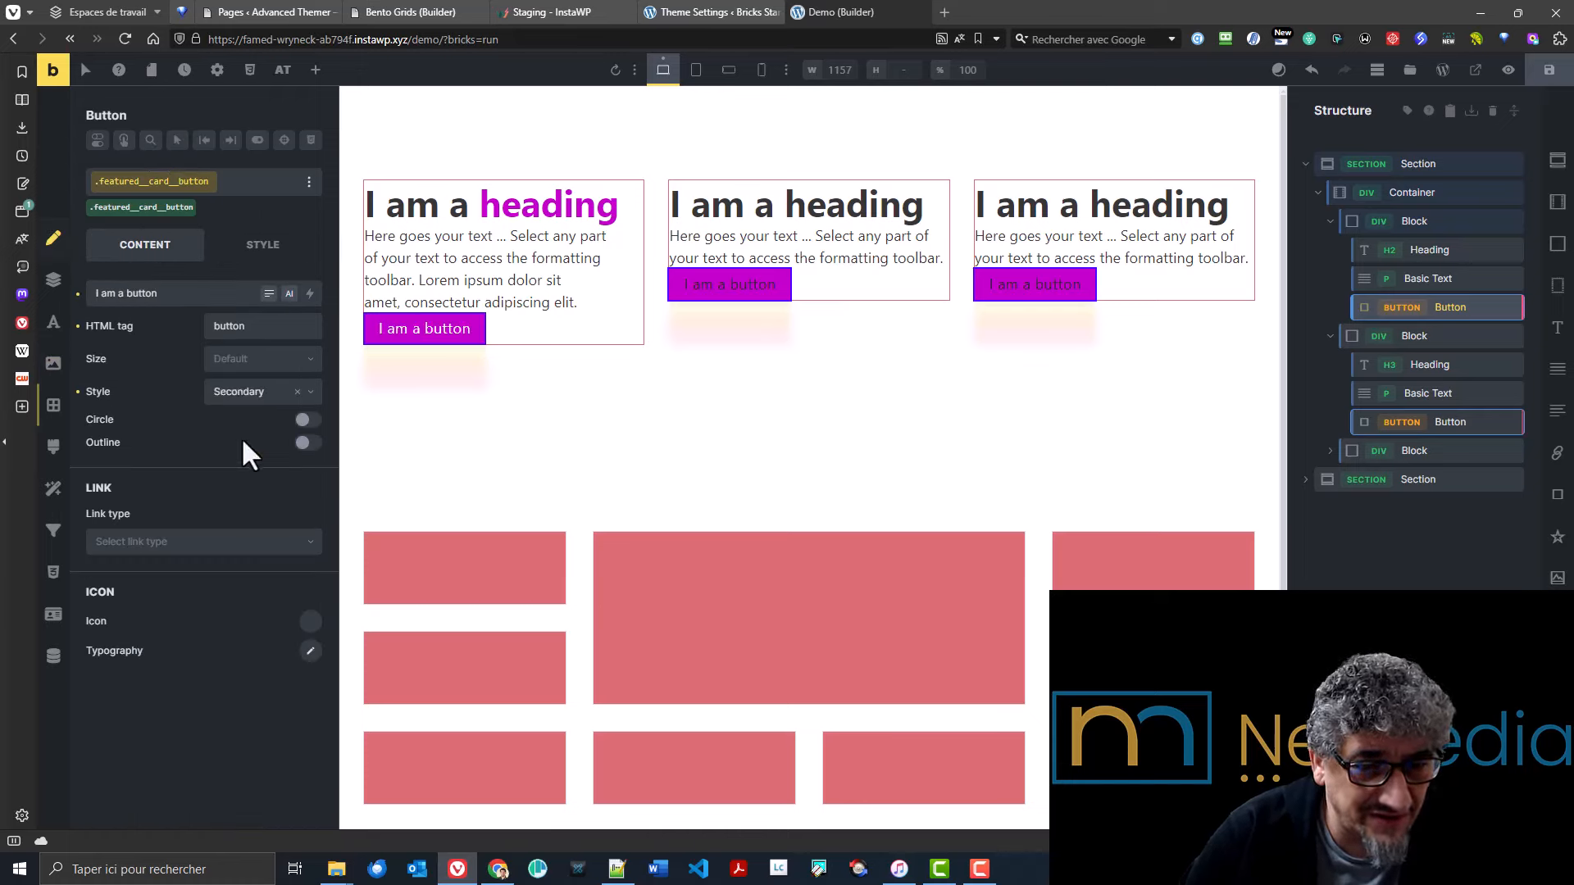
pyautogui.click(231, 400)
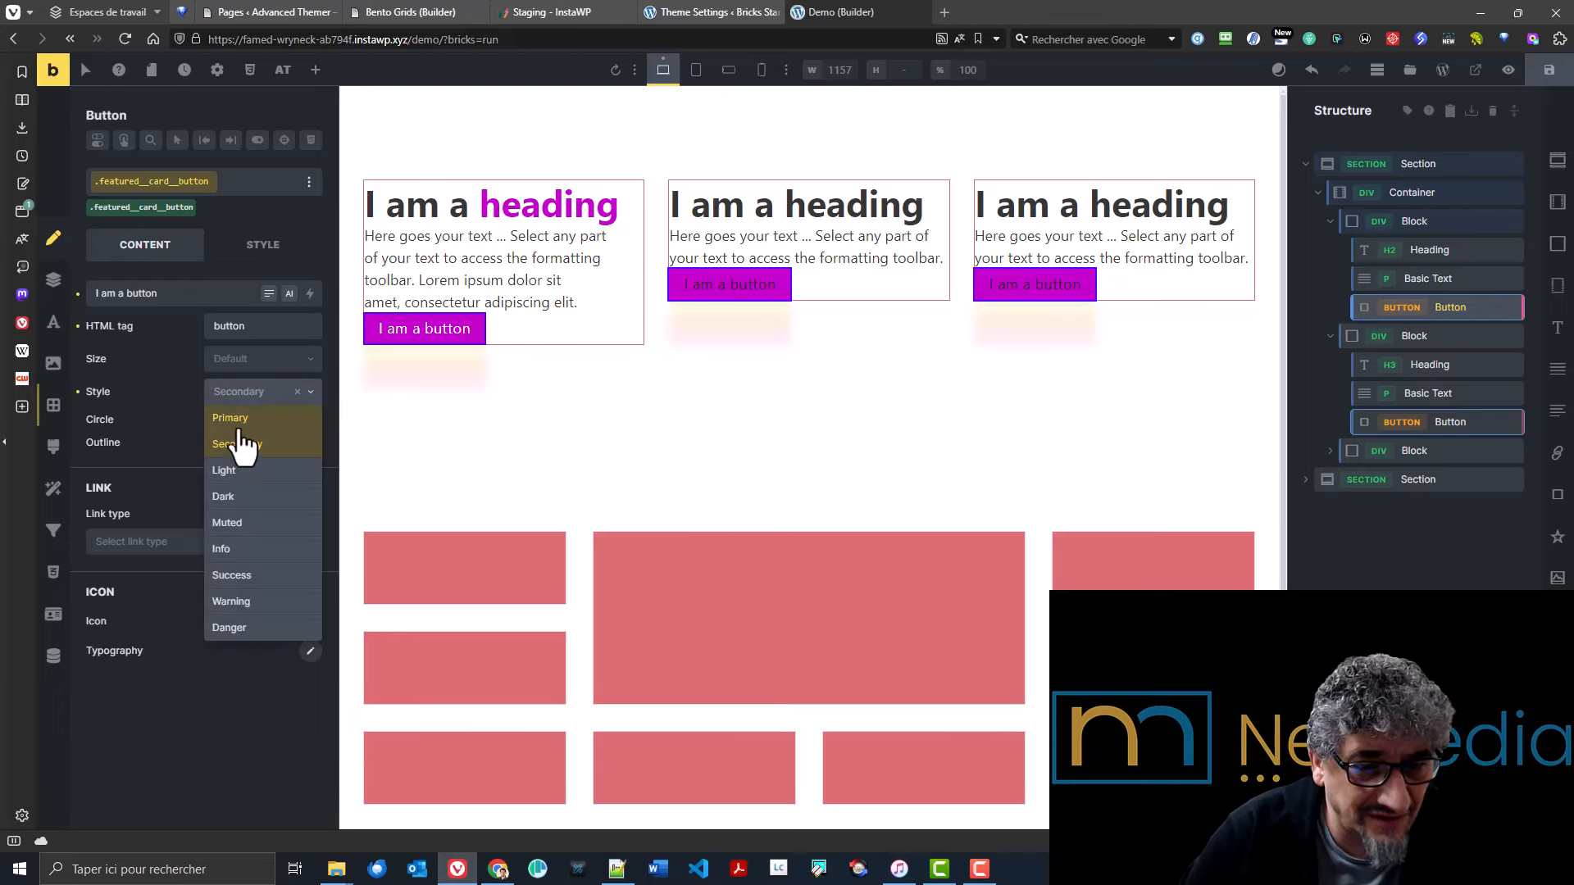
pyautogui.click(239, 445)
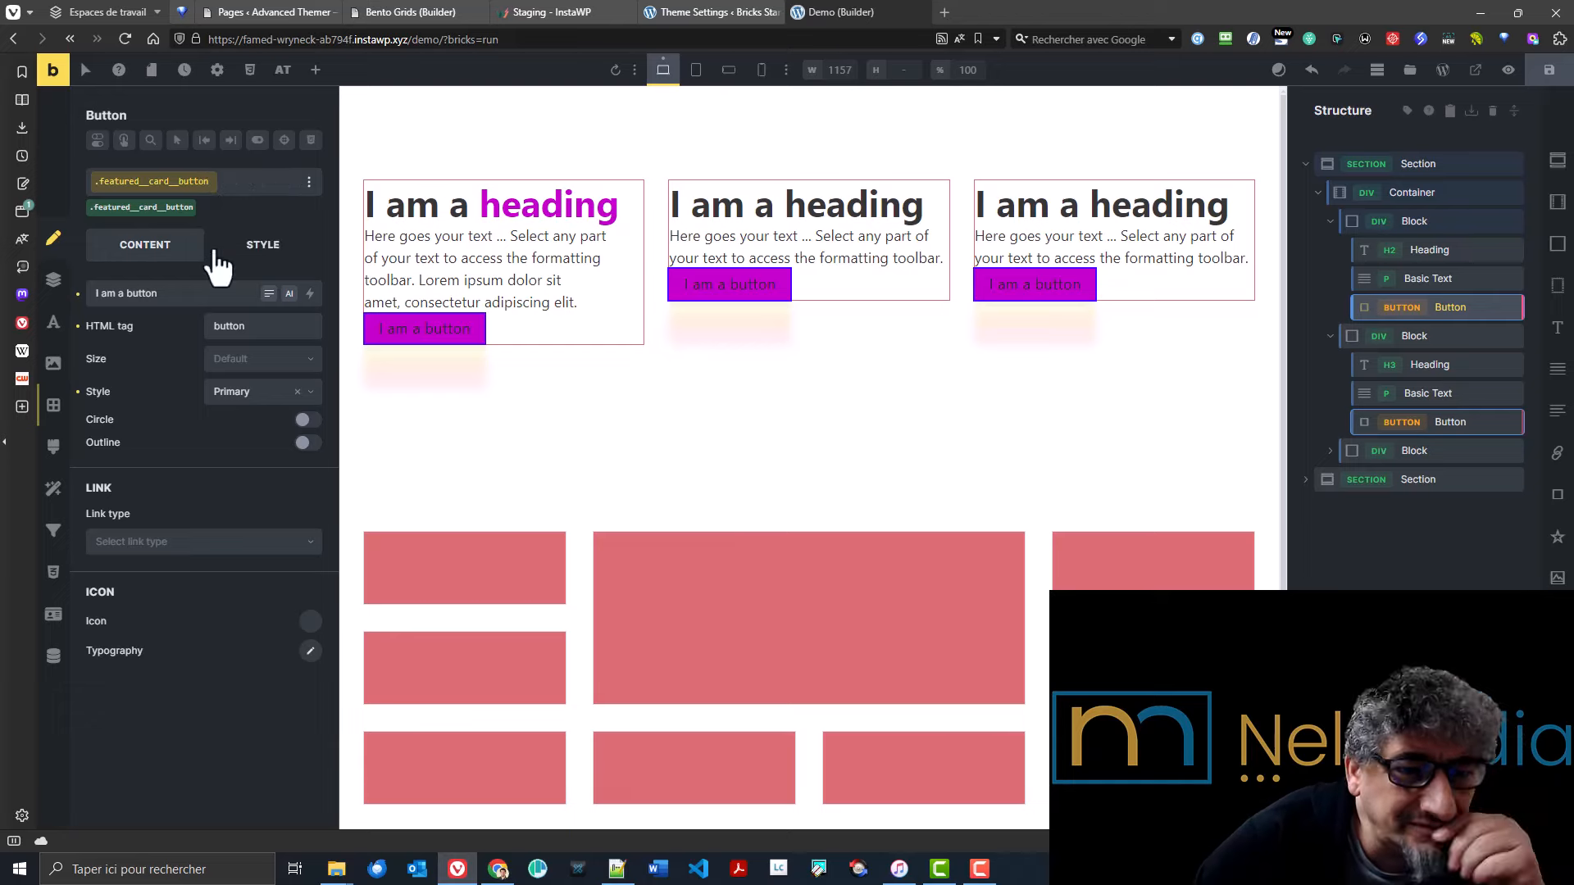
# - Try a var(--at-action) hover background color on the first card's button ID instead of its class, and leave the hover state
pyautogui.click(178, 140)
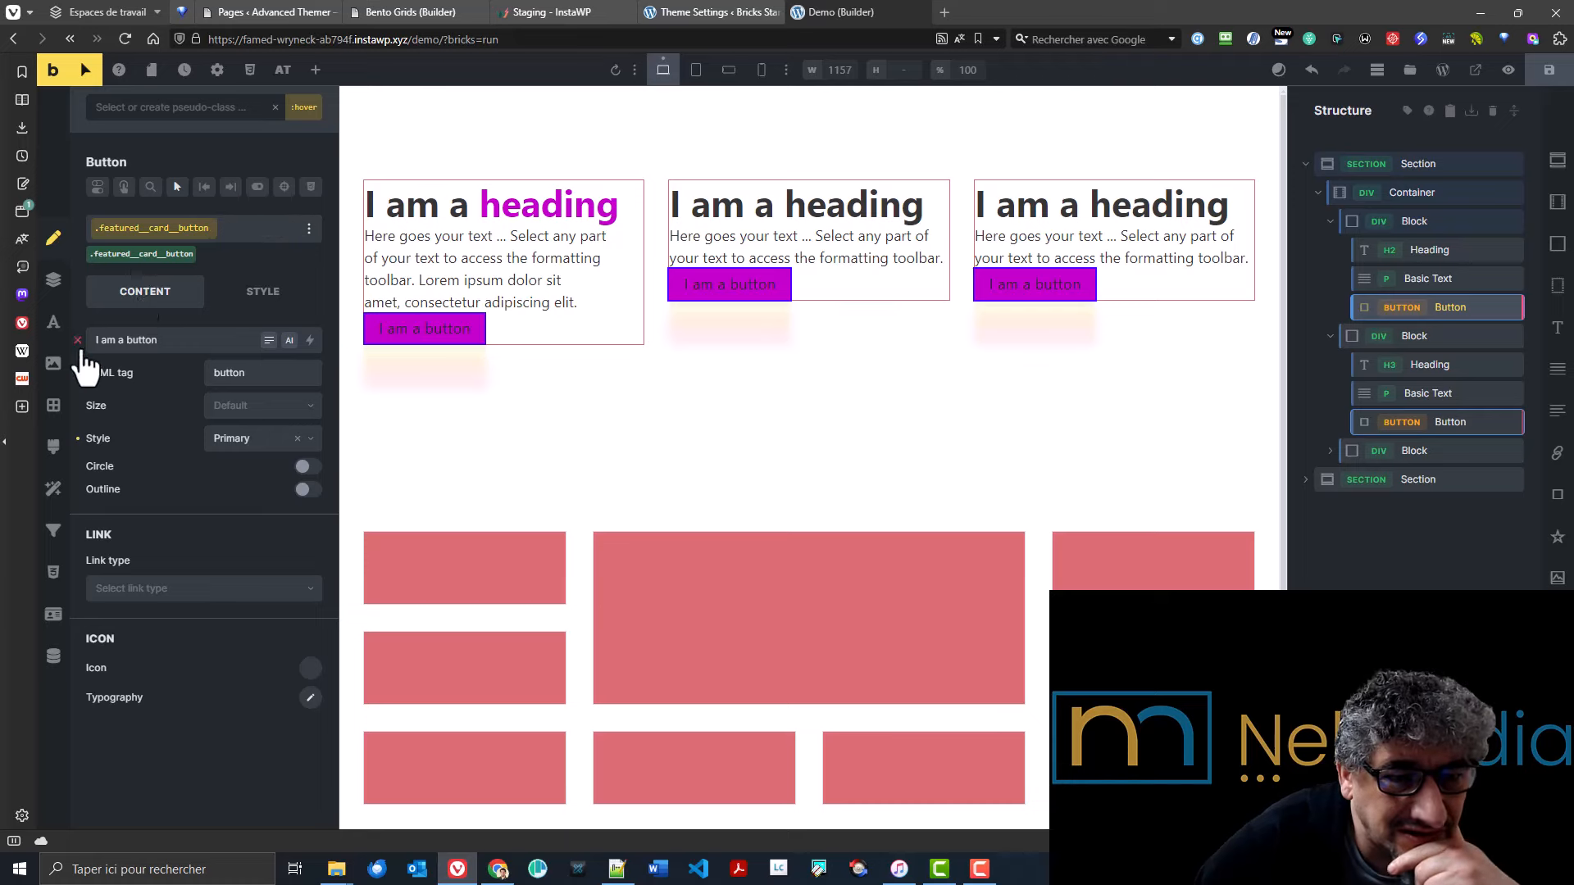
pyautogui.click(54, 366)
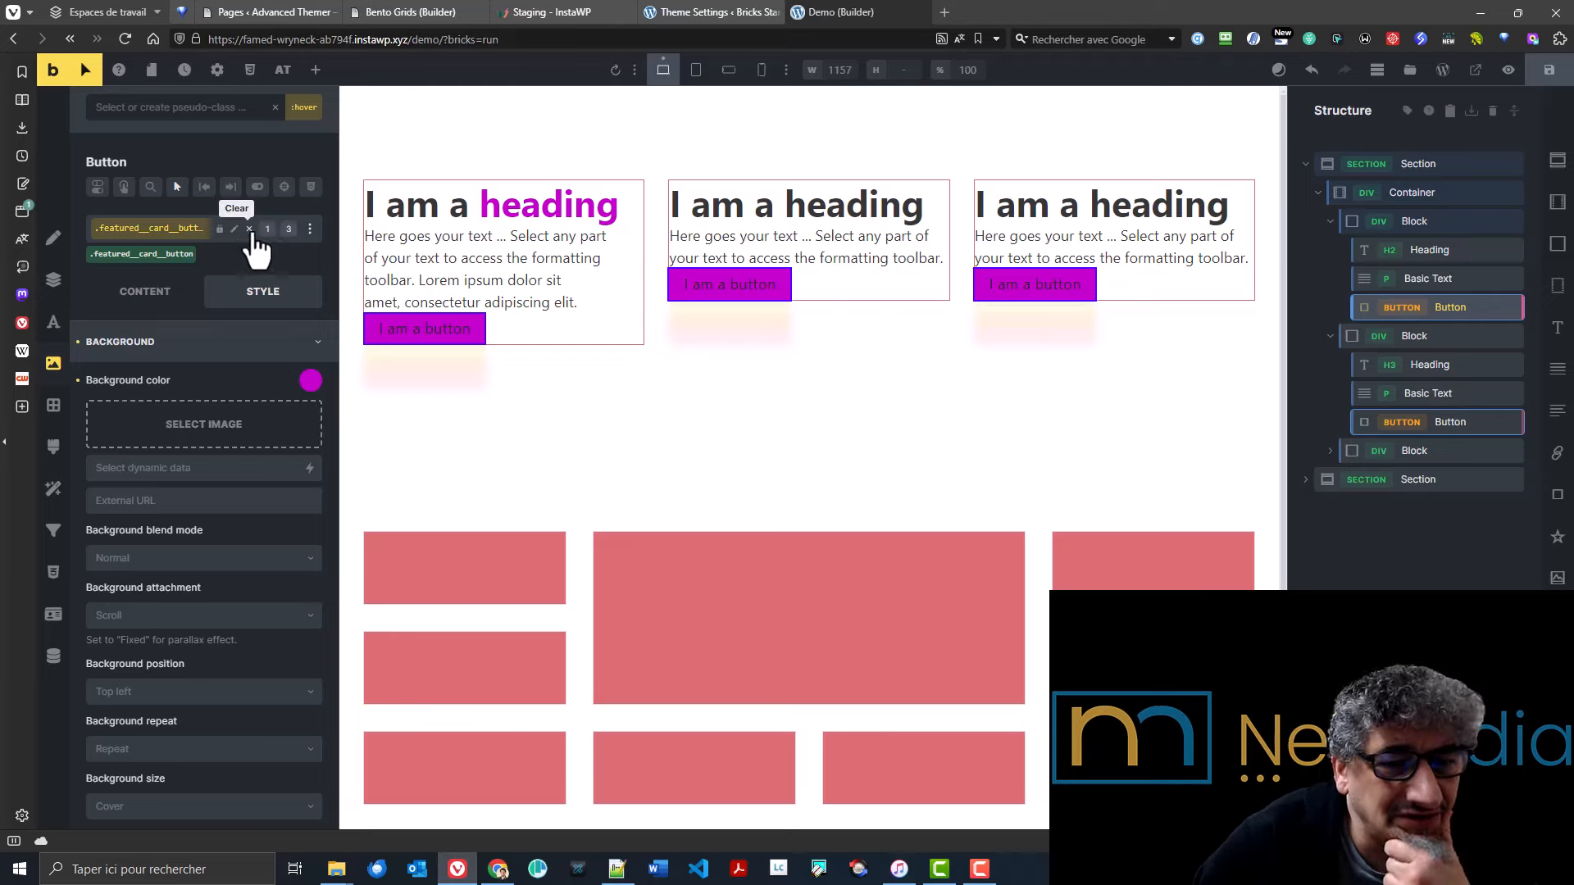
pyautogui.click(249, 229)
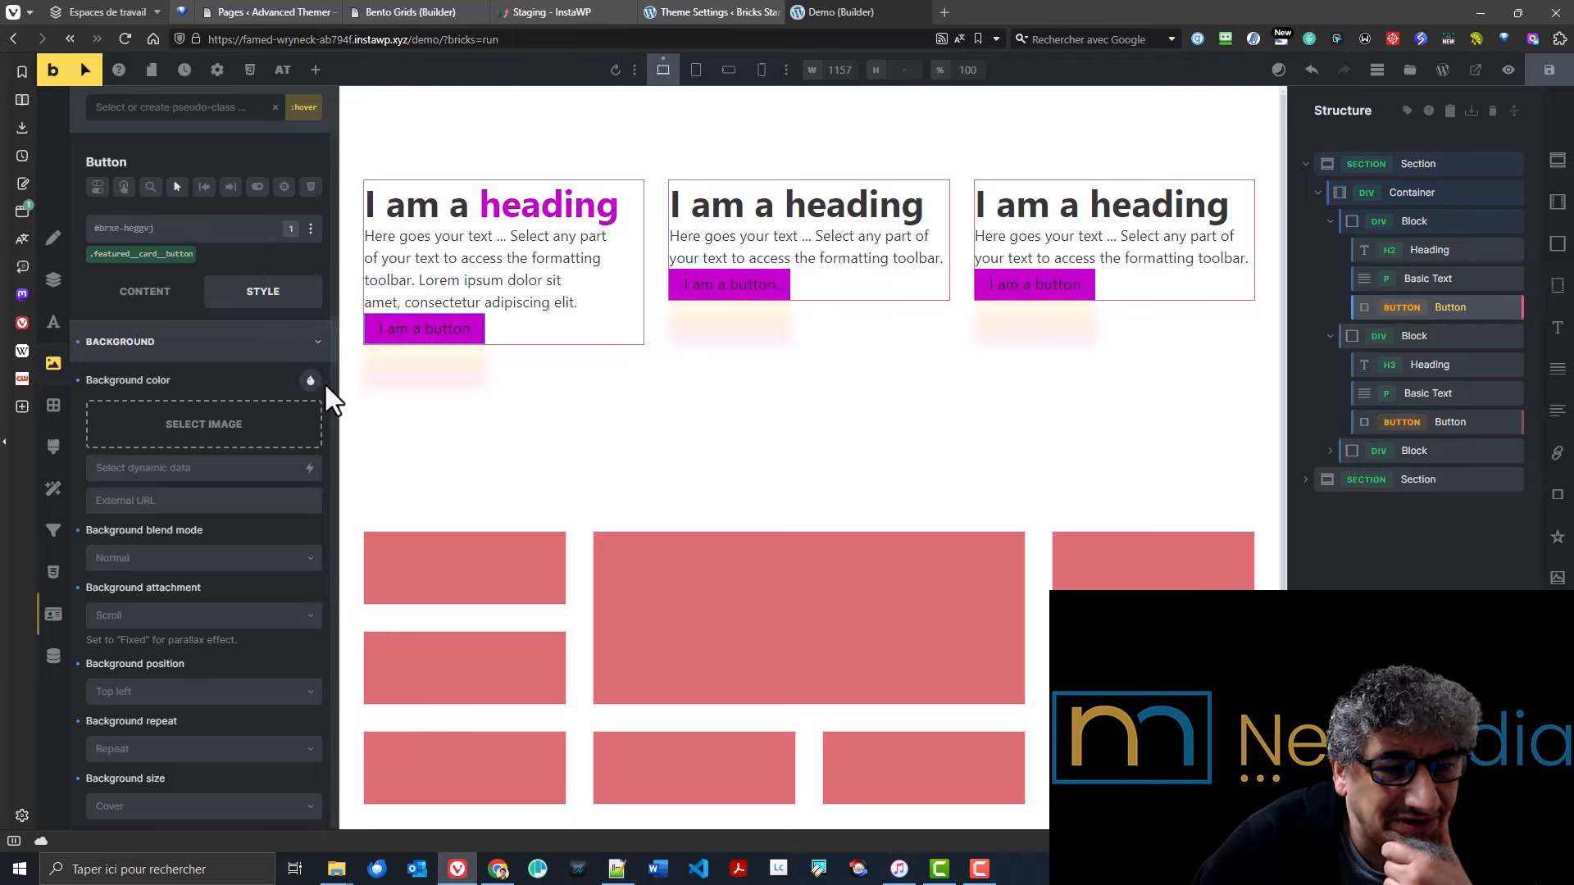
pyautogui.click(311, 381)
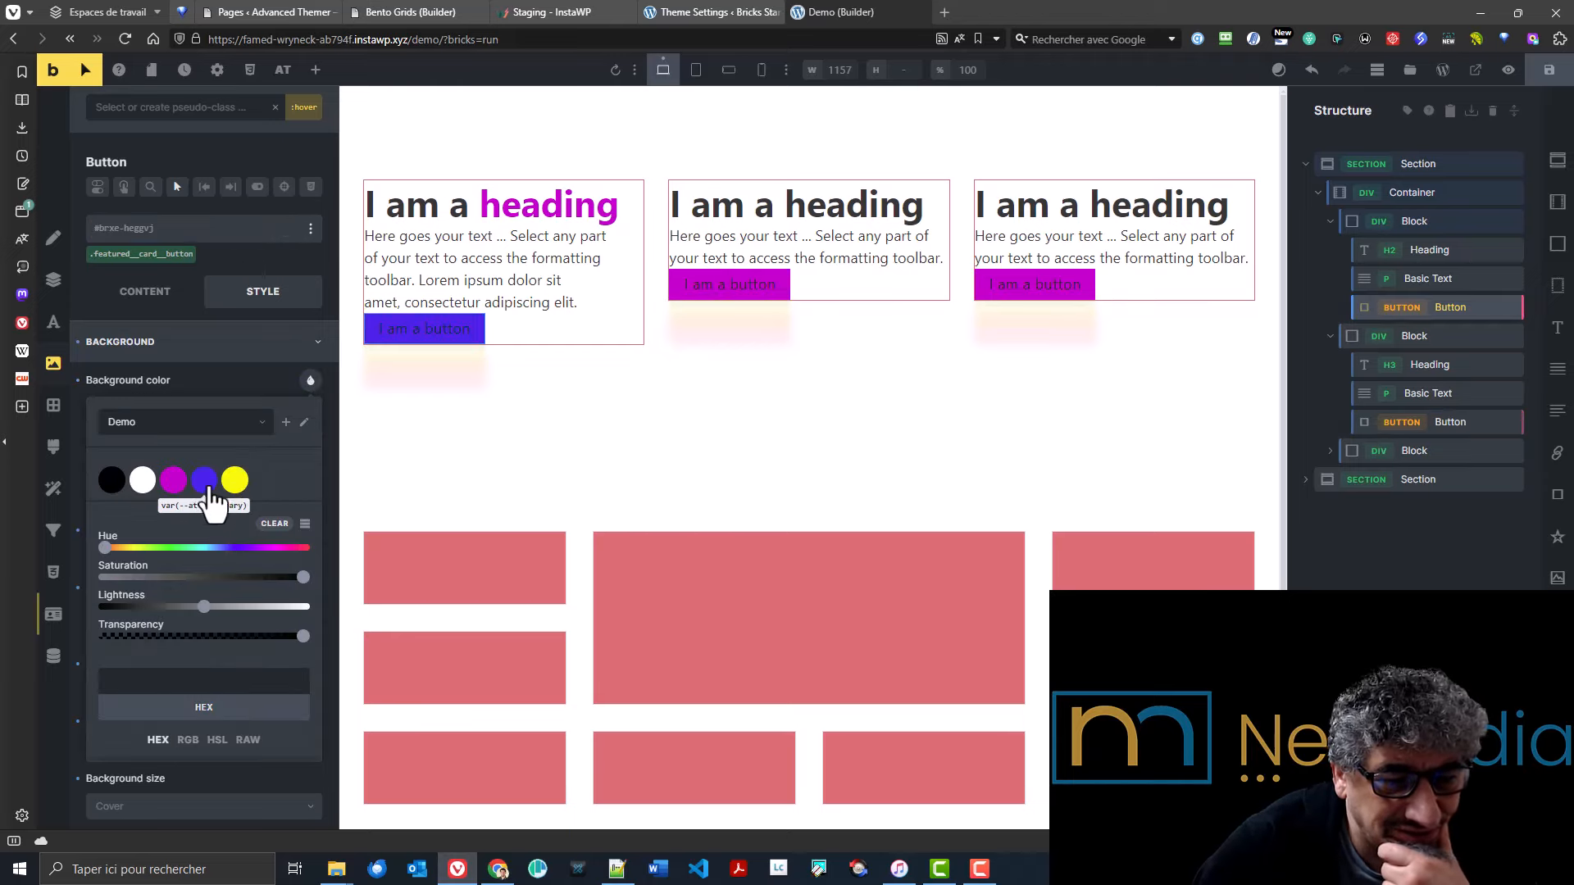
pyautogui.click(234, 480)
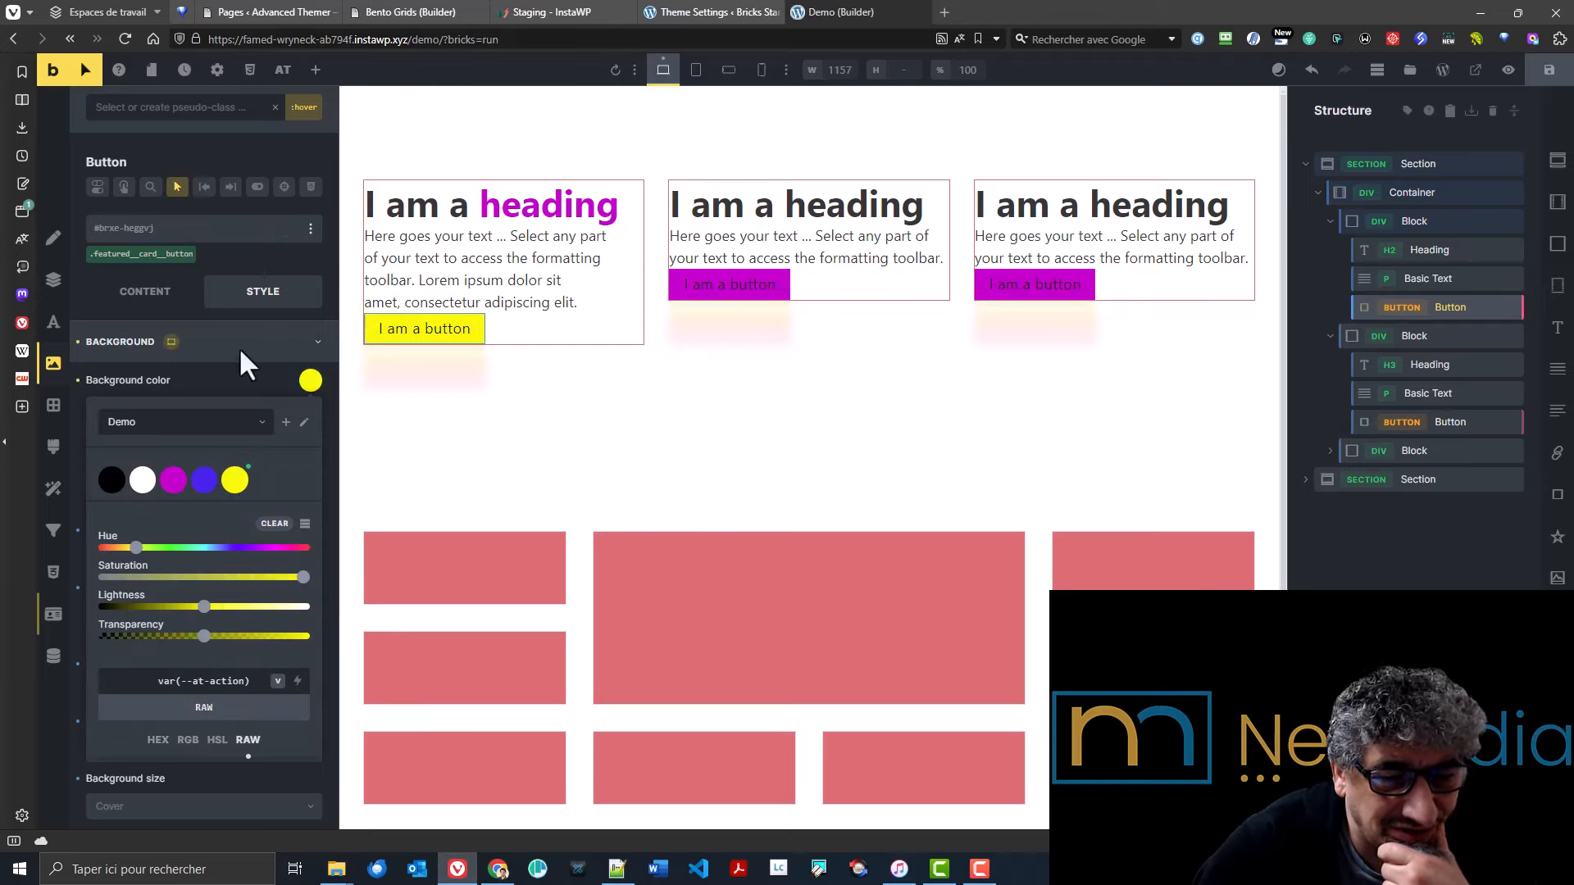
pyautogui.click(91, 305)
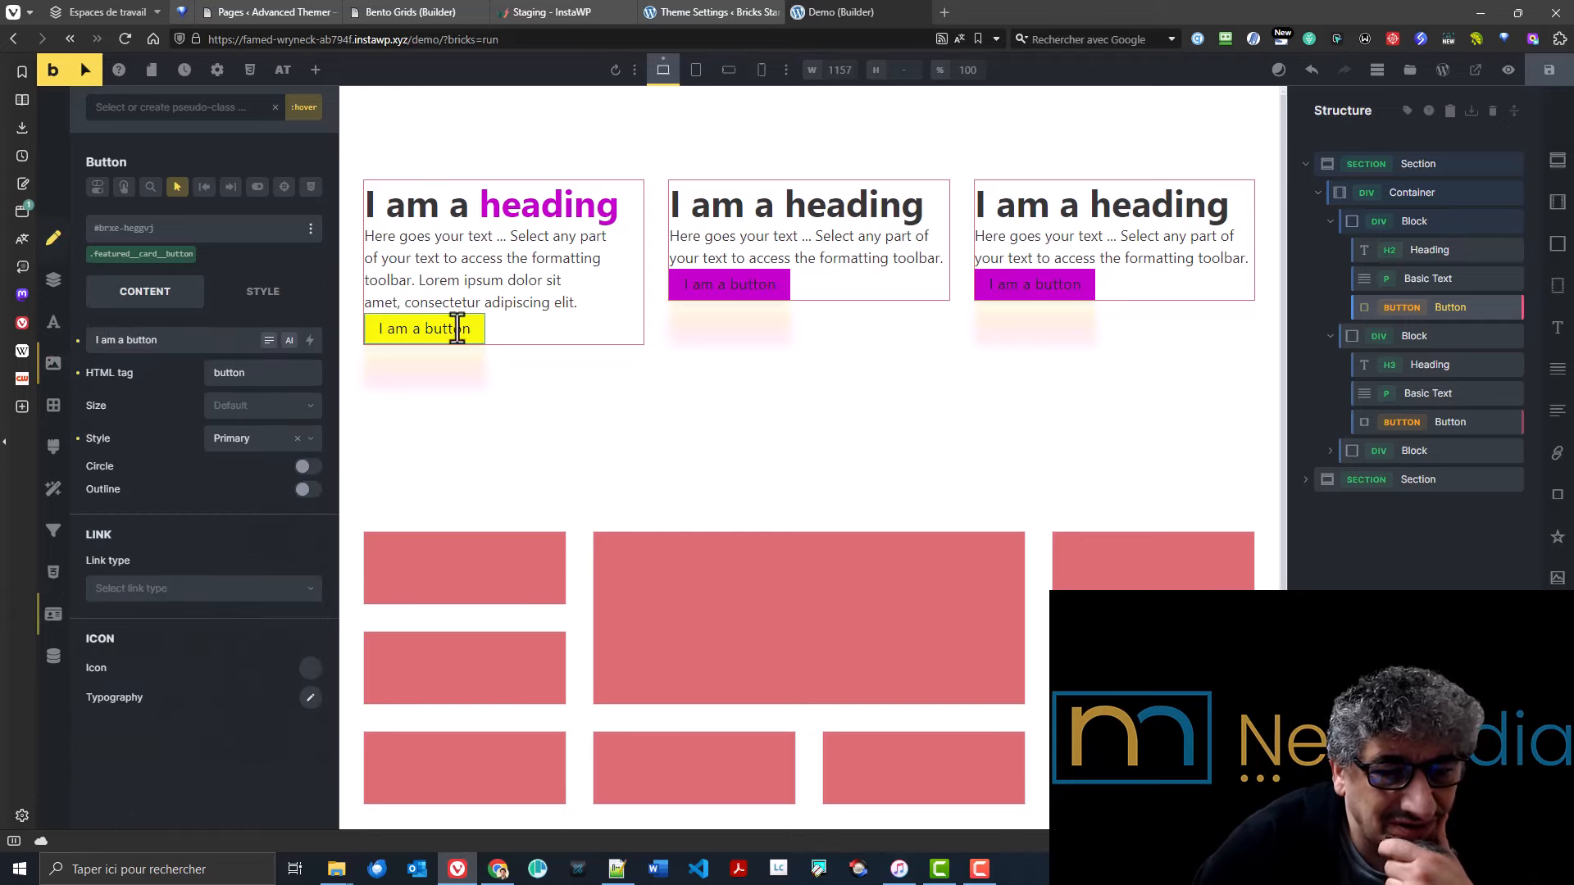
pyautogui.click(177, 187)
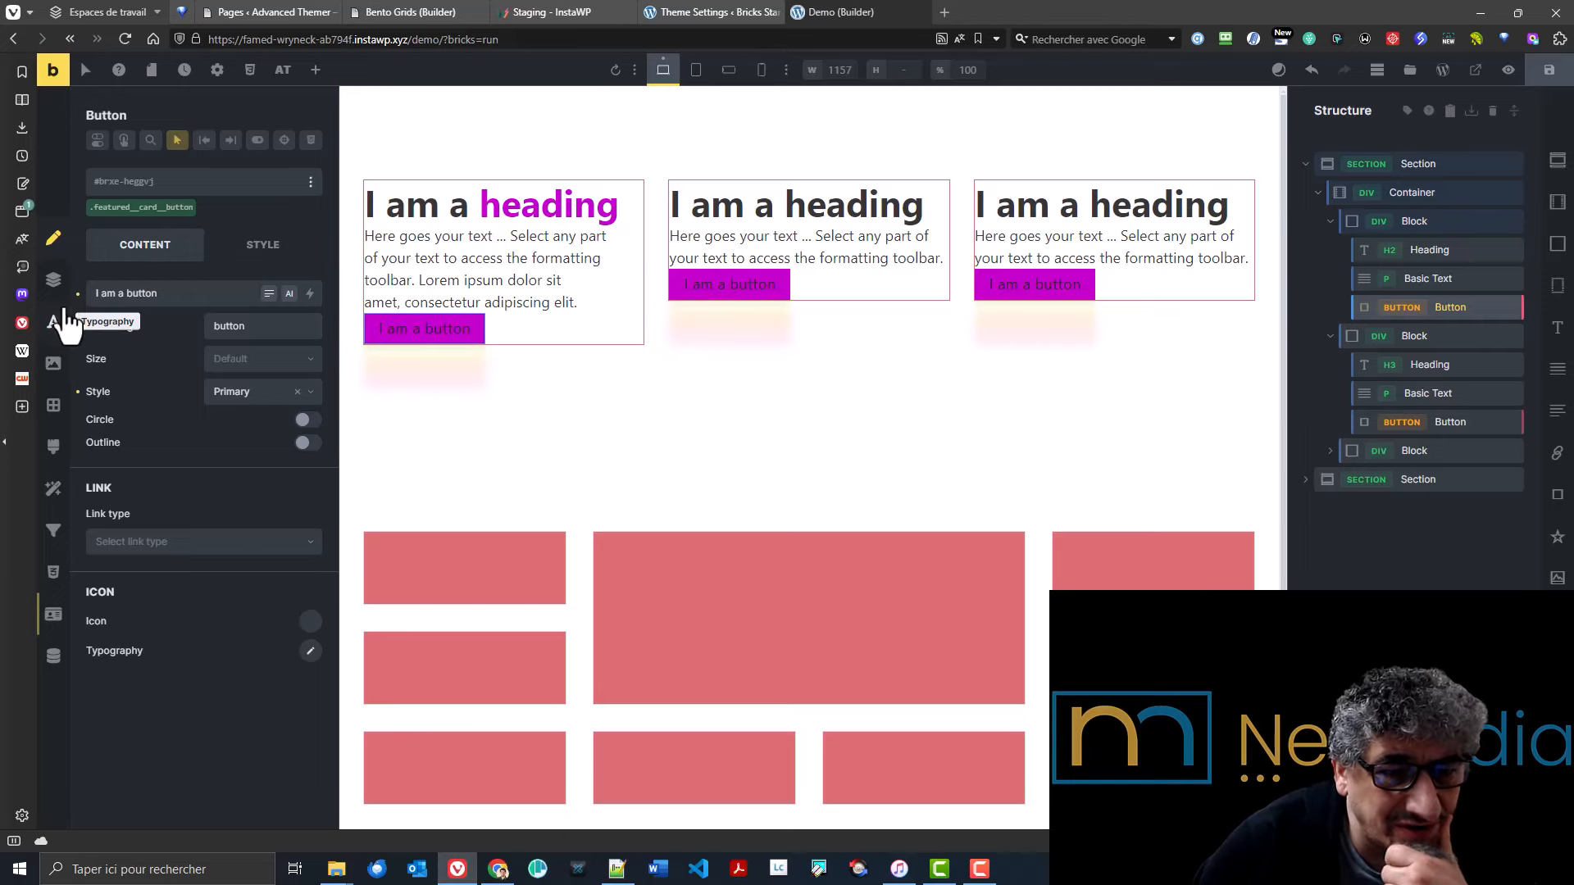
# - Clear the hover background color from the first card's button ID
pyautogui.click(180, 146)
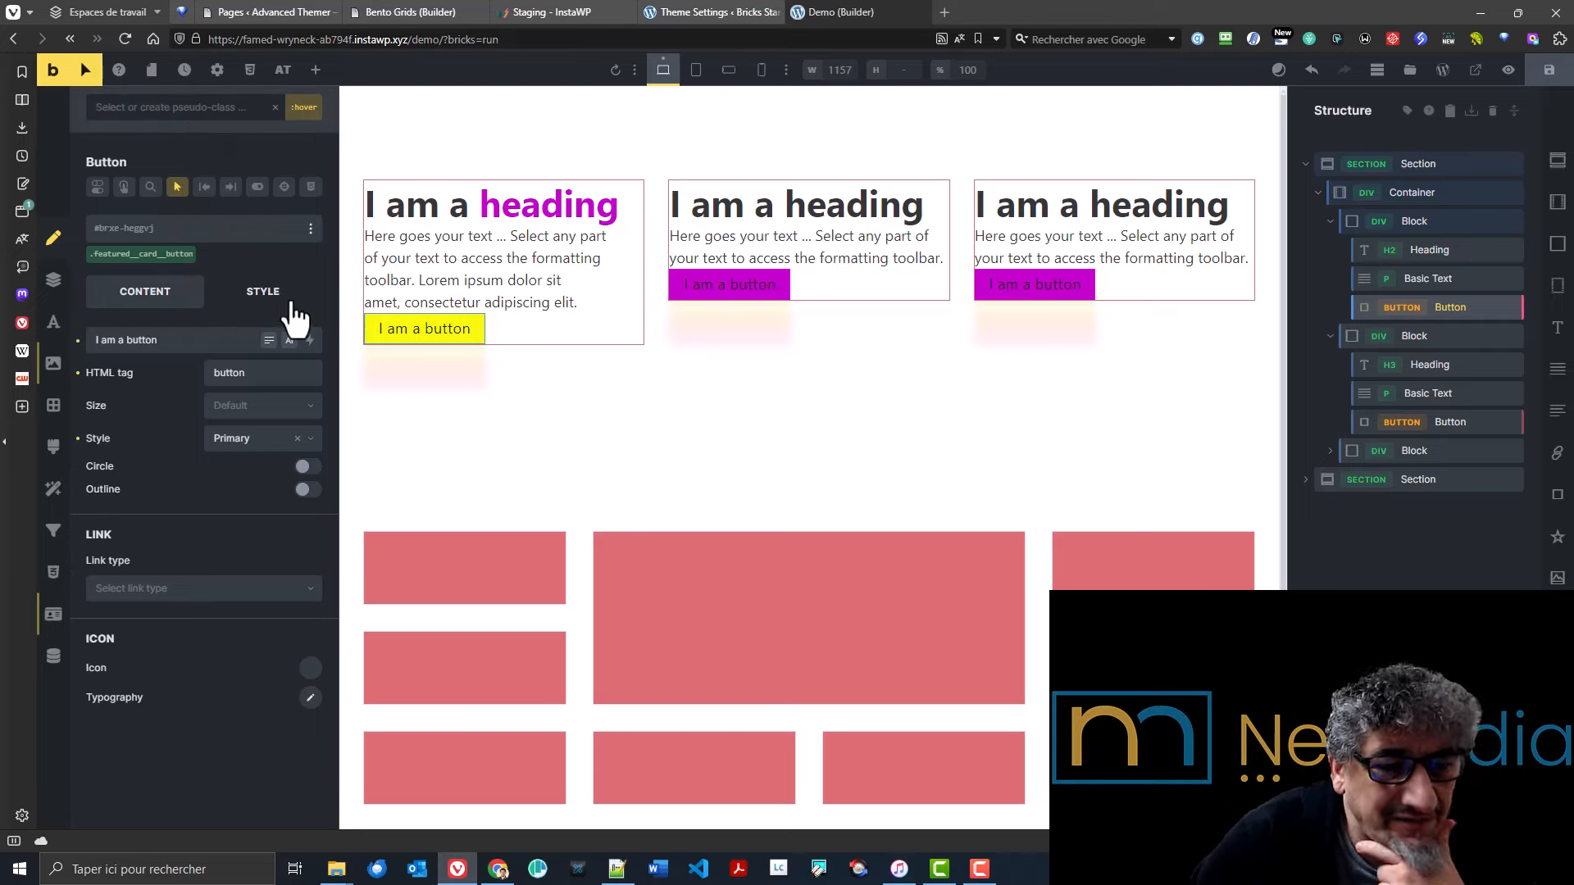
pyautogui.click(55, 369)
pyautogui.click(78, 379)
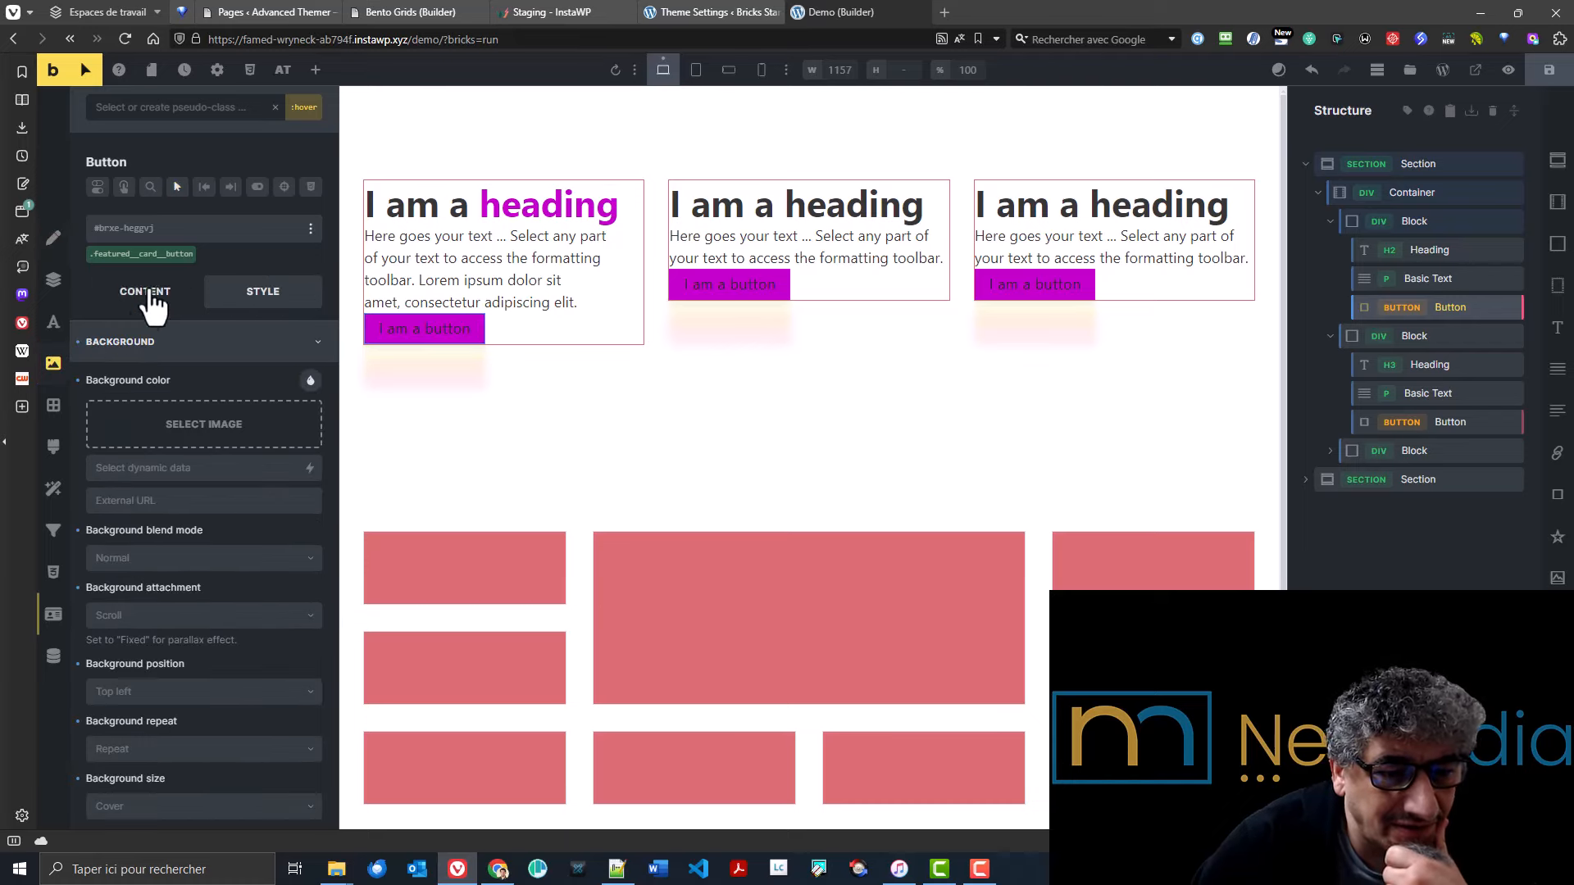
# - Set the hover background color of the featured__card__button class to var(--at-action), leave the hover state and save the page
pyautogui.click(141, 254)
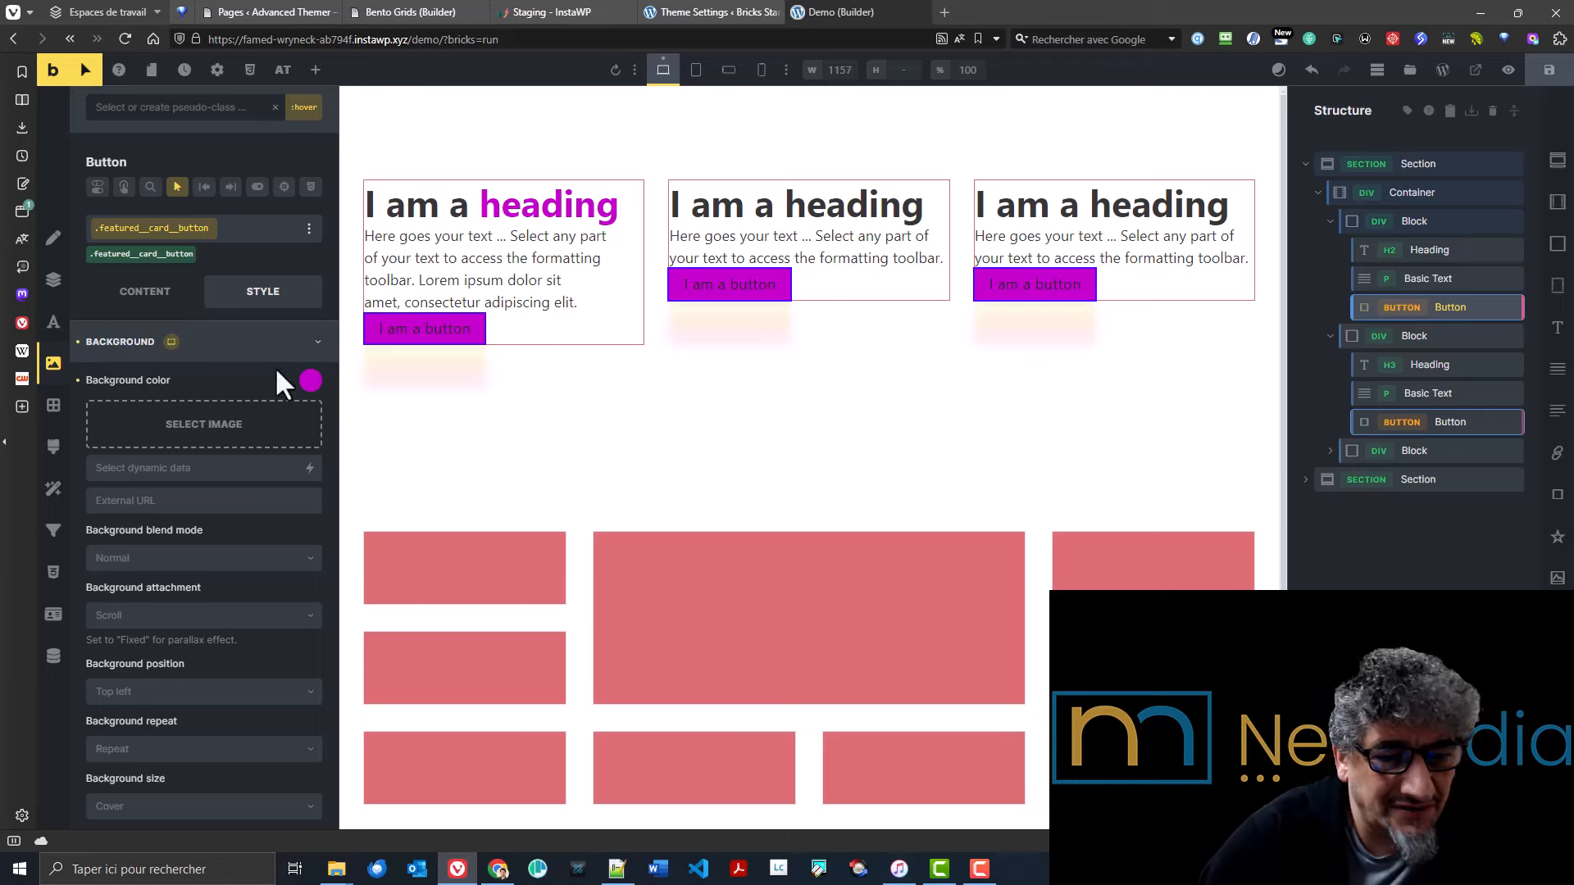
pyautogui.click(308, 384)
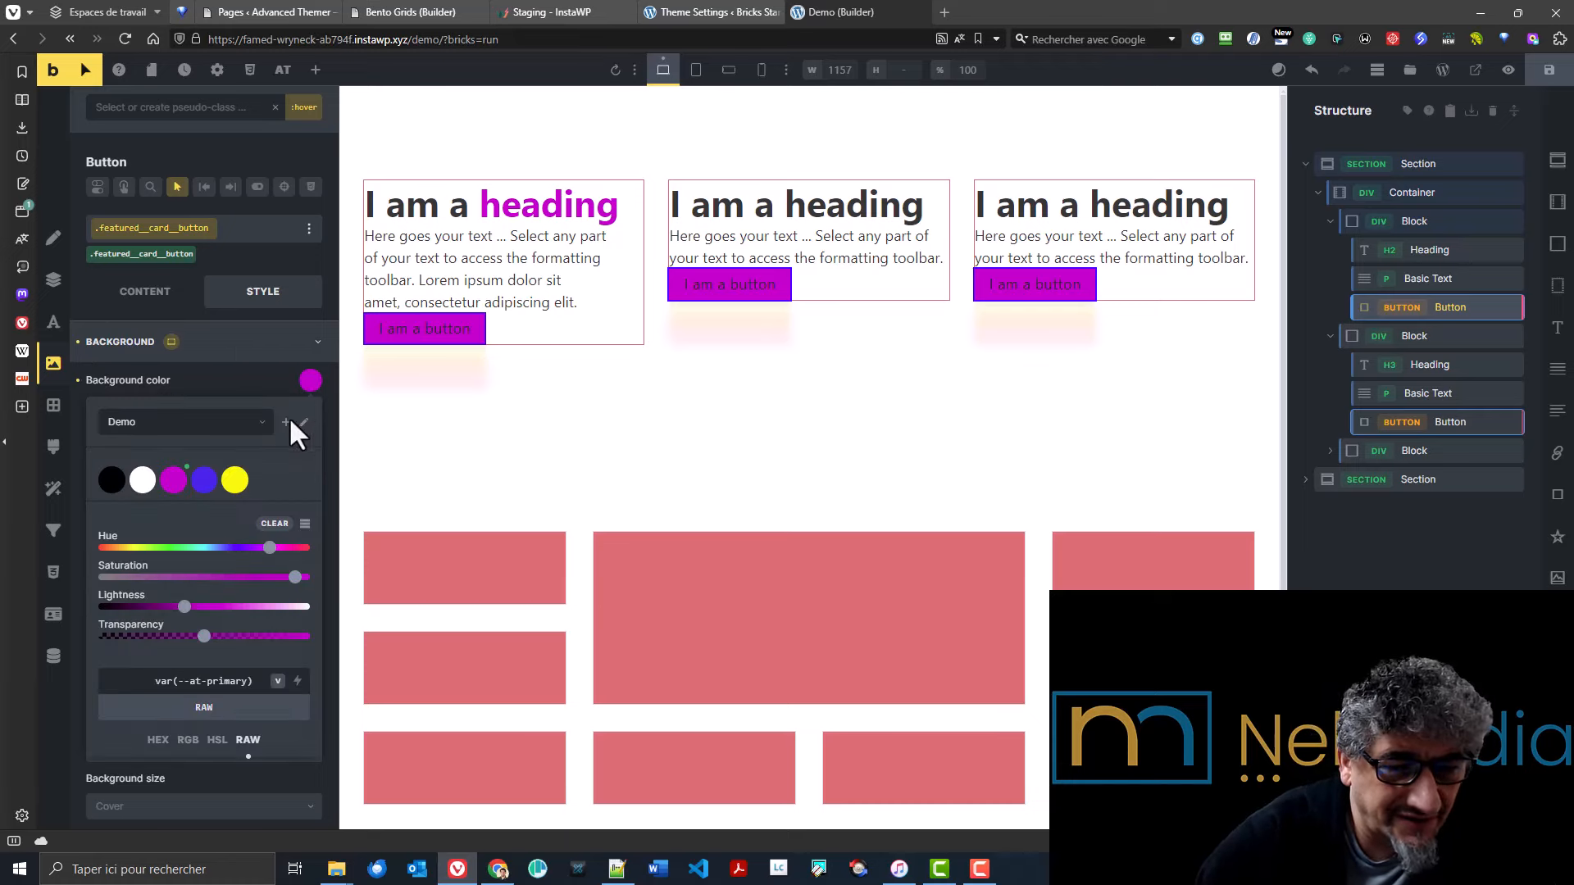
pyautogui.click(236, 480)
pyautogui.click(238, 377)
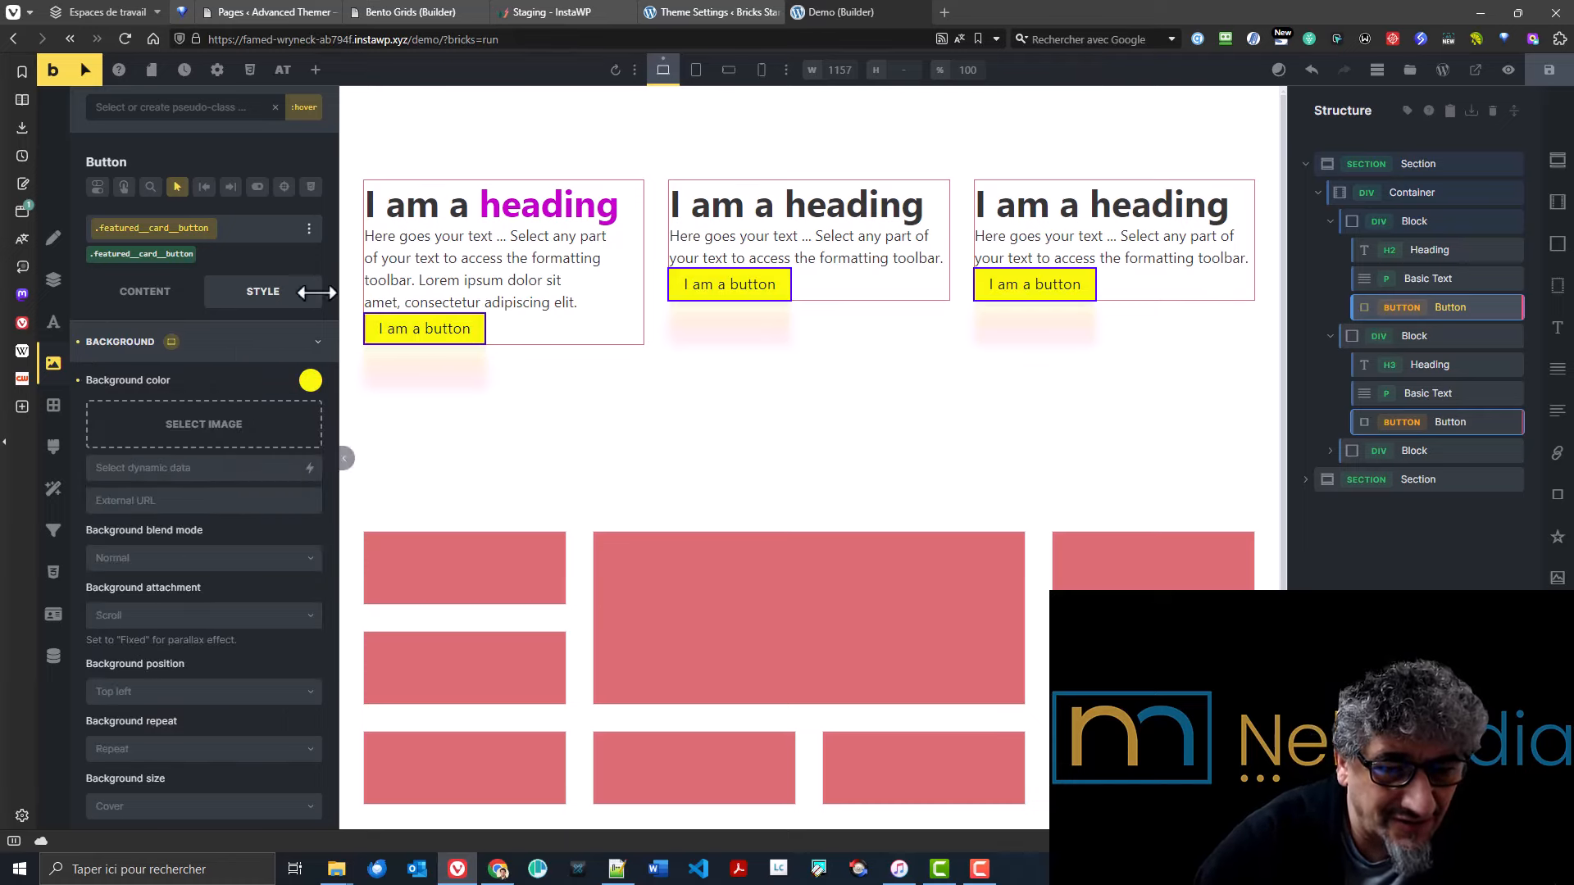
pyautogui.click(173, 193)
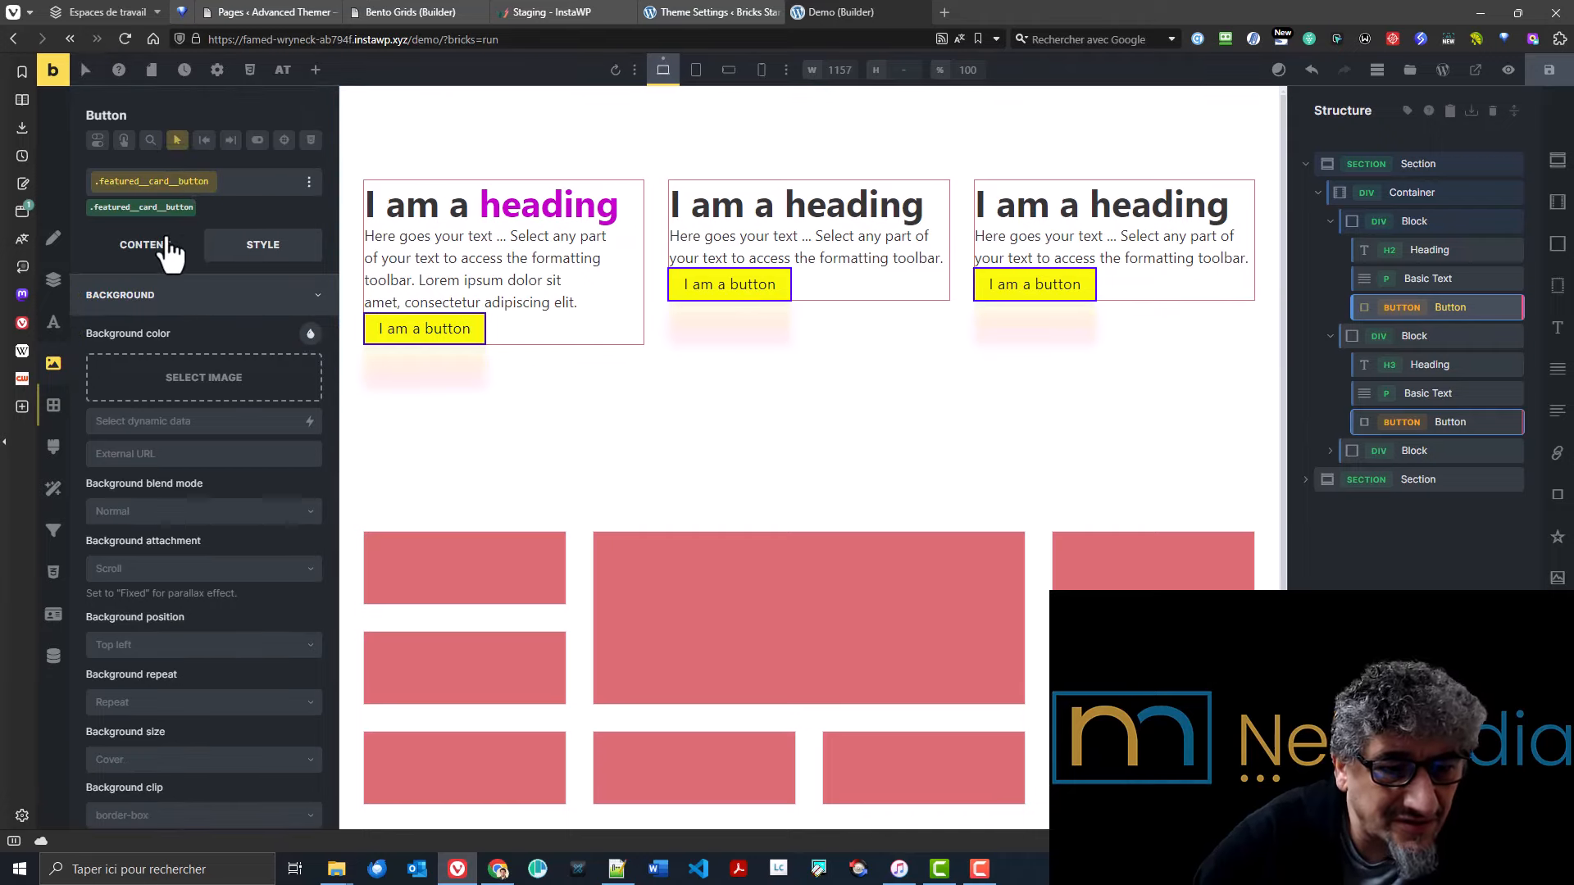
pyautogui.hotkey('ctrl', 's')
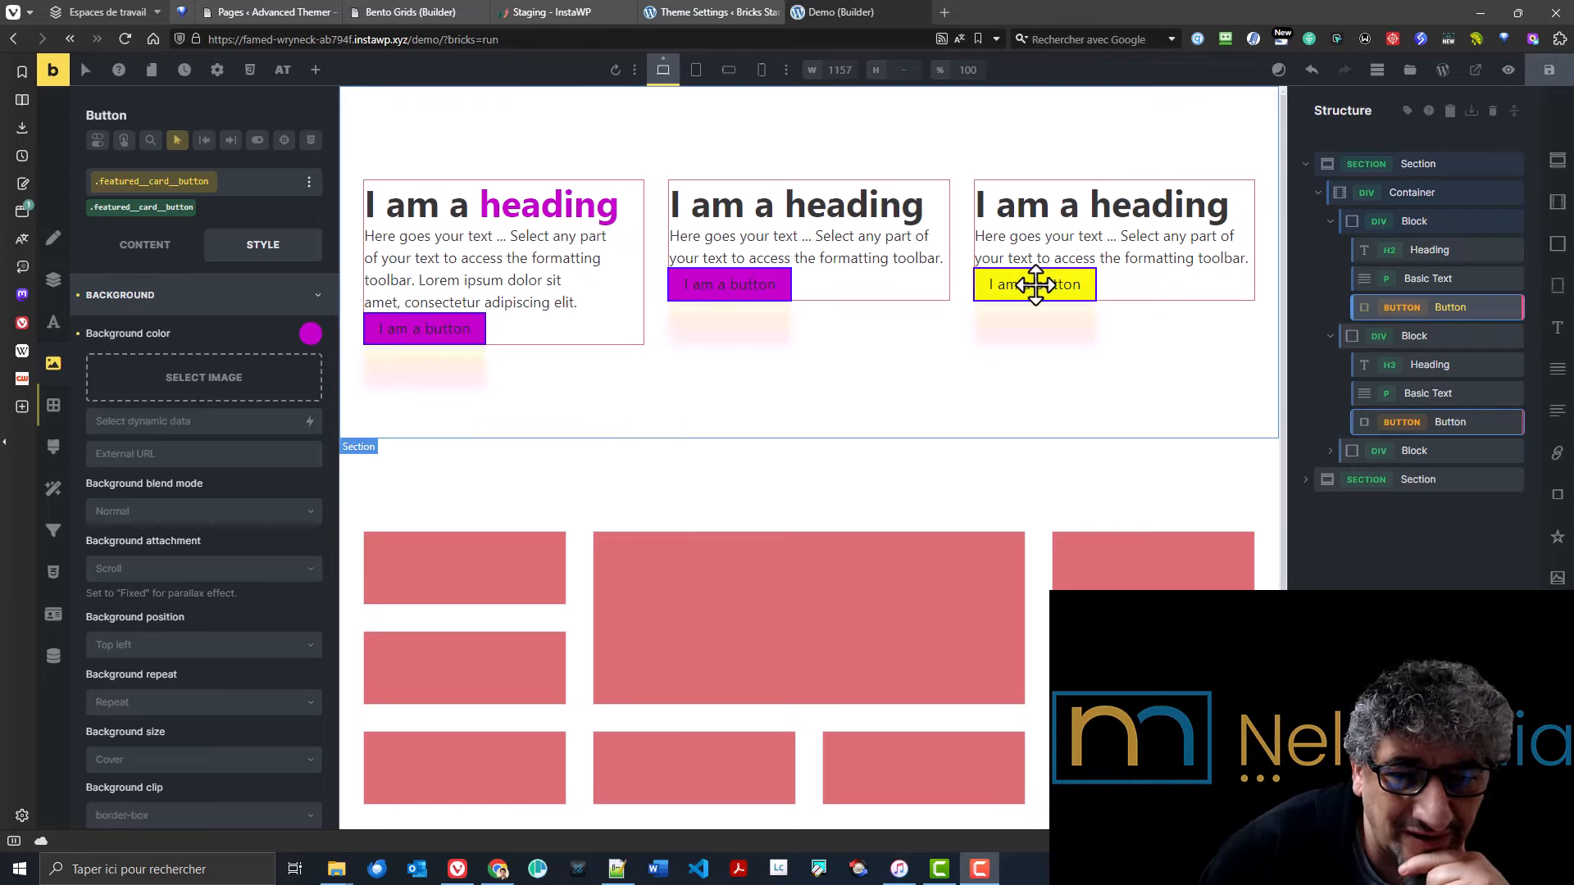
# - Review the button class's hover state and the list of available pseudo-classes, and return to the normal state
pyautogui.click(177, 143)
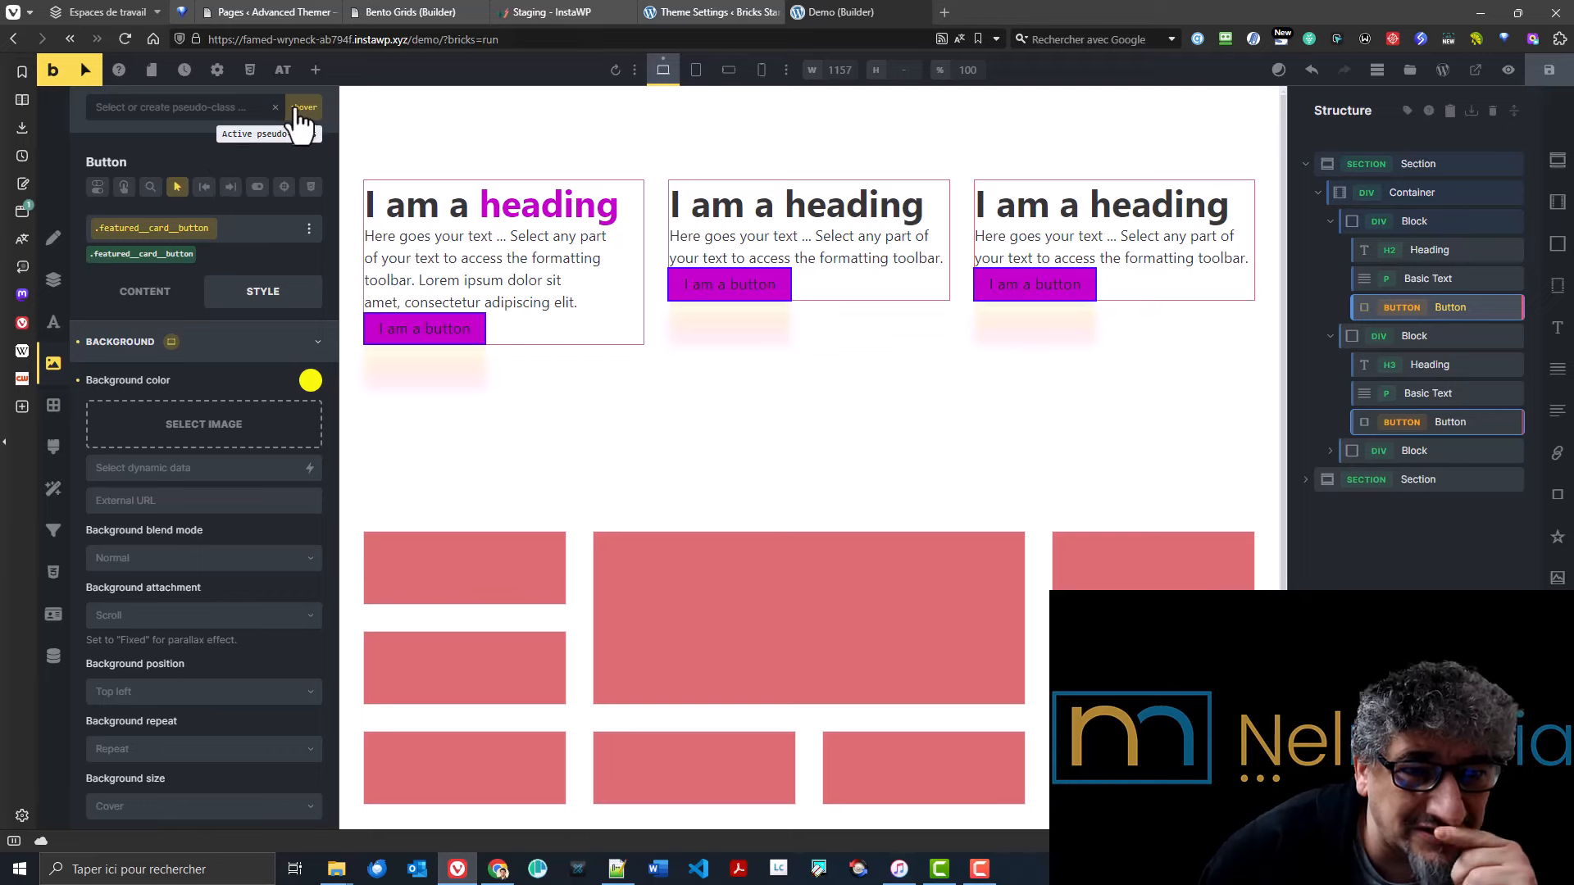
pyautogui.click(204, 107)
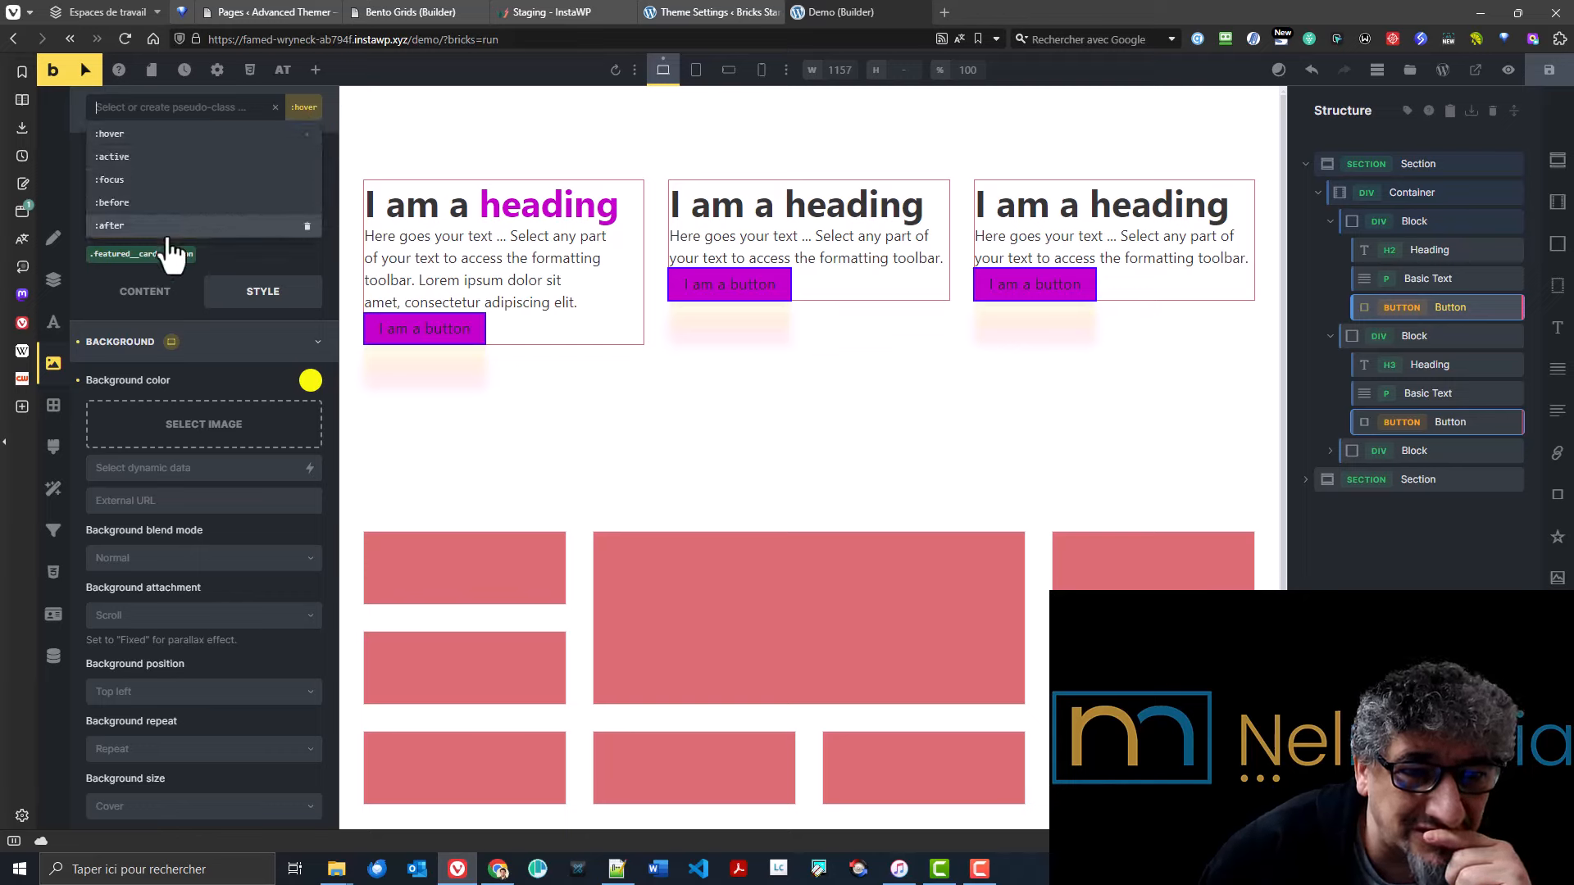
pyautogui.click(281, 258)
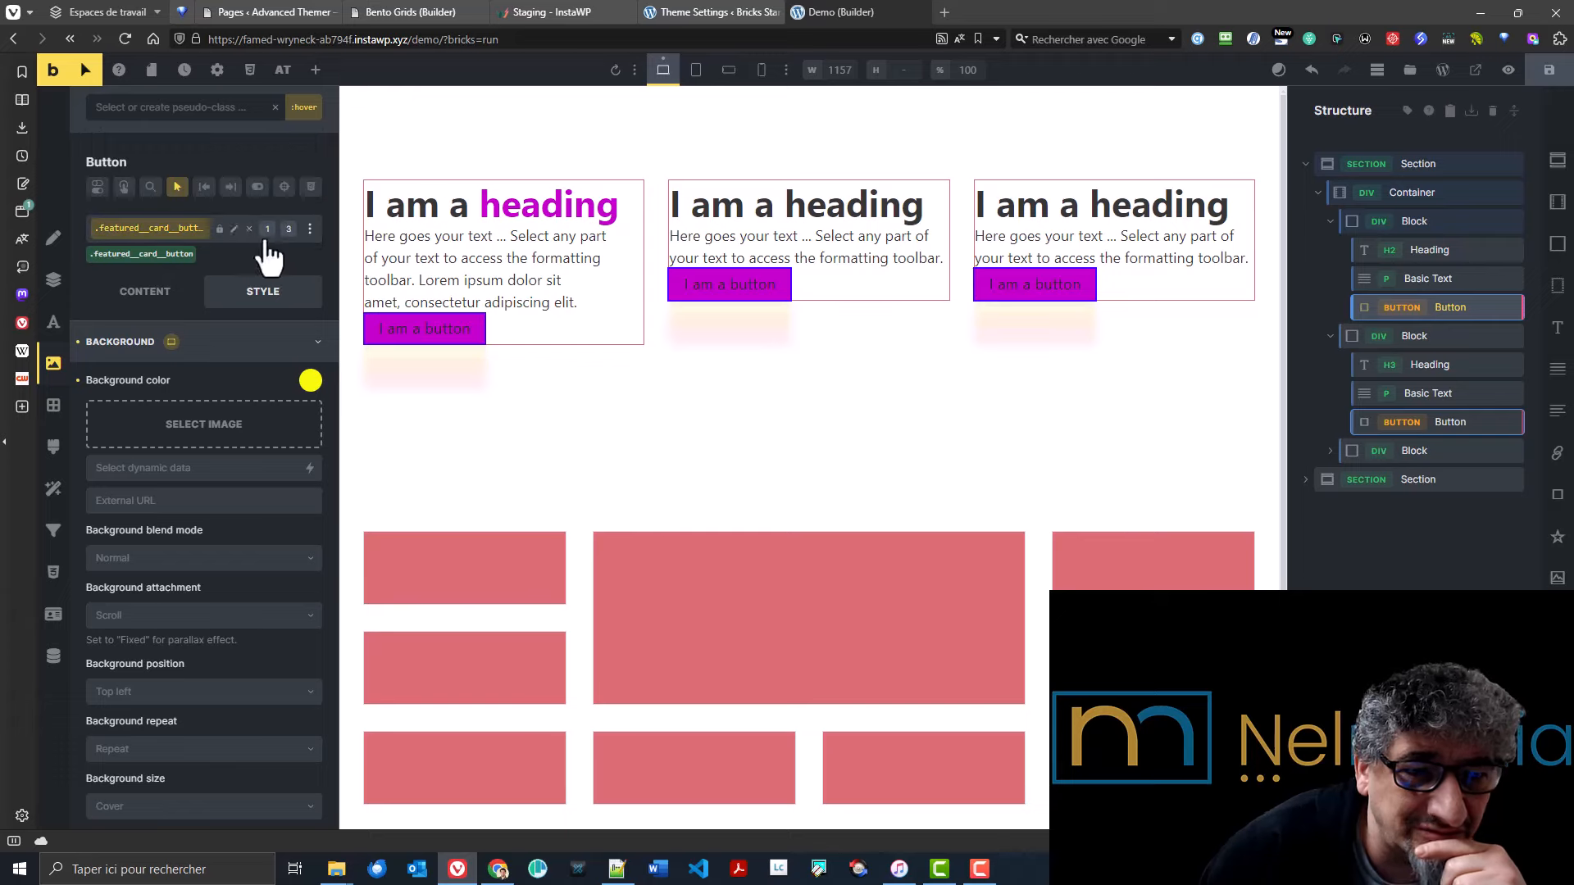
pyautogui.click(175, 192)
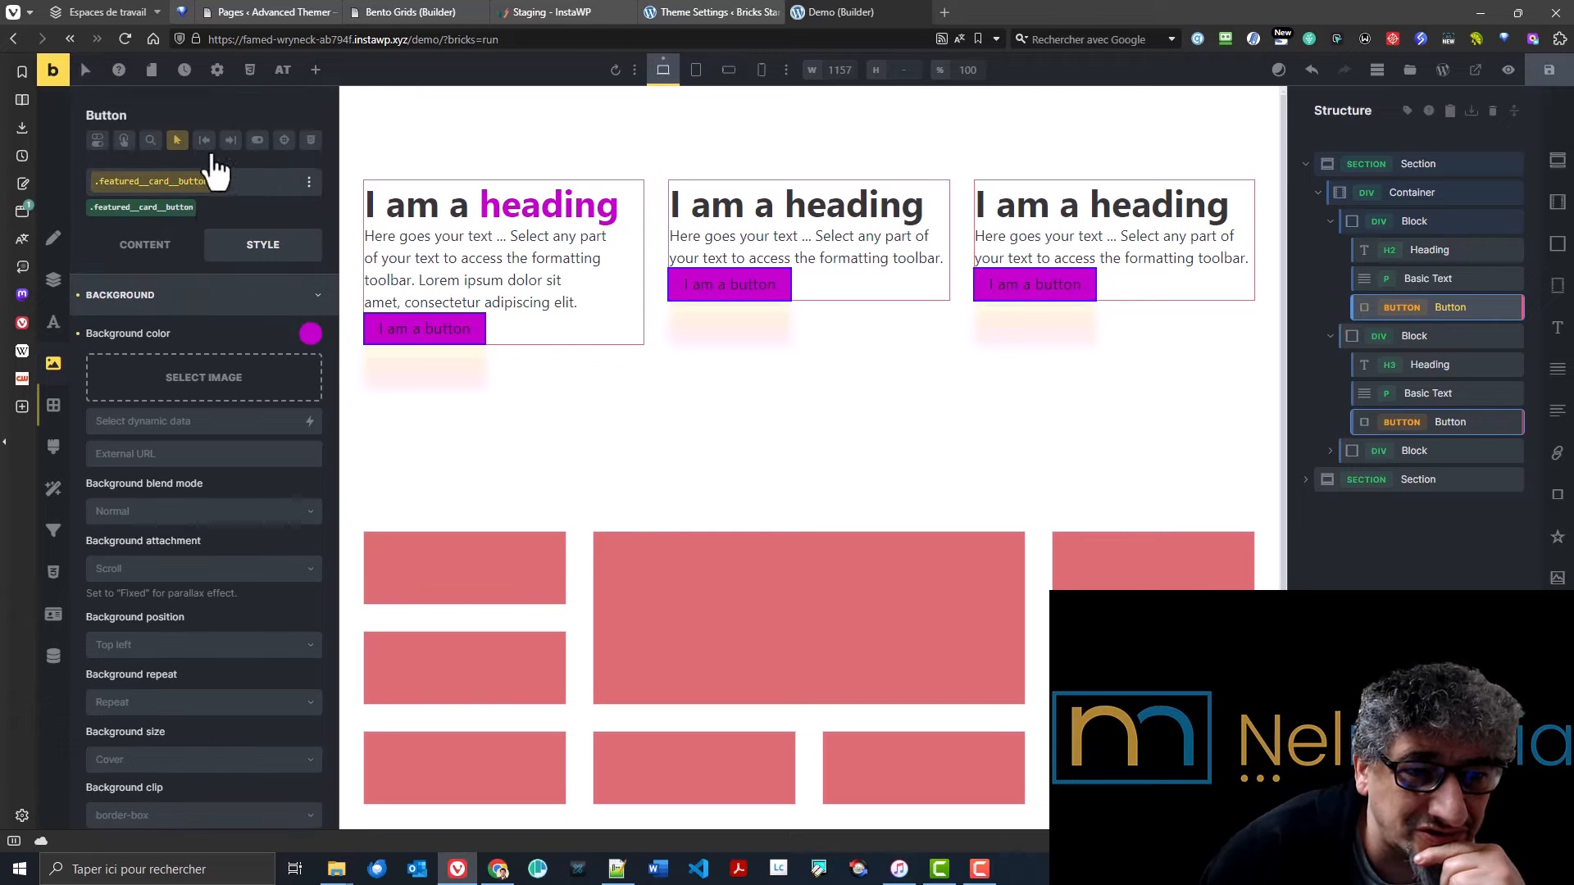
pyautogui.moveTo(209, 194)
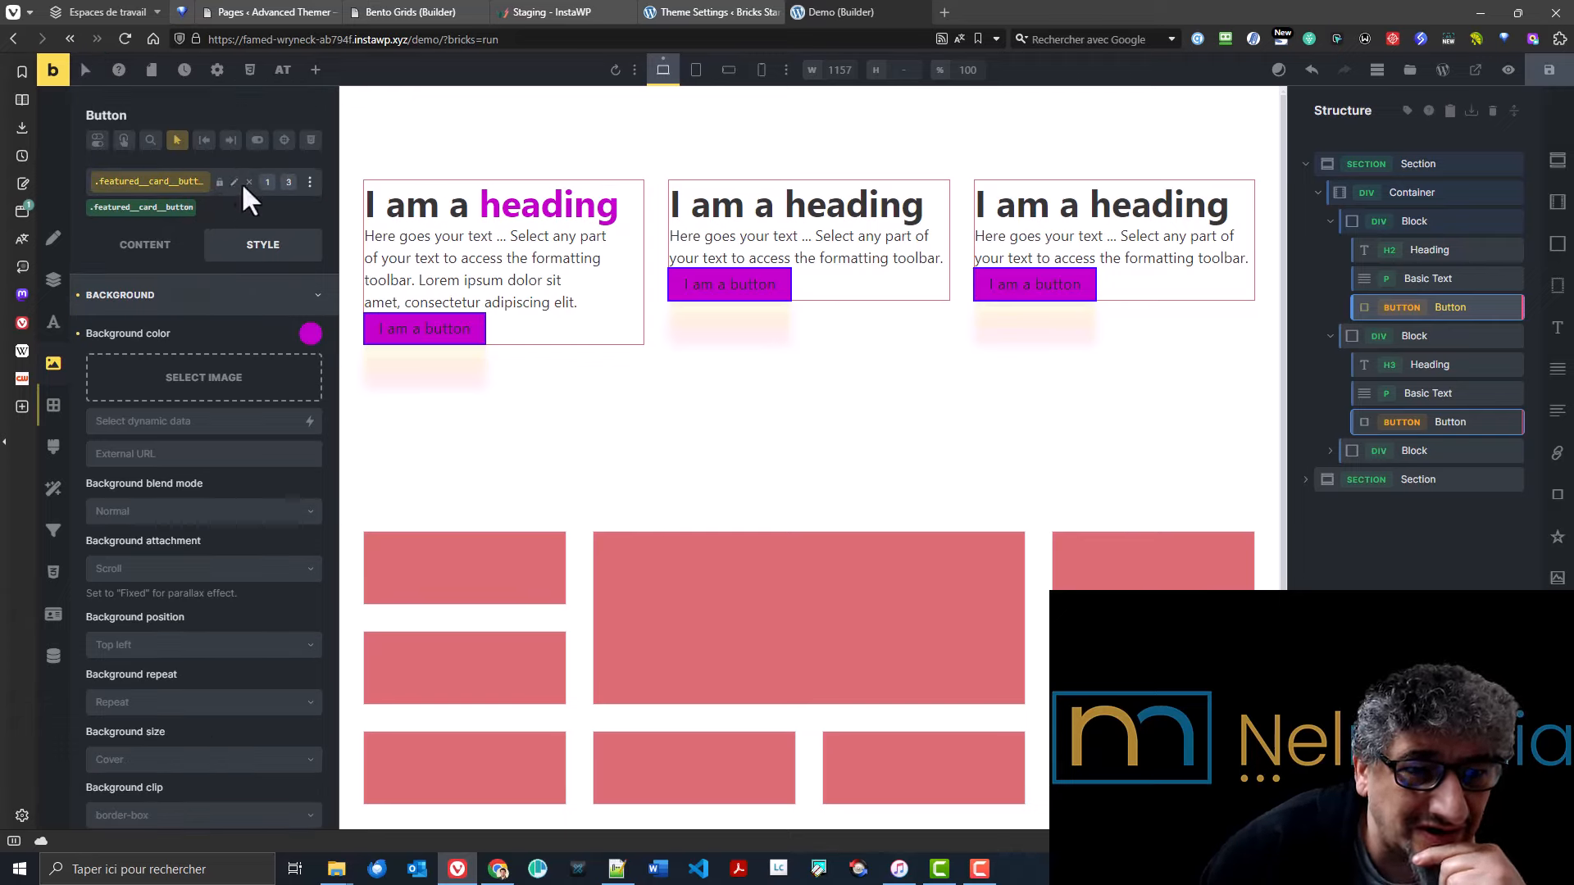
pyautogui.click(141, 116)
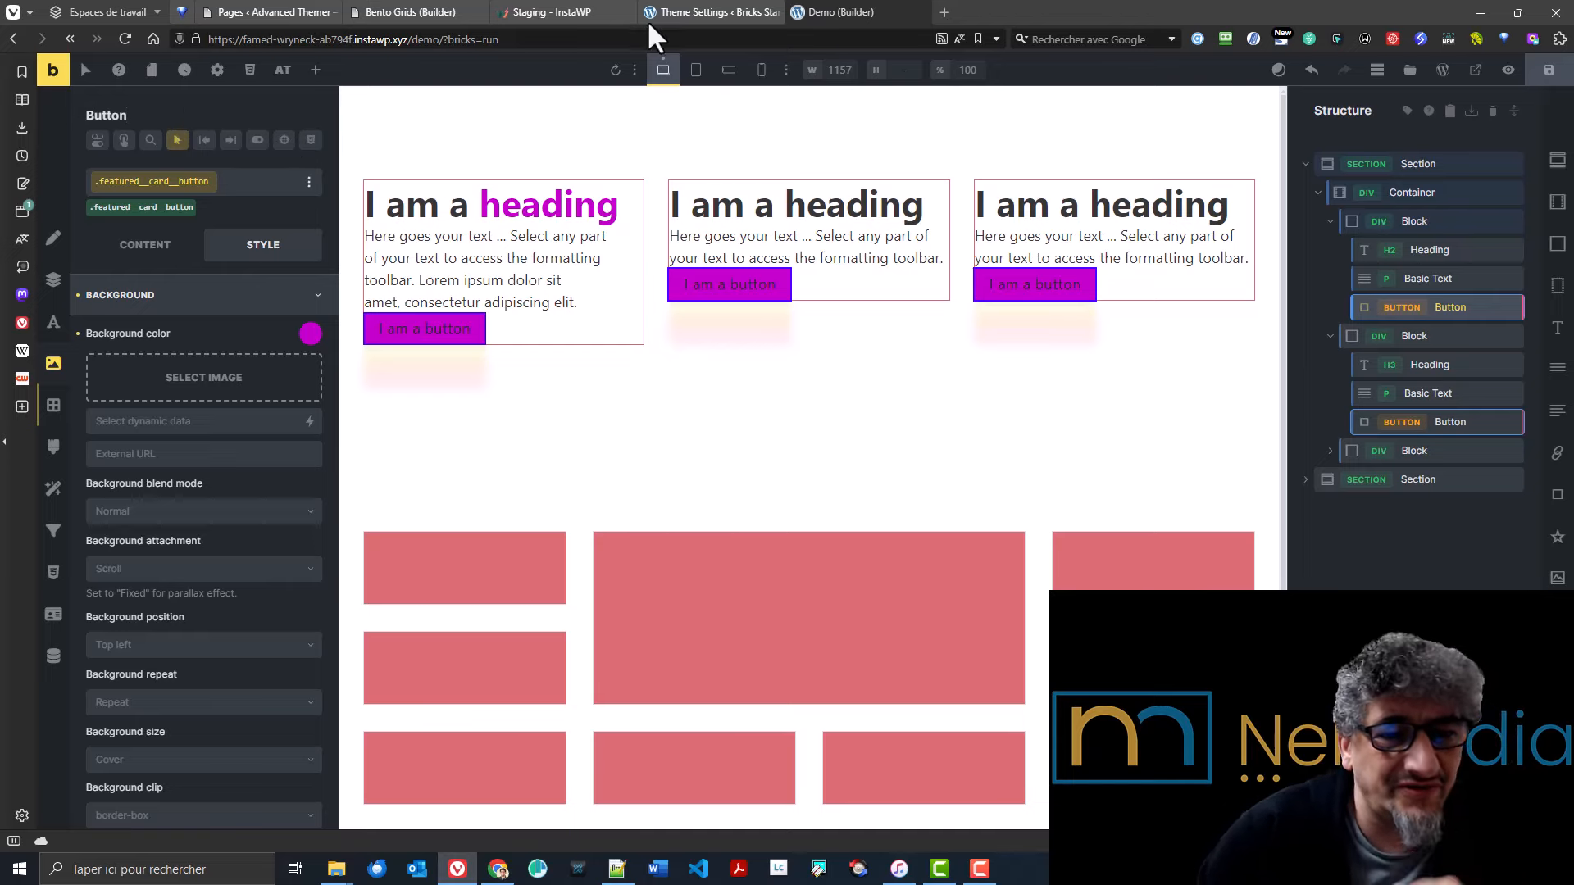
# - Read the description of the Element CSS Shortcut option in the Icon Shortcuts settings
pyautogui.click(695, 13)
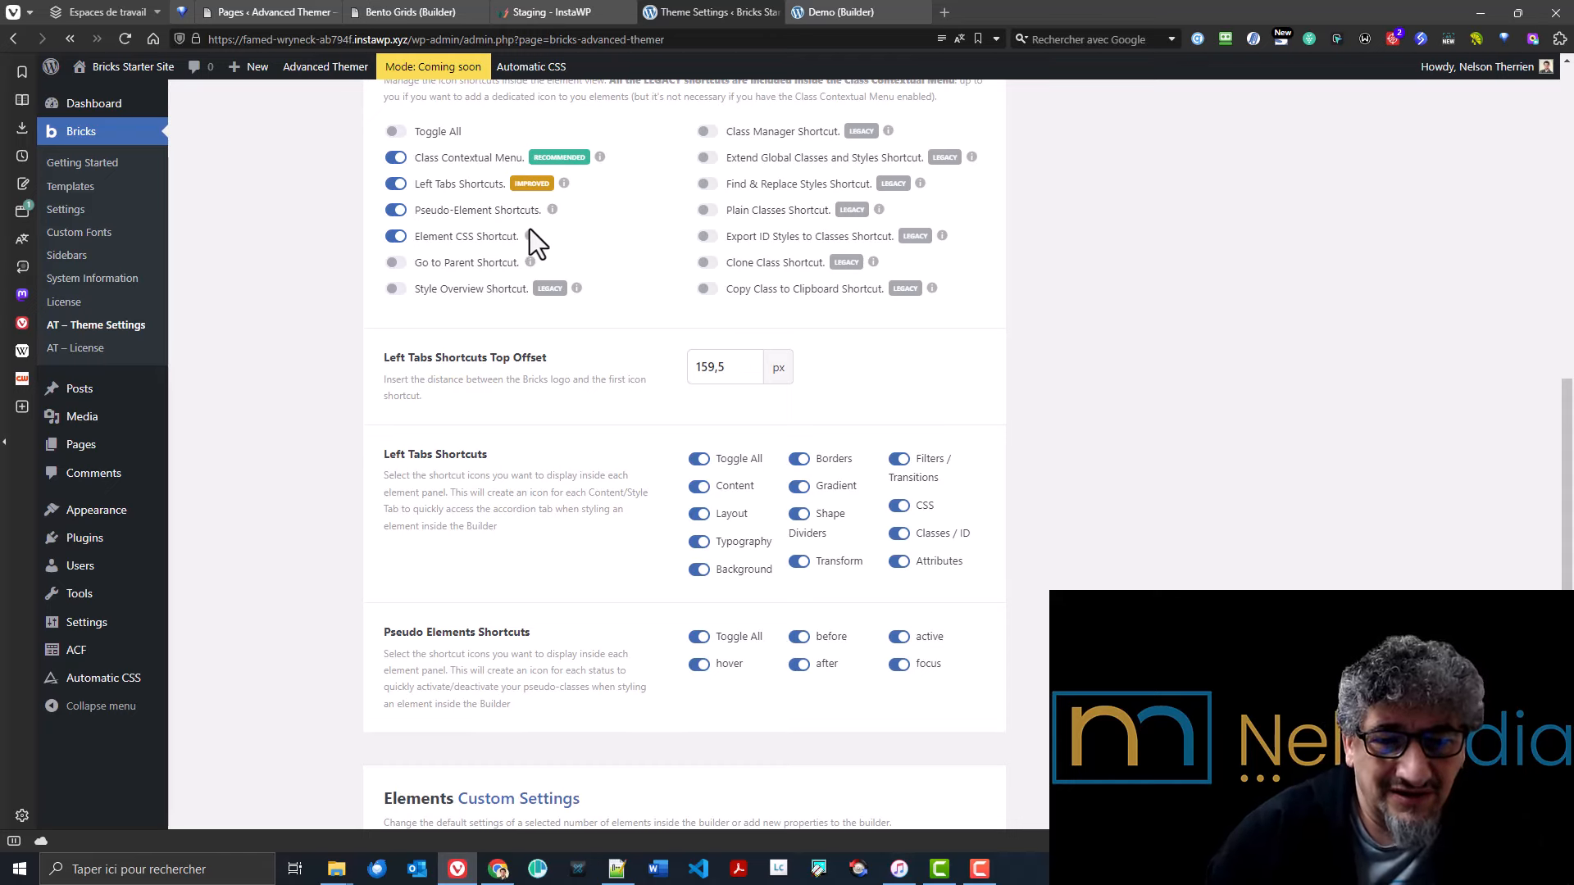
pyautogui.moveTo(529, 236)
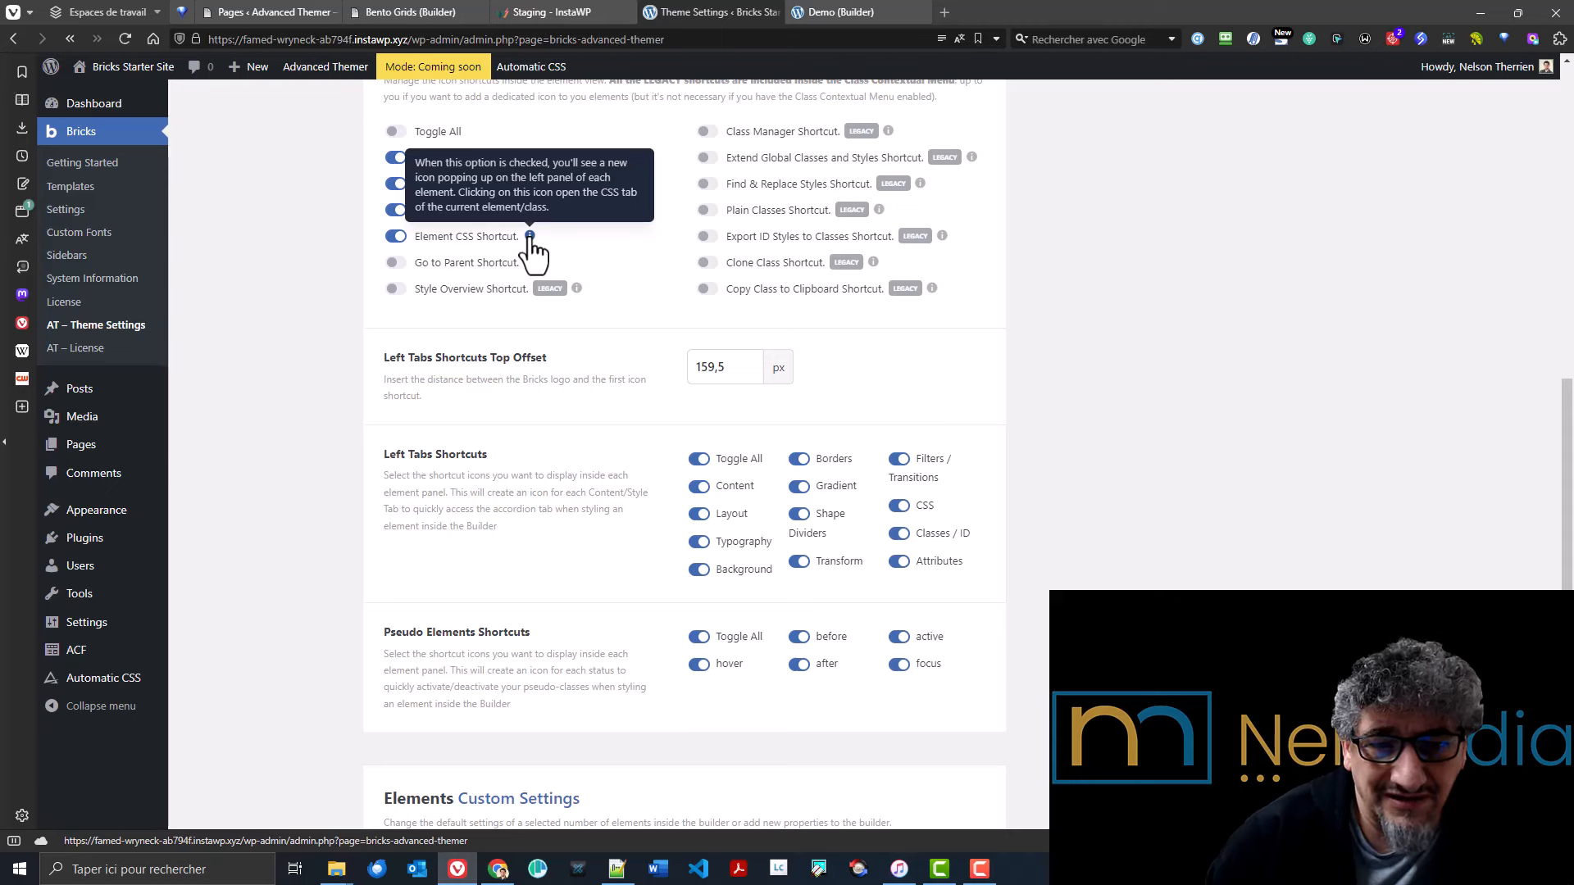
pyautogui.scroll(3, 529, 239)
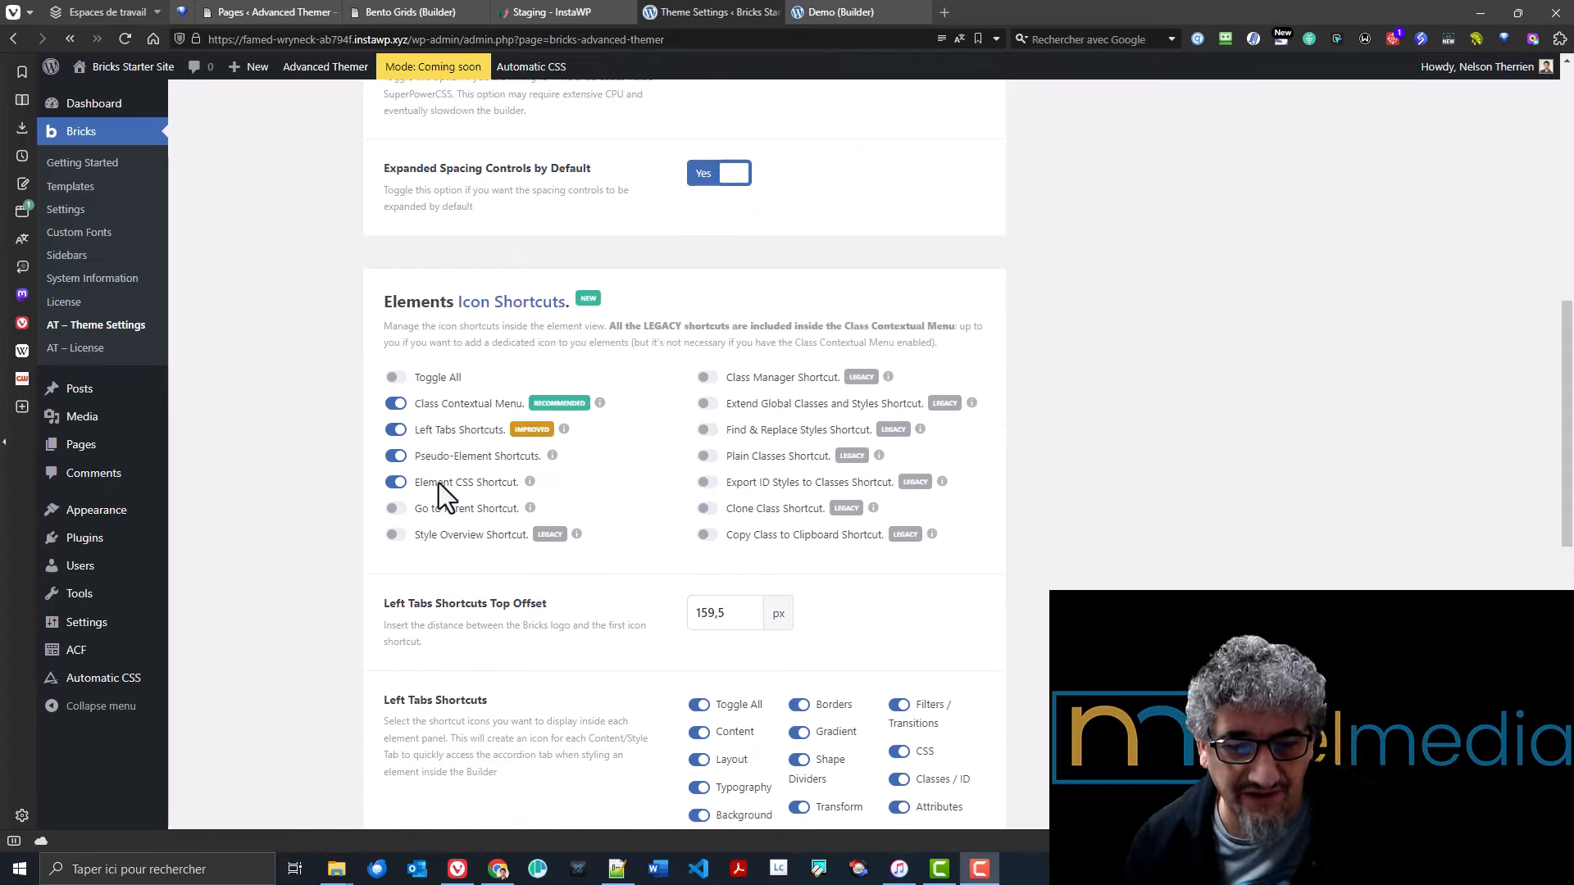
# - In the Demo builder, view the CSS section of the first card's heading and the typography settings of its basic text
pyautogui.click(813, 6)
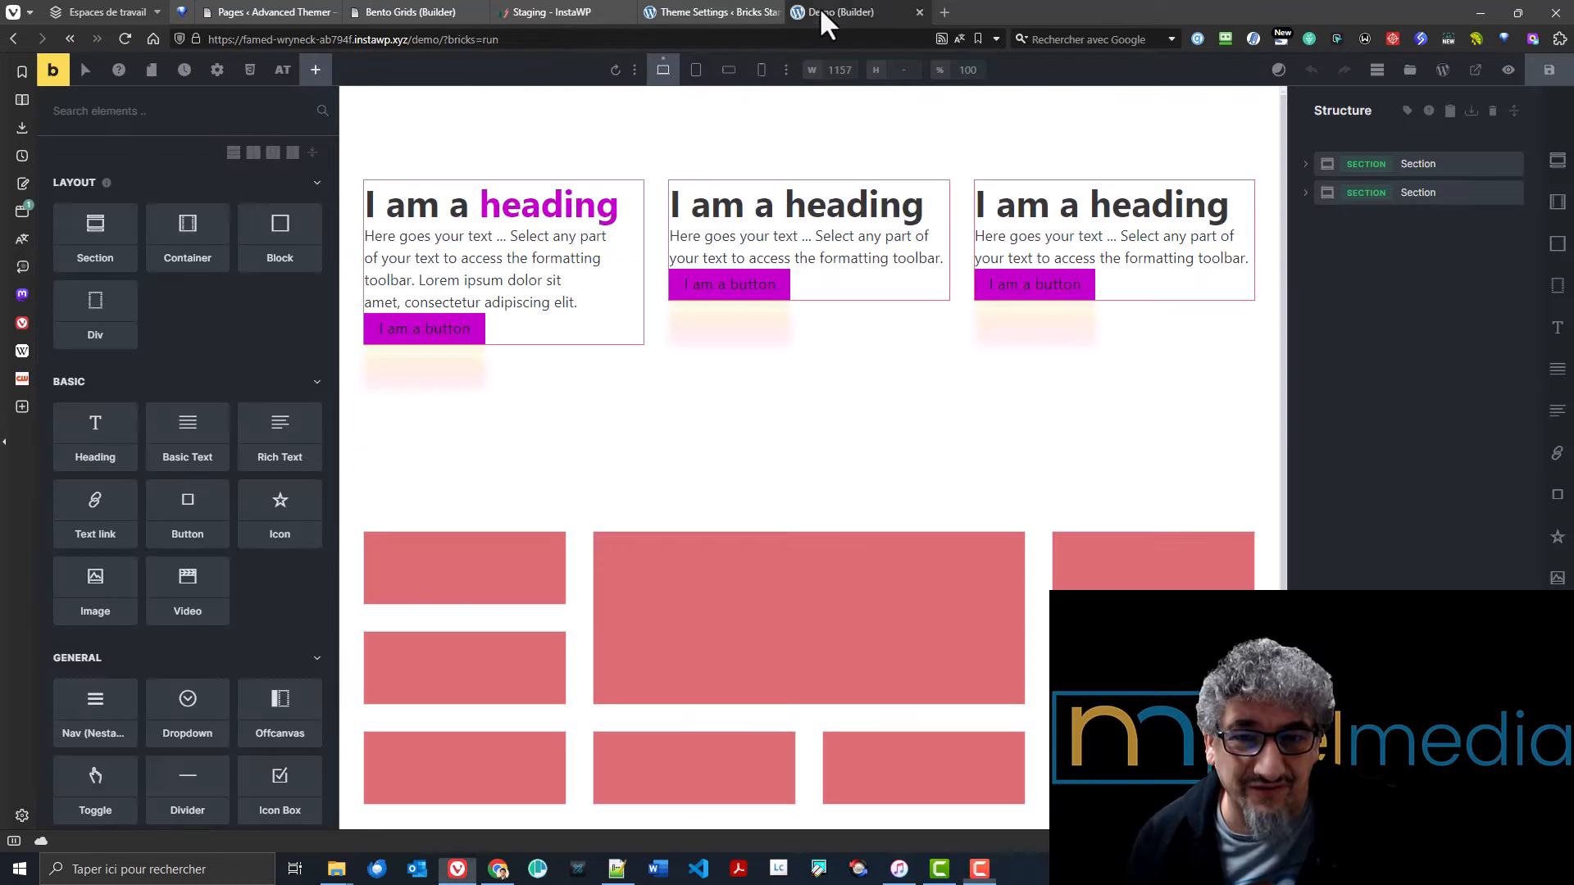
pyautogui.click(512, 212)
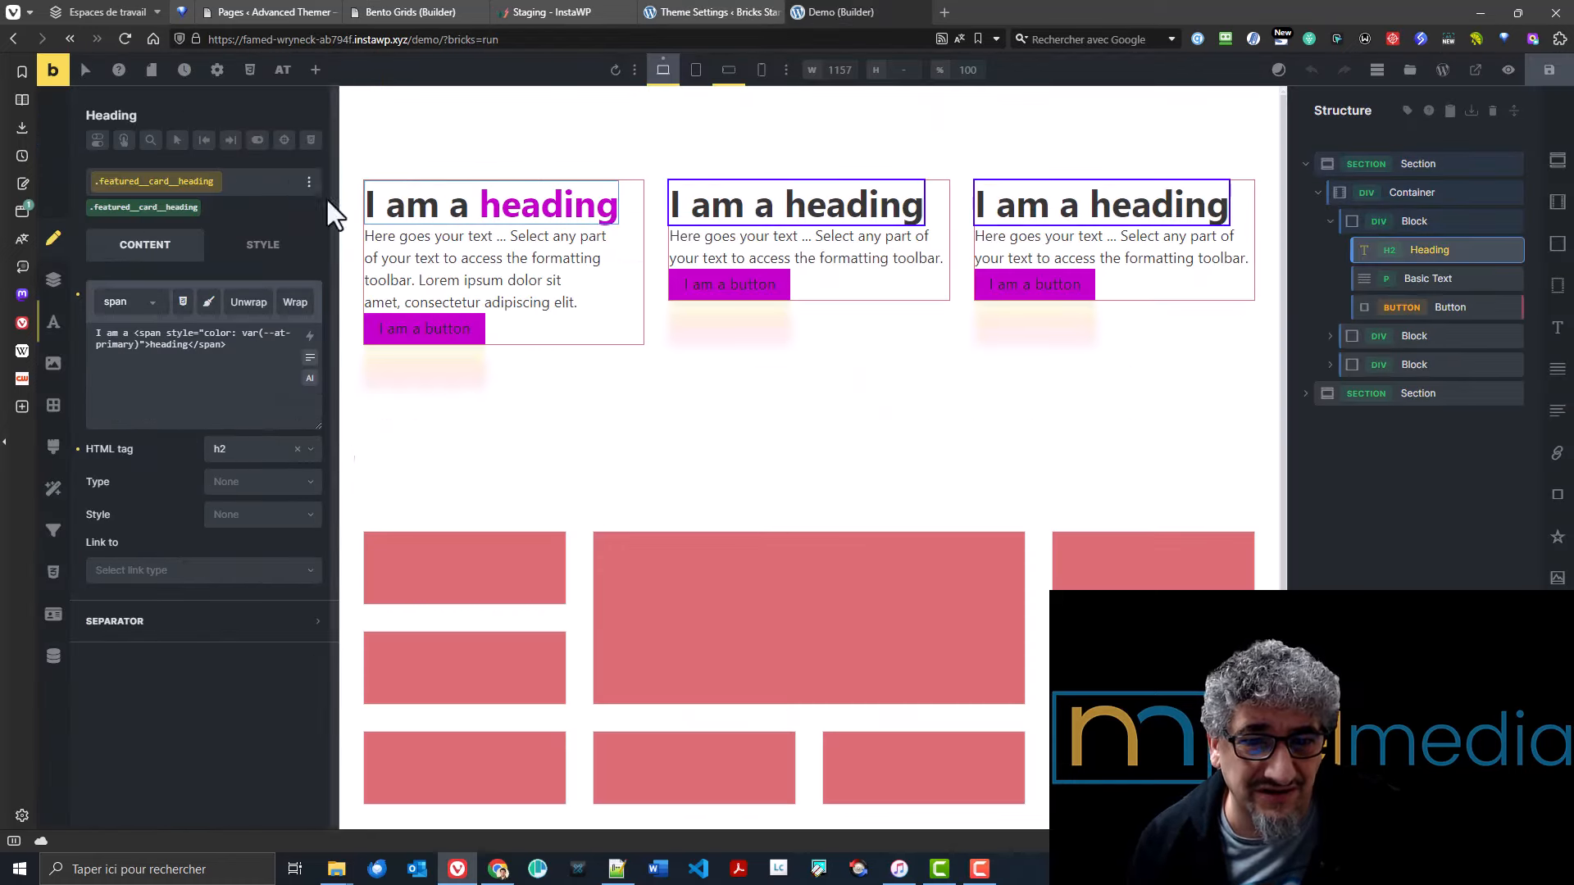
pyautogui.click(311, 141)
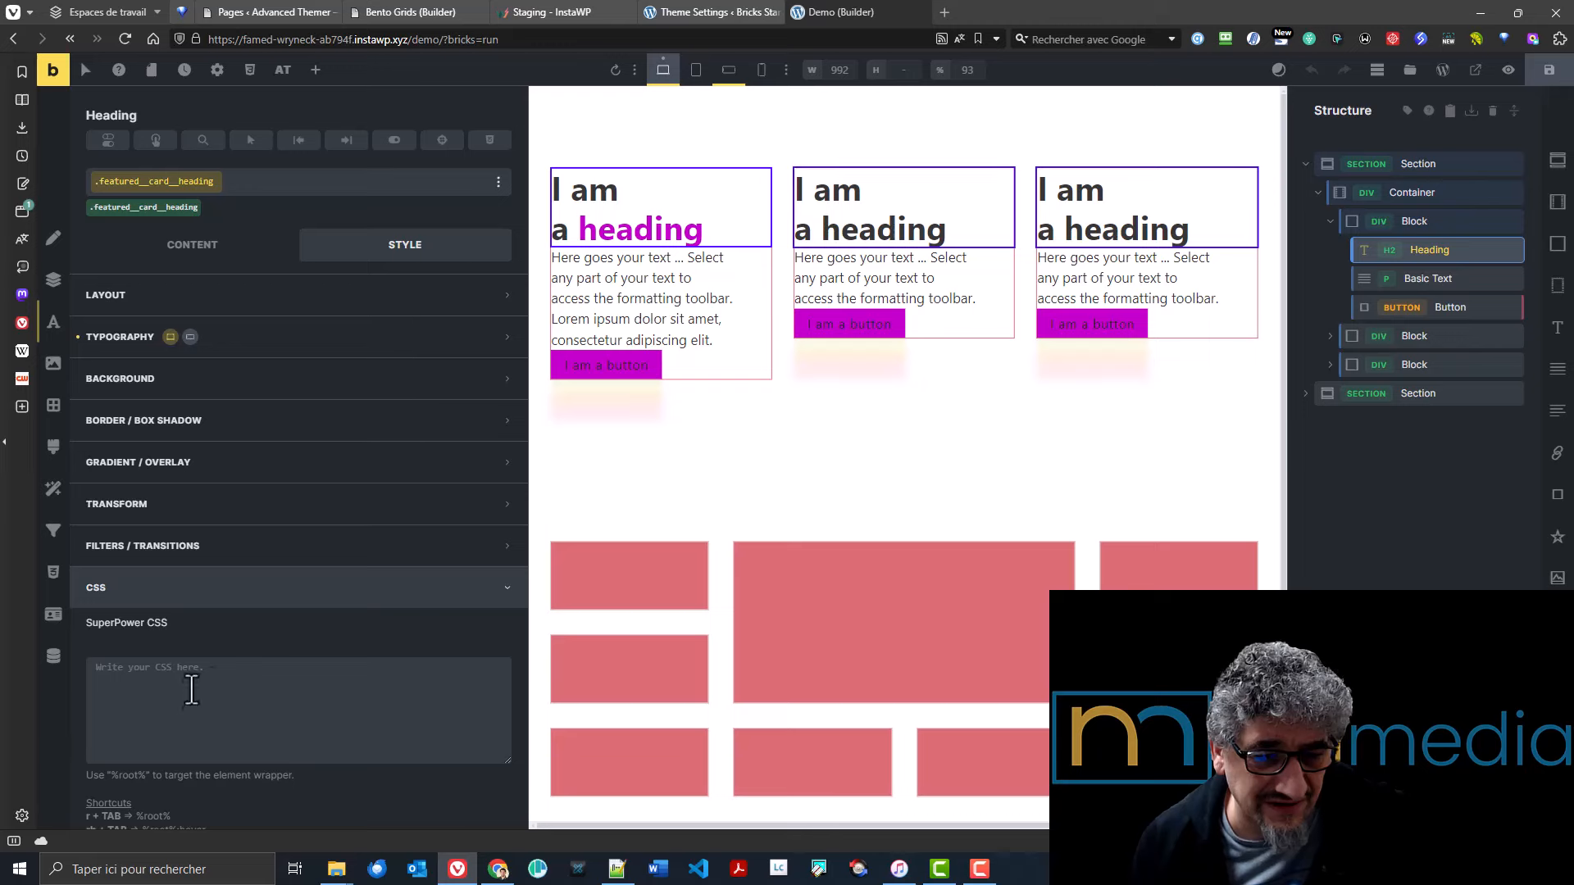
pyautogui.click(632, 309)
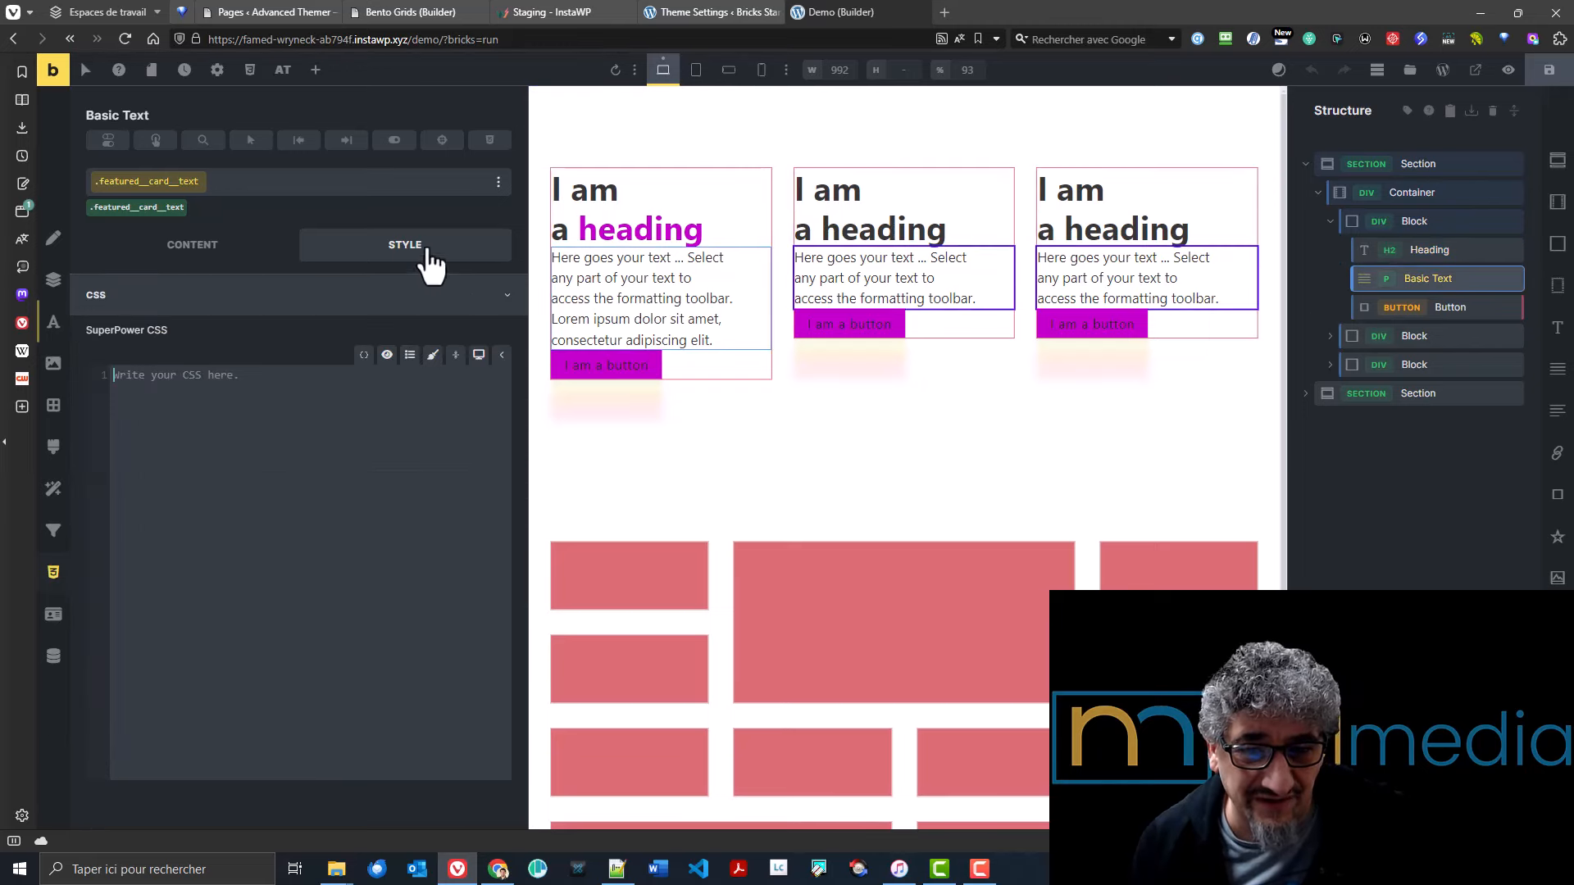
pyautogui.click(52, 324)
# - Compare the Go to Parent and Style Overview shortcut options in the Icon Shortcuts settings with the Demo builder
pyautogui.click(652, 15)
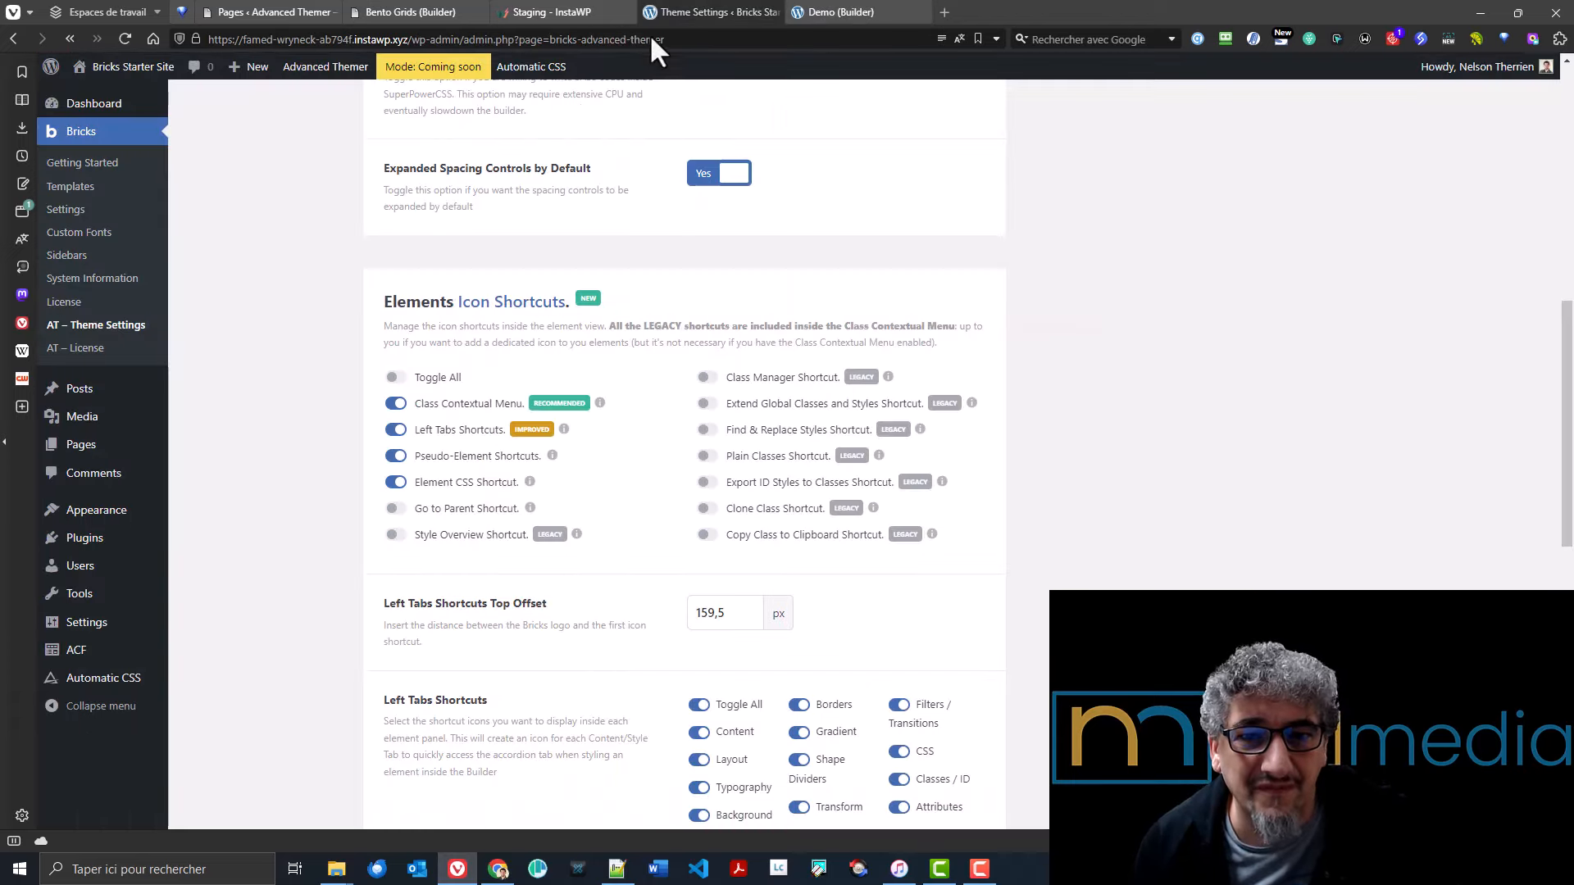
pyautogui.scroll(-2, 572, 460)
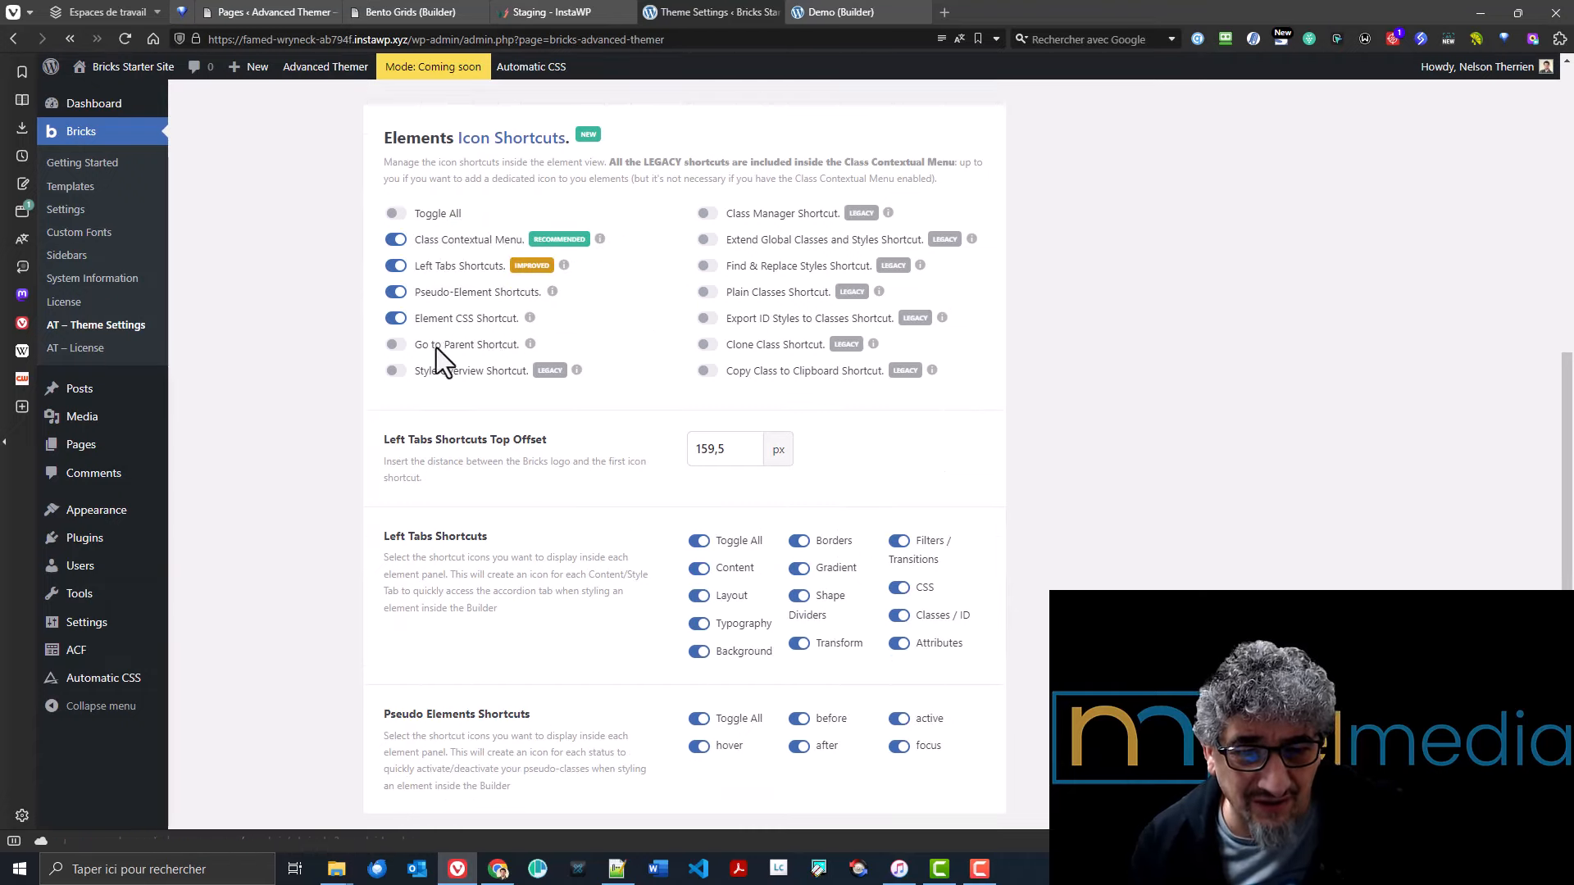
pyautogui.click(841, 13)
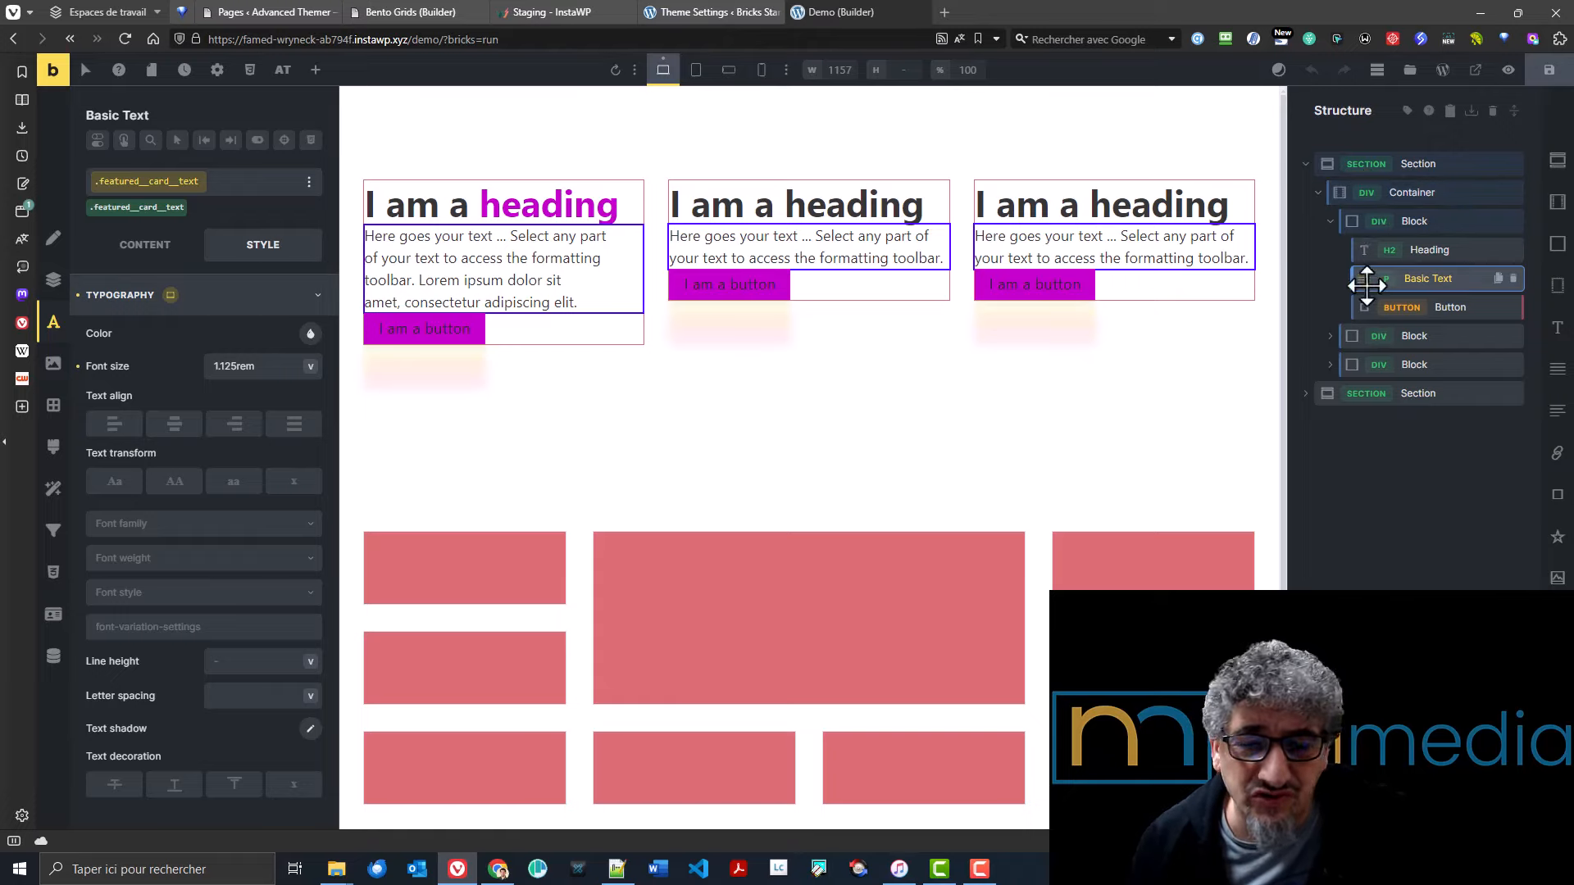
pyautogui.click(686, 12)
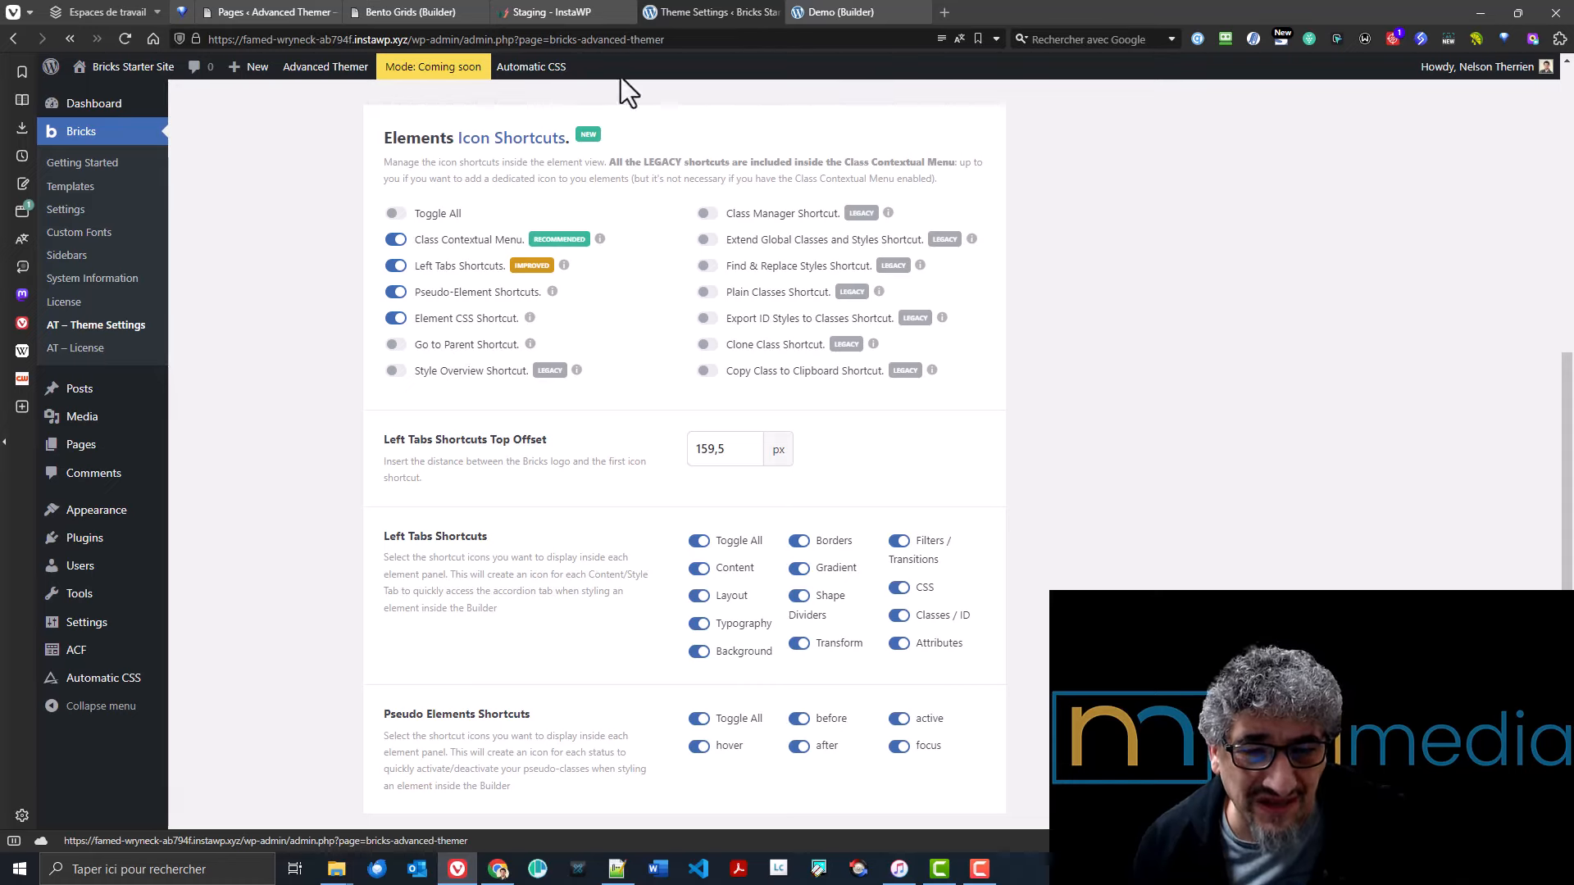
pyautogui.click(823, 18)
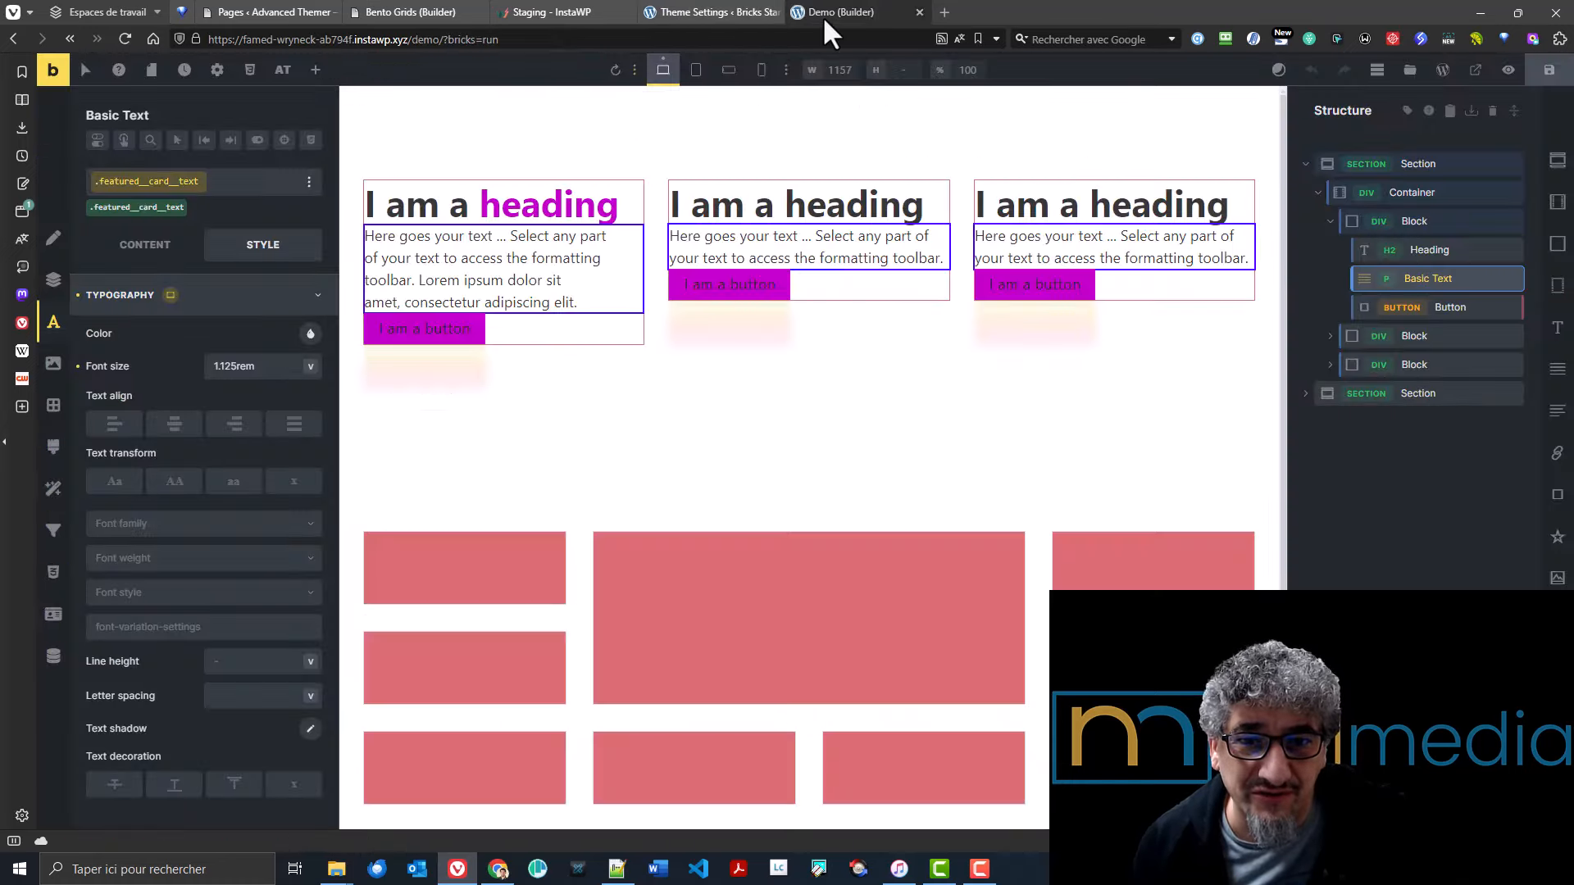
# - Look at the Style Overview of the first card's basic text from its class contextual menu and close it
pyautogui.click(310, 181)
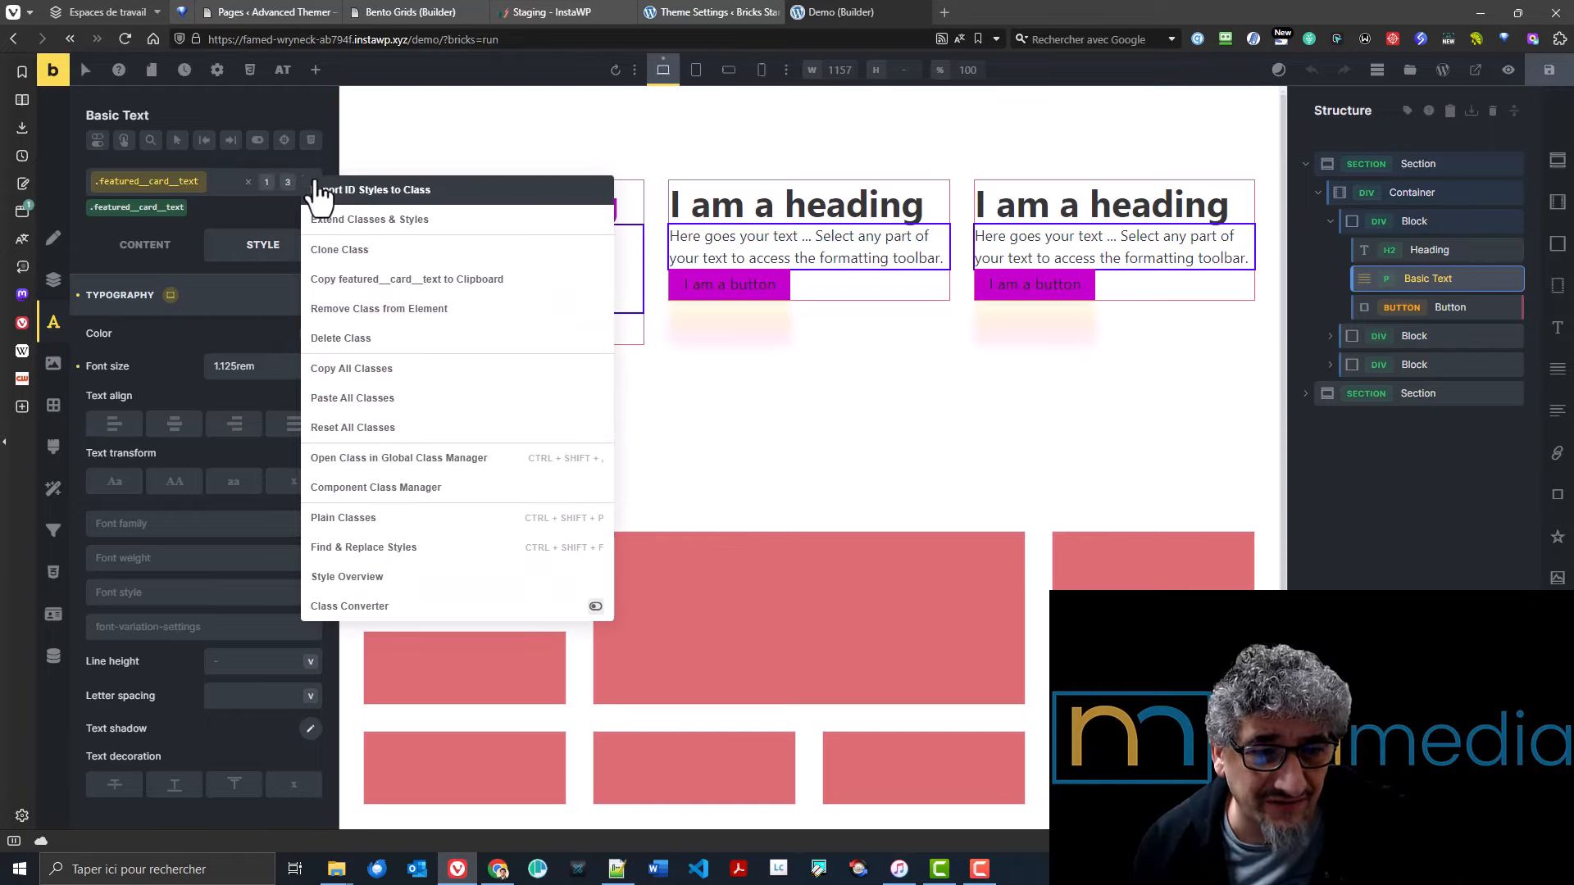
pyautogui.click(390, 576)
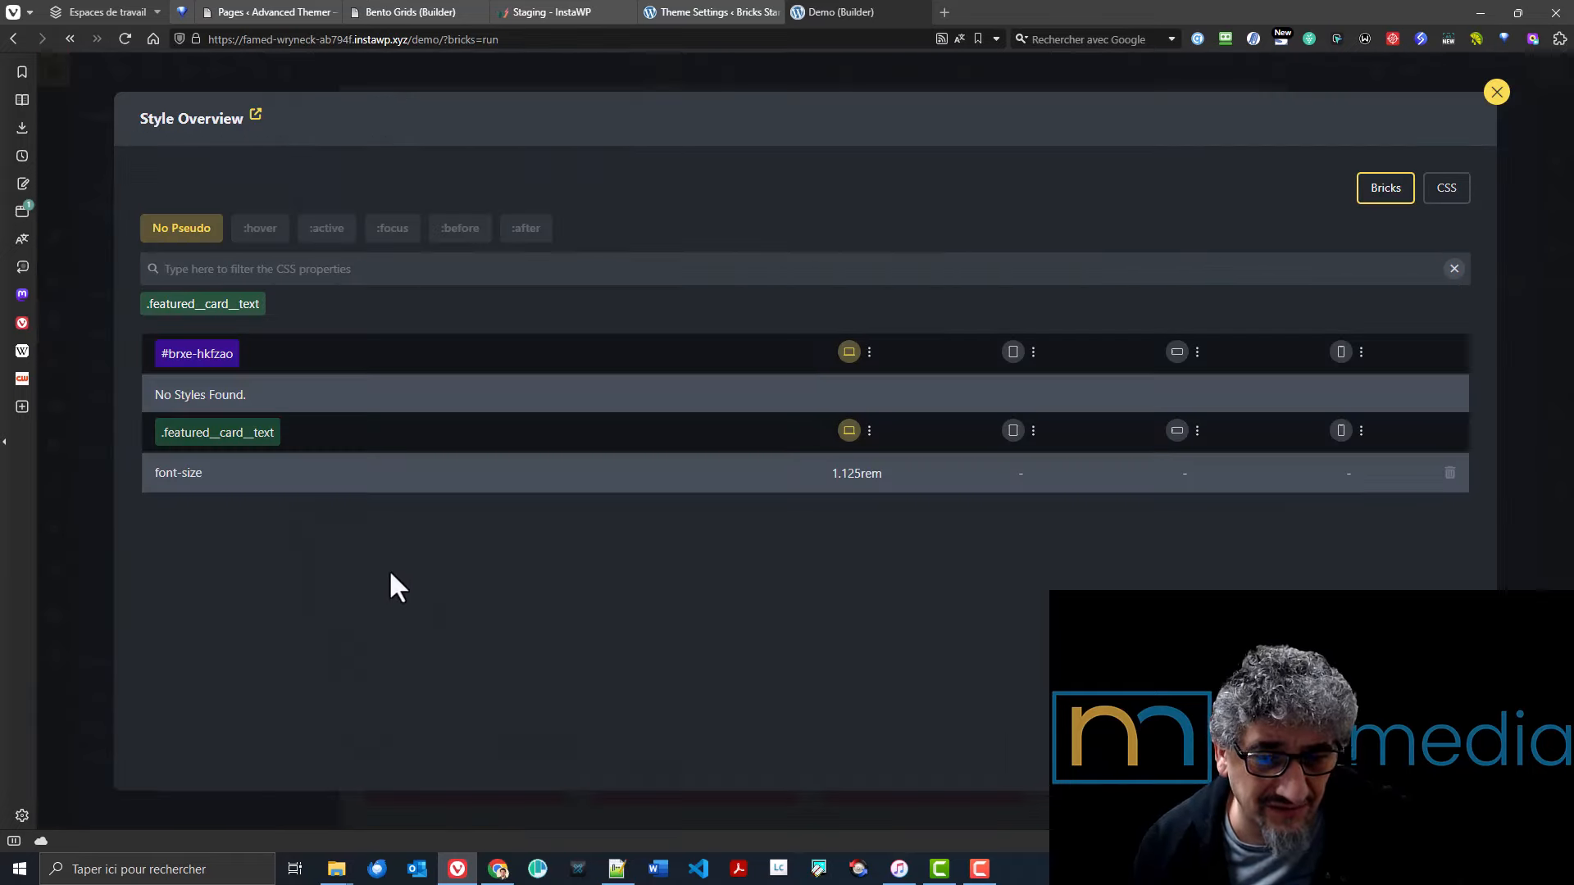
pyautogui.click(1496, 92)
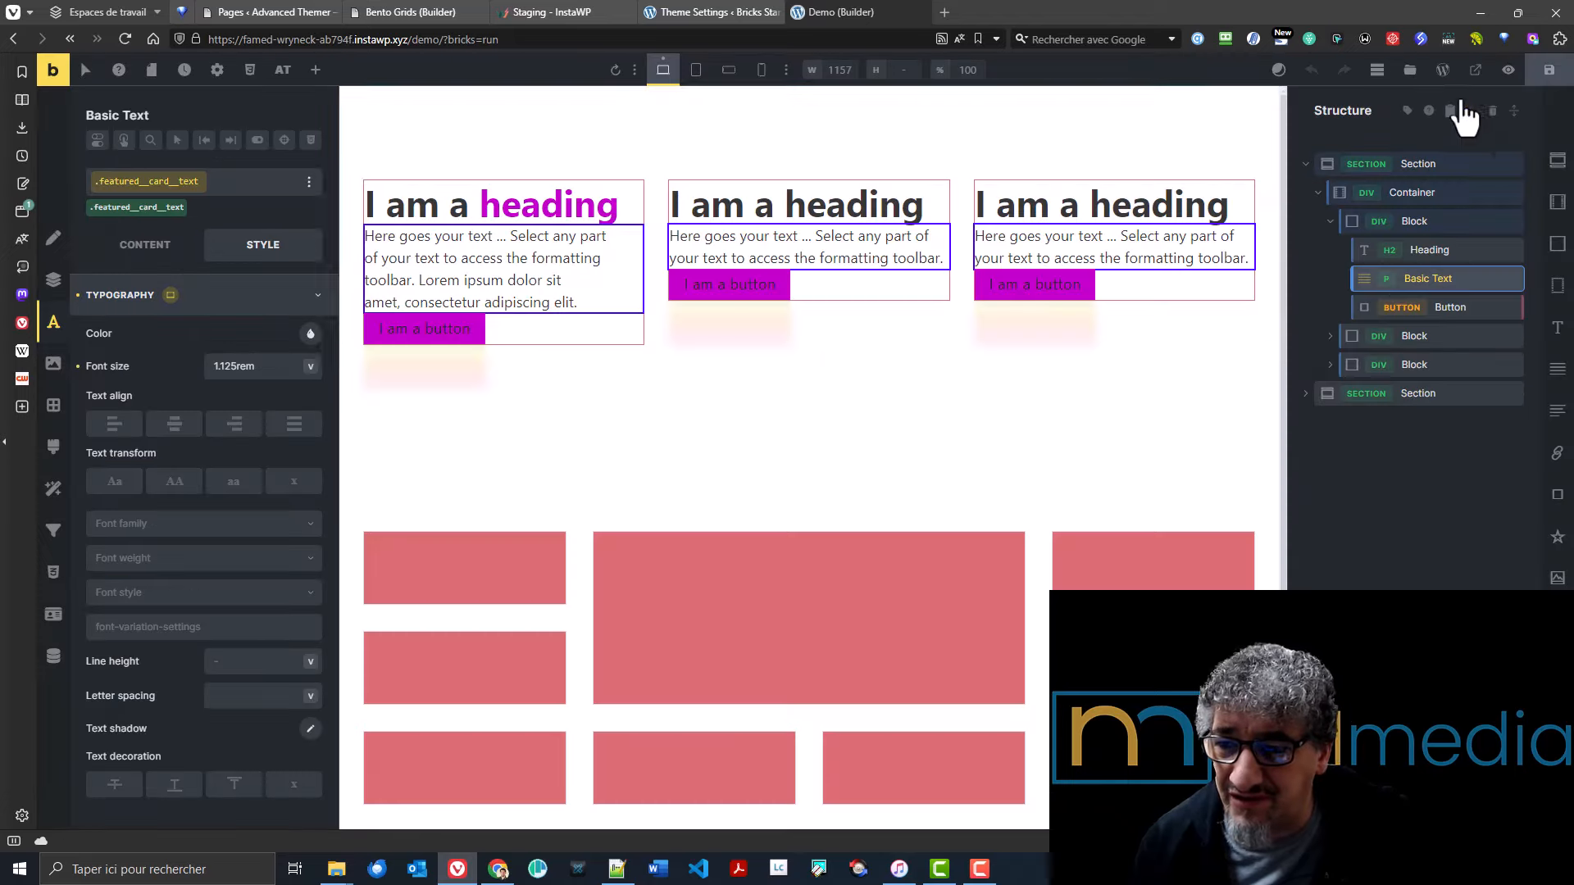
# - Try to clone the featured__card__text class from the class contextual menu of the first card's basic text in the Demo builder
pyautogui.click(697, 15)
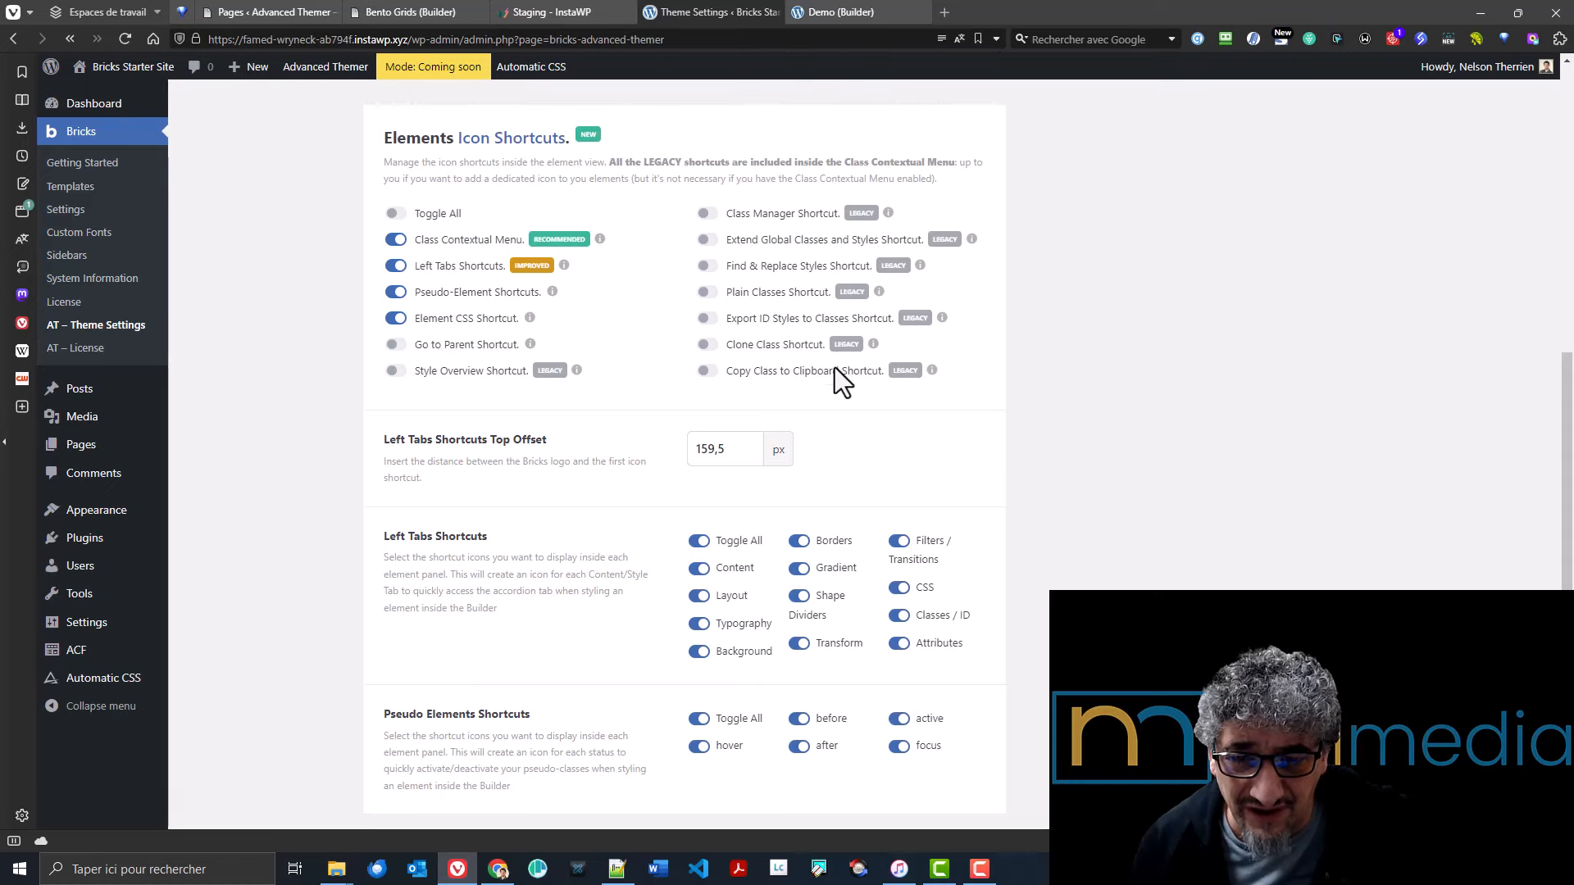
pyautogui.click(833, 12)
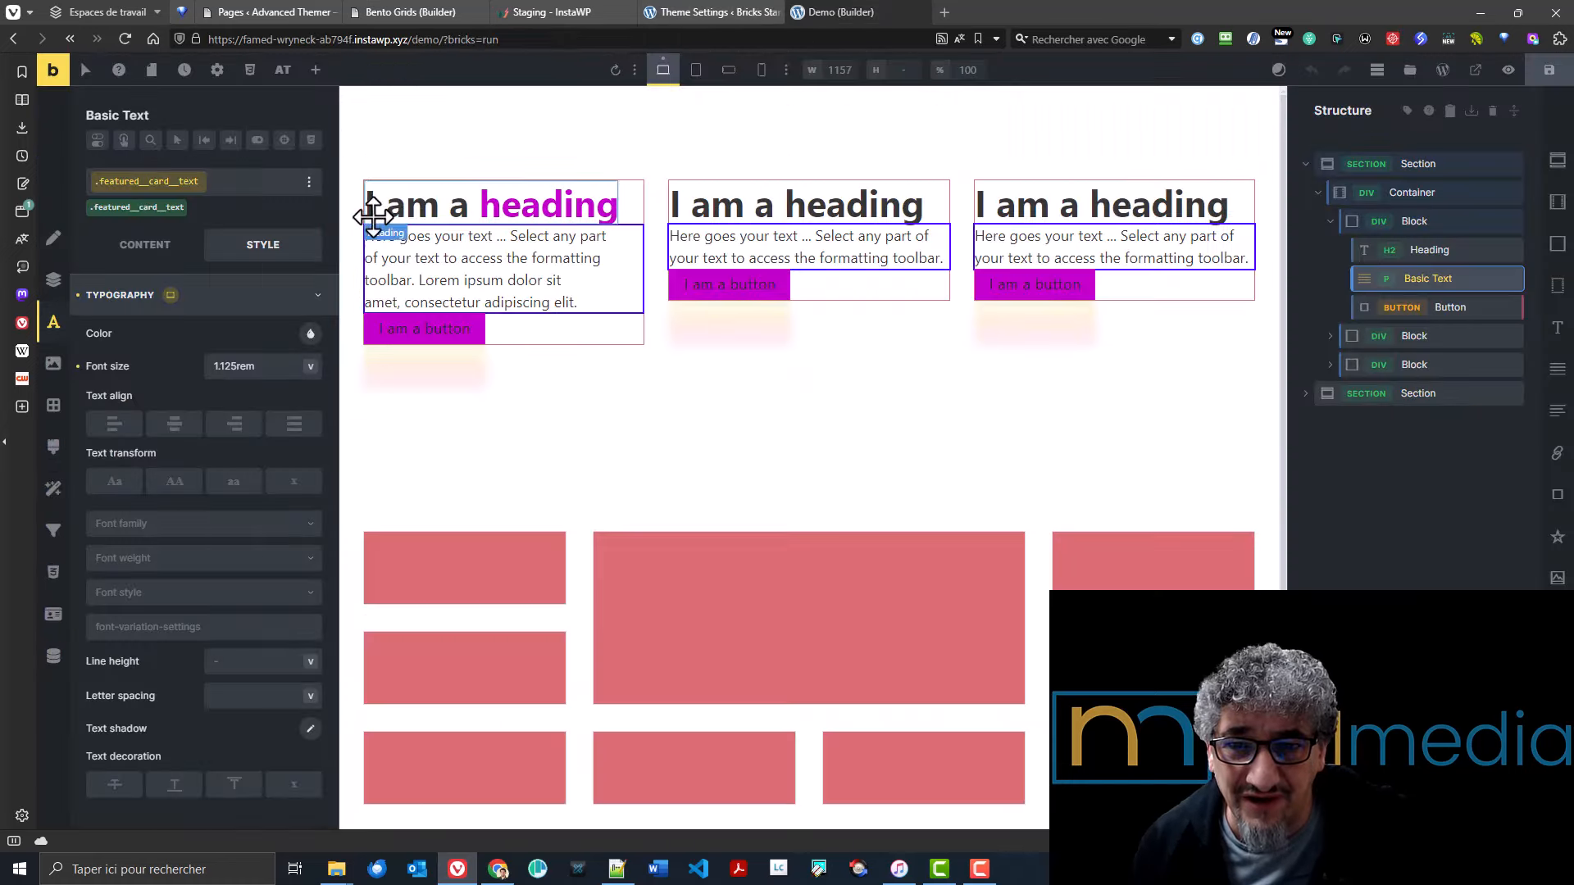
pyautogui.click(308, 183)
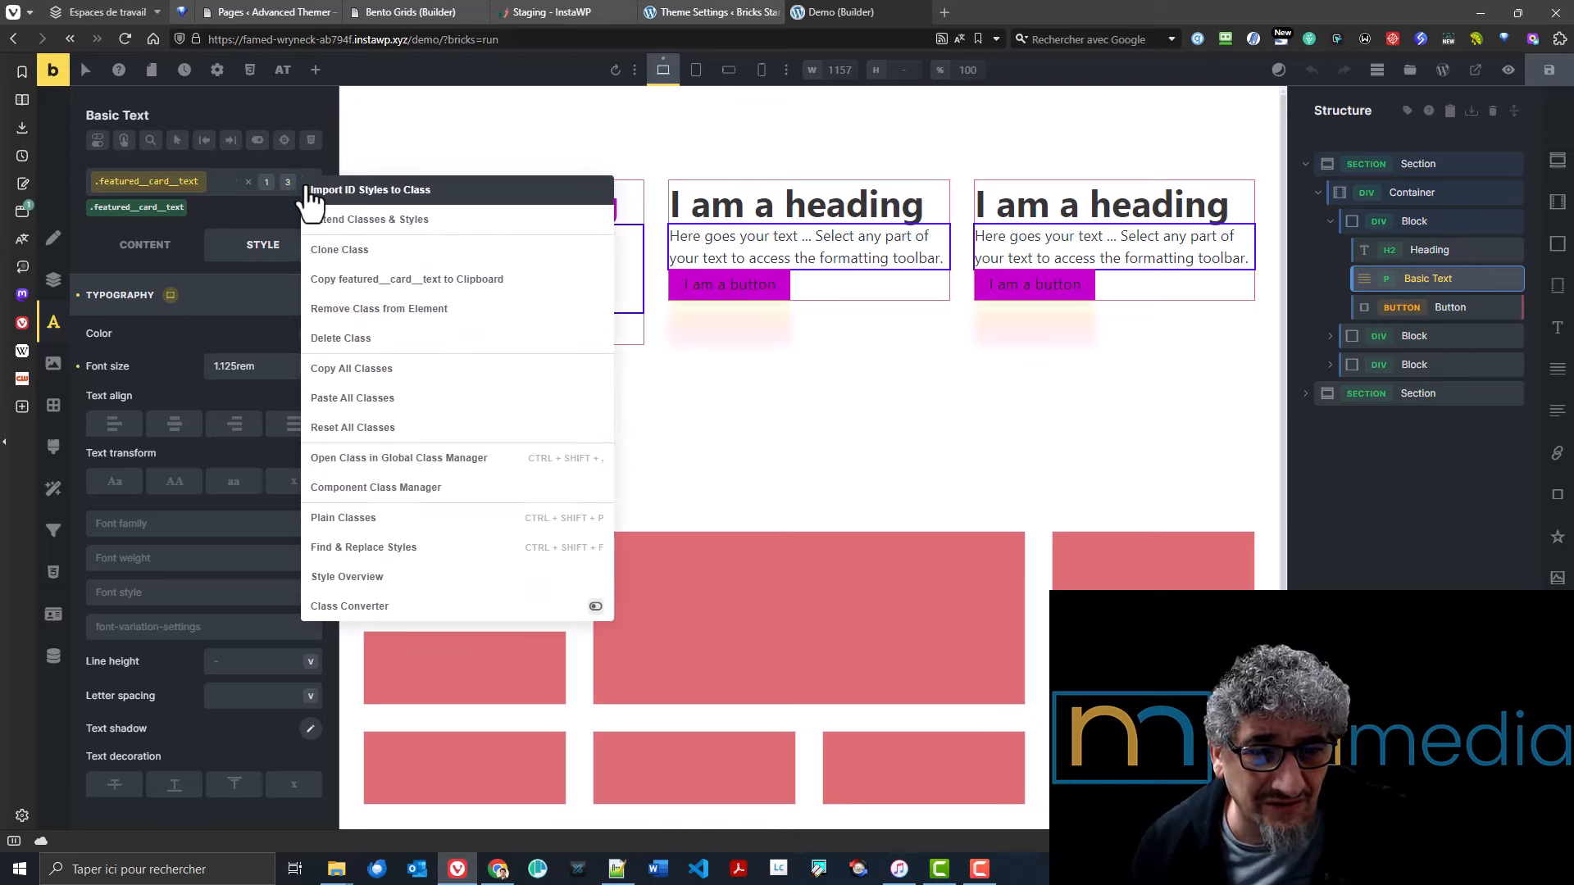
pyautogui.click(372, 251)
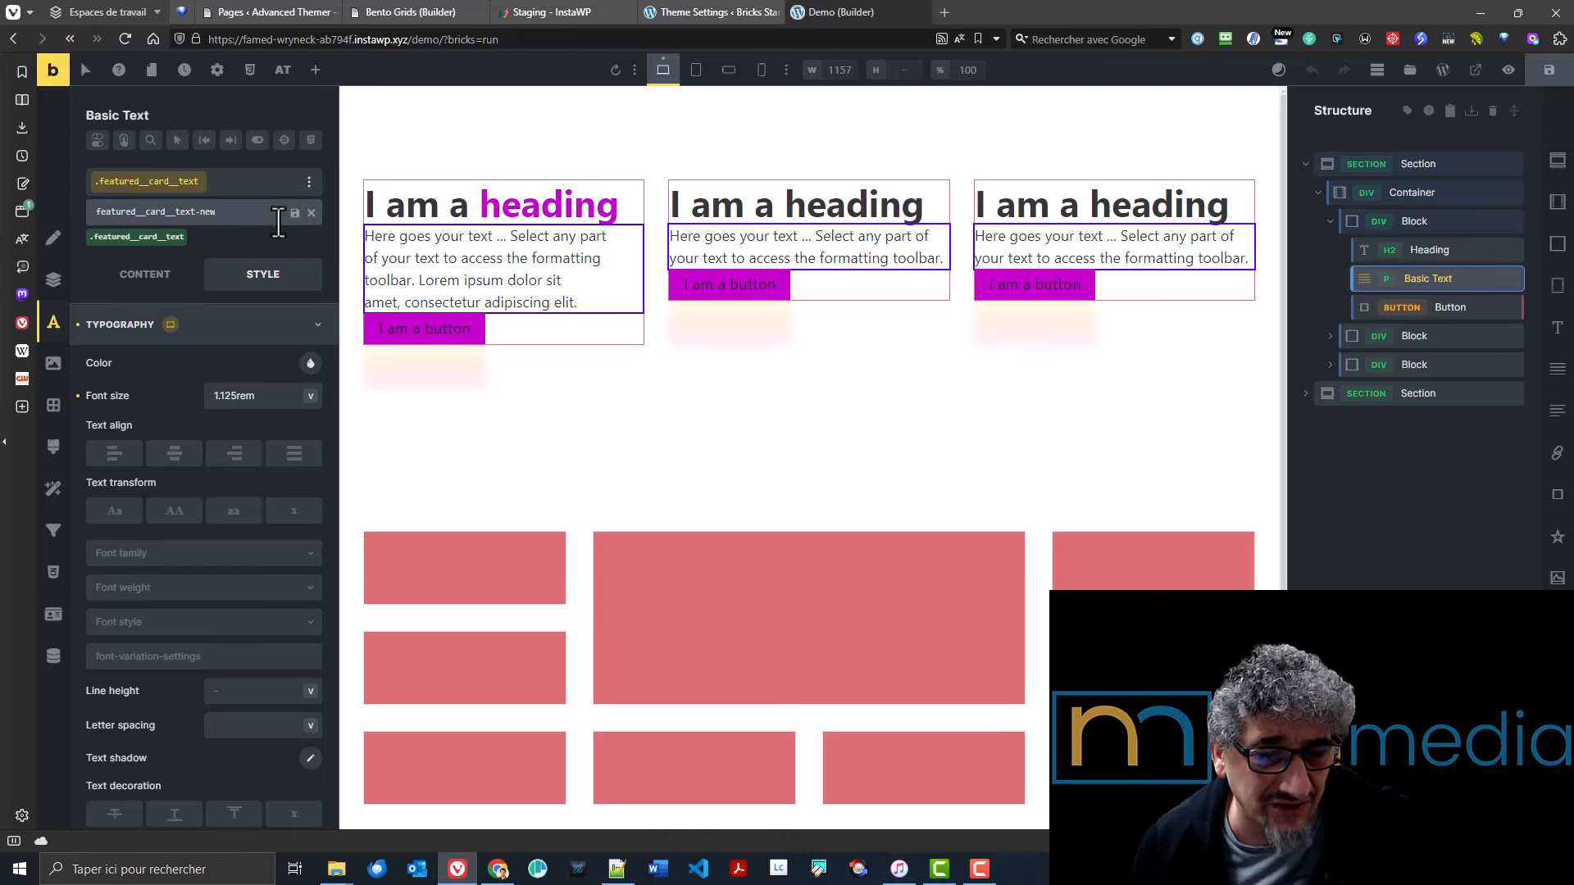
pyautogui.click(311, 214)
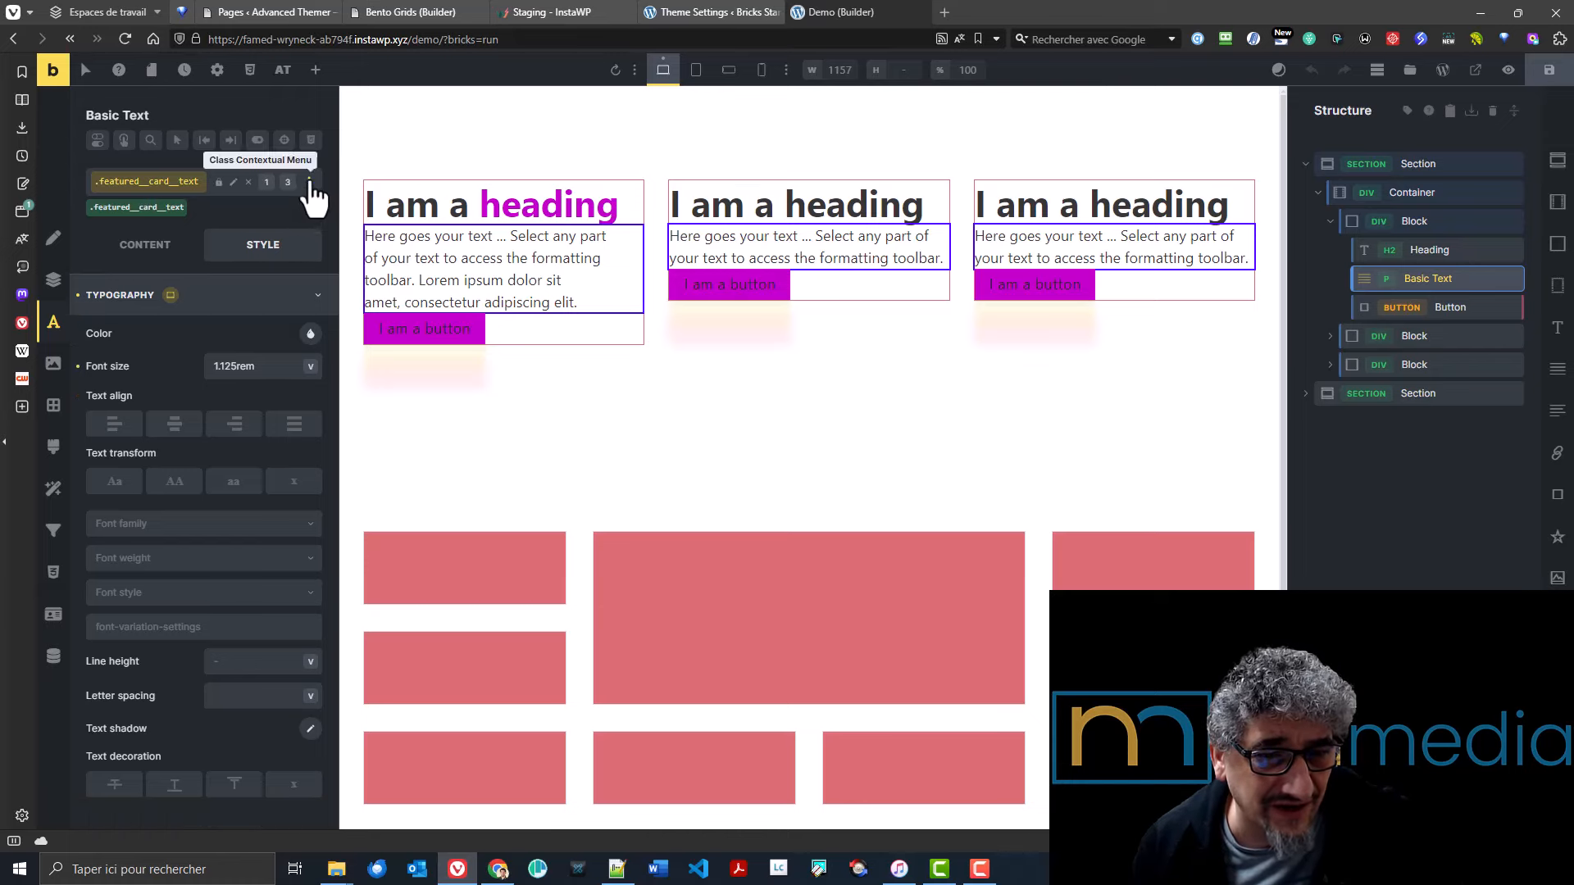
pyautogui.click(309, 182)
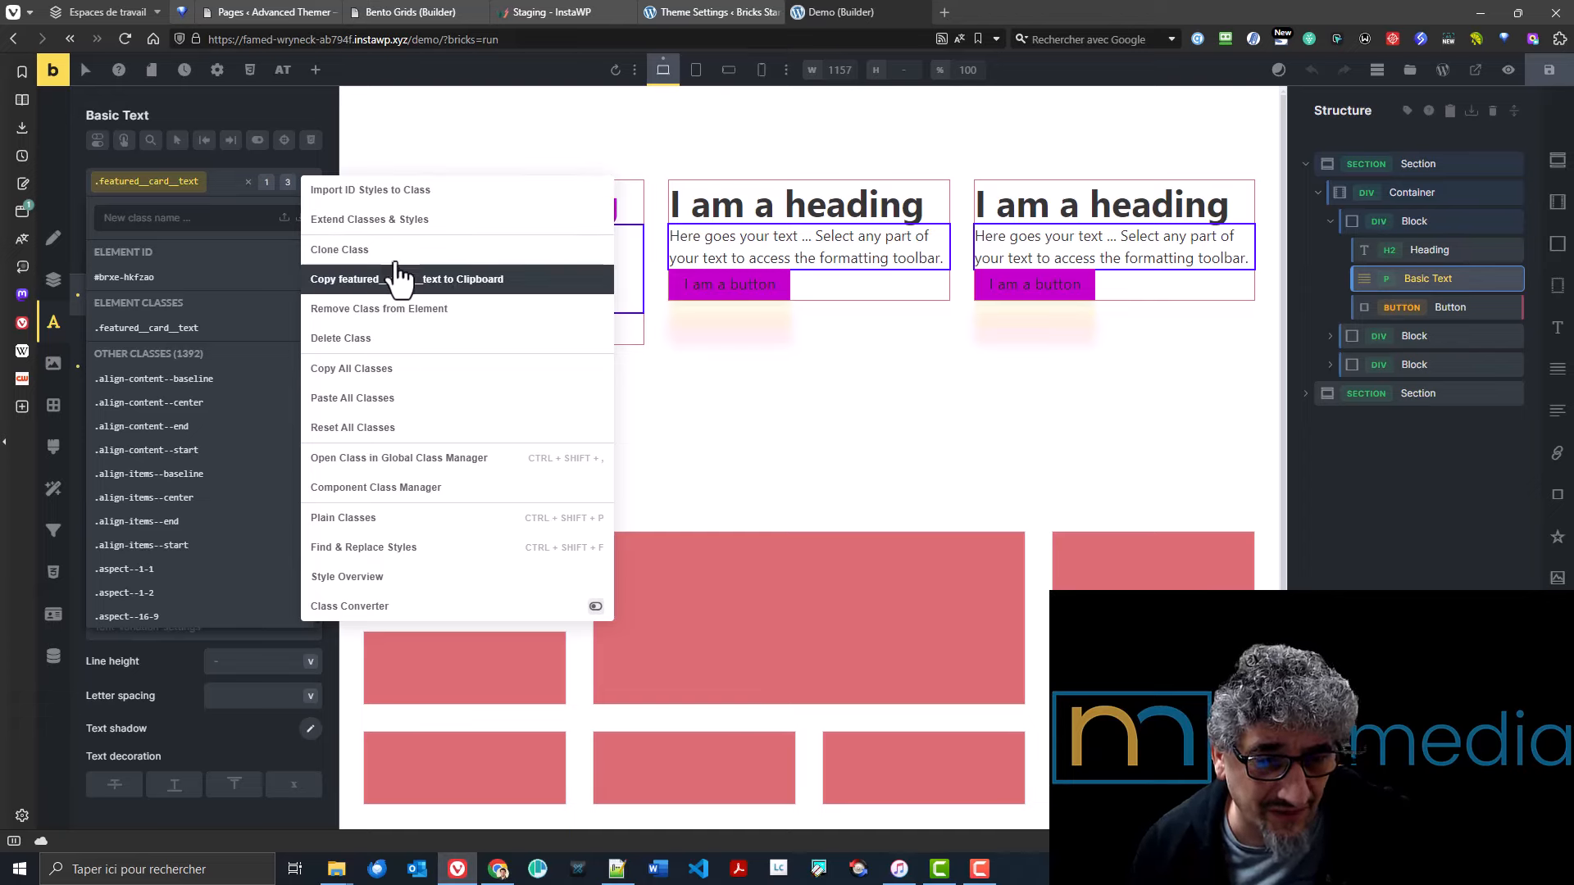
pyautogui.click(291, 109)
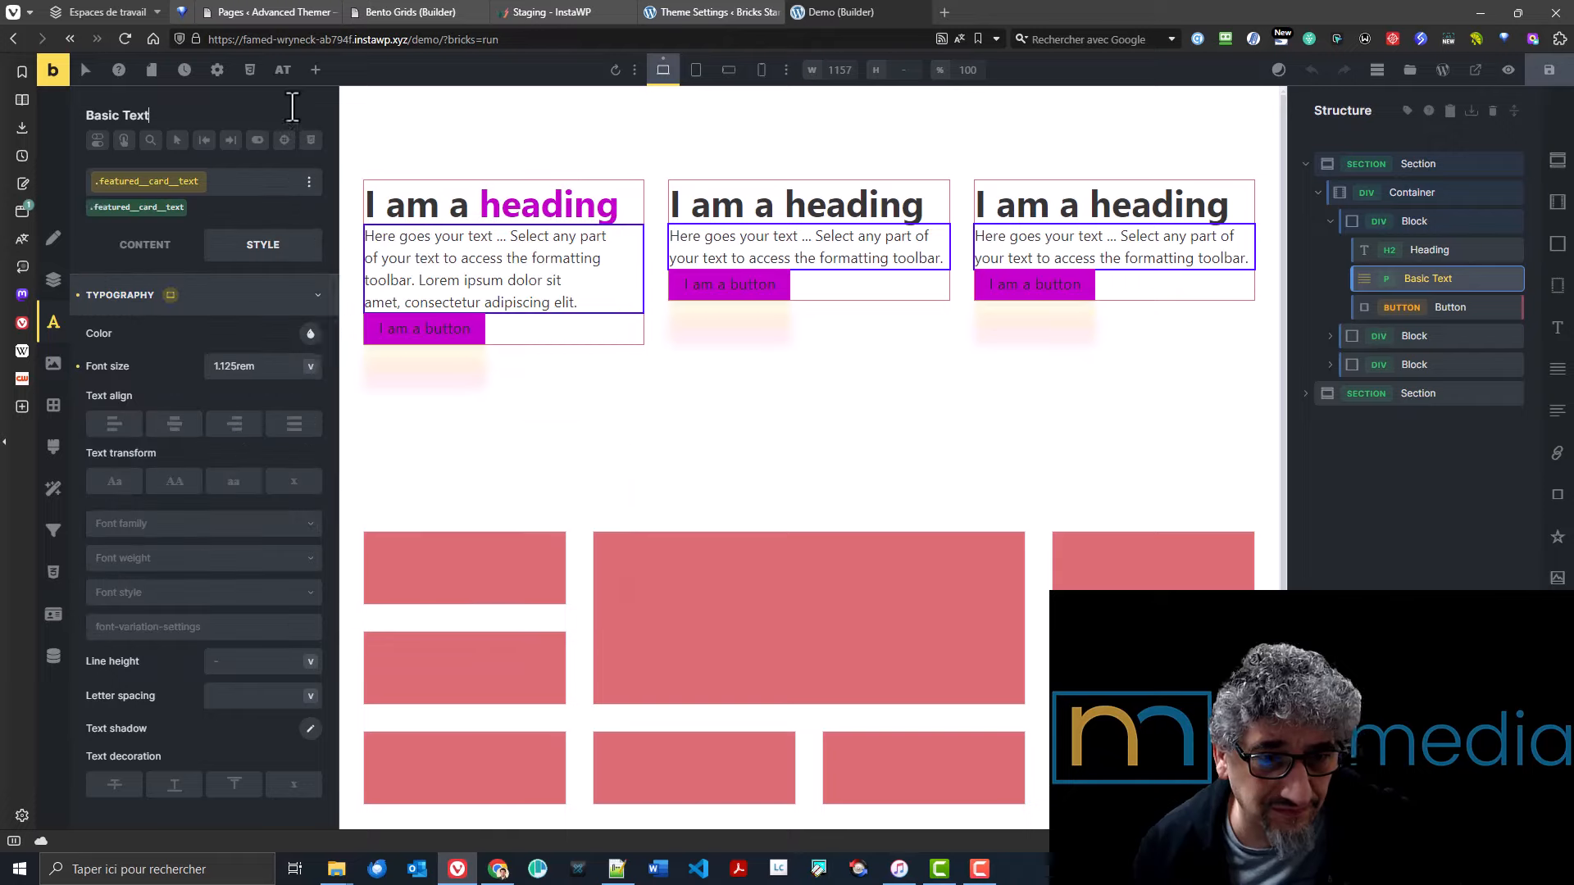
# - Review the options in the Elements Custom Settings section of the AT Theme Settings page
pyautogui.click(716, 4)
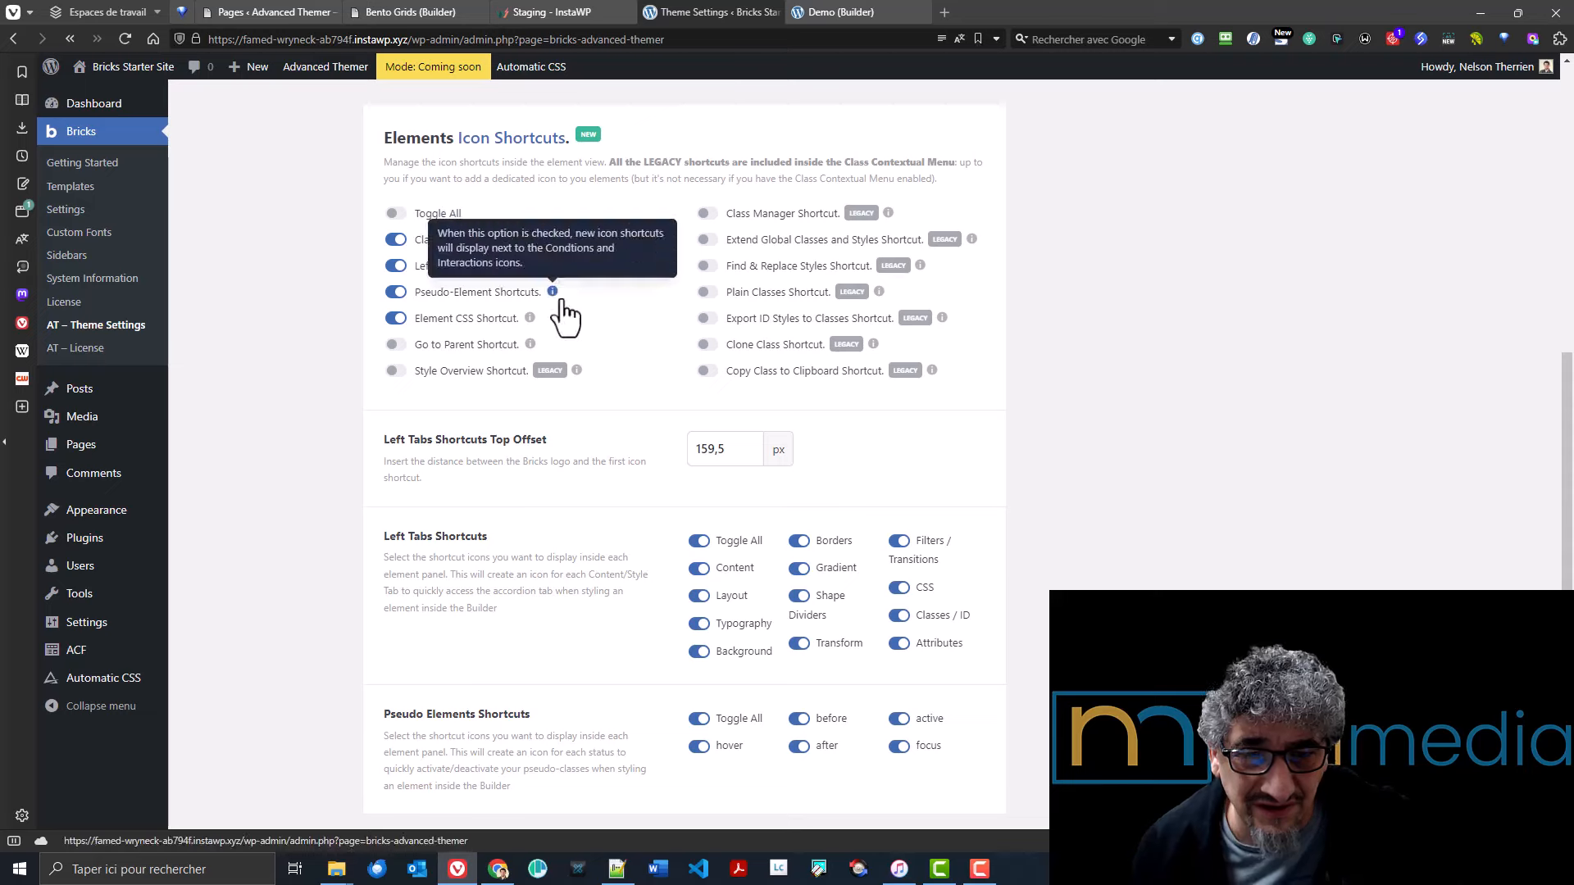
pyautogui.scroll(-5, 583, 442)
pyautogui.scroll(-1, 669, 439)
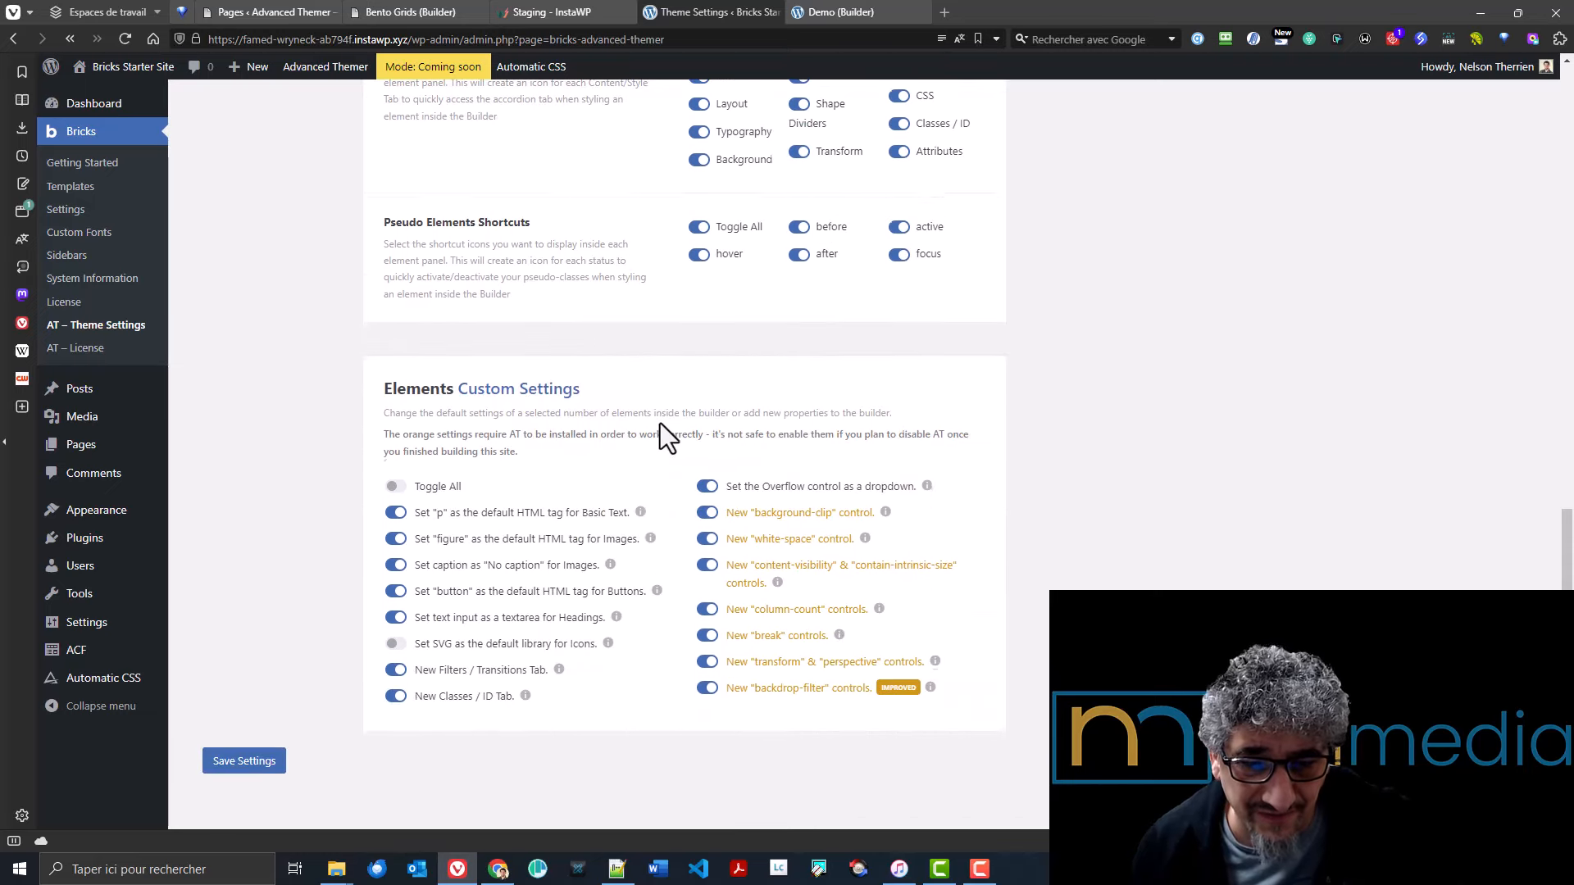
pyautogui.scroll(-3, 492, 508)
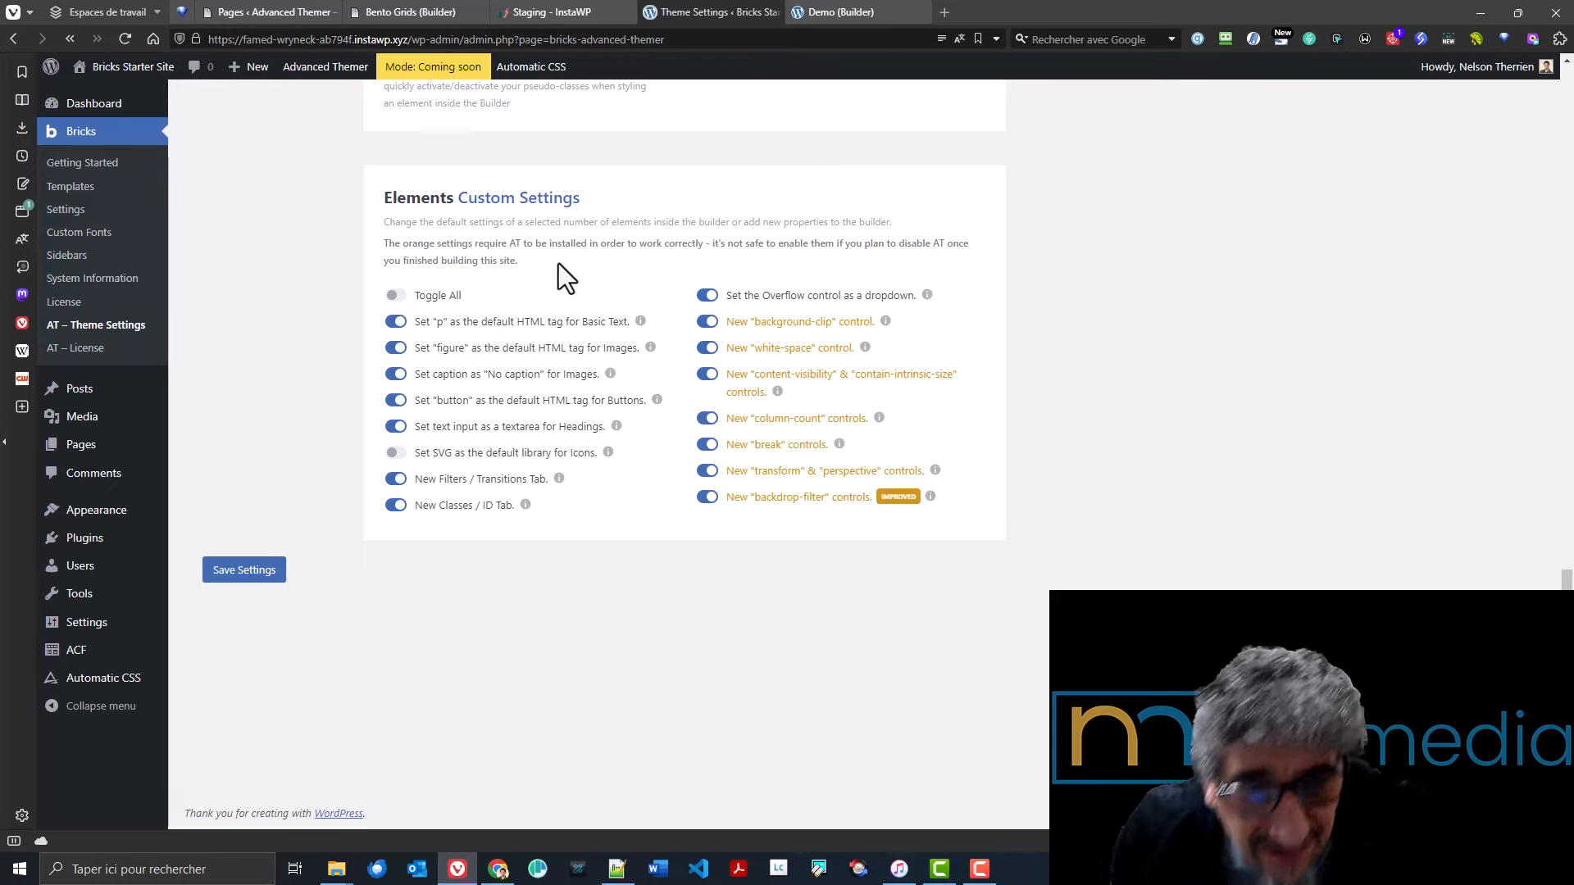
# - In the Demo builder, add an Image element inside the first card's block and show its content settings
pyautogui.click(842, 12)
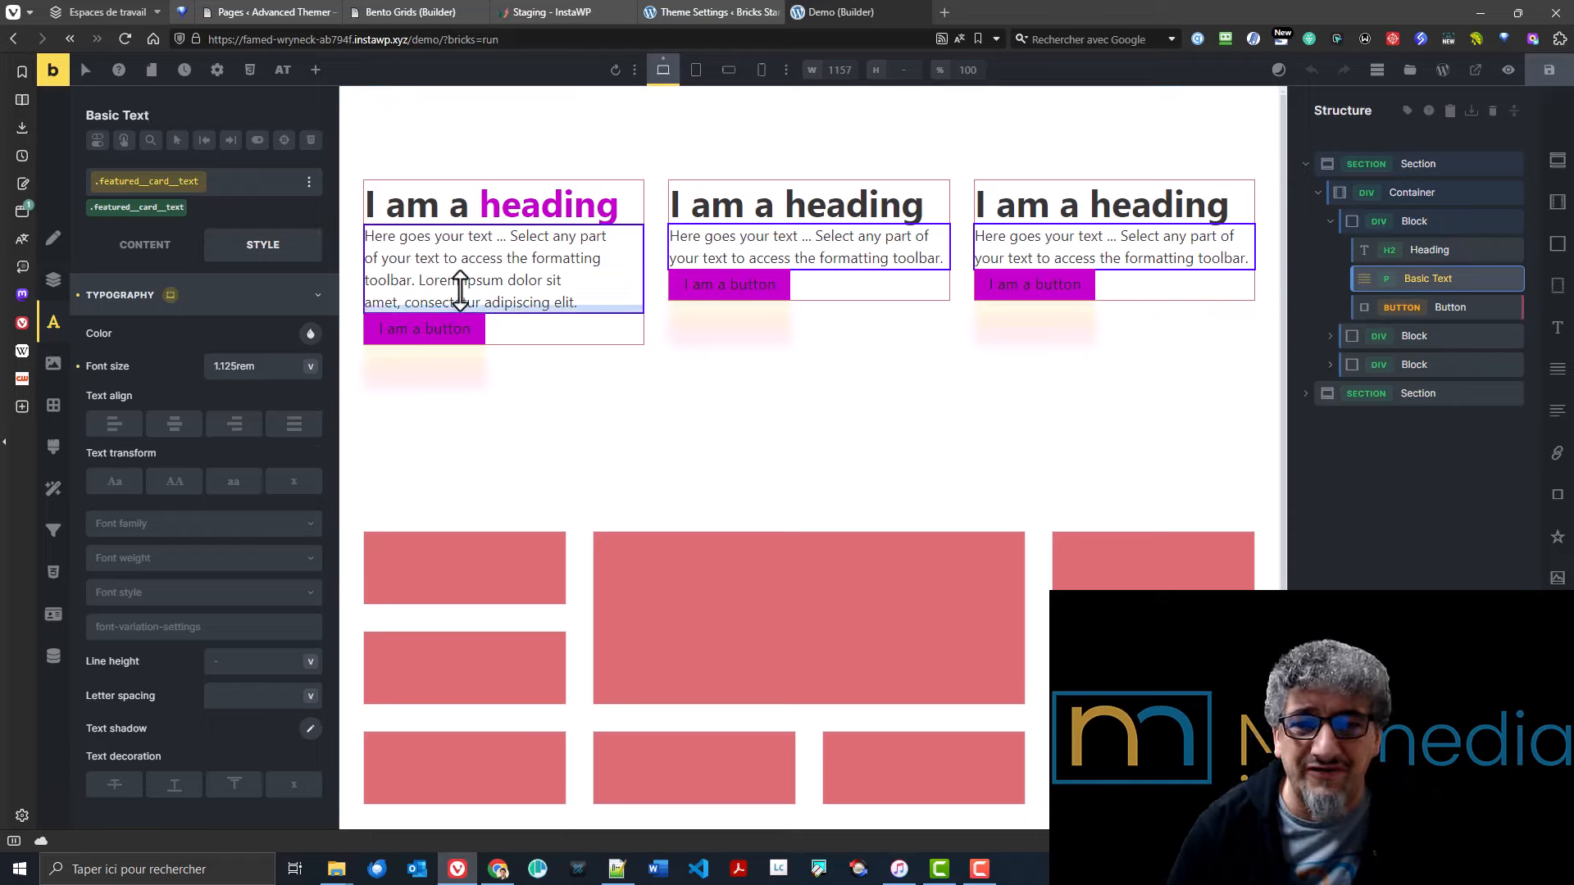
pyautogui.click(1423, 230)
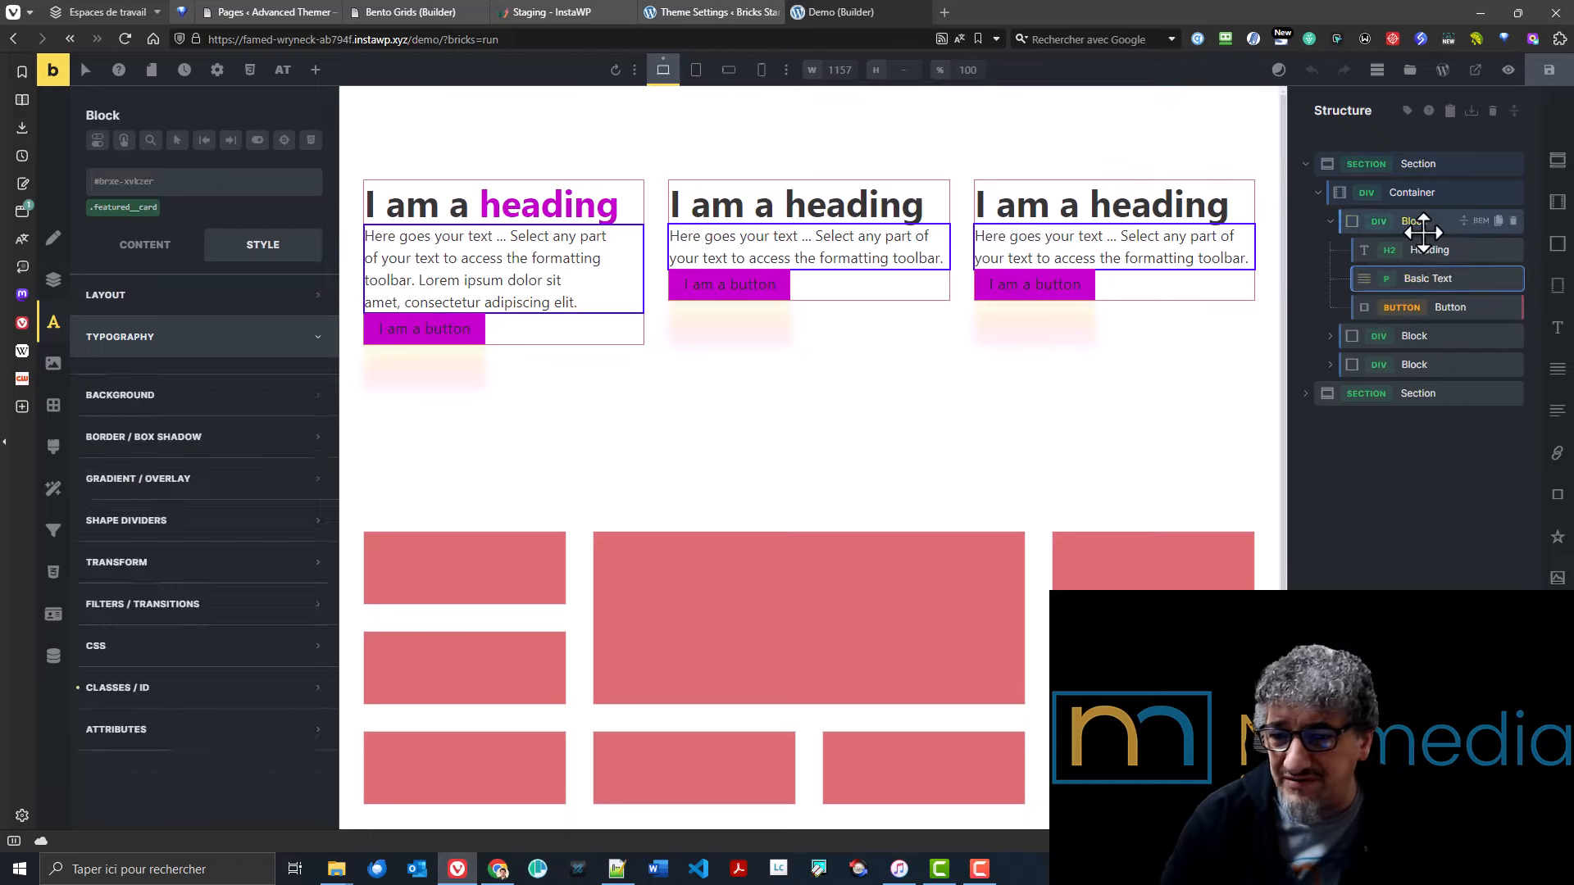
pyautogui.click(1555, 579)
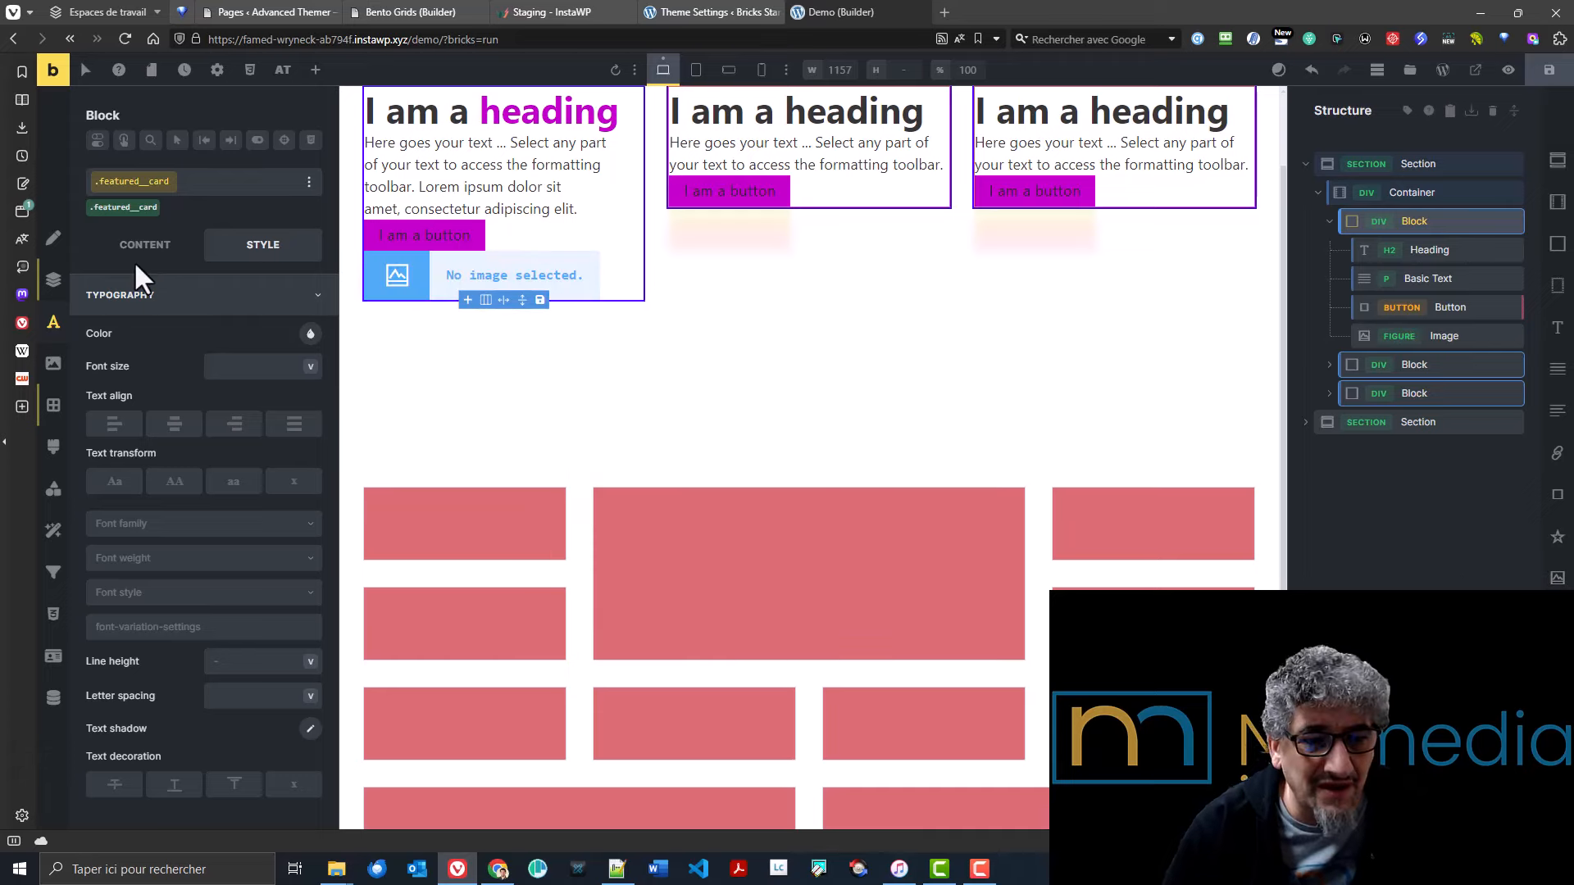
pyautogui.click(135, 256)
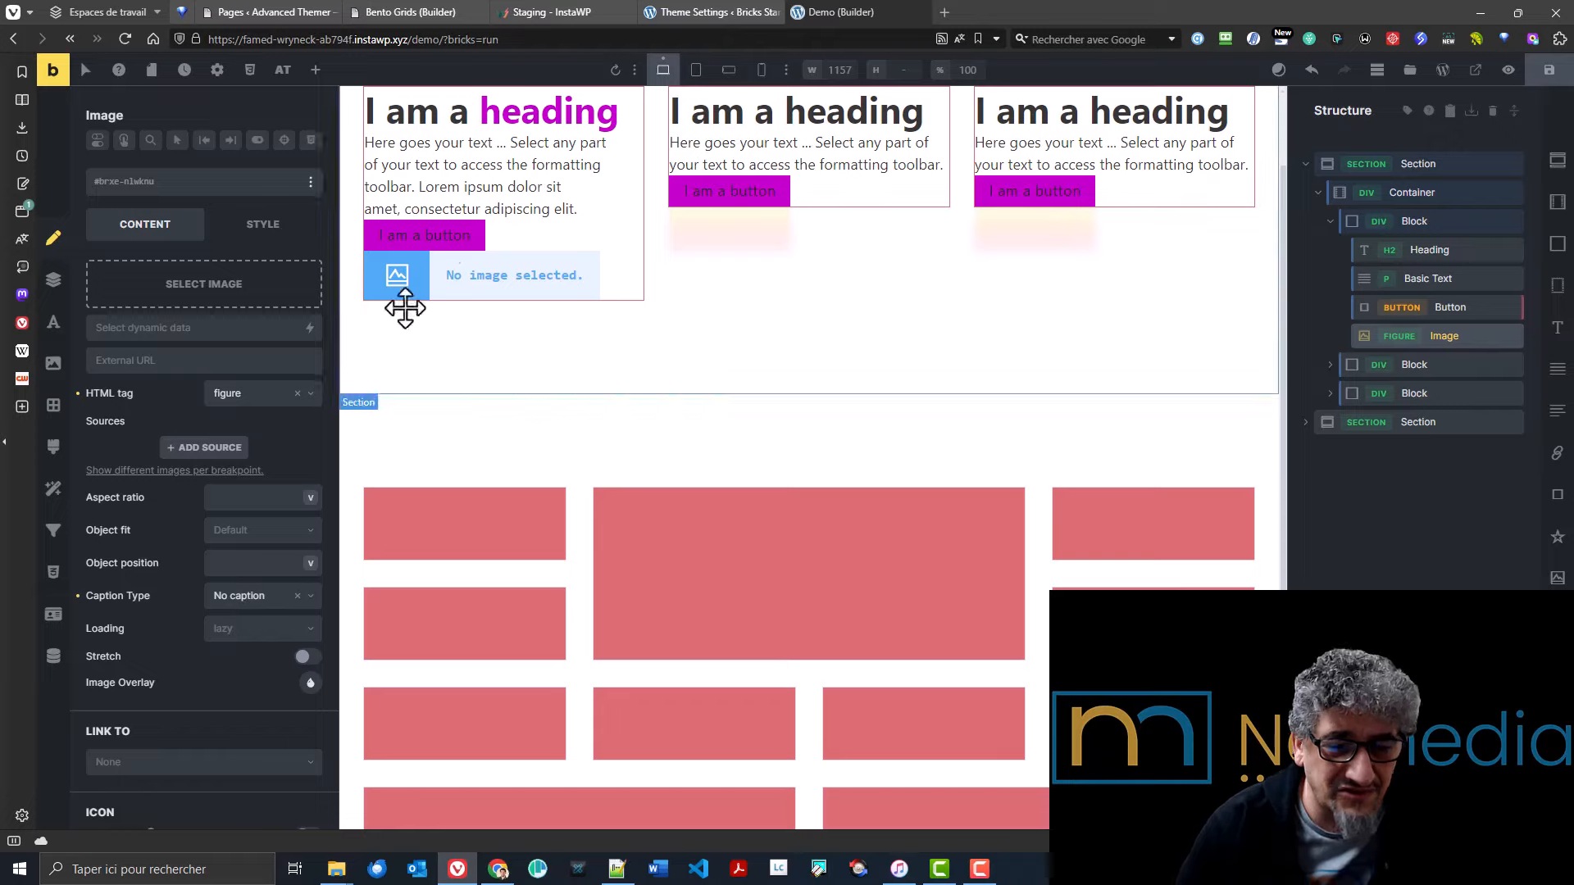
# - Compare the default HTML tag option for Basic Text in the theme settings with the first card's basic text in the builder
pyautogui.click(752, 13)
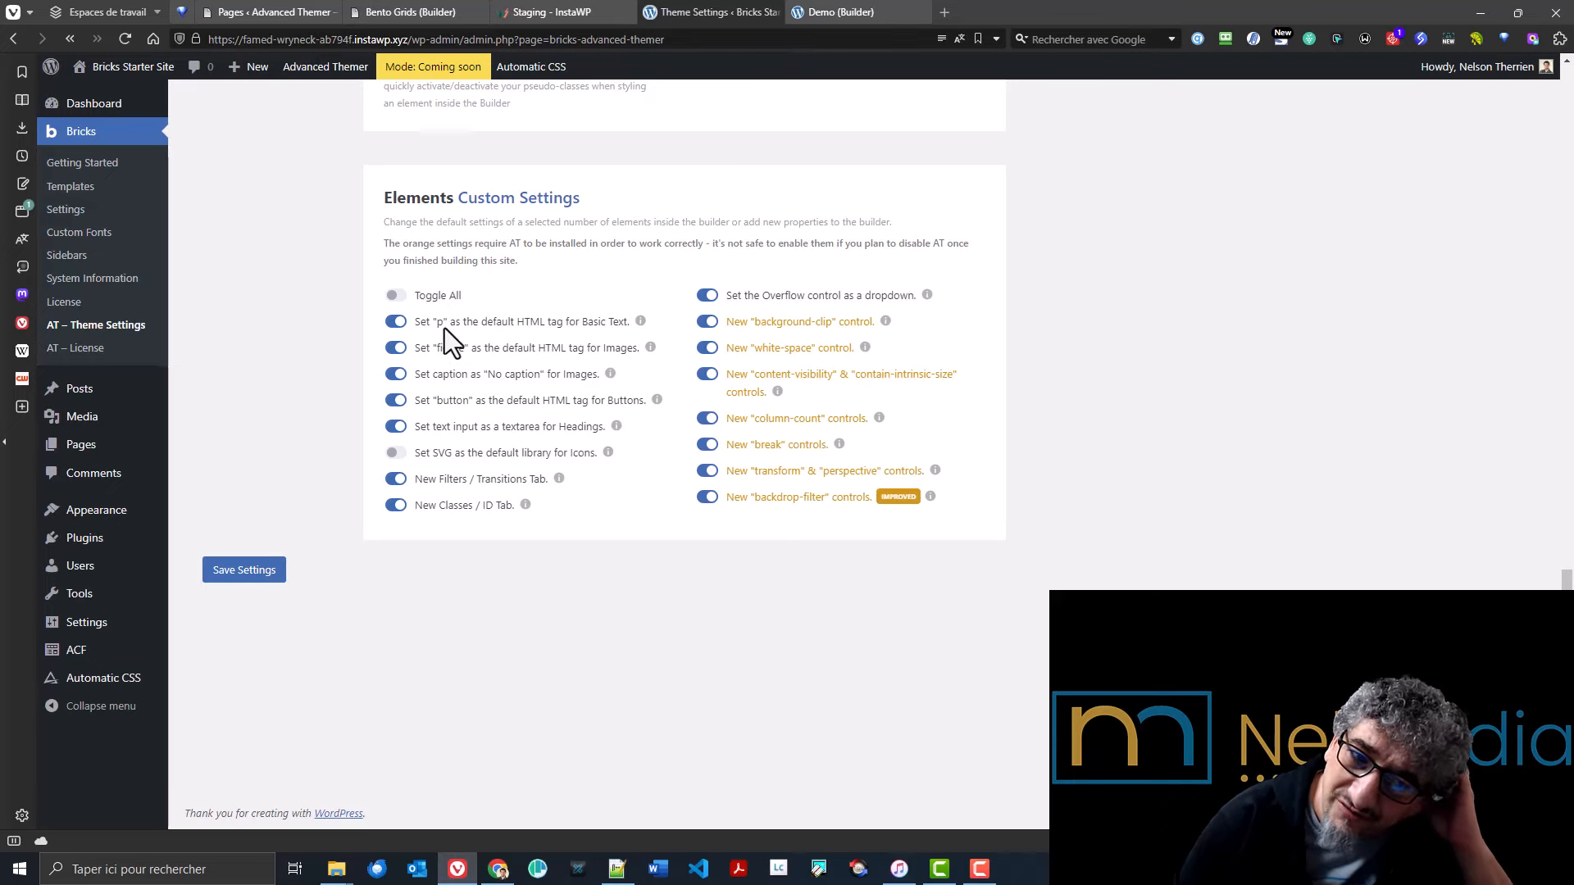
pyautogui.click(836, 12)
pyautogui.click(475, 196)
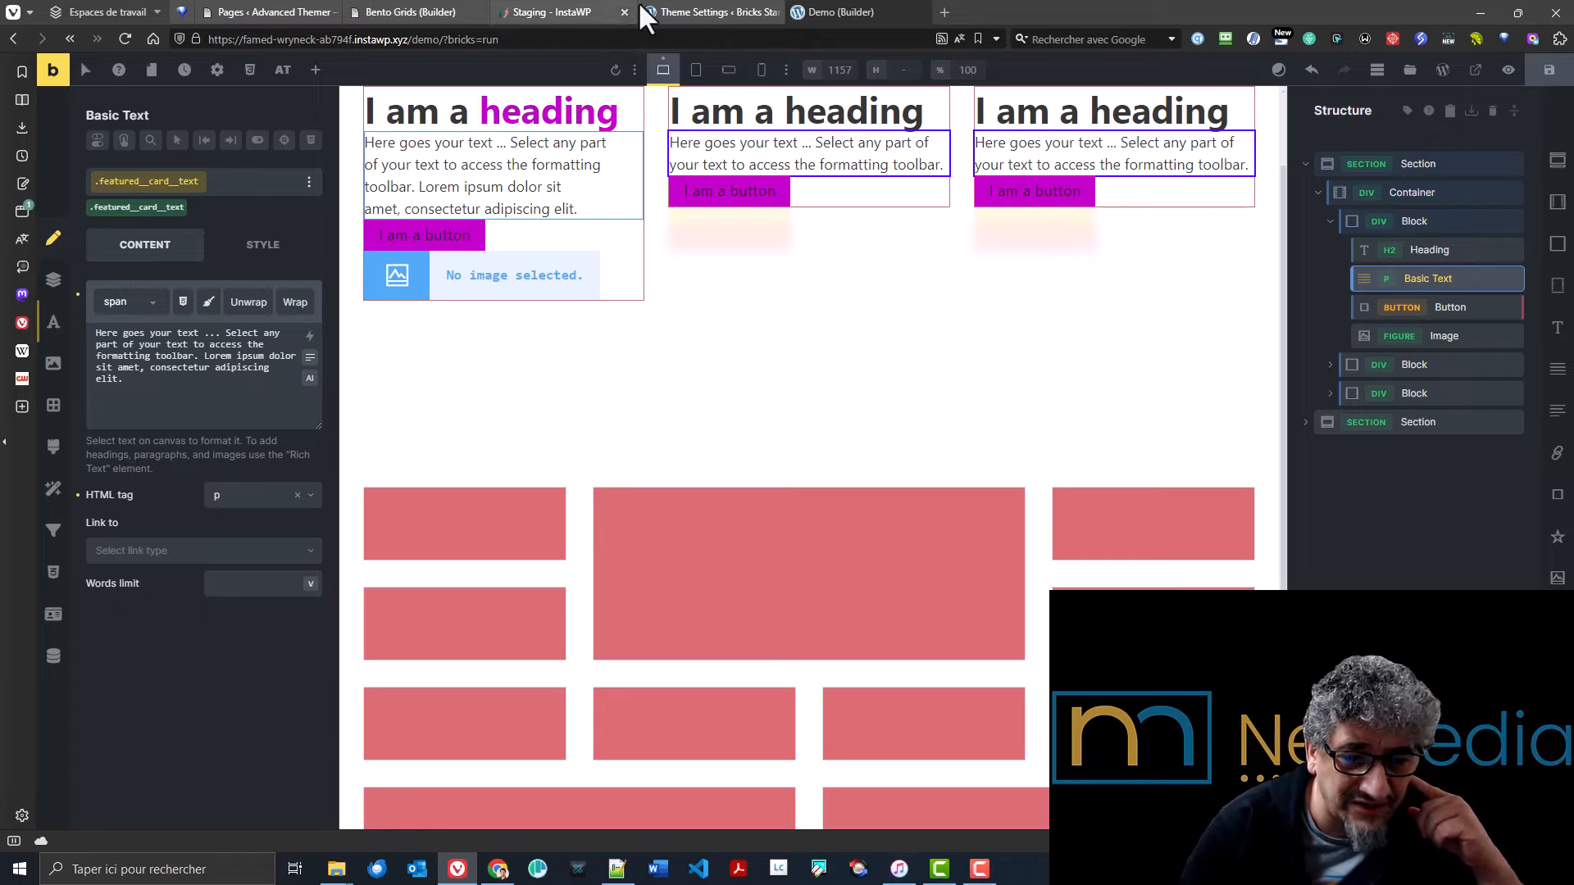
# - Check the textarea option for Headings against the content fields of the first card's heading and basic text in the Demo builder
pyautogui.click(692, 13)
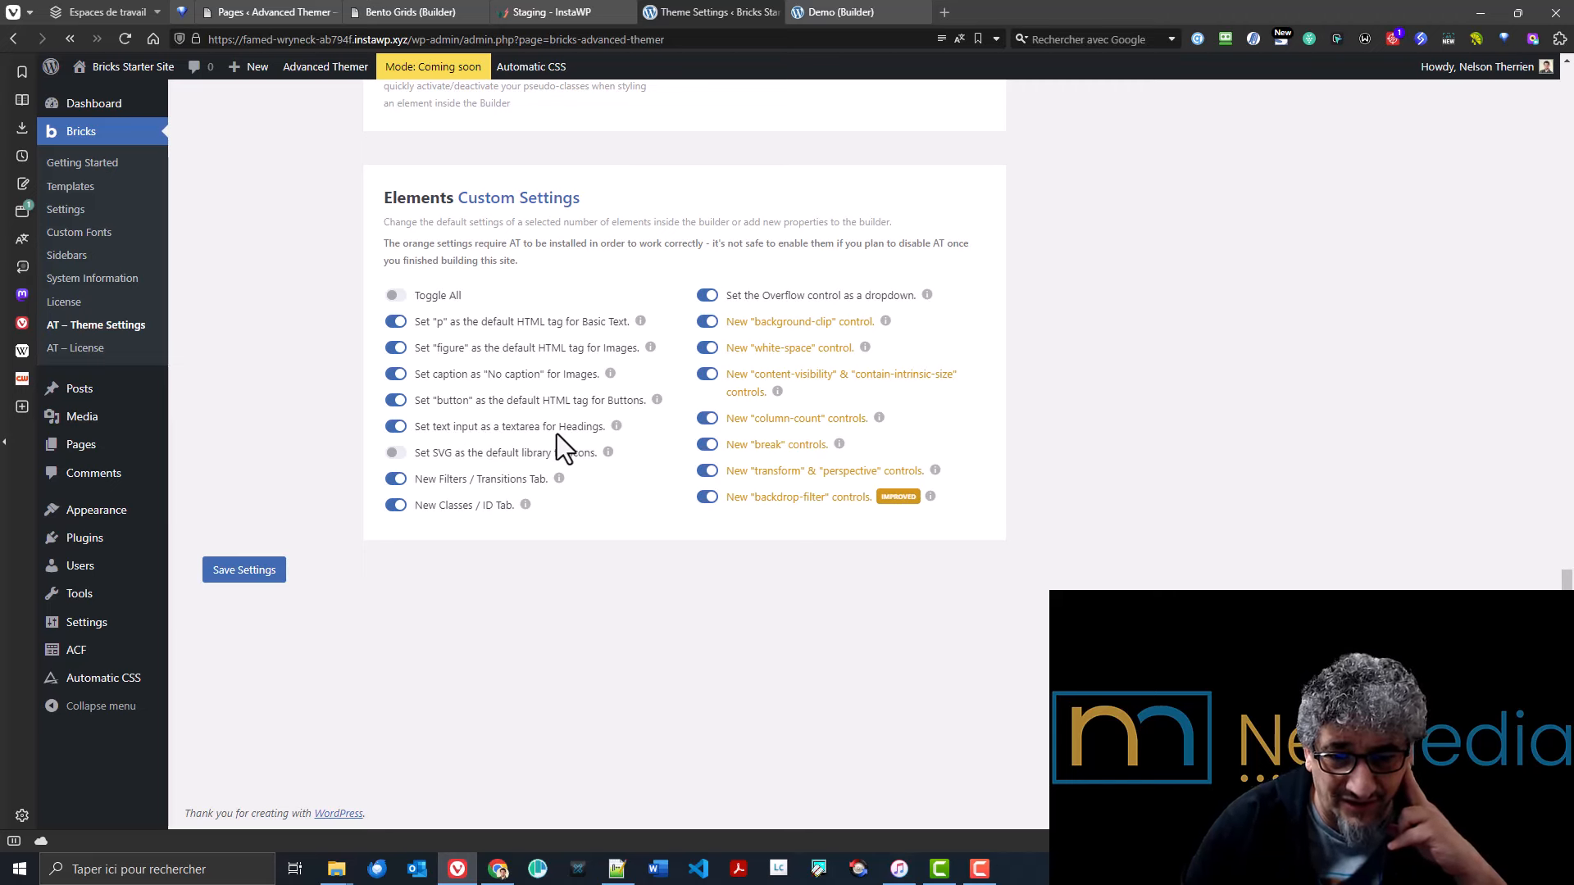
pyautogui.click(824, 13)
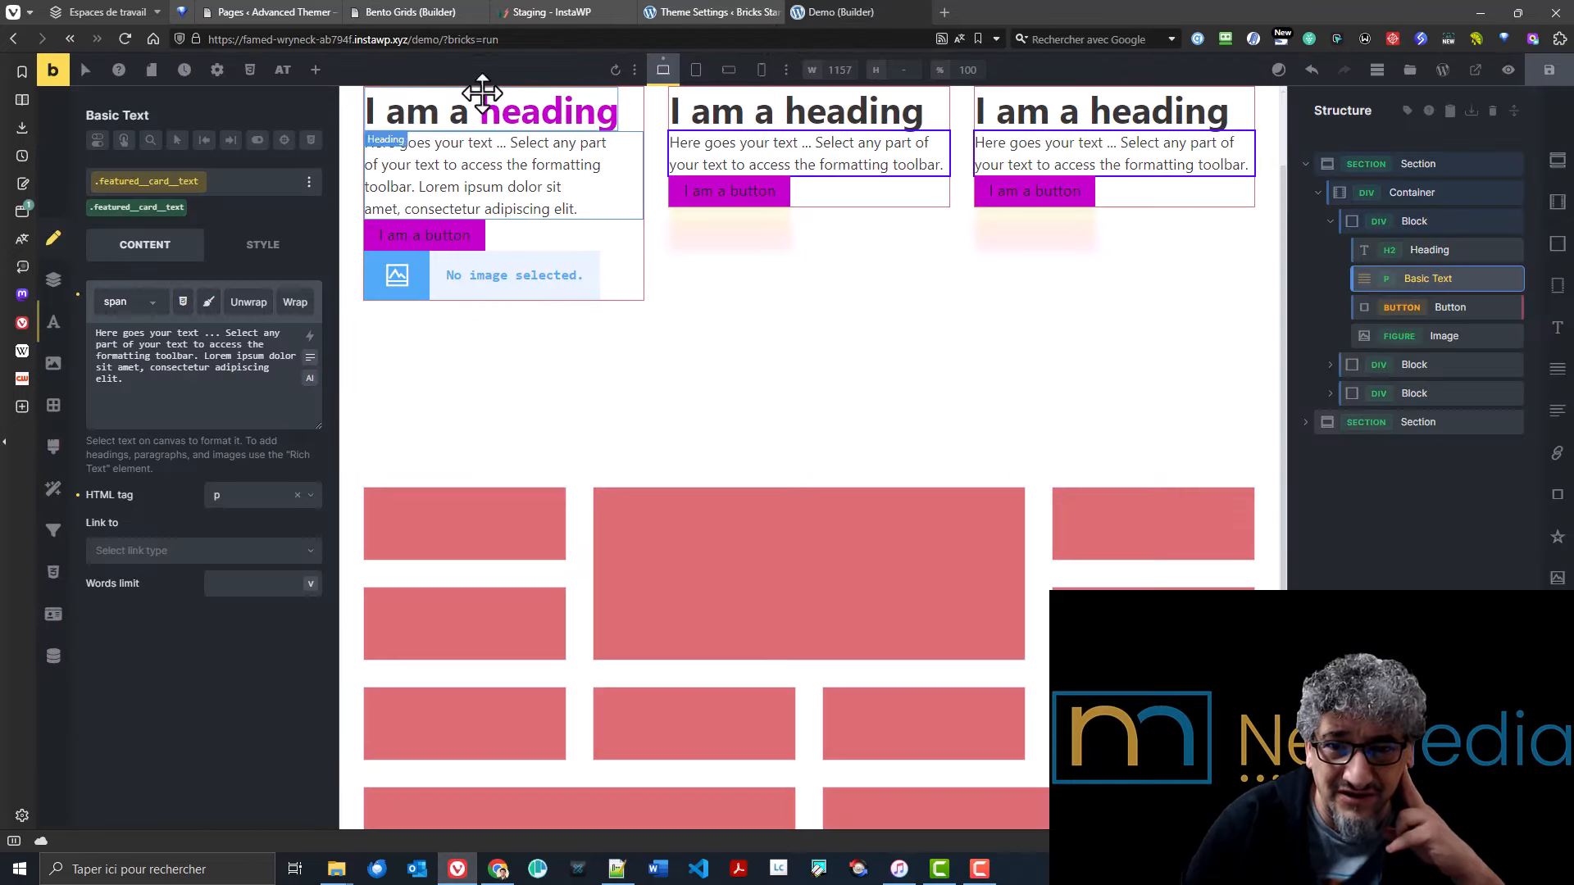
pyautogui.click(455, 121)
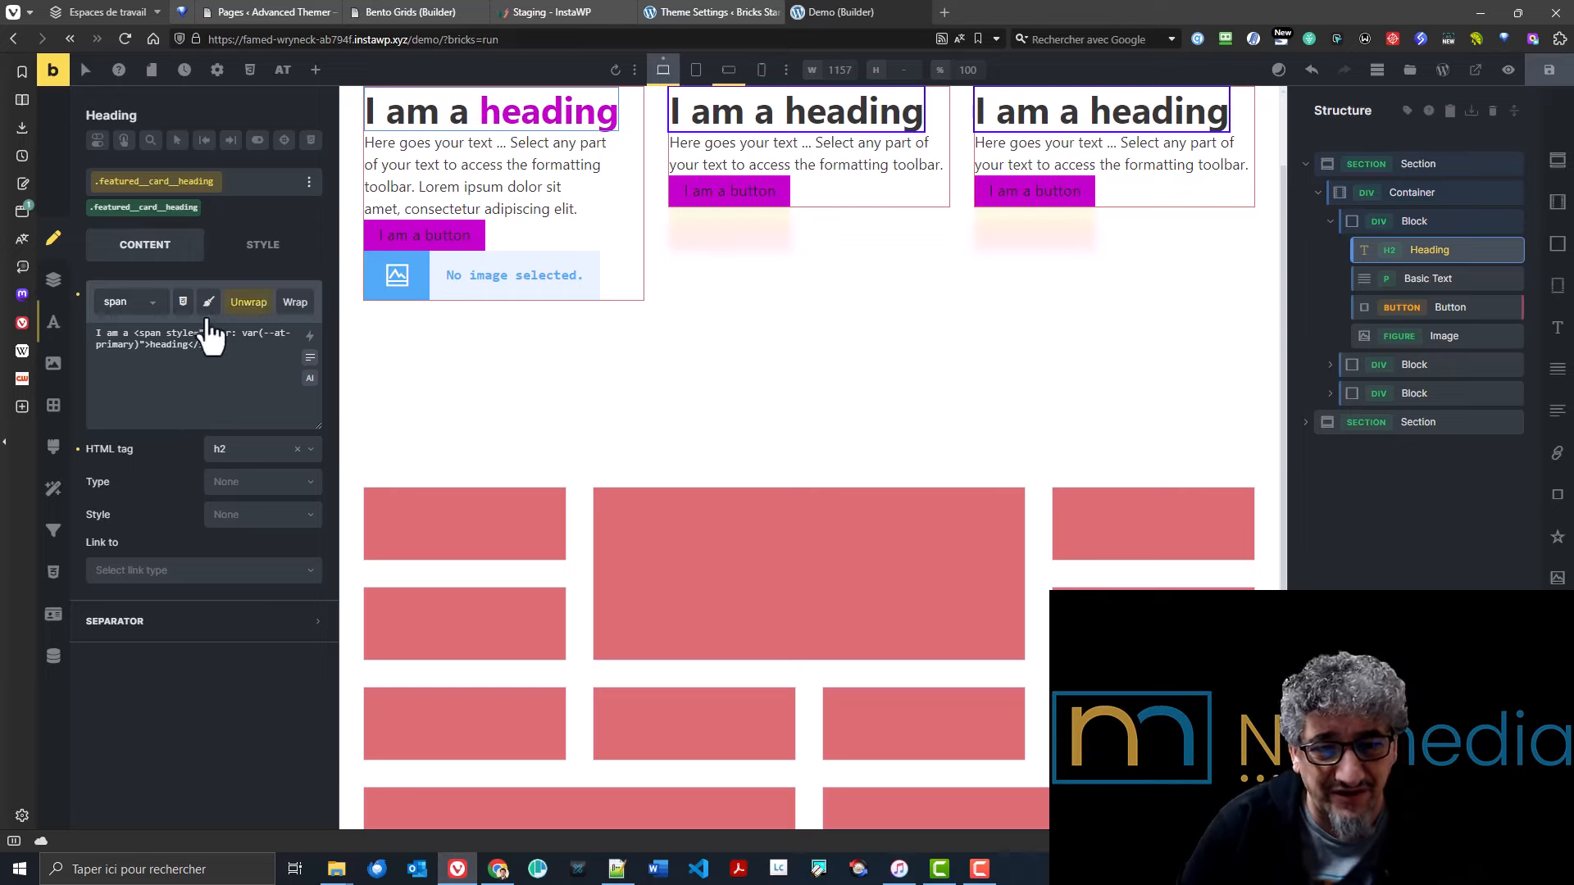
pyautogui.click(421, 167)
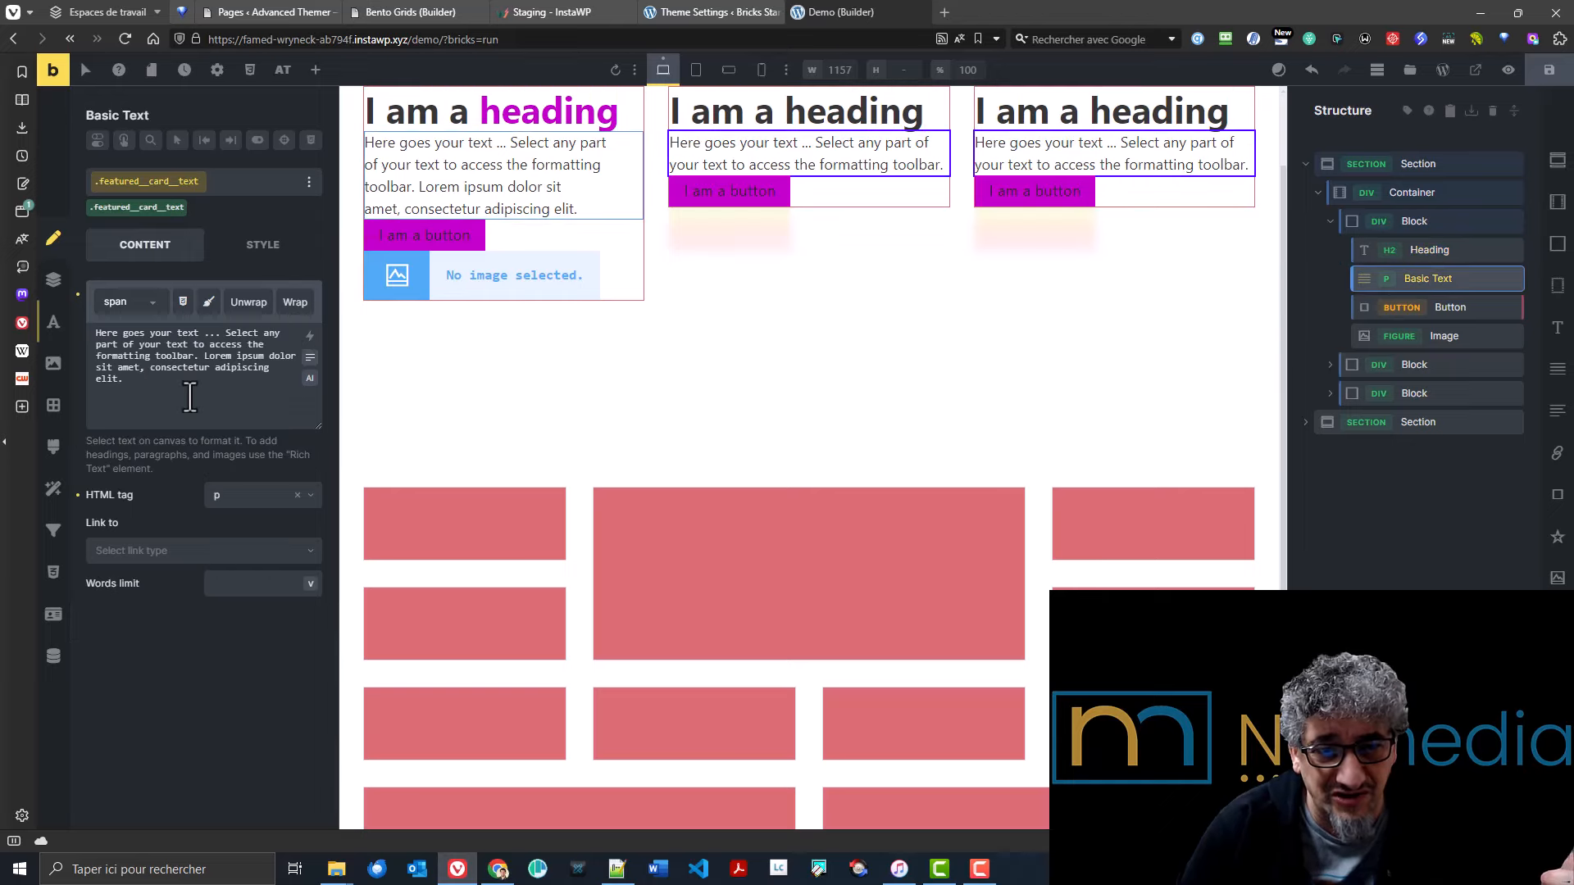
pyautogui.click(456, 114)
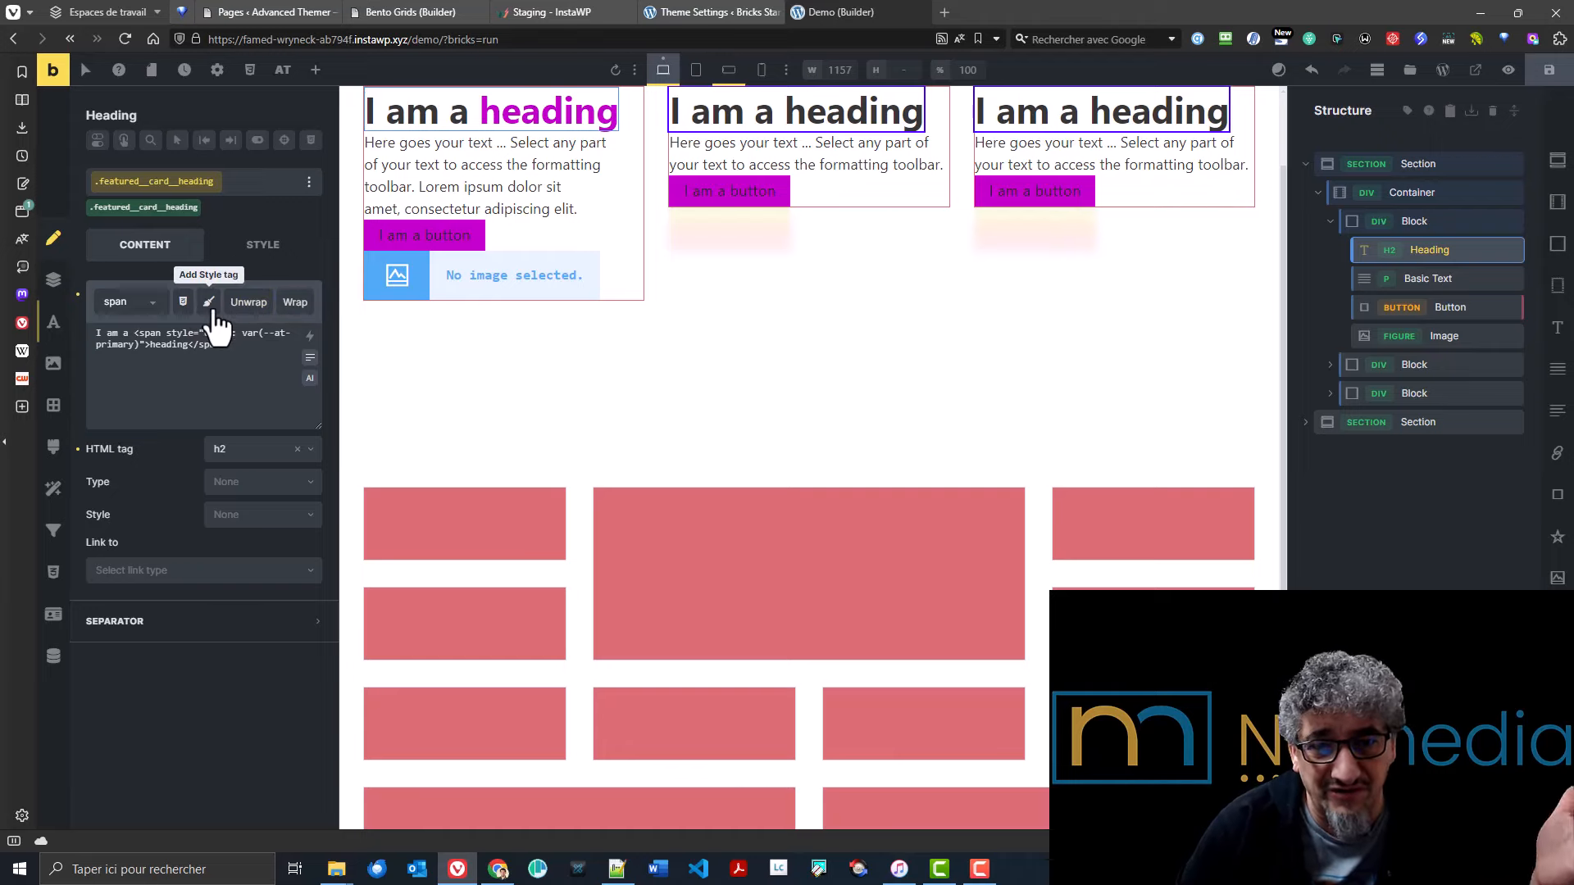
# - Find the New Filters / Transitions Tab option and examine the heading's CSS filters and transition controls in the Demo builder
pyautogui.click(718, 14)
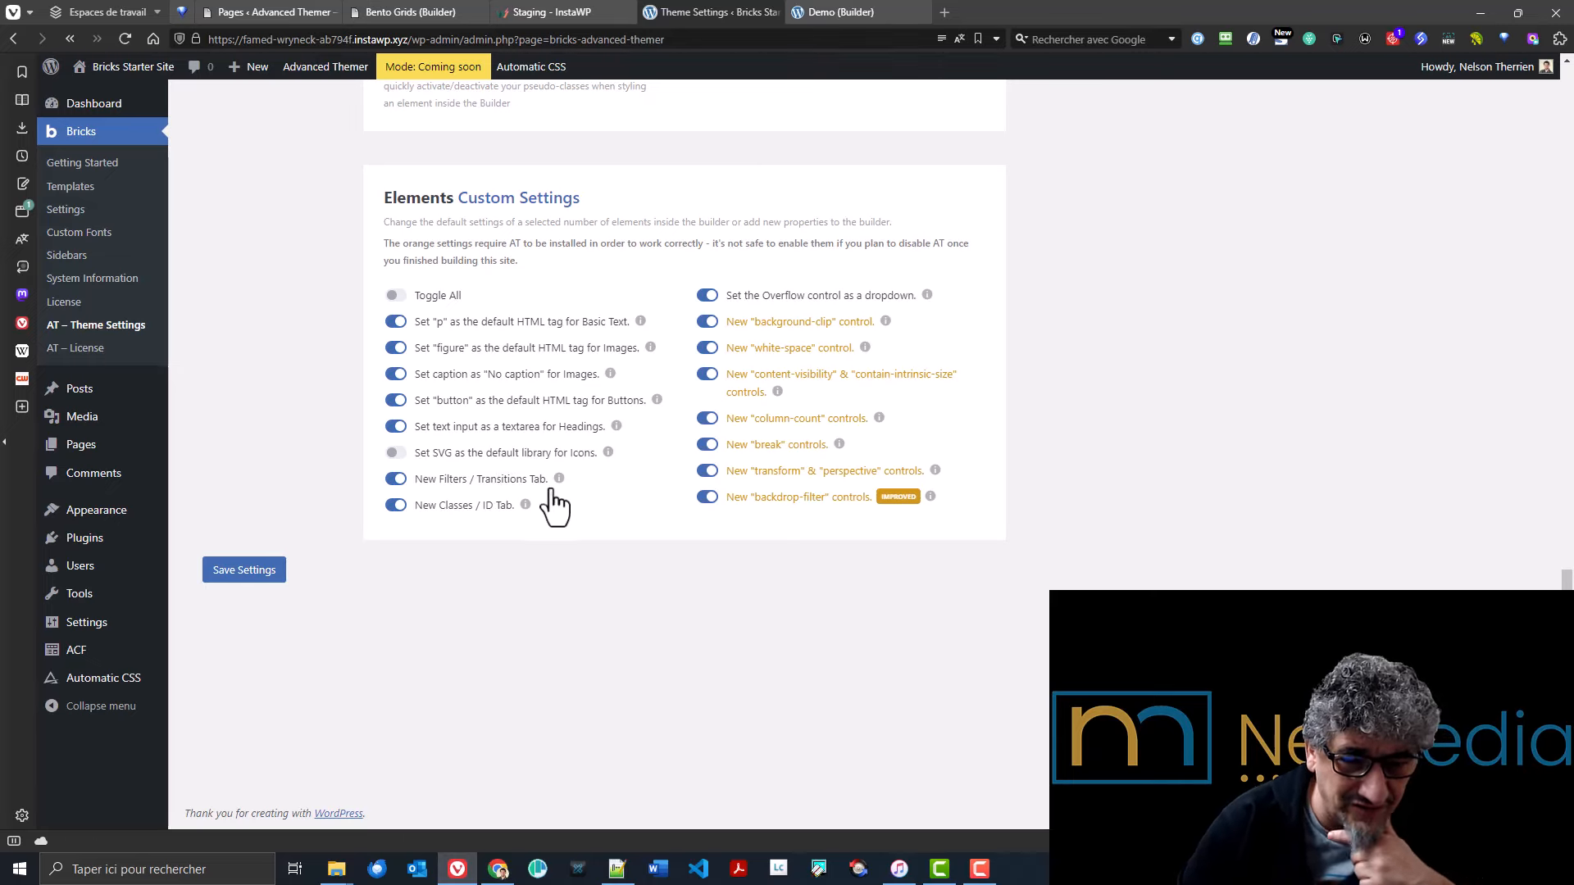
pyautogui.click(842, 14)
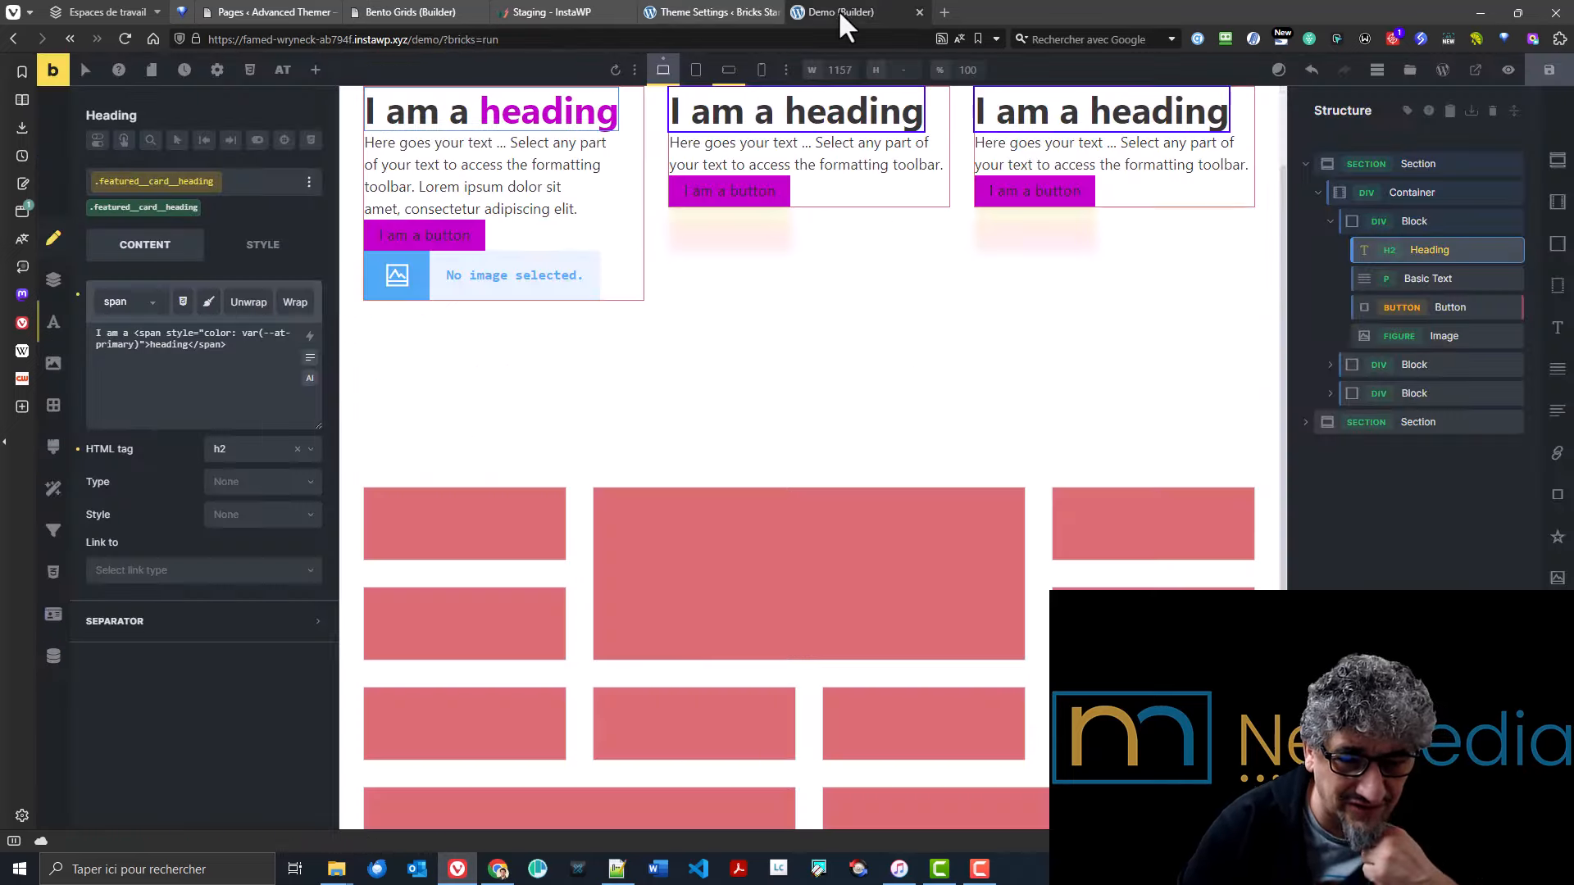
pyautogui.click(56, 532)
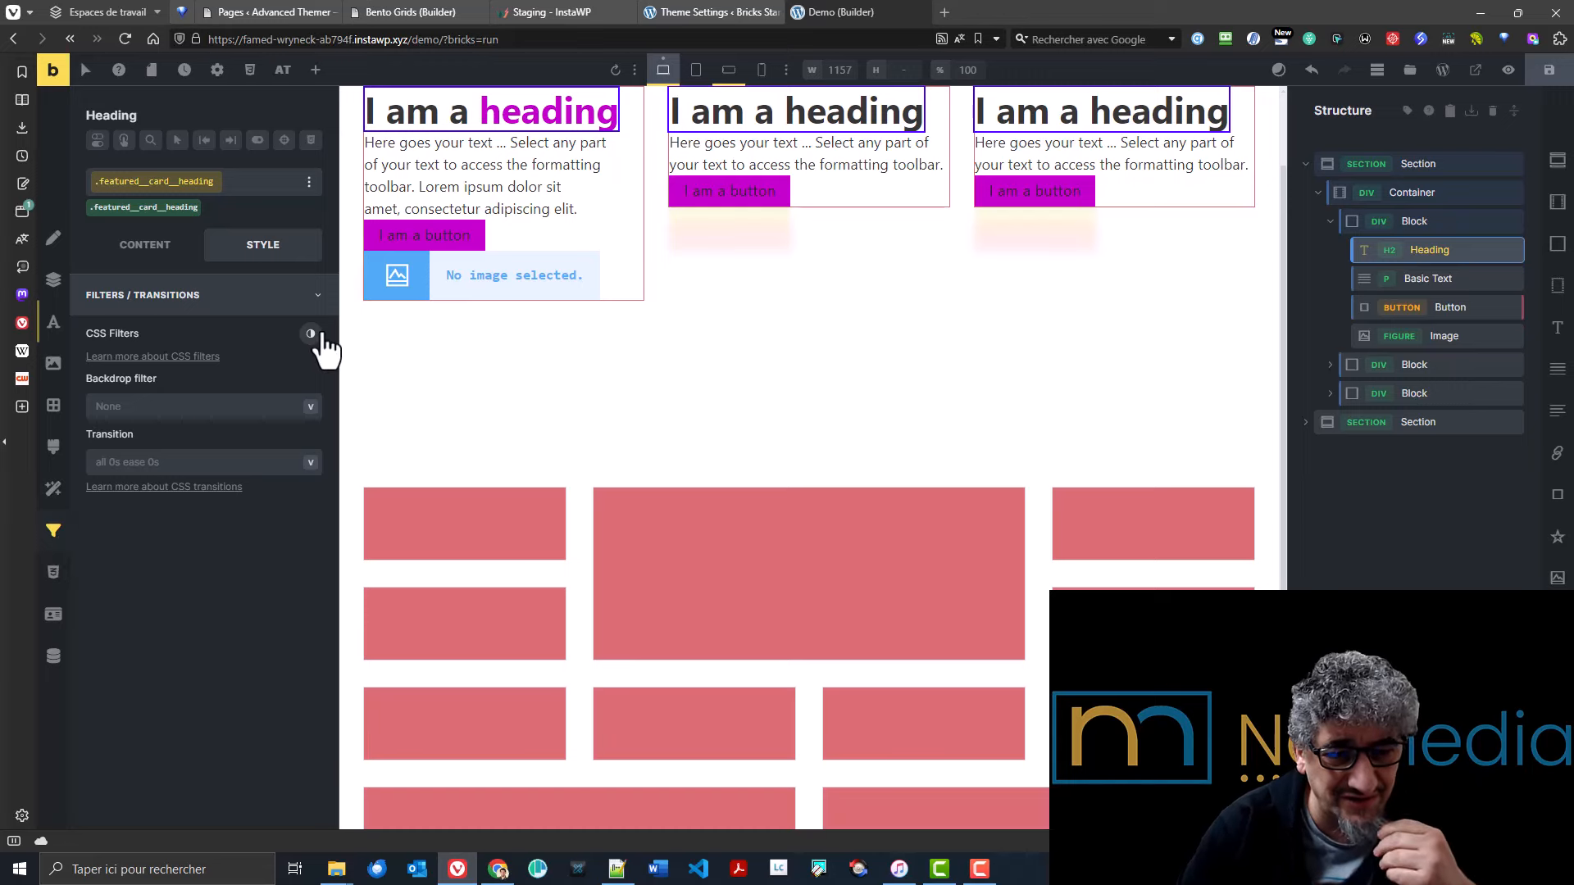
pyautogui.click(313, 336)
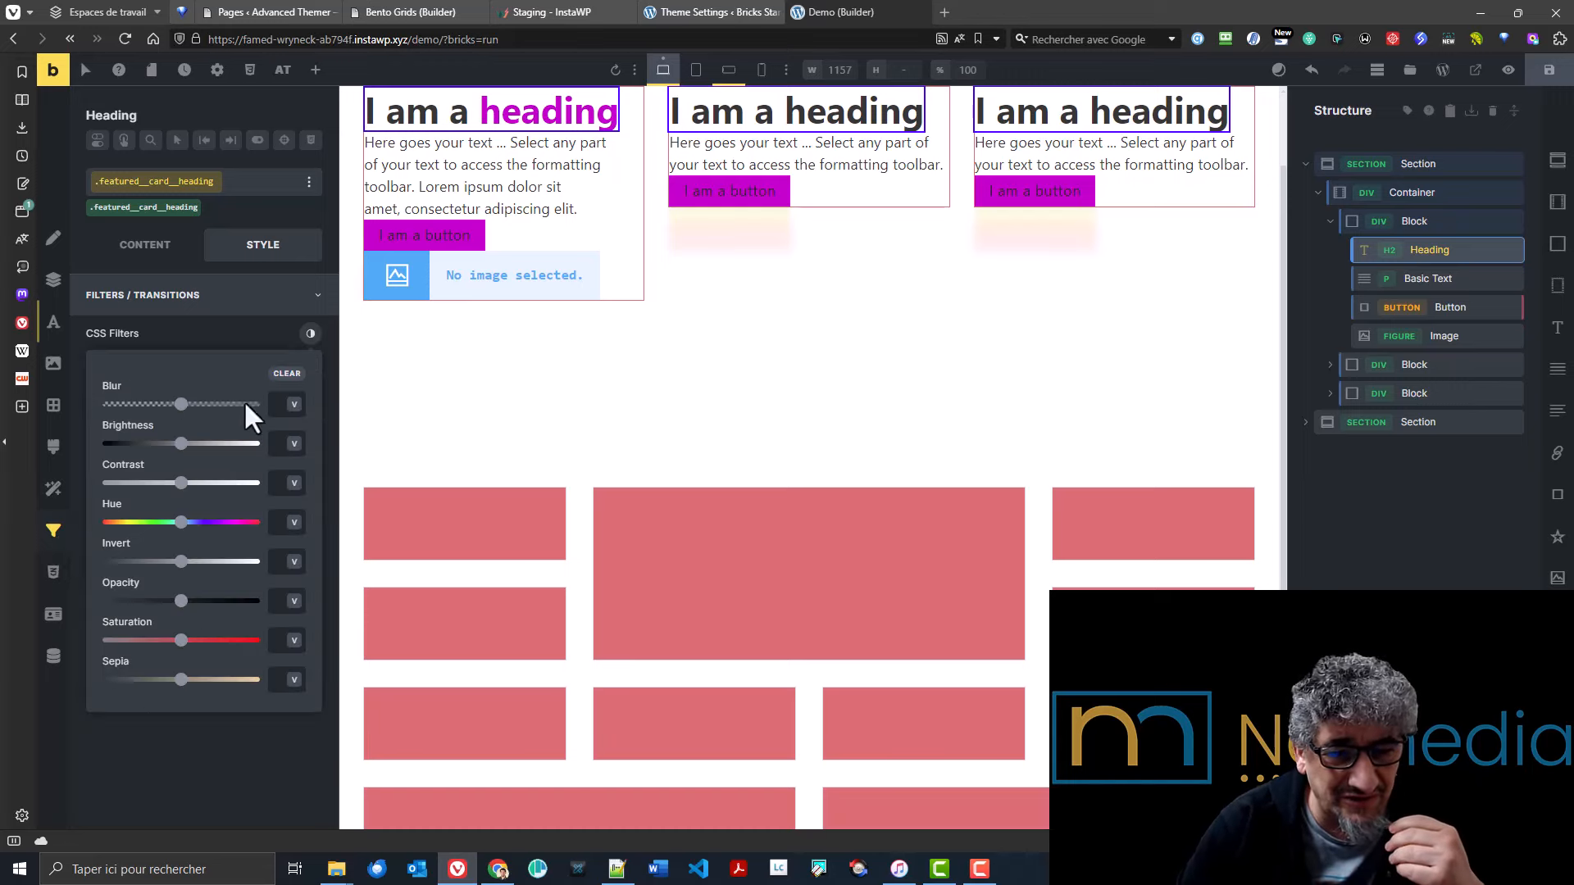
pyautogui.click(188, 770)
pyautogui.click(189, 471)
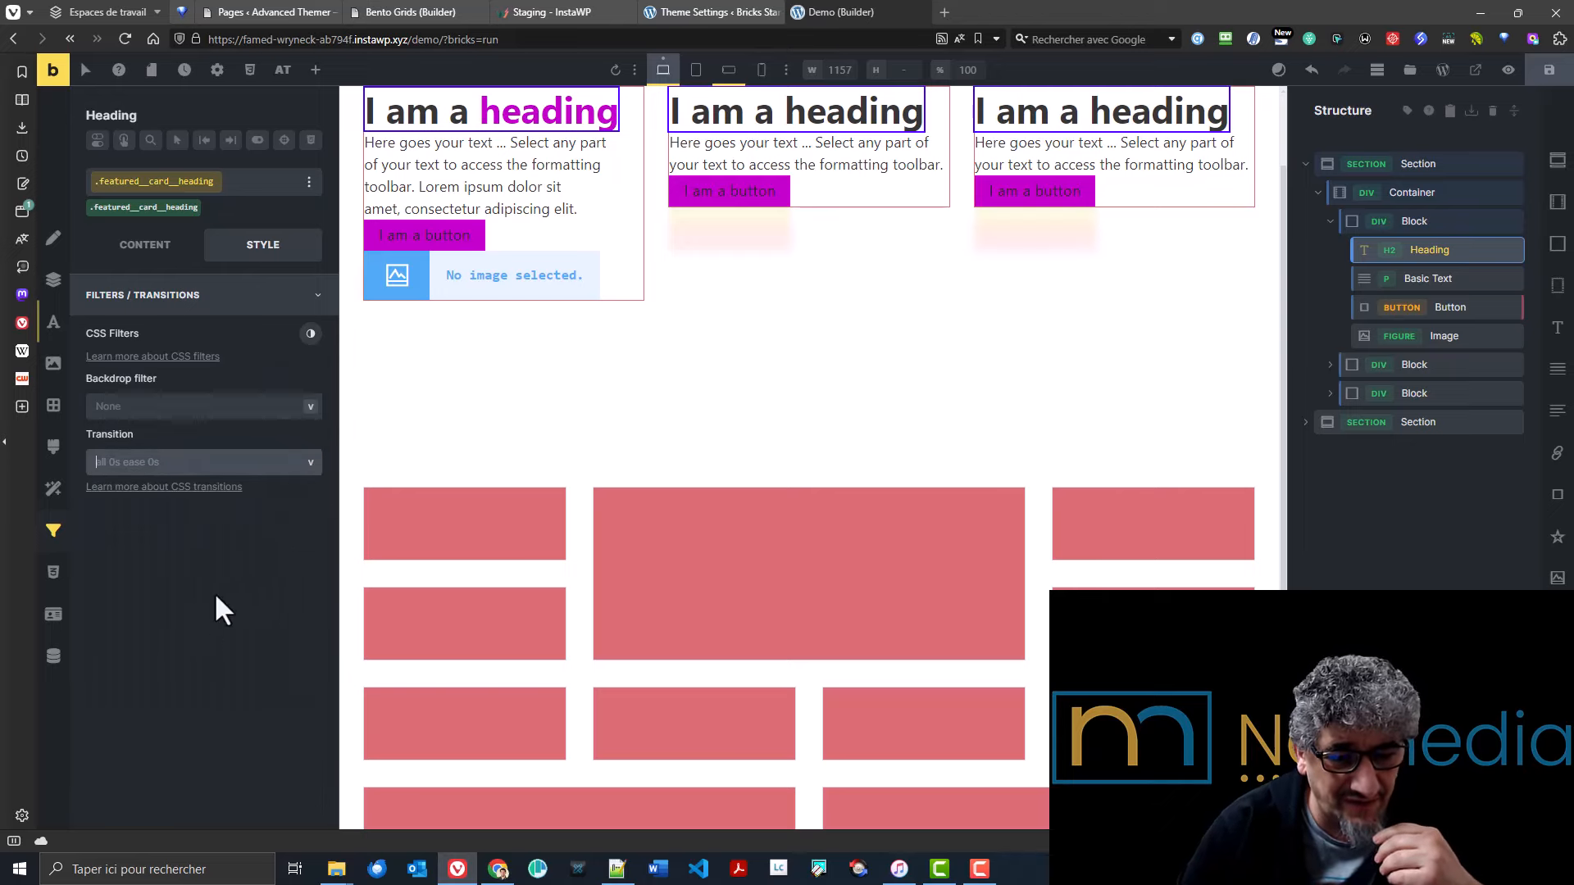
# - Find the New Classes / ID Tab option and compare the heading's Classes / ID and CSS sections in the Demo builder
pyautogui.click(677, 12)
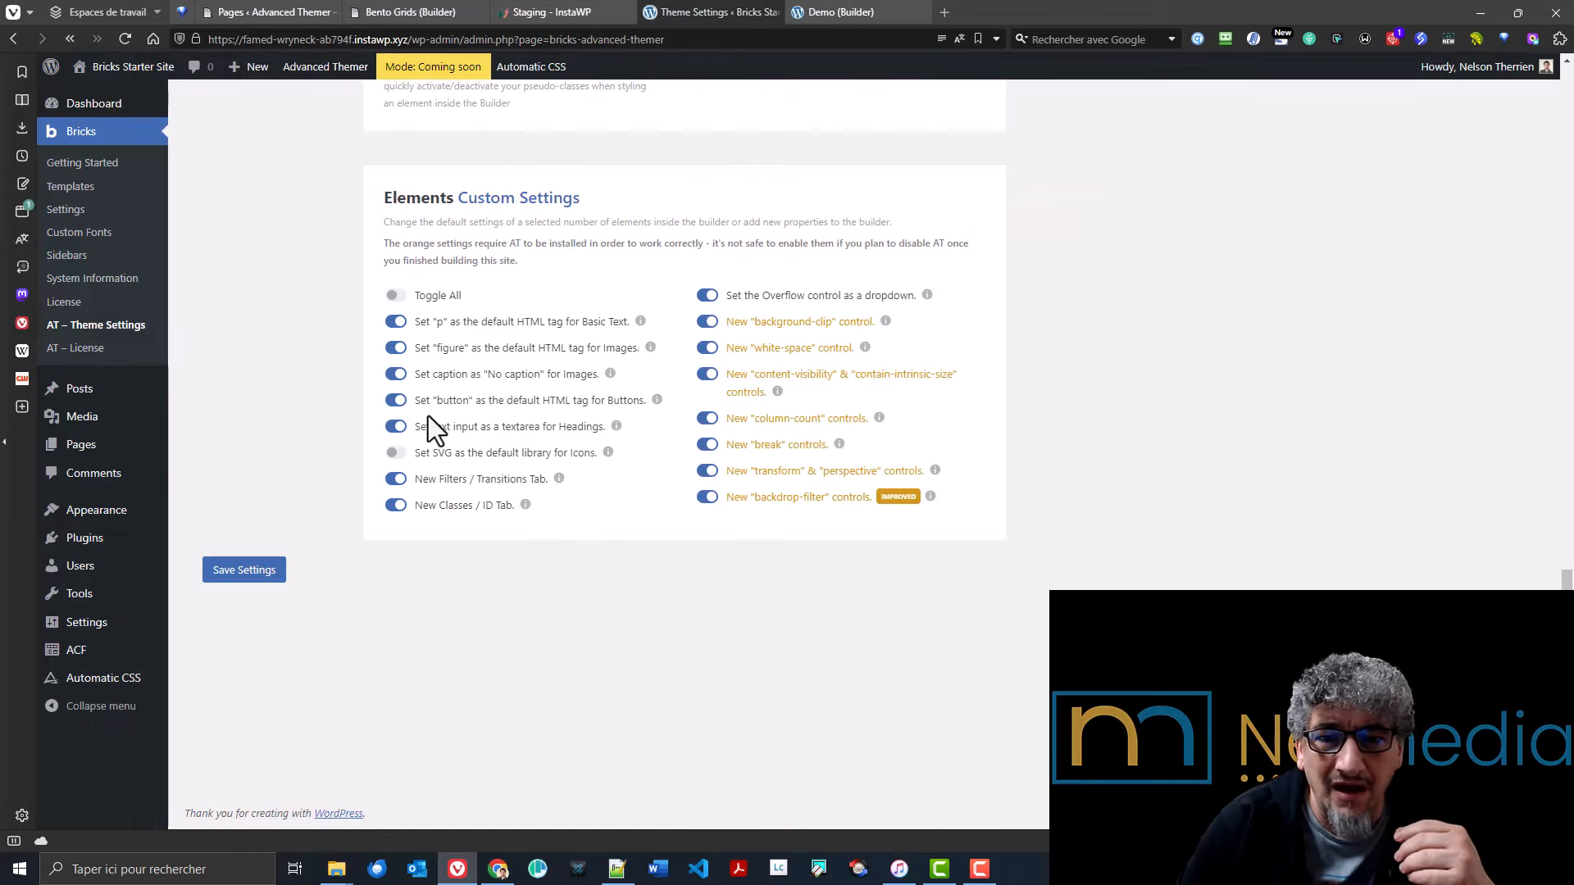
pyautogui.click(873, 11)
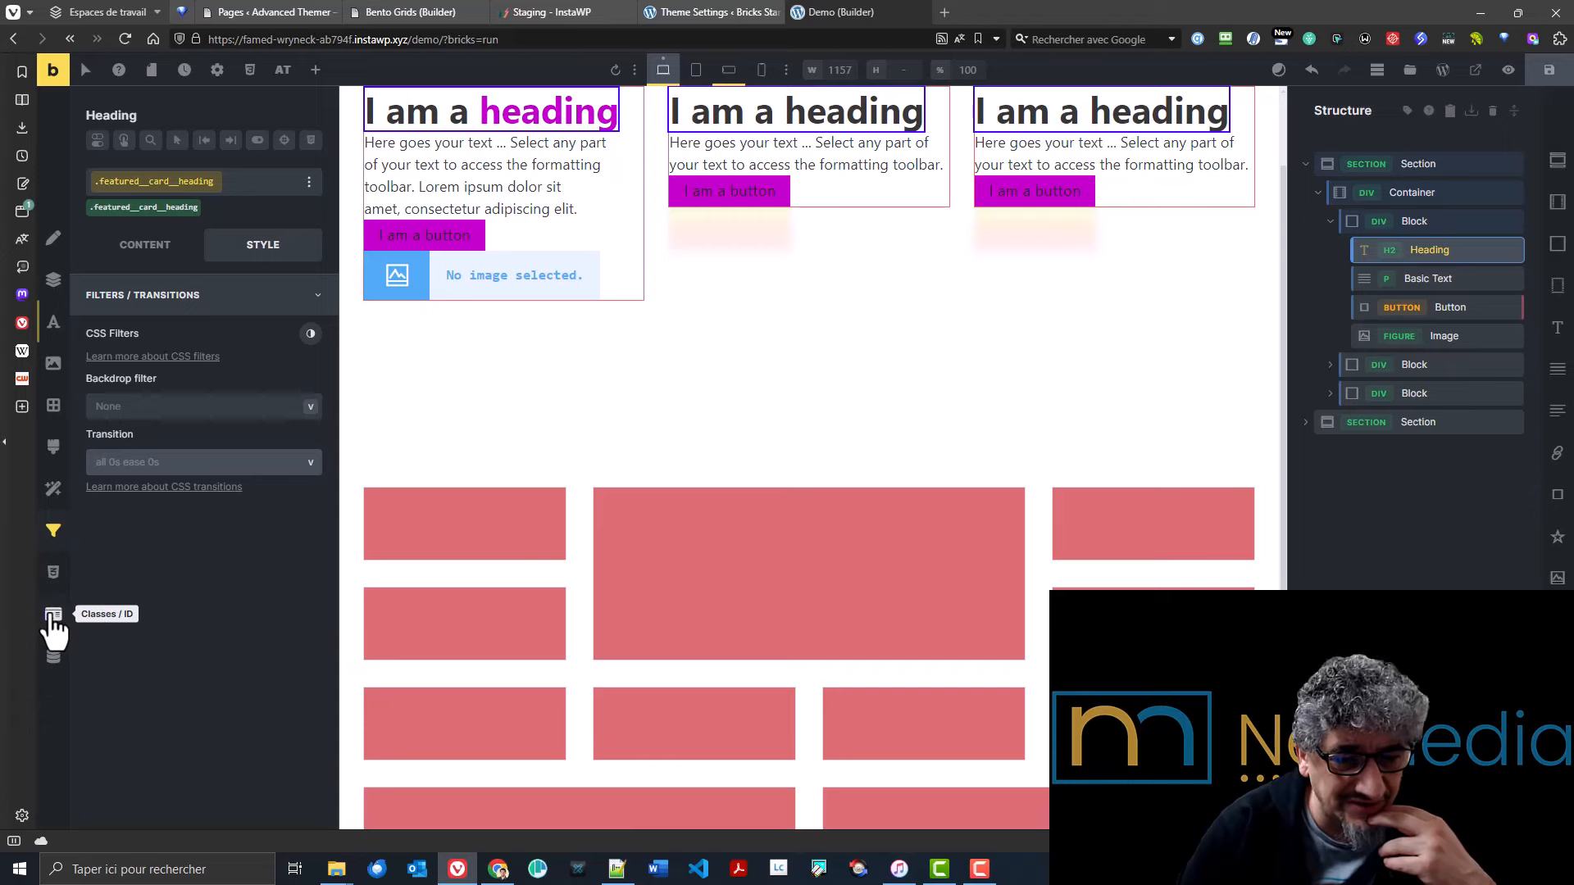
pyautogui.click(52, 615)
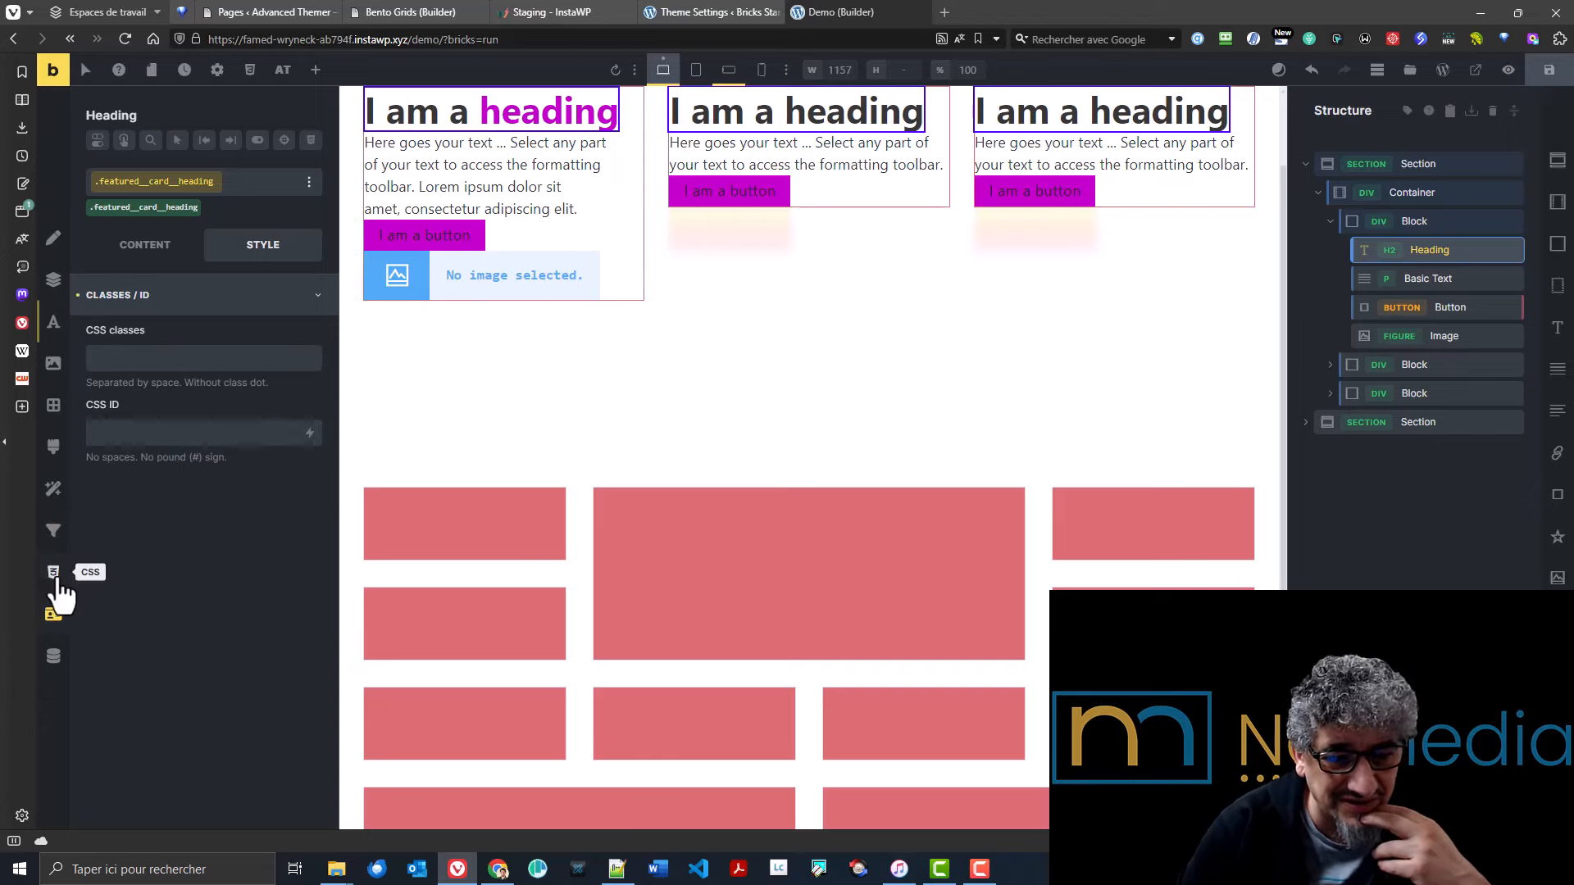
pyautogui.click(53, 572)
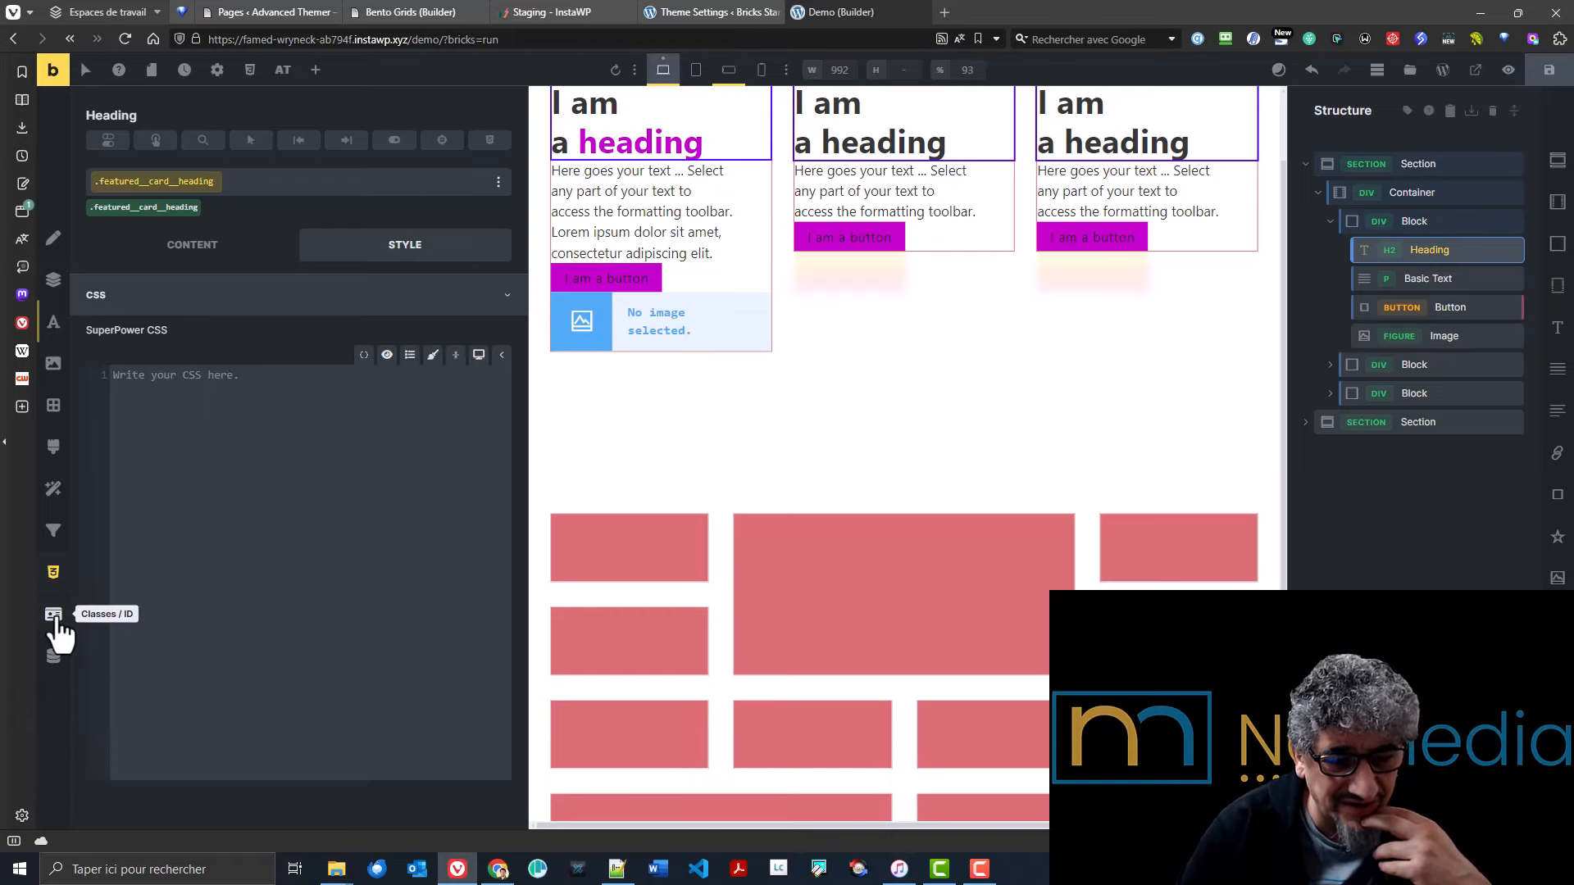
pyautogui.click(71, 631)
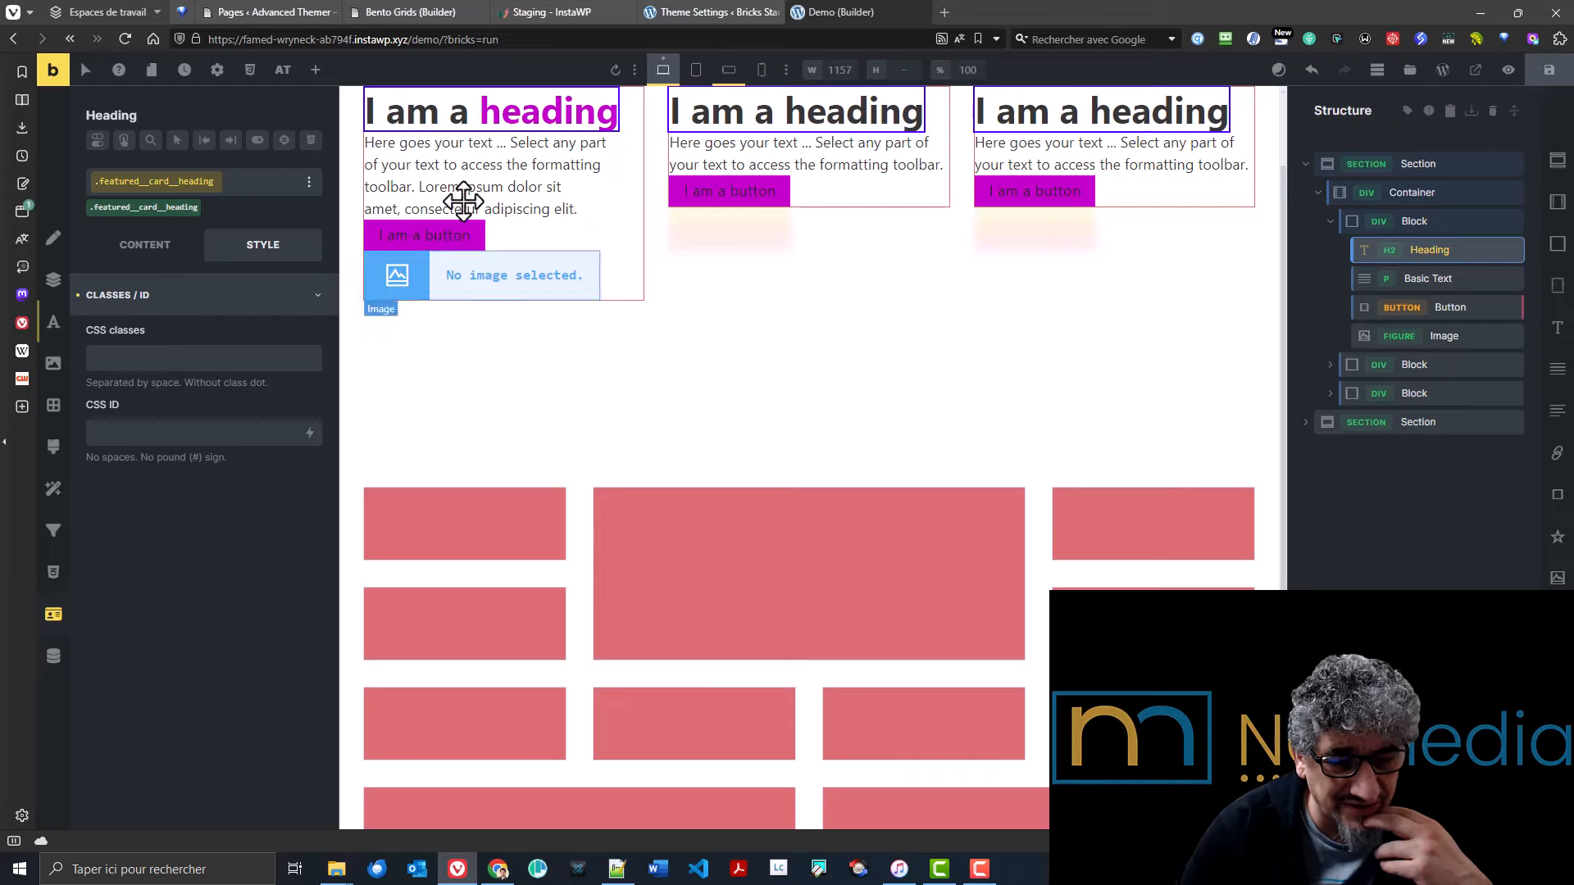
# - Read the Overflow dropdown option's description in the theme settings, and examine the heading's Overflow choices in the Demo builder's layout settings
pyautogui.click(709, 15)
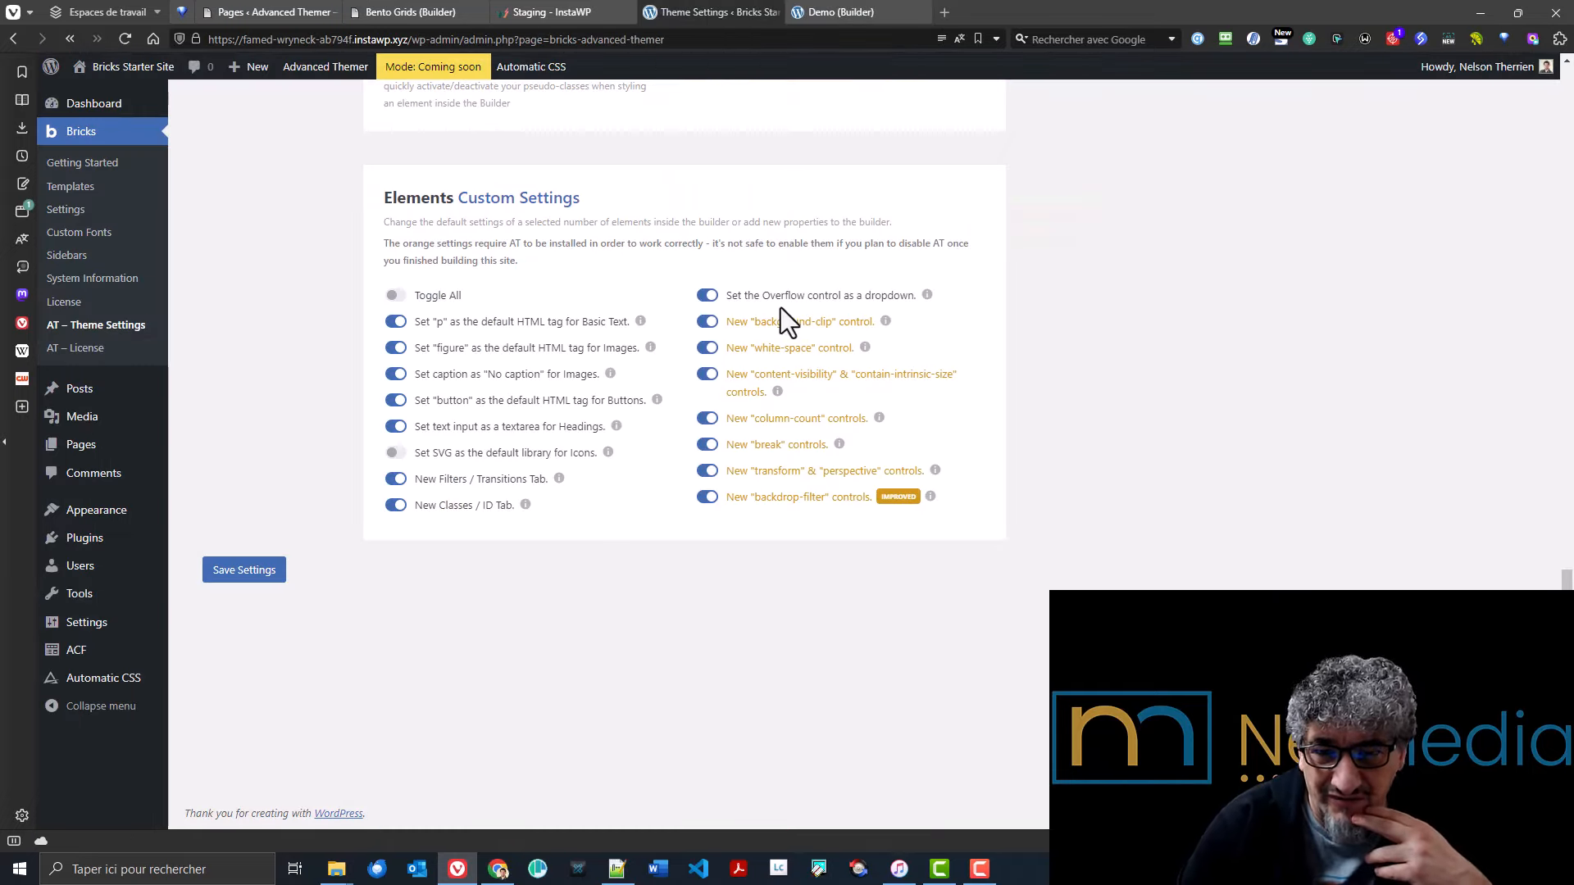
pyautogui.moveTo(925, 297)
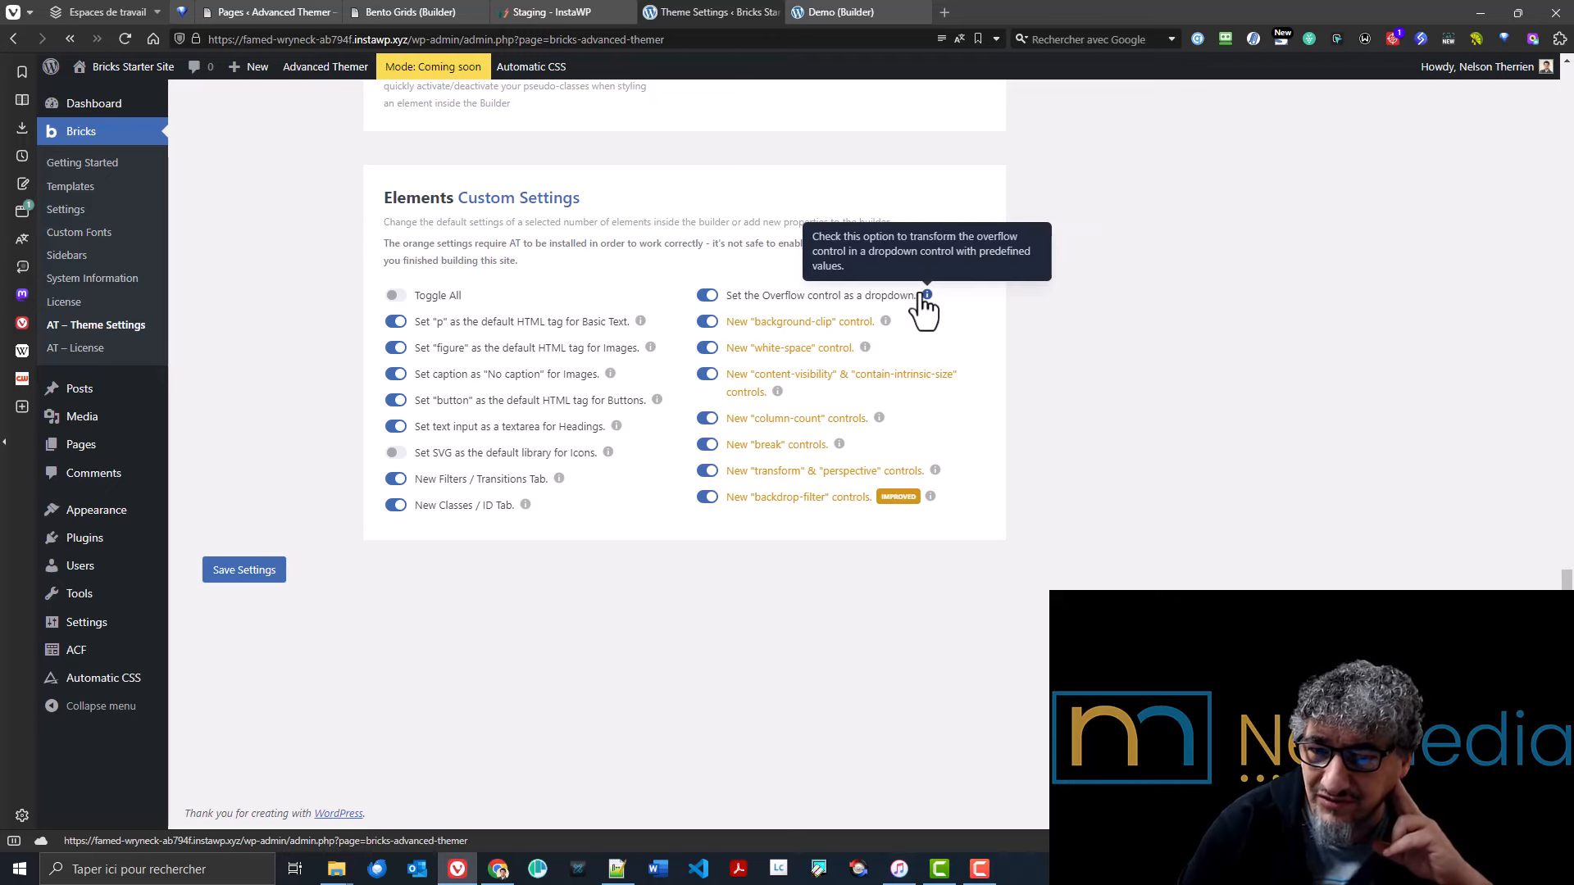
pyautogui.click(818, 12)
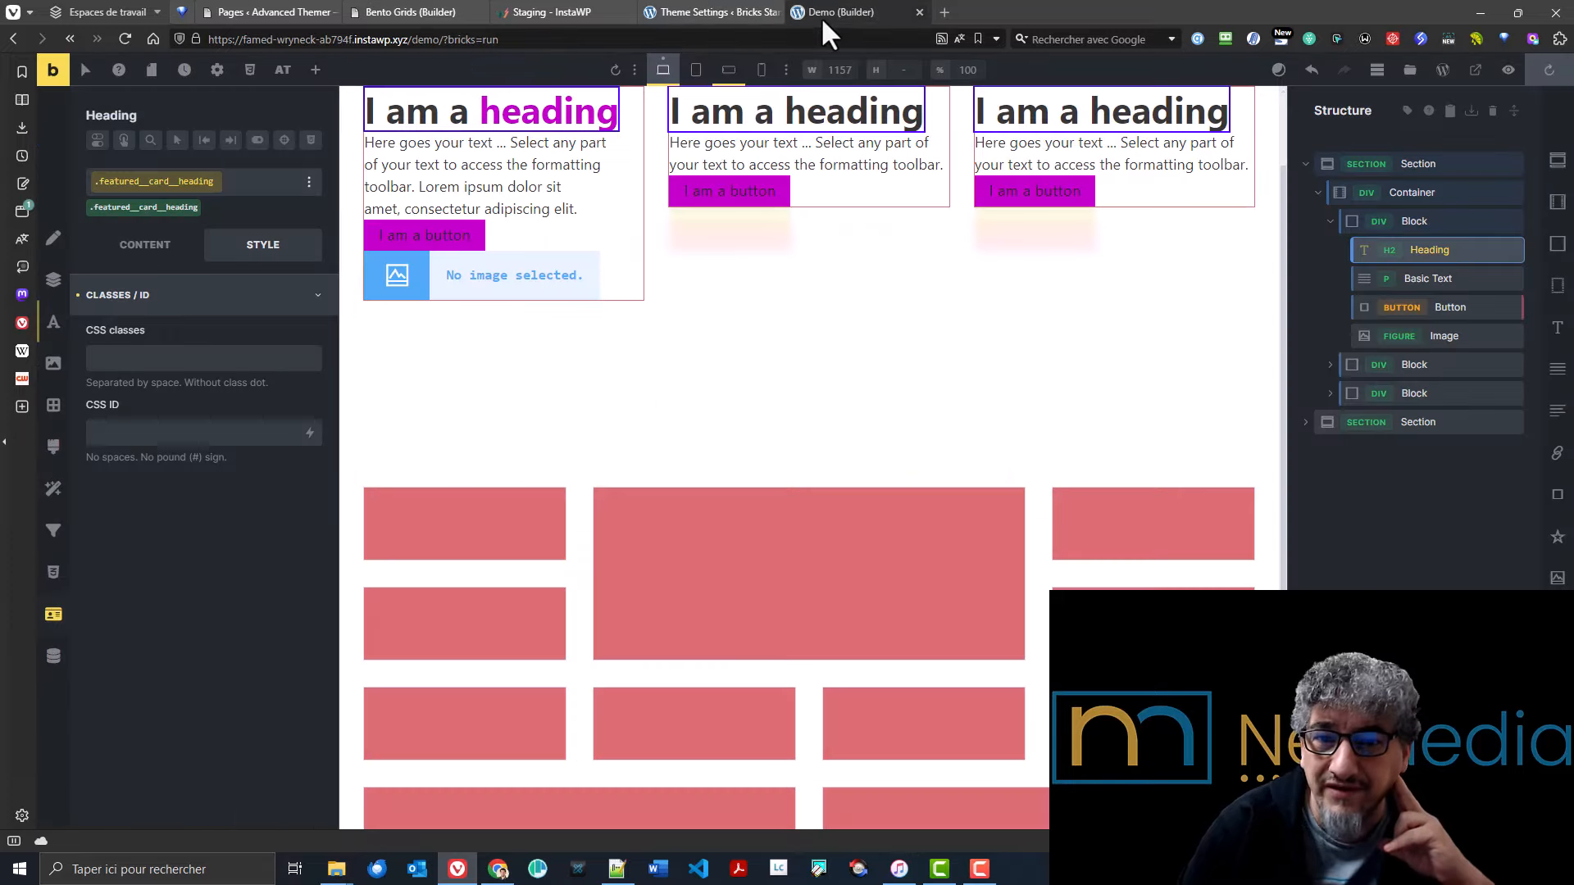
pyautogui.click(54, 279)
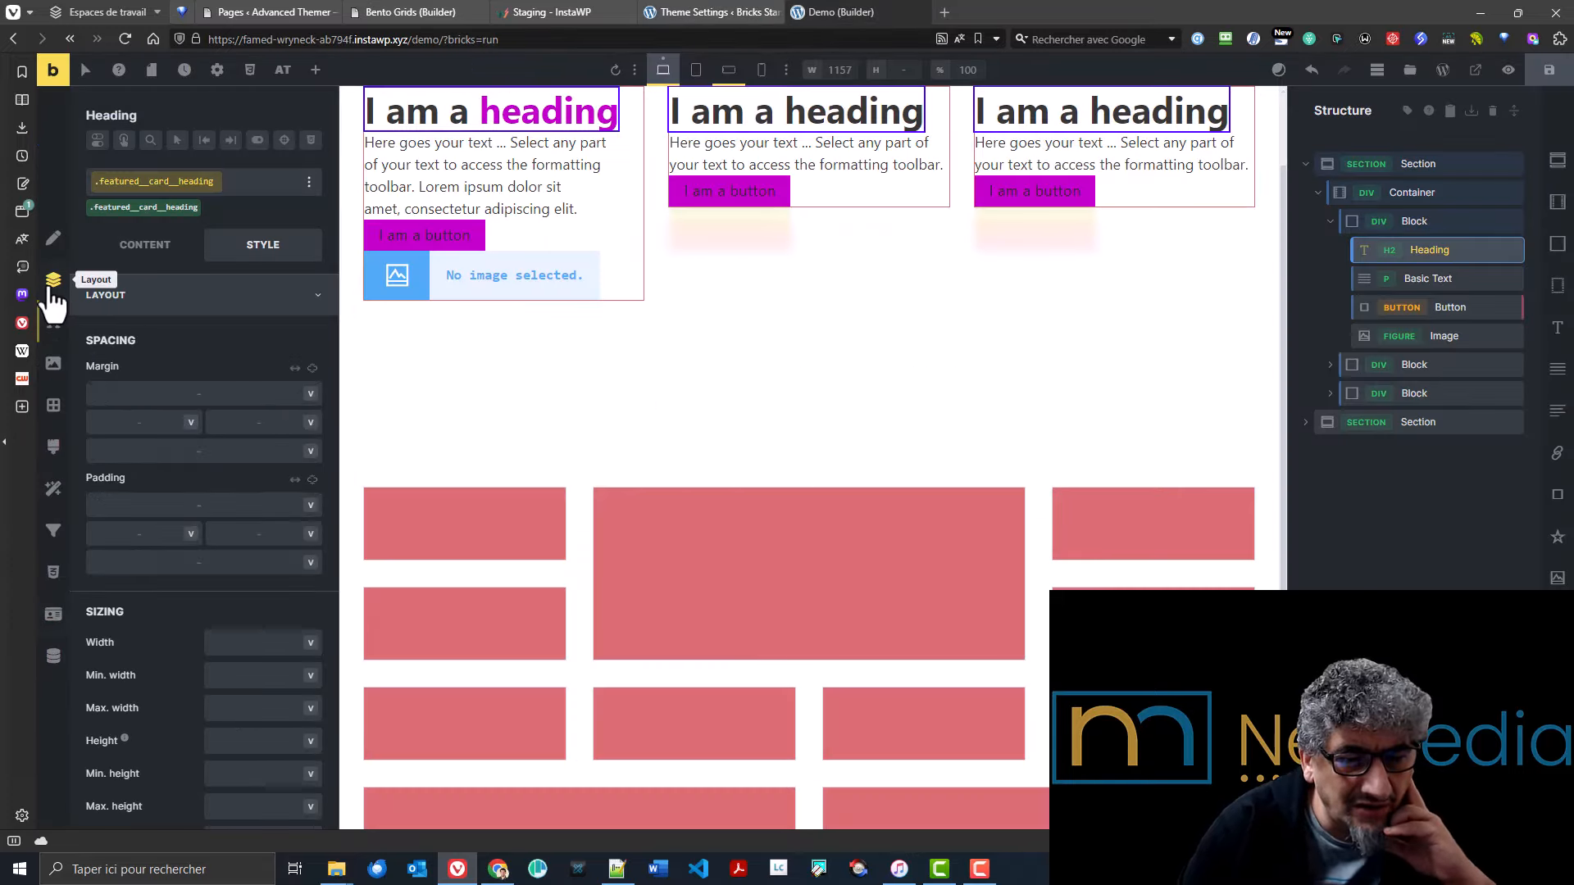
pyautogui.scroll(-5, 168, 469)
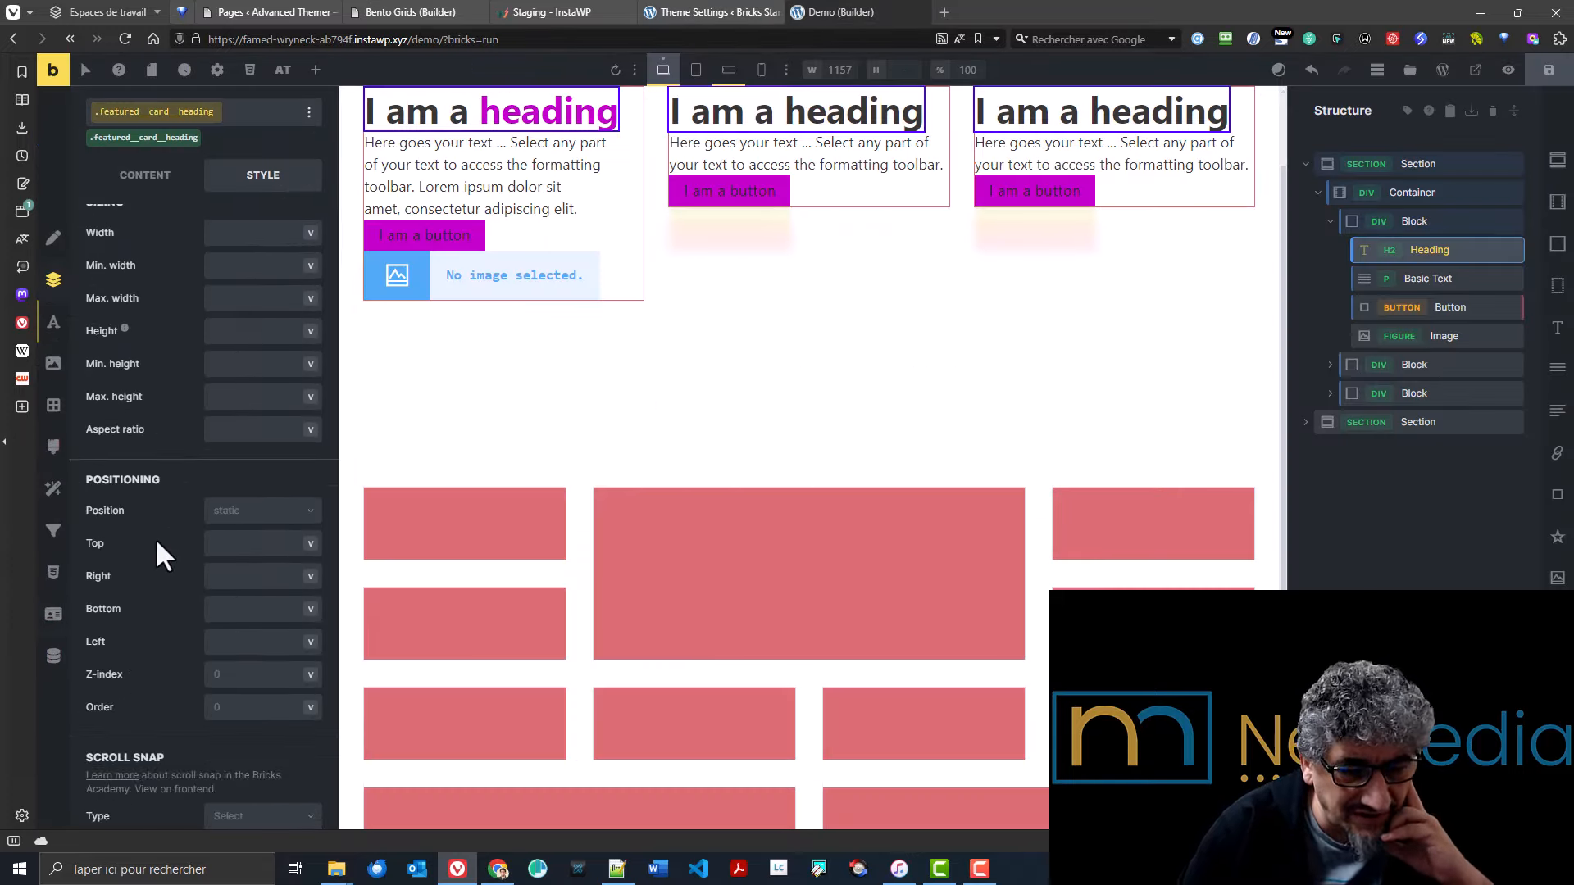
pyautogui.scroll(-2, 149, 538)
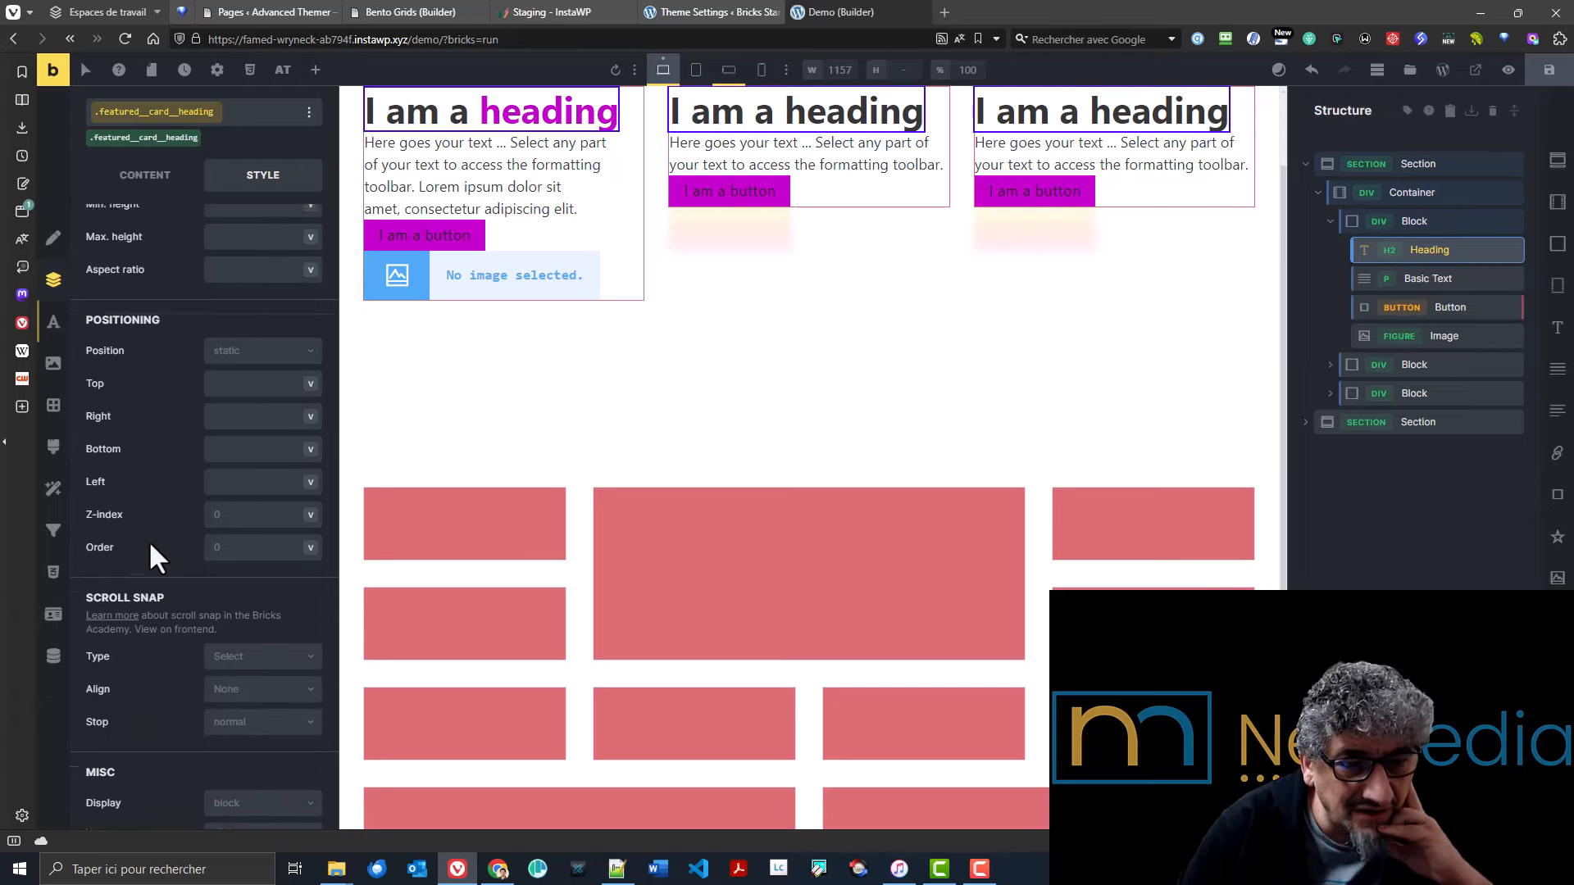
pyautogui.scroll(-4, 149, 539)
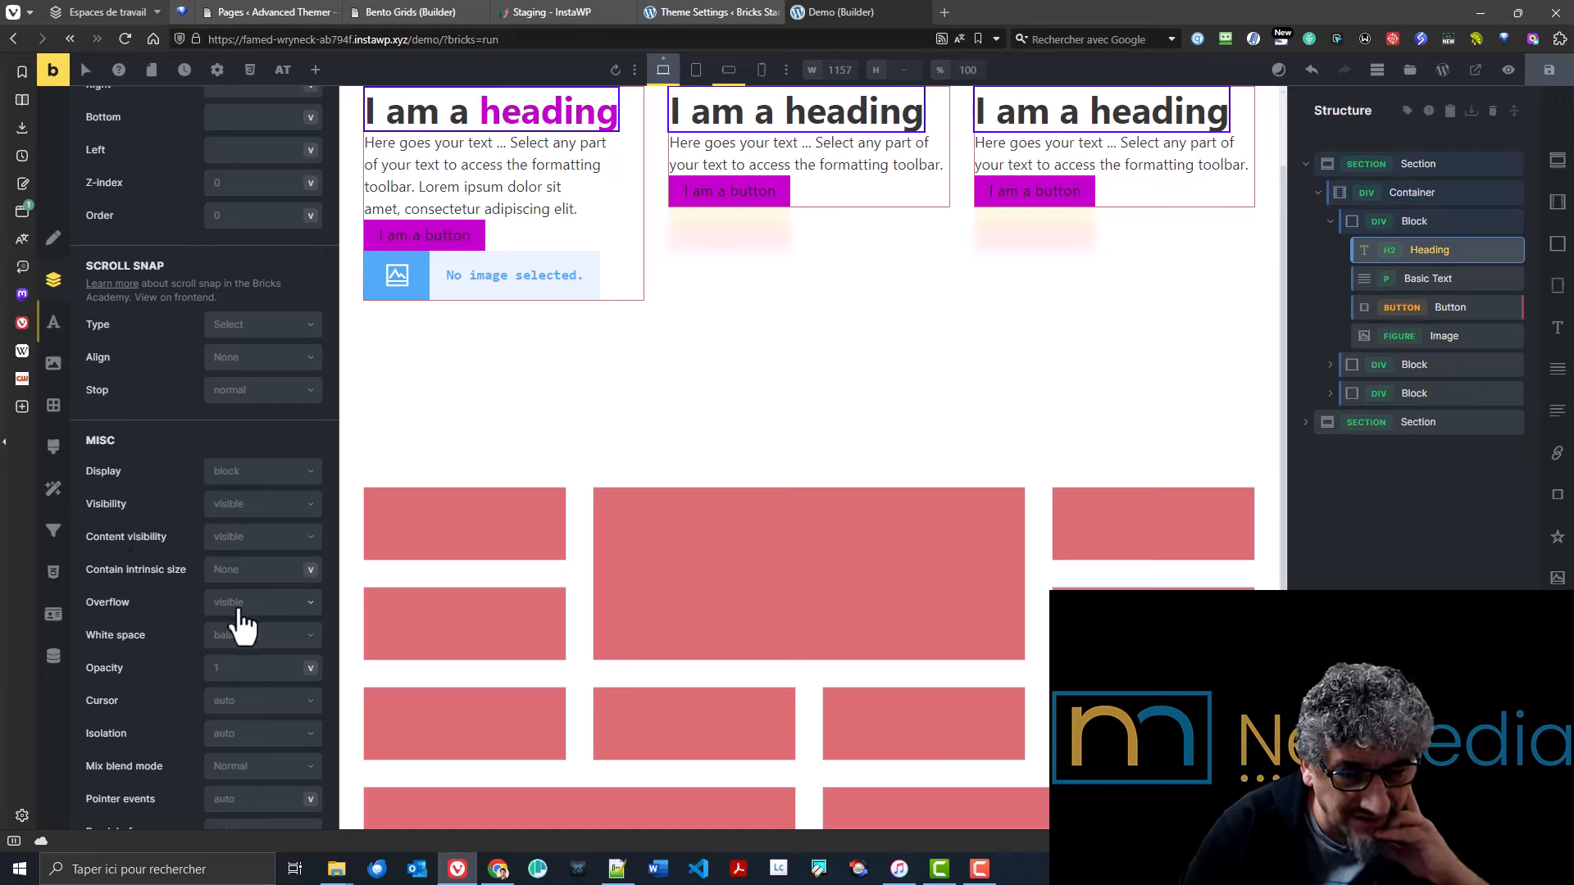
pyautogui.click(239, 606)
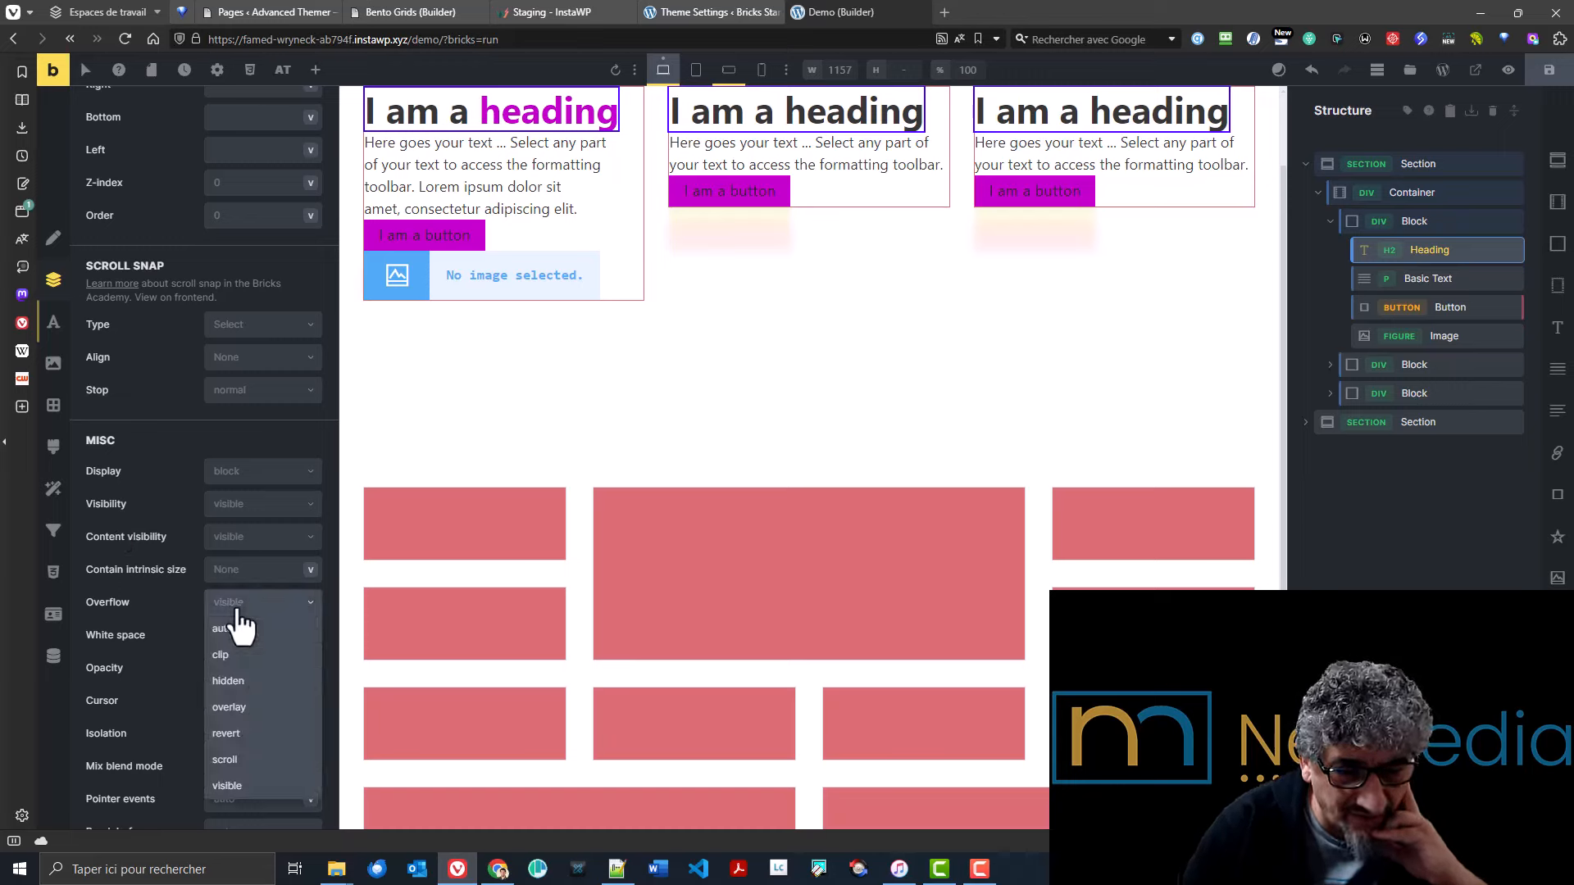
pyautogui.click(152, 627)
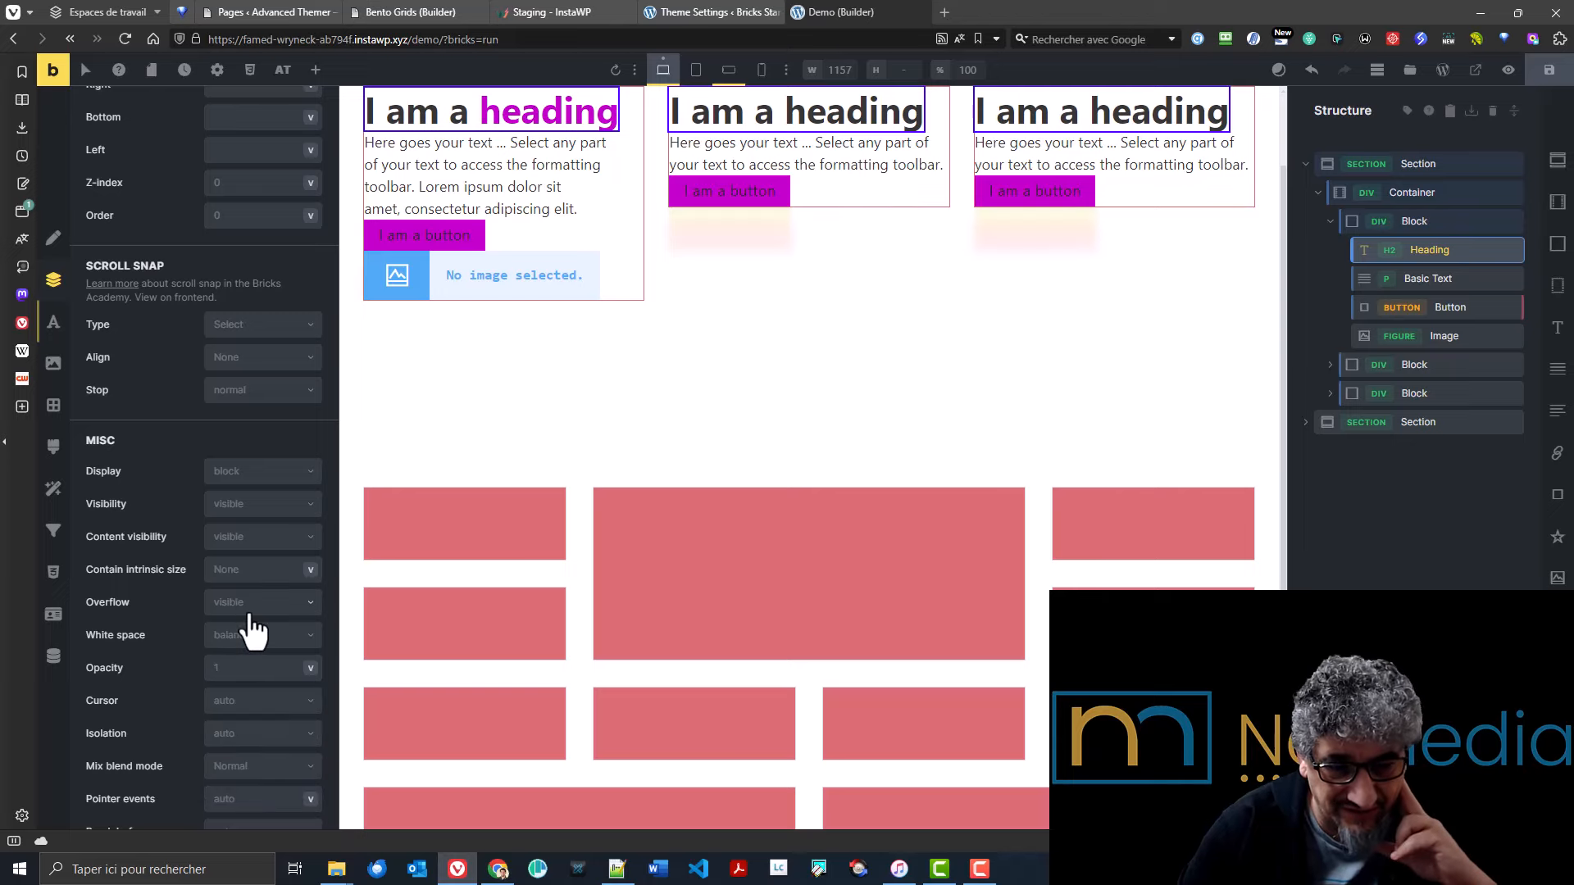
# - Try the hidden value for the heading's Overflow control, clearing it and choosing hidden again
pyautogui.click(252, 611)
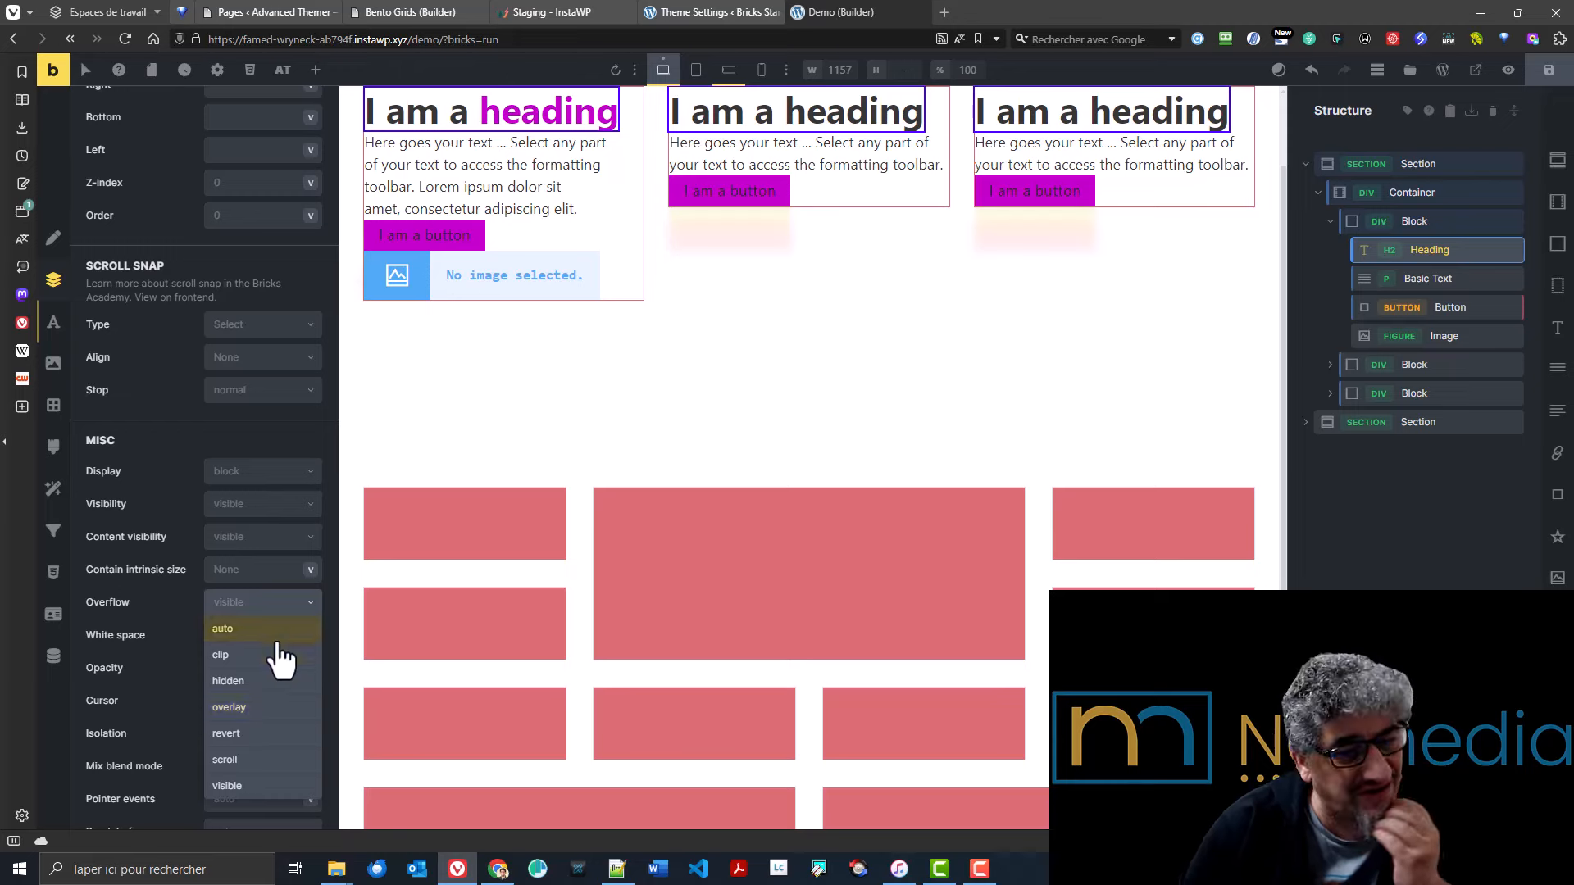
pyautogui.click(260, 685)
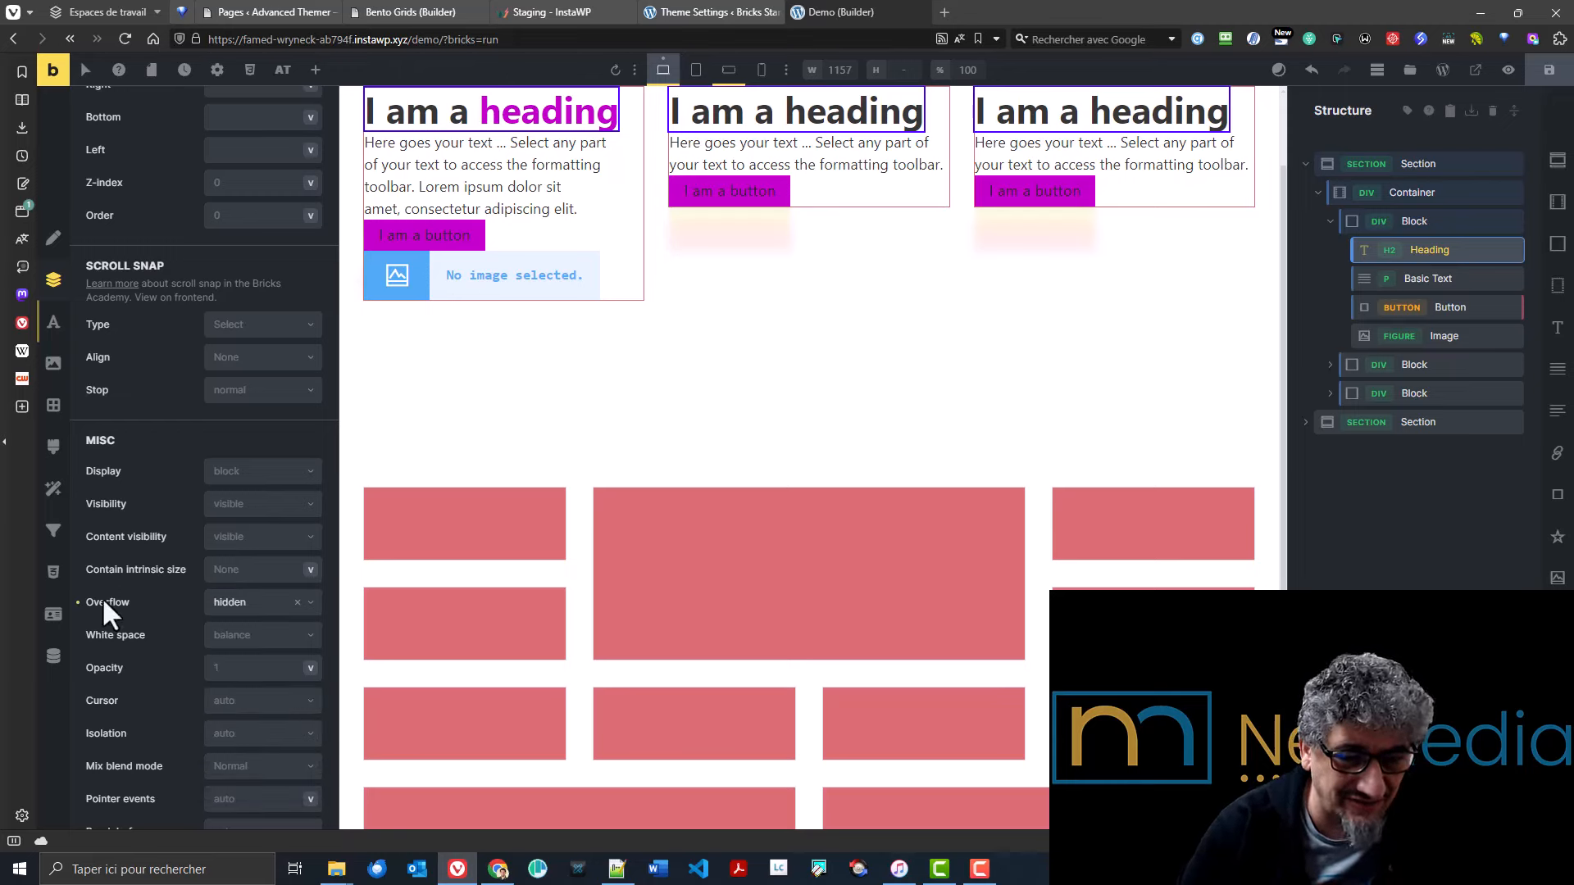
pyautogui.click(77, 604)
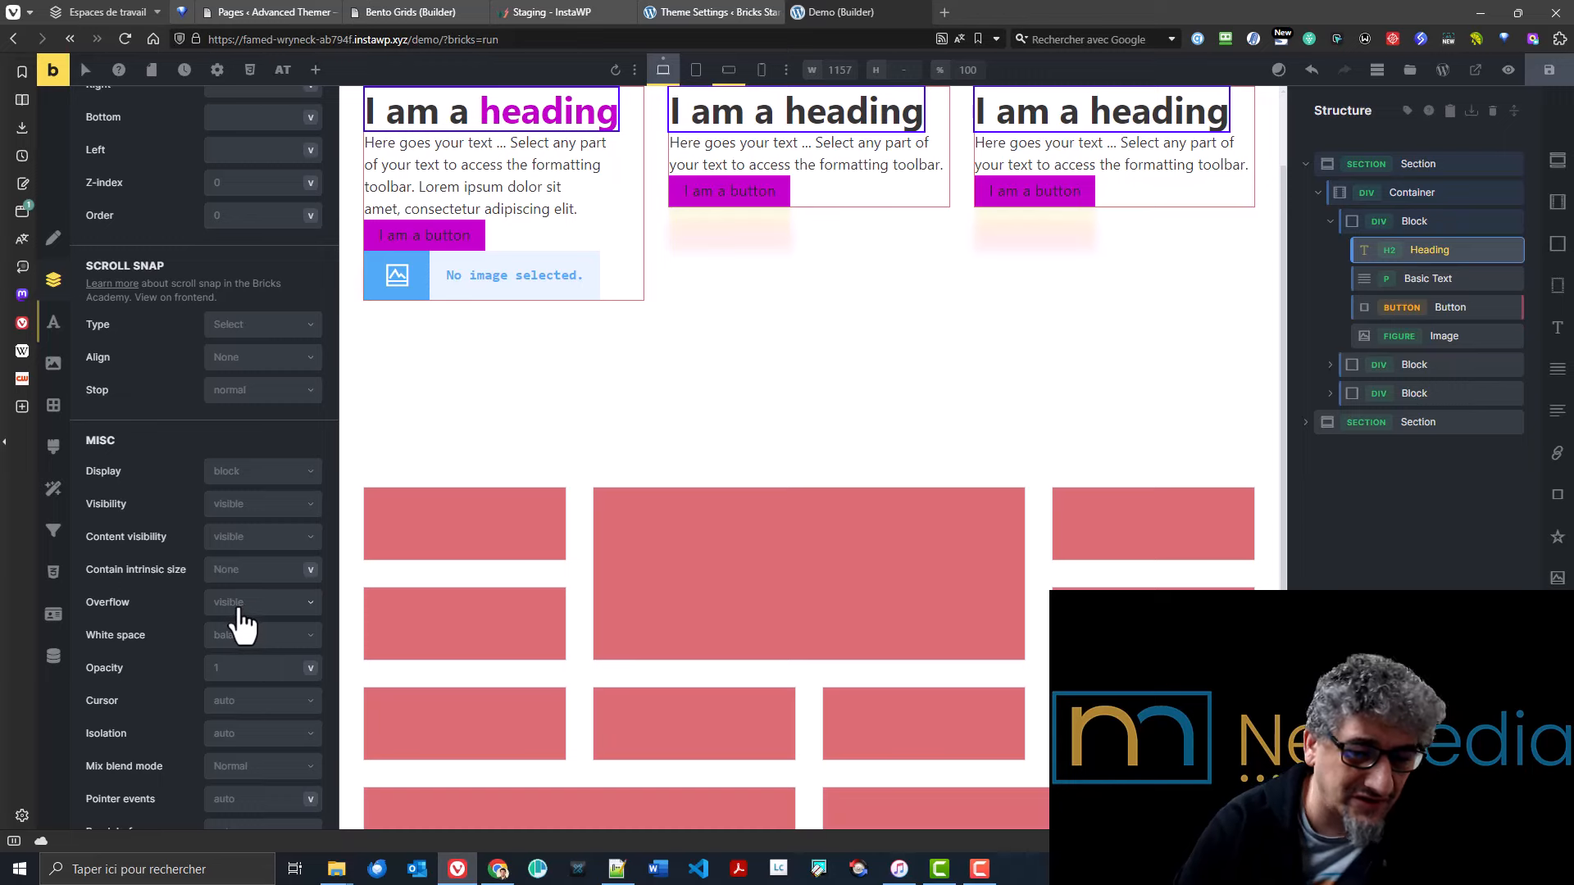
pyautogui.click(238, 609)
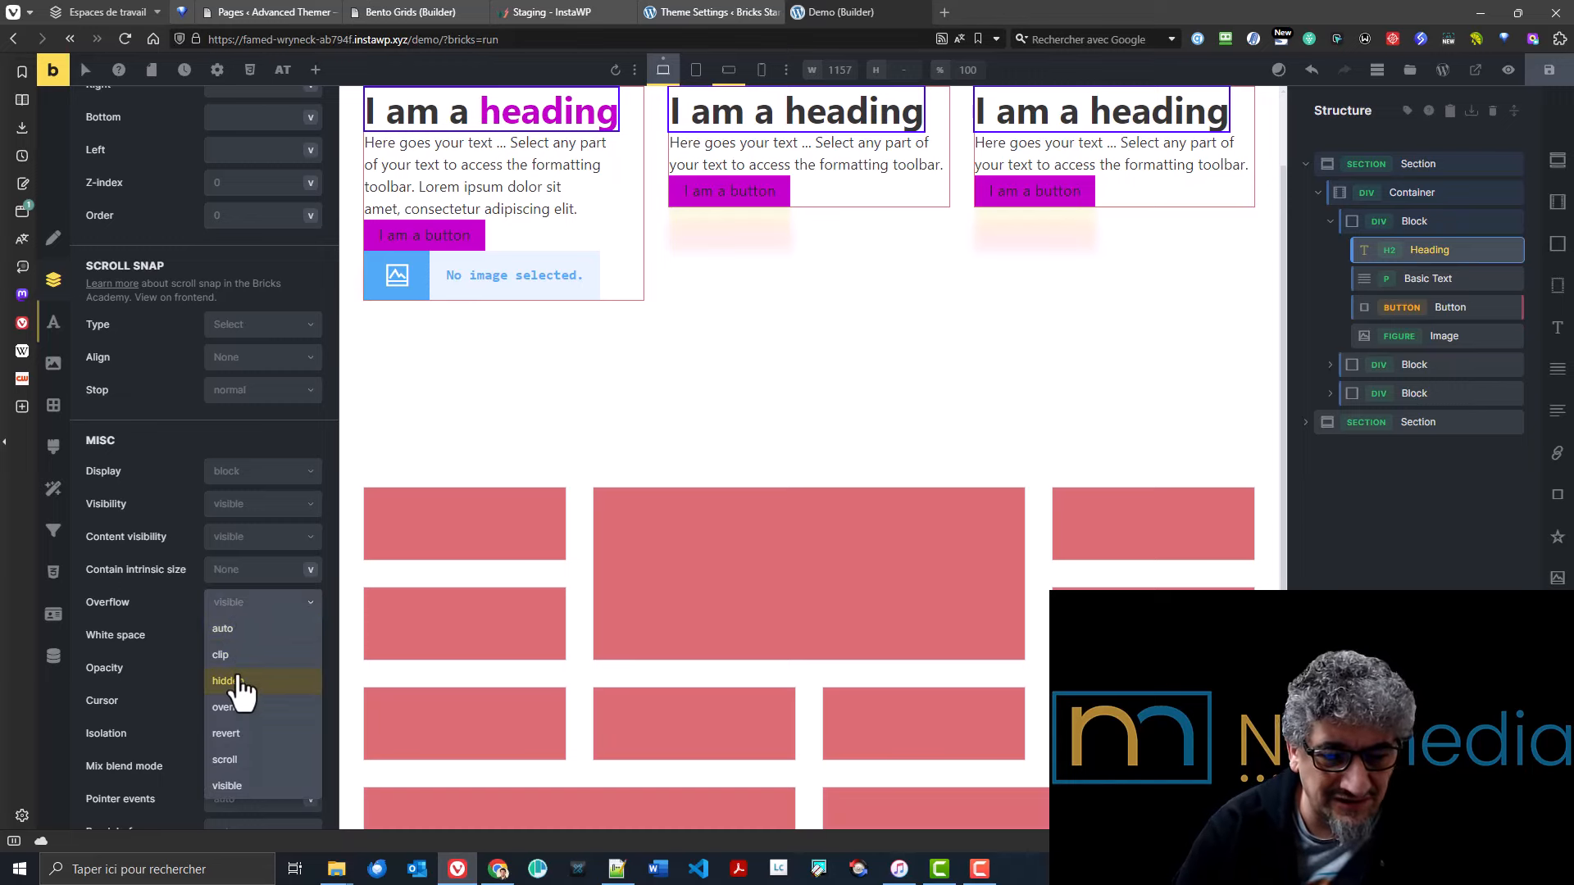
pyautogui.click(238, 681)
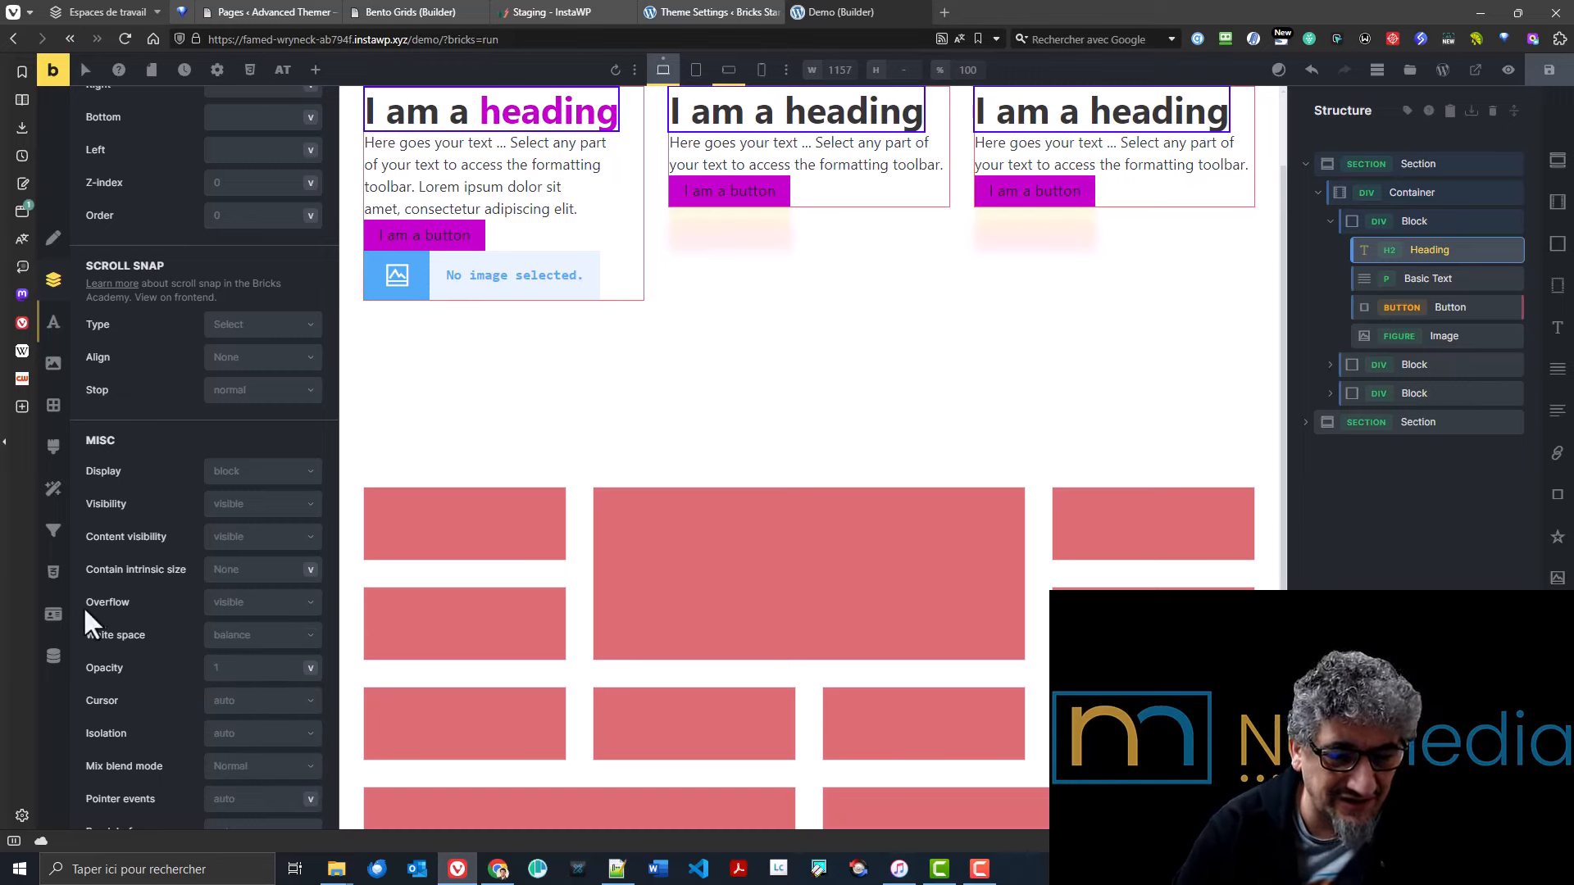
# - Review the background-clip setting in the theme settings and examine its available options in the Heading's background styles
pyautogui.click(710, 13)
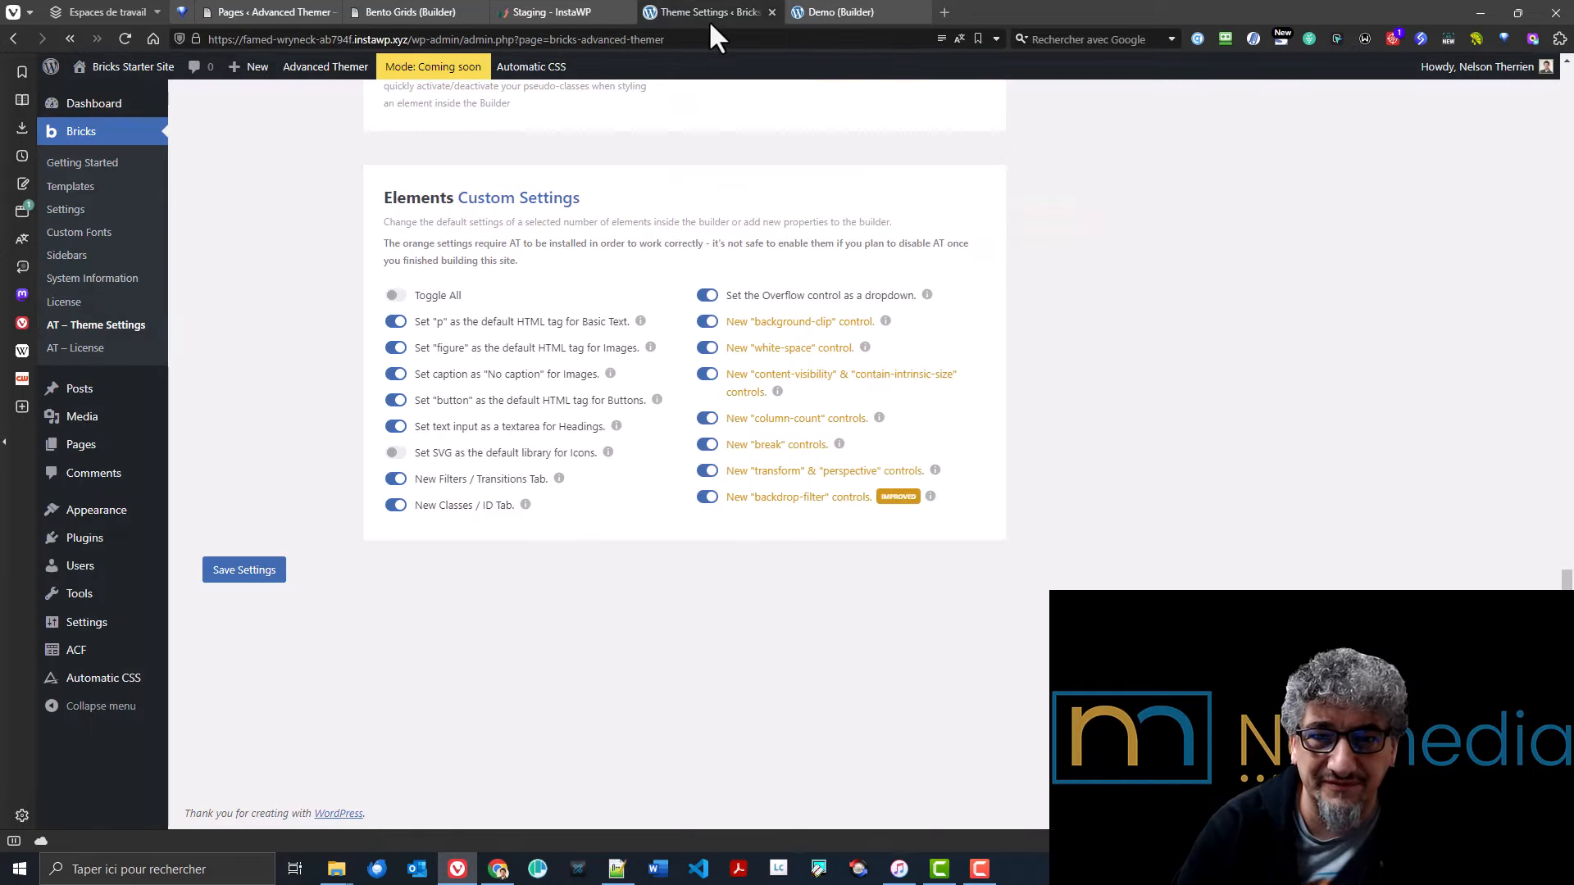
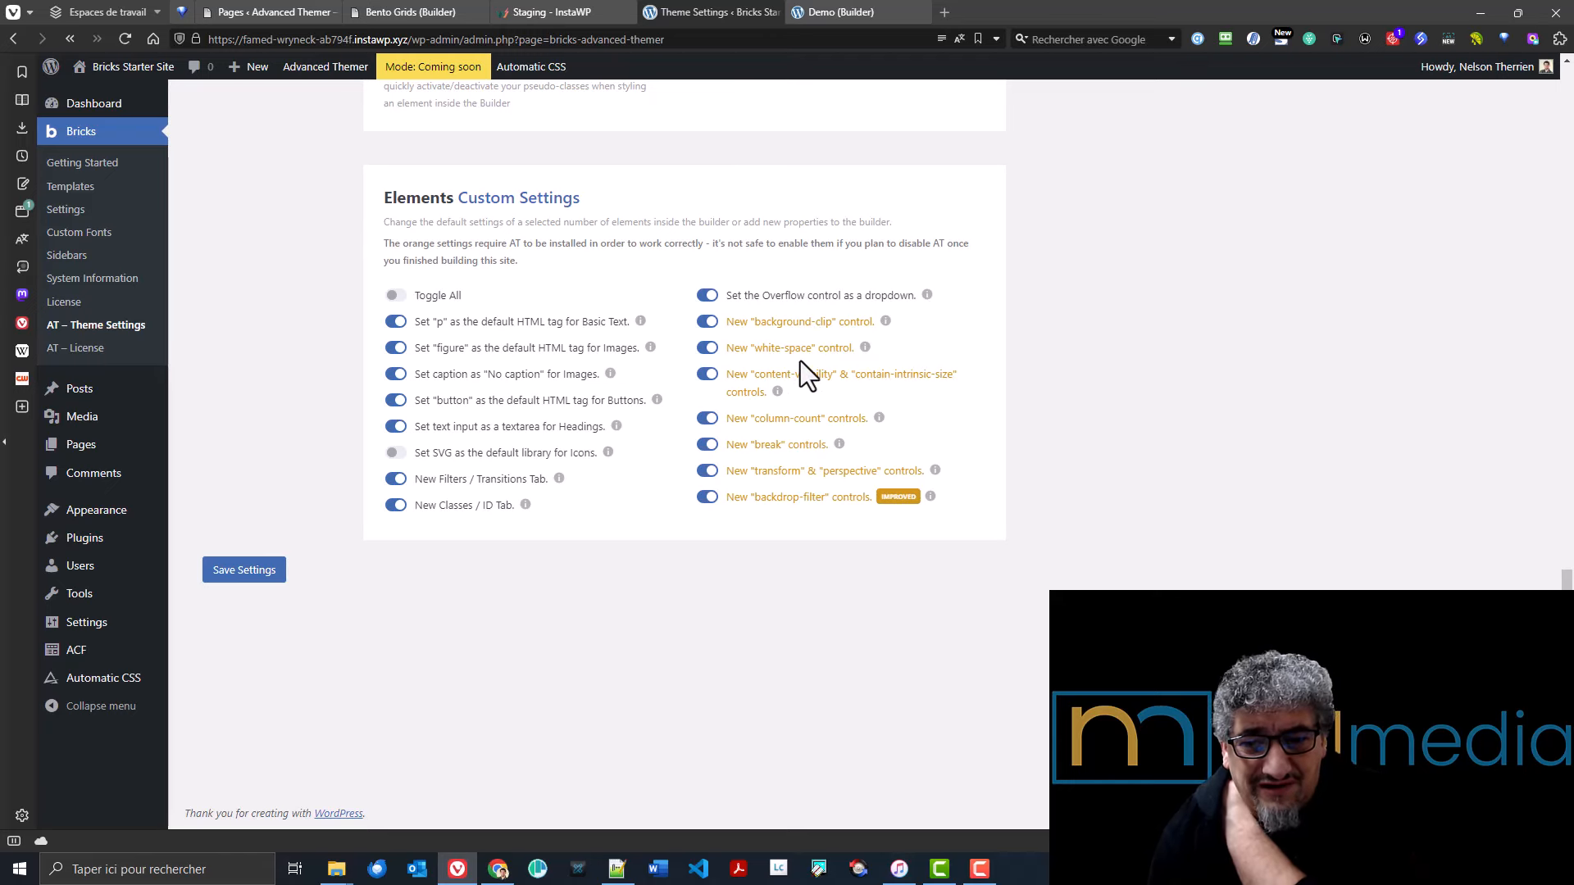
pyautogui.moveTo(886, 323)
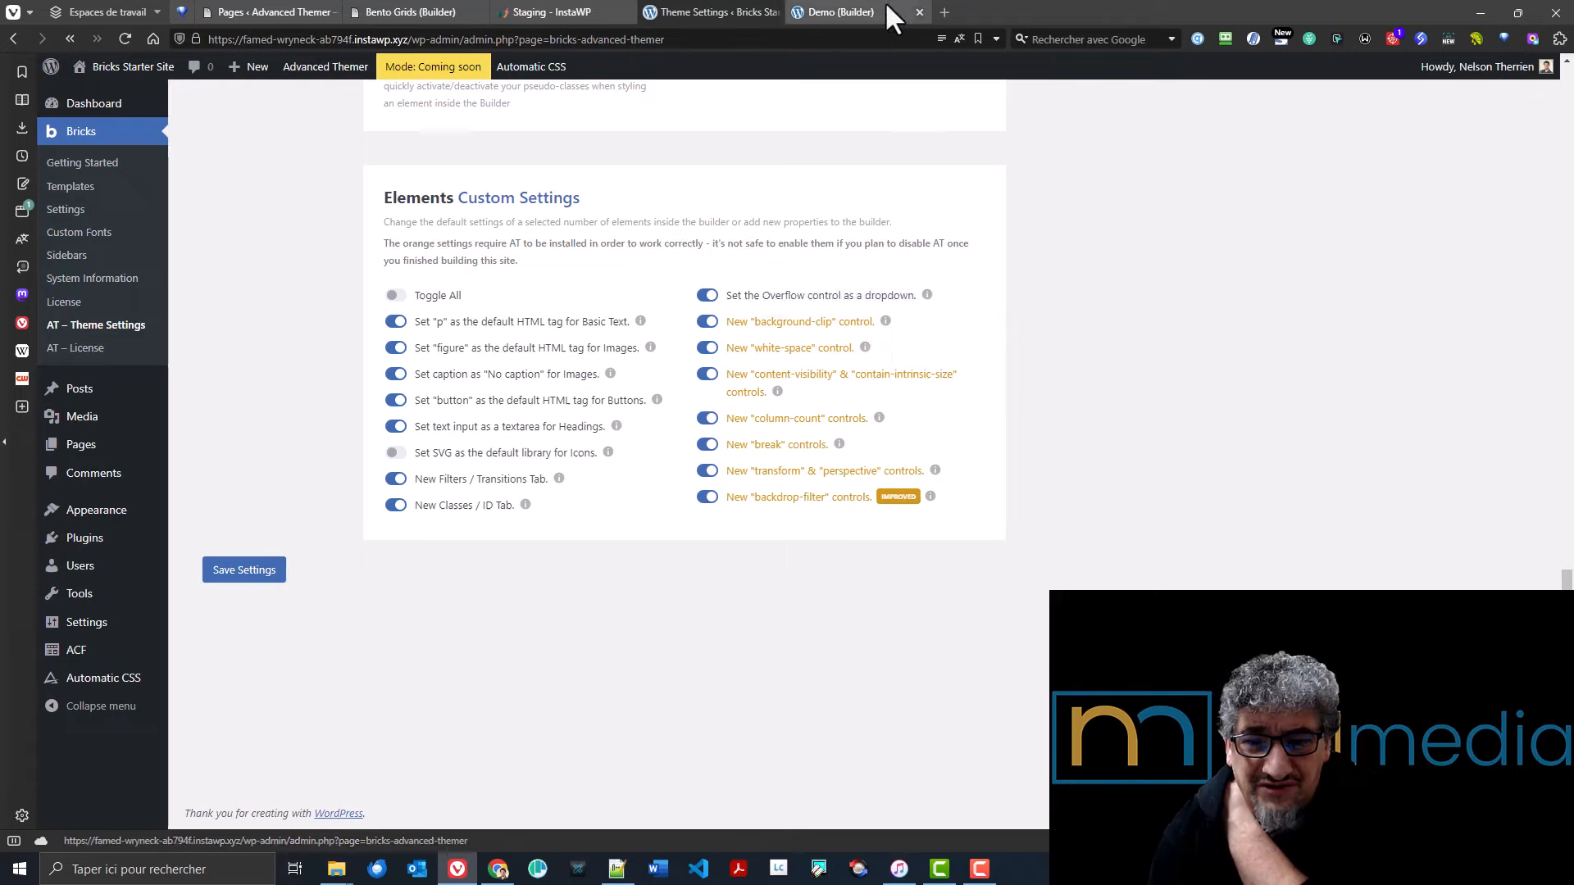
pyautogui.click(833, 11)
pyautogui.click(53, 363)
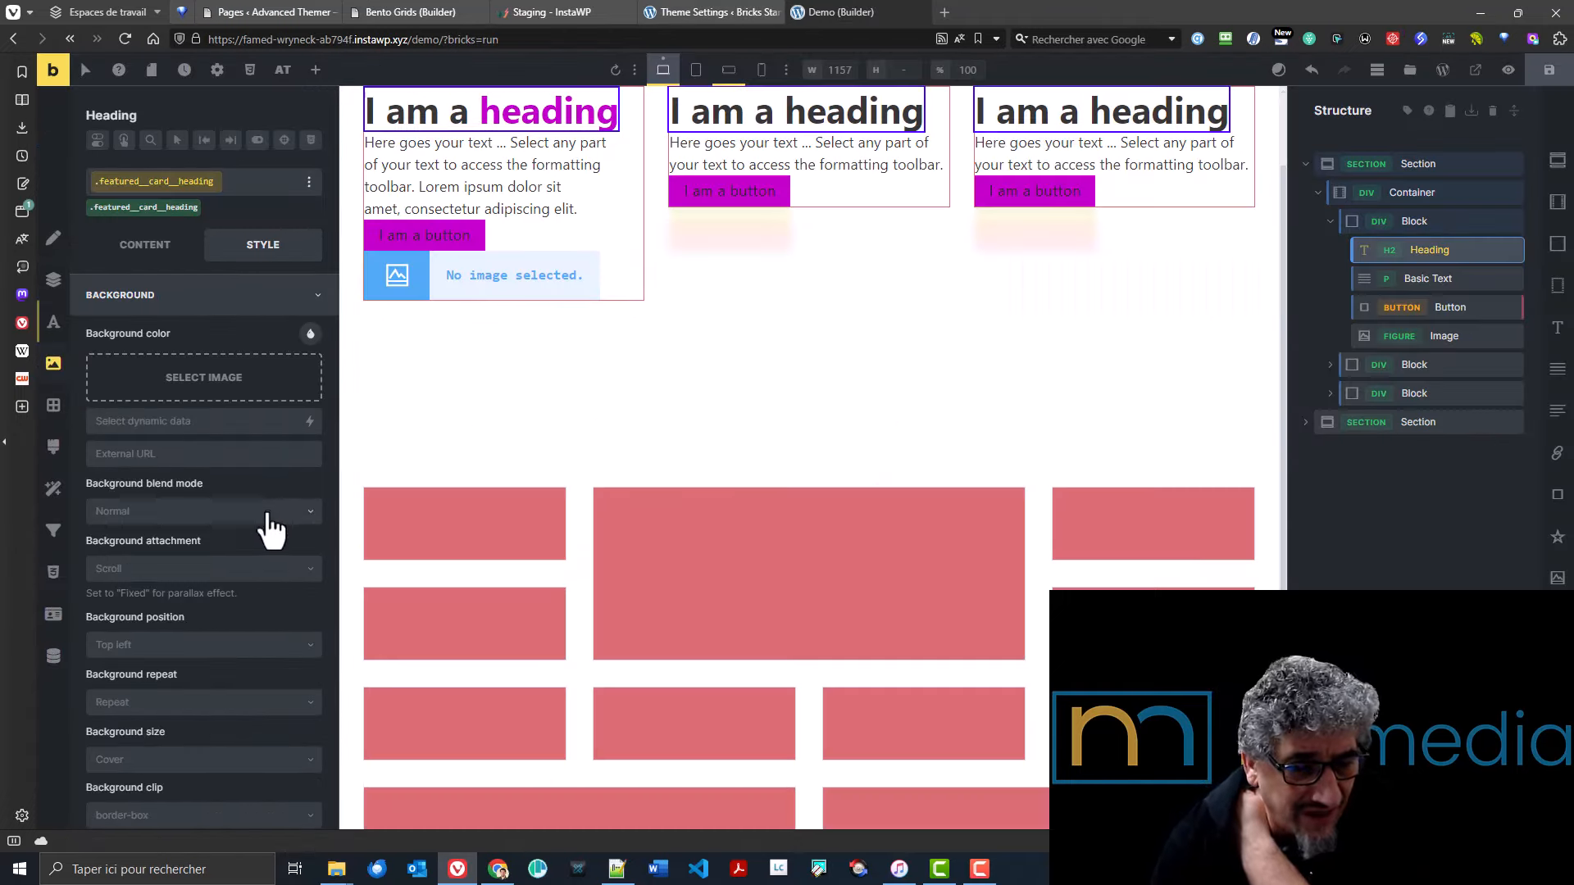
pyautogui.scroll(-1, 262, 537)
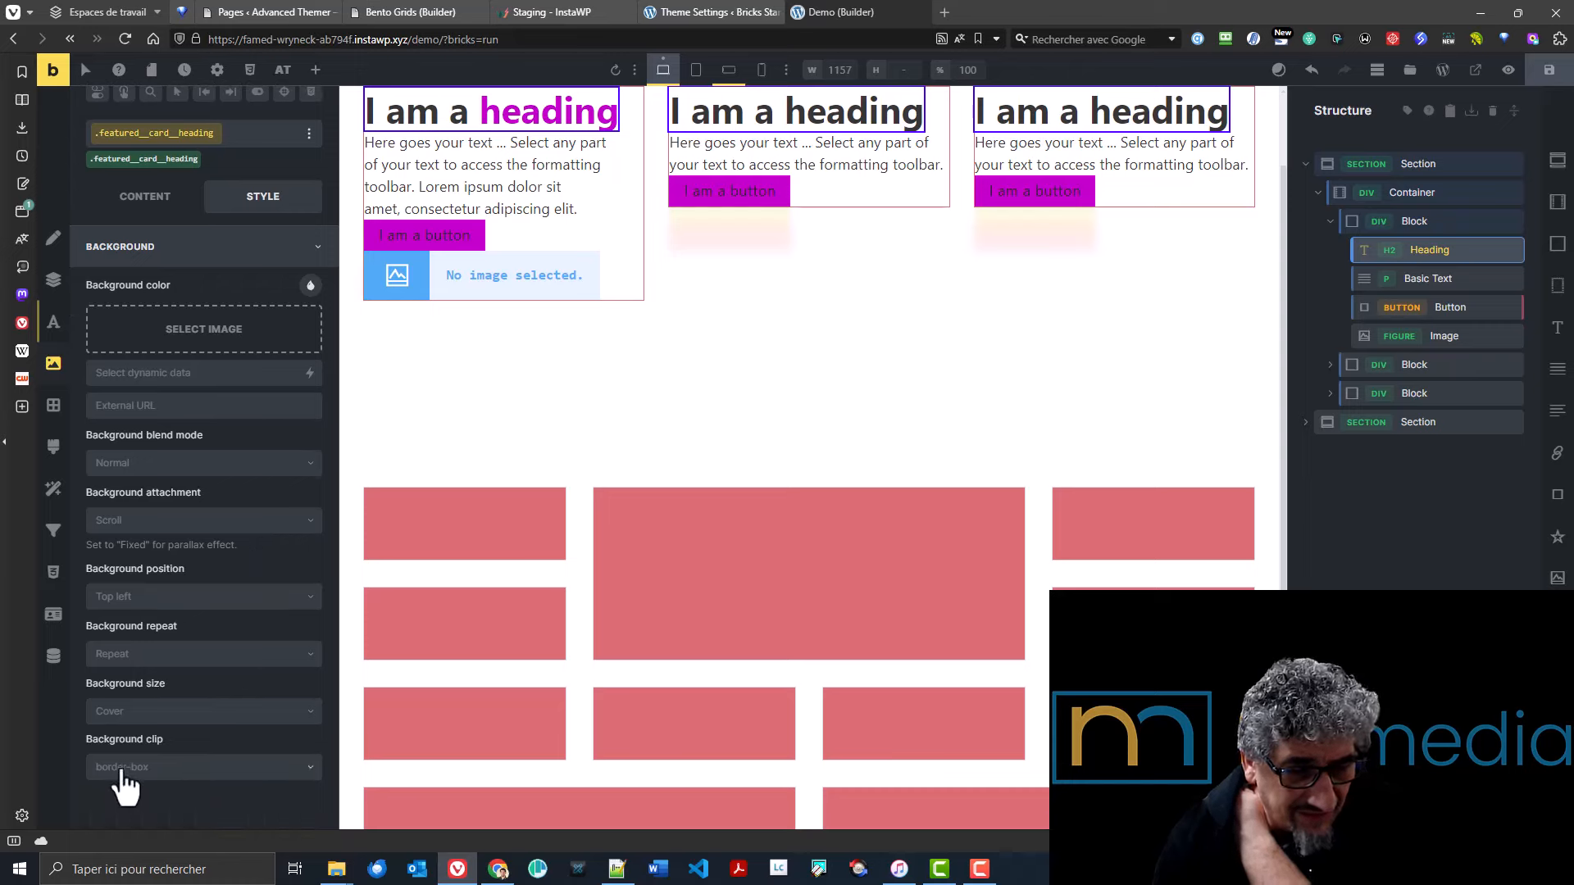
pyautogui.click(250, 770)
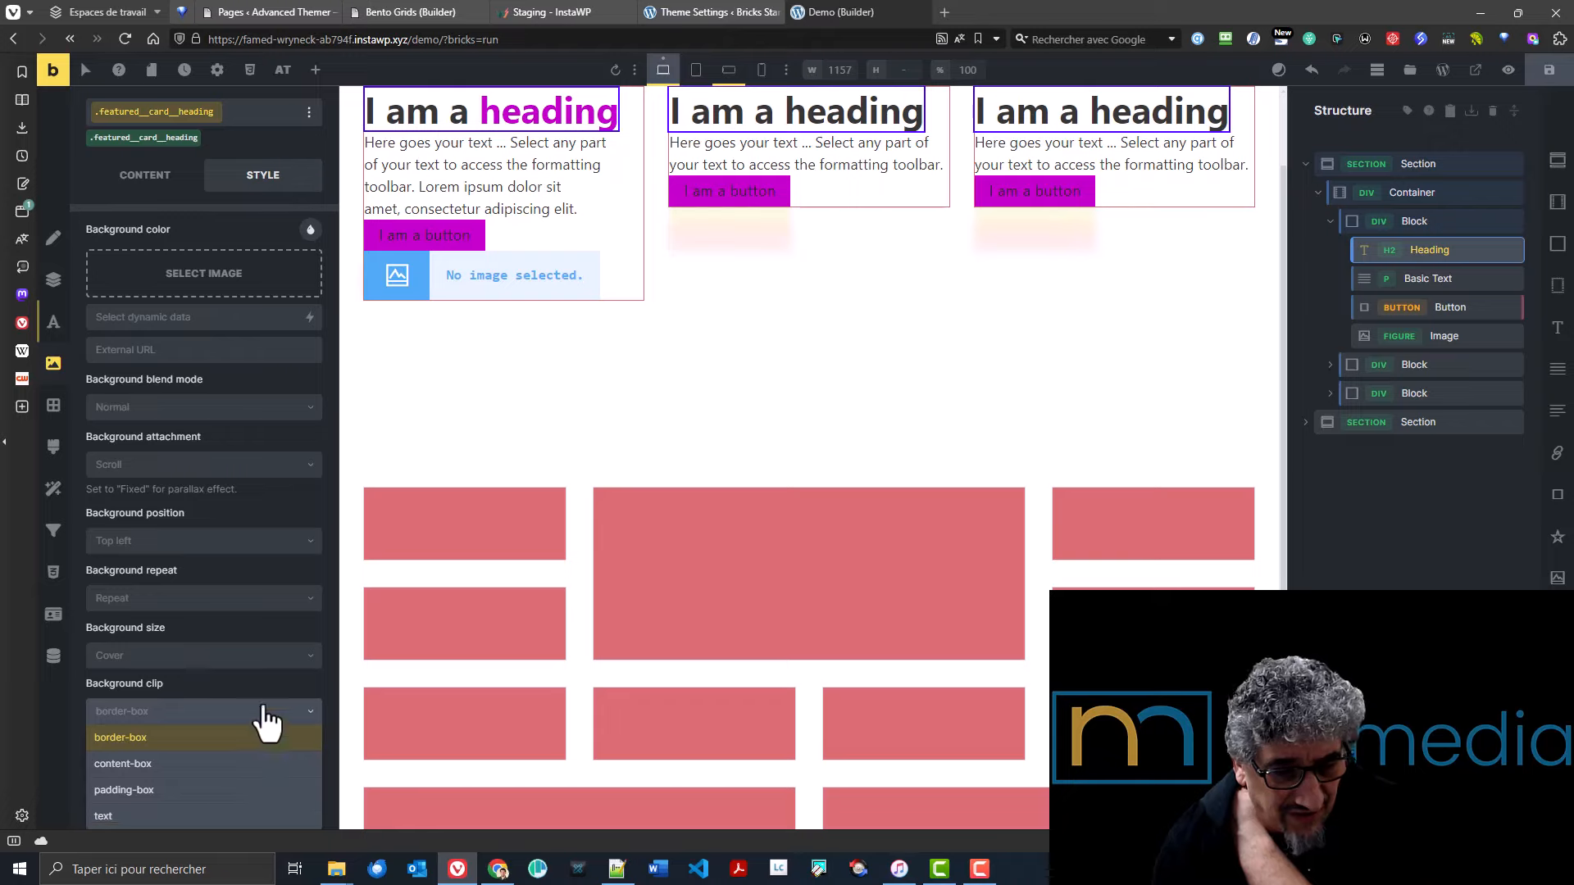
pyautogui.click(255, 697)
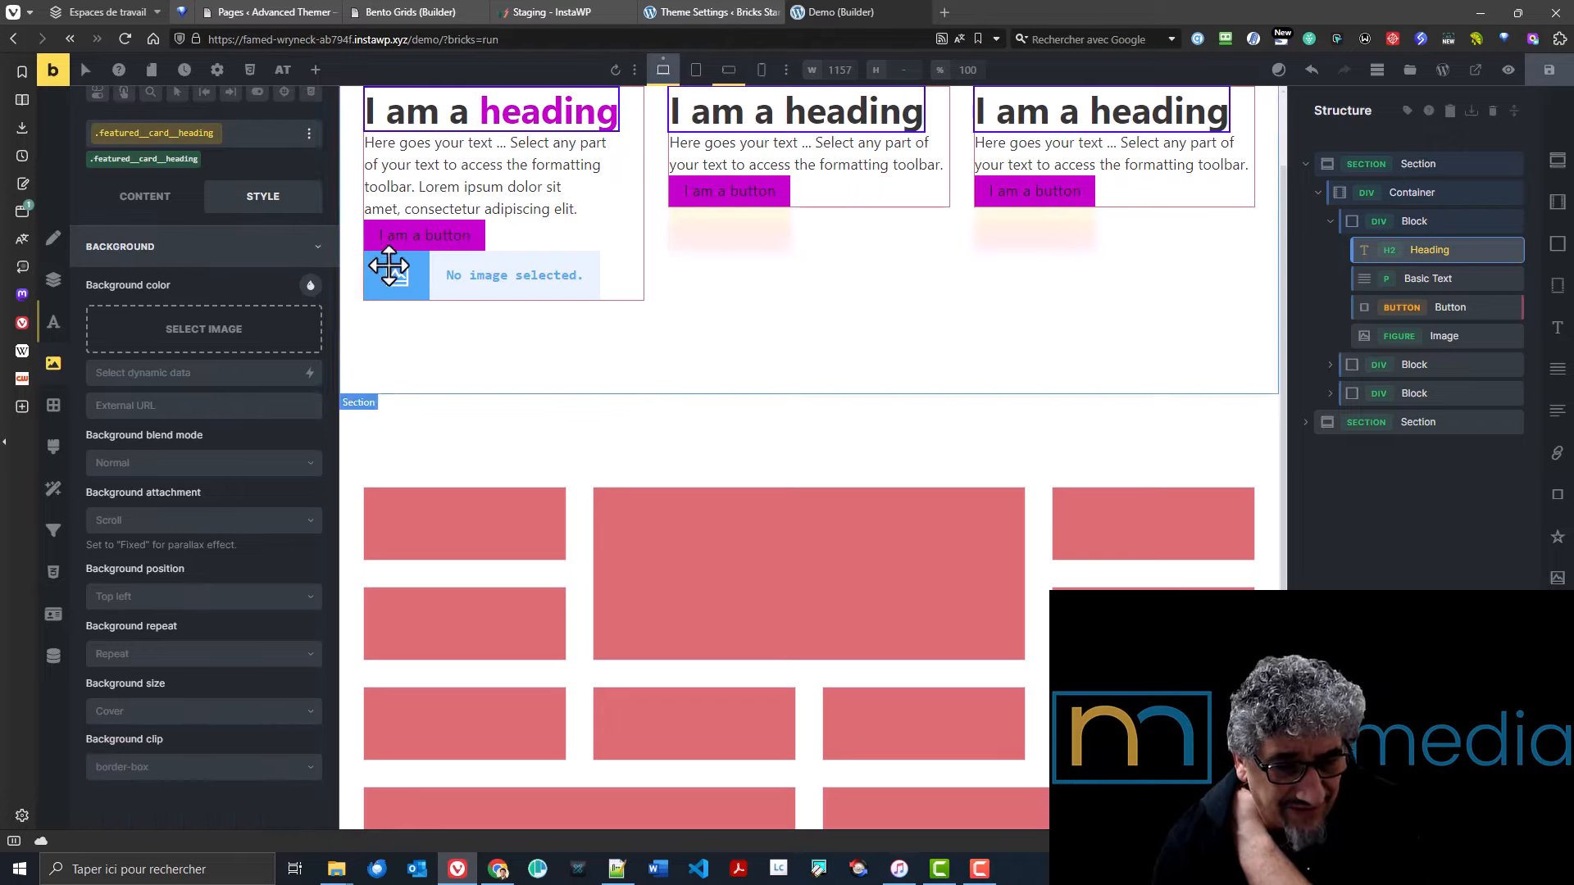
# - Read the white-space control's description in the theme settings and locate that control in the first card's Basic Text layout styles
pyautogui.click(710, 13)
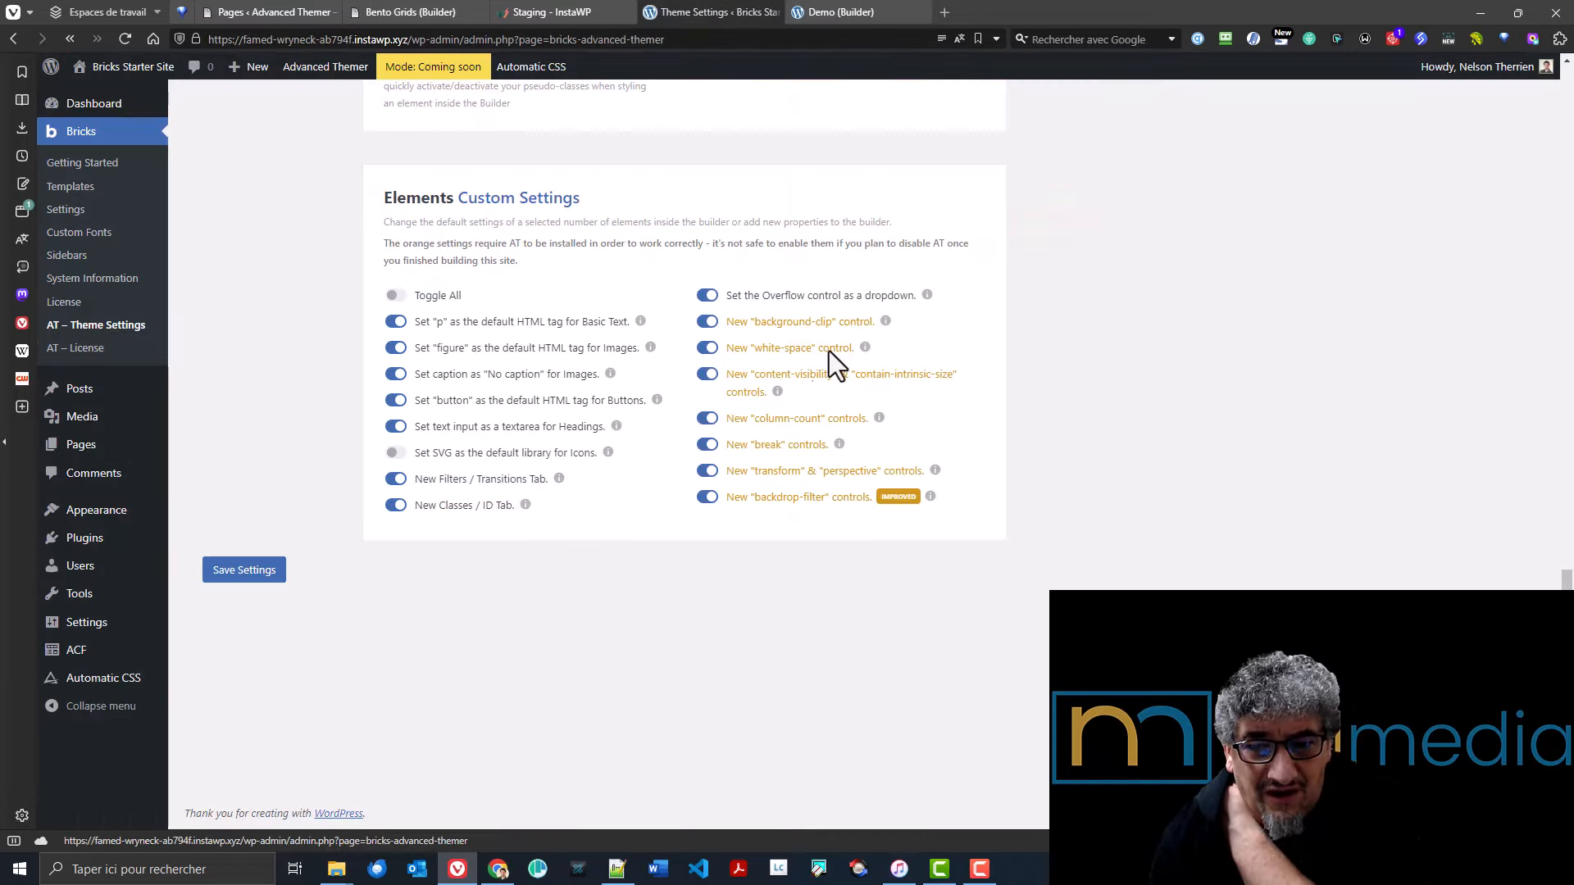
pyautogui.moveTo(864, 352)
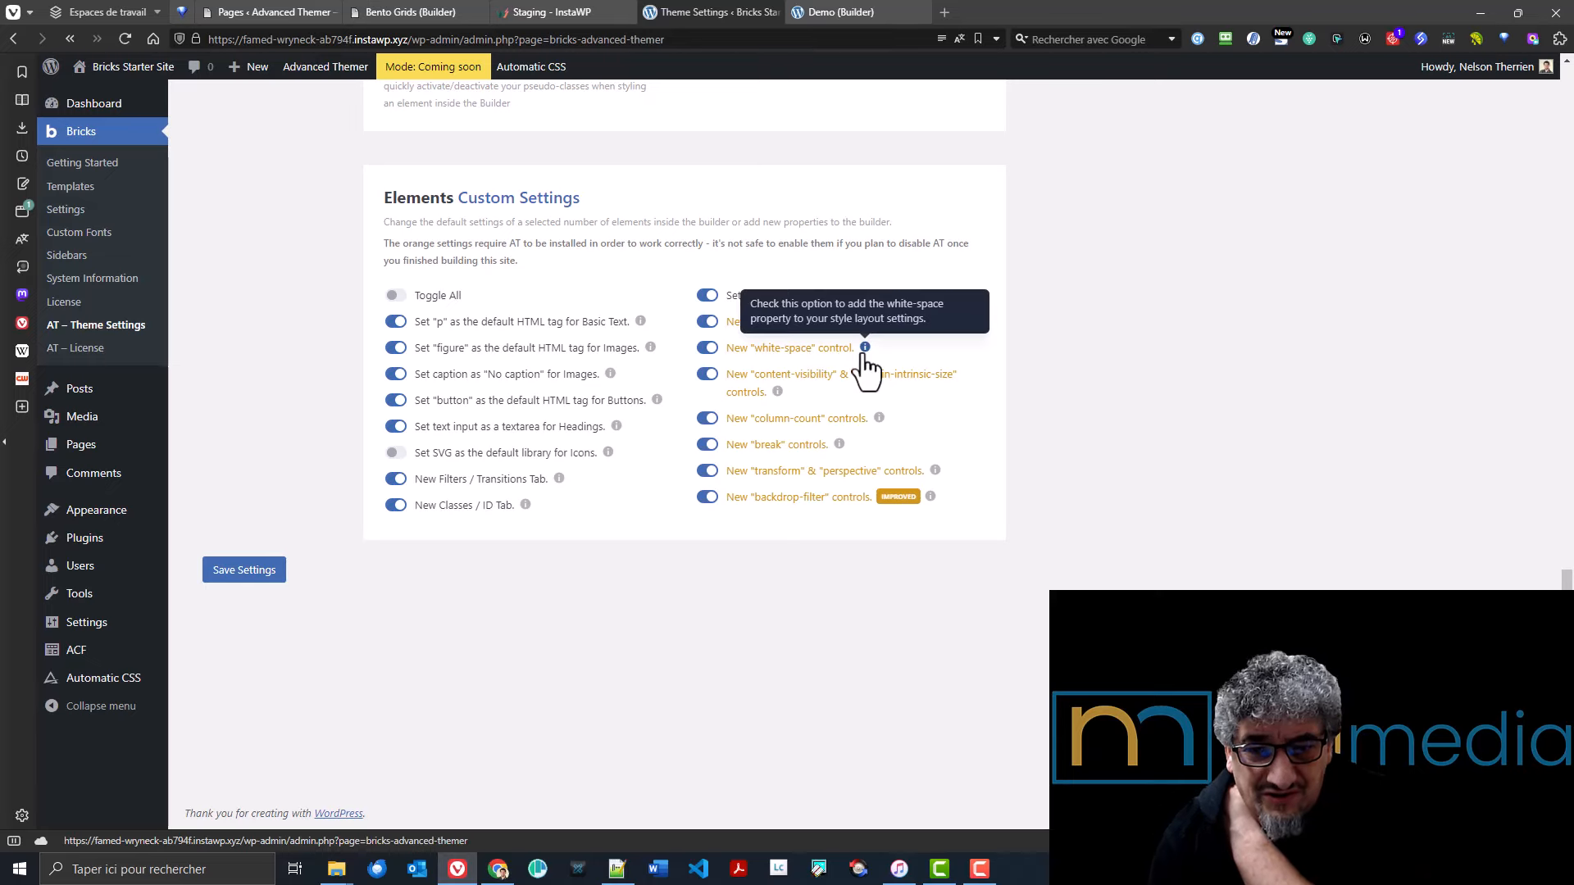
pyautogui.click(854, 12)
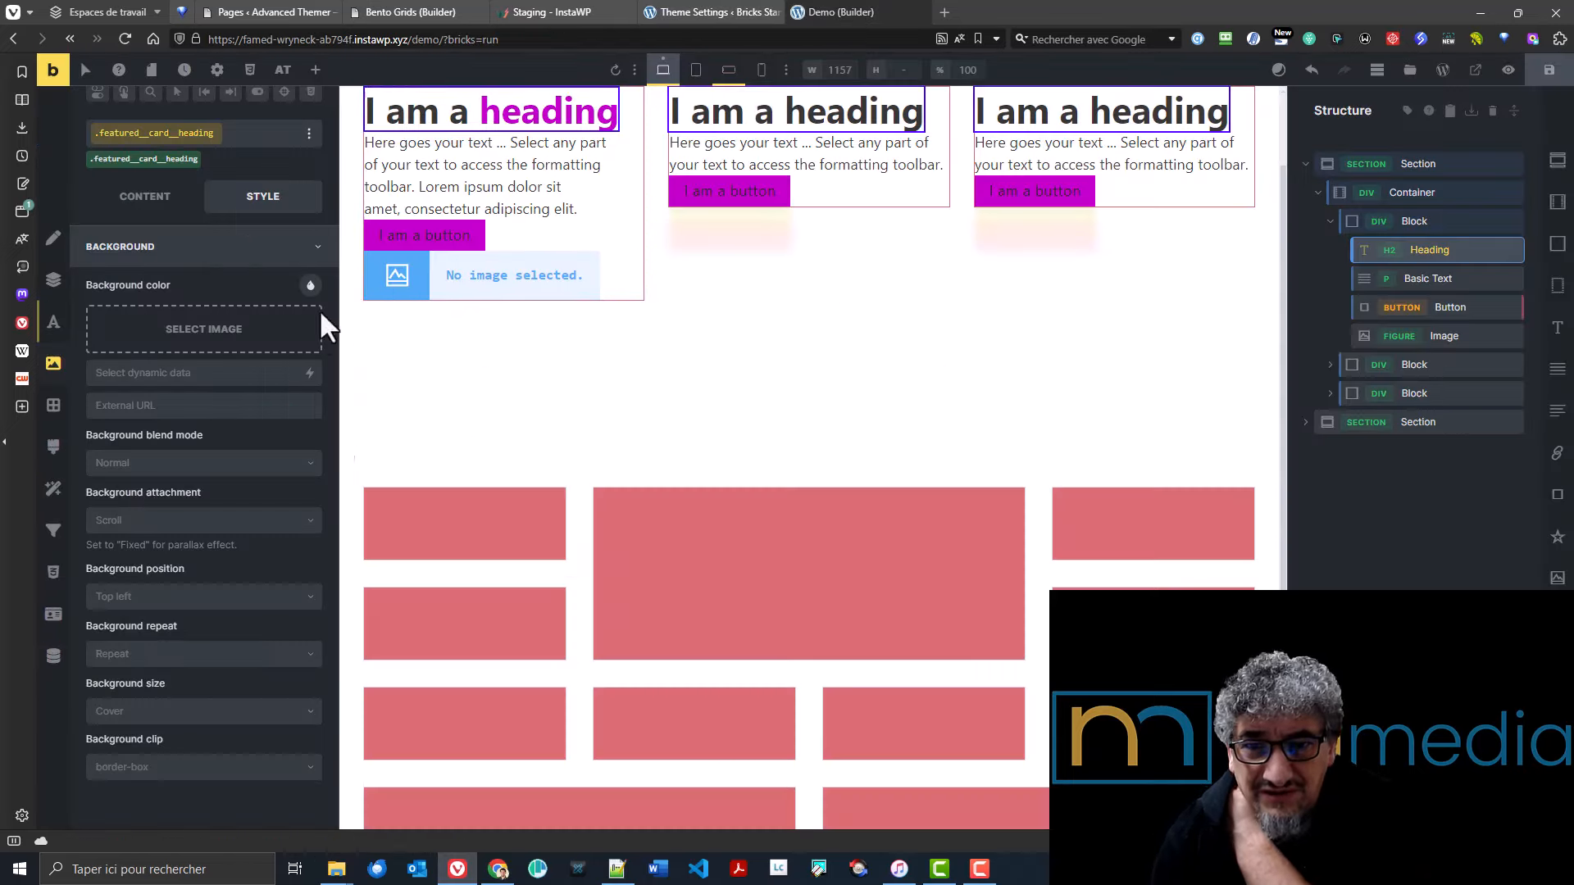
pyautogui.click(486, 199)
pyautogui.scroll(-1, 233, 606)
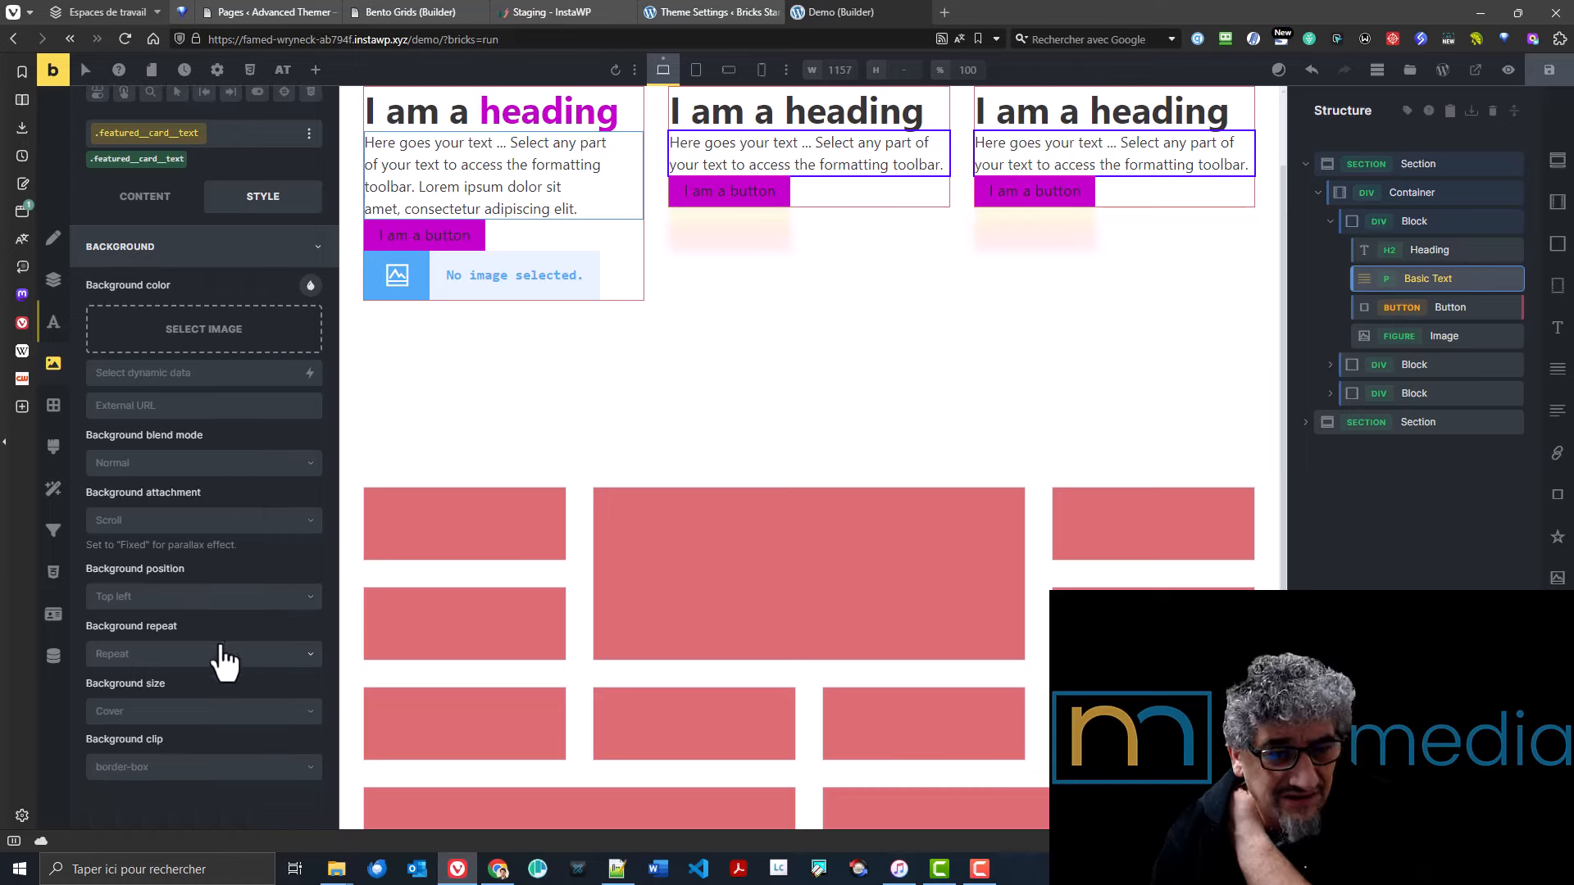
pyautogui.click(53, 322)
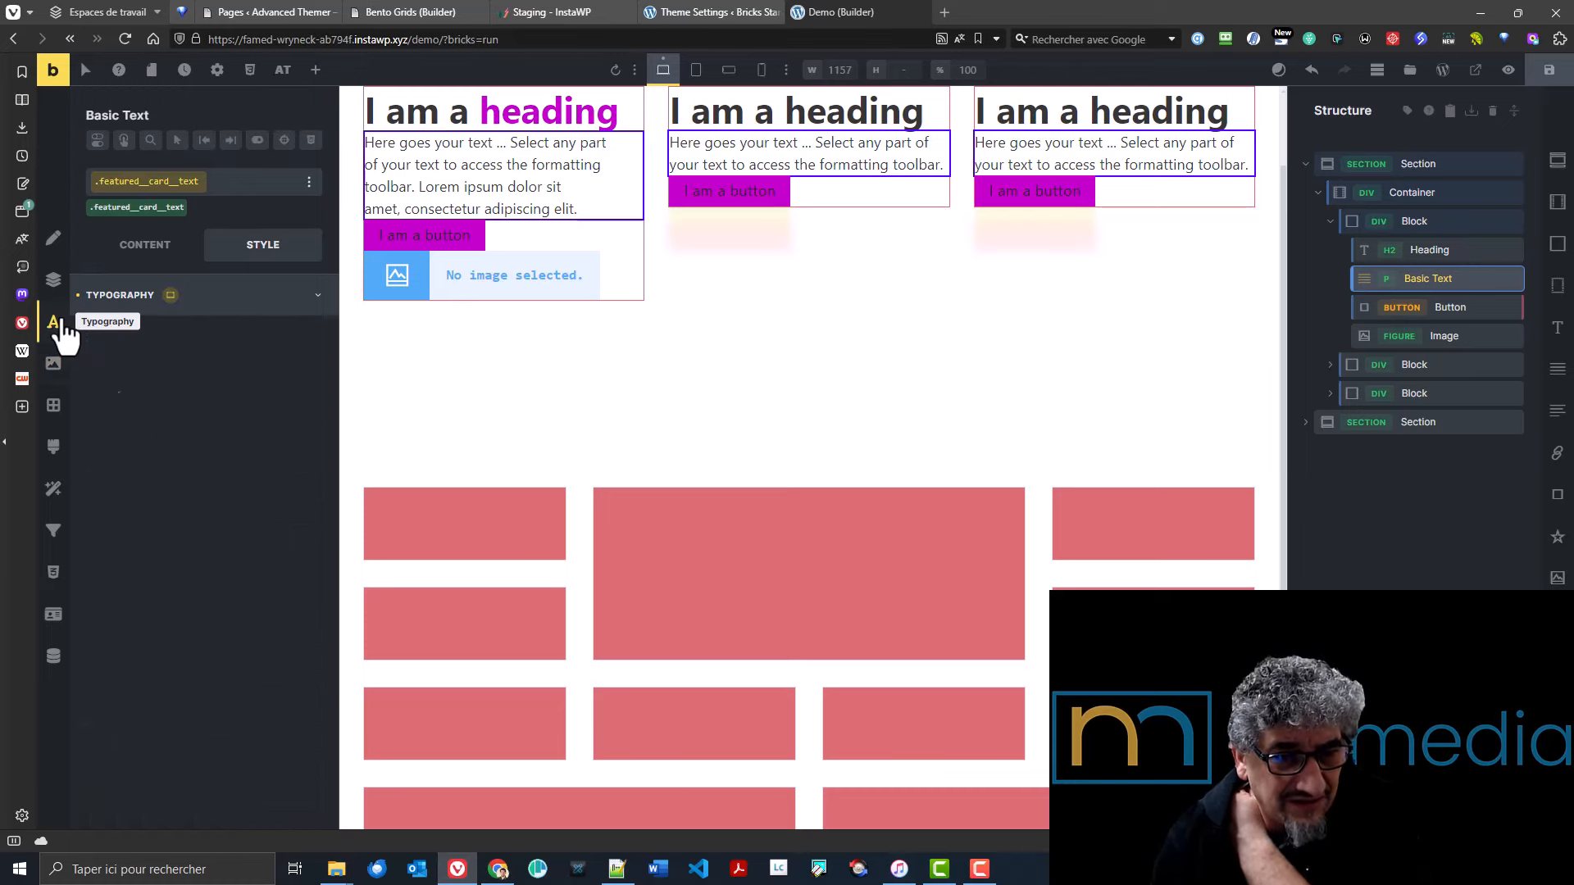
pyautogui.scroll(-1, 221, 590)
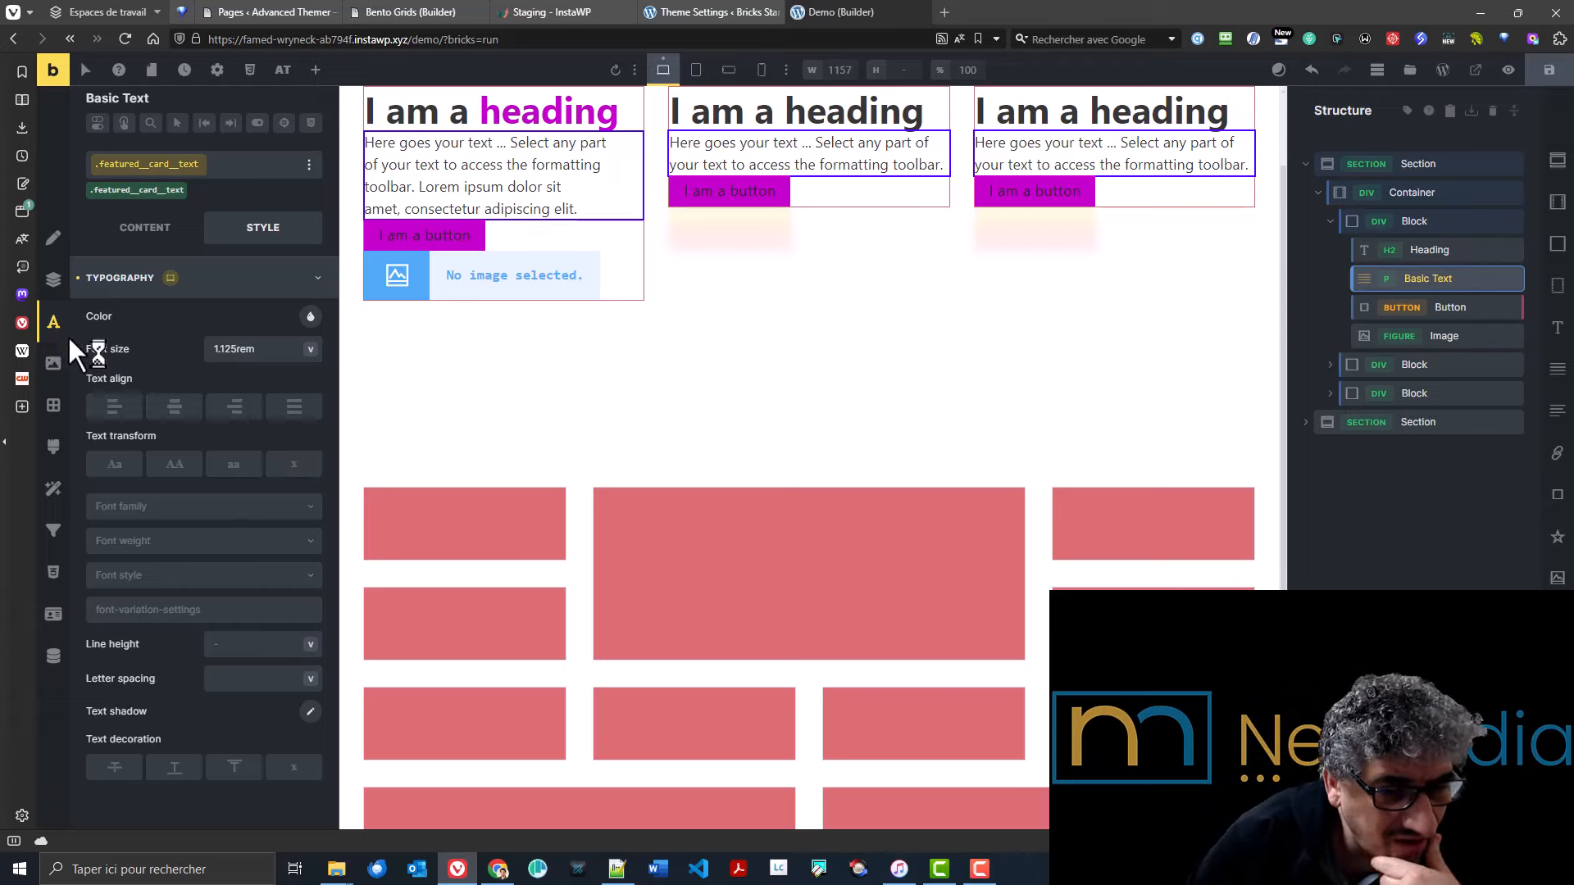
pyautogui.click(53, 280)
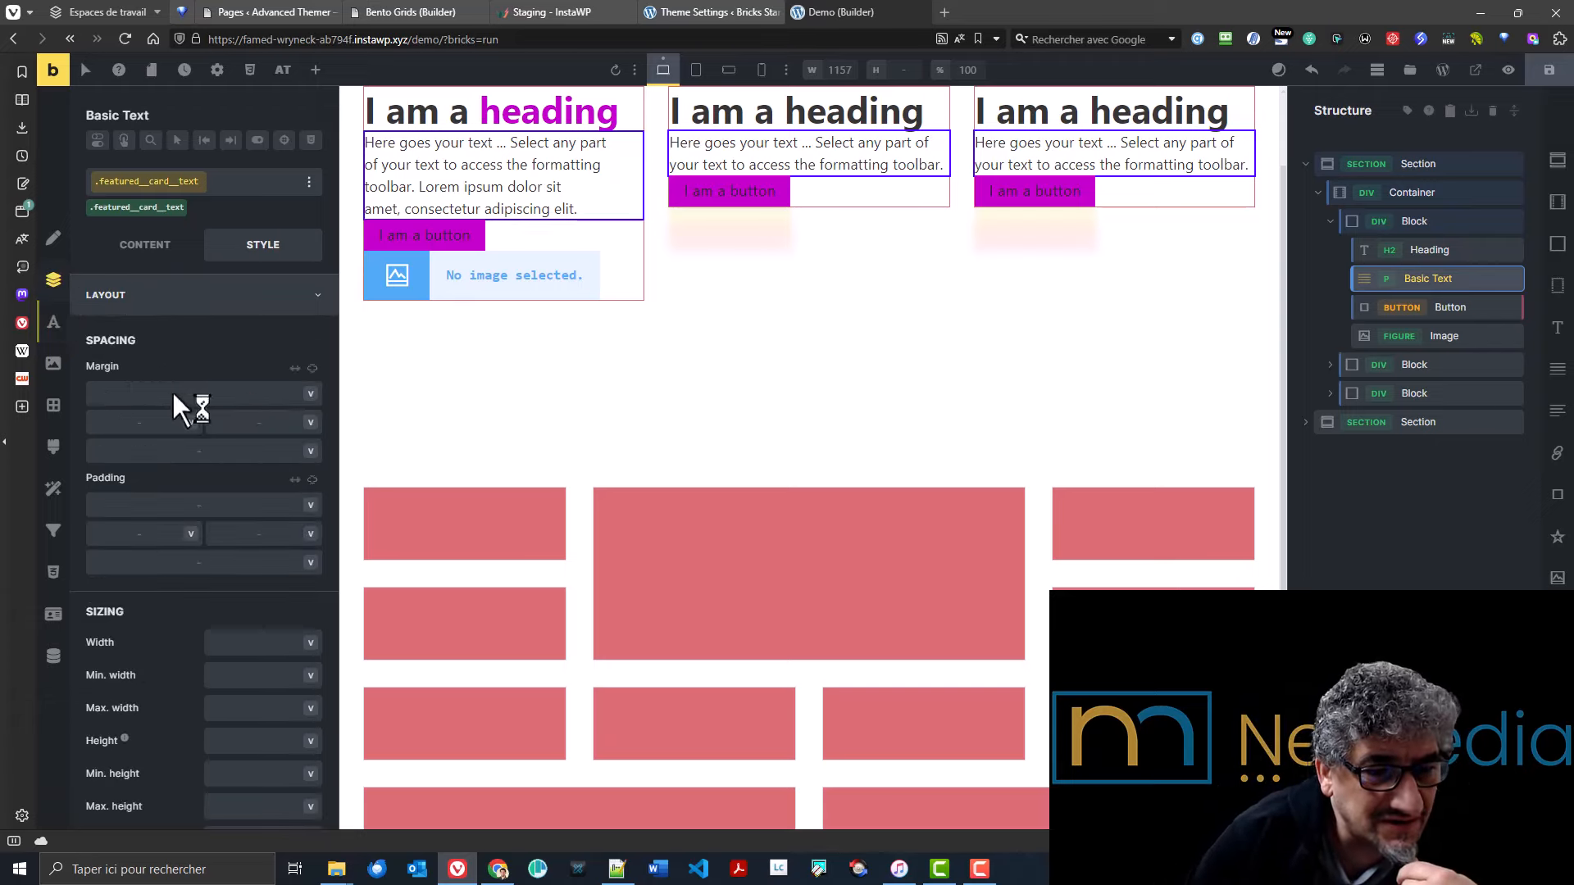
pyautogui.scroll(-3, 164, 492)
pyautogui.scroll(-8, 164, 518)
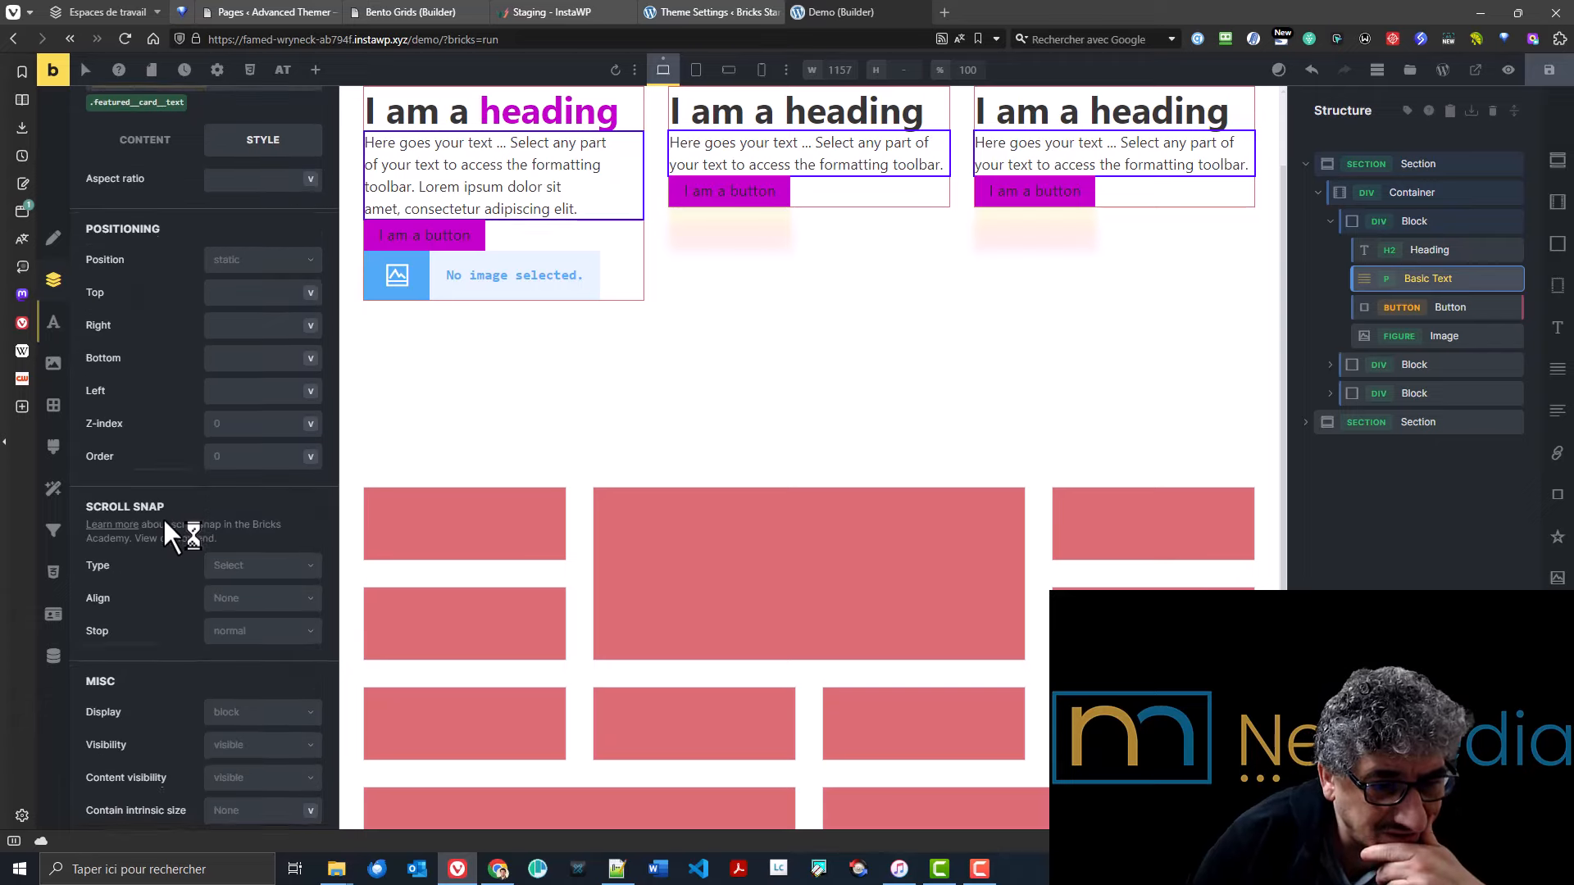
pyautogui.scroll(-3, 164, 518)
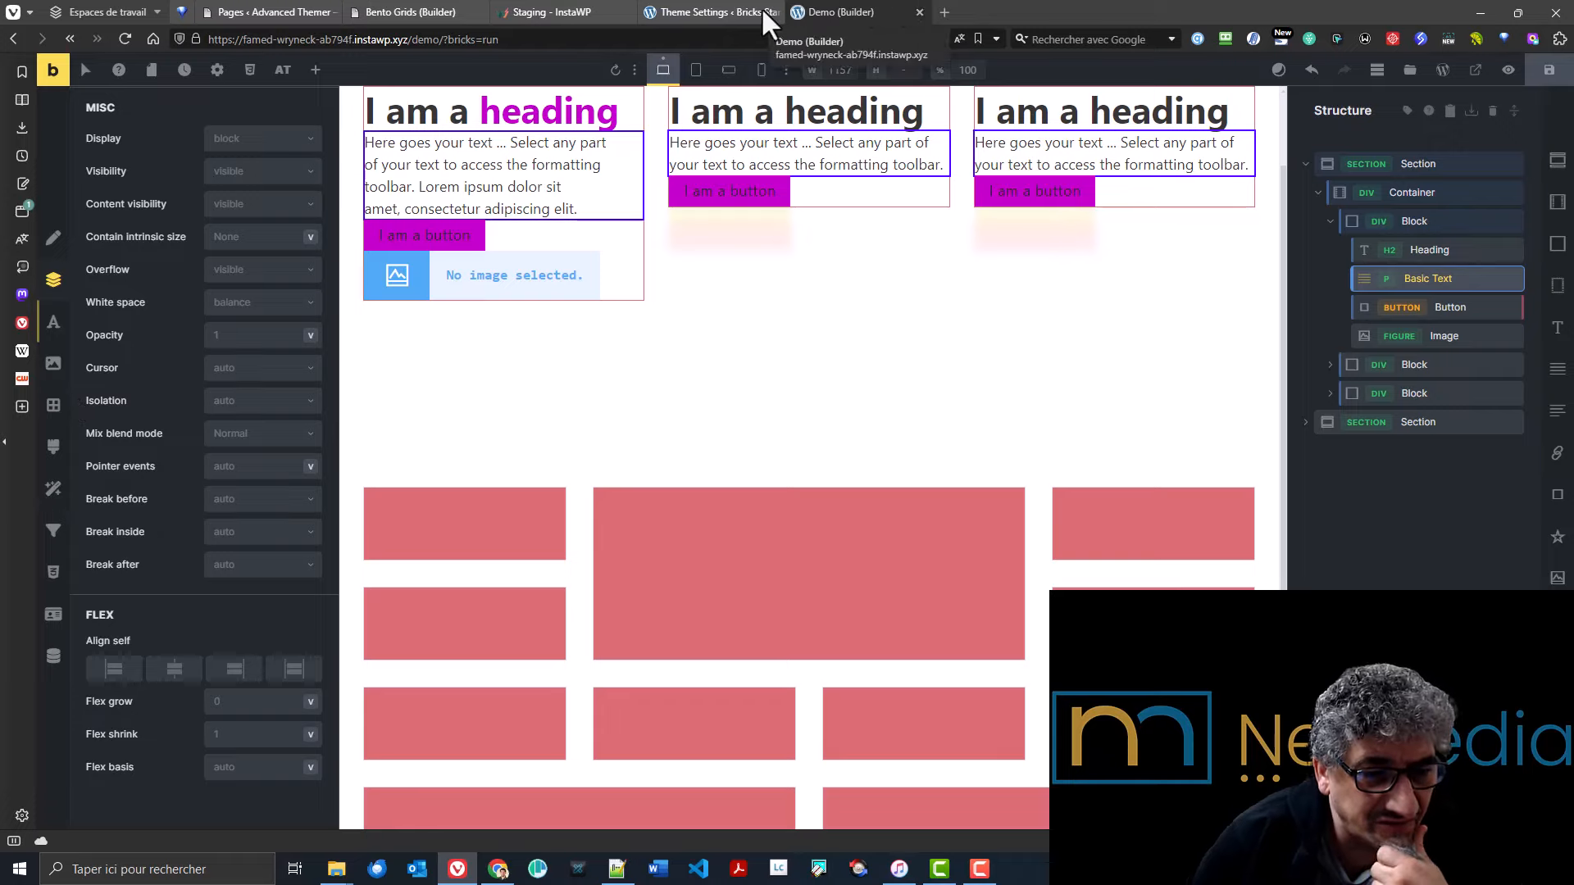
# - Read the column-count controls' description in the theme settings and look for column properties in the Basic Text's layout, content and typography settings
pyautogui.click(713, 10)
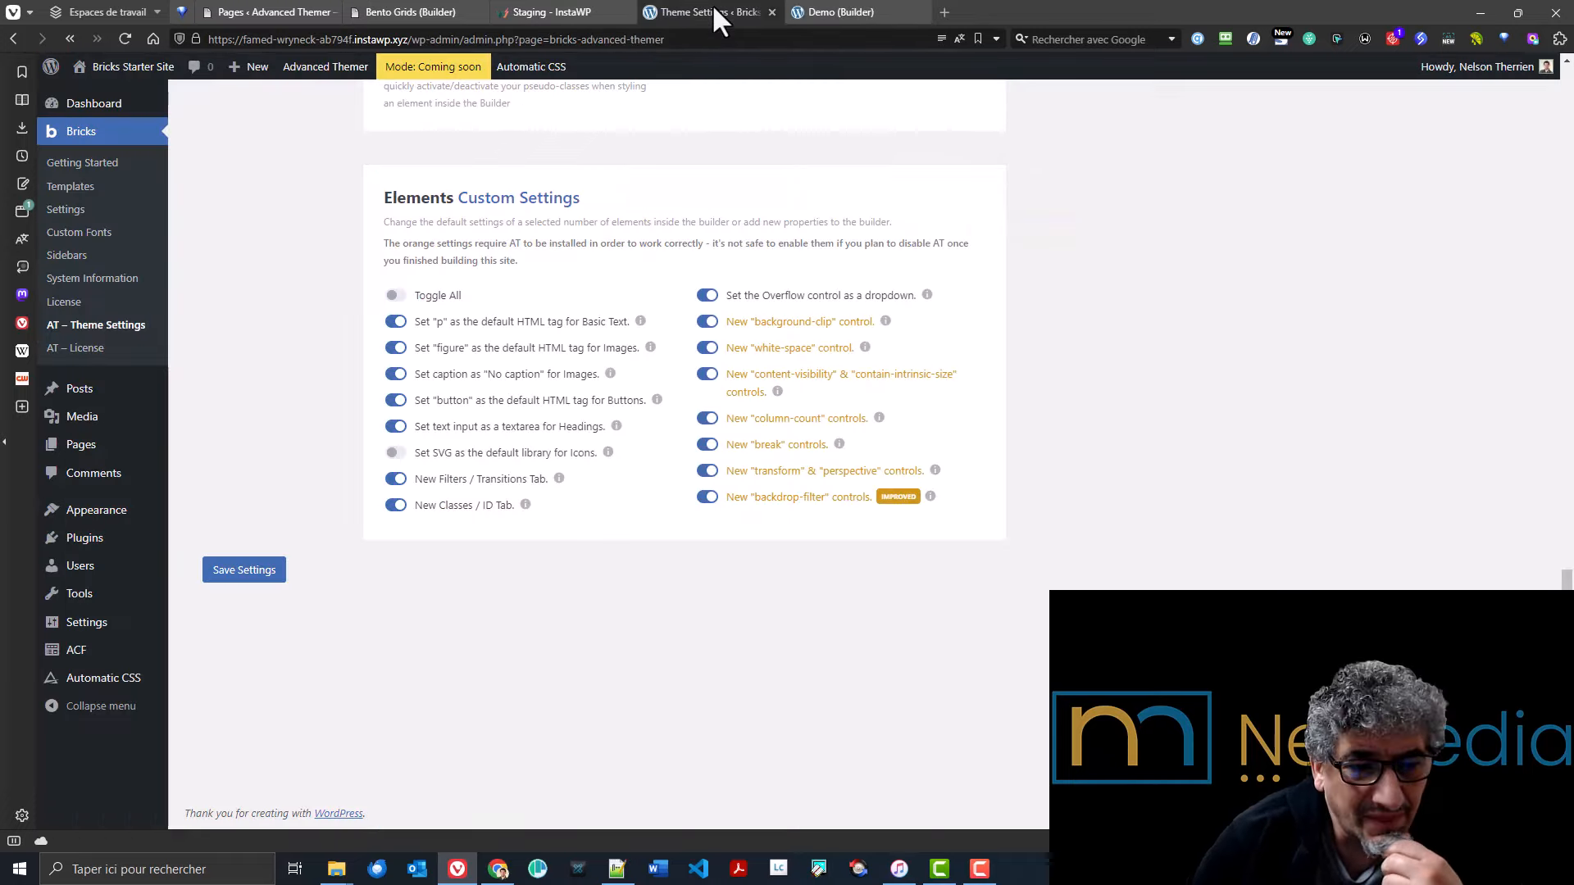
pyautogui.click(701, 293)
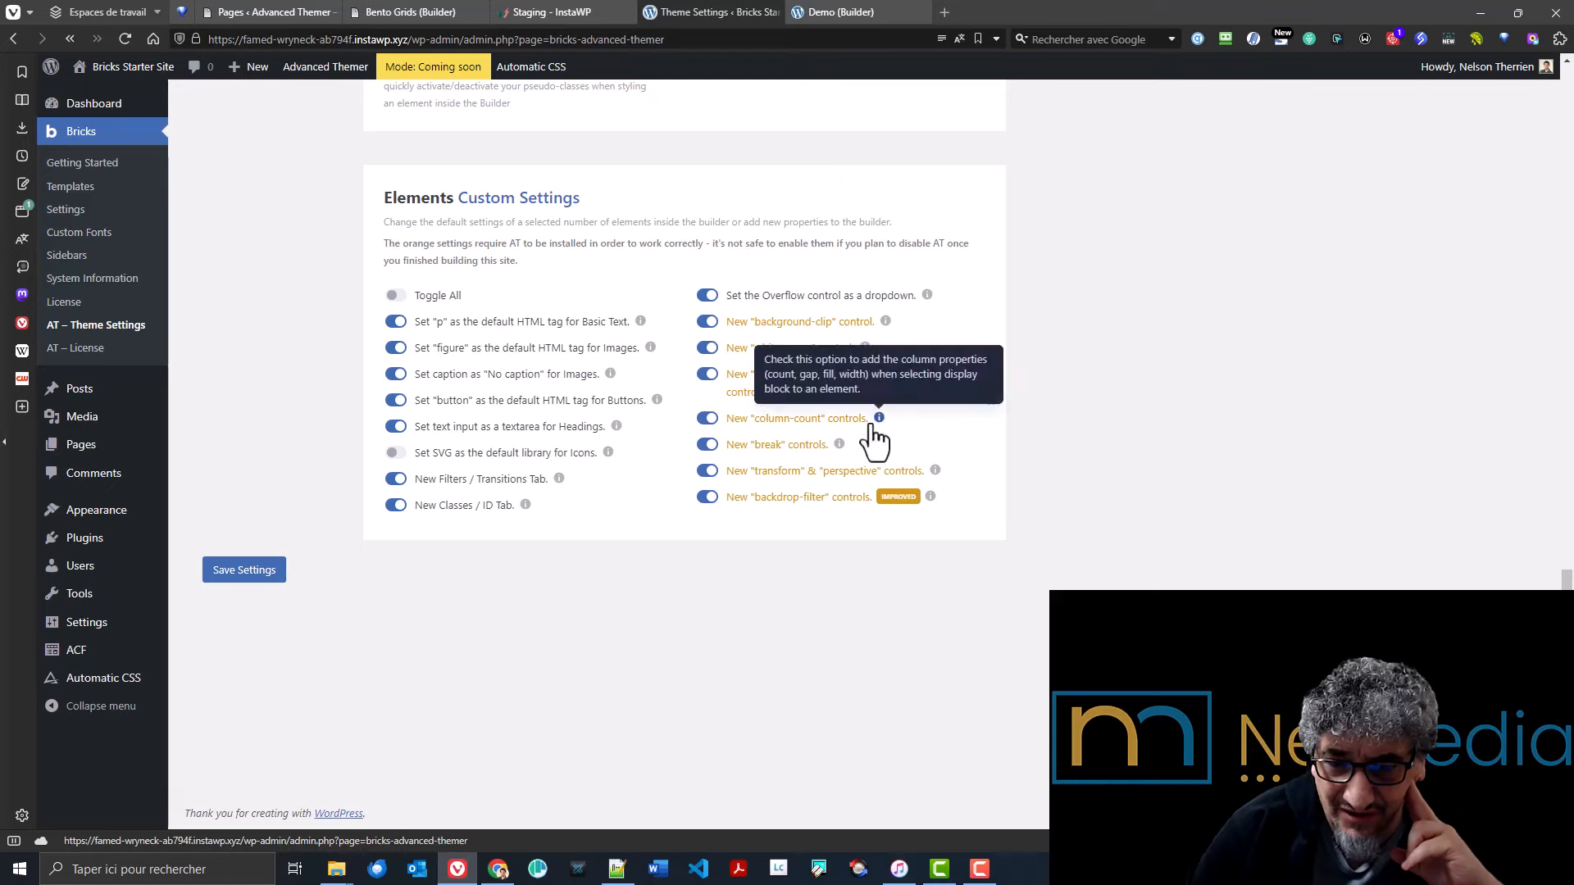
pyautogui.click(818, 13)
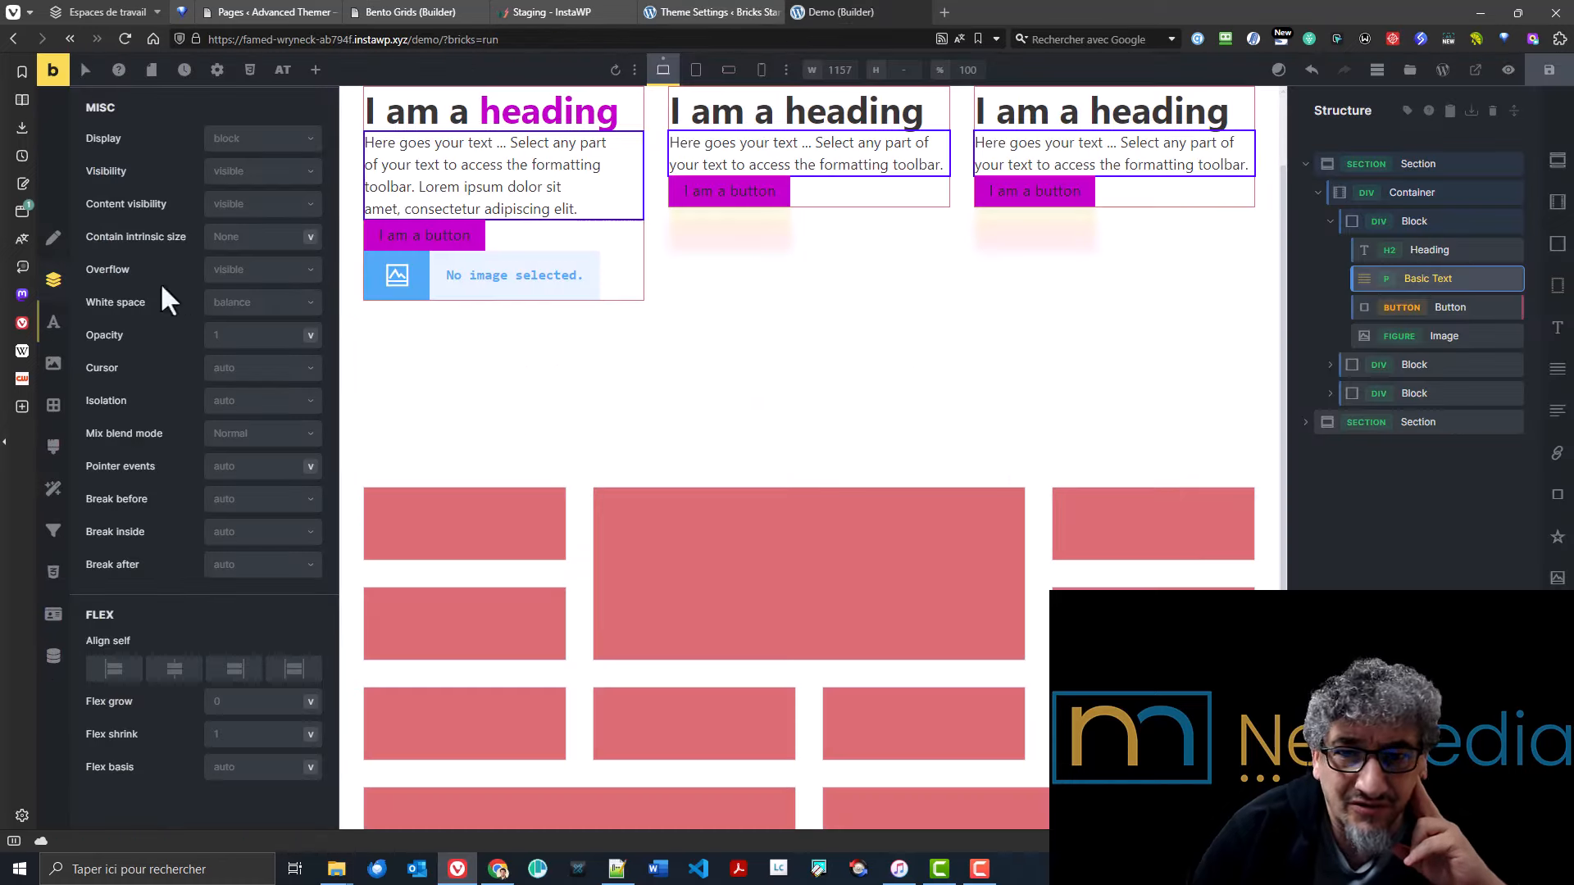
pyautogui.click(446, 165)
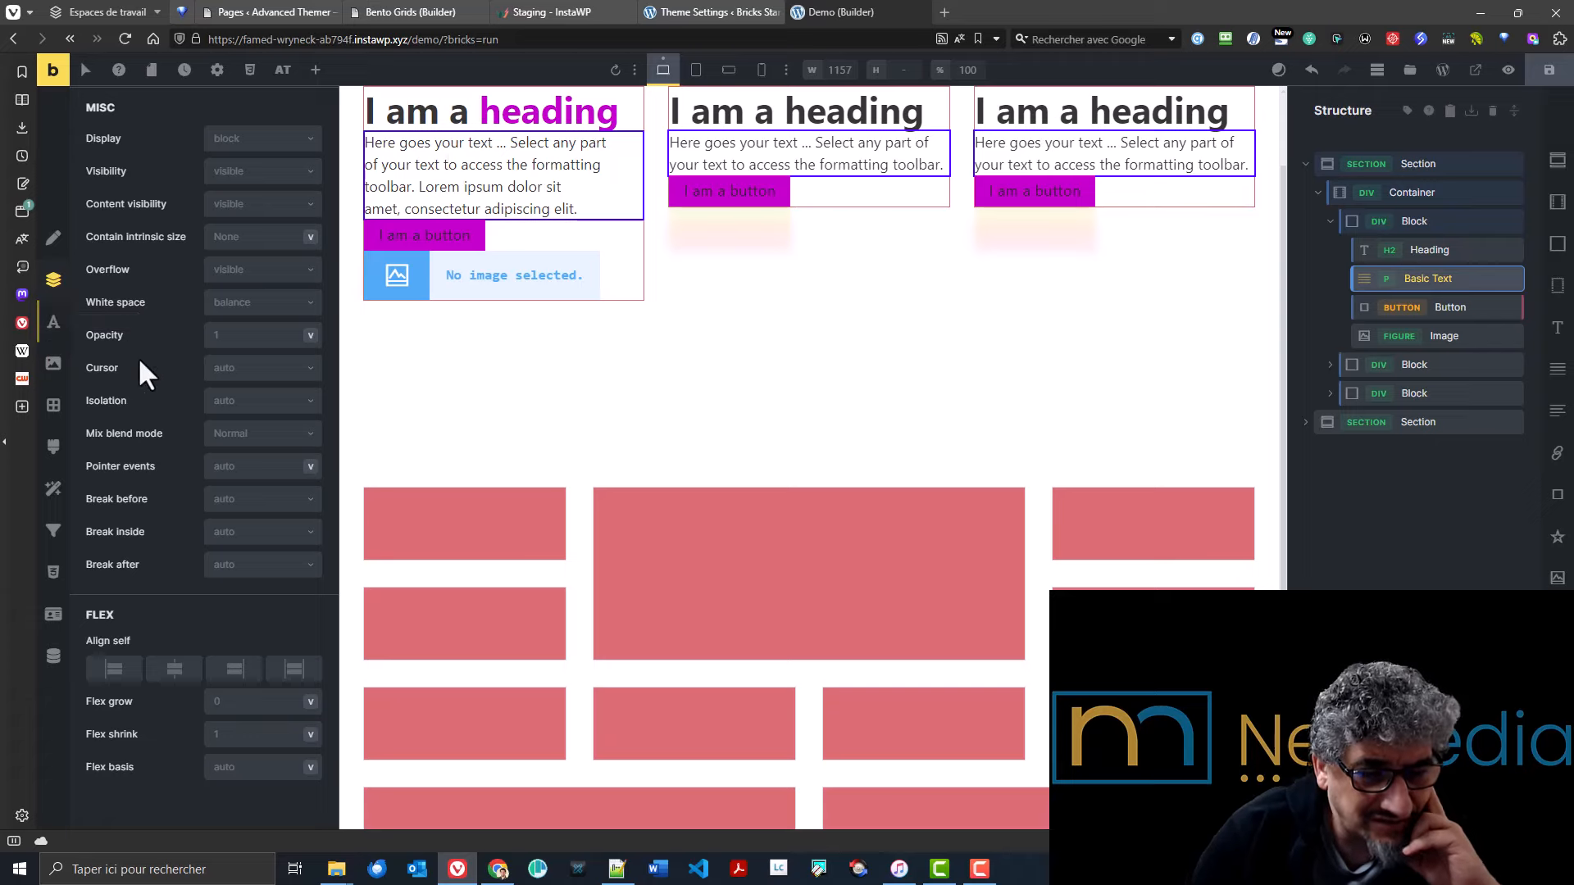
pyautogui.scroll(5, 139, 361)
pyautogui.scroll(5, 140, 356)
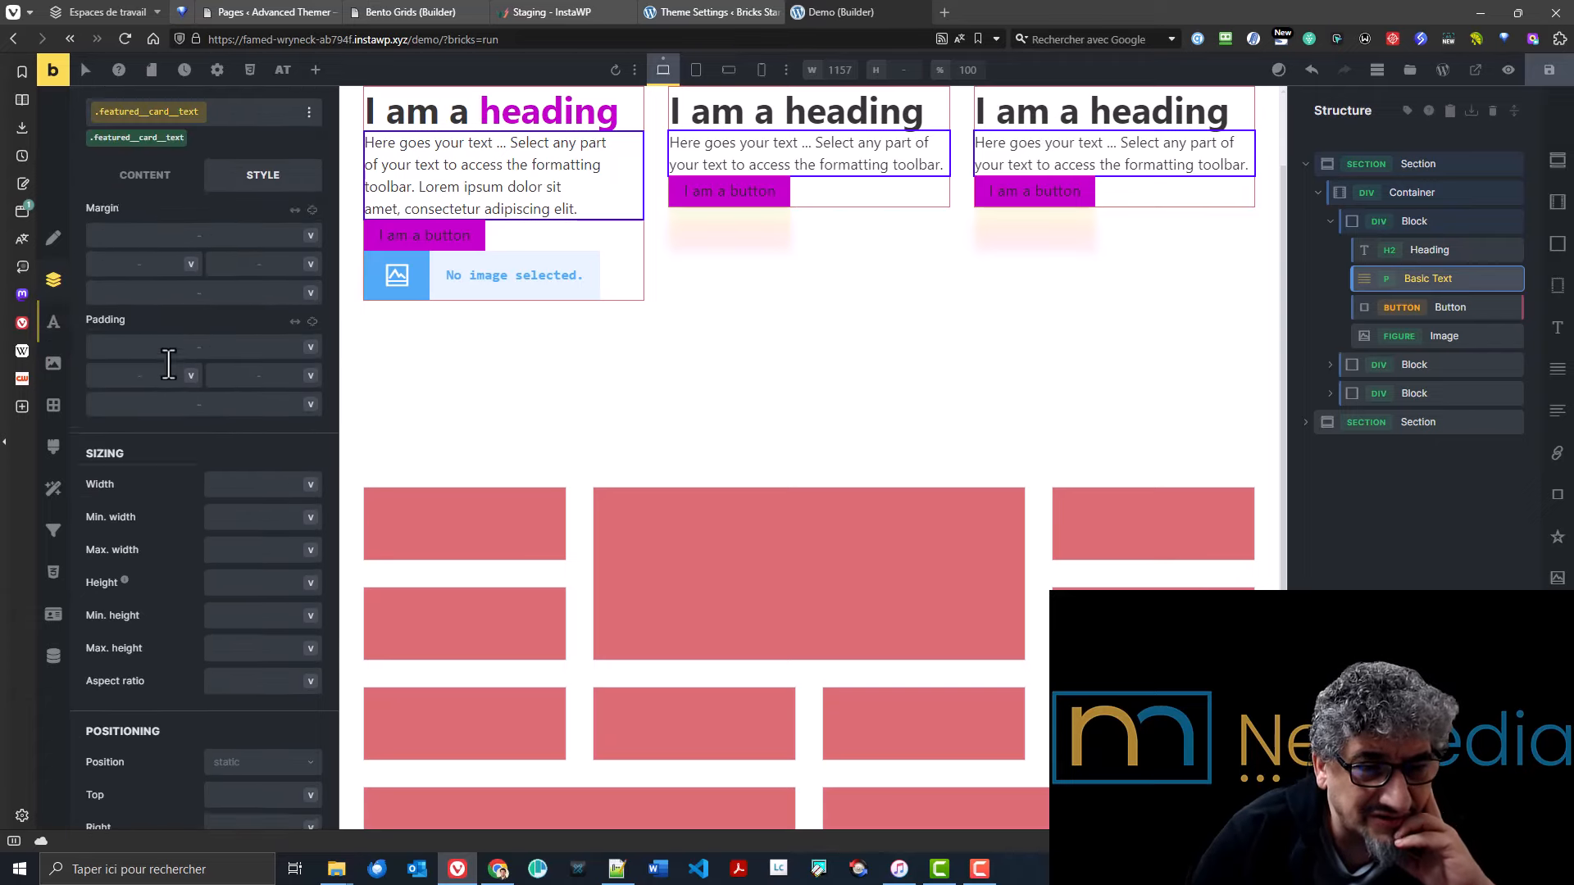
pyautogui.click(145, 244)
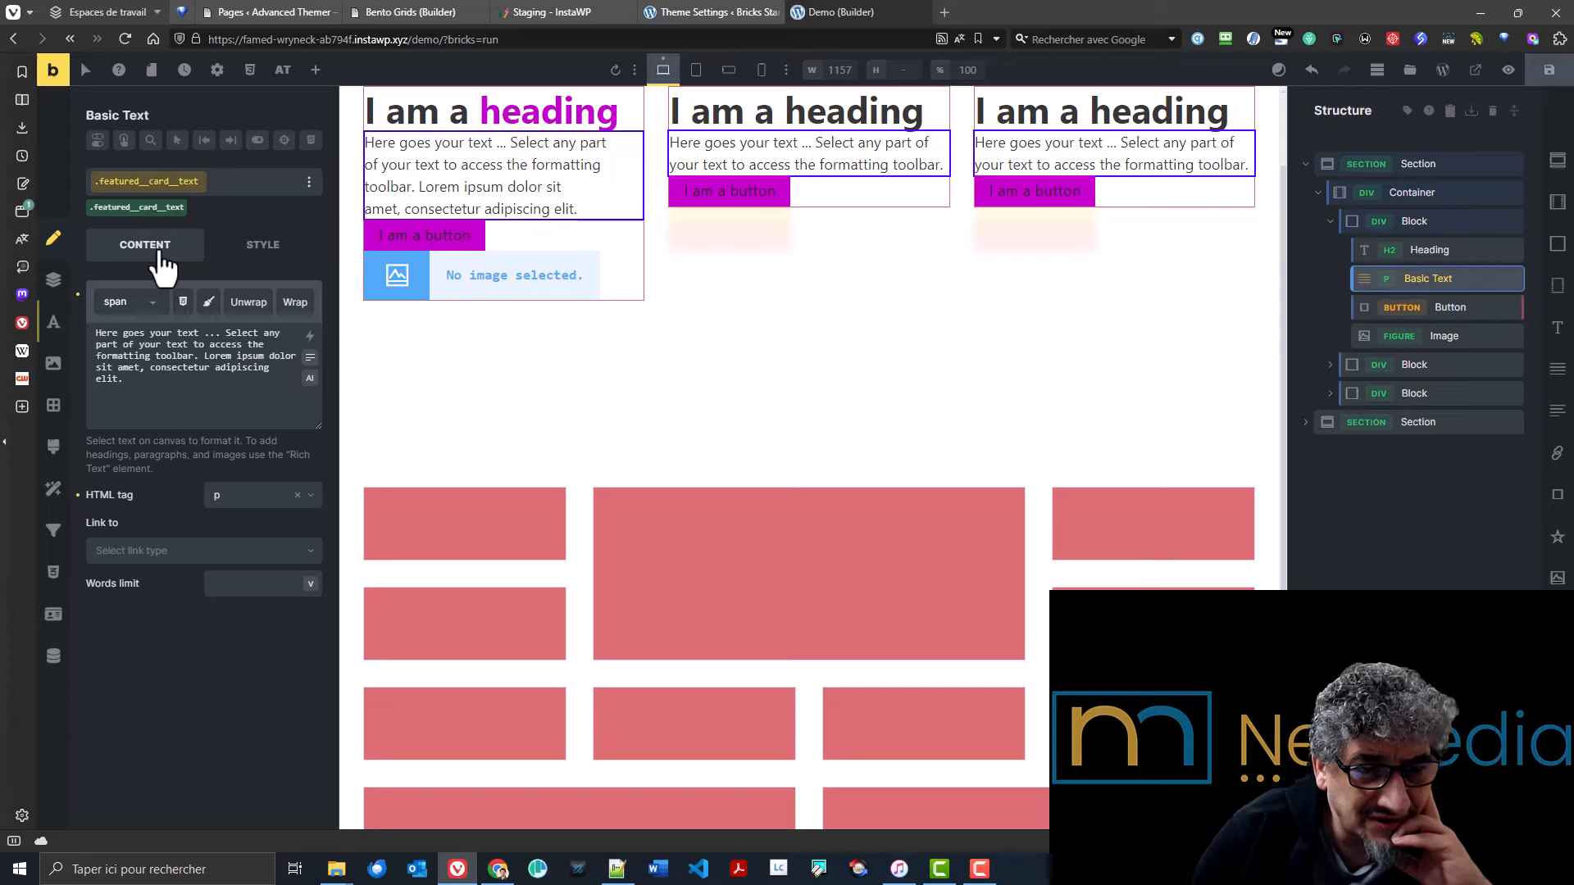
pyautogui.click(259, 254)
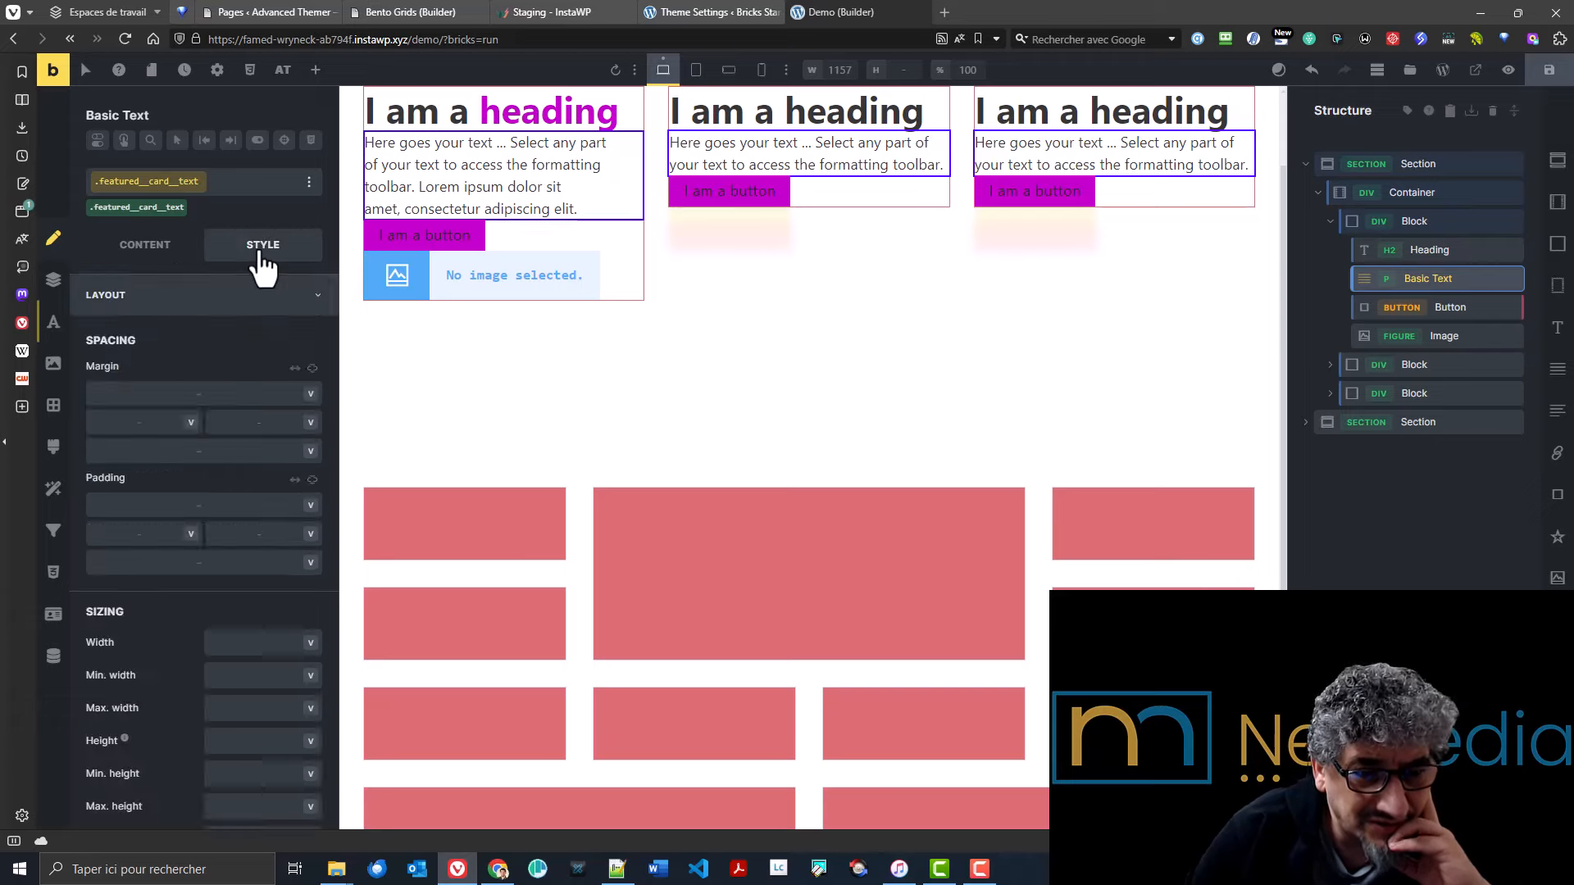
pyautogui.click(250, 283)
pyautogui.click(214, 342)
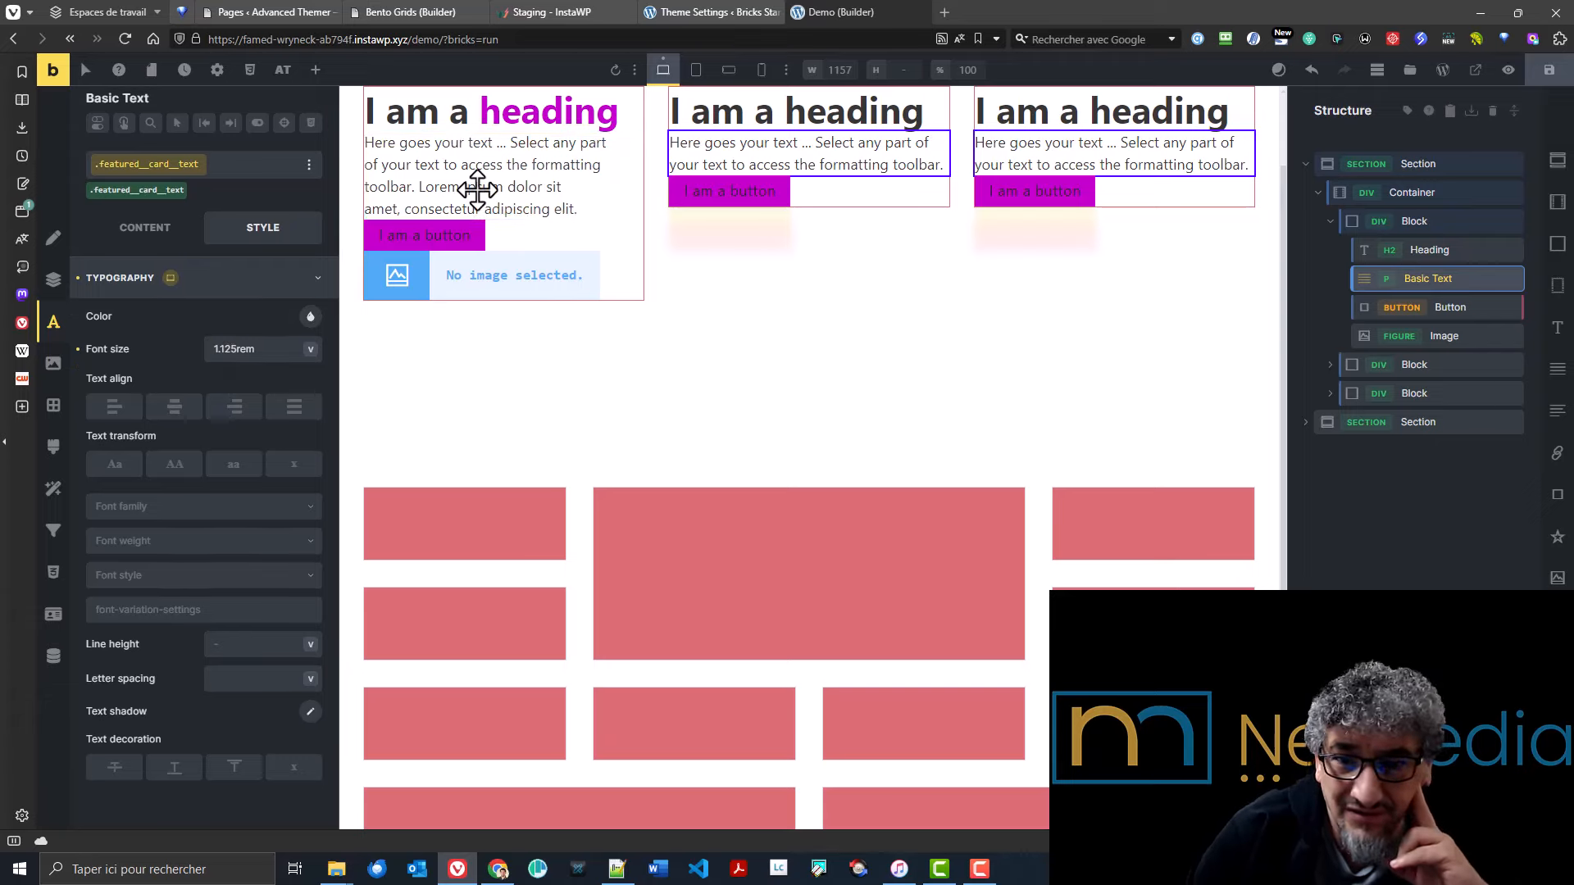
# - Convert the first card's Basic Text element to Rich Text and check its content settings
pyautogui.rightClick(1467, 279)
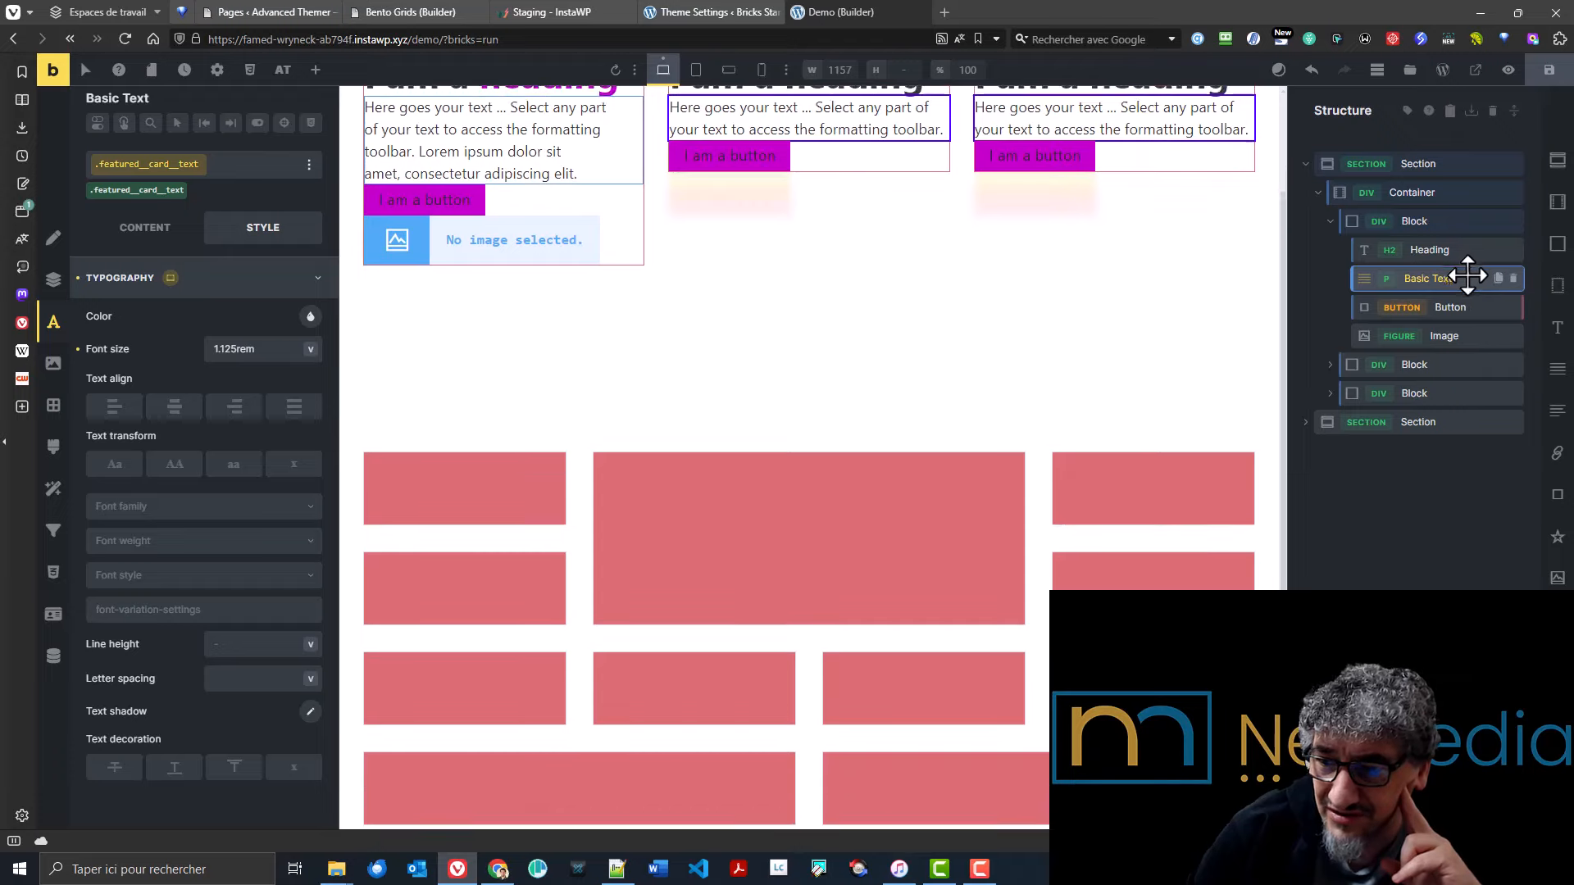
pyautogui.click(1526, 529)
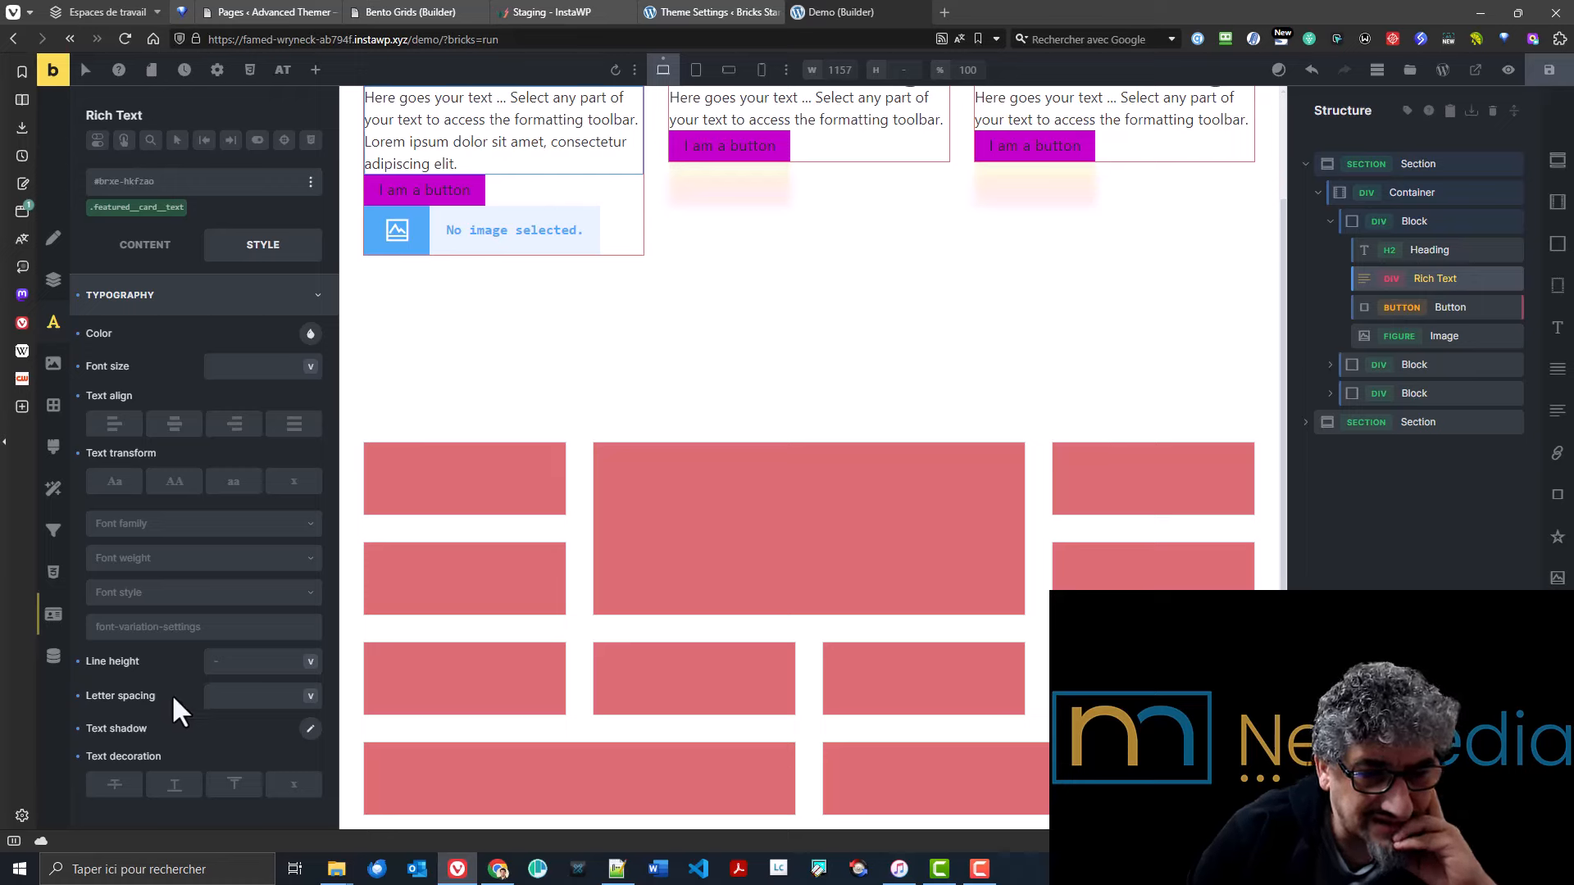
pyautogui.click(128, 250)
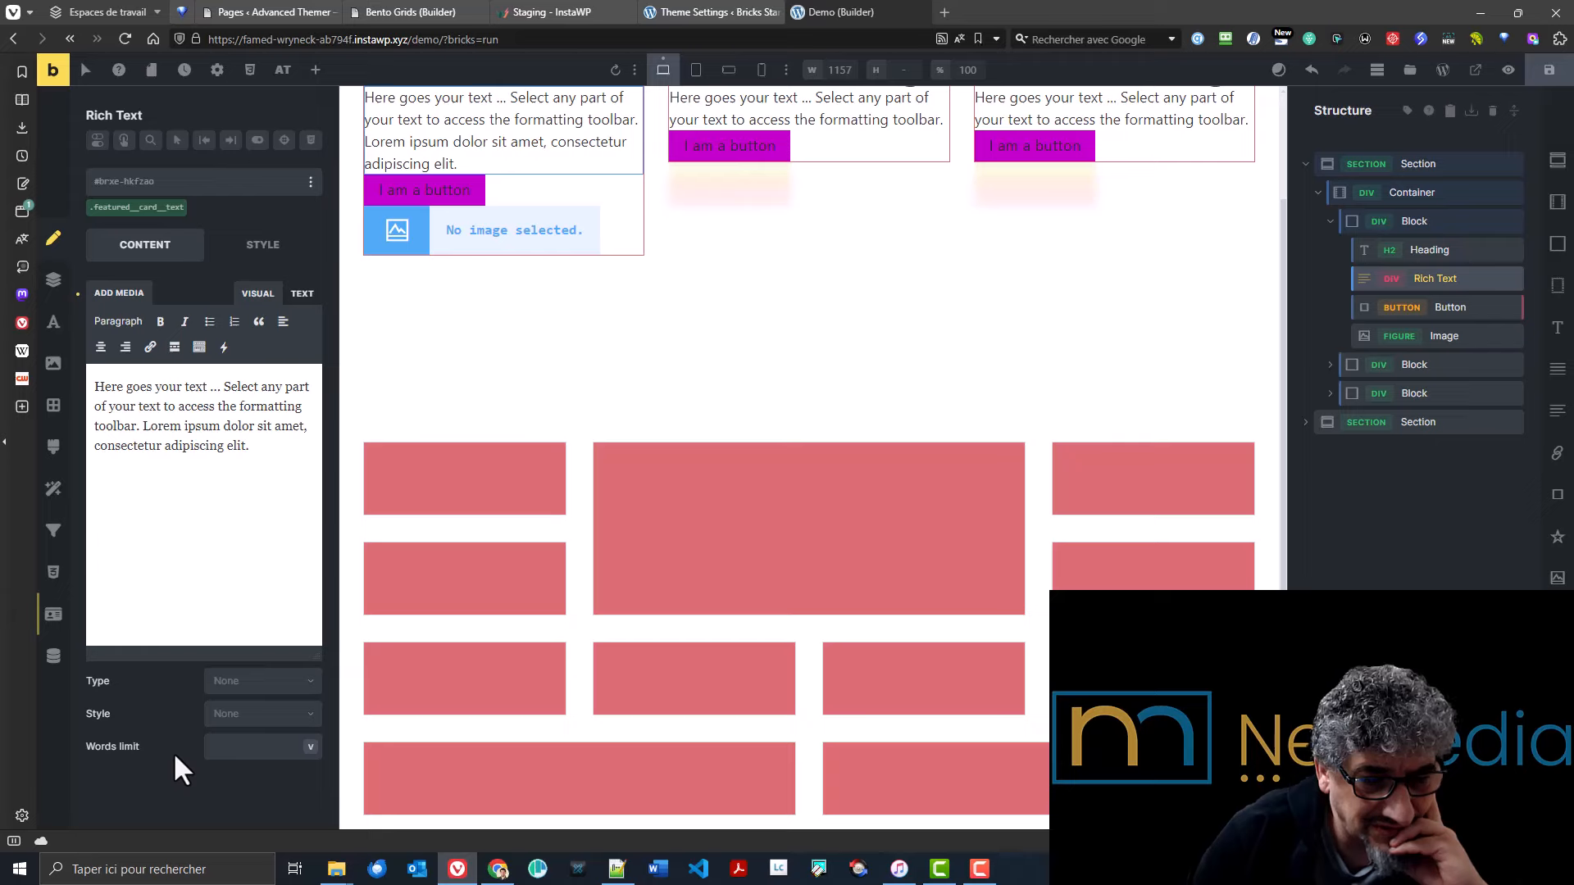
pyautogui.click(273, 254)
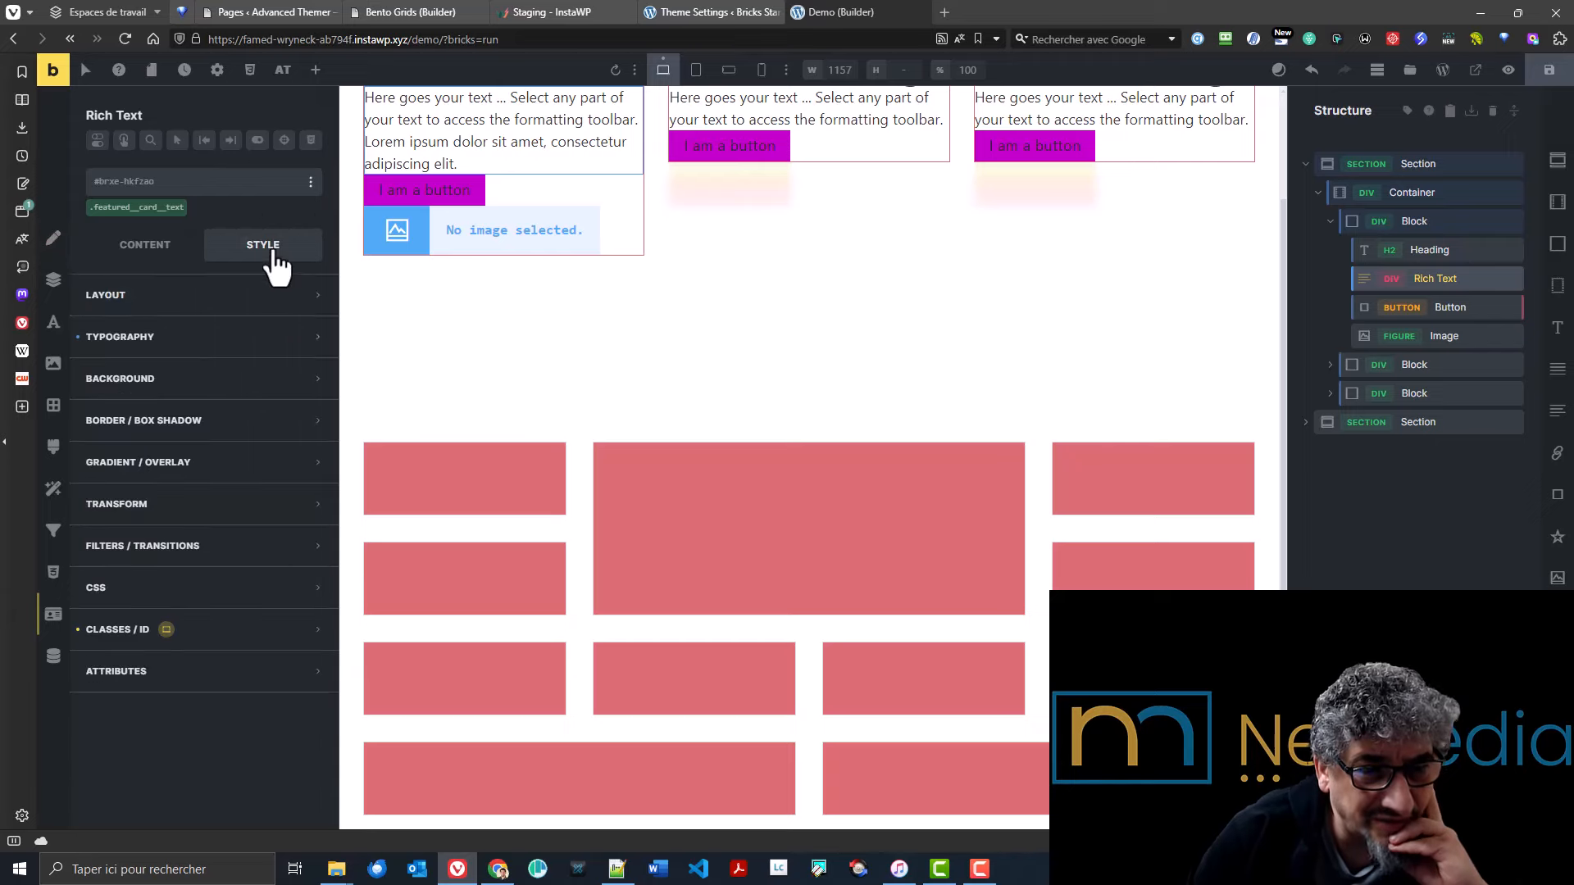
# - Examine the Rich Text's typography and layout styles for column controls, including at the .featured__card__text class level, checking against the column-count theme setting
pyautogui.click(53, 323)
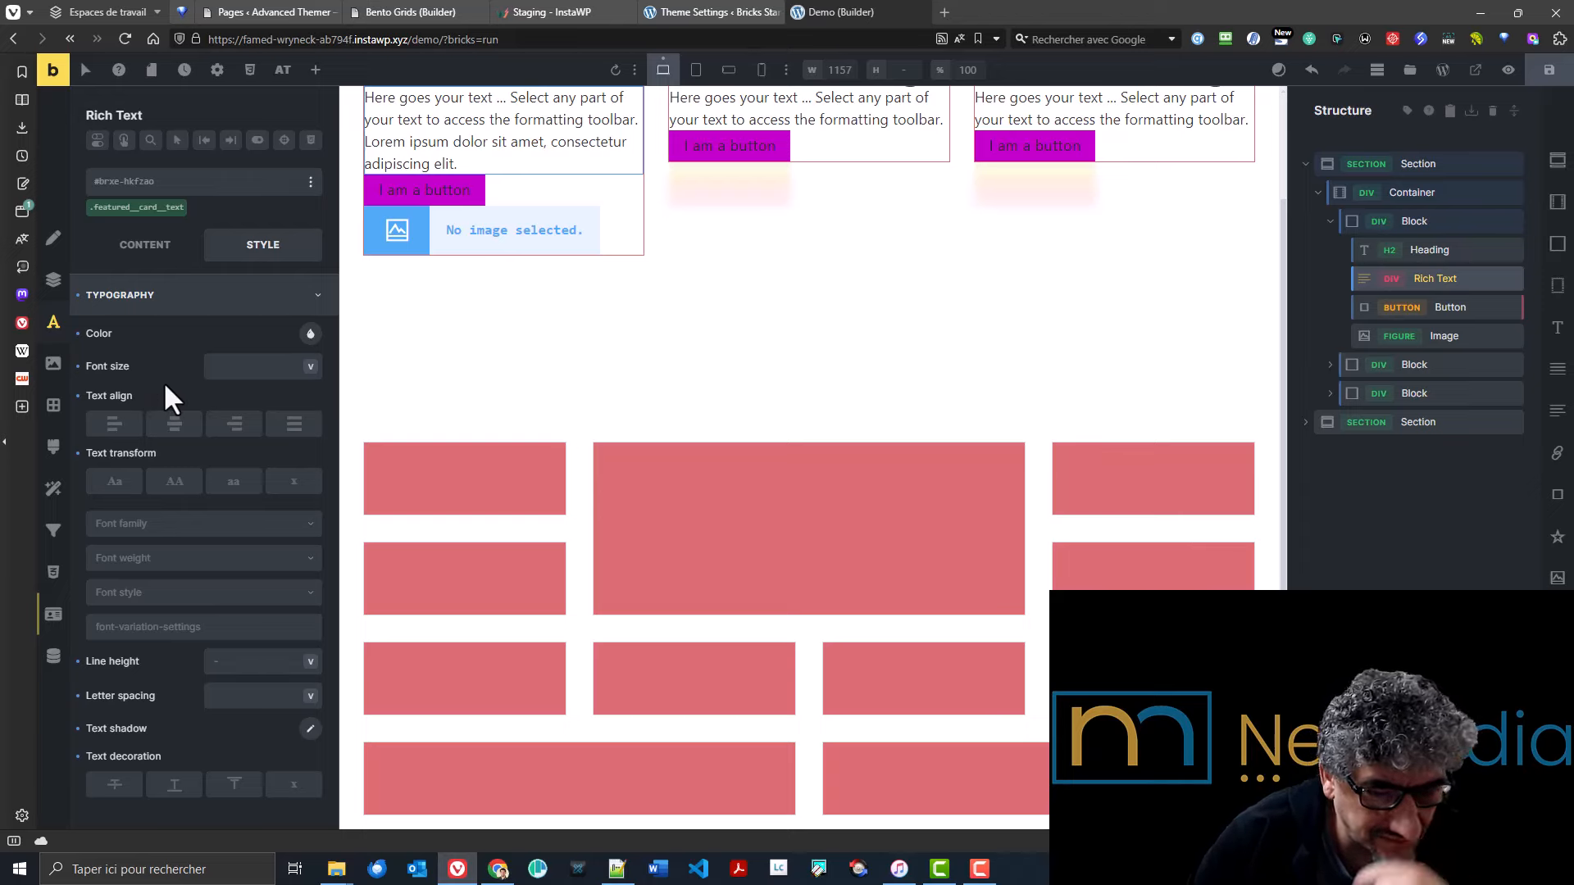
pyautogui.click(53, 279)
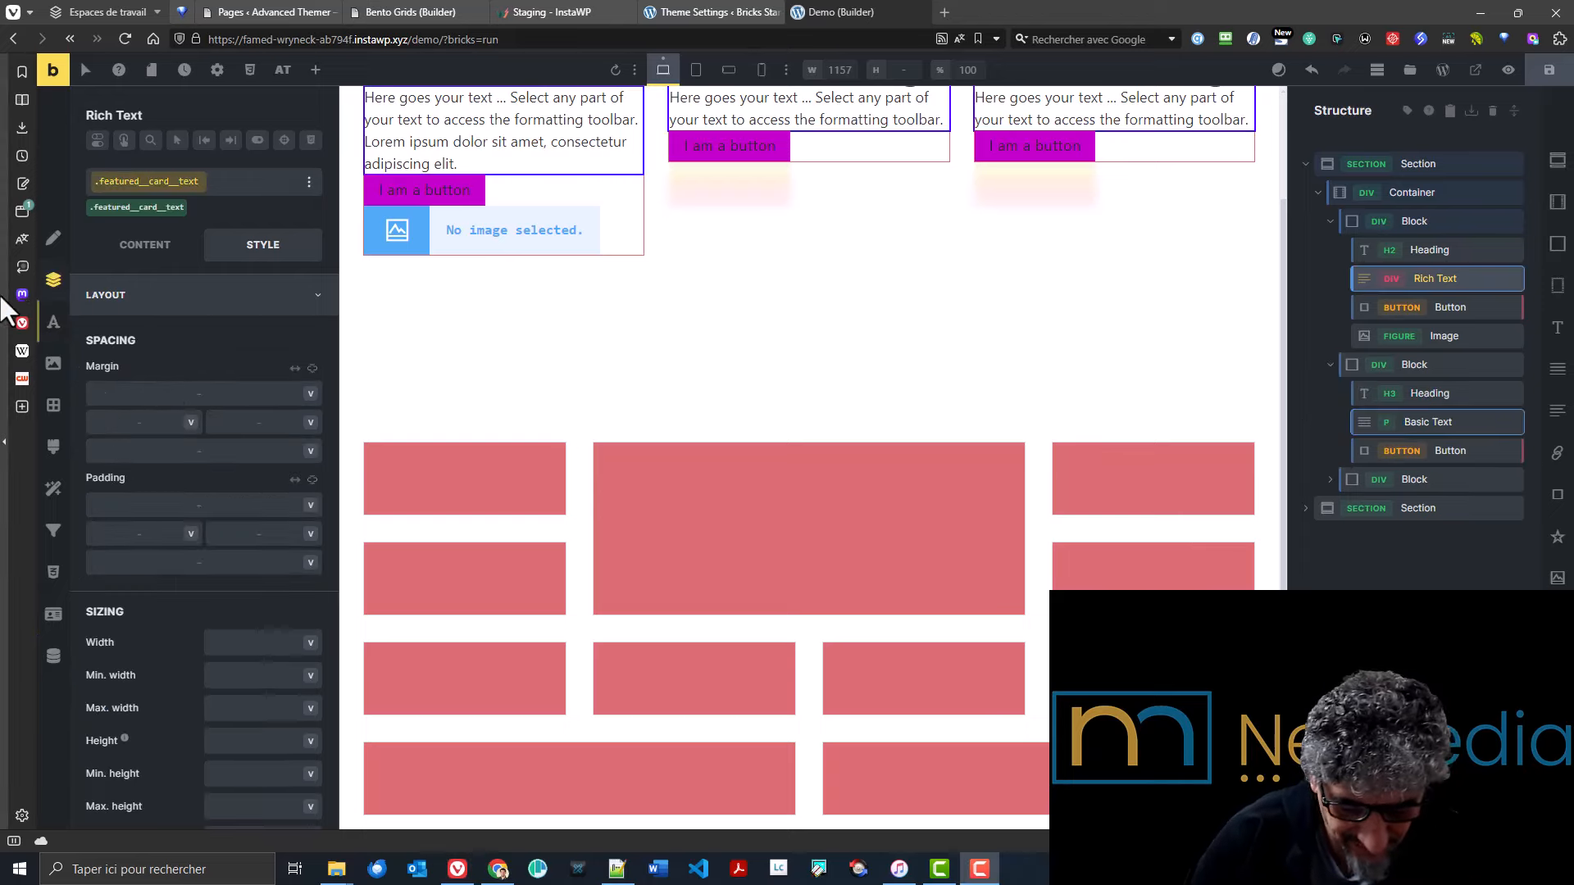
pyautogui.click(59, 287)
pyautogui.click(151, 311)
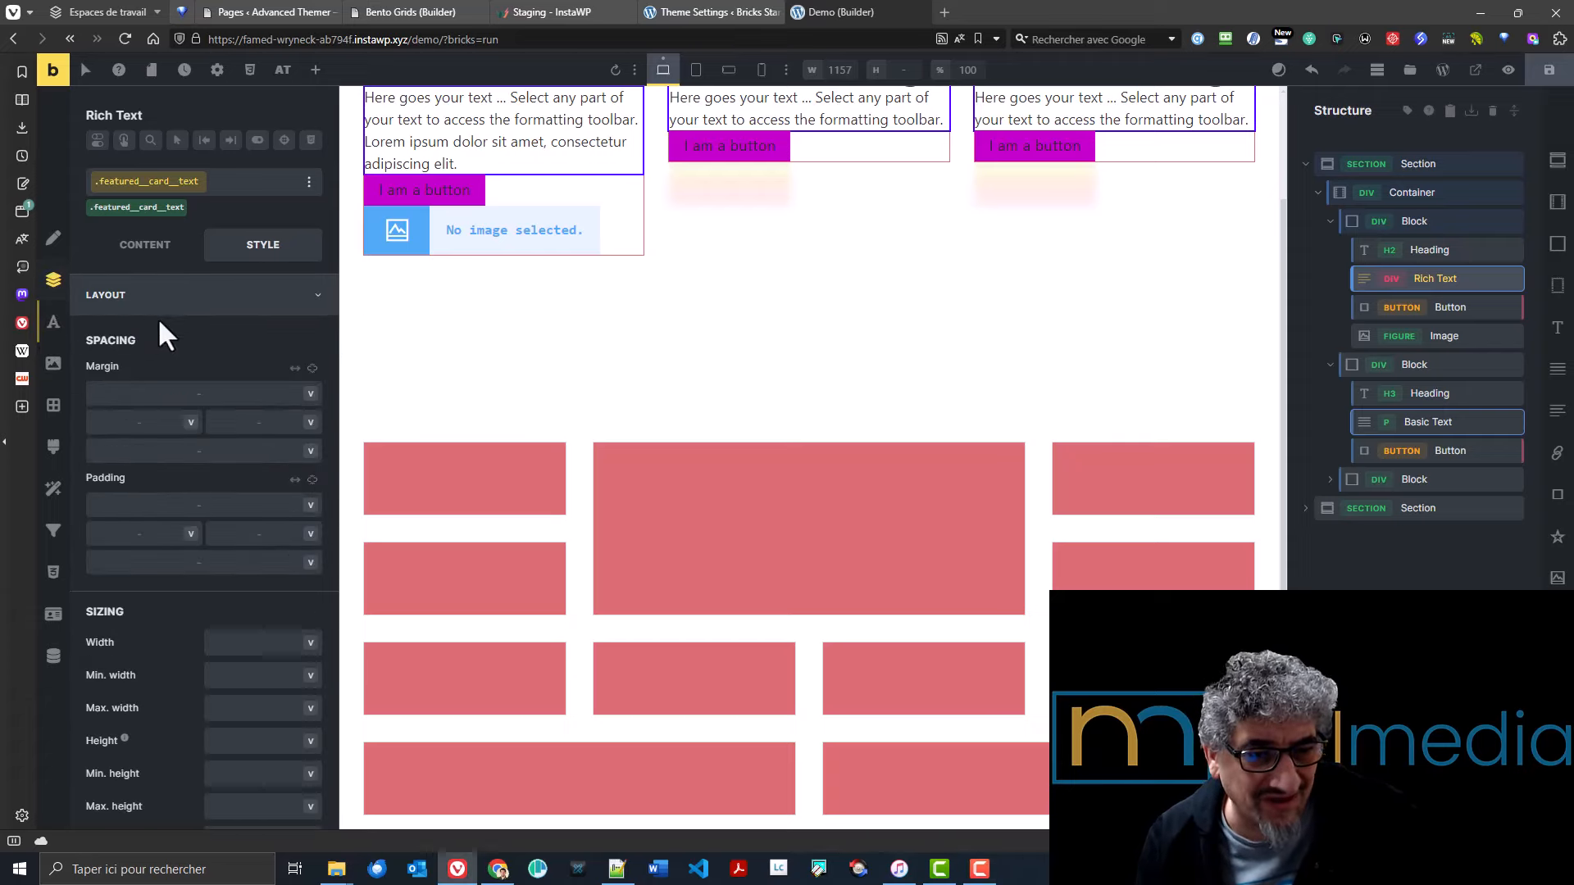
pyautogui.scroll(-10, 161, 328)
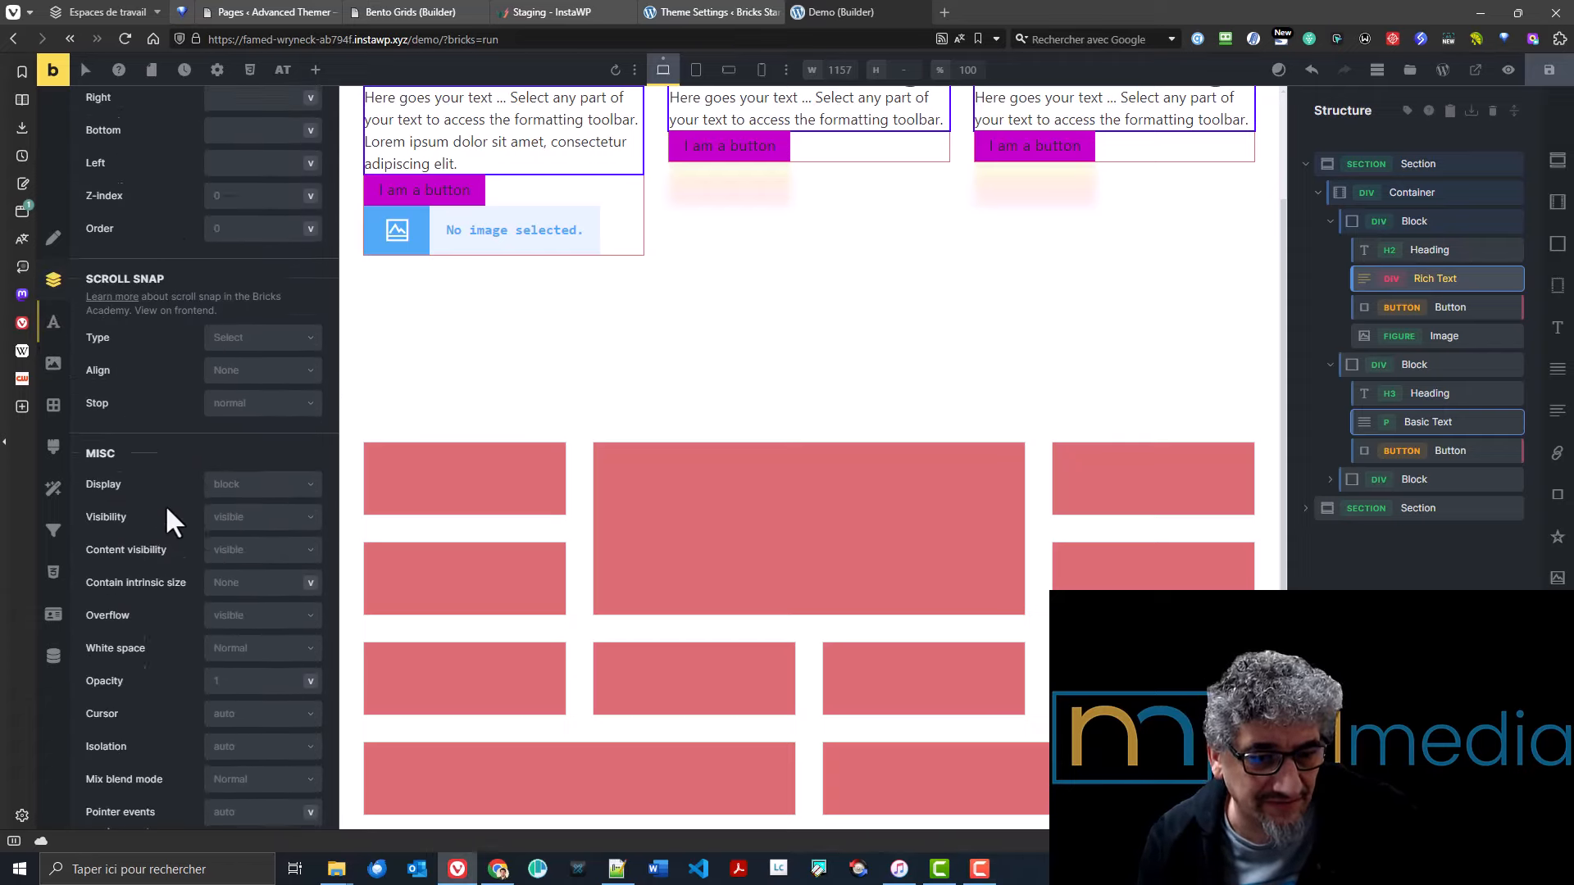
pyautogui.scroll(-1, 147, 541)
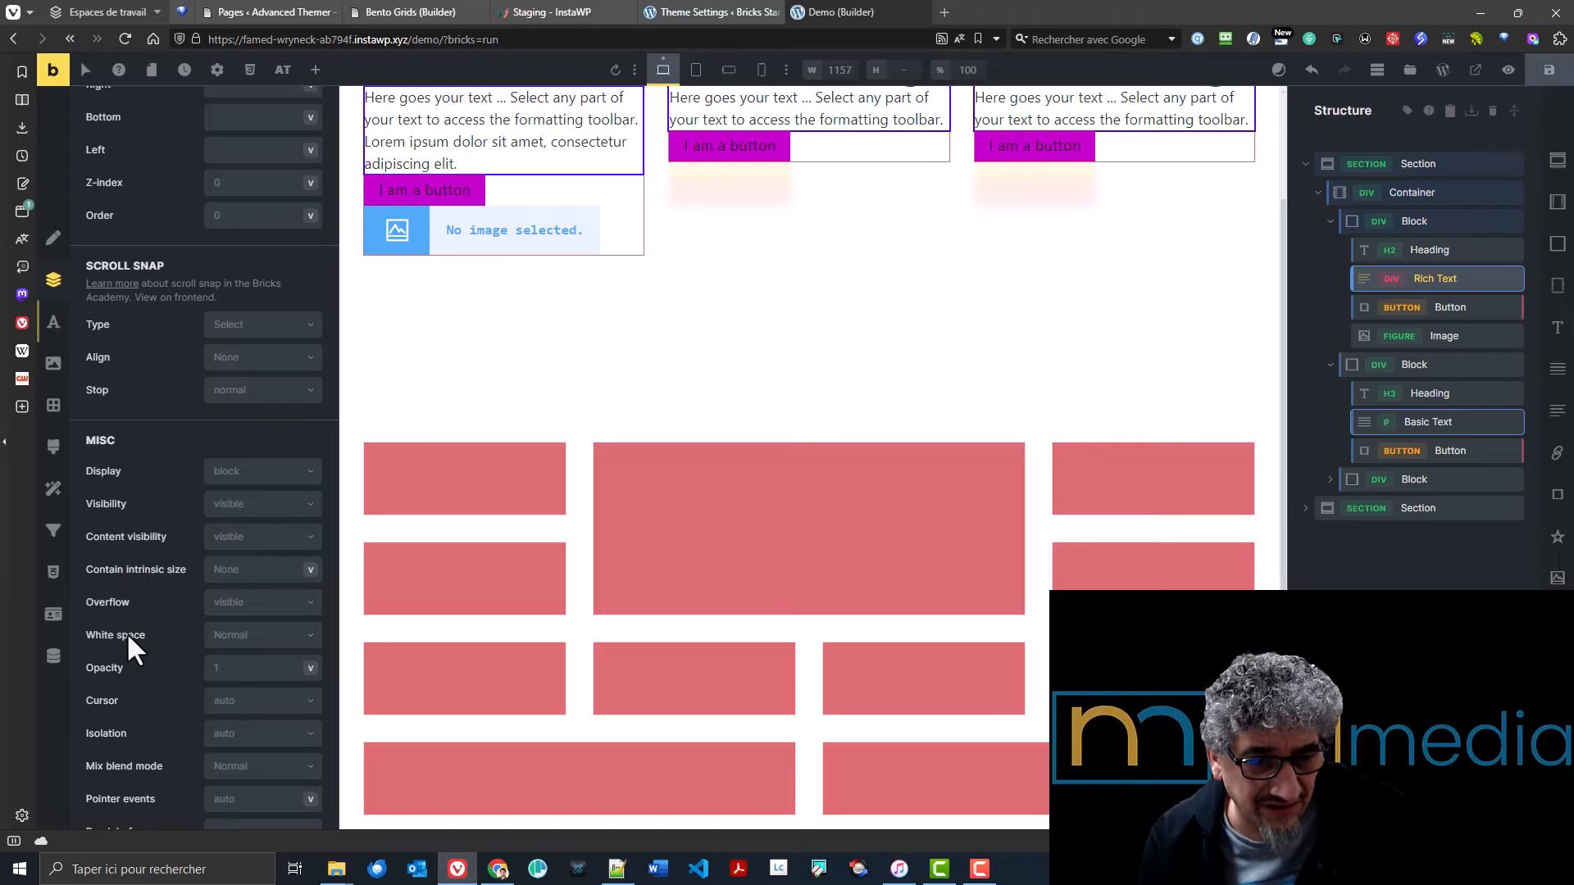
pyautogui.click(699, 11)
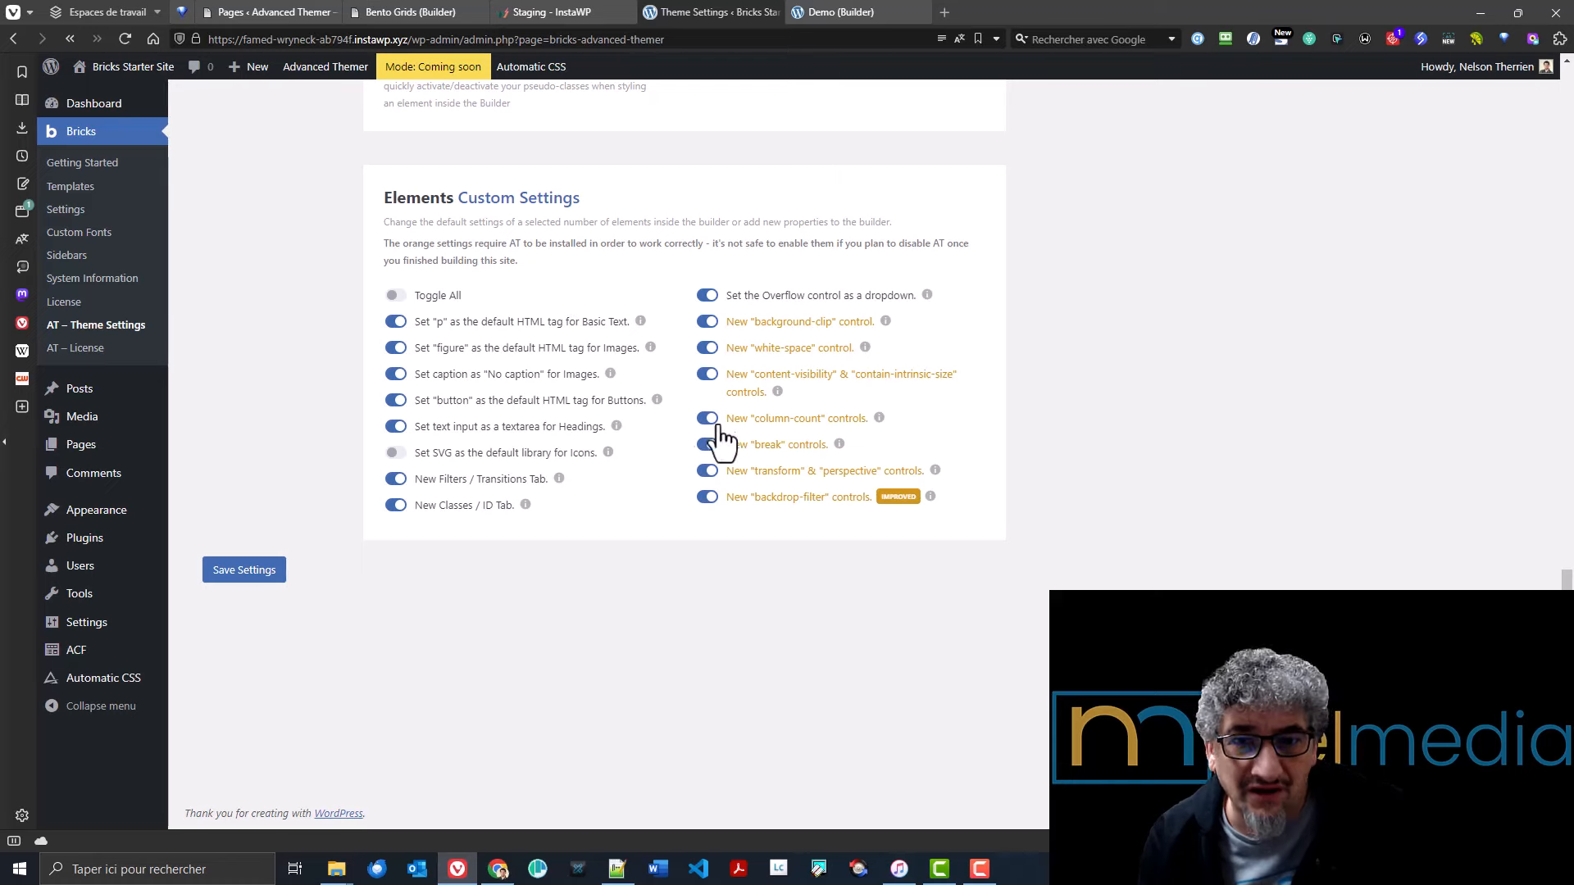
pyautogui.click(836, 11)
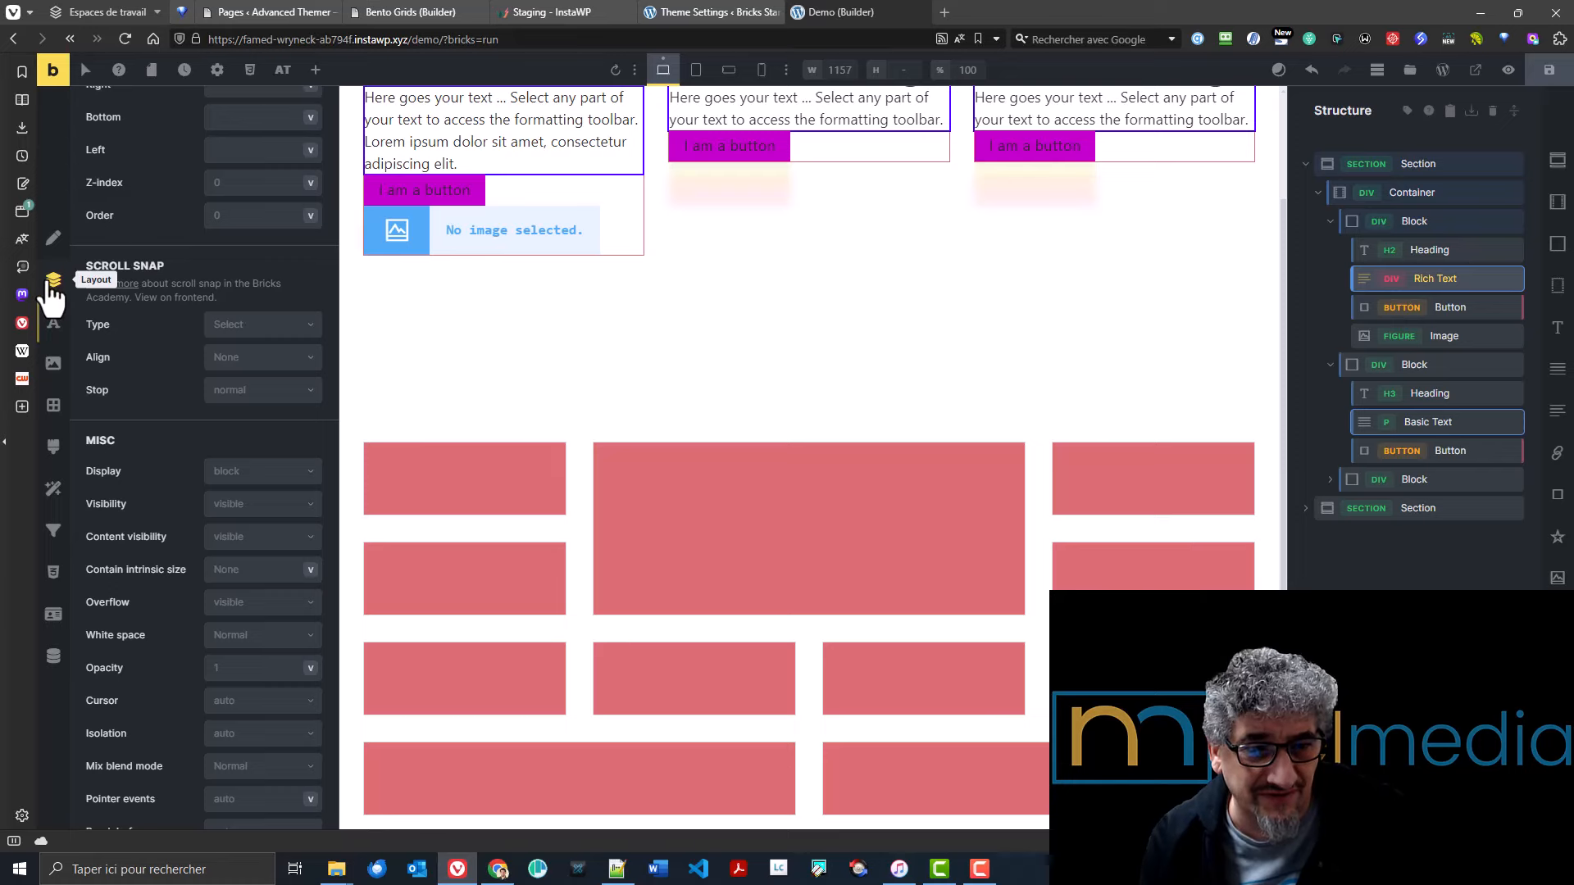
# - Check the Rich Text's content settings and reread the column-count controls' description in the theme settings
pyautogui.click(54, 240)
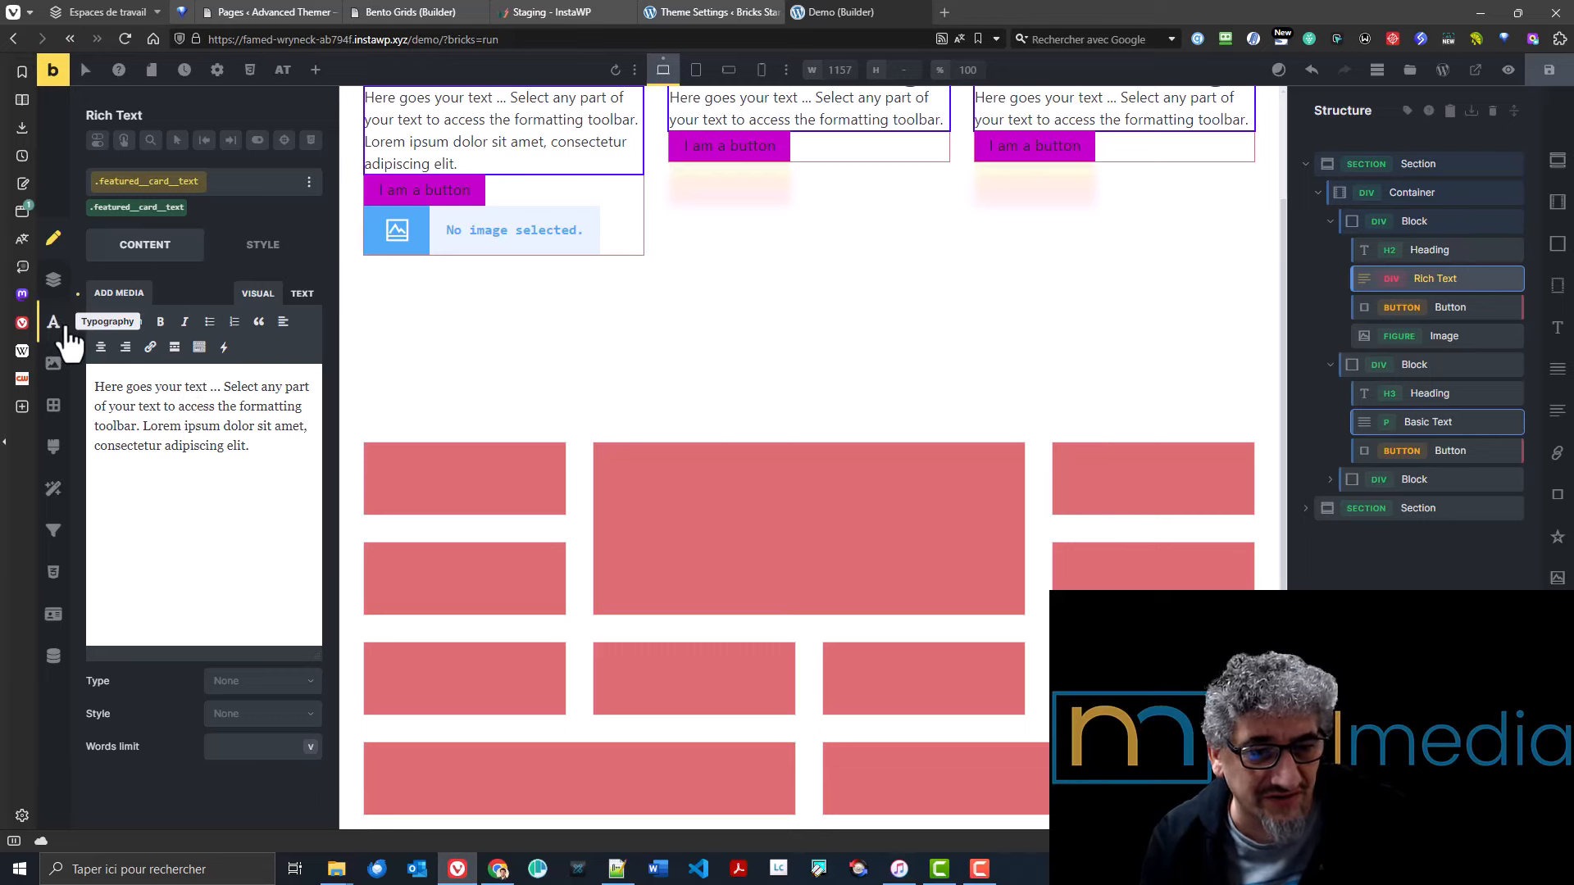
pyautogui.click(718, 10)
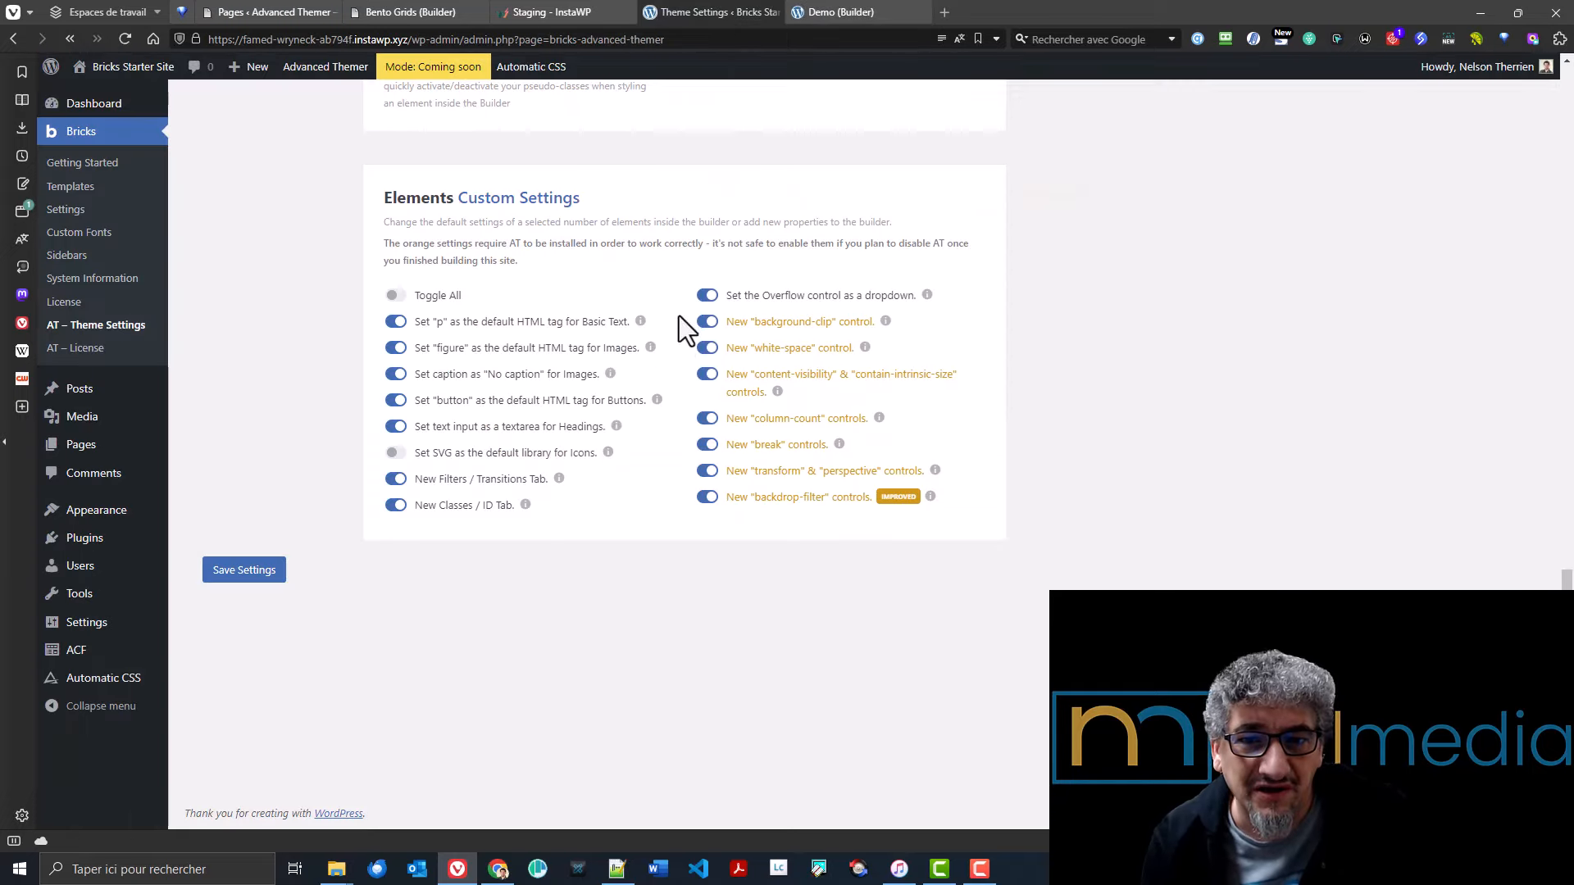
pyautogui.moveTo(878, 420)
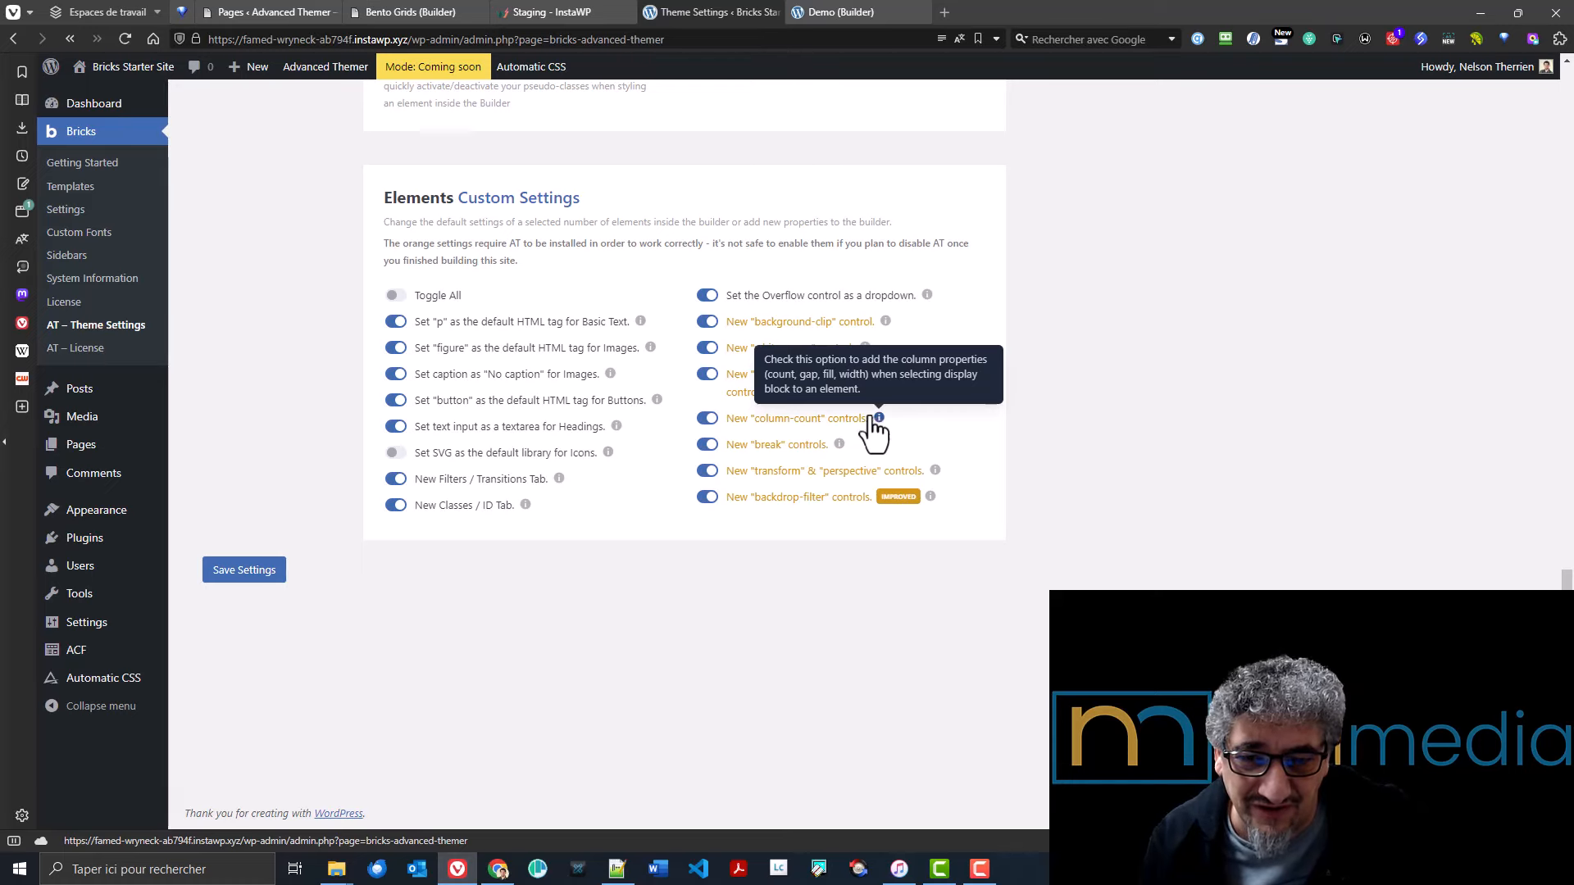
pyautogui.click(851, 13)
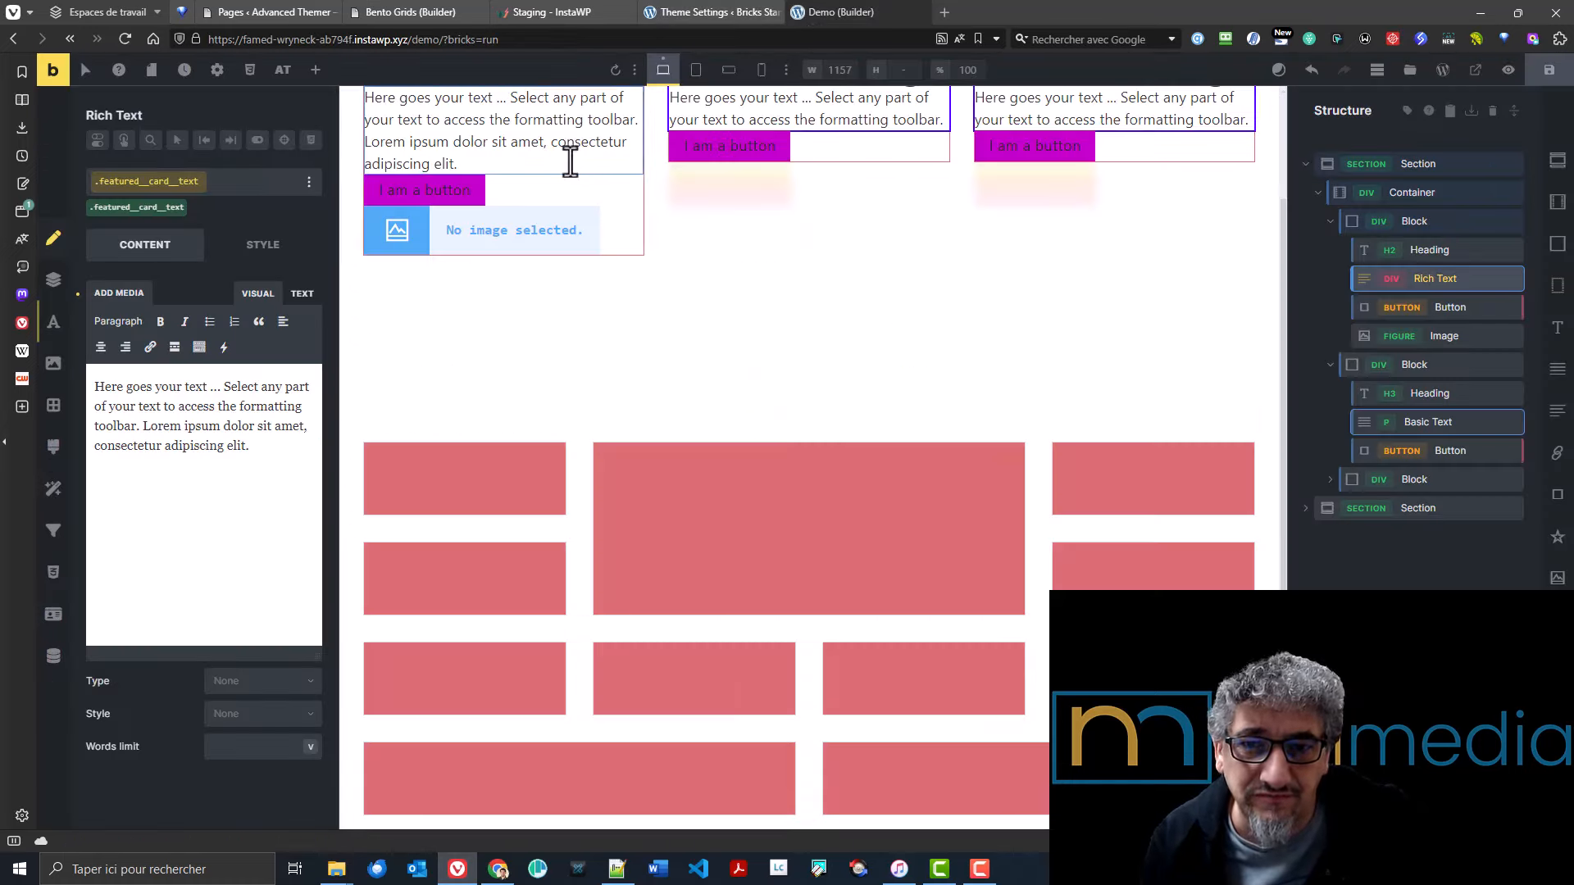
# - Search the Rich Text's content settings and its layout styles through the Misc group for column controls
pyautogui.click(54, 279)
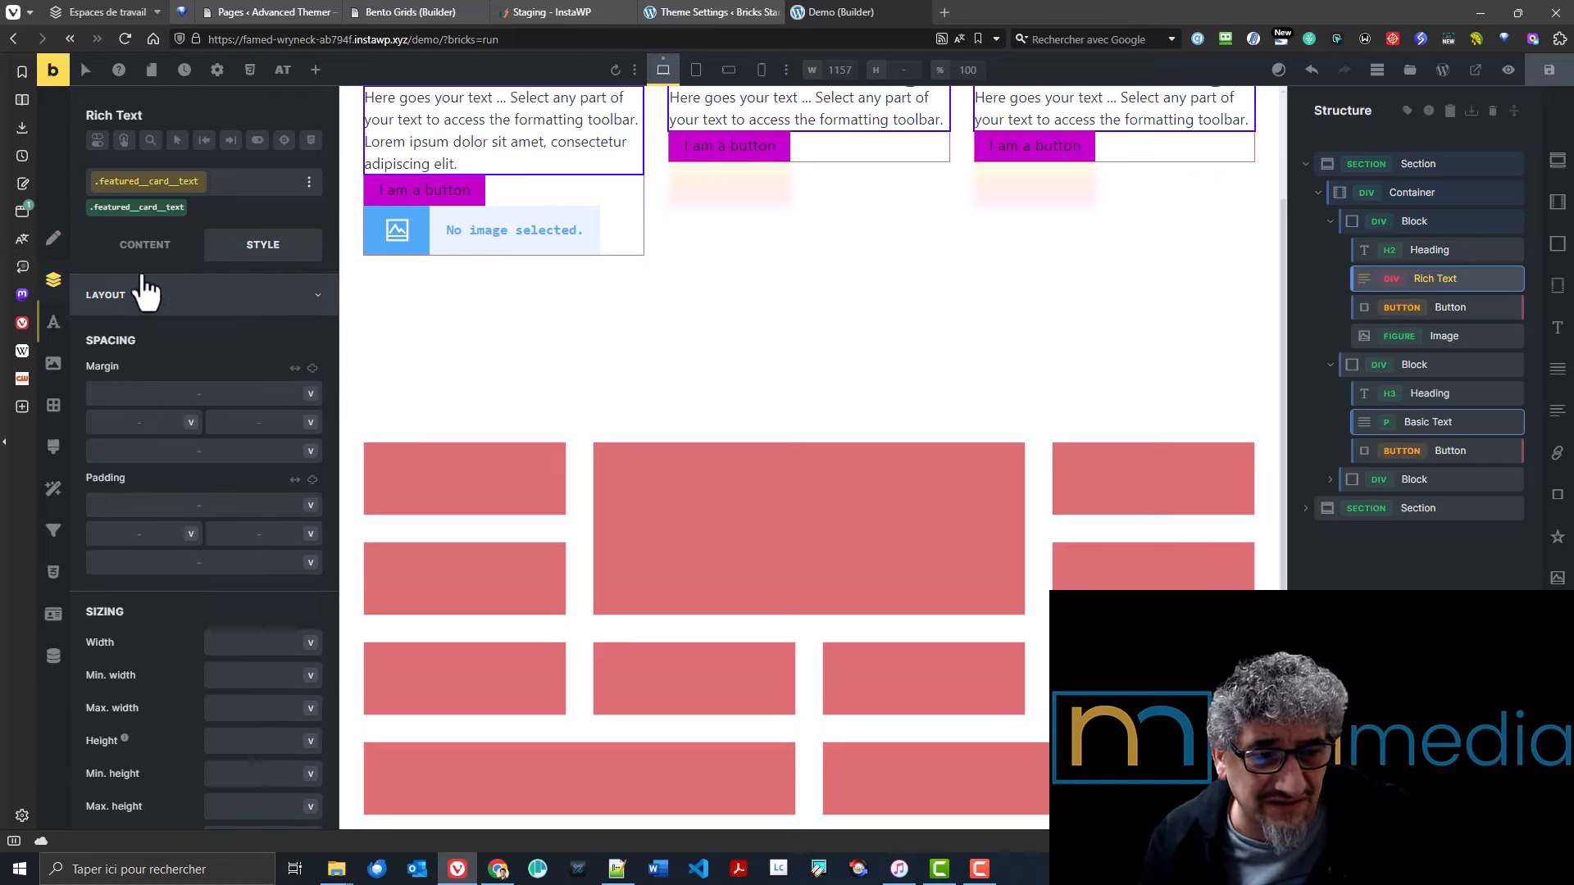
pyautogui.click(151, 248)
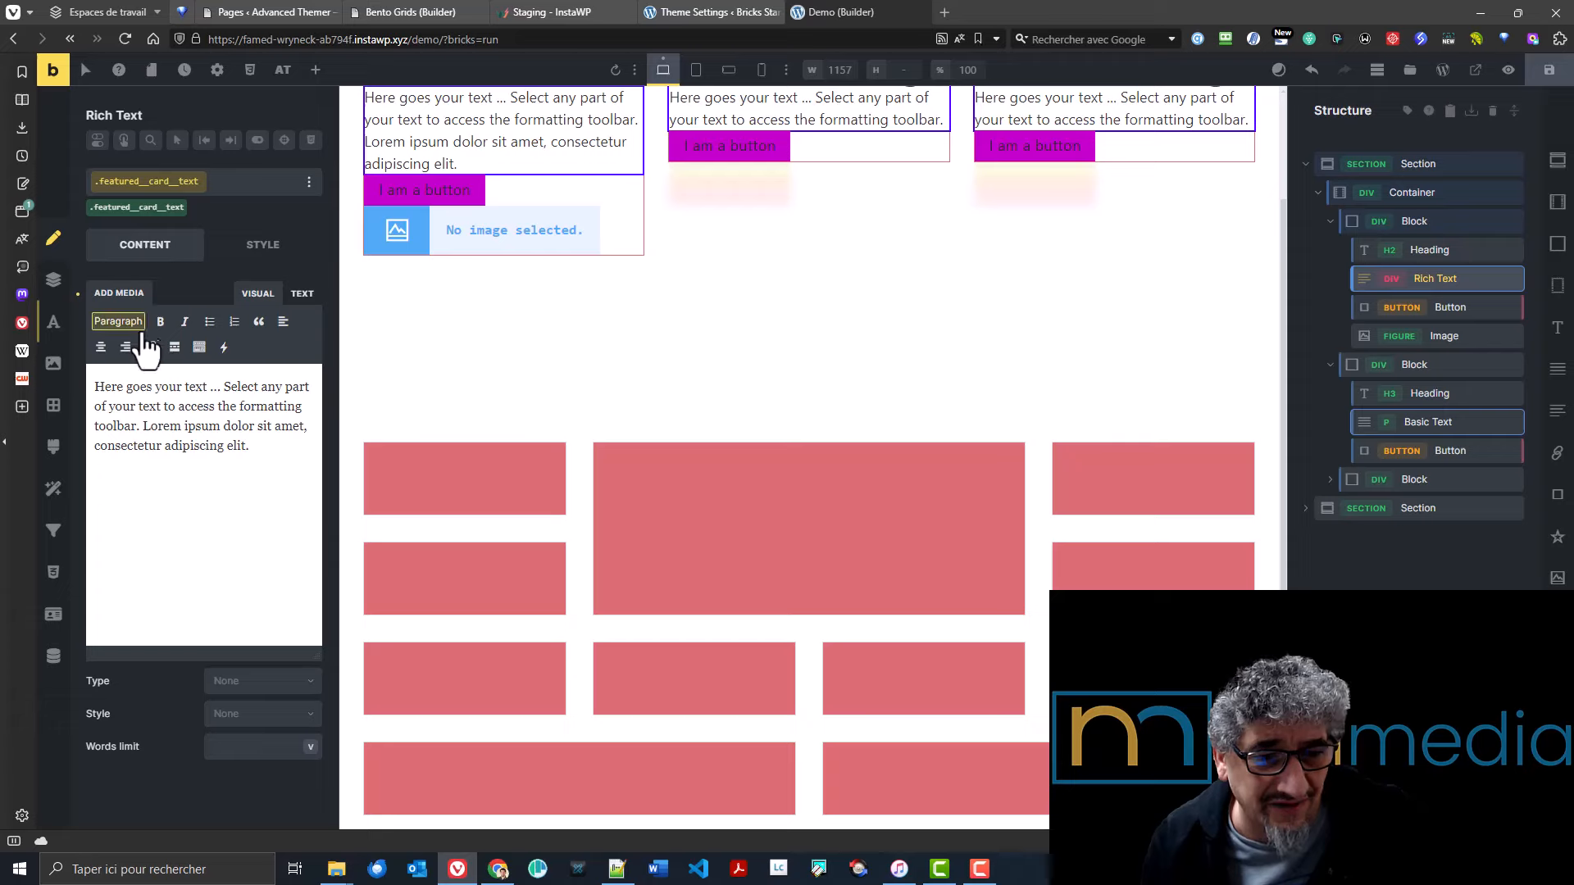
pyautogui.click(54, 281)
pyautogui.scroll(-2, 180, 557)
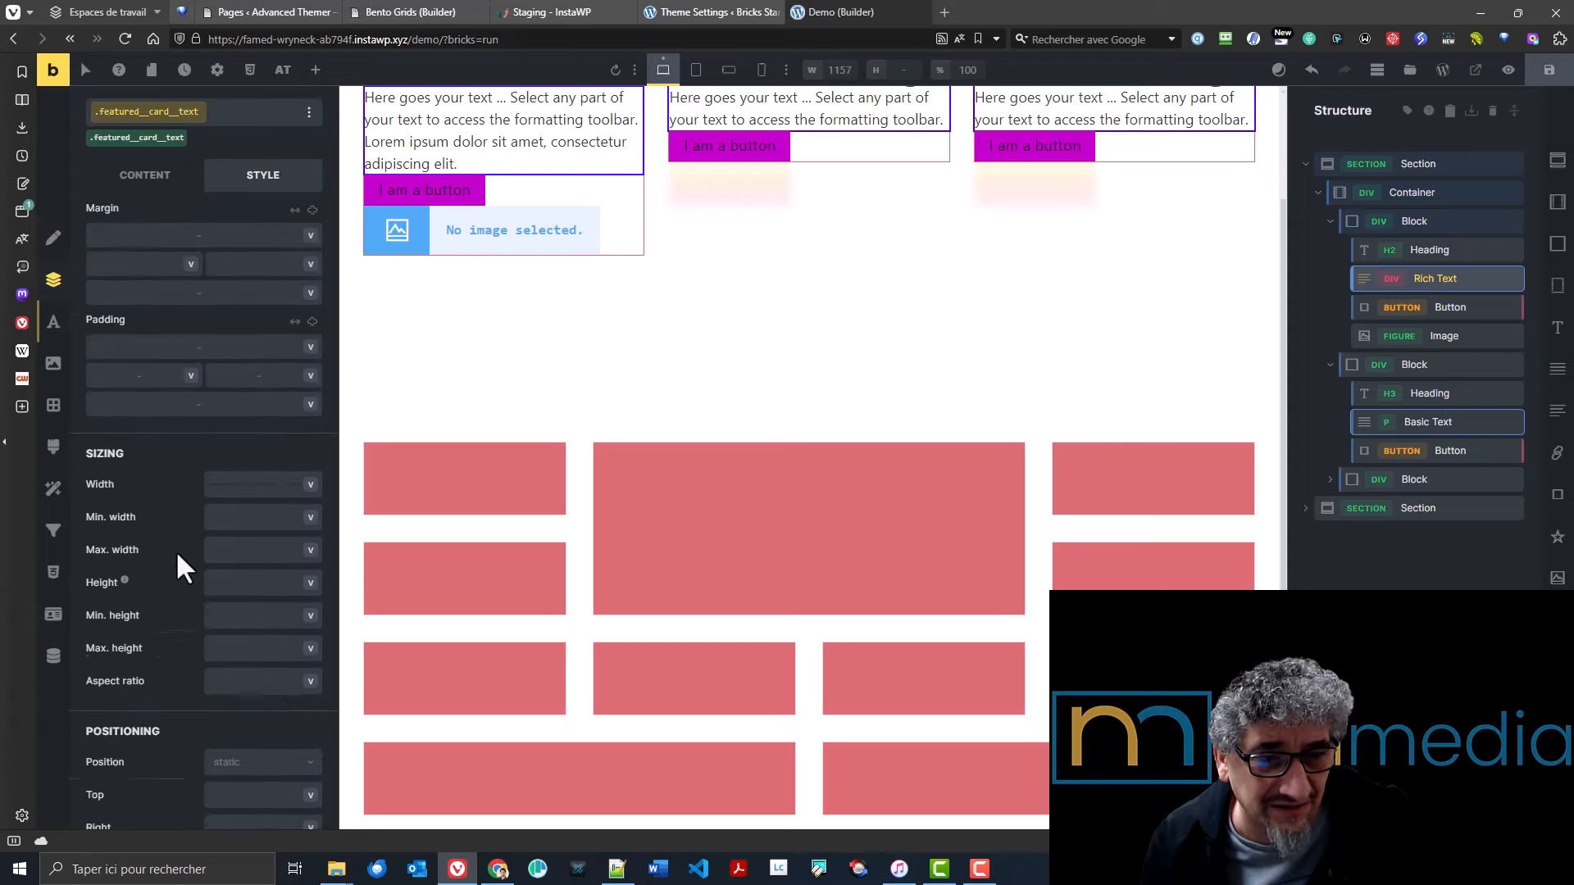
pyautogui.scroll(-6, 175, 558)
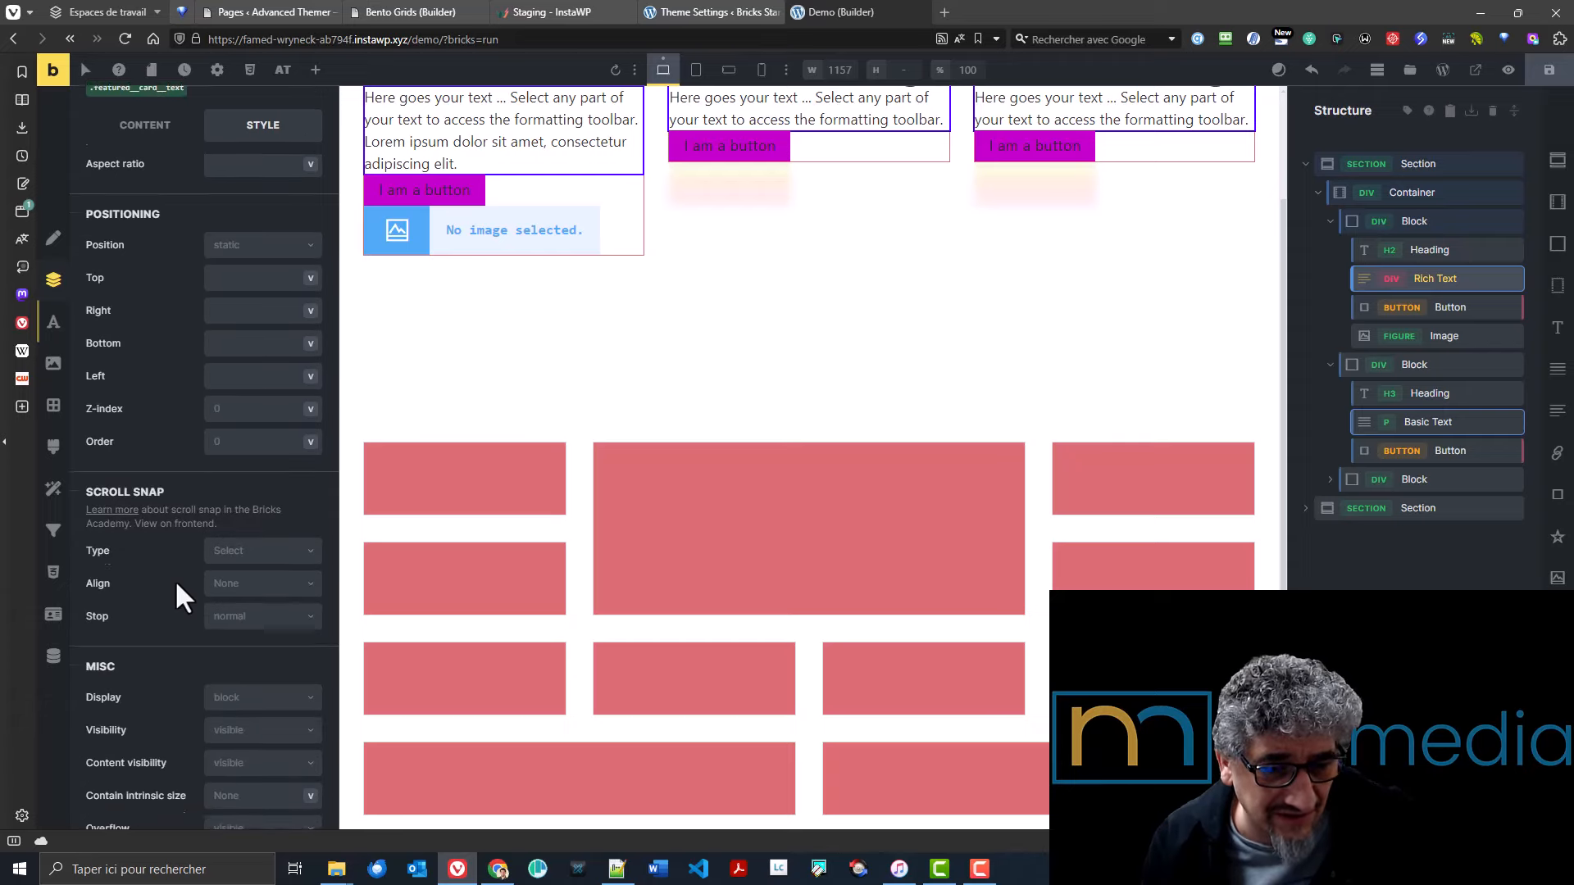
pyautogui.scroll(-1, 175, 578)
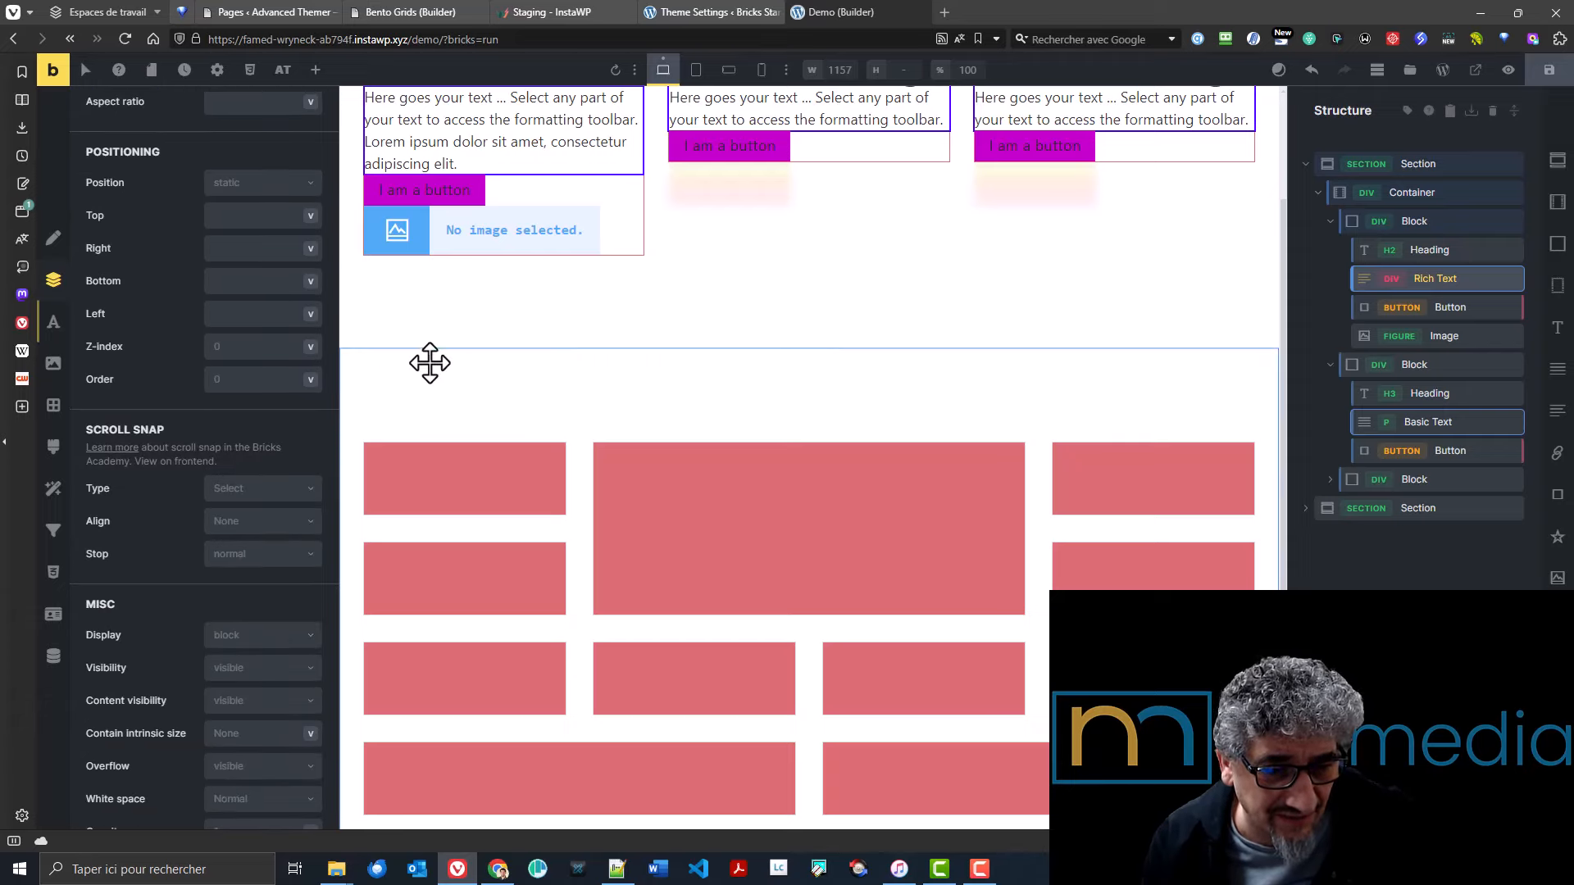
pyautogui.scroll(1, 893, 368)
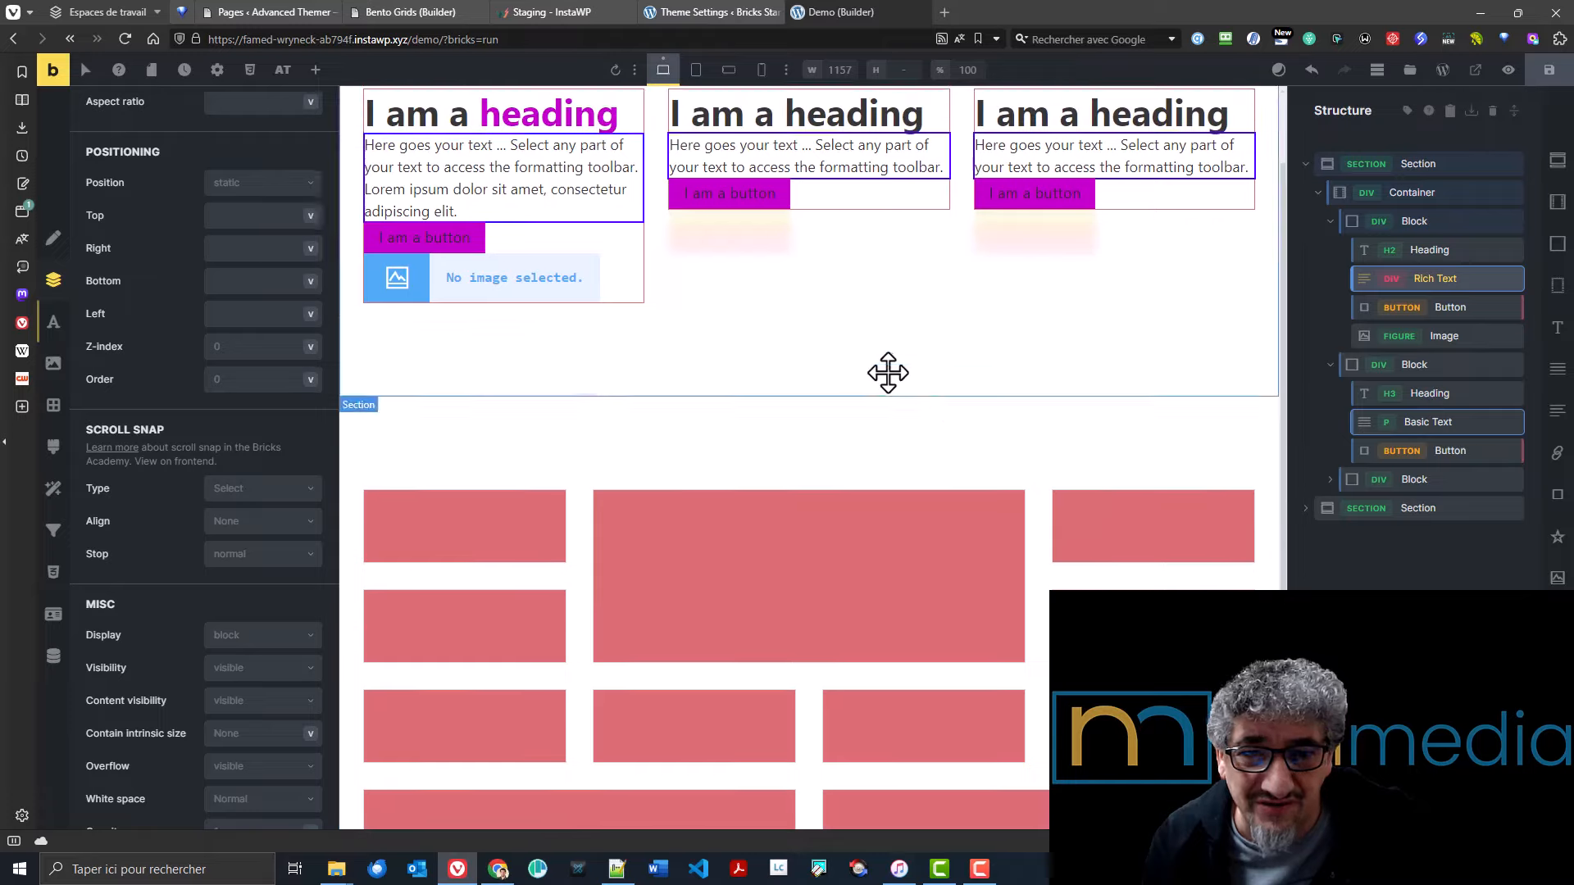
pyautogui.scroll(2, 888, 373)
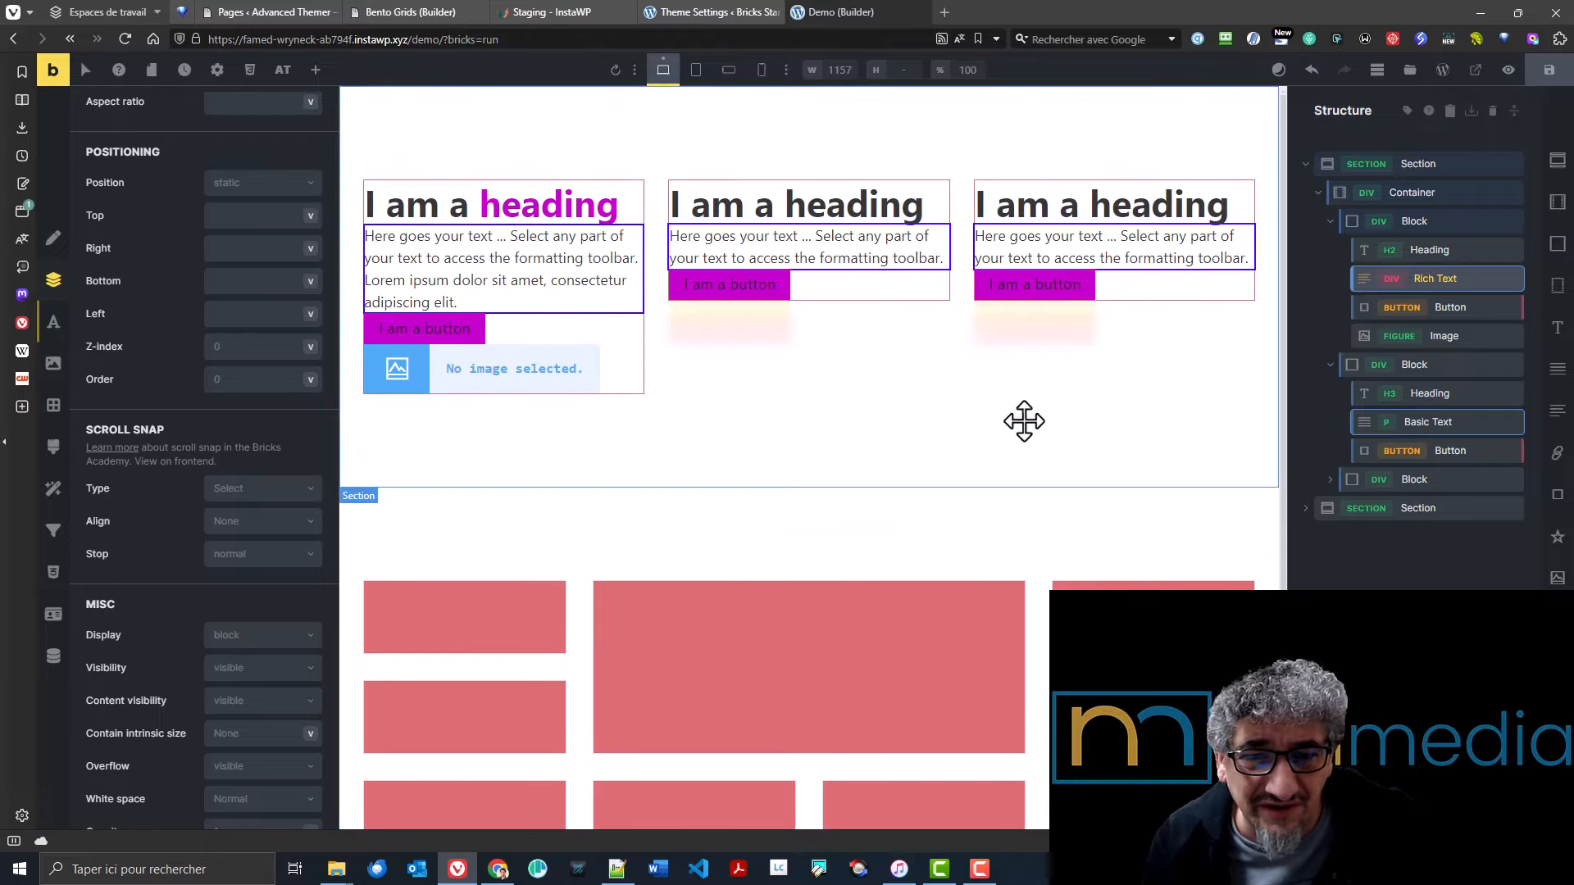
# - Review the Elements Custom Settings list in the theme settings and locate the transform and perspective controls in the first card's Basic Text styles
pyautogui.hotkey('ctrl', 'shift', 'Tab')
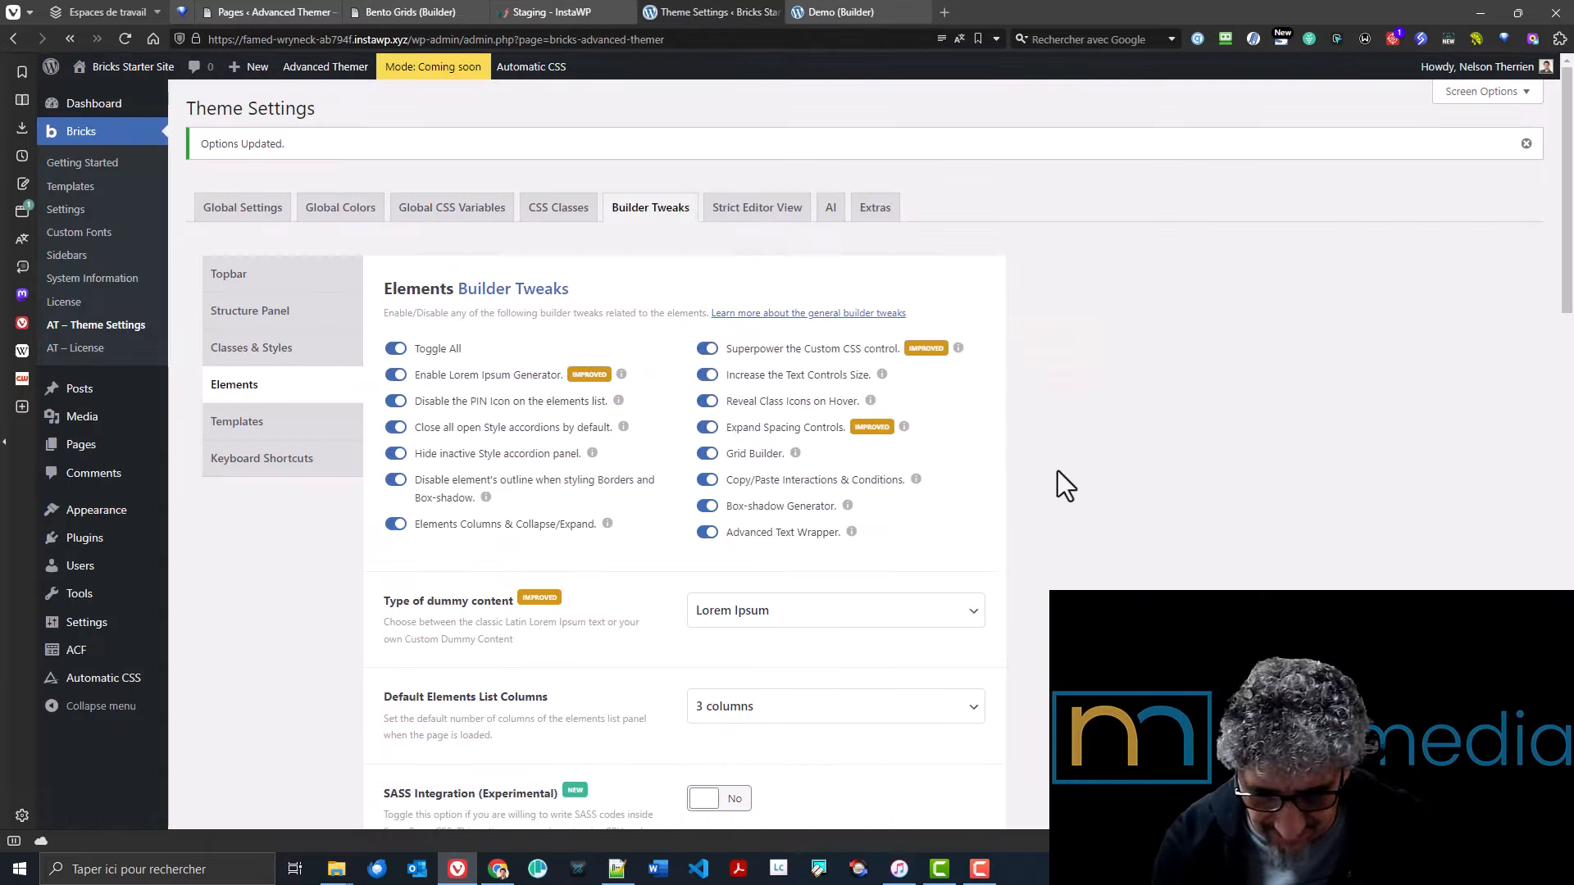
pyautogui.scroll(-10, 1058, 481)
pyautogui.scroll(-6, 903, 405)
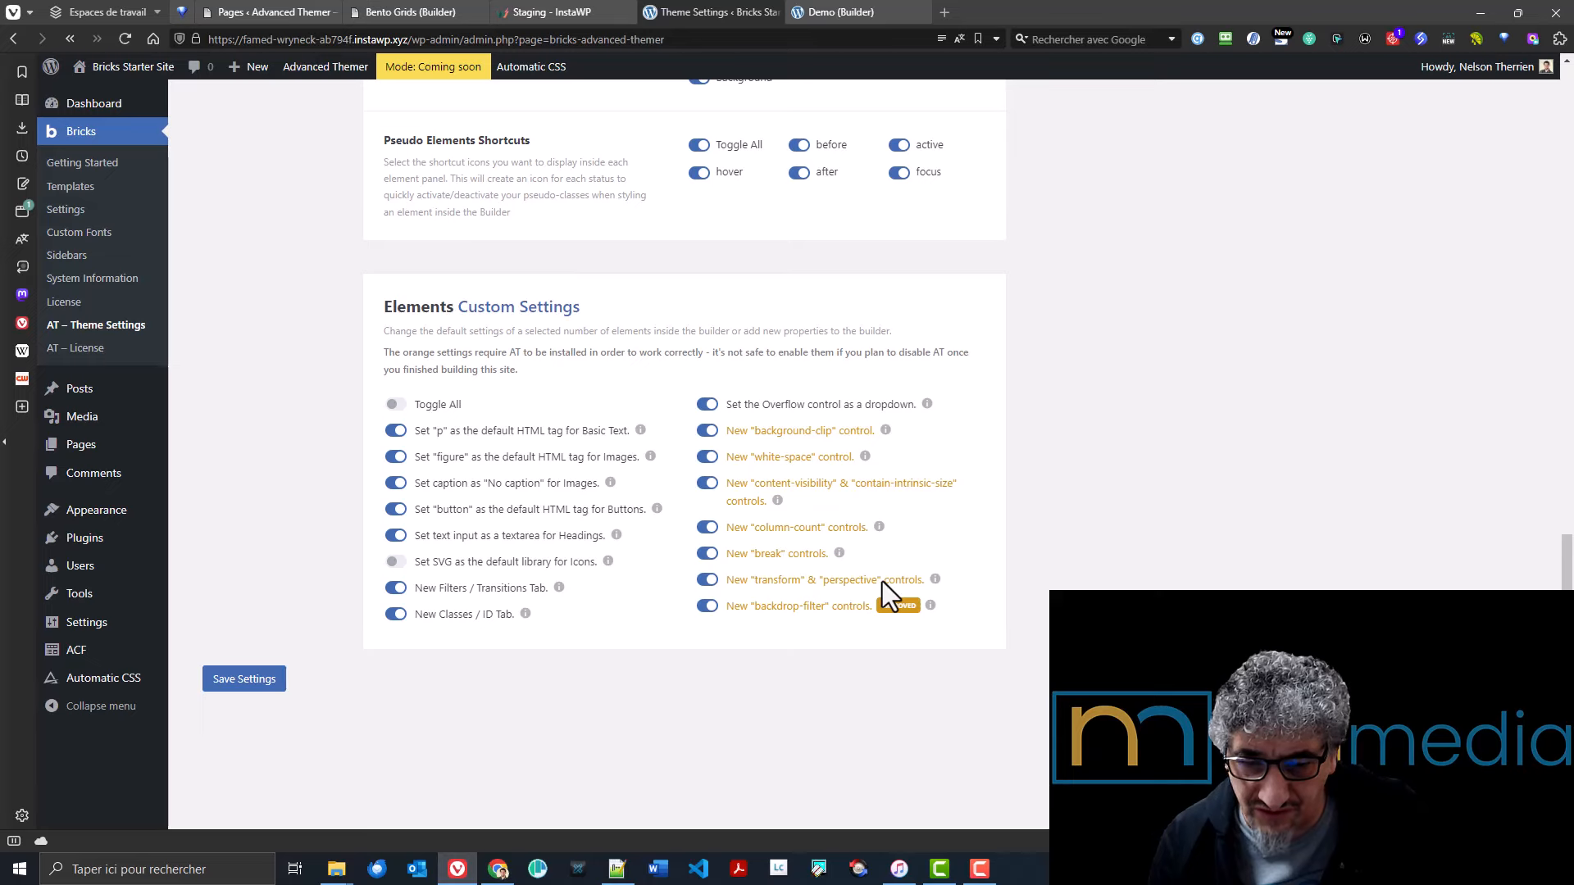
pyautogui.click(856, 11)
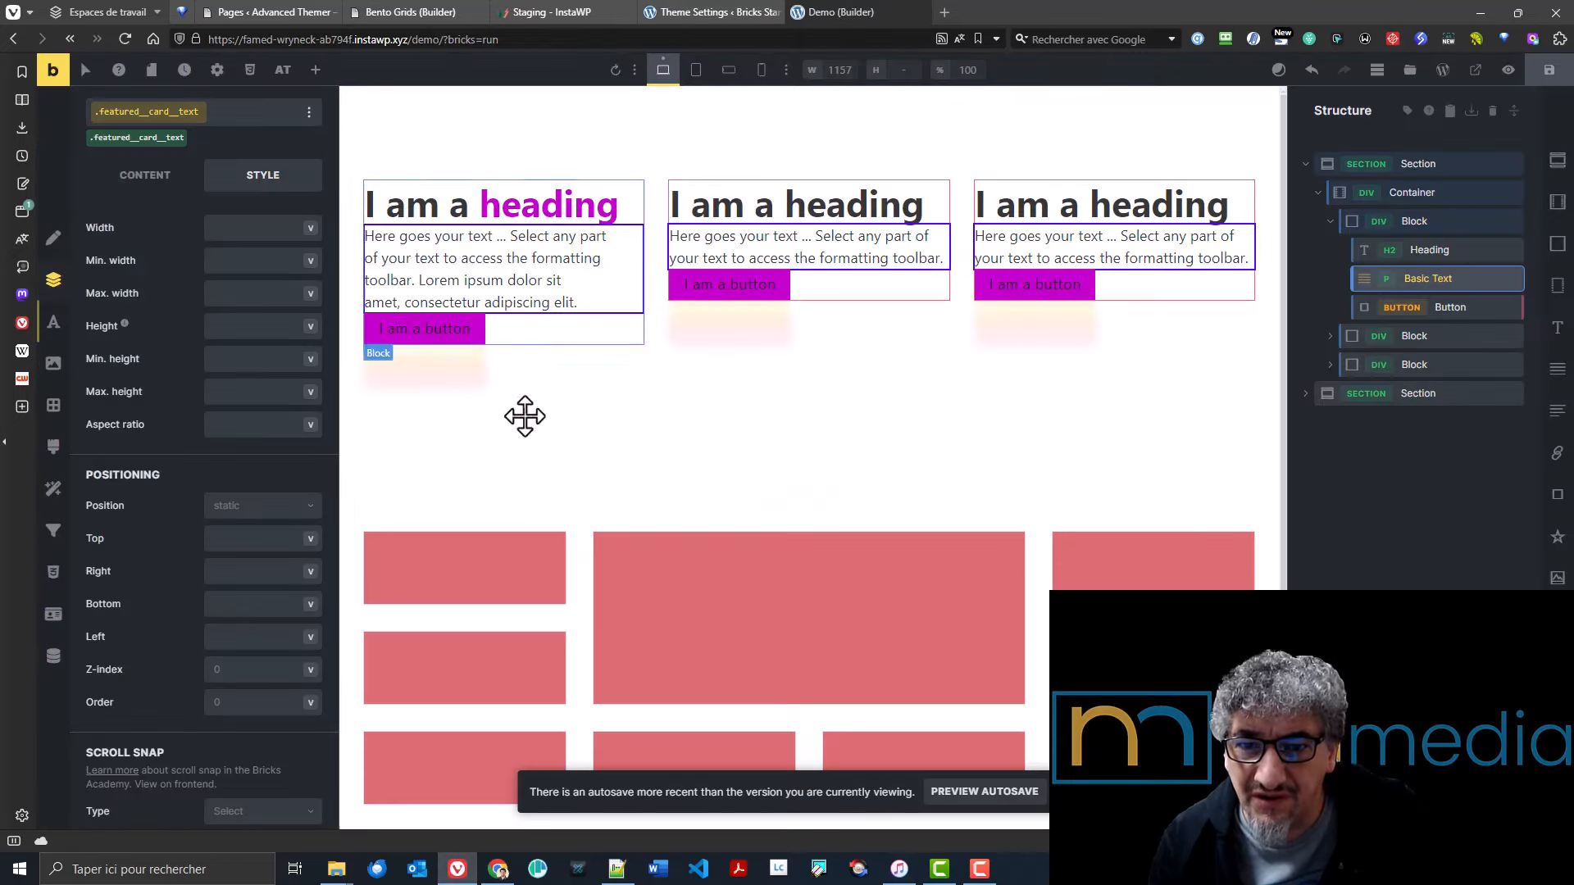
pyautogui.click(53, 490)
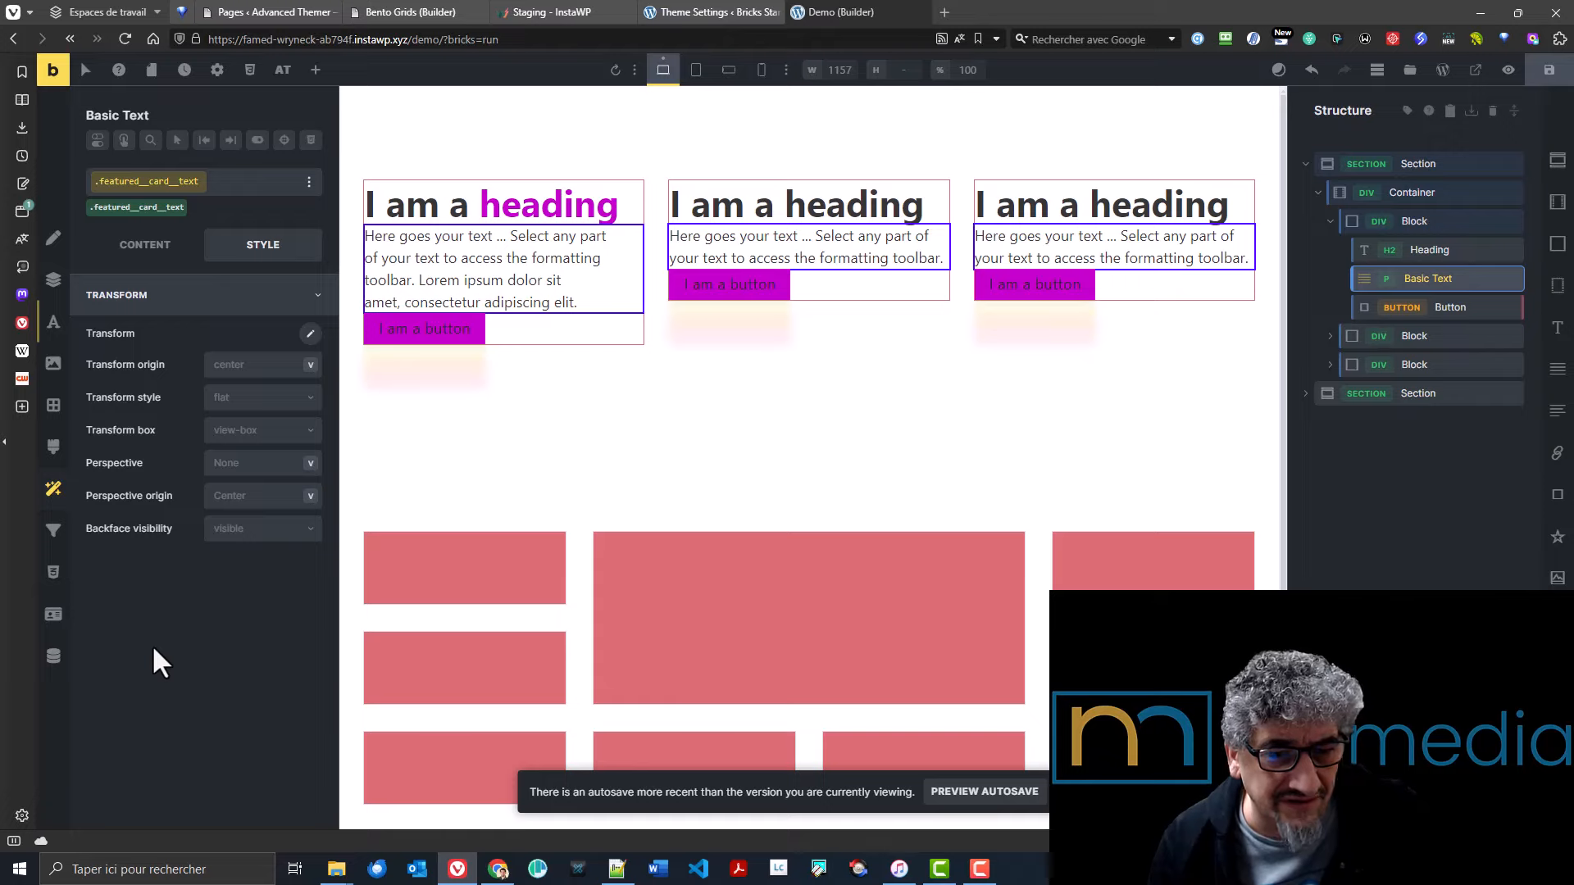
# - Check the custom settings list again and look for the backdrop-filter control across the Basic Text's filter, transform, background, attribute and typography styles
pyautogui.click(723, 10)
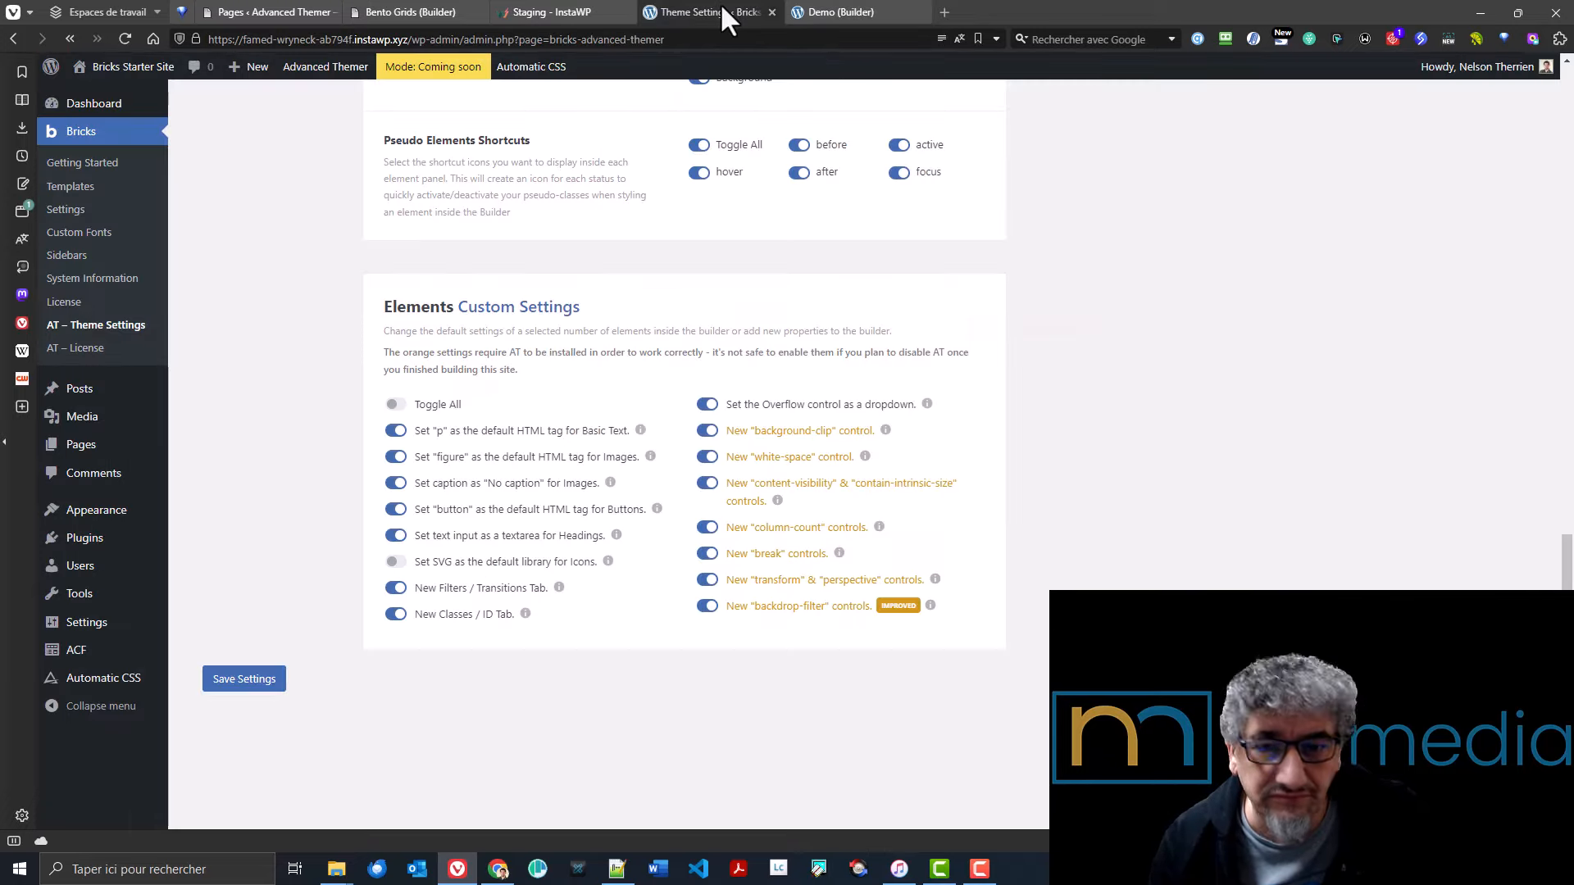
pyautogui.click(839, 8)
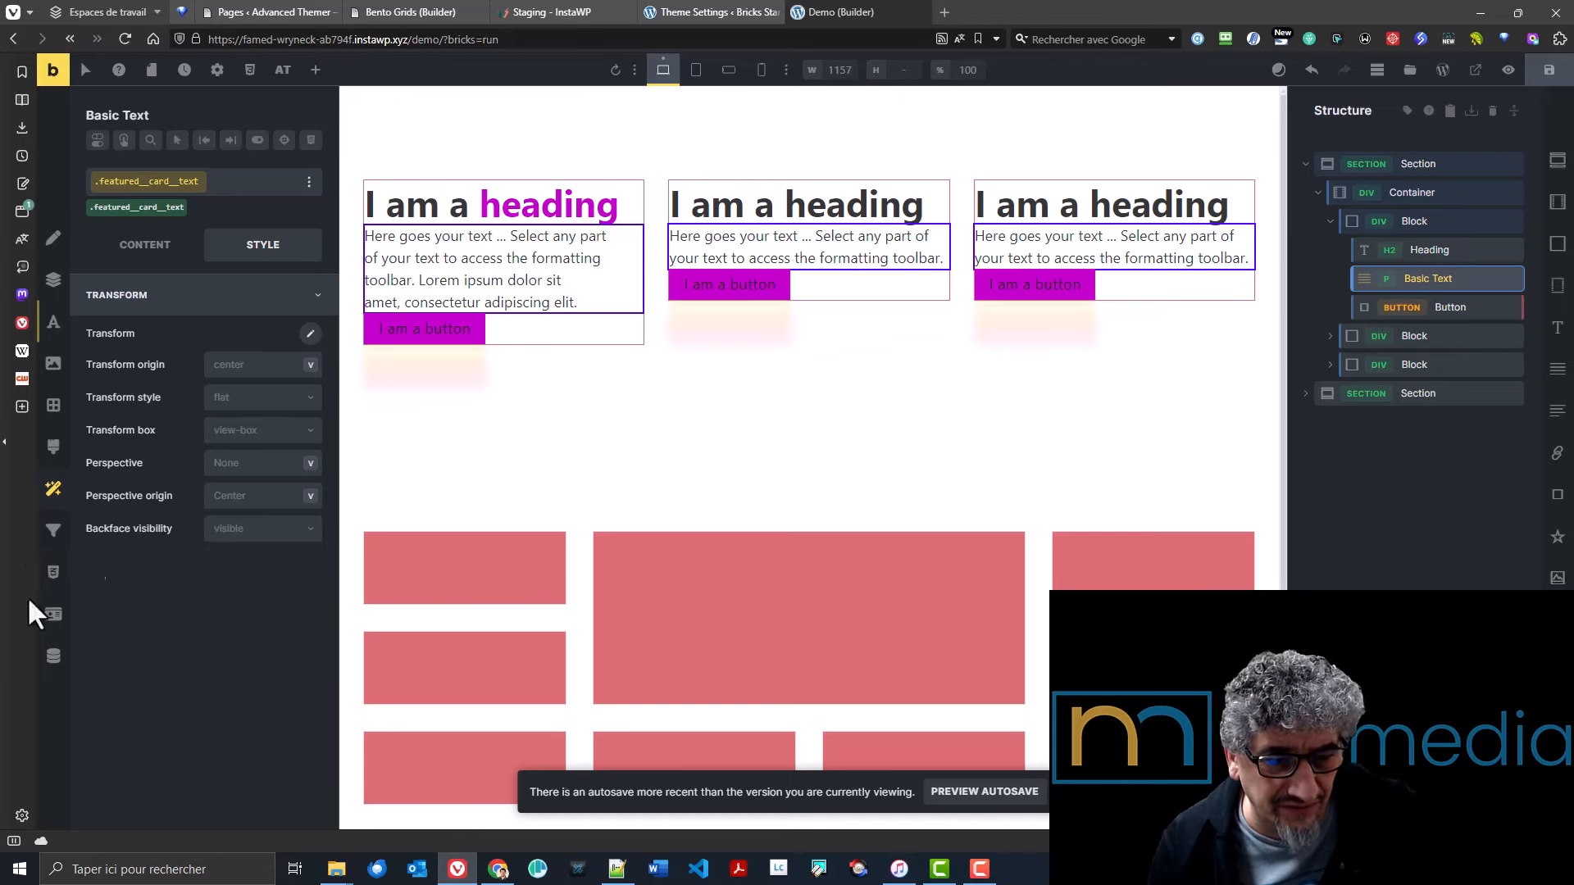
pyautogui.click(53, 531)
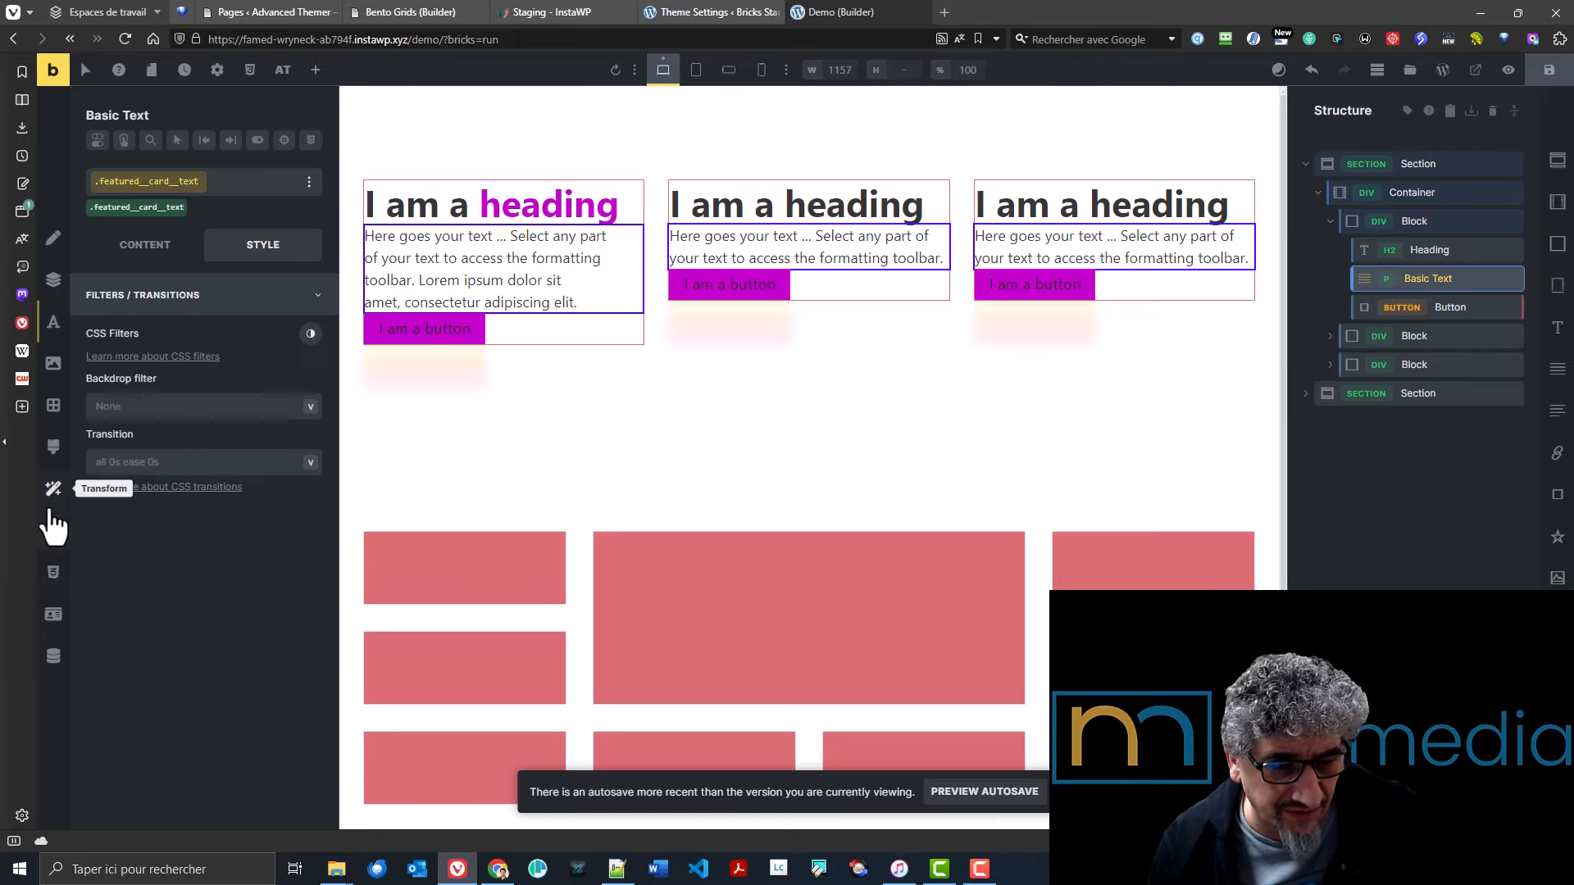
pyautogui.click(51, 505)
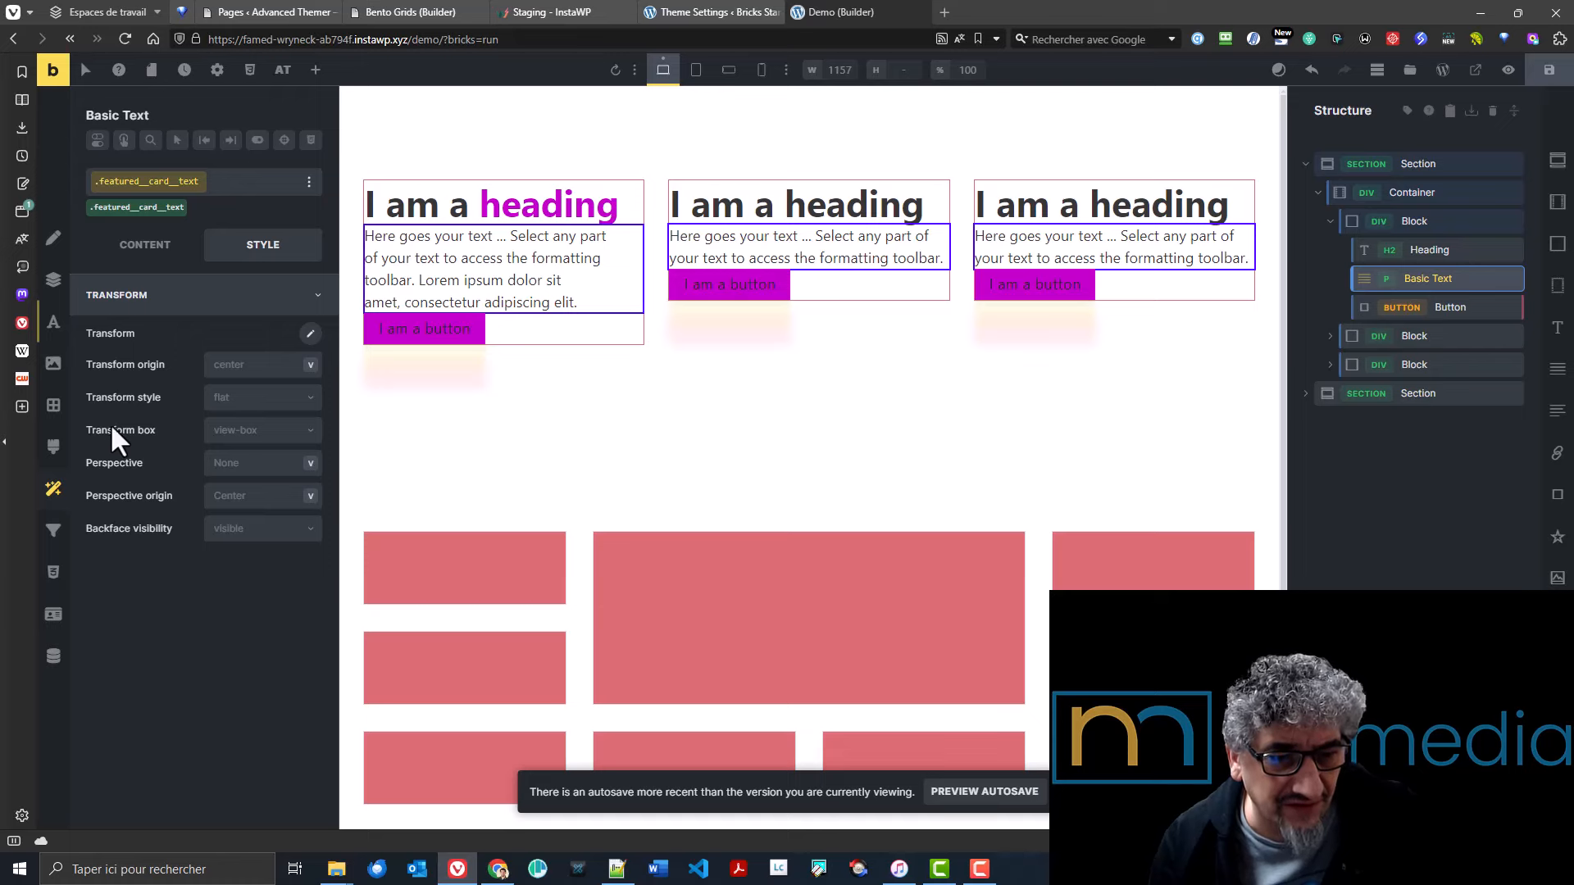
pyautogui.click(53, 363)
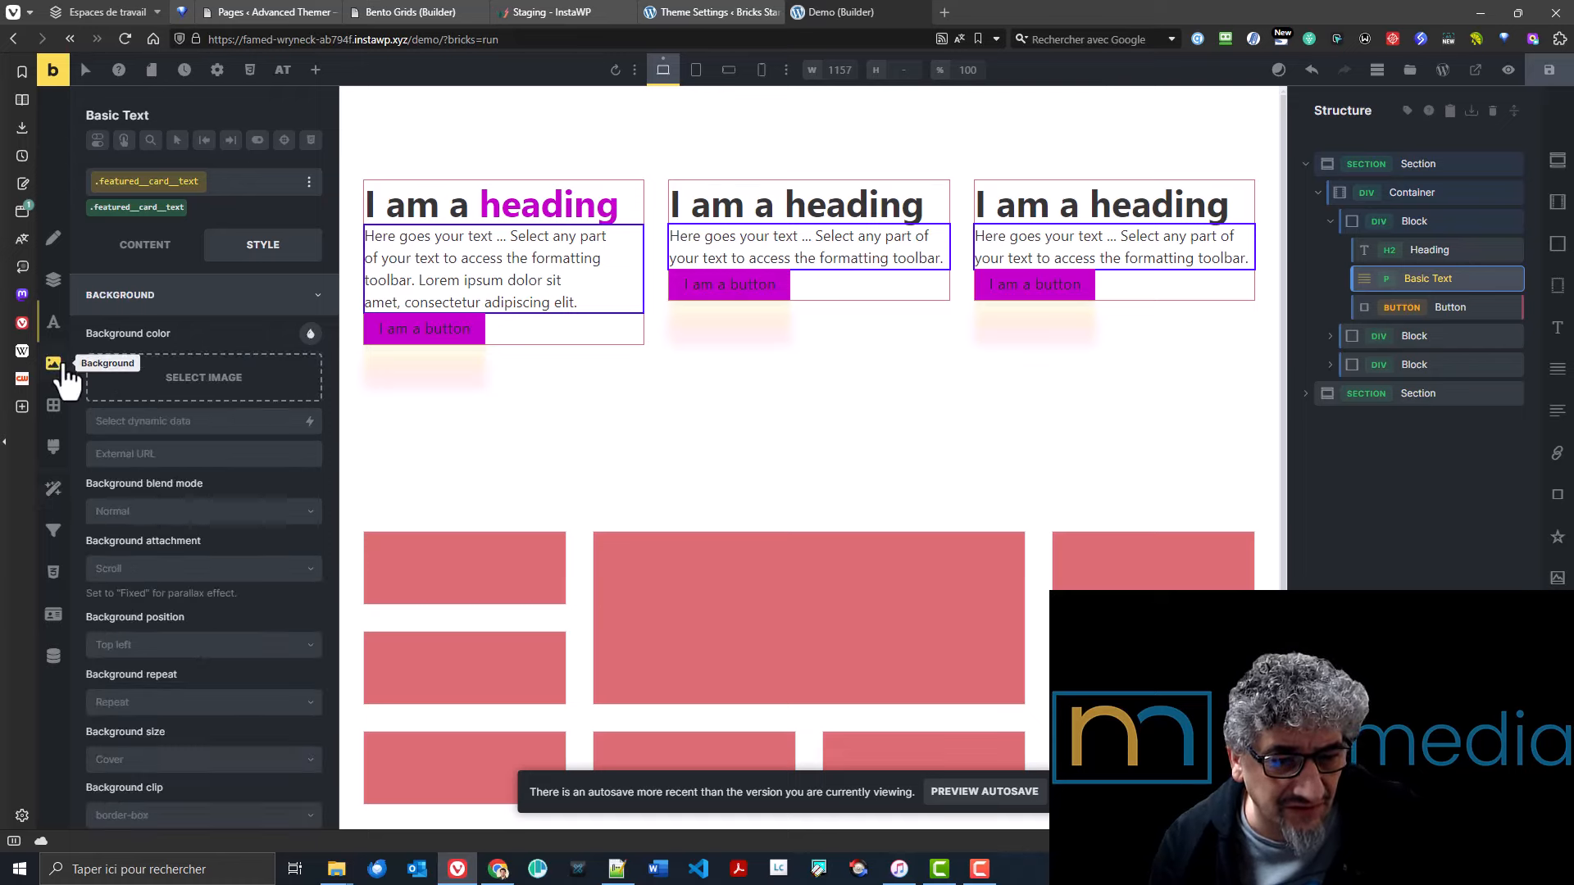
pyautogui.scroll(-1, 294, 590)
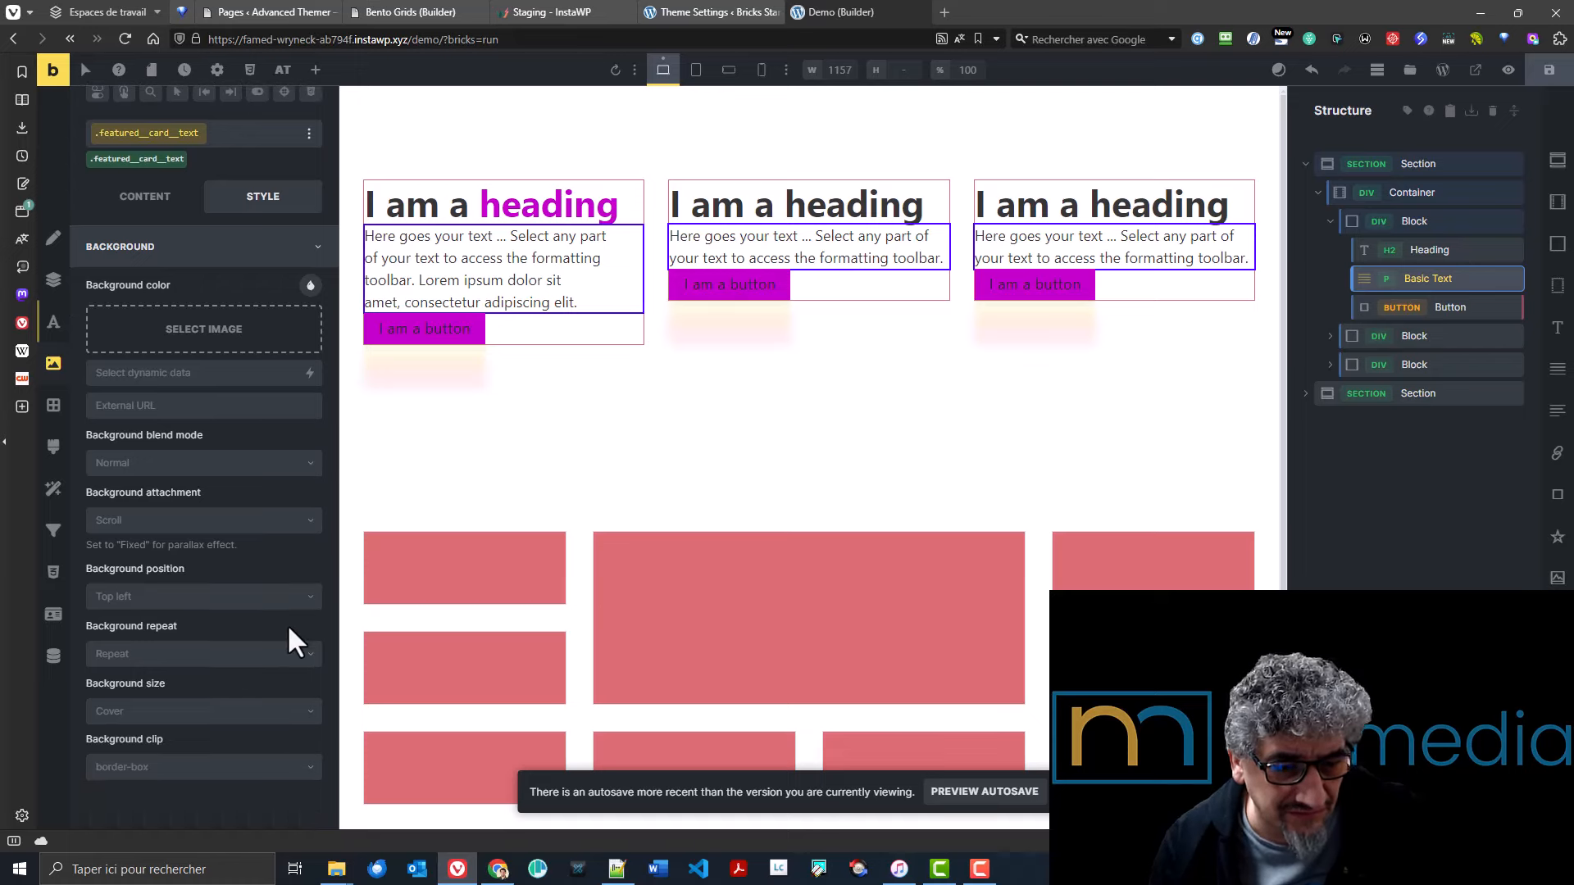
pyautogui.click(45, 668)
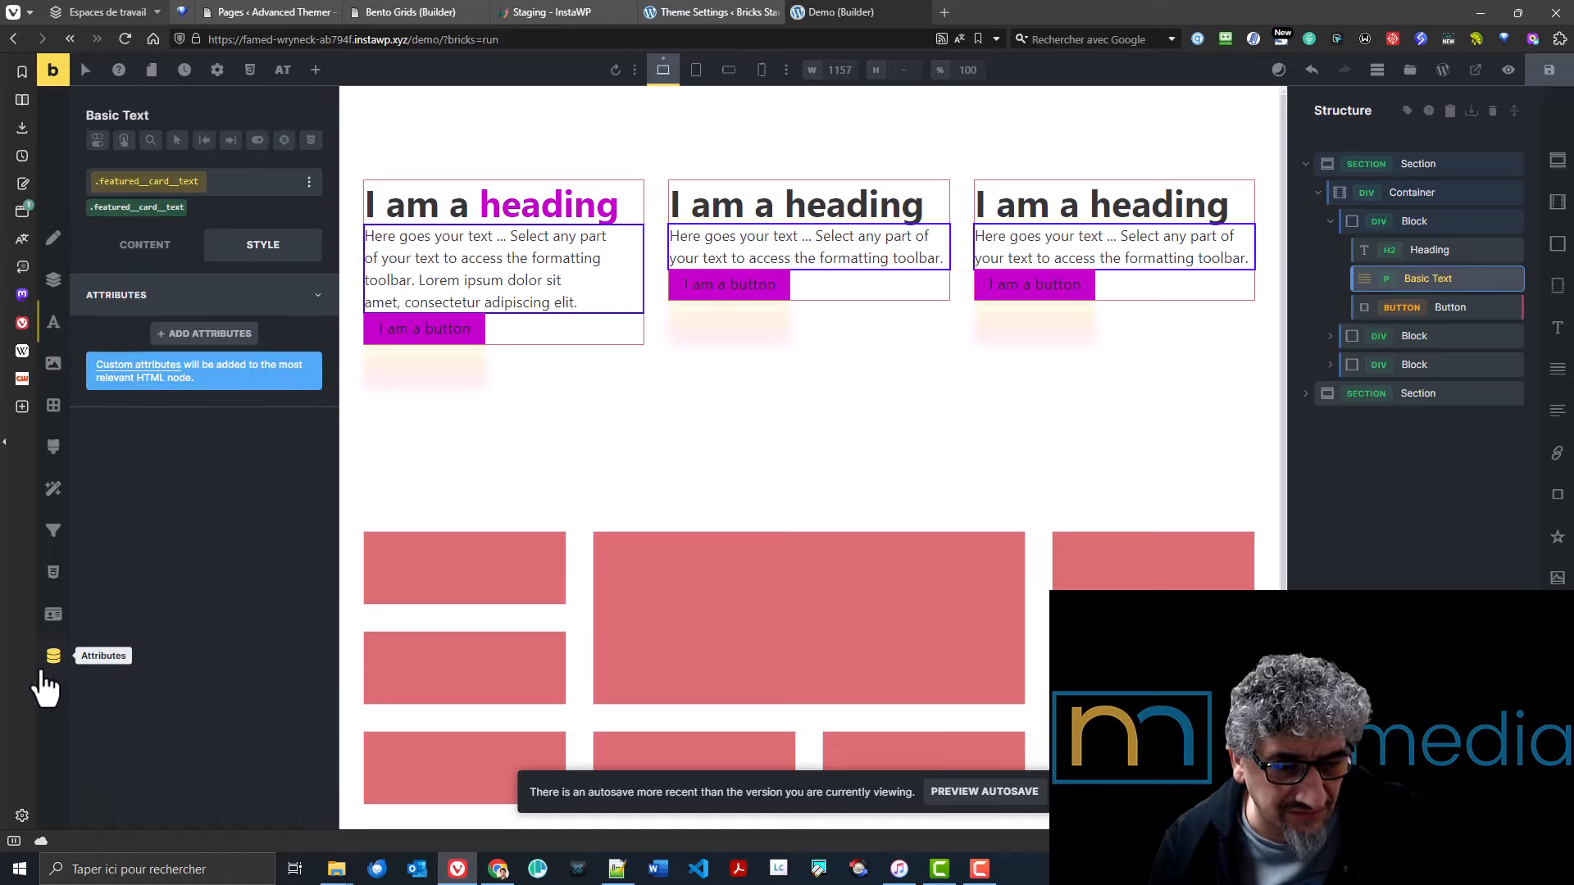
pyautogui.click(53, 337)
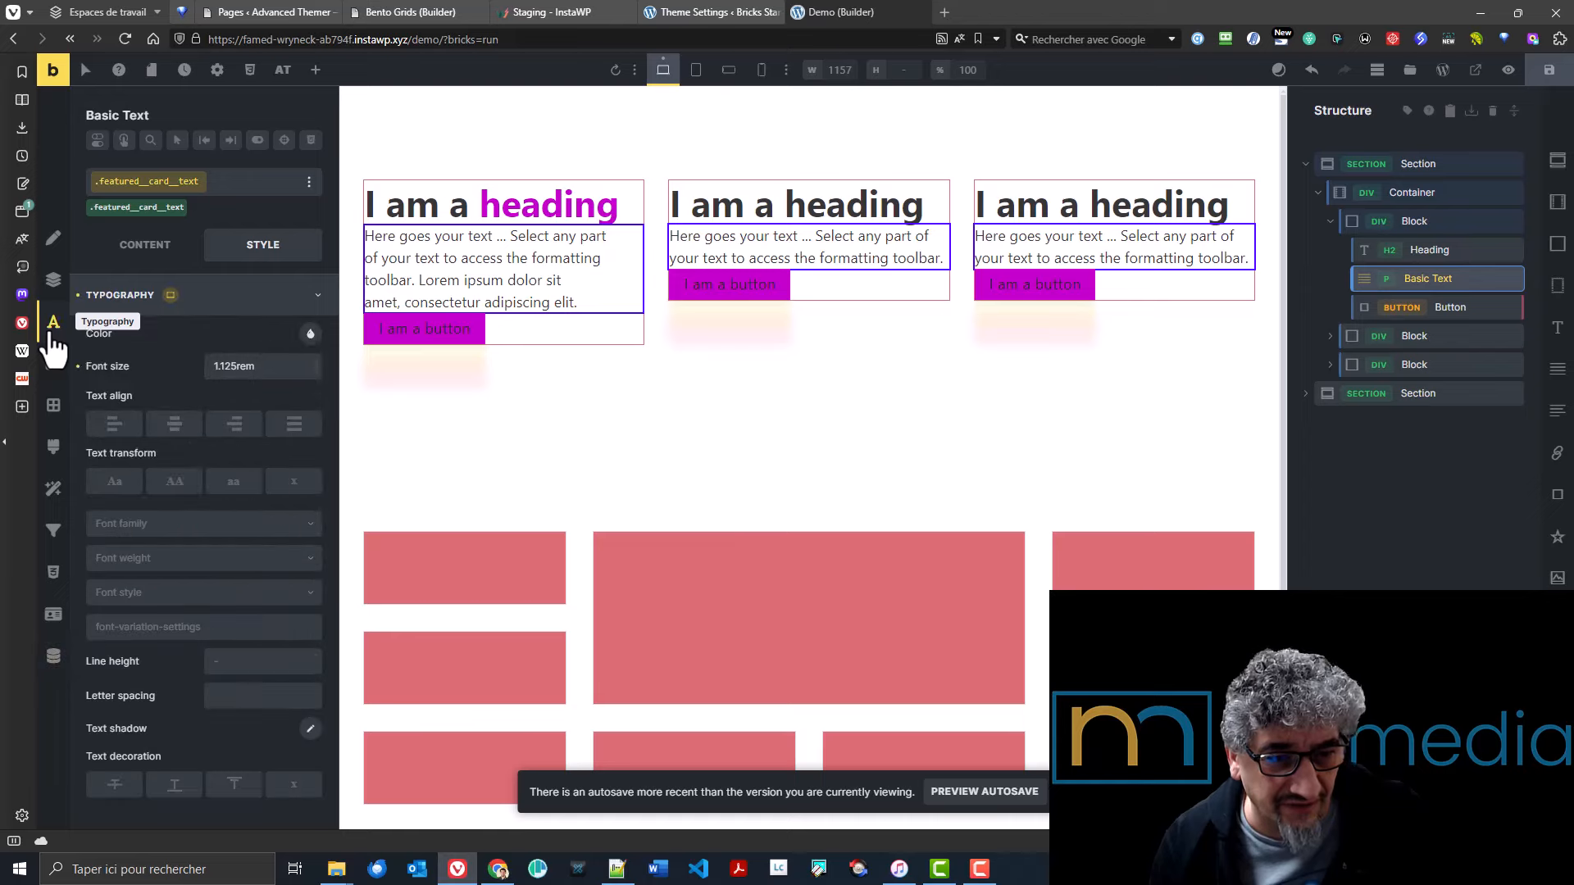
pyautogui.click(53, 531)
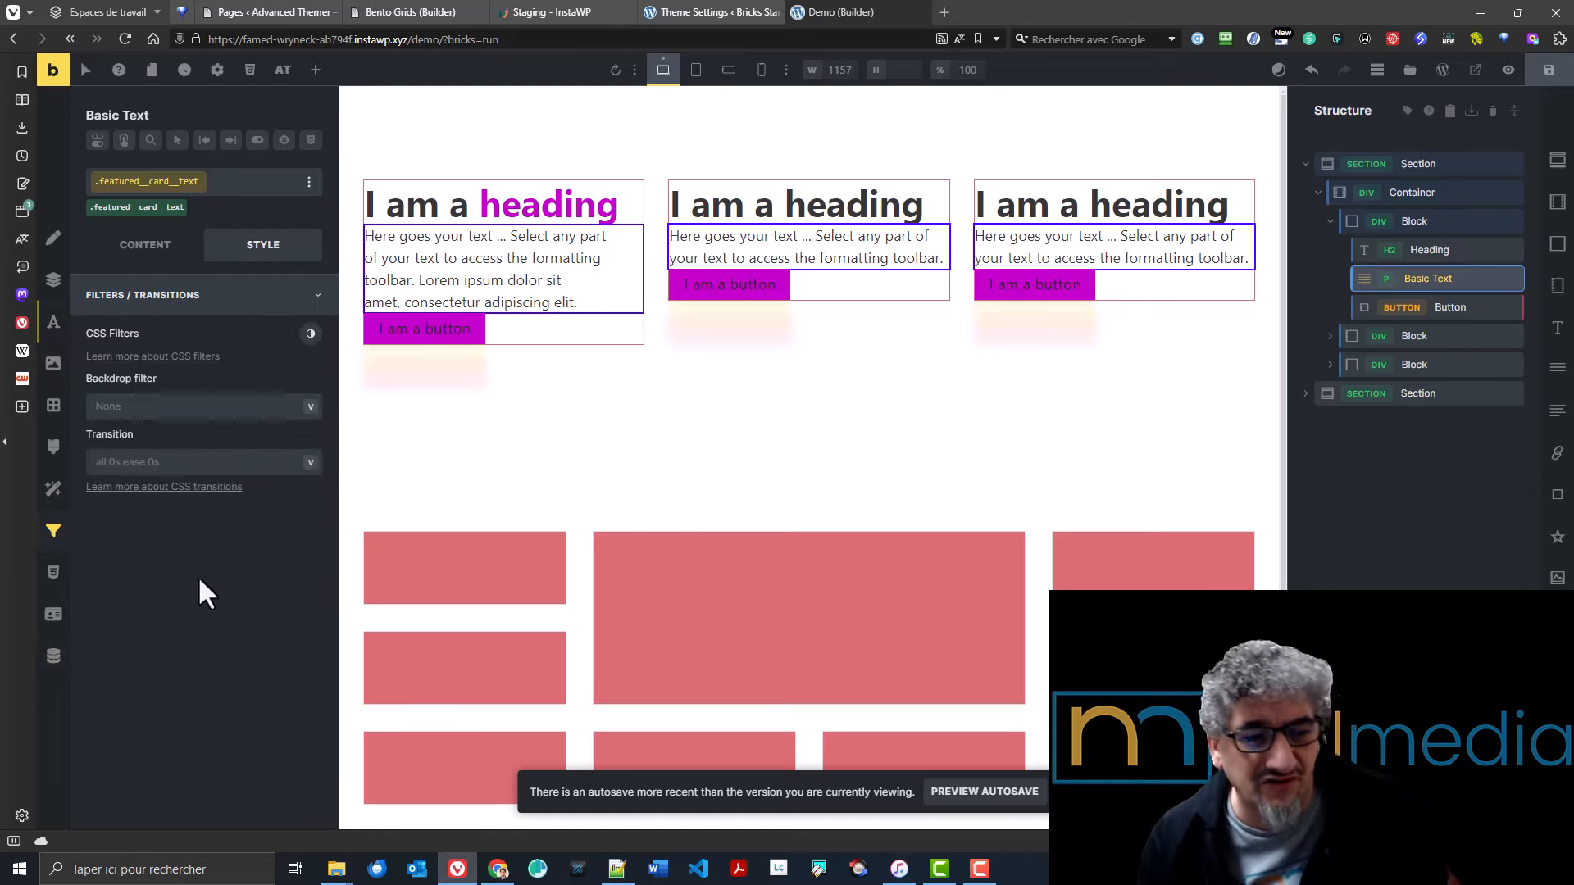
# - Read the backdrop-filter controls' description in the theme settings and compare it with the Basic Text's filter and background styles
pyautogui.click(680, 10)
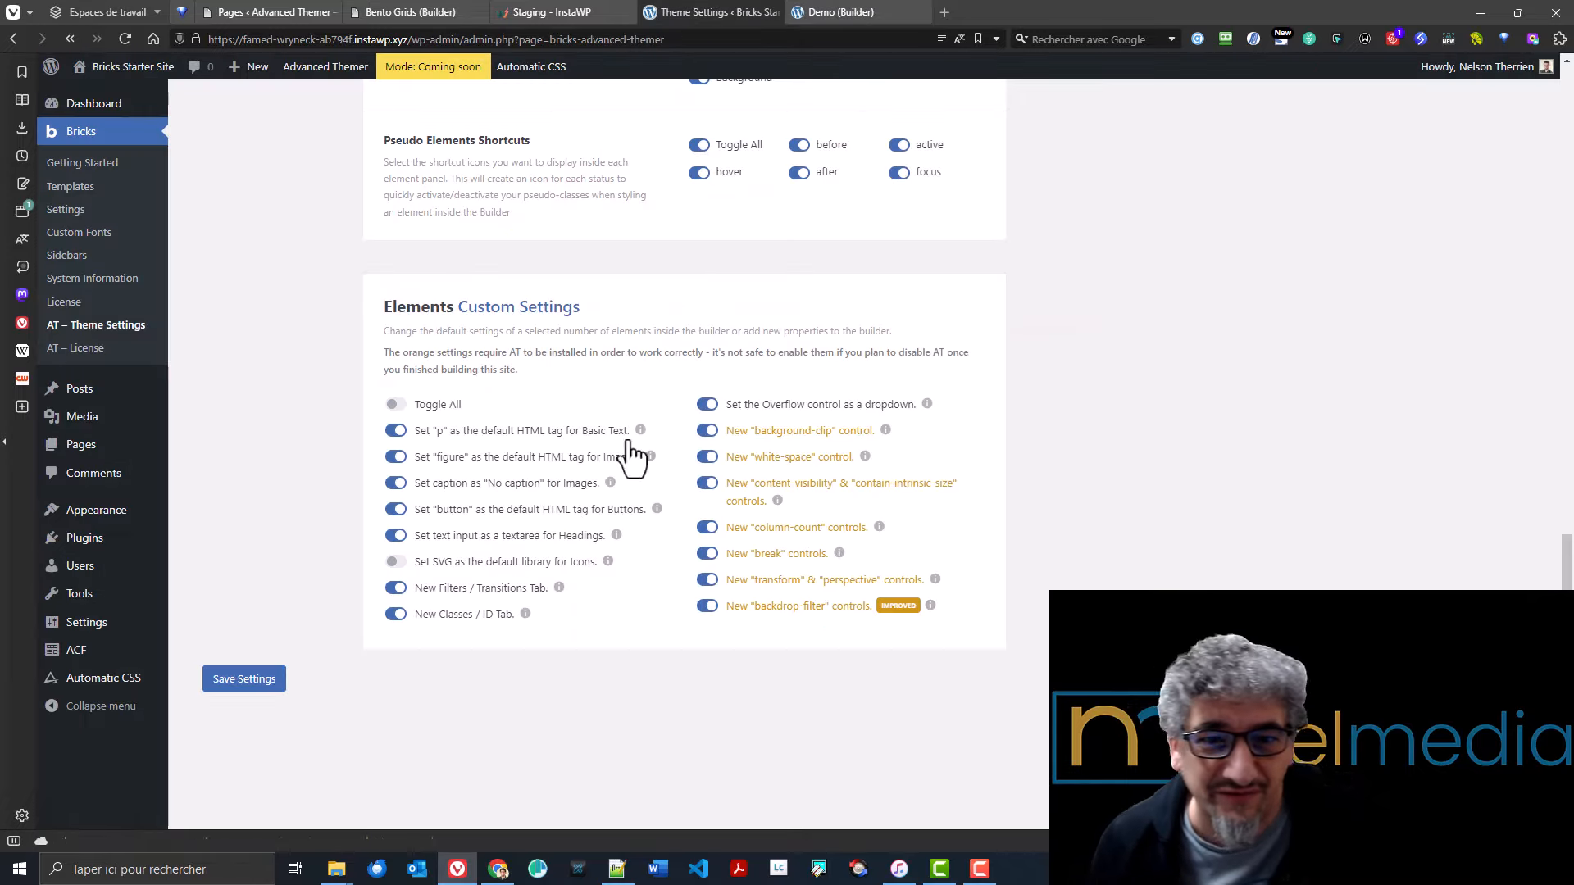
pyautogui.moveTo(931, 608)
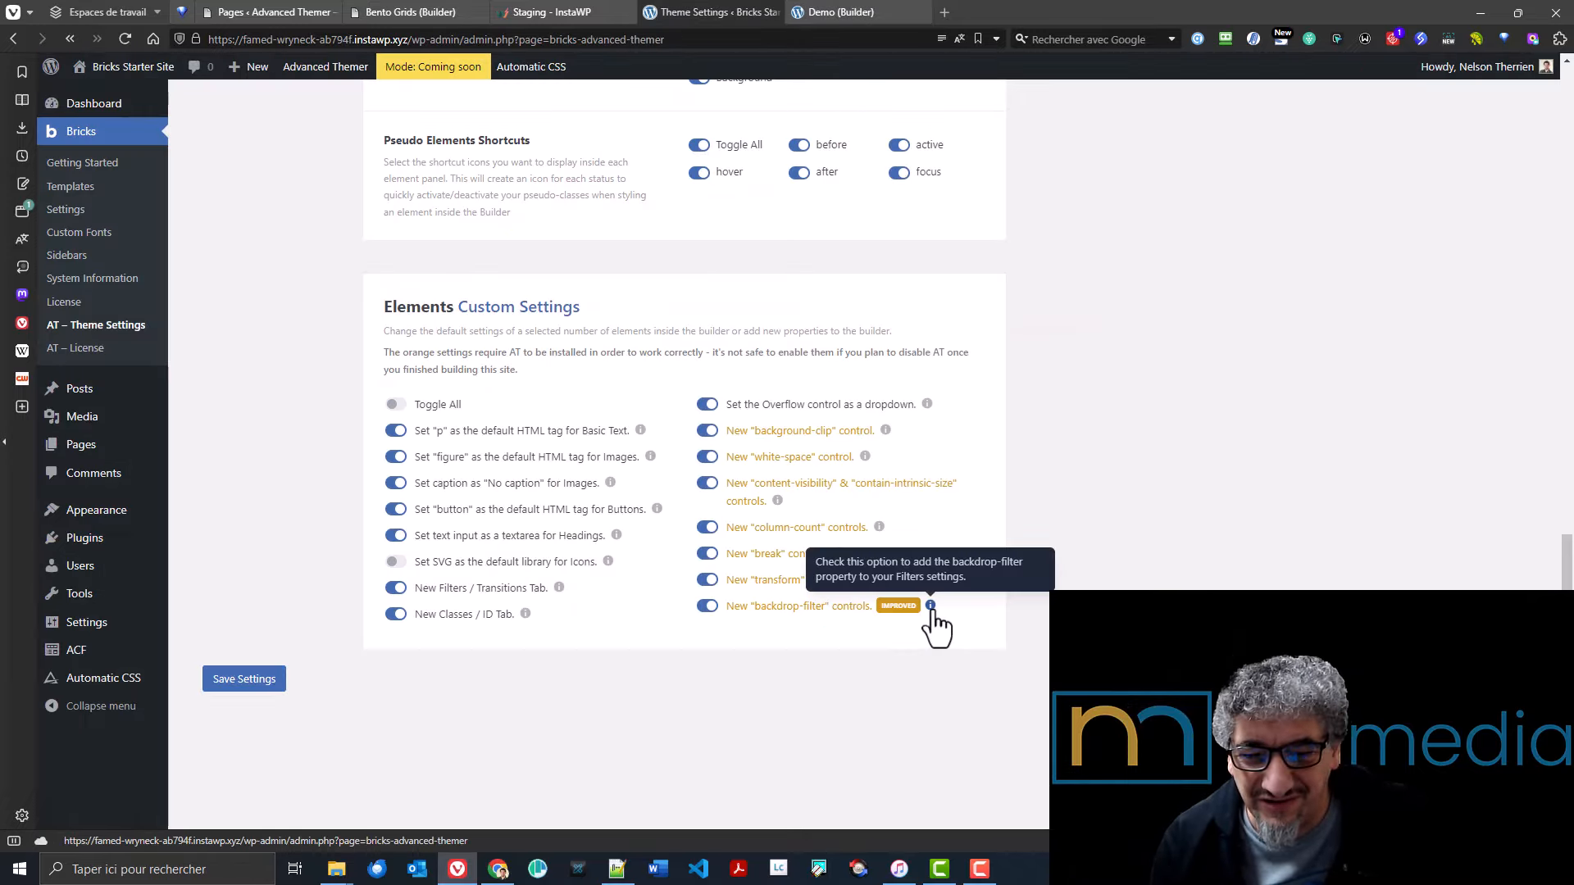
pyautogui.click(867, 13)
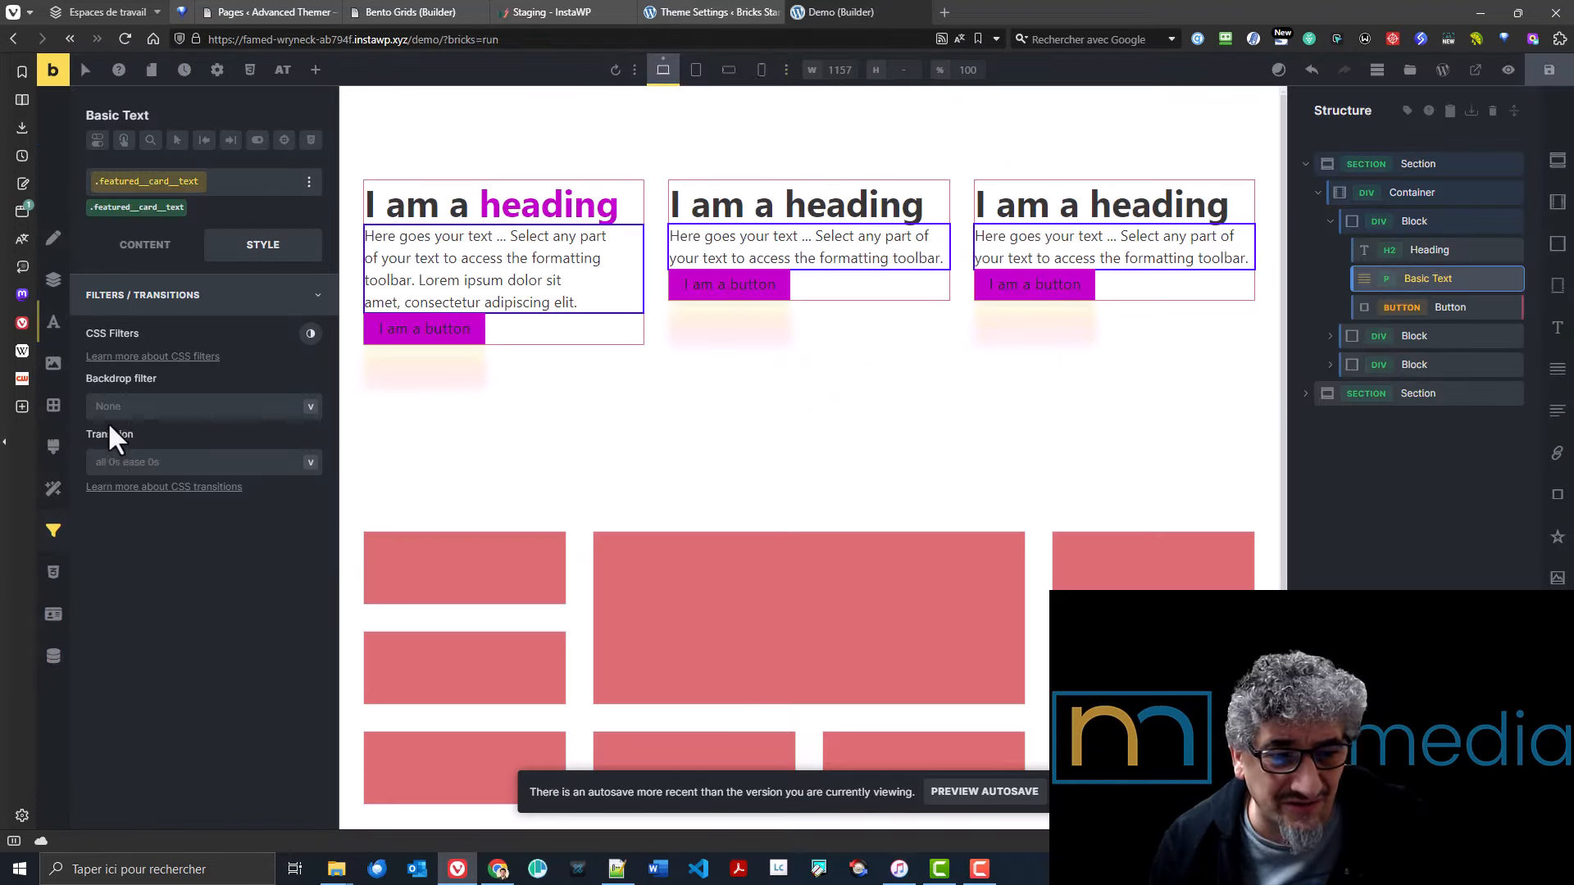
pyautogui.click(53, 373)
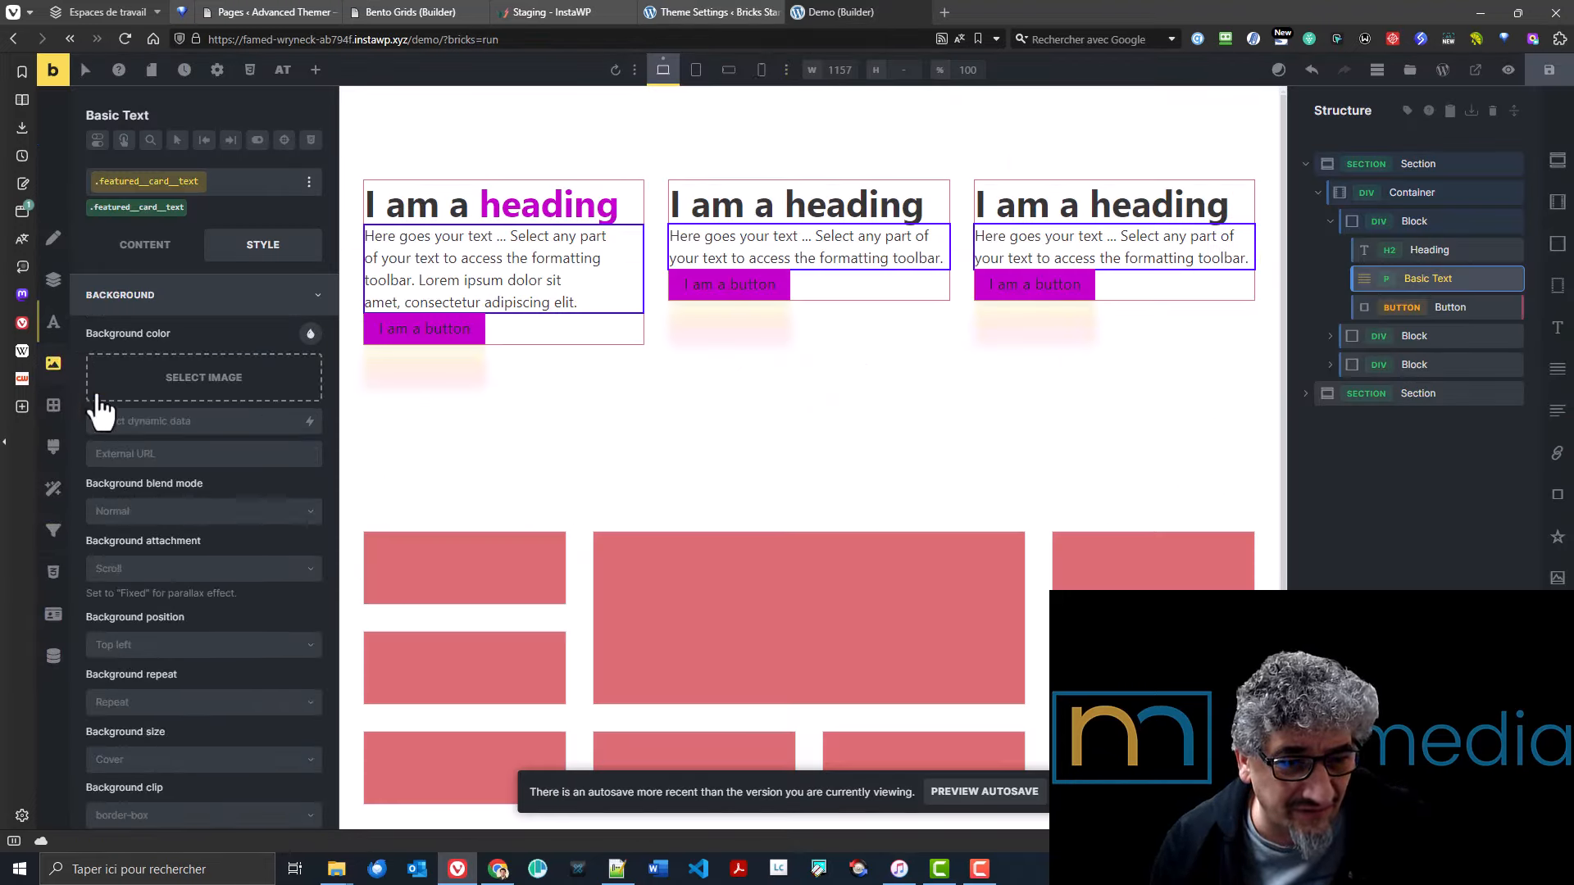
pyautogui.scroll(-1, 274, 516)
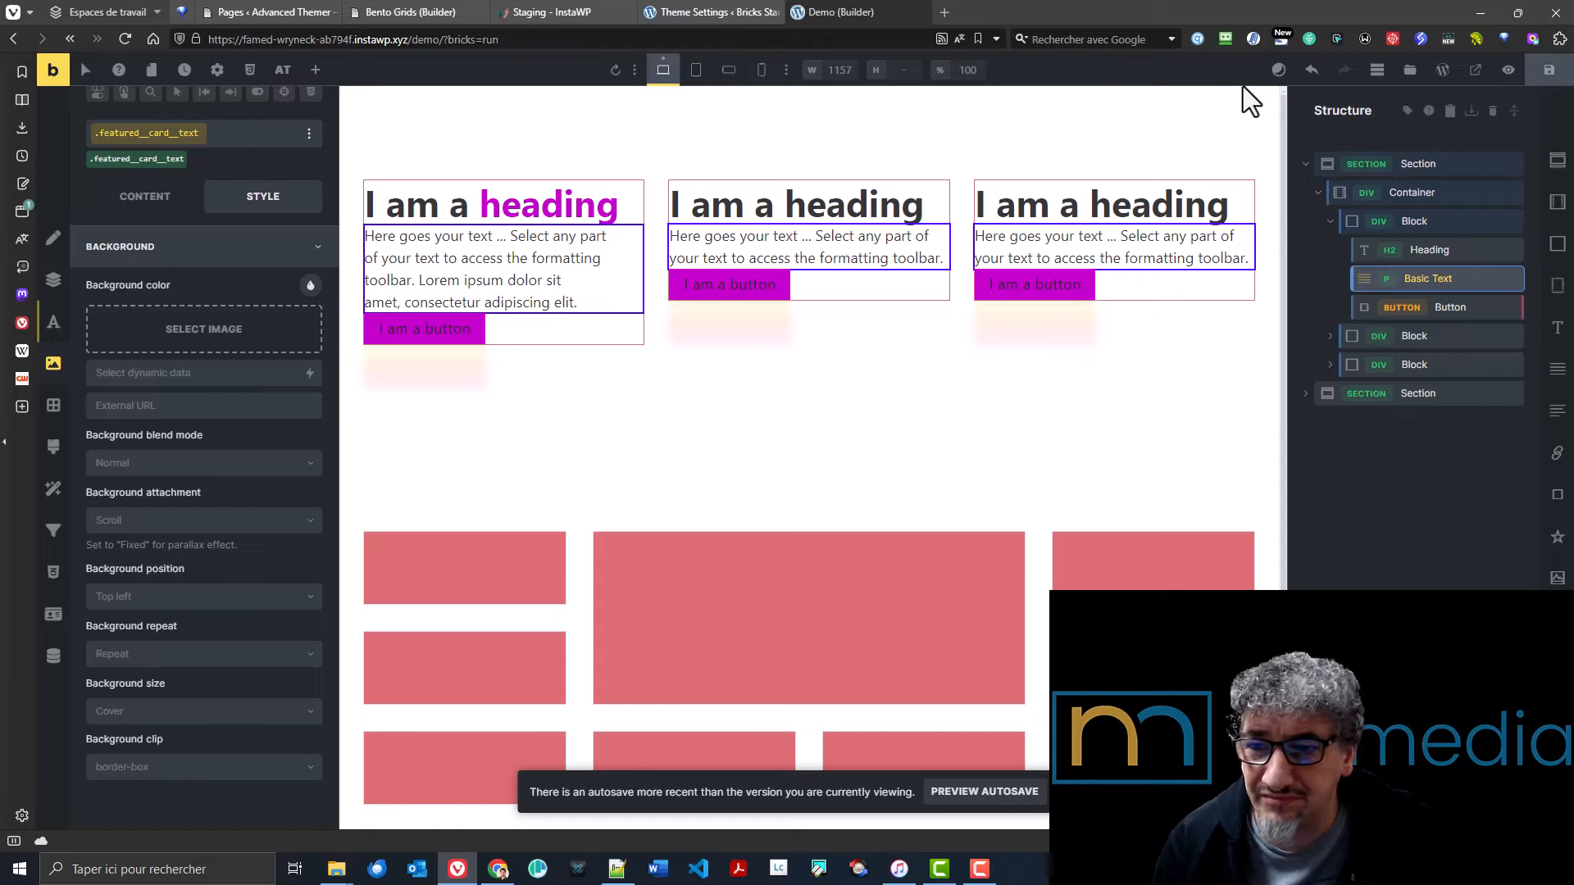
# - Inspect the Backdrop filter field and its CSS variables in the Basic Text's Filters / Transitions styles, and return to the theme settings
pyautogui.hotkey('ctrl', 'shift', 'Tab')
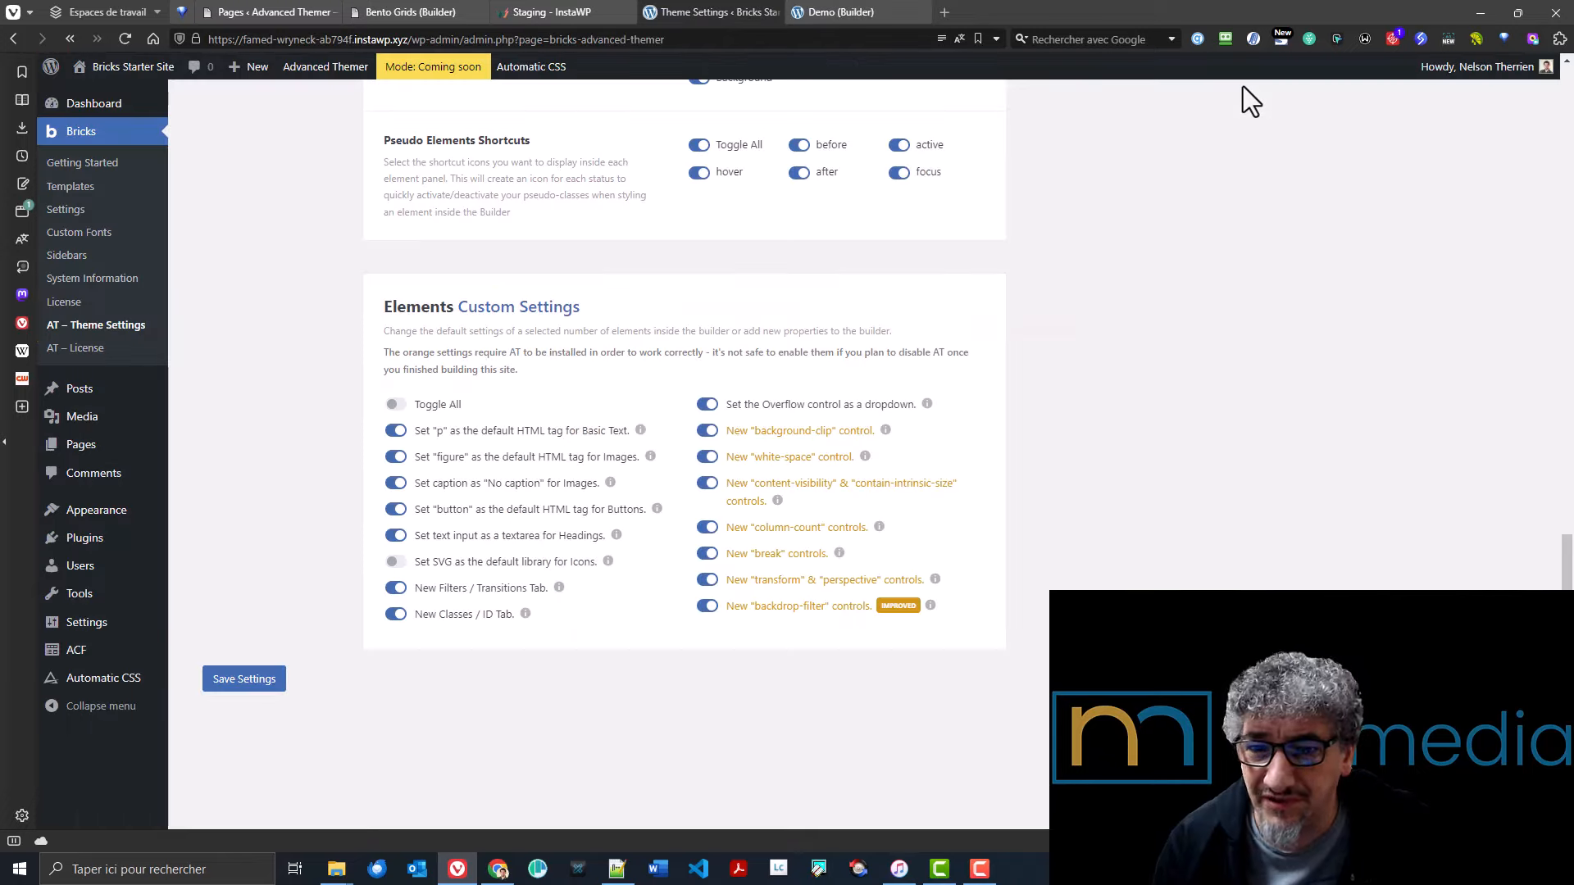
pyautogui.click(877, 10)
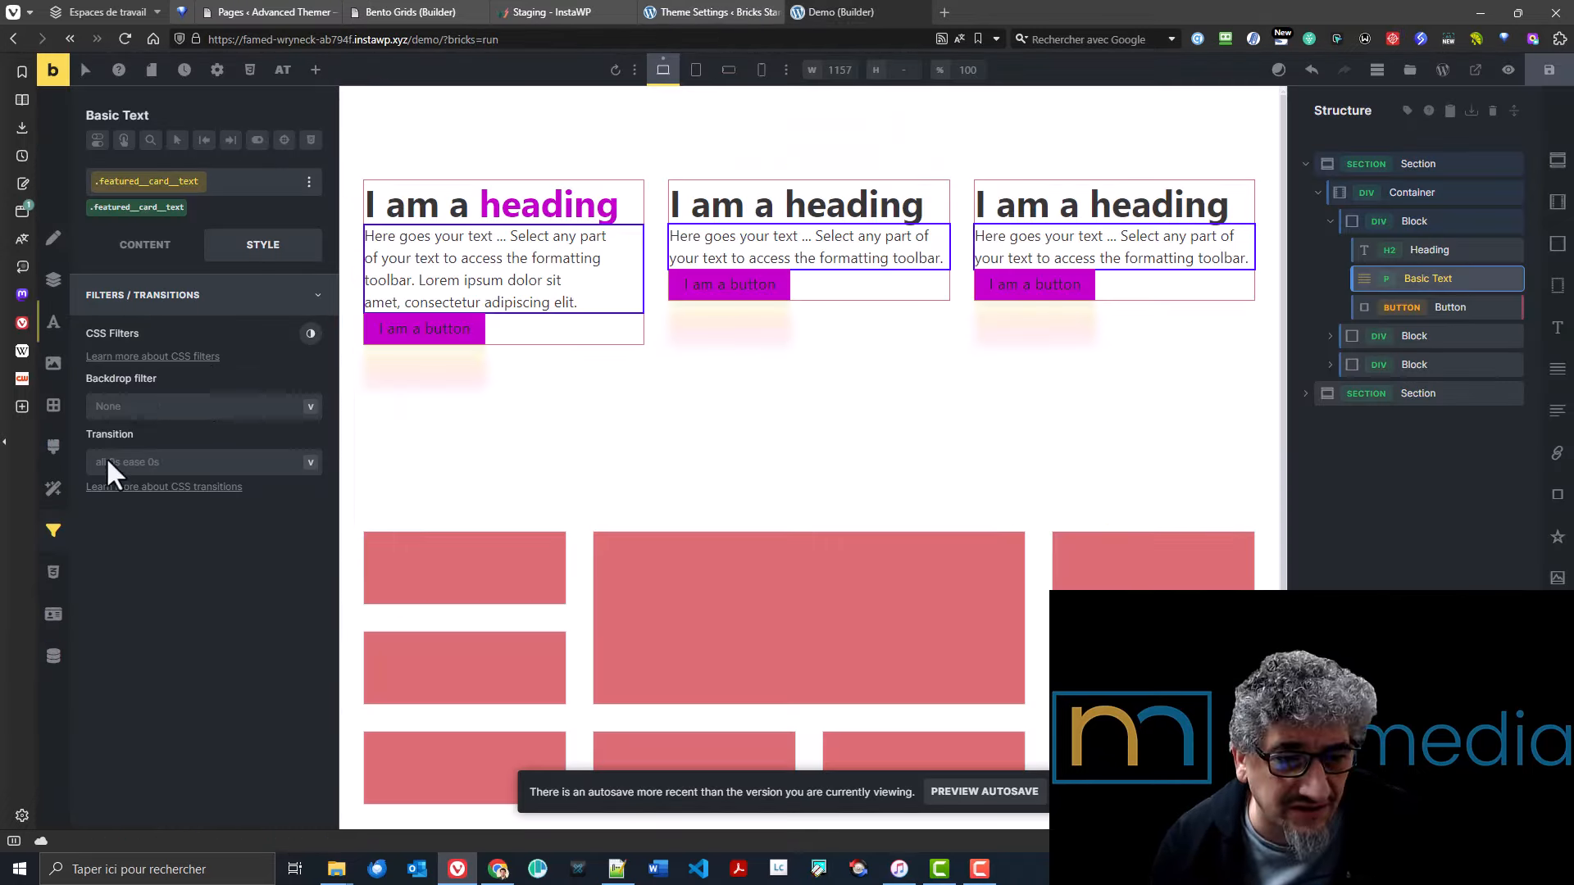
pyautogui.click(160, 408)
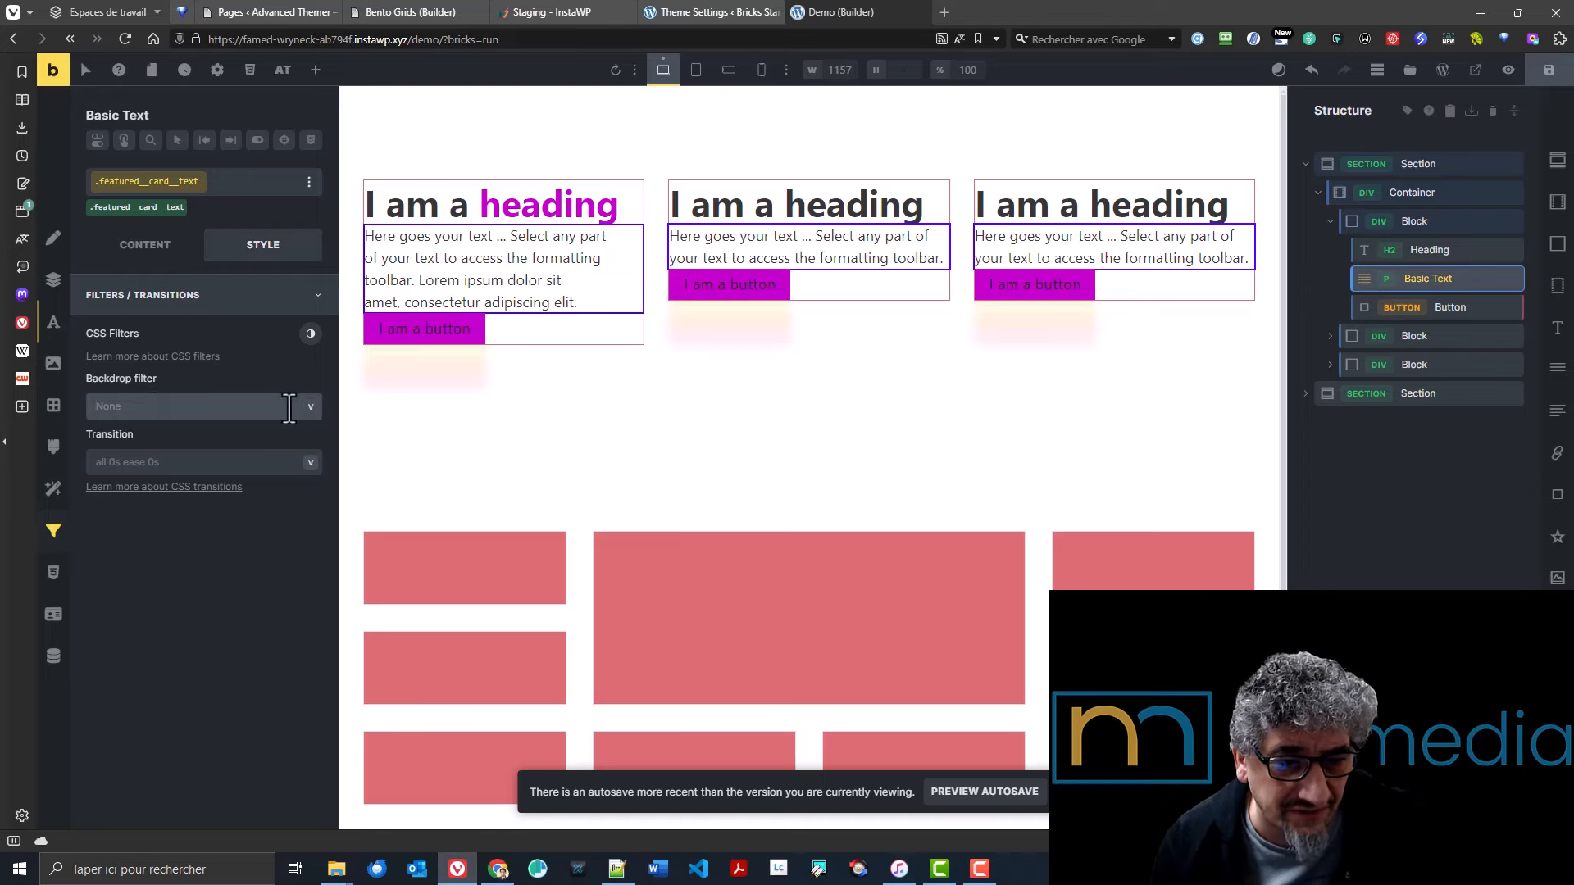
pyautogui.click(316, 414)
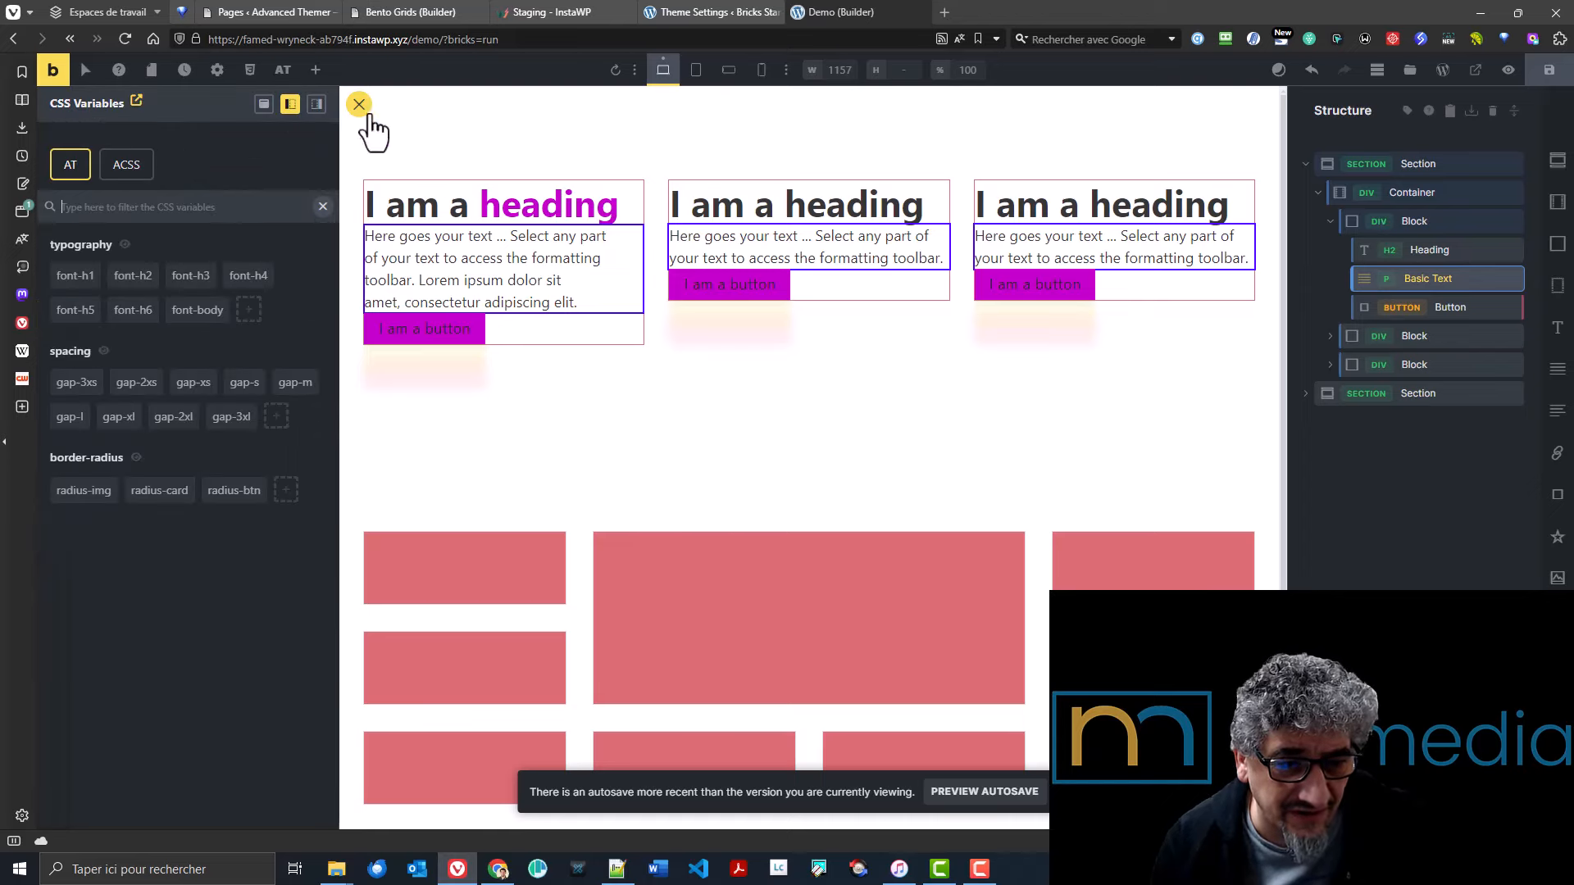
pyautogui.click(359, 105)
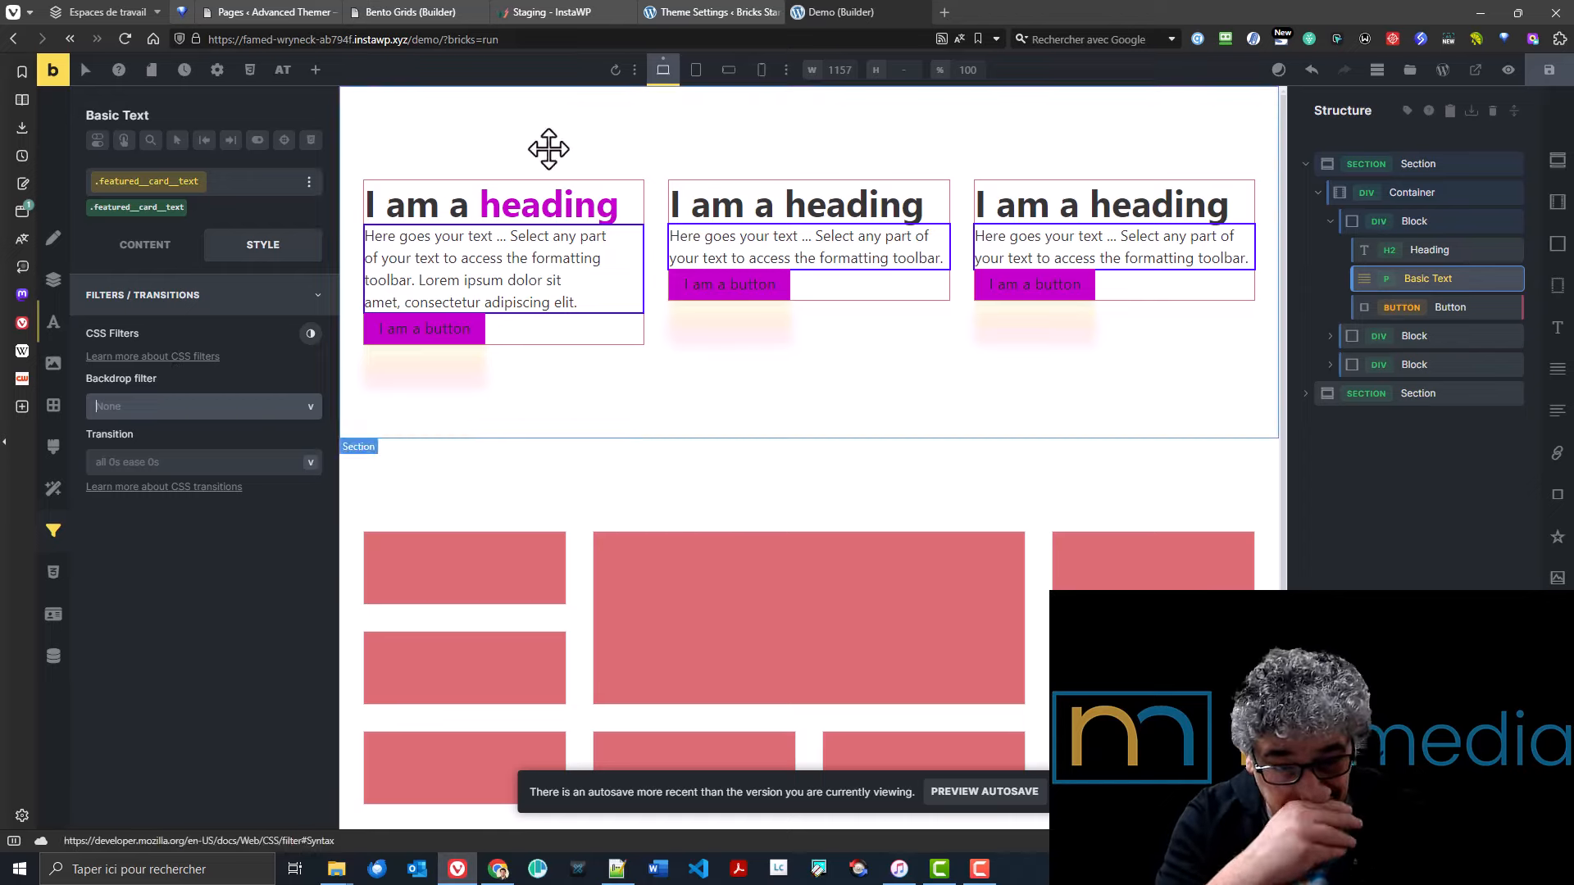
pyautogui.click(666, 15)
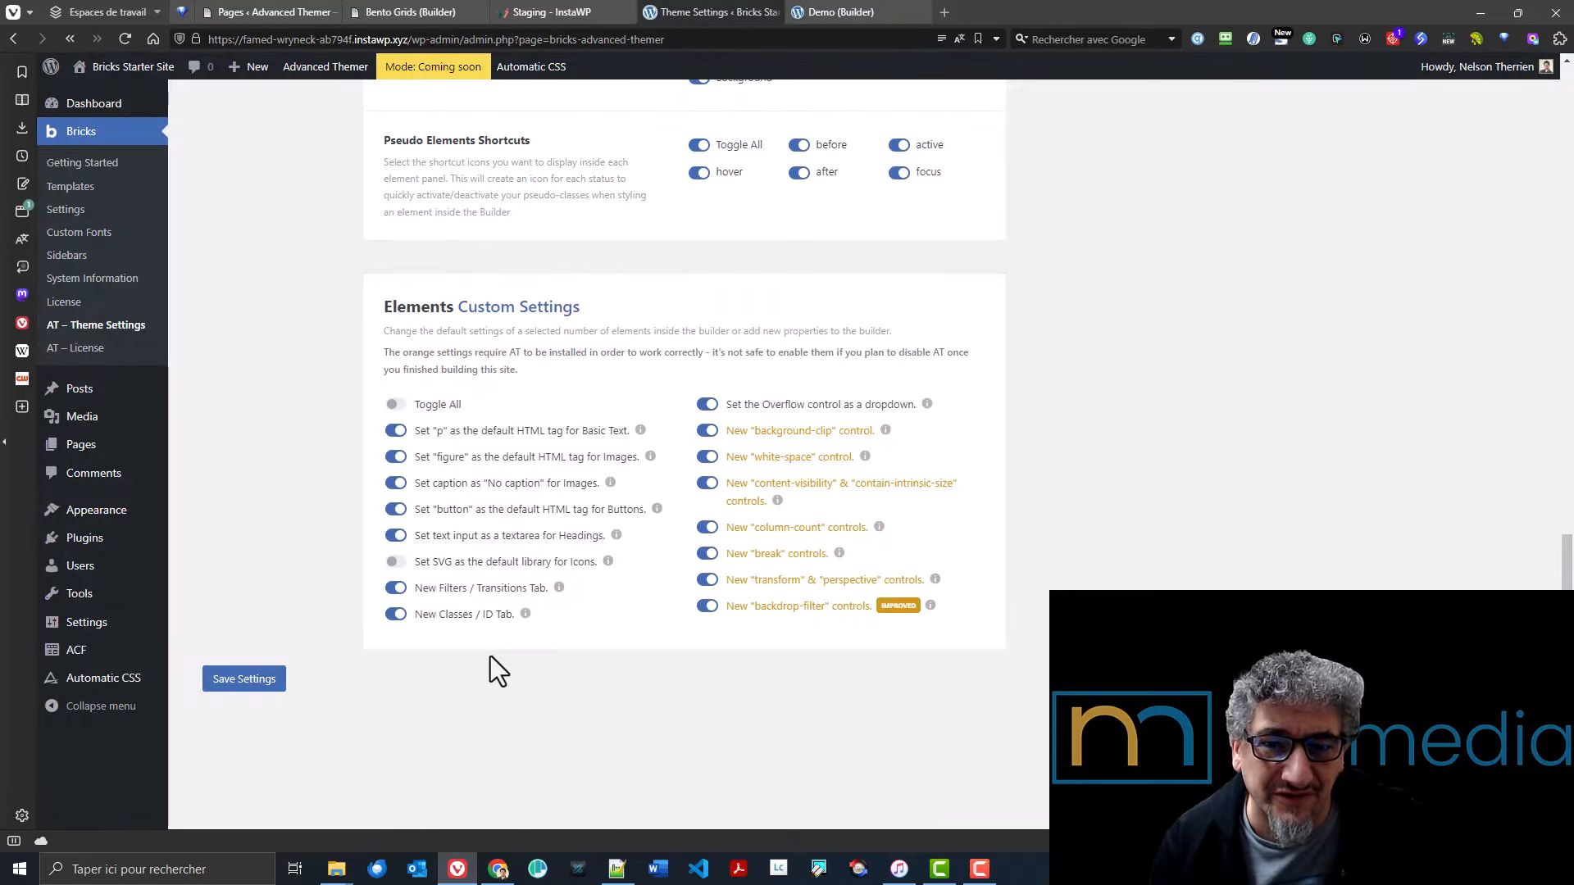
# - Open the Templates builder tweaks in the theme settings and the Bricks template list in a new browser tab
pyautogui.scroll(20, 421, 714)
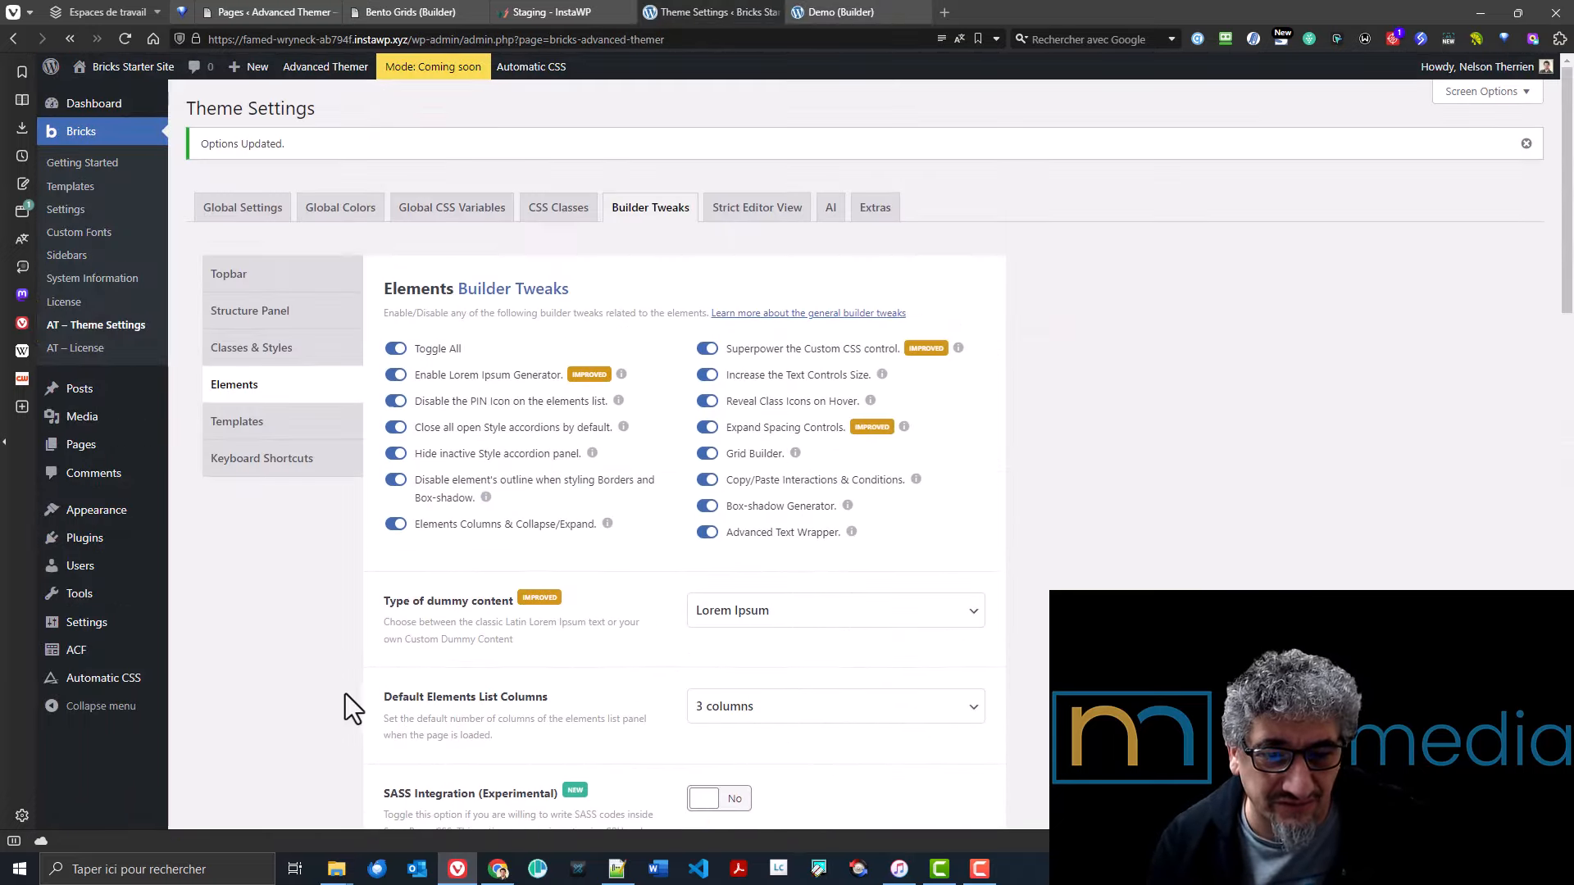
pyautogui.click(230, 421)
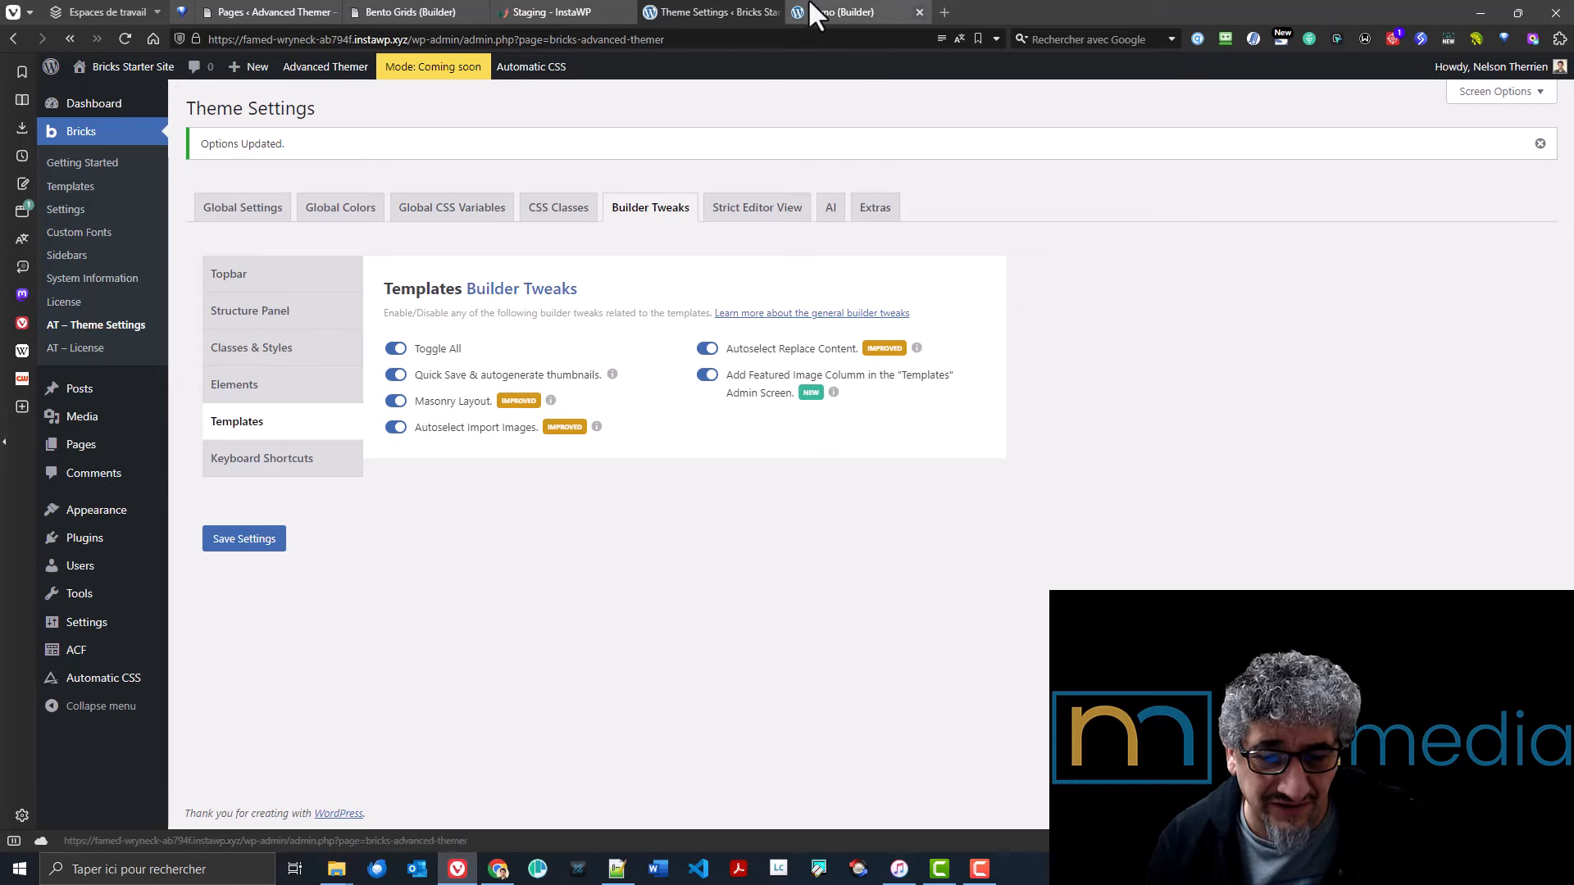
pyautogui.rightClick(97, 185)
pyautogui.click(128, 191)
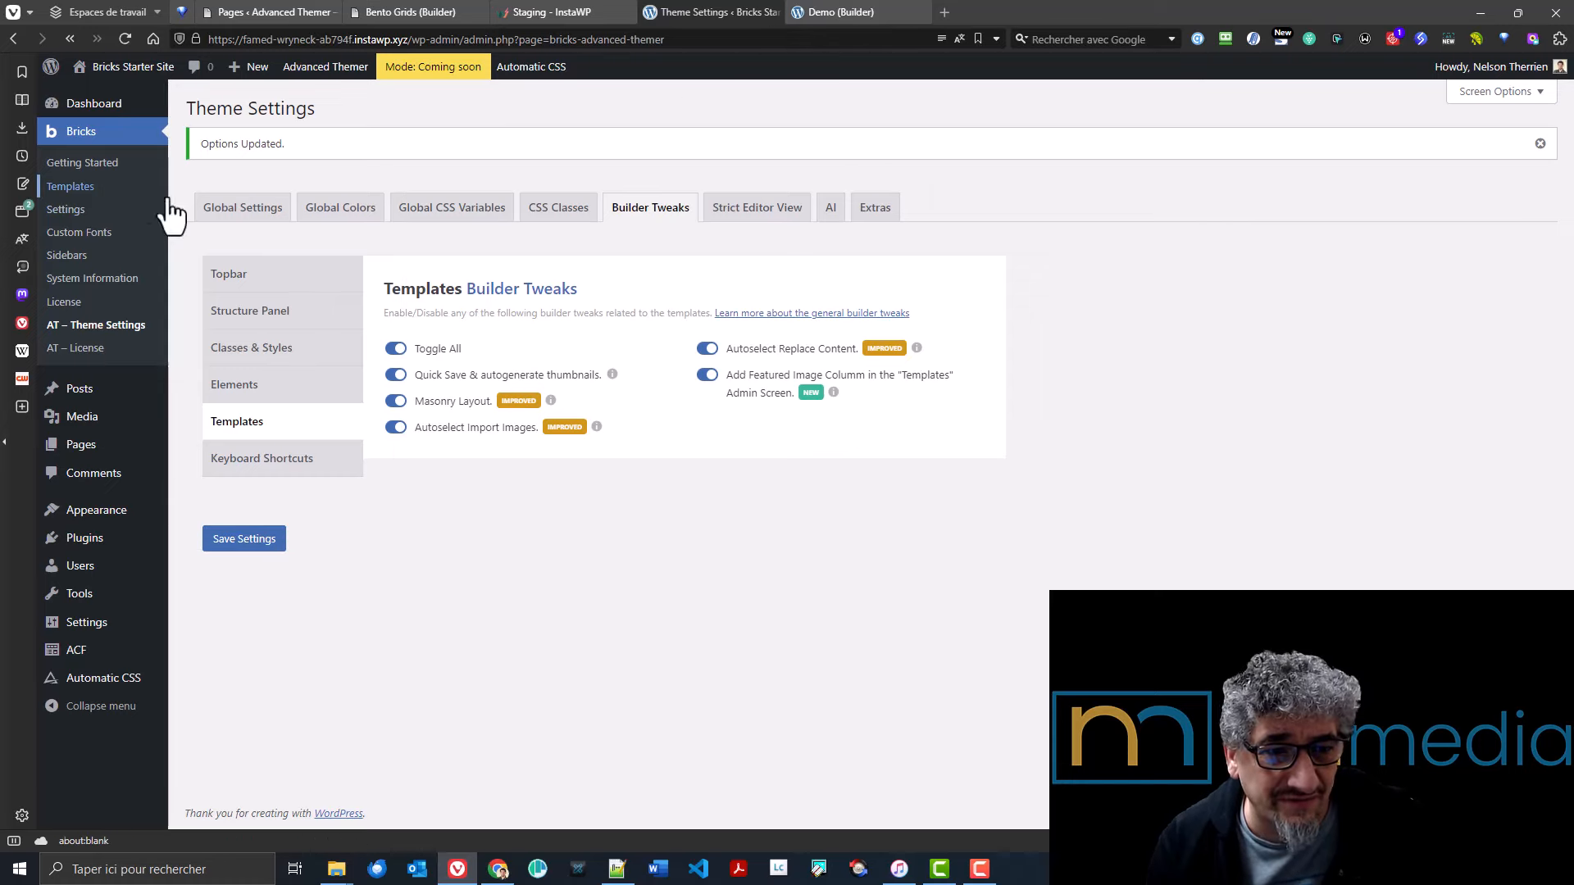
pyautogui.click(996, 5)
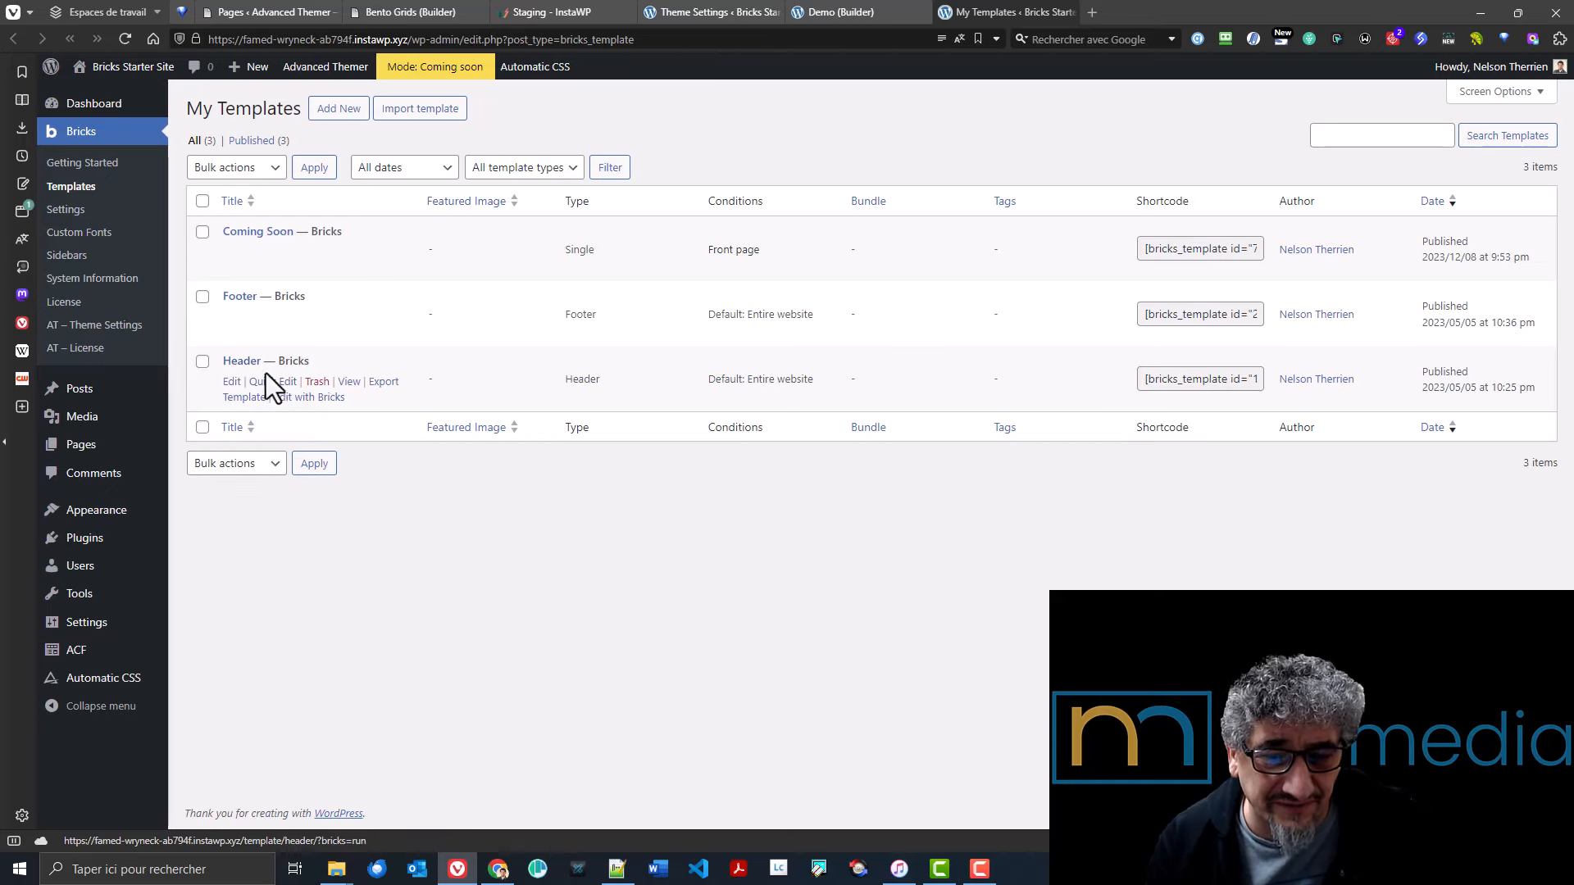
# - Open the Header template for editing with Bricks in a new browser tab and switch to it
pyautogui.rightClick(327, 398)
pyautogui.click(366, 410)
pyautogui.click(1125, 10)
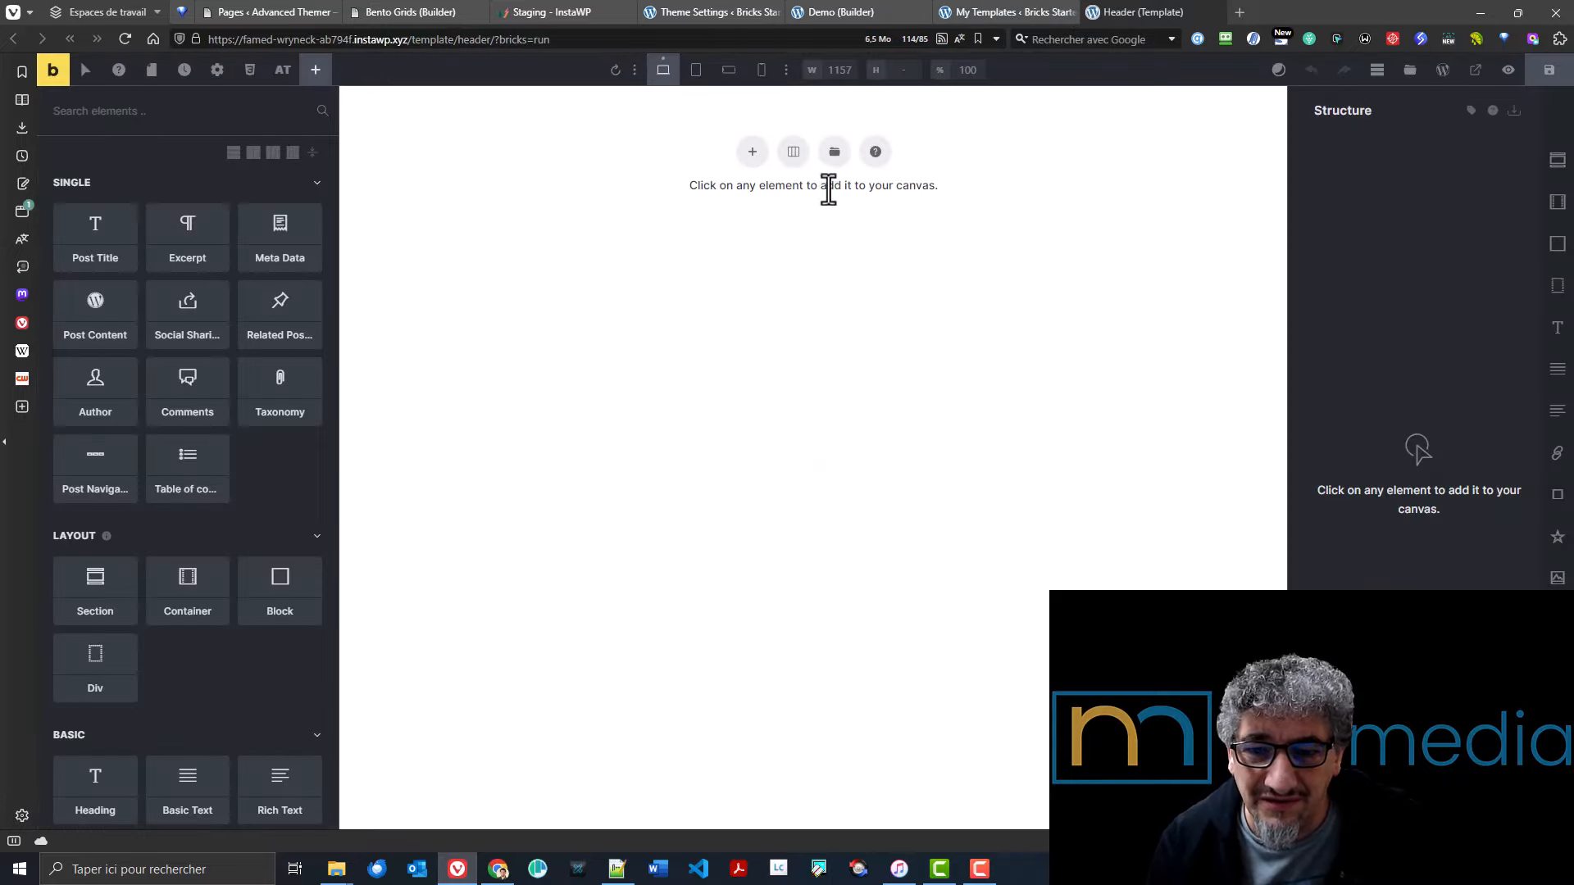
# - Add a section to the empty header template and insert two blocks inside its container
pyautogui.click(1557, 160)
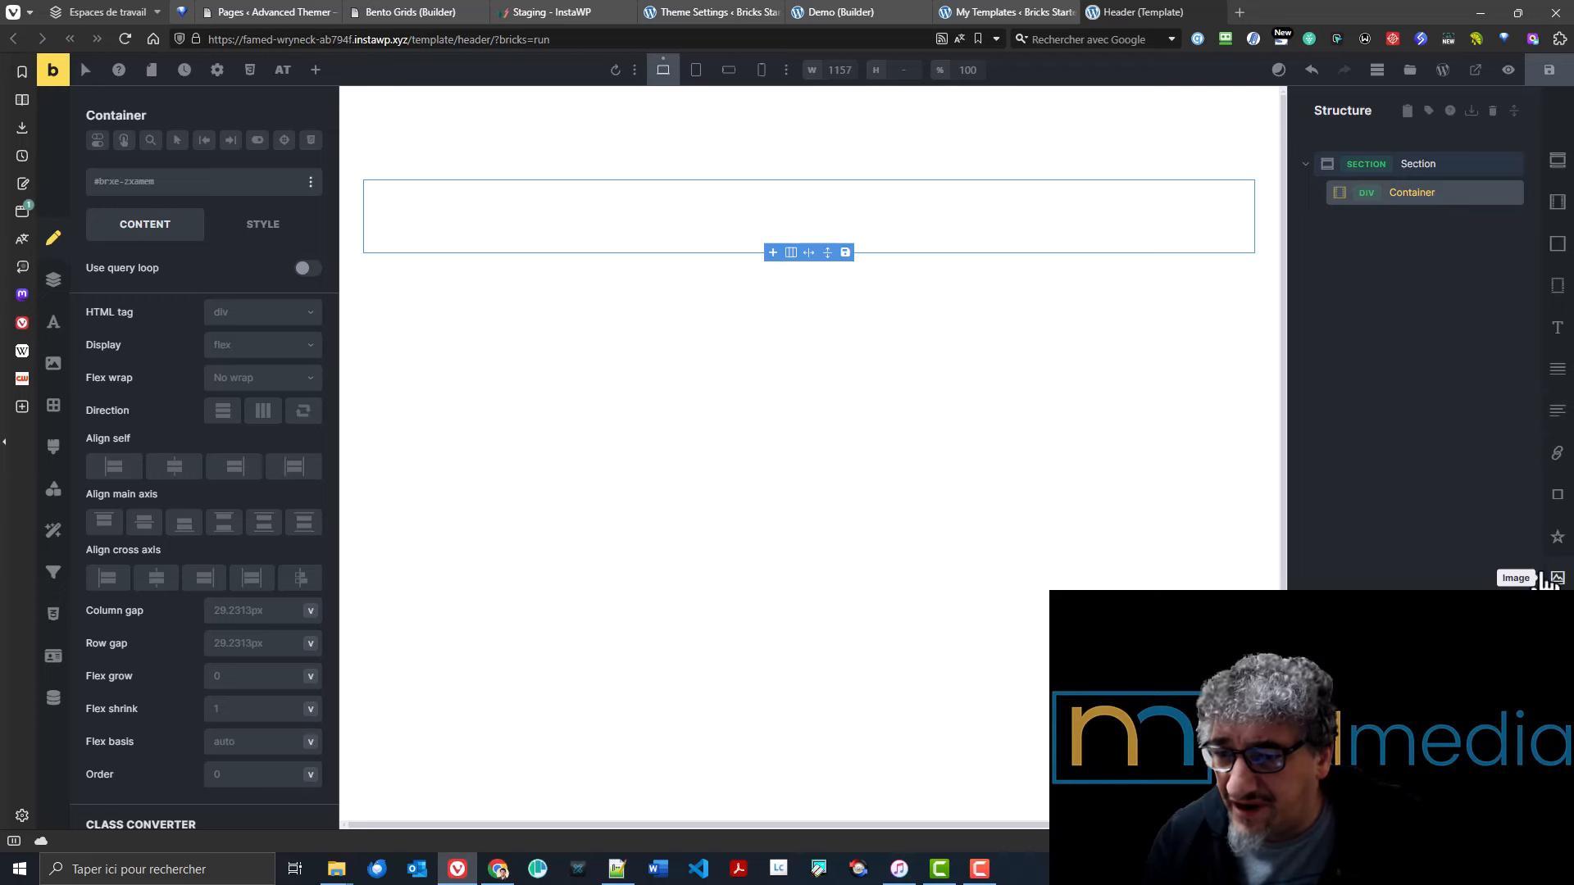
pyautogui.click(1557, 244)
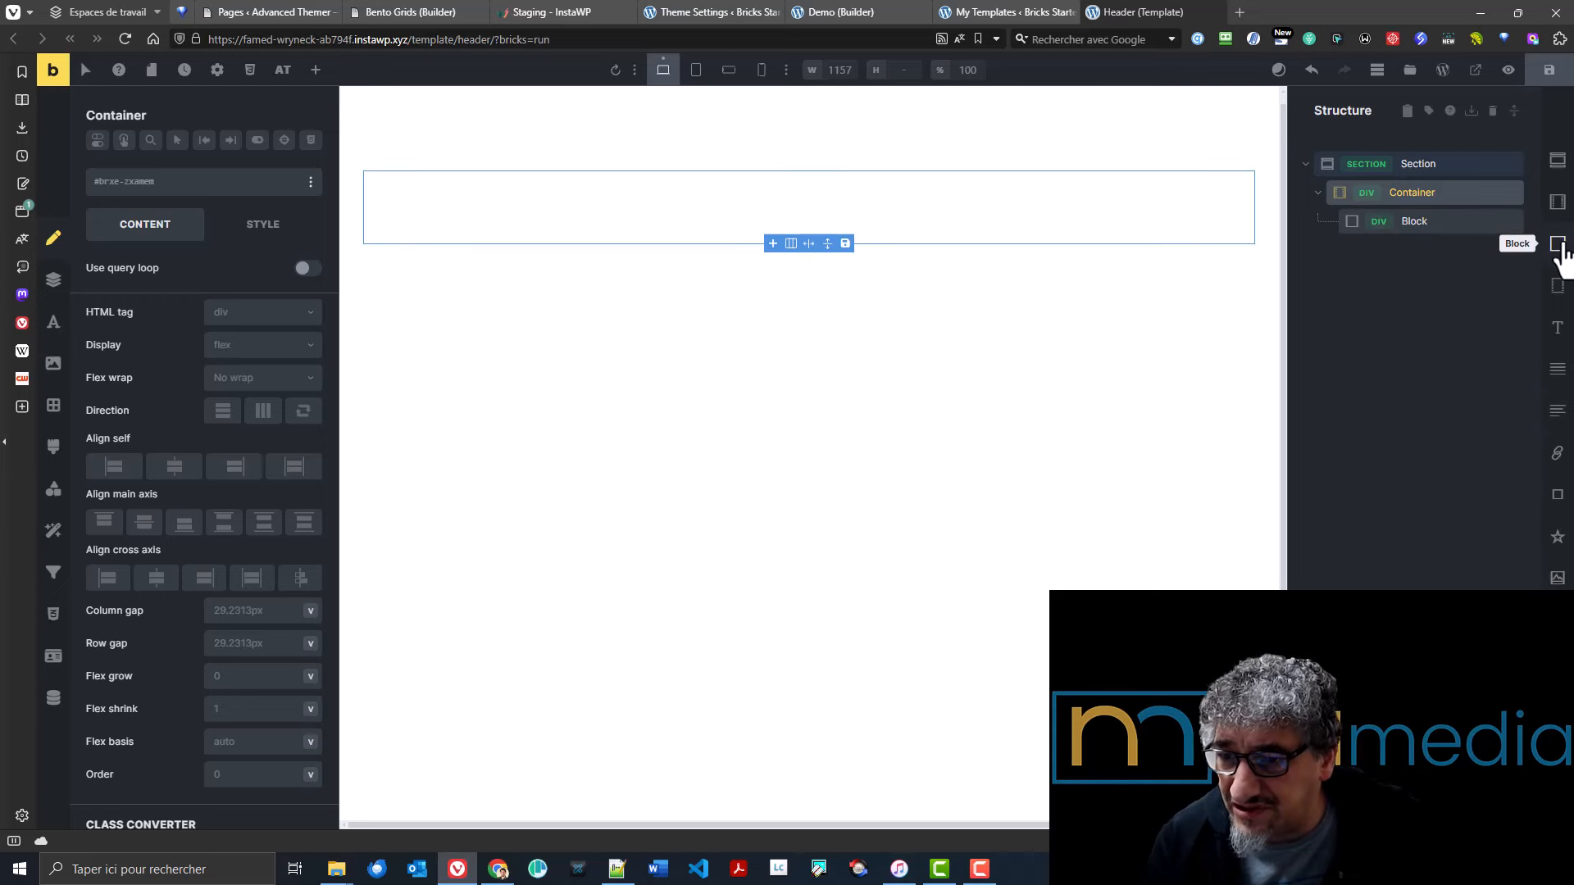
pyautogui.click(1557, 244)
# - Add an Image element to the first block and set the container's direction to horizontal
pyautogui.click(1458, 221)
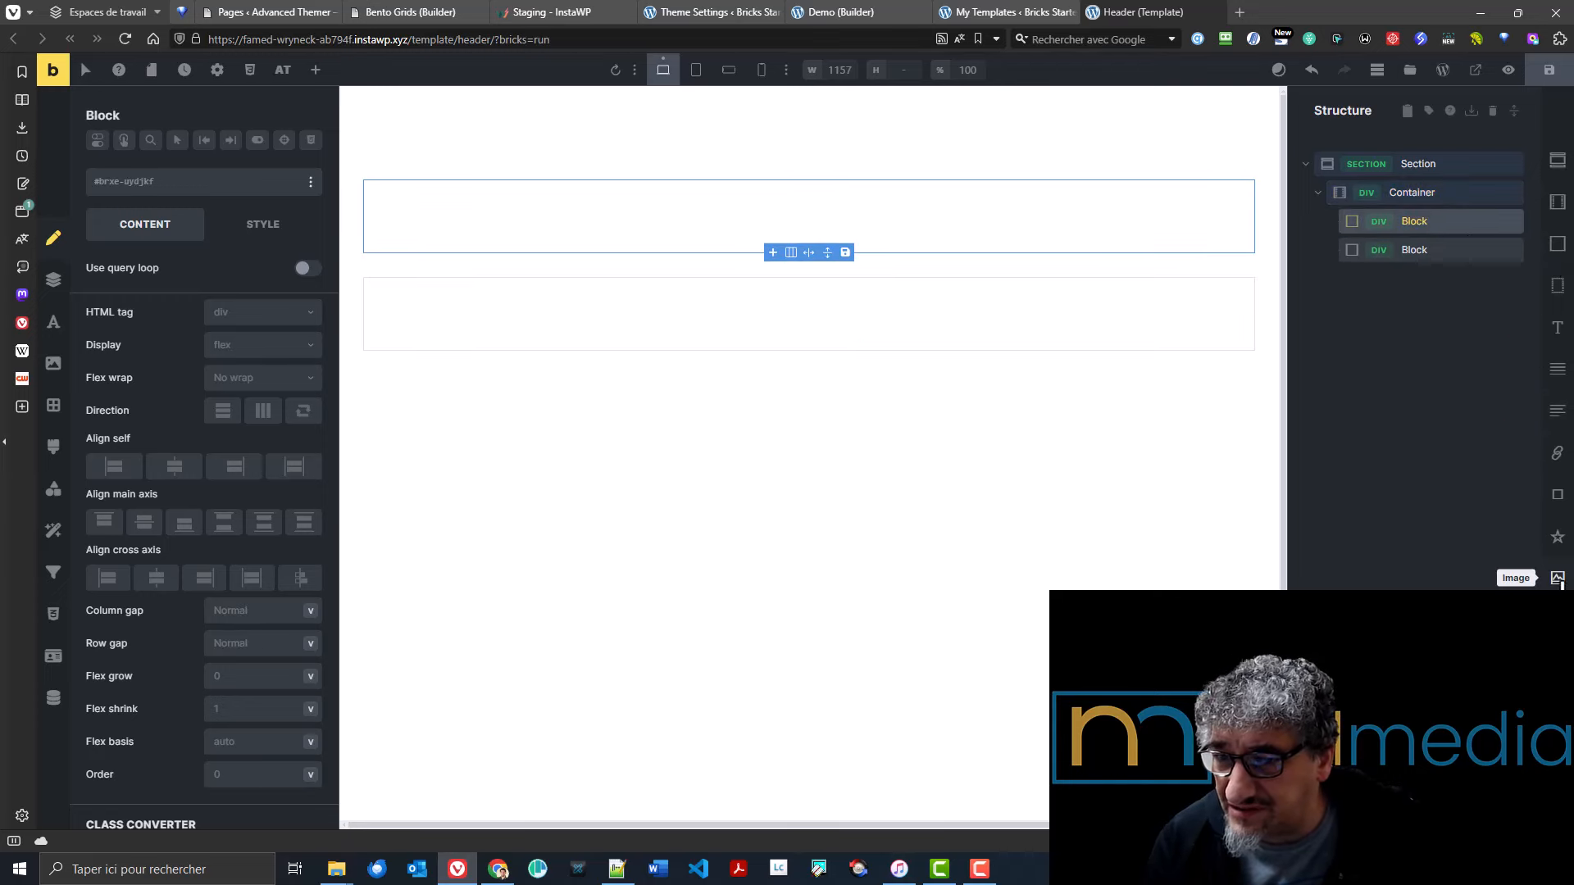
pyautogui.click(1557, 578)
pyautogui.click(1412, 194)
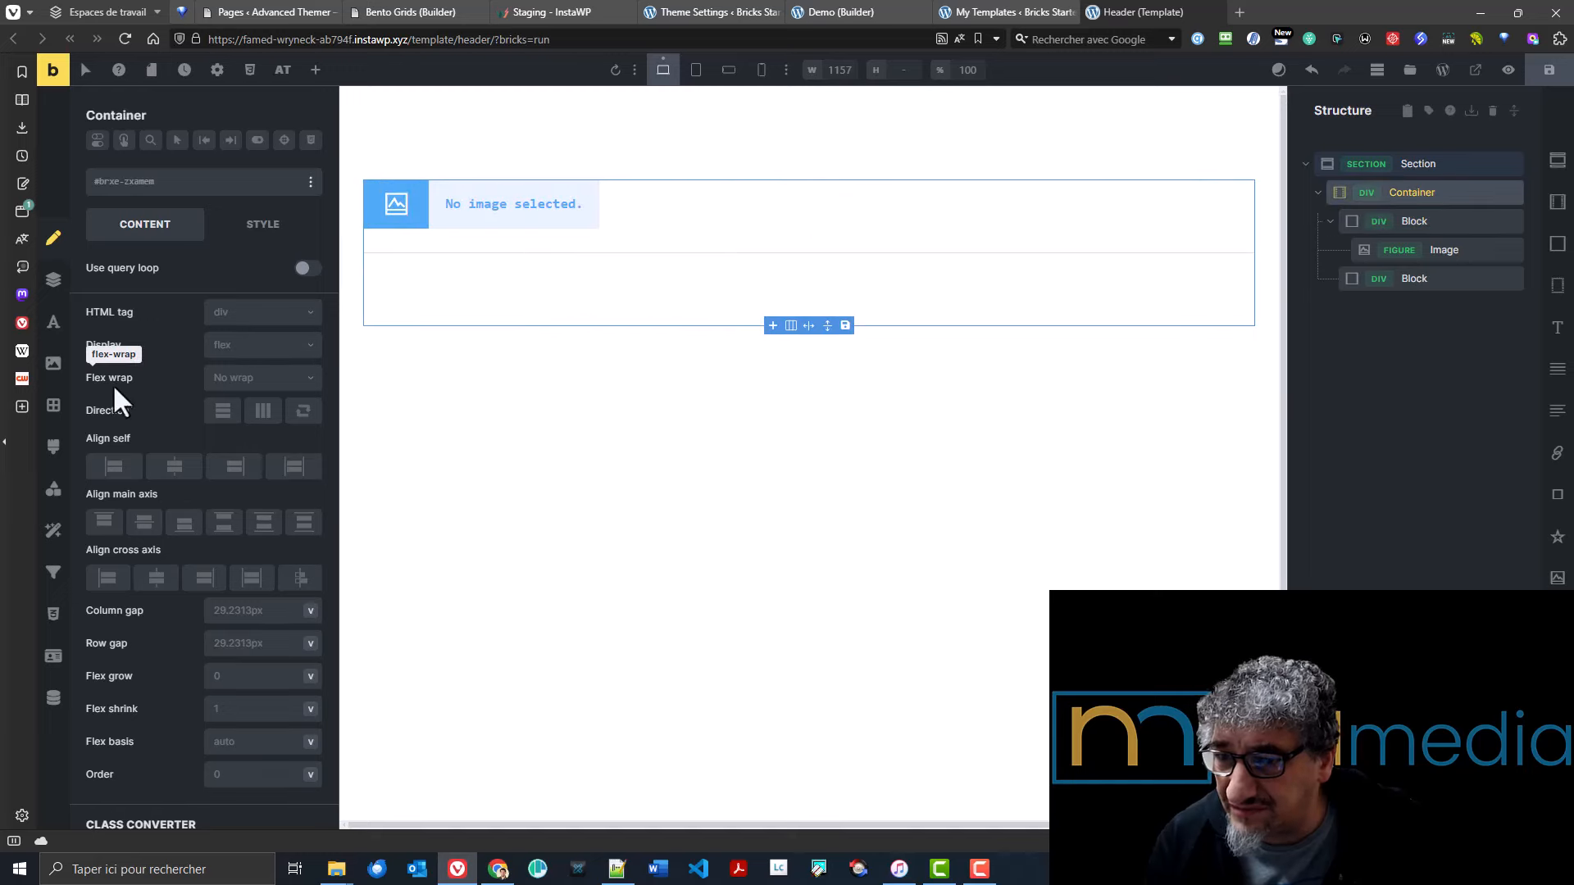
pyautogui.click(262, 412)
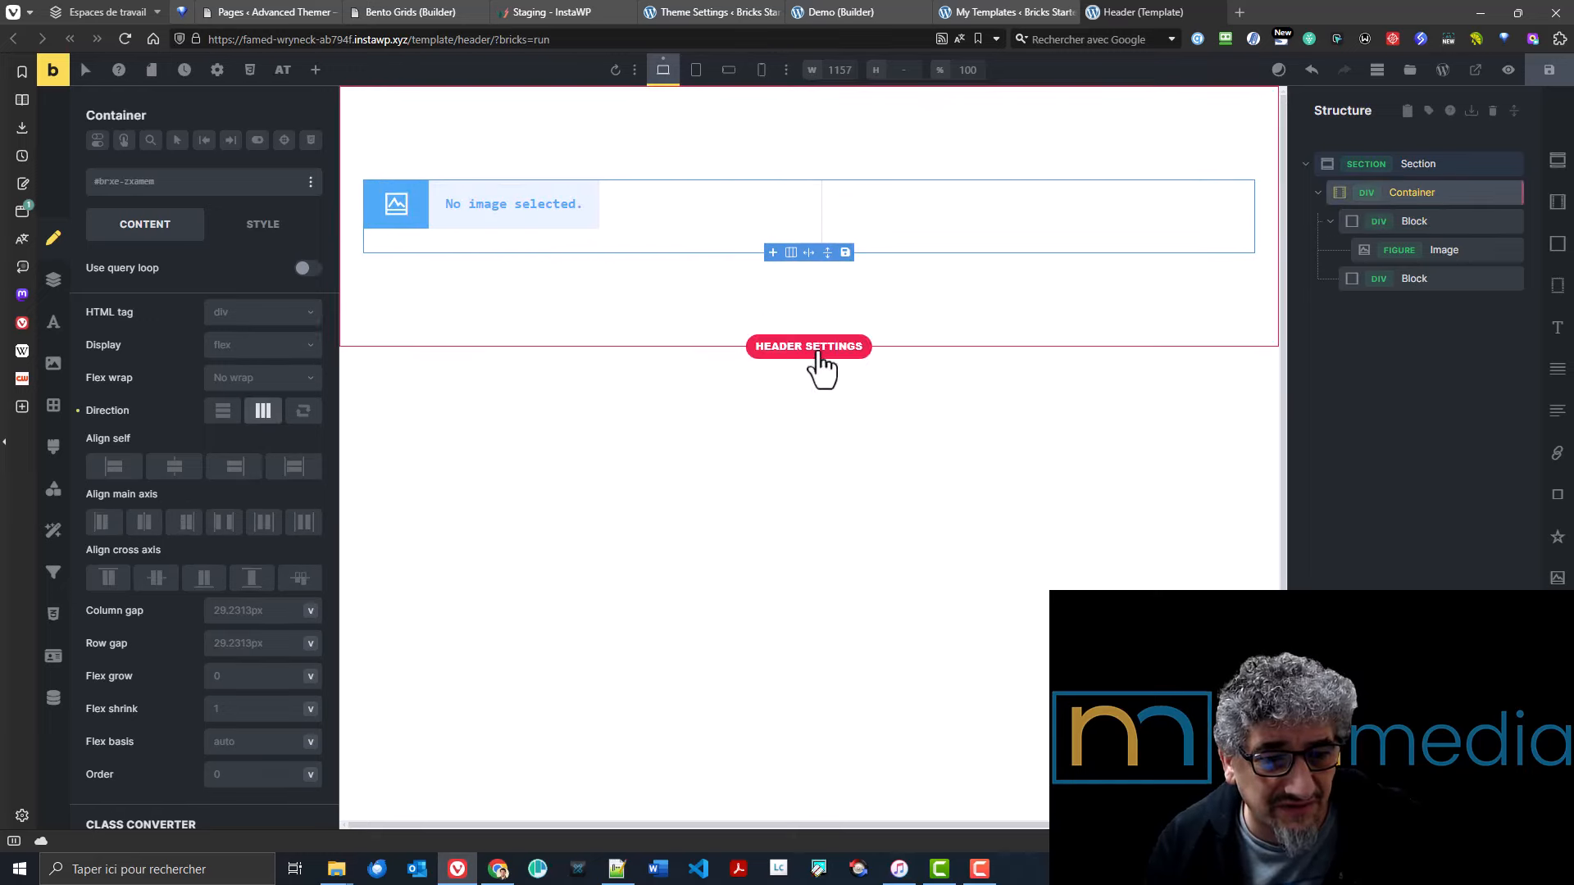
# - Add a Nav Menu and a Nav (Nestable) element to the second block, and delete the Nav Menu
pyautogui.click(976, 201)
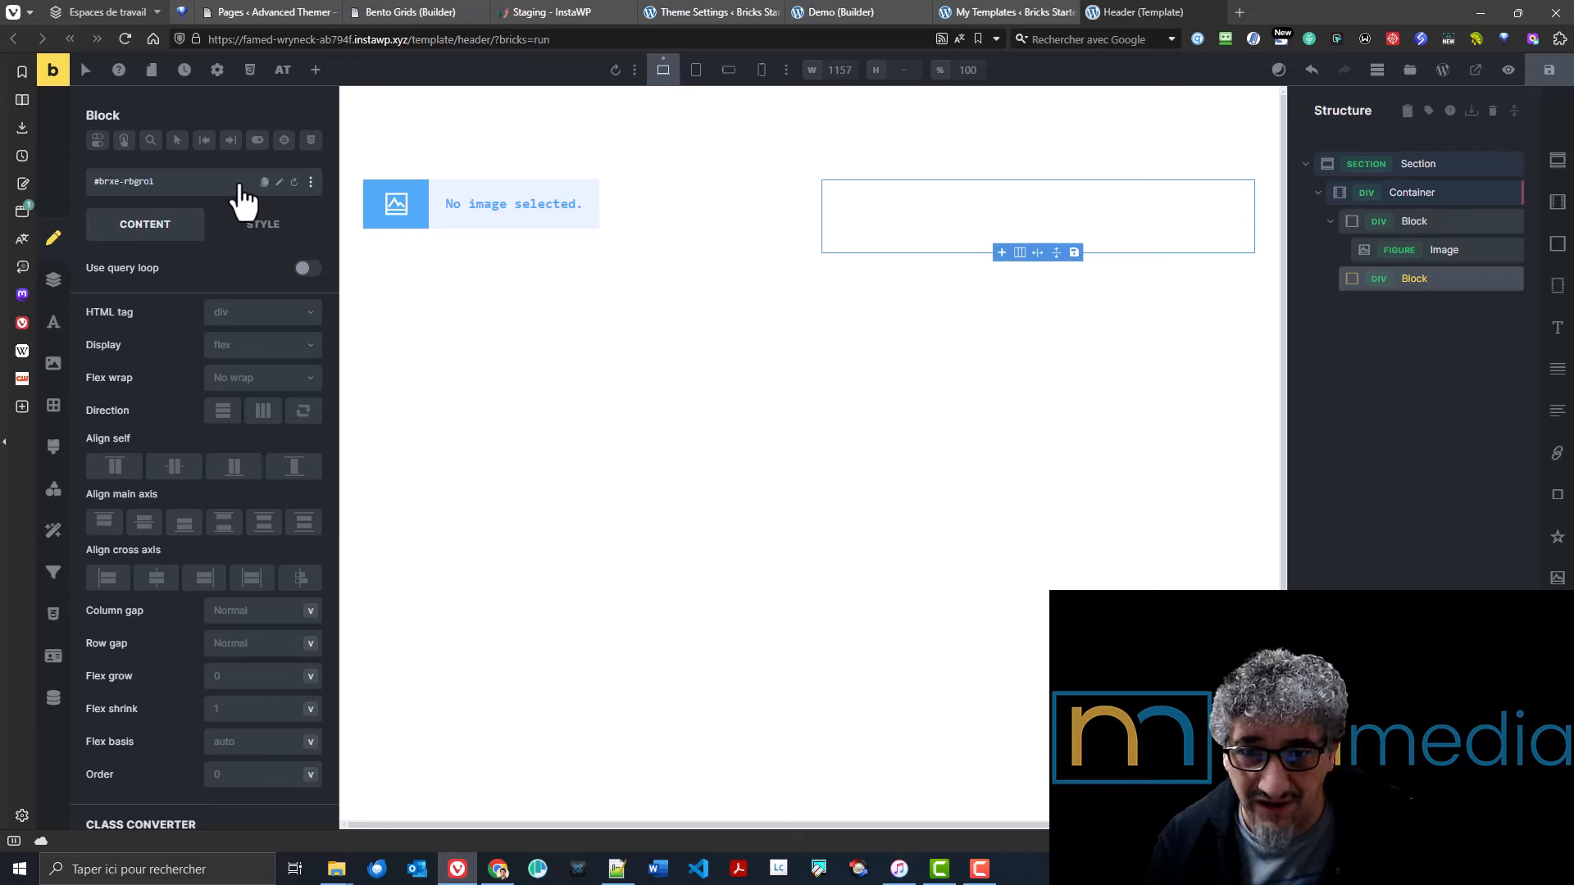
pyautogui.click(320, 73)
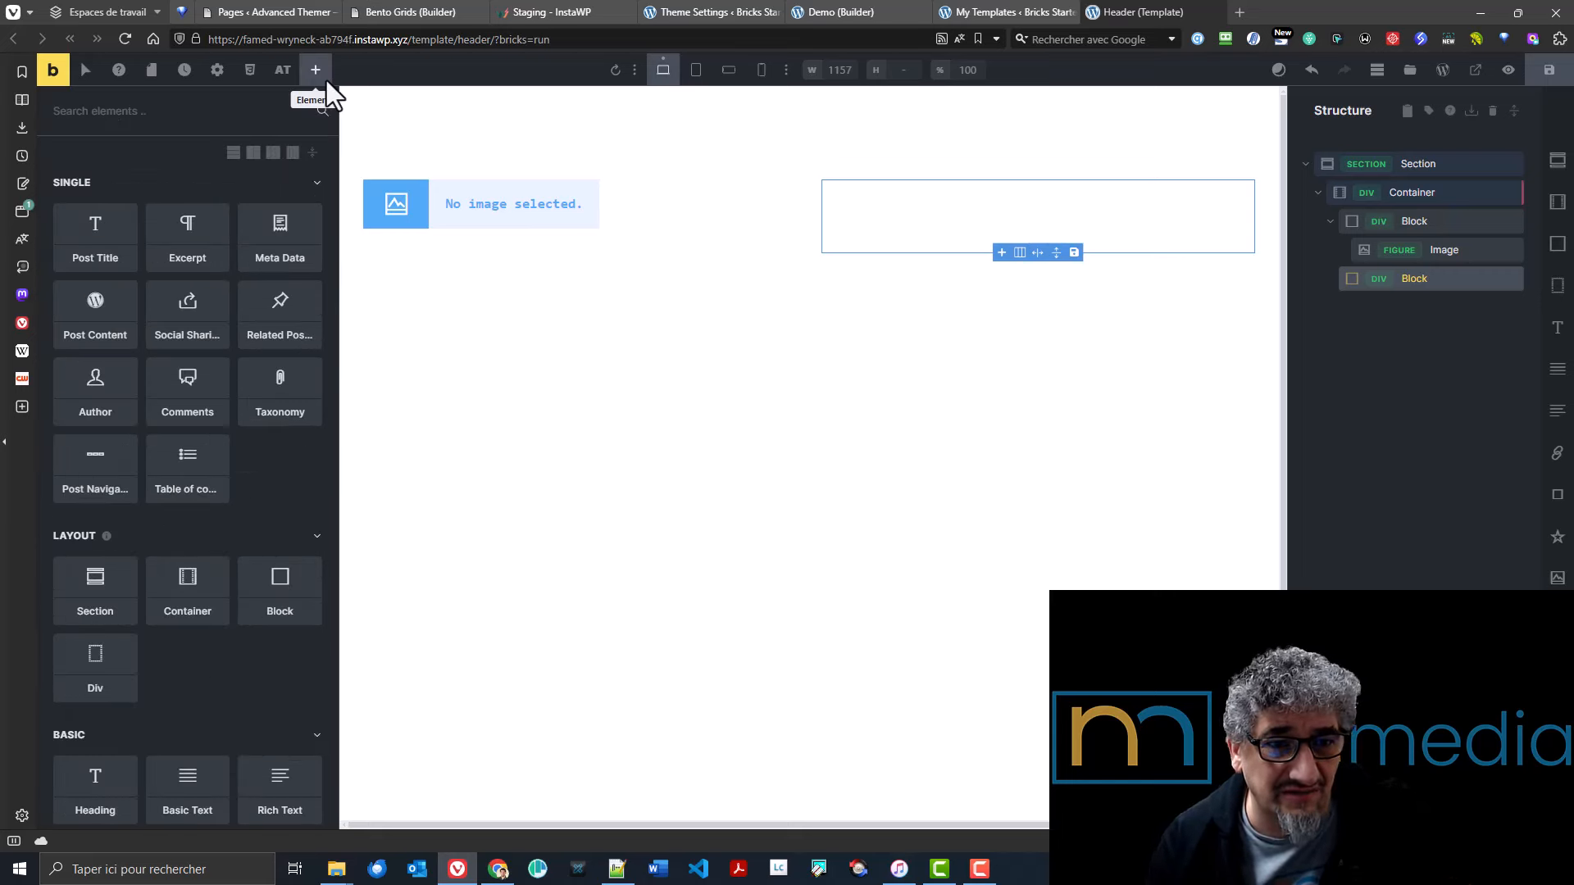
pyautogui.write('menu')
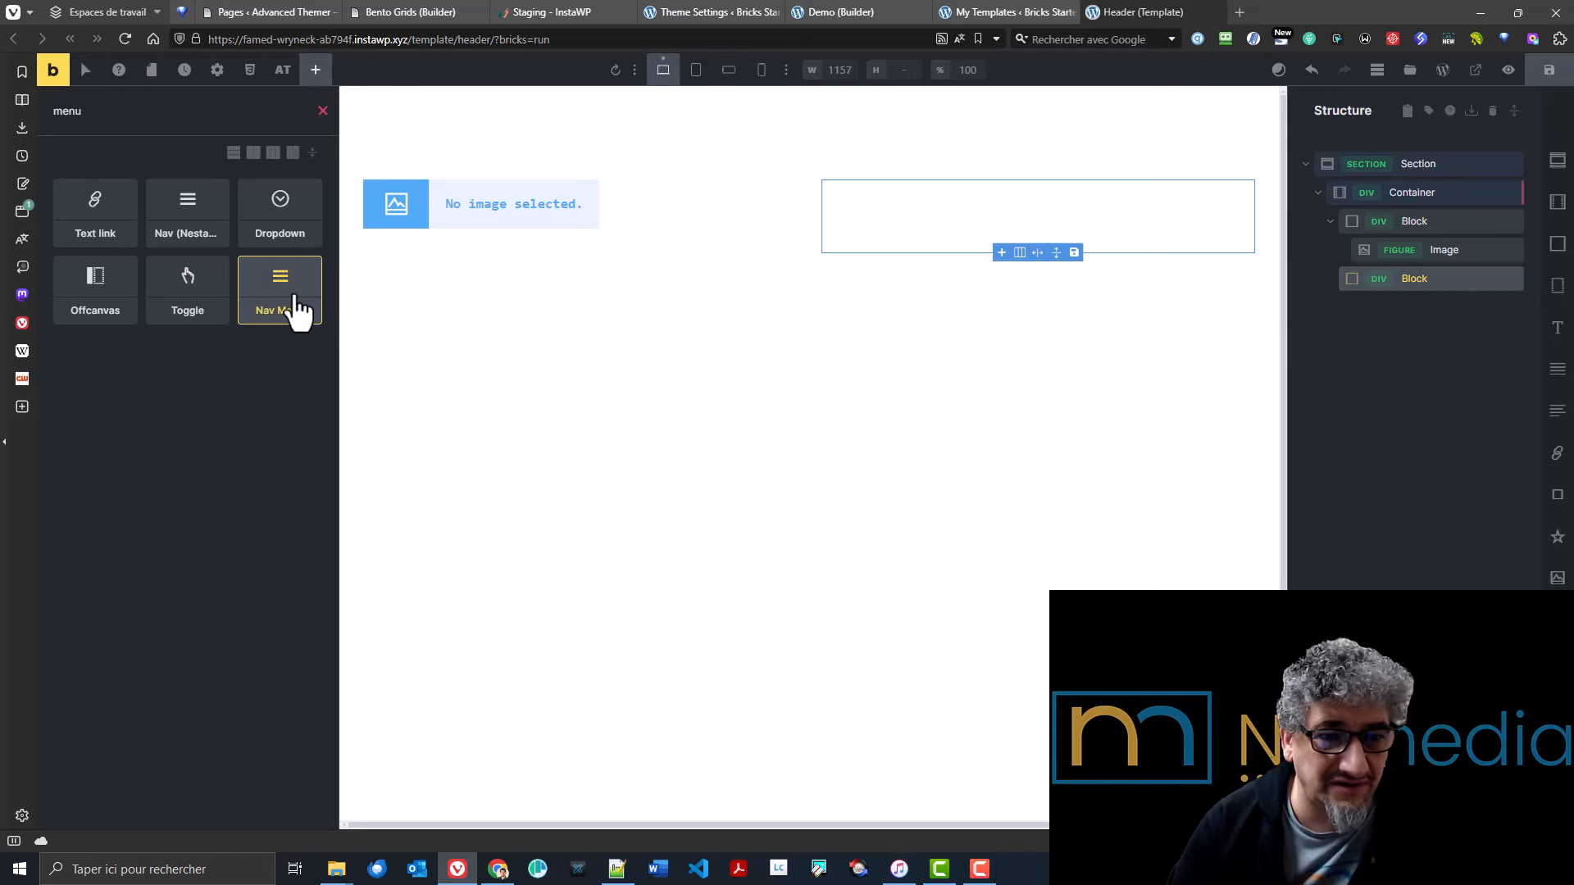
pyautogui.click(297, 310)
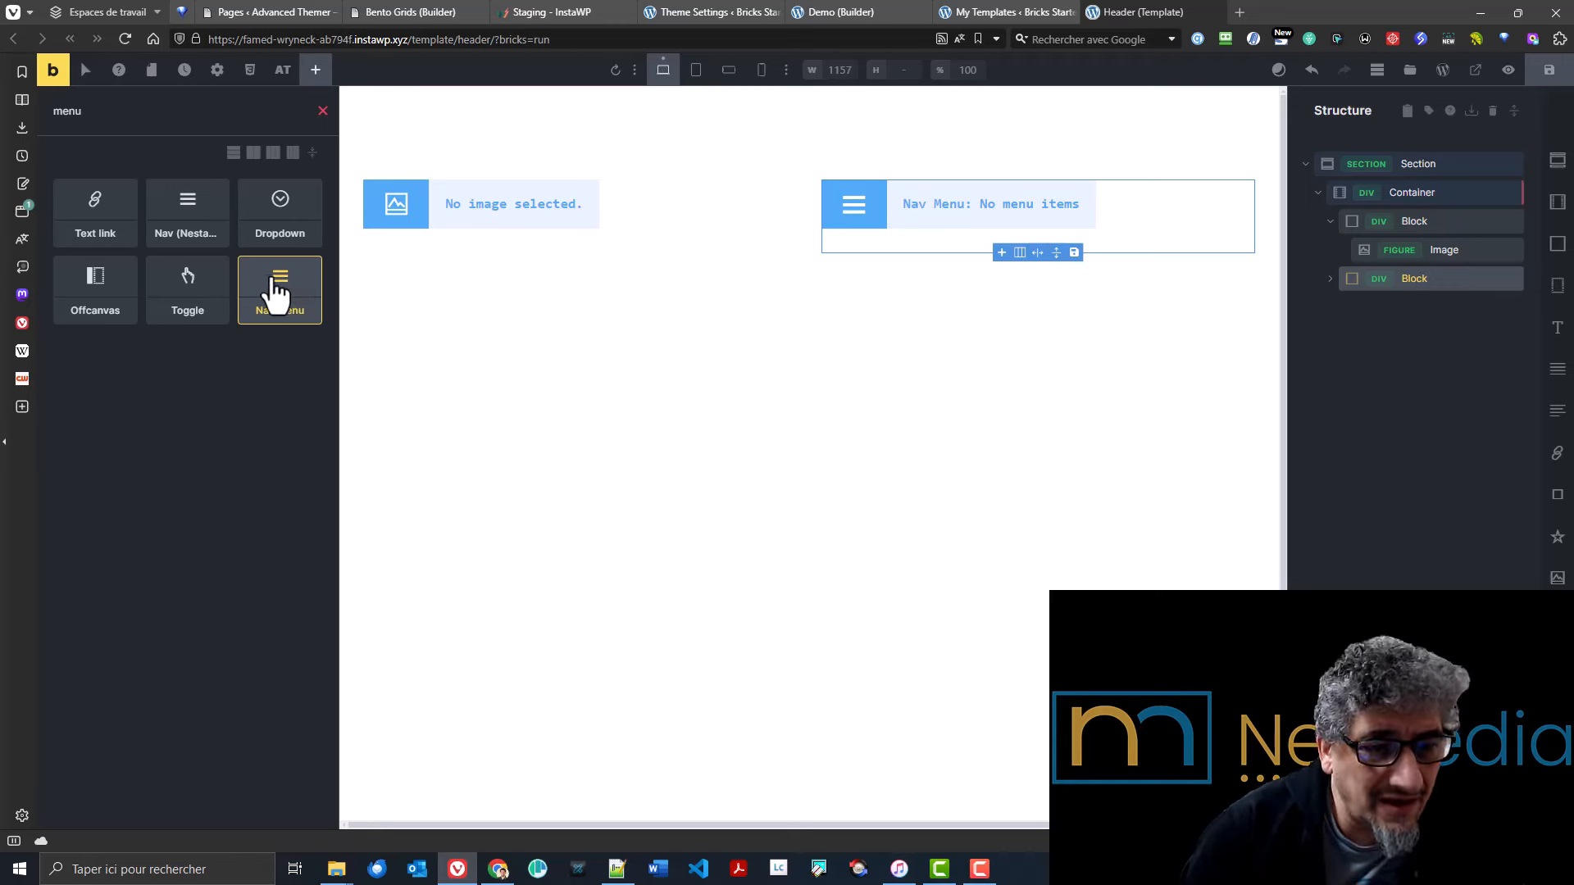
pyautogui.moveTo(204, 246); pyautogui.dragTo(1060, 246)
pyautogui.click(1328, 280)
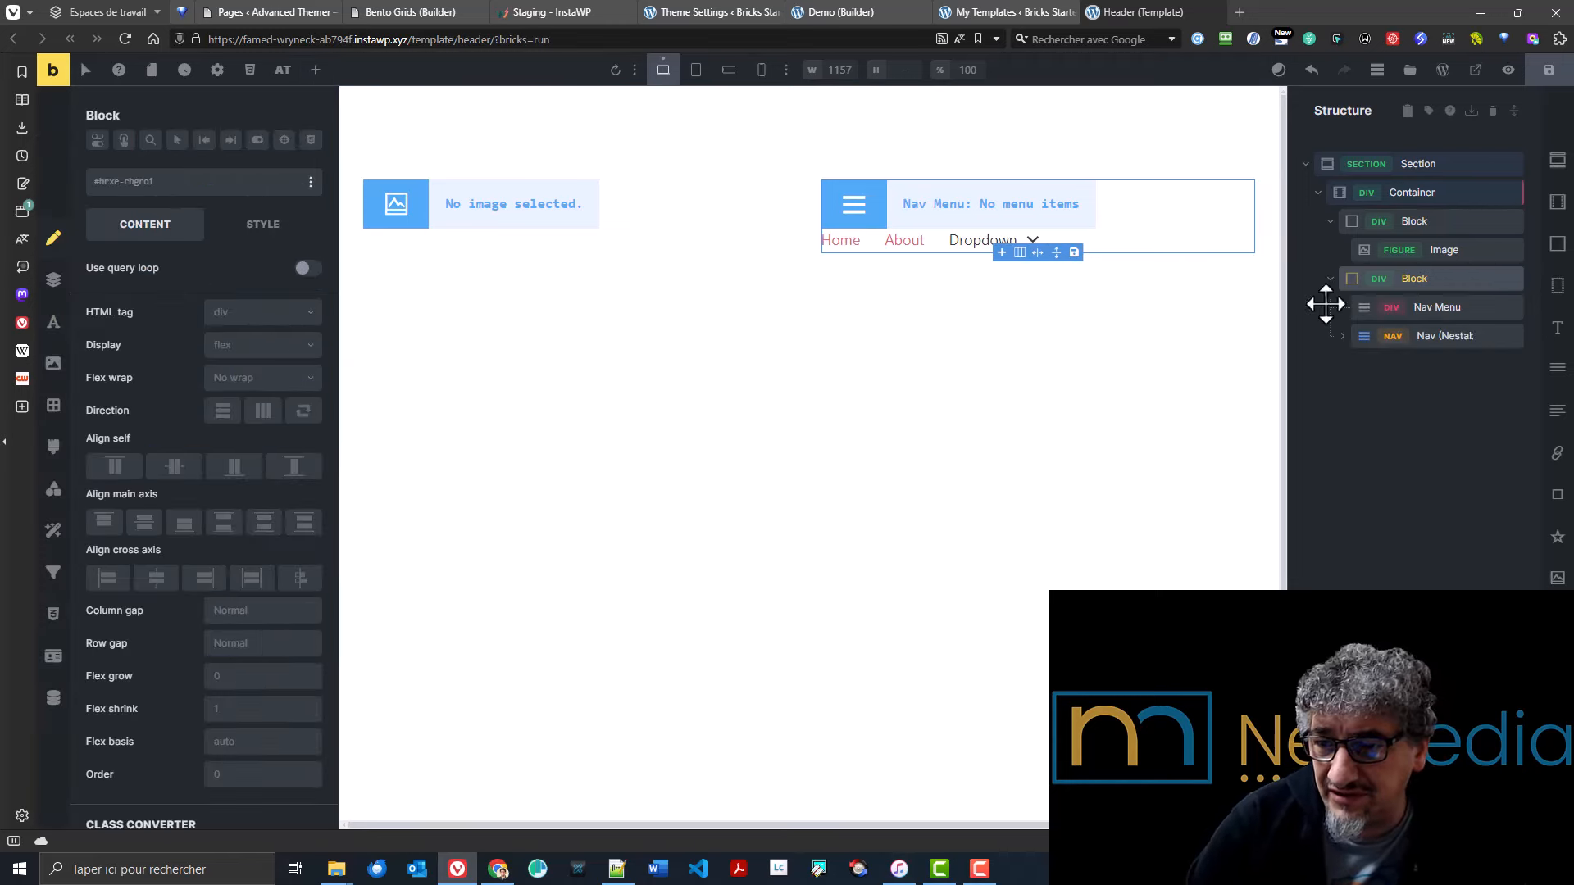
pyautogui.click(1512, 306)
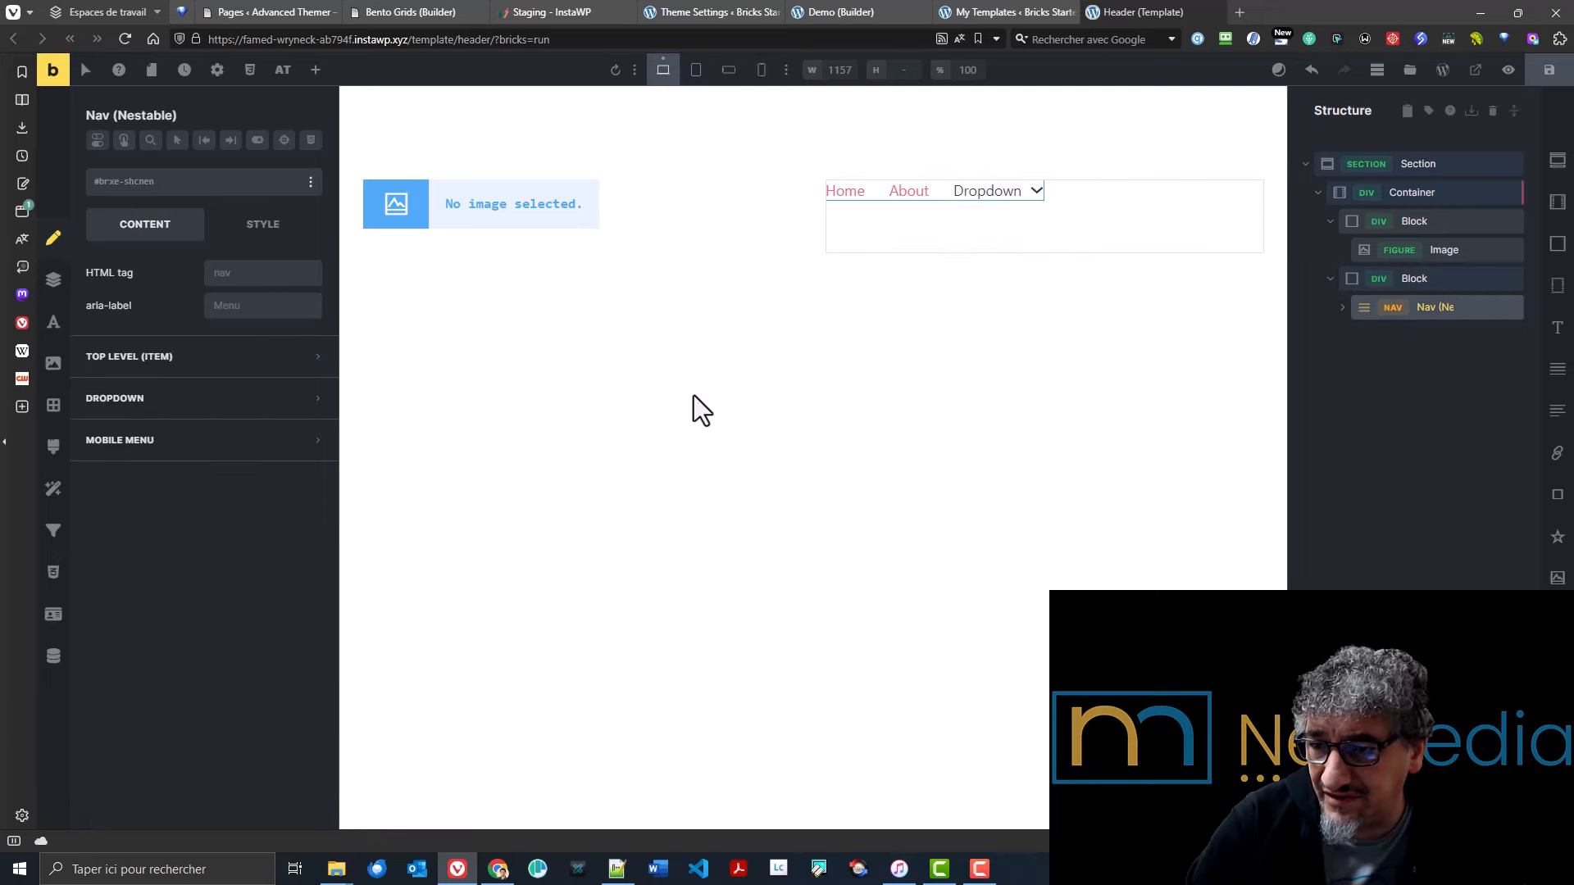
# - Set the section's padding on all sides to var(--section-space-xs) and save the template
pyautogui.click(1406, 163)
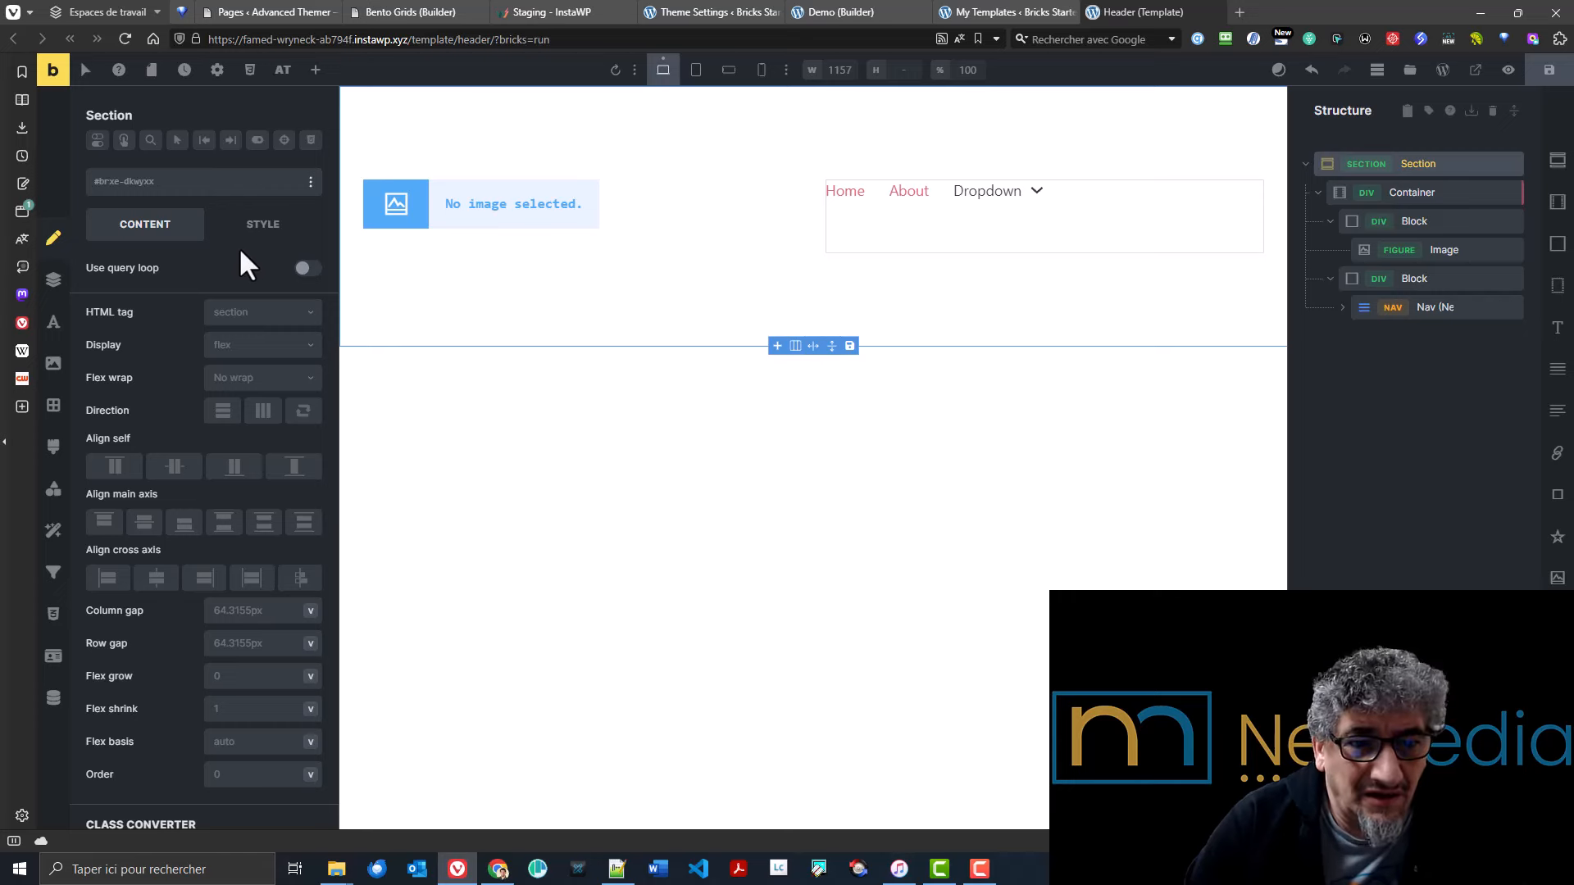
pyautogui.click(264, 225)
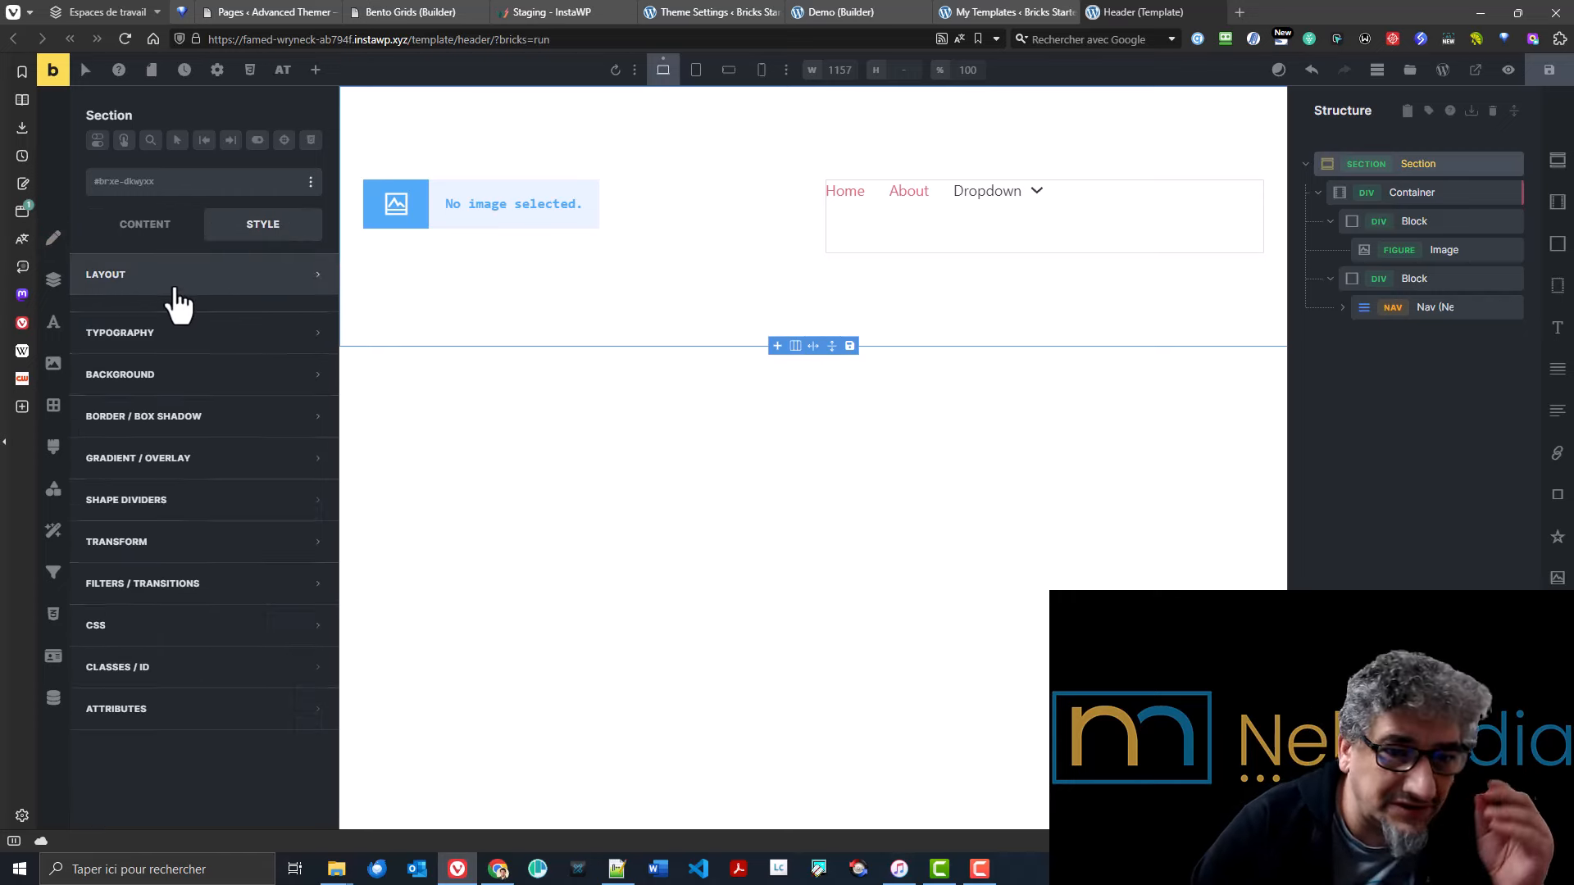
pyautogui.click(174, 285)
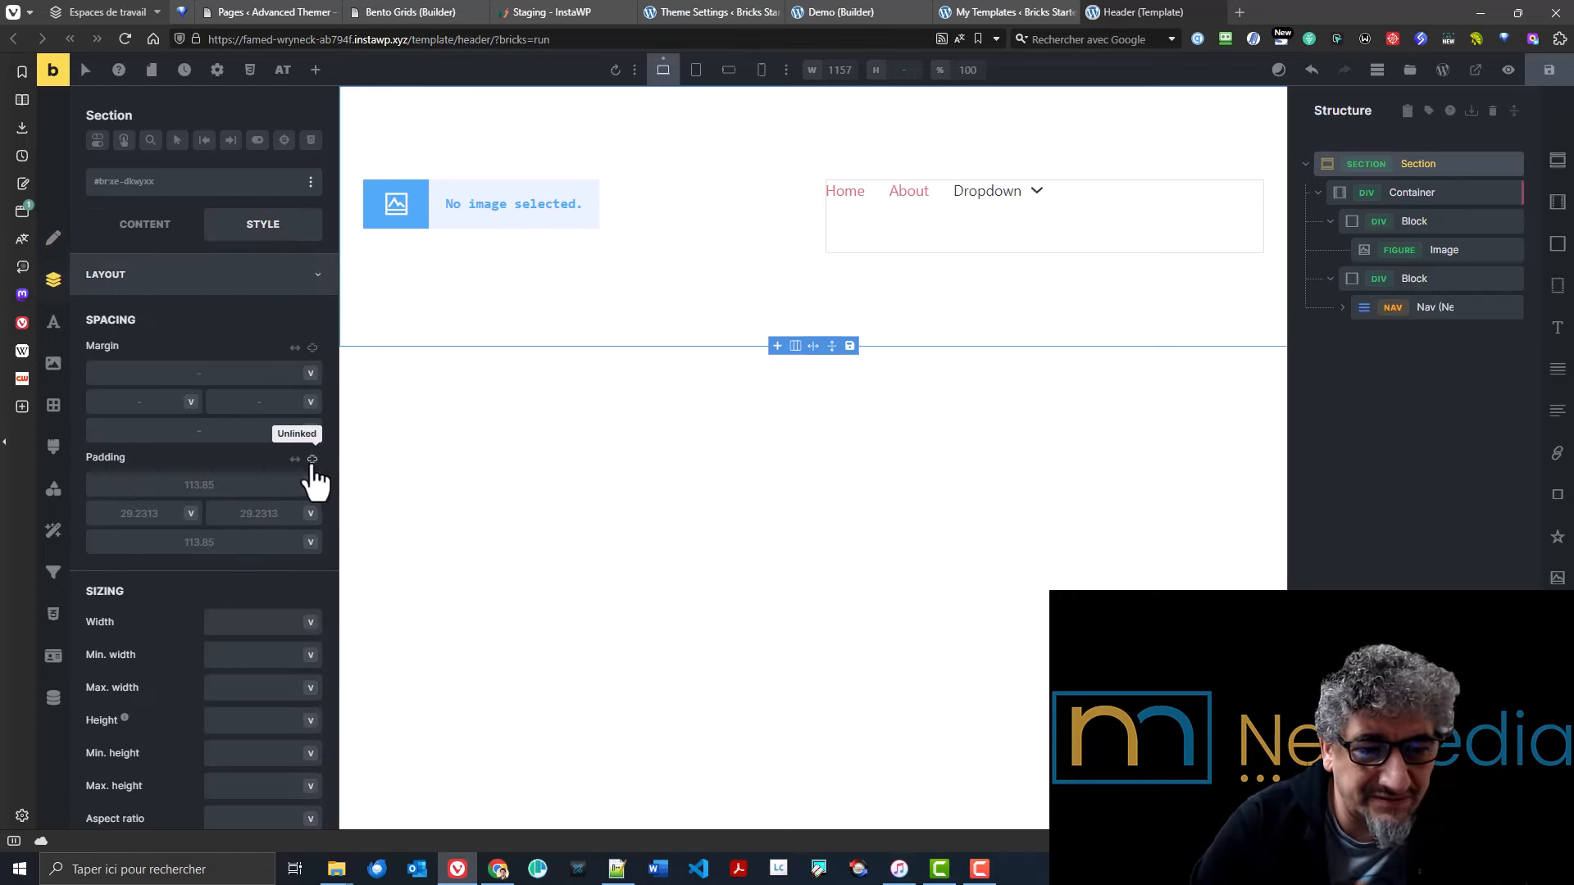
pyautogui.click(312, 460)
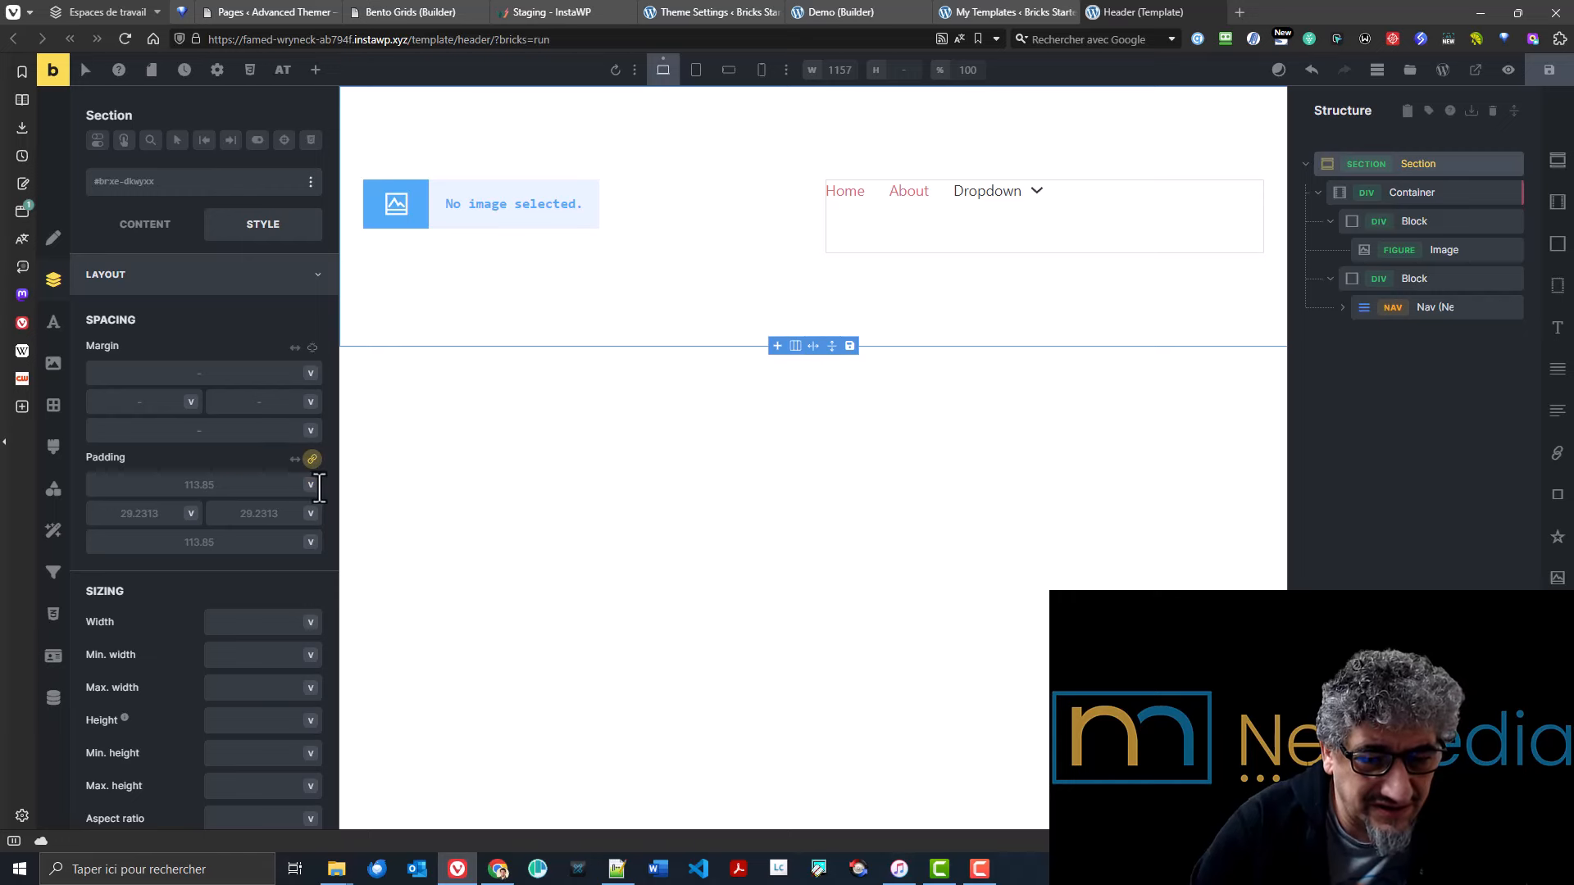
pyautogui.click(309, 485)
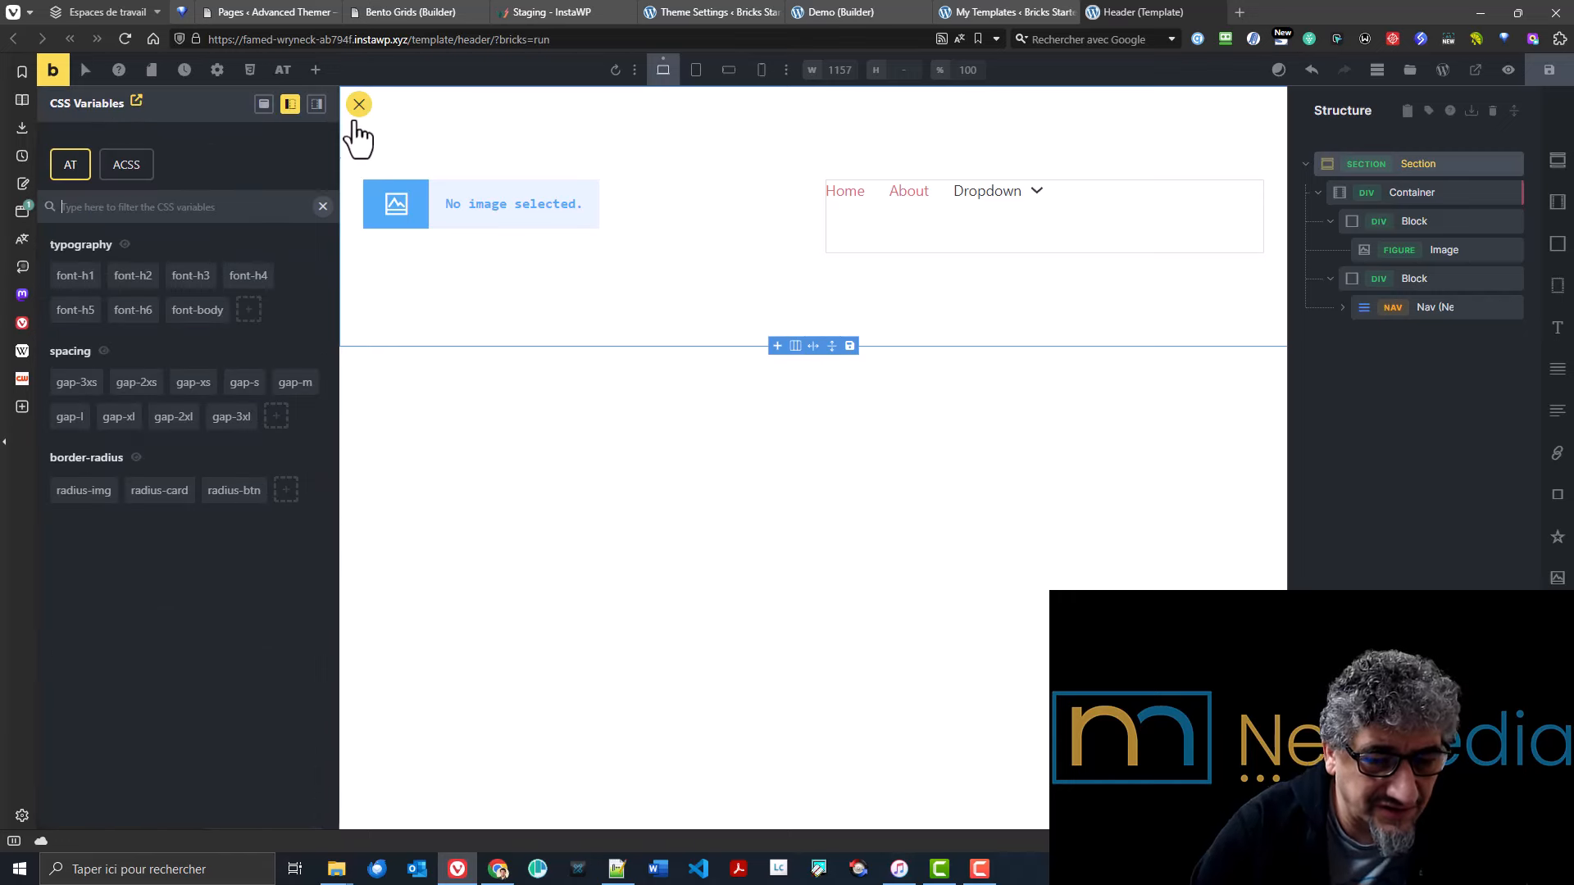
pyautogui.click(359, 104)
pyautogui.rightClick(201, 489)
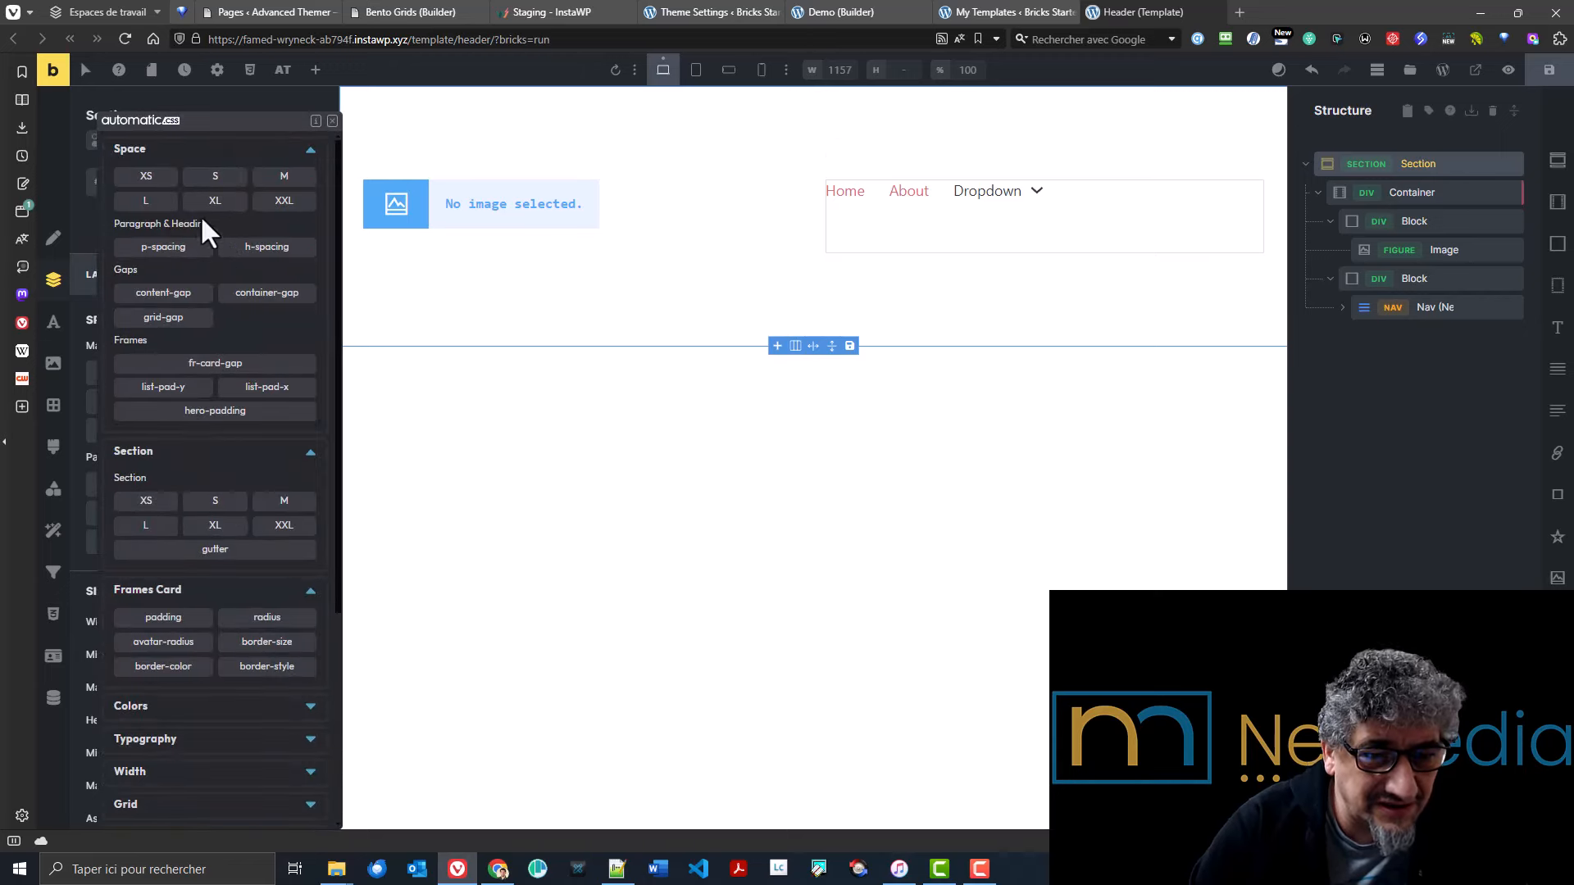
pyautogui.click(146, 501)
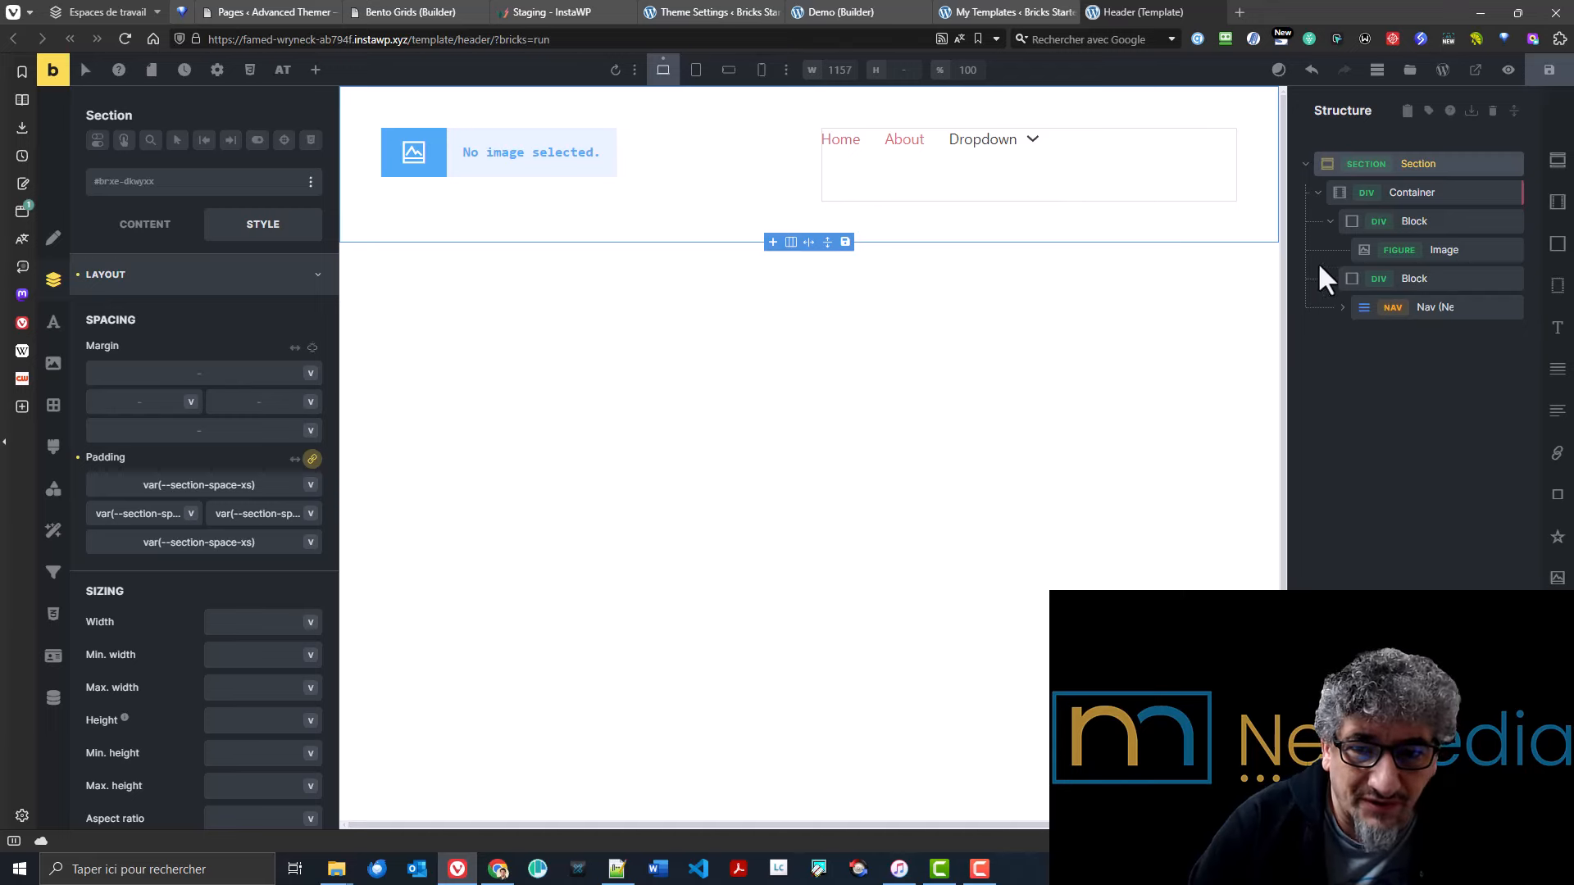
pyautogui.click(1546, 74)
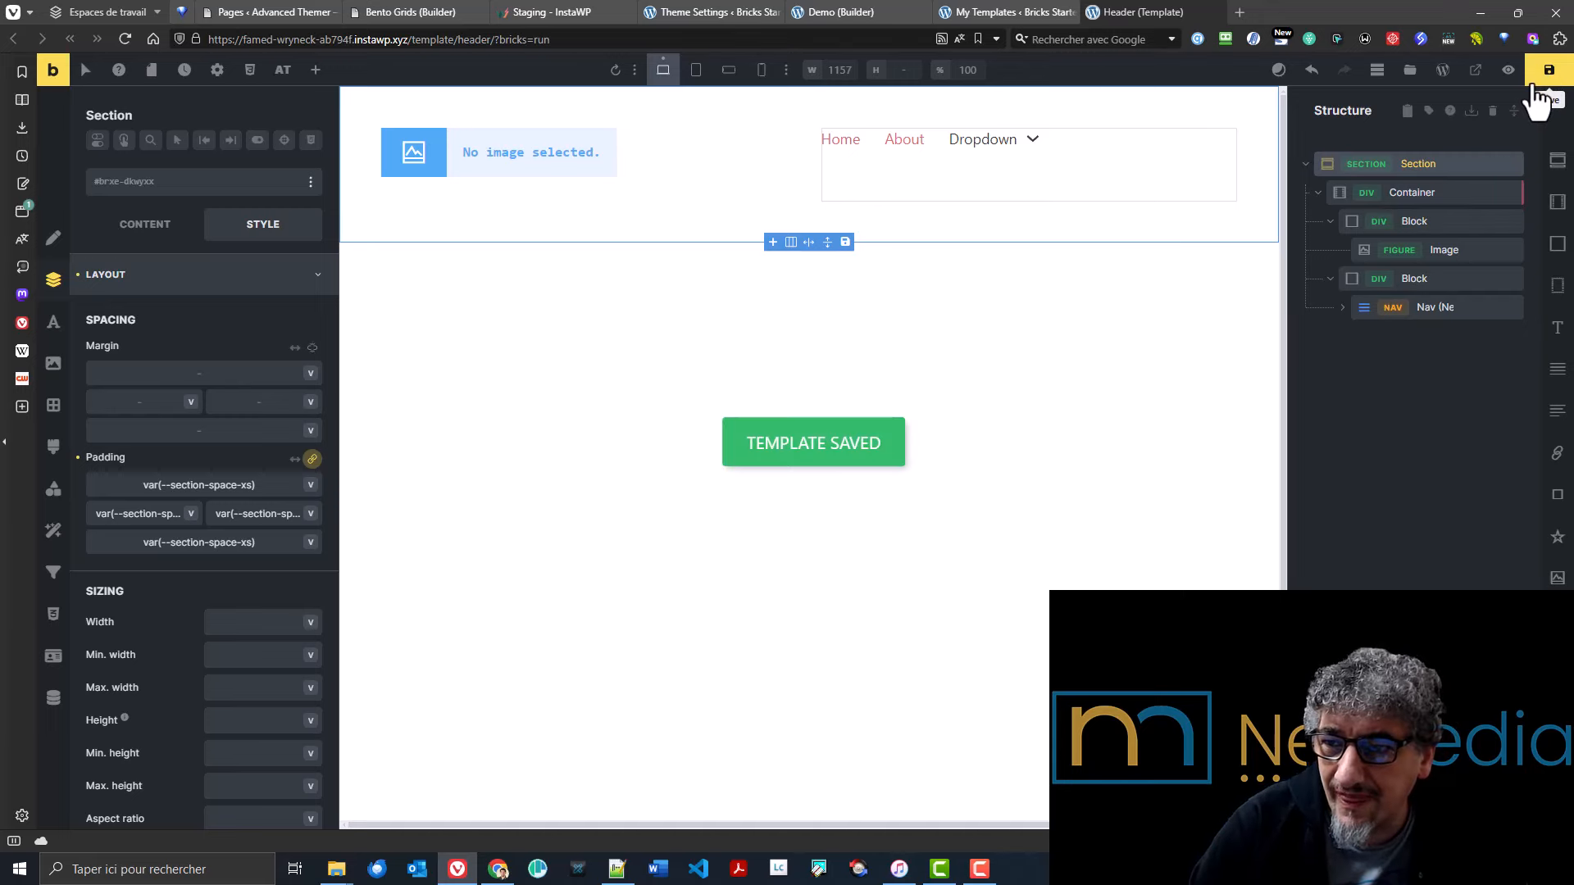
# - Inspect the template library's Import images and Replace content options, and review the Templates builder tweaks in the theme settings
pyautogui.click(1410, 70)
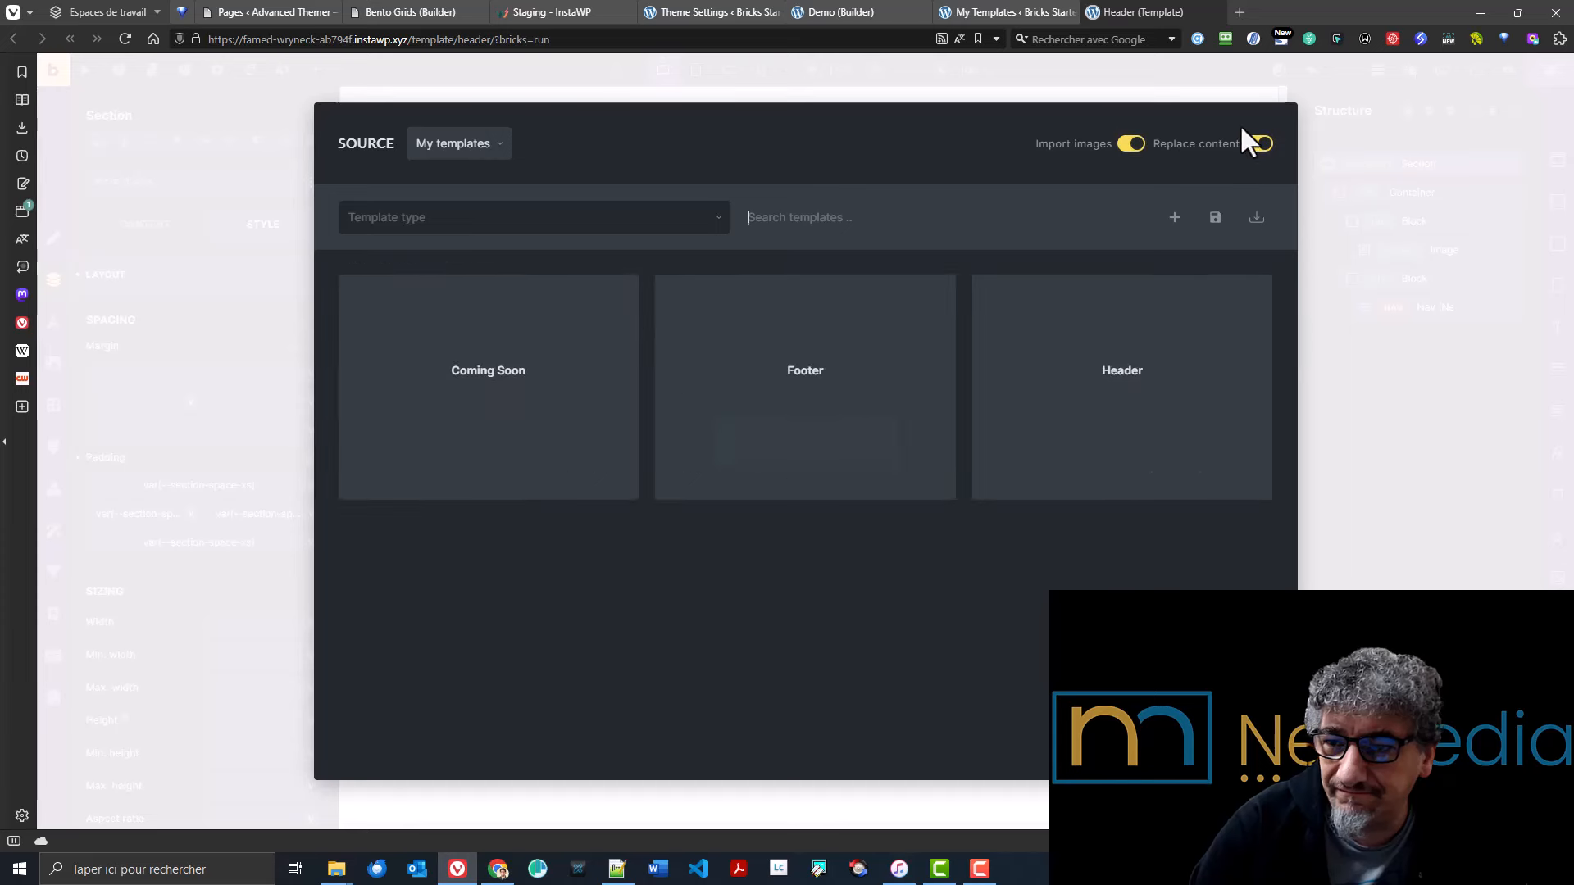
pyautogui.click(1252, 142)
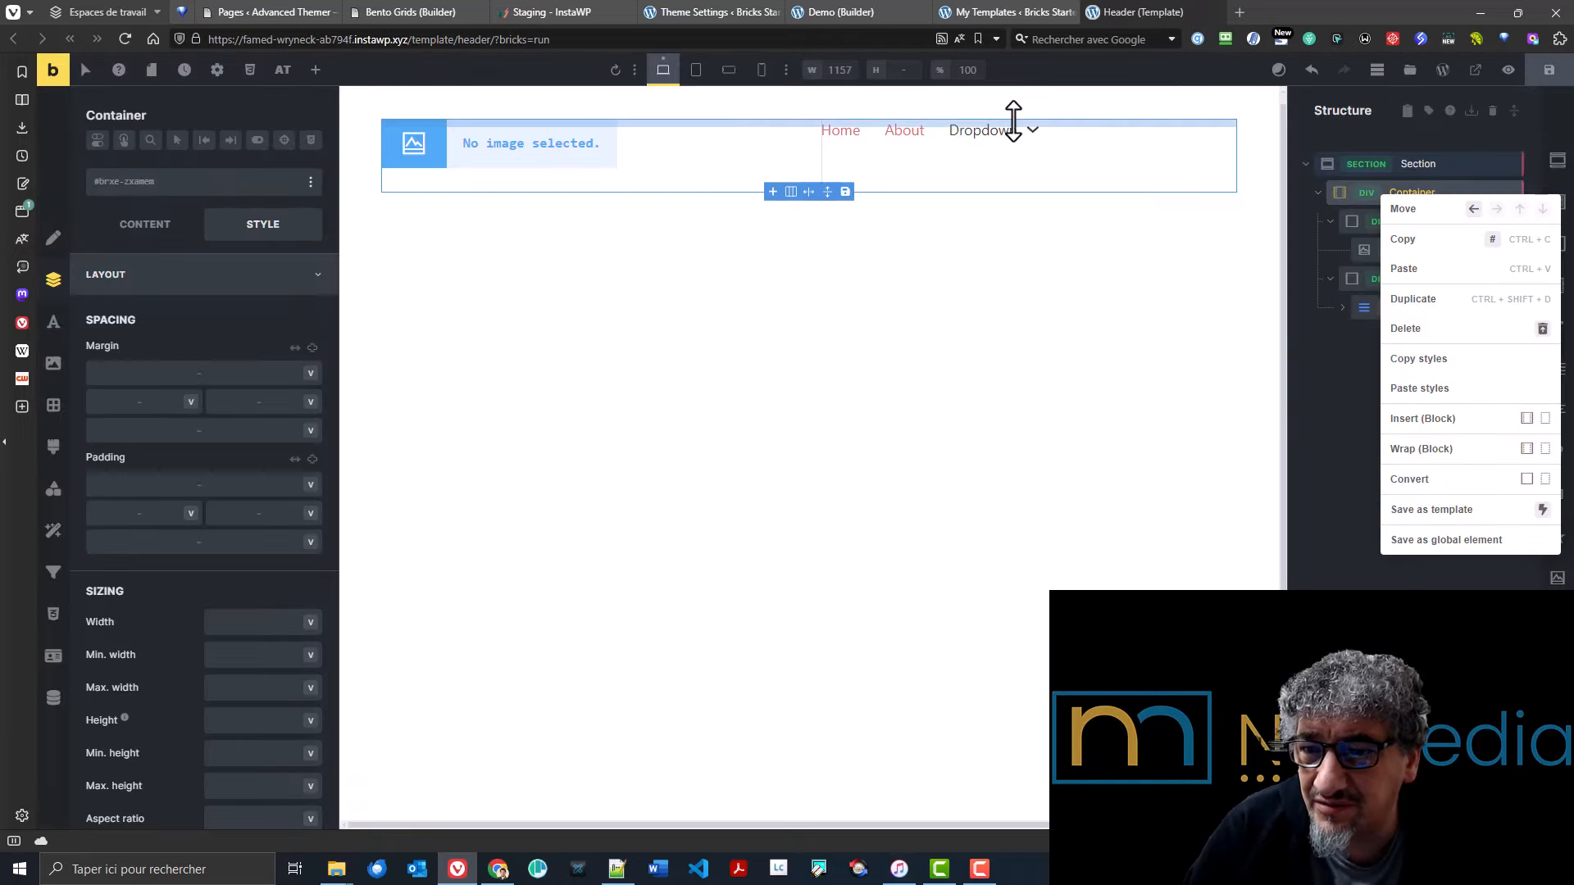
pyautogui.click(720, 19)
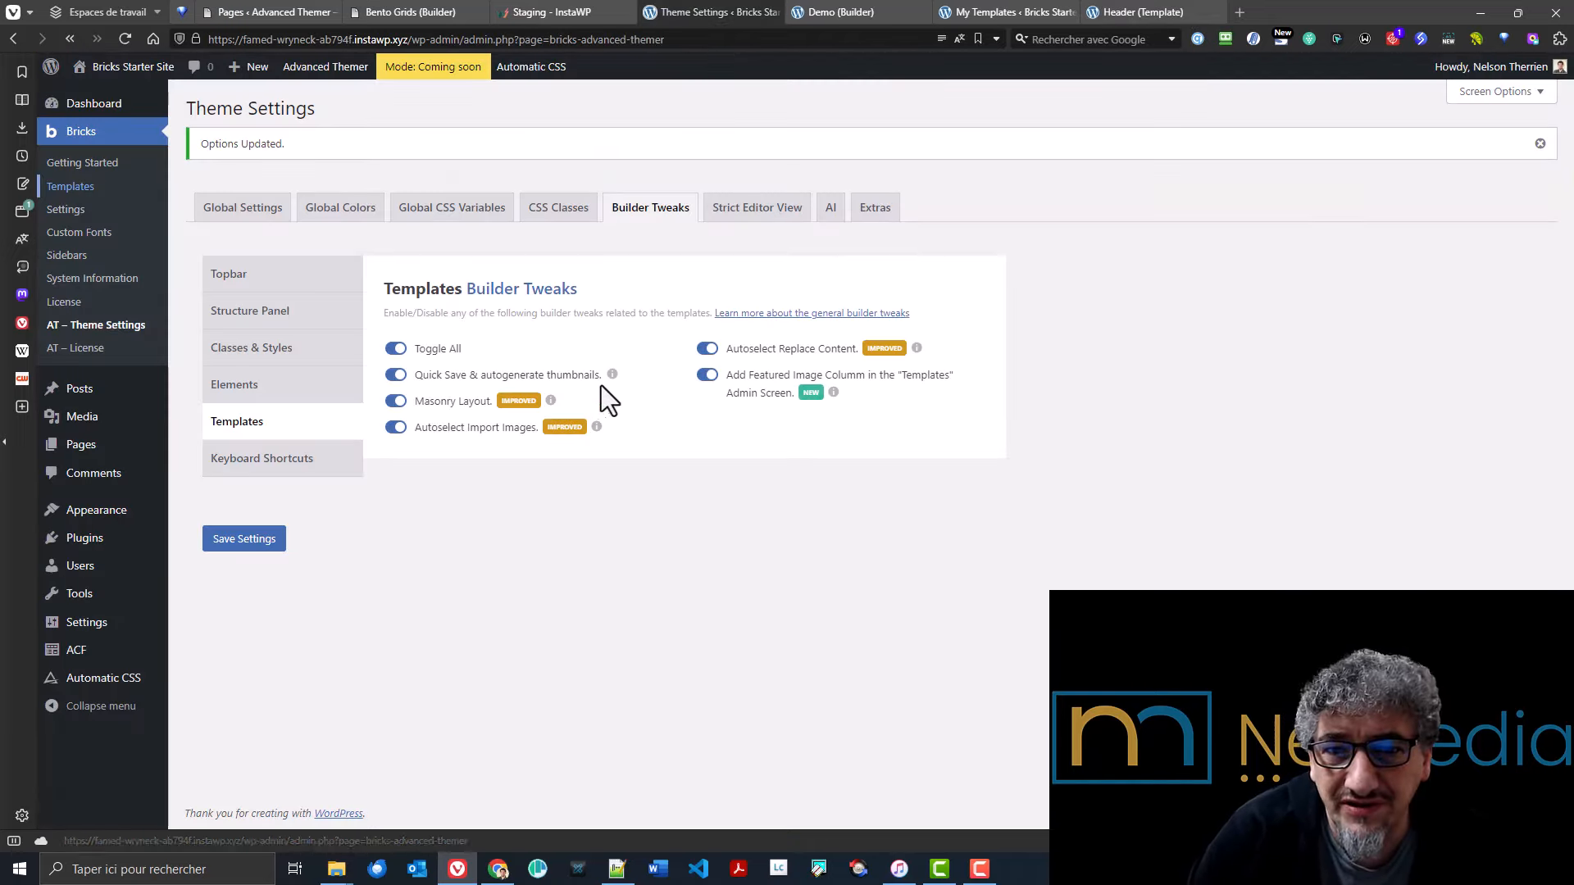
pyautogui.moveTo(613, 377)
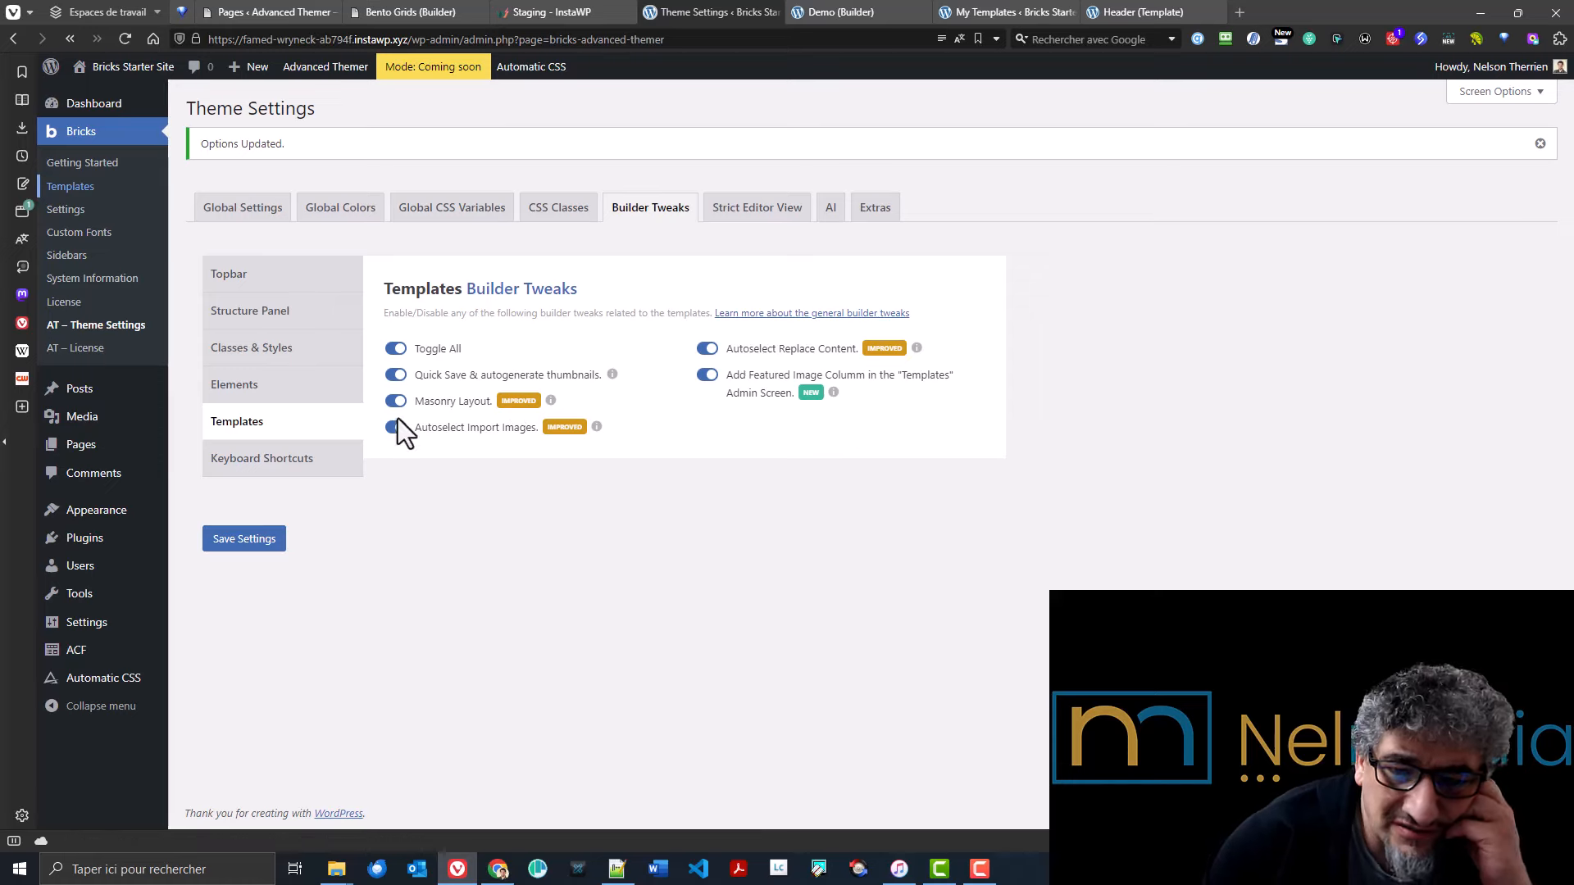
# - Check the template cards in the header builder's template library and the Featured Image column in the My Templates list
pyautogui.click(1142, 4)
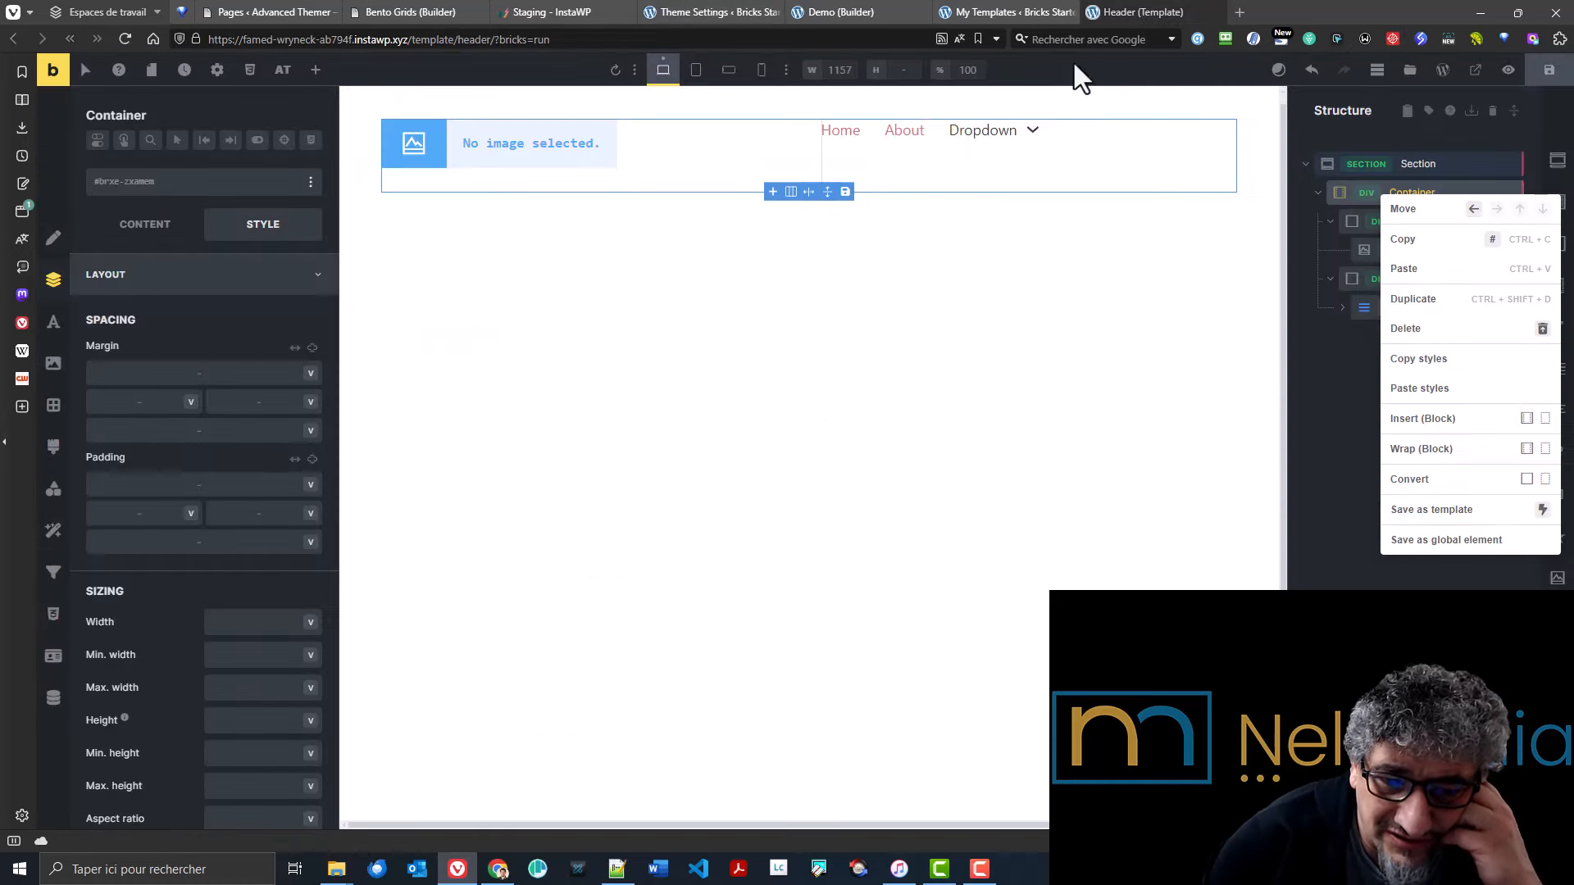
pyautogui.click(1410, 71)
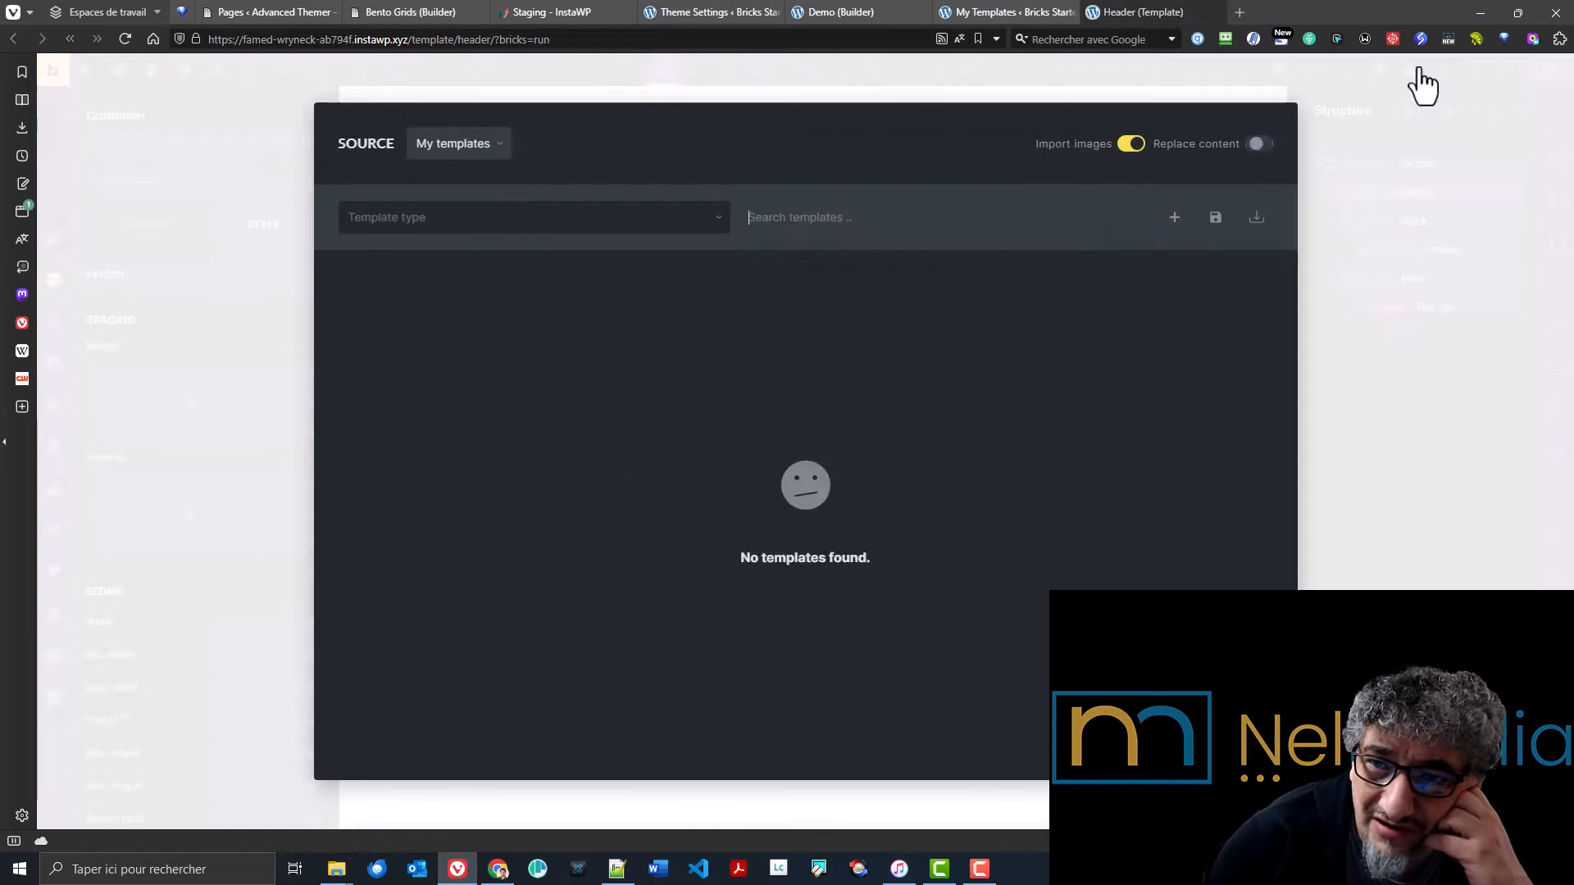
pyautogui.moveTo(845, 369)
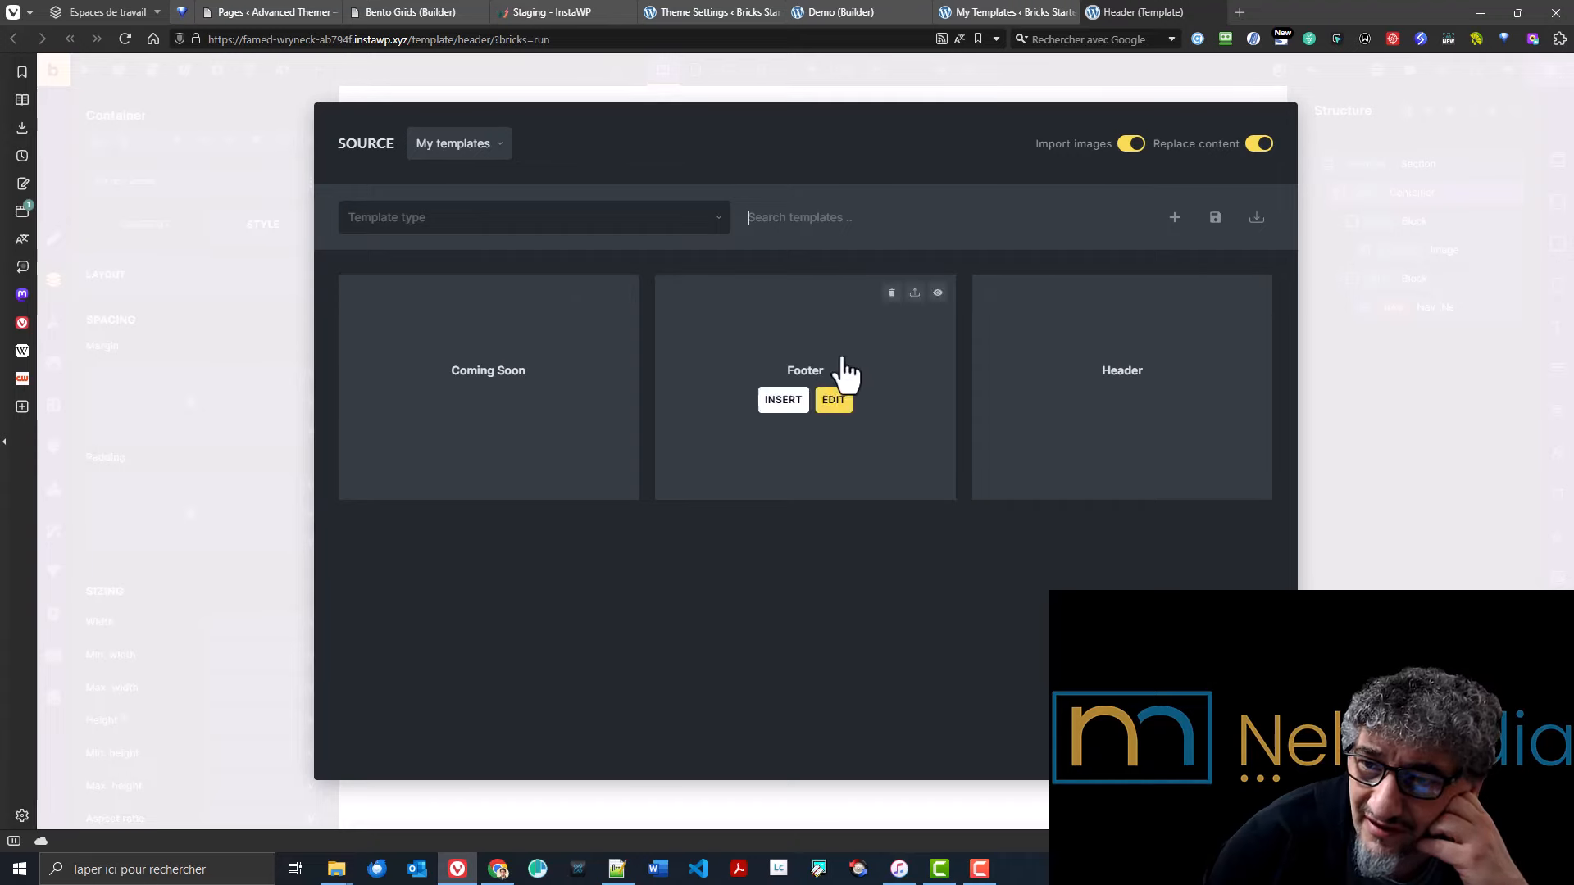
pyautogui.click(986, 13)
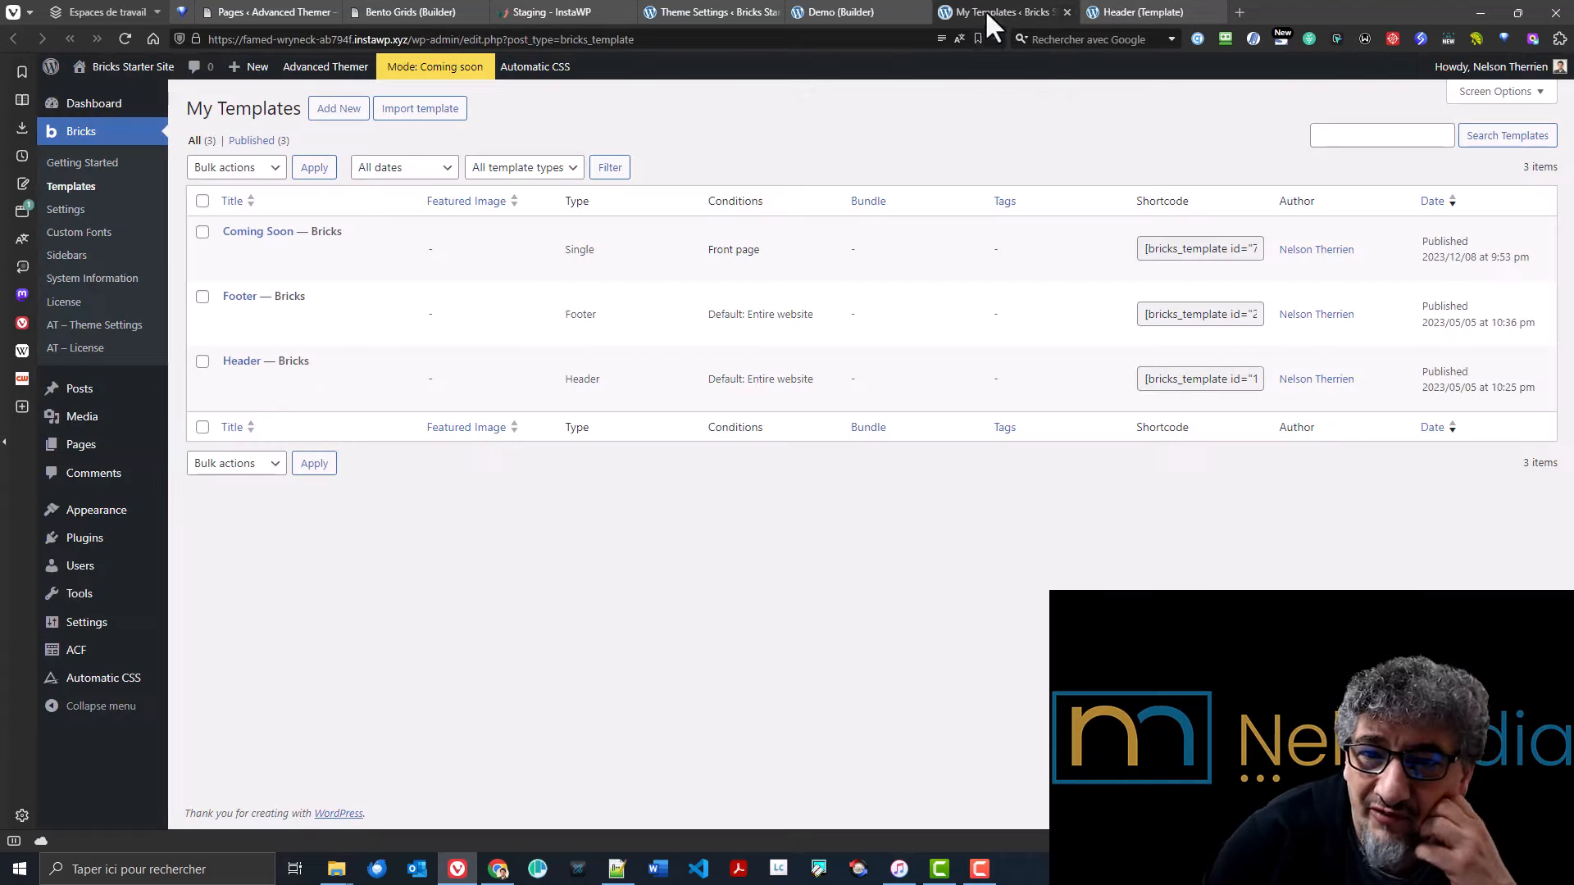
# - Review the Autoselect Replace Content and Featured Image Column tweaks in the theme settings, and return to the header's template library
pyautogui.click(882, 8)
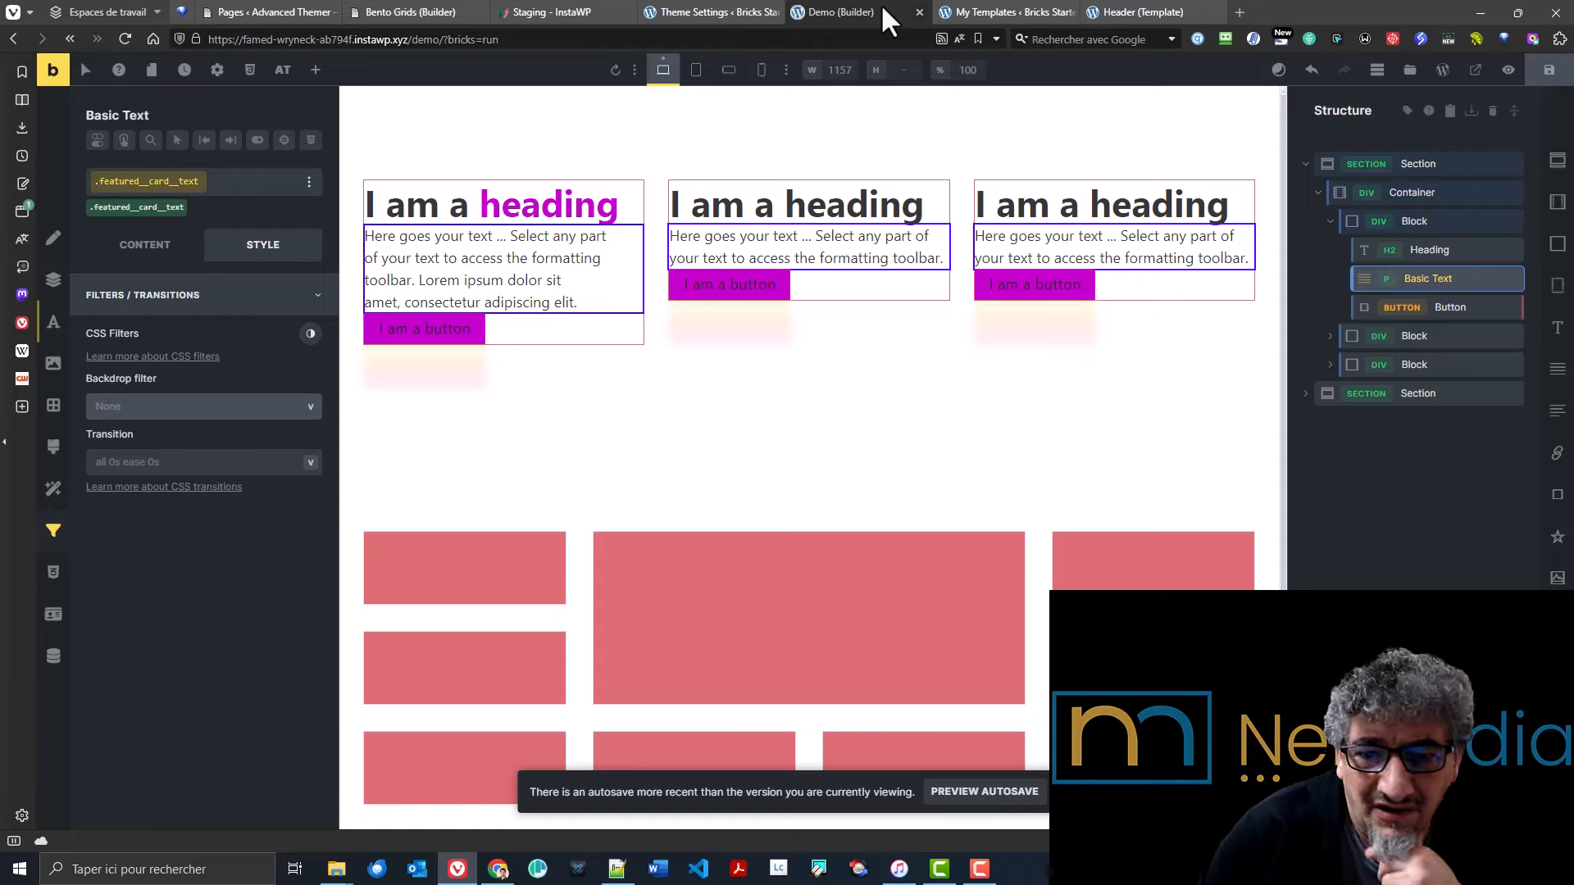
pyautogui.click(732, 10)
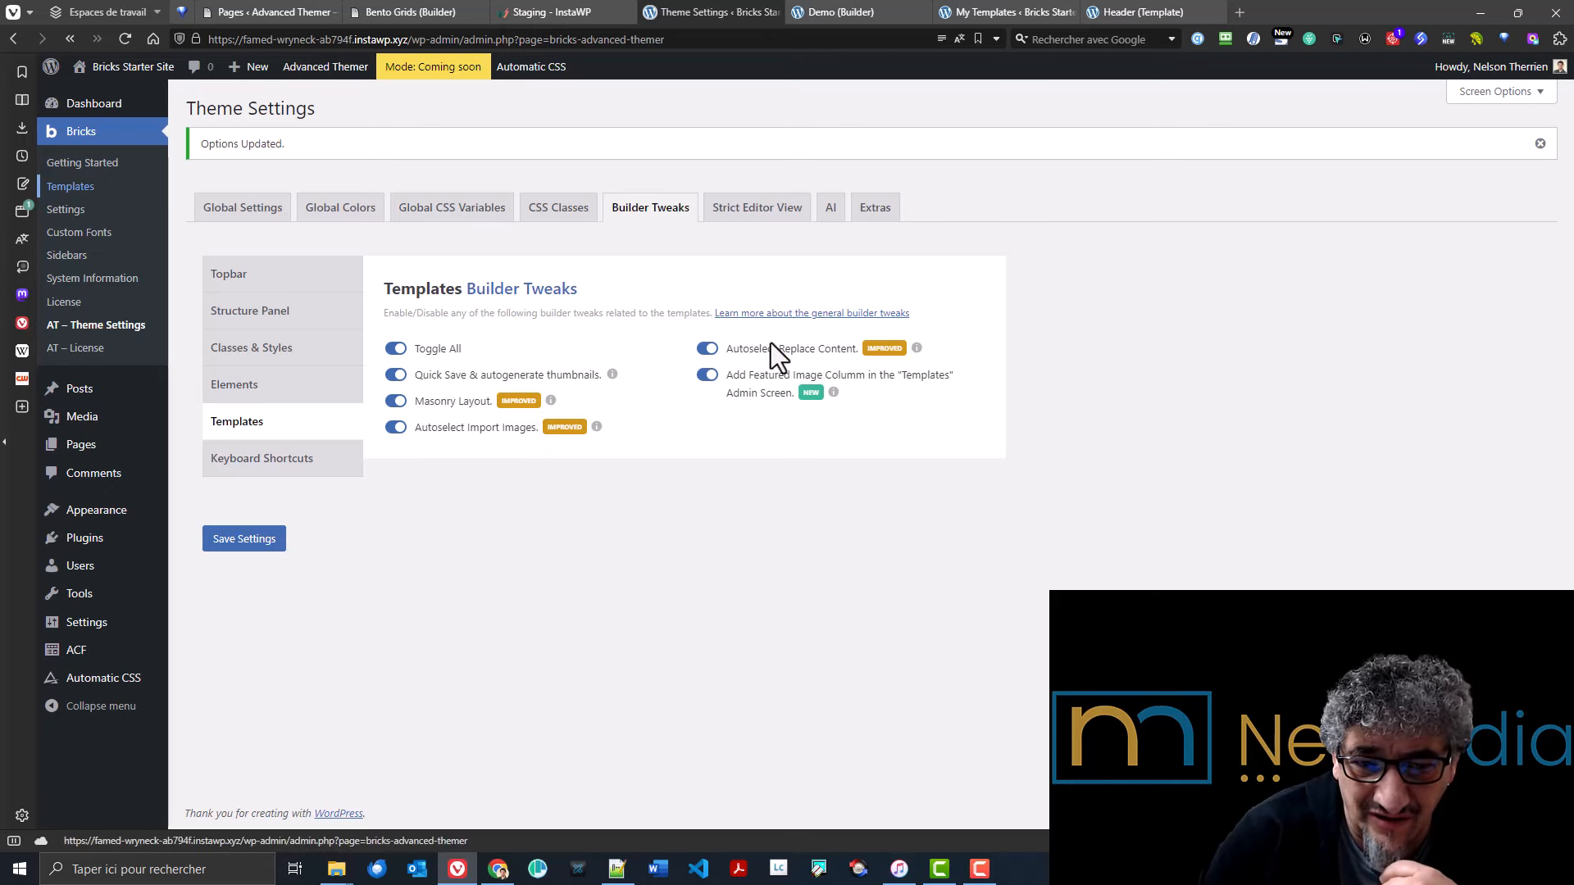
pyautogui.click(1123, 11)
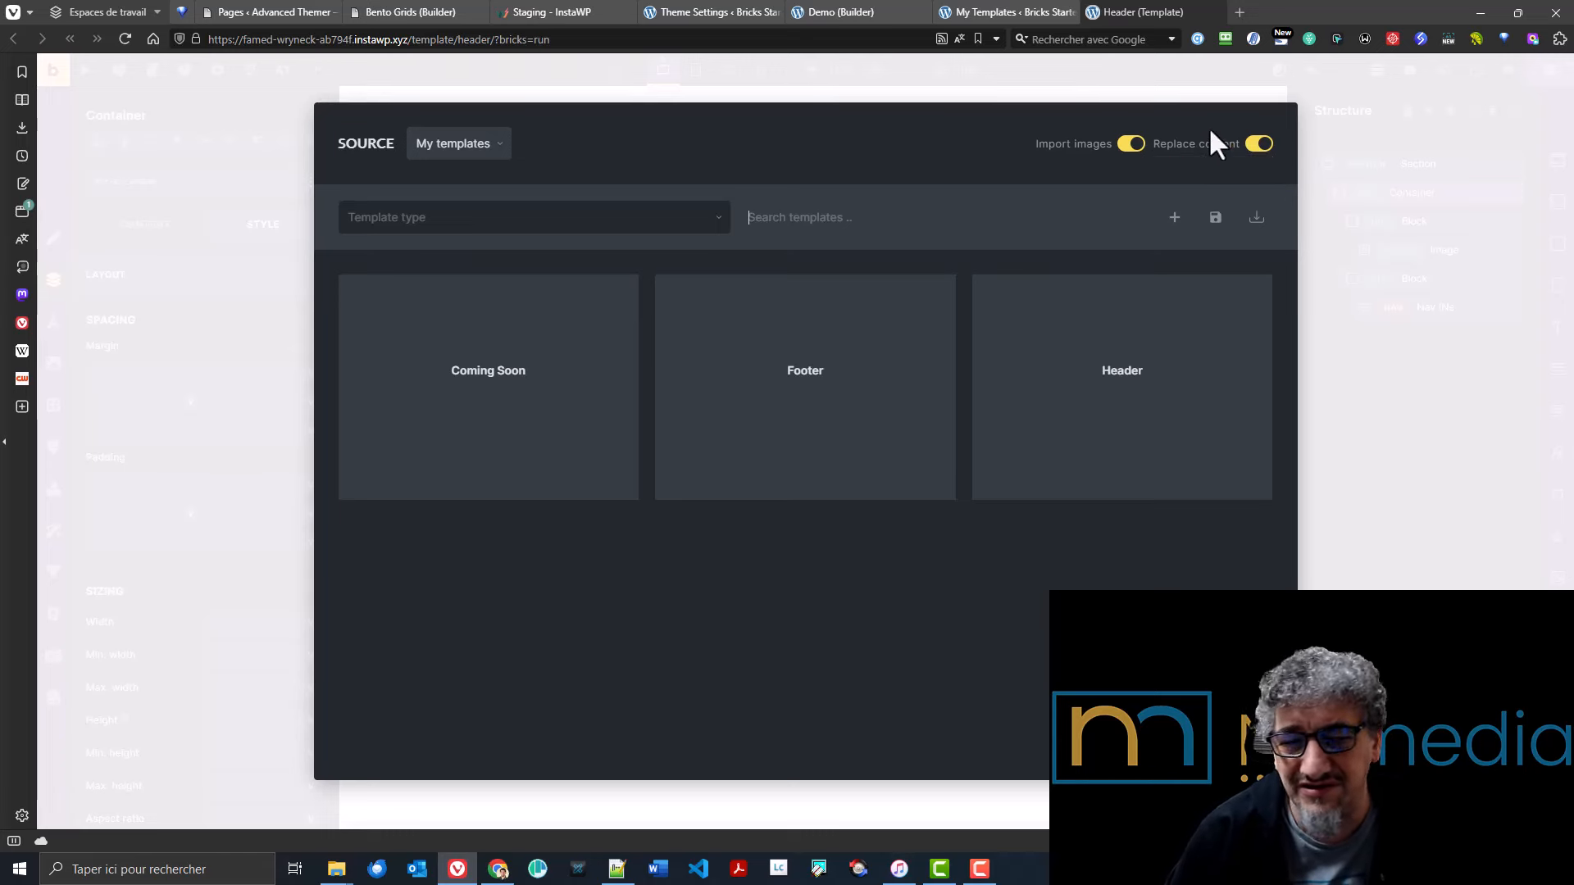
# - Turn off the Autoselect Replace Content template tweak in the theme settings, and check the Featured Image column in the My Templates list
pyautogui.click(997, 13)
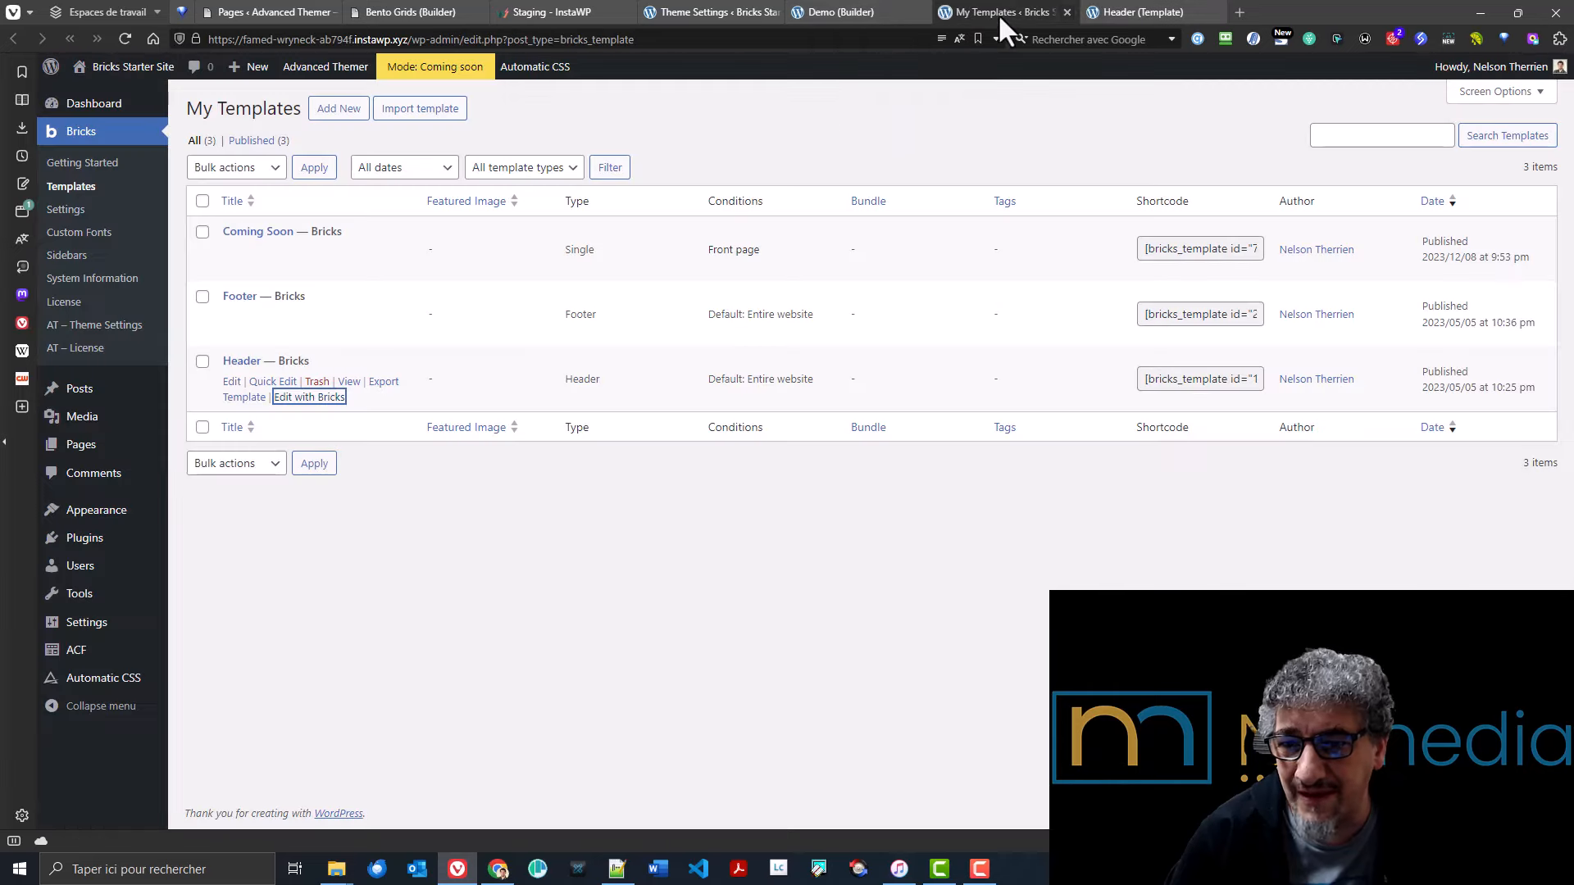
pyautogui.click(697, 12)
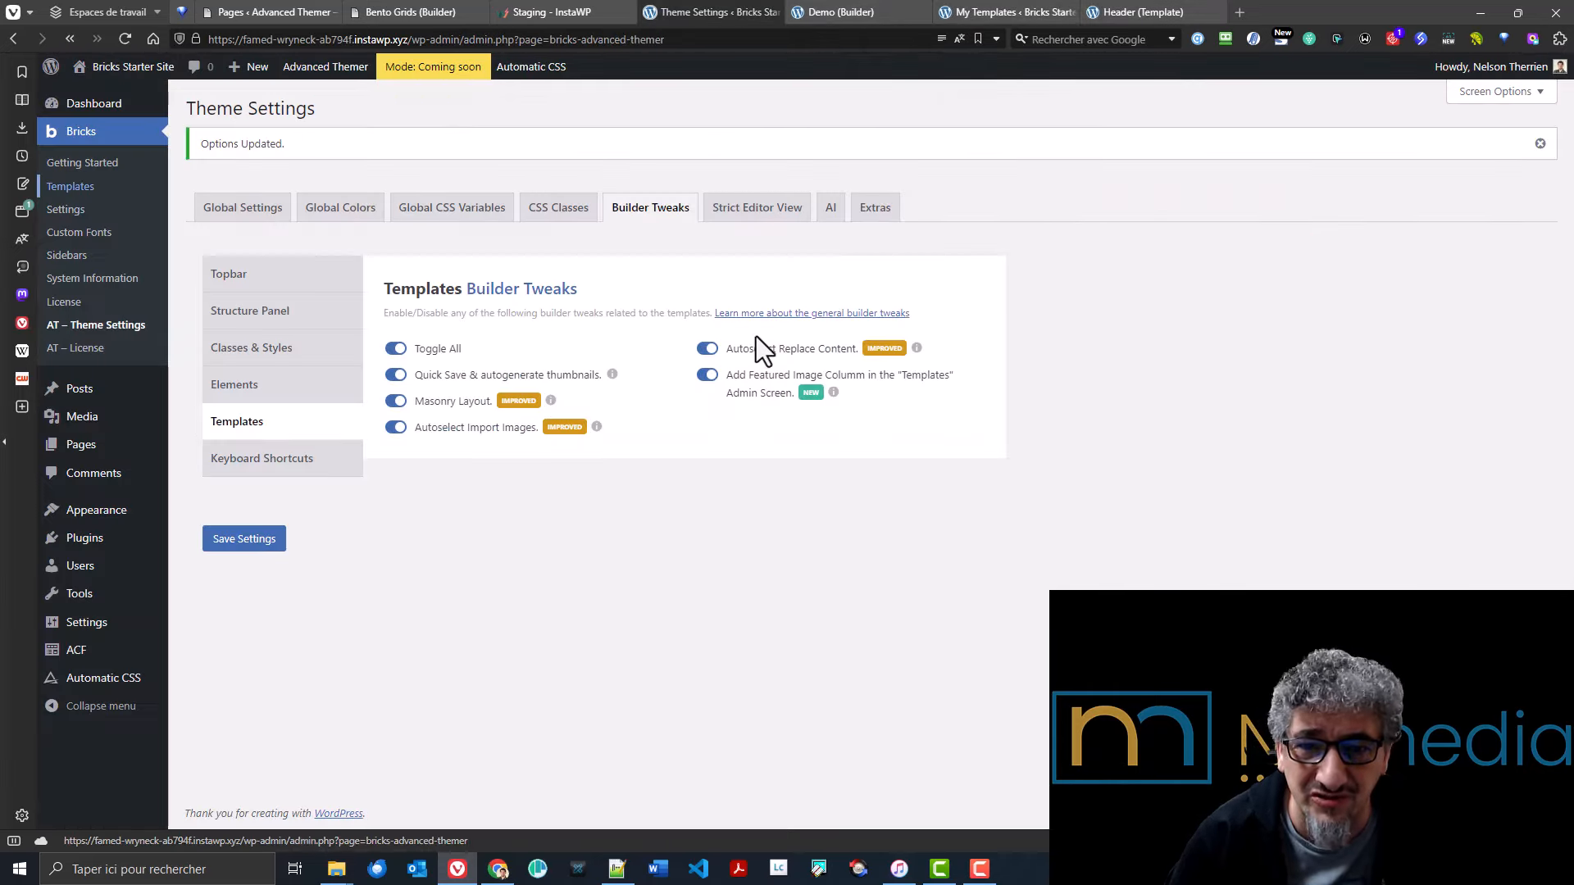
pyautogui.click(1153, 11)
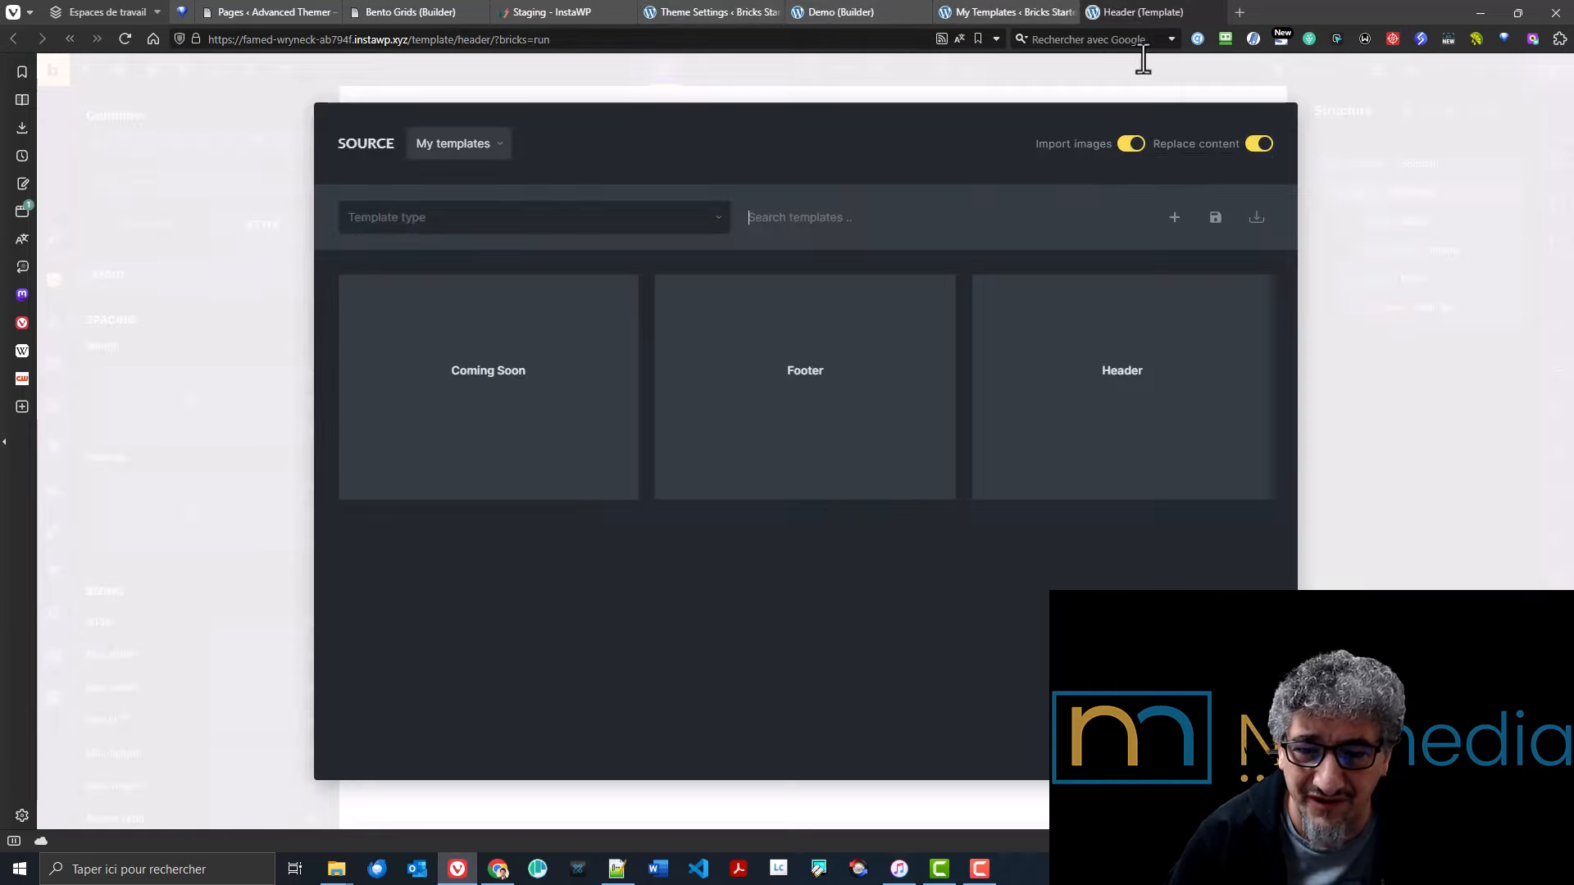
pyautogui.click(844, 13)
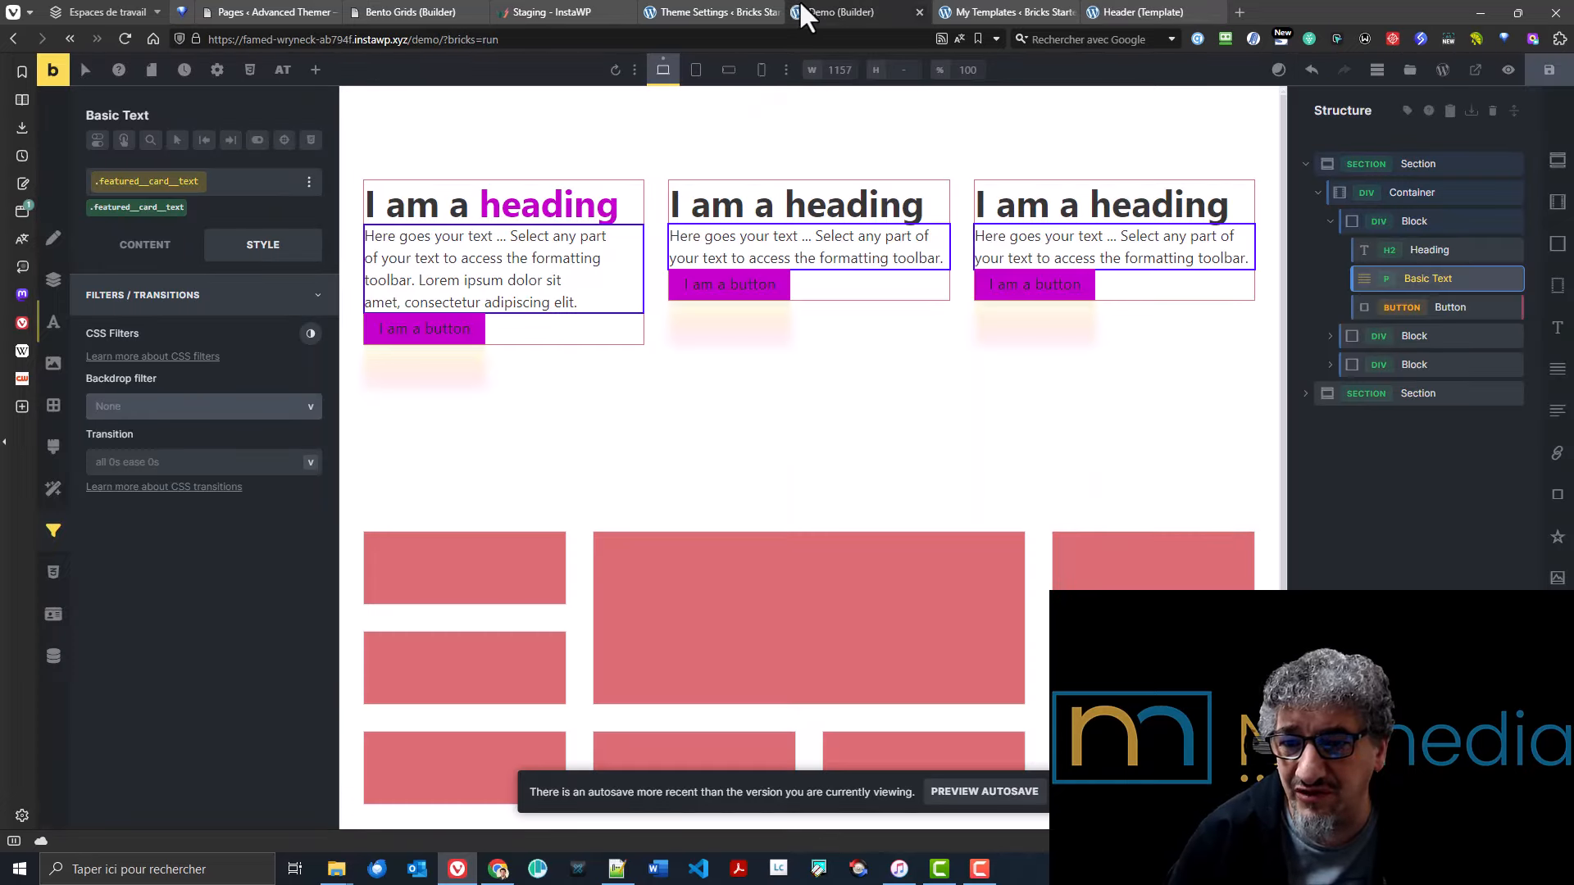
pyautogui.click(705, 12)
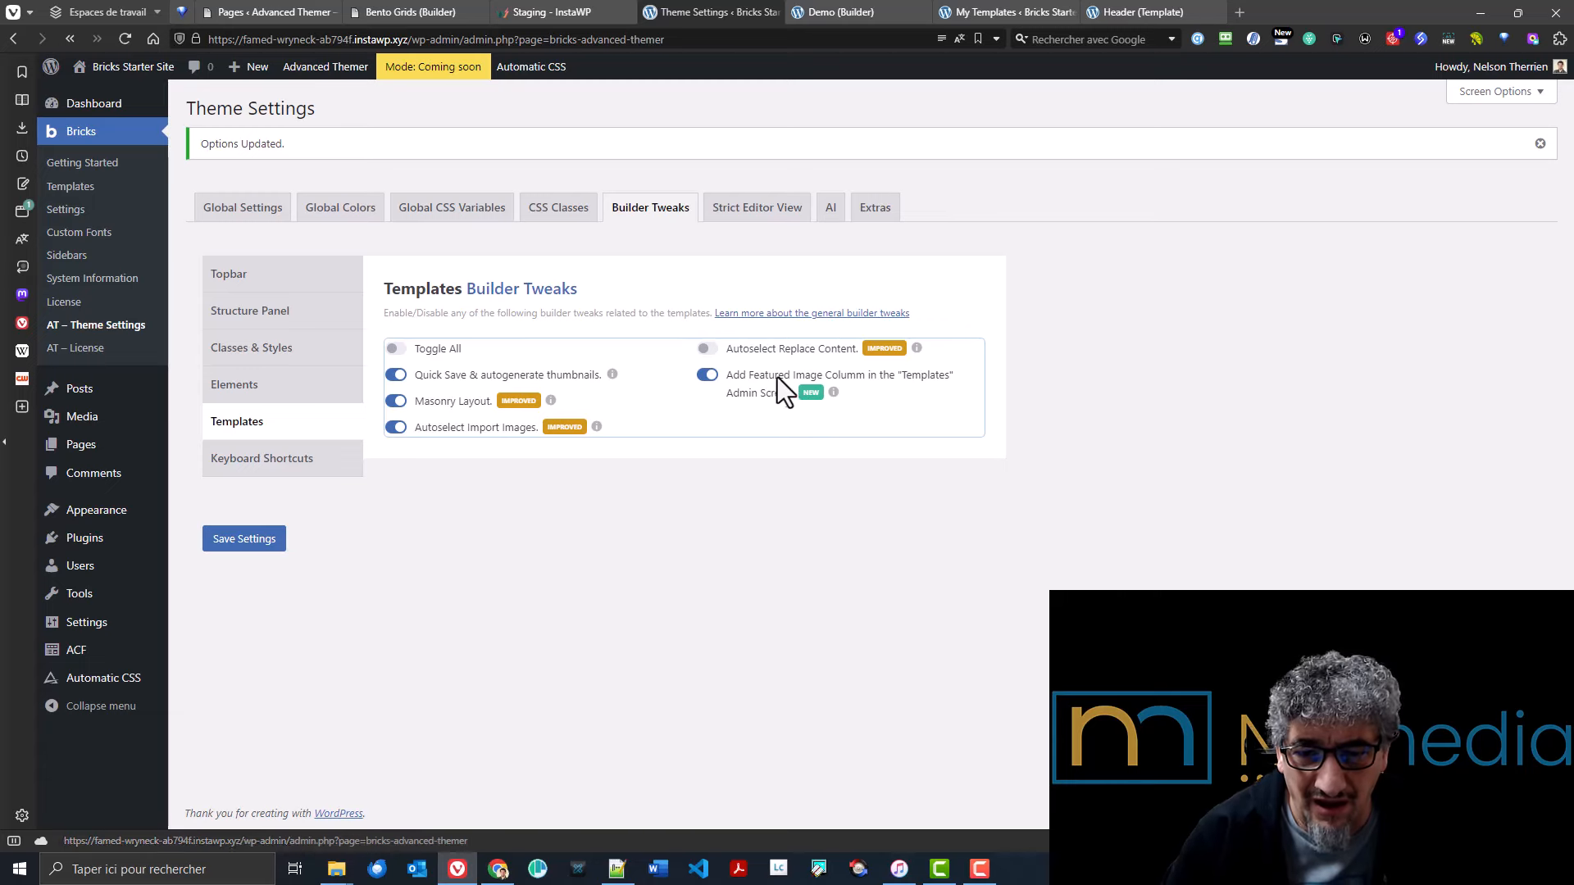
pyautogui.click(979, 12)
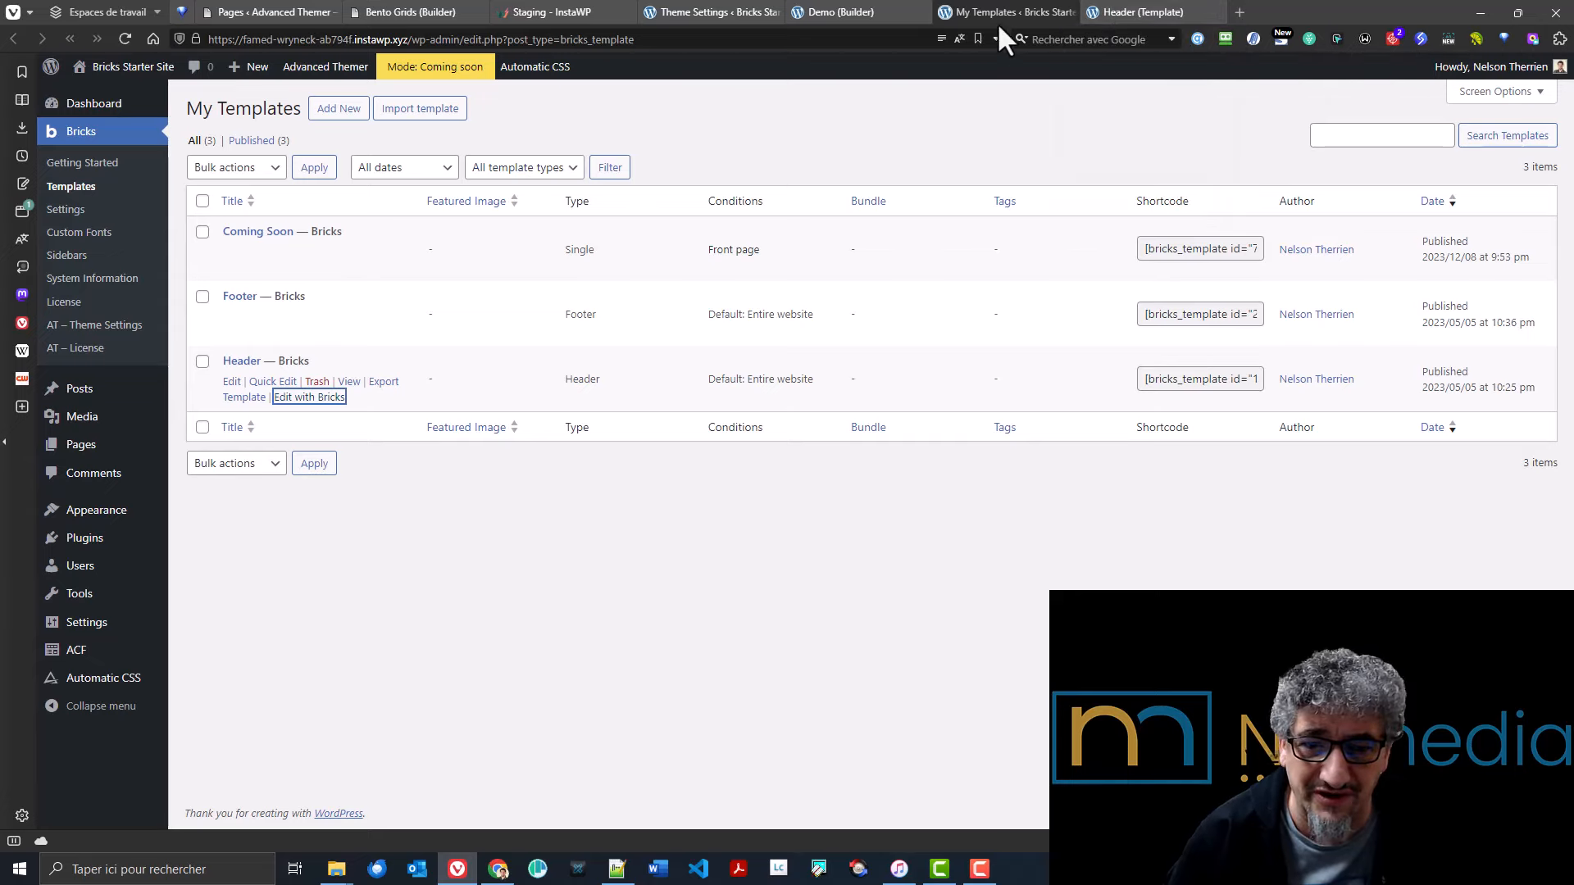
pyautogui.click(705, 12)
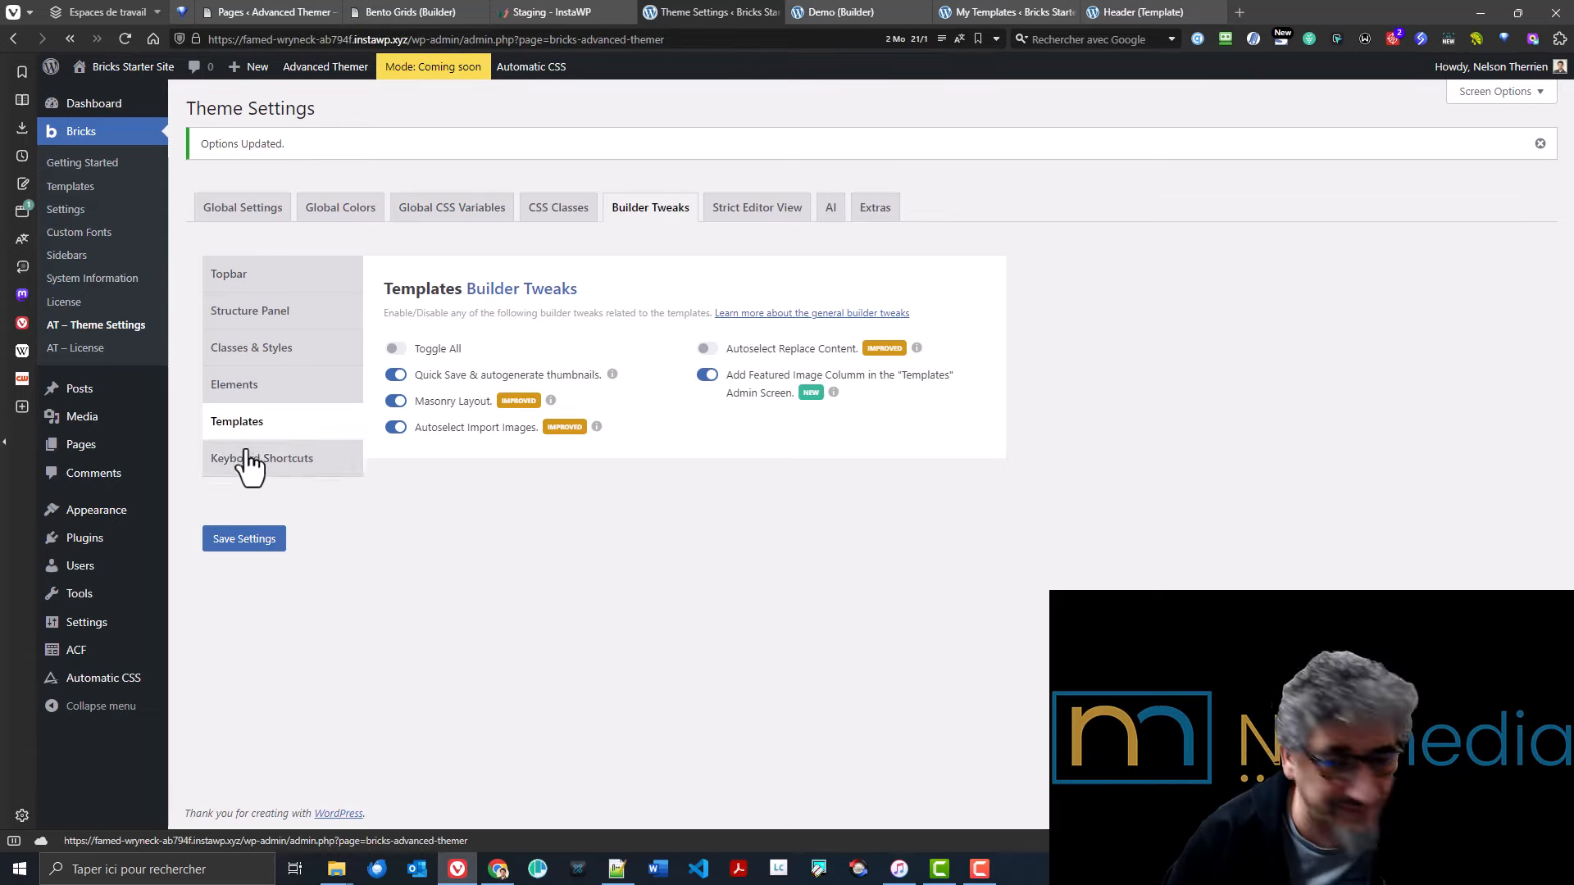
# - Review the Keyboard Shortcuts builder tweaks and the full list of key combinations assigned to the builder's modes, modals and managers
pyautogui.click(248, 458)
pyautogui.scroll(-5, 620, 443)
pyautogui.scroll(-6, 655, 533)
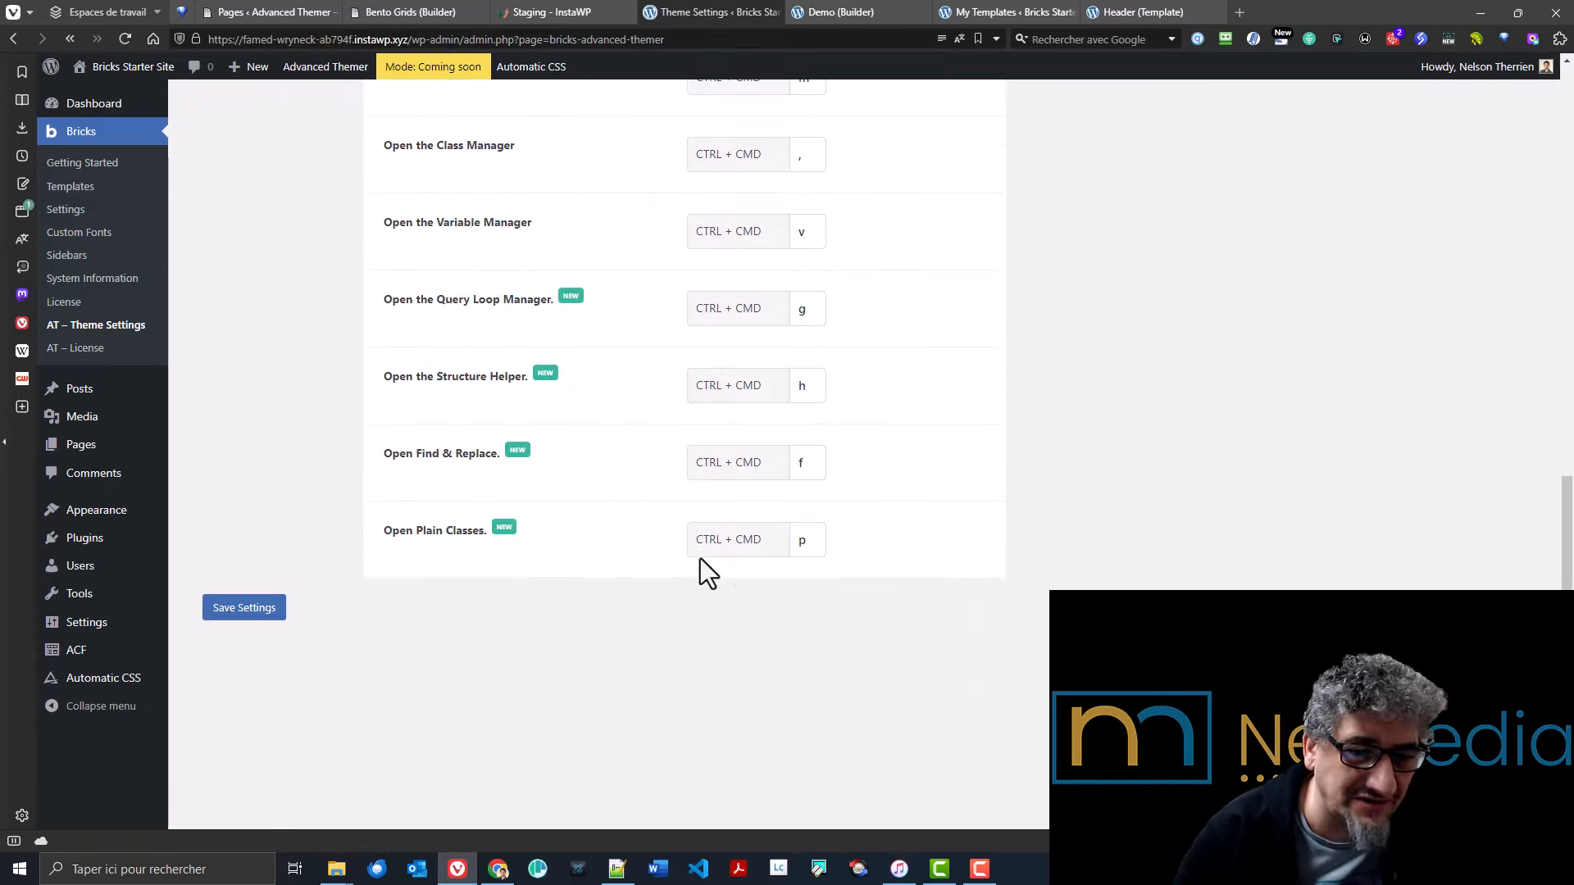
pyautogui.scroll(8, 935, 656)
pyautogui.scroll(5, 932, 641)
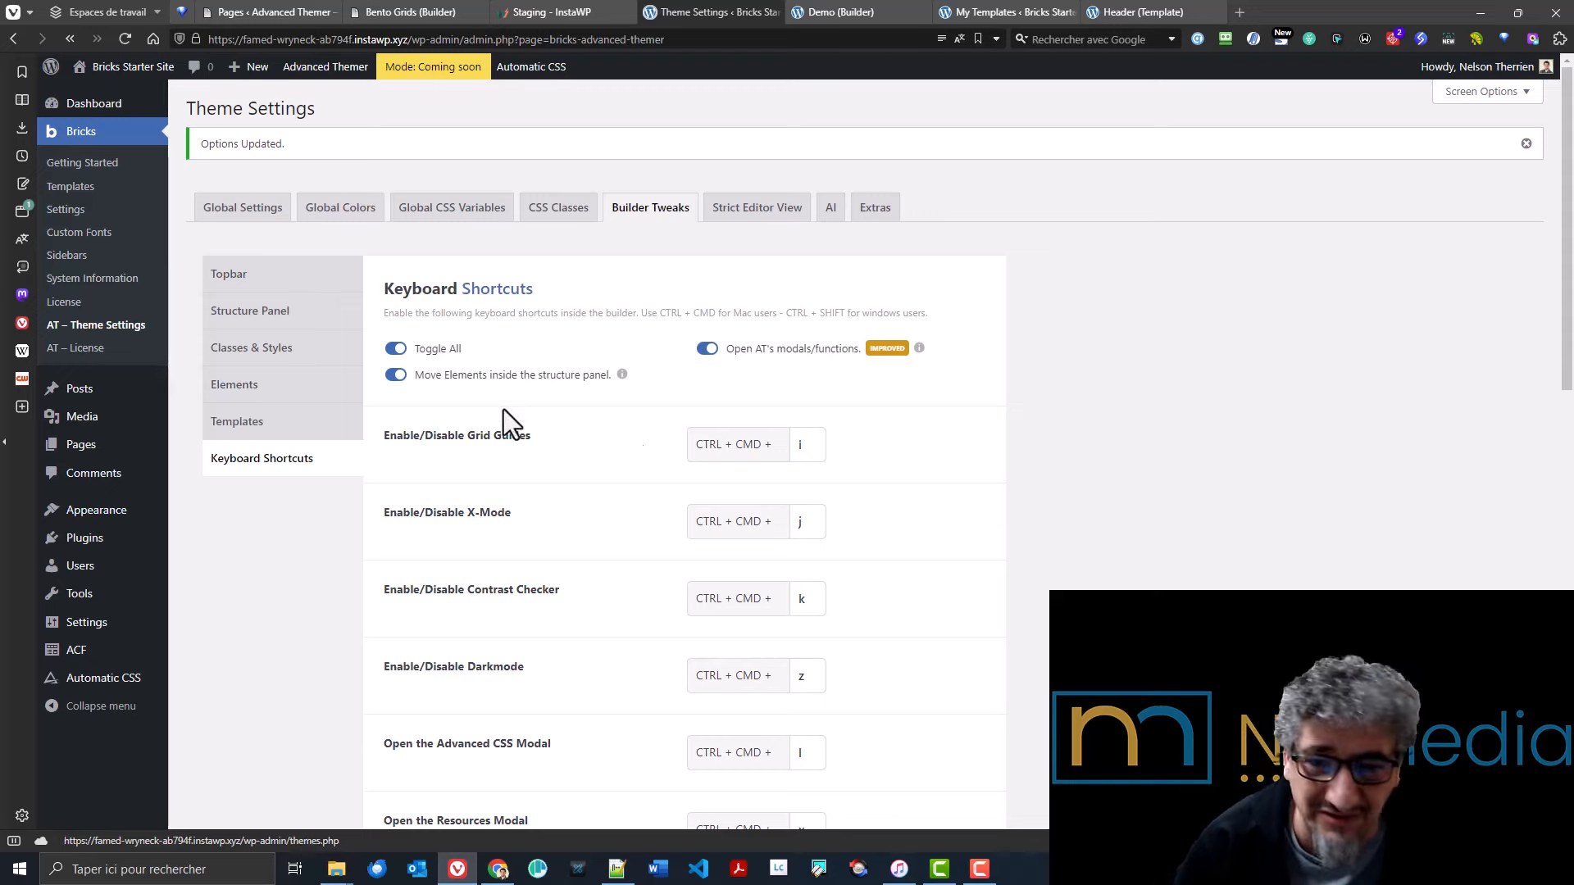
pyautogui.scroll(-10, 1084, 393)
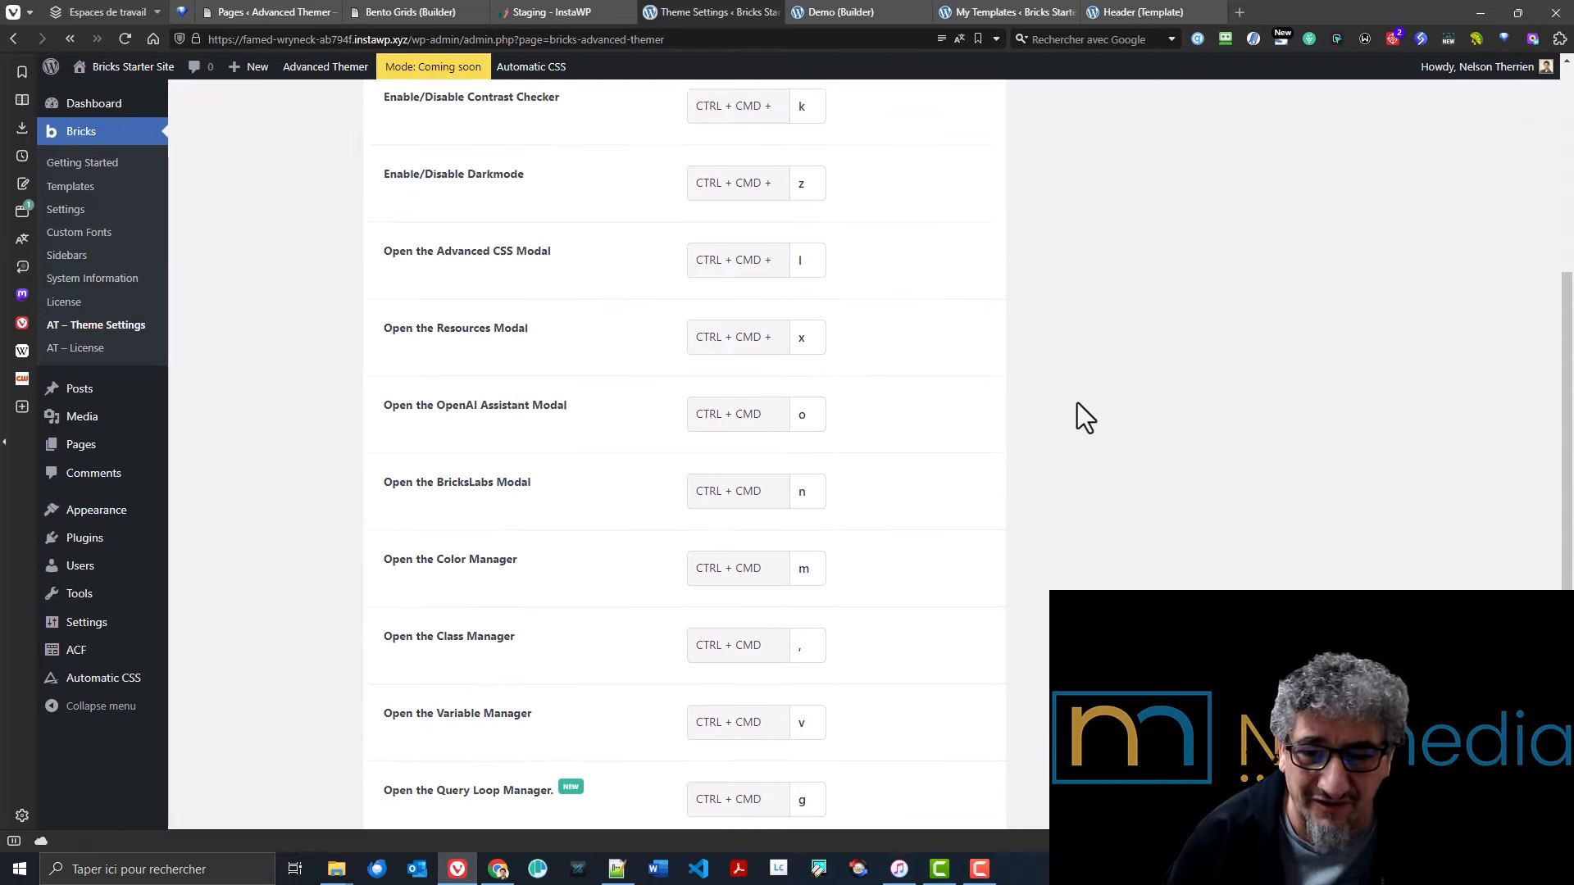
pyautogui.scroll(10, 1084, 444)
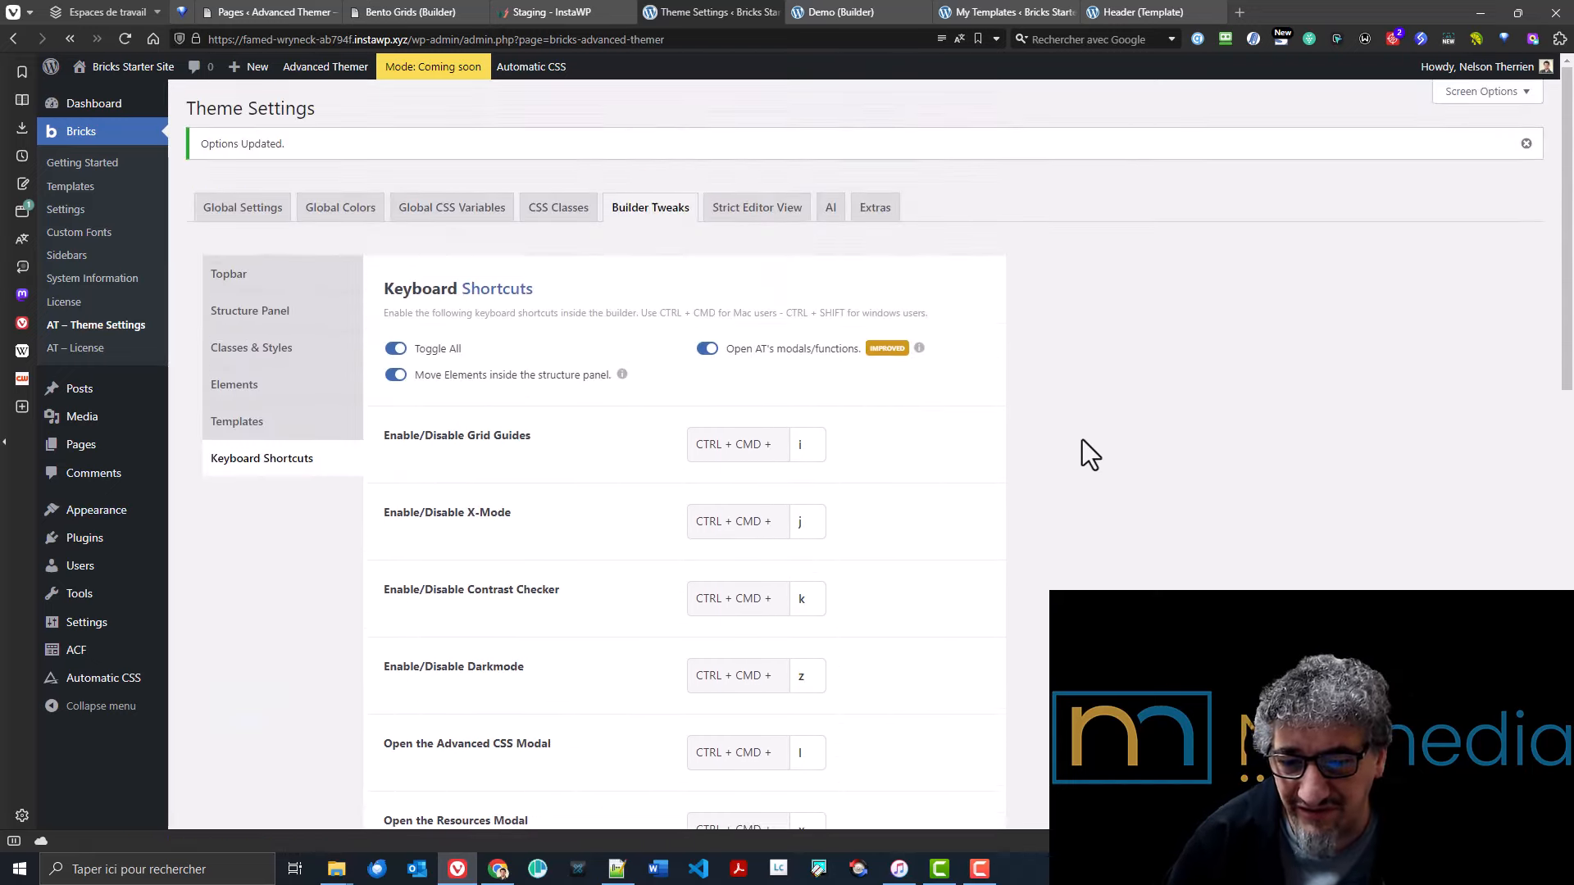
# - View the Strict Editor View settings, and inspect the Editor role's access options under Builder access in the Bricks settings in a new tab
pyautogui.click(755, 213)
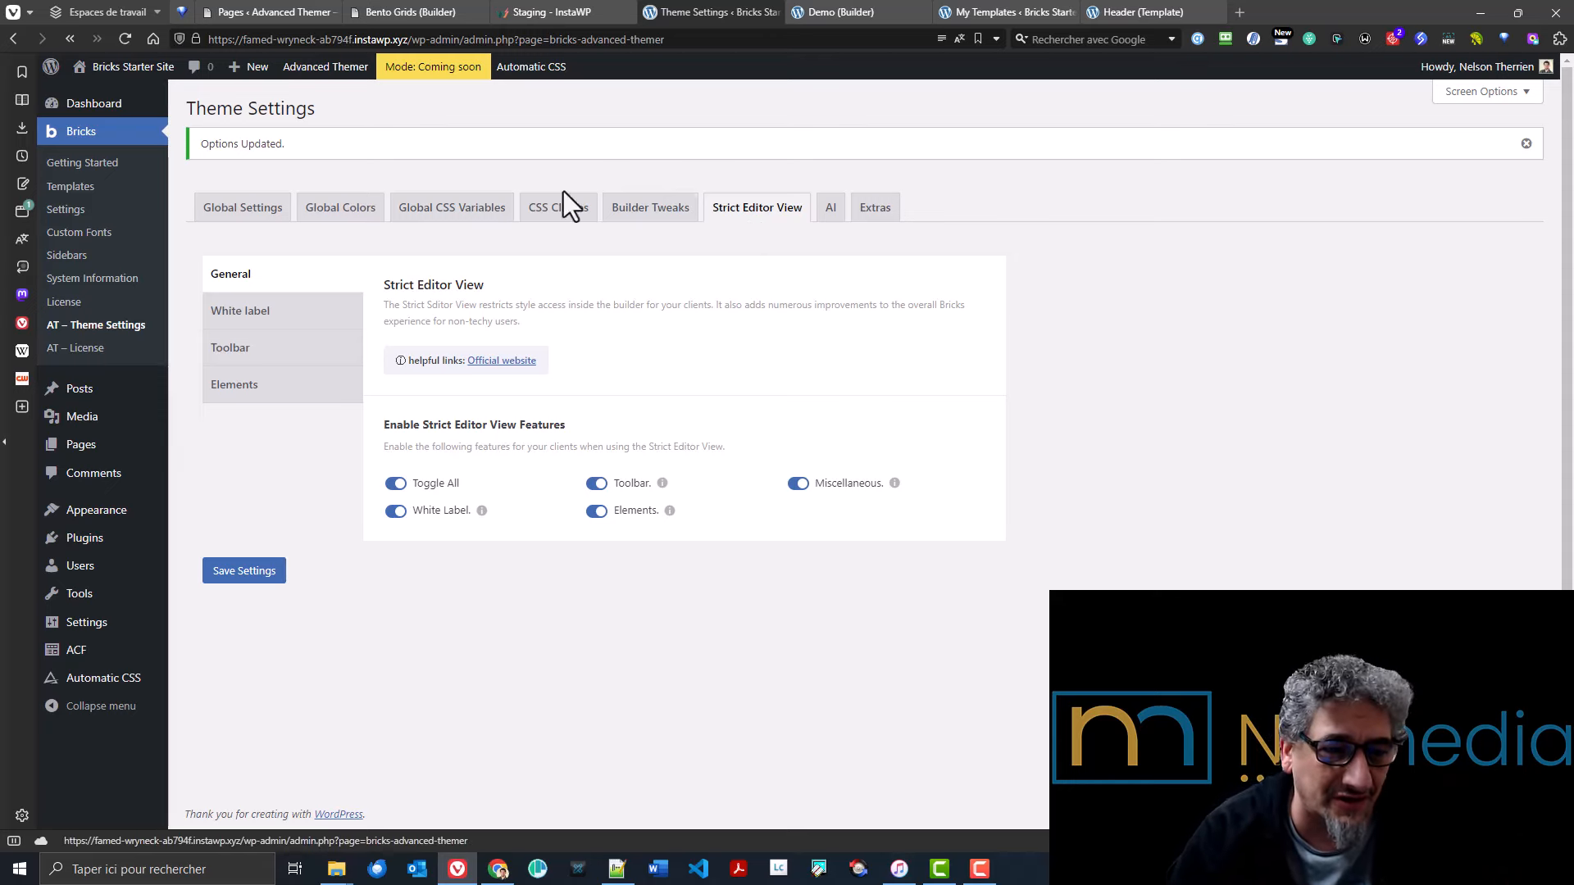
pyautogui.rightClick(82, 210)
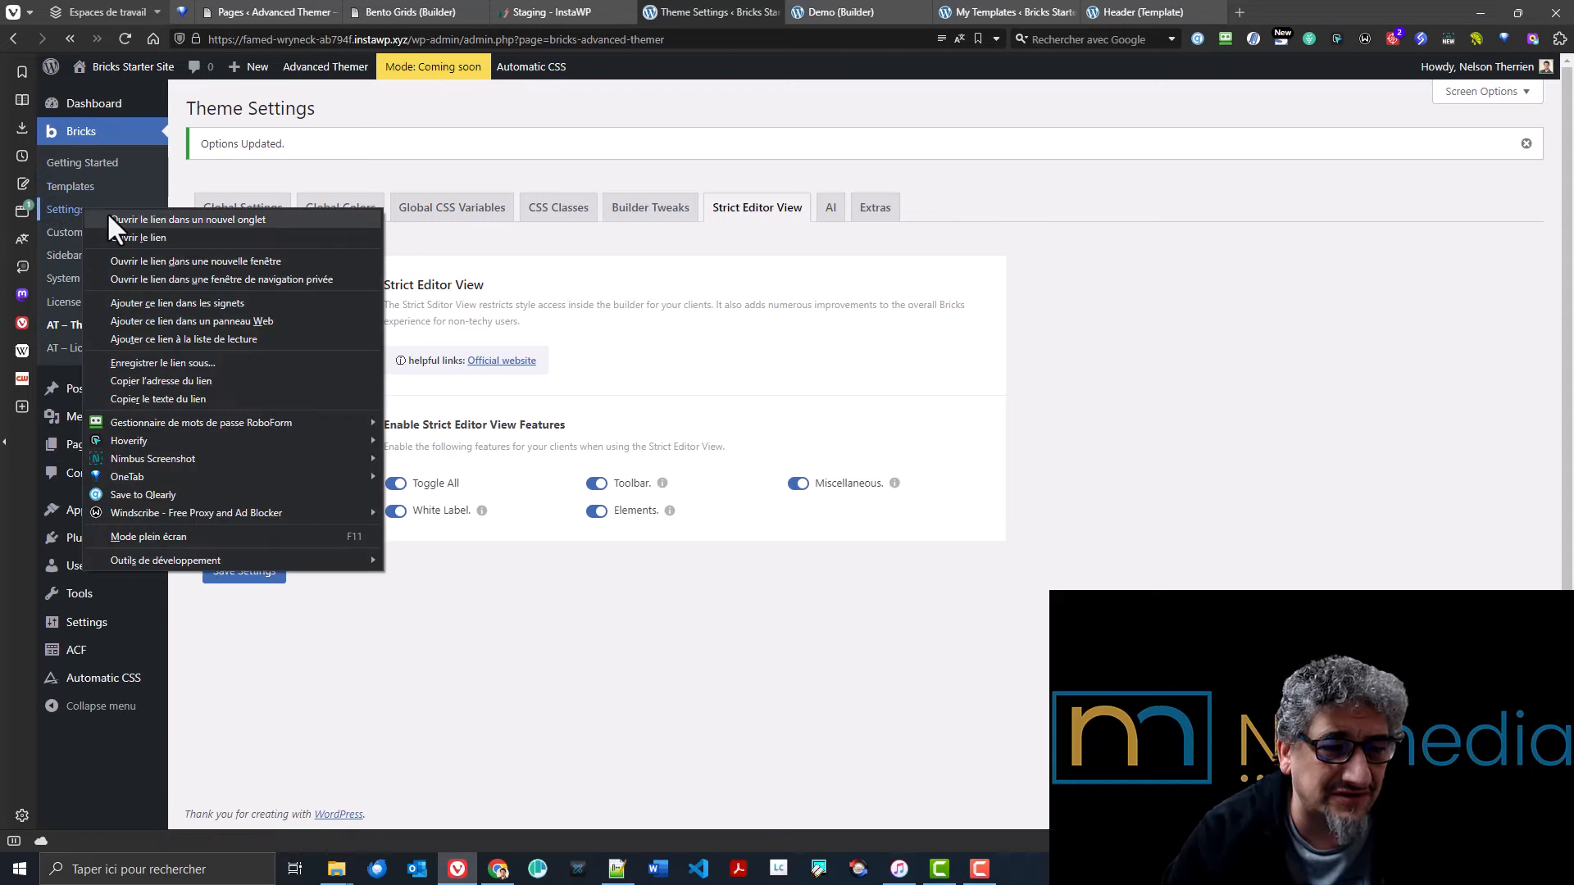
pyautogui.click(106, 220)
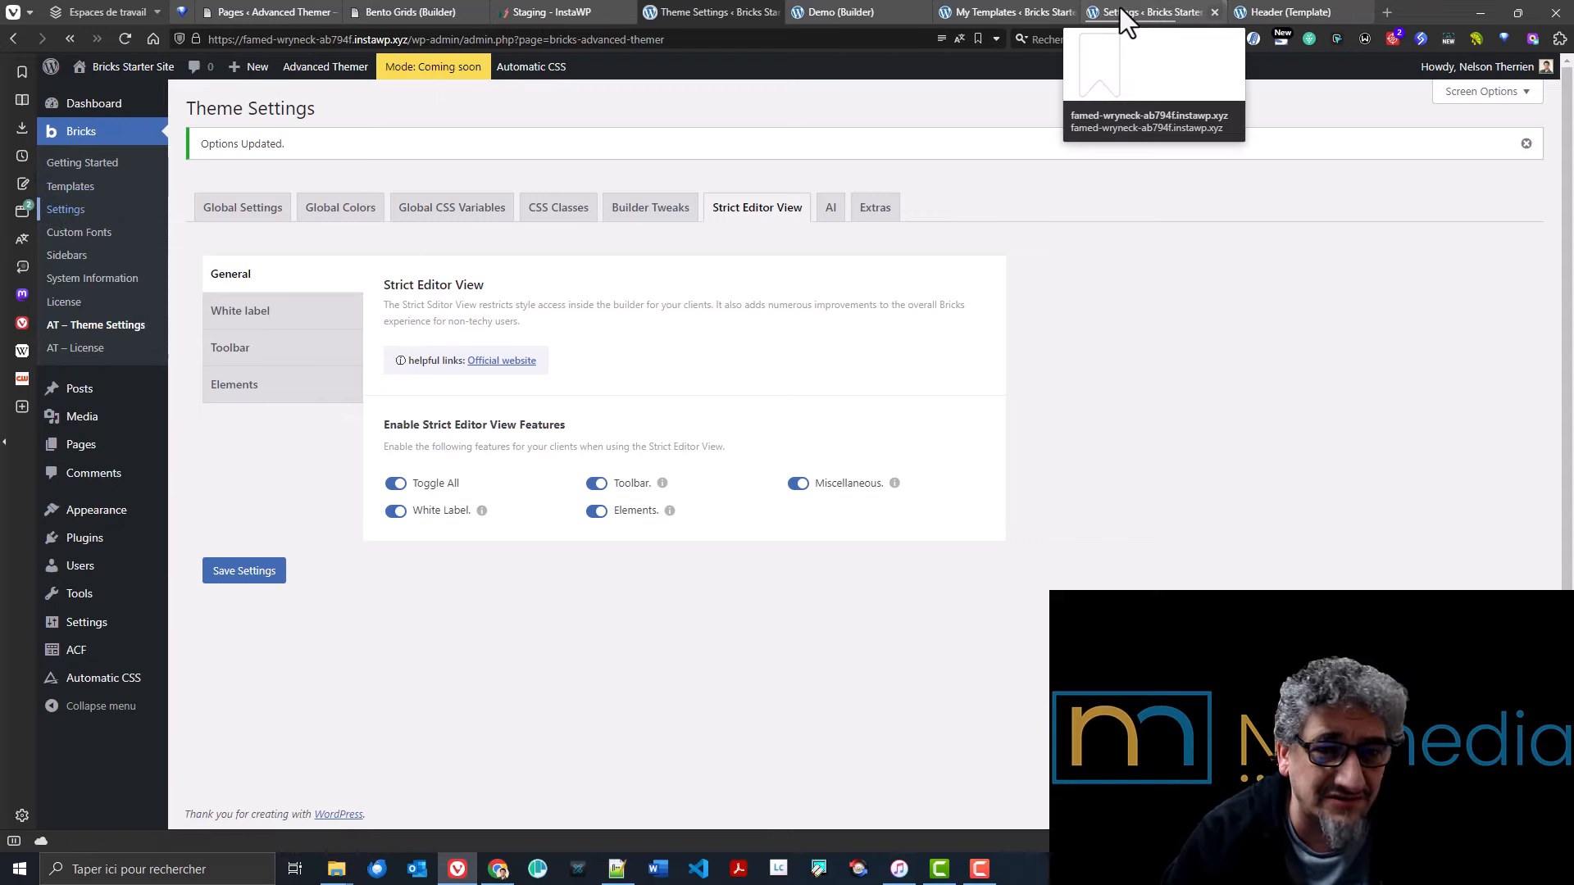
pyautogui.click(1120, 10)
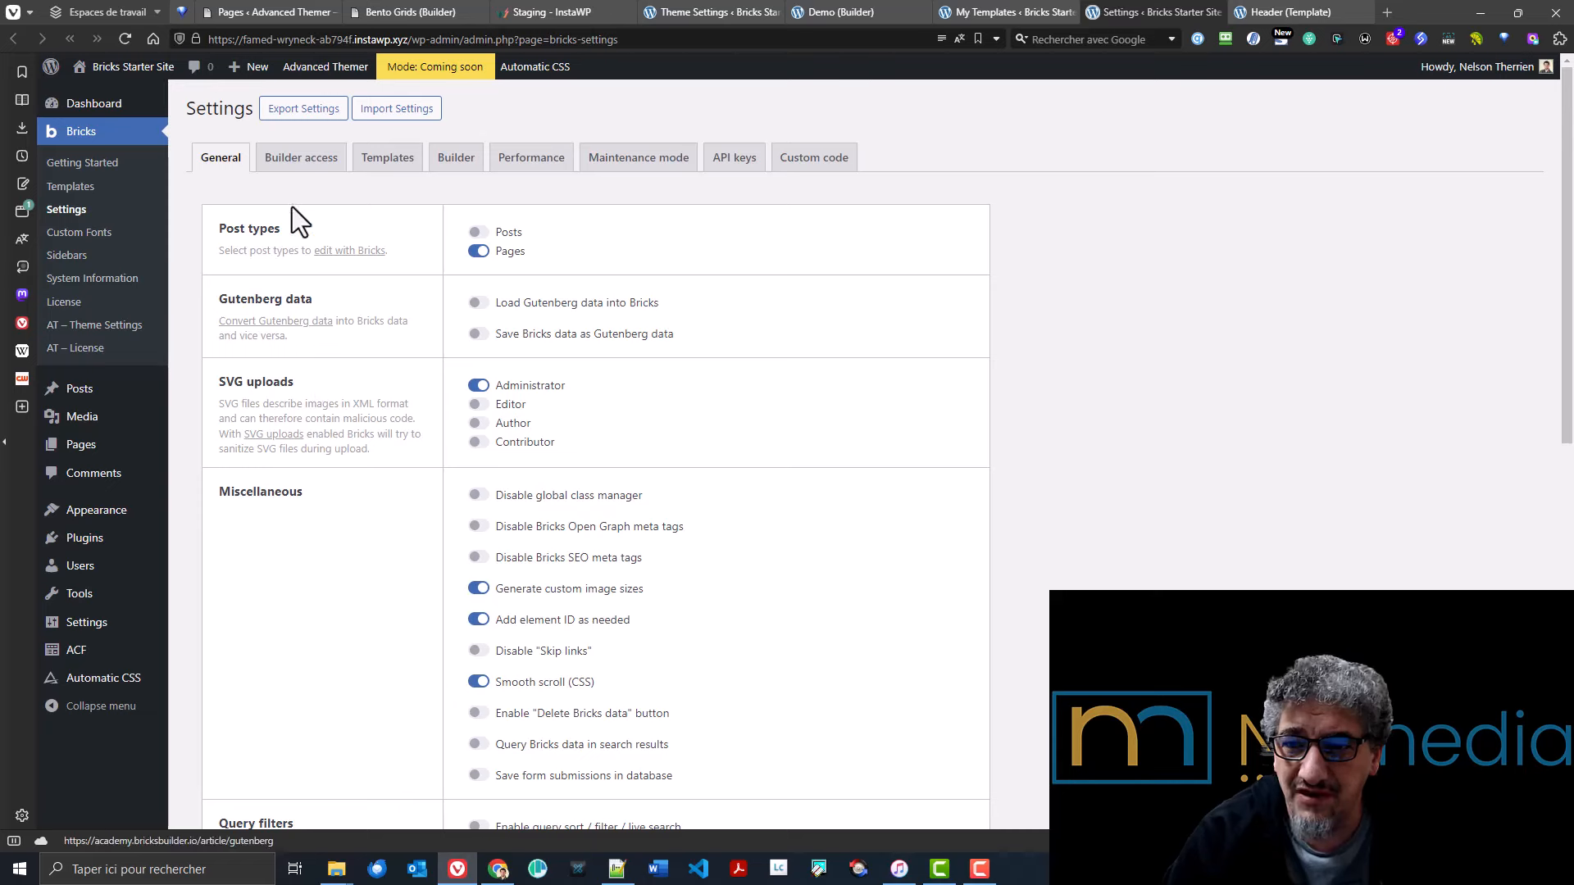
pyautogui.click(299, 161)
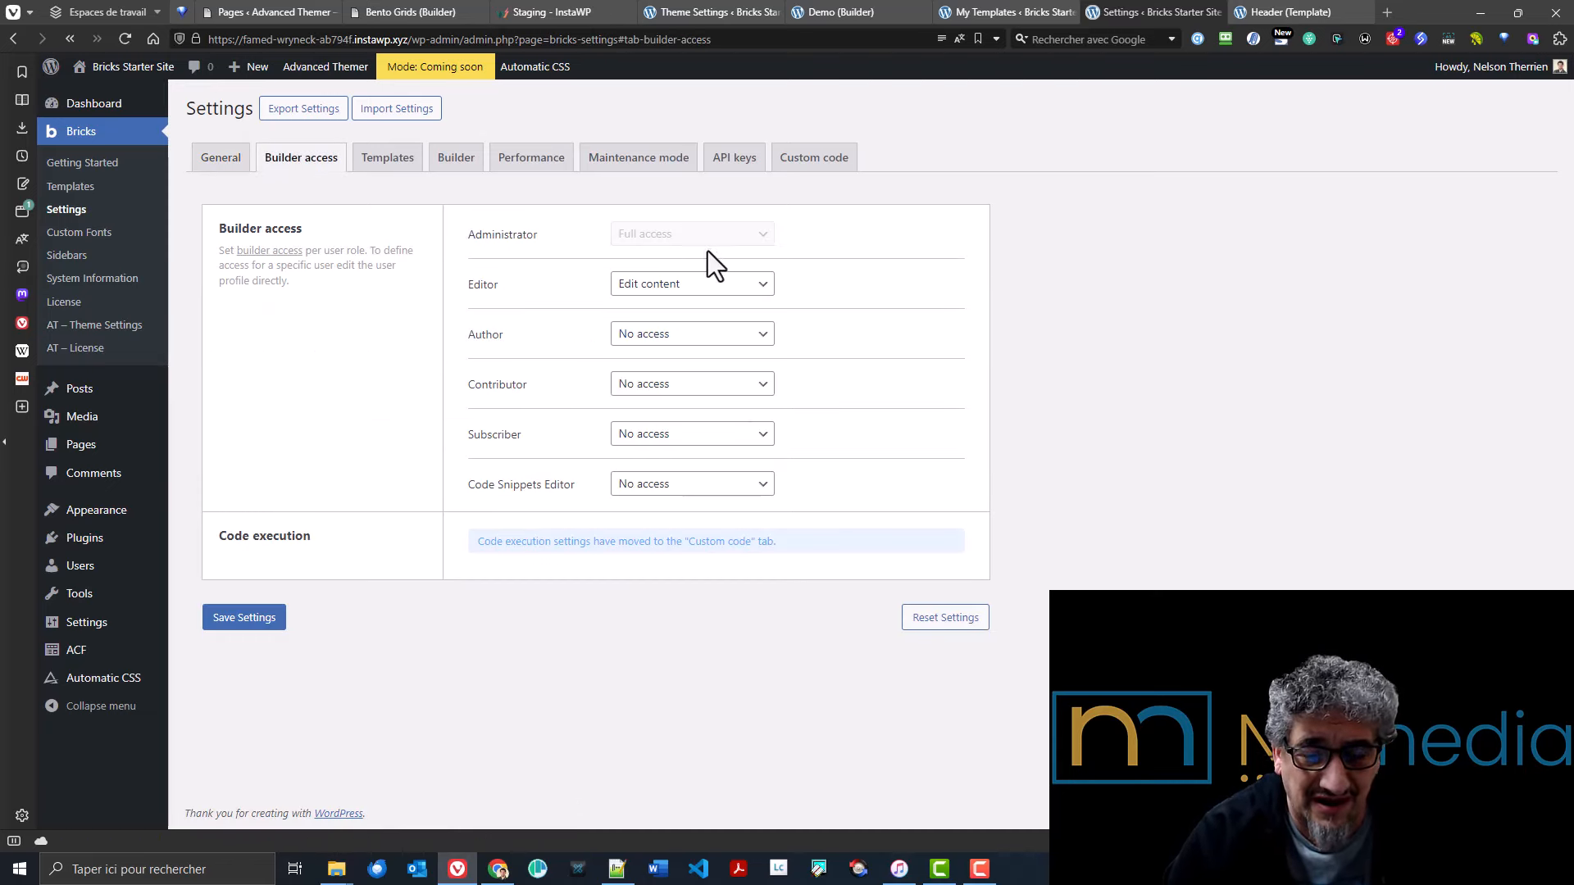
pyautogui.click(621, 284)
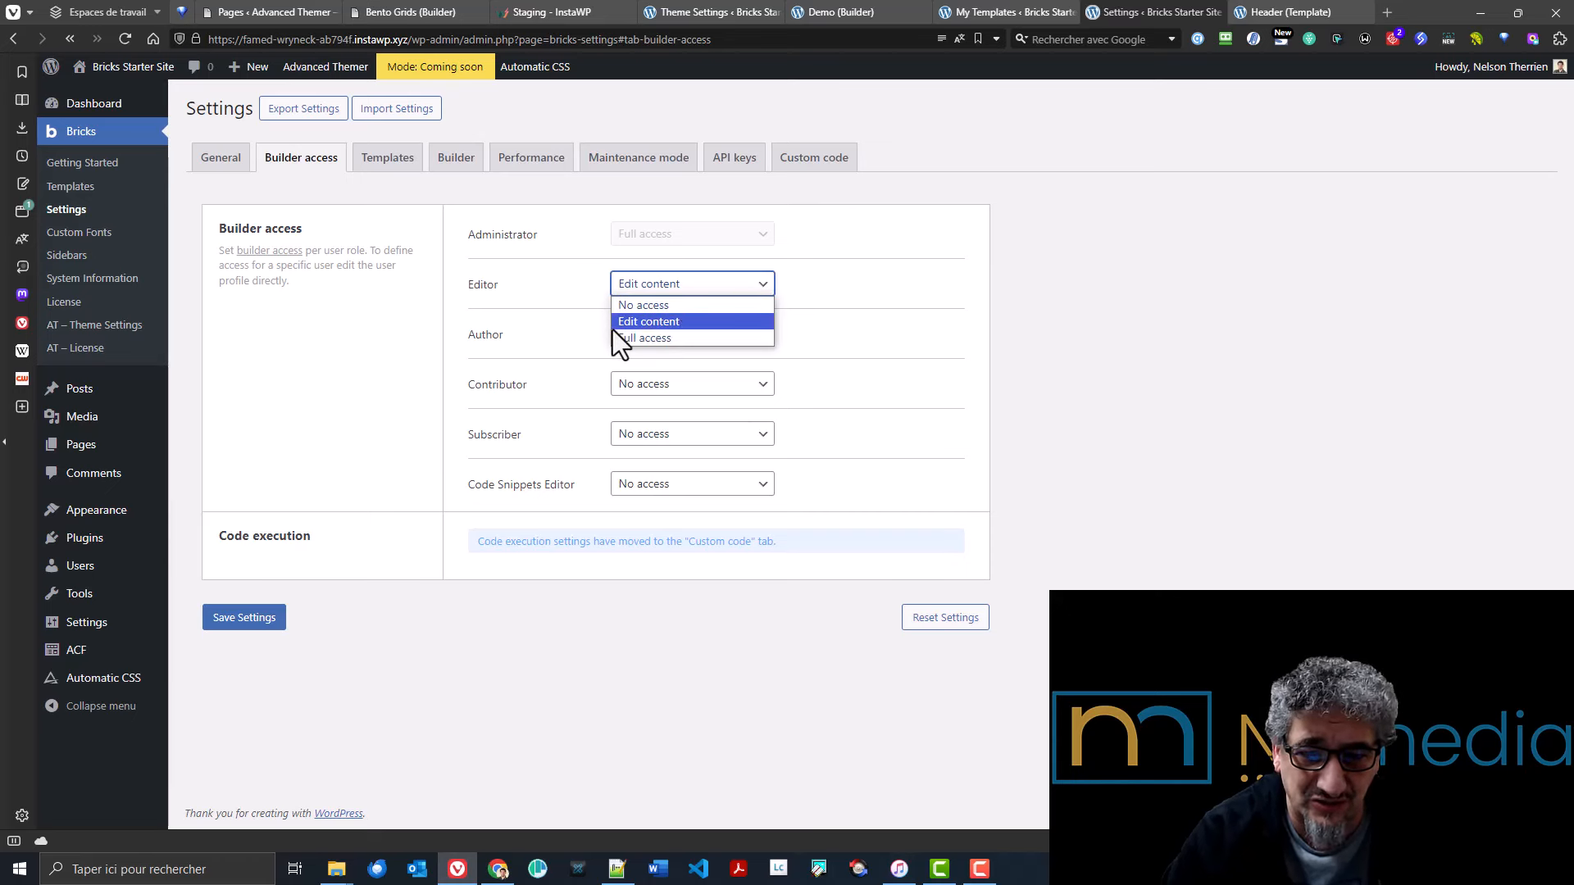
pyautogui.click(547, 336)
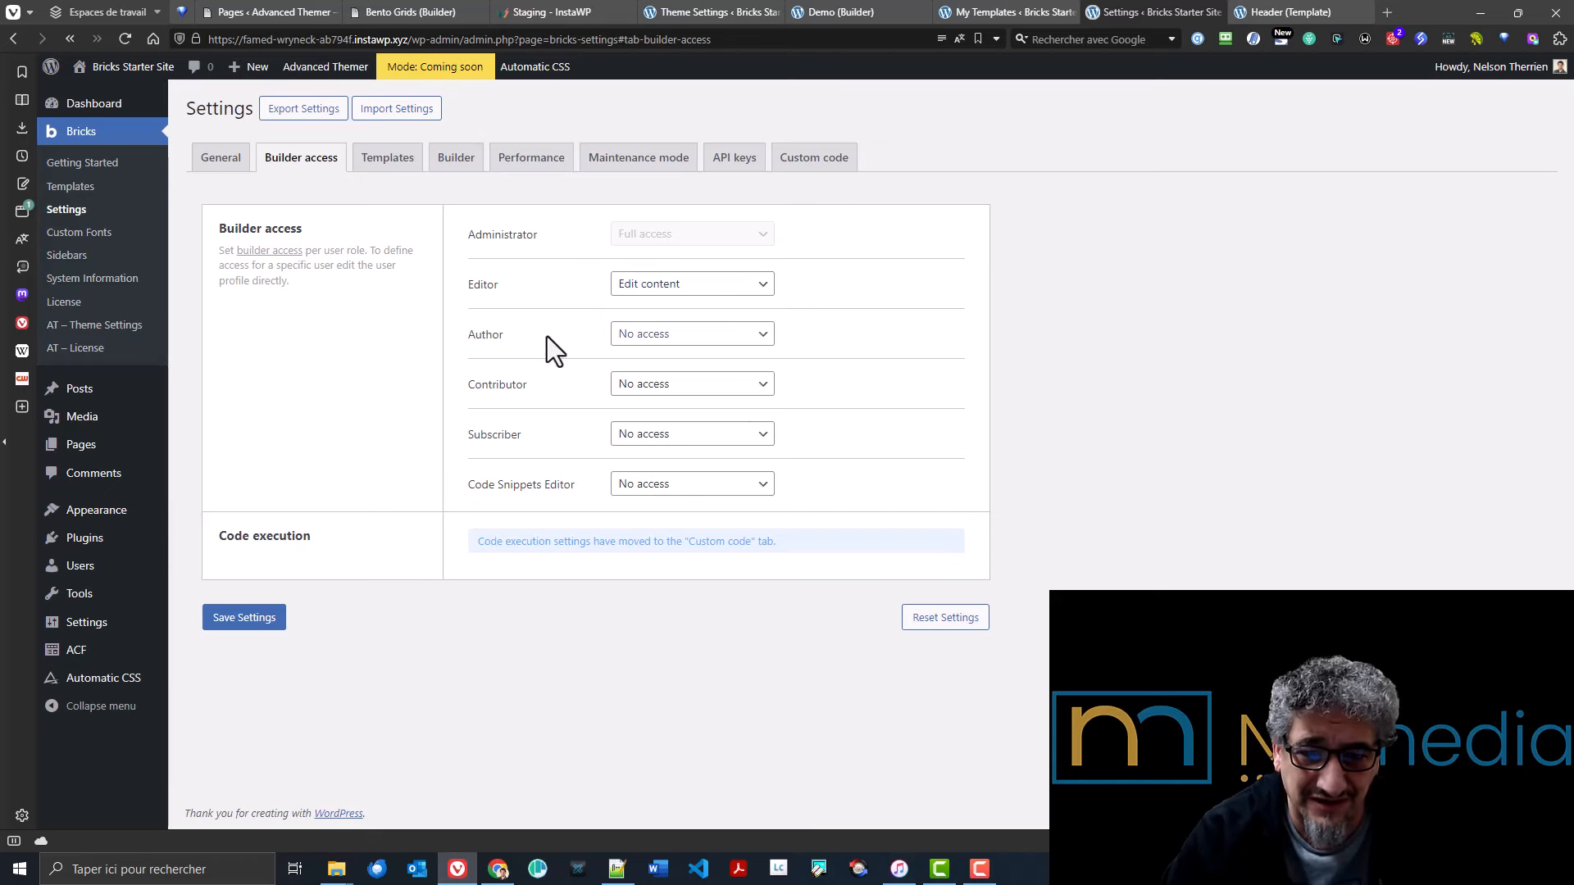
# - Try No access as the Editor role's builder access, restore Edit content, and return to the Strict Editor View settings
pyautogui.click(705, 292)
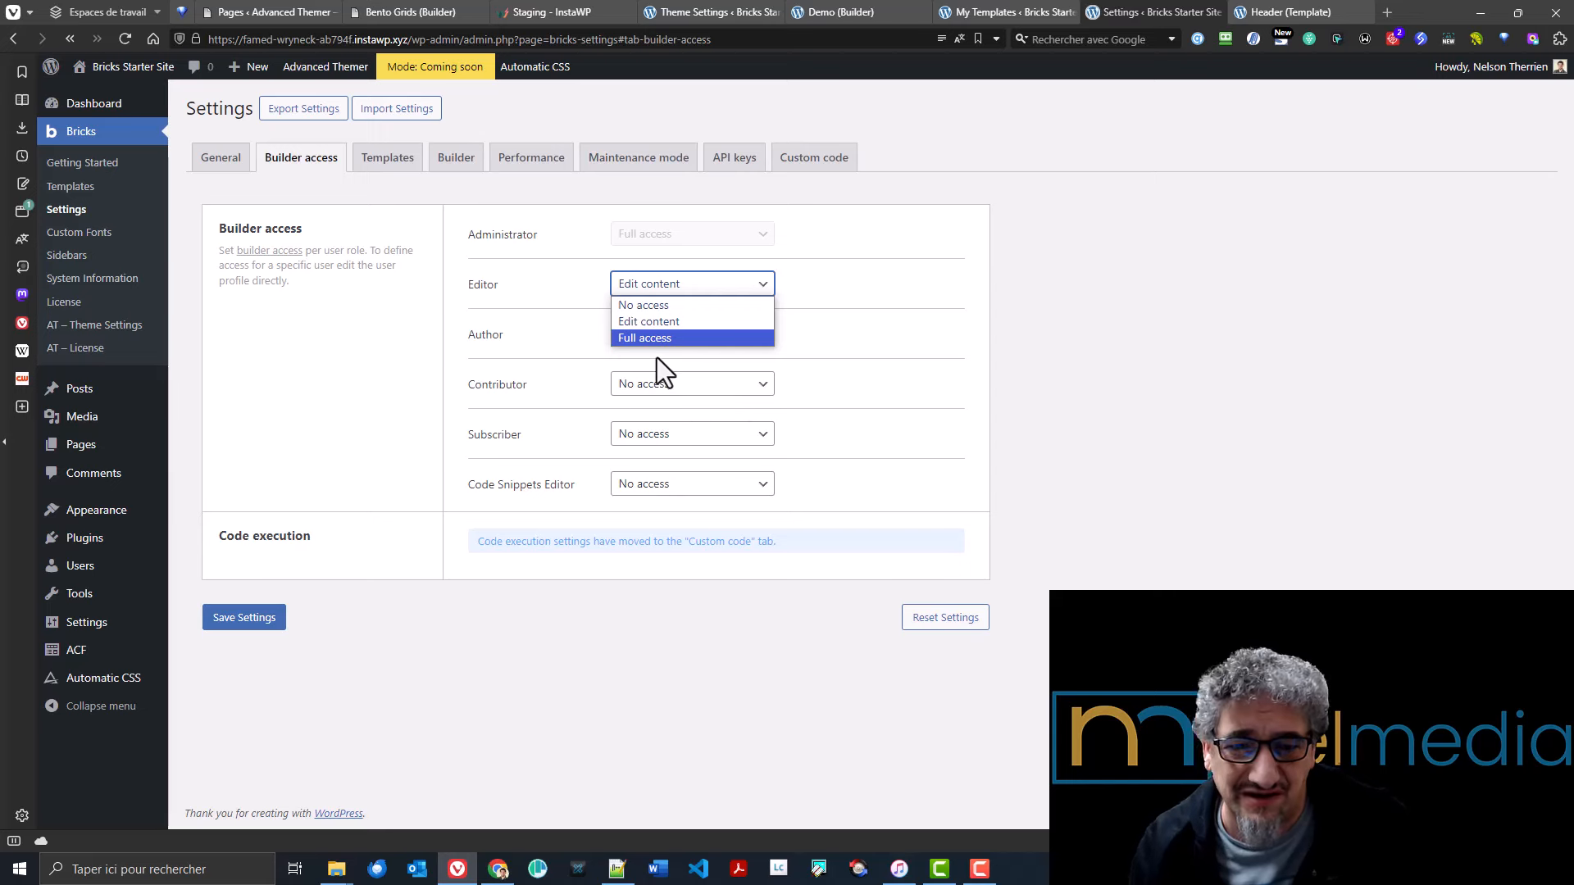
pyautogui.click(672, 309)
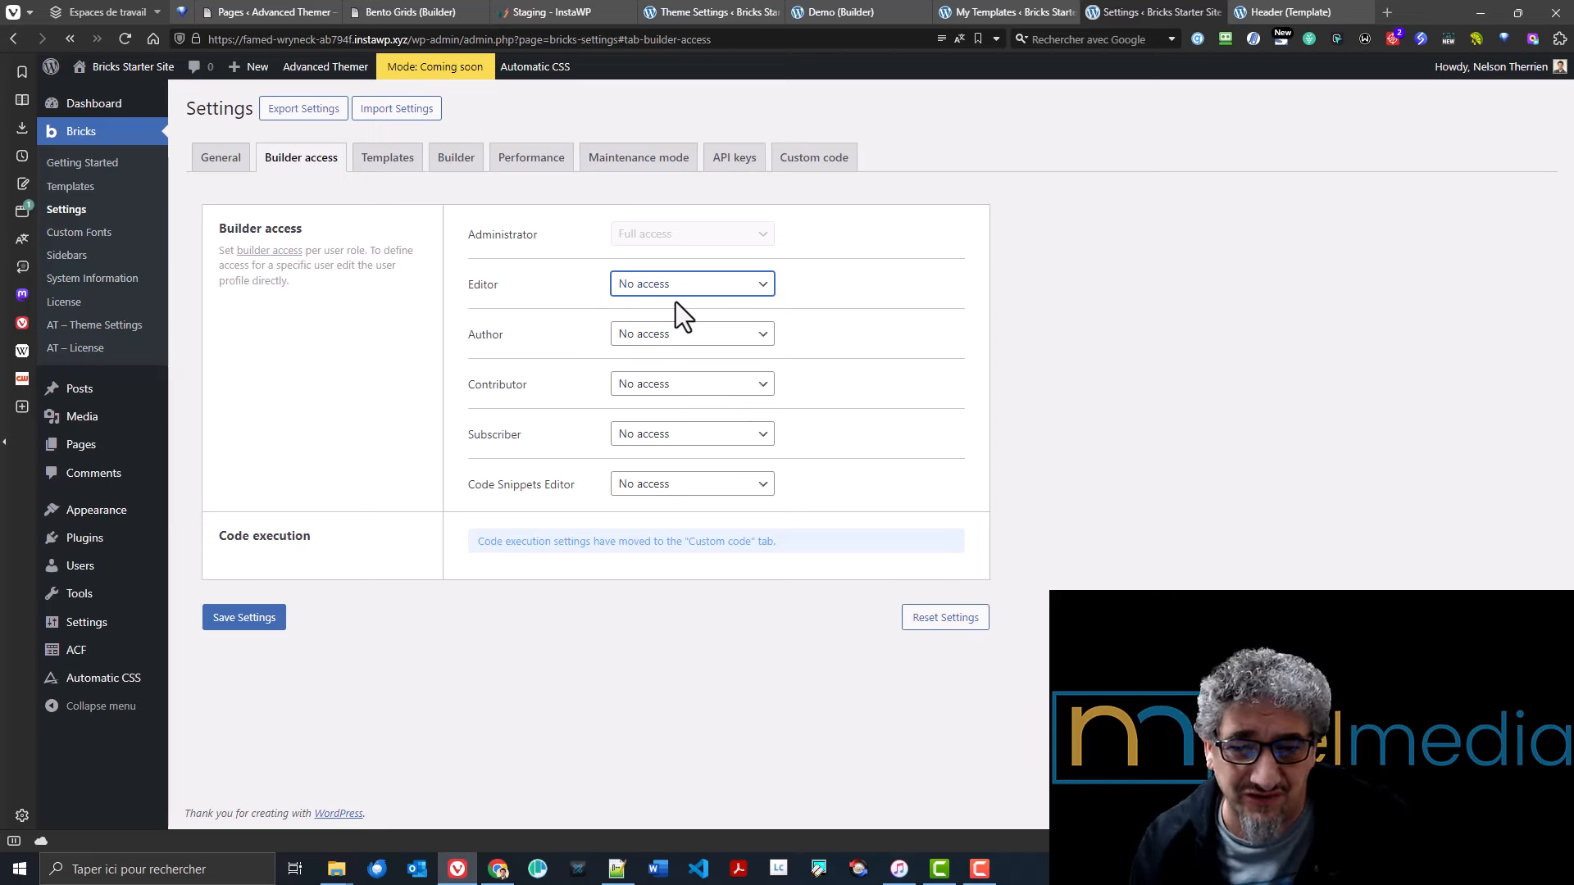
pyautogui.click(666, 290)
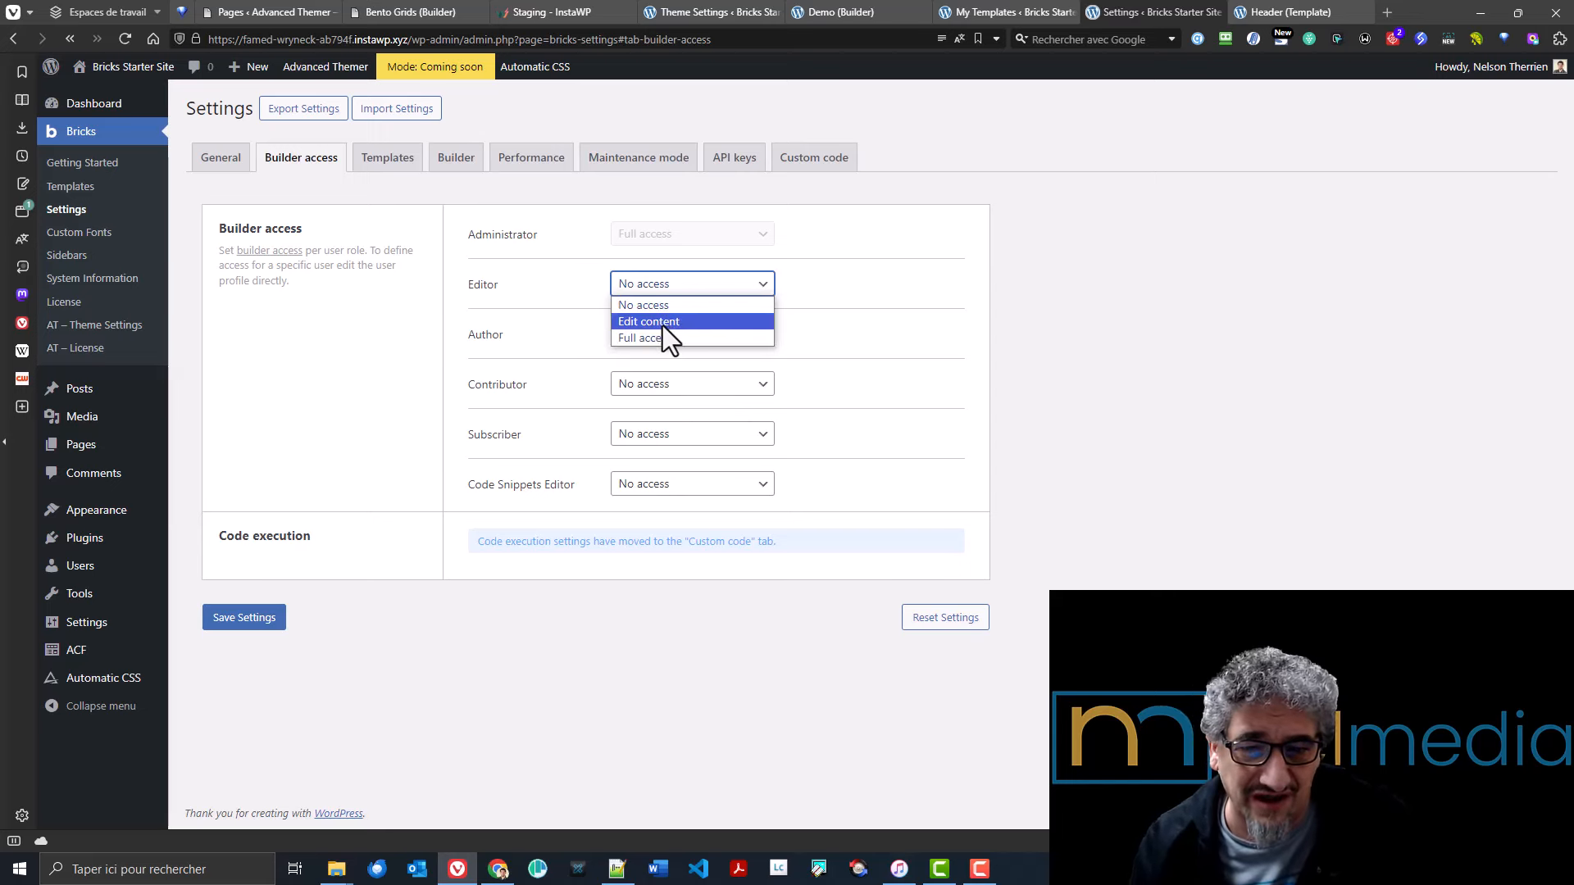
pyautogui.click(662, 323)
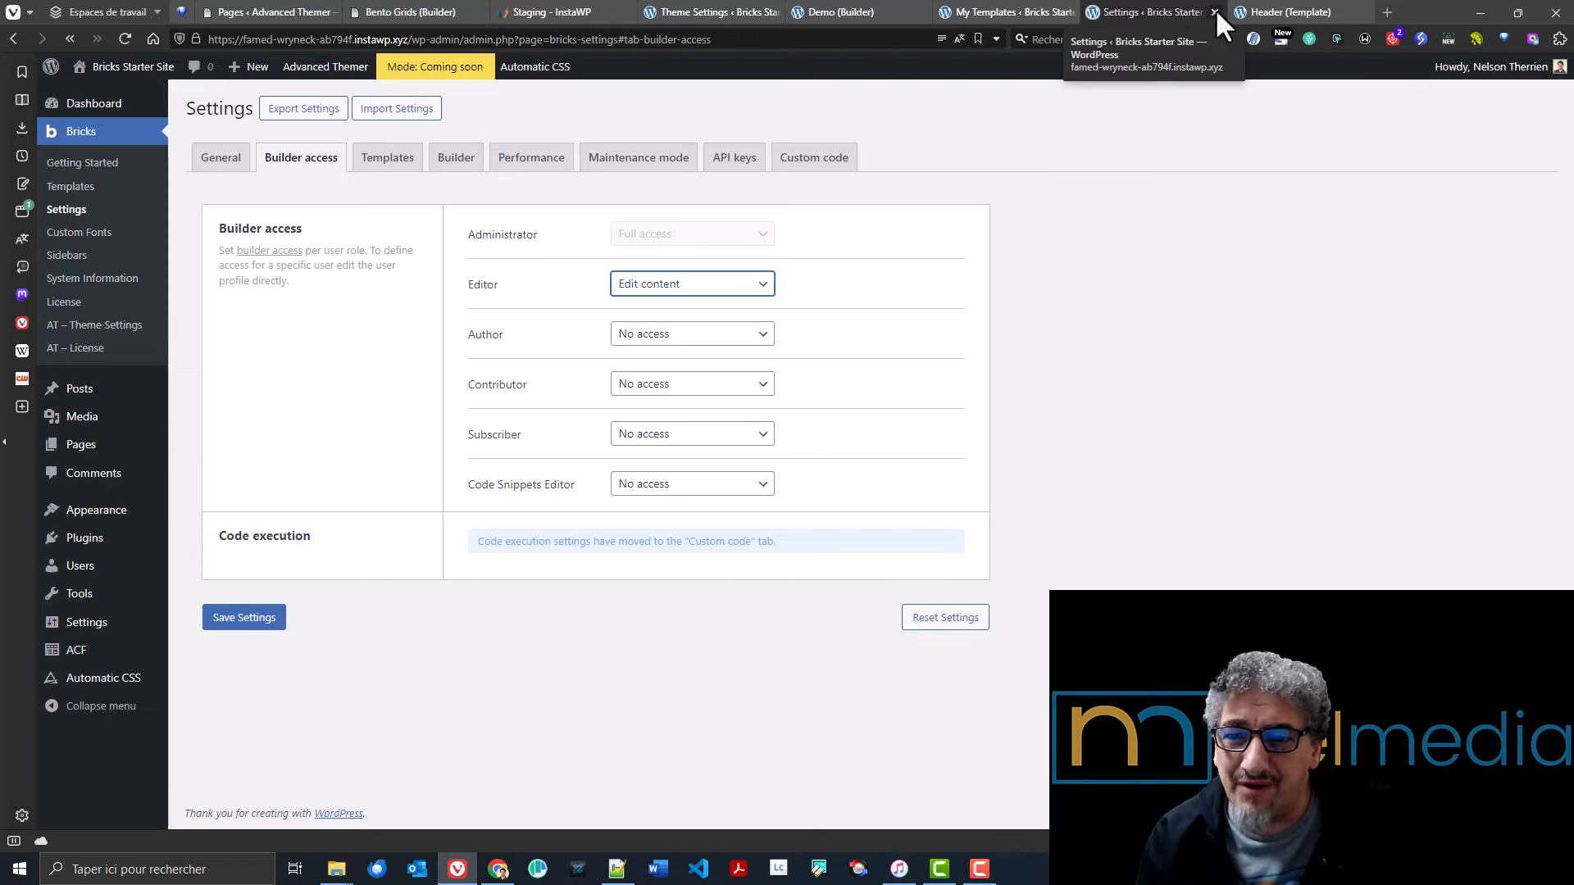
pyautogui.click(1213, 10)
pyautogui.click(703, 10)
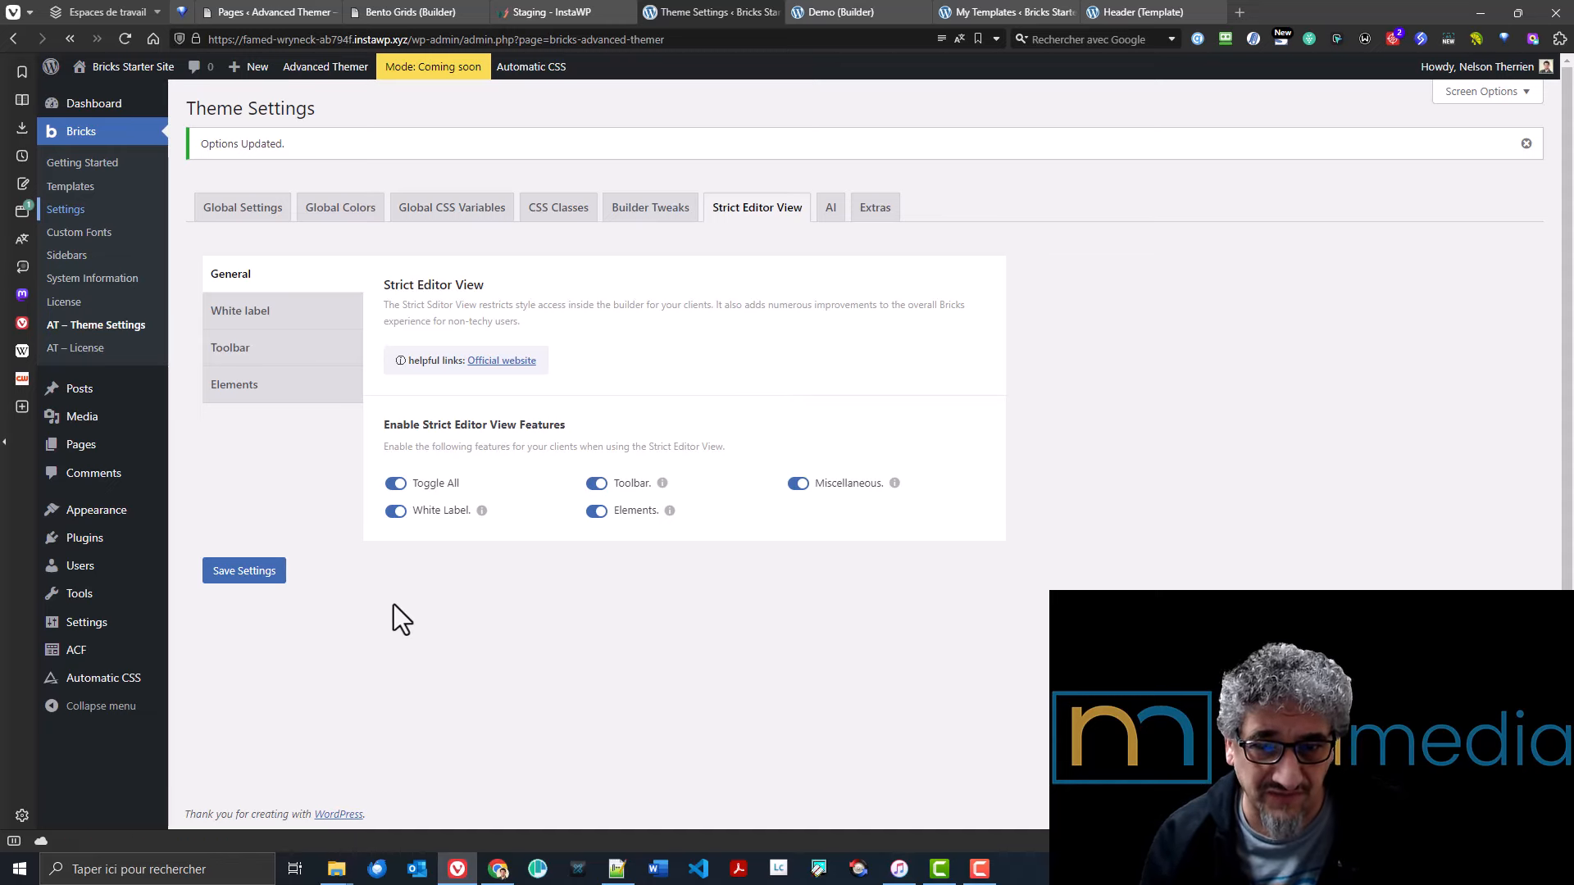
# - Check the description of the Miscellaneous feature in the Strict Editor View settings, switching the feature off and back on
pyautogui.scroll(-1, 393, 603)
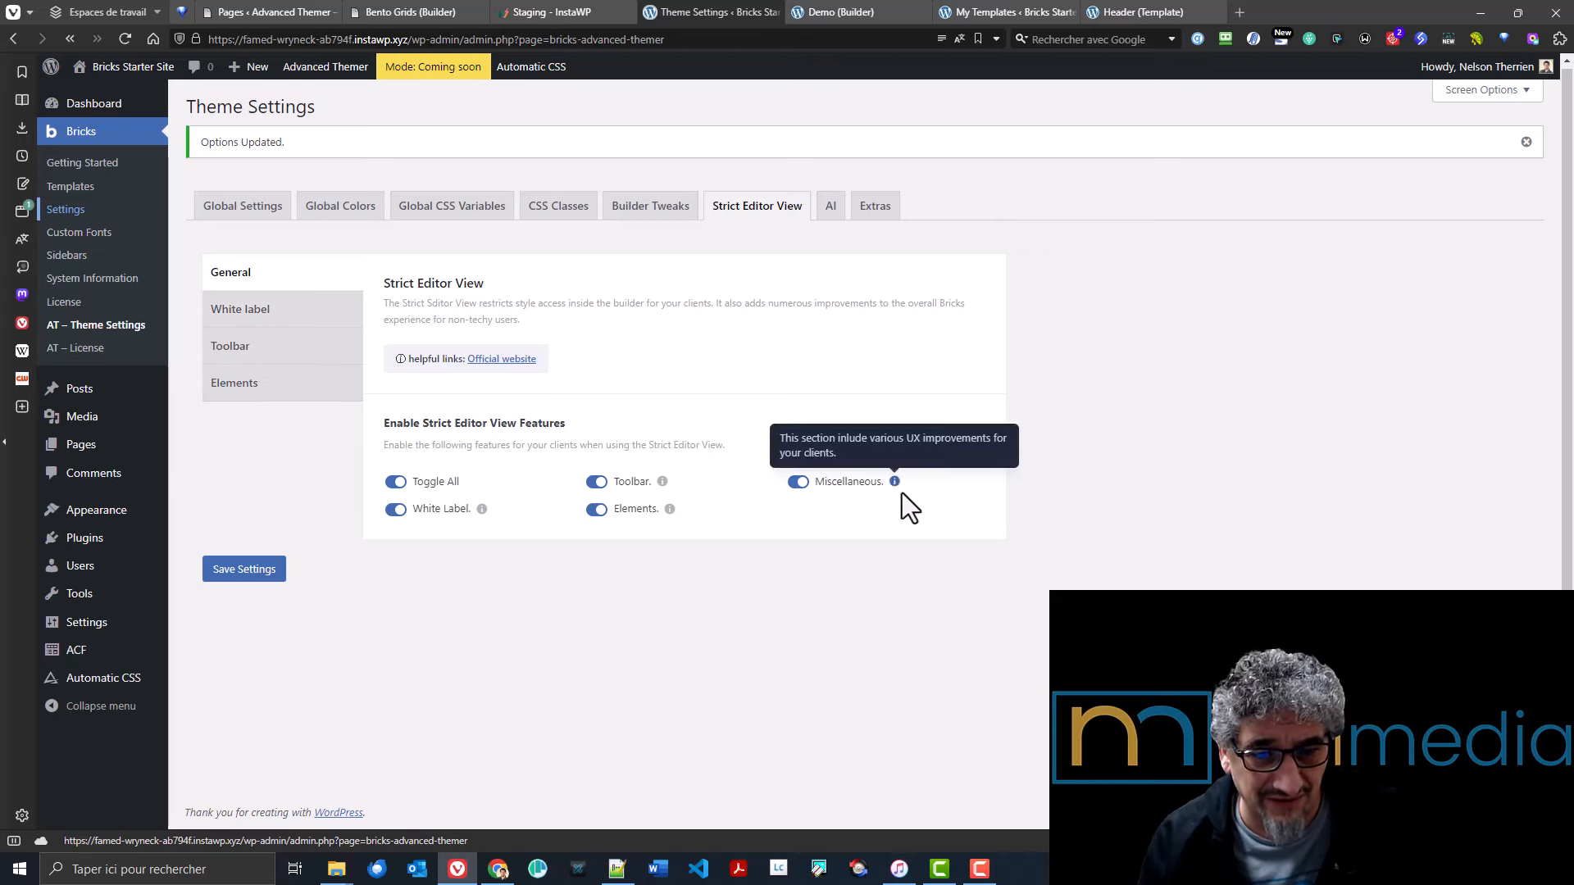
pyautogui.moveTo(901, 491)
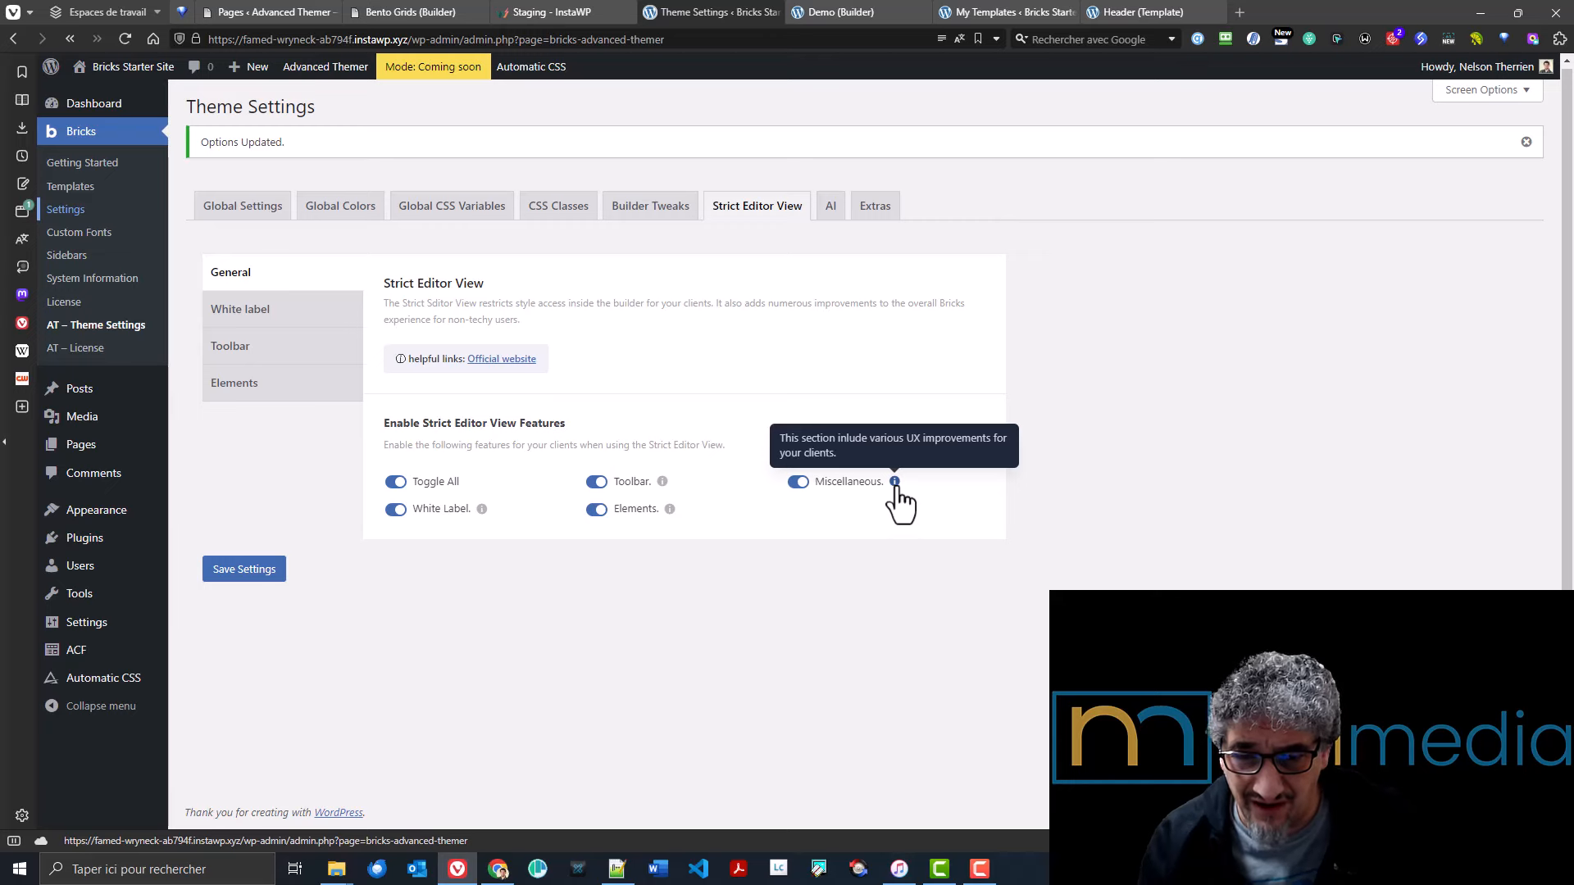
pyautogui.click(849, 485)
pyautogui.click(849, 485)
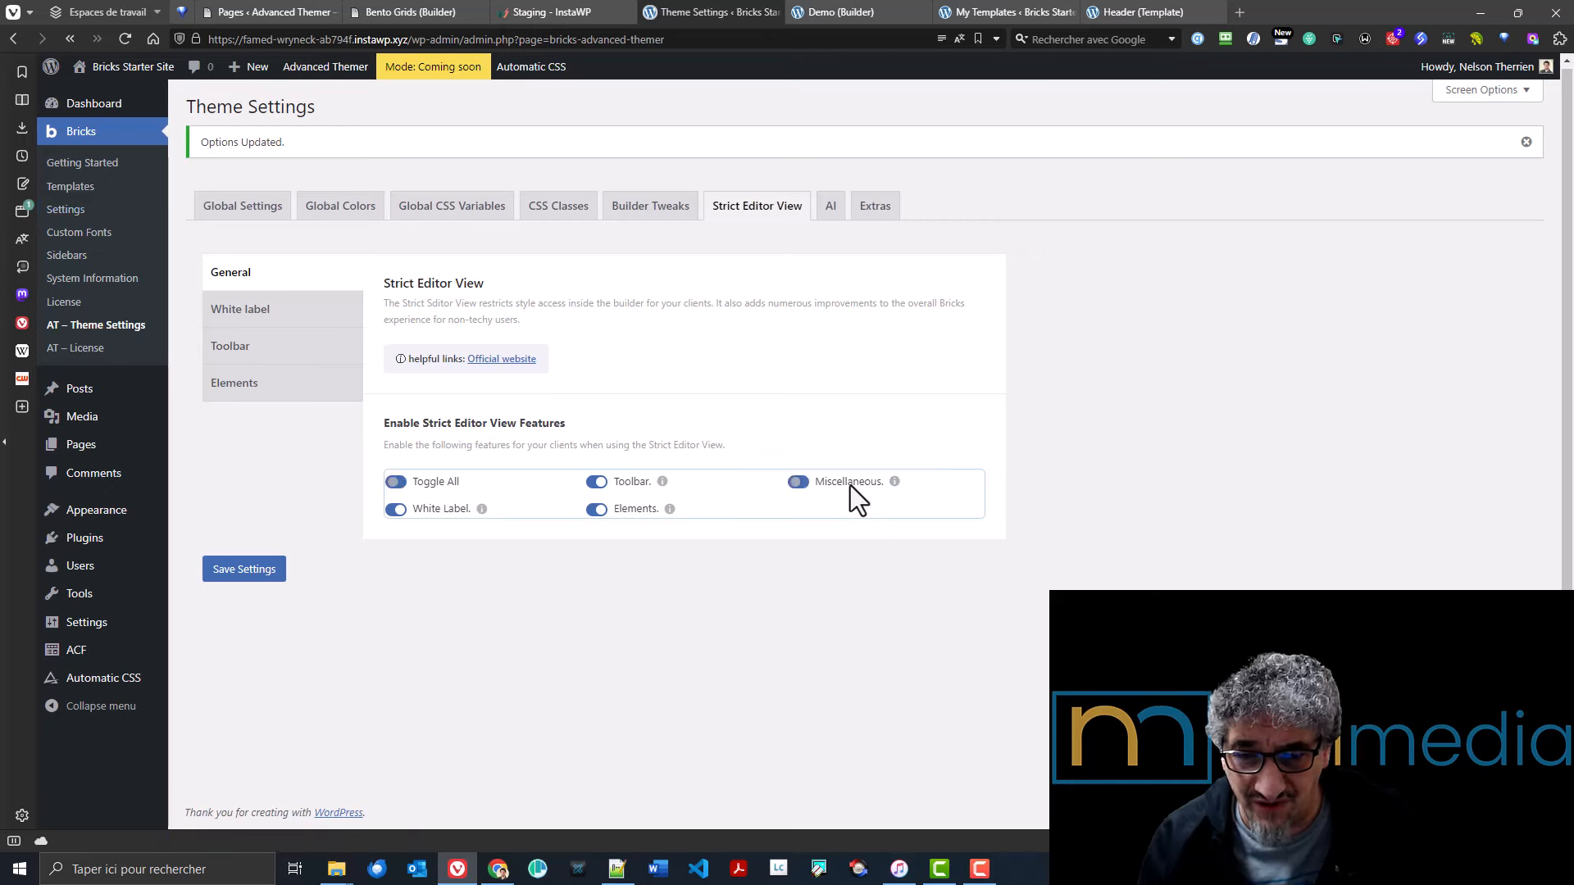
pyautogui.moveTo(895, 488)
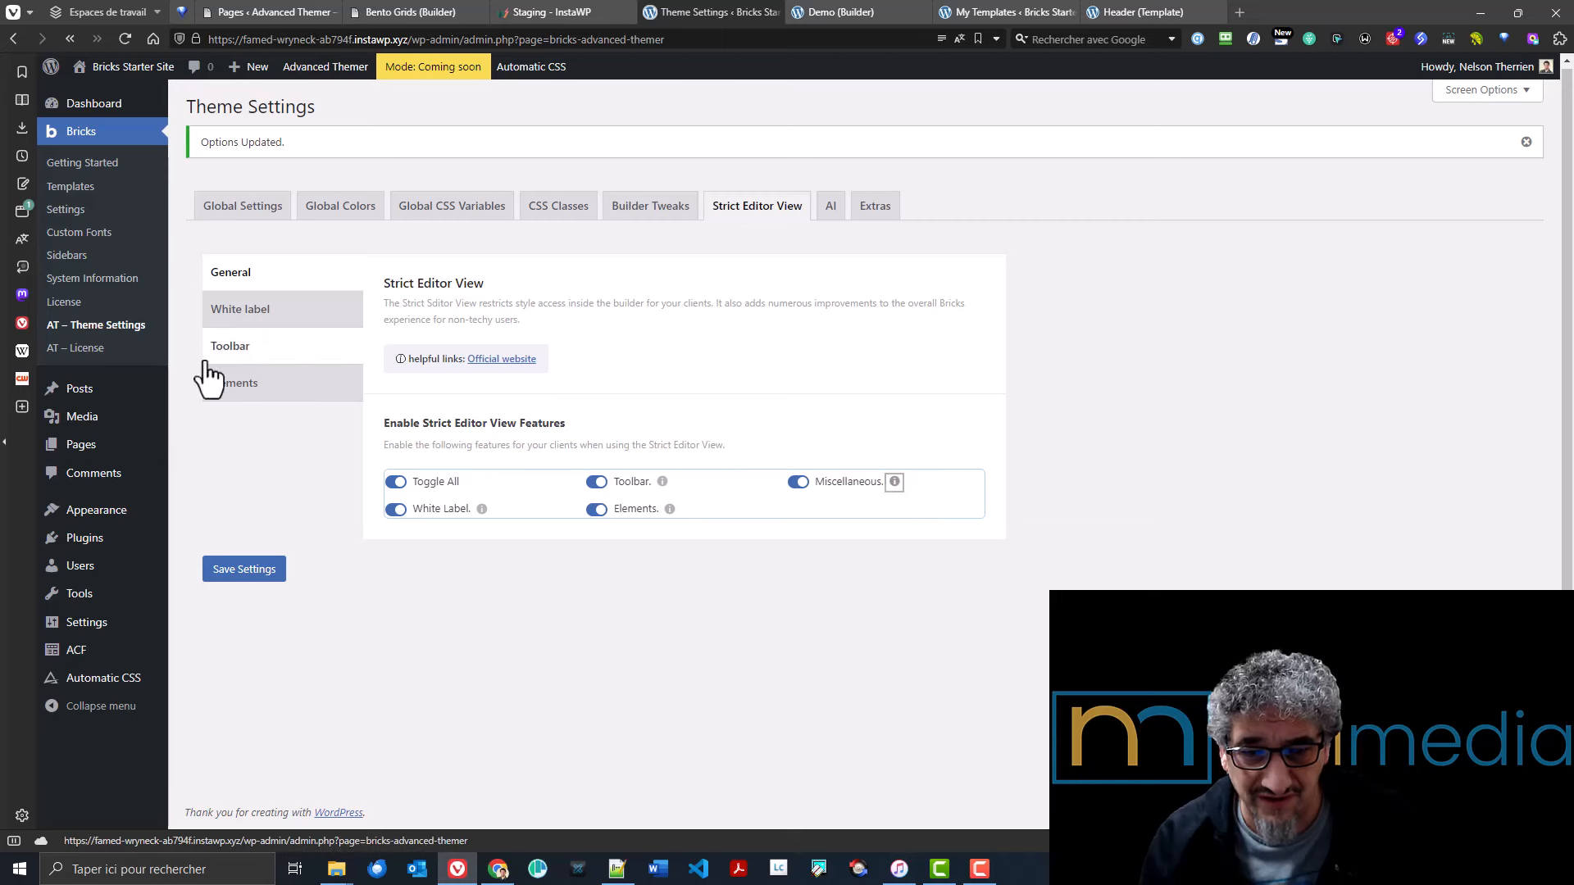
# - Review the White label options for the builder's logo image and accent color, comparing them with the Demo page's builder
pyautogui.click(257, 311)
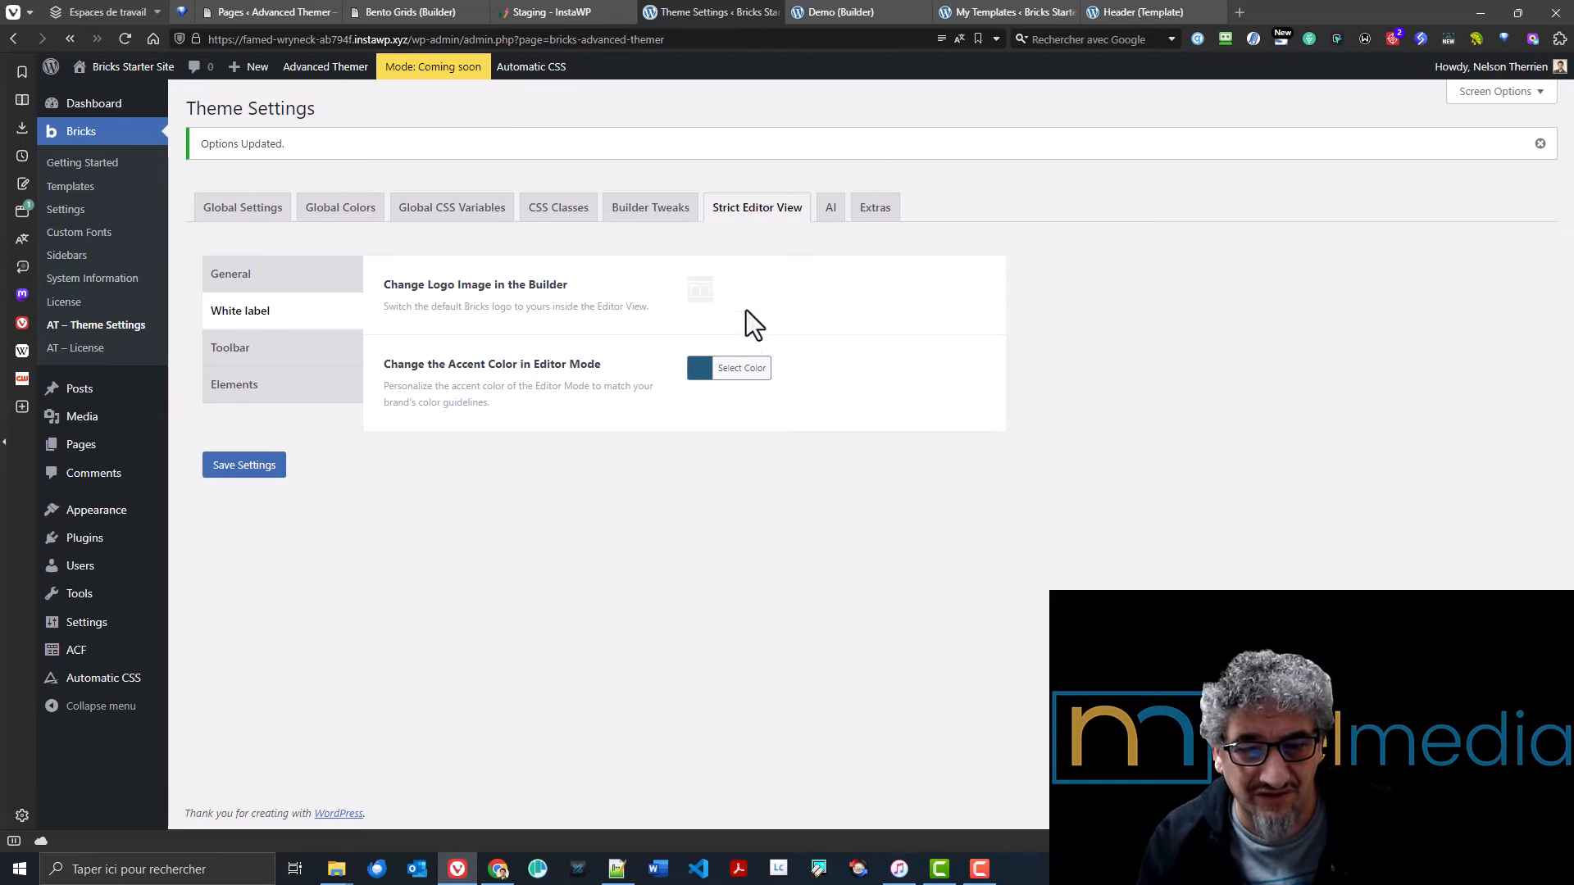
pyautogui.click(841, 13)
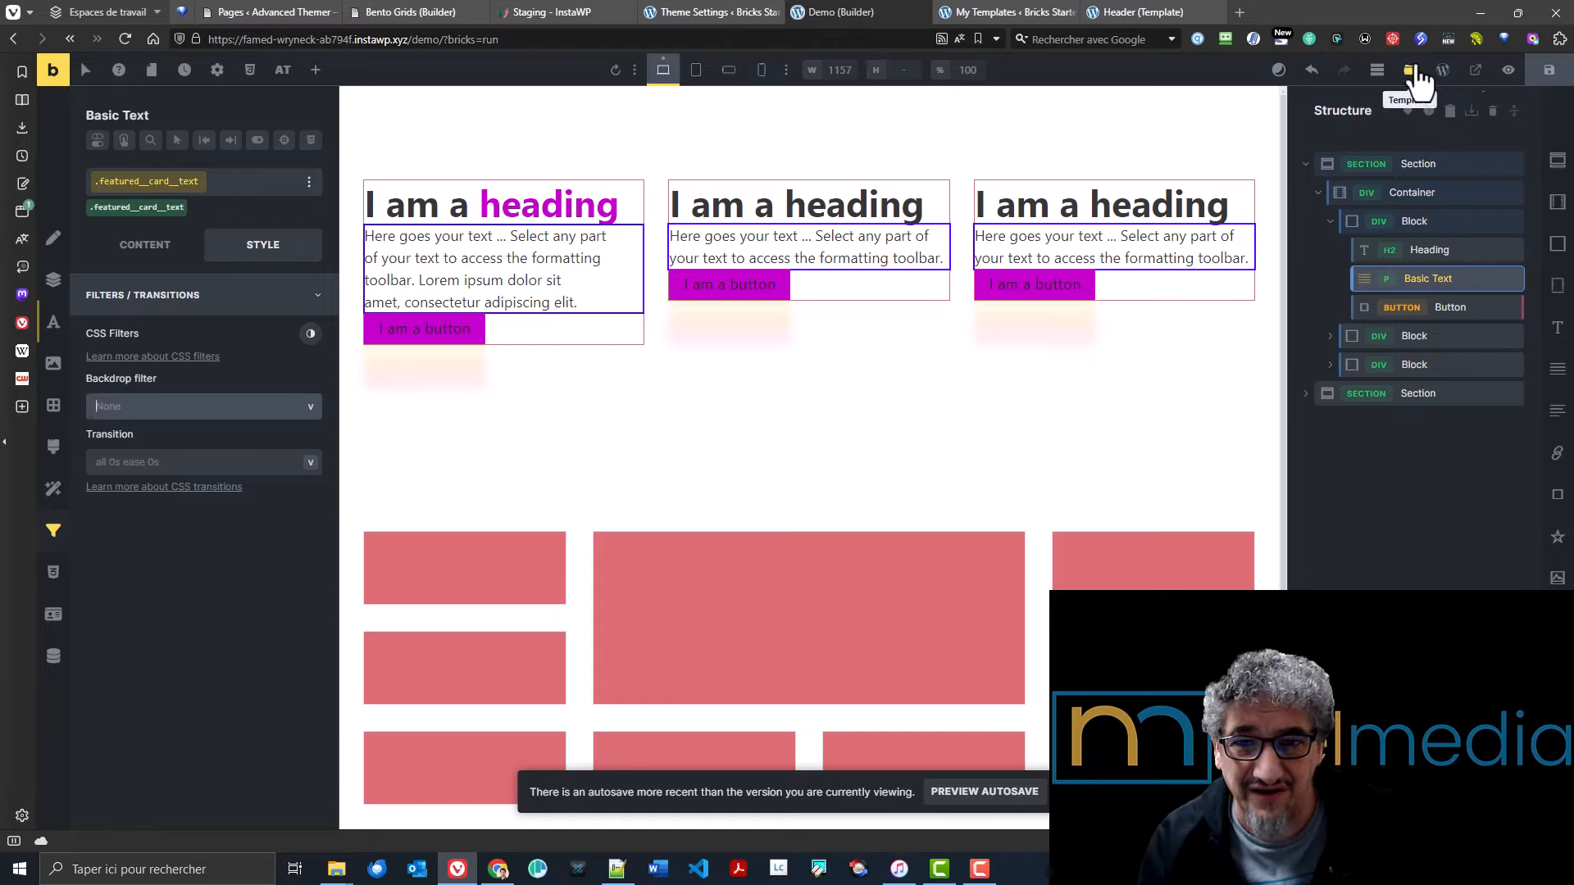
pyautogui.click(697, 8)
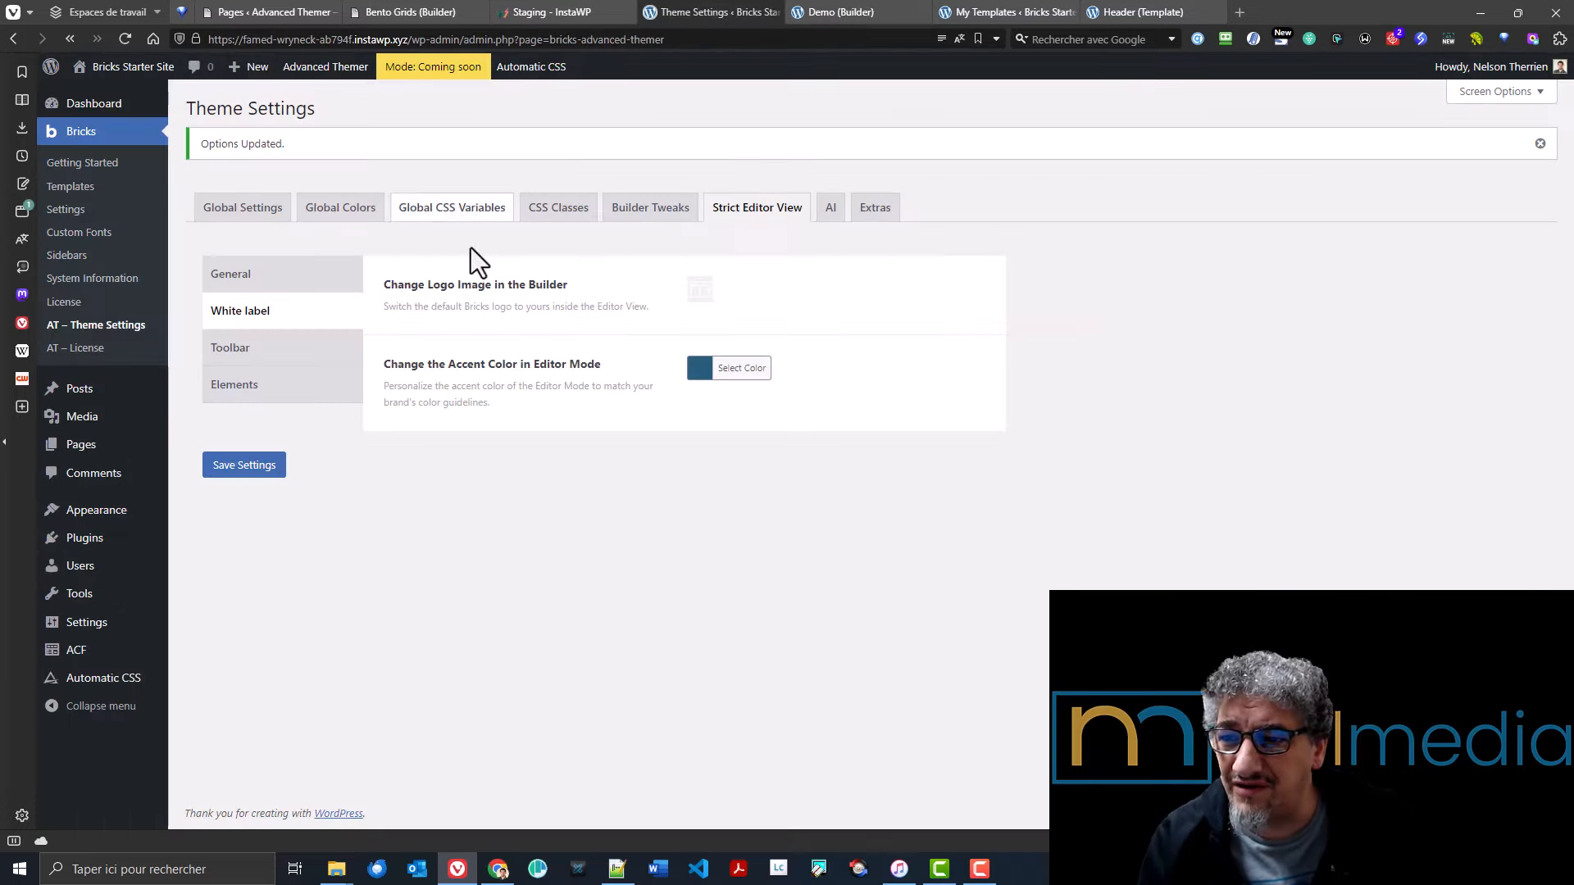
# - Open the Plugins page in a new tab and search the Add Plugins directory for "view admin as"
pyautogui.rightClick(72, 541)
pyautogui.click(256, 190)
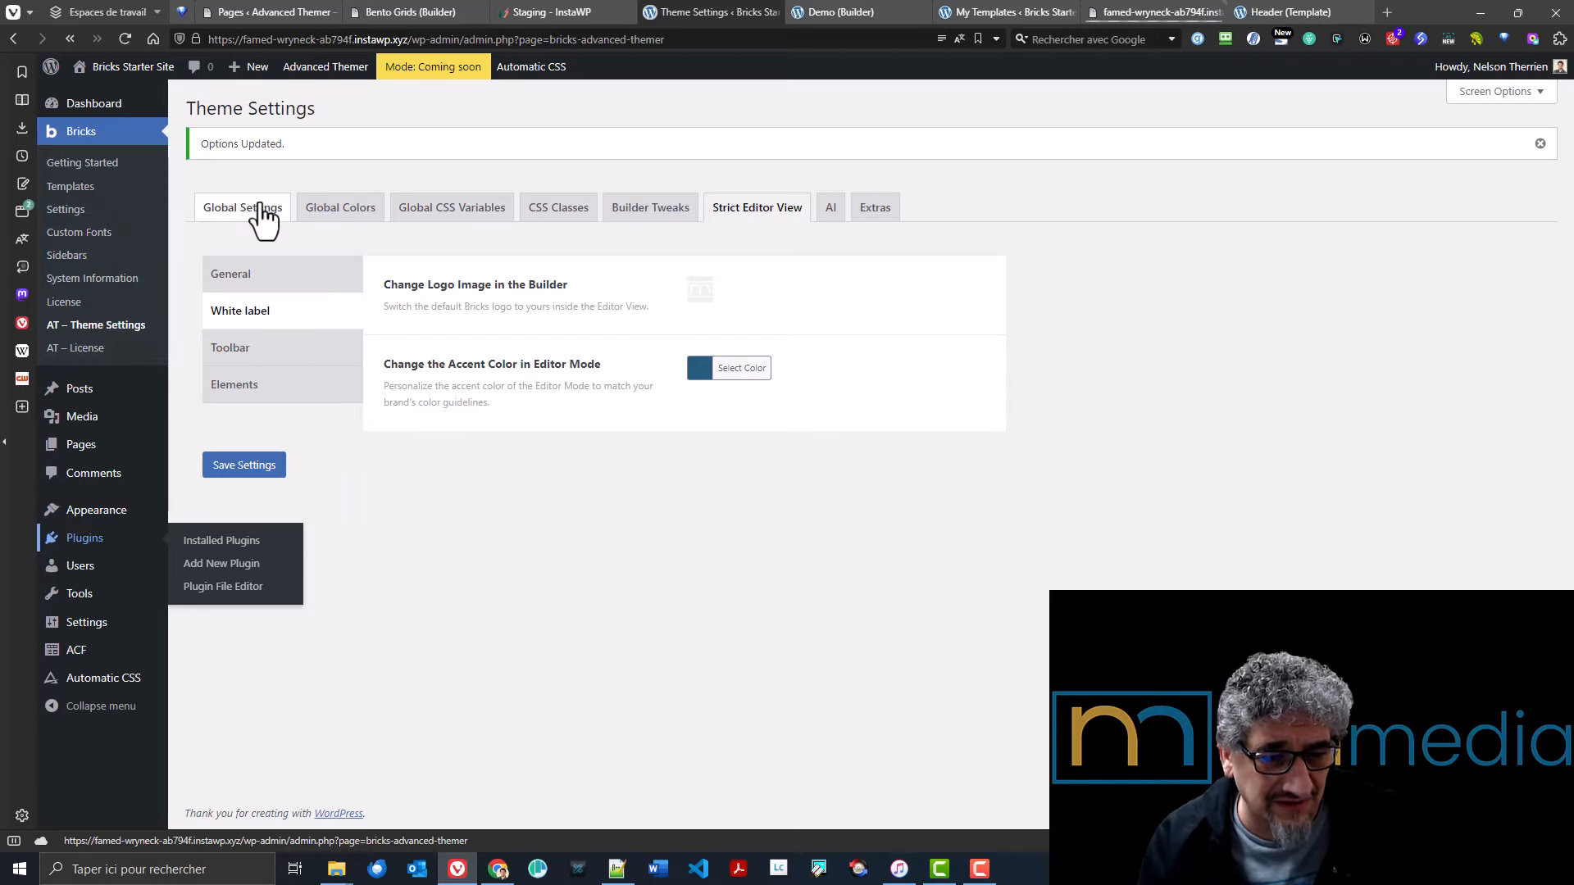
pyautogui.click(1135, 12)
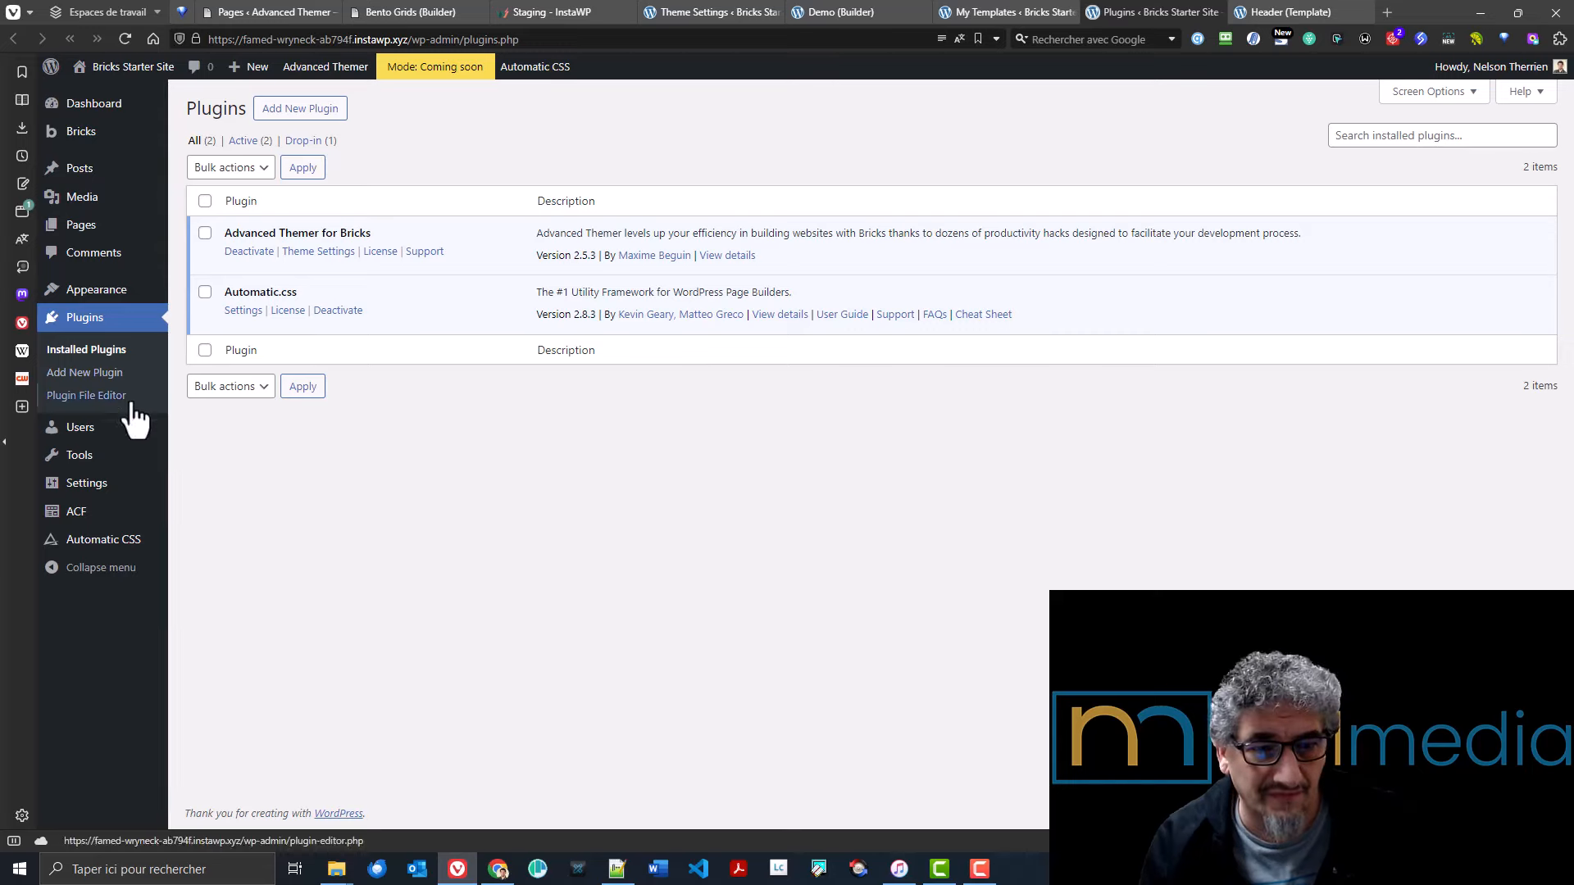
pyautogui.click(92, 373)
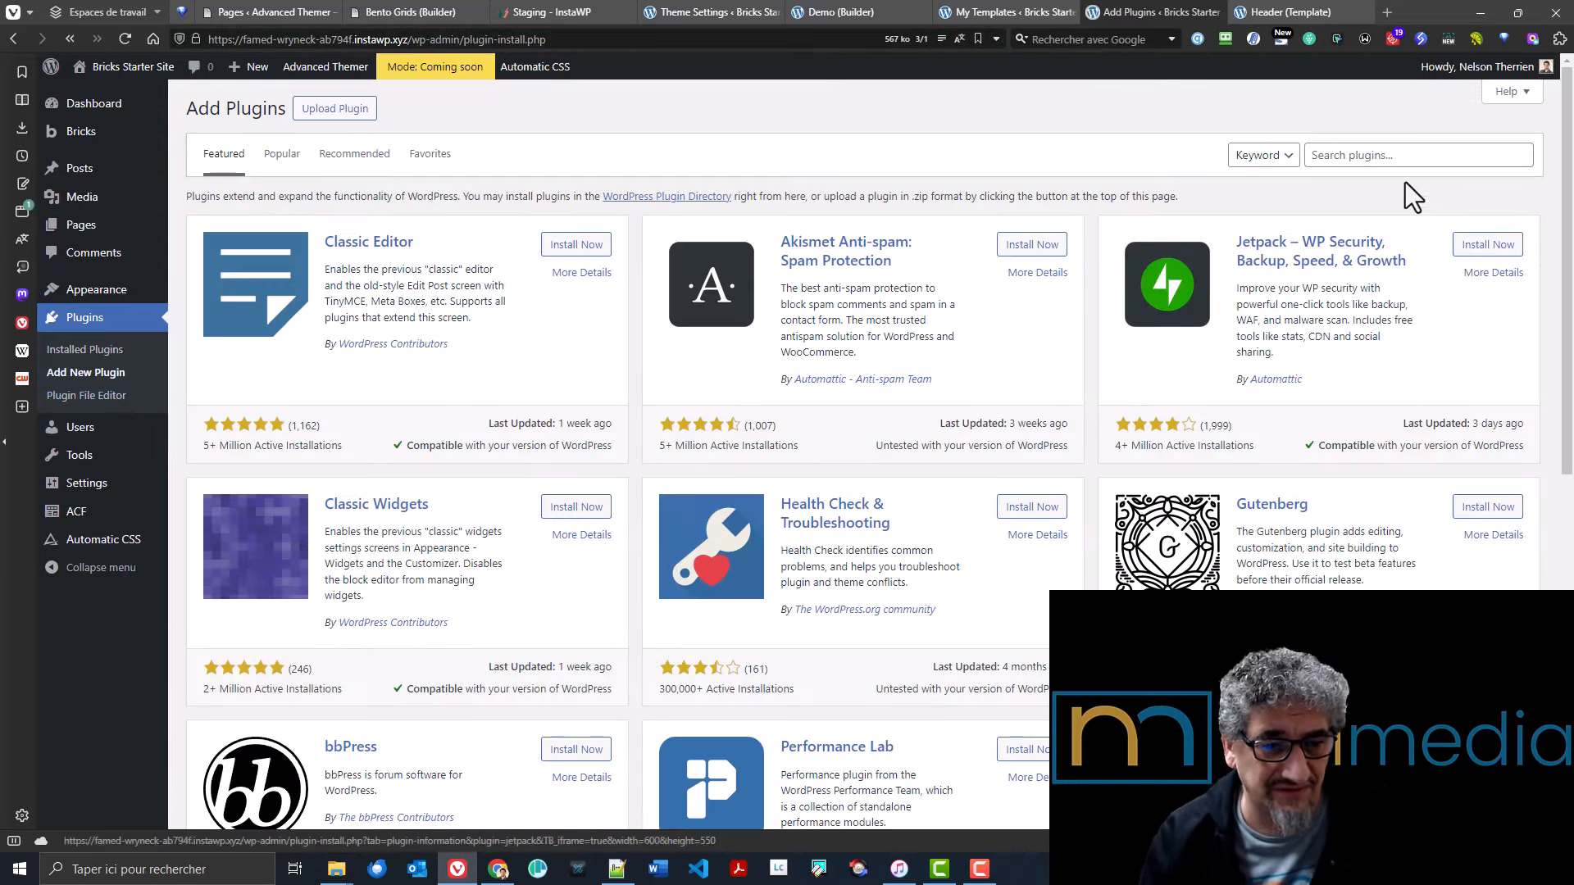
pyautogui.click(1395, 154)
pyautogui.write('v')
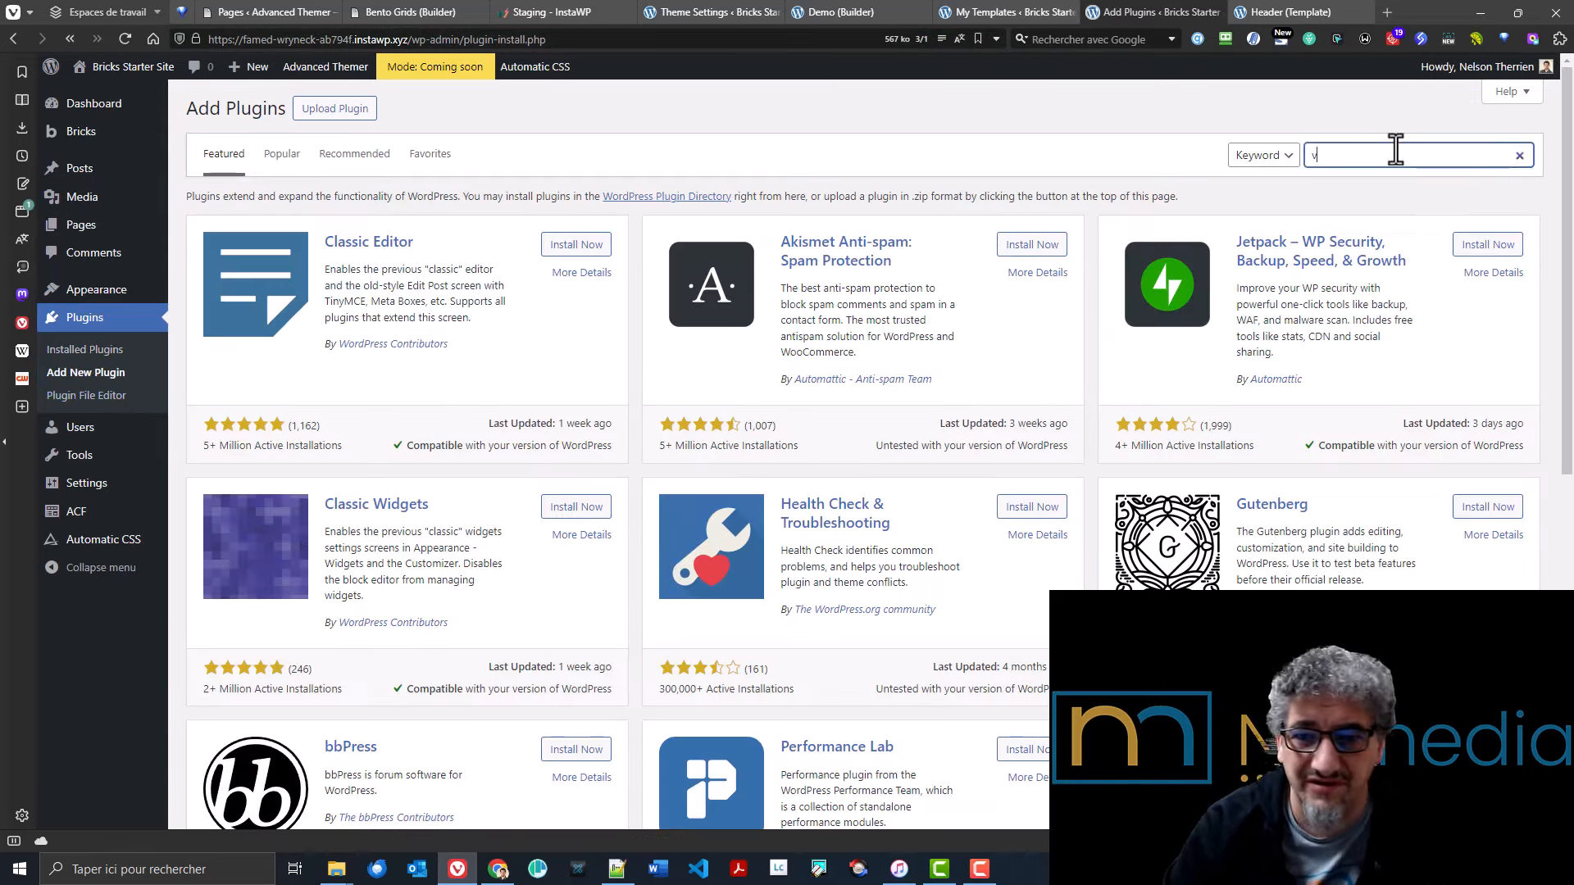
pyautogui.write('oe')
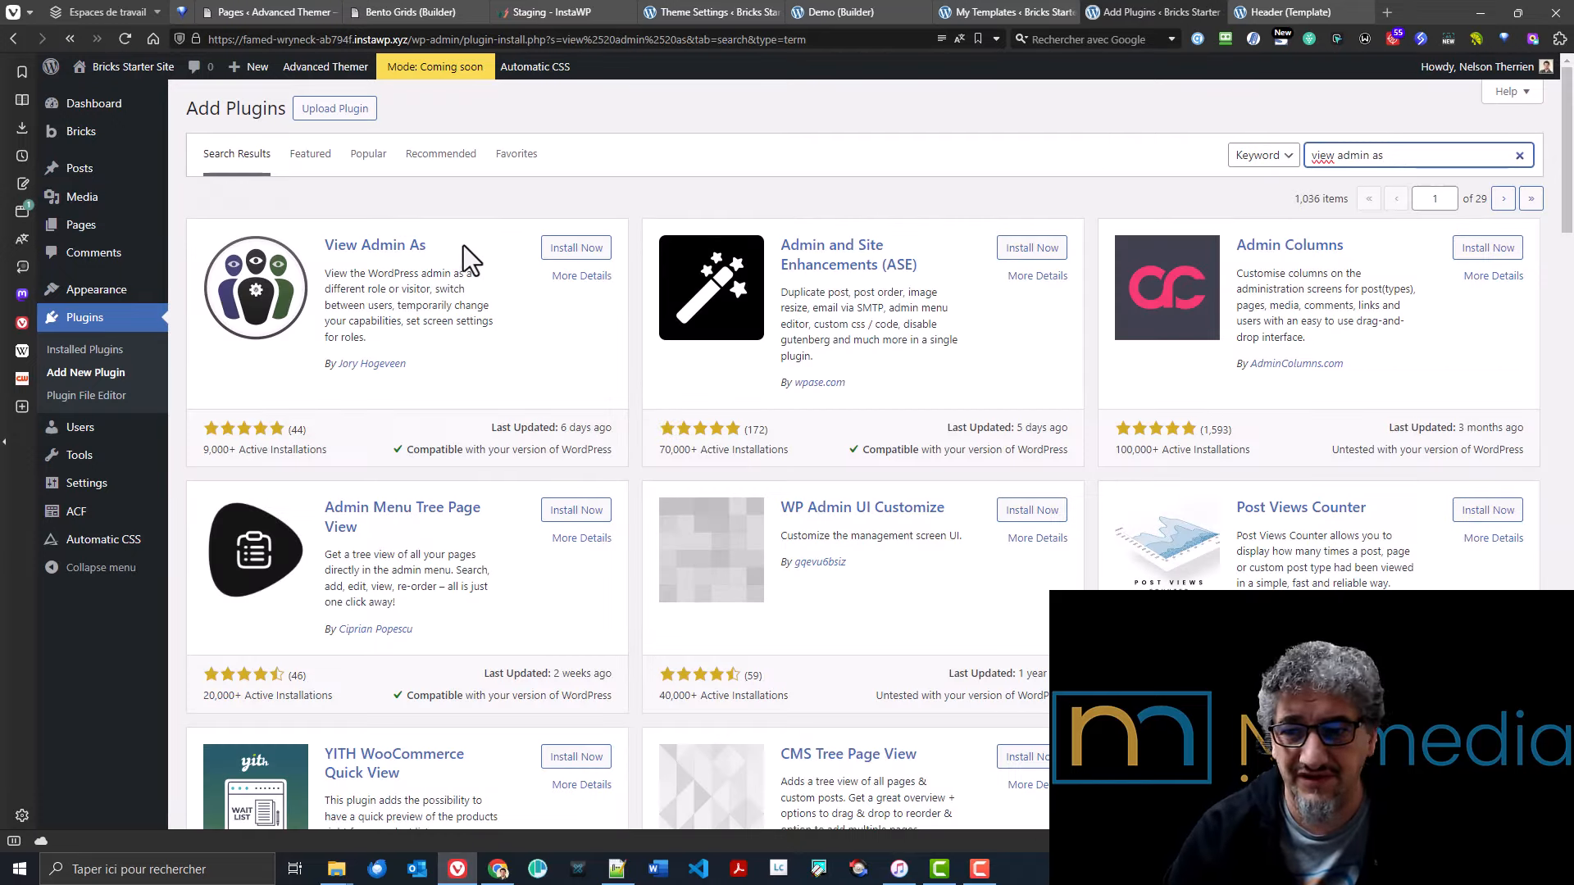
# - Install and activate the View Admin As plugin, and close the Header template and Add Plugins tabs
pyautogui.click(590, 251)
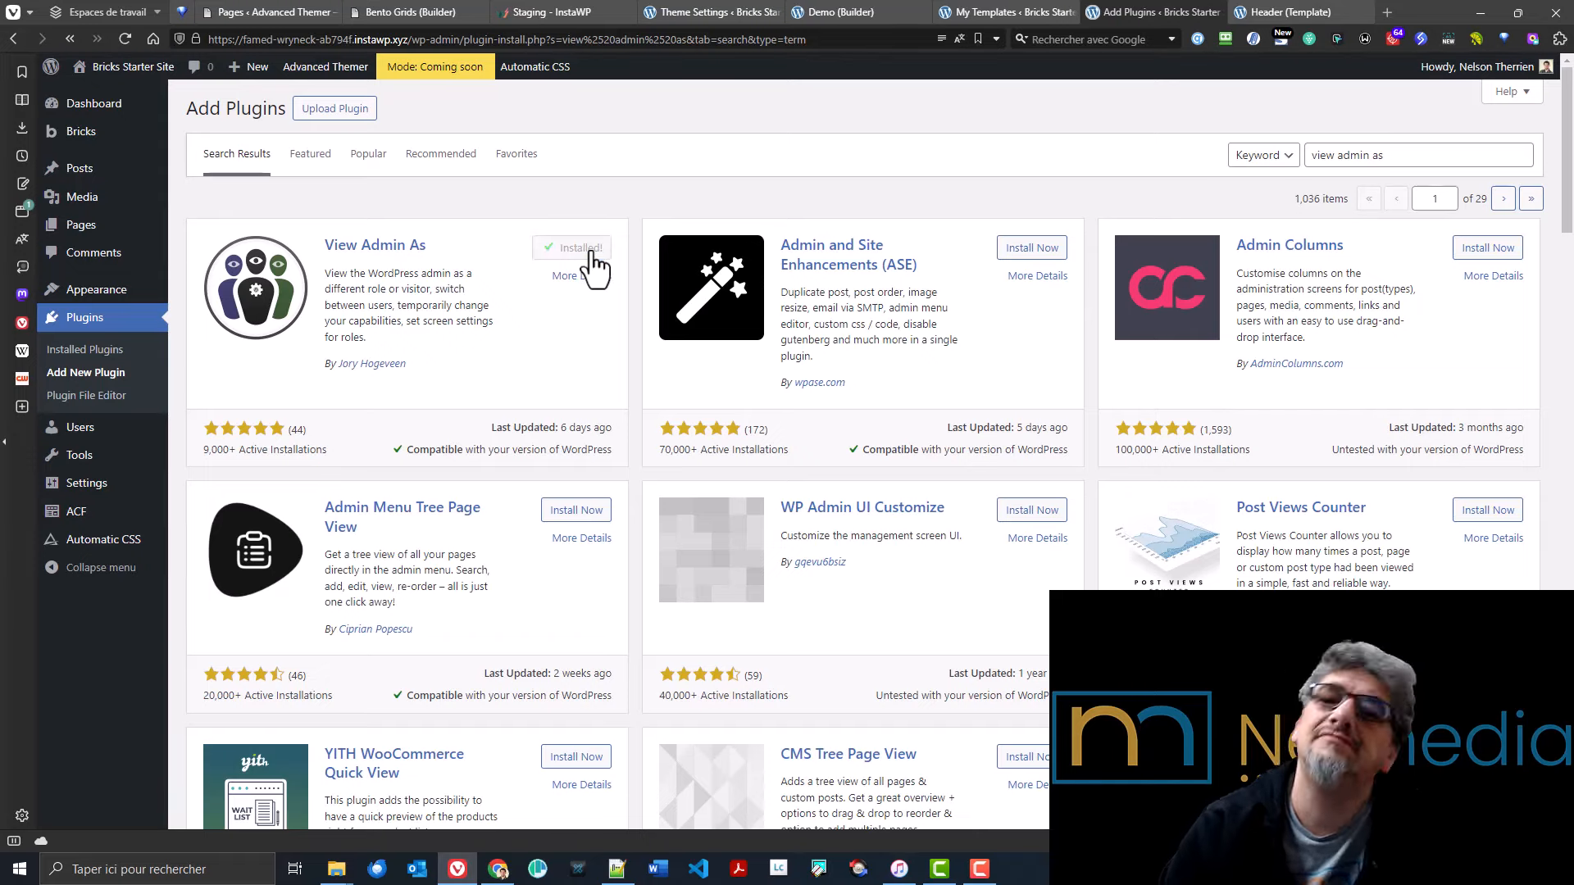
pyautogui.click(588, 253)
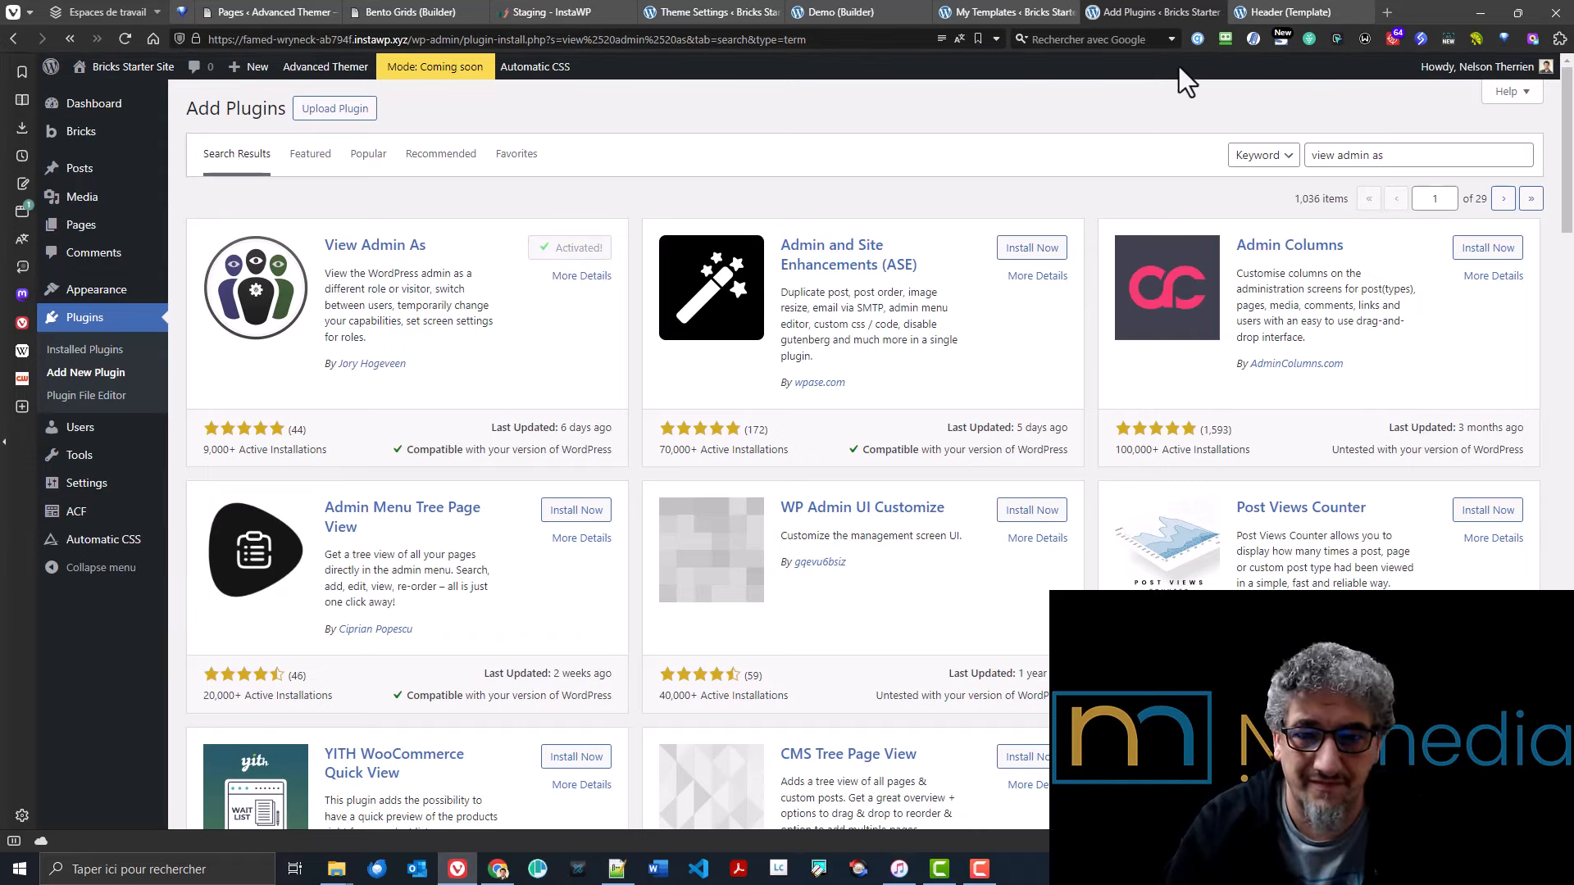
pyautogui.click(1364, 11)
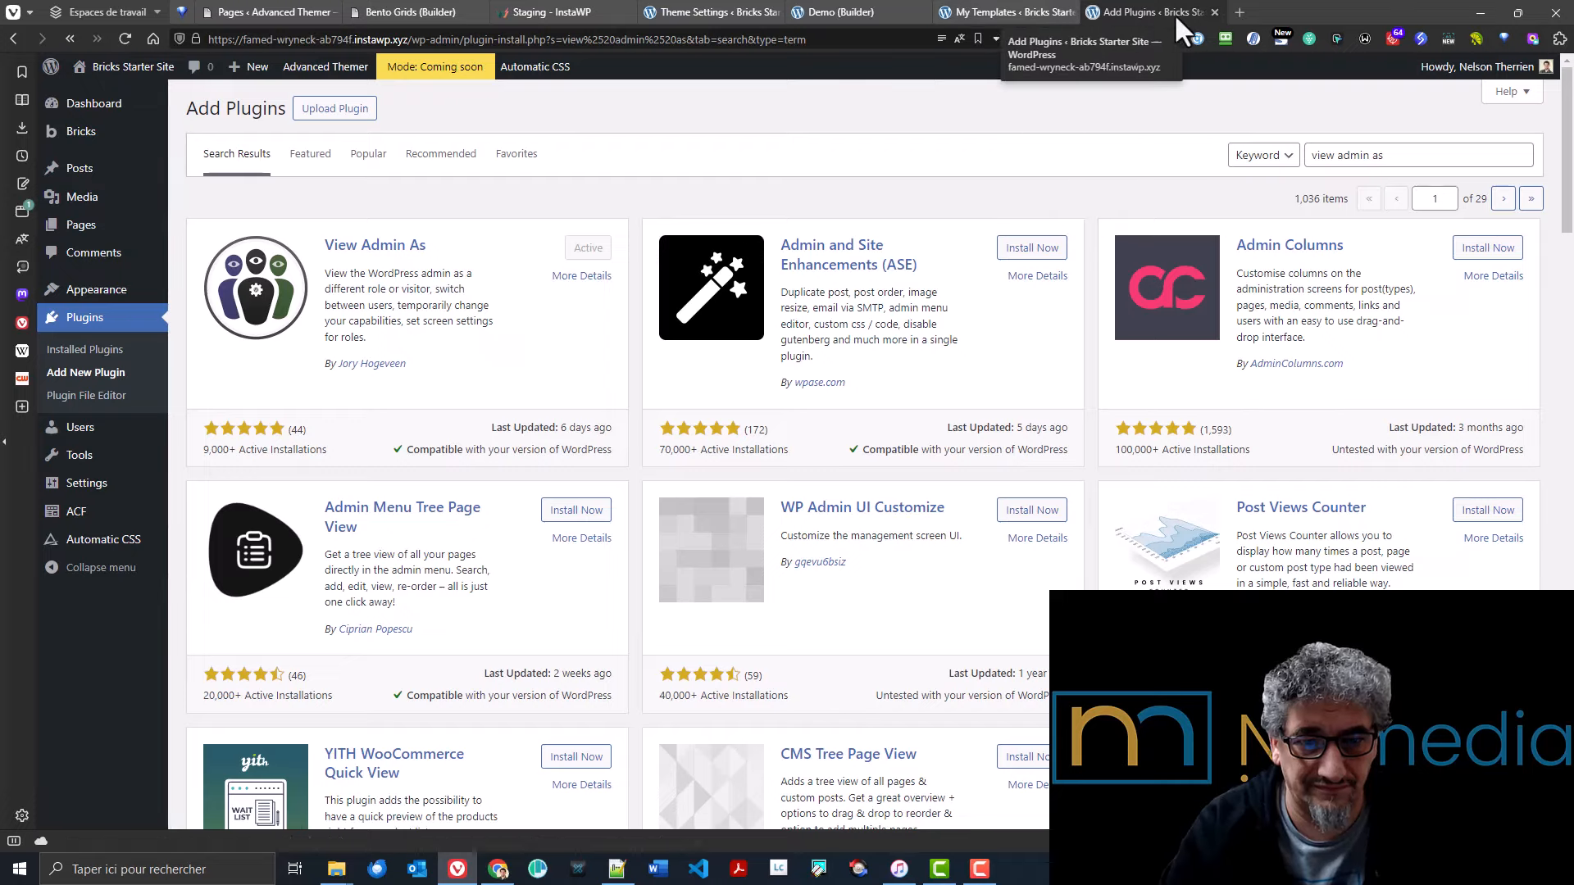
pyautogui.click(1215, 11)
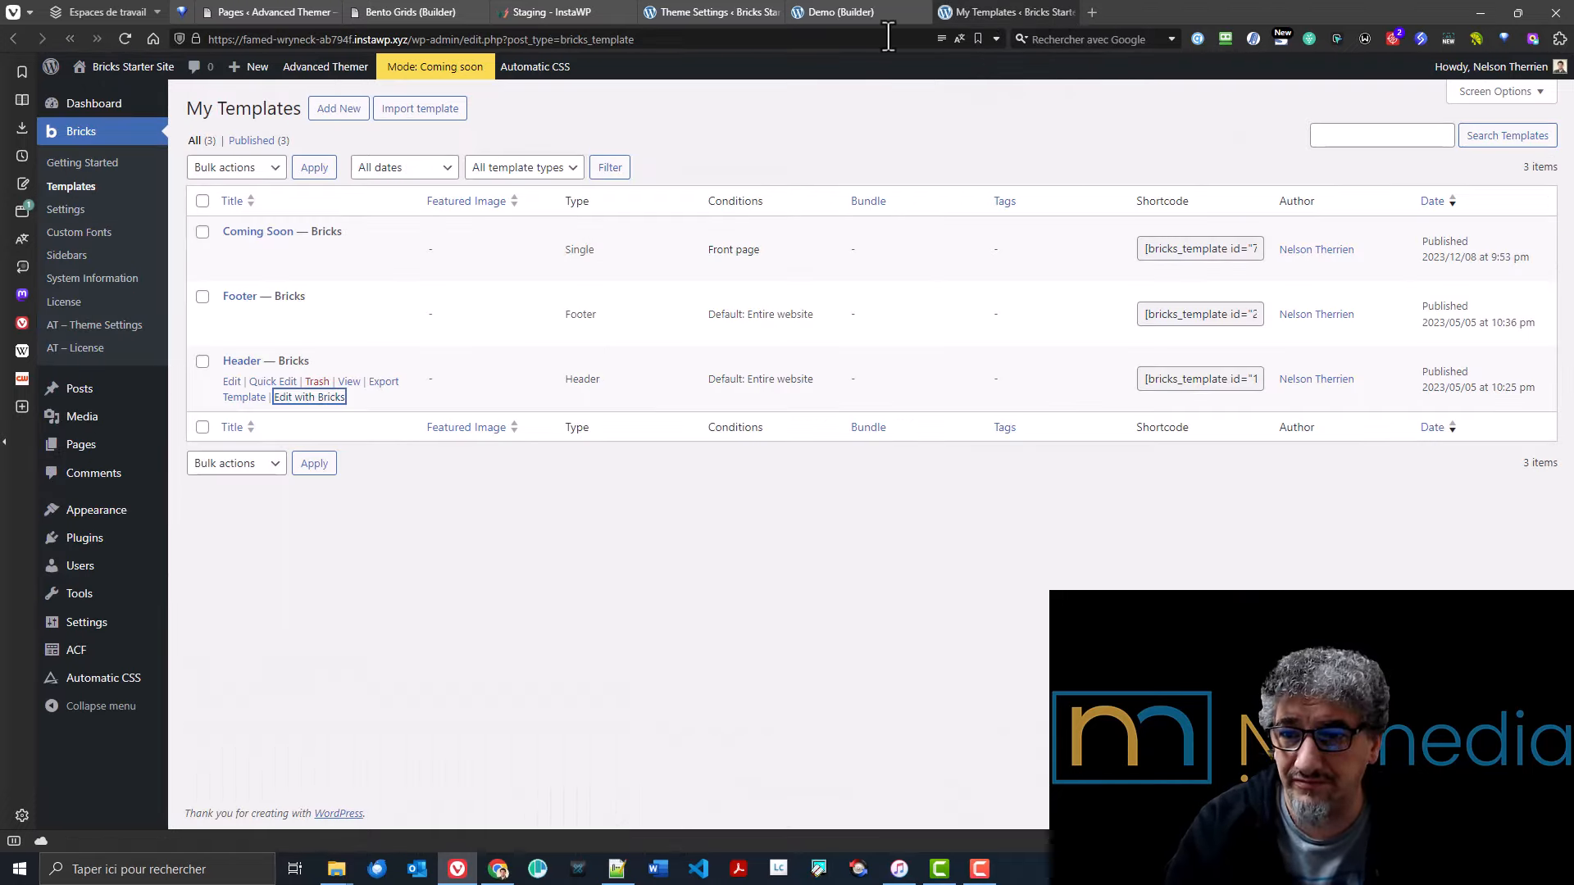
# - View the Demo page's builder as the Editor role, reloading the page without saving
pyautogui.click(839, 15)
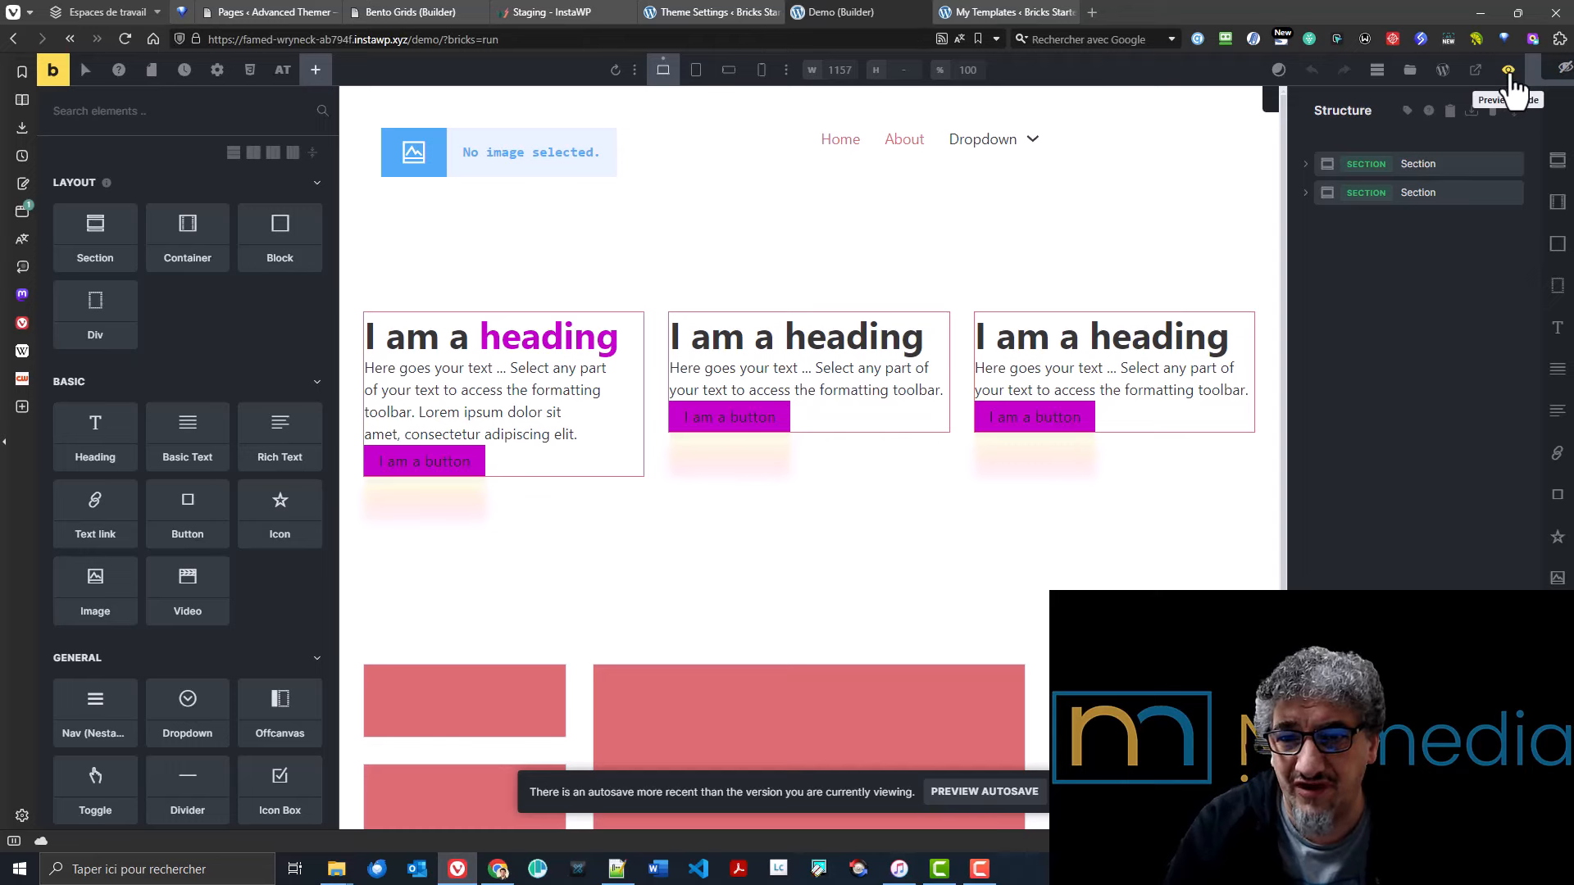
pyautogui.moveTo(1565, 68)
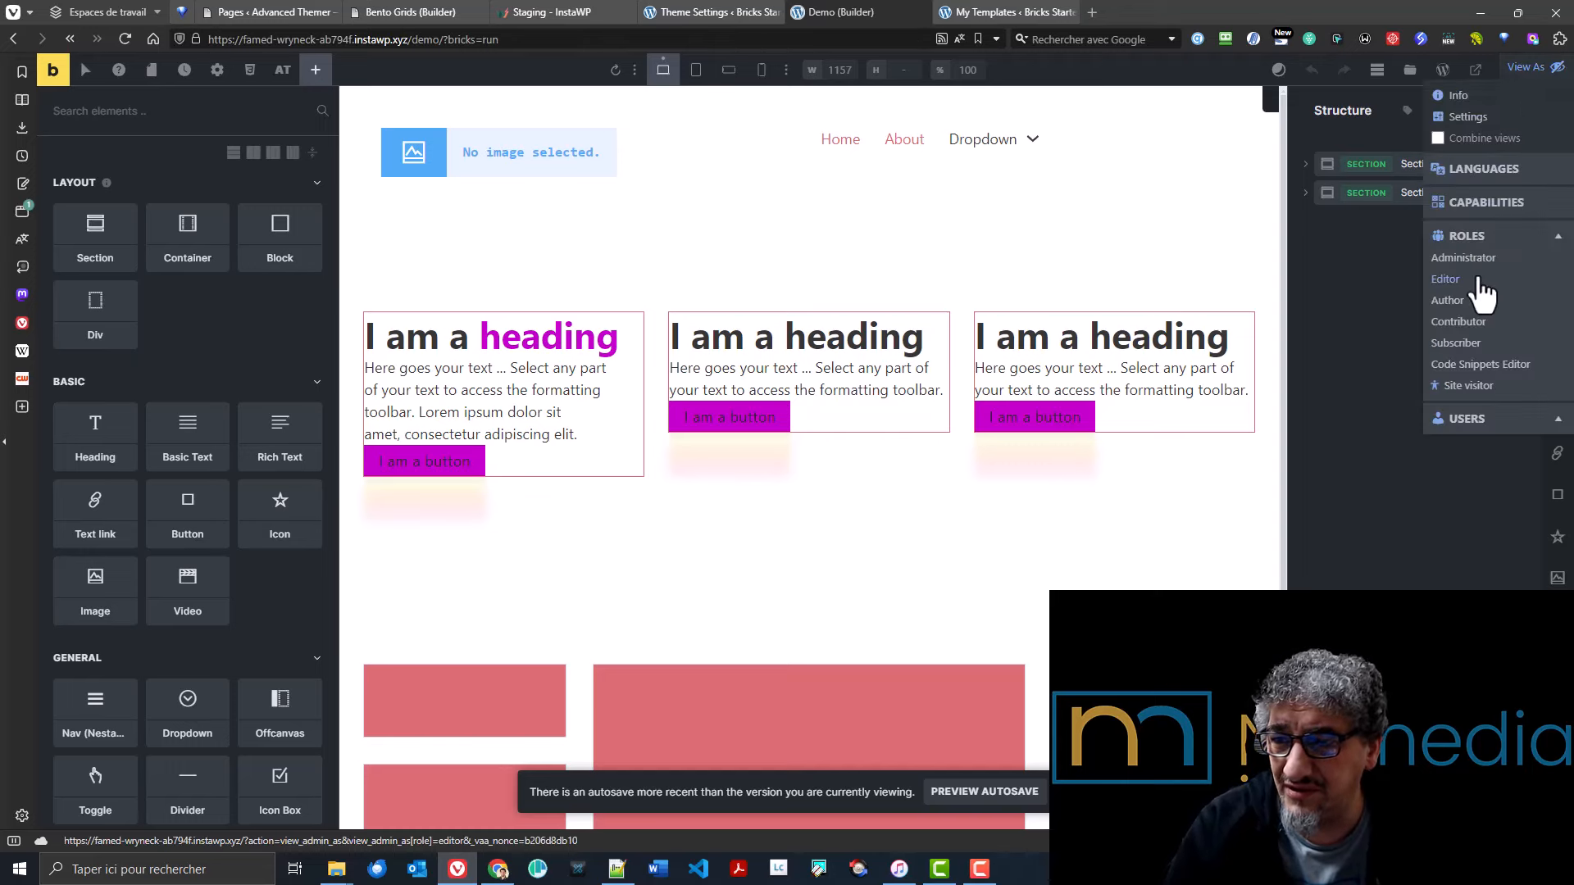
pyautogui.click(1483, 283)
pyautogui.click(876, 476)
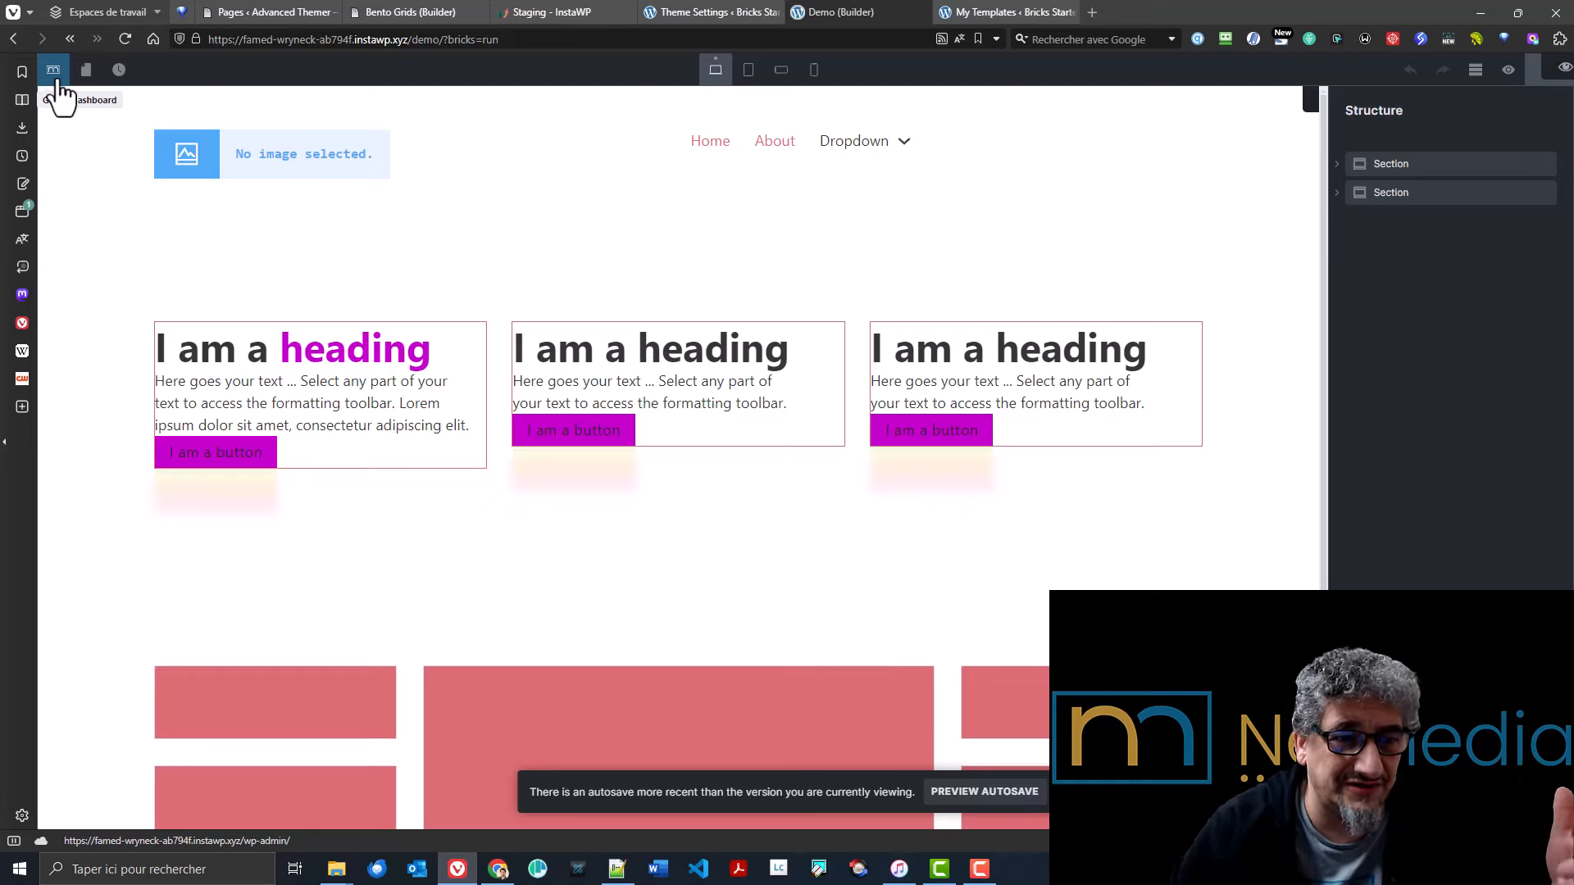
# - Compare the White label settings with the Demo builder's Editor view and inspect both sections in its structure
pyautogui.click(706, 11)
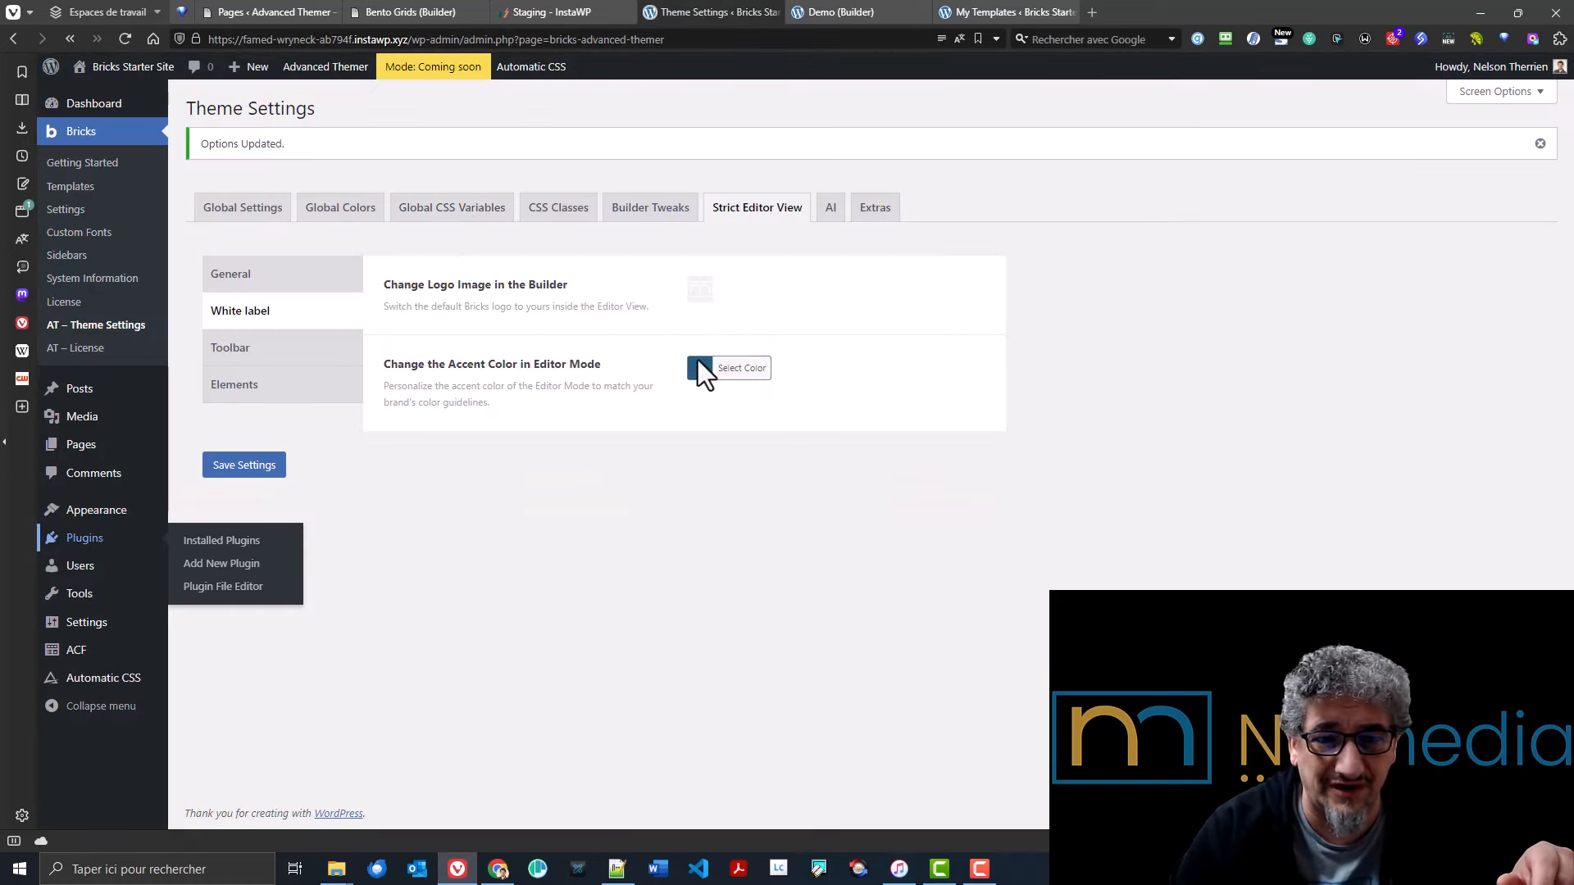
pyautogui.click(1008, 12)
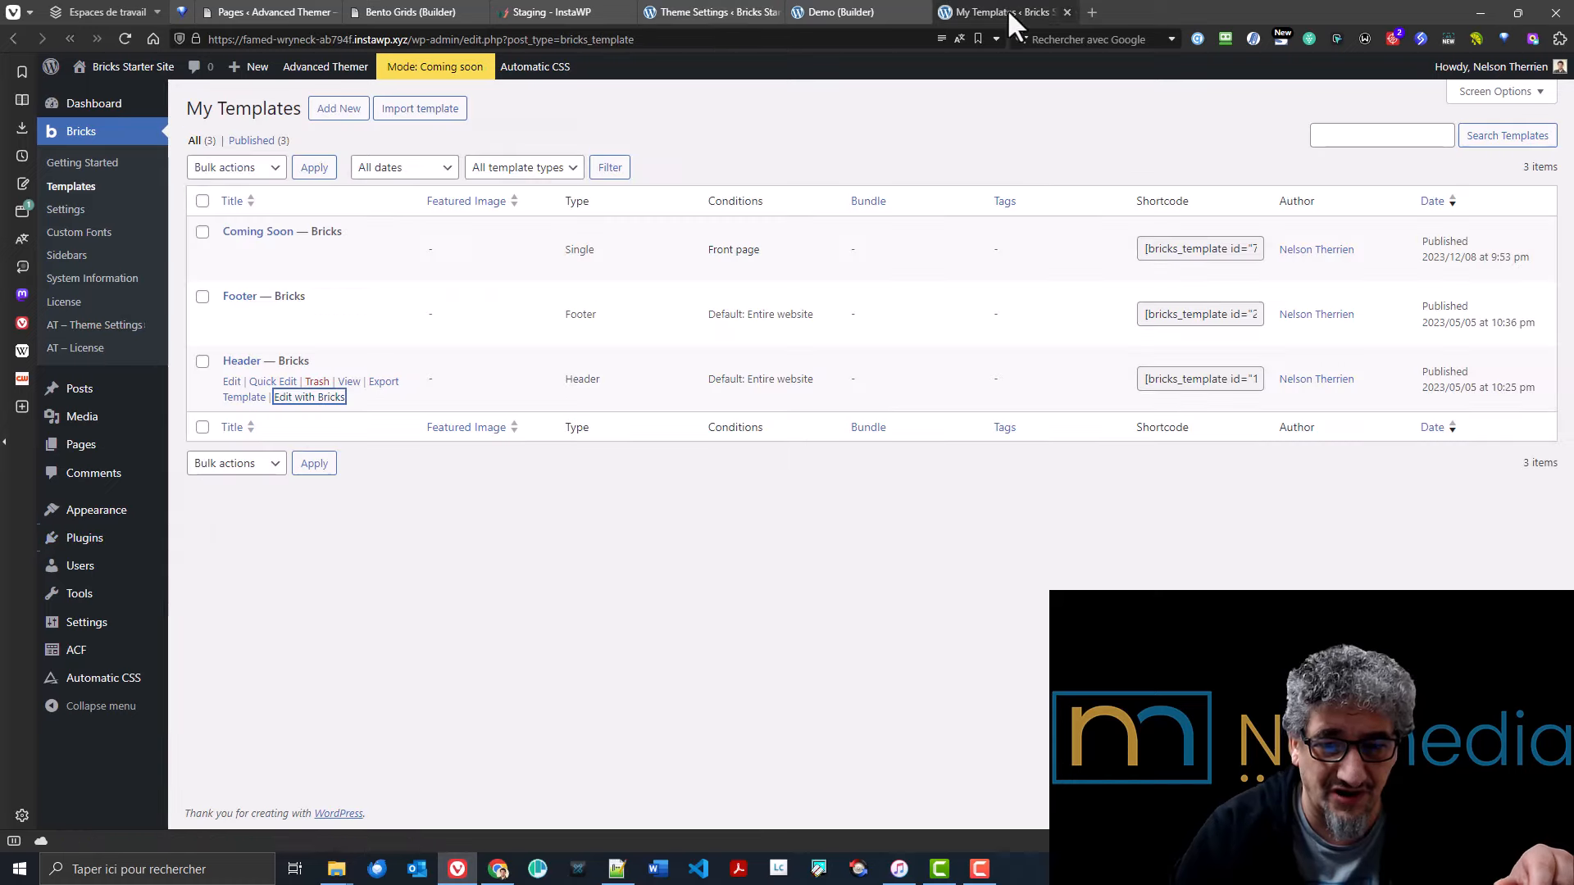
pyautogui.click(835, 12)
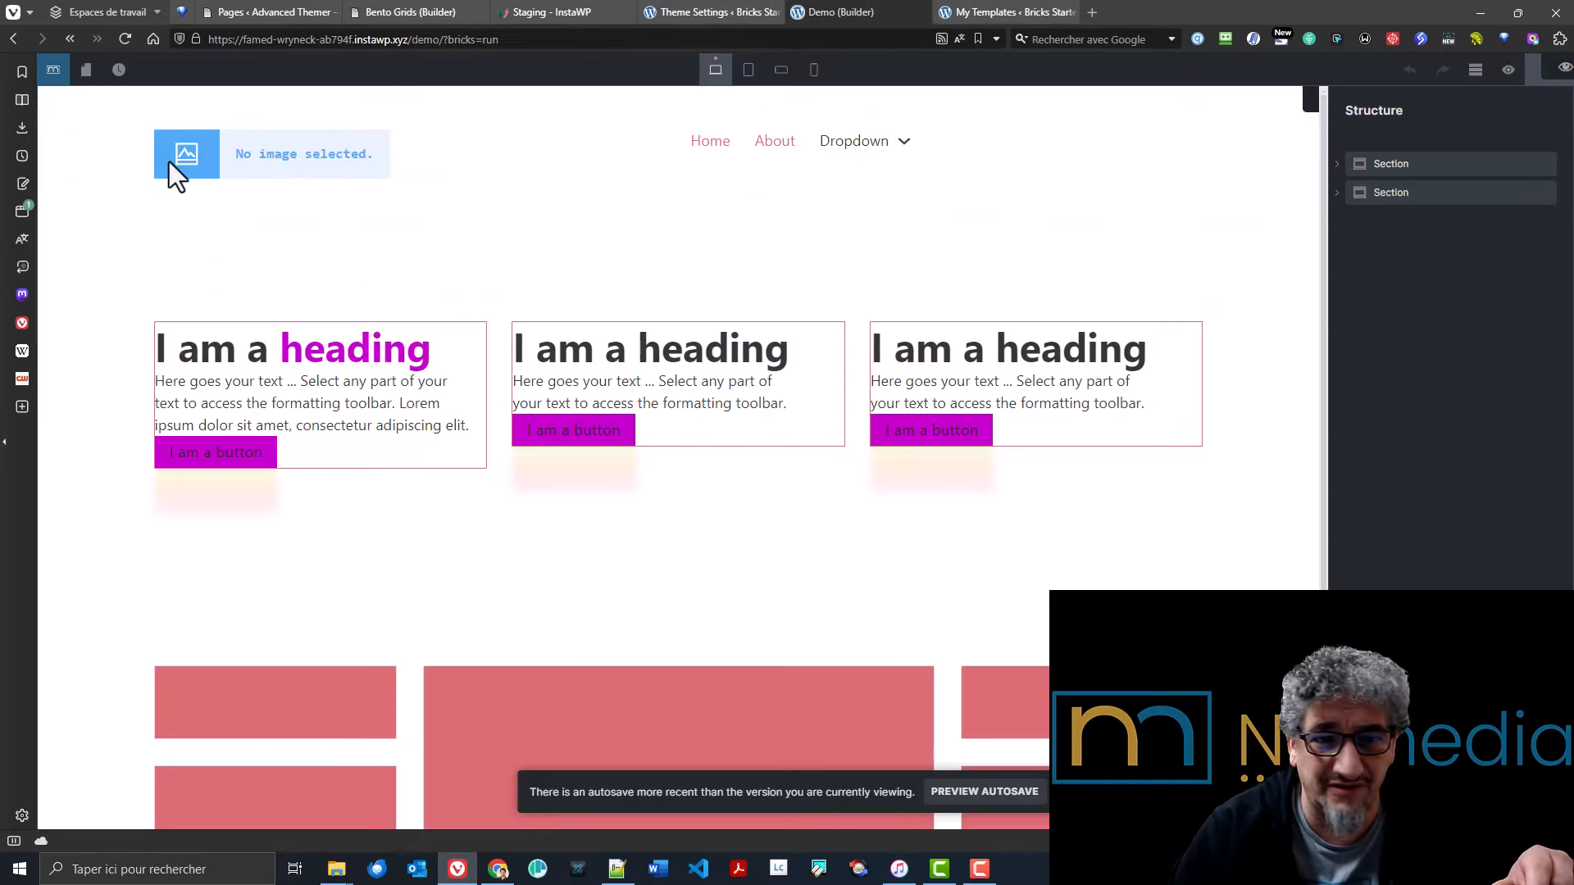
pyautogui.click(1443, 166)
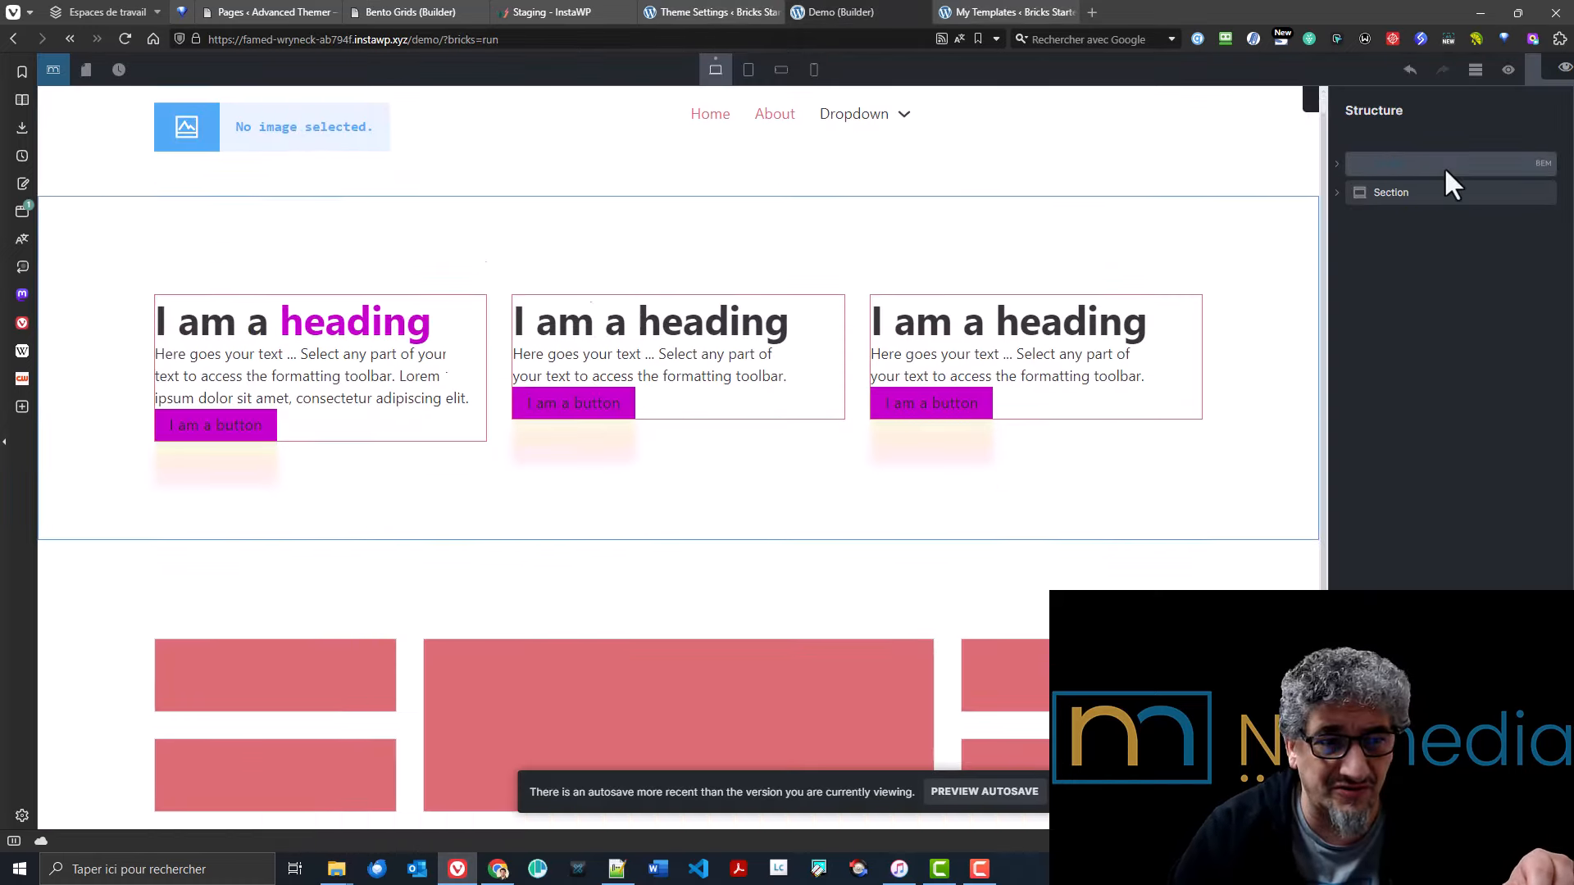
pyautogui.click(1413, 191)
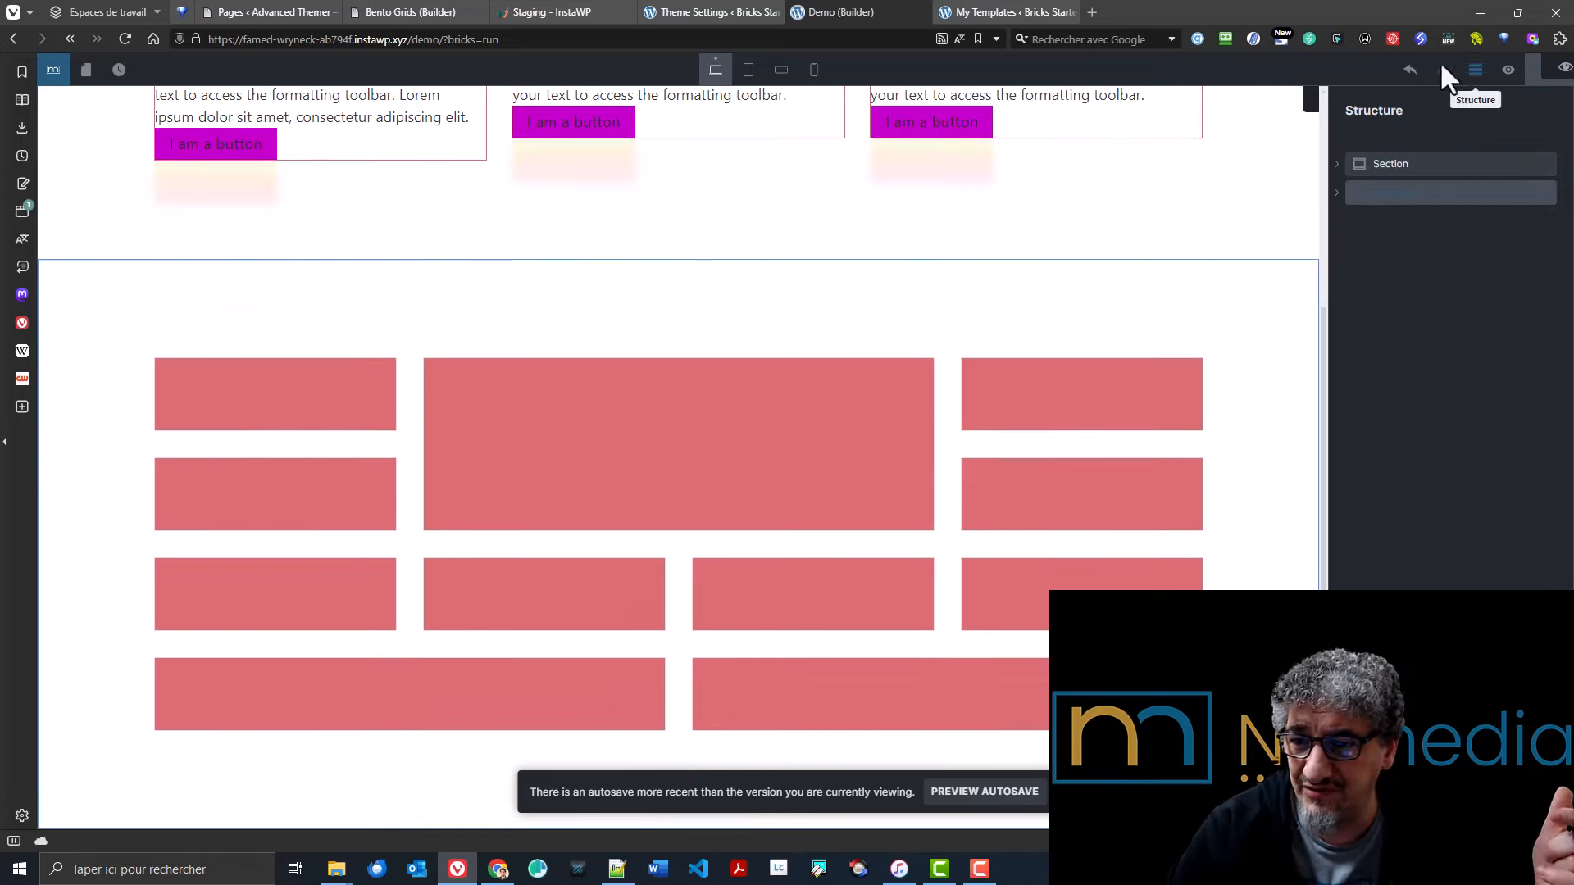
pyautogui.click(1005, 4)
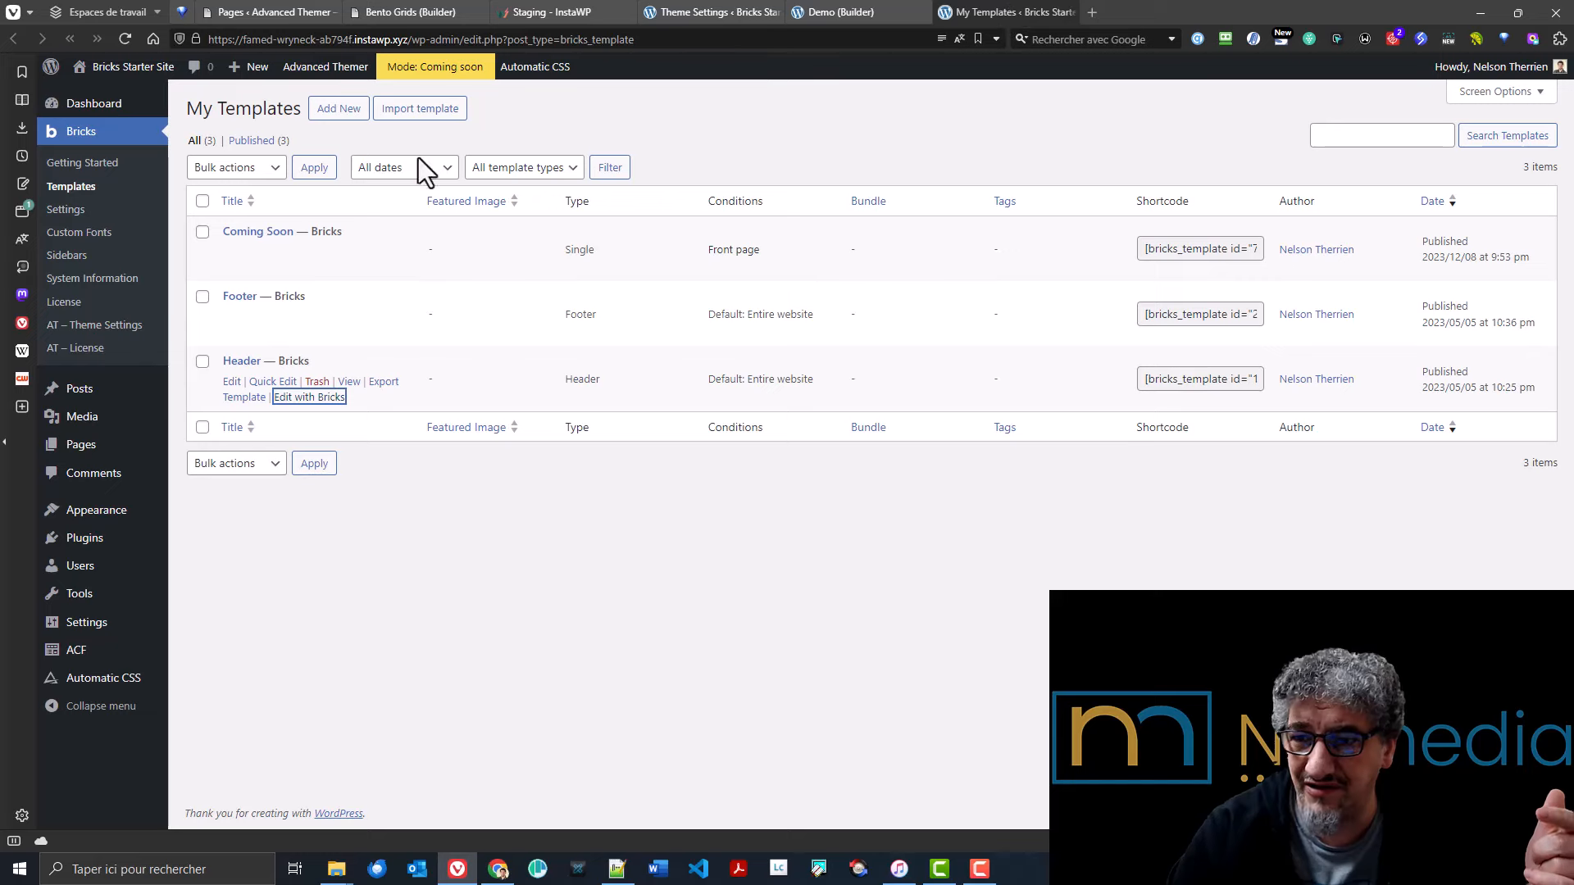
# - Review the Strict Editor View's Disable Toolbar Icons options, comparing them with the toolbar icons in the Demo page's builder
pyautogui.click(732, 10)
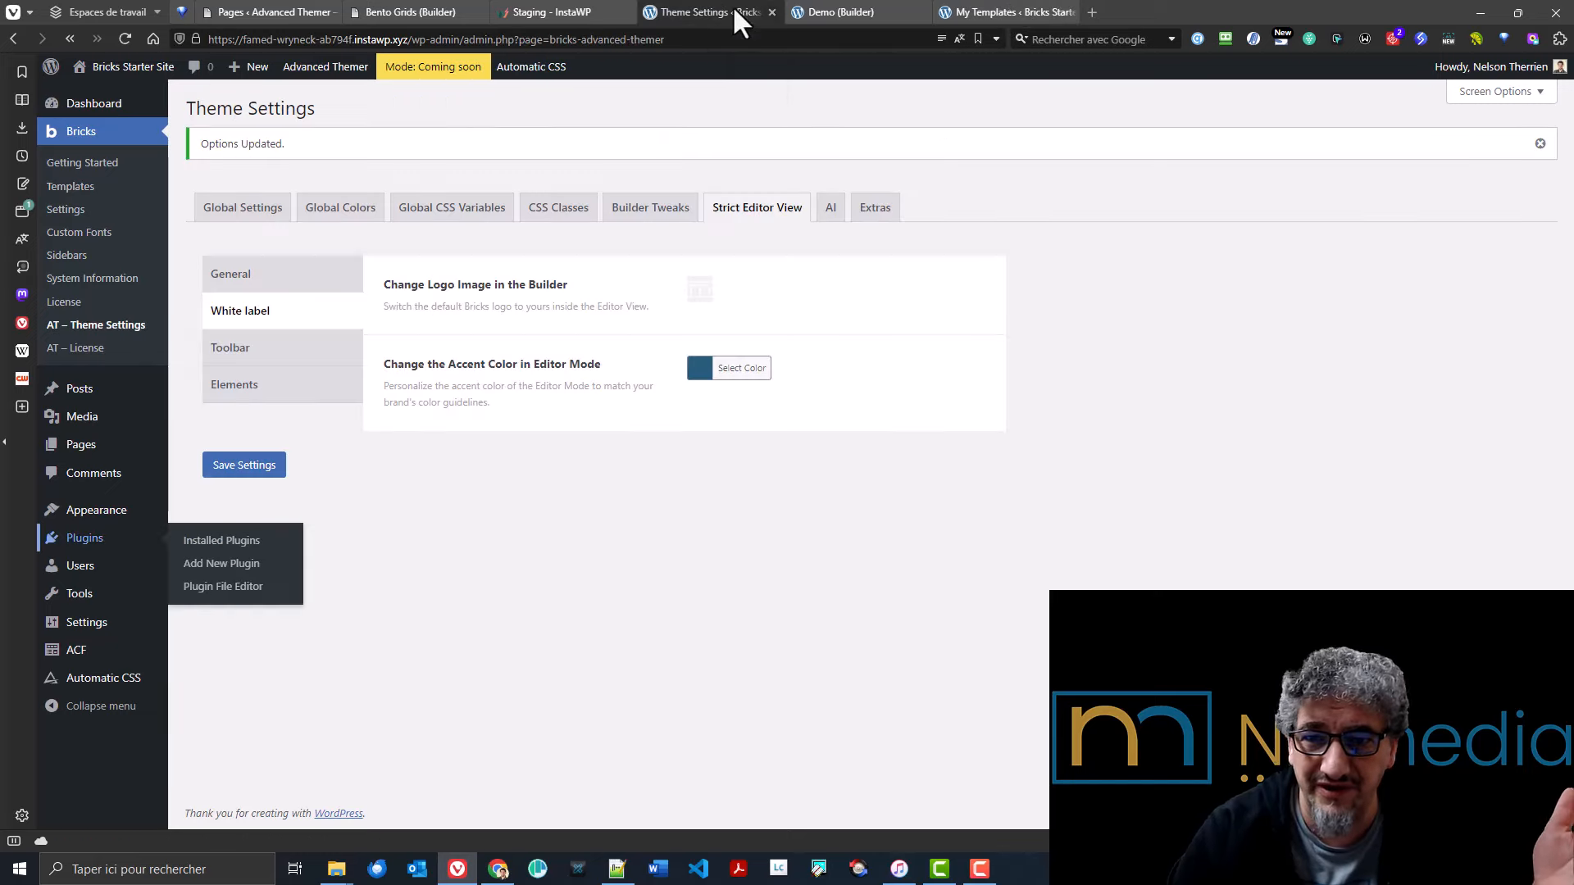
pyautogui.click(297, 351)
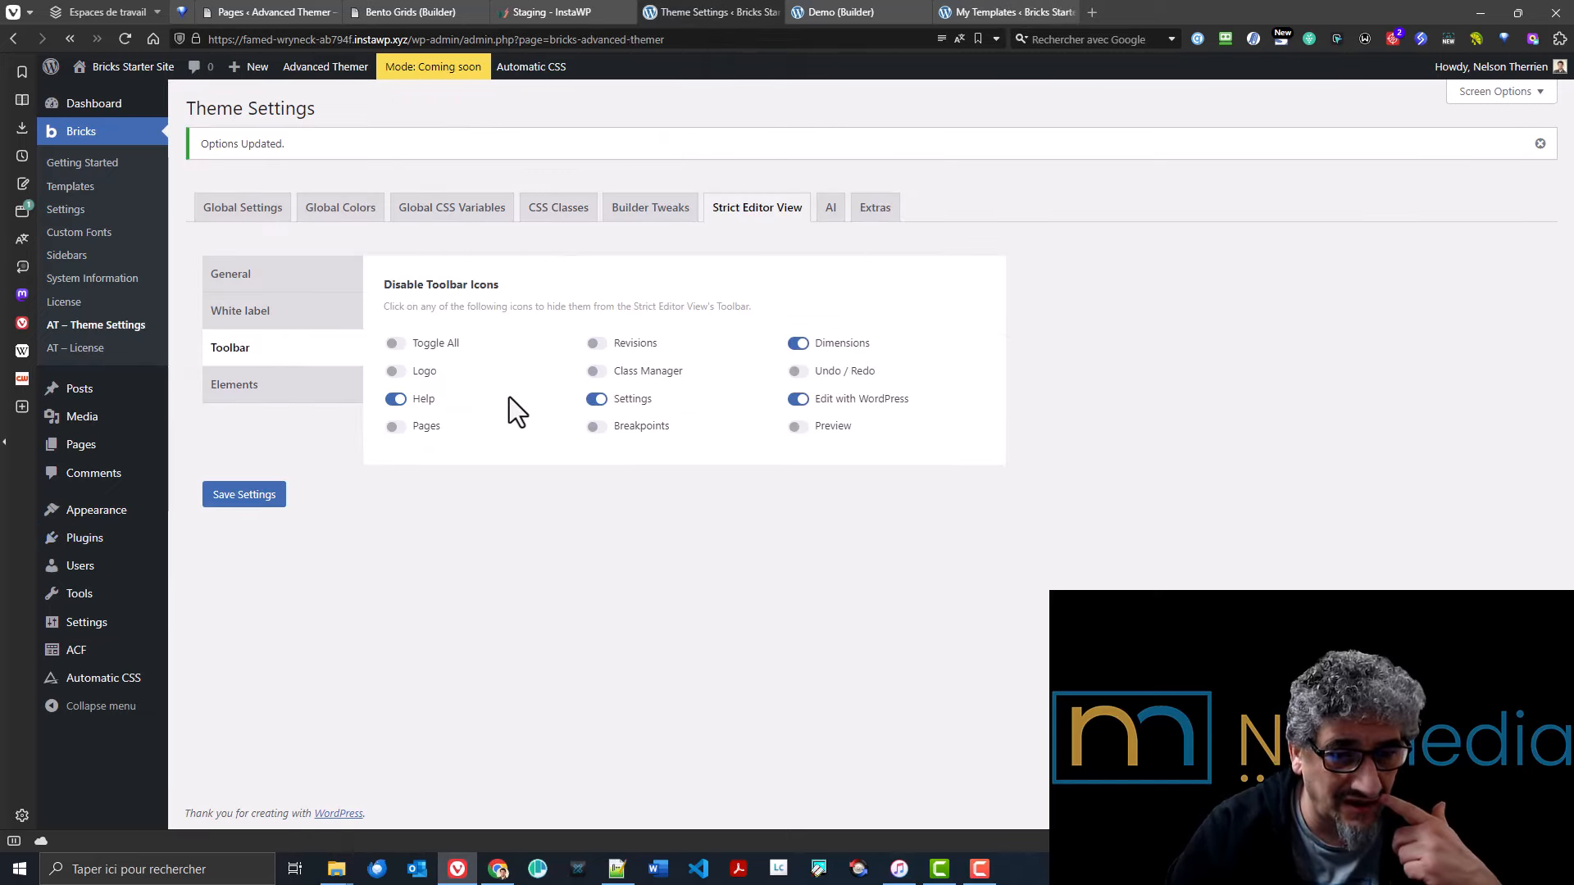
pyautogui.moveTo(493, 310); pyautogui.dragTo(638, 309)
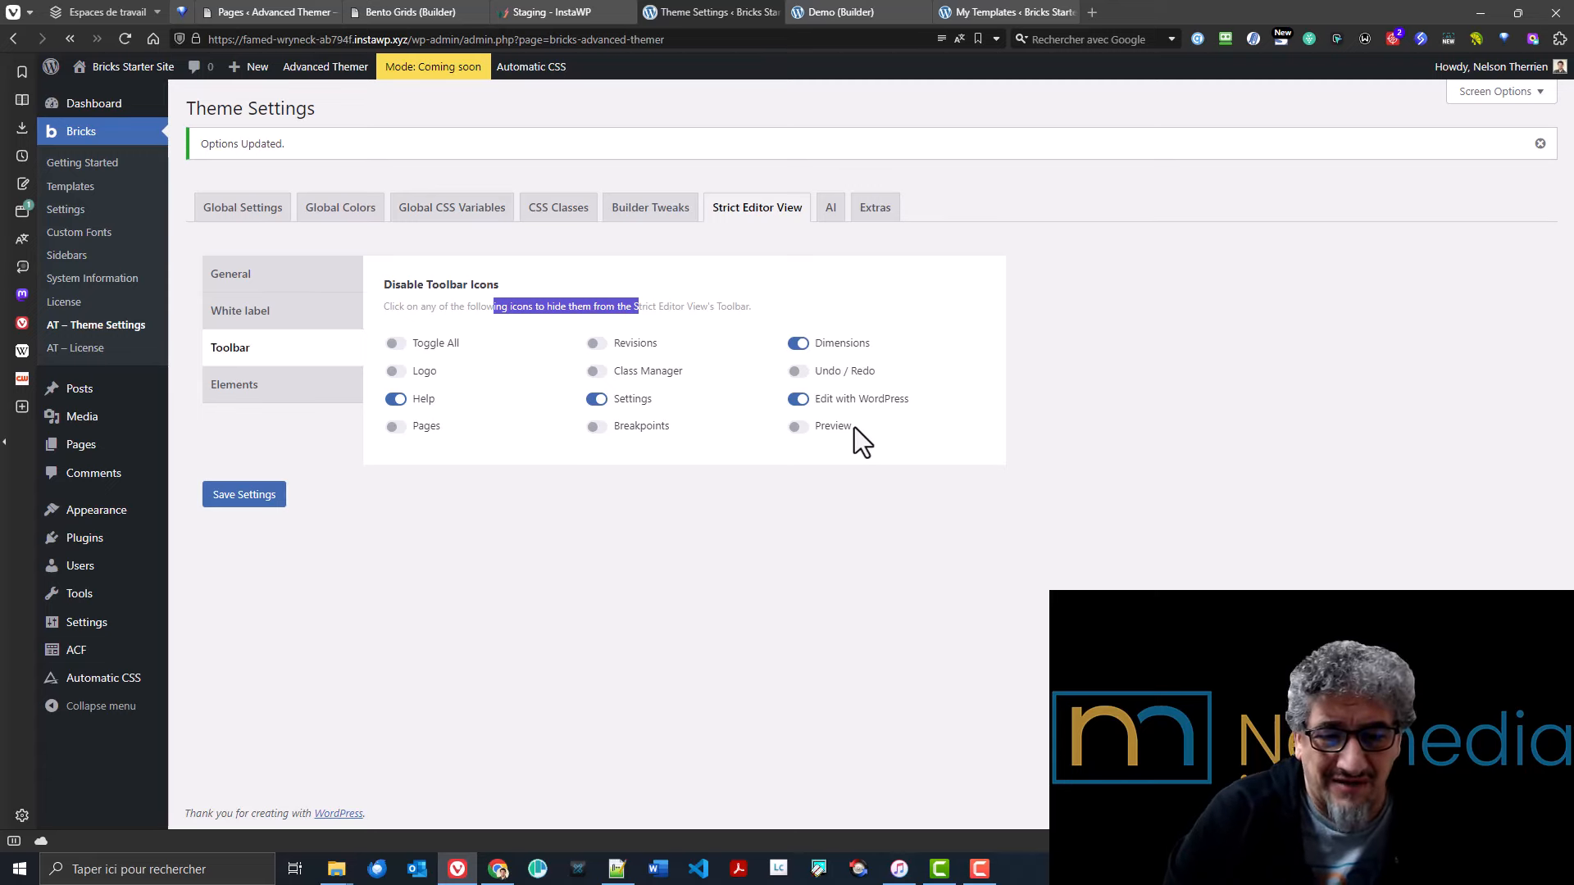
pyautogui.click(983, 11)
pyautogui.click(901, 12)
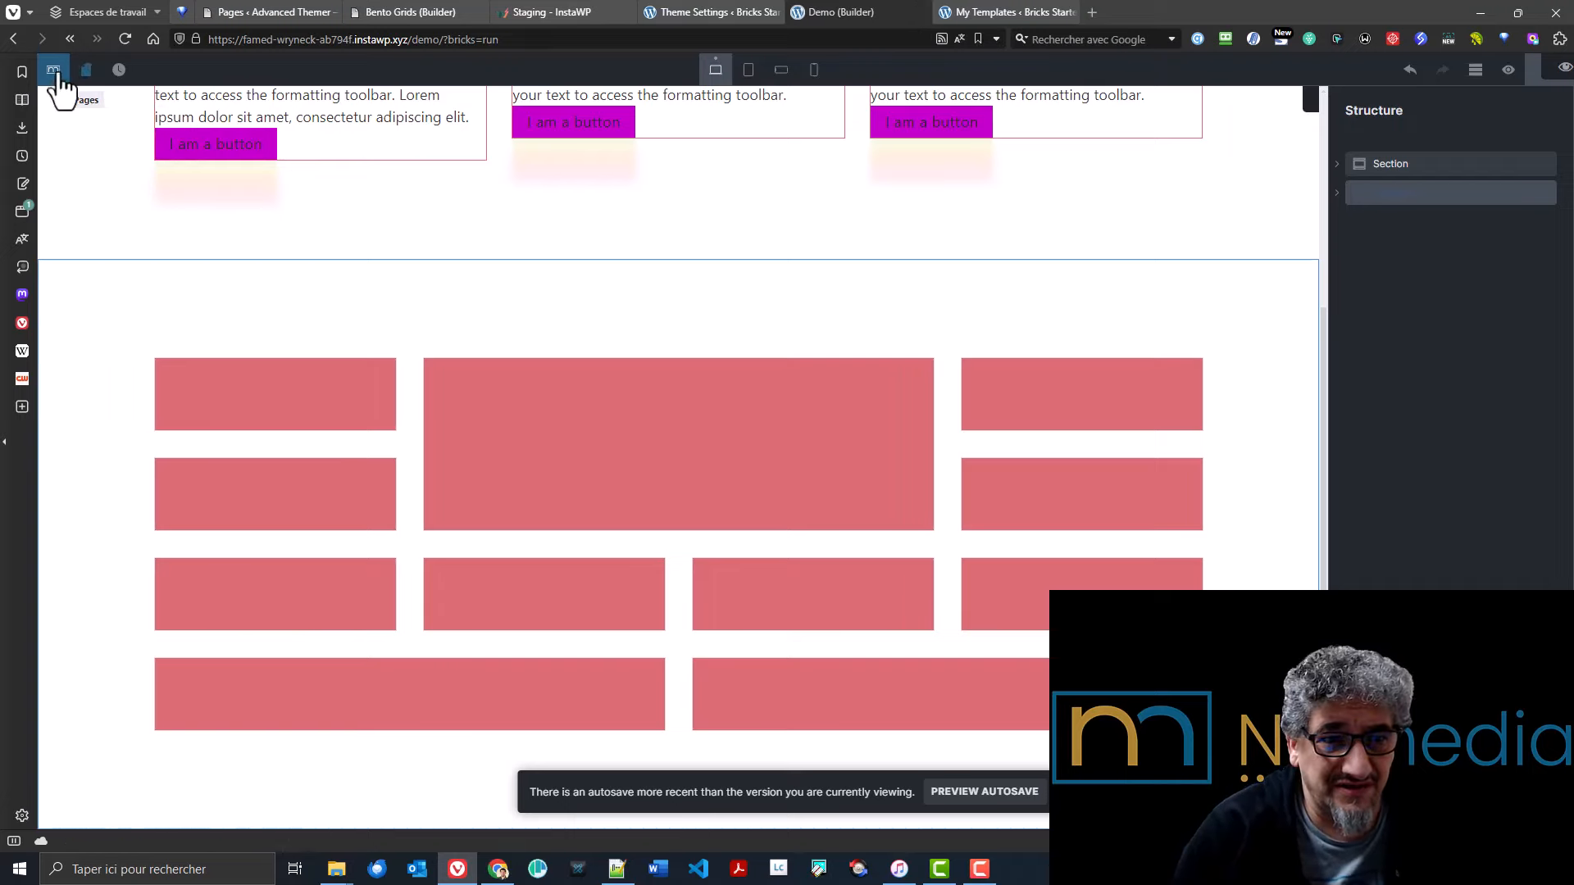
pyautogui.click(705, 11)
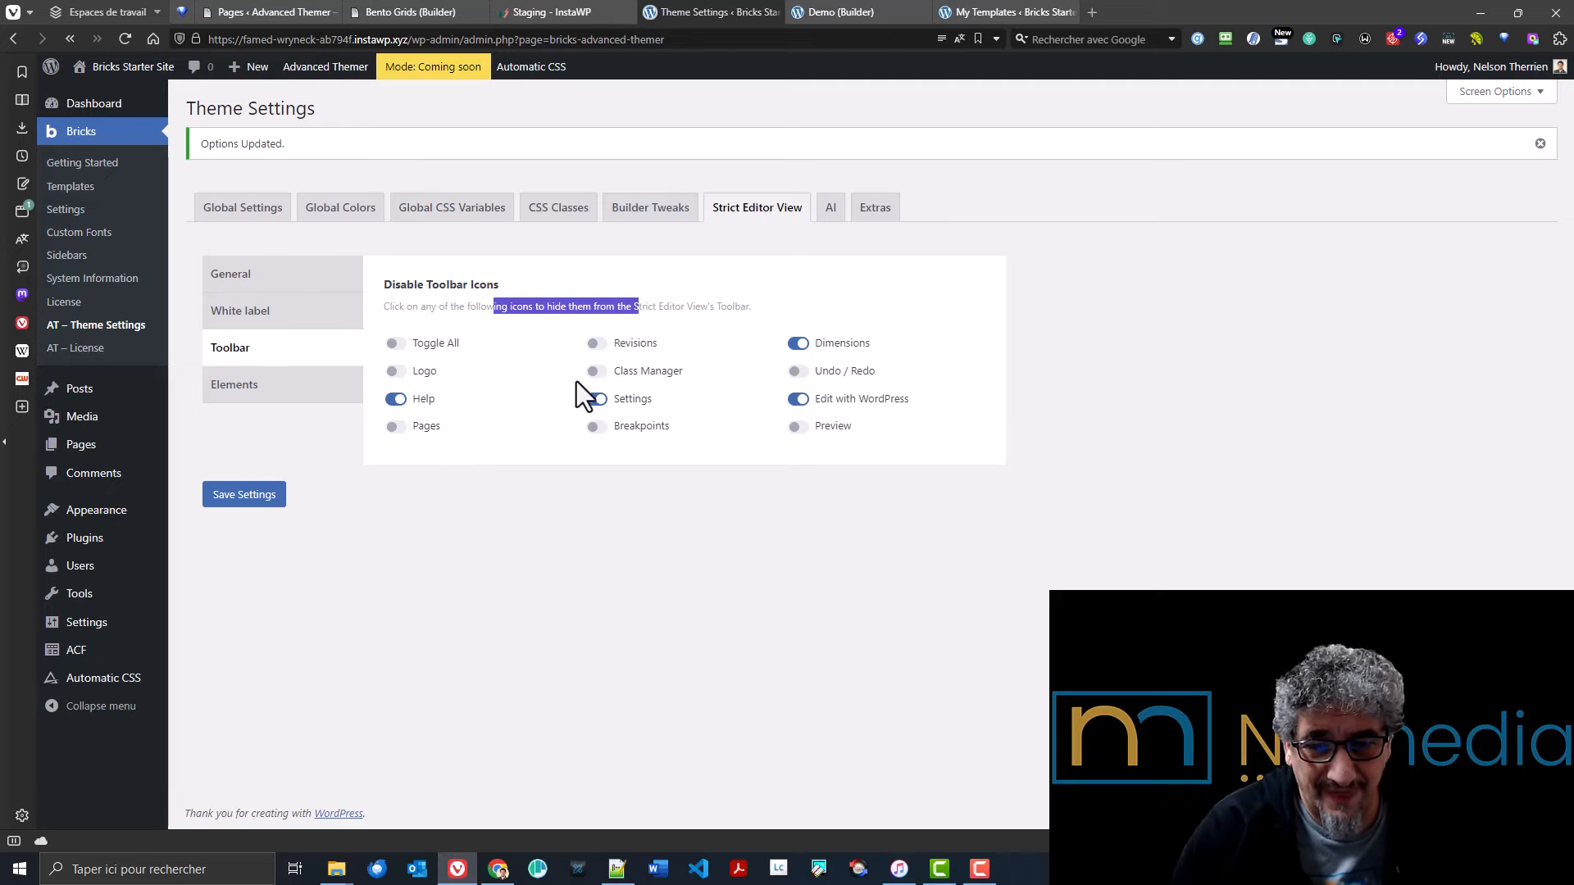
pyautogui.click(983, 11)
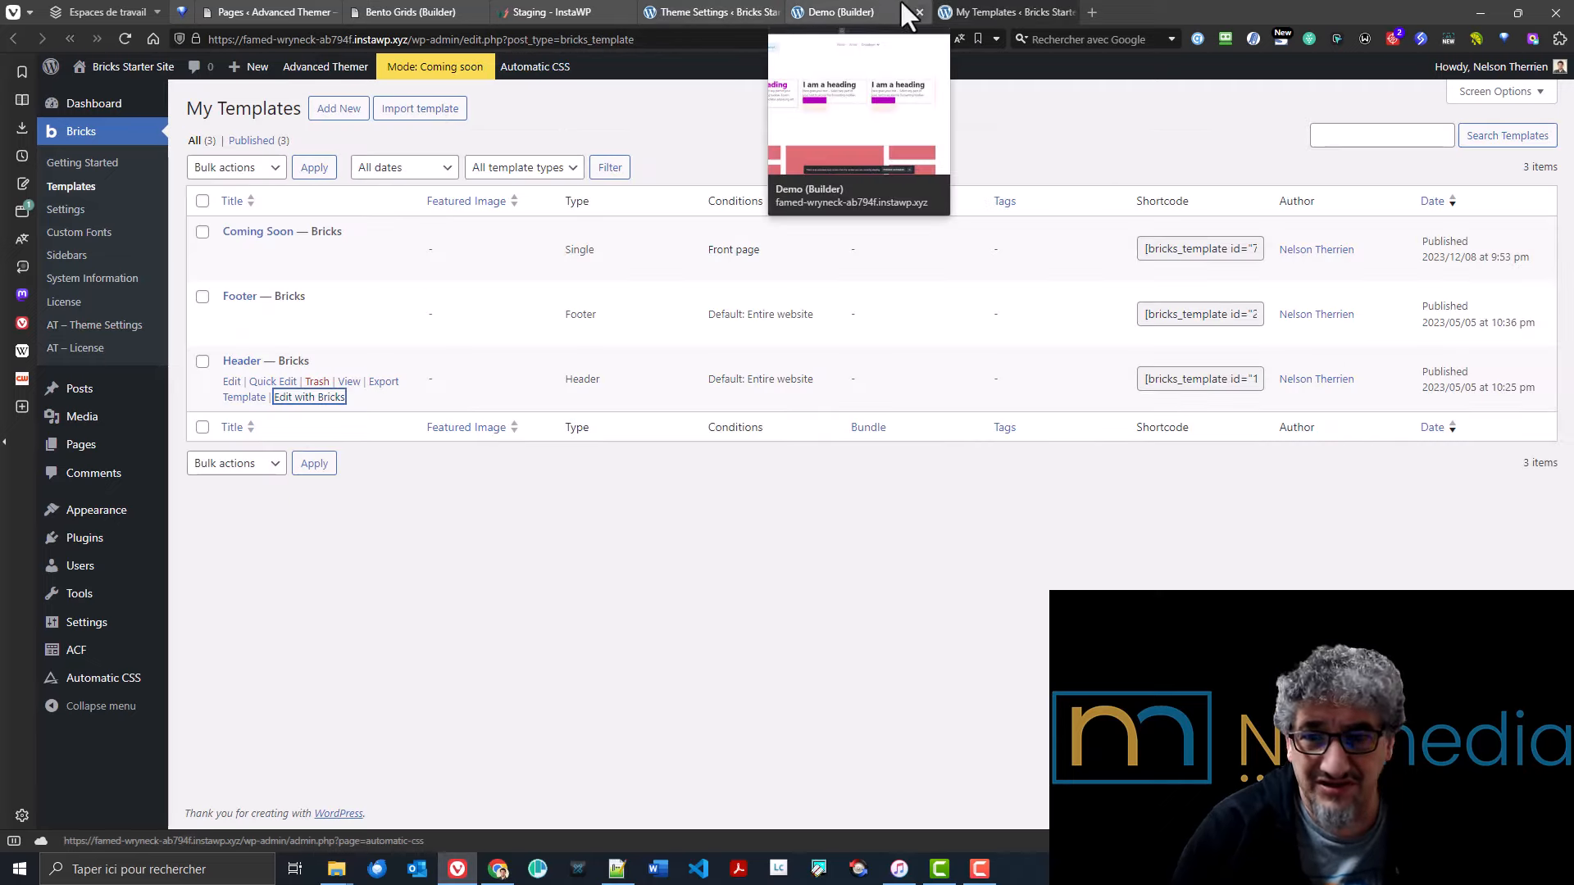
pyautogui.click(903, 5)
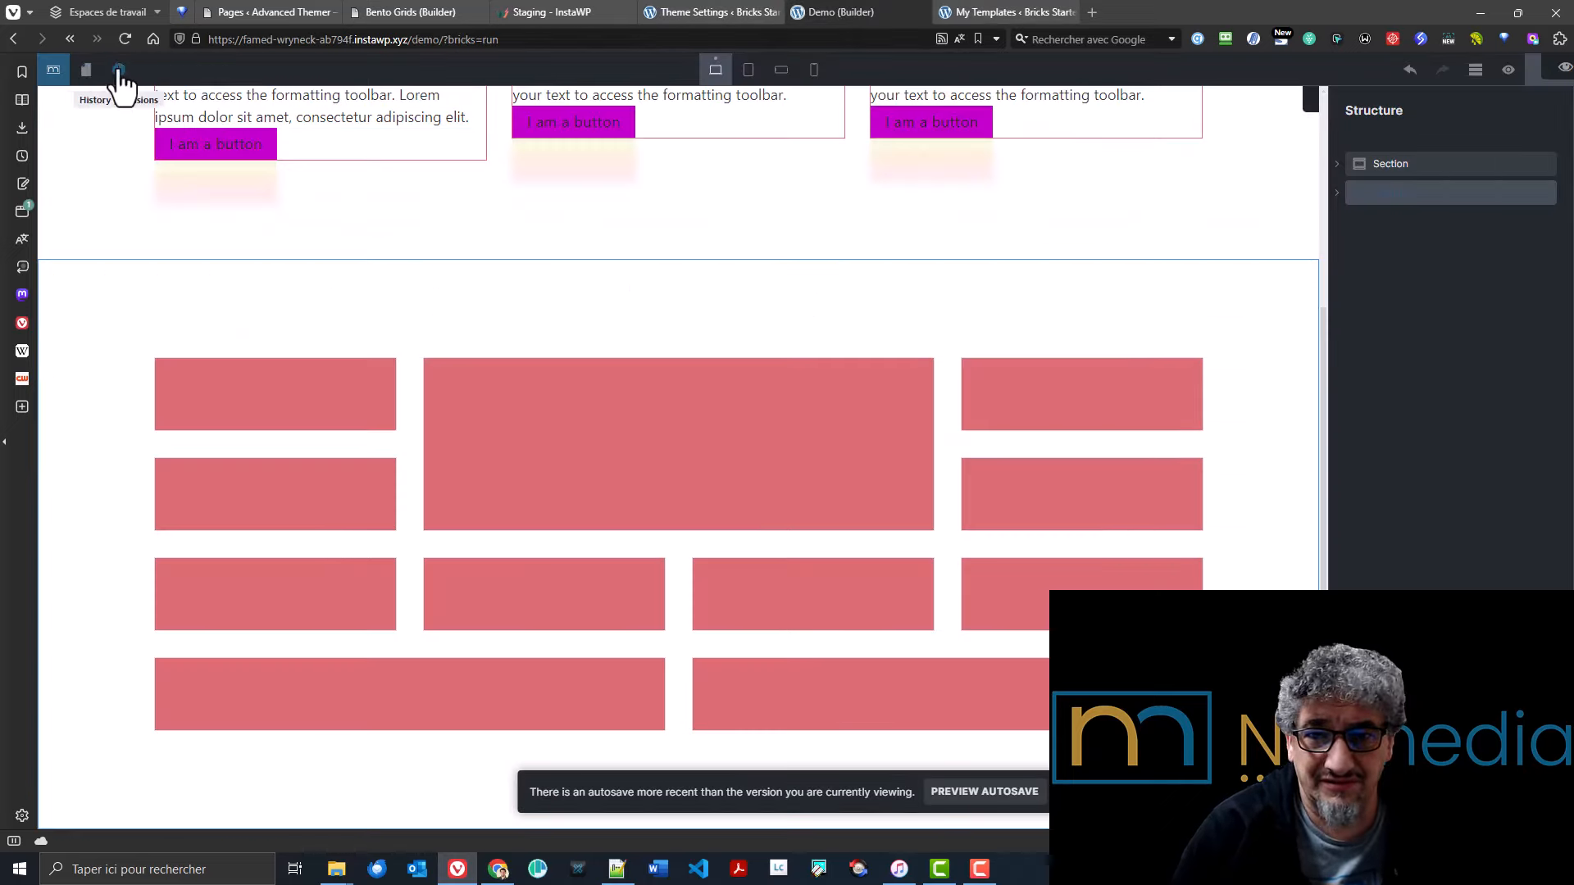
pyautogui.click(711, 10)
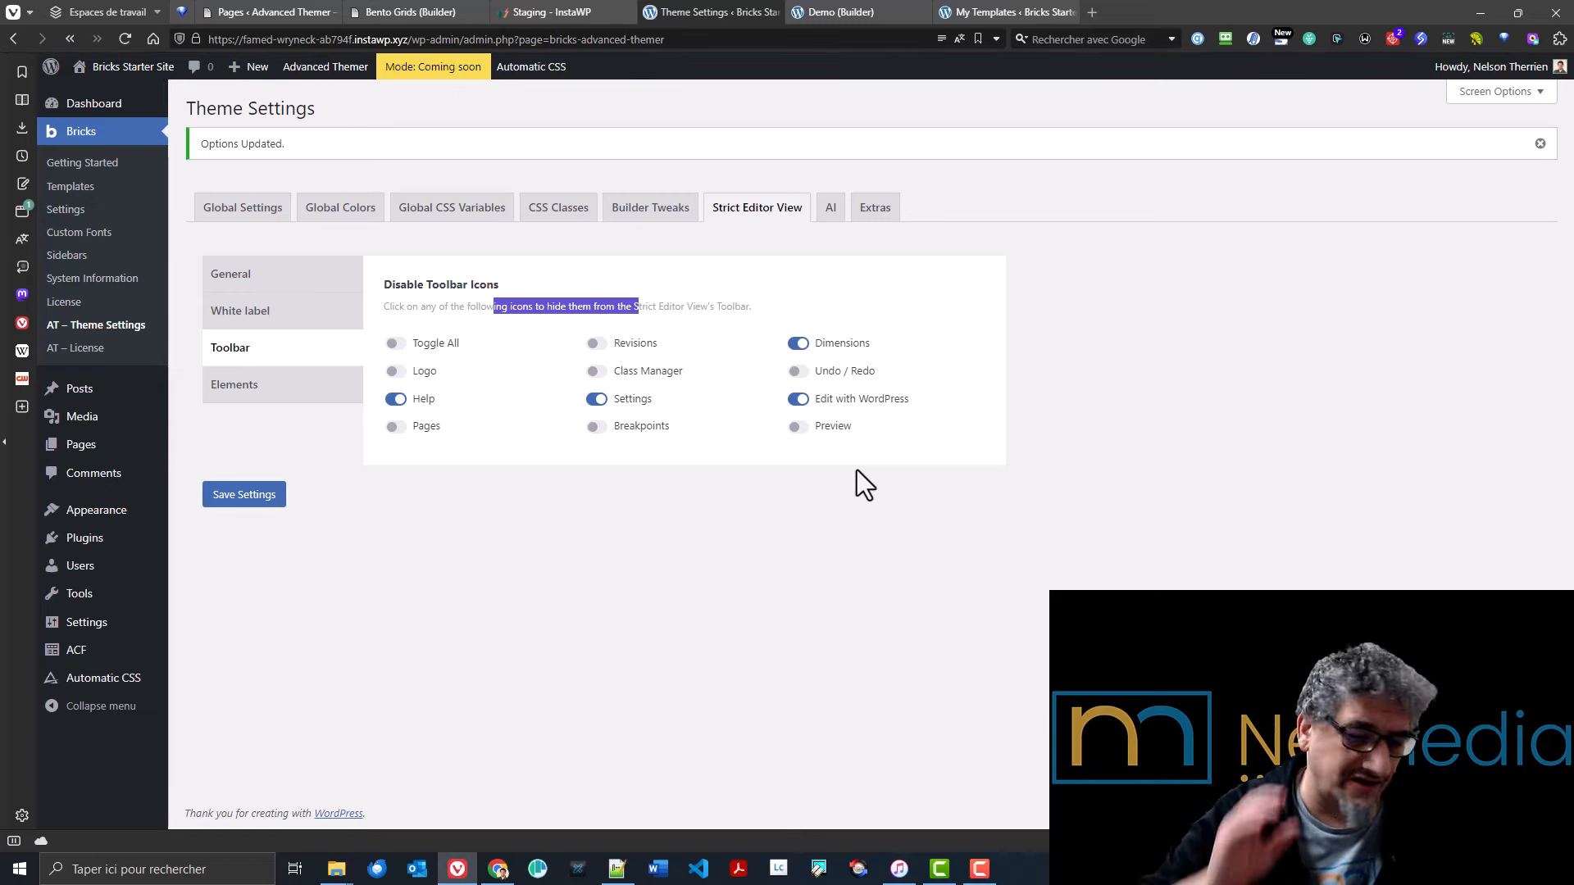
# - Open the Strict Editor View's Elements settings and view the Demo builder as Administrator to browse its element list
pyautogui.click(256, 397)
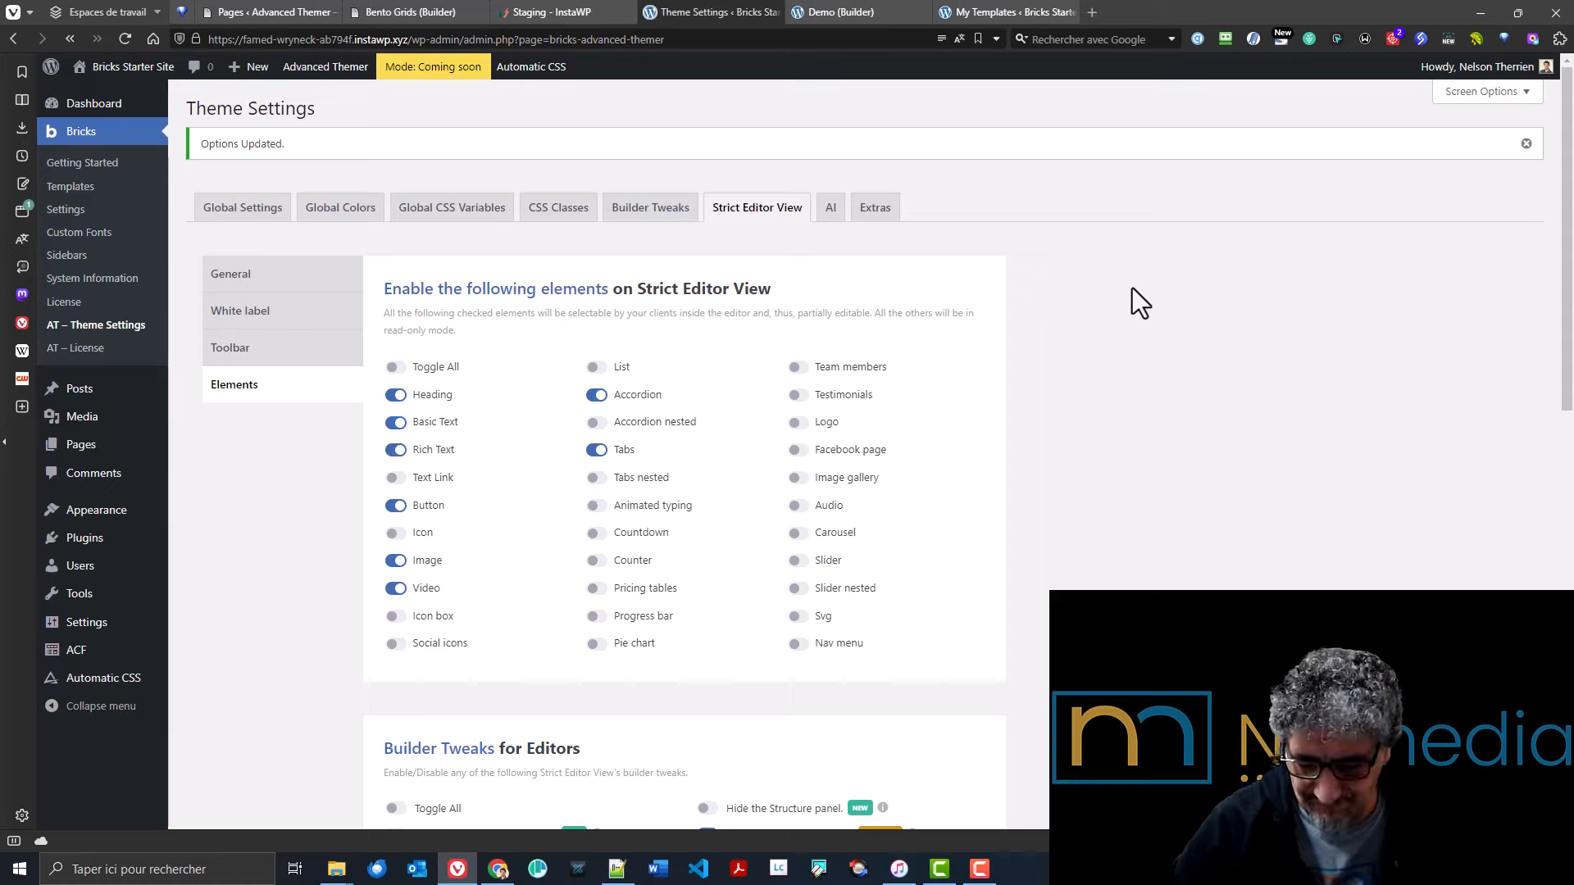
pyautogui.click(834, 13)
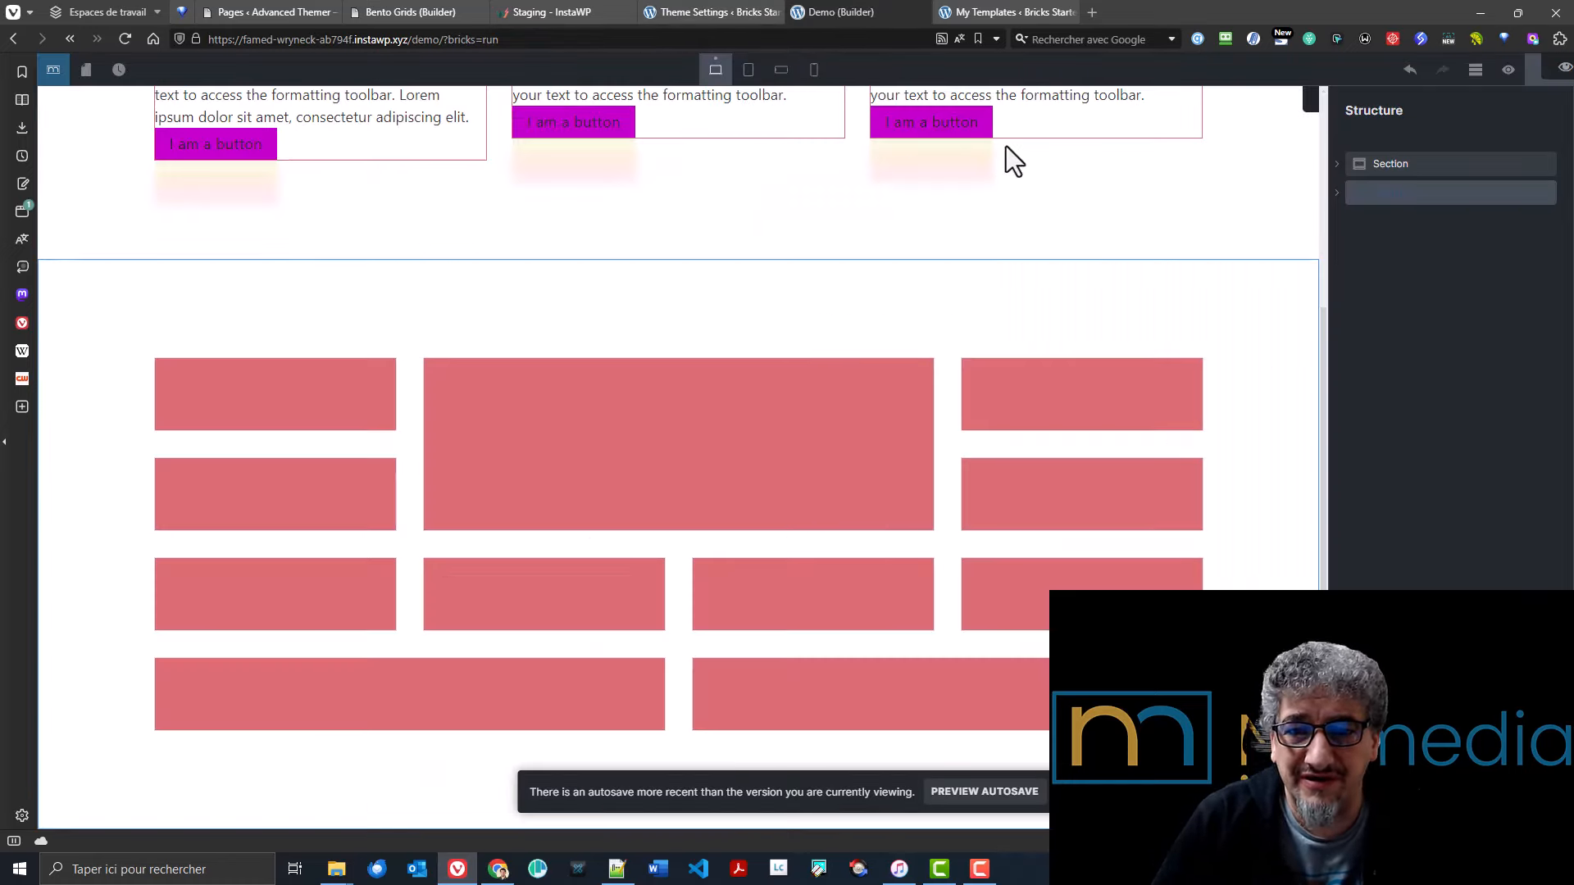
pyautogui.moveTo(1560, 68)
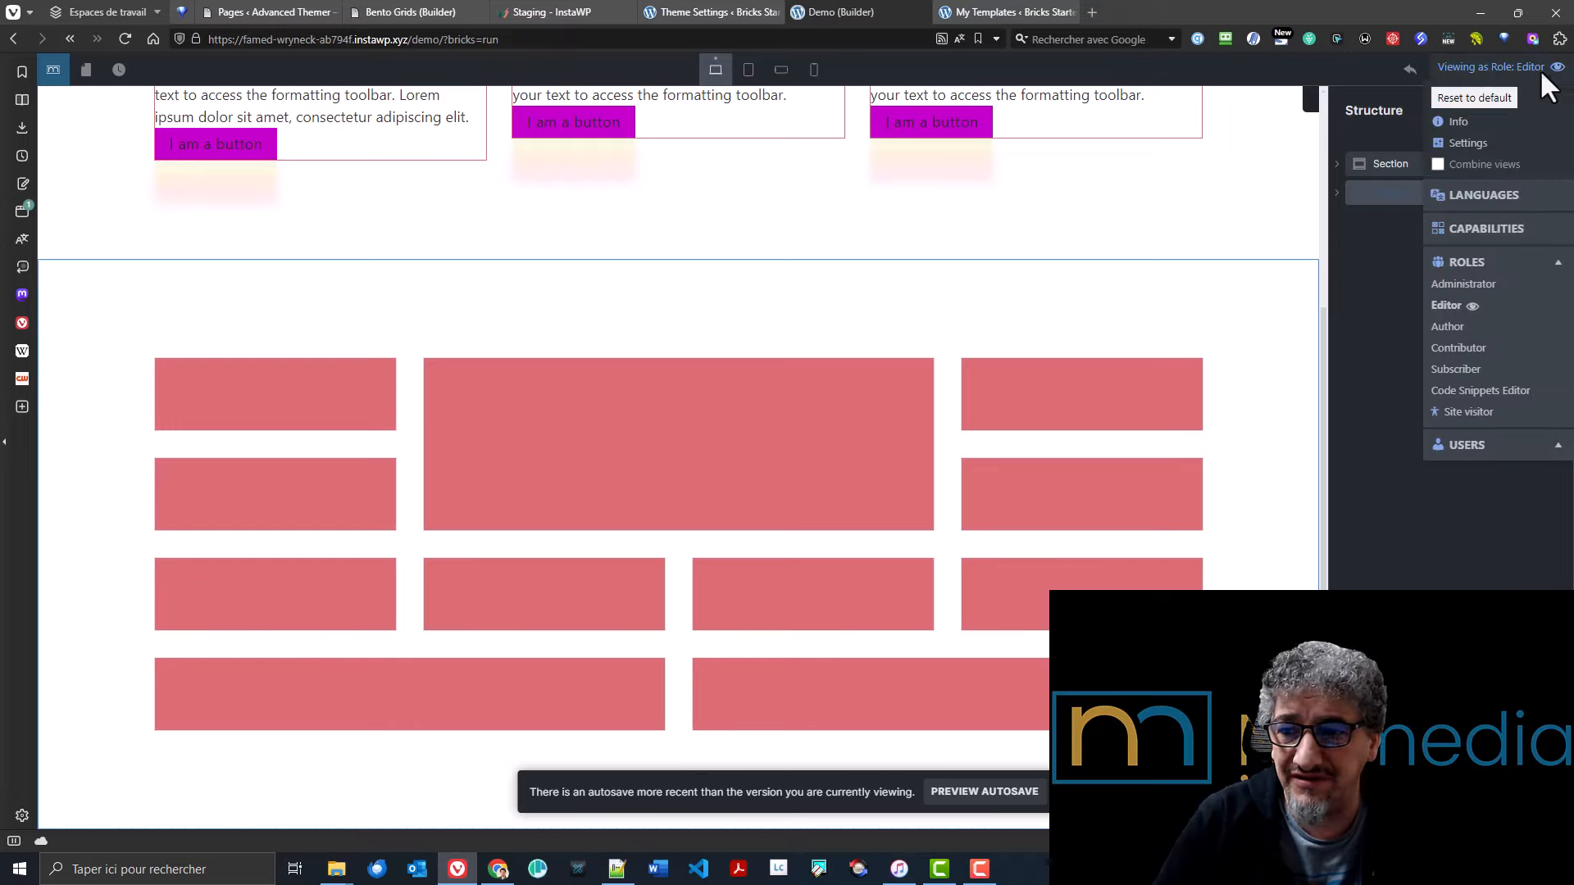
pyautogui.click(1459, 295)
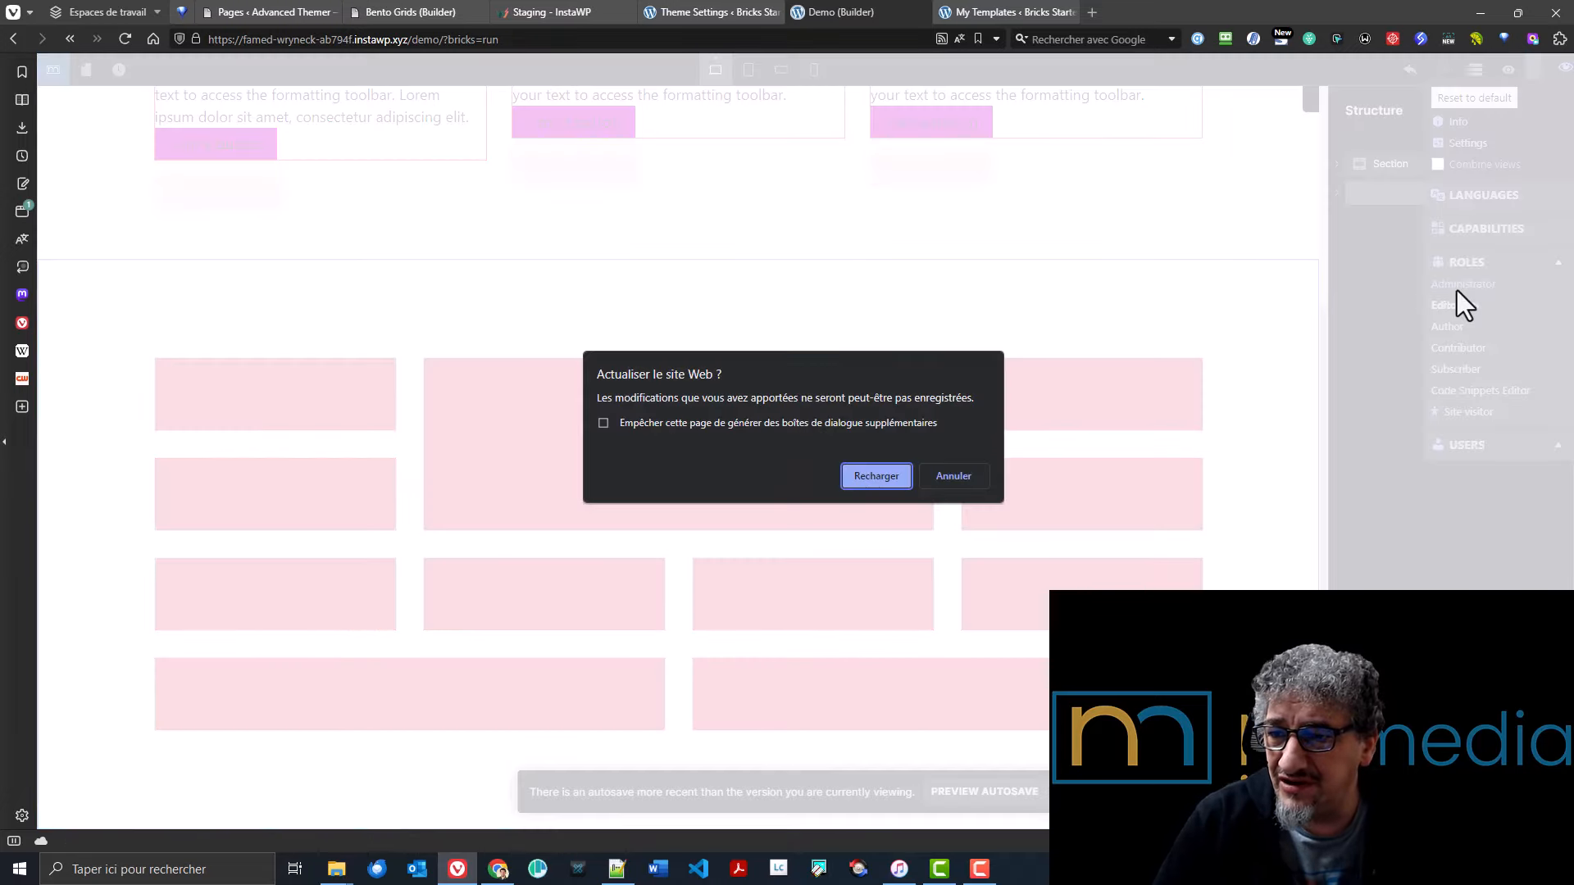
pyautogui.click(902, 480)
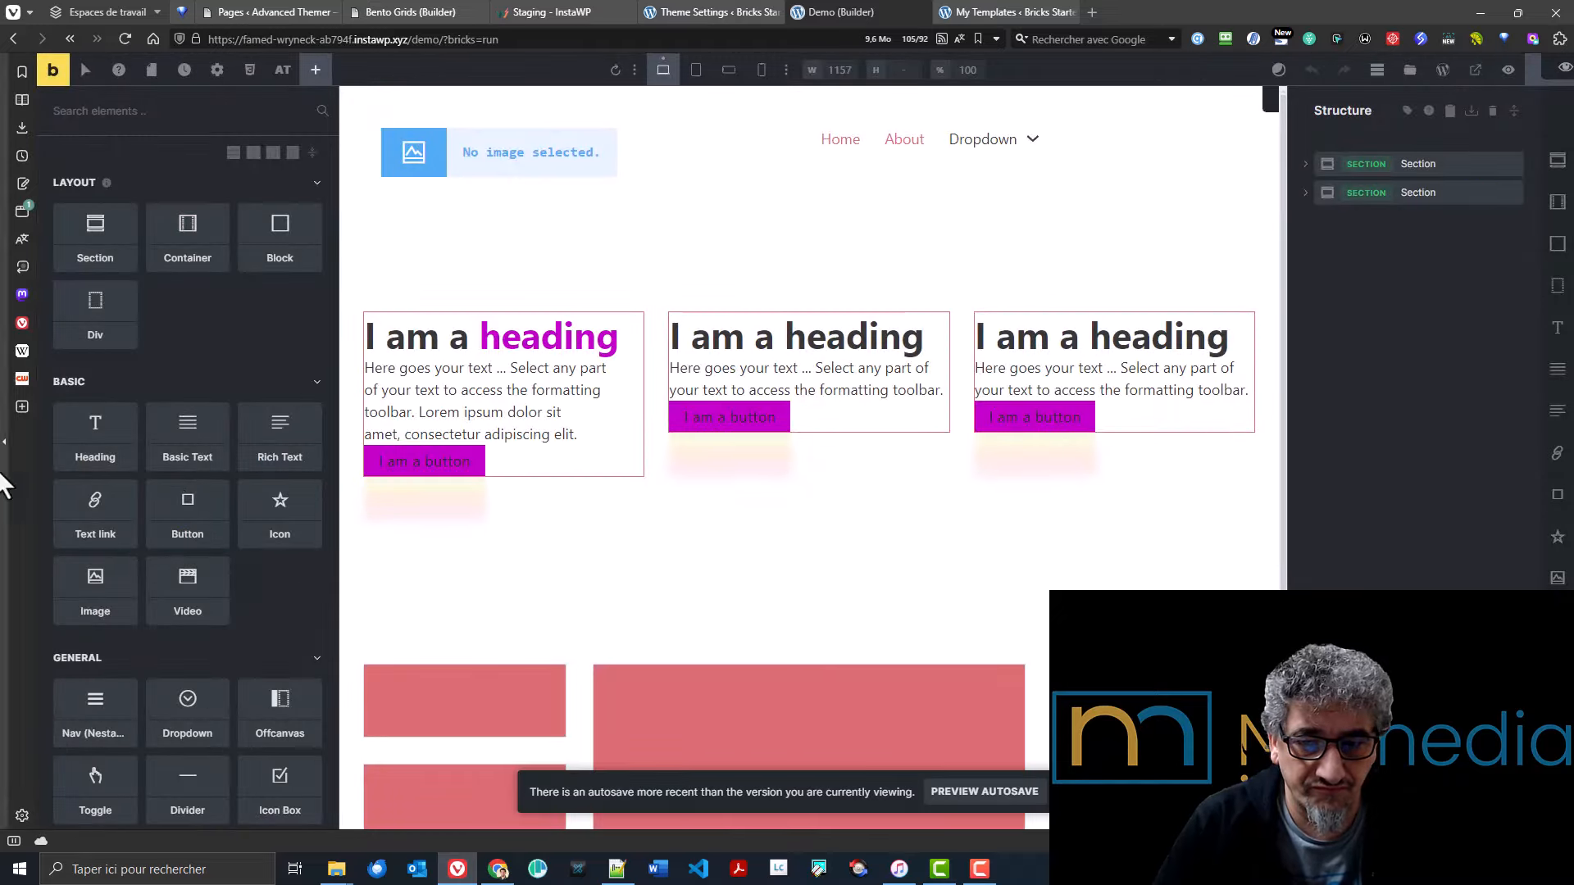
pyautogui.scroll(-10, 193, 632)
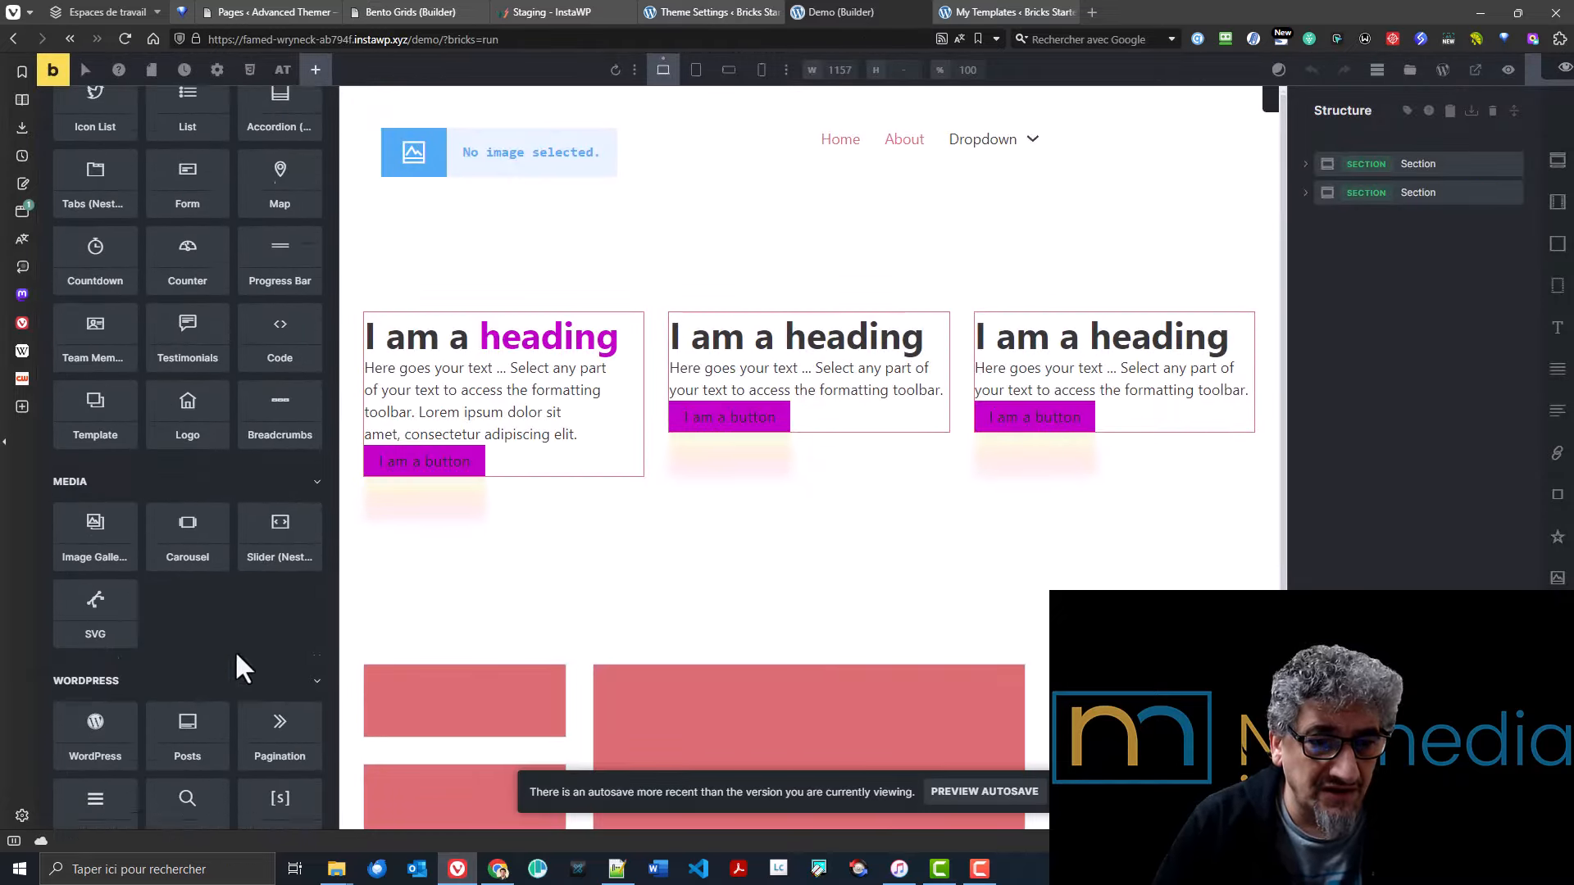
pyautogui.scroll(10, 234, 651)
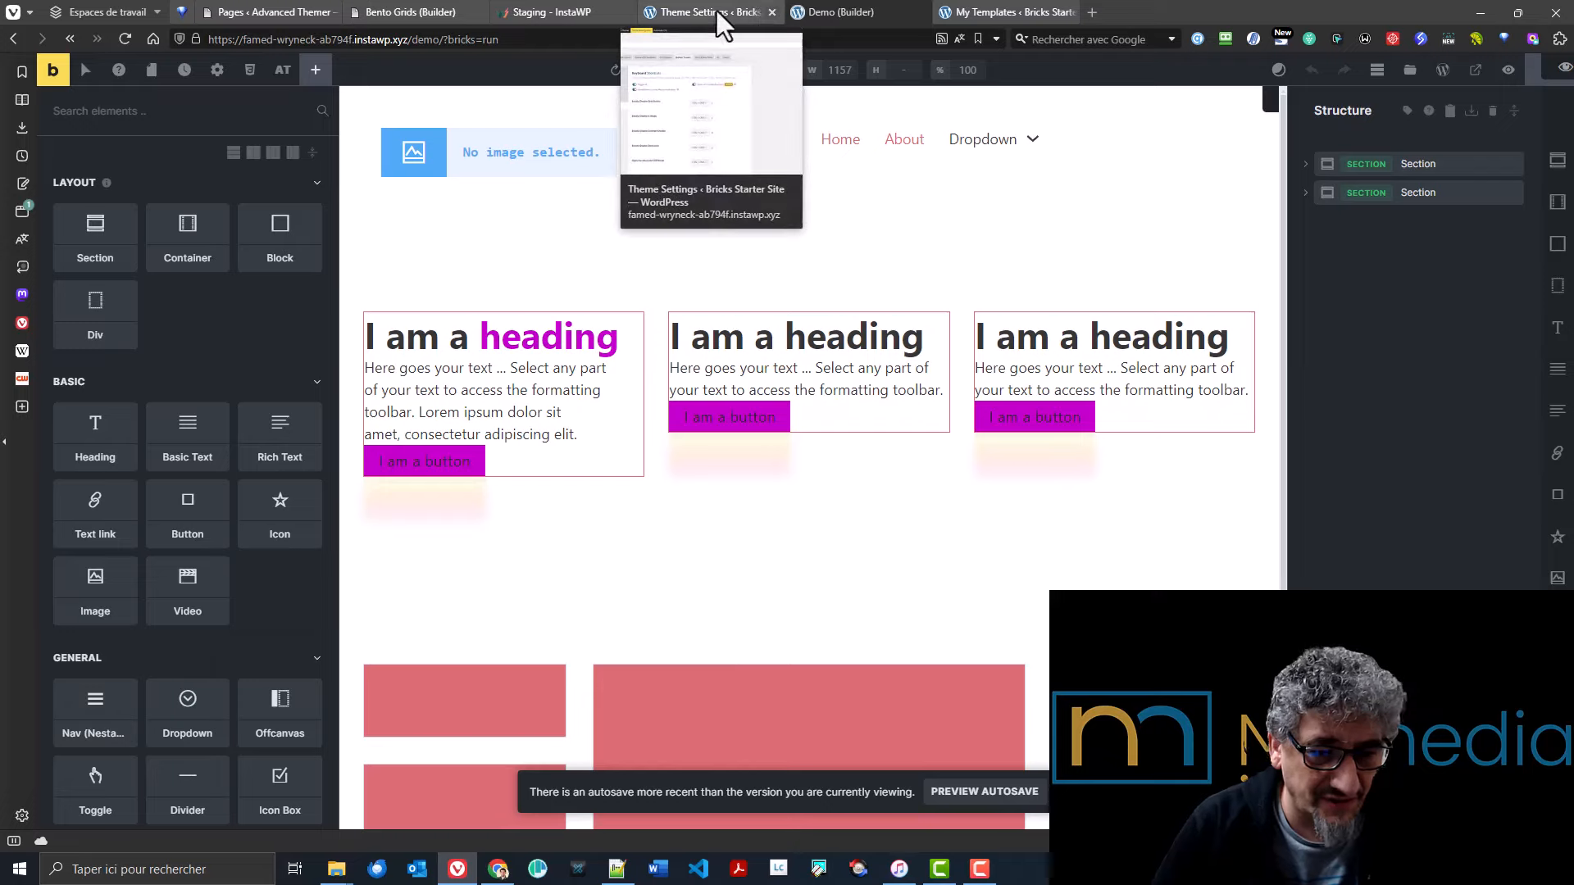
# - Read the heading and description of the elements that can be enabled on Strict Editor View
pyautogui.click(677, 11)
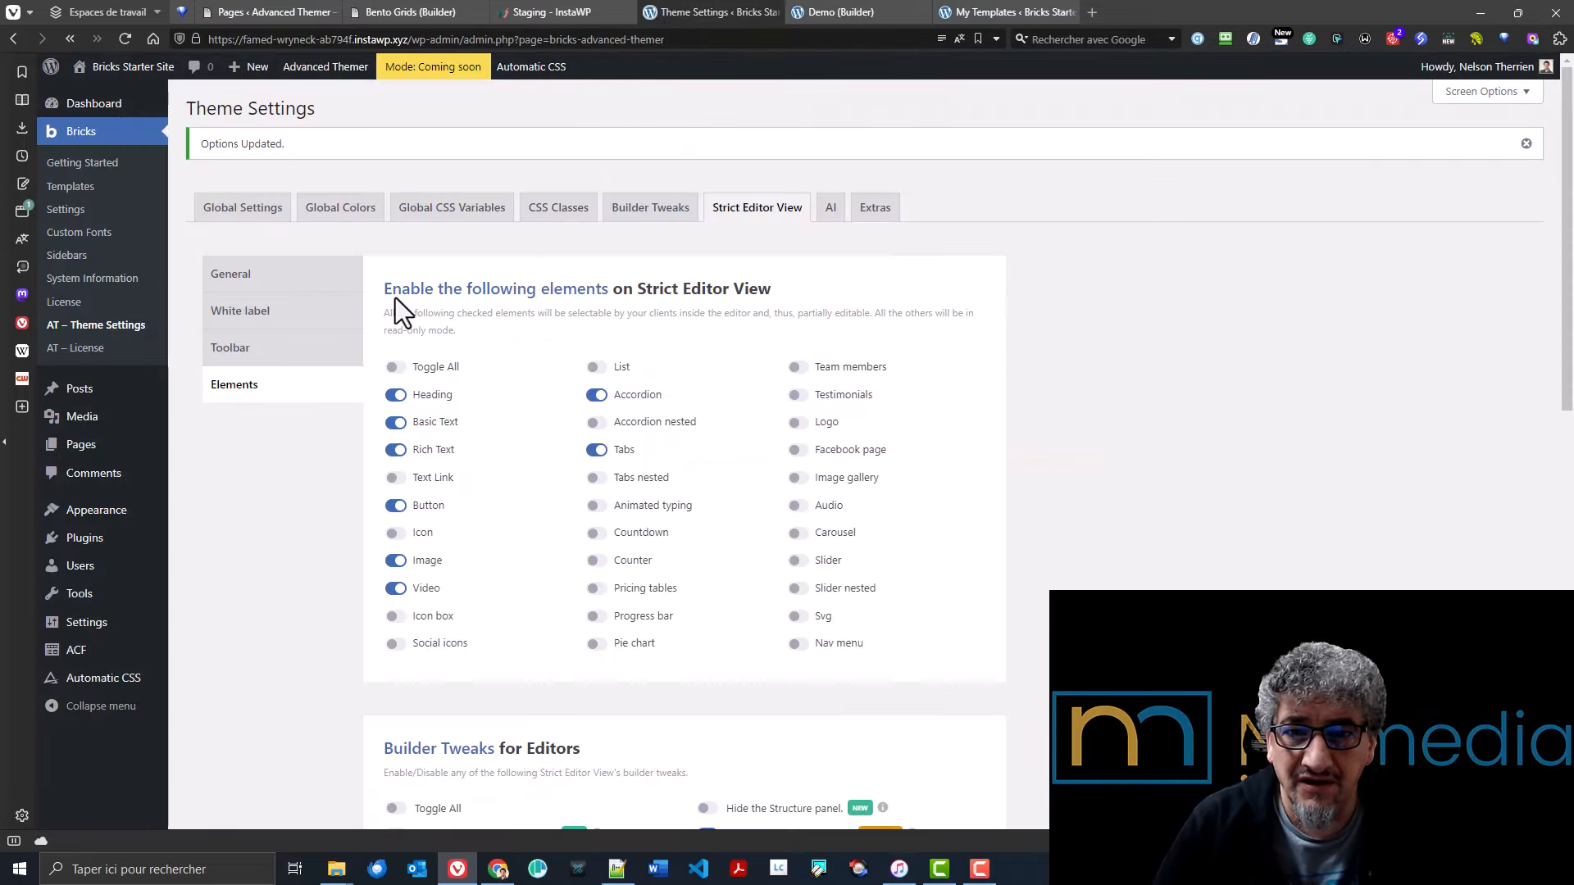
pyautogui.moveTo(382, 285); pyautogui.dragTo(819, 295)
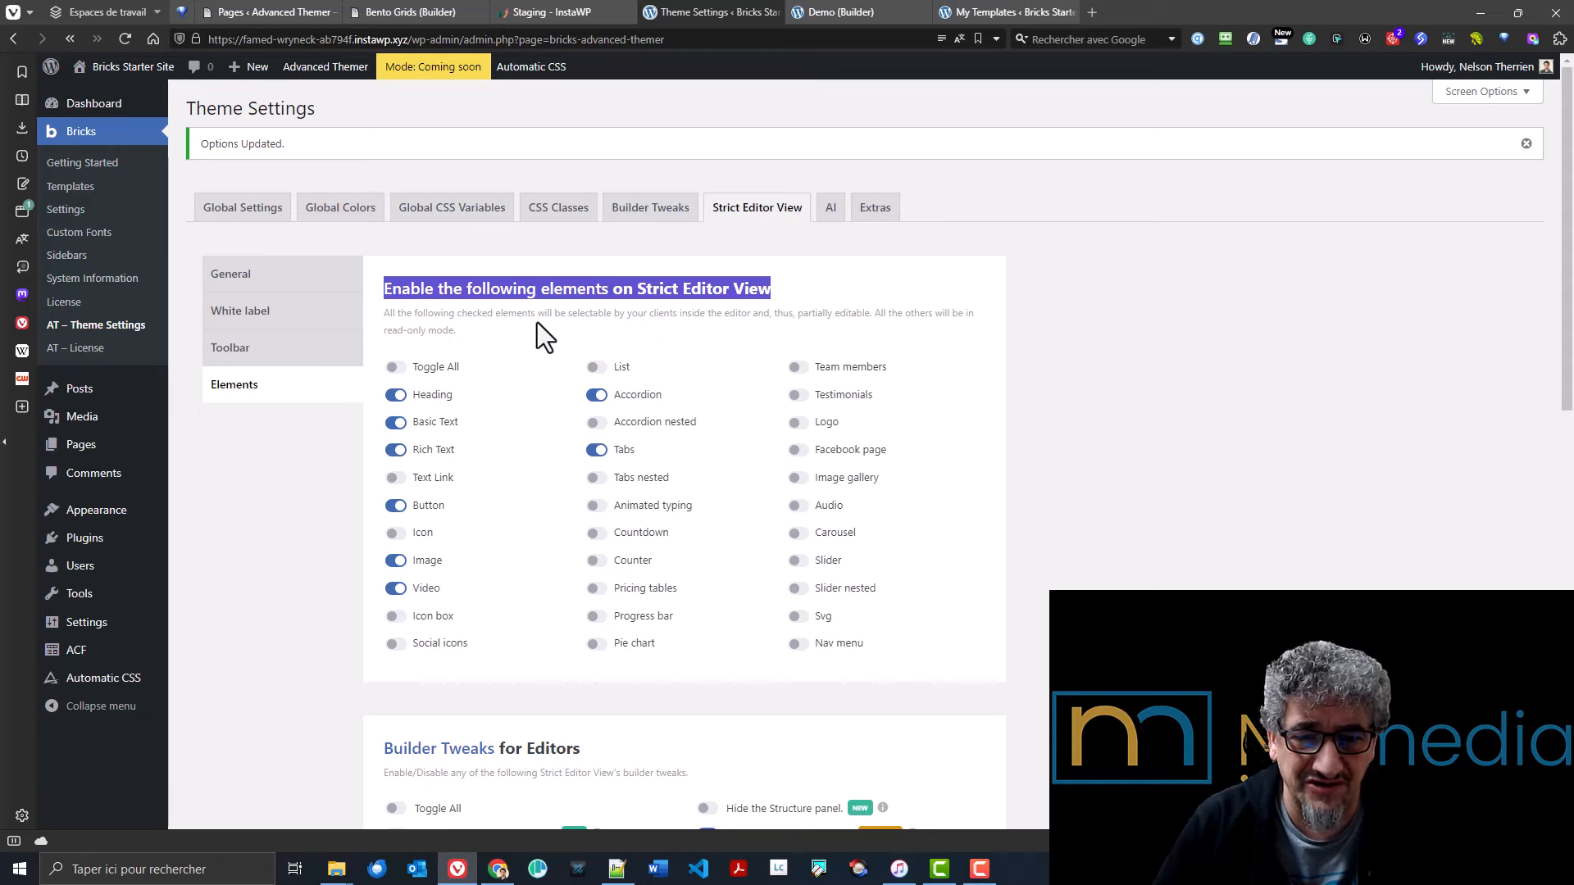
pyautogui.tripleClick(469, 321)
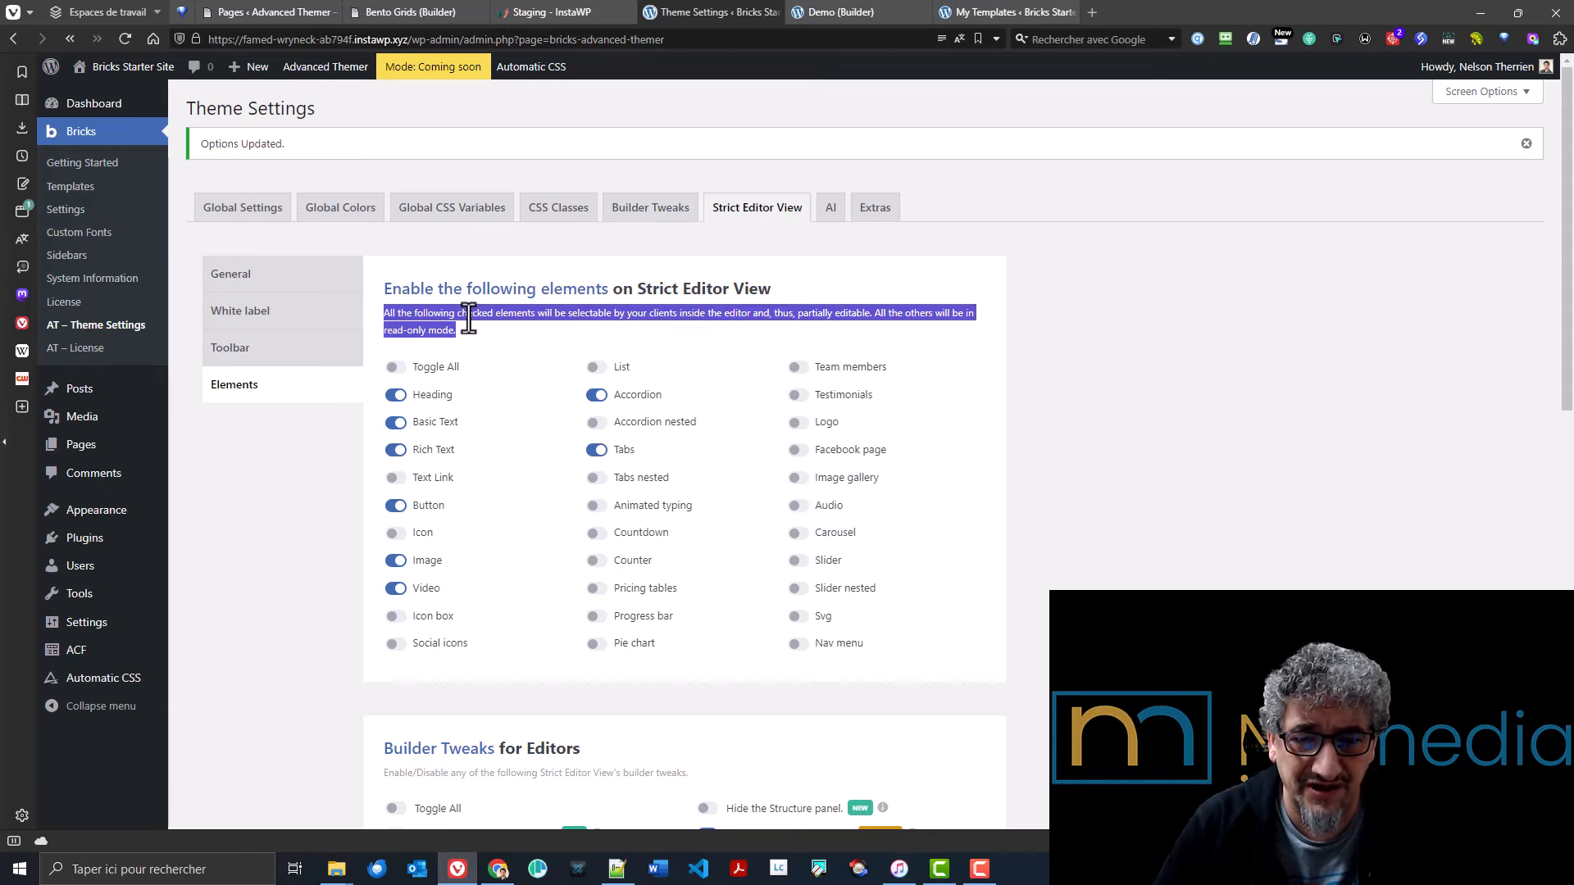
pyautogui.click(613, 323)
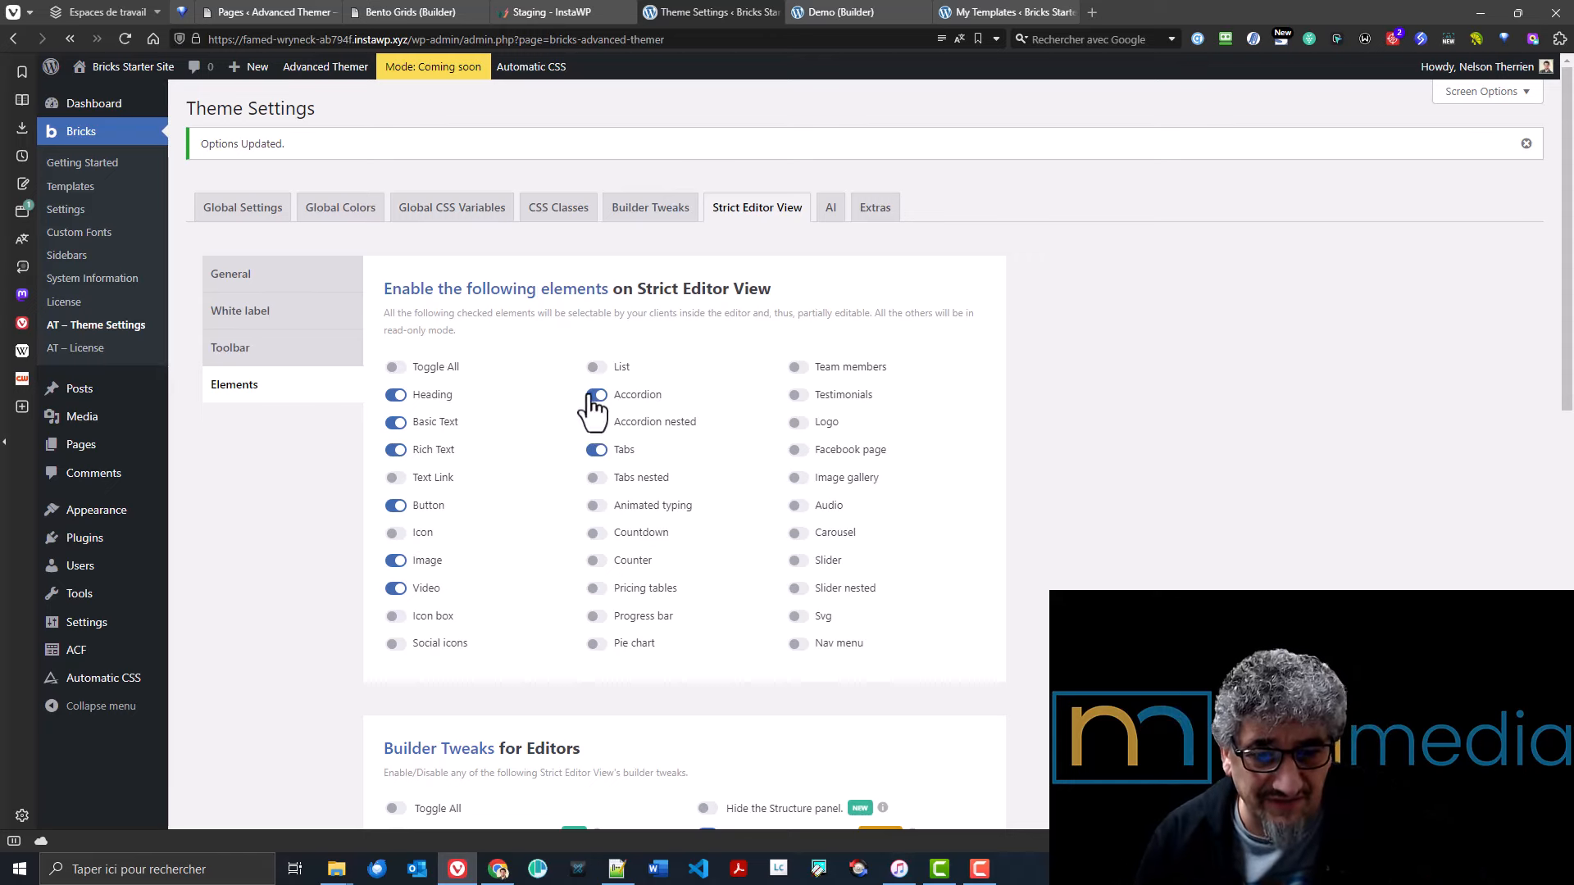
# - Return to the Demo page's builder and switch its view to the Editor role
pyautogui.click(829, 15)
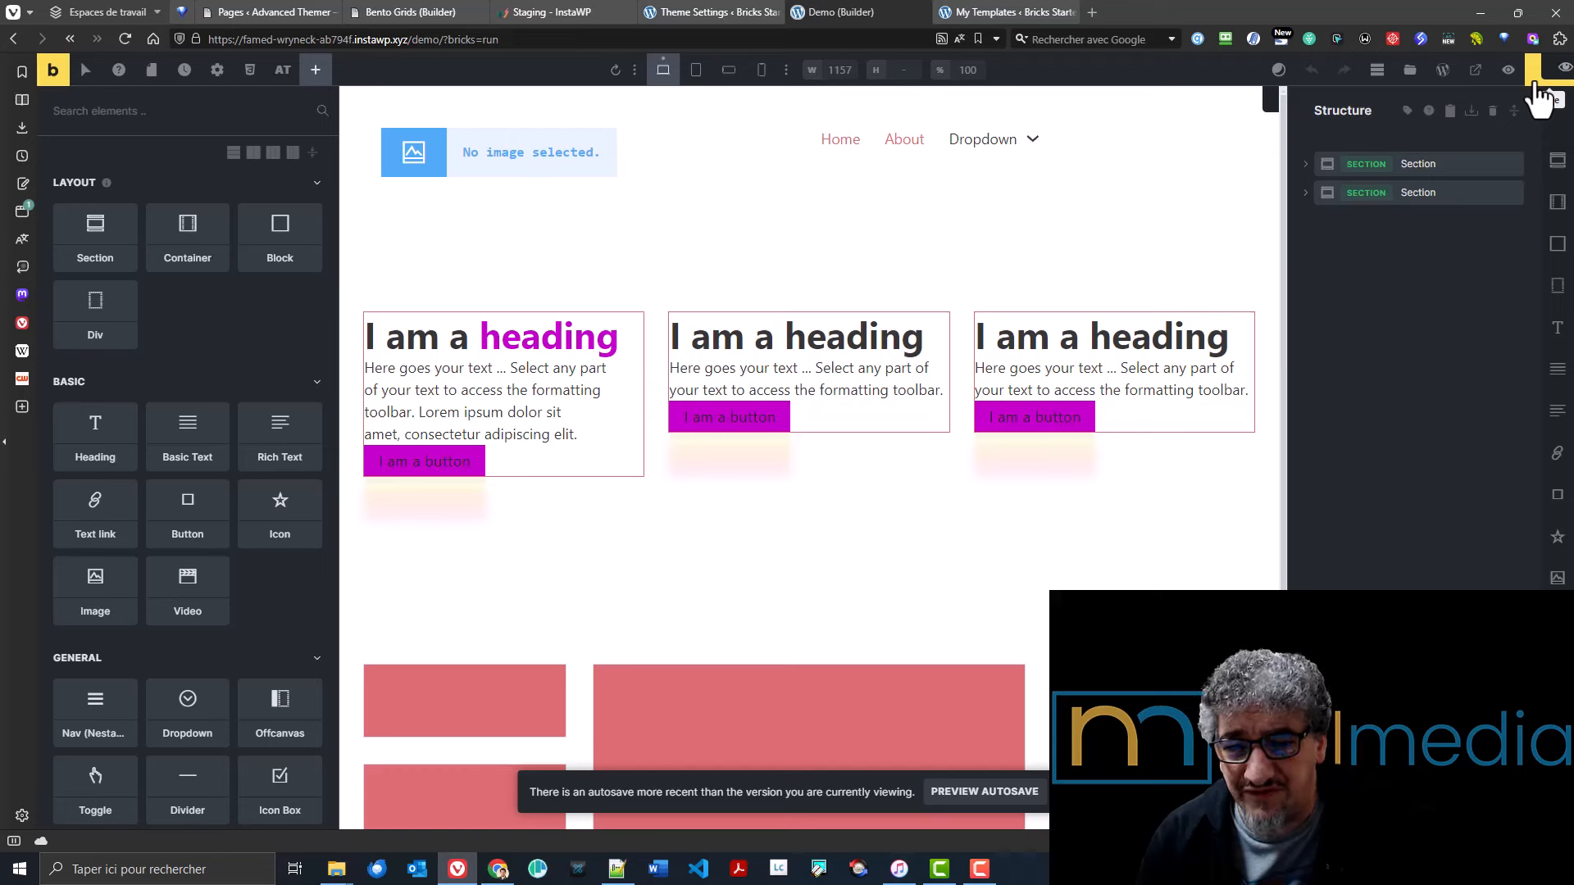
pyautogui.click(1534, 84)
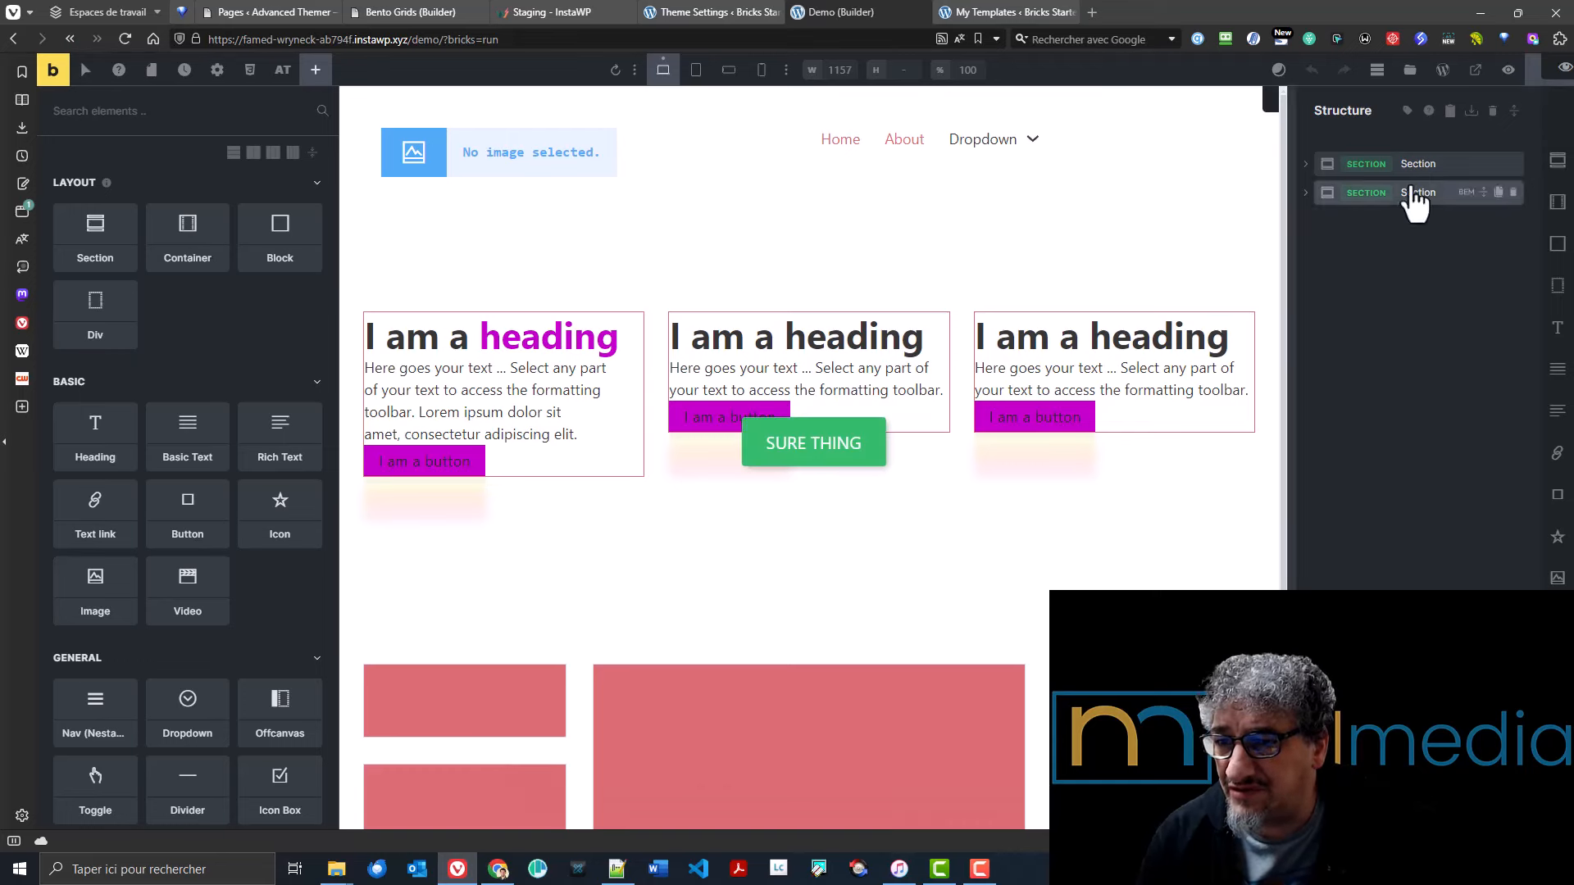
pyautogui.moveTo(1547, 74)
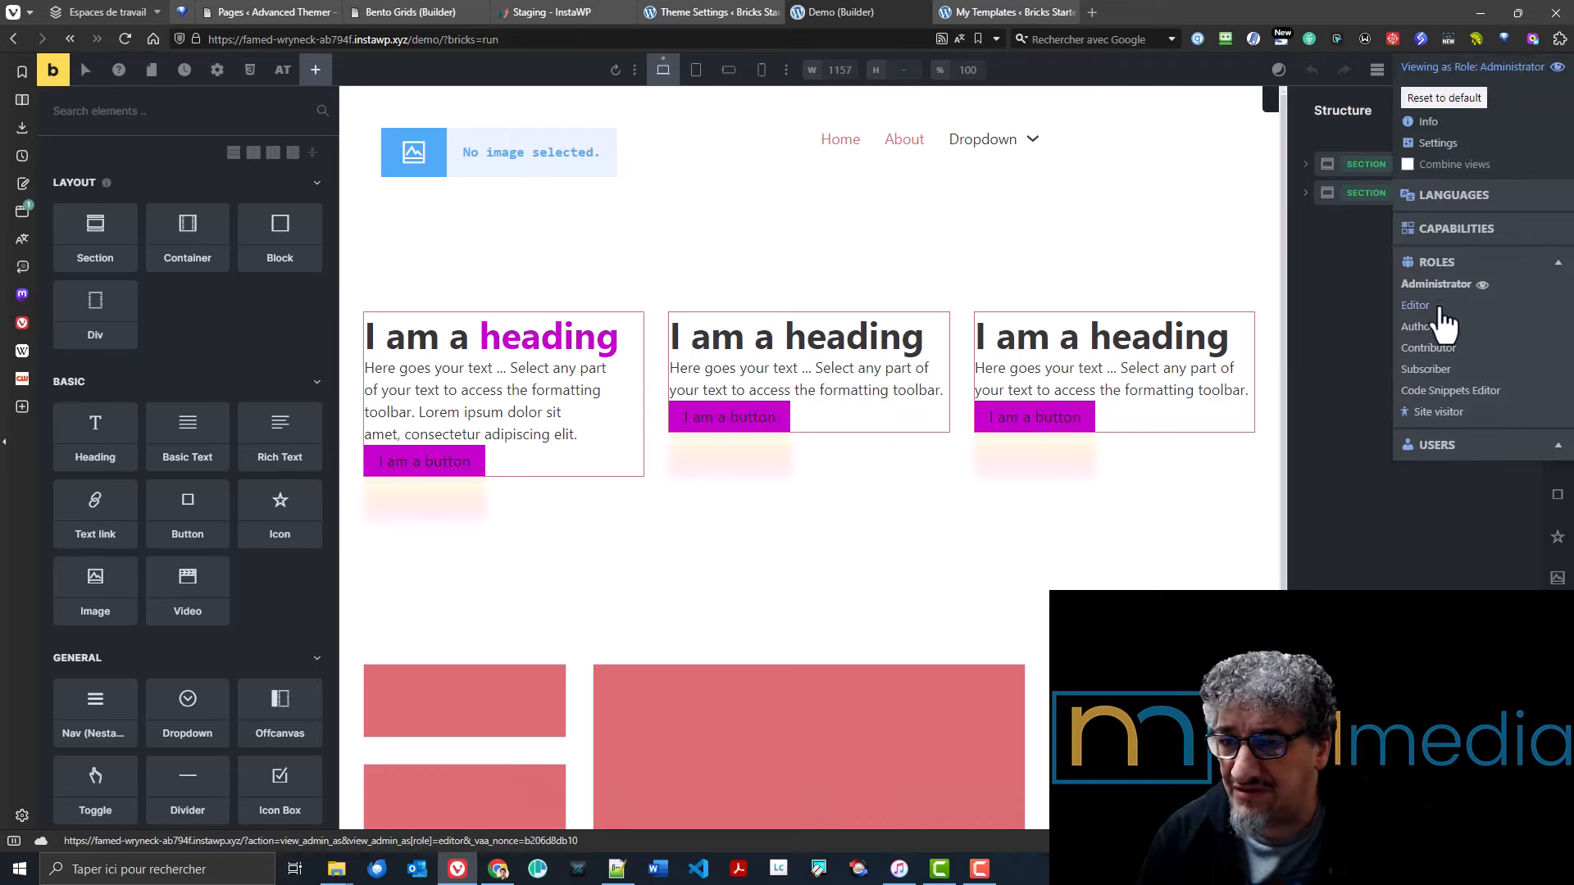
pyautogui.click(1440, 312)
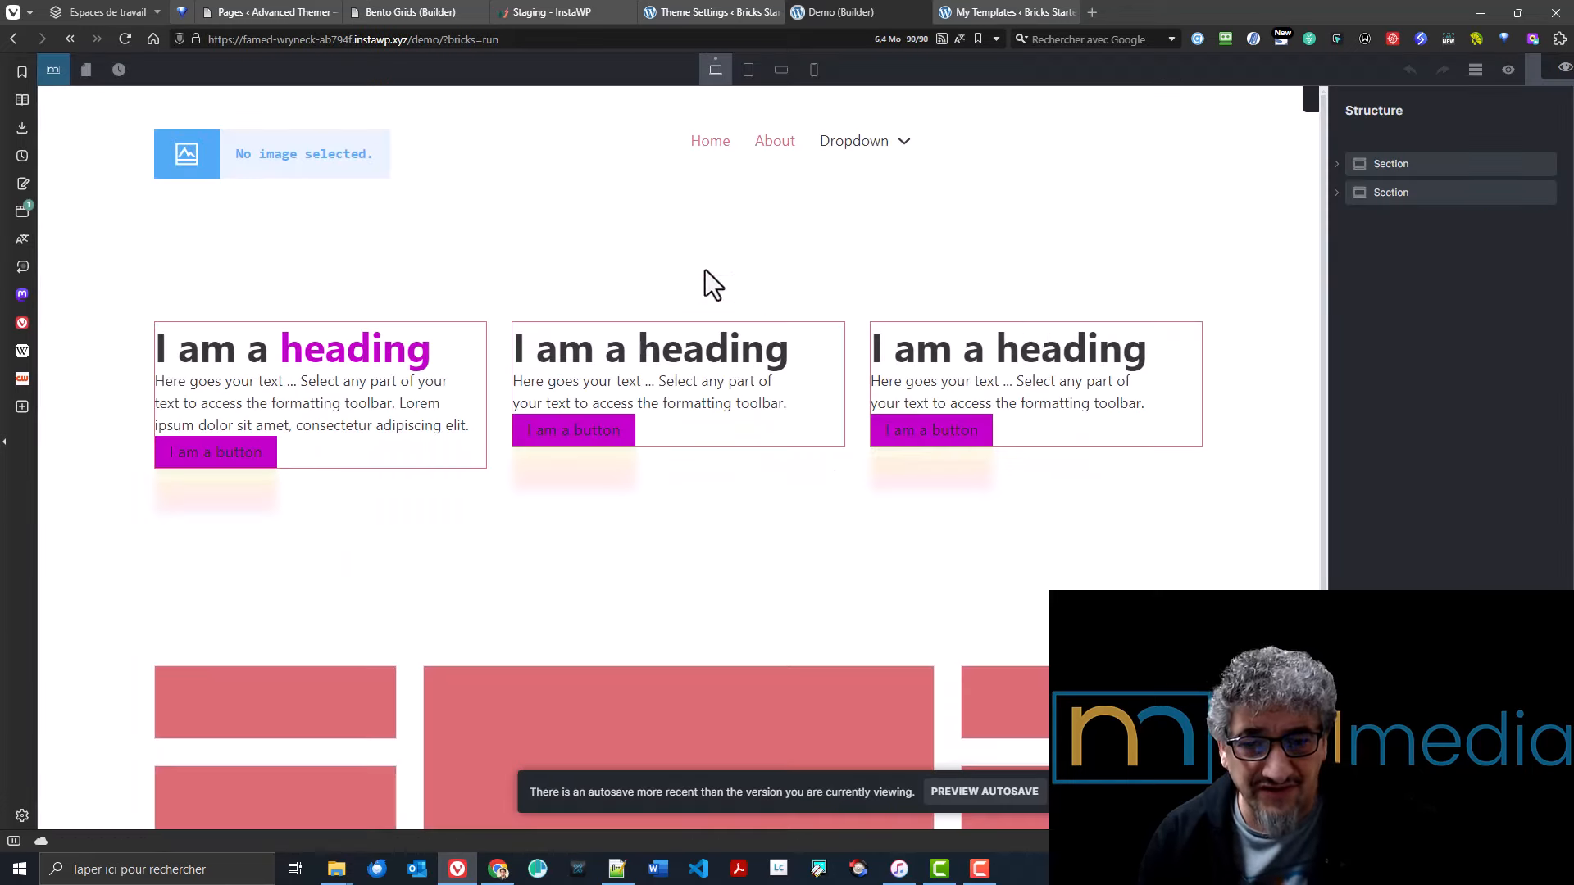
# - Insert the word "different" before "heading" in the first card's heading, and check whether the header's image placeholder can be selected
pyautogui.click(341, 384)
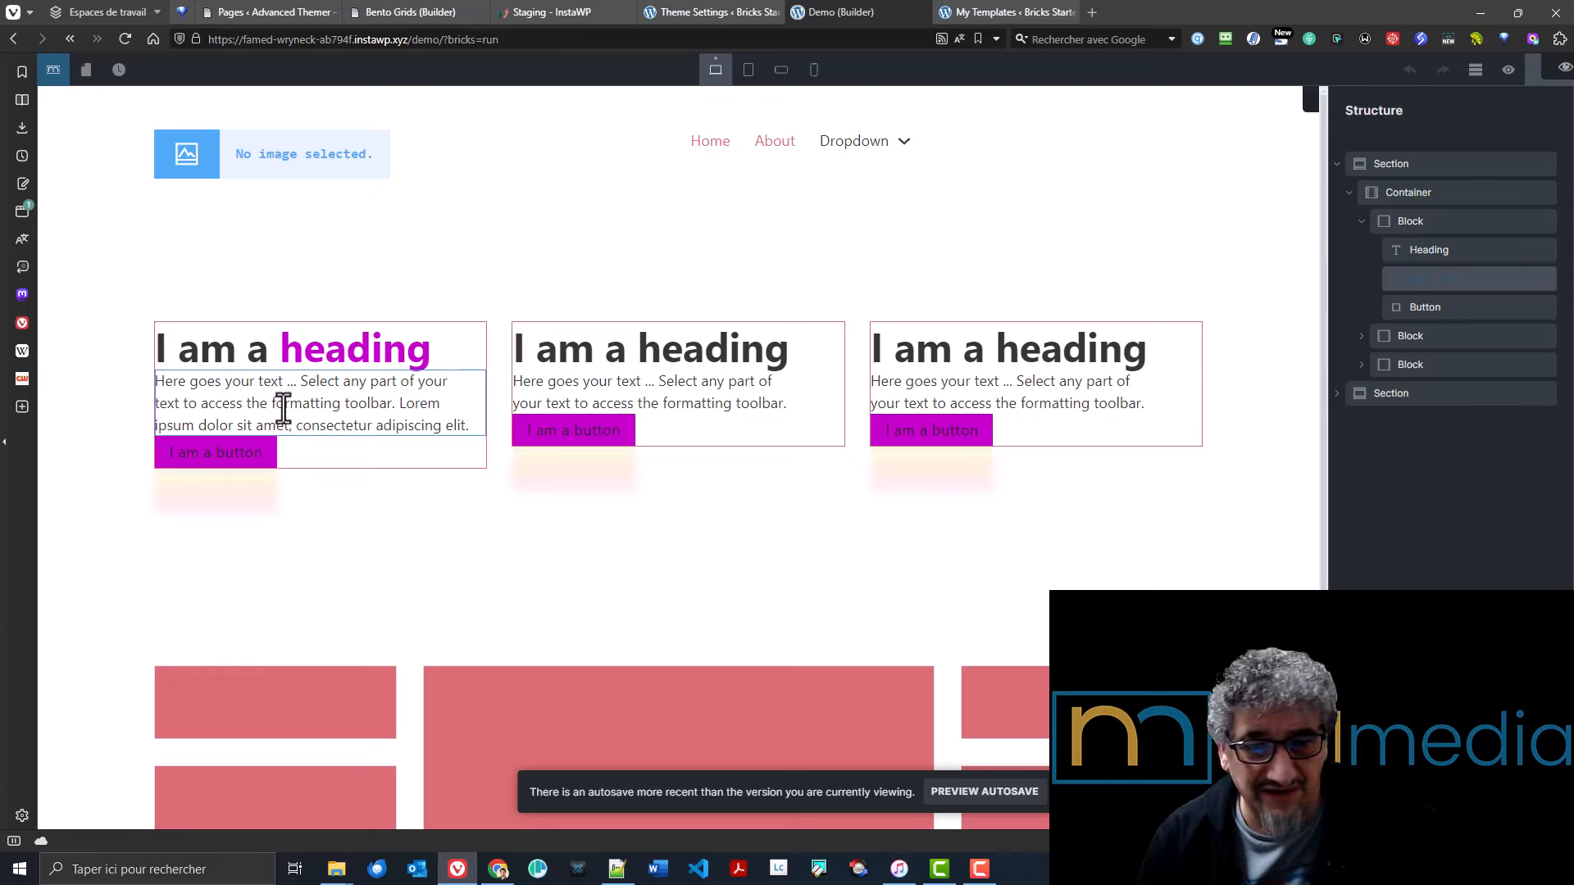
pyautogui.click(327, 342)
pyautogui.doubleClick(315, 349)
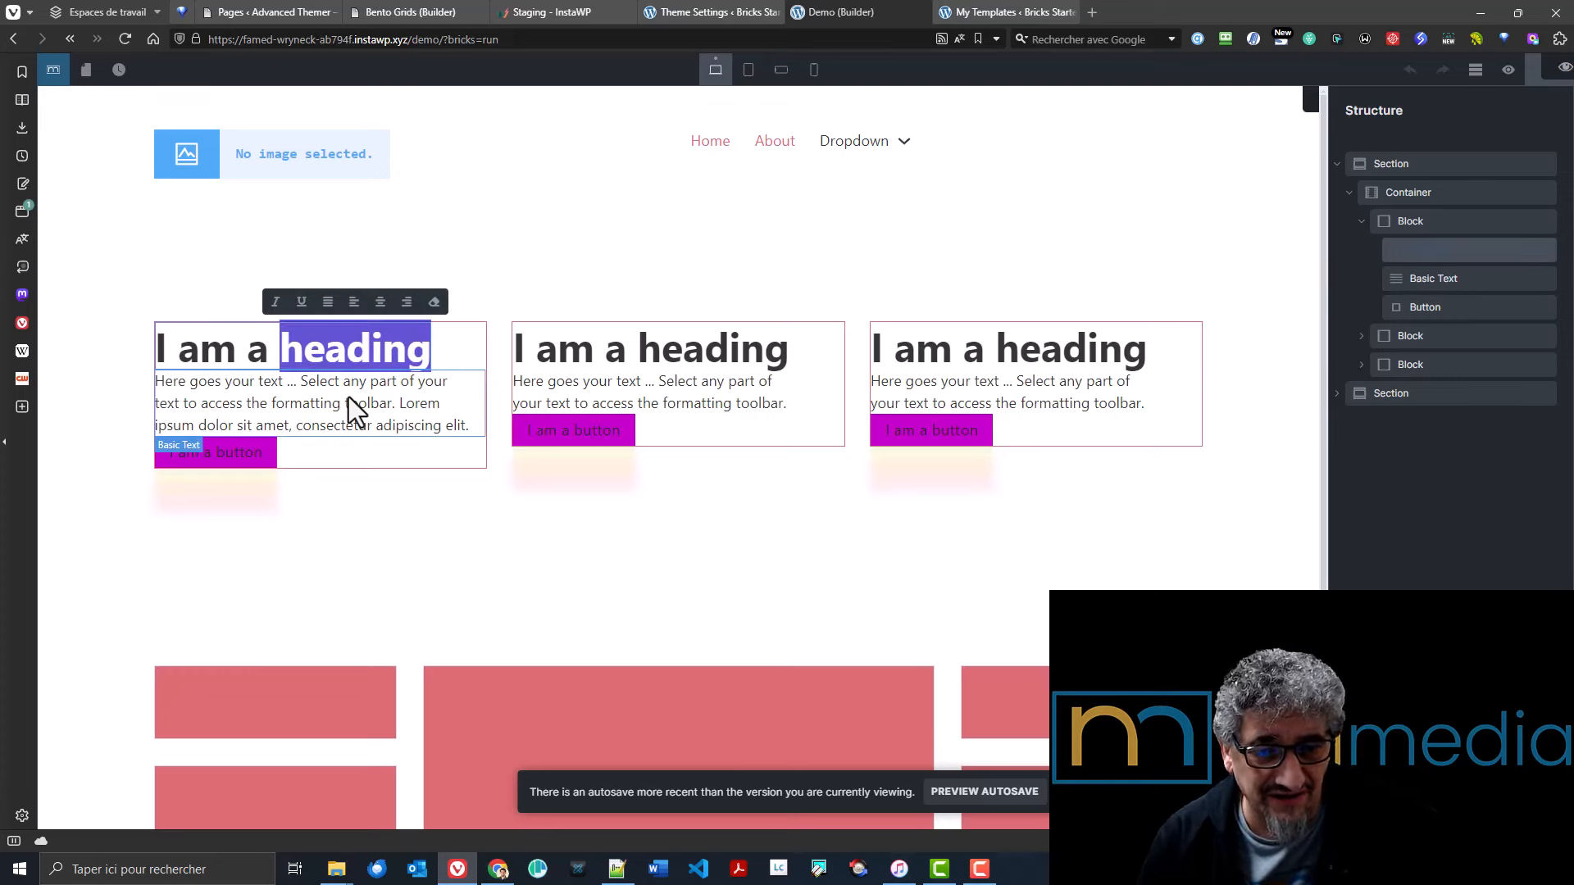
pyautogui.press('Right')
pyautogui.press('Left')
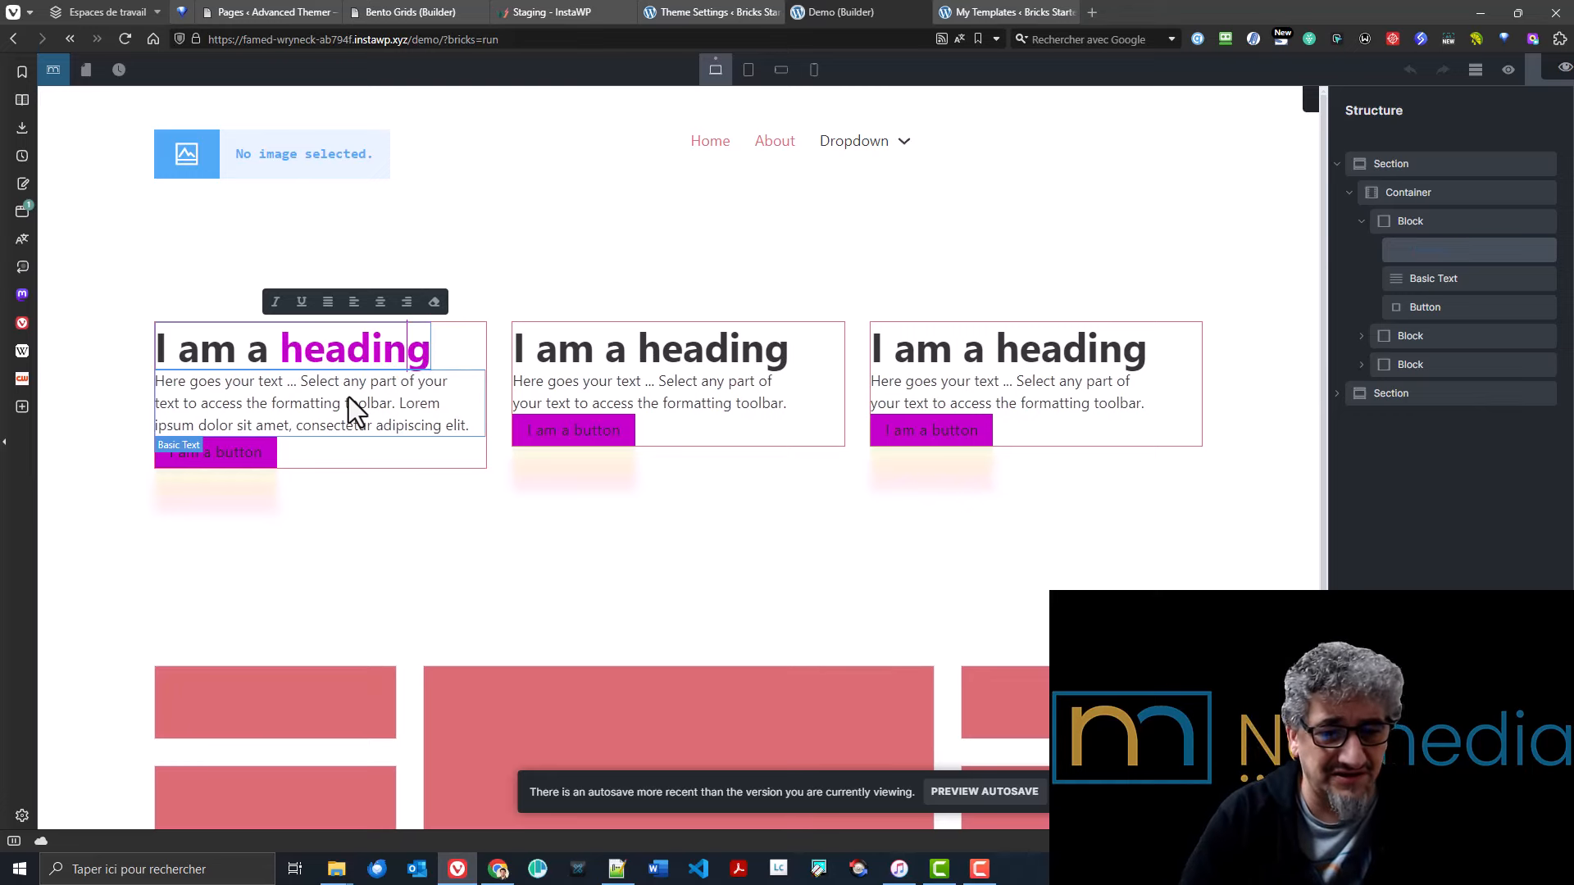
pyautogui.hotkey('ctrl', 'Left')
pyautogui.write('d')
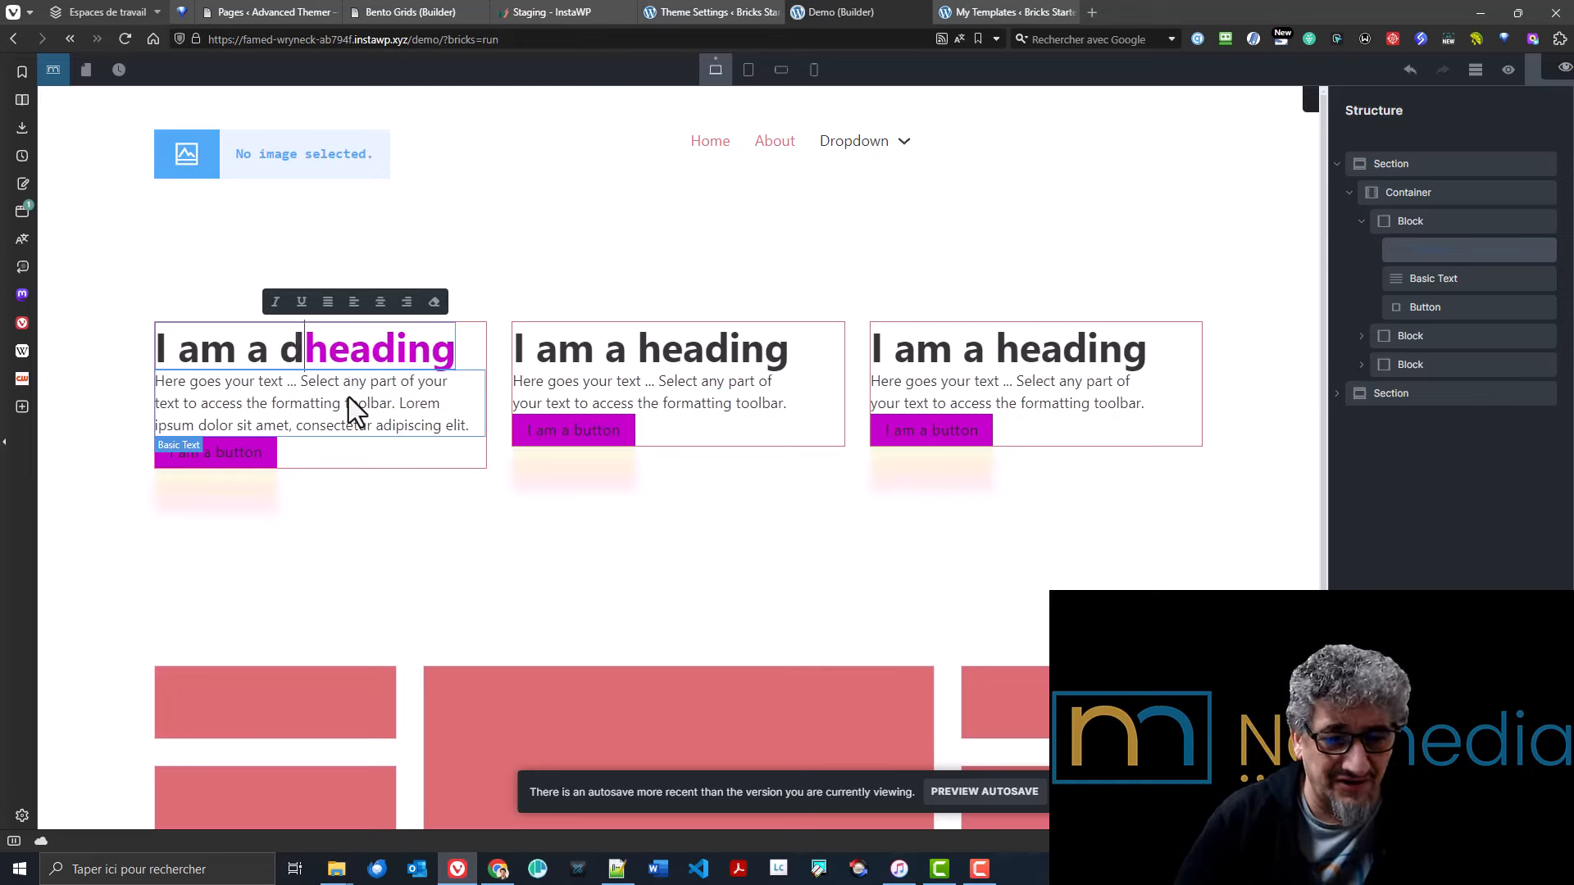
pyautogui.press('BackSpace')
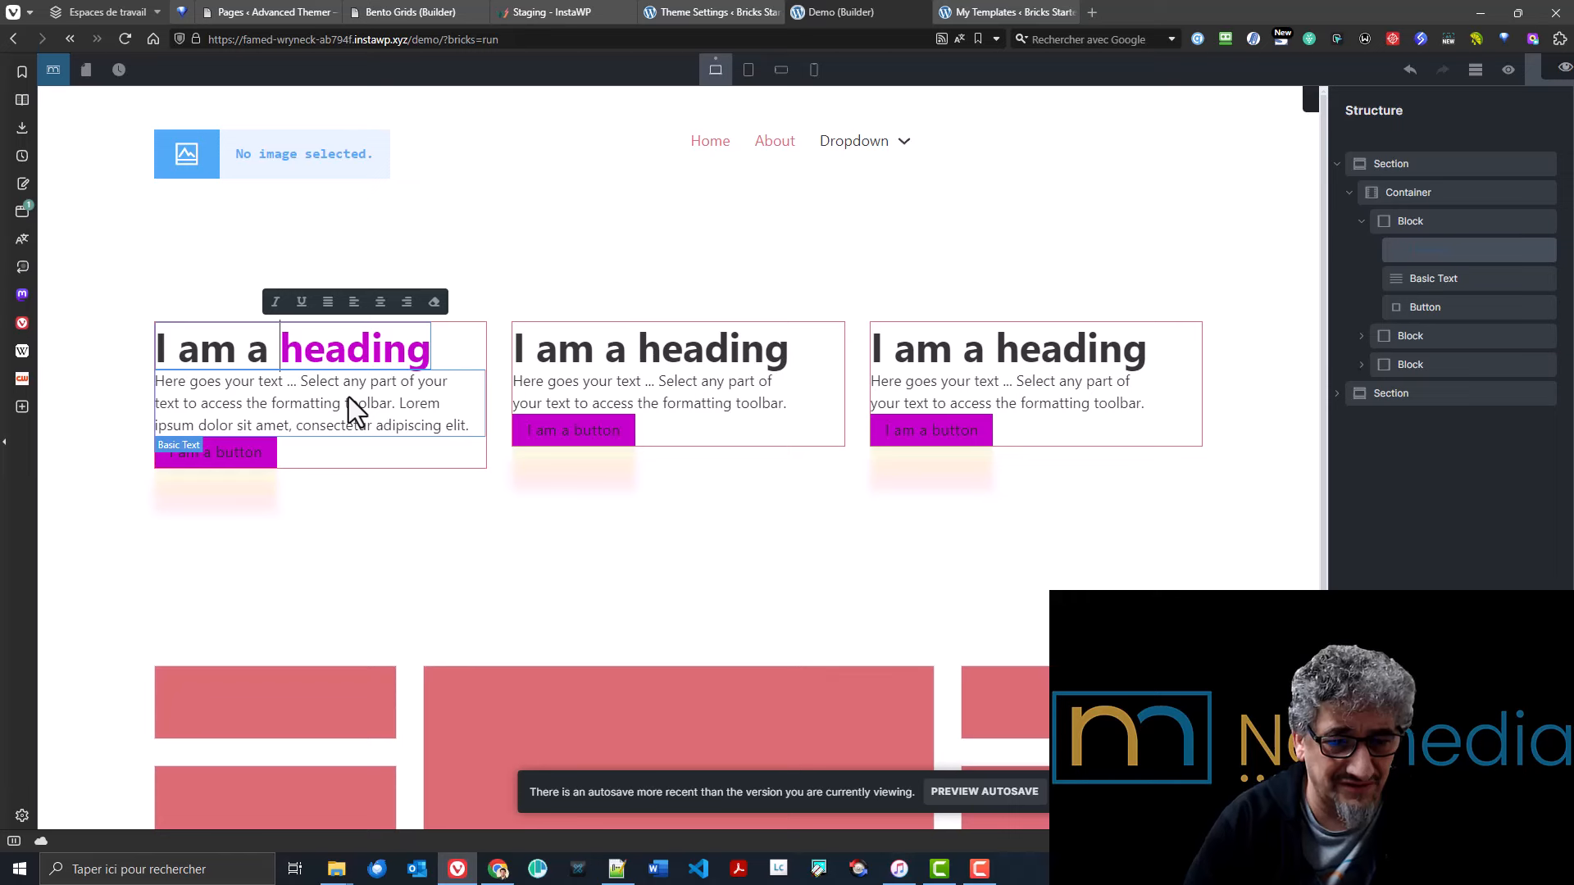
pyautogui.write('f')
pyautogui.press('BackSpace')
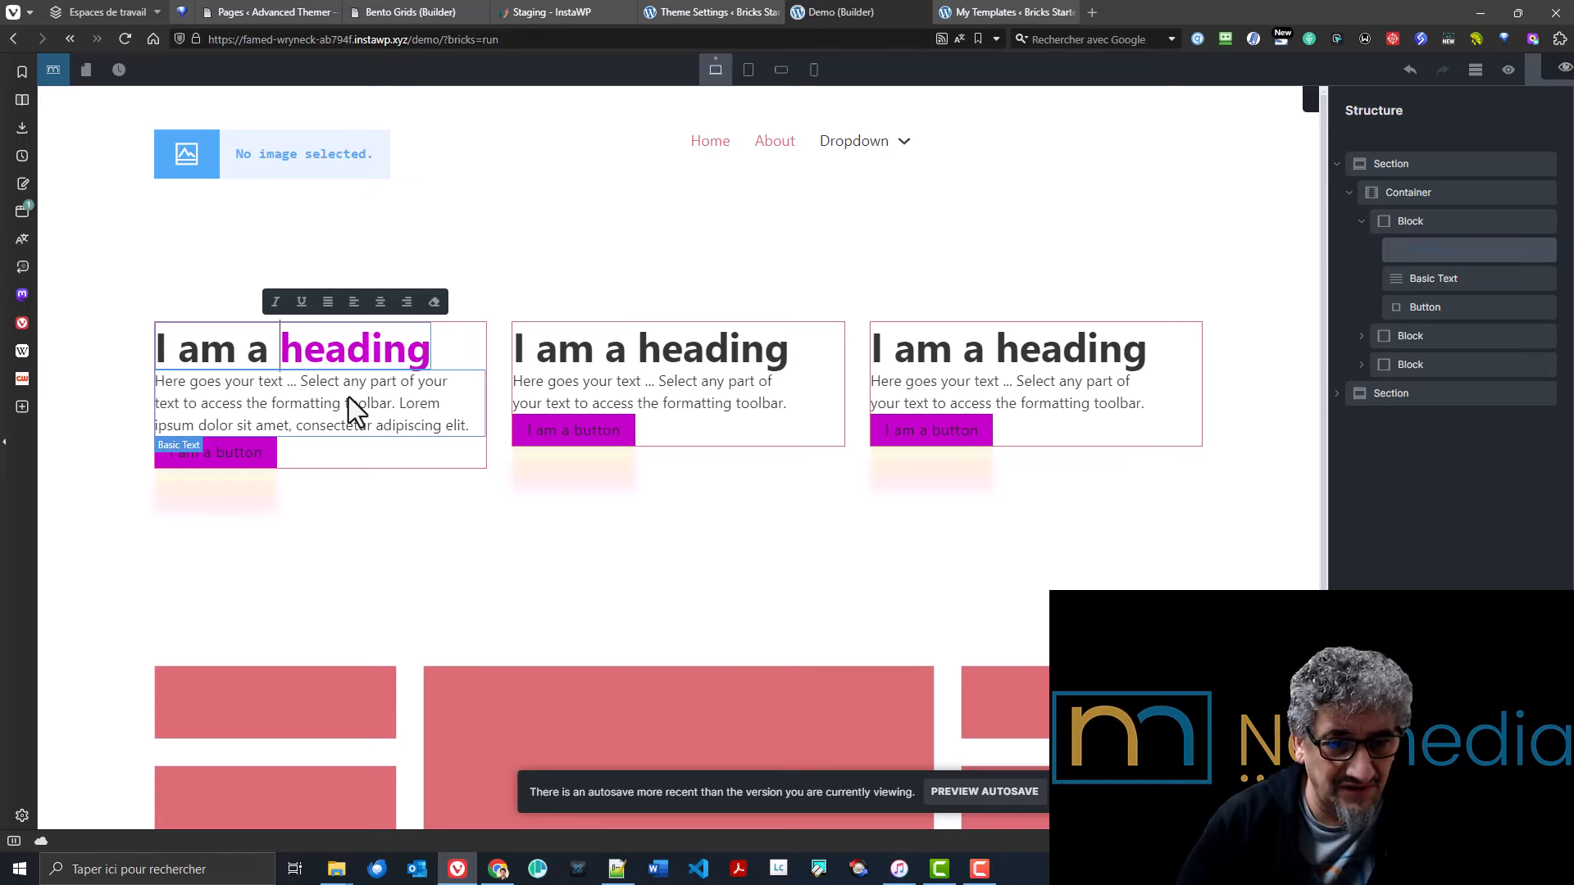
pyautogui.write('different')
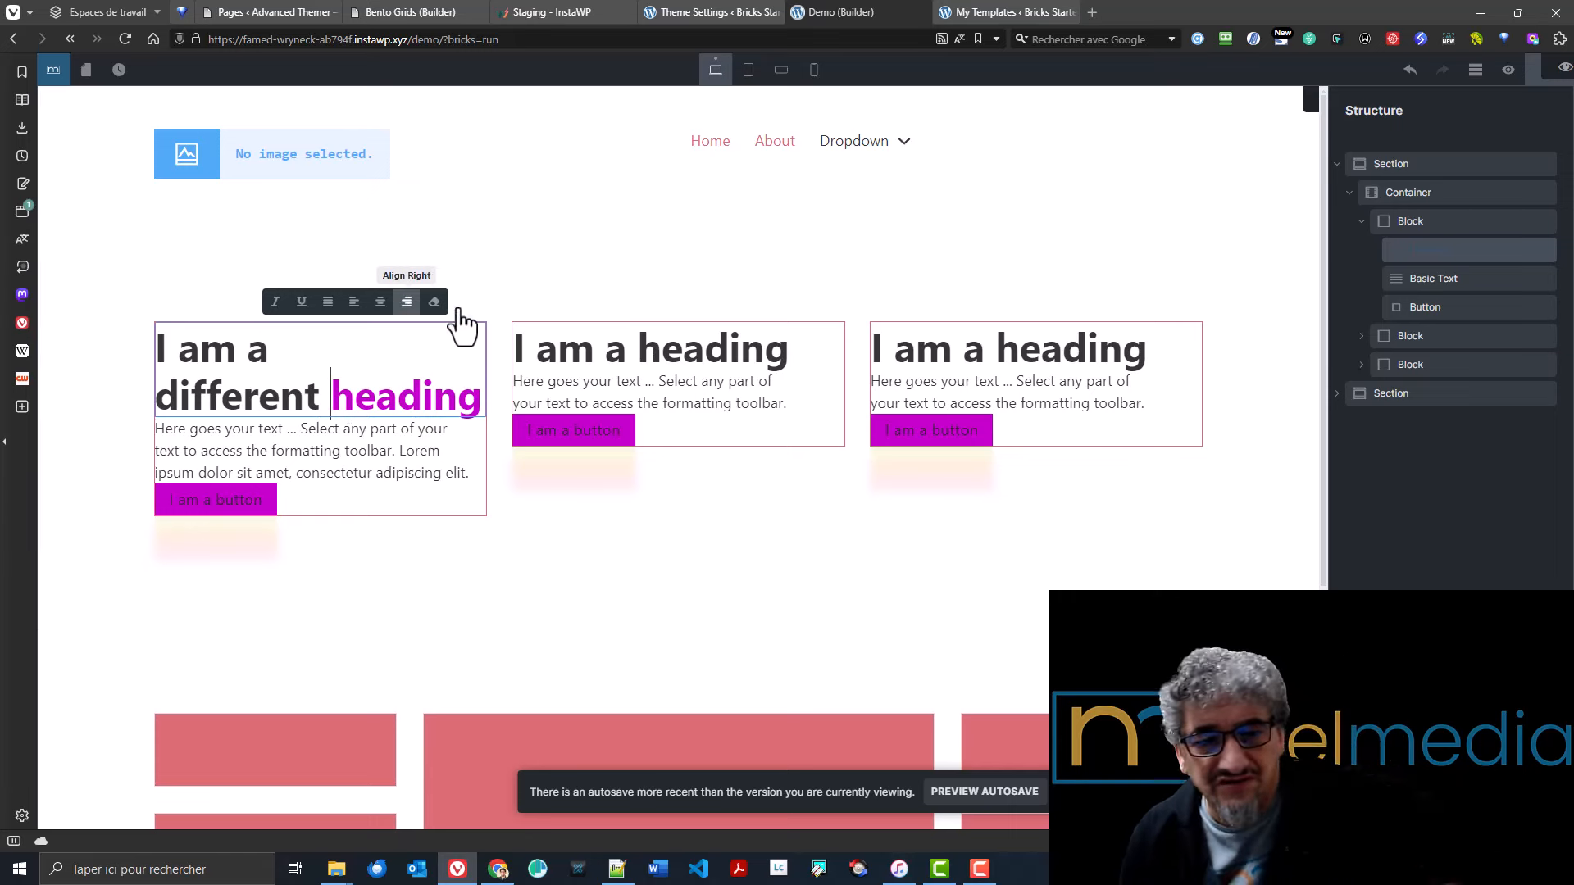
pyautogui.click(288, 157)
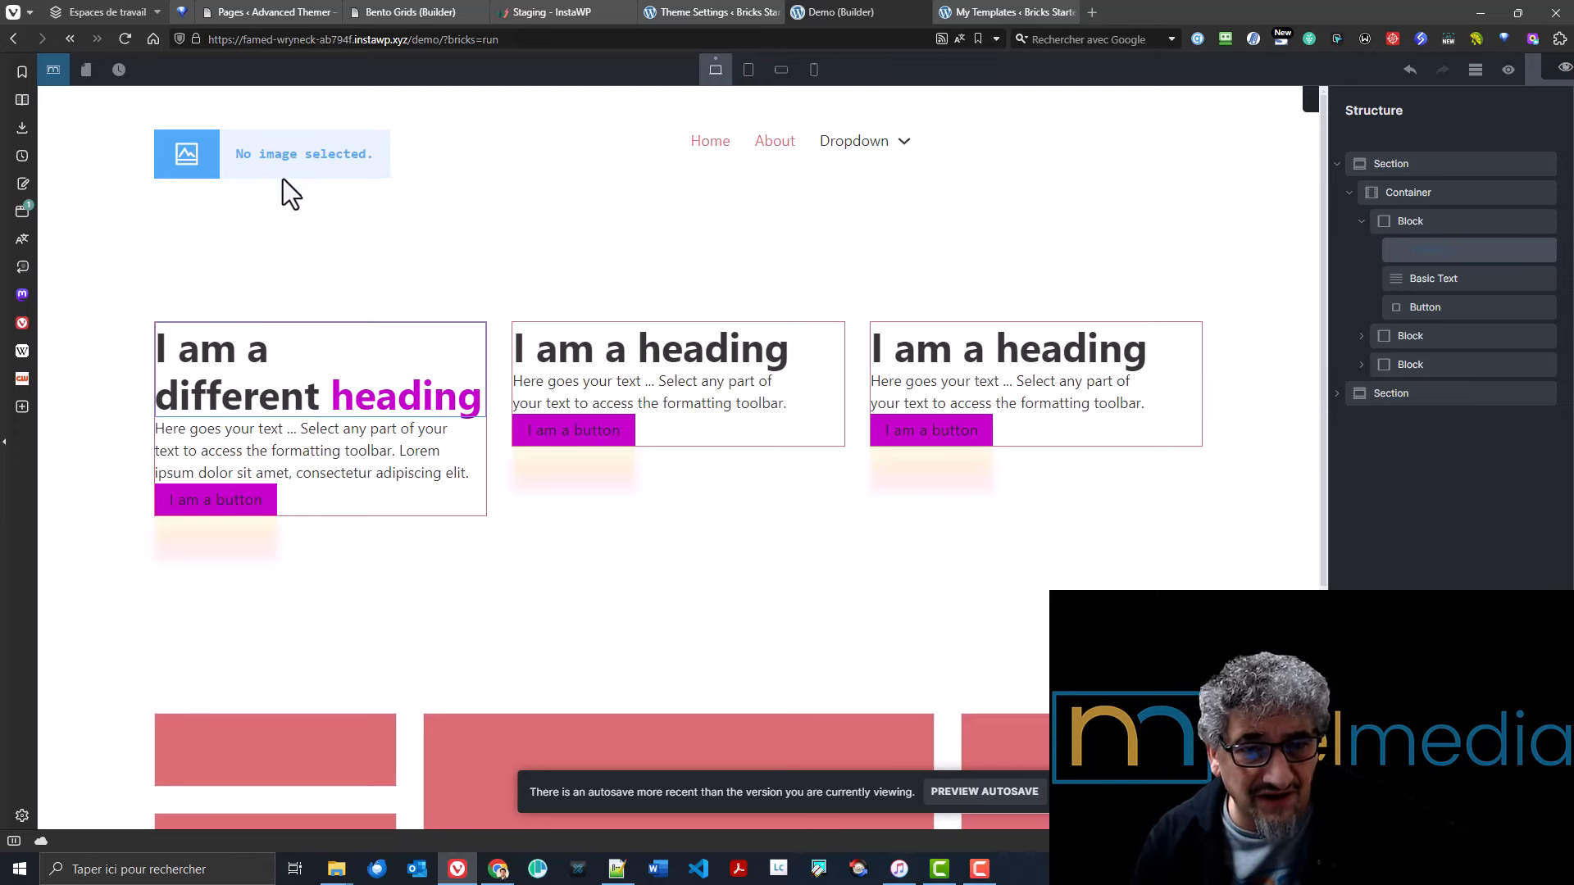
# - Replace the first card's button text with "Buy now"
pyautogui.scroll(-4, 510, 270)
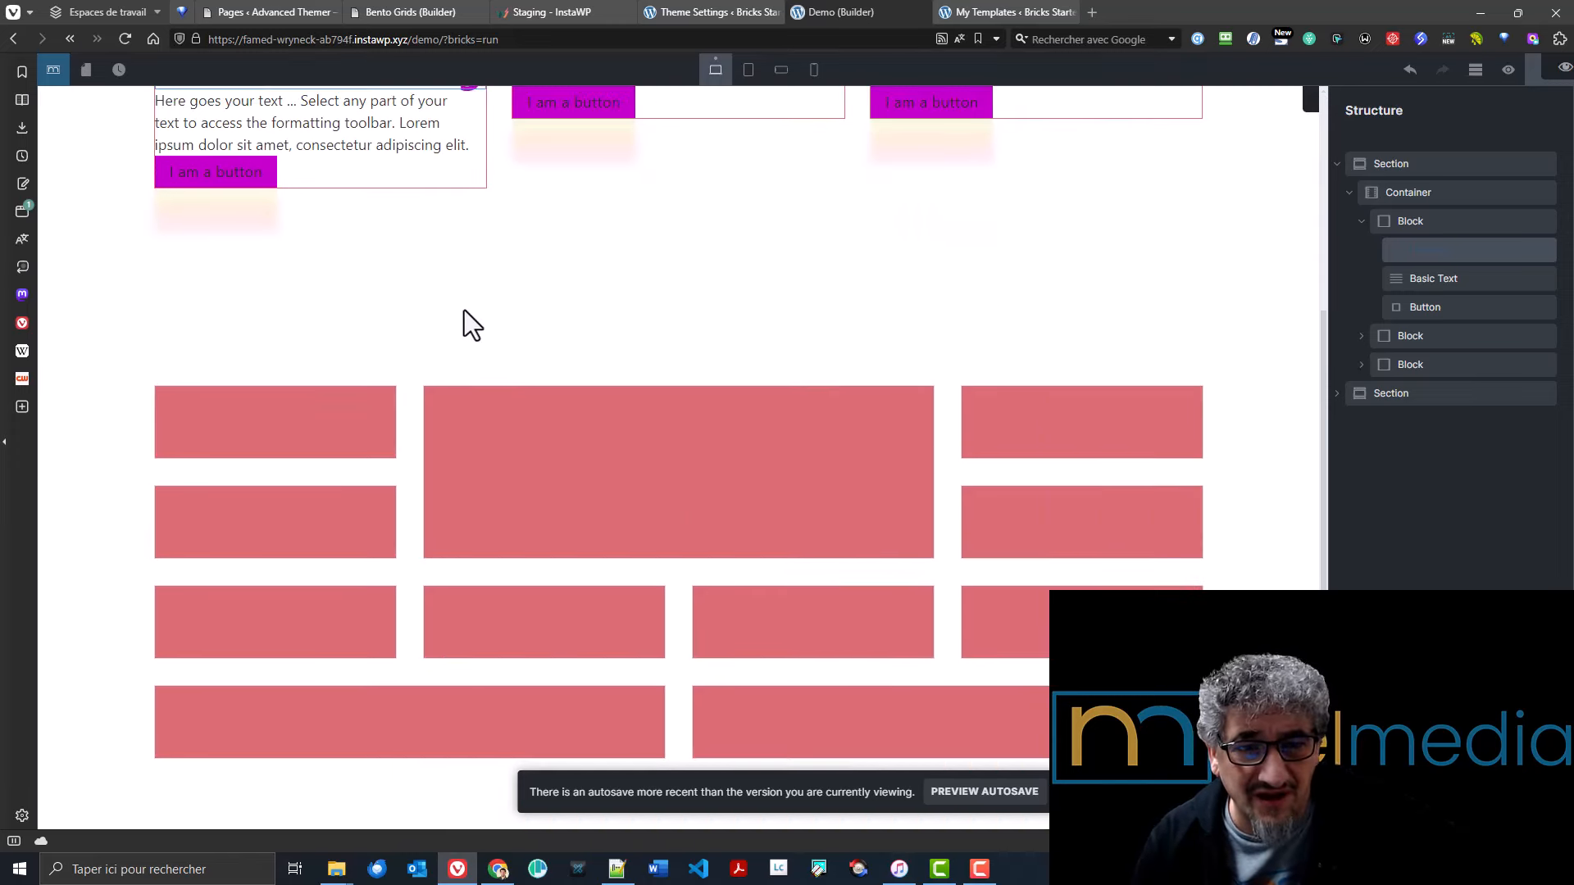
pyautogui.scroll(4, 467, 316)
pyautogui.click(255, 502)
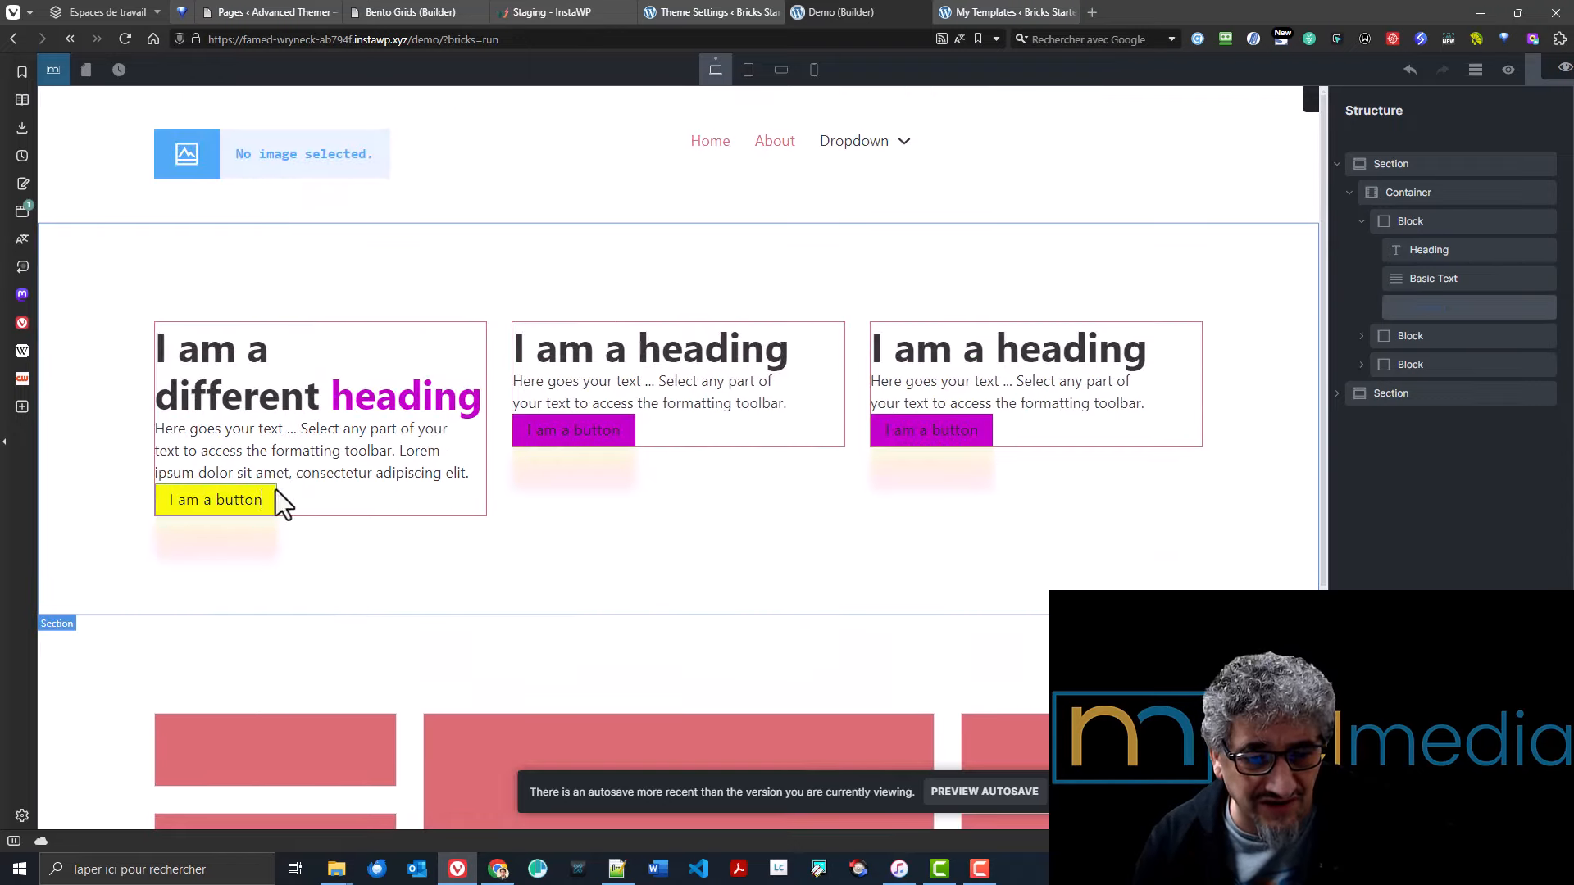
pyautogui.doubleClick(242, 500)
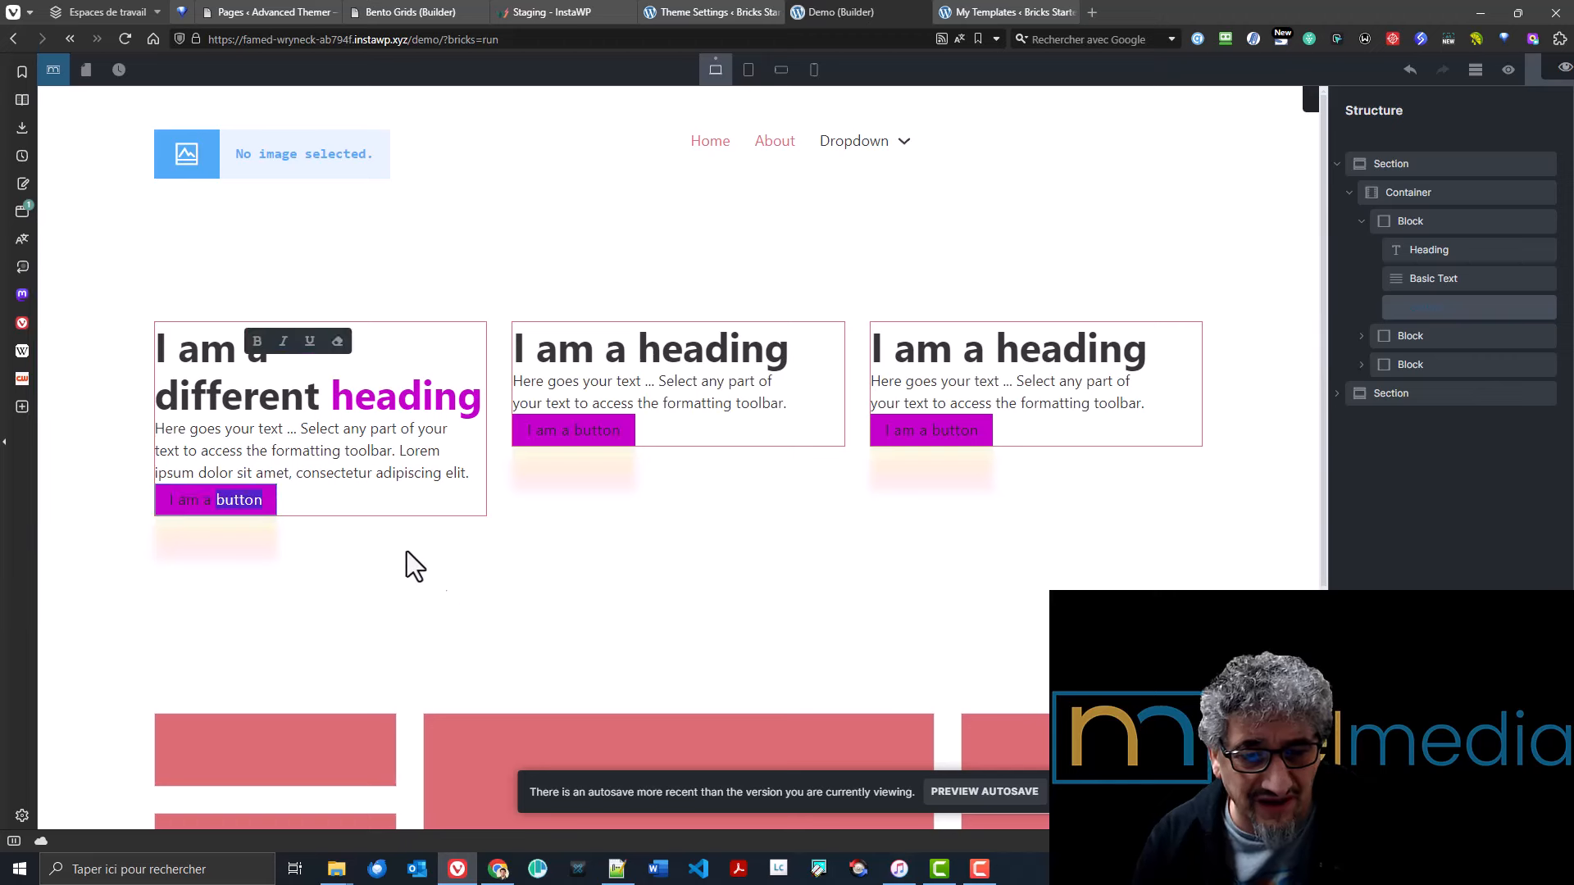
pyautogui.hotkey('ctrl', 'a')
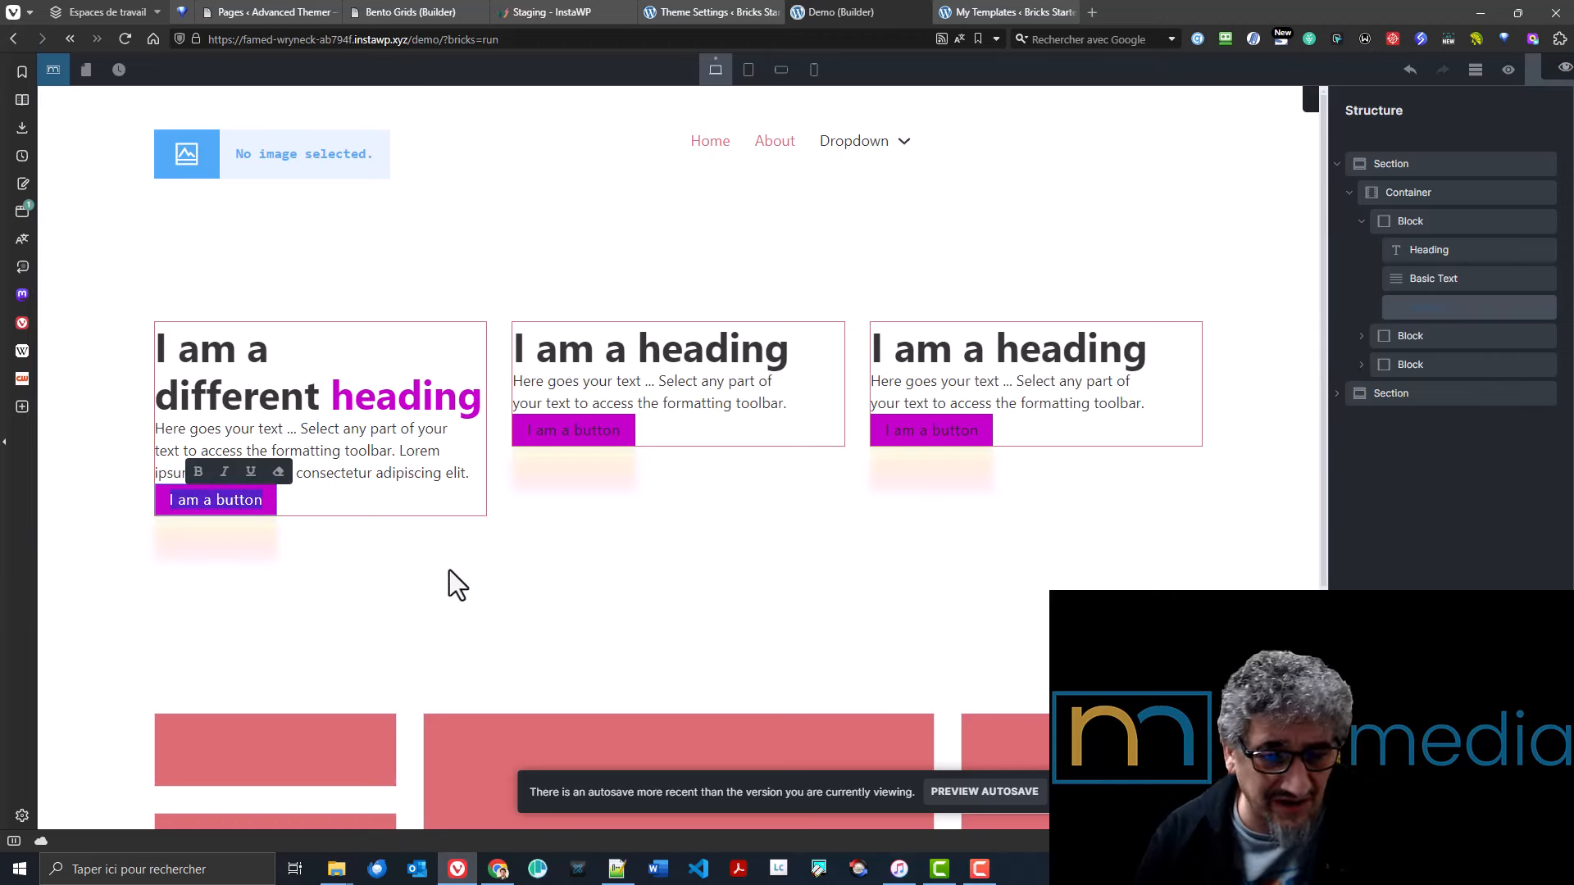
pyautogui.write('Buy')
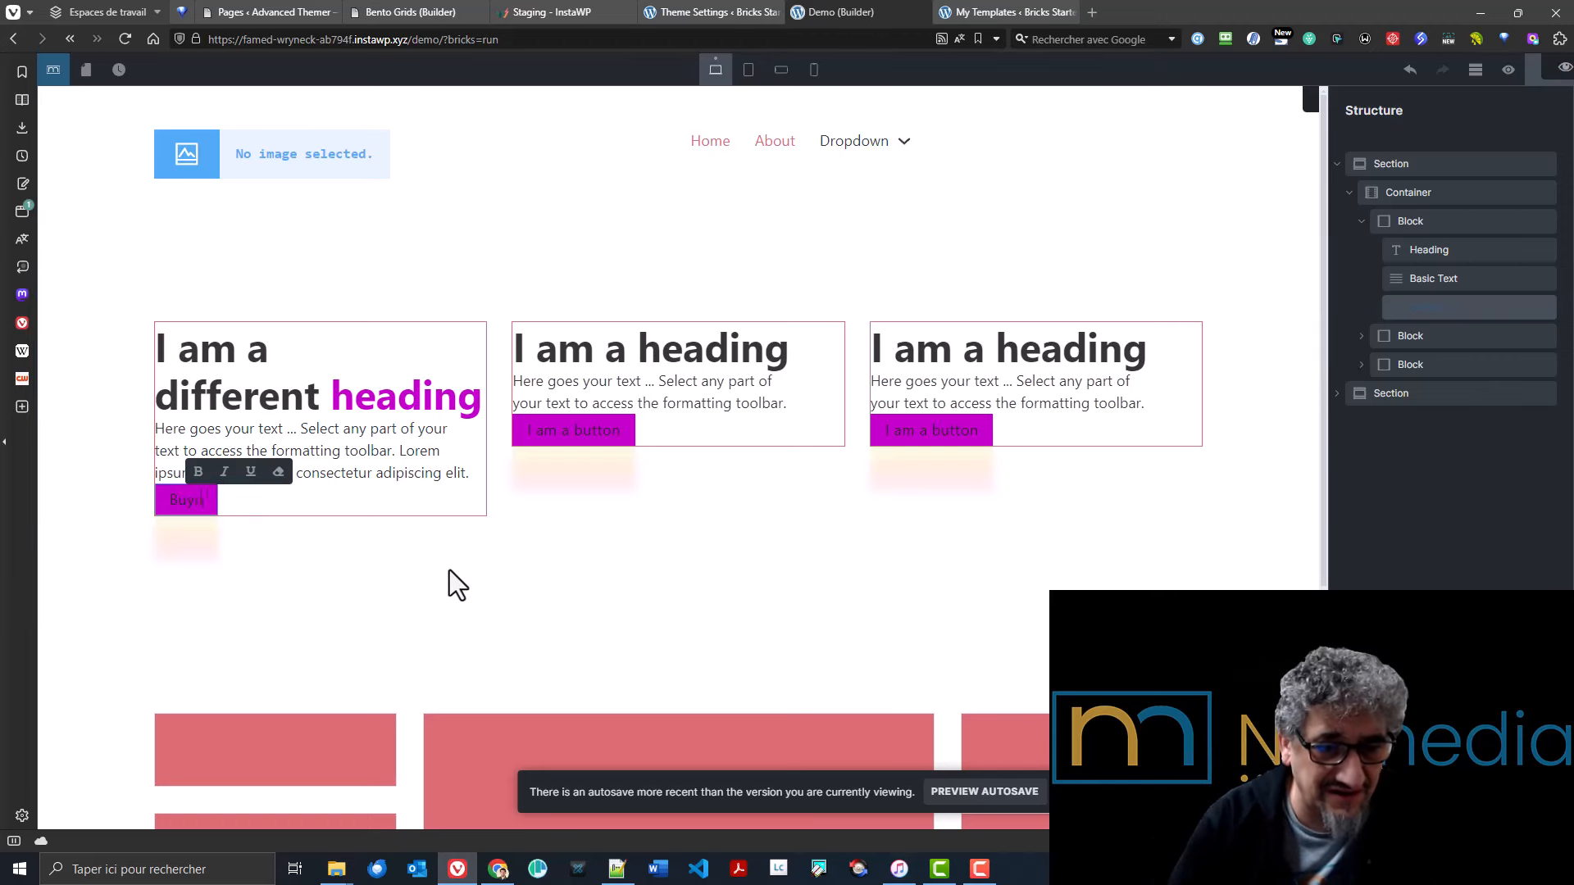
pyautogui.write(' now')
pyautogui.press('Escape')
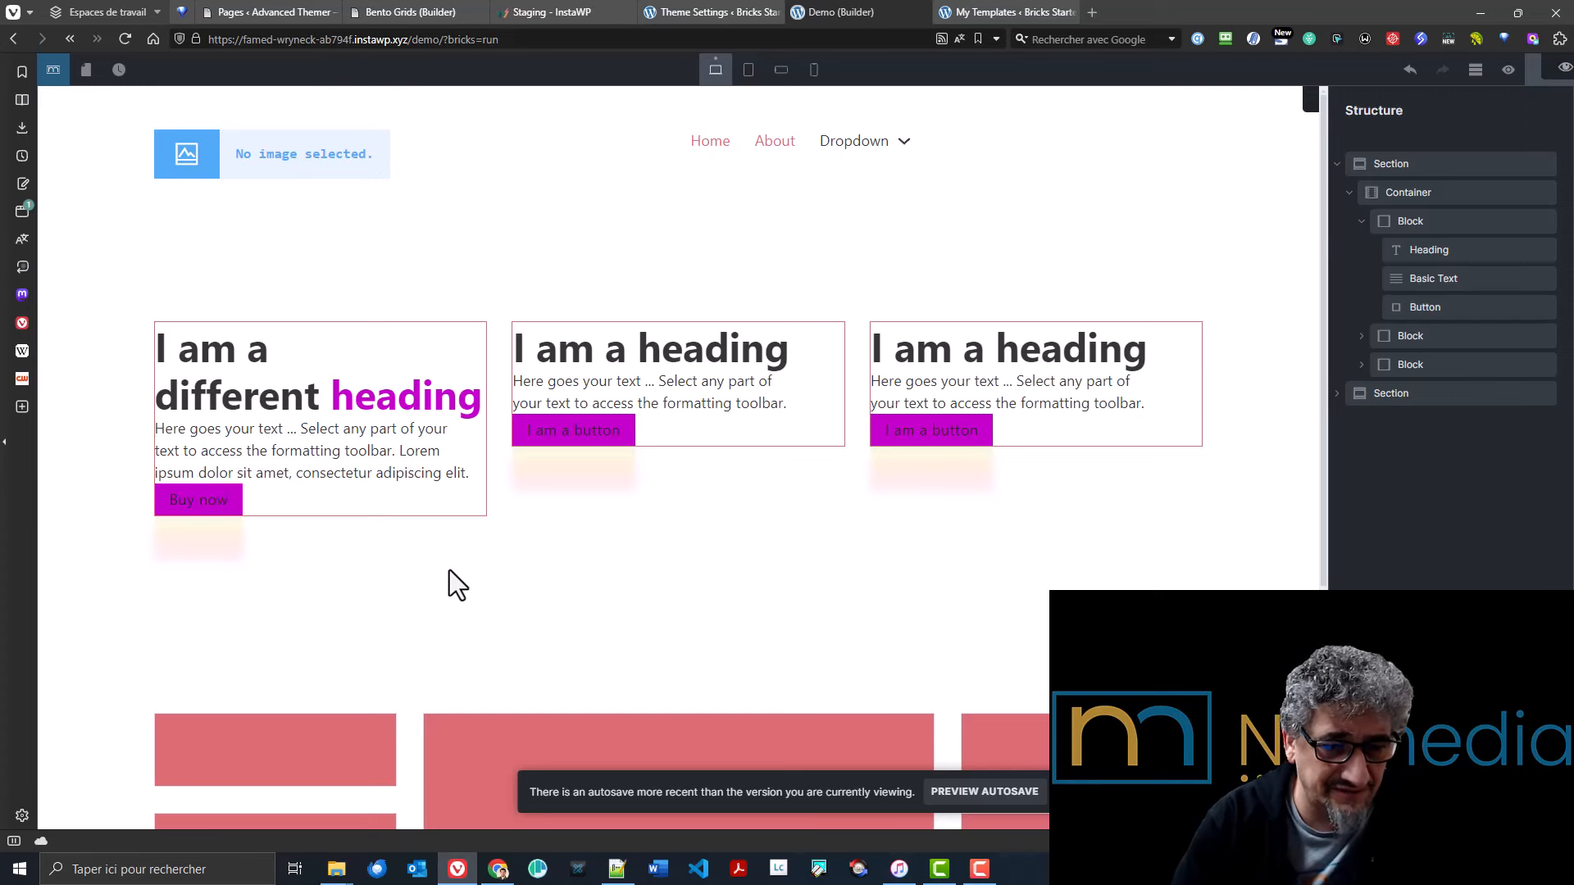
# - Turn off Button in the theme settings' list of elements enabled on Strict Editor View
pyautogui.scroll(-5, 926, 587)
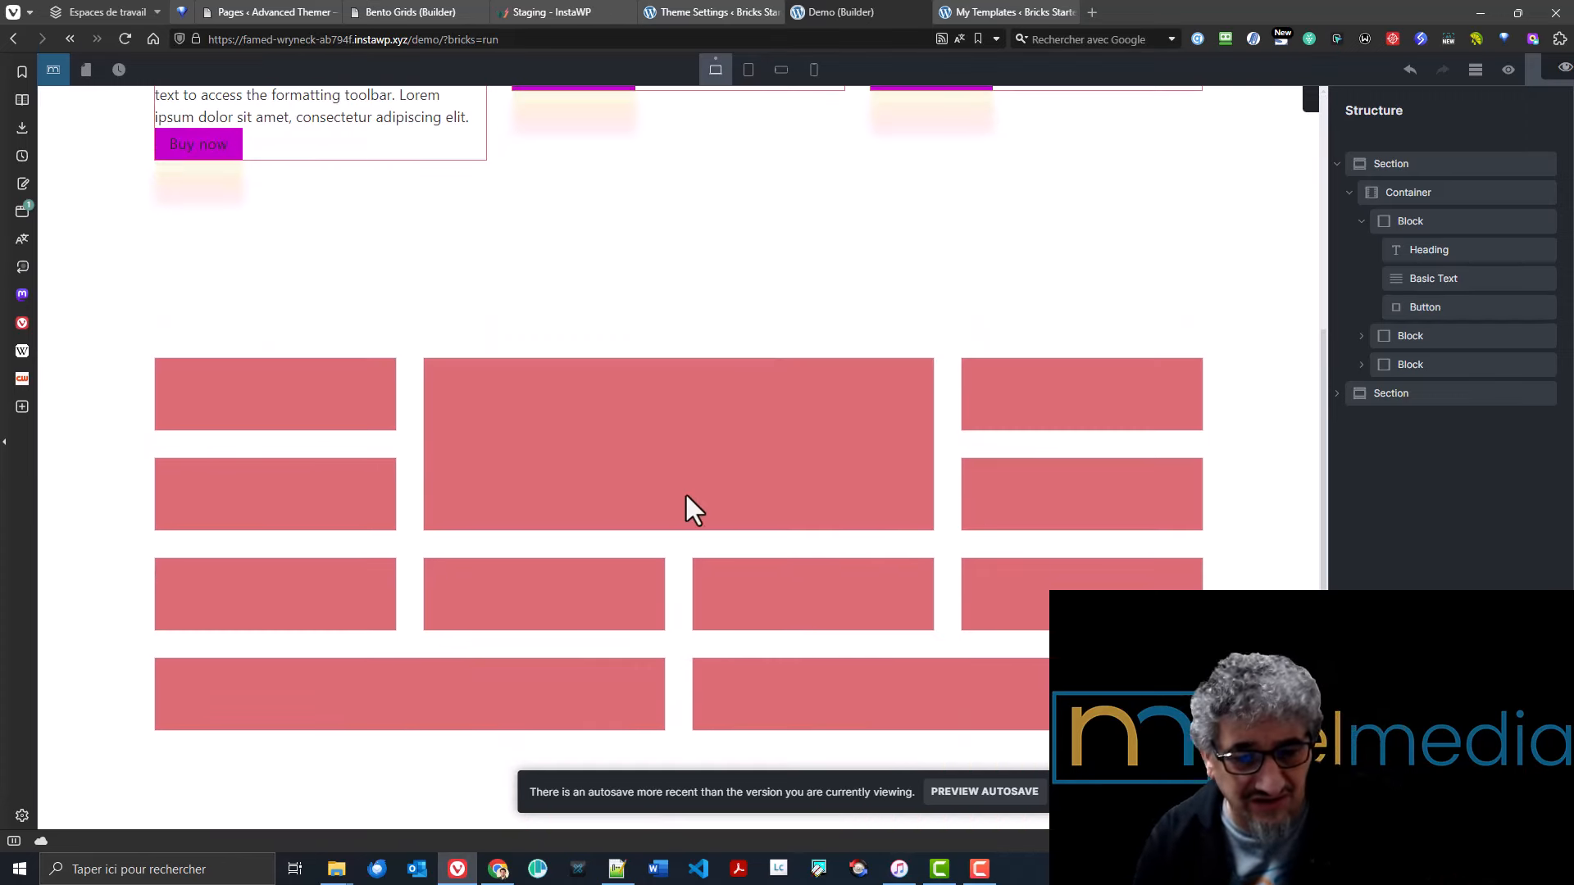
pyautogui.click(702, 9)
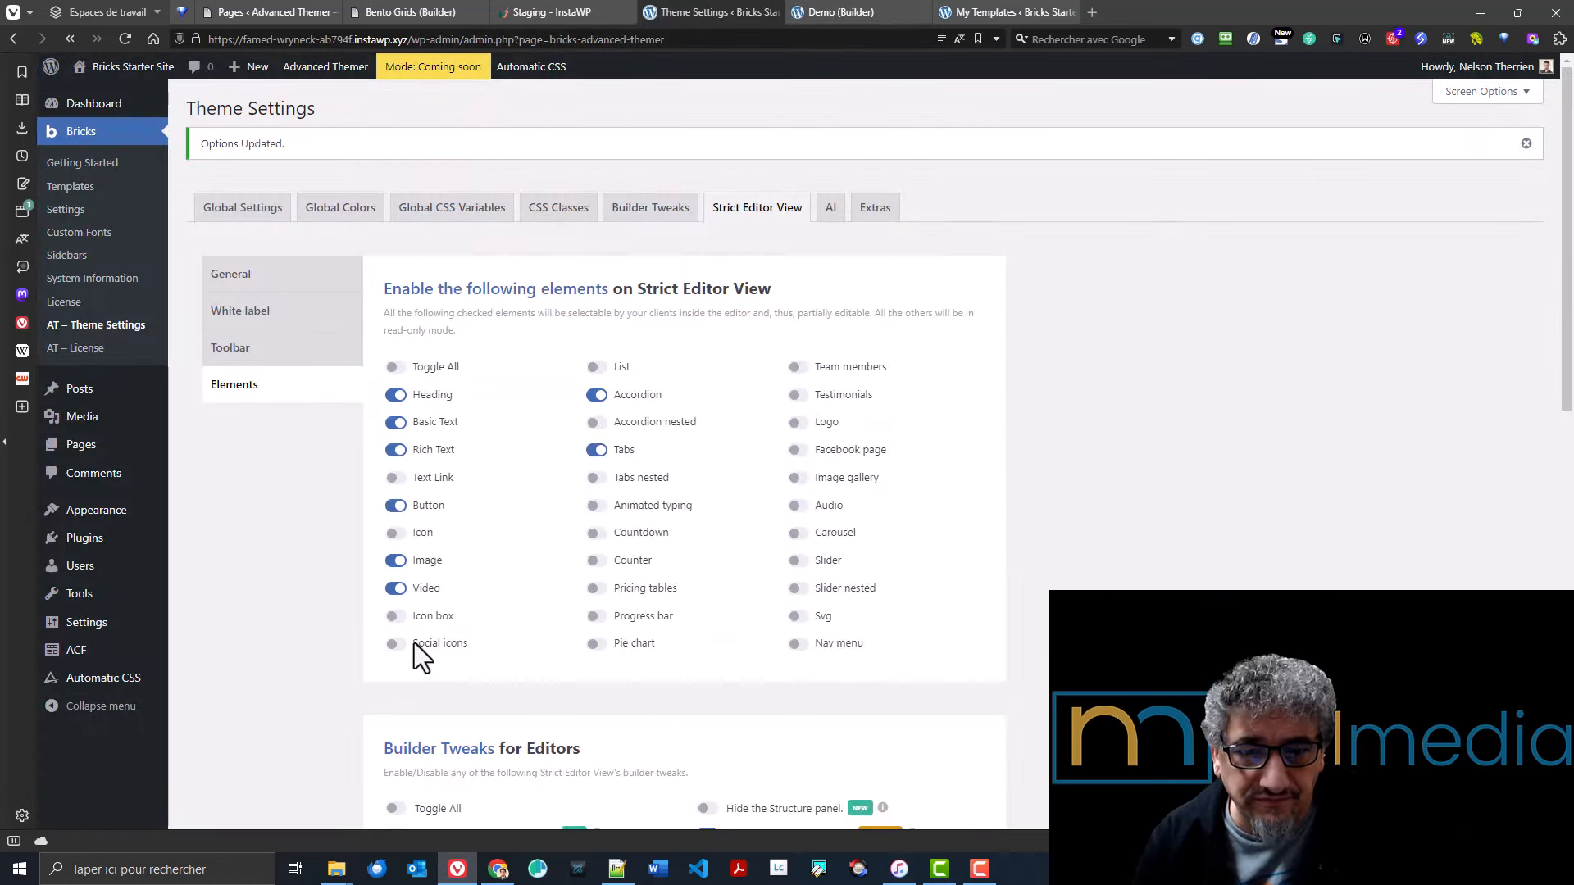
pyautogui.click(388, 505)
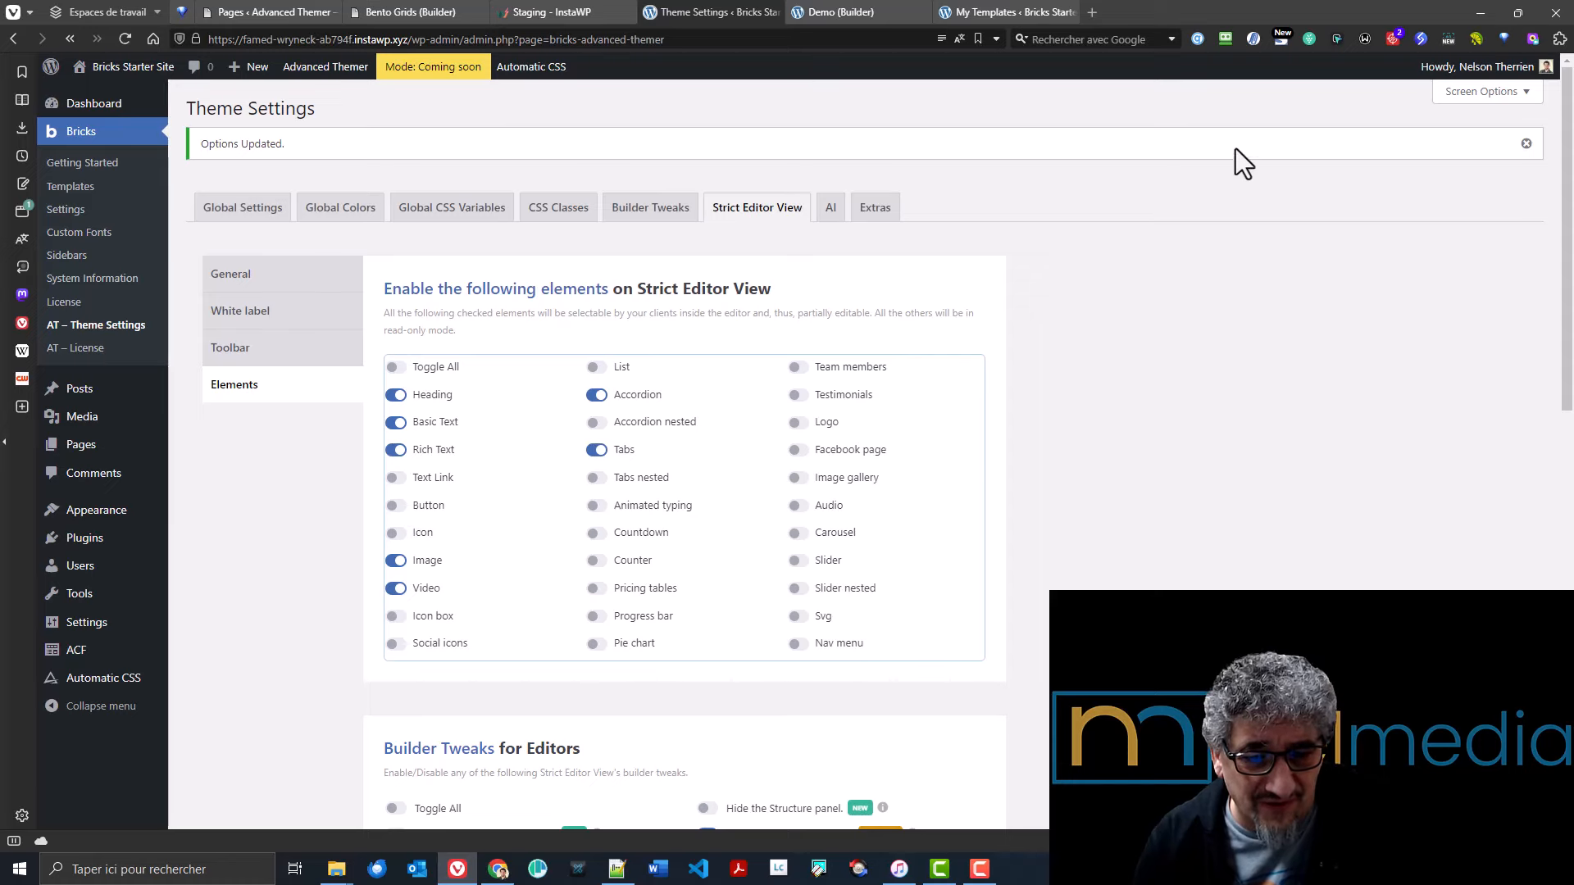
# - Switch the Demo builder's view to the Administrator role, discarding the unsaved page edits
pyautogui.click(841, 11)
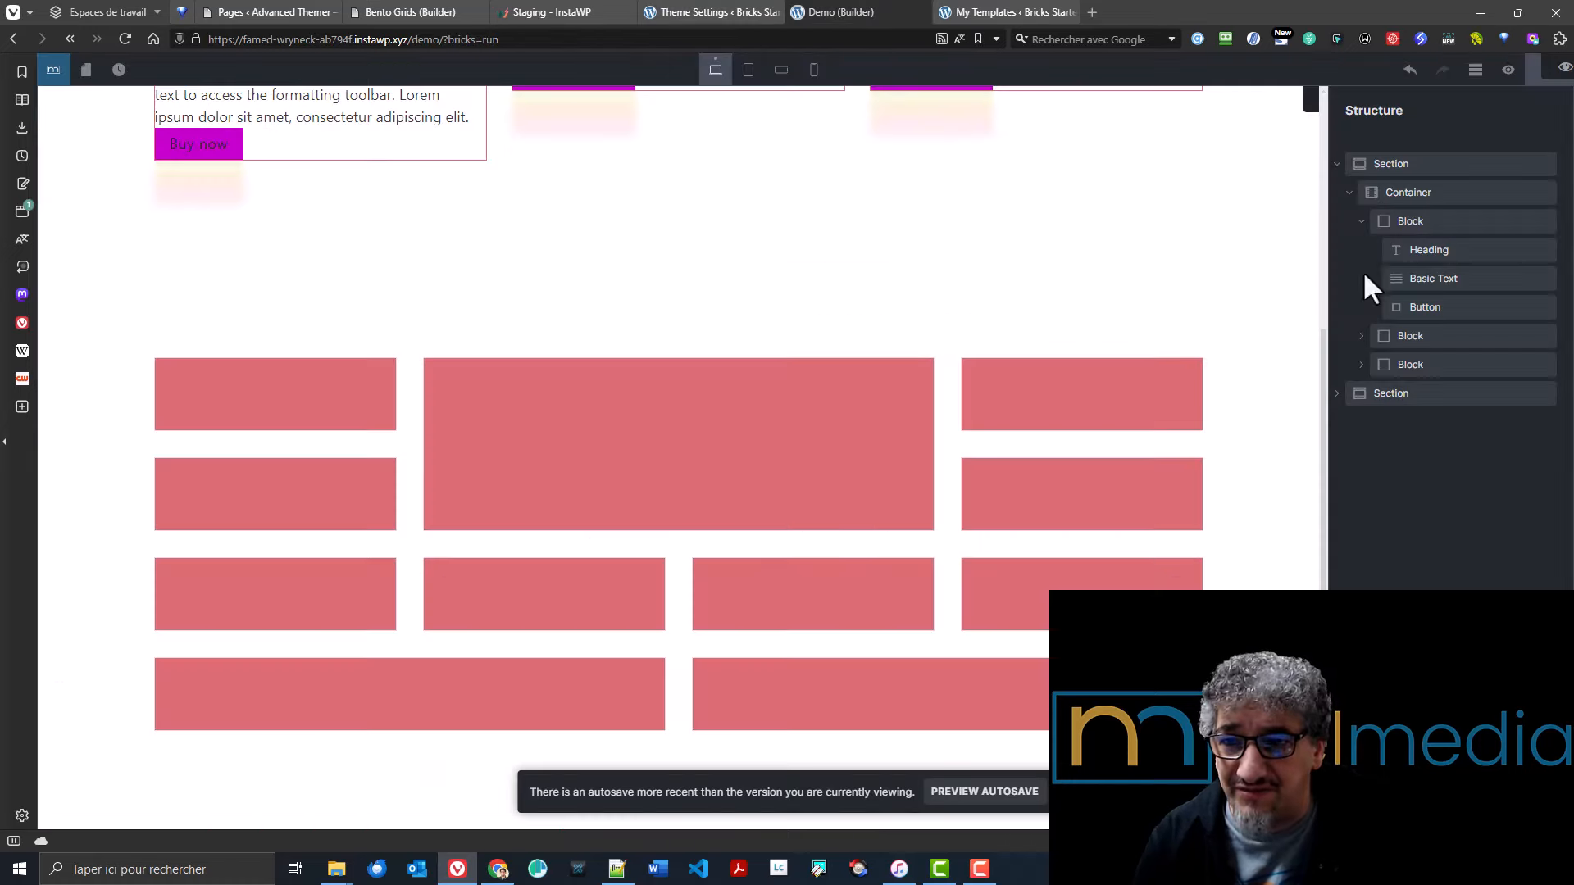
pyautogui.moveTo(1563, 72)
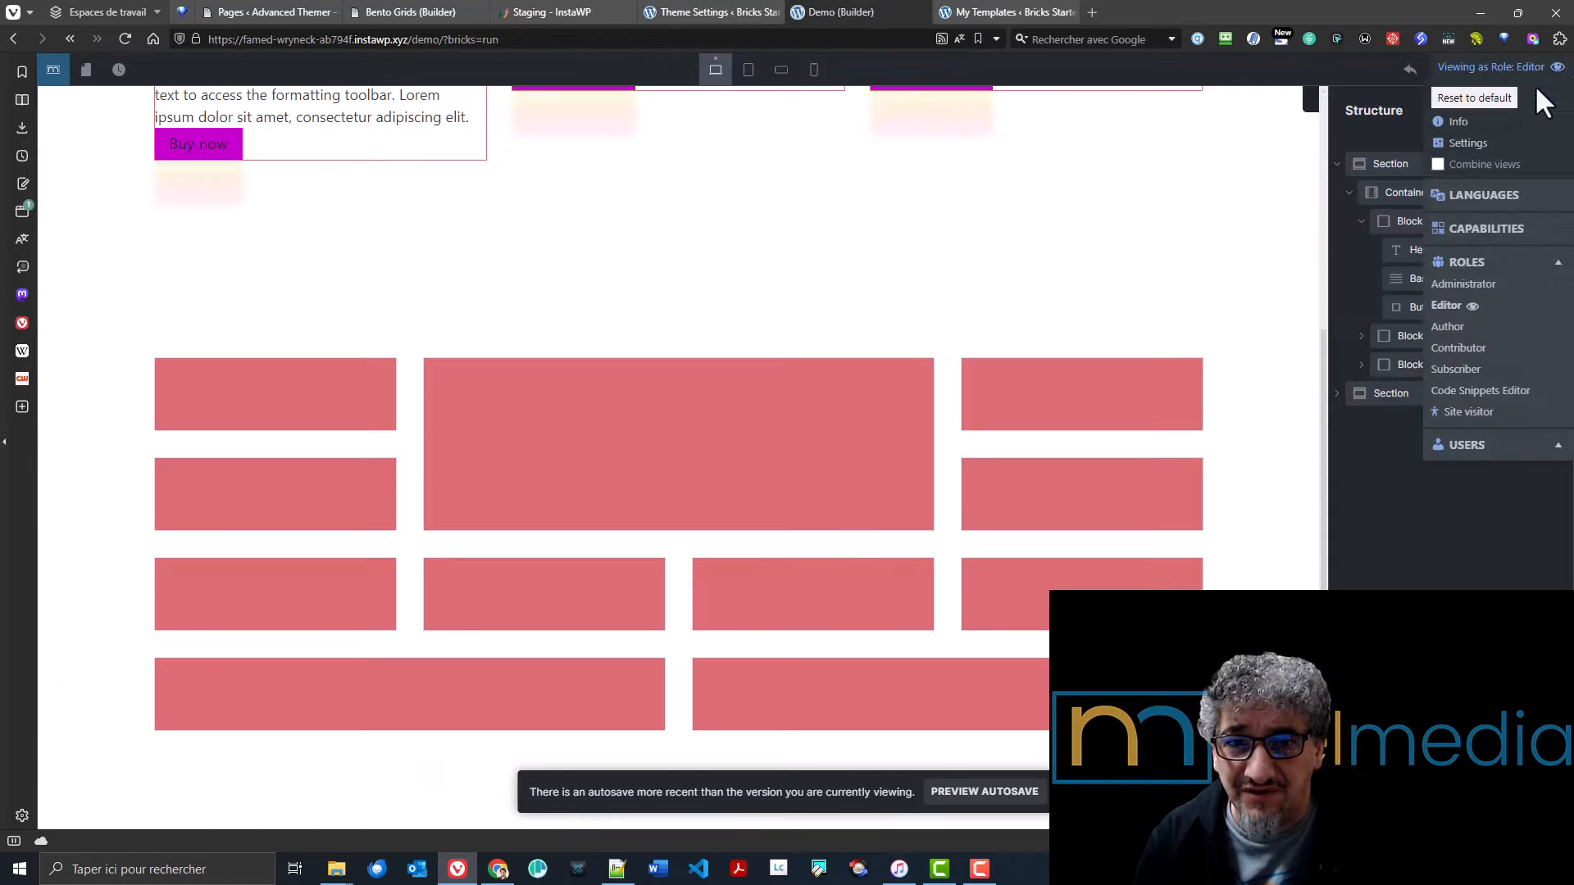
pyautogui.click(1462, 284)
pyautogui.click(876, 477)
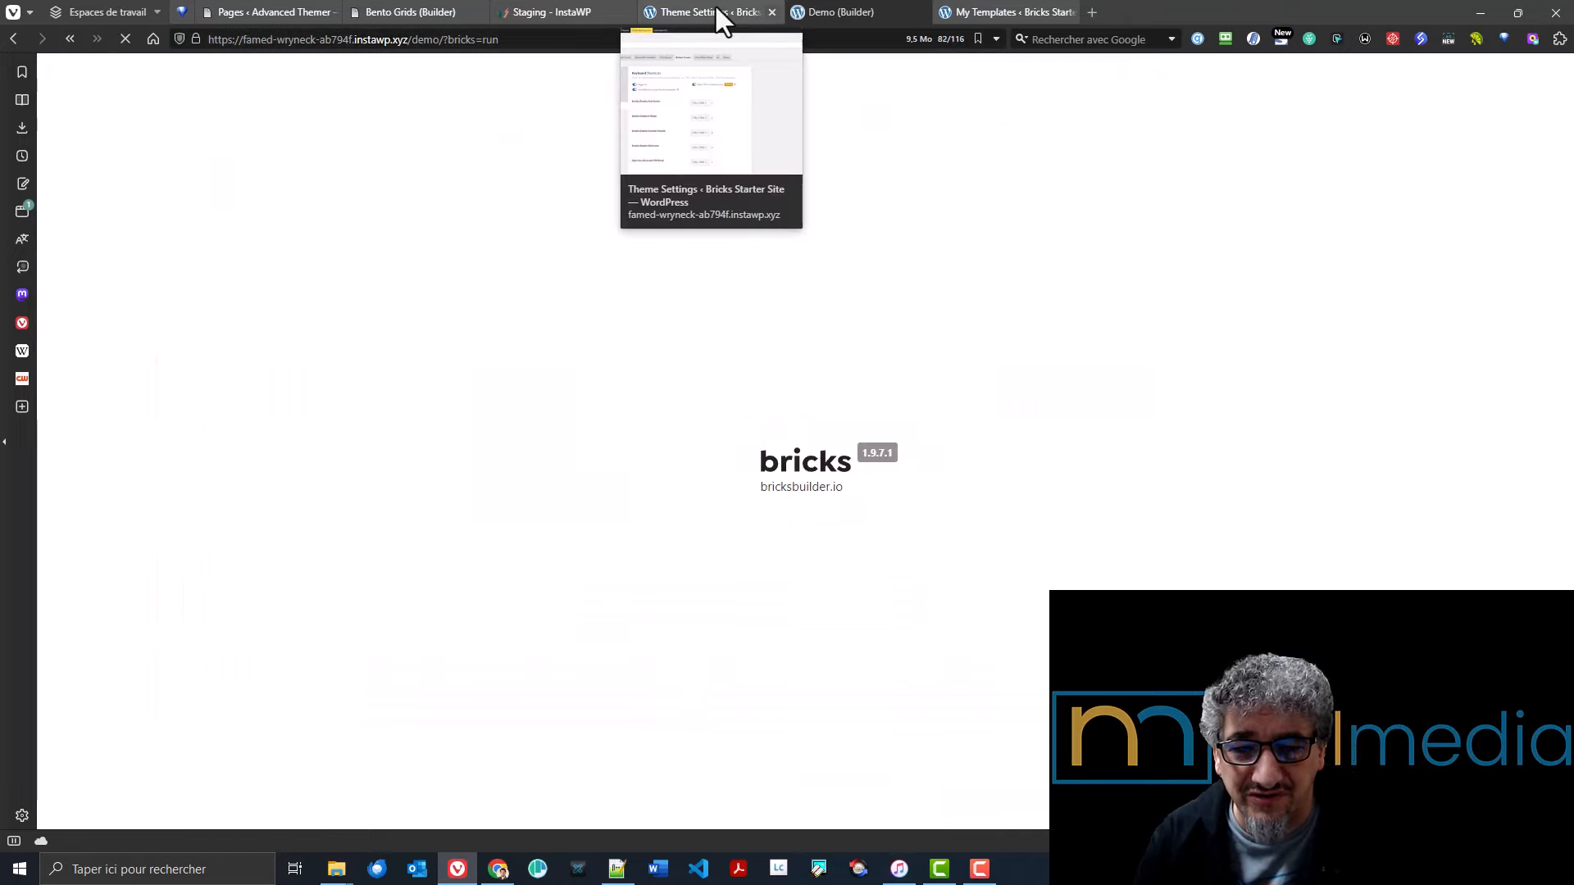
# - Save the Advanced Themer theme settings with the Button element disabled
pyautogui.click(719, 18)
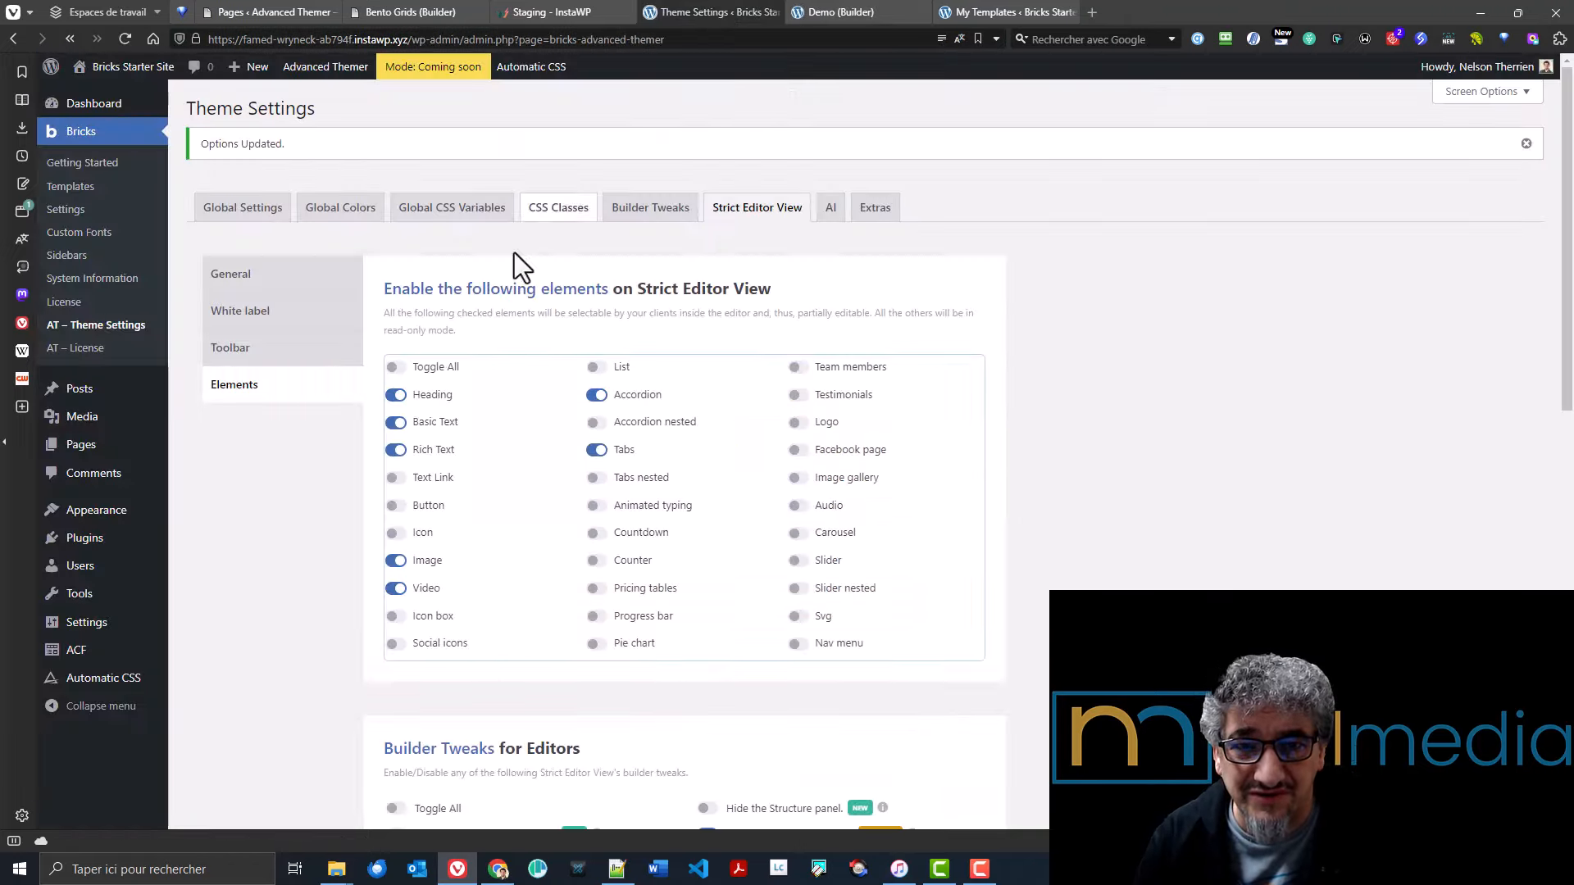
pyautogui.scroll(-10, 366, 559)
pyautogui.click(259, 579)
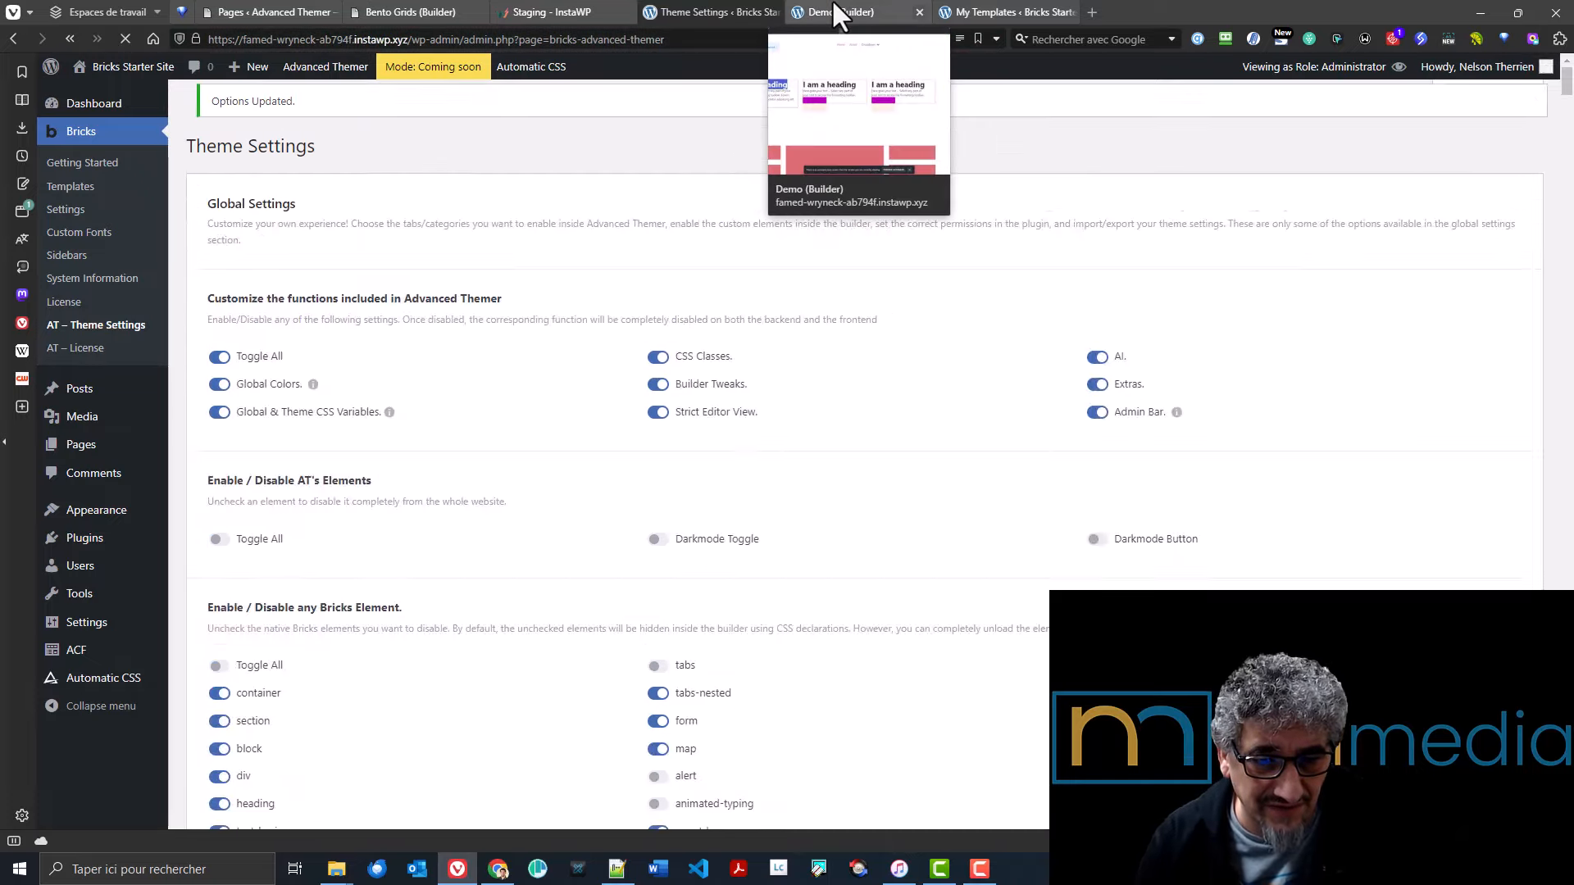
# - Switch the Demo builder back to the Editor role to check the cards' buttons
pyautogui.click(835, 8)
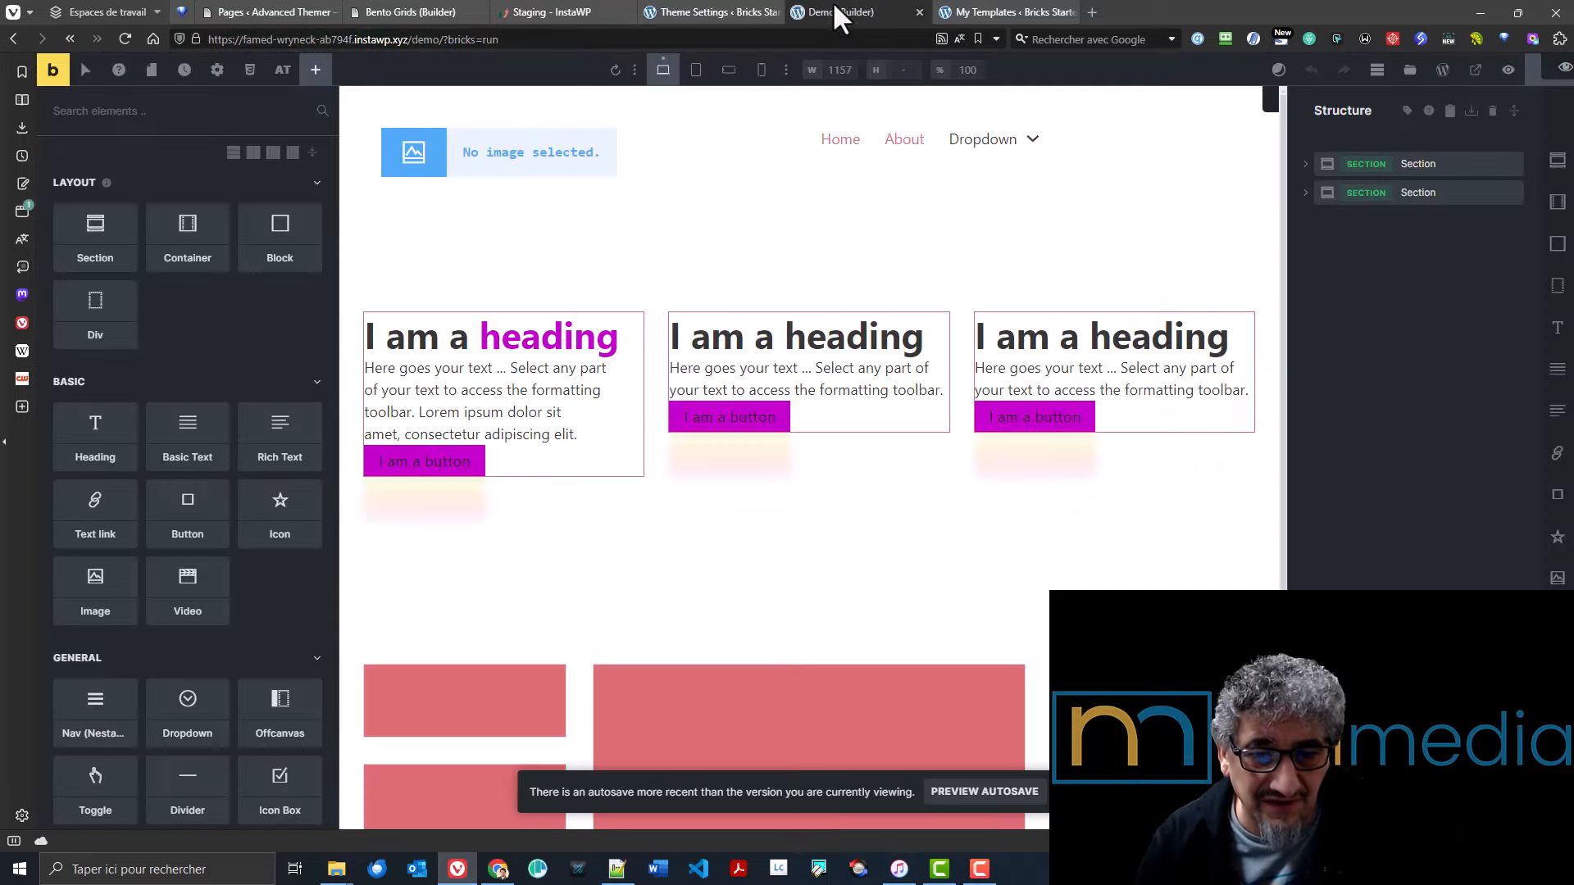
pyautogui.moveTo(1549, 69)
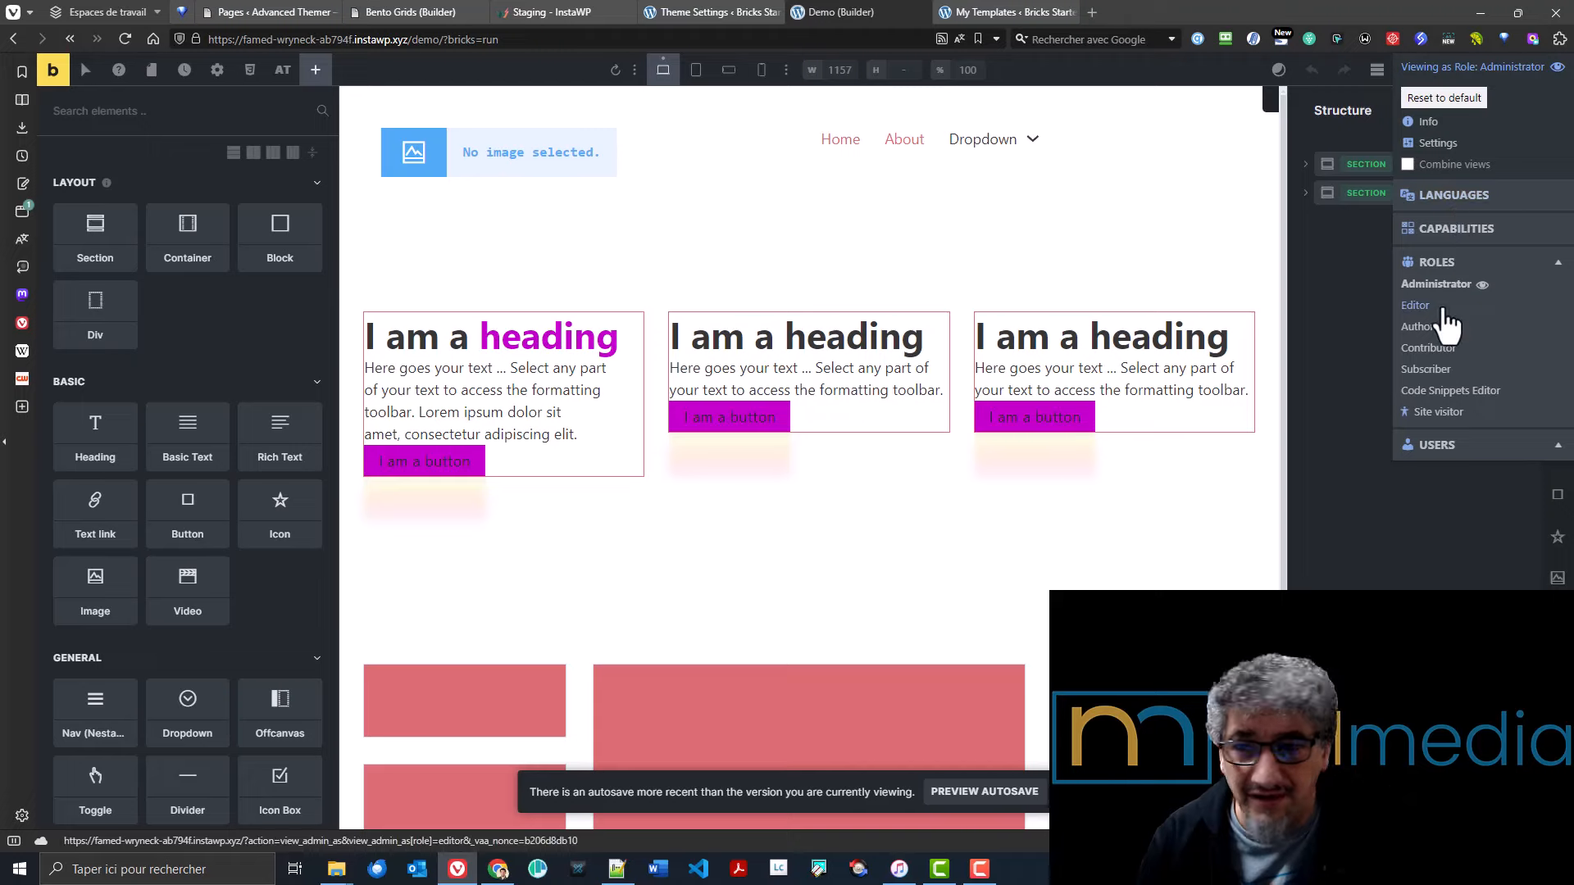
pyautogui.click(1443, 324)
pyautogui.click(878, 479)
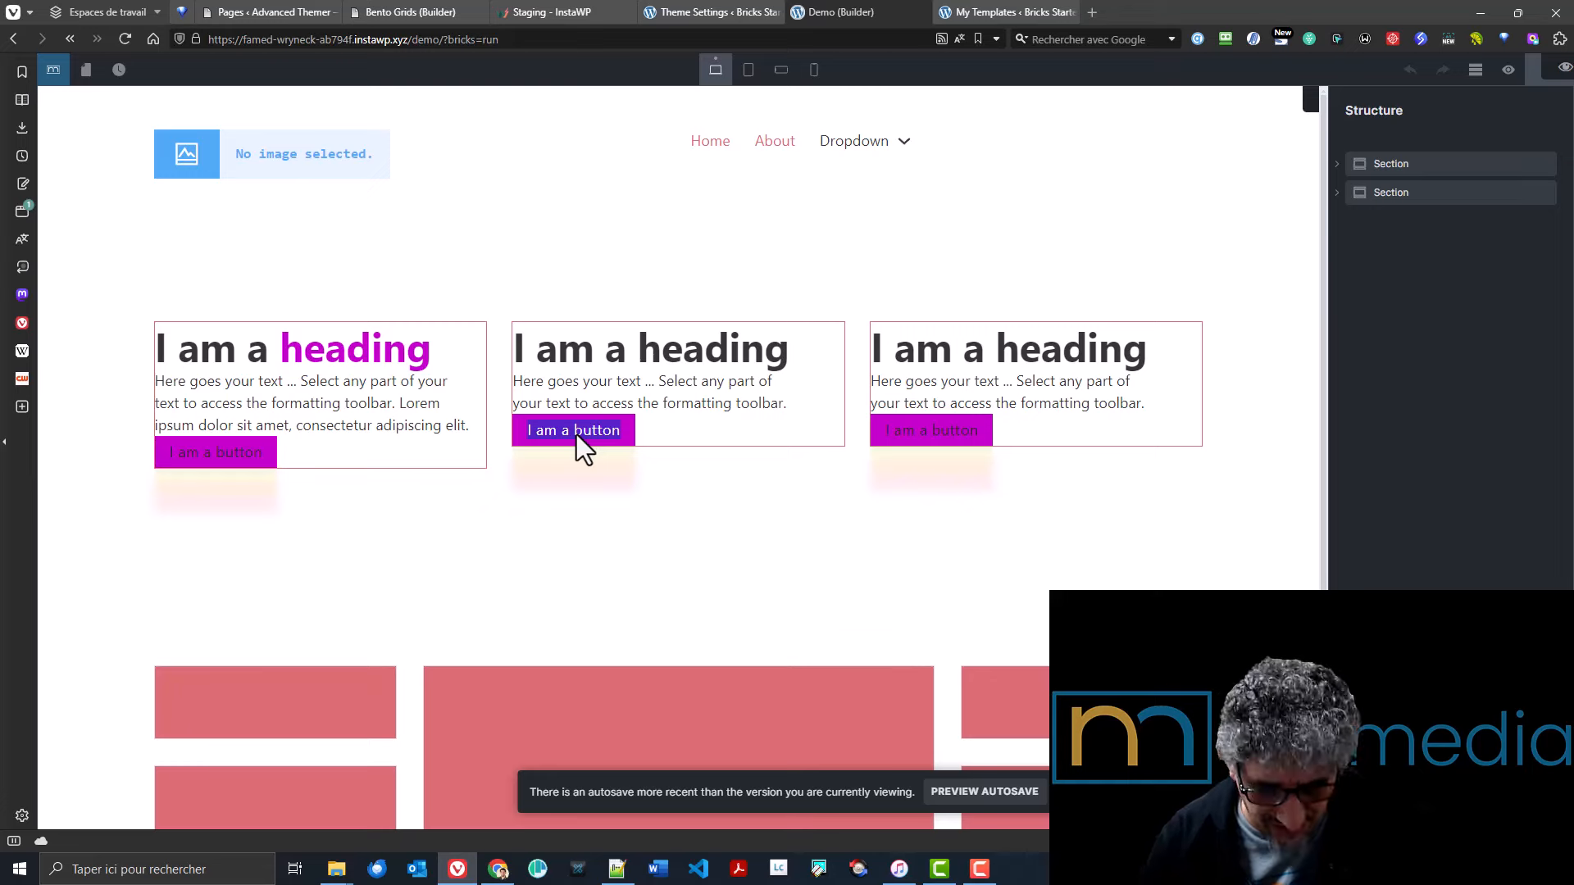
# - Review the Builder Tweaks for Editors options in the Strict Editor View's Elements settings
pyautogui.click(720, 13)
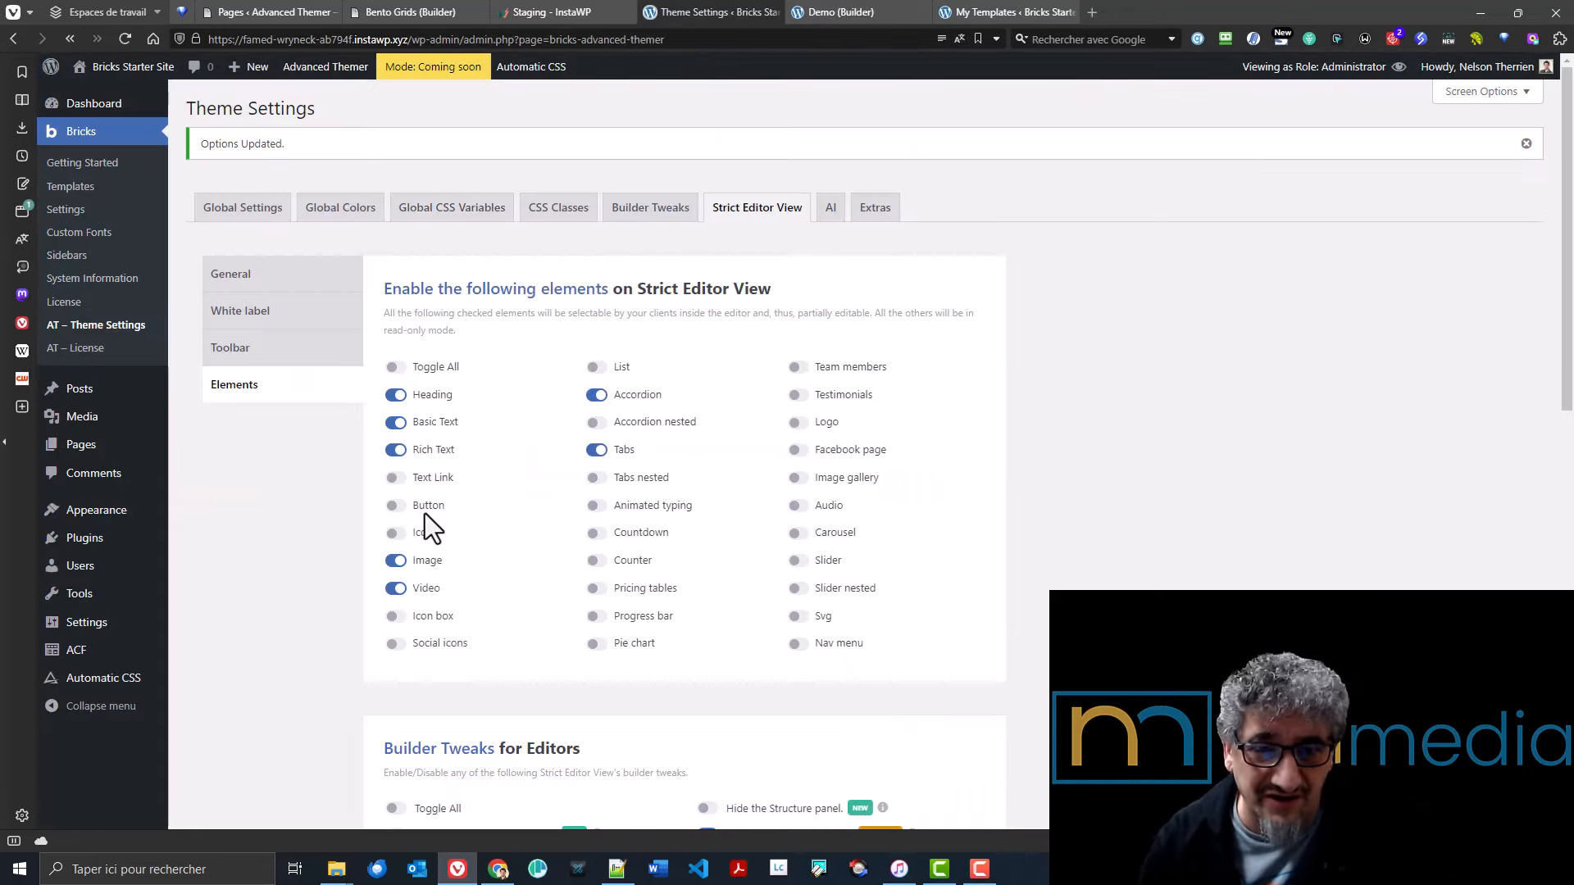
pyautogui.scroll(-4, 472, 452)
pyautogui.scroll(-3, 392, 453)
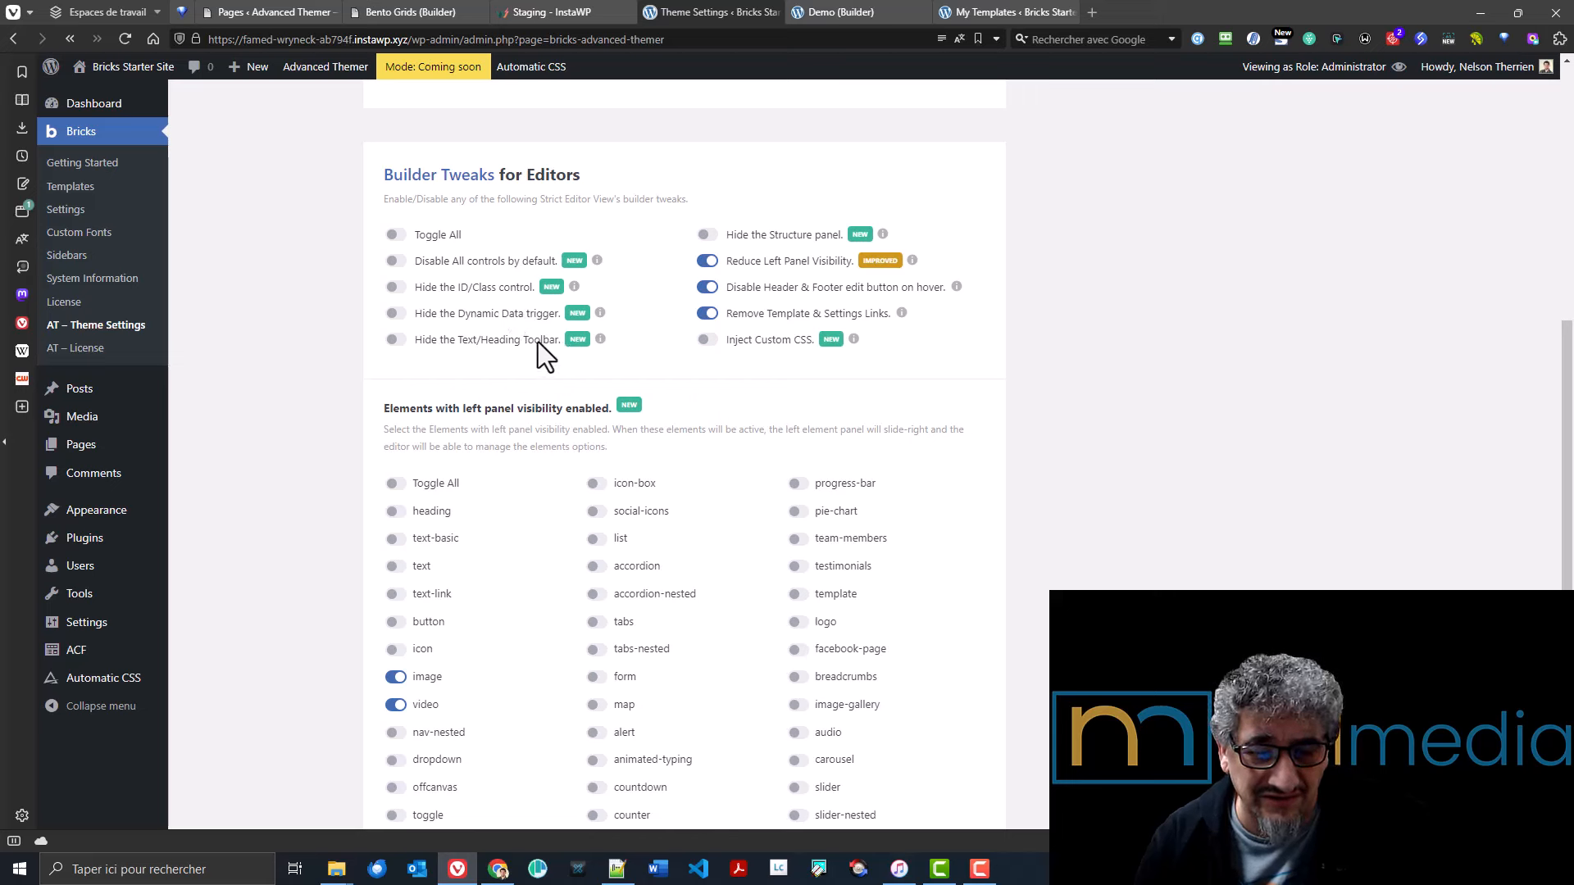
# - Close the My Templates page and compare the second card's heading toolbar in the Demo builder with the Builder Tweaks for Editors
pyautogui.click(1001, 10)
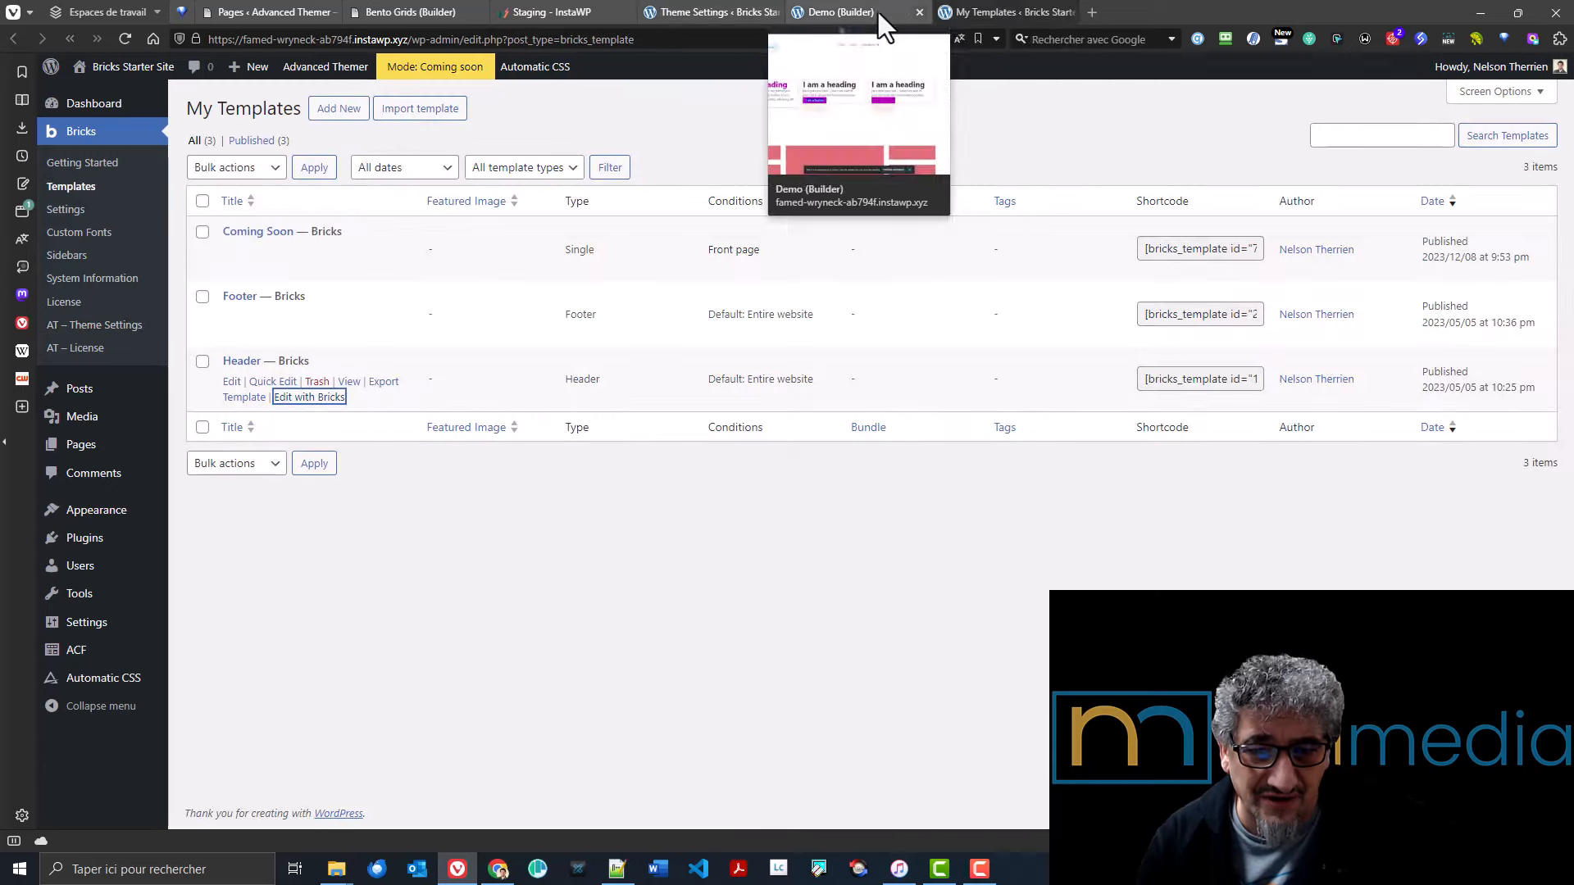
pyautogui.click(1067, 13)
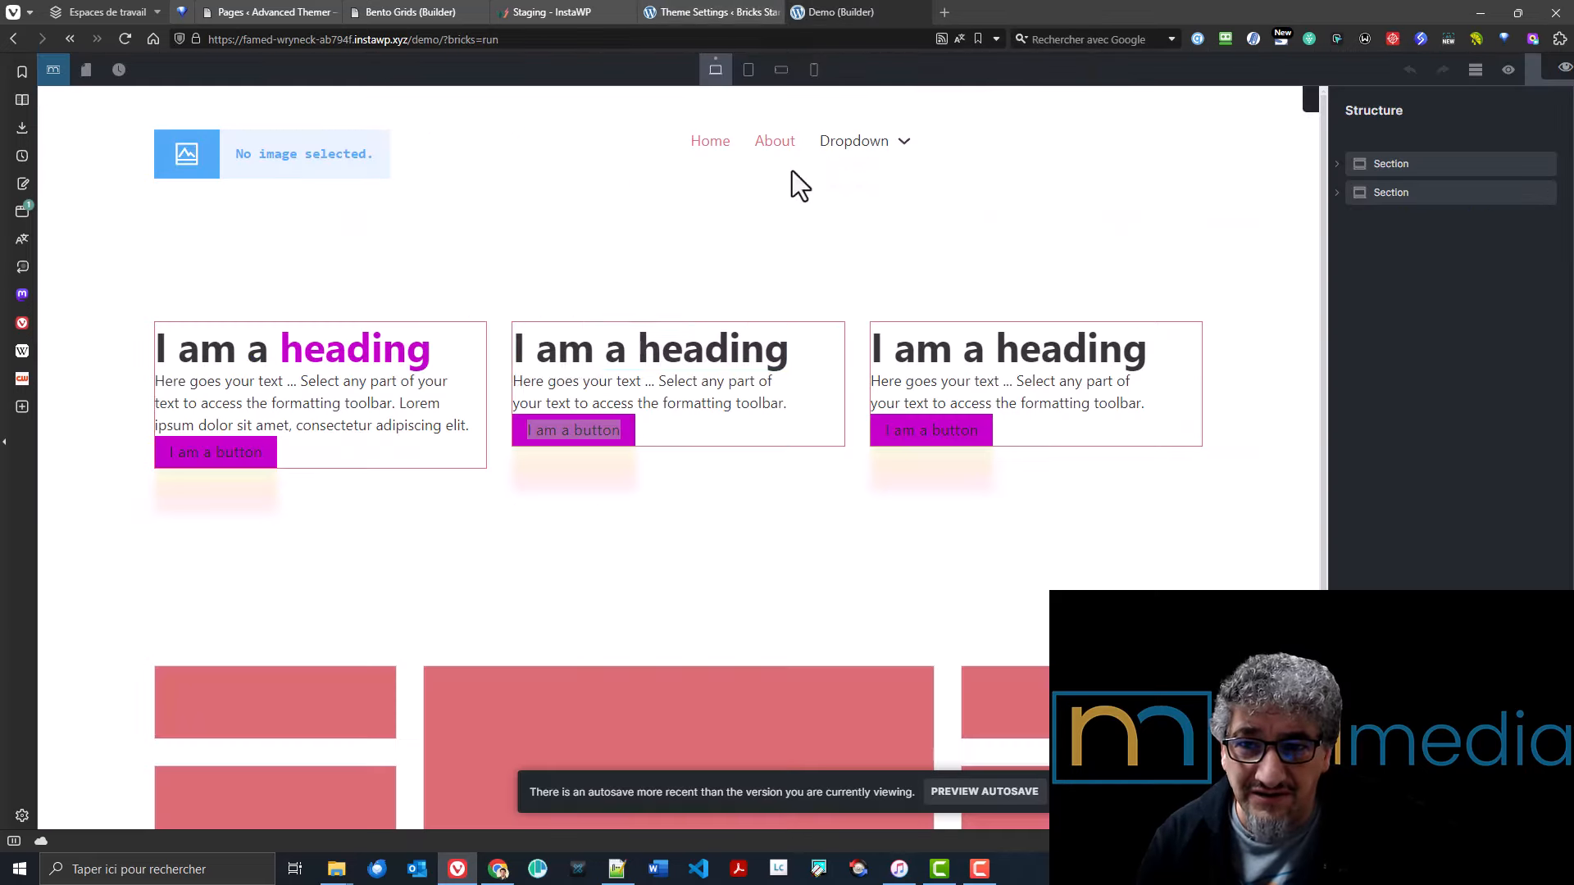
pyautogui.doubleClick(563, 352)
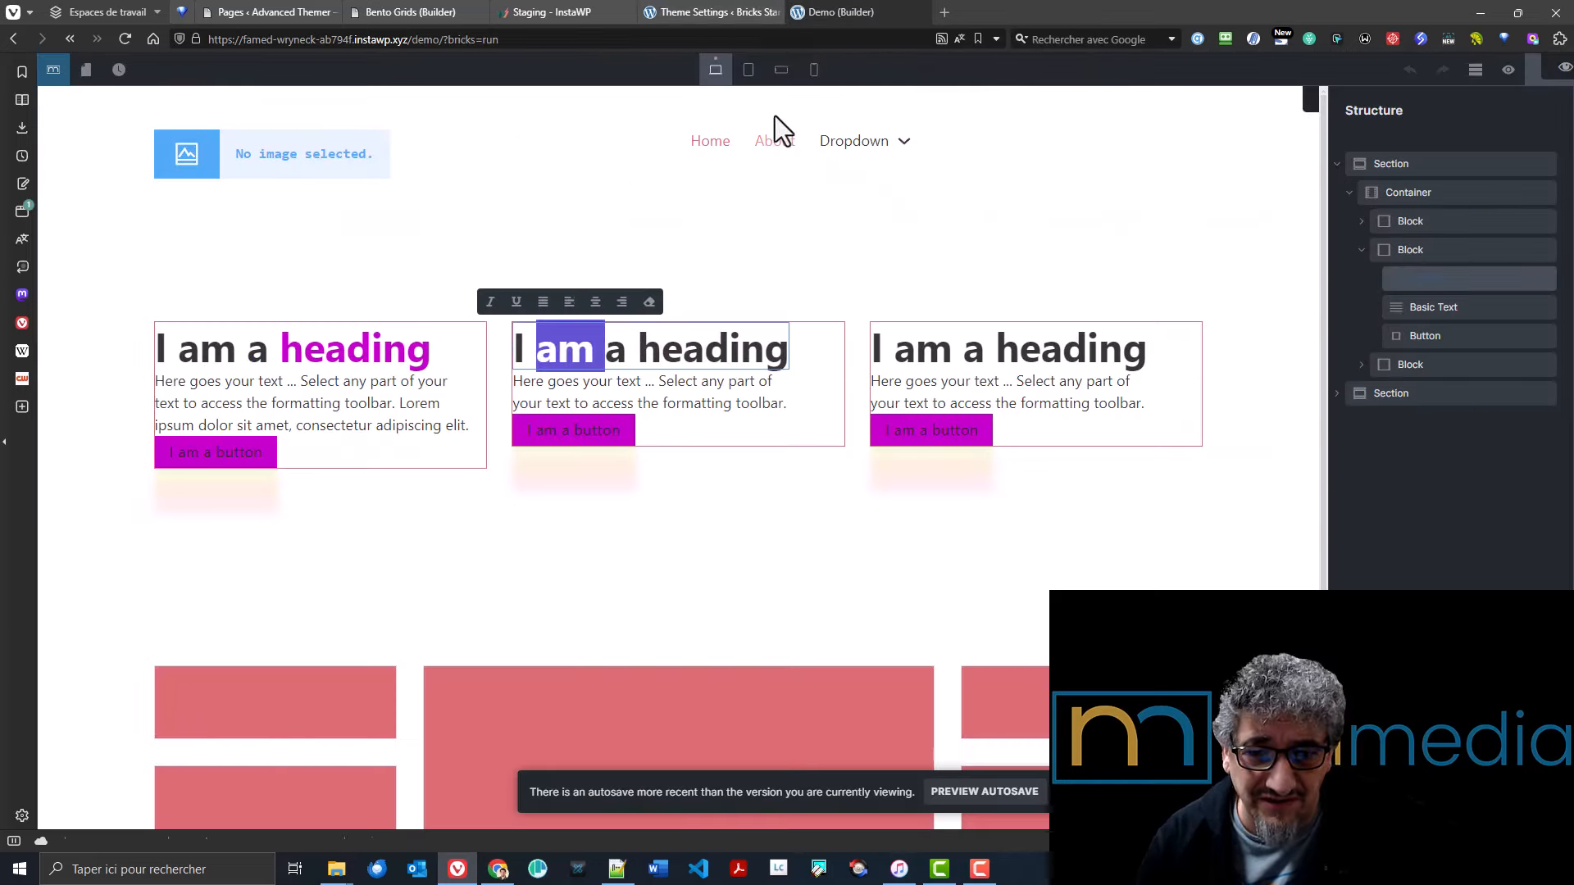
pyautogui.click(721, 12)
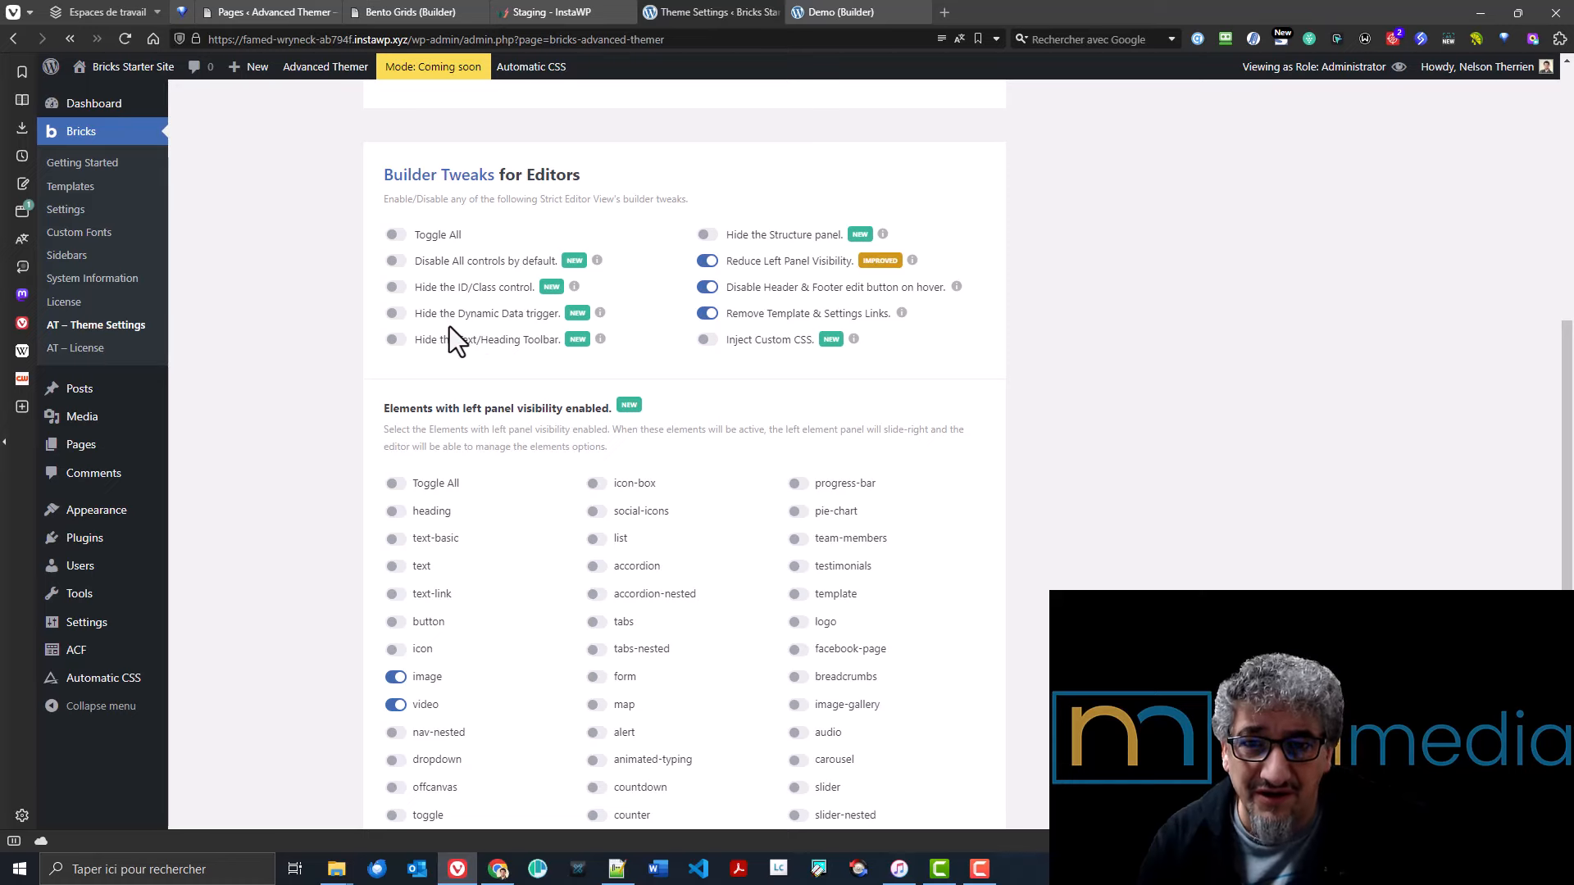
# - Compare the Demo builder with the Builder Tweaks for Editors and enable Hide the Structure panel
pyautogui.click(836, 10)
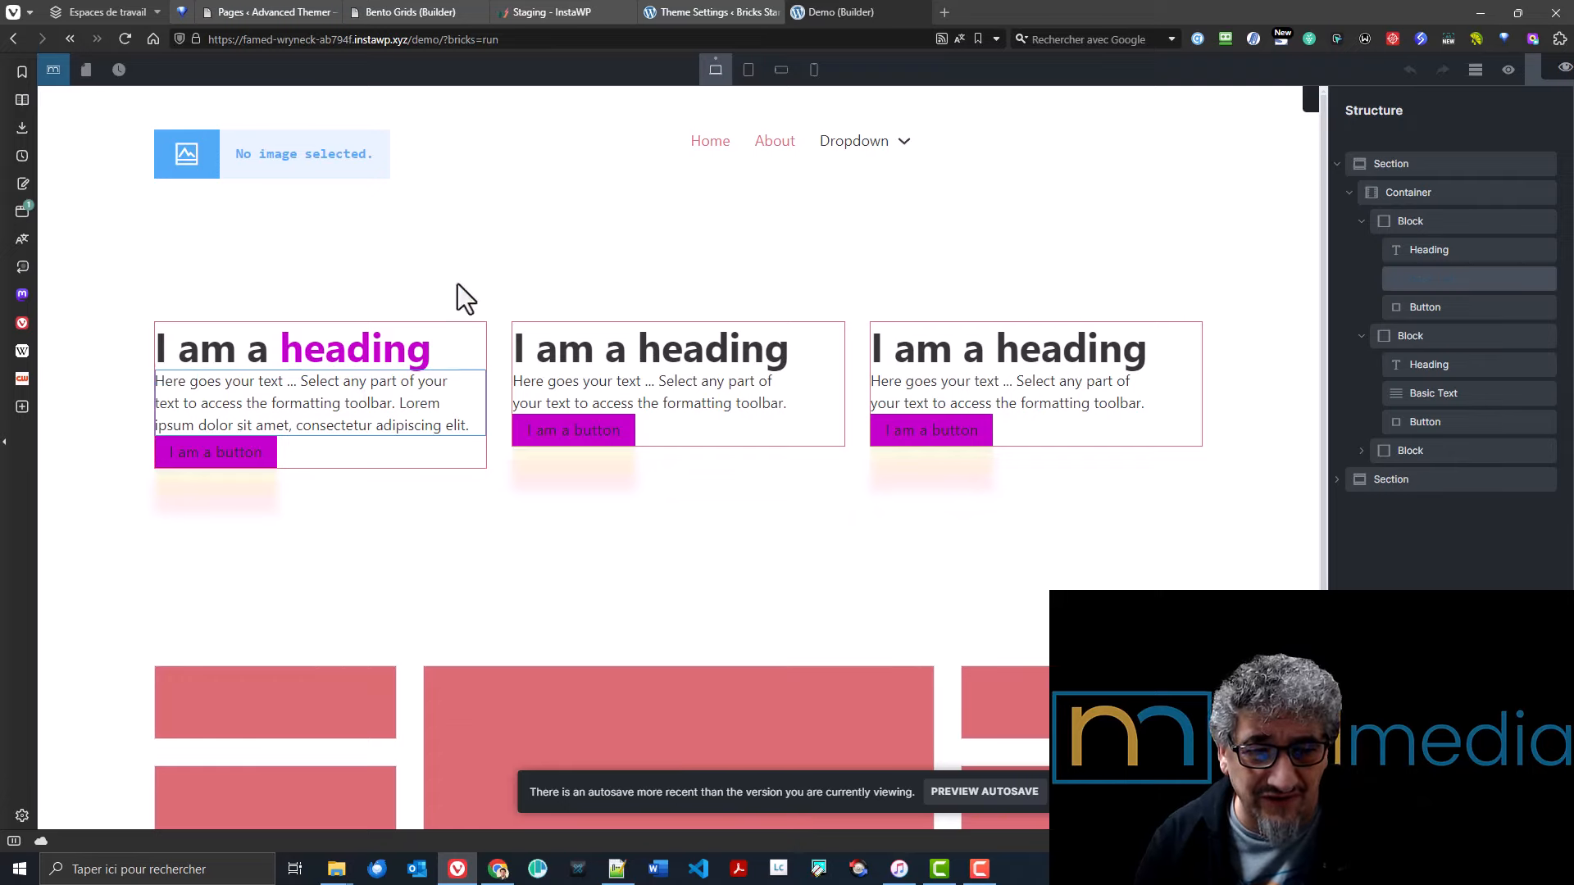
pyautogui.click(722, 12)
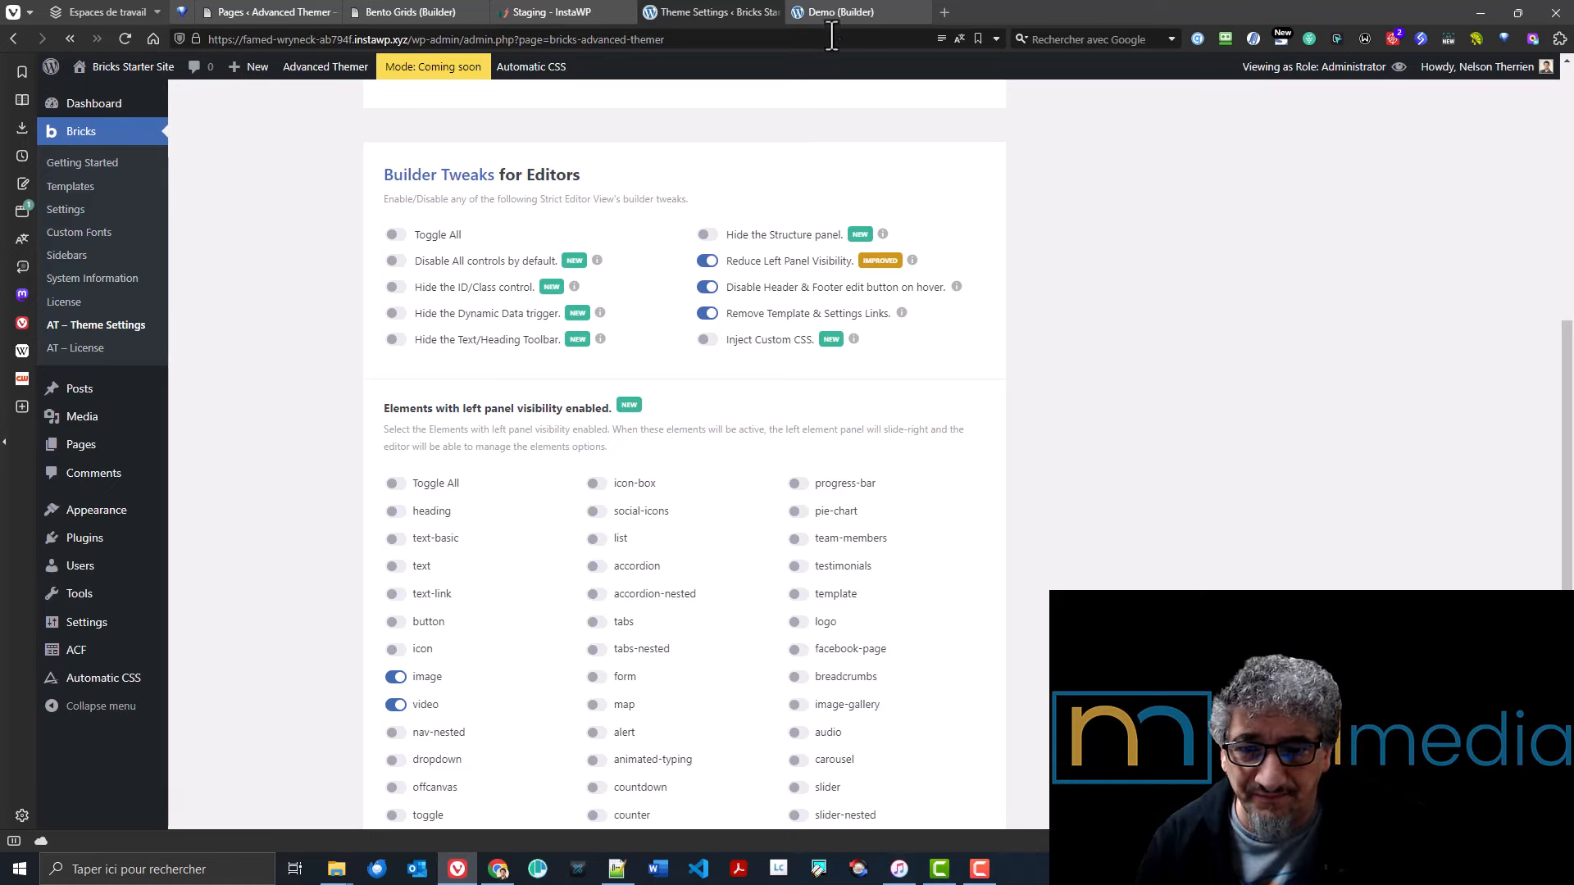
pyautogui.click(823, 13)
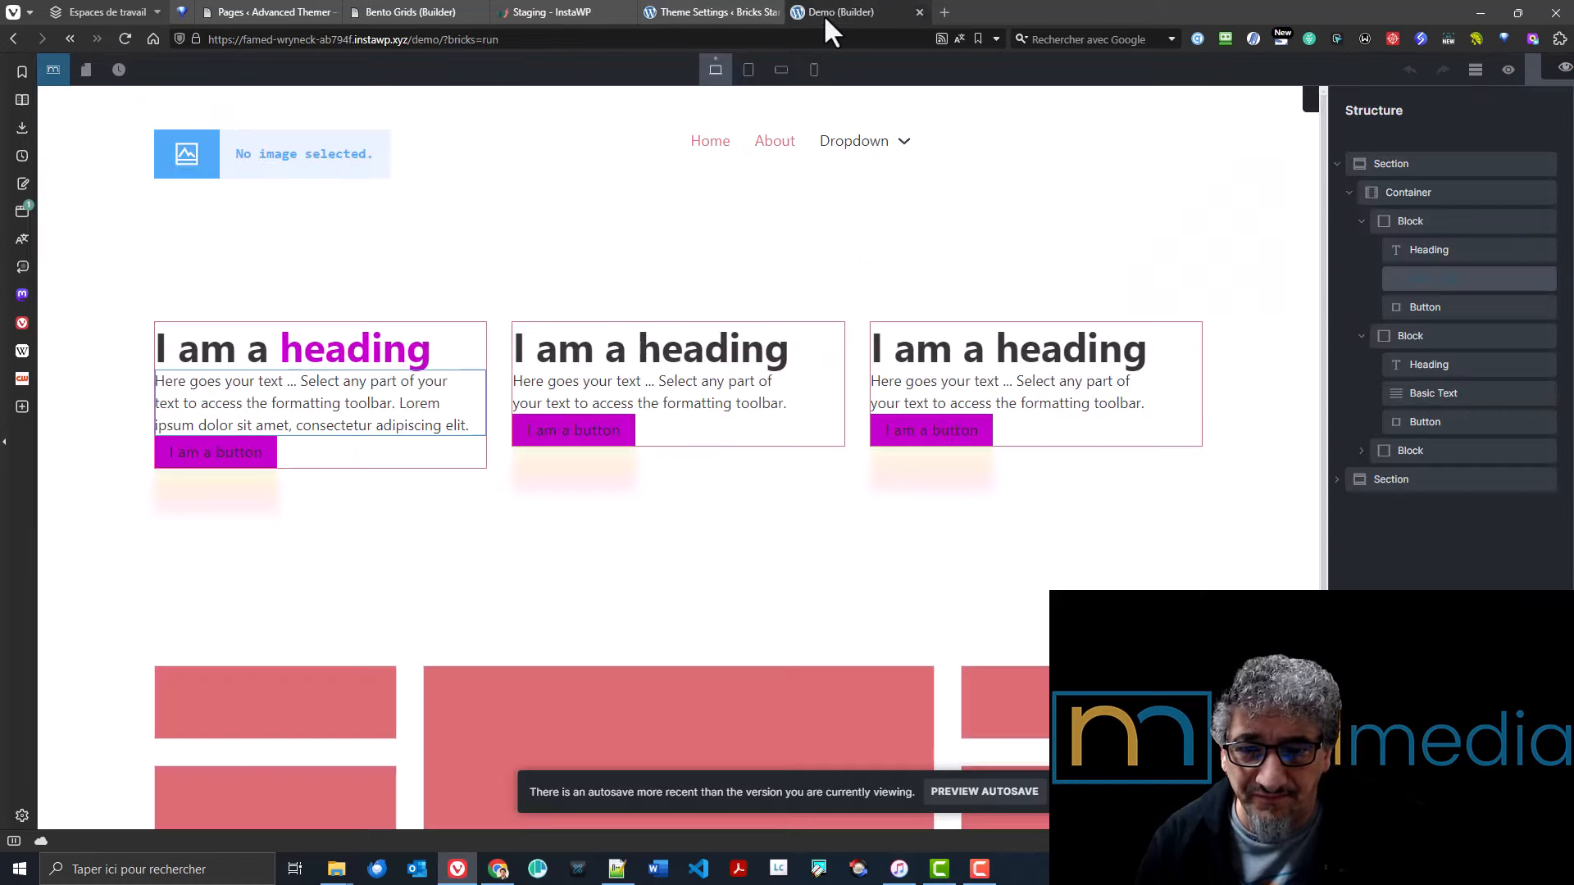
pyautogui.click(765, 7)
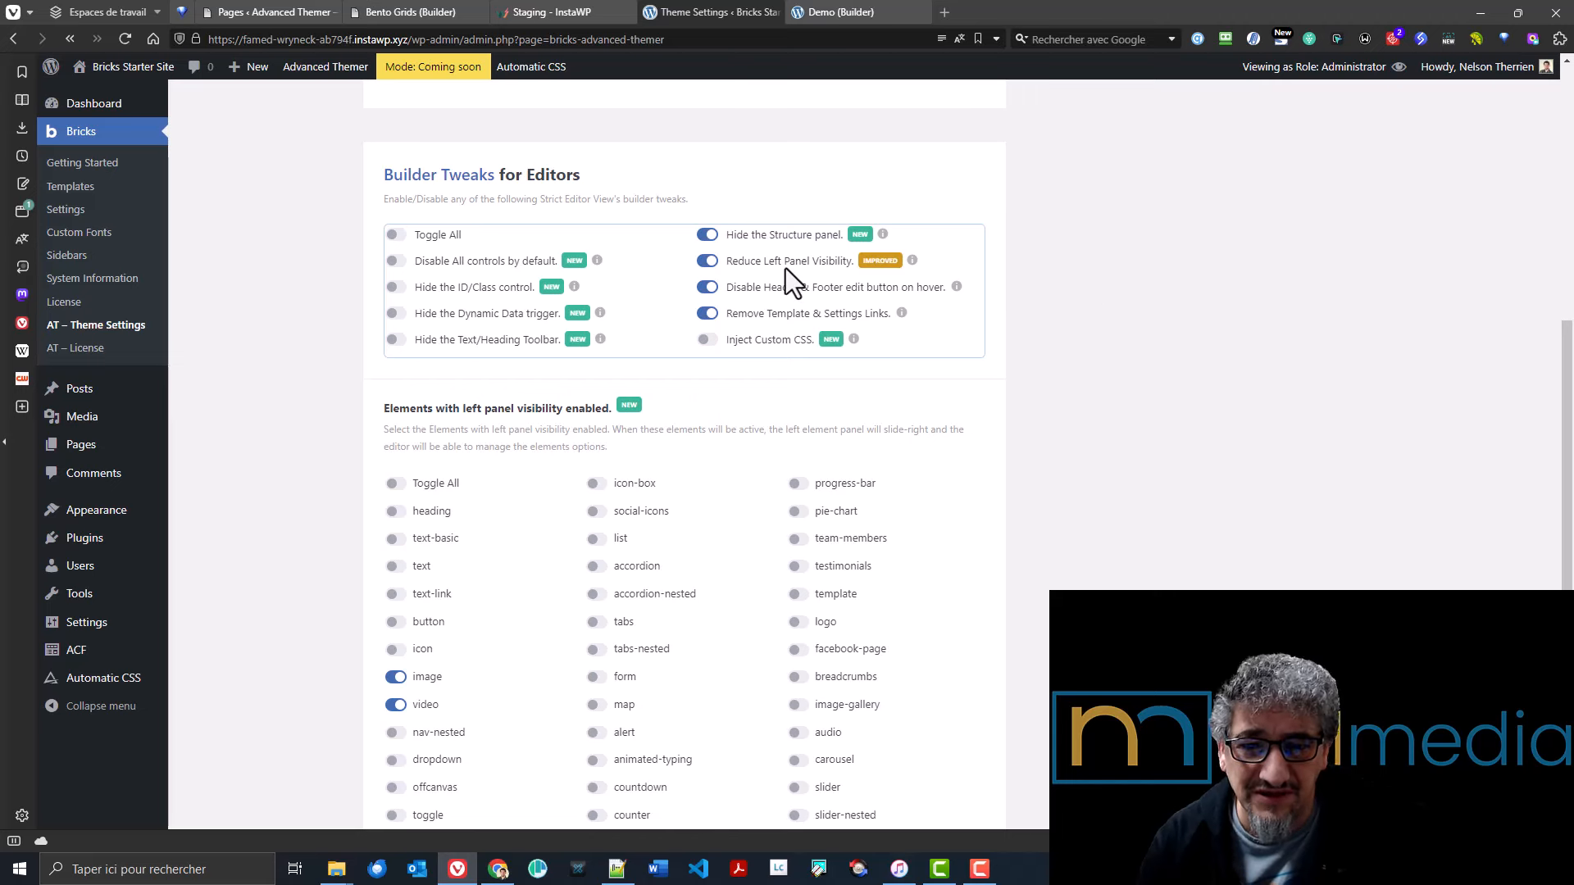
# - Read about Reduce Left Panel Visibility in the Builder Tweaks for Editors and compare it with the Demo builder's left side
pyautogui.moveTo(910, 262)
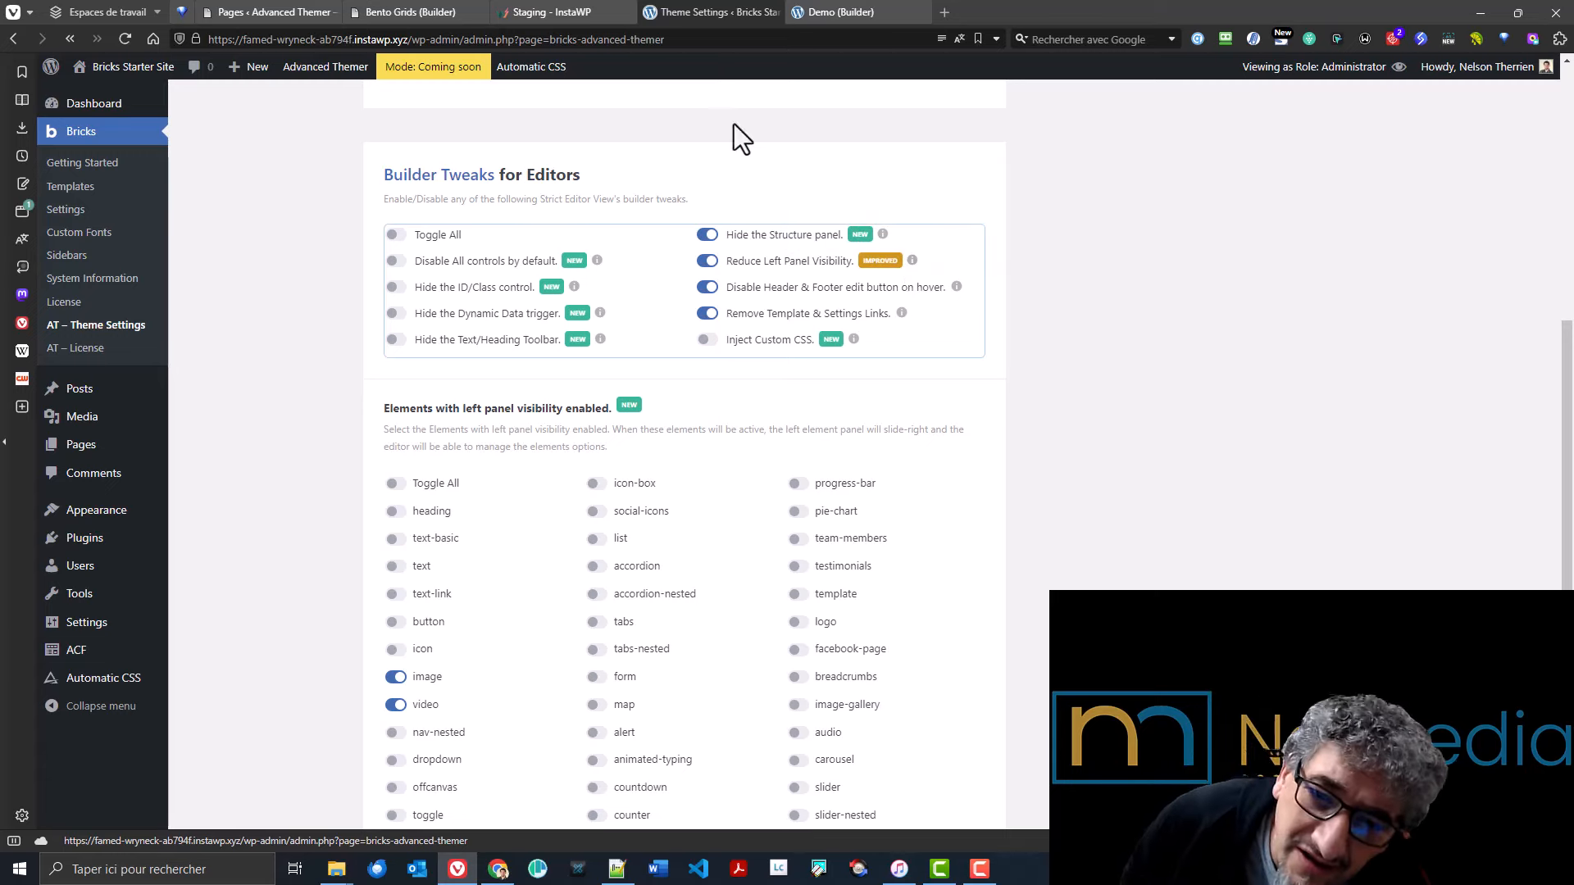
pyautogui.click(841, 12)
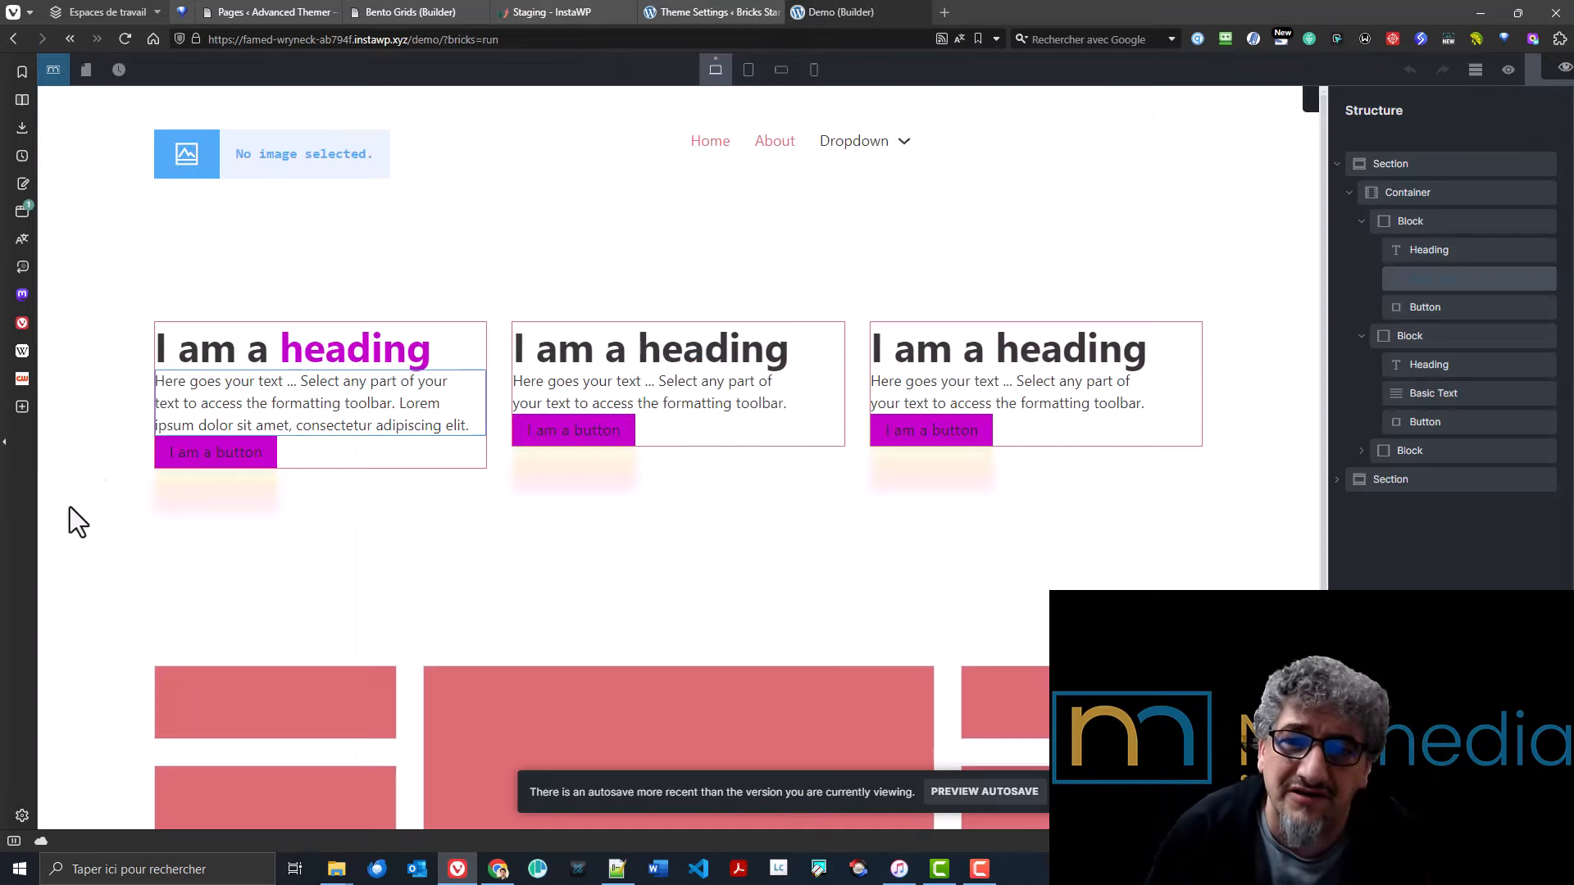
pyautogui.click(728, 8)
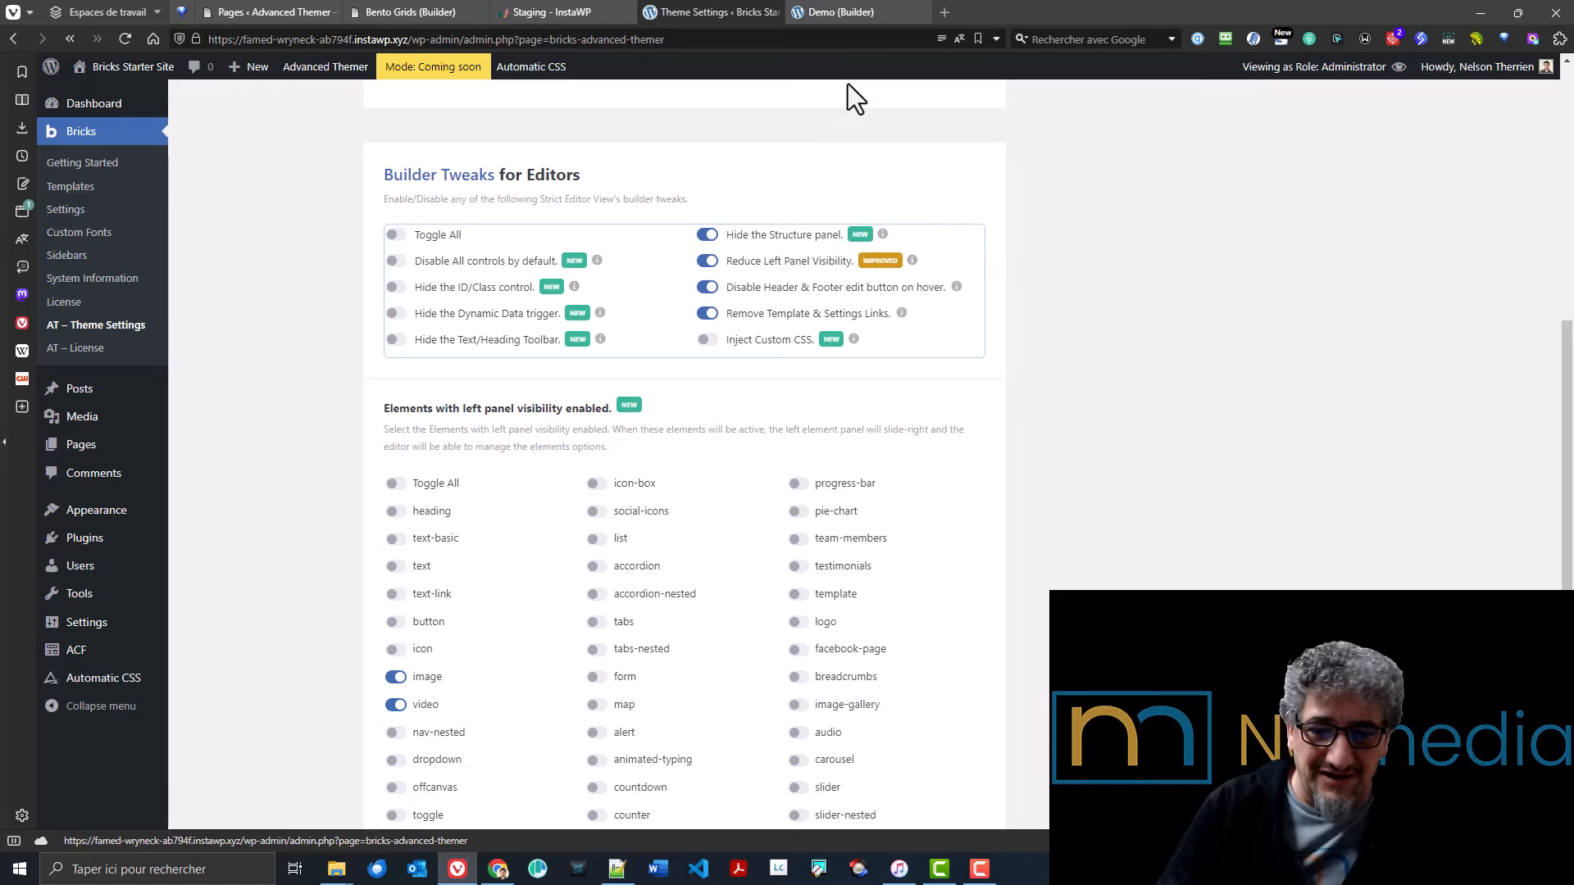
pyautogui.click(861, 12)
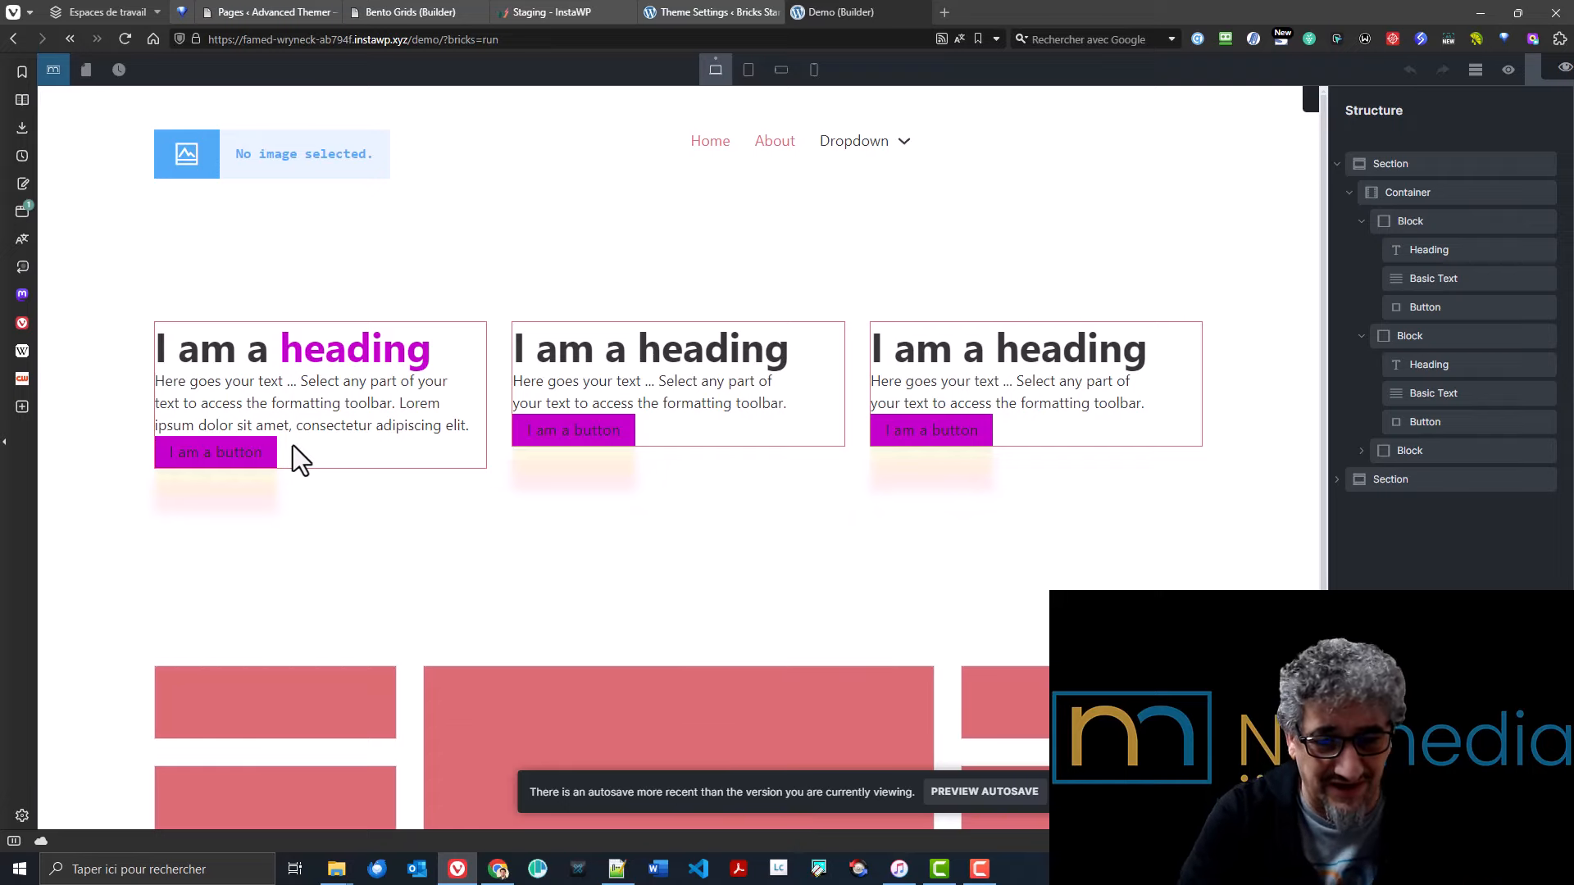
# - Compare the header and footer editing and Template & Settings Links tweaks with the Demo builder's page and toolbar
pyautogui.click(691, 9)
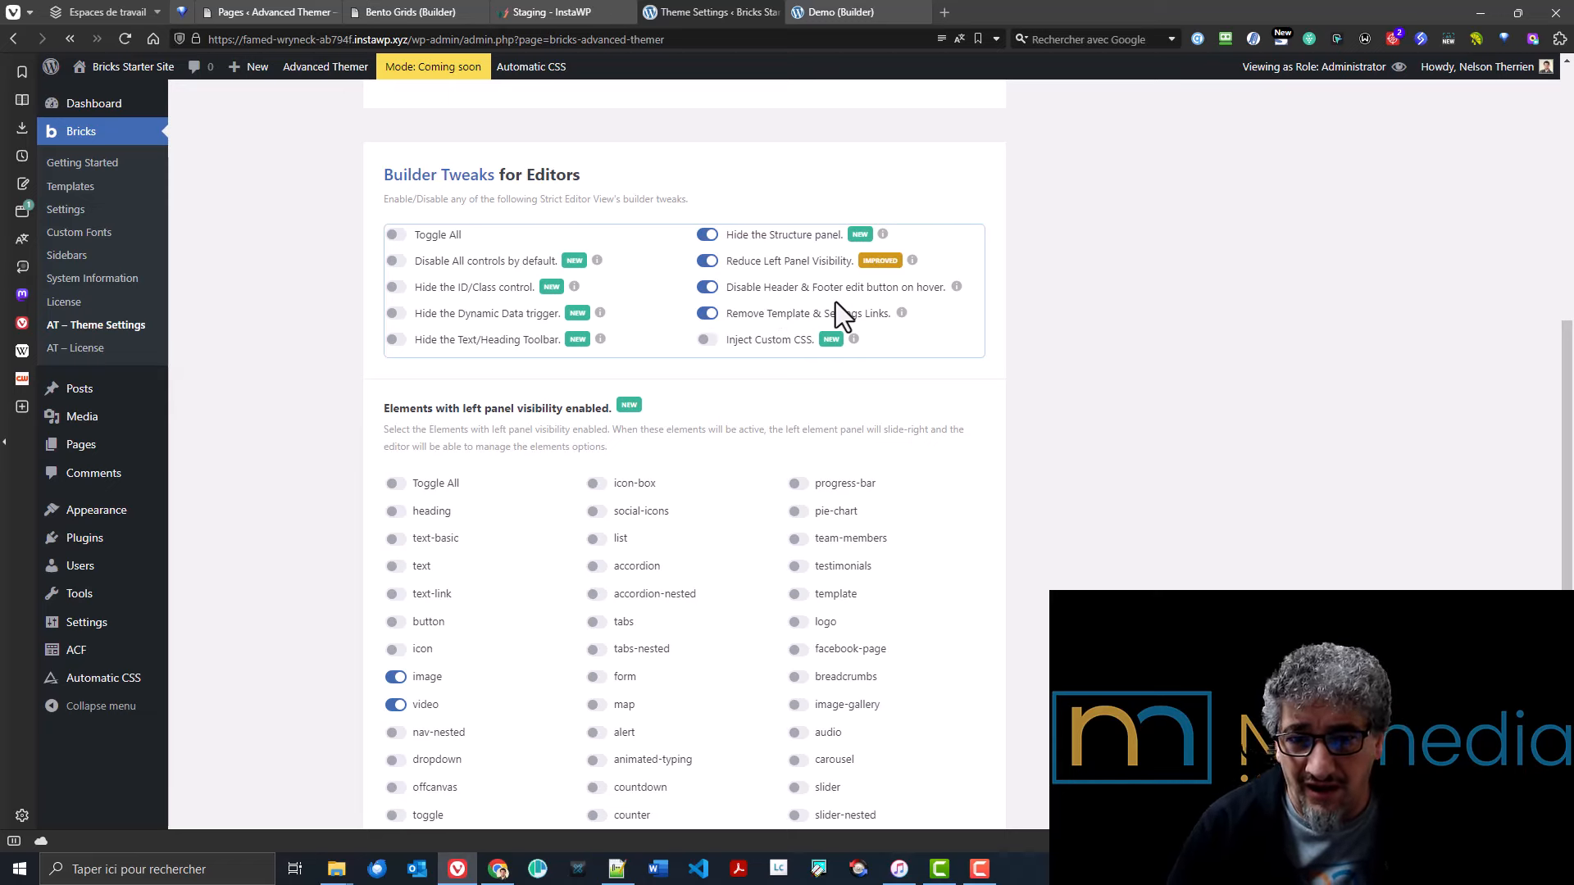
pyautogui.click(815, 6)
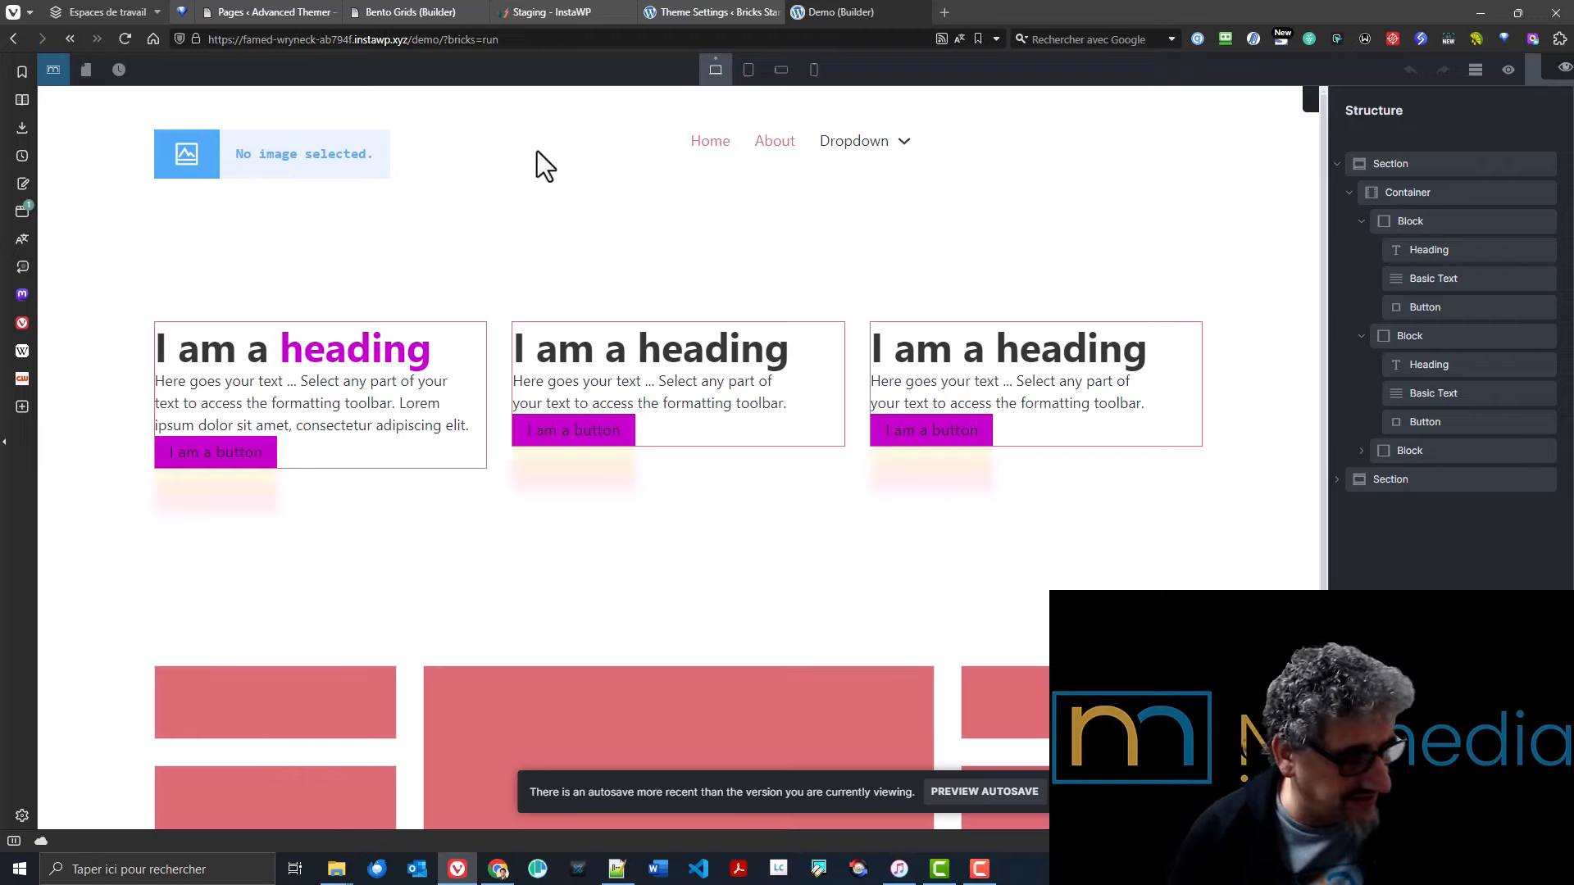
pyautogui.scroll(-4, 717, 295)
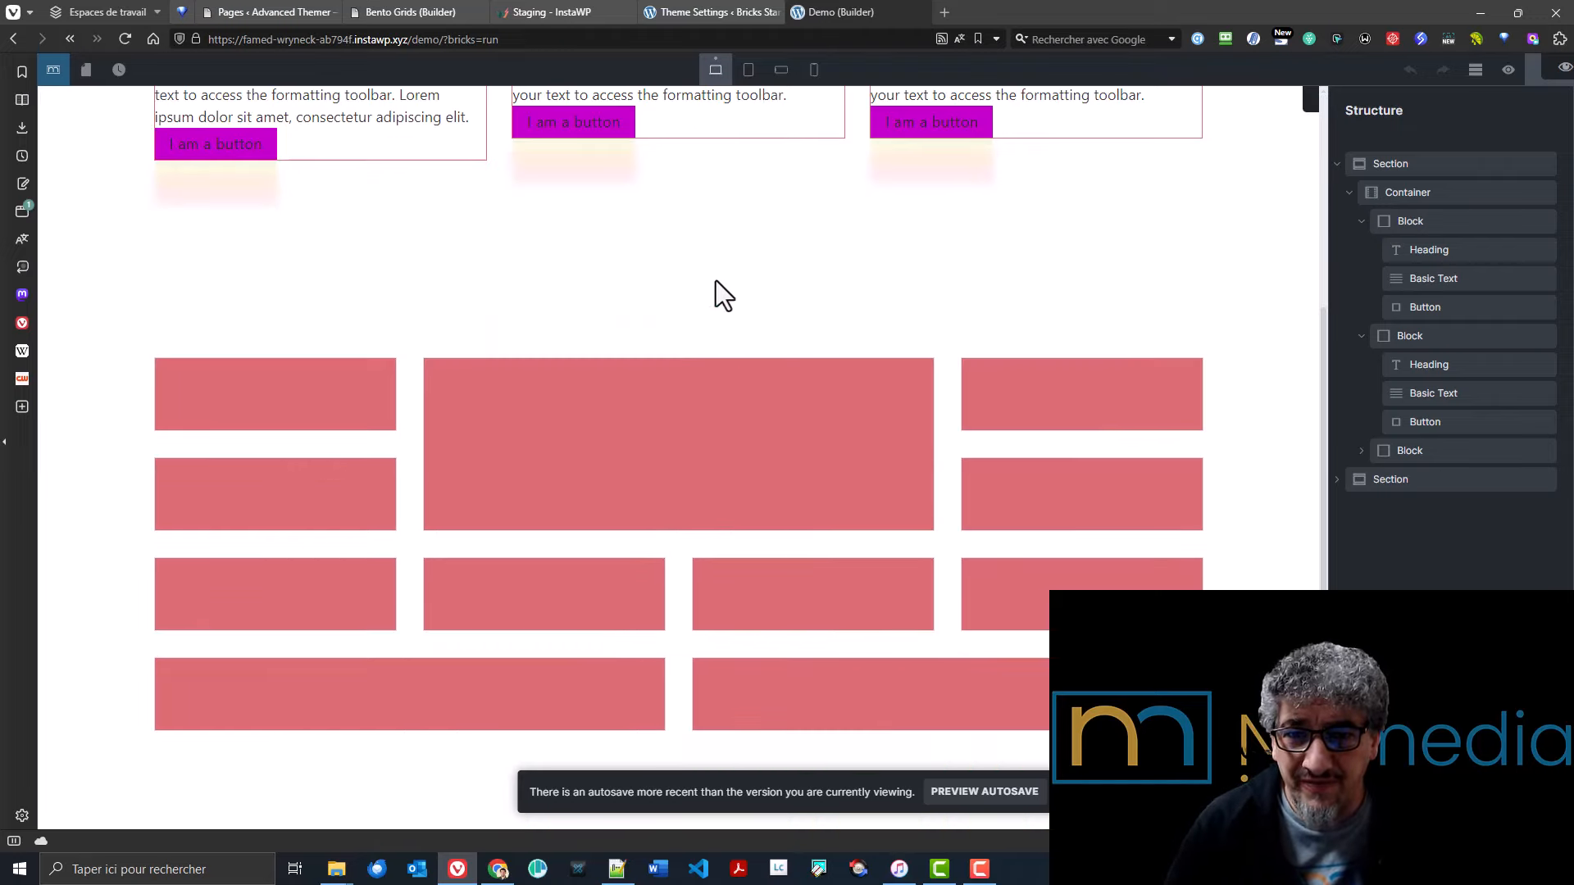
pyautogui.scroll(4, 717, 295)
pyautogui.click(689, 13)
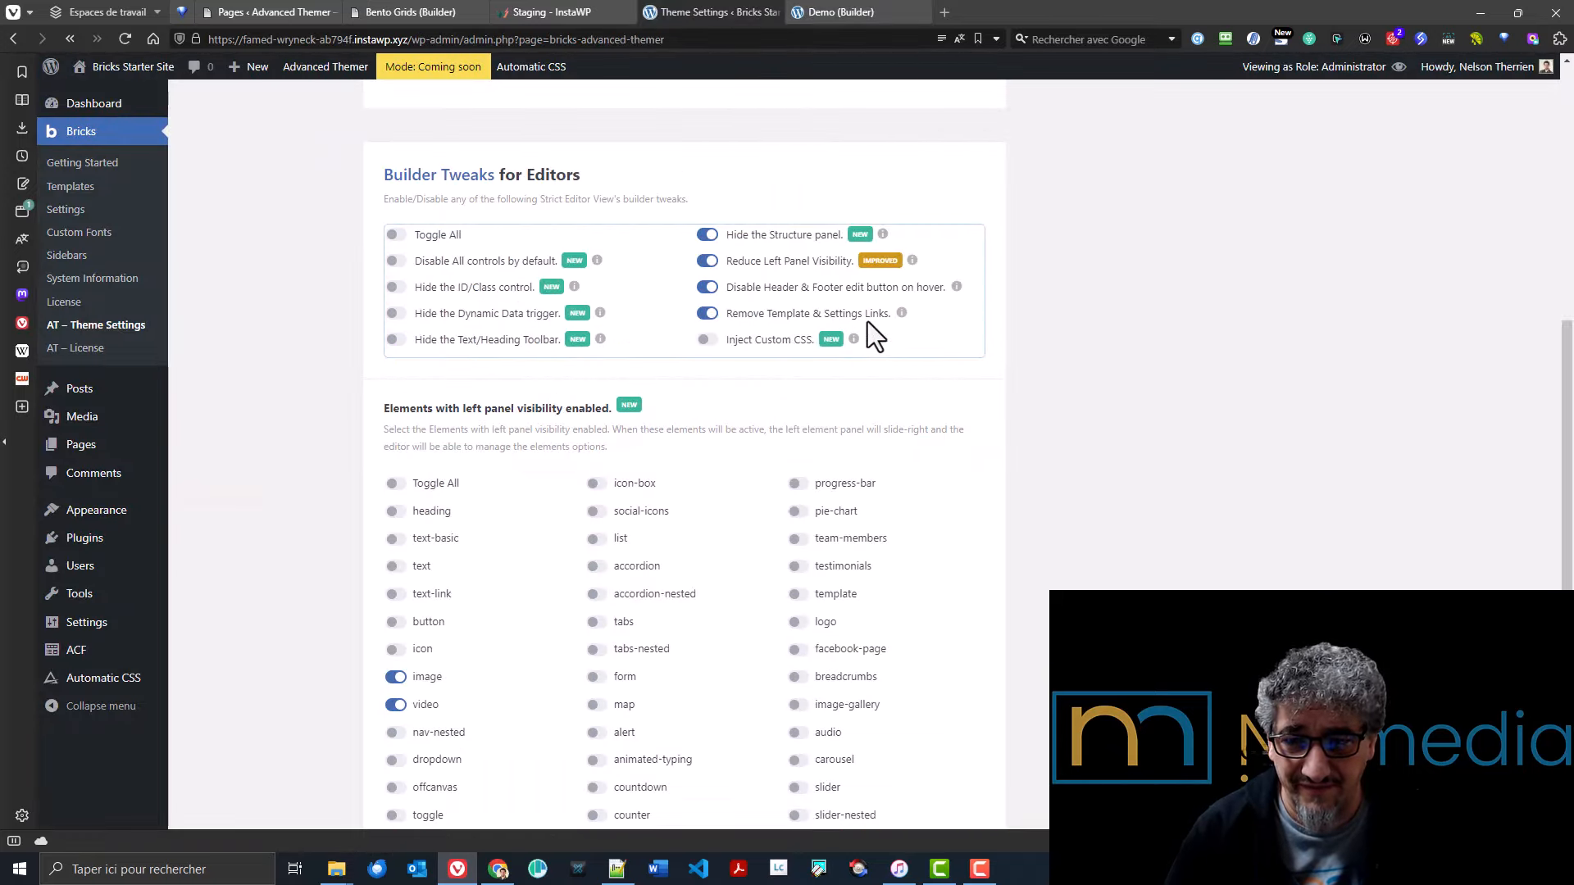
pyautogui.click(848, 12)
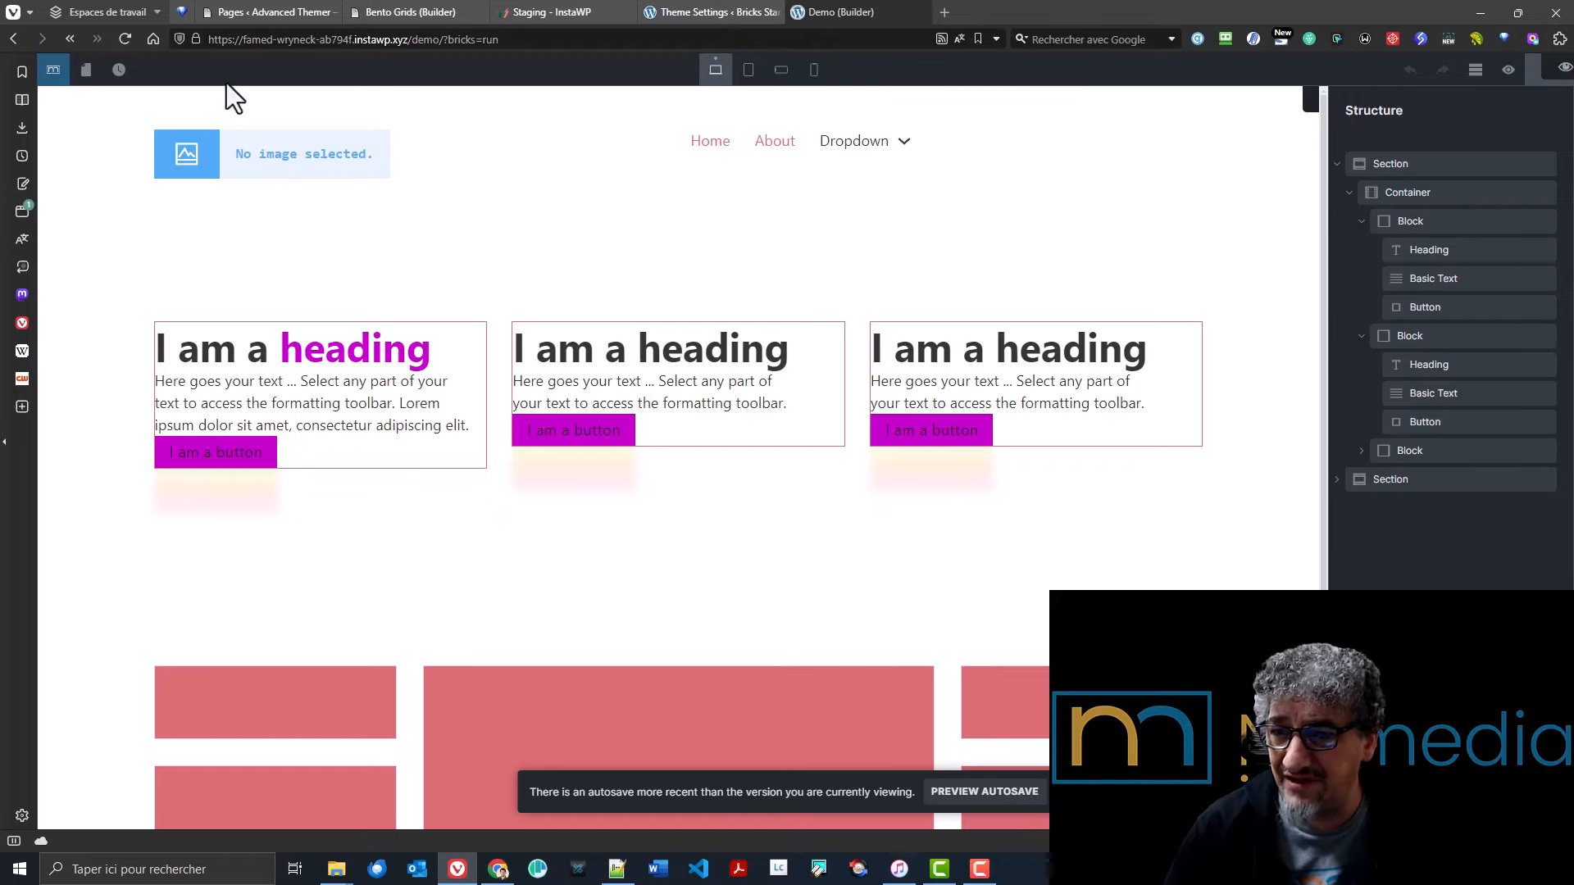
# - Turn on Inject Custom CSS for editors to review its Custom CSS code, and turn it off again
pyautogui.click(696, 10)
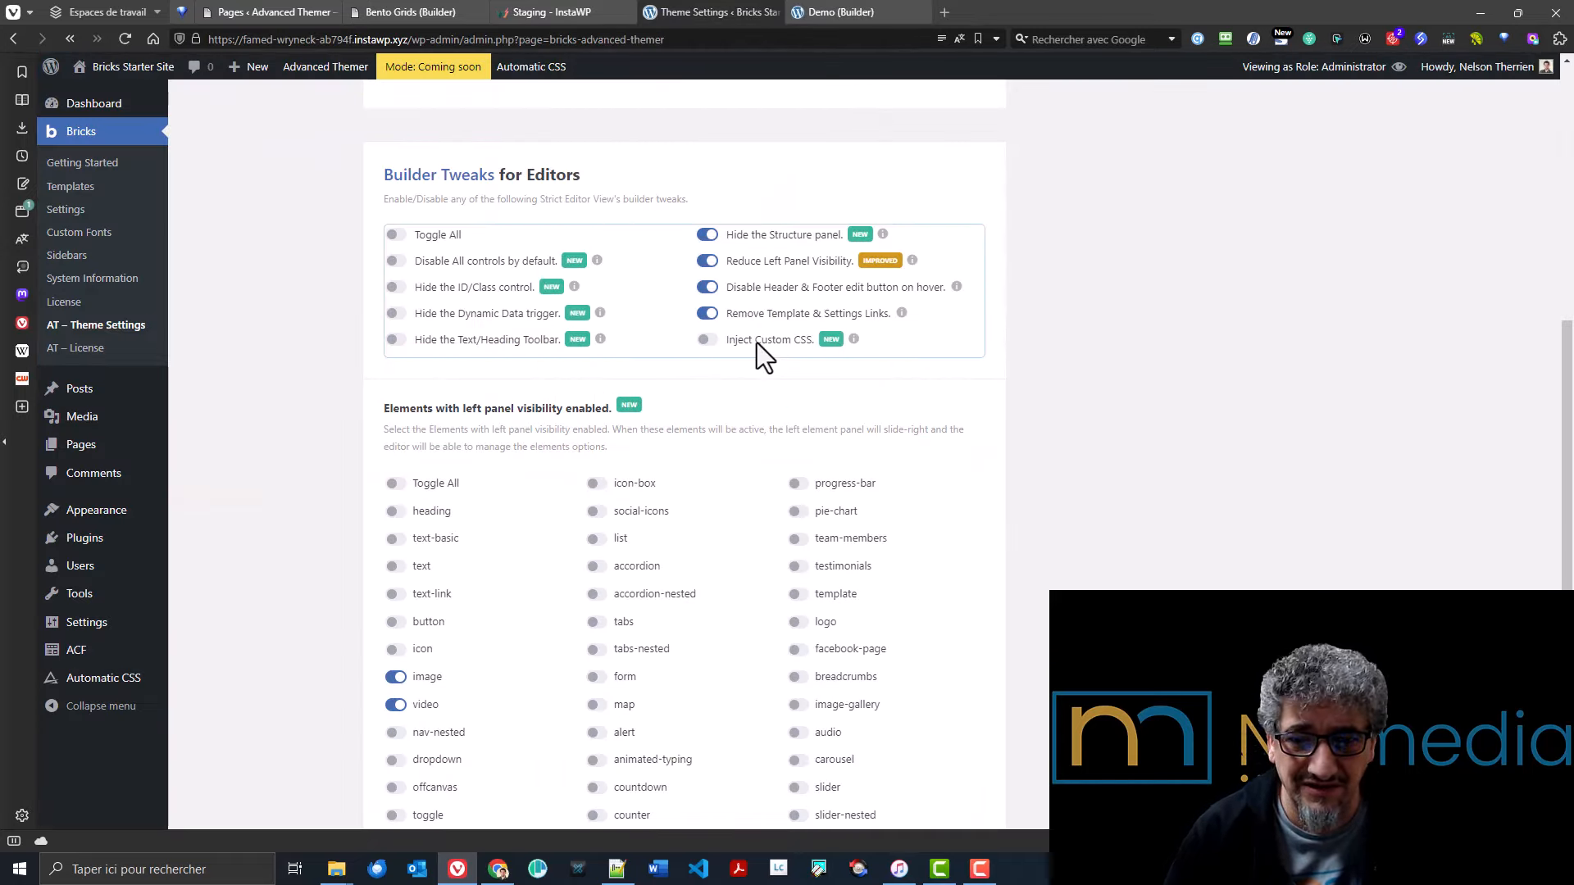
pyautogui.scroll(-4, 745, 391)
pyautogui.scroll(3, 762, 360)
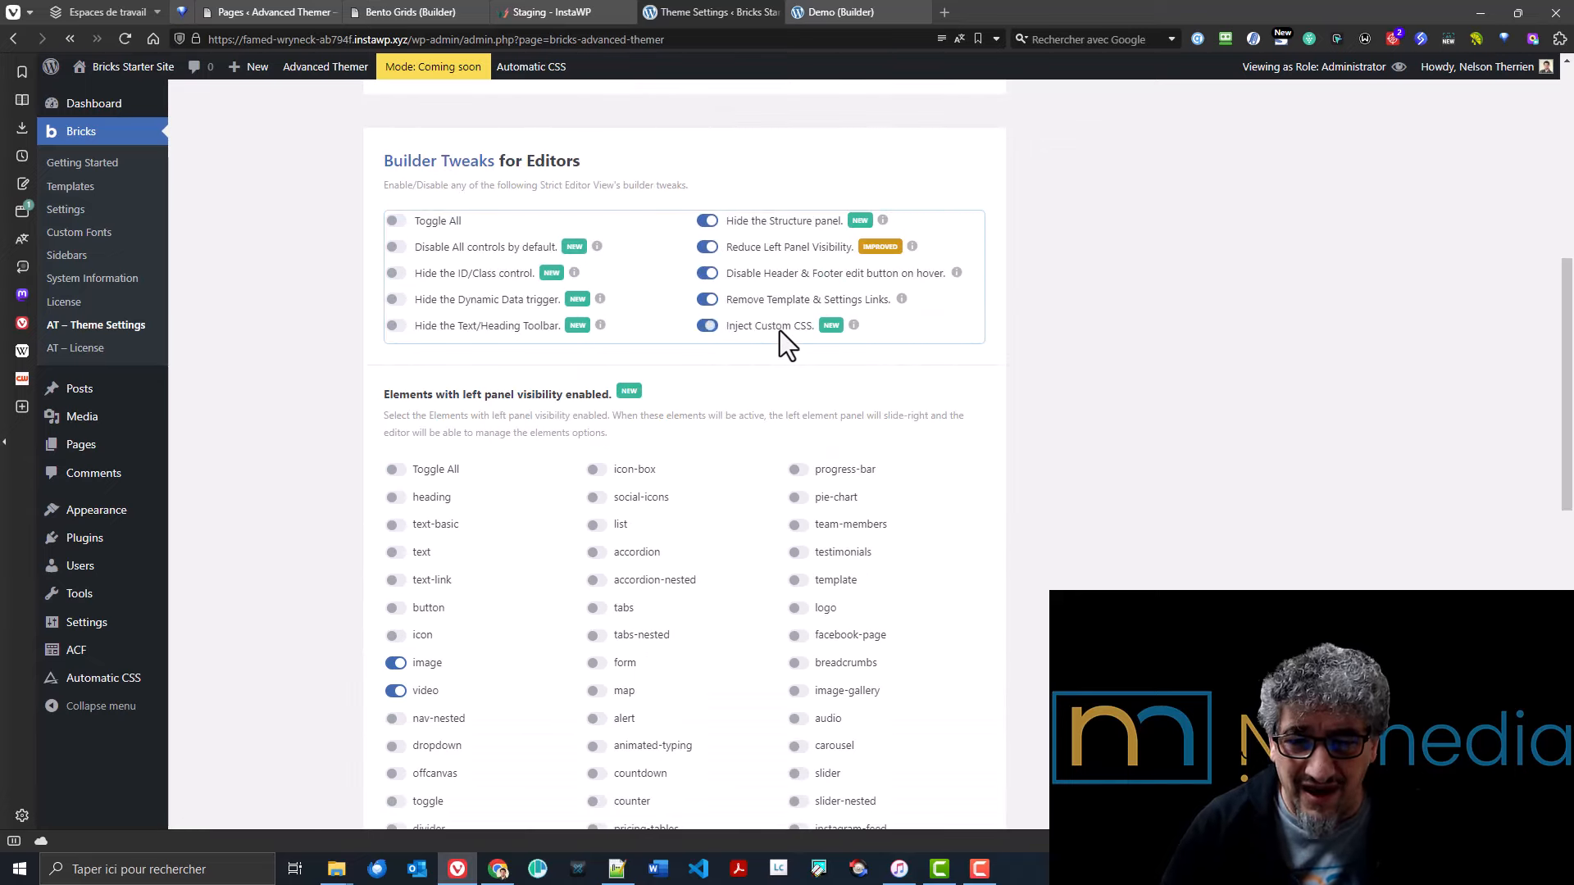
pyautogui.click(779, 331)
pyautogui.scroll(-7, 767, 357)
pyautogui.scroll(-10, 647, 459)
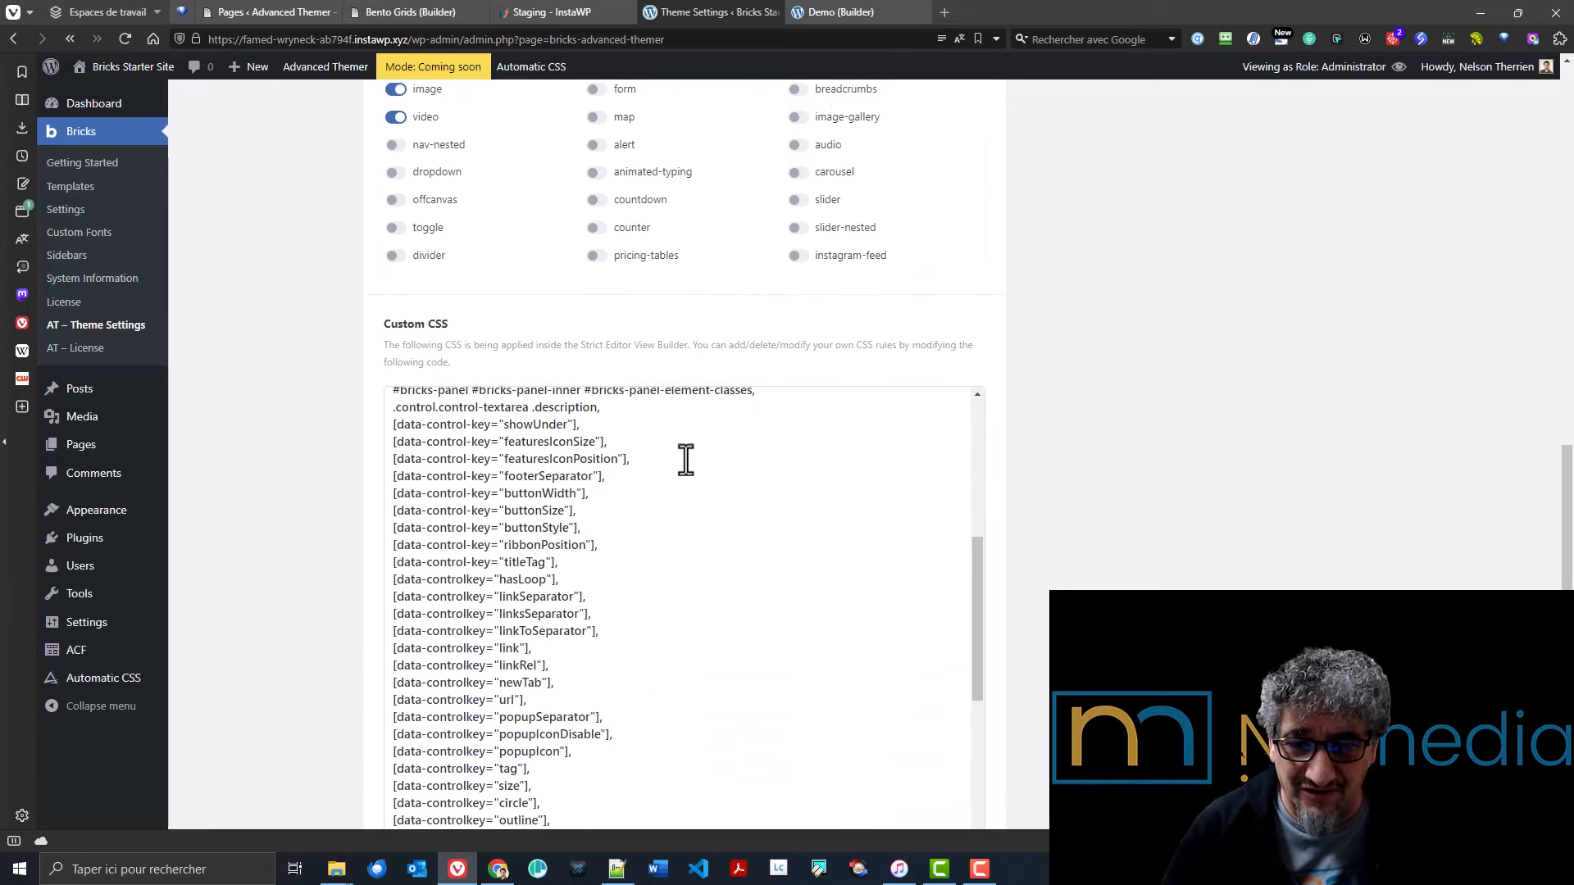
pyautogui.scroll(8, 776, 443)
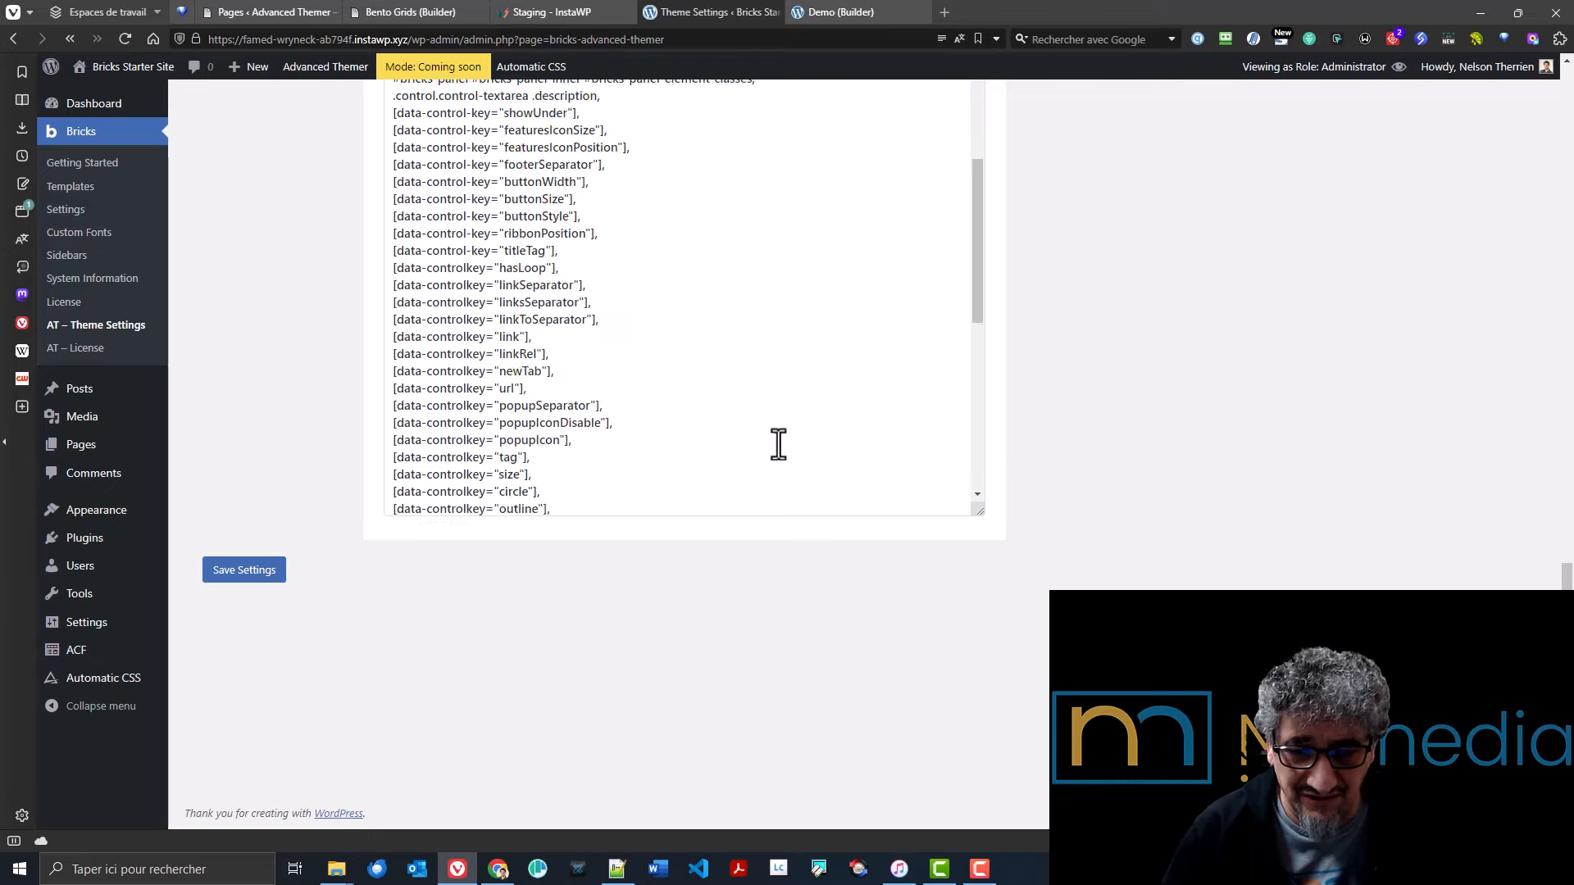
pyautogui.scroll(8, 869, 463)
pyautogui.scroll(7, 909, 459)
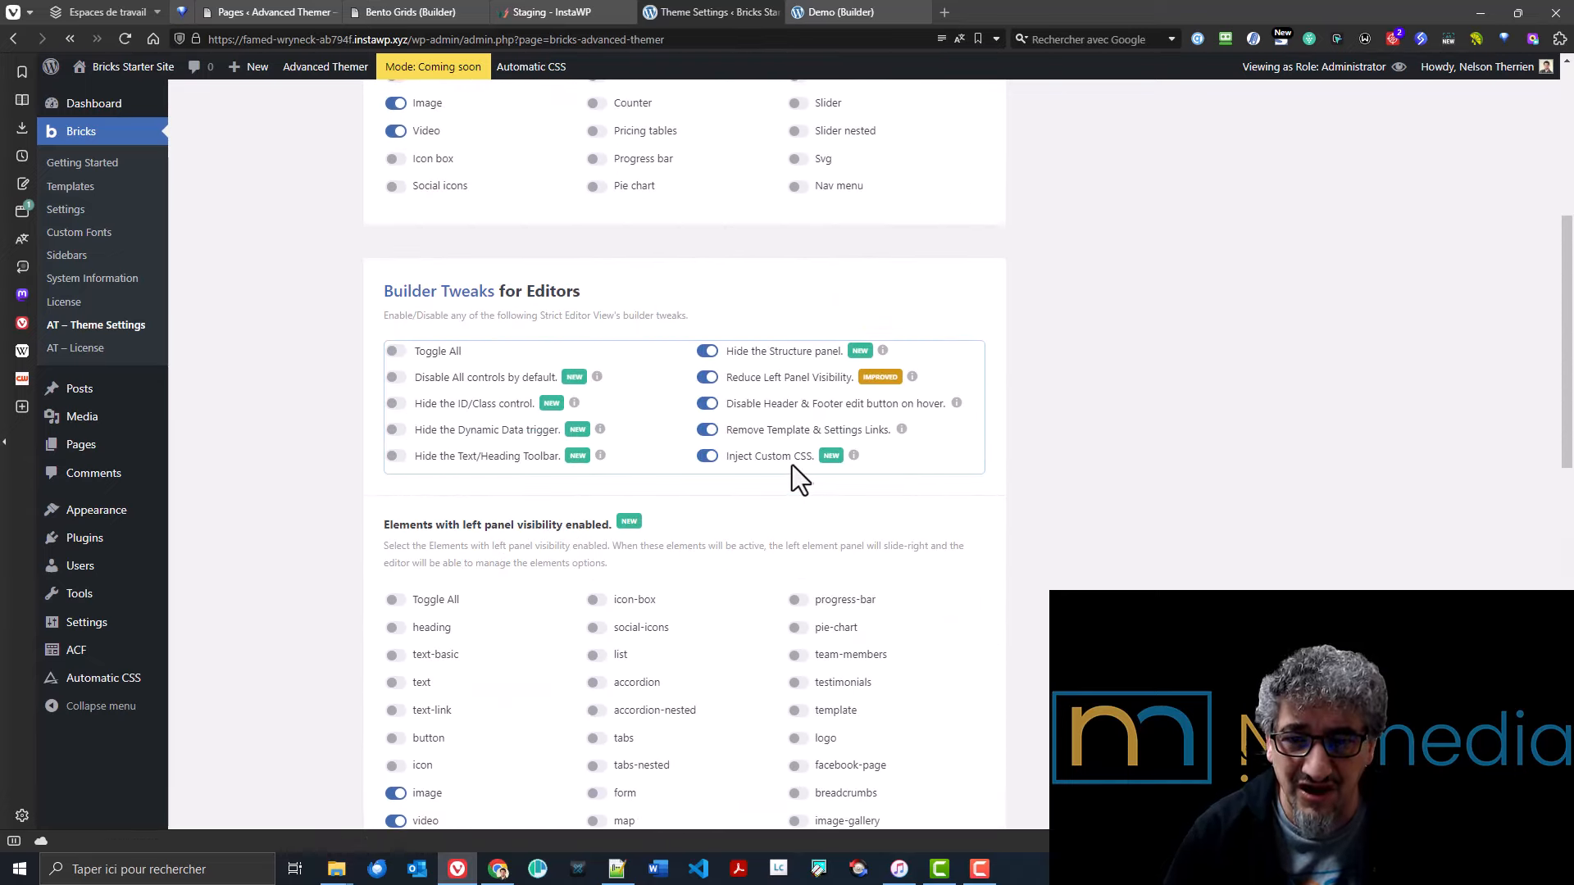
pyautogui.click(779, 461)
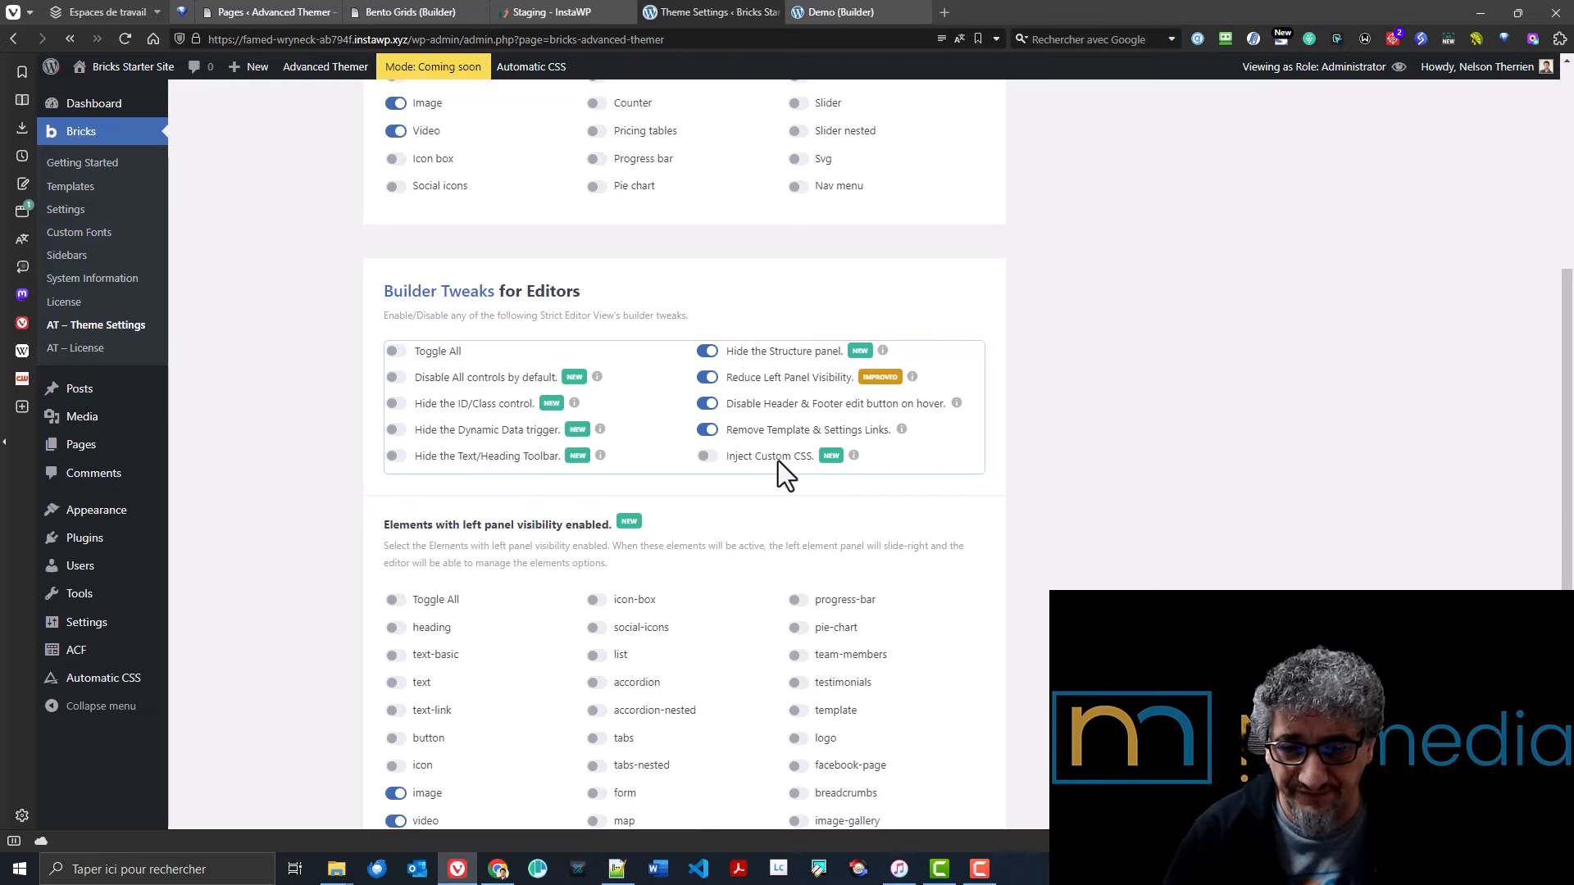
# - Read the Hide the ID/Class control description and review the elements with left panel visibility enabled
pyautogui.scroll(-3, 779, 461)
pyautogui.scroll(3, 782, 478)
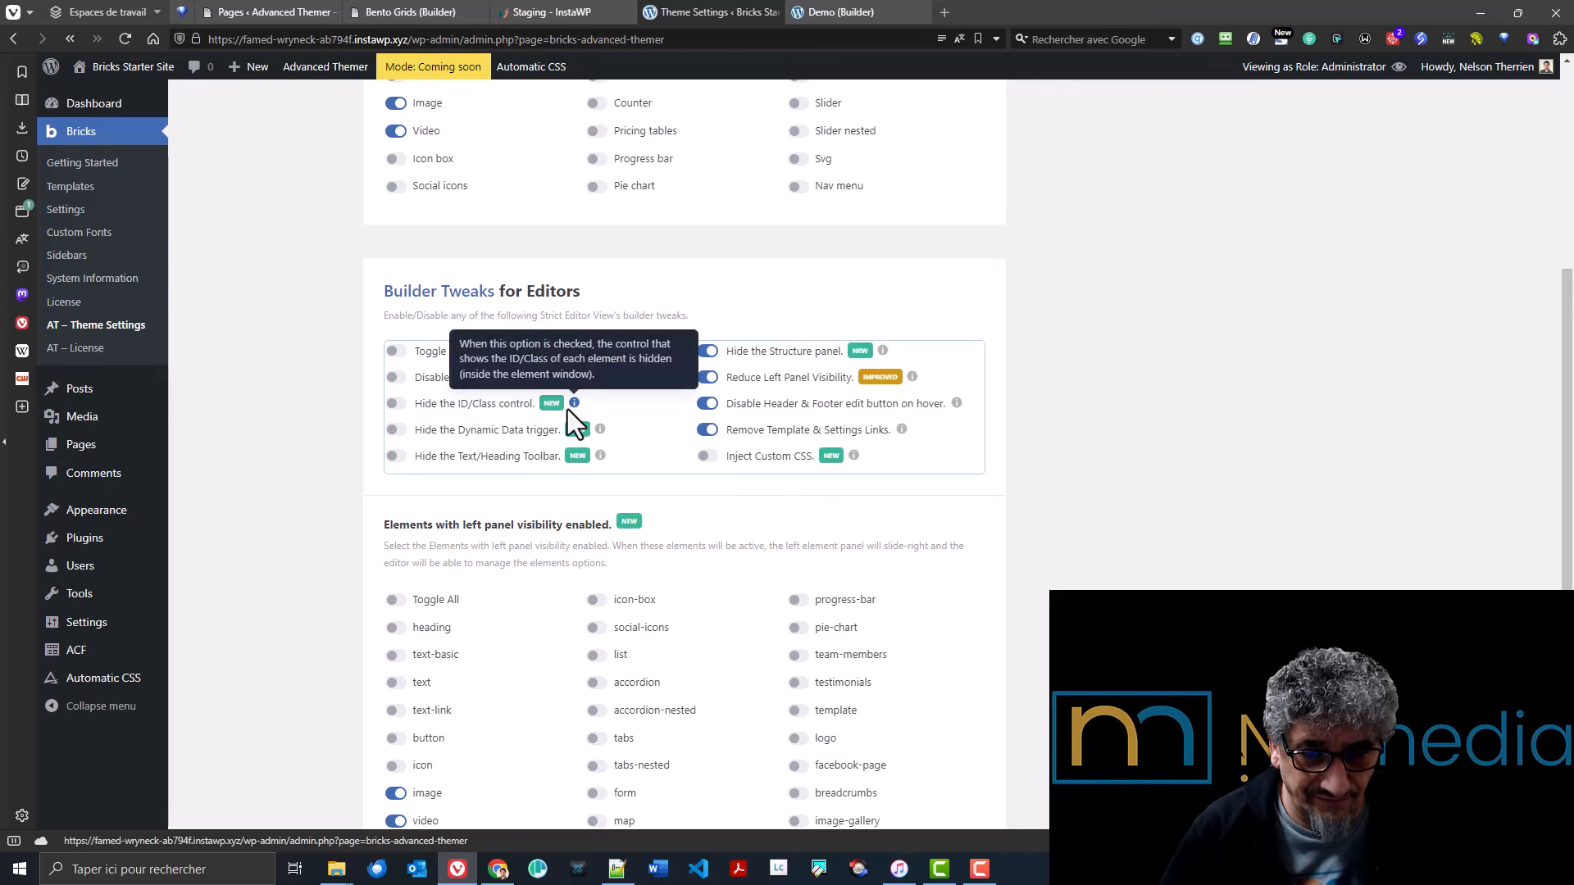
pyautogui.scroll(-2, 366, 563)
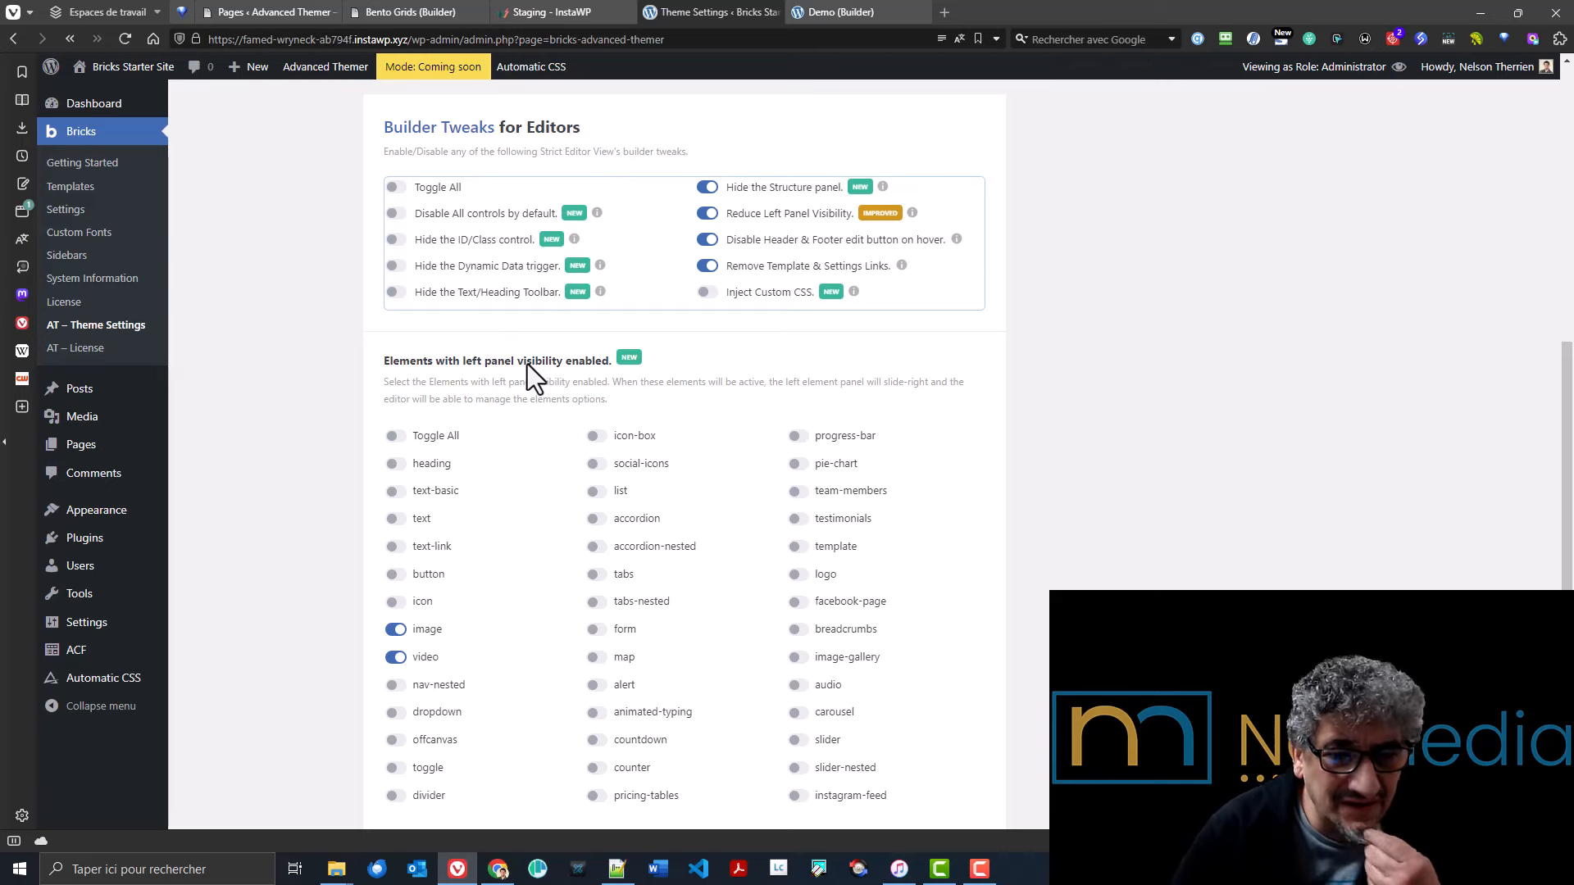
pyautogui.scroll(-2, 529, 366)
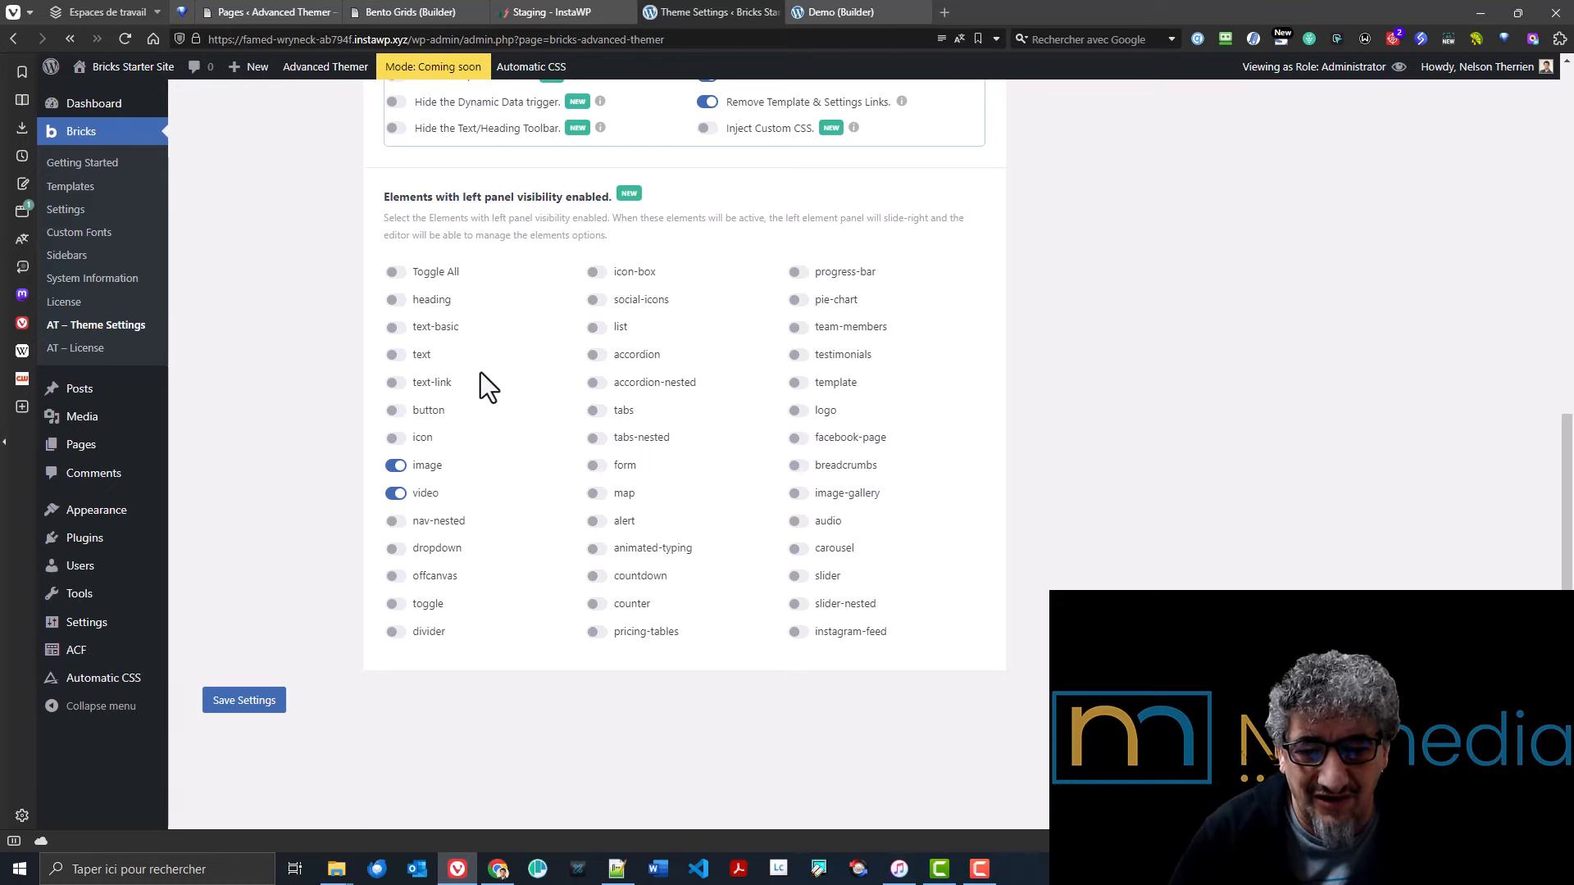
# - Save the page in the Demo builder and switch the viewing role to Administrator
pyautogui.click(833, 17)
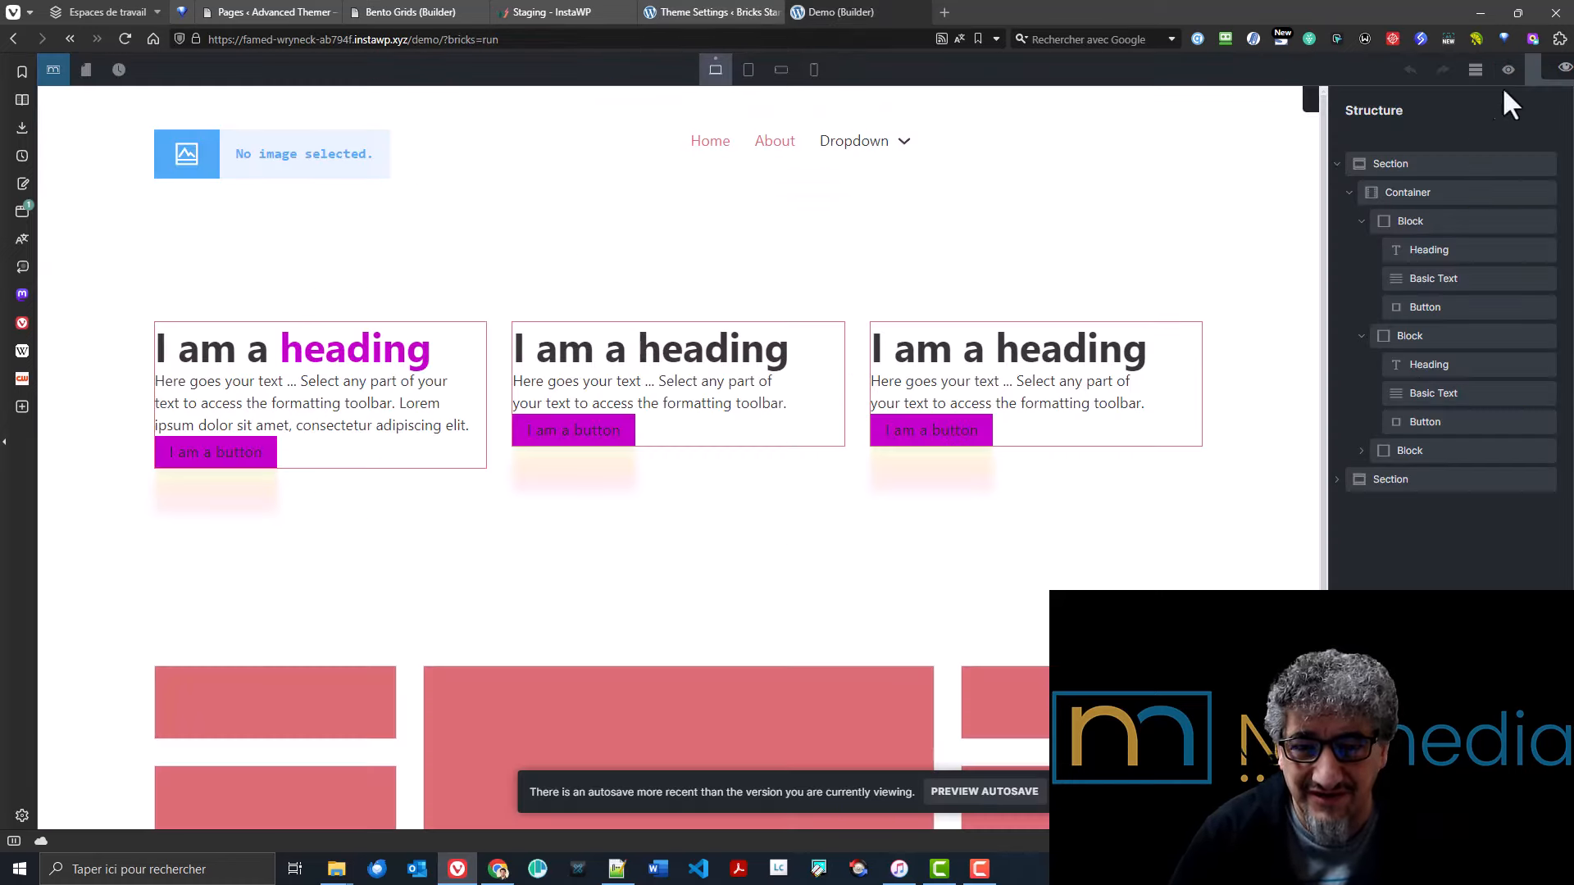
pyautogui.hotkey('ctrl', 's')
pyautogui.click(1560, 68)
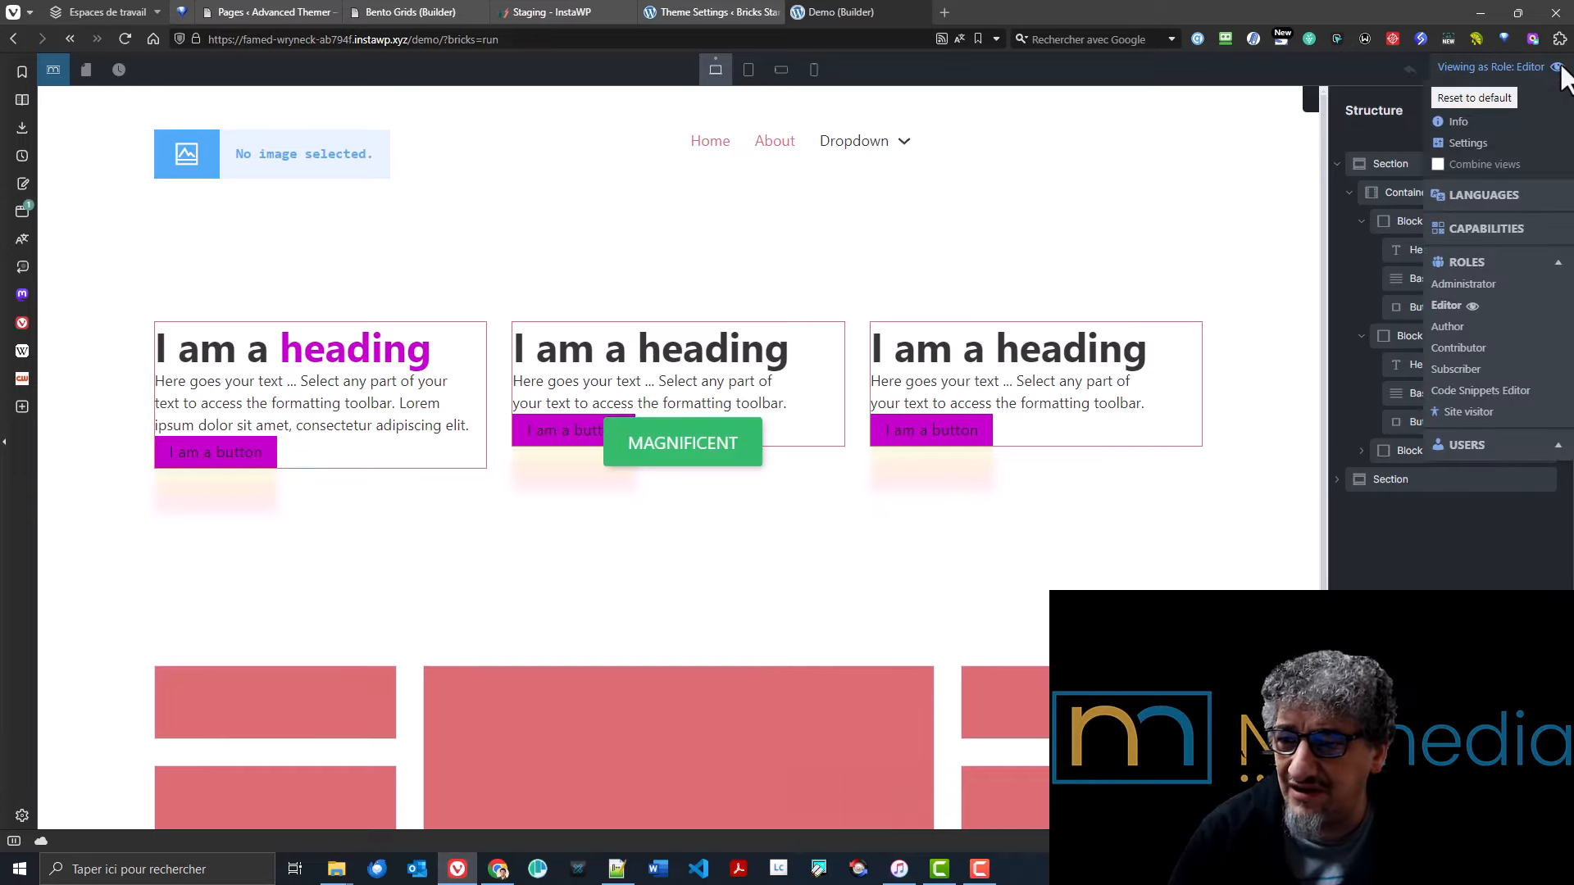
pyautogui.click(1462, 284)
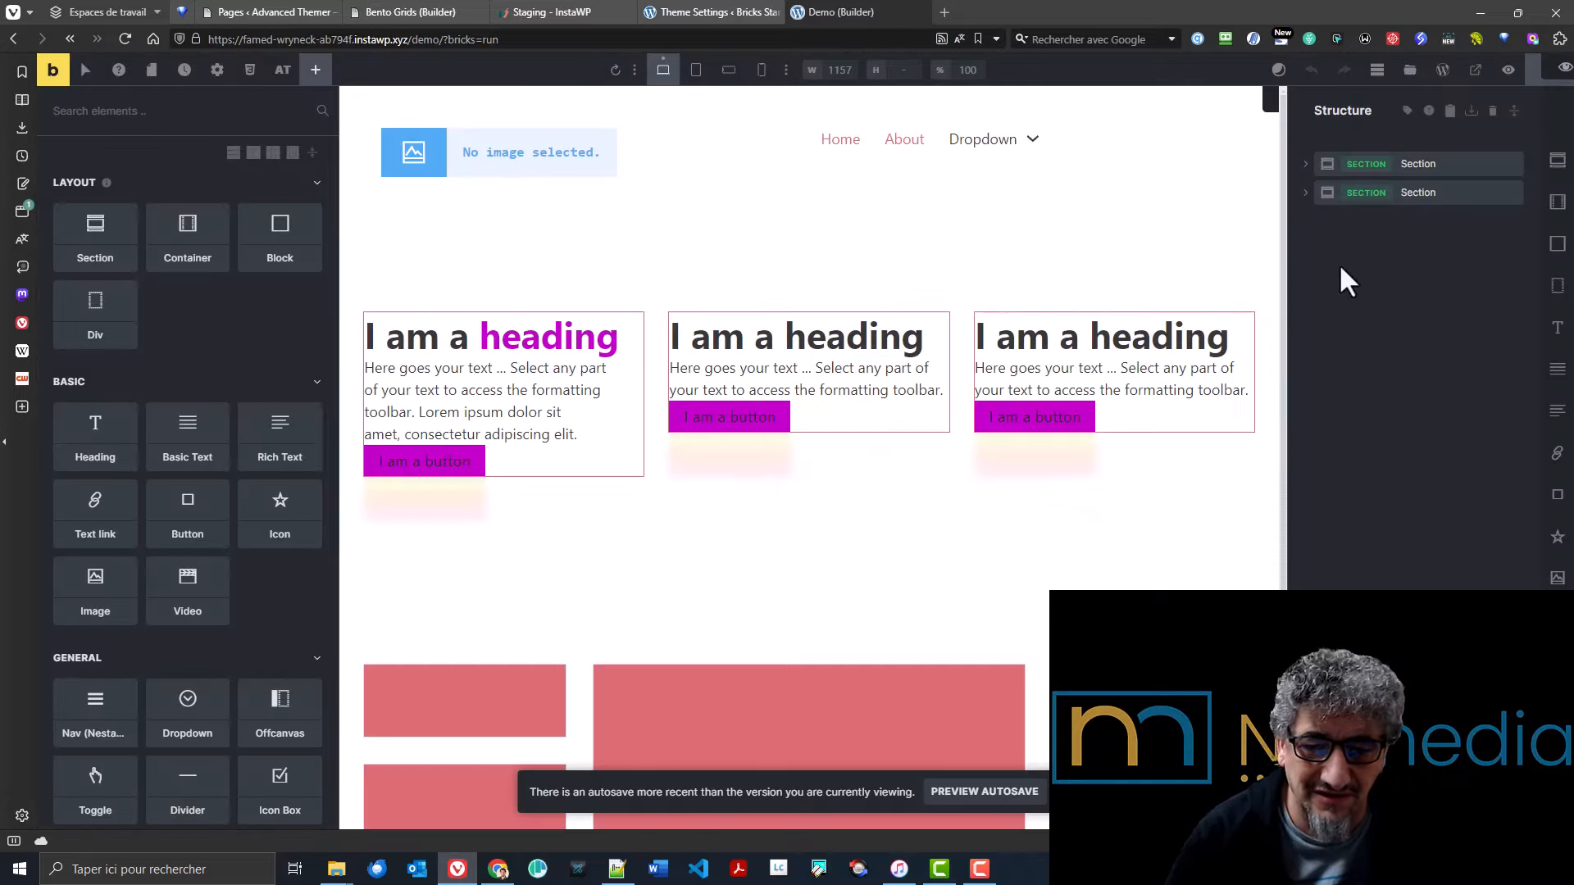
# - Add an Image element with the Nelmedia logo from the media library to the first card, directly below its heading
pyautogui.click(442, 410)
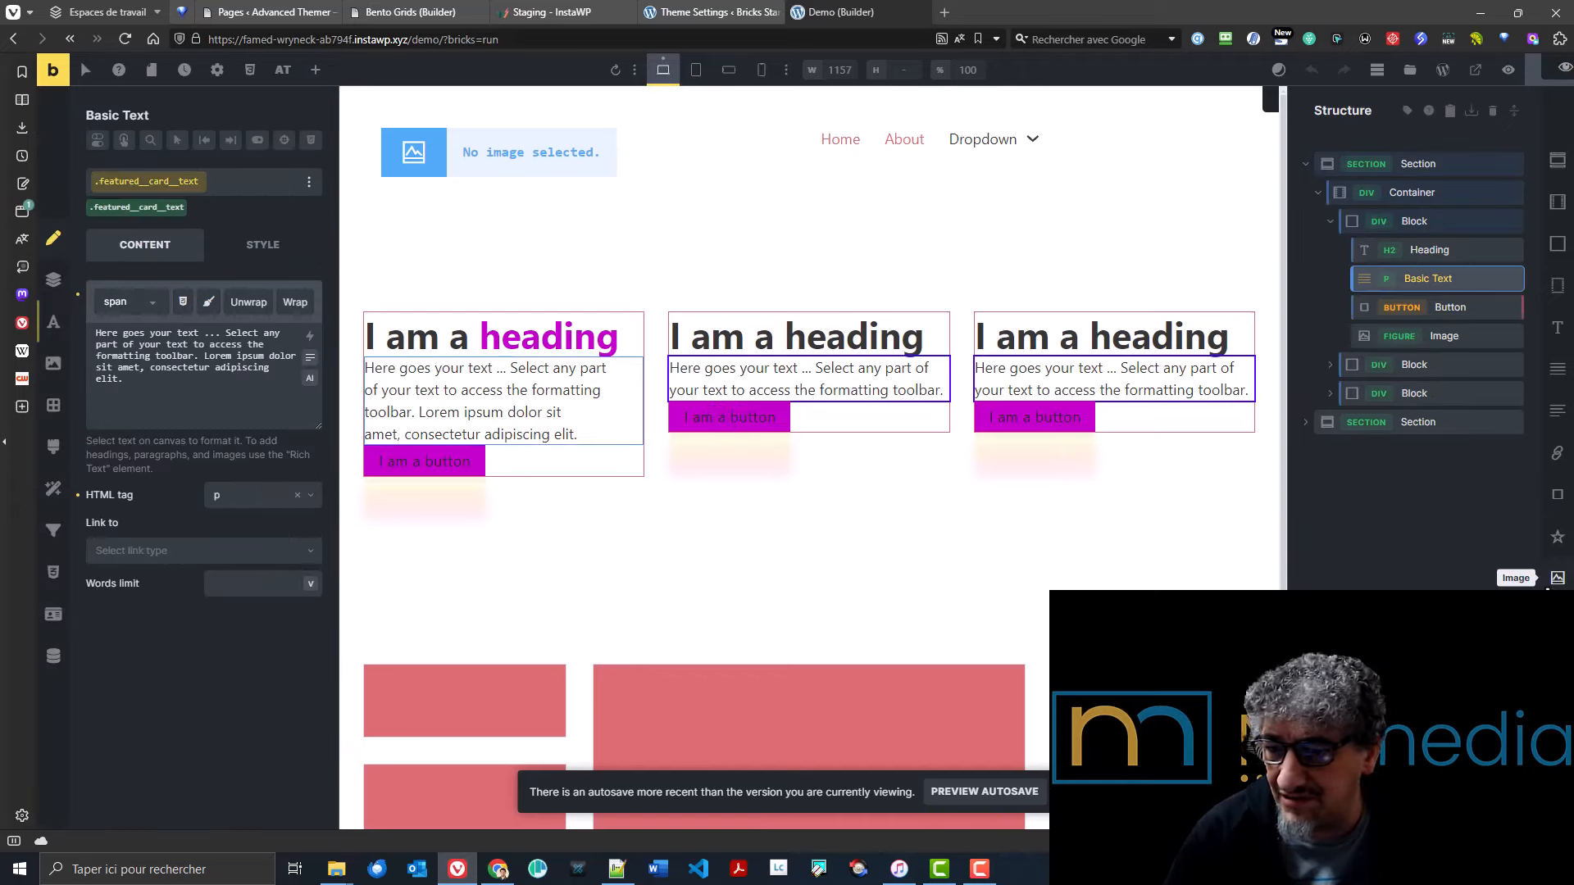
pyautogui.moveTo(1555, 580); pyautogui.dragTo(502, 515)
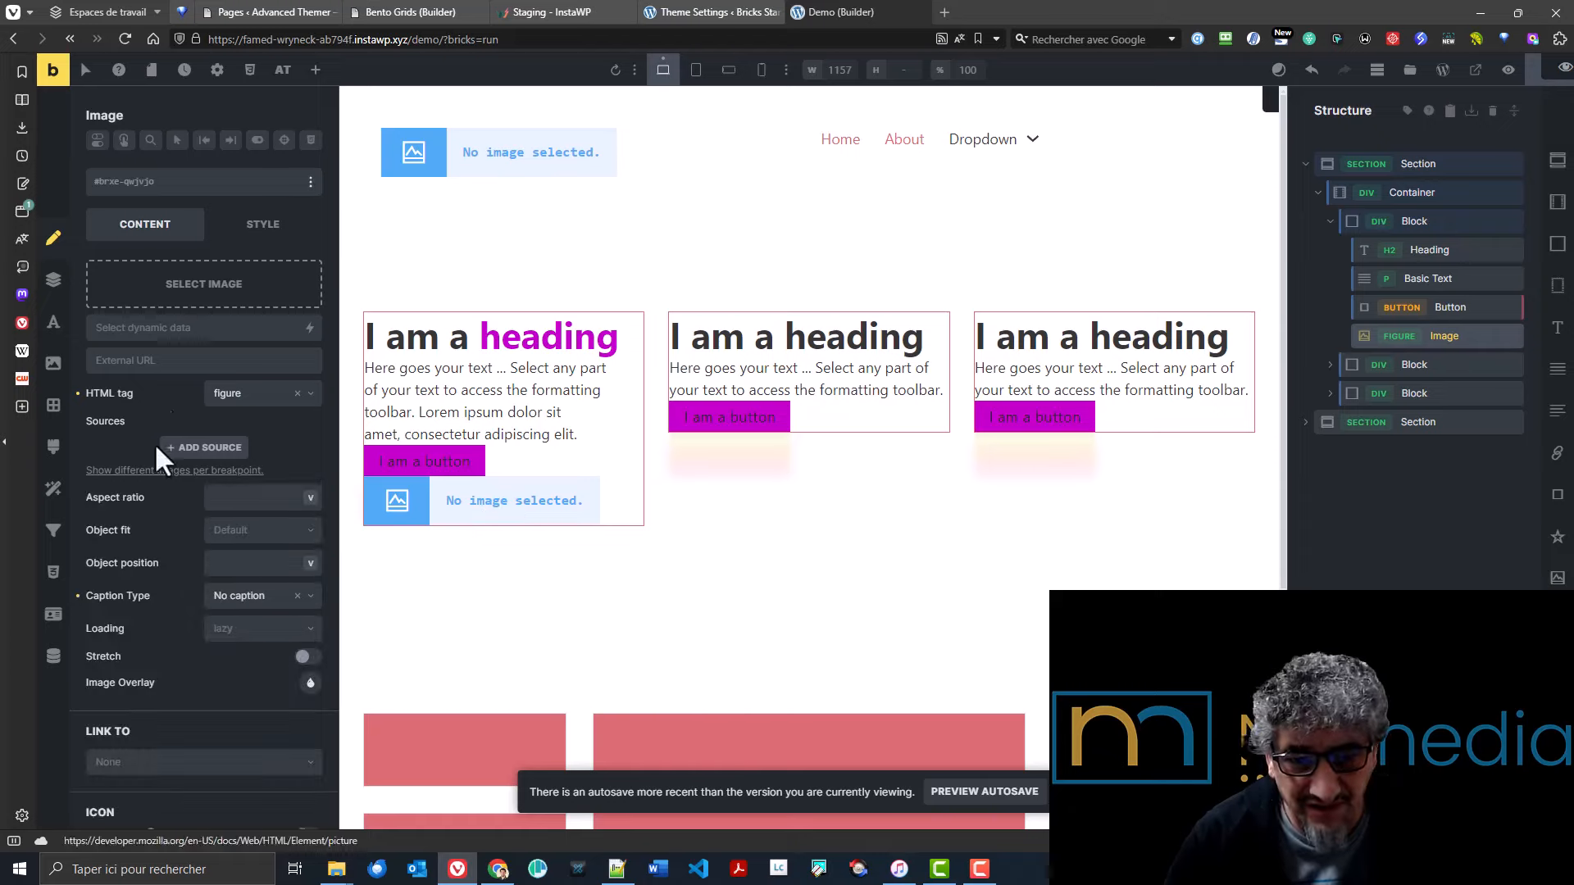
pyautogui.click(194, 298)
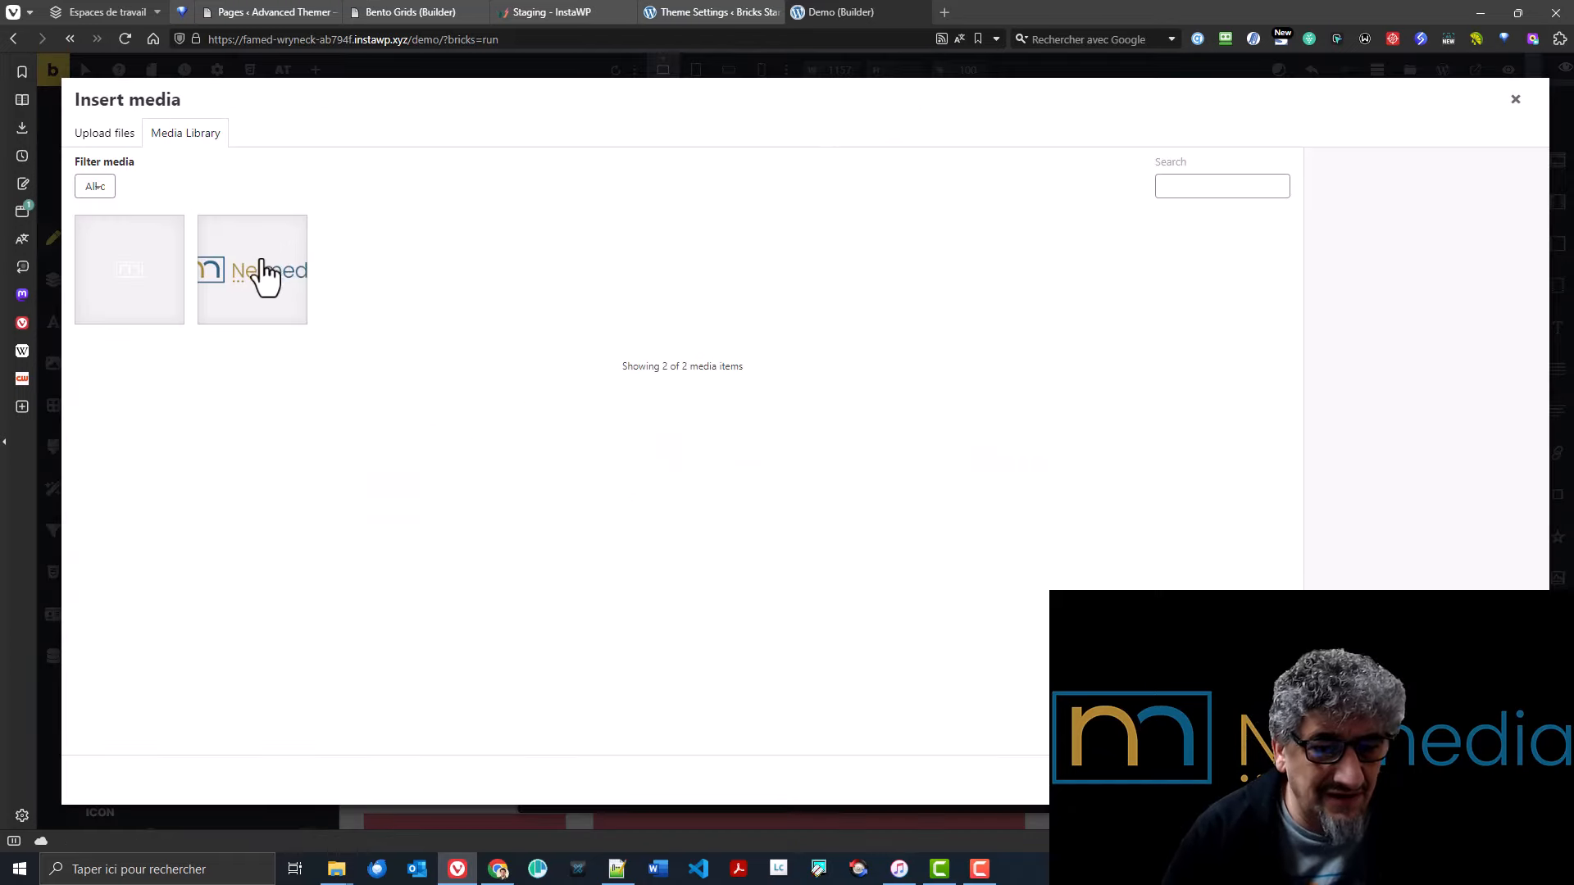
pyautogui.click(260, 274)
pyautogui.click(1510, 780)
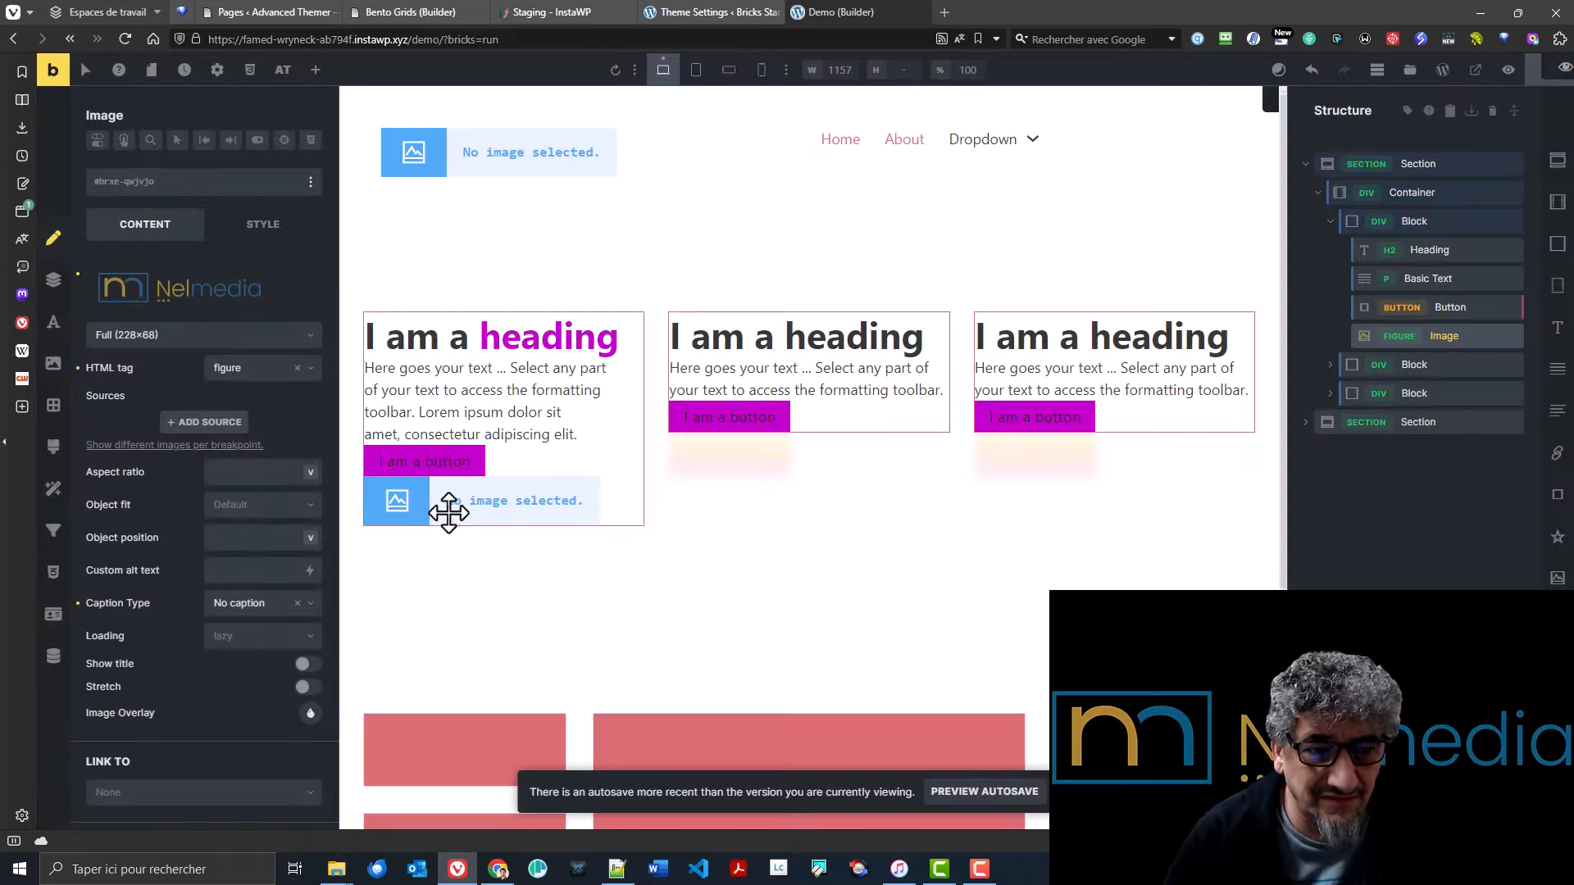
pyautogui.moveTo(468, 510); pyautogui.dragTo(478, 376)
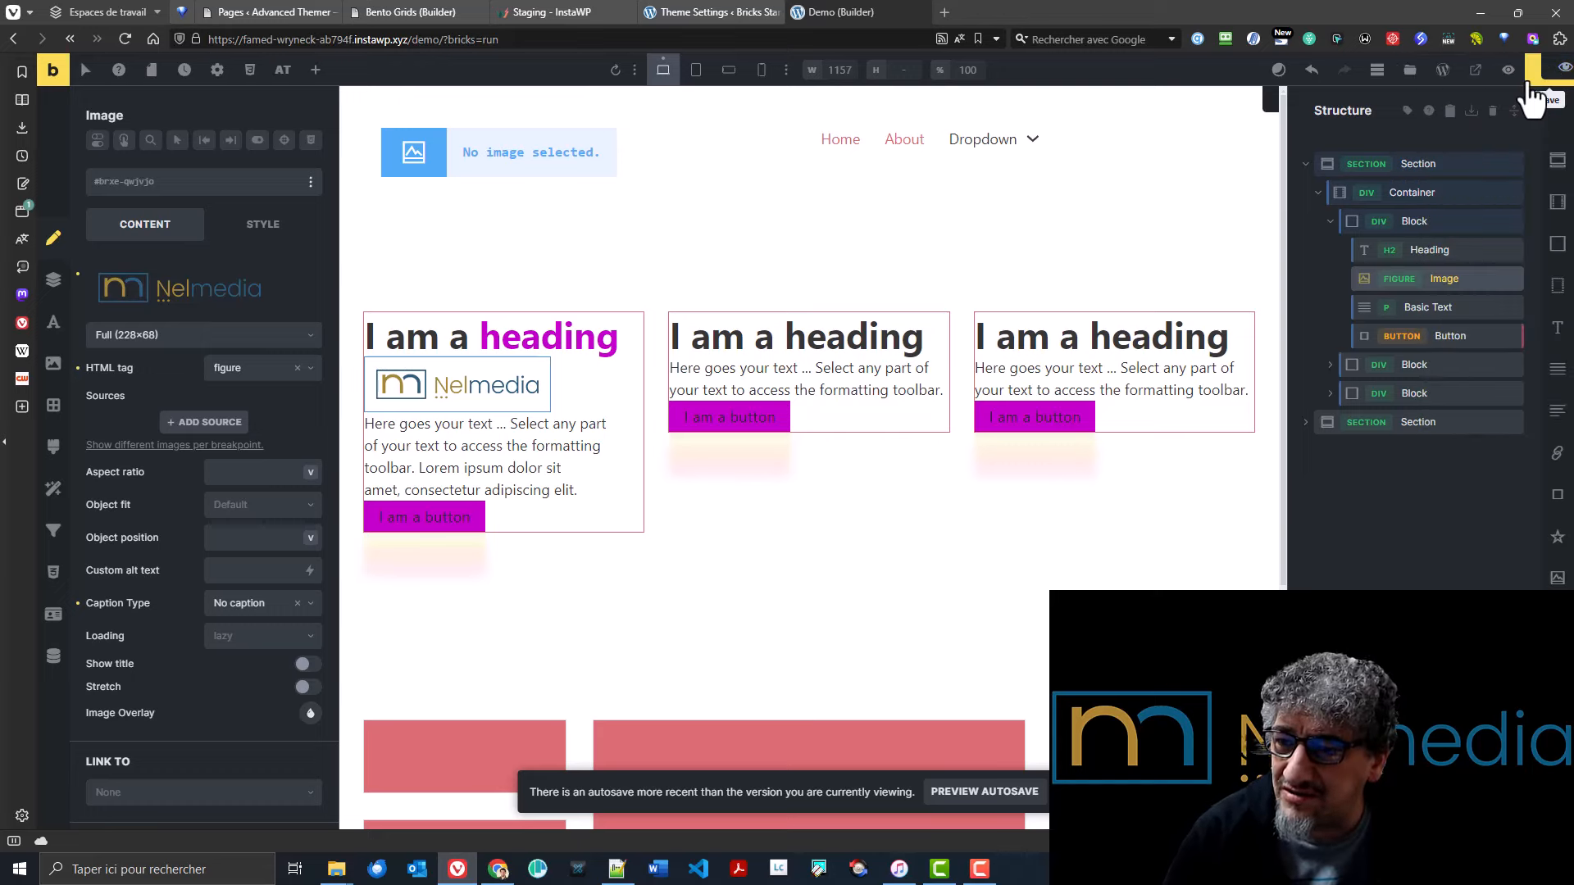
# - Save the Demo page and switch its builder to the Editor role, reviewing the elements with left panel visibility while it reloads
pyautogui.click(1529, 84)
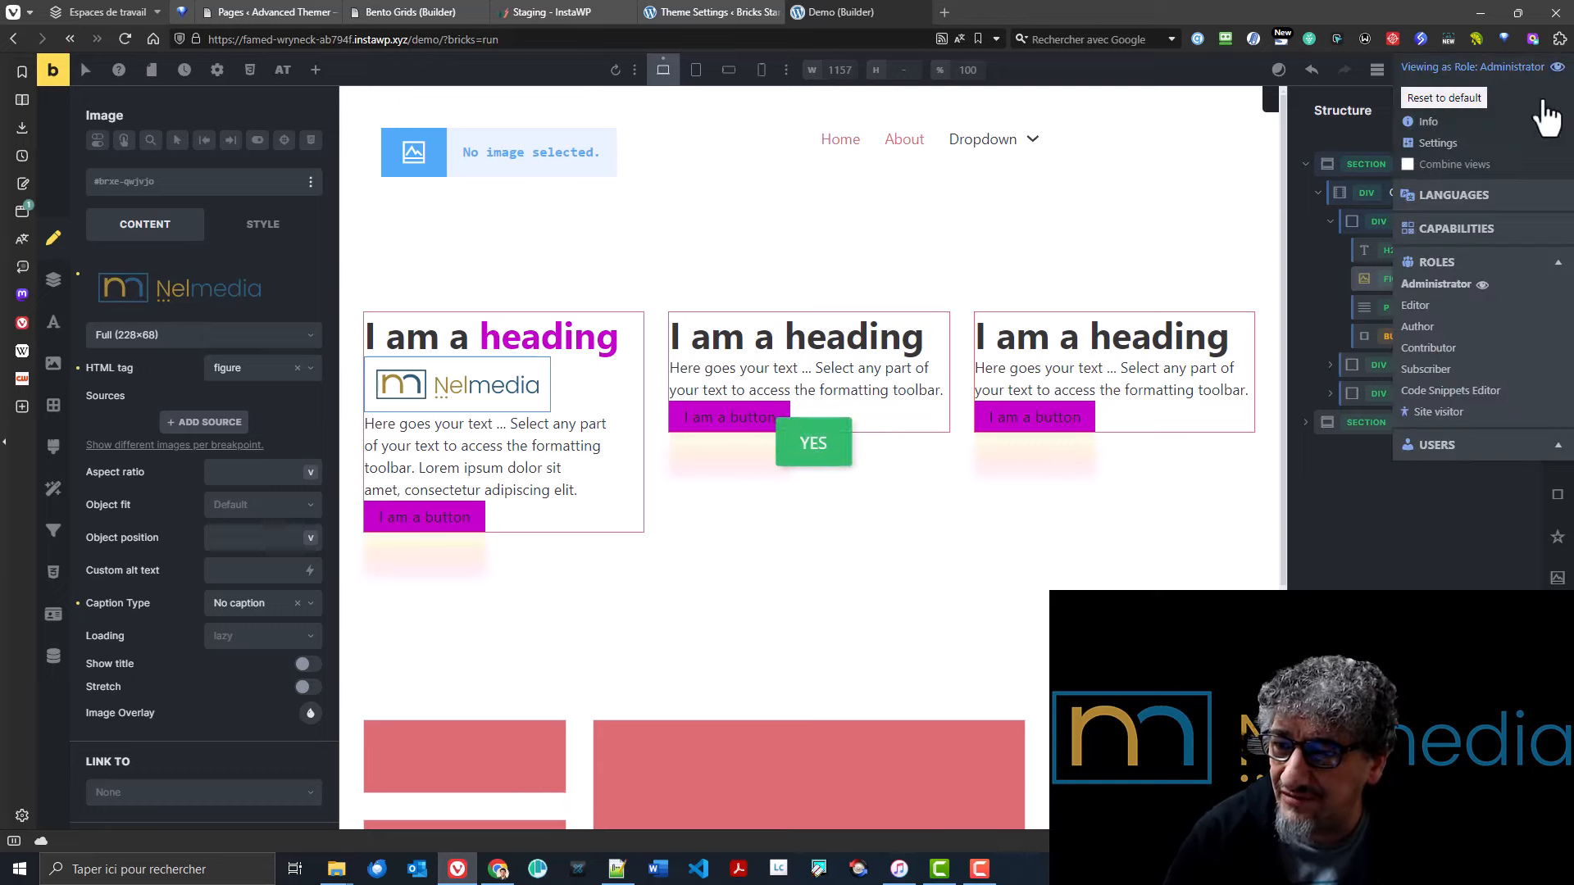
pyautogui.click(1449, 325)
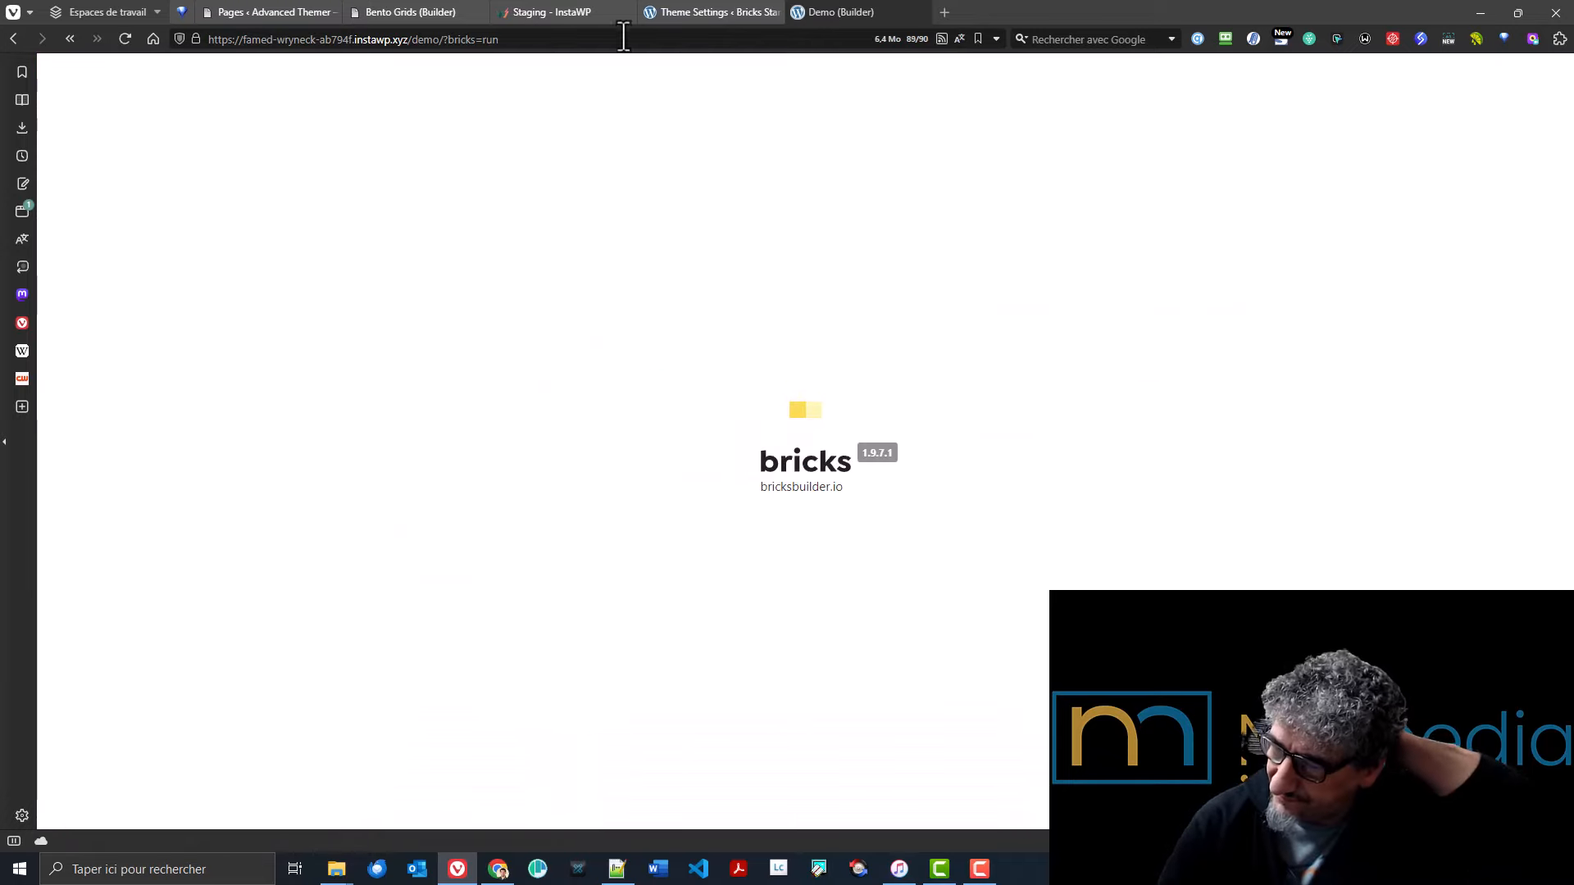
pyautogui.click(672, 12)
pyautogui.scroll(10, 484, 327)
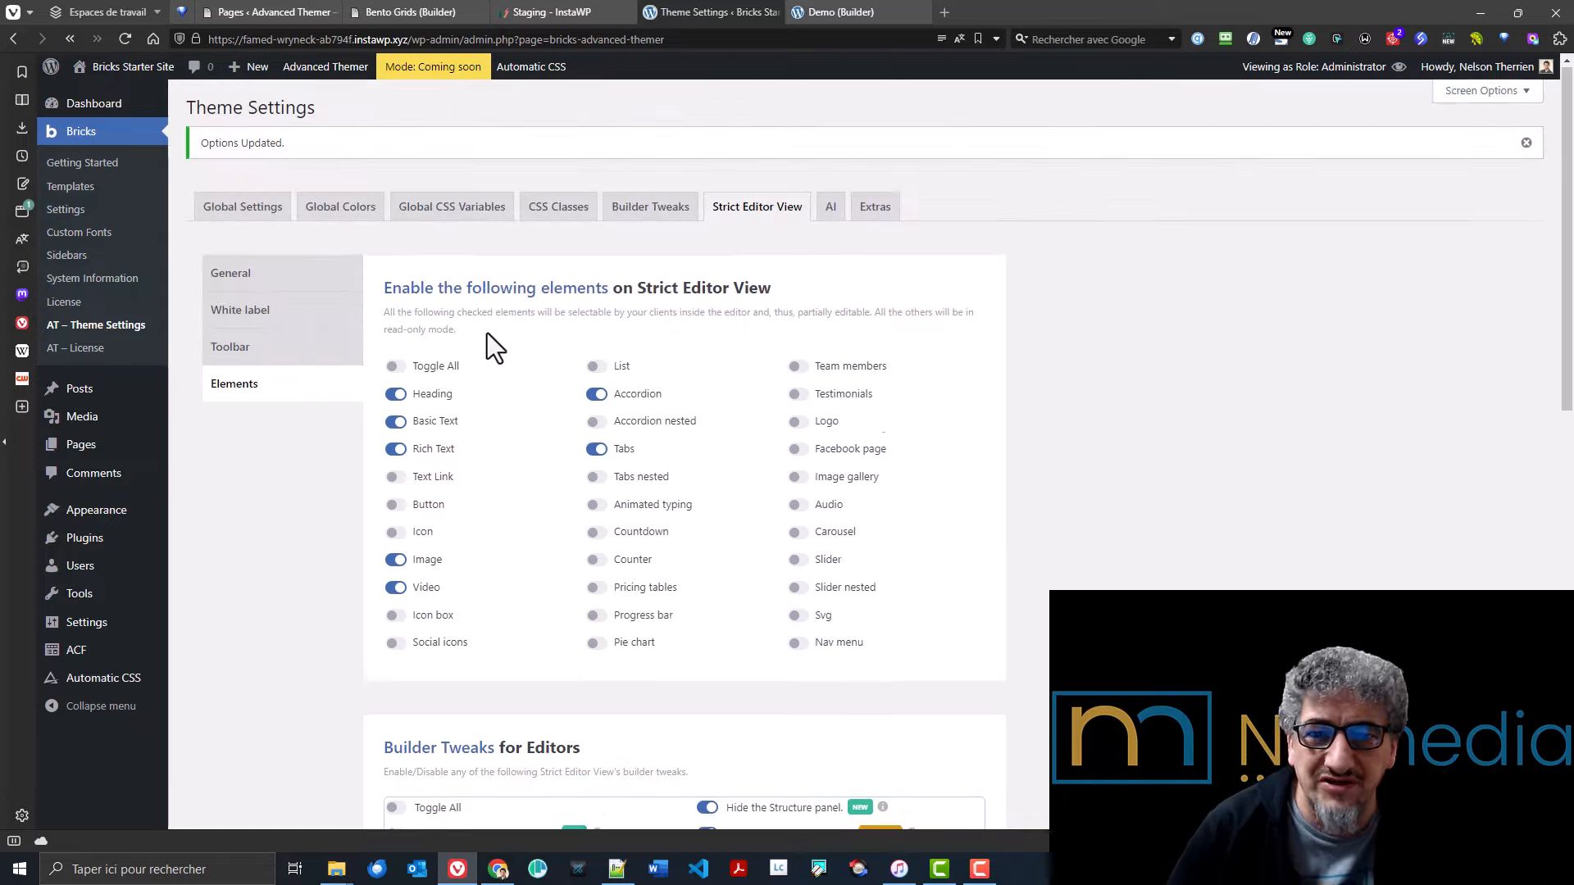
pyautogui.scroll(-10, 464, 534)
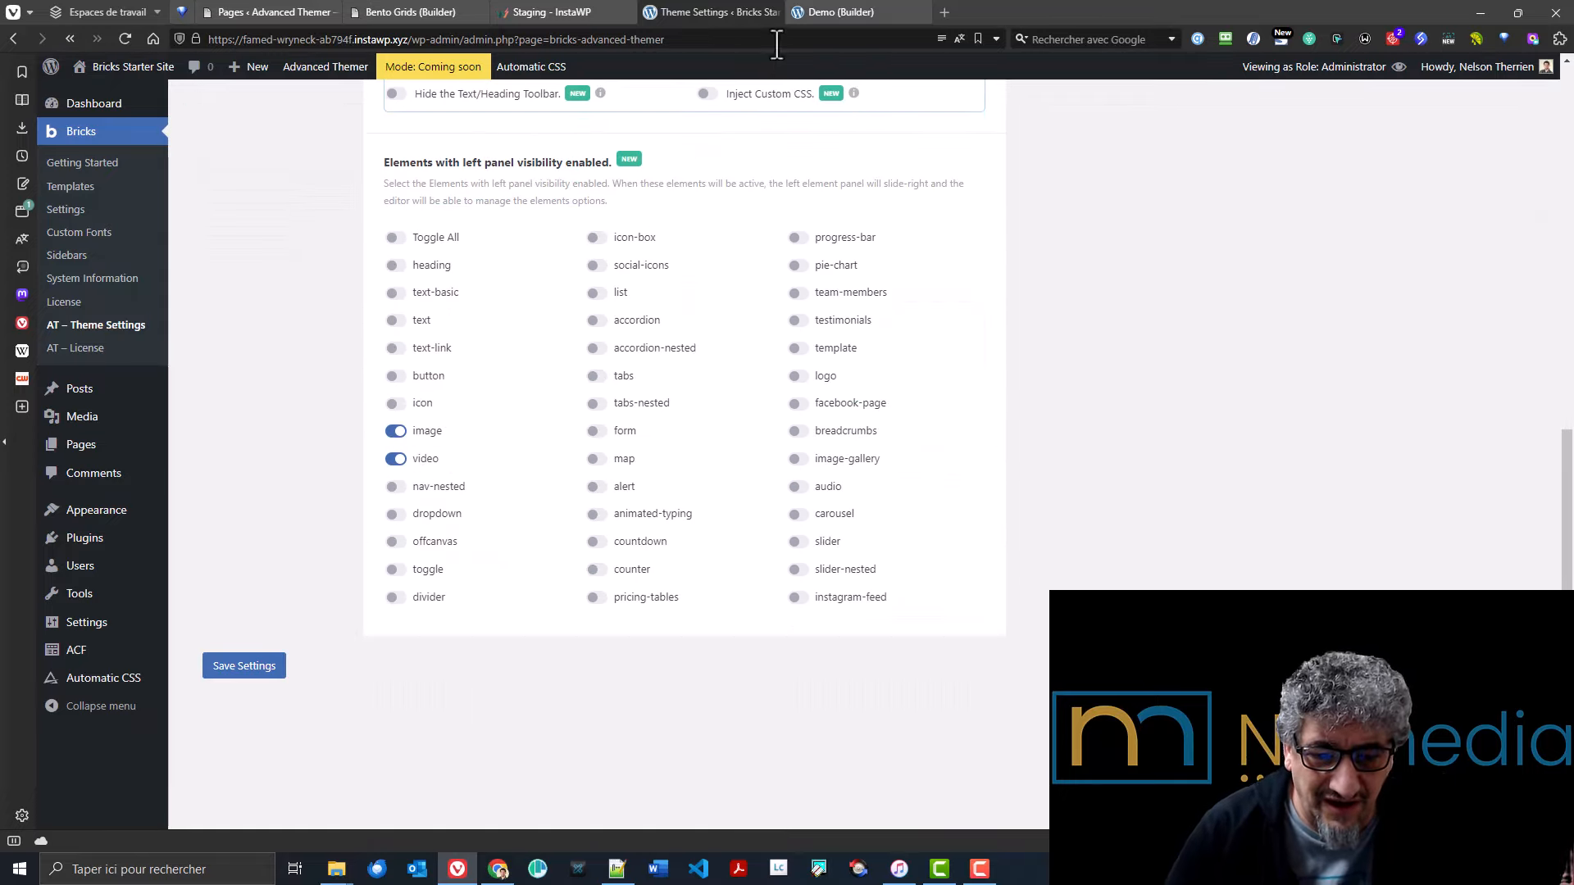
pyautogui.click(836, 13)
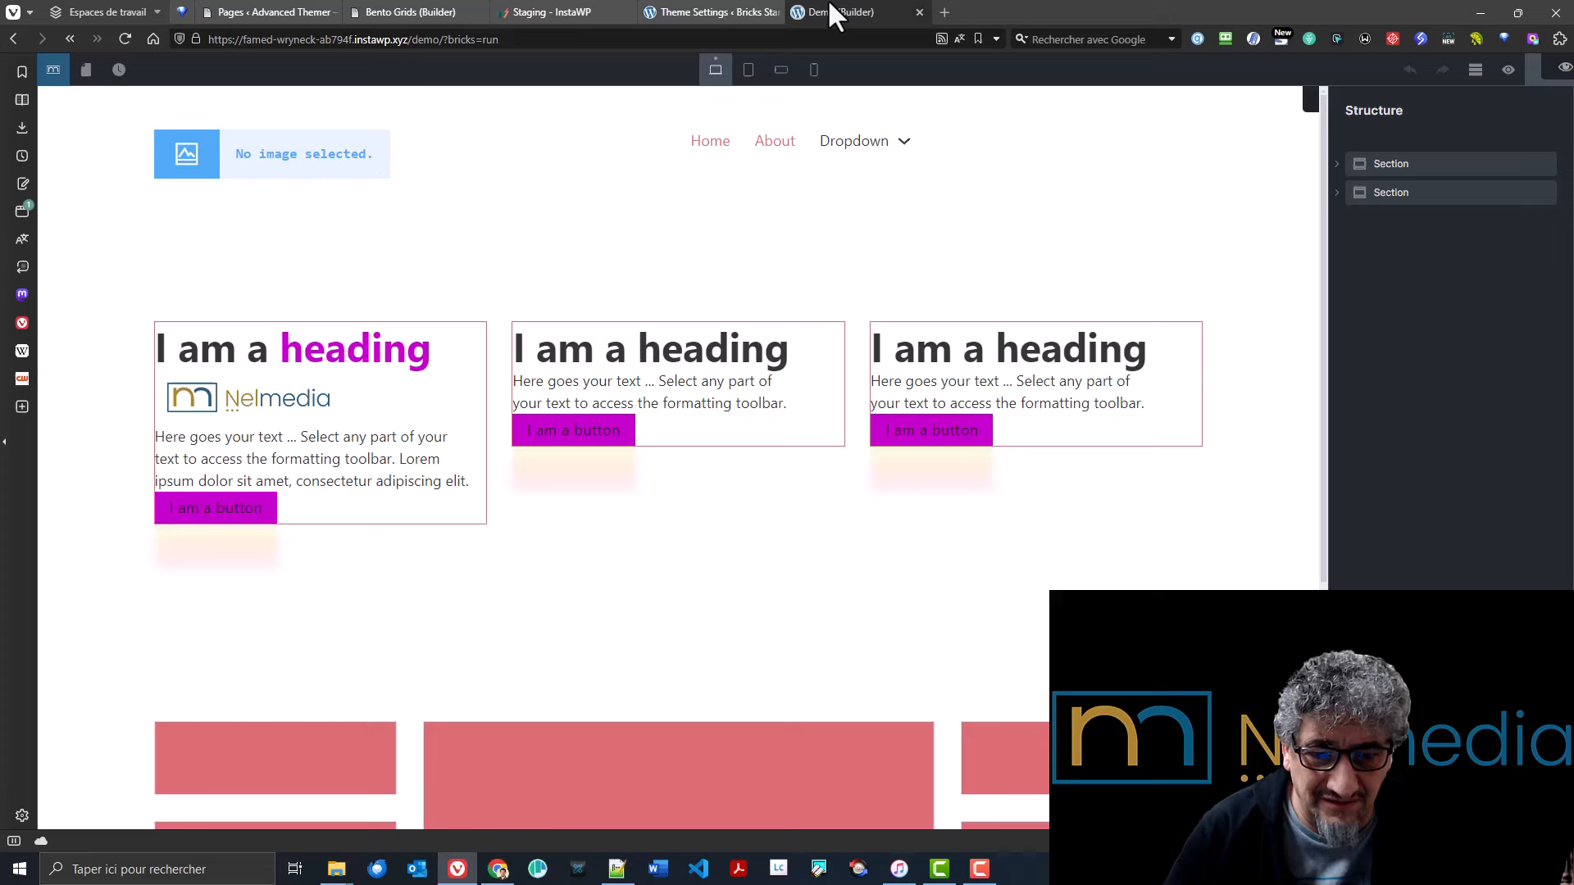
# - Examine the controls editors get for the first card's logo image, checking them against the Builder Tweaks for Editors settings
pyautogui.click(338, 356)
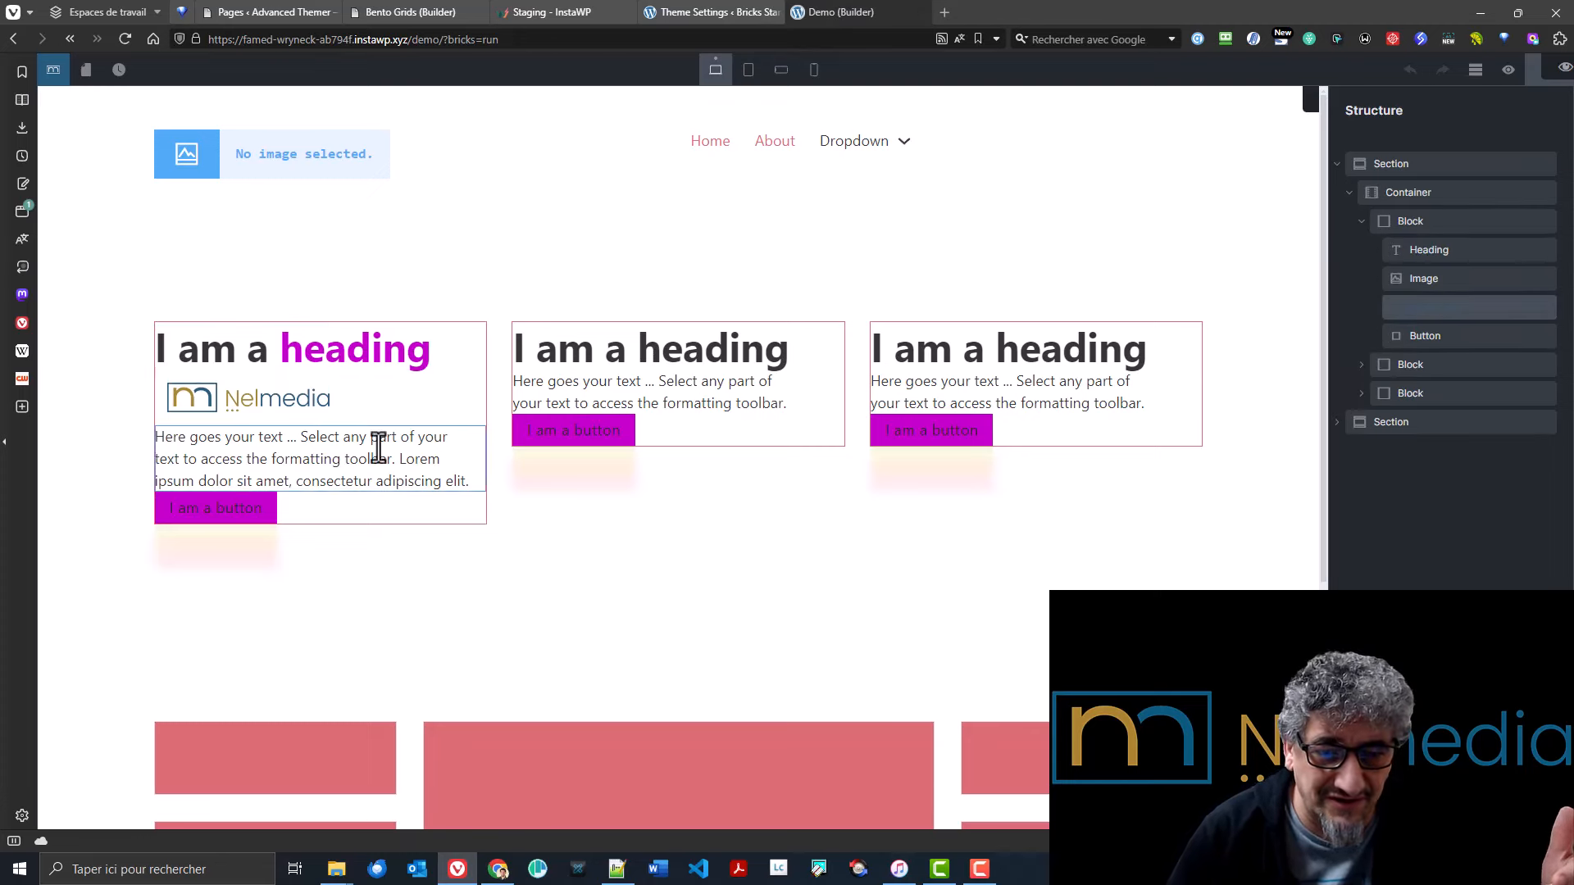
pyautogui.click(287, 405)
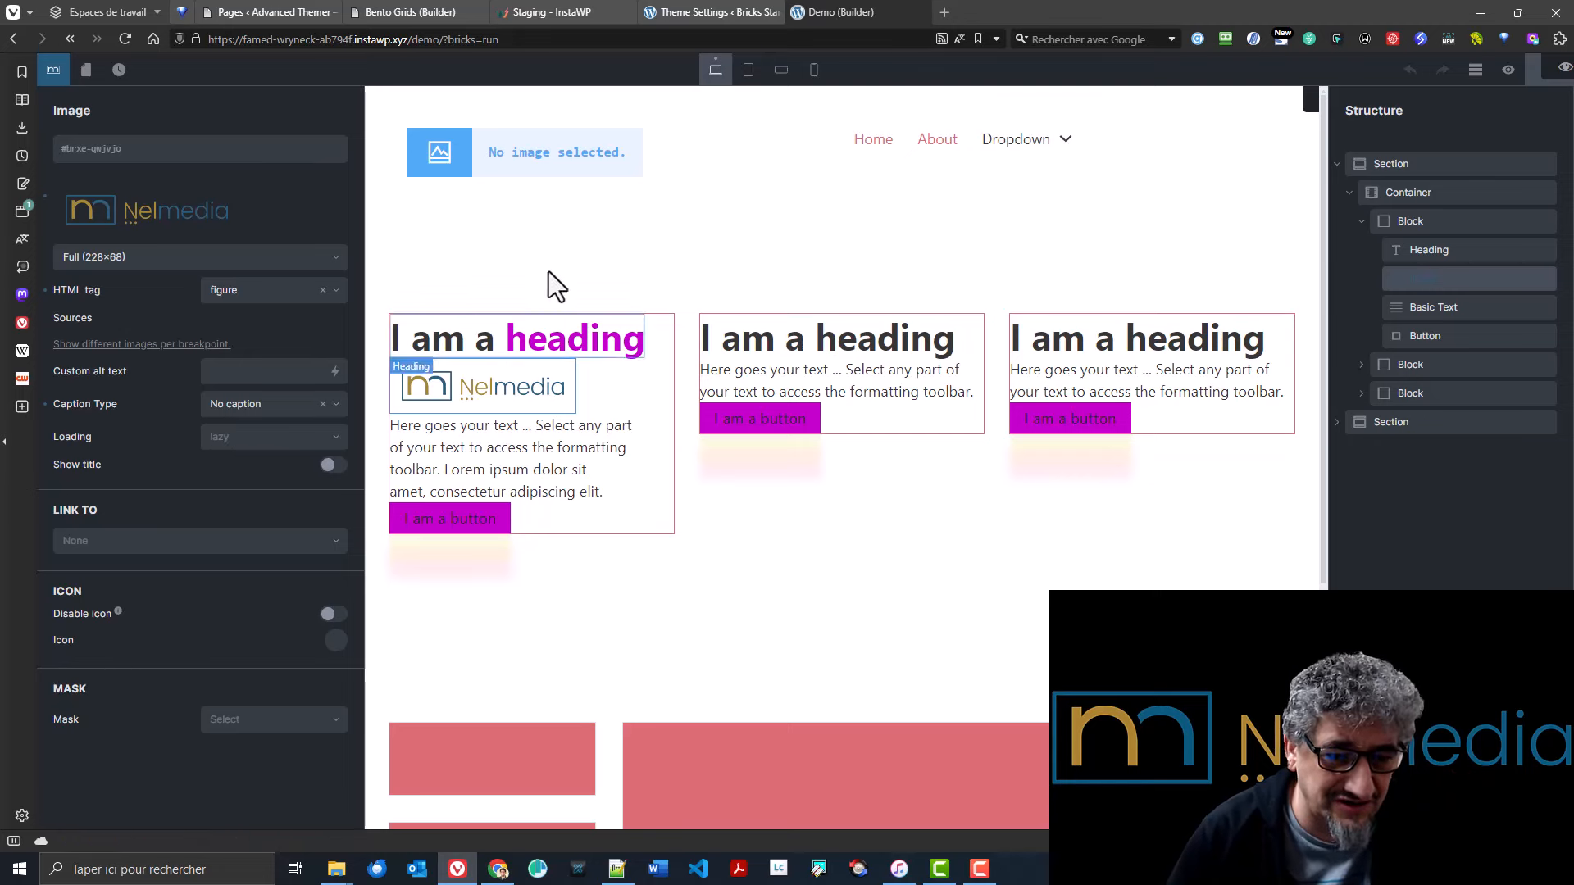
pyautogui.click(722, 10)
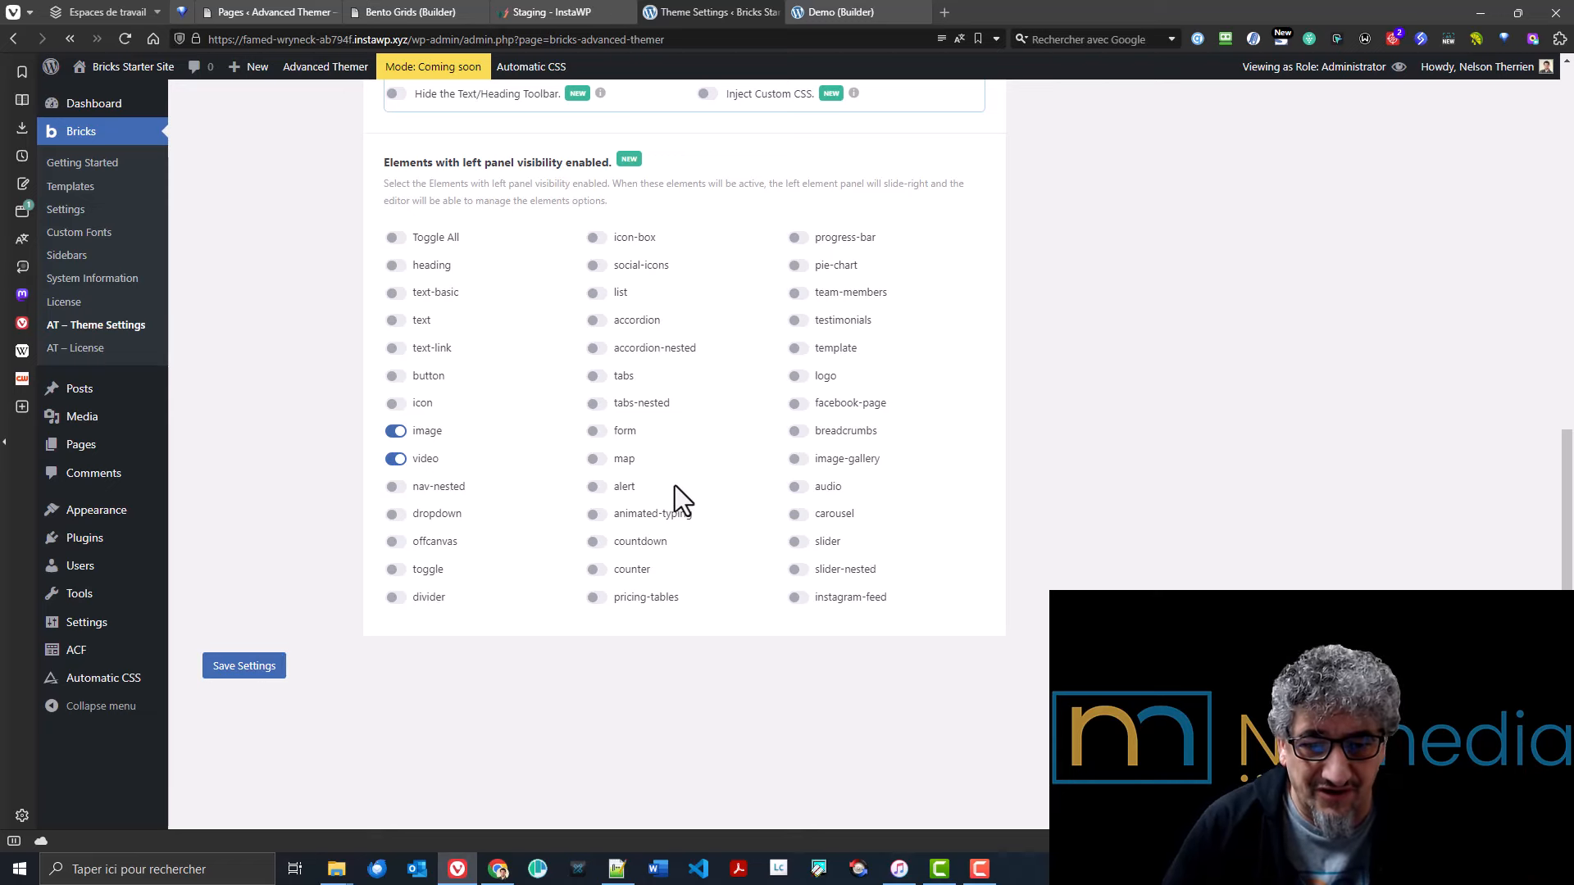
pyautogui.scroll(3, 563, 447)
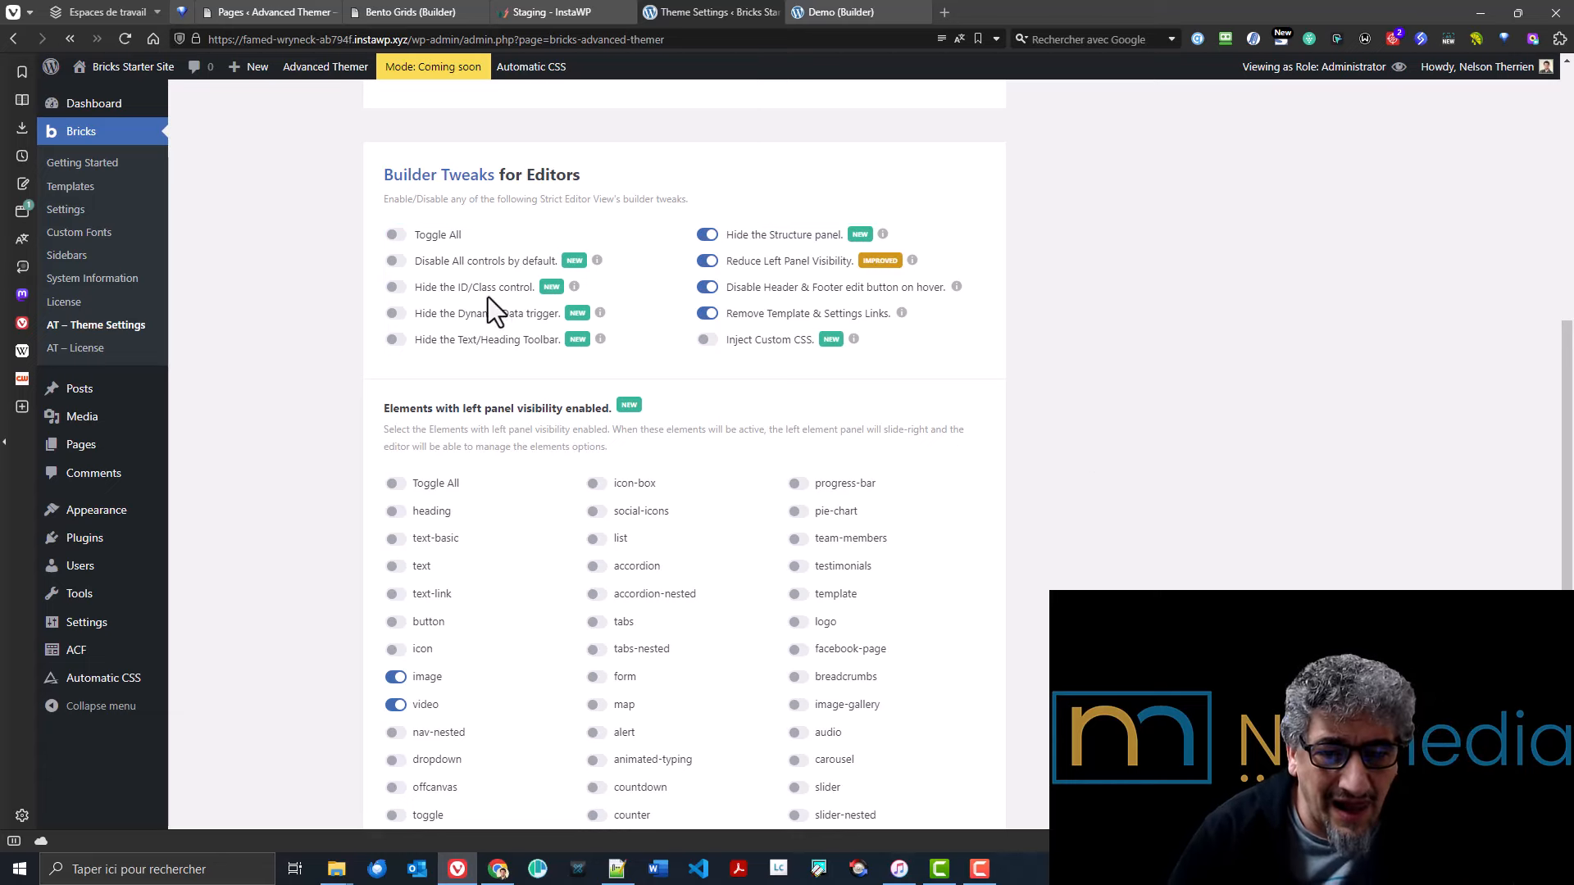
pyautogui.click(798, 23)
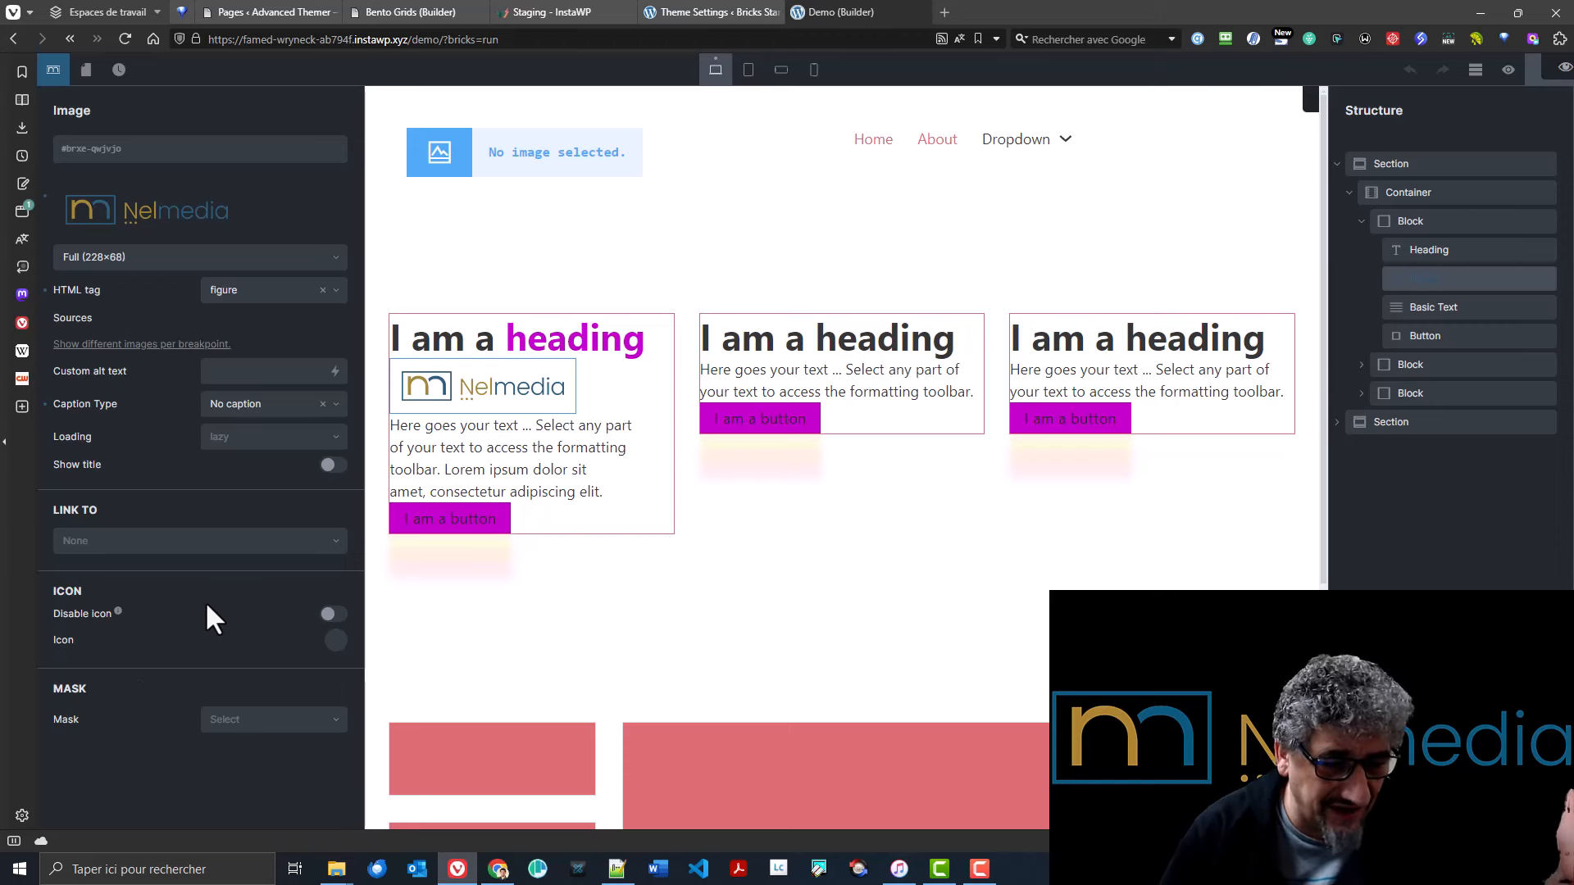
pyautogui.moveTo(288, 205)
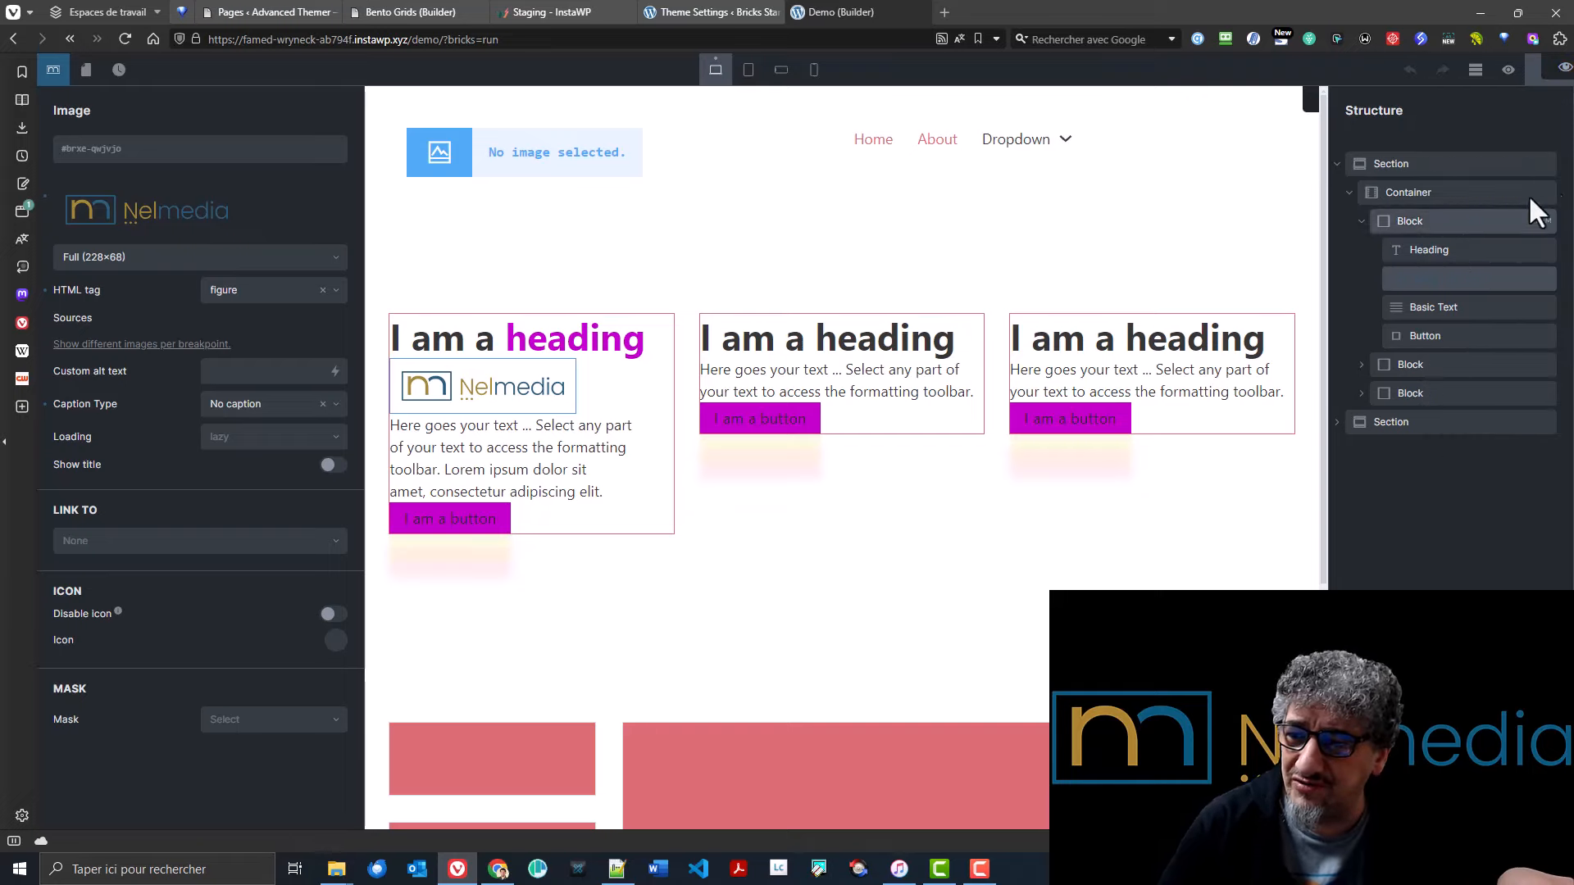
# - Switch the viewing role to Administrator and turn on Strict Editor Settings for the first card's logo image
pyautogui.moveTo(1560, 71)
pyautogui.click(1436, 287)
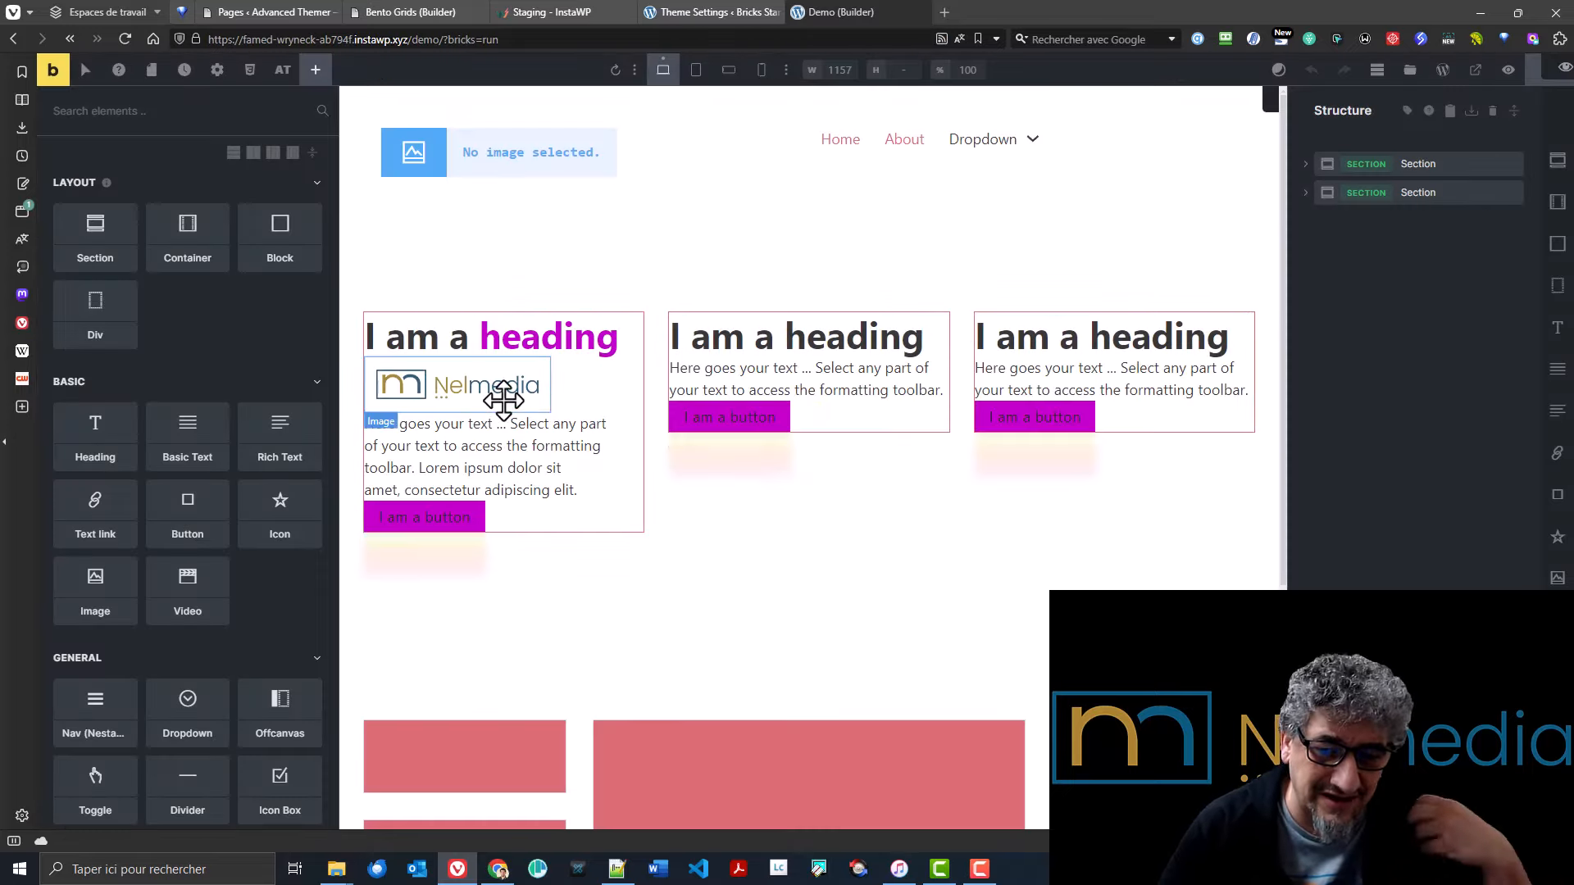
pyautogui.click(504, 400)
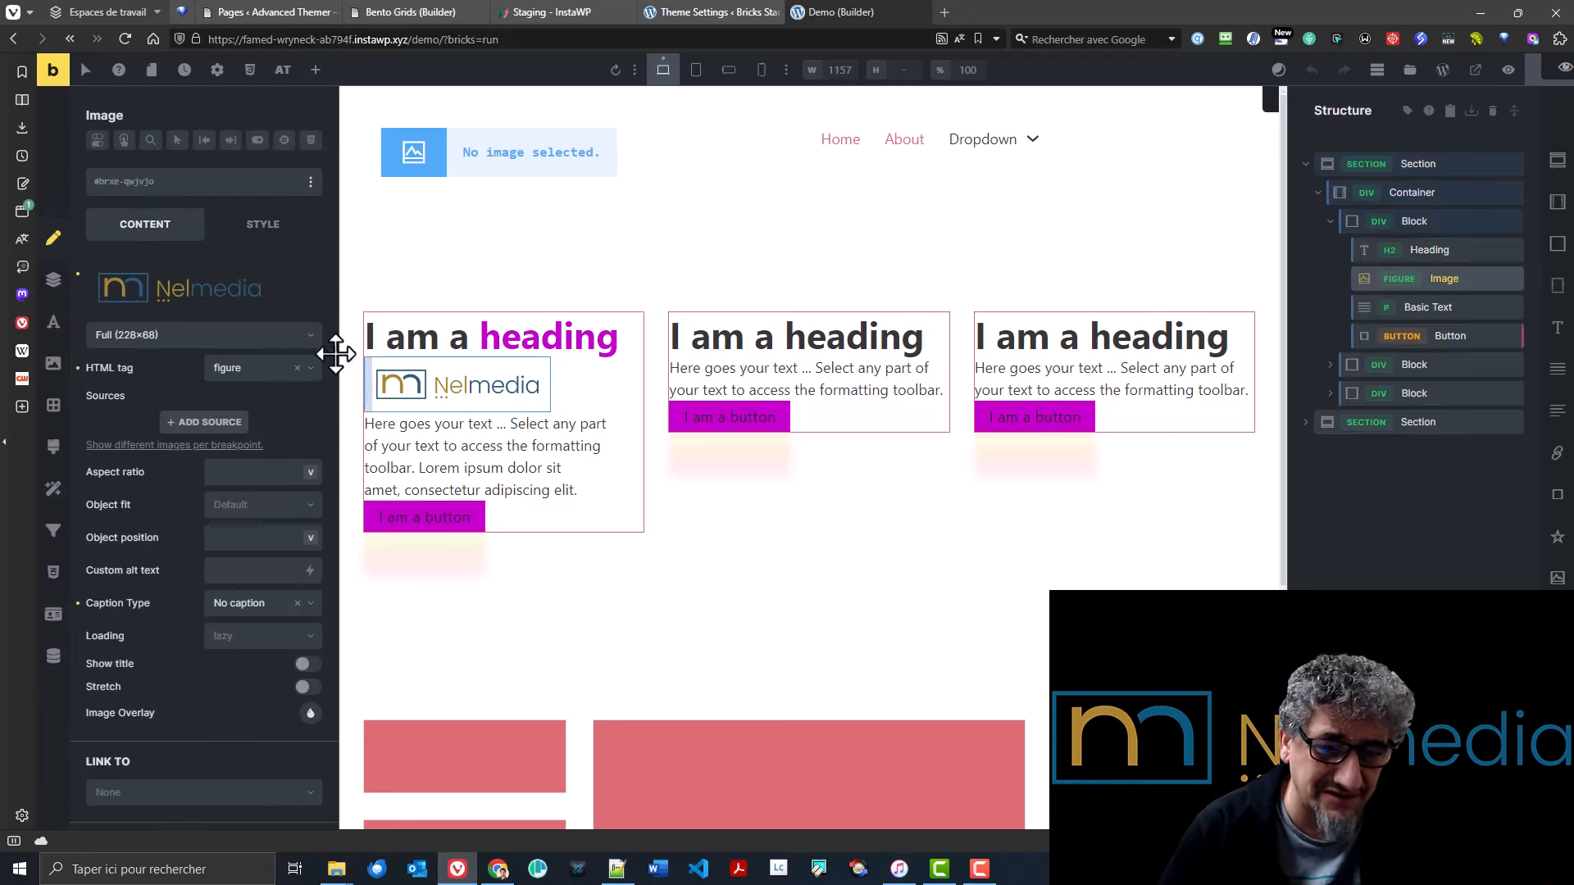
pyautogui.click(282, 70)
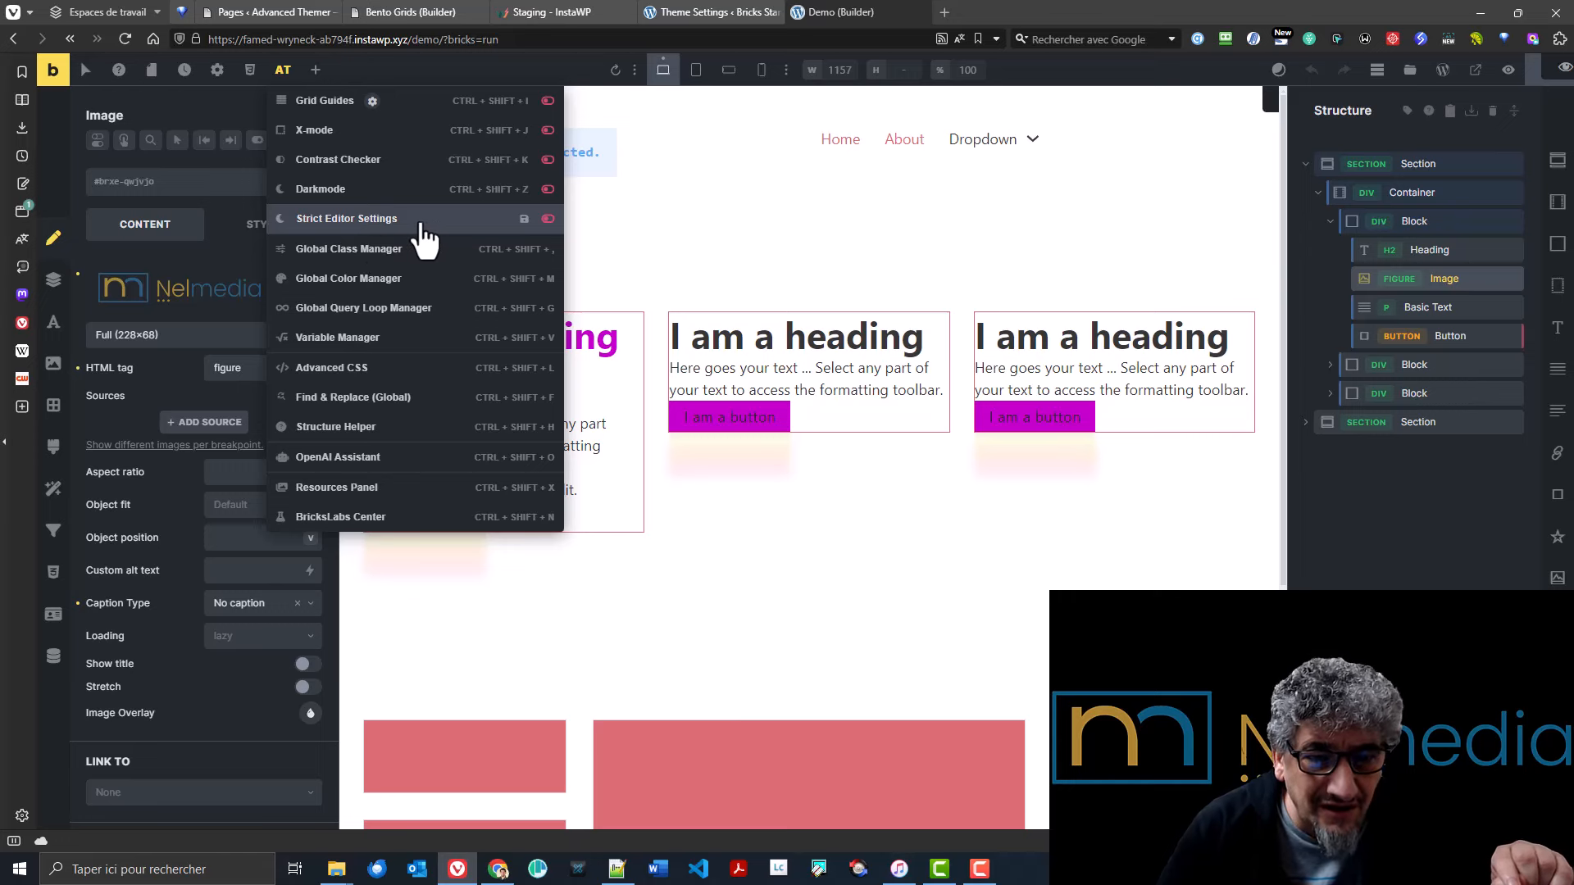
pyautogui.click(395, 227)
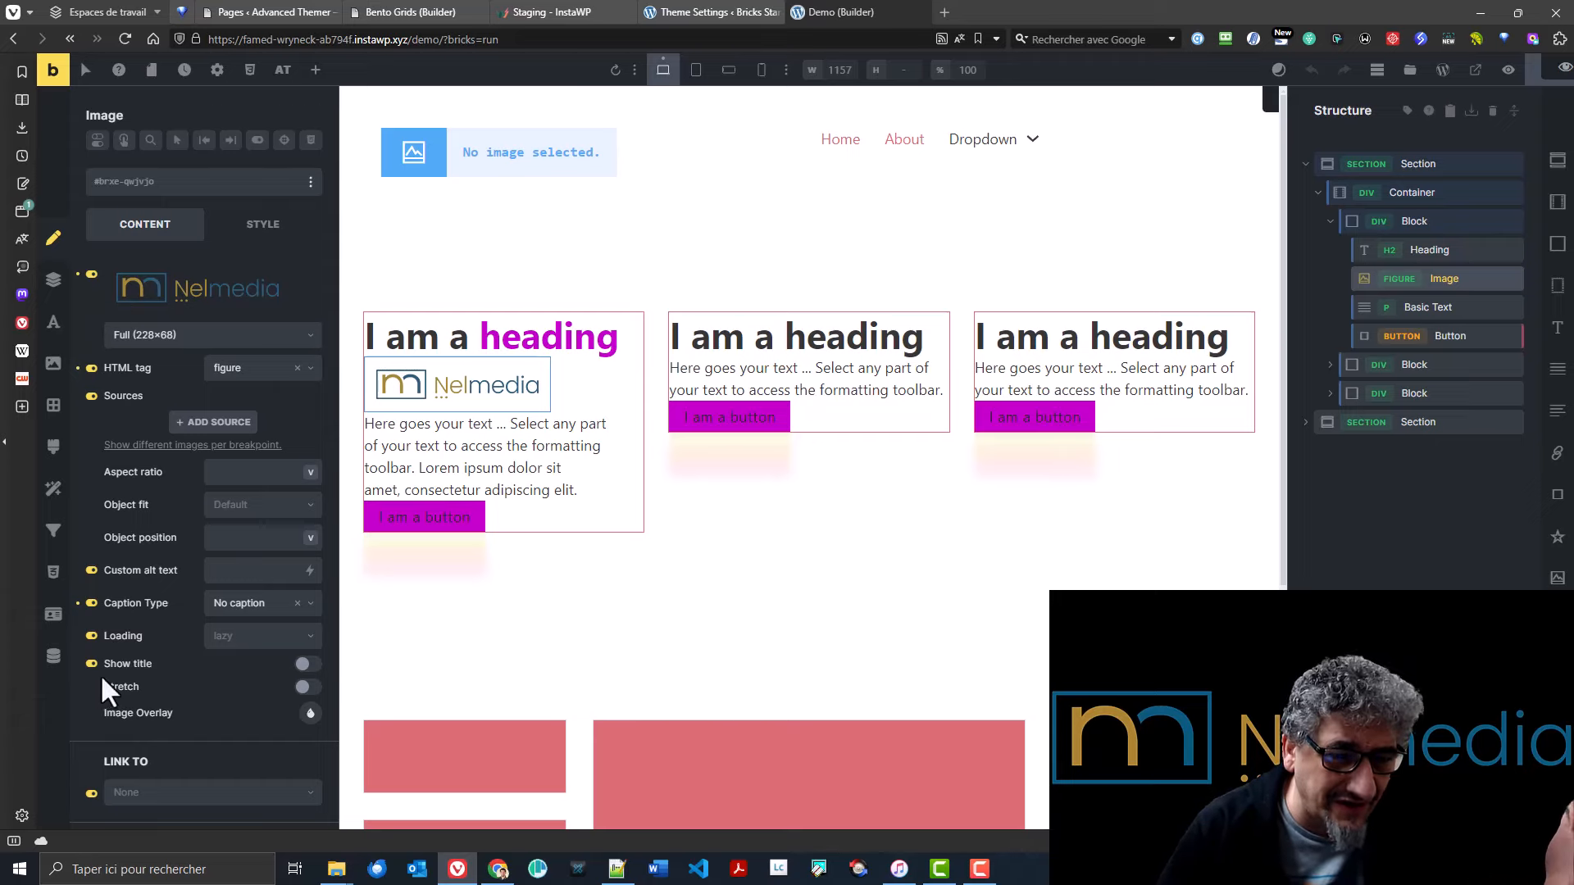
# - Disable the logo image's Sources, Custom alt text, Loading and Show title controls for the Strict Editor View
pyautogui.scroll(-3, 100, 685)
pyautogui.scroll(3, 87, 723)
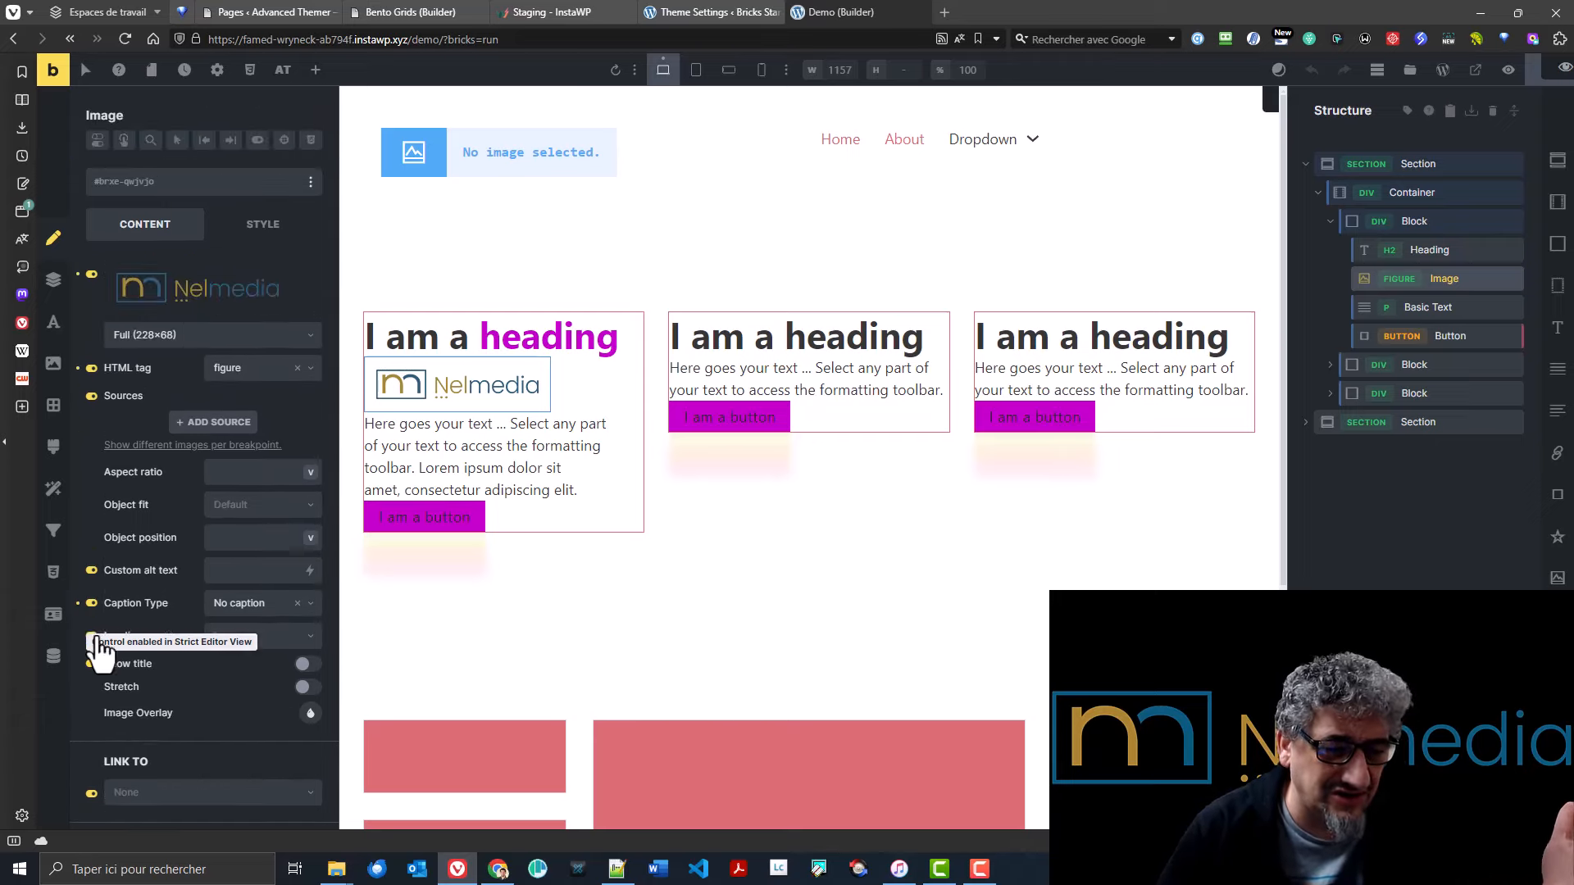
pyautogui.click(92, 397)
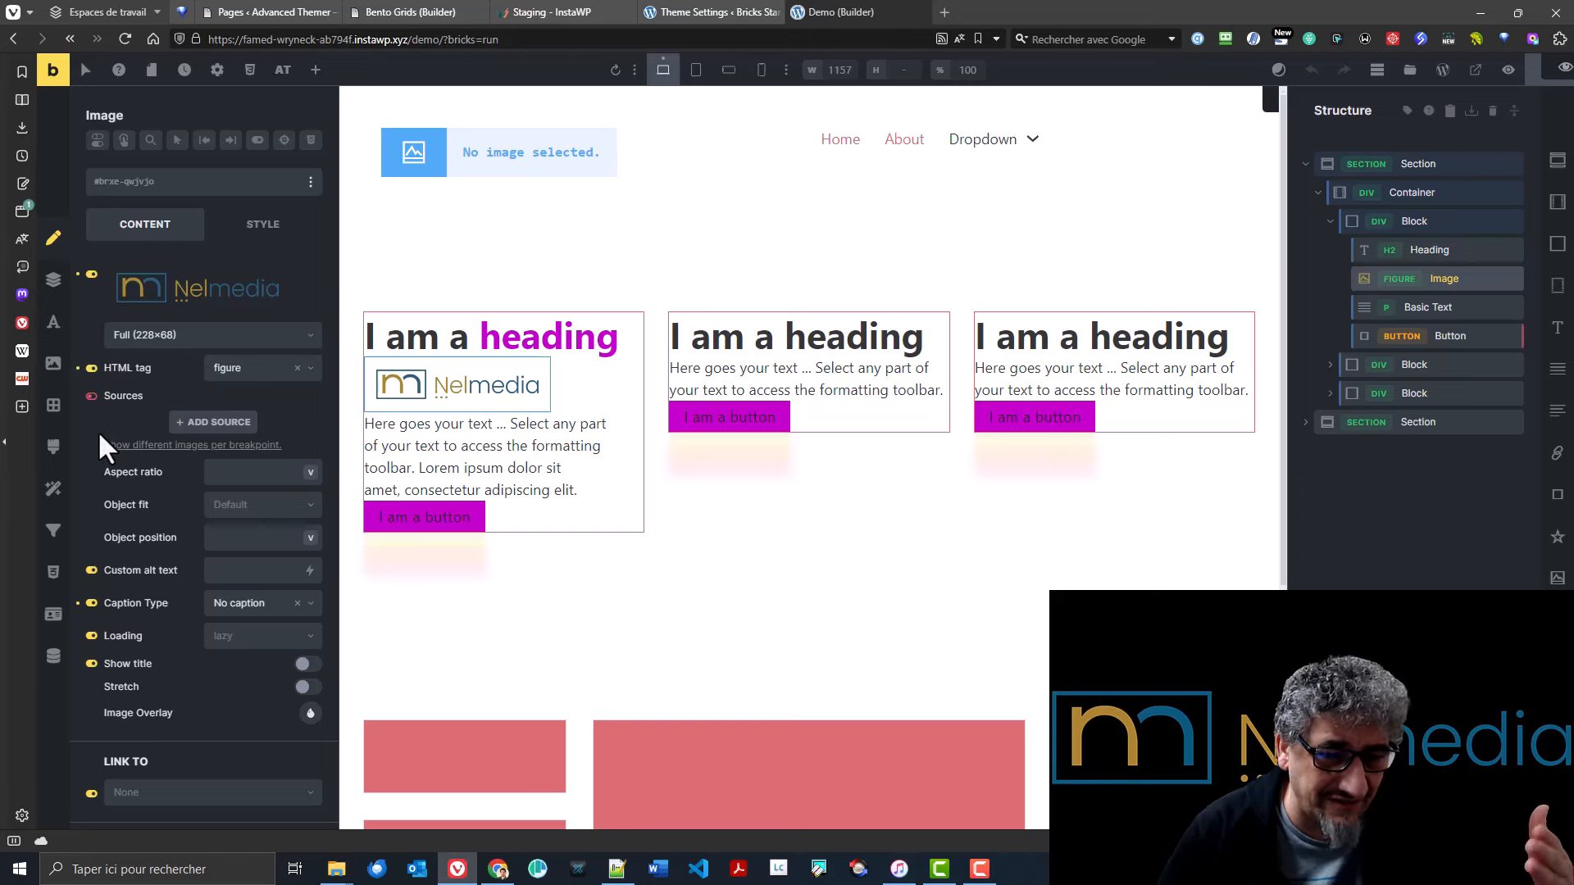
pyautogui.click(92, 570)
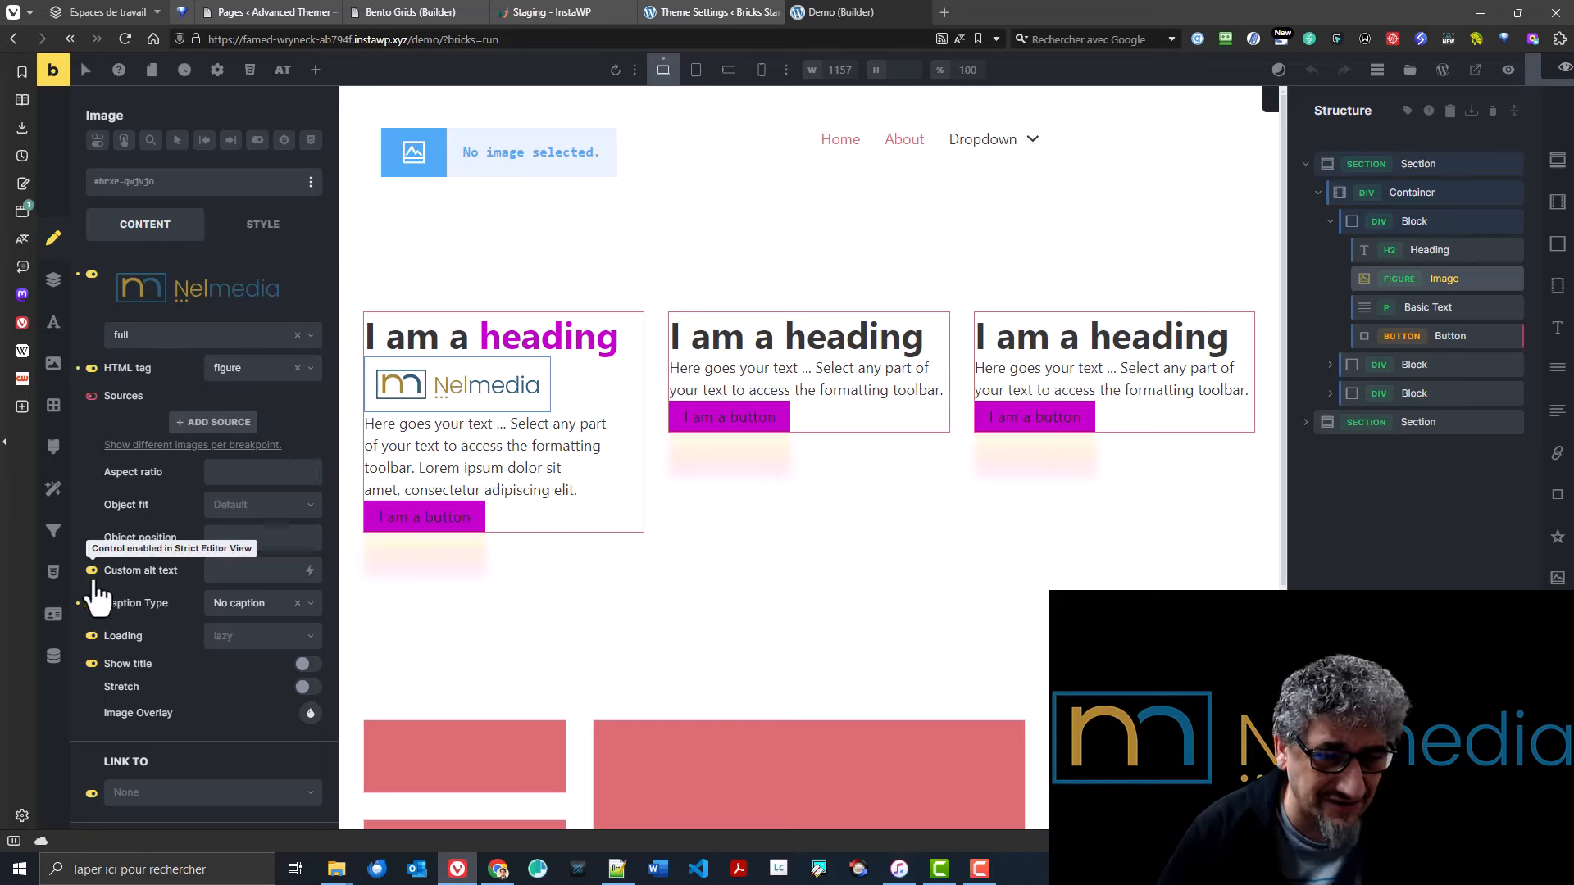
pyautogui.click(92, 637)
pyautogui.click(90, 665)
# - Disable the image's Link To, Disable icon, Icon and Mask controls for the Strict Editor View
pyautogui.scroll(-1, 123, 648)
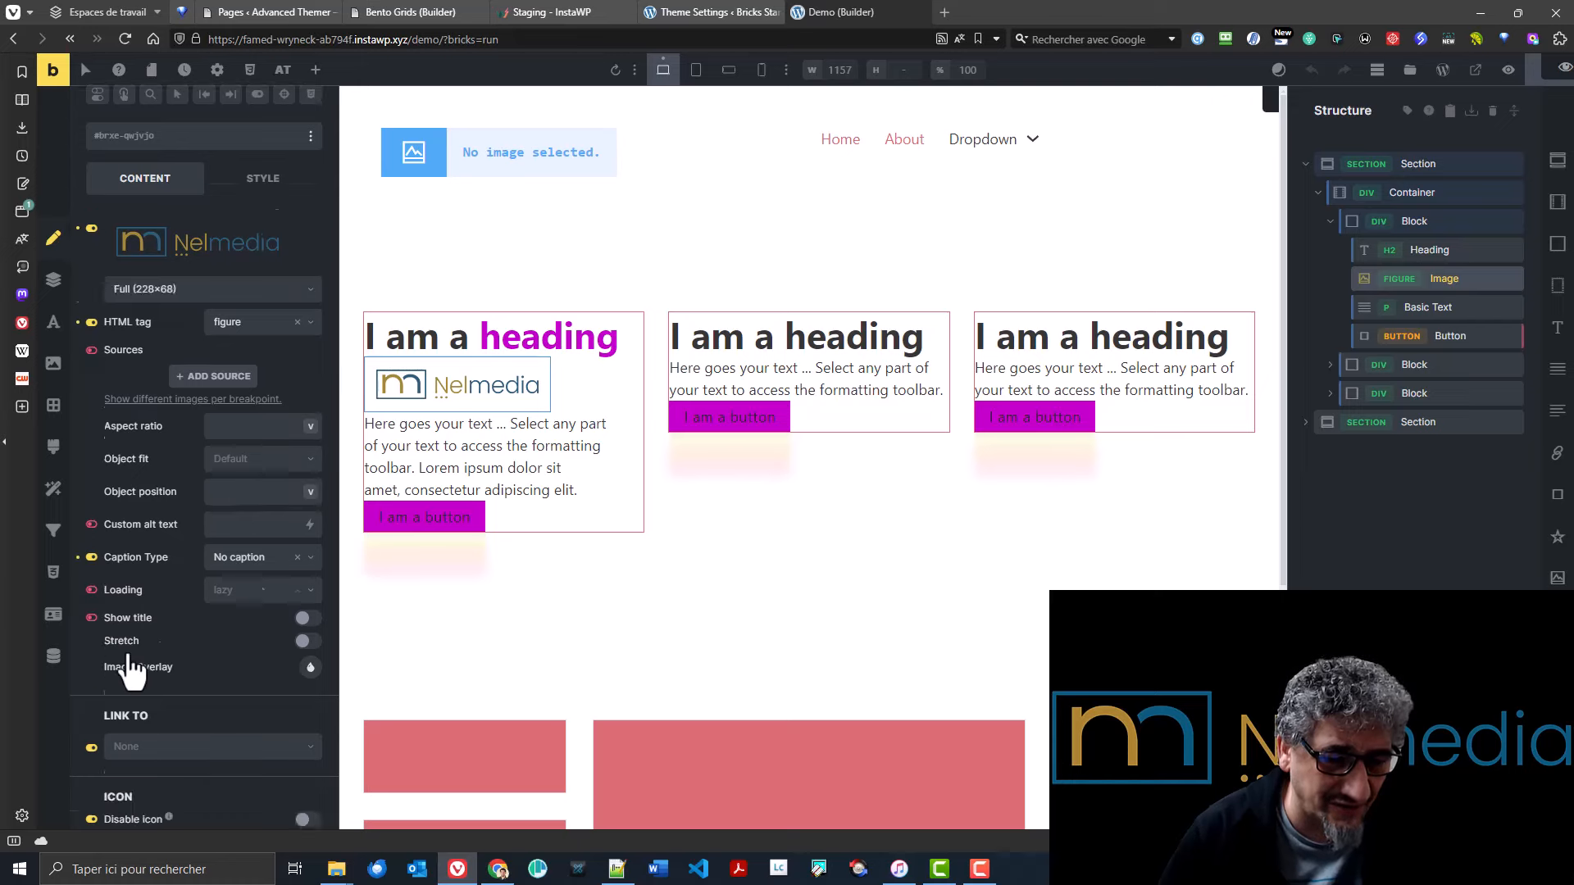
pyautogui.scroll(-3, 131, 672)
pyautogui.click(90, 590)
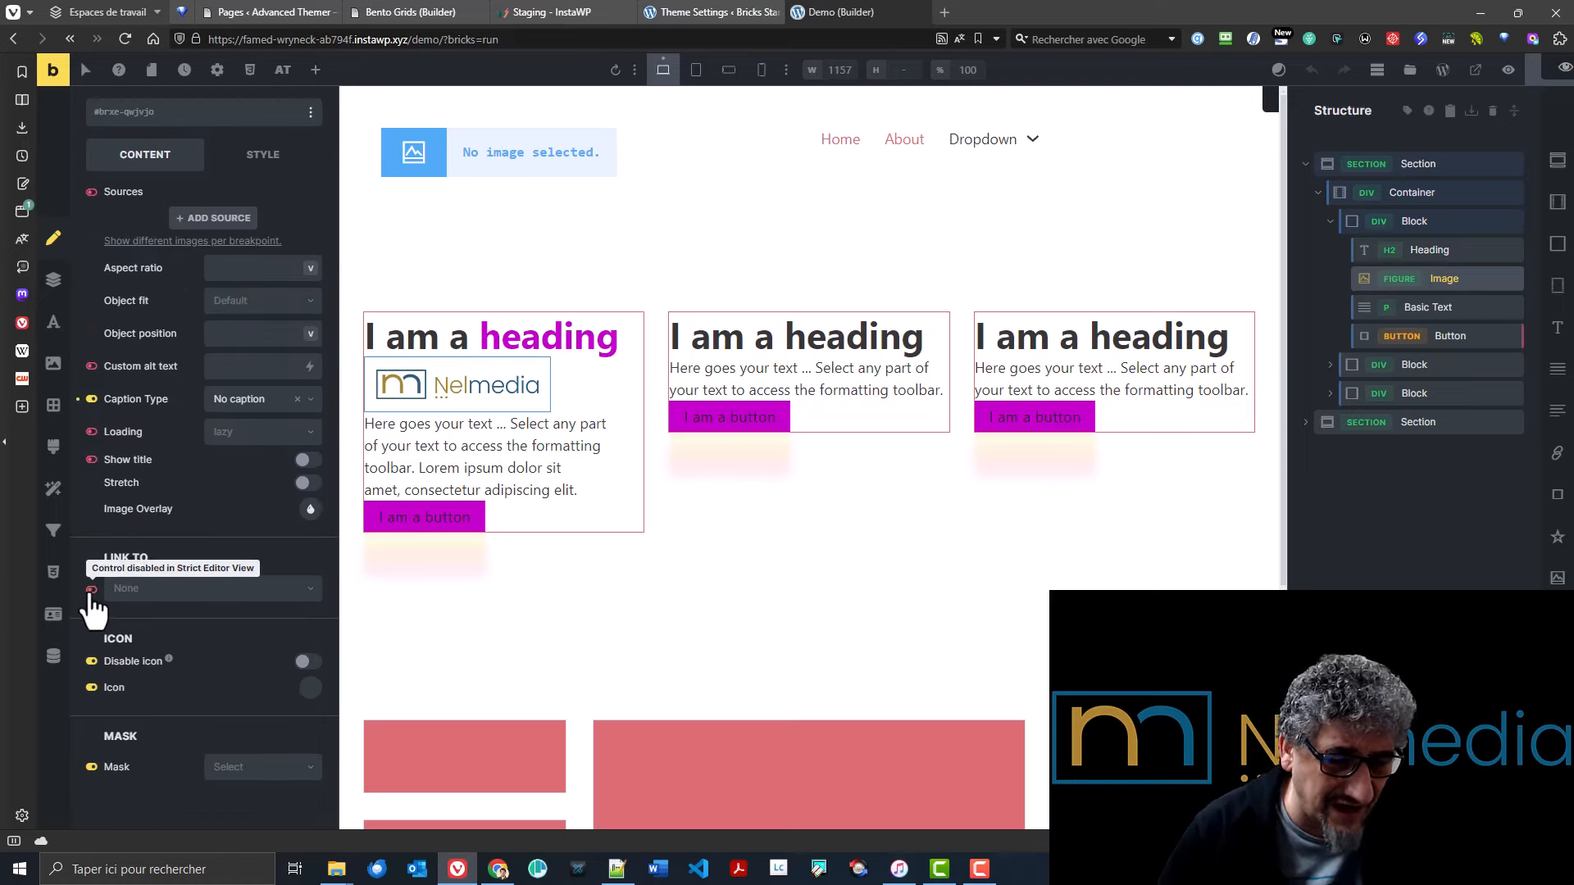
pyautogui.click(91, 689)
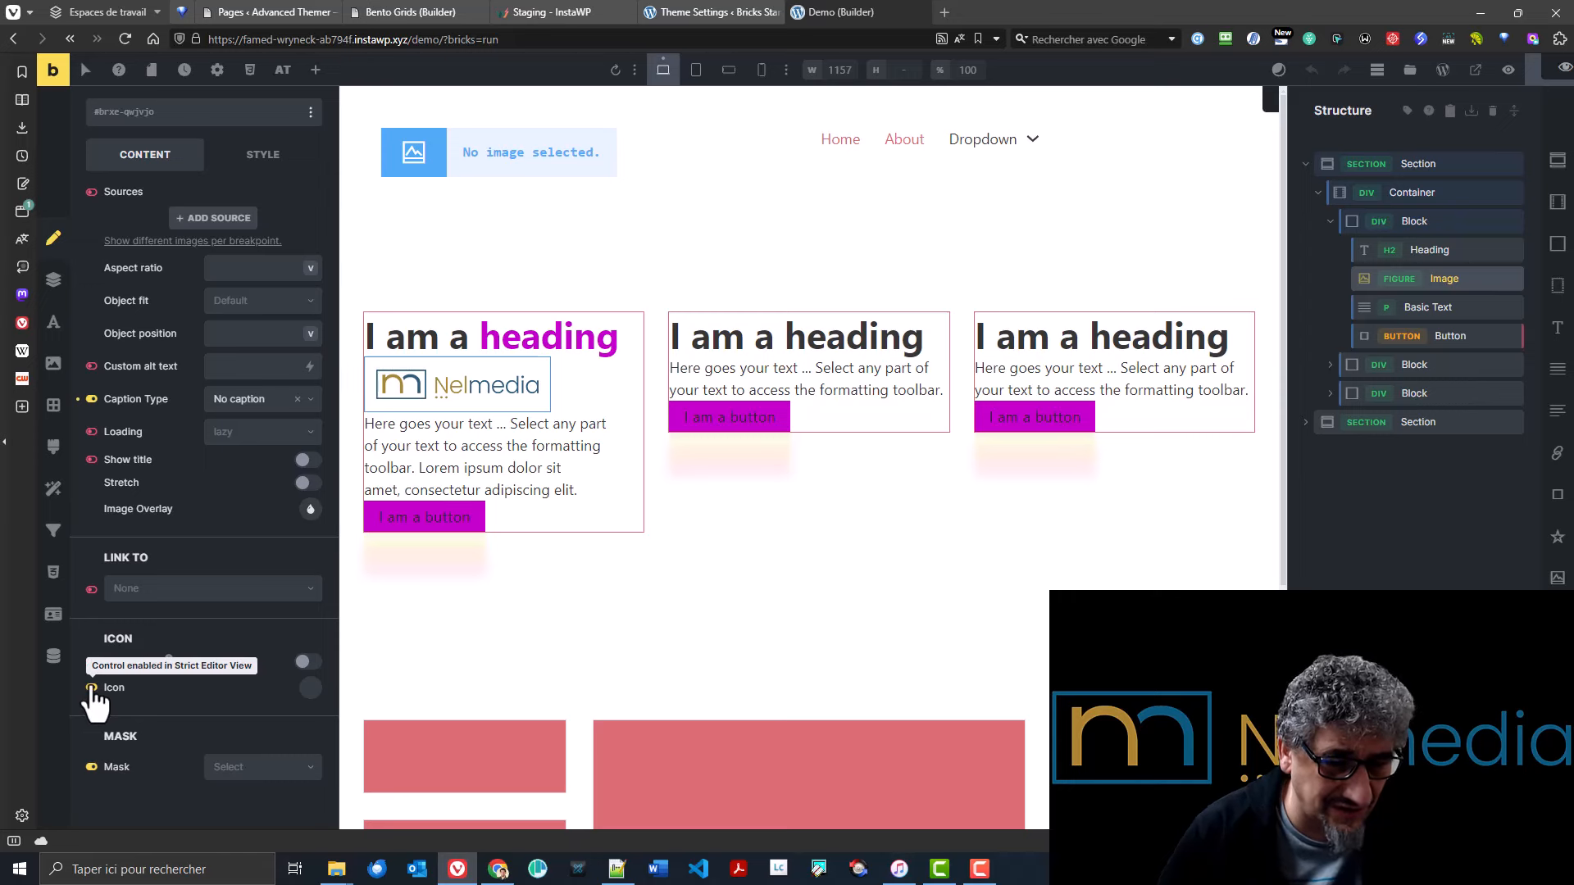
pyautogui.click(90, 766)
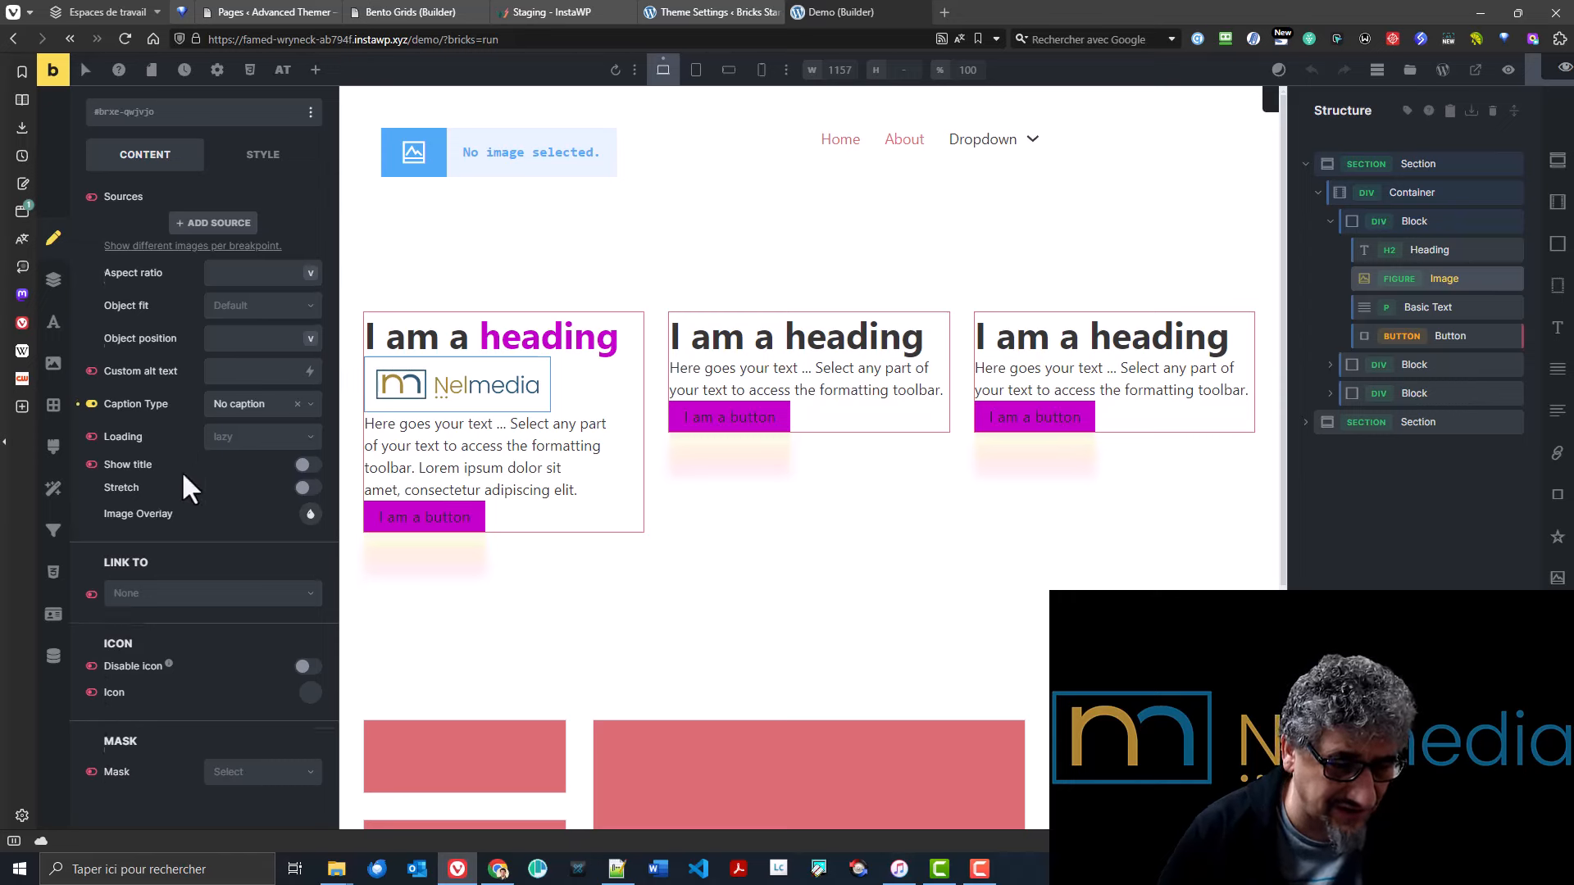
# - Disable the image's Caption Type and HTML tag controls for the Strict Editor View, and re-enable Custom alt text
pyautogui.scroll(3, 172, 491)
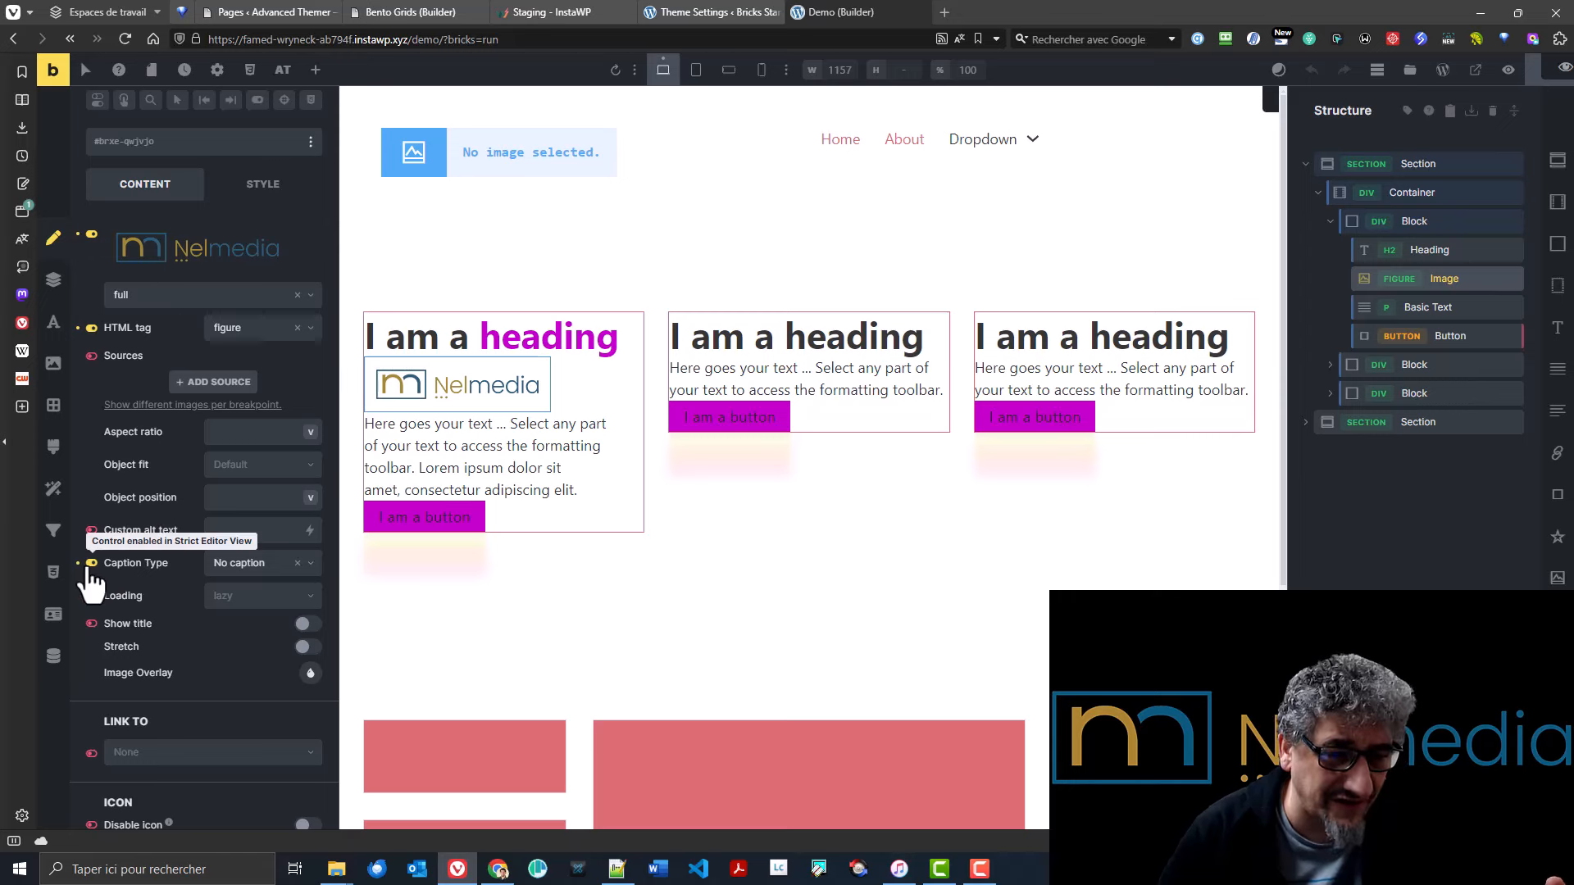
pyautogui.scroll(1, 162, 451)
pyautogui.click(91, 368)
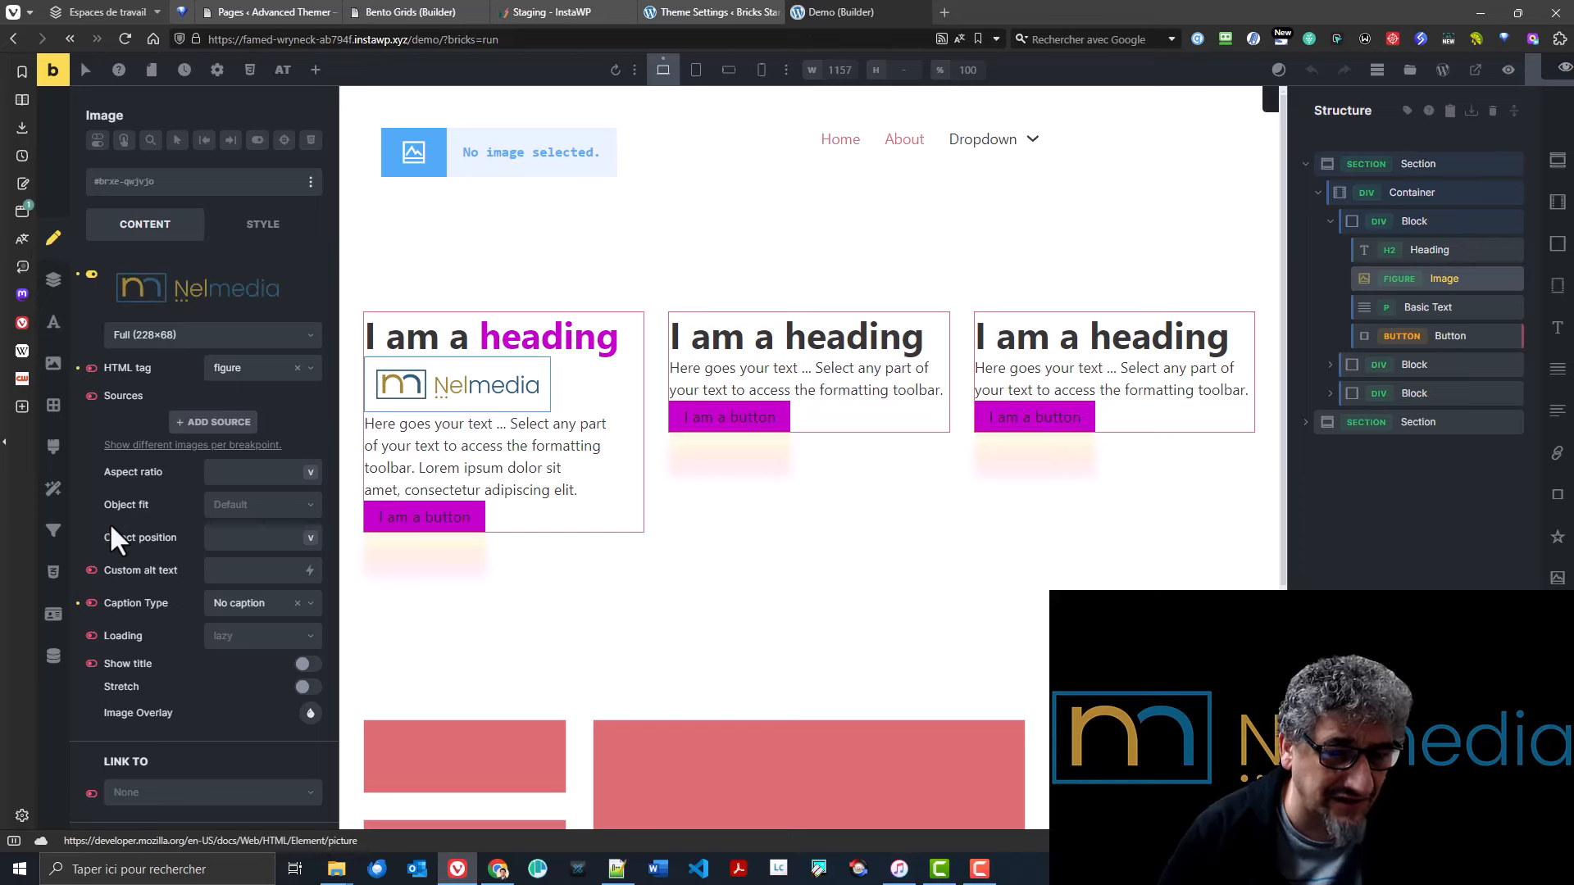
pyautogui.click(90, 570)
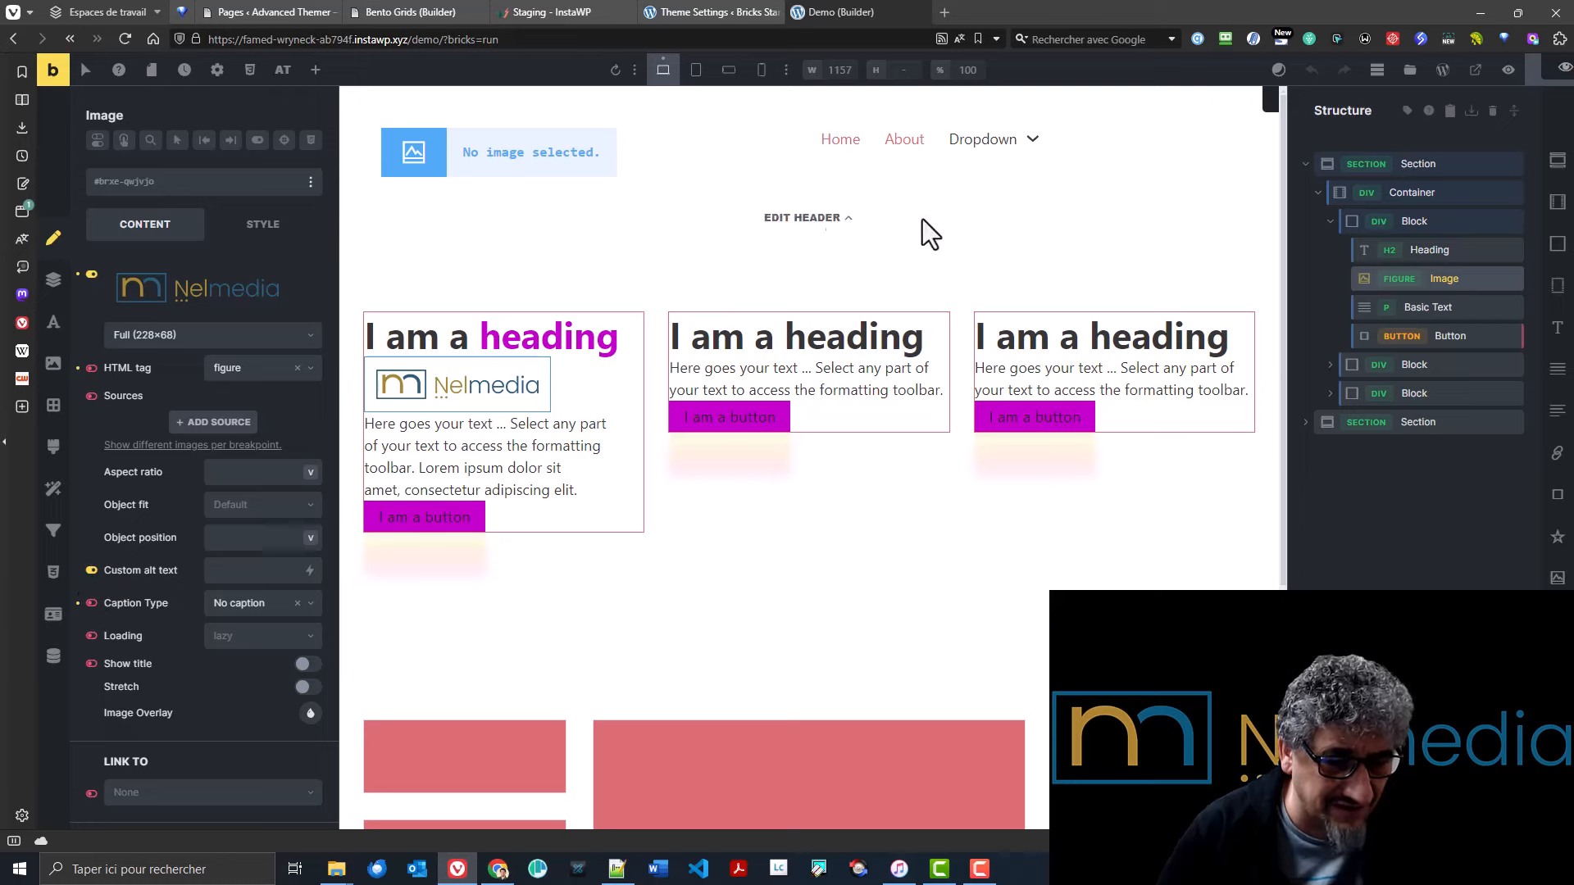
# - Save the Strict Editor Settings and switch the viewing role to Editor
pyautogui.click(282, 70)
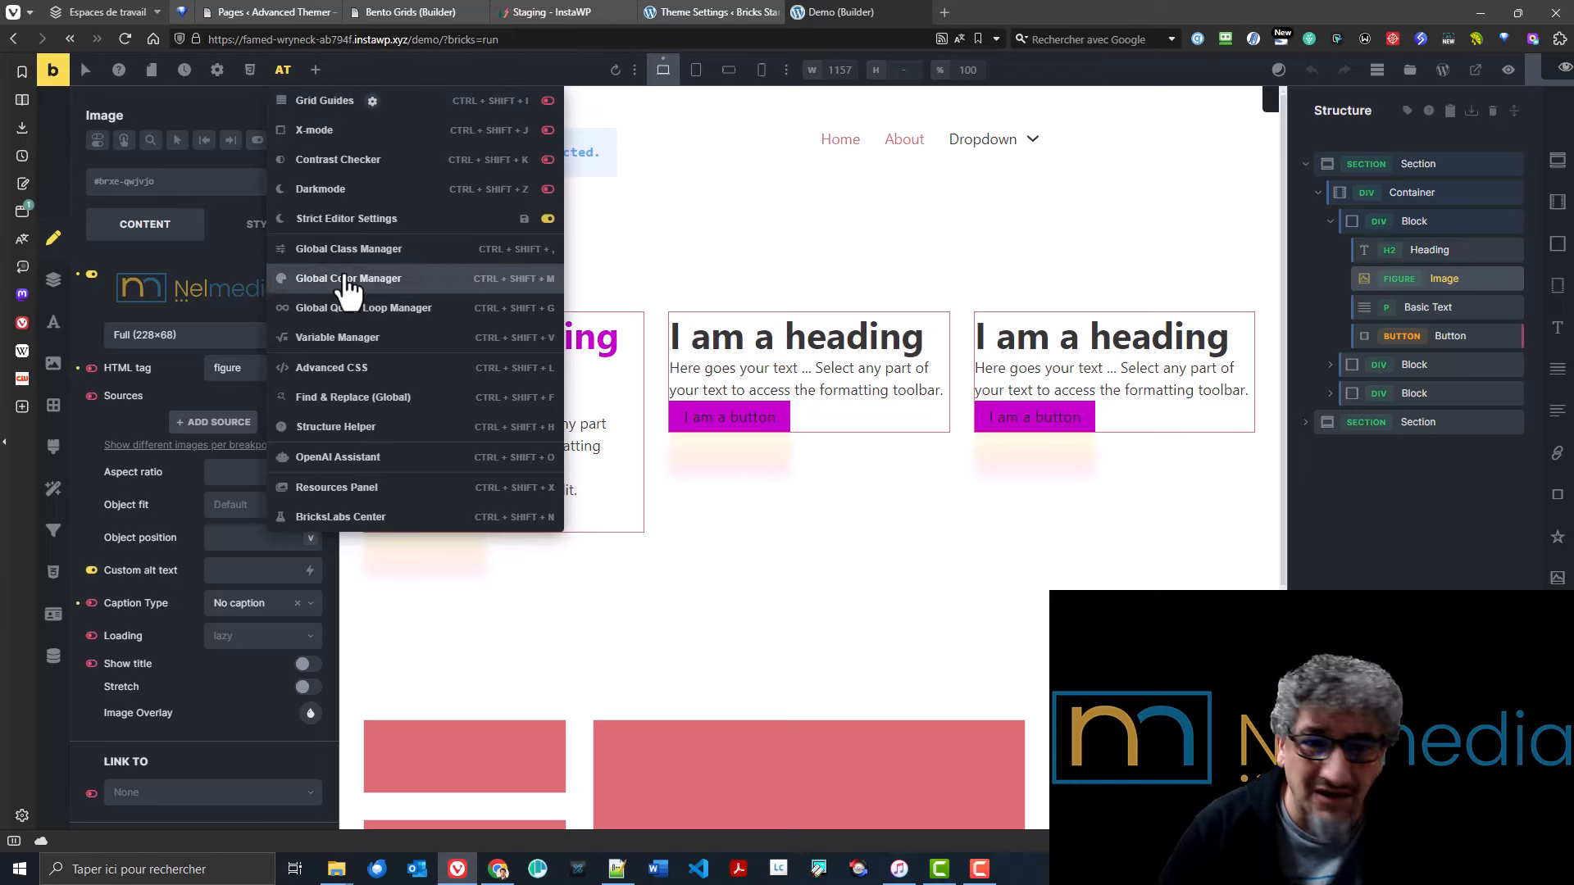
pyautogui.click(525, 219)
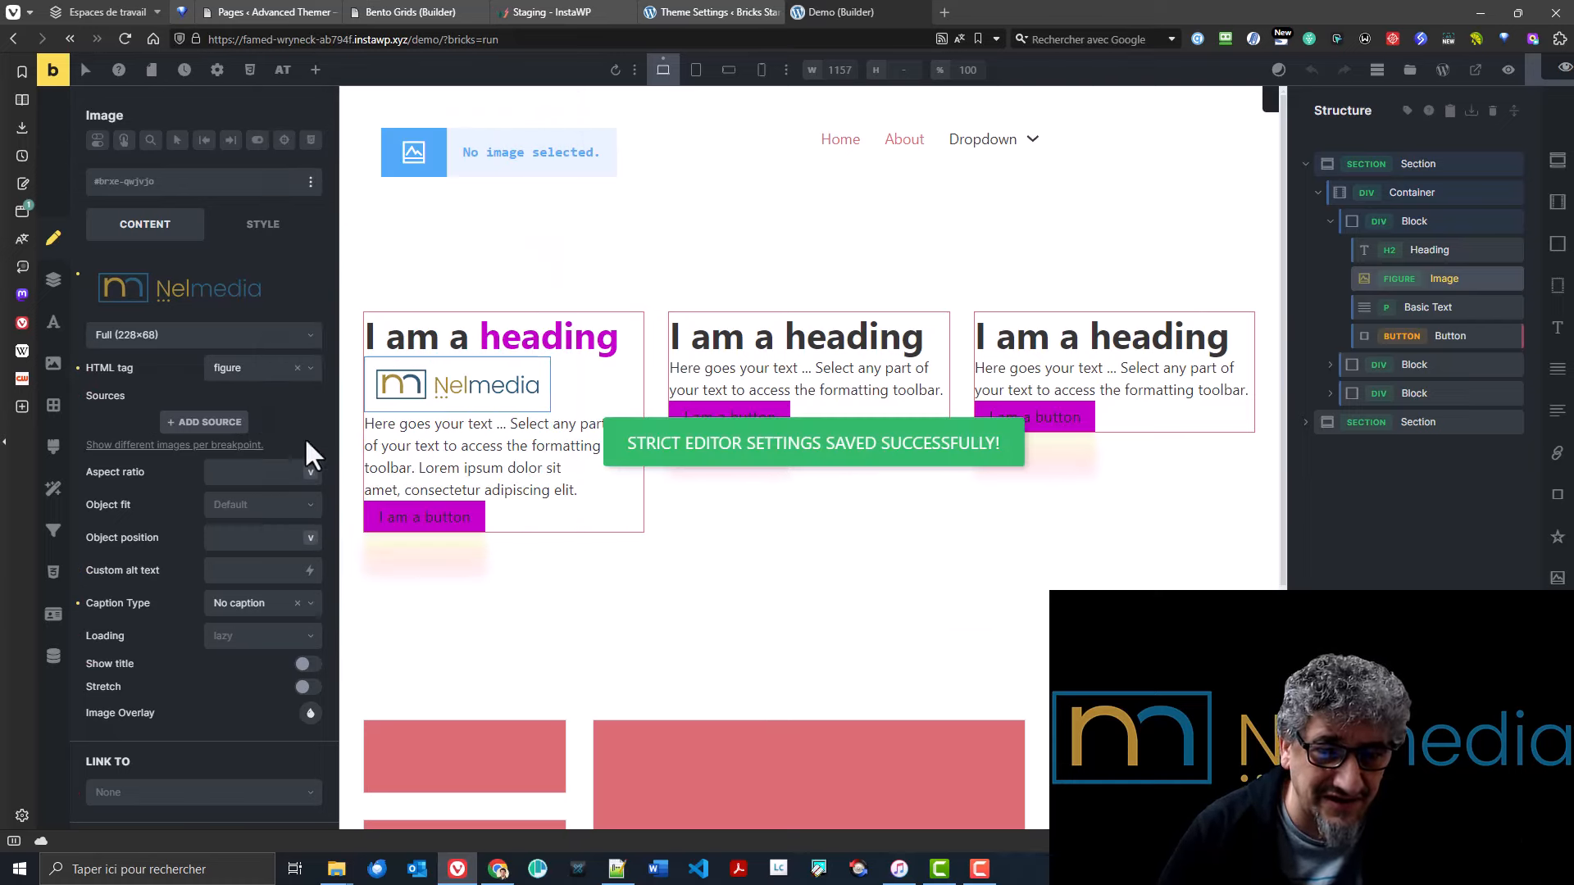
pyautogui.click(1530, 80)
pyautogui.moveTo(1537, 102)
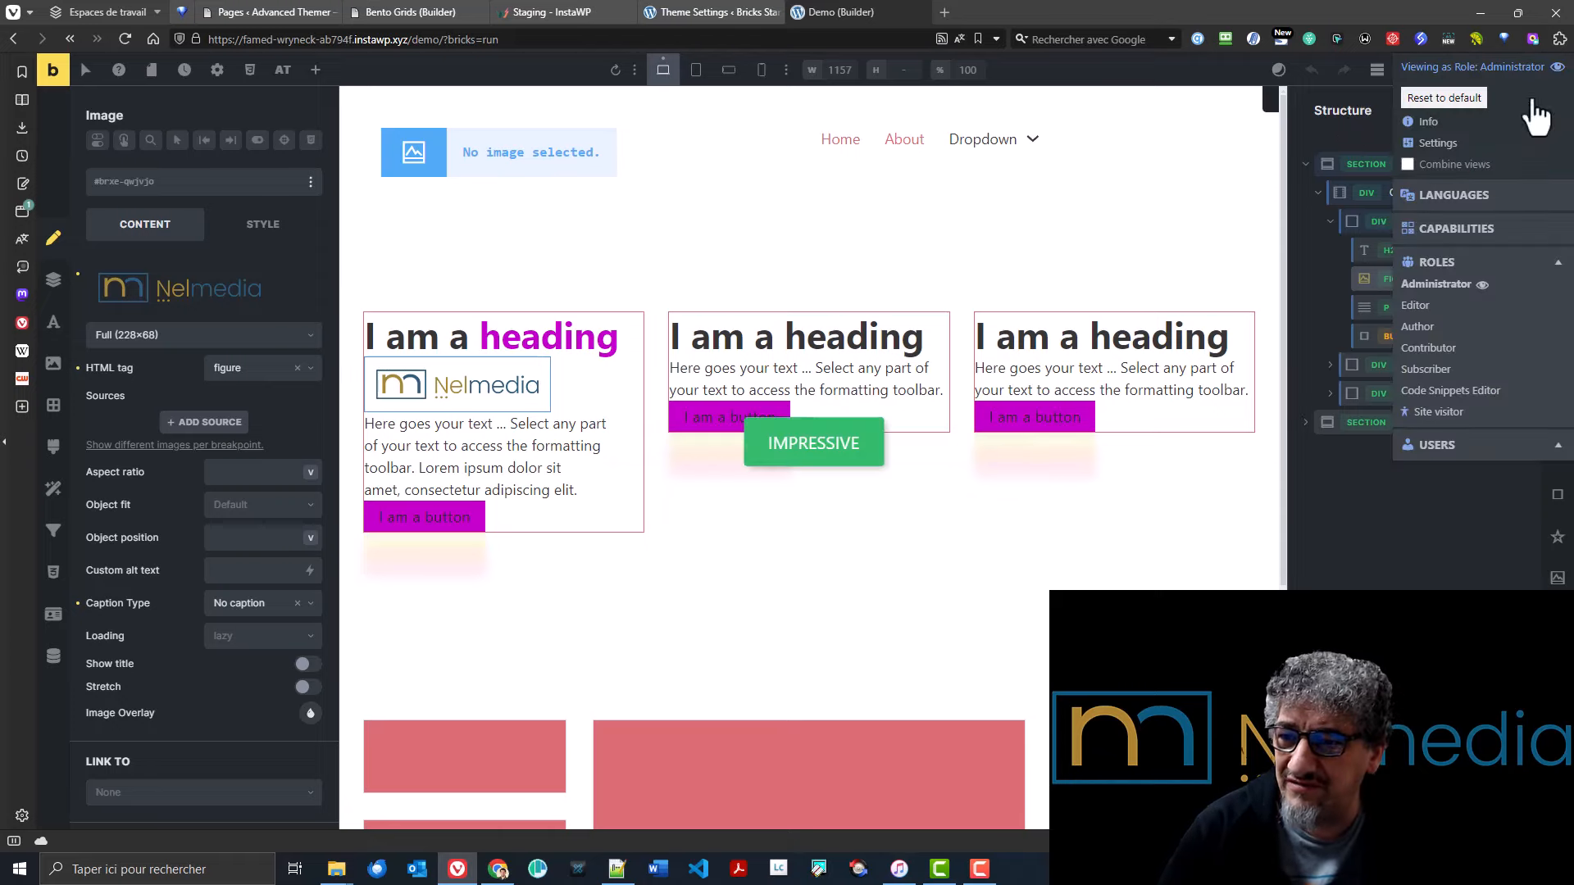
pyautogui.click(1429, 310)
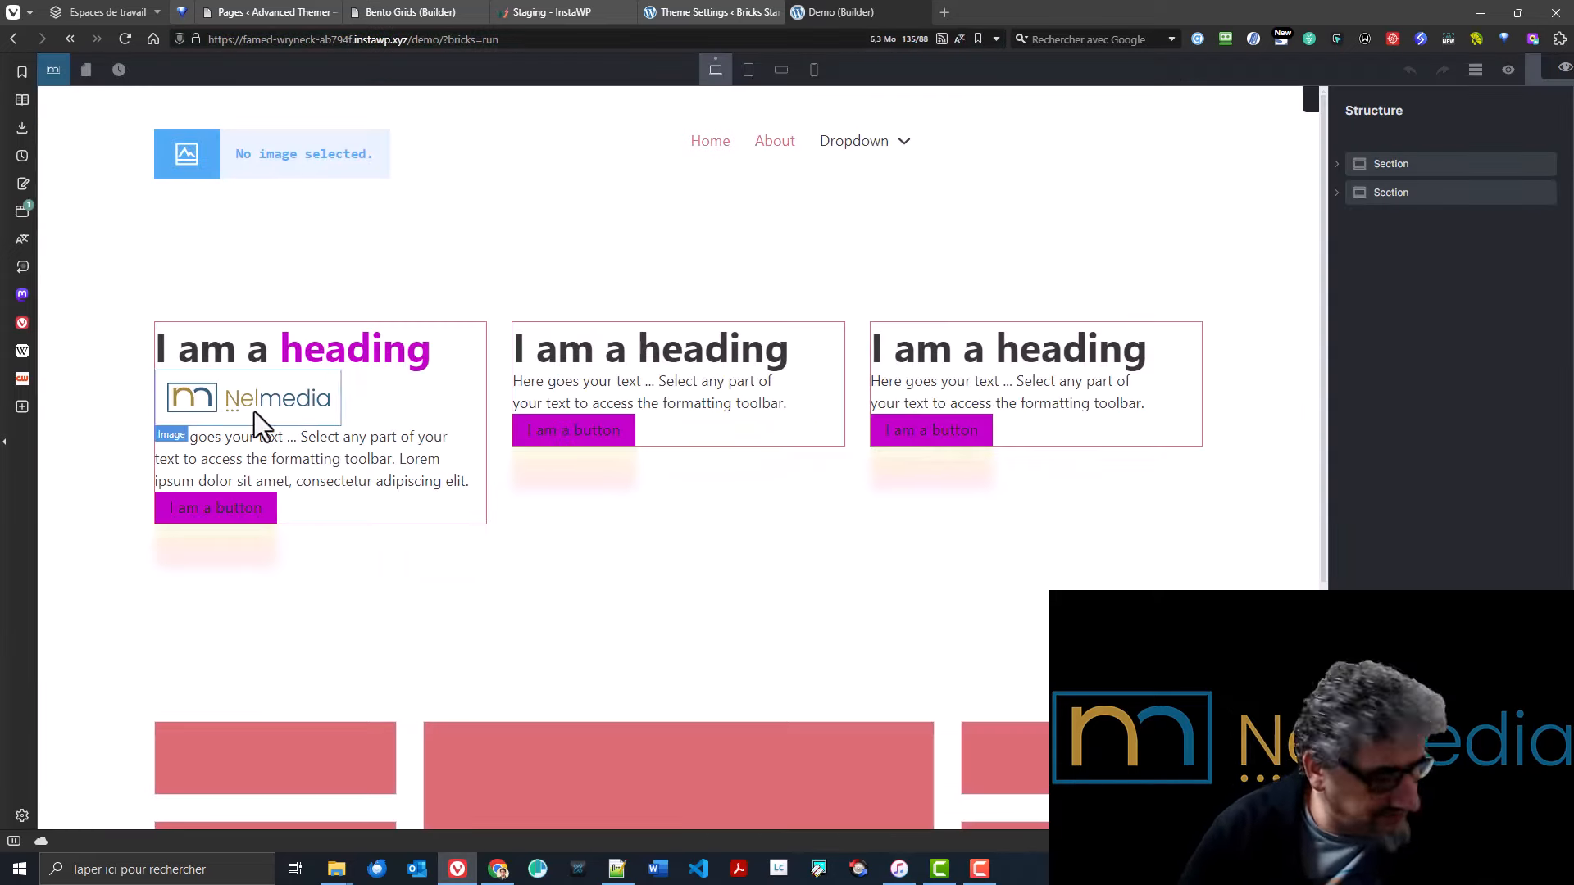
# - Check the logo image's available controls and its Custom alt text field as Editor, and return to the Administrator role
pyautogui.click(254, 411)
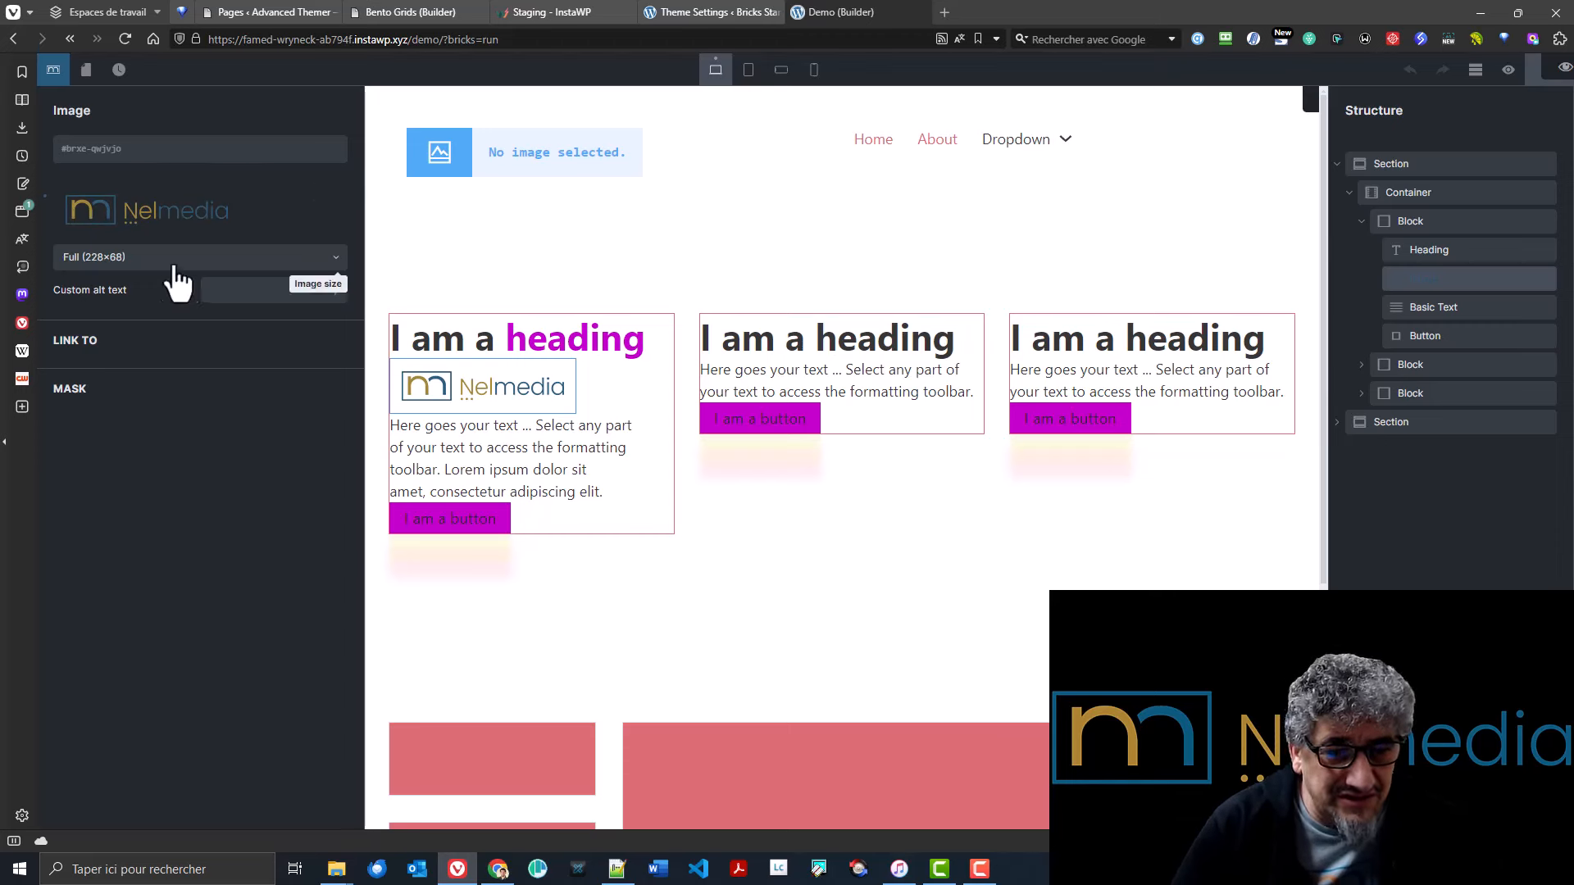
pyautogui.click(259, 300)
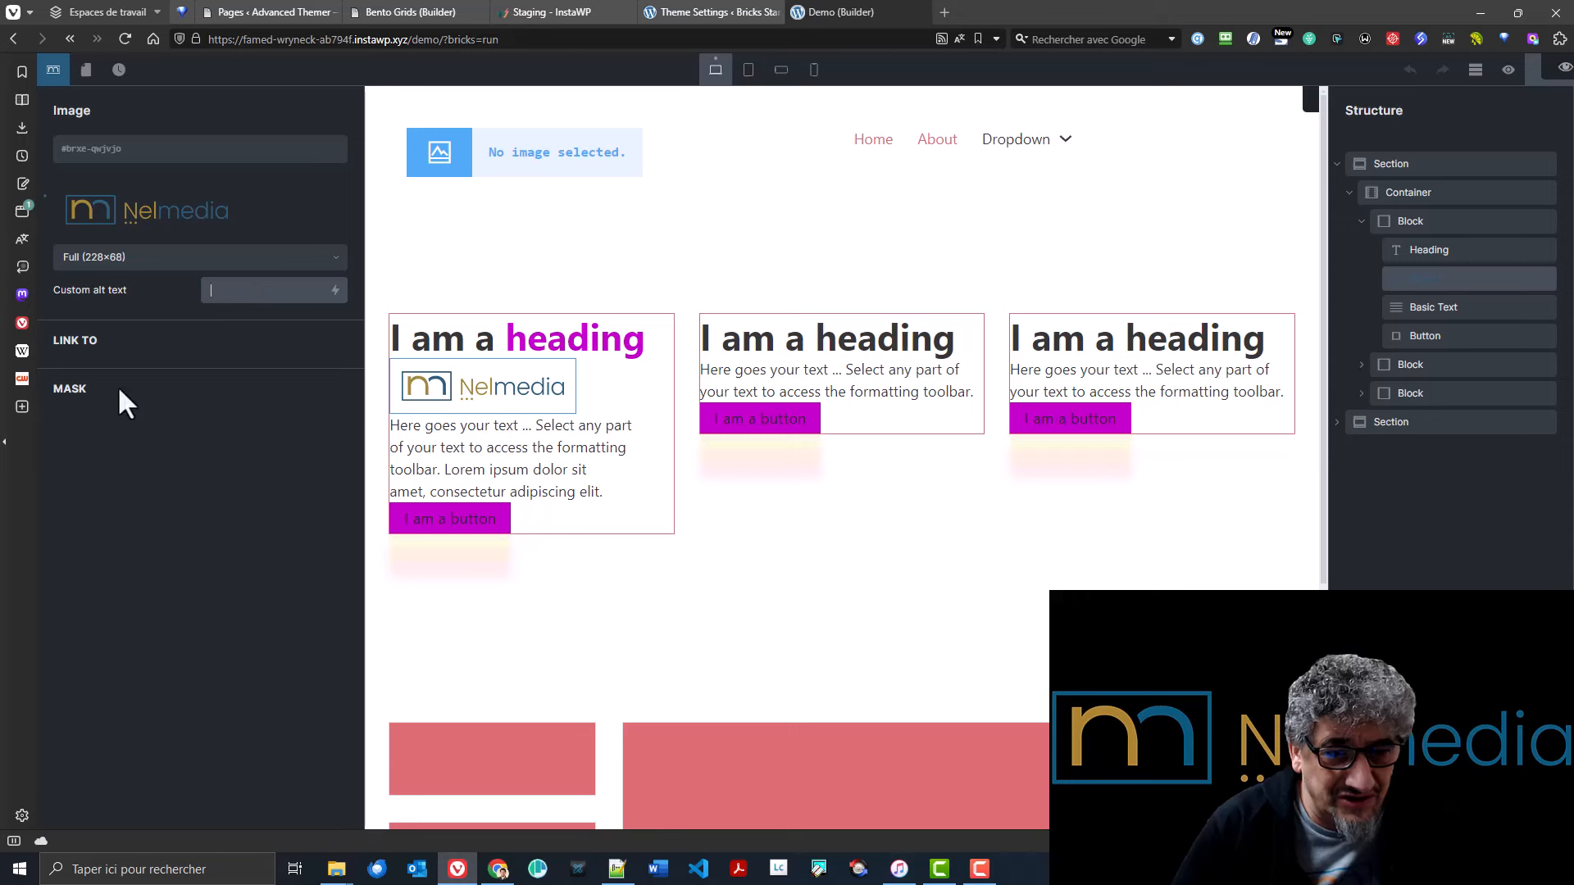
pyautogui.click(120, 338)
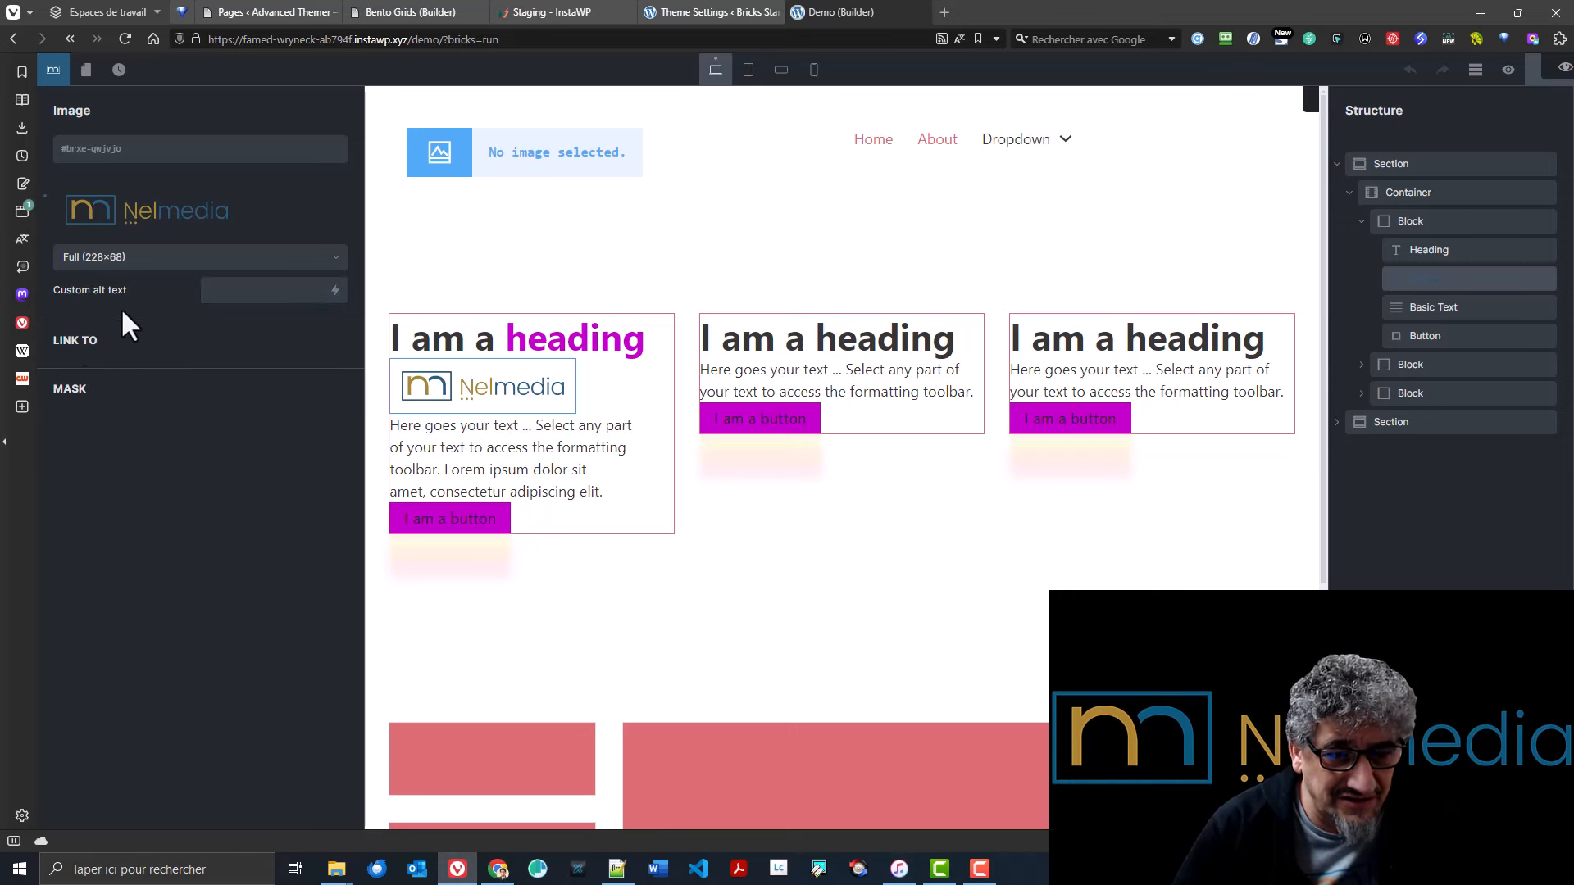
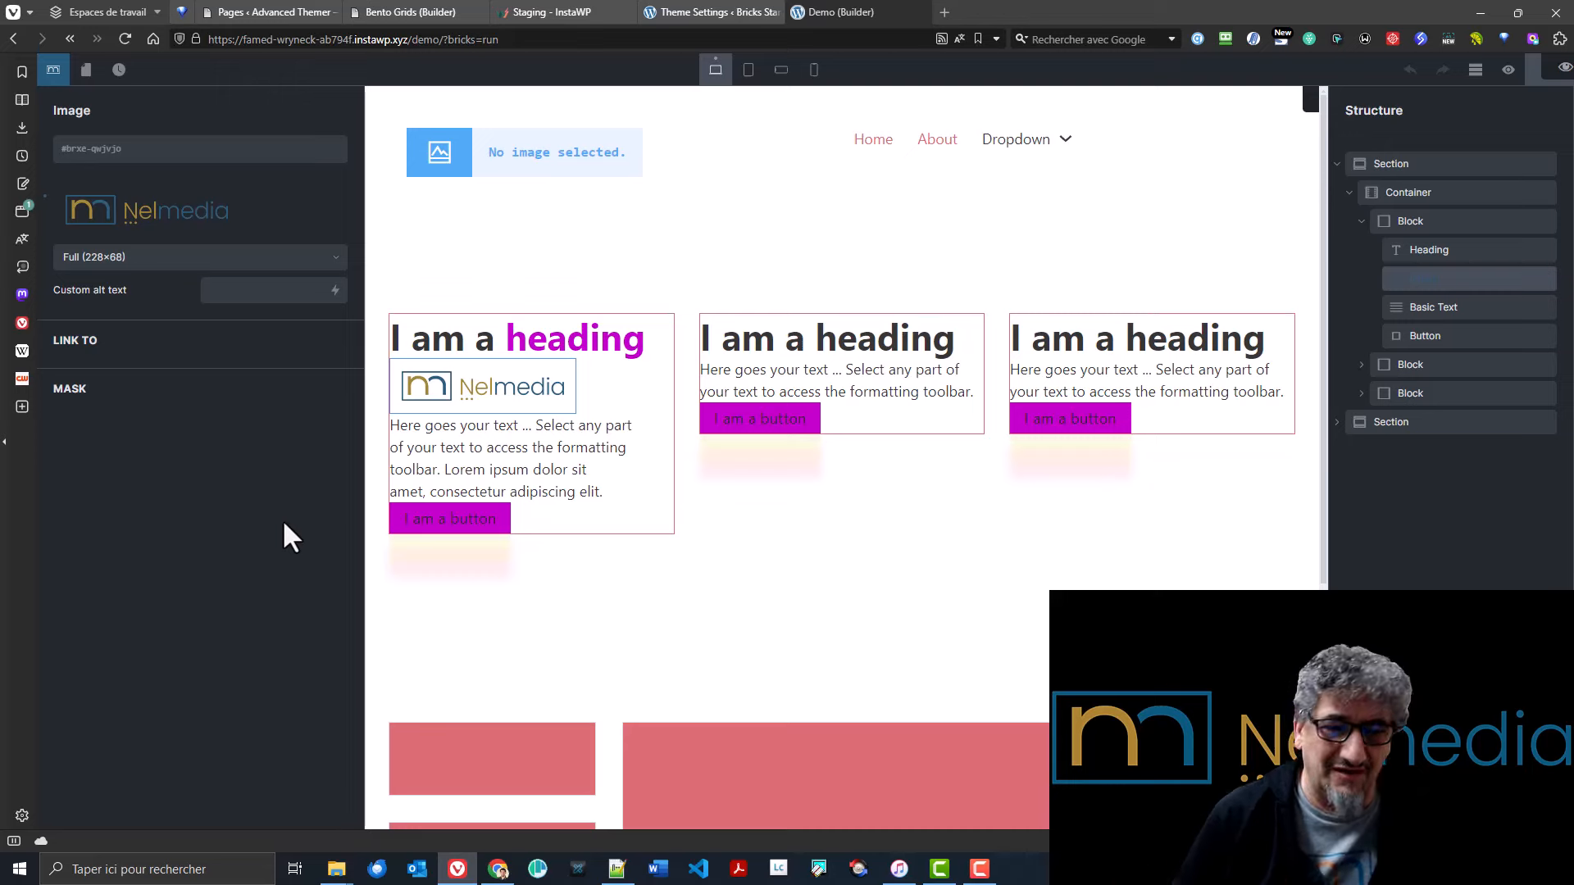
pyautogui.click(1564, 68)
pyautogui.click(1481, 287)
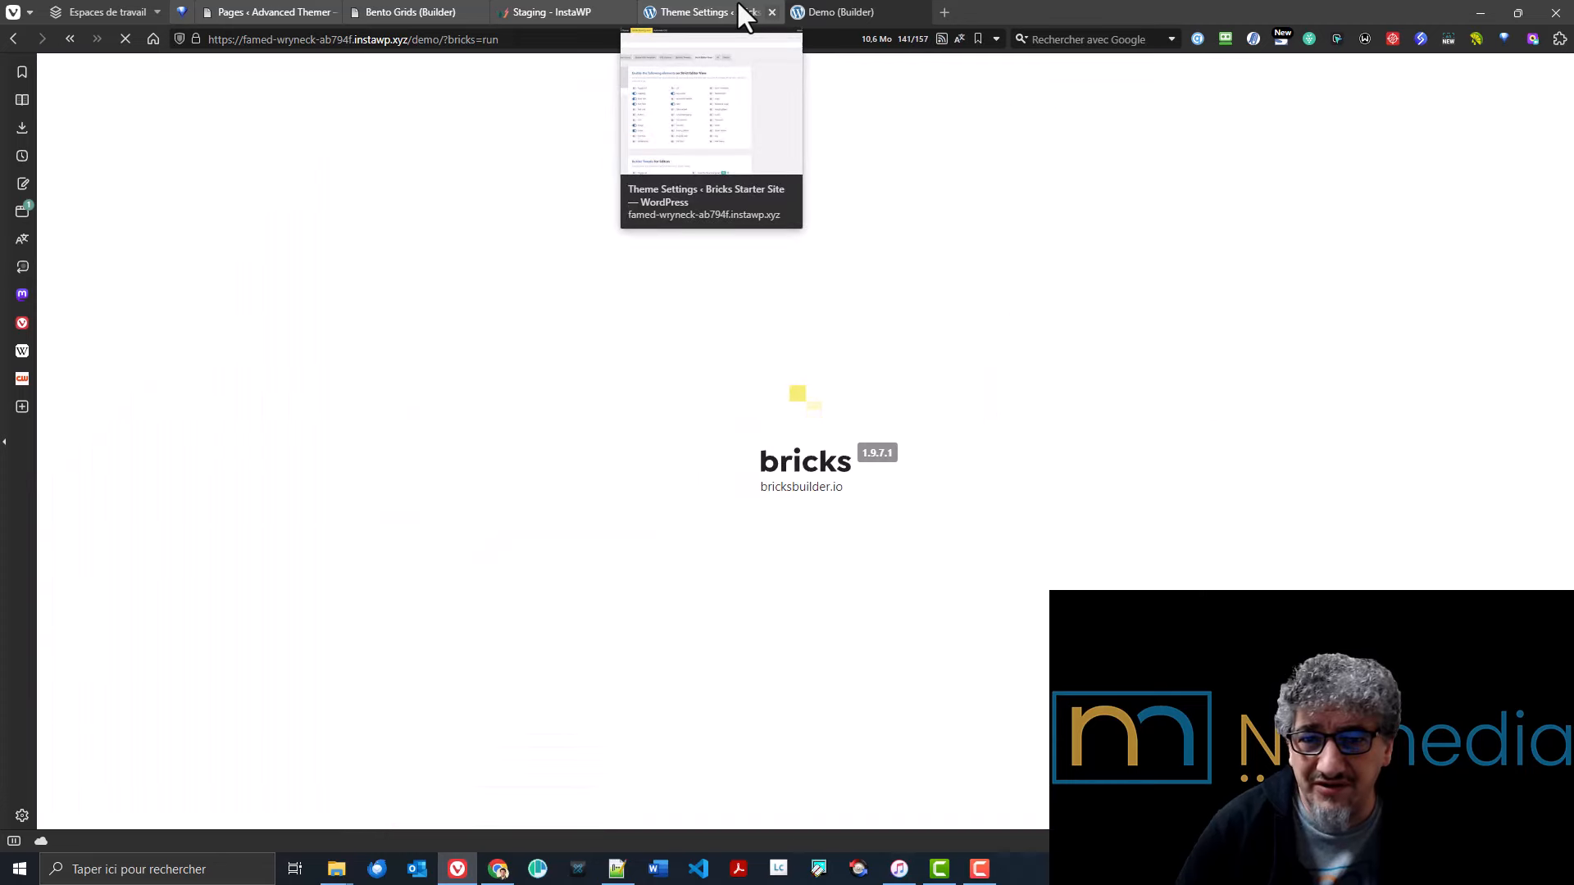
# - Enable Disable All controls by default in the theme's Builder Tweaks for Editors and save the settings
pyautogui.click(737, 5)
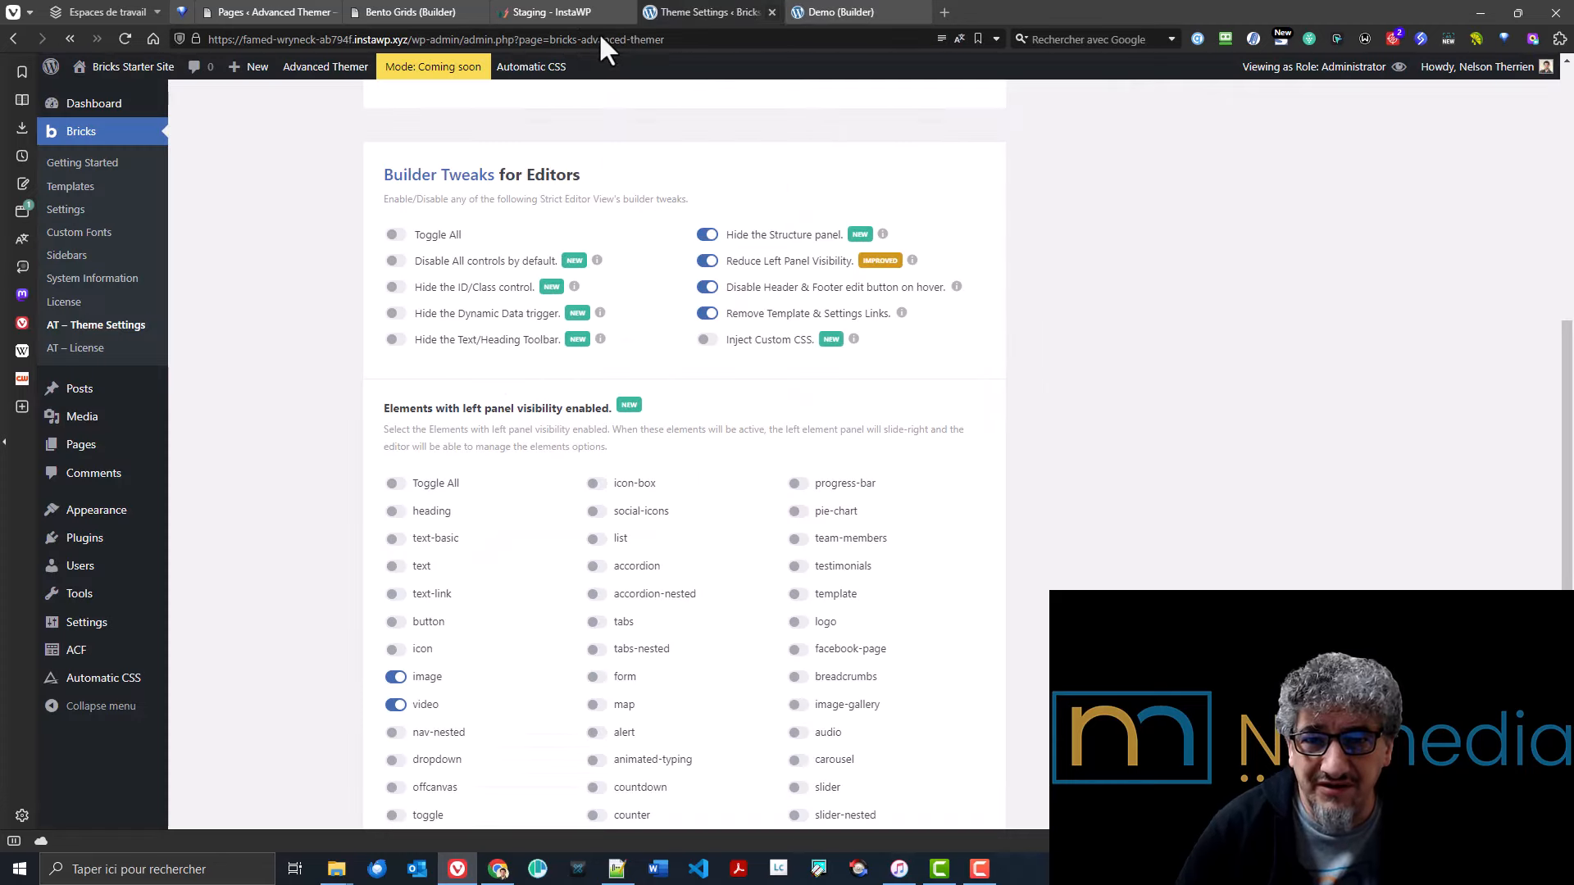
pyautogui.click(474, 263)
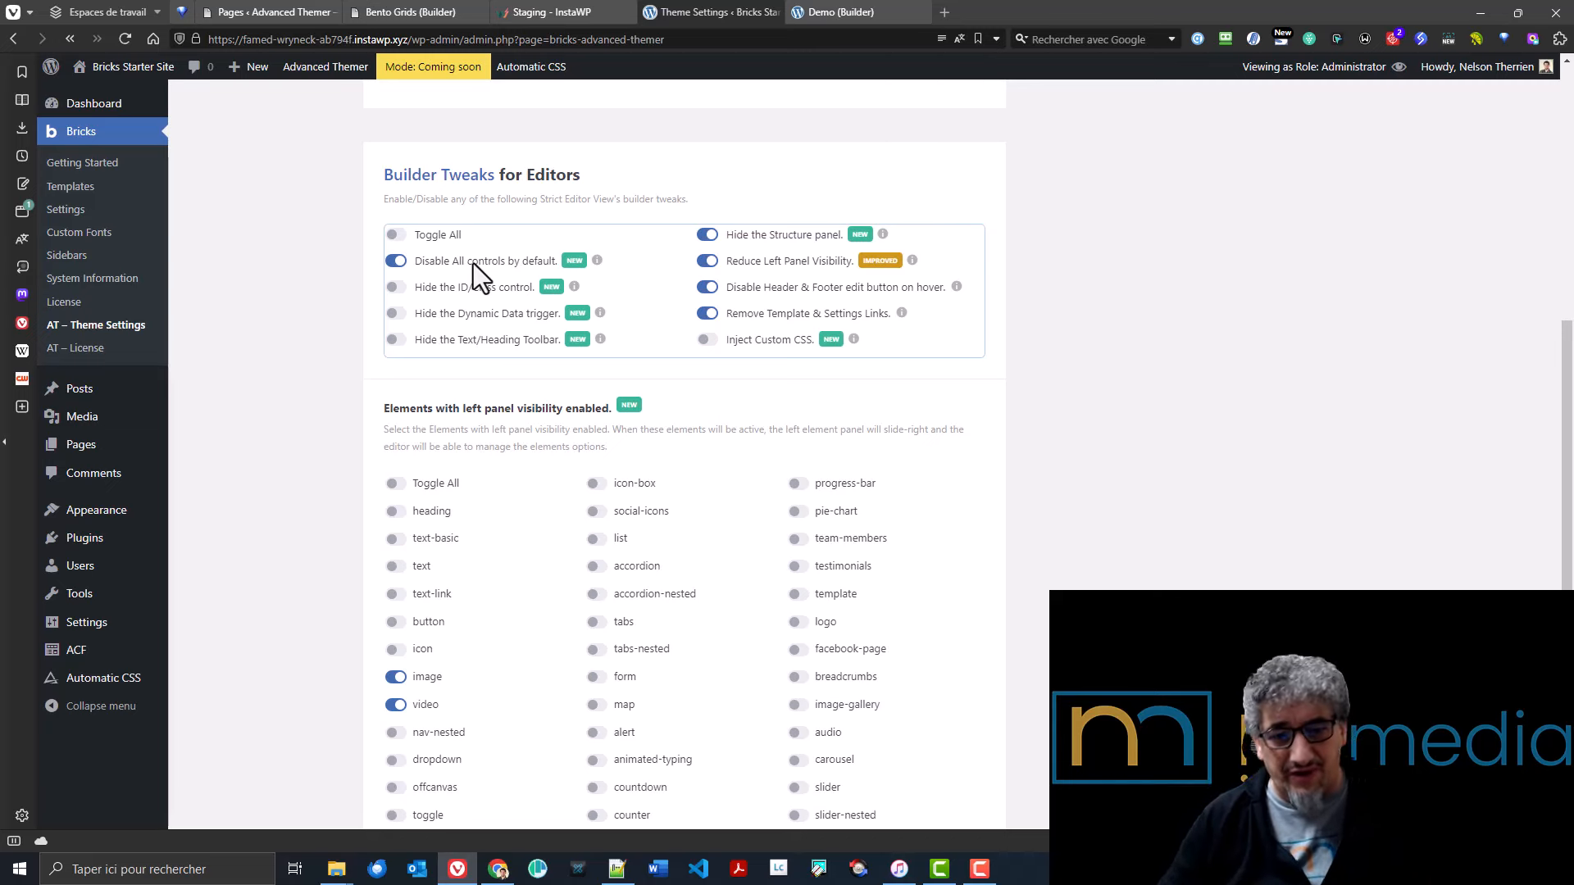
pyautogui.scroll(-4, 327, 467)
pyautogui.click(262, 571)
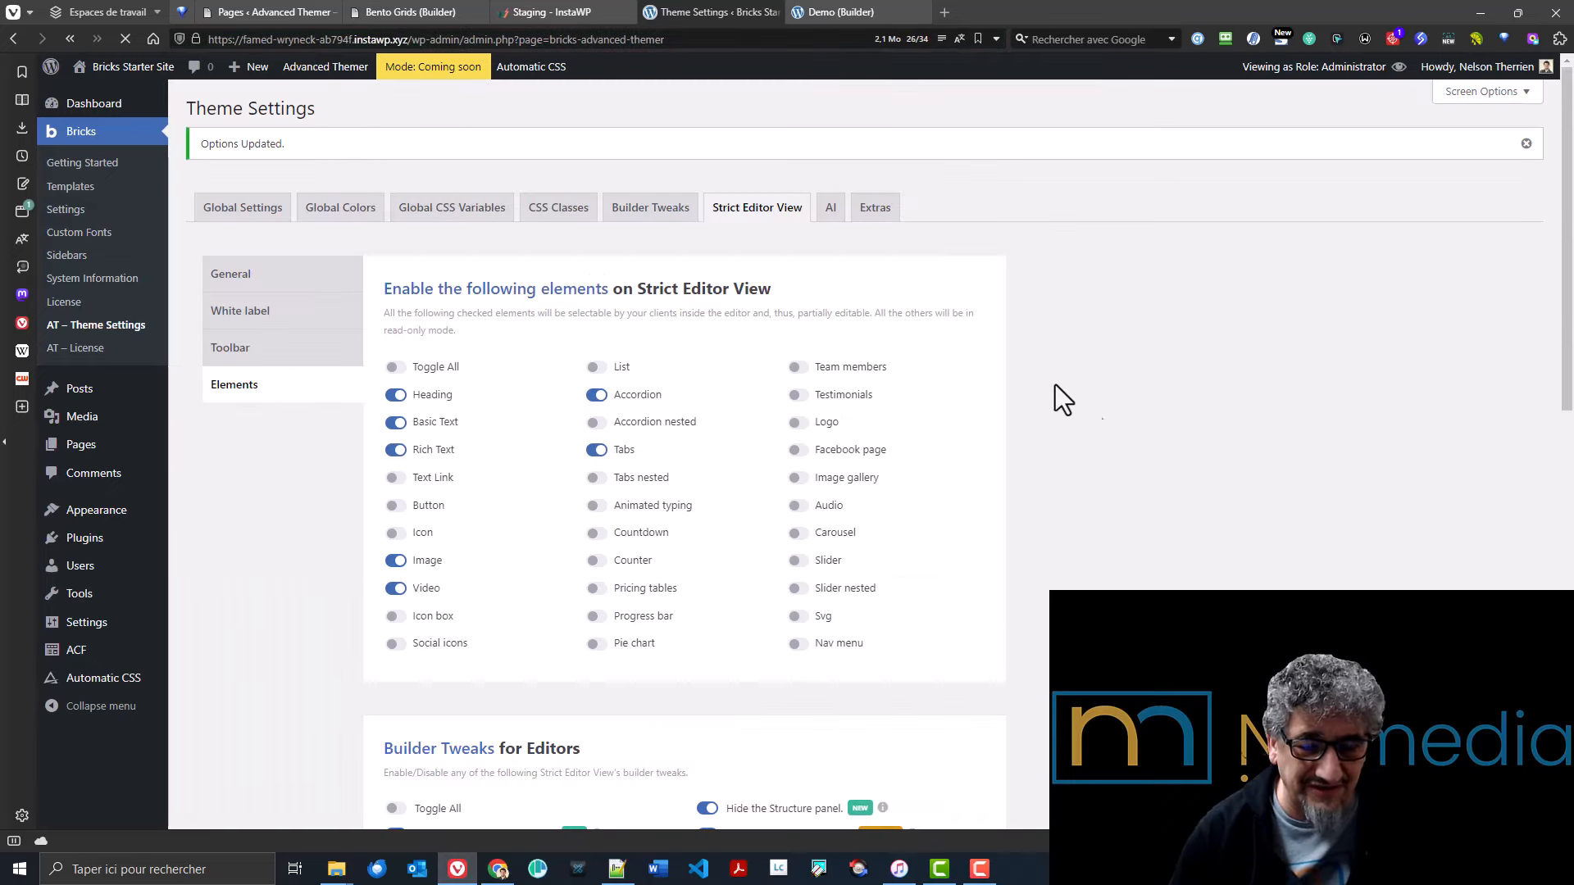
# - Reload the Demo page builder and select the logo image in the first card
pyautogui.click(836, 13)
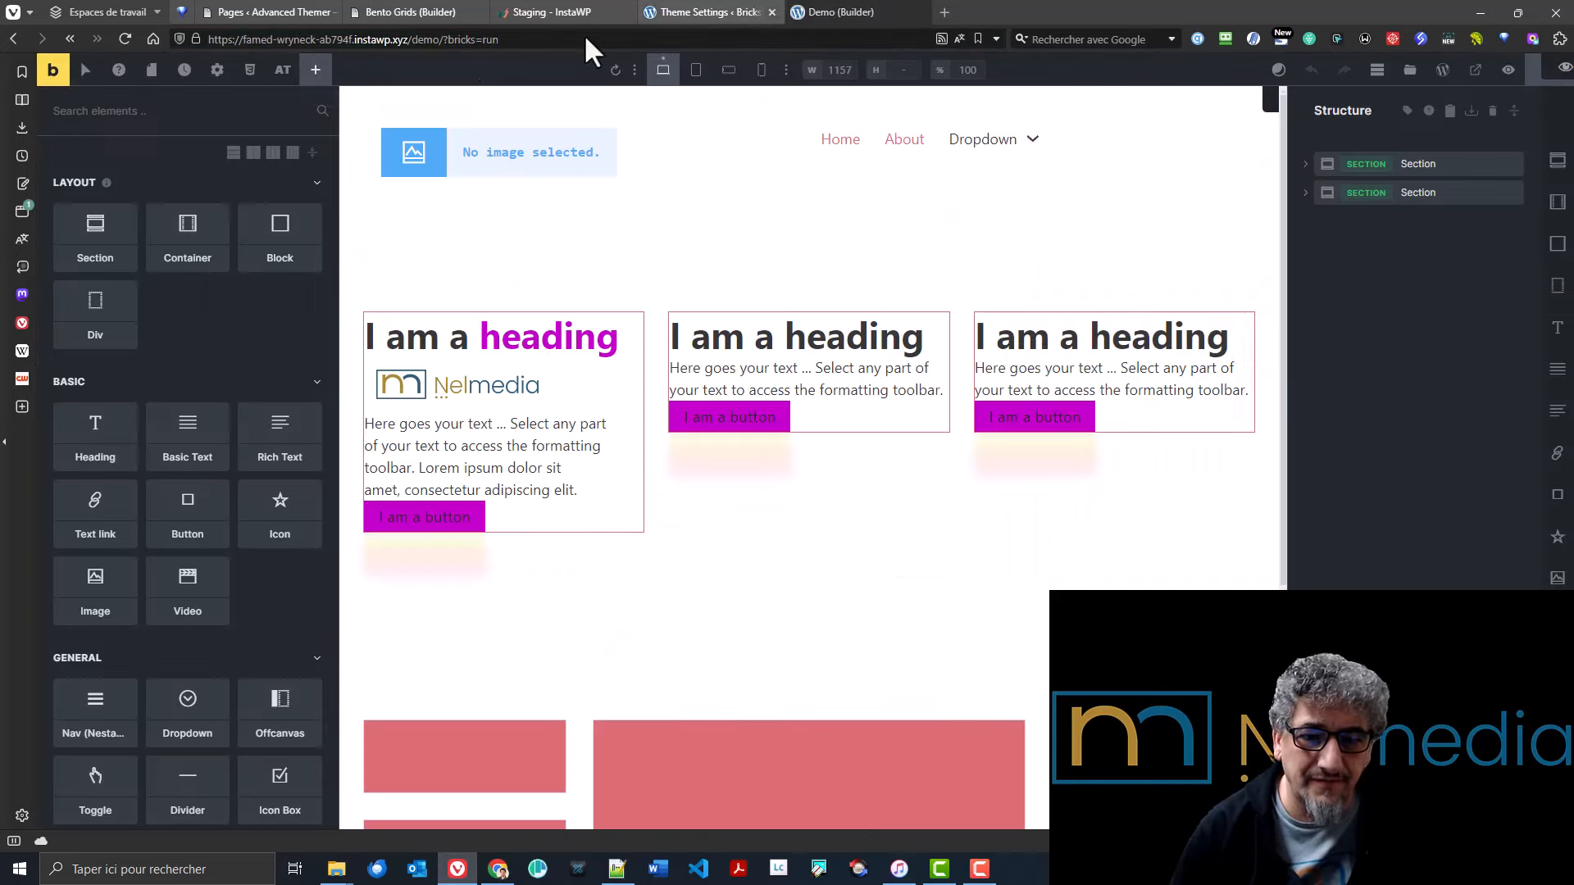
pyautogui.click(128, 39)
pyautogui.click(859, 482)
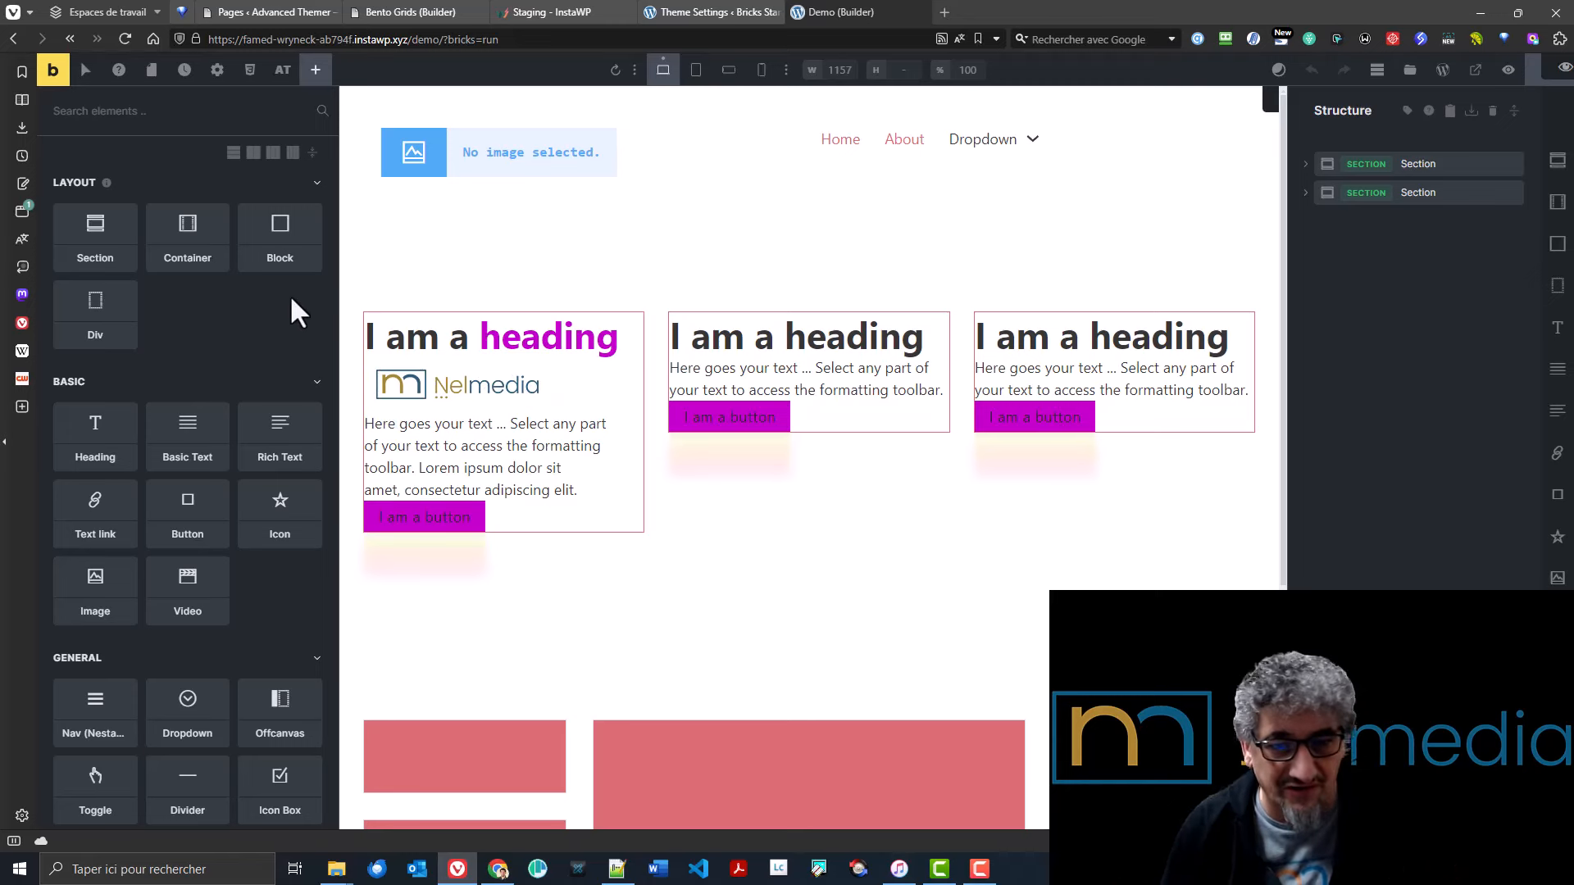
pyautogui.click(439, 377)
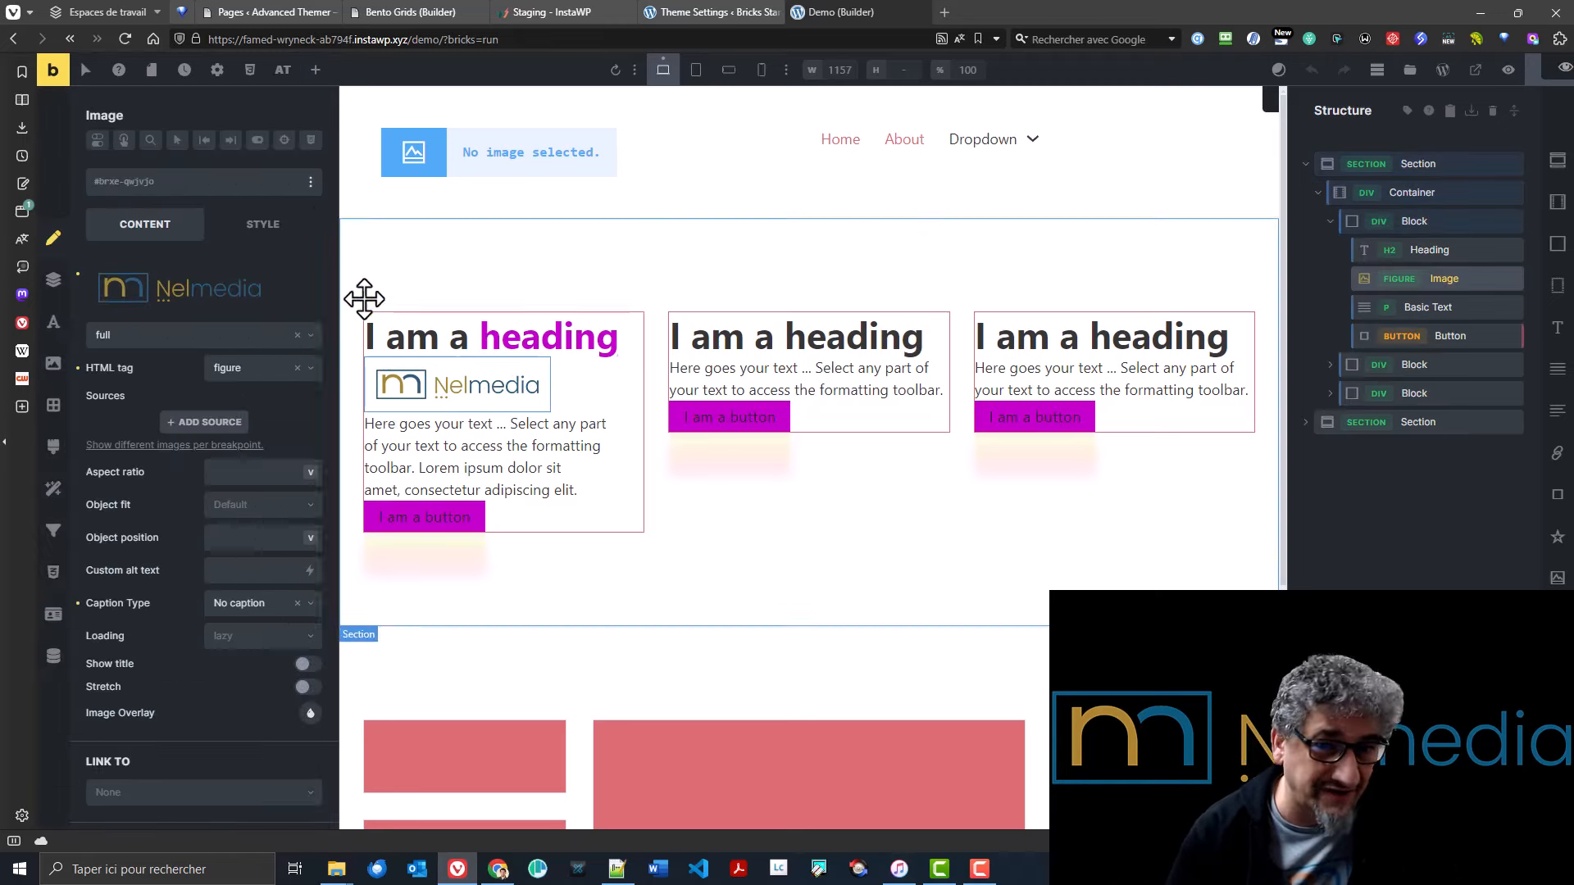
# - Turn on the Strict Editor Settings and enable the image selection control of the logo image for editors
pyautogui.click(284, 72)
pyautogui.click(326, 232)
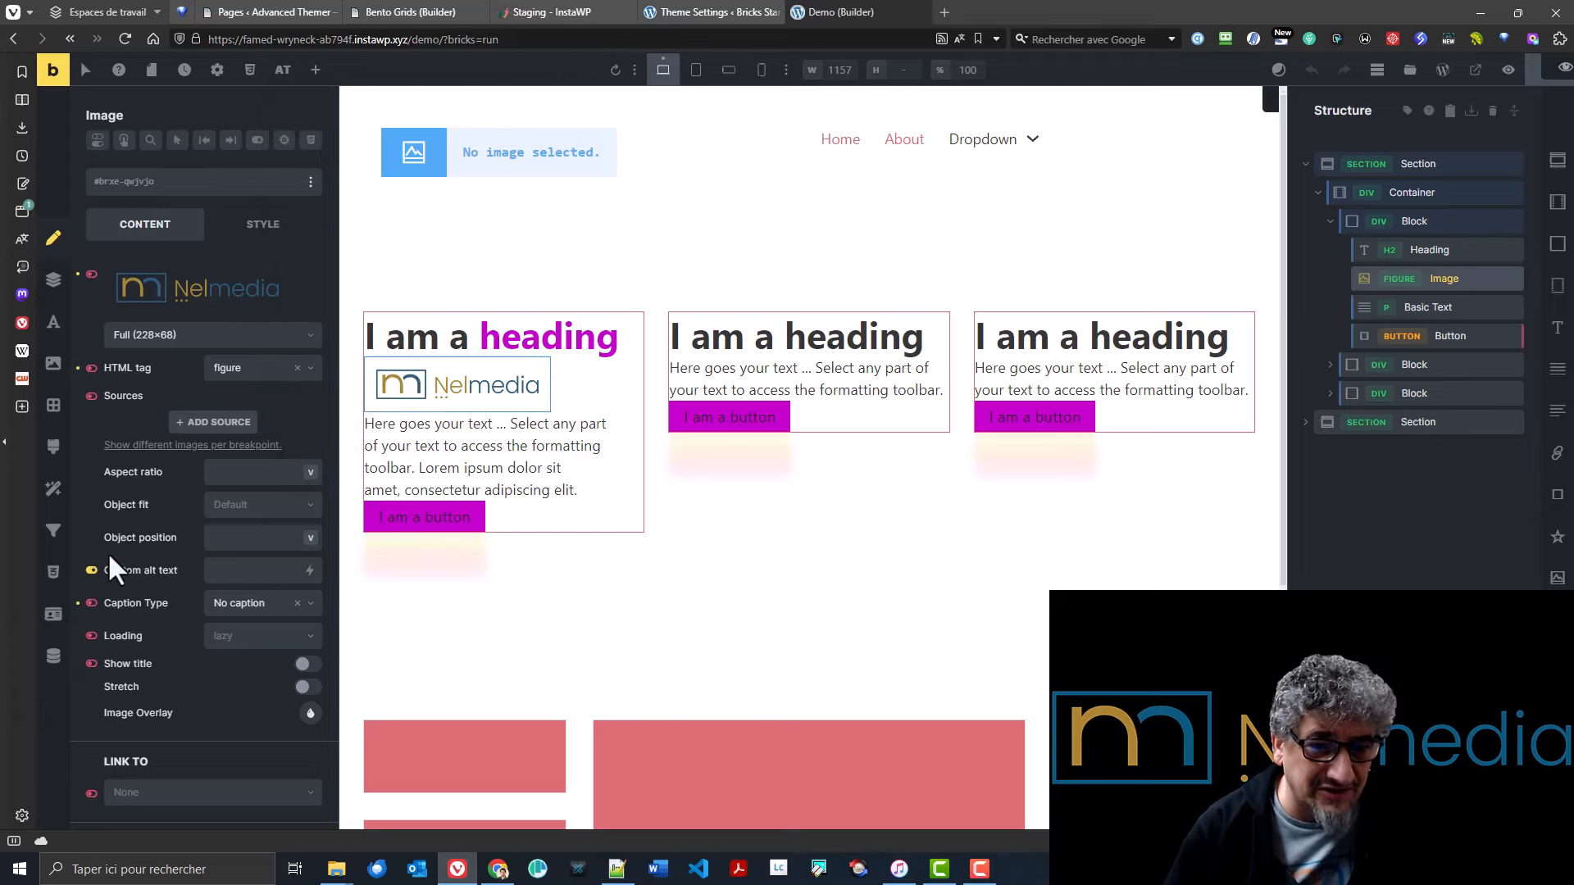
pyautogui.scroll(-3, 115, 637)
pyautogui.scroll(3, 115, 637)
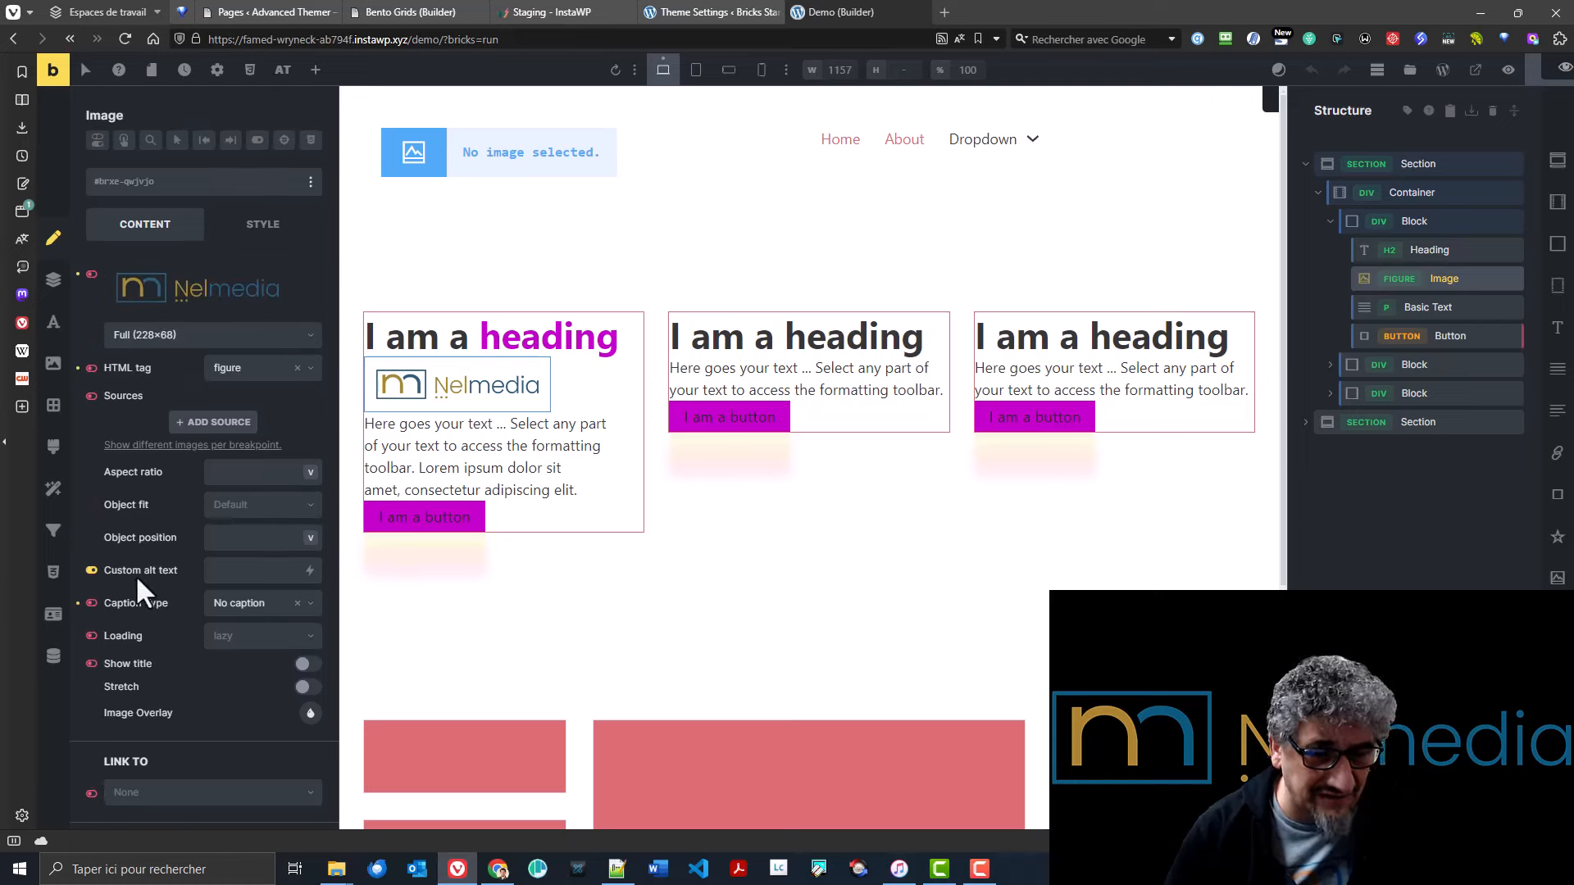
pyautogui.click(92, 274)
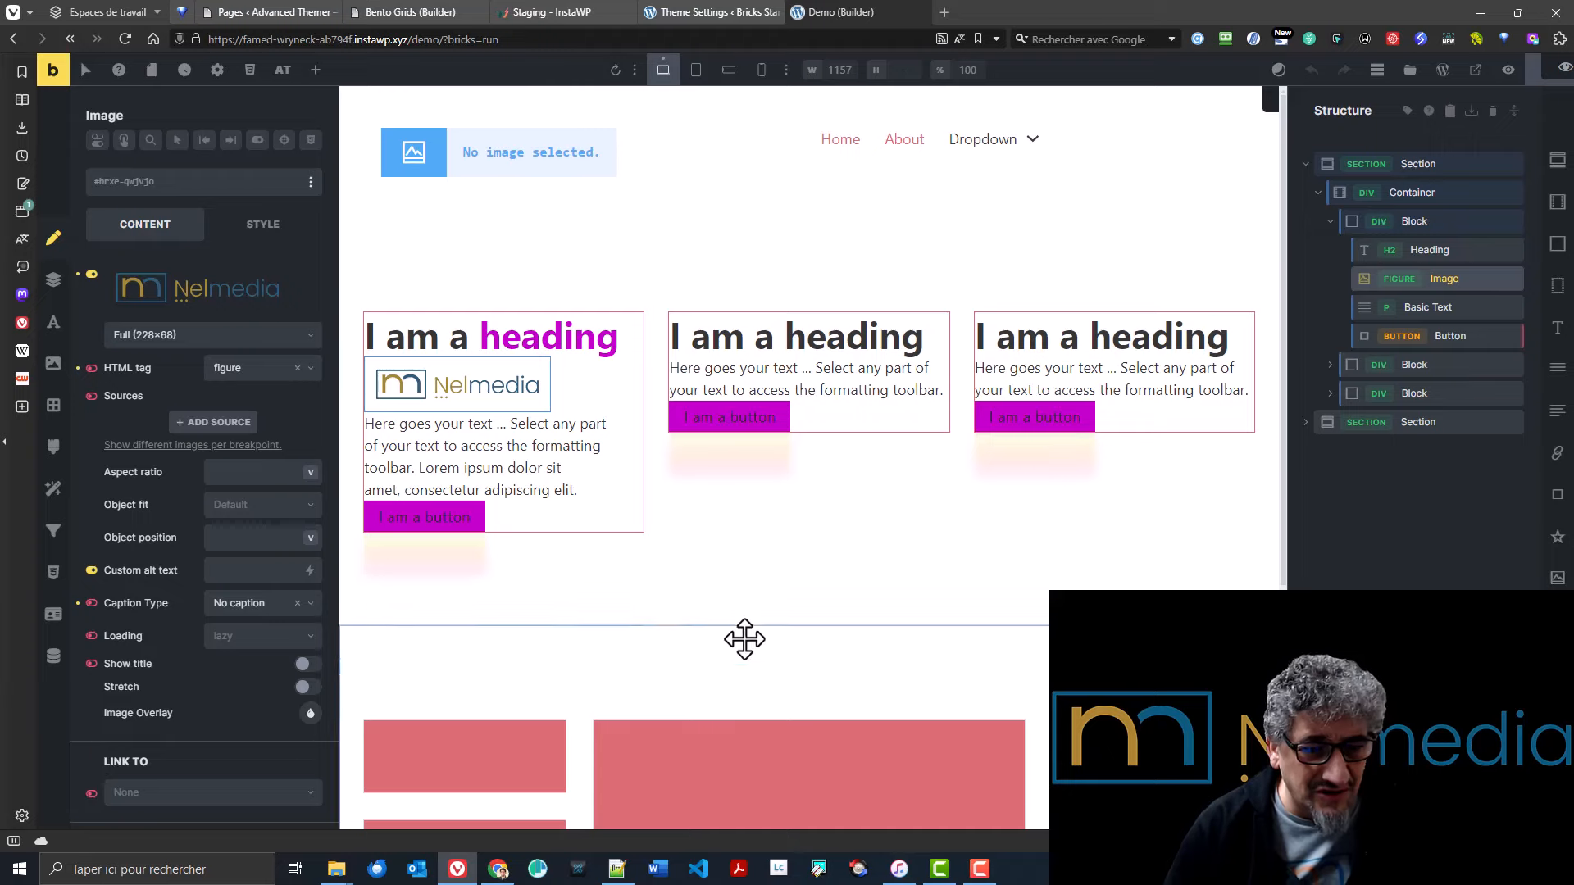
pyautogui.scroll(-3, 737, 590)
pyautogui.scroll(3, 875, 567)
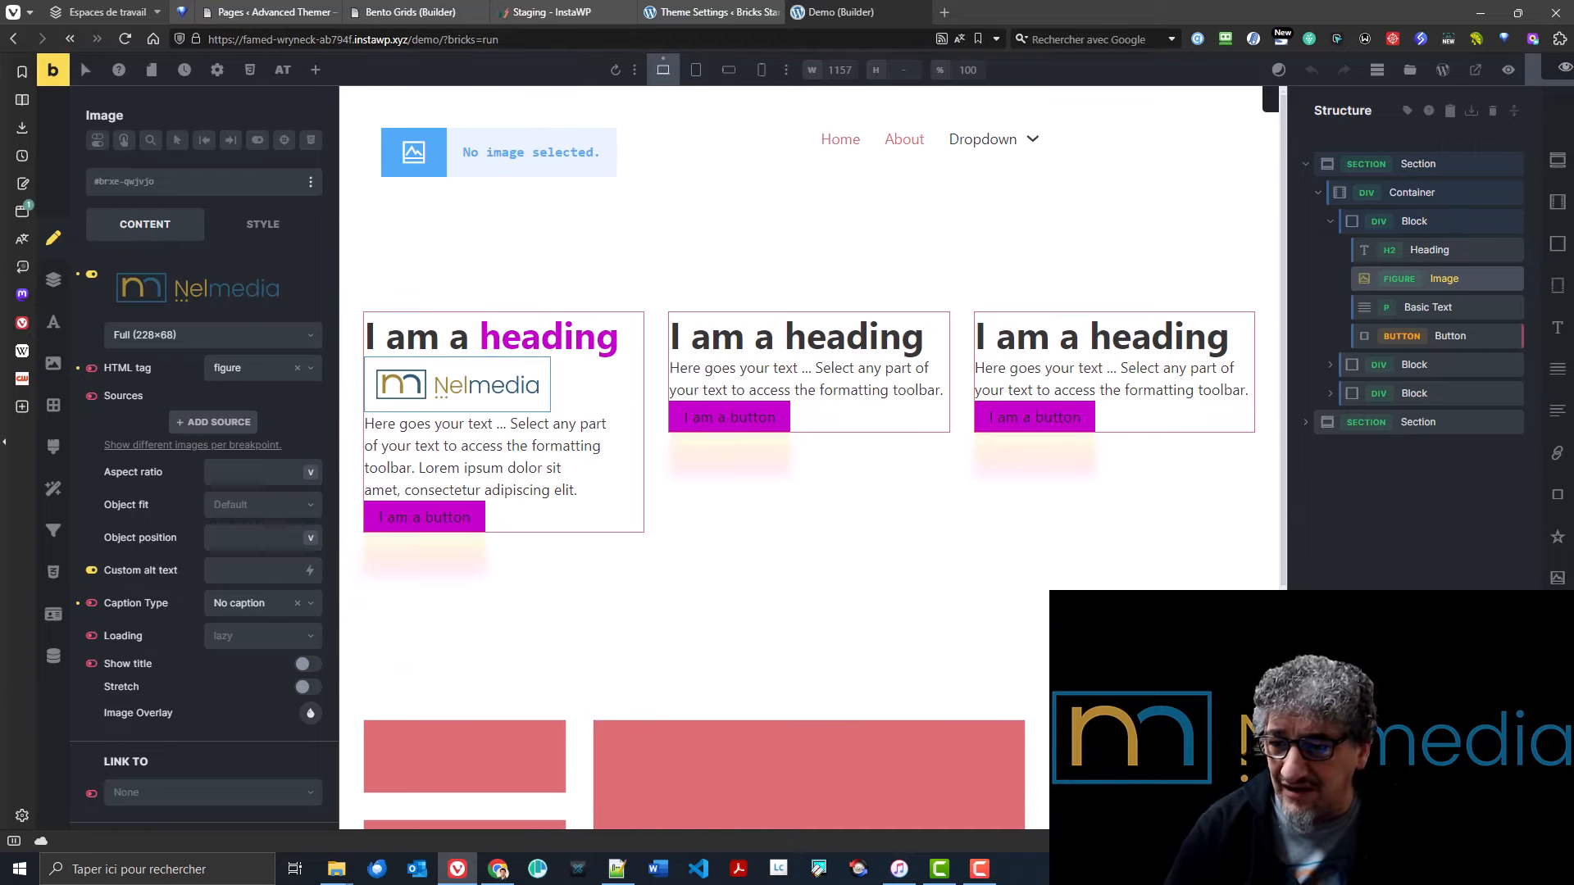
# - Enable the text and Link type controls of the first card's button for editors and save the Strict Editor Settings
pyautogui.click(394, 515)
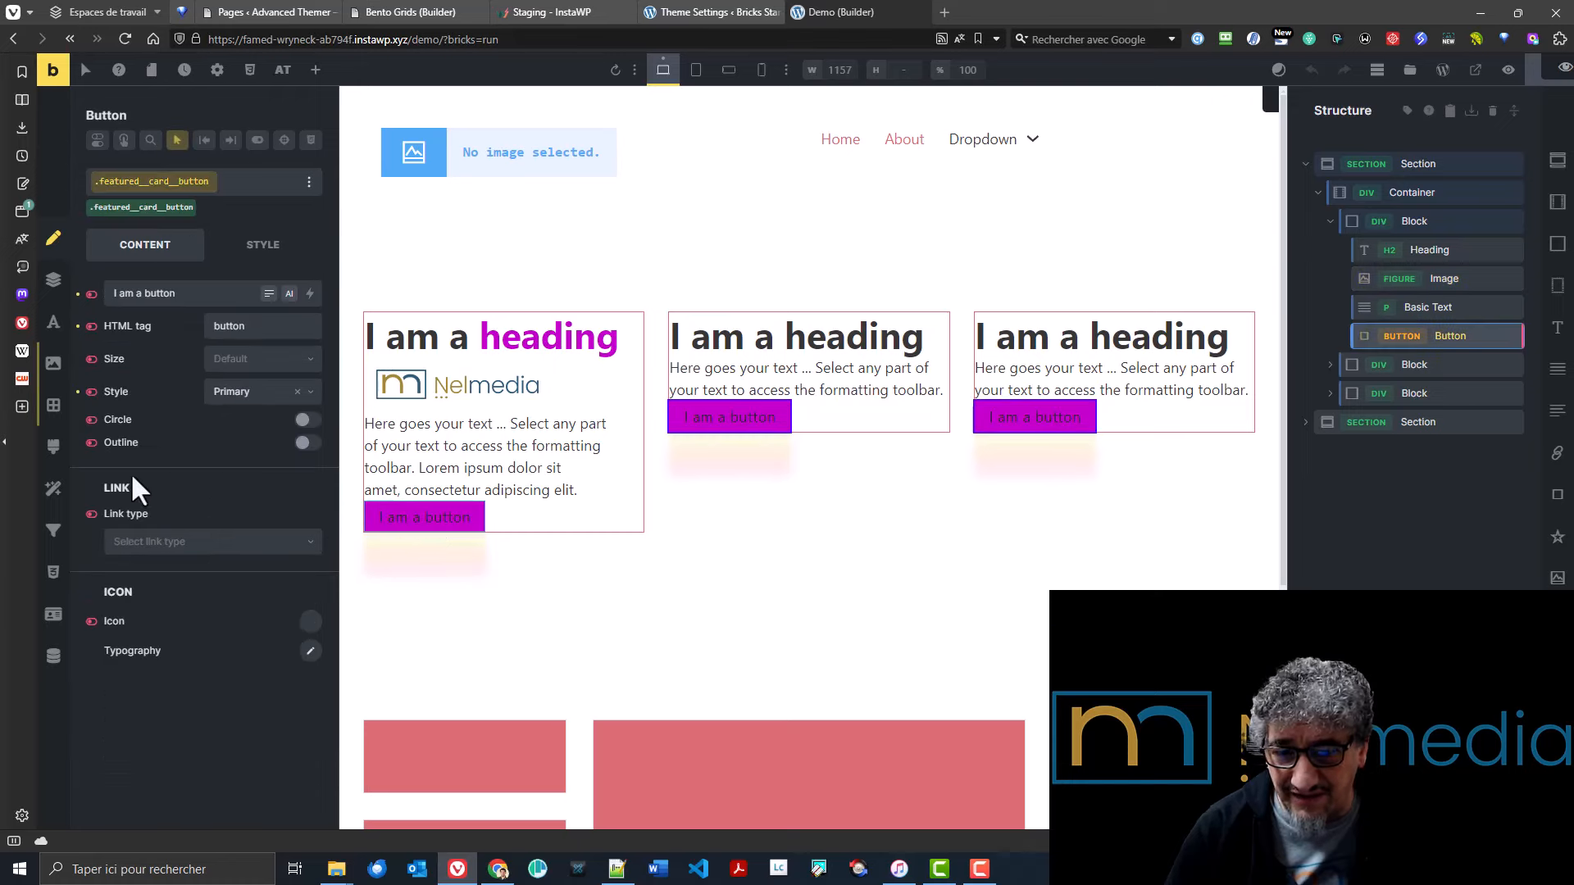
pyautogui.click(91, 293)
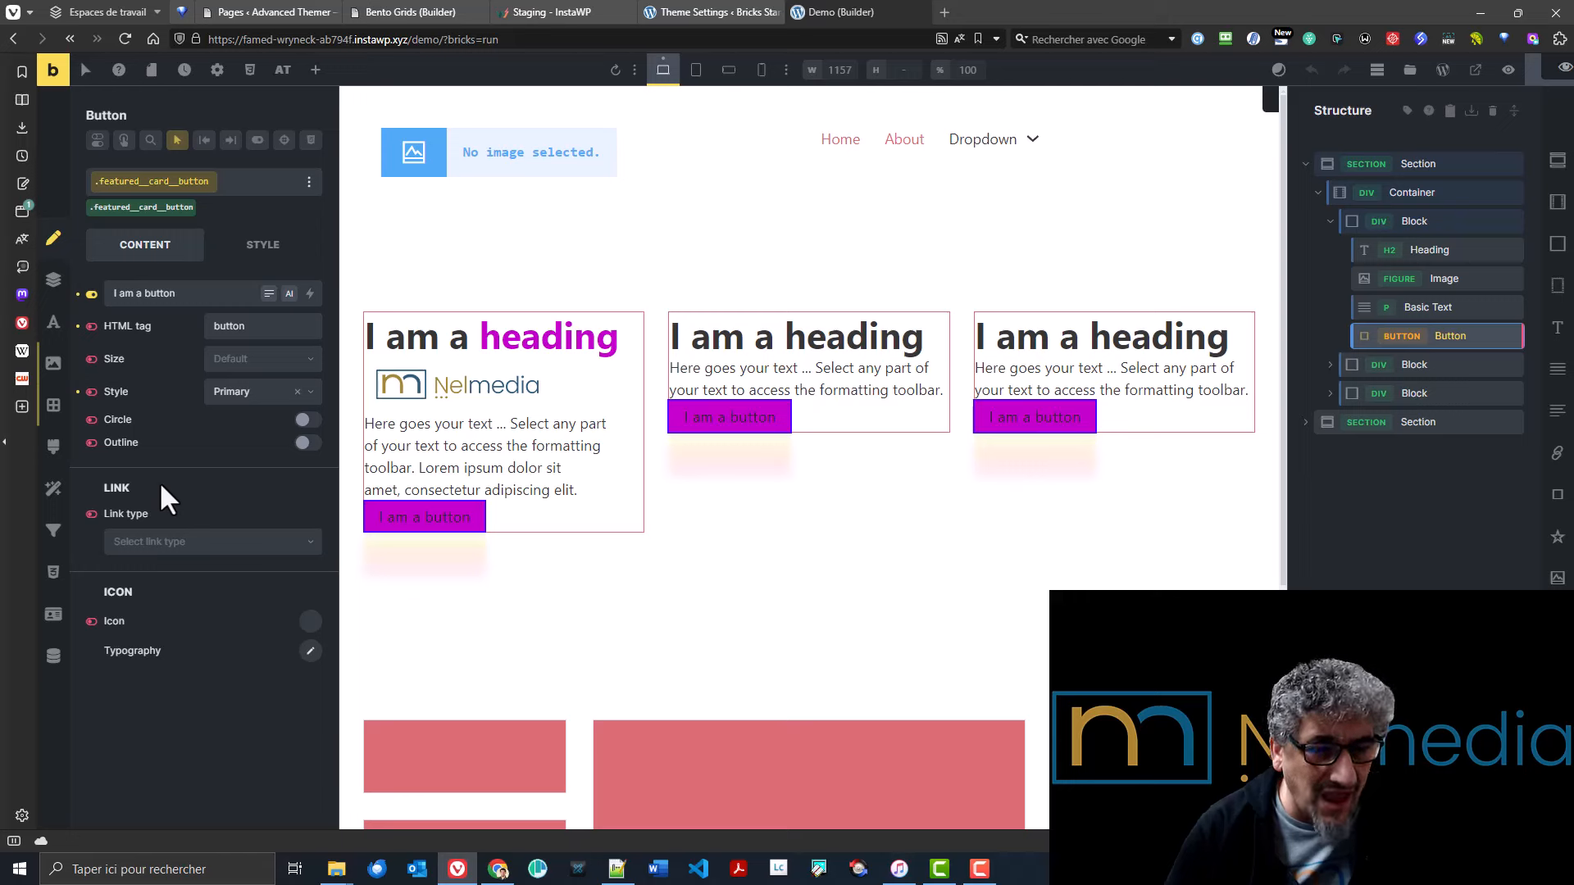
pyautogui.click(91, 513)
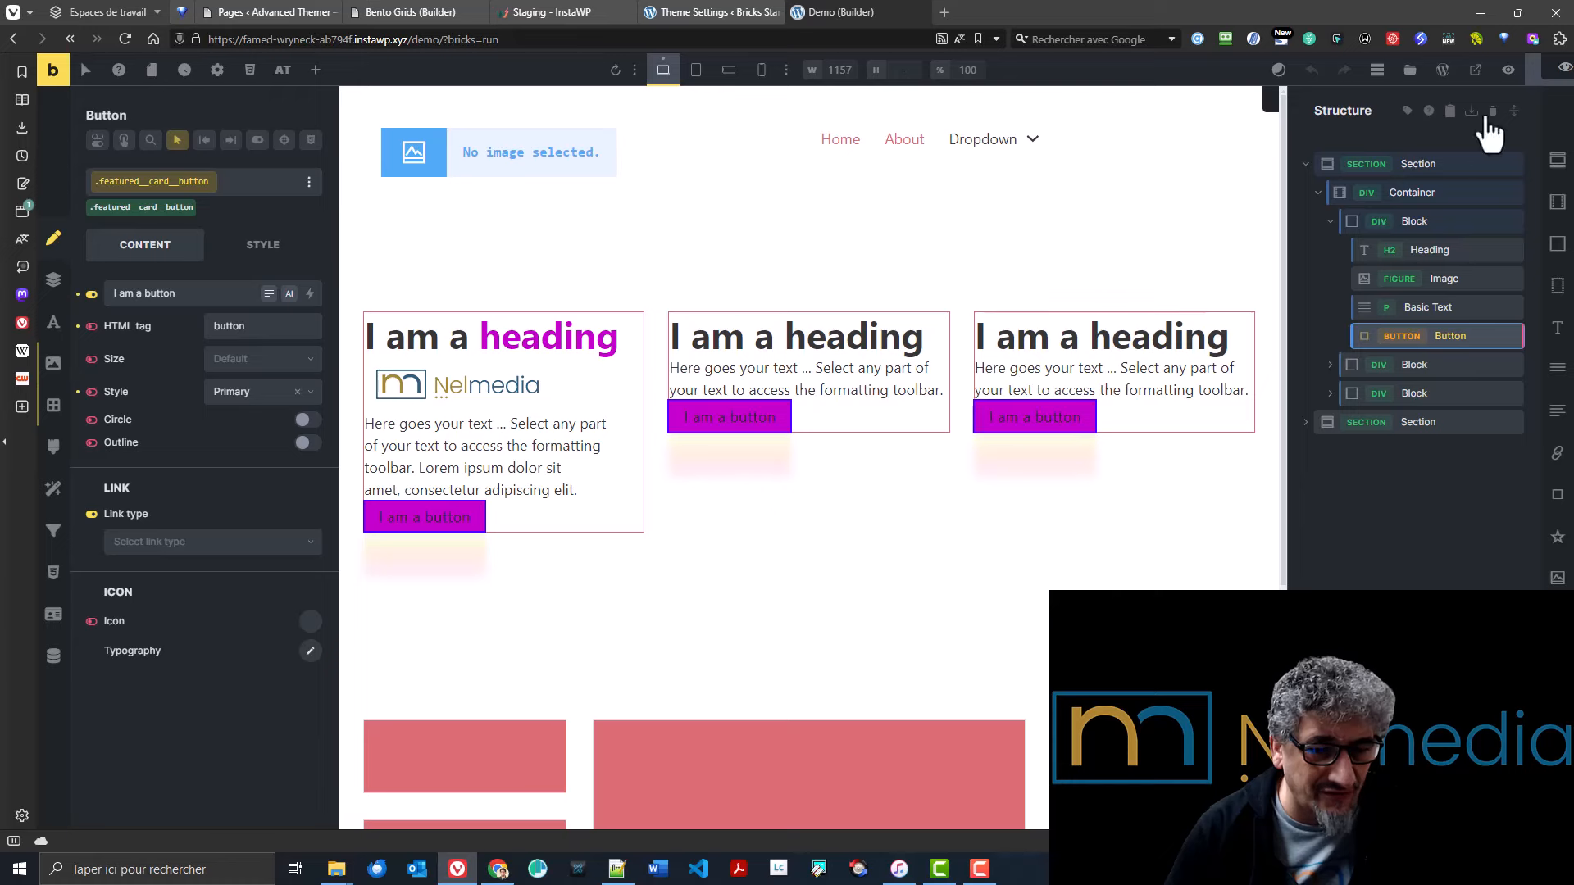
pyautogui.click(282, 70)
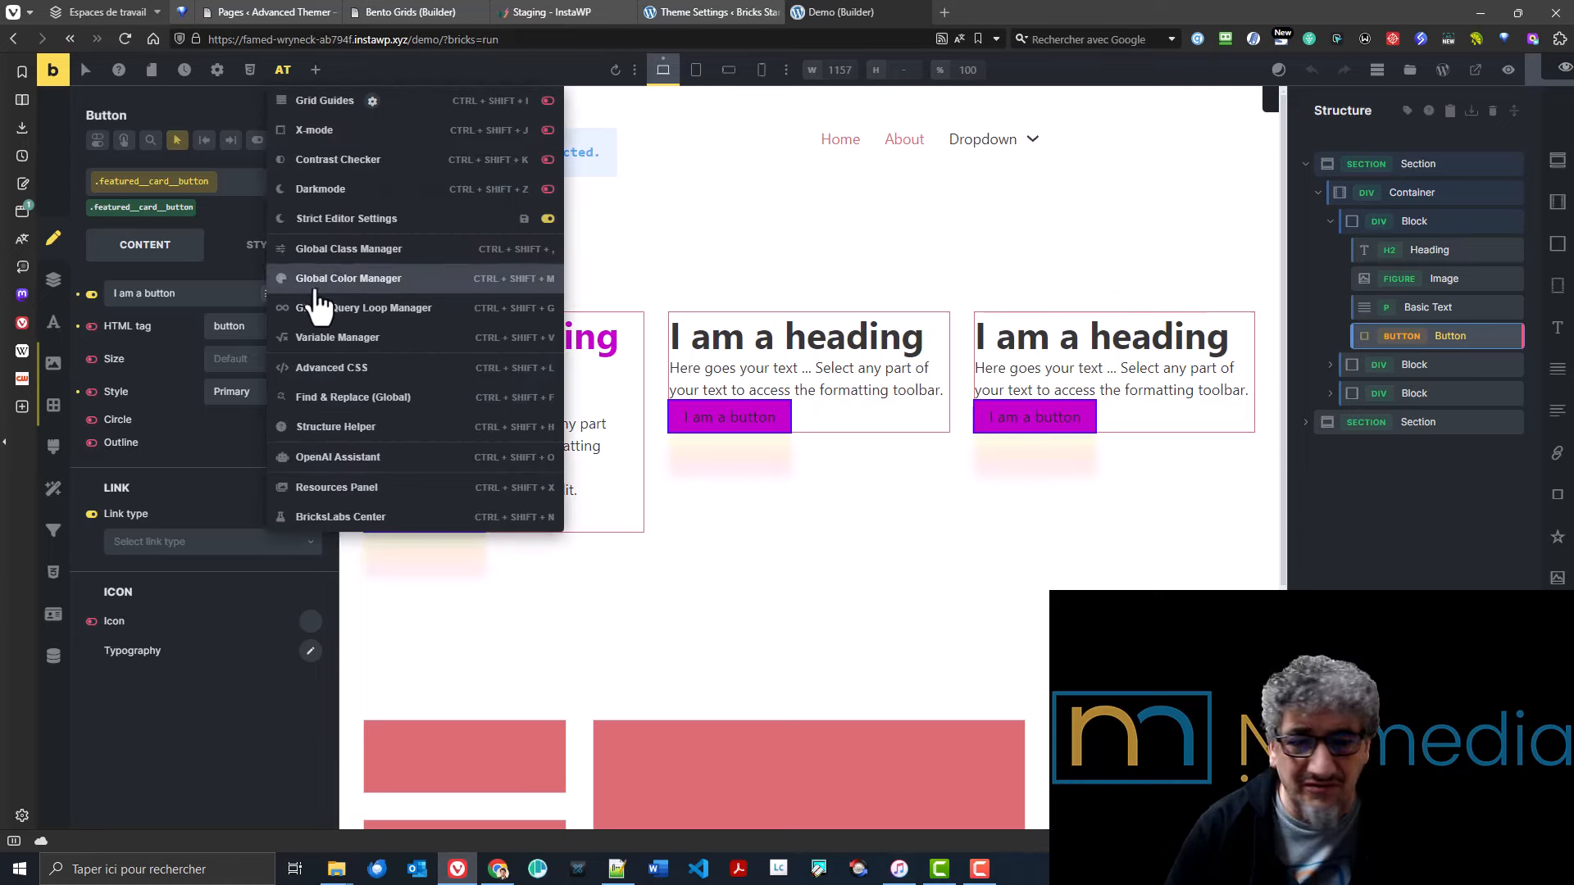
pyautogui.click(546, 218)
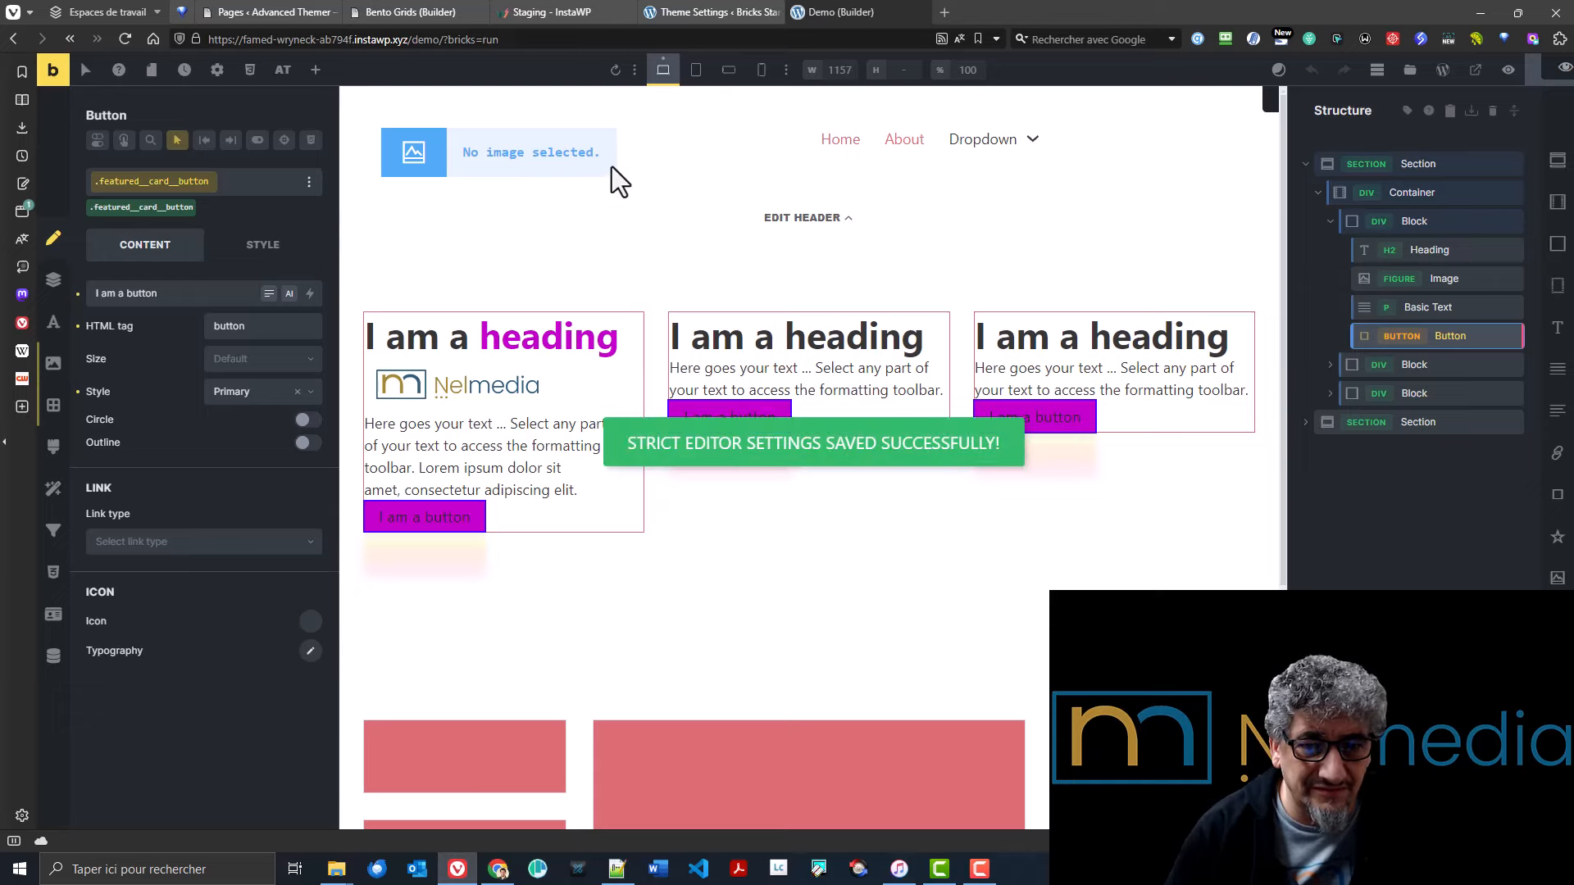
# - Enable button among the elements with left panel visibility in the Theme Settings and save
pyautogui.click(715, 12)
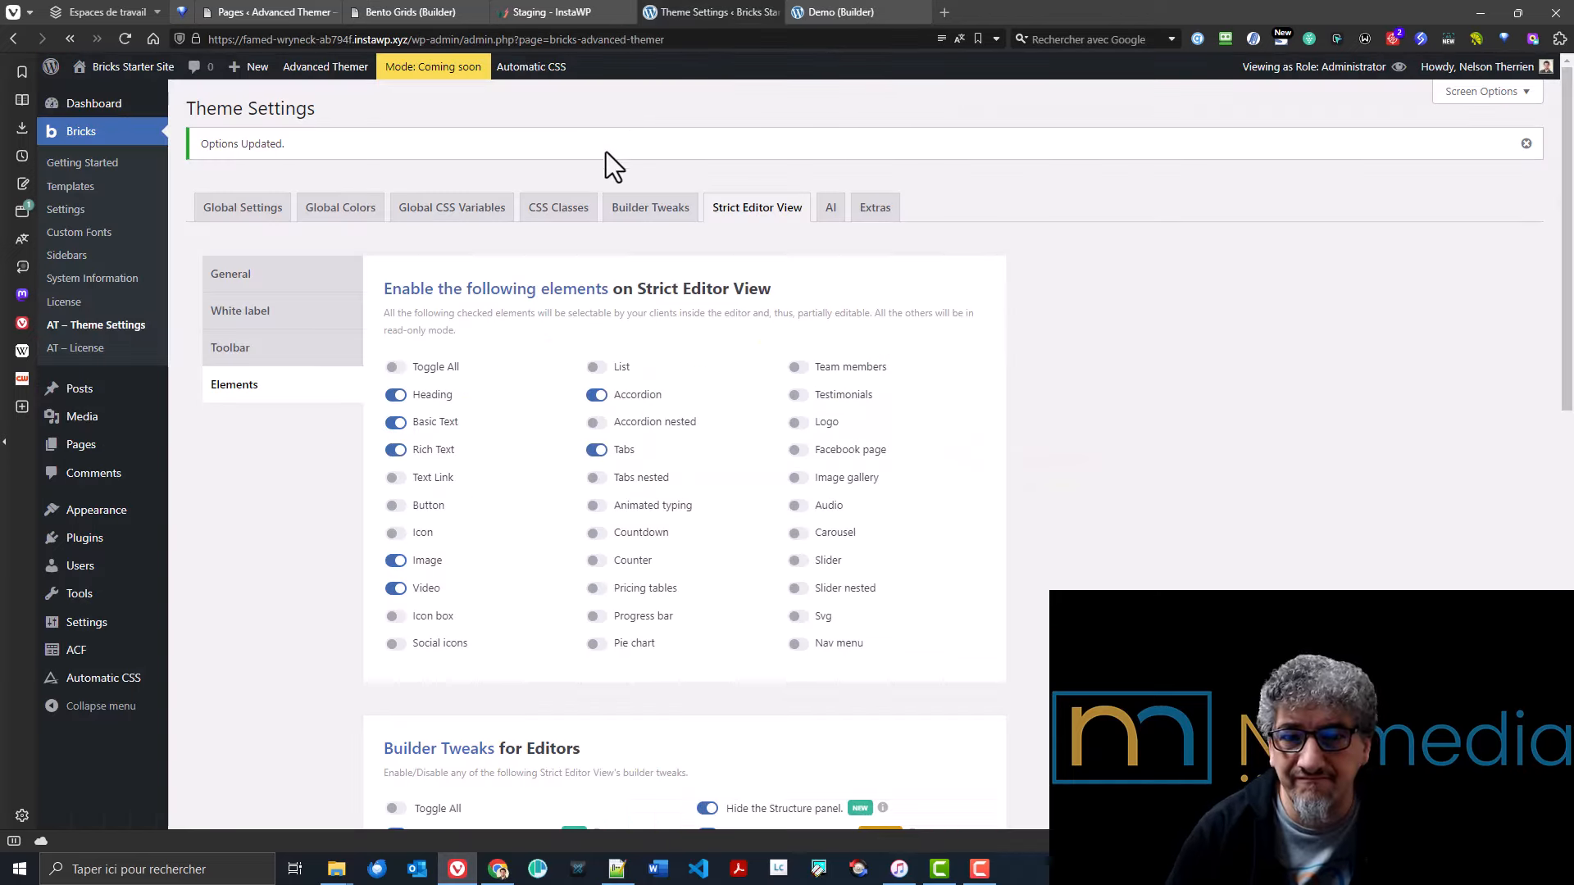
pyautogui.scroll(-1, 486, 446)
pyautogui.scroll(-4, 444, 562)
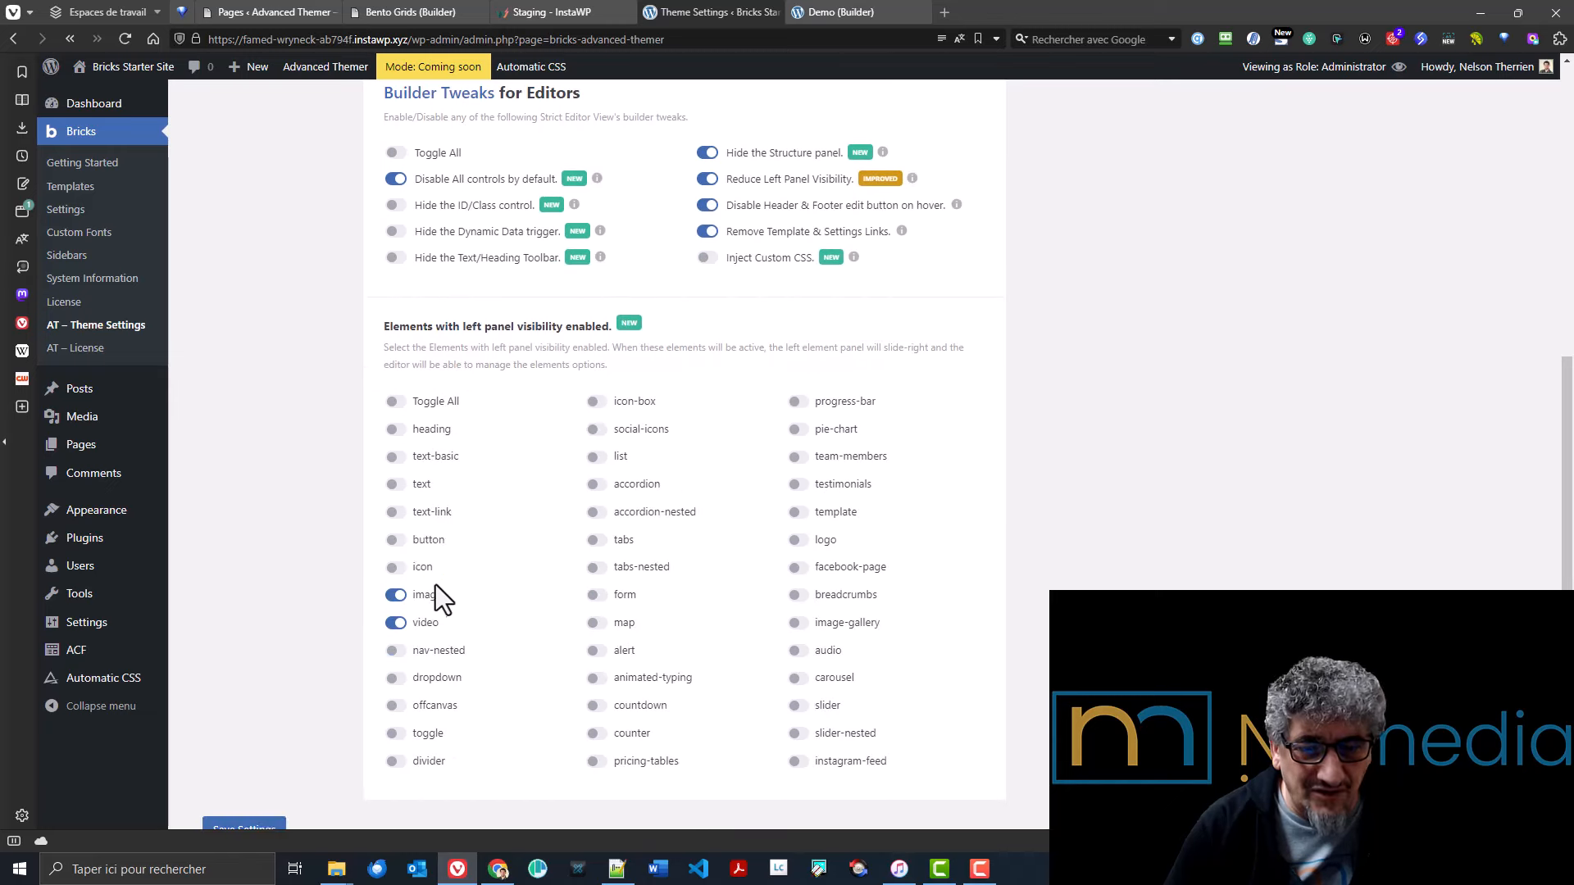
pyautogui.click(397, 540)
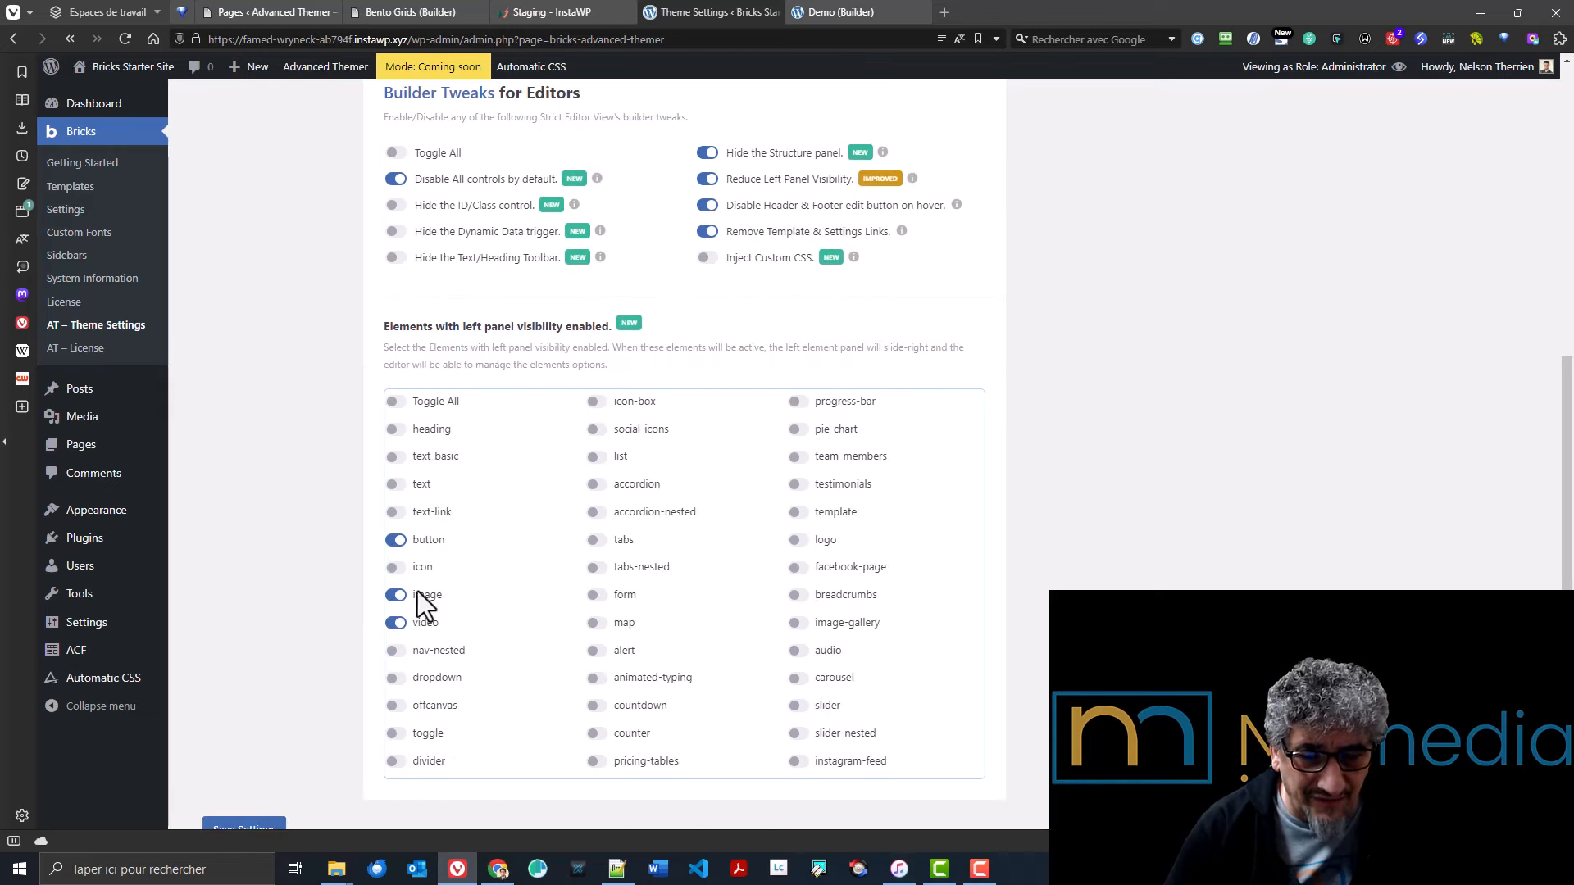
pyautogui.scroll(-3, 270, 673)
pyautogui.click(246, 585)
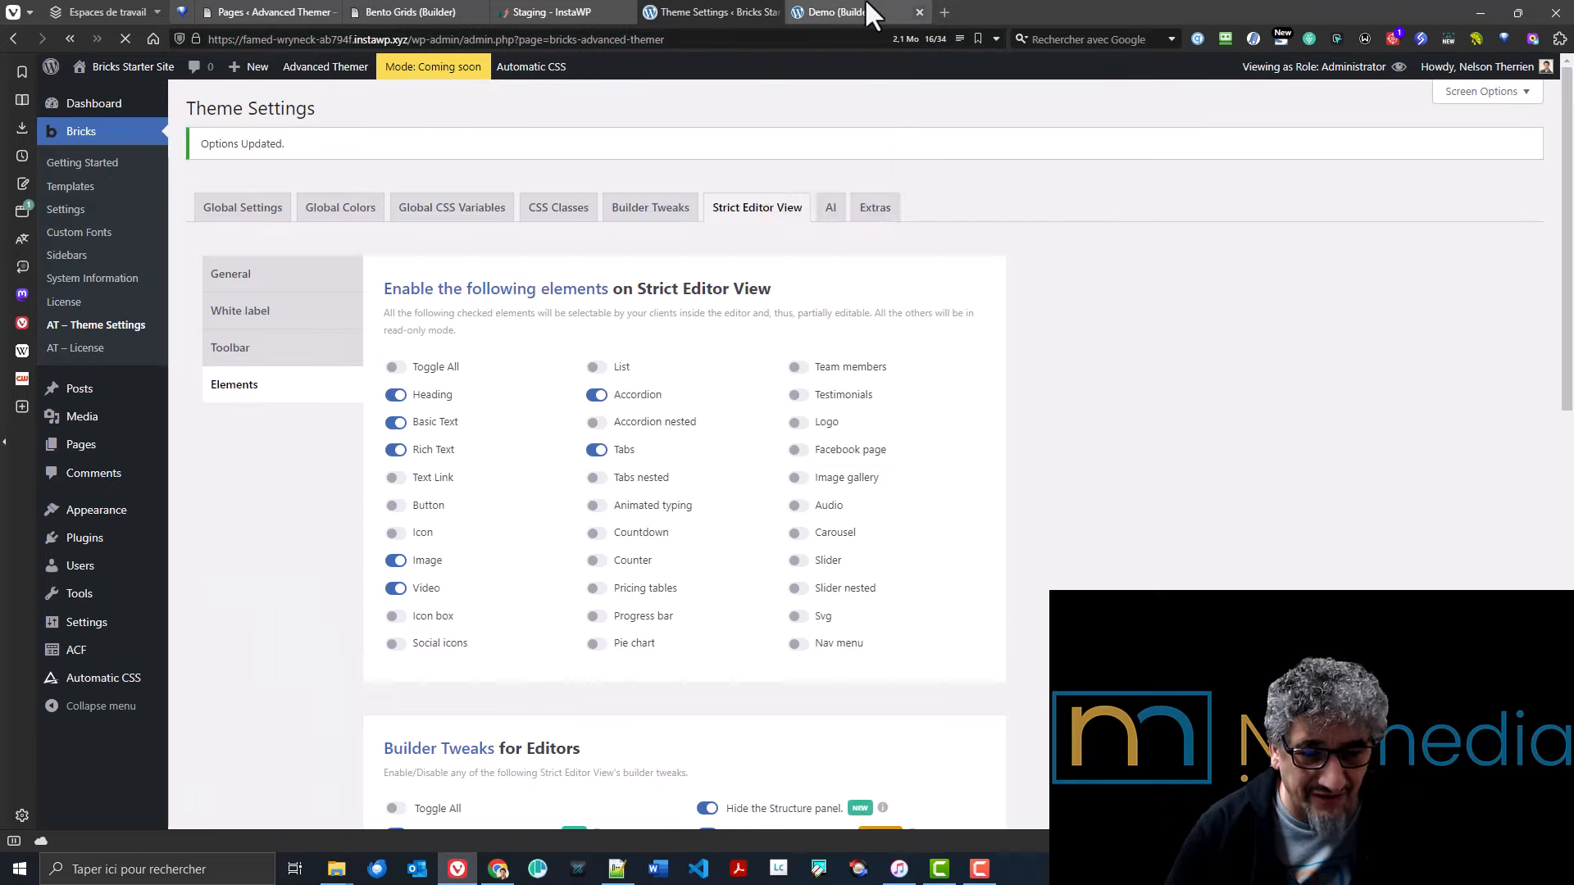
# - Switch the Demo page builder's viewing role to Editor and check the controls available for the logo image
pyautogui.click(889, 11)
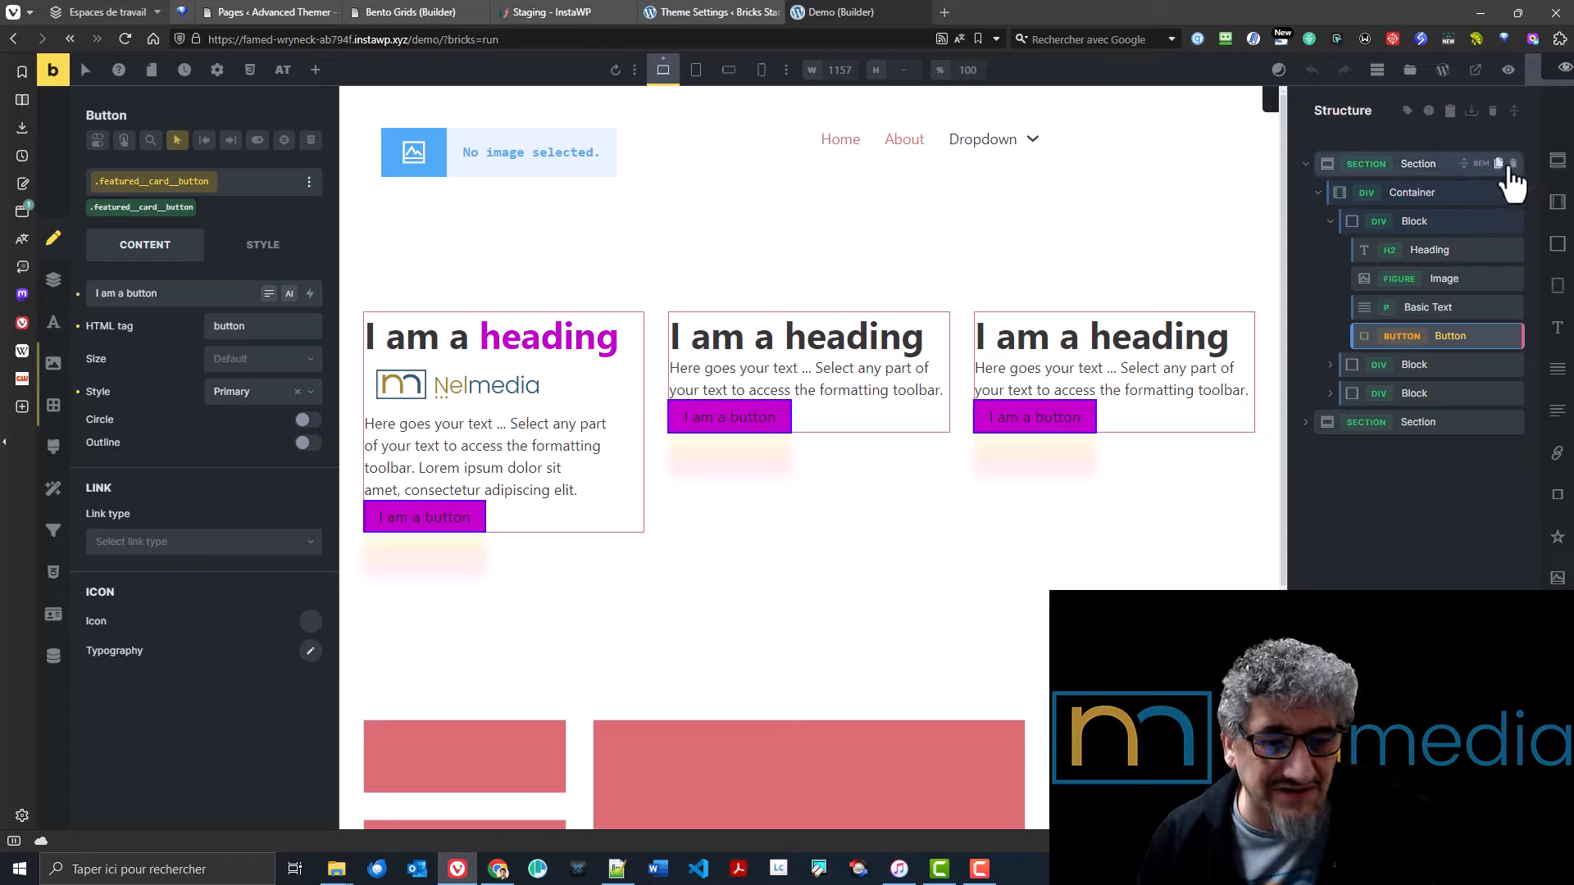
pyautogui.click(1562, 67)
pyautogui.click(1440, 311)
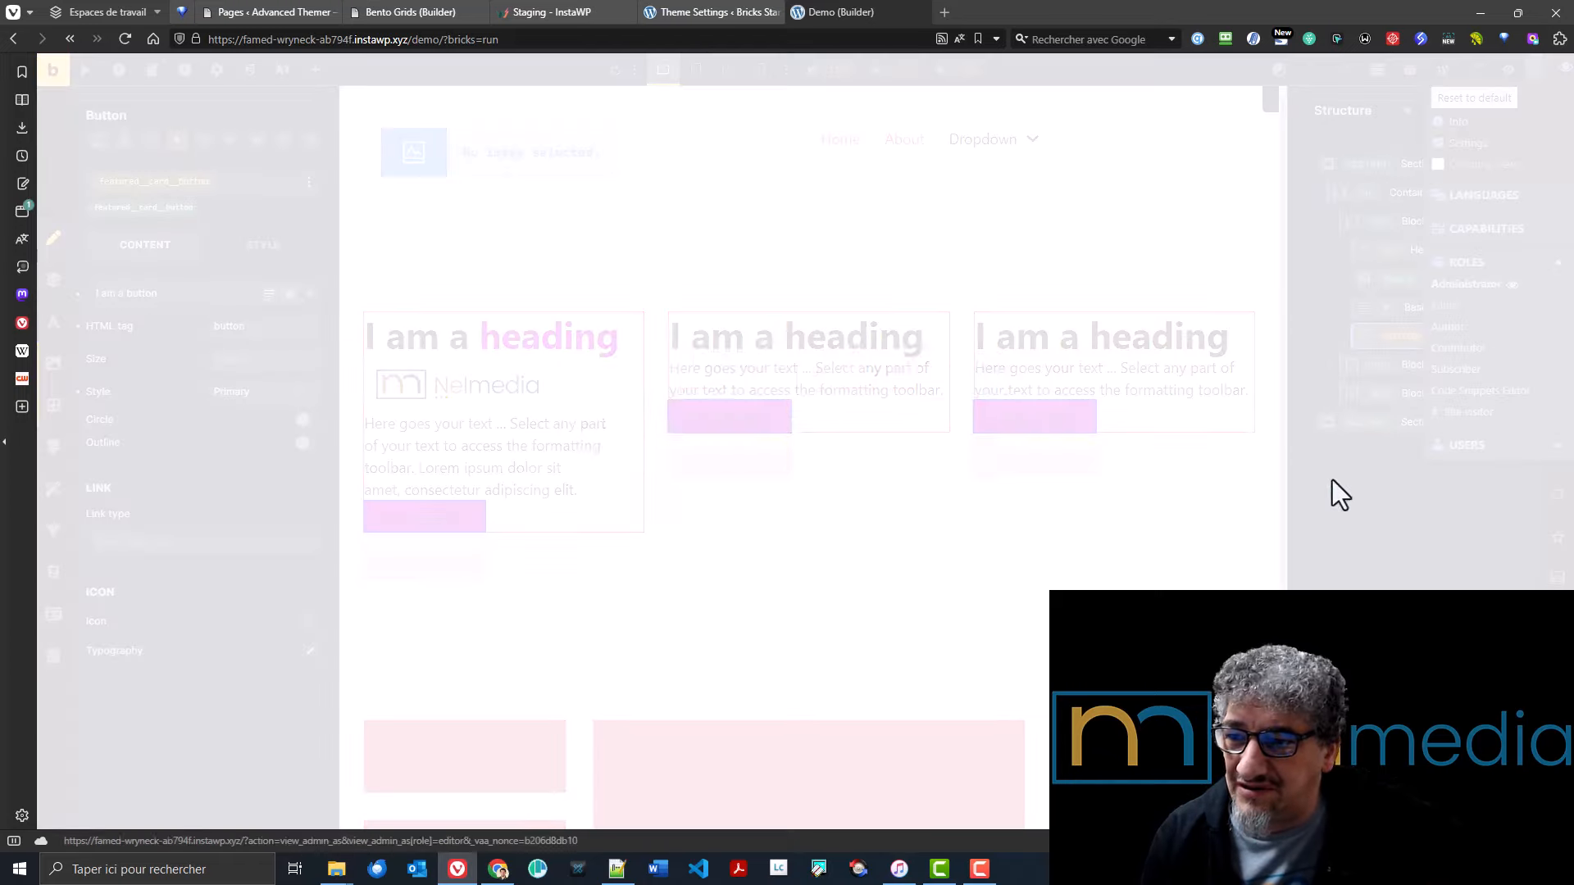
pyautogui.click(871, 480)
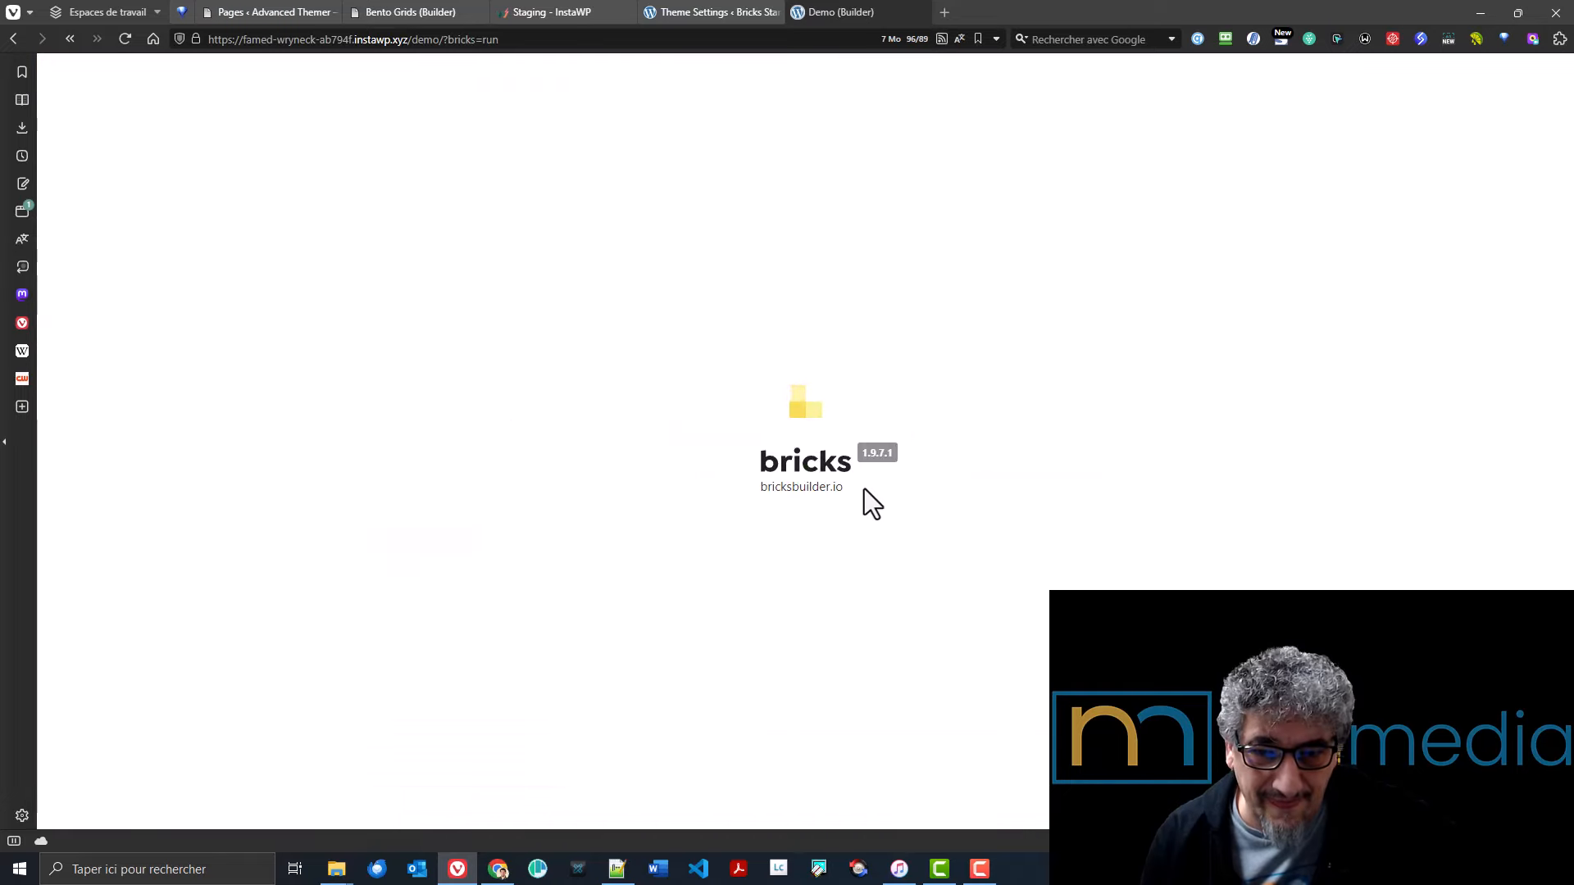
pyautogui.click(387, 395)
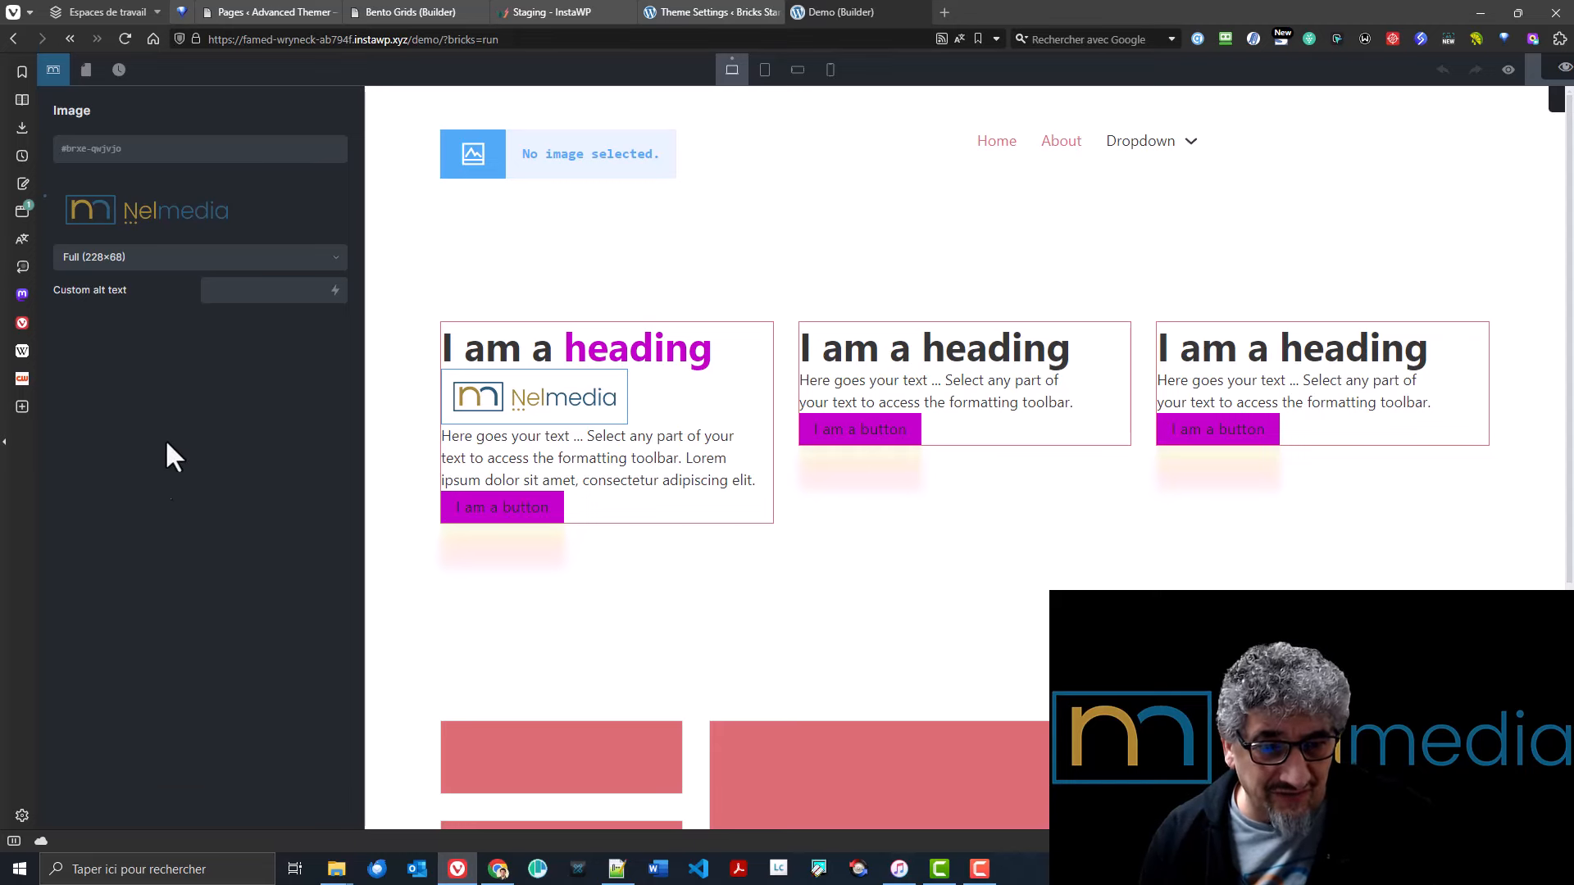
# - Read the explanation of Disable All controls by default, and try to select the first card's button as Editor
pyautogui.click(697, 14)
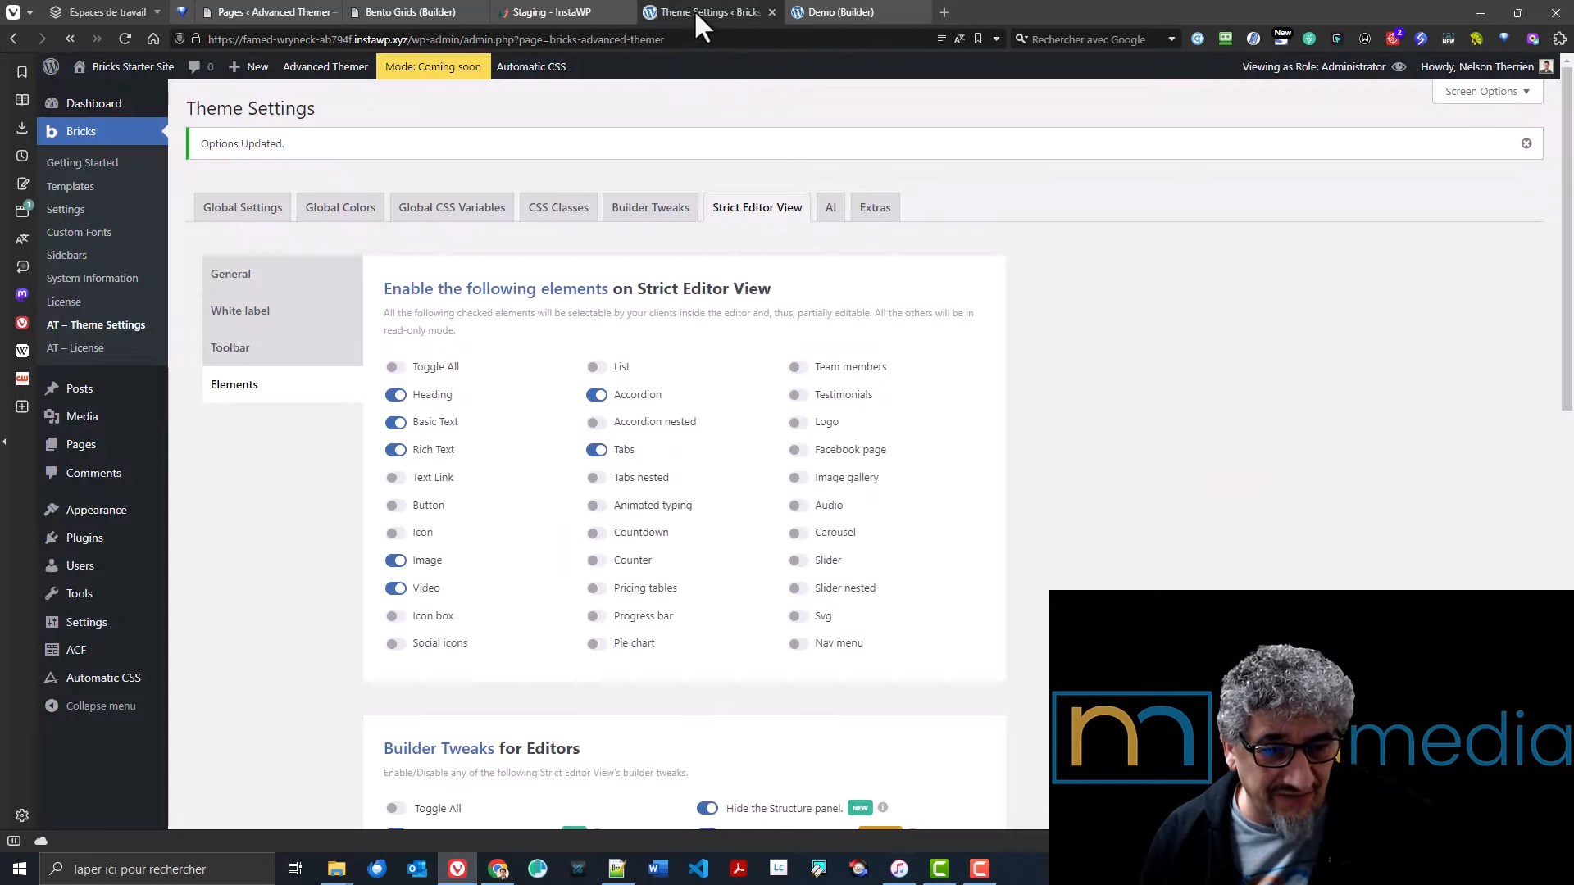
pyautogui.scroll(-7, 518, 418)
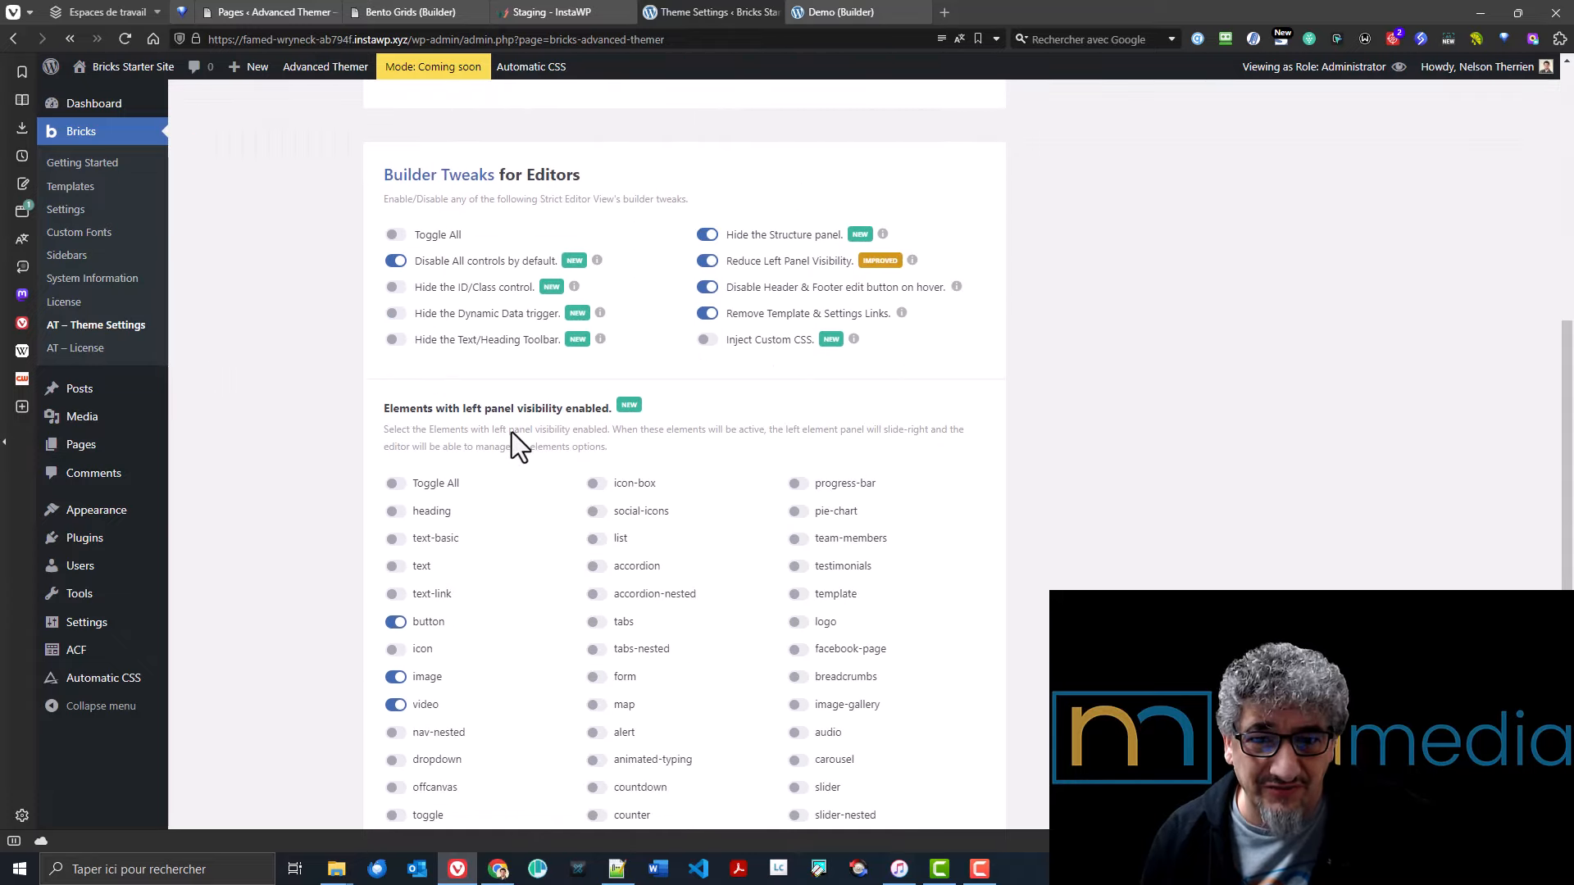
pyautogui.moveTo(591, 272)
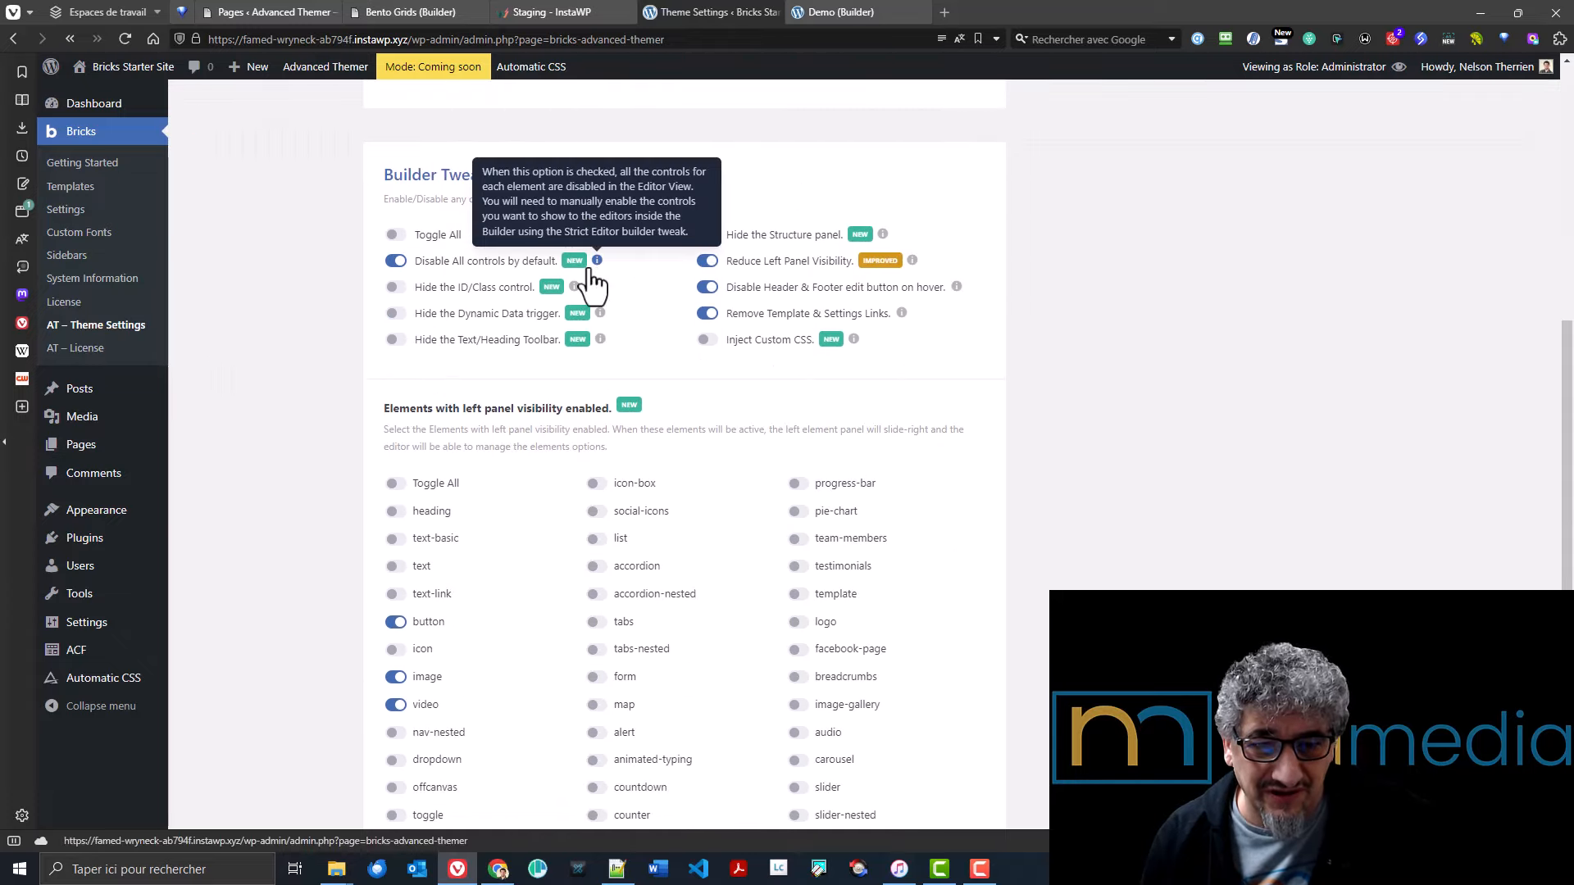
pyautogui.click(853, 9)
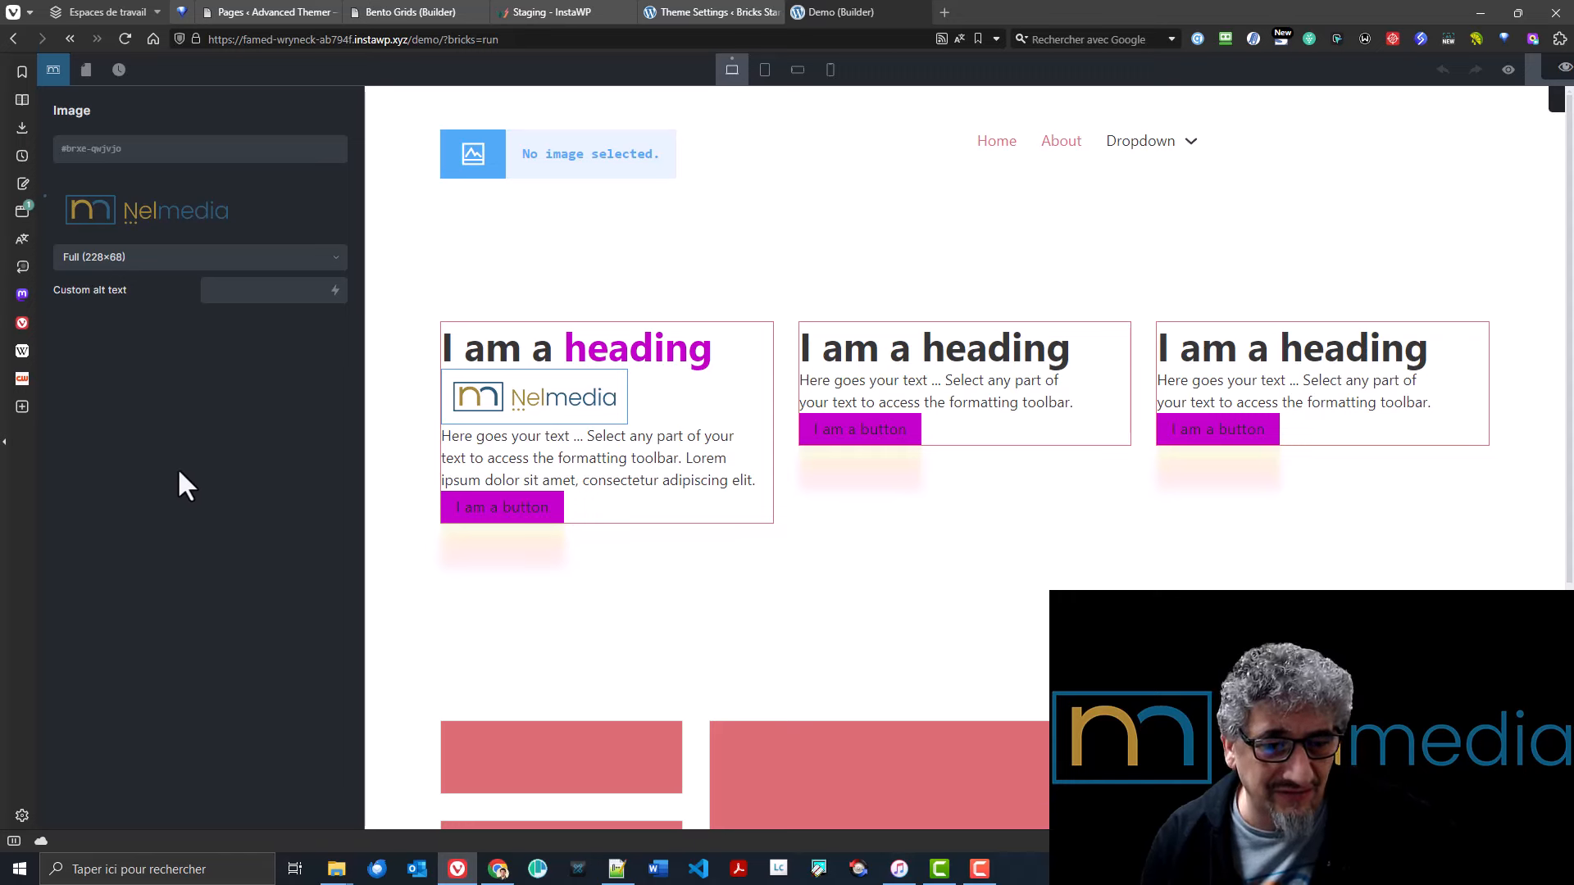
pyautogui.click(492, 520)
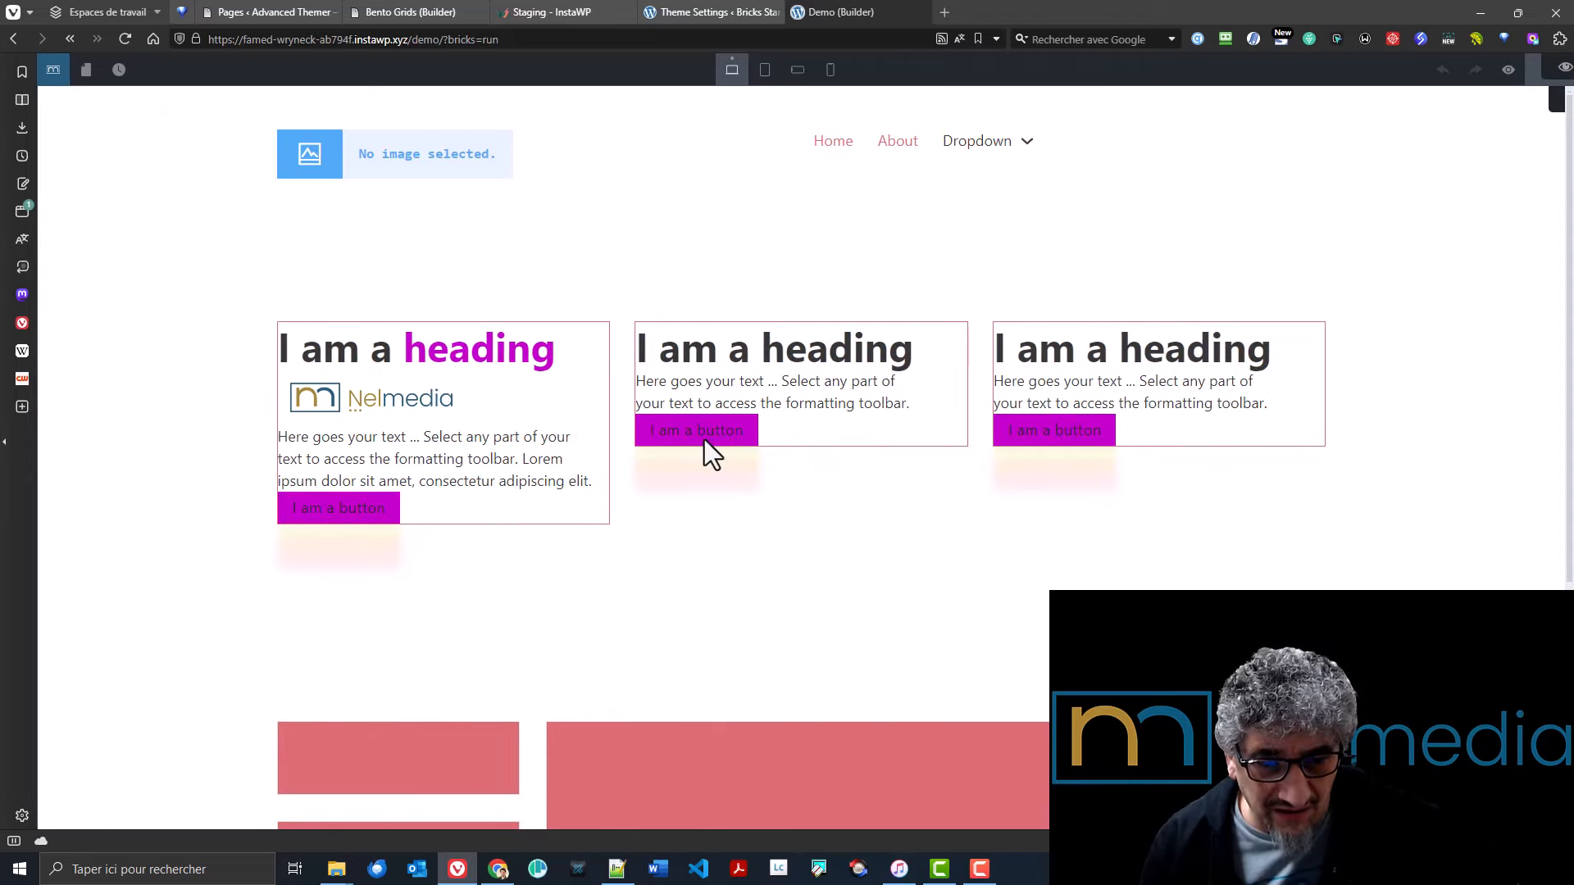
# - Enable the Button element among the elements selectable in Strict Editor View in the Theme Settings
pyautogui.click(693, 12)
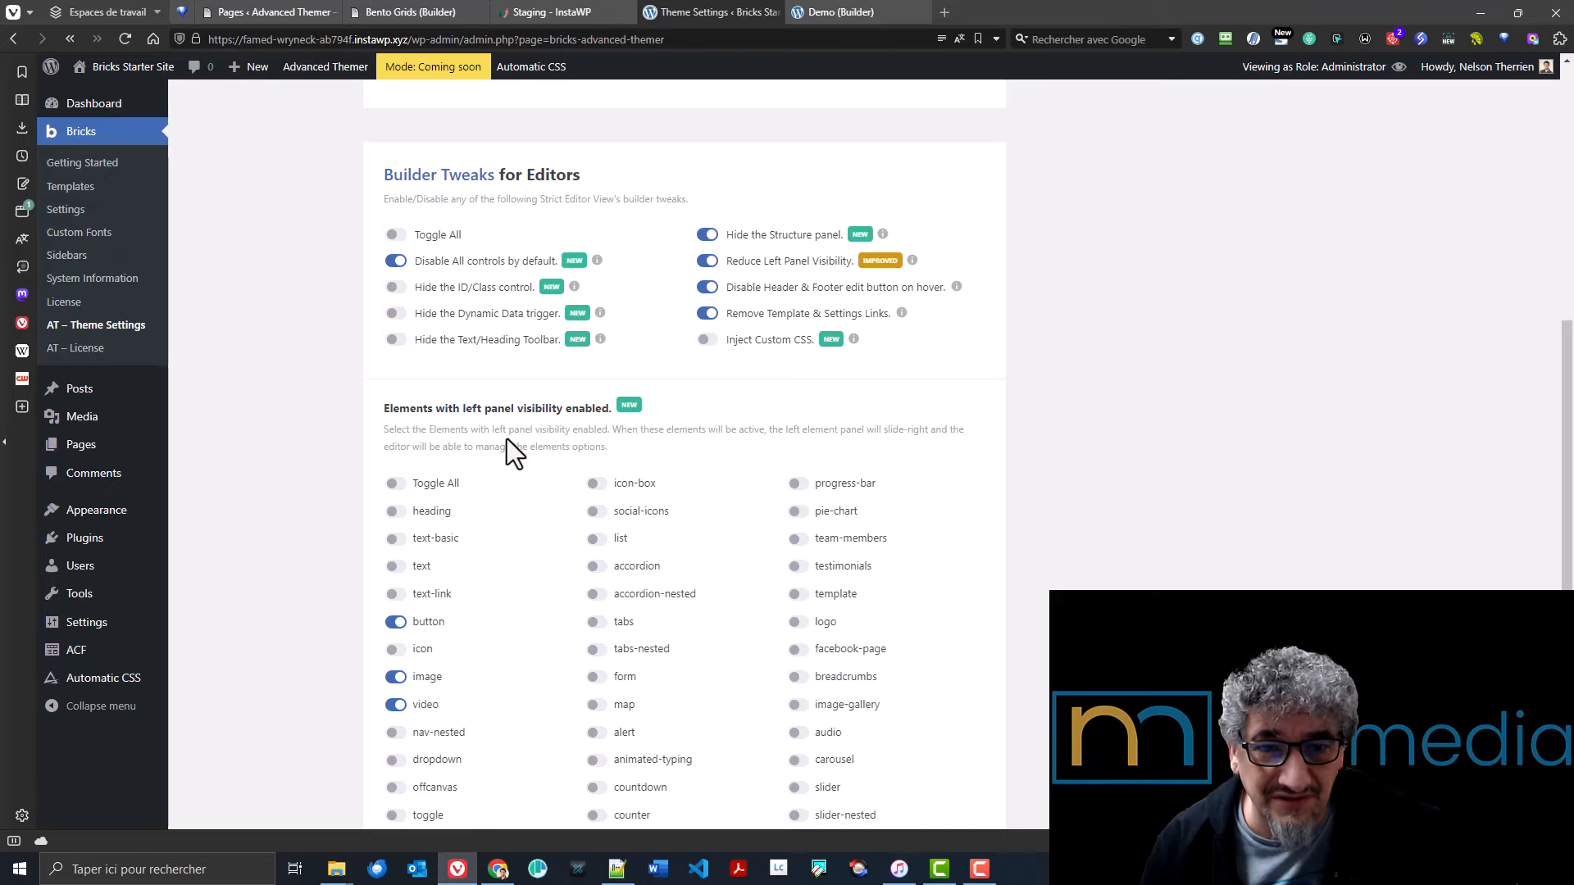
pyautogui.scroll(-2, 507, 439)
pyautogui.scroll(7, 507, 439)
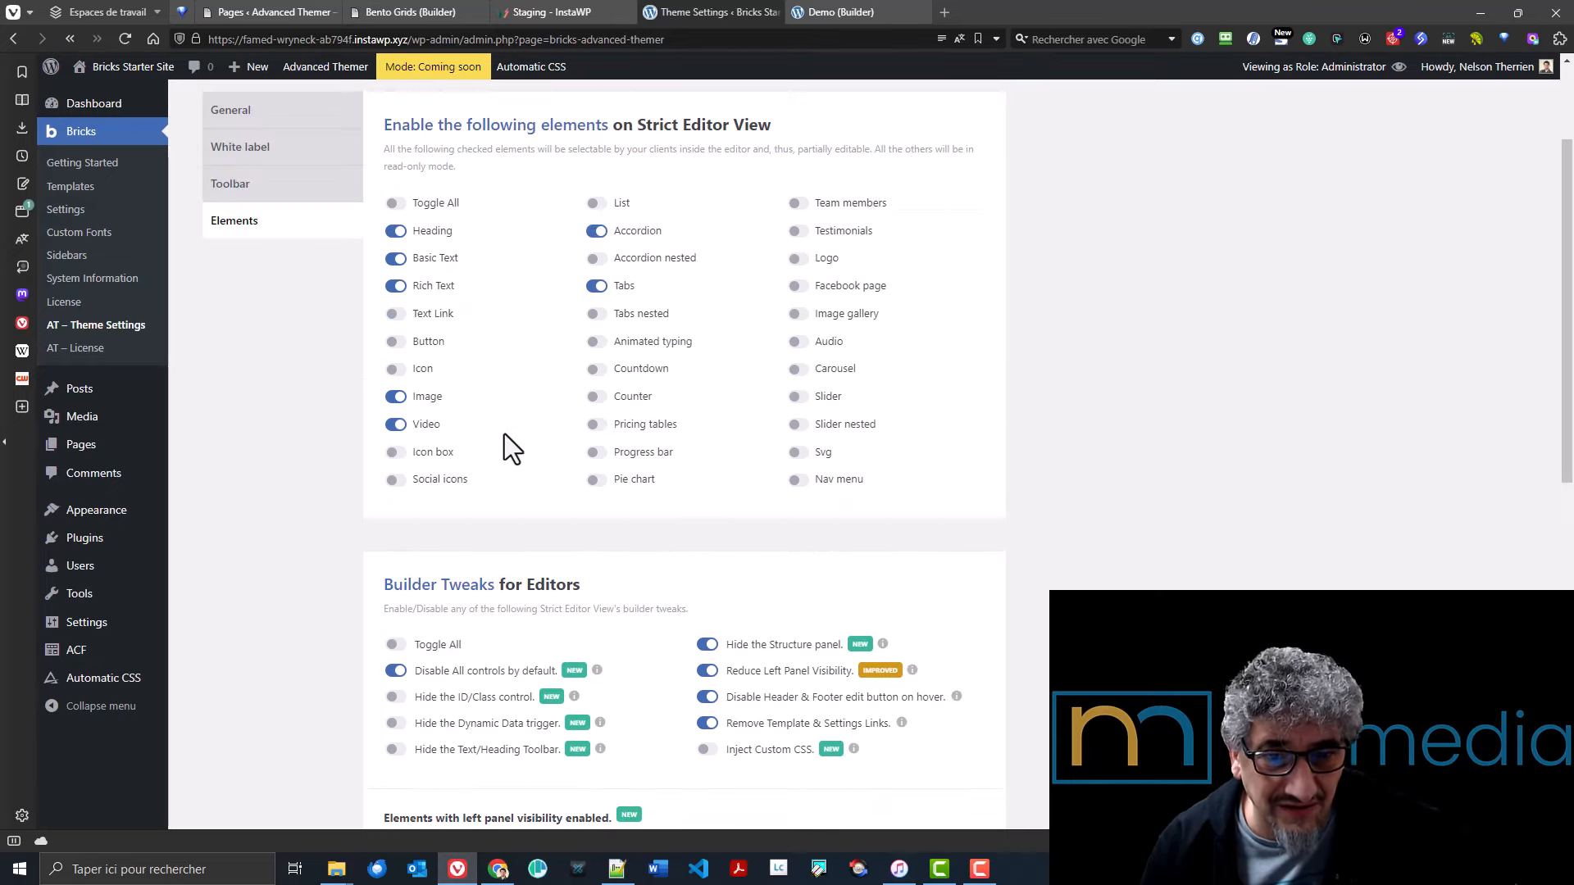
pyautogui.click(430, 348)
# - Return the builder's viewing role to Administrator and save the Theme Settings
pyautogui.click(874, 15)
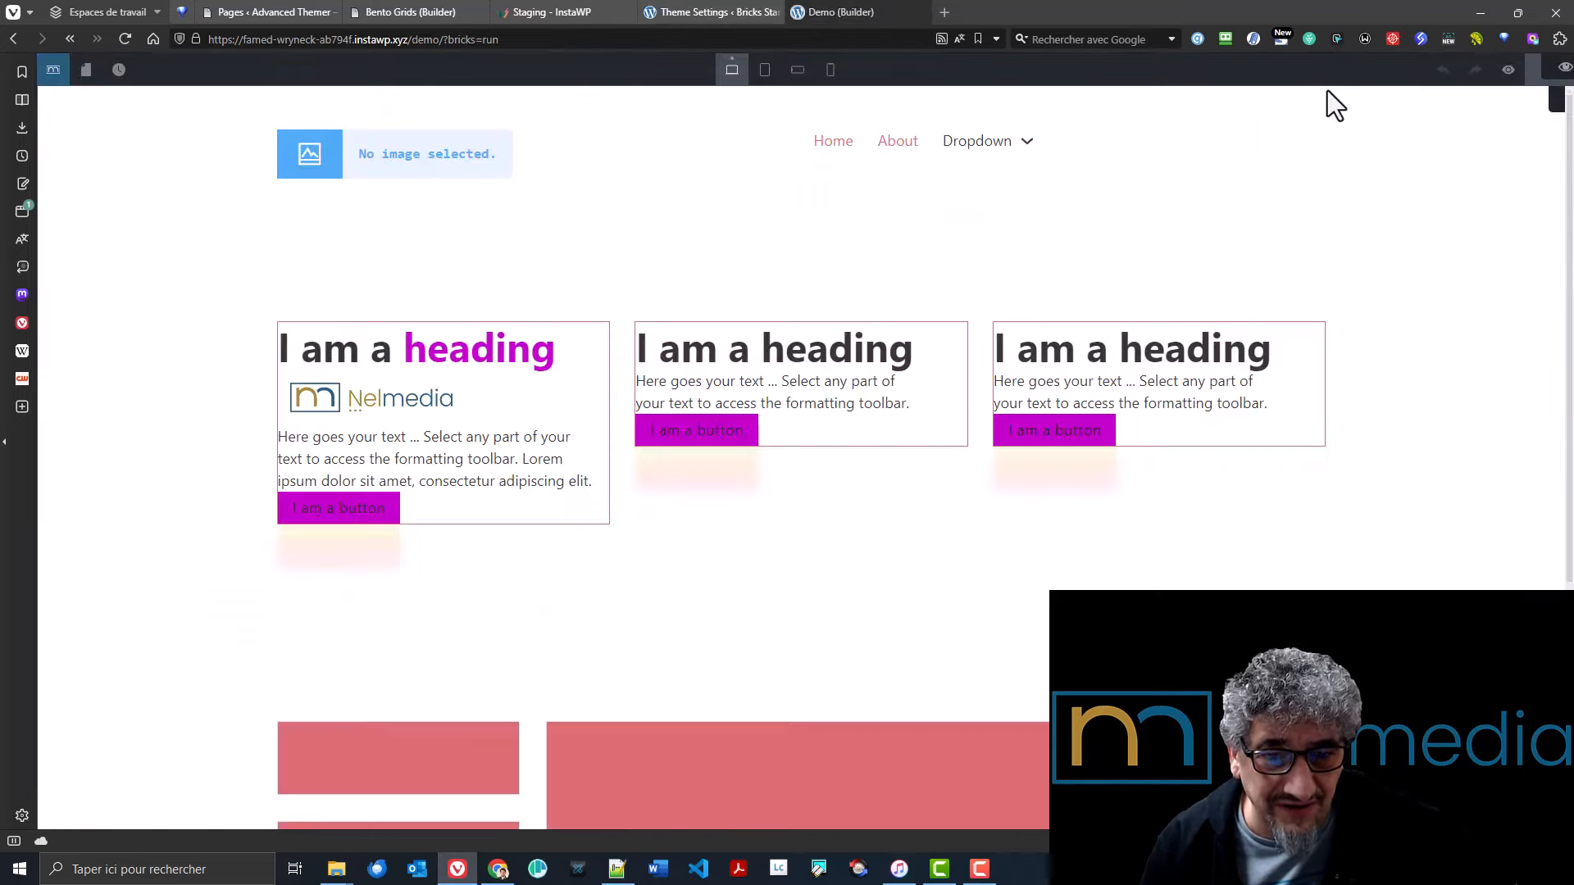
pyautogui.moveTo(1564, 70)
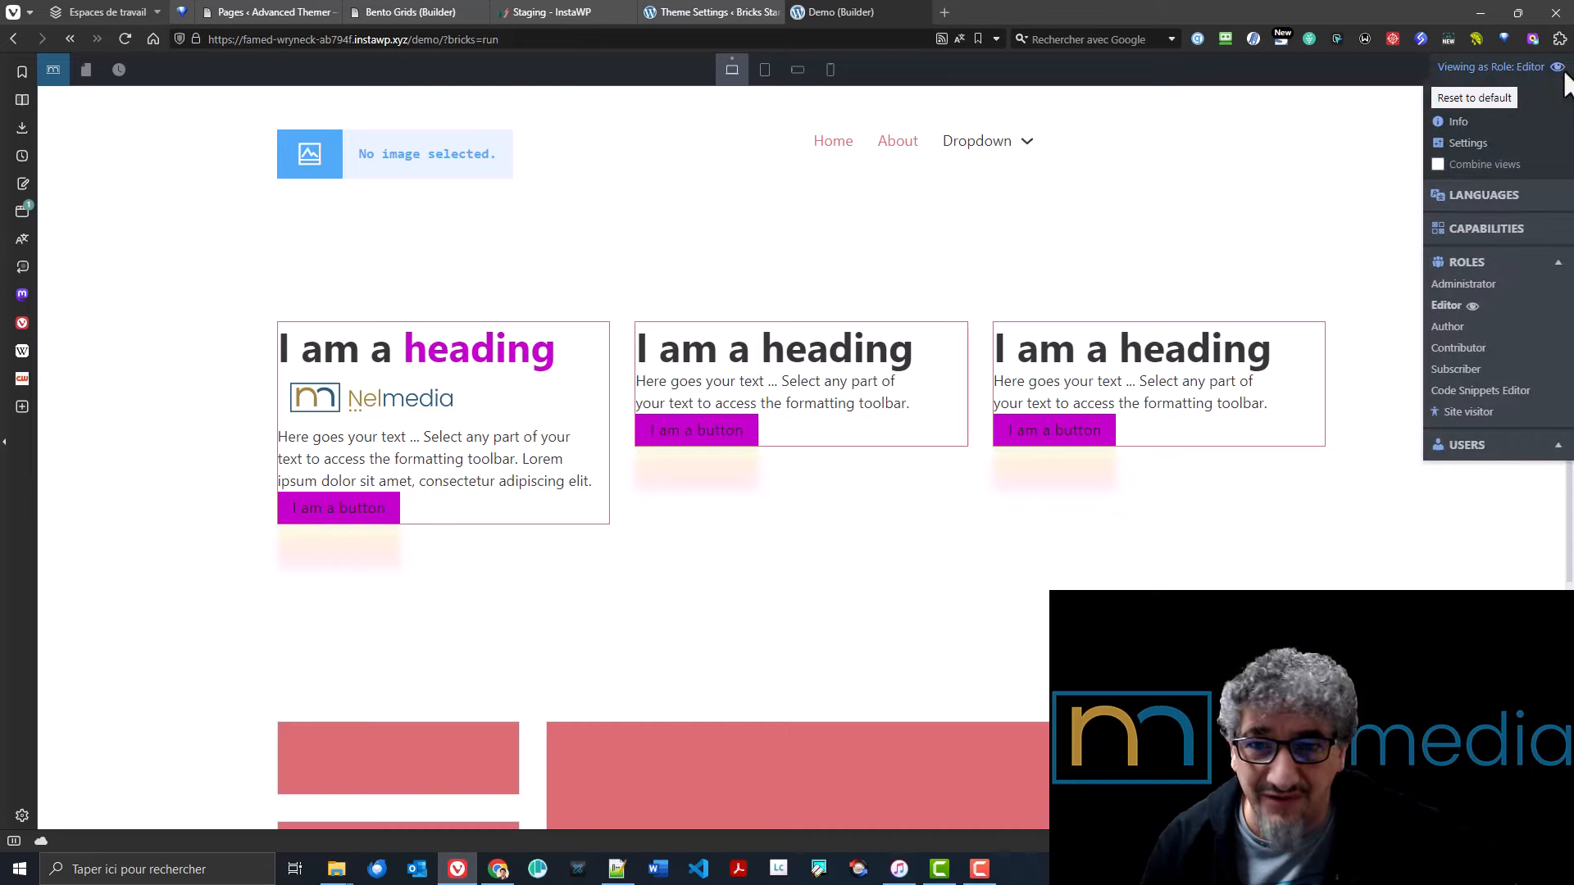
pyautogui.click(1482, 285)
pyautogui.click(712, 12)
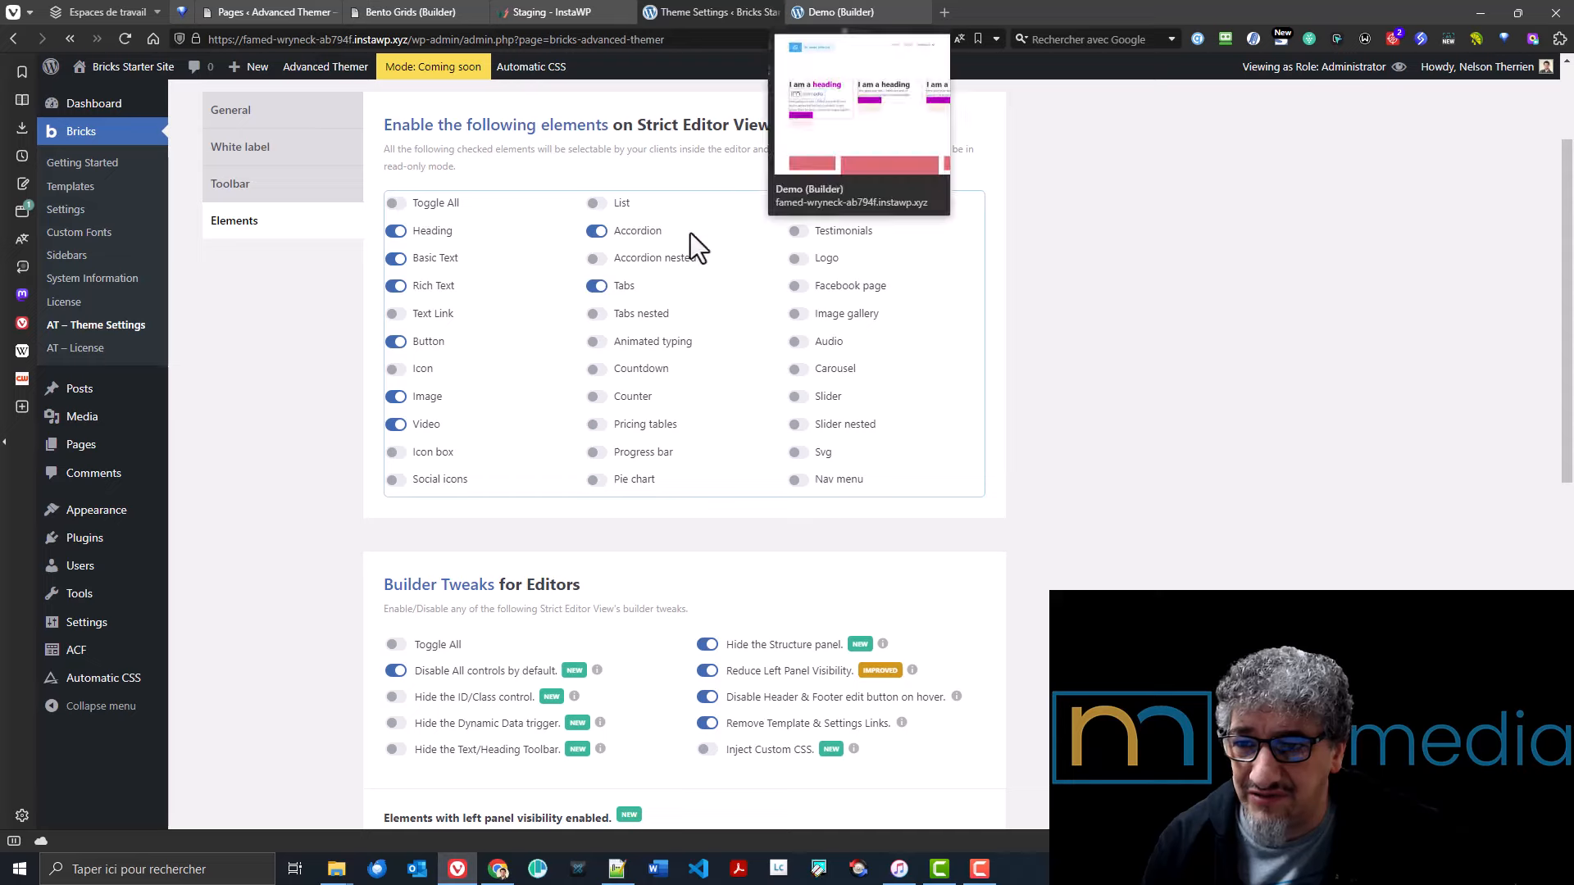
pyautogui.scroll(-7, 312, 615)
pyautogui.click(229, 746)
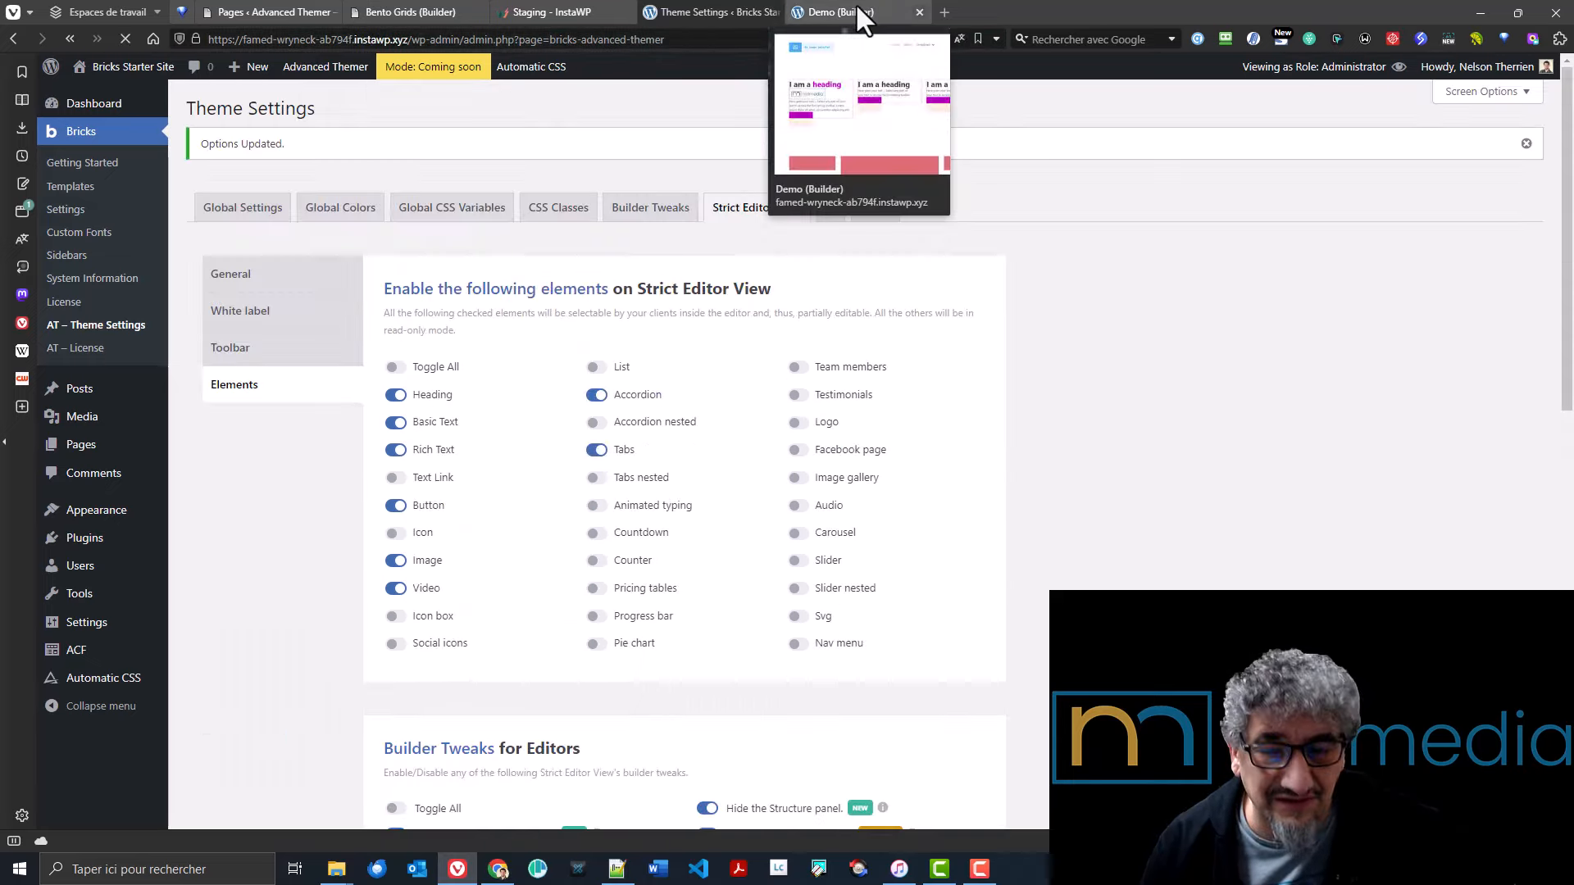
# - Switch the Demo page builder's viewing role to Editor again
pyautogui.click(860, 14)
pyautogui.moveTo(1541, 78)
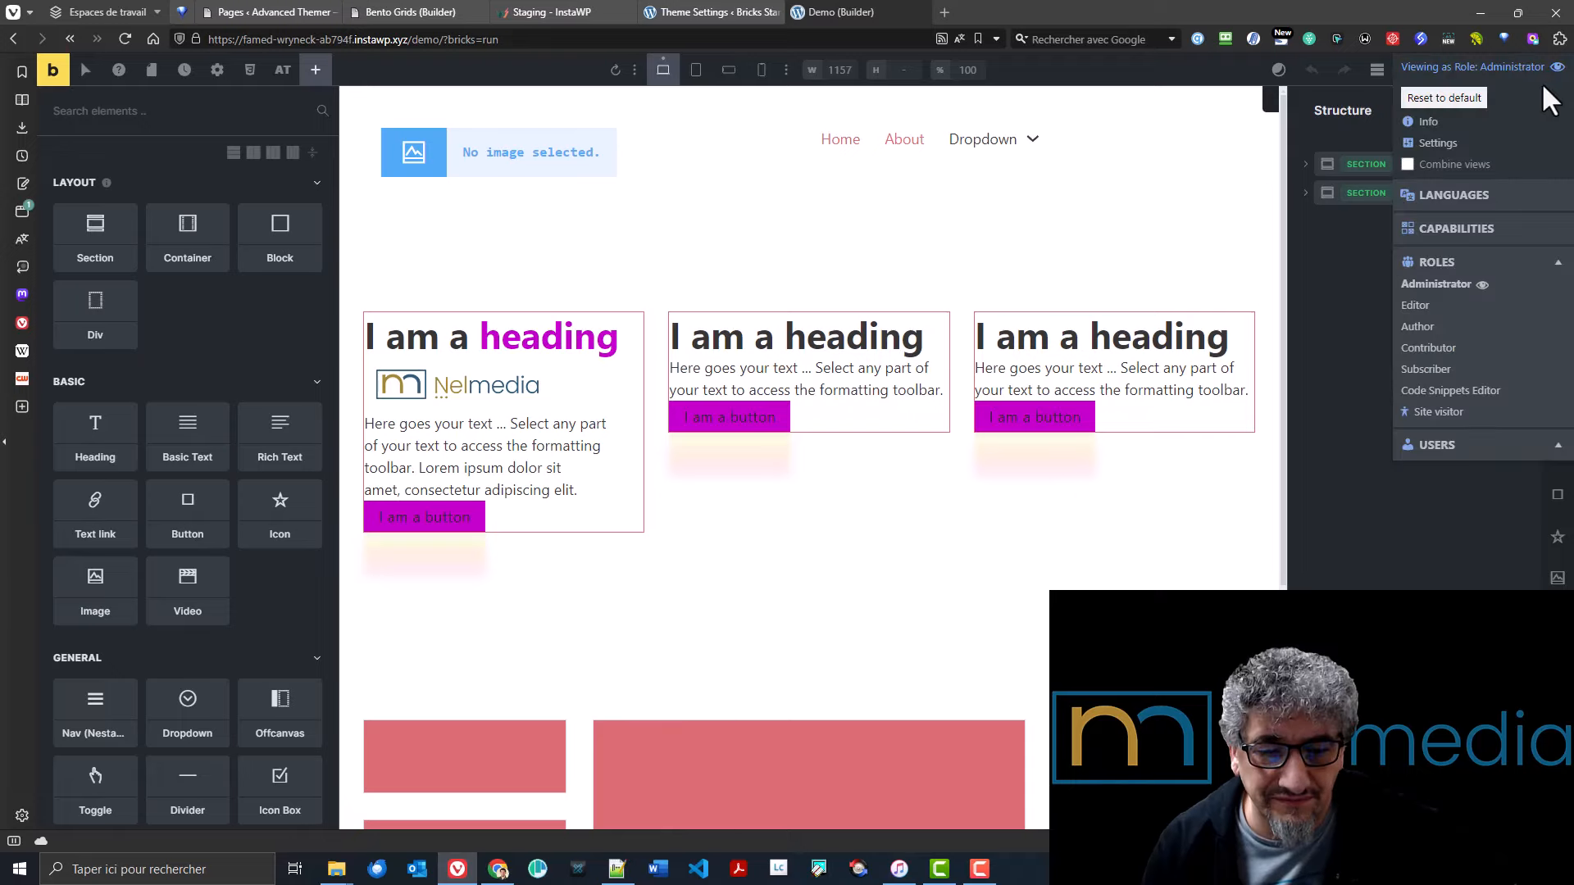
pyautogui.click(1434, 301)
pyautogui.click(869, 477)
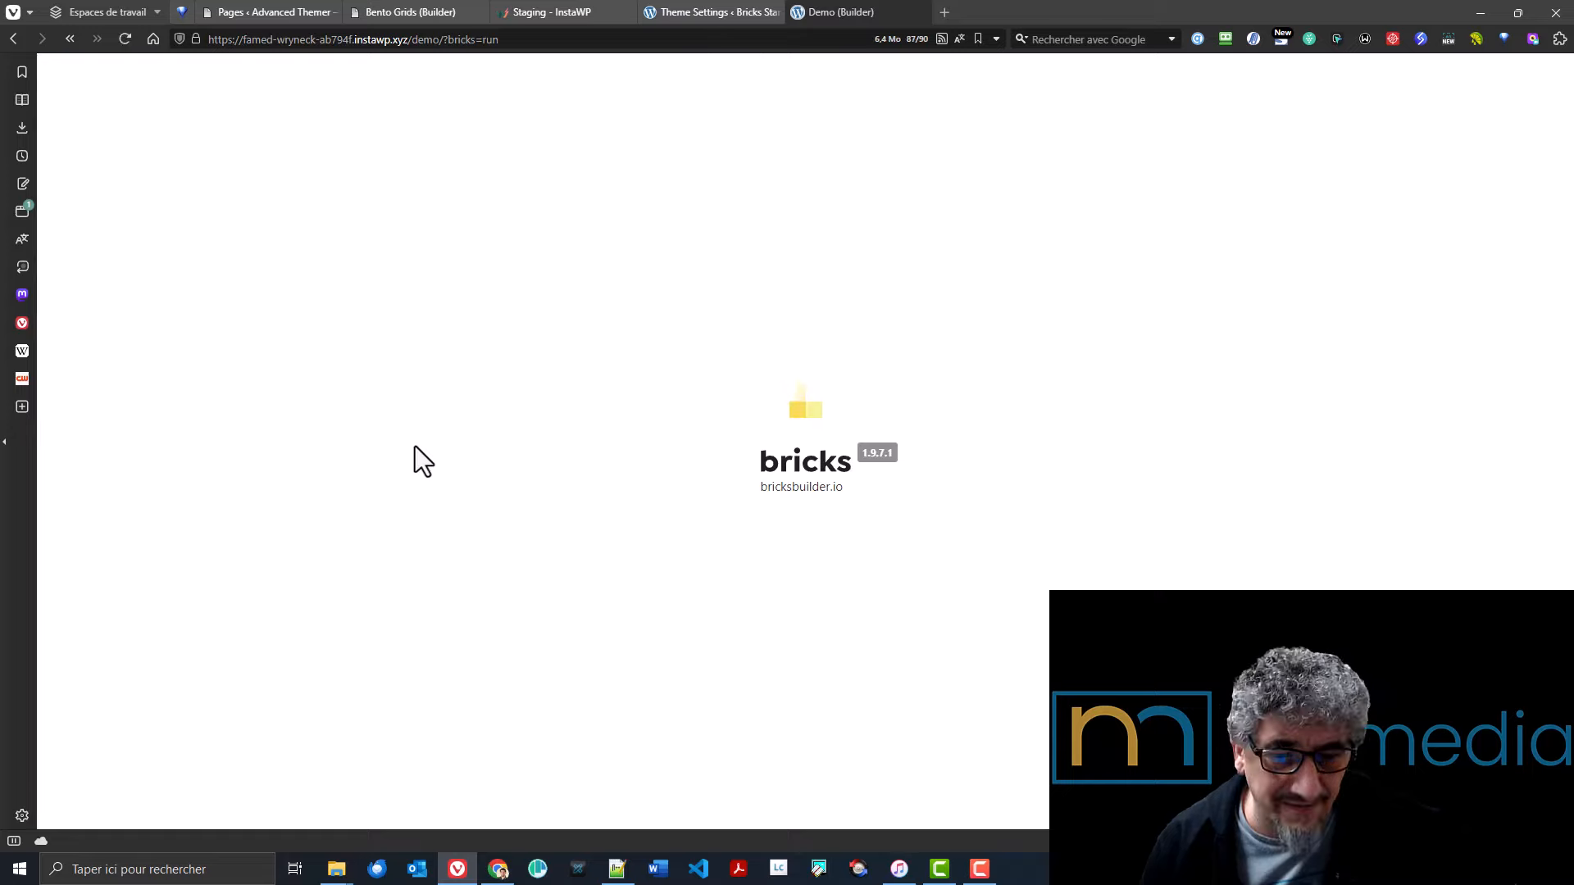
# - Set the link type of the second card's button to External URL
pyautogui.click(691, 431)
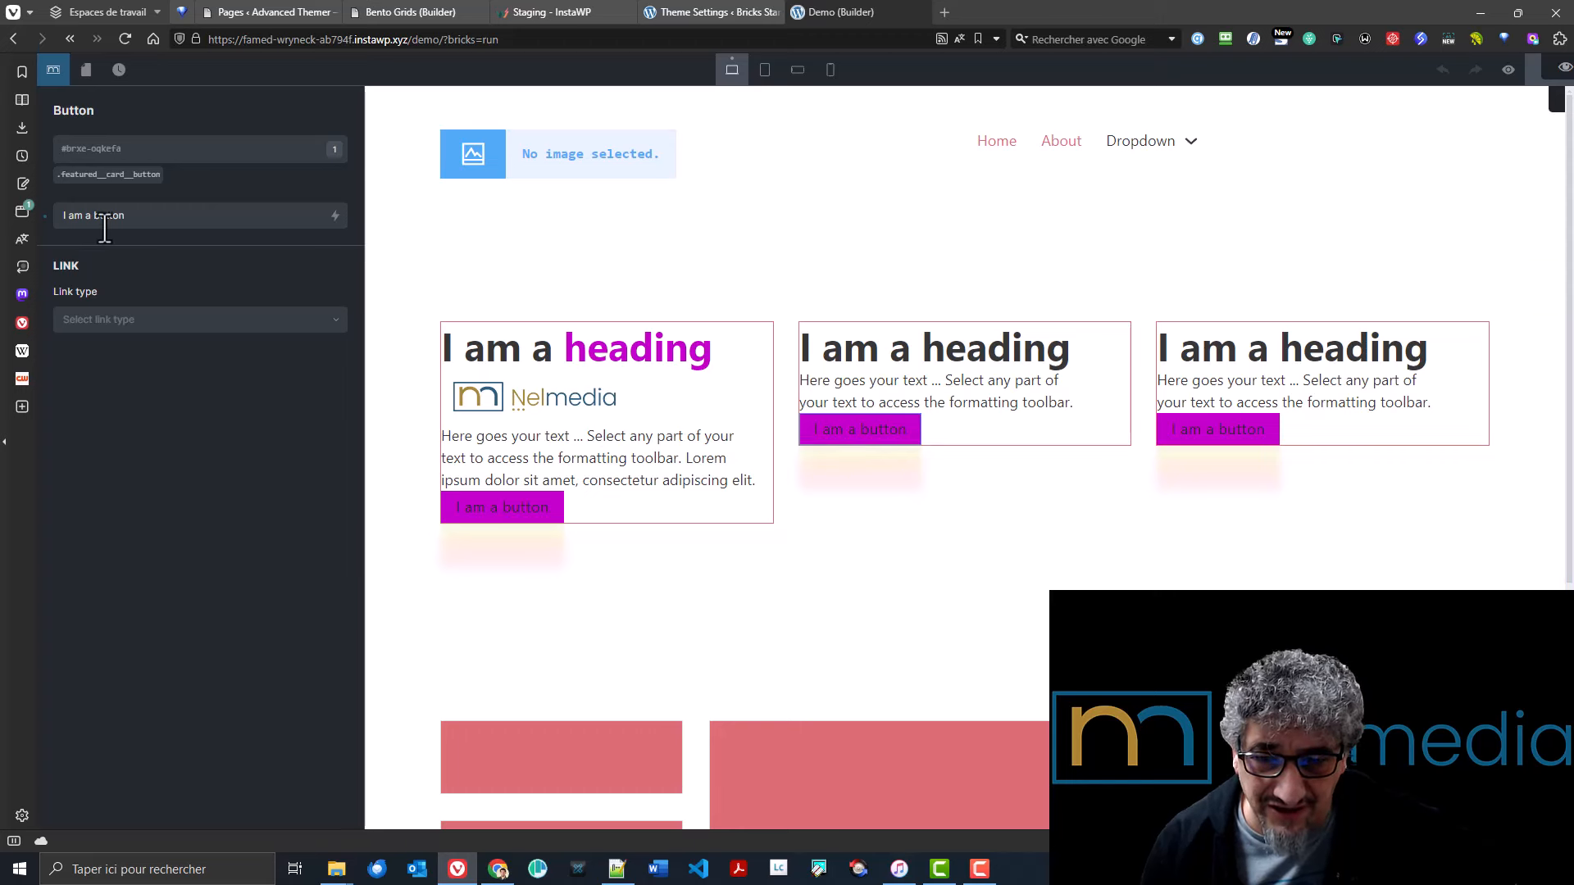
pyautogui.click(120, 324)
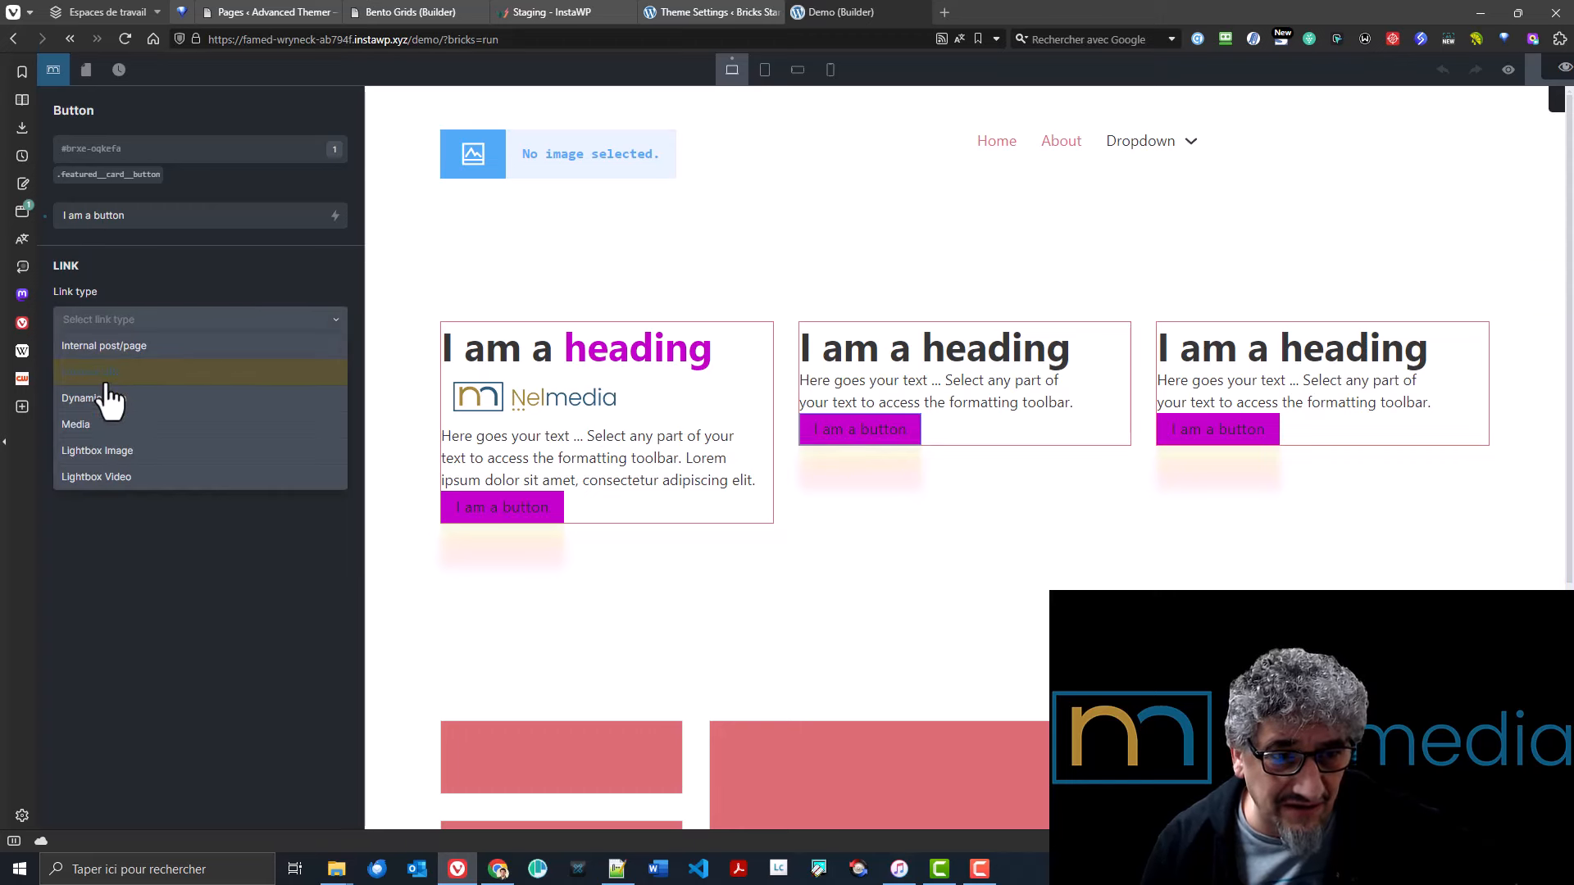
pyautogui.click(108, 378)
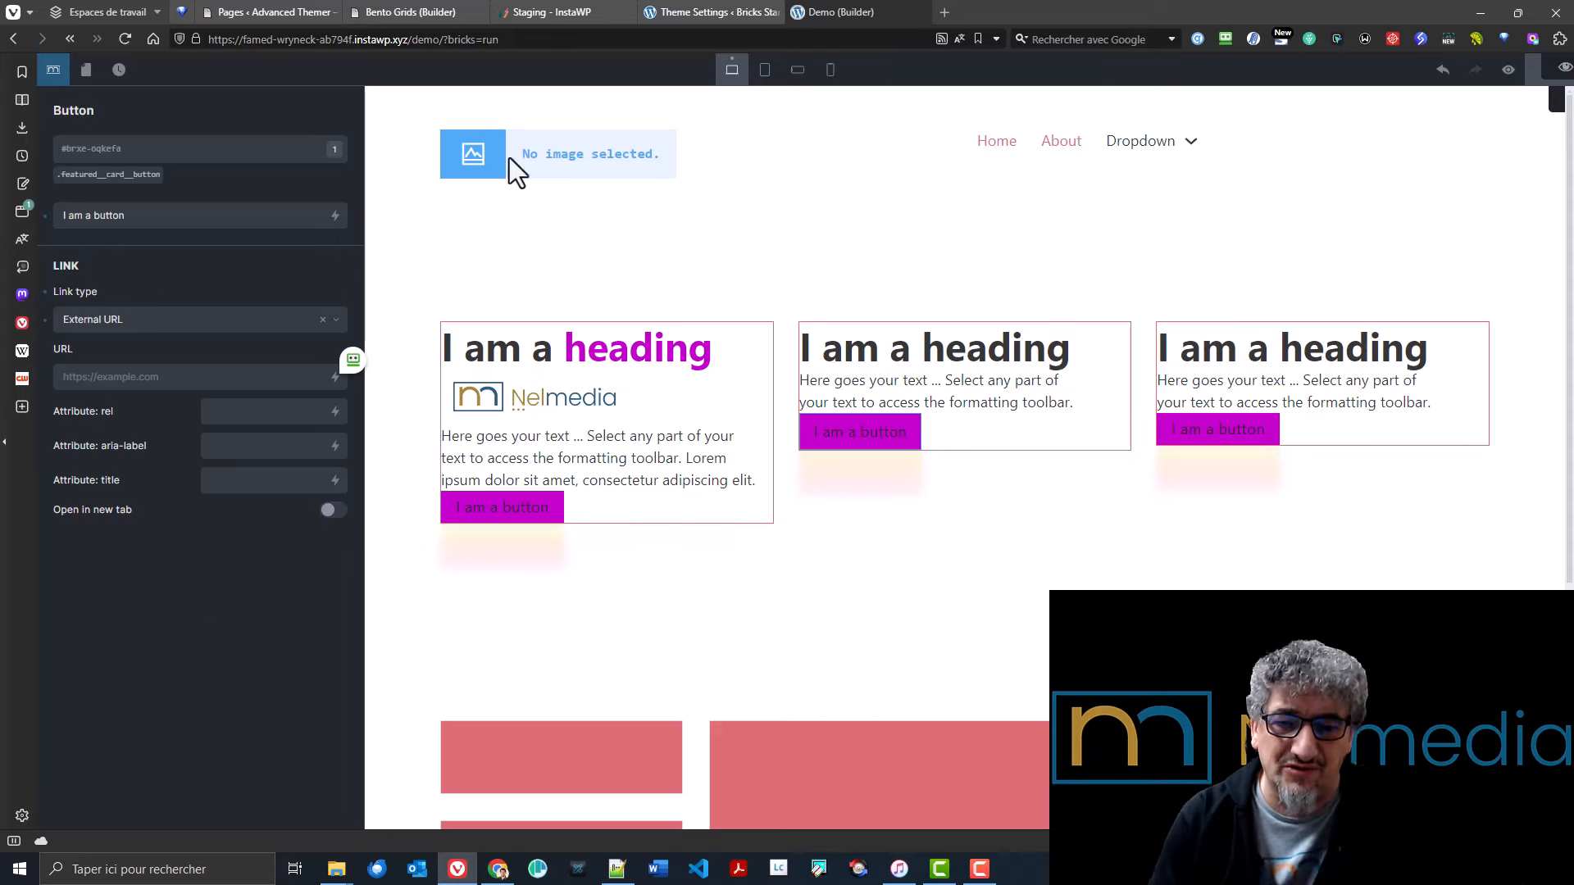
# - Review the Strict Editor View element options and left panel visibility list in the Theme Settings
pyautogui.click(681, 11)
pyautogui.scroll(-10, 484, 416)
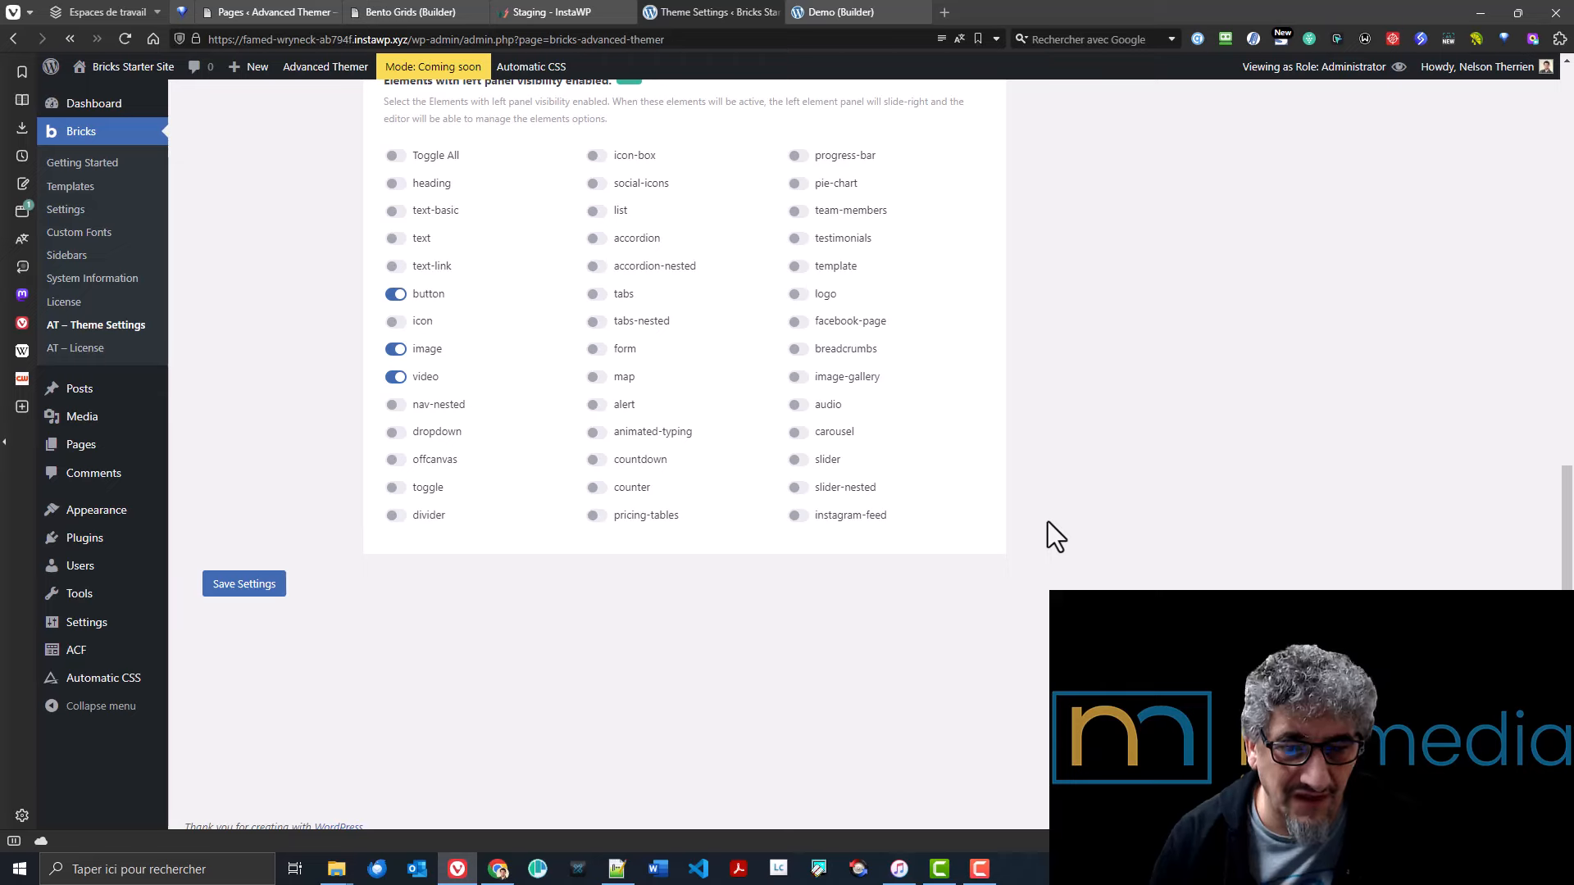
pyautogui.scroll(10, 1047, 521)
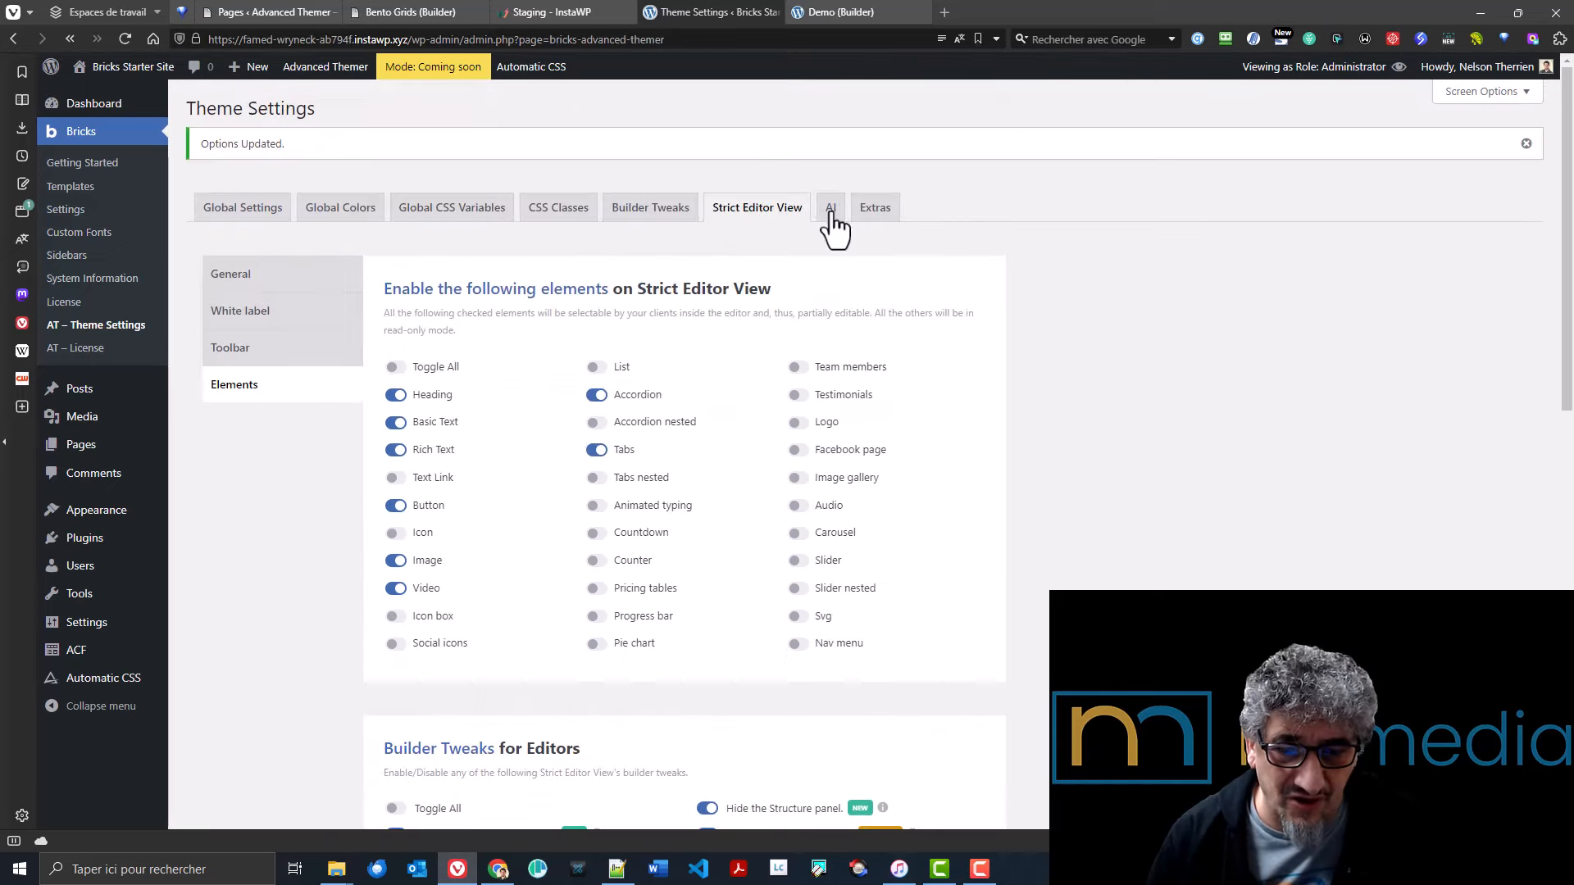
# - View the AI integration settings and return the Demo page builder's viewing role to Administrator, accepting the page reload
pyautogui.click(831, 210)
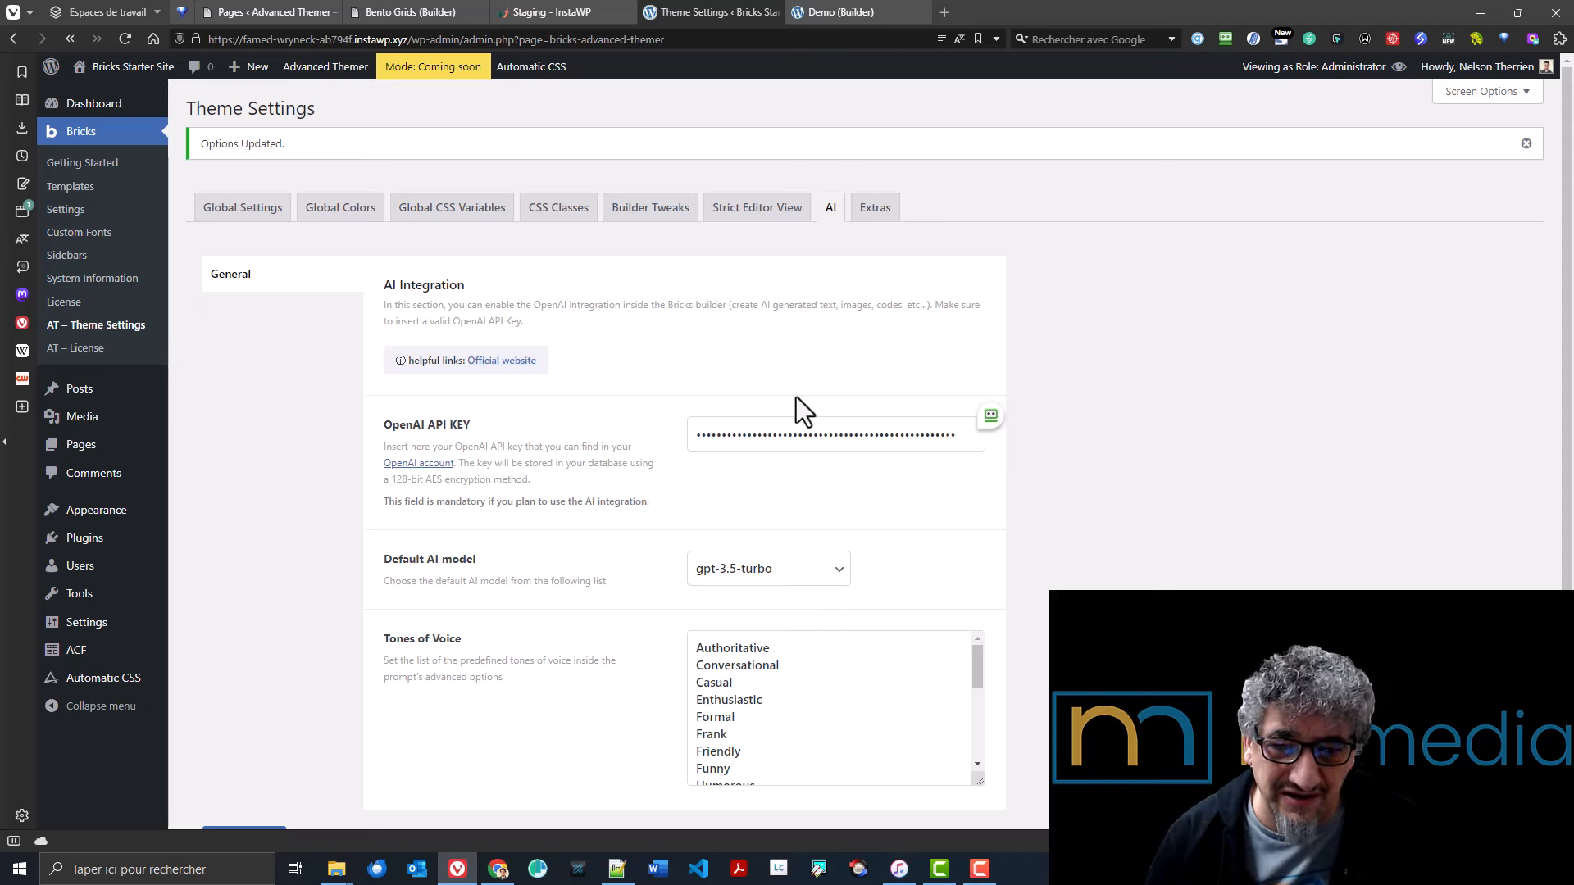
pyautogui.click(867, 8)
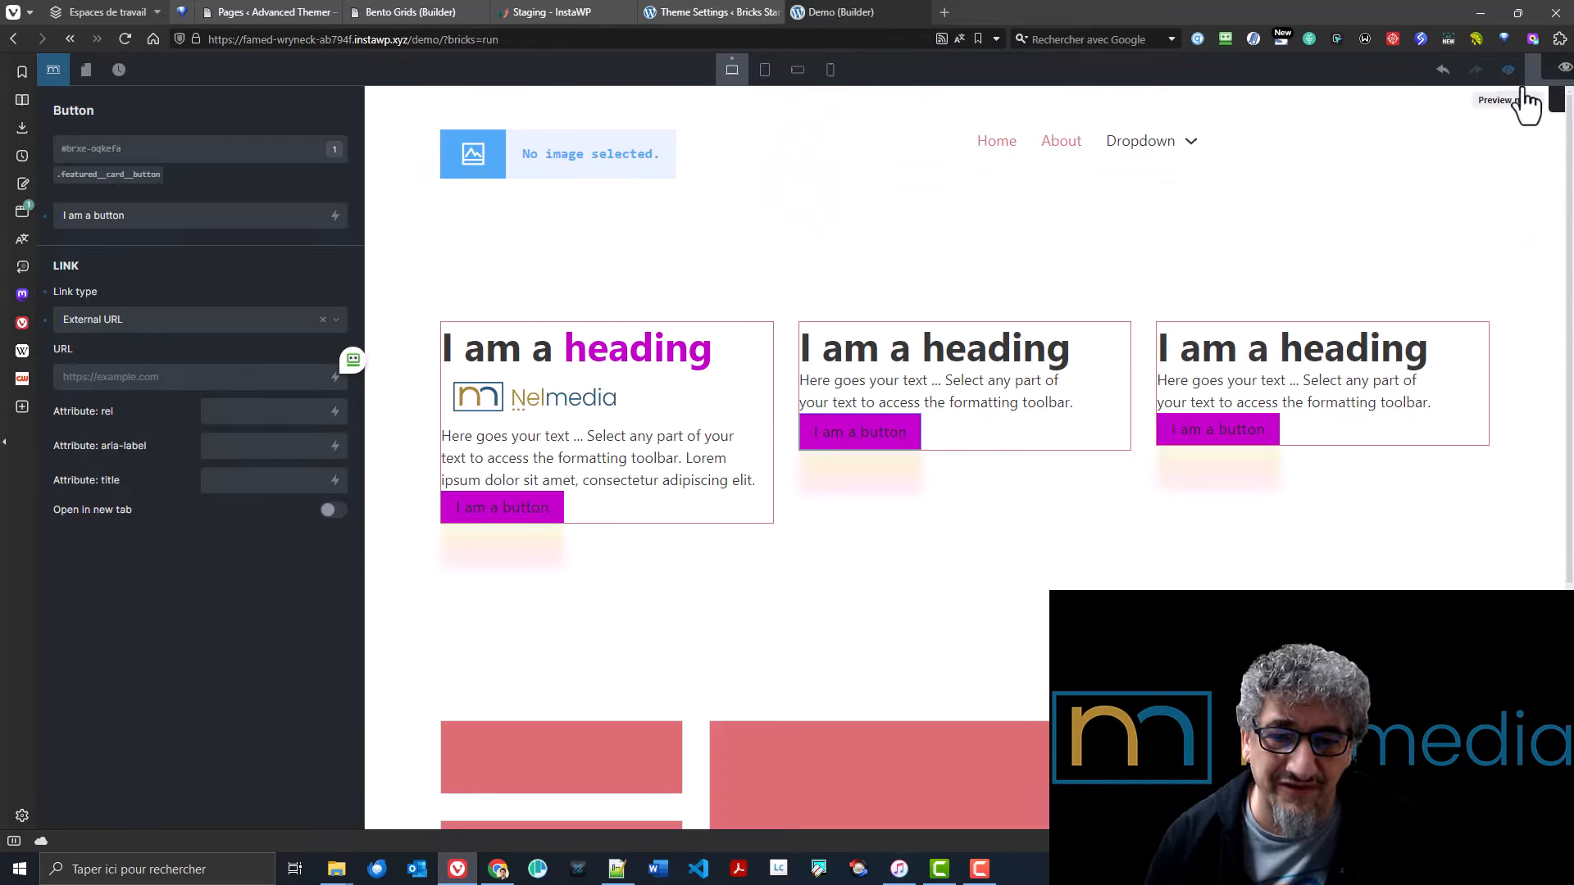
pyautogui.moveTo(1541, 67)
pyautogui.click(1466, 286)
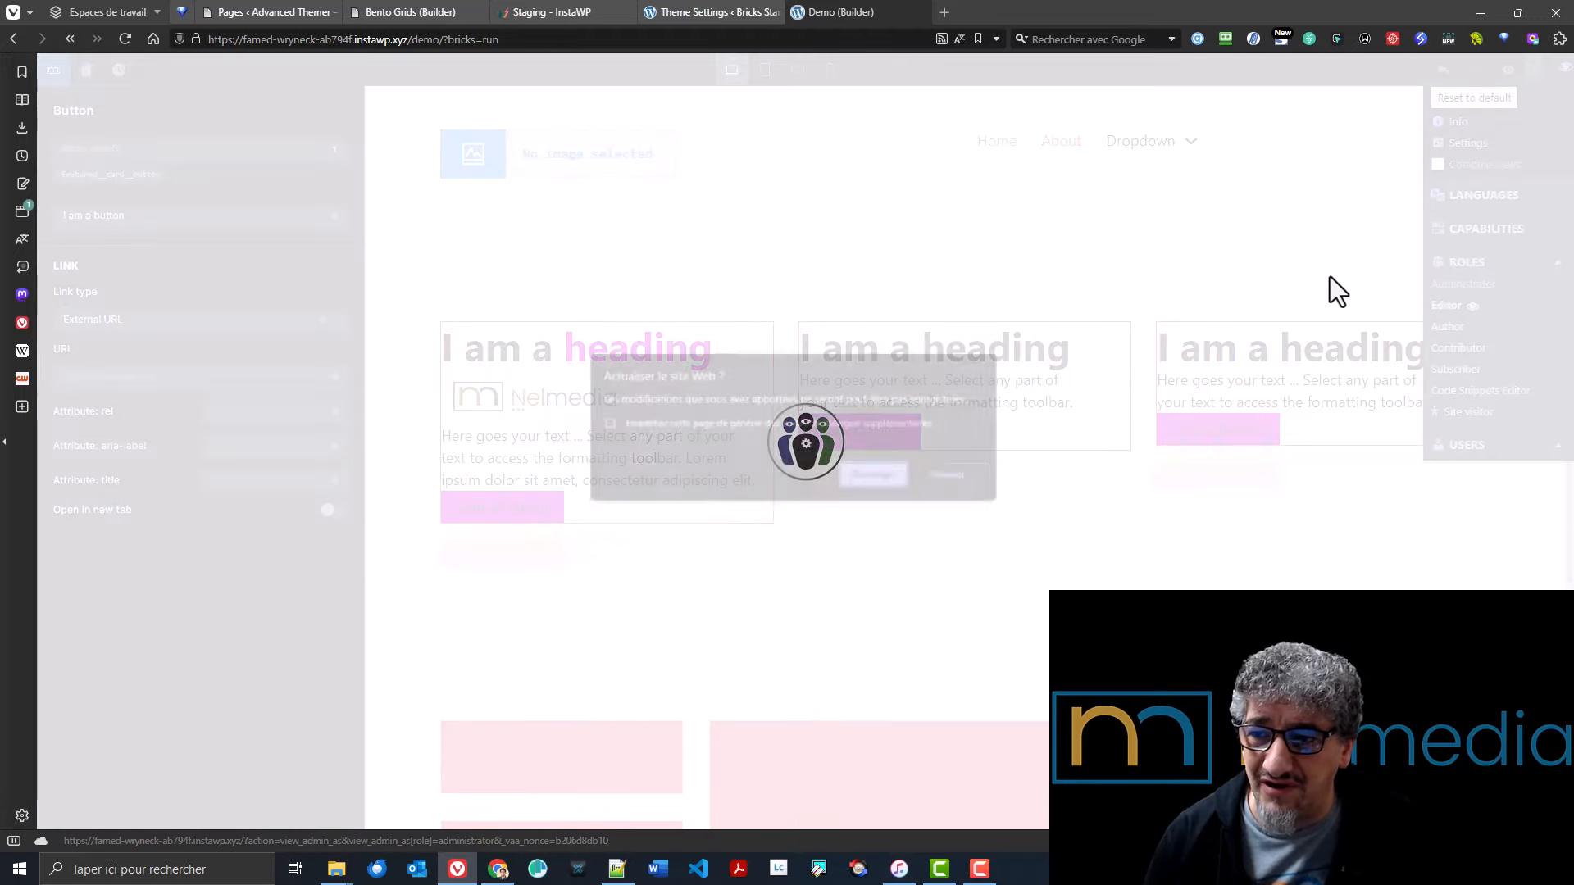
pyautogui.click(881, 487)
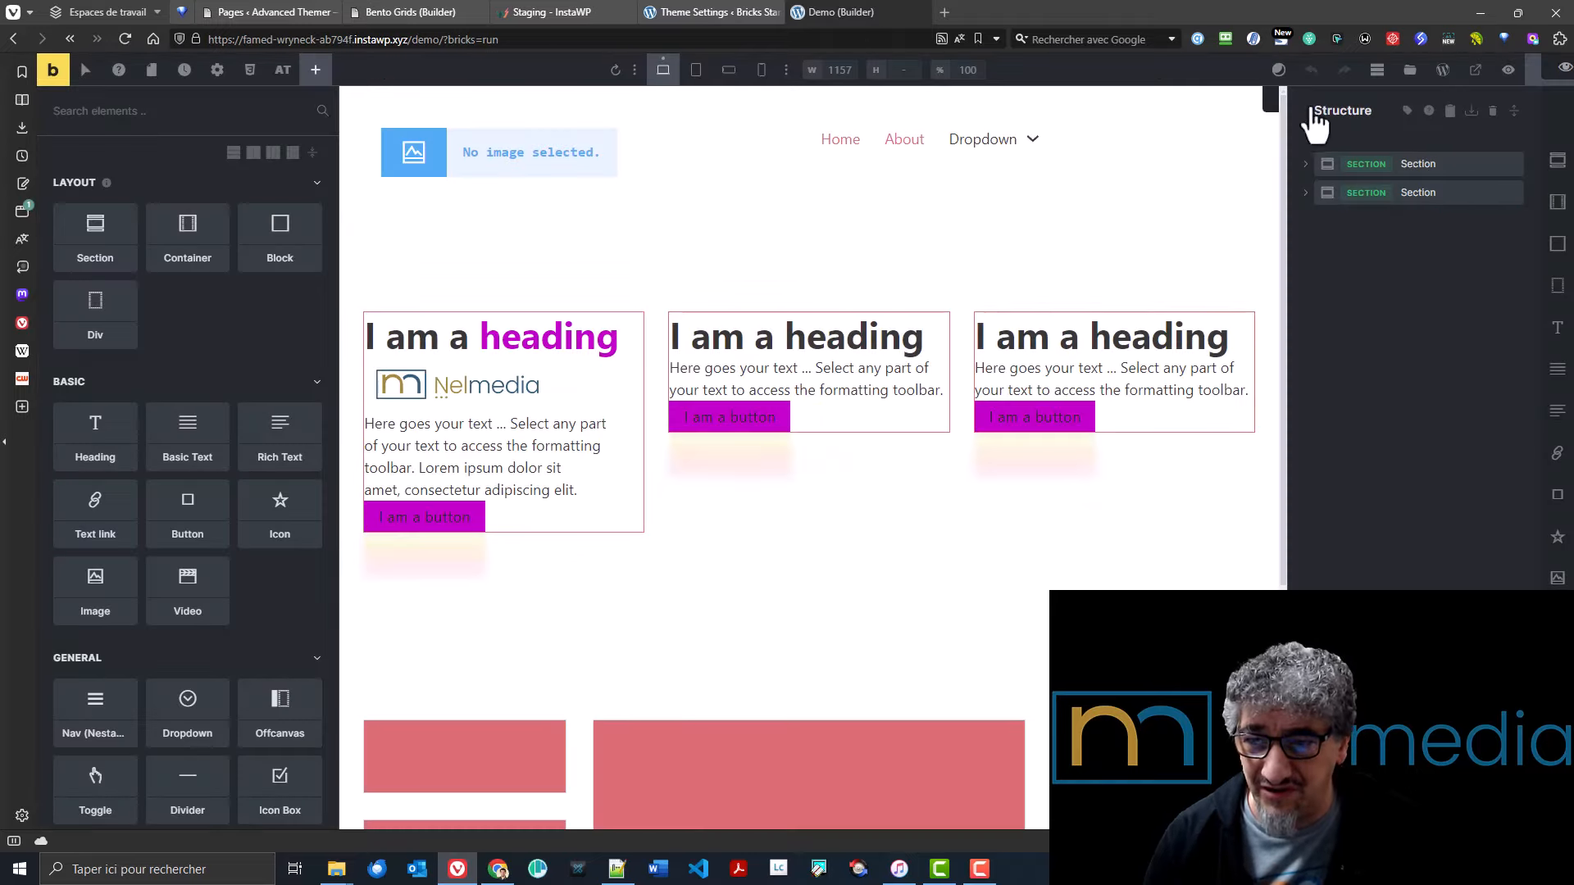
# - Inspect the OpenAI Assistant as a general builder tool and as opened from the first card's basic text content
pyautogui.click(287, 69)
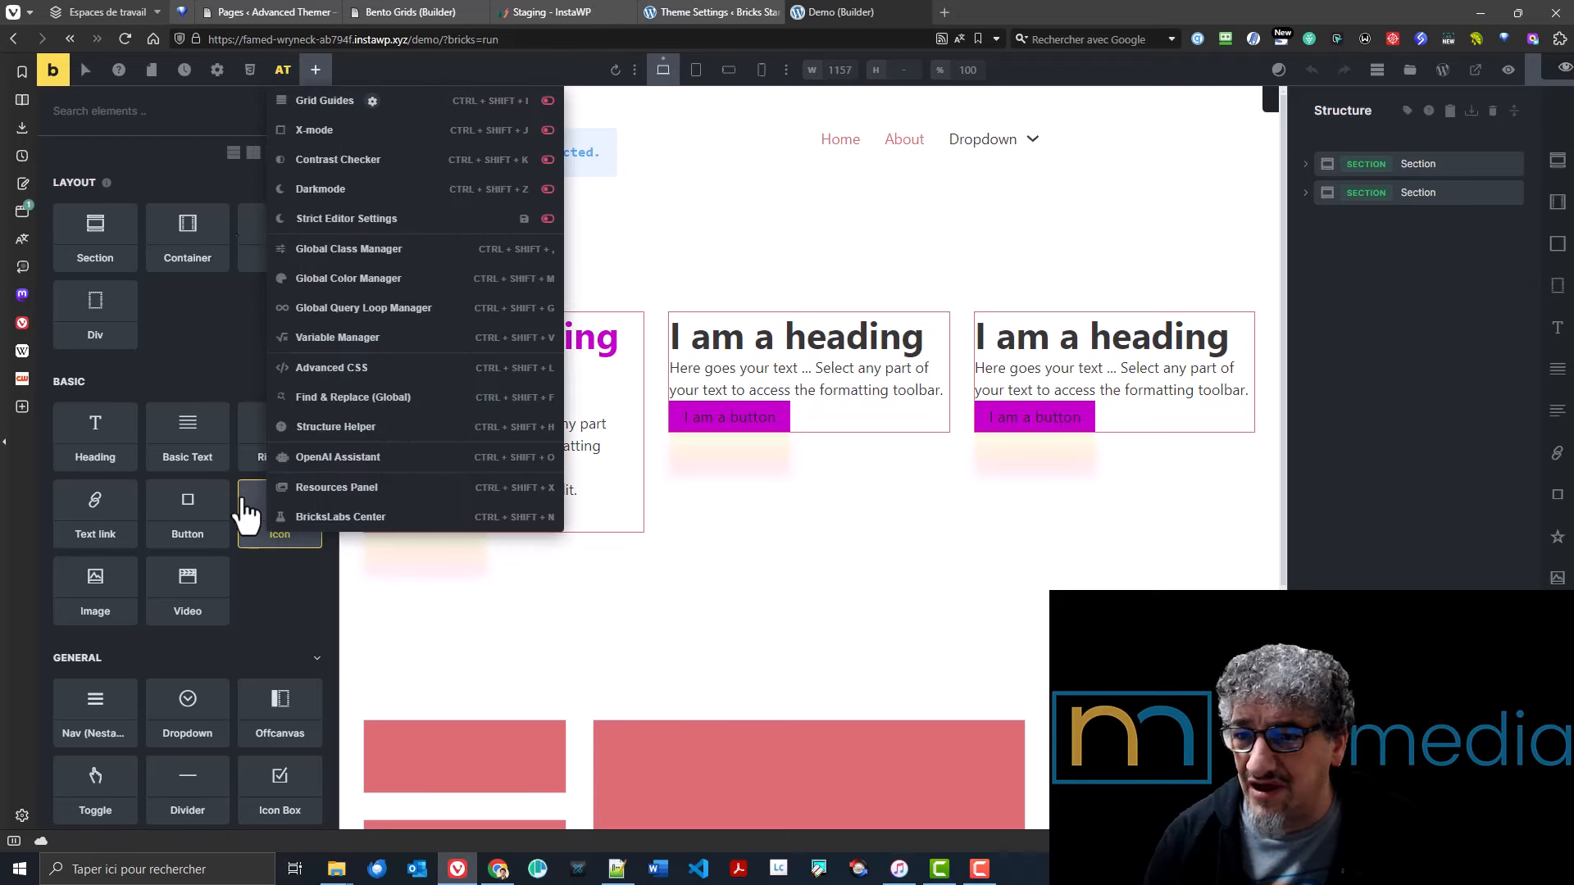
pyautogui.click(314, 459)
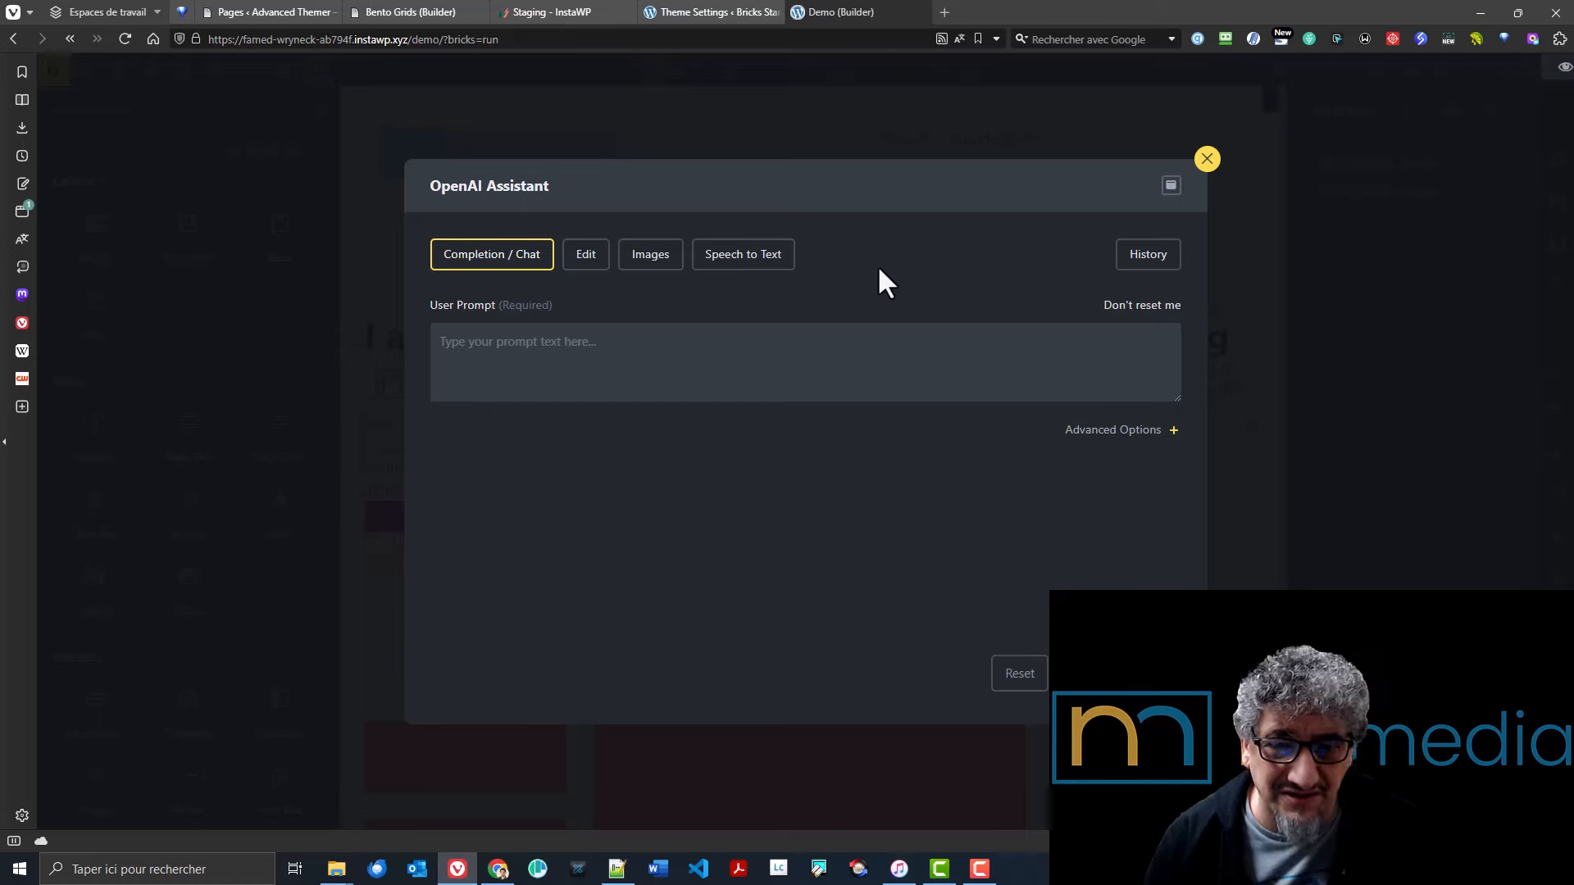
pyautogui.click(1206, 160)
pyautogui.click(487, 442)
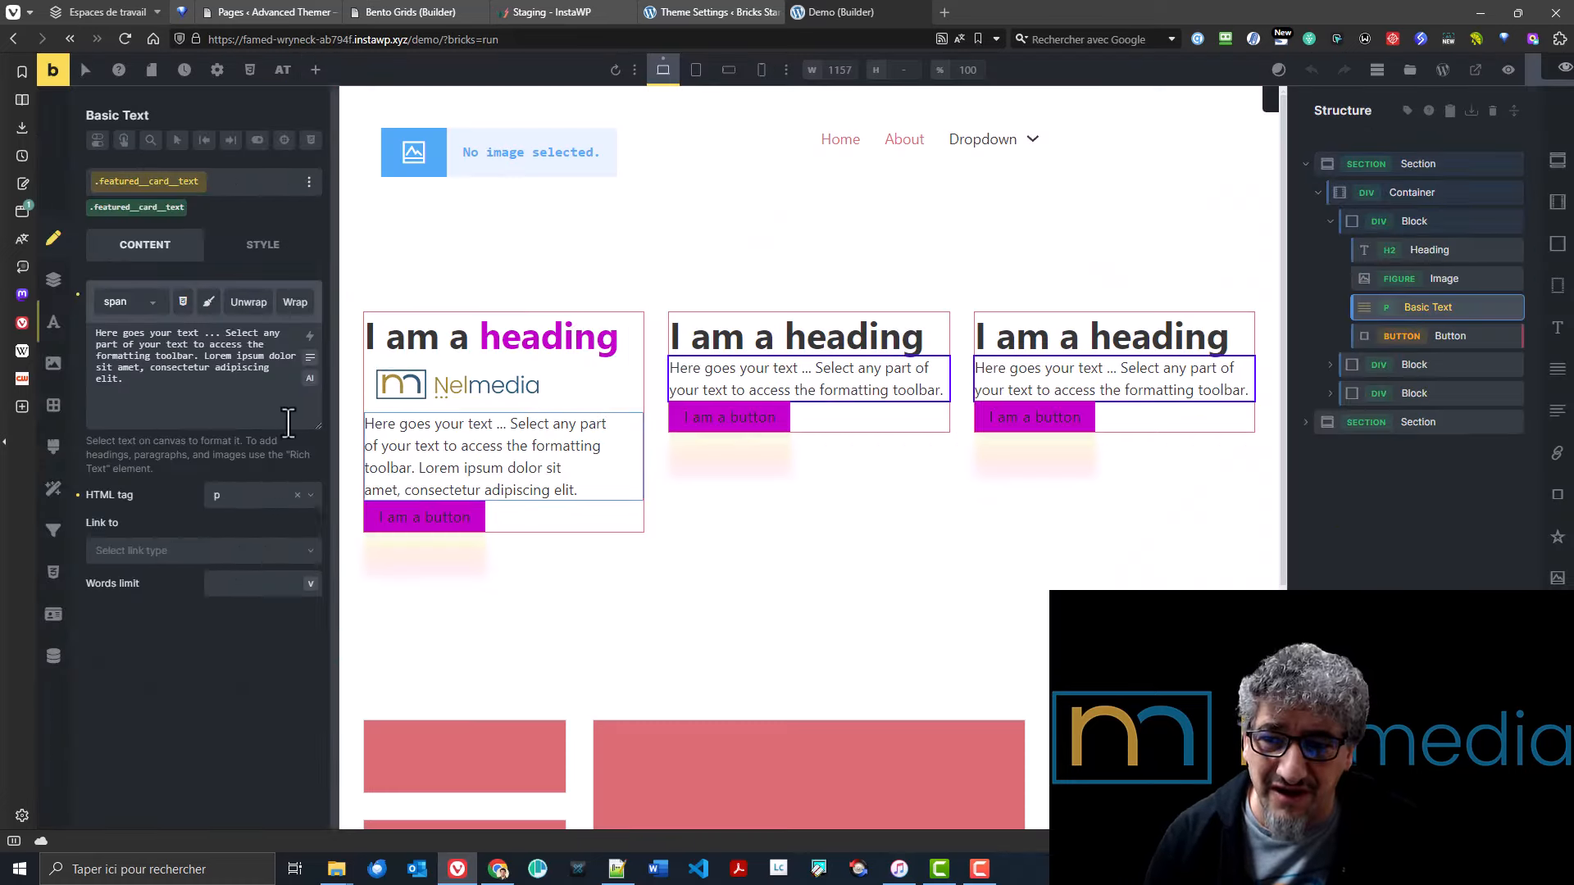
pyautogui.click(310, 378)
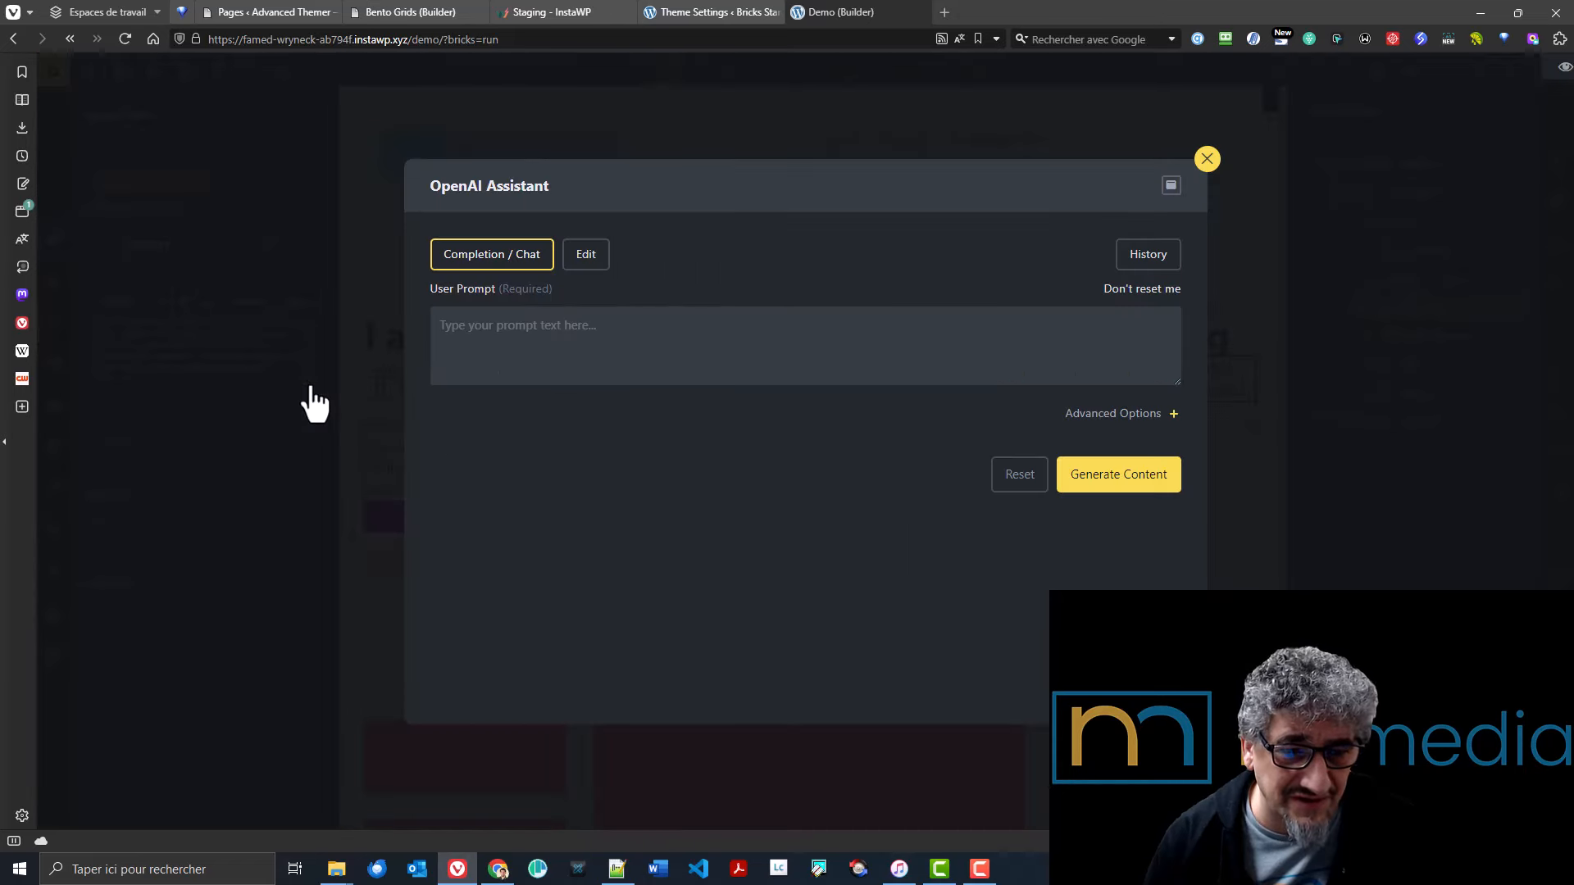
pyautogui.click(1207, 159)
# - Review the Resources and BricksLabs sections of the Extras settings in the Theme Settings
pyautogui.click(720, 13)
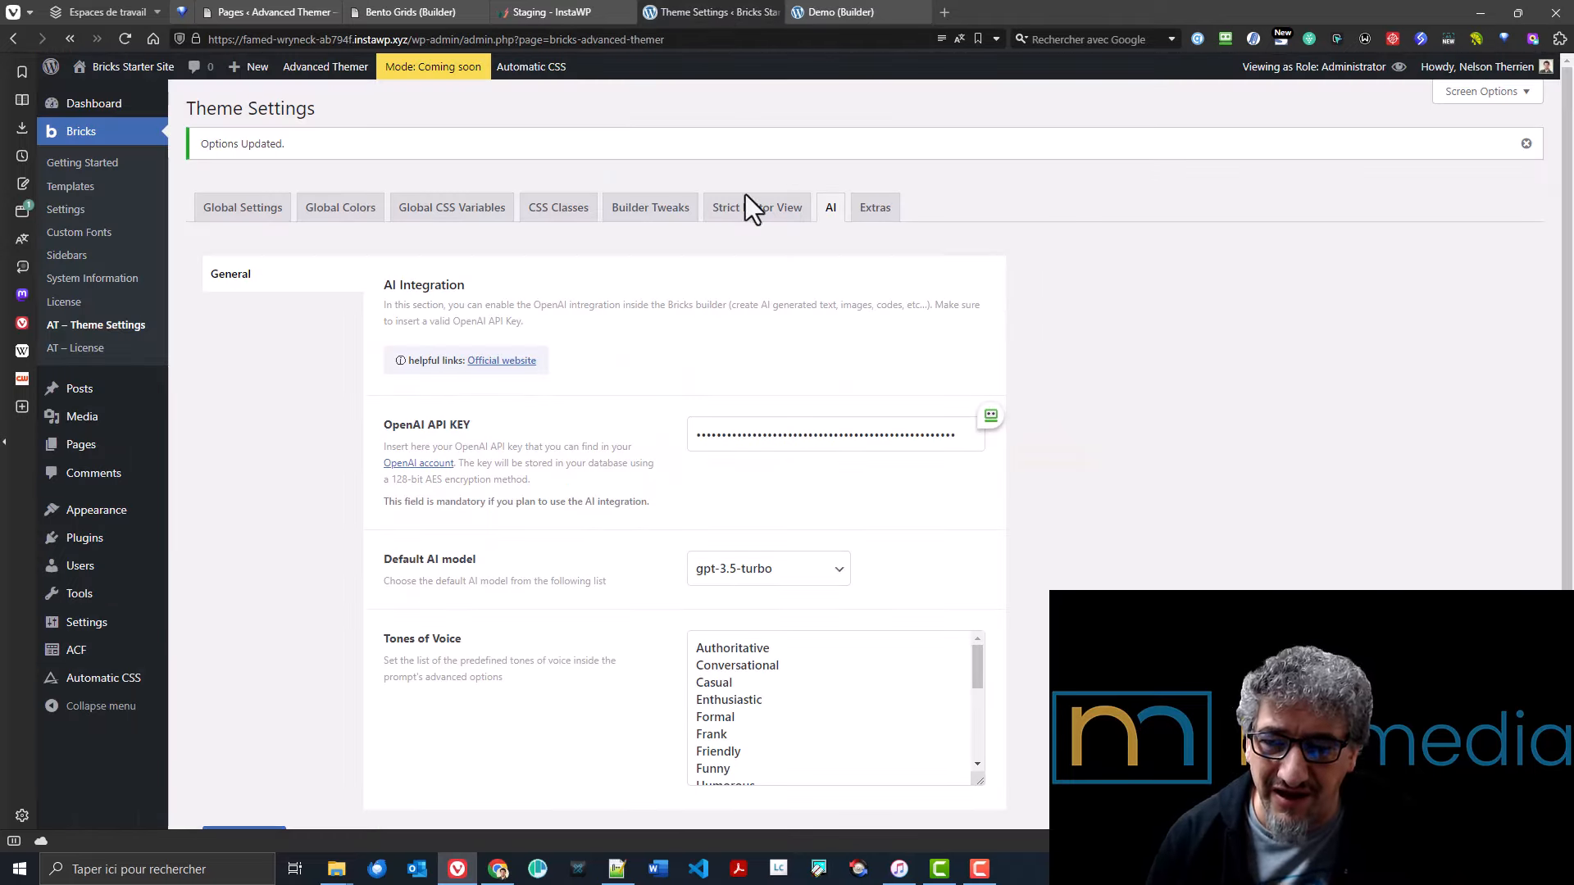
pyautogui.click(880, 210)
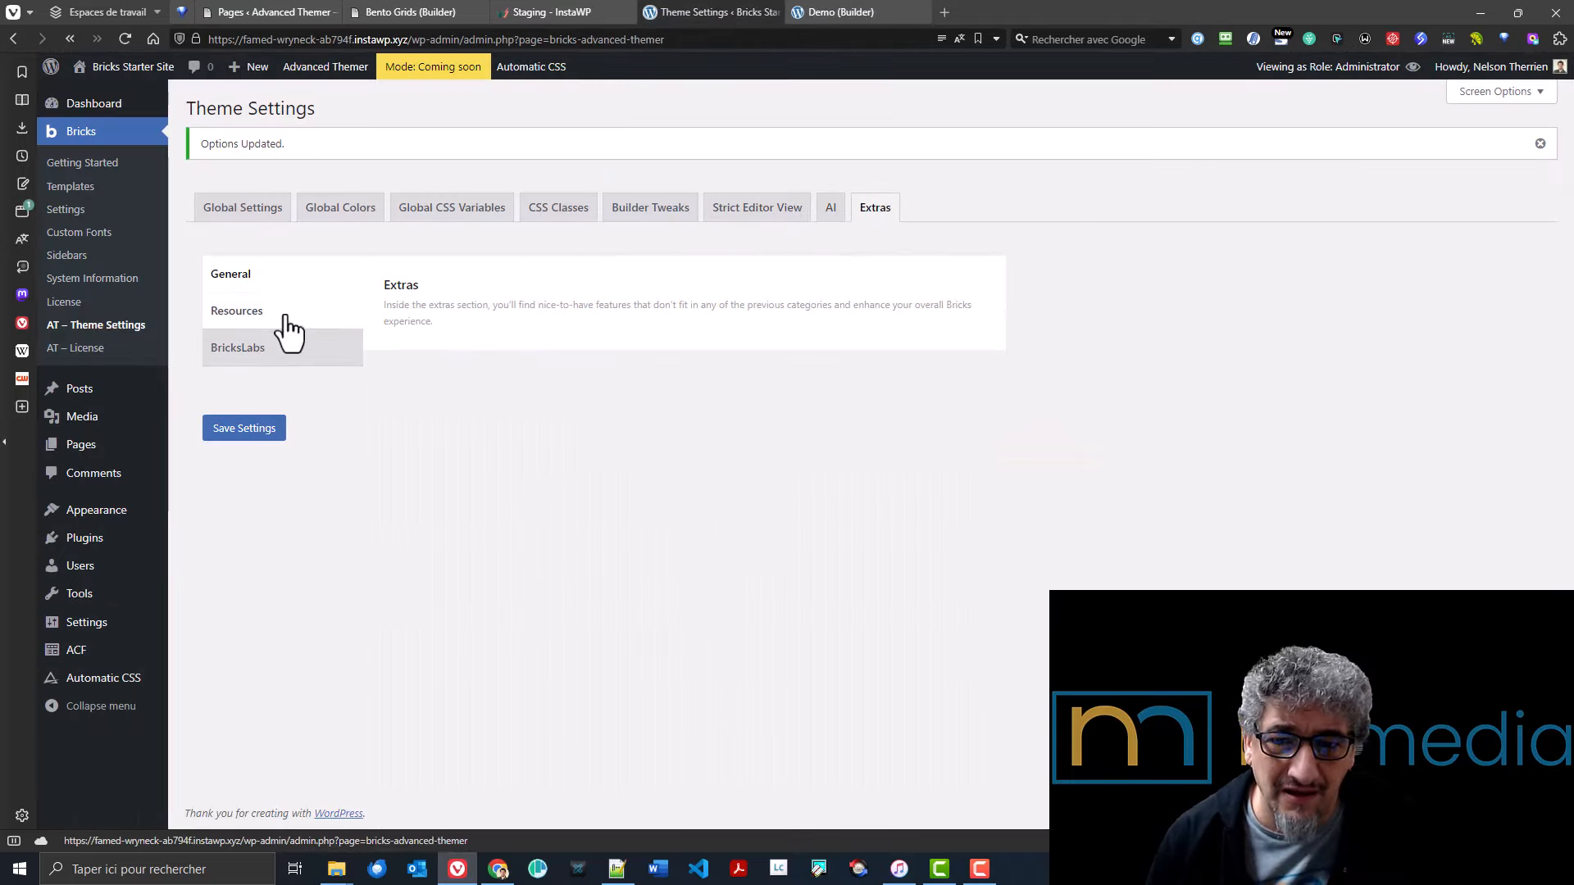
pyautogui.click(278, 315)
pyautogui.click(269, 348)
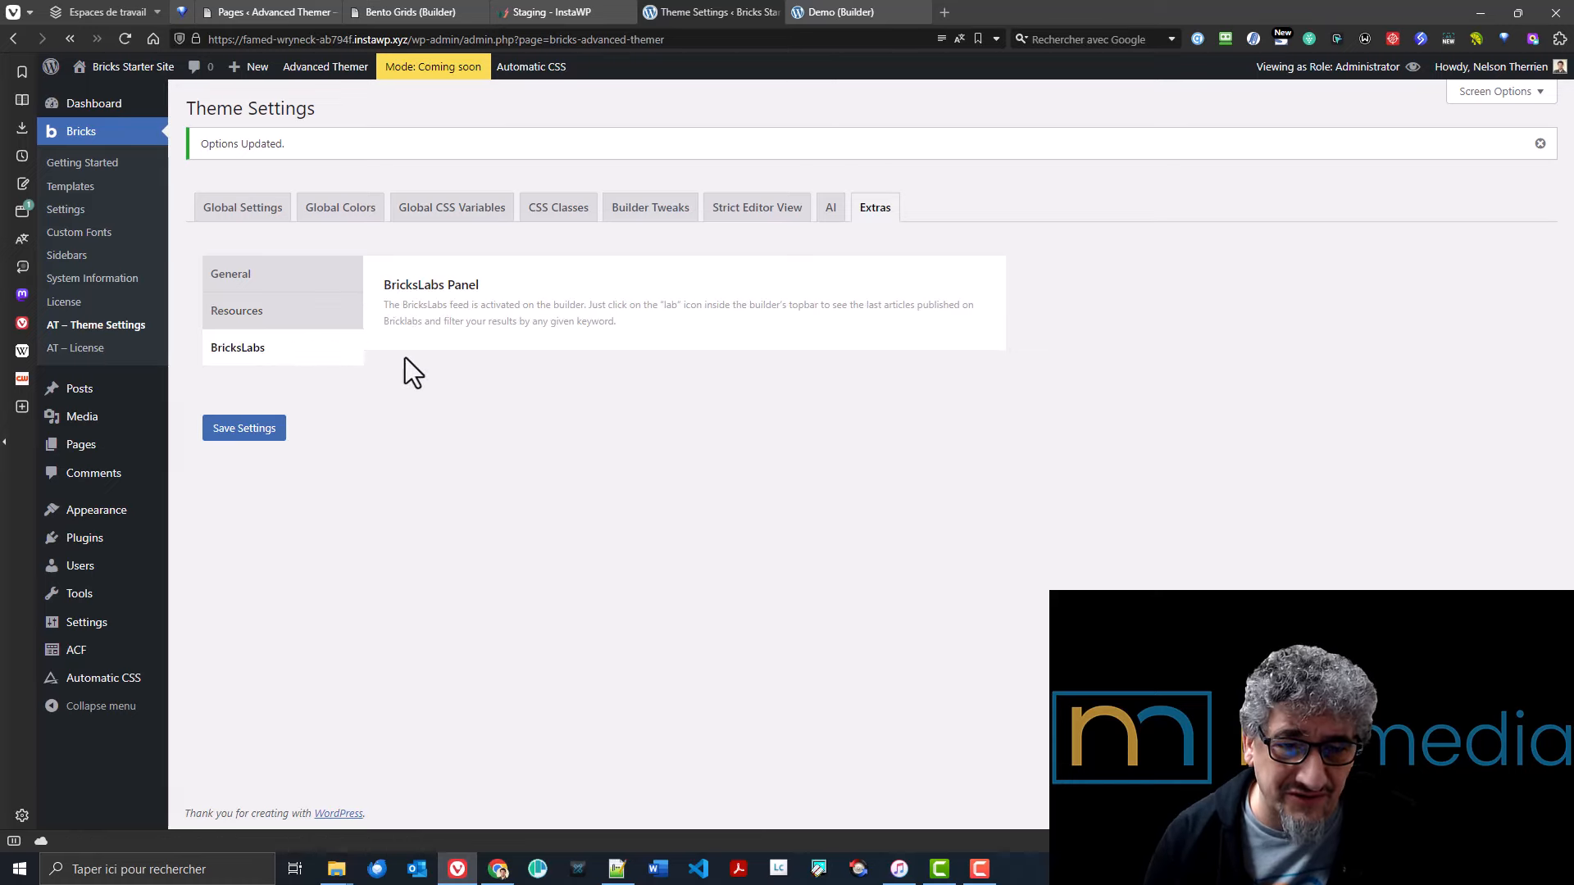
# - Open the BricksLabs Center in the Demo page builder and browse its list of recent tutorials
pyautogui.click(823, 14)
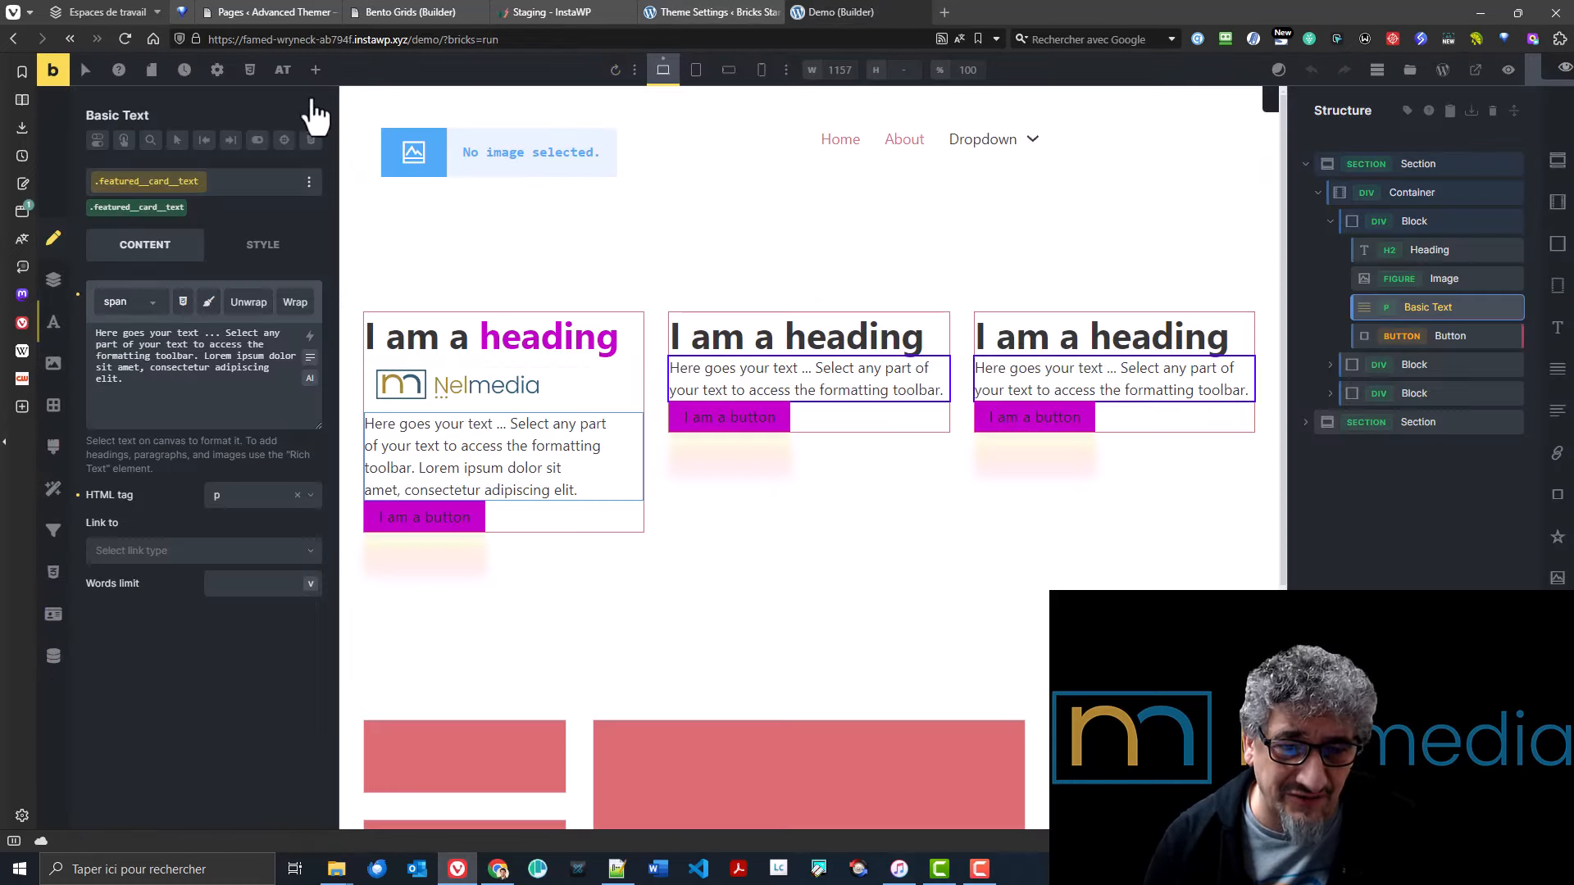
pyautogui.click(282, 69)
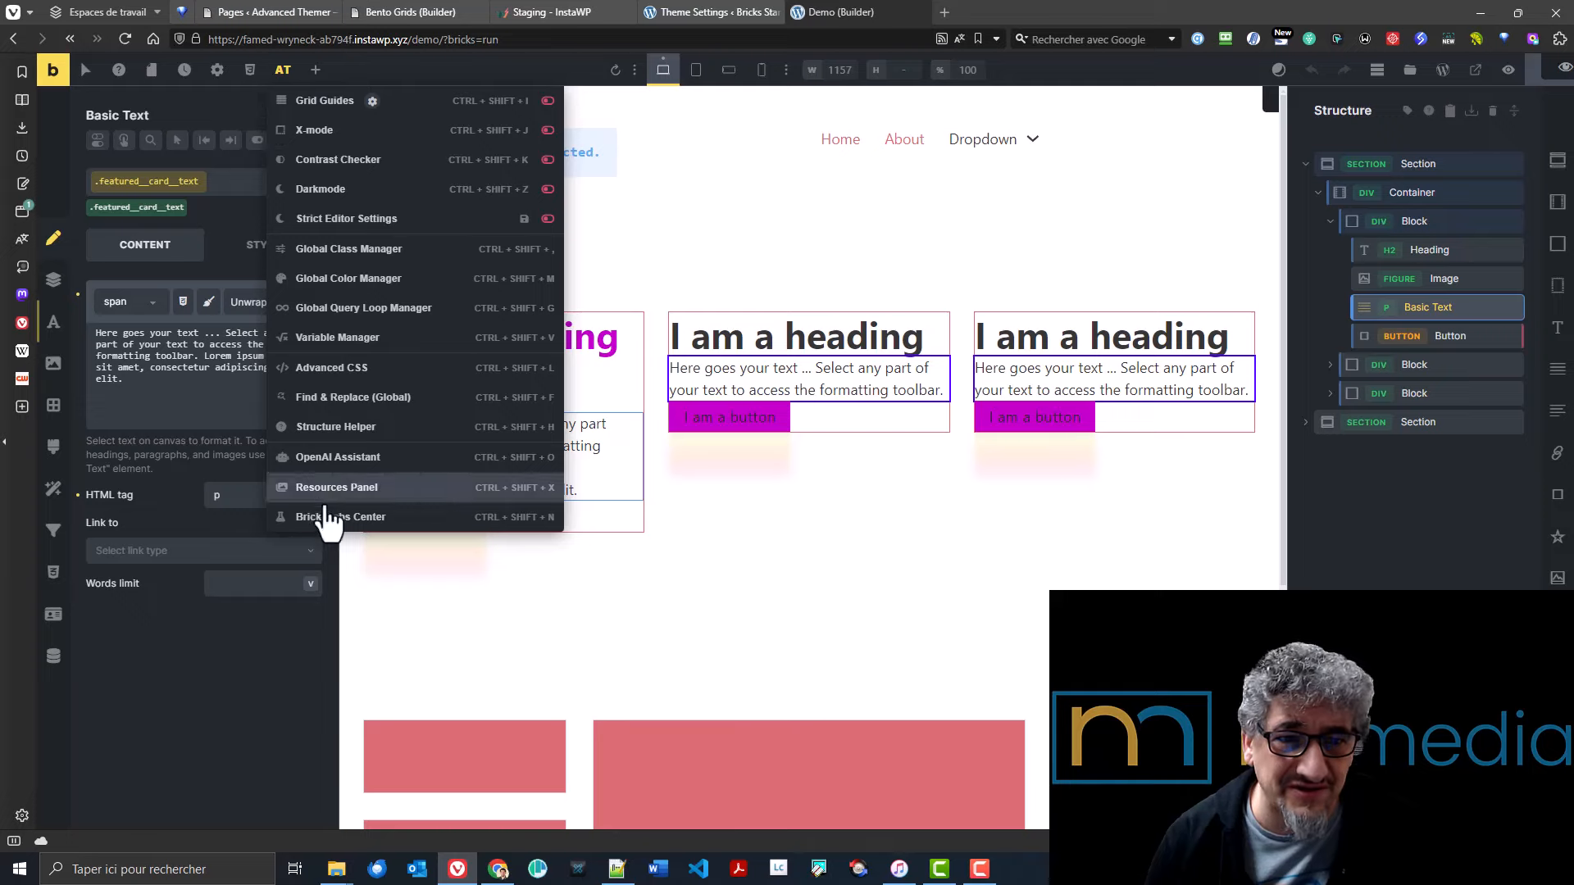
pyautogui.click(328, 517)
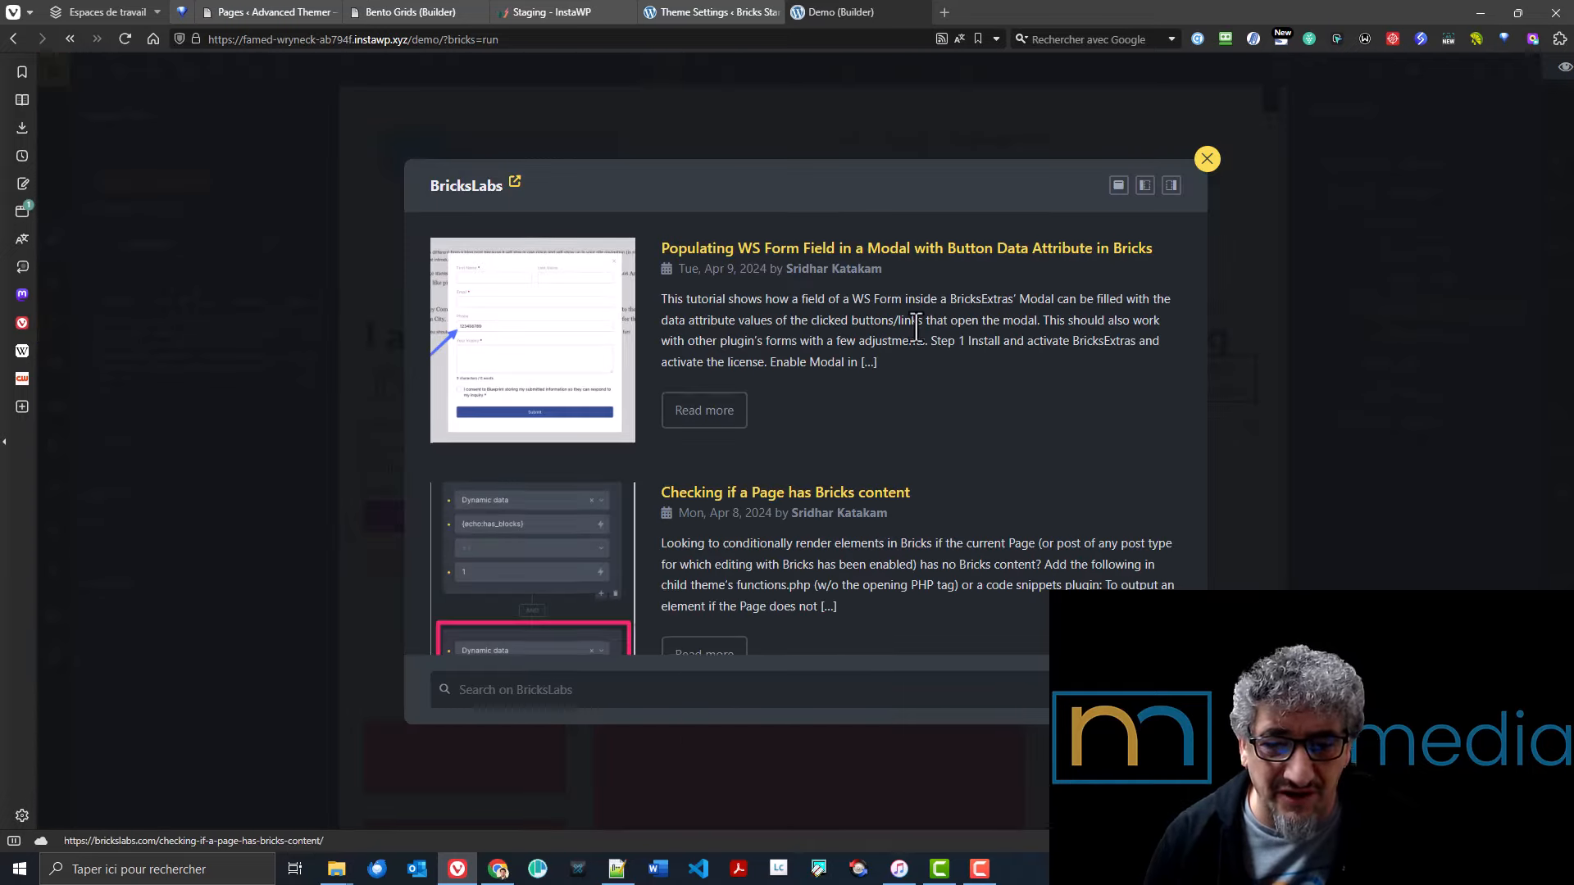
pyautogui.scroll(-5, 877, 445)
pyautogui.scroll(-8, 877, 445)
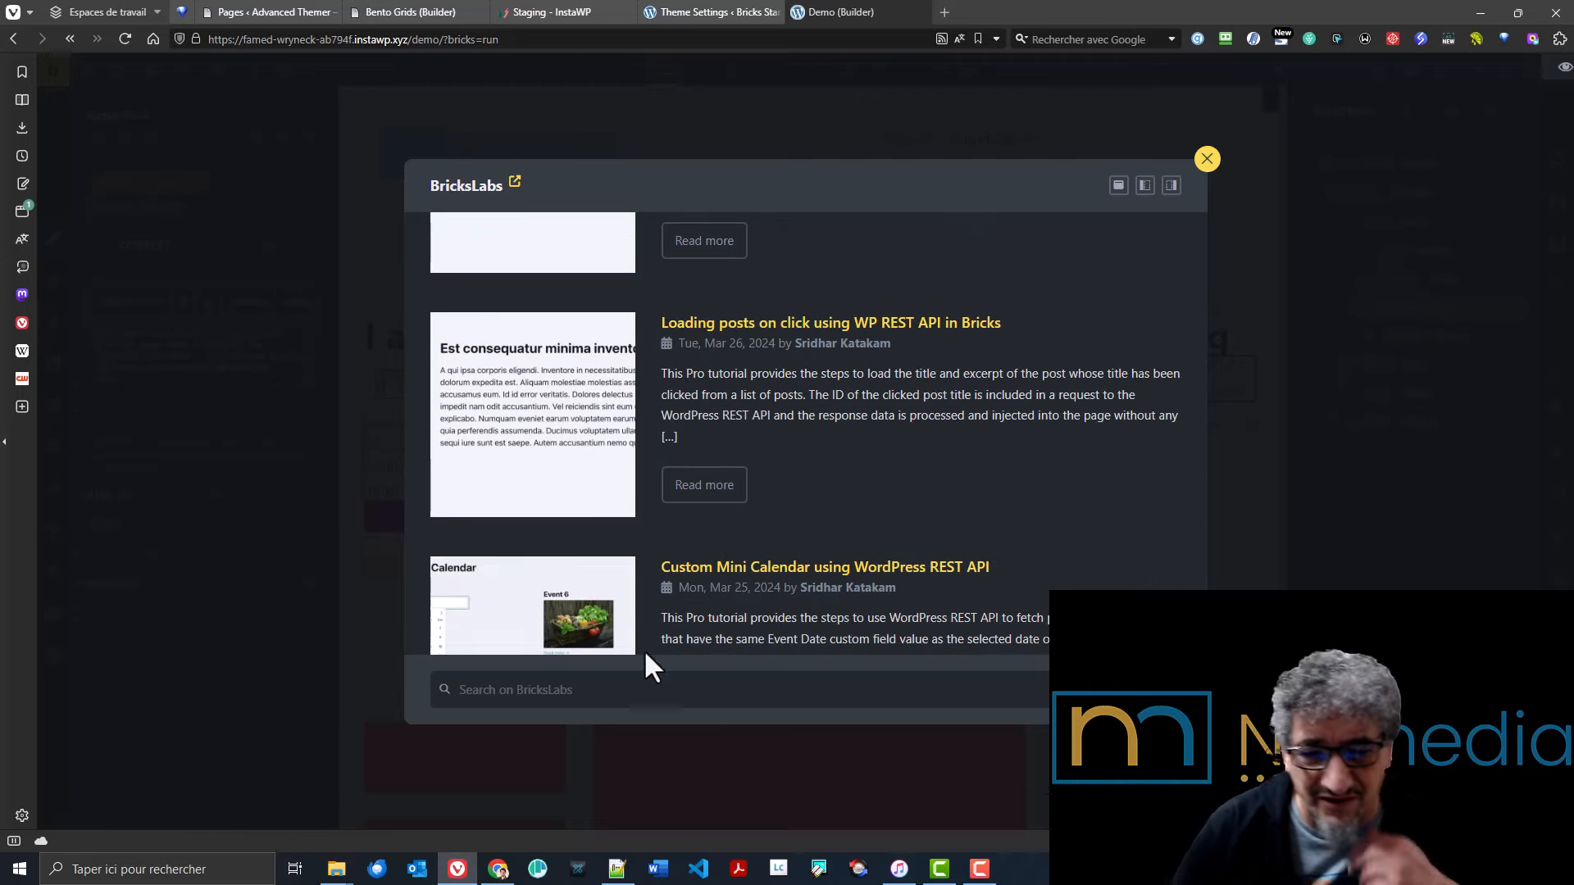
pyautogui.scroll(-6, 688, 504)
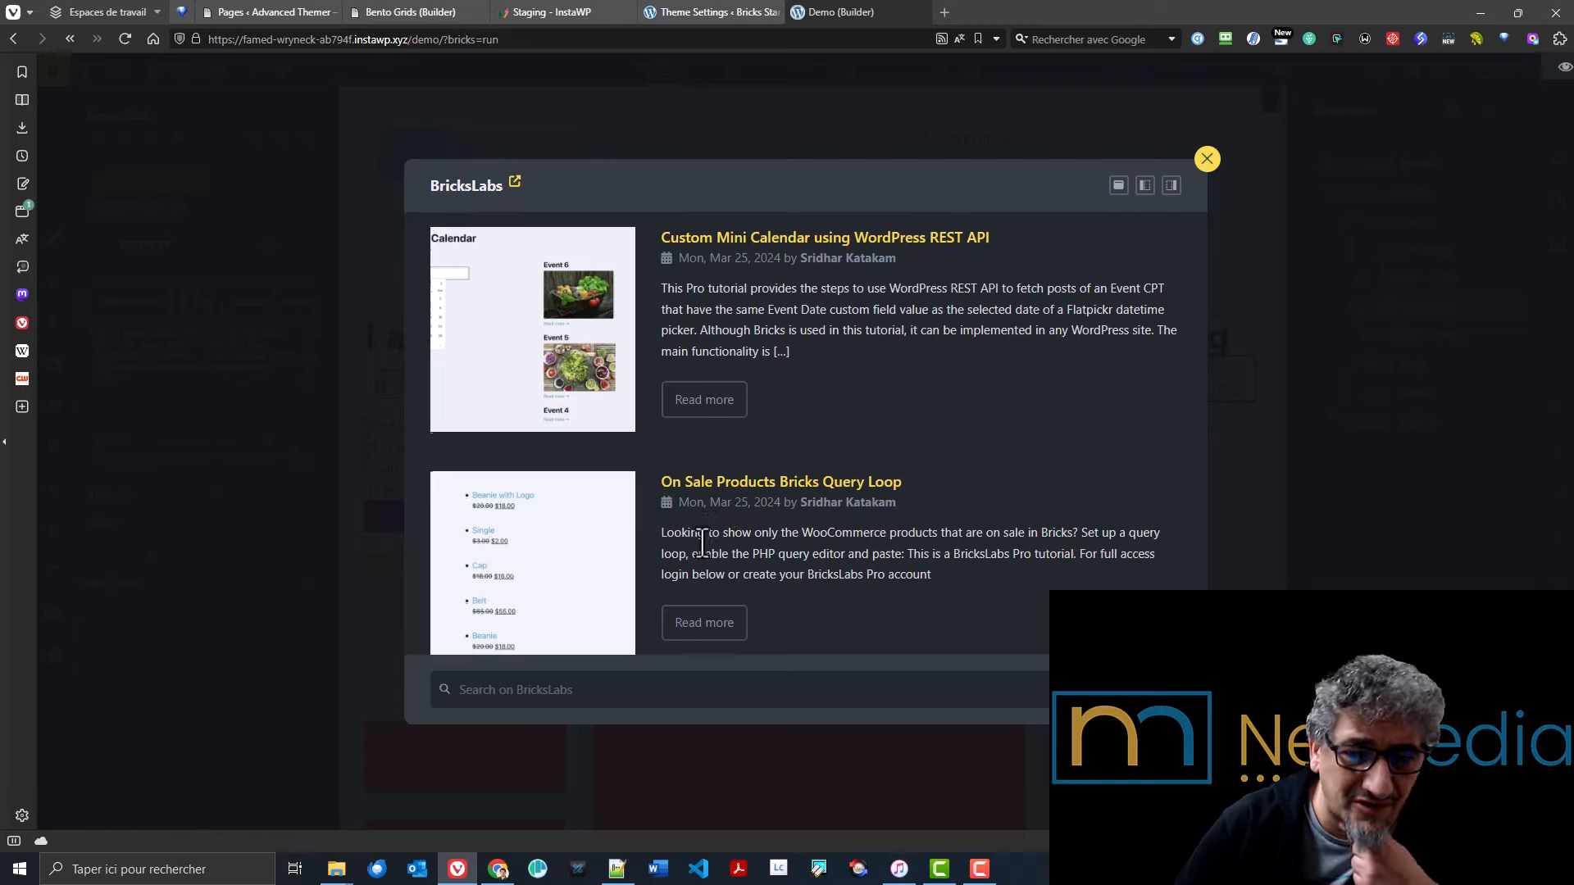
pyautogui.scroll(-3, 888, 524)
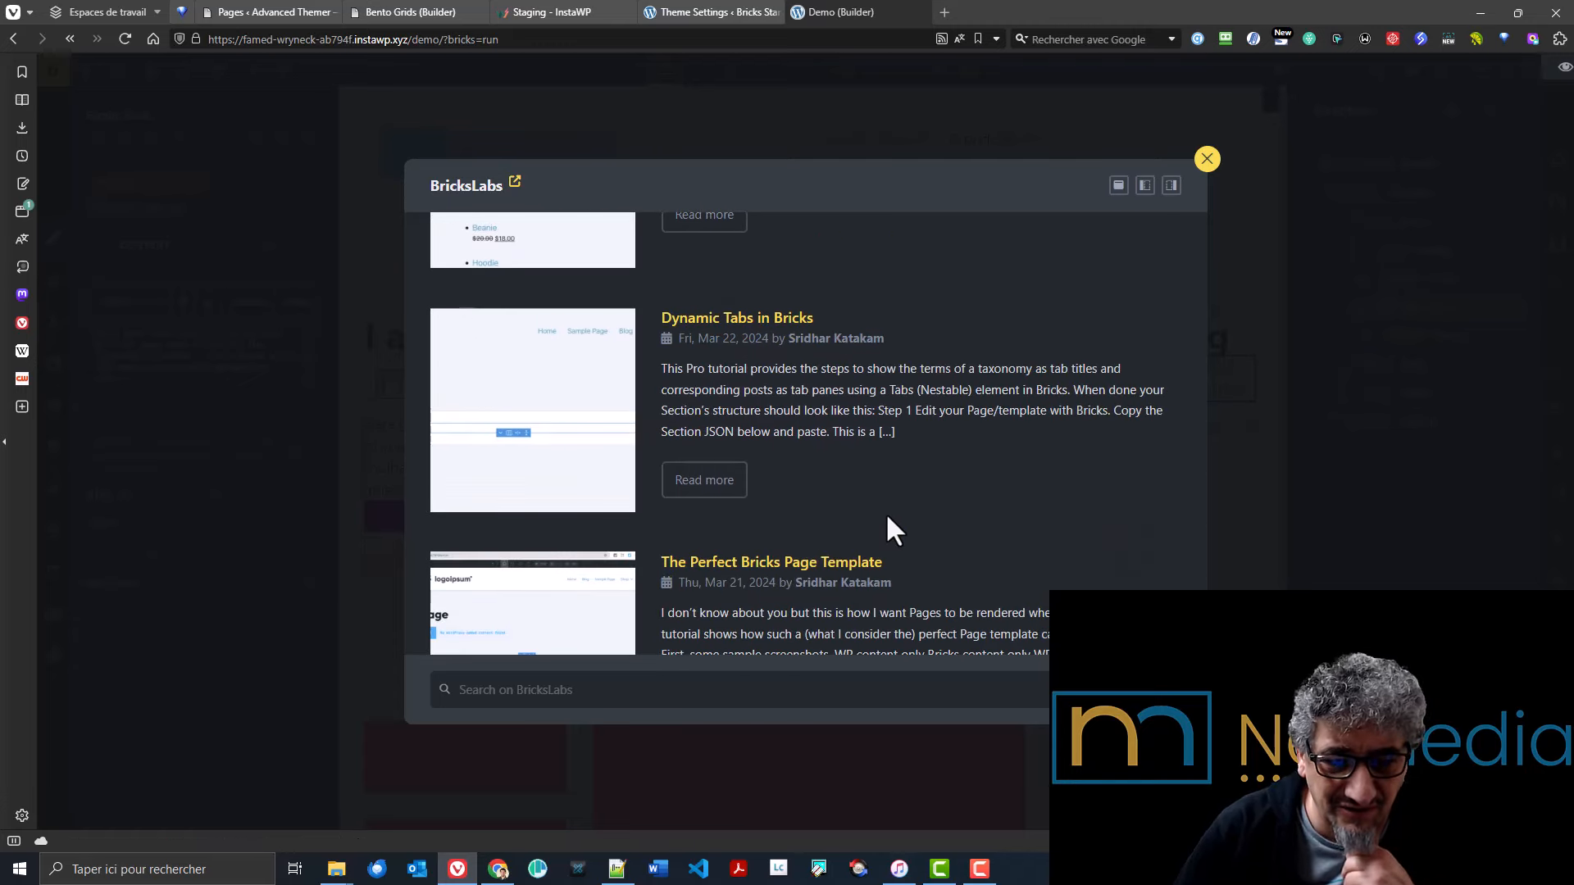
# - Open the "Dynamic Tabs in Bricks" tutorial and examine its structure example, steps and Pro login section
pyautogui.click(693, 483)
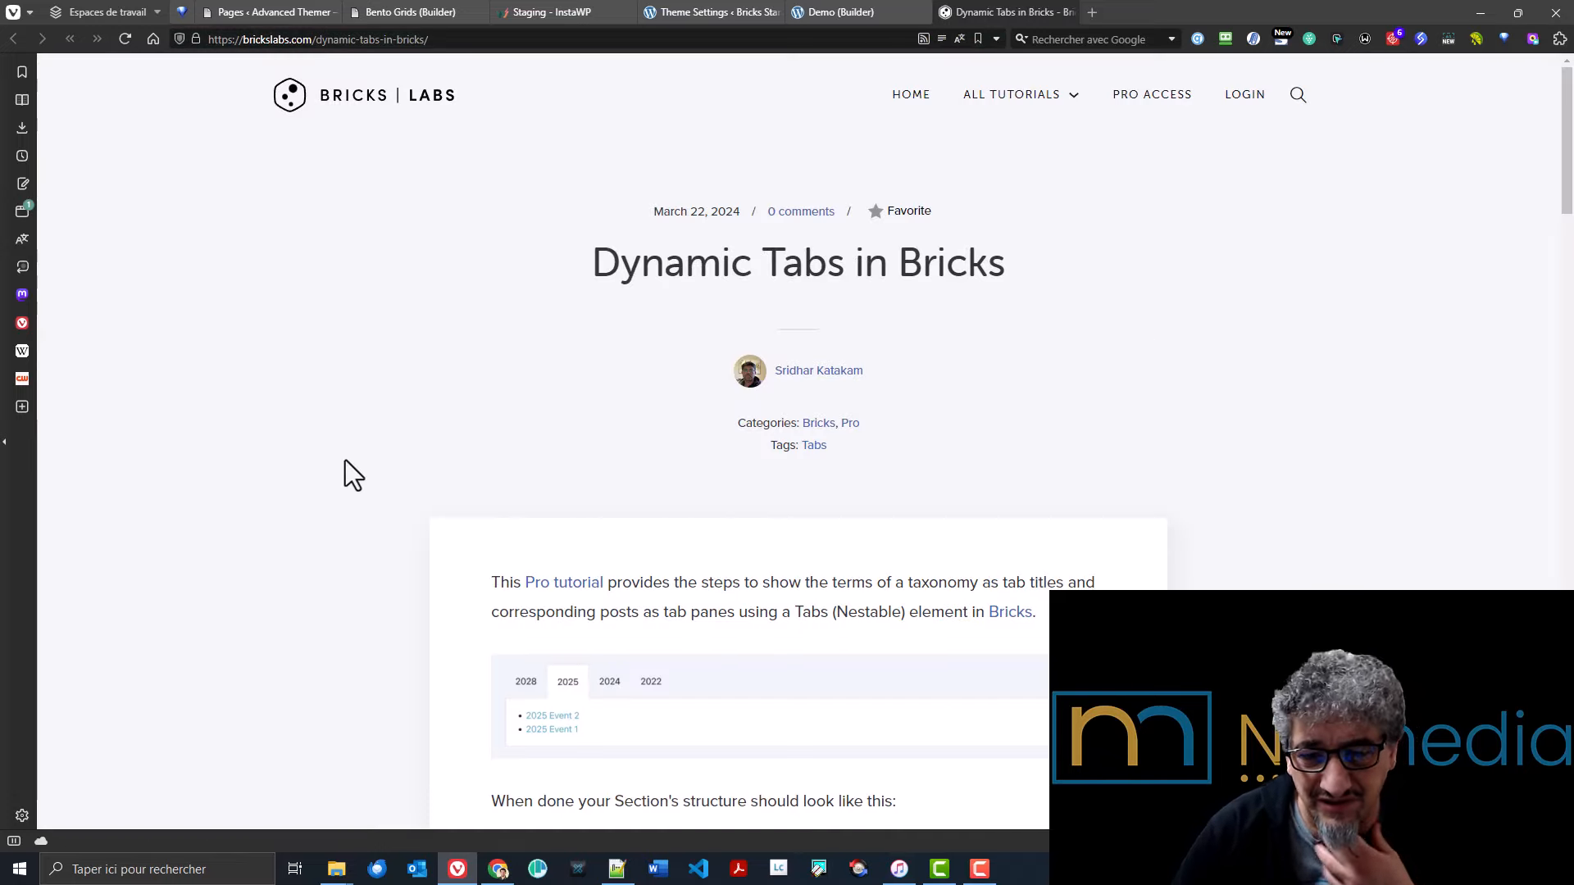
pyautogui.scroll(-6, 343, 460)
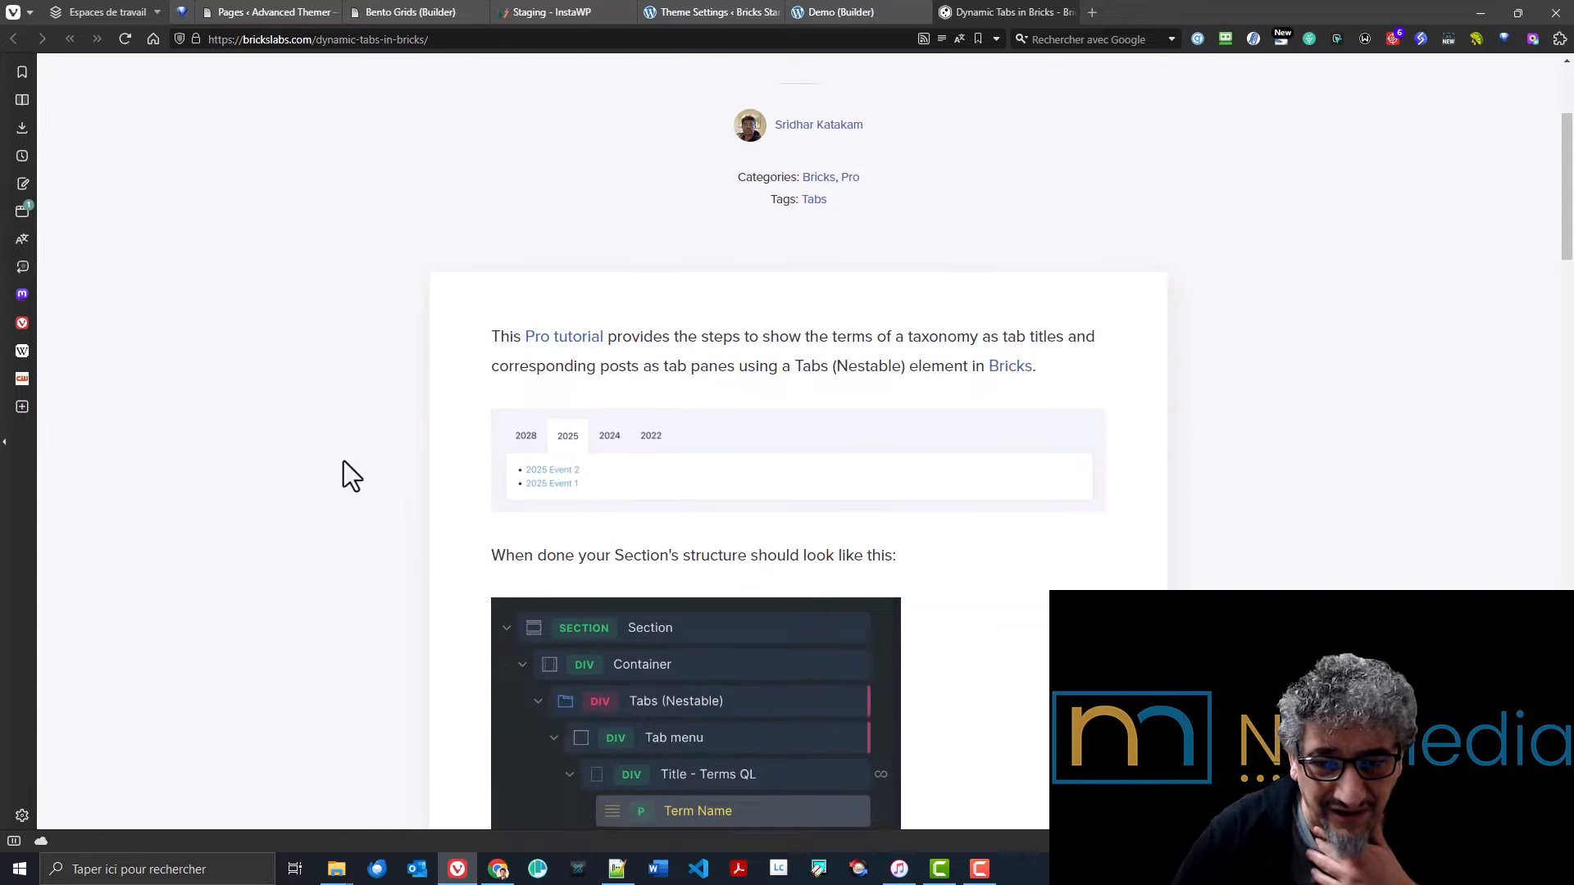
pyautogui.scroll(-4, 645, 386)
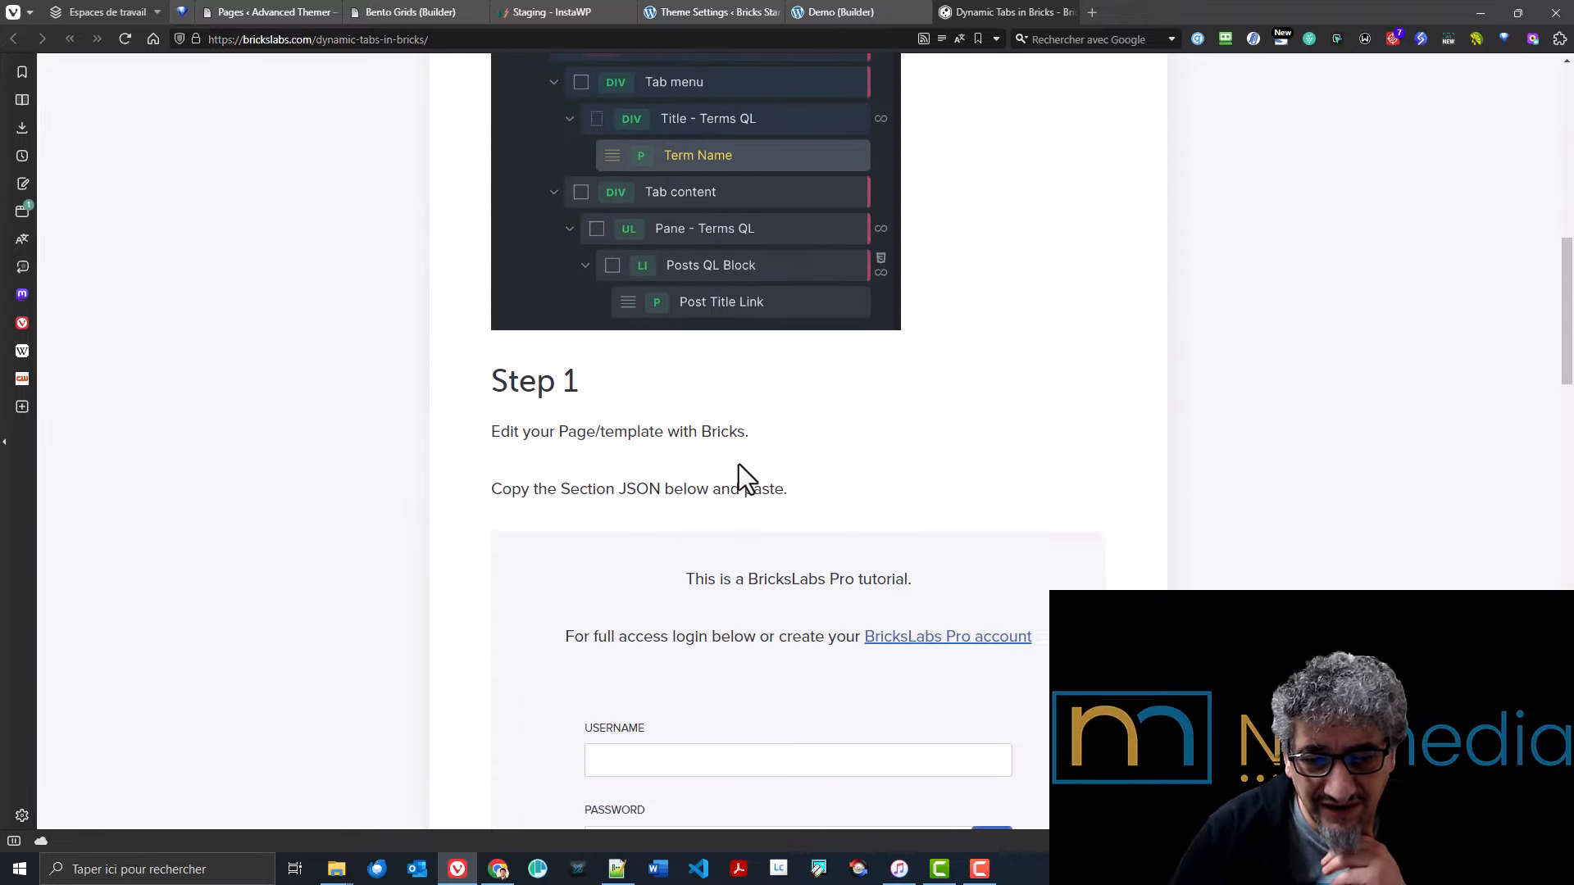
pyautogui.scroll(7, 1012, 429)
pyautogui.scroll(4, 1028, 415)
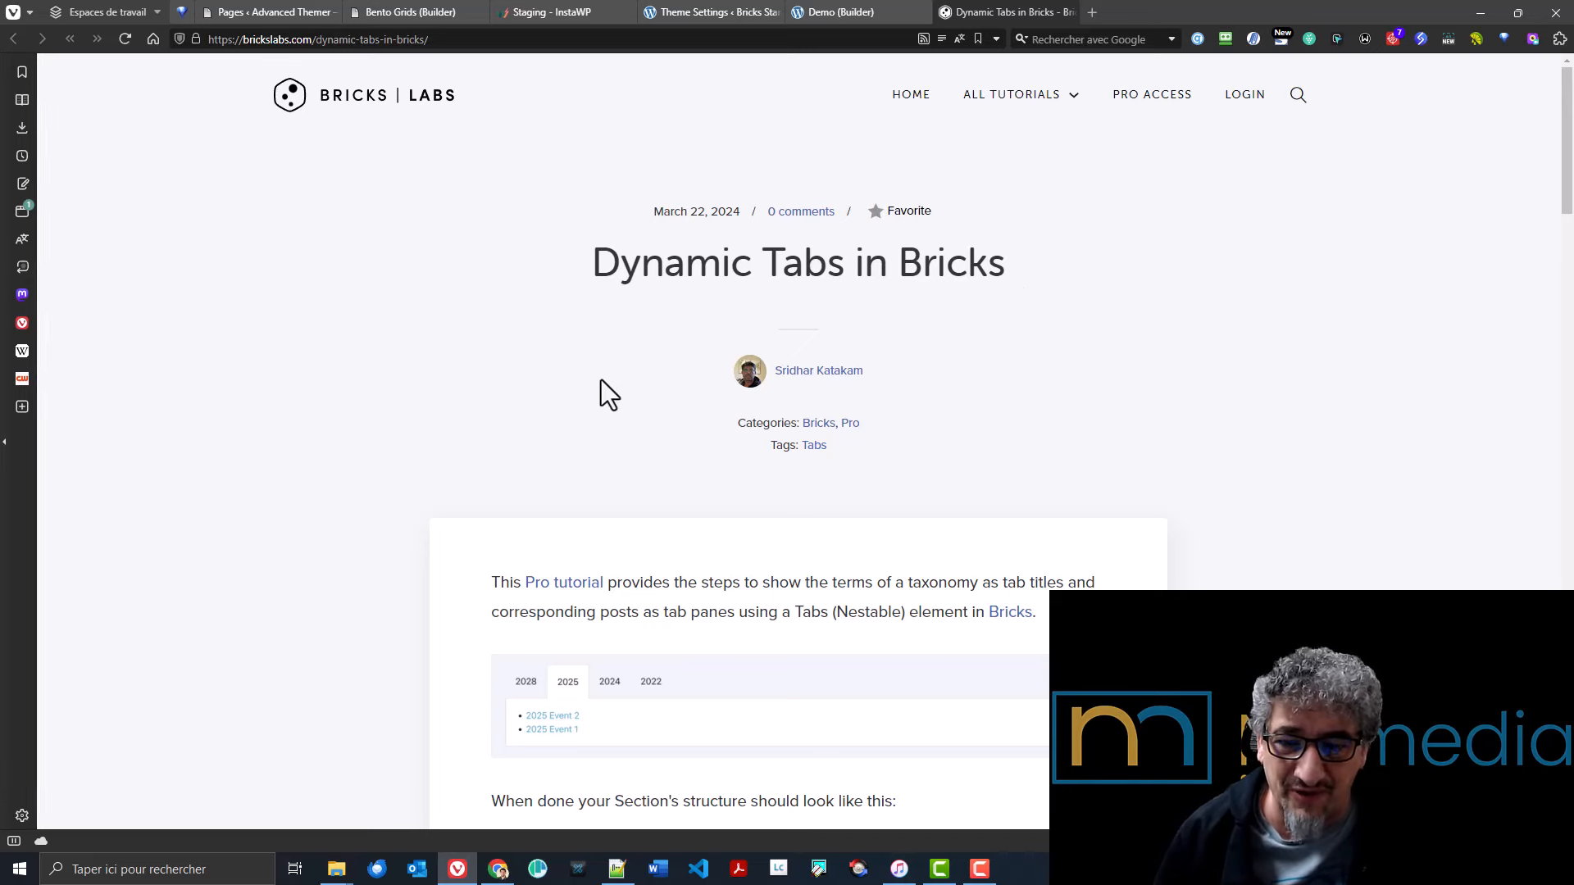
pyautogui.scroll(-12, 601, 380)
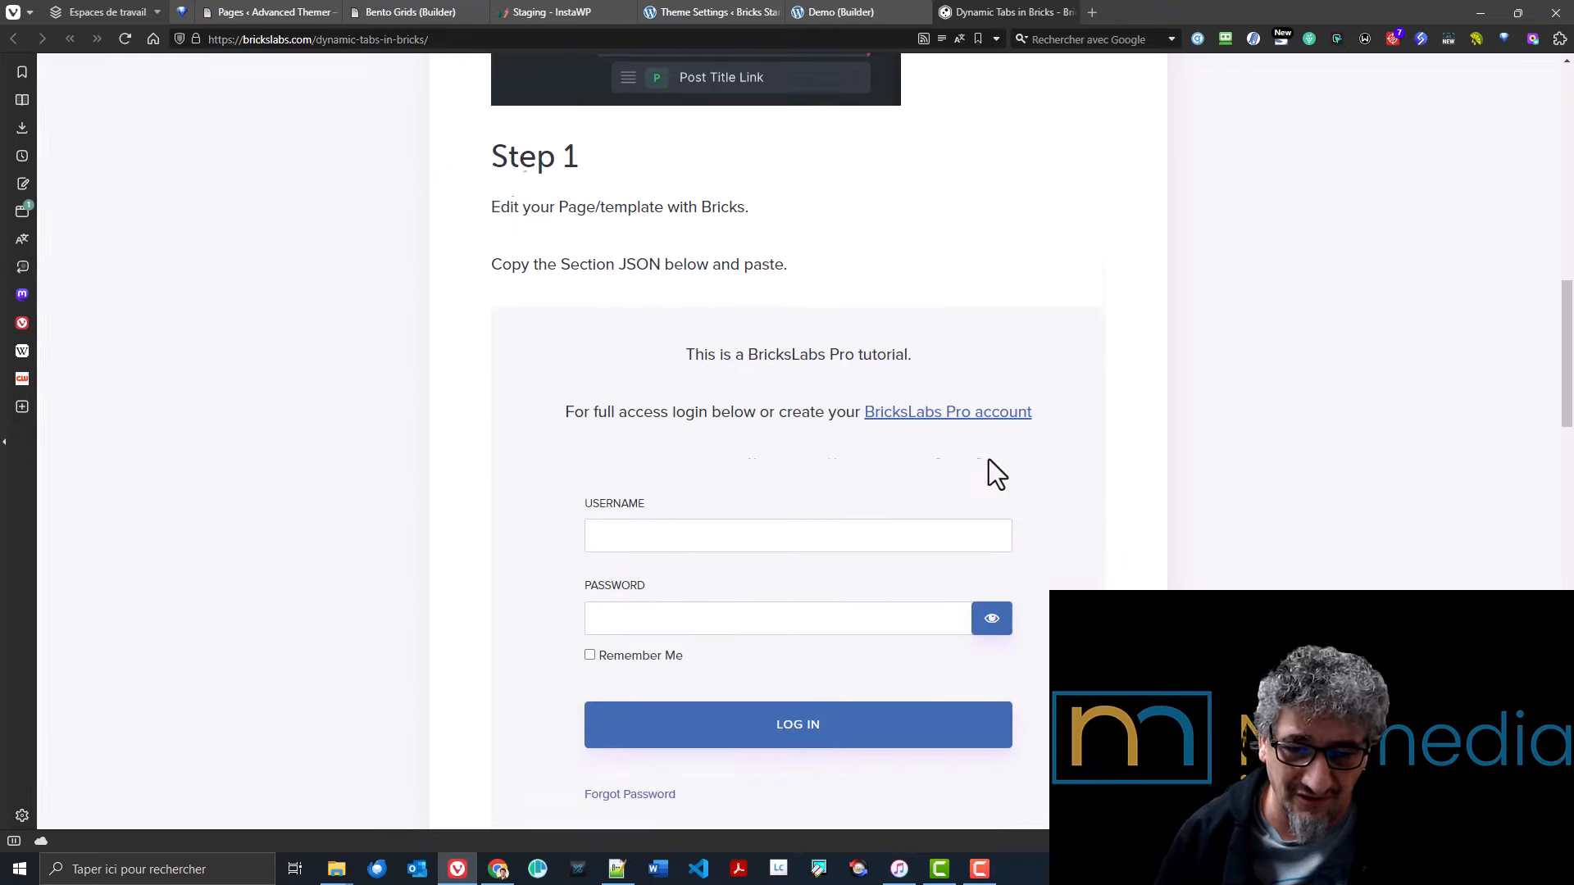
pyautogui.scroll(-7, 988, 461)
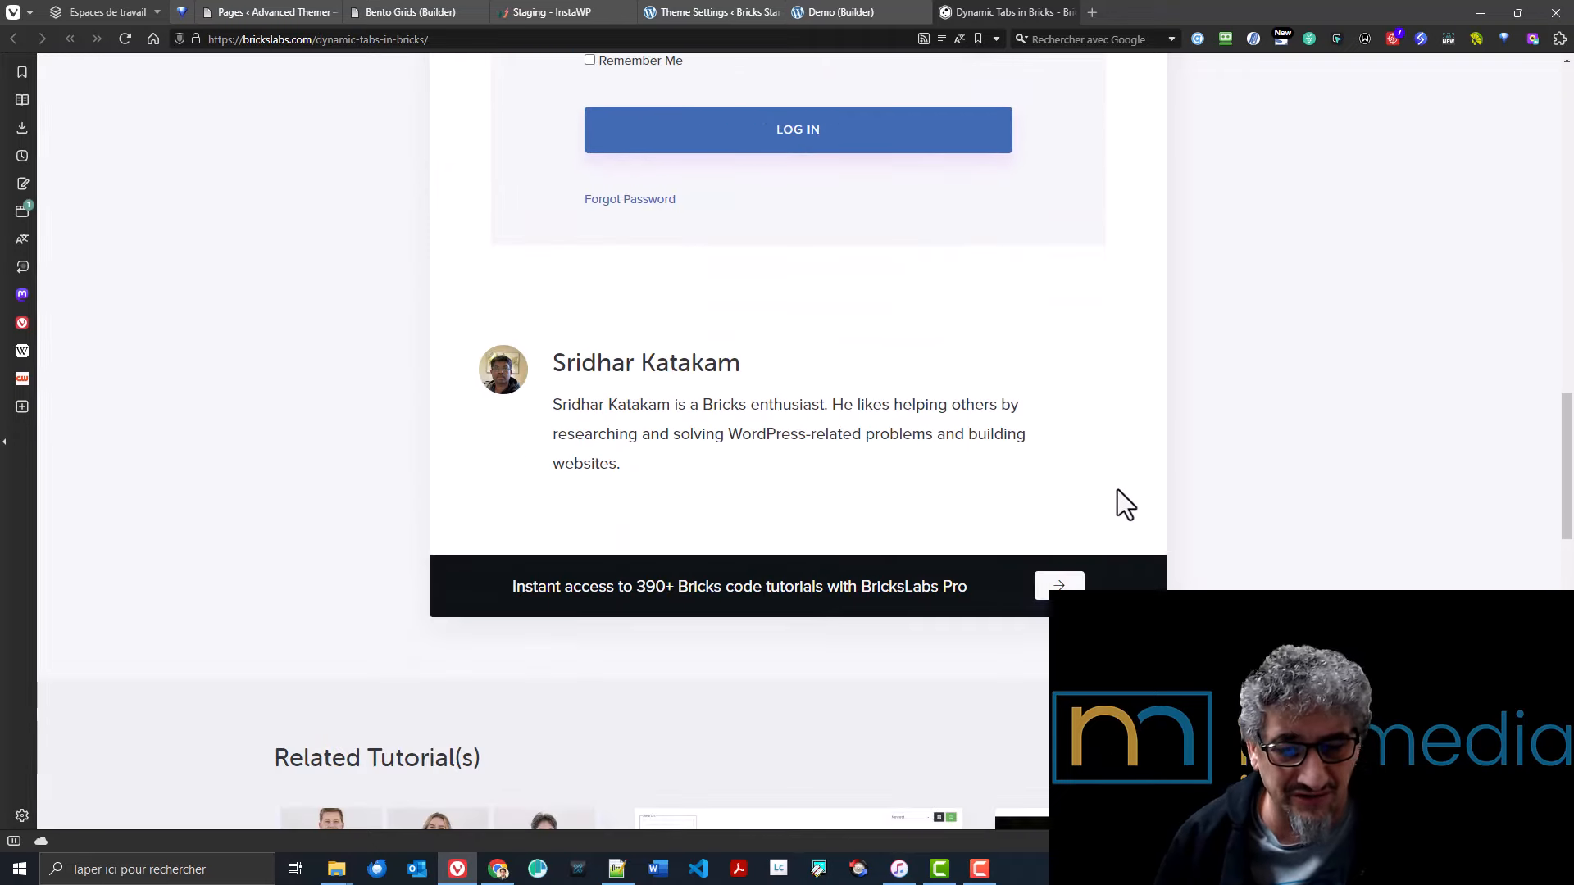
pyautogui.scroll(14, 1118, 502)
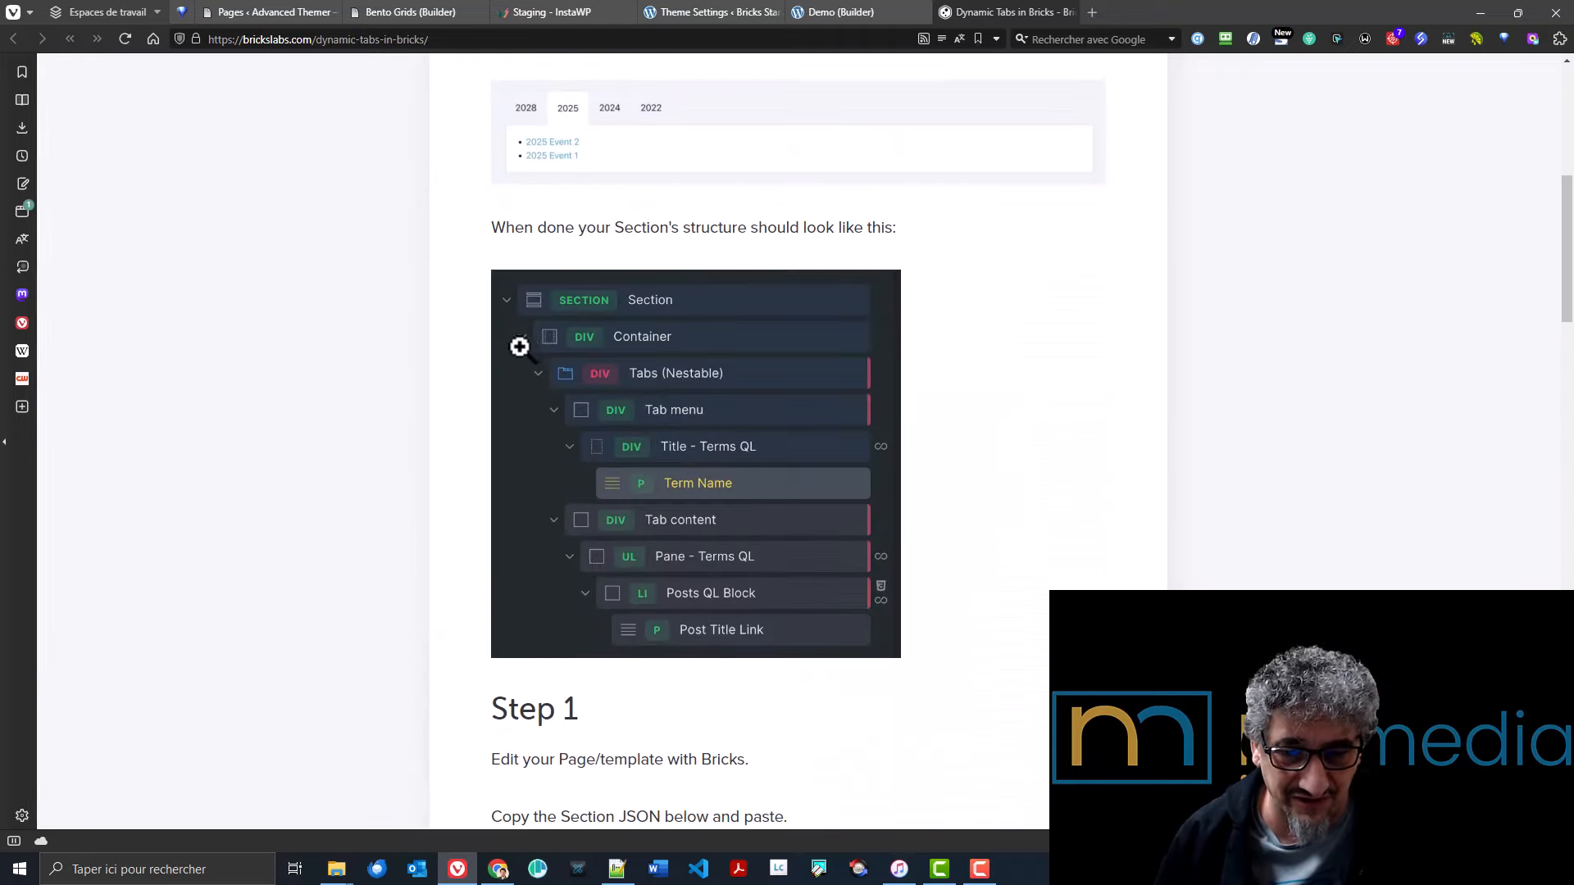
pyautogui.scroll(-1, 521, 347)
pyautogui.scroll(5, 523, 348)
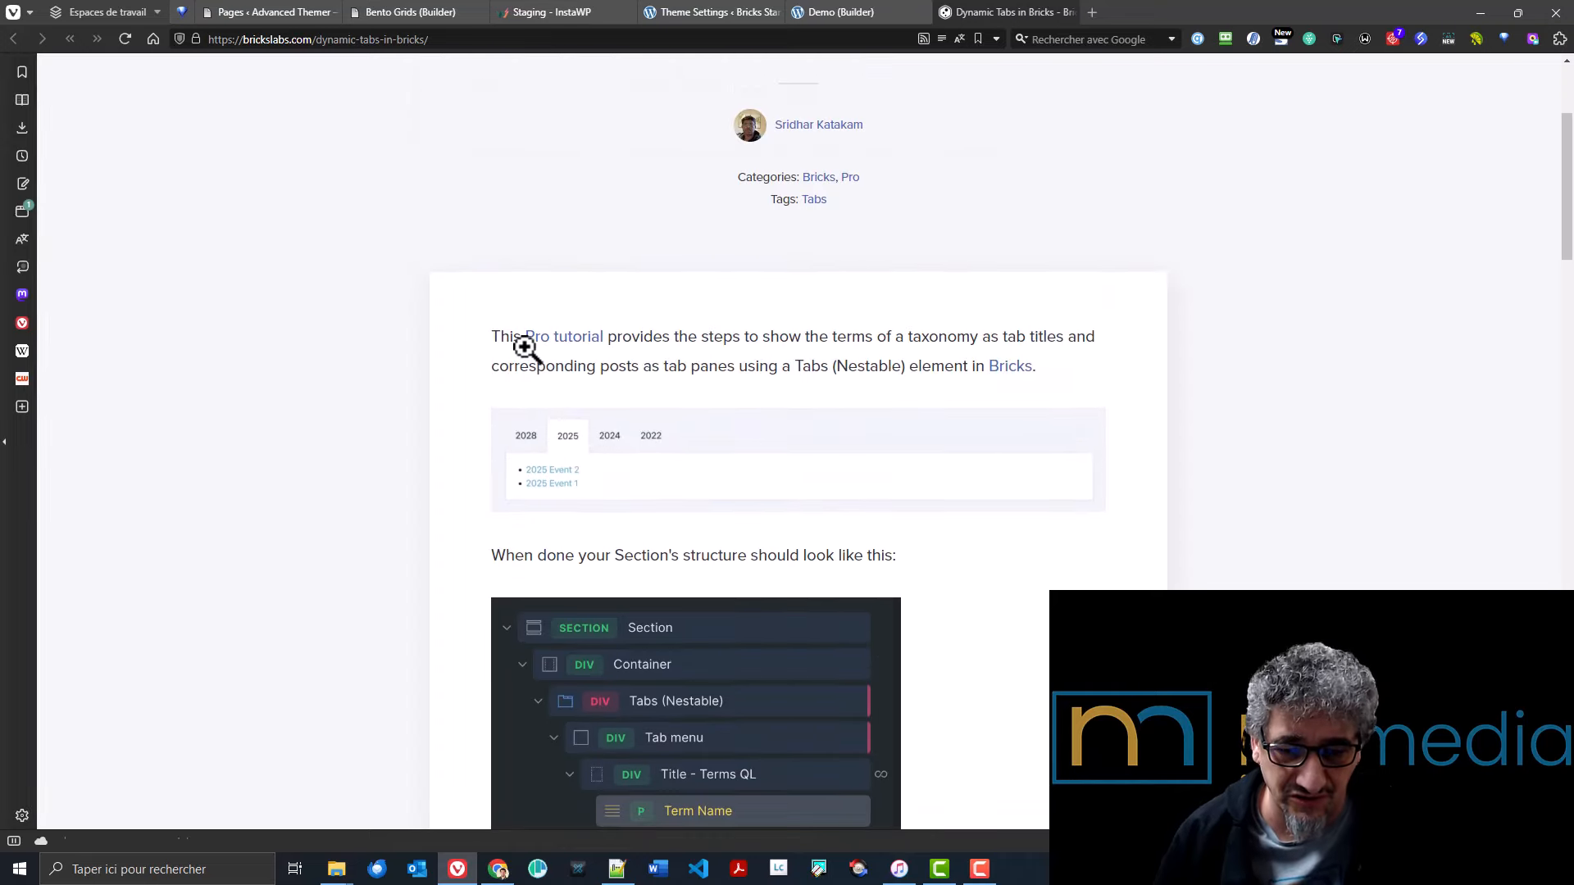
pyautogui.scroll(-15, 524, 347)
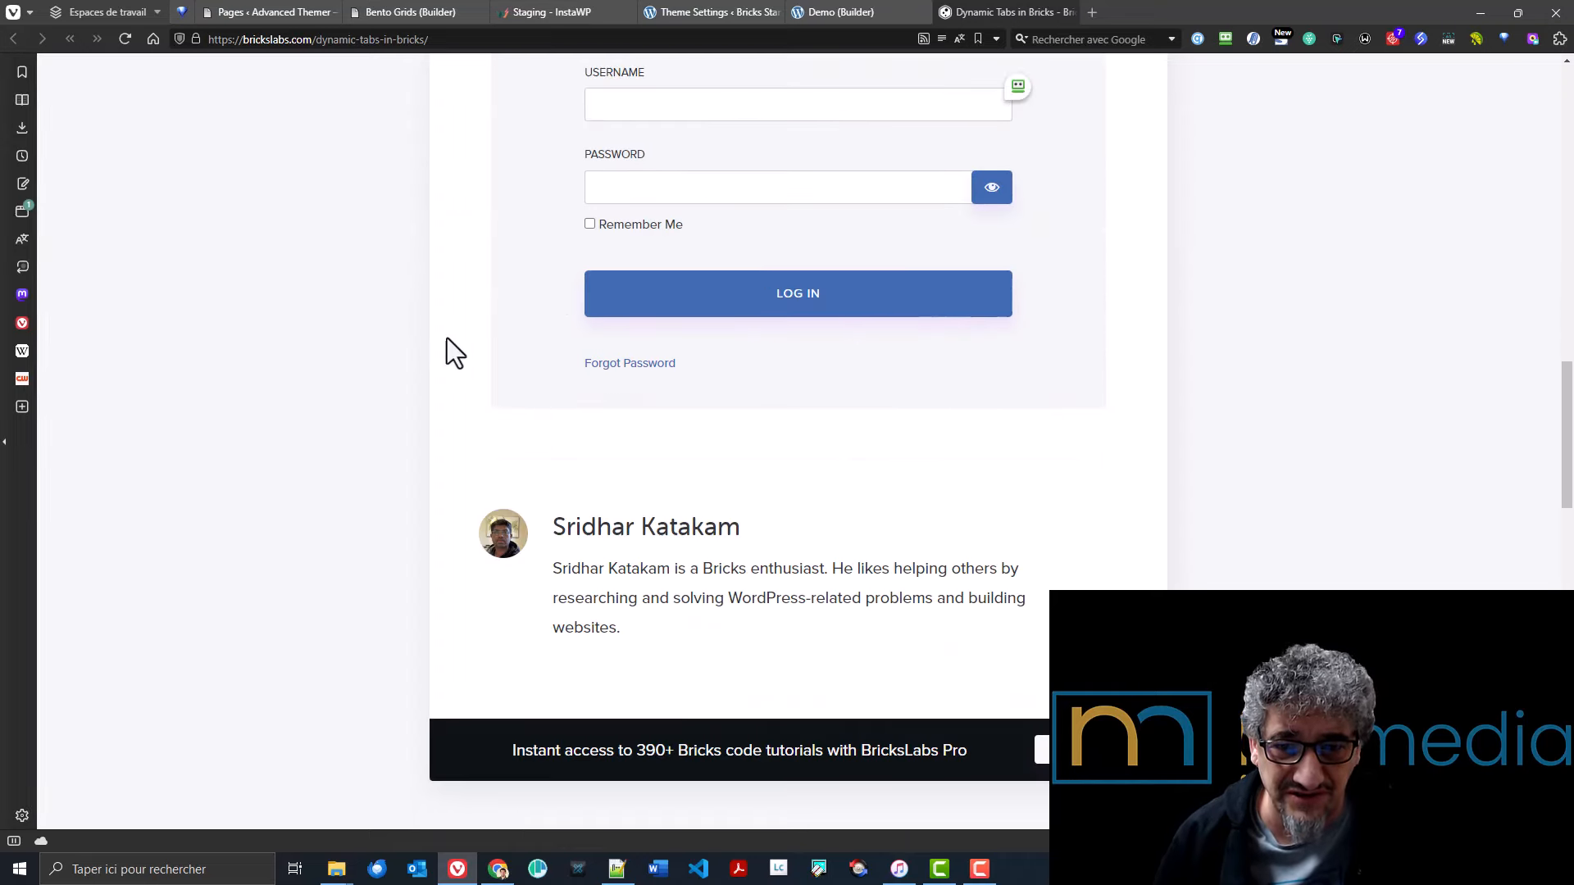
# - From the builder's BricksLabs list, open the "Post-specific ACF Repeater Galleries as Sliders in Bricks" tutorial and look through its steps
pyautogui.click(836, 12)
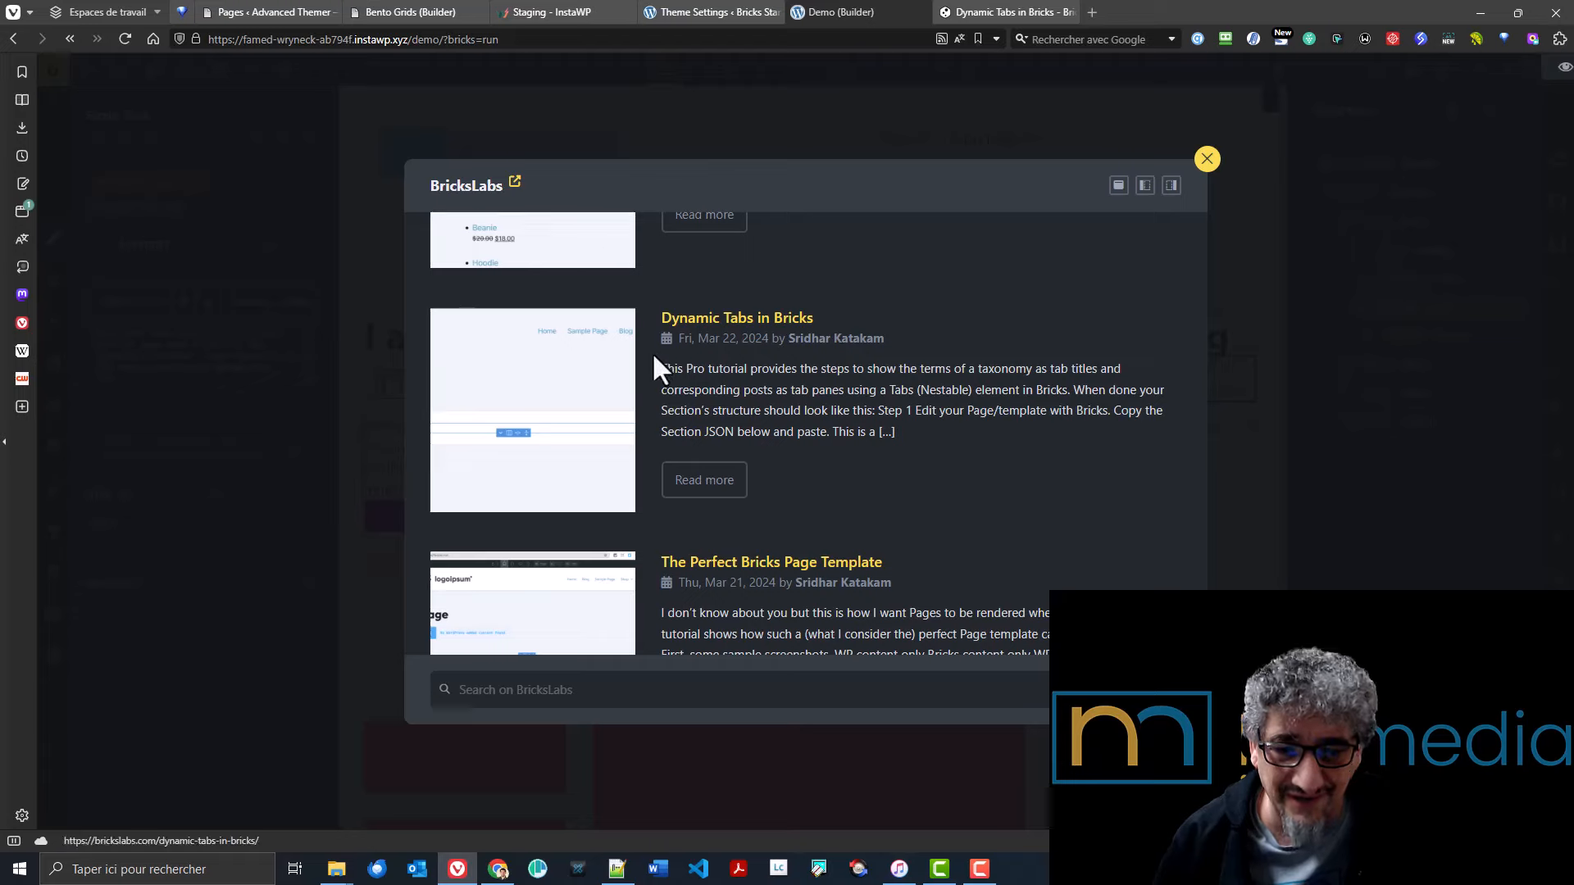
pyautogui.scroll(5, 656, 373)
pyautogui.scroll(3, 773, 359)
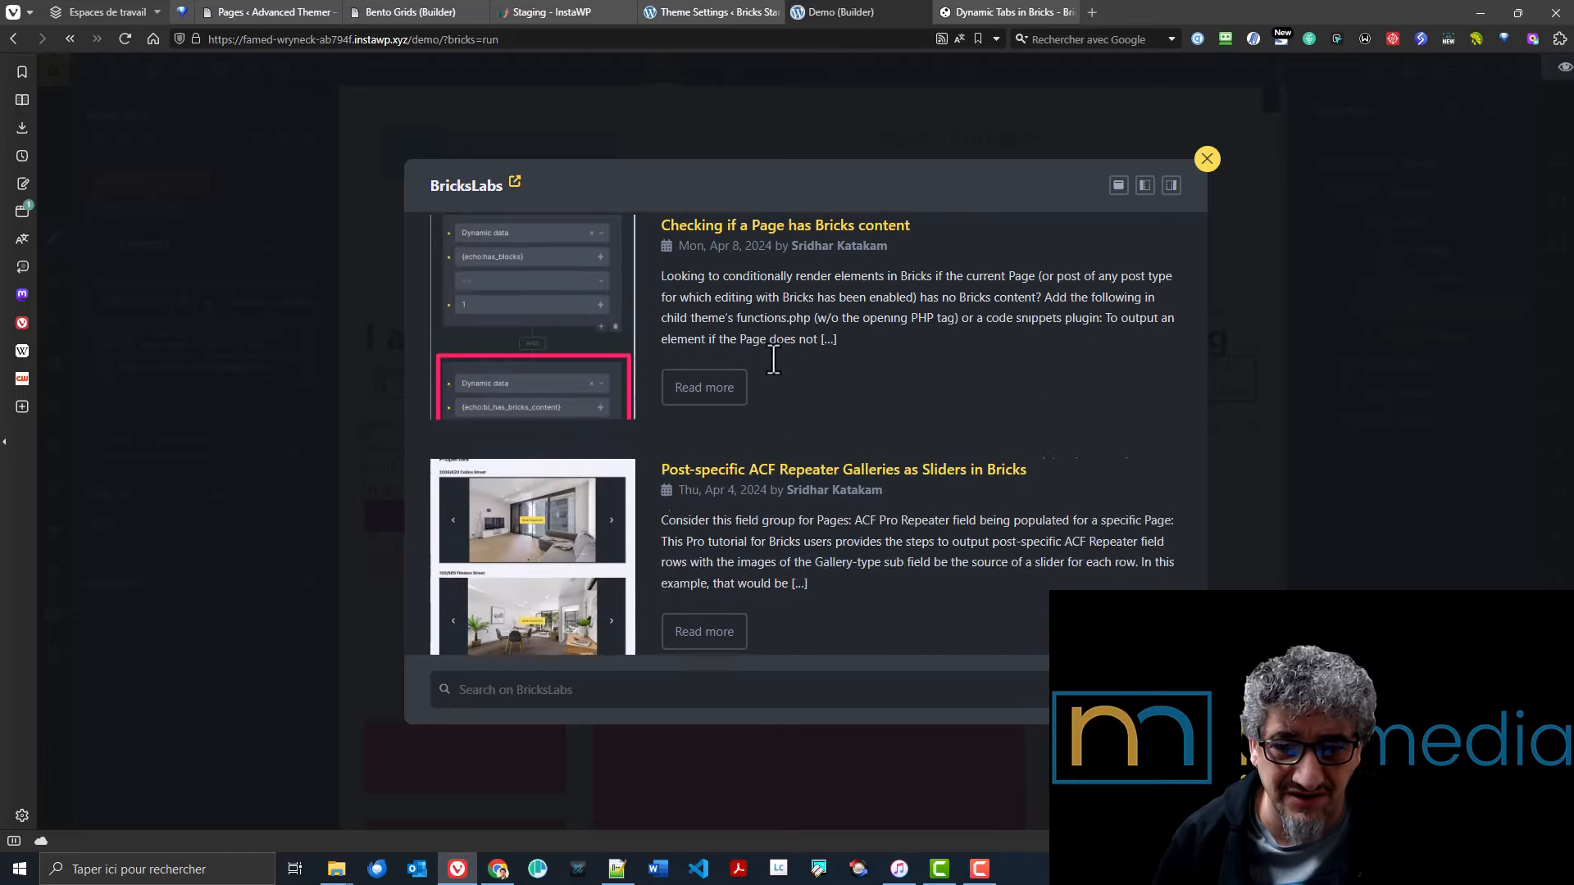
pyautogui.scroll(-3, 773, 359)
pyautogui.click(715, 334)
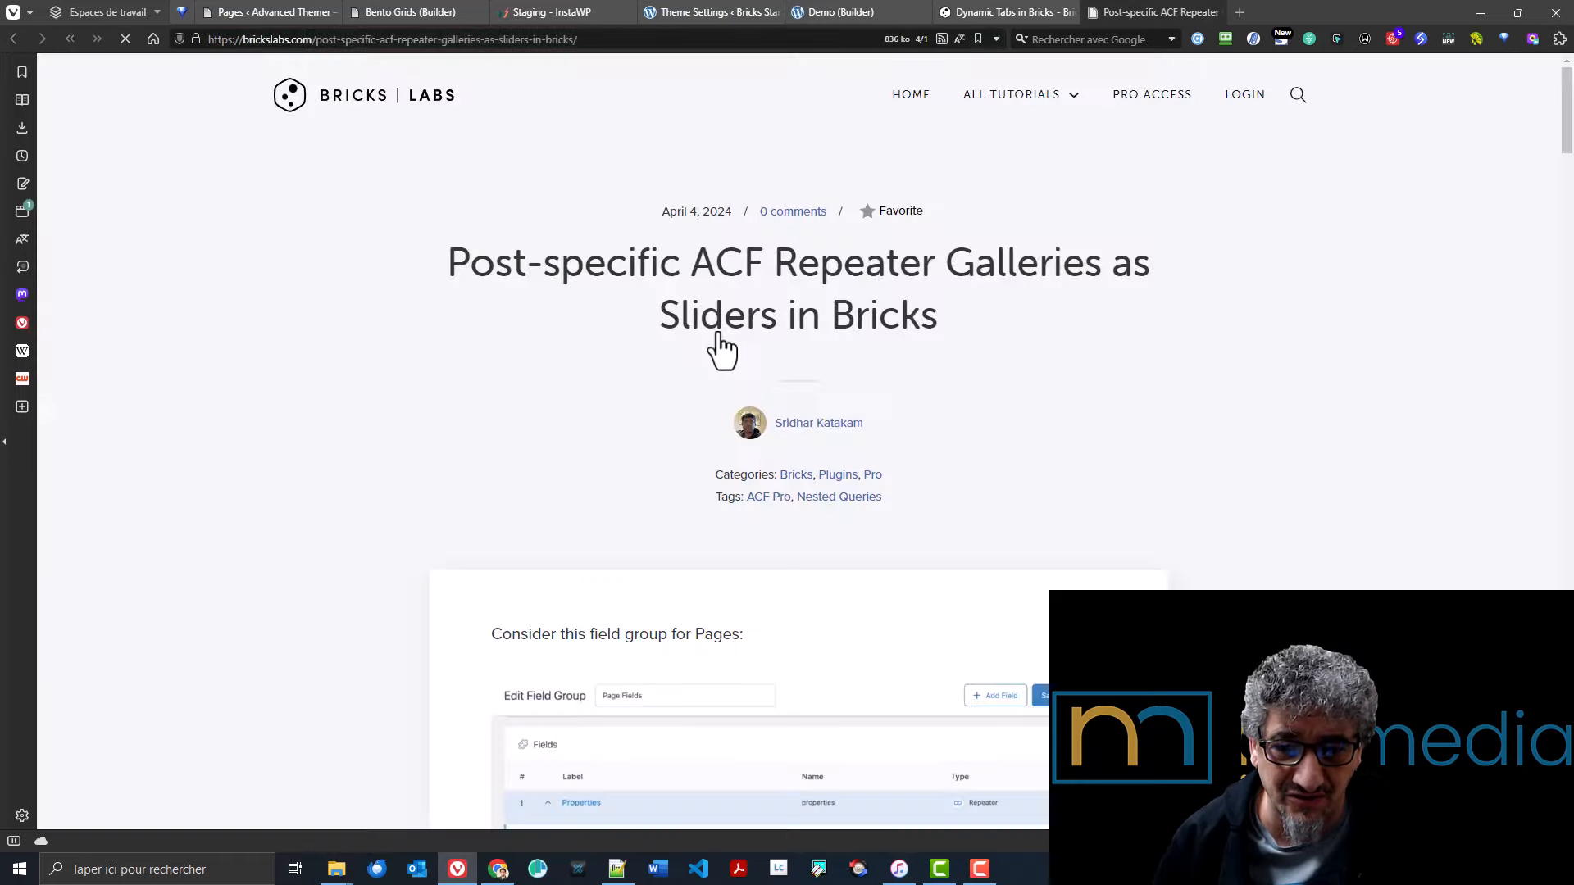
pyautogui.scroll(-15, 860, 378)
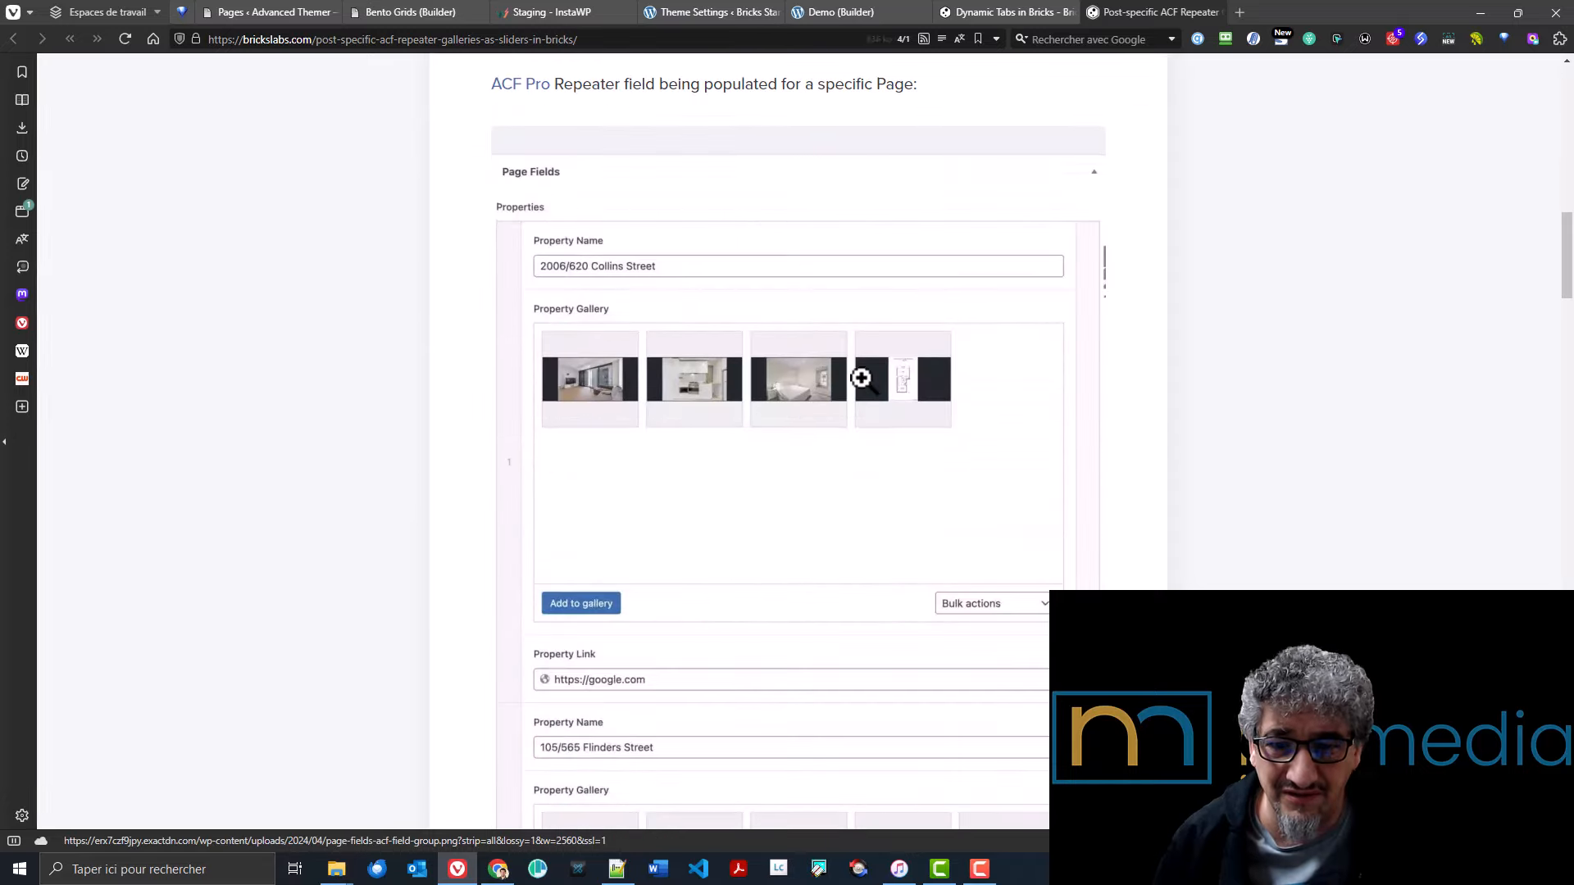
pyautogui.scroll(-20, 860, 378)
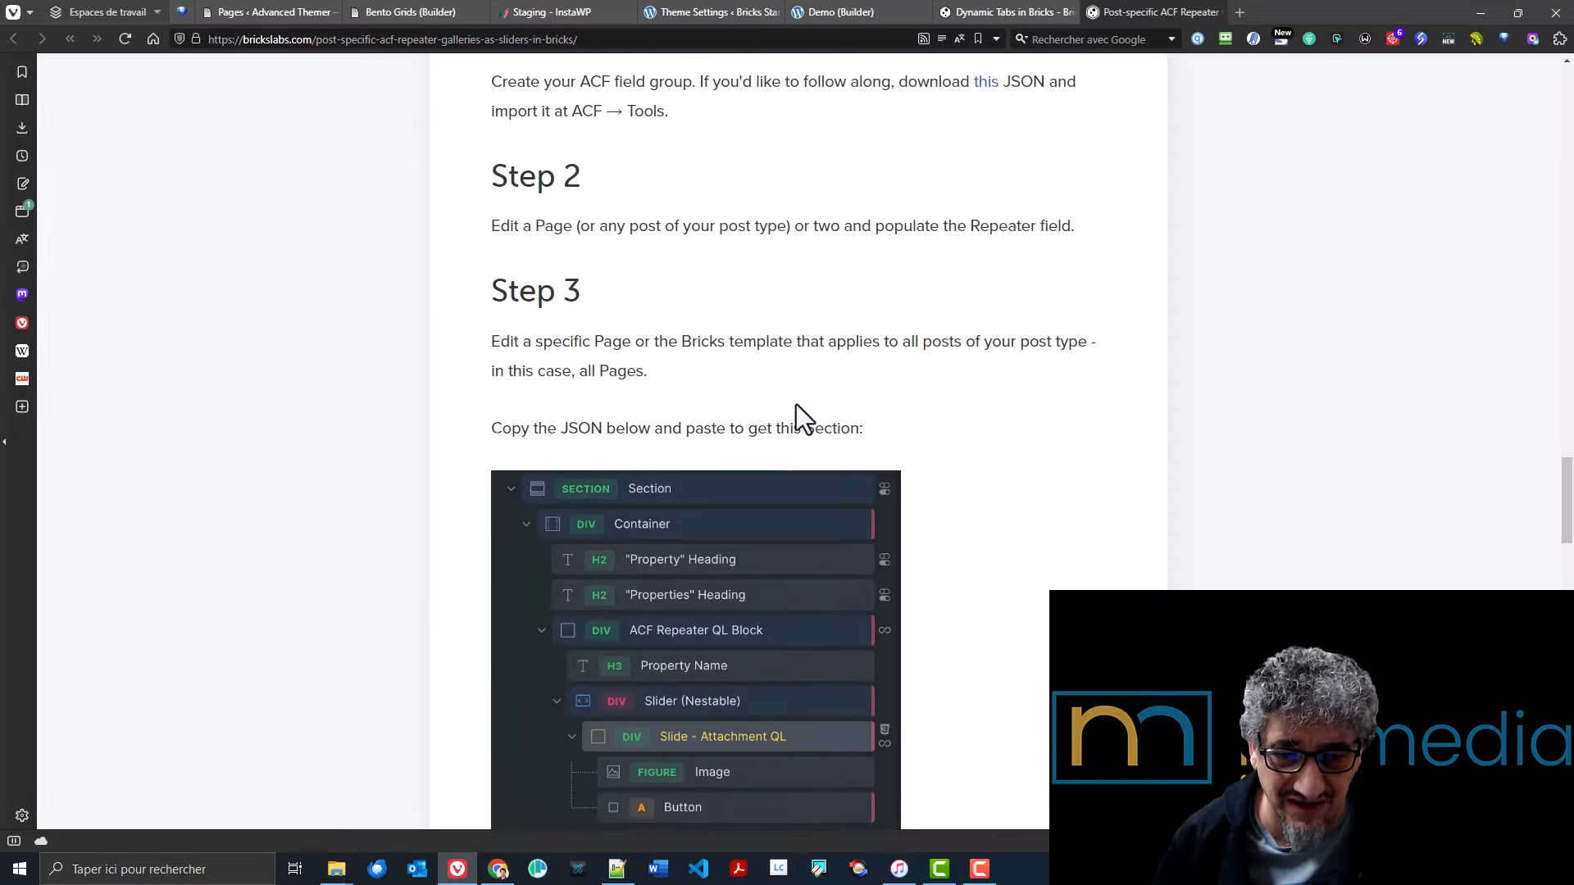
pyautogui.scroll(-15, 795, 405)
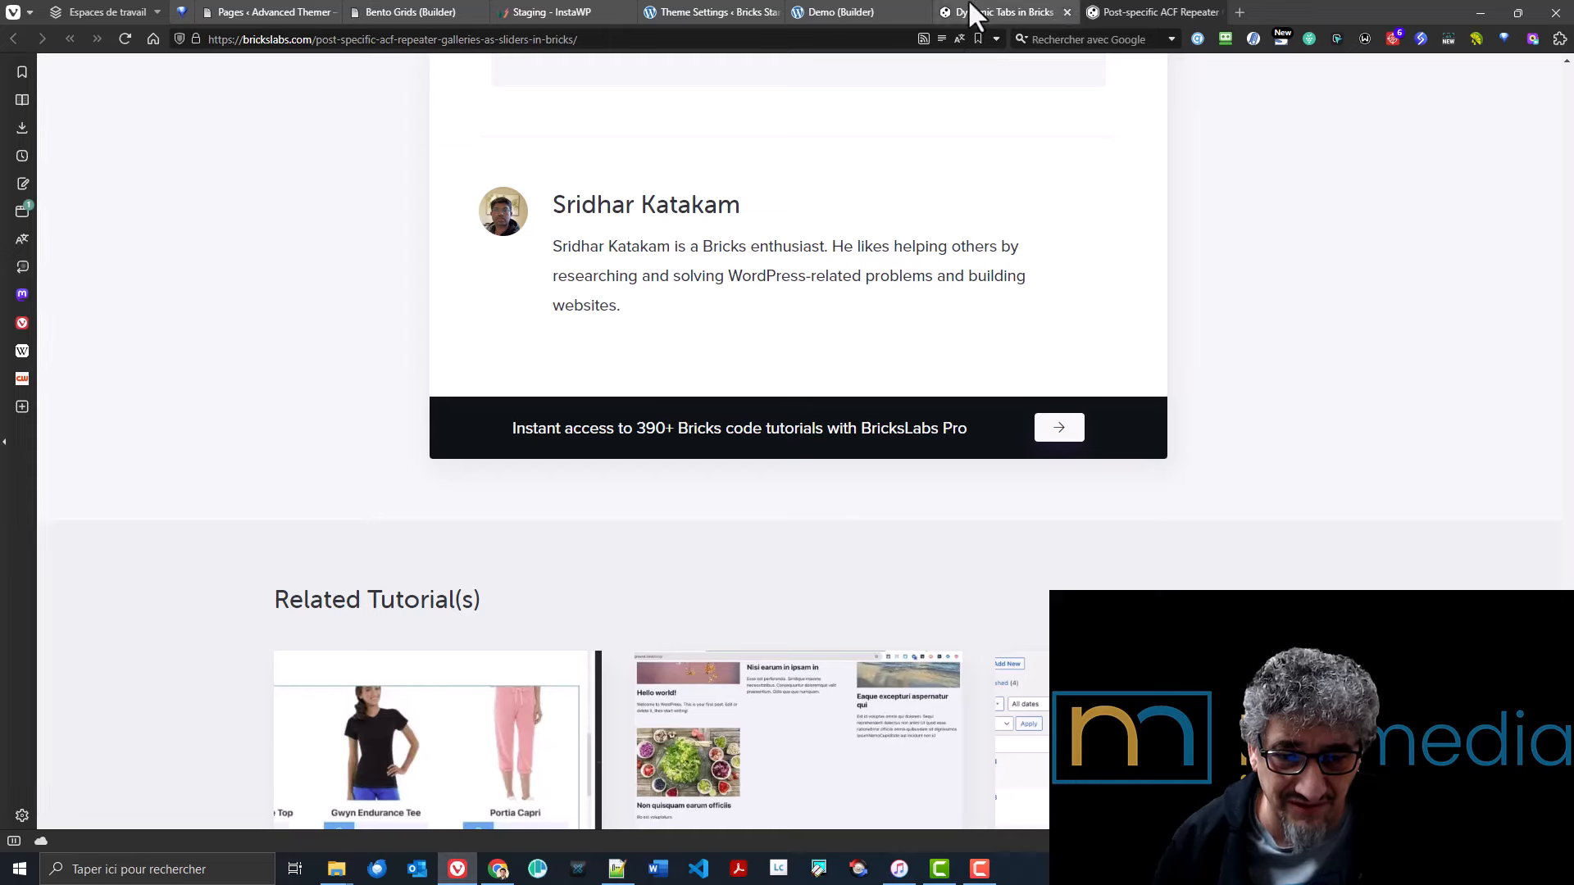
pyautogui.scroll(4, 720, 278)
# - From the Demo builder's BricksLabs list, open the "Populating WS Form Field in a Modal with Button Data Attribute in Bricks" tutorial and look through it
pyautogui.click(822, 13)
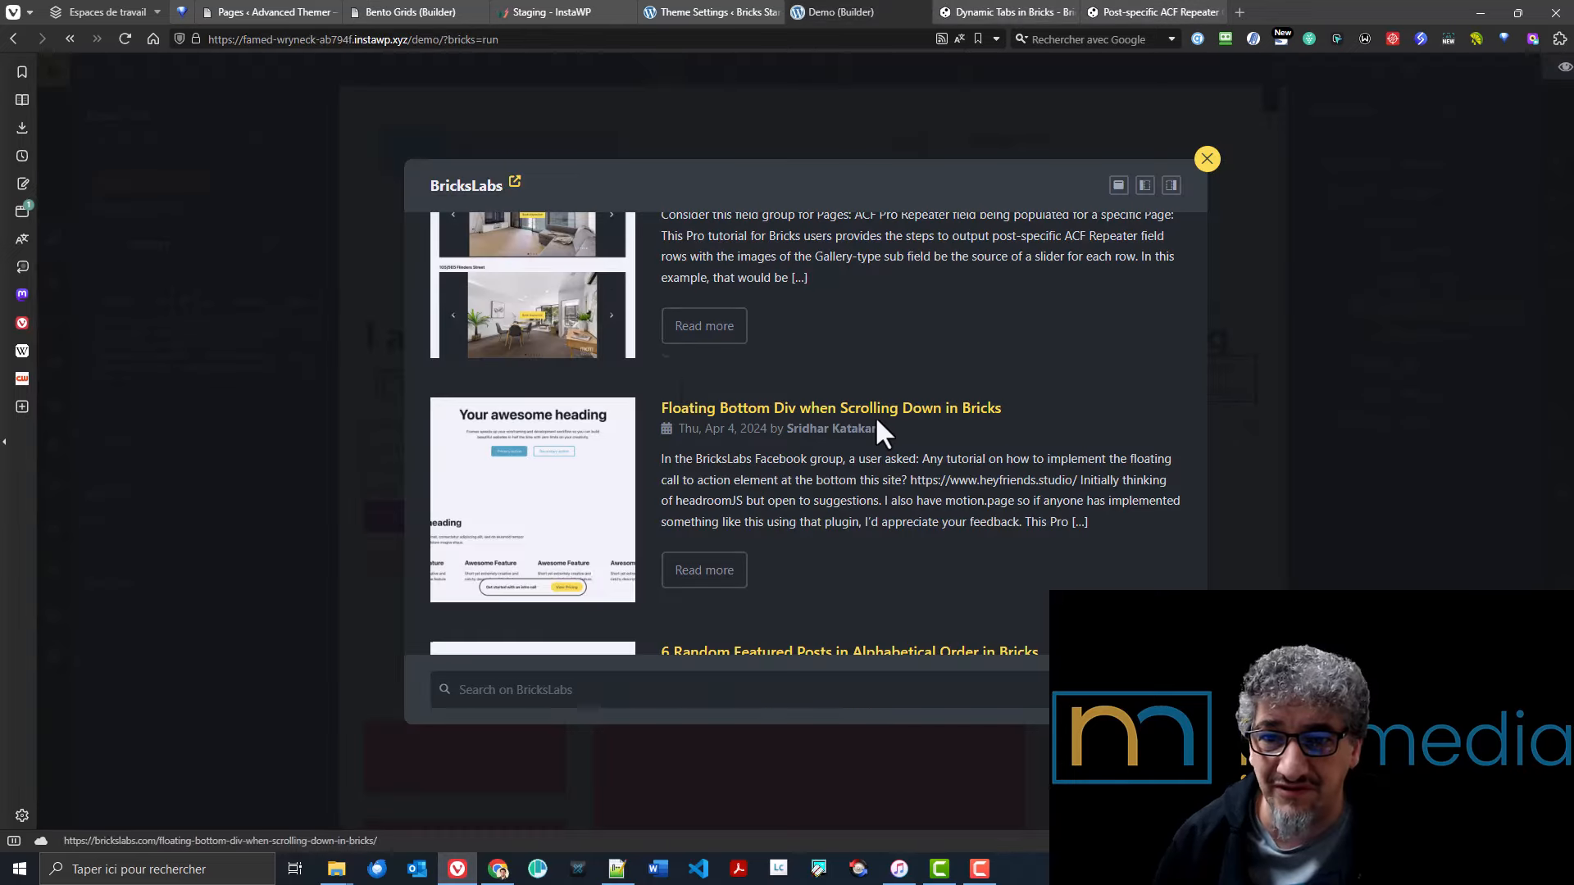
pyautogui.scroll(10, 902, 418)
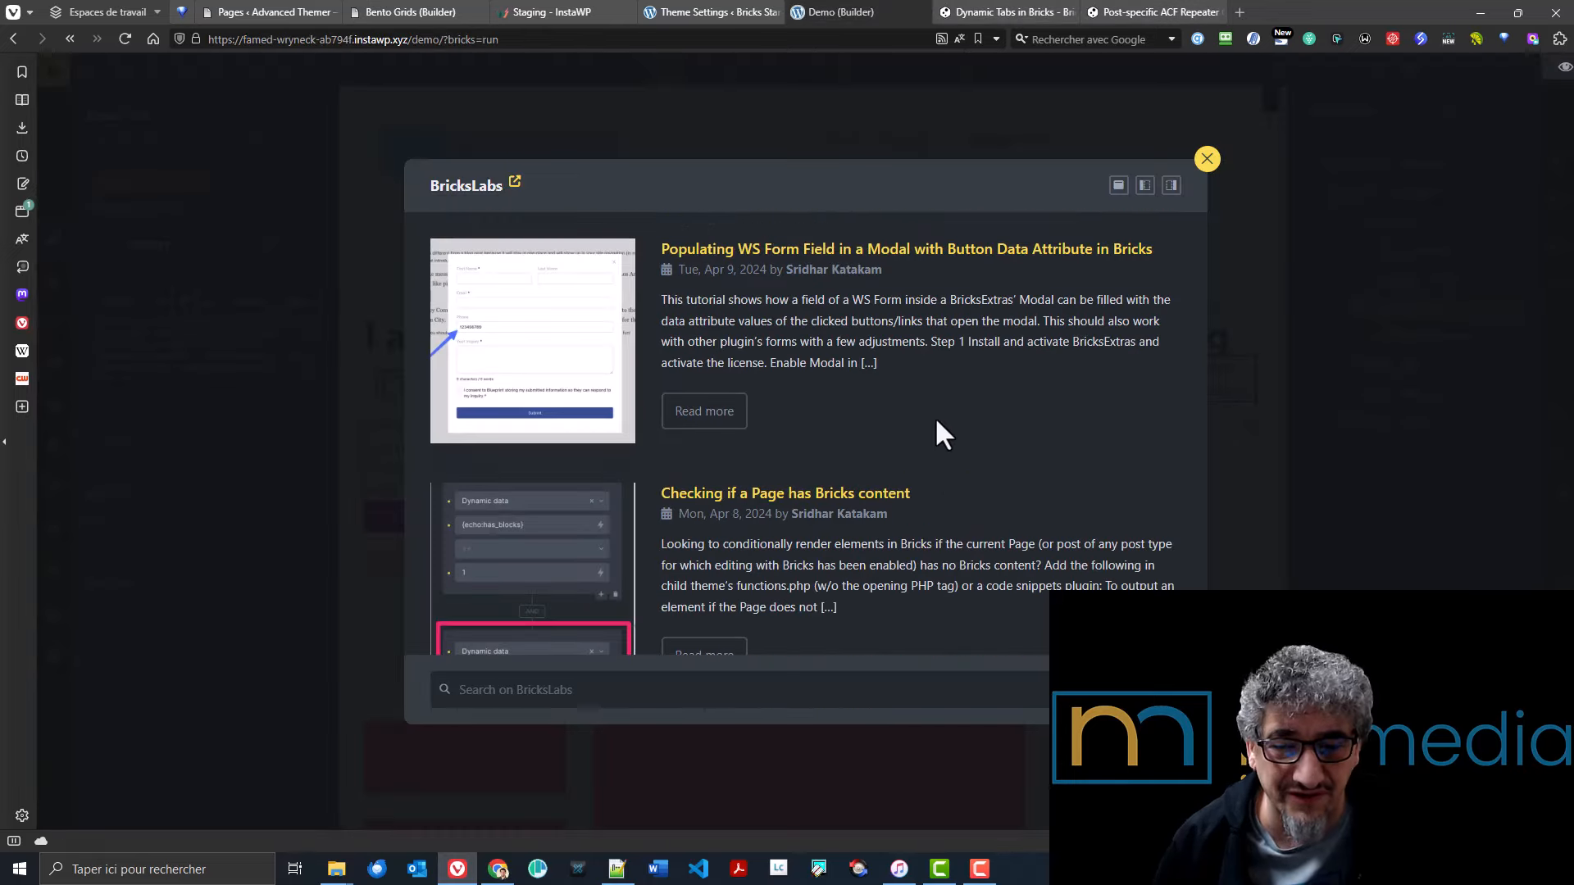
pyautogui.click(693, 427)
pyautogui.scroll(-6, 701, 419)
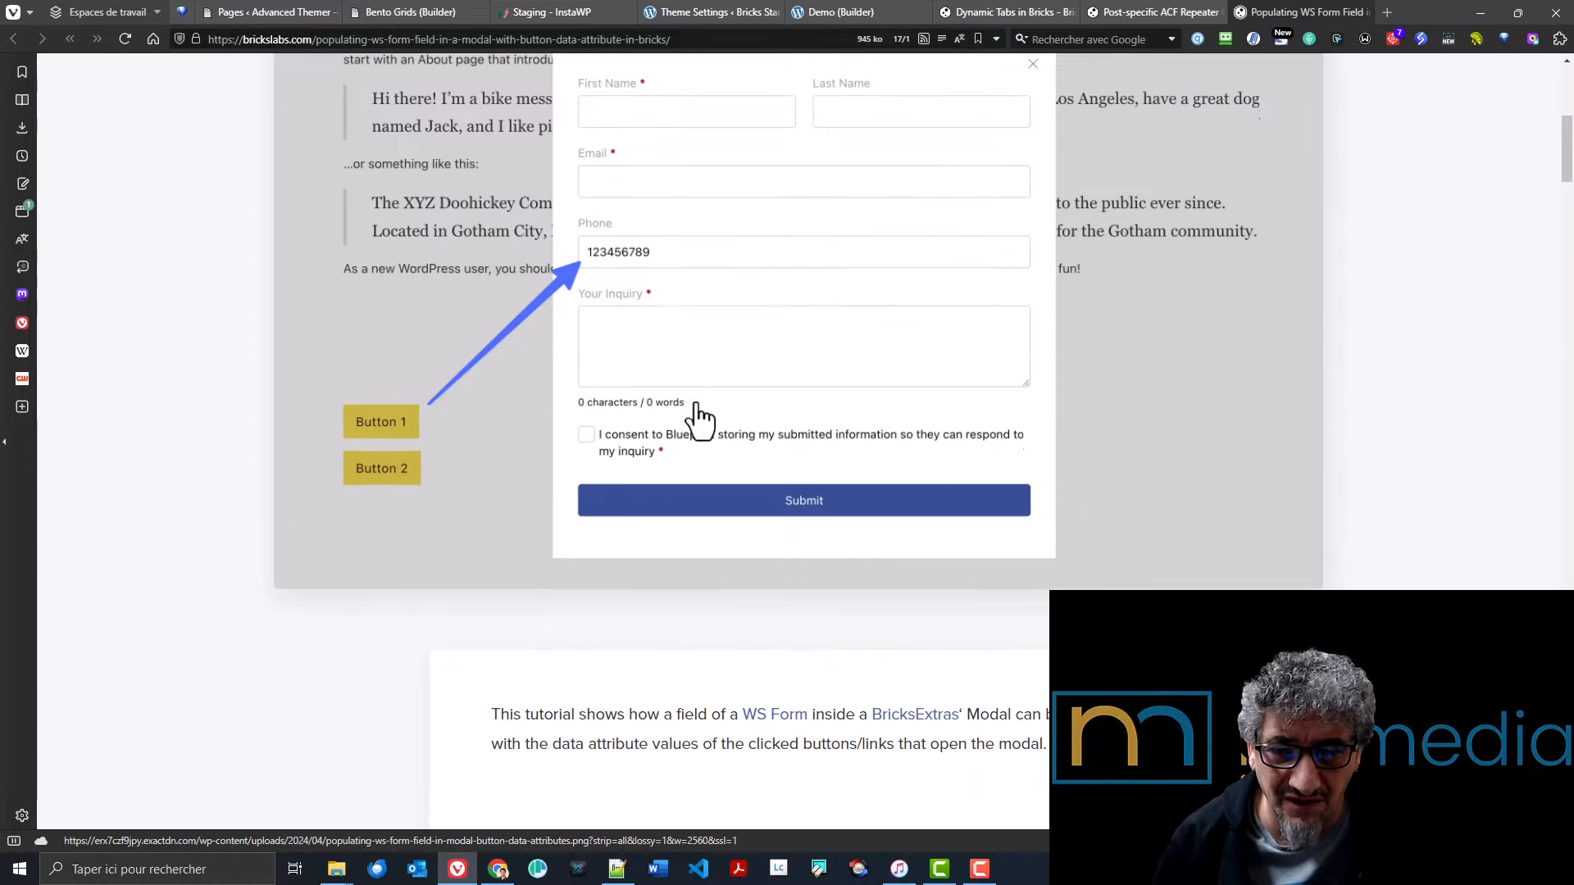
pyautogui.scroll(-5, 697, 420)
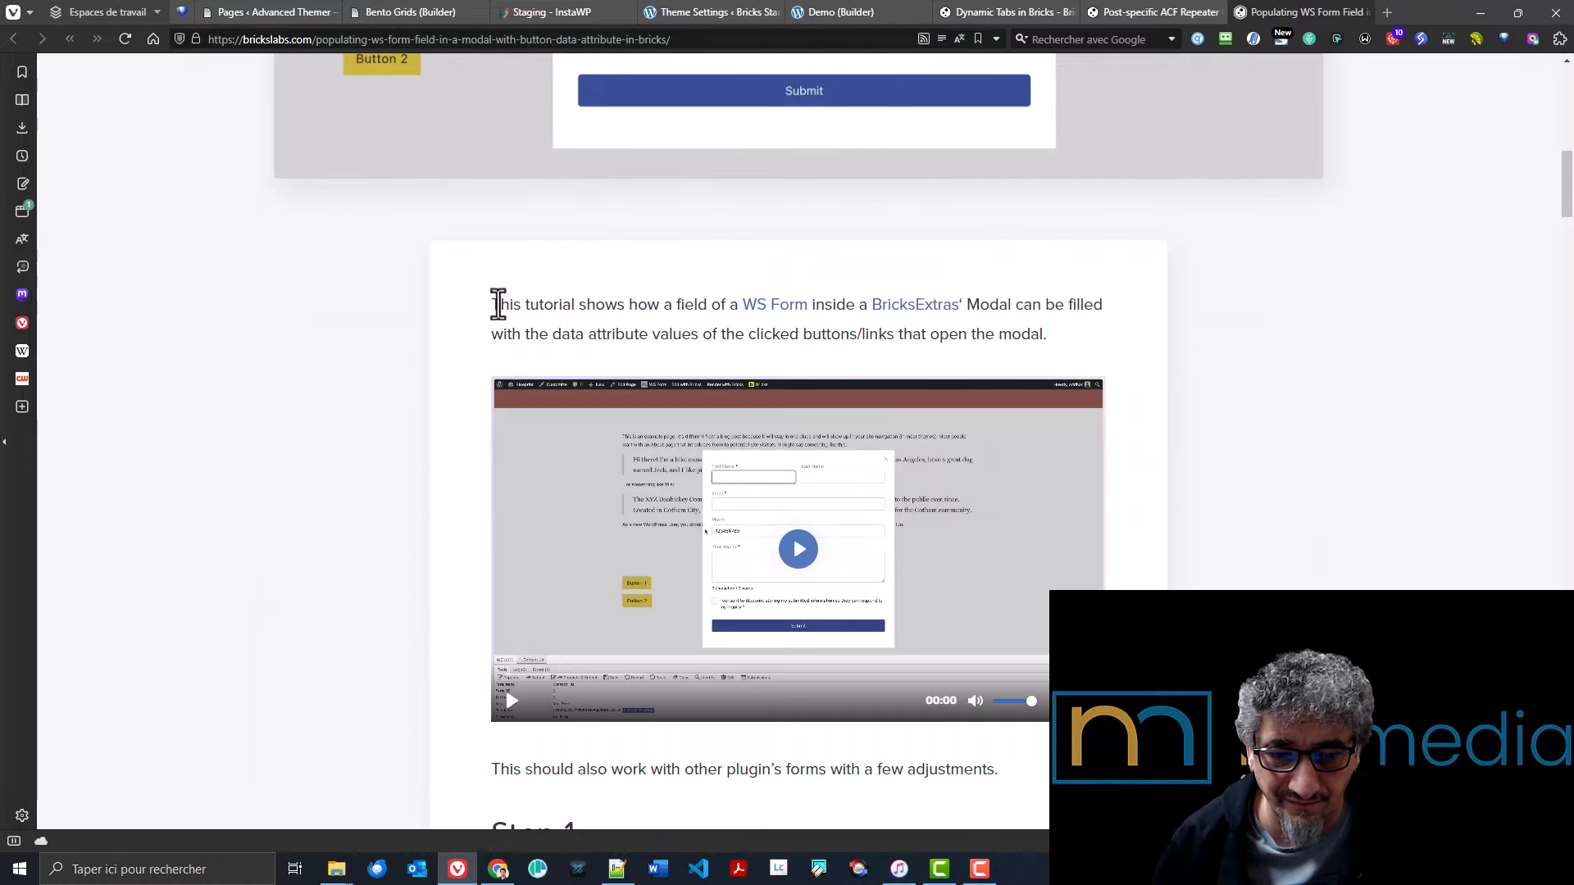
pyautogui.scroll(-5, 502, 319)
pyautogui.scroll(-20, 574, 369)
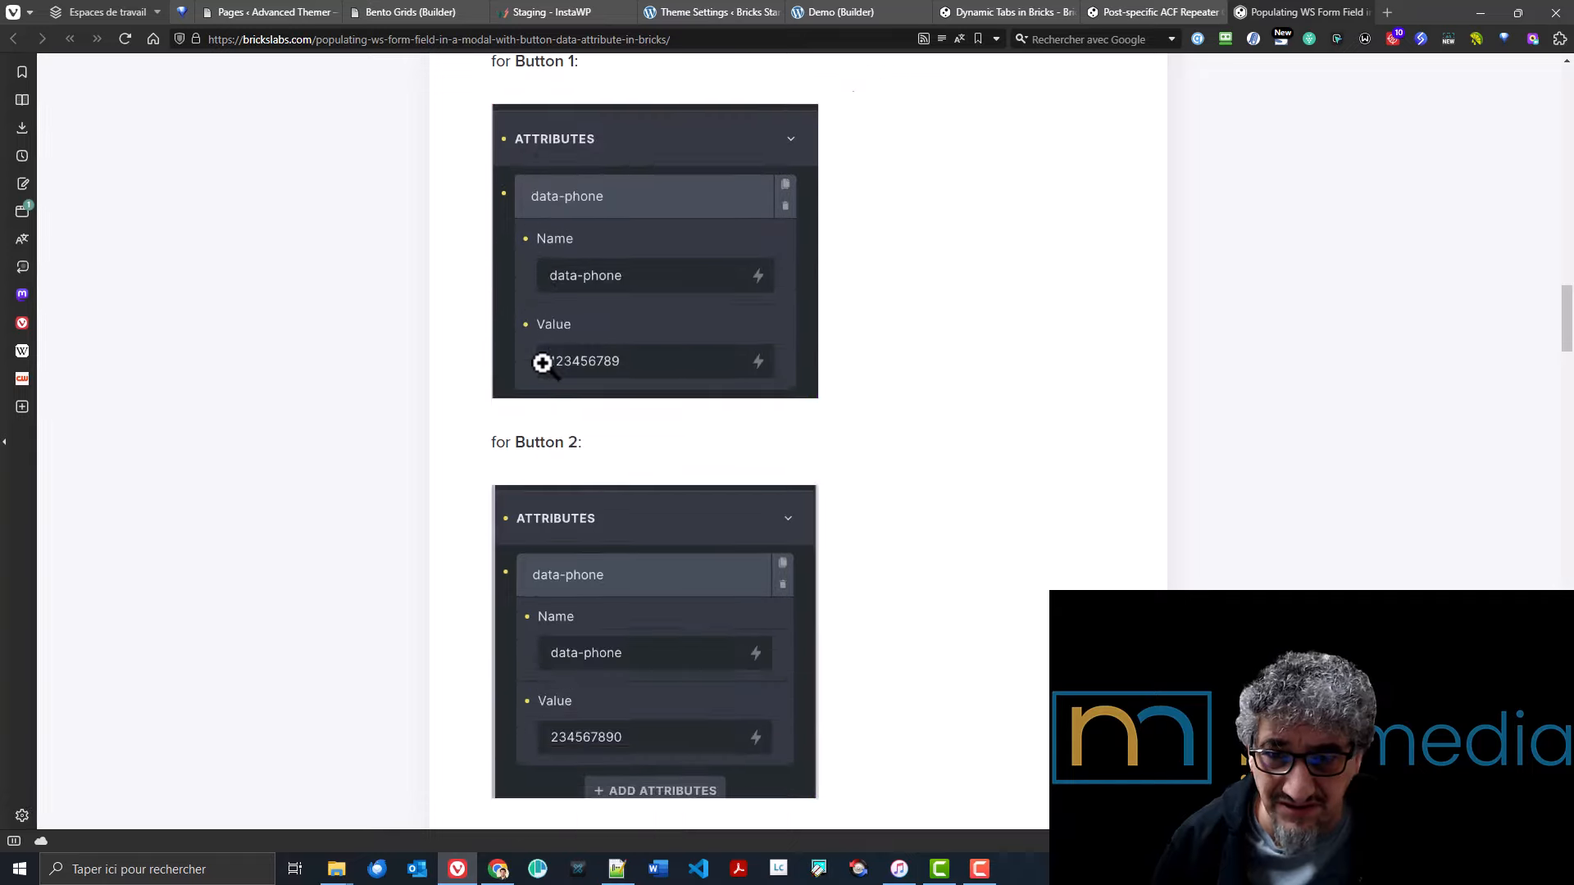
# - From the builder's BricksLabs list, open the "Checking if a Page has Bricks content" tutorial and look through its code instructions
pyautogui.click(1002, 13)
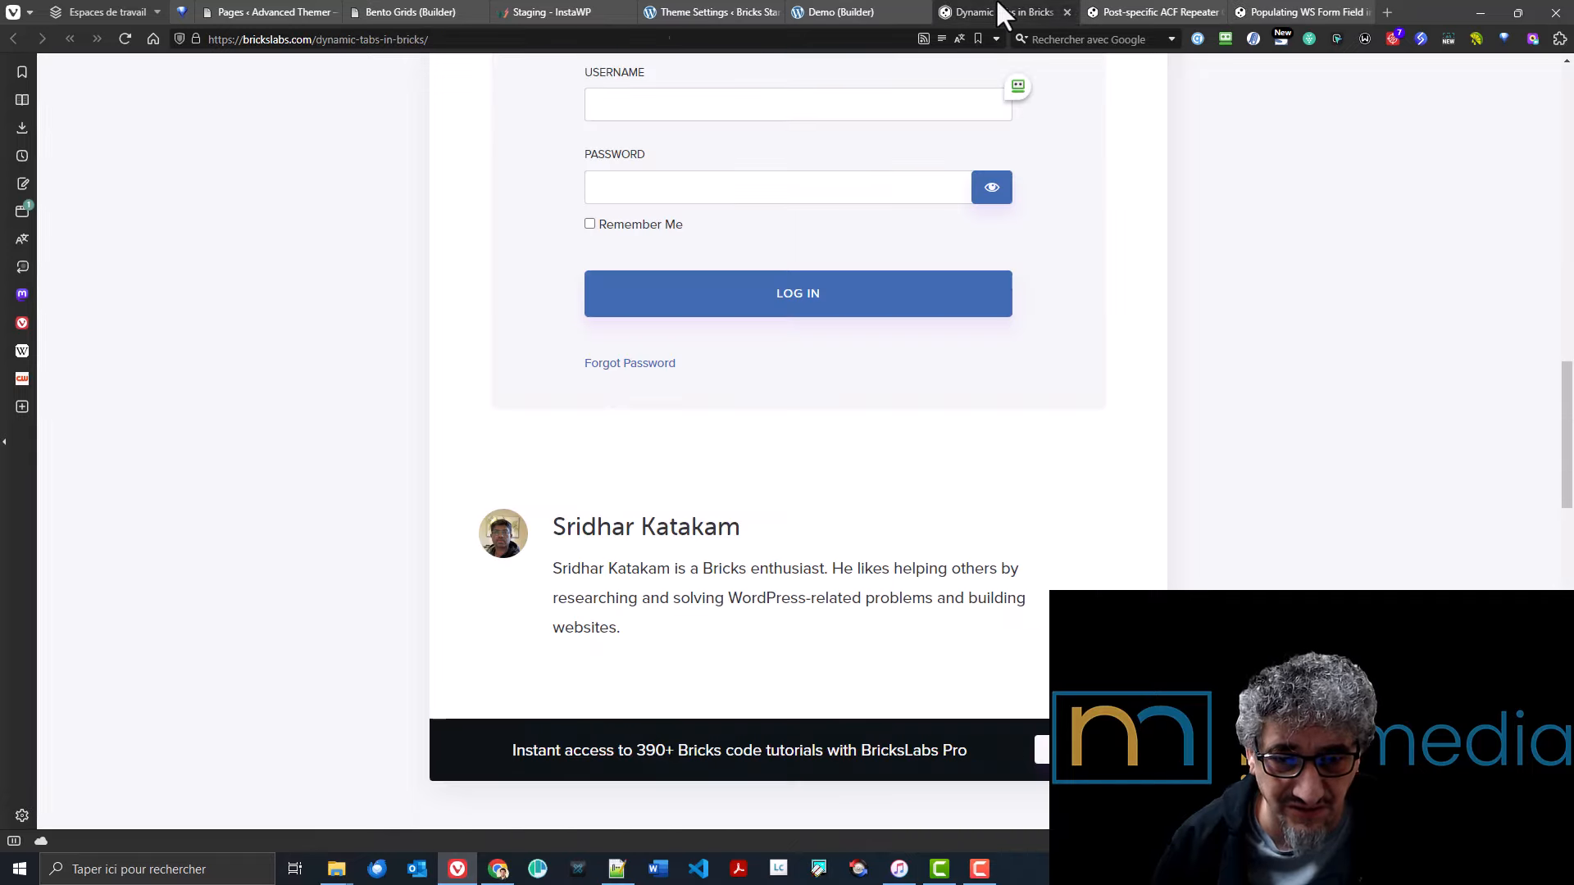
pyautogui.click(808, 12)
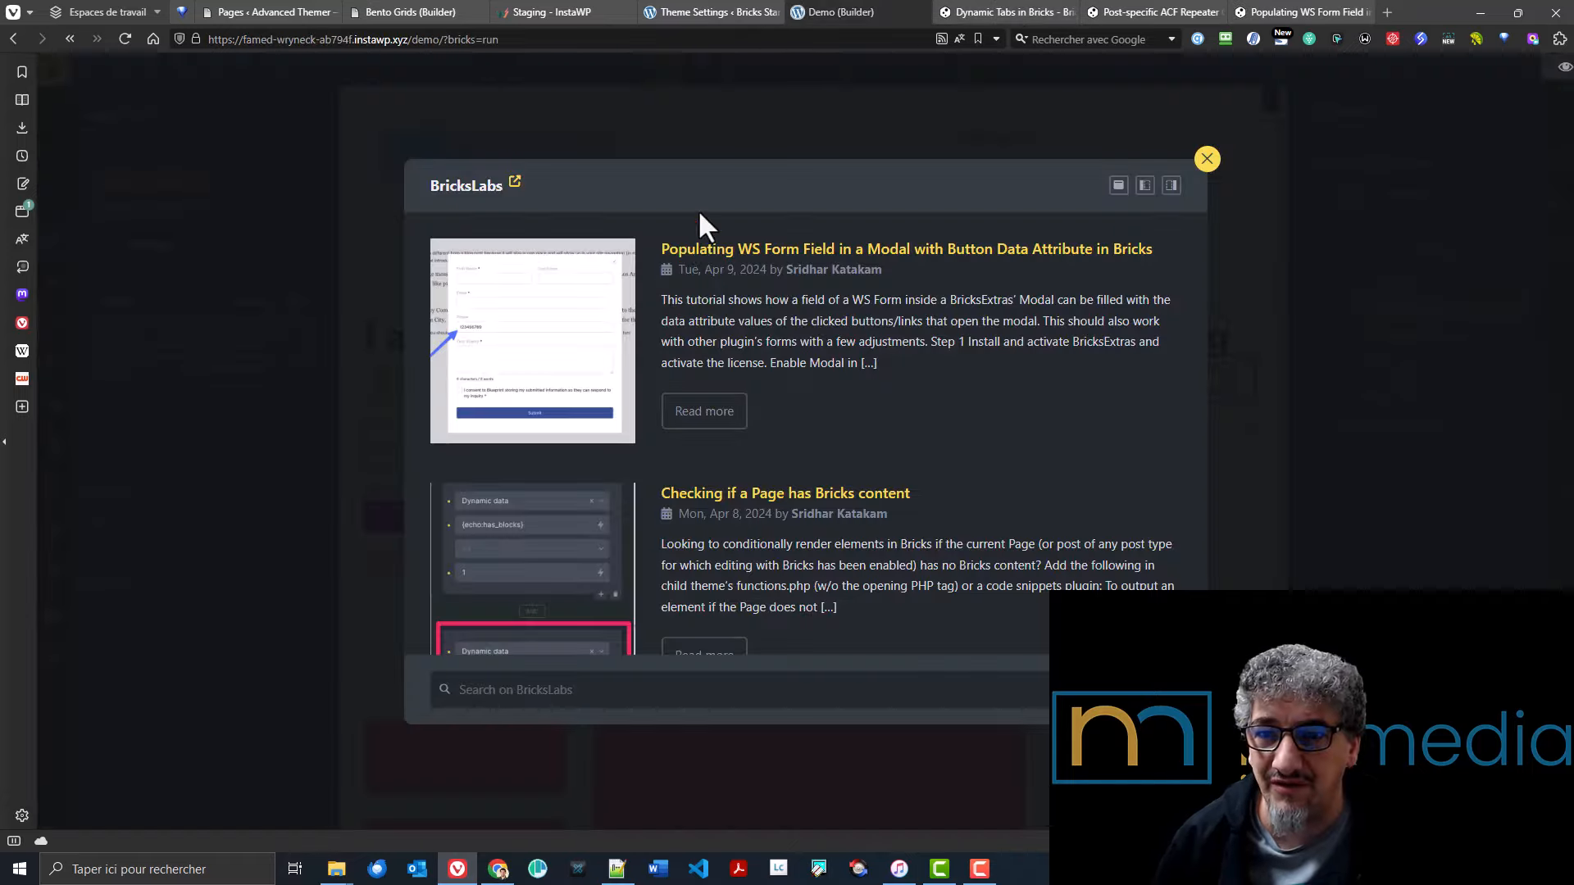
pyautogui.scroll(-3, 678, 408)
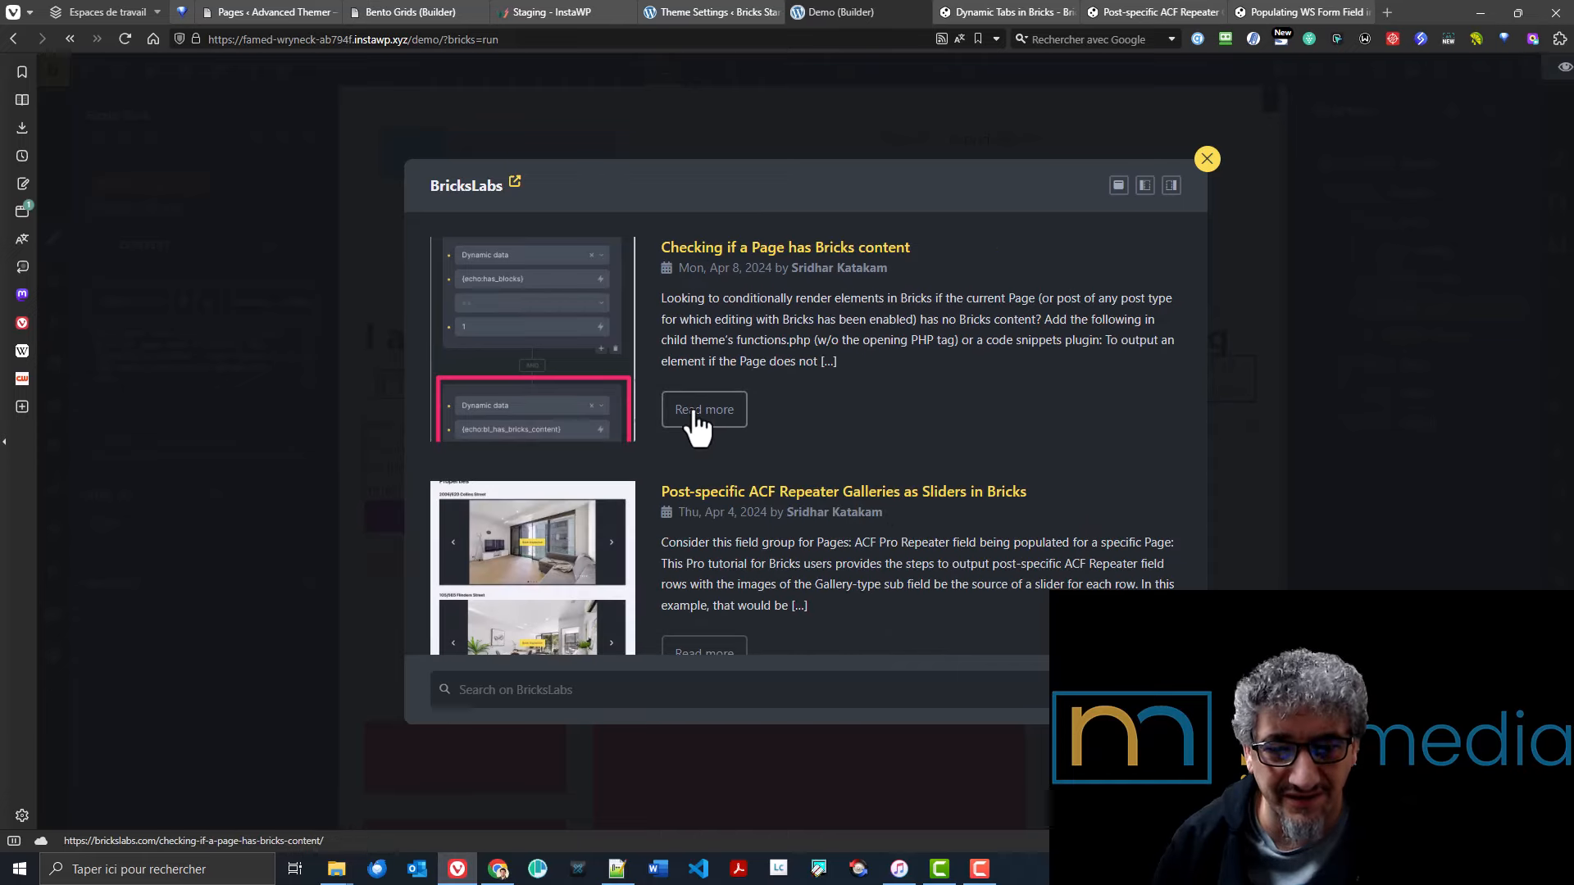
pyautogui.click(693, 425)
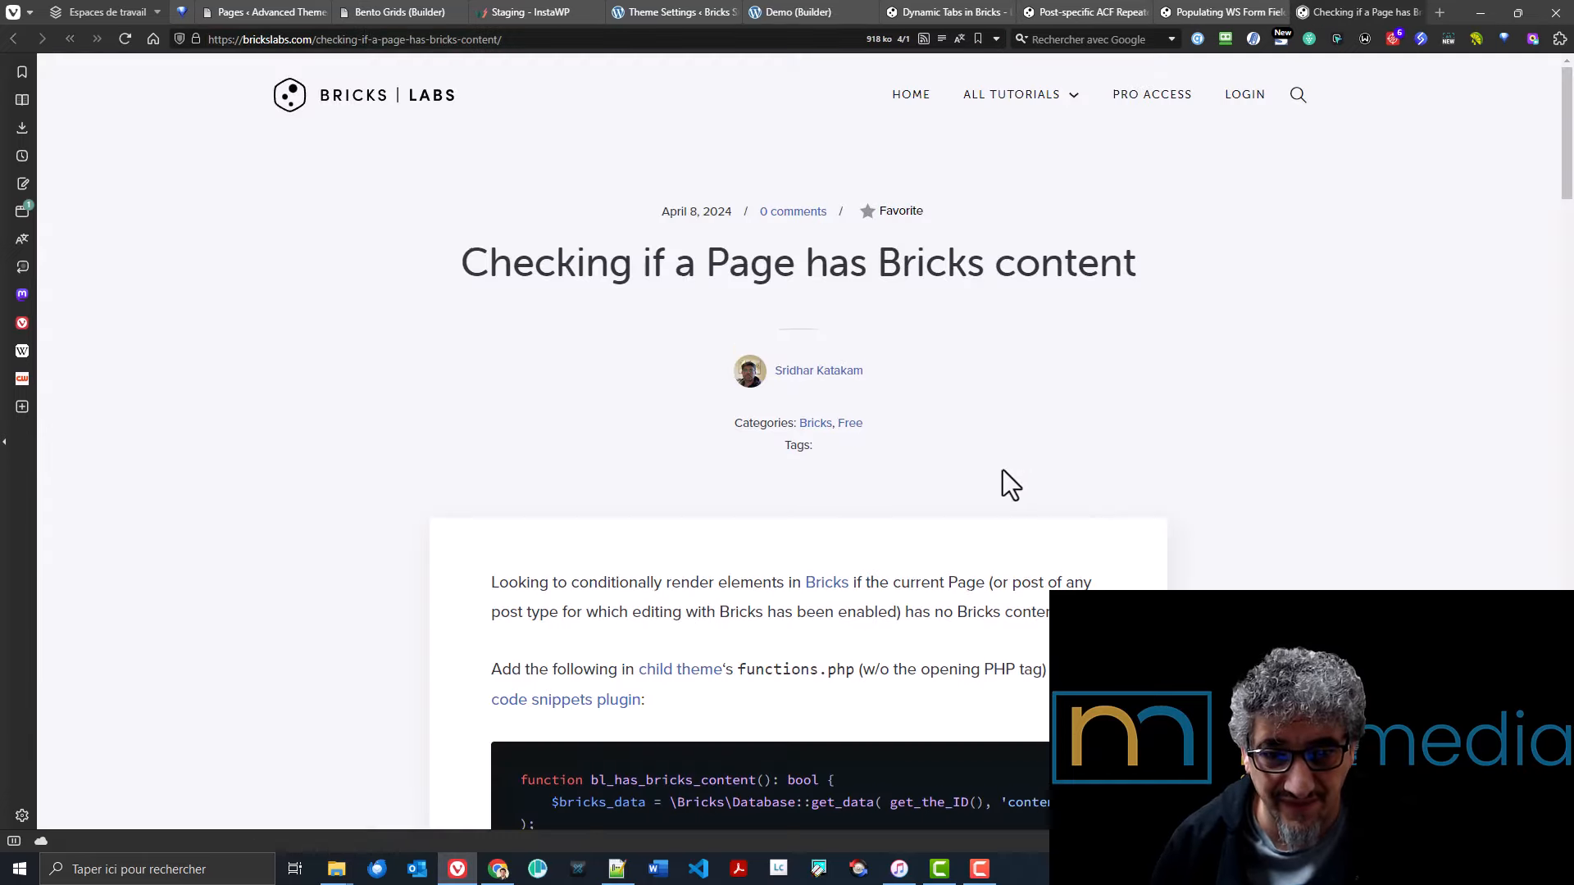
pyautogui.scroll(-5, 998, 476)
pyautogui.scroll(-12, 996, 474)
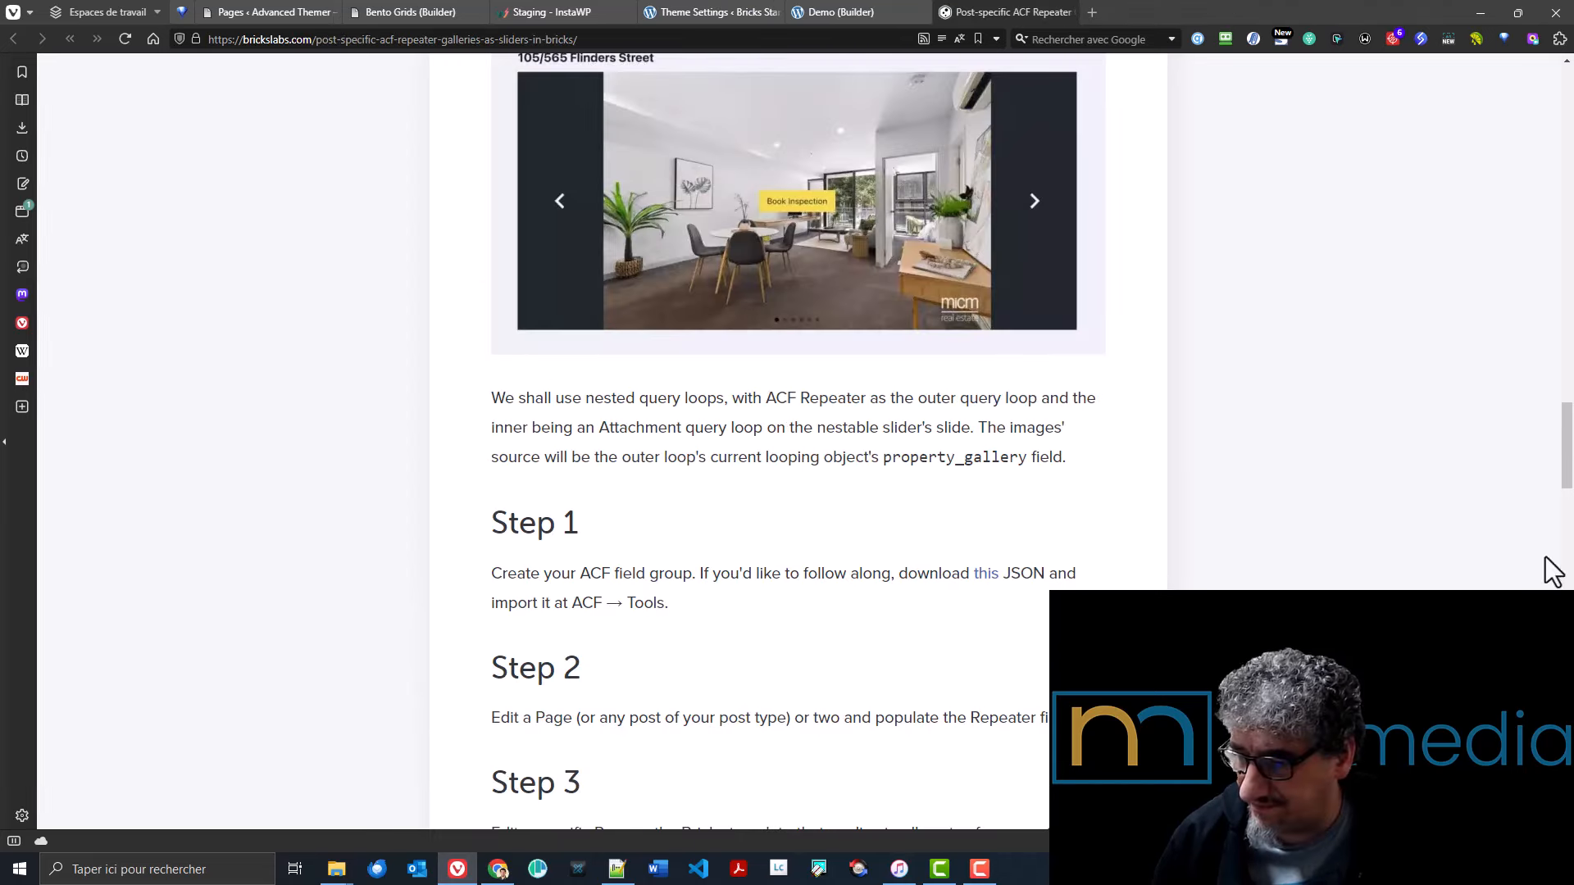
# - Review the ACF Repeater Galleries tutorial again, examining its field group, populated properties, slider result, section structure and Pro login area
pyautogui.scroll(15, 811, 498)
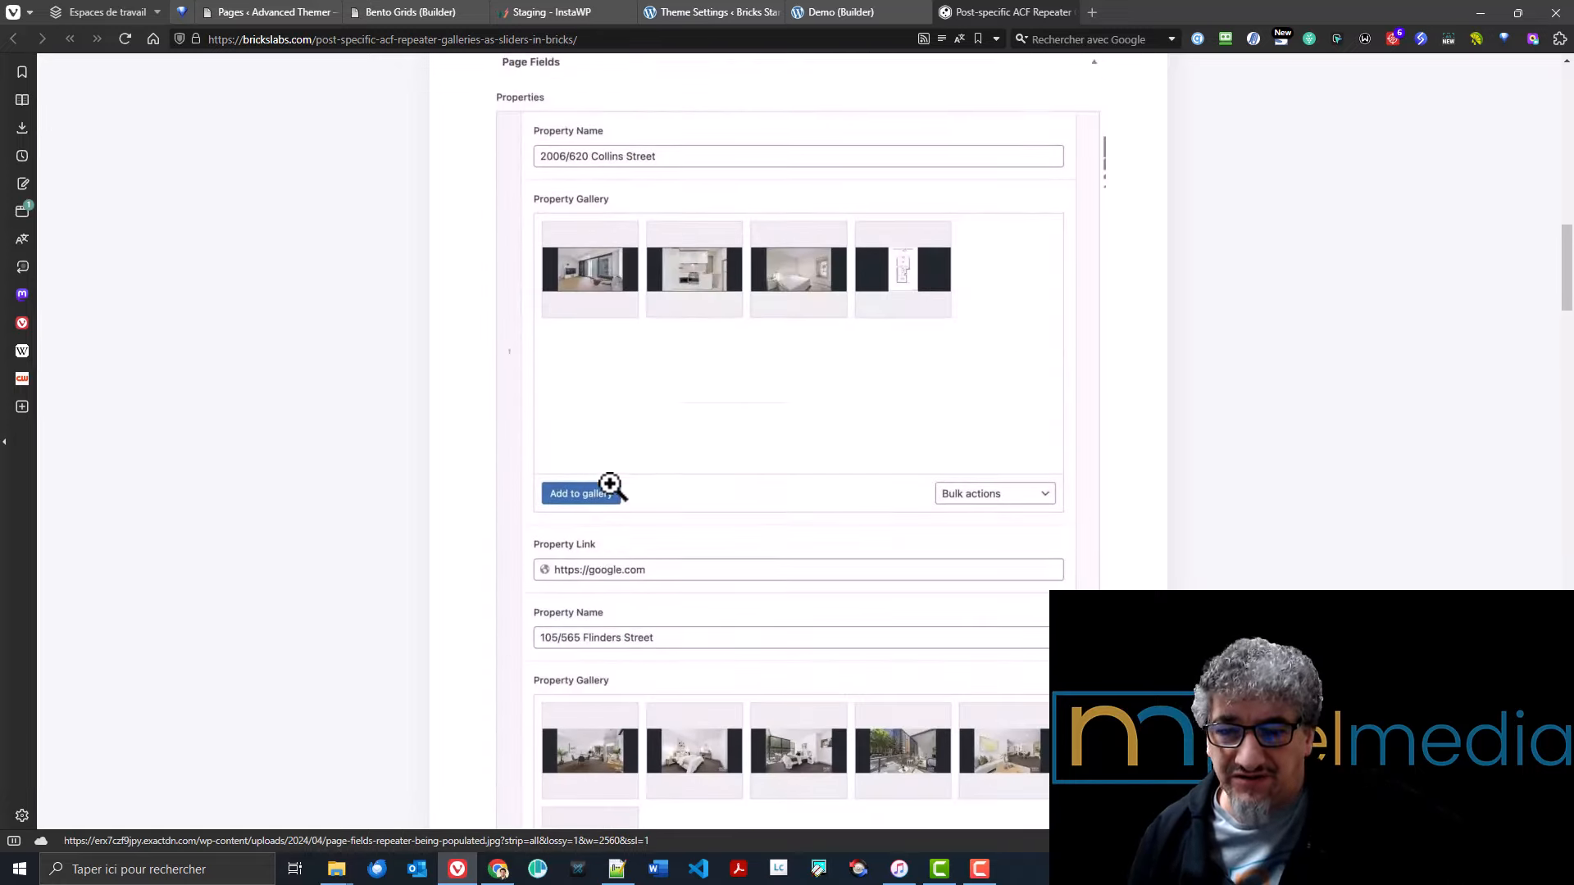
pyautogui.scroll(10, 611, 487)
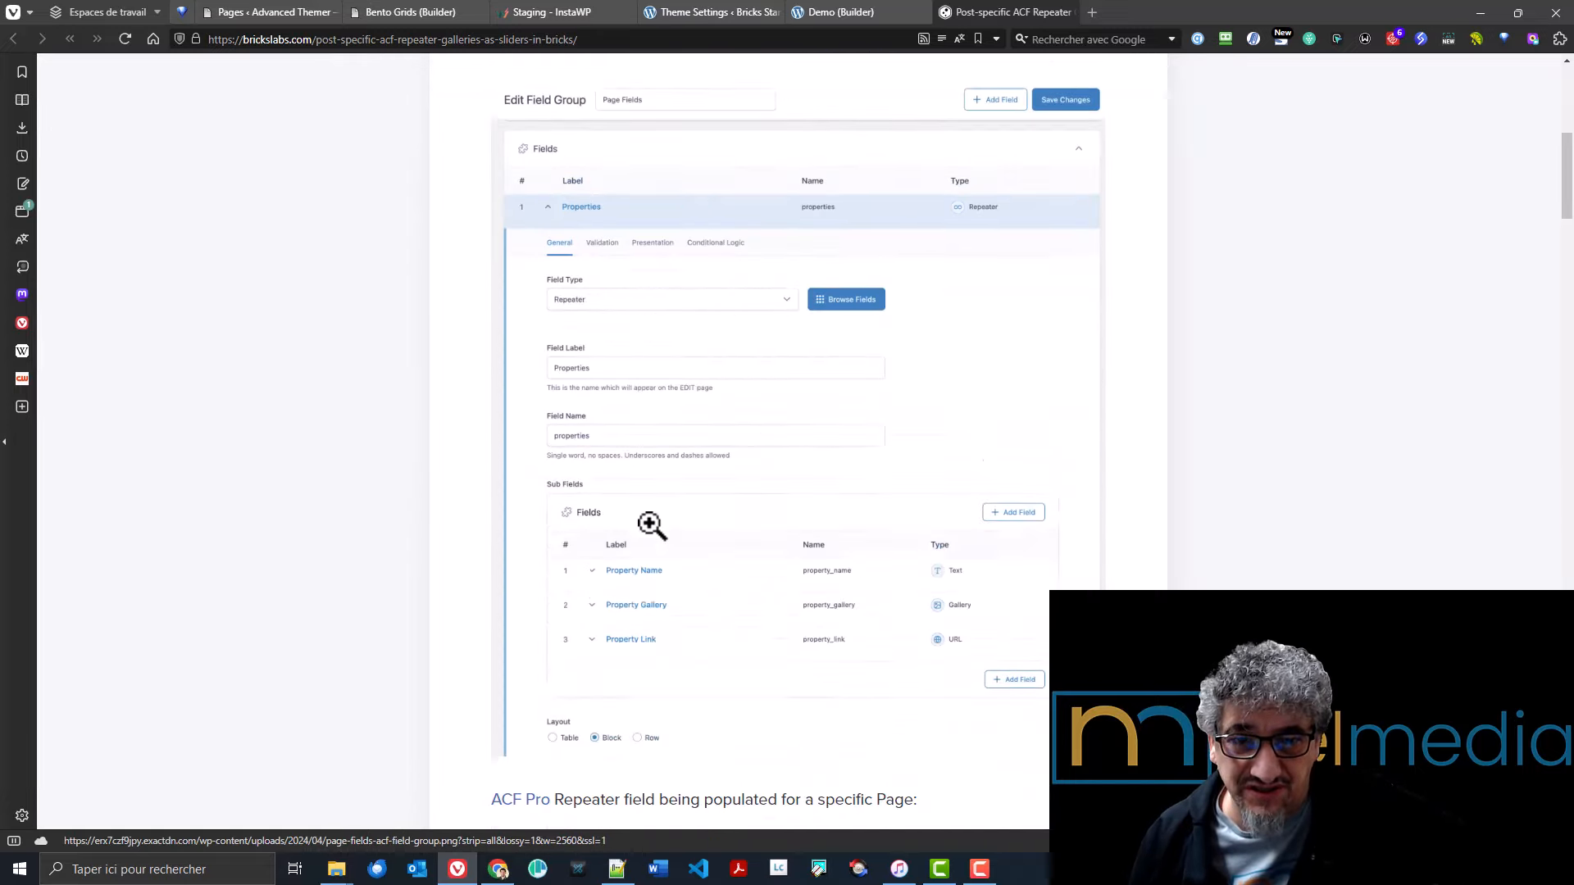
pyautogui.scroll(-20, 648, 525)
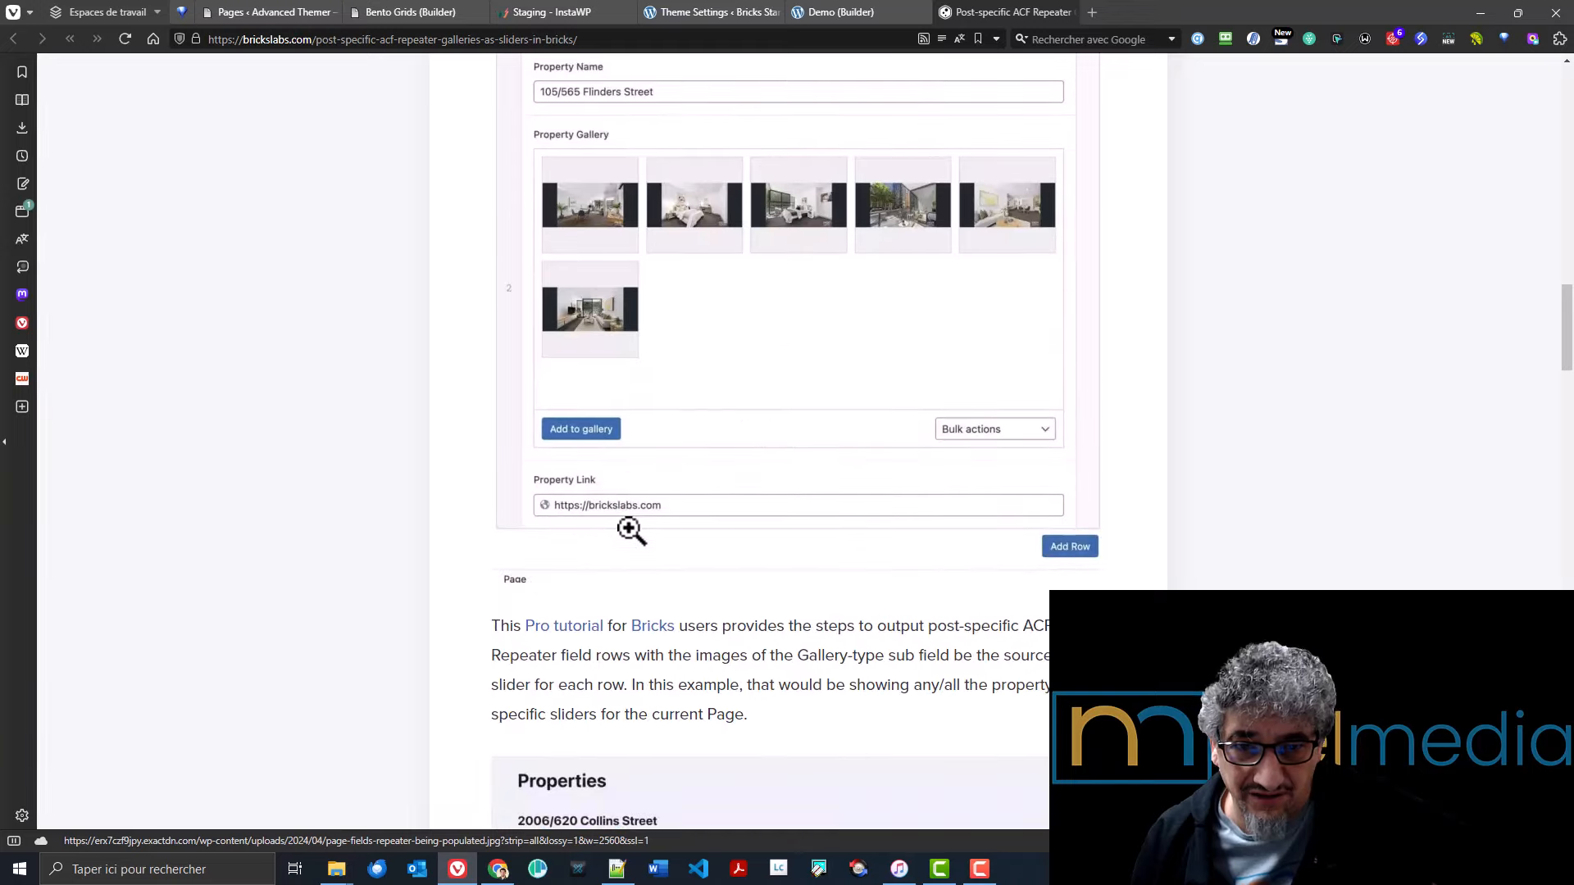
pyautogui.scroll(-1, 630, 531)
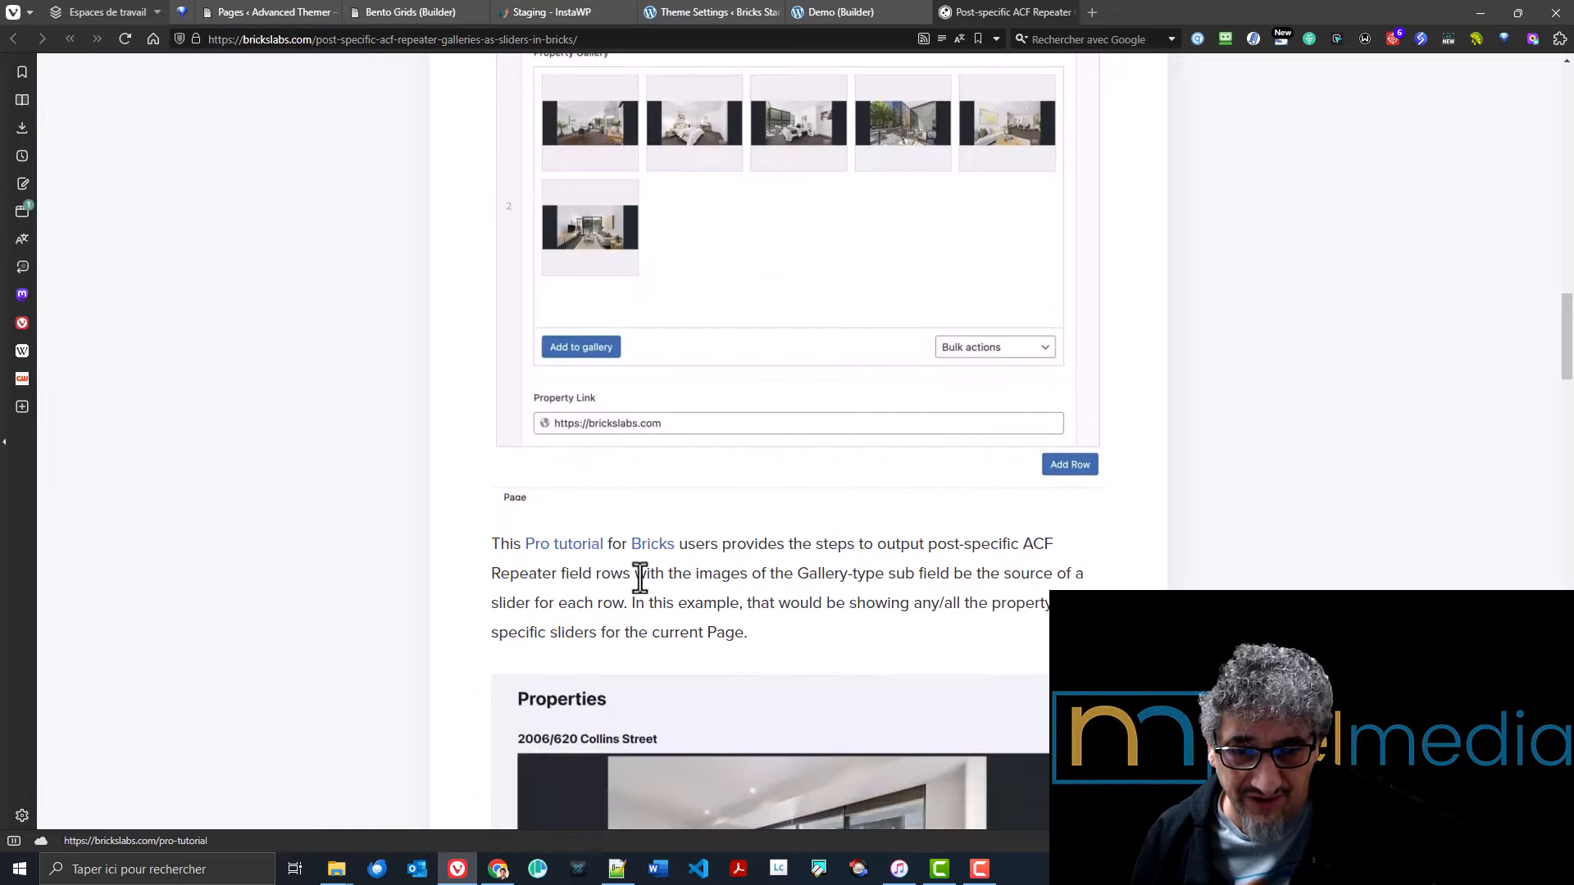
pyautogui.scroll(-4, 681, 564)
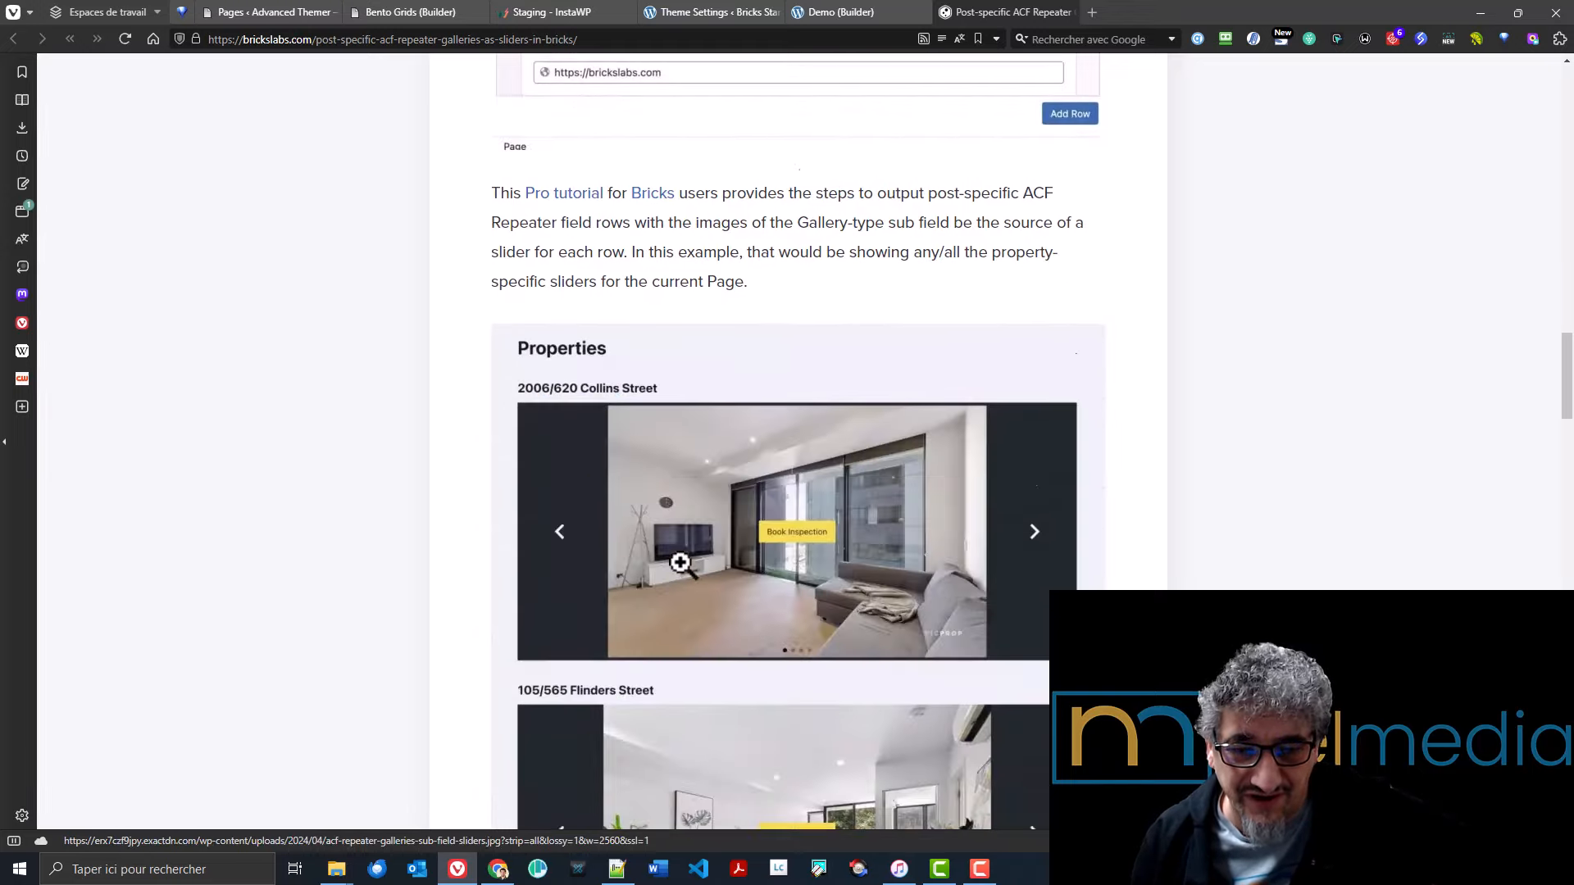
pyautogui.scroll(-14, 680, 564)
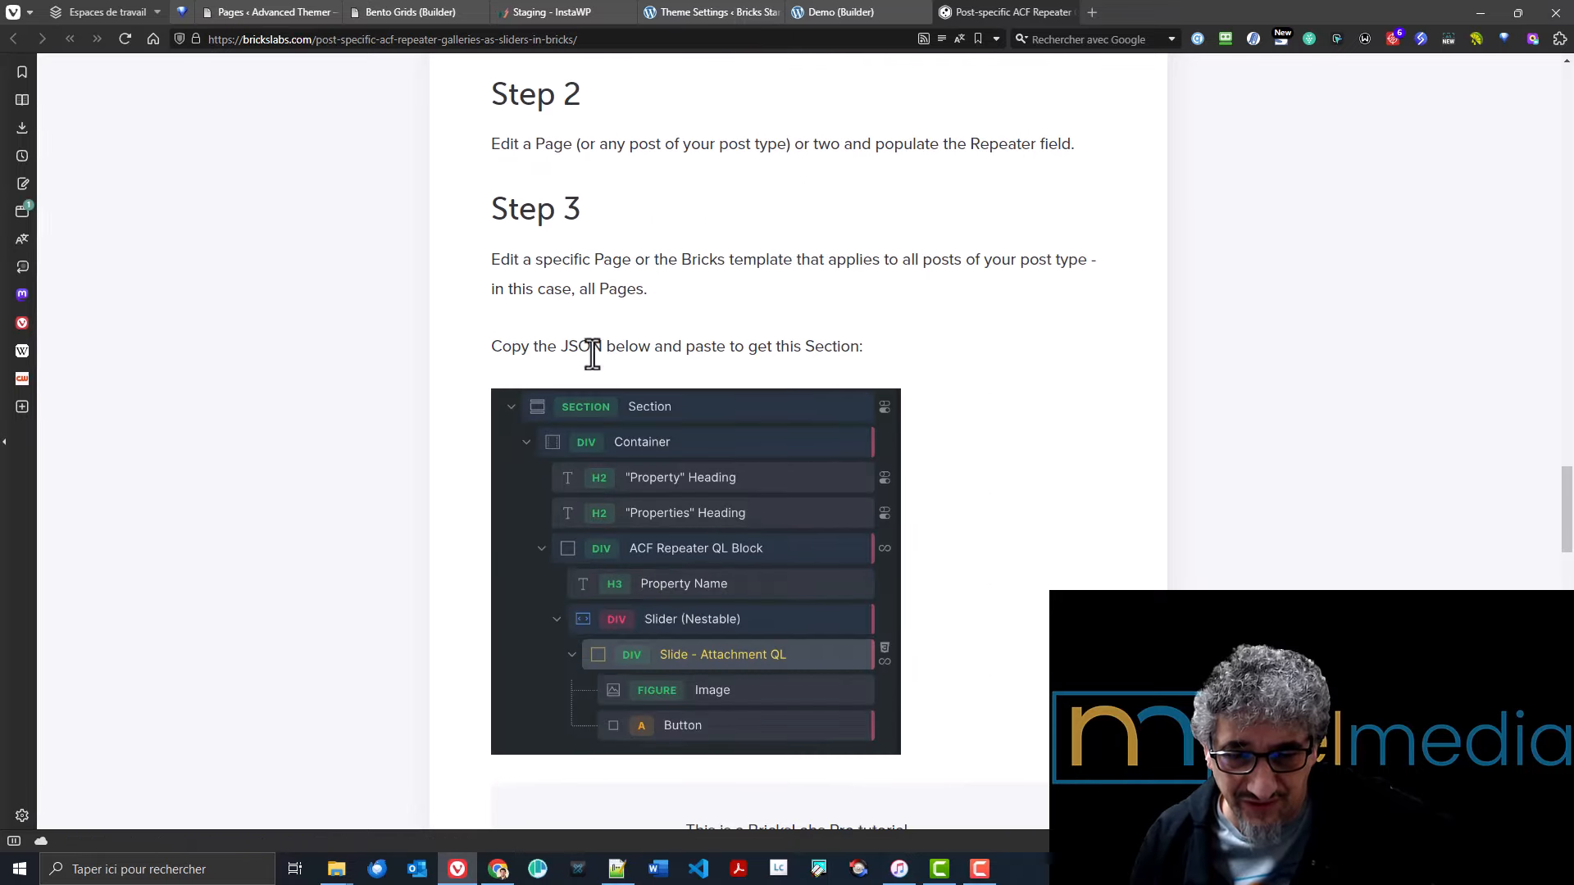
pyautogui.scroll(-4, 592, 354)
pyautogui.moveTo(686, 521); pyautogui.dragTo(896, 608)
pyautogui.click(897, 606)
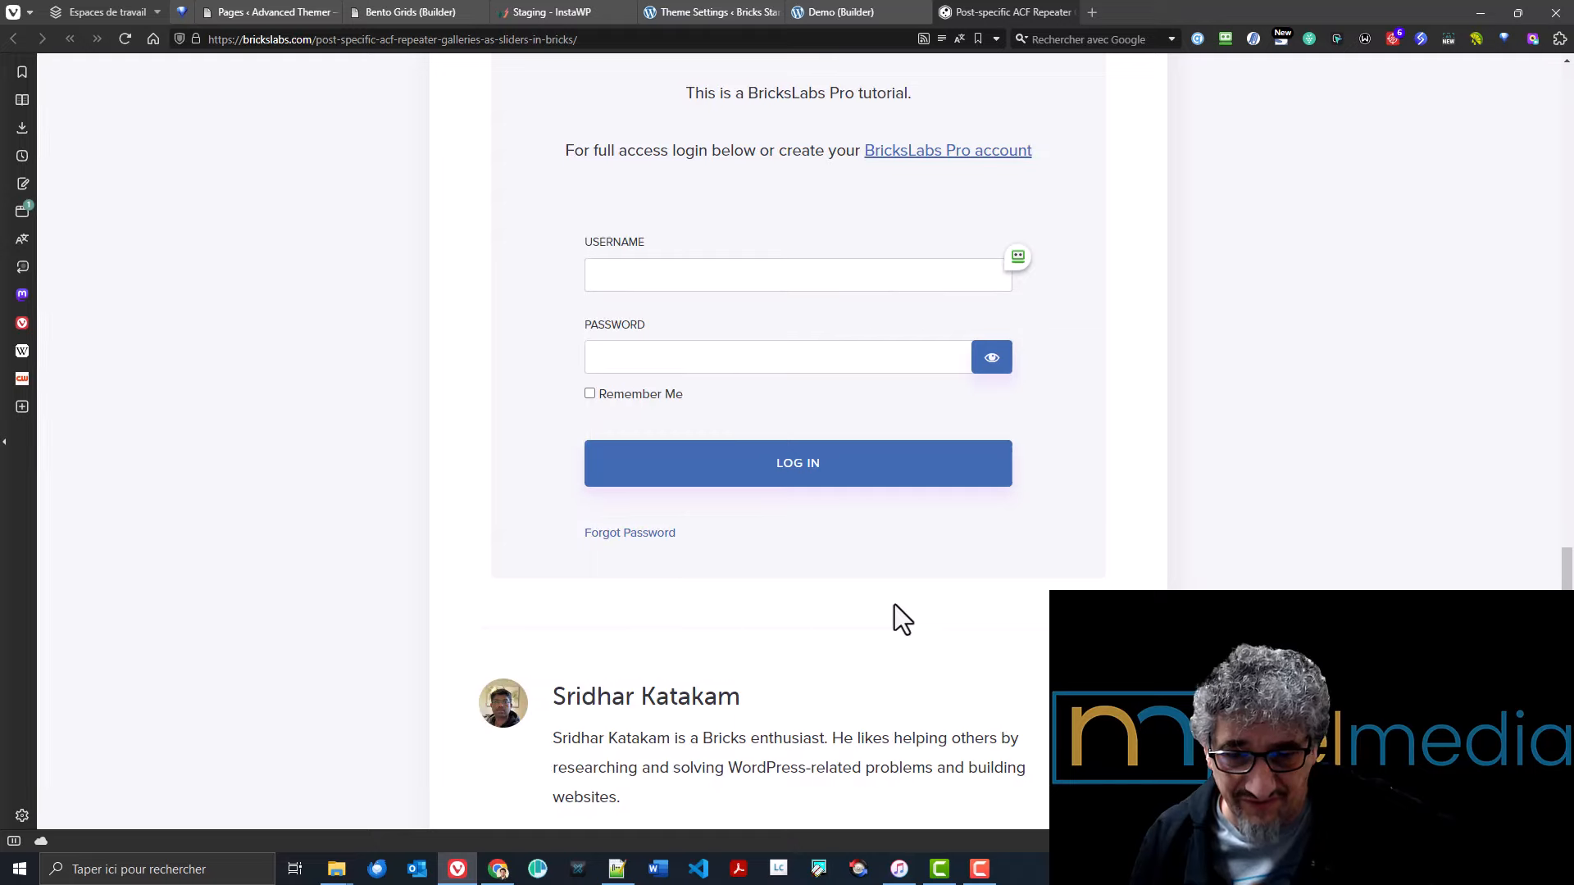
pyautogui.scroll(14, 837, 564)
pyautogui.scroll(15, 1127, 402)
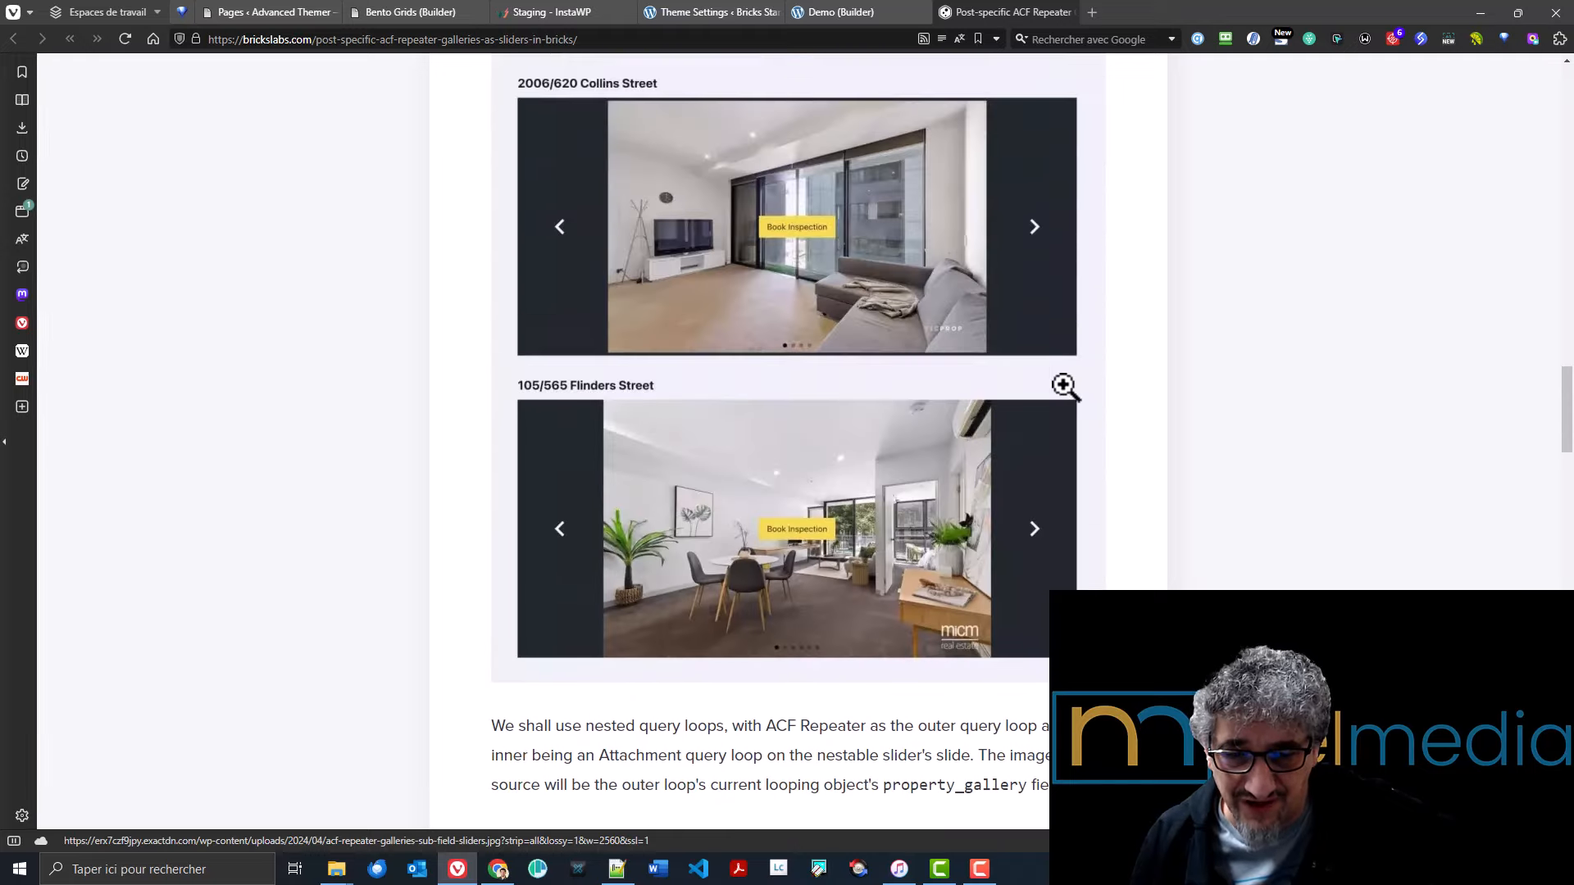
pyautogui.scroll(10, 1082, 407)
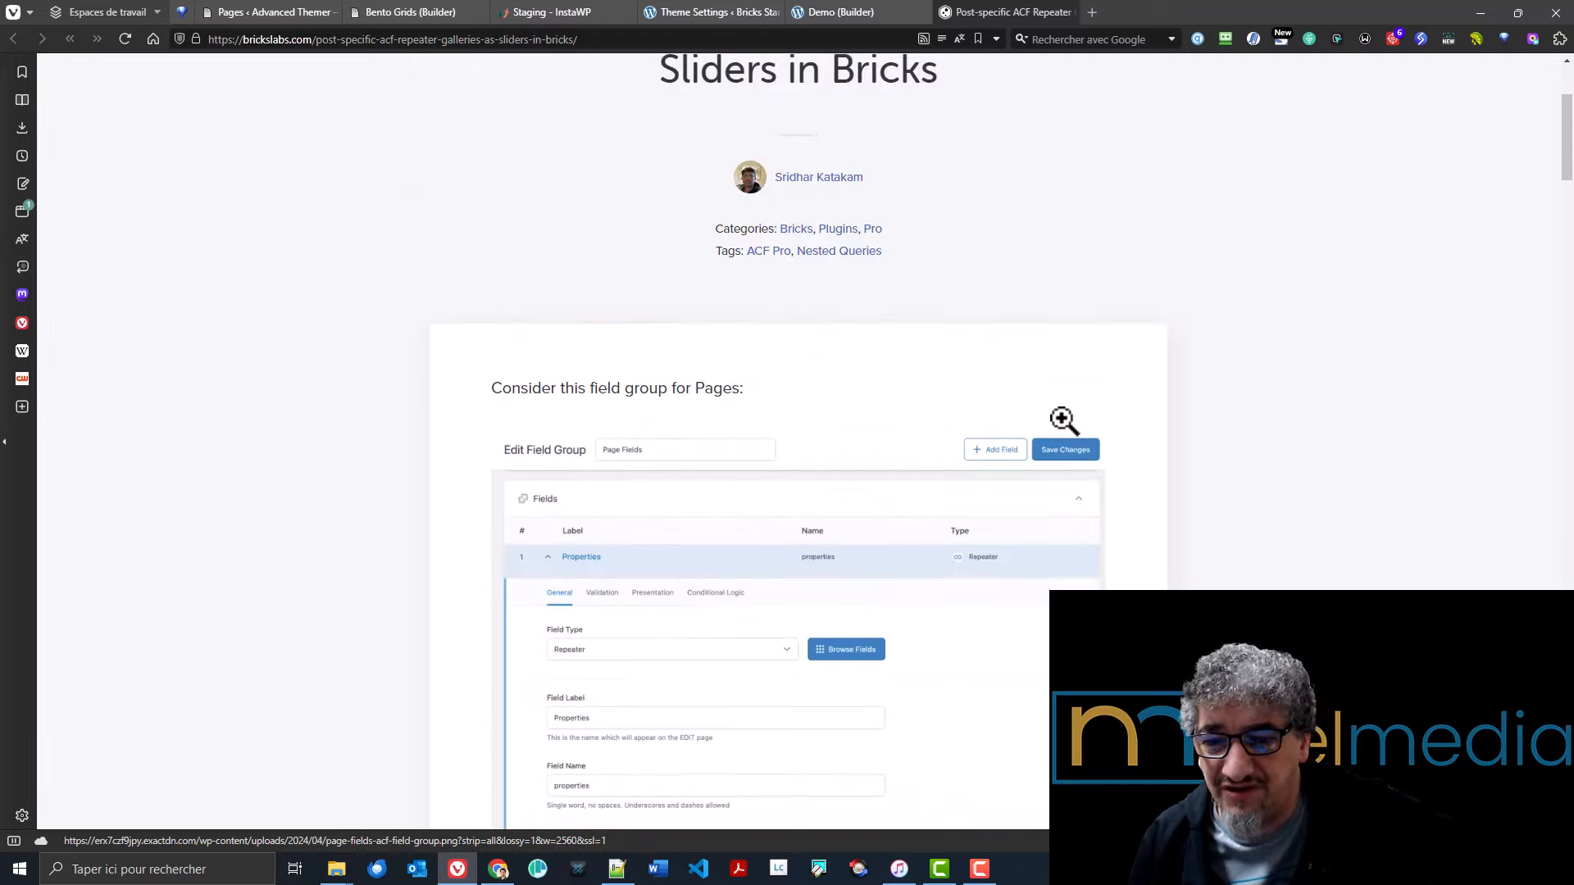
# - Open the BricksLabs Pro Access page, compare its lifetime and yearly pricing, and return to the Theme Settings
pyautogui.click(1132, 96)
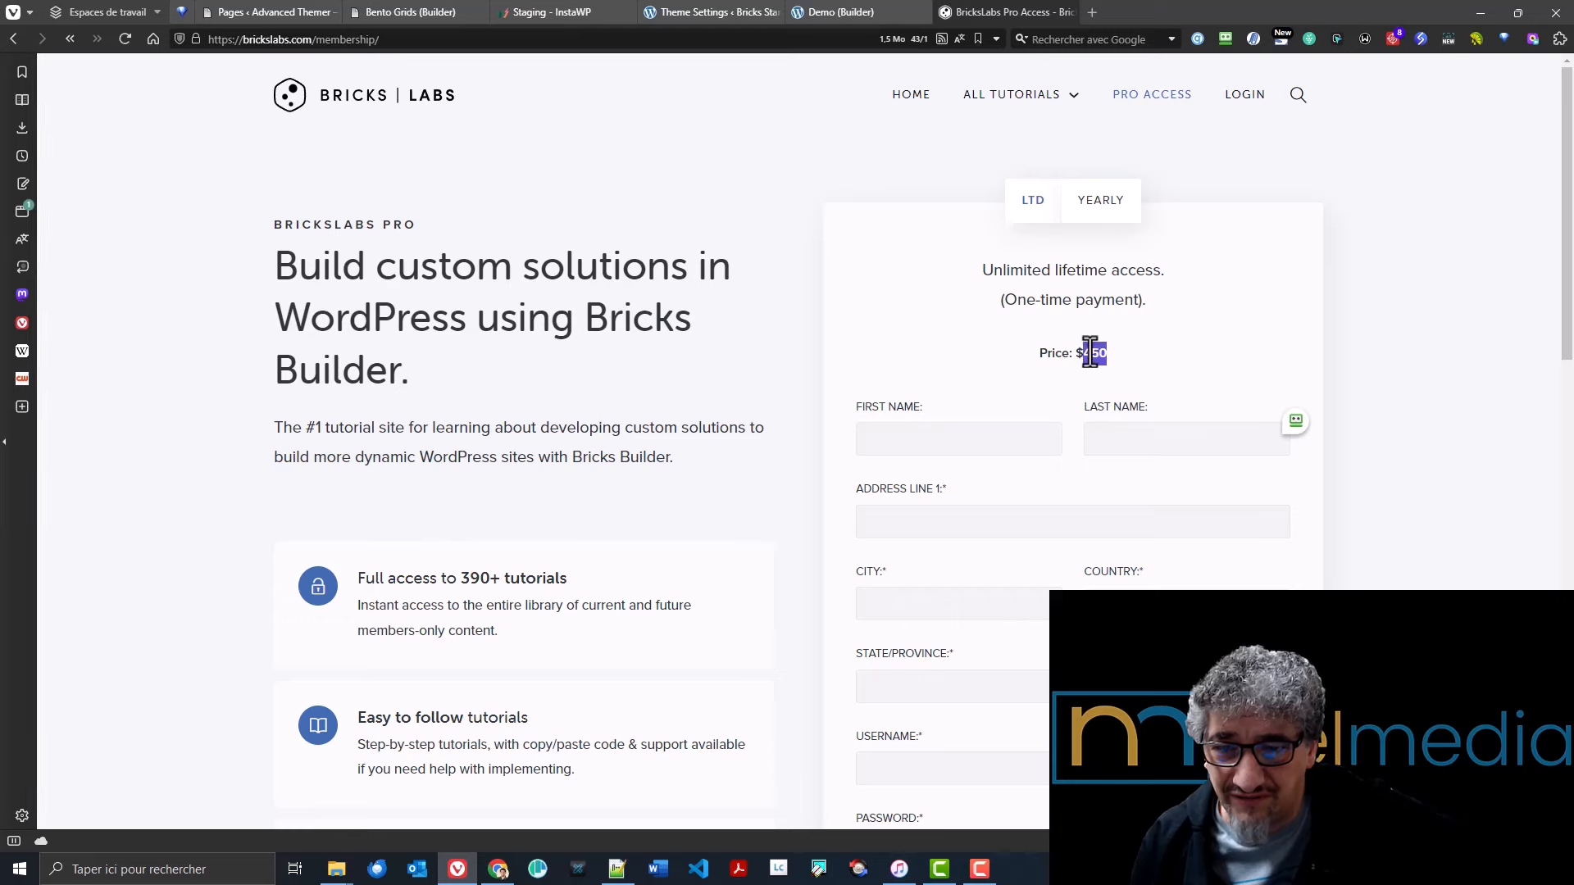
pyautogui.click(1098, 206)
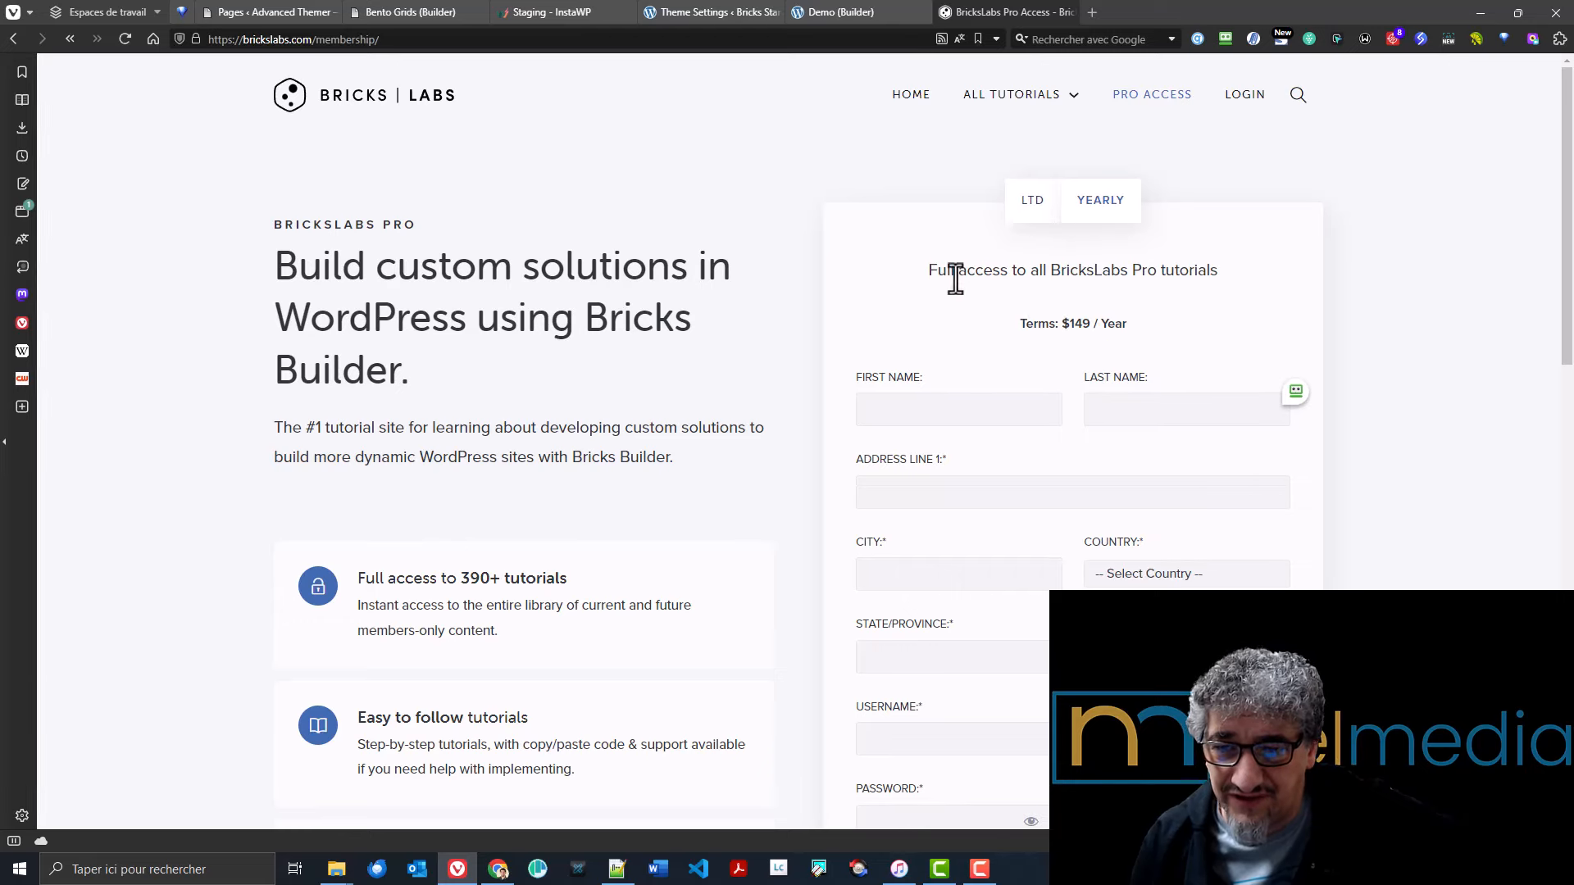
pyautogui.click(705, 11)
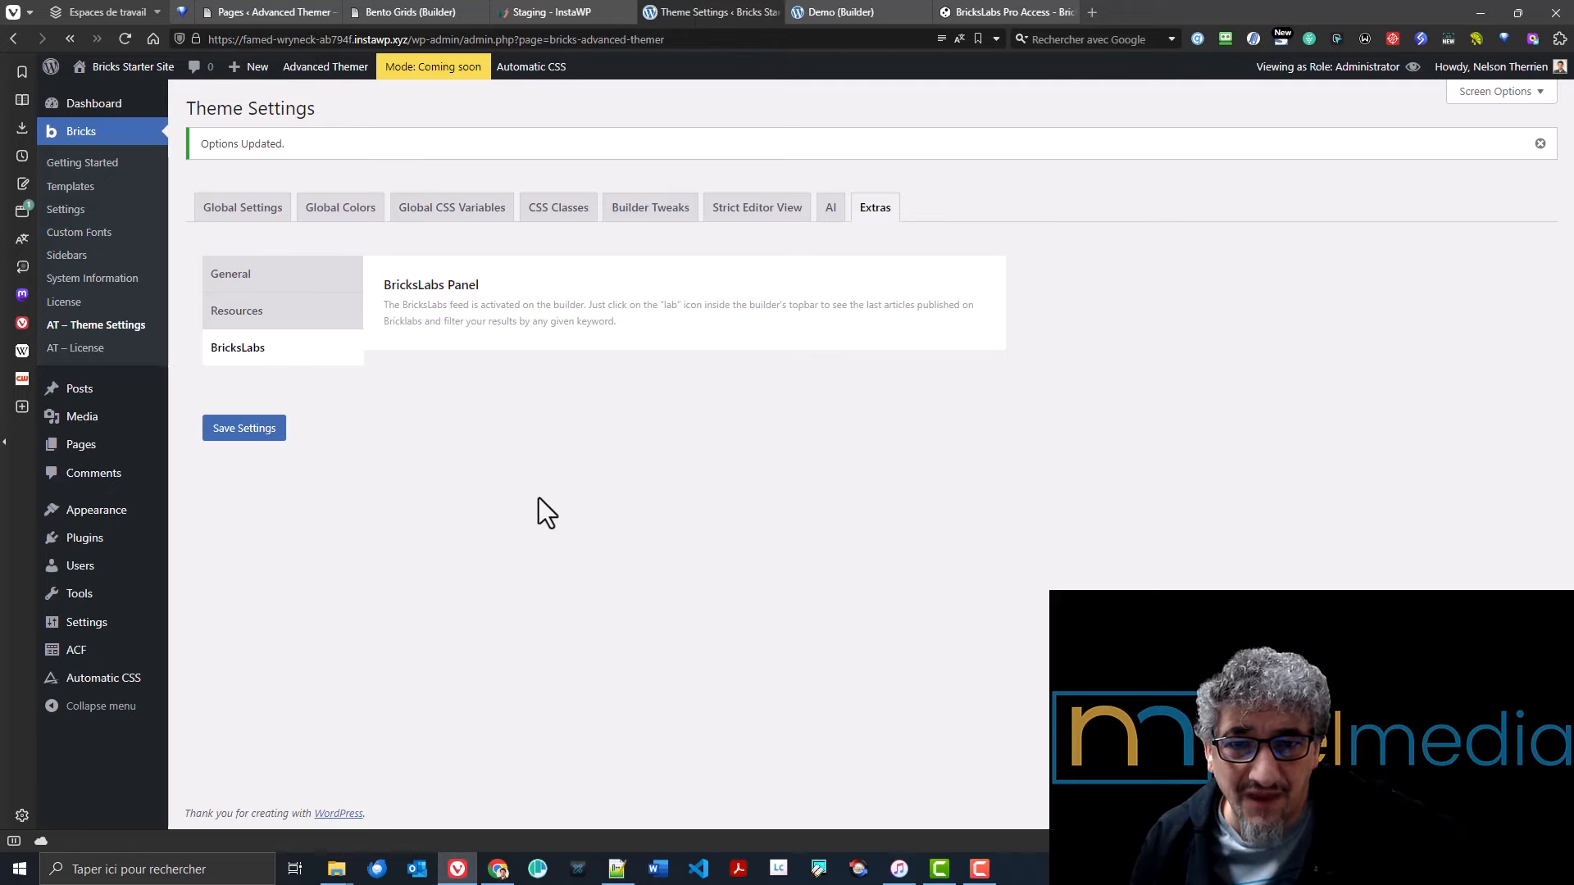
# - Open advancedthemer.com in a new browser tab and bring up its pricing plans
pyautogui.click(1090, 13)
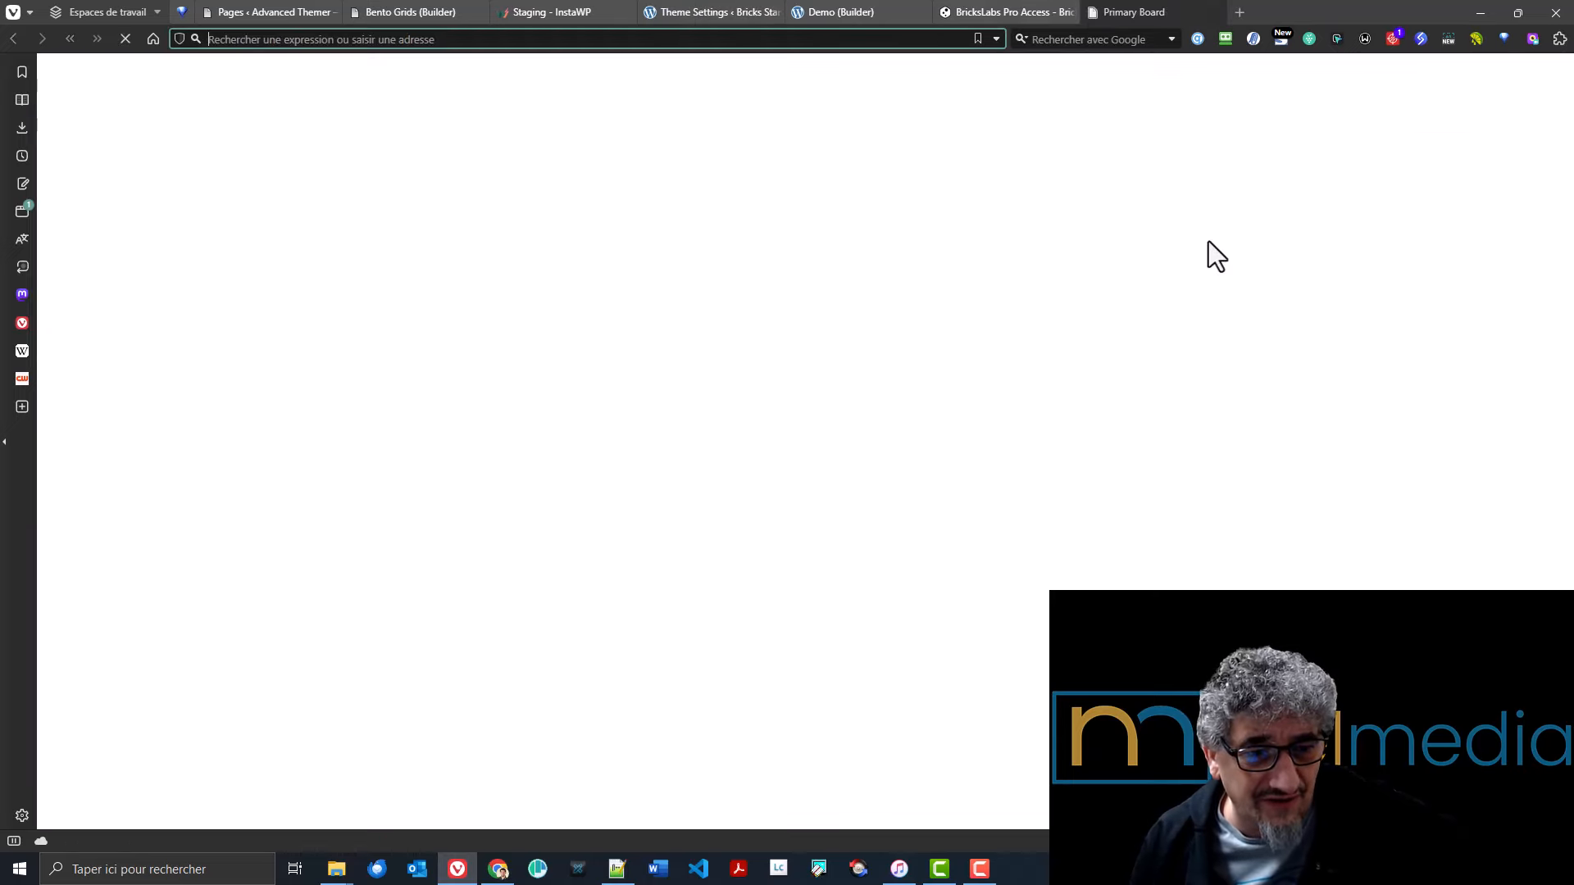
pyautogui.write('ad')
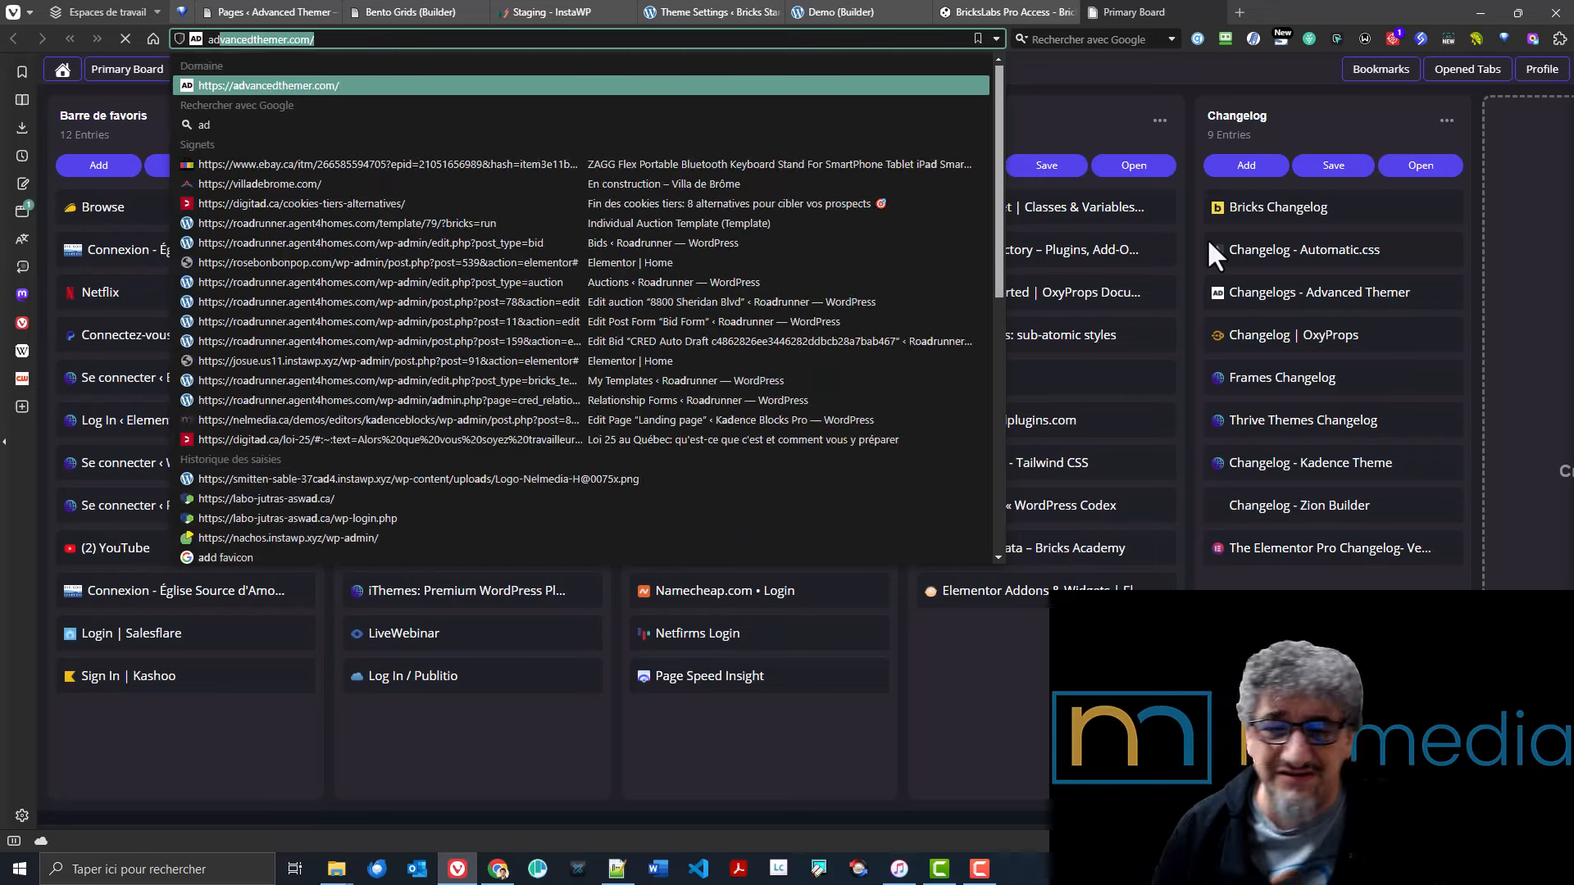
pyautogui.press('Return')
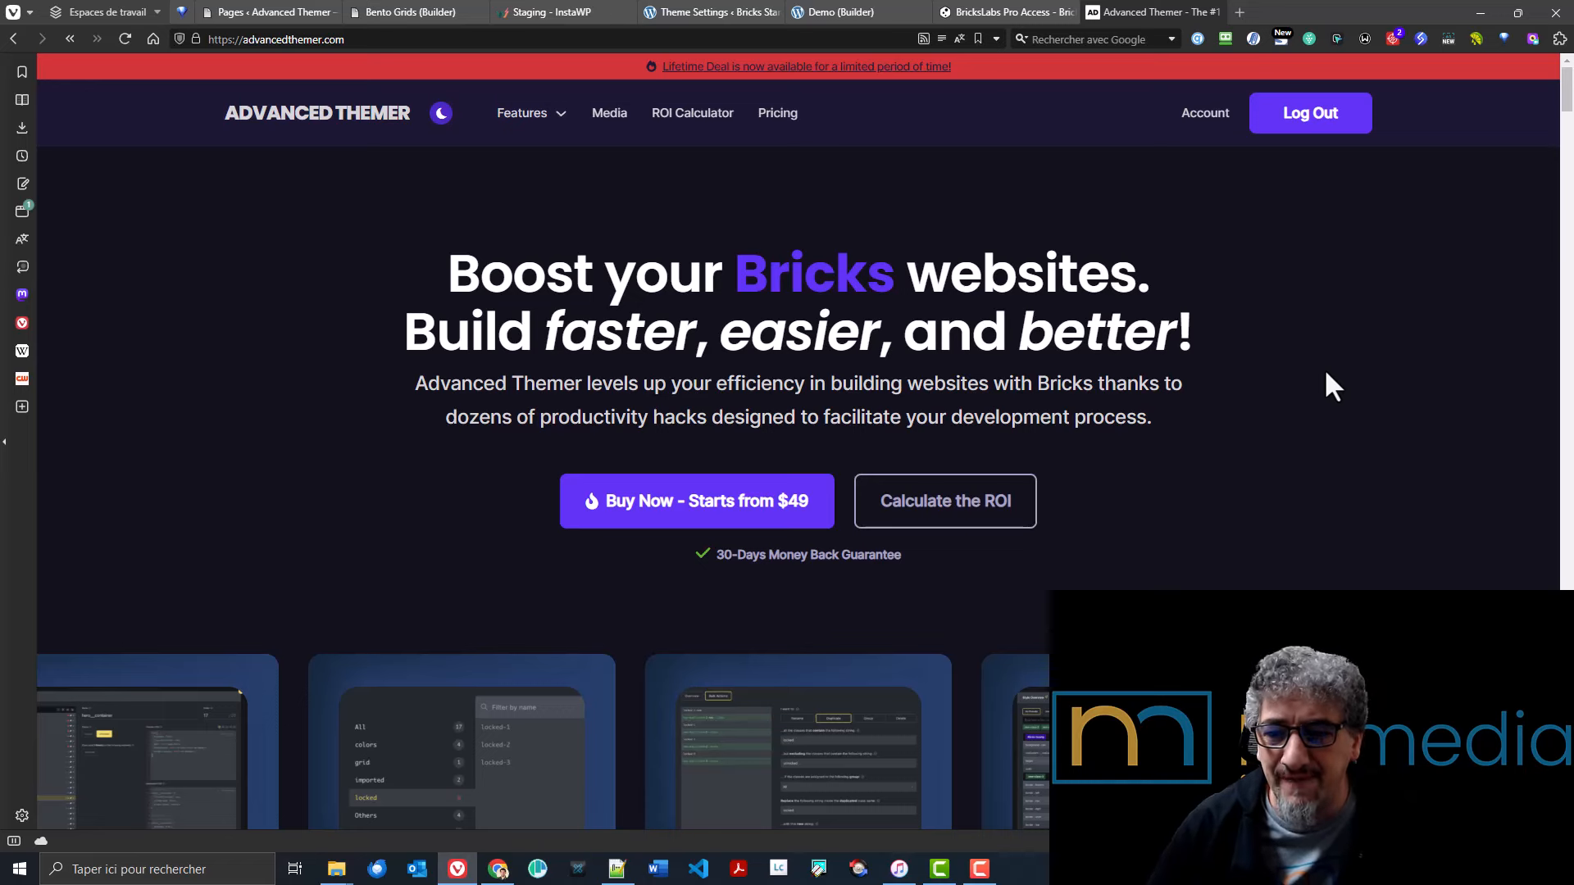
pyautogui.click(820, 67)
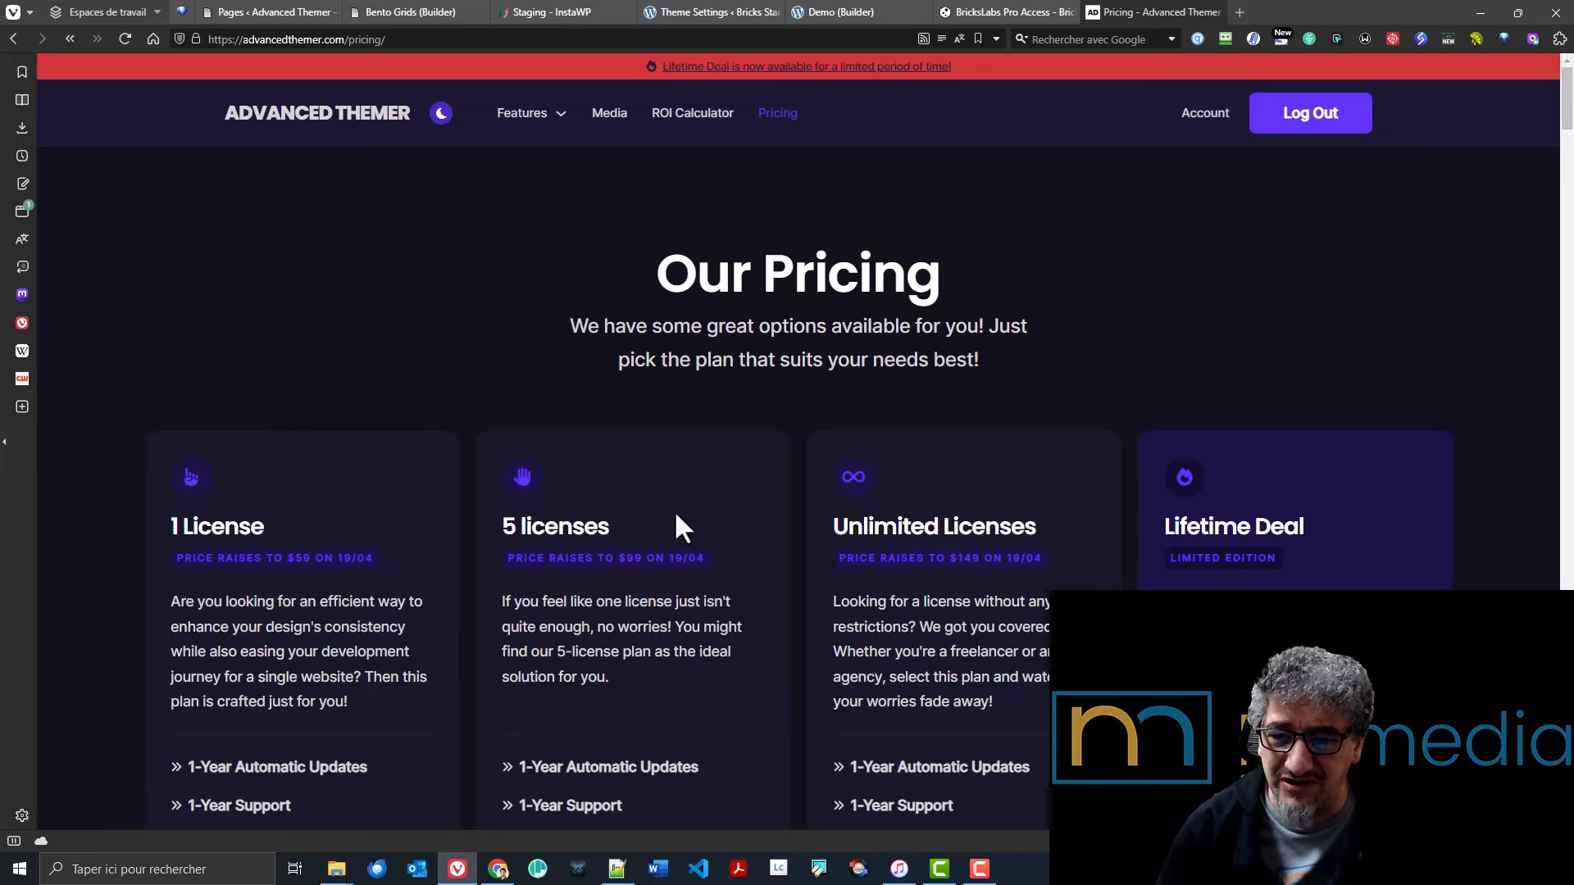
pyautogui.scroll(-3, 795, 533)
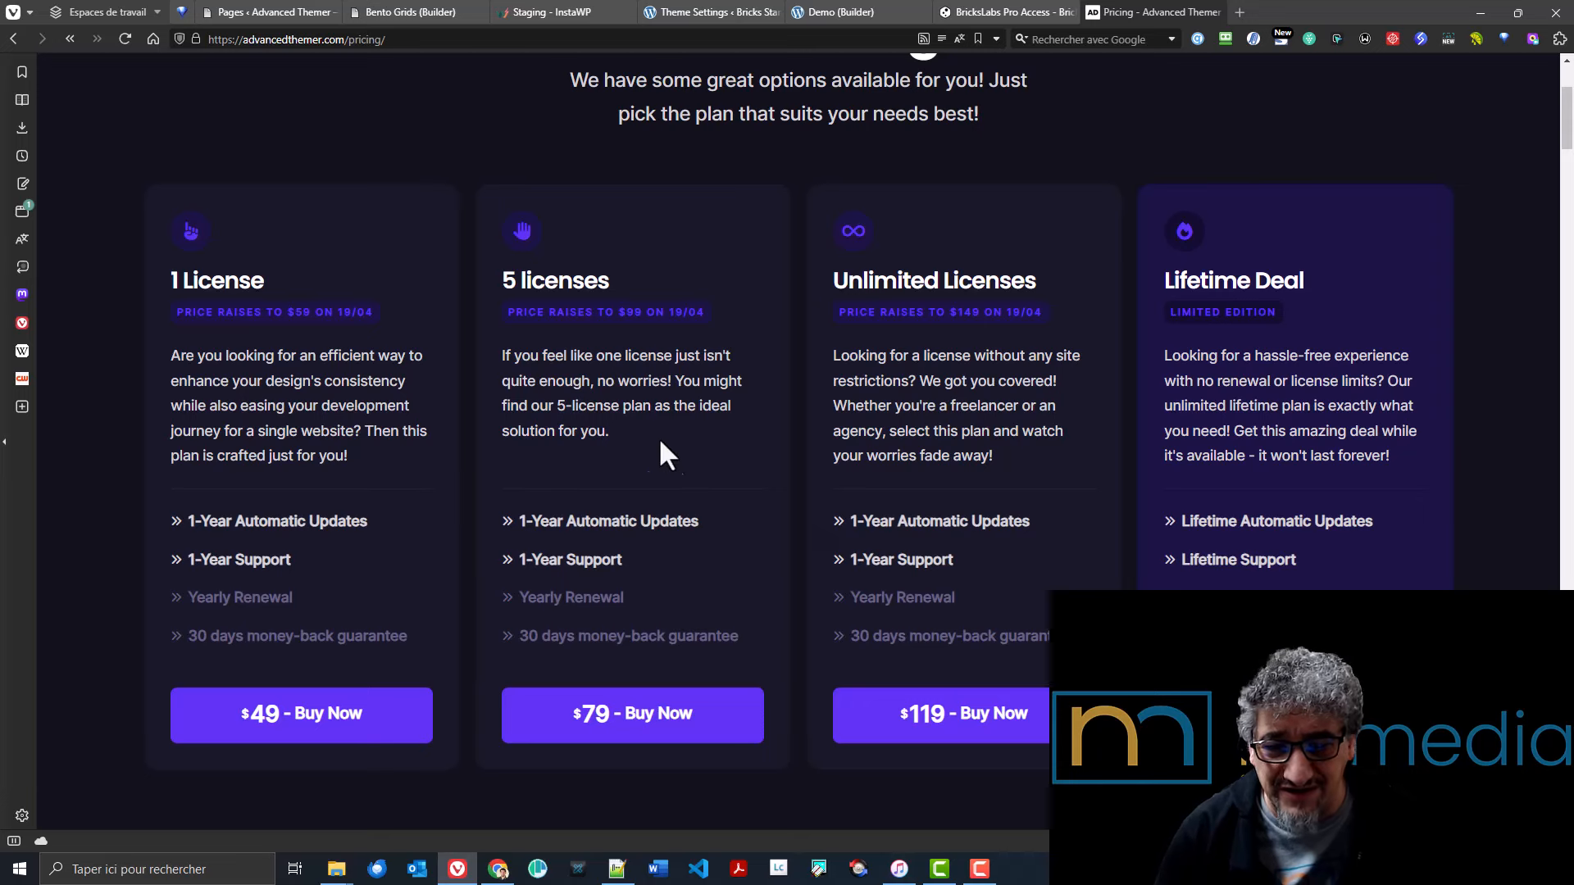
# - Examine the announced price increases of the 1 License, 5 licenses and Unlimited Licenses plans, and the Lifetime Deal's terms
pyautogui.moveTo(627, 313); pyautogui.dragTo(694, 312)
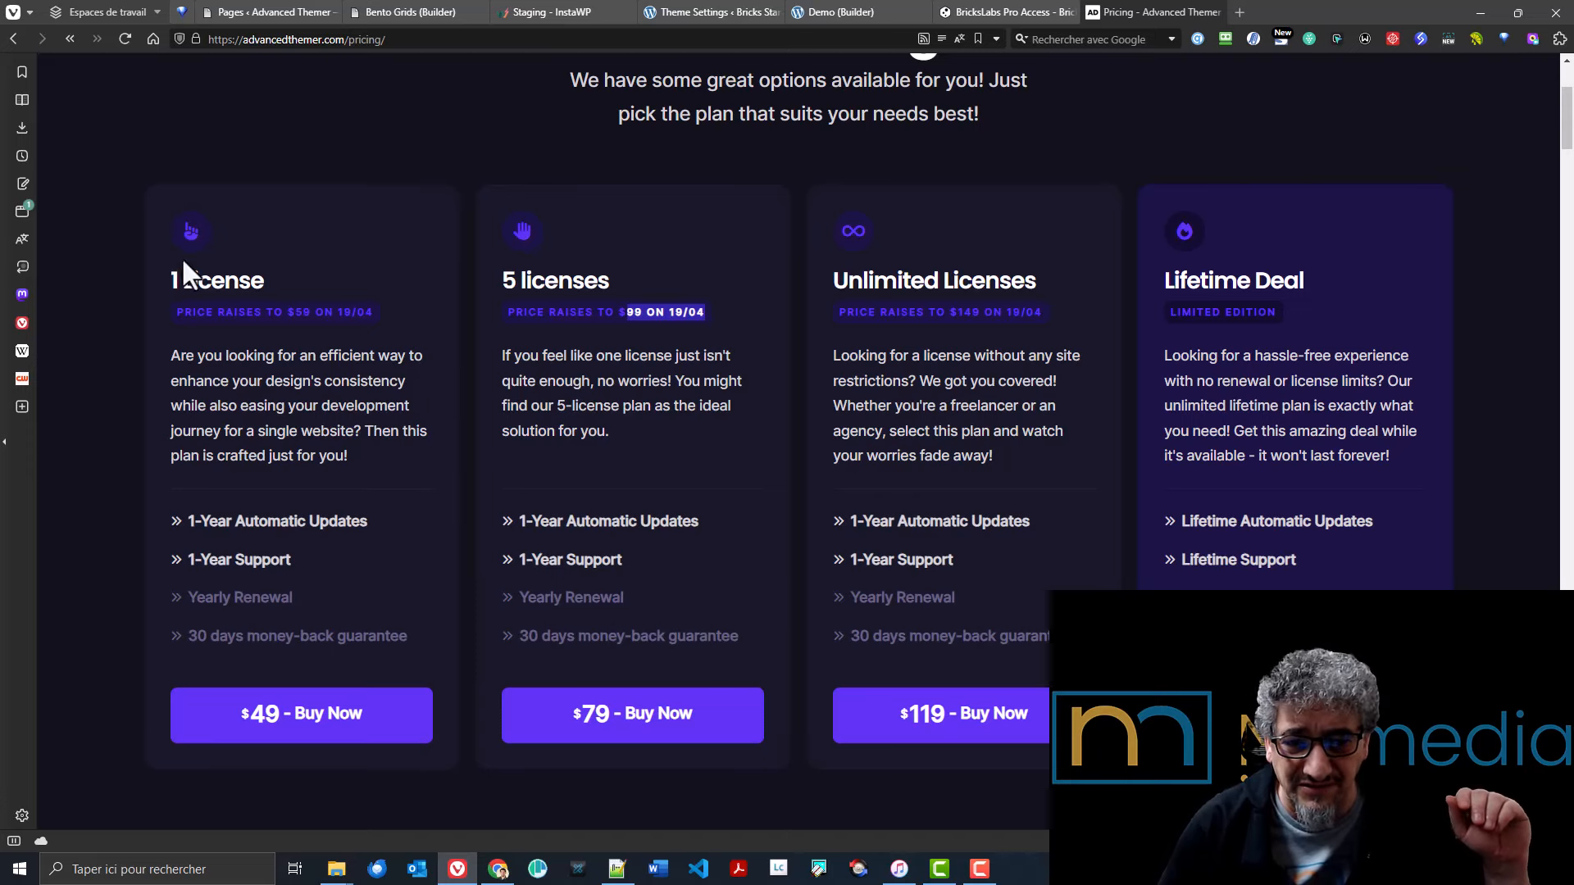
pyautogui.moveTo(172, 280); pyautogui.dragTo(1043, 330)
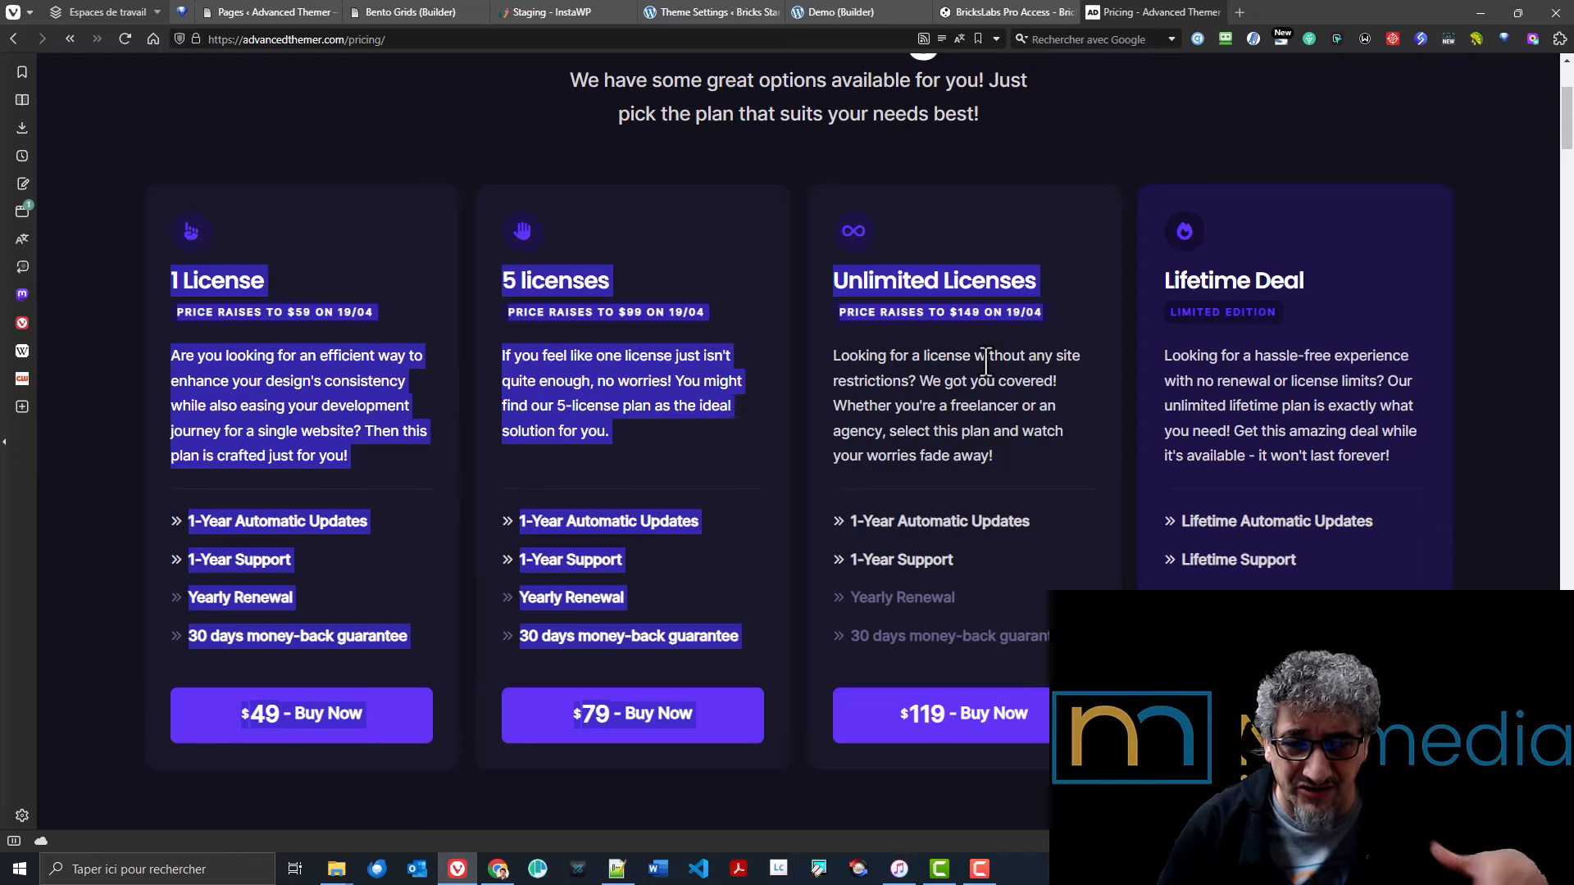
pyautogui.click(968, 361)
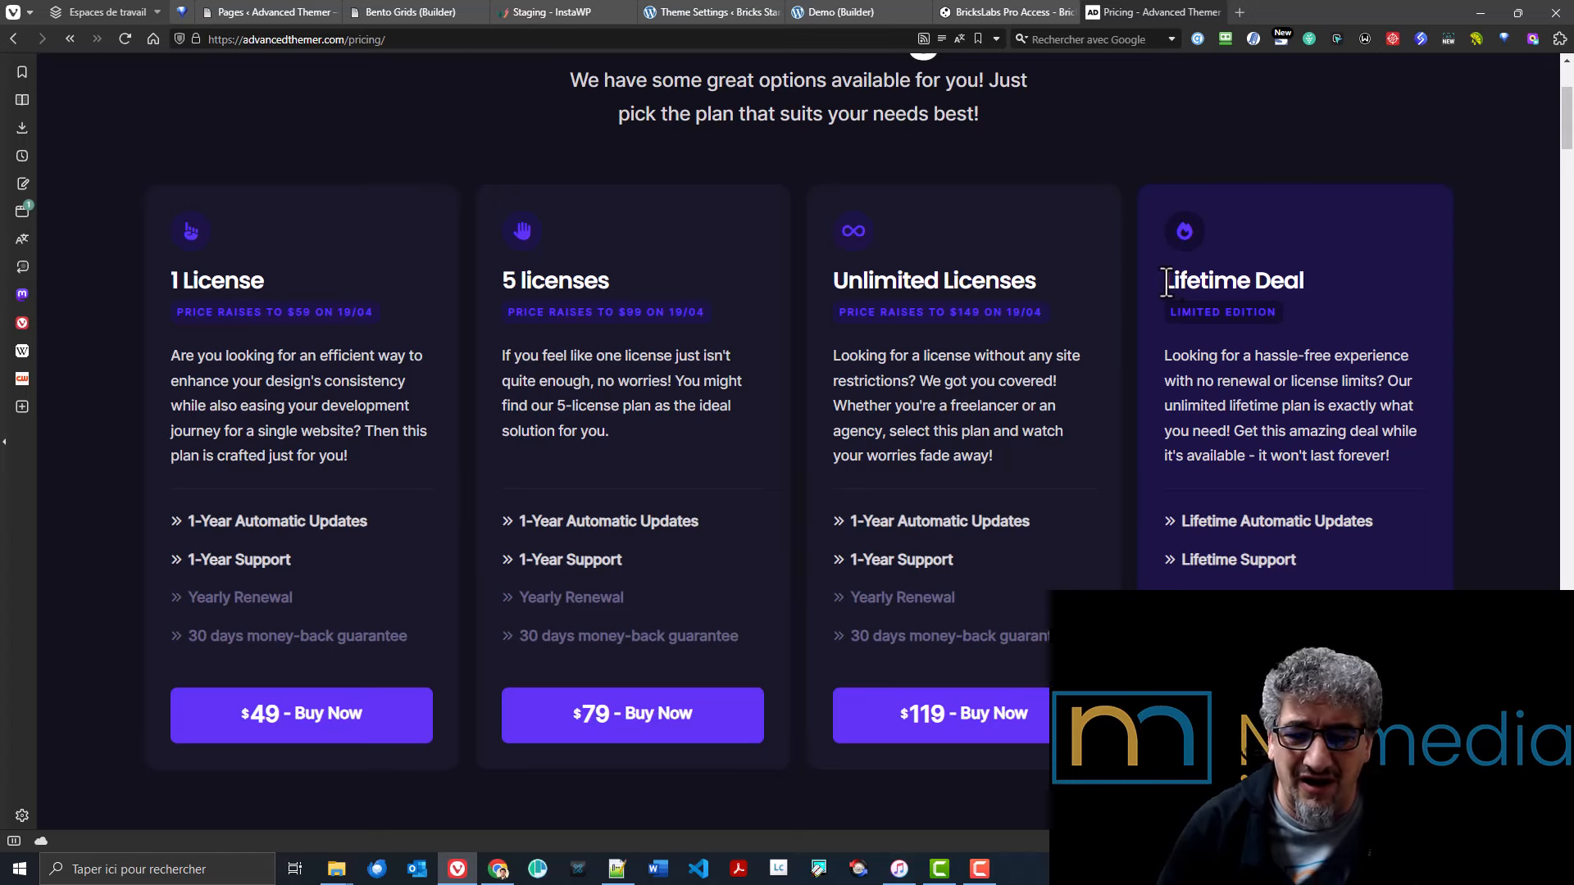
pyautogui.moveTo(1165, 281); pyautogui.dragTo(1341, 355)
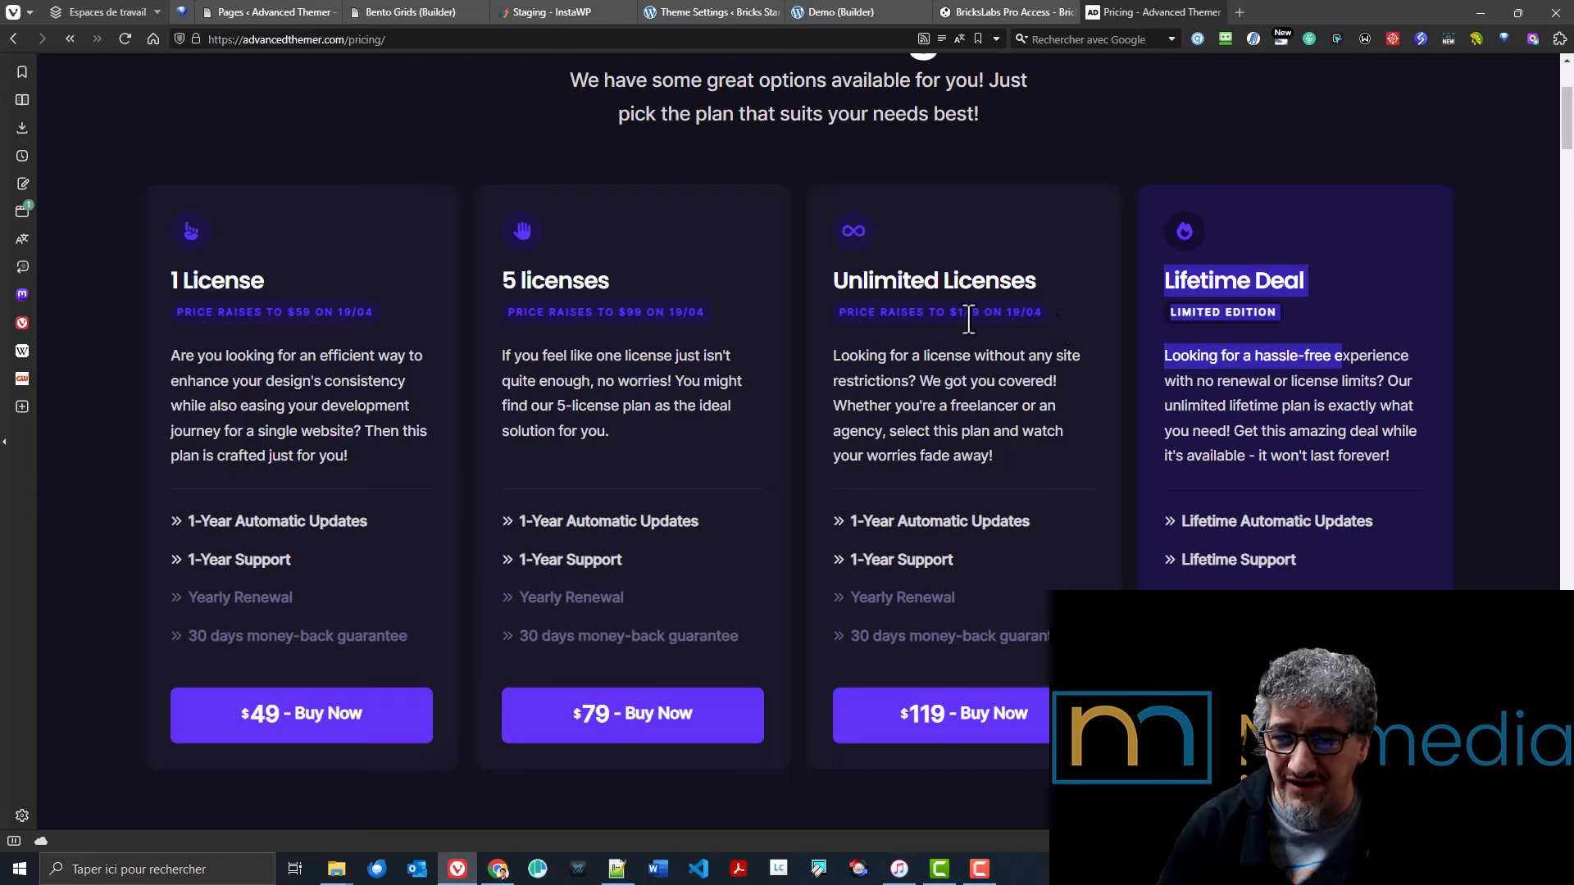
pyautogui.click(1278, 361)
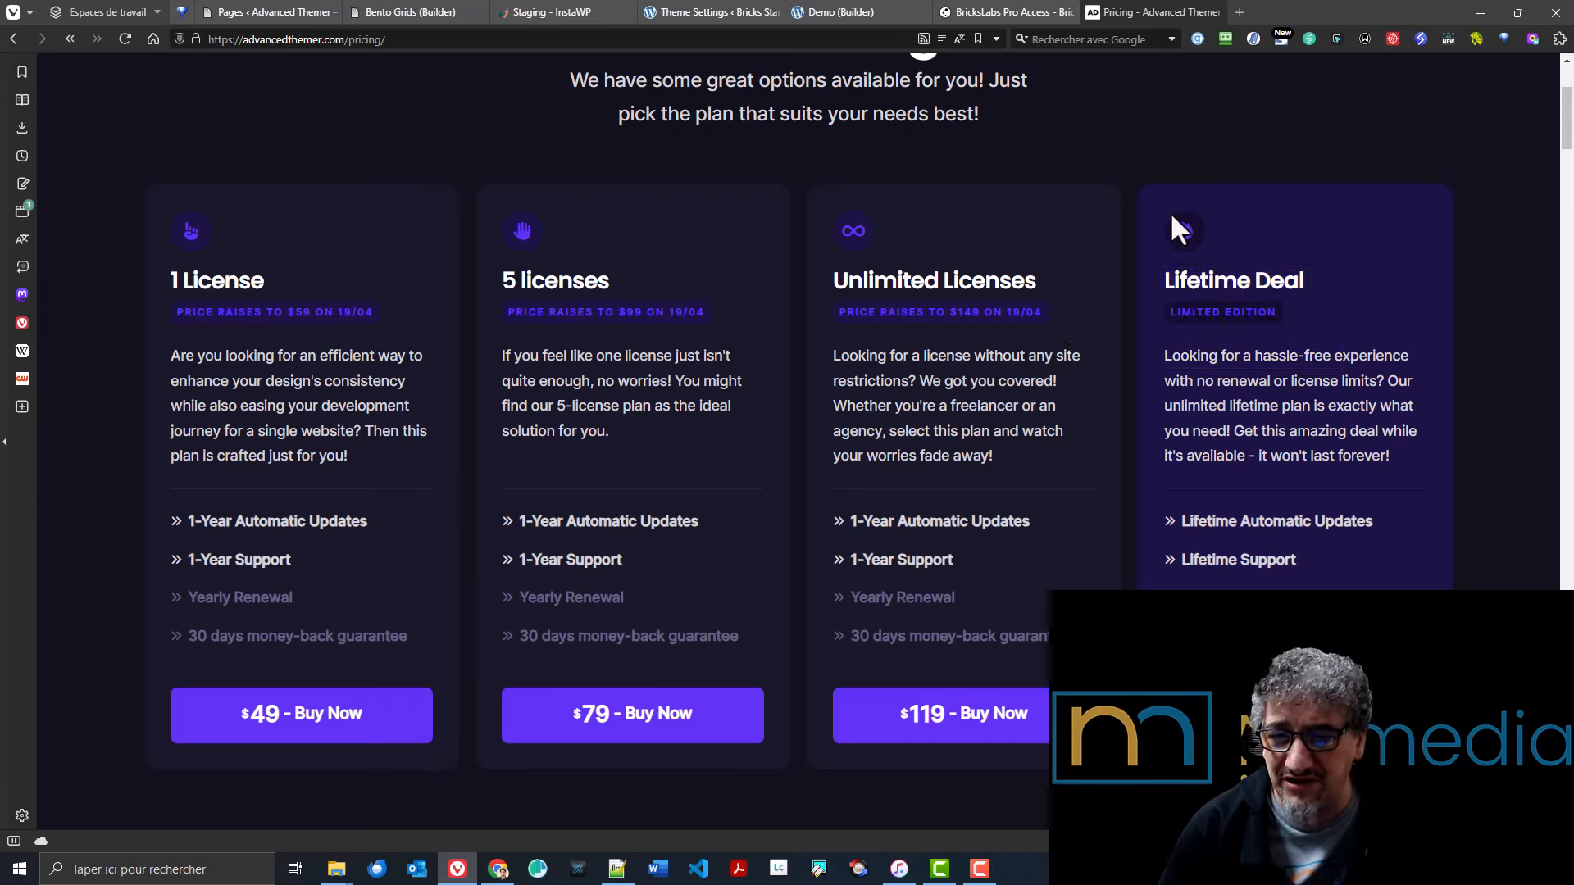
pyautogui.moveTo(1181, 239); pyautogui.dragTo(1435, 482)
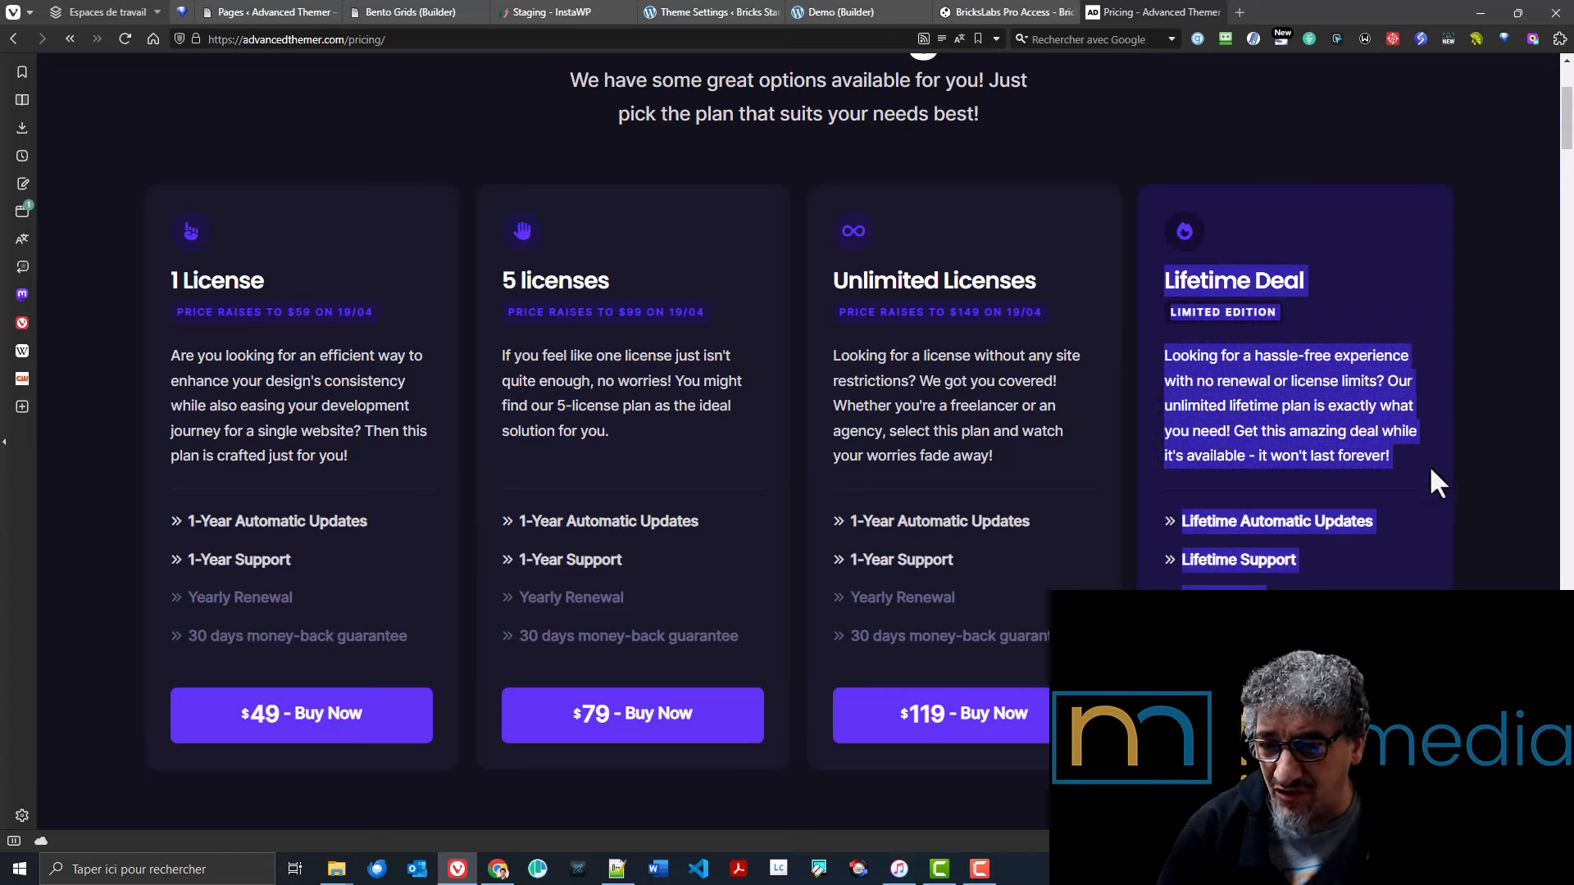
pyautogui.click(1383, 282)
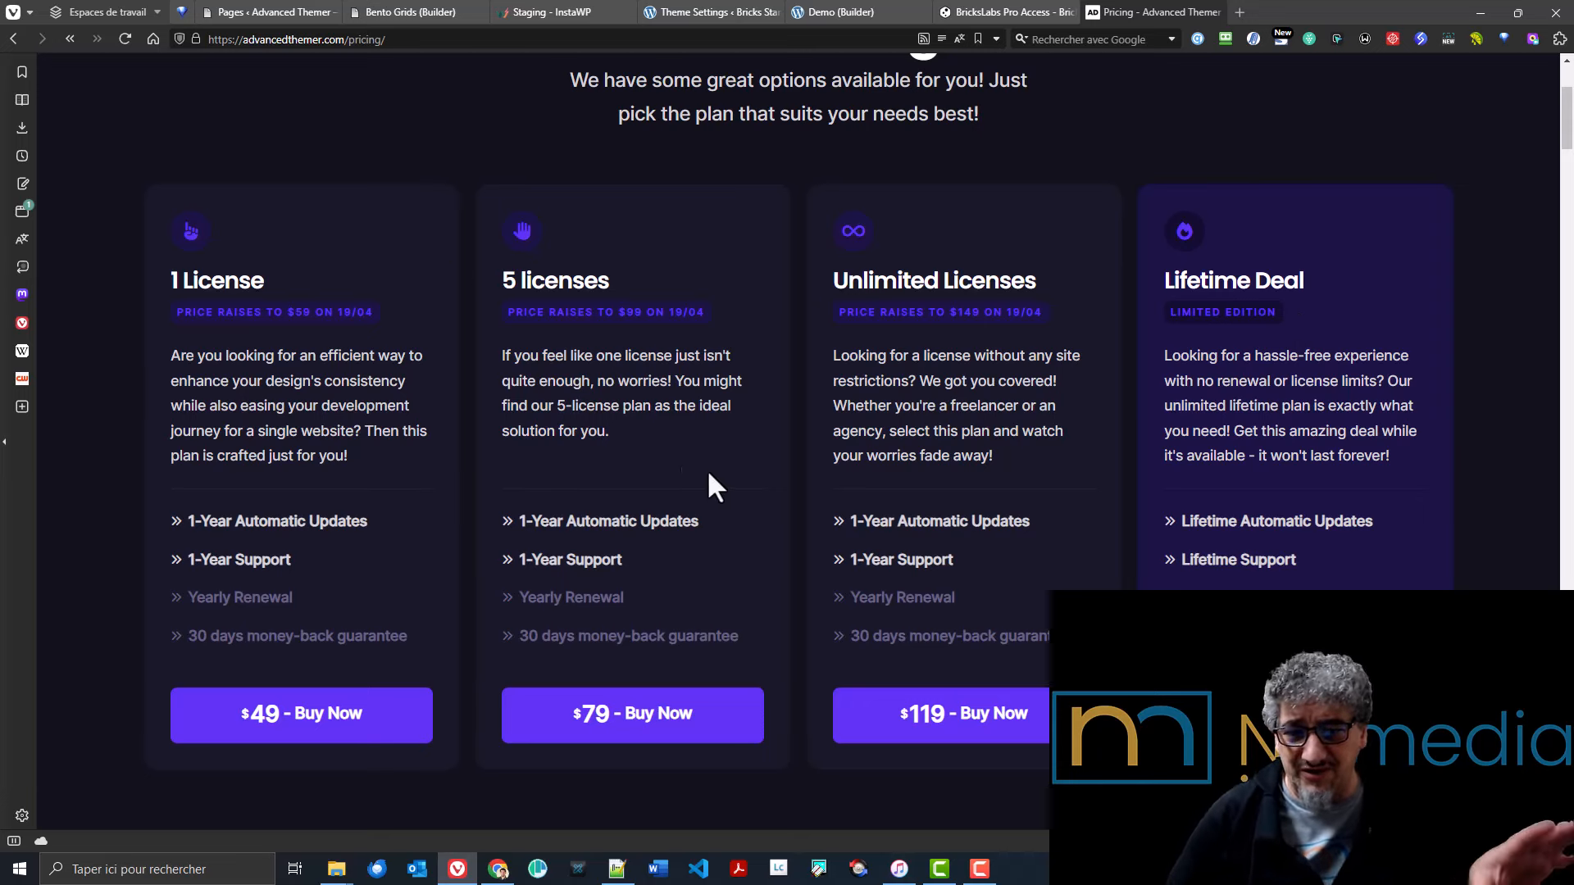
# - Compare the Lifetime Deal with the Unlimited Licenses plan and check the money-back guarantee listed across the plans
pyautogui.moveTo(1158, 283); pyautogui.dragTo(1305, 301)
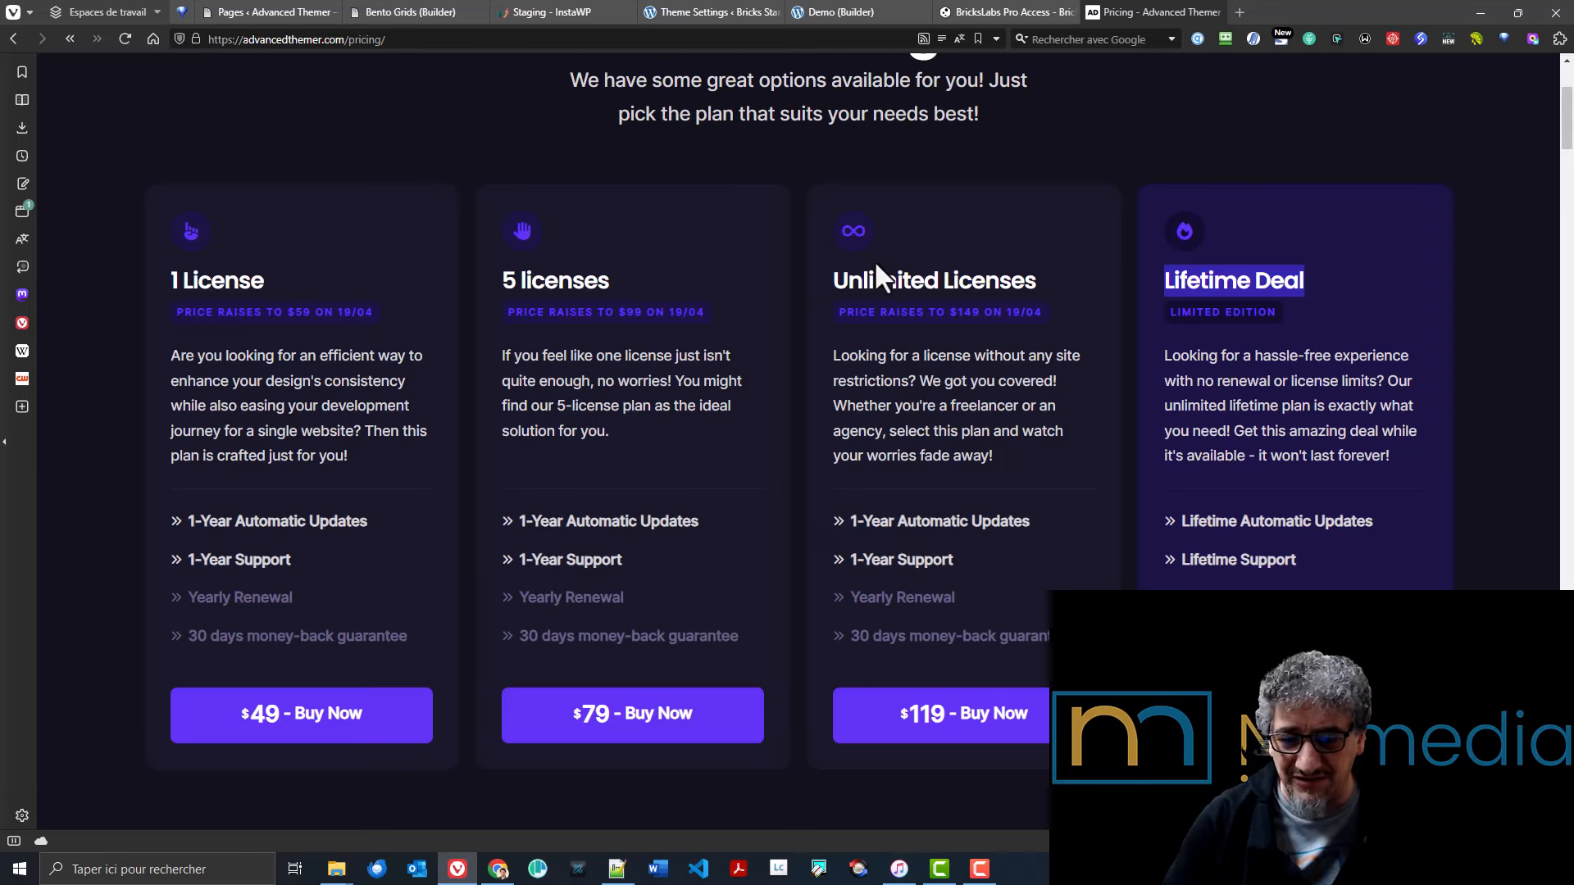
pyautogui.moveTo(826, 274); pyautogui.dragTo(1077, 533)
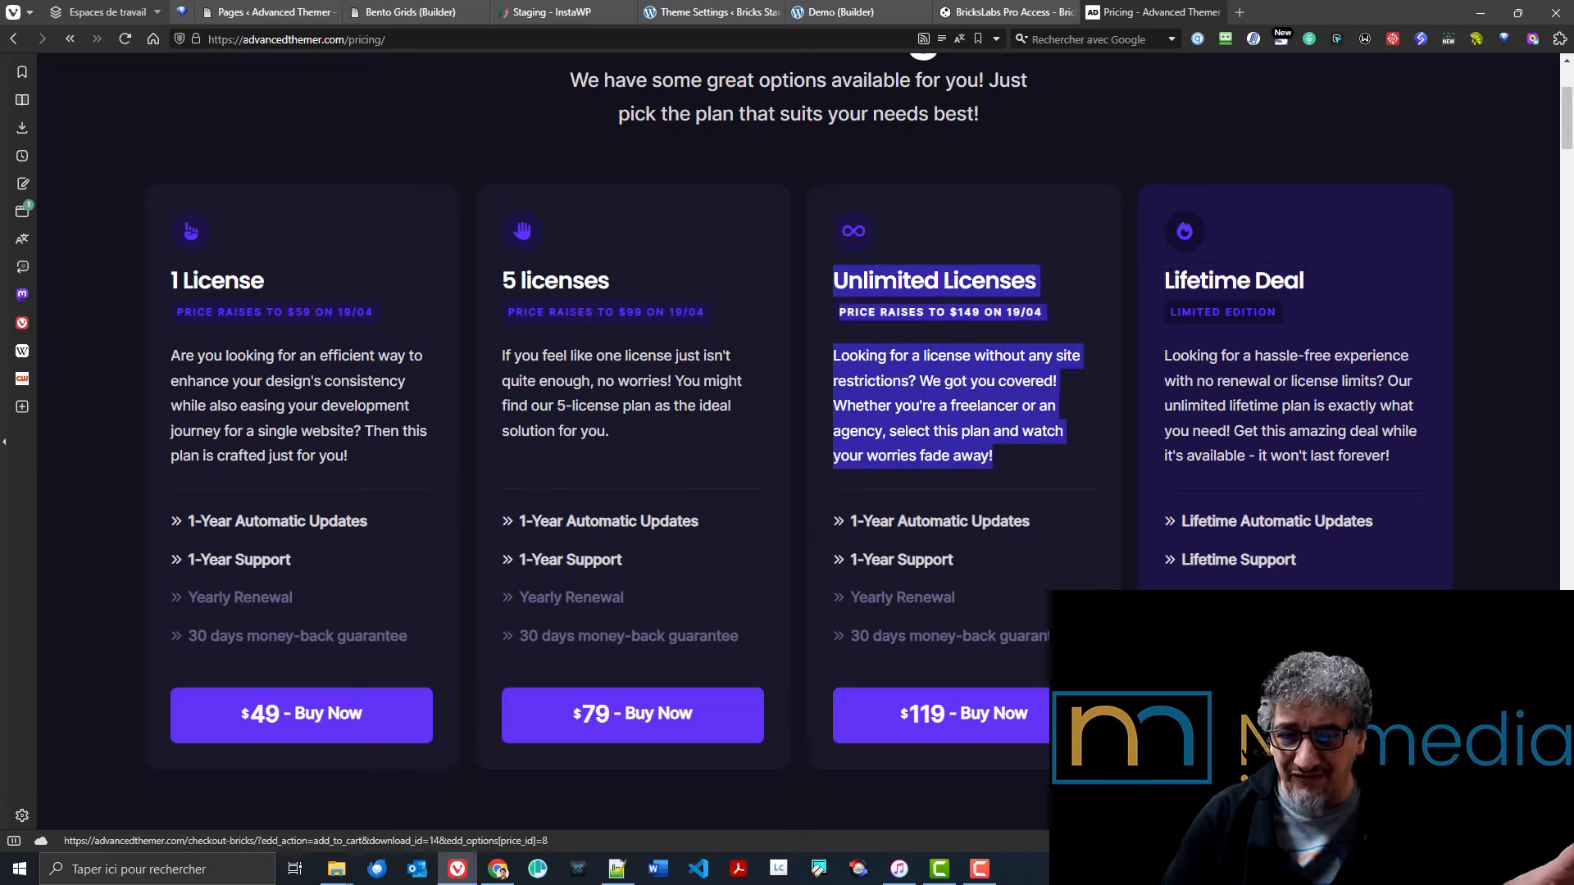
pyautogui.click(1004, 502)
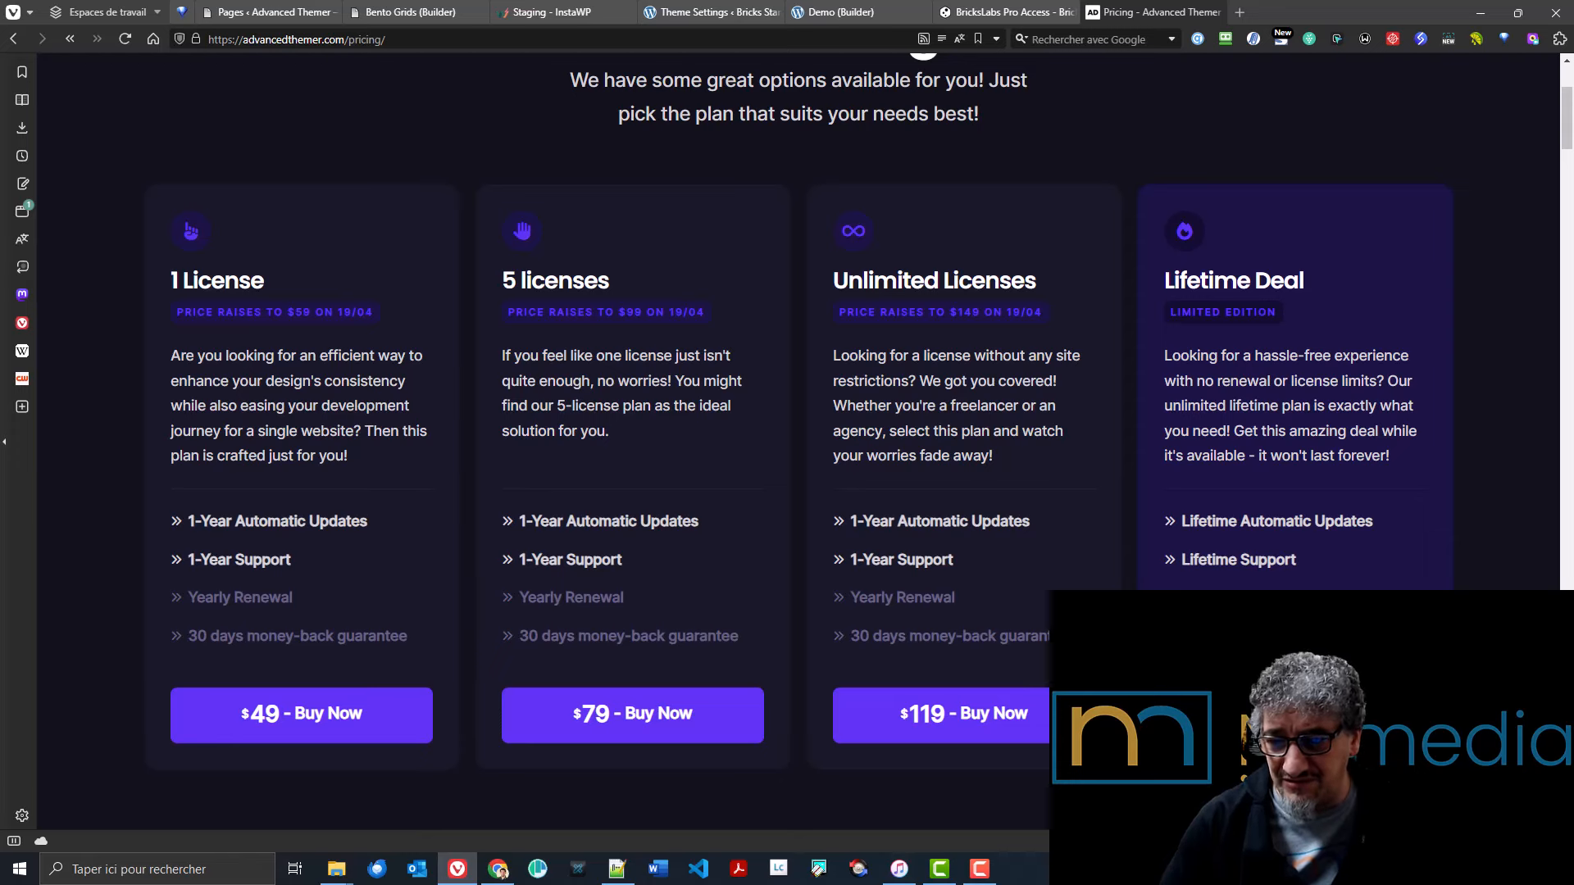
pyautogui.moveTo(1352, 636); pyautogui.dragTo(153, 635)
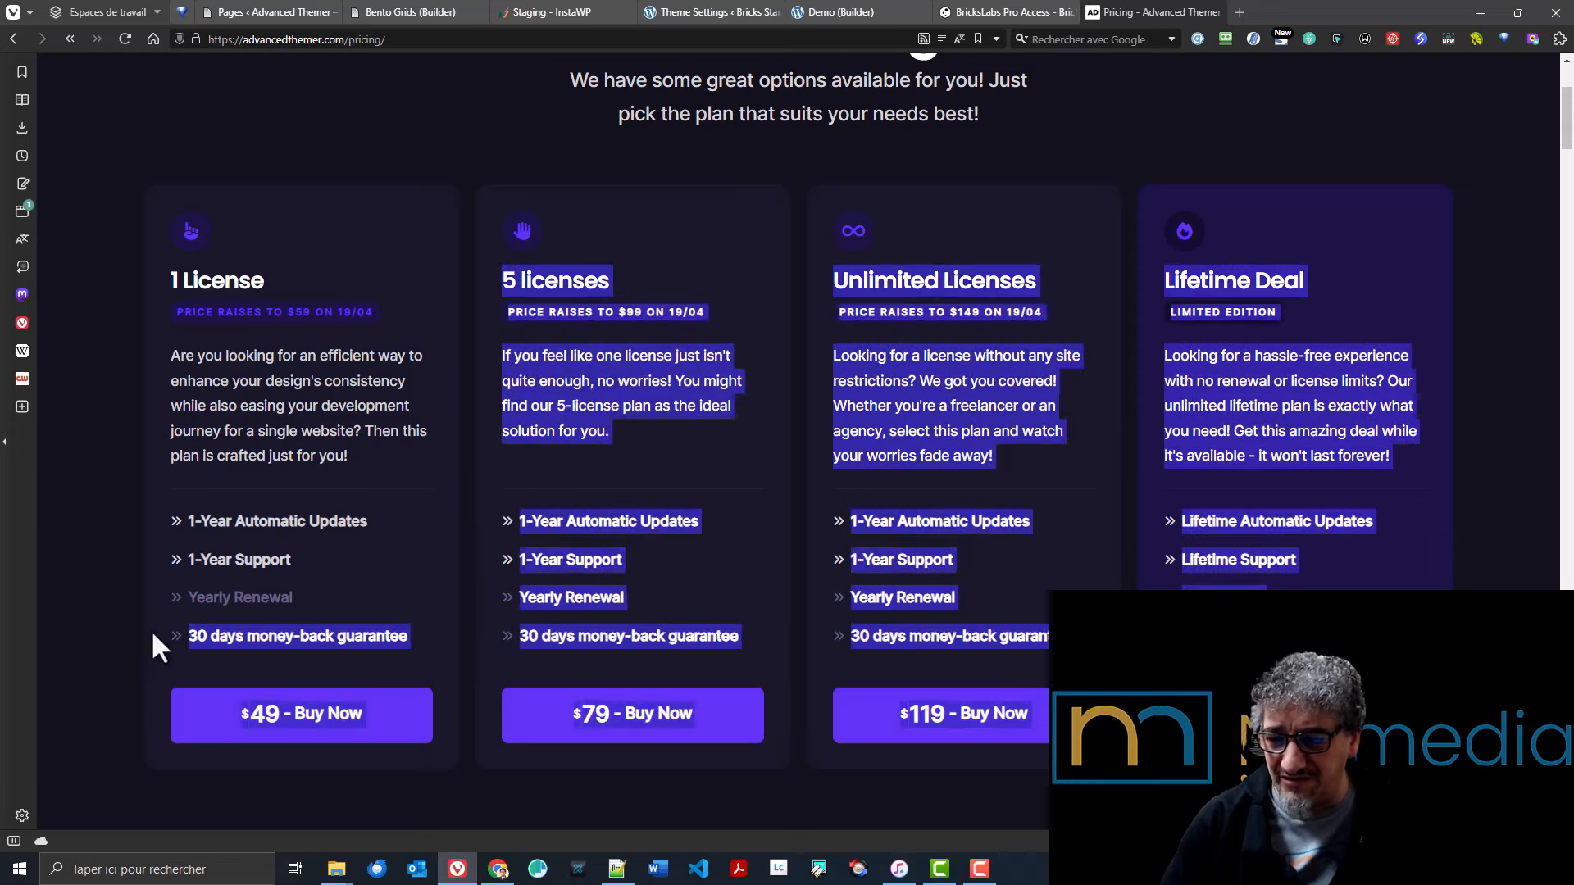
pyautogui.click(1299, 186)
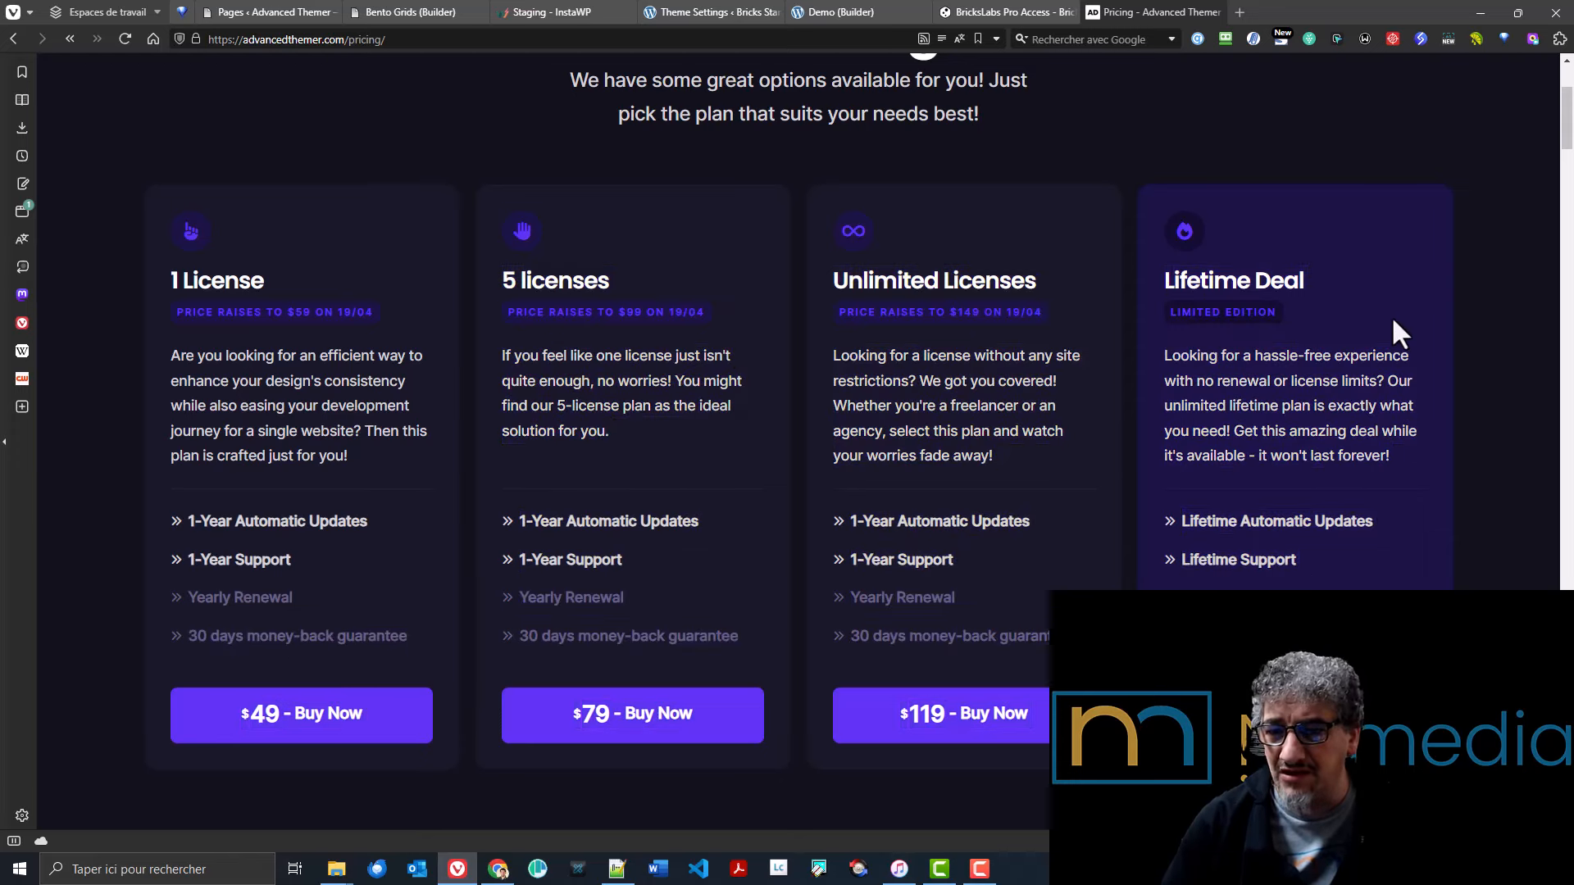
pyautogui.scroll(3, 1292, 467)
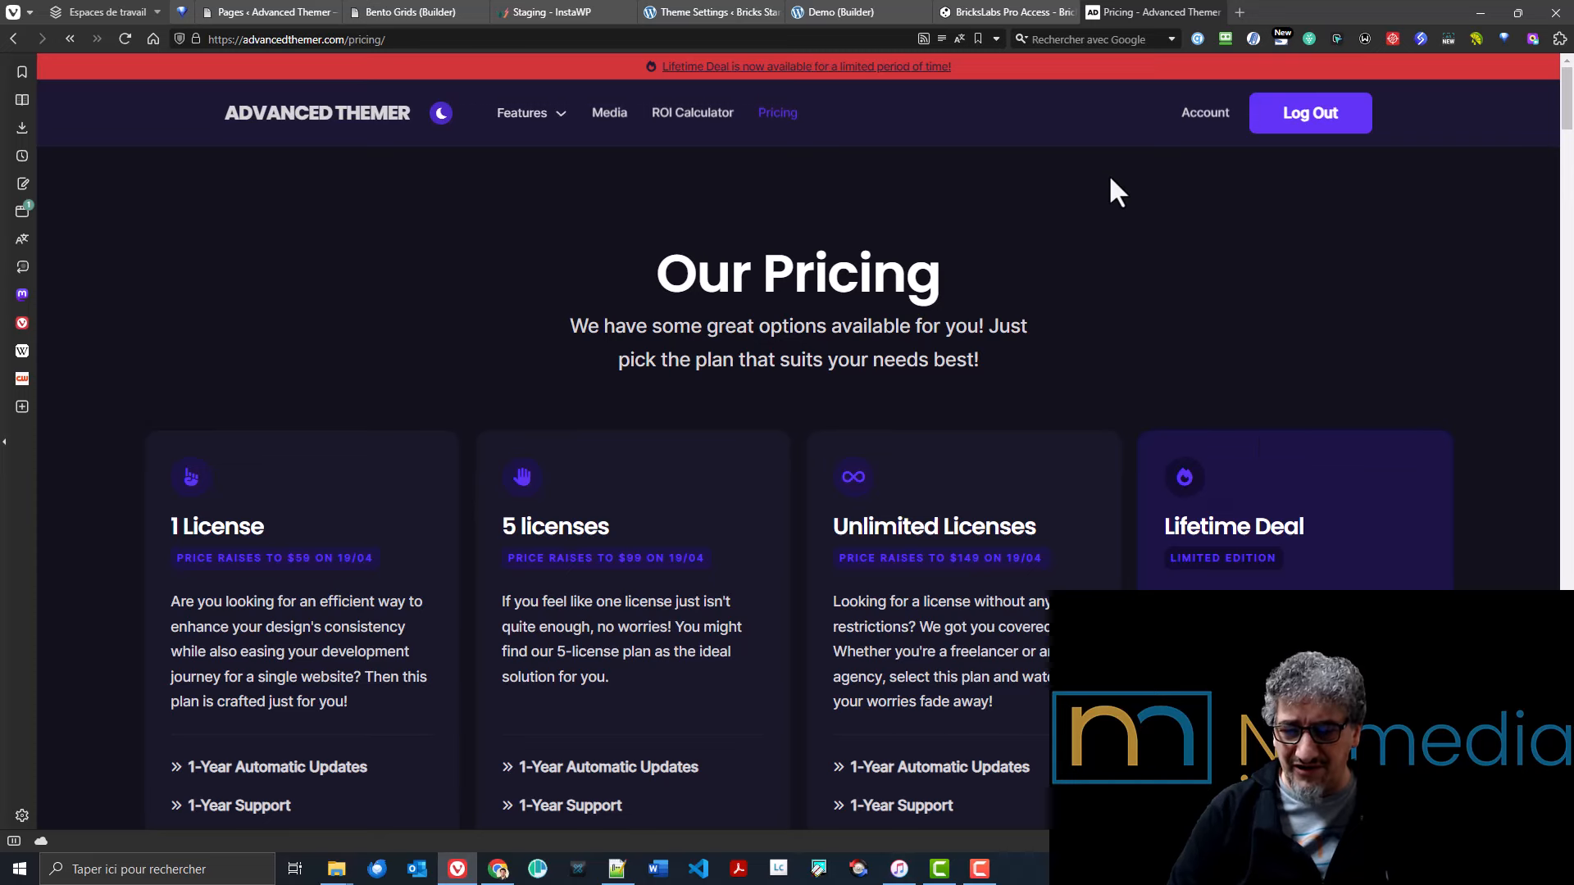